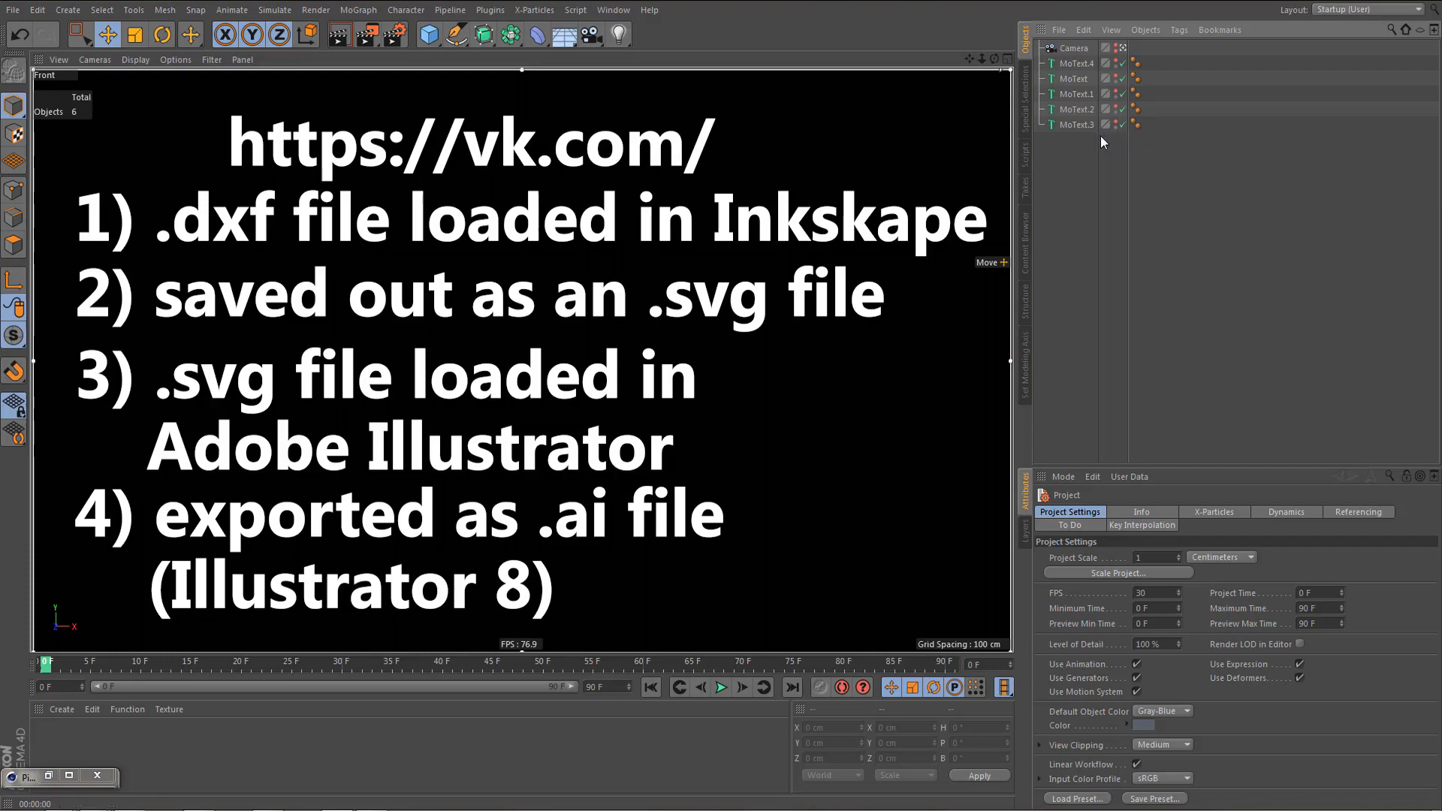
# - Examine the reference photo of the frame and the renders frame 001 to frame 004 in the Picture Viewer
pyautogui.hotkey('shift', 'F6')
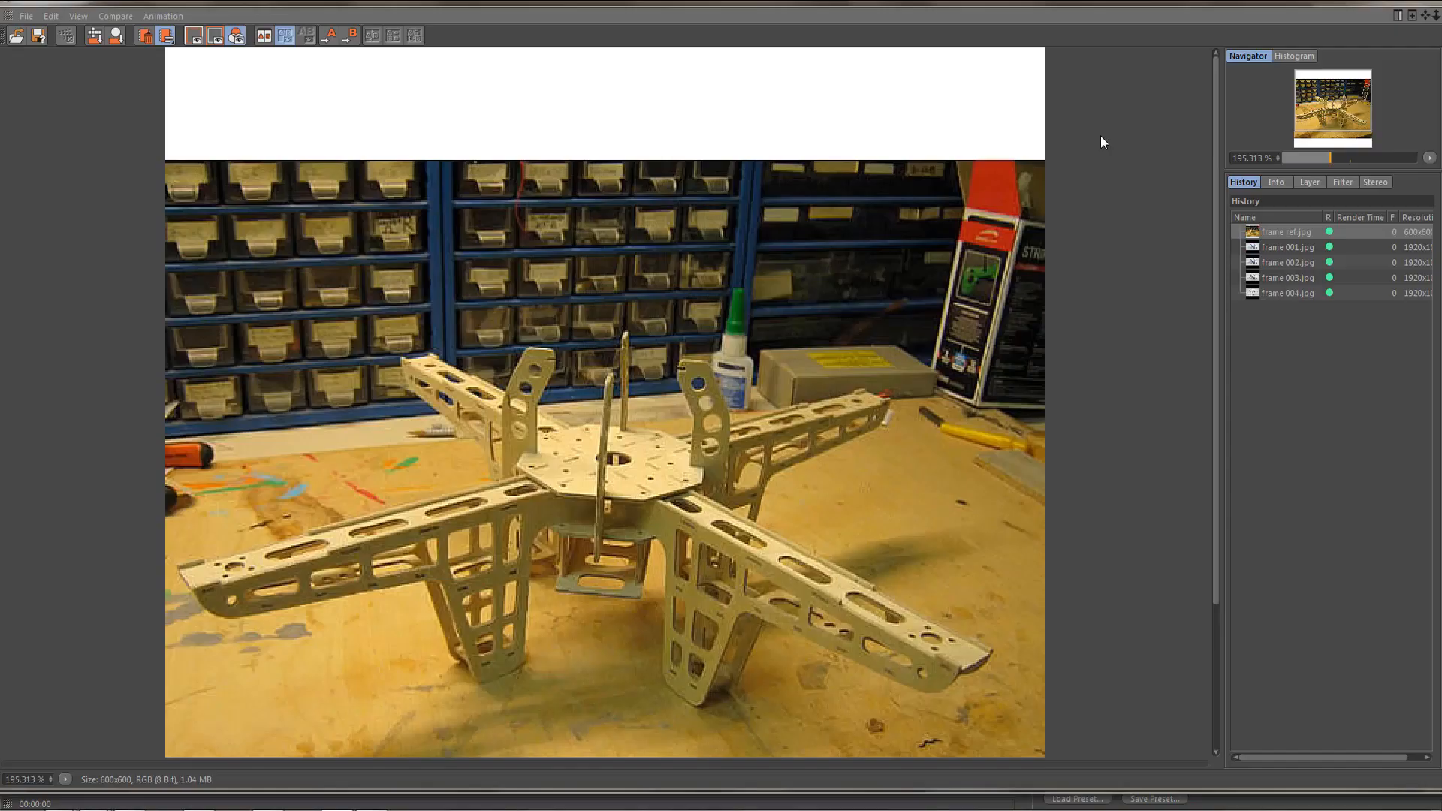
pyautogui.scroll(-3, 601, 431)
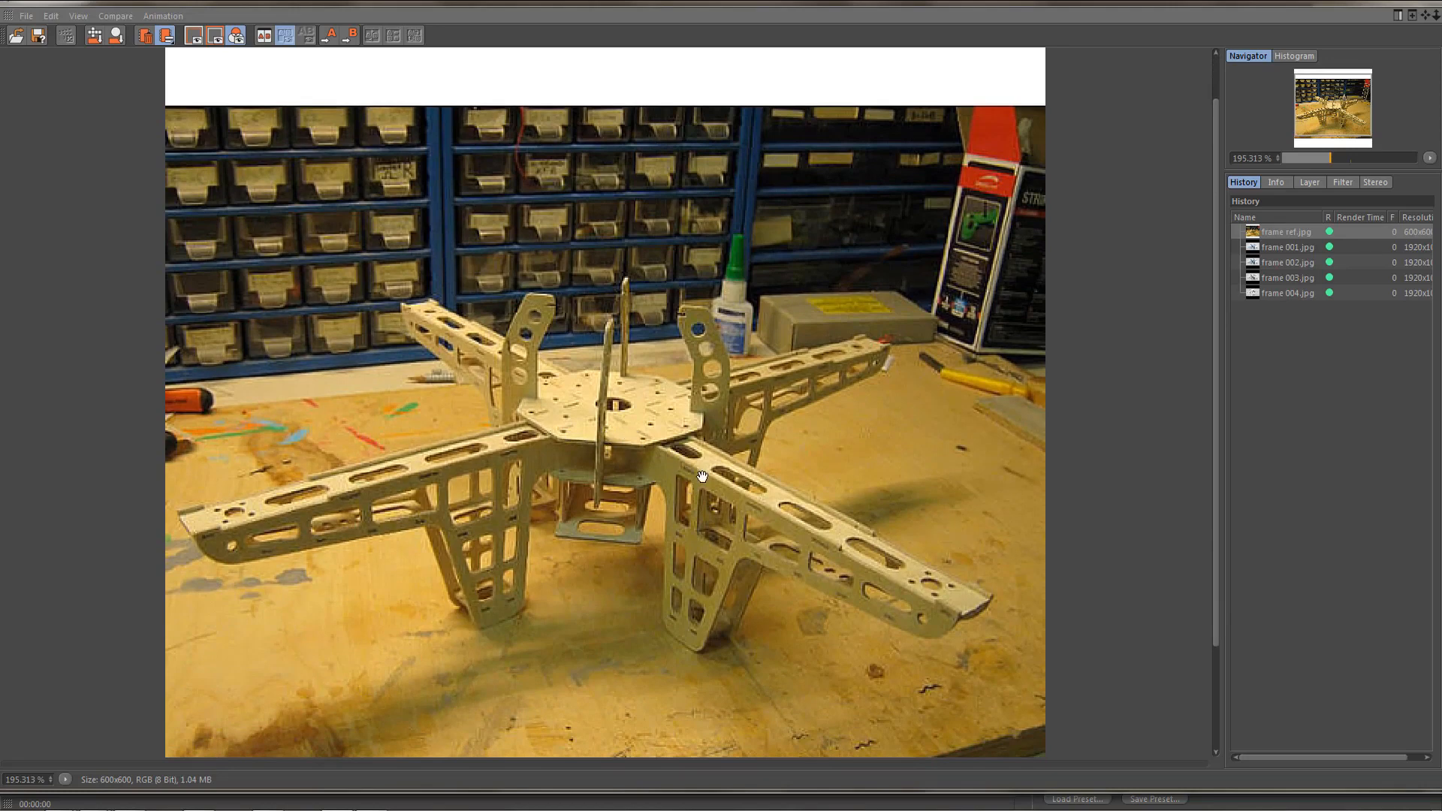
pyautogui.click(1278, 245)
pyautogui.scroll(-5, 645, 493)
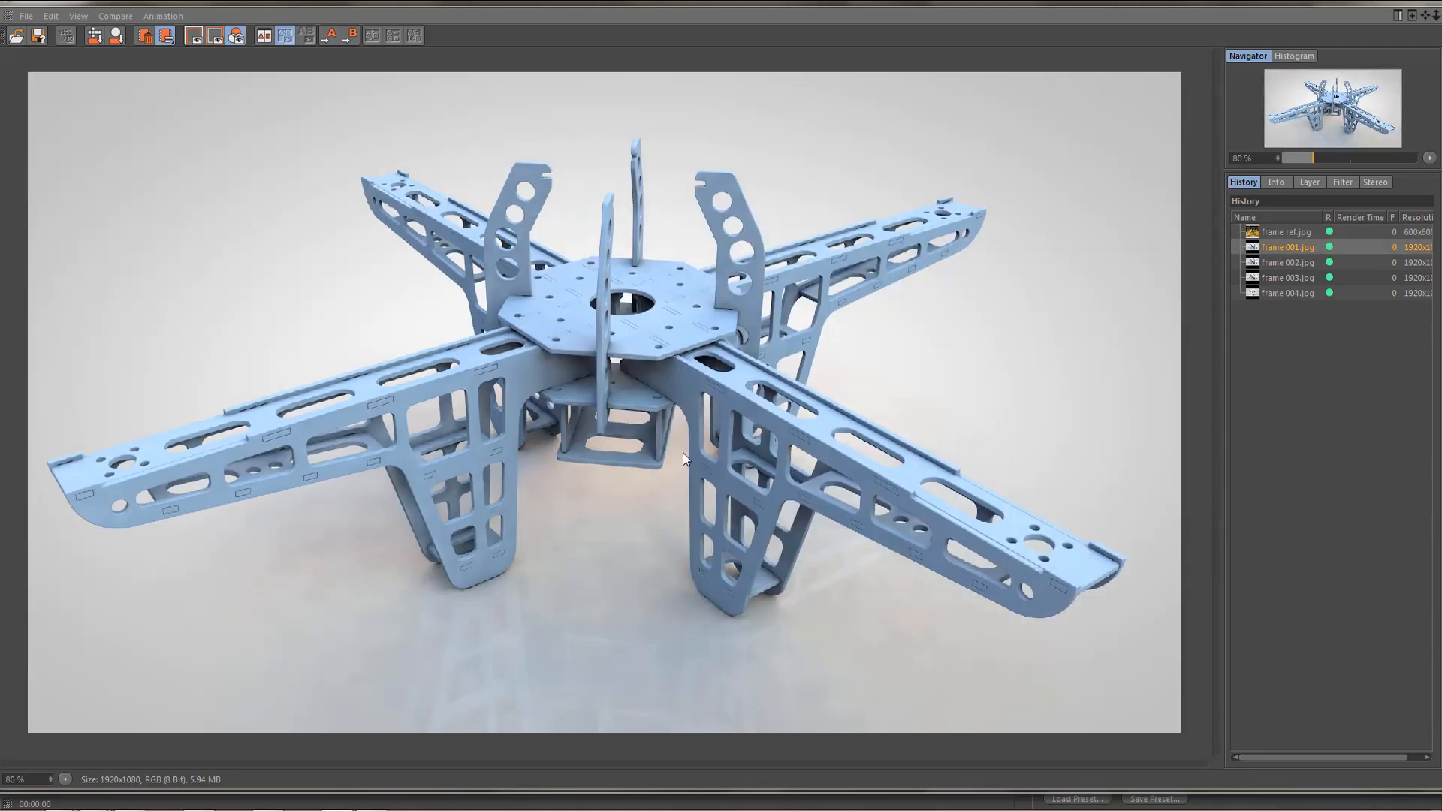
pyautogui.scroll(2, 683, 452)
pyautogui.moveTo(653, 483); pyautogui.dragTo(680, 449)
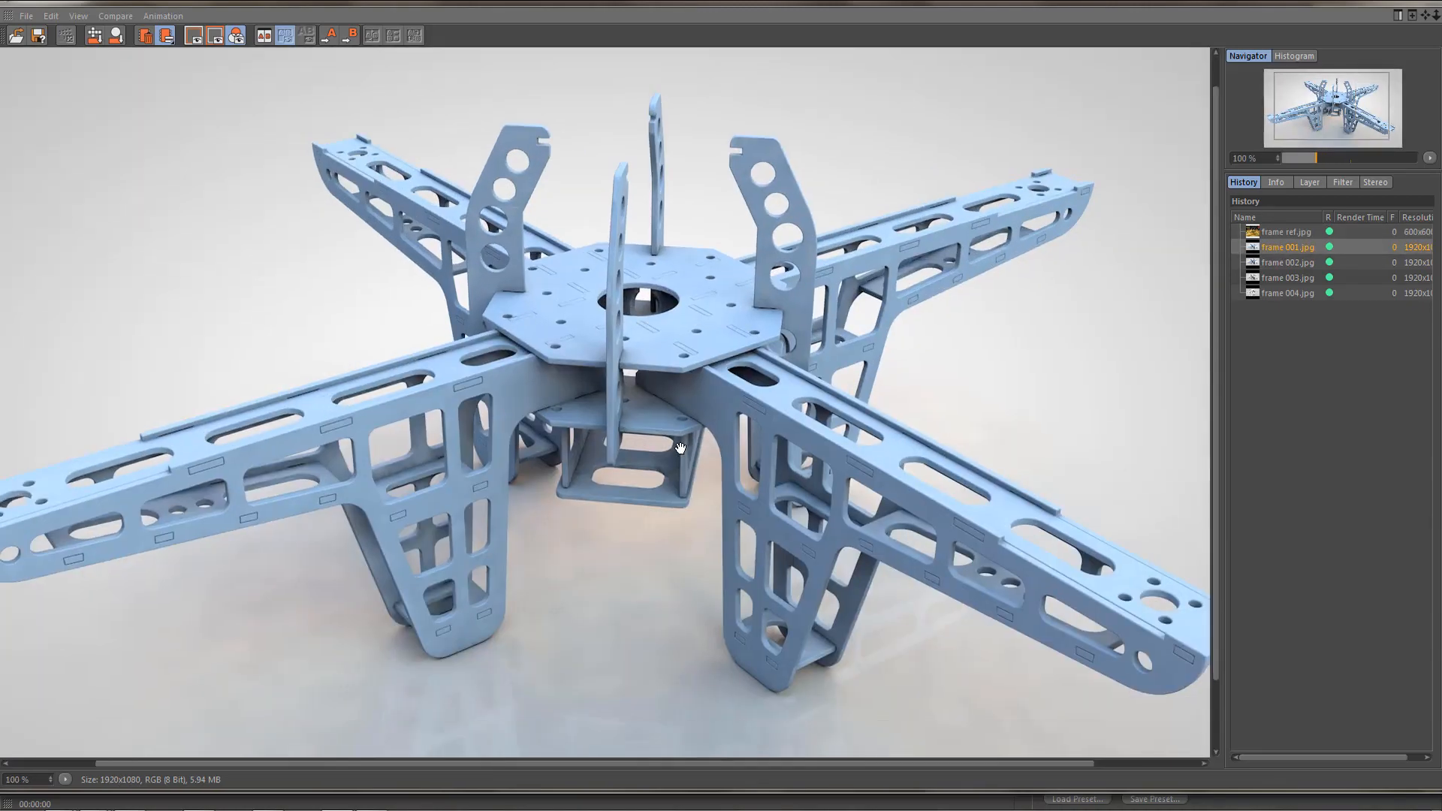
pyautogui.click(1295, 263)
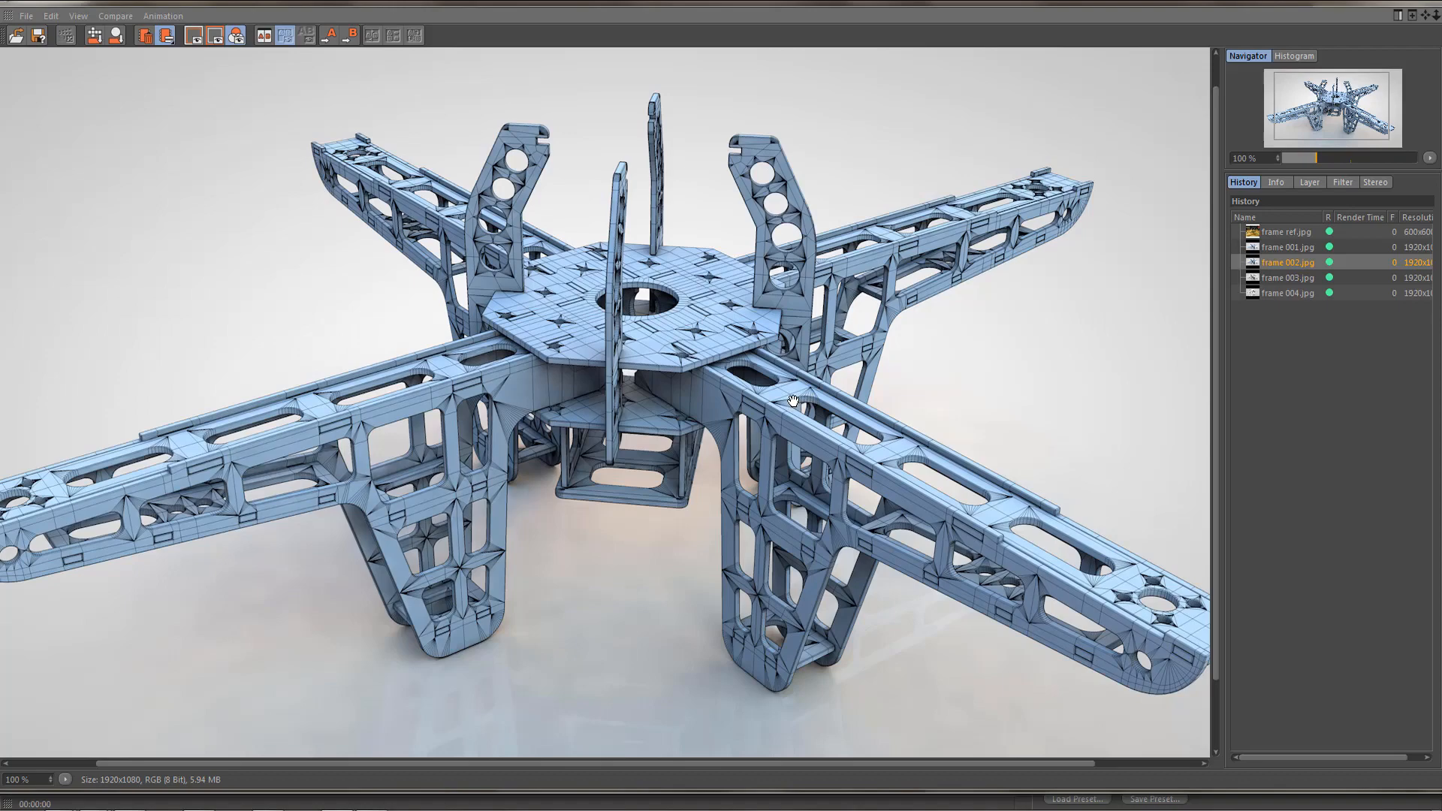
pyautogui.click(1289, 277)
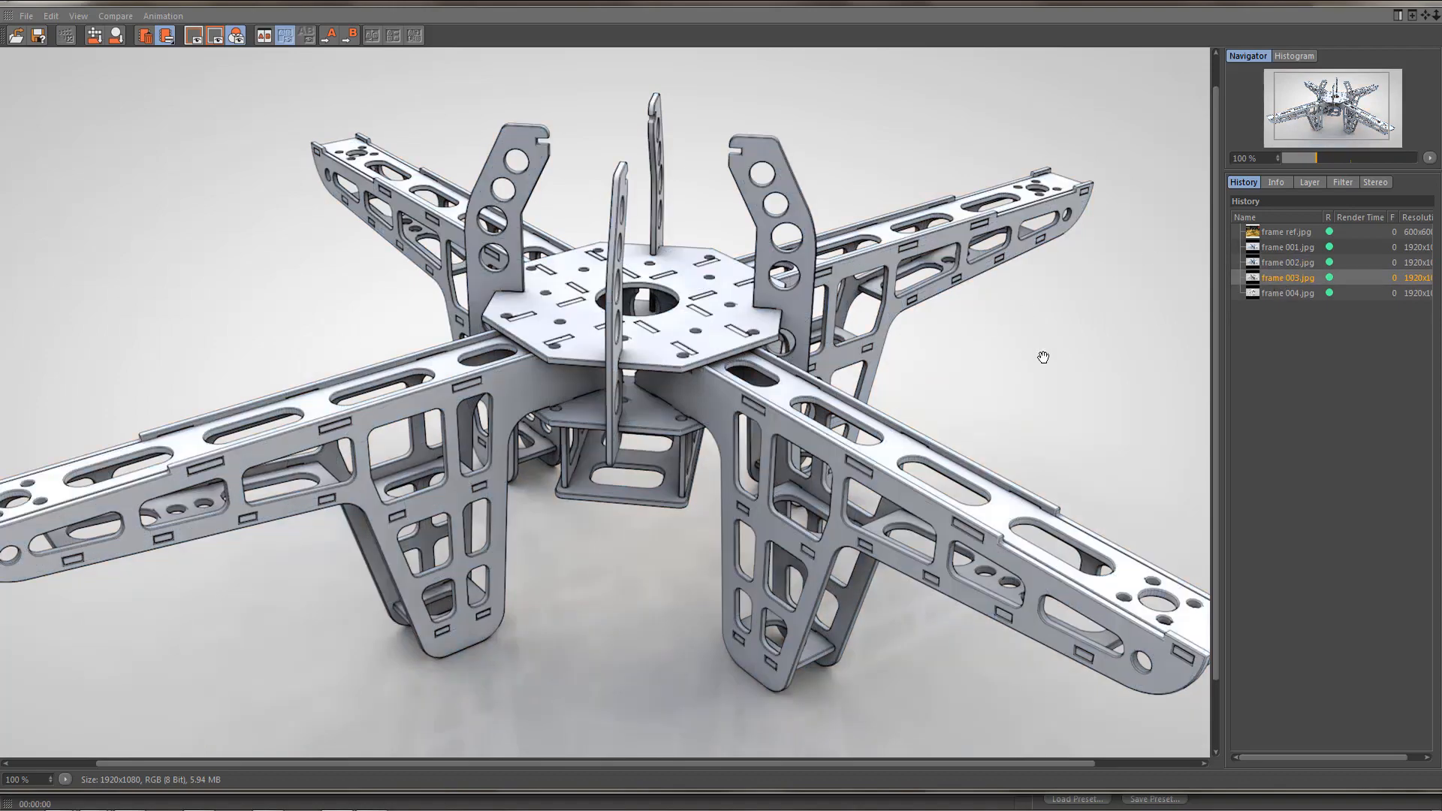
pyautogui.moveTo(788, 436)
pyautogui.mouseDown()
pyautogui.moveTo(785, 402)
pyautogui.moveTo(784, 416)
pyautogui.mouseUp()
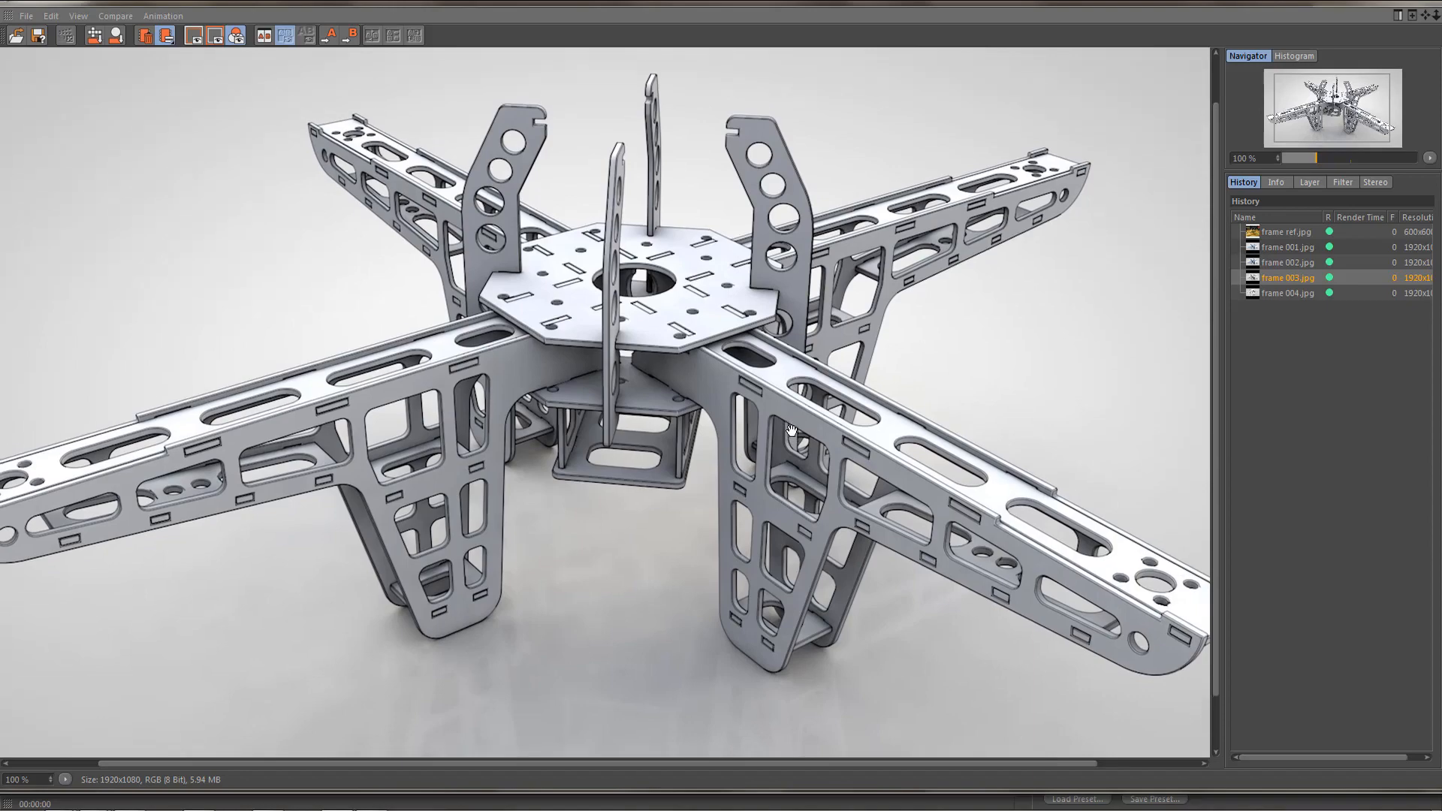
pyautogui.click(1292, 293)
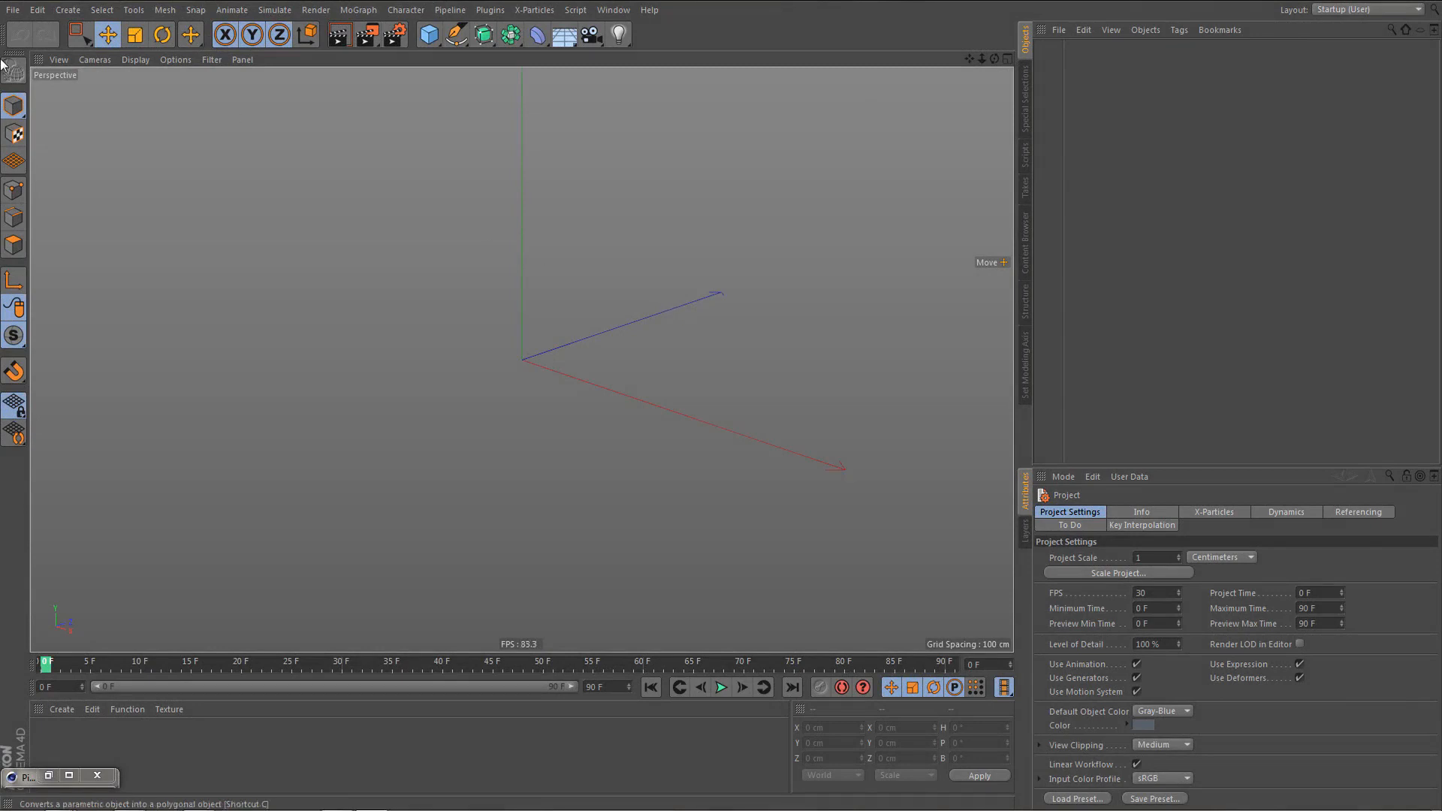
# - Open frame.ai from the Project files folder, importing it at scale 1 centimeter with Connect Splines enabled
pyautogui.click(13, 10)
pyautogui.click(53, 65)
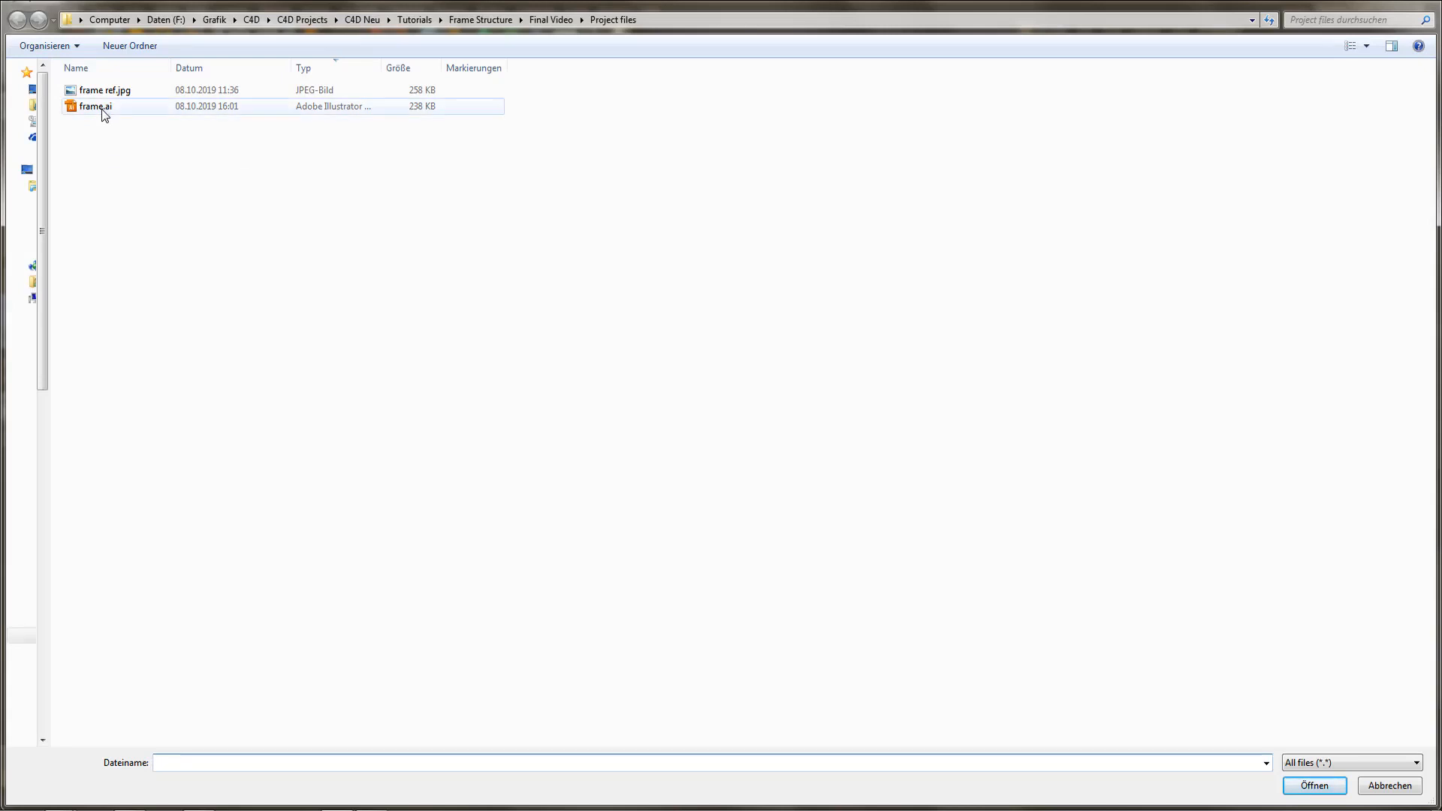
pyautogui.doubleClick(104, 109)
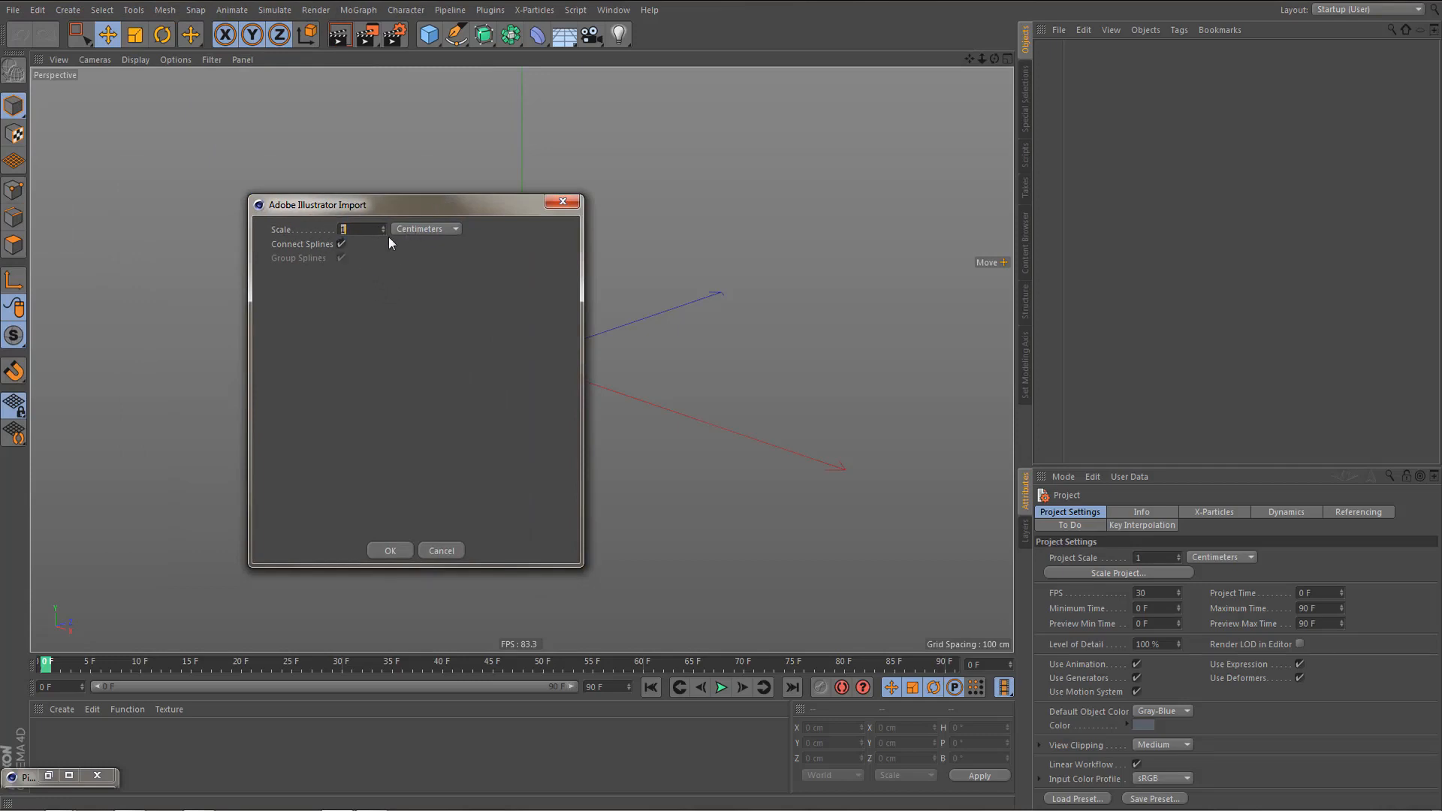
pyautogui.click(341, 244)
pyautogui.click(343, 245)
pyautogui.click(392, 549)
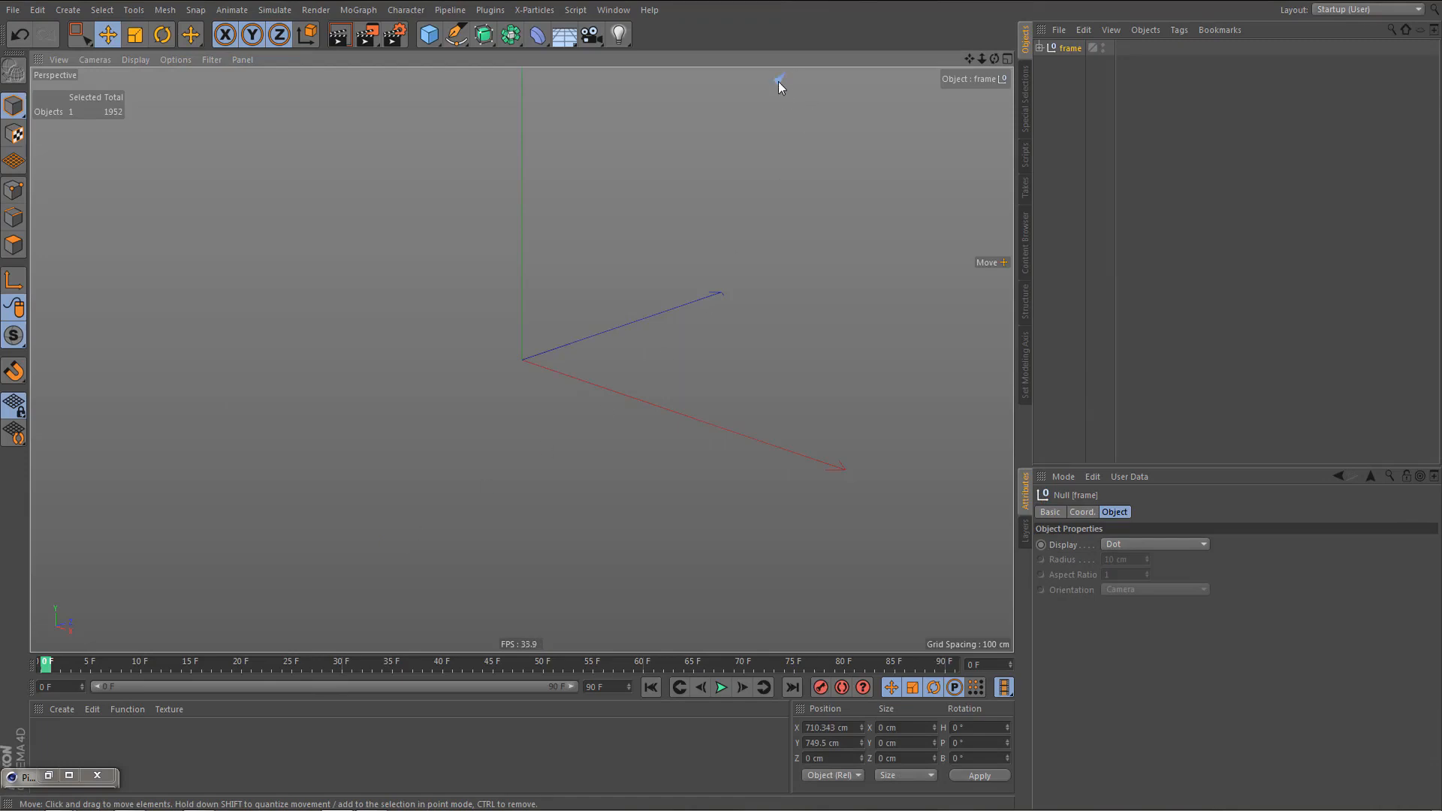
# - Switch to the Front view and fit all the imported frame splines in it
pyautogui.press('h')
pyautogui.keyDown('alt'); pyautogui.moveTo(779, 85); pyautogui.dragTo(537, 344); pyautogui.keyUp('alt')
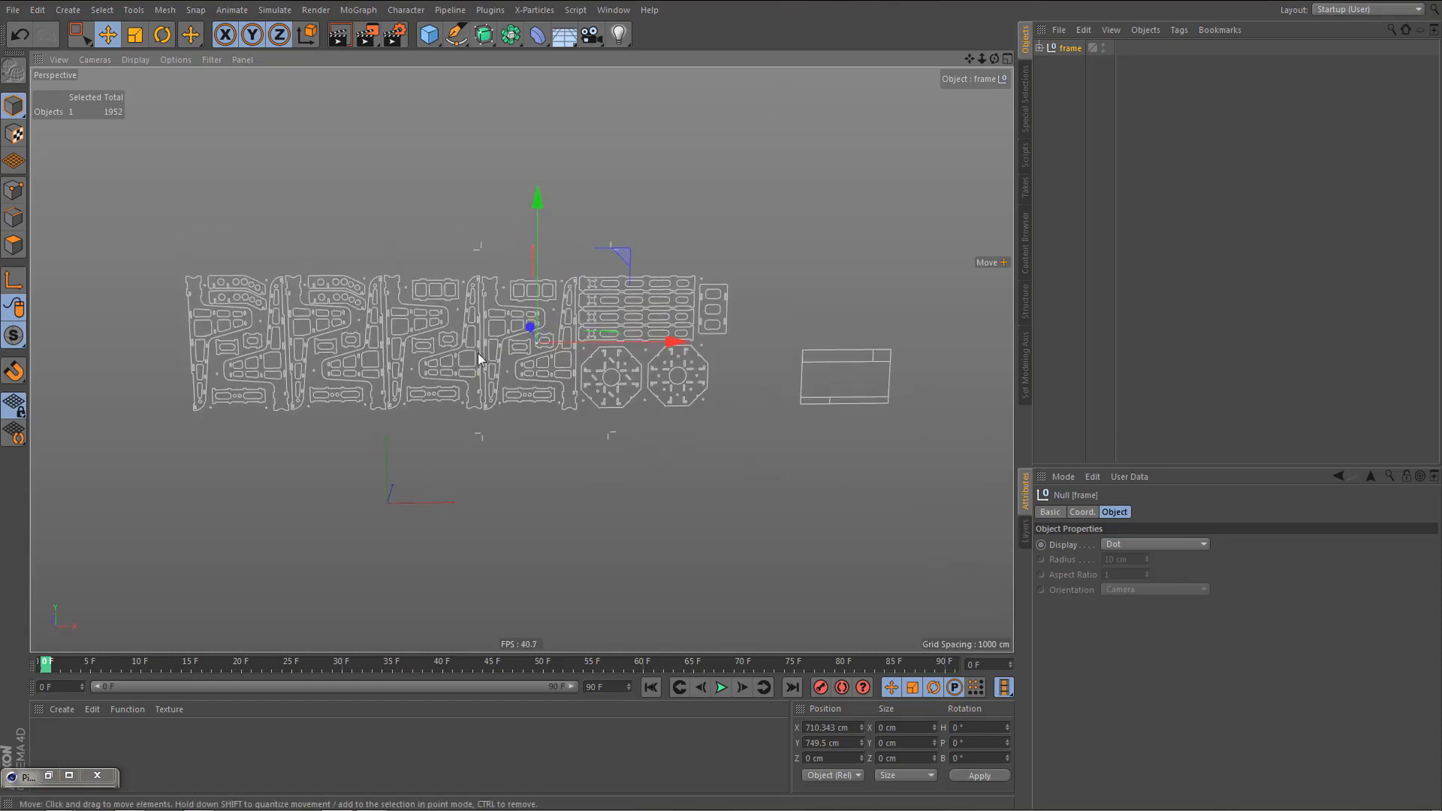
pyautogui.middleClick(399, 349)
pyautogui.middleClick(740, 525)
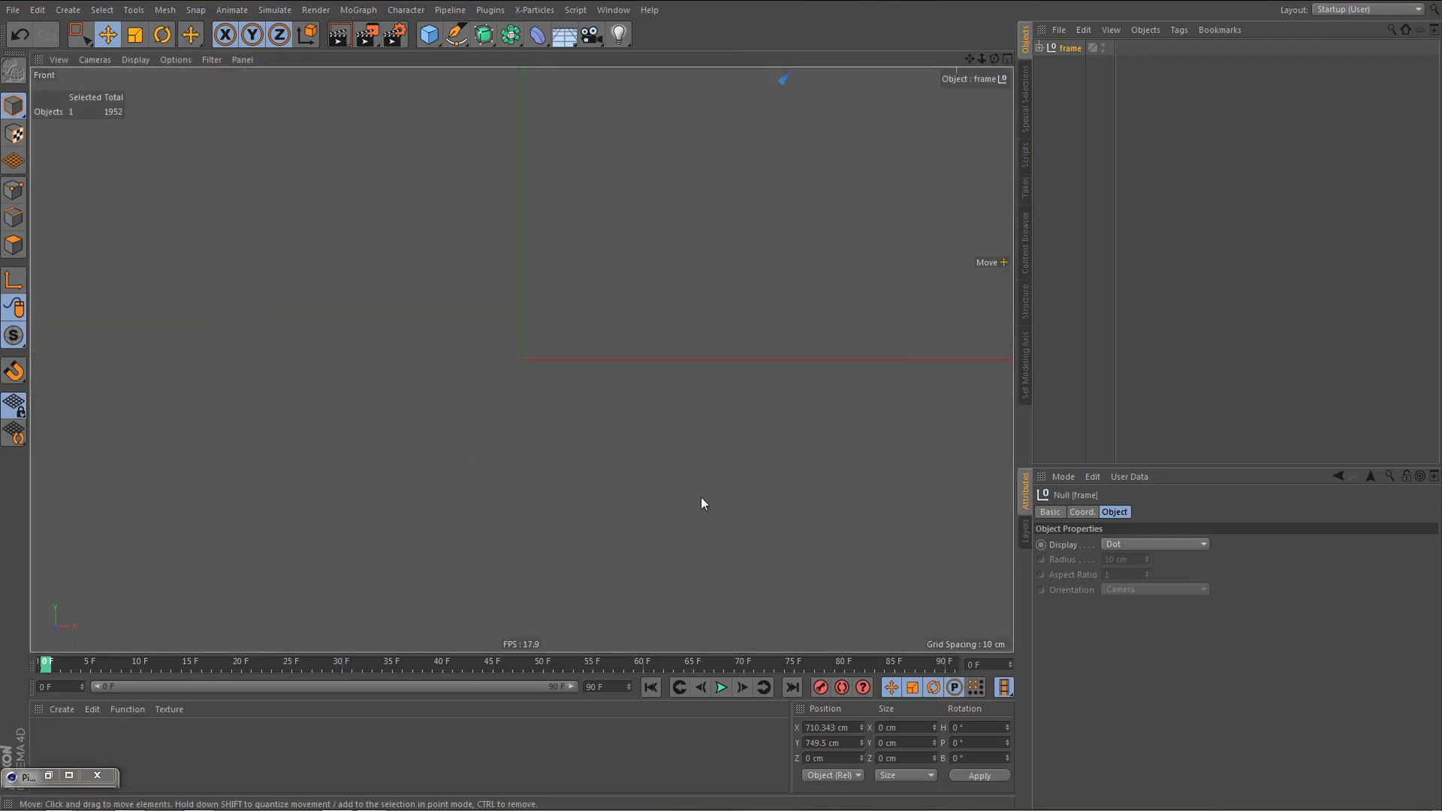
pyautogui.press('h')
pyautogui.scroll(-3, 428, 374)
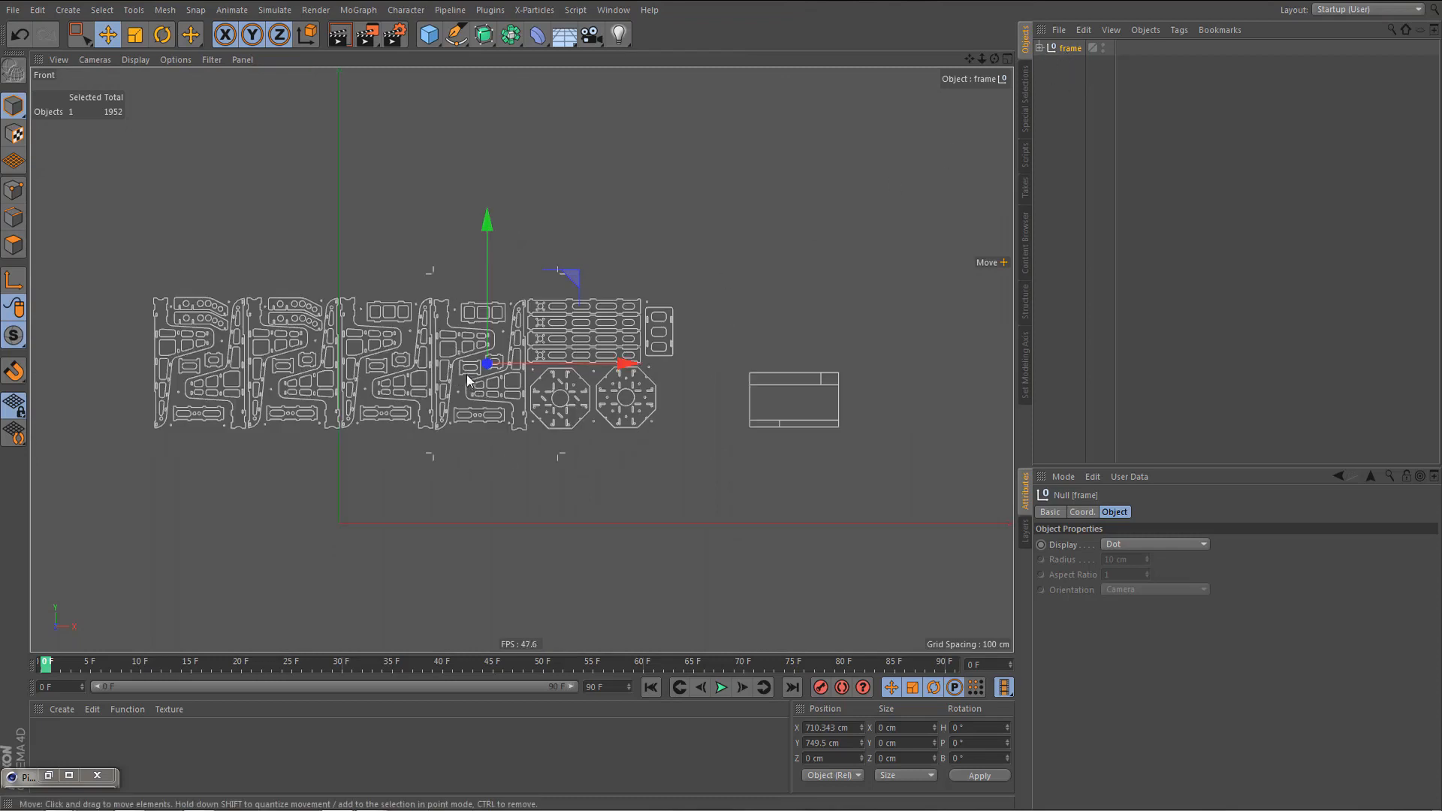
# - Delete the separate rectangular outline away from the parts and the stray corner marks above the drawing using Rectangle Selection
pyautogui.click(1068, 138)
pyautogui.press('s')
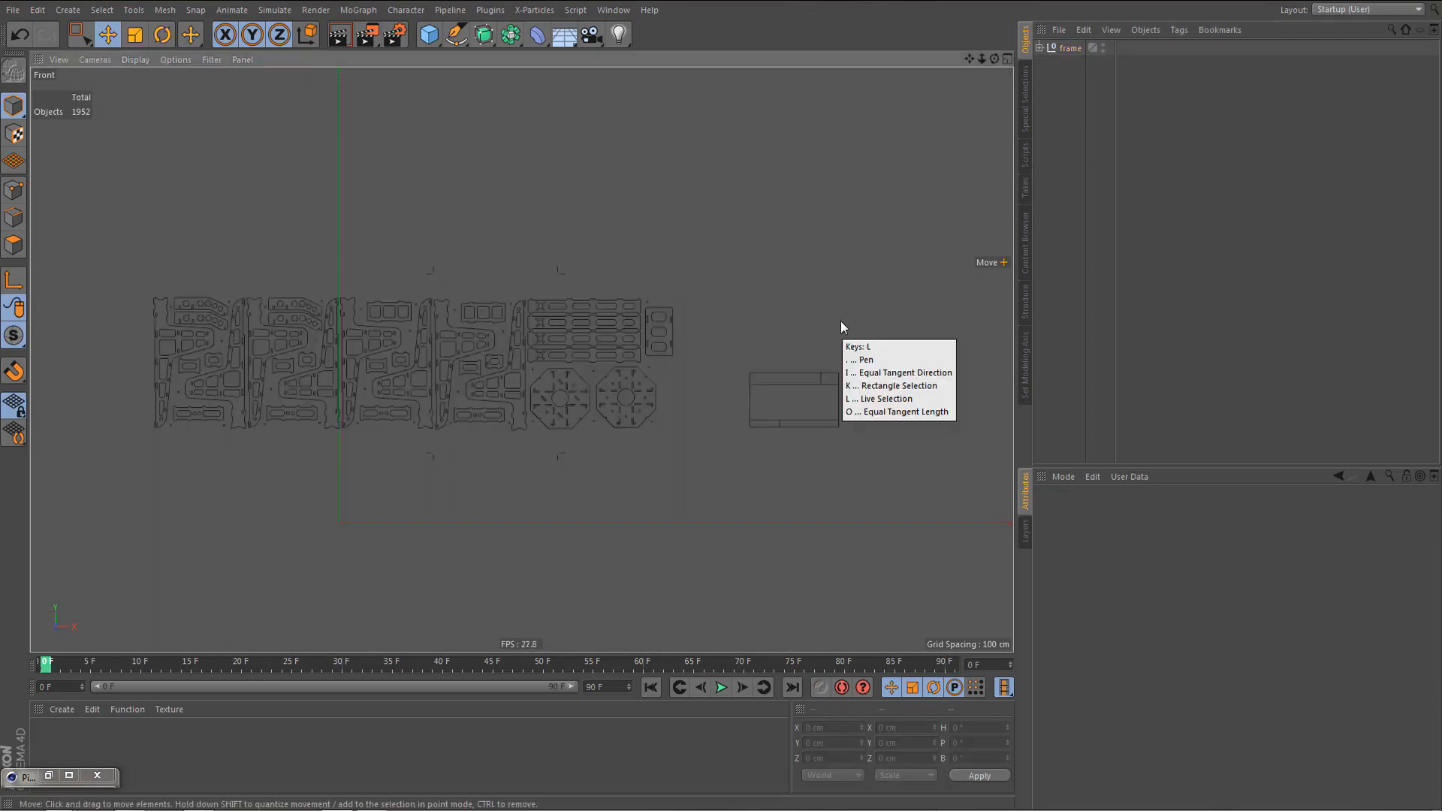
pyautogui.press('r')
pyautogui.moveTo(729, 359); pyautogui.dragTo(866, 458)
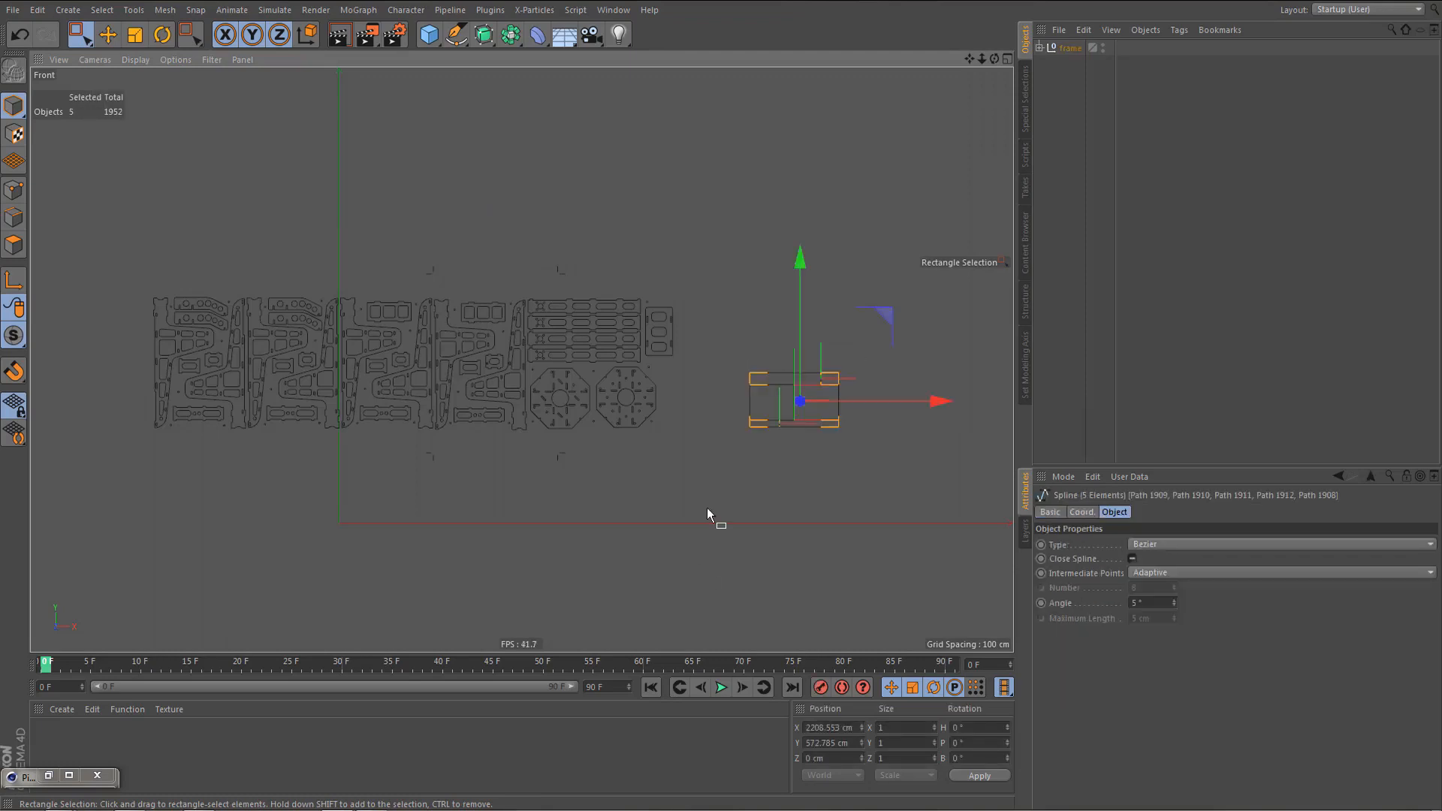
pyautogui.press('Delete')
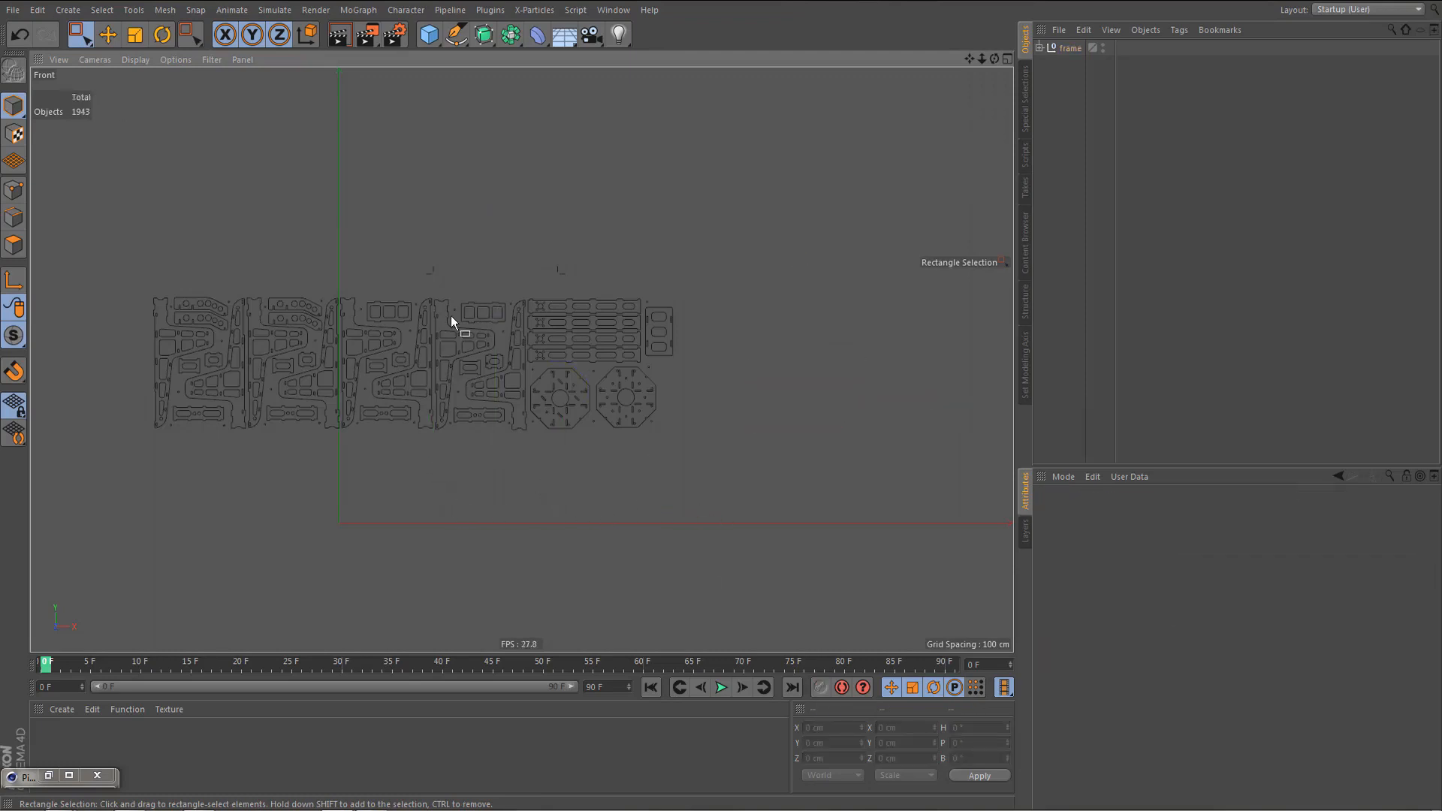
pyautogui.moveTo(393, 245); pyautogui.dragTo(607, 282)
pyautogui.press('Delete')
# - Merge the splines of the upright plate with three openings using Connect Objects + Delete, and hide the merged spline
pyautogui.scroll(6, 617, 345)
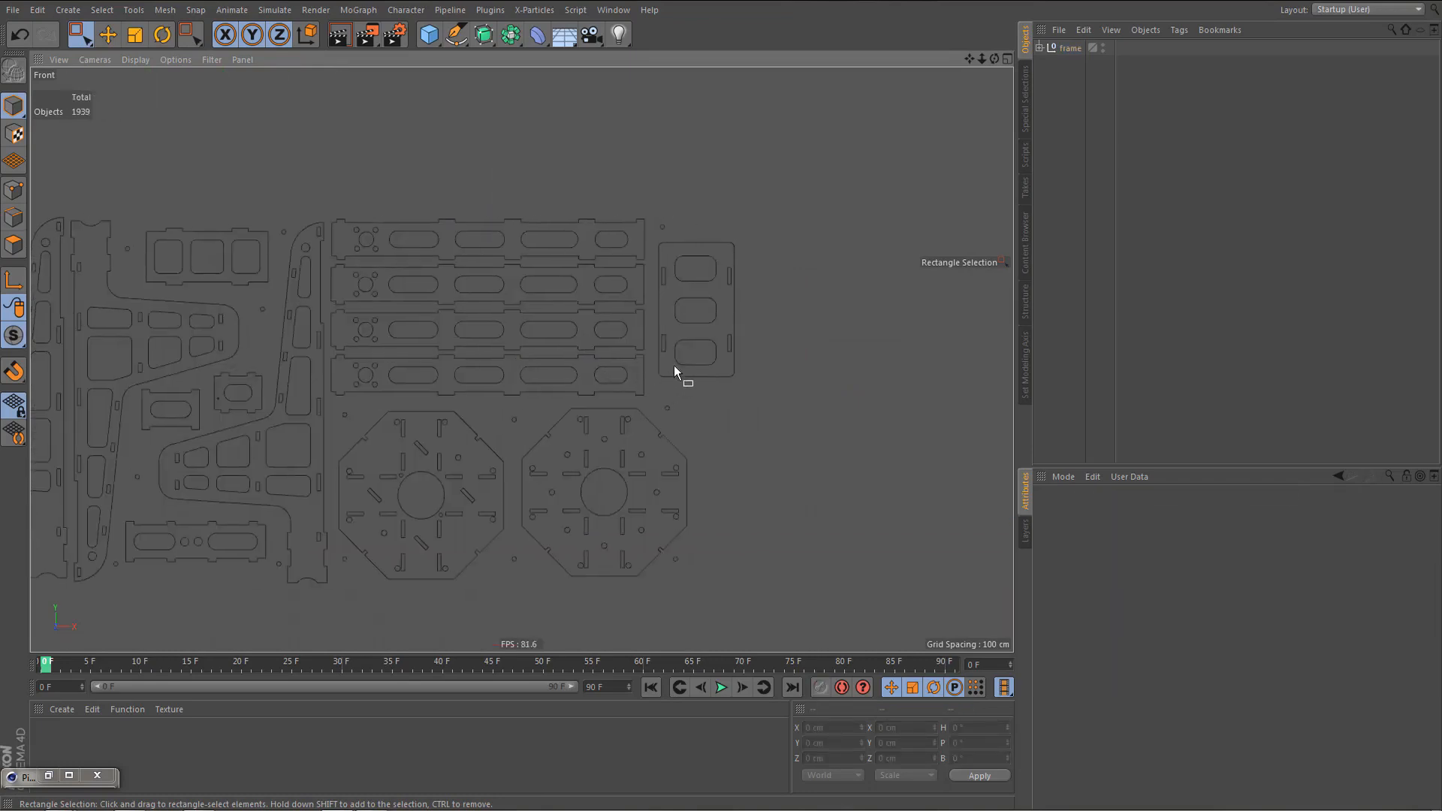
pyautogui.scroll(3, 683, 364)
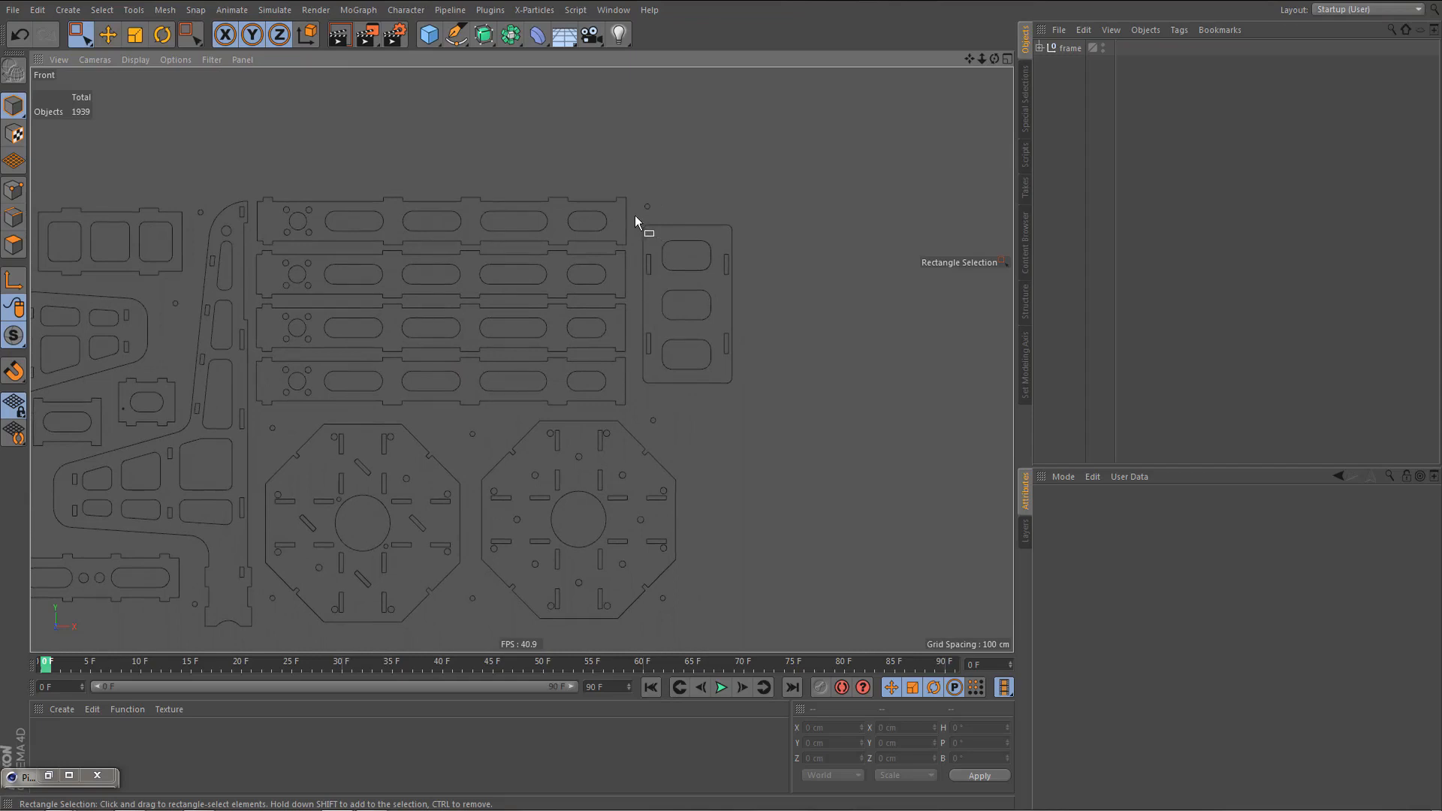
pyautogui.moveTo(636, 218); pyautogui.dragTo(761, 399)
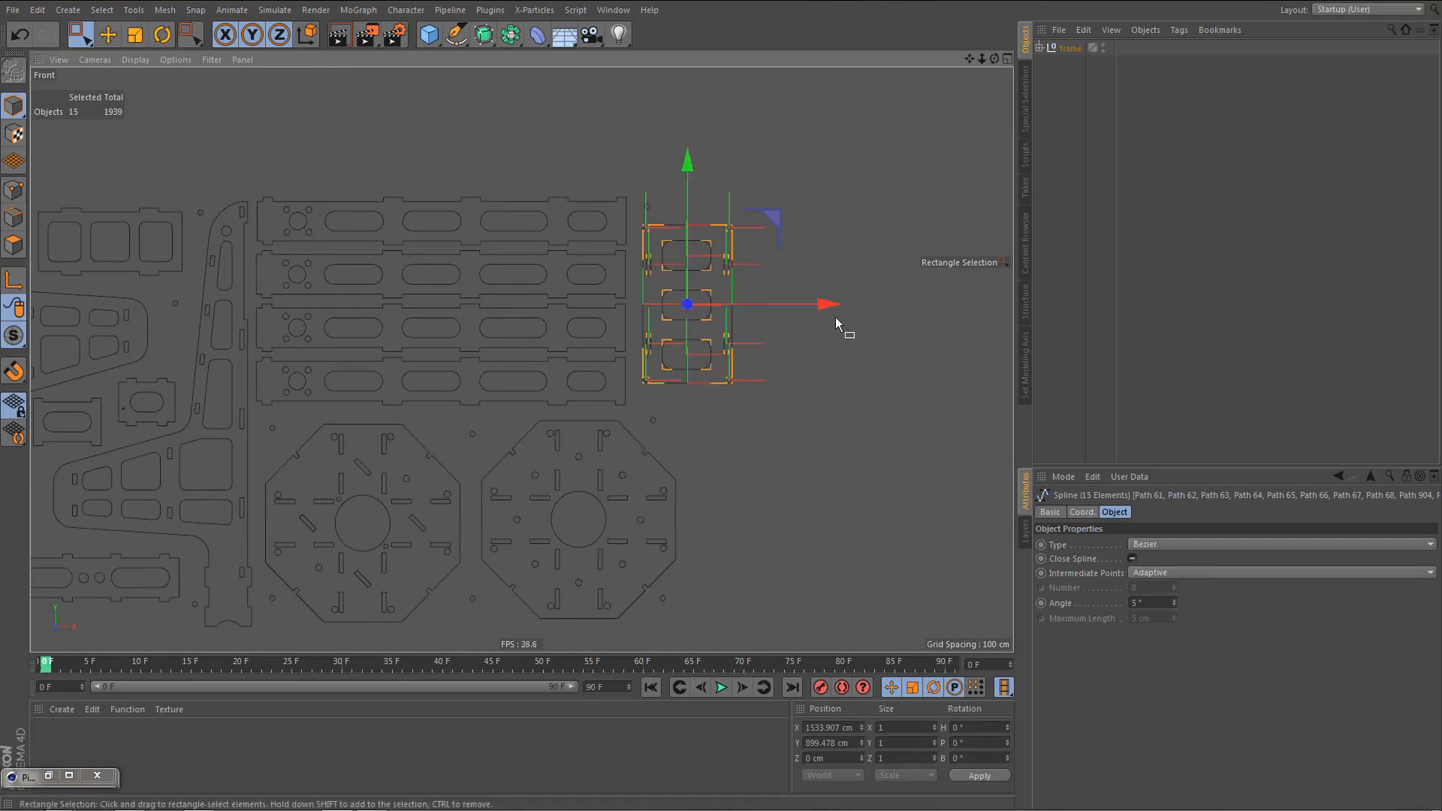
pyautogui.press('Delete')
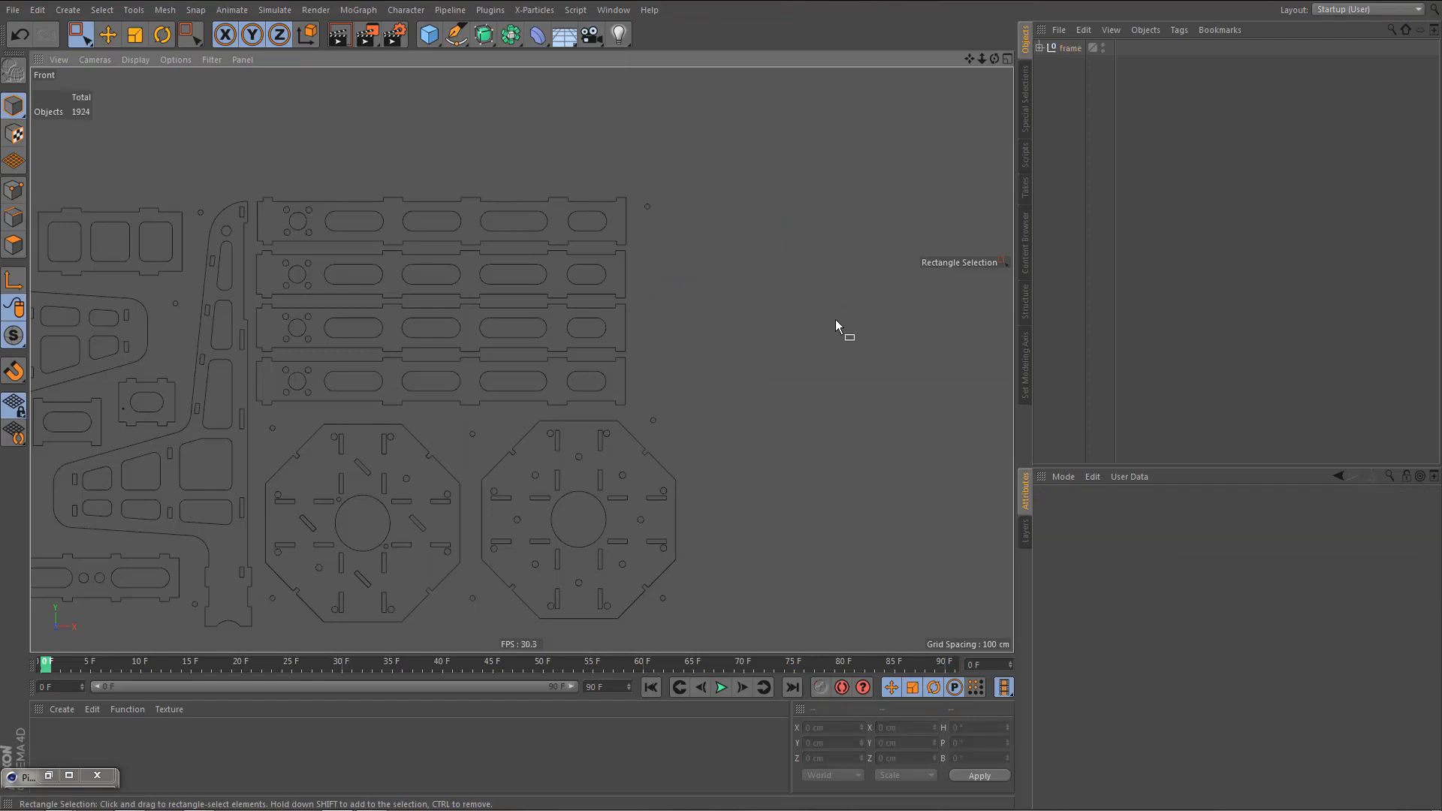
pyautogui.hotkey('ctrl', 'z')
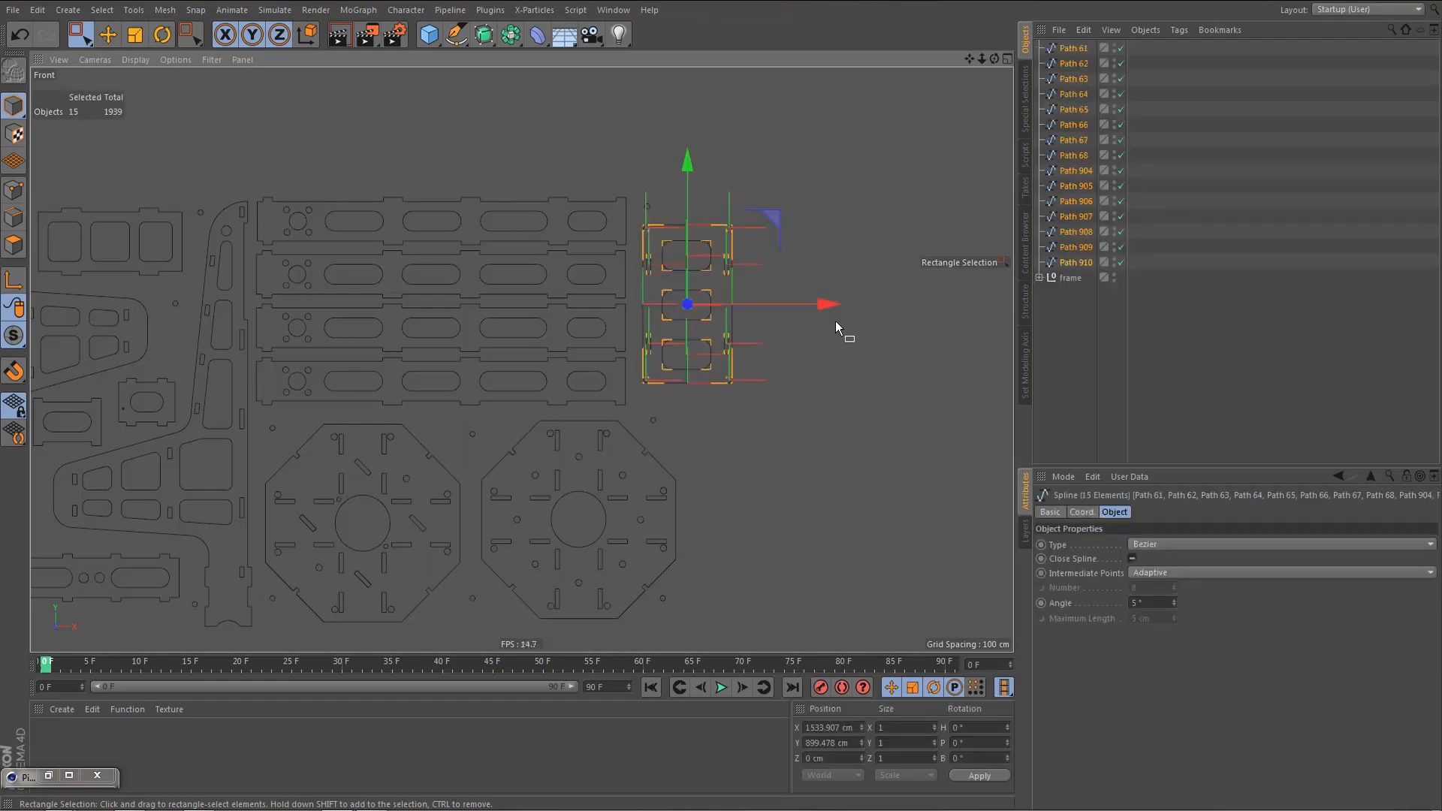
pyautogui.rightClick(1076, 141)
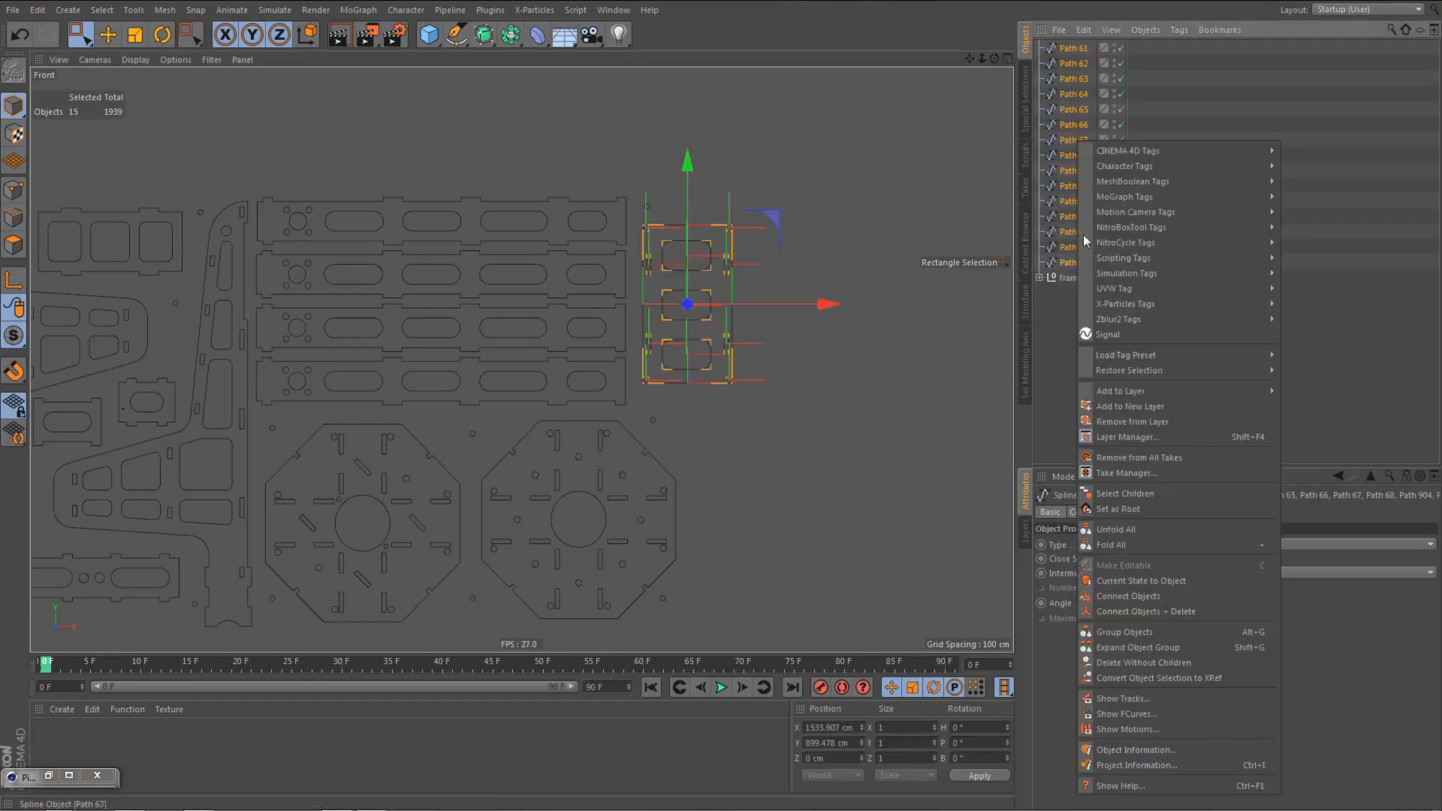
pyautogui.click(1146, 612)
pyautogui.click(1117, 46)
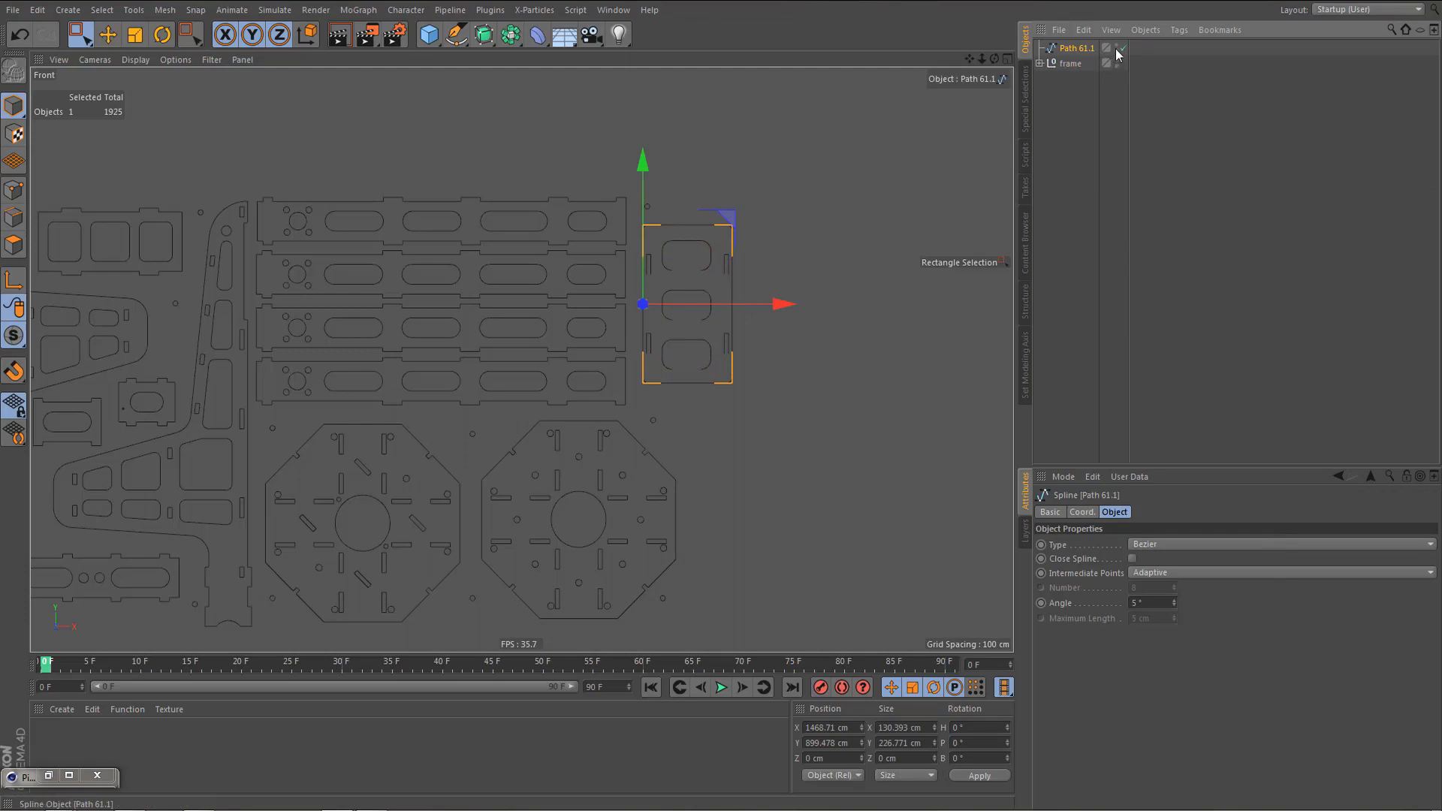
pyautogui.click(1070, 133)
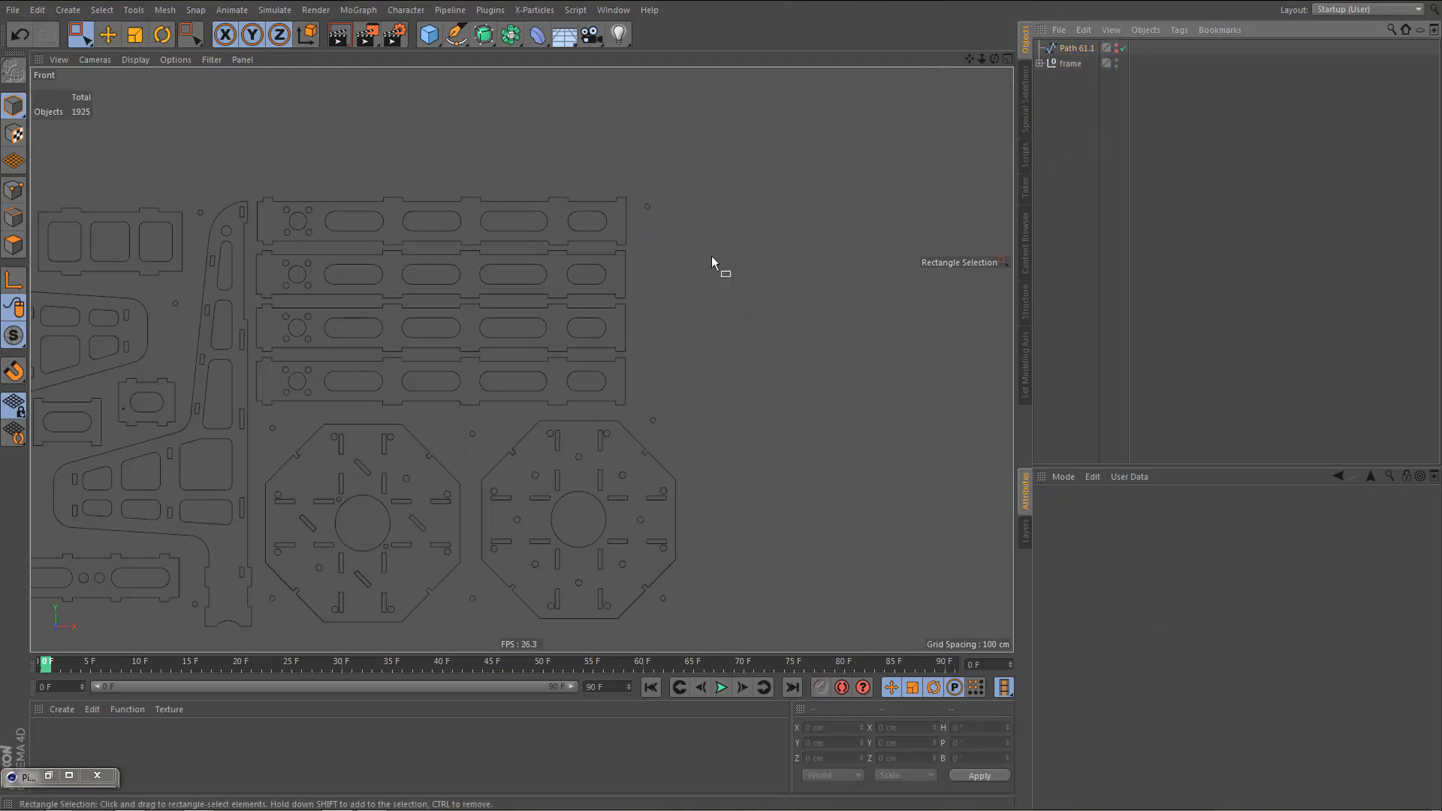
# - Delete the stray small circles lying outside the parts around the two octagonal plates and the arm strips
pyautogui.click(639, 194)
pyautogui.press('Delete')
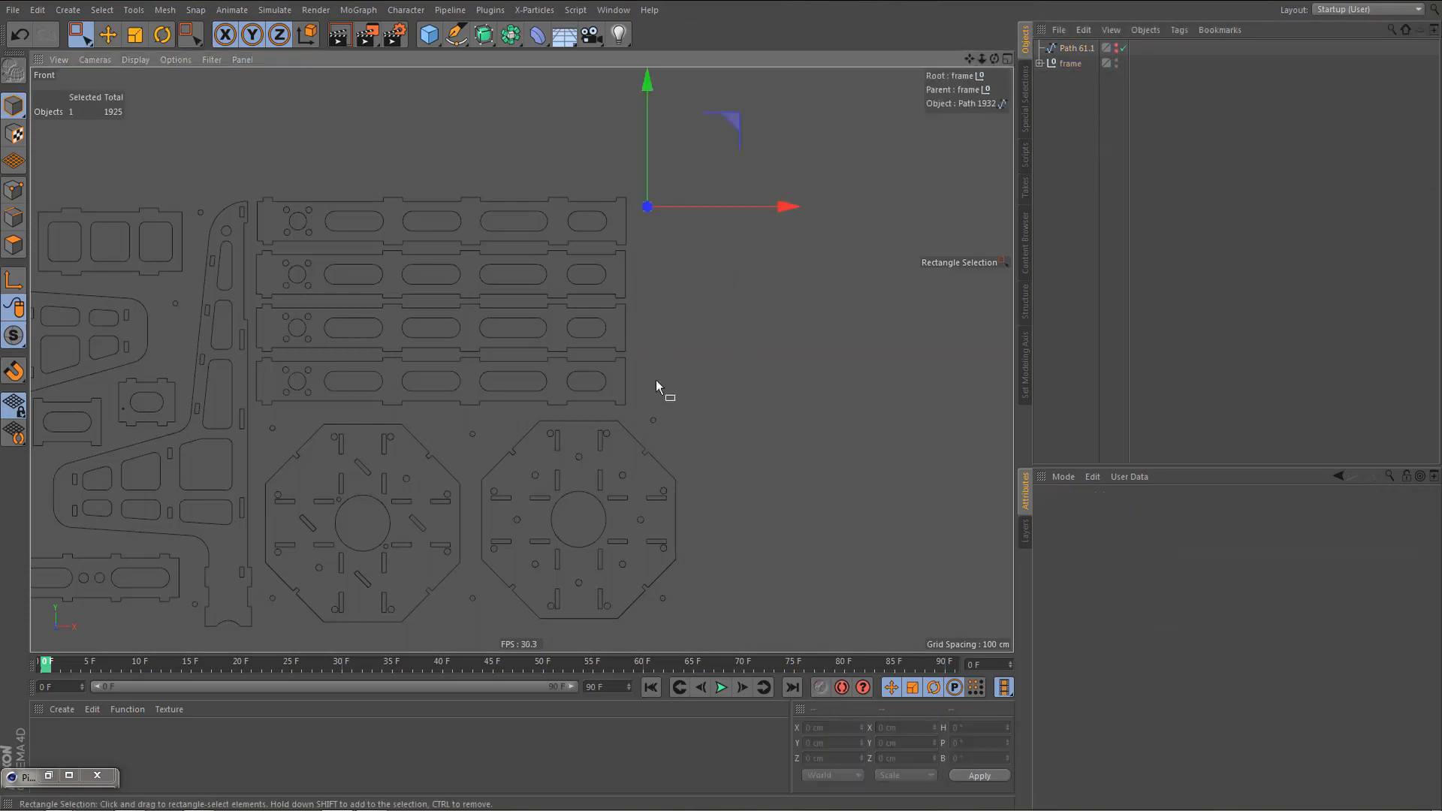
pyautogui.click(652, 420)
pyautogui.press('Delete')
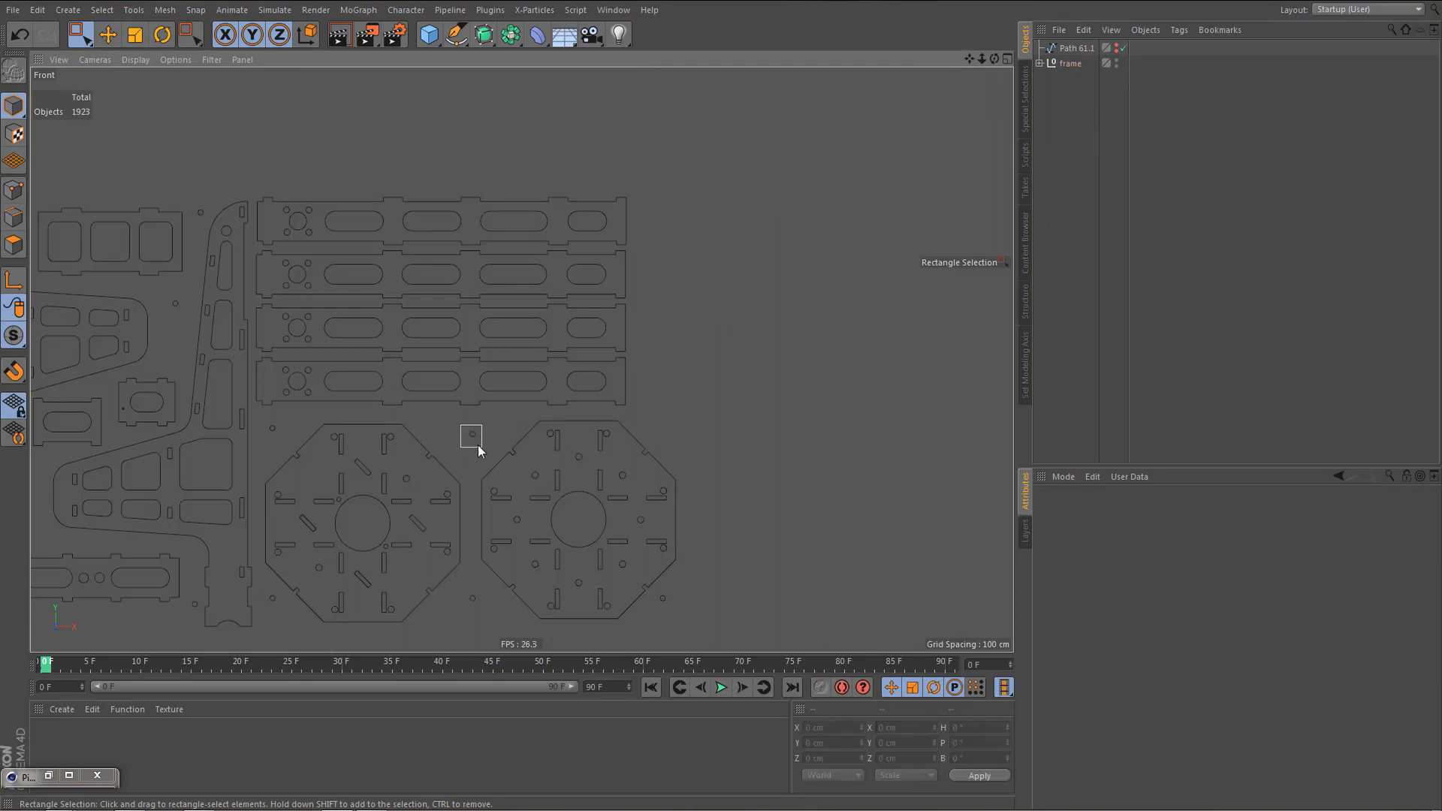
pyautogui.moveTo(461, 425); pyautogui.dragTo(478, 448)
pyautogui.press('Delete')
pyautogui.moveTo(462, 585); pyautogui.dragTo(483, 611)
pyautogui.press('Delete')
pyautogui.moveTo(660, 592); pyautogui.dragTo(678, 616)
pyautogui.press('Delete')
pyautogui.press('Delete')
pyautogui.moveTo(264, 589); pyautogui.dragTo(282, 621)
pyautogui.press('Delete')
# - Merge the splines of the uppermost long arm strip using Connect Objects + Delete, and hide the merged spline
pyautogui.scroll(5, 341, 306)
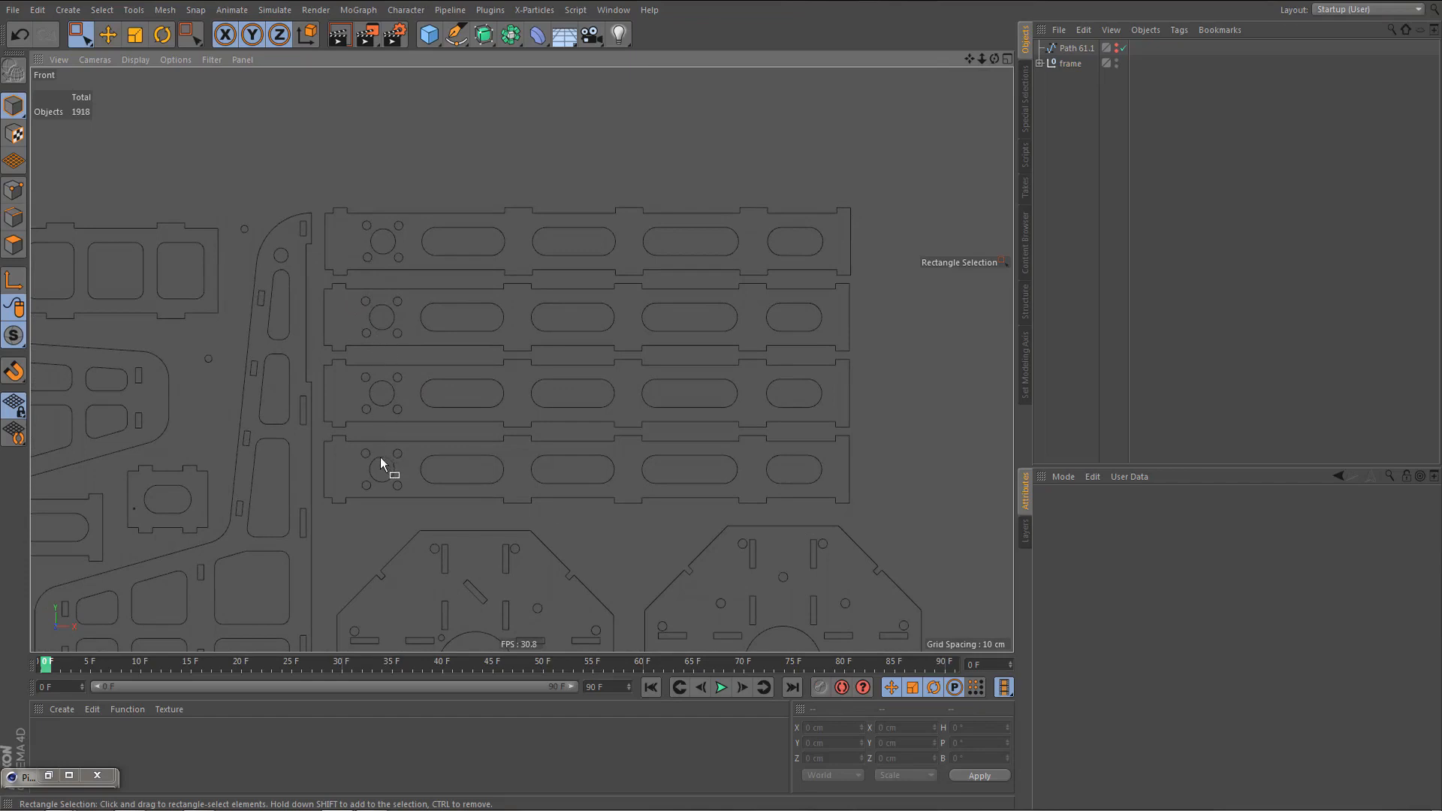
pyautogui.moveTo(318, 188); pyautogui.dragTo(888, 279)
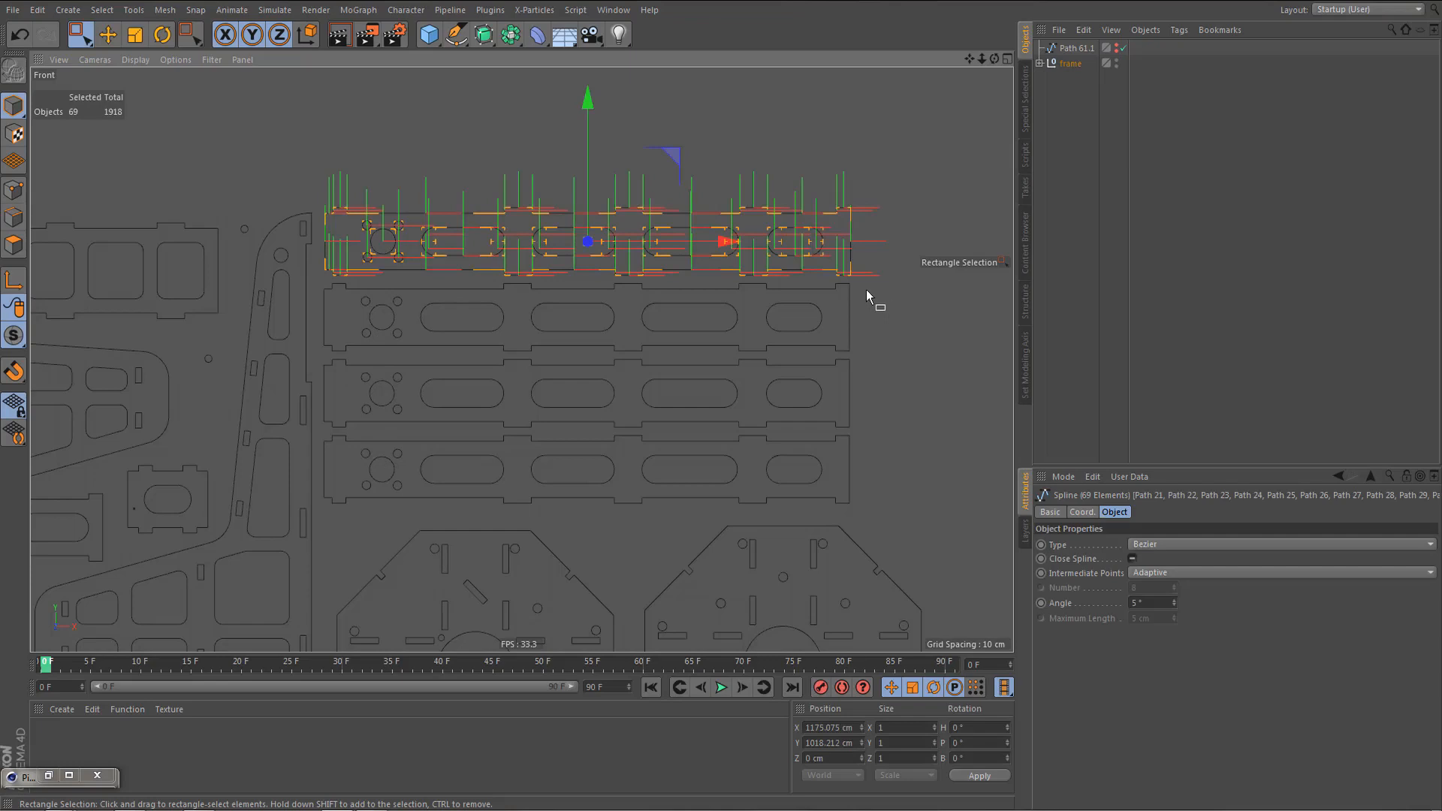
pyautogui.press('Delete')
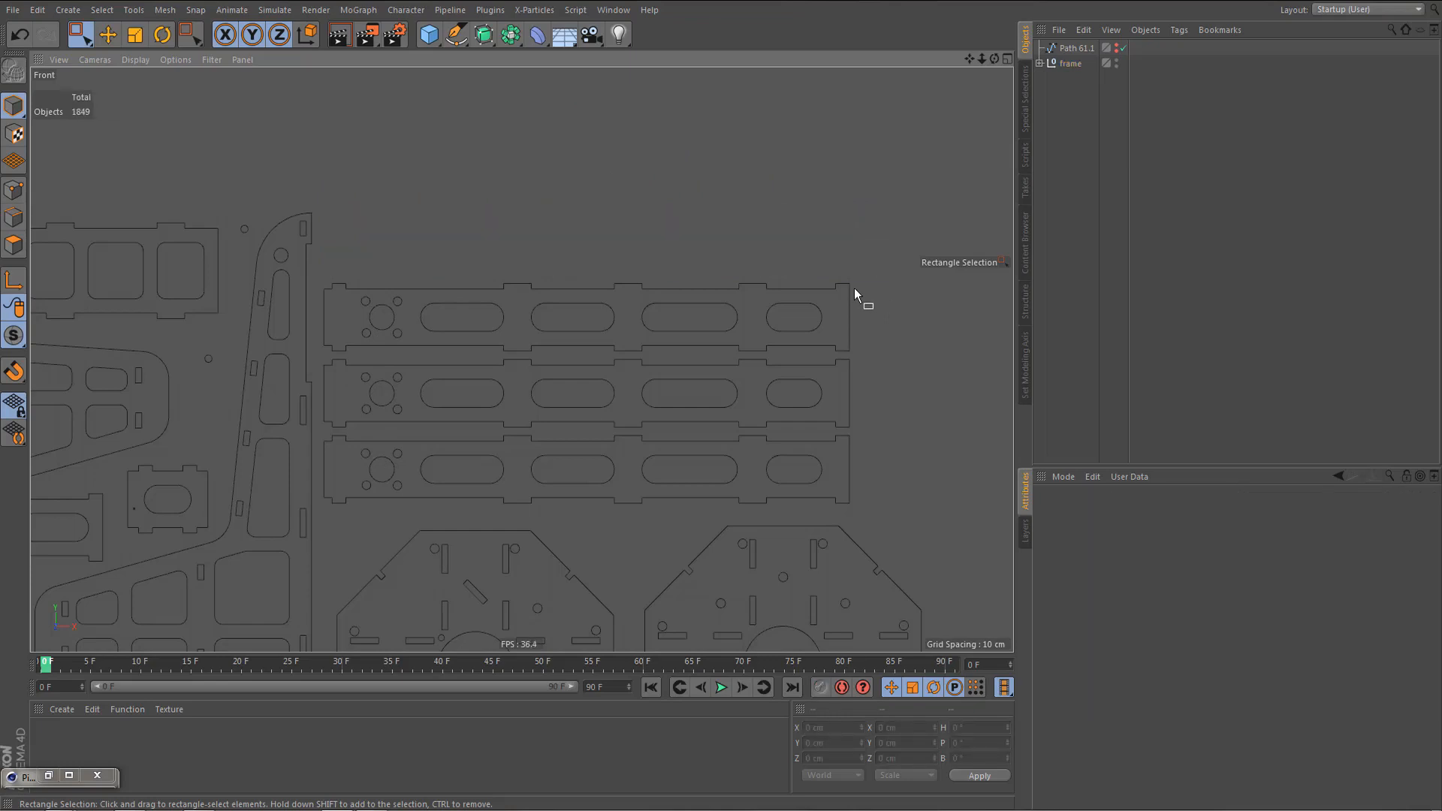
pyautogui.hotkey('ctrl', 'z')
pyautogui.rightClick(1075, 95)
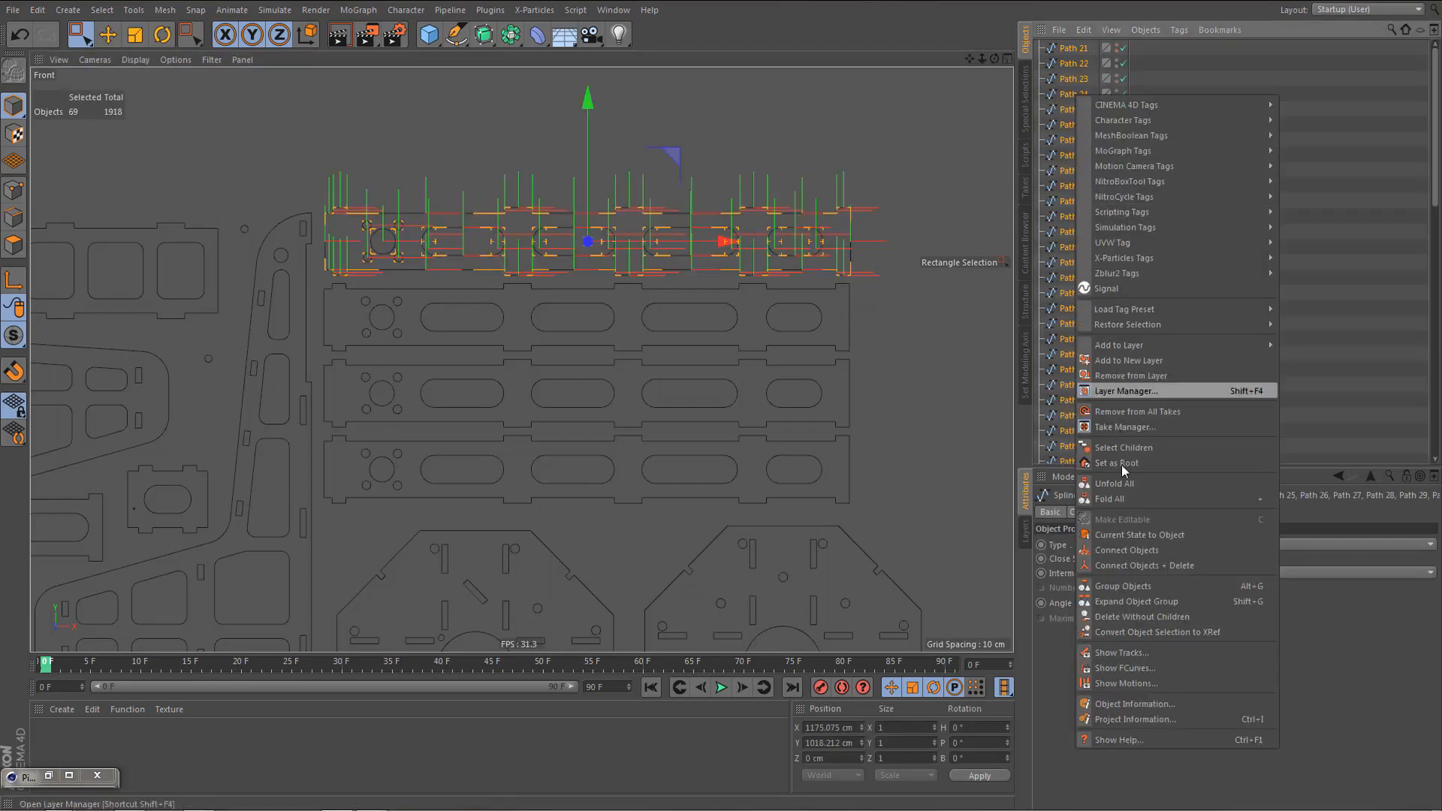
pyautogui.click(1139, 566)
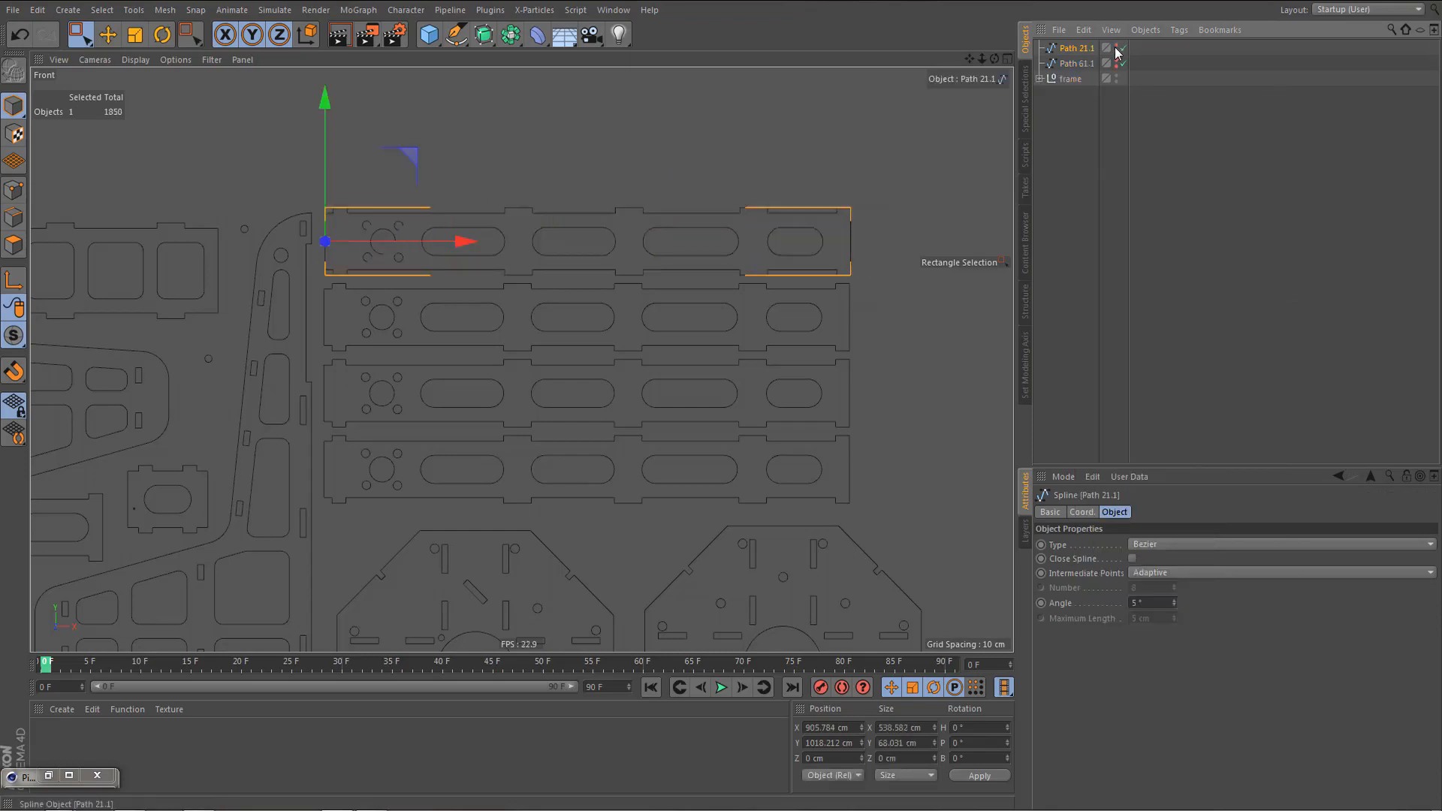
pyautogui.click(1116, 46)
pyautogui.click(557, 192)
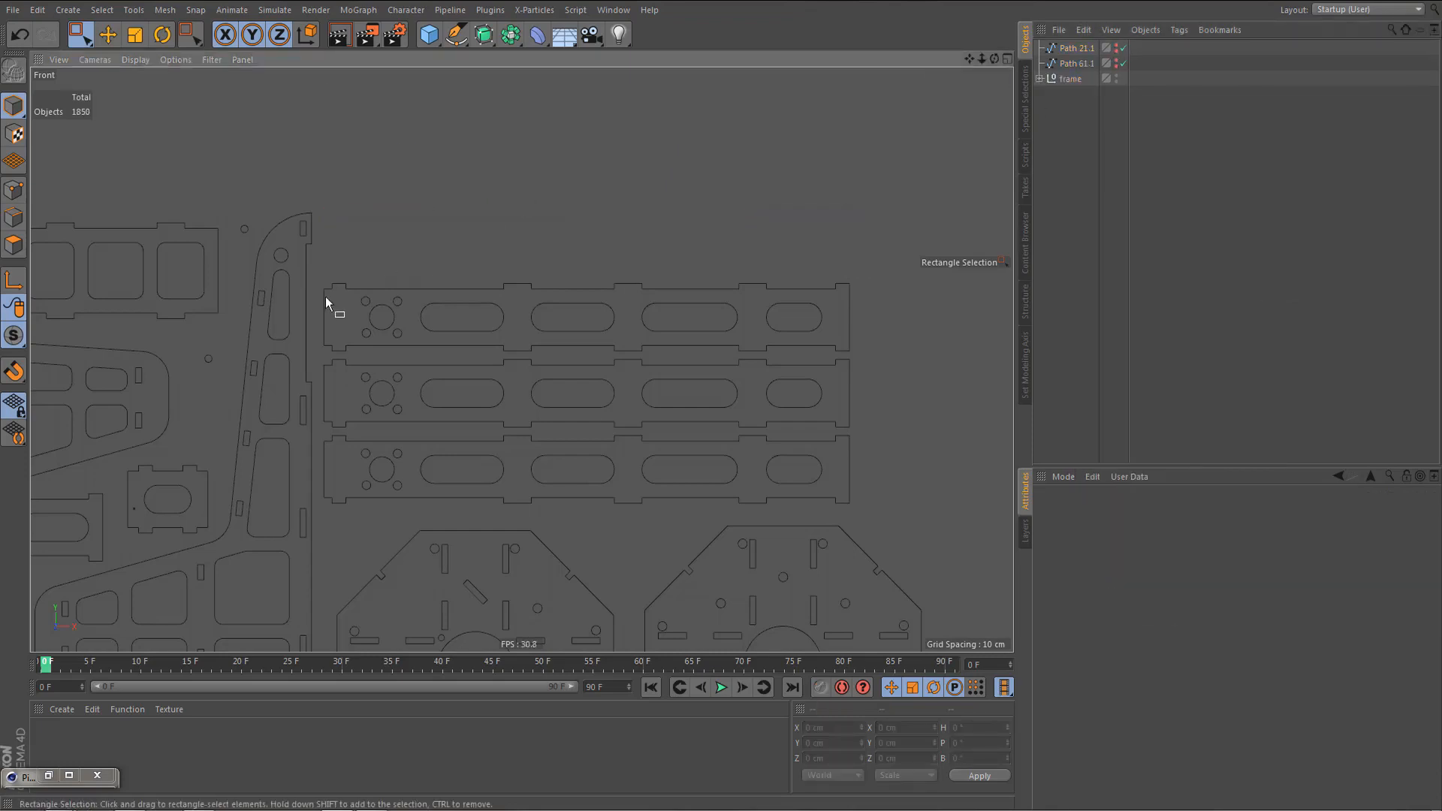
# - Delete the splines of the three remaining duplicate arm strips above the octagonal plates
pyautogui.moveTo(317, 265); pyautogui.dragTo(873, 511)
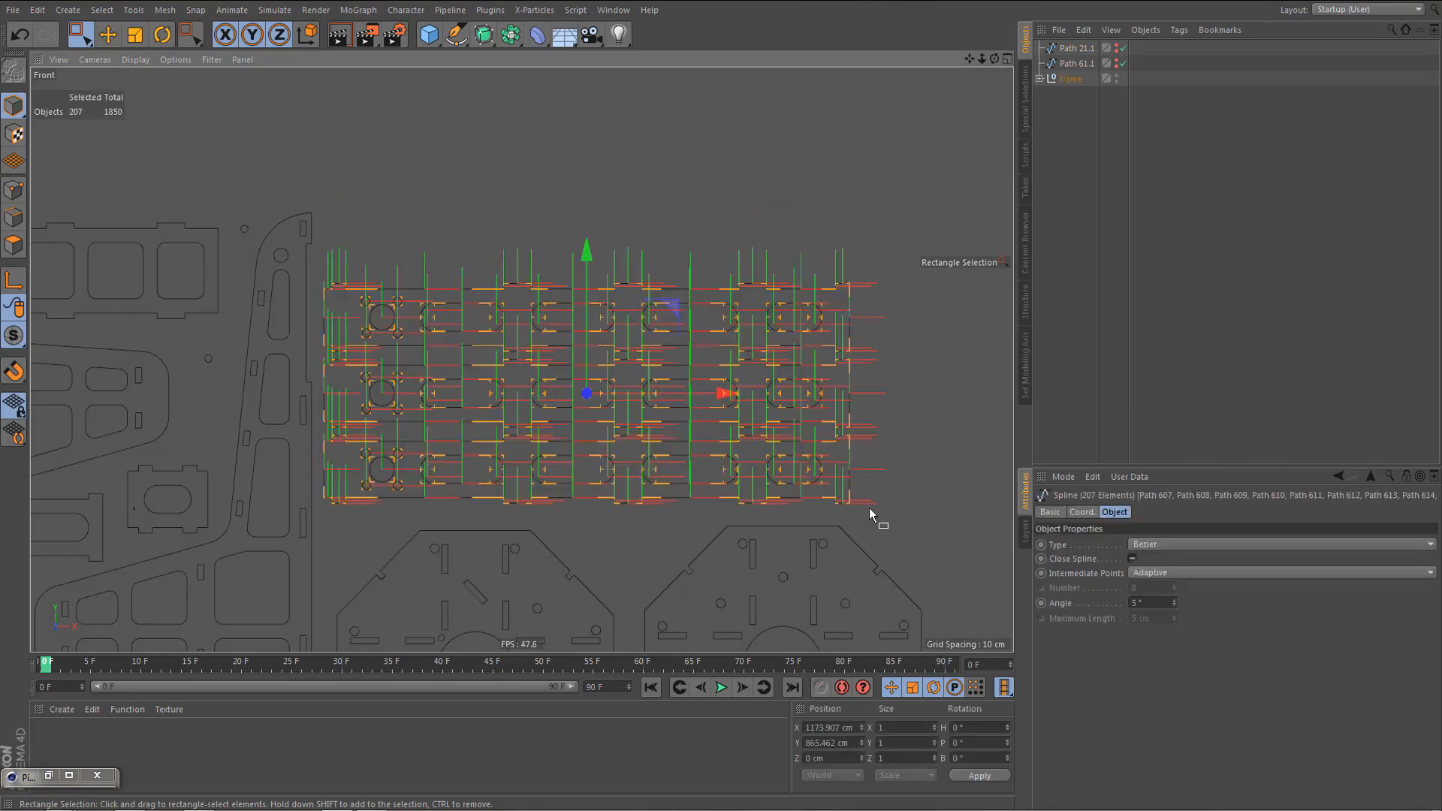
pyautogui.press('Delete')
pyautogui.keyDown('alt'); pyautogui.moveTo(522, 553); pyautogui.dragTo(503, 231, button='middle'); pyautogui.keyUp('alt')
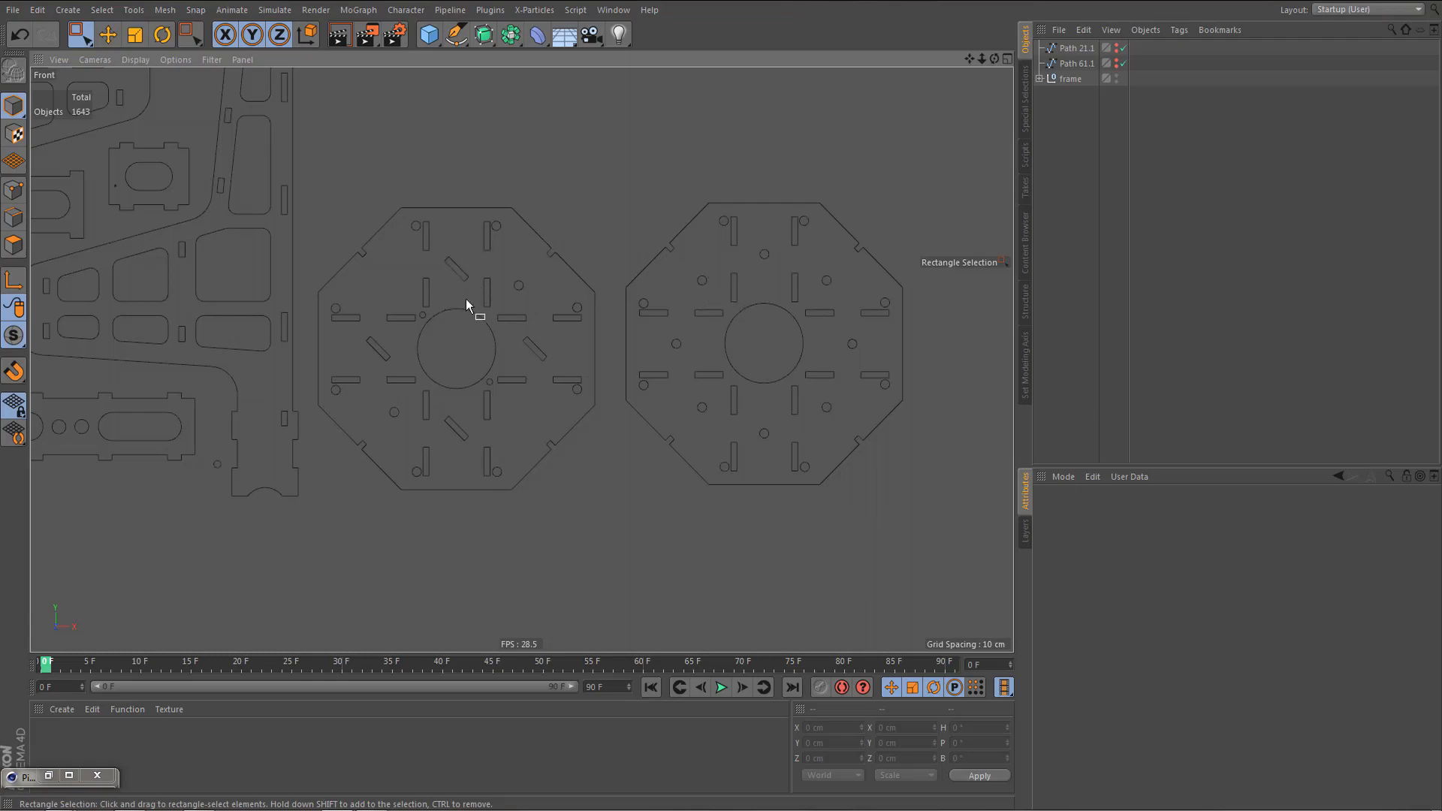
# - Merge the splines of the octagonal plate without diagonal slots using Connect Objects + Delete, and hide the merged spline
pyautogui.moveTo(619, 169); pyautogui.dragTo(940, 531)
pyautogui.press('Delete')
pyautogui.hotkey('ctrl', 'z')
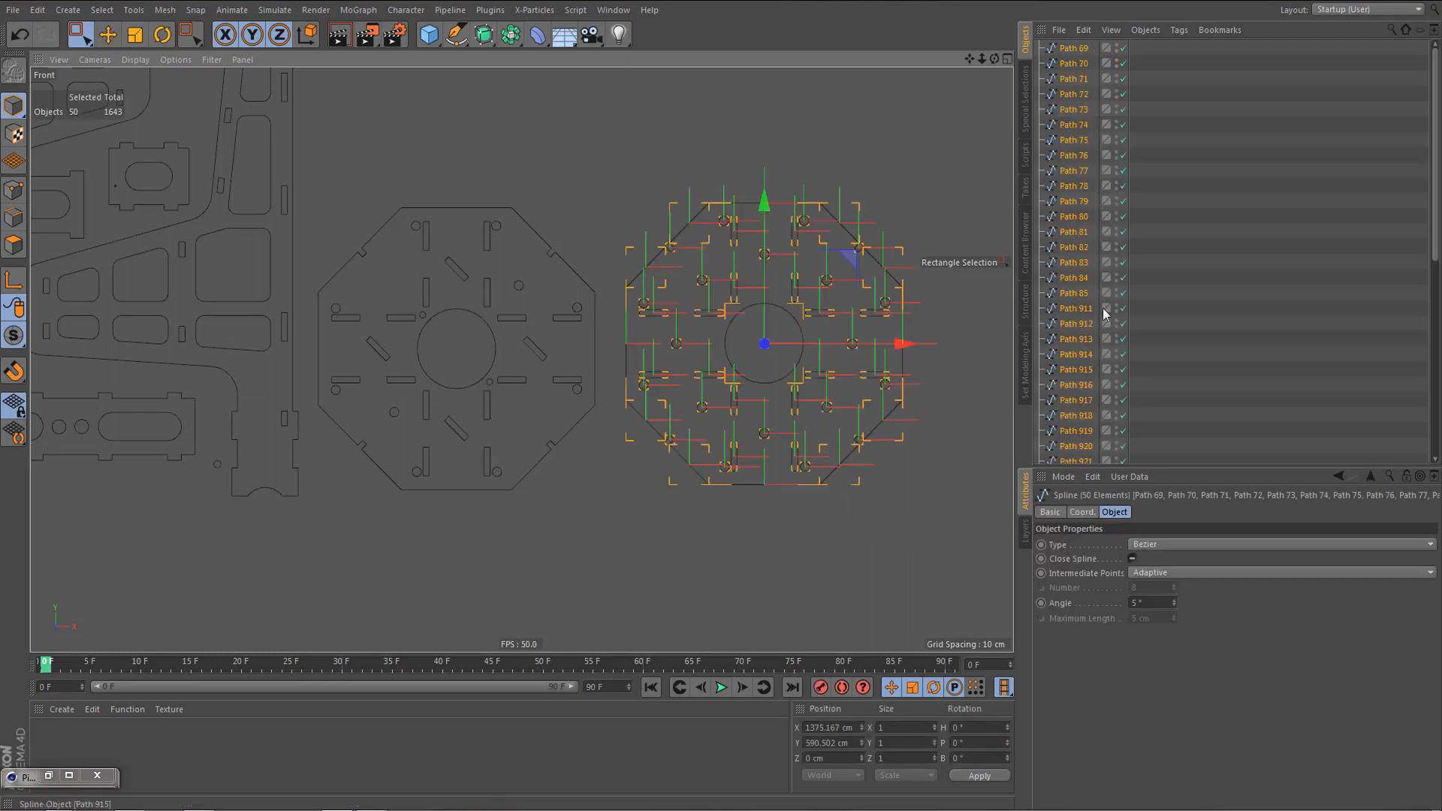
pyautogui.rightClick(1080, 272)
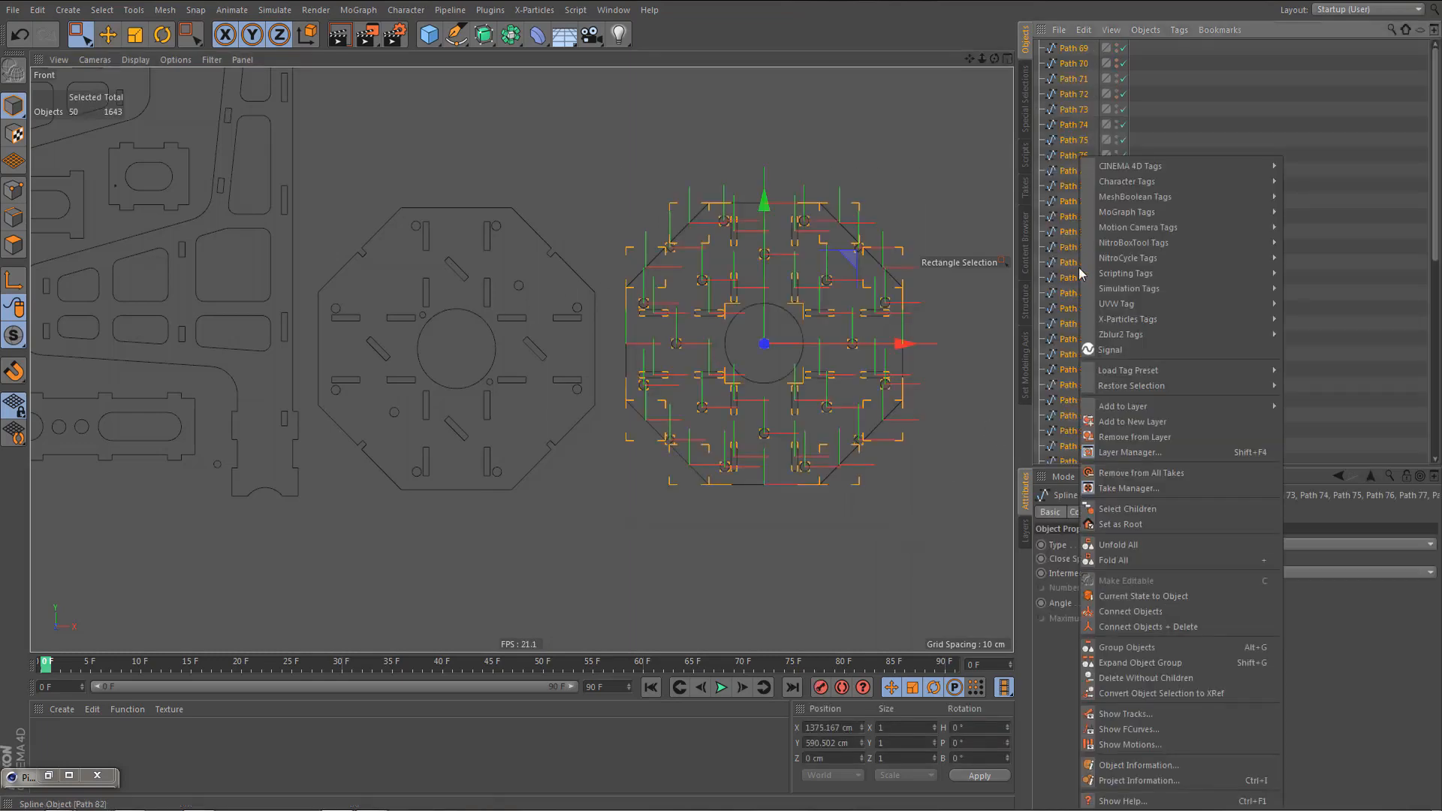
pyautogui.click(1120, 627)
pyautogui.keyDown('alt'); pyautogui.click(1116, 45); pyautogui.keyUp('alt')
pyautogui.keyDown('alt'); pyautogui.click(1117, 46); pyautogui.keyUp('alt')
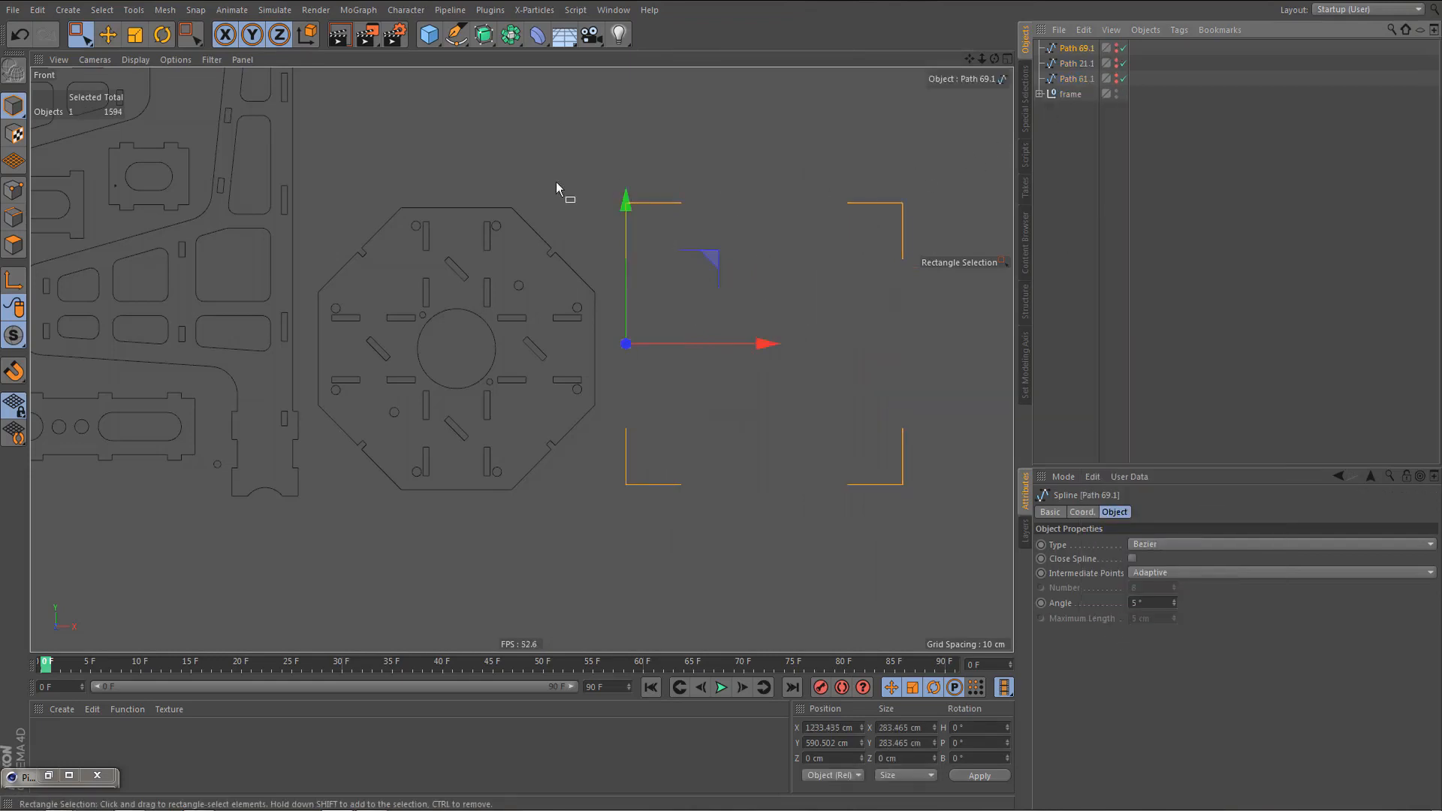
# - Merge the splines of the remaining octagonal plate with diagonal slots using Connect Objects + Delete, and hide the merged spline
pyautogui.moveTo(305, 189); pyautogui.dragTo(636, 502)
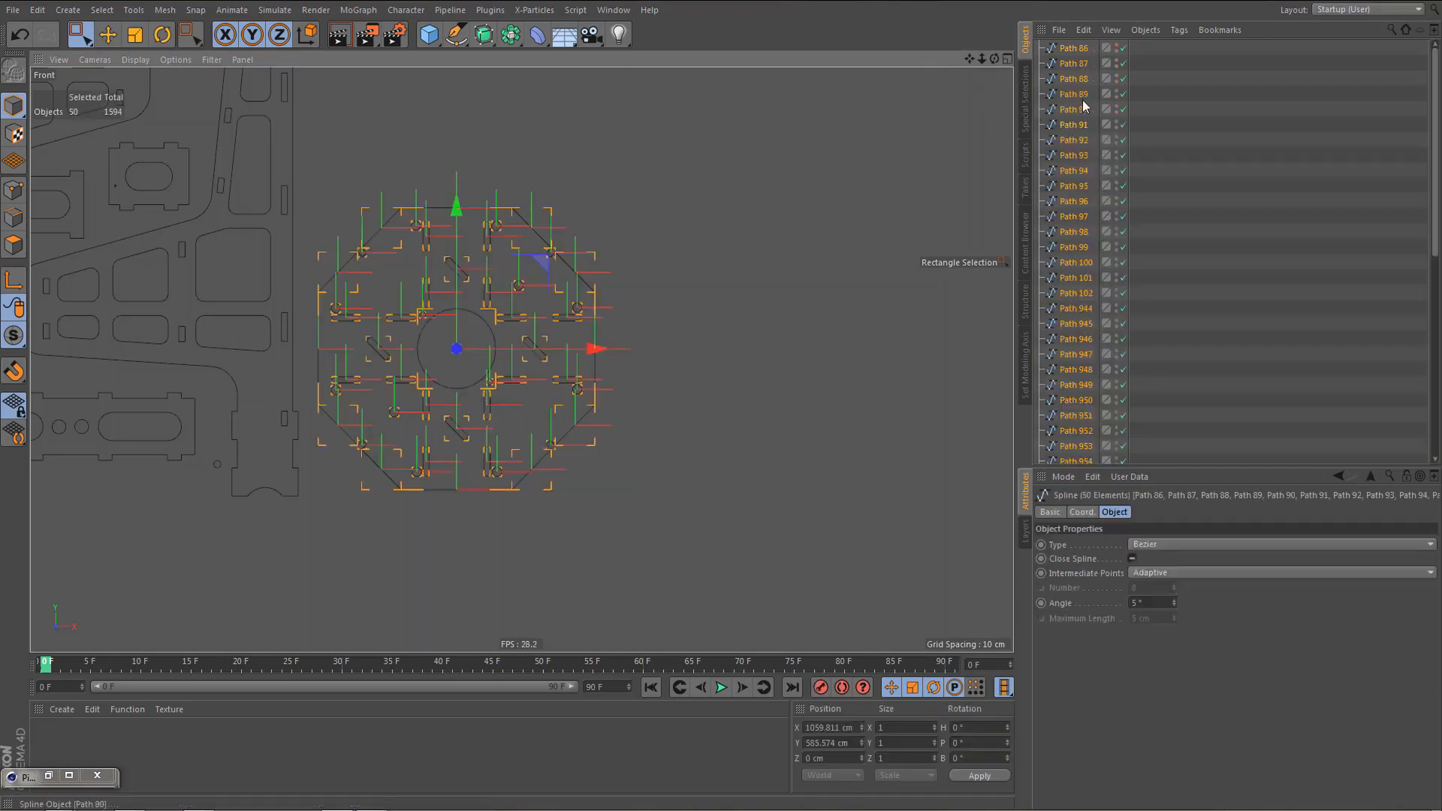
pyautogui.rightClick(1074, 111)
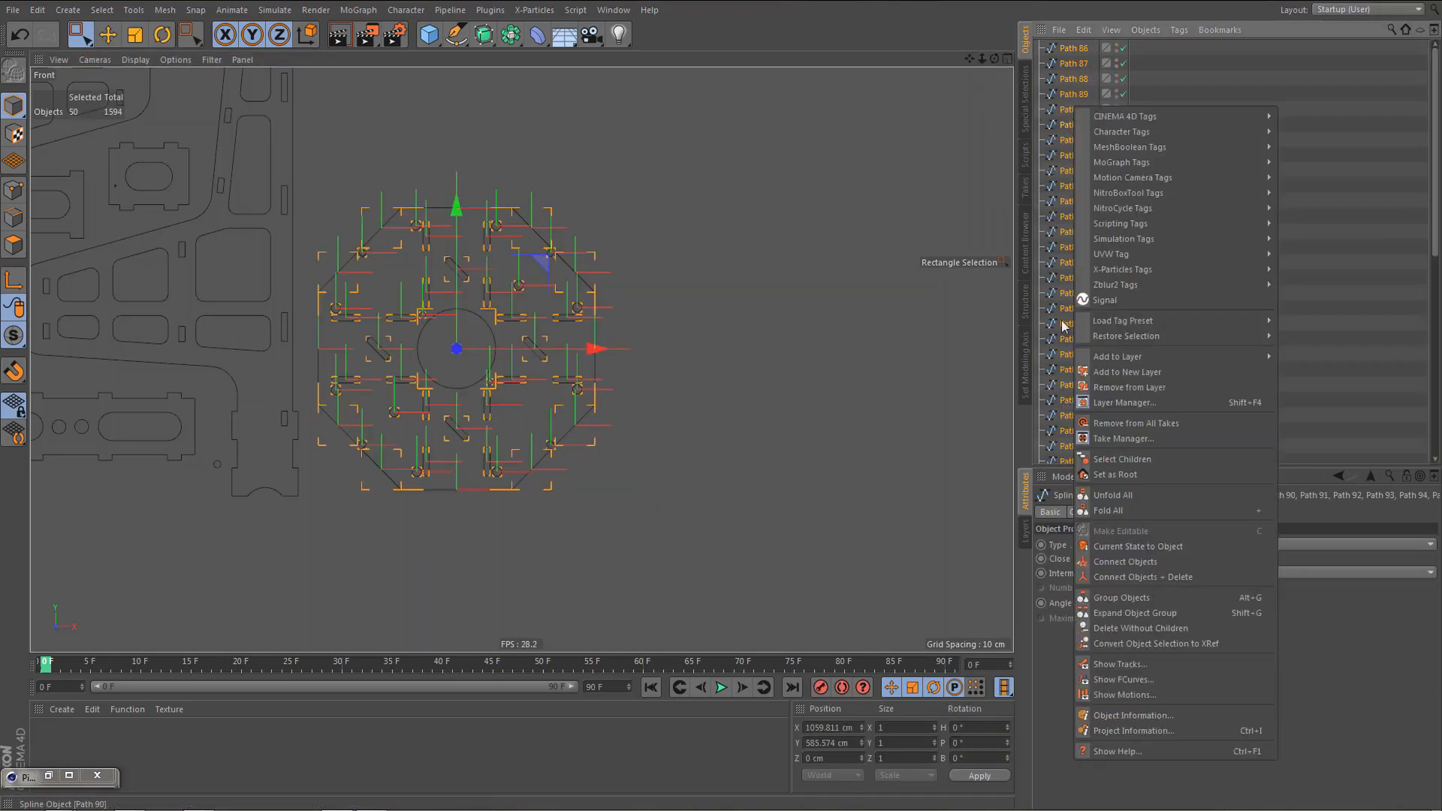
pyautogui.click(1129, 577)
pyautogui.keyDown('alt'); pyautogui.click(1116, 48); pyautogui.keyUp('alt')
pyautogui.keyDown('alt'); pyautogui.click(1116, 47); pyautogui.keyUp('alt')
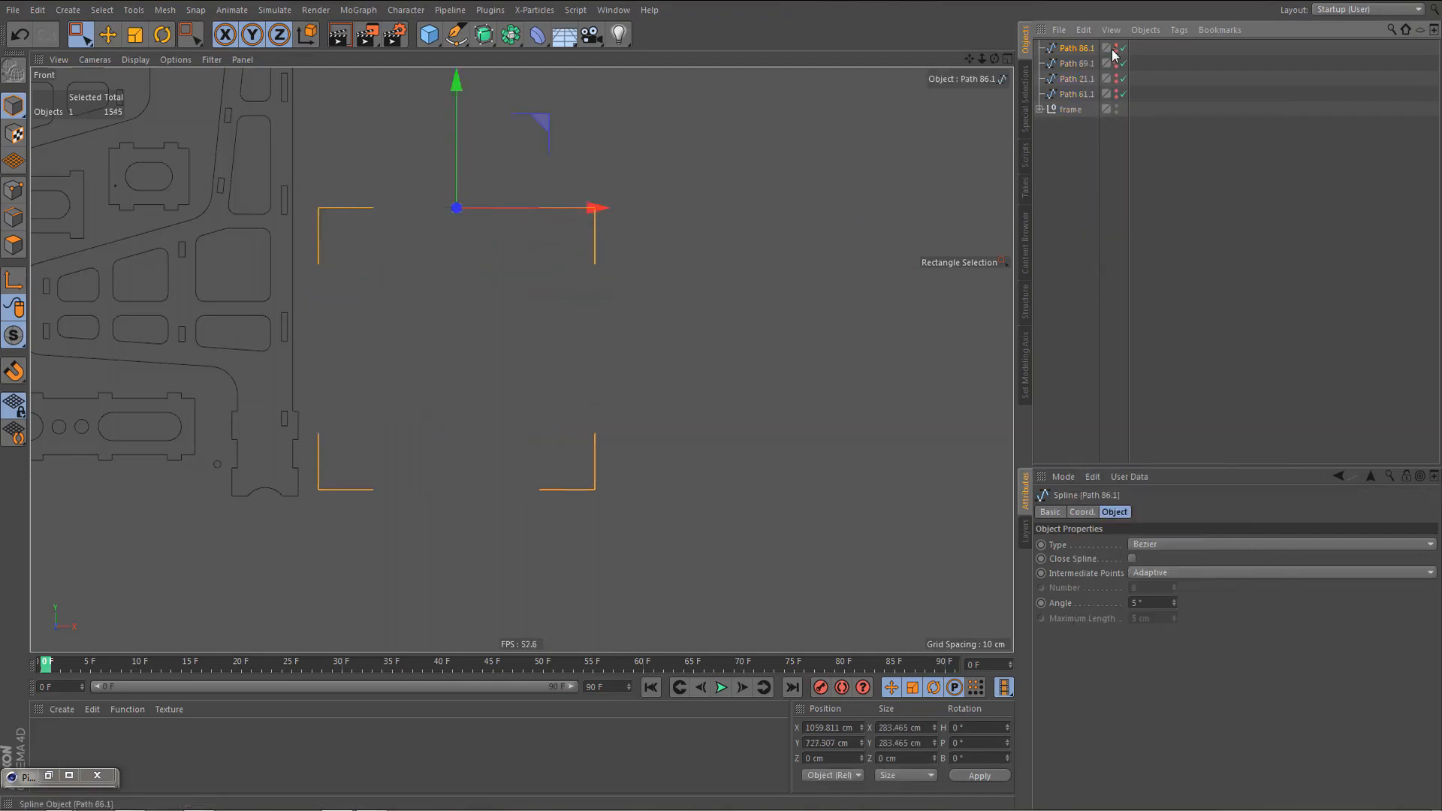
# - Merge the splines of the rightmost sheet's horizontal plate with three rectangular openings using Connect Objects + Delete, and hide the result
pyautogui.scroll(-6, 695, 303)
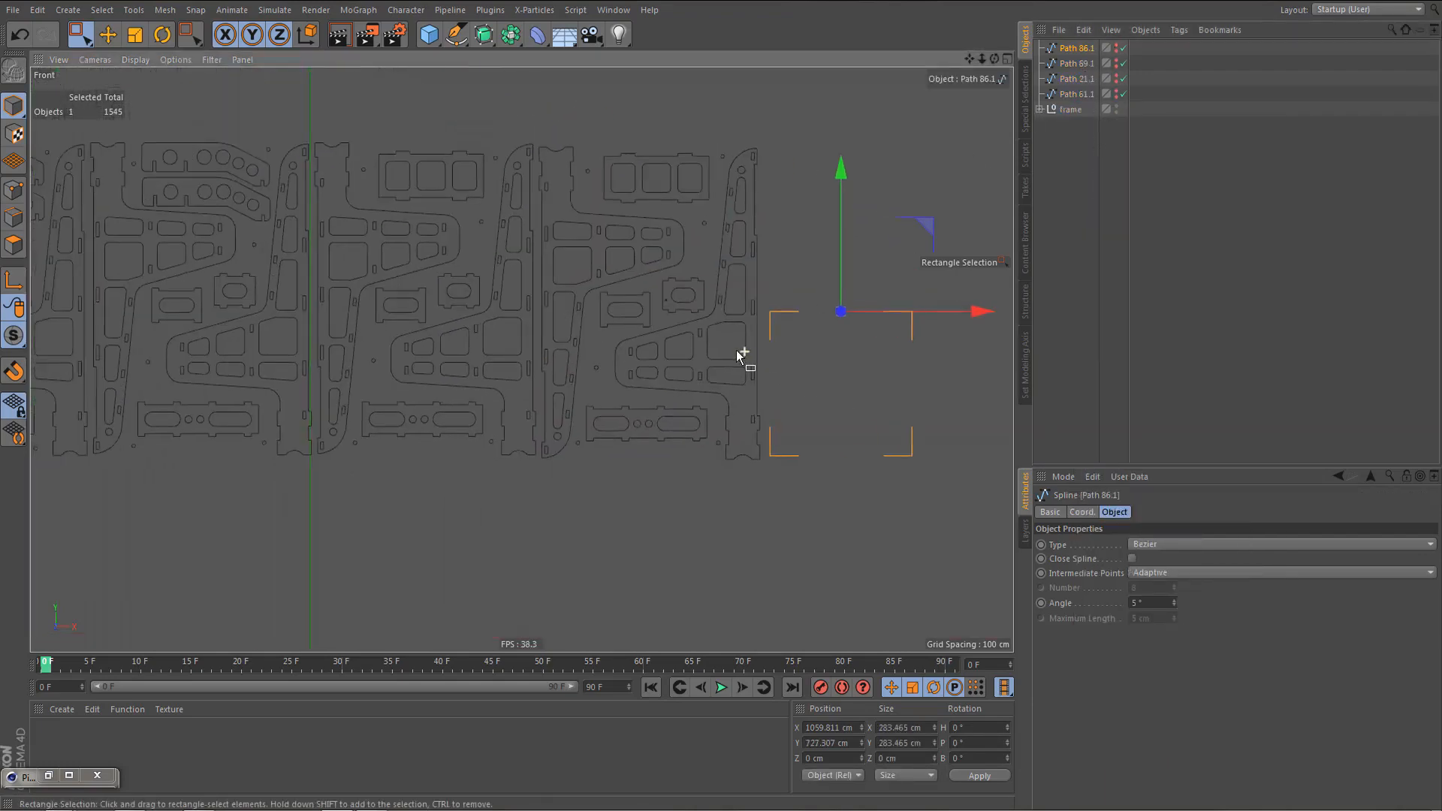
pyautogui.keyDown('alt'); pyautogui.moveTo(718, 370); pyautogui.dragTo(678, 344, button='middle'); pyautogui.keyUp('alt')
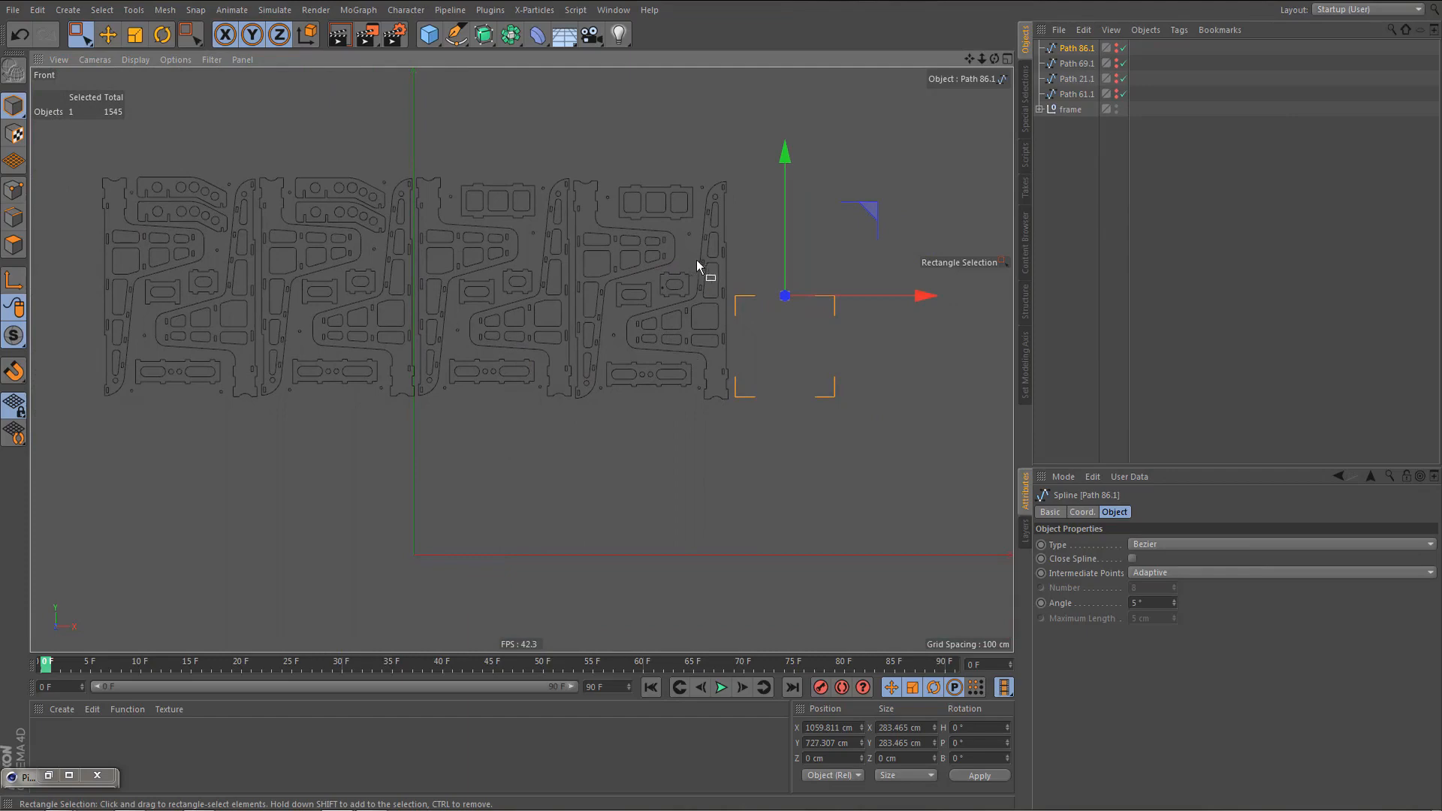
pyautogui.scroll(4, 696, 278)
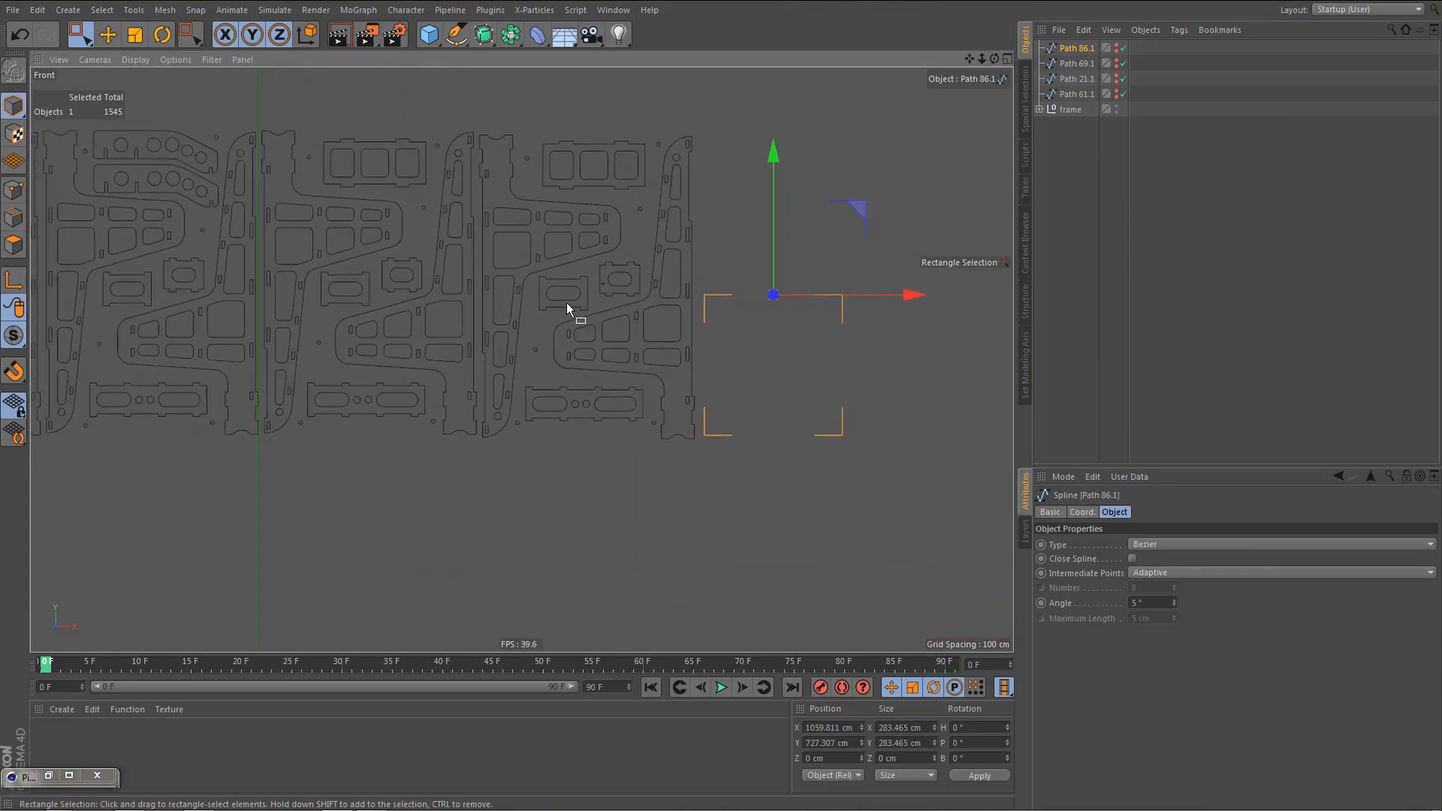
pyautogui.scroll(5, 597, 268)
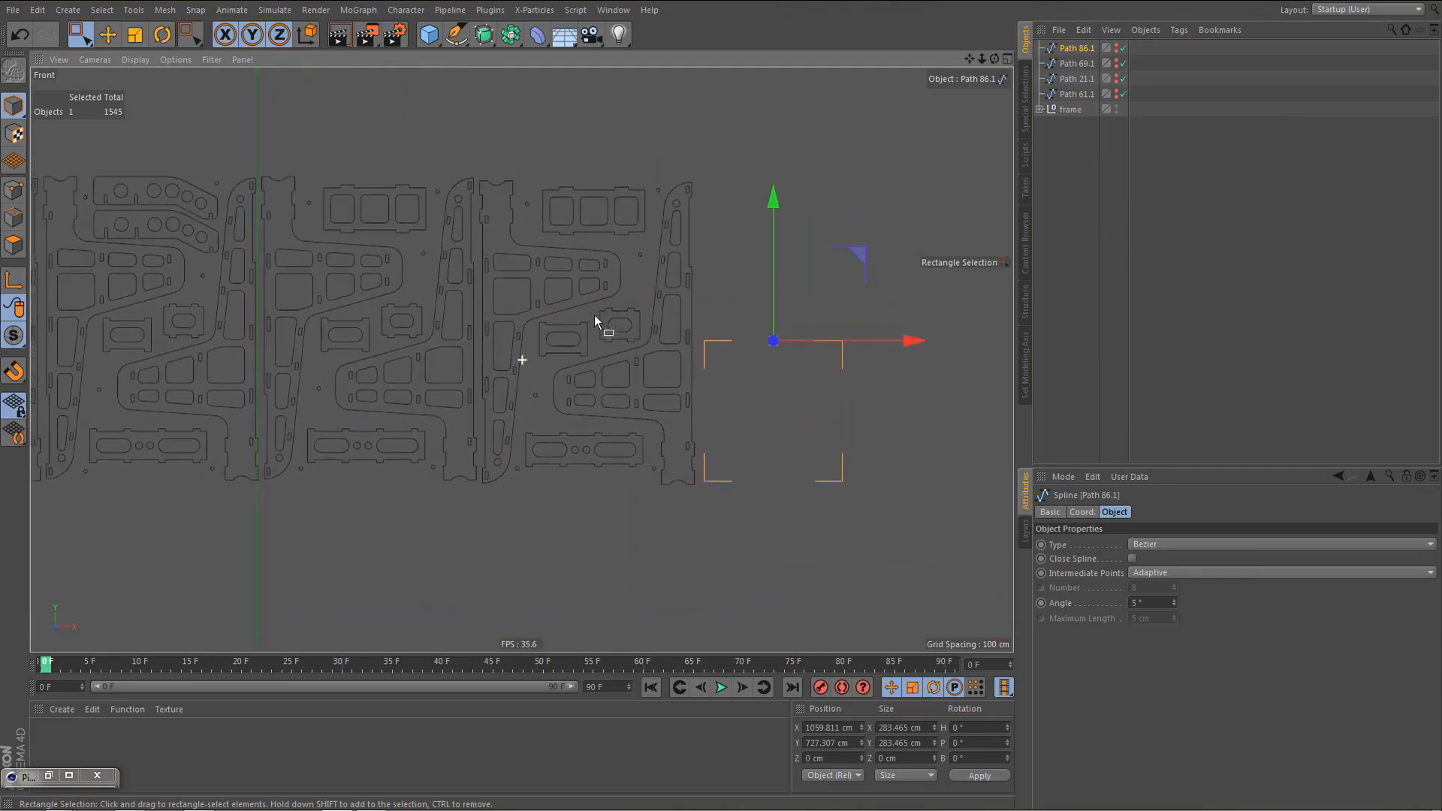
pyautogui.moveTo(499, 134); pyautogui.dragTo(698, 248)
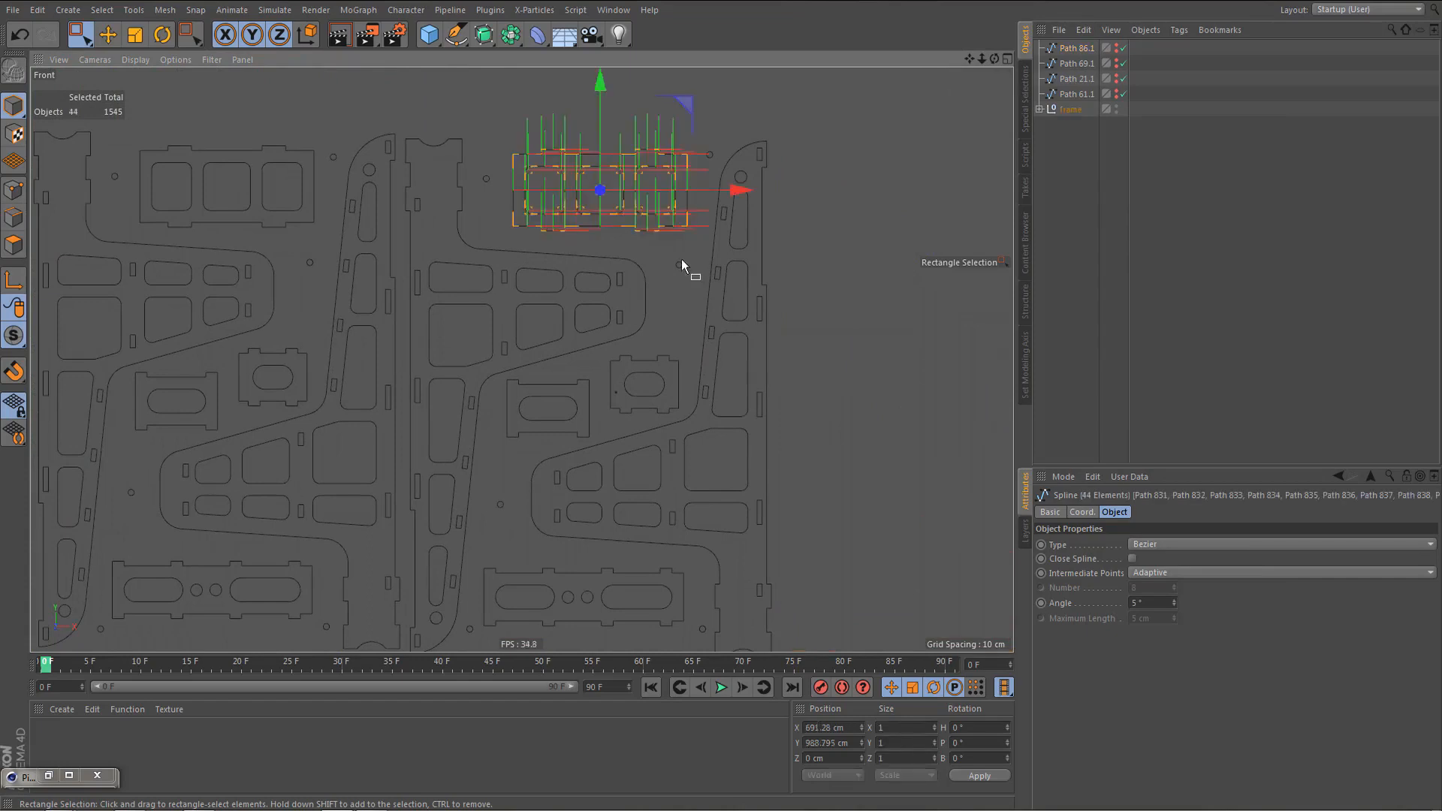
pyautogui.press('Delete')
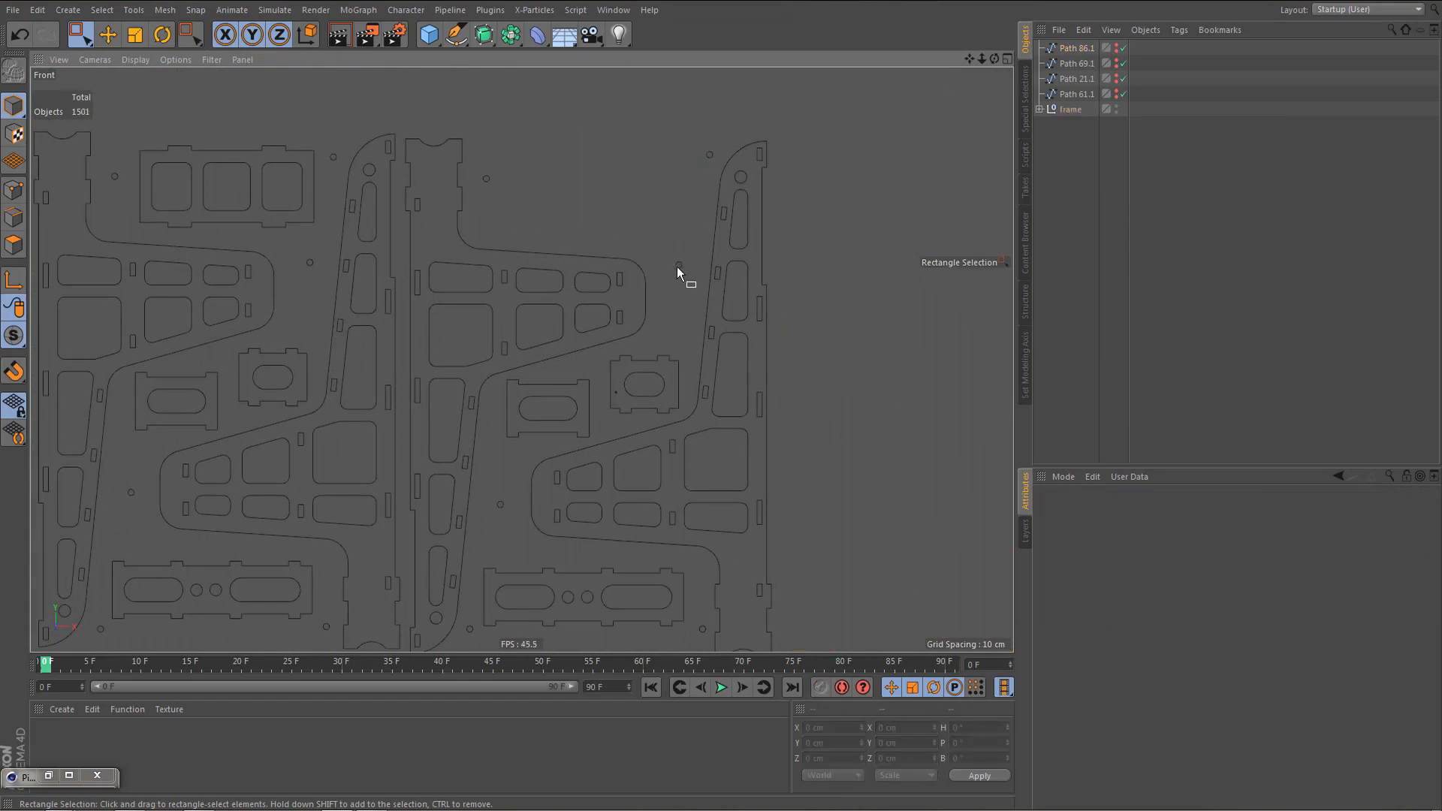
pyautogui.hotkey('ctrl', 'z')
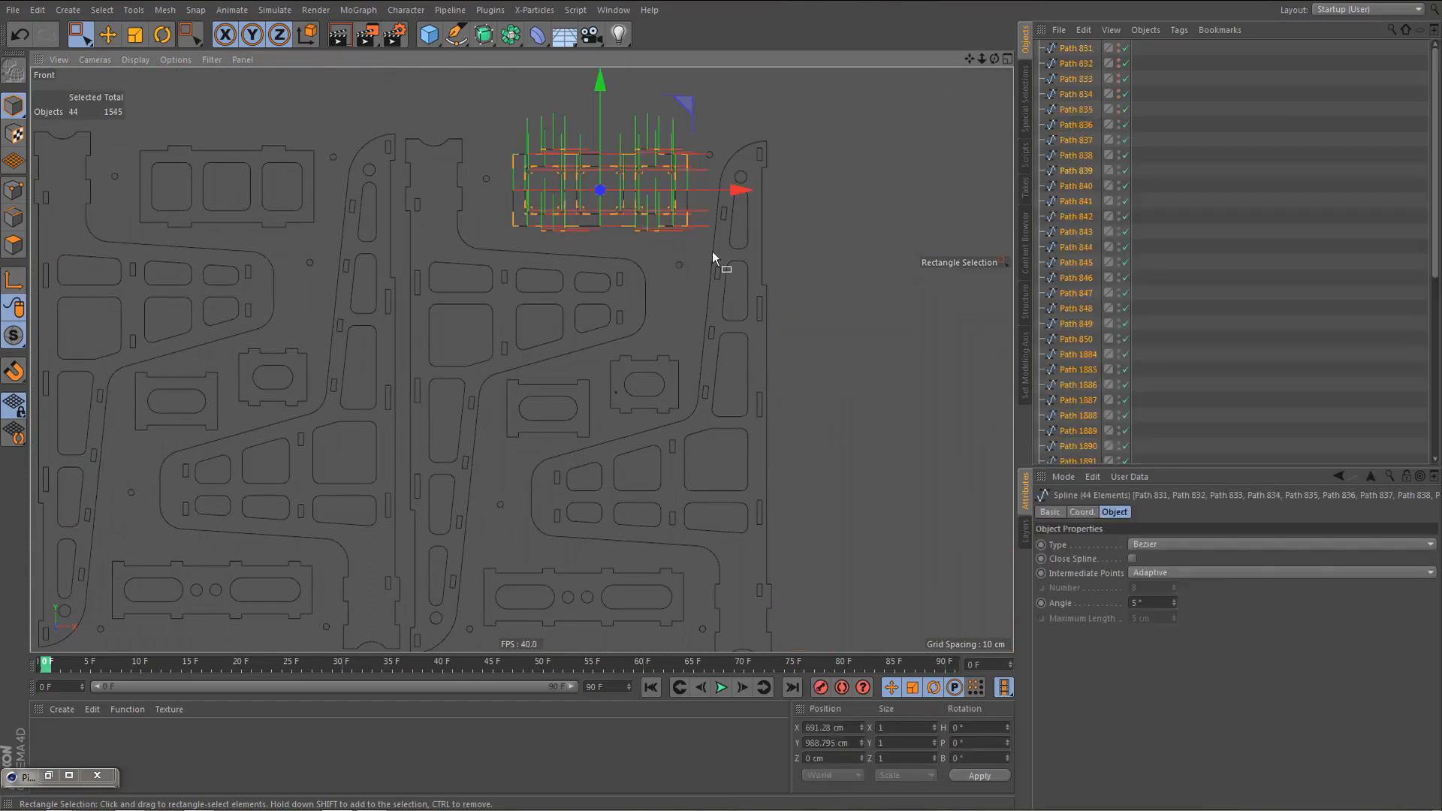
pyautogui.rightClick(1072, 118)
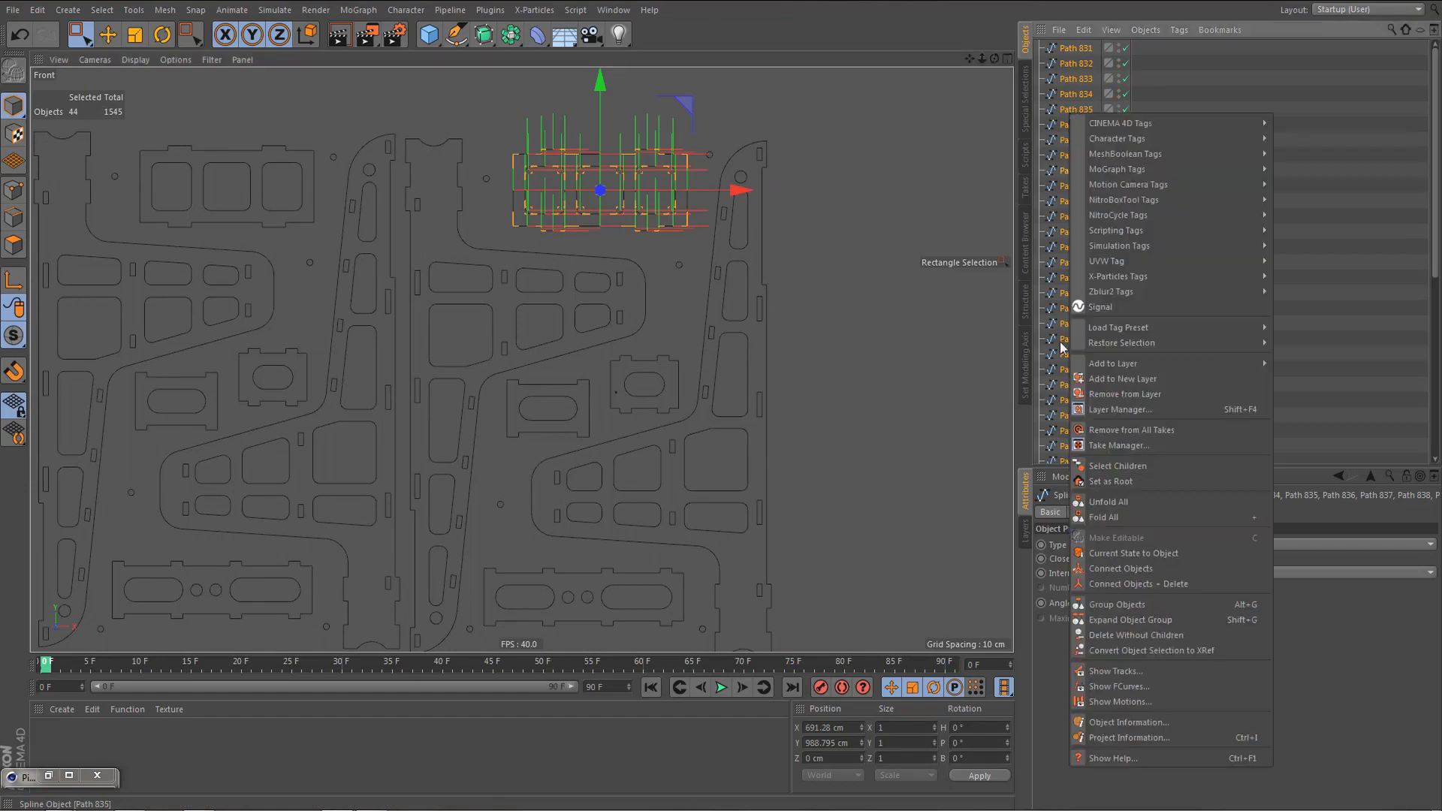
pyautogui.click(1137, 585)
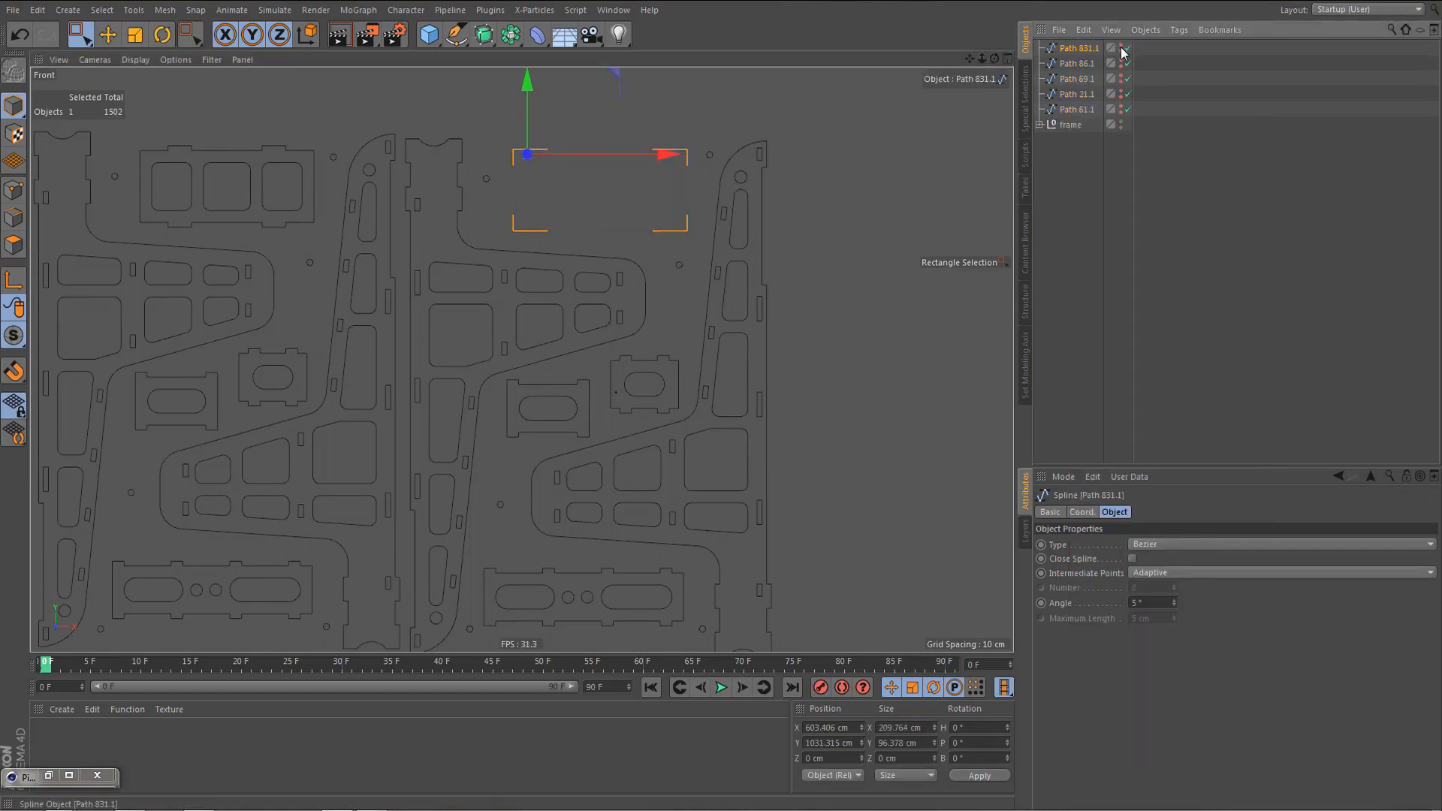
pyautogui.scroll(5, 669, 421)
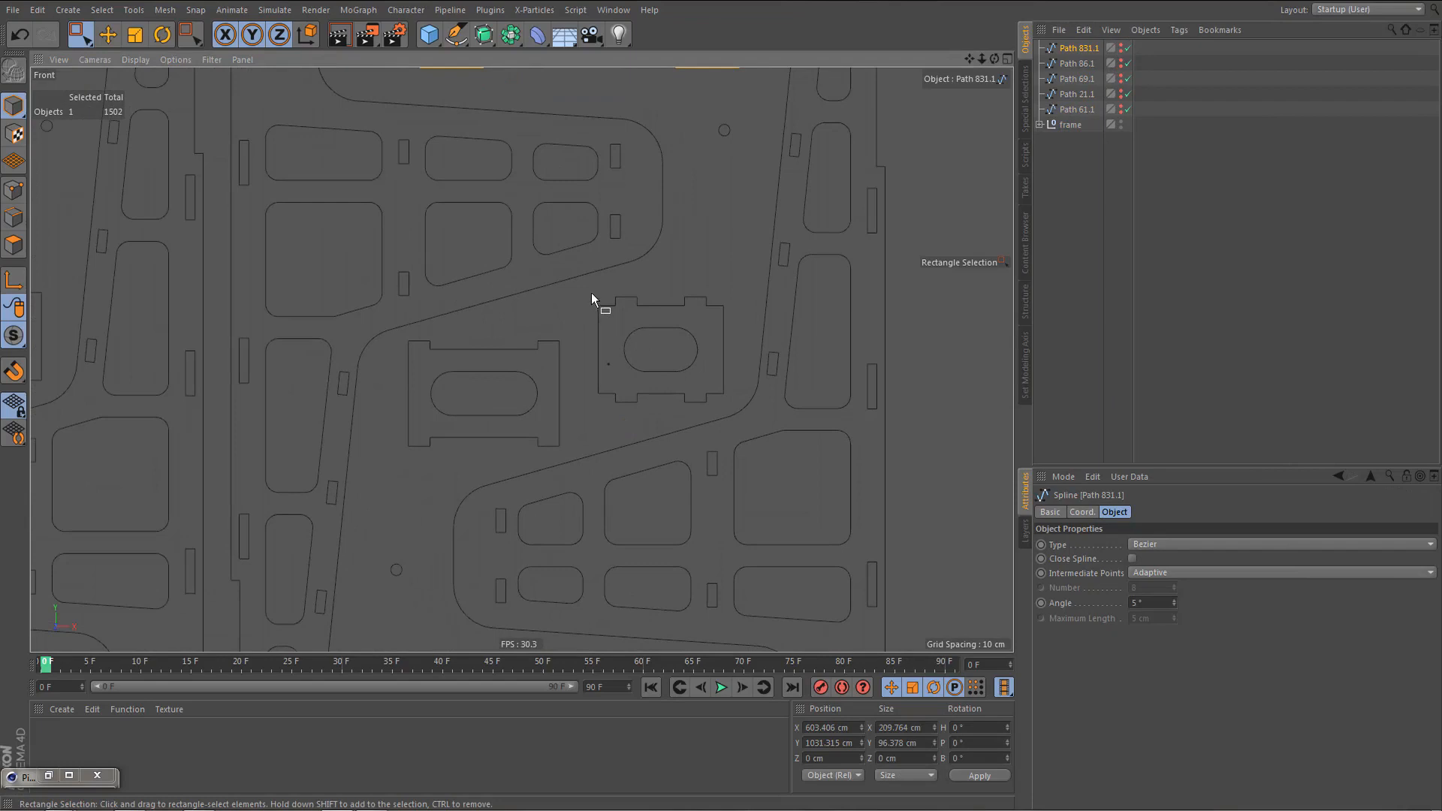
pyautogui.moveTo(585, 287); pyautogui.dragTo(720, 412)
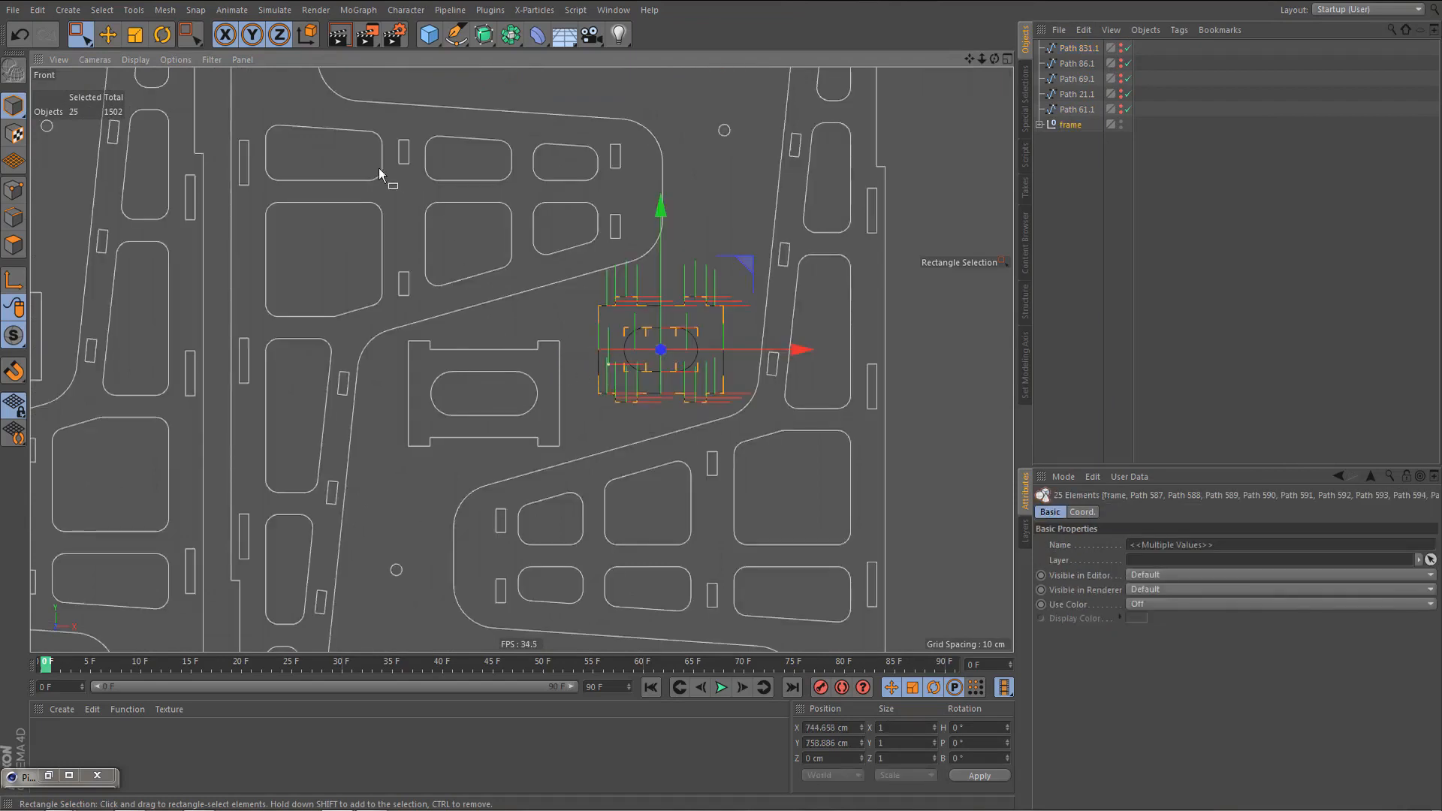
pyautogui.click(468, 372)
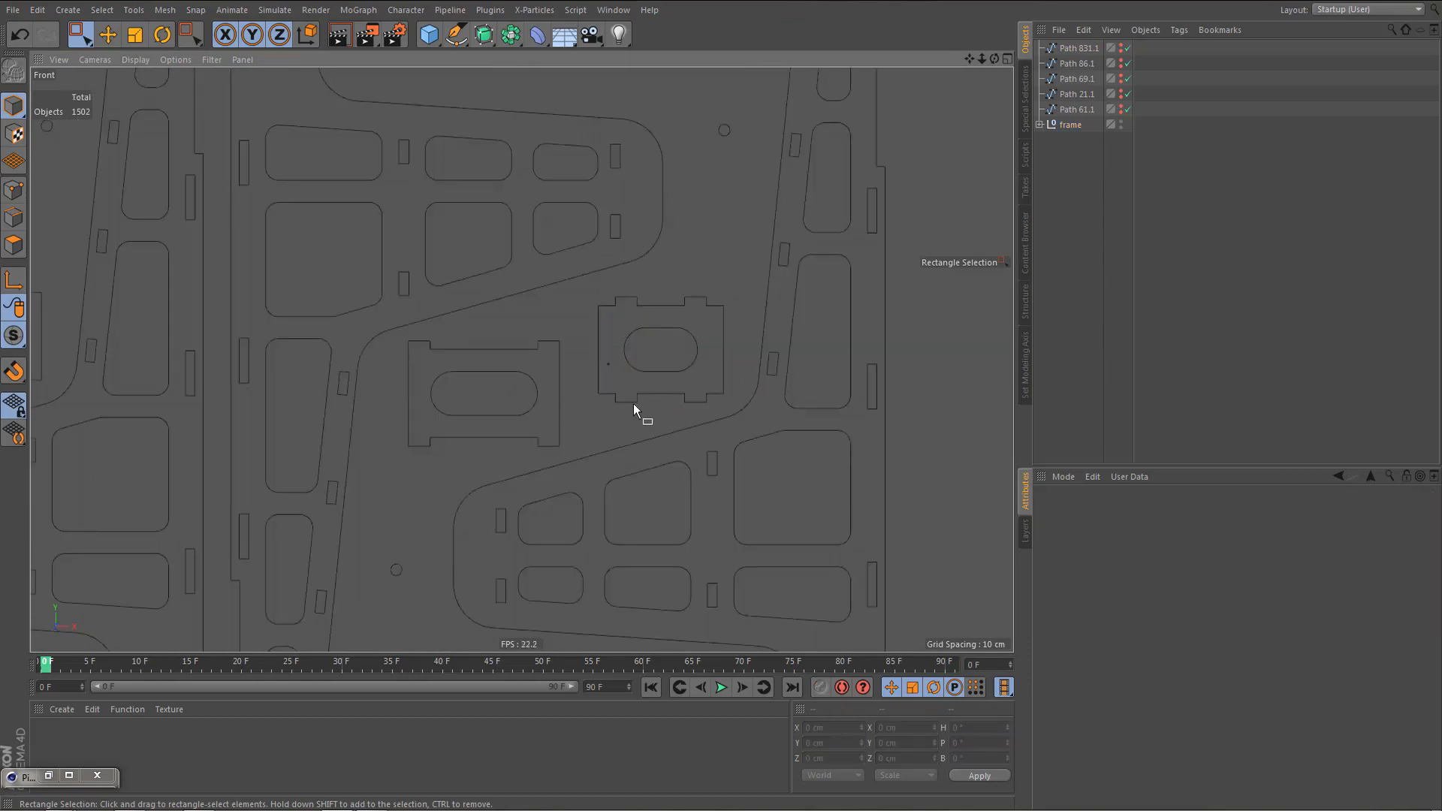
# - Merge the splines of the rightmost sheet's smallest single-slot plate, excluding the stray dot inside it, using Connect Objects + Delete, and hide the merged spline
pyautogui.scroll(5, 637, 381)
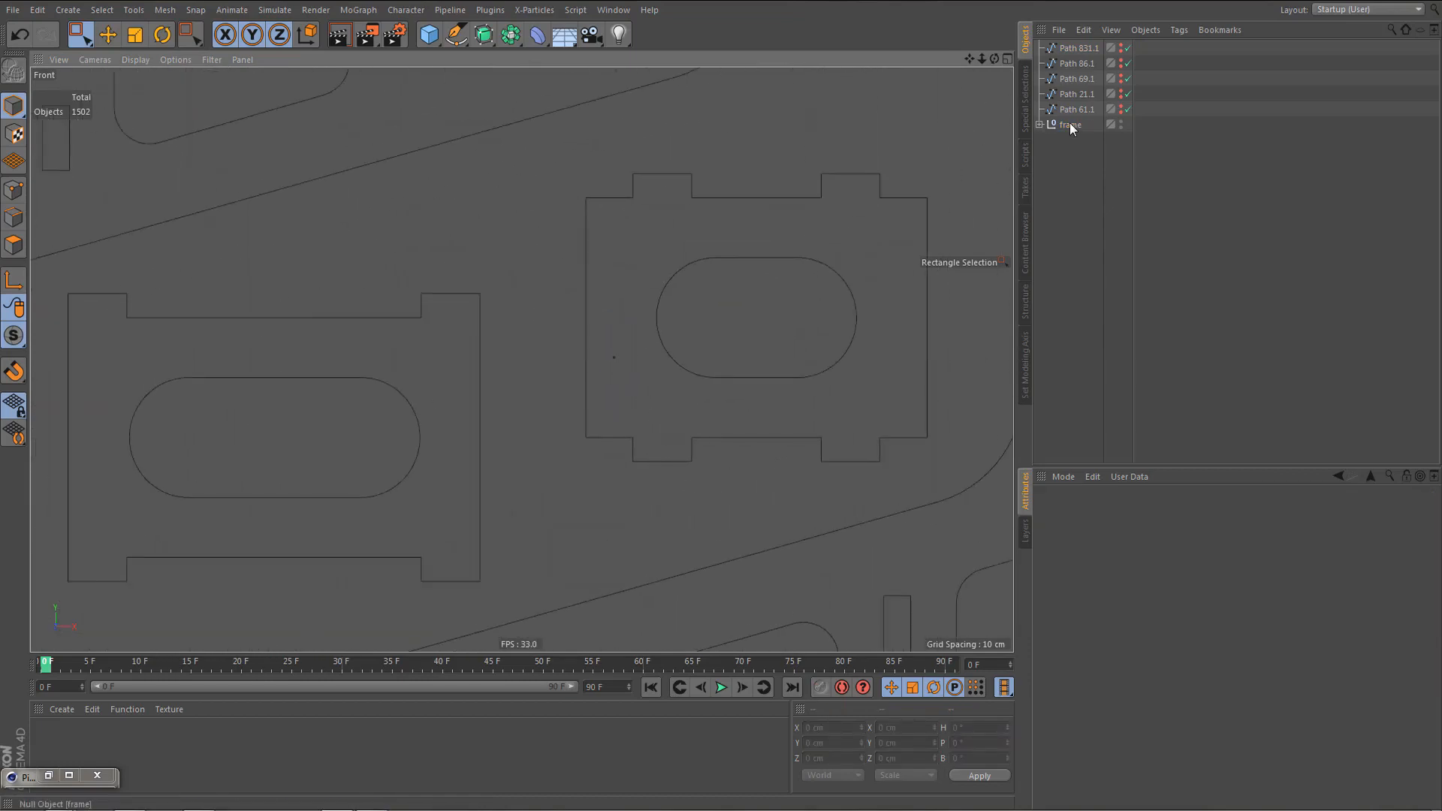
pyautogui.scroll(-1, 547, 364)
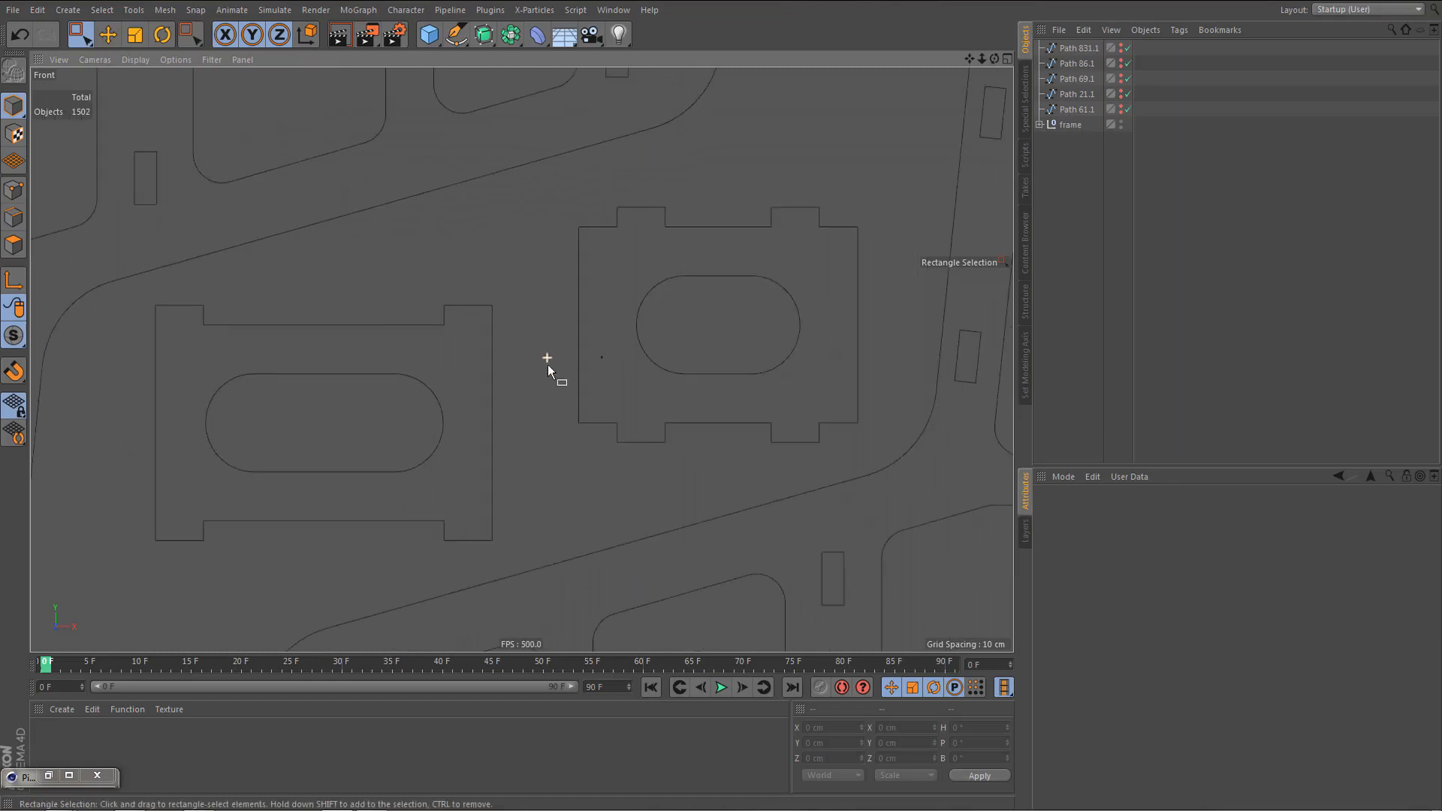
pyautogui.moveTo(561, 187); pyautogui.dragTo(873, 459)
pyautogui.scroll(2, 602, 364)
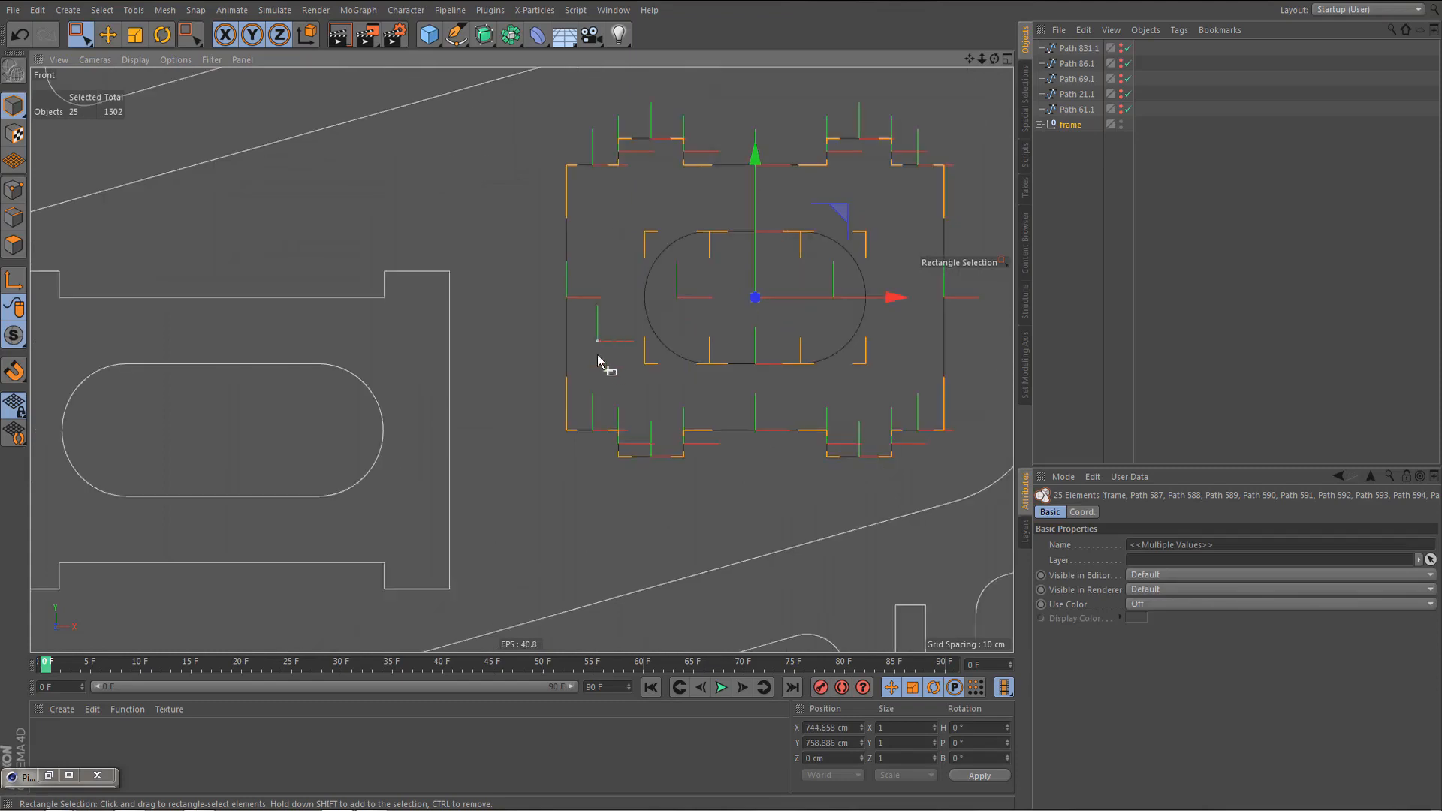
pyautogui.keyDown('ctrl'); pyautogui.click(614, 363); pyautogui.keyUp('ctrl')
pyautogui.scroll(-3, 574, 440)
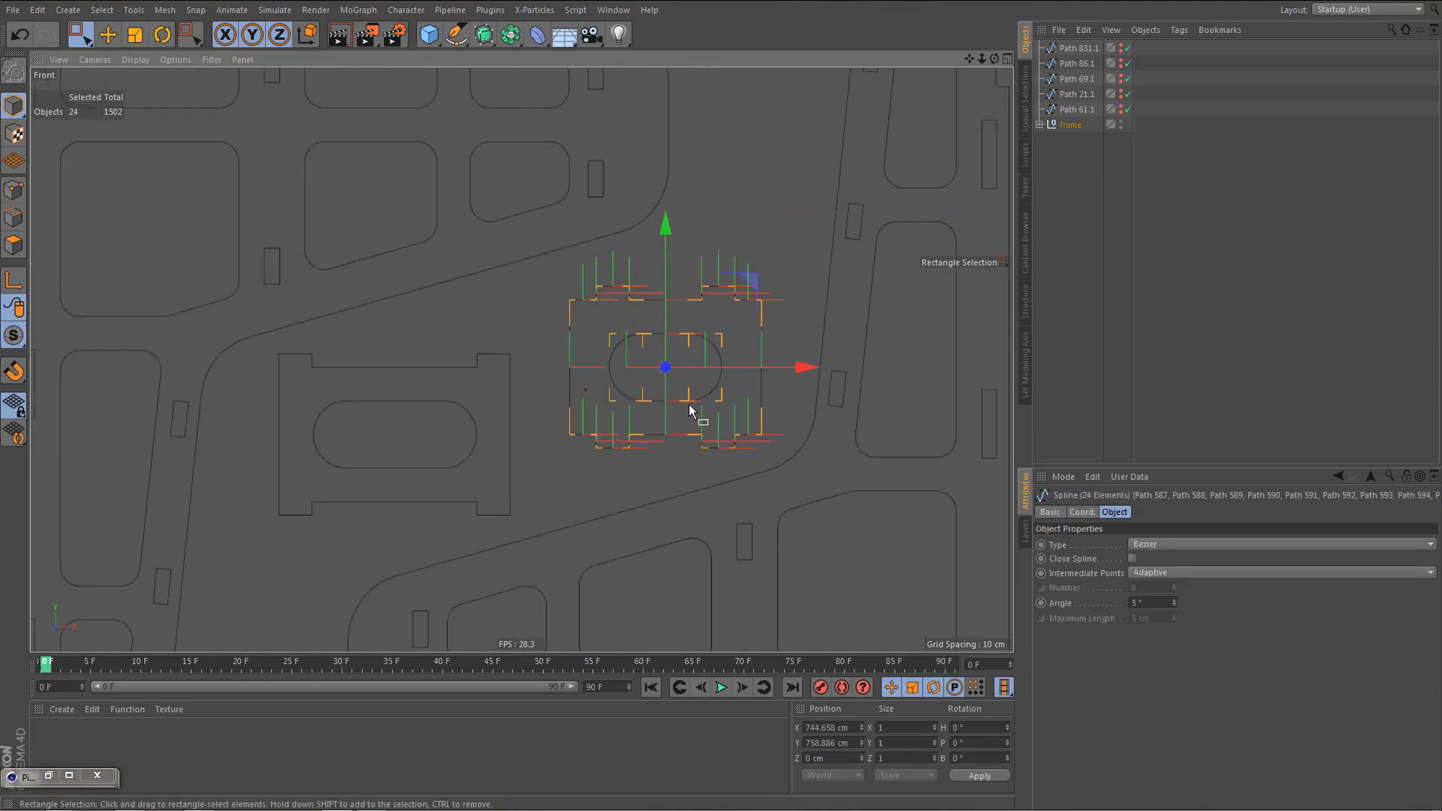
pyautogui.press('Delete')
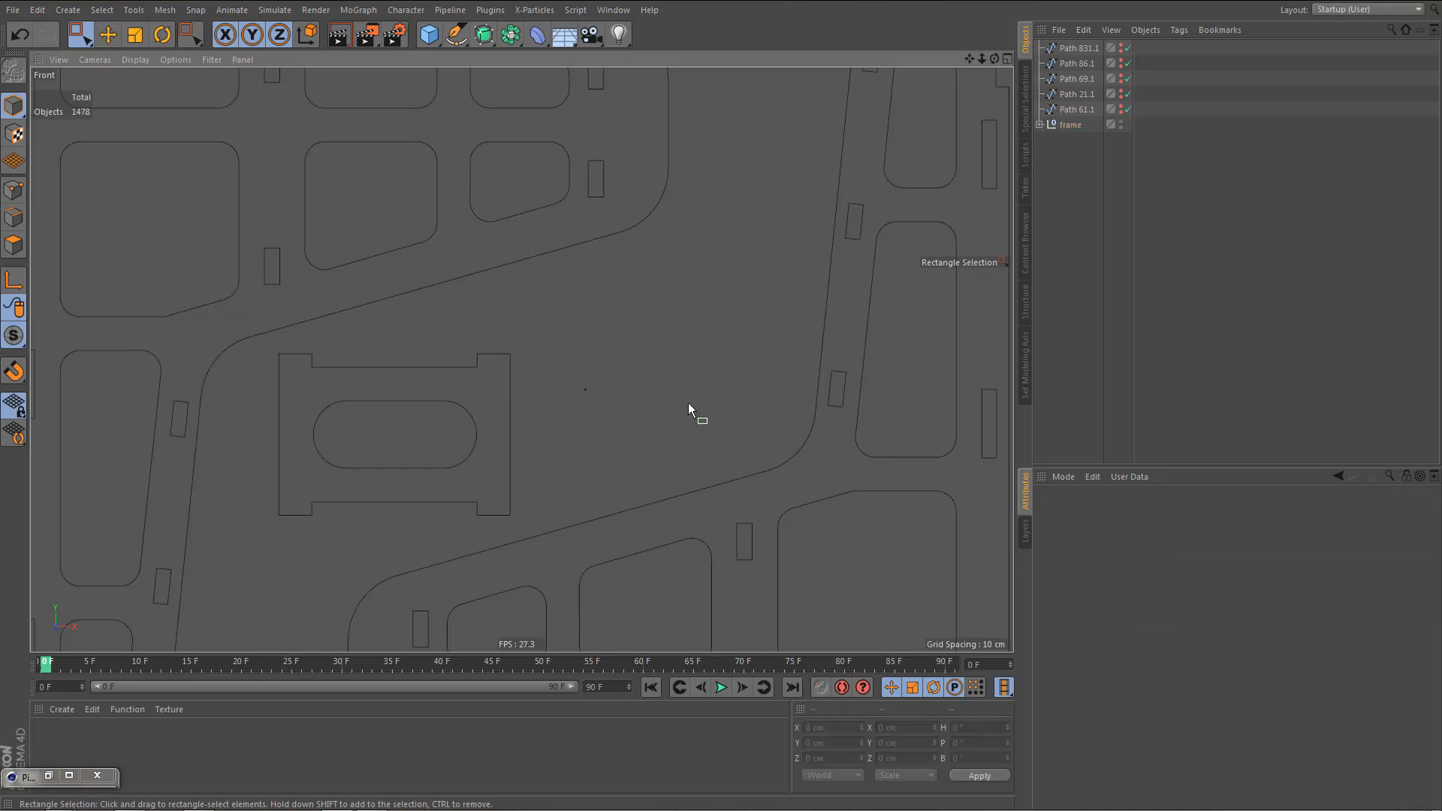
pyautogui.hotkey('ctrl', 'z')
pyautogui.rightClick(1084, 239)
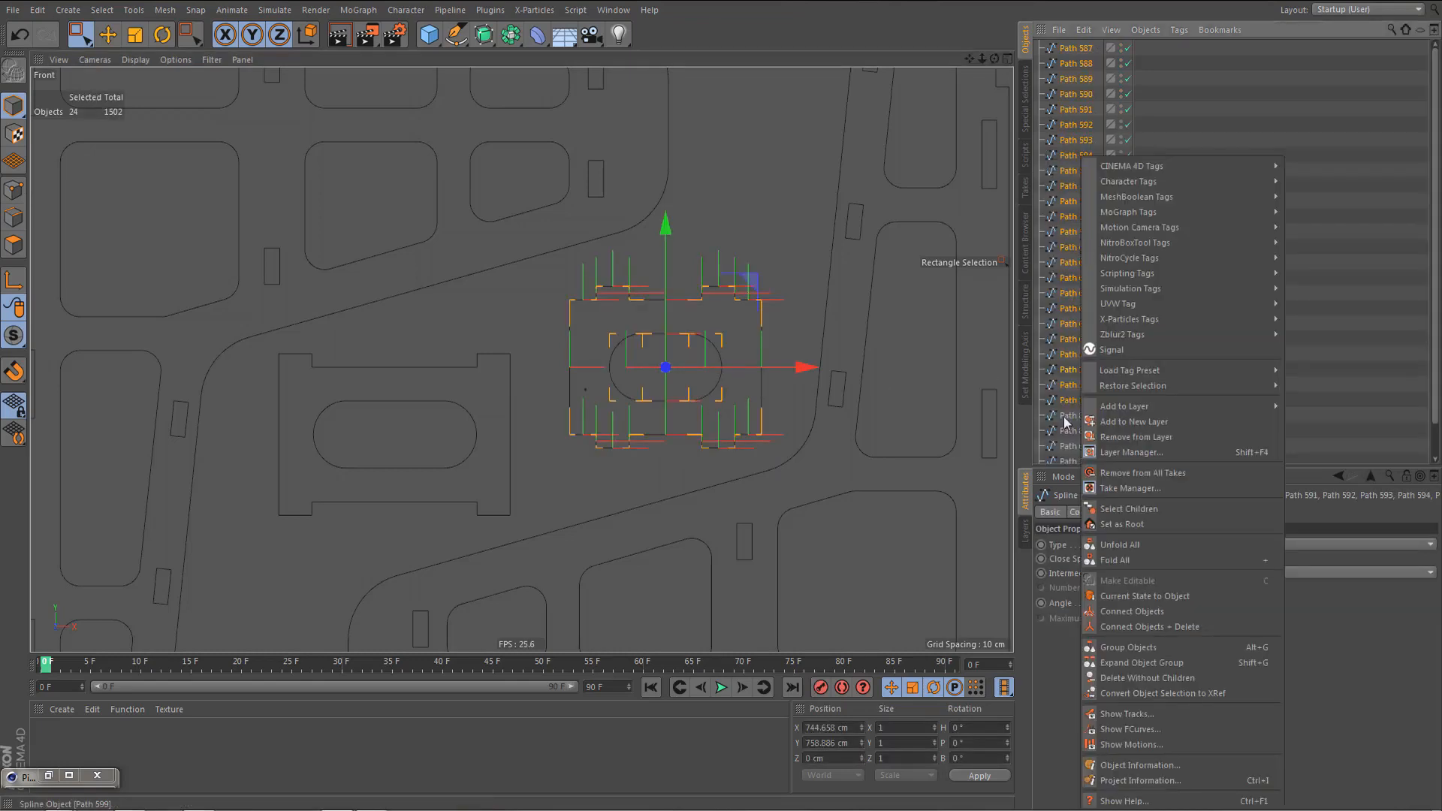
pyautogui.click(1139, 628)
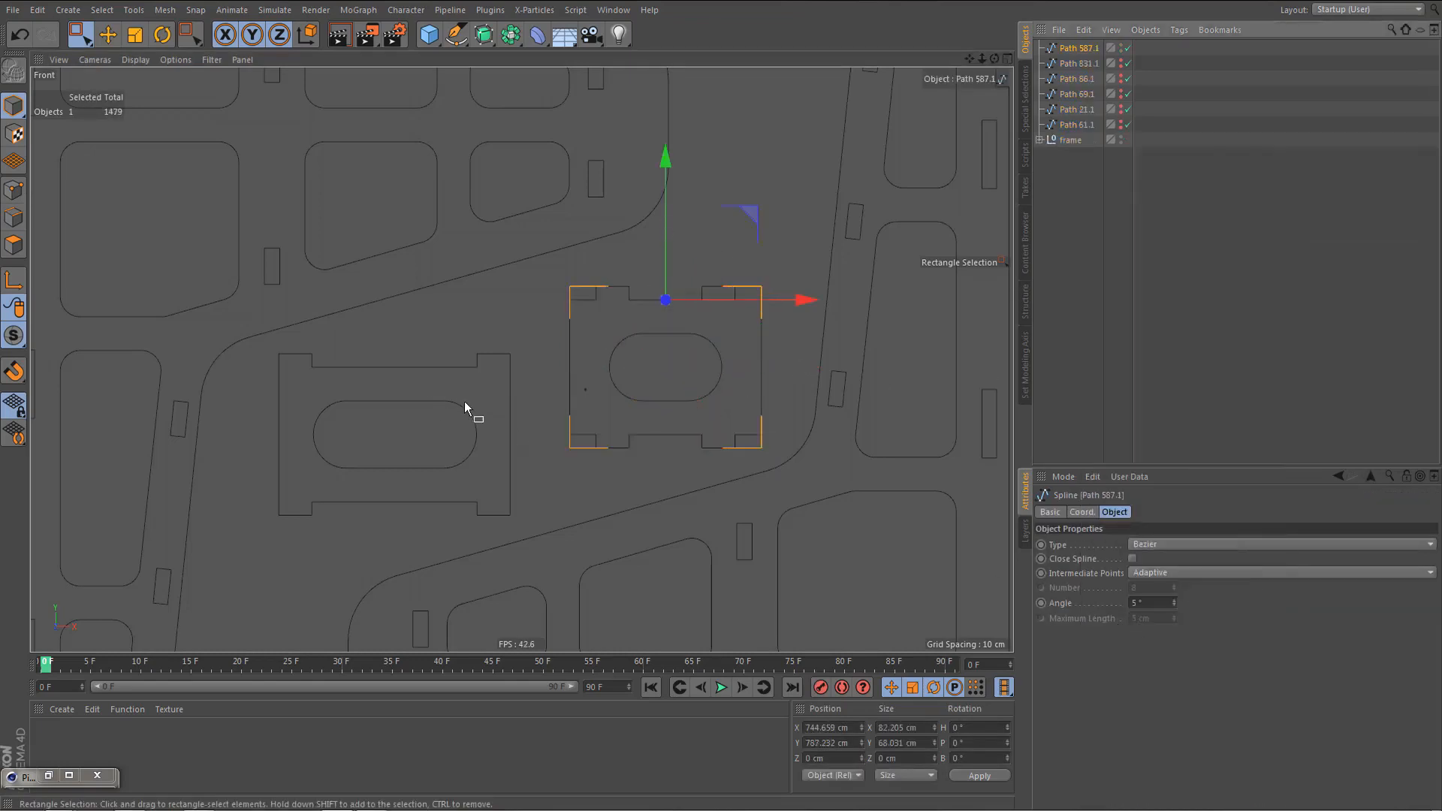
pyautogui.click(1121, 46)
# - Merge the splines of the neighbouring wider single-slot plate using Connect Objects + Delete, and hide the merged spline
pyautogui.moveTo(268, 344); pyautogui.dragTo(525, 529)
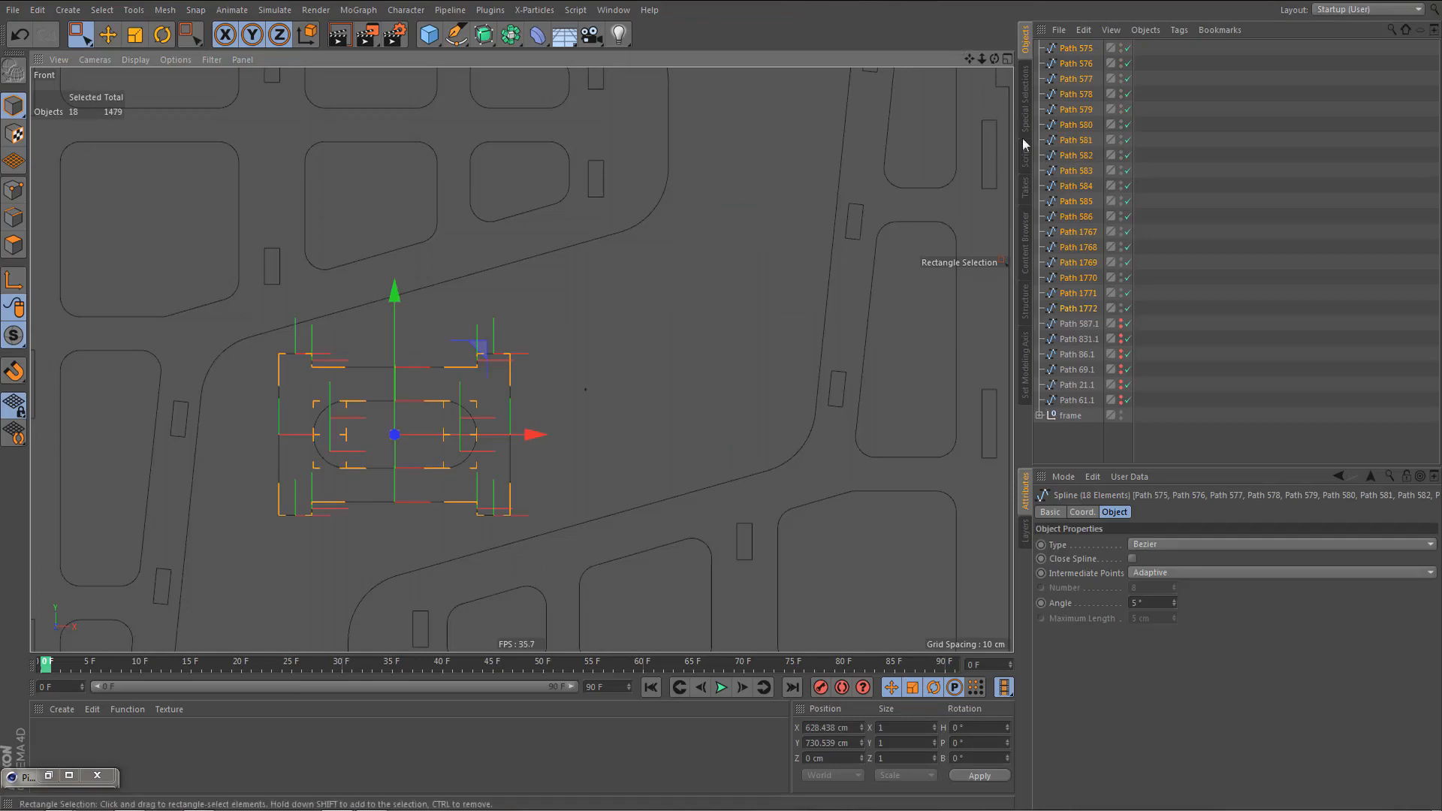
pyautogui.rightClick(1057, 128)
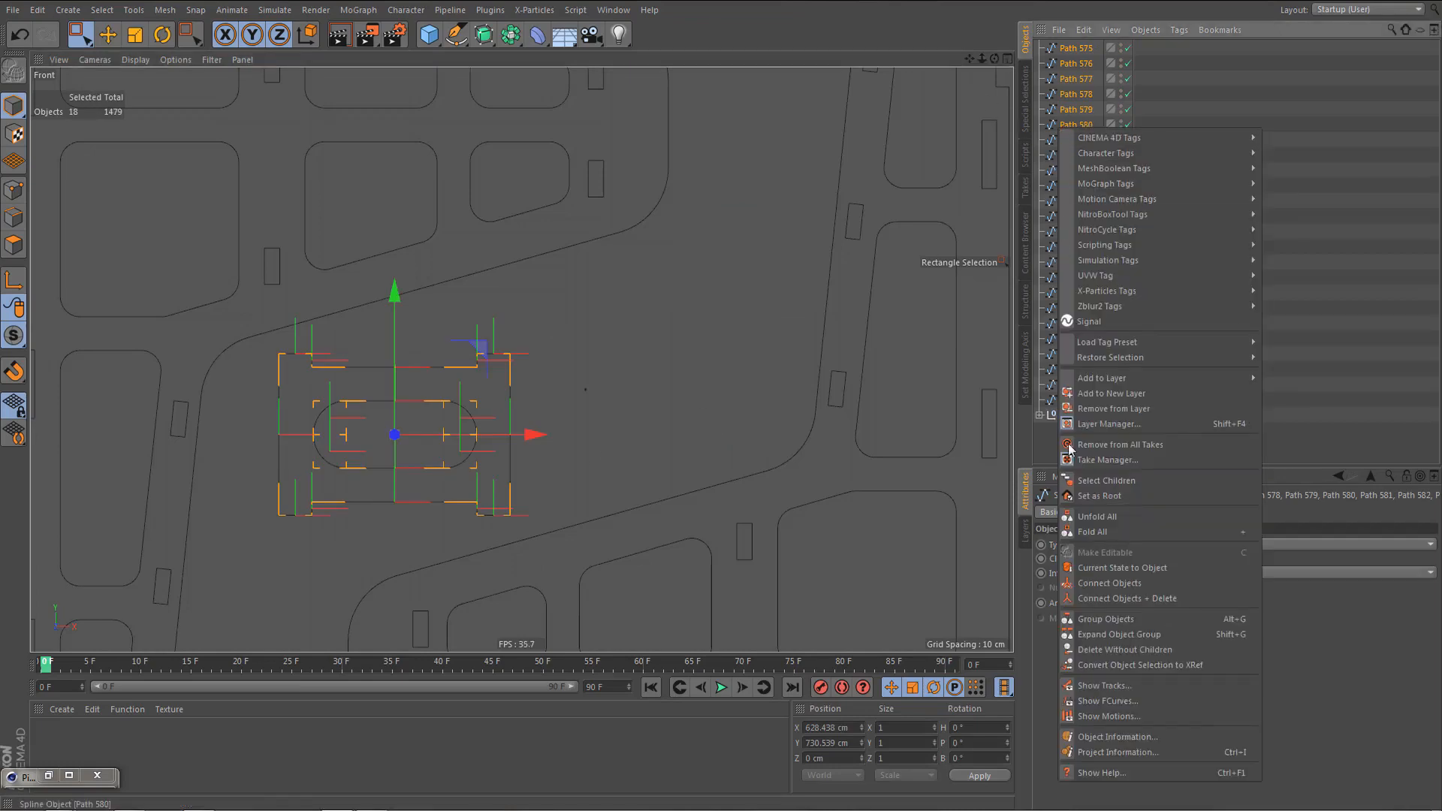
pyautogui.click(1093, 597)
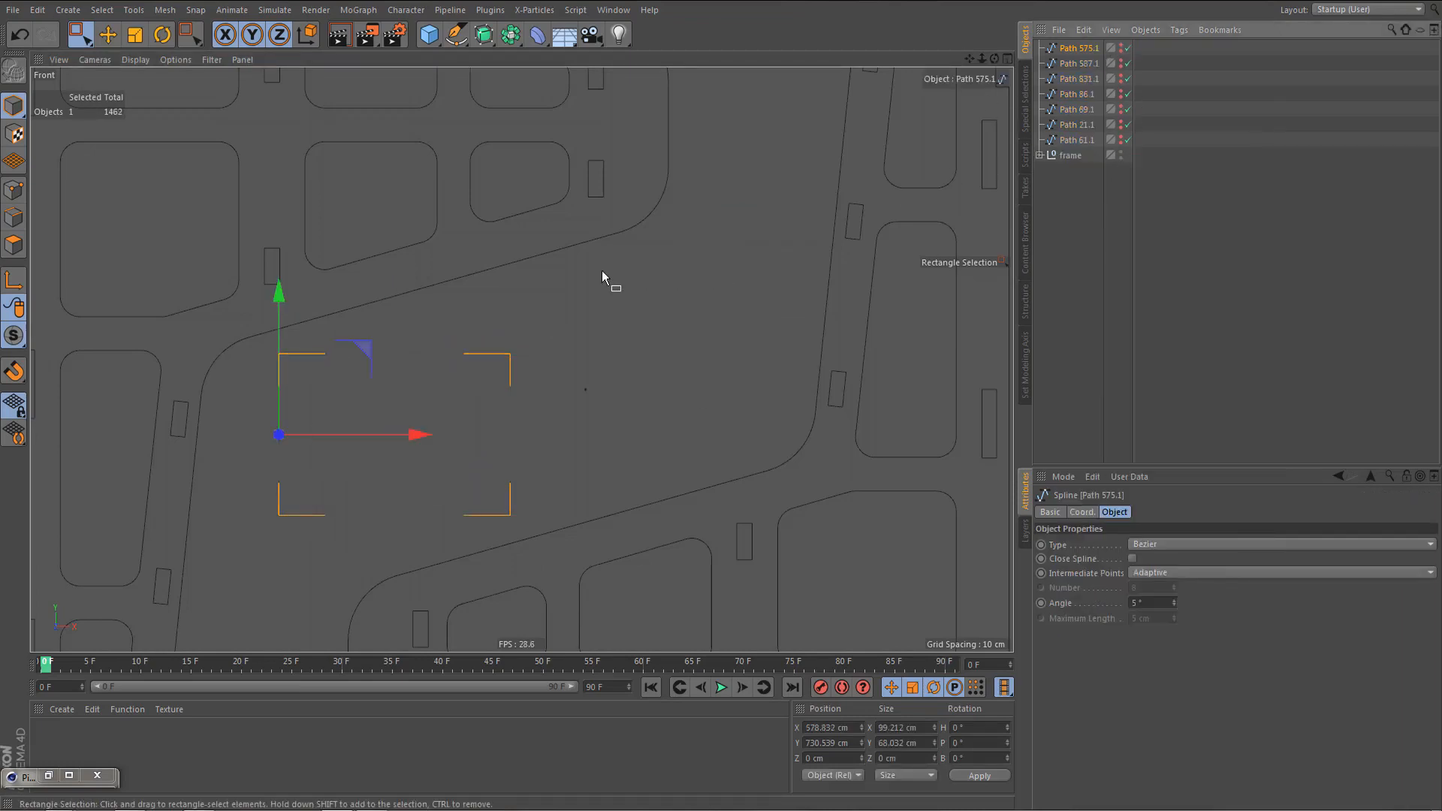
# - Merge the splines of the rightmost sheet's long plate with two slots and two round holes using Connect Objects + Delete, and hide the result
pyautogui.scroll(-10, 571, 326)
pyautogui.scroll(10, 560, 503)
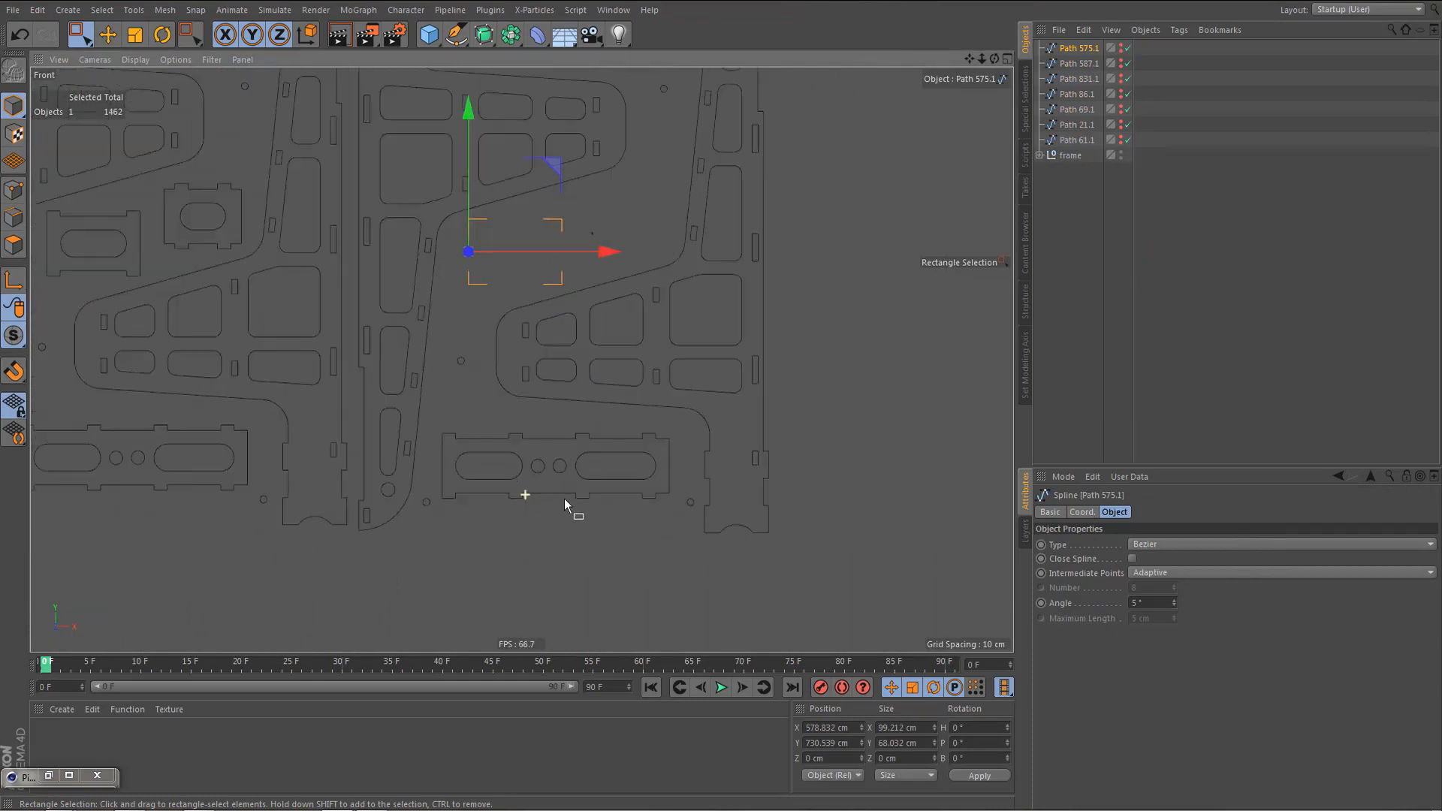
pyautogui.moveTo(376, 375); pyautogui.dragTo(775, 530)
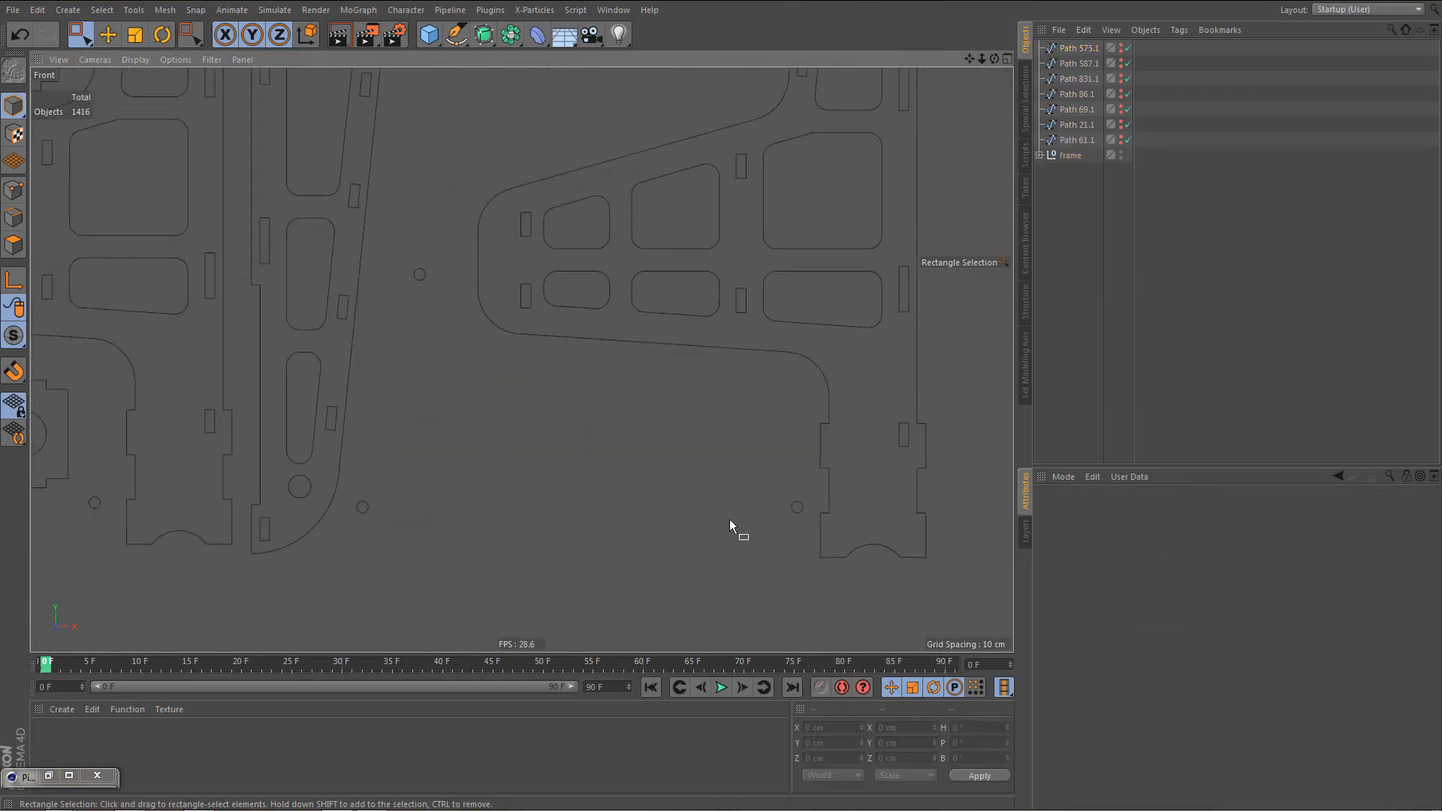
pyautogui.rightClick(1070, 124)
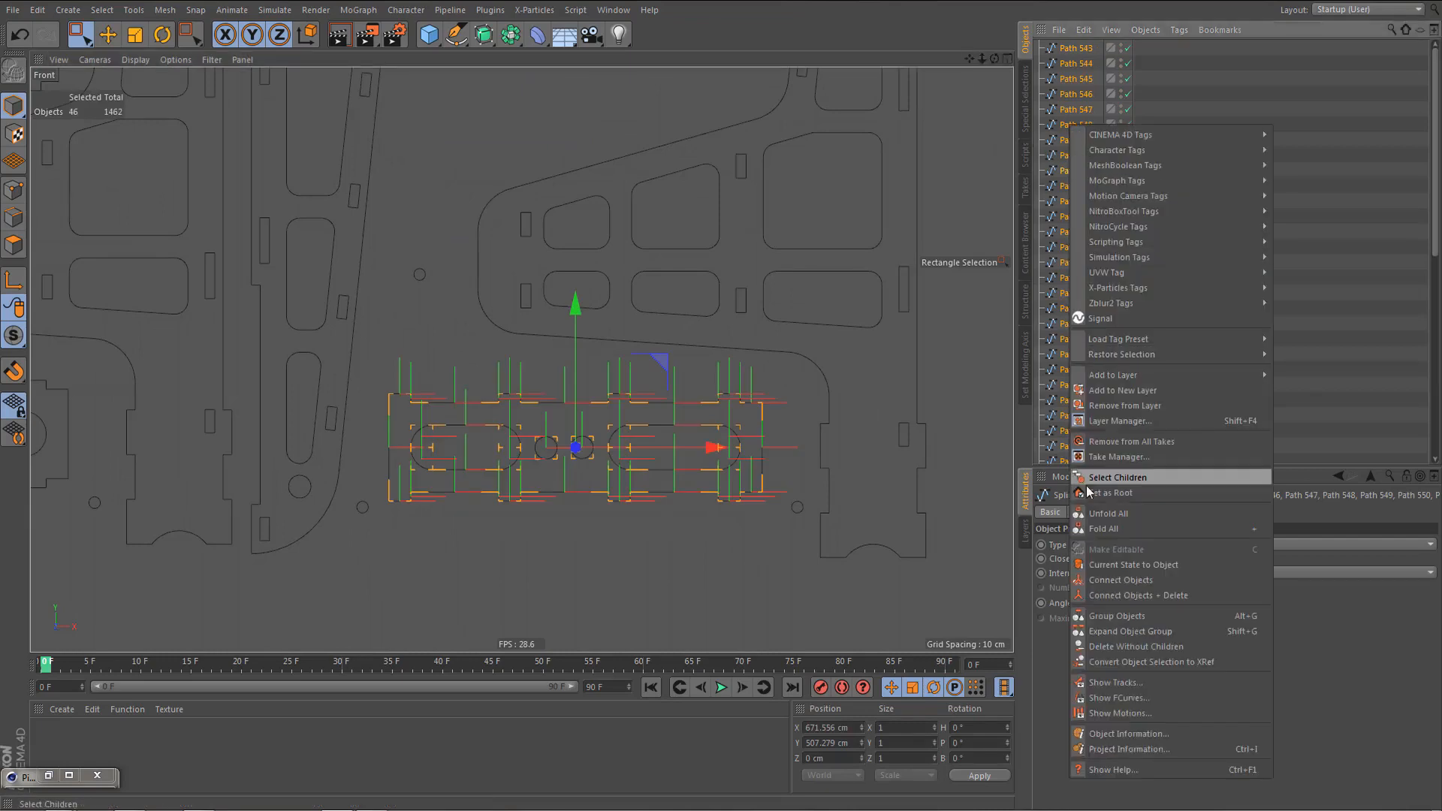
pyautogui.click(1116, 596)
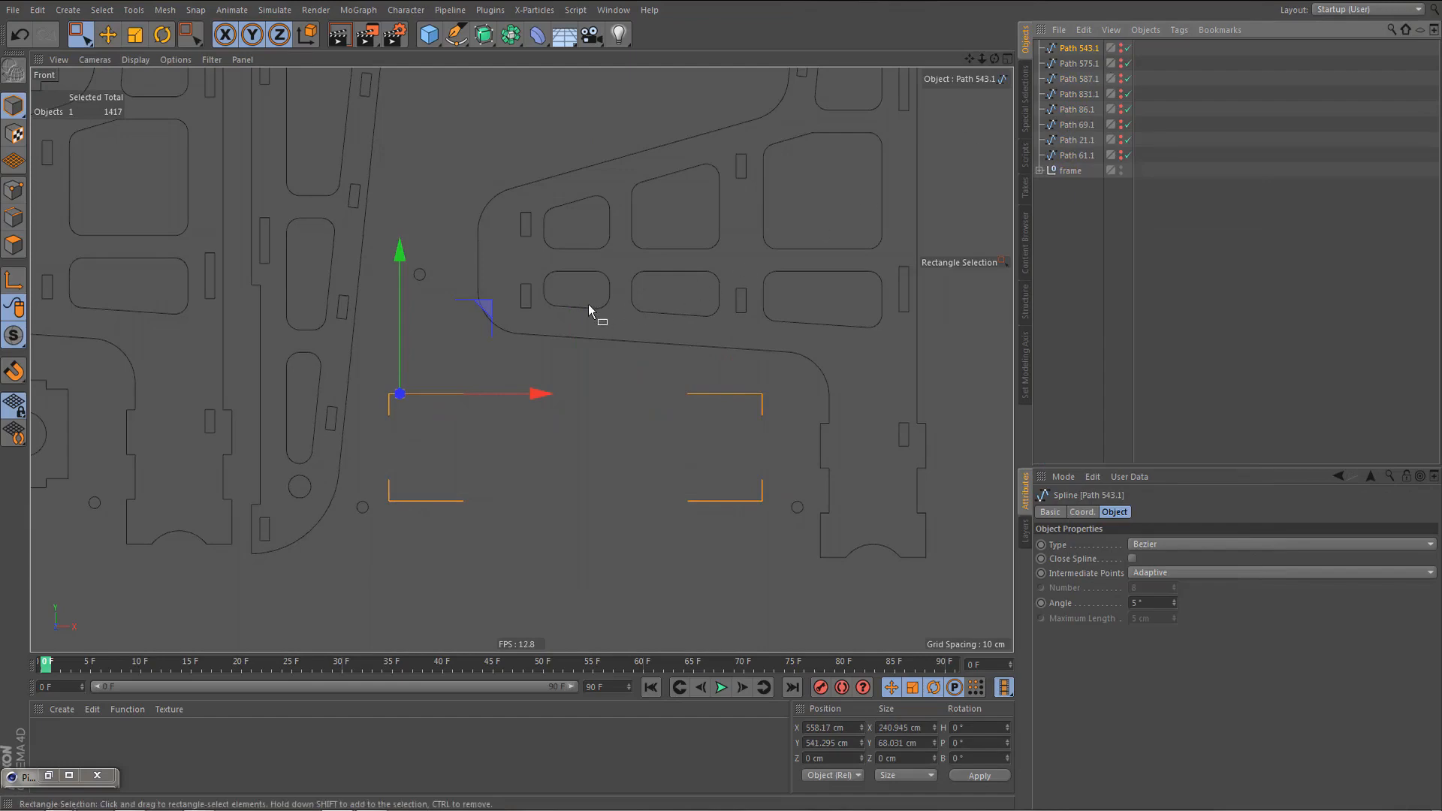
# - Delete the stray small circles lying between the two large arm parts of the rightmost sheet
pyautogui.scroll(-5, 588, 305)
pyautogui.scroll(3, 661, 180)
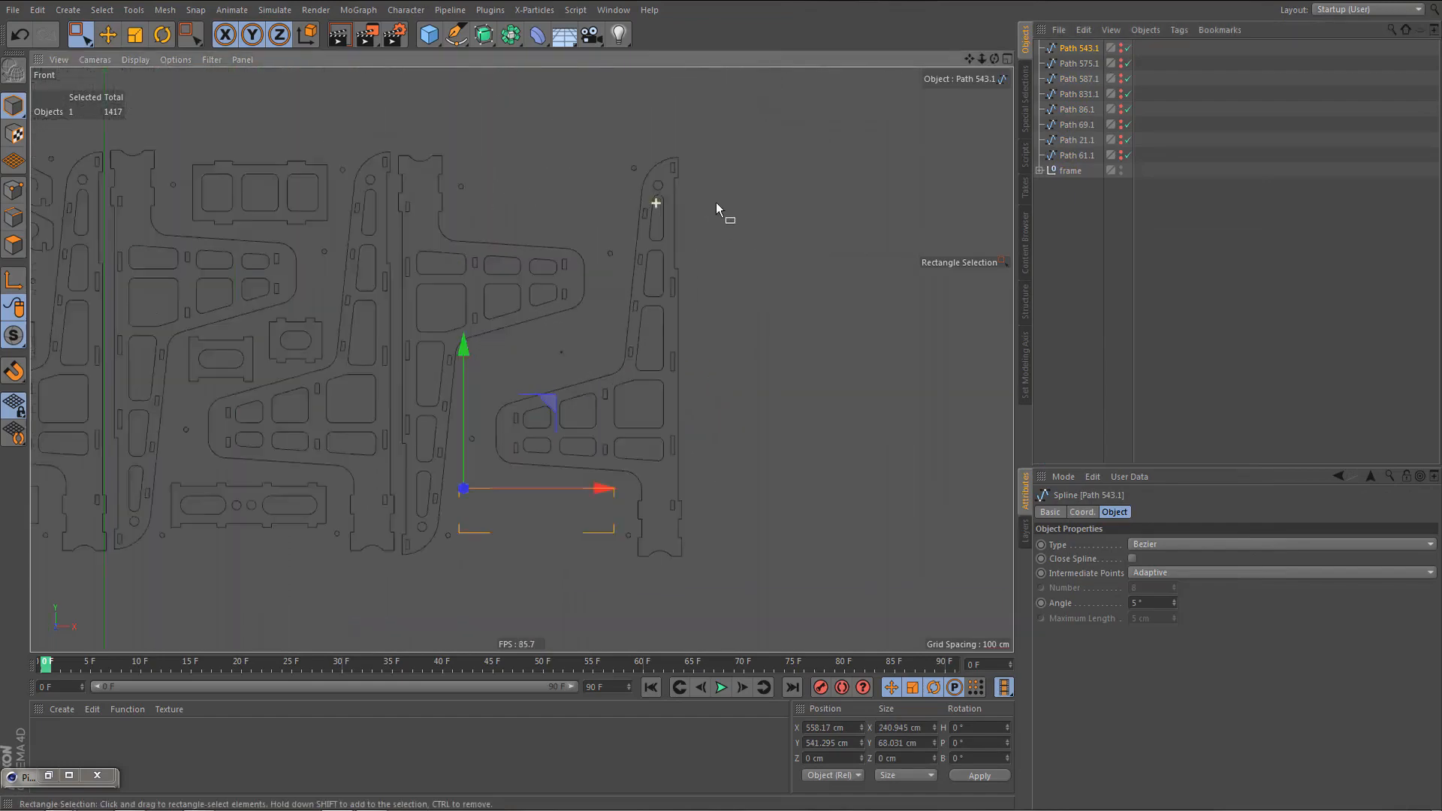
pyautogui.click(626, 155)
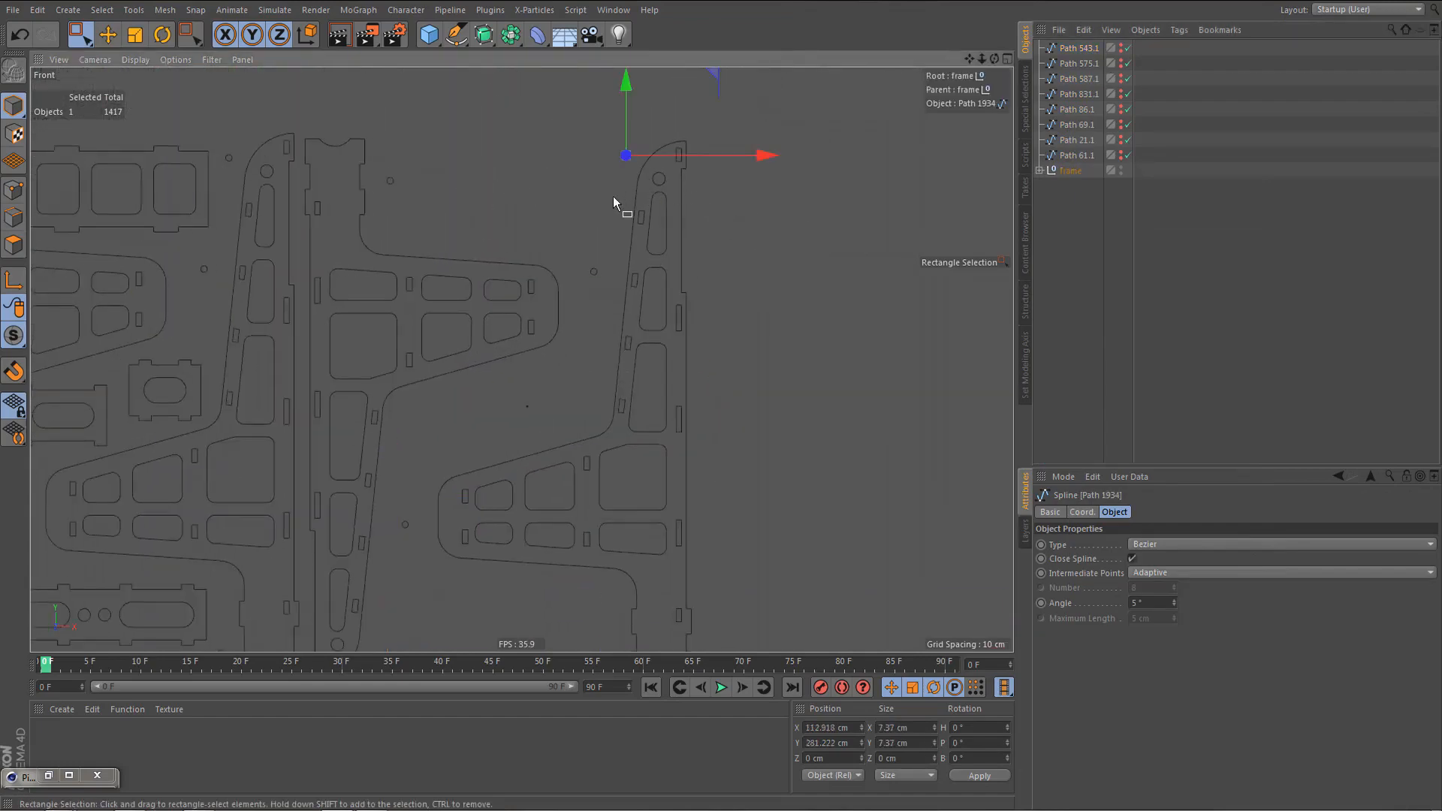
pyautogui.press('Delete')
pyautogui.moveTo(594, 277); pyautogui.dragTo(602, 289)
pyautogui.press('Delete')
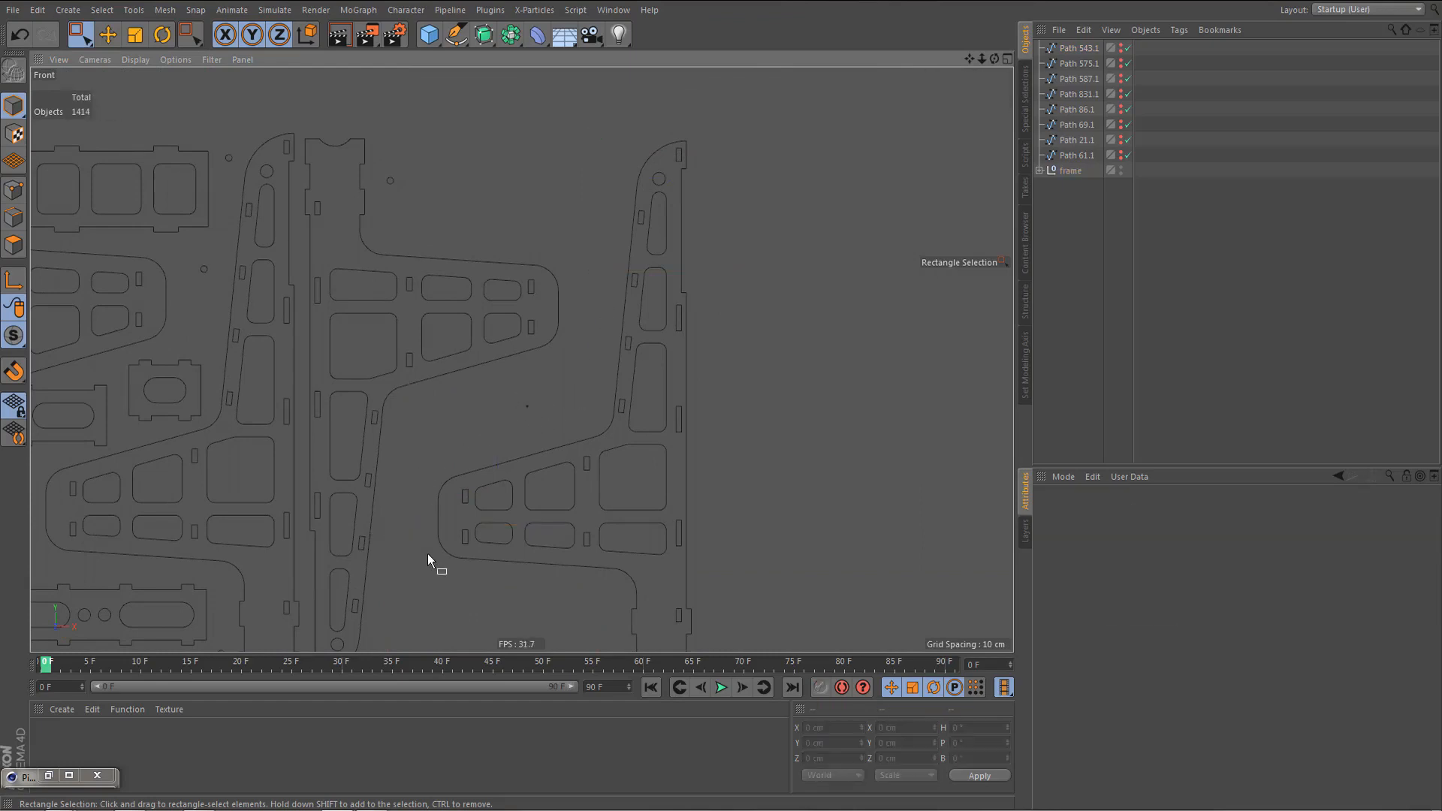
# - Delete the stray small circle beside the lower part of the rightmost large arm
pyautogui.moveTo(399, 192); pyautogui.dragTo(403, 195)
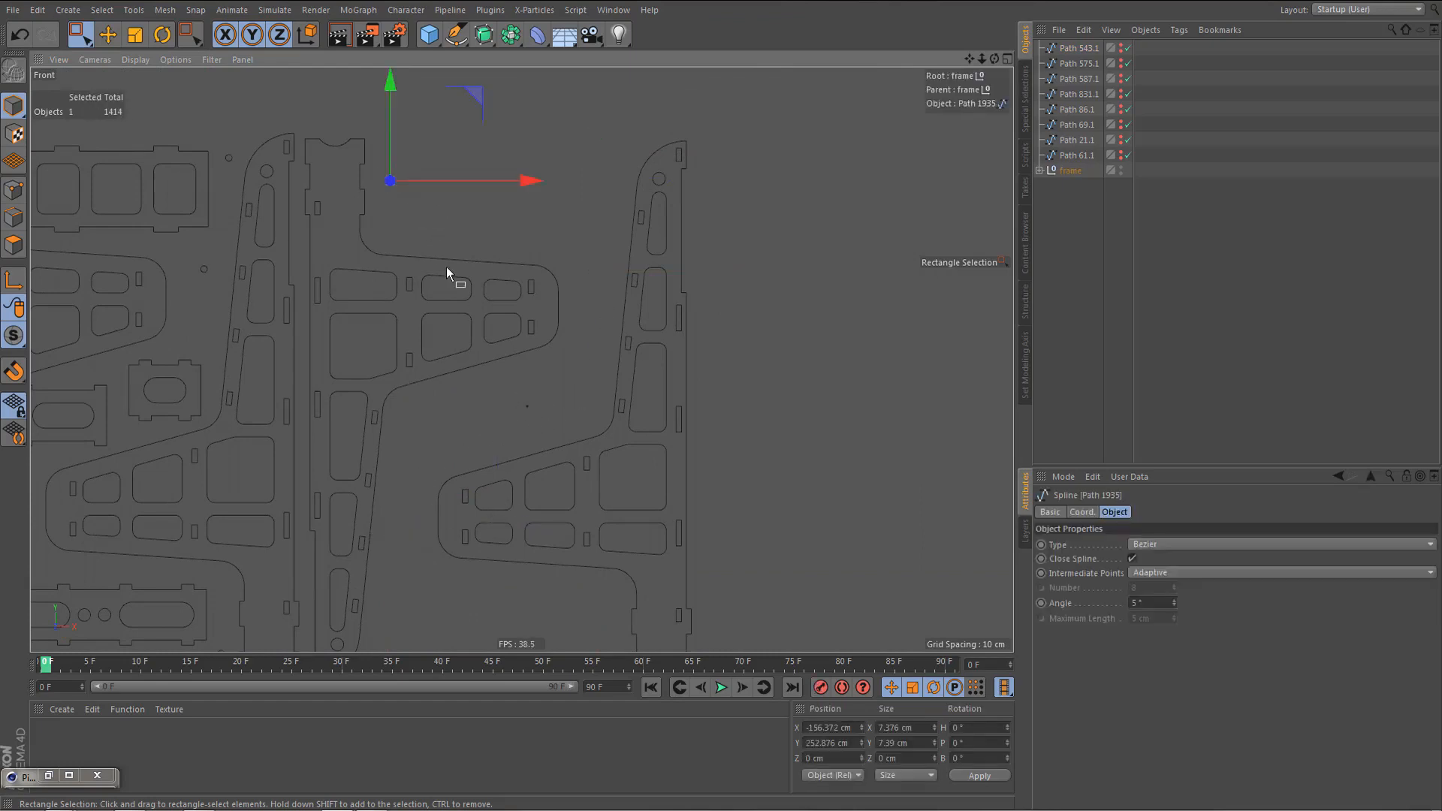
pyautogui.keyDown('alt'); pyautogui.moveTo(561, 292); pyautogui.dragTo(536, 77, button='middle'); pyautogui.keyUp('alt')
pyautogui.moveTo(568, 430); pyautogui.dragTo(598, 461)
pyautogui.press('Delete')
pyautogui.scroll(-3, 516, 464)
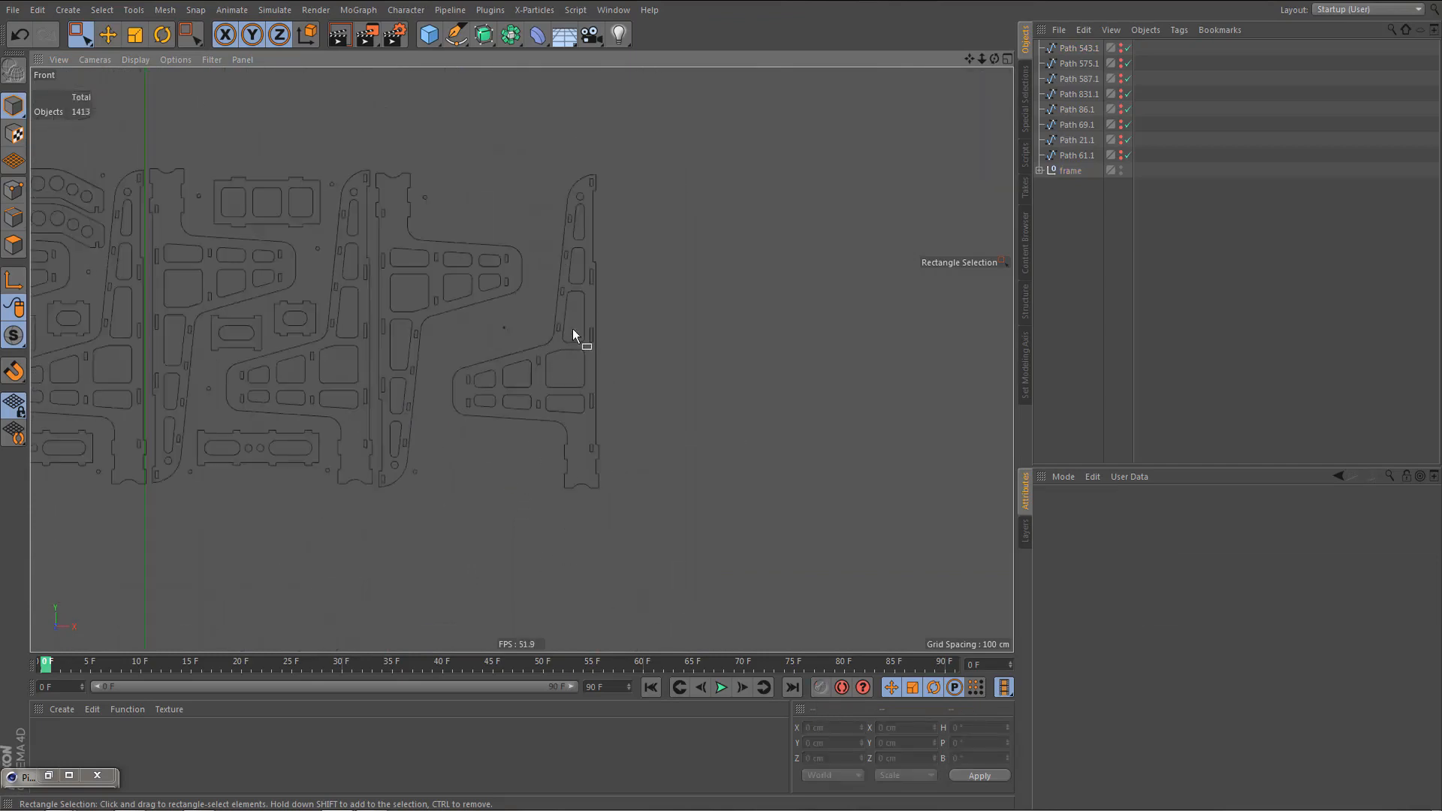
# - Merge all splines of the rightmost large arm using Connect Objects + Delete, and hide the merged spline
pyautogui.moveTo(548, 160); pyautogui.dragTo(654, 571)
pyautogui.keyDown('shift'); pyautogui.moveTo(440, 337); pyautogui.dragTo(627, 456); pyautogui.keyUp('shift')
pyautogui.scroll(3, 534, 406)
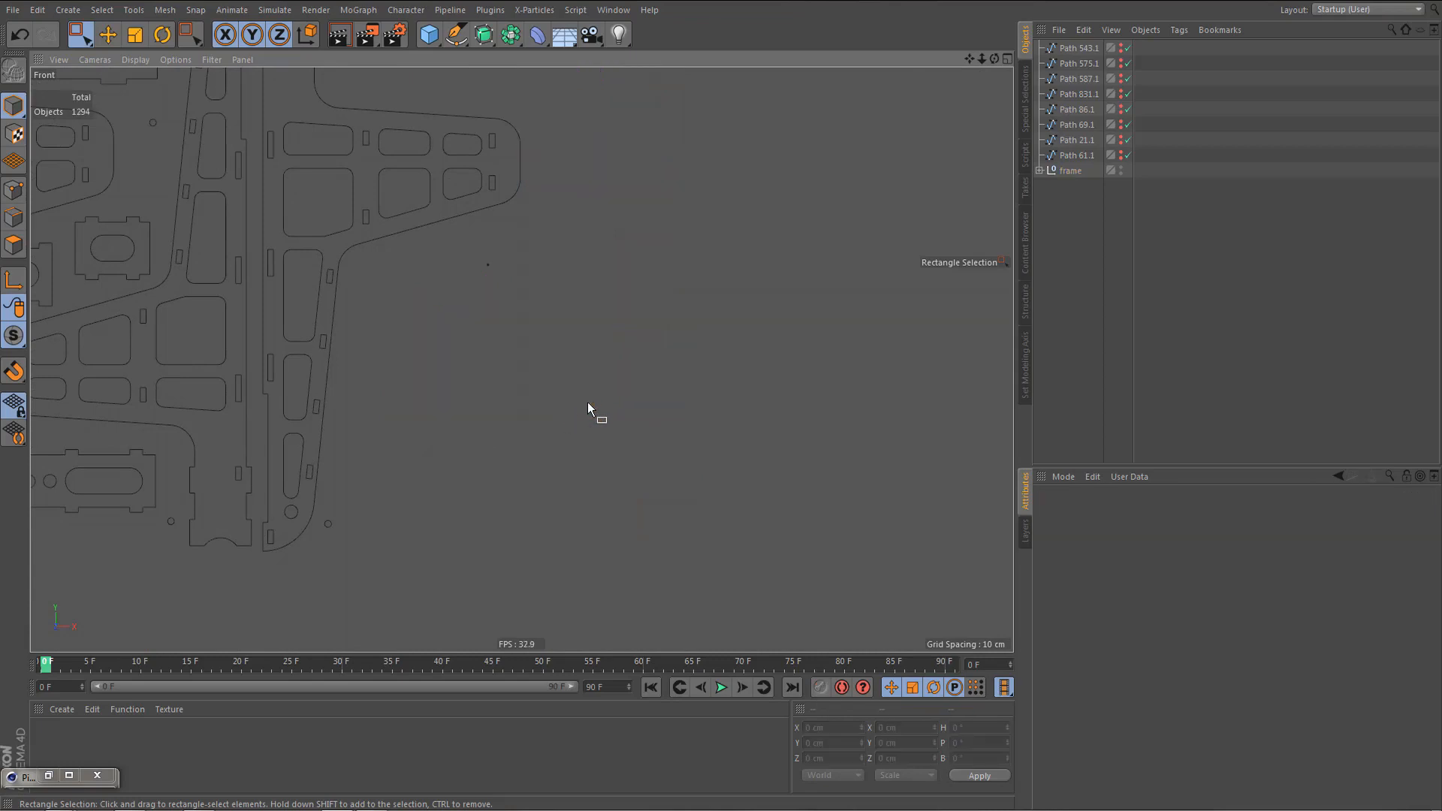
pyautogui.rightClick(1089, 141)
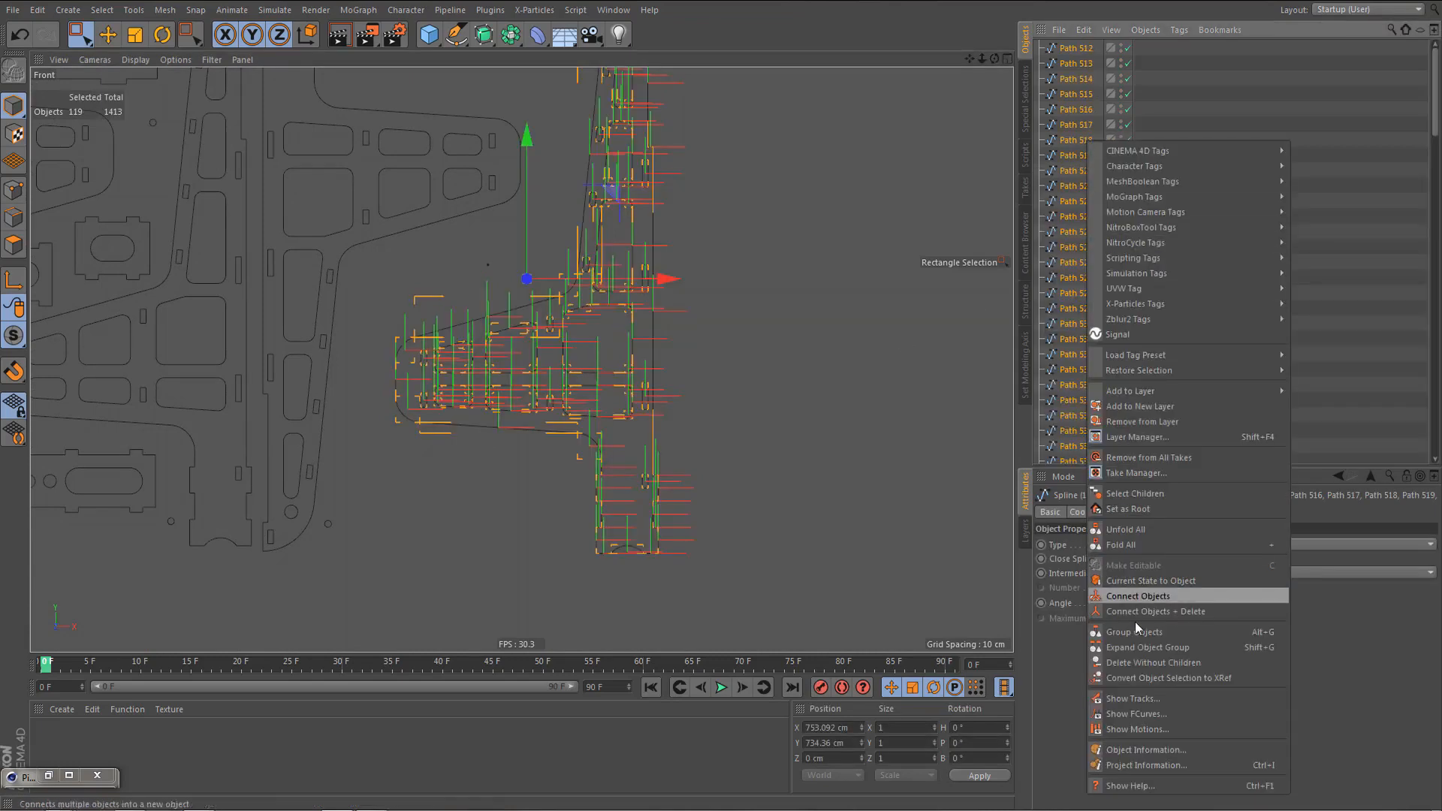
pyautogui.click(1152, 611)
pyautogui.scroll(-1, 554, 307)
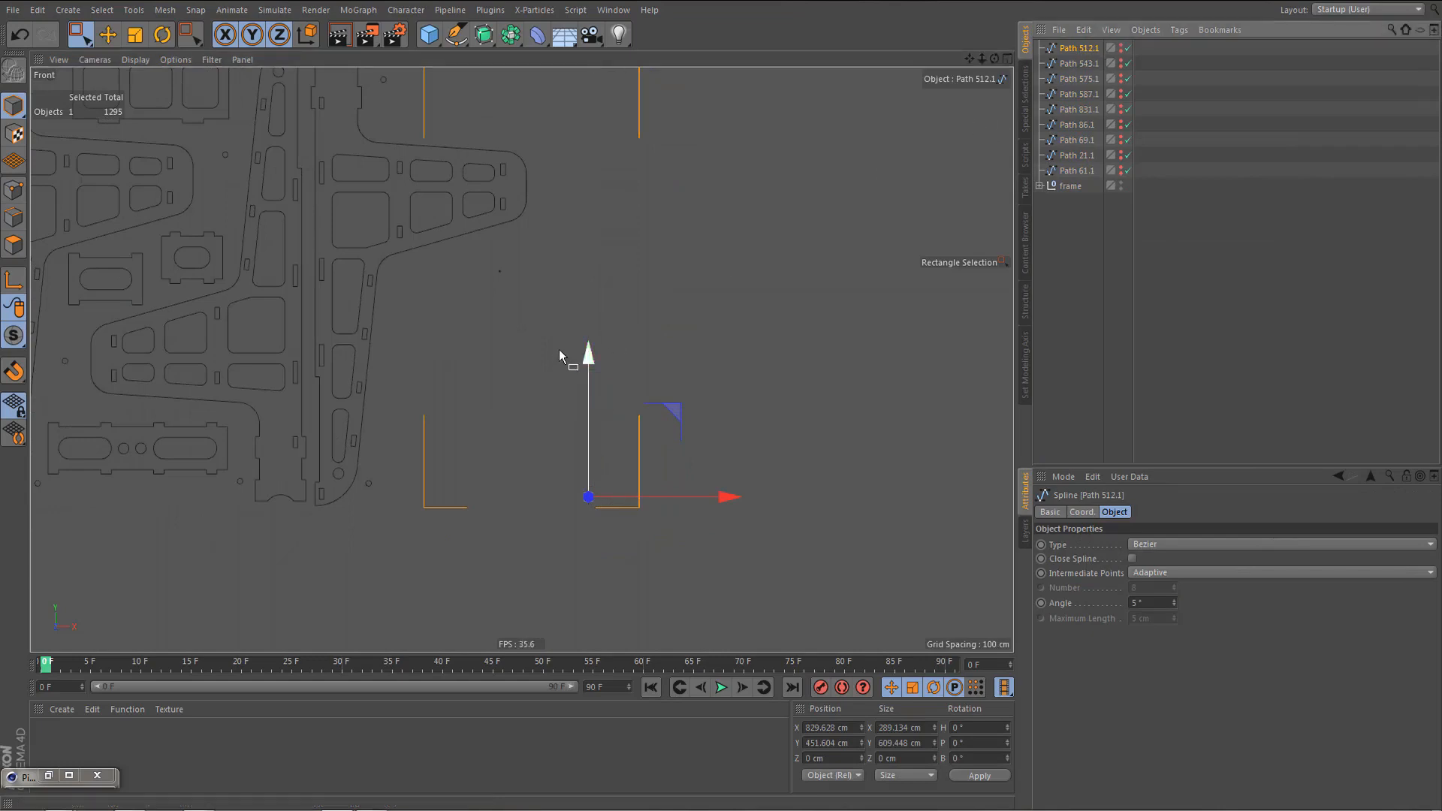
# - Delete the duplicate splines across the lower part of all remaining sheets, keeping the top rows with the curved plates
pyautogui.scroll(-3, 552, 338)
pyautogui.keyDown('alt'); pyautogui.moveTo(502, 326); pyautogui.dragTo(650, 334, button='middle'); pyautogui.keyUp('alt')
pyautogui.keyDown('alt'); pyautogui.moveTo(492, 336); pyautogui.dragTo(531, 349, button='right'); pyautogui.keyUp('alt')
pyautogui.keyDown('alt'); pyautogui.moveTo(517, 356); pyautogui.dragTo(608, 386, button='middle'); pyautogui.keyUp('alt')
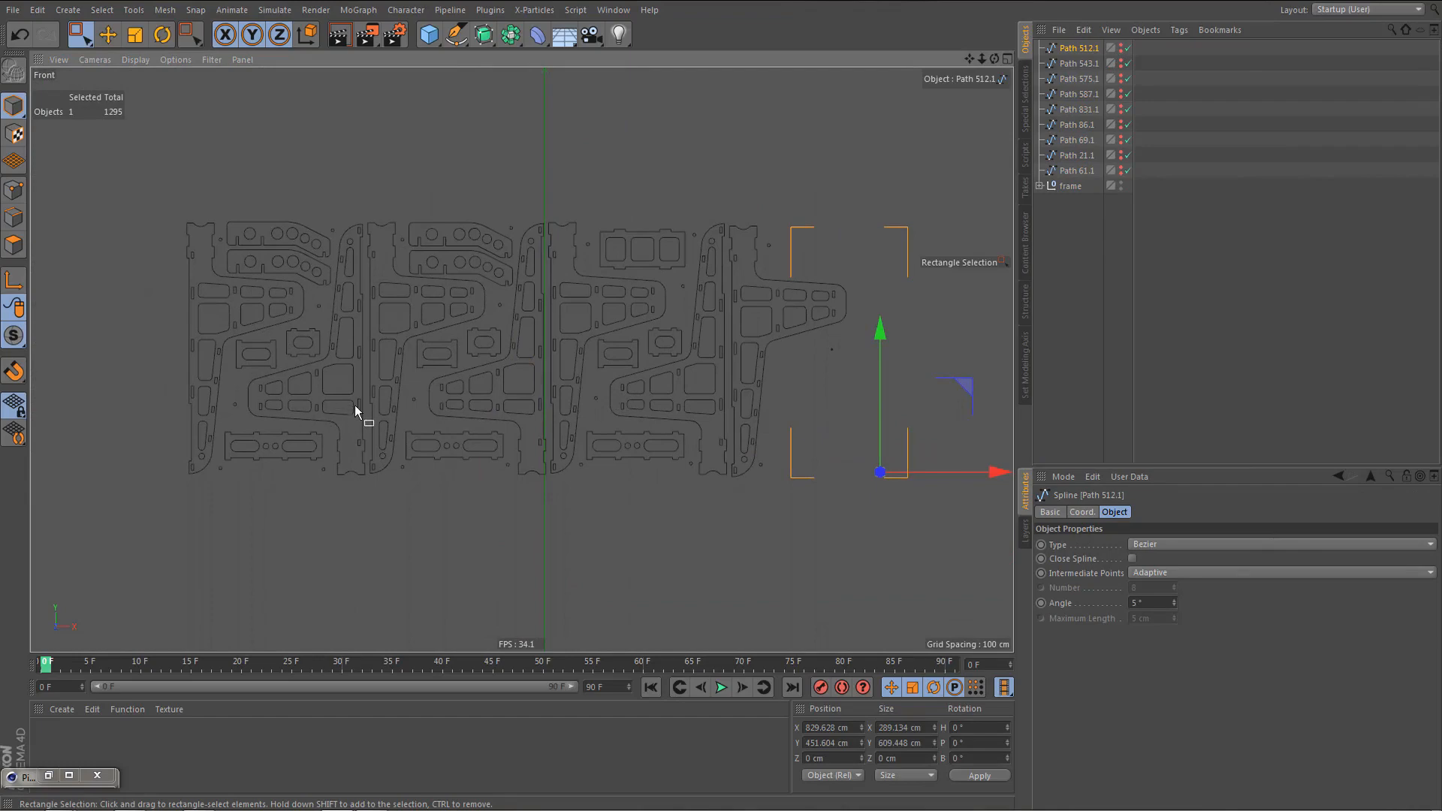
pyautogui.scroll(3, 444, 255)
pyautogui.scroll(-3, 433, 200)
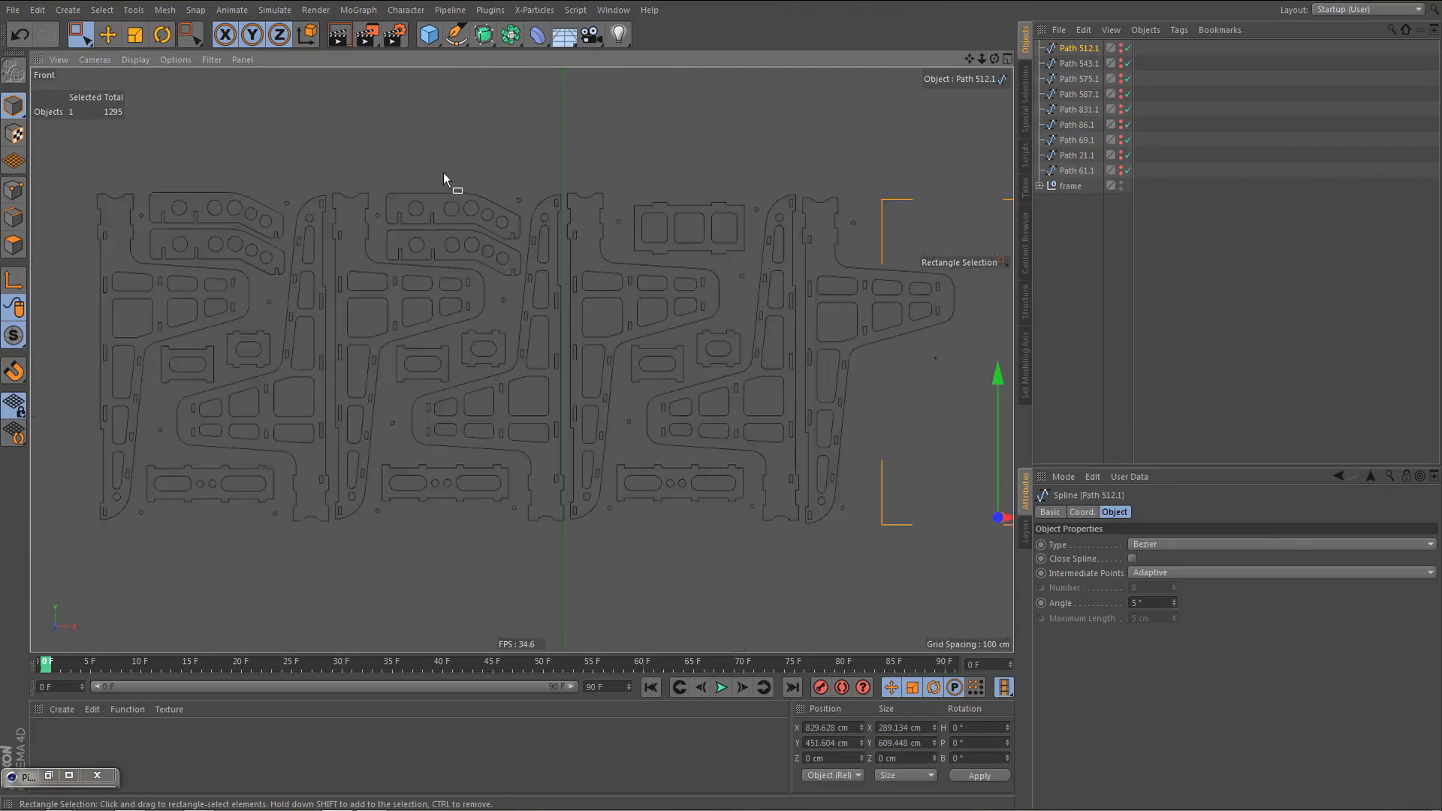
pyautogui.keyDown('alt'); pyautogui.moveTo(423, 272); pyautogui.dragTo(415, 241, button='middle'); pyautogui.keyUp('alt')
pyautogui.moveTo(78, 296); pyautogui.dragTo(946, 507)
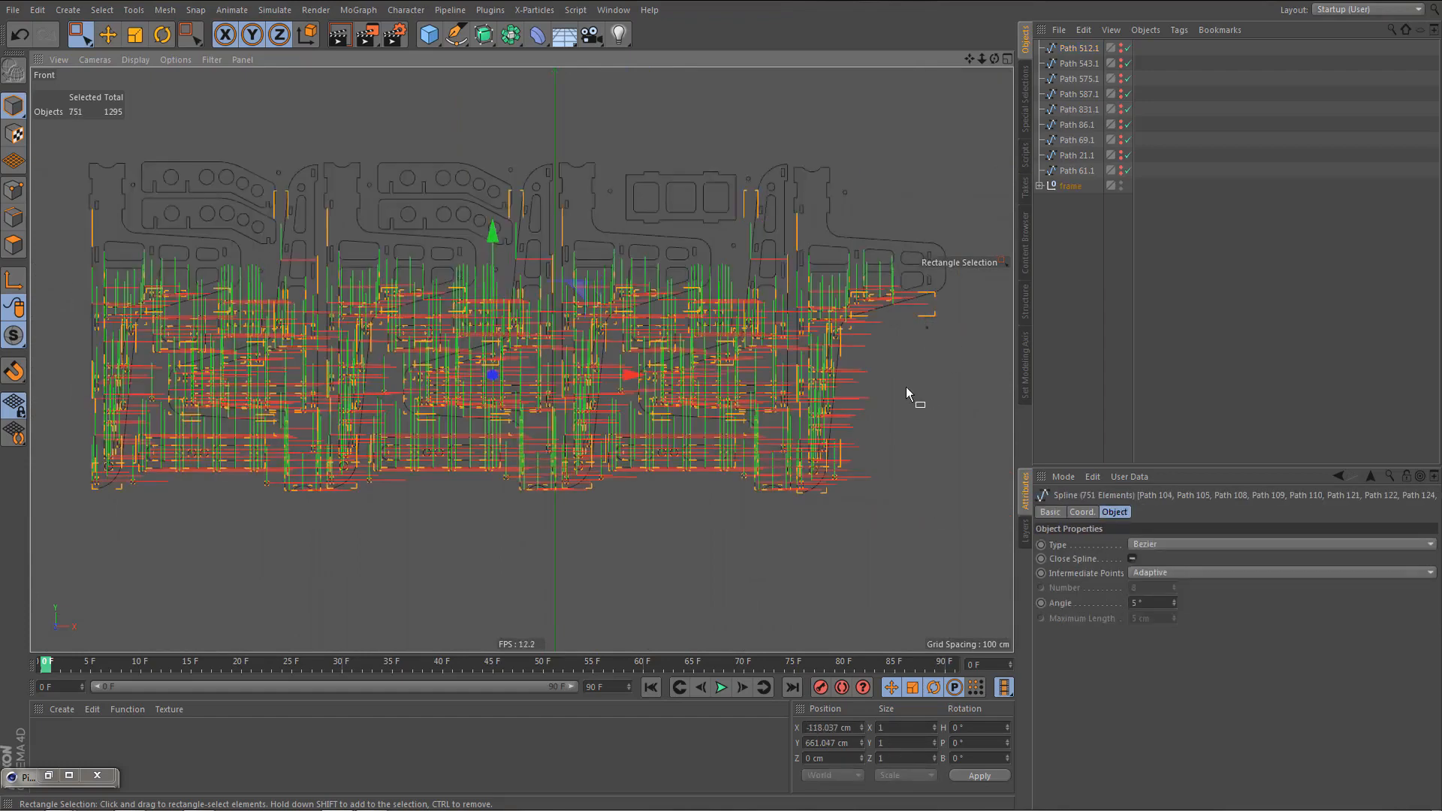
pyautogui.press('Delete')
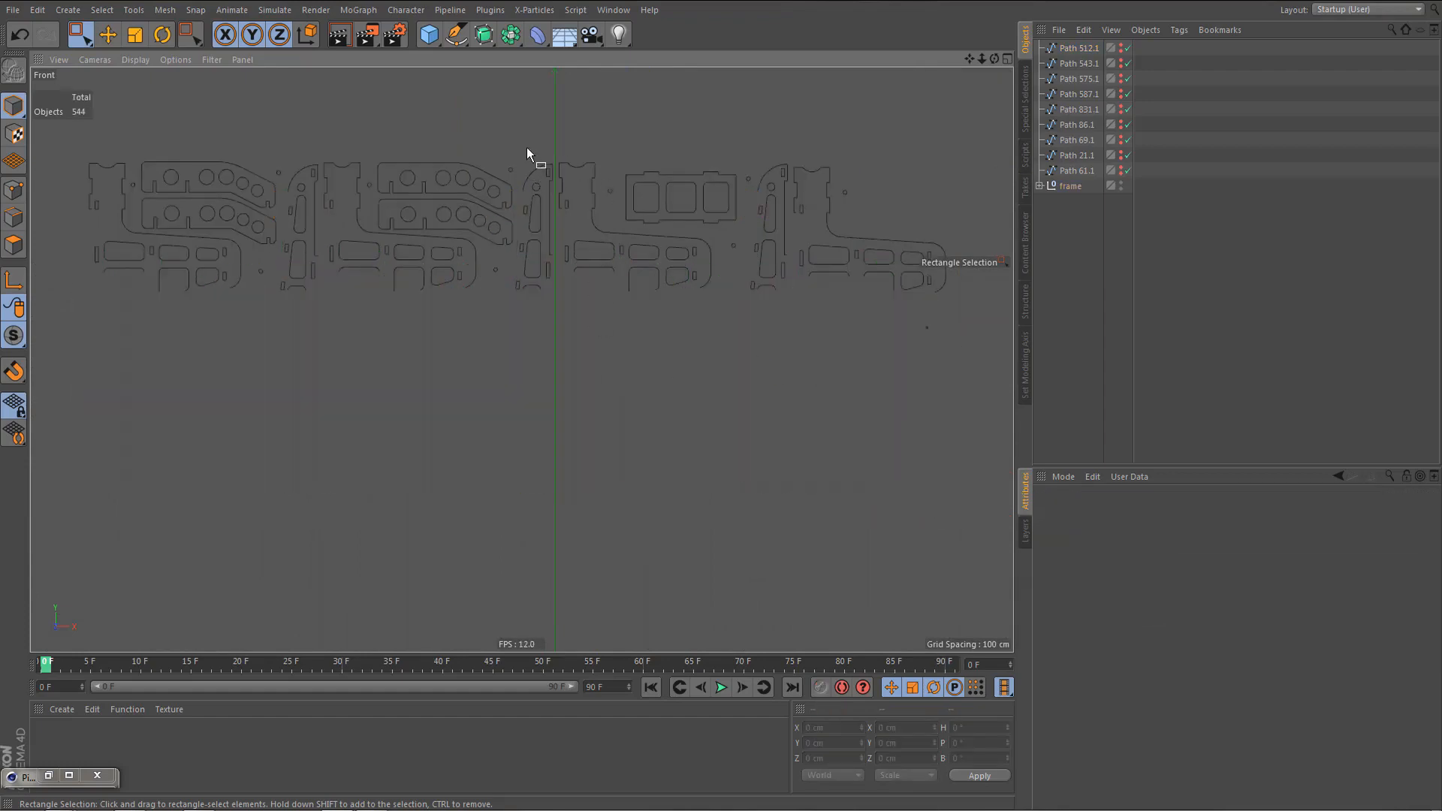
# - Delete the leftover splines of the right-hand sheets and those below the leftmost sheet's pair of curved plates
pyautogui.moveTo(526, 147); pyautogui.dragTo(970, 386)
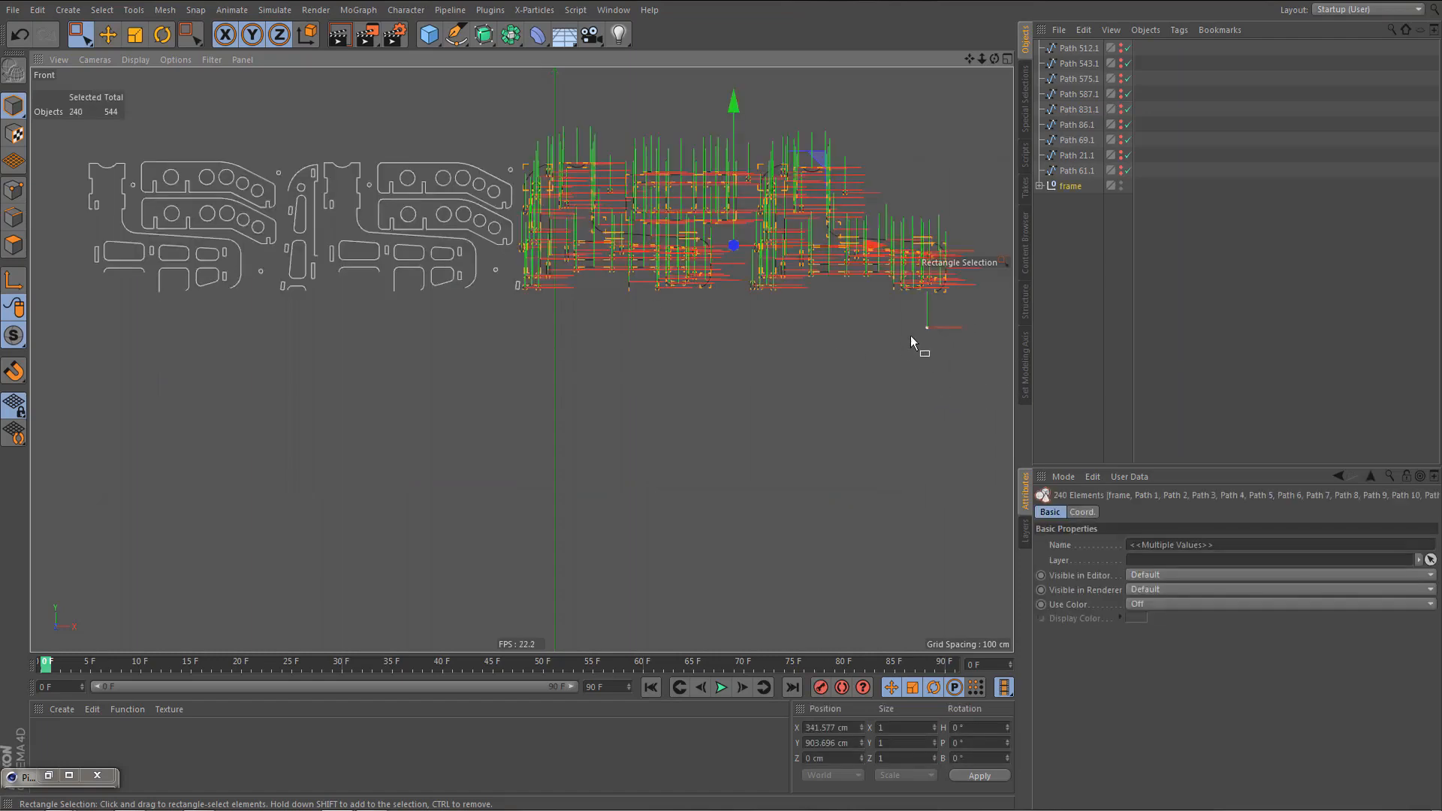
pyautogui.press('Delete')
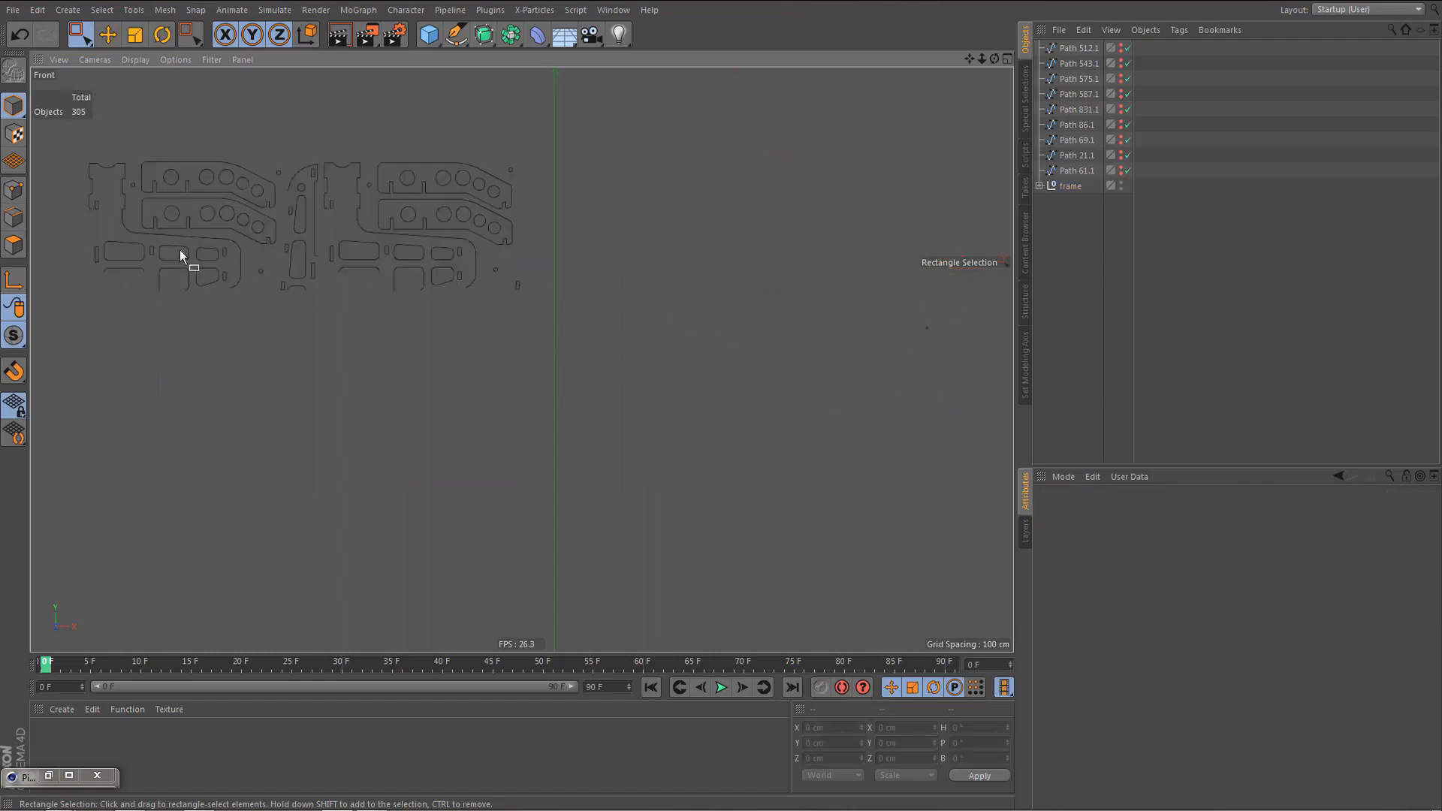
pyautogui.moveTo(74, 233); pyautogui.dragTo(402, 344)
pyautogui.press('Delete')
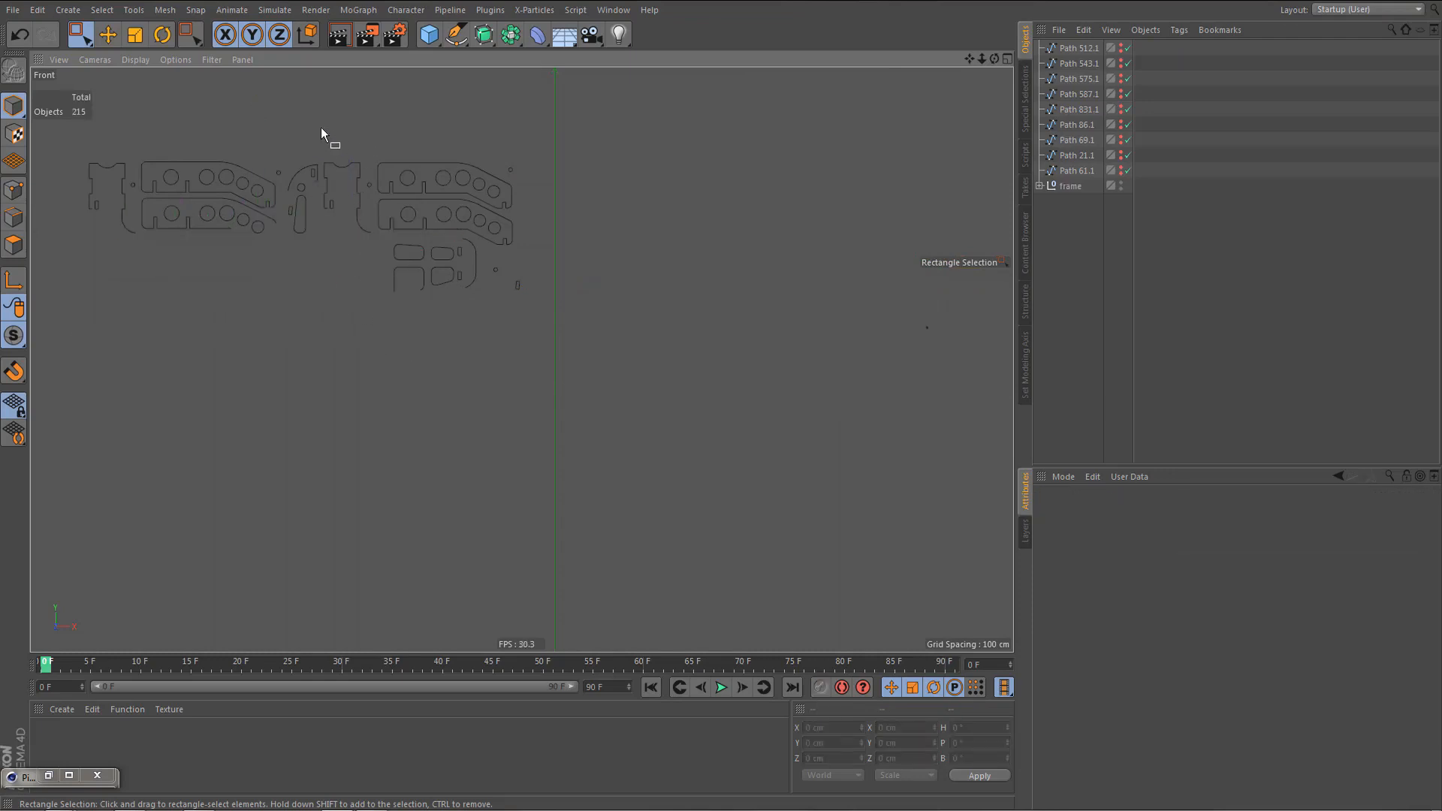
pyautogui.moveTo(322, 132); pyautogui.dragTo(590, 353)
pyautogui.press('Delete')
# - Delete the remaining arm fragments and the stray small circle beyond the angled ends of the two leftmost curved plates
pyautogui.moveTo(274, 155); pyautogui.dragTo(363, 227)
pyautogui.scroll(4, 251, 188)
pyautogui.keyDown('alt'); pyautogui.moveTo(425, 317); pyautogui.dragTo(614, 549, button='middle'); pyautogui.keyUp('alt')
pyautogui.keyDown('shift'); pyautogui.moveTo(514, 178); pyautogui.dragTo(688, 577); pyautogui.keyUp('shift')
pyautogui.press('Delete')
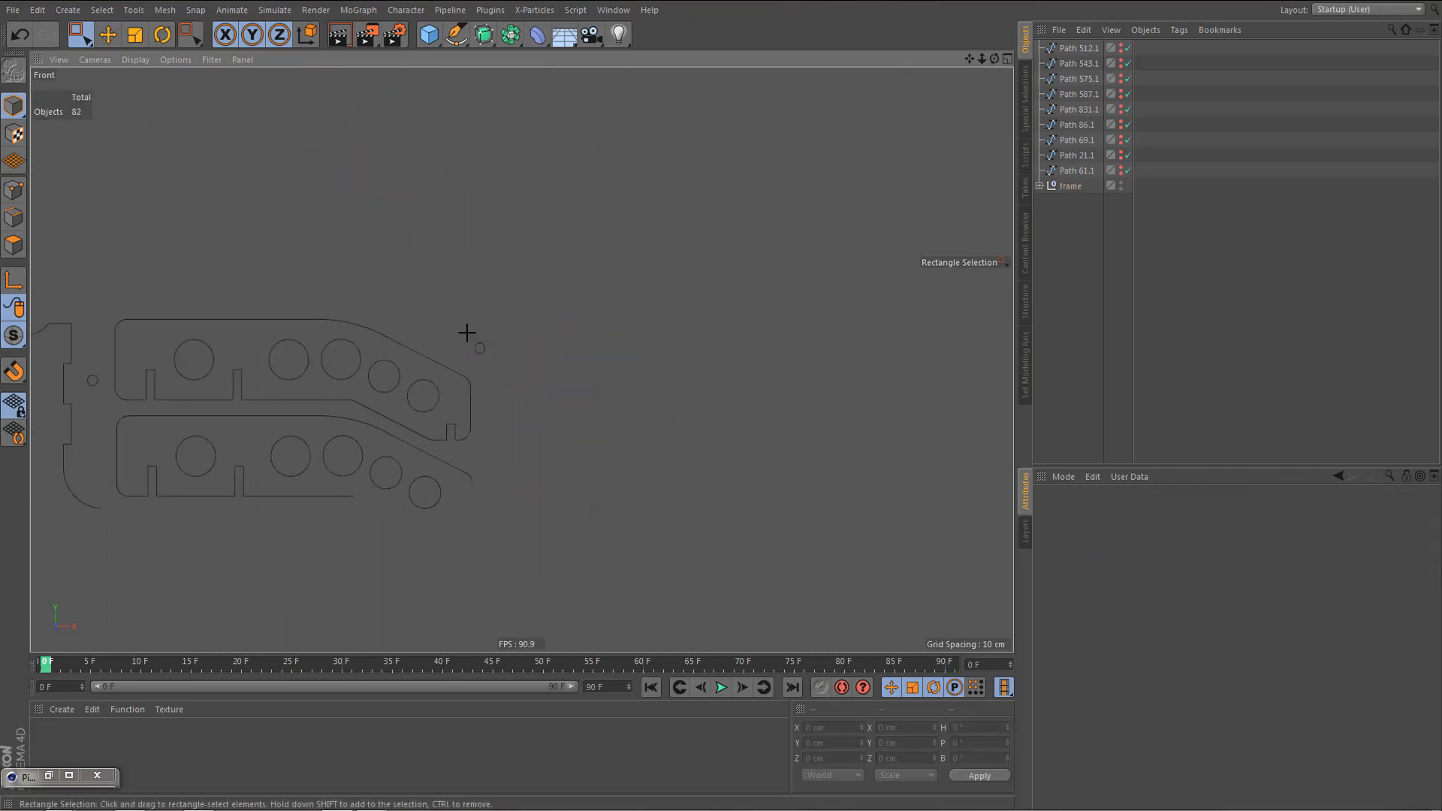
pyautogui.moveTo(467, 333); pyautogui.dragTo(511, 359)
pyautogui.press('Delete')
# - Delete the lower duplicate curved plate and the notched arm fragment beside it, keeping only the upper curved plate
pyautogui.keyDown('alt'); pyautogui.moveTo(126, 454); pyautogui.dragTo(336, 430, button='middle'); pyautogui.keyUp('alt')
pyautogui.moveTo(272, 426); pyautogui.dragTo(611, 532)
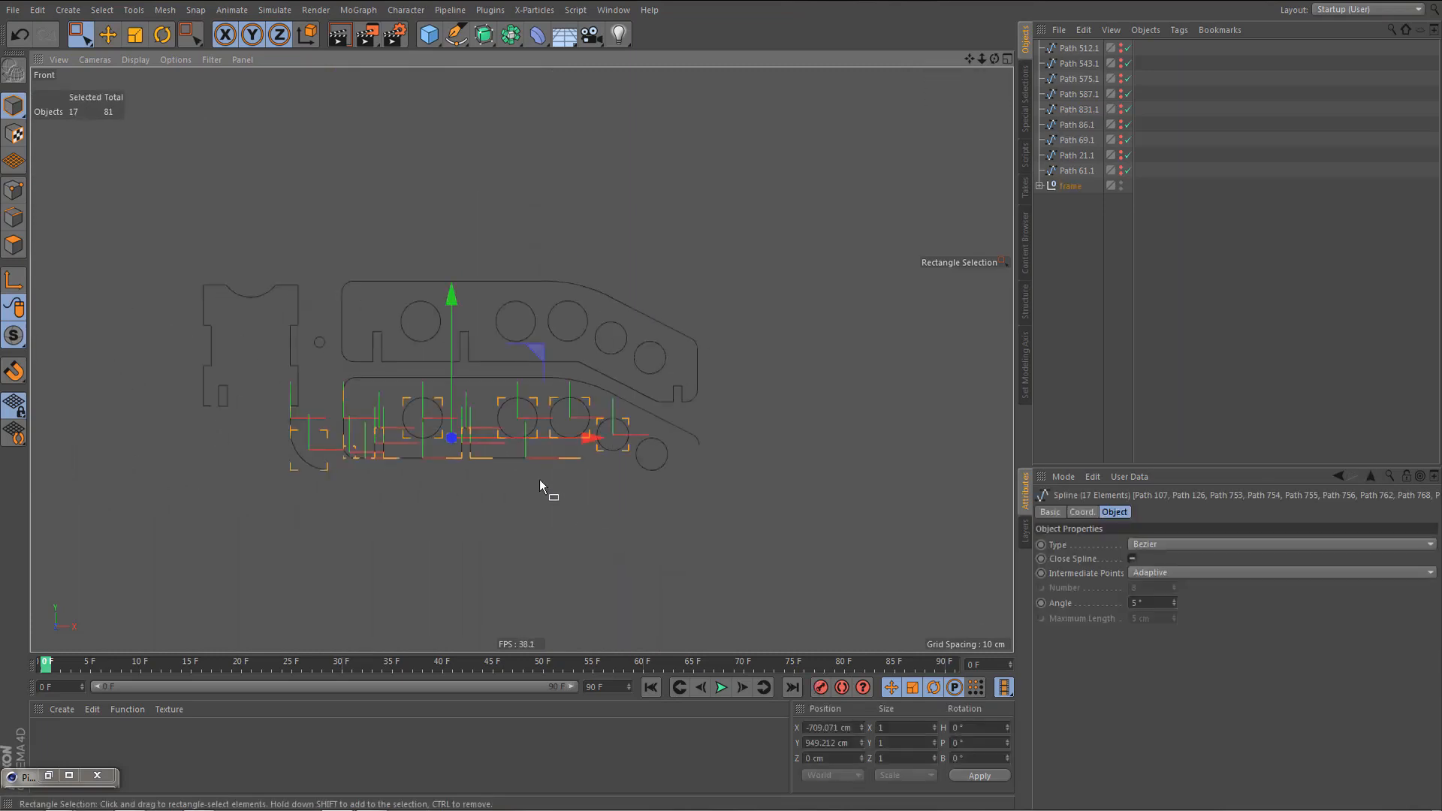
pyautogui.press('Delete')
pyautogui.moveTo(164, 217); pyautogui.dragTo(336, 461)
pyautogui.press('Delete')
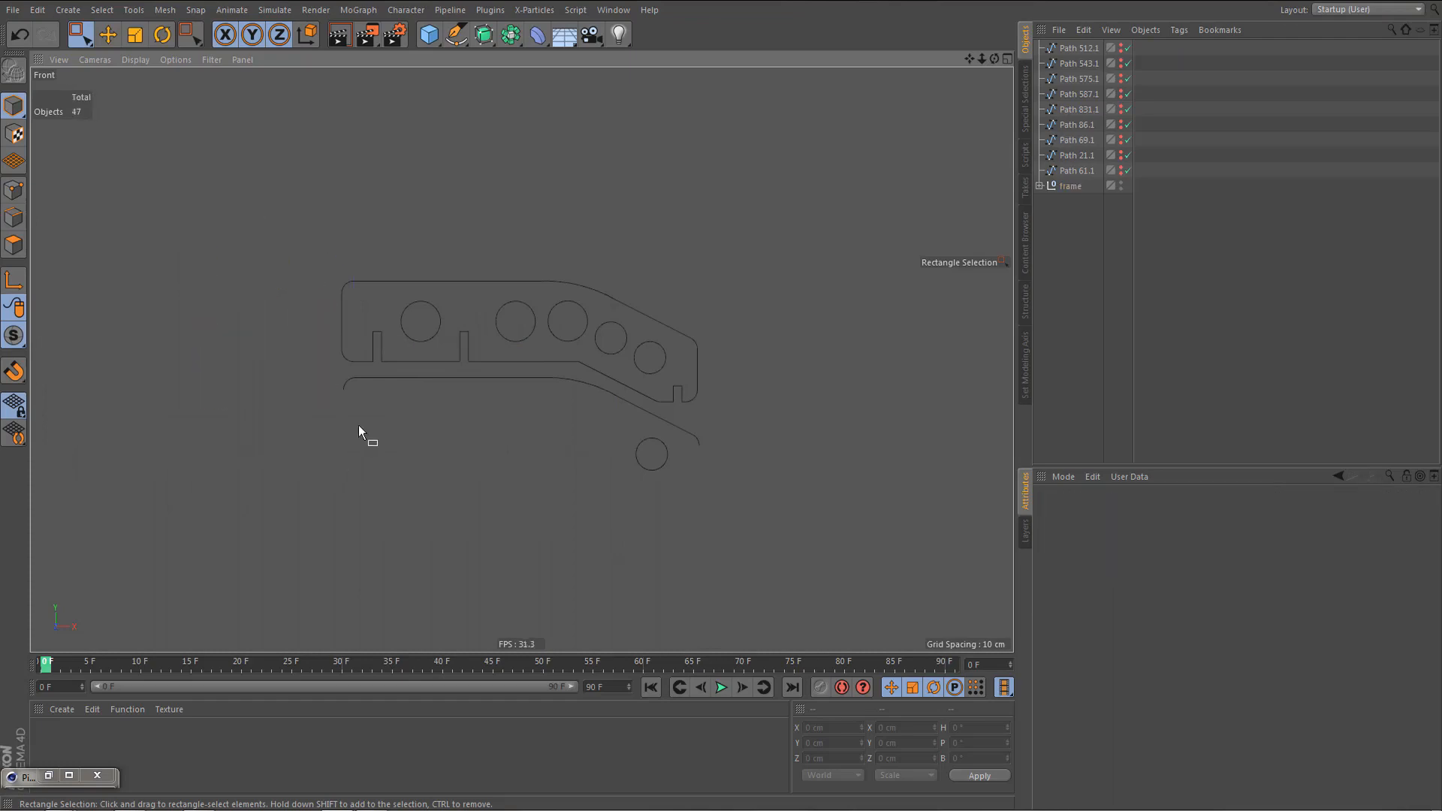
pyautogui.moveTo(326, 372); pyautogui.dragTo(728, 531)
pyautogui.press('Delete')
pyautogui.press('Delete')
# - Merge the splines of the remaining curved plate with five round holes using Connect Objects + Delete
pyautogui.moveTo(317, 245); pyautogui.dragTo(762, 474)
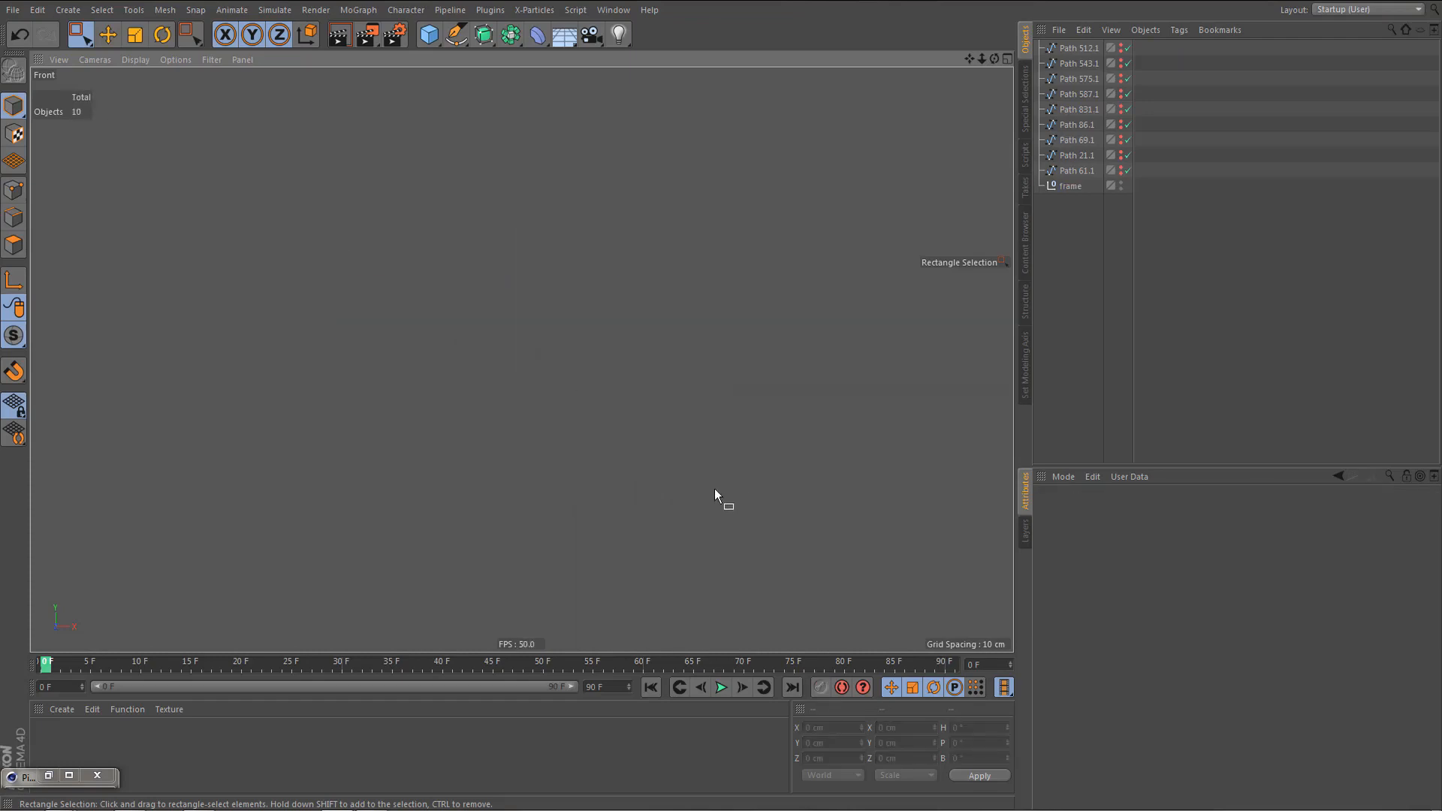
pyautogui.rightClick(1081, 129)
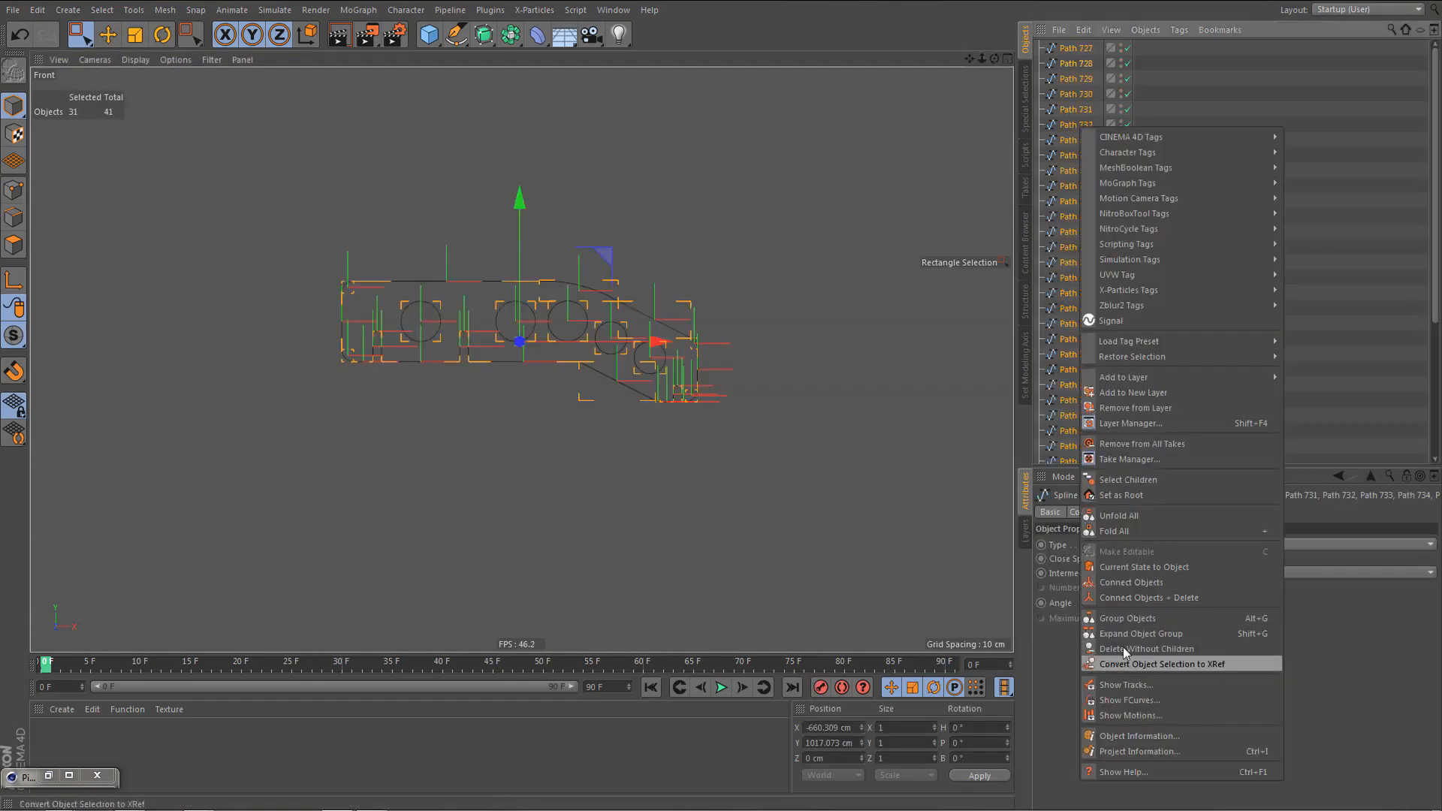
pyautogui.click(1124, 597)
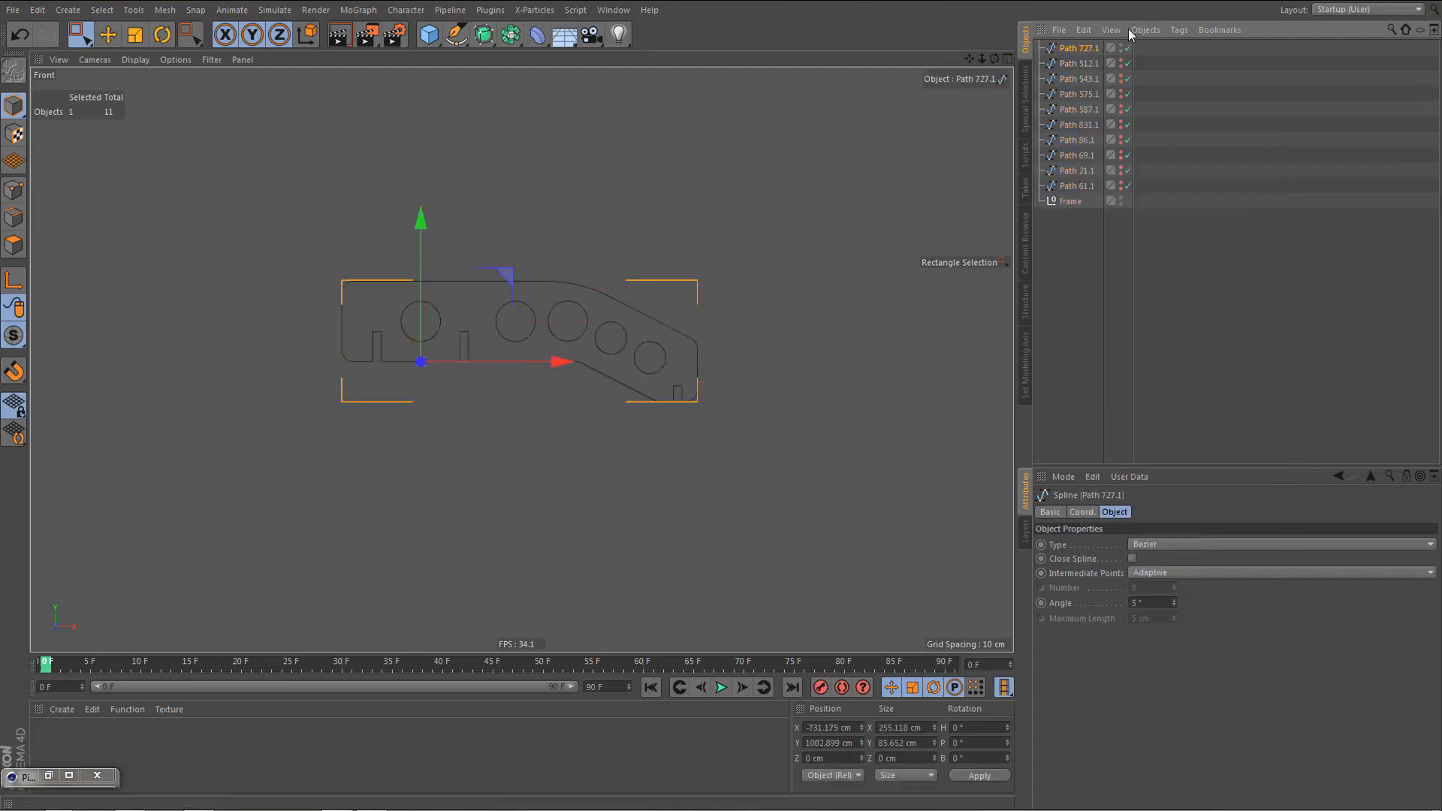
# - Delete the emptied frame null, keeping the merged part splines
pyautogui.keyDown('shift'); pyautogui.click(1071, 186); pyautogui.keyUp('shift')
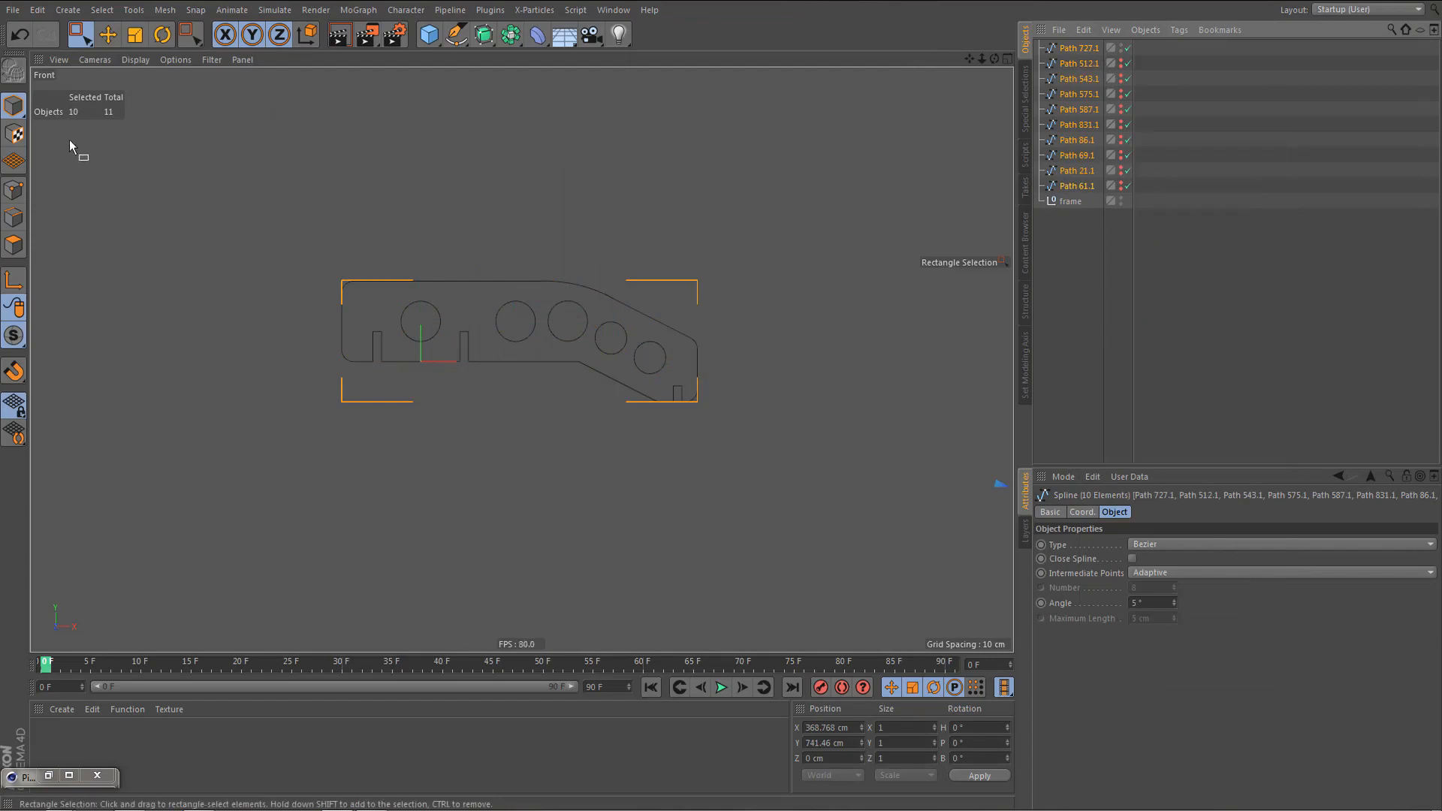
pyautogui.click(1070, 203)
pyautogui.press('Delete')
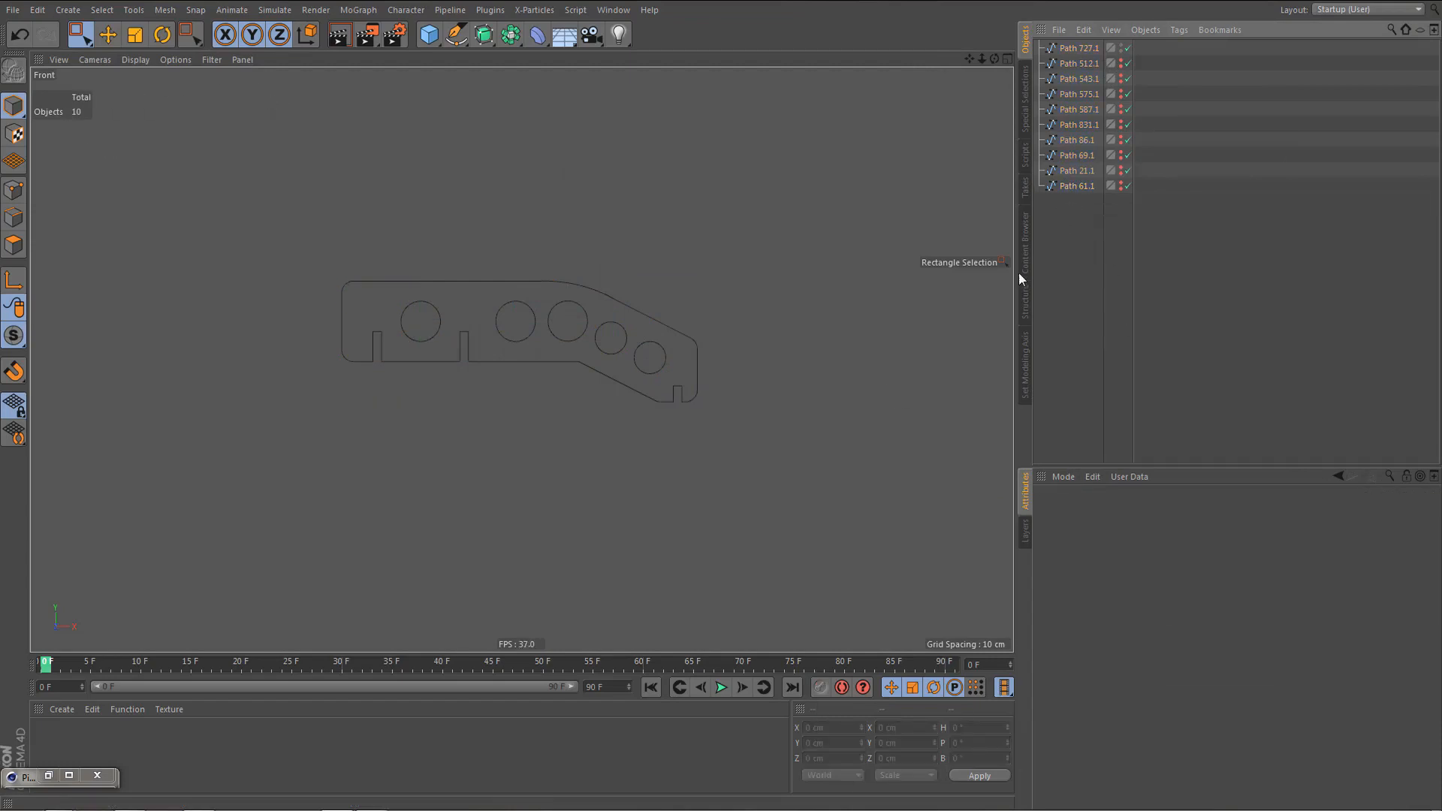
pyautogui.scroll(-2, 574, 377)
pyautogui.scroll(-1, 572, 382)
pyautogui.scroll(1, 610, 398)
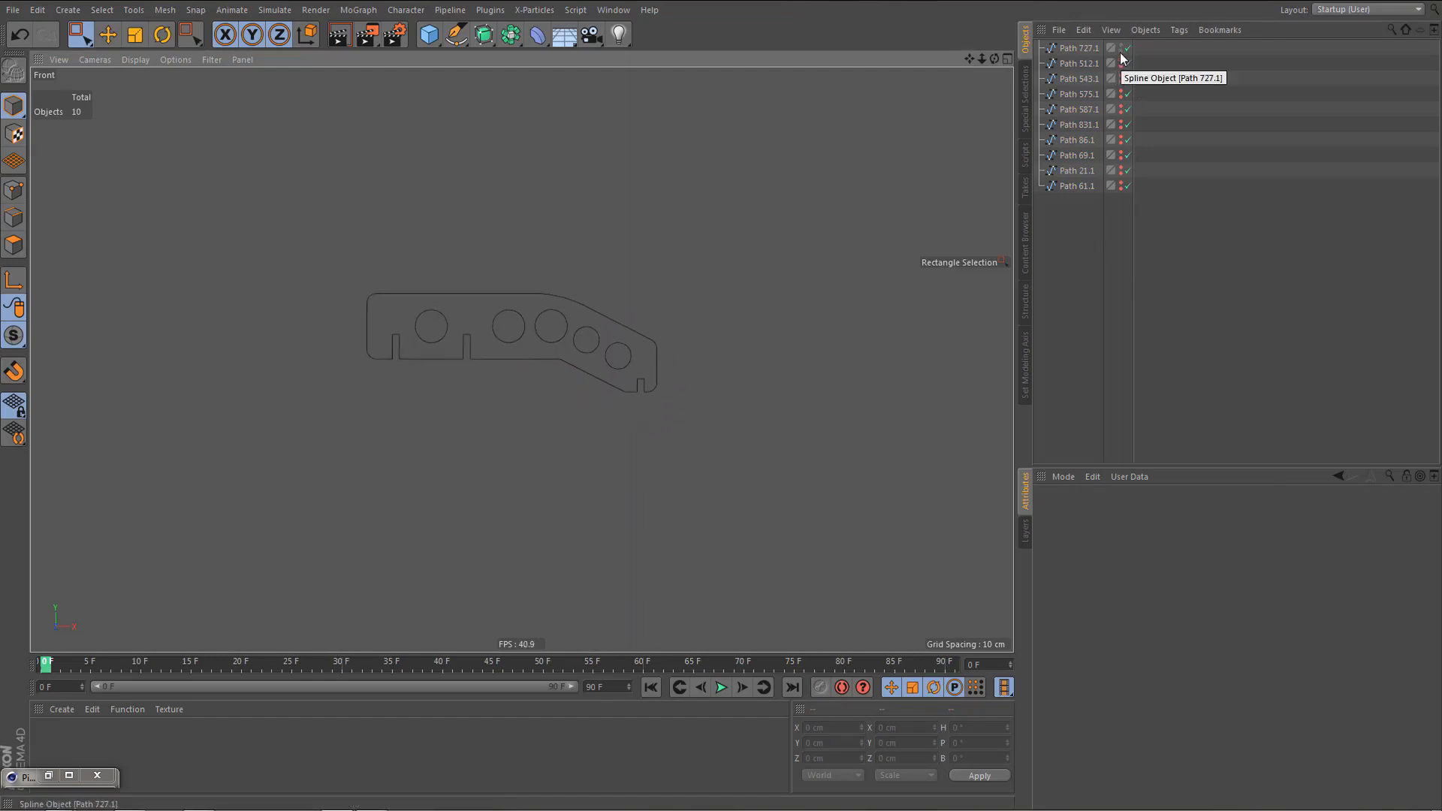
# - Check the curved plate against the frame reference photo in the Picture Viewer and rename its spline "center clamp"
pyautogui.click(1076, 50)
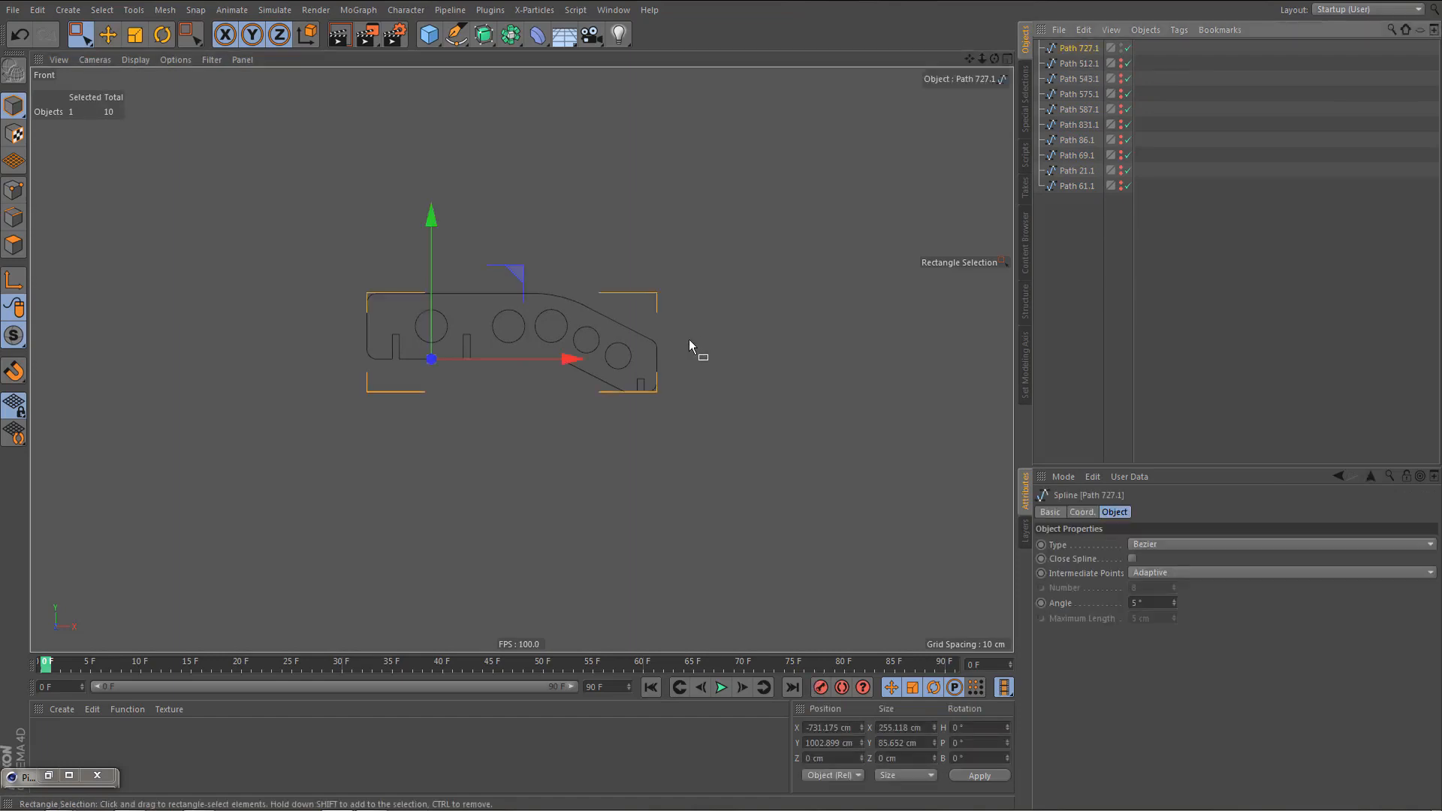
pyautogui.hotkey('shift', 'F6')
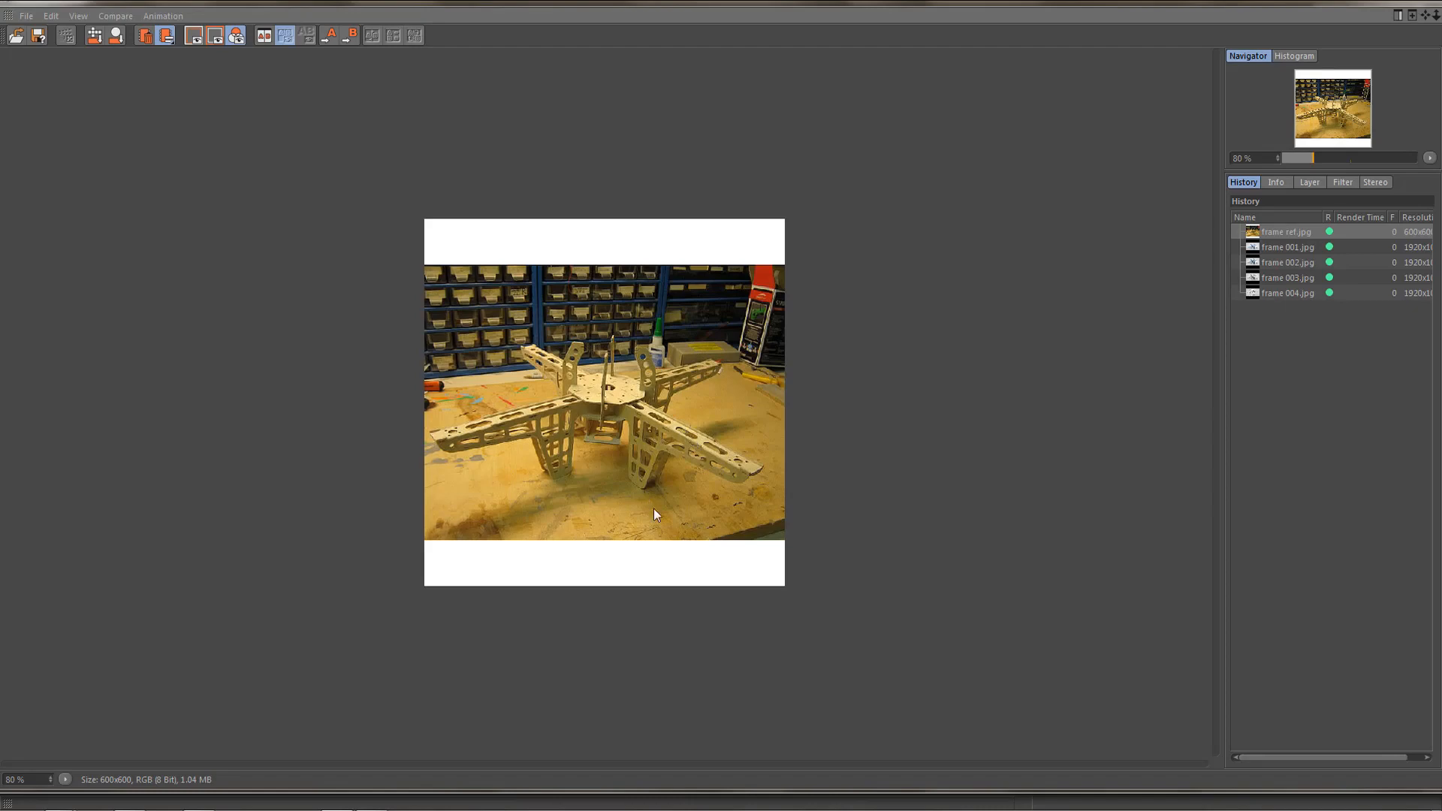
pyautogui.scroll(3, 603, 434)
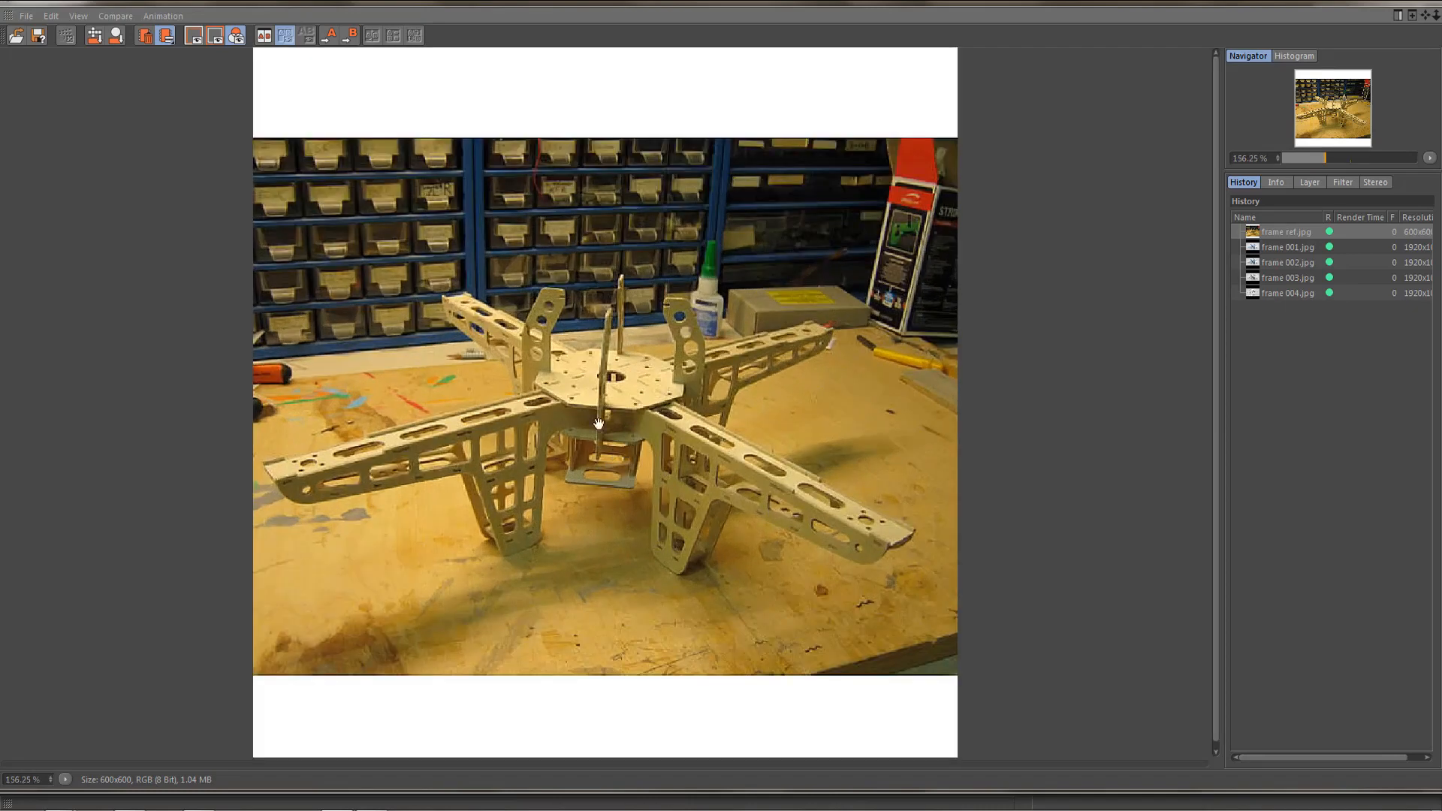
pyautogui.scroll(2, 634, 434)
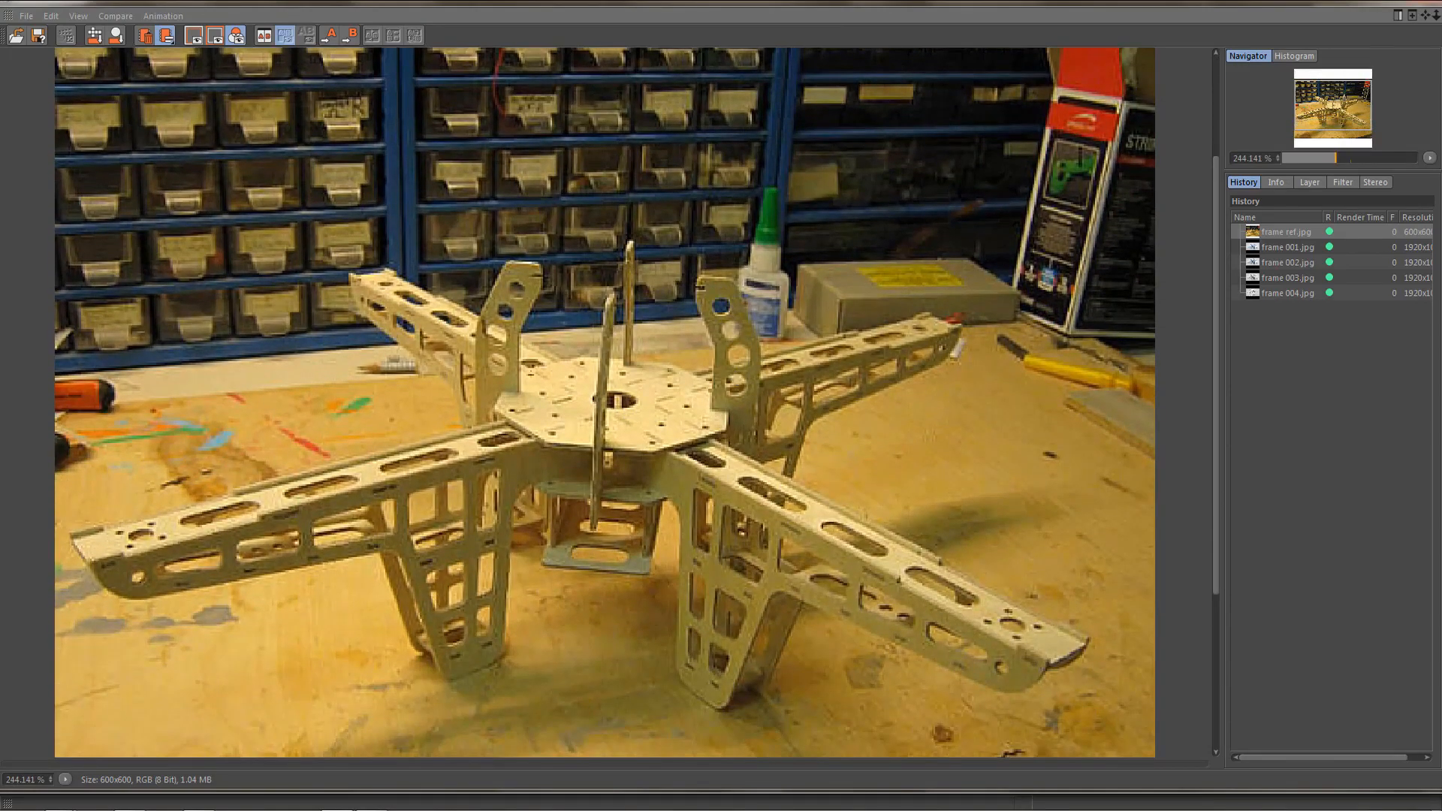
pyautogui.click(1374, 3)
pyautogui.doubleClick(1078, 49)
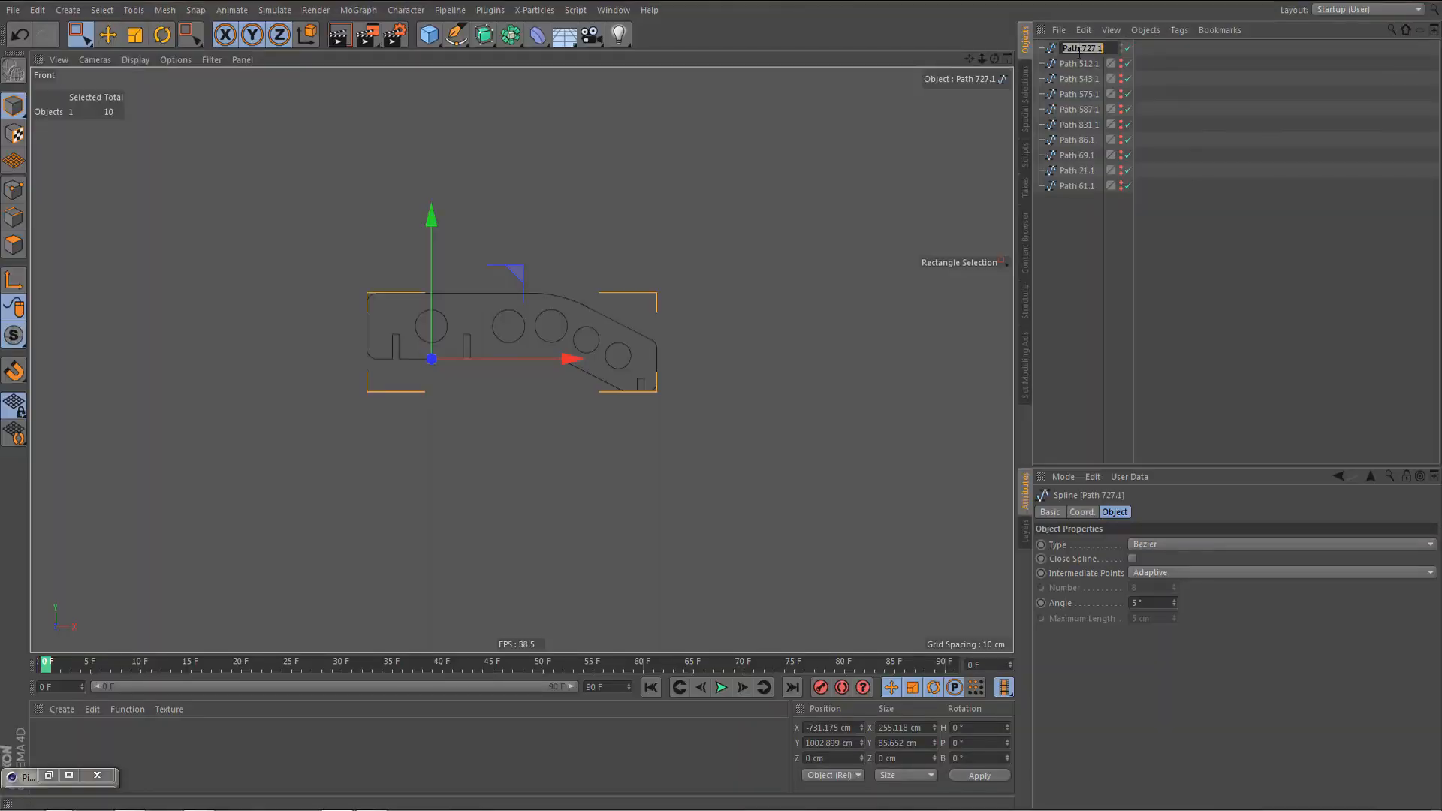
pyautogui.write('center clamp')
pyautogui.press('Return')
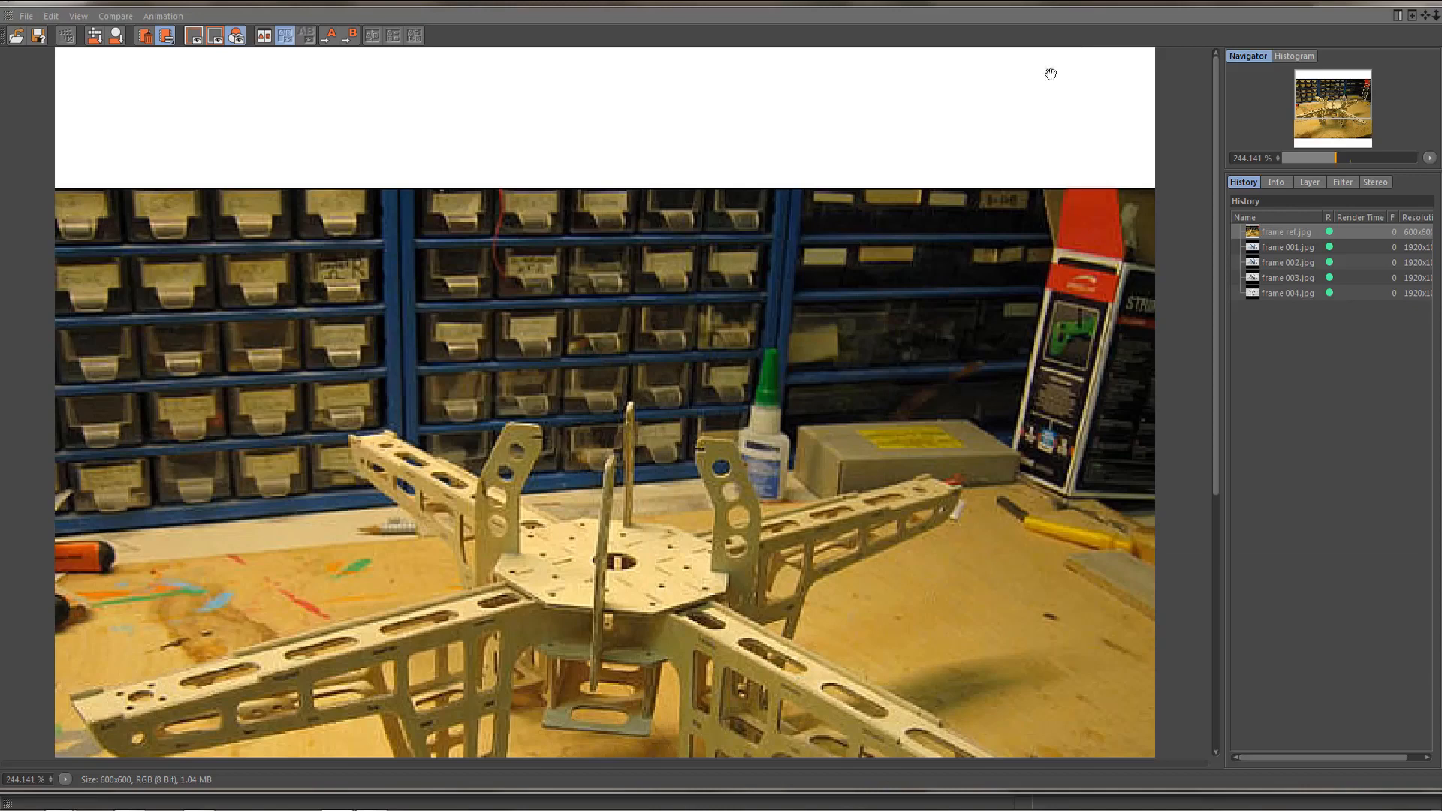
# - Examine the arms and legs in the frame reference photo, and hide the center clamp spline
pyautogui.moveTo(698, 607); pyautogui.dragTo(638, 413)
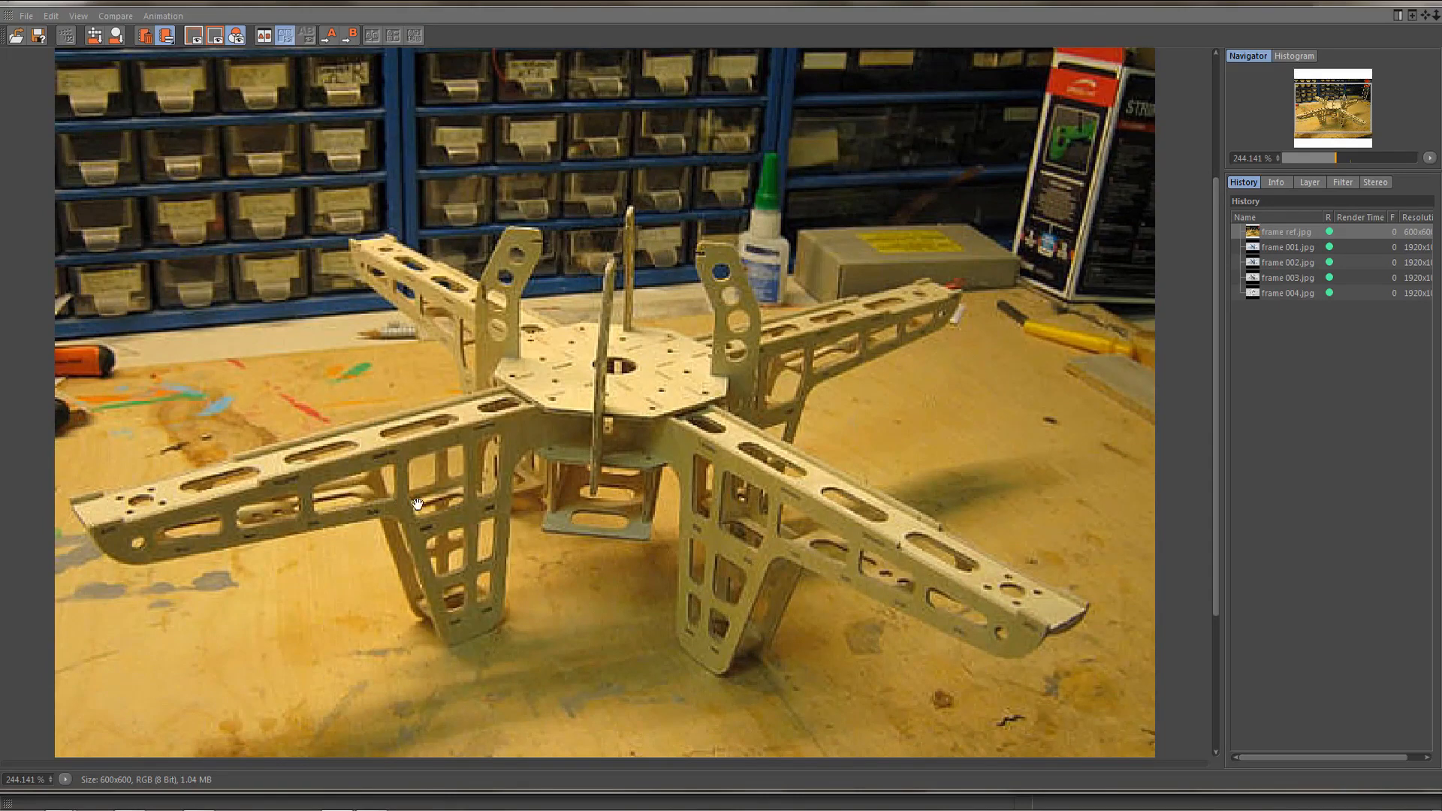
pyautogui.click(1419, 0)
pyautogui.click(1131, 50)
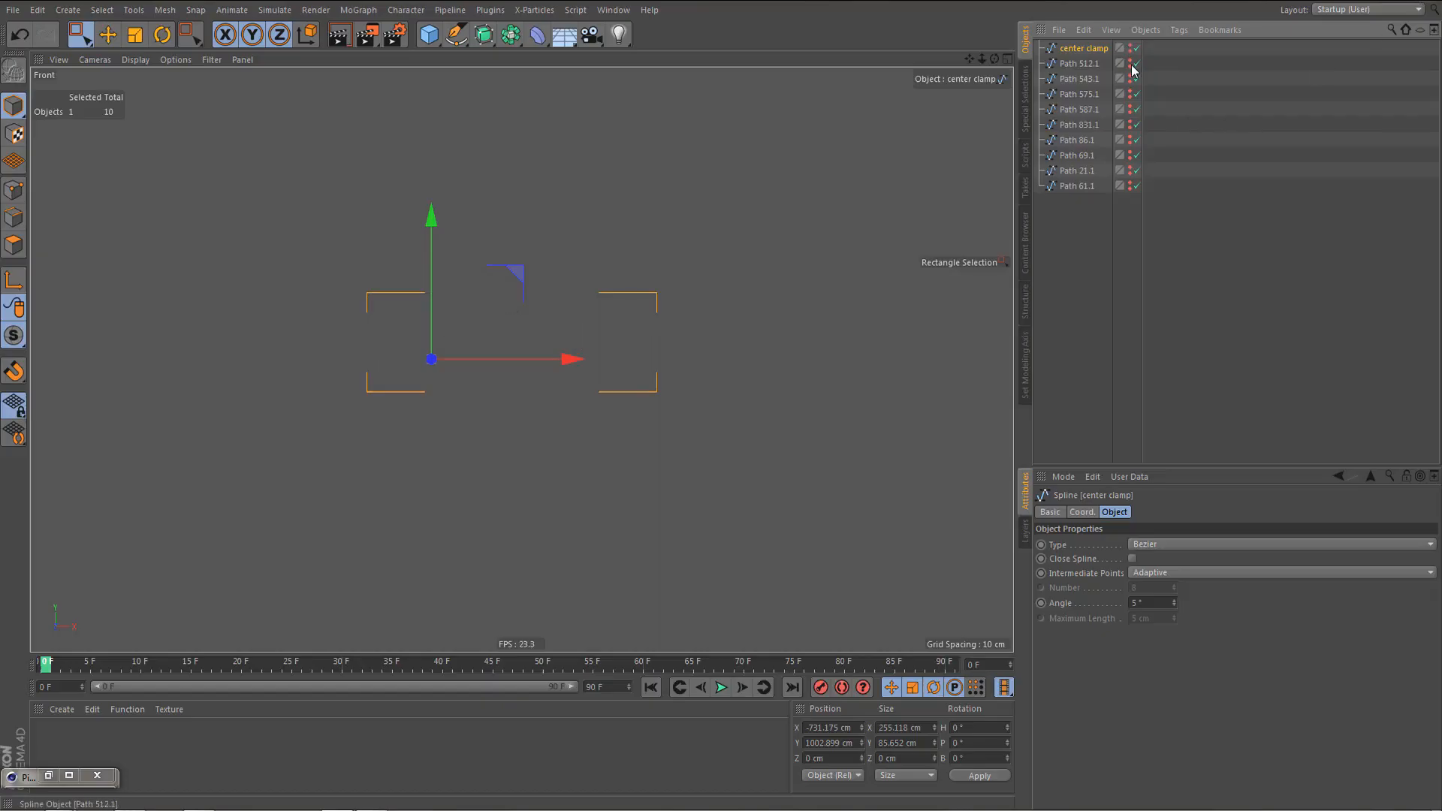
# - Show the large arm's merged spline in the front view and rename it "arm"
pyautogui.click(1087, 65)
pyautogui.press('s')
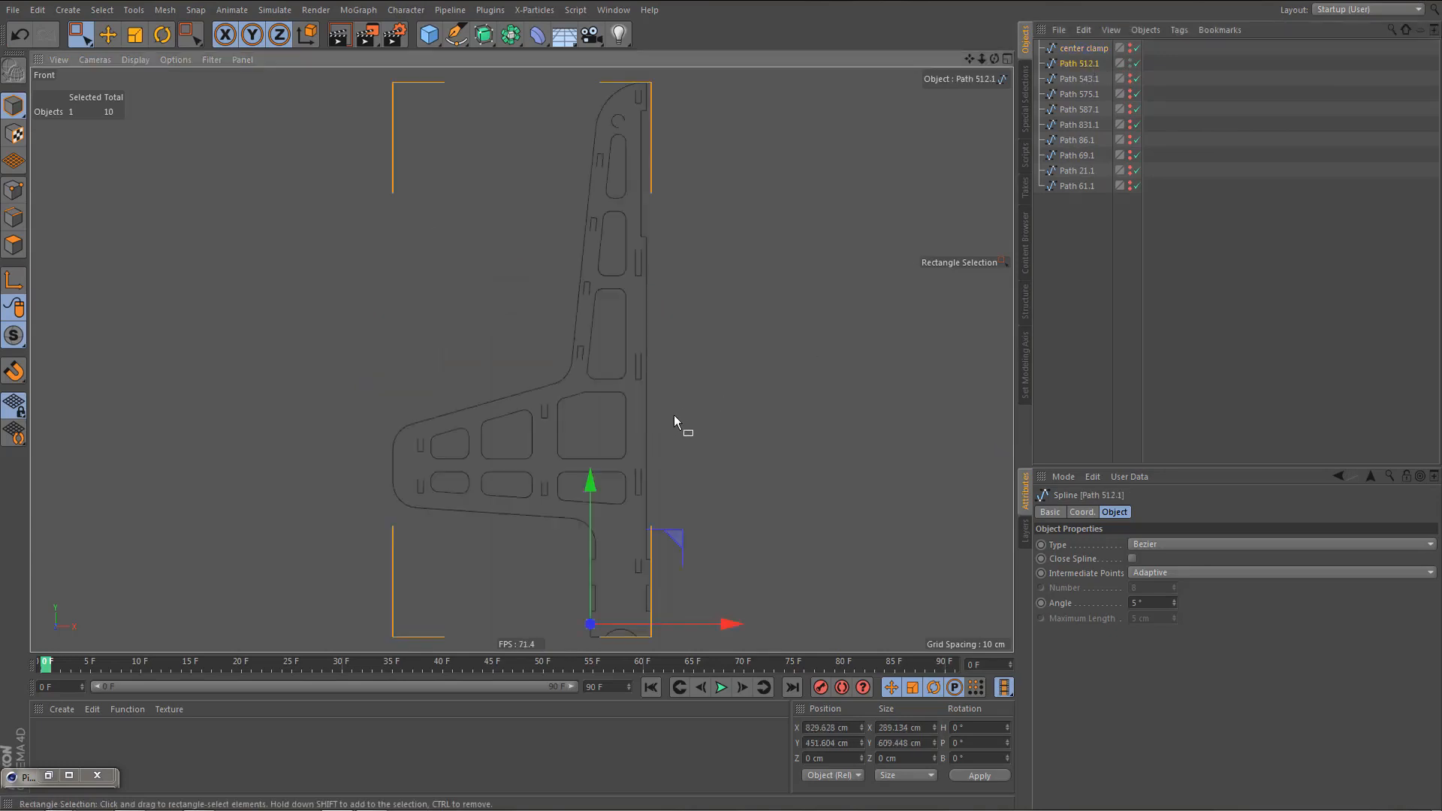
pyautogui.scroll(-2, 659, 432)
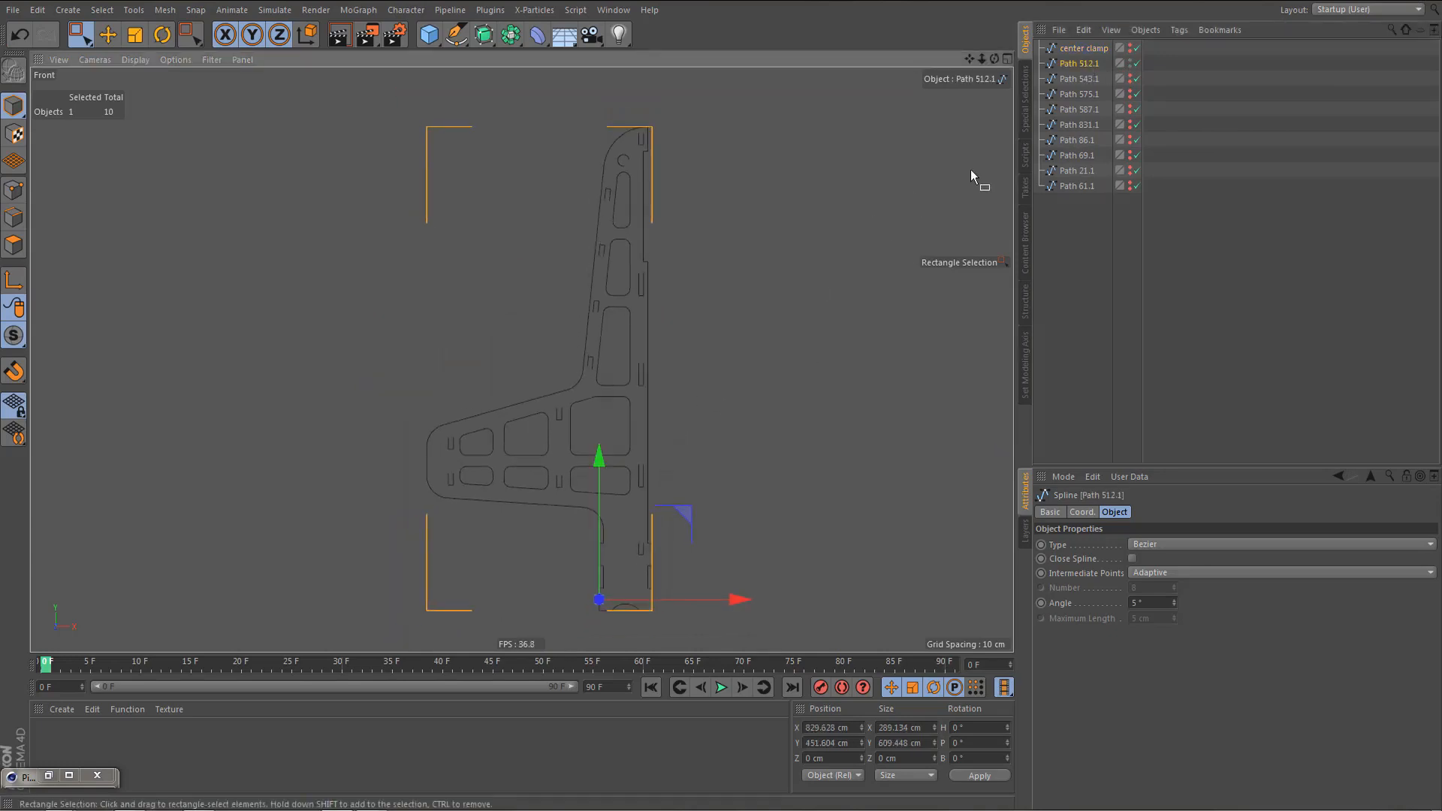
pyautogui.doubleClick(1083, 65)
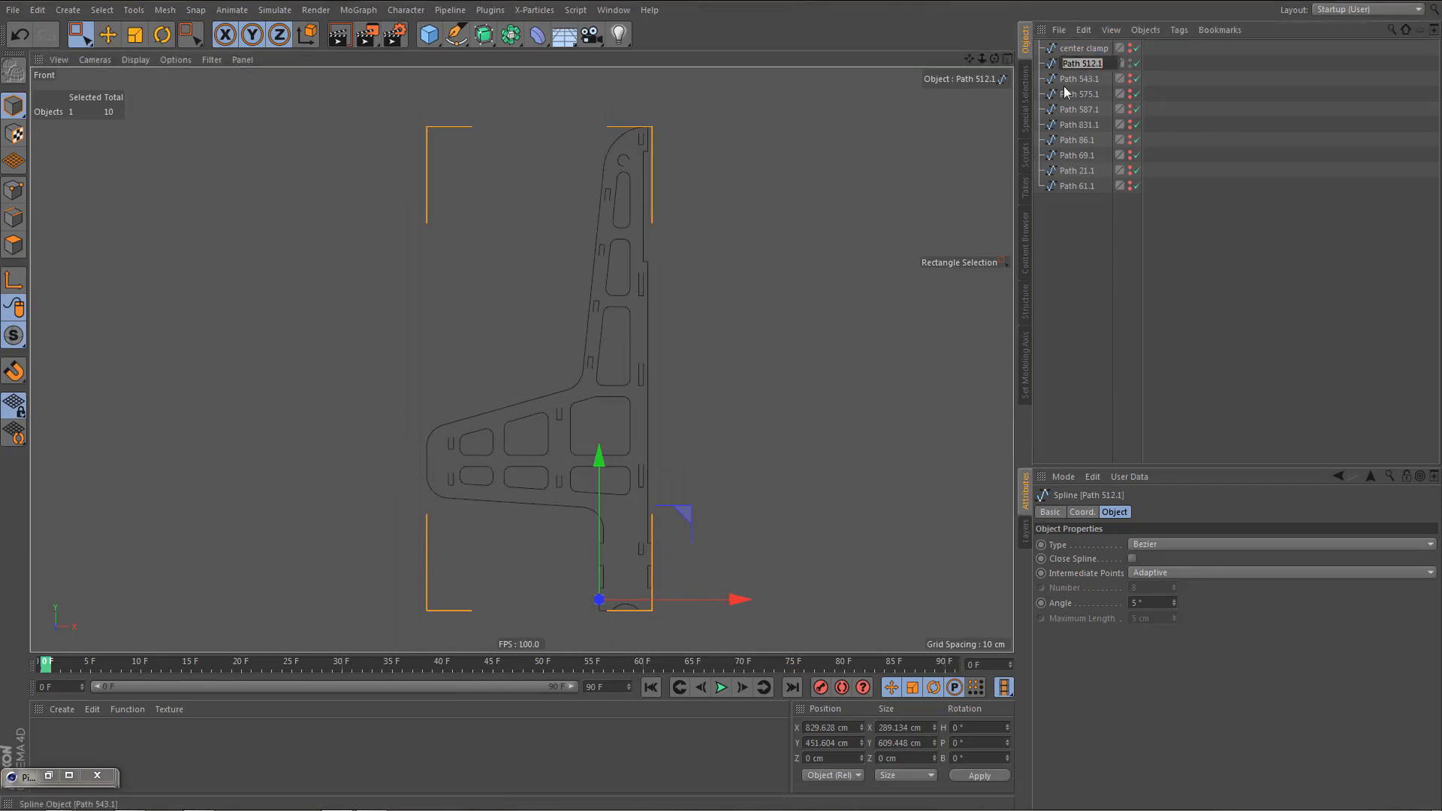
pyautogui.write('arm')
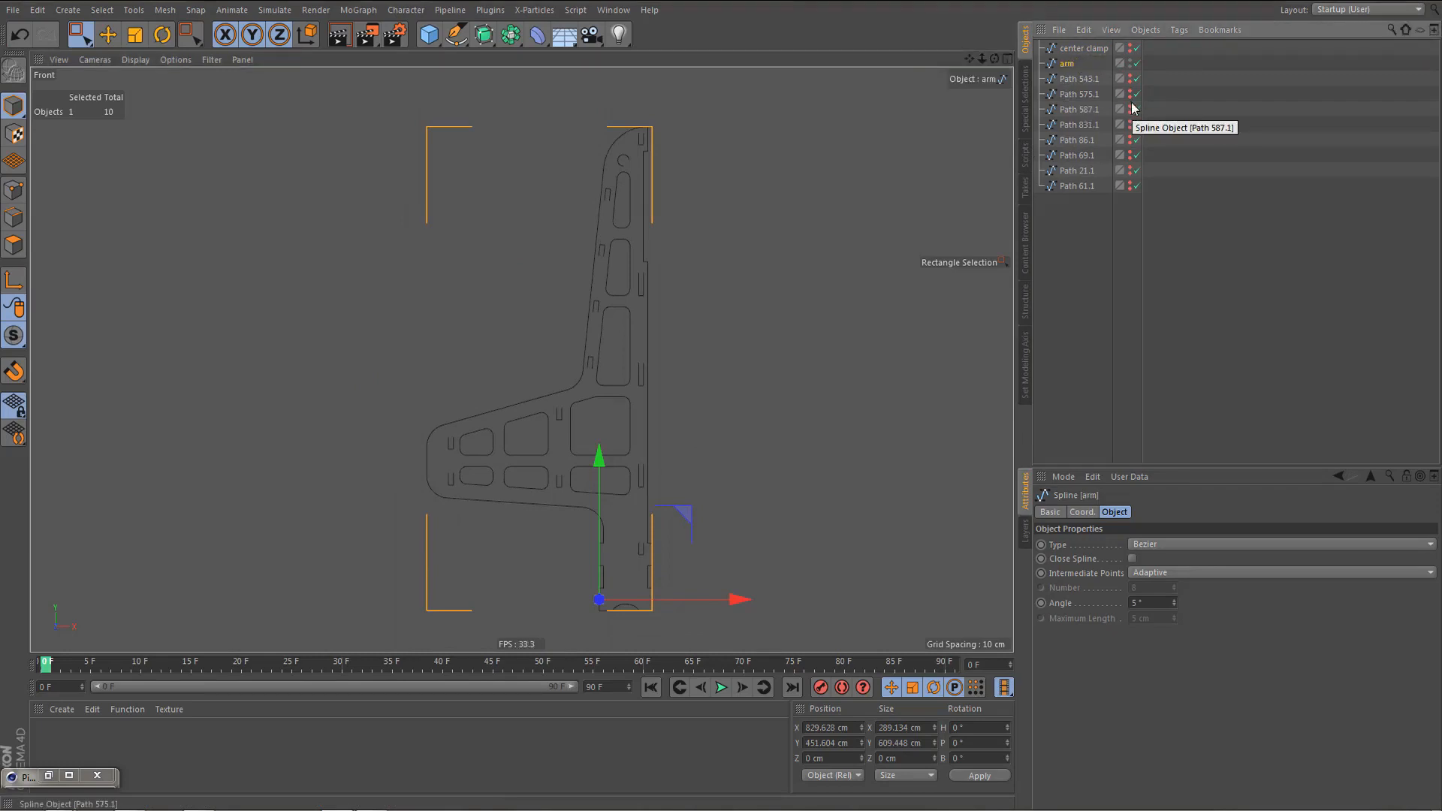
# - Hide the arm spline and show the spline of the long plate with two slots and two round holes
pyautogui.click(1131, 62)
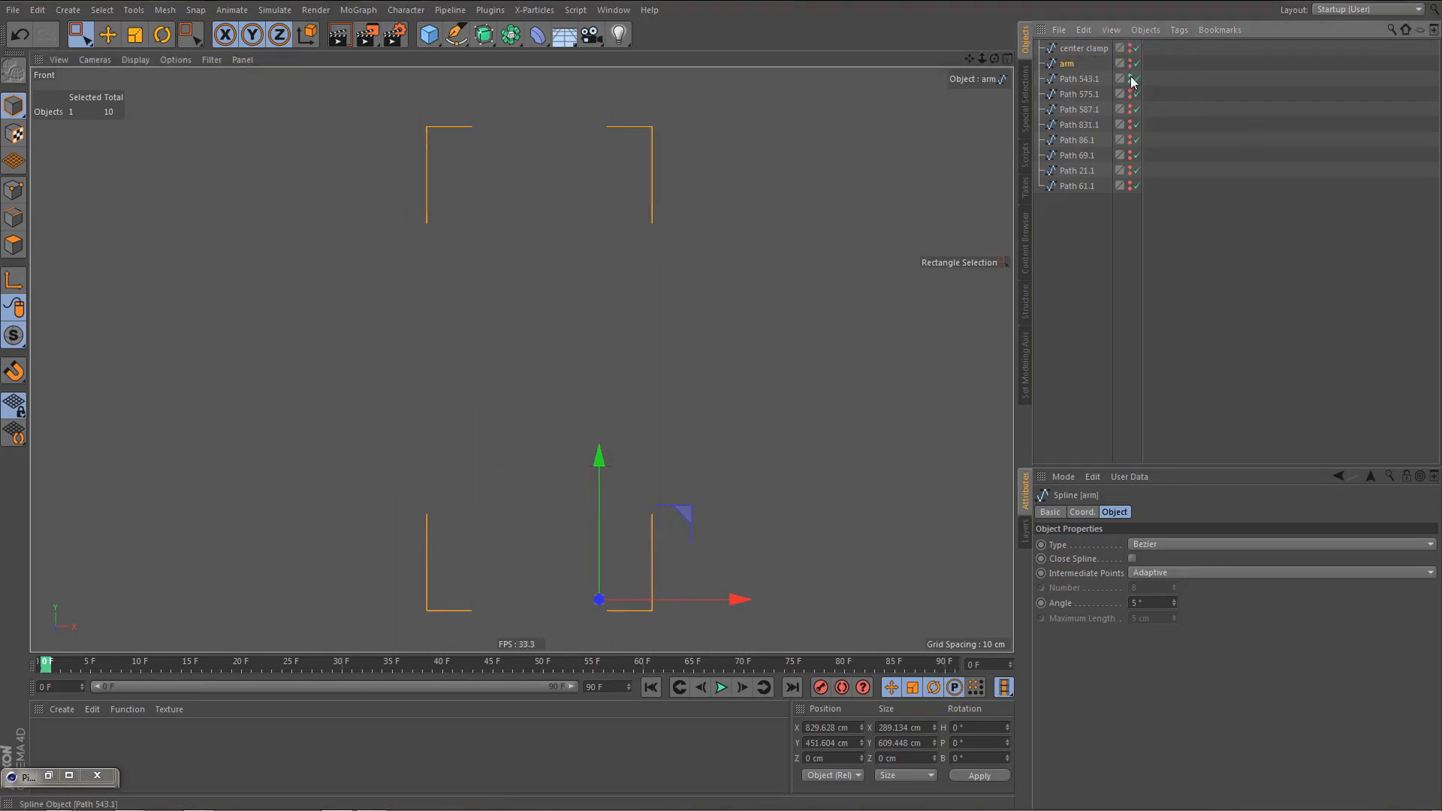
pyautogui.click(1130, 78)
pyautogui.keyDown('alt'); pyautogui.moveTo(565, 552); pyautogui.dragTo(583, 460, button='middle'); pyautogui.keyUp('alt')
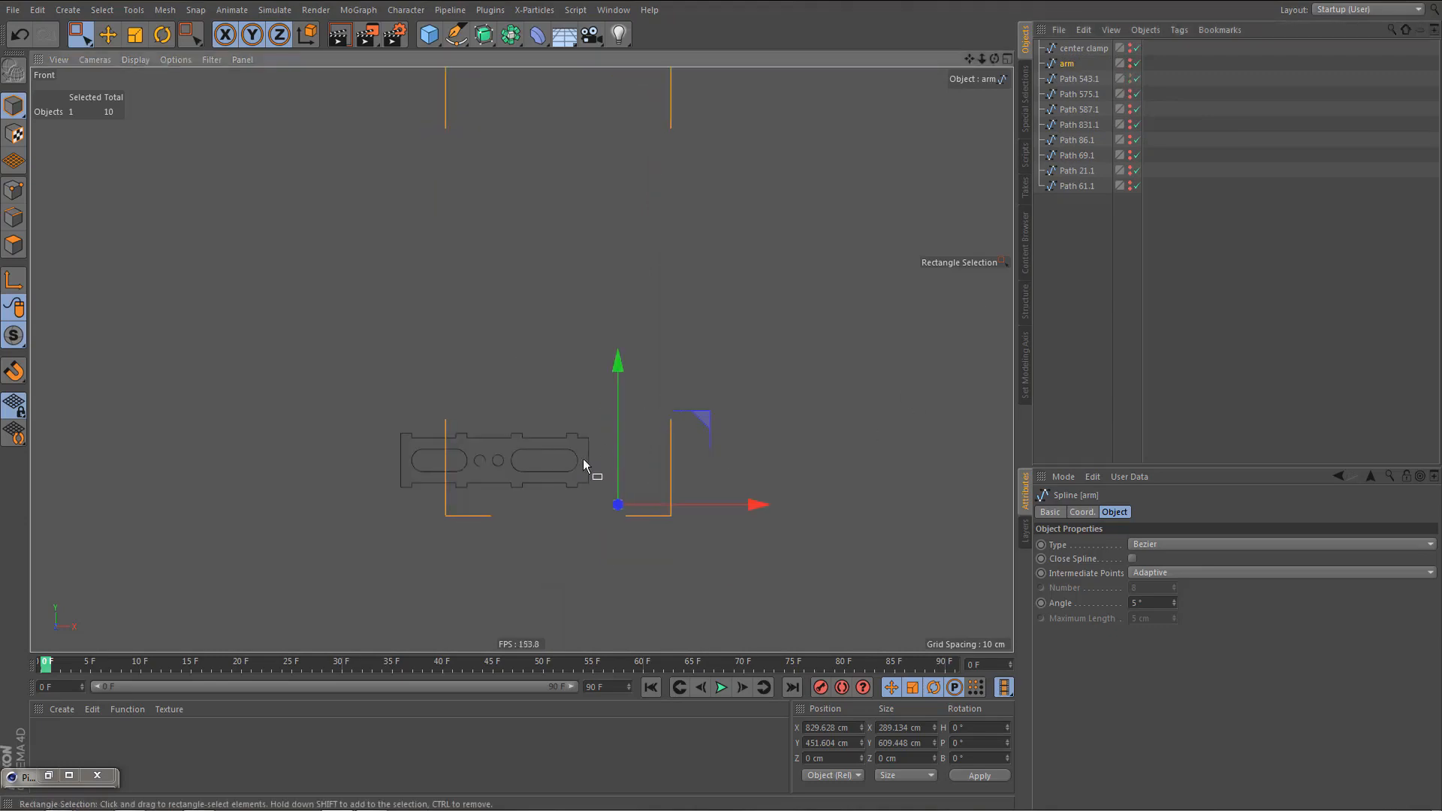
# - Check the long two-slot plate against the frame reference photo in the Picture Viewer and rename its spline "arm center plate"
pyautogui.keyDown('alt'); pyautogui.moveTo(593, 424); pyautogui.dragTo(620, 458, button='right'); pyautogui.keyUp('alt')
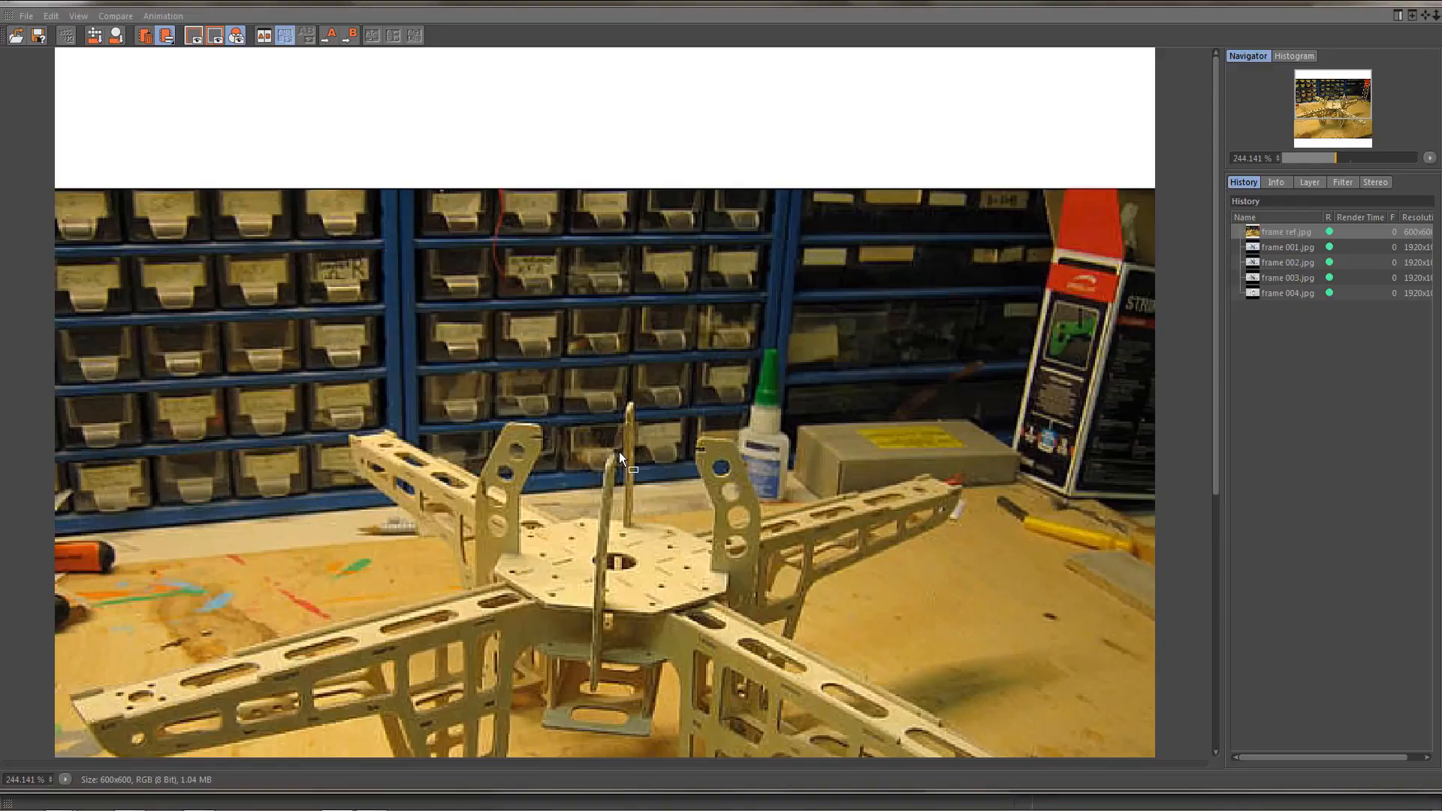
pyautogui.scroll(-3, 662, 608)
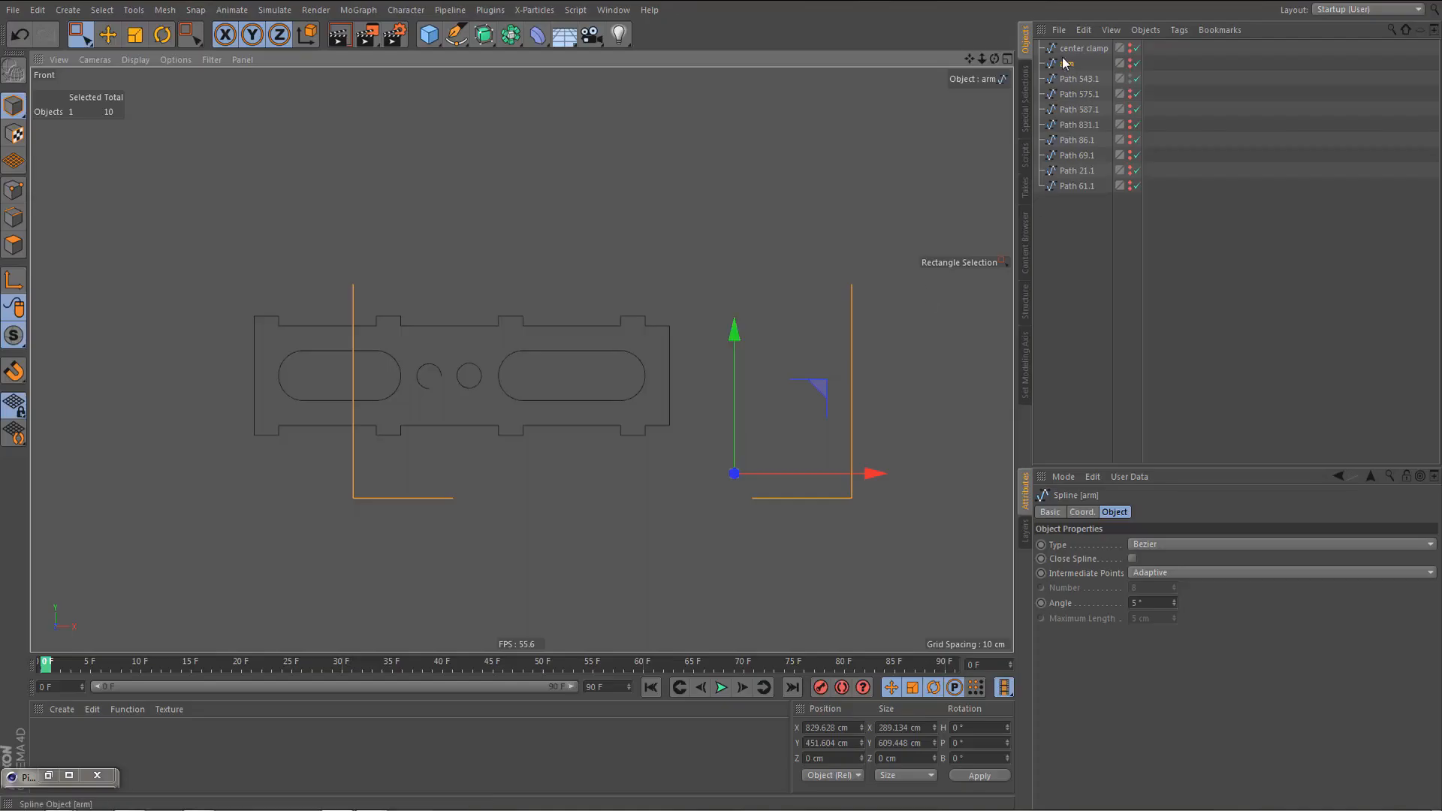
pyautogui.doubleClick(1072, 79)
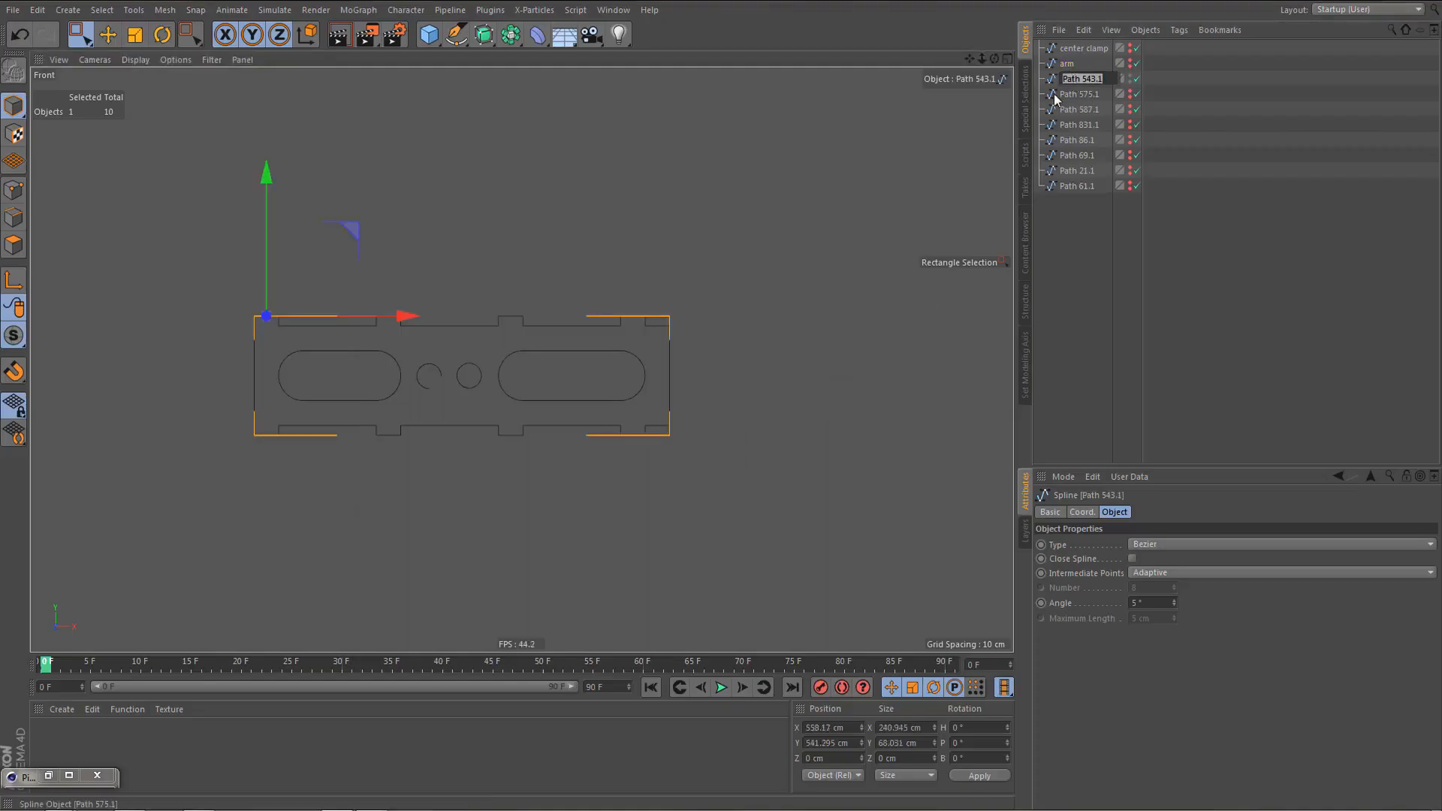
pyautogui.write('arm')
pyautogui.write(' center plate')
pyautogui.press('Return')
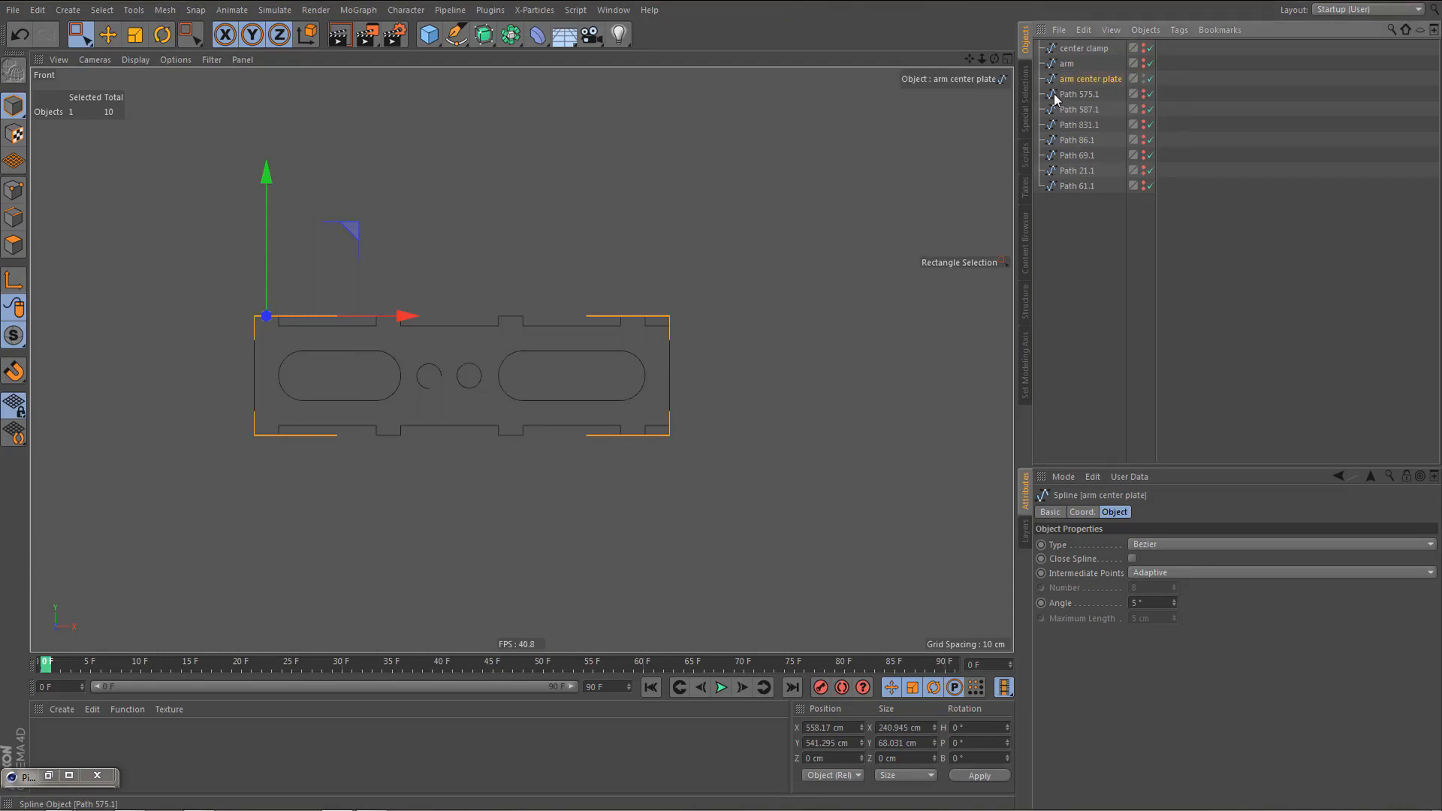
# - Hide the arm center plate spline, and show and frame the spline of the small plate with a single slot
pyautogui.click(1143, 78)
pyautogui.click(1144, 95)
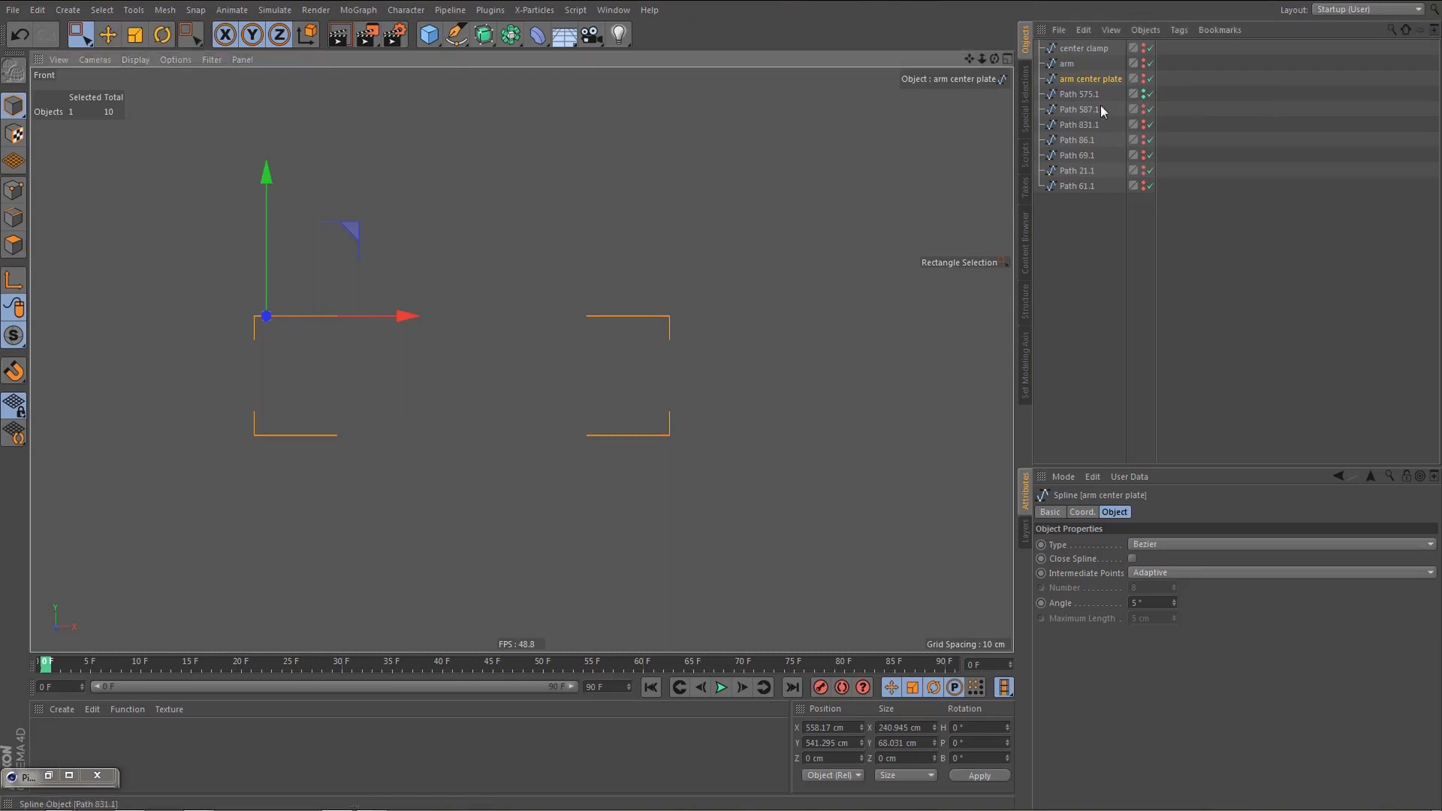
pyautogui.click(1090, 94)
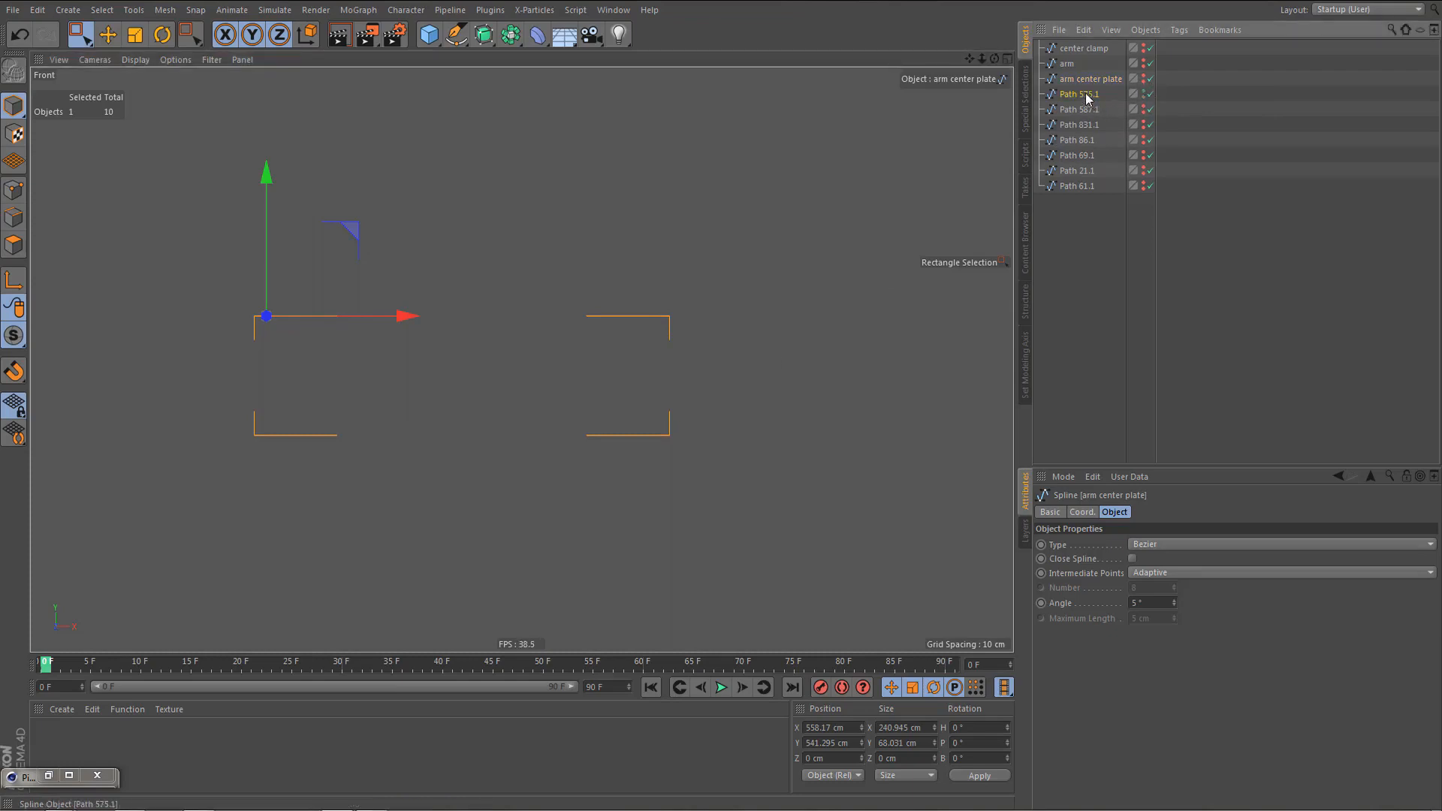
pyautogui.press('o')
pyautogui.scroll(-5, 653, 334)
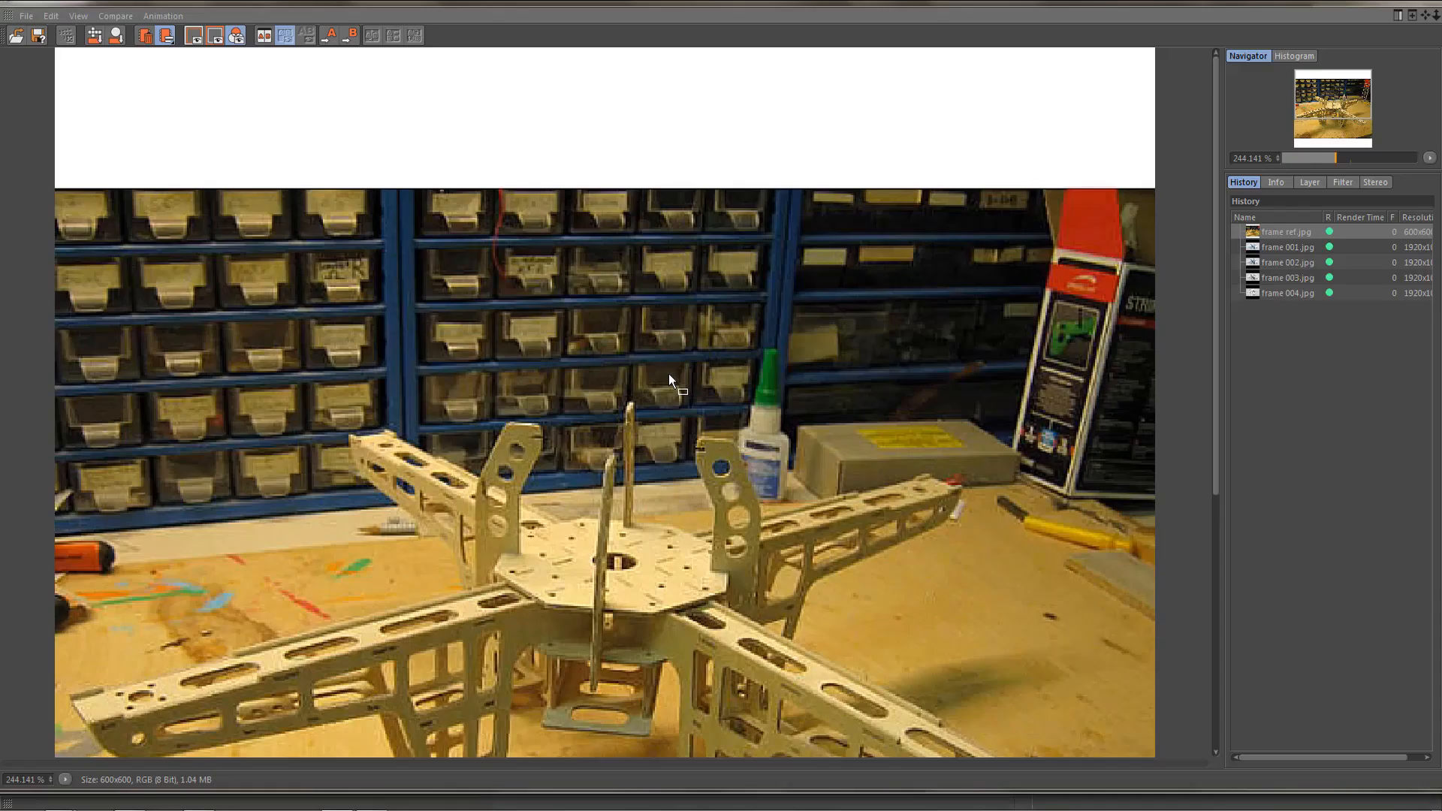
# - Examine the arms and legs in the frame reference photo and rename the single-slot plate's spline "arm bottom plate"
pyautogui.moveTo(699, 646); pyautogui.dragTo(714, 429)
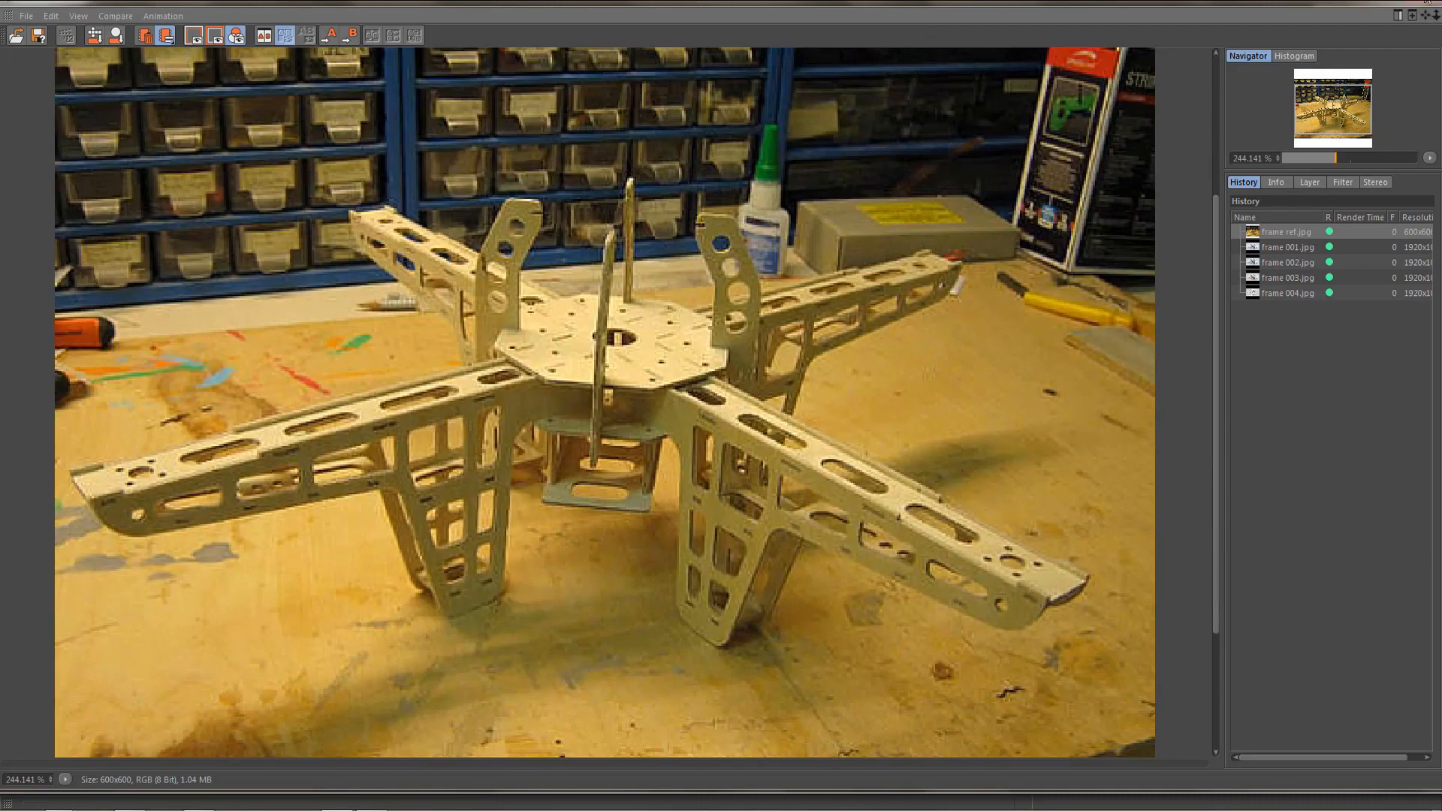
pyautogui.click(1426, 1)
pyautogui.doubleClick(1081, 95)
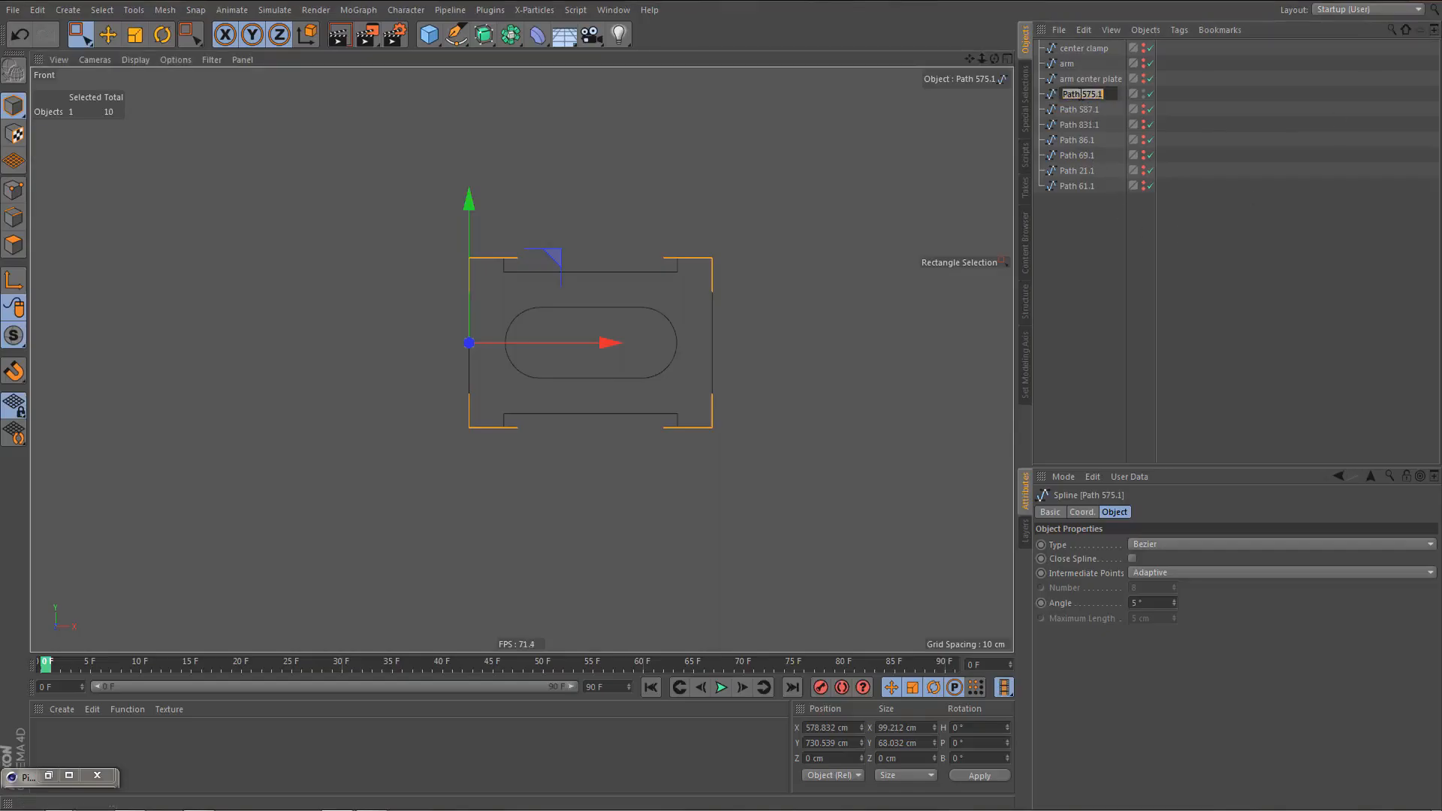
pyautogui.write('arm bottom plate')
pyautogui.press('Return')
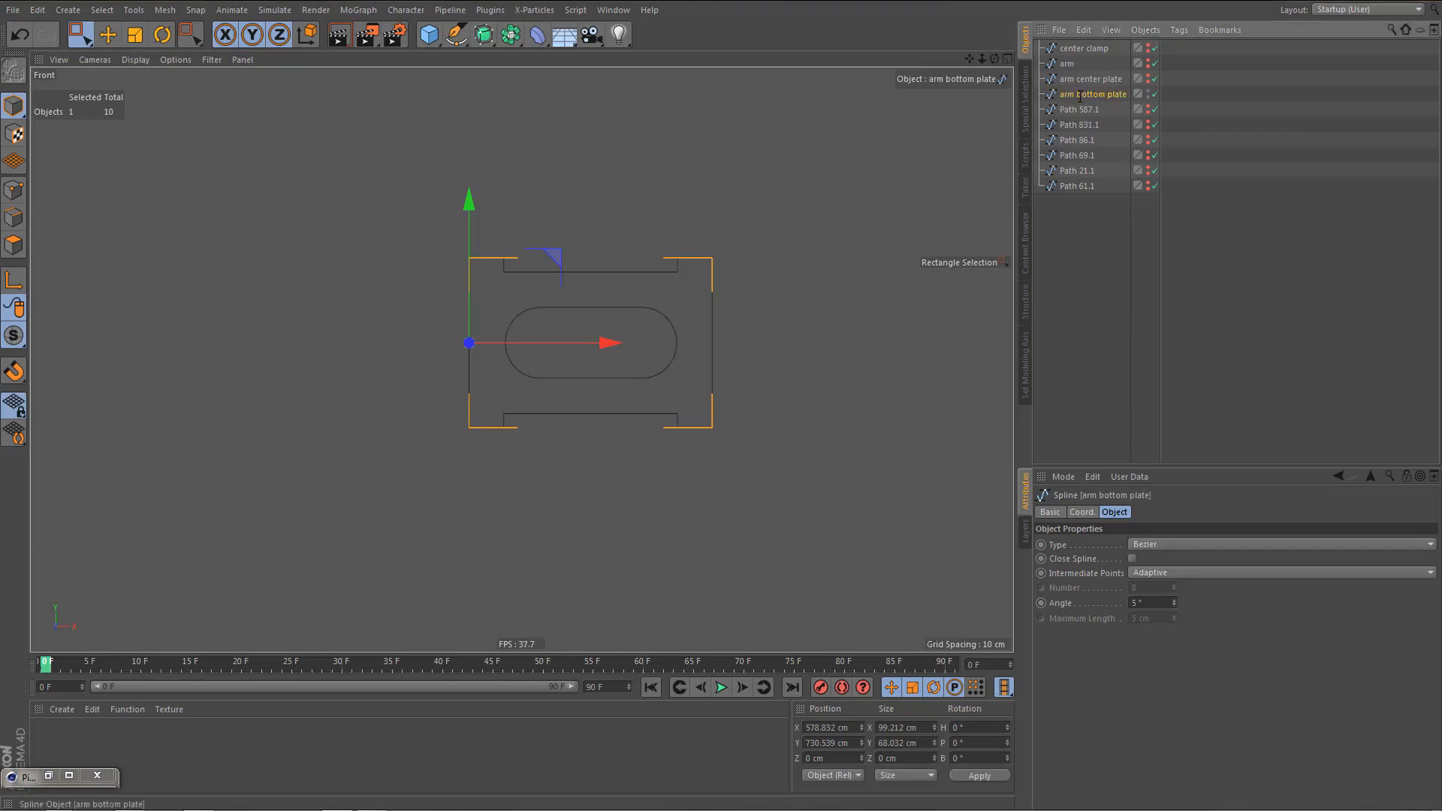
# - Show the four-tabbed slotted plate together with the arm bottom plate and compare both with the frame reference photo
pyautogui.click(1148, 91)
pyautogui.click(1147, 107)
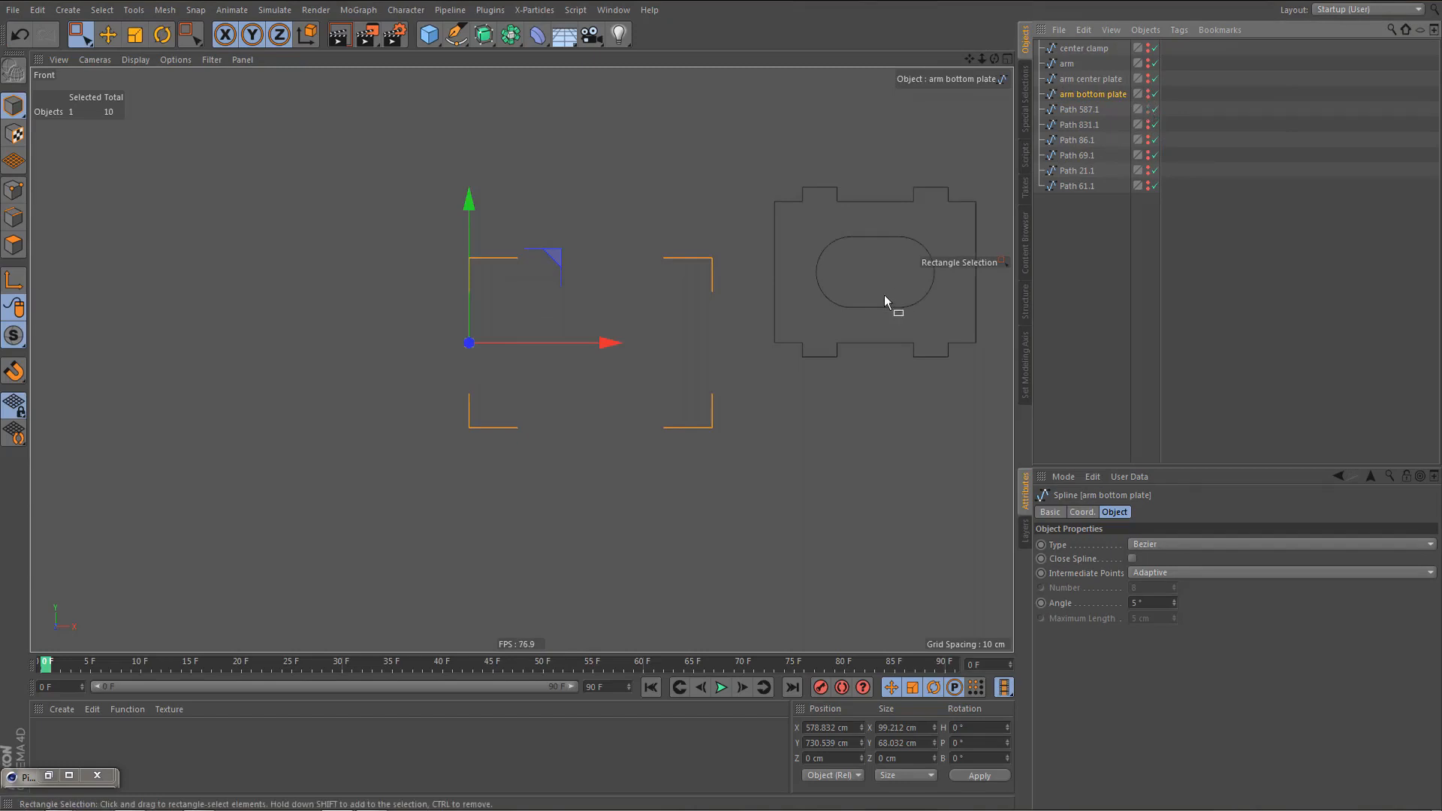
pyautogui.click(1148, 92)
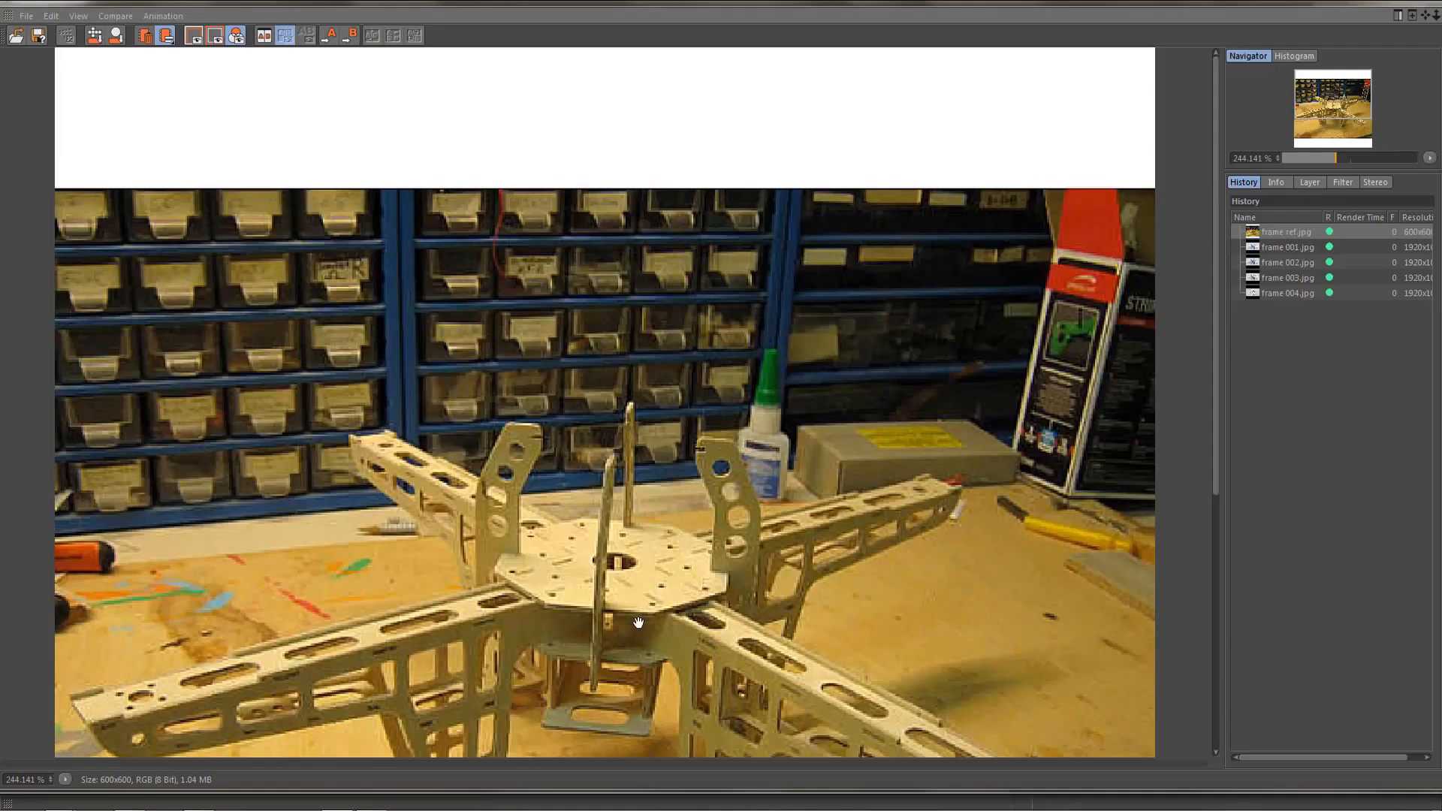
pyautogui.moveTo(639, 627); pyautogui.dragTo(688, 387)
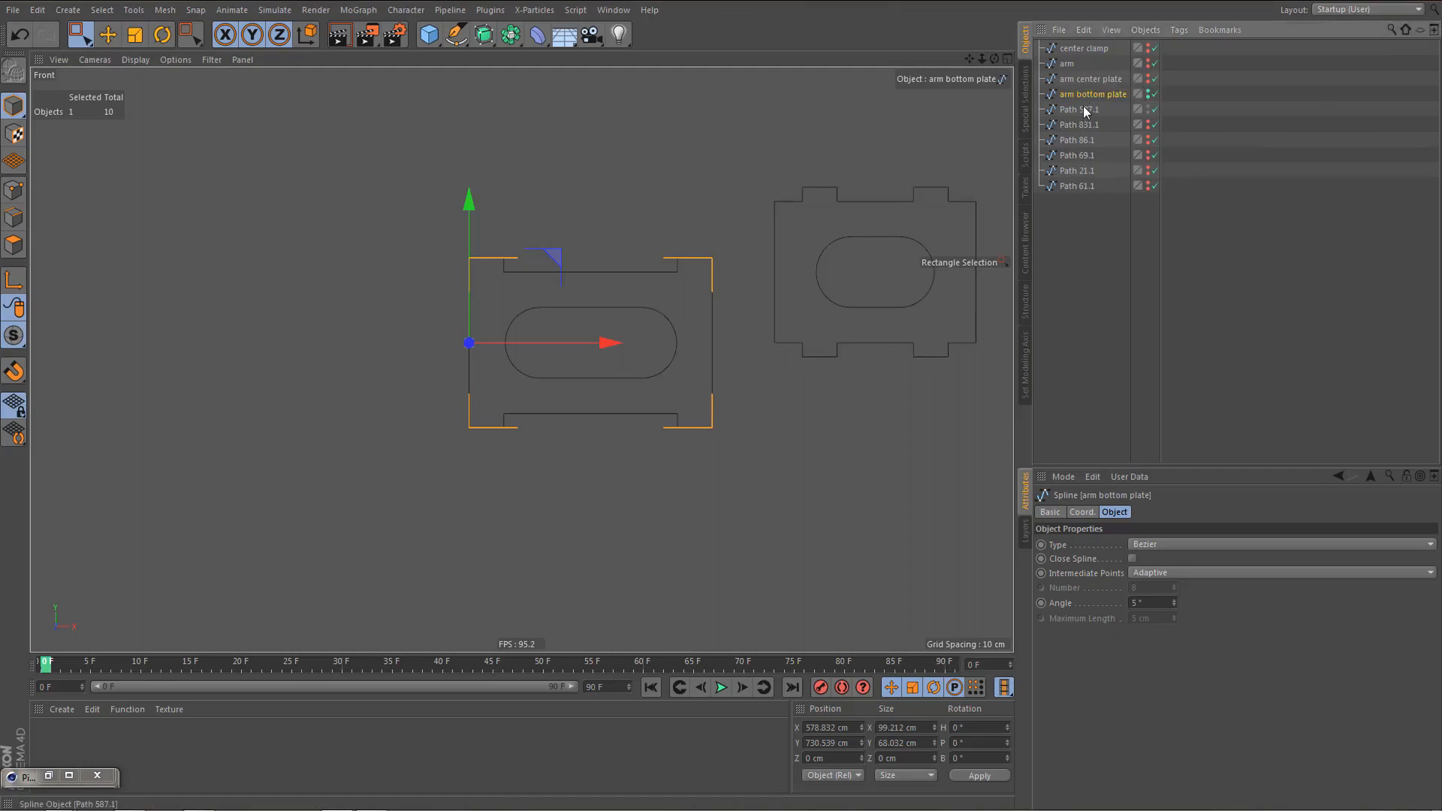
# - Rename the spline of the four-tabbed slotted plate "arm bottom plate"
pyautogui.doubleClick(1082, 109)
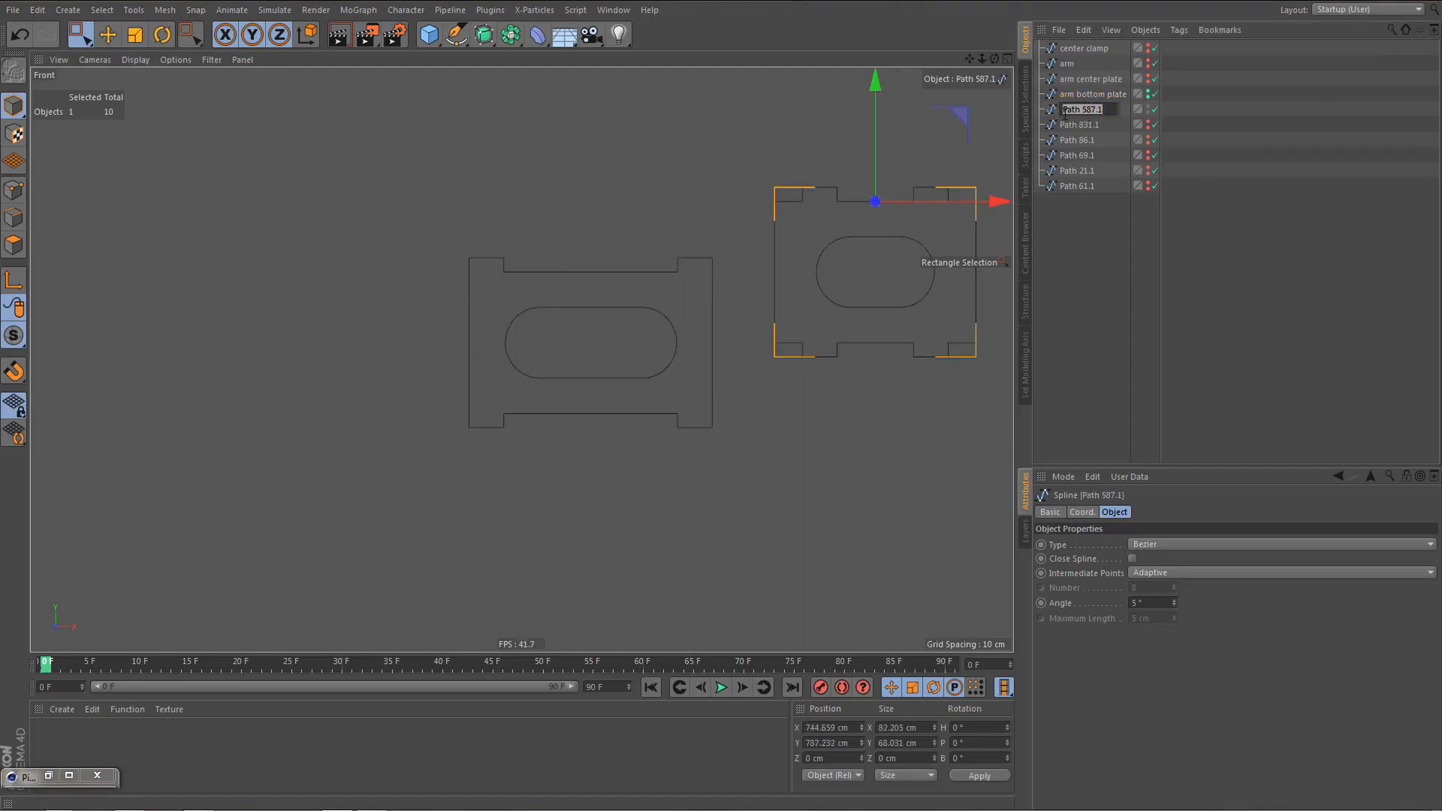
pyautogui.write('arm')
pyautogui.write(' bottom plate')
pyautogui.press('Return')
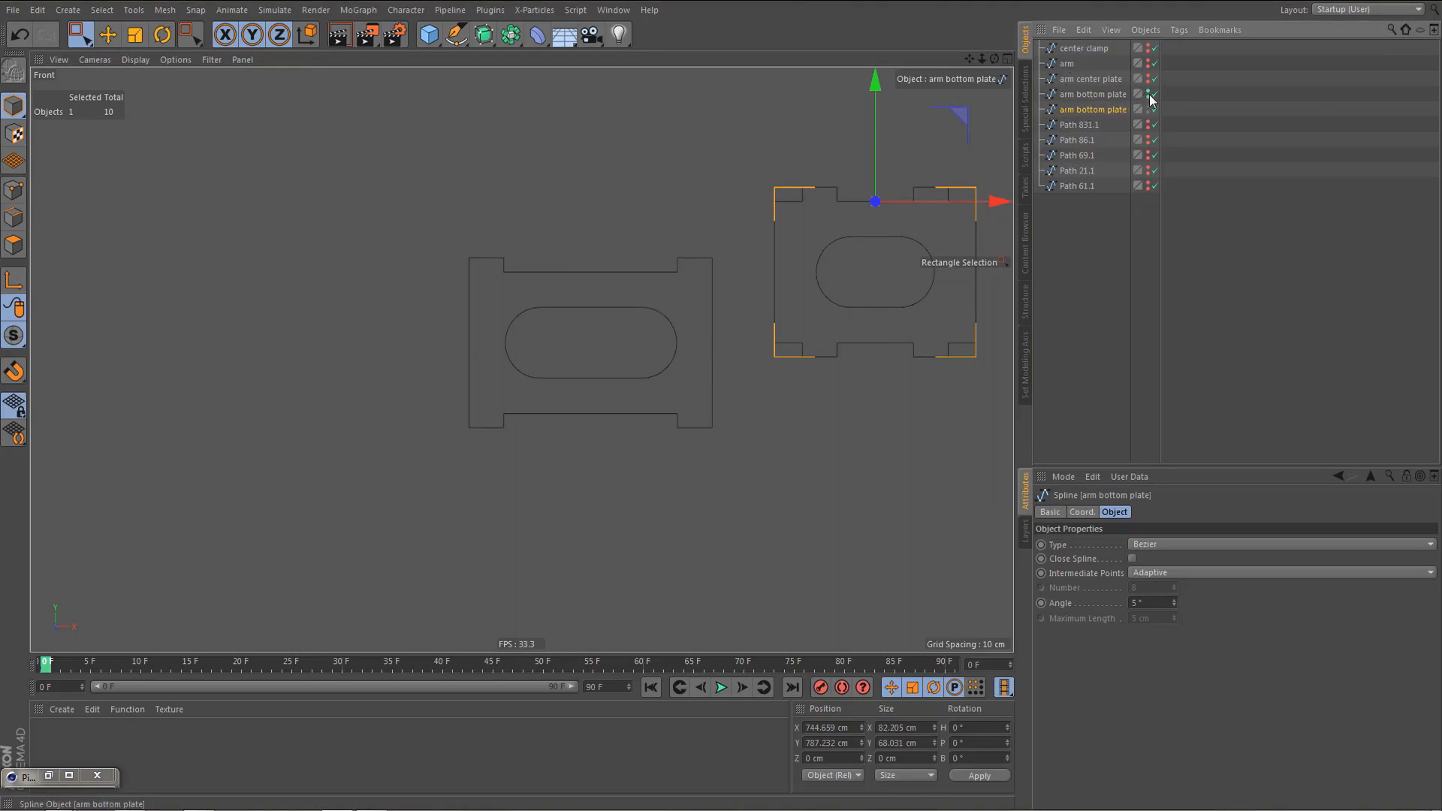
# - Rename the first single-slot plate's spline, without the four separate tabs, "arm middle plate"
pyautogui.doubleClick(1090, 95)
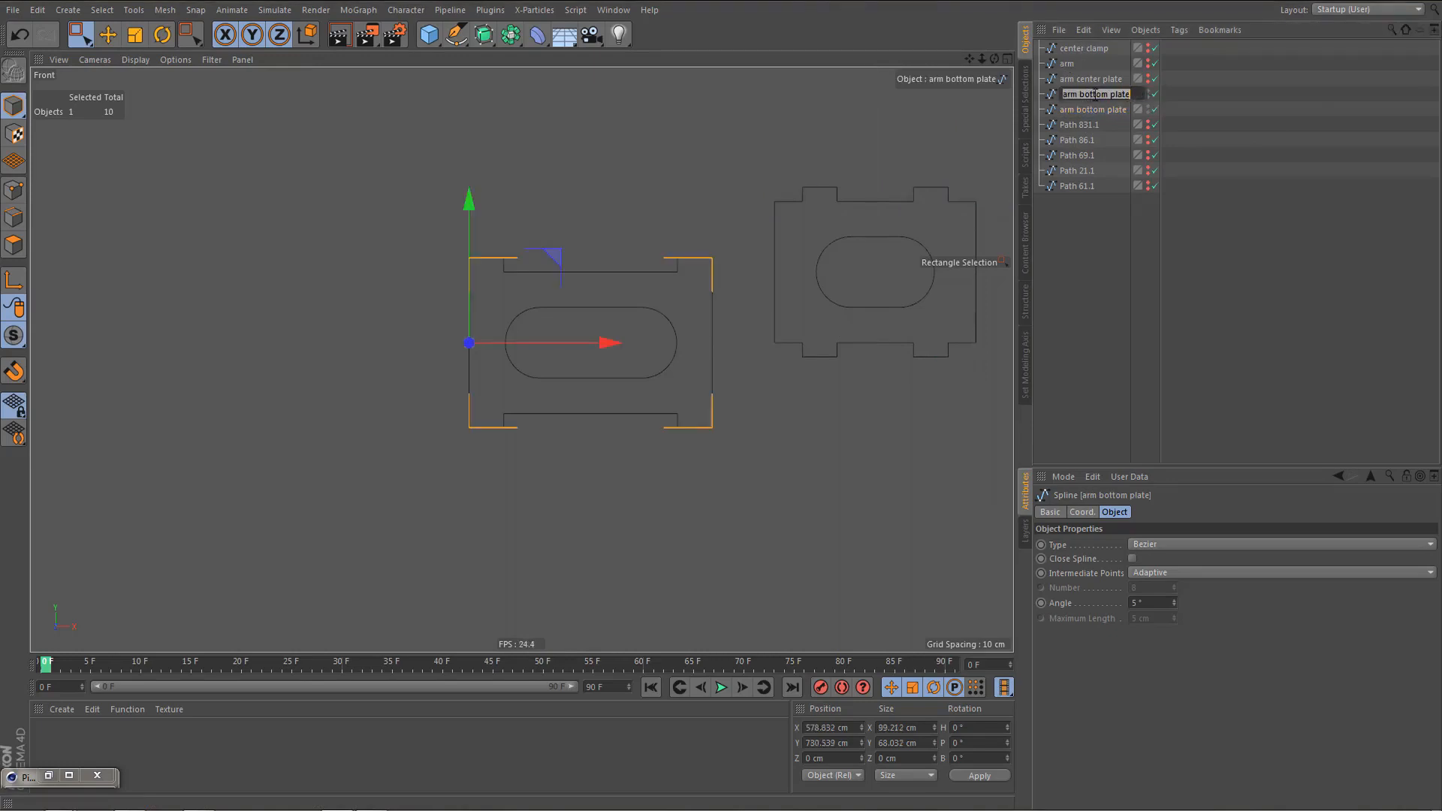
pyautogui.click(1087, 97)
pyautogui.press('Delete')
pyautogui.press('Delete')
pyautogui.press('Delete')
pyautogui.press('Delete')
pyautogui.press('Delete')
pyautogui.write('middle')
pyautogui.press('Return')
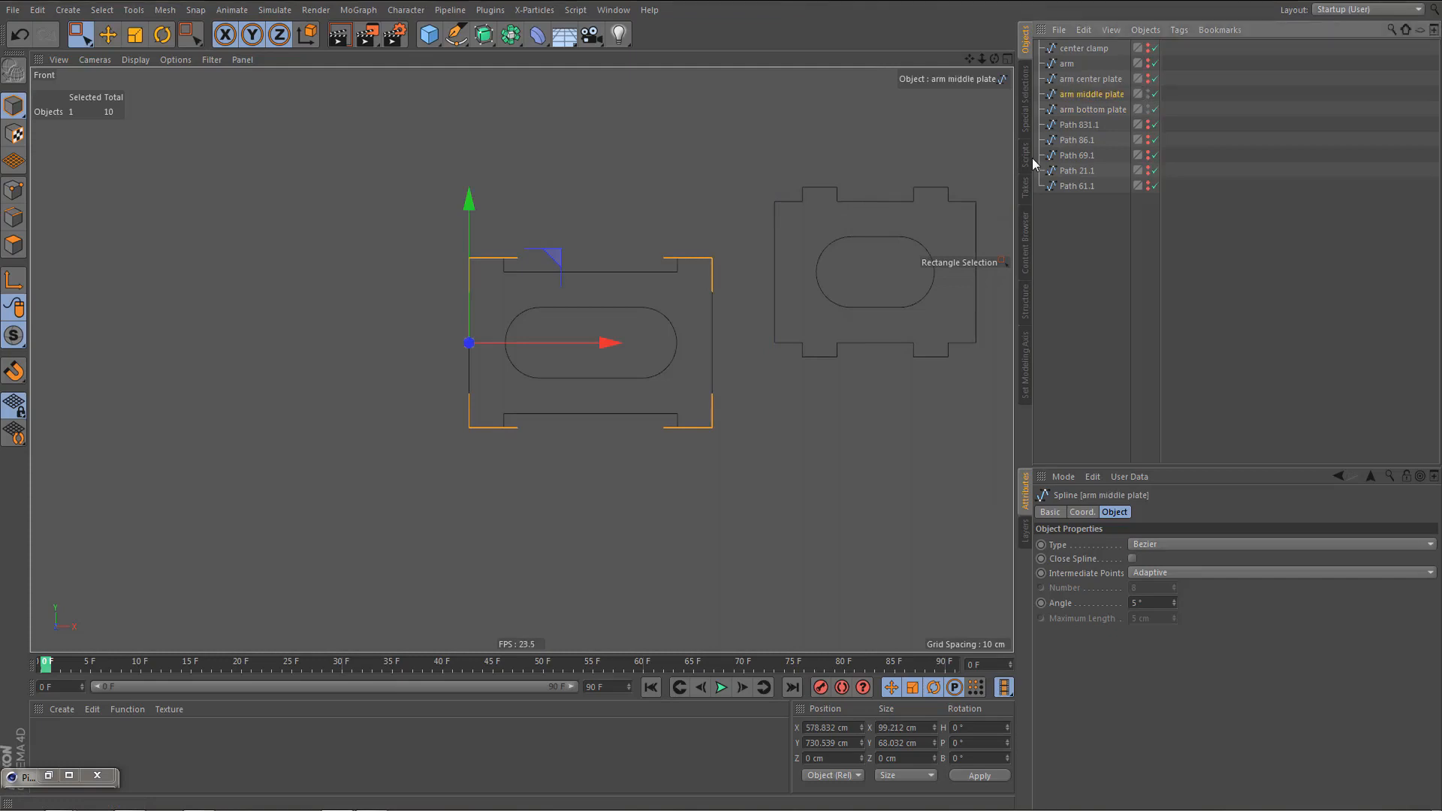
# - Hide the arm middle and arm bottom plate splines and frame the plate with three rounded windows in the front view
pyautogui.click(1148, 92)
pyautogui.click(1148, 108)
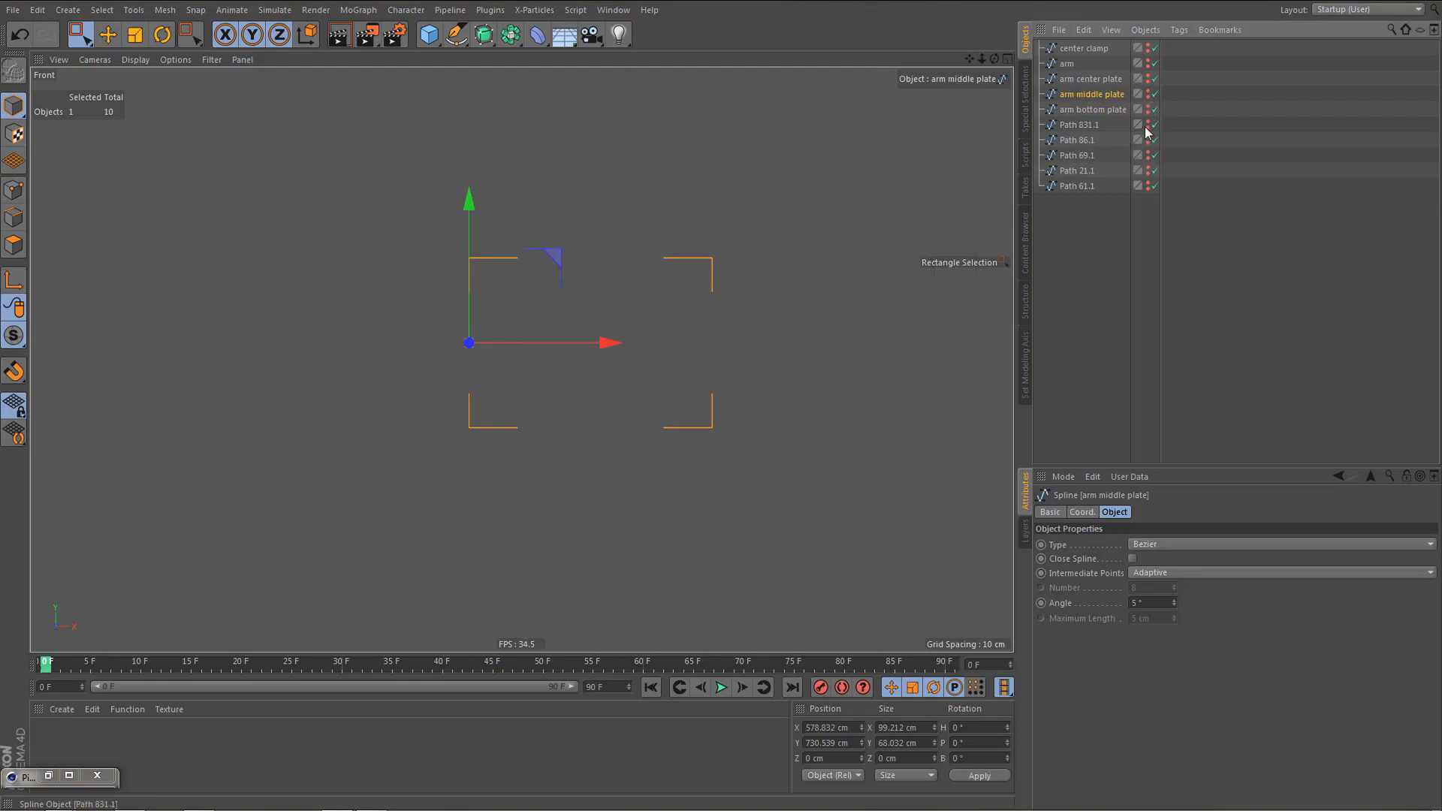
pyautogui.click(1091, 125)
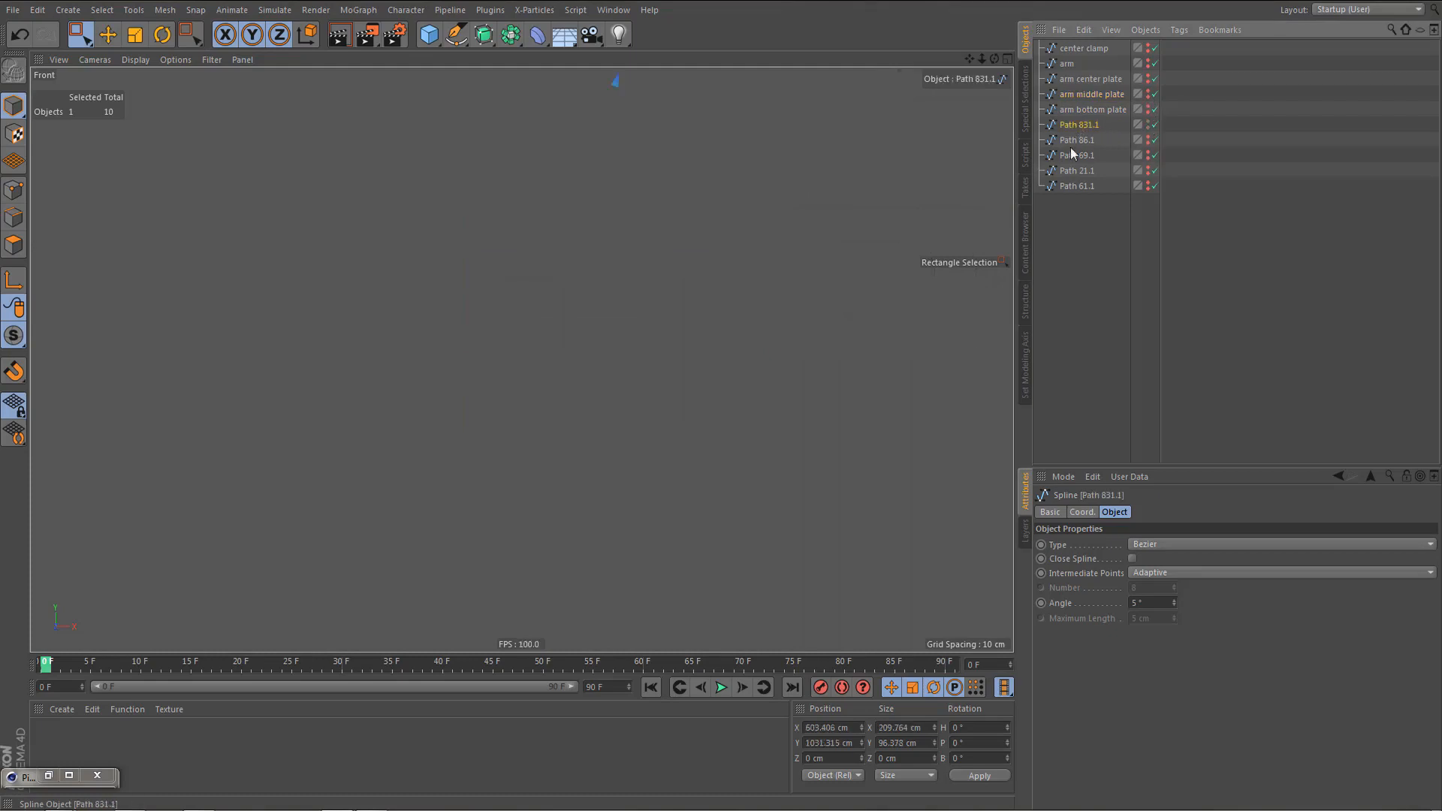
pyautogui.press('o')
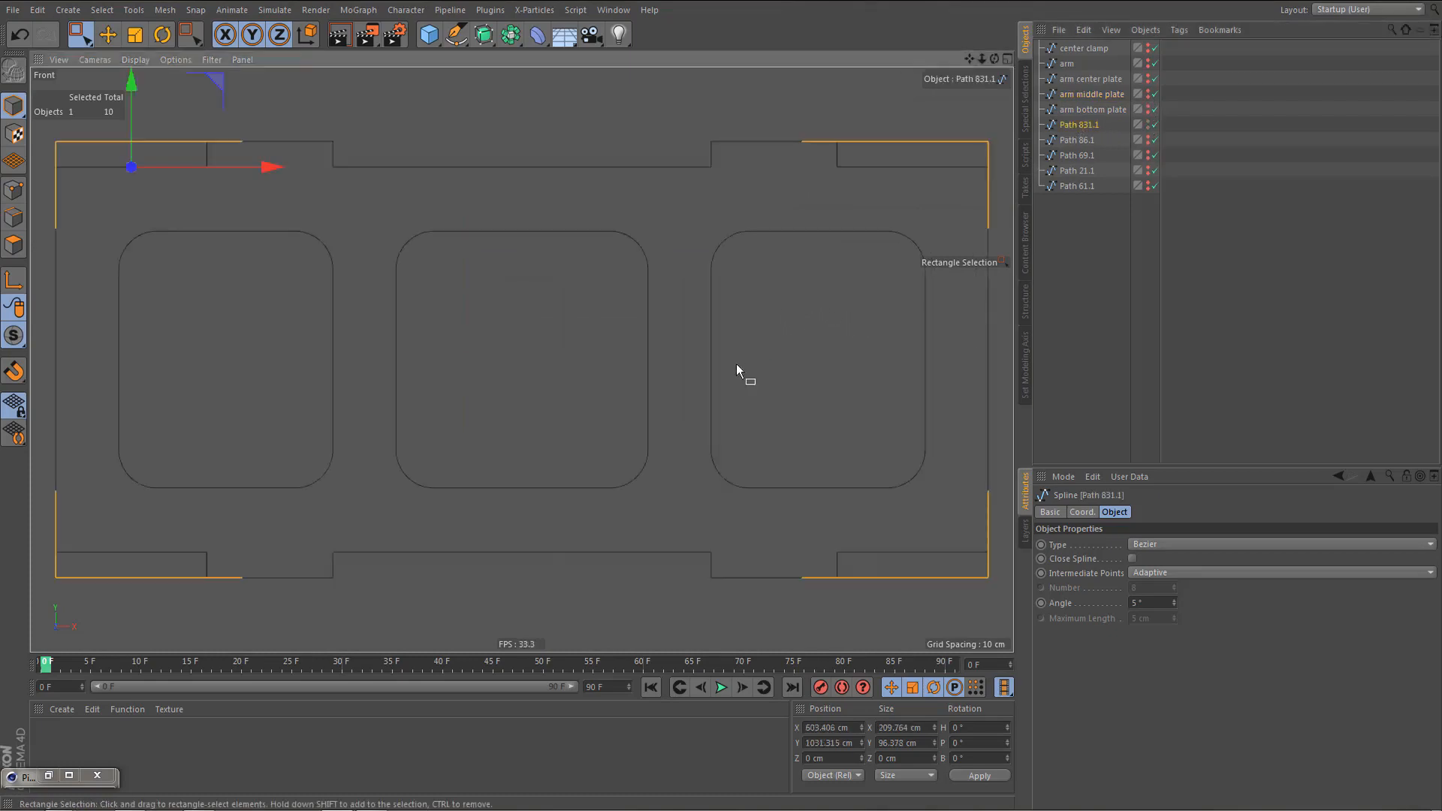
pyautogui.scroll(-4, 741, 347)
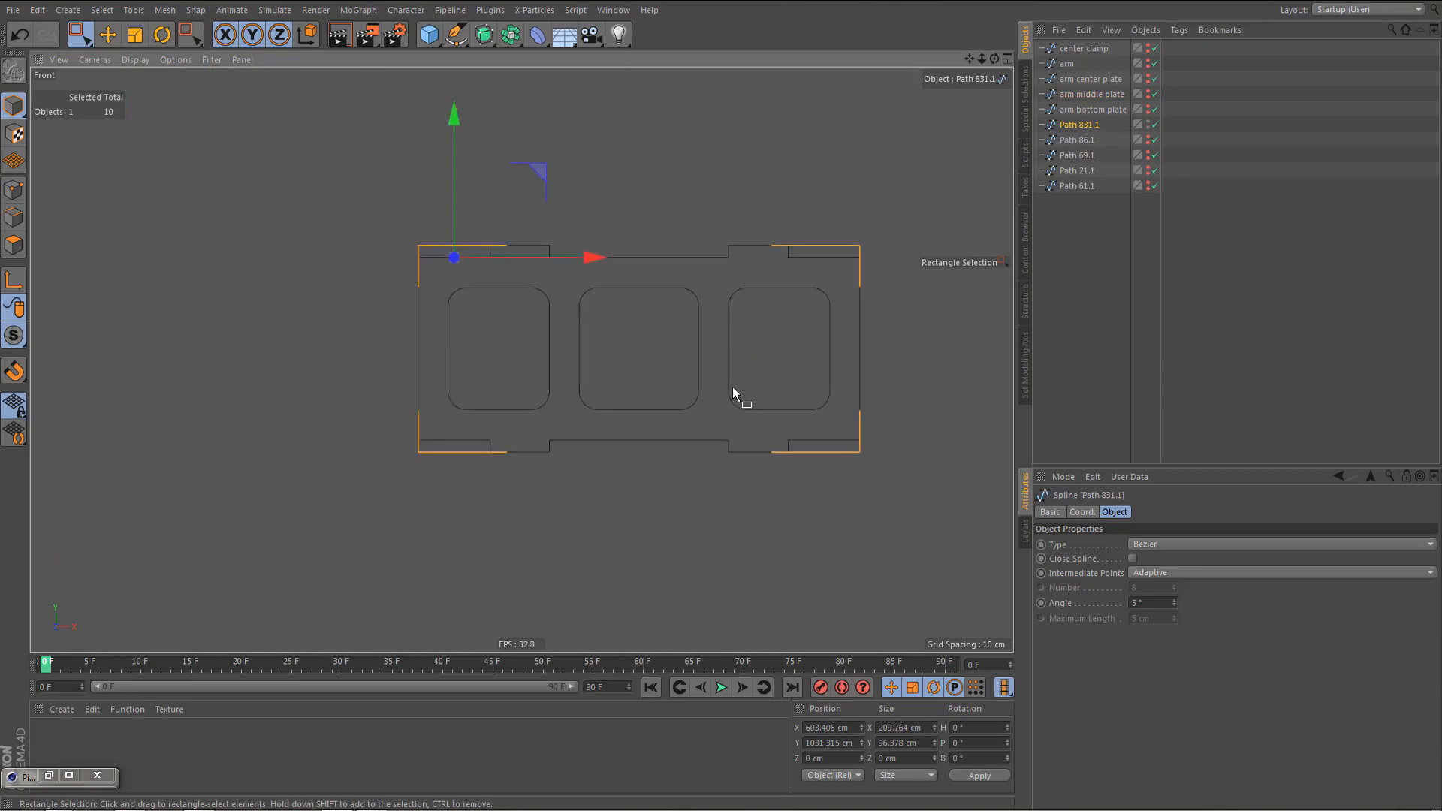
# - Check the three-window plate against the frame reference photo and rename its spline "center wall"
pyautogui.hotkey('shift', 'F6')
pyautogui.moveTo(709, 643); pyautogui.dragTo(724, 493)
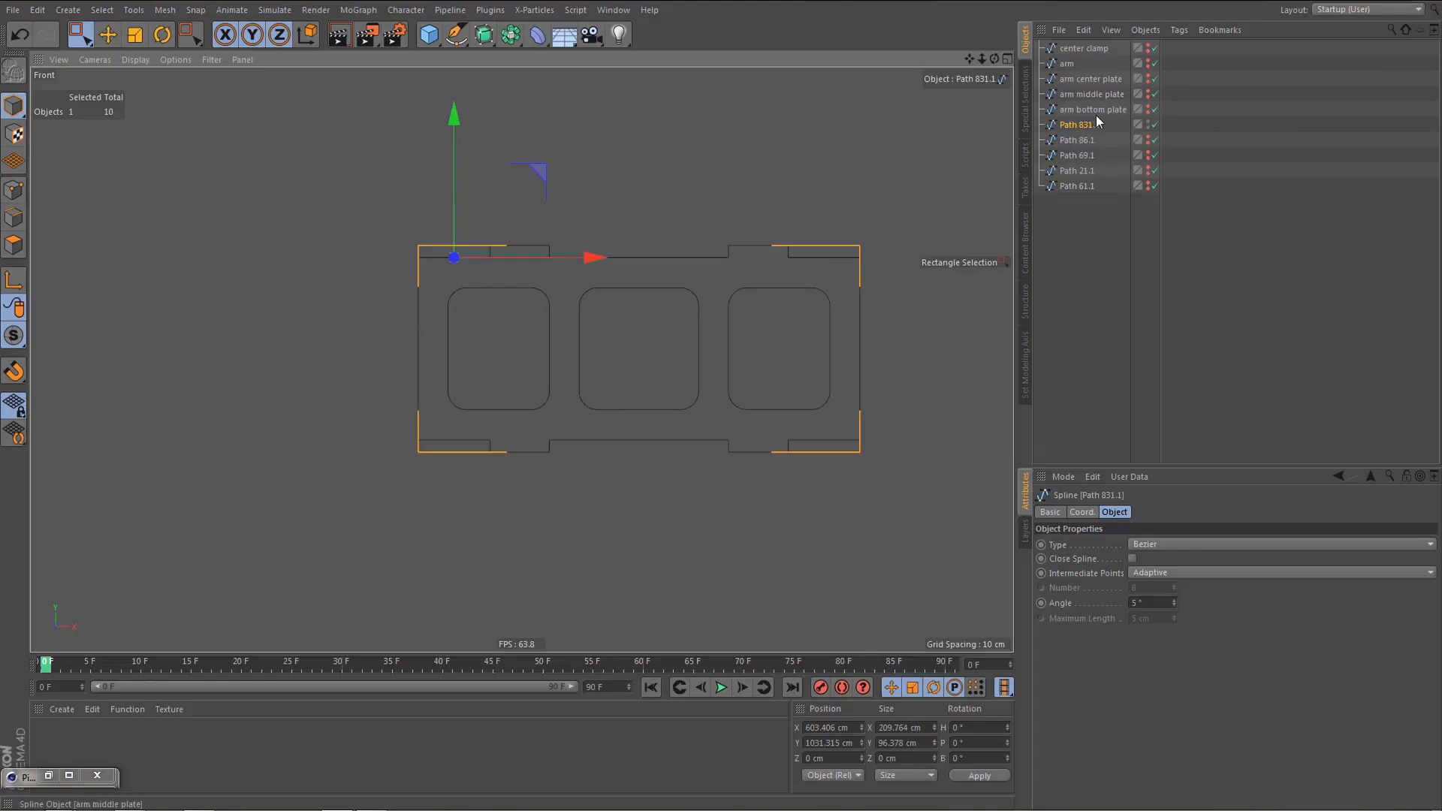
pyautogui.doubleClick(1095, 124)
pyautogui.write('ce')
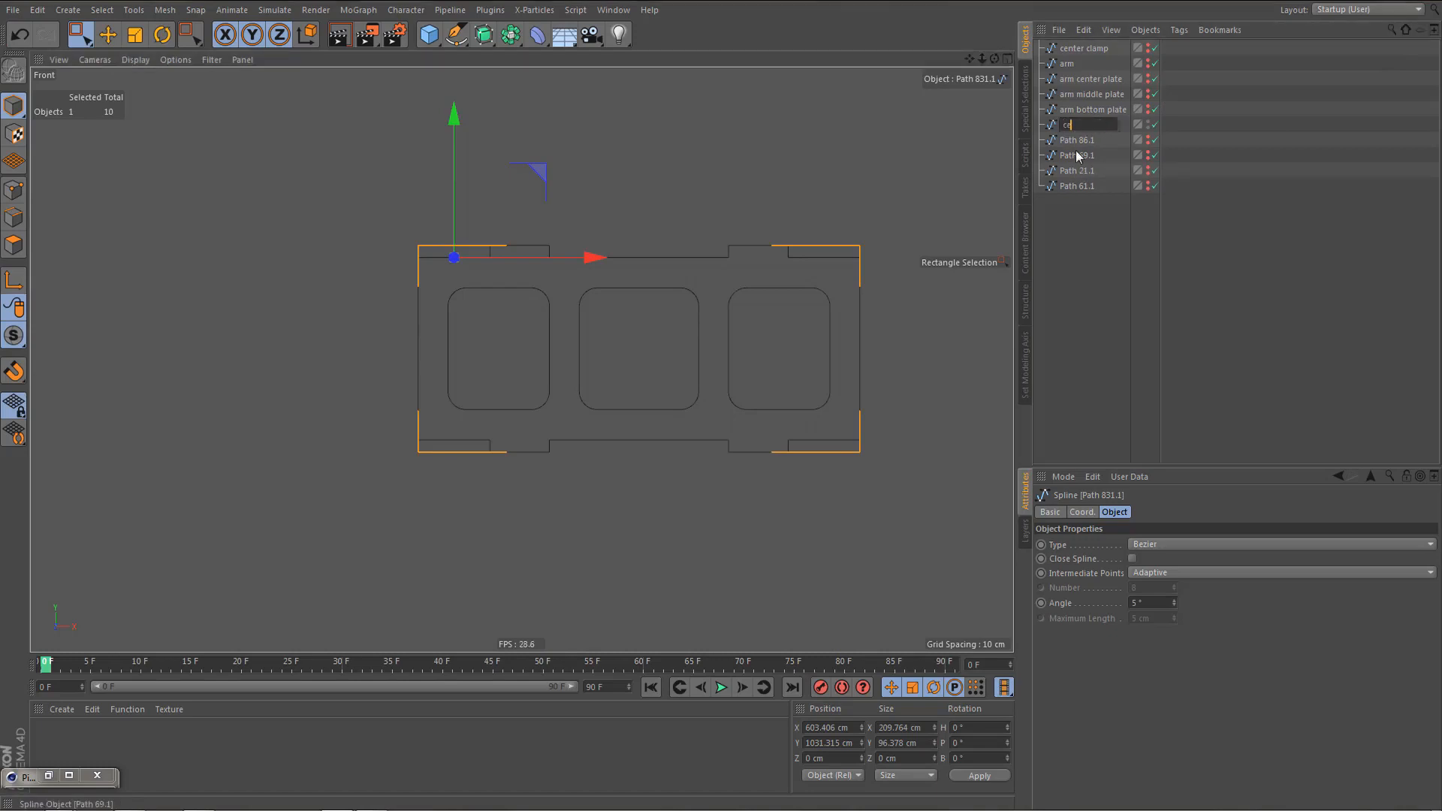
pyautogui.write('nter wall')
pyautogui.press('Return')
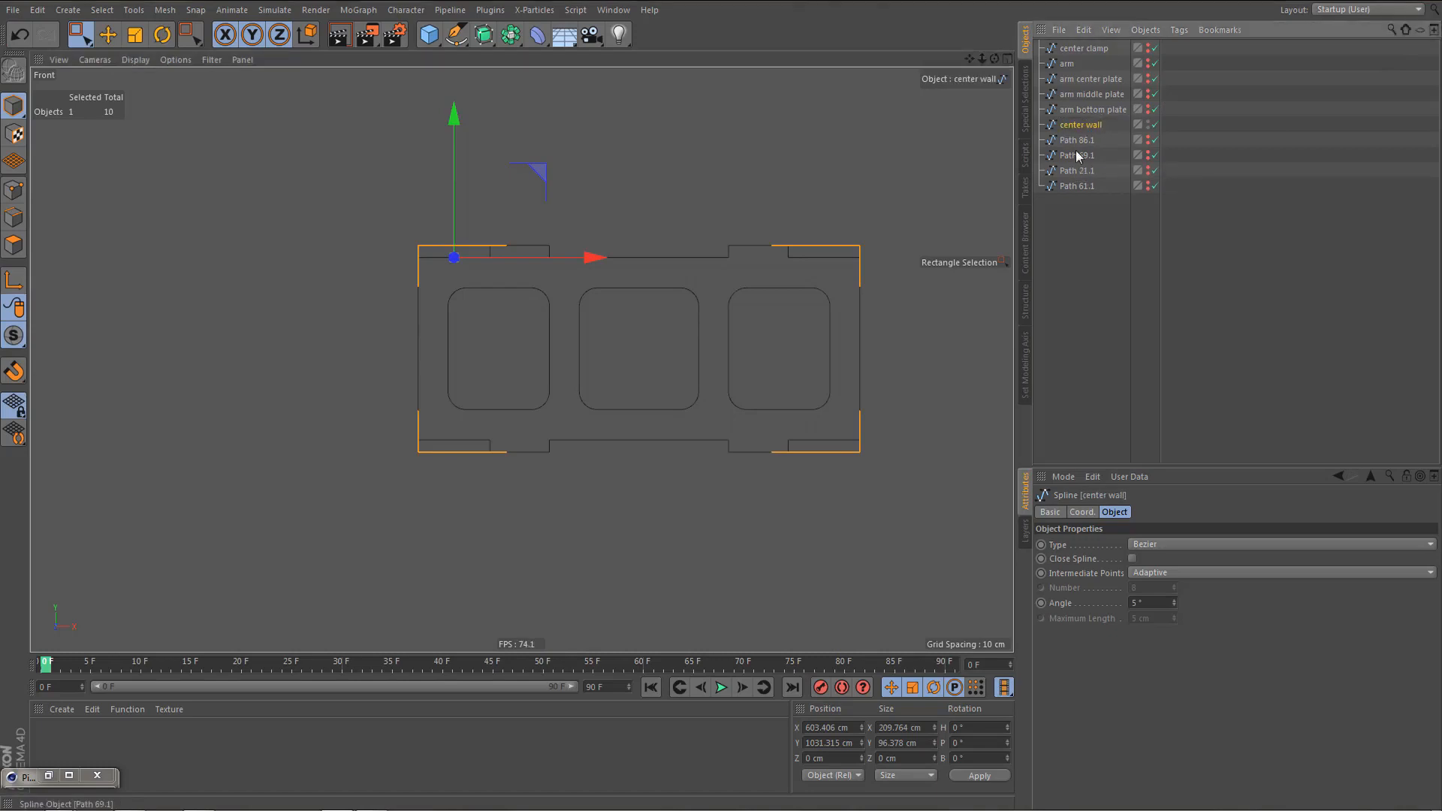
# - Hide the center wall spline, and show and frame the octagonal plate that has diagonal slots
pyautogui.keyDown('alt'); pyautogui.click(1149, 125); pyautogui.keyUp('alt')
pyautogui.keyDown('alt'); pyautogui.click(1149, 125); pyautogui.keyUp('alt')
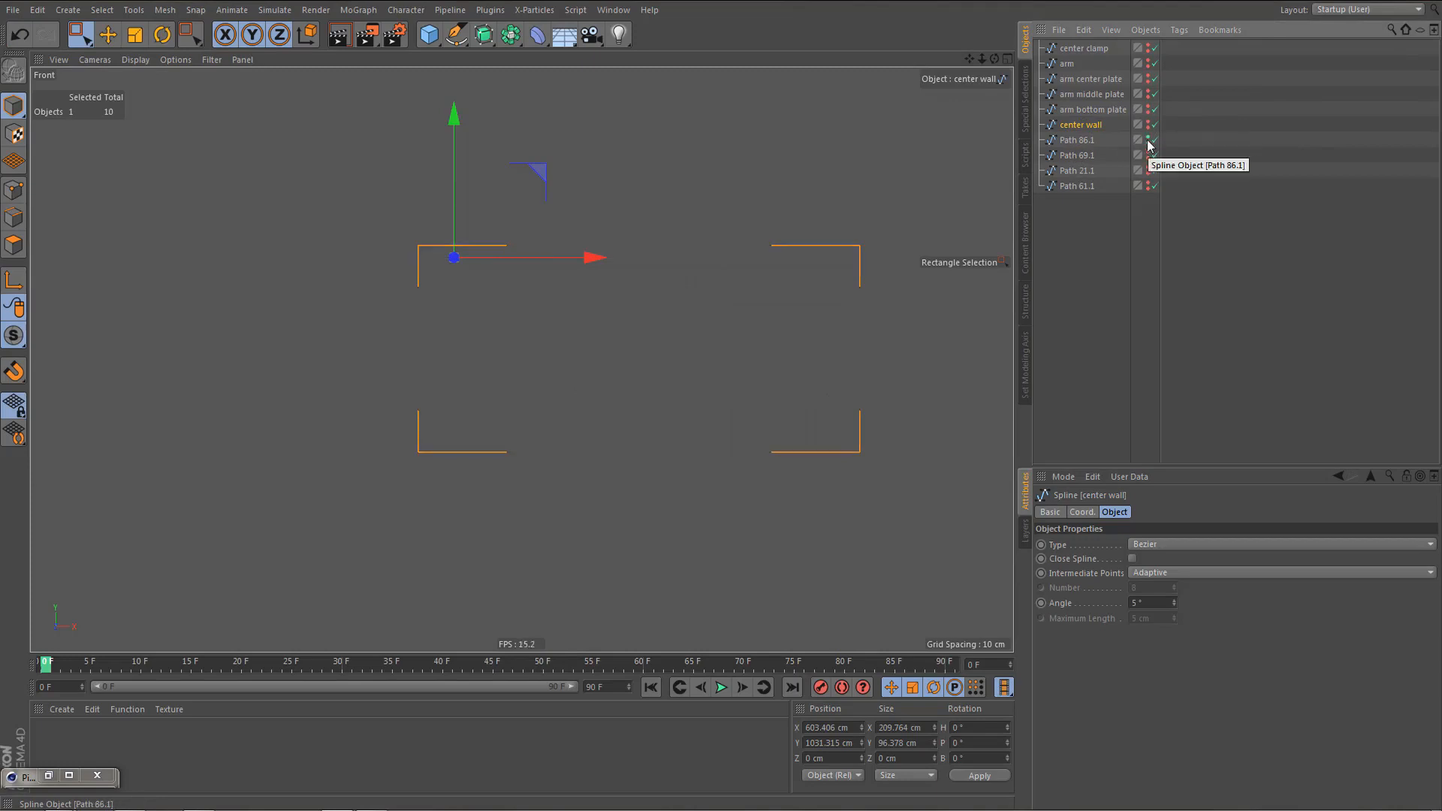
pyautogui.keyDown('alt'); pyautogui.click(1148, 140); pyautogui.keyUp('alt')
pyautogui.keyDown('alt'); pyautogui.click(1148, 140); pyautogui.keyUp('alt')
pyautogui.press('s')
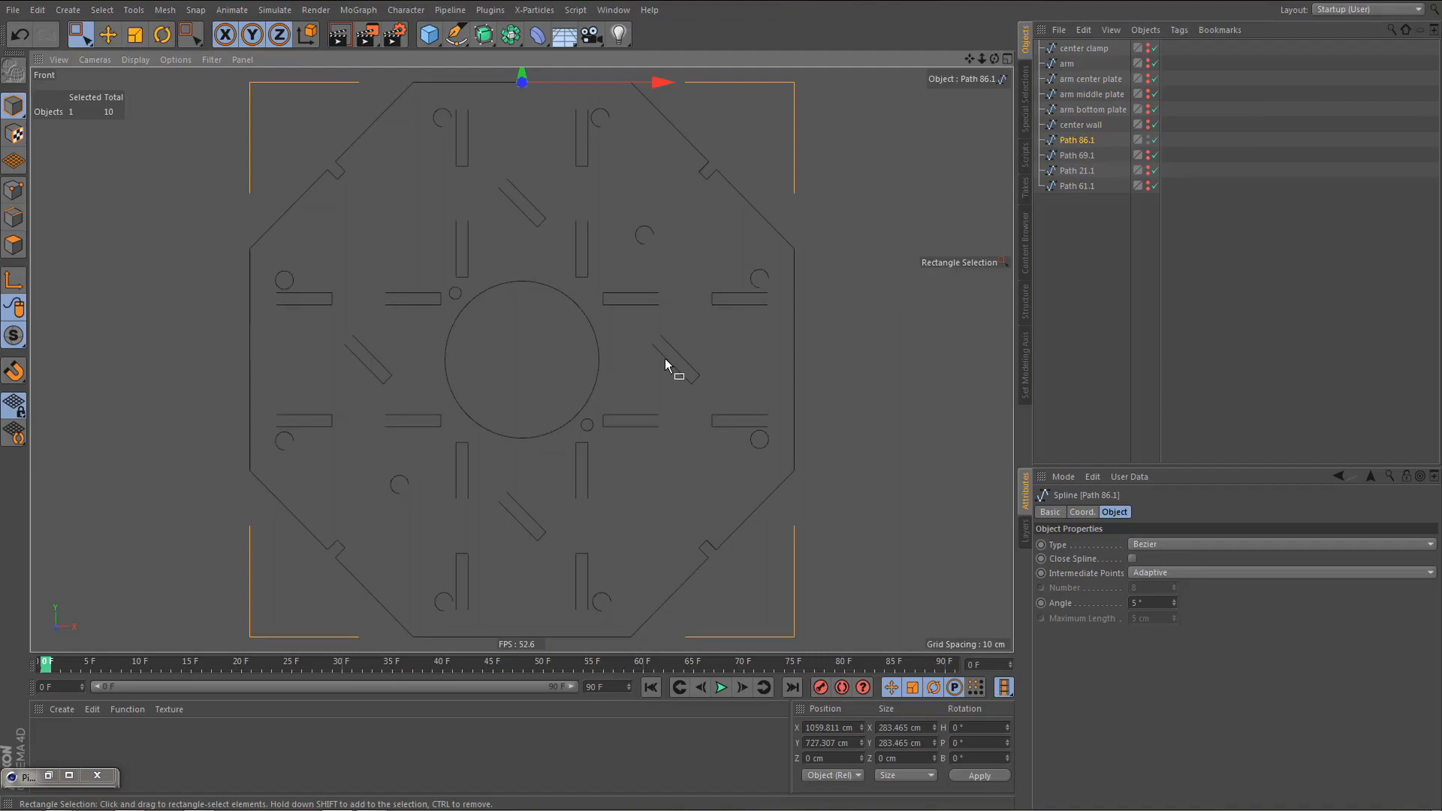
# - Check the octagonal plate with diagonal slots against the frame reference photo and rename its spline "center bottom ocaton plate"
pyautogui.hotkey('shift', 'F6')
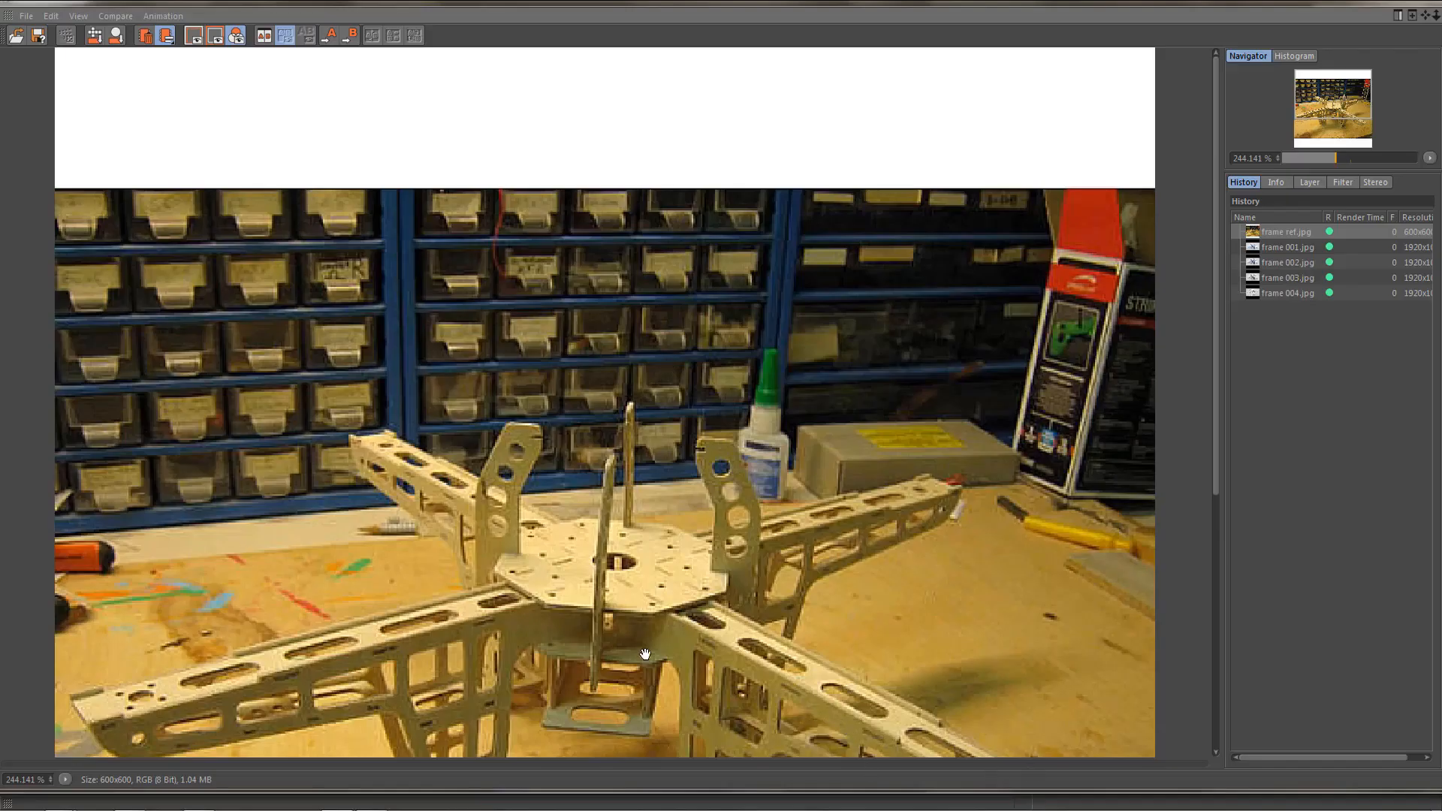
pyautogui.moveTo(643, 650); pyautogui.dragTo(667, 538)
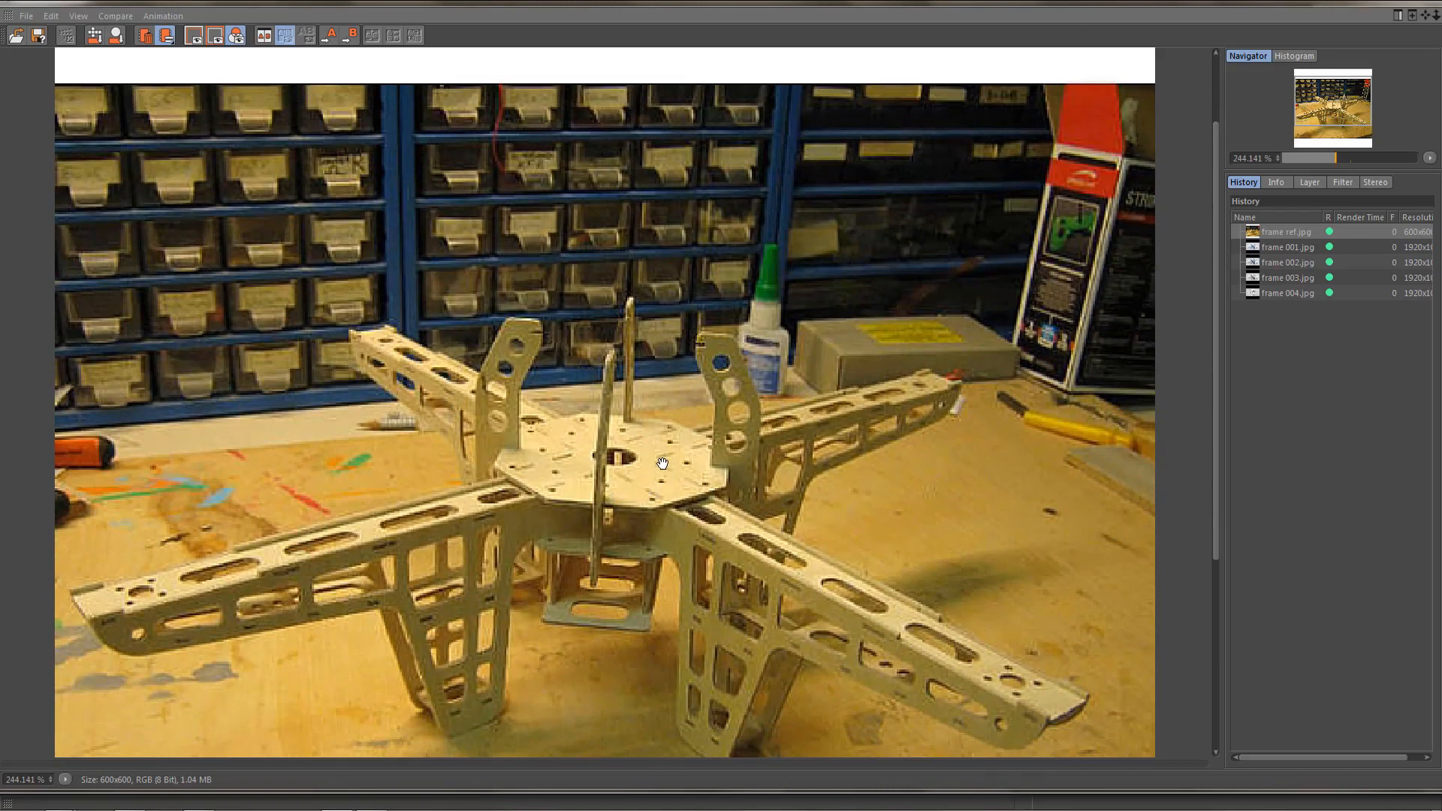
pyautogui.click(1424, 13)
pyautogui.doubleClick(1082, 140)
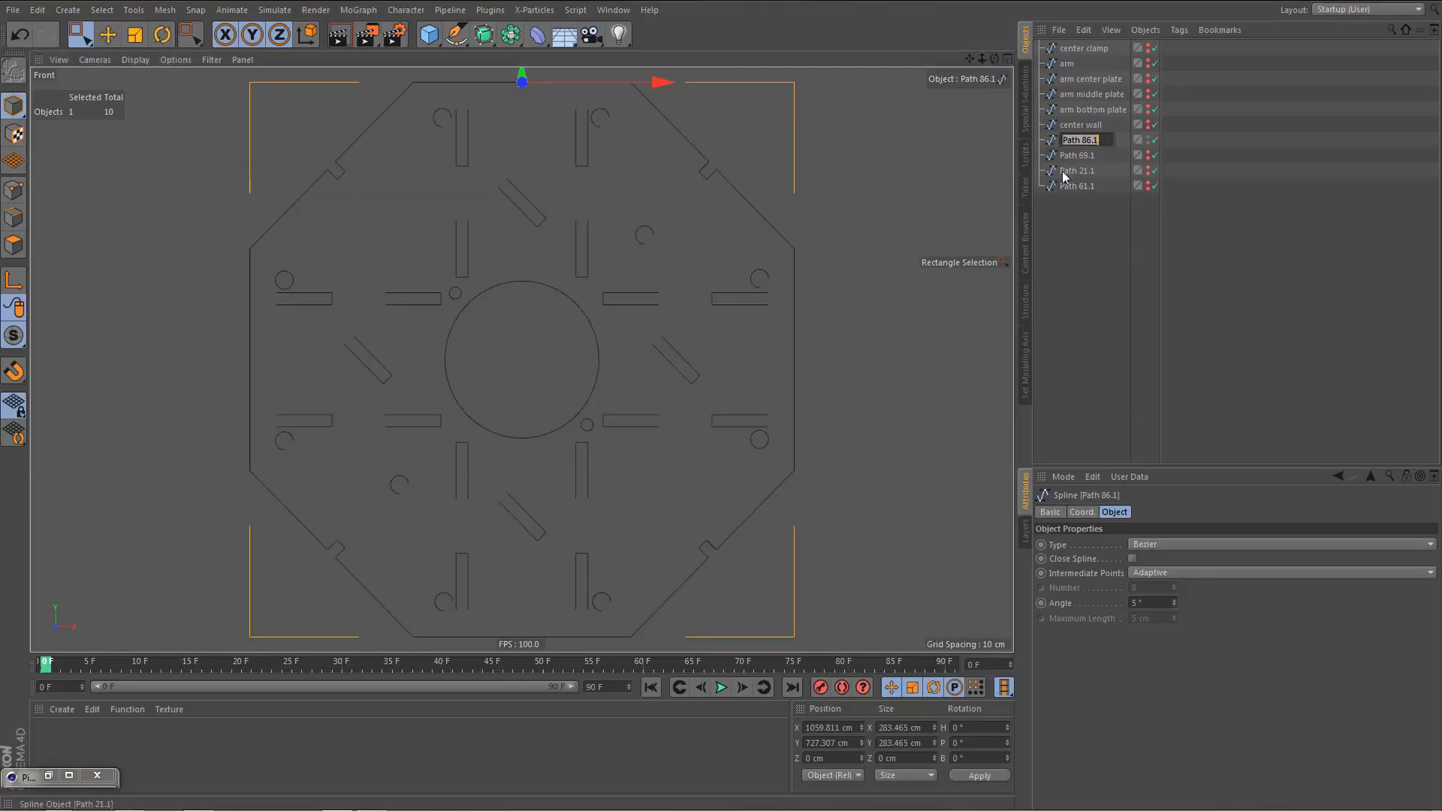
pyautogui.write('c')
pyautogui.write('enter bottom p')
pyautogui.press('BackSpace')
pyautogui.write('ocaton plate')
pyautogui.press('Return')
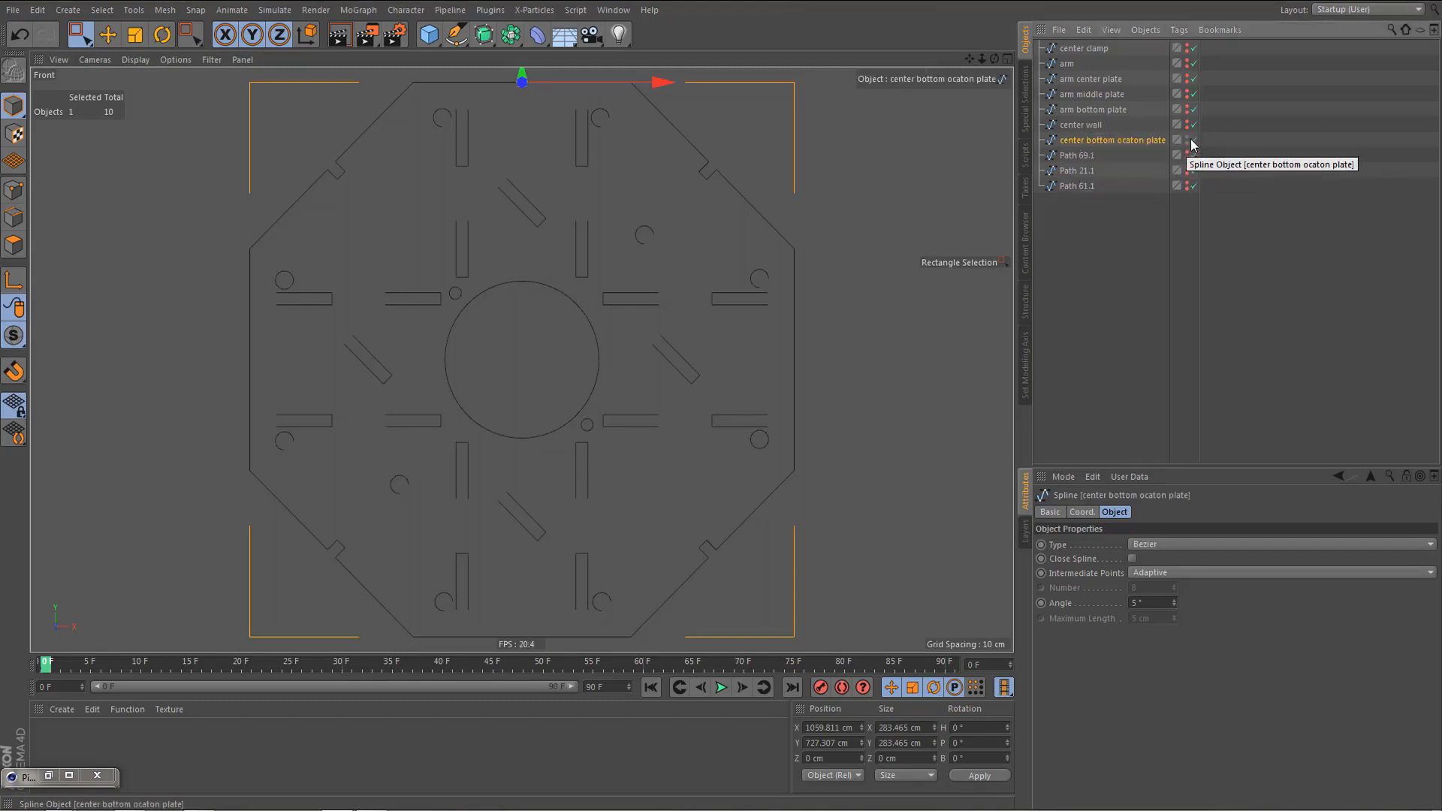
# - Hide the center bottom plate spline and show the other octagonal plate, without diagonal slots, in the front view
pyautogui.click(1188, 156)
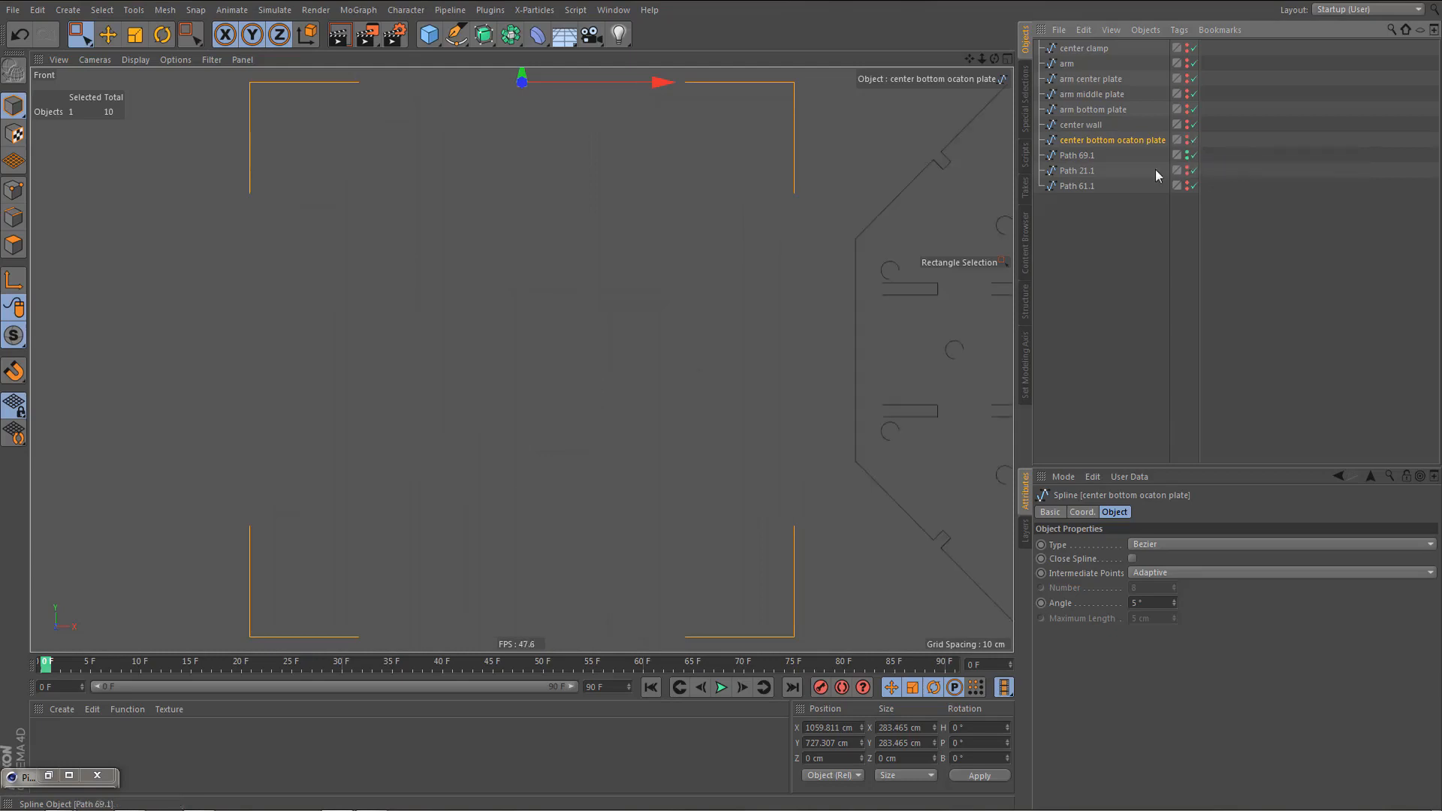
pyautogui.keyDown('alt'); pyautogui.moveTo(433, 404); pyautogui.dragTo(461, 467, button='right'); pyautogui.keyUp('alt')
pyautogui.keyDown('alt'); pyautogui.moveTo(675, 422); pyautogui.dragTo(529, 427, button='middle'); pyautogui.keyUp('alt')
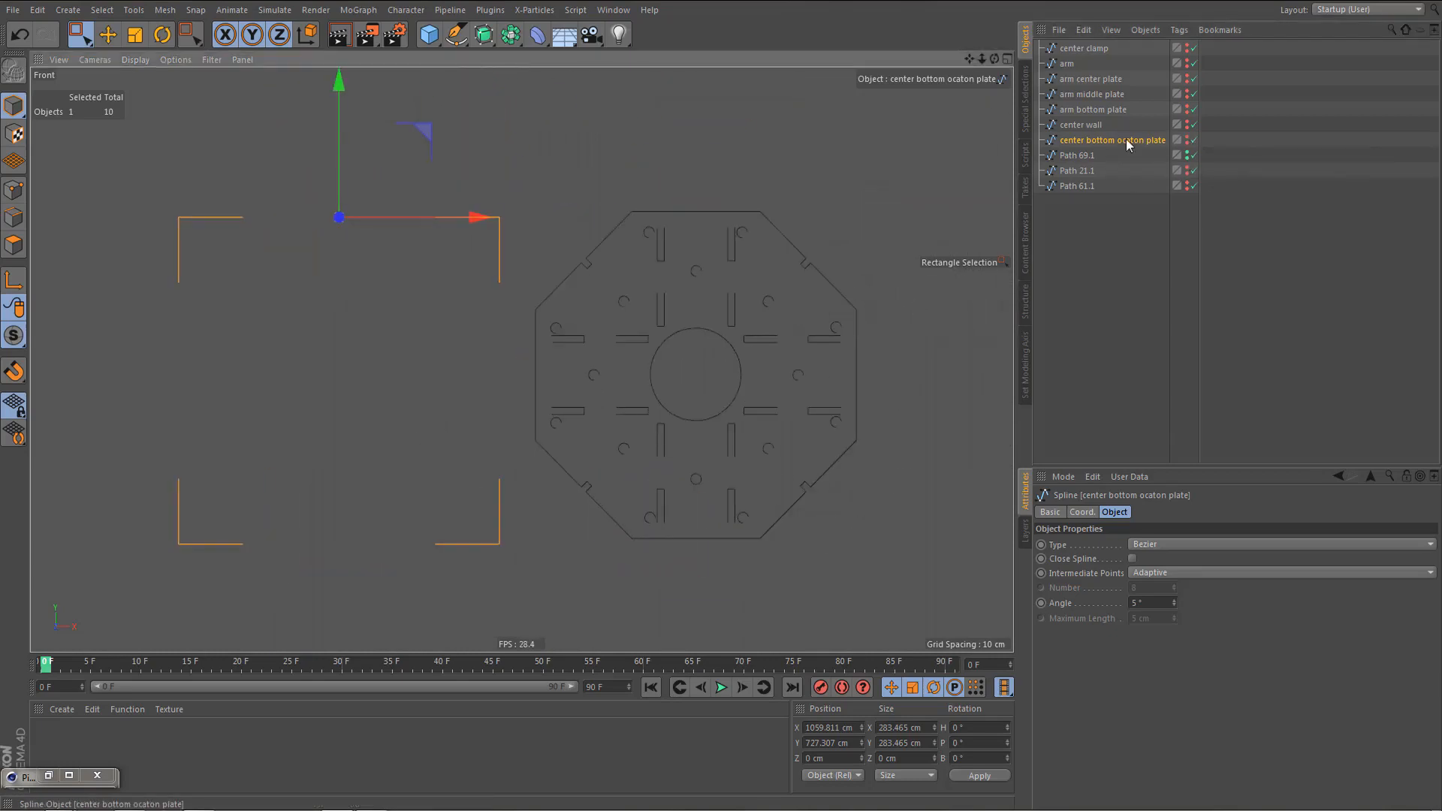
# - Rename the spline of the octagonal plate without diagonal slots "center top ocatagon plate"
pyautogui.doubleClick(1081, 157)
pyautogui.write('cent')
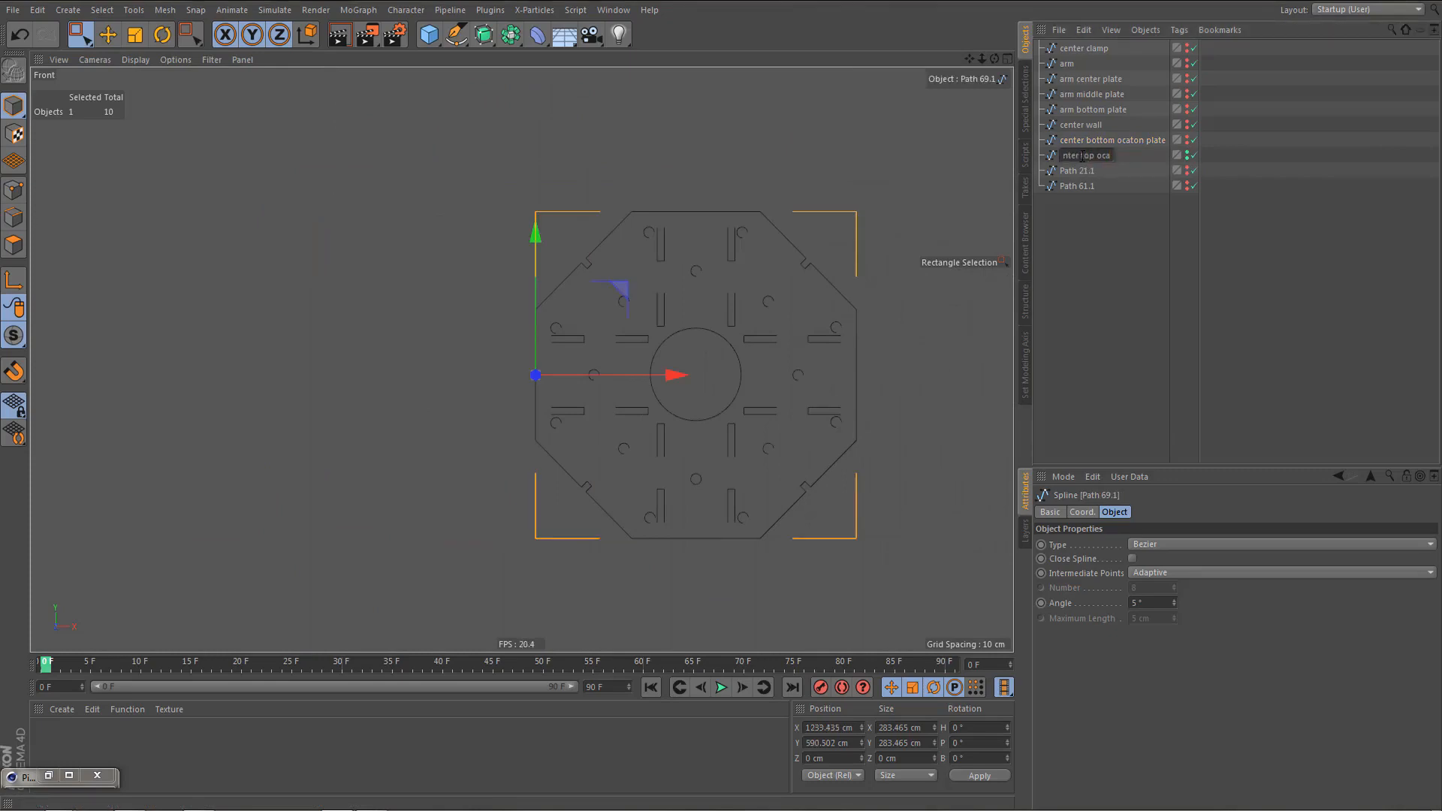
pyautogui.write('er top ocatagon plat')
pyautogui.press('Return')
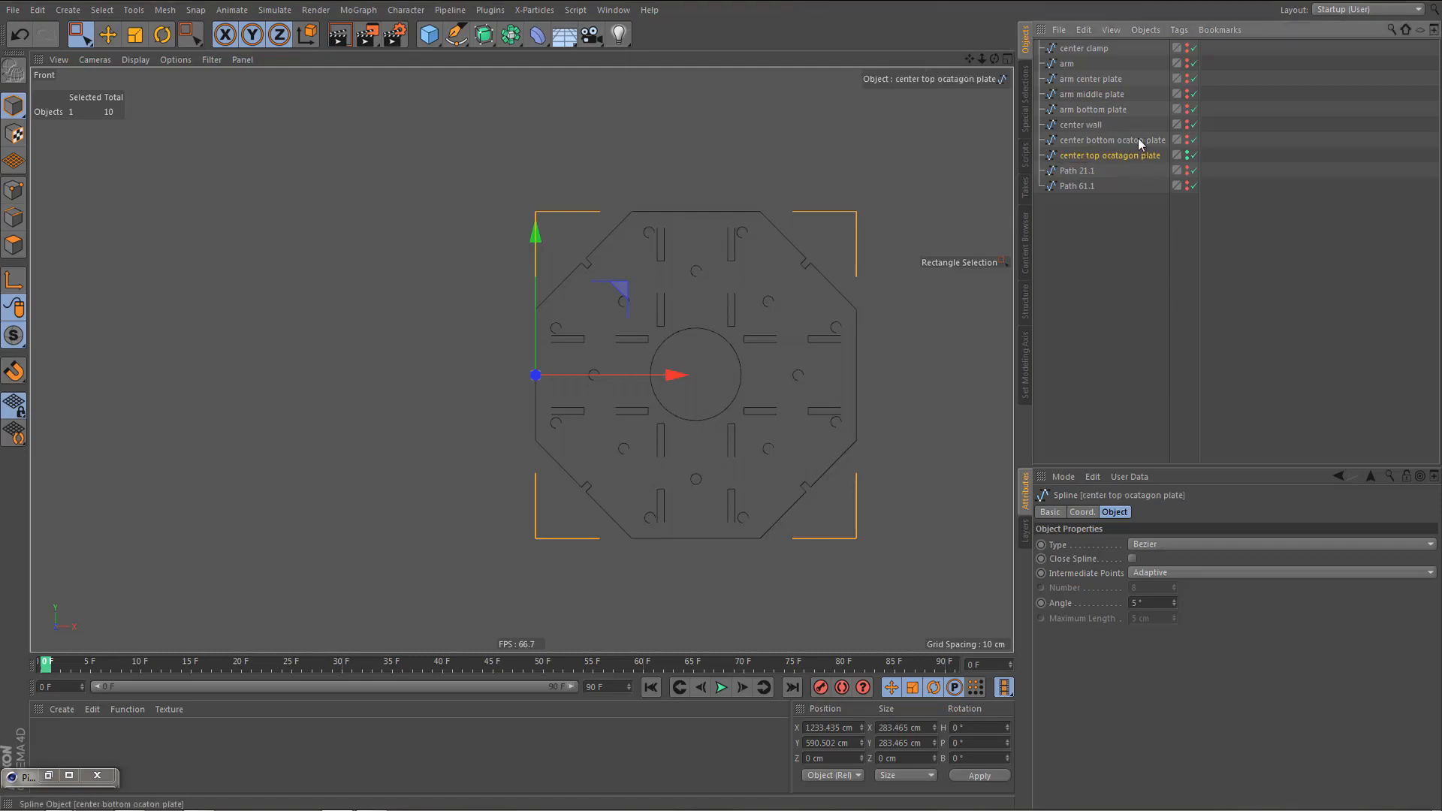
# - Correct the name of the "center bottom ocaton plate" spline to "center bottom octagon plate"
pyautogui.doubleClick(1138, 140)
pyautogui.doubleClick(1132, 139)
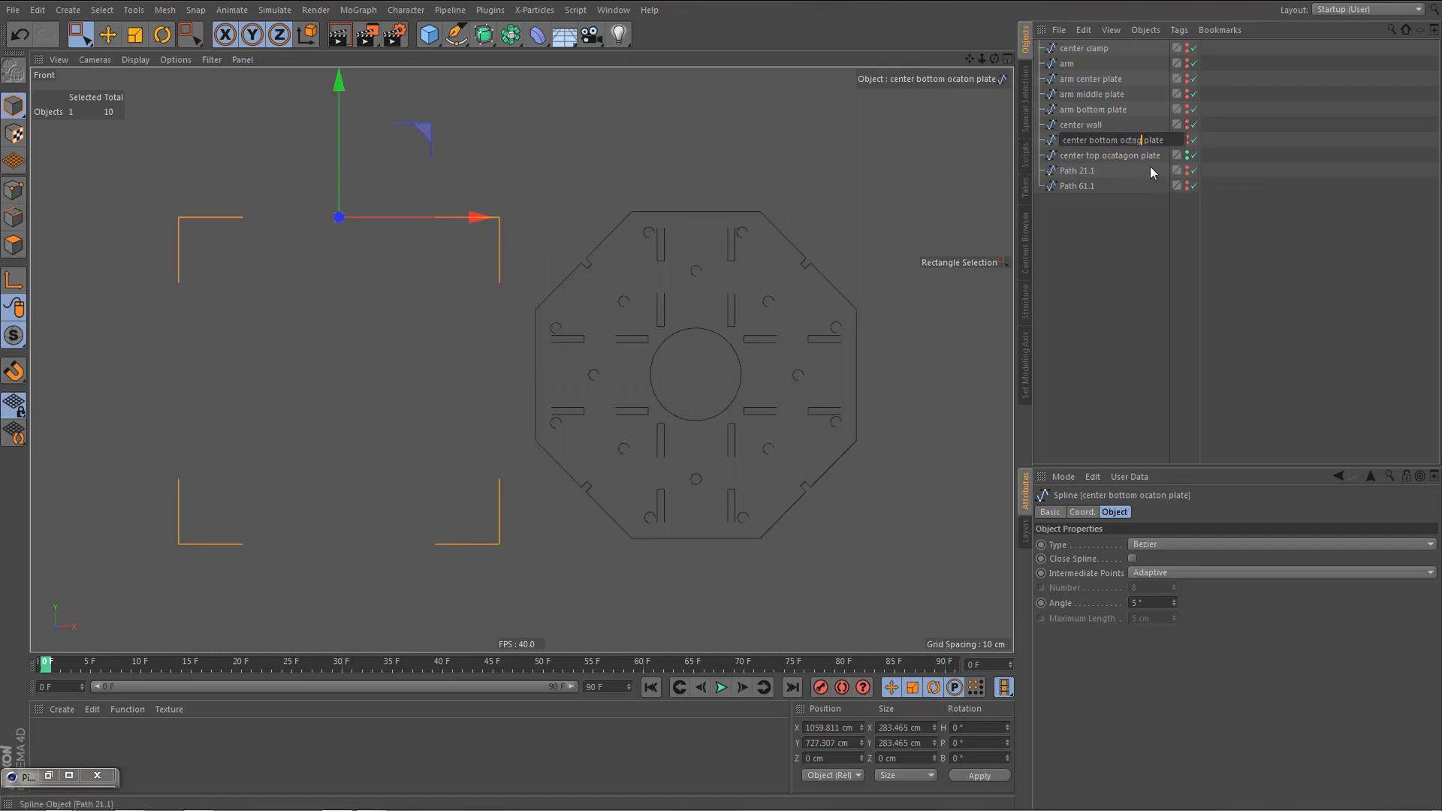
pyautogui.write('octagon')
pyautogui.press('Return')
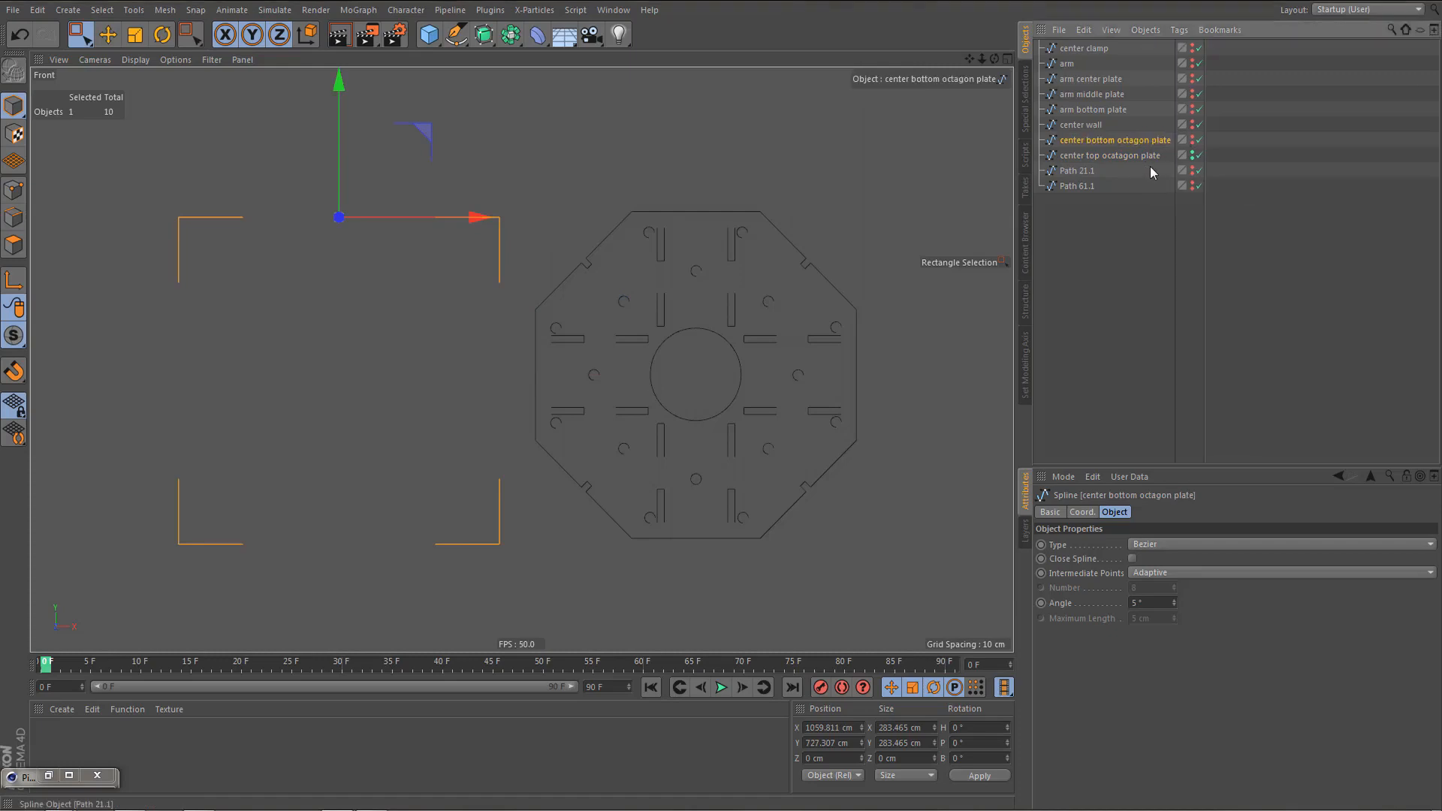
# - Hide the center top octagon plate spline, and show and frame the long slotted plate, Path 21.1, in the front view
pyautogui.click(1193, 155)
pyautogui.click(1192, 169)
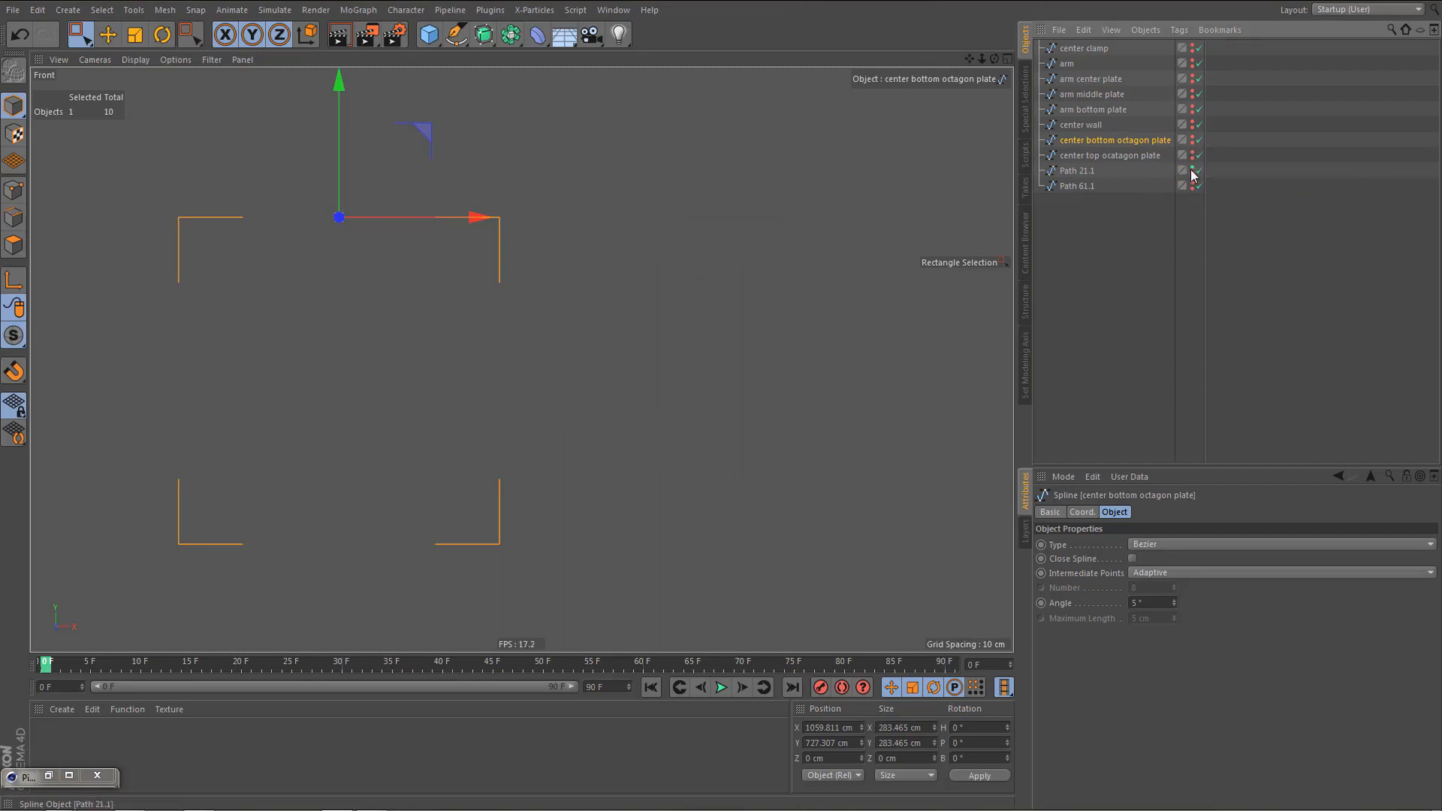
pyautogui.click(1080, 173)
pyautogui.press('o')
pyautogui.scroll(-3, 561, 346)
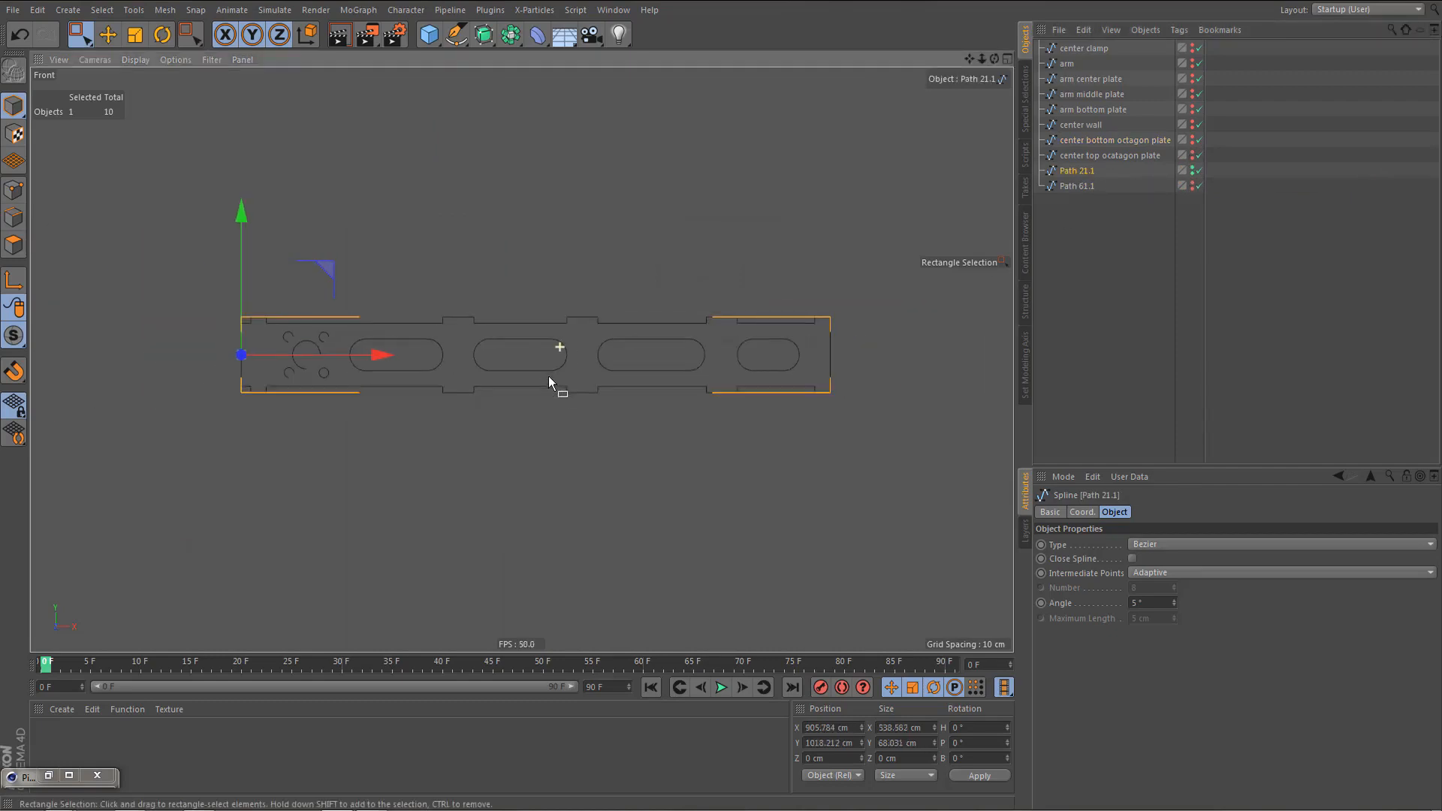
pyautogui.scroll(-1, 552, 374)
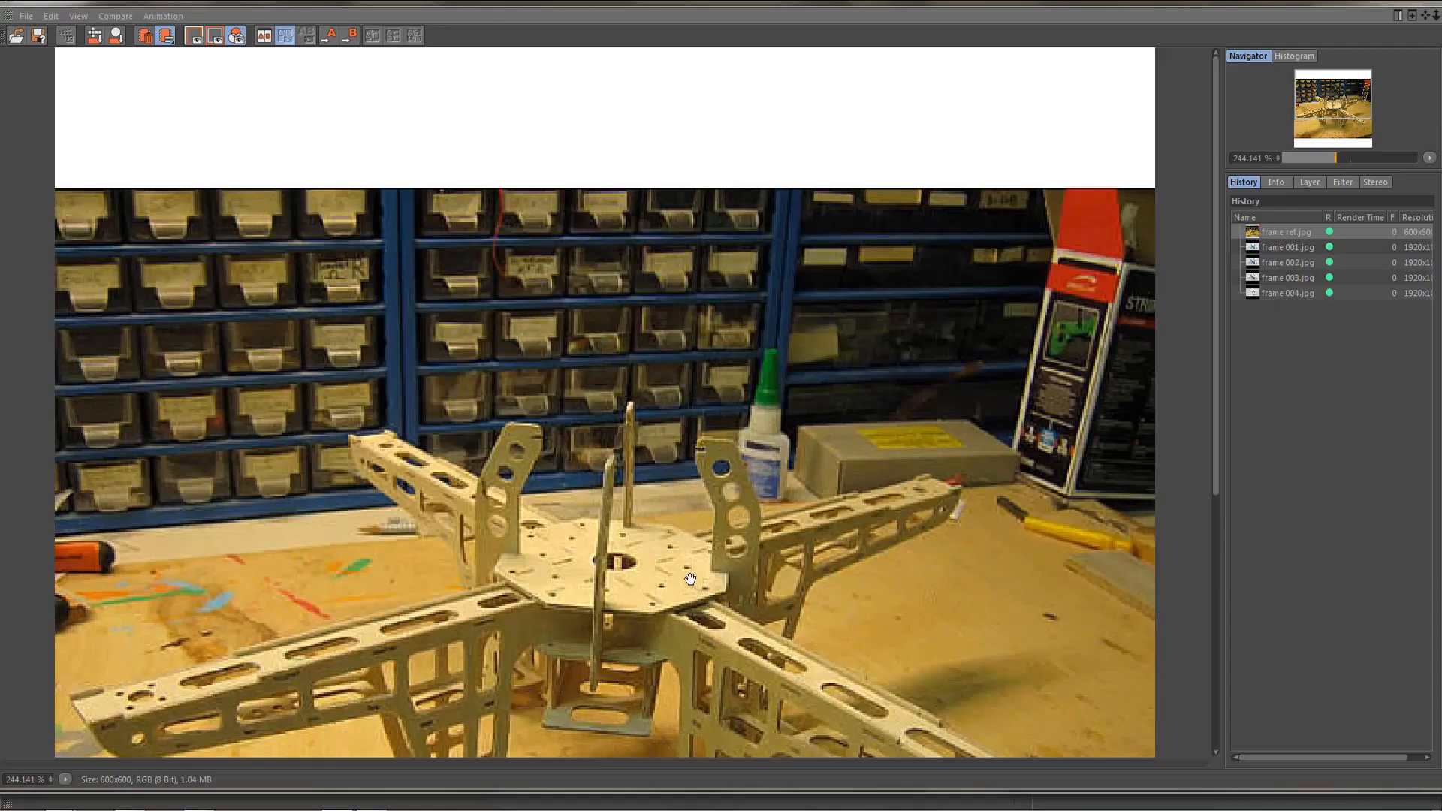
# - Check the long slotted plate against the frame reference photo and rename its spline "arm top plate"
pyautogui.scroll(3, 641, 359)
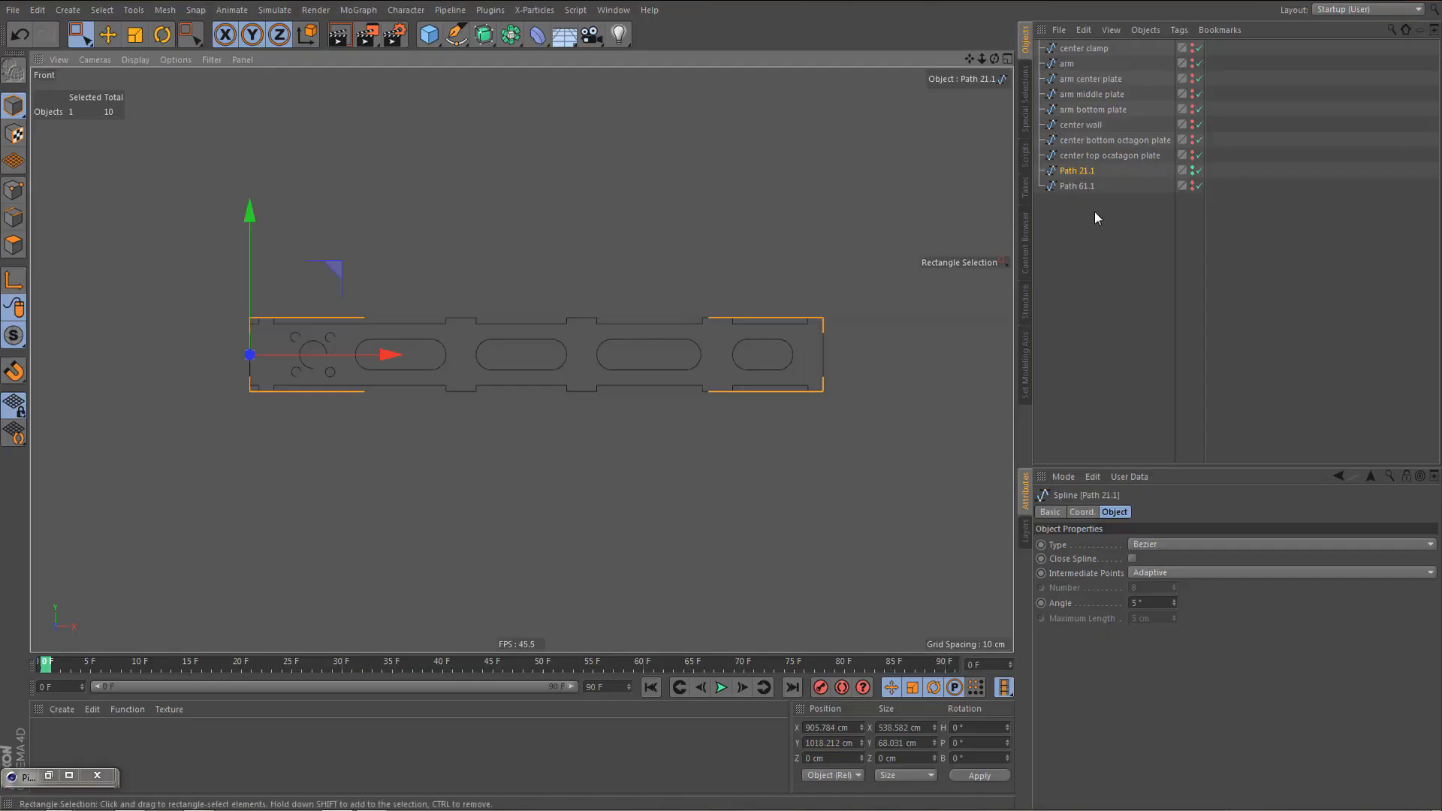
pyautogui.doubleClick(1080, 171)
pyautogui.write('a')
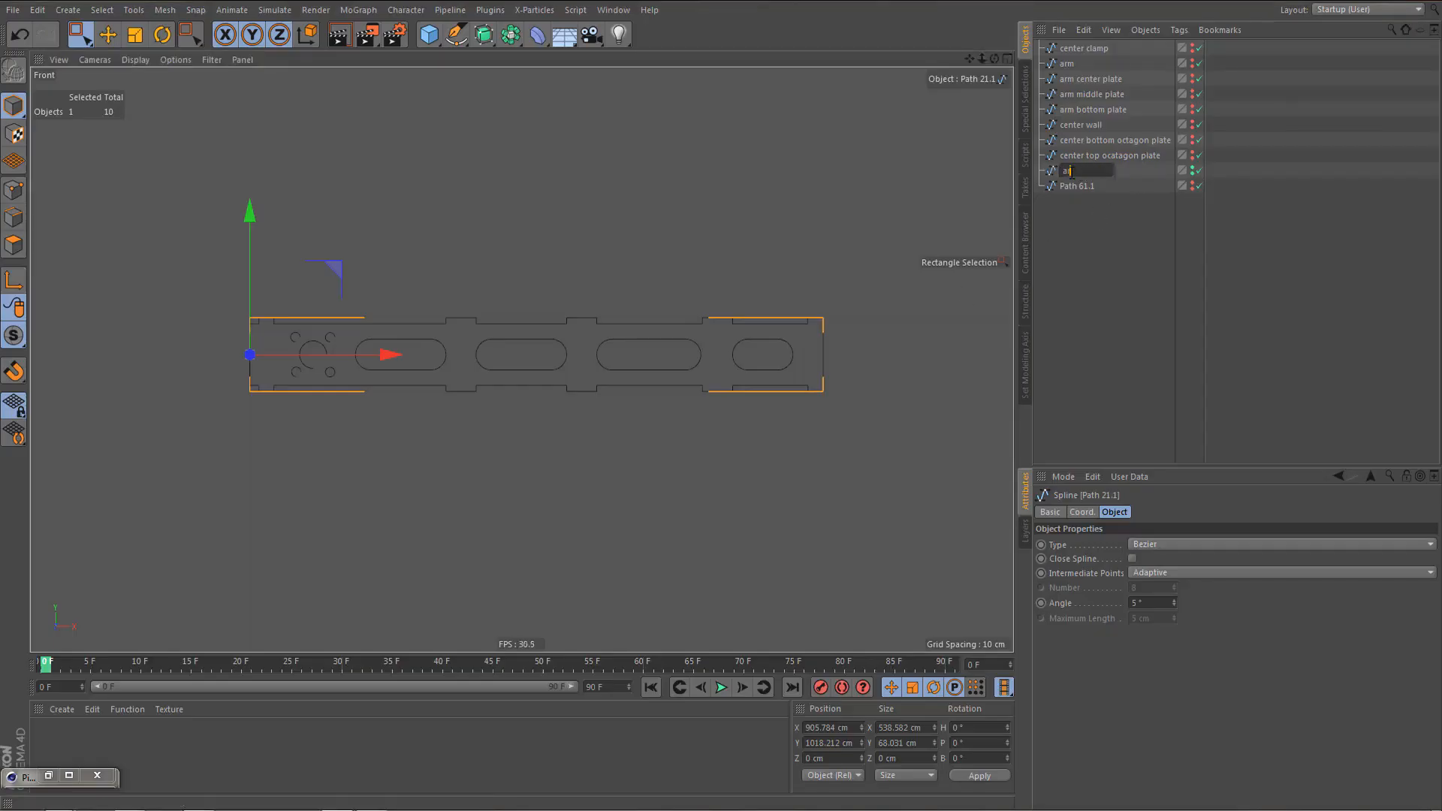
pyautogui.write('rm top plate')
pyautogui.press('Return')
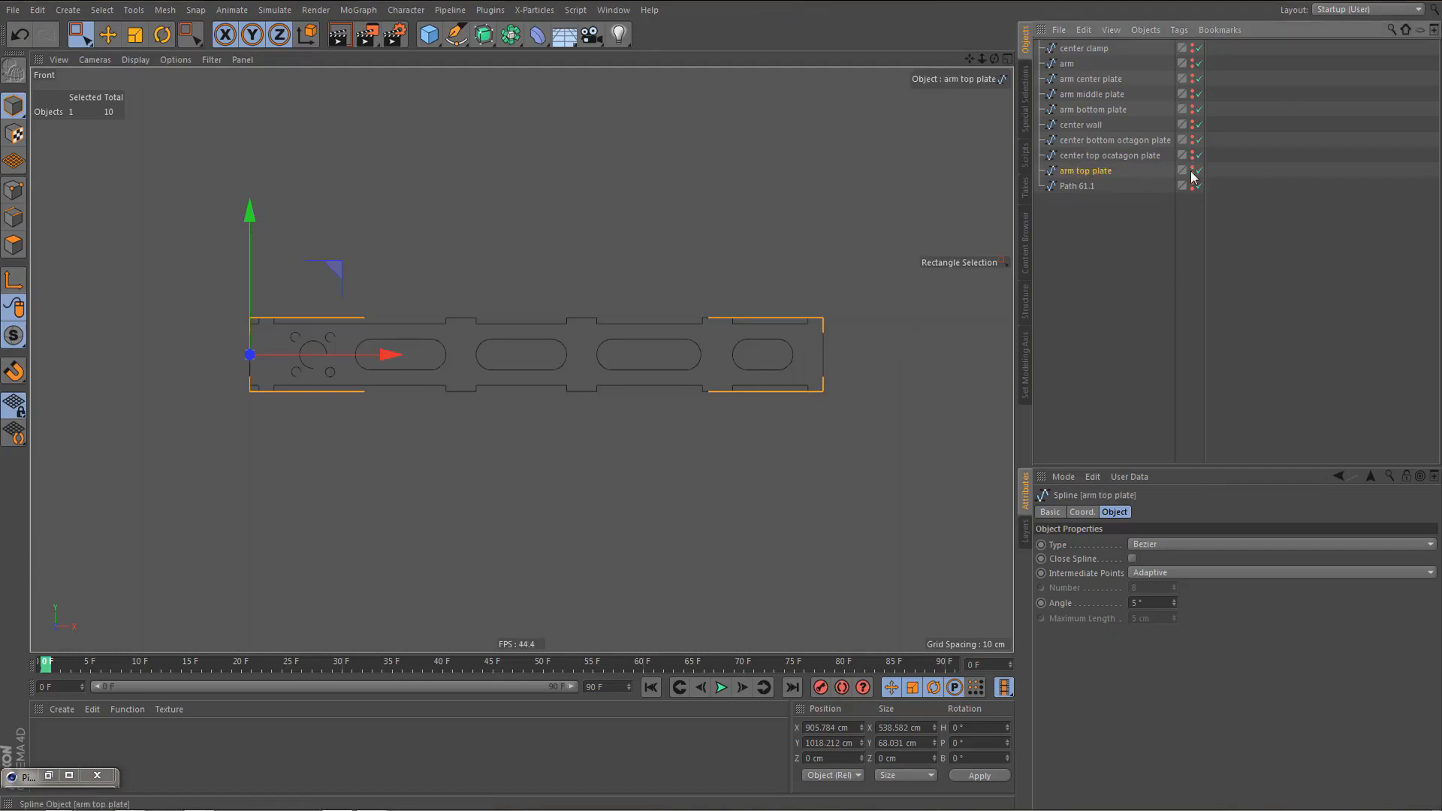
# - Hide the arm top plate spline, and show and frame the rectangular plate with three cutouts, Path 61.1
pyautogui.click(1192, 169)
pyautogui.click(1191, 184)
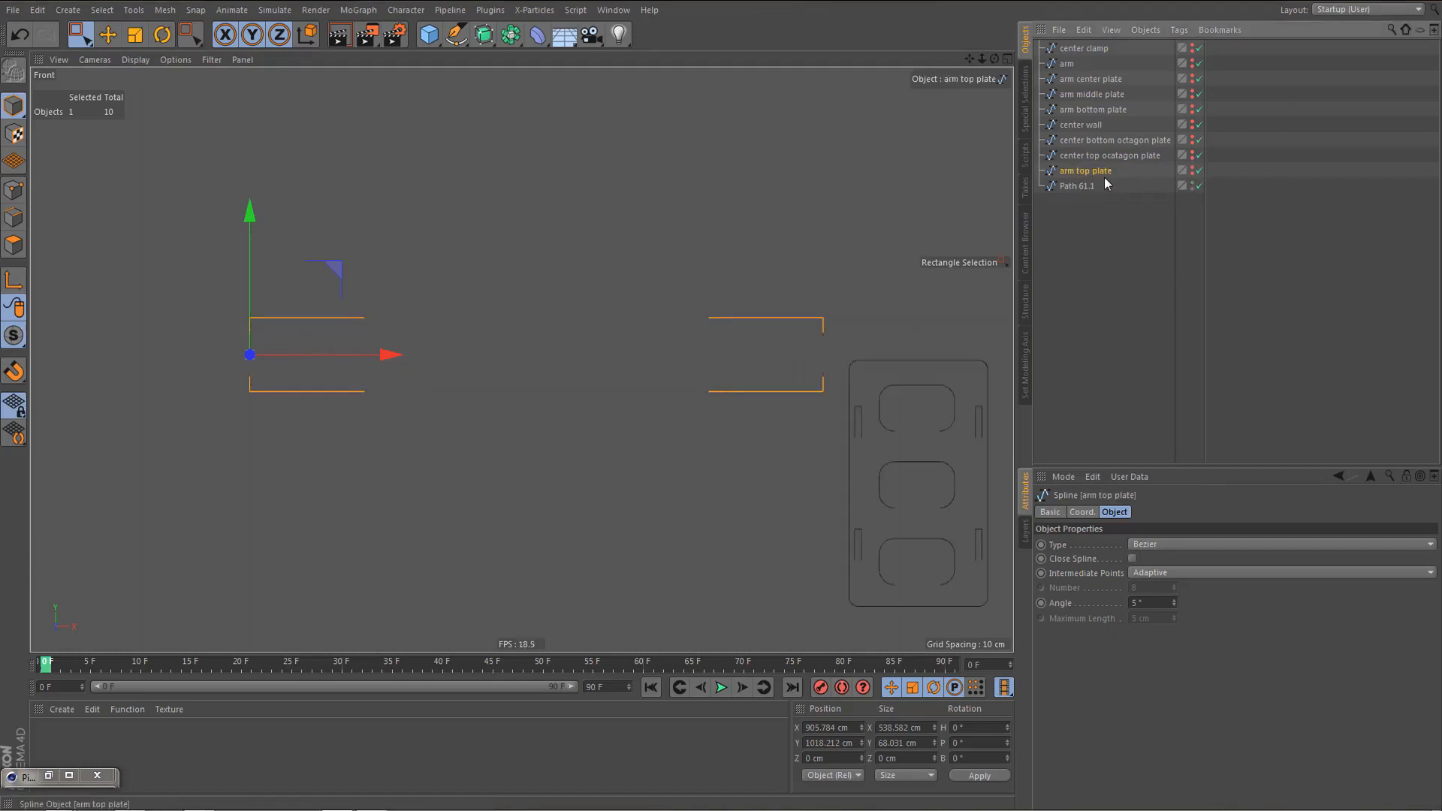
pyautogui.click(1084, 186)
pyautogui.press('o')
pyautogui.keyDown('alt'); pyautogui.moveTo(750, 391); pyautogui.dragTo(677, 377, button='middle'); pyautogui.keyUp('alt')
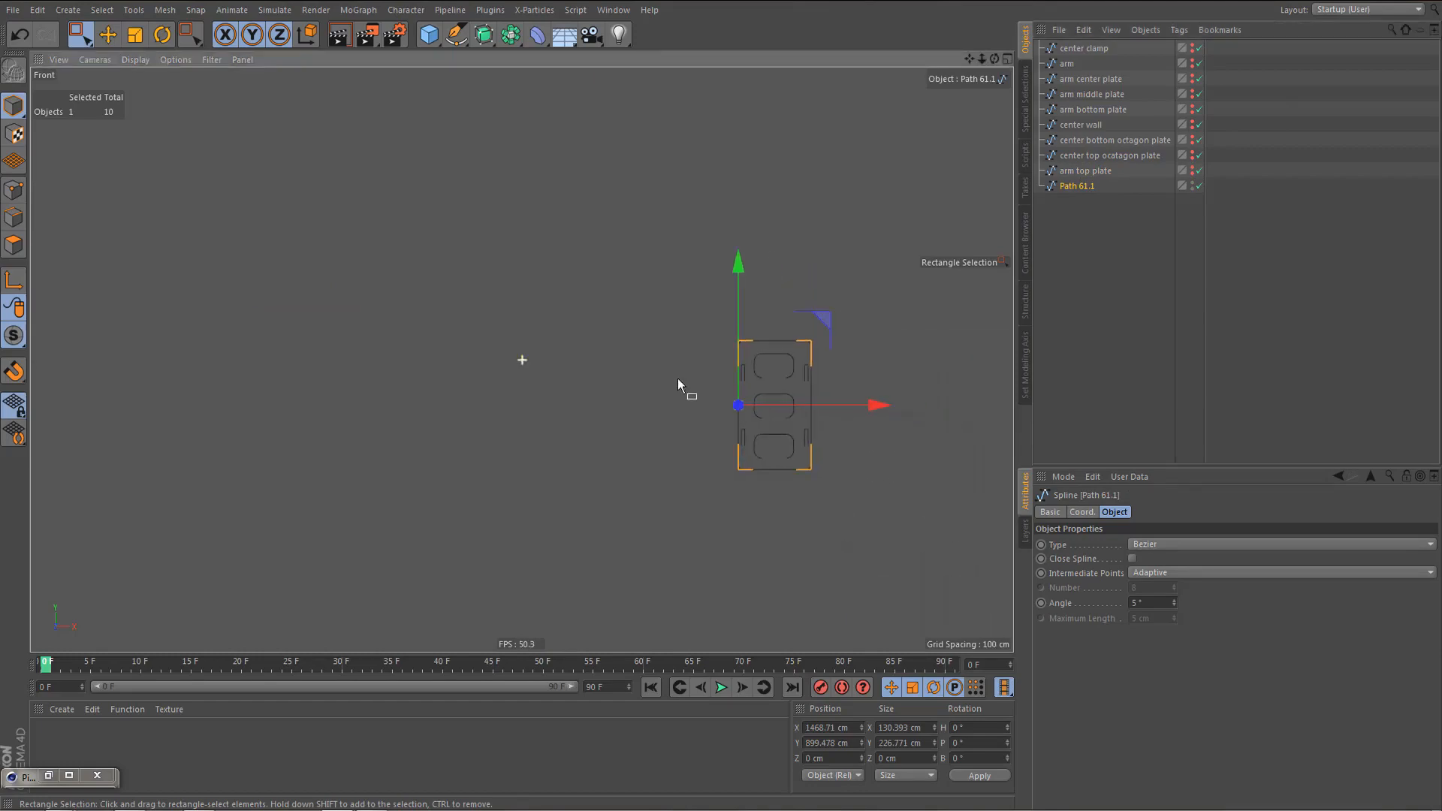
pyautogui.keyDown('alt'); pyautogui.moveTo(795, 404); pyautogui.dragTo(837, 403, button='right'); pyautogui.keyUp('alt')
pyautogui.keyDown('alt'); pyautogui.moveTo(807, 402); pyautogui.dragTo(678, 400, button='middle'); pyautogui.keyUp('alt')
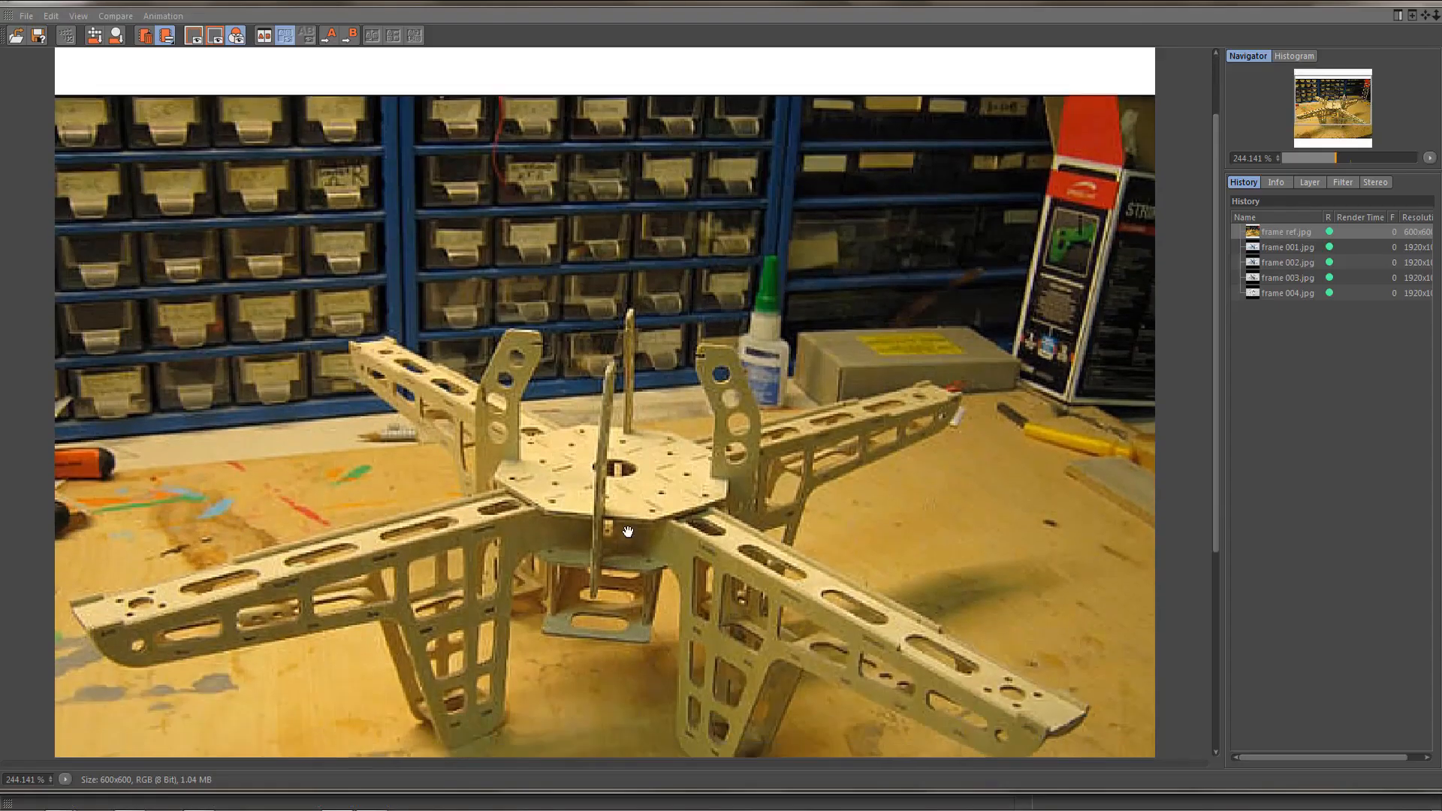
# - Find the rectangular plate in the frame reference photo and rename its spline "center bottom plate"
pyautogui.moveTo(628, 532); pyautogui.dragTo(636, 415)
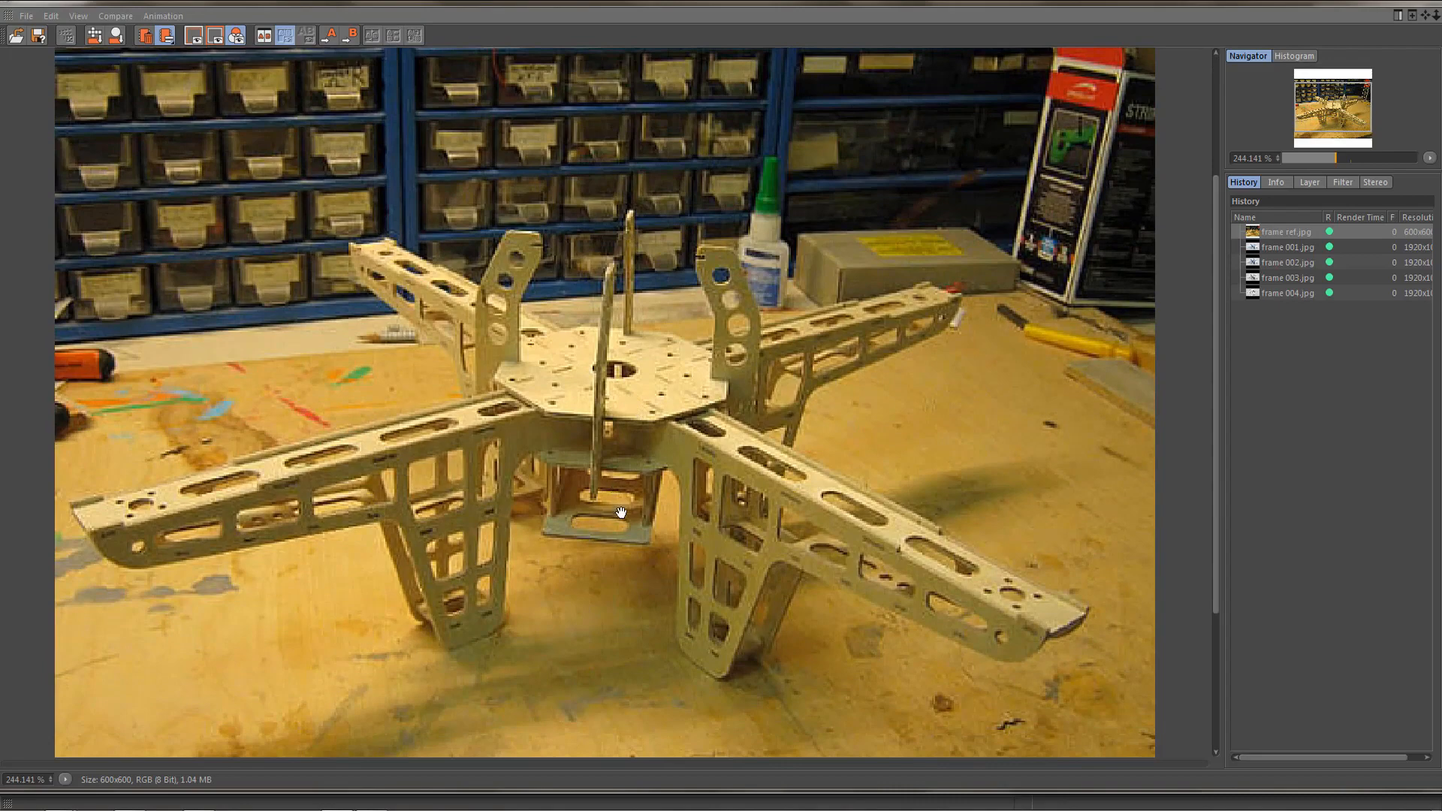
pyautogui.click(1419, 4)
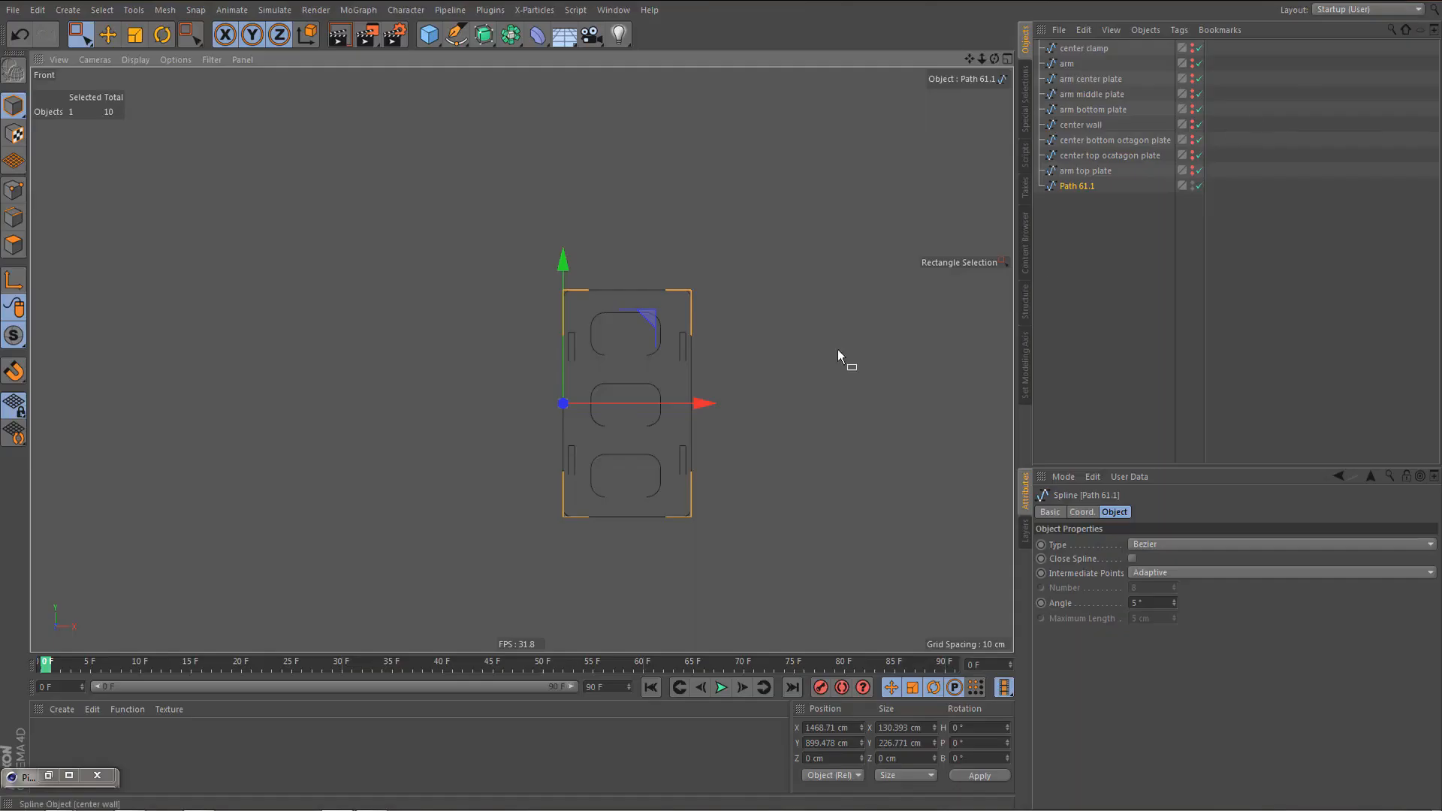
pyautogui.doubleClick(1085, 186)
pyautogui.write('center')
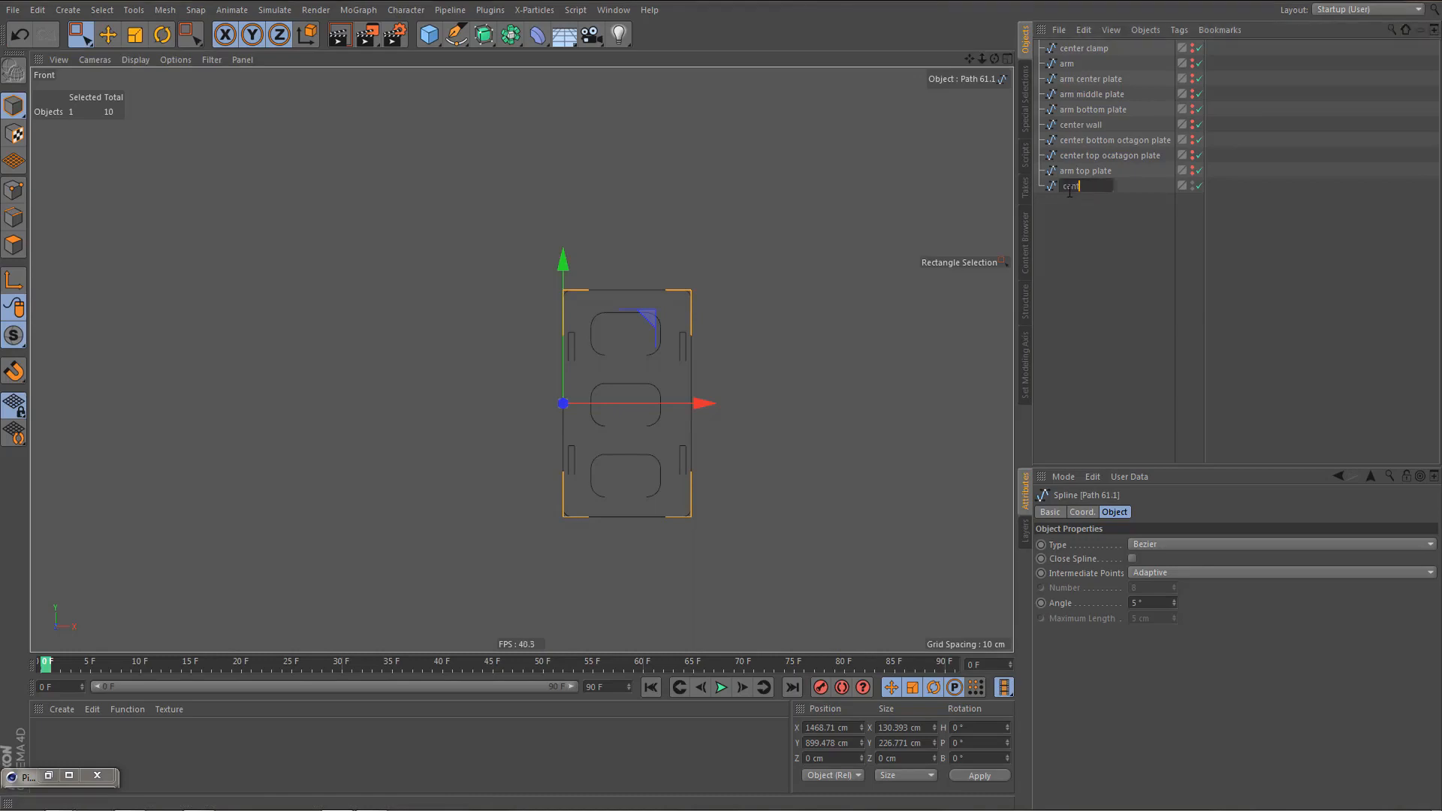
pyautogui.write(' bottom plate')
pyautogui.press('Return')
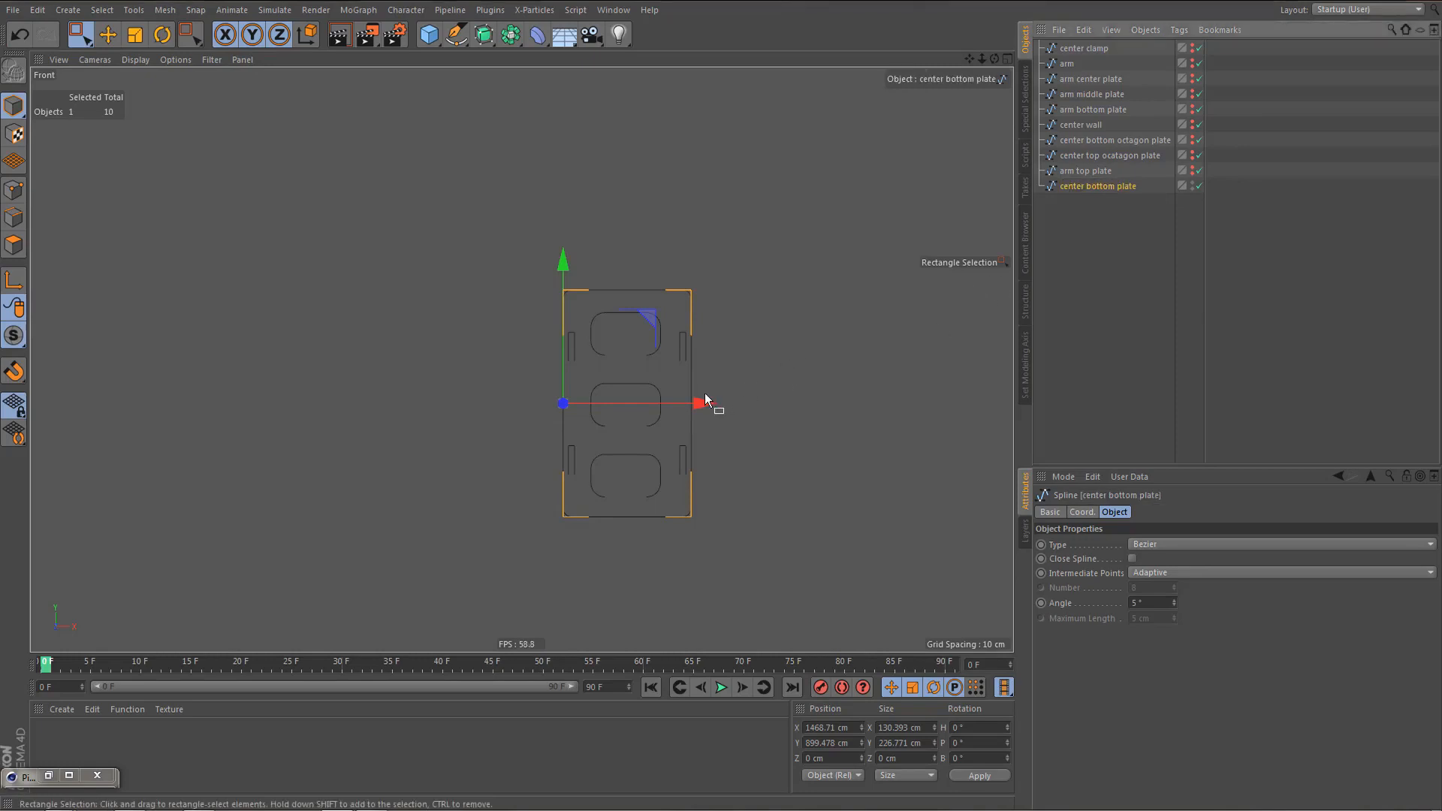
# - Switch the center bottom plate spline to point editing and check the upper-left corner of its outline for duplicate points
pyautogui.keyDown('alt'); pyautogui.moveTo(705, 393); pyautogui.dragTo(630, 368, button='middle'); pyautogui.keyUp('alt')
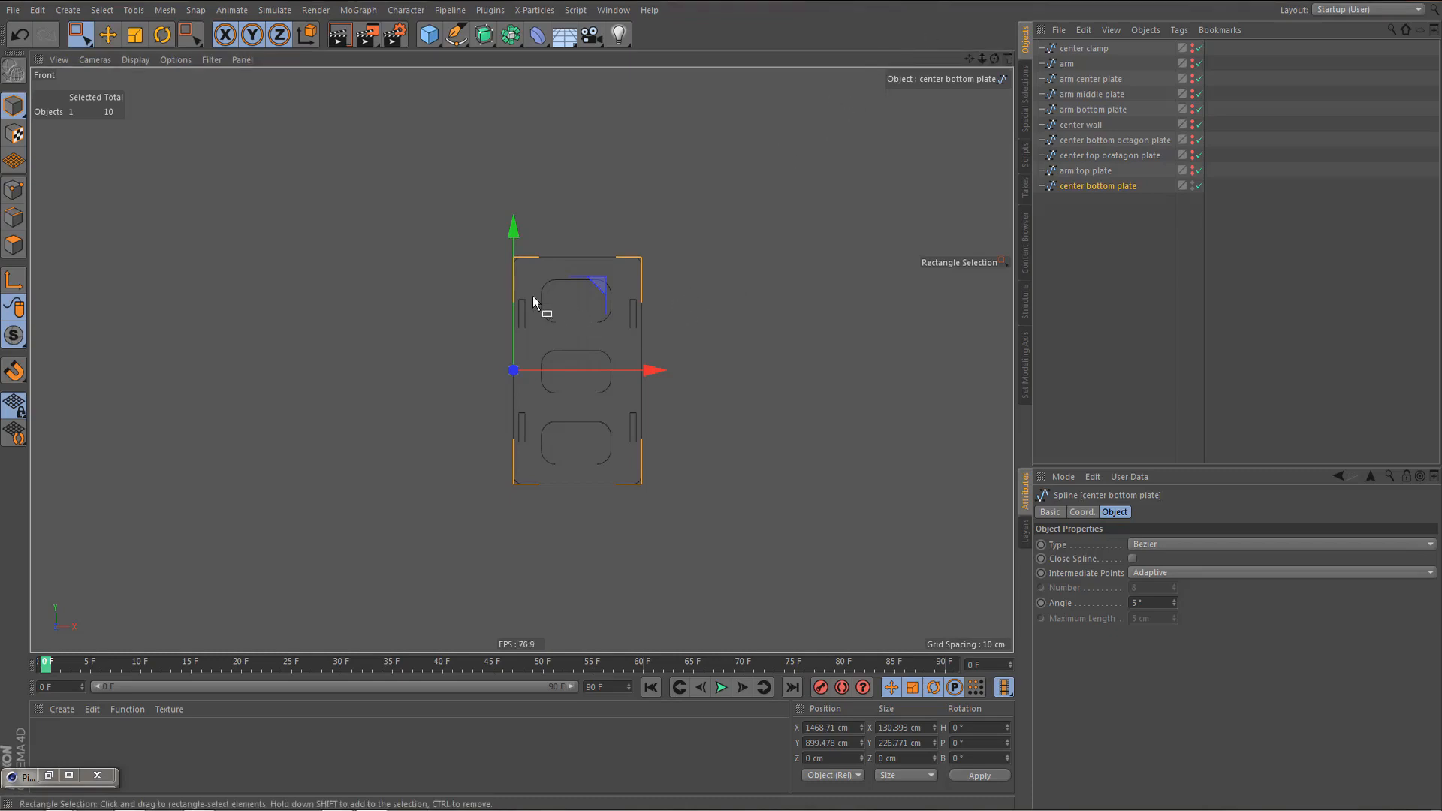
pyautogui.scroll(2, 534, 295)
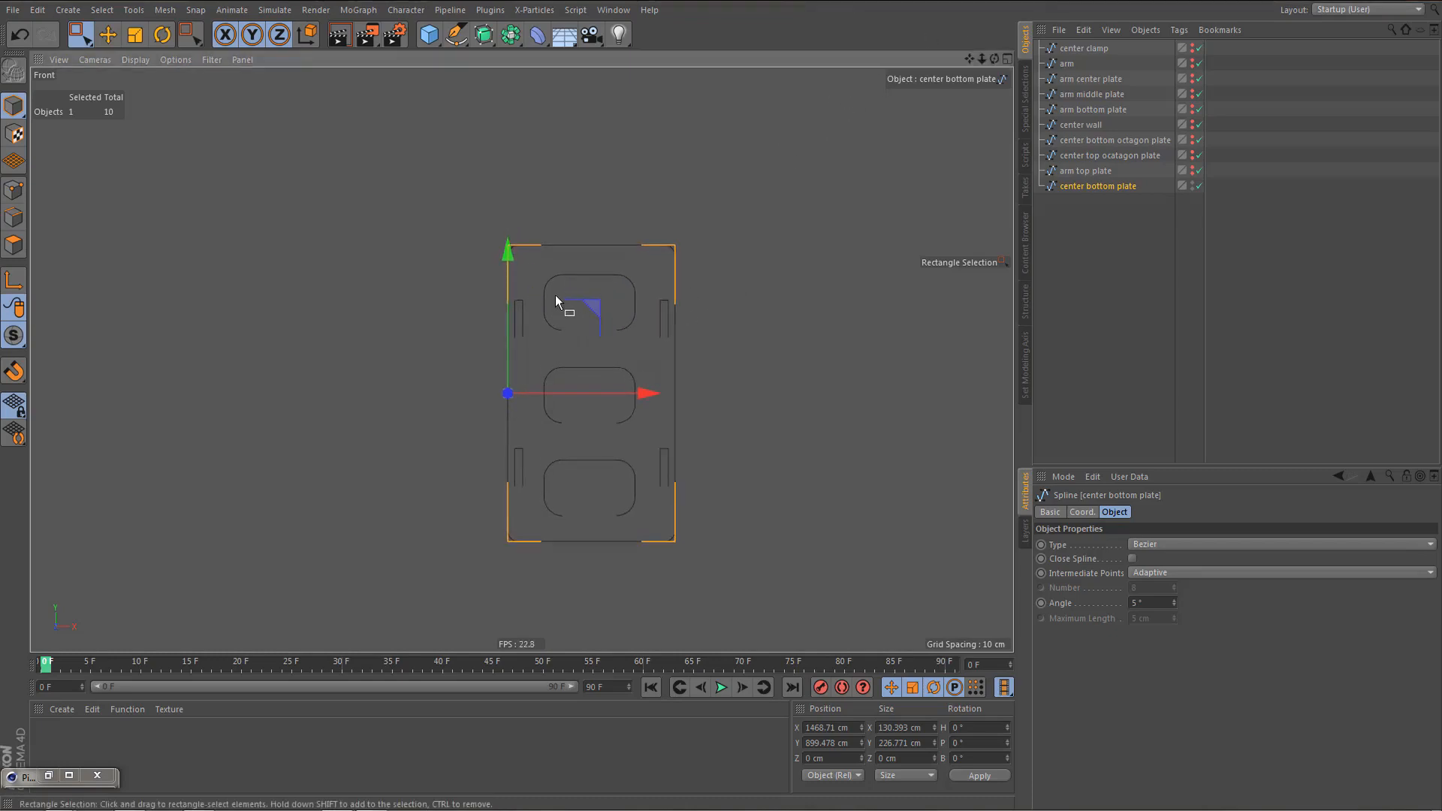
pyautogui.rightClick(553, 291)
pyautogui.click(553, 291)
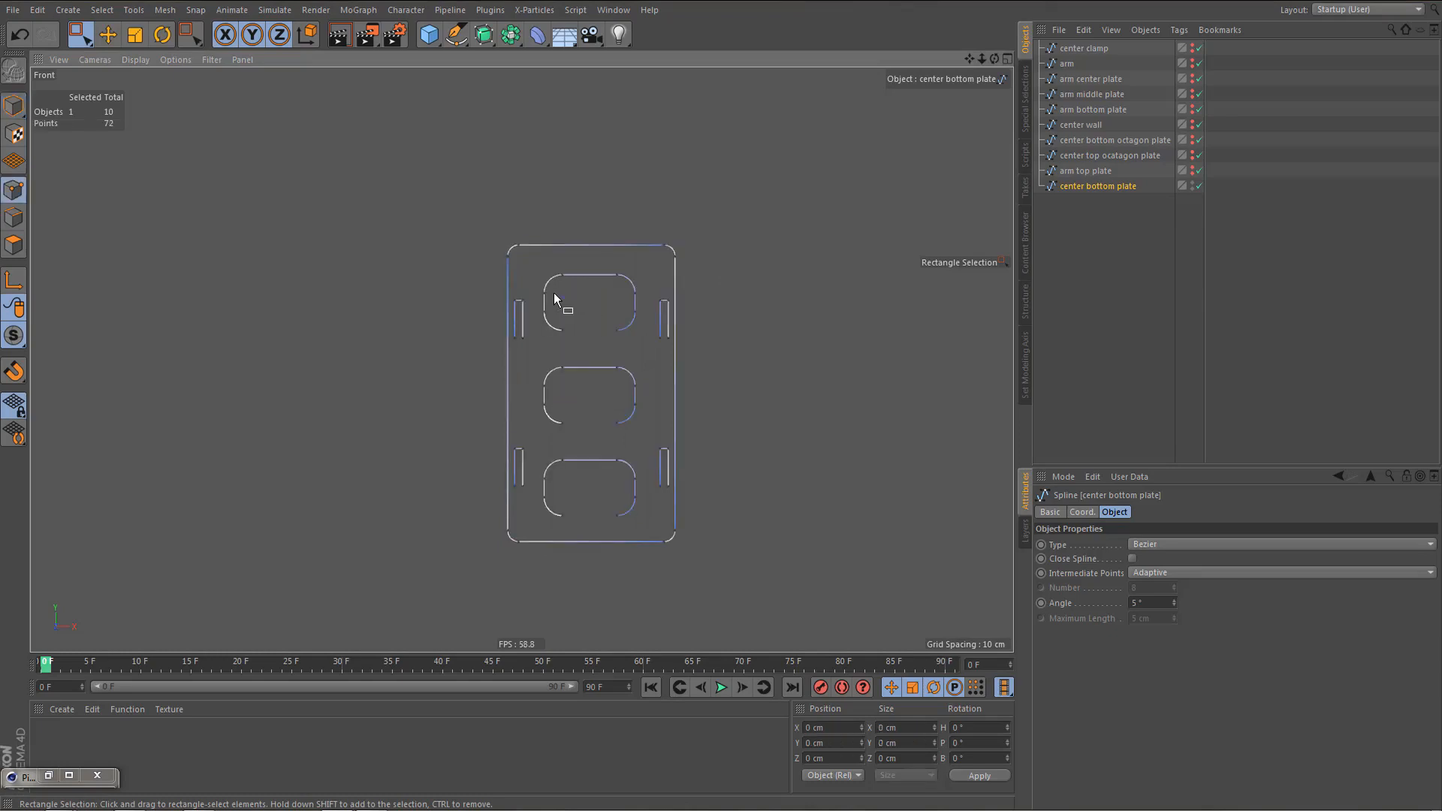
pyautogui.scroll(3, 557, 284)
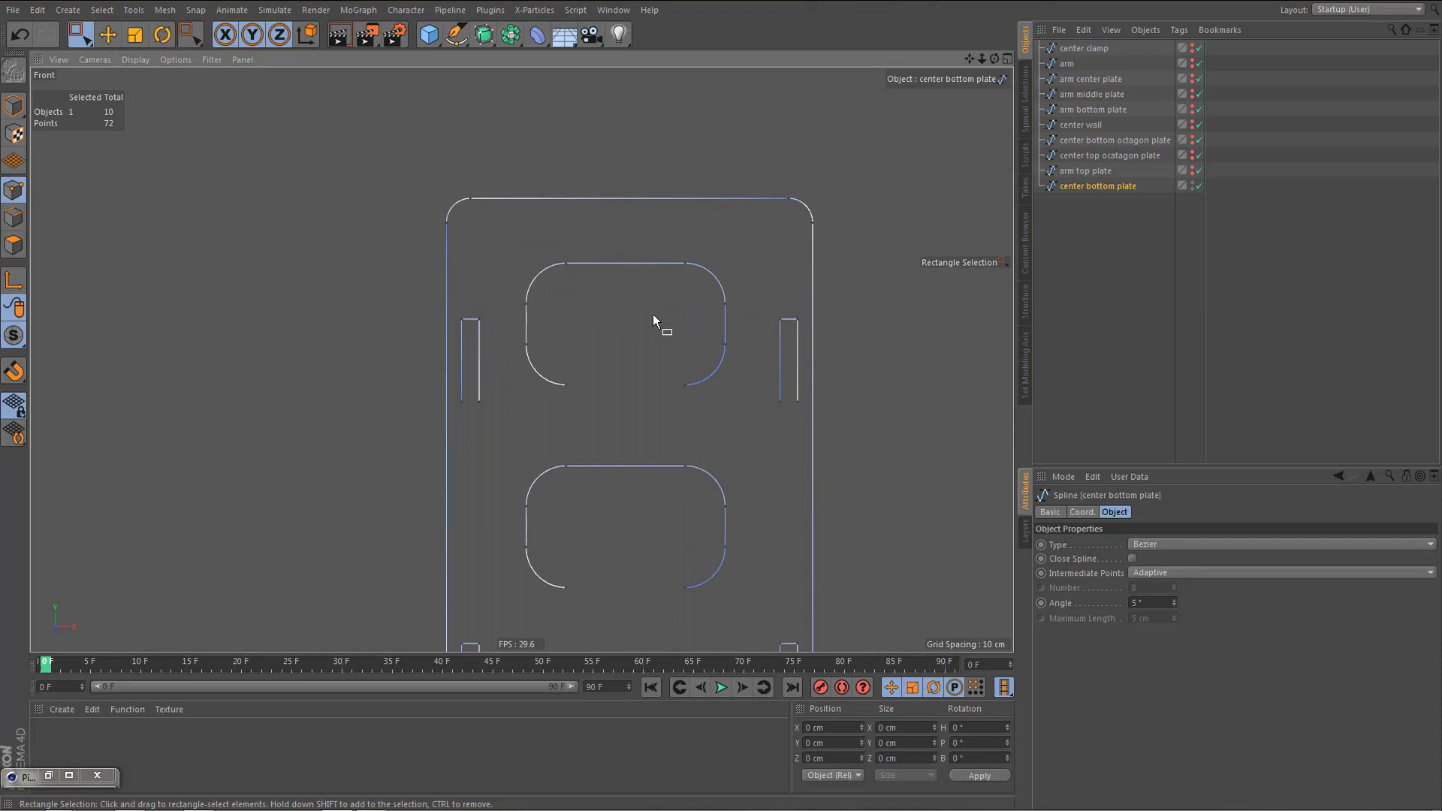
pyautogui.press('0')
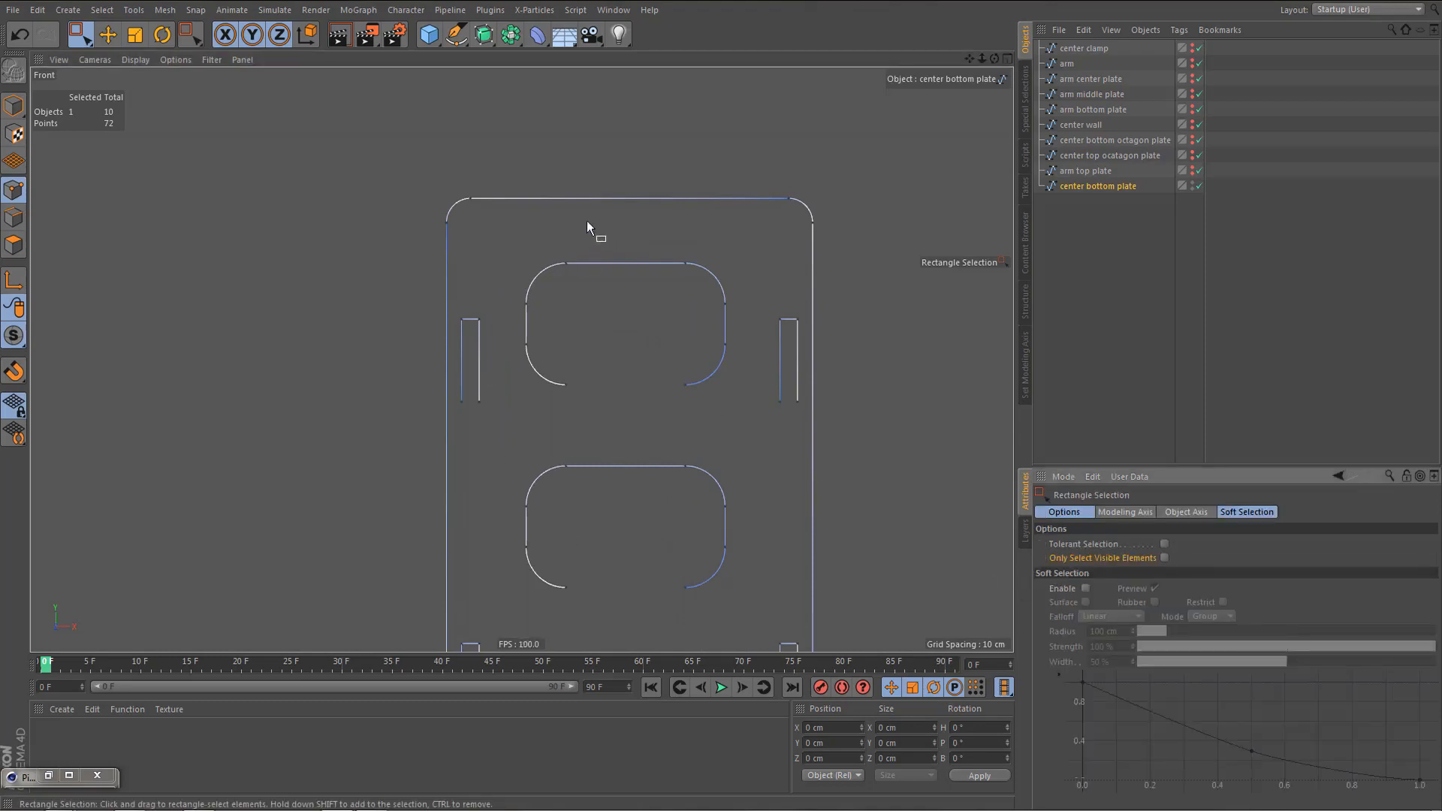
pyautogui.scroll(1, 469, 207)
pyautogui.moveTo(448, 192); pyautogui.dragTo(466, 294)
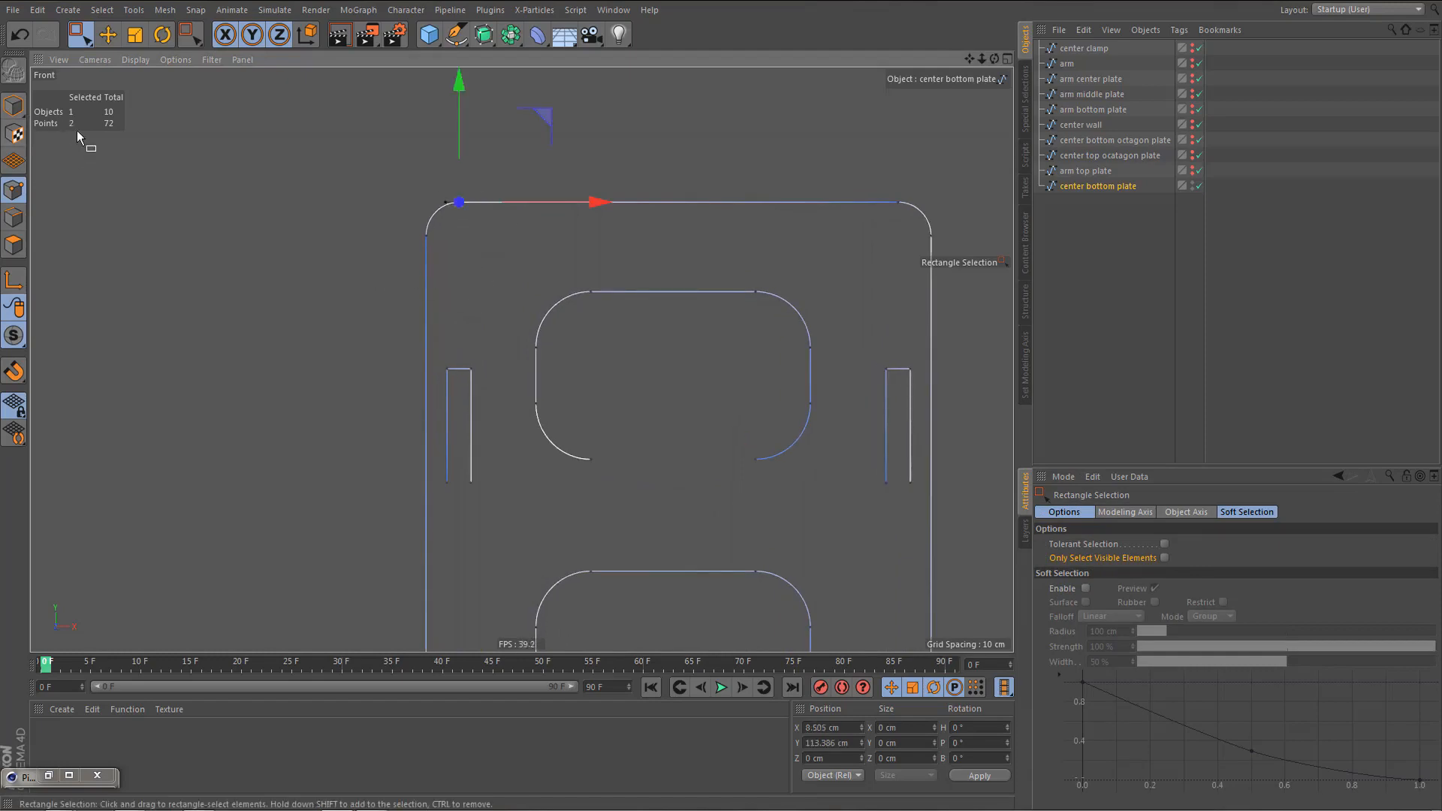
pyautogui.click(461, 298)
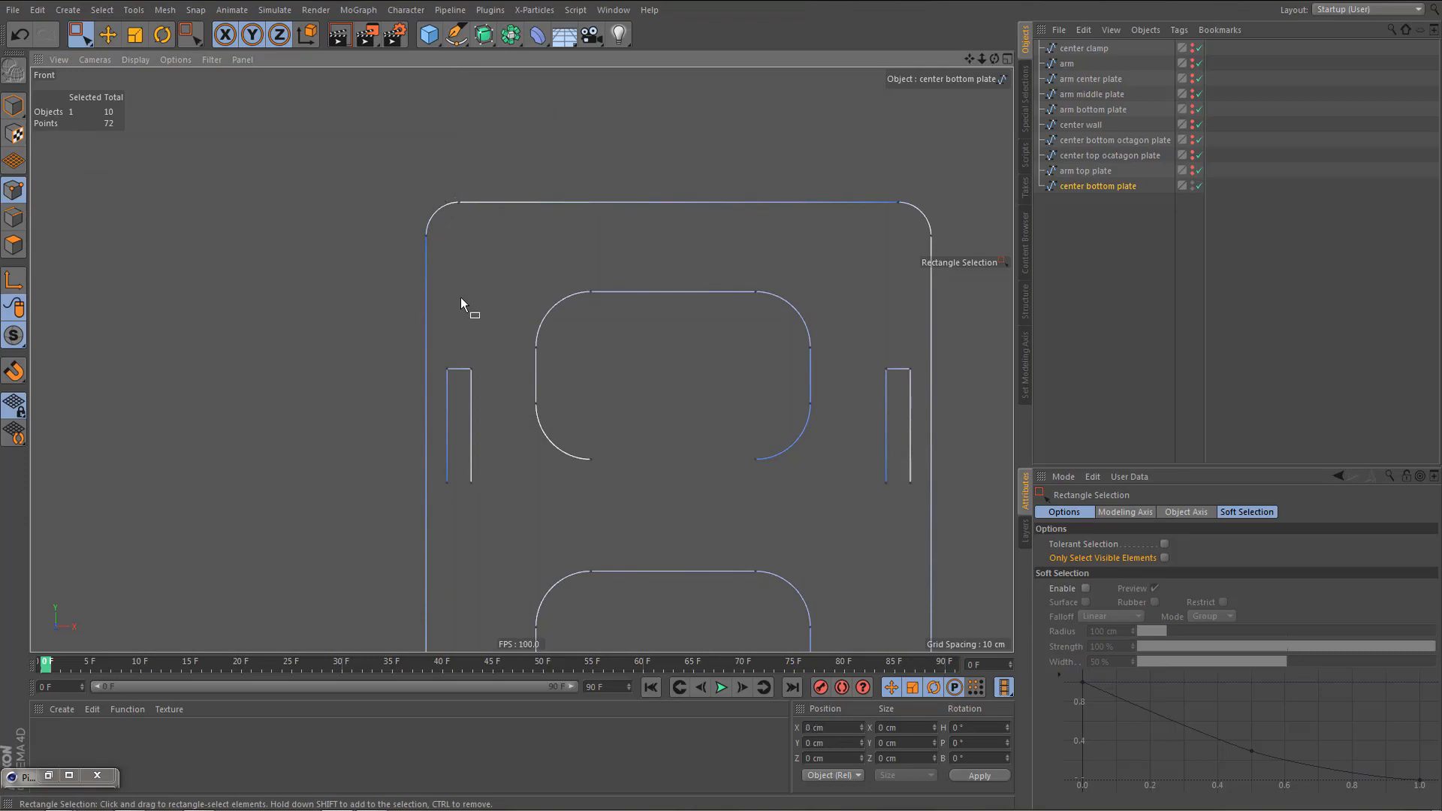
# - Optimize the center bottom plate spline to remove its duplicate points
pyautogui.press('u')
pyautogui.press('o')
pyautogui.rightClick(462, 296)
pyautogui.click(323, 394)
# - Weld the two overlapping points where the plate's top edge meets the upper-left corner arc, and reselect there to verify
pyautogui.moveTo(446, 194); pyautogui.dragTo(480, 289)
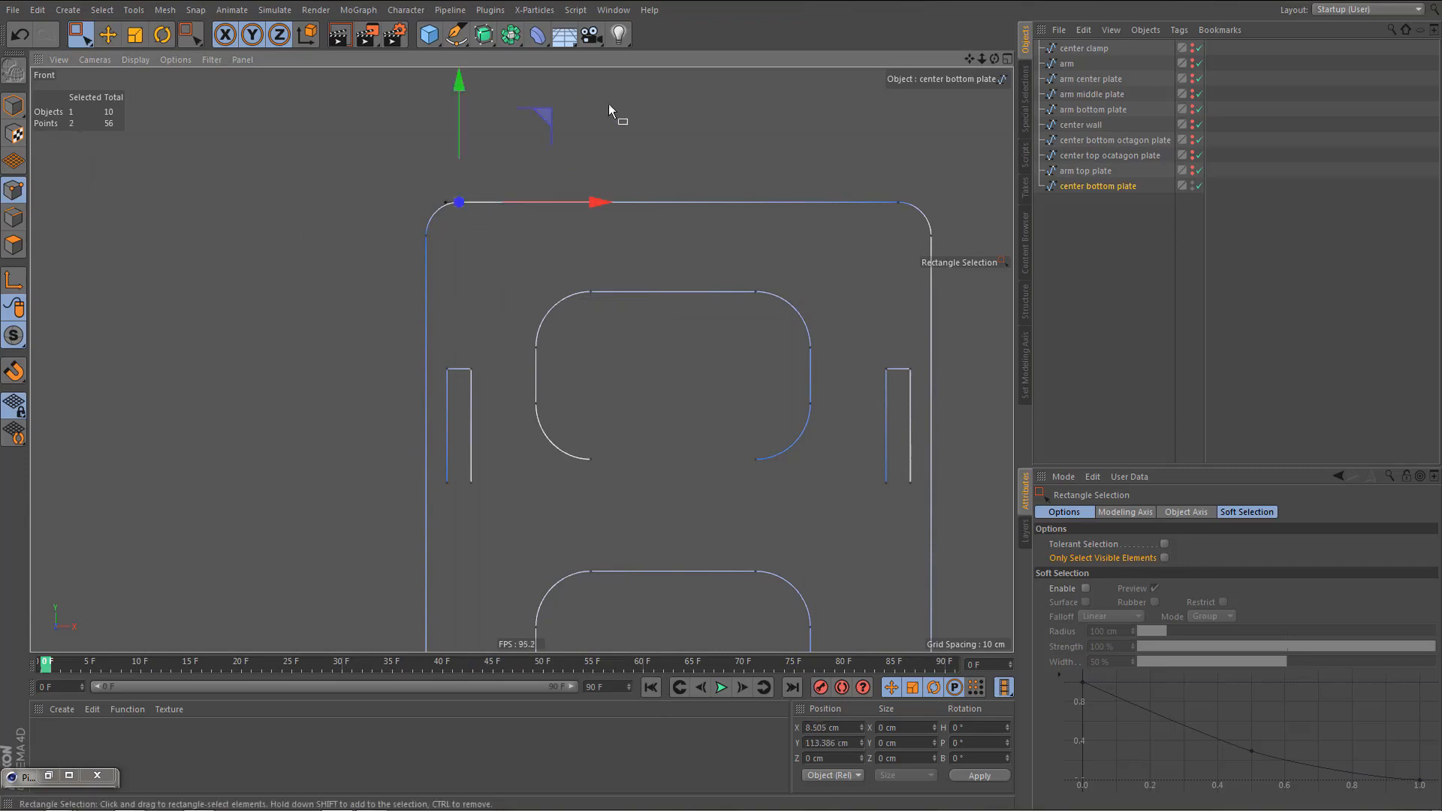
pyautogui.rightClick(626, 126)
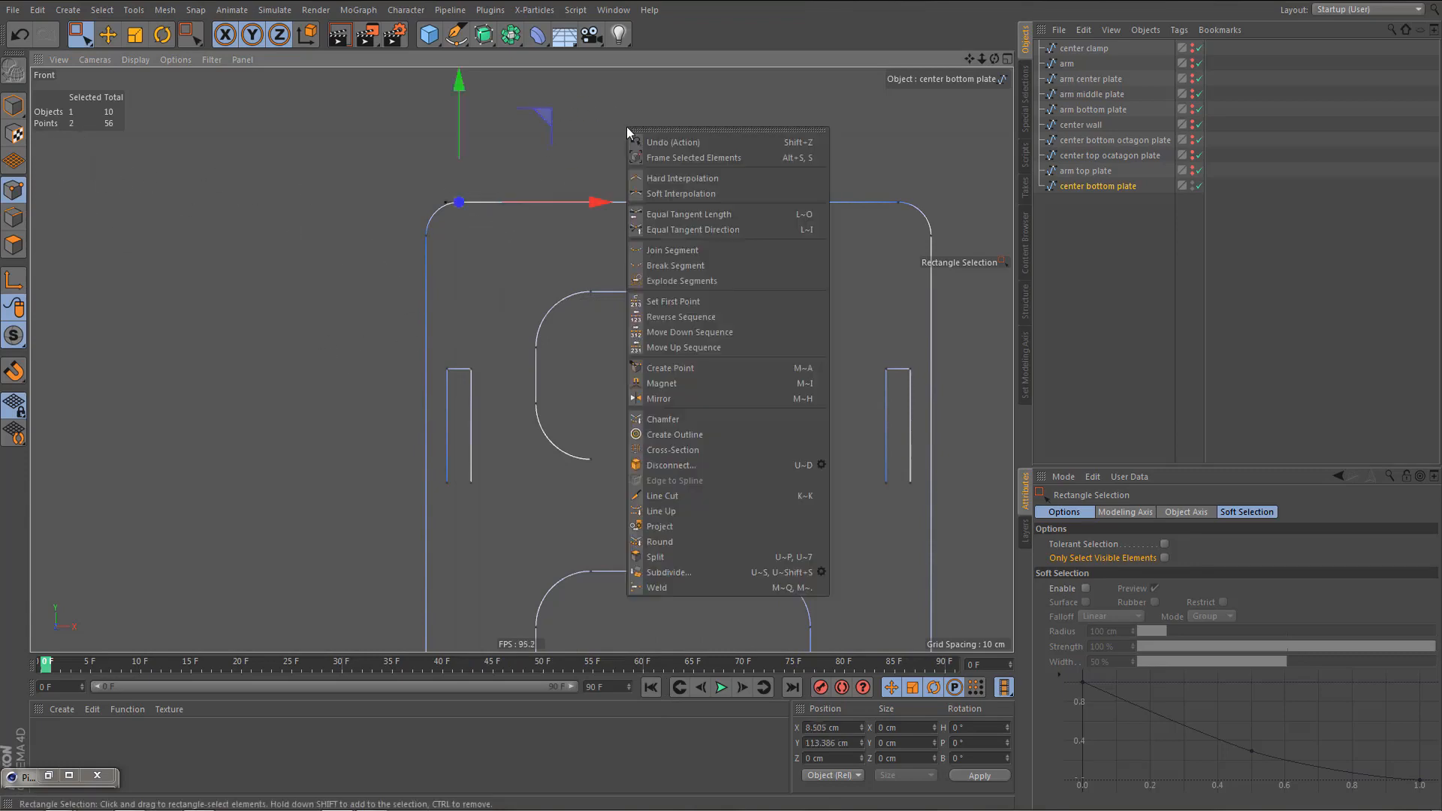
pyautogui.click(709, 590)
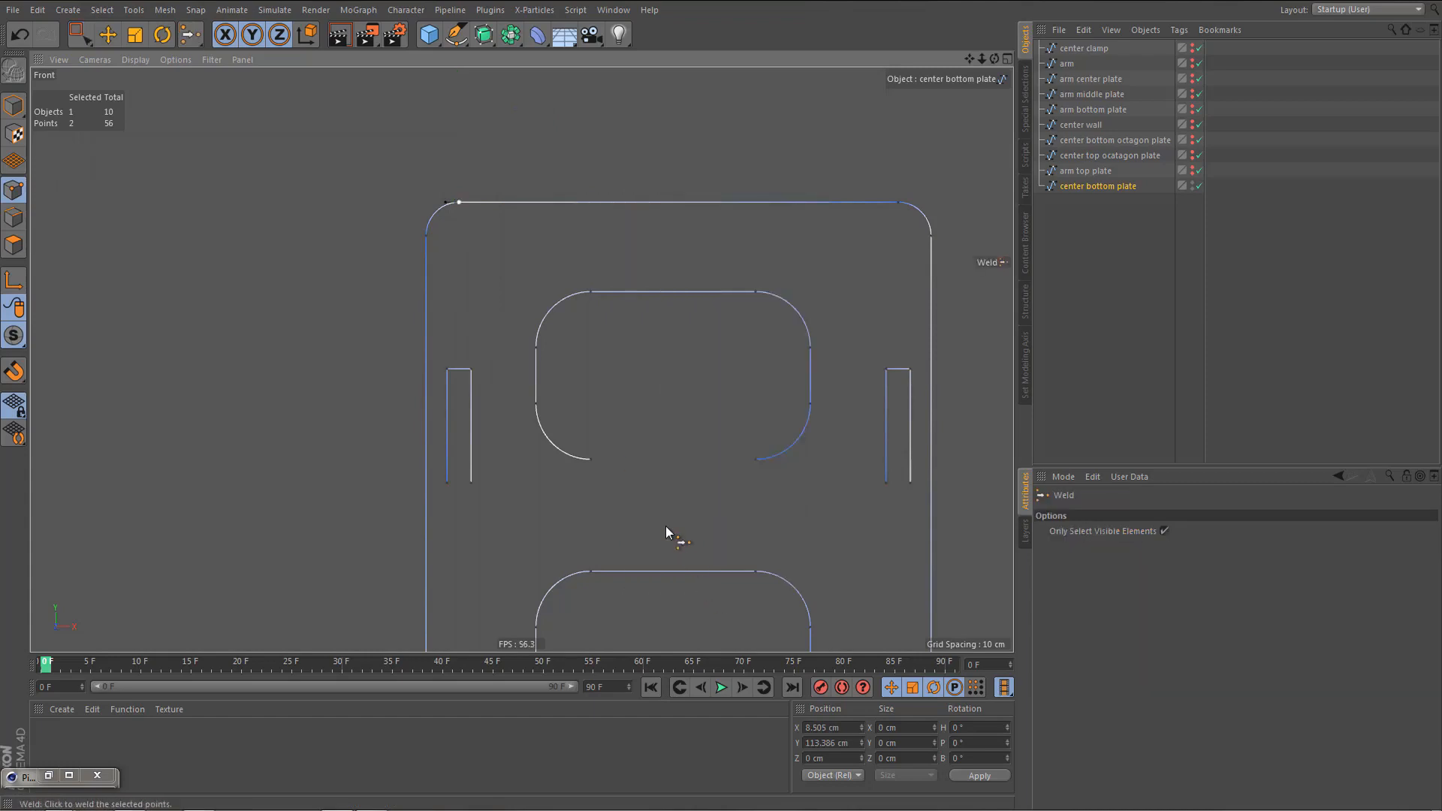
pyautogui.click(597, 242)
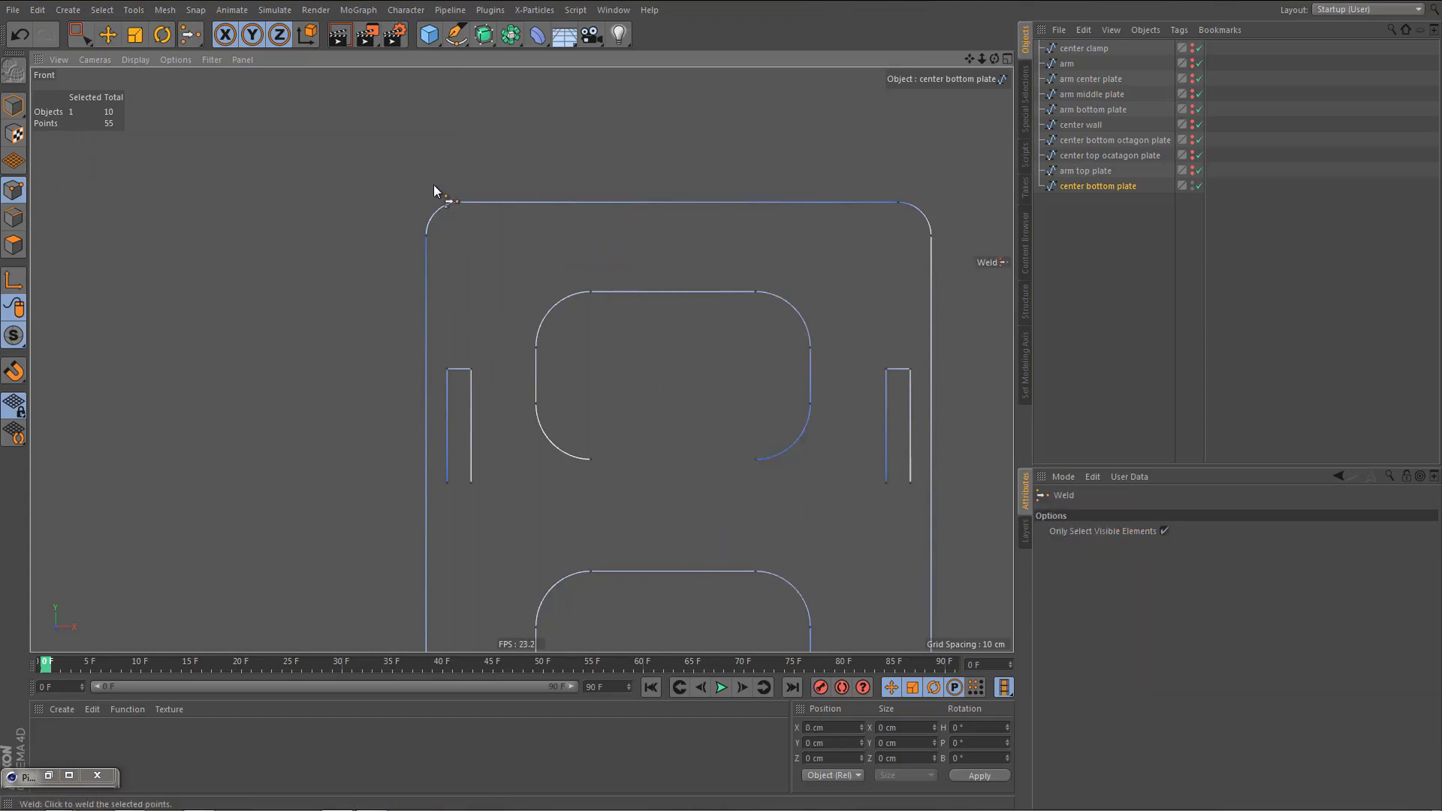
pyautogui.press('0')
pyautogui.moveTo(456, 187); pyautogui.dragTo(471, 295)
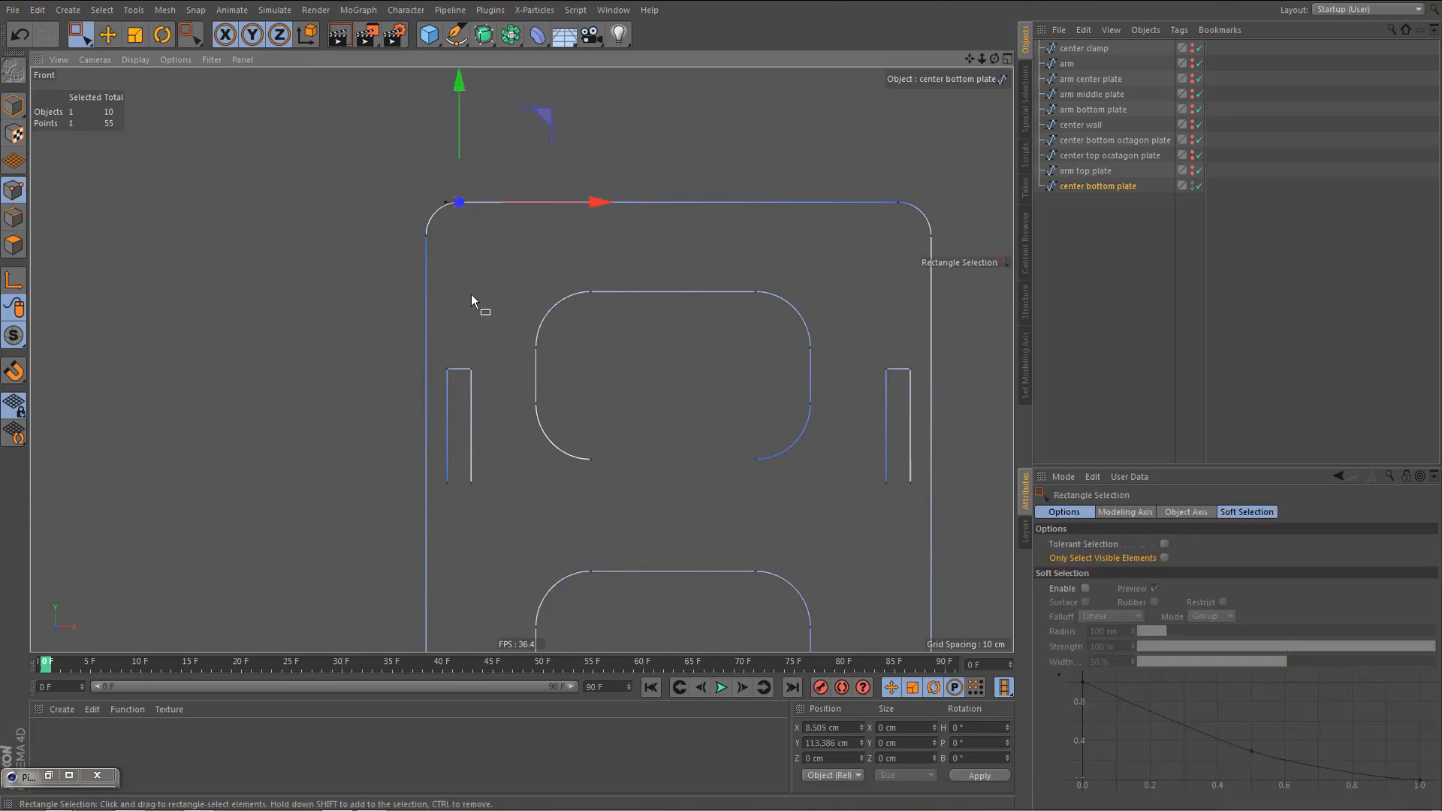
# - Weld the two overlapping points where the plate's top edge meets the upper-right corner arc
pyautogui.scroll(-4, 471, 294)
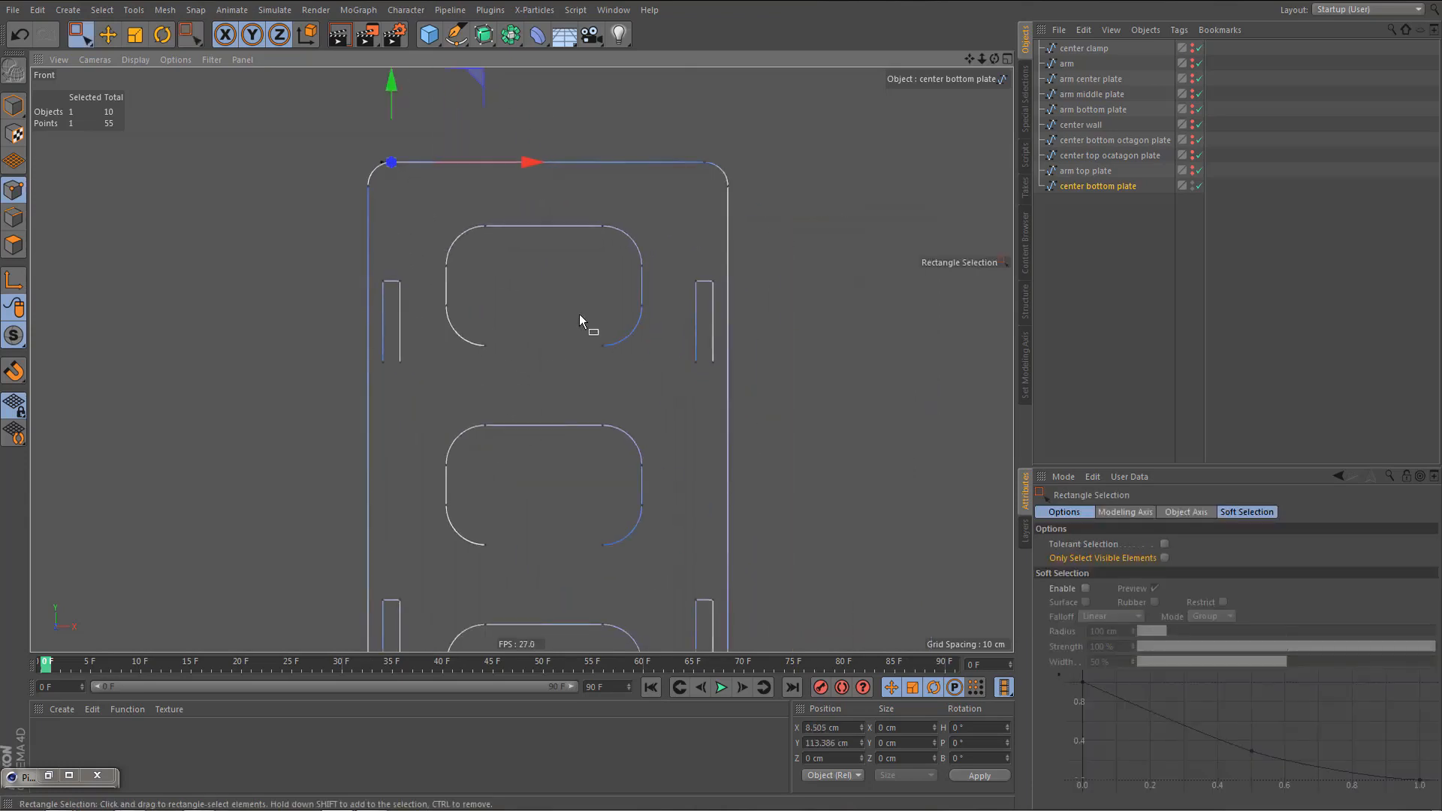
pyautogui.moveTo(689, 149); pyautogui.dragTo(706, 198)
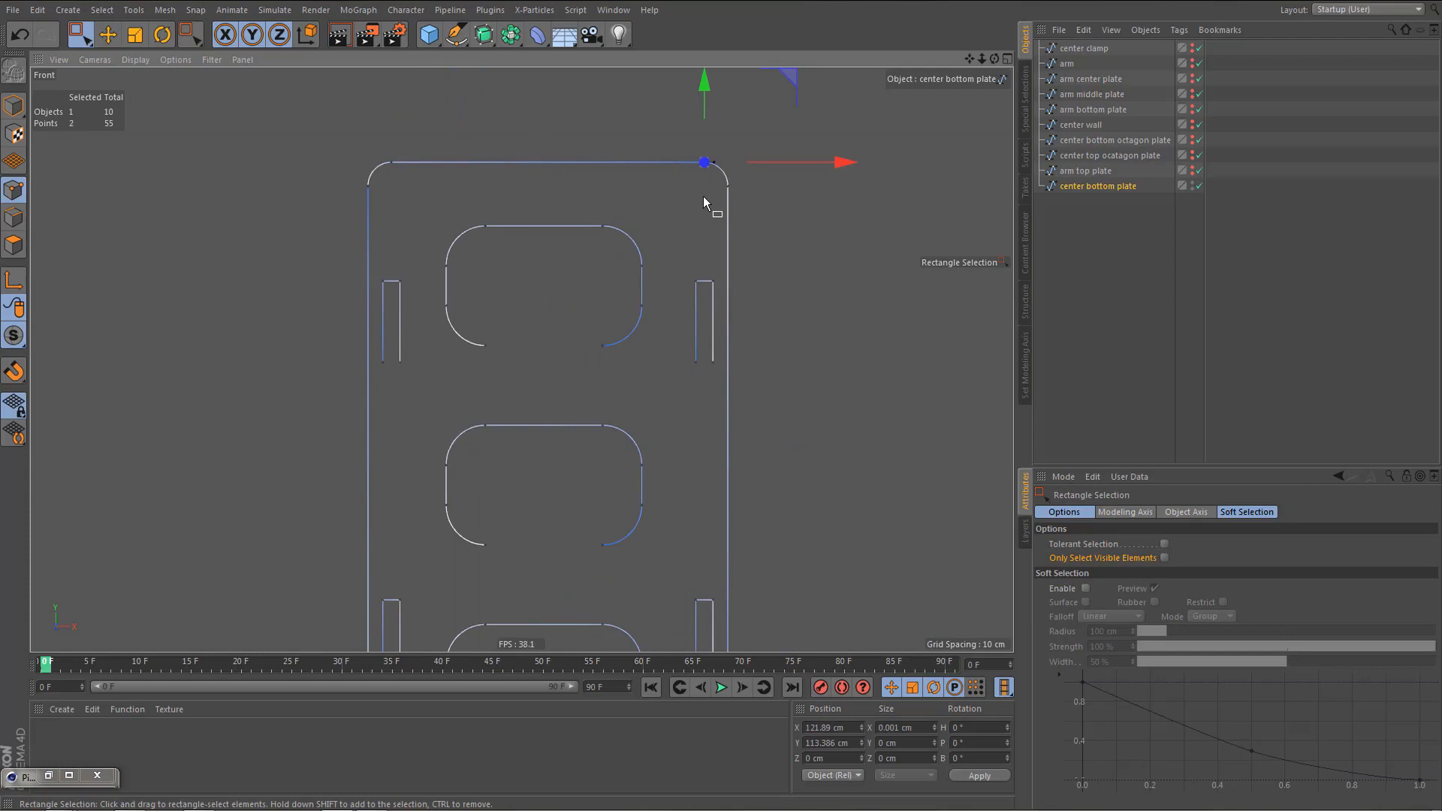
pyautogui.press('m')
pyautogui.press('q')
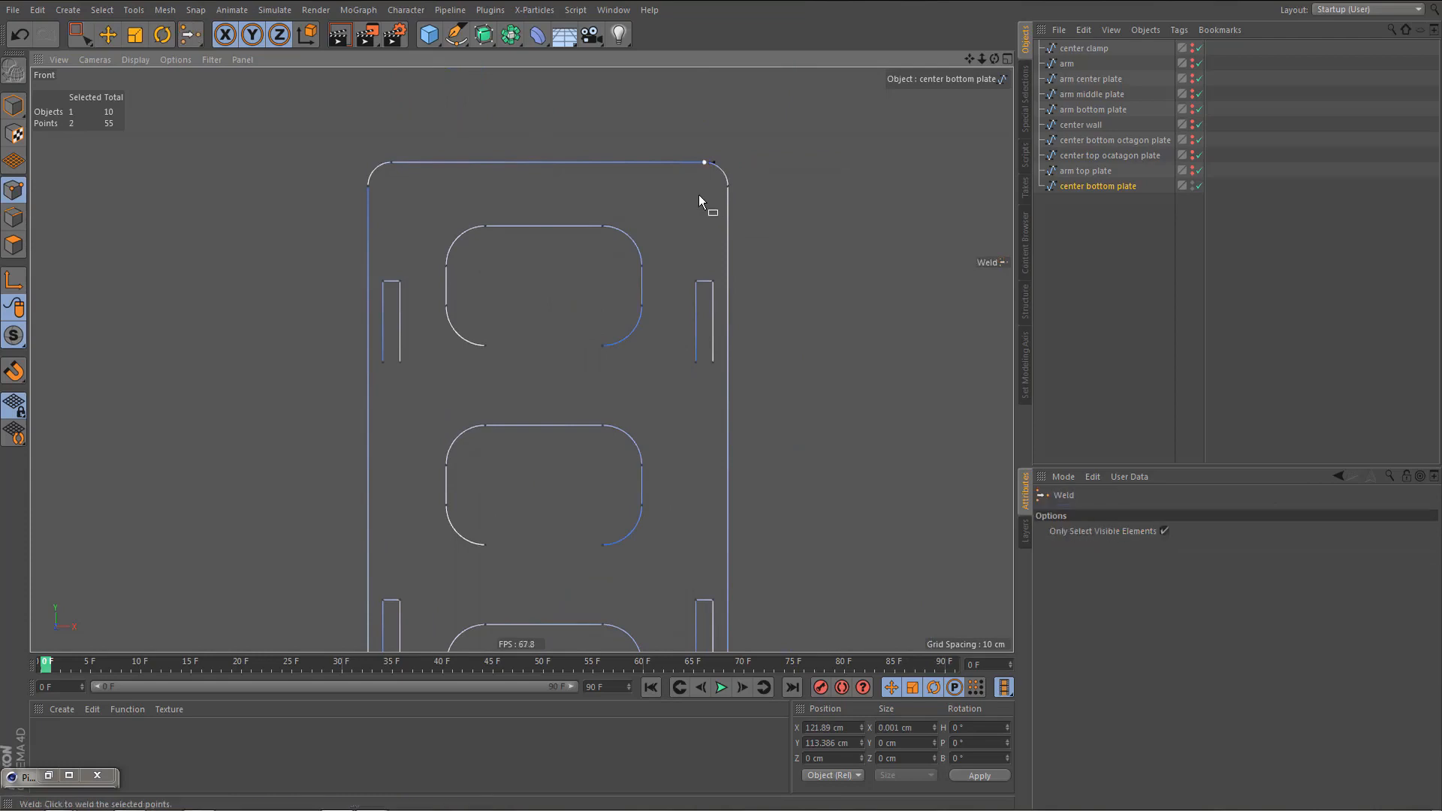
pyautogui.click(699, 195)
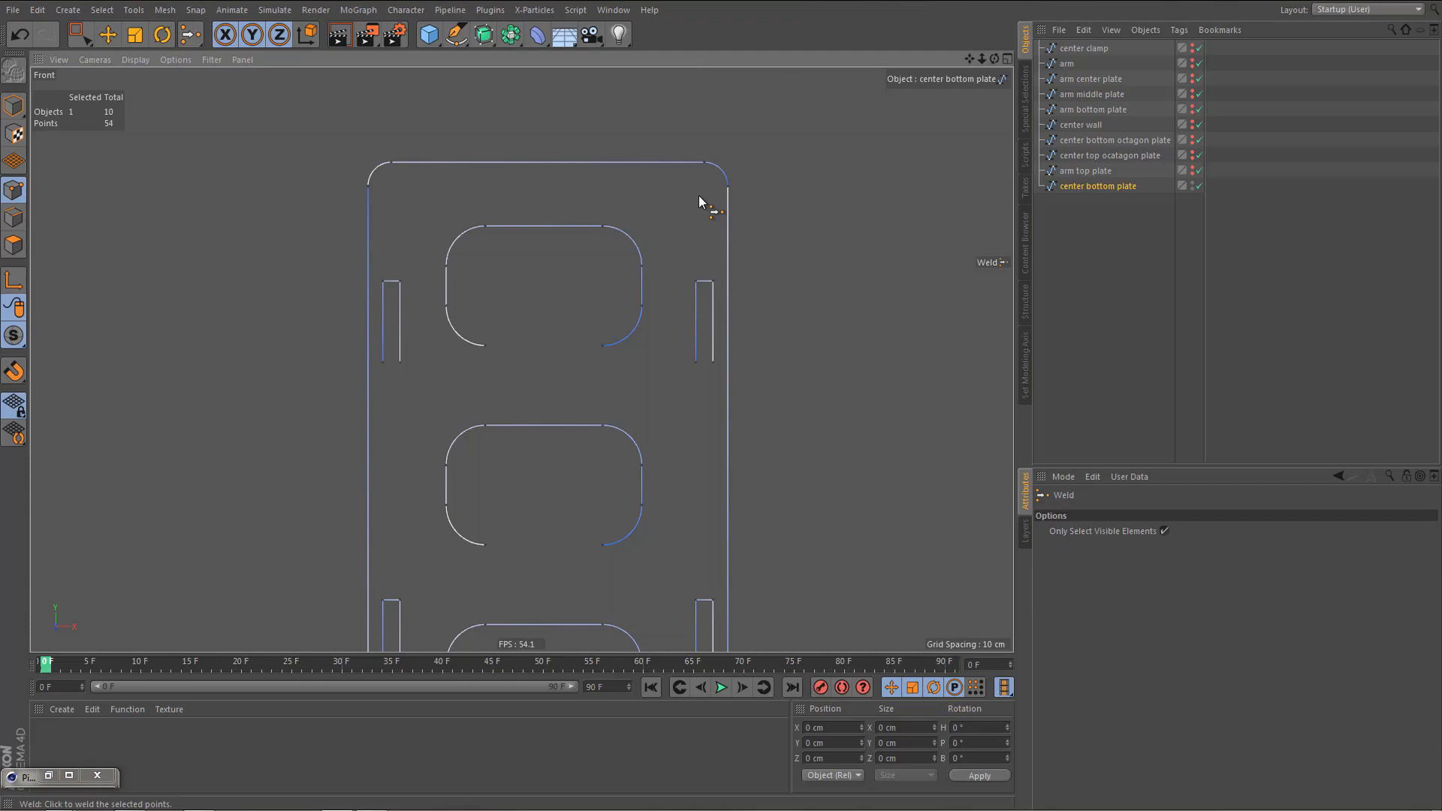
# - Weld the two overlapping points where the upper-right corner arc meets the plate's right edge
pyautogui.press('0')
pyautogui.moveTo(719, 181); pyautogui.dragTo(744, 216)
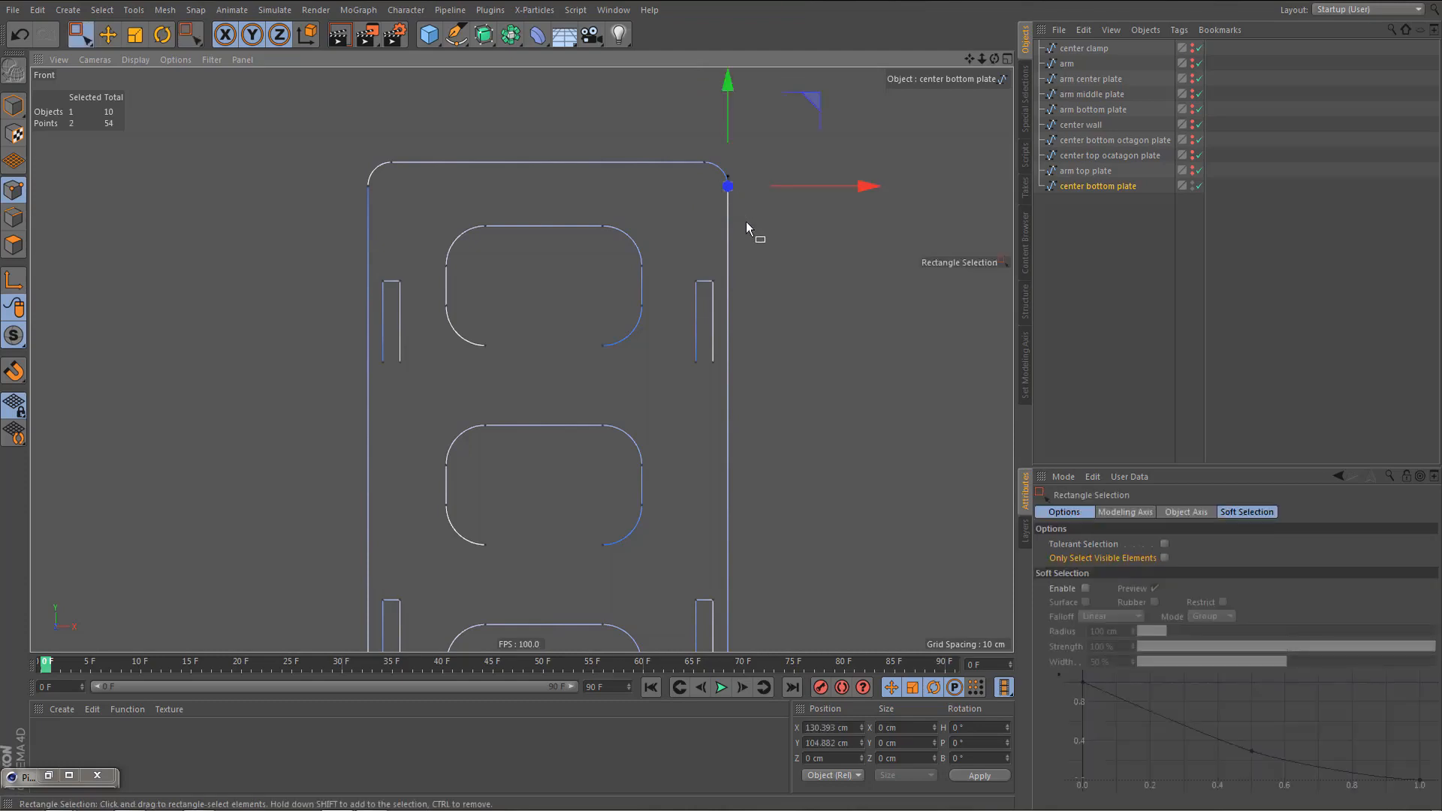
pyautogui.press('m')
pyautogui.press('q')
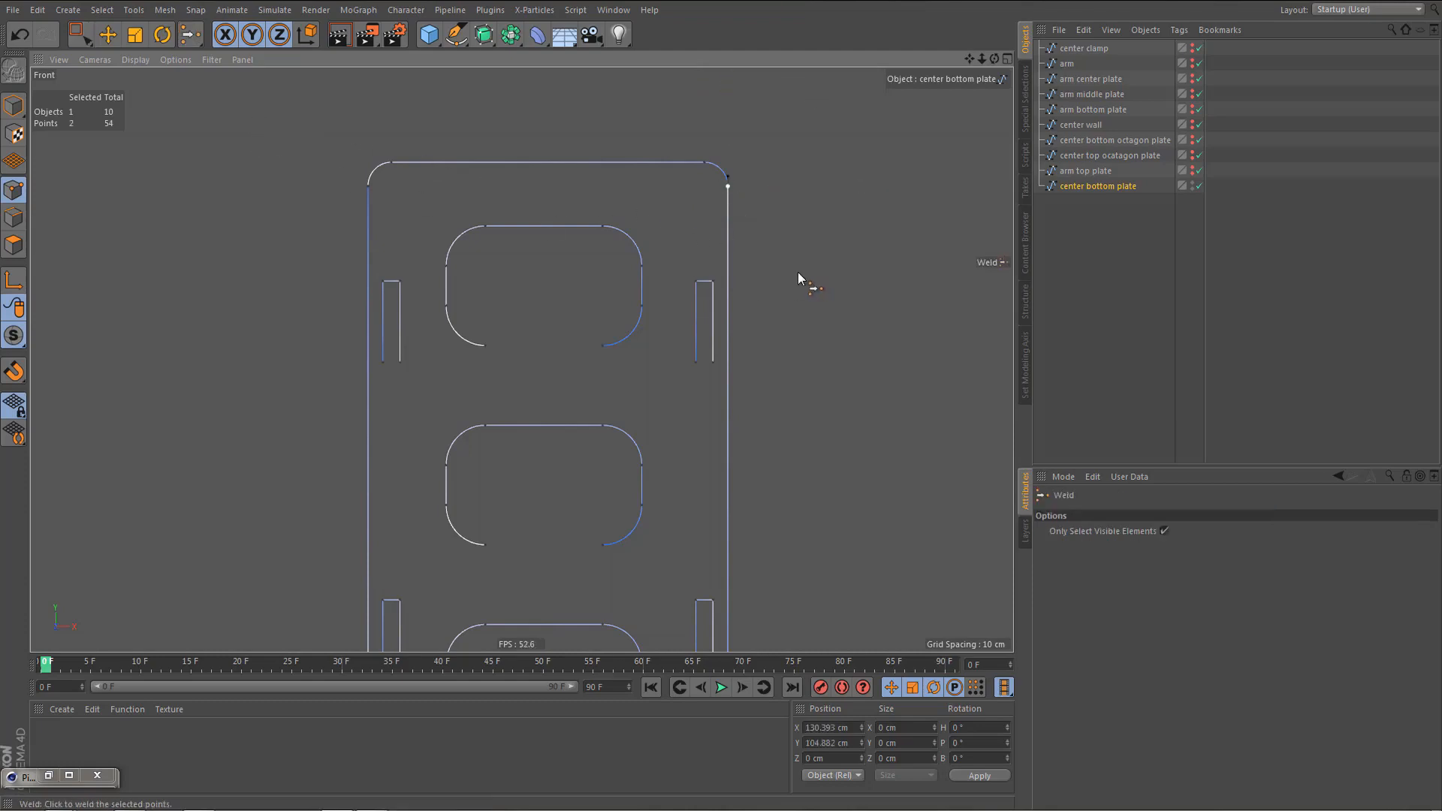
pyautogui.click(797, 272)
# - Weld the overlapping point pairs at both ends of the plate's lower-right corner arc
pyautogui.keyDown('alt'); pyautogui.moveTo(782, 537); pyautogui.dragTo(762, 253, button='middle'); pyautogui.keyUp('alt')
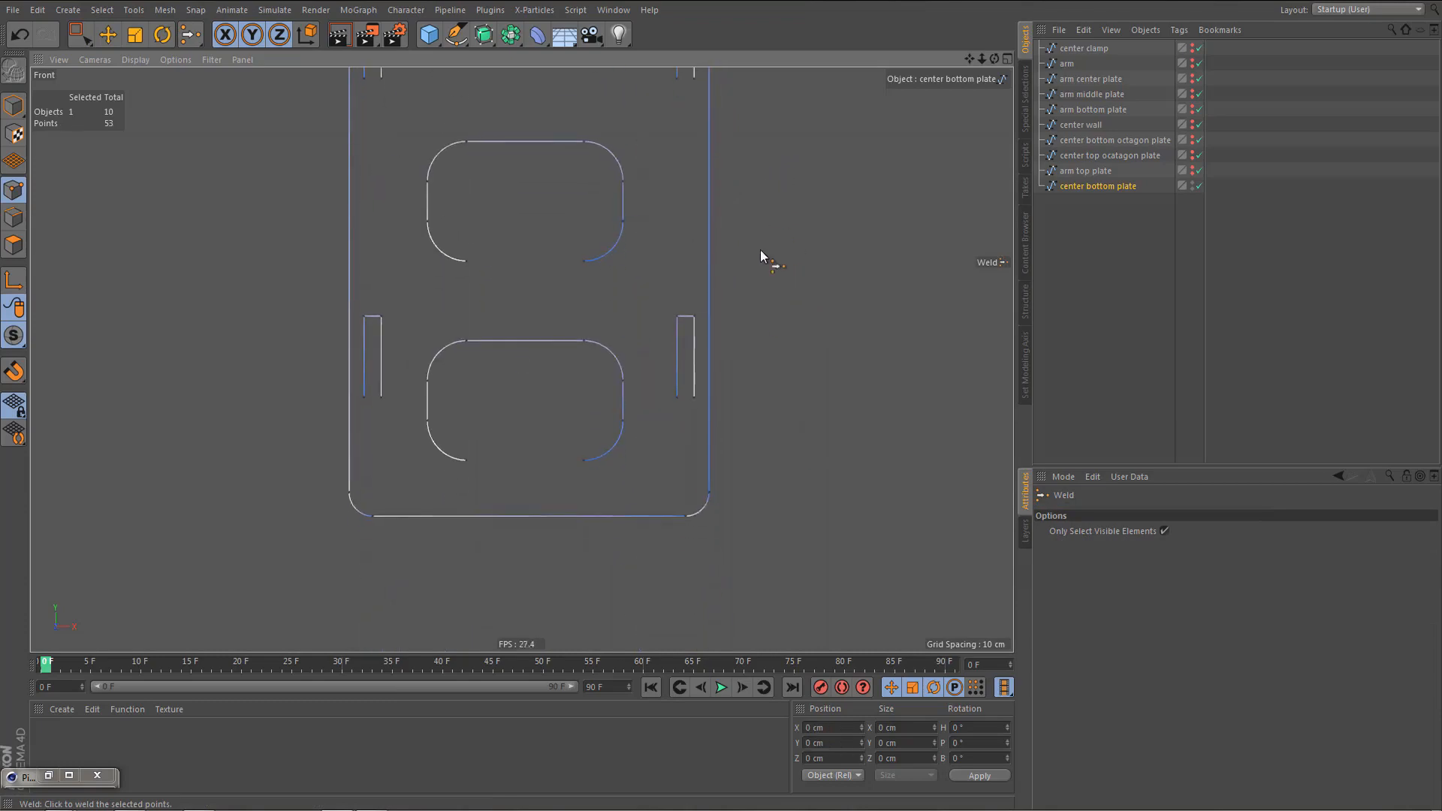
pyautogui.press('space')
pyautogui.moveTo(698, 478); pyautogui.dragTo(700, 530)
pyautogui.press('space')
pyautogui.click(723, 527)
pyautogui.press('space')
pyautogui.press('space')
pyautogui.click(650, 567)
# - Weld the overlapping point pairs at both ends of the center bottom plate's lower-left corner arc
pyautogui.press('space')
pyautogui.moveTo(362, 508); pyautogui.dragTo(380, 531)
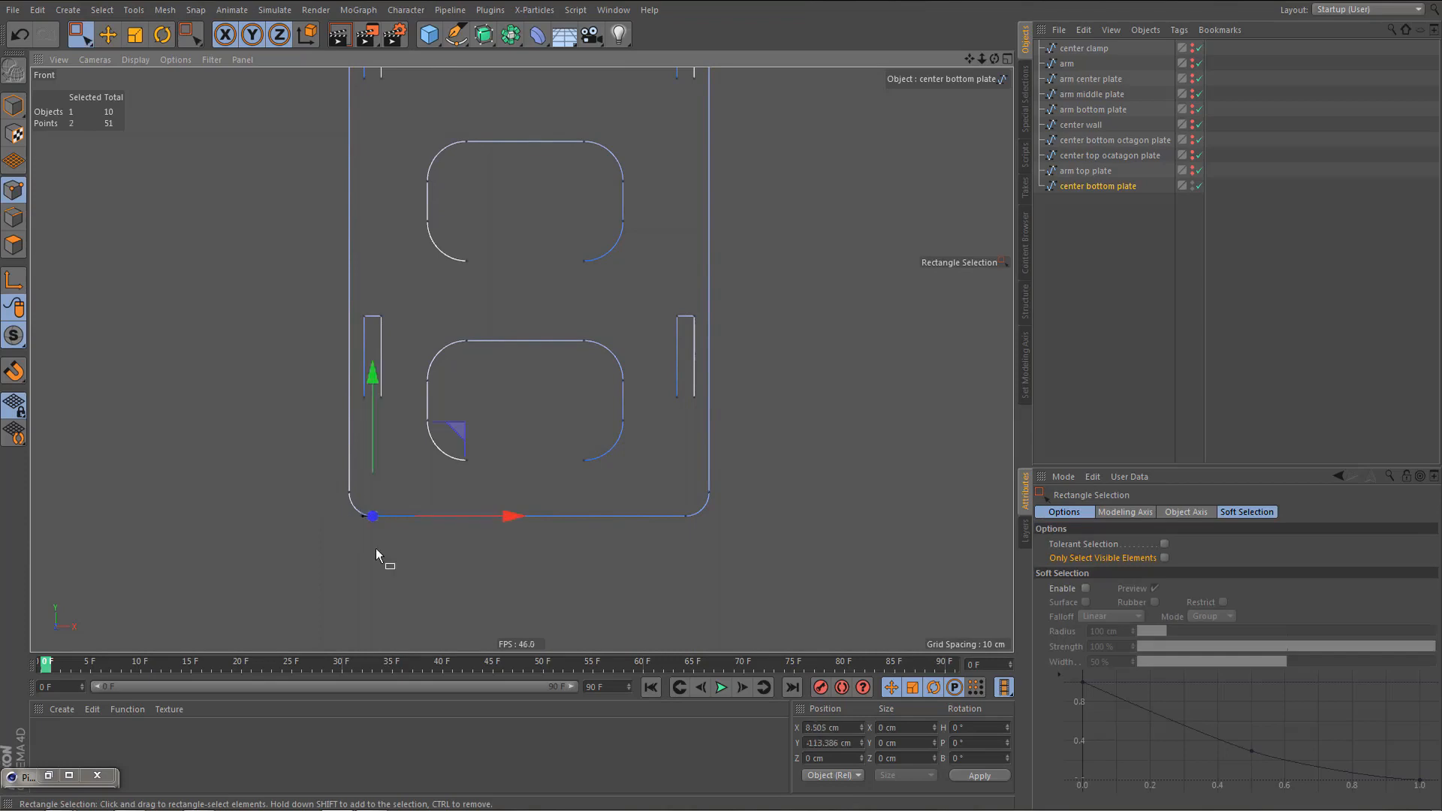
pyautogui.press('space')
pyautogui.click(372, 549)
pyautogui.press('space')
pyautogui.moveTo(338, 472); pyautogui.dragTo(370, 499)
pyautogui.press('space')
pyautogui.click(342, 544)
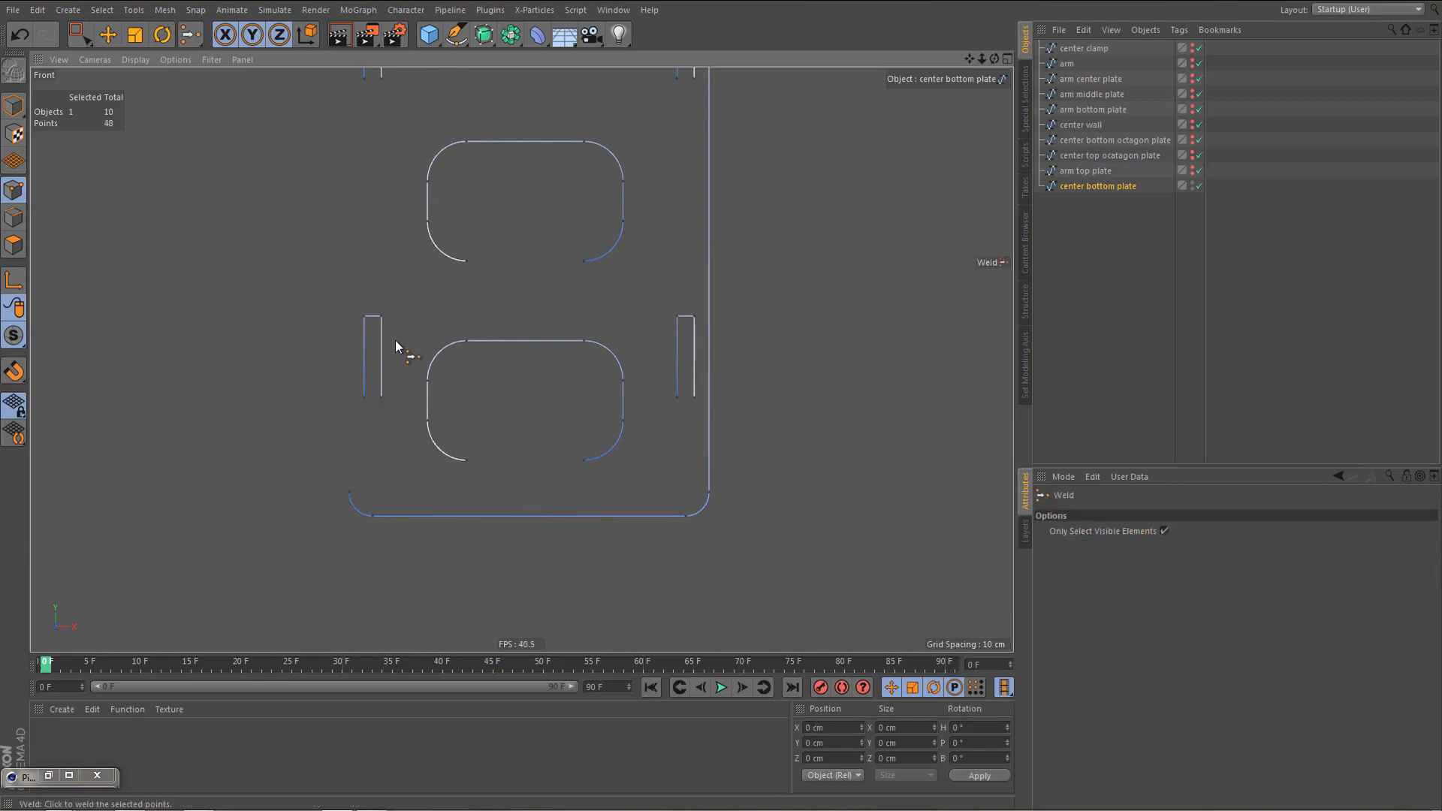
# - Examine the remaining open ends of the center bottom plate by selecting points at its upper-left corner and top cutout
pyautogui.keyDown('alt'); pyautogui.moveTo(399, 370); pyautogui.dragTo(430, 502, button='middle'); pyautogui.keyUp('alt')
pyautogui.scroll(-4, 428, 435)
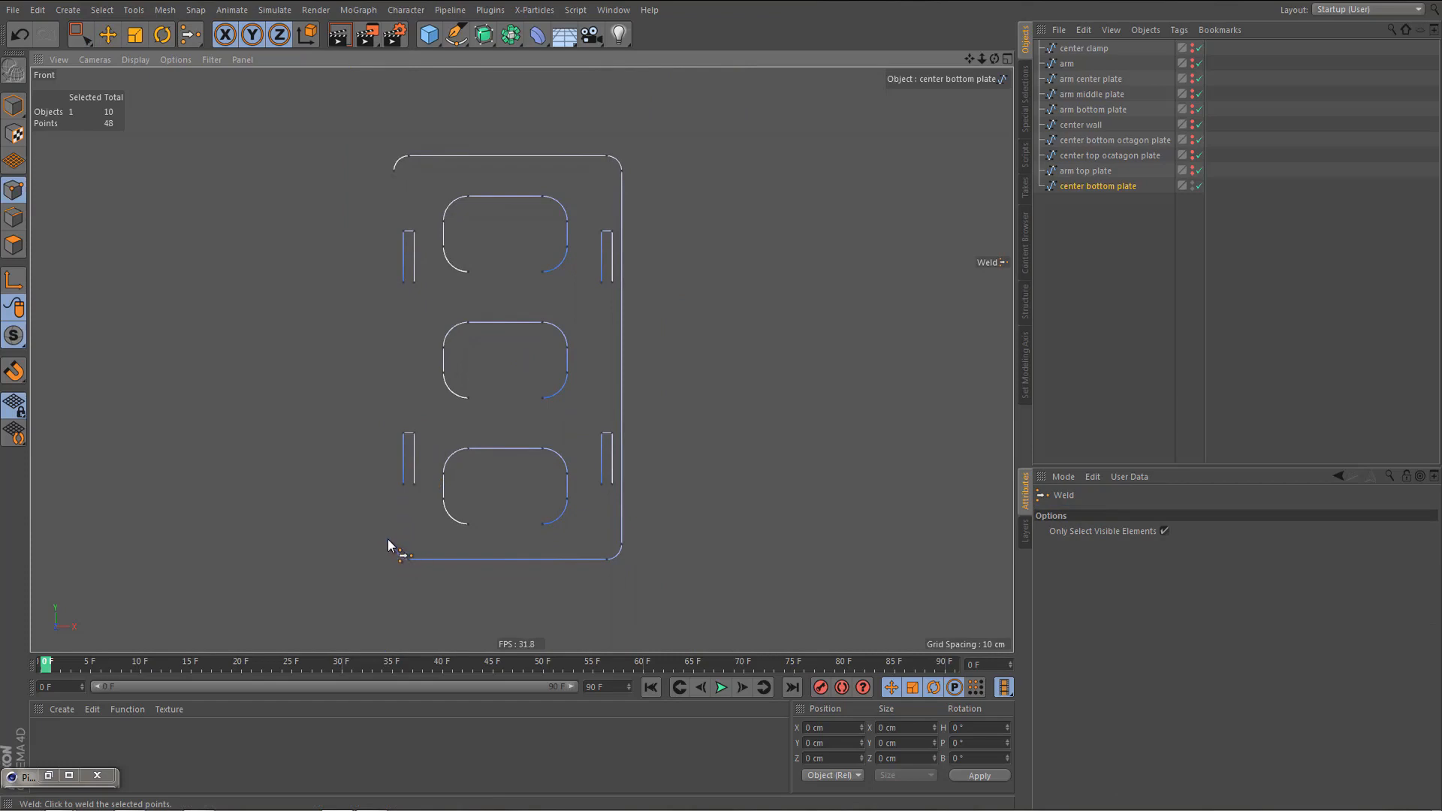
pyautogui.click(1097, 191)
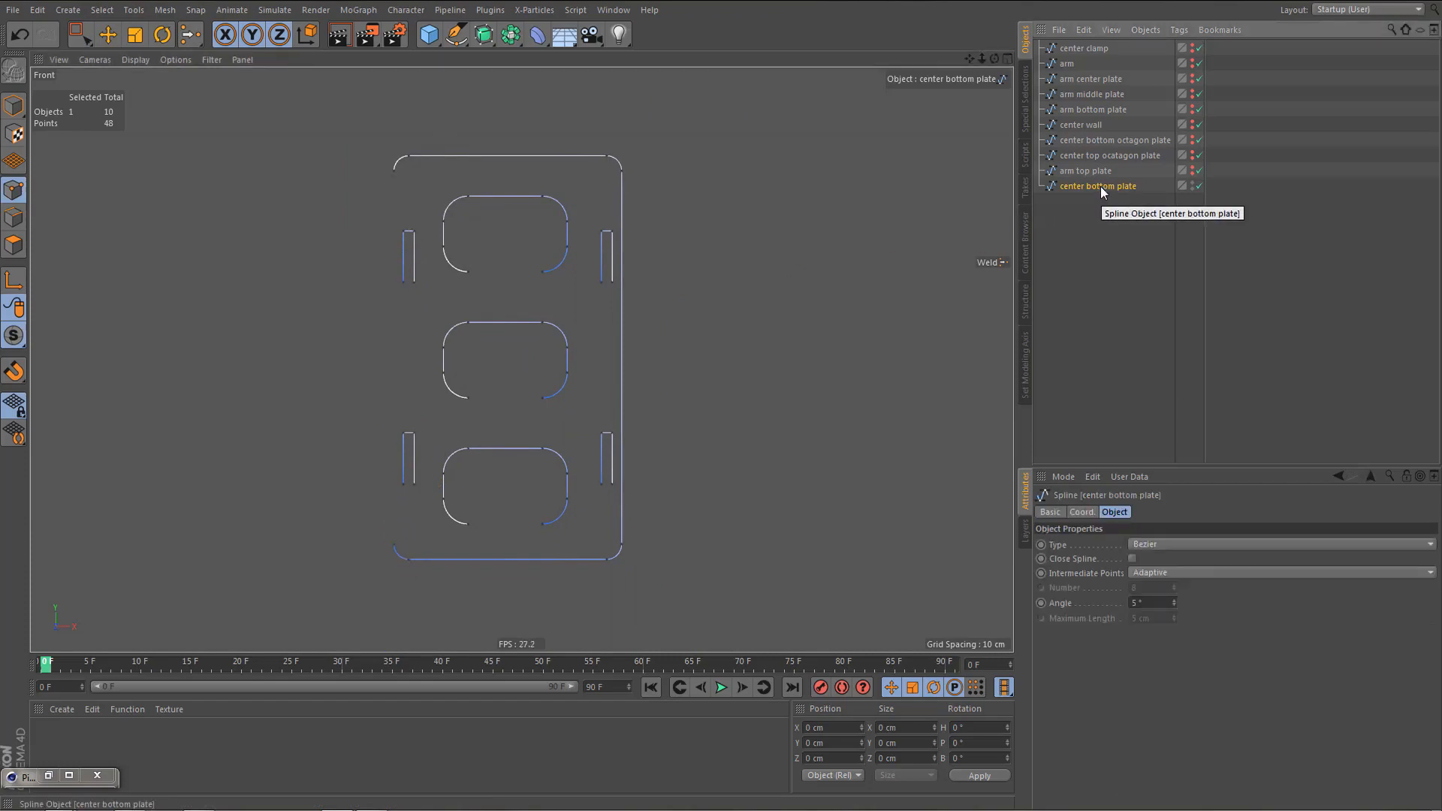
pyautogui.press('0')
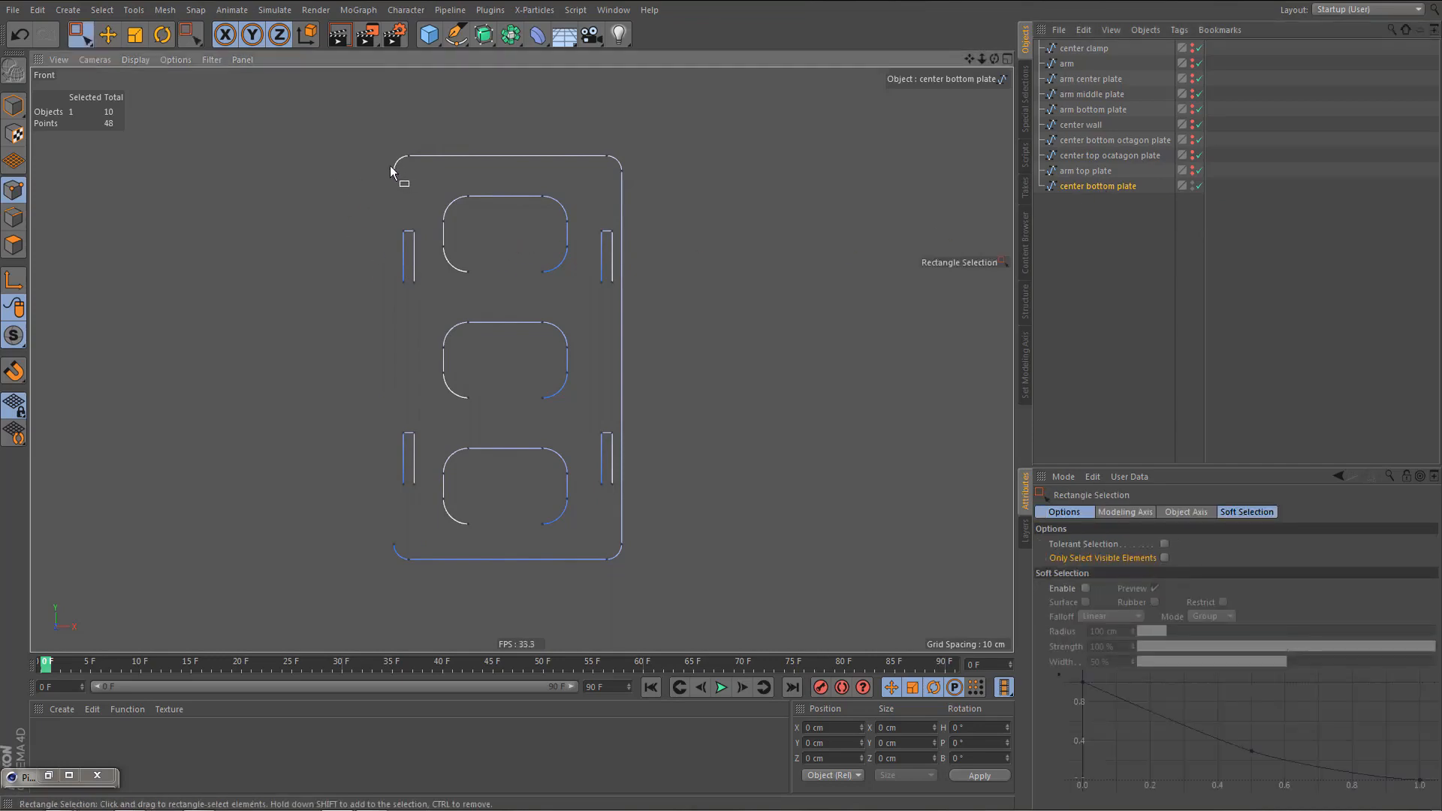
pyautogui.moveTo(389, 166); pyautogui.dragTo(403, 209)
pyautogui.scroll(5, 410, 184)
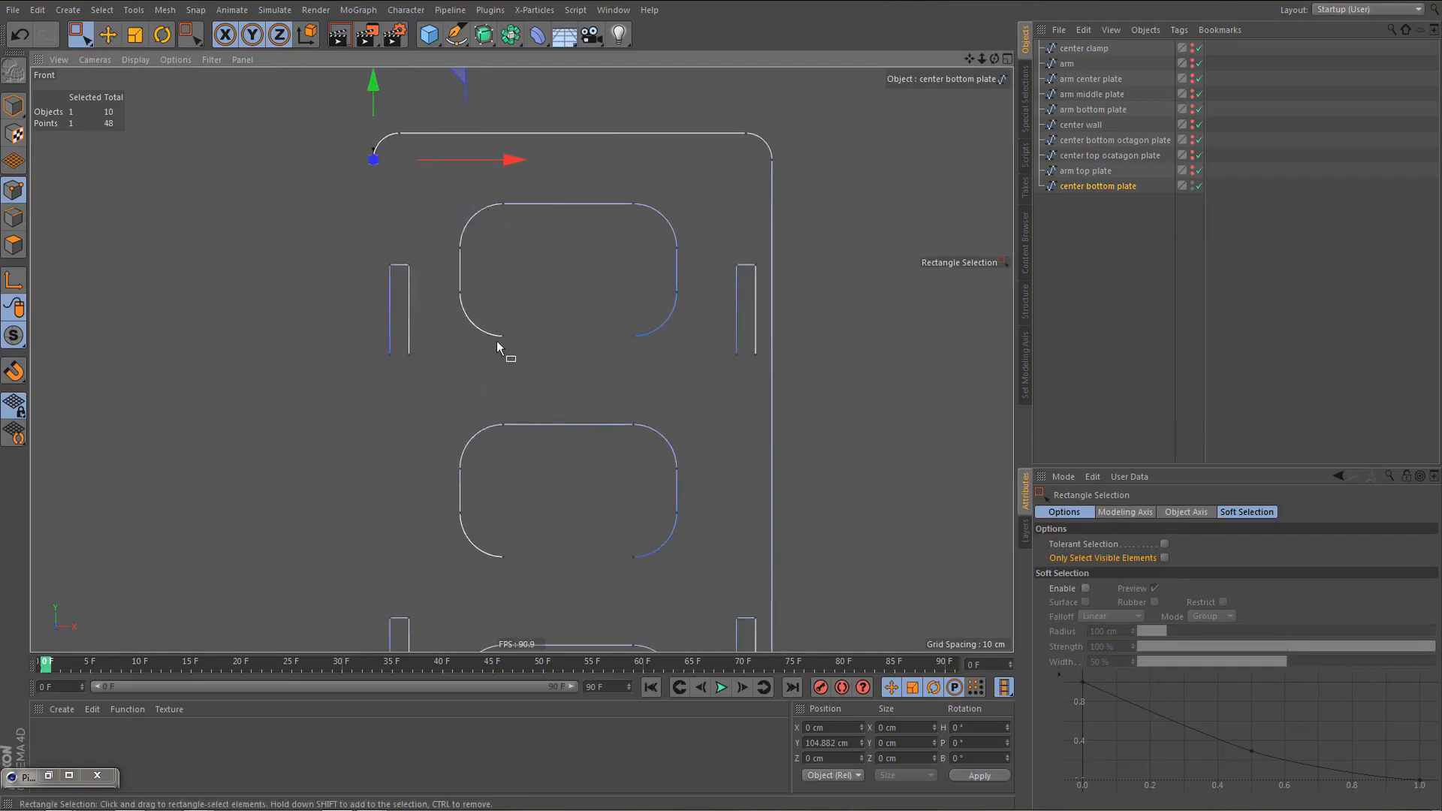
pyautogui.moveTo(534, 230); pyautogui.dragTo(535, 230)
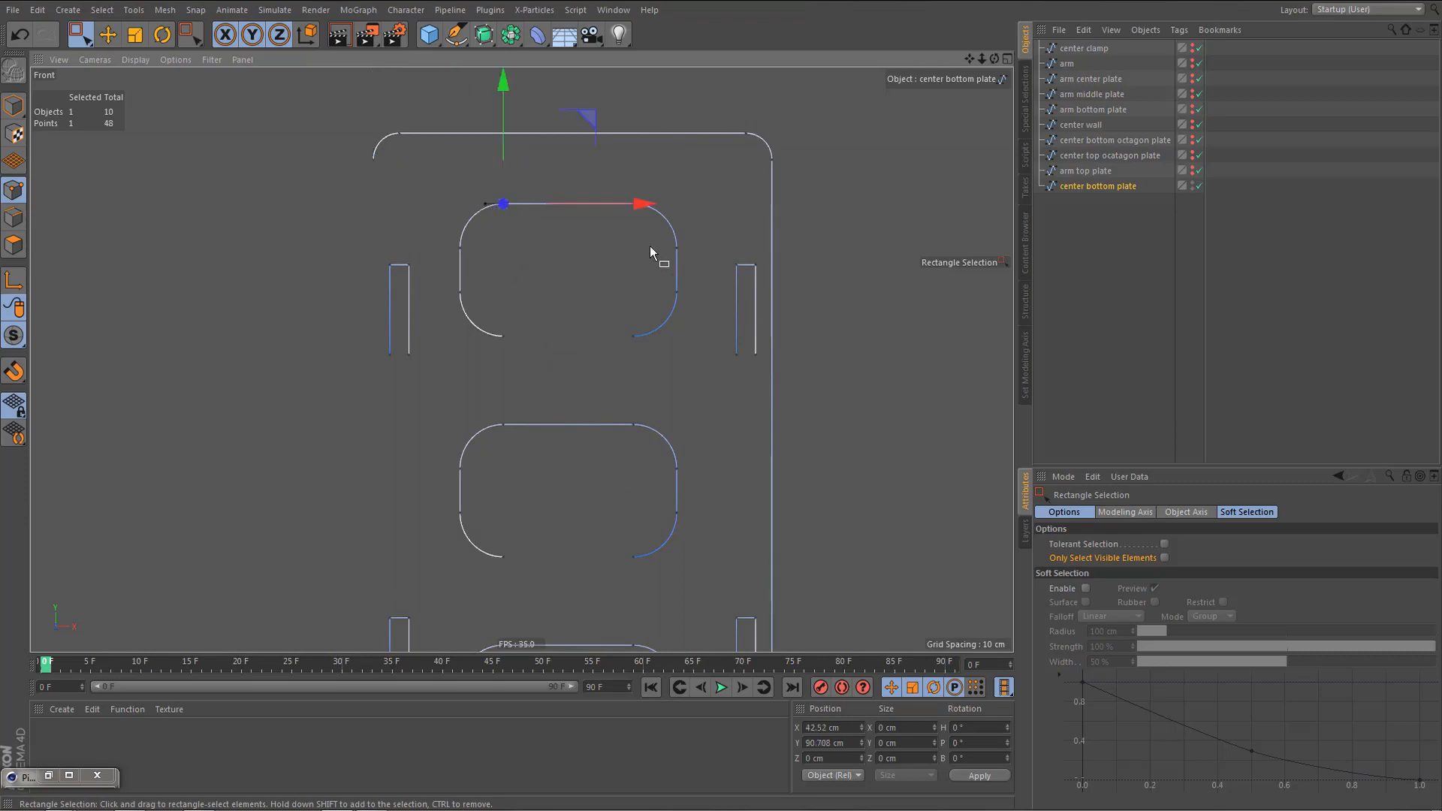
pyautogui.moveTo(660, 286); pyautogui.dragTo(646, 350)
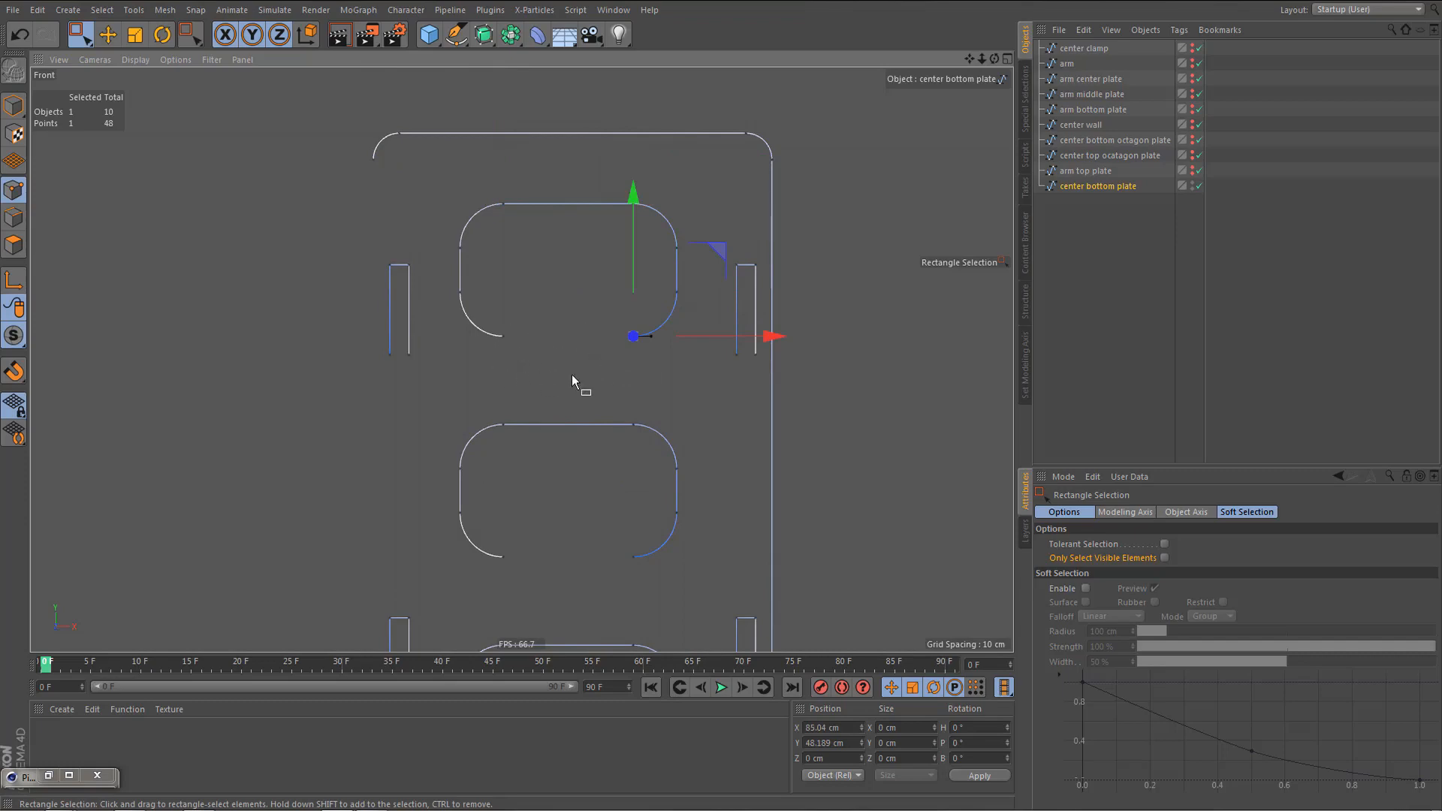
# - Close the center bottom plate spline by enabling Close Spline
pyautogui.keyDown('alt'); pyautogui.moveTo(564, 365); pyautogui.dragTo(557, 264, button='middle'); pyautogui.keyUp('alt')
pyautogui.keyDown('alt'); pyautogui.moveTo(551, 284); pyautogui.dragTo(549, 328, button='right'); pyautogui.keyUp('alt')
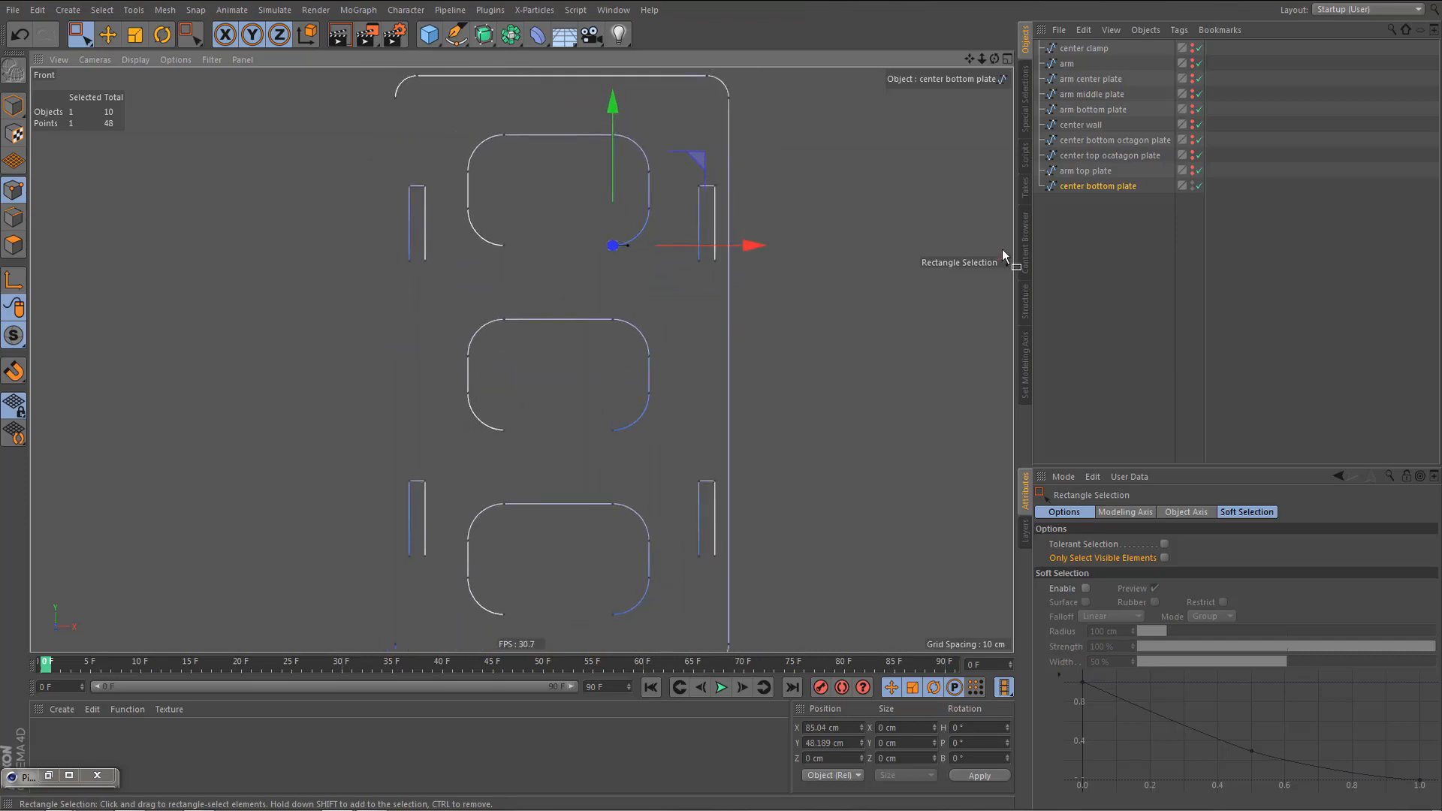
pyautogui.click(1099, 187)
pyautogui.click(1132, 560)
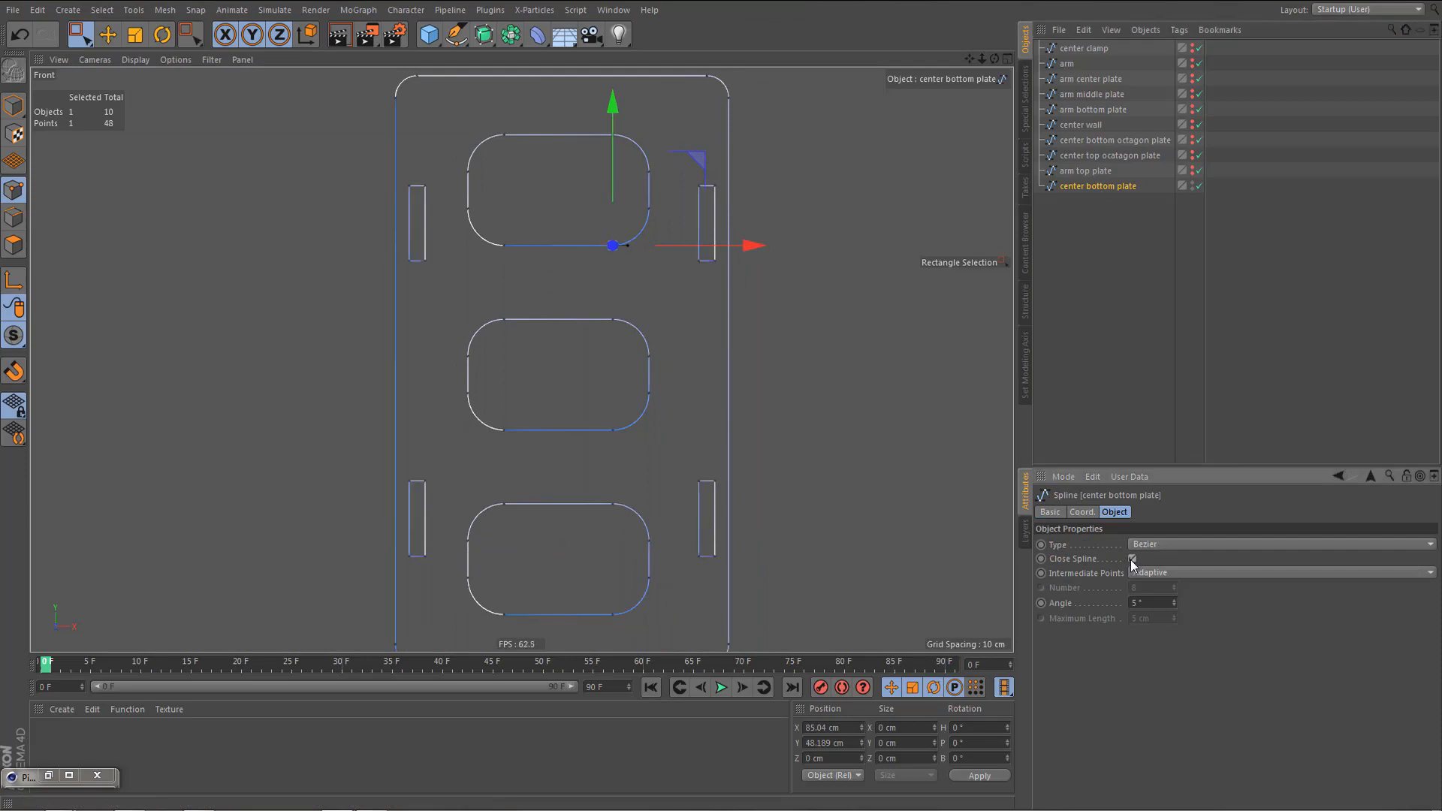
pyautogui.scroll(-4, 661, 368)
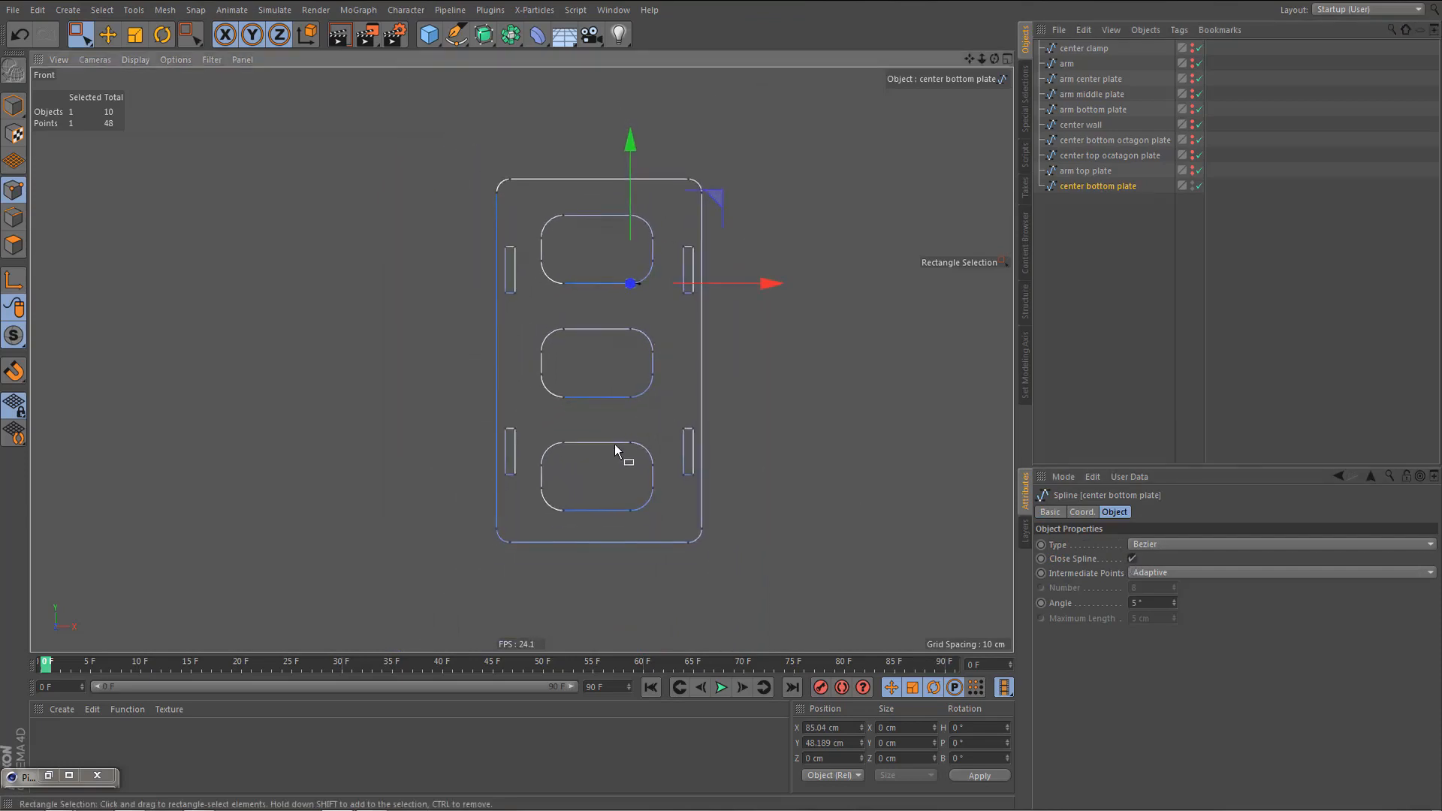
# - Hide the center bottom plate and bring the center clamp outline into view for editing
pyautogui.click(1191, 184)
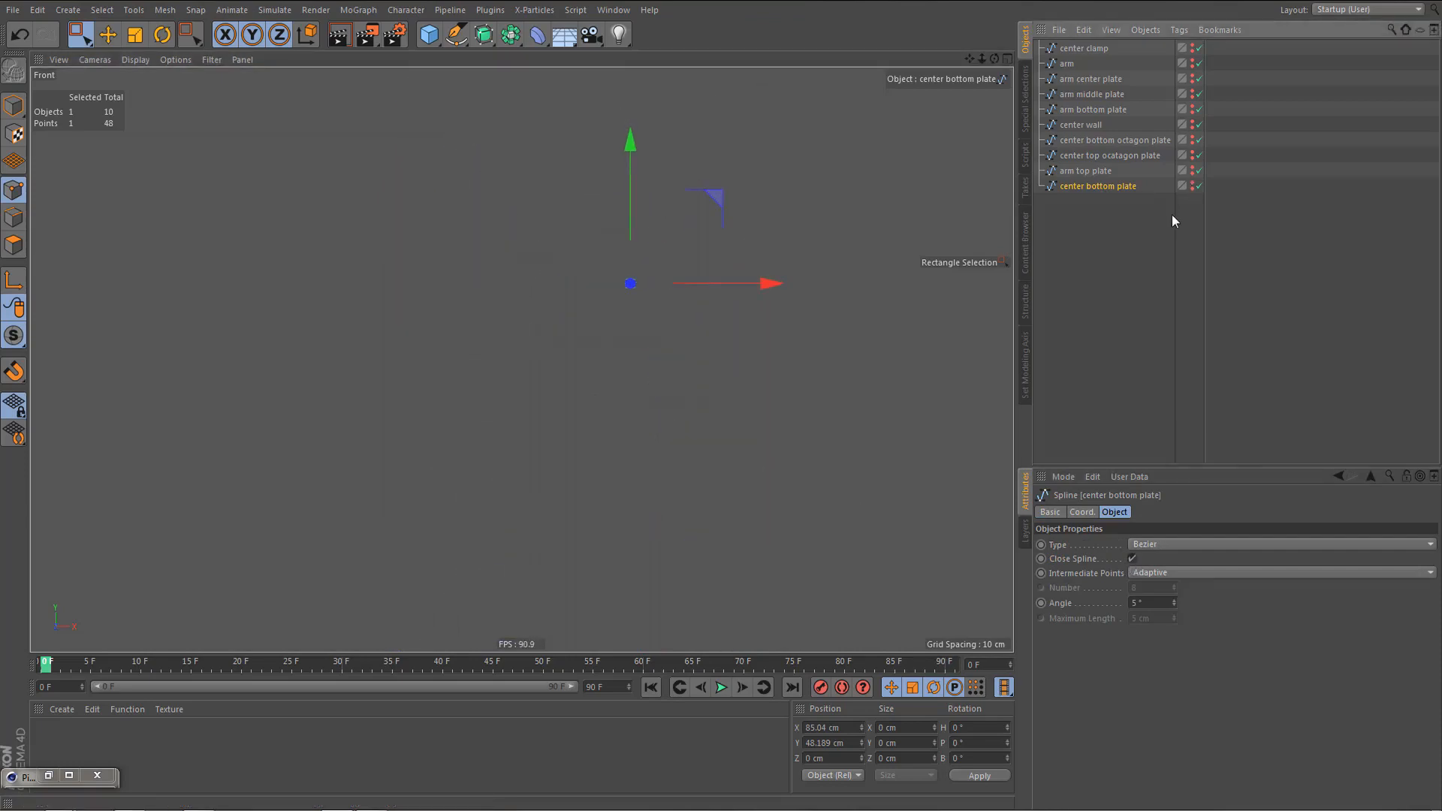
pyautogui.scroll(-1, 560, 332)
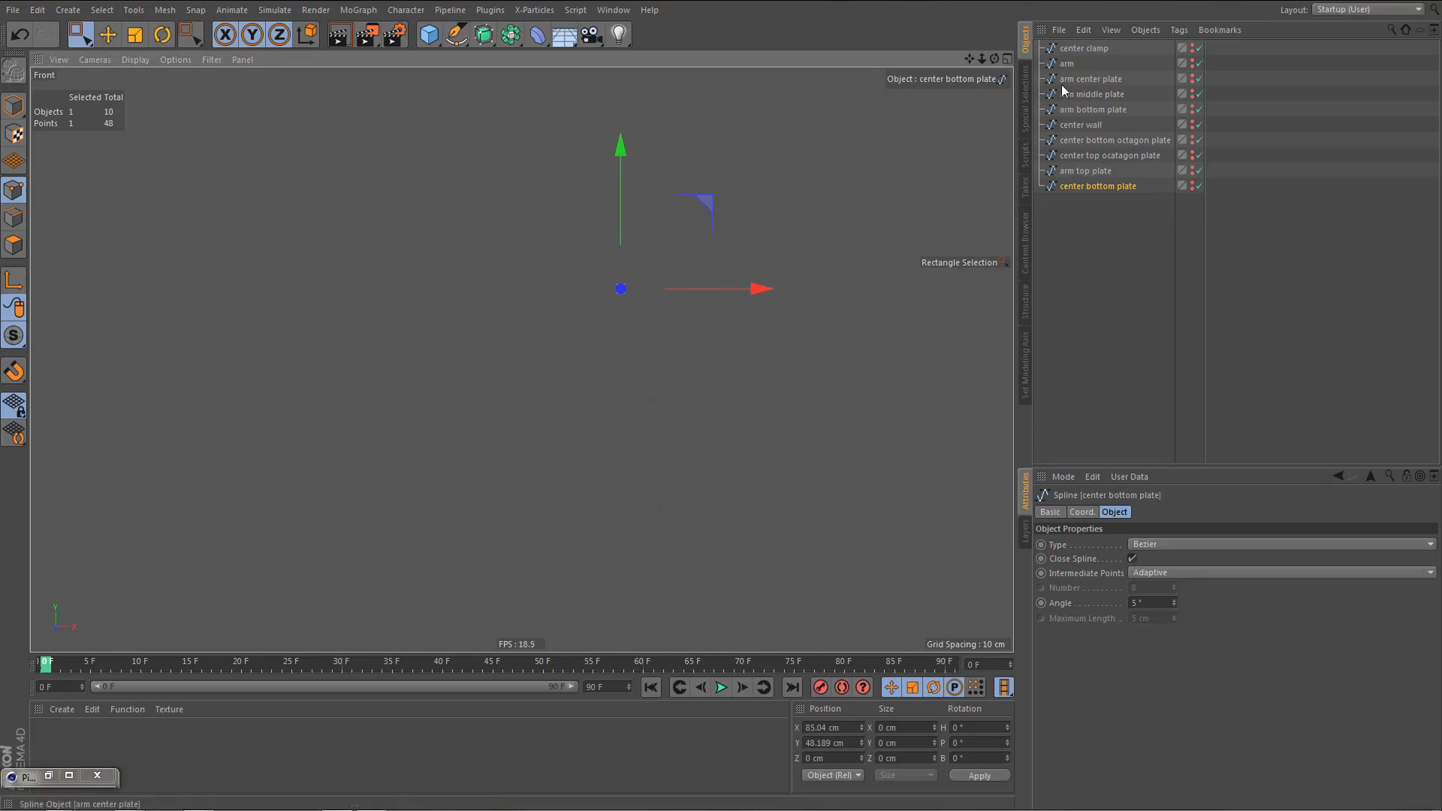
pyautogui.keyDown('alt'); pyautogui.moveTo(589, 282); pyautogui.dragTo(518, 355, button='middle'); pyautogui.keyUp('alt')
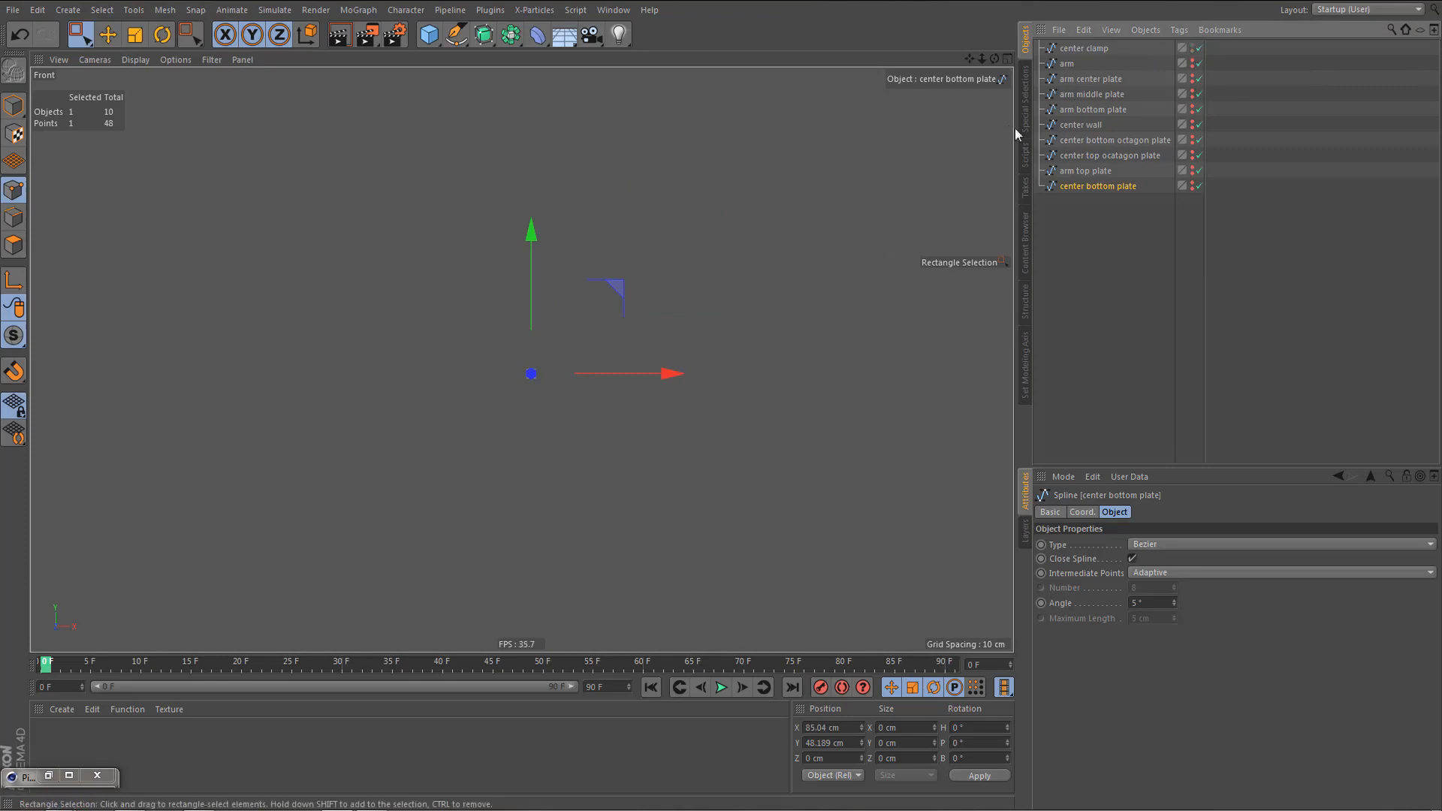
pyautogui.click(1082, 49)
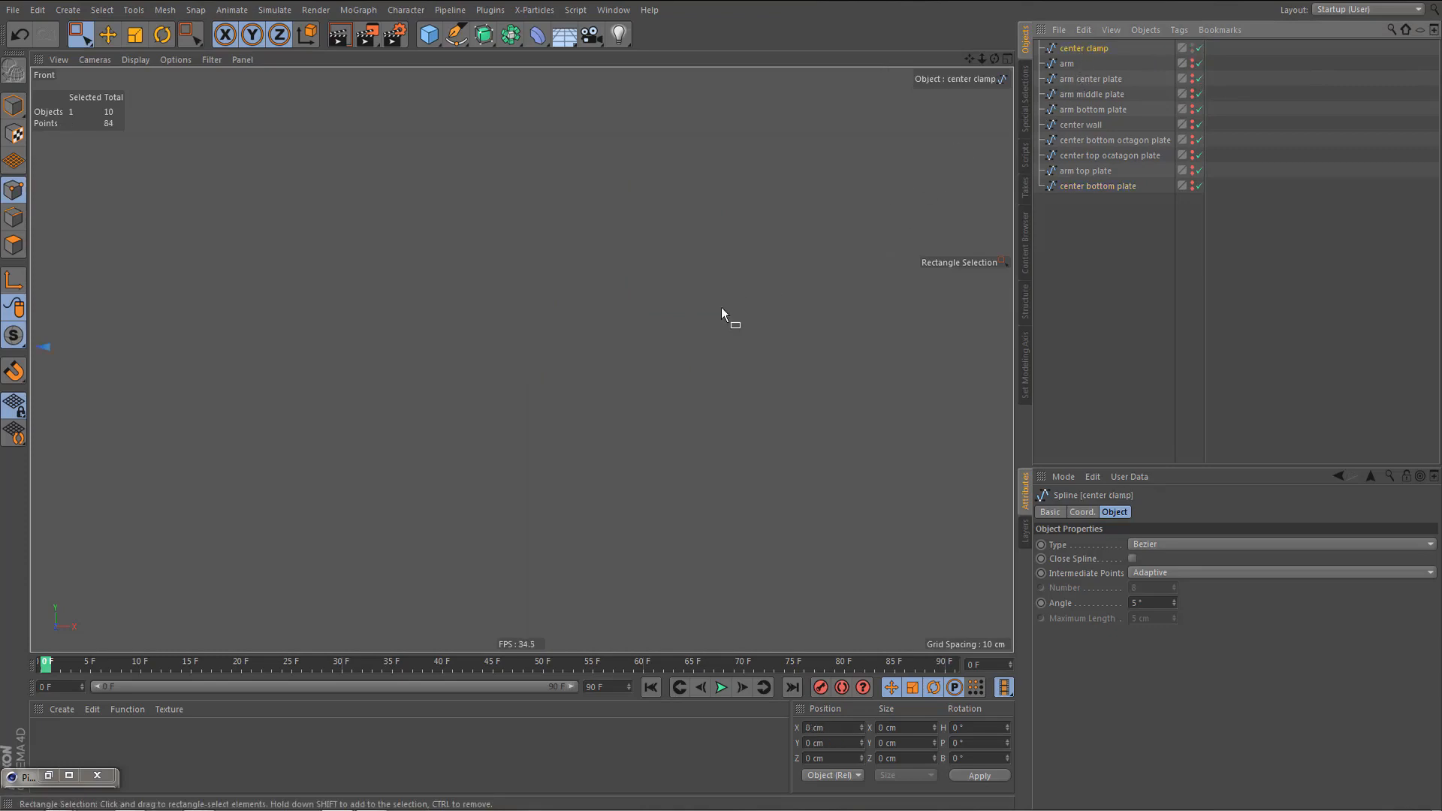
pyautogui.press('h')
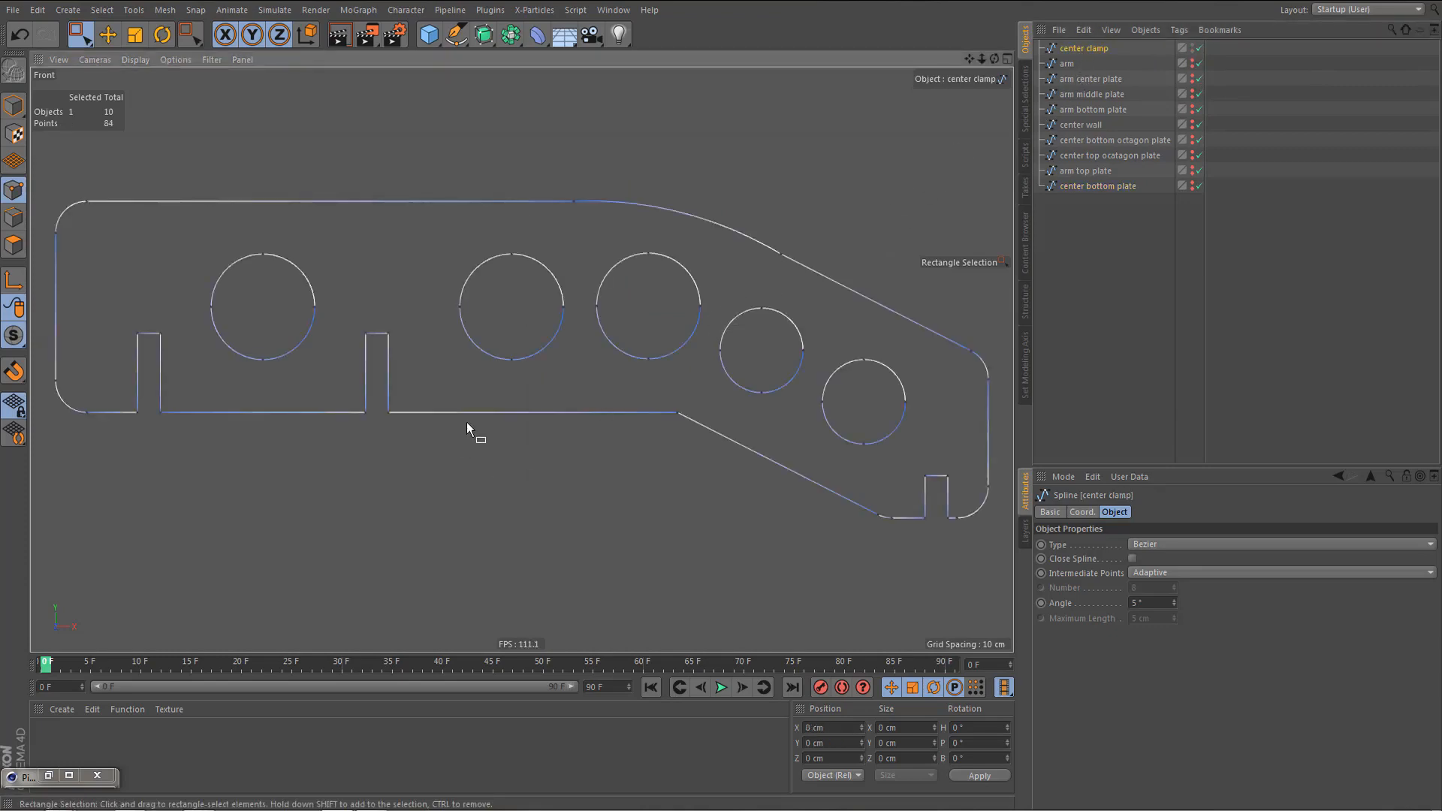
pyautogui.scroll(-2, 465, 420)
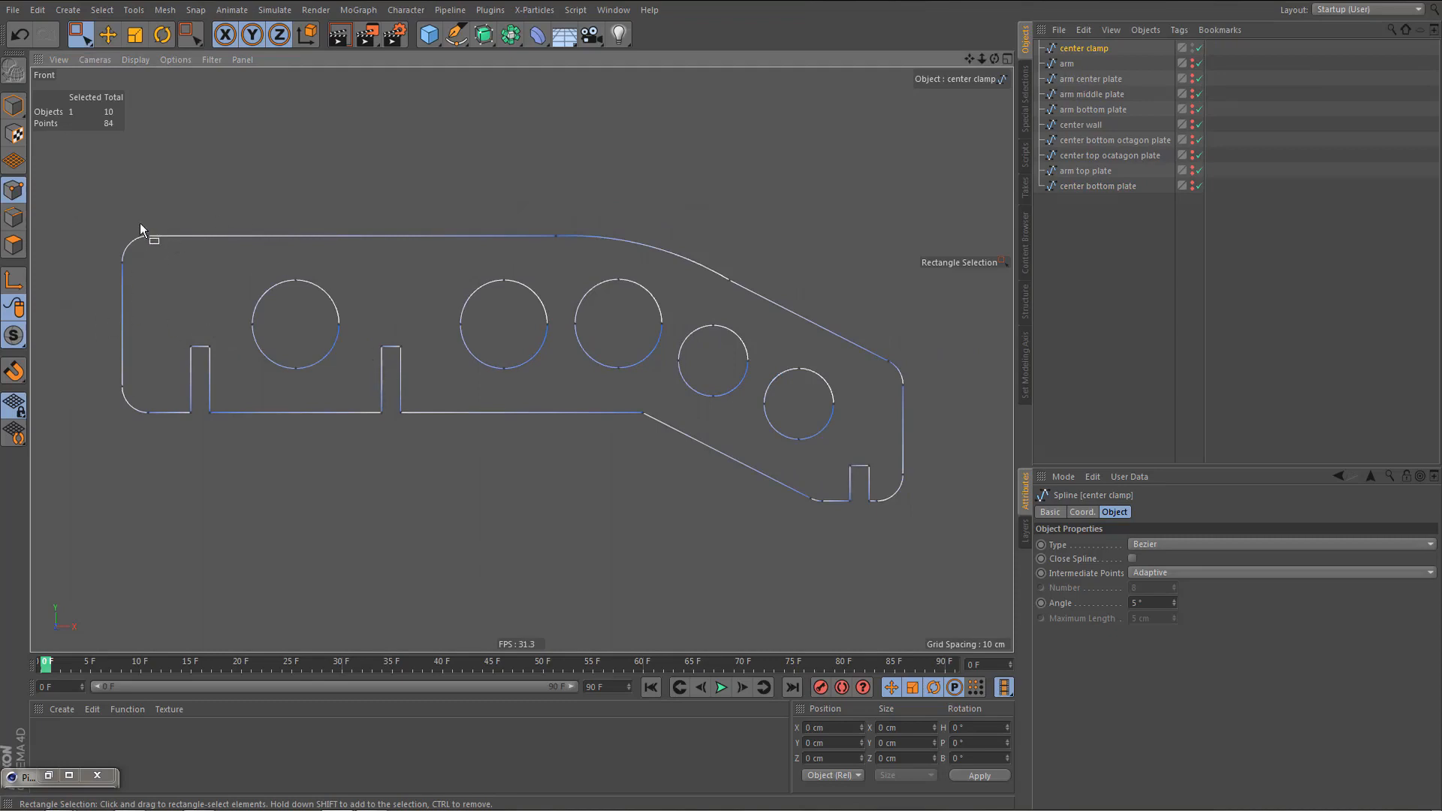
# - Weld the overlapping points where the center clamp's top edge meets its upper-left corner arc
pyautogui.moveTo(140, 224); pyautogui.dragTo(168, 298)
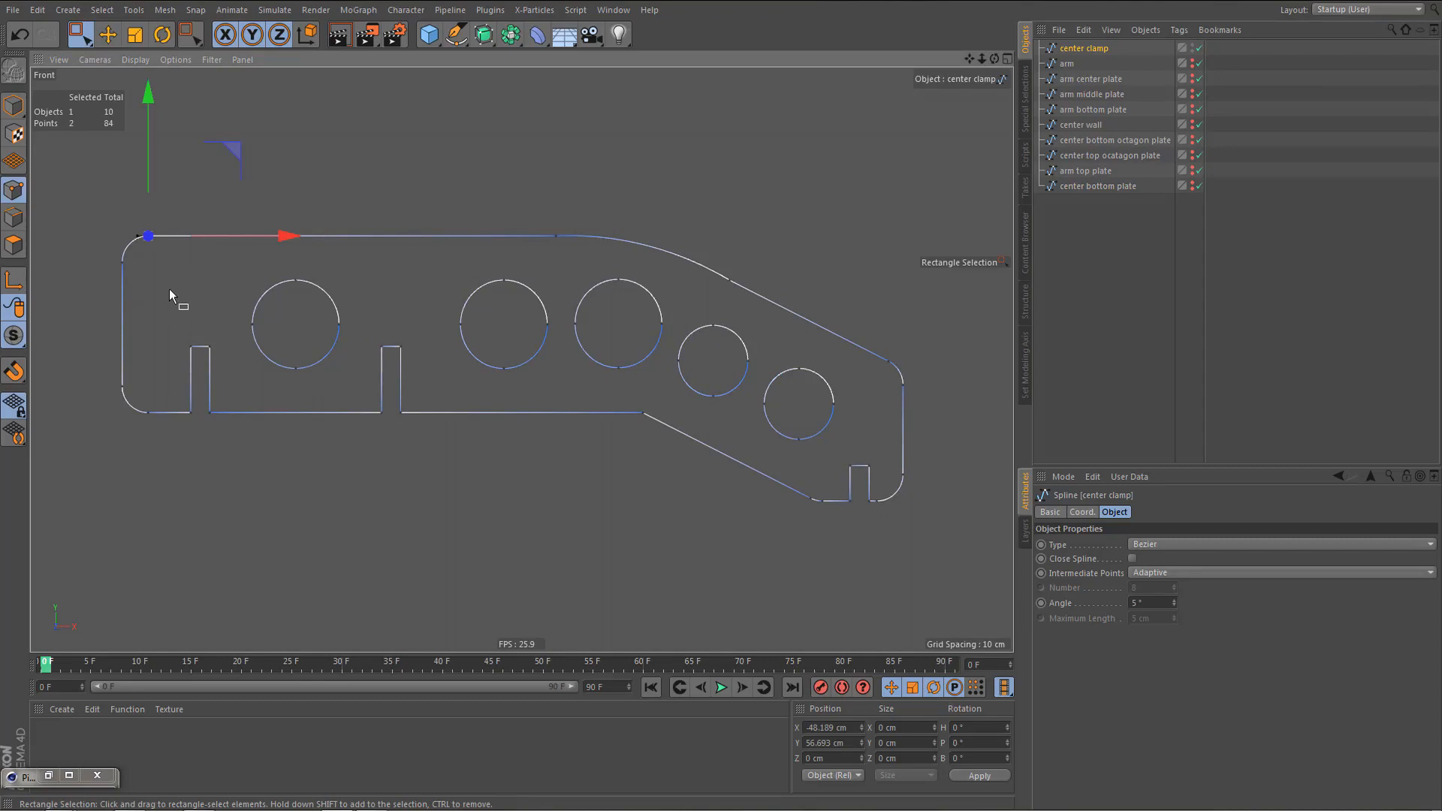
pyautogui.press('m')
pyautogui.press('q')
pyautogui.click(168, 278)
pyautogui.keyDown('alt'); pyautogui.moveTo(569, 288); pyautogui.dragTo(558, 251, button='middle'); pyautogui.keyUp('alt')
# - Weld the overlapping point pairs at both ends of the curved section in the center clamp's top edge
pyautogui.press('space')
pyautogui.moveTo(538, 188); pyautogui.dragTo(566, 223)
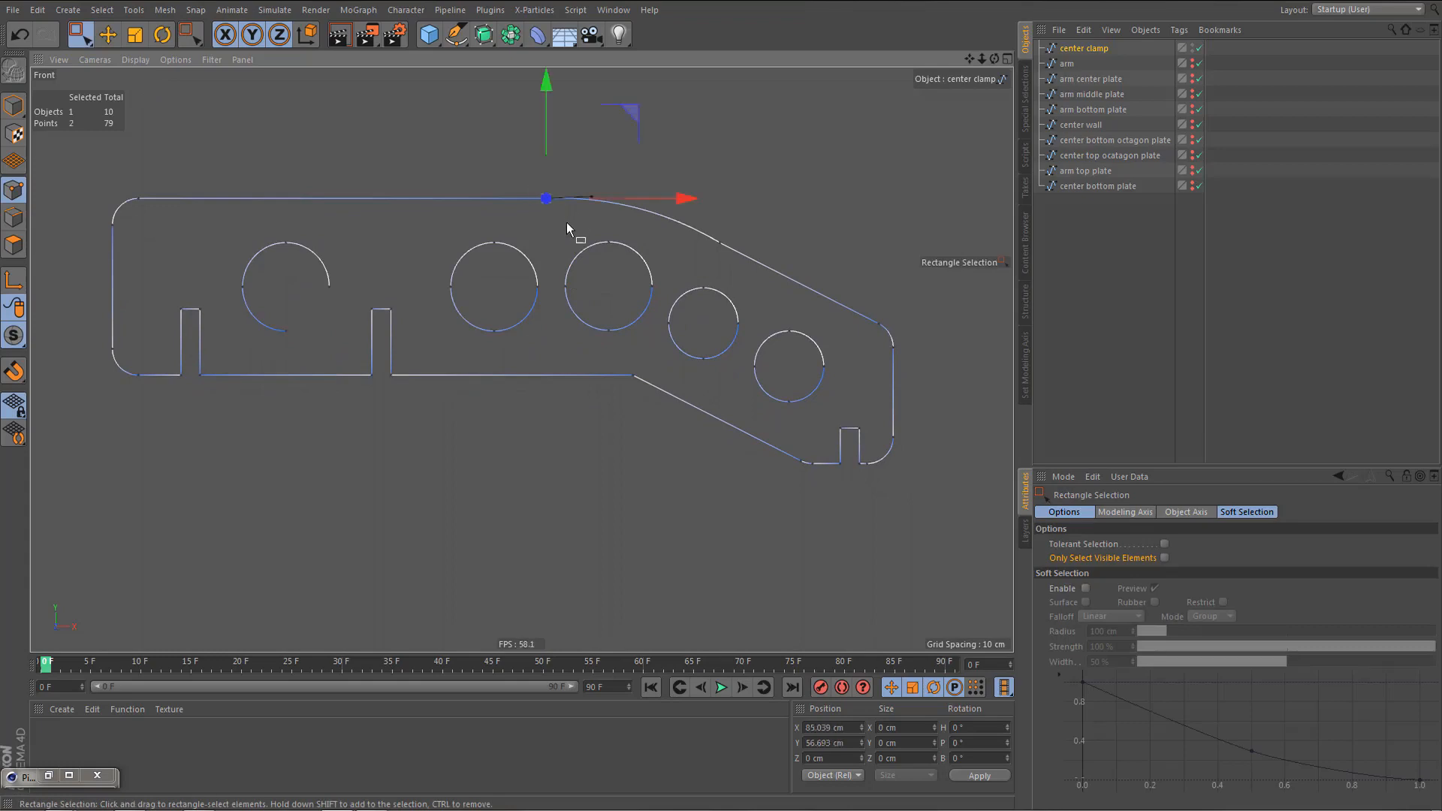
pyautogui.press('space')
pyautogui.click(578, 234)
pyautogui.press('space')
pyautogui.moveTo(697, 227); pyautogui.dragTo(735, 263)
pyautogui.press('space')
pyautogui.click(727, 286)
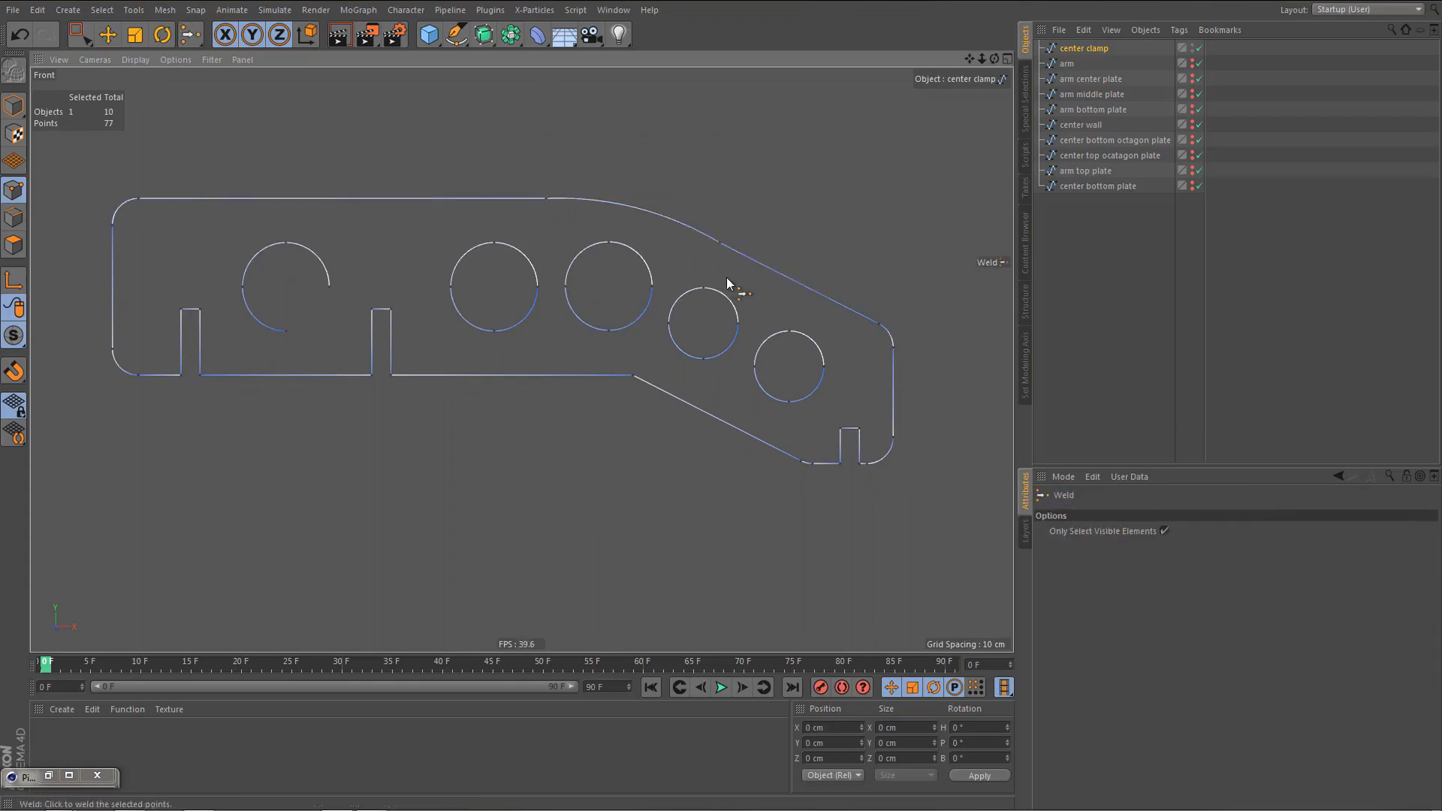
# - Weld the point pairs at both ends of the clamp's upper-right corner arc and at the lower end of its right edge
pyautogui.press('space')
pyautogui.press('space')
pyautogui.moveTo(881, 335); pyautogui.dragTo(908, 368)
pyautogui.click(889, 351)
pyautogui.press('space')
pyautogui.press('space')
pyautogui.click(922, 421)
pyautogui.press('space')
pyautogui.press('space')
pyautogui.click(895, 474)
# - Weld the overlapping points where the clamp's lower-right corner arc meets the short bottom edge
pyautogui.scroll(3, 864, 485)
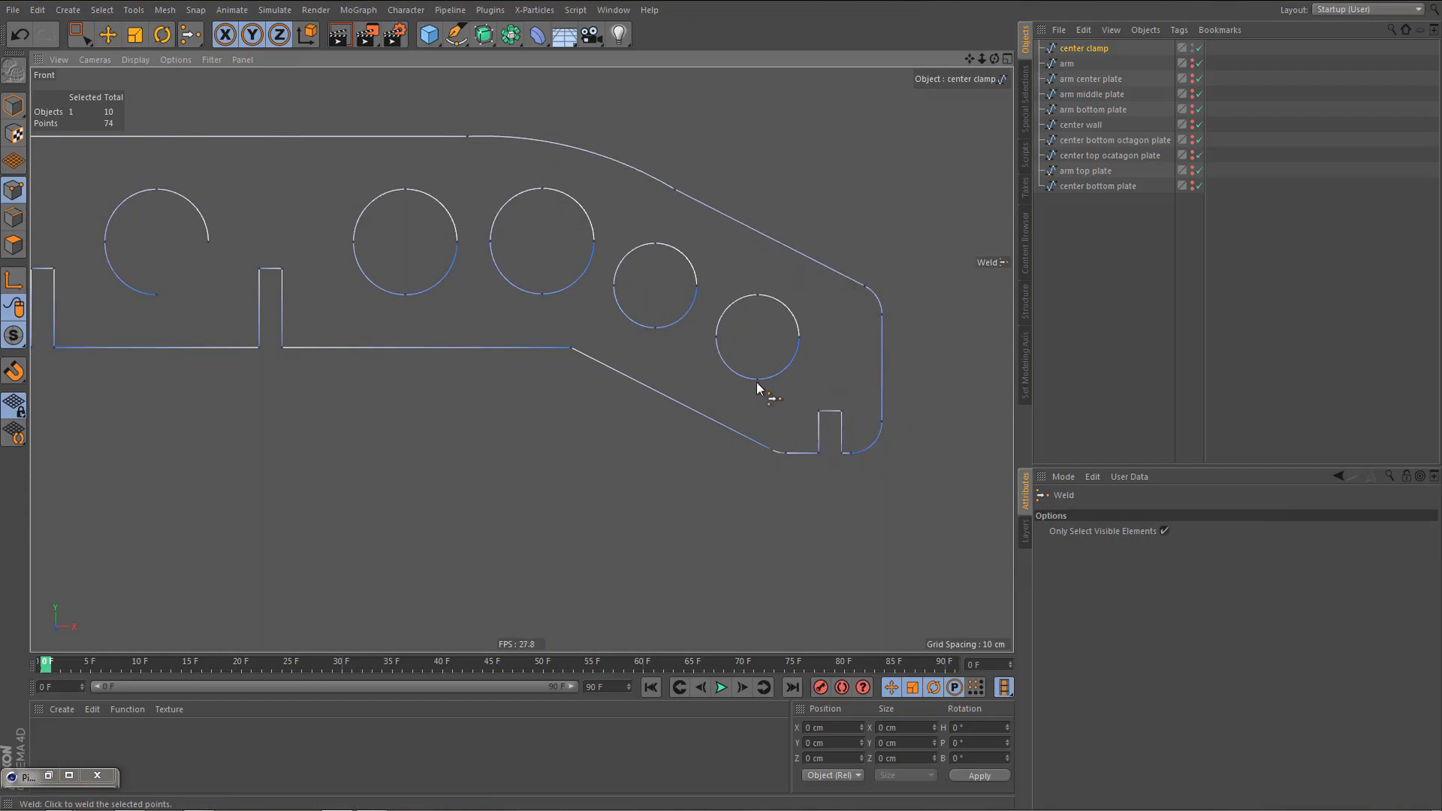
pyautogui.scroll(-4, 715, 440)
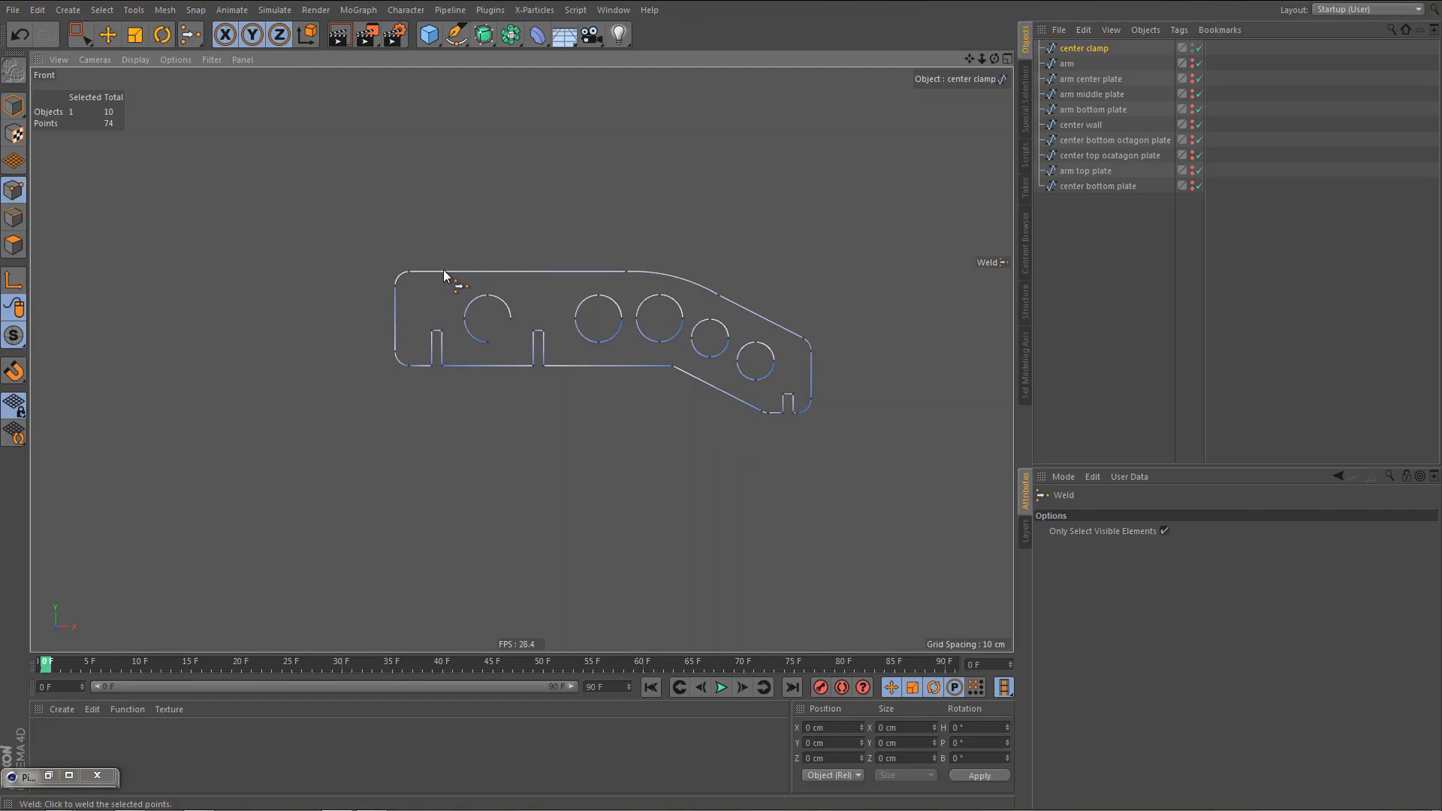
pyautogui.scroll(3, 830, 347)
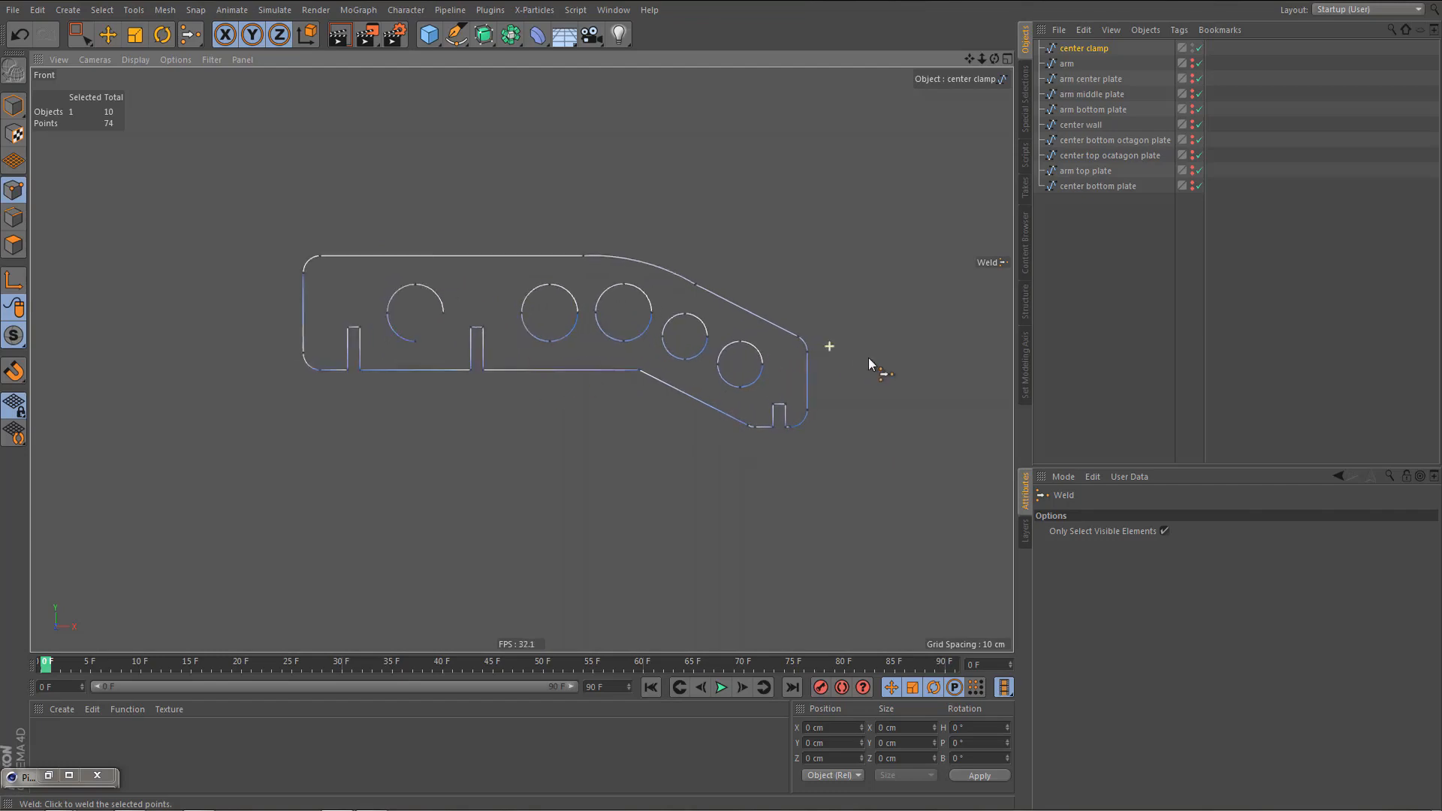
pyautogui.scroll(4, 799, 466)
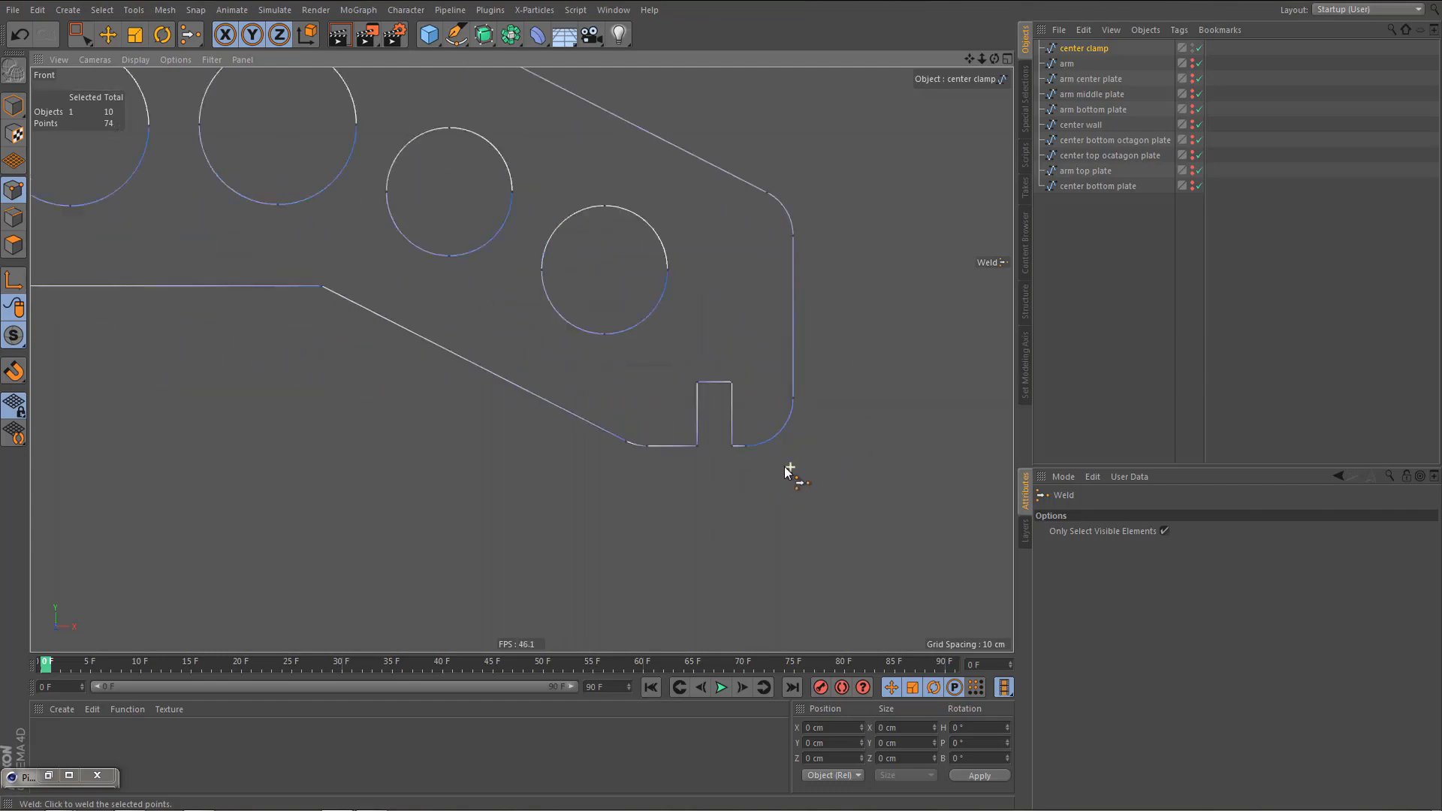
pyautogui.press('space')
pyautogui.moveTo(716, 431); pyautogui.dragTo(739, 480)
pyautogui.press('space')
pyautogui.click(739, 479)
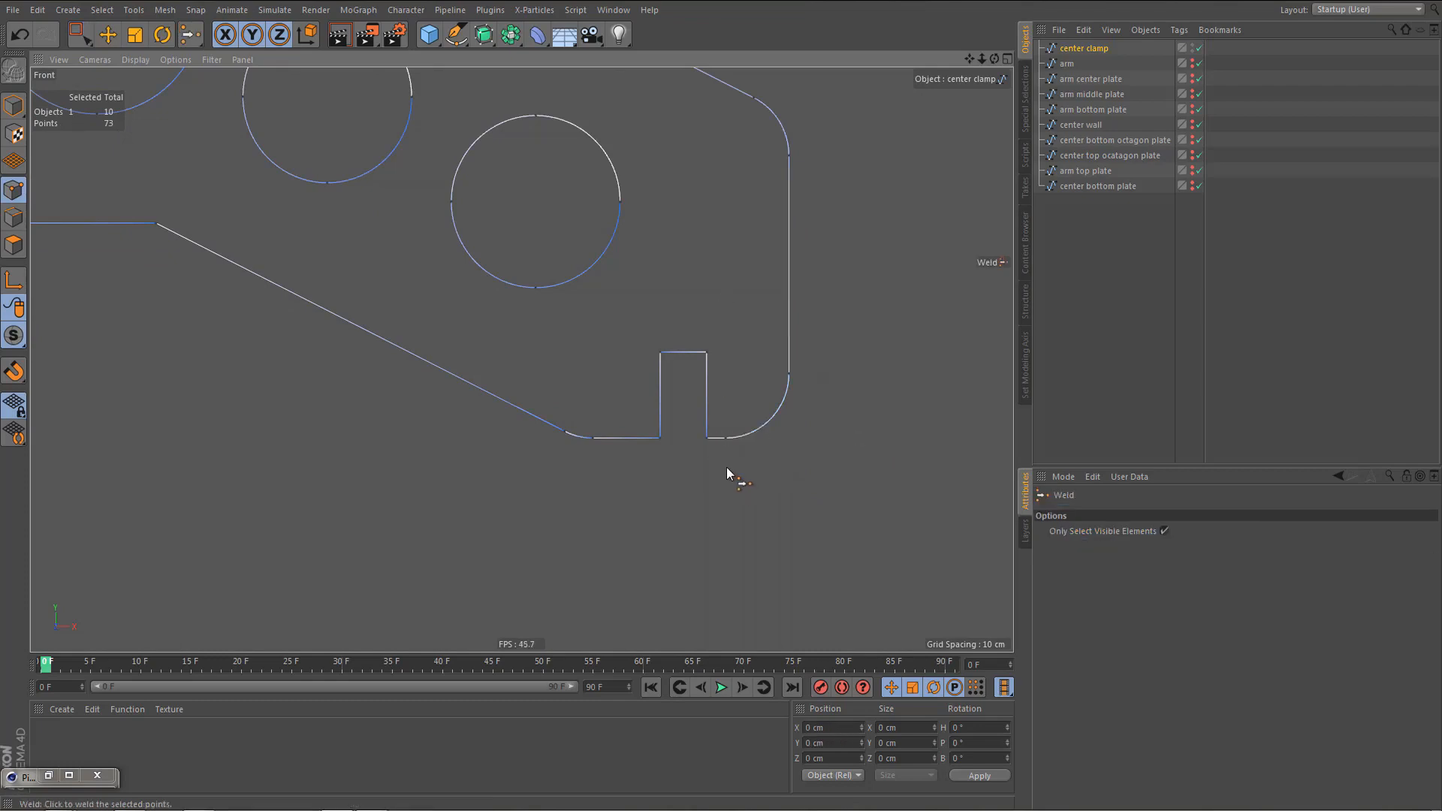
# - Weld the overlapping point pairs at the lower and upper ends of the rightmost notch's right side
pyautogui.press('space')
pyautogui.moveTo(700, 427); pyautogui.dragTo(714, 485)
pyautogui.press('space')
pyautogui.click(714, 485)
pyautogui.press('space')
pyautogui.moveTo(690, 342); pyautogui.dragTo(719, 379)
pyautogui.press('space')
pyautogui.click(688, 443)
# - Recheck the points on the rightmost notch's right side and weld the overlapping pair at its upper-left corner
pyautogui.scroll(-6, 563, 361)
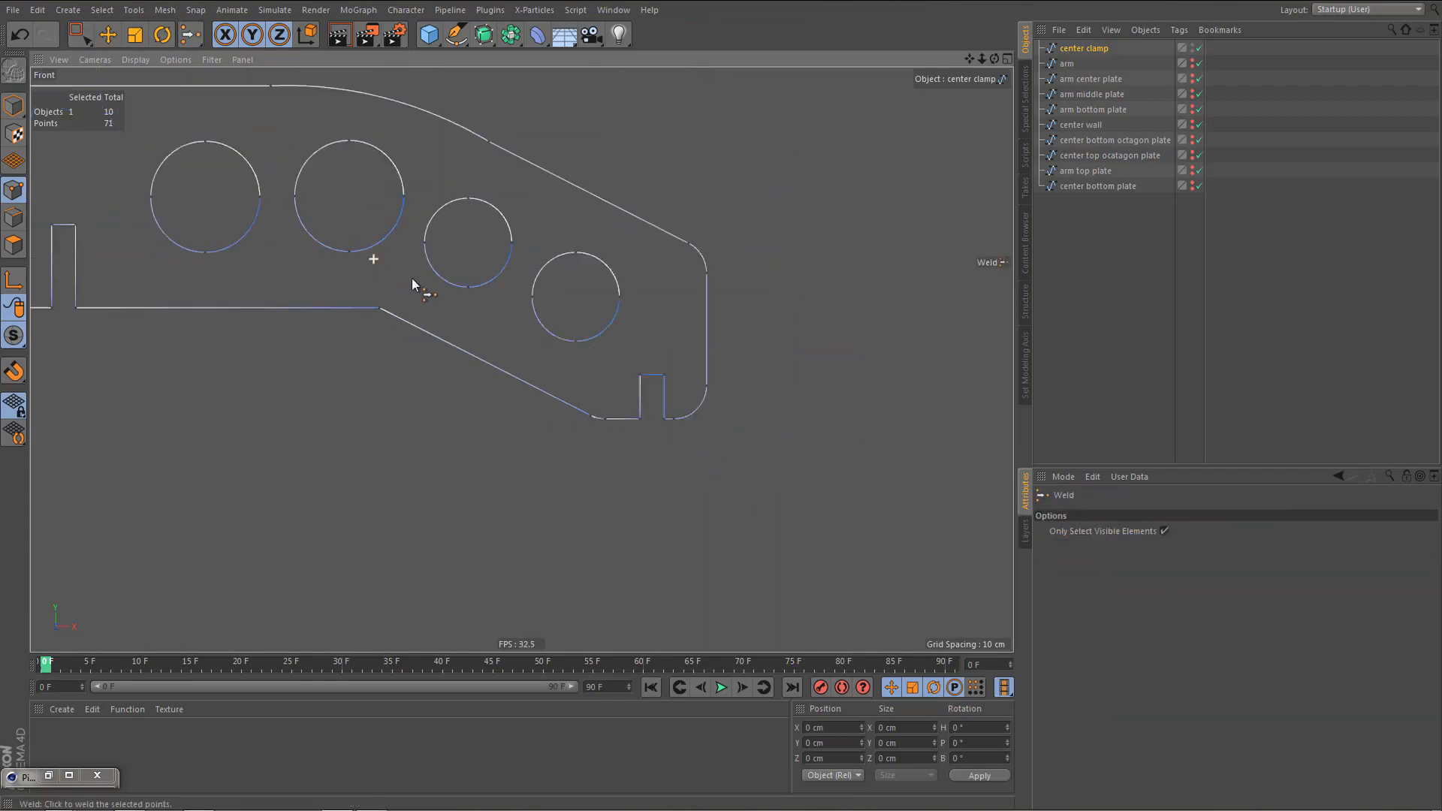
pyautogui.keyDown('alt'); pyautogui.moveTo(528, 312); pyautogui.dragTo(697, 366, button='middle'); pyautogui.keyUp('alt')
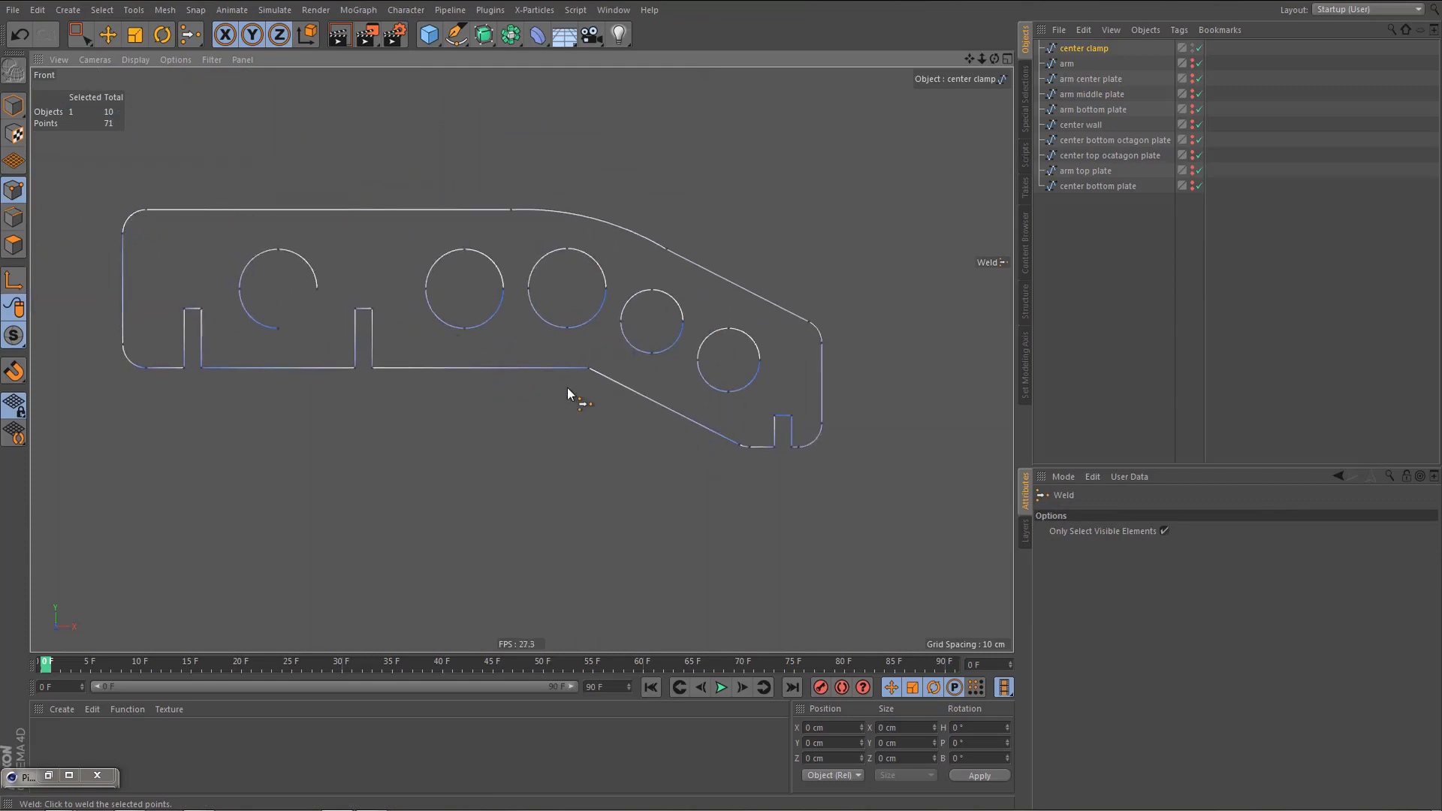
pyautogui.scroll(5, 810, 466)
pyautogui.press('space')
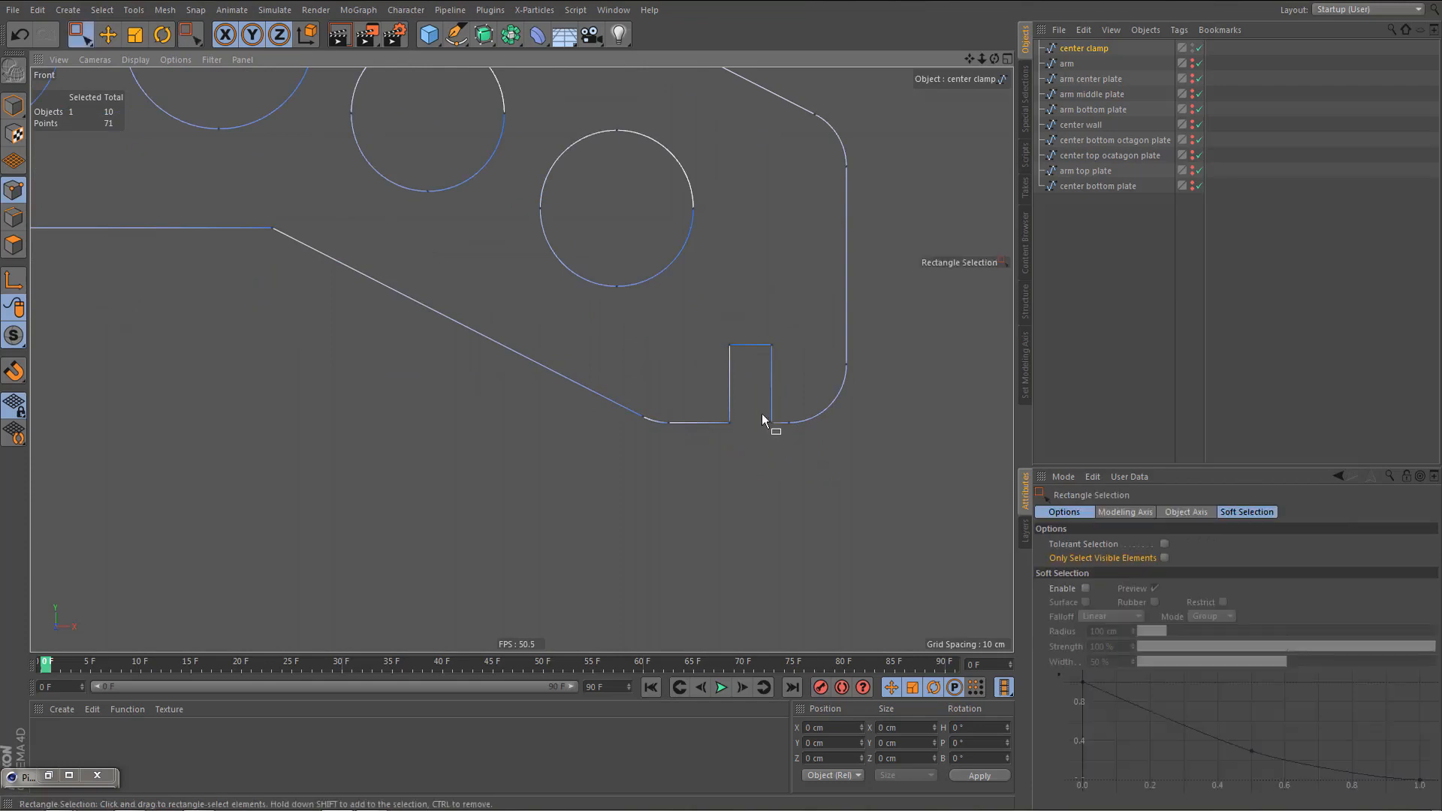
pyautogui.moveTo(761, 413); pyautogui.dragTo(776, 471)
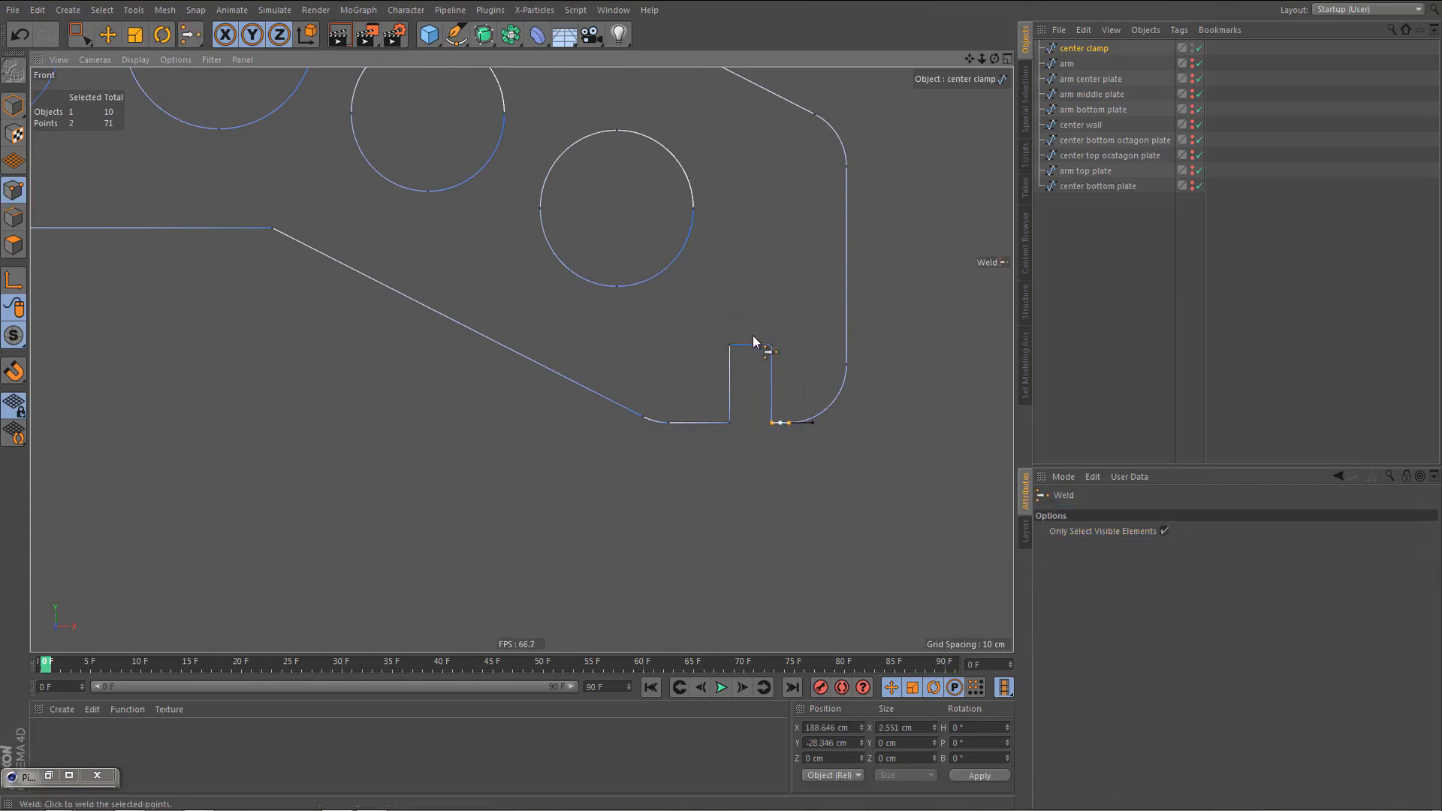
pyautogui.moveTo(753, 332); pyautogui.dragTo(770, 371)
pyautogui.press('space')
pyautogui.press('space')
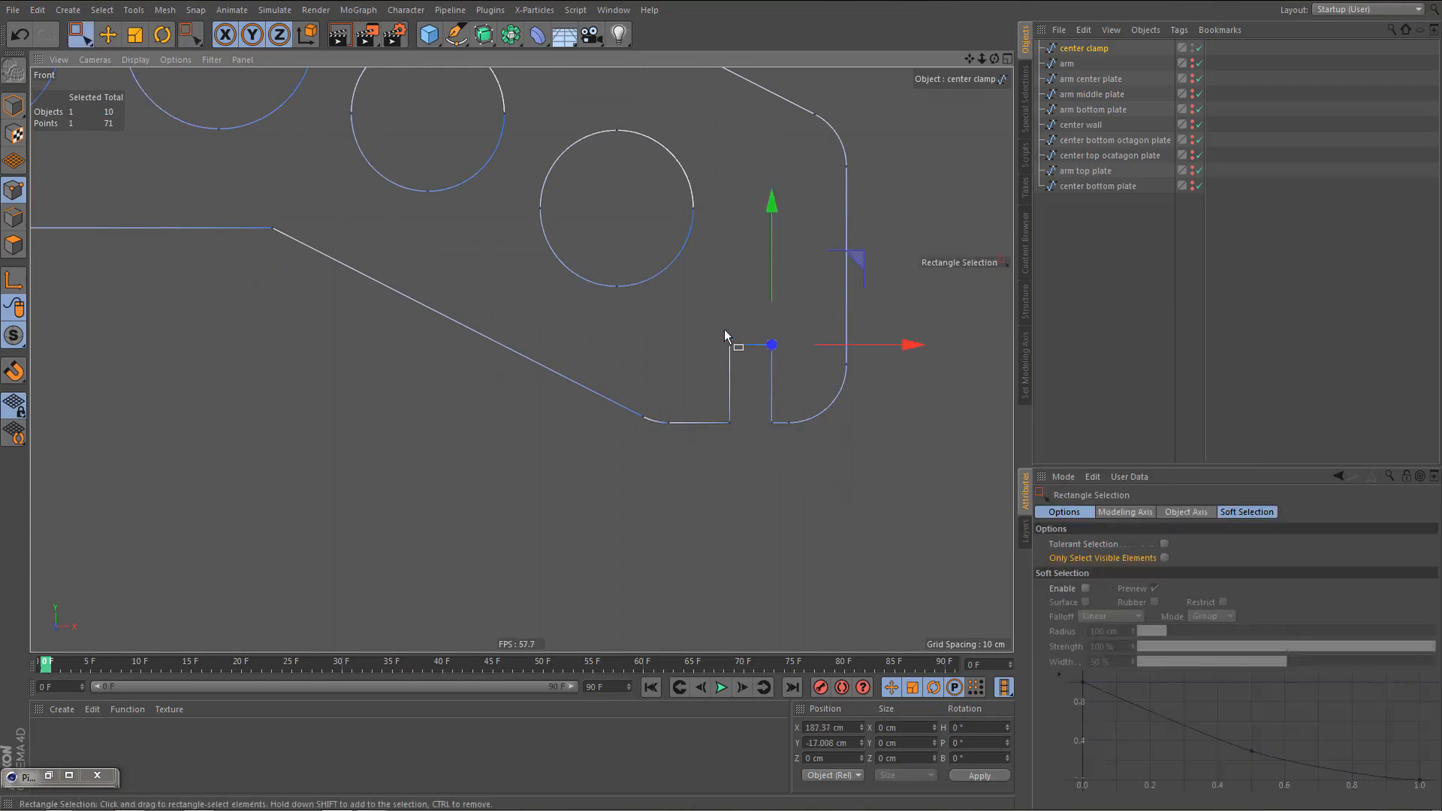
pyautogui.keyDown('shift'); pyautogui.moveTo(724, 329); pyautogui.dragTo(744, 377); pyautogui.keyUp('shift')
pyautogui.press('space')
pyautogui.click(747, 446)
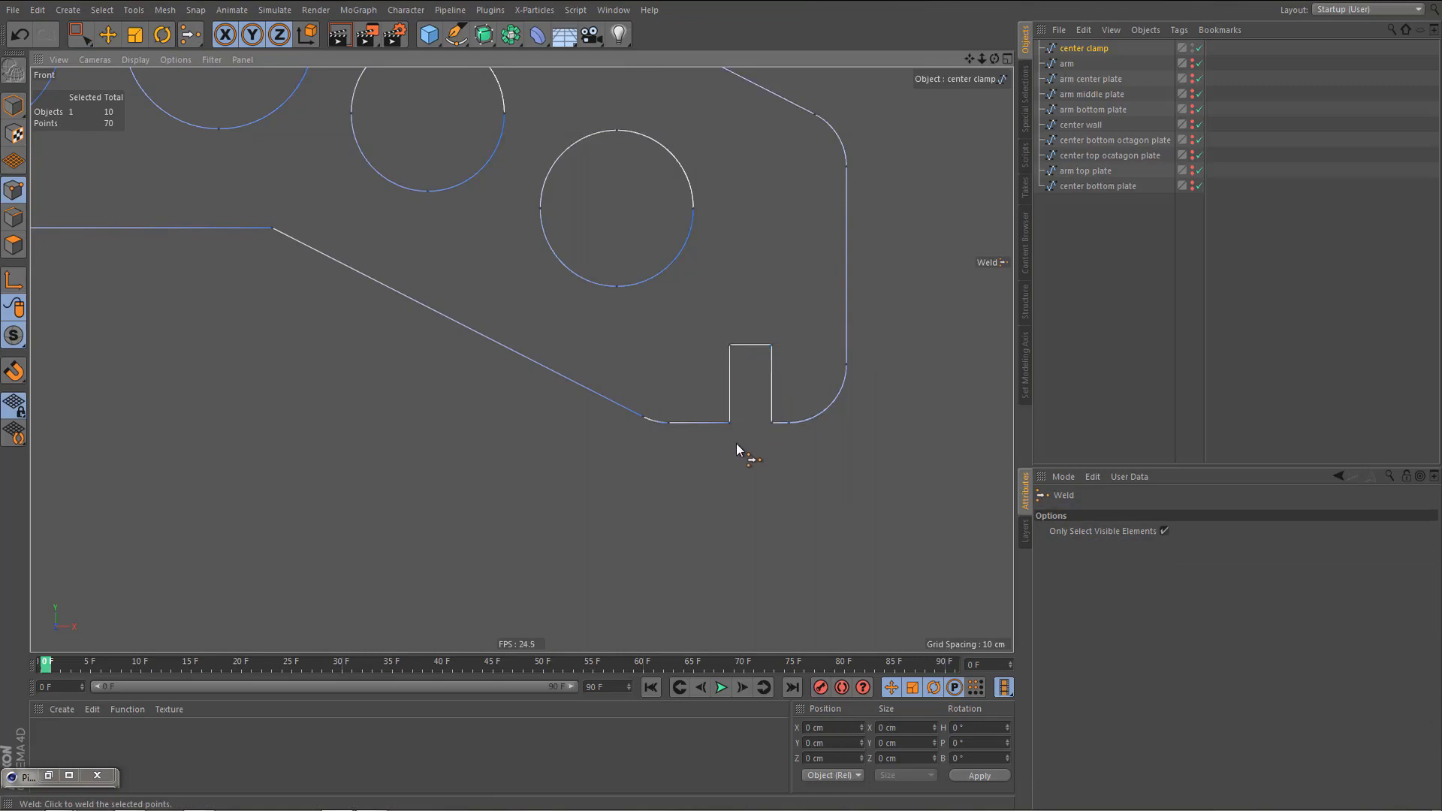
# - Weld the overlapping points at the rightmost notch's lower-left corner and at both ends of the small arc beside it
pyautogui.press('space')
pyautogui.press('space')
pyautogui.press('space')
pyautogui.moveTo(656, 409); pyautogui.dragTo(675, 456)
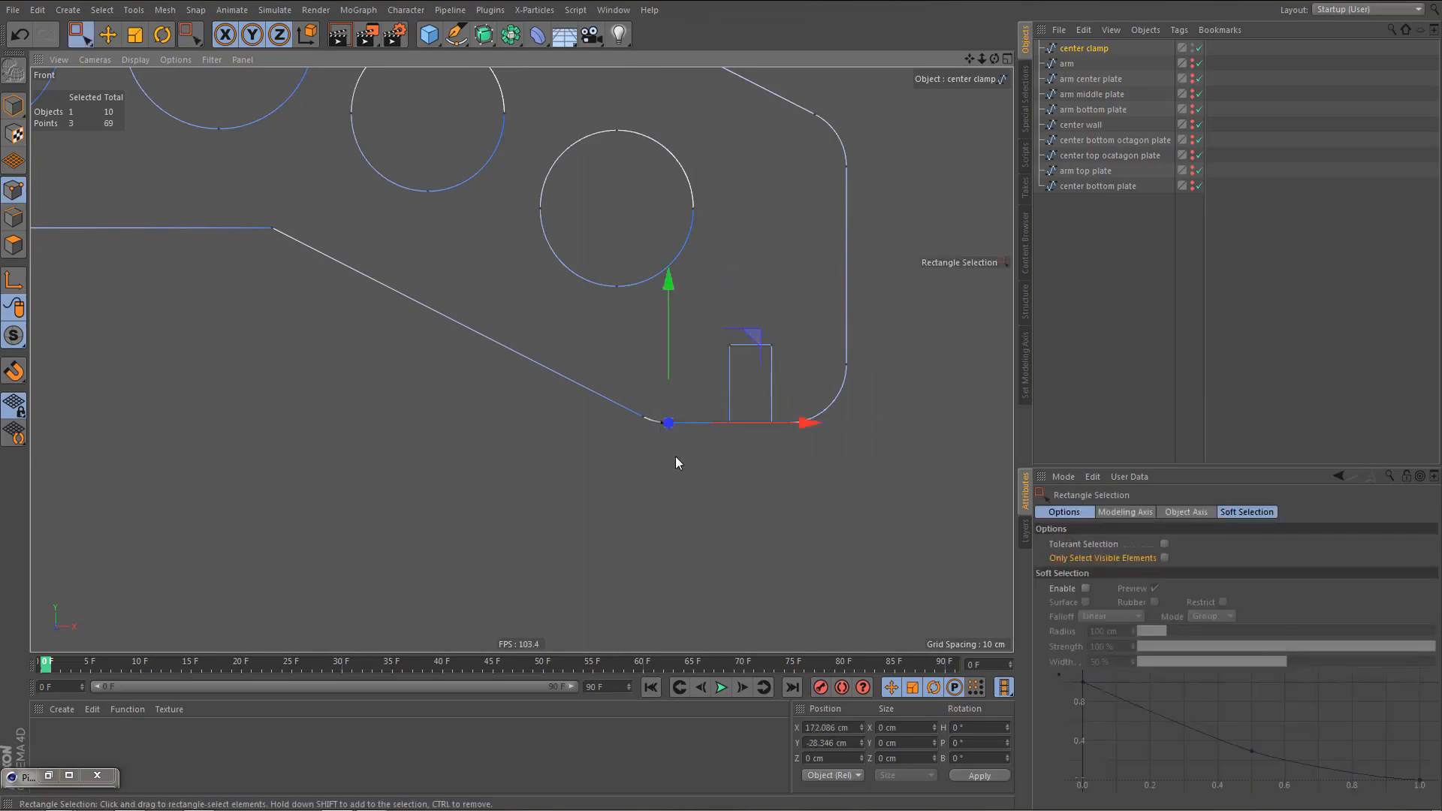
pyautogui.press('space')
pyautogui.click(644, 412)
pyautogui.press('space')
pyautogui.press('space')
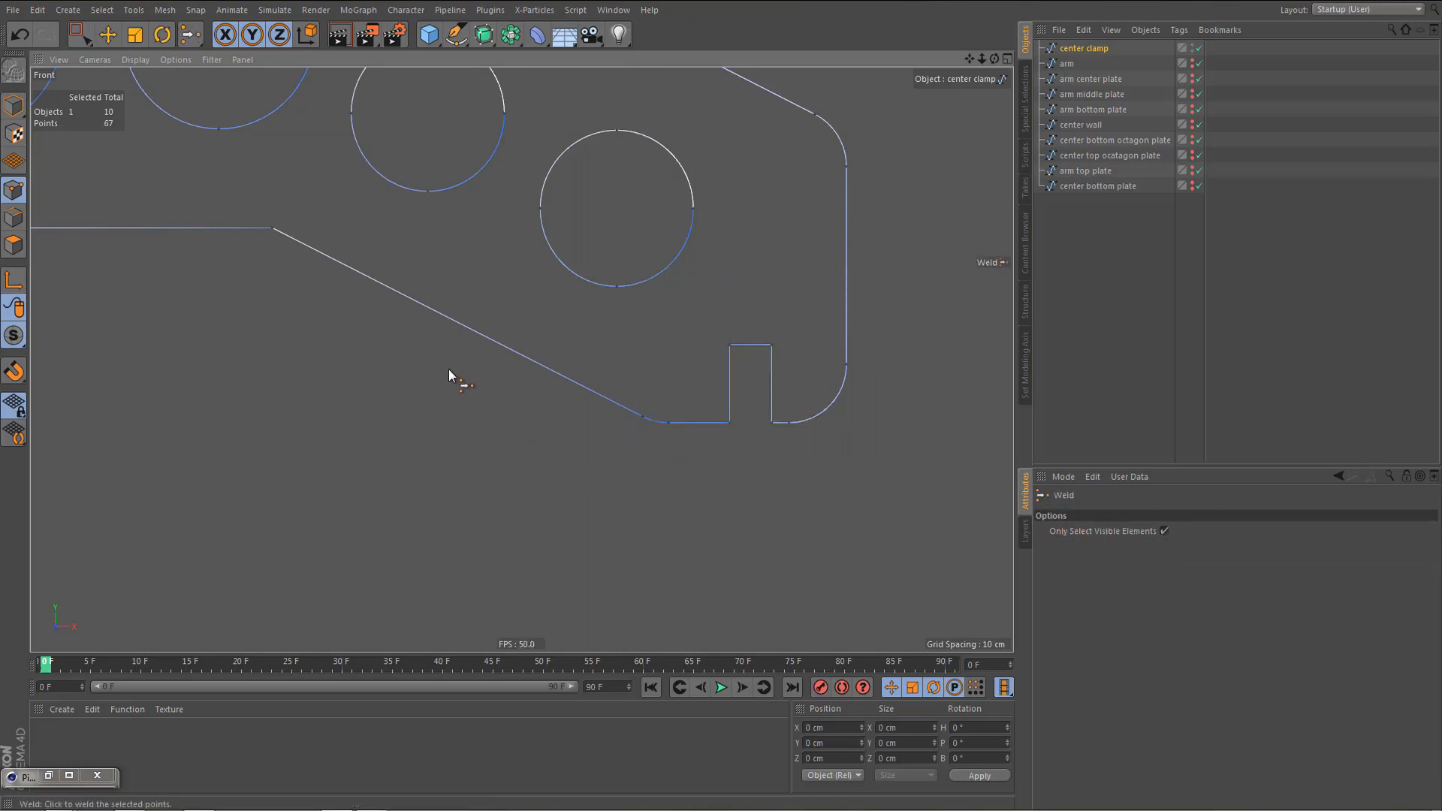
# - Weld the overlapping points where the clamp's slanted lower edge meets the long horizontal bottom edge
pyautogui.keyDown('alt'); pyautogui.moveTo(449, 368); pyautogui.dragTo(586, 404, button='middle'); pyautogui.keyUp('alt')
pyautogui.press('space')
pyautogui.moveTo(391, 245); pyautogui.dragTo(428, 293)
pyautogui.press('space')
pyautogui.click(418, 342)
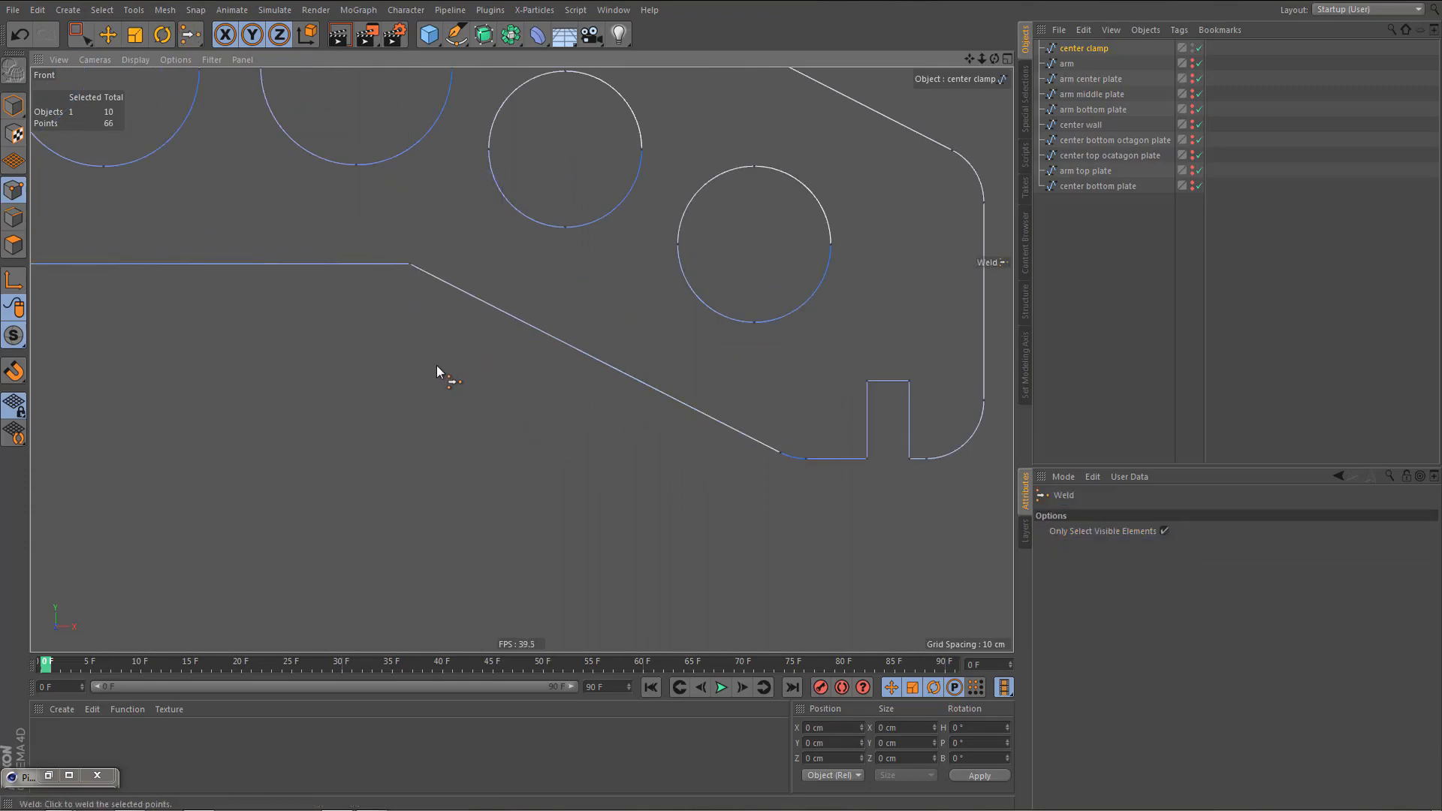
# - Weld the overlapping points at the lower and upper corners of the middle notch's right side
pyautogui.scroll(-6, 459, 380)
pyautogui.press('space')
pyautogui.moveTo(436, 345); pyautogui.dragTo(456, 373)
pyautogui.press('space')
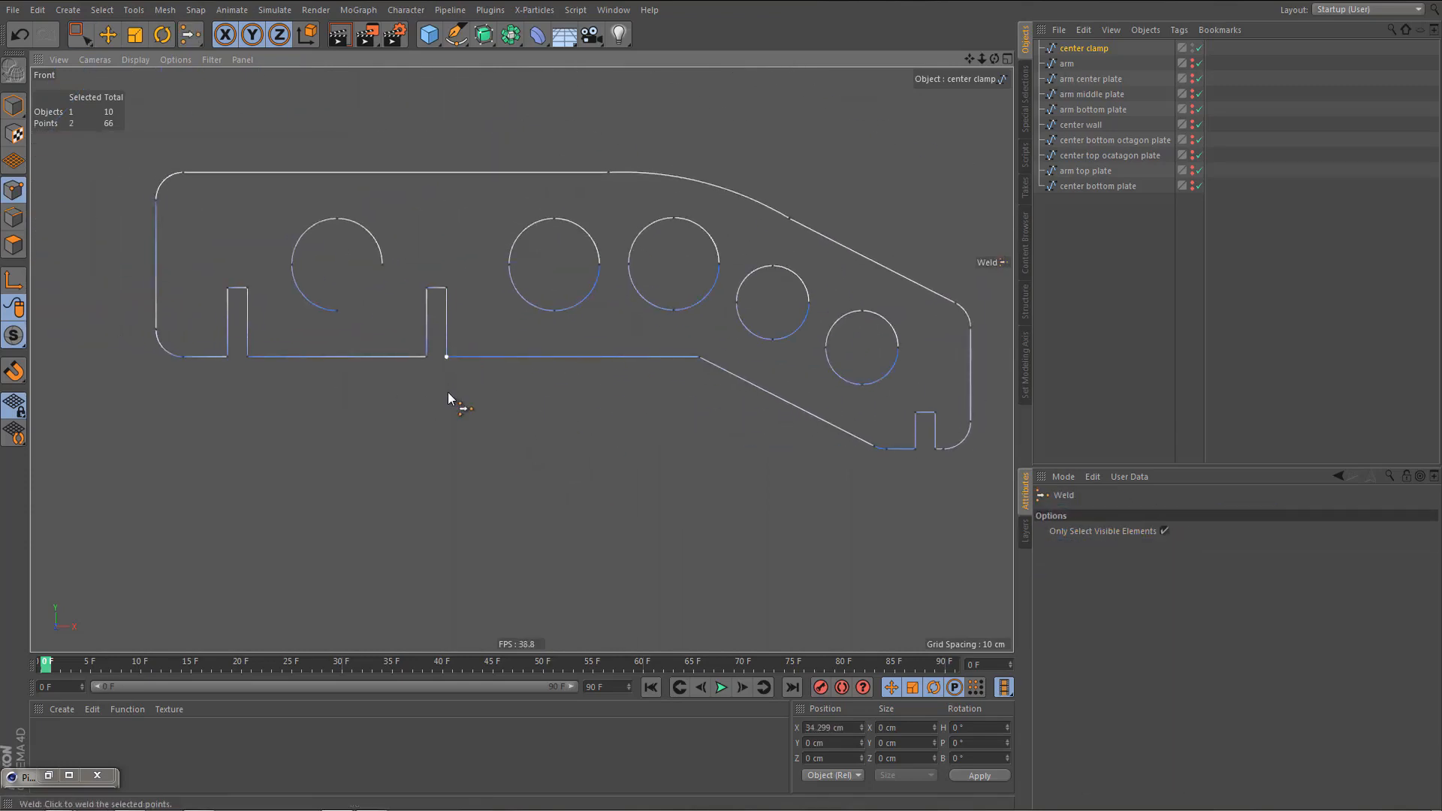
pyautogui.click(448, 392)
pyautogui.press('space')
pyautogui.press('space')
pyautogui.moveTo(441, 278); pyautogui.dragTo(430, 399)
pyautogui.click(455, 392)
# - Weld the remaining overlapping points on the middle notch's left side, including its lower-left corner
pyautogui.press('space')
pyautogui.press('space')
pyautogui.click(434, 436)
pyautogui.press('space')
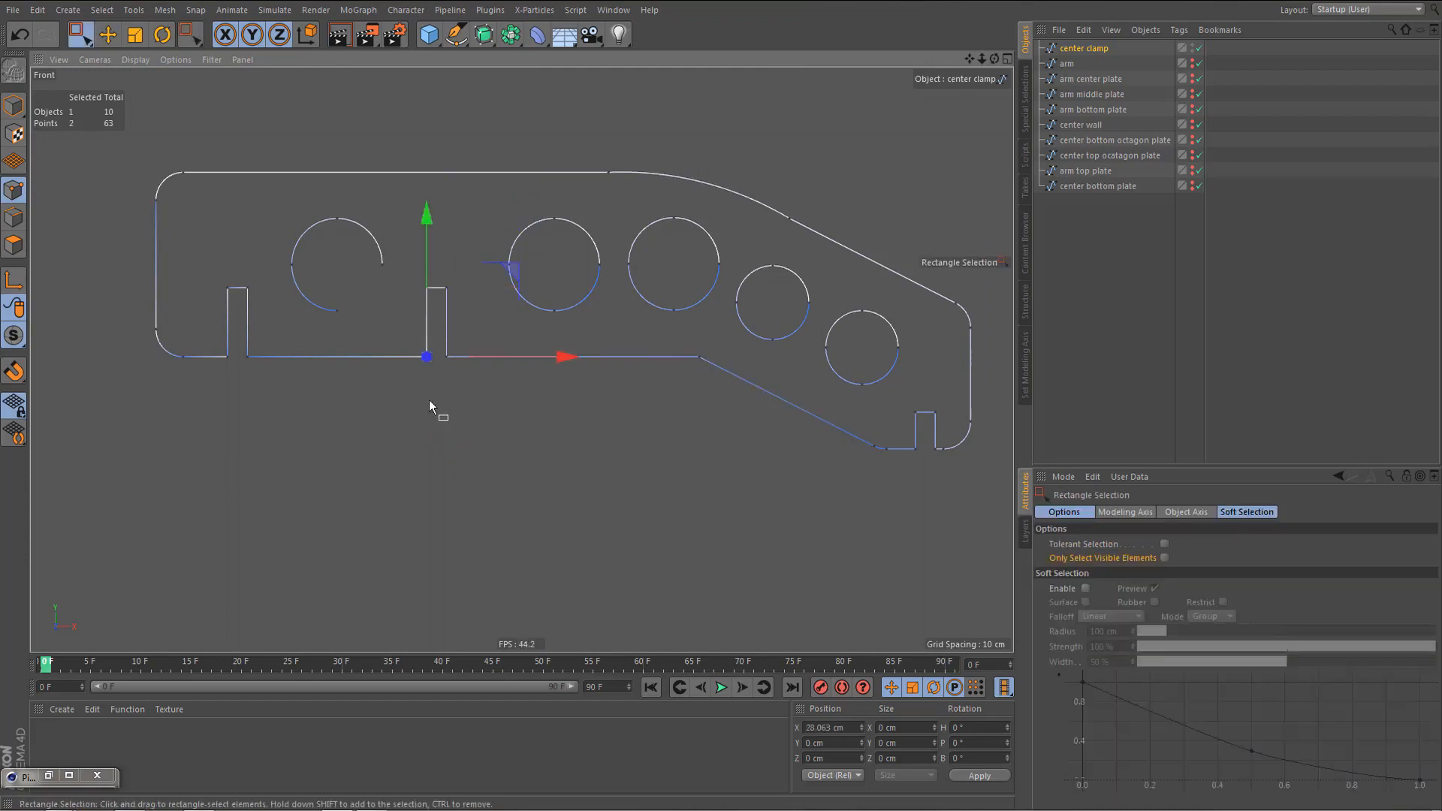
pyautogui.press('space')
pyautogui.click(420, 395)
# - Weld the overlapping points at the corners of the clamp's leftmost notch
pyautogui.press('space')
pyautogui.moveTo(266, 383); pyautogui.dragTo(266, 383)
pyautogui.press('space')
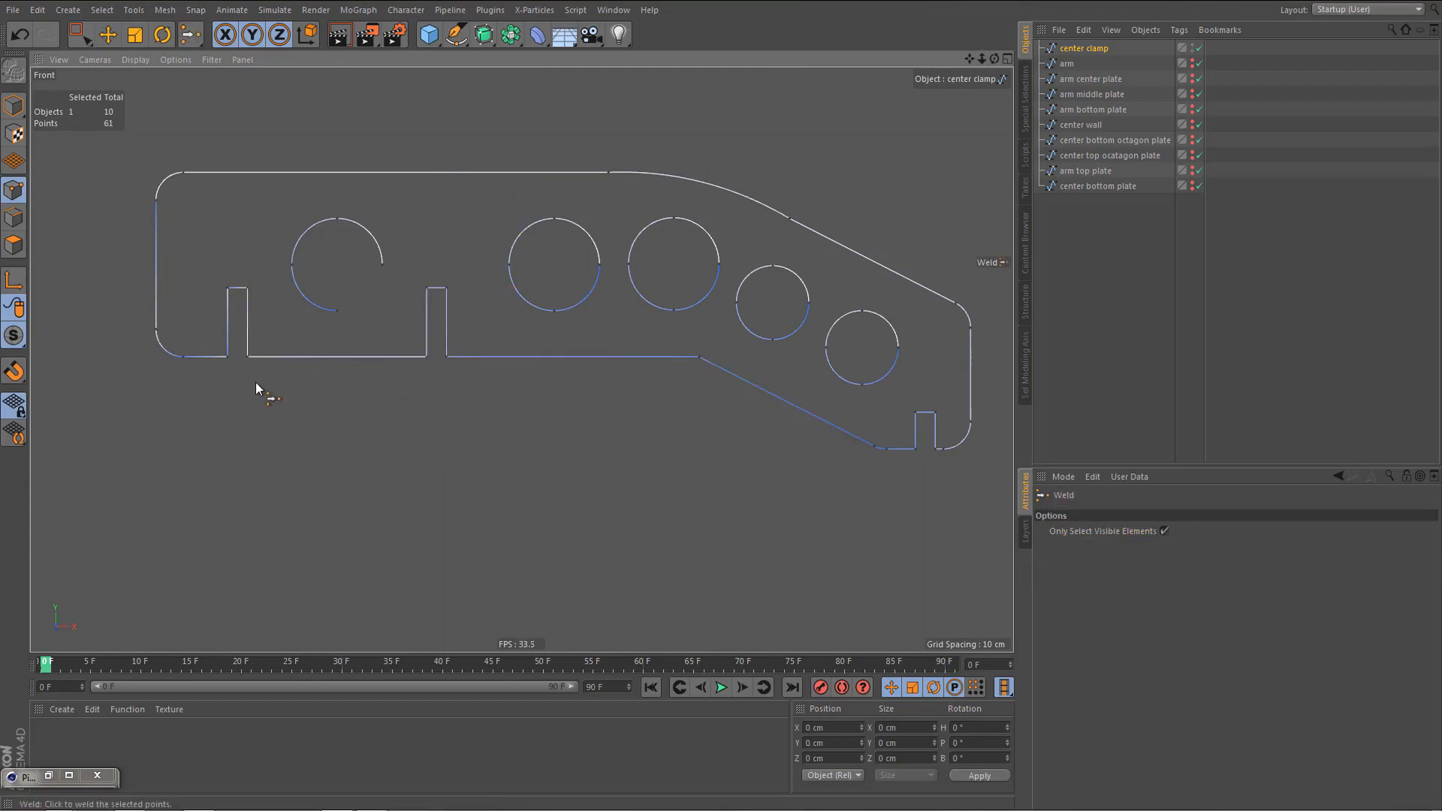
pyautogui.click(255, 381)
pyautogui.press('space')
pyautogui.moveTo(236, 272); pyautogui.dragTo(248, 304)
pyautogui.press('space')
pyautogui.click(251, 395)
pyautogui.press('space')
pyautogui.press('space')
pyautogui.click(231, 350)
pyautogui.press('Delete')
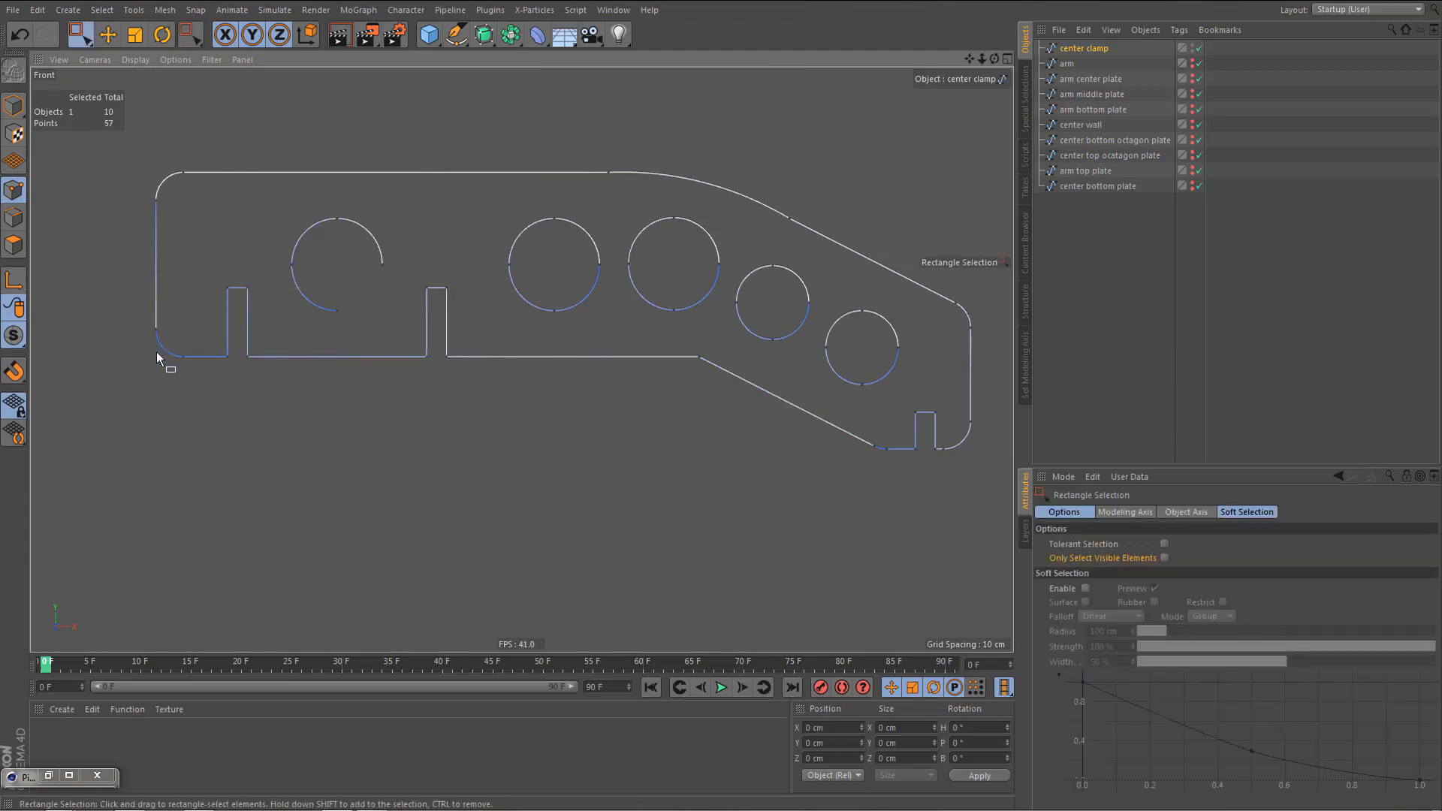
pyautogui.hotkey('ctrl', 'z')
# - Weld the overlapping points at the lower and upper ends of the clamp's left vertical edge
pyautogui.moveTo(138, 312); pyautogui.dragTo(155, 382)
pyautogui.press('m')
pyautogui.press('q')
pyautogui.click(158, 390)
pyautogui.press('0')
pyautogui.moveTo(138, 186); pyautogui.dragTo(187, 254)
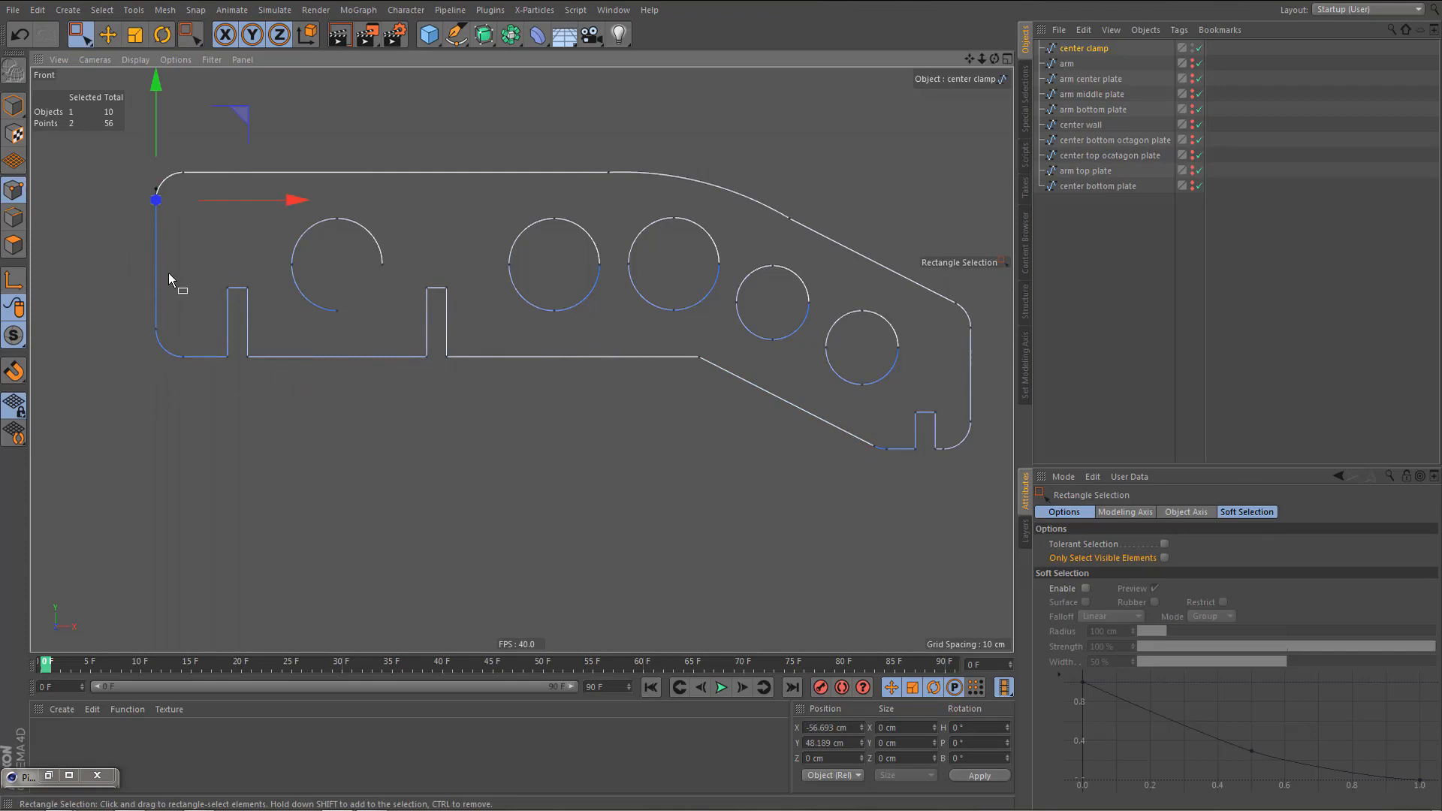
pyautogui.press('m')
pyautogui.press('q')
pyautogui.click(187, 274)
pyautogui.press('0')
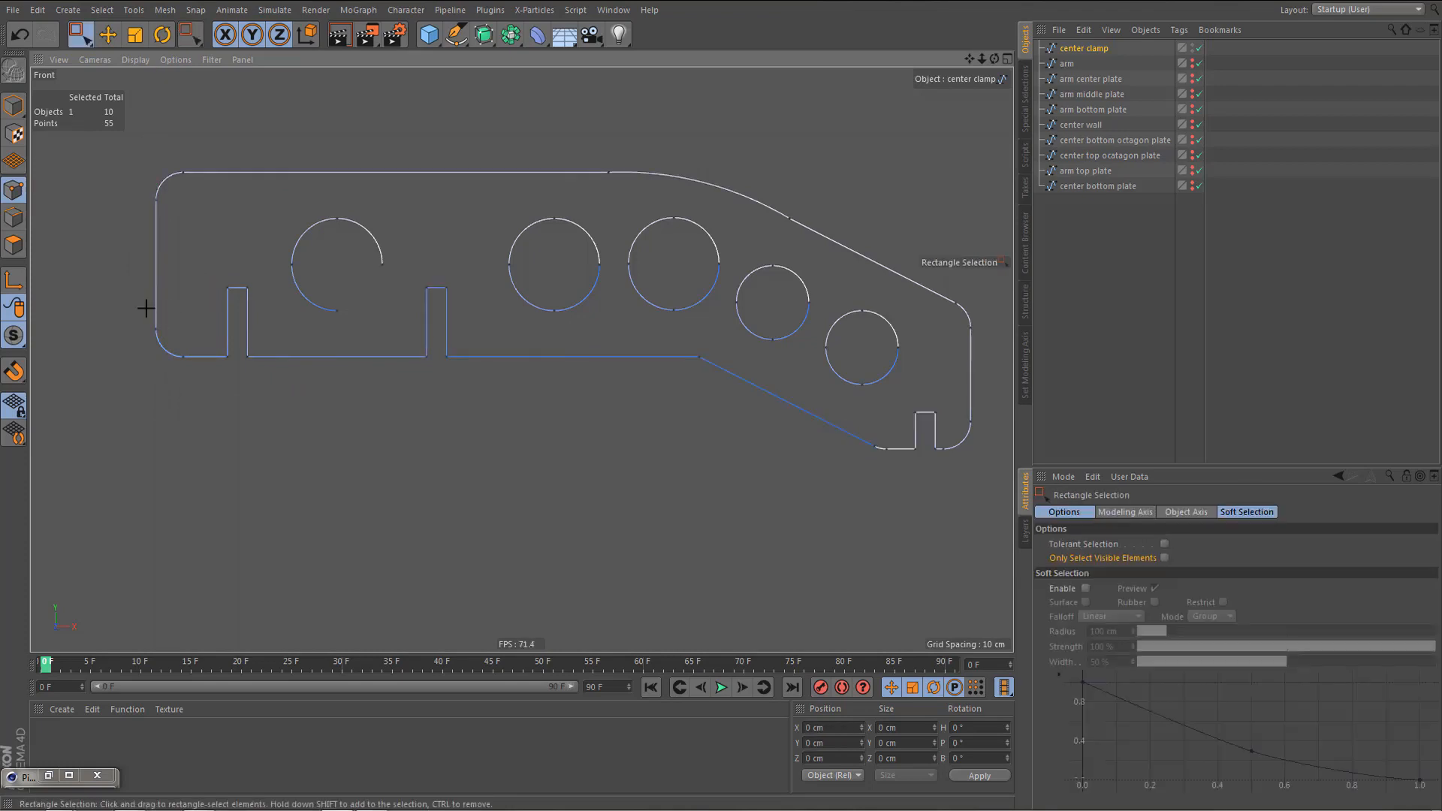
# - Check the clamp outline for remaining duplicate points at the left edge, both left notches, the bottom bend and the small lower arc
pyautogui.moveTo(146, 308); pyautogui.dragTo(172, 344)
pyautogui.moveTo(260, 369); pyautogui.dragTo(220, 341)
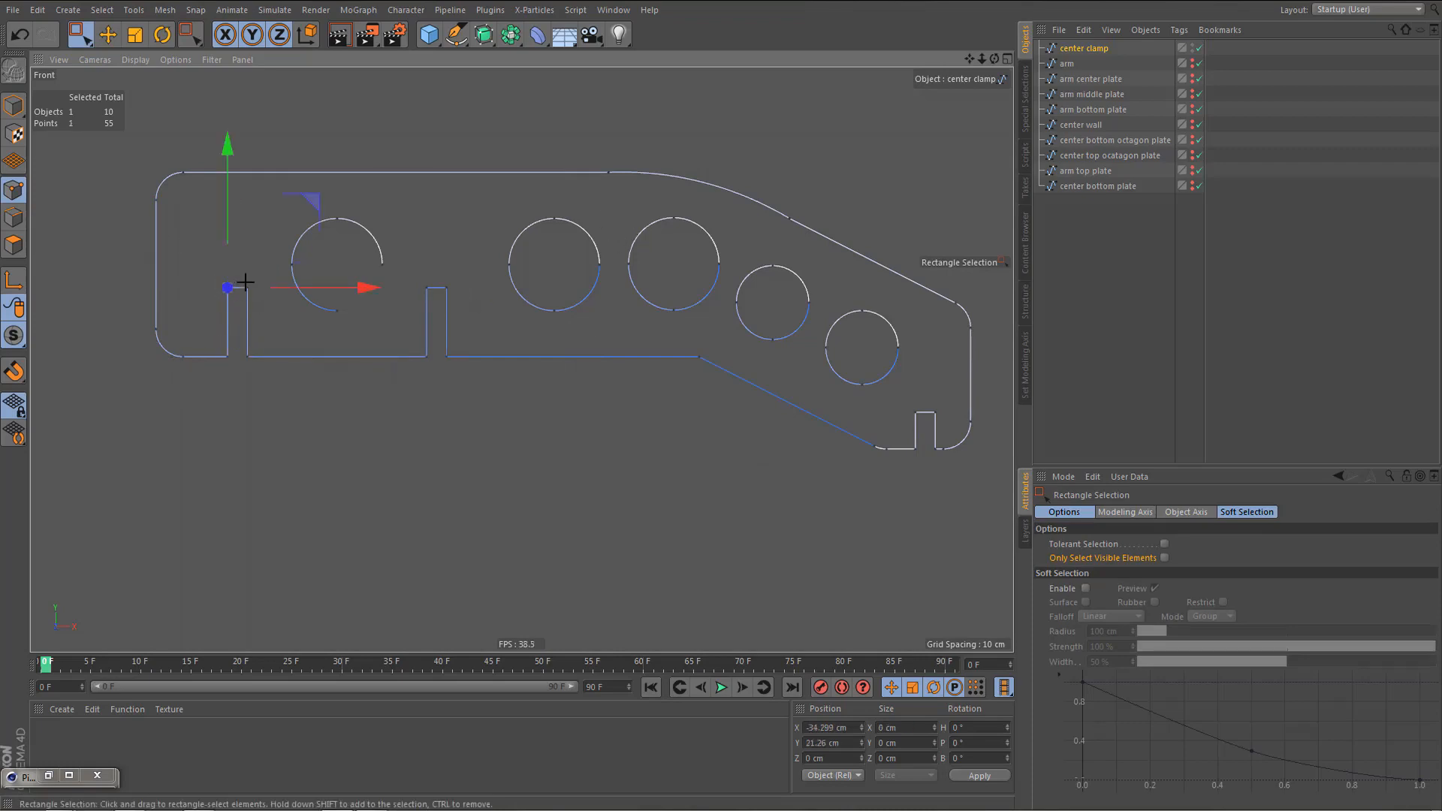
pyautogui.click(245, 355)
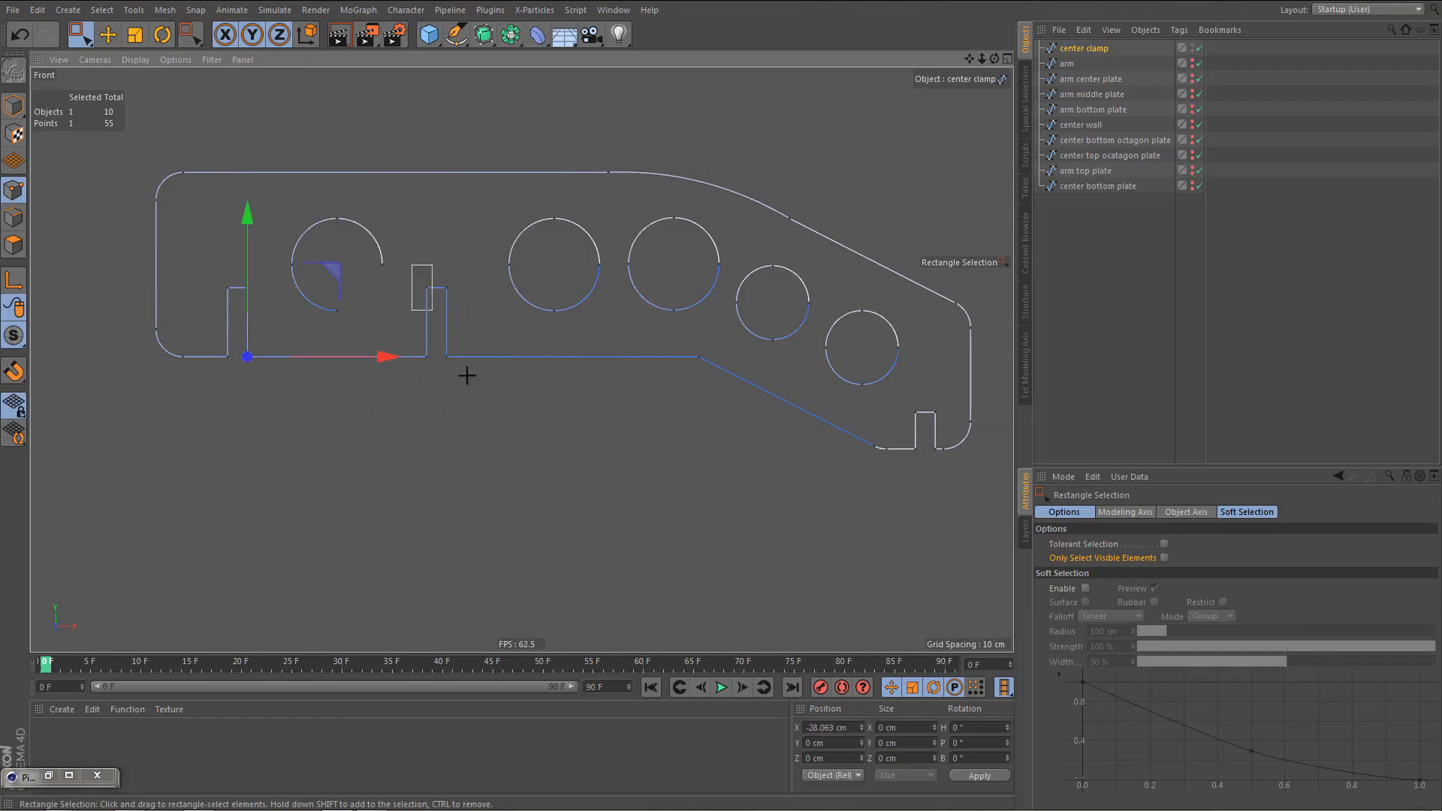
pyautogui.moveTo(469, 382); pyautogui.dragTo(412, 268)
pyautogui.moveTo(687, 339); pyautogui.dragTo(706, 370)
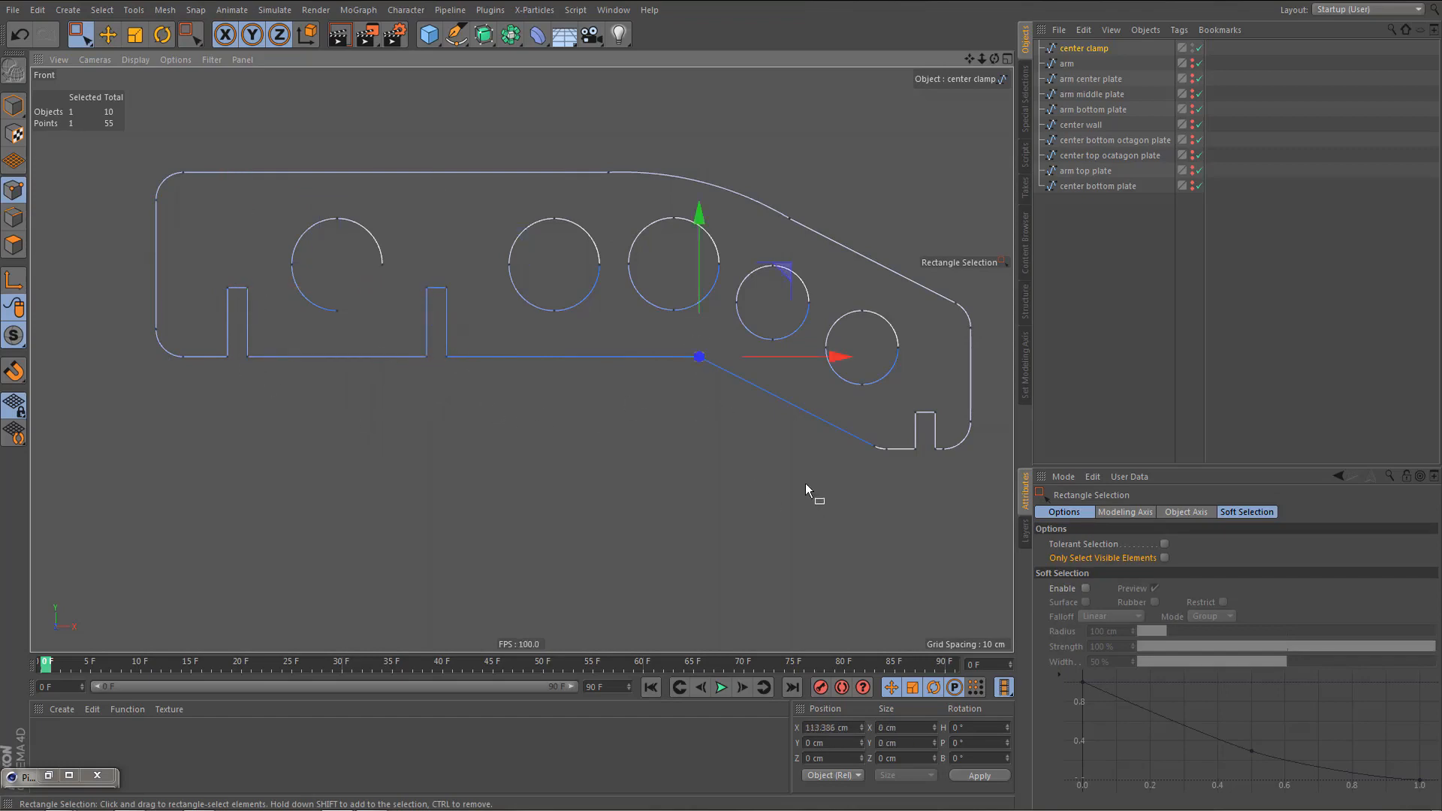
pyautogui.moveTo(864, 436); pyautogui.dragTo(901, 487)
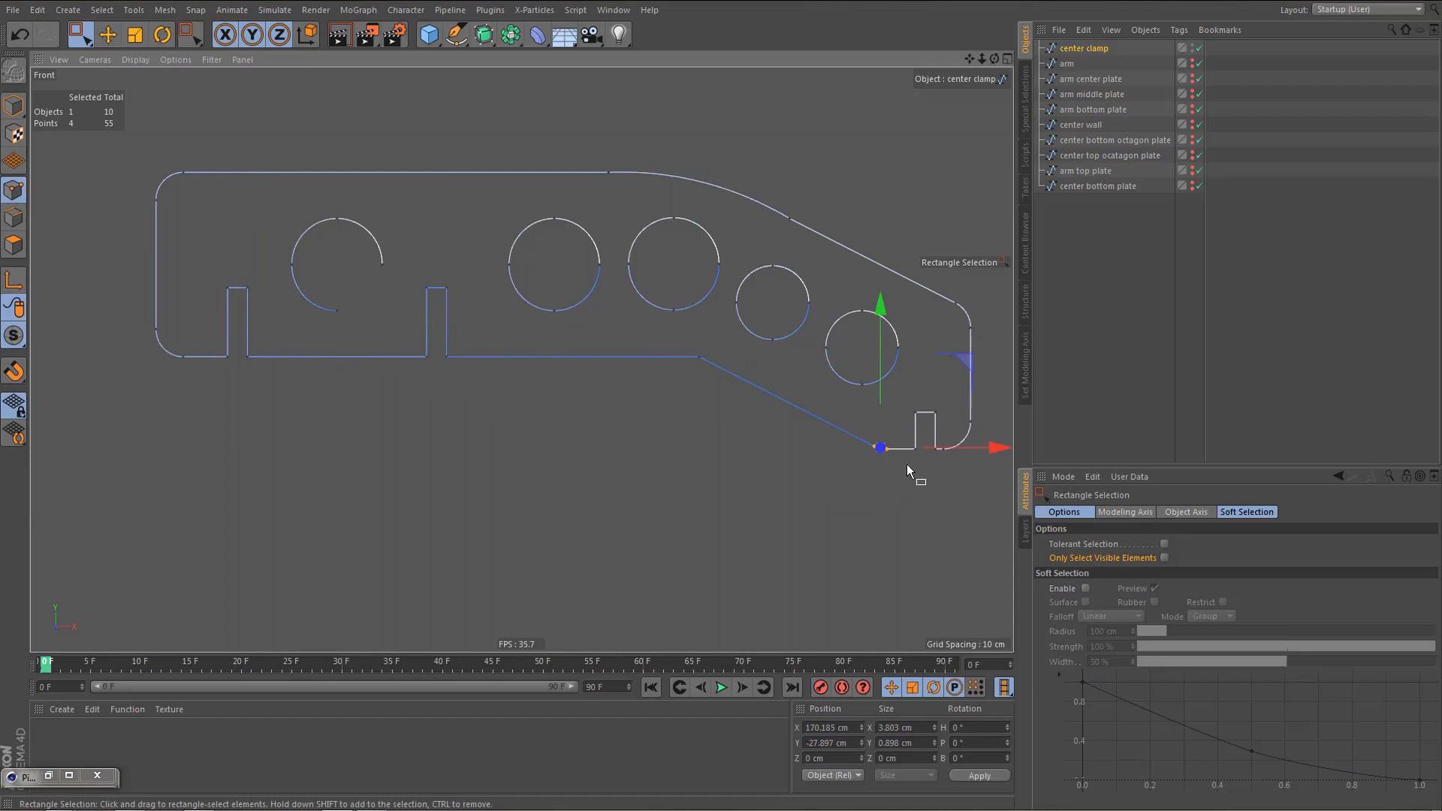
pyautogui.keyDown('alt'); pyautogui.moveTo(906, 467); pyautogui.dragTo(938, 463, button='right'); pyautogui.keyUp('alt')
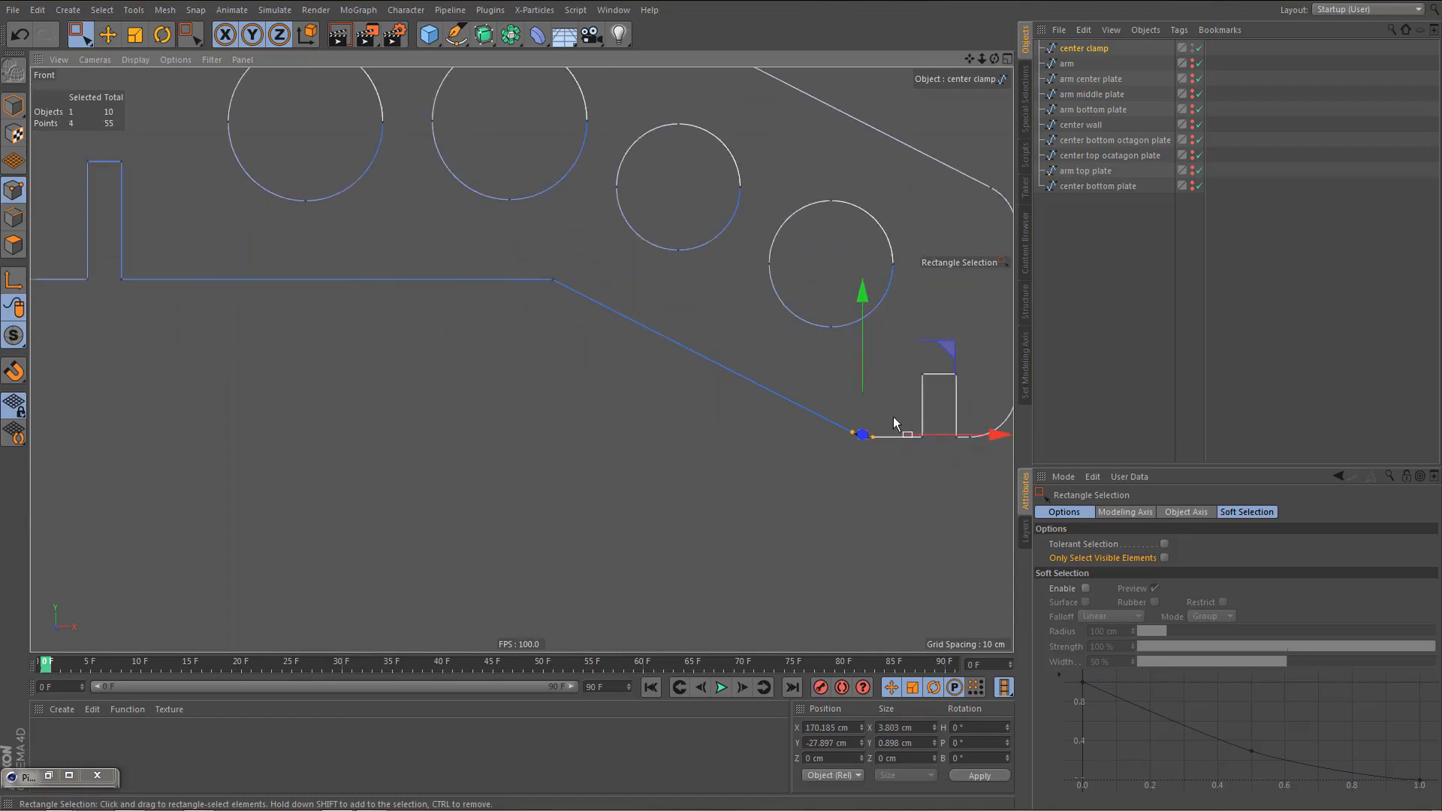
# - Try to weld the points at both ends of the small arc below the clamp's slanted edge
pyautogui.moveTo(857, 419); pyautogui.dragTo(873, 488)
pyautogui.press('m')
pyautogui.press('q')
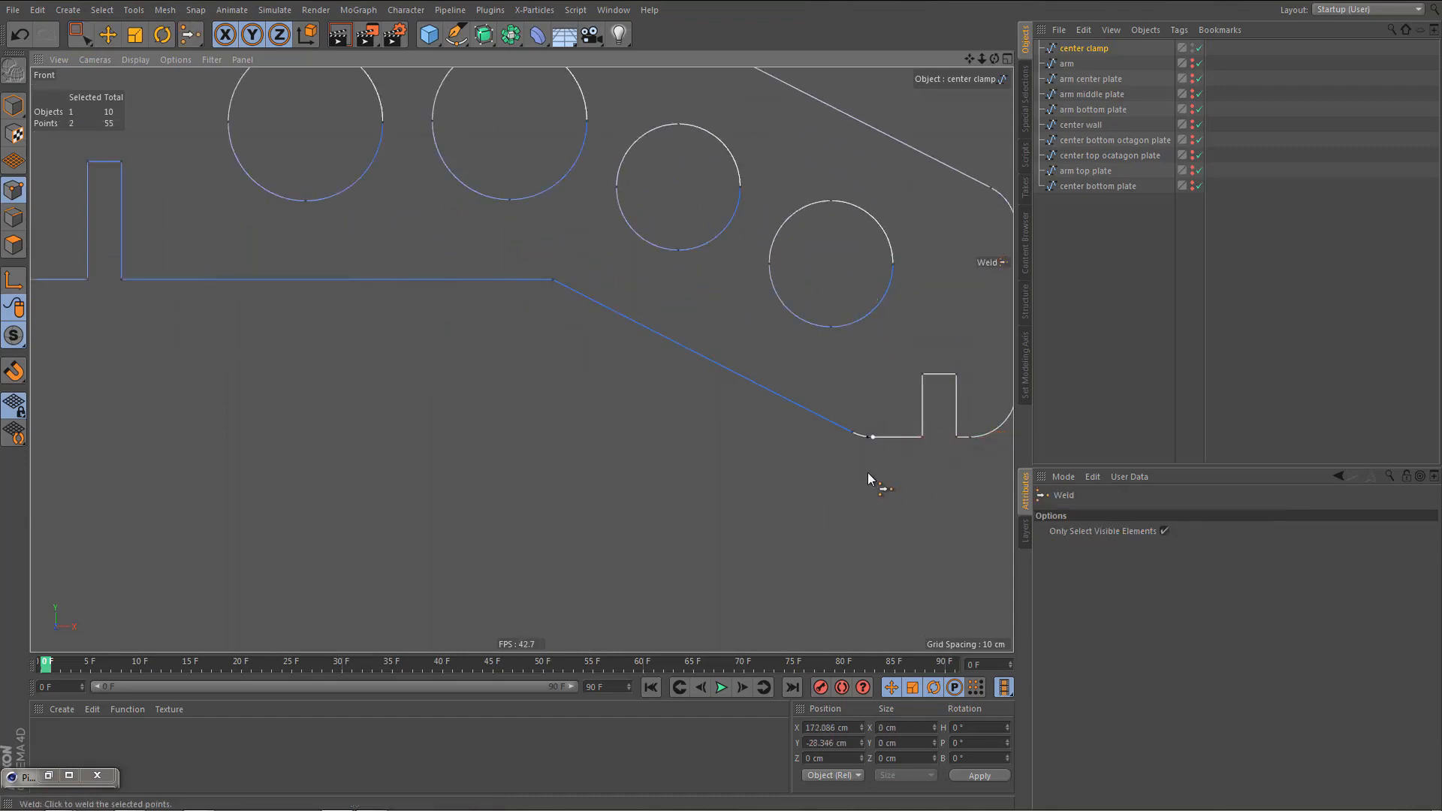
pyautogui.press('space')
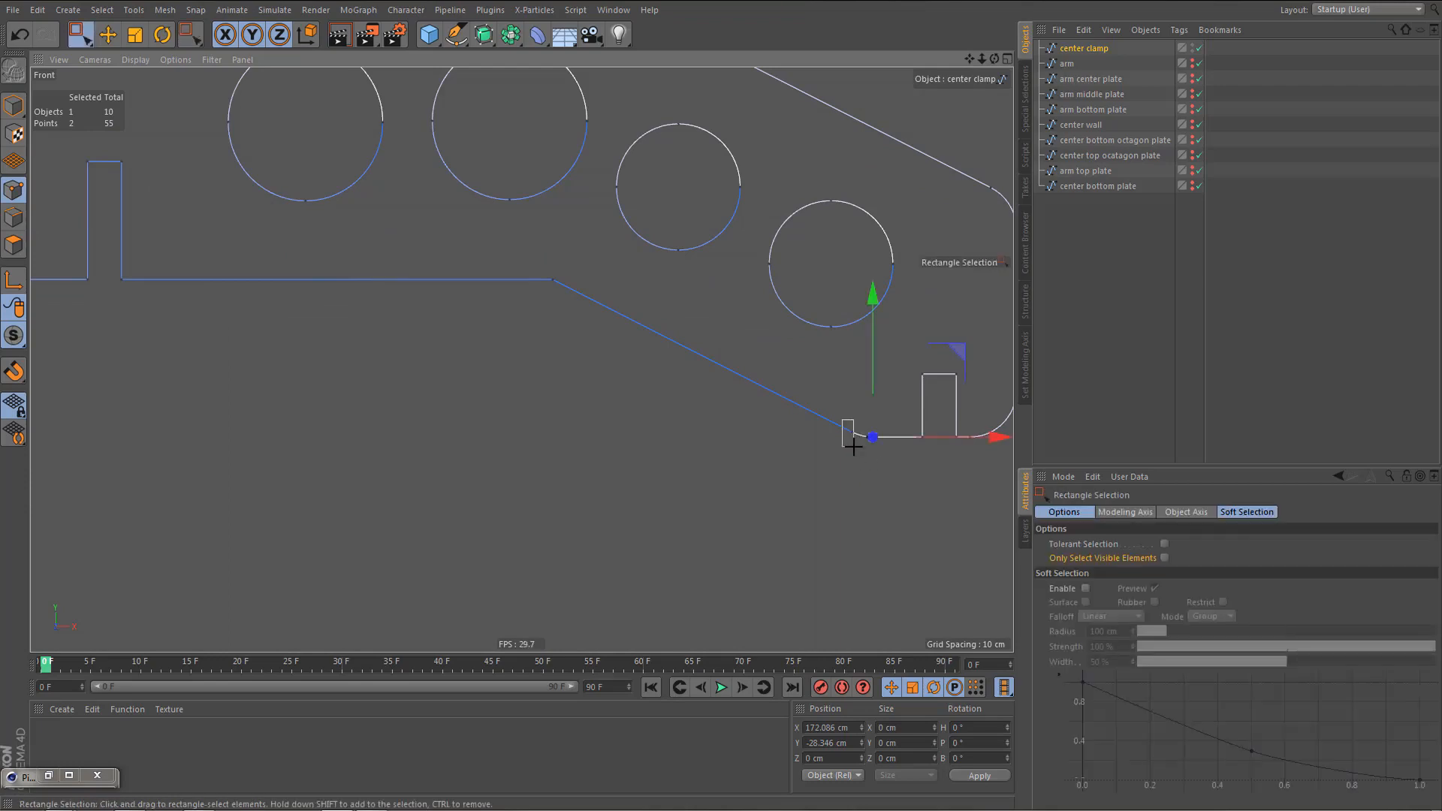
pyautogui.moveTo(853, 446); pyautogui.dragTo(852, 479)
pyautogui.press('space')
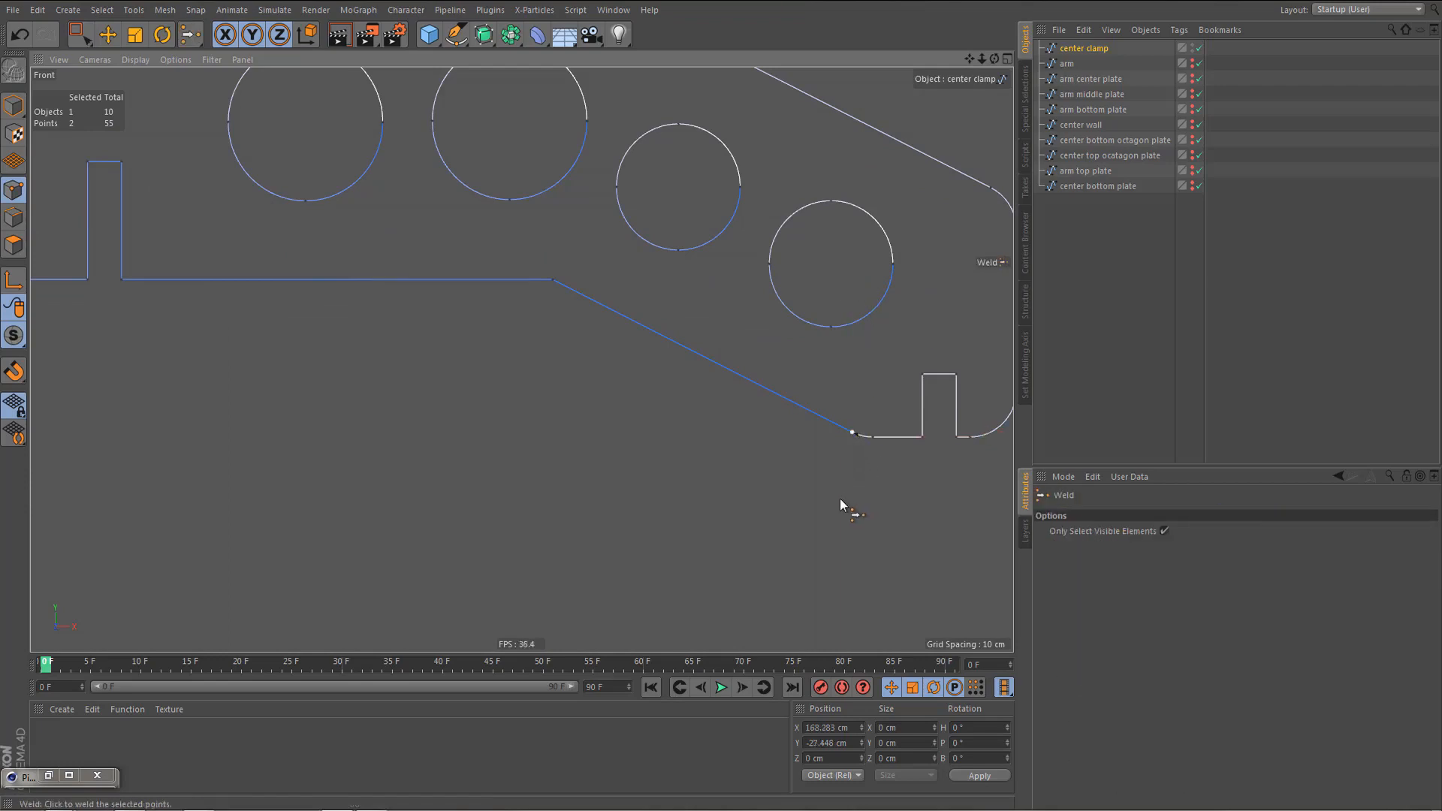
pyautogui.keyDown('alt'); pyautogui.moveTo(868, 474); pyautogui.dragTo(747, 448, button='middle'); pyautogui.keyUp('alt')
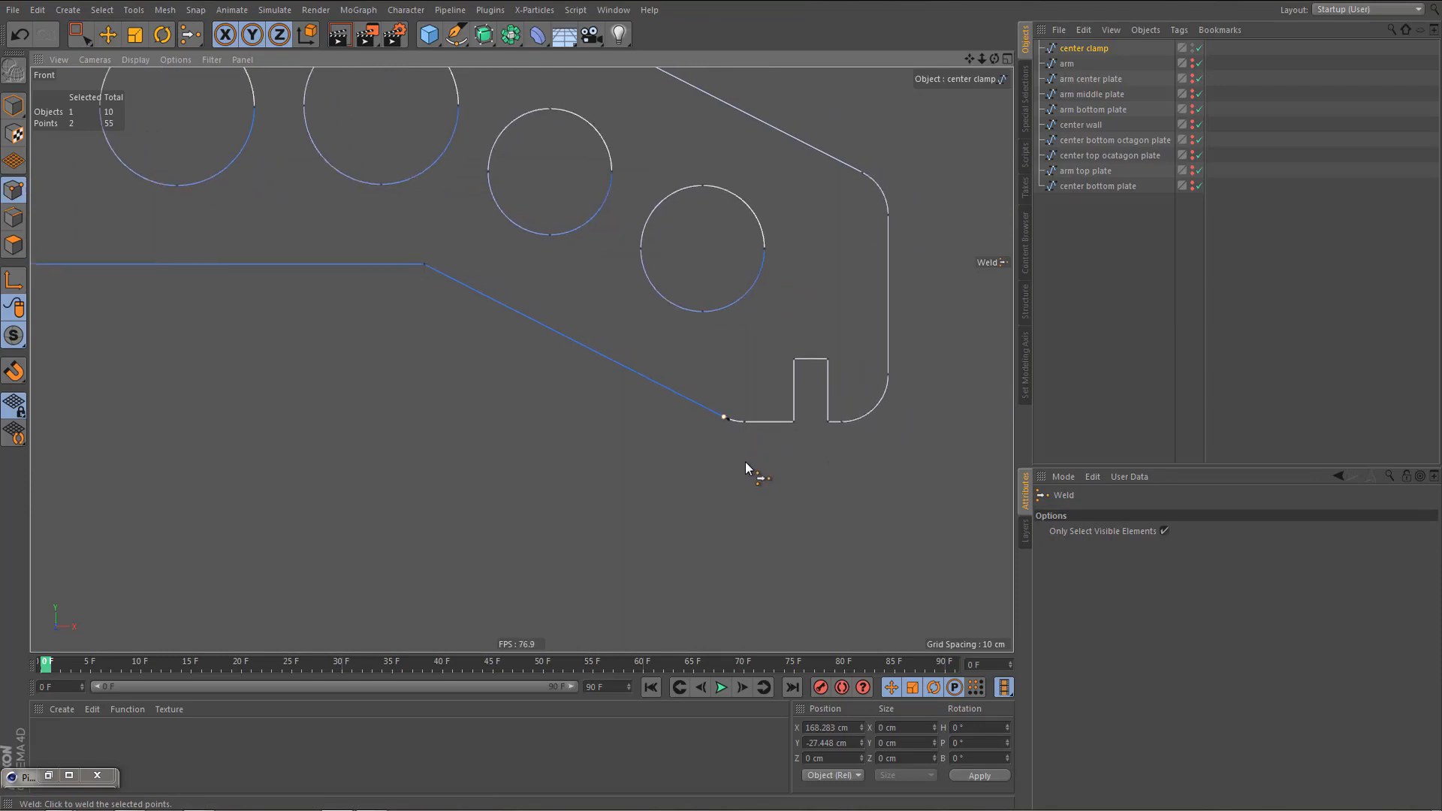
pyautogui.scroll(5, 746, 462)
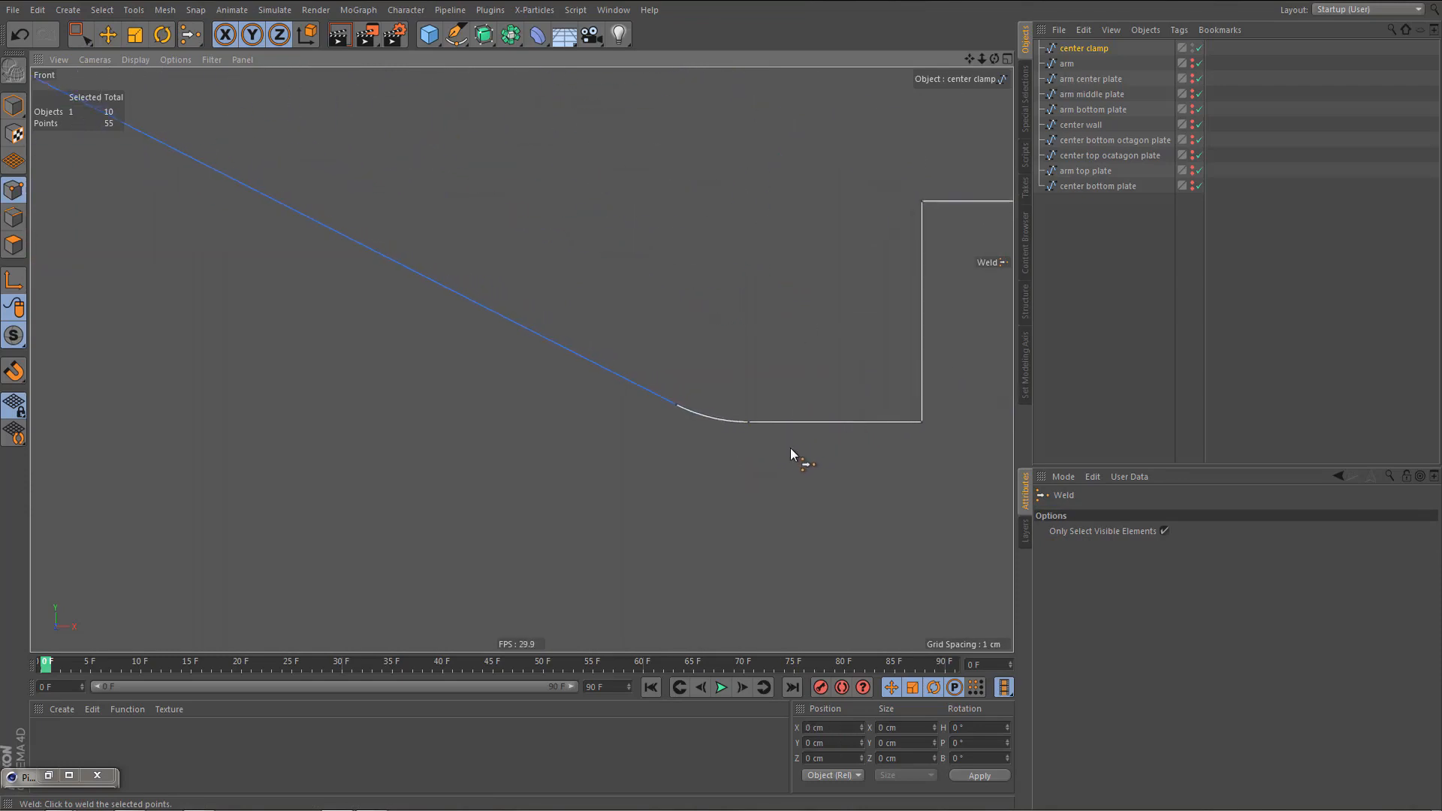
# - Delete the point where the slanted lower edge meets the small arc, using Live Selection
pyautogui.press('9')
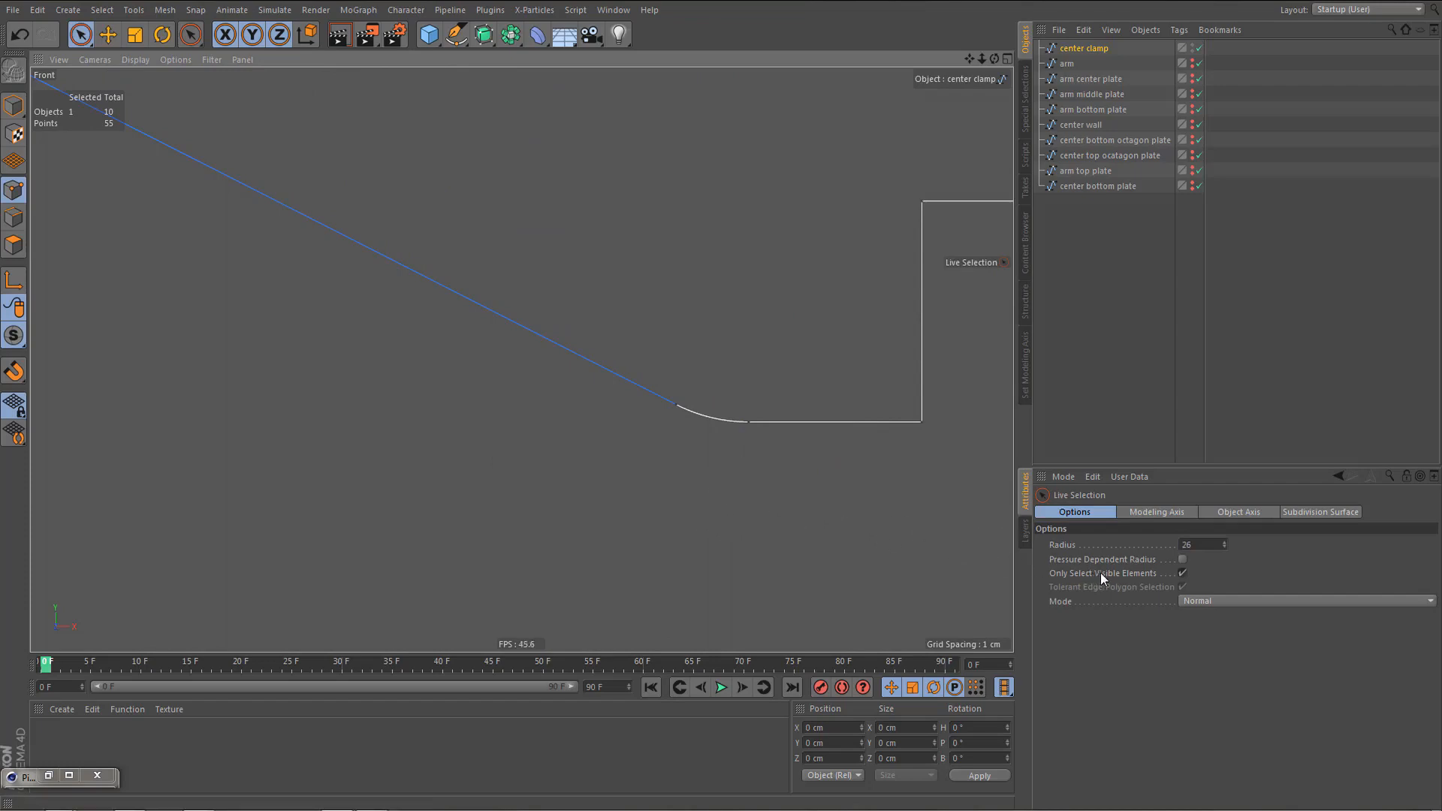
pyautogui.click(682, 409)
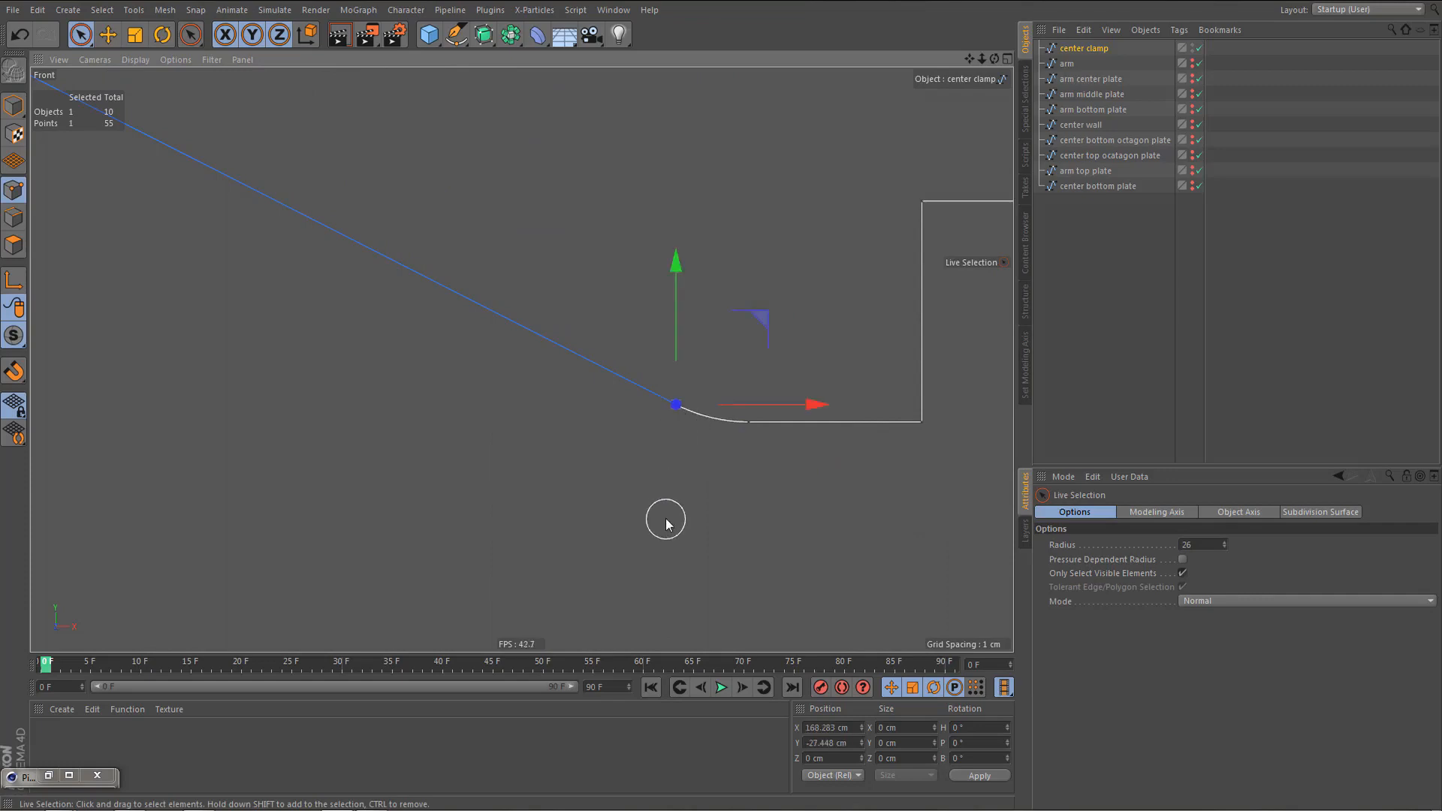
pyautogui.press('Delete')
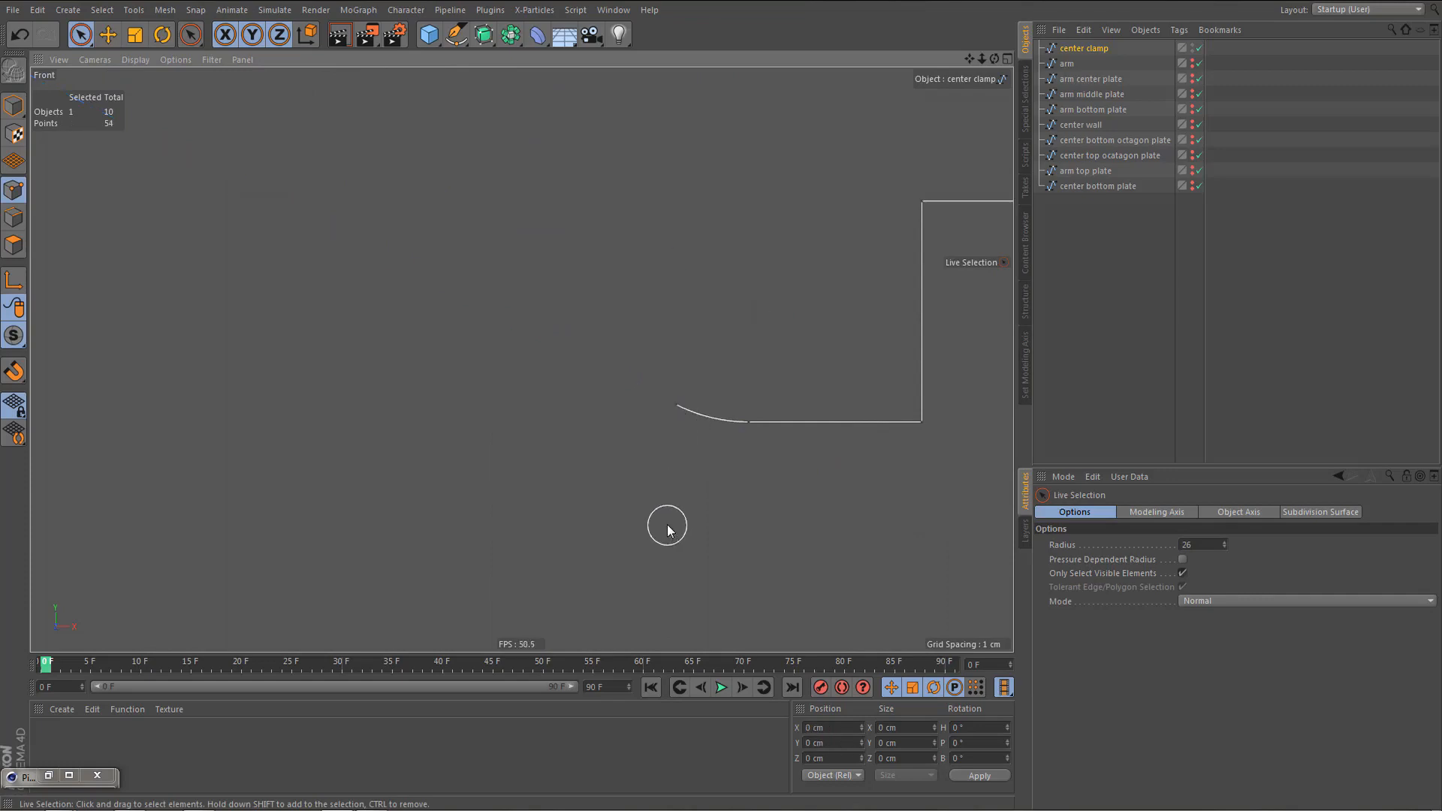
# - Try to weld the points at the small arc's right end, and delete the point found there
pyautogui.press('0')
pyautogui.moveTo(658, 387); pyautogui.dragTo(678, 471)
pyautogui.keyDown('shift'); pyautogui.moveTo(736, 388); pyautogui.dragTo(778, 473); pyautogui.keyUp('shift')
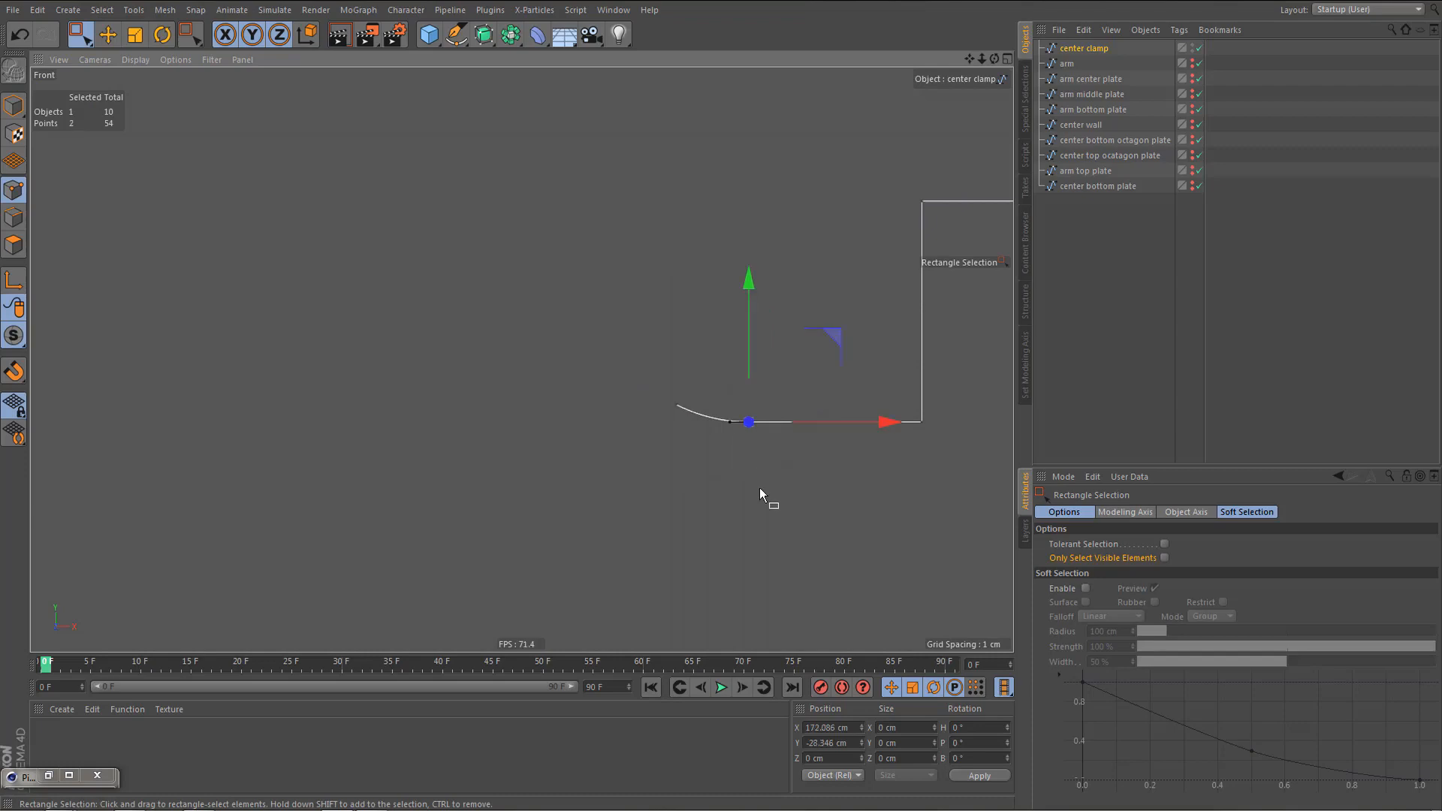
pyautogui.press('m')
pyautogui.press('q')
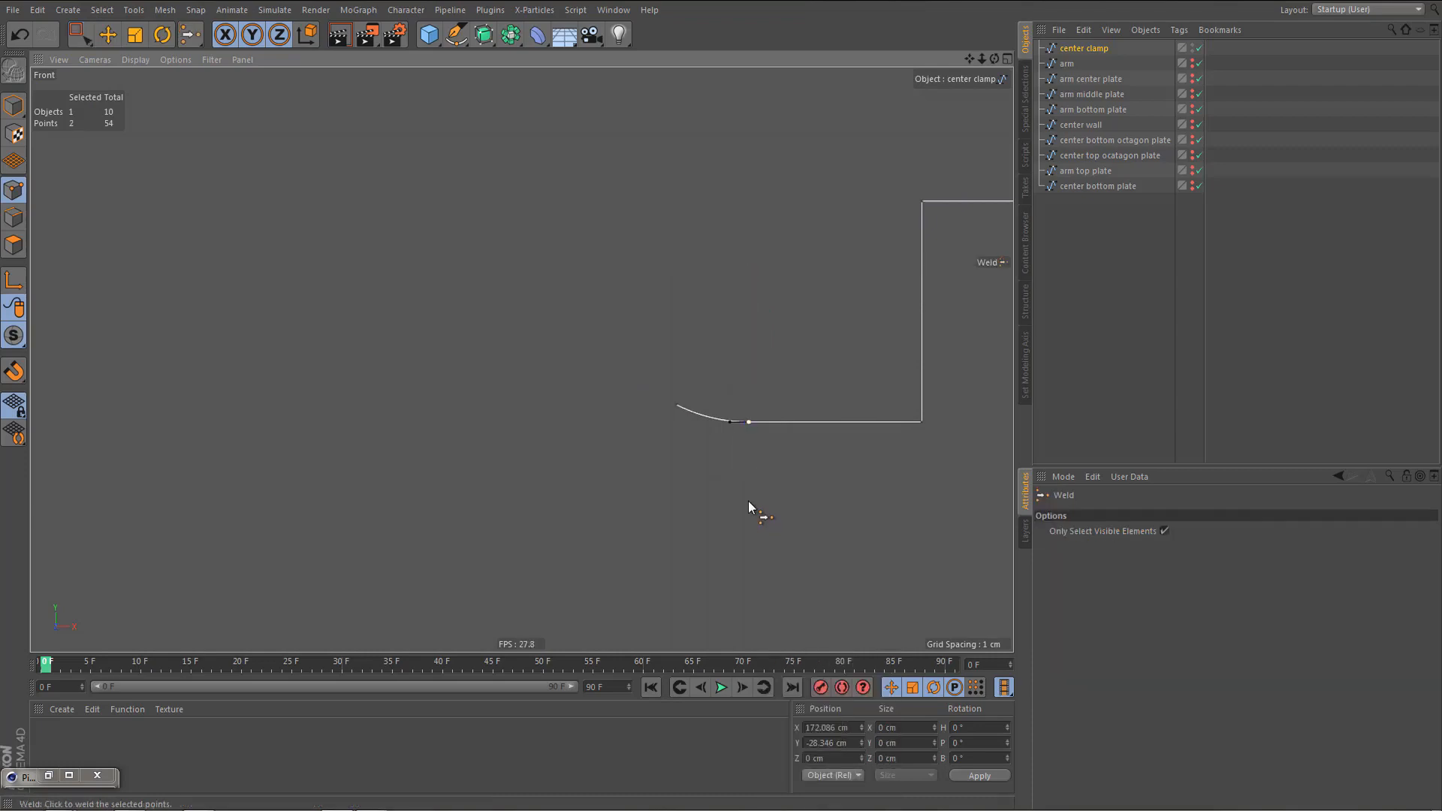
pyautogui.click(744, 499)
pyautogui.press('9')
pyautogui.click(746, 425)
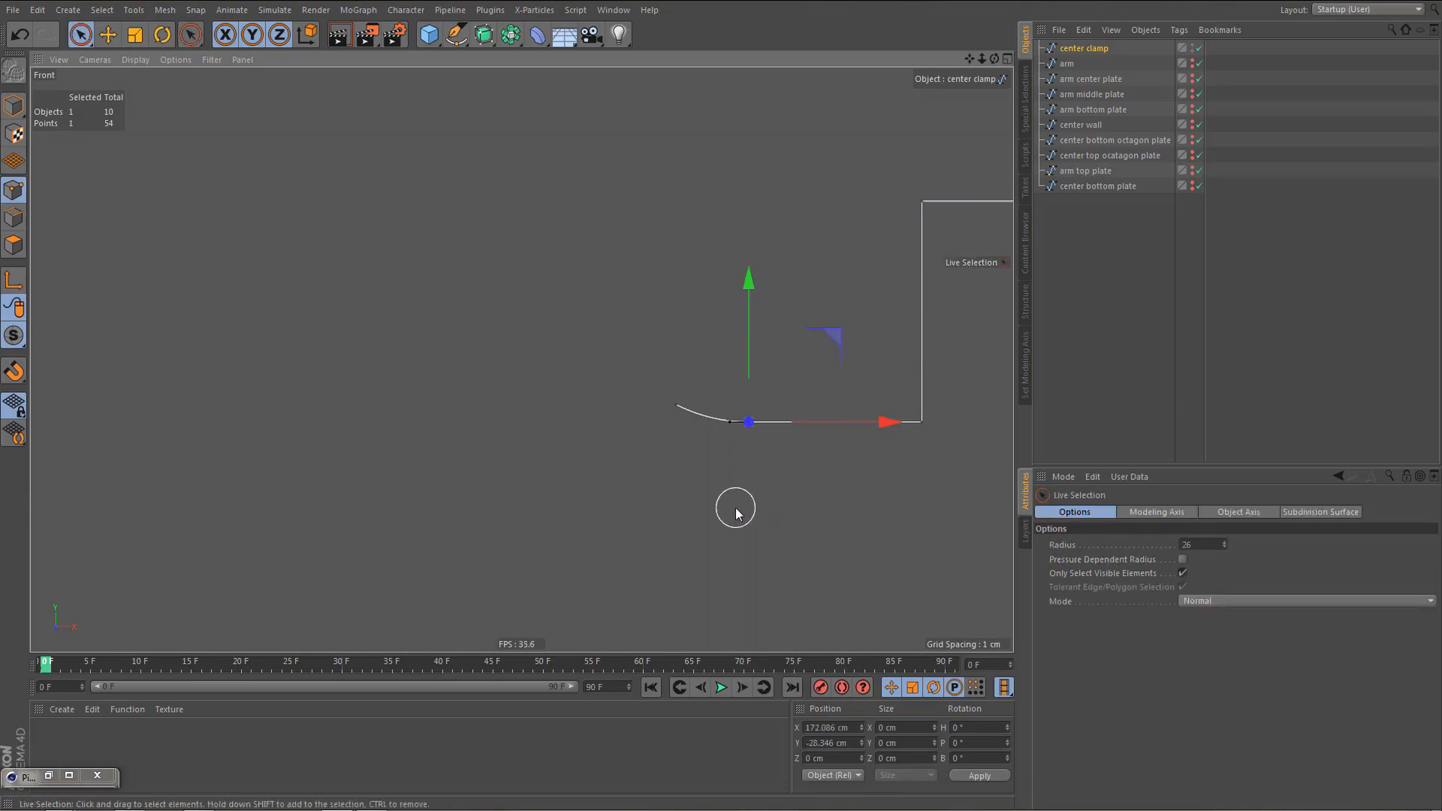
pyautogui.press('Delete')
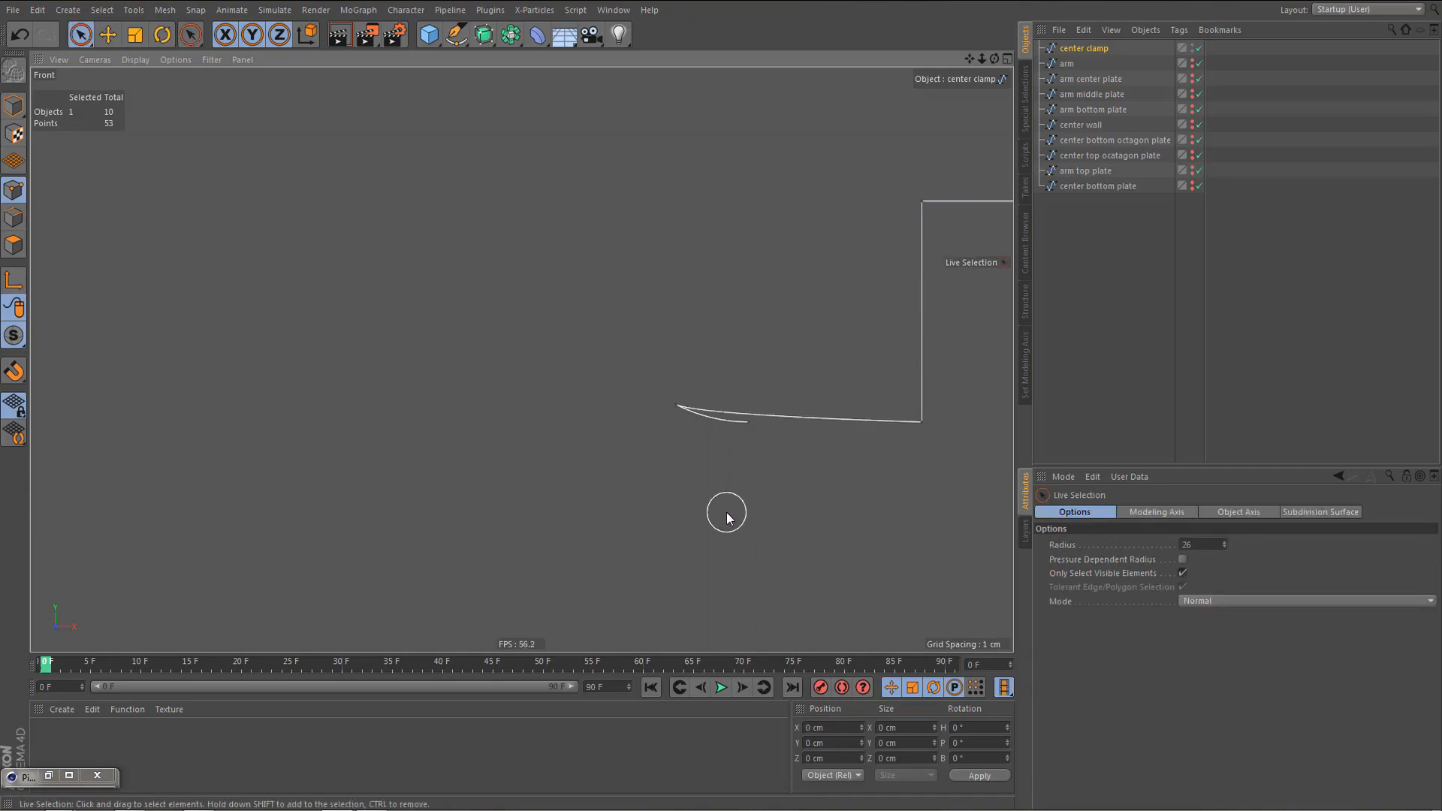
# - Select the loose points around the small arc and apply Join Segment
pyautogui.scroll(3, 747, 474)
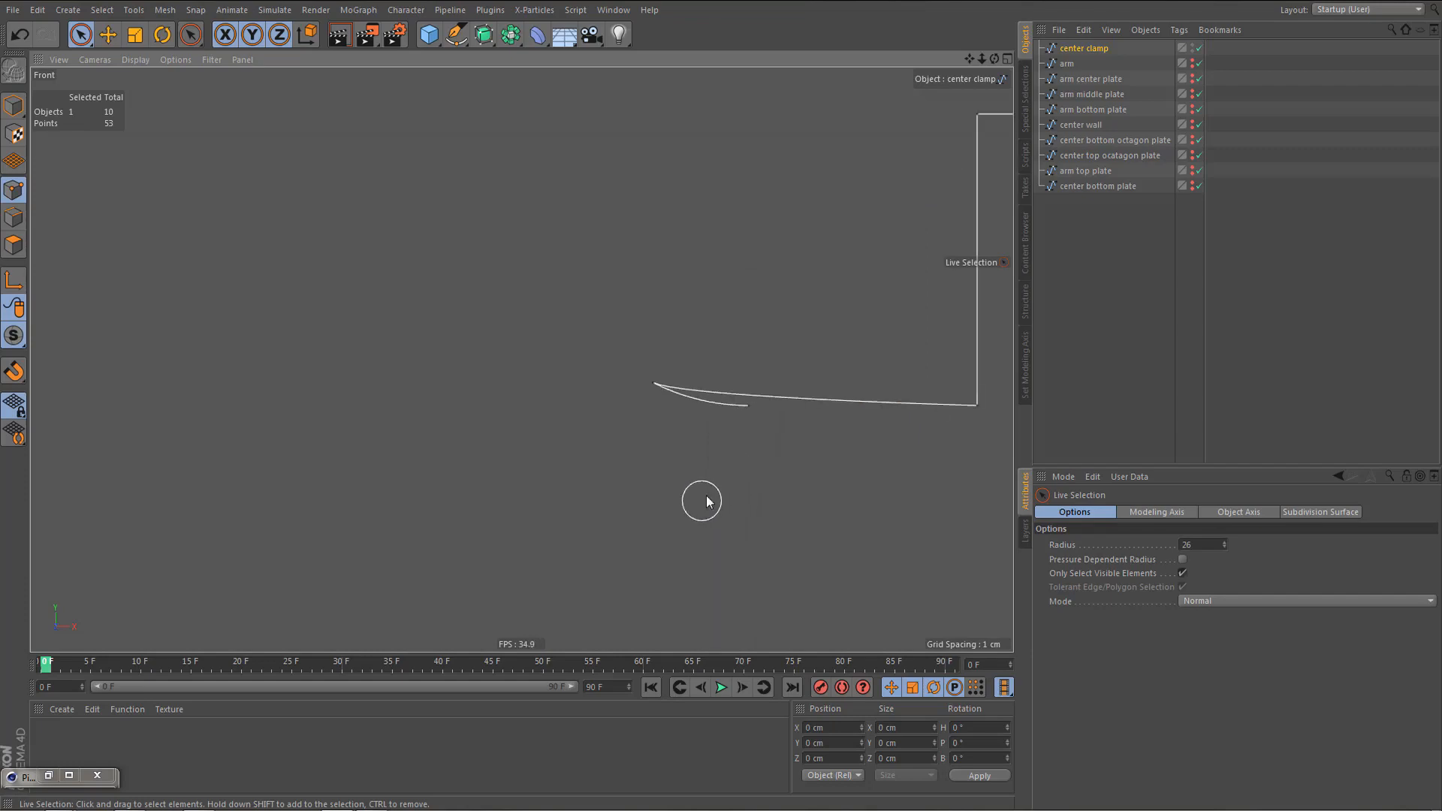
pyautogui.scroll(-3, 721, 488)
pyautogui.moveTo(734, 499)
pyautogui.mouseDown()
pyautogui.moveTo(728, 476)
pyautogui.moveTo(805, 491)
pyautogui.mouseUp()
pyautogui.rightClick(778, 532)
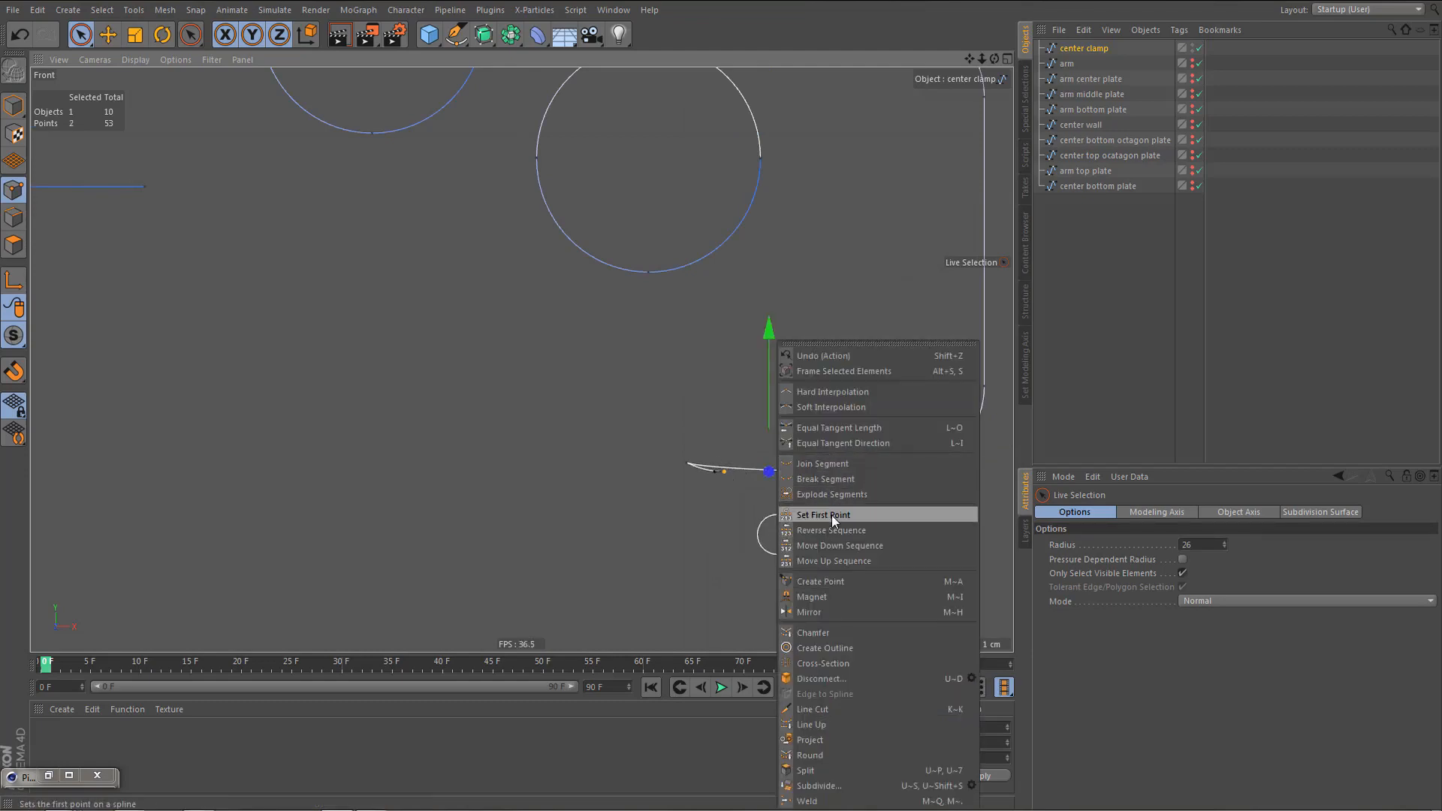
pyautogui.click(843, 463)
# - Undo the segment join and the point deletions at both ends of the small arc
pyautogui.scroll(3, 808, 496)
pyautogui.hotkey('ctrl', 'z')
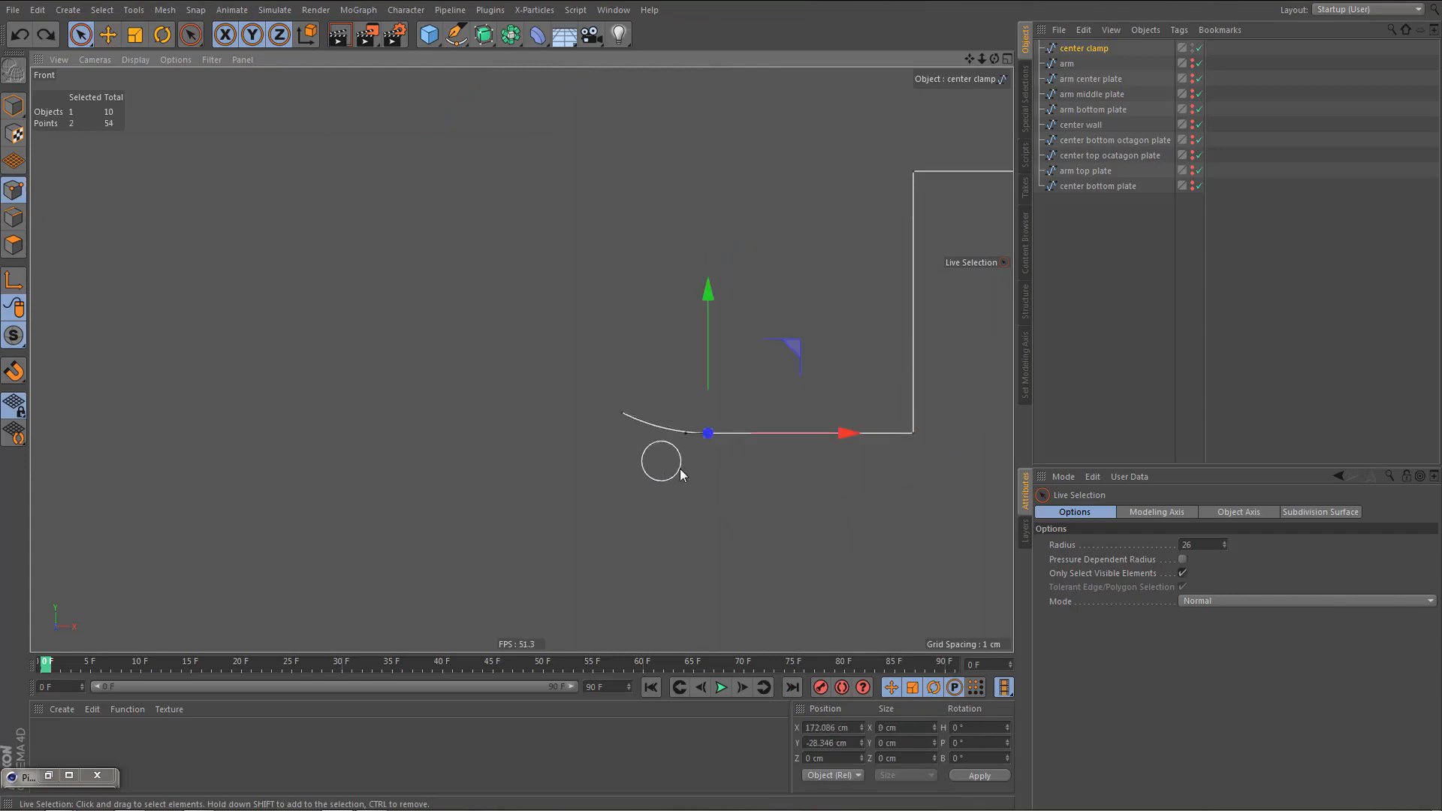
pyautogui.scroll(3, 685, 470)
pyautogui.click(720, 475)
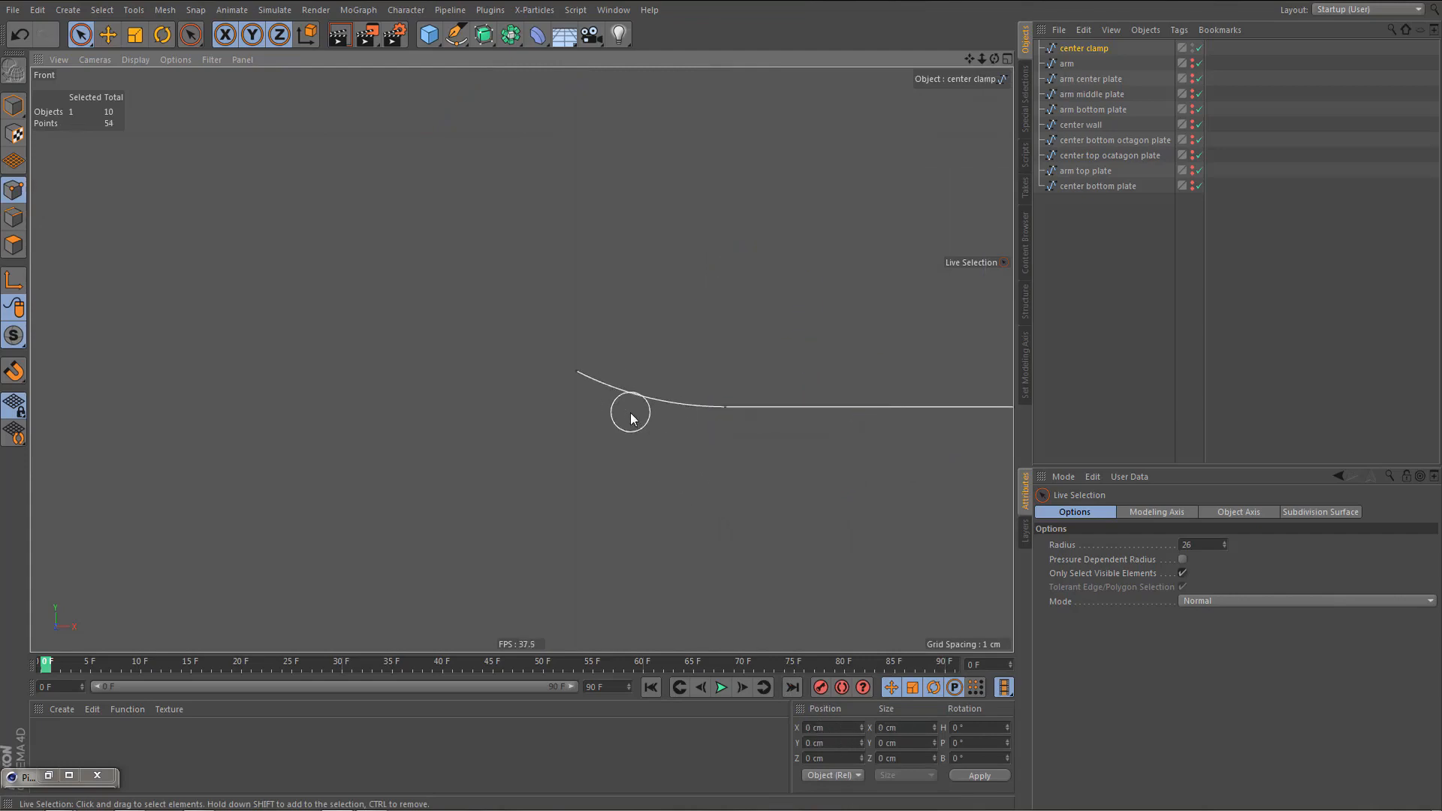
pyautogui.hotkey('ctrl', 'z')
pyautogui.hotkey('ctrl', 'z')
pyautogui.hotkey('ctrl', 'z')
pyautogui.hotkey('ctrl', 'z')
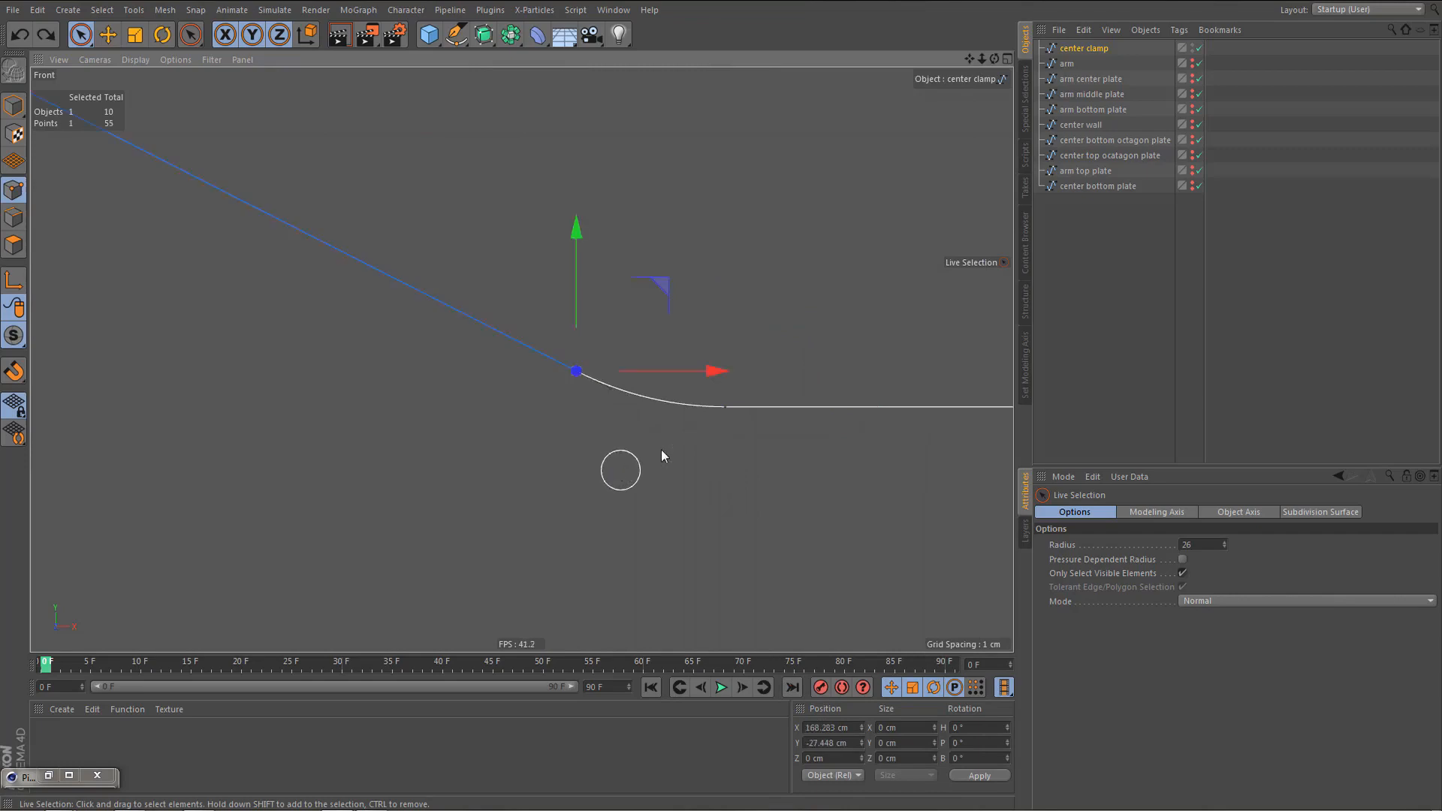
# - Delete the point at the small arc's right end and the one where it meets the slanted edge
pyautogui.click(725, 411)
pyautogui.hotkey('ctrl', 'z')
pyautogui.hotkey('ctrl', 'z')
pyautogui.hotkey('ctrl', 'z')
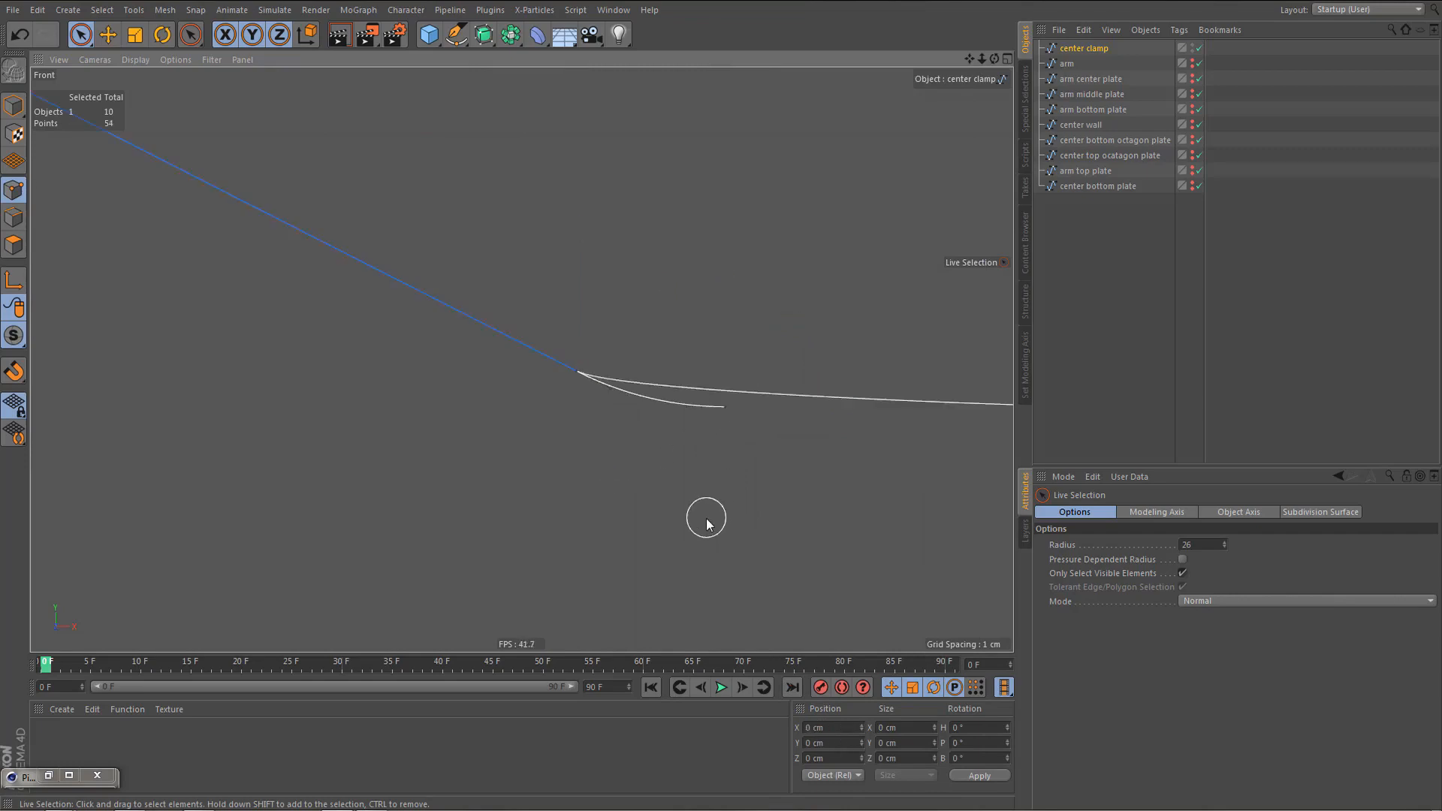
pyautogui.click(615, 437)
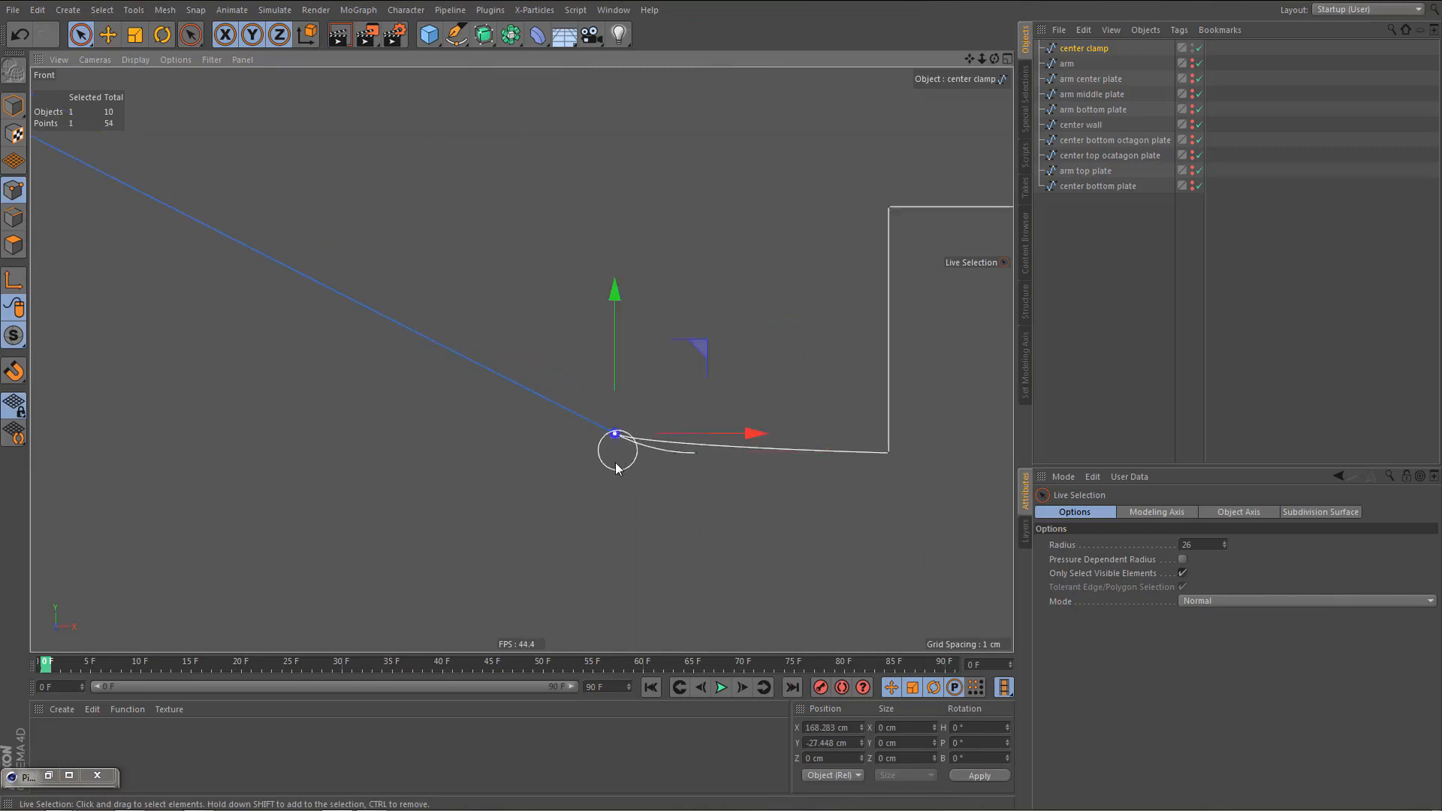
pyautogui.press('Delete')
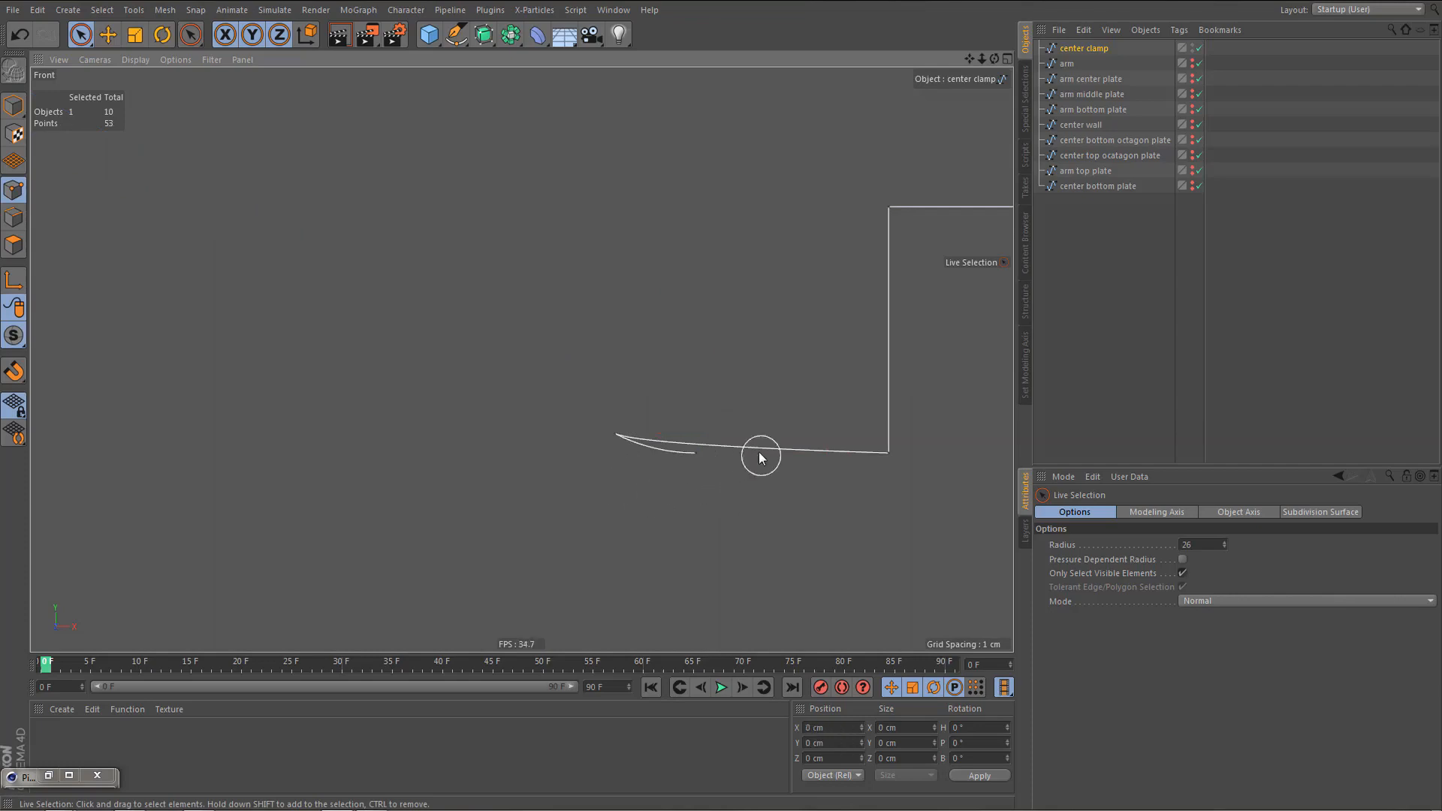
# - Add a point on the line between the small arc and the rightmost notch with a Line Cut
pyautogui.scroll(3, 760, 454)
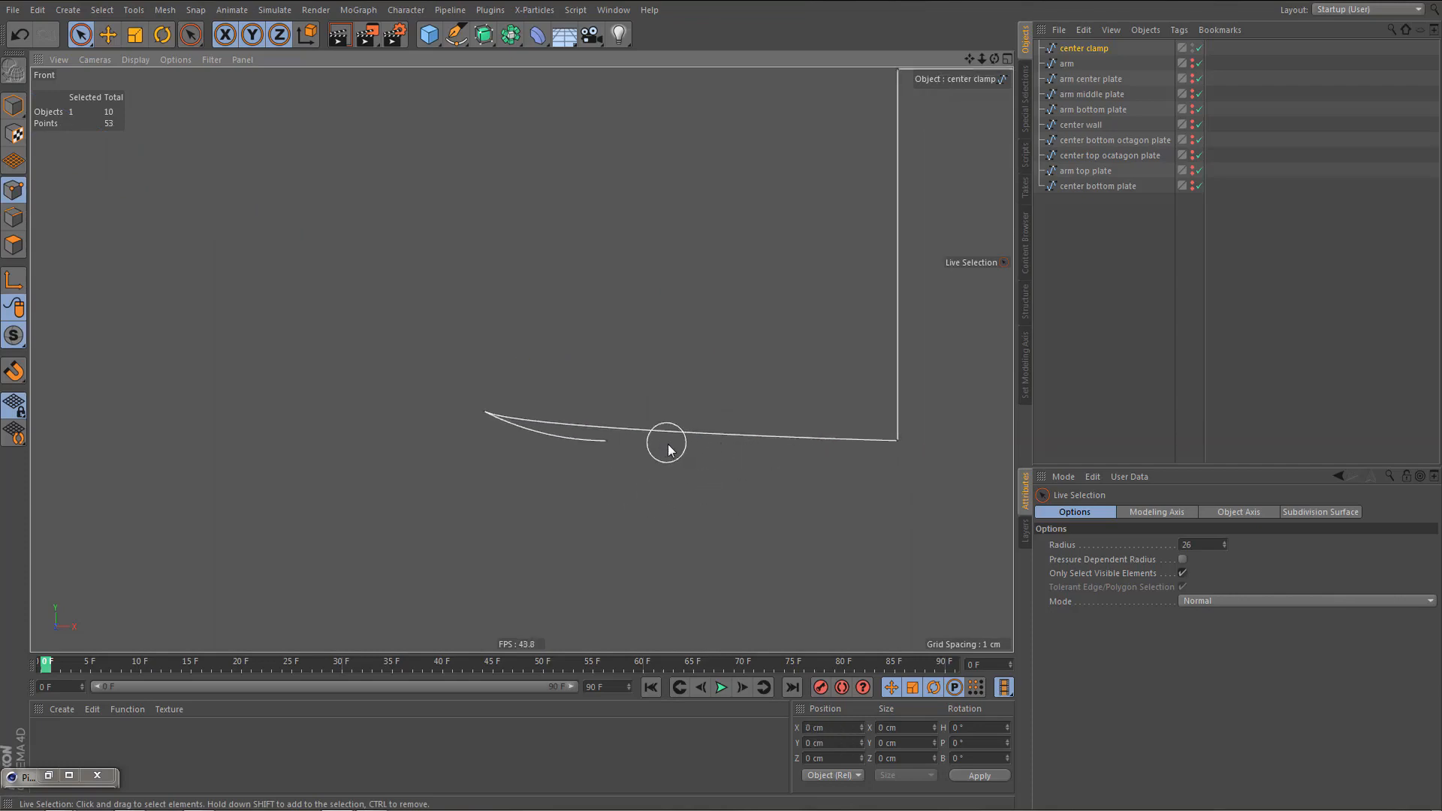
pyautogui.press('k')
pyautogui.press('k')
pyautogui.click(720, 404)
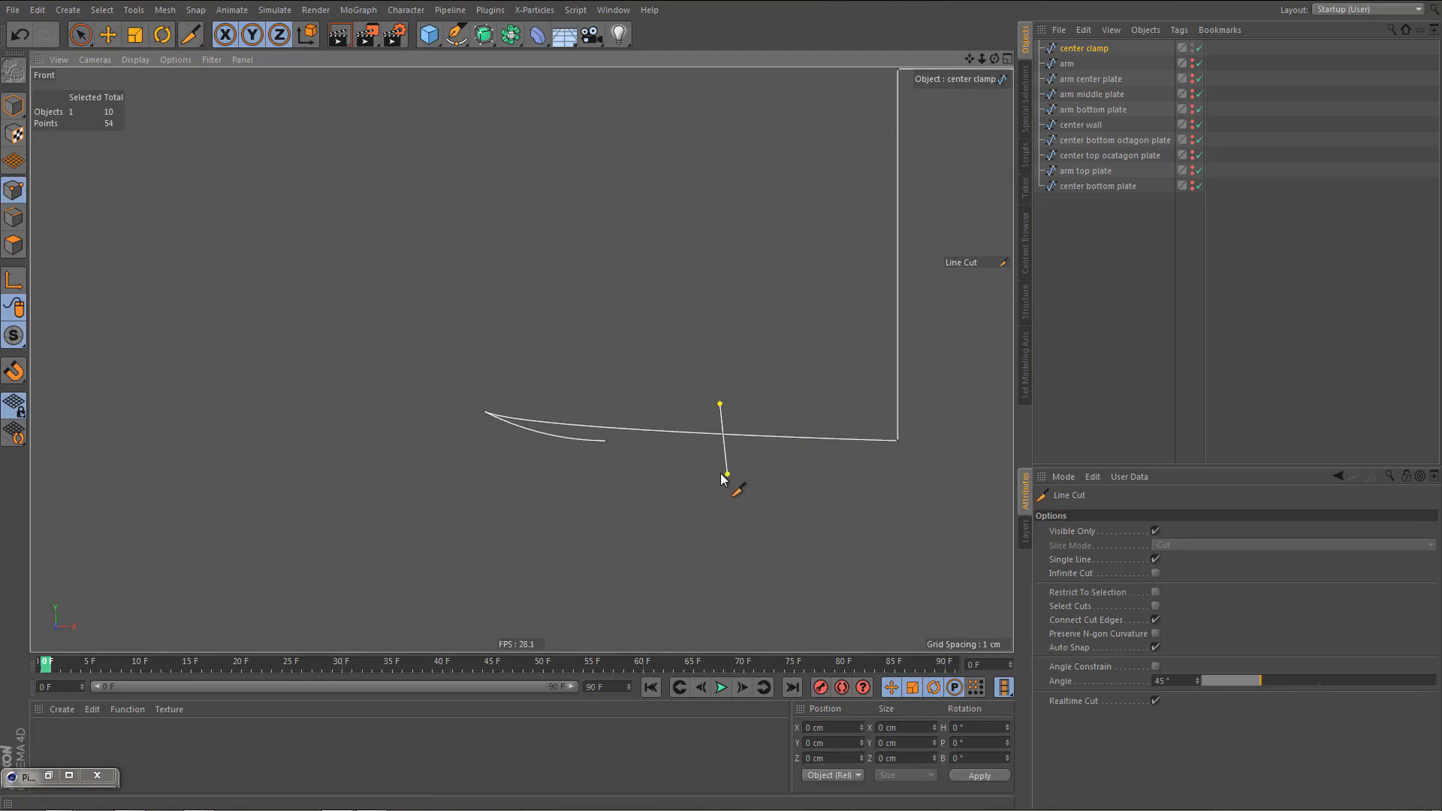
pyautogui.click(727, 475)
# - Disconnect the cut point on the line between the small arc and the rightmost notch, and delete the resulting loose points
pyautogui.press('0')
pyautogui.moveTo(735, 454); pyautogui.dragTo(714, 425)
pyautogui.rightClick(730, 480)
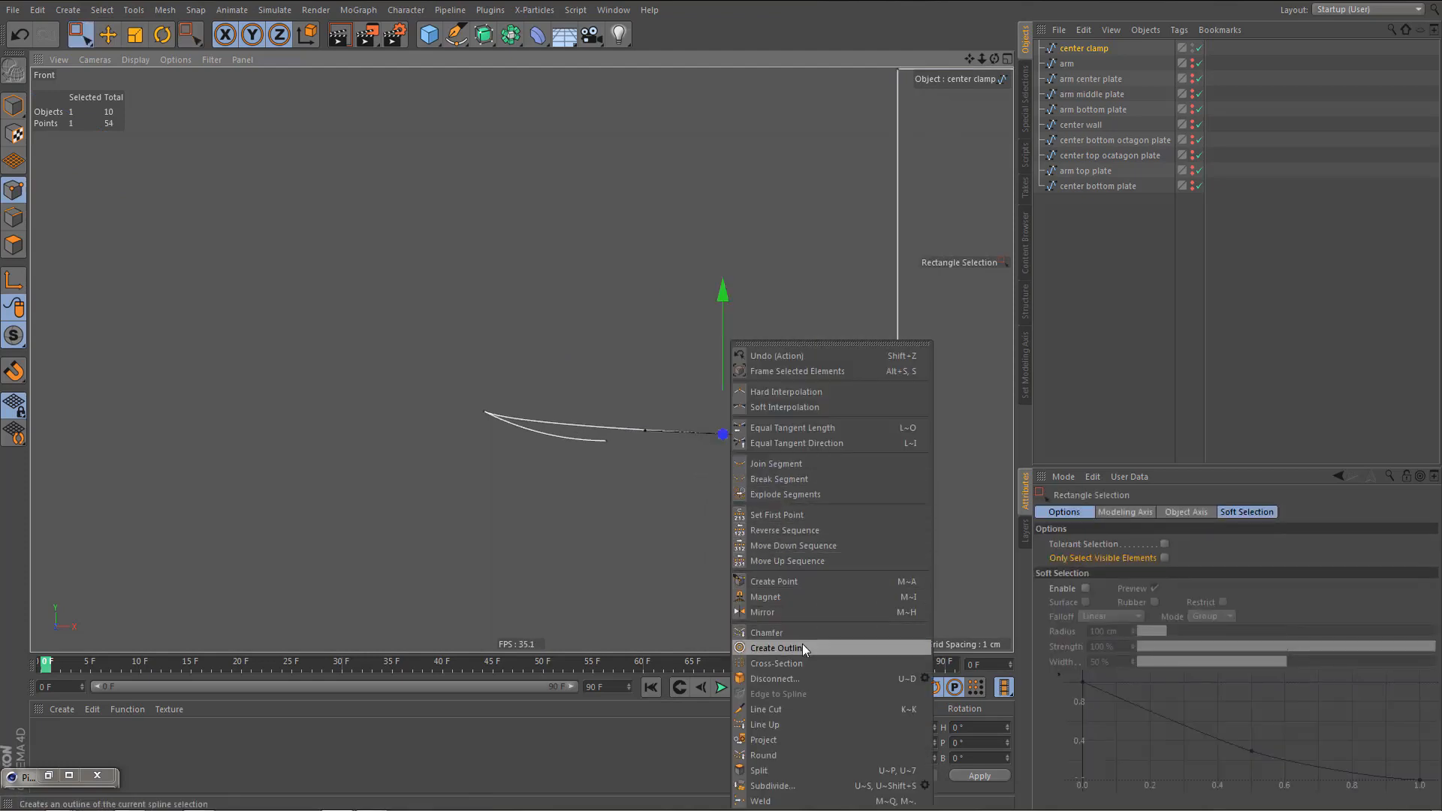
pyautogui.click(794, 680)
pyautogui.moveTo(688, 413); pyautogui.dragTo(744, 493)
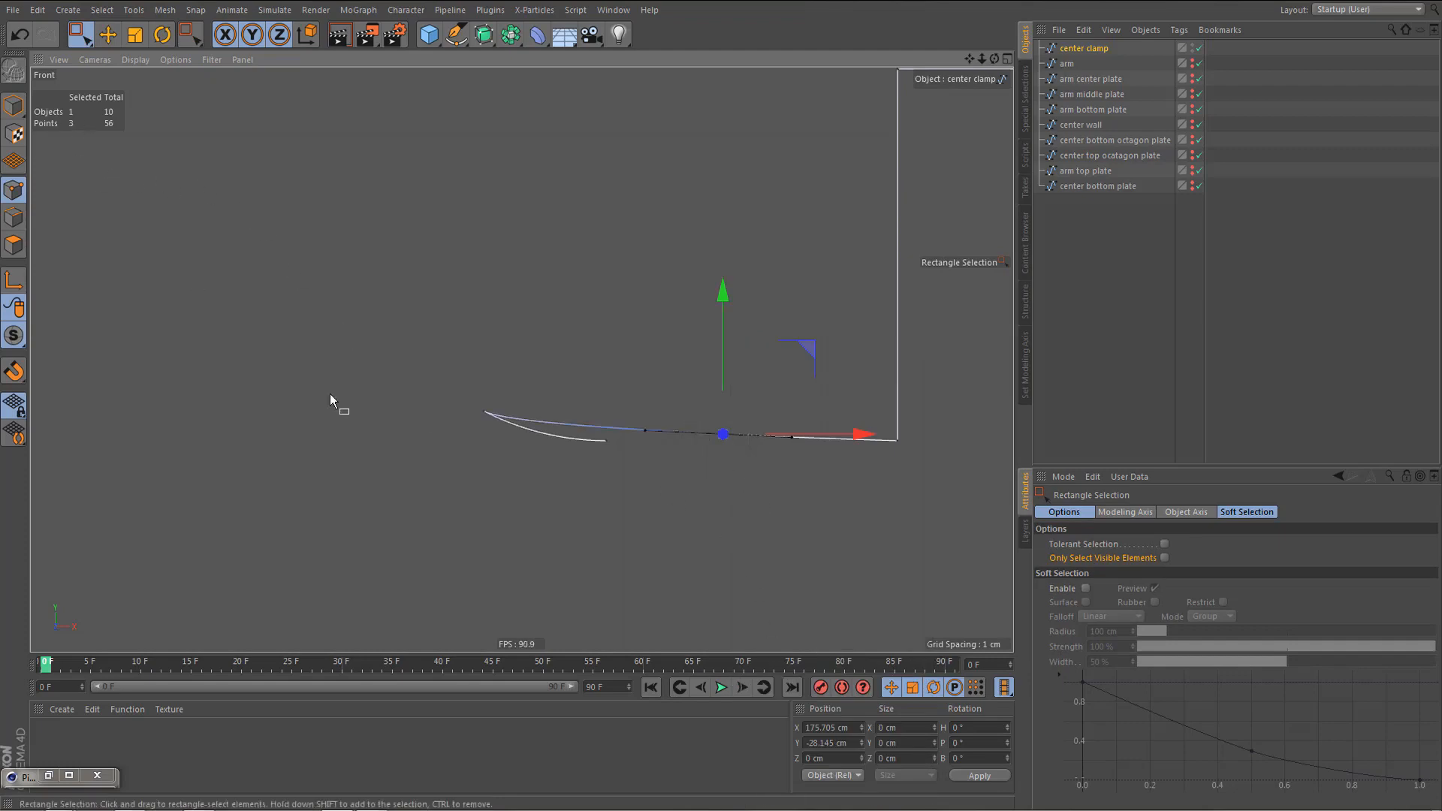
pyautogui.press('Delete')
# - Join the small arc's end point to the rightmost notch's corner point with Join Segment
pyautogui.click(605, 441)
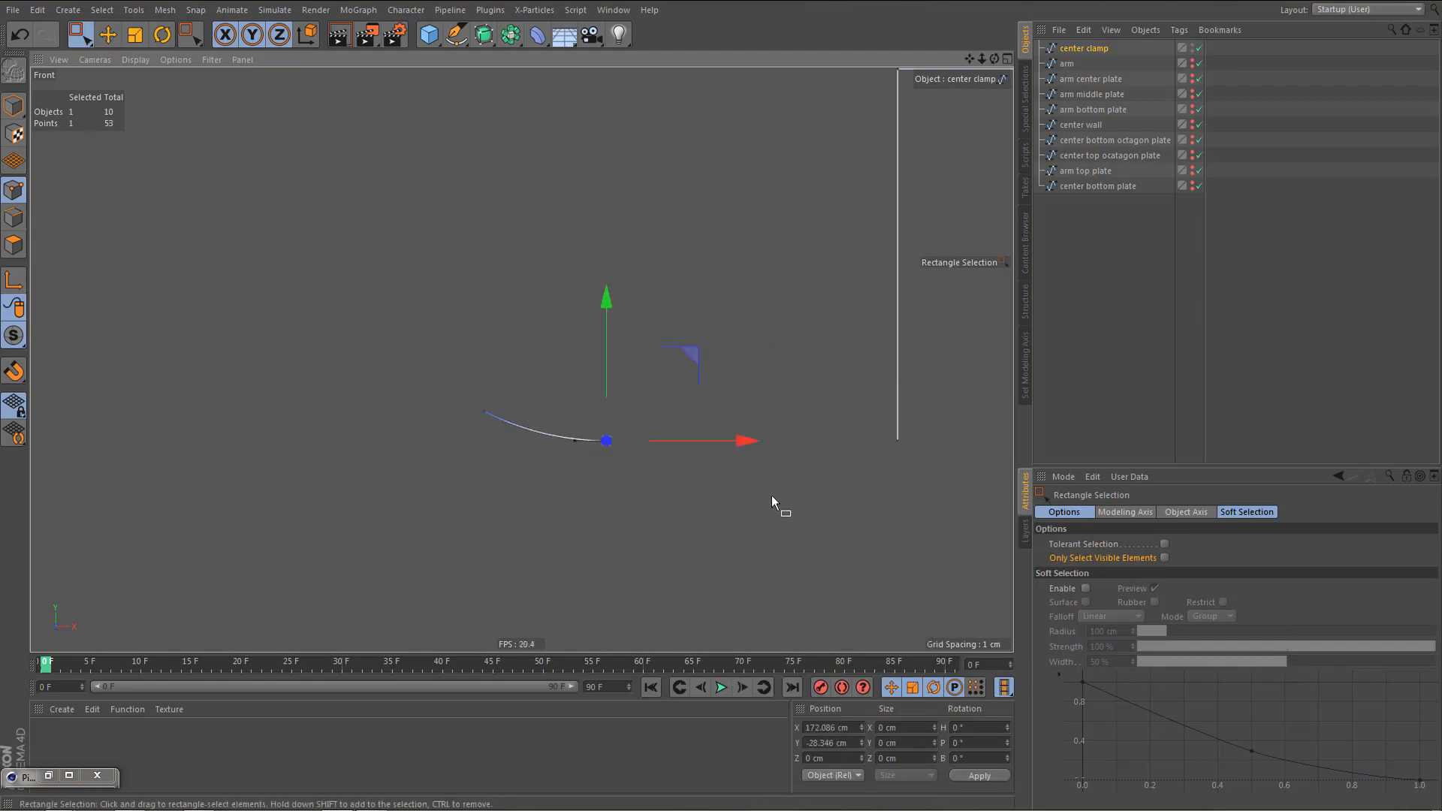
pyautogui.keyDown('shift'); pyautogui.moveTo(879, 426); pyautogui.dragTo(929, 476); pyautogui.keyUp('shift')
pyautogui.rightClick(778, 514)
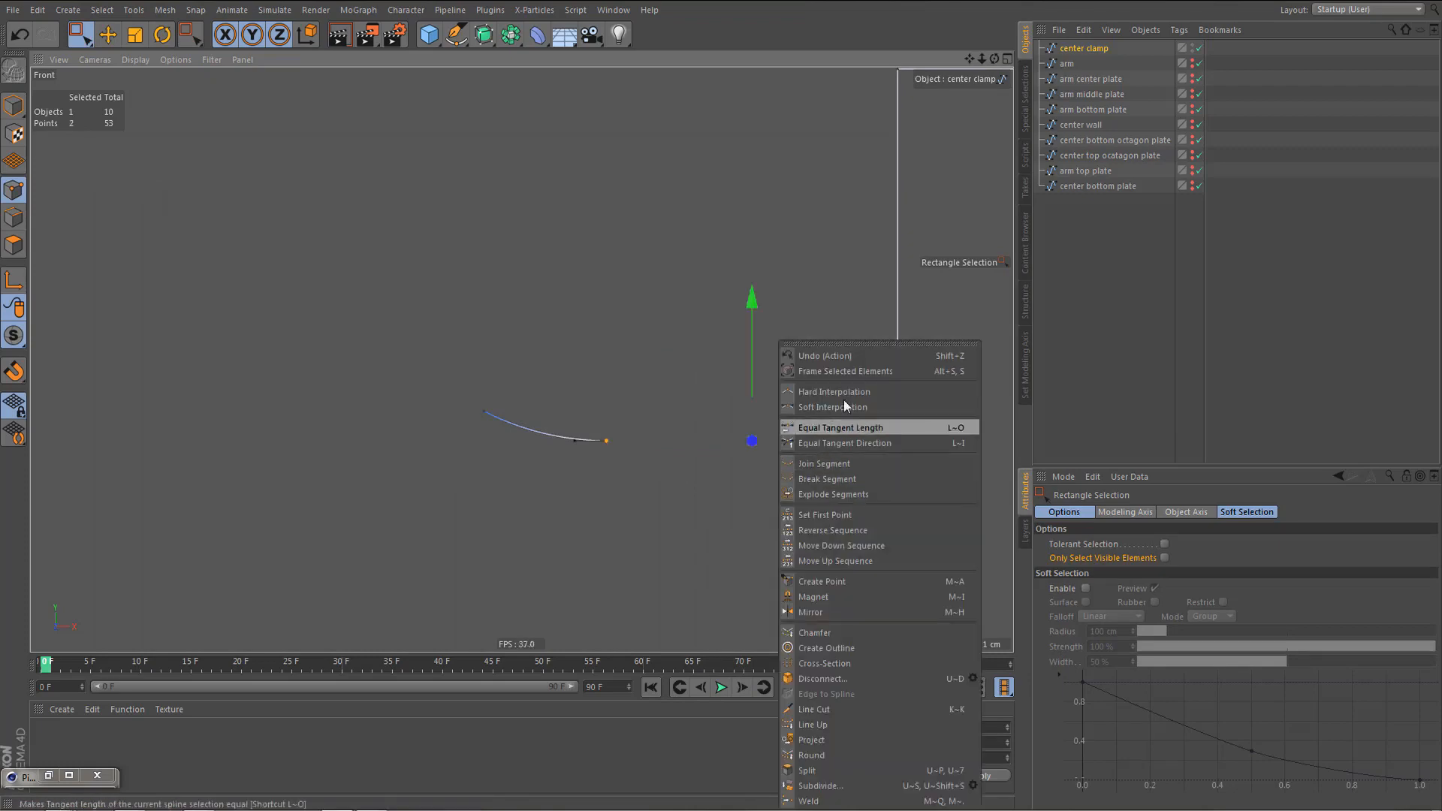
pyautogui.click(862, 464)
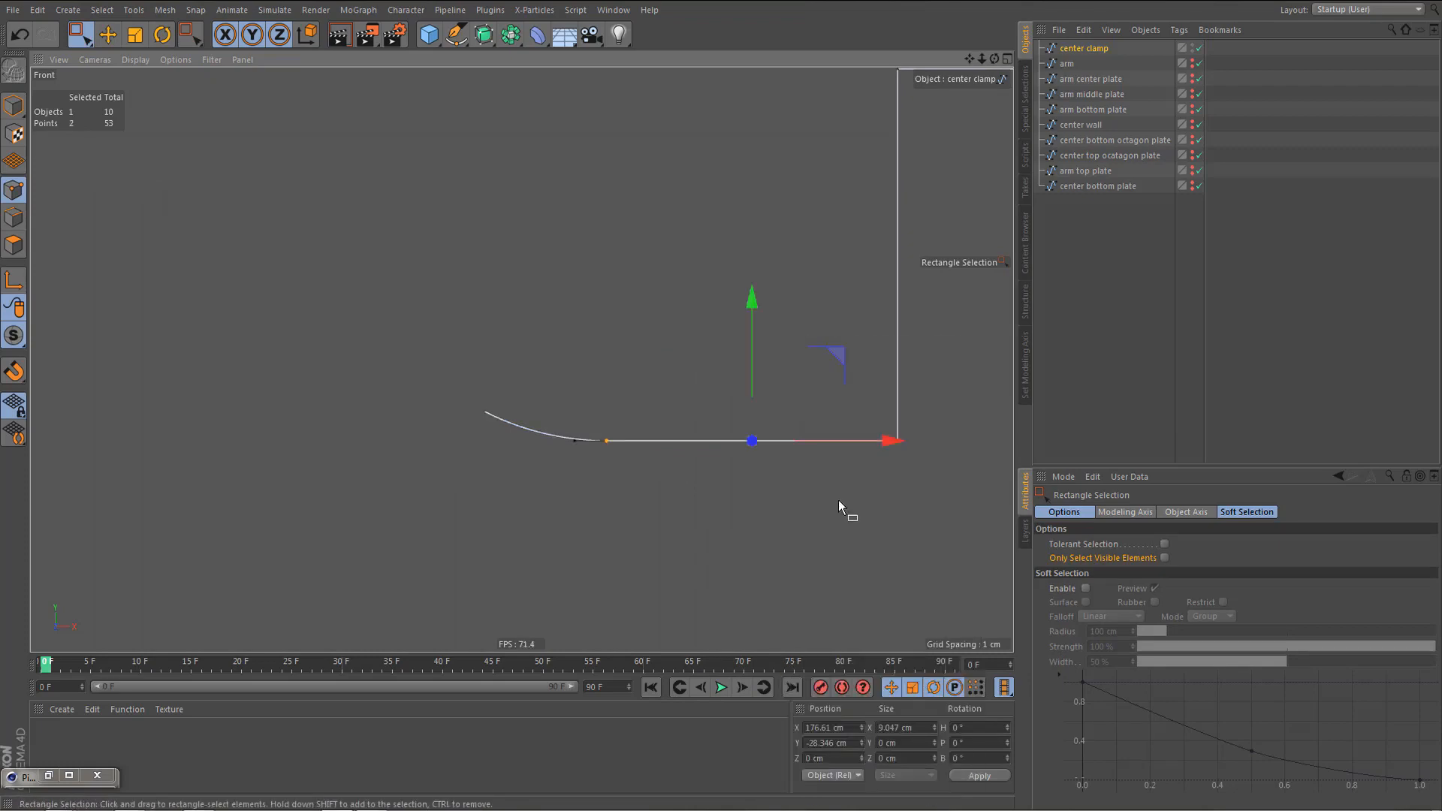
pyautogui.scroll(-8, 631, 577)
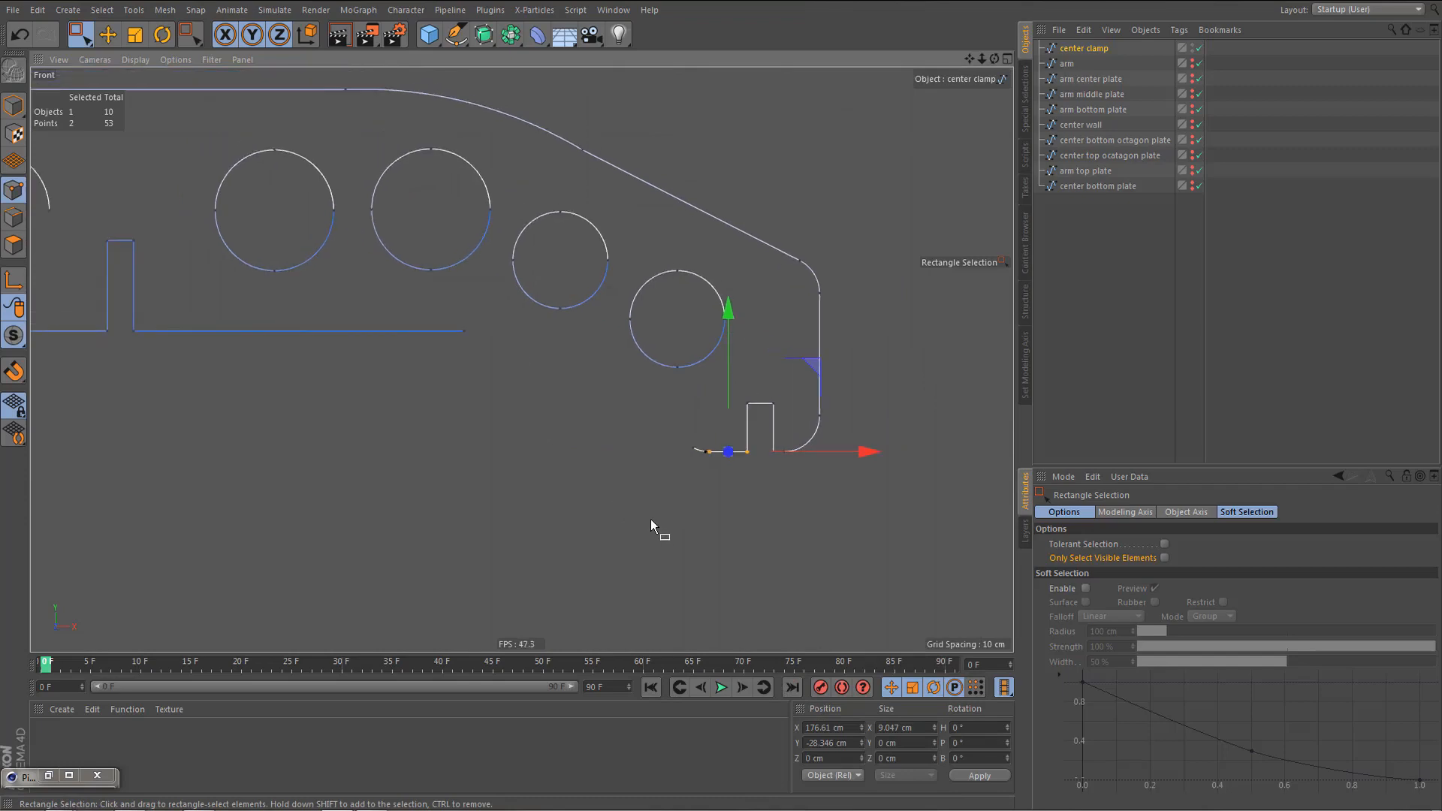
pyautogui.scroll(-3, 651, 525)
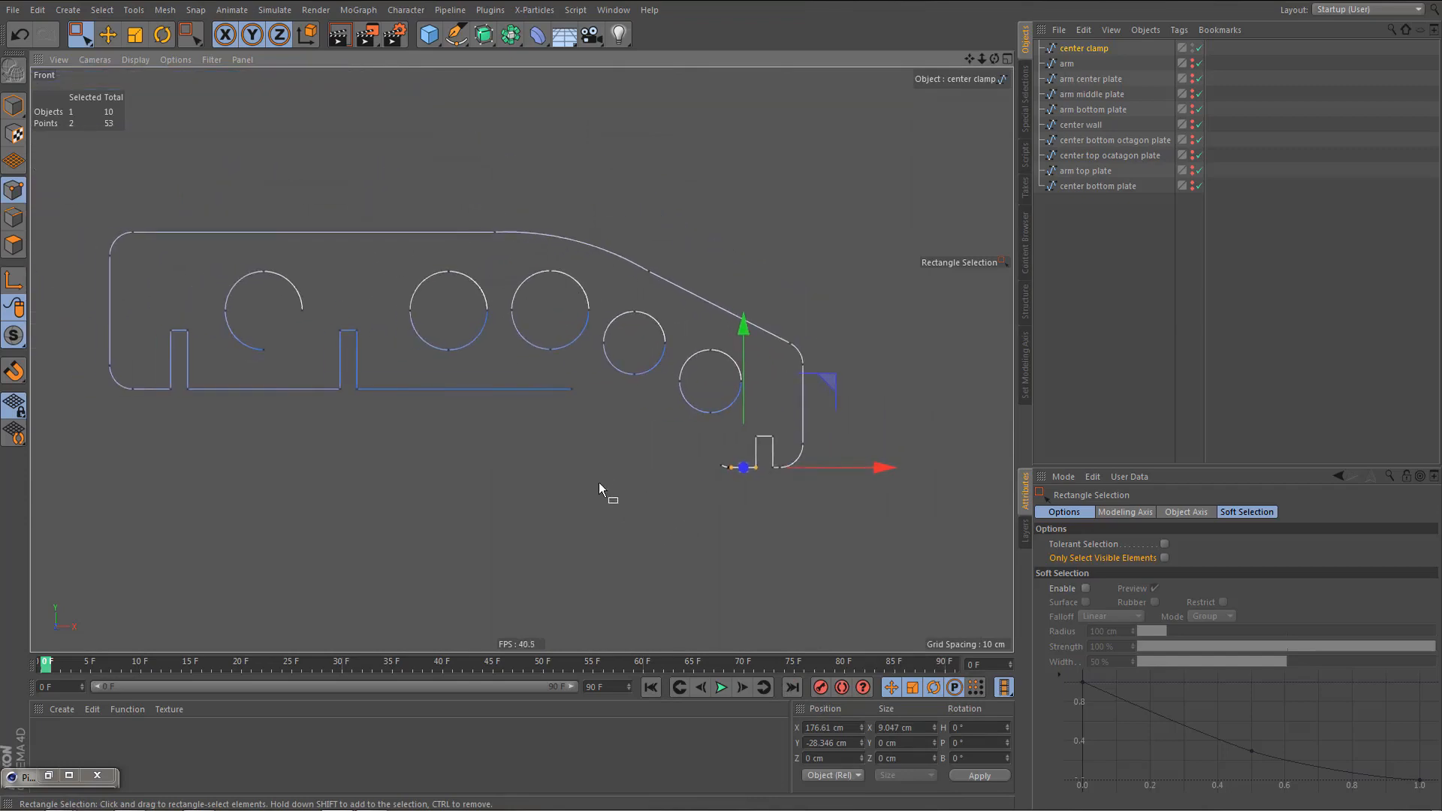
# - Turn on Close Spline for the center clamp as a test and switch it off again
pyautogui.click(1078, 49)
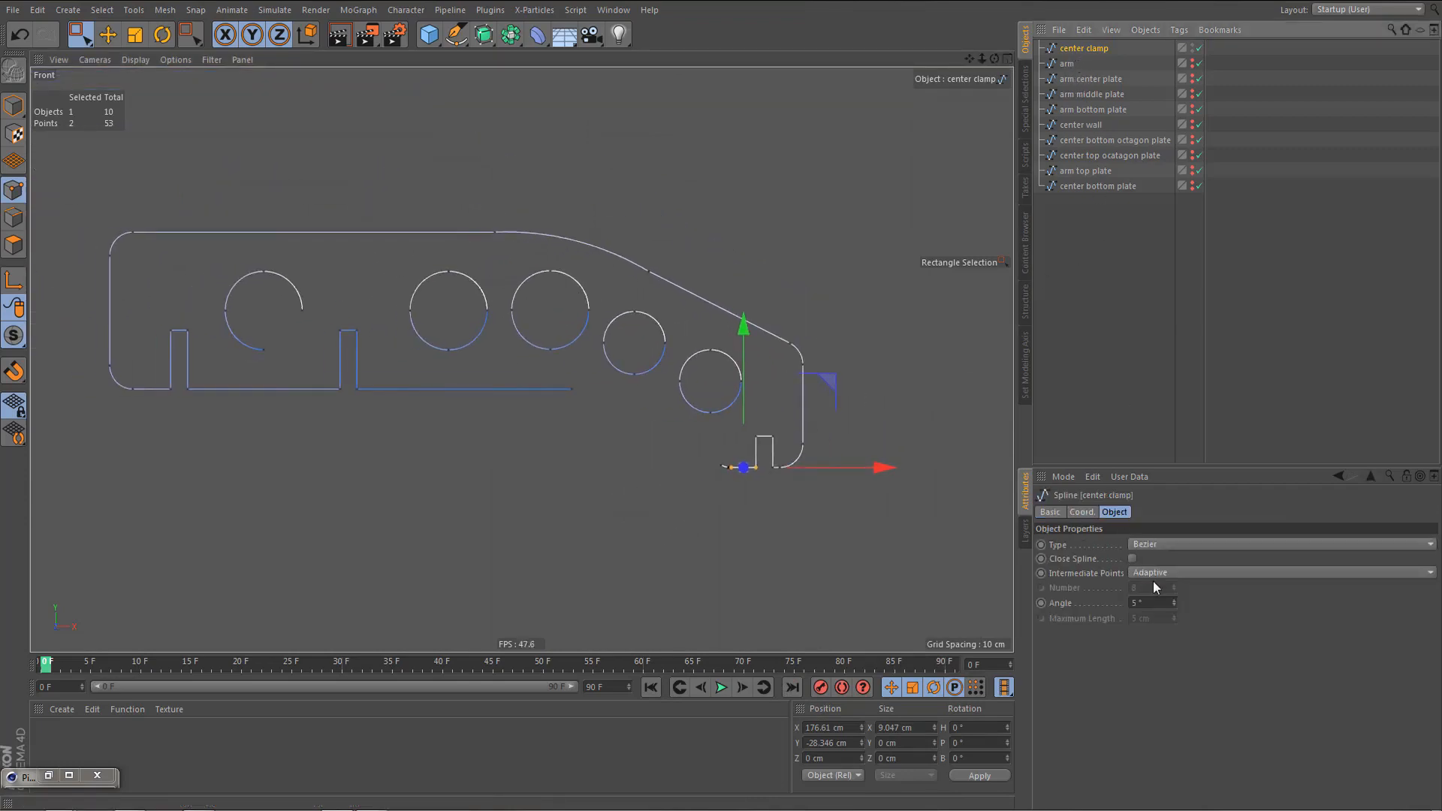
pyautogui.click(1135, 558)
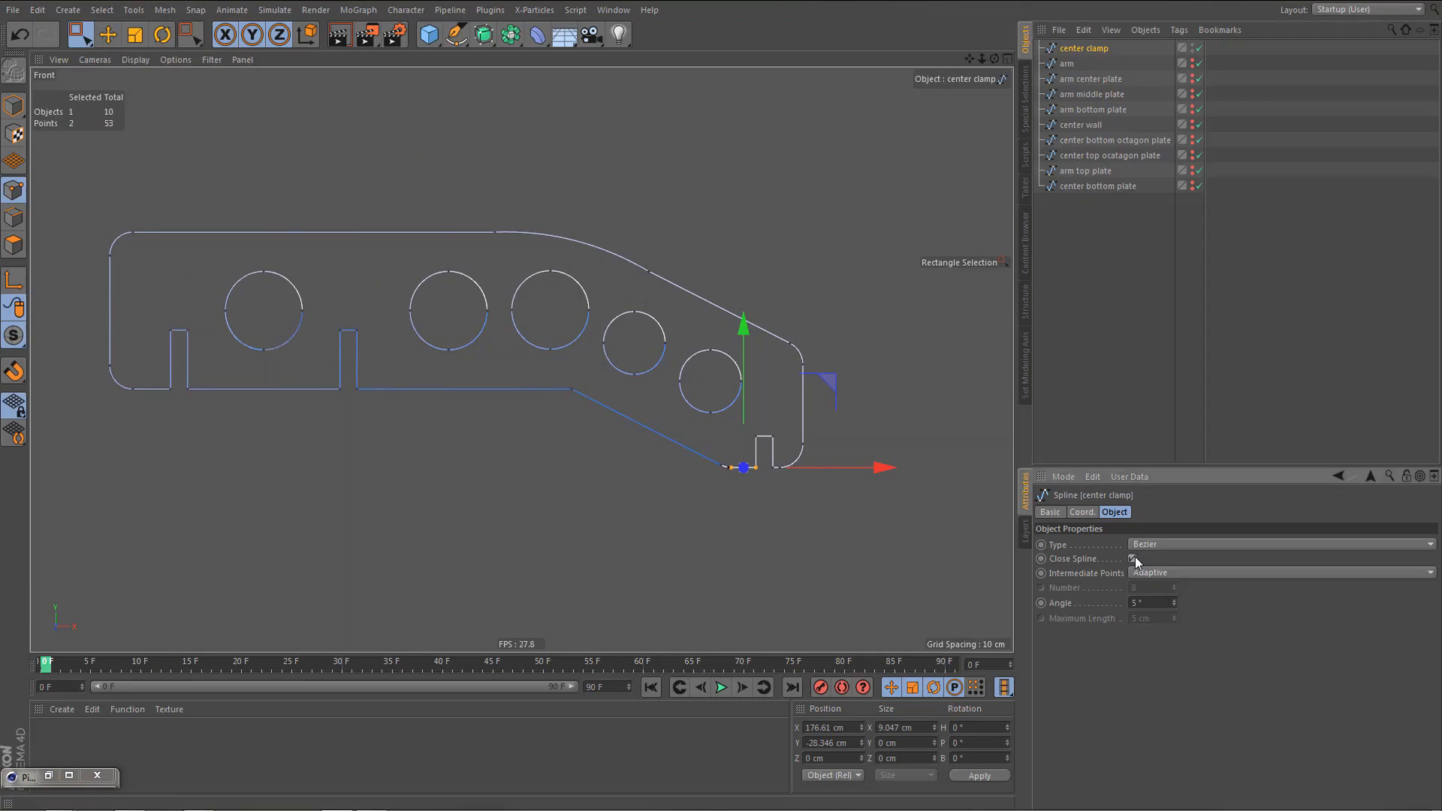
pyautogui.click(1135, 558)
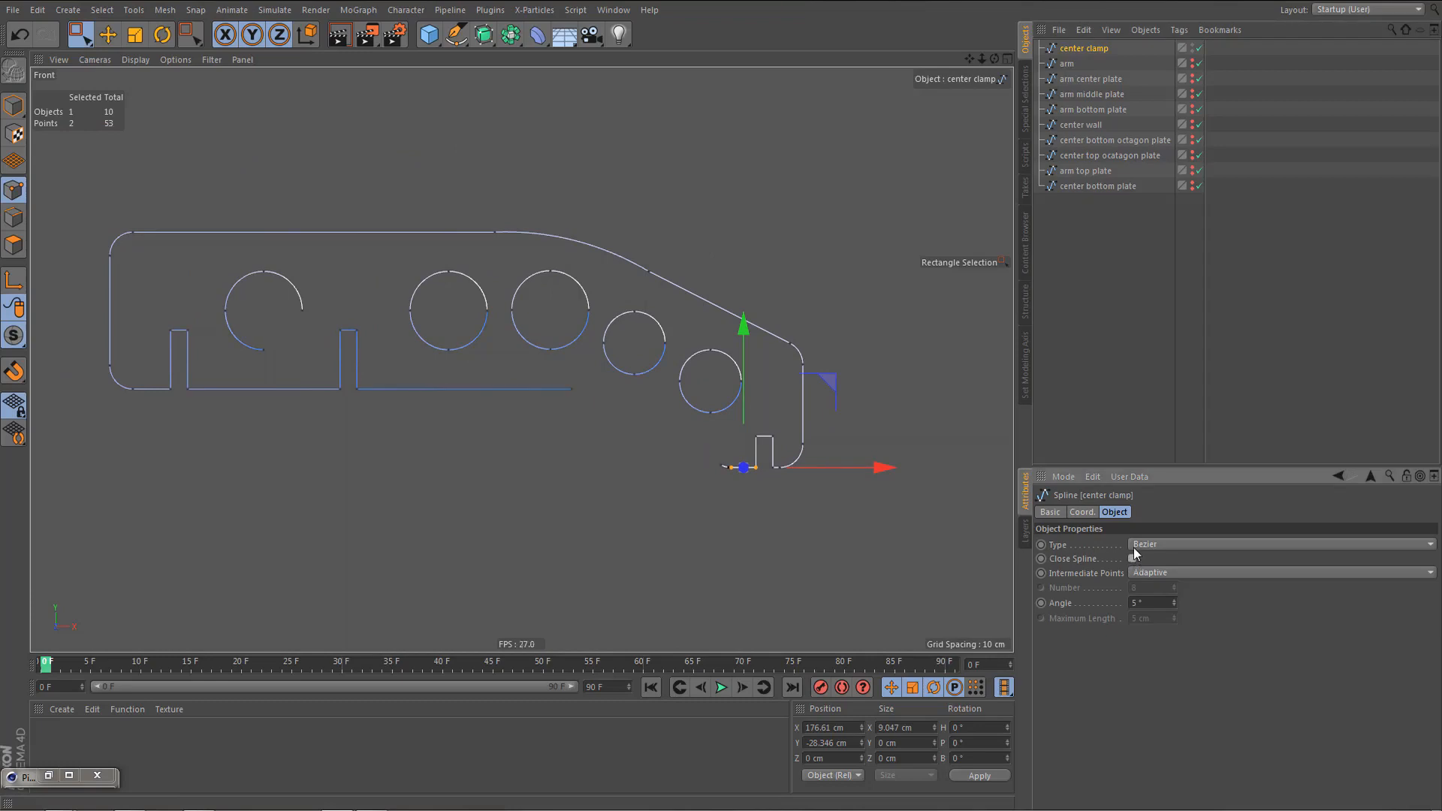
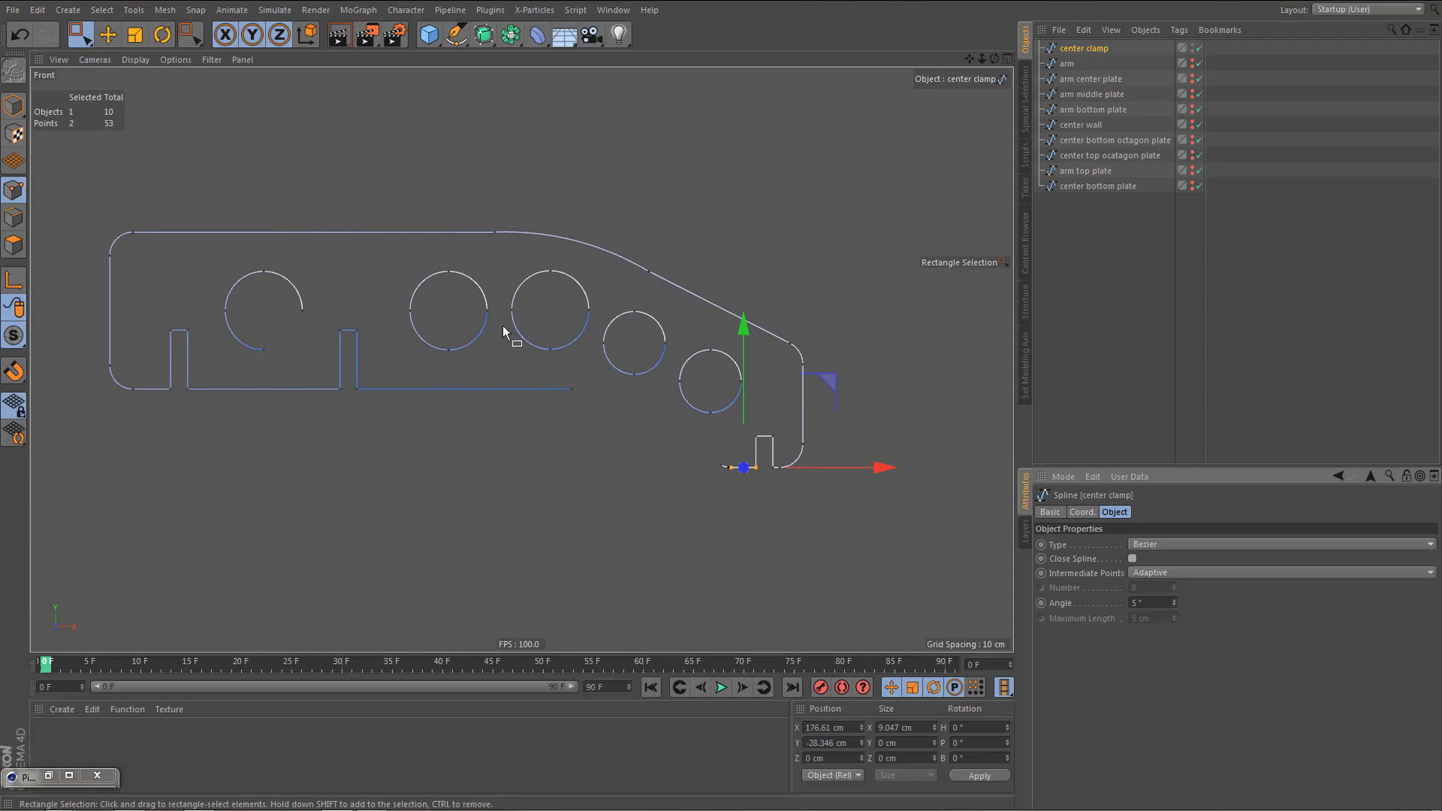
# - Try to weld the overlapping points on the right side of the second circle from the left
pyautogui.scroll(4, 449, 292)
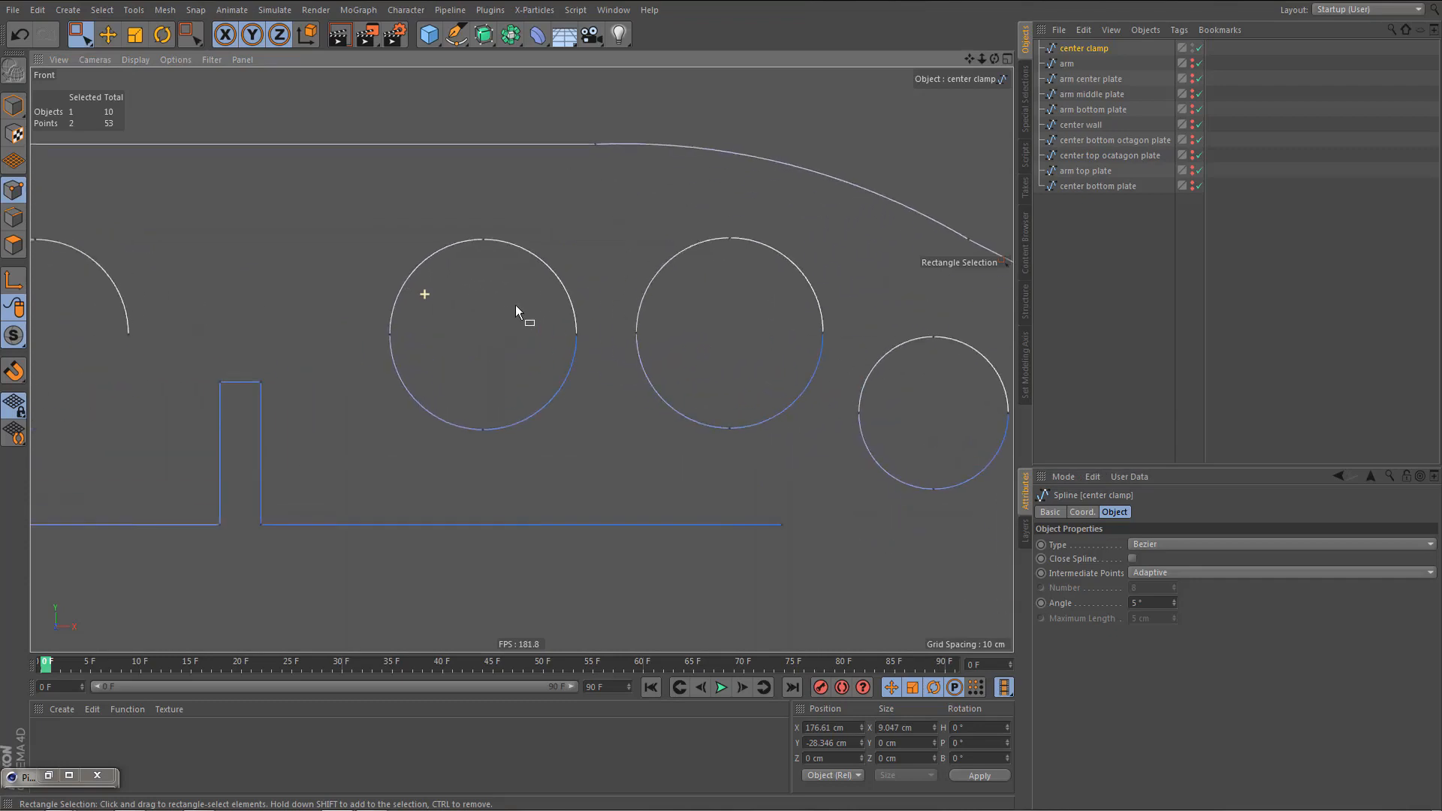
pyautogui.moveTo(468, 220); pyautogui.dragTo(503, 261)
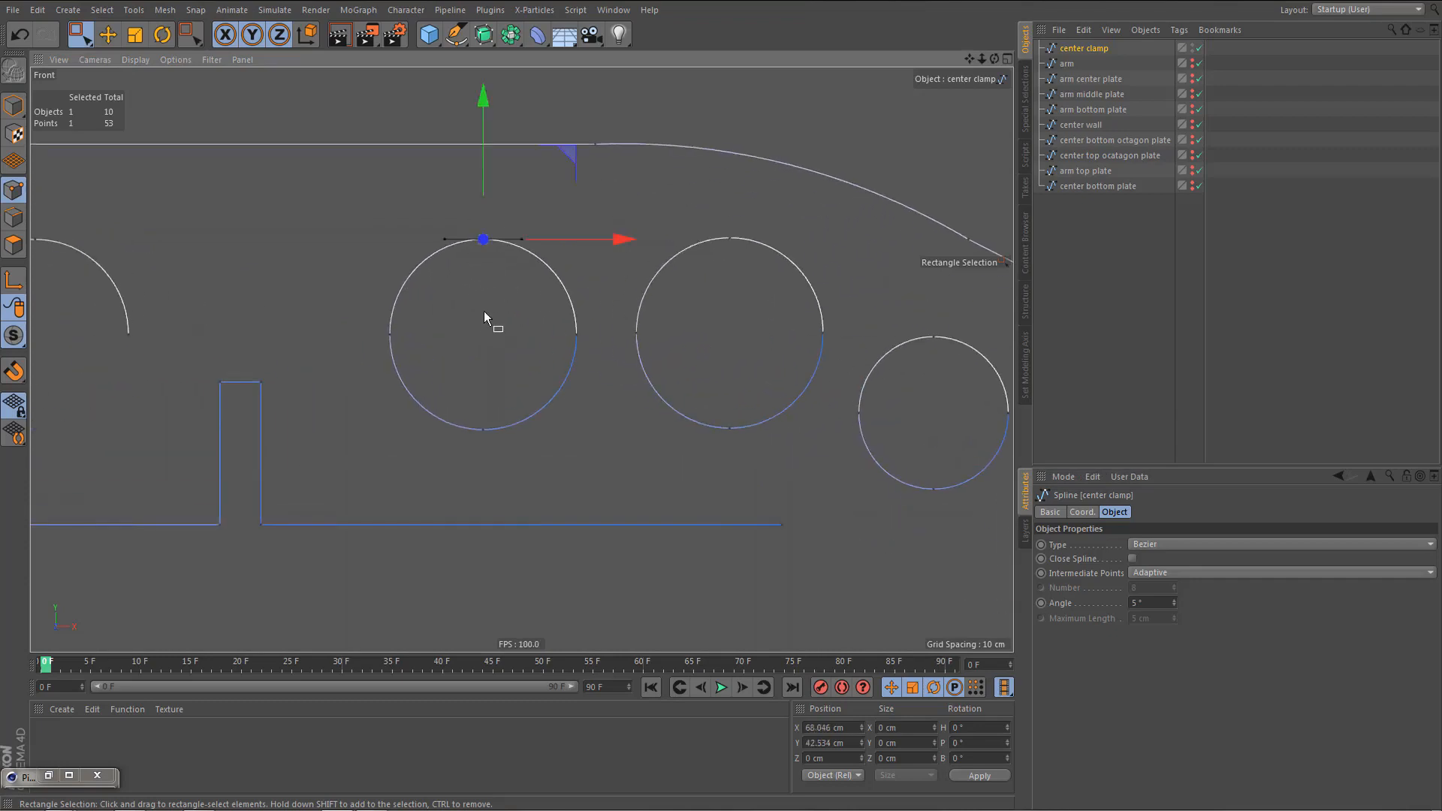
pyautogui.keyDown('shift'); pyautogui.moveTo(565, 325); pyautogui.dragTo(590, 357); pyautogui.keyUp('shift')
pyautogui.press('m')
pyautogui.press('q')
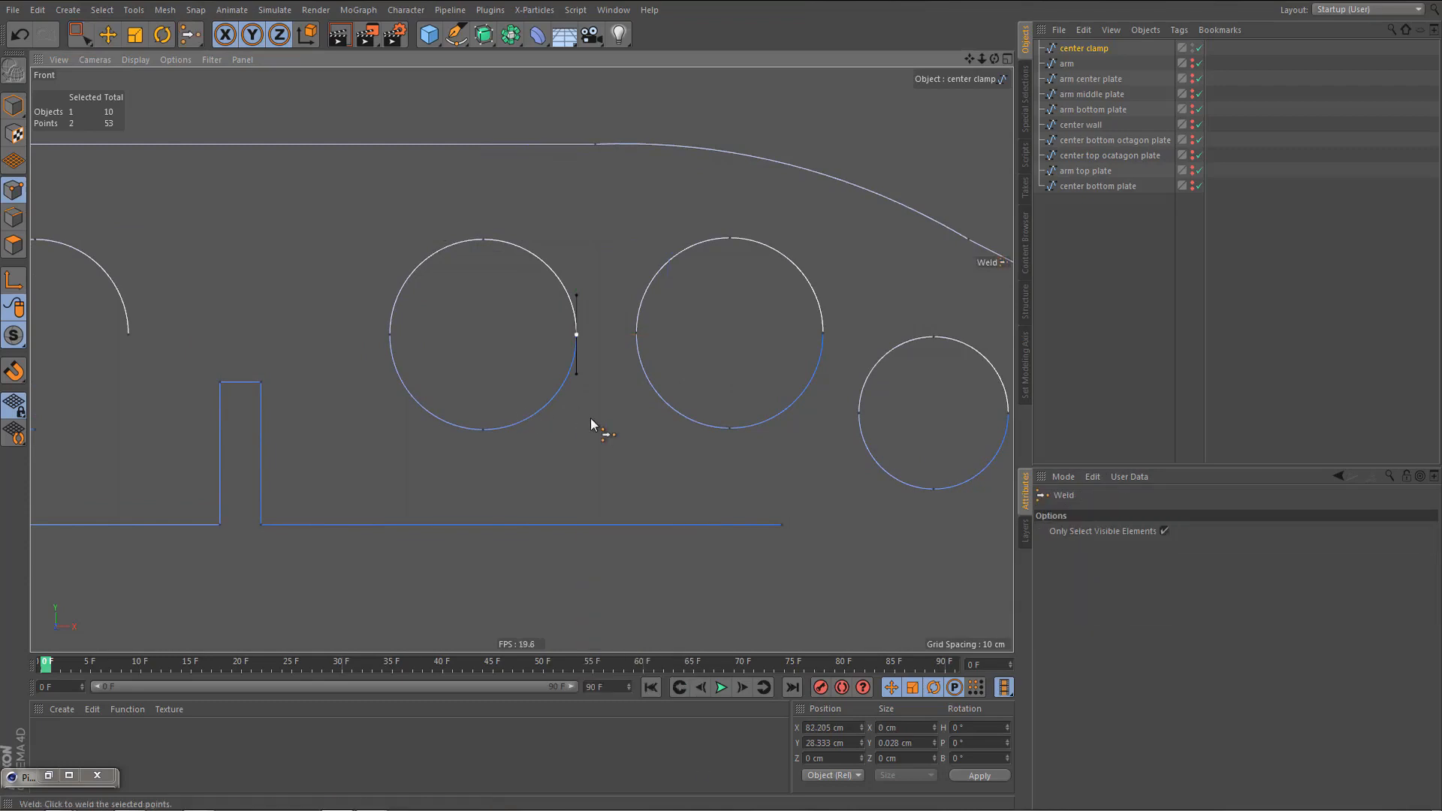
pyautogui.click(603, 418)
pyautogui.press('space')
pyautogui.moveTo(554, 315); pyautogui.dragTo(600, 356)
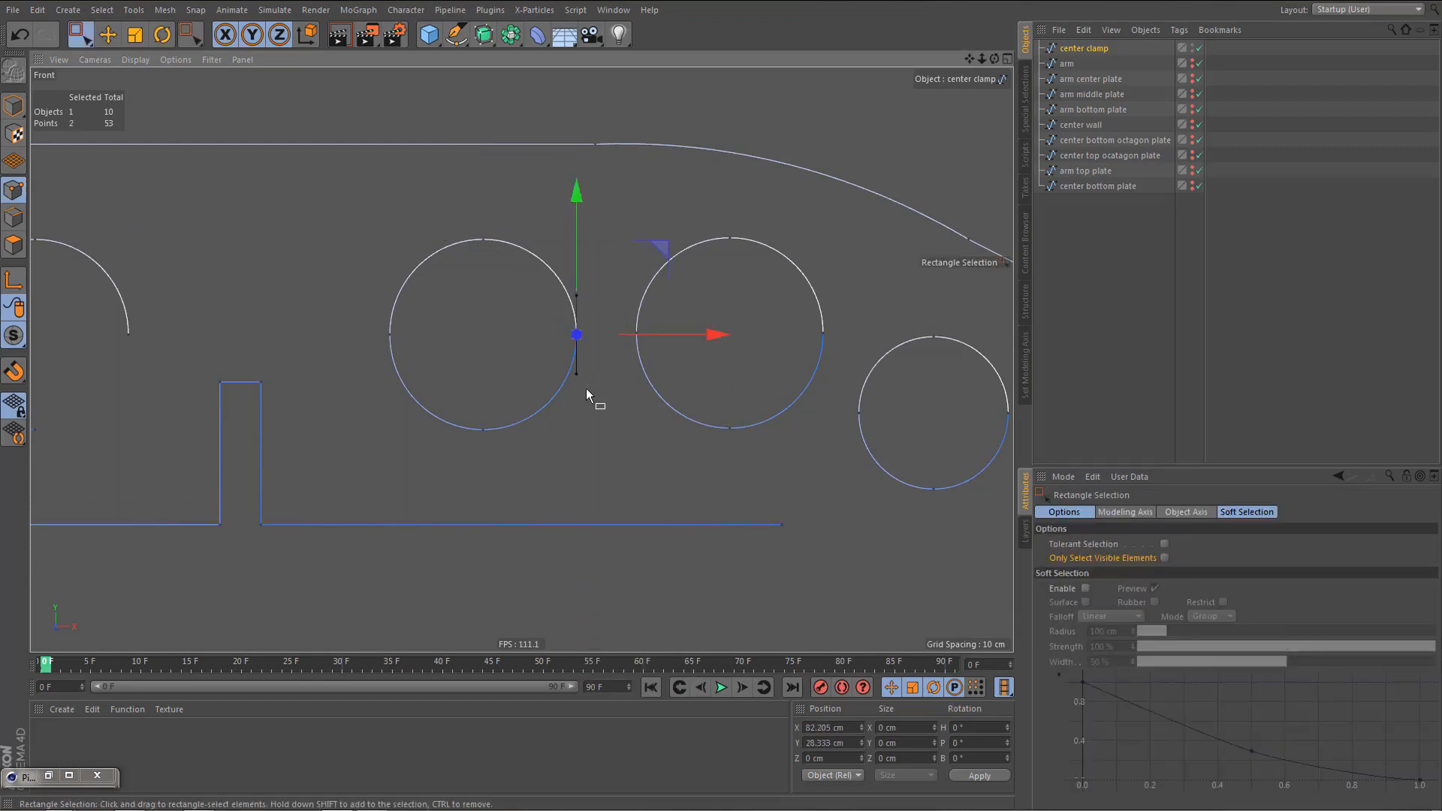
pyautogui.click(584, 387)
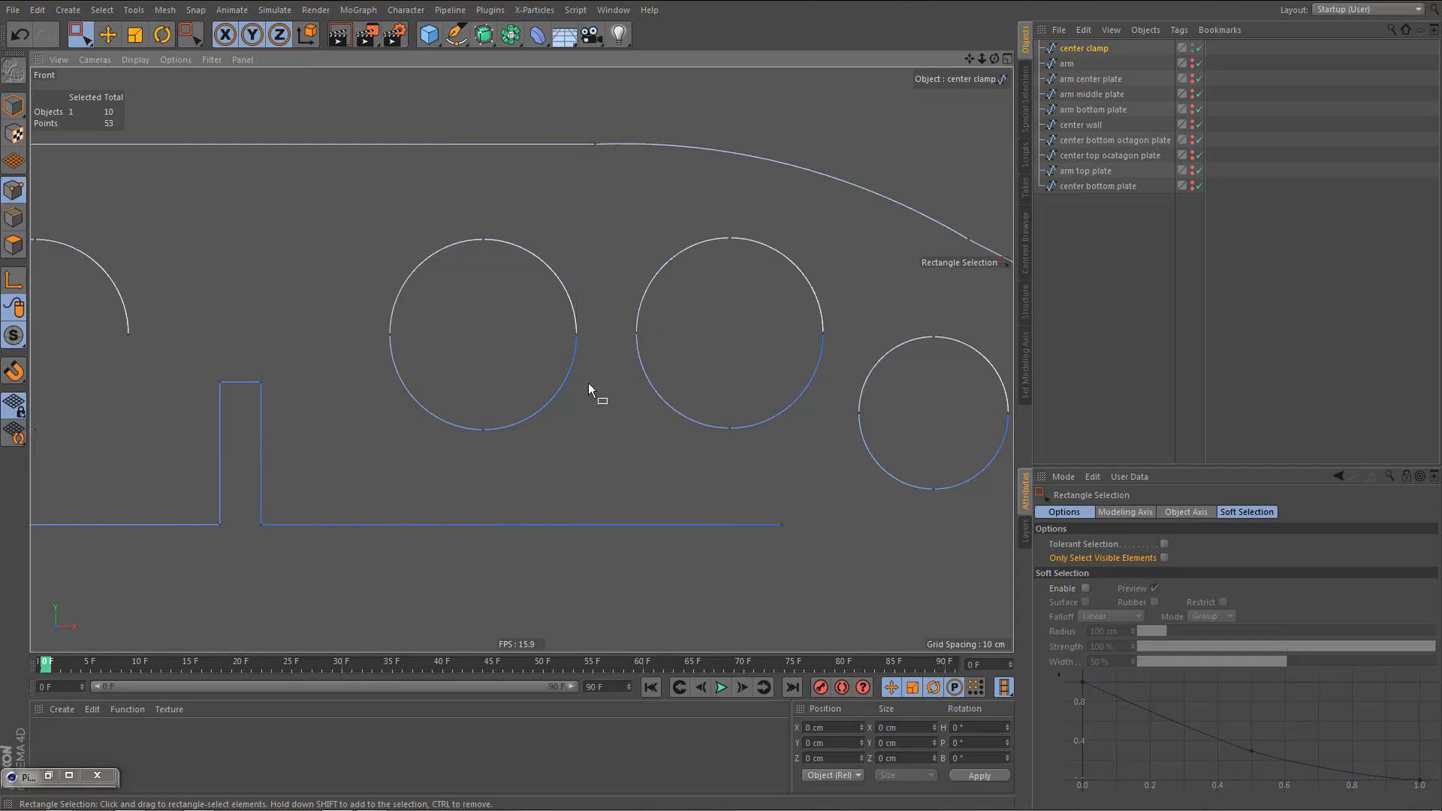
# - Delete one of the overlapping points on the right side of the second circle using Live Selection
pyautogui.press('9')
pyautogui.scroll(4, 588, 383)
pyautogui.click(565, 286)
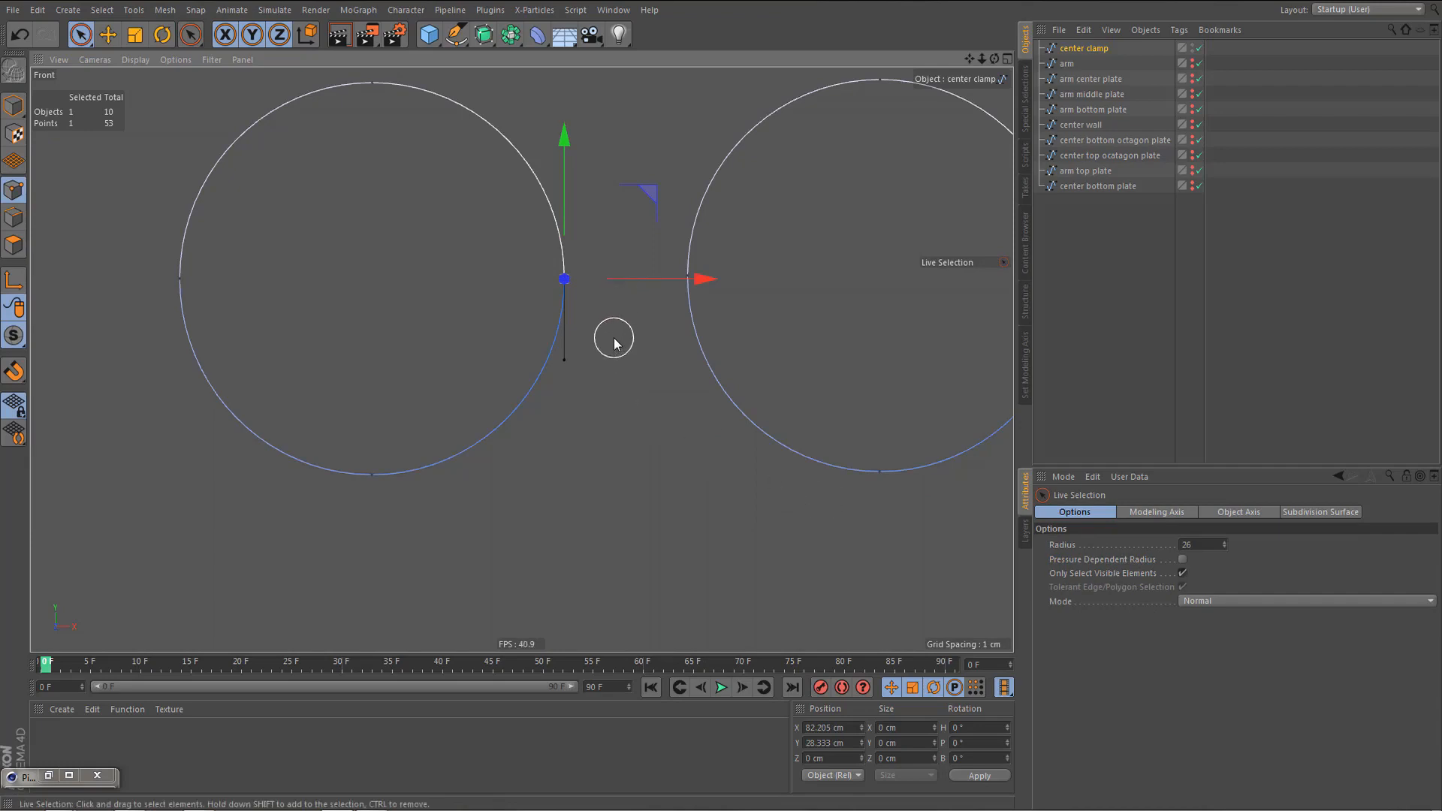
pyautogui.press('Delete')
# - Weld the two overlapping points on the left side of the second circle
pyautogui.press('1')
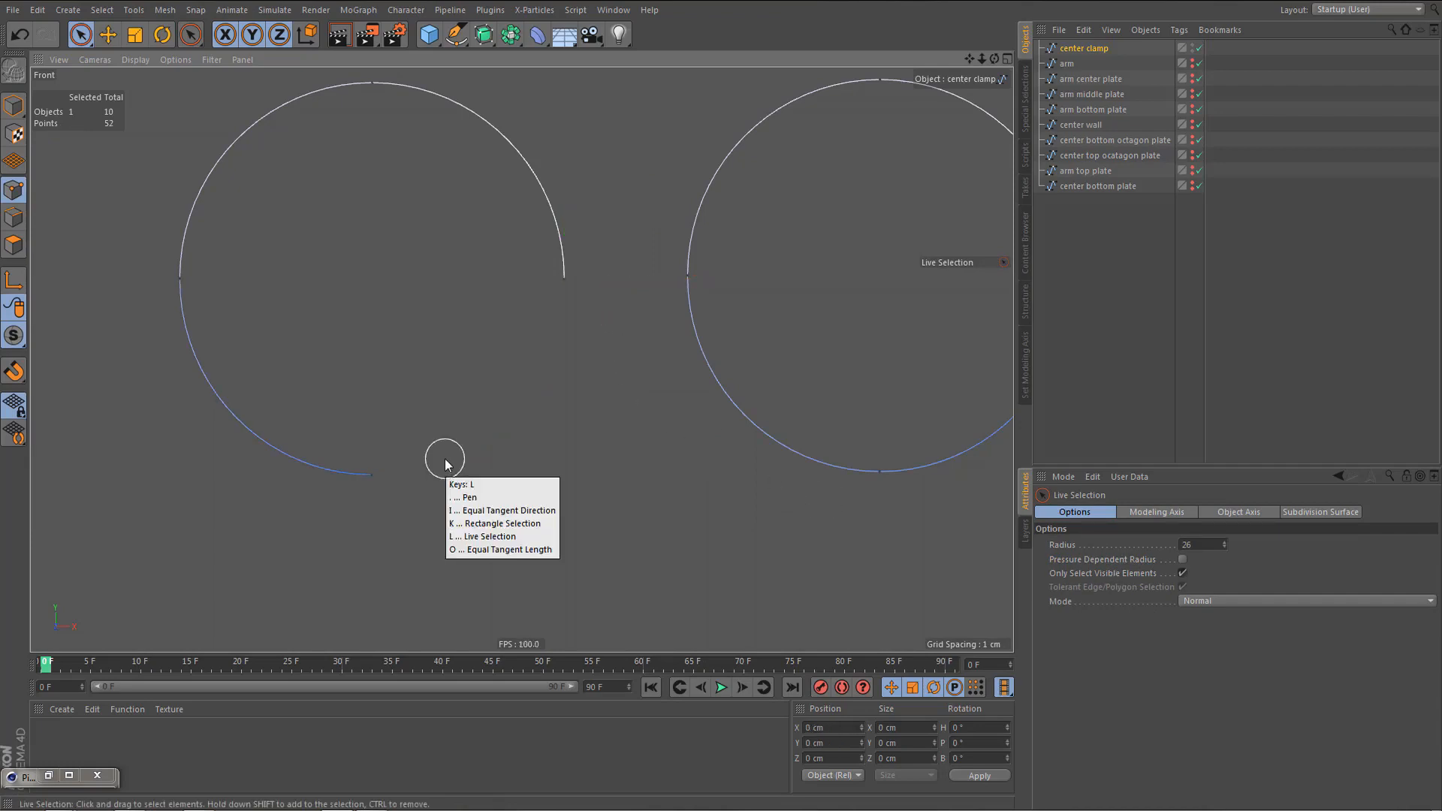
pyautogui.press('r')
pyautogui.moveTo(359, 458); pyautogui.dragTo(386, 511)
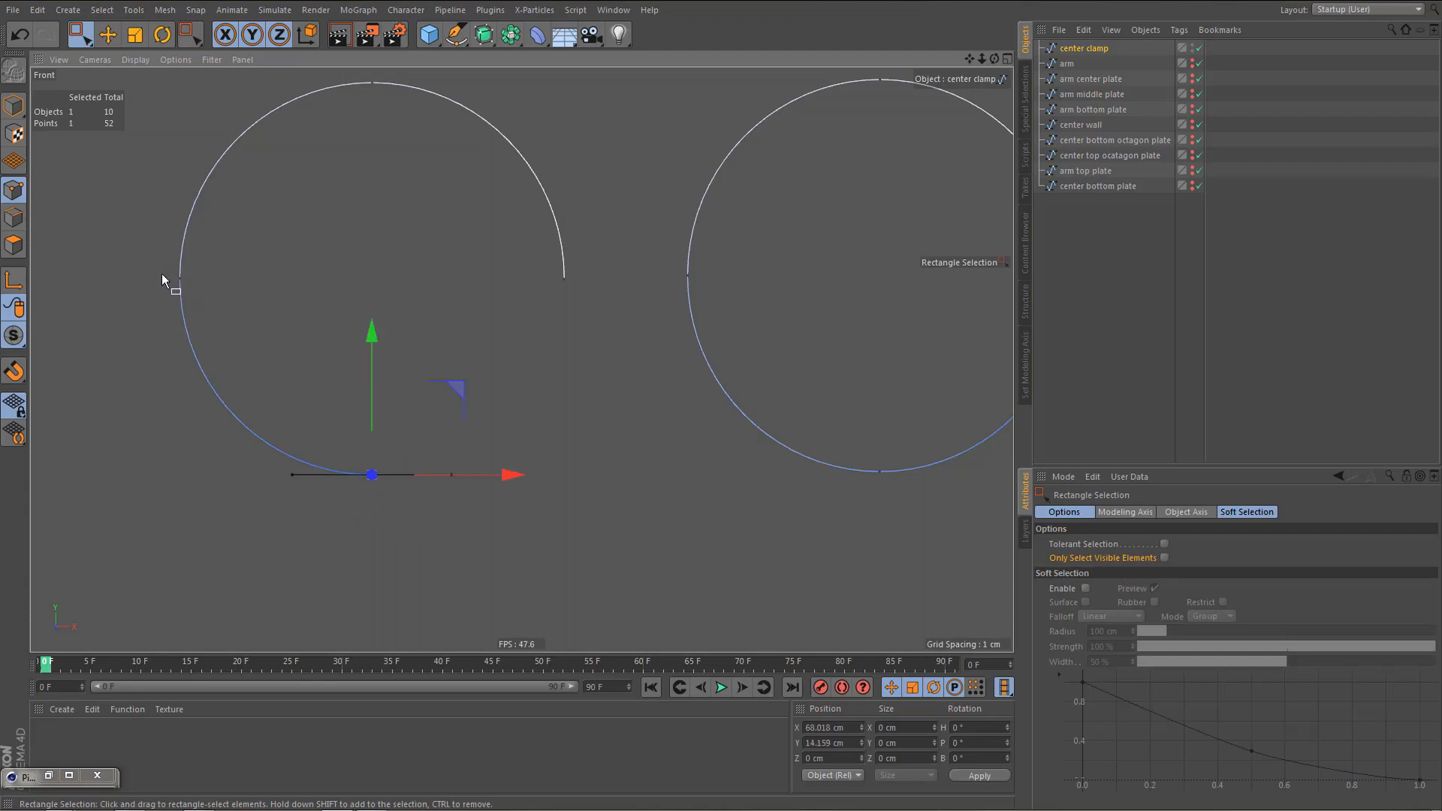
pyautogui.moveTo(161, 259); pyautogui.dragTo(210, 332)
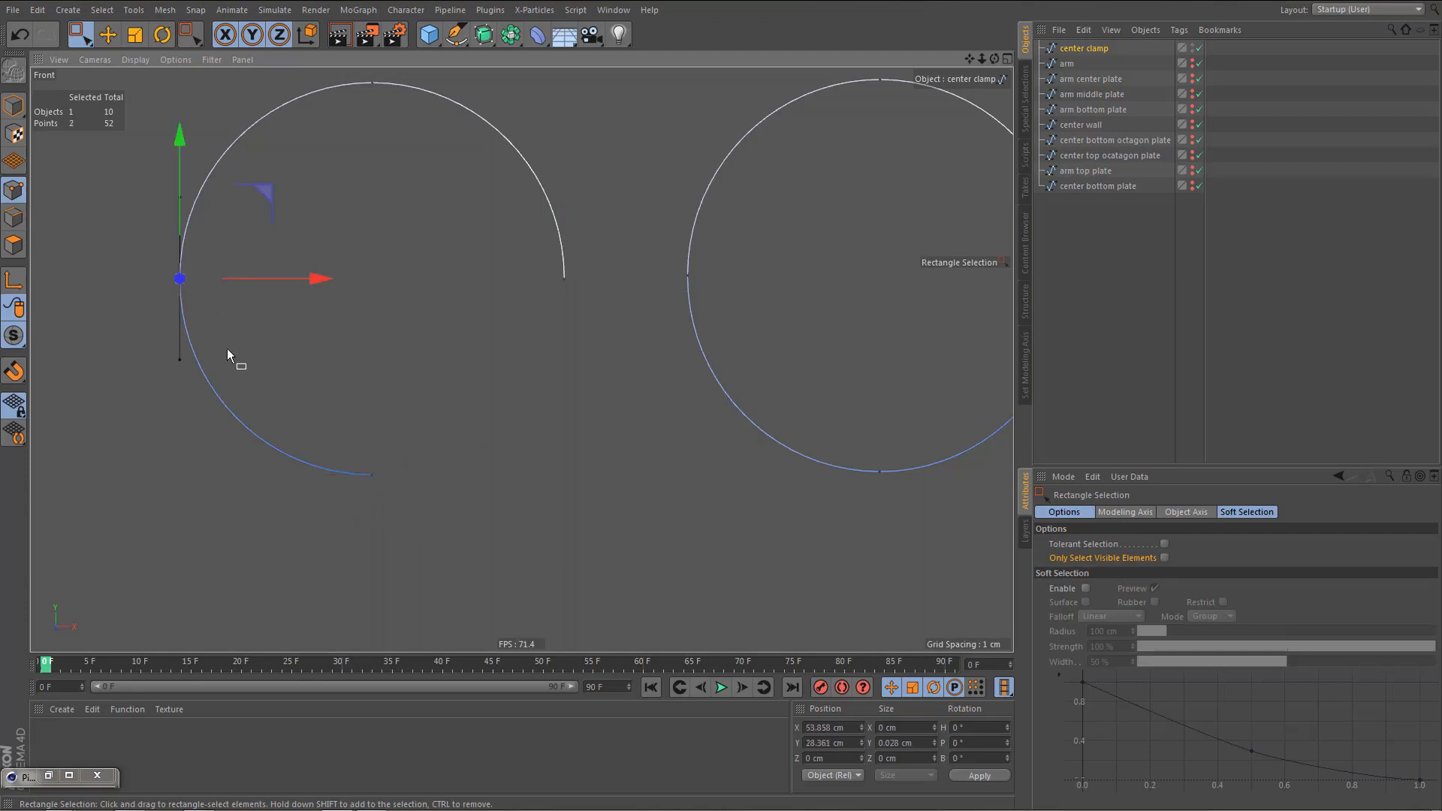
pyautogui.press('m')
pyautogui.press('q')
pyautogui.click(366, 388)
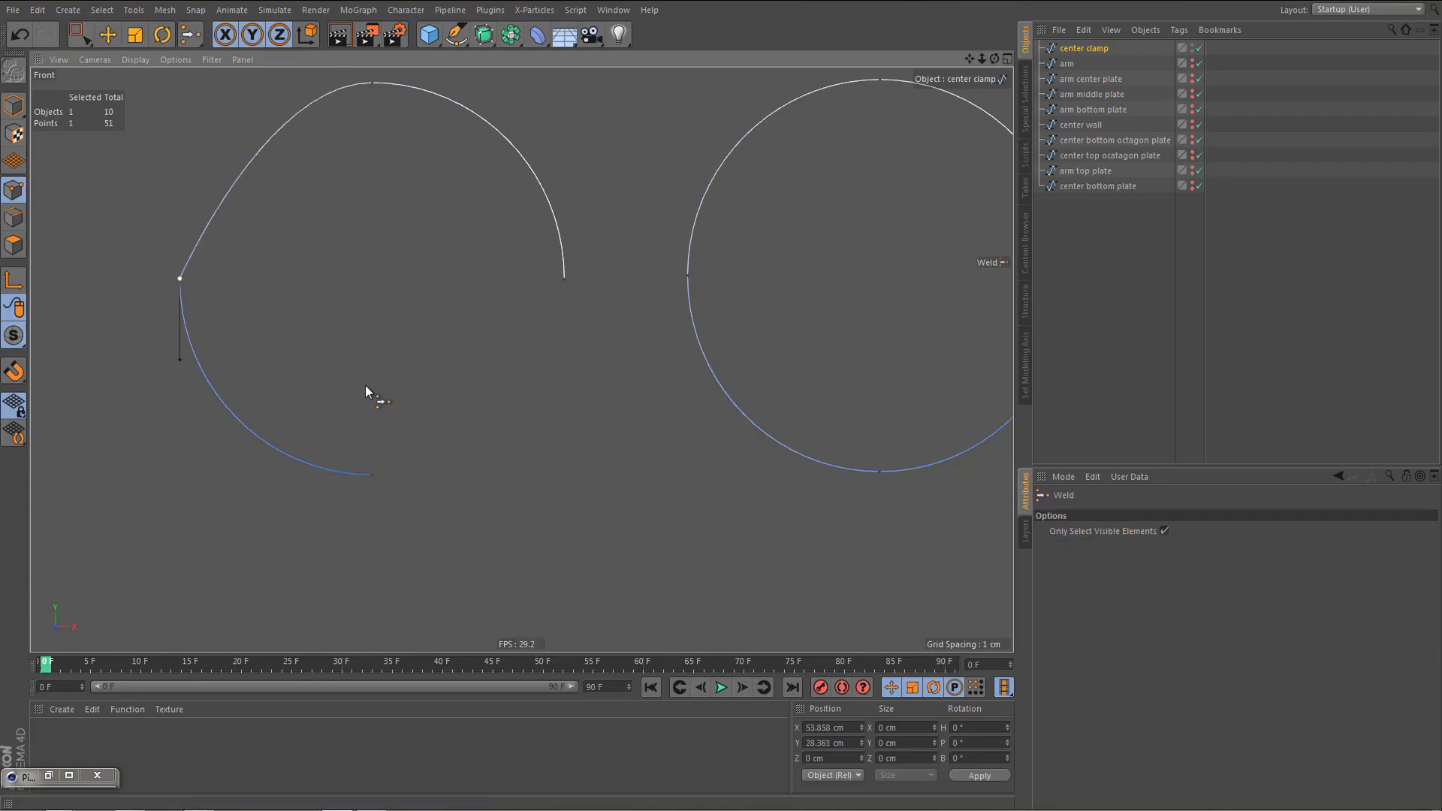
# - Apply Equal Tangent Length to the welded left point of the second circle
pyautogui.scroll(-3, 369, 391)
pyautogui.keyDown('alt'); pyautogui.moveTo(403, 382); pyautogui.dragTo(436, 390, button='middle'); pyautogui.keyUp('alt')
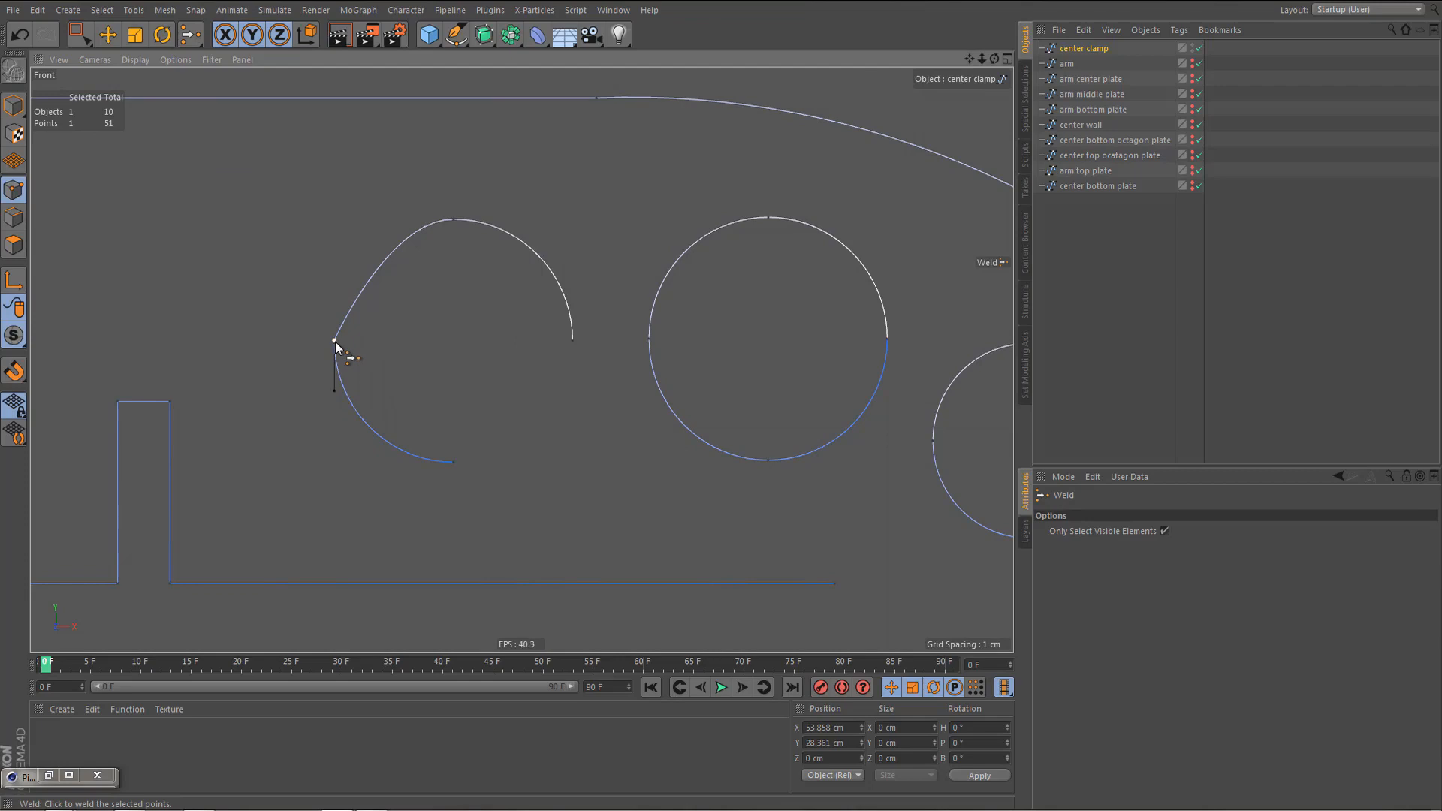
pyautogui.rightClick(408, 310)
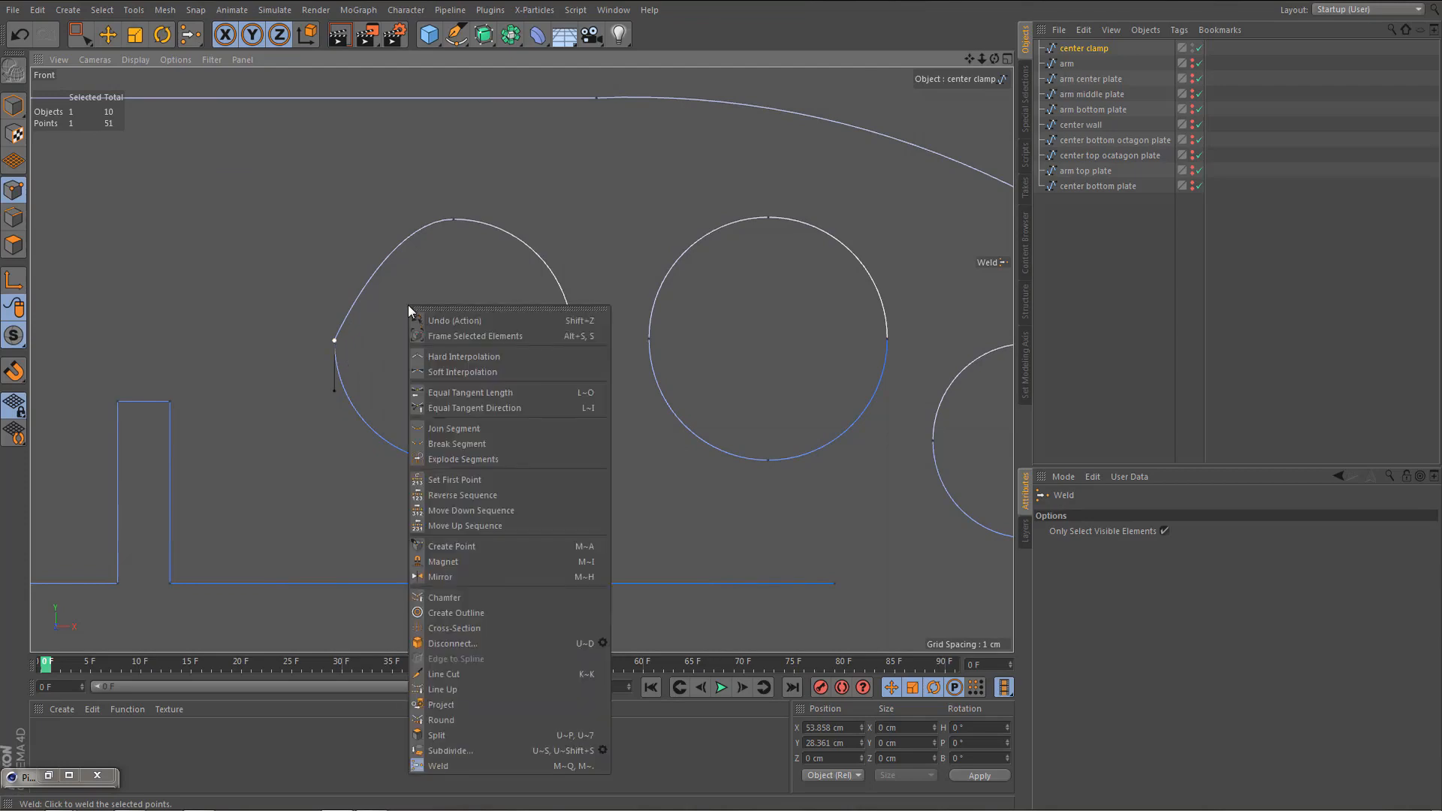
pyautogui.click(483, 393)
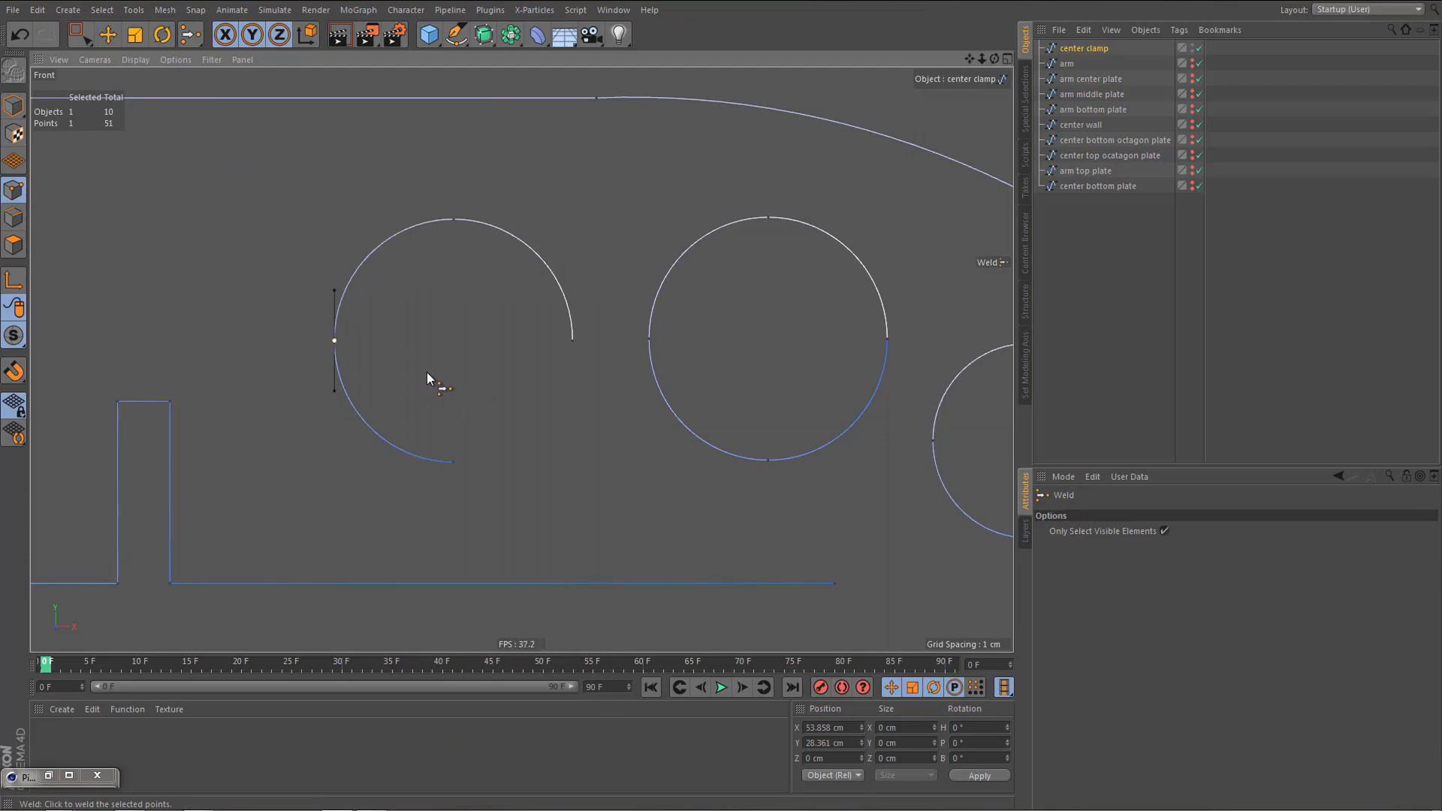
# - Try to weld the overlapping points on the right side of the third circle
pyautogui.scroll(-3, 428, 372)
pyautogui.press('0')
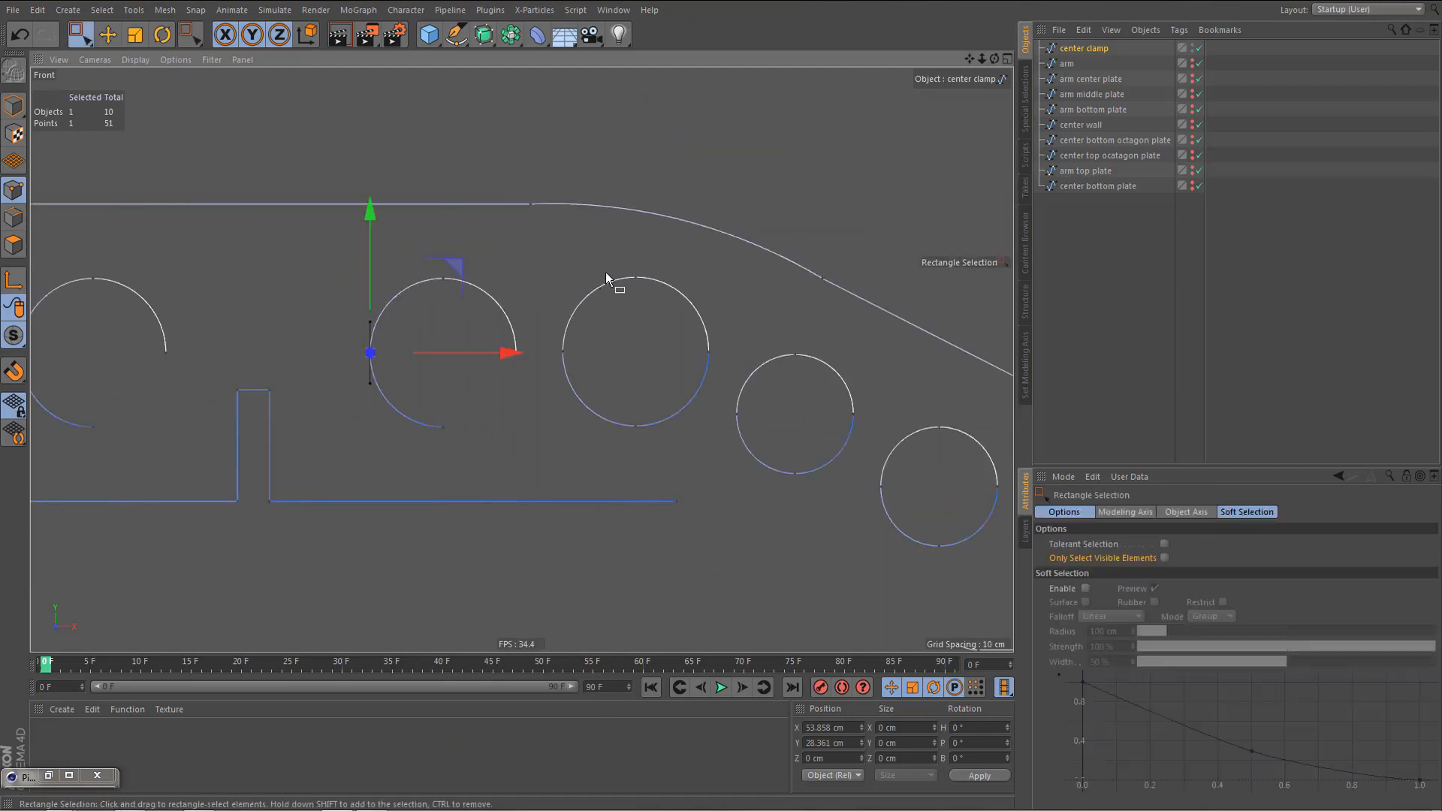
pyautogui.moveTo(606, 275); pyautogui.dragTo(719, 367)
pyautogui.keyDown('alt'); pyautogui.moveTo(698, 389); pyautogui.dragTo(602, 355, button='middle'); pyautogui.keyUp('alt')
pyautogui.keyDown('alt'); pyautogui.moveTo(606, 328); pyautogui.dragTo(677, 347, button='right'); pyautogui.keyUp('alt')
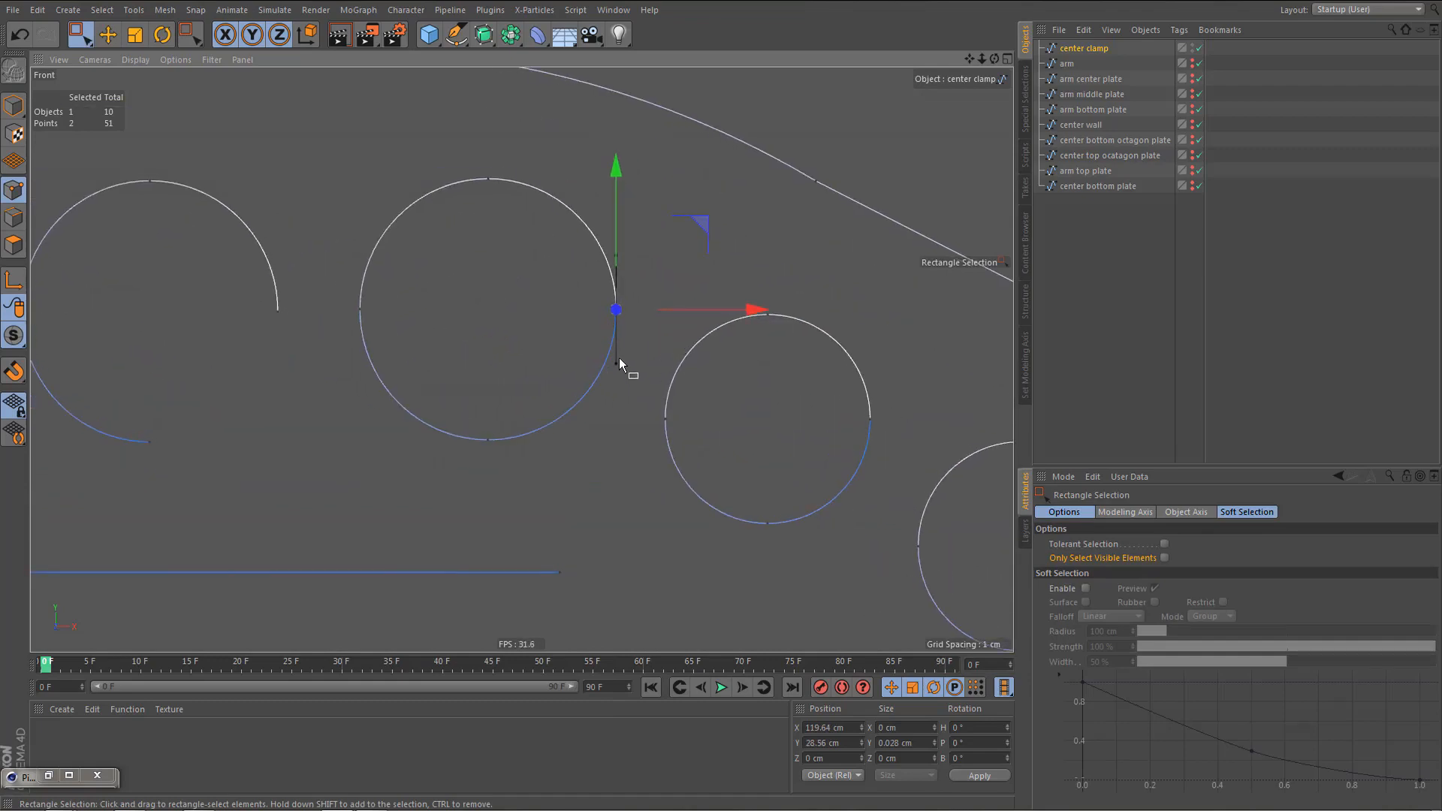
pyautogui.press('m')
pyautogui.press('q')
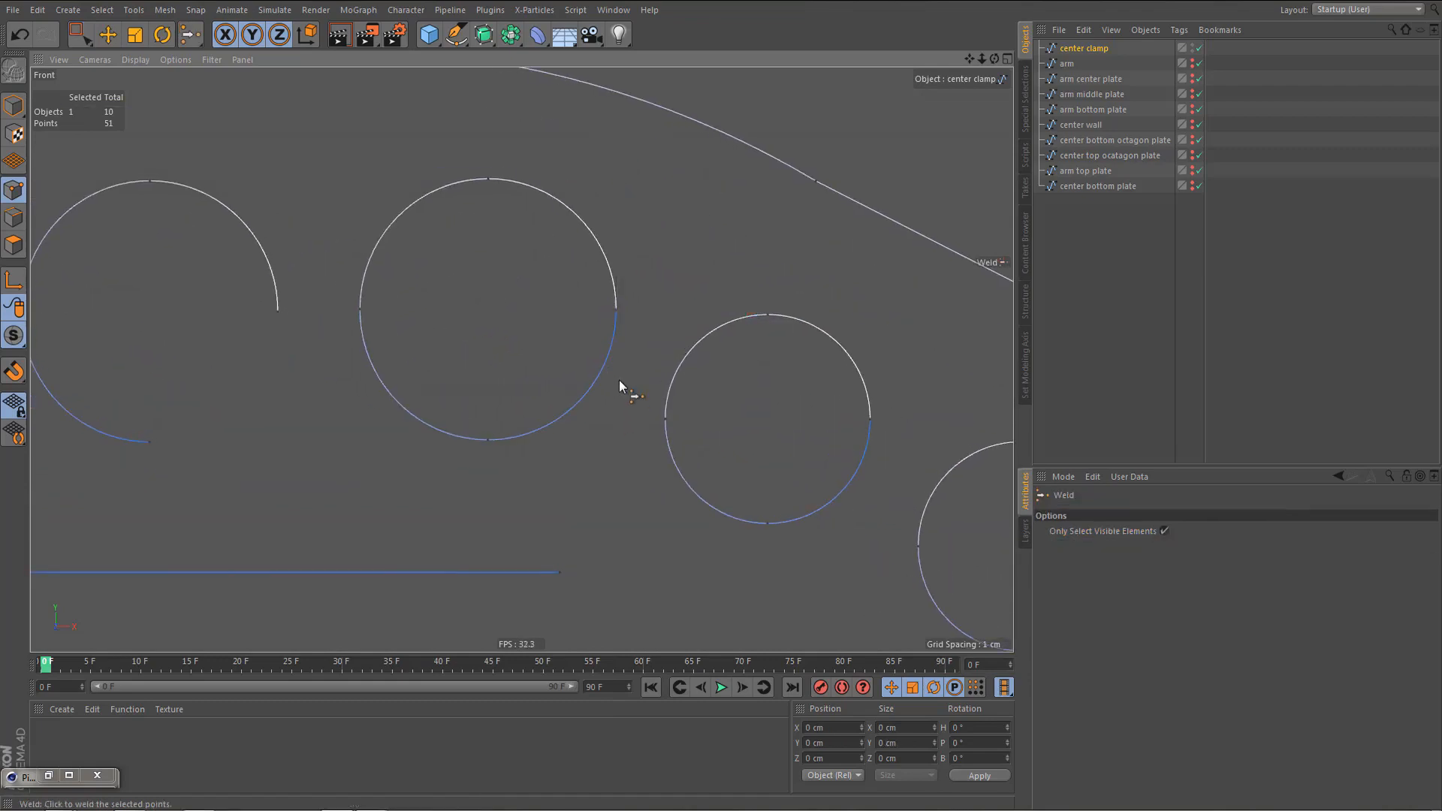
pyautogui.press('space')
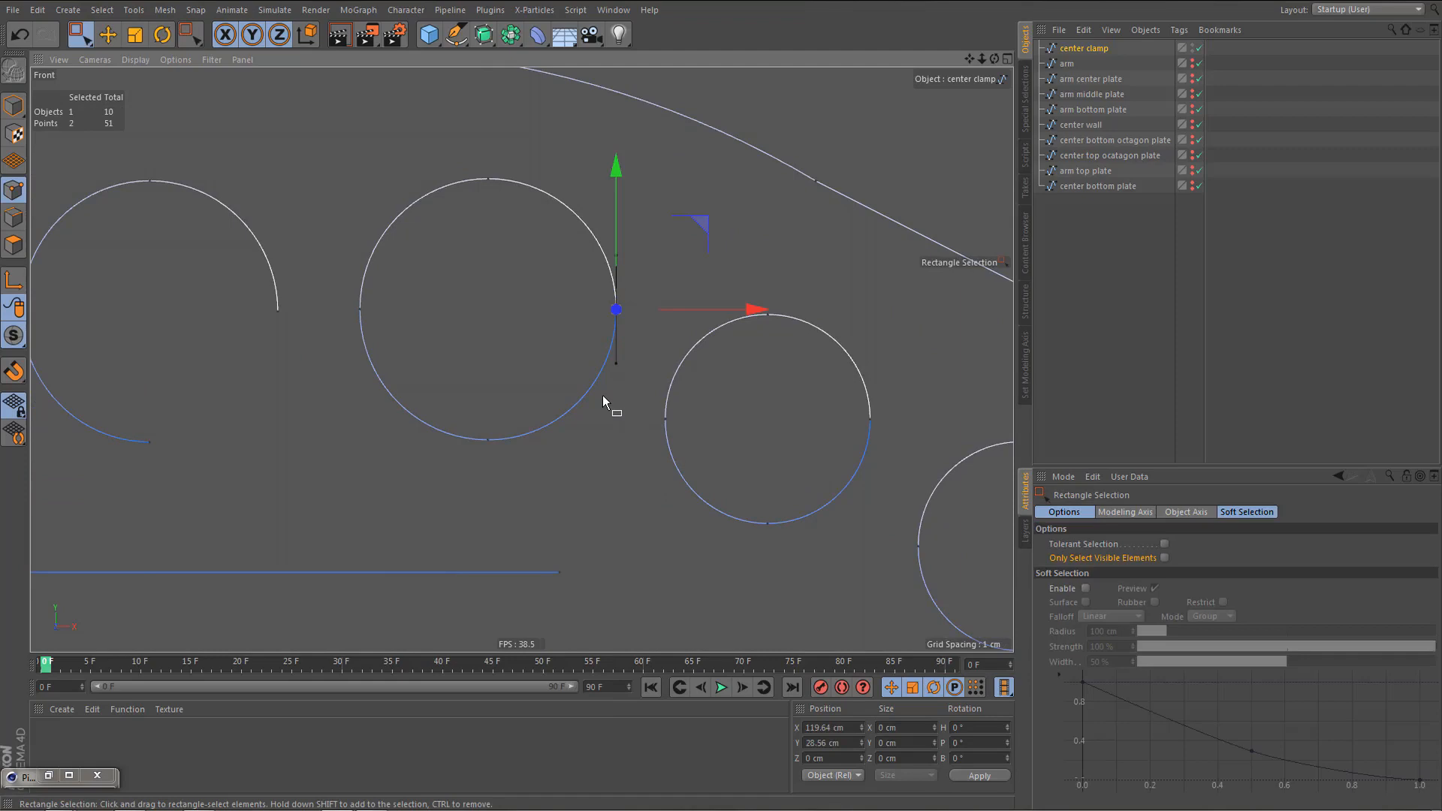
pyautogui.click(603, 395)
# - Delete one of the overlapping points on the right side of the third circle
pyautogui.press('9')
pyautogui.click(621, 307)
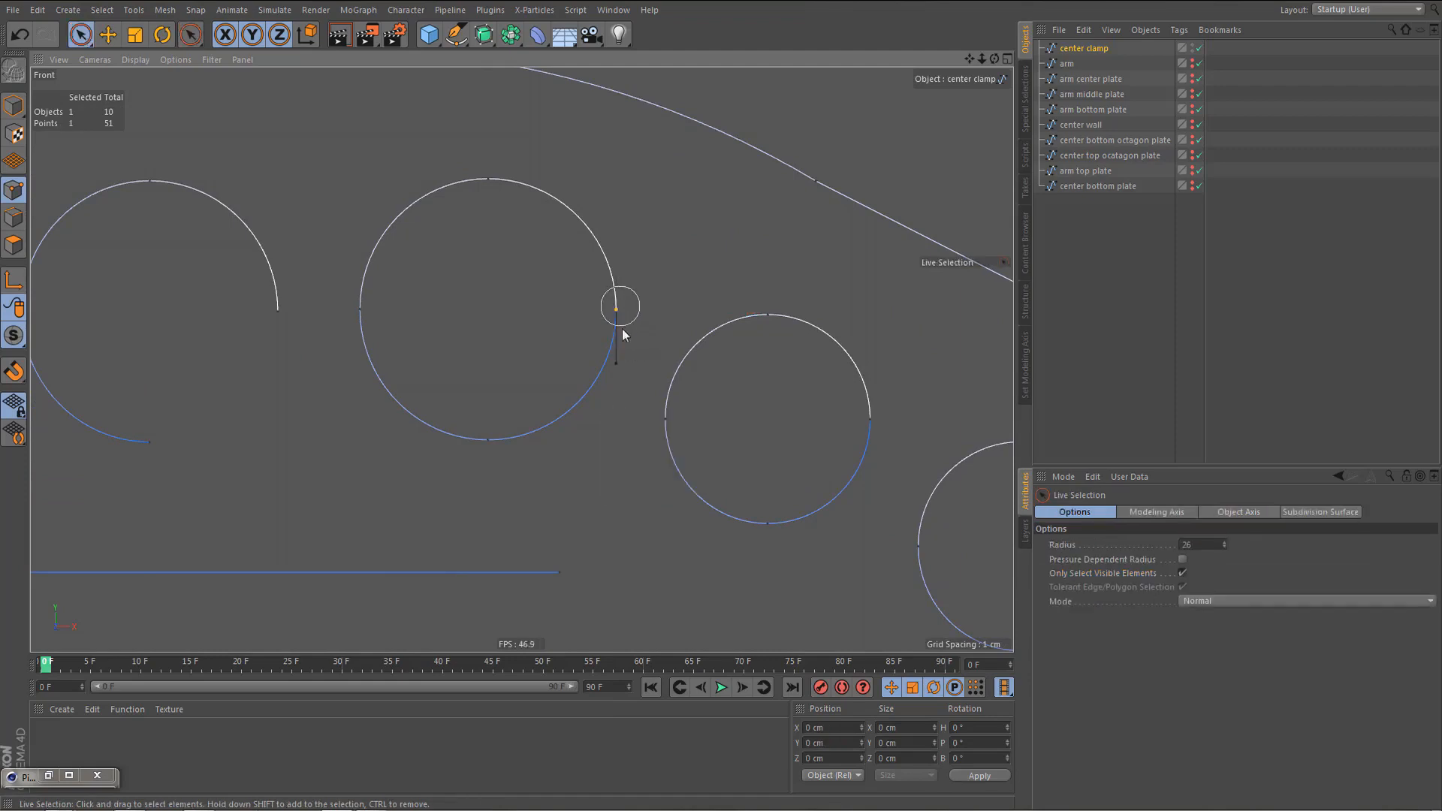
pyautogui.press('Delete')
# - Weld the two overlapping points on the left side of the third circle and apply Equal Tangent Length to the welded point
pyautogui.press('0')
pyautogui.moveTo(337, 297); pyautogui.dragTo(395, 365)
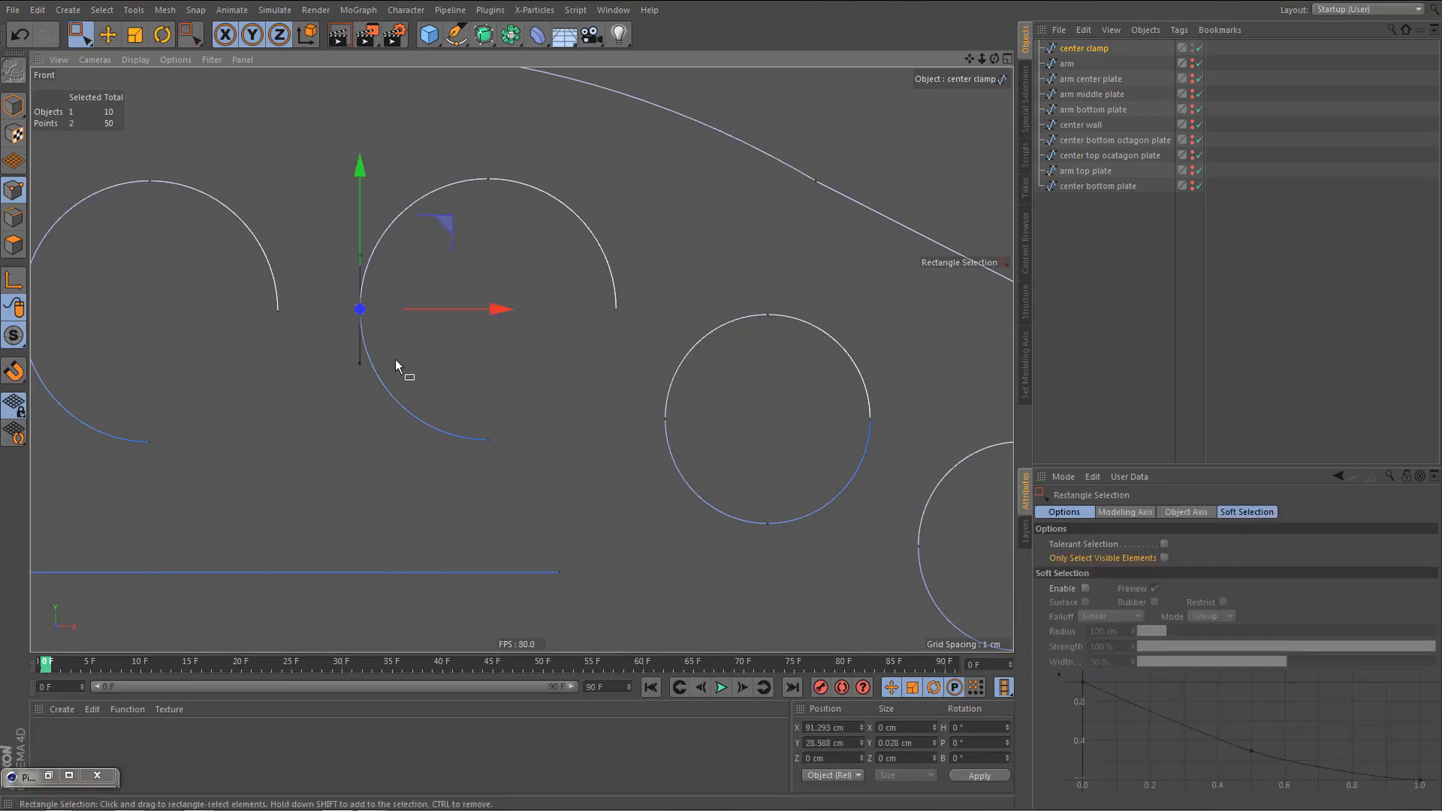
pyautogui.press('m')
pyautogui.press('q')
pyautogui.click(542, 398)
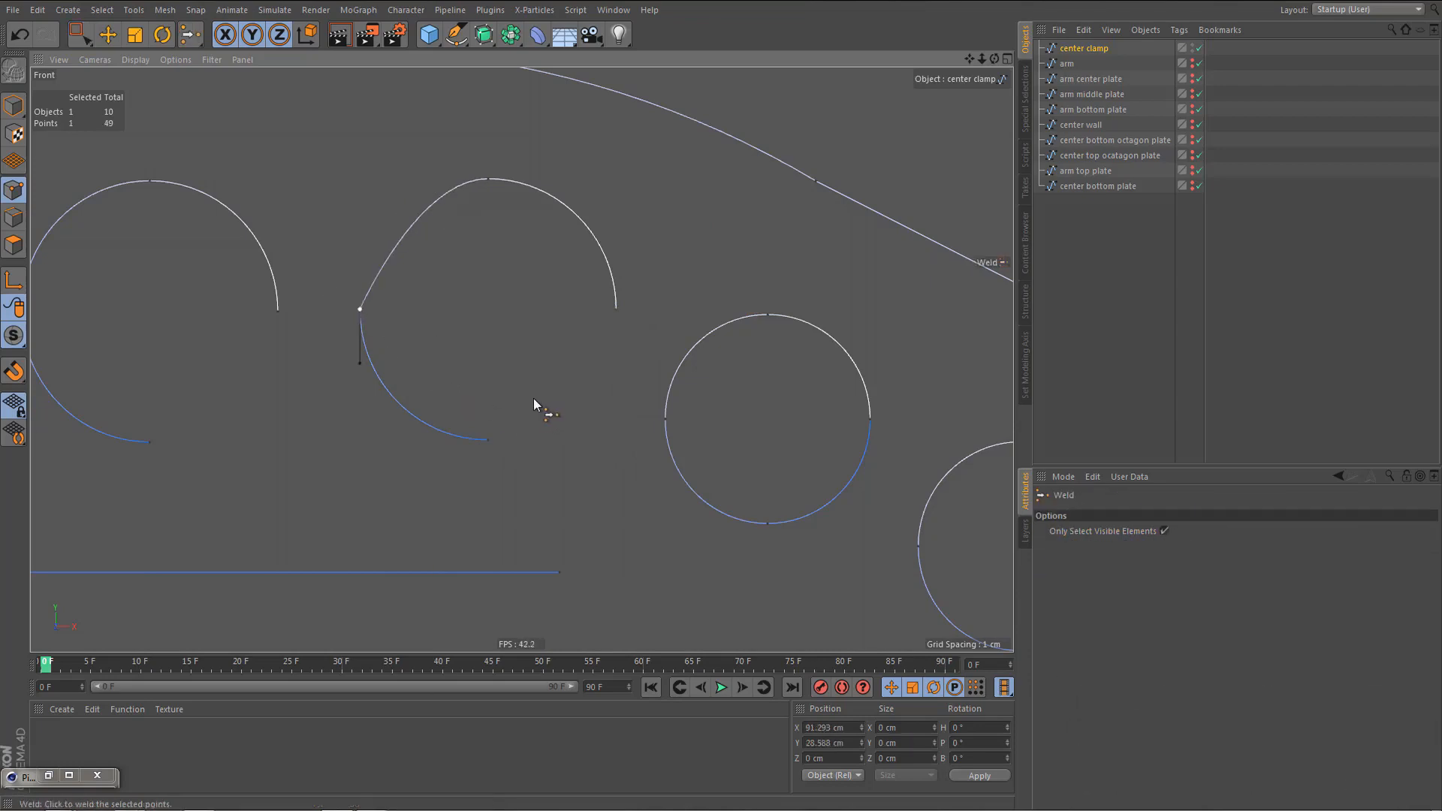
pyautogui.rightClick(533, 398)
pyautogui.click(592, 431)
pyautogui.moveTo(550, 445); pyautogui.dragTo(499, 422, button='middle')
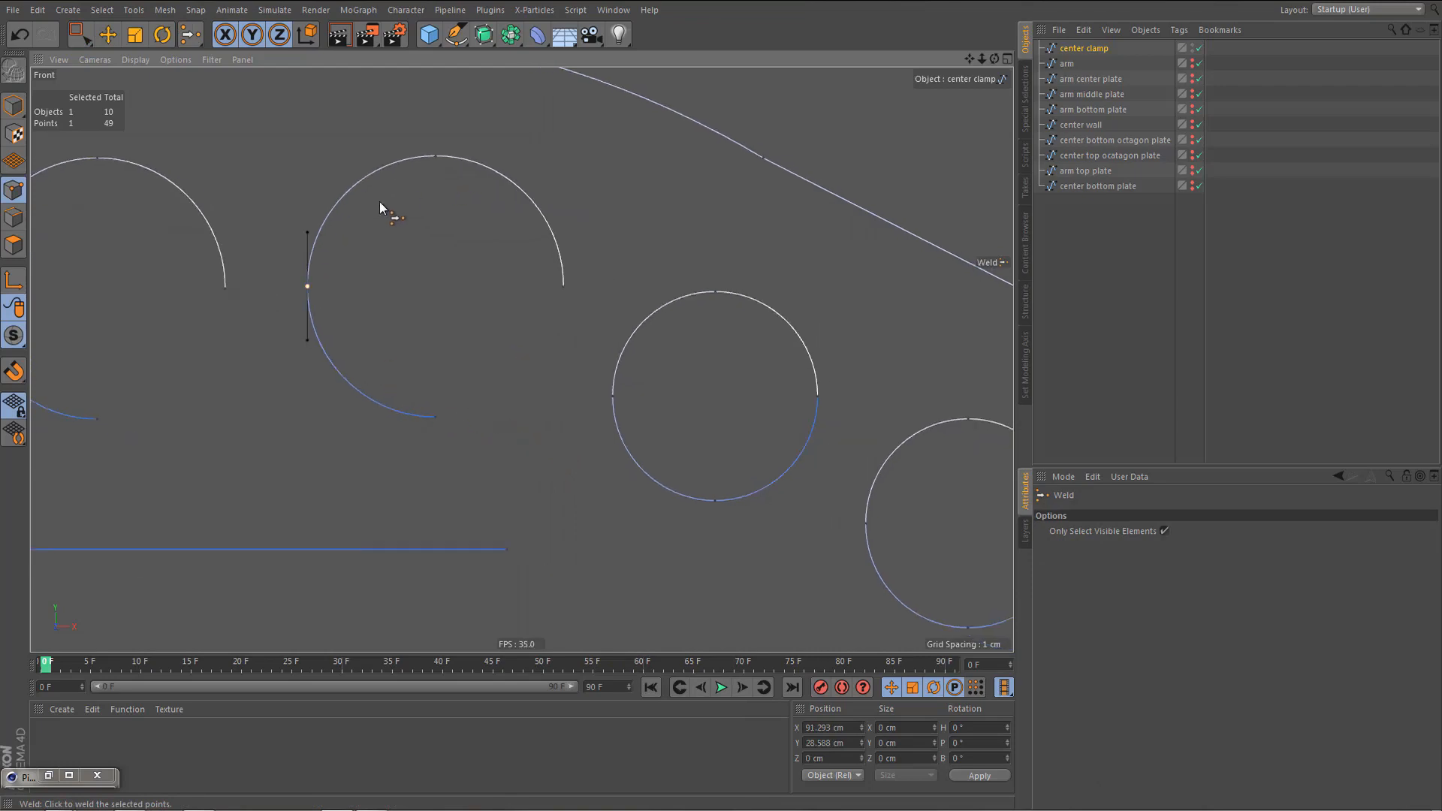
pyautogui.moveTo(497, 367); pyautogui.dragTo(531, 361, button='middle')
# - Delete one of the overlapping points on the right side of the fourth circle
pyautogui.press('0')
pyautogui.moveTo(607, 237); pyautogui.dragTo(670, 347)
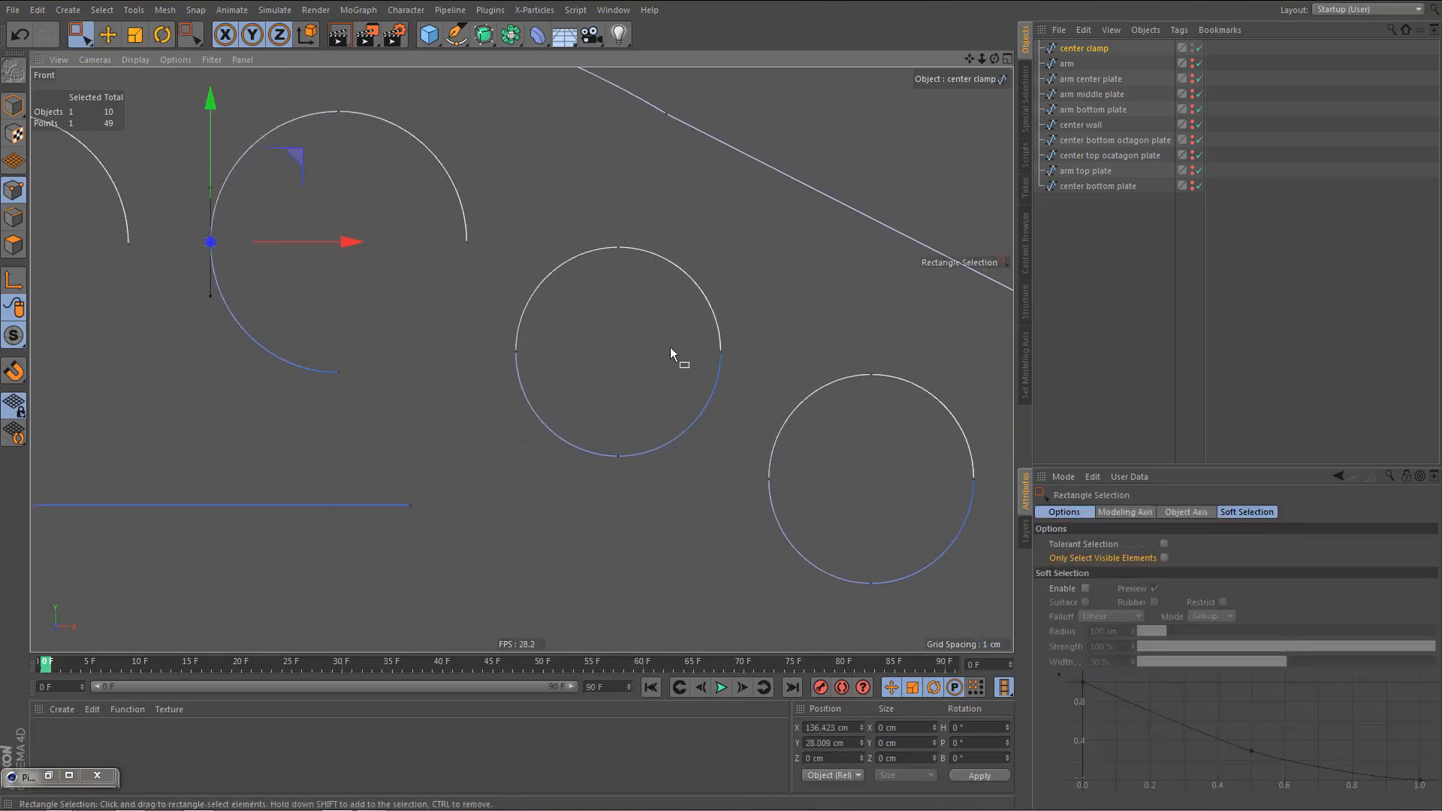
pyautogui.press('9')
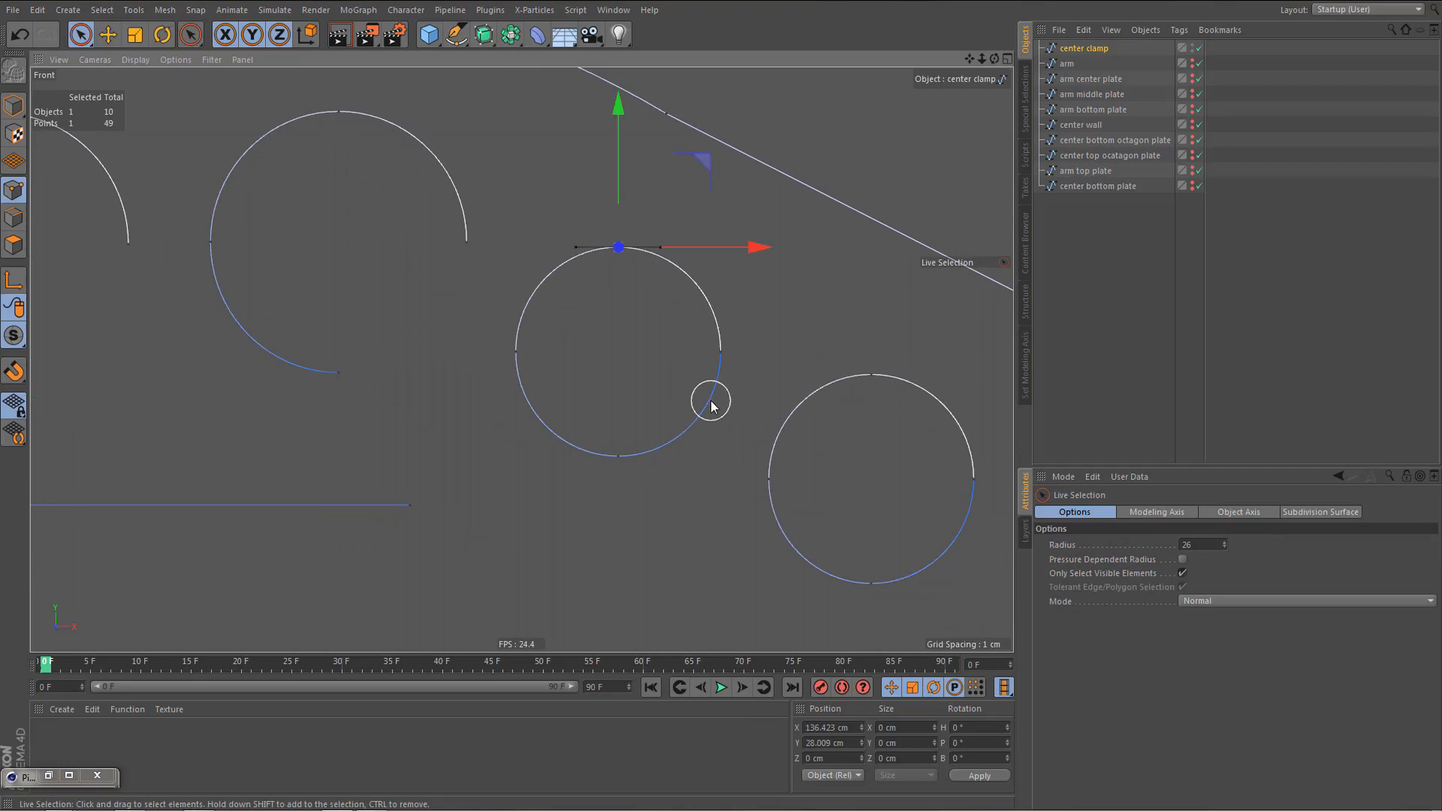
pyautogui.click(722, 352)
pyautogui.press('Delete')
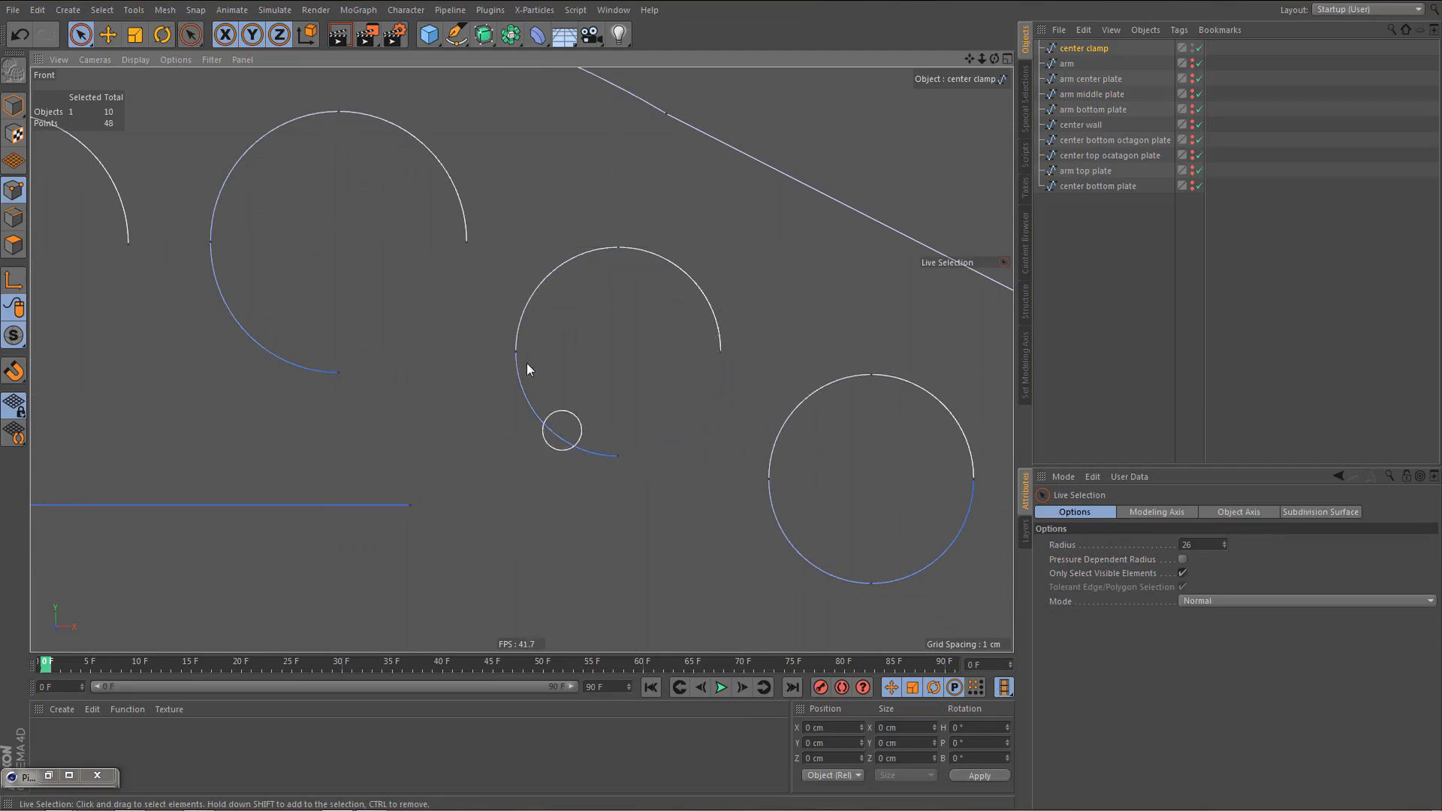
# - Weld the two overlapping points on the left side of the fourth circle and apply Equal Tangent Length to the welded point
pyautogui.press('0')
pyautogui.moveTo(499, 345); pyautogui.dragTo(541, 376)
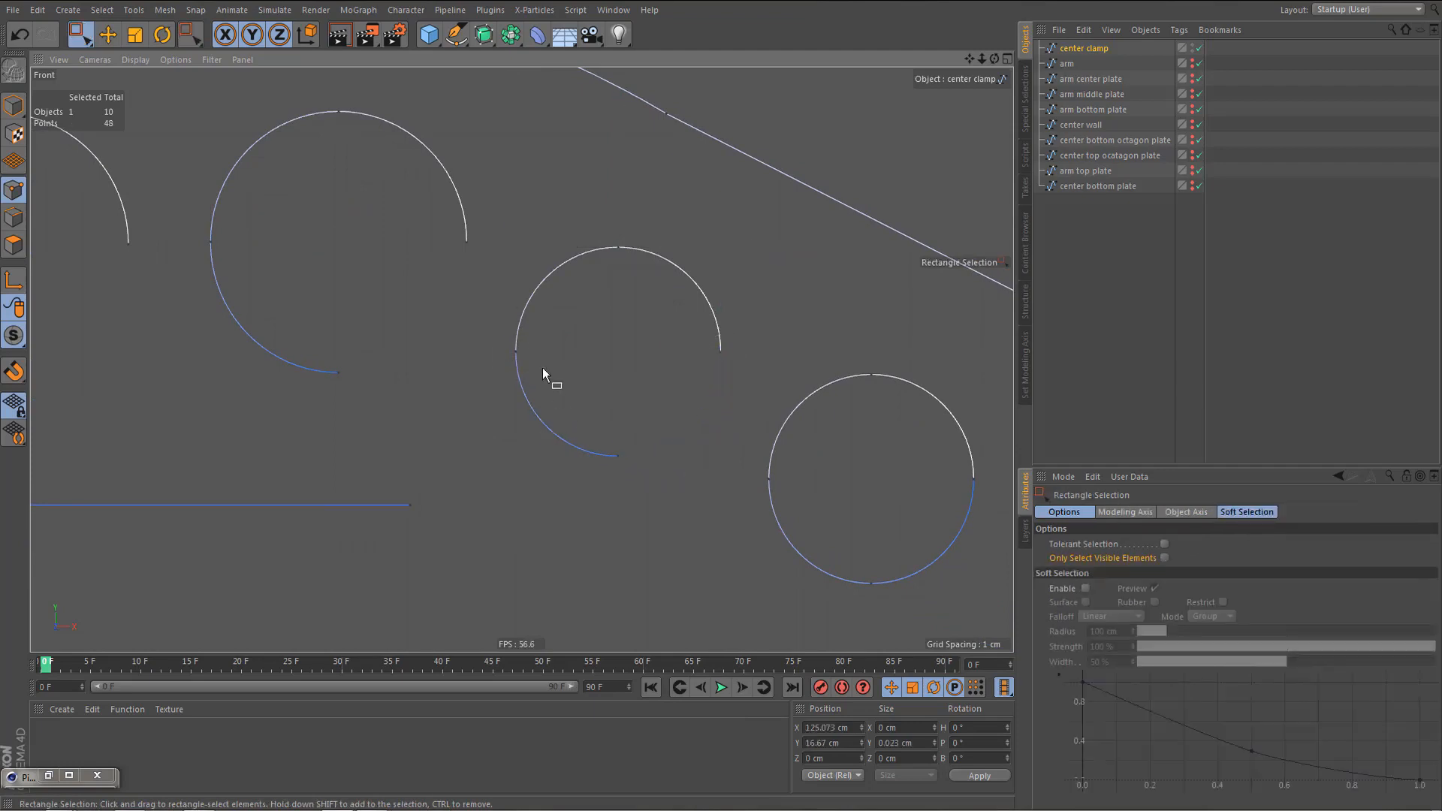
pyautogui.press('m')
pyautogui.press('q')
pyautogui.click(560, 469)
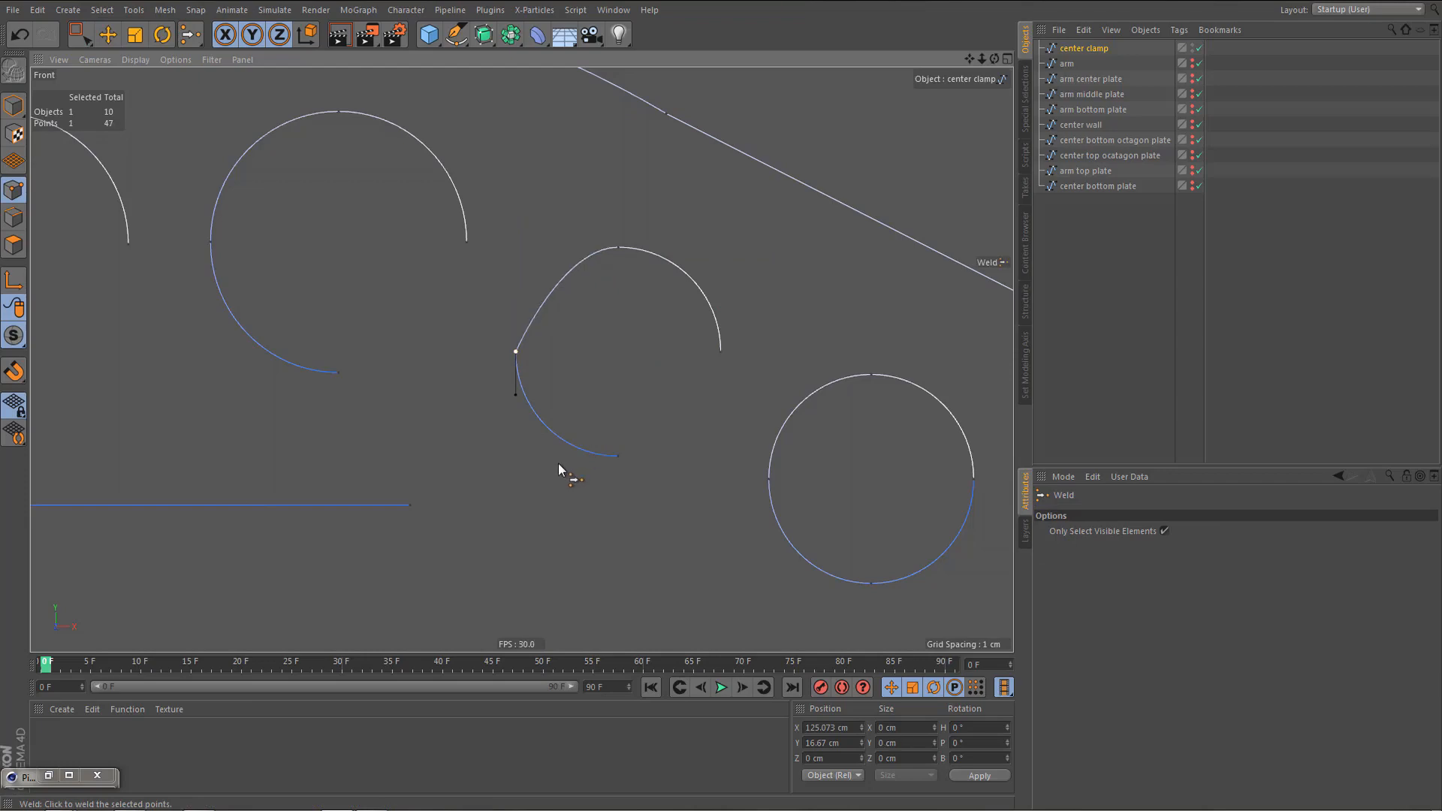
pyautogui.rightClick(559, 470)
pyautogui.click(651, 422)
# - Delete one of the overlapping points on the right side of the fifth circle
pyautogui.press('9')
pyautogui.click(972, 490)
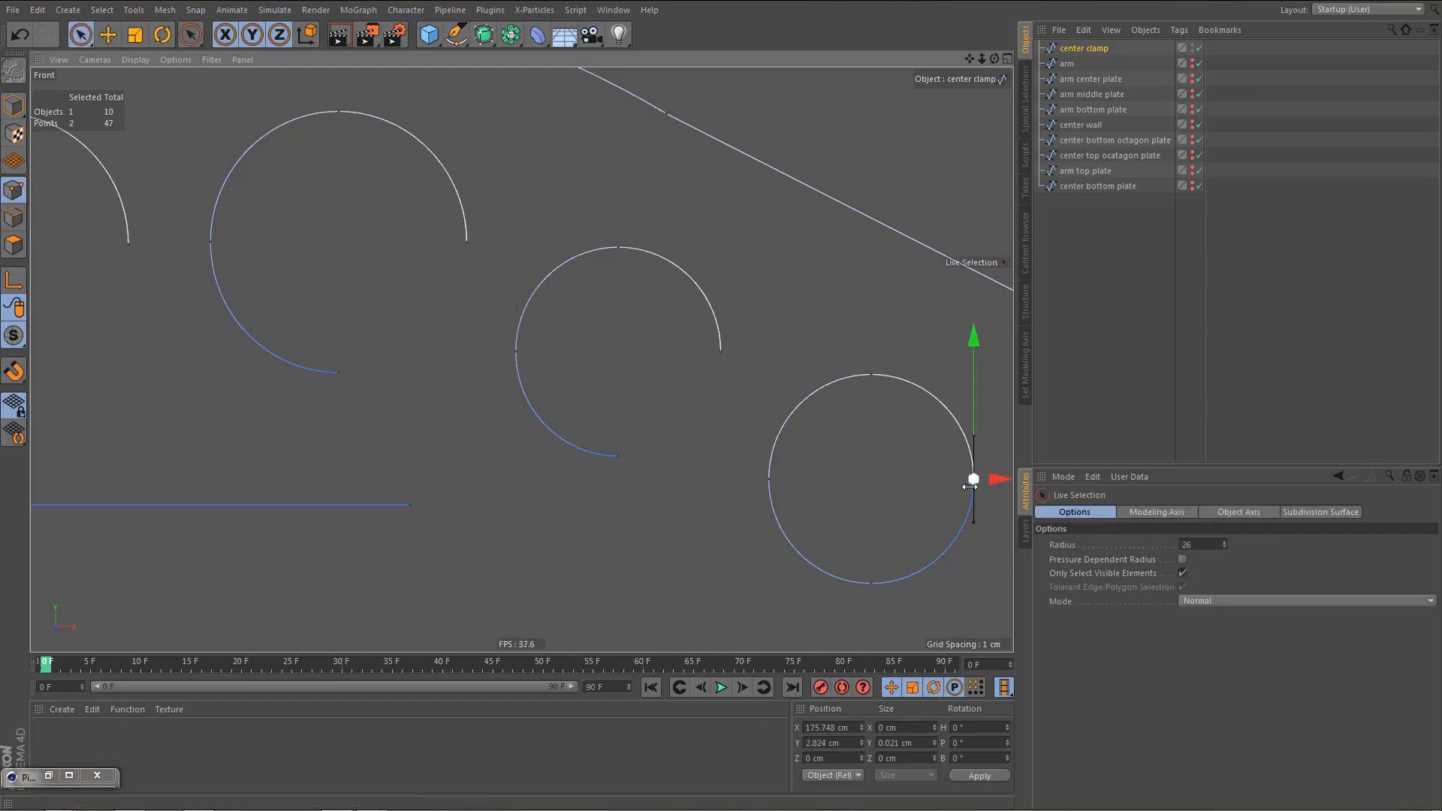
pyautogui.scroll(-5, 744, 480)
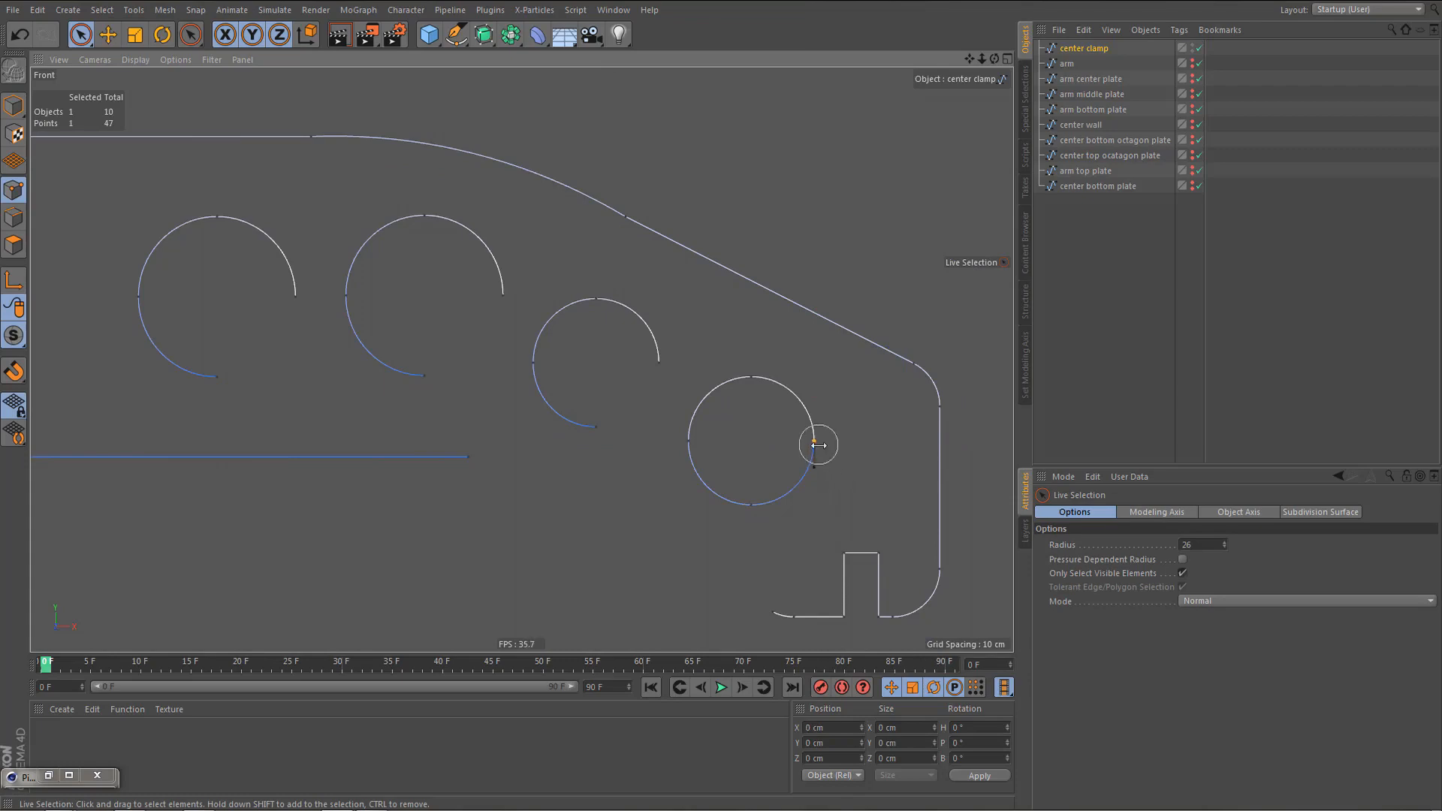
pyautogui.click(818, 447)
pyautogui.press('Delete')
# - Weld the two overlapping points on the left side of the fifth circle and apply Equal Tangent Length to the welded point
pyautogui.press('0')
pyautogui.moveTo(673, 436); pyautogui.dragTo(697, 453)
pyautogui.press('m')
pyautogui.press('q')
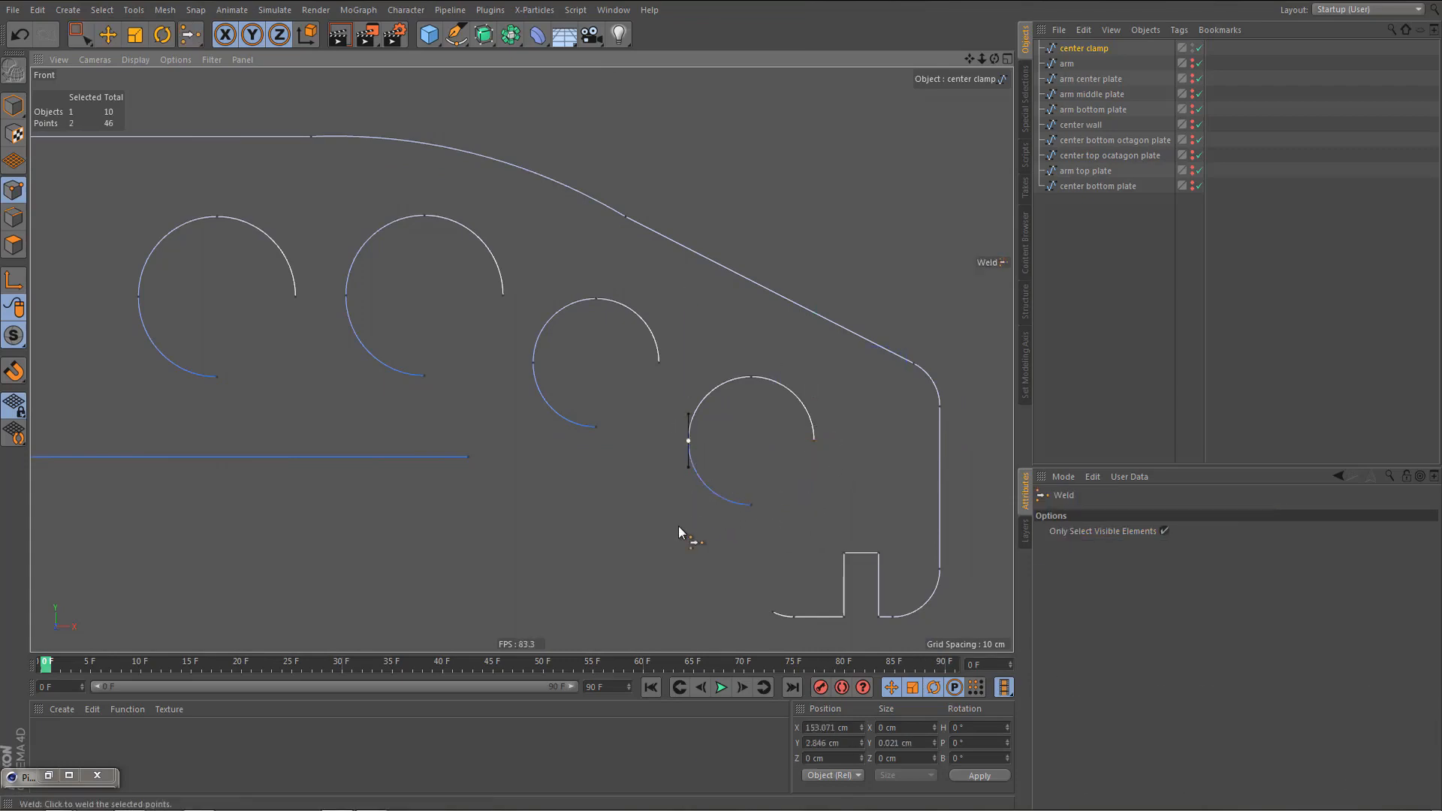
pyautogui.click(673, 523)
pyautogui.rightClick(669, 521)
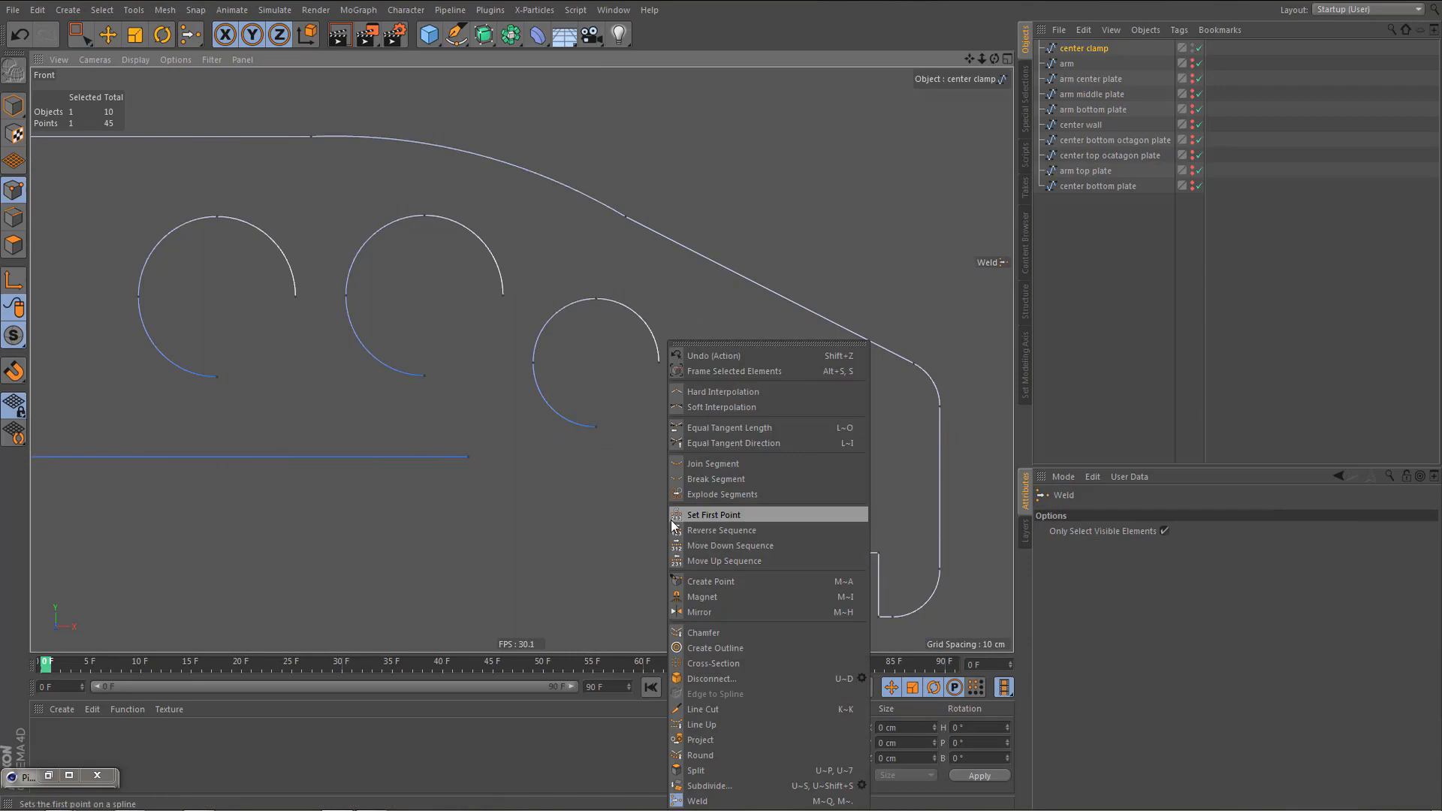
pyautogui.click(751, 433)
# - Enable Close Spline for the center clamp spline
pyautogui.scroll(-3, 724, 492)
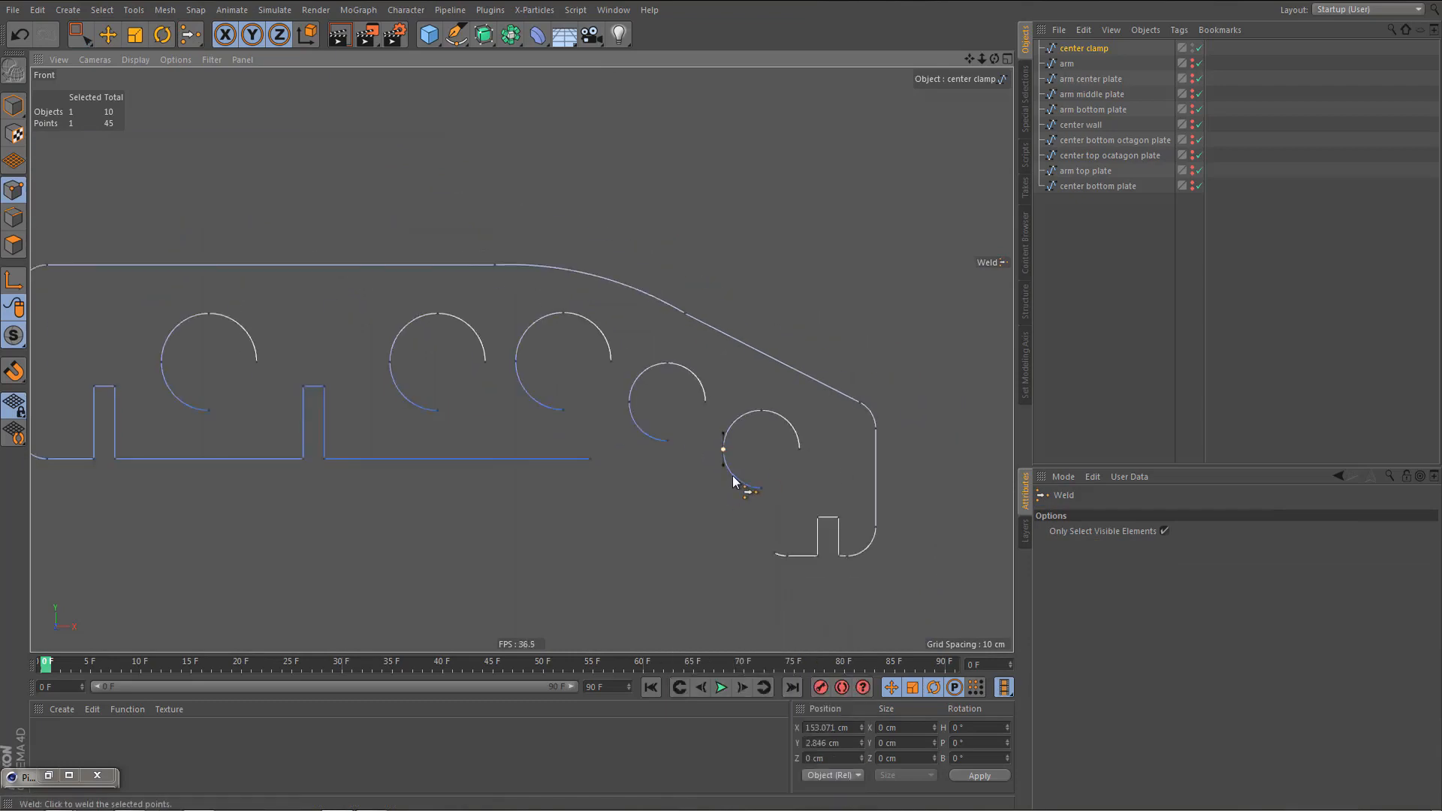
pyautogui.scroll(-2, 734, 483)
pyautogui.scroll(-1, 683, 460)
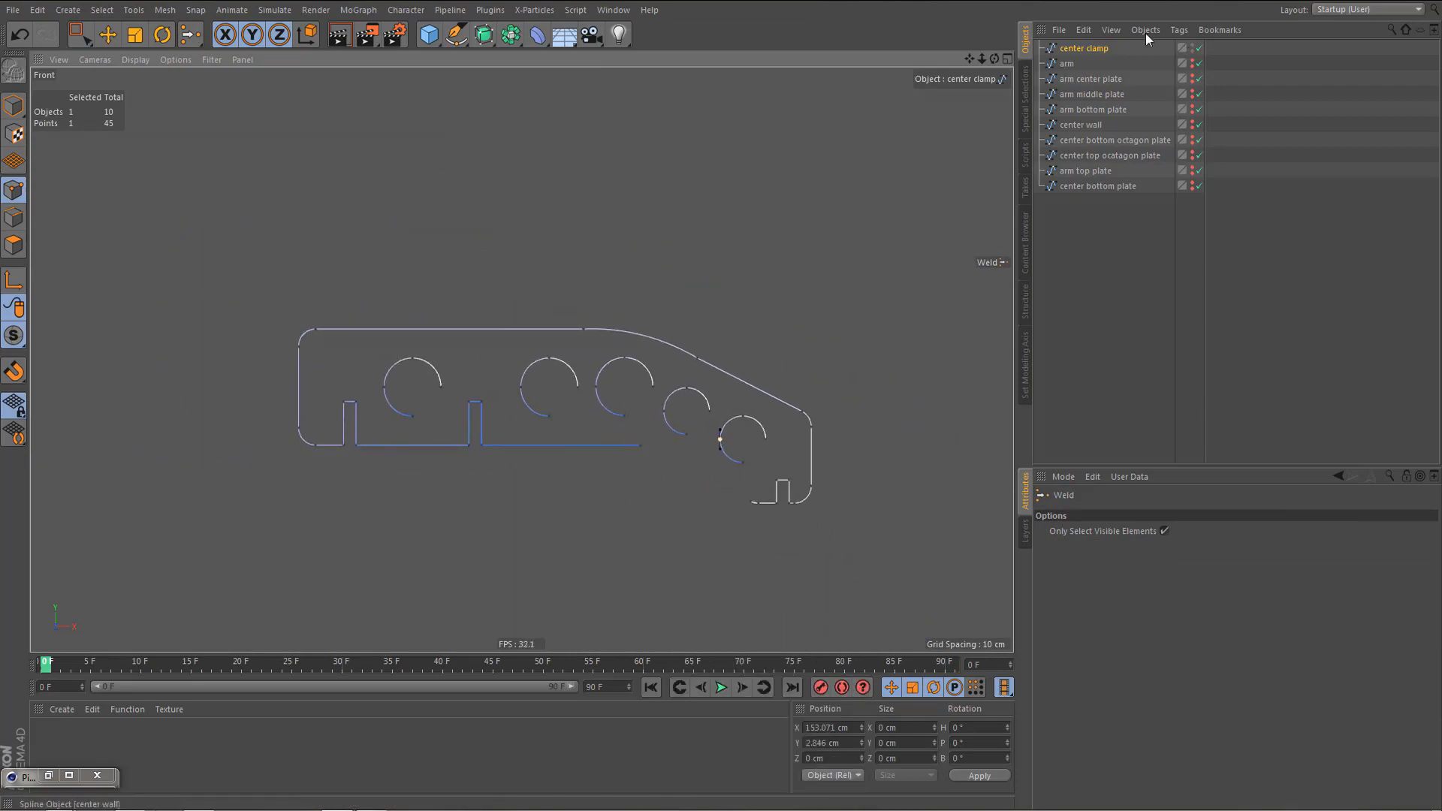
pyautogui.click(1093, 47)
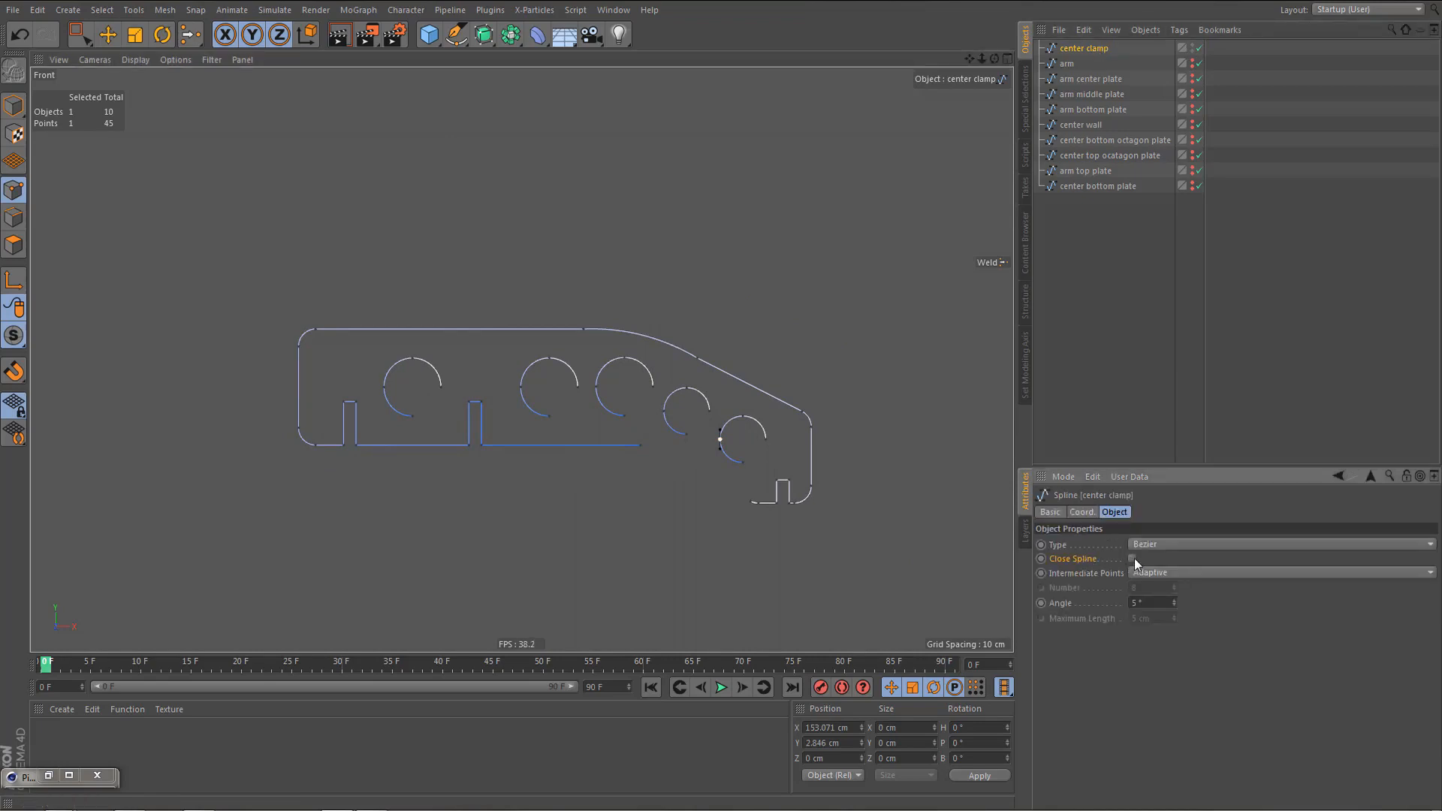
# - Apply Equal Tangent Length to the right-hand points of the second through fifth circles of the center clamp, then clear the selection
pyautogui.press('0')
pyautogui.scroll(5, 646, 447)
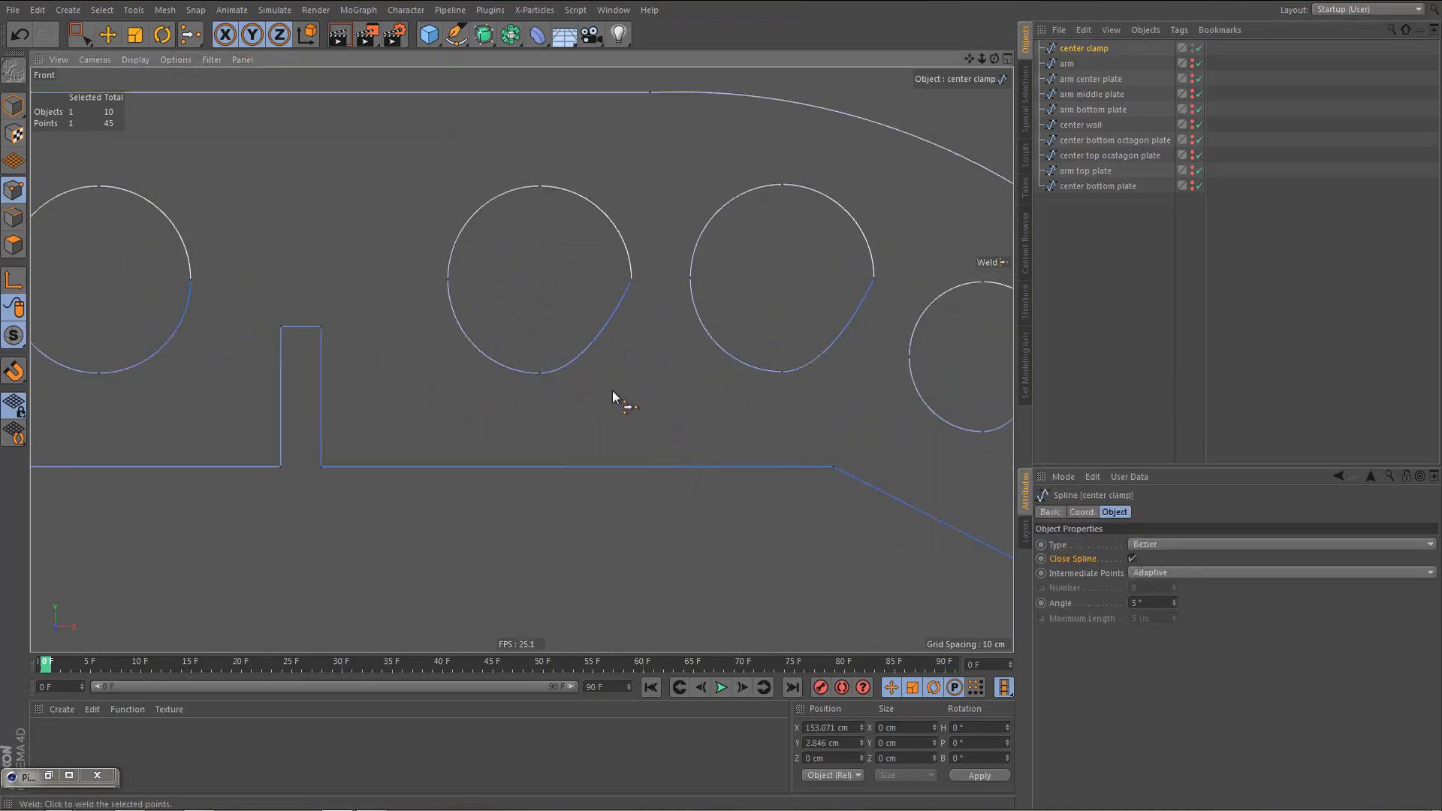
pyautogui.click(632, 279)
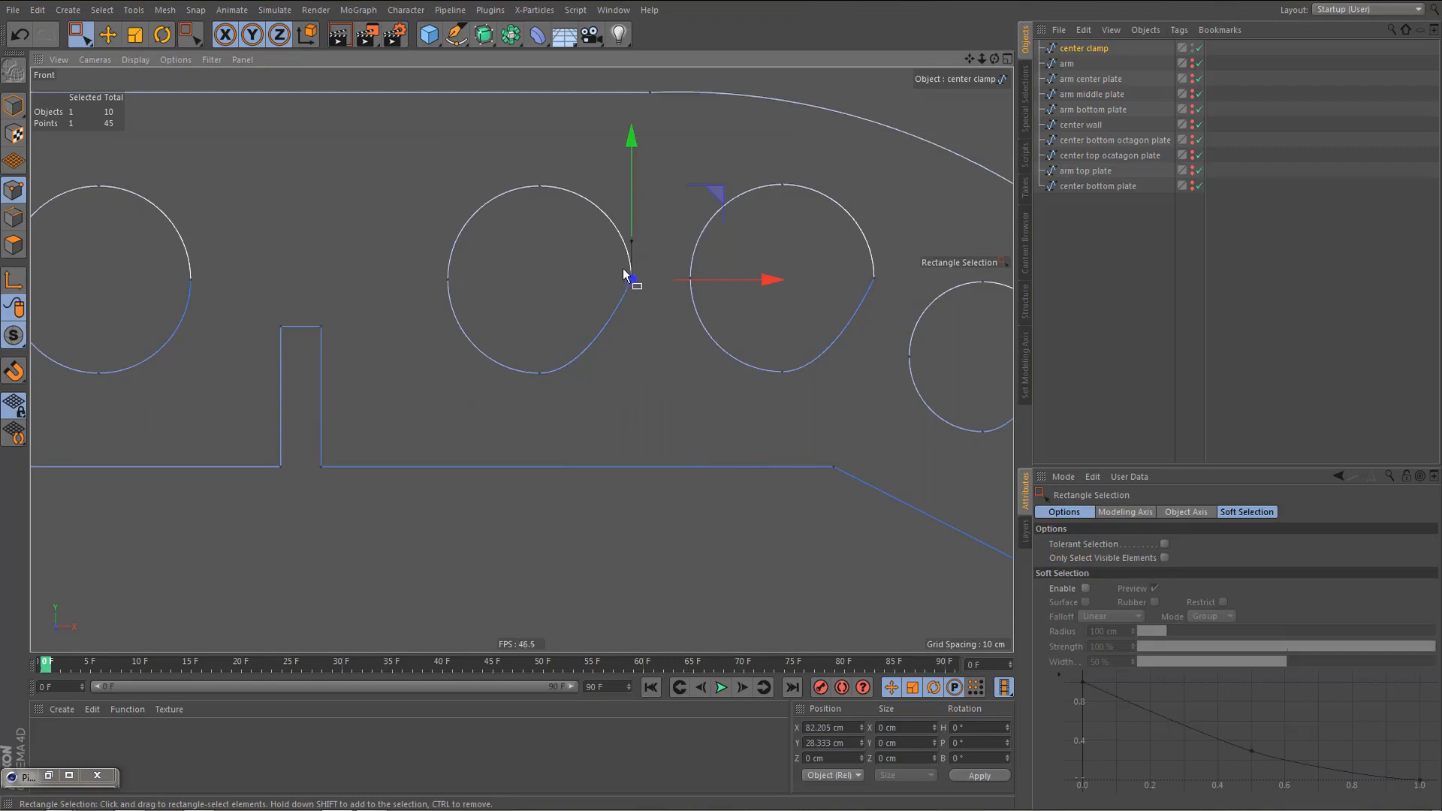
pyautogui.rightClick(636, 346)
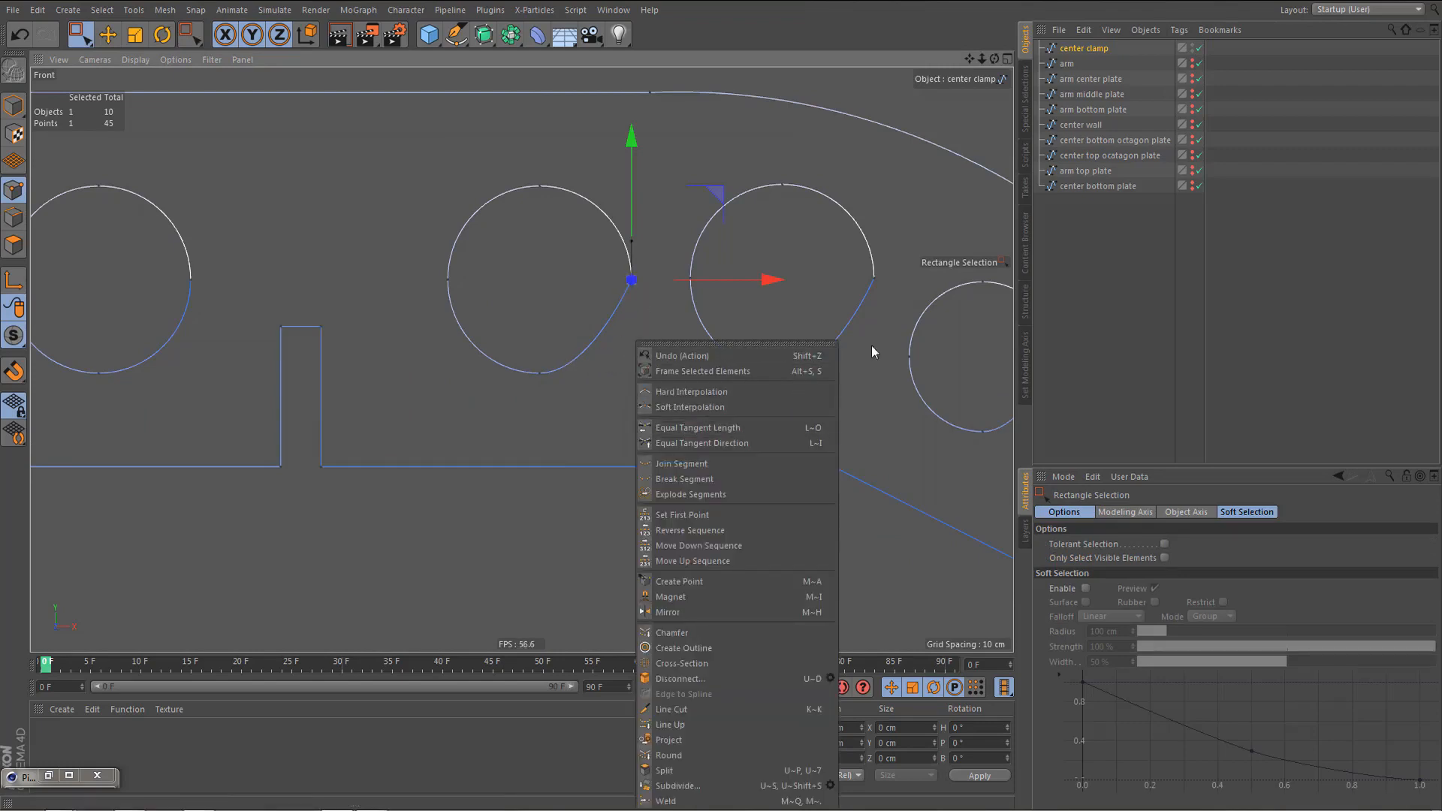
pyautogui.click(872, 270)
pyautogui.keyDown('shift'); pyautogui.click(873, 270); pyautogui.keyUp('shift')
pyautogui.scroll(-3, 841, 368)
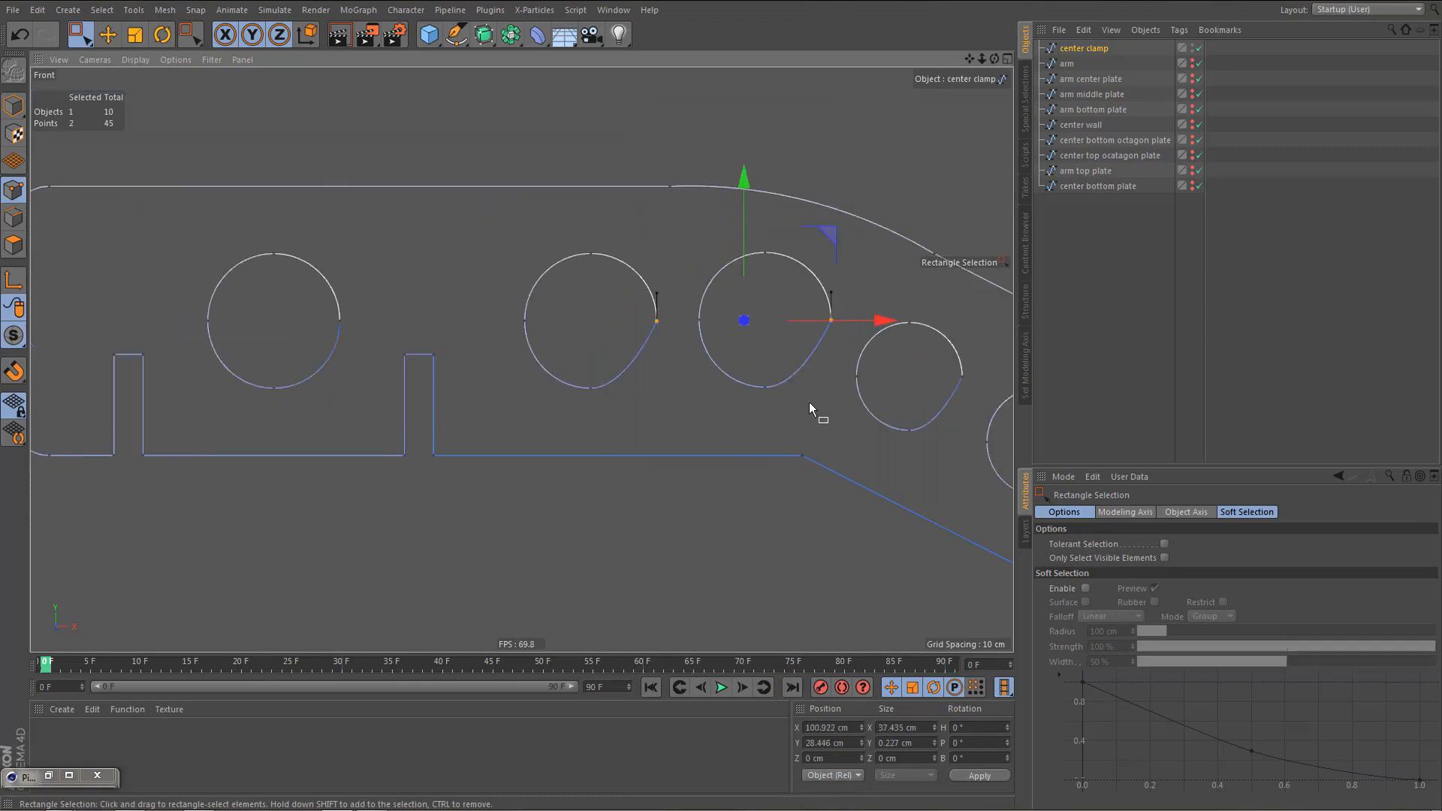
pyautogui.keyDown('shift'); pyautogui.moveTo(785, 343); pyautogui.dragTo(847, 407); pyautogui.keyUp('shift')
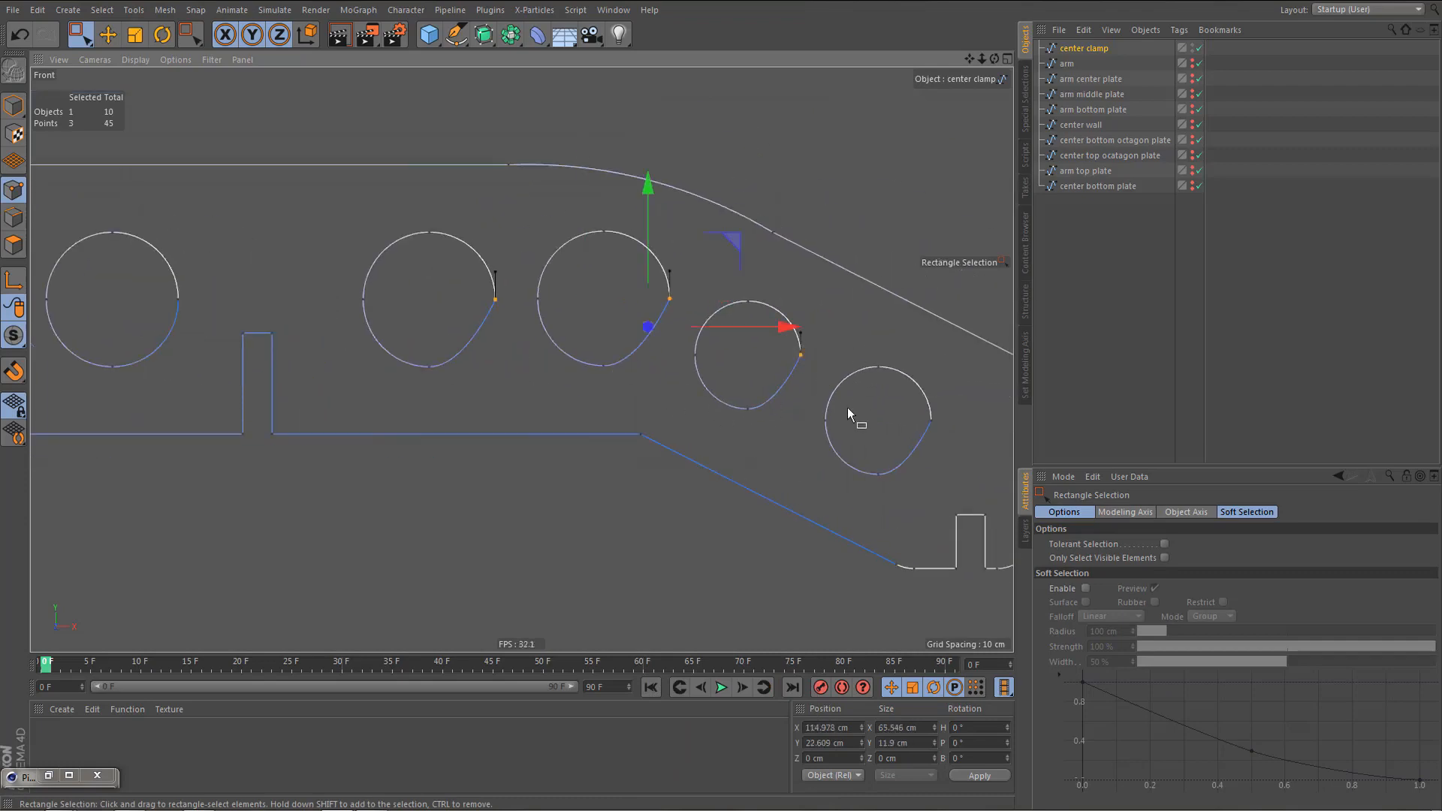
pyautogui.keyDown('shift'); pyautogui.click(922, 419); pyautogui.keyUp('shift')
pyautogui.rightClick(917, 344)
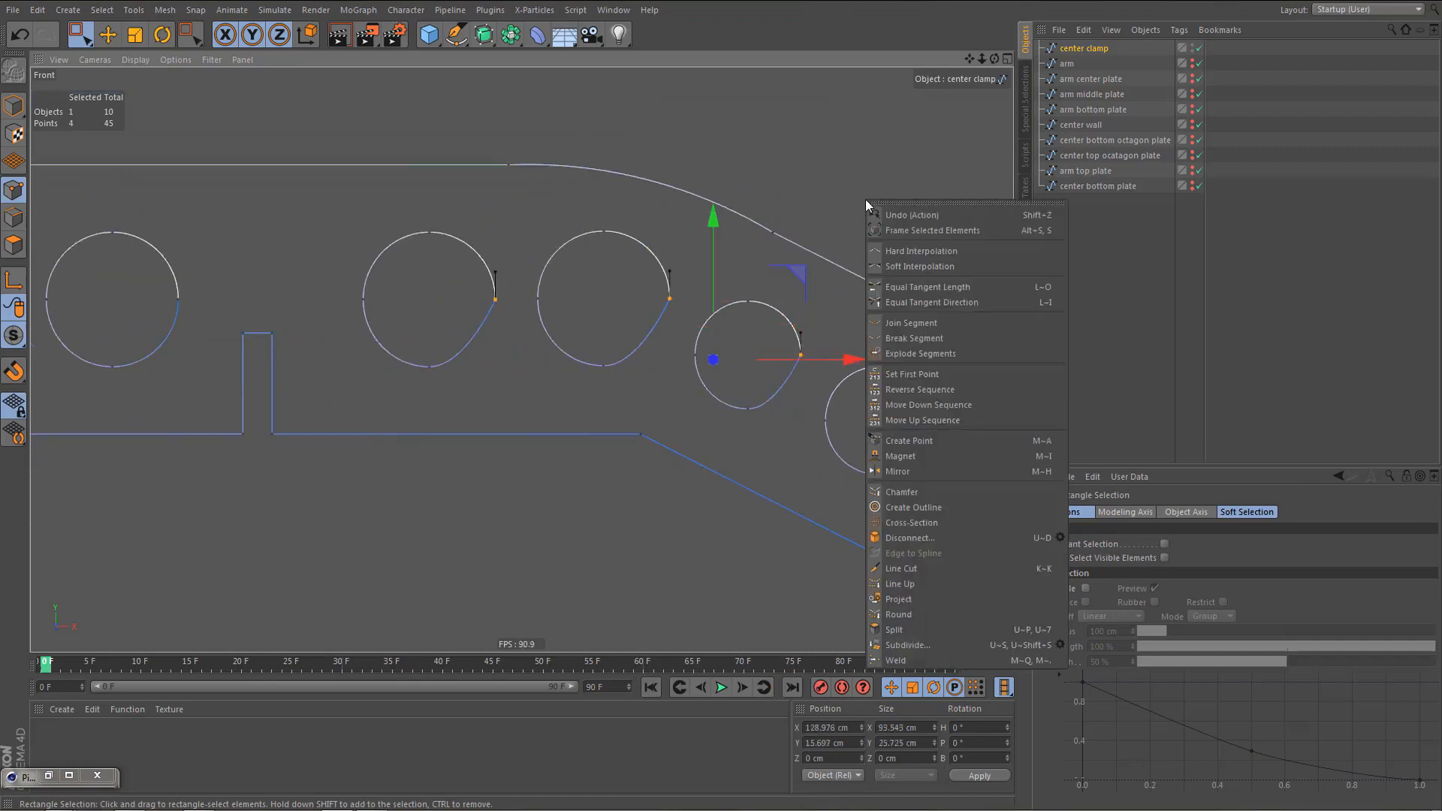
pyautogui.click(951, 285)
pyautogui.scroll(-4, 661, 375)
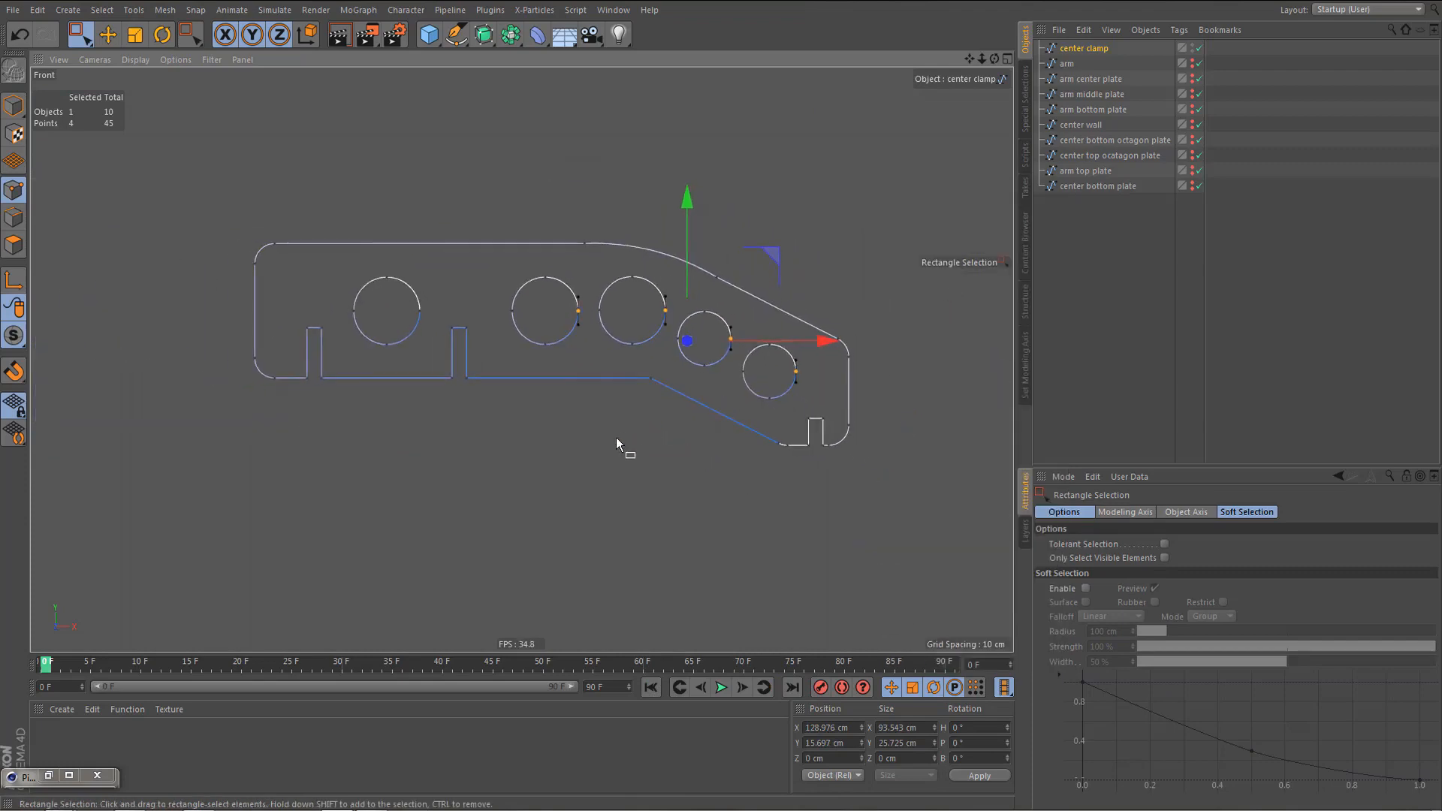
pyautogui.click(611, 439)
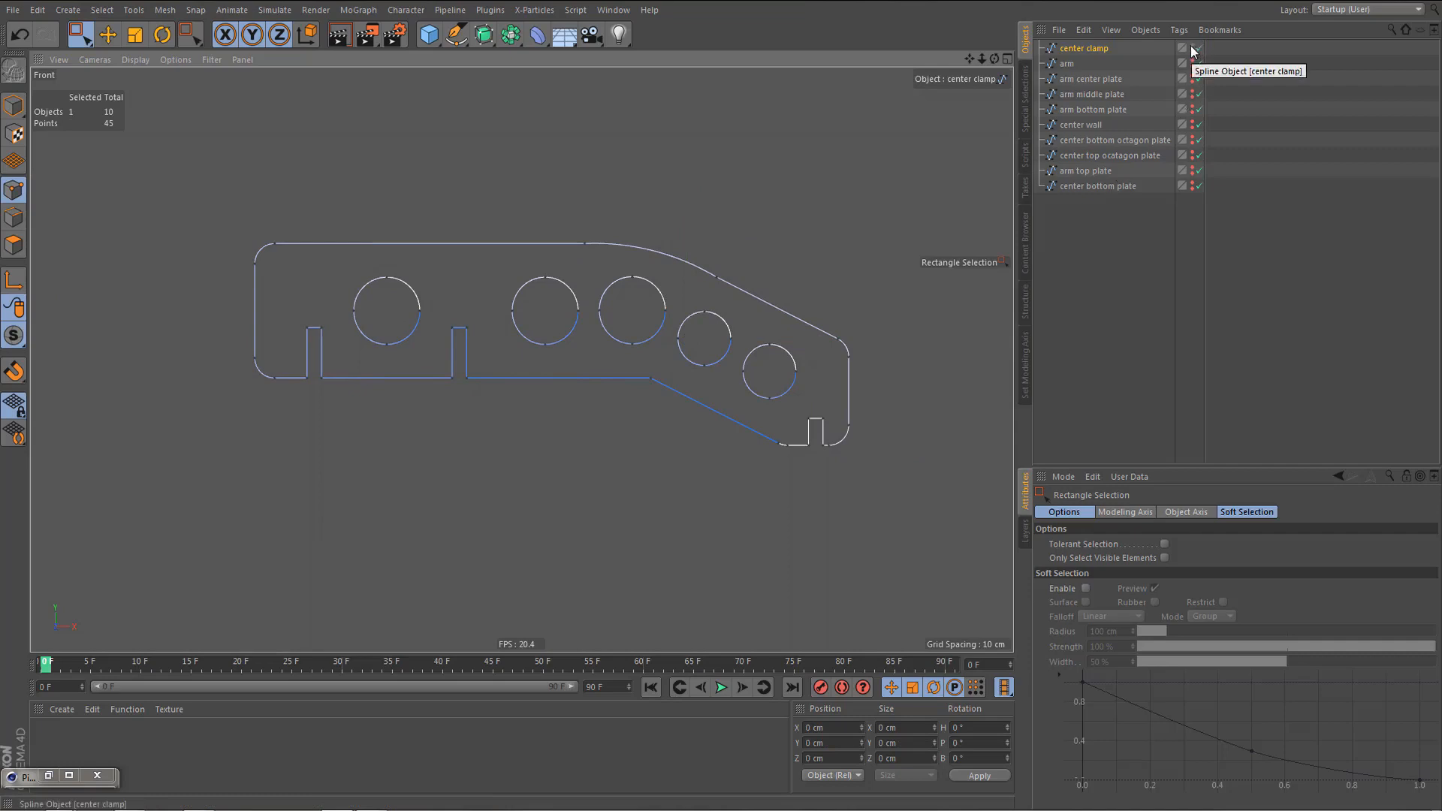
# - Move the center clamp below the center bottom plate in the object list and make the center bottom plate visible
pyautogui.moveTo(1084, 45); pyautogui.dragTo(1082, 204)
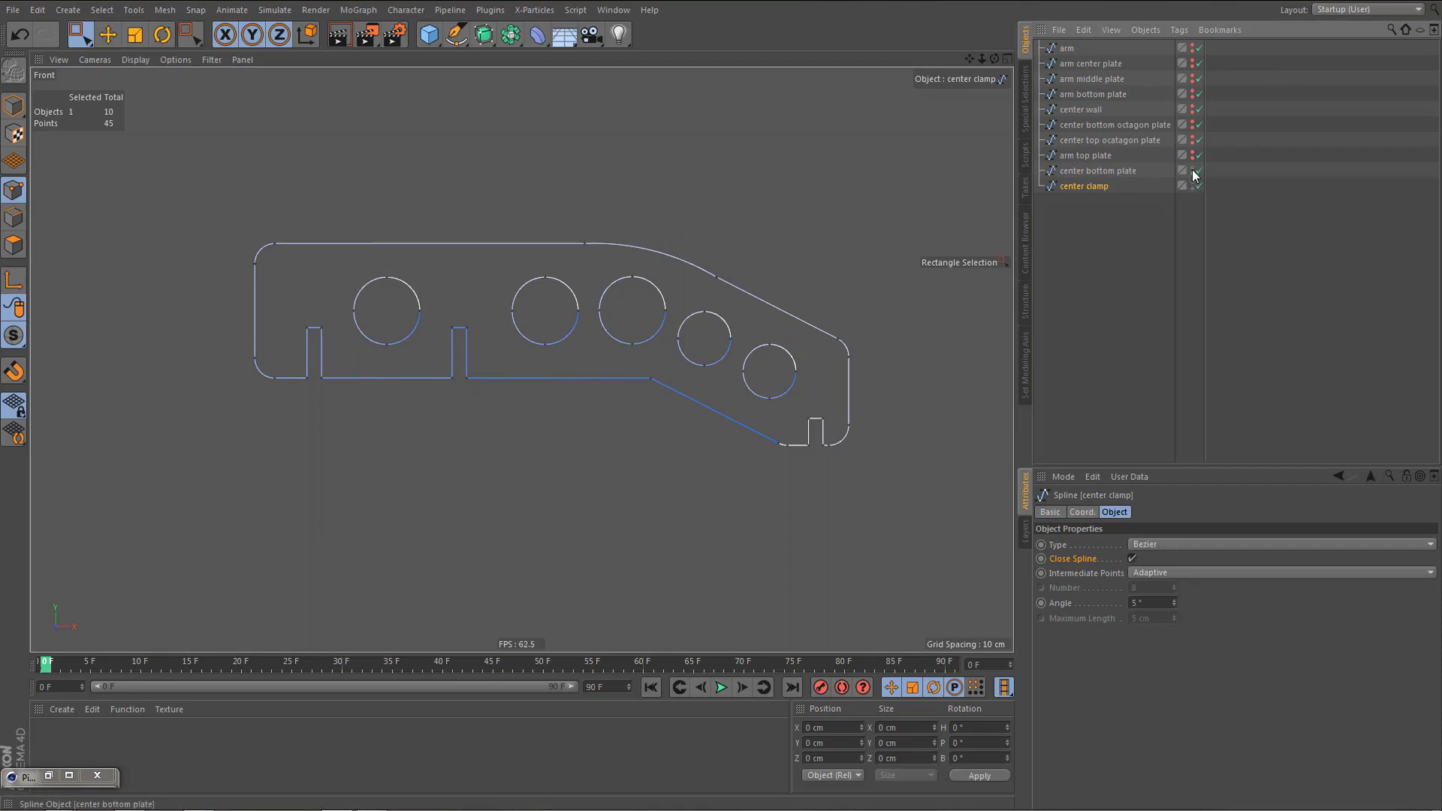
pyautogui.scroll(-10, 580, 366)
pyautogui.scroll(2, 563, 487)
pyautogui.scroll(-2, 563, 487)
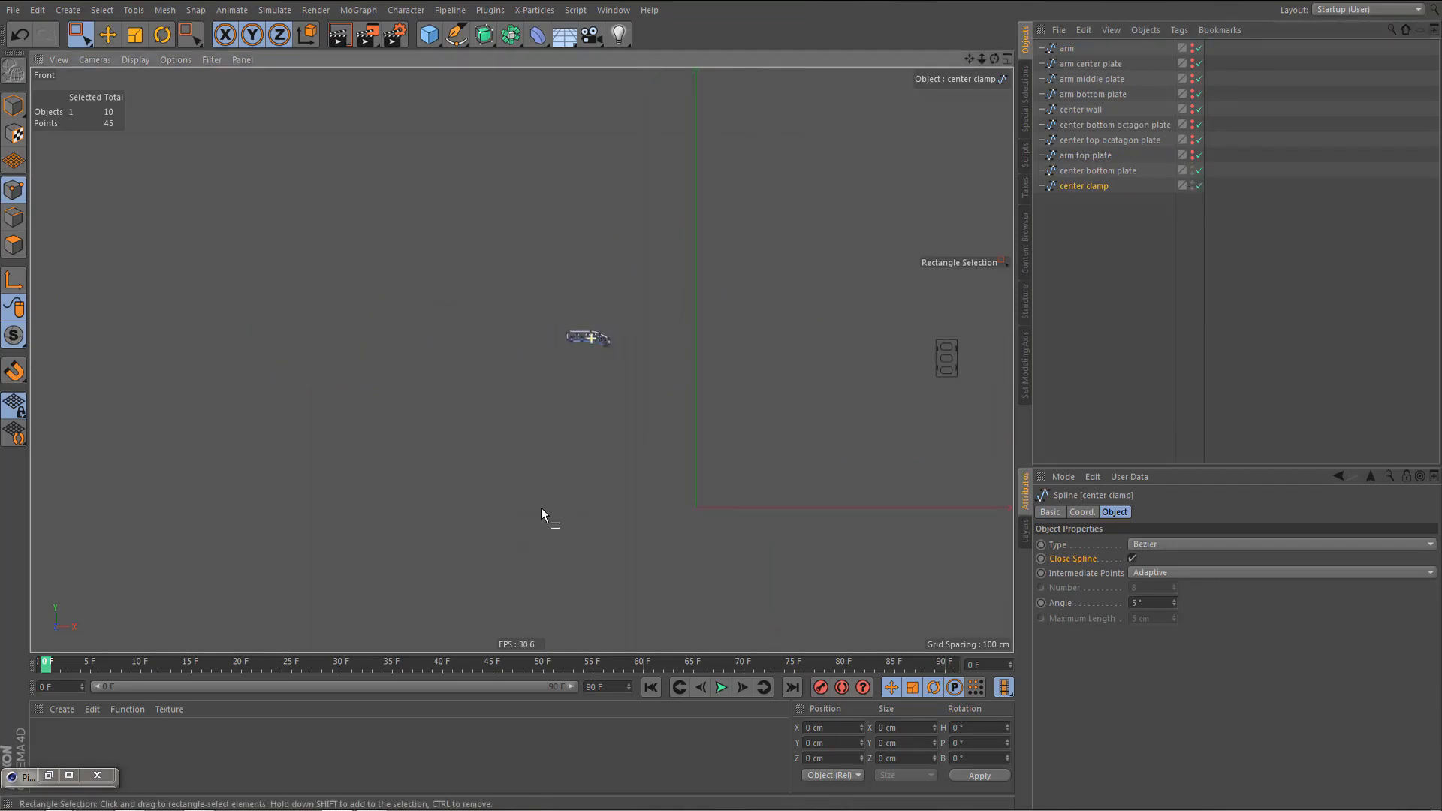
pyautogui.moveTo(771, 413); pyautogui.dragTo(640, 427, button='middle')
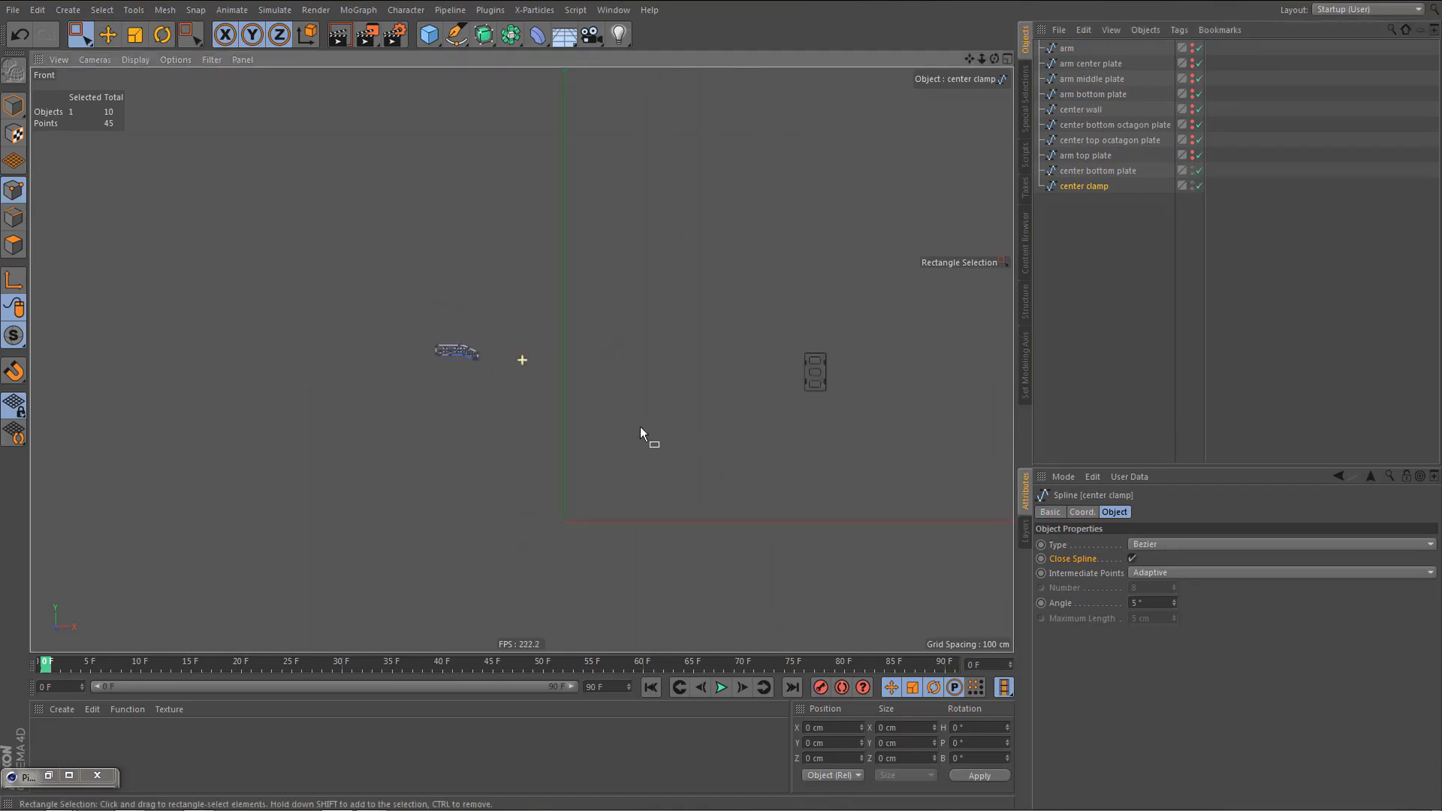
# - Hide the center bottom plate and center clamp, and make all the other parts visible
pyautogui.keyDown('alt'); pyautogui.click(1191, 171); pyautogui.keyUp('alt')
pyautogui.keyDown('alt'); pyautogui.moveTo(1191, 171); pyautogui.dragTo(1193, 185); pyautogui.keyUp('alt')
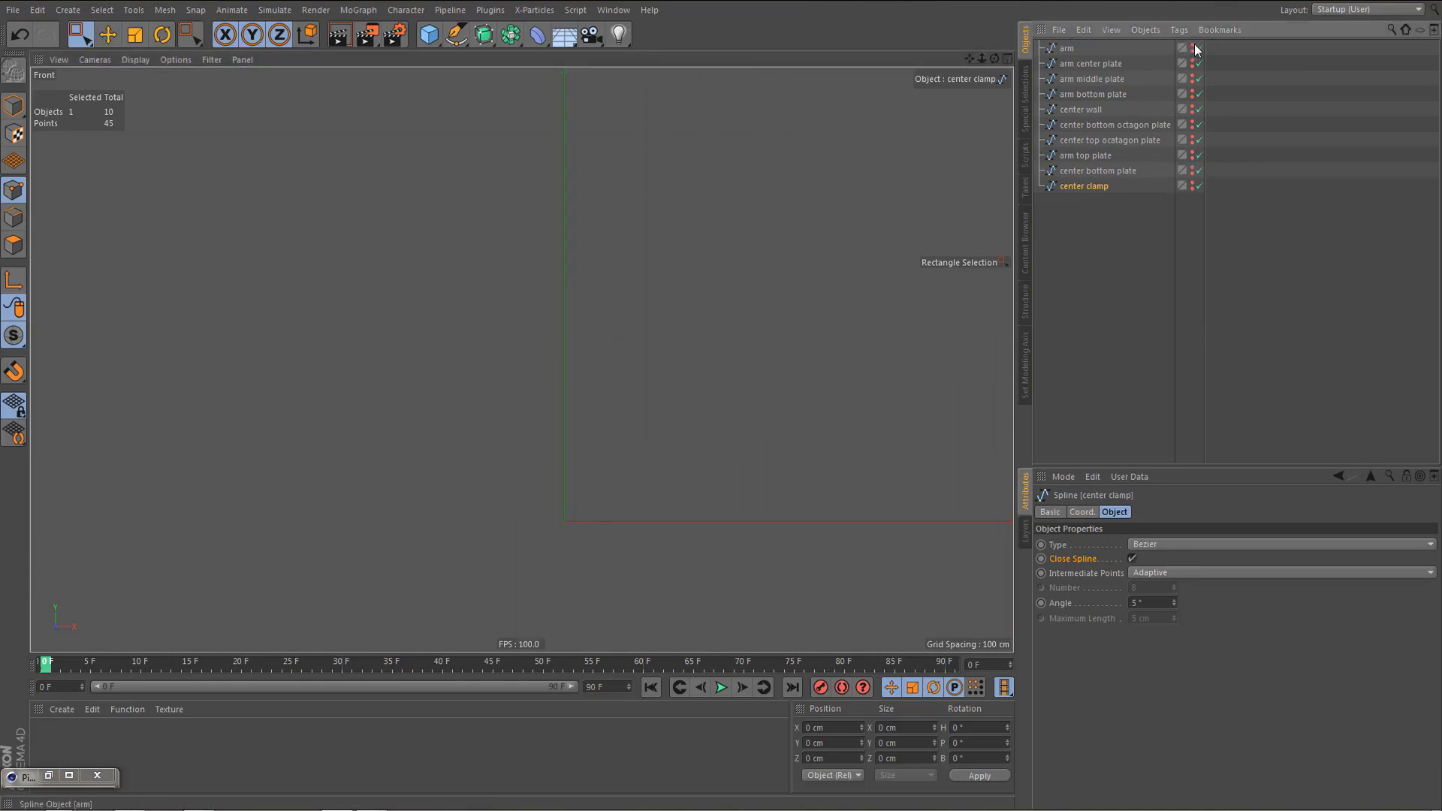
pyautogui.keyDown('alt'); pyautogui.moveTo(1193, 48); pyautogui.dragTo(1193, 155); pyautogui.keyUp('alt')
pyautogui.scroll(4, 701, 436)
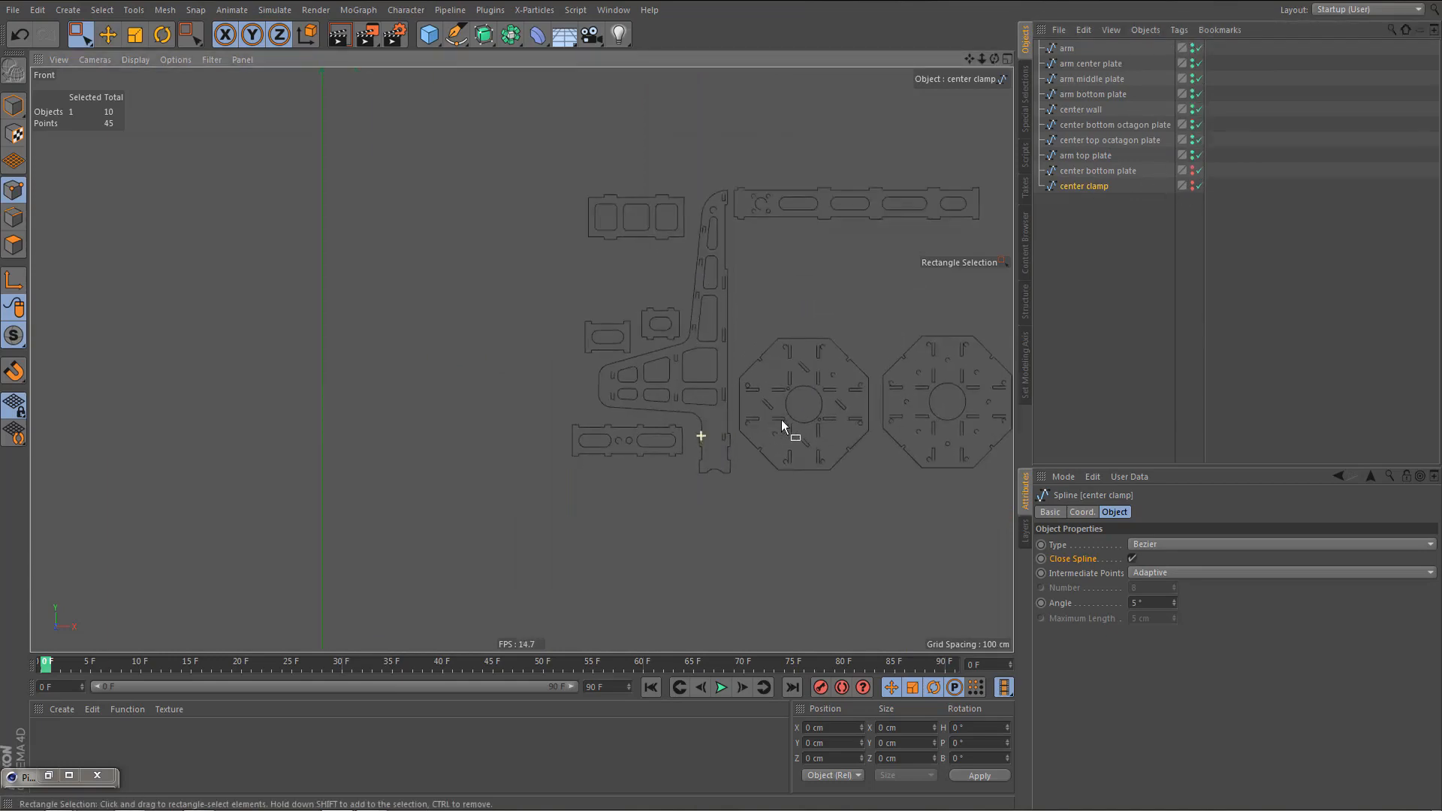
pyautogui.scroll(2, 781, 419)
pyautogui.moveTo(785, 421); pyautogui.dragTo(496, 451, button='middle')
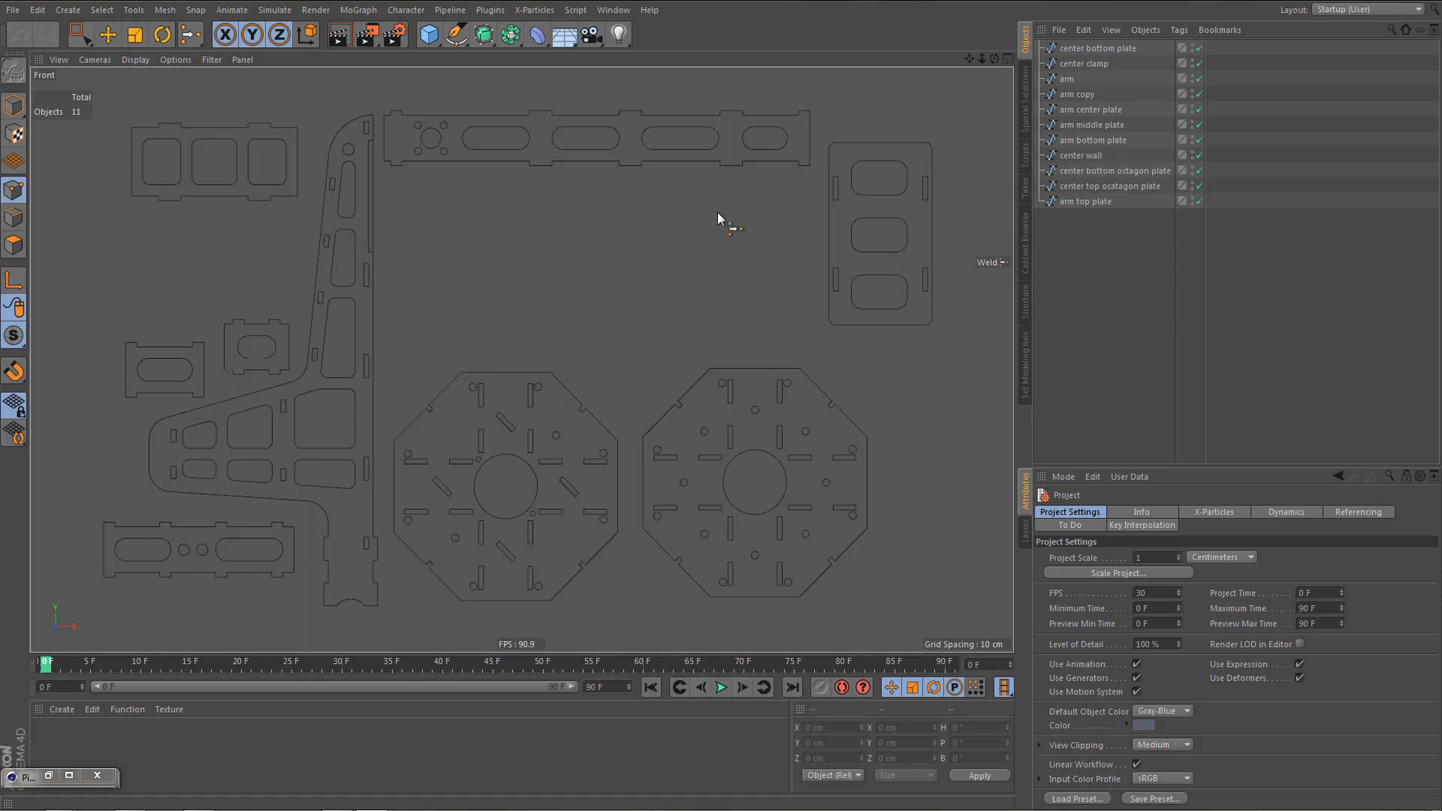
# - Hide every part except the arm copy and select the arm copy spline
pyautogui.keyDown('alt'); pyautogui.moveTo(1192, 46); pyautogui.dragTo(1192, 209); pyautogui.keyUp('alt')
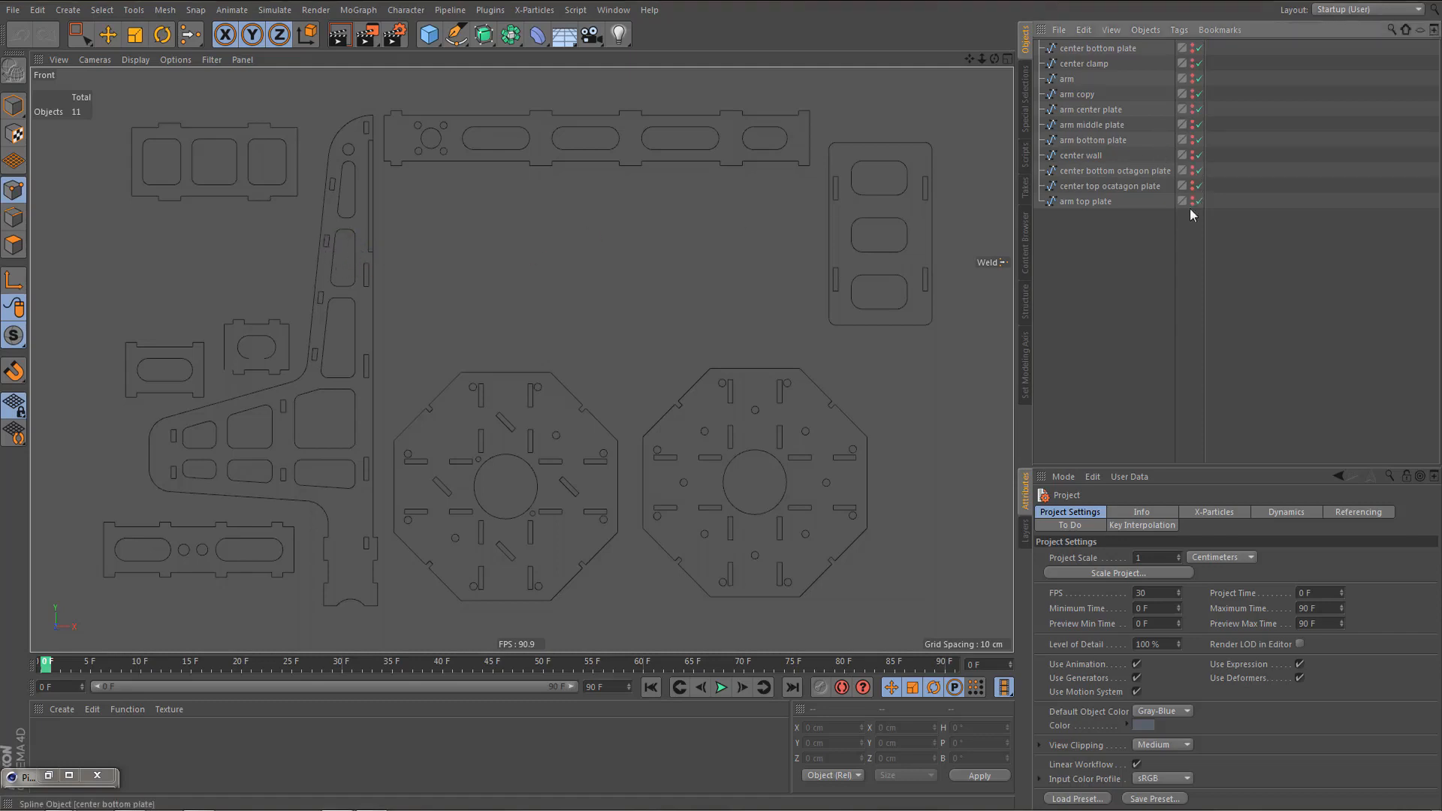
pyautogui.click(1192, 77)
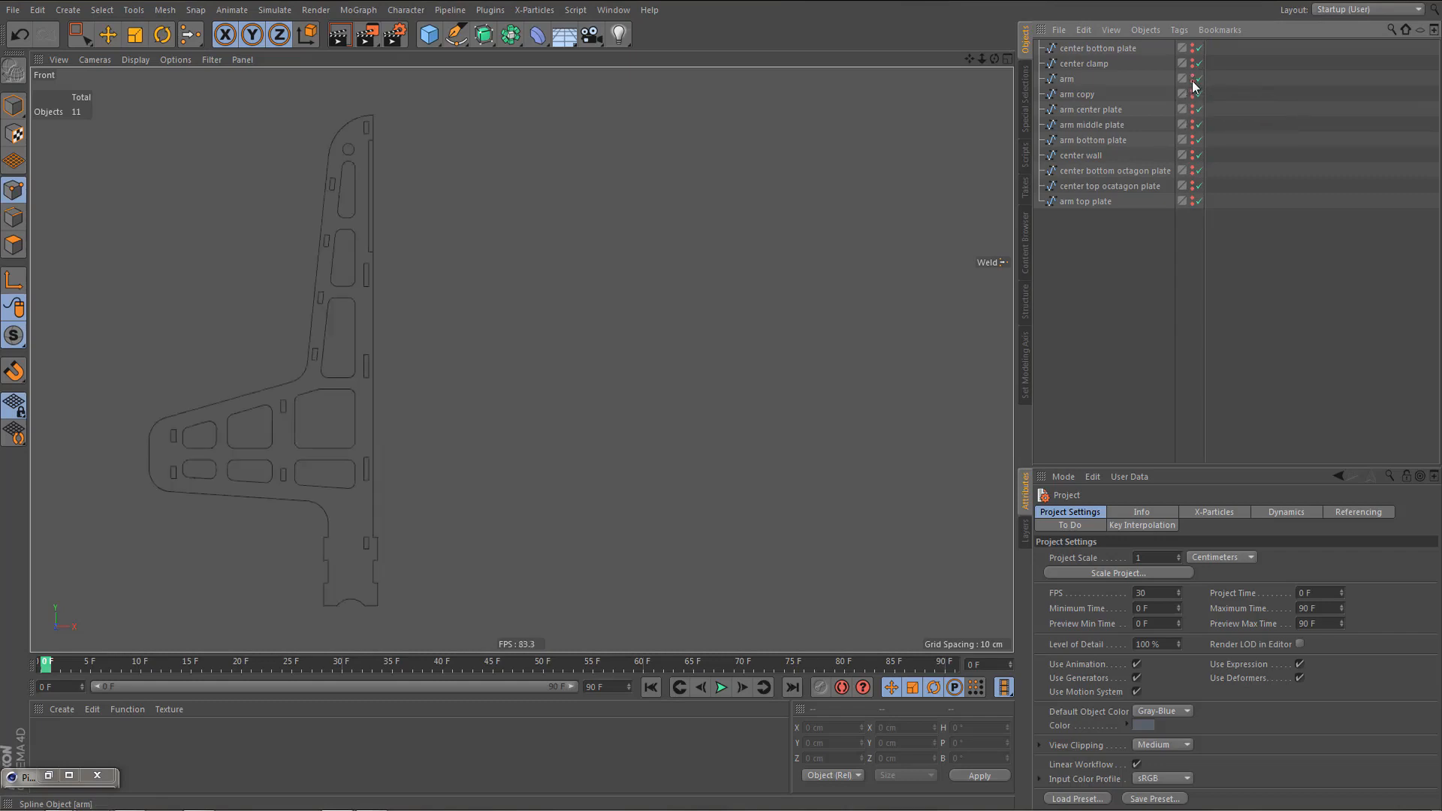
pyautogui.click(1192, 79)
pyautogui.click(1192, 94)
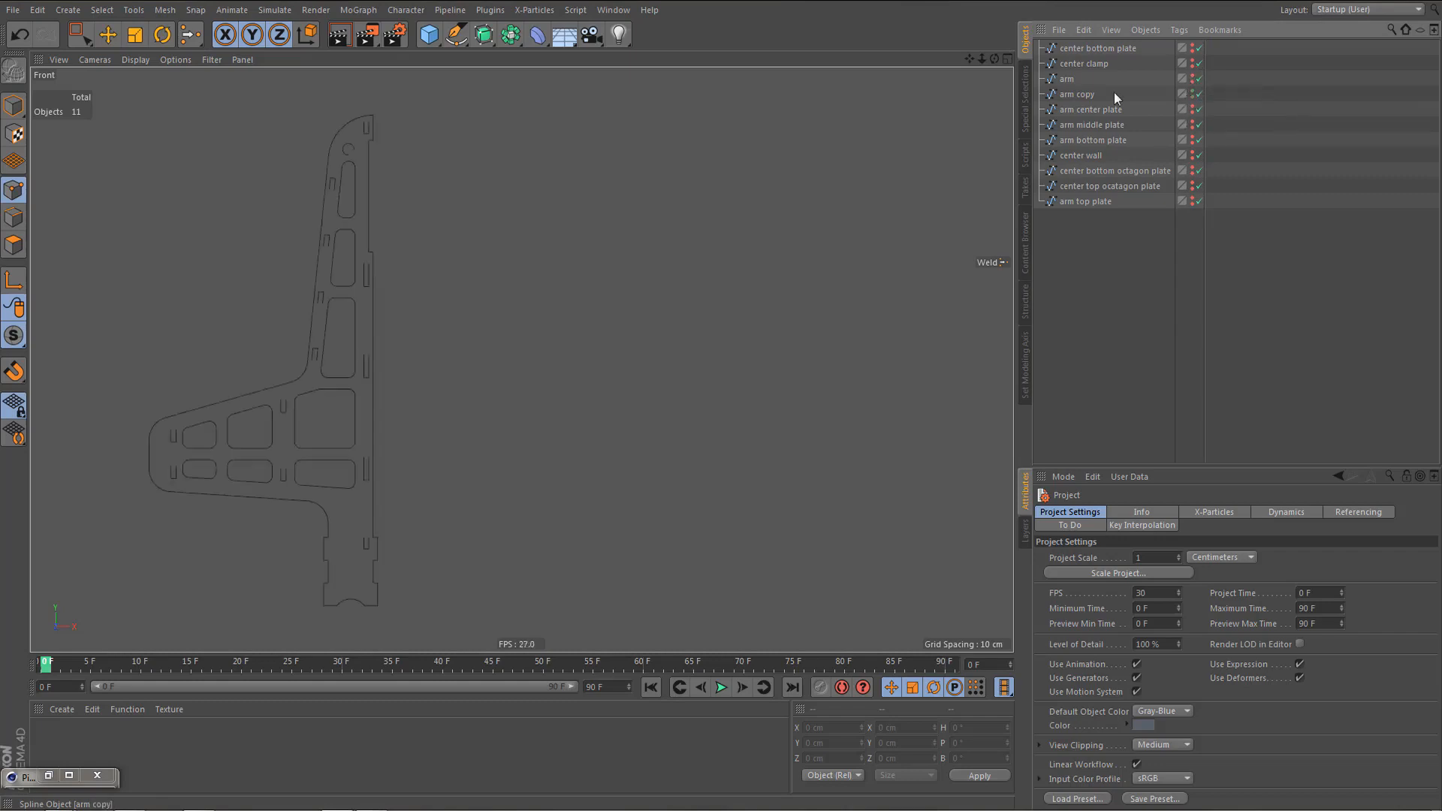
pyautogui.click(1074, 95)
# - Weld the overlapping points where the right edge of the arm copy's topmost elongated cutout meets its lower right arc
pyautogui.keyDown('alt'); pyautogui.moveTo(406, 281); pyautogui.dragTo(554, 283, button='middle'); pyautogui.keyUp('alt')
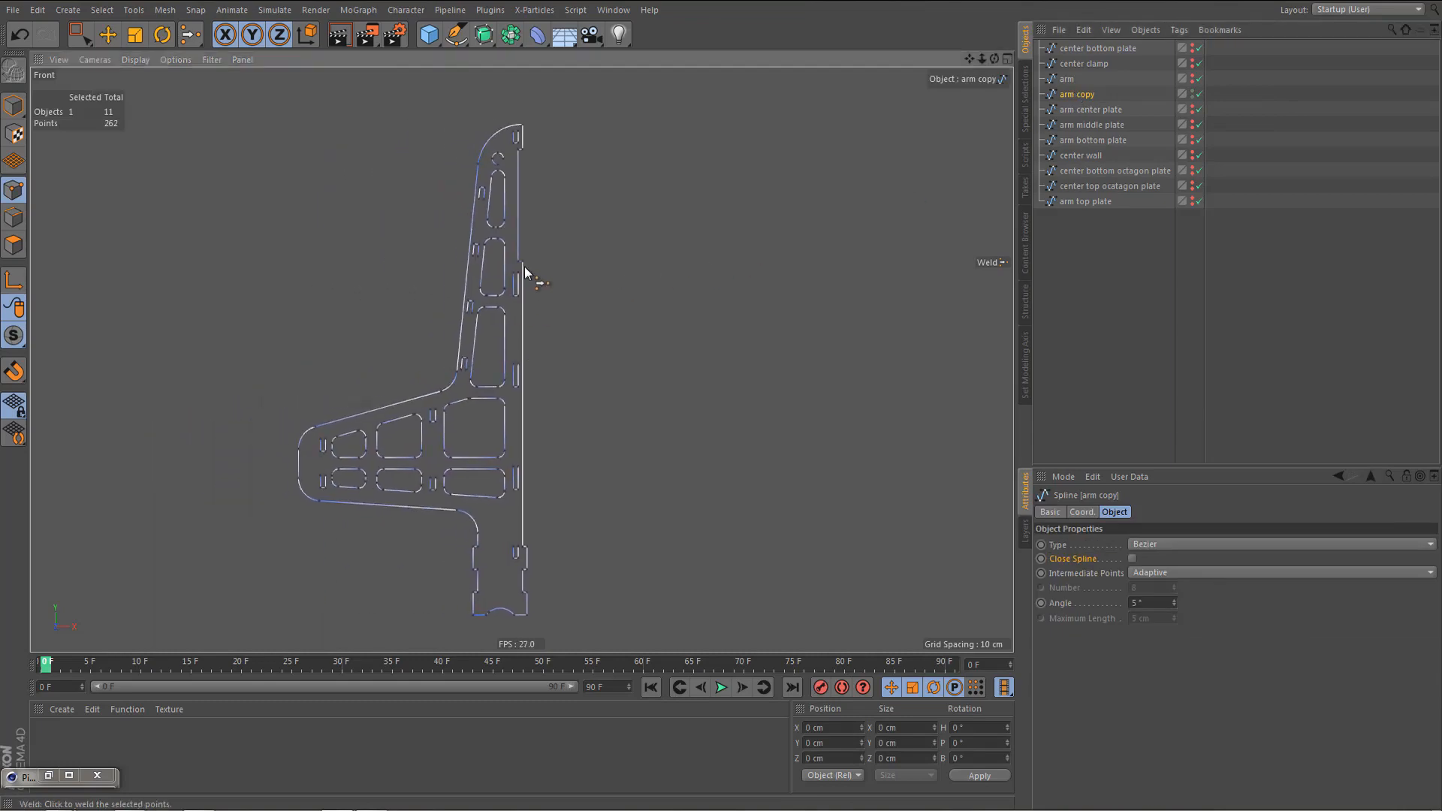
pyautogui.scroll(5, 518, 232)
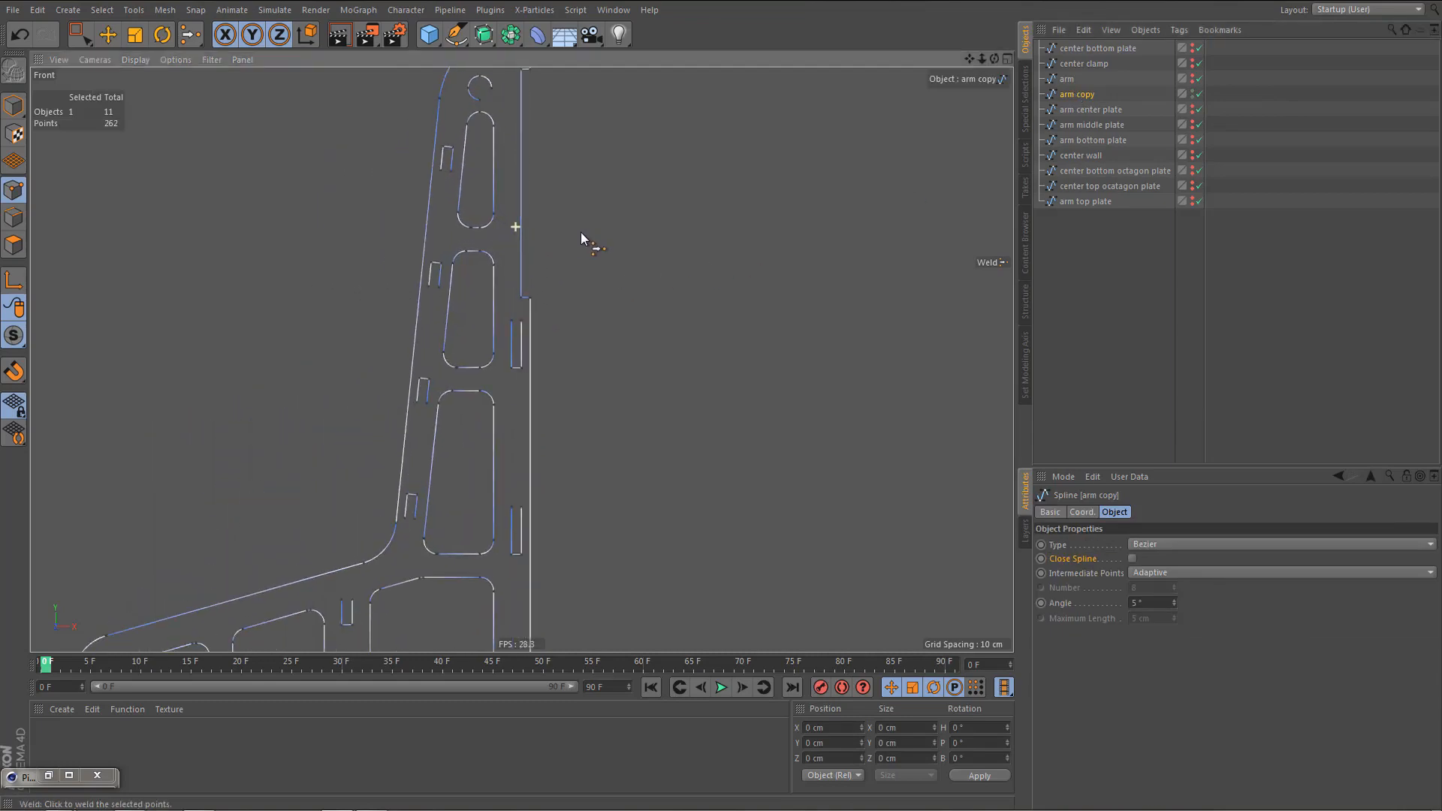
pyautogui.keyDown('alt'); pyautogui.moveTo(523, 234); pyautogui.dragTo(563, 274, button='middle'); pyautogui.keyUp('alt')
pyautogui.keyDown('alt'); pyautogui.moveTo(494, 256); pyautogui.dragTo(613, 265, button='right'); pyautogui.keyUp('alt')
pyautogui.keyDown('alt'); pyautogui.moveTo(602, 290); pyautogui.dragTo(600, 352, button='middle'); pyautogui.keyUp('alt')
pyautogui.keyDown('alt'); pyautogui.moveTo(561, 351); pyautogui.dragTo(651, 342, button='right'); pyautogui.keyUp('alt')
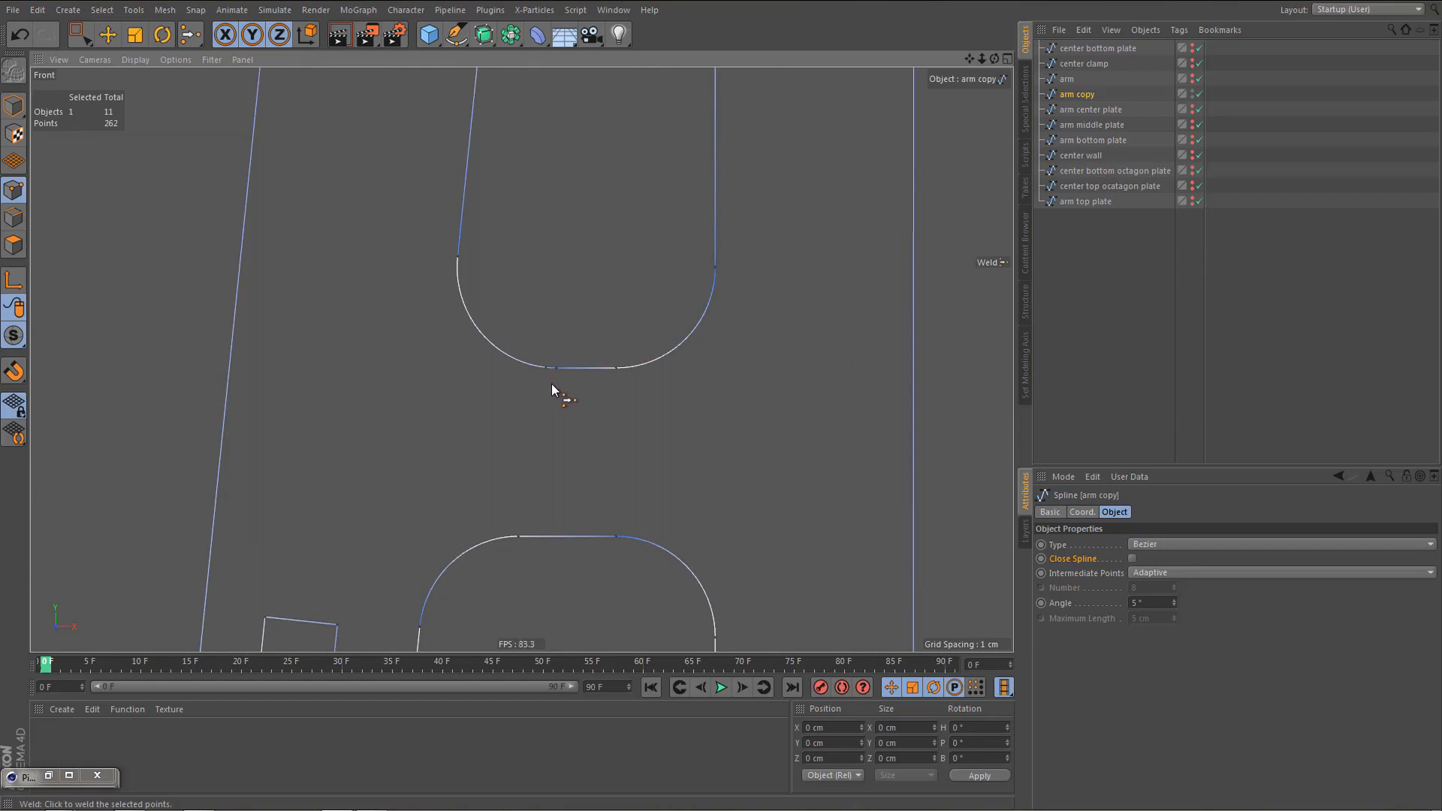
pyautogui.press('space')
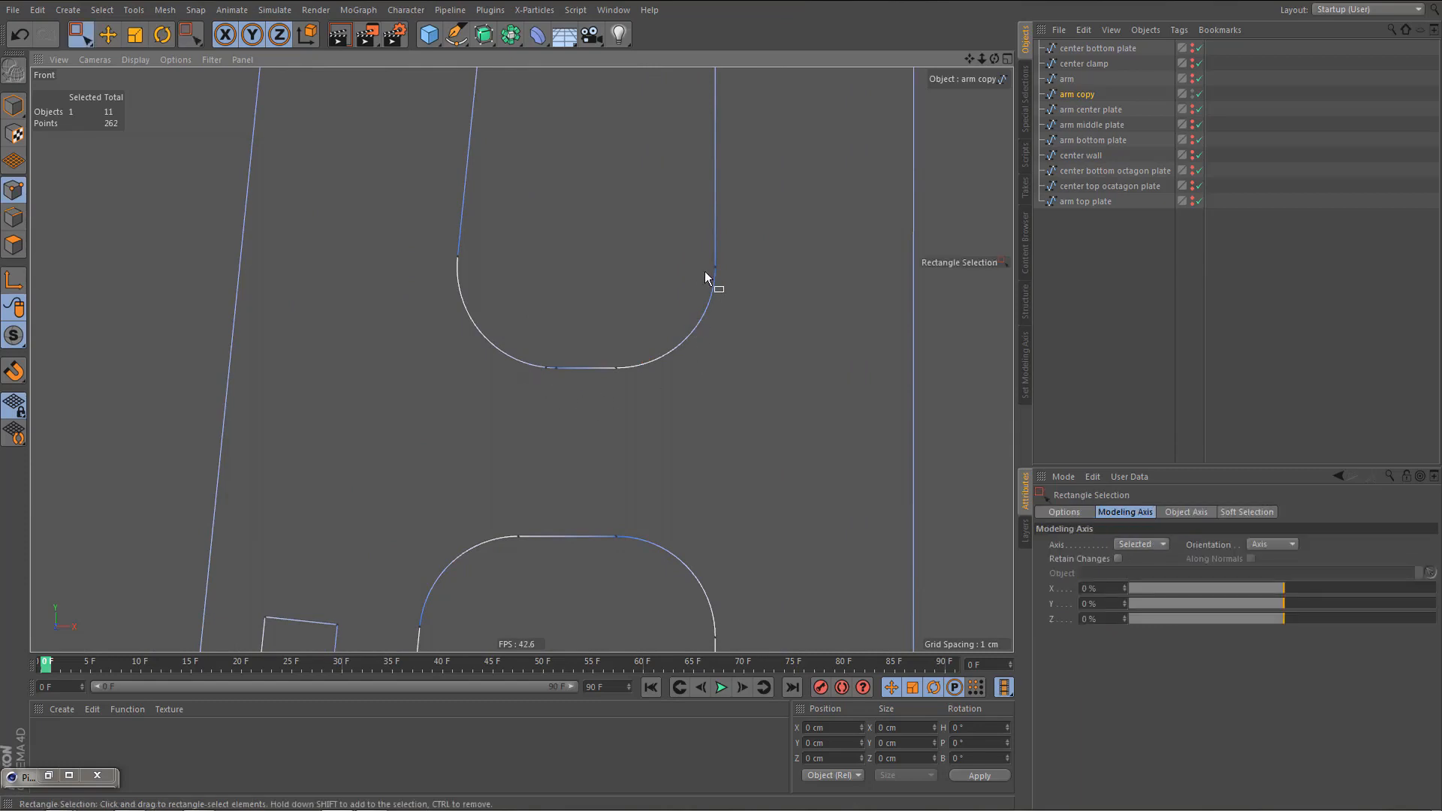
pyautogui.moveTo(702, 257); pyautogui.dragTo(743, 292)
pyautogui.press('space')
pyautogui.click(718, 359)
# - Weld the overlapping points where the cutout's lower right arc meets its short bottom edge
pyautogui.press('space')
pyautogui.moveTo(607, 356); pyautogui.dragTo(628, 403)
pyautogui.press('space')
pyautogui.click(623, 408)
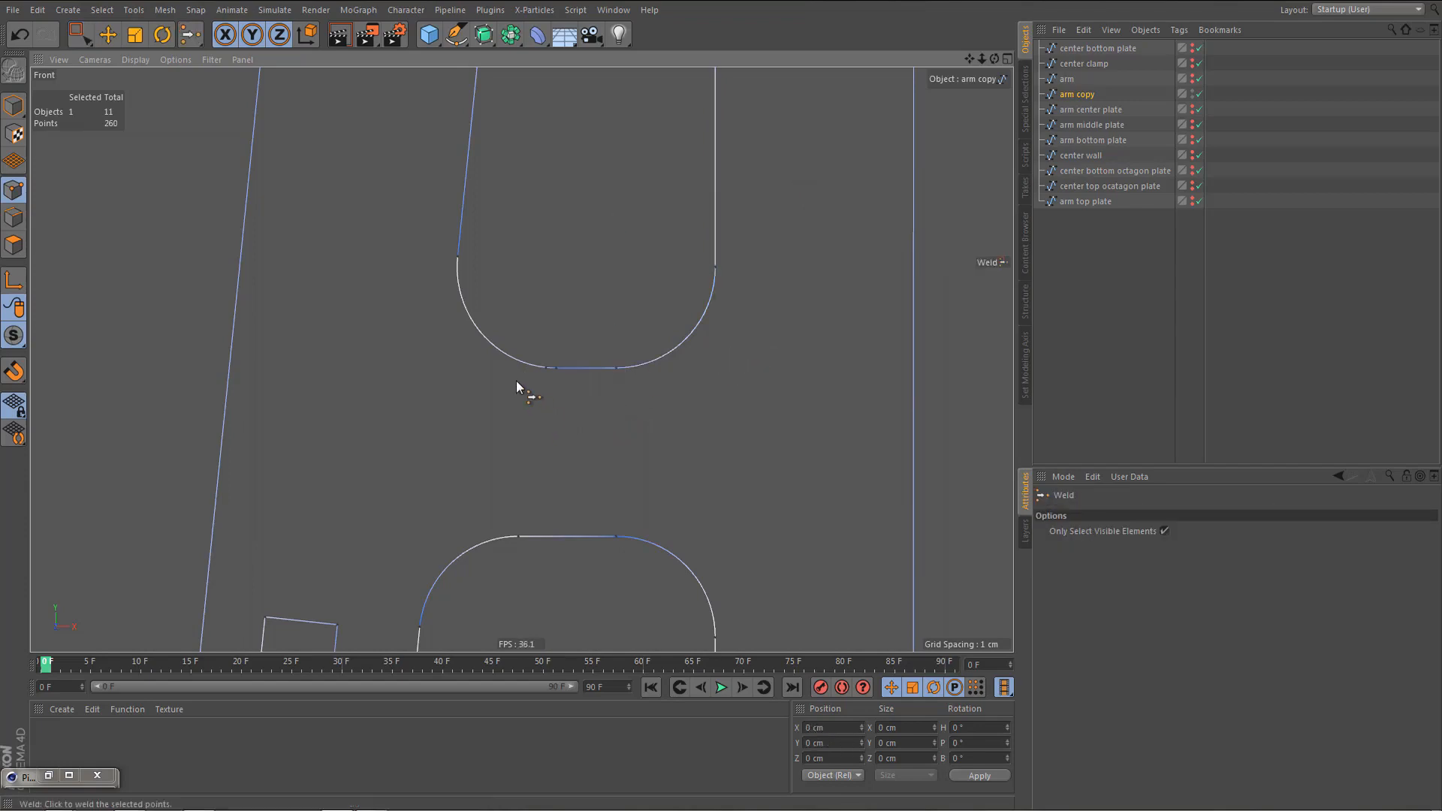
# - Delete the two overlapping points at the left end of the cutout's short bottom edge
pyautogui.keyDown('alt'); pyautogui.moveTo(517, 382); pyautogui.dragTo(591, 393, button='right'); pyautogui.keyUp('alt')
pyautogui.press('space')
pyautogui.moveTo(570, 345); pyautogui.dragTo(587, 392)
pyautogui.press('Delete')
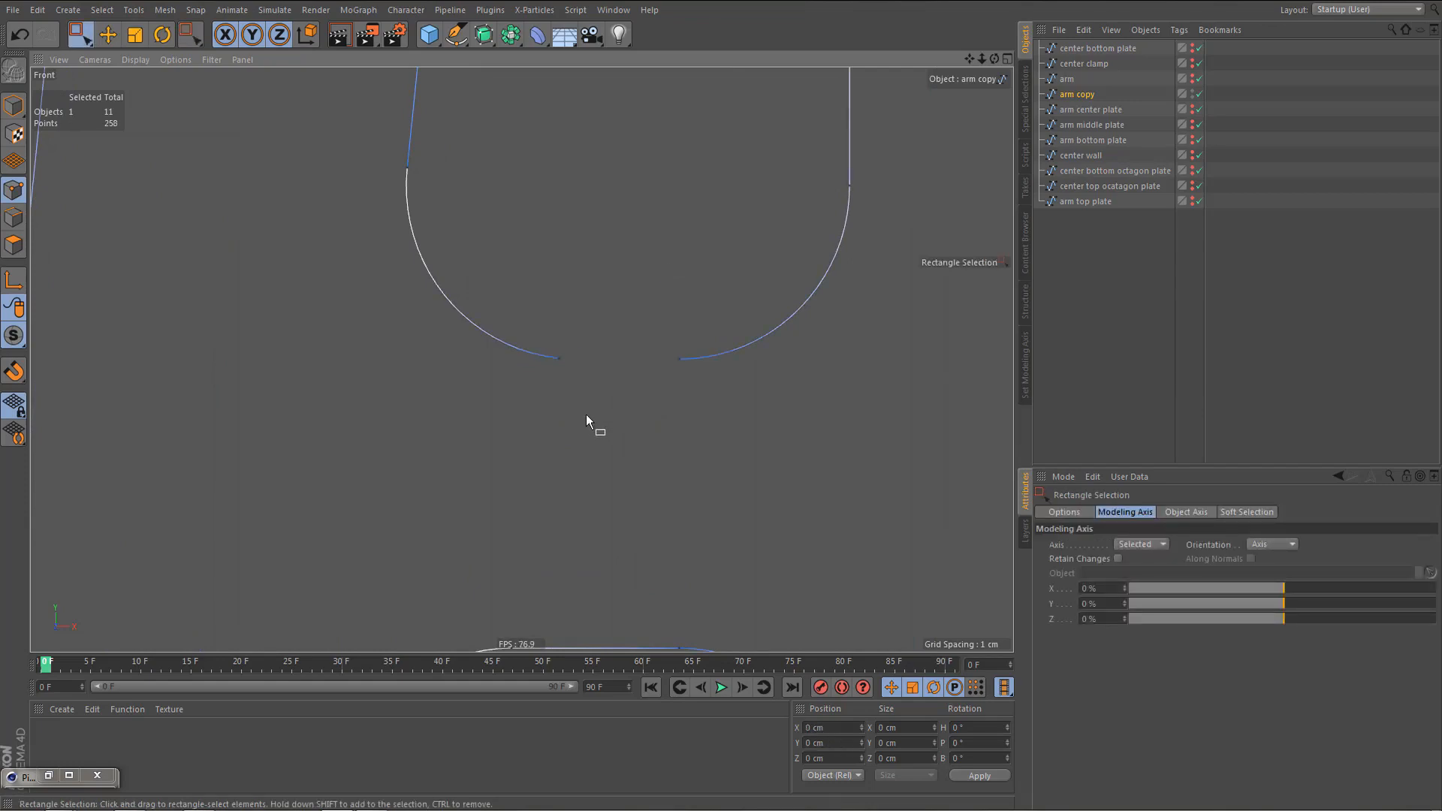
# - Select the two open end points at the bottom of the cutout and bridge the gap with Join Segment
pyautogui.keyDown('alt'); pyautogui.moveTo(586, 414); pyautogui.dragTo(561, 387, button='right'); pyautogui.keyUp('alt')
pyautogui.moveTo(559, 373); pyautogui.dragTo(641, 427)
pyautogui.rightClick(738, 471)
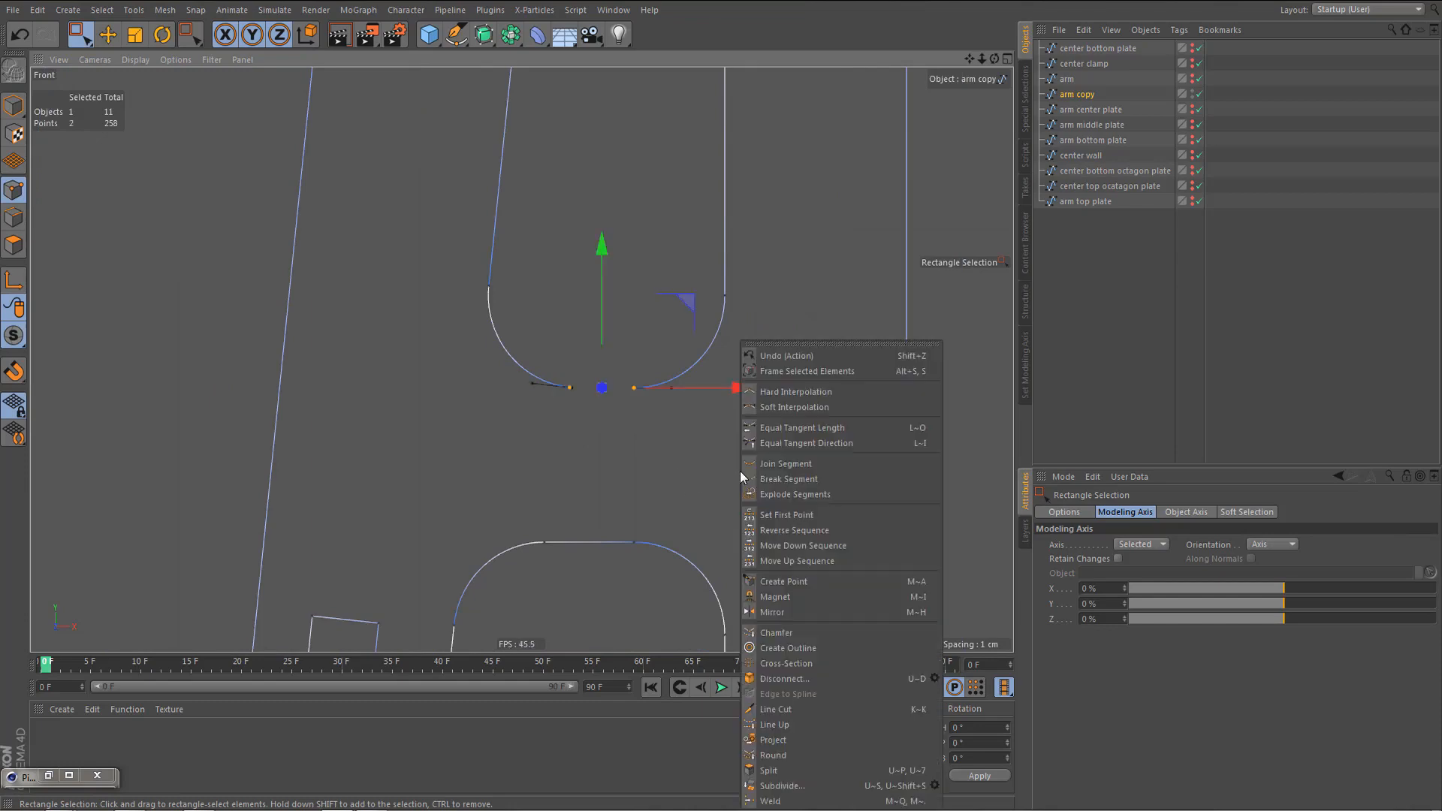
pyautogui.click(800, 462)
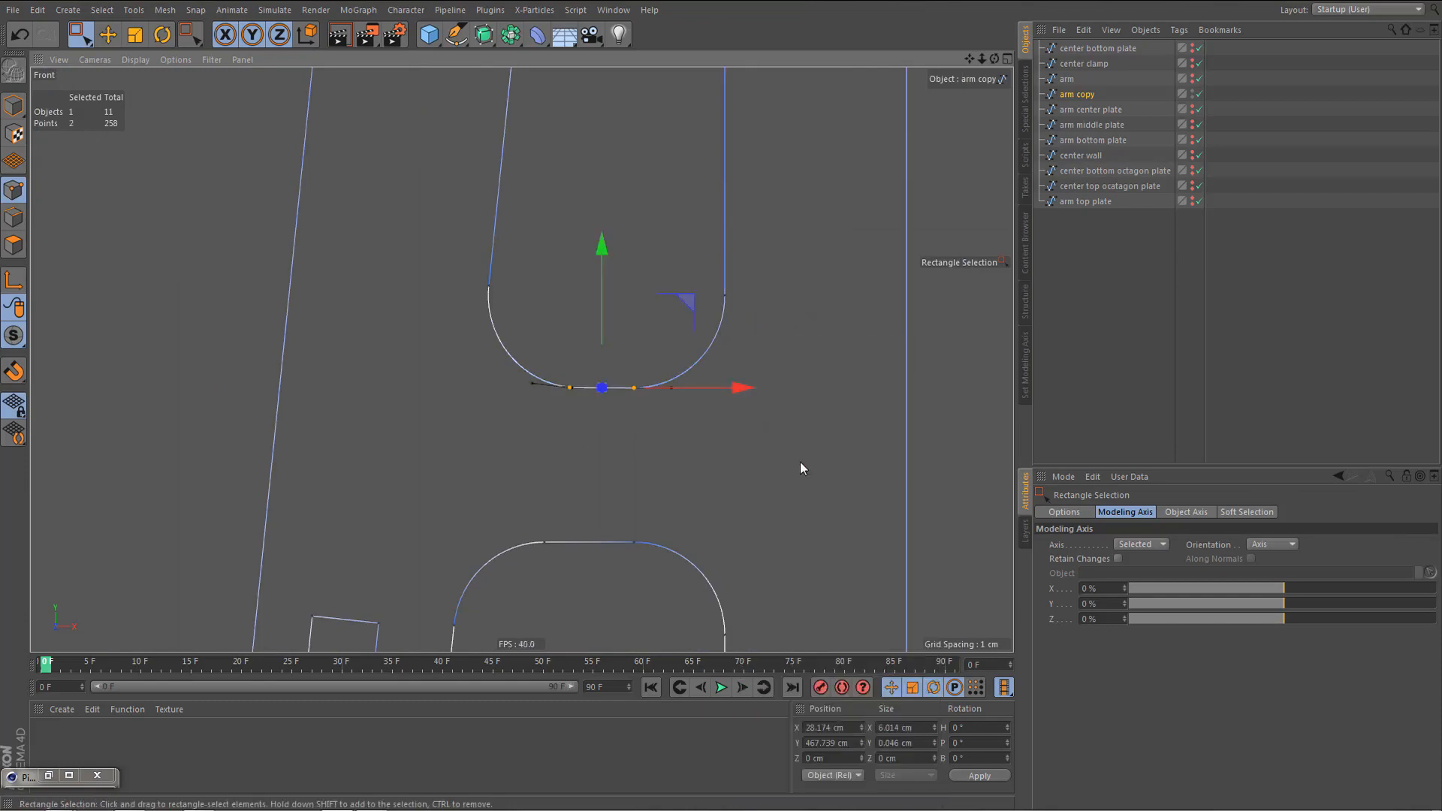
# - Weld the overlapping points where the left edge of the arm copy's topmost elongated cutout meets its lower left arc
pyautogui.moveTo(464, 265); pyautogui.dragTo(527, 318)
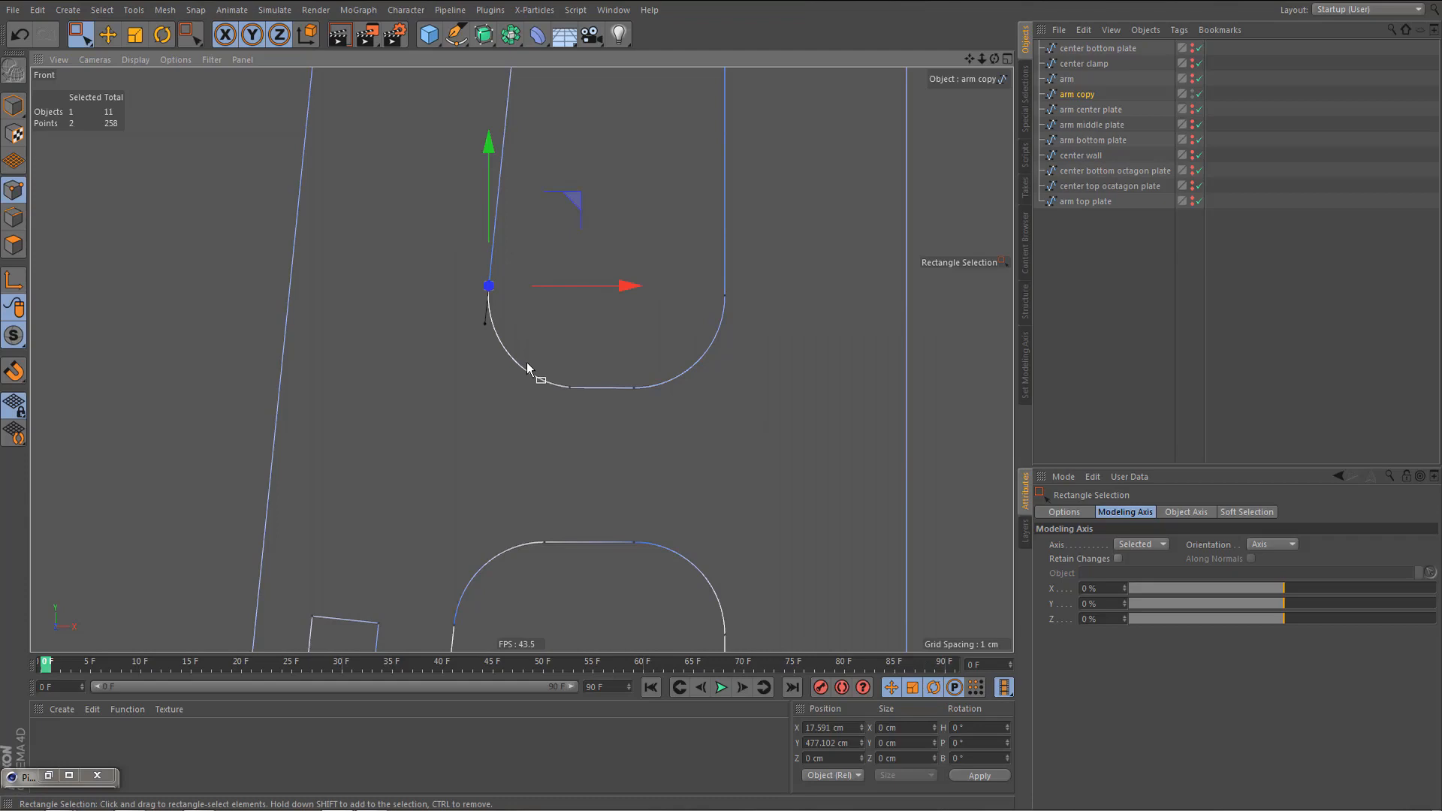
pyautogui.press('m')
pyautogui.press('q')
pyautogui.click(527, 419)
# - Examine the remaining cutouts, slots and outer contour of the arm copy down to its notched lower end
pyautogui.scroll(-8, 579, 397)
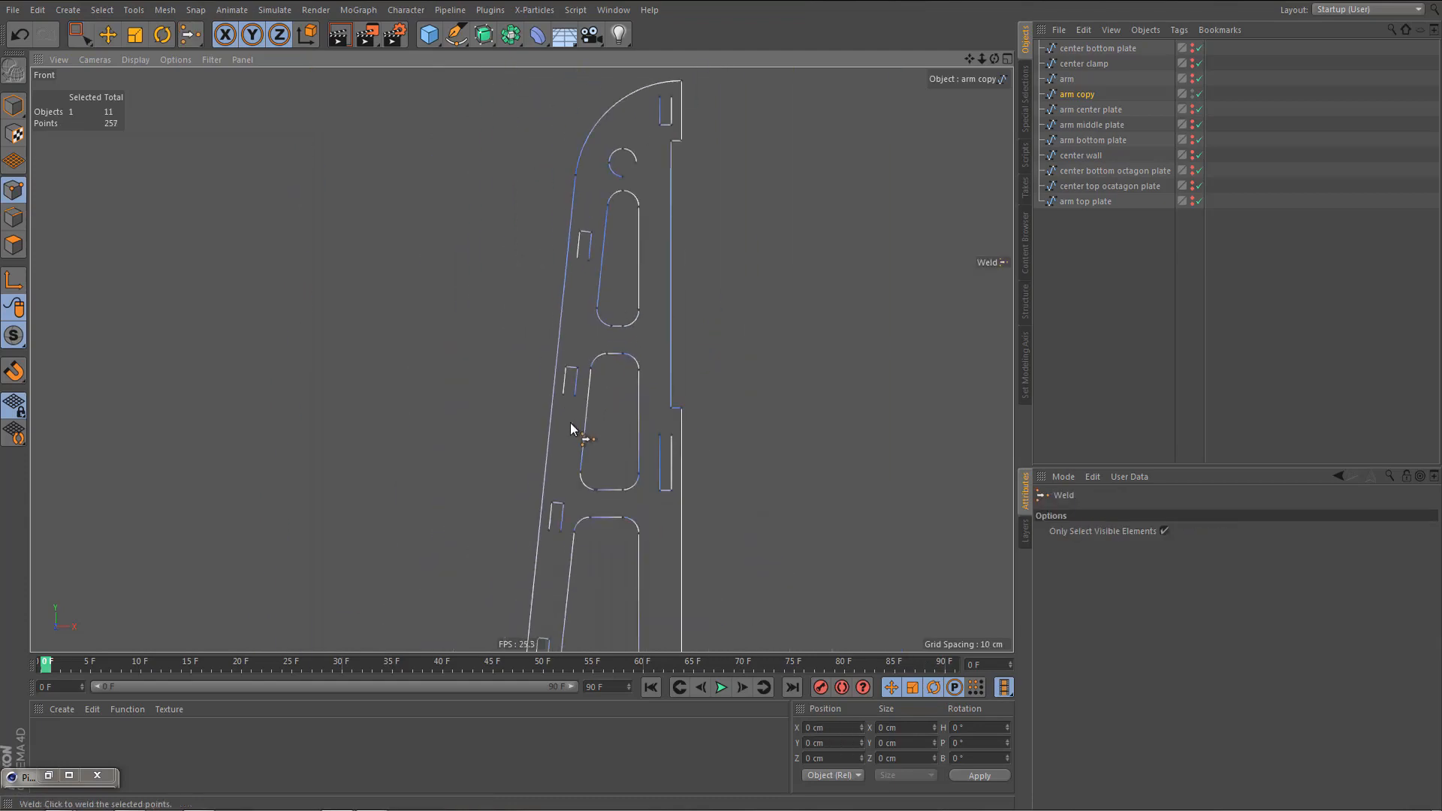
pyautogui.scroll(5, 633, 224)
pyautogui.scroll(4, 778, 236)
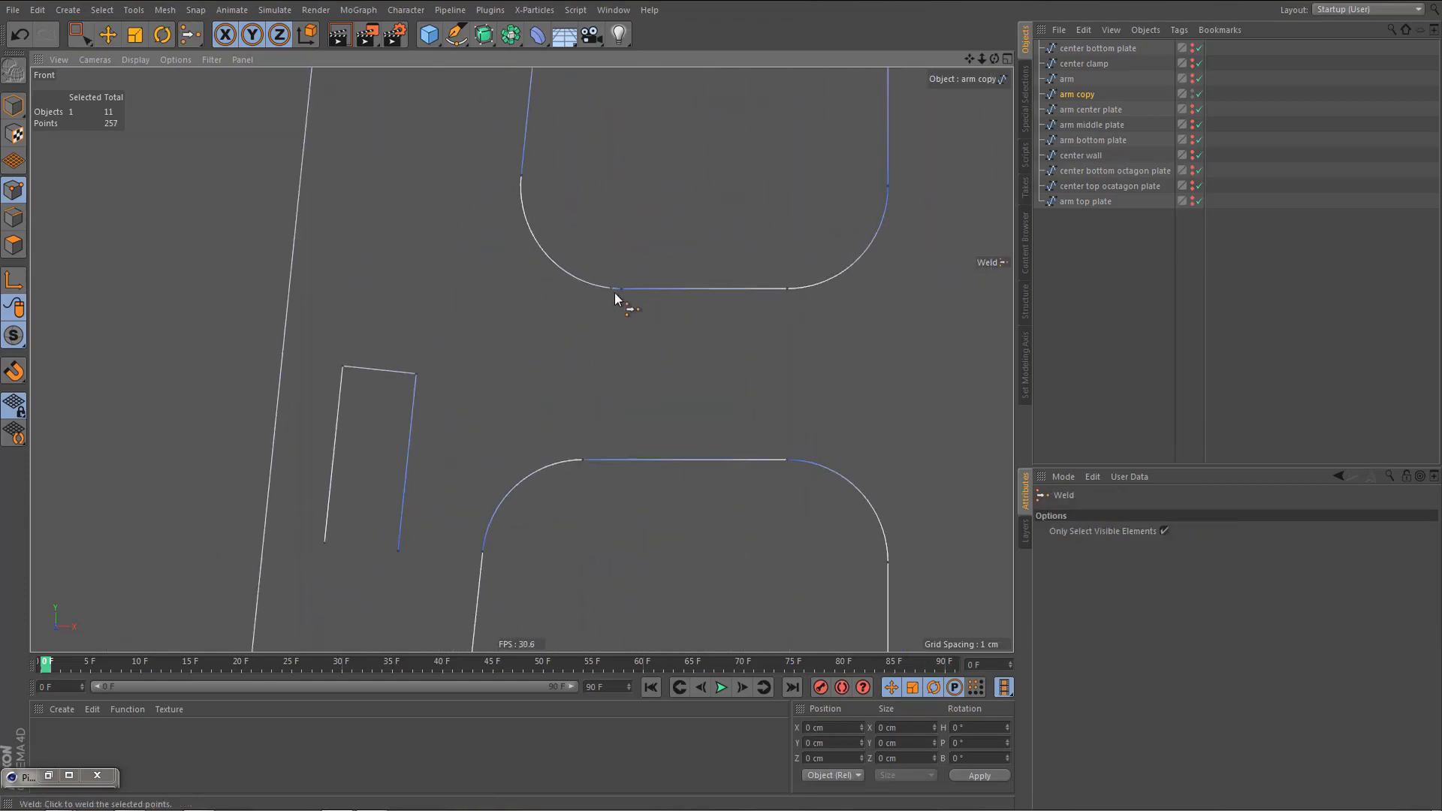
pyautogui.scroll(-4, 642, 297)
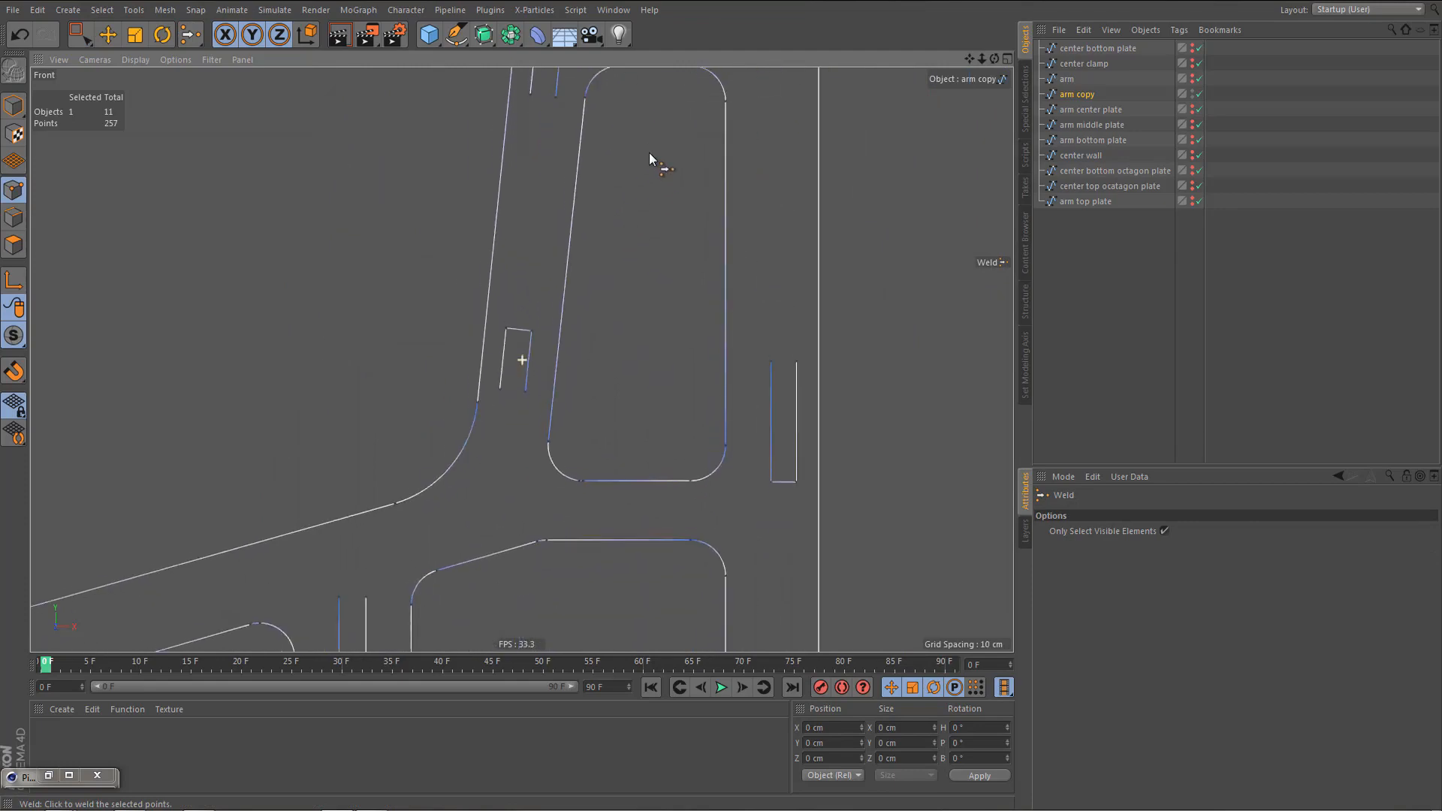
pyautogui.keyDown('alt'); pyautogui.moveTo(584, 503); pyautogui.dragTo(633, 320, button='middle'); pyautogui.keyUp('alt')
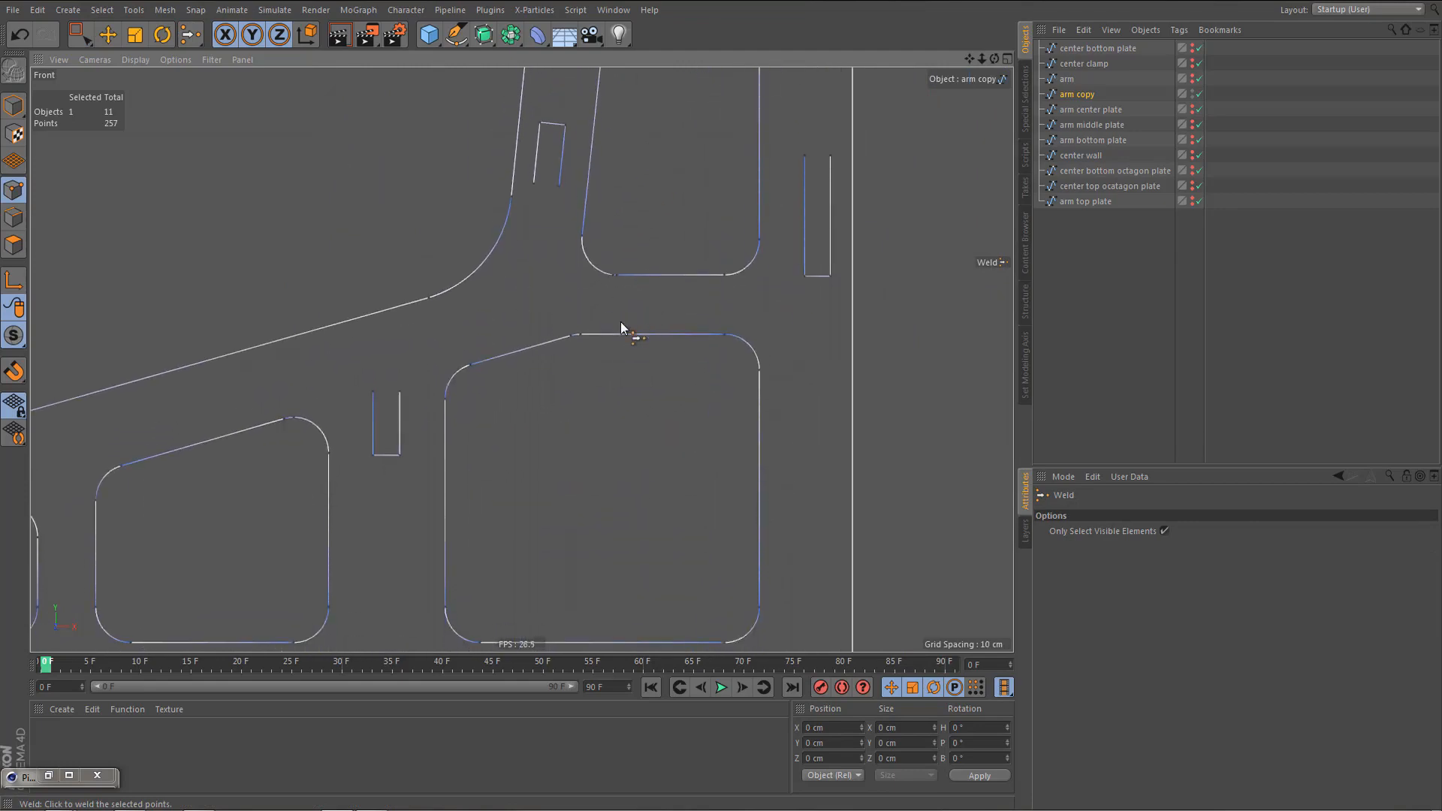
pyautogui.keyDown('alt'); pyautogui.moveTo(563, 441); pyautogui.dragTo(586, 299, button='middle'); pyautogui.keyUp('alt')
pyautogui.scroll(-4, 611, 293)
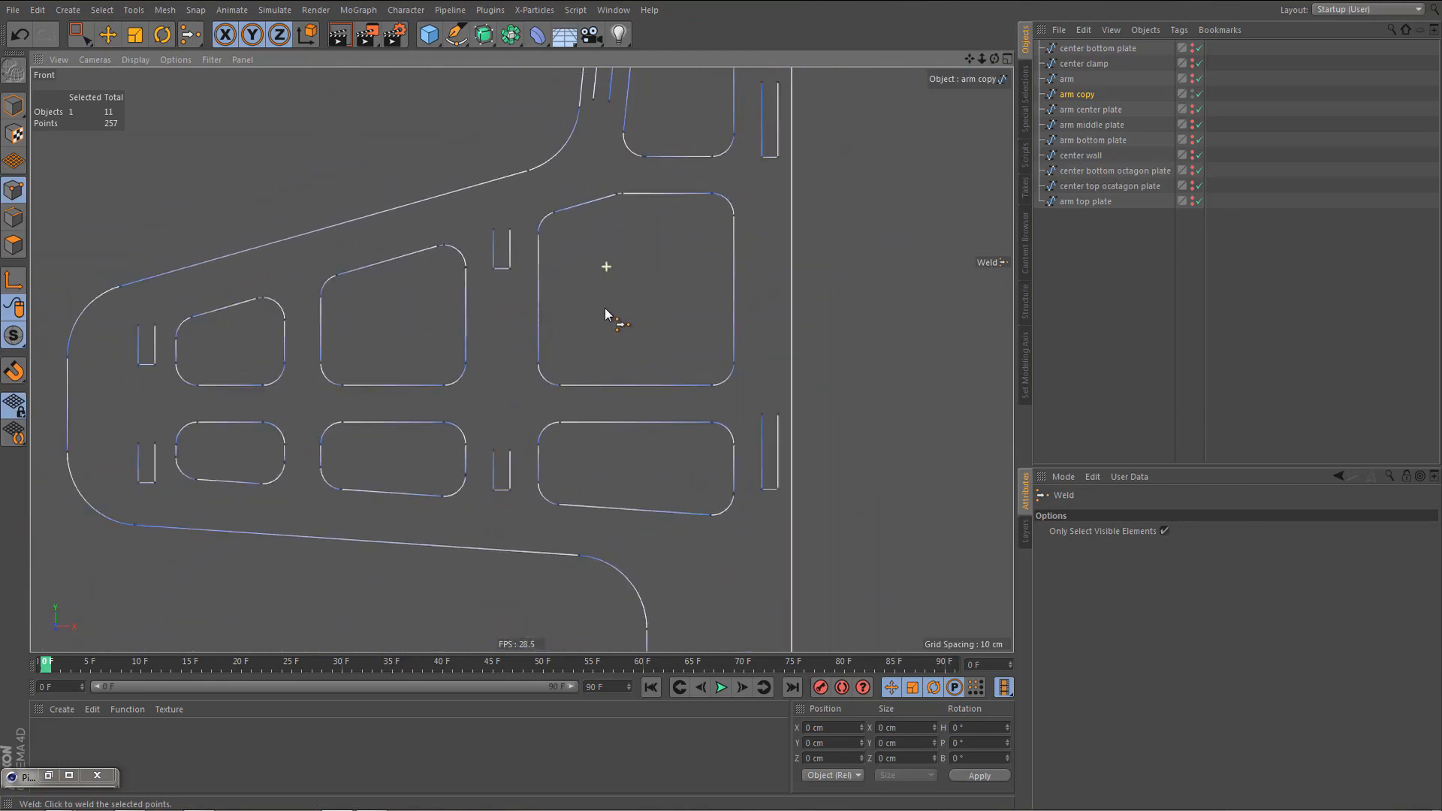
pyautogui.keyDown('alt'); pyautogui.moveTo(583, 382); pyautogui.dragTo(557, 199, button='middle'); pyautogui.keyUp('alt')
pyautogui.keyDown('alt'); pyautogui.moveTo(653, 596); pyautogui.dragTo(597, 380, button='middle'); pyautogui.keyUp('alt')
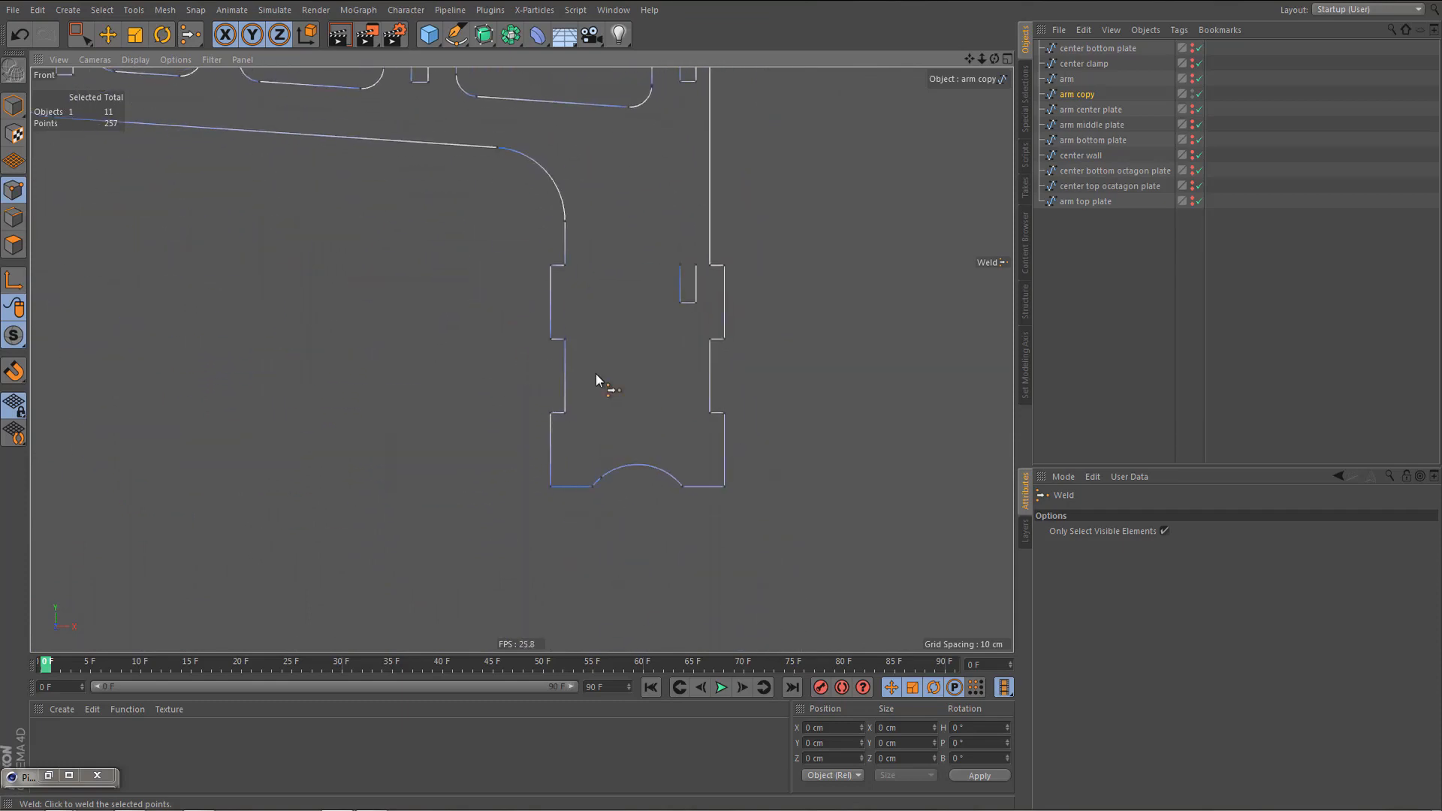
# - Duplicate the arm copy as a reference and delete the original's extra point on the curved notch at the arm's lower end
pyautogui.scroll(6, 702, 454)
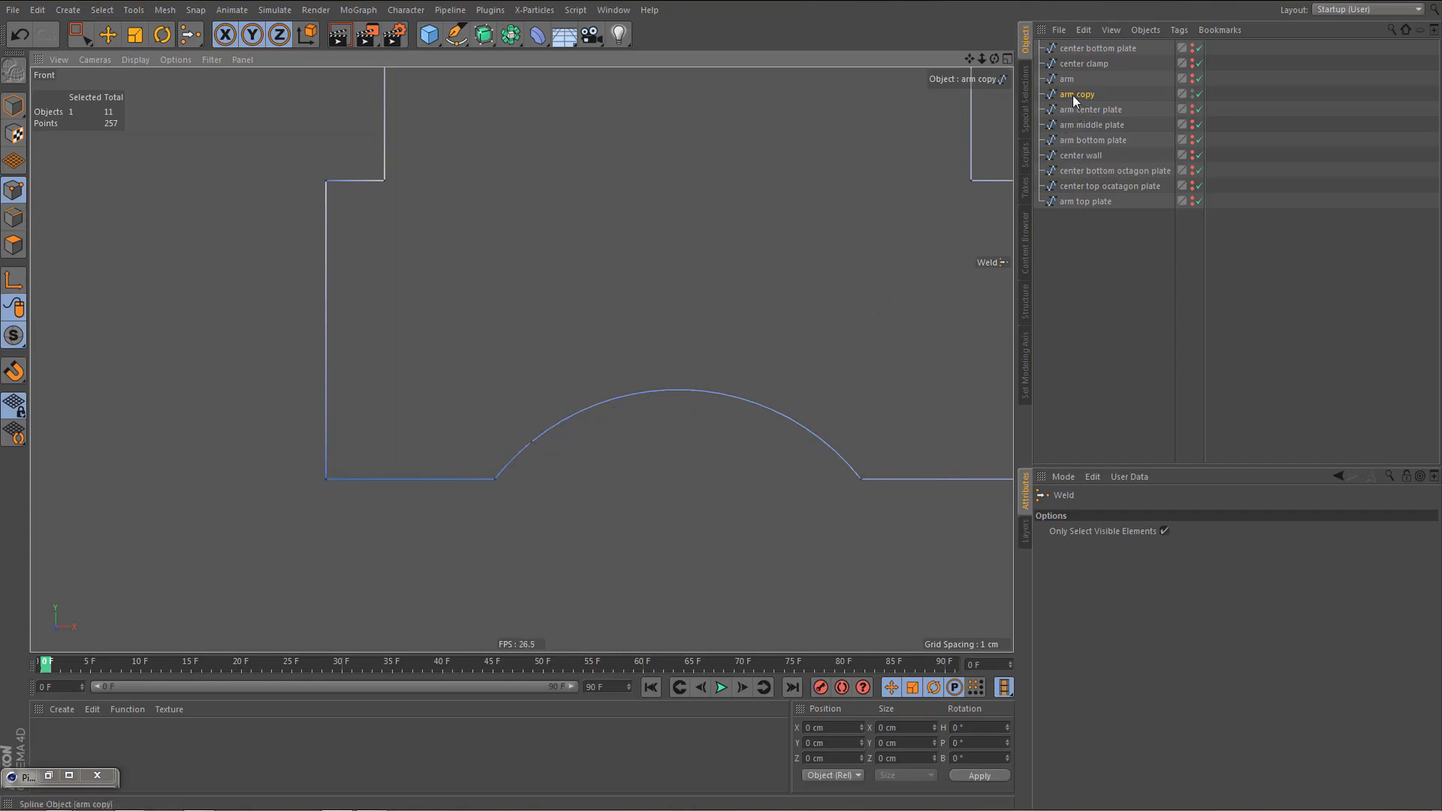
pyautogui.keyDown('ctrl'); pyautogui.moveTo(1074, 98); pyautogui.dragTo(1074, 109); pyautogui.keyUp('ctrl')
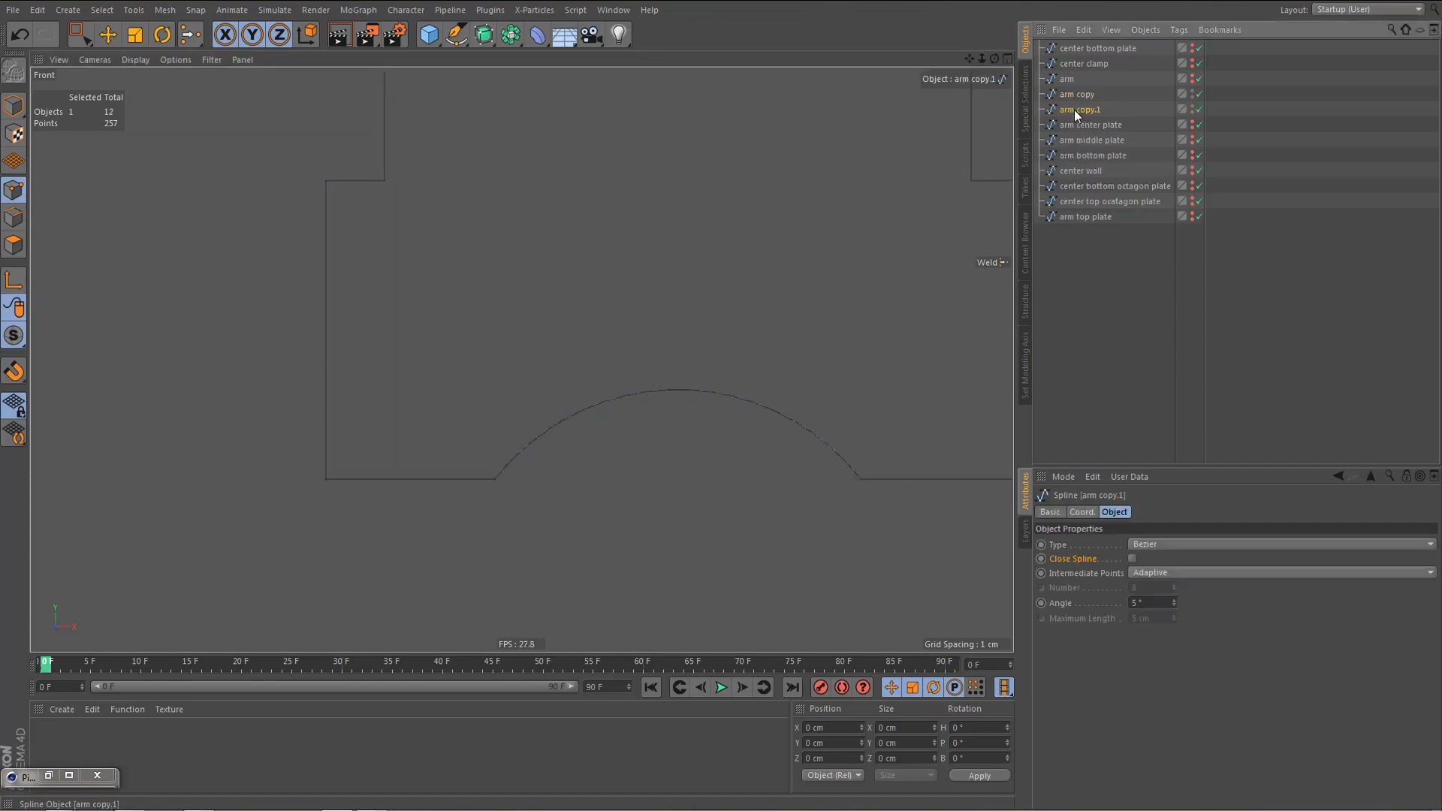
pyautogui.click(1075, 93)
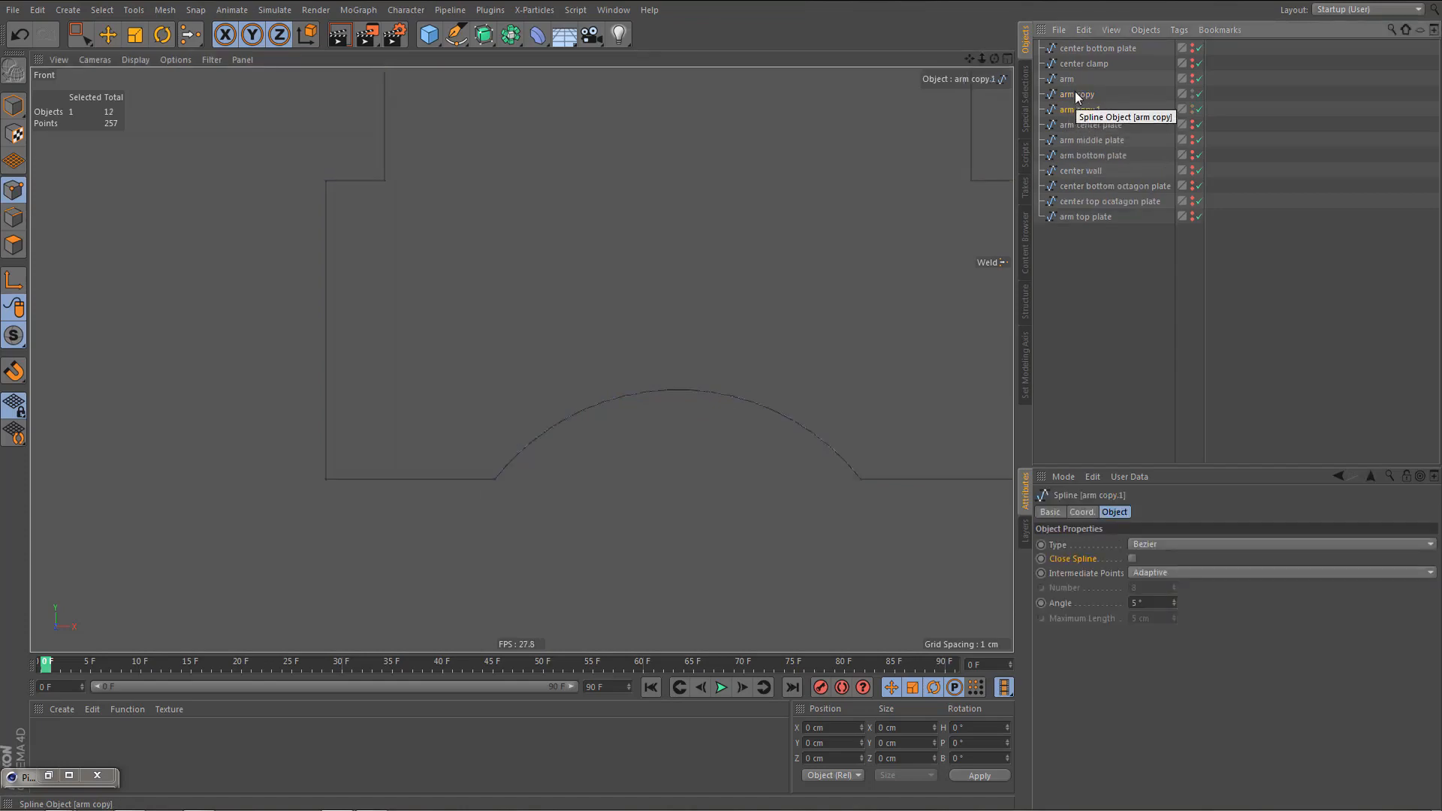
pyautogui.press('0')
pyautogui.moveTo(507, 429); pyautogui.dragTo(560, 459)
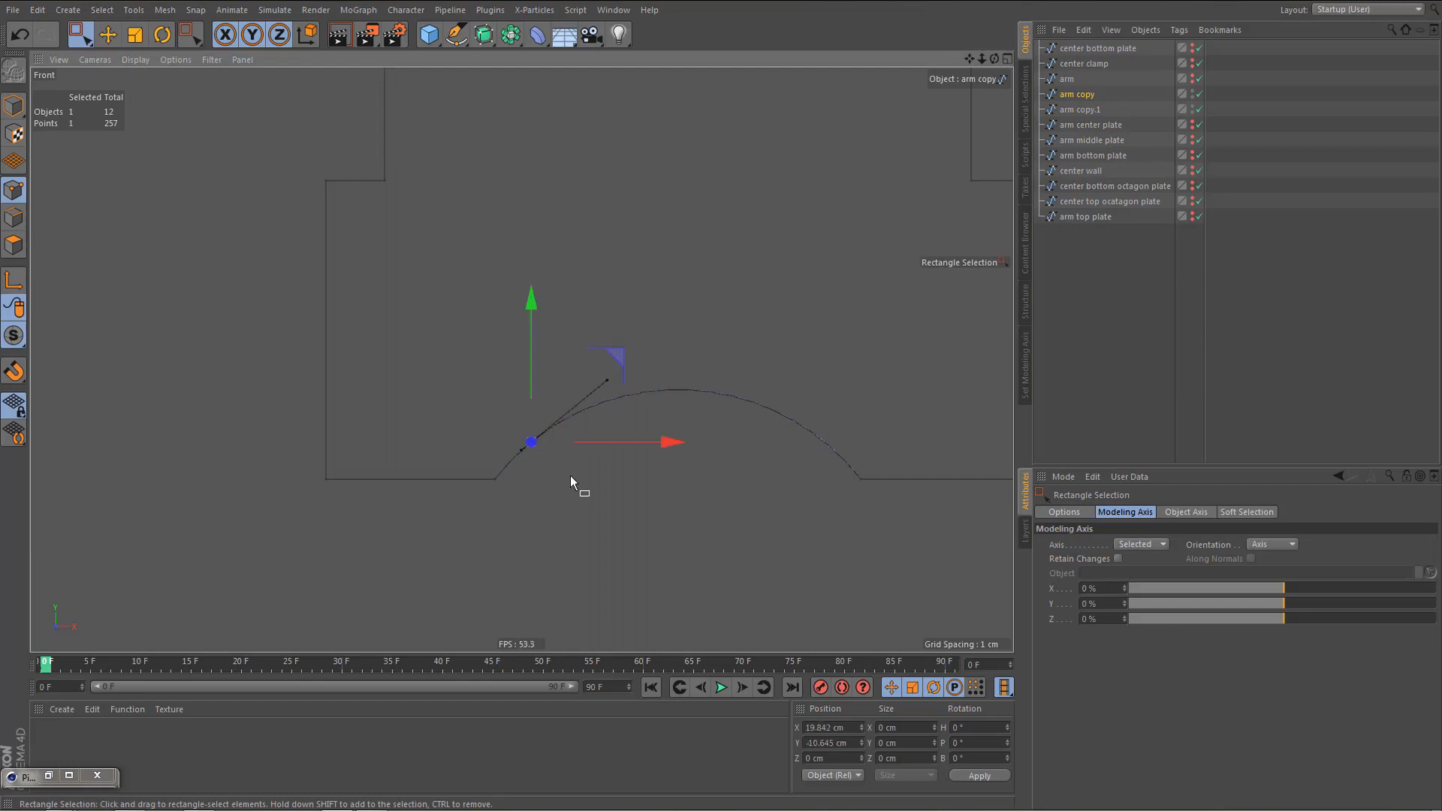
pyautogui.press('Delete')
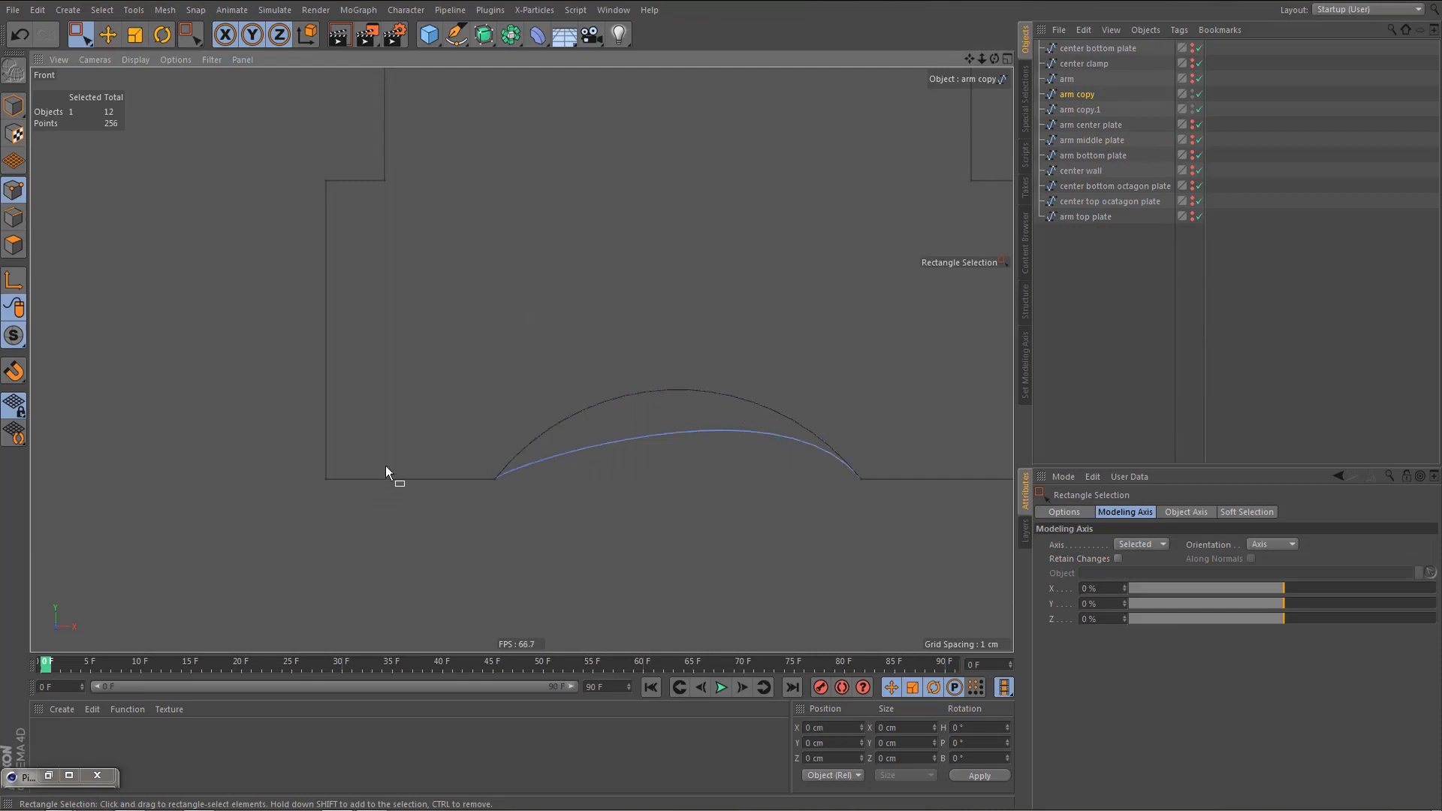
# - Reshape the notch arc's end tangents with the Pen tool to match the reference duplicate, and delete that duplicate
pyautogui.moveTo(469, 435); pyautogui.dragTo(877, 558)
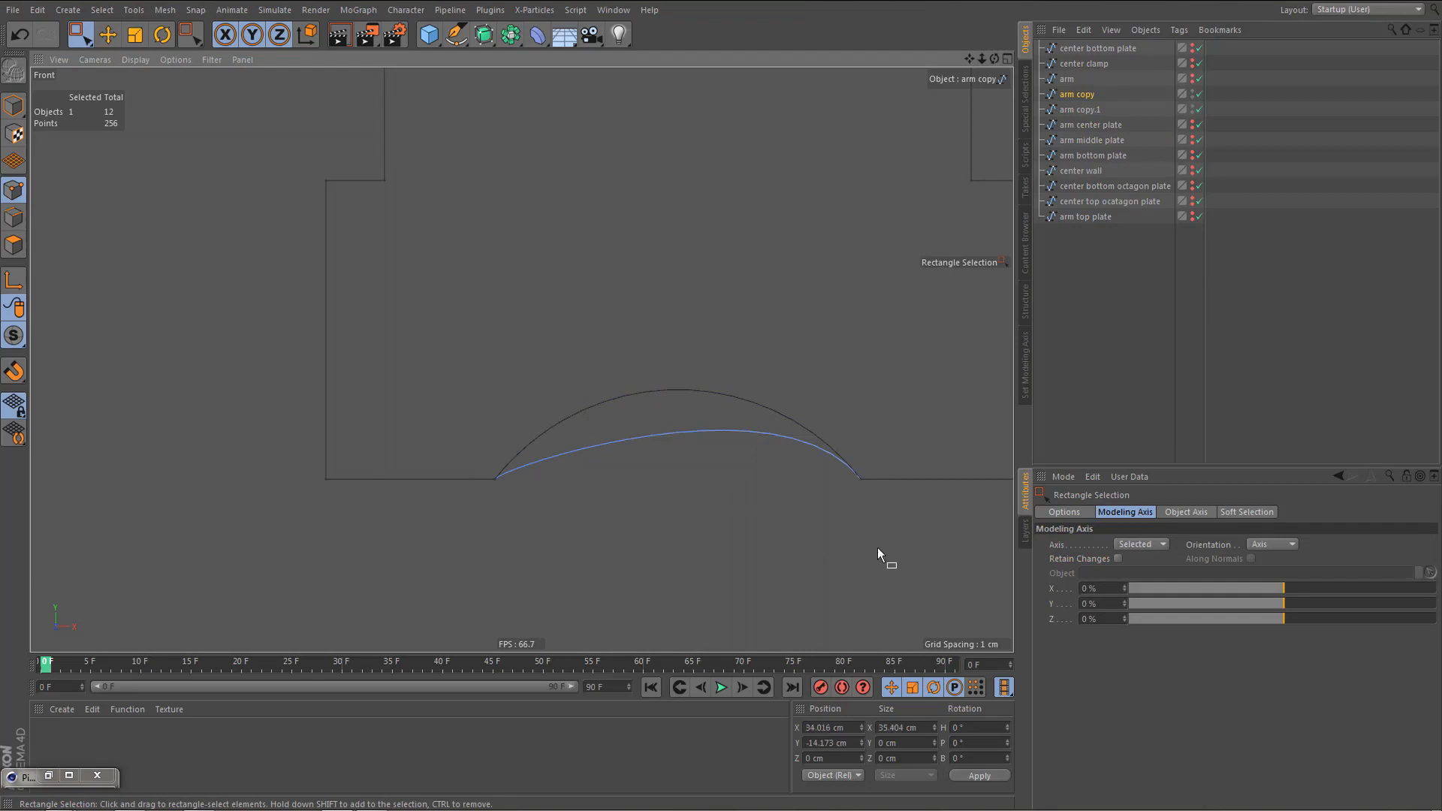
pyautogui.click(455, 34)
pyautogui.click(524, 59)
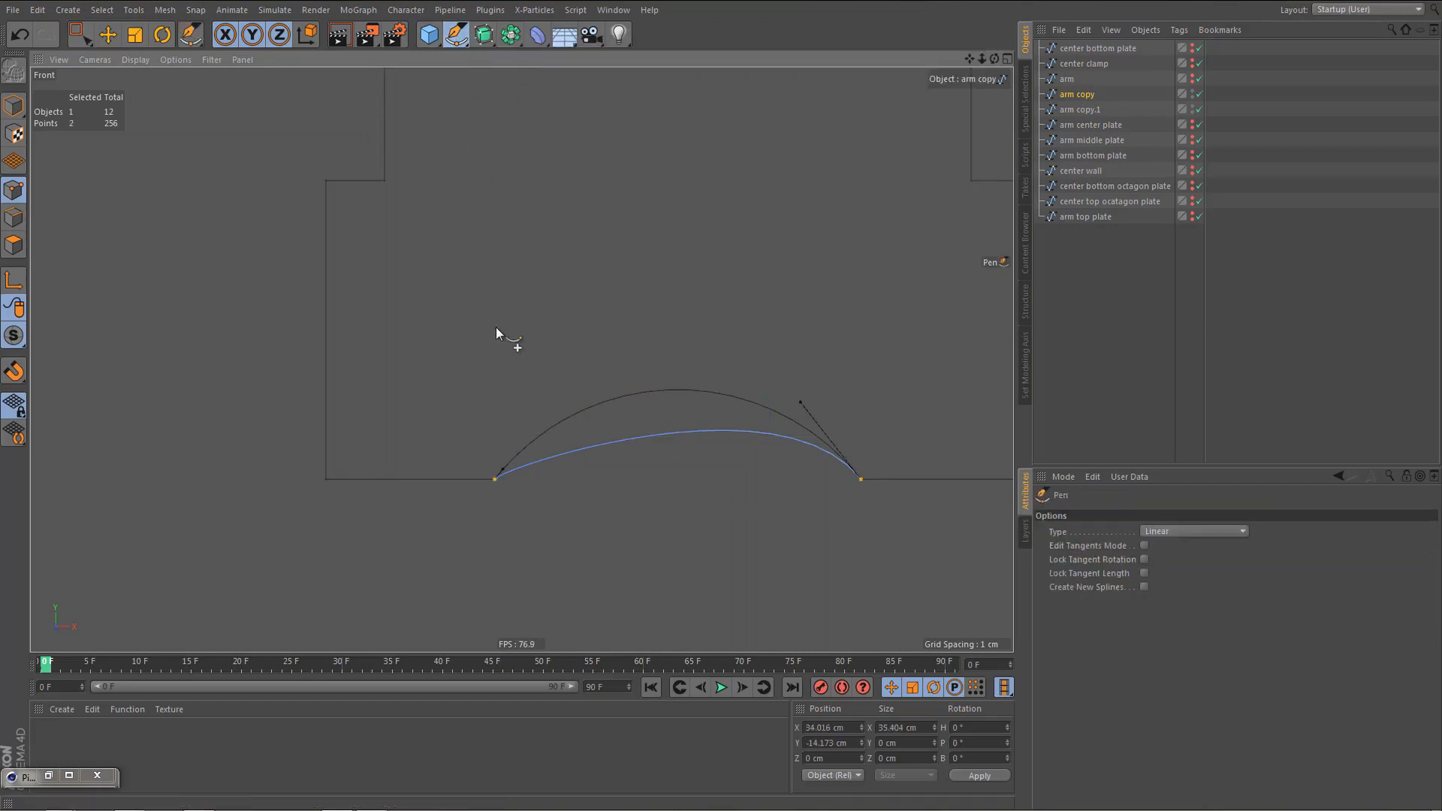
pyautogui.scroll(2, 529, 434)
pyautogui.moveTo(496, 485); pyautogui.dragTo(589, 367)
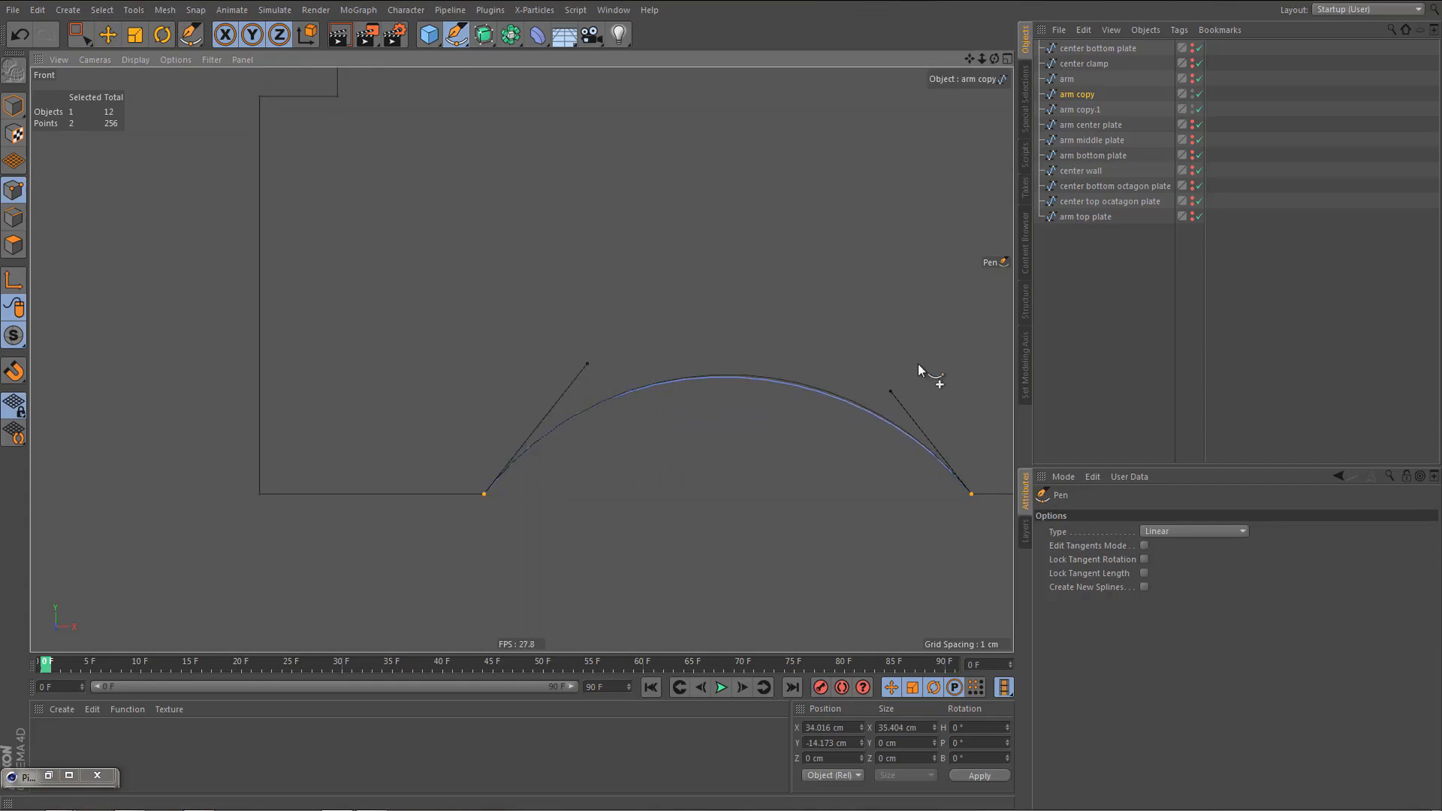
pyautogui.moveTo(893, 391); pyautogui.dragTo(890, 386)
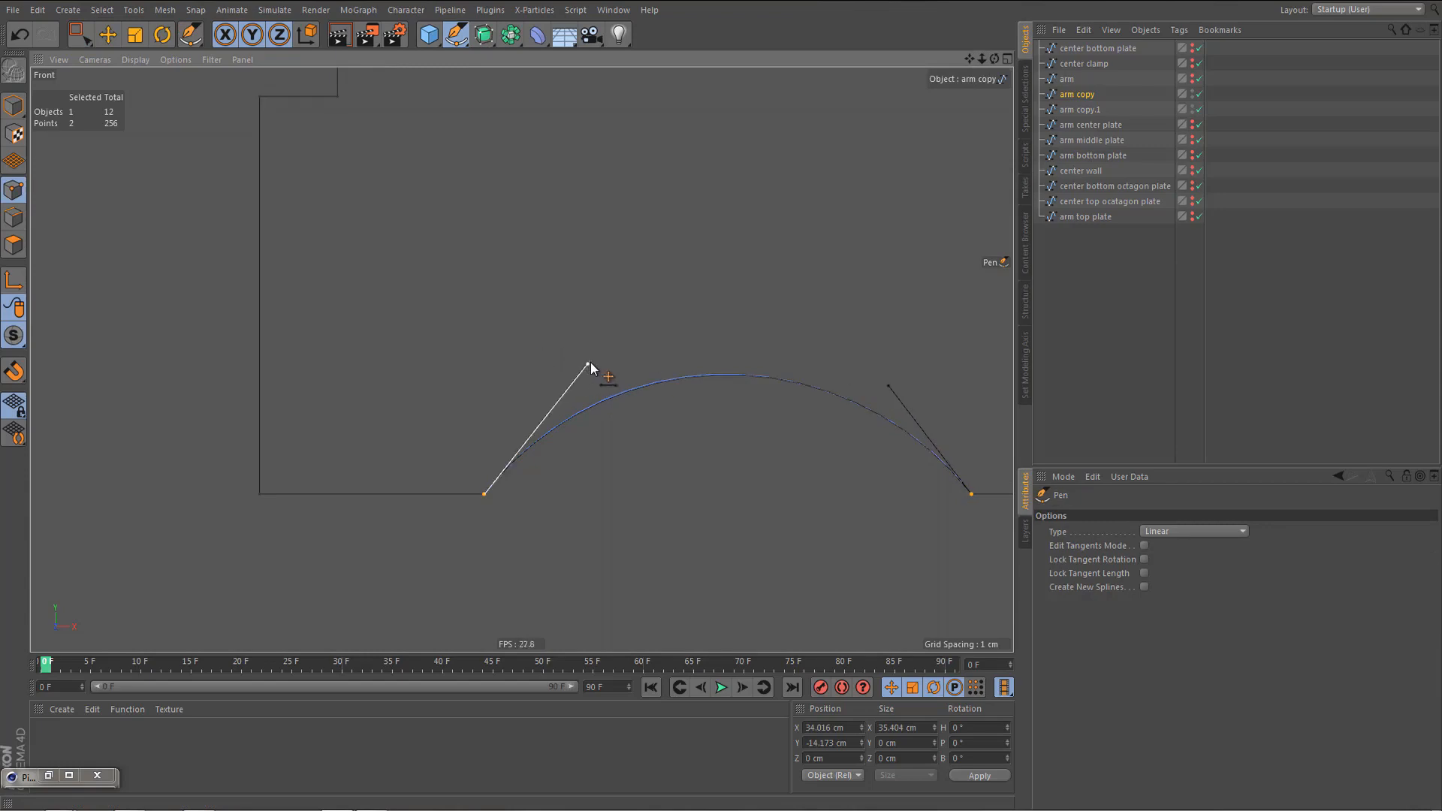
pyautogui.moveTo(588, 367); pyautogui.dragTo(582, 367)
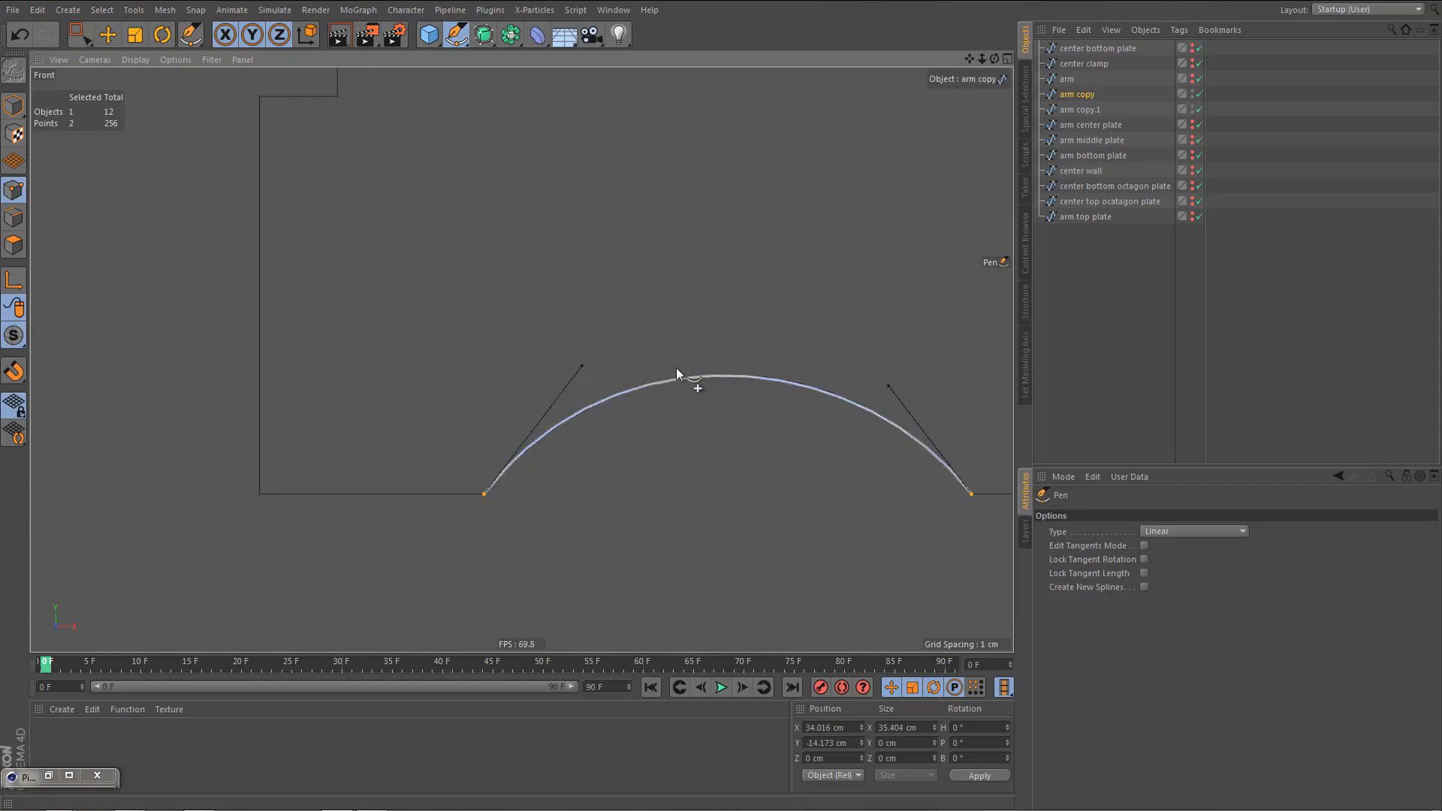
pyautogui.click(1089, 109)
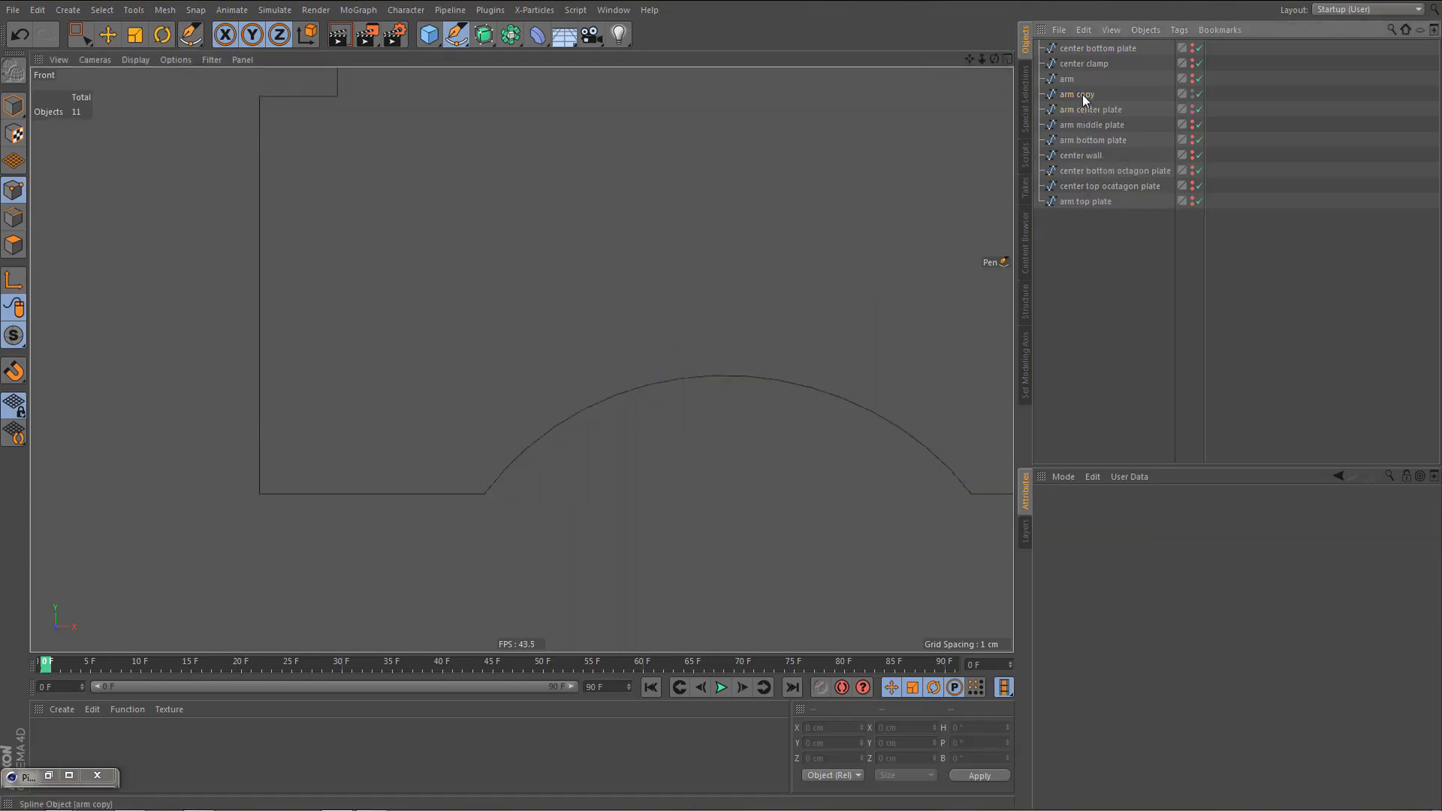
pyautogui.press('Delete')
# - Delete the arm copy spline and make all remaining splines visible in the viewport
pyautogui.scroll(-1, 642, 471)
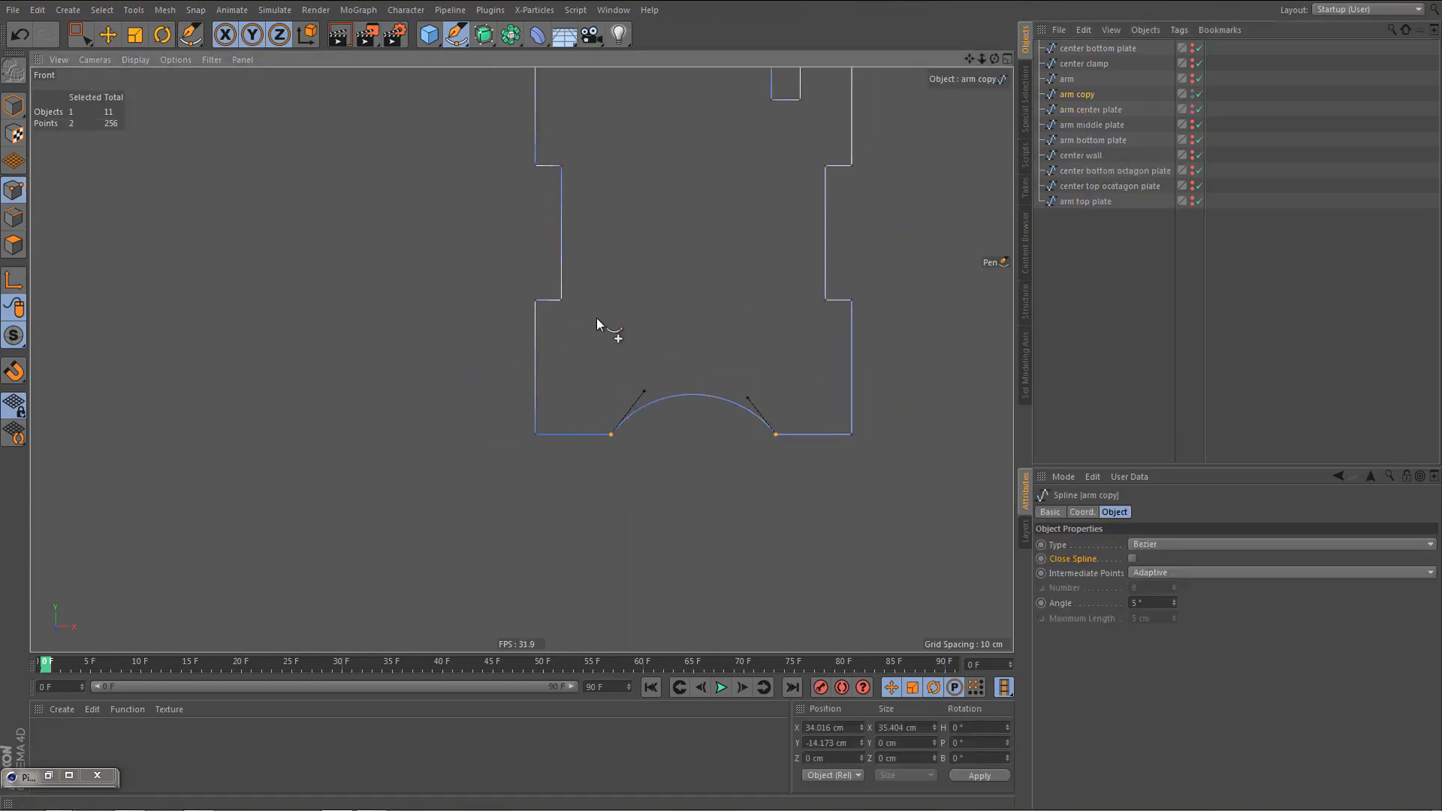
pyautogui.scroll(-6, 577, 481)
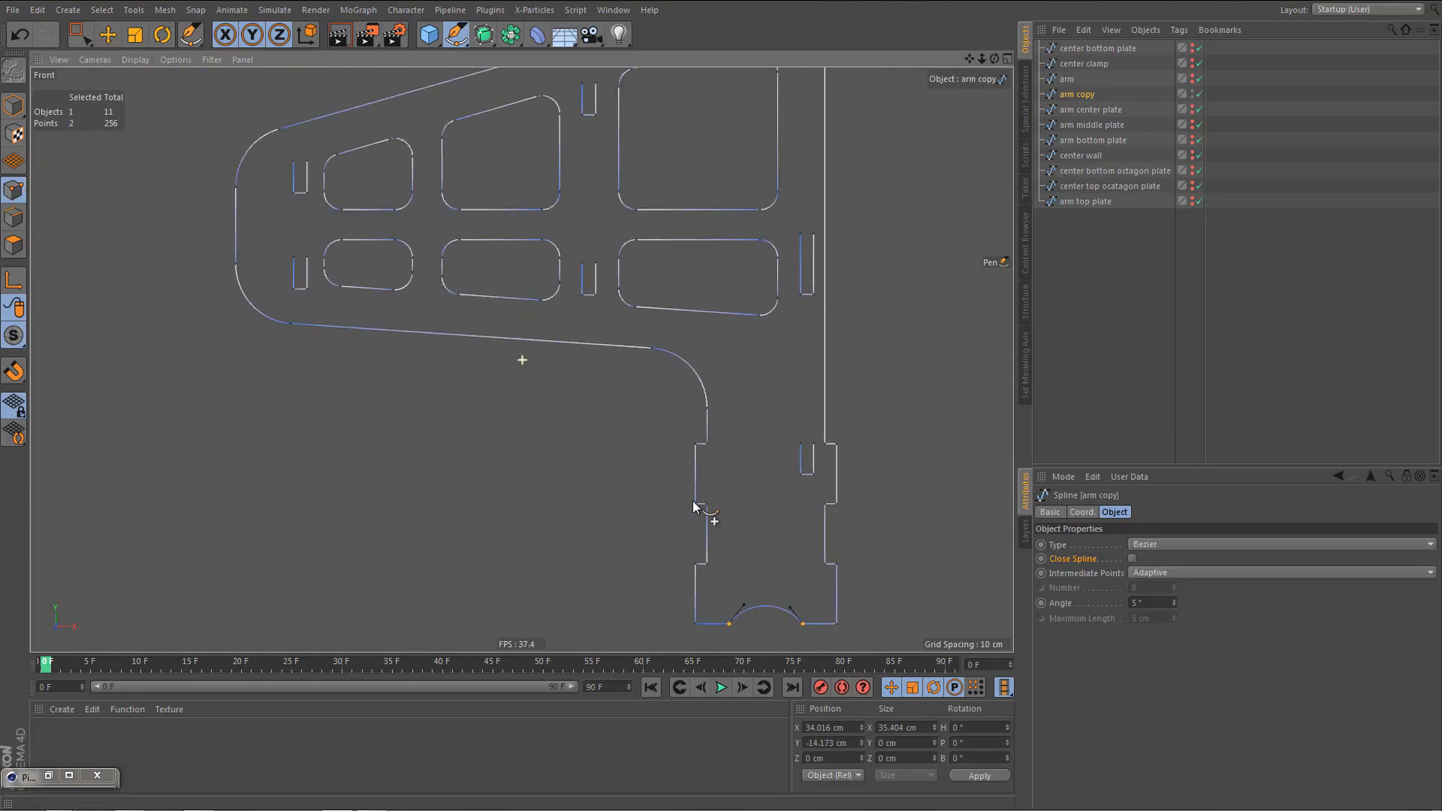
pyautogui.keyDown('alt'); pyautogui.moveTo(693, 502); pyautogui.dragTo(703, 513, button='middle'); pyautogui.keyUp('alt')
pyautogui.keyDown('alt'); pyautogui.moveTo(570, 344); pyautogui.dragTo(593, 404, button='middle'); pyautogui.keyUp('alt')
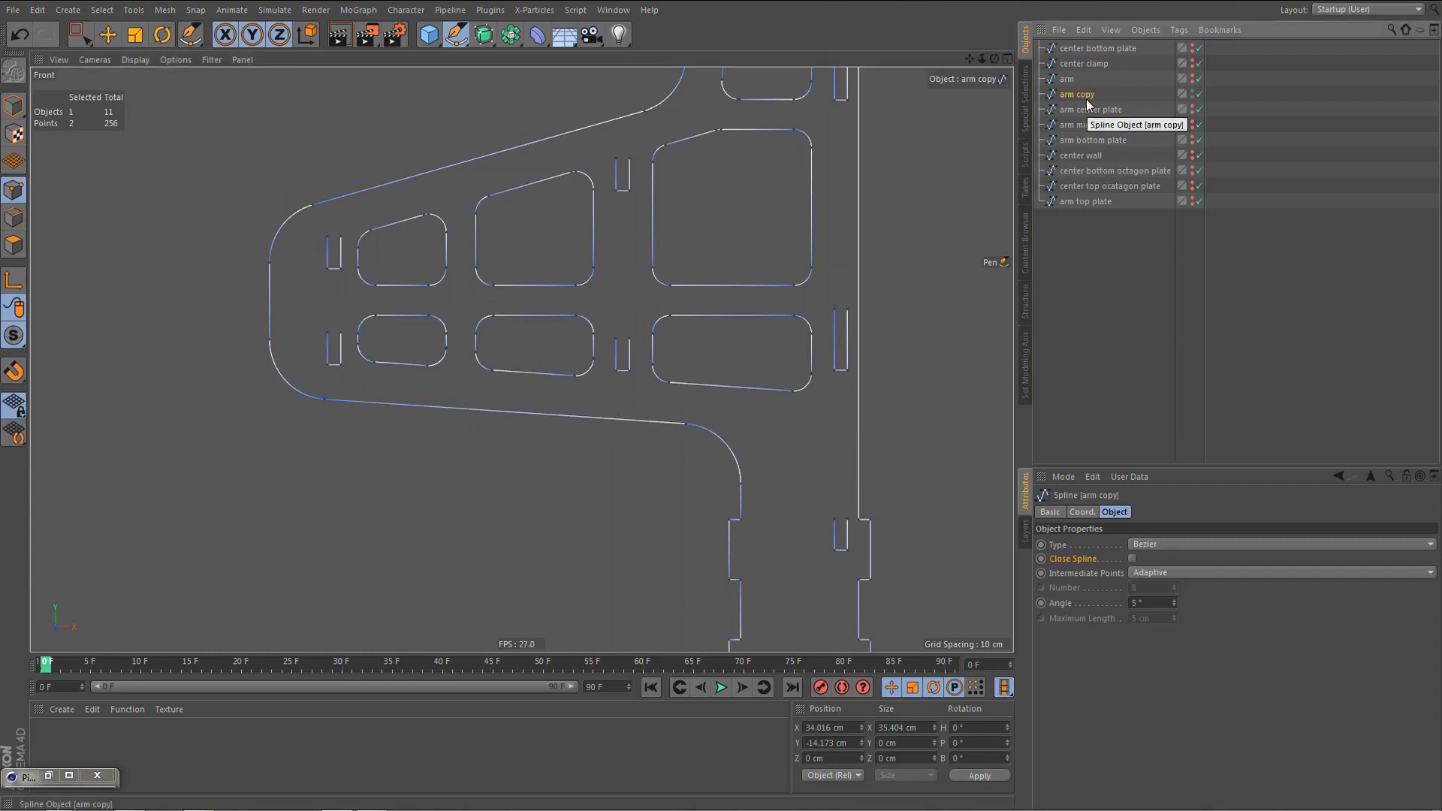
pyautogui.press('Delete')
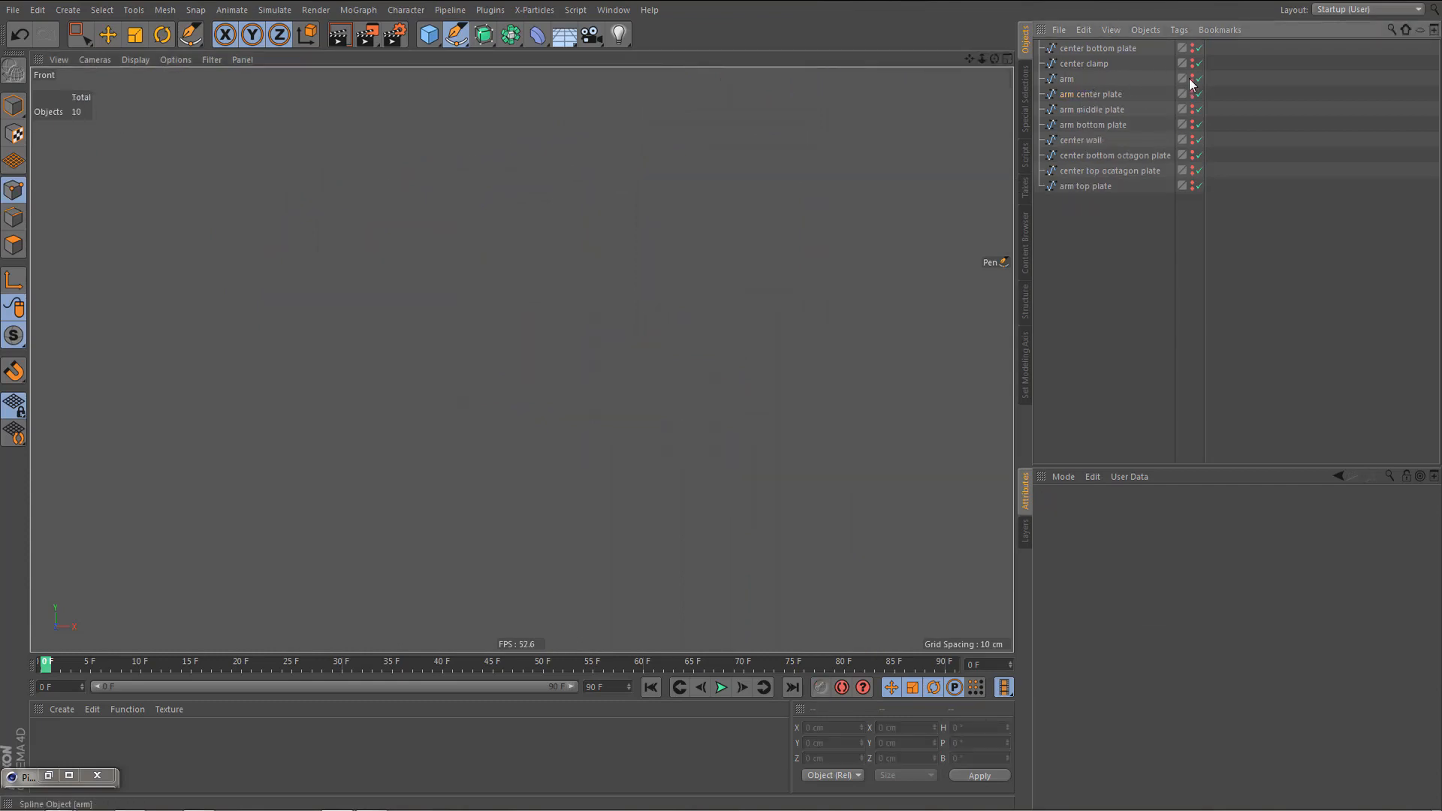
pyautogui.moveTo(1193, 49); pyautogui.dragTo(1192, 188)
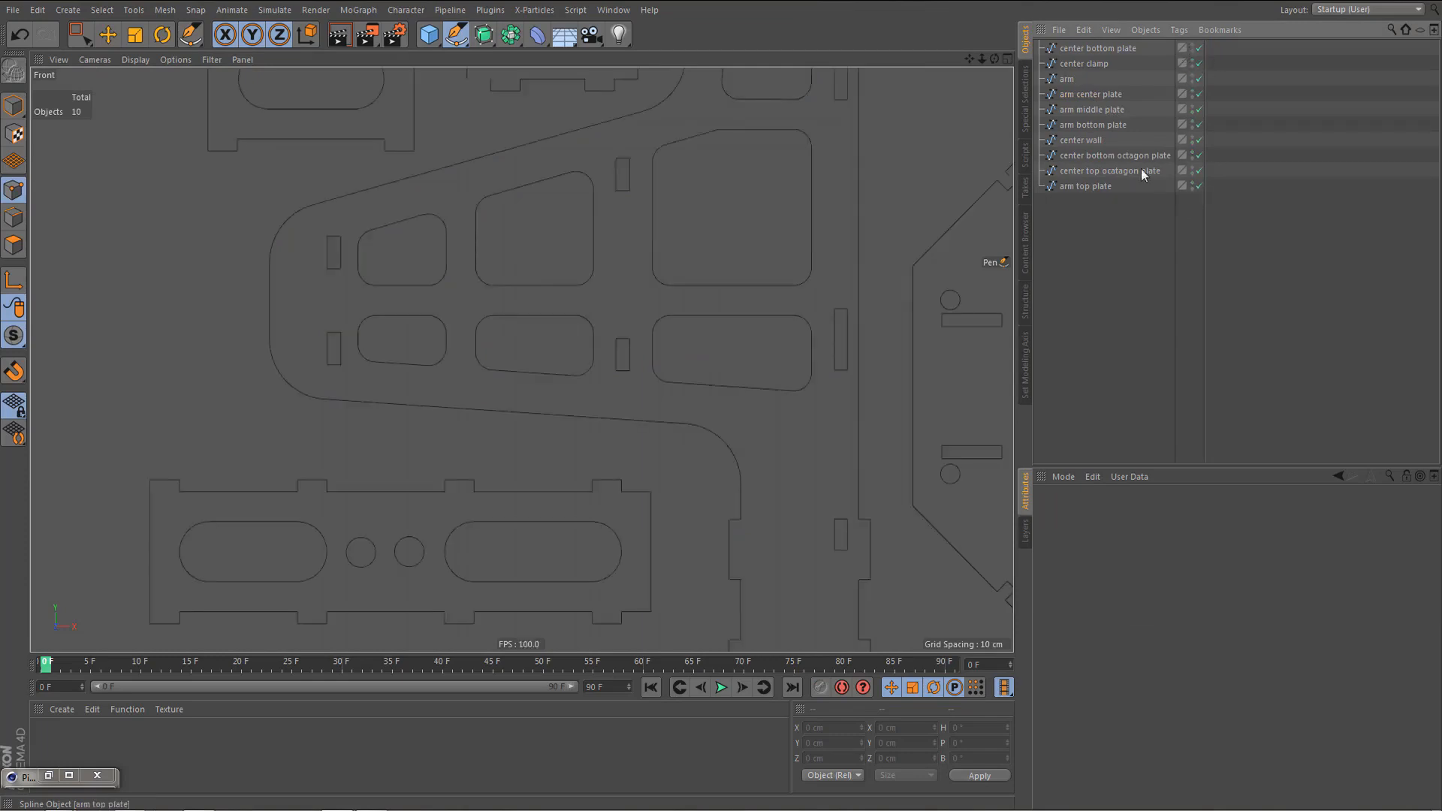
pyautogui.scroll(-6, 750, 290)
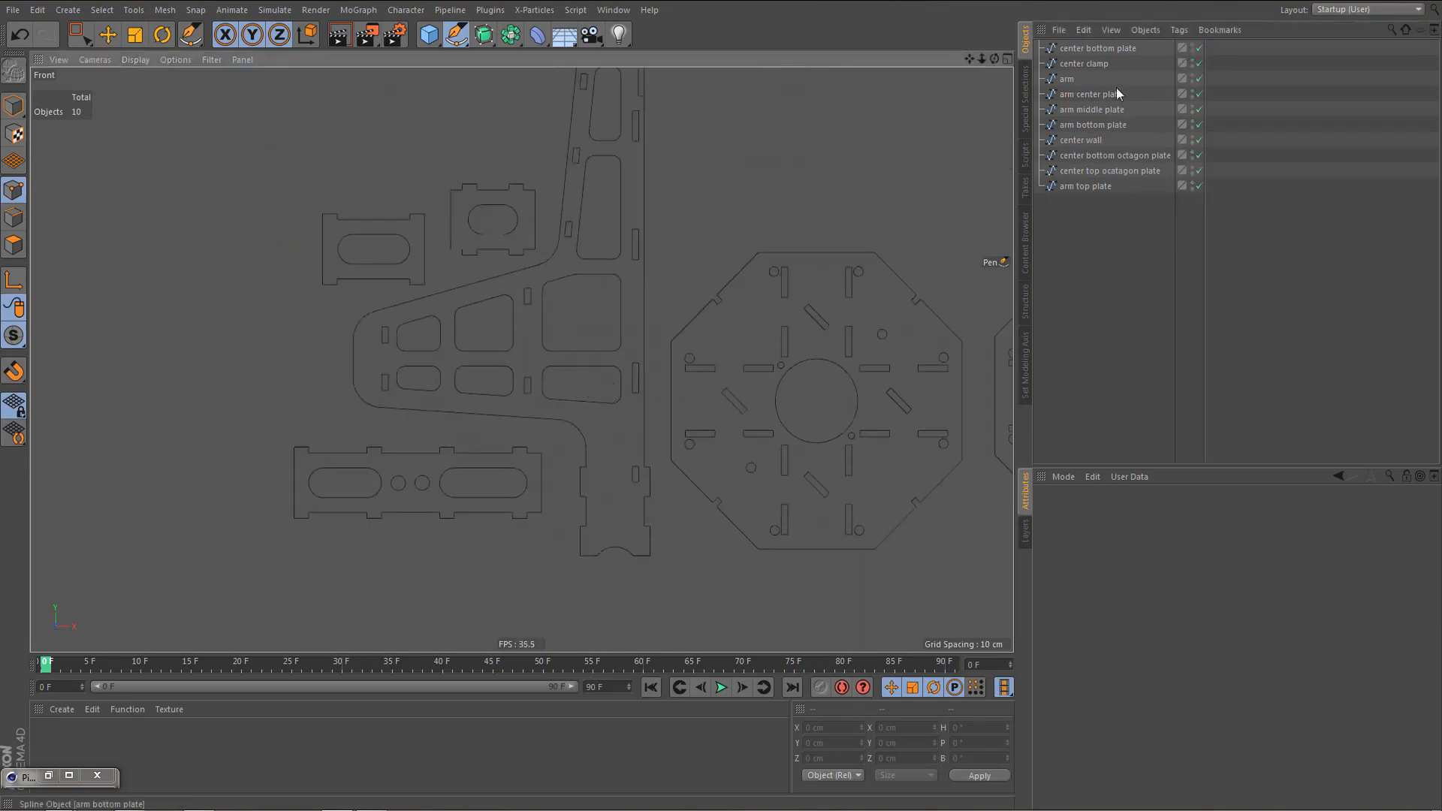
# - Select all splines from center bottom plate to arm top plate and enable Close Spline for them
pyautogui.click(1107, 48)
pyautogui.keyDown('shift'); pyautogui.click(1085, 186); pyautogui.keyUp('shift')
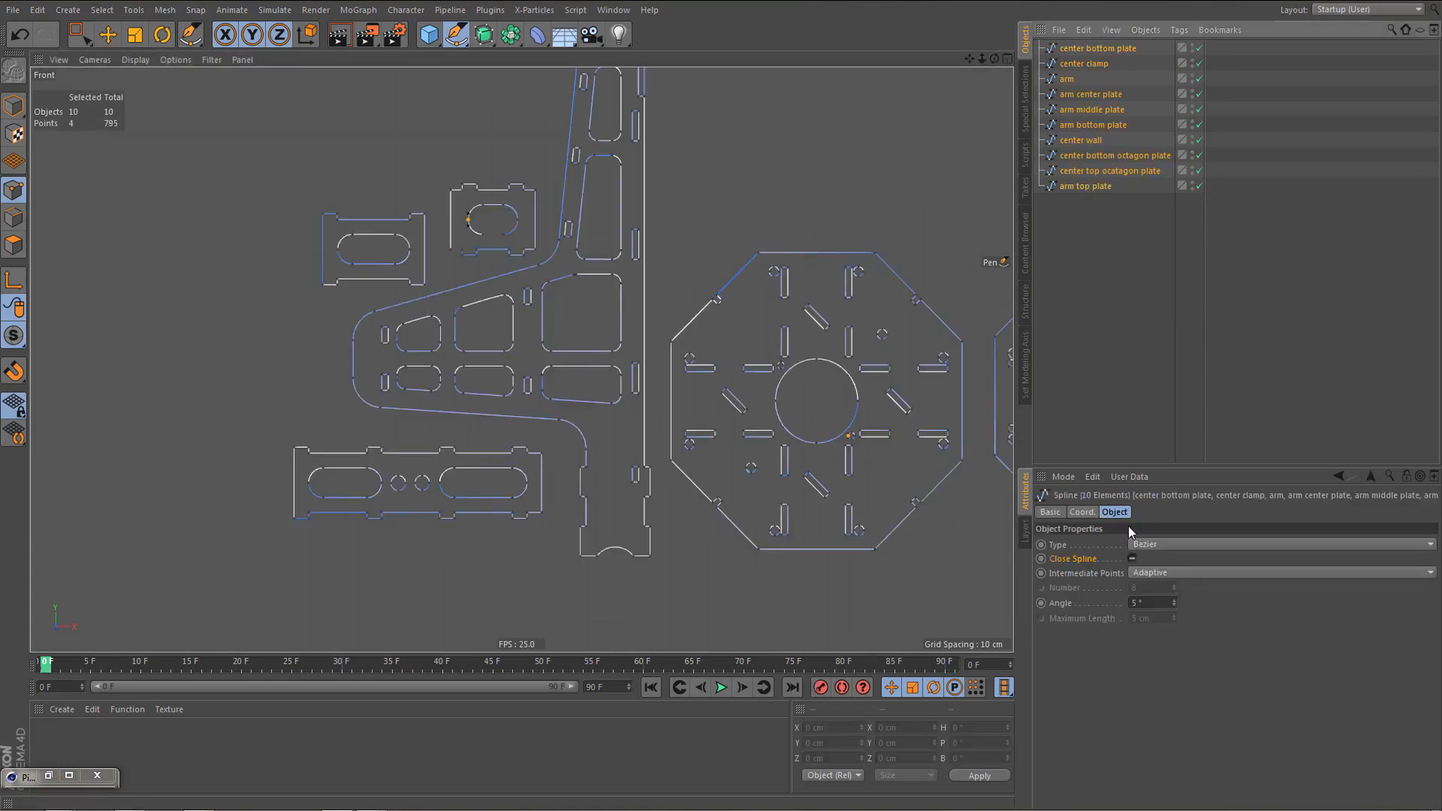
pyautogui.click(1133, 559)
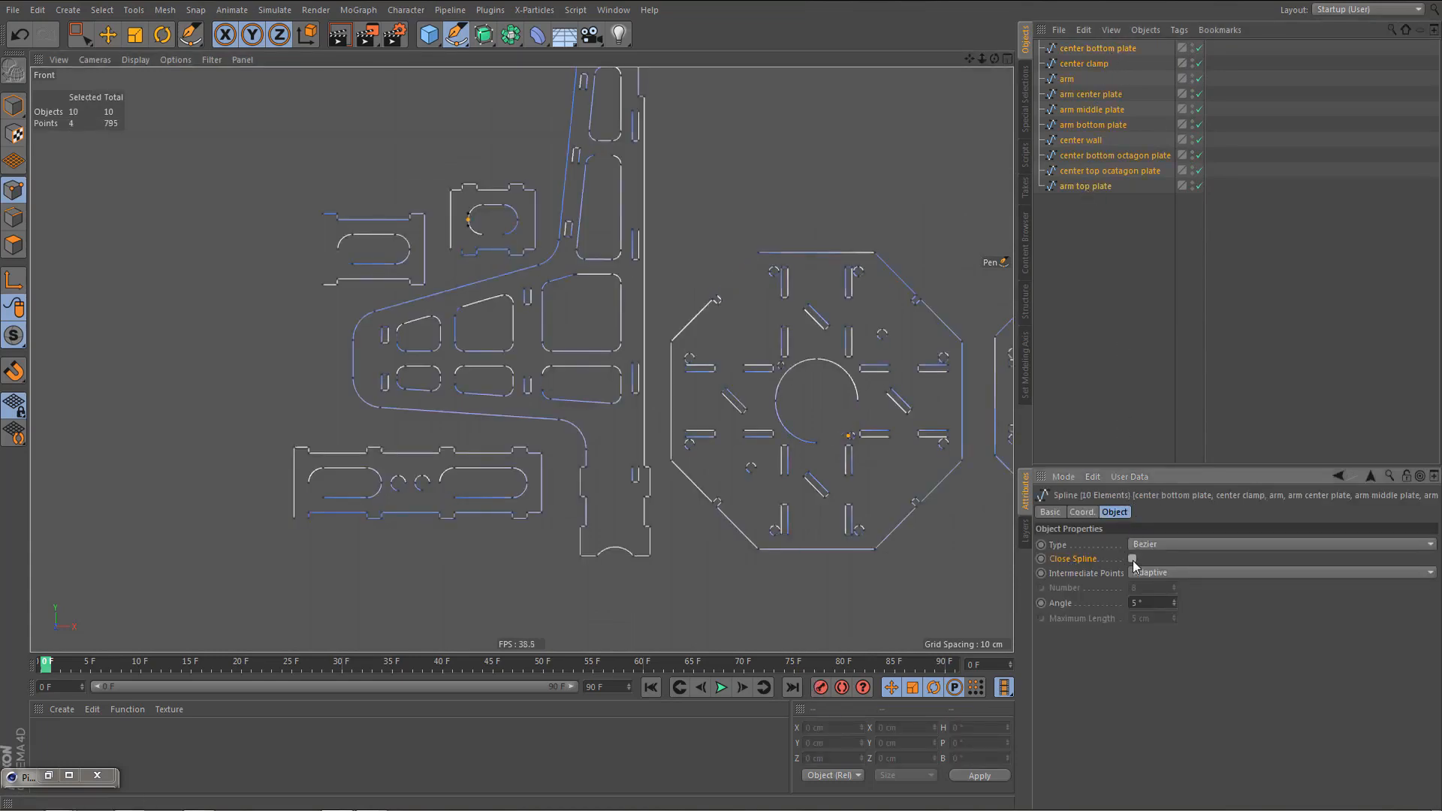
pyautogui.click(1133, 559)
pyautogui.scroll(-3, 524, 341)
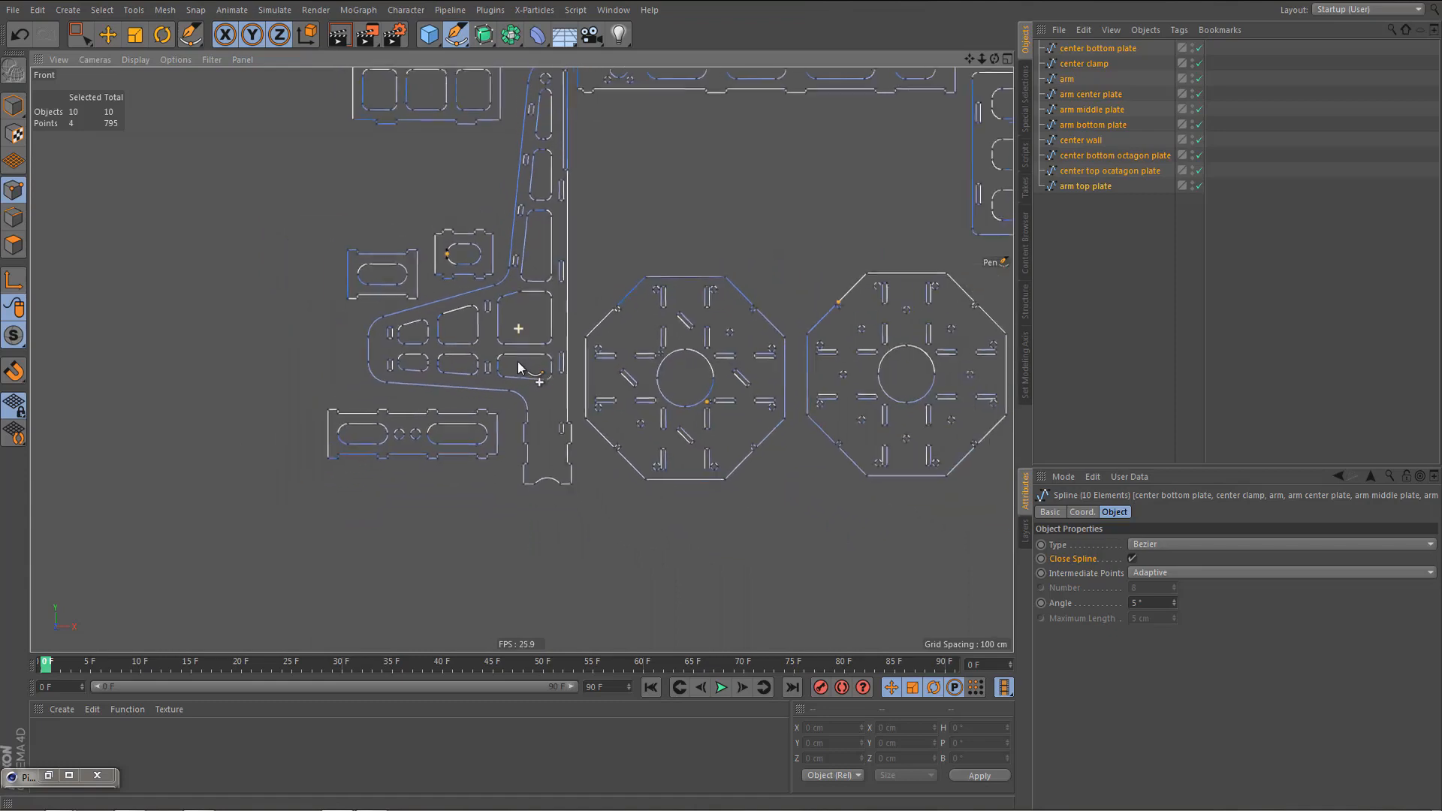
pyautogui.keyDown('alt'); pyautogui.moveTo(605, 364); pyautogui.dragTo(550, 377, button='middle'); pyautogui.keyUp('alt')
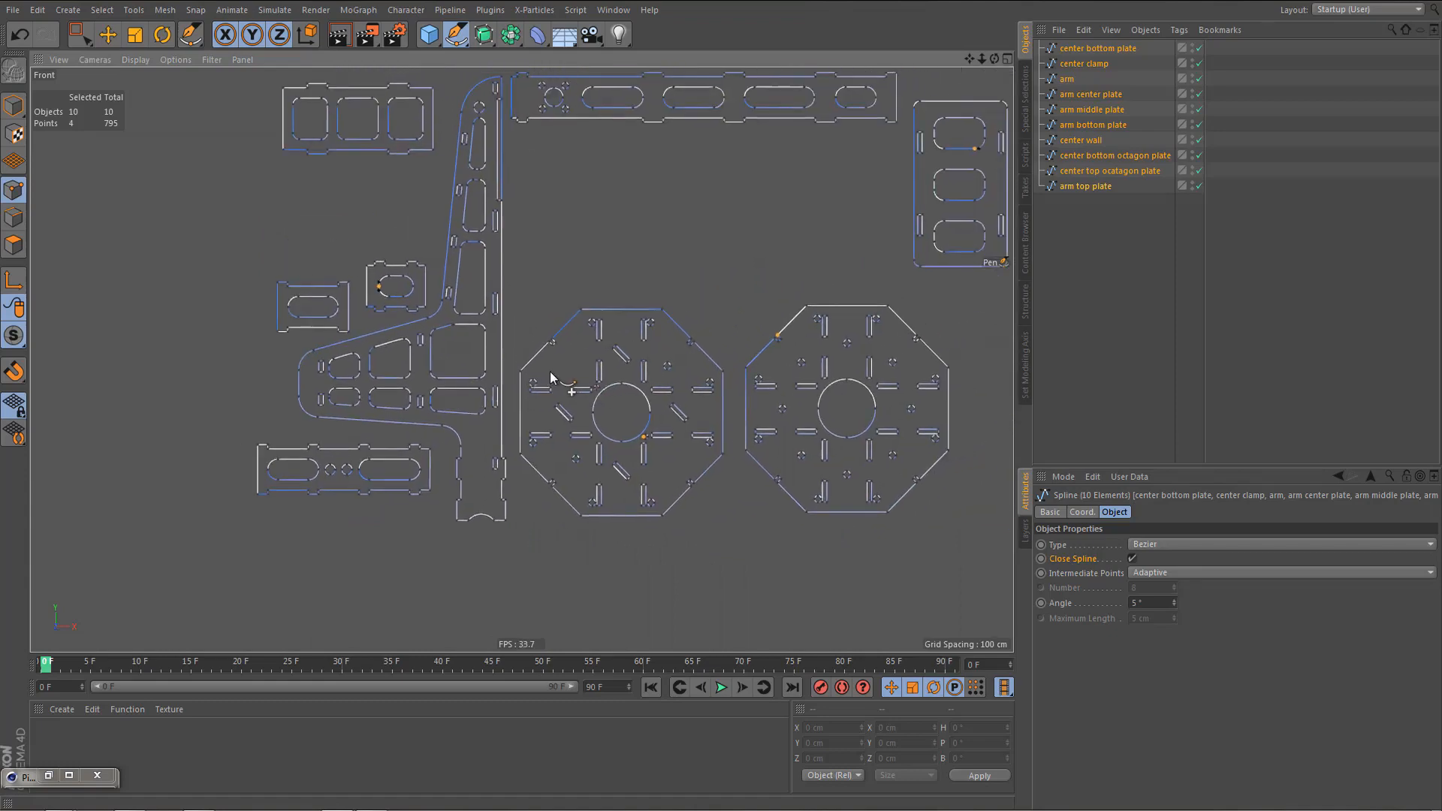
# - Center the axes of all selected splines on their geometry in Model mode, using Axis Center with Axis to and All Points
pyautogui.rightClick(557, 359)
pyautogui.click(597, 397)
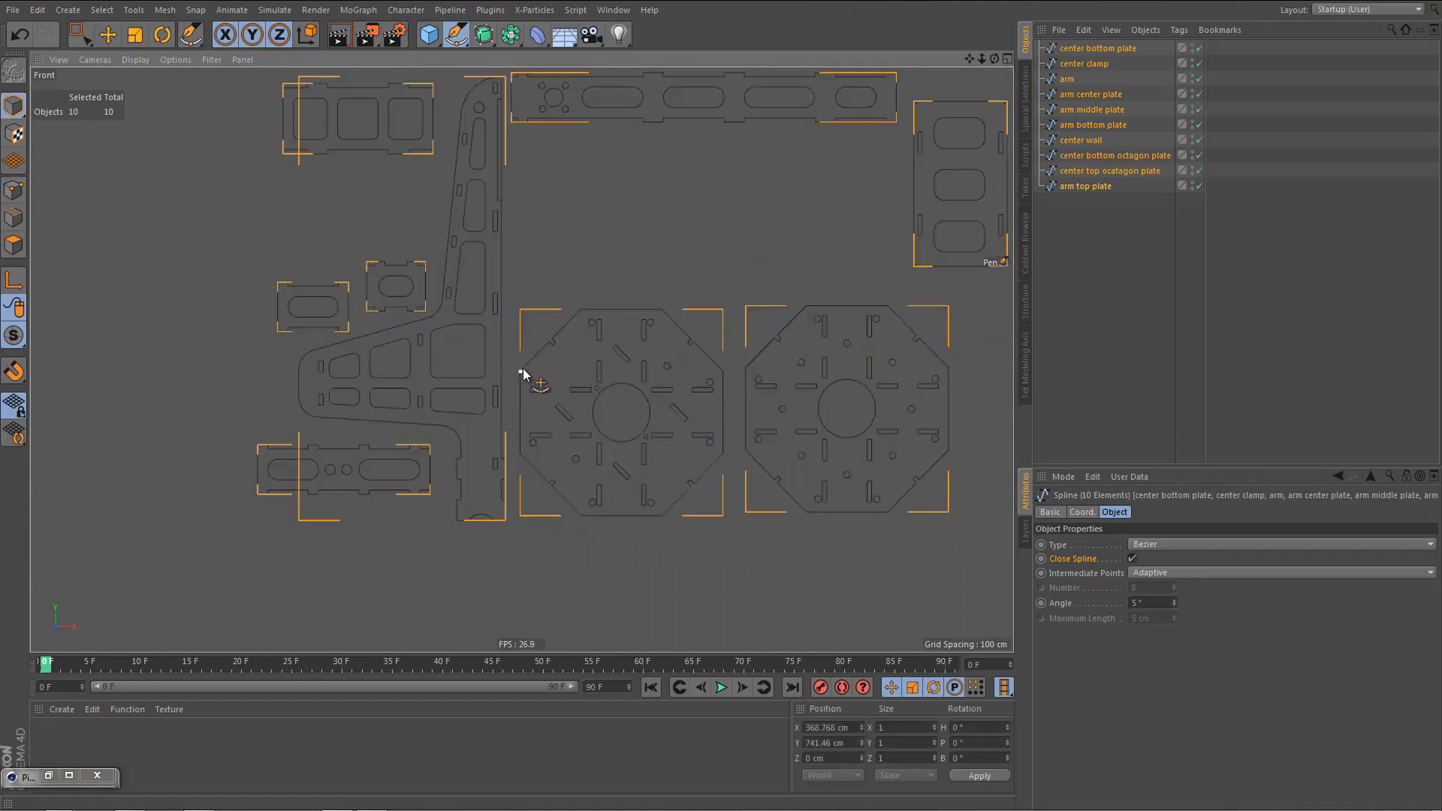
pyautogui.scroll(-3, 523, 373)
pyautogui.keyDown('alt'); pyautogui.moveTo(589, 403); pyautogui.dragTo(574, 395, button='middle'); pyautogui.keyUp('alt')
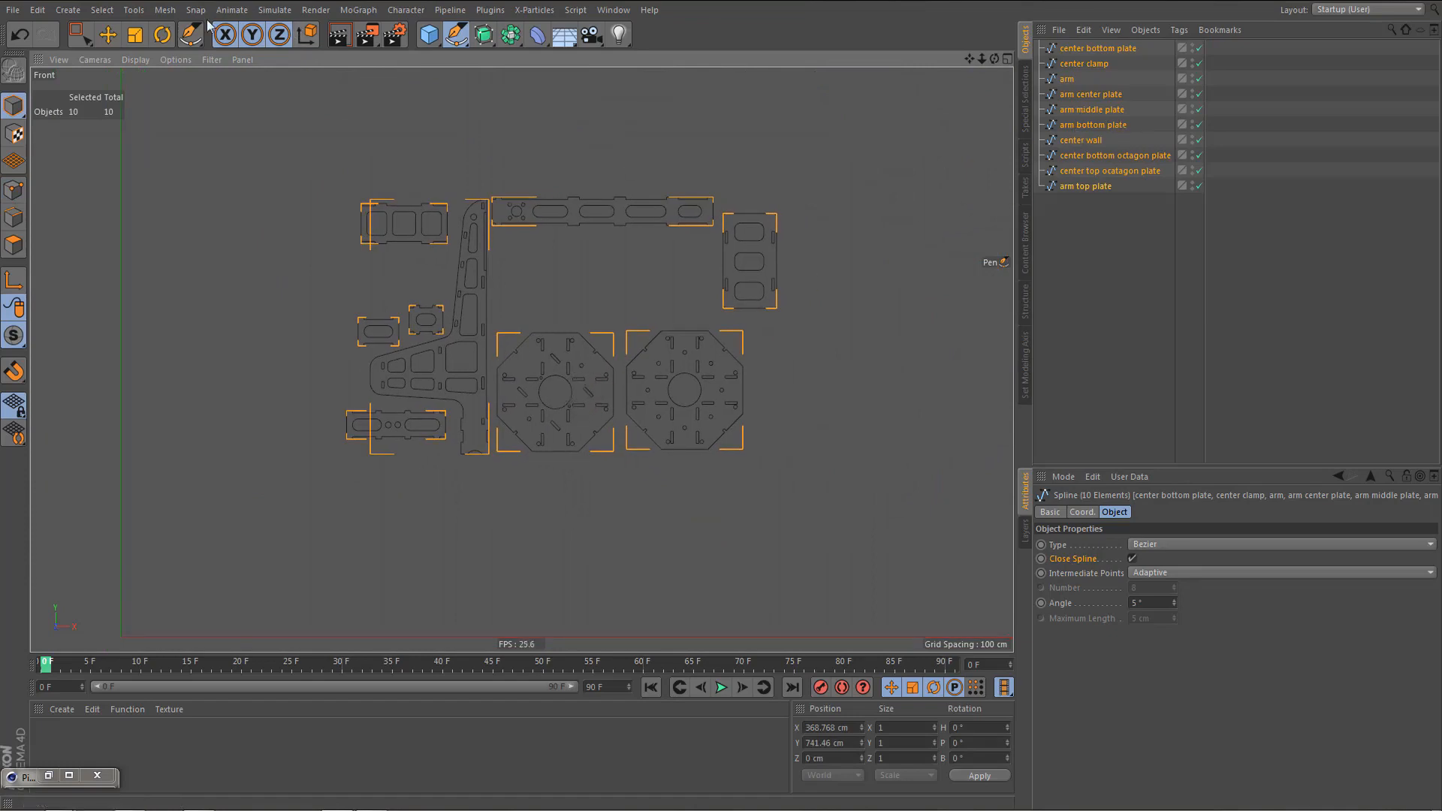
pyautogui.click(164, 9)
pyautogui.moveTo(196, 150)
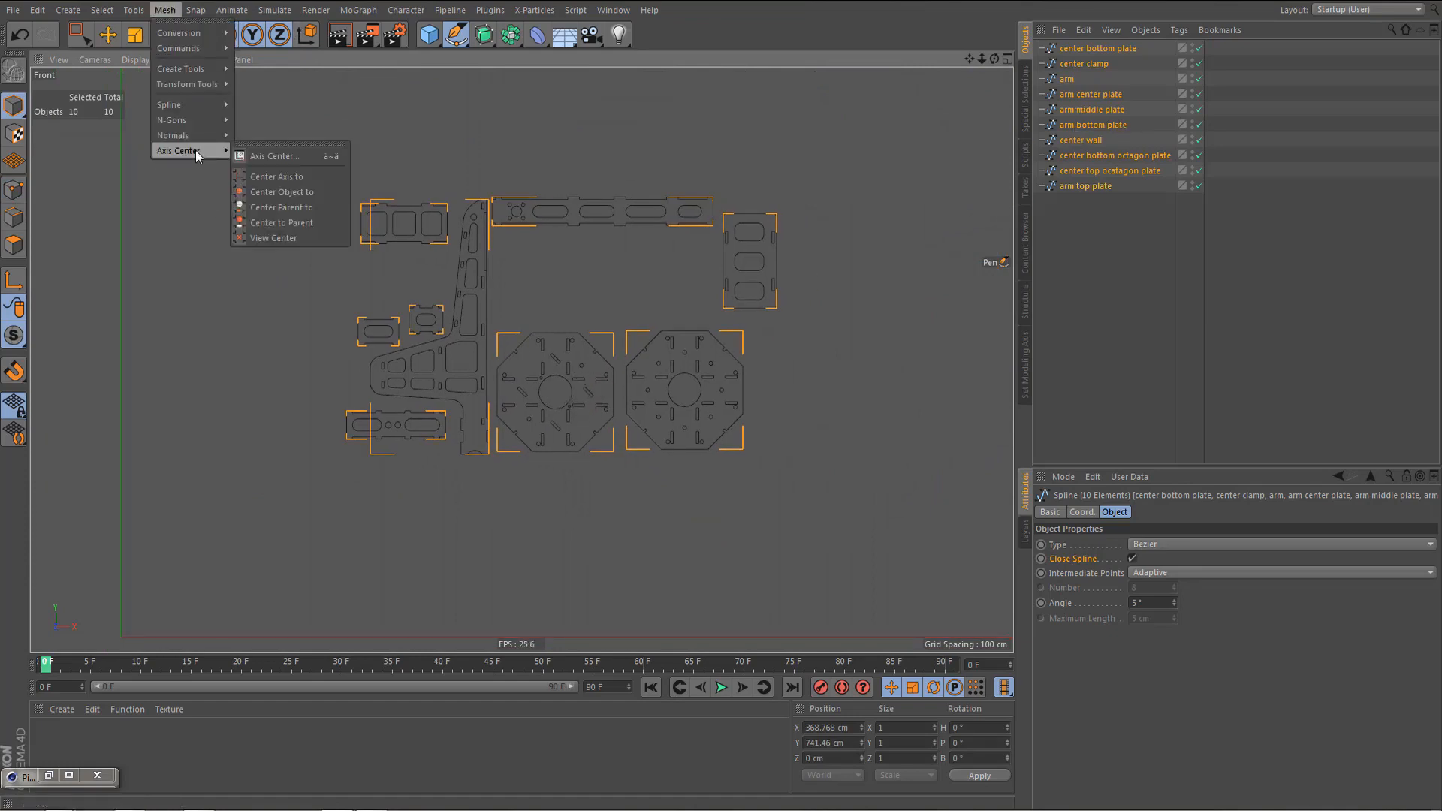
pyautogui.click(293, 158)
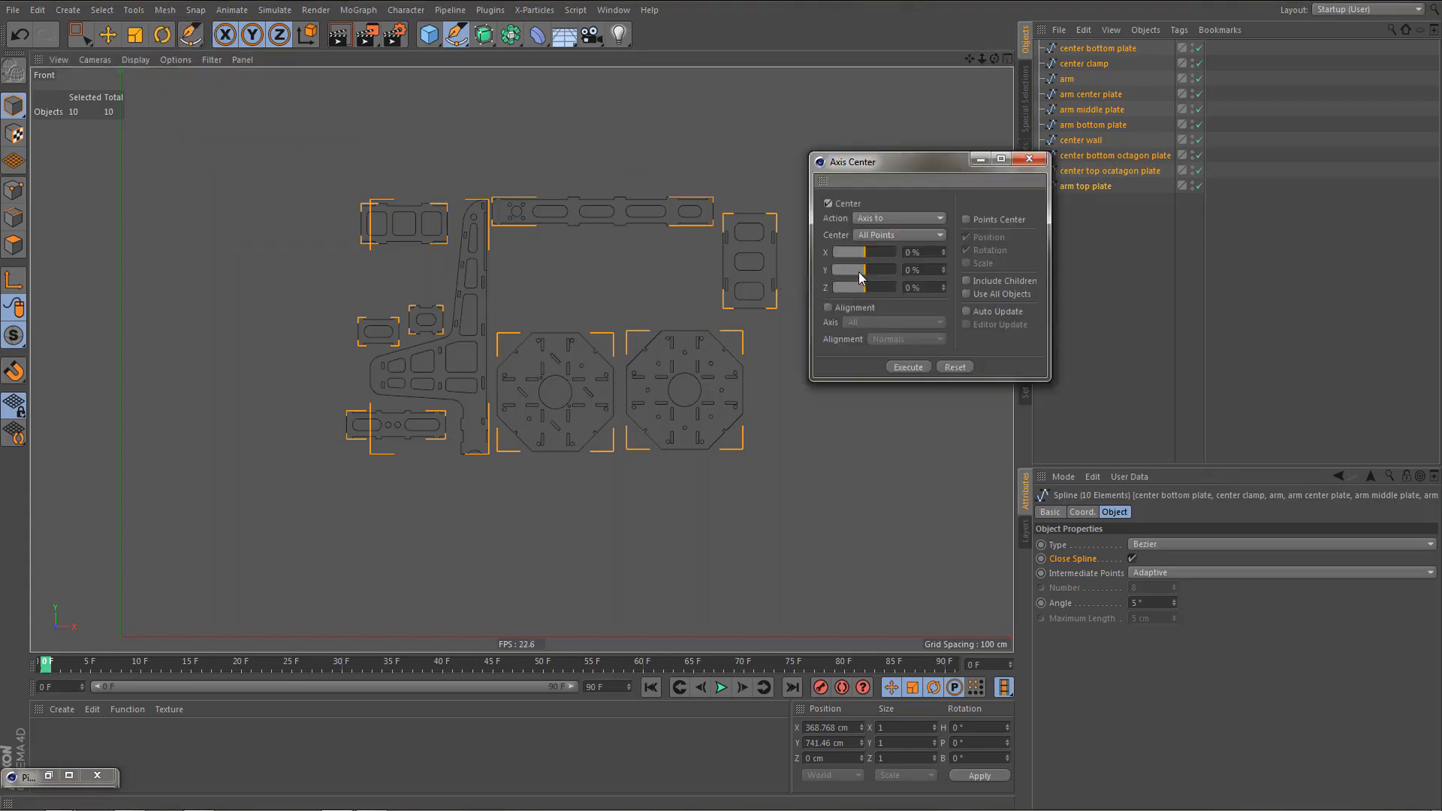
pyautogui.click(920, 369)
# - Check the centered axes with the Move tool, selecting center bottom plate and arm individually
pyautogui.click(15, 109)
pyautogui.press('e')
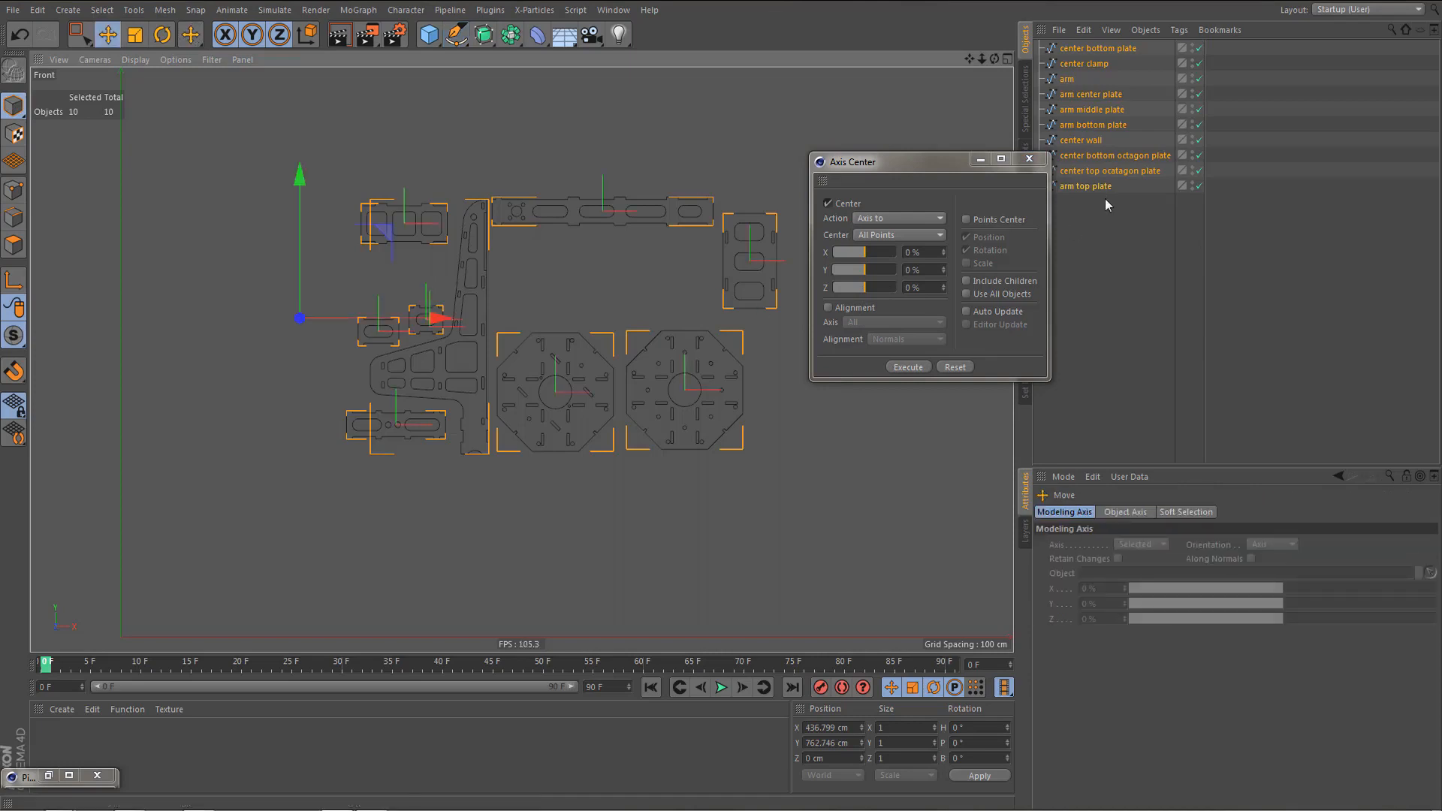
pyautogui.click(1081, 49)
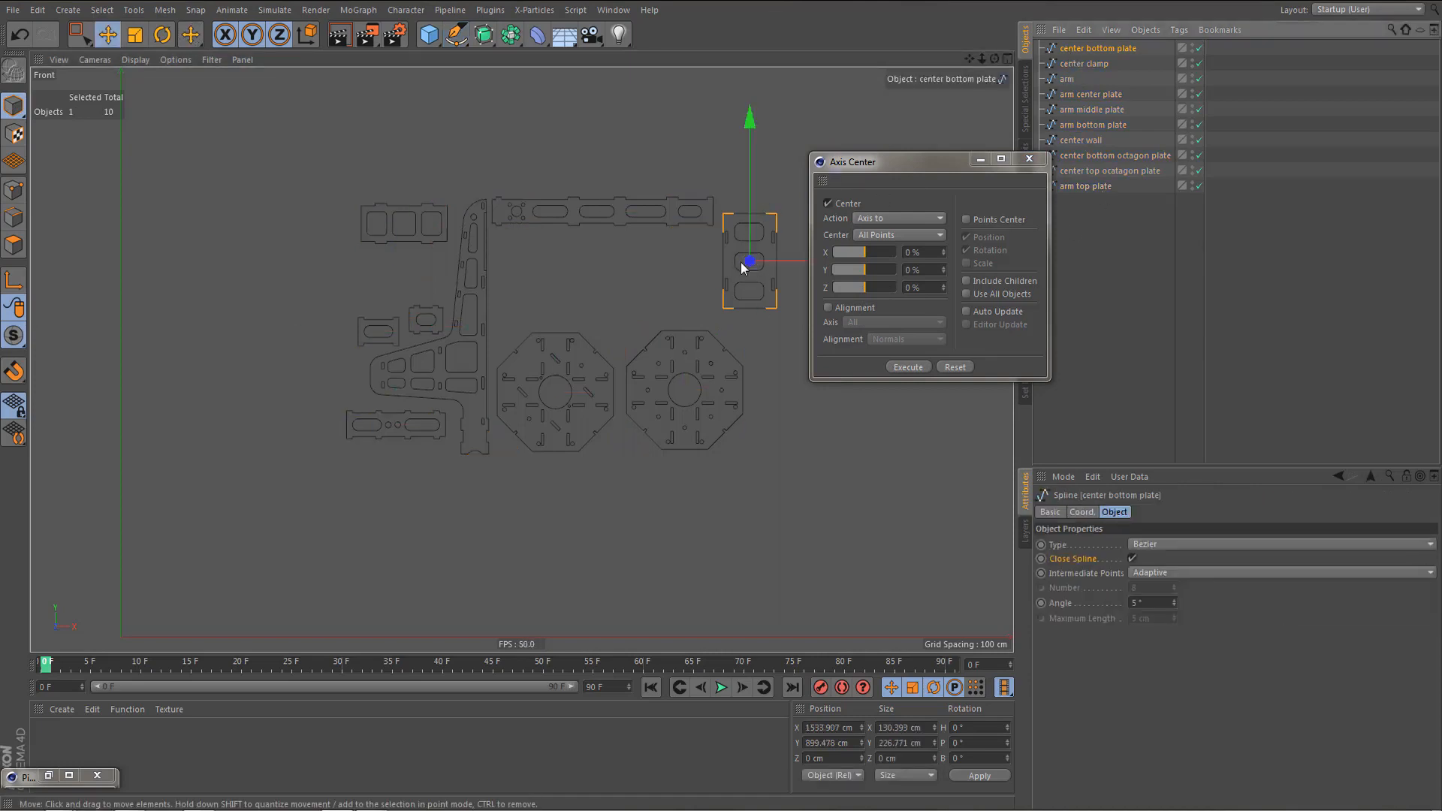
pyautogui.click(1067, 79)
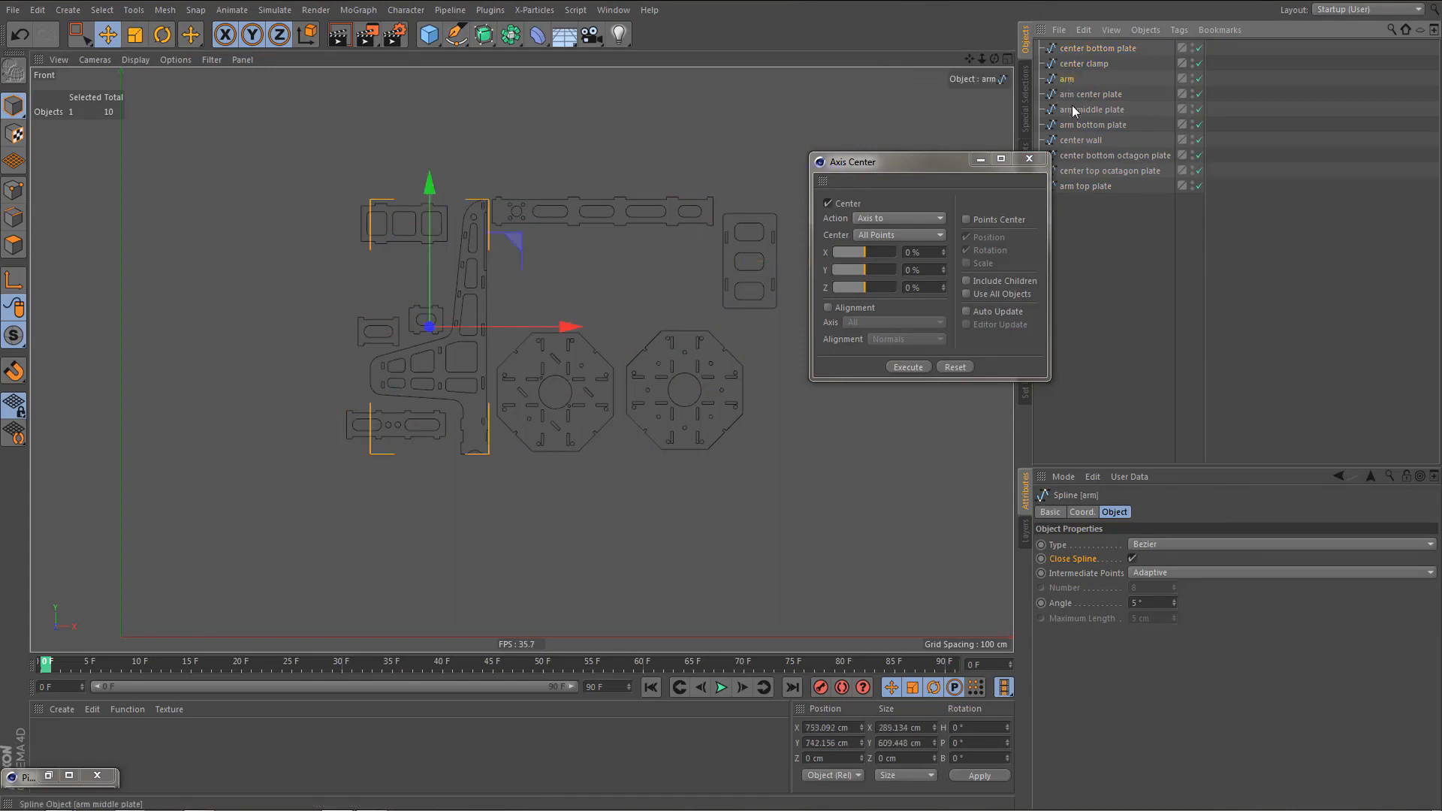
# - Close the Axis Center dialog, select all ten splines and move them to the world origin with Reset PSR
pyautogui.click(1029, 159)
pyautogui.moveTo(1065, 218); pyautogui.dragTo(1082, 41)
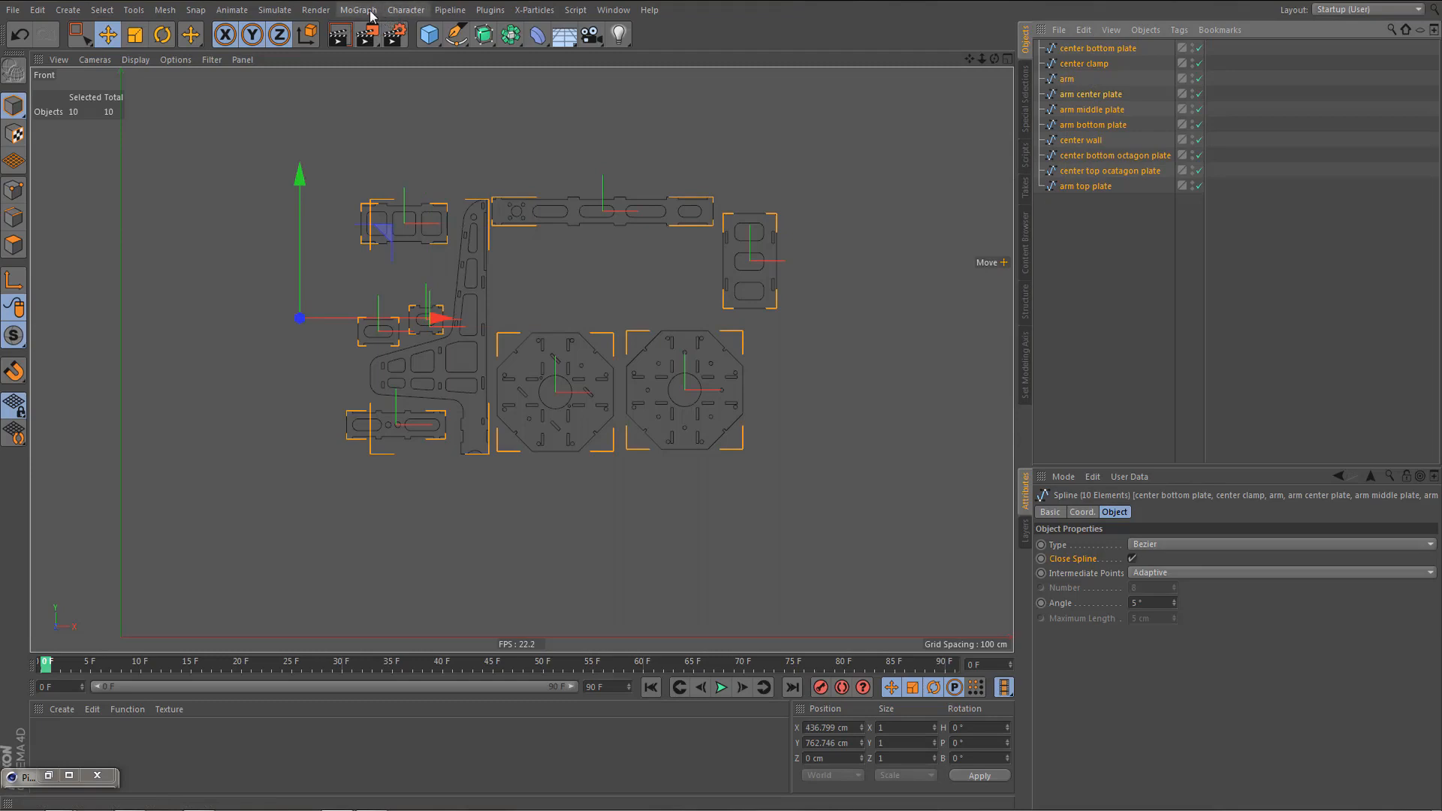
pyautogui.click(413, 17)
pyautogui.moveTo(420, 53)
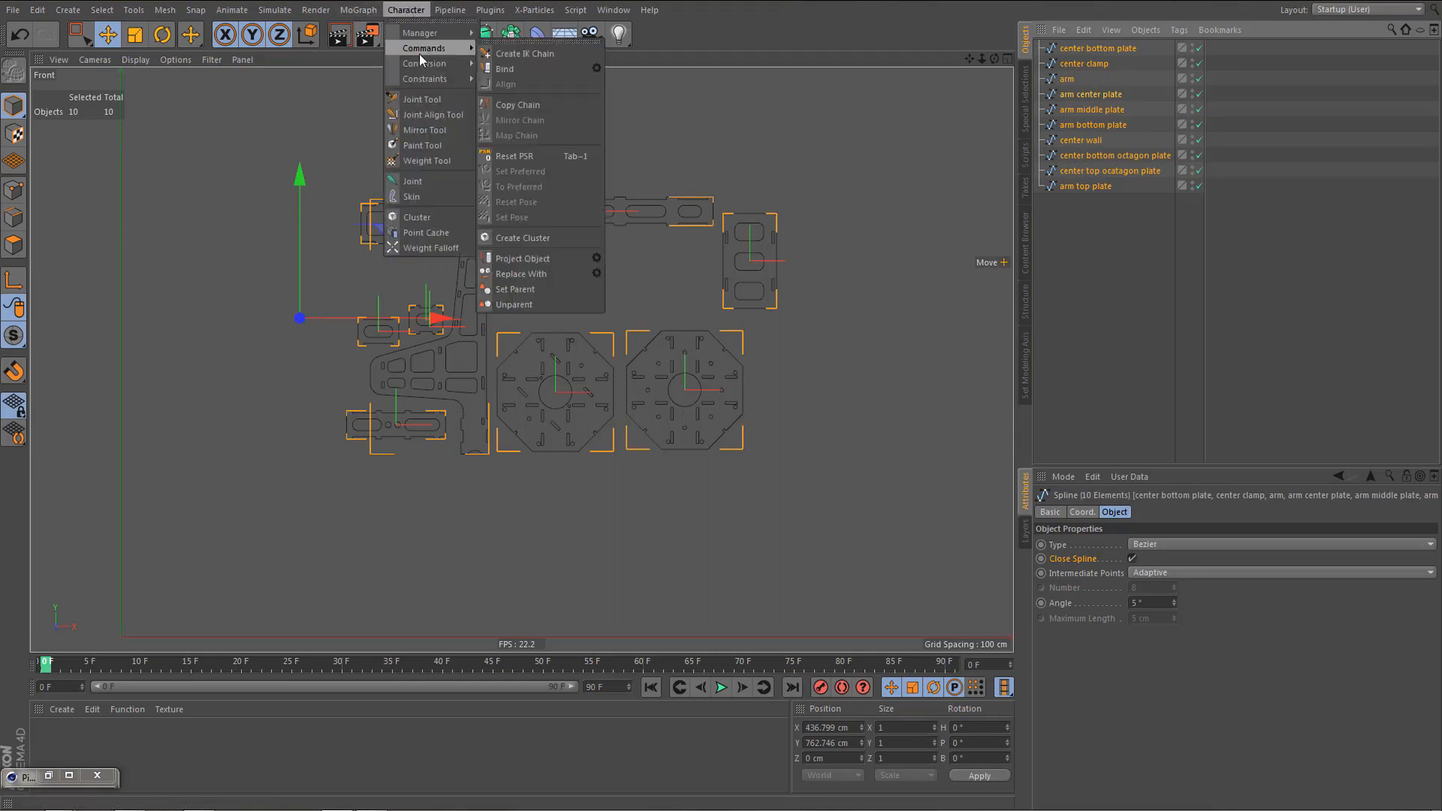
pyautogui.click(531, 156)
pyautogui.press('h')
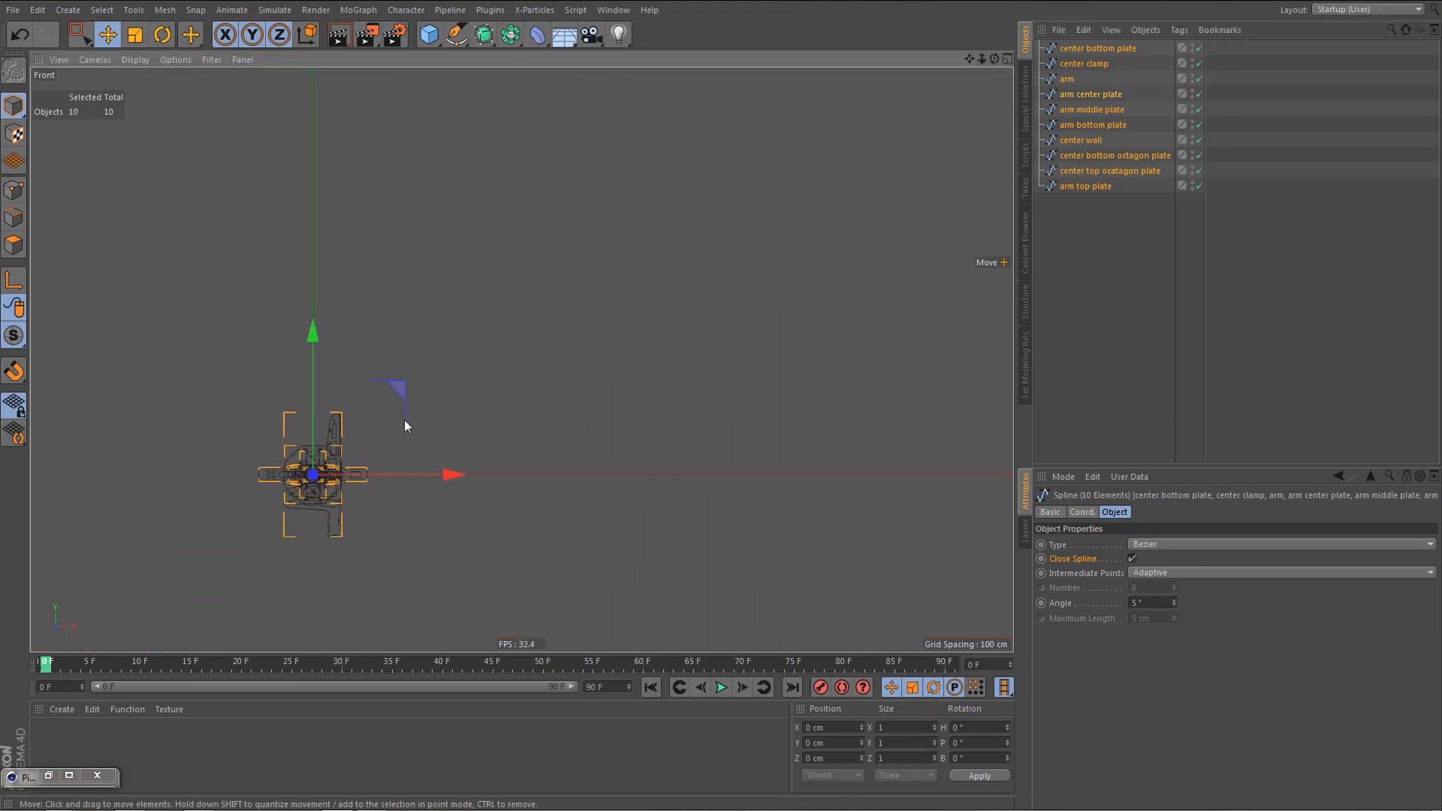
# - Inspect the overlapping splines at the origin from an angle in the perspective view, with nothing selected
pyautogui.middleClick(342, 465)
pyautogui.middleClick(293, 251)
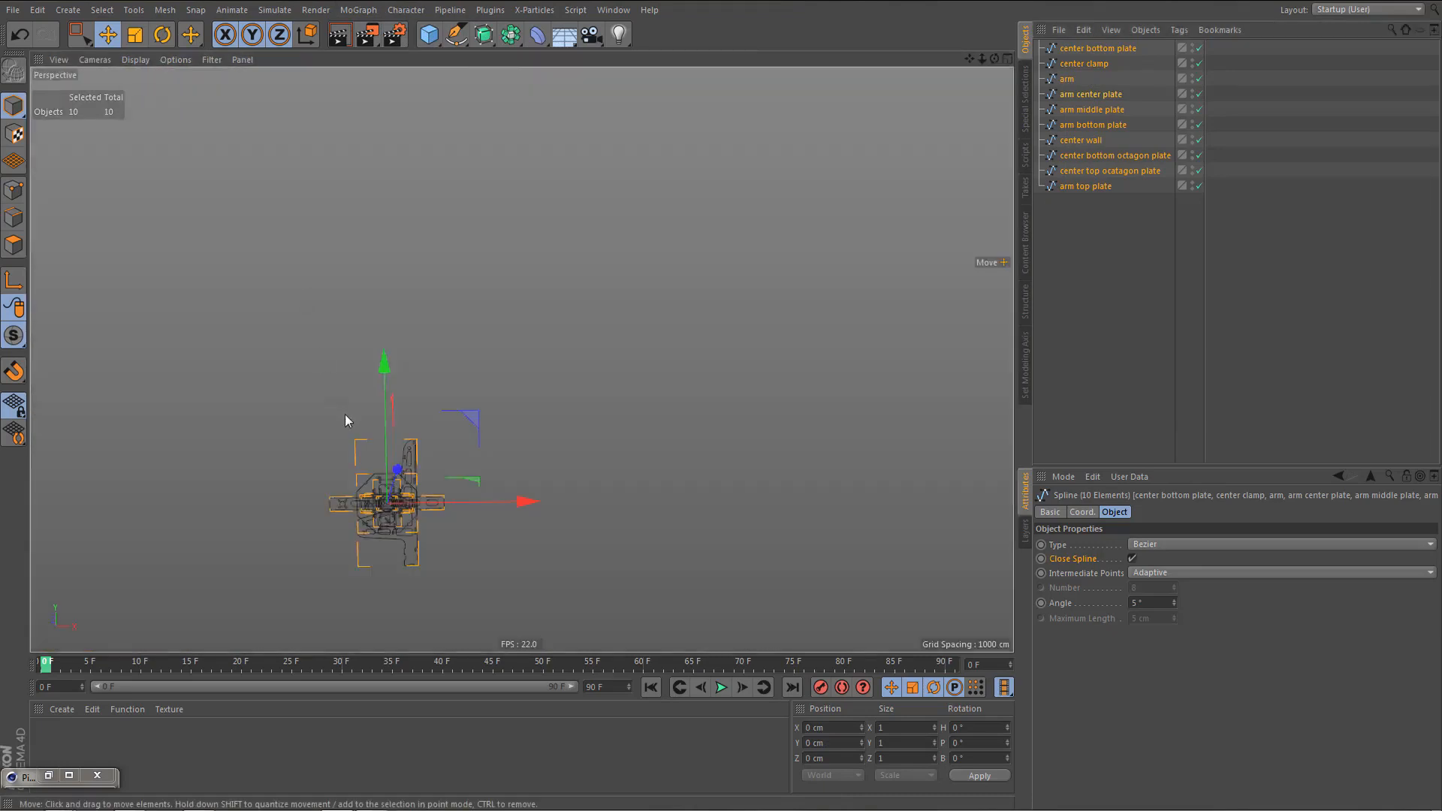
pyautogui.keyDown('alt'); pyautogui.moveTo(348, 417); pyautogui.dragTo(417, 249, button='middle'); pyautogui.keyUp('alt')
pyautogui.keyDown('alt'); pyautogui.moveTo(419, 381); pyautogui.dragTo(564, 341, button='right'); pyautogui.keyUp('alt')
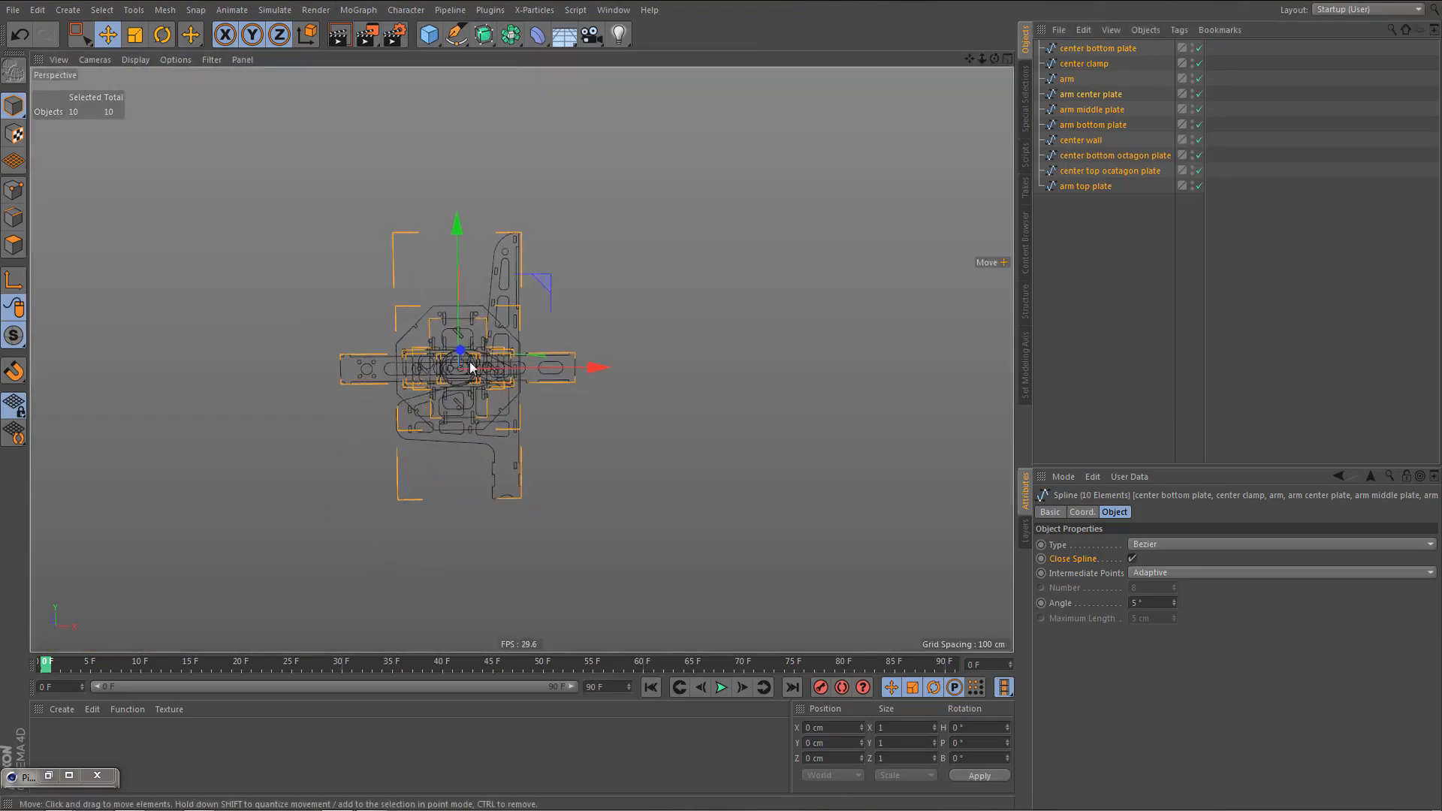
pyautogui.keyDown('alt'); pyautogui.moveTo(470, 366); pyautogui.dragTo(538, 372); pyautogui.keyUp('alt')
pyautogui.keyDown('alt'); pyautogui.moveTo(433, 358); pyautogui.dragTo(586, 358, button='right'); pyautogui.keyUp('alt')
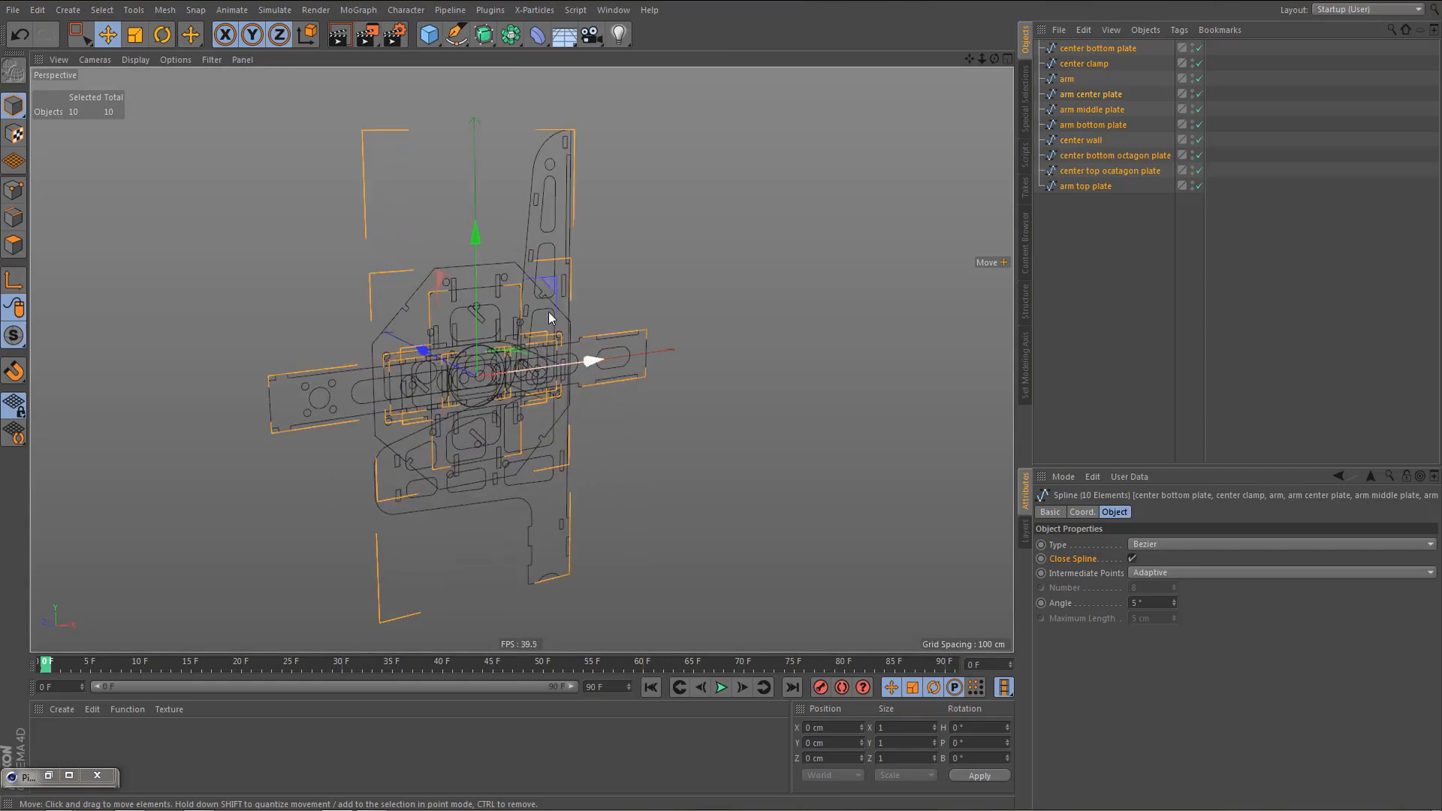
pyautogui.click(1075, 239)
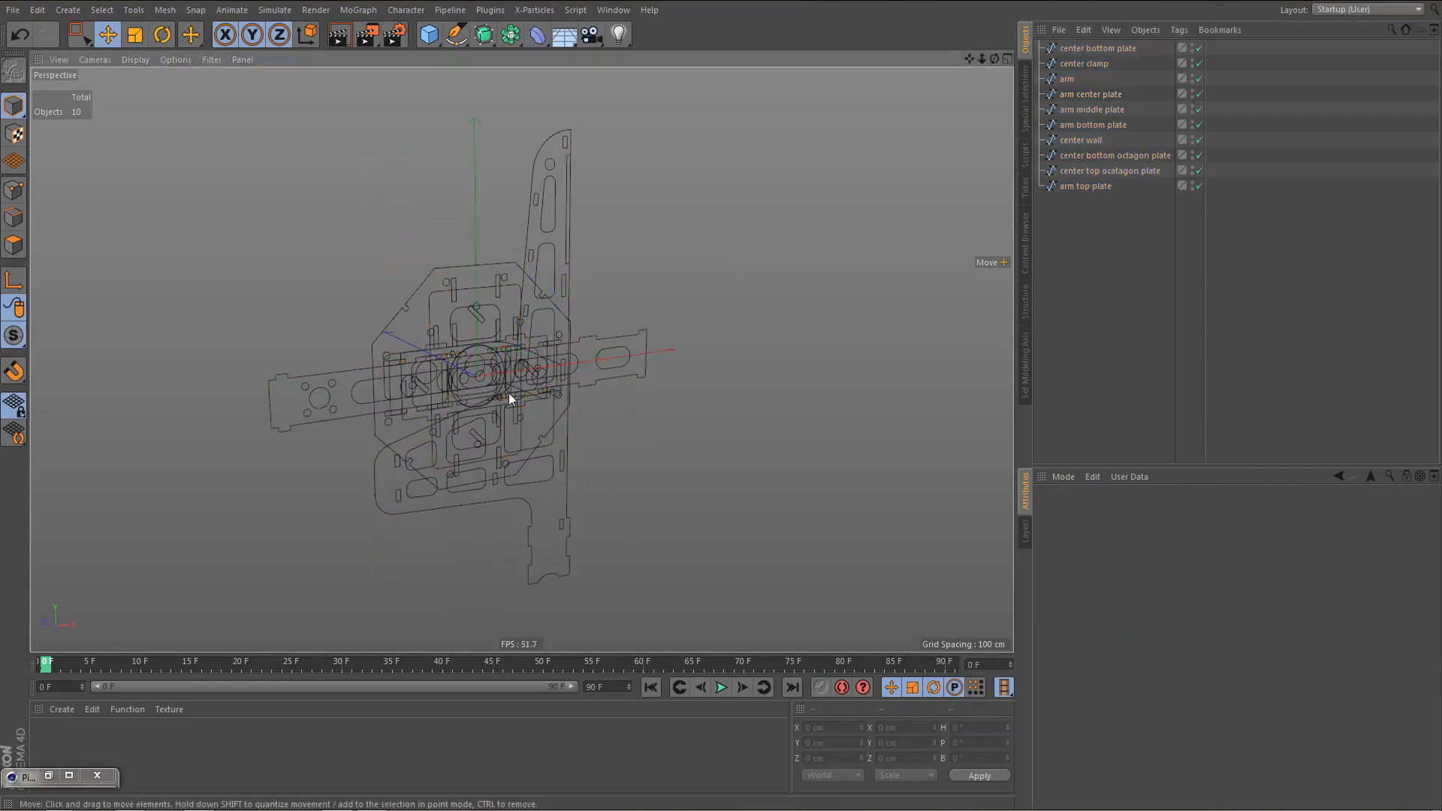
pyautogui.keyDown('alt'); pyautogui.moveTo(508, 394); pyautogui.dragTo(504, 347); pyautogui.keyUp('alt')
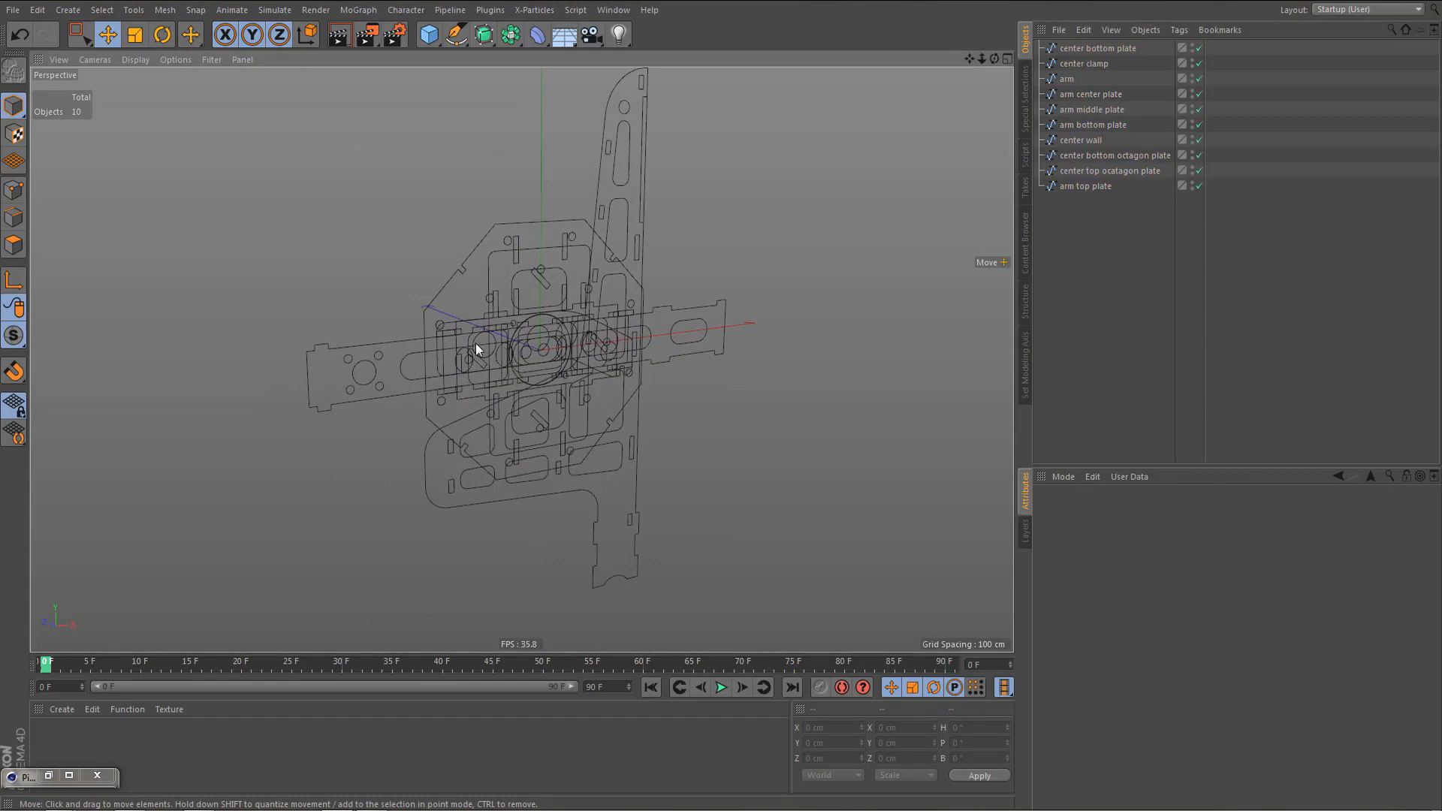
# - Move the arm, arm center, arm middle, arm bottom and arm top plate splines to the end of the object list and hide the five center splines
pyautogui.click(1073, 80)
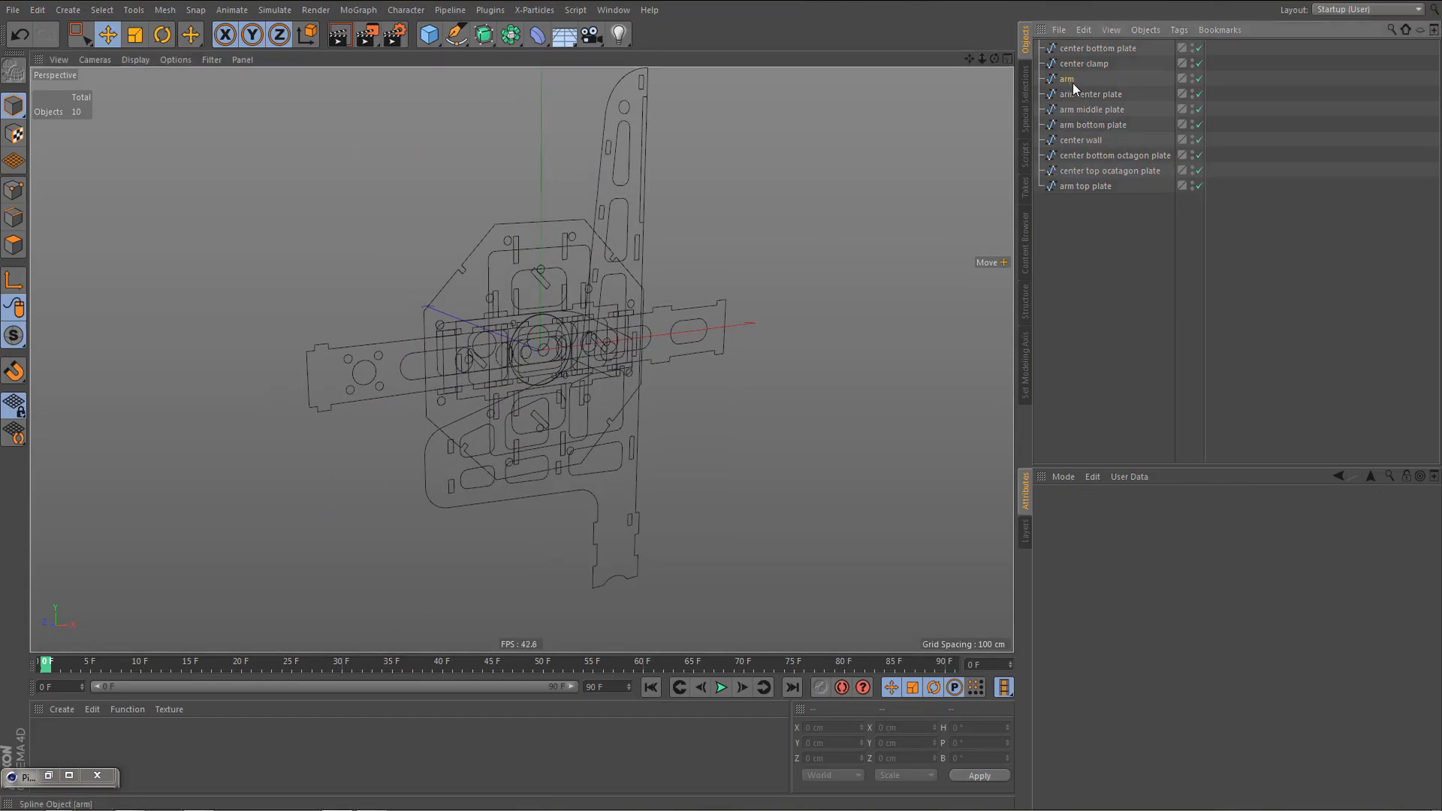
pyautogui.keyDown('ctrl'); pyautogui.click(1089, 95); pyautogui.keyUp('ctrl')
pyautogui.keyDown('ctrl'); pyautogui.click(1081, 110); pyautogui.keyUp('ctrl')
pyautogui.keyDown('ctrl'); pyautogui.click(1099, 125); pyautogui.keyUp('ctrl')
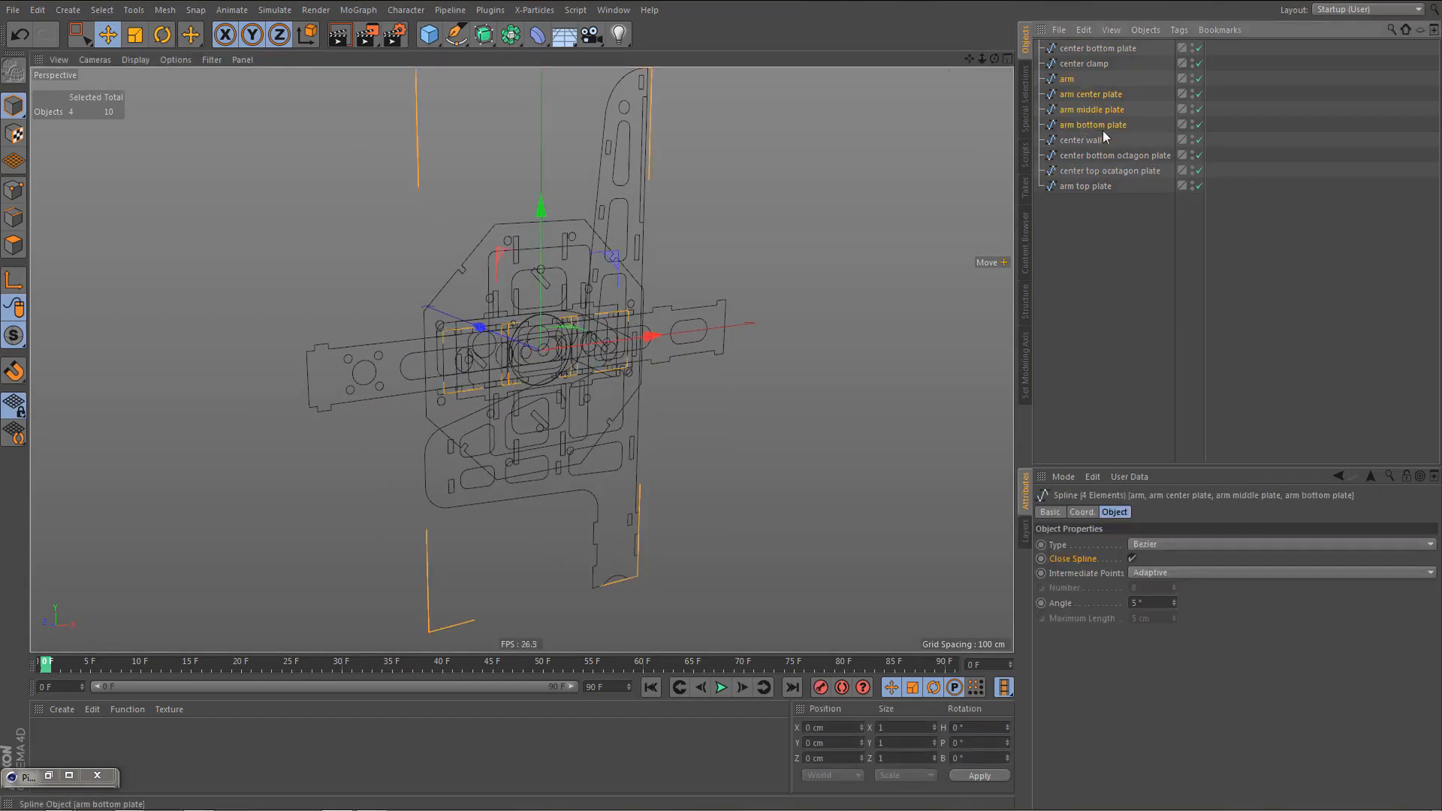
pyautogui.keyDown('ctrl'); pyautogui.click(1080, 187); pyautogui.keyUp('ctrl')
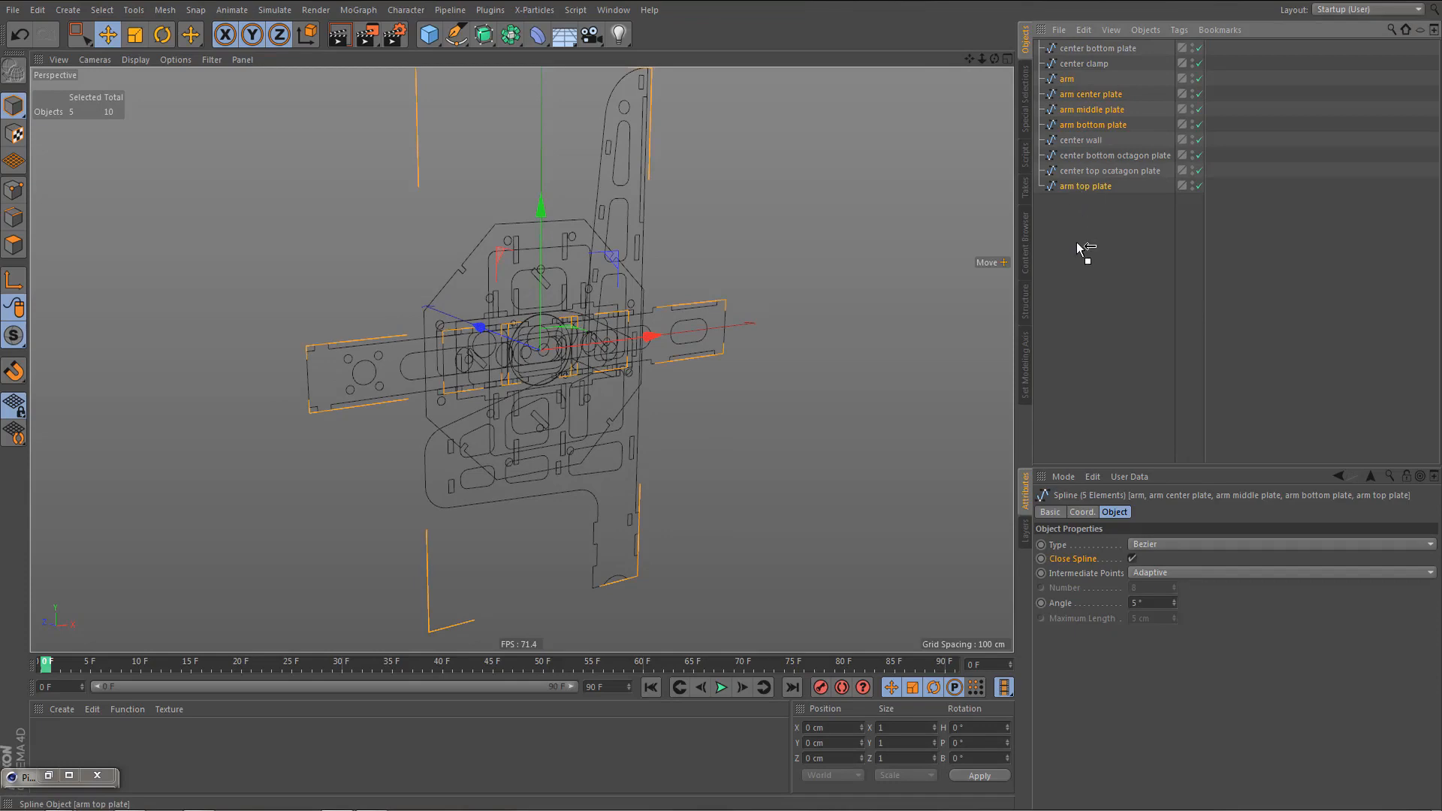
pyautogui.moveTo(1076, 242); pyautogui.dragTo(1076, 240)
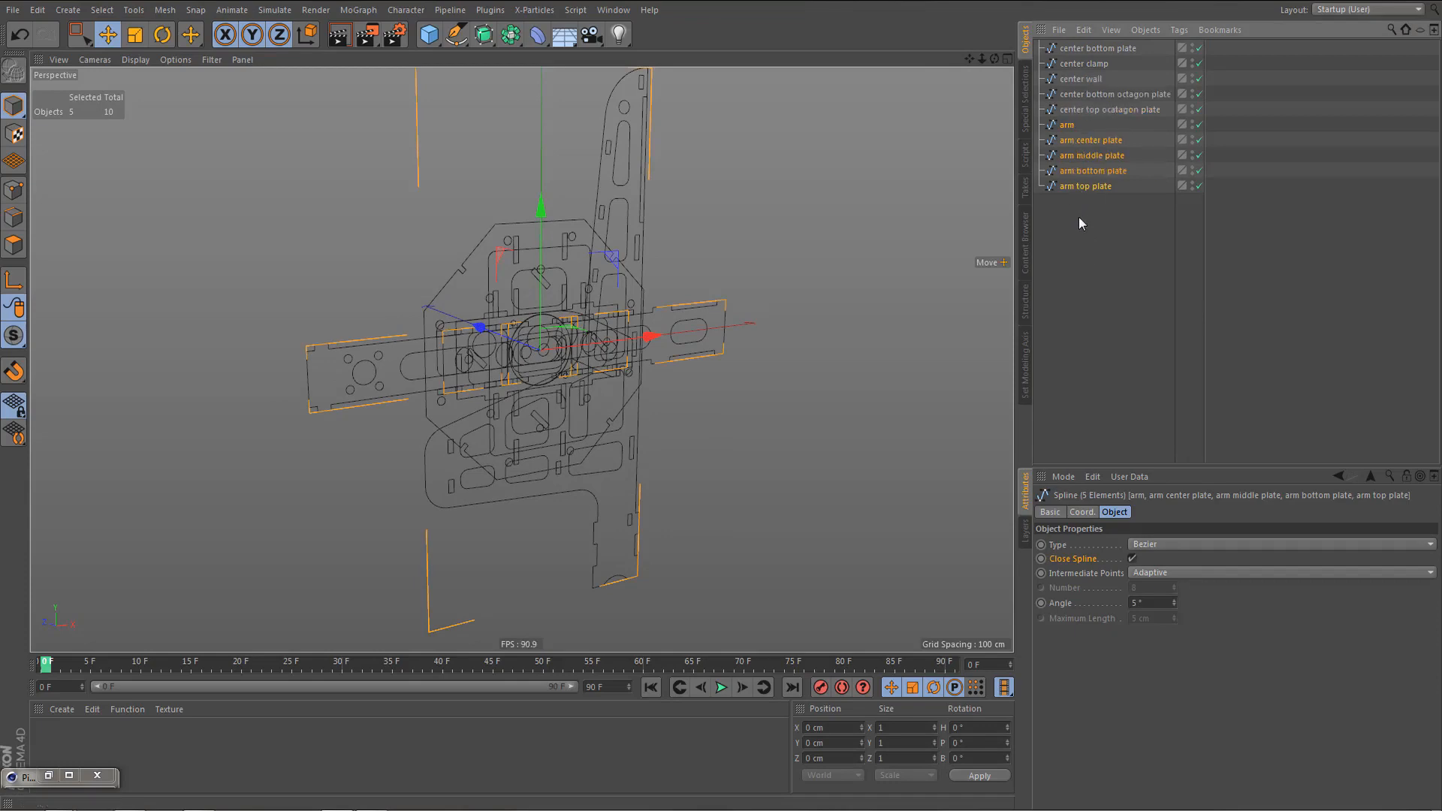
pyautogui.moveTo(1194, 48); pyautogui.dragTo(1193, 94)
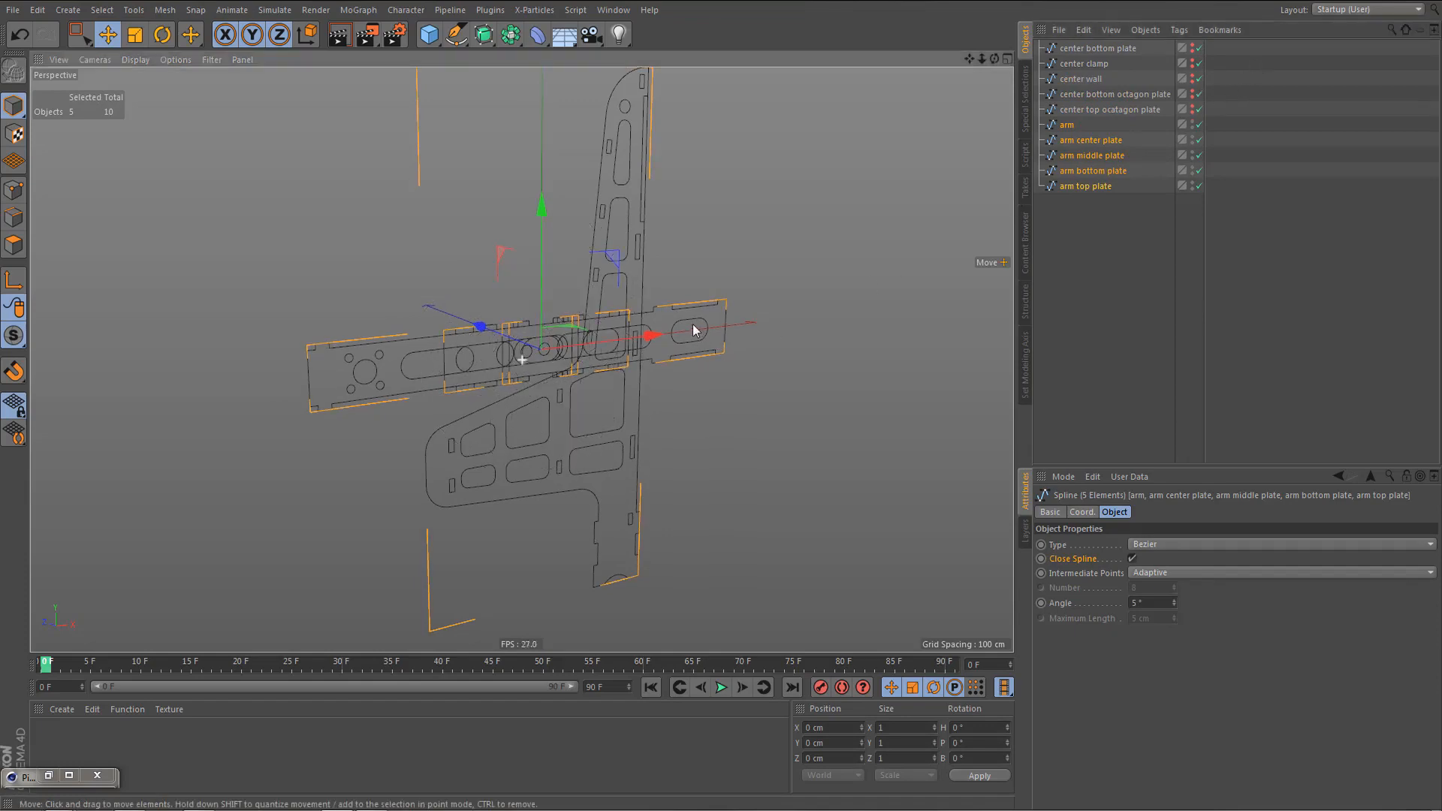
pyautogui.keyDown('alt'); pyautogui.moveTo(693, 323); pyautogui.dragTo(683, 309); pyautogui.keyUp('alt')
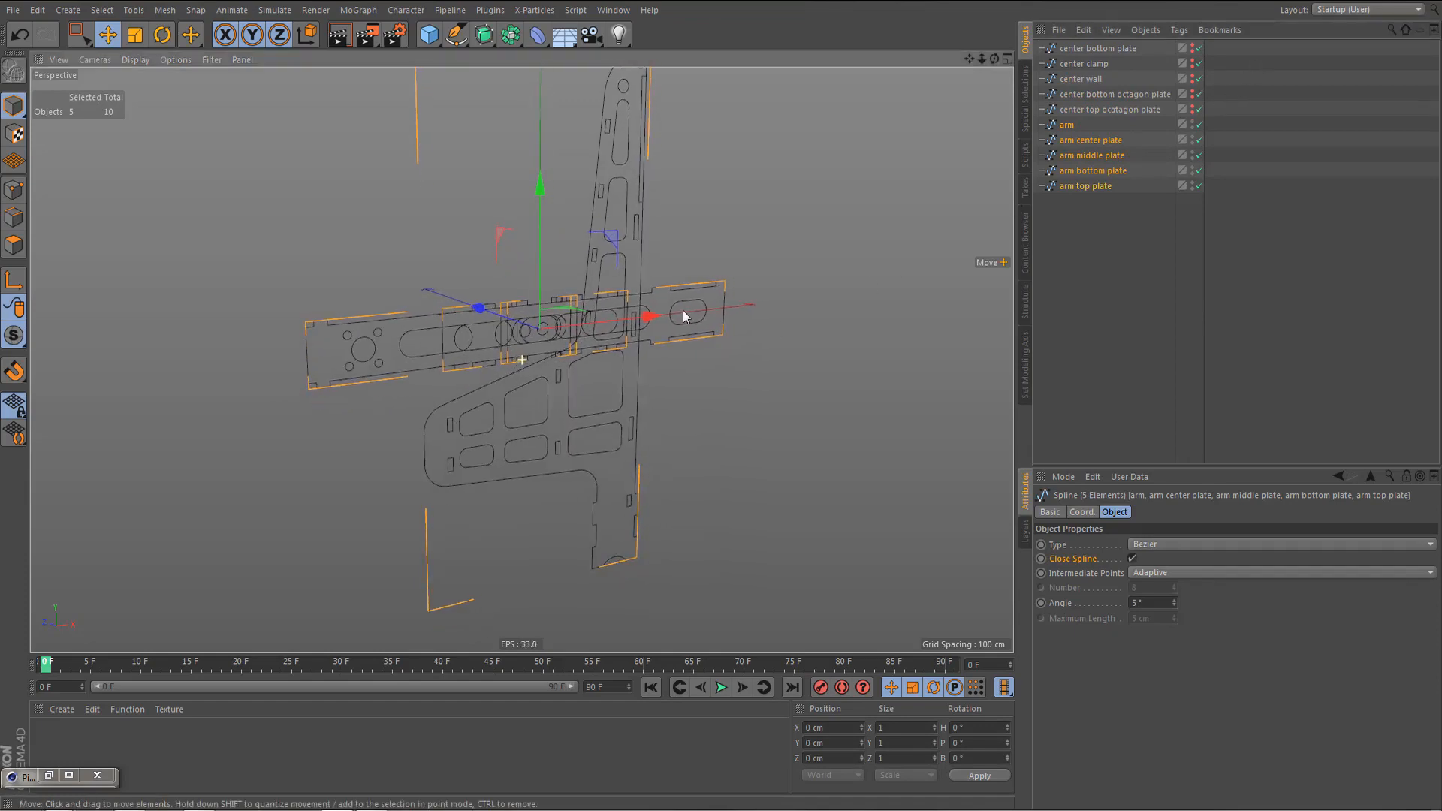
# - Rotate the arm center, middle, bottom and top plates together by -90° in pitch so they lie flat
pyautogui.click(1088, 211)
pyautogui.click(1074, 141)
pyautogui.keyDown('shift'); pyautogui.click(1083, 188); pyautogui.keyUp('shift')
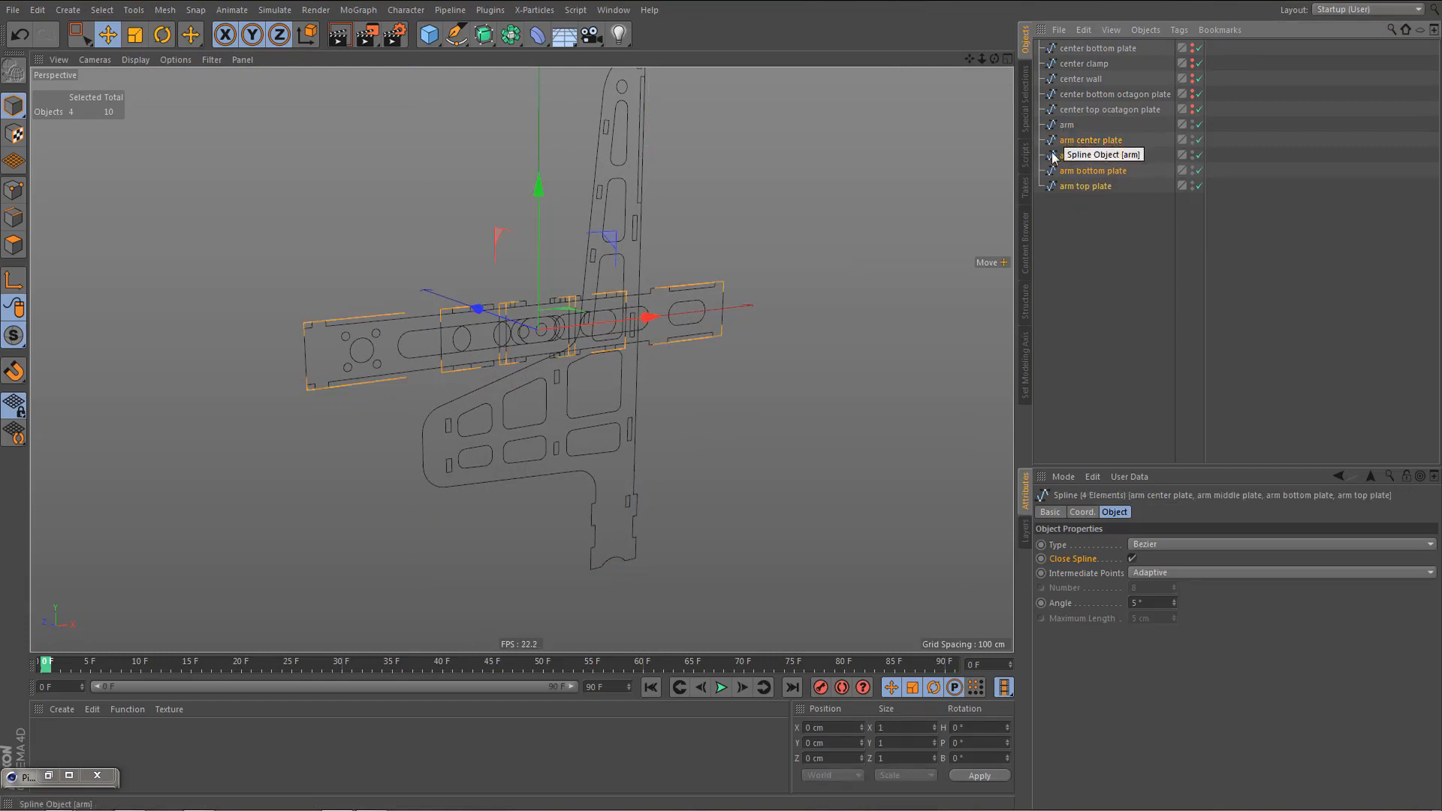
pyautogui.press('r')
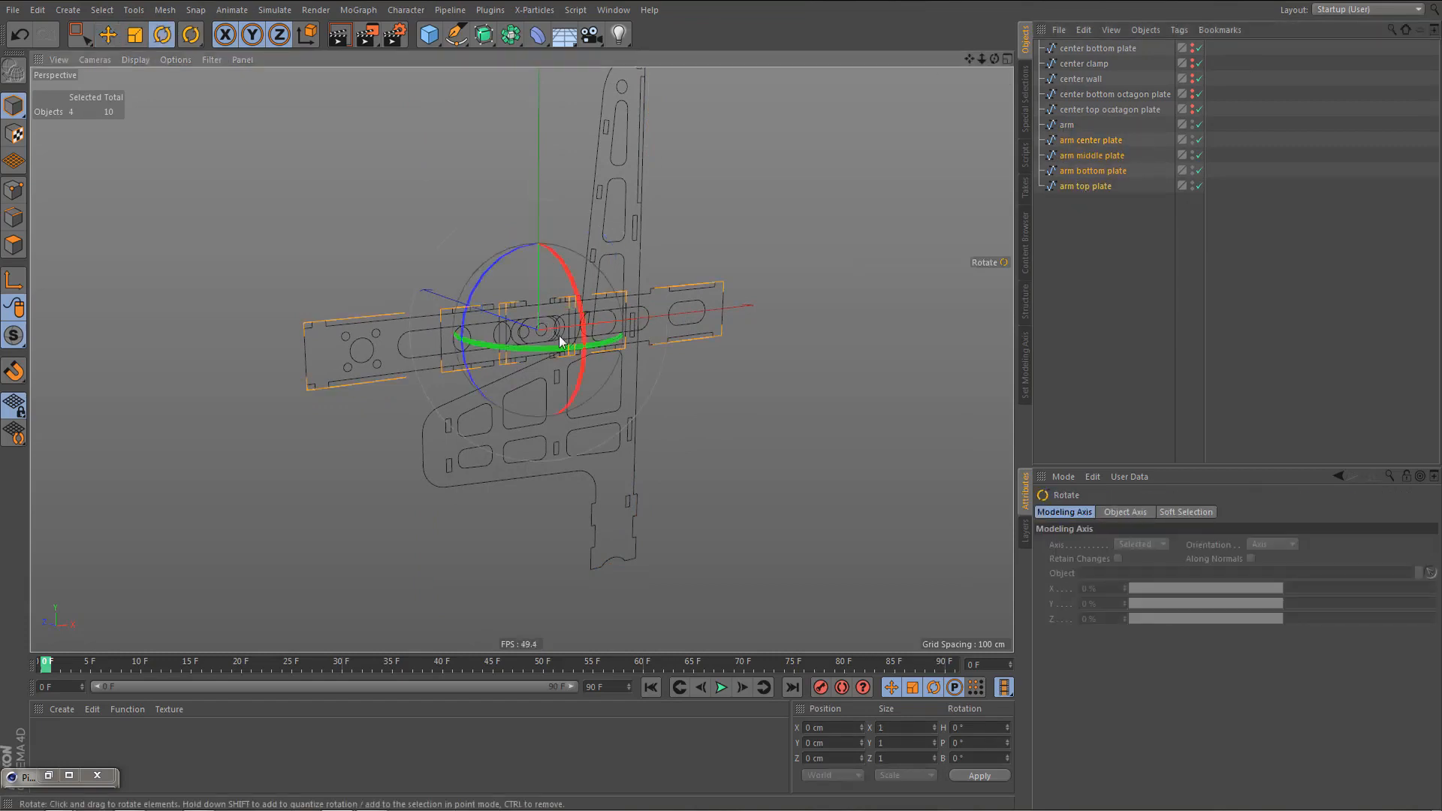
pyautogui.moveTo(577, 308); pyautogui.dragTo(524, 256)
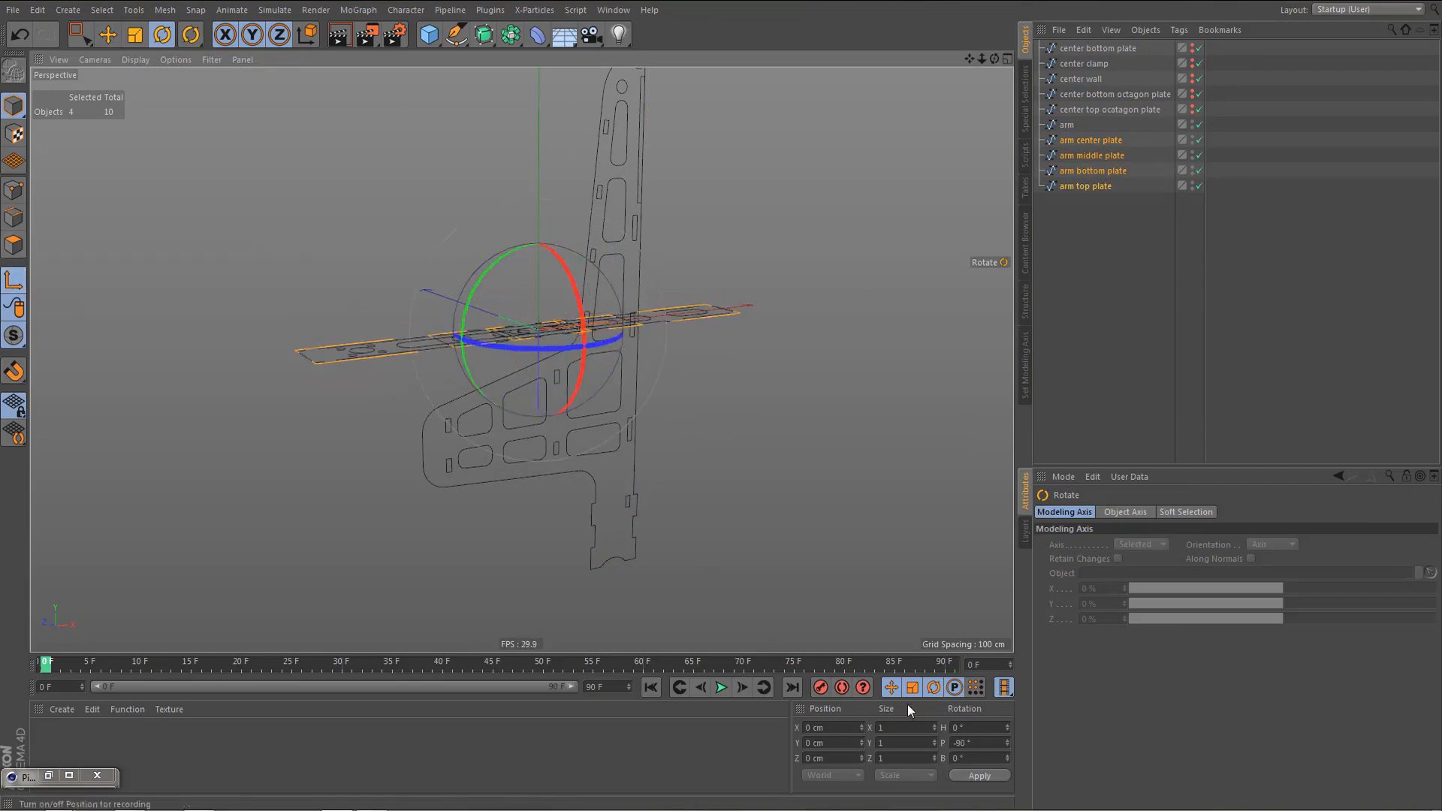
# - In axis modification mode, reset the pitch of the four plates' axes to 0°
pyautogui.click(954, 743)
pyautogui.write('0')
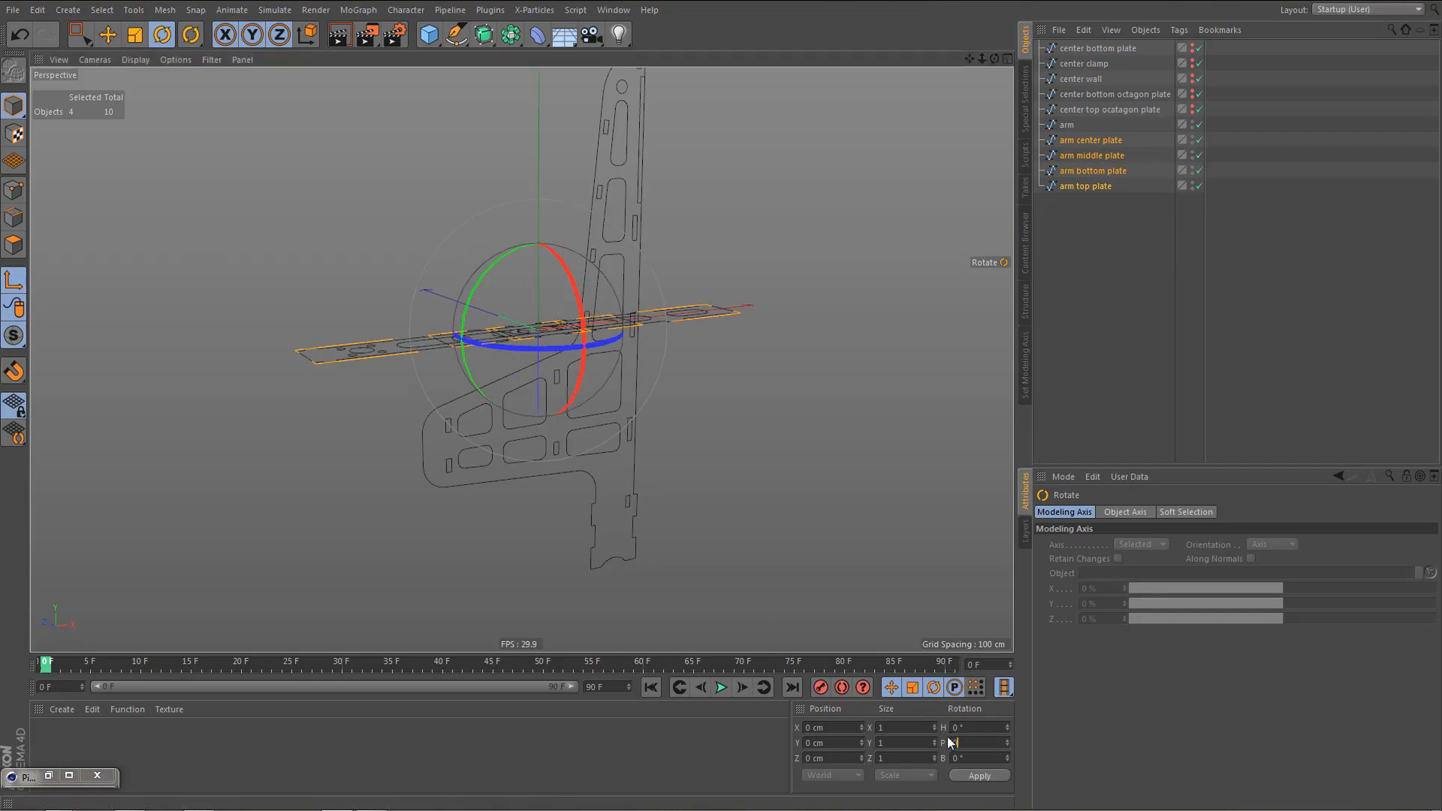
pyautogui.press('Return')
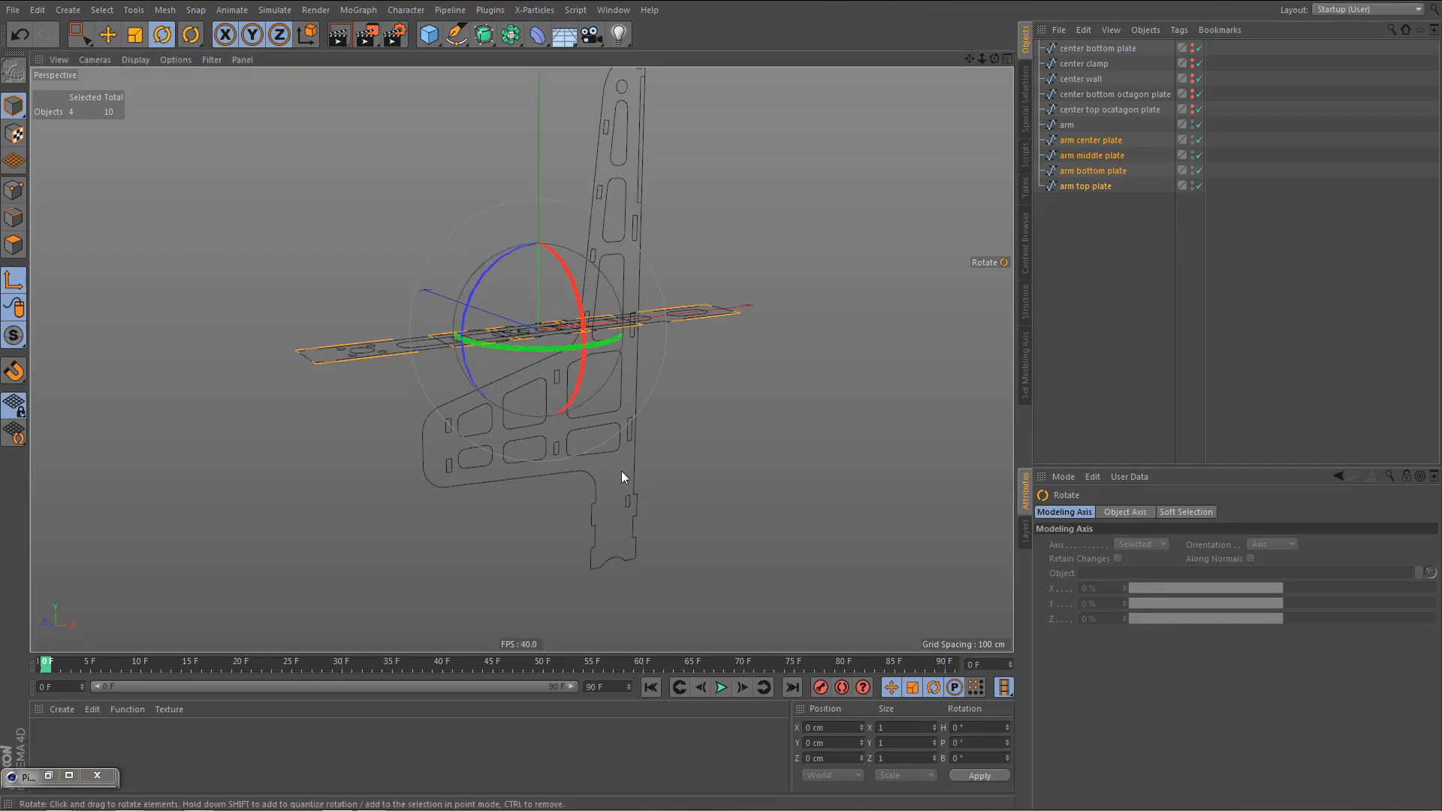
# - Move the four flat plates along Z to about -318 cm, clear of the arm
pyautogui.press('e')
pyautogui.keyDown('alt'); pyautogui.moveTo(620, 471); pyautogui.dragTo(499, 354); pyautogui.keyUp('alt')
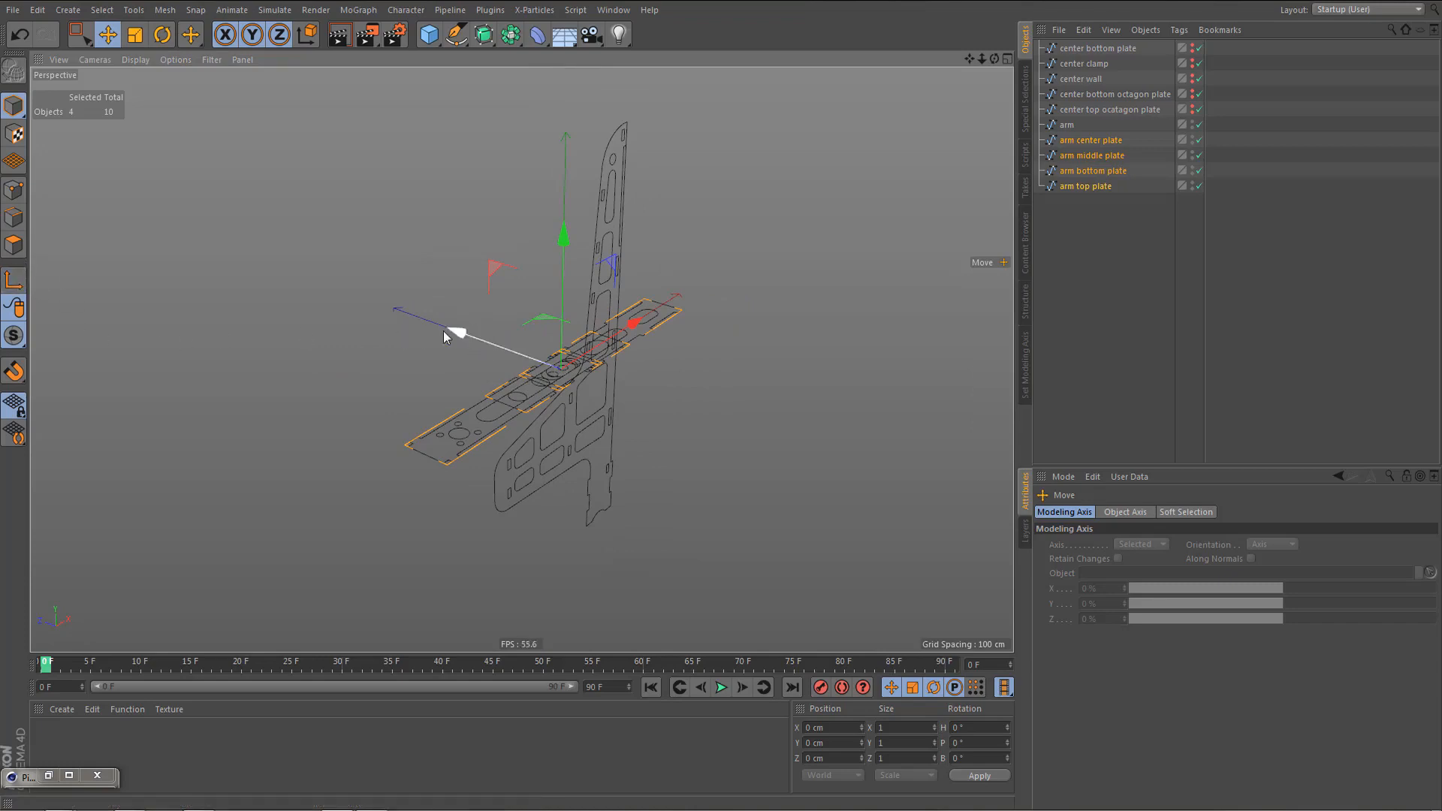
pyautogui.moveTo(454, 332); pyautogui.dragTo(657, 410)
# - Rotate the arm spline by -90° in bank so its long edge runs horizontally
pyautogui.click(1067, 125)
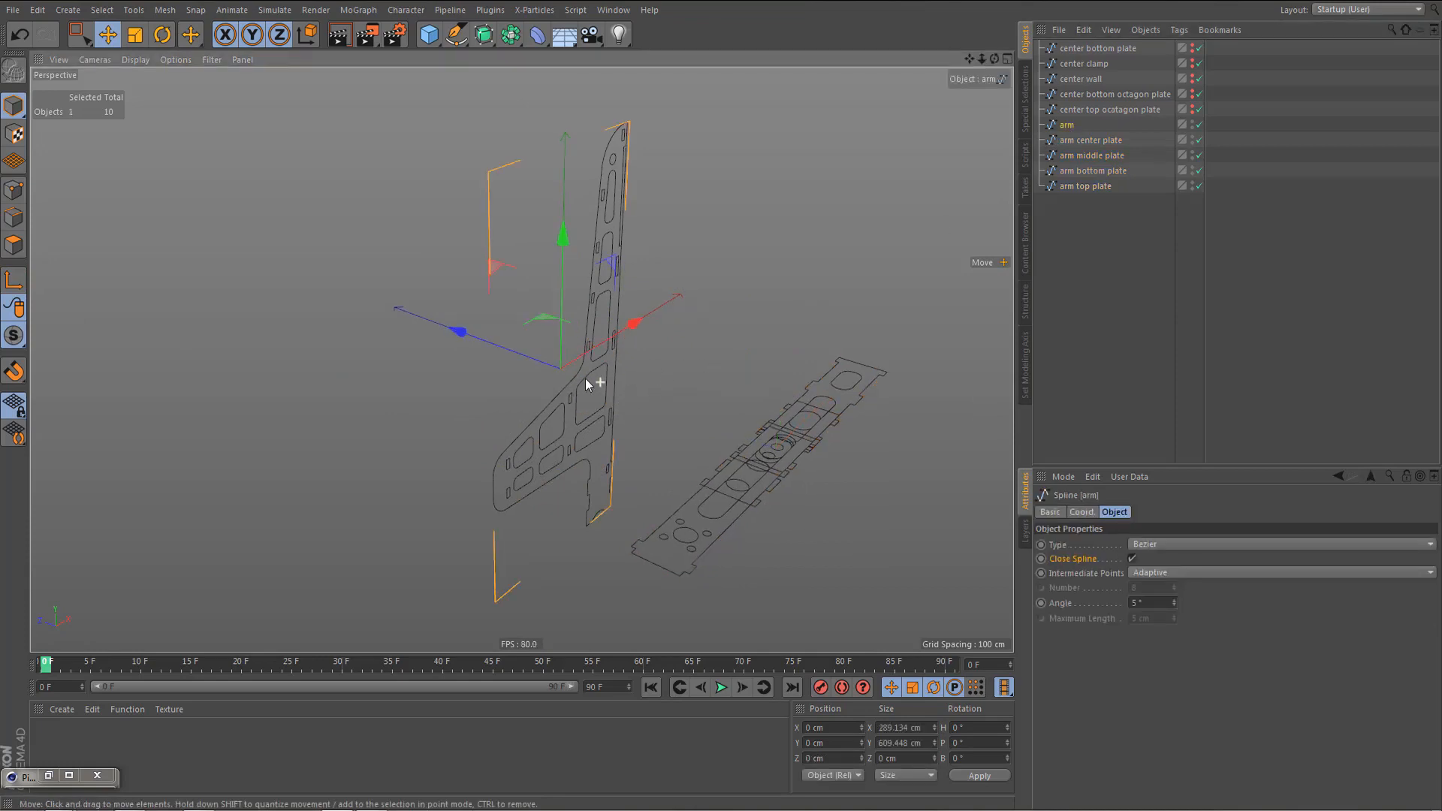
pyautogui.keyDown('alt'); pyautogui.moveTo(585, 378); pyautogui.dragTo(539, 377); pyautogui.keyUp('alt')
pyautogui.press('r')
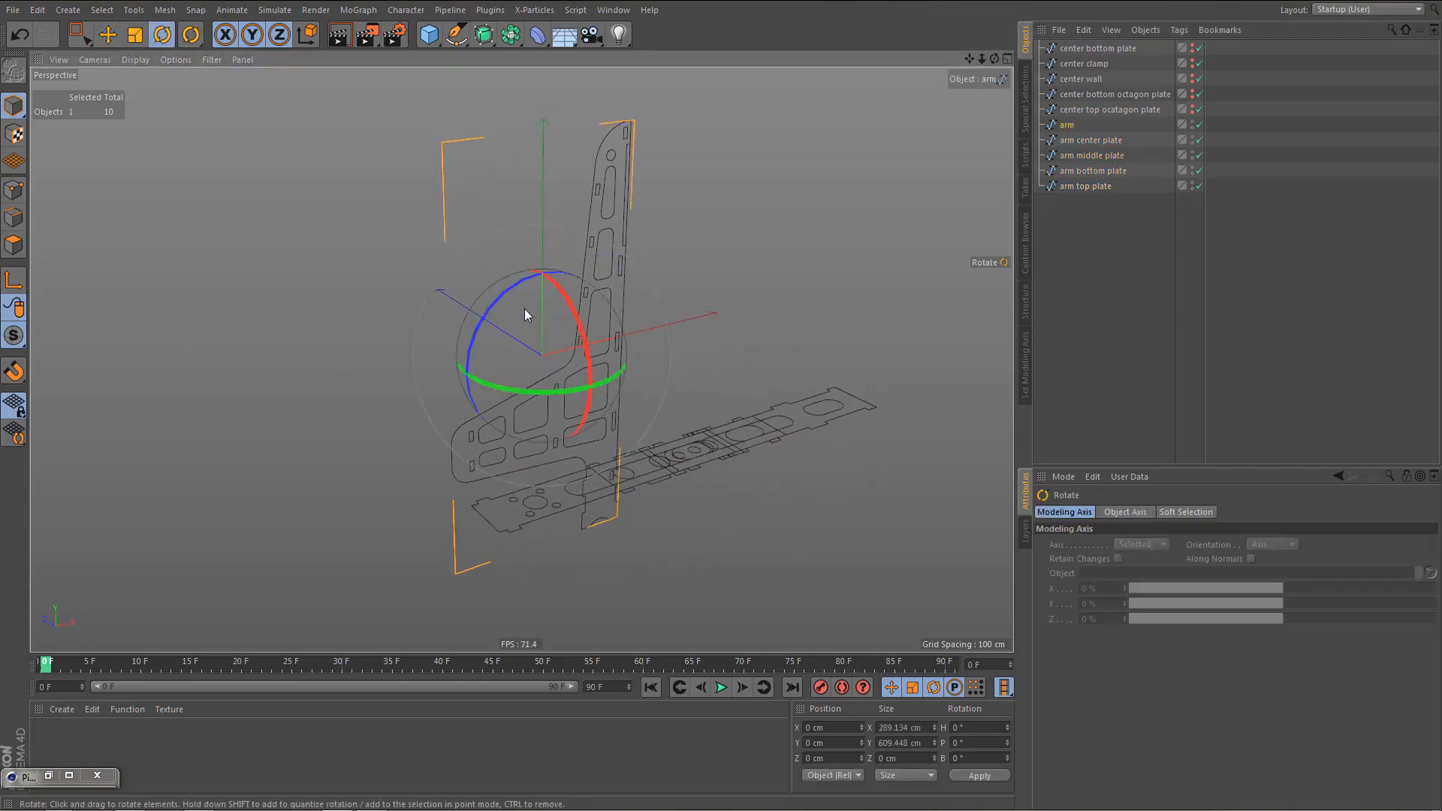
pyautogui.moveTo(511, 288); pyautogui.dragTo(480, 404)
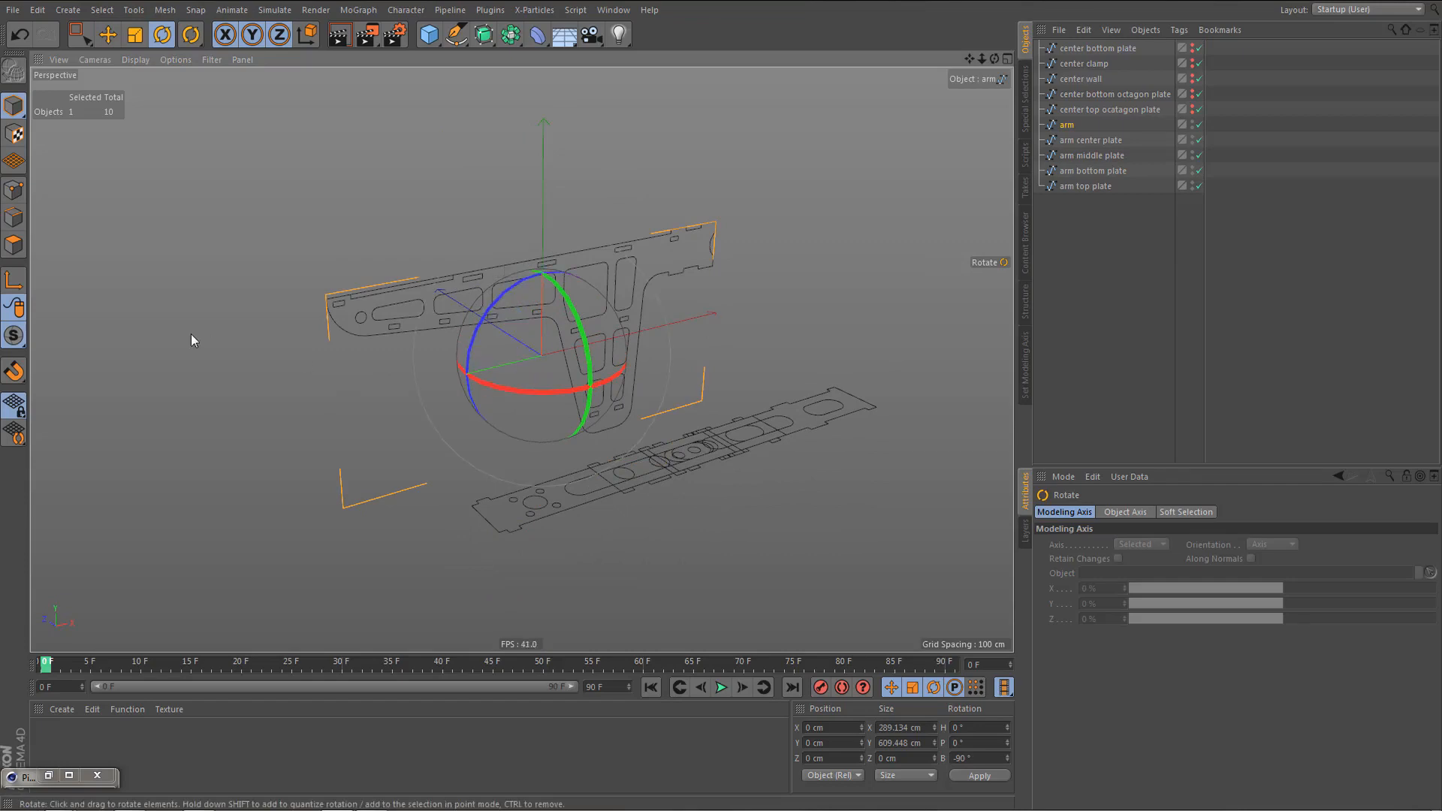
# - Enable axis modification and reset the arm's axis bank angle to 0°
pyautogui.keyDown('alt'); pyautogui.moveTo(202, 341); pyautogui.dragTo(187, 319, button='middle'); pyautogui.keyUp('alt')
pyautogui.click(14, 281)
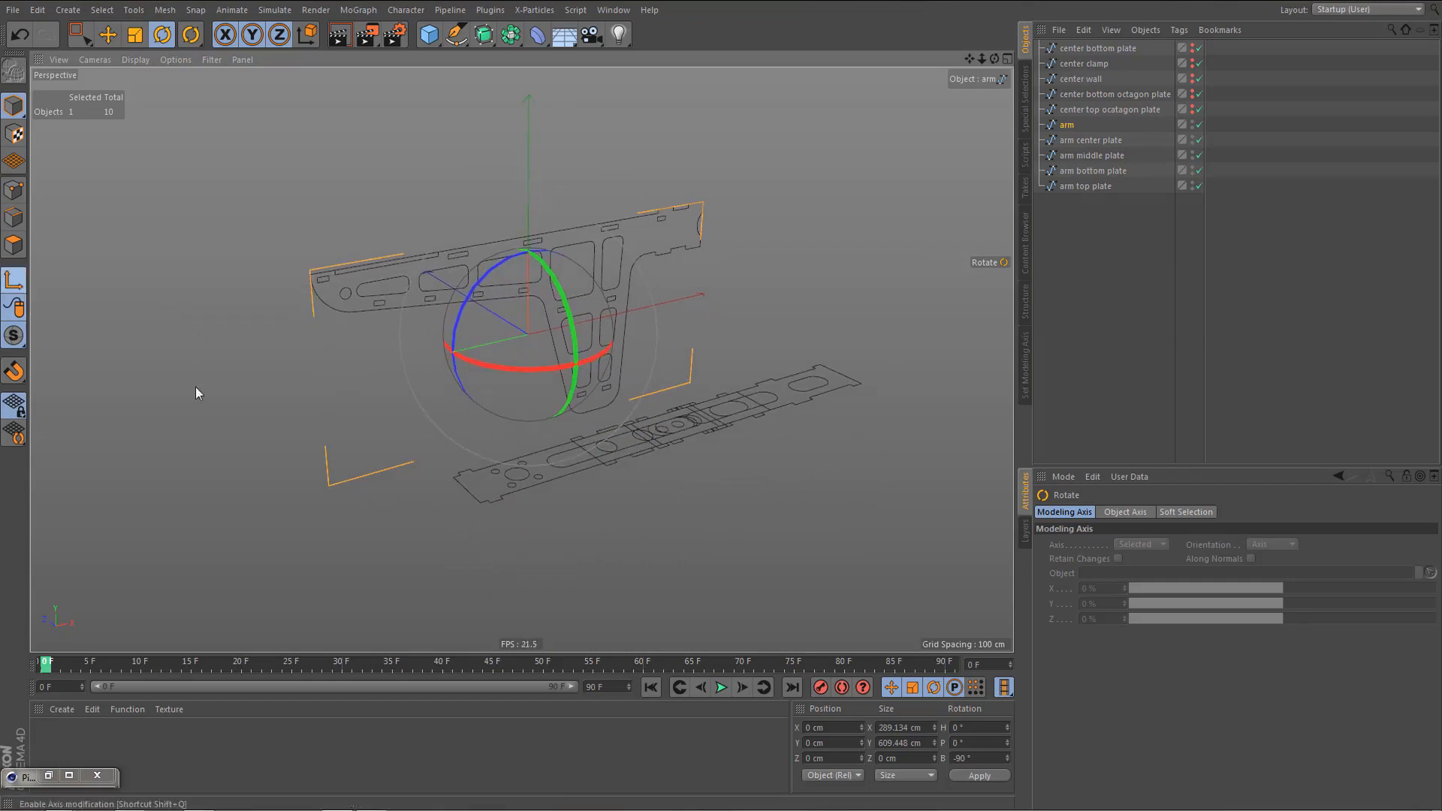
pyautogui.click(967, 758)
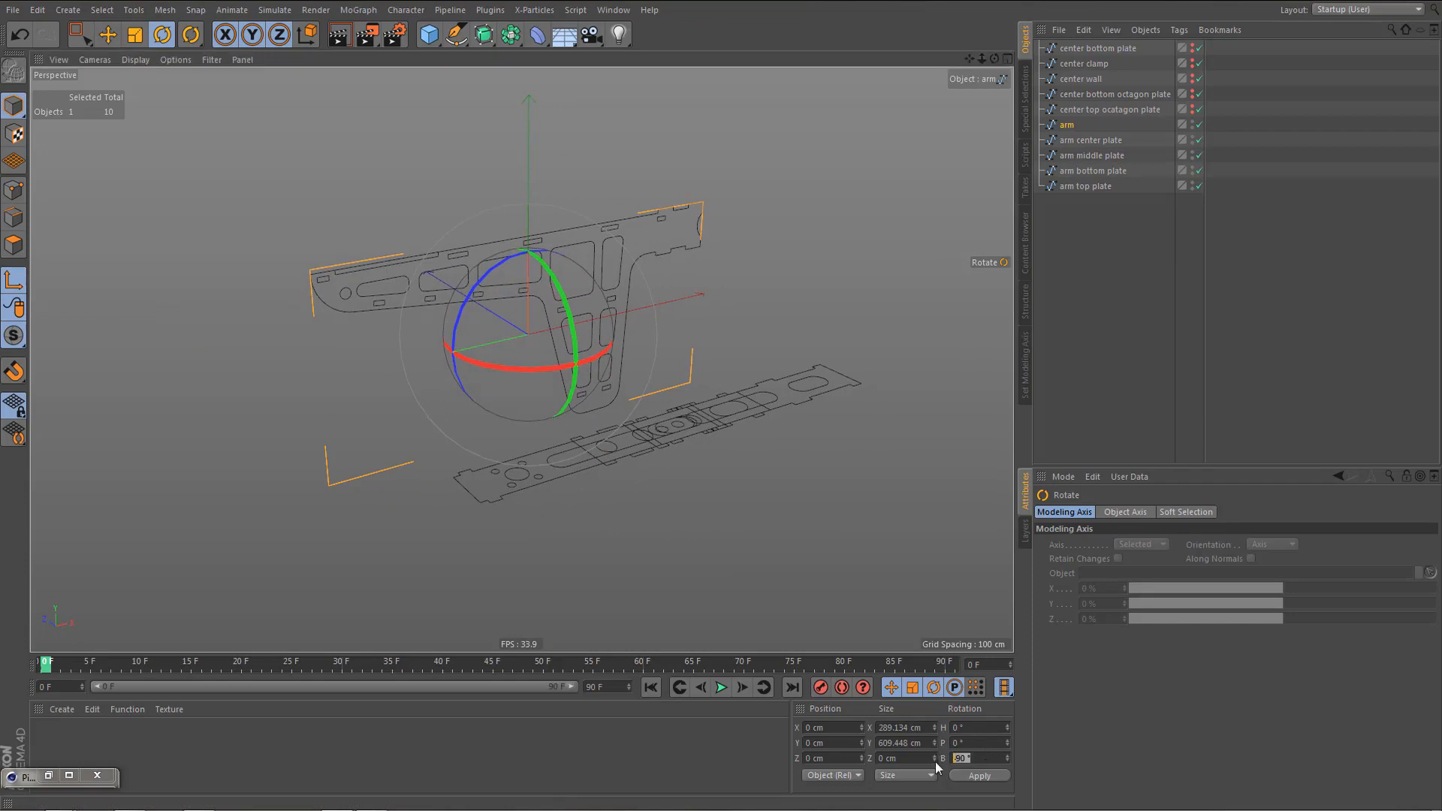
pyautogui.write('0')
pyautogui.press('Return')
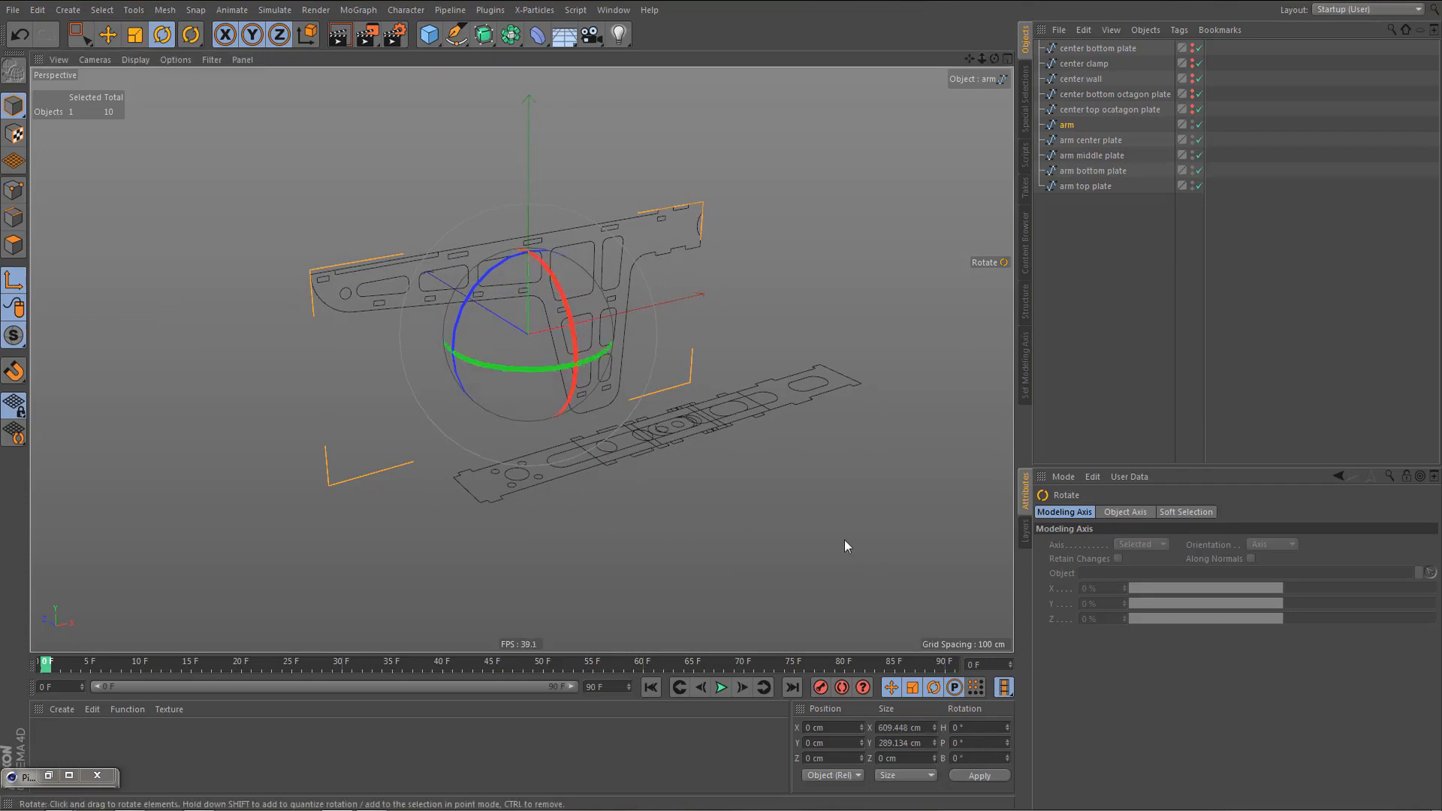
# - Move the arm bottom plate along Z to about -207 cm, separating it from the other plates toward the arm
pyautogui.keyDown('alt'); pyautogui.moveTo(615, 398); pyautogui.dragTo(530, 364); pyautogui.keyUp('alt')
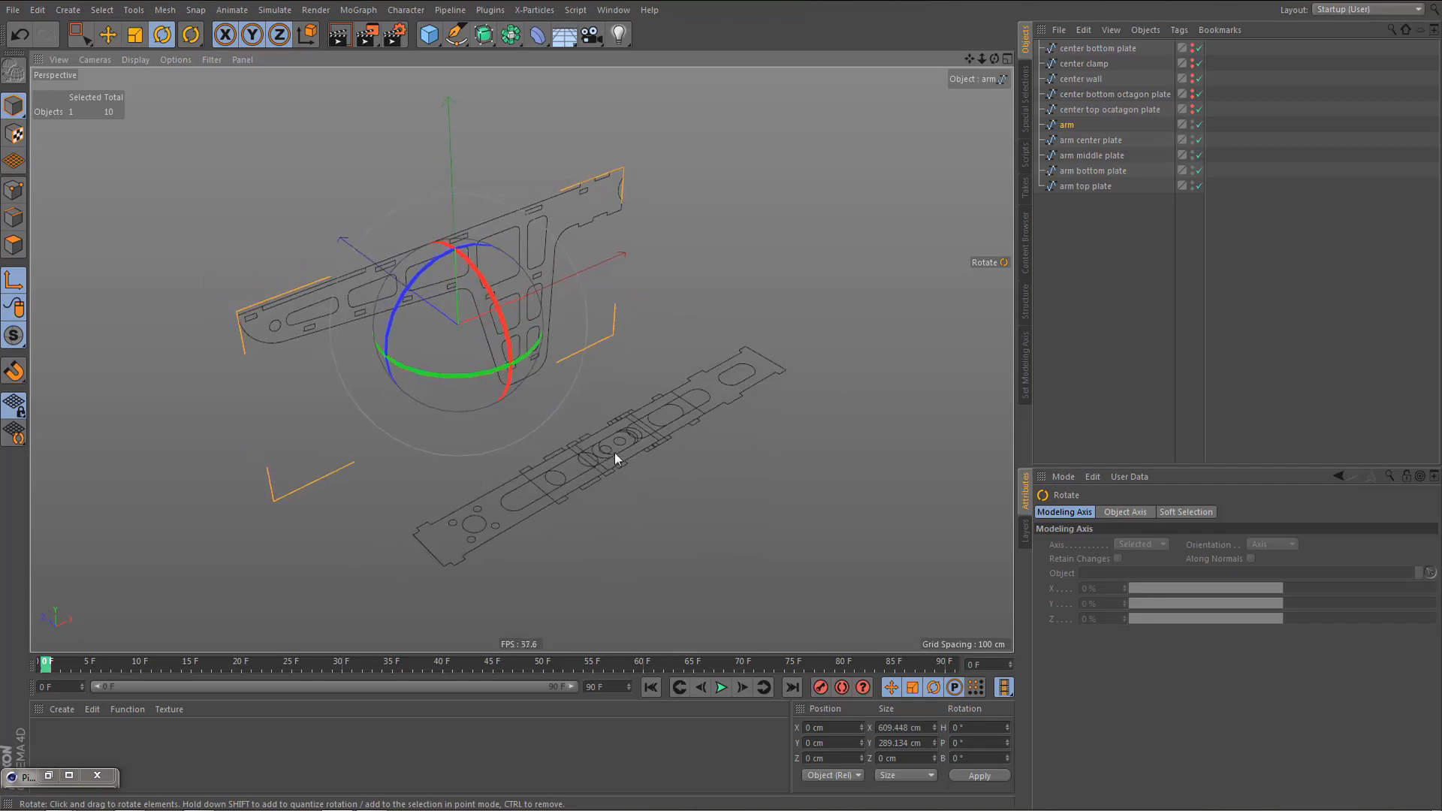
pyautogui.keyDown('alt'); pyautogui.moveTo(673, 444); pyautogui.dragTo(700, 422, button='middle'); pyautogui.keyUp('alt')
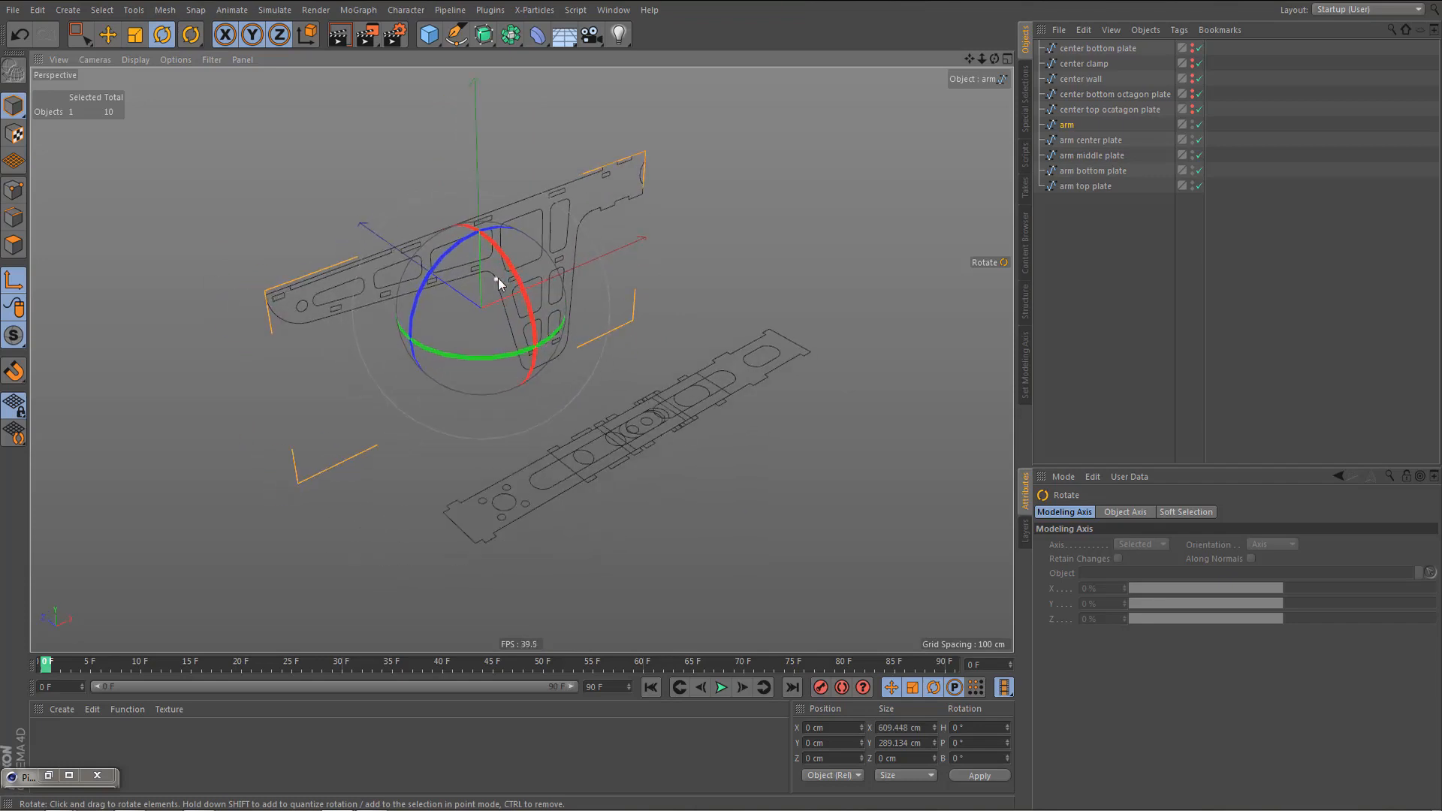
pyautogui.keyDown('alt'); pyautogui.moveTo(498, 280); pyautogui.dragTo(565, 289, button='right'); pyautogui.keyUp('alt')
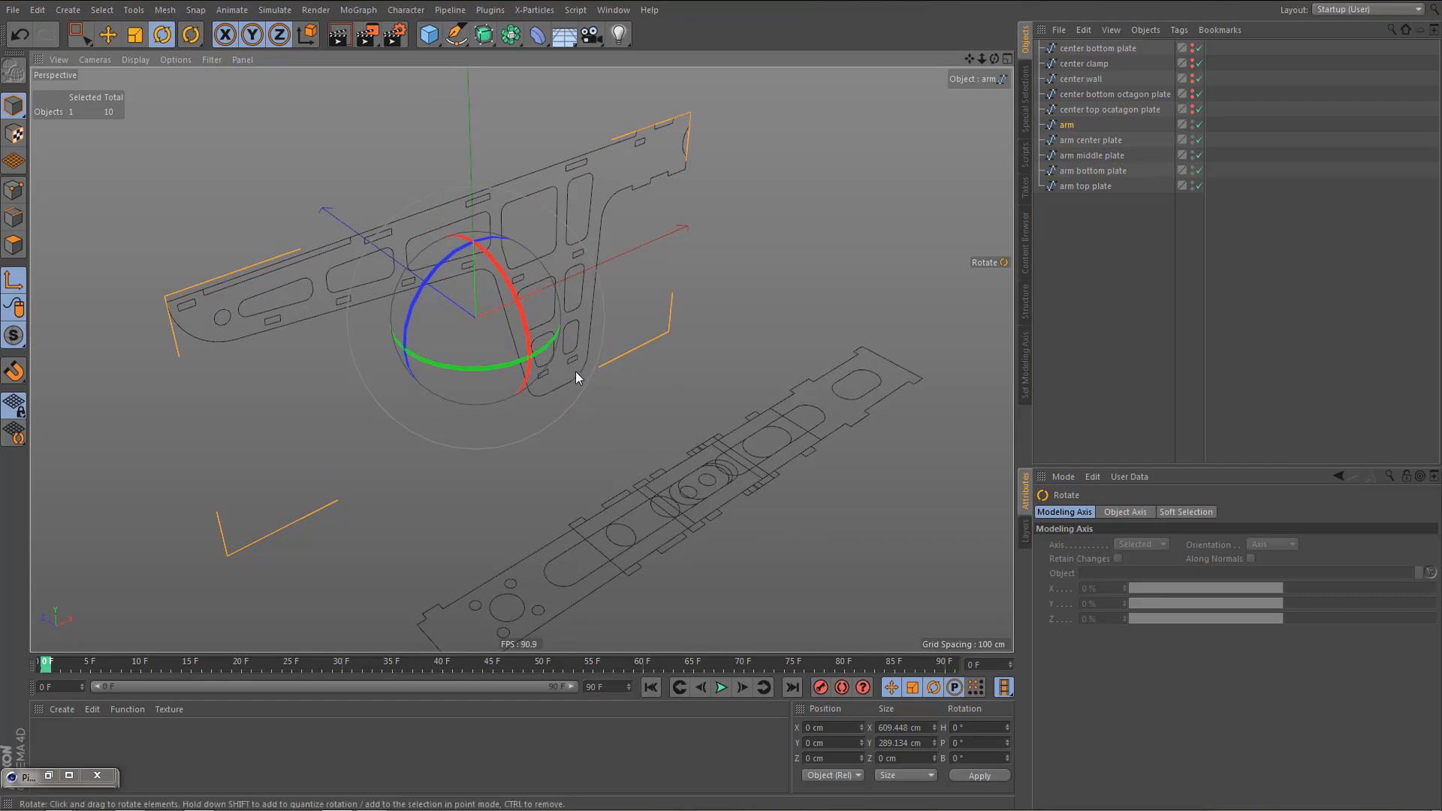
pyautogui.scroll(3, 591, 390)
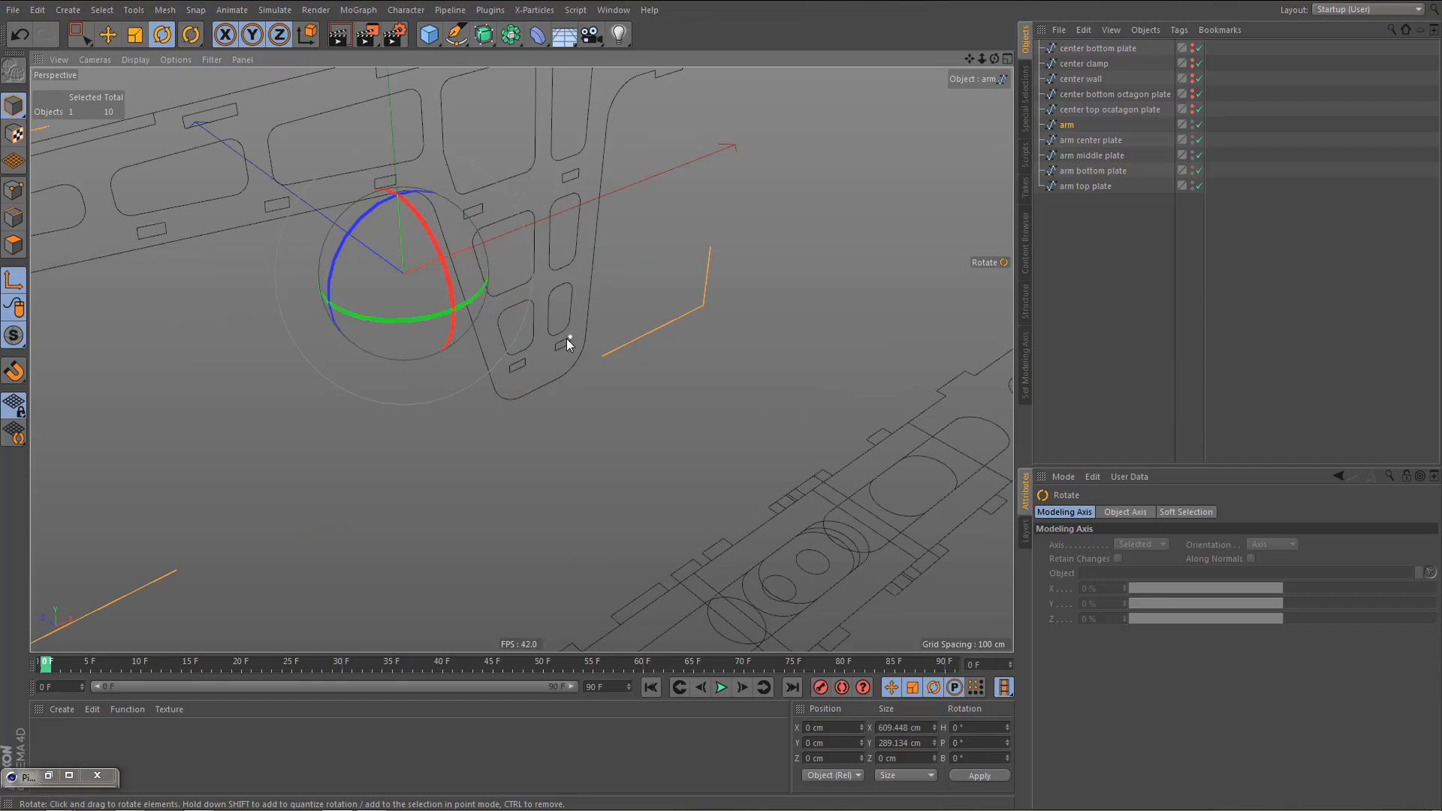
pyautogui.click(1089, 171)
pyautogui.keyDown('alt'); pyautogui.moveTo(625, 495); pyautogui.dragTo(649, 480); pyautogui.keyUp('alt')
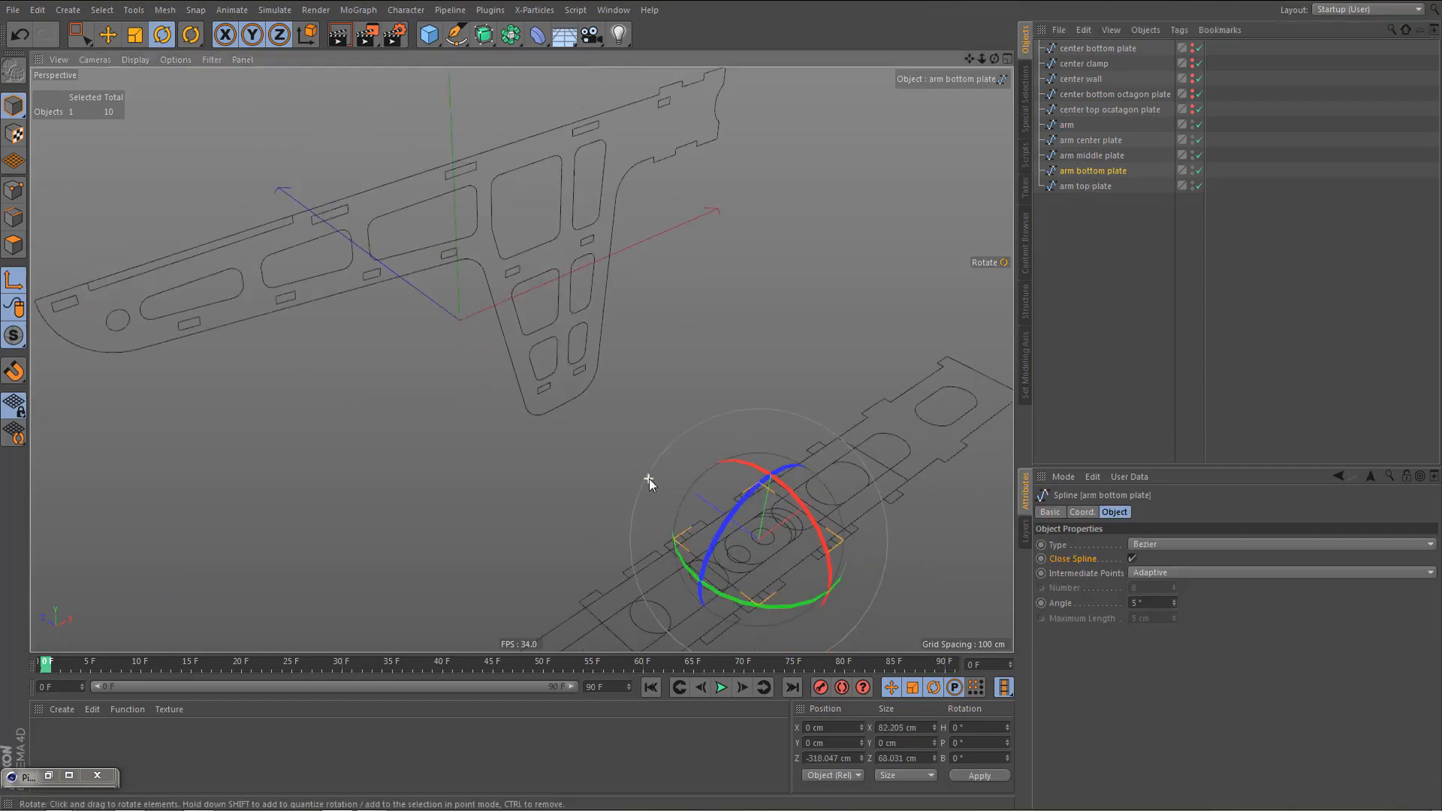
pyautogui.press('e')
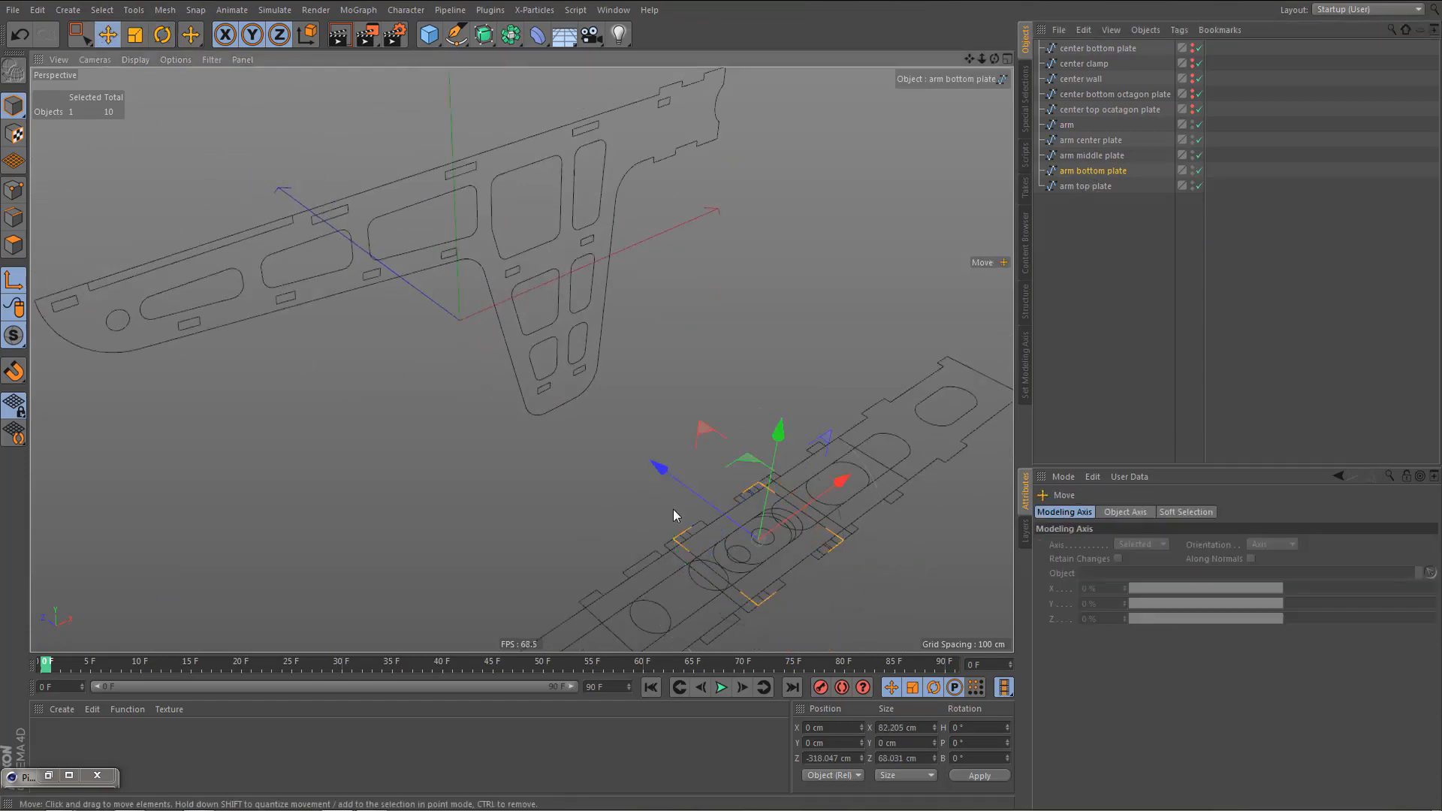
pyautogui.moveTo(661, 465); pyautogui.dragTo(578, 418)
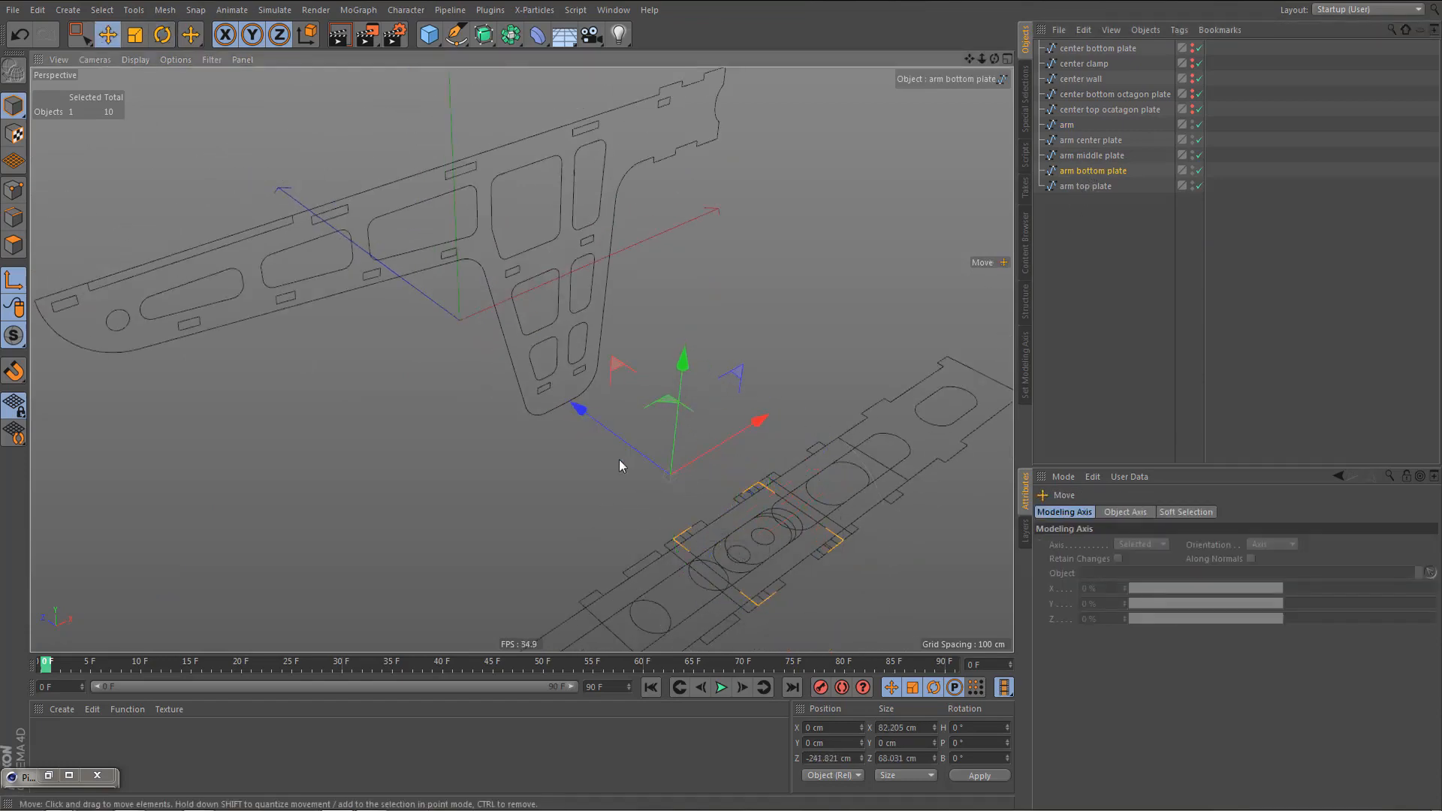
pyautogui.hotkey('ctrl', 'z')
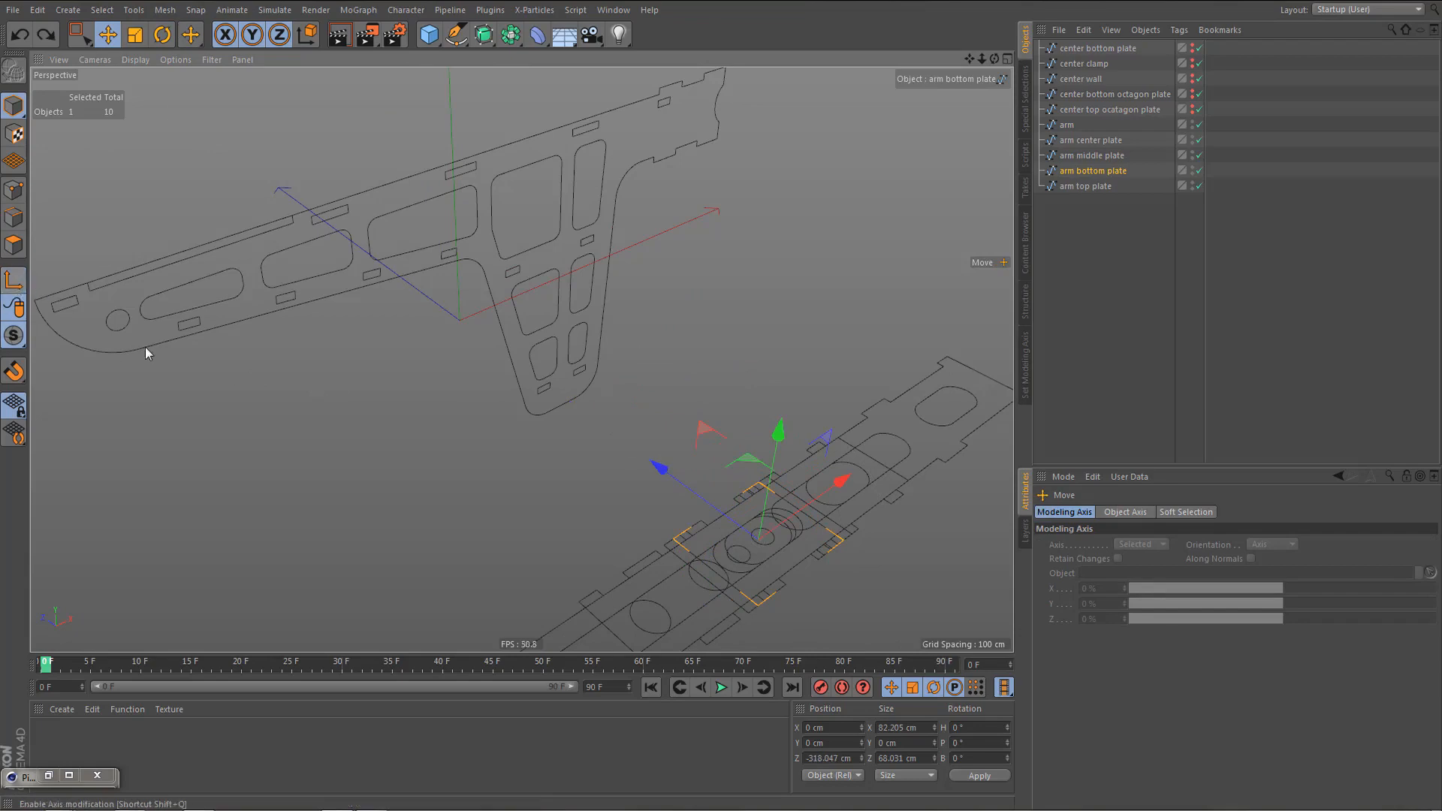
pyautogui.moveTo(658, 467); pyautogui.dragTo(545, 385)
pyautogui.moveTo(638, 425)
pyautogui.keyDown('alt'); pyautogui.mouseDown(button='right')
pyautogui.moveTo(740, 436)
pyautogui.moveTo(704, 428)
pyautogui.mouseUp(button='right'); pyautogui.keyUp('alt')
pyautogui.moveTo(705, 428)
pyautogui.keyDown('alt'); pyautogui.mouseDown()
pyautogui.moveTo(658, 430)
pyautogui.moveTo(712, 472)
pyautogui.mouseUp(); pyautogui.keyUp('alt')
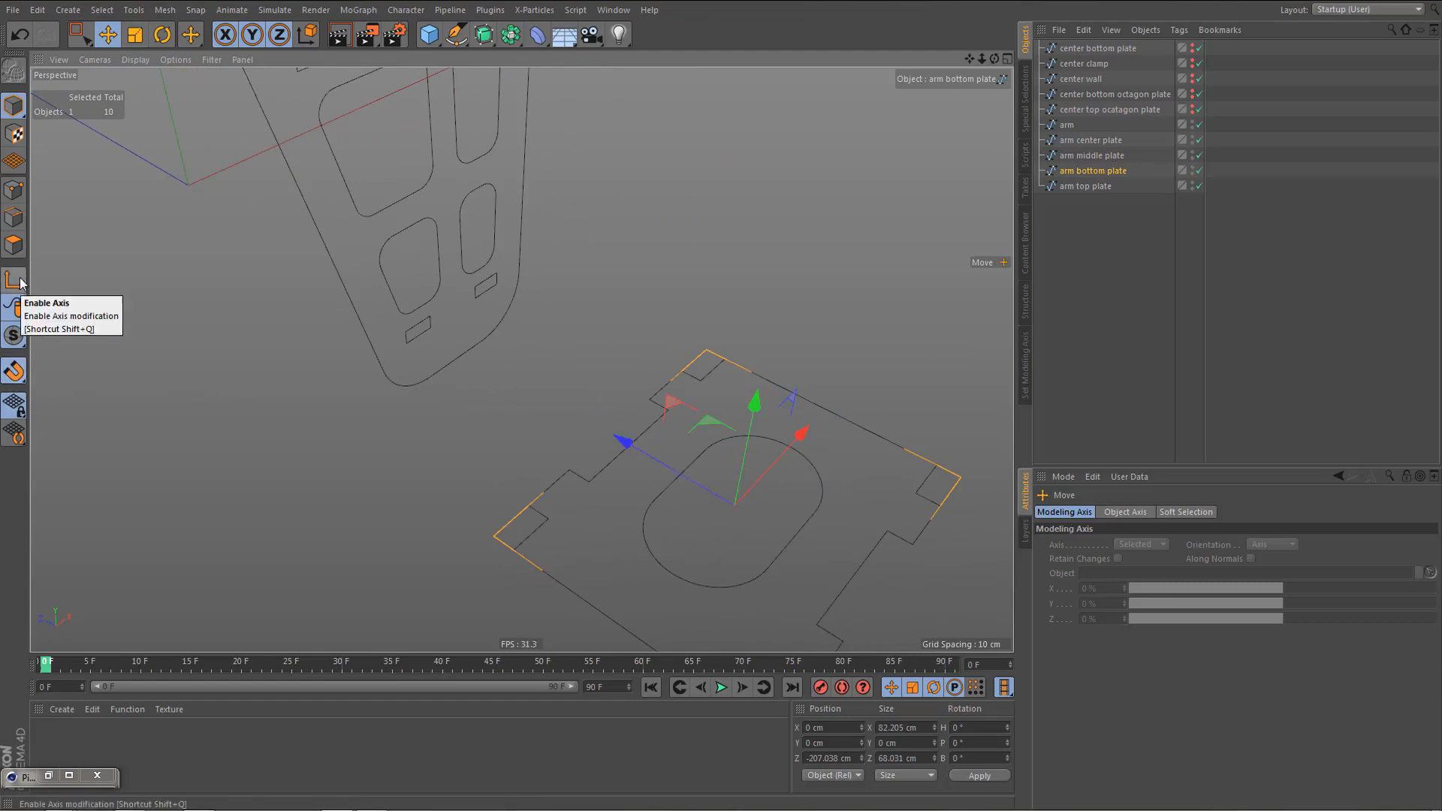
# - Enable Spline Snap and snap the arm bottom plate's axis to the inner vertex of its corner notch
pyautogui.click(23, 368)
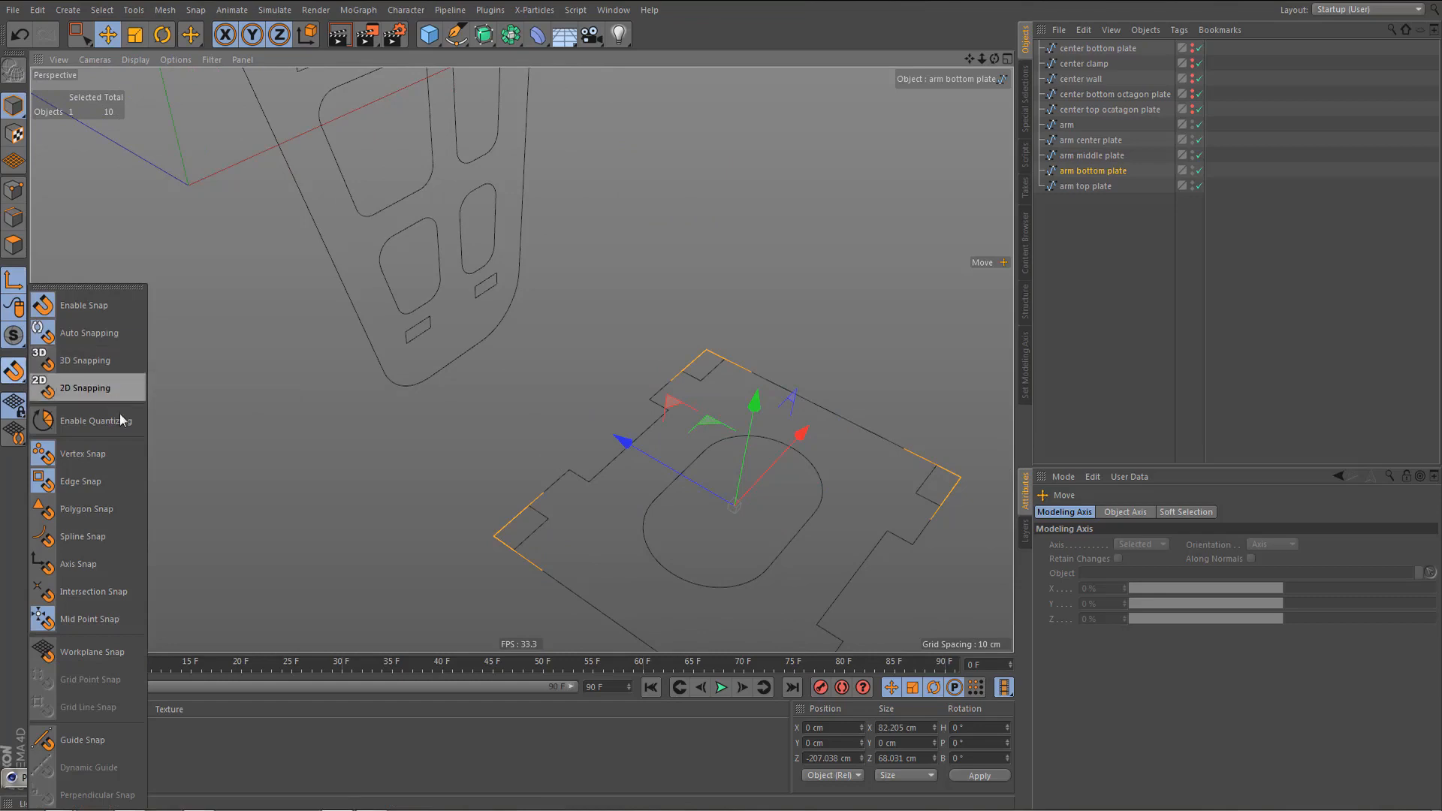
pyautogui.click(132, 532)
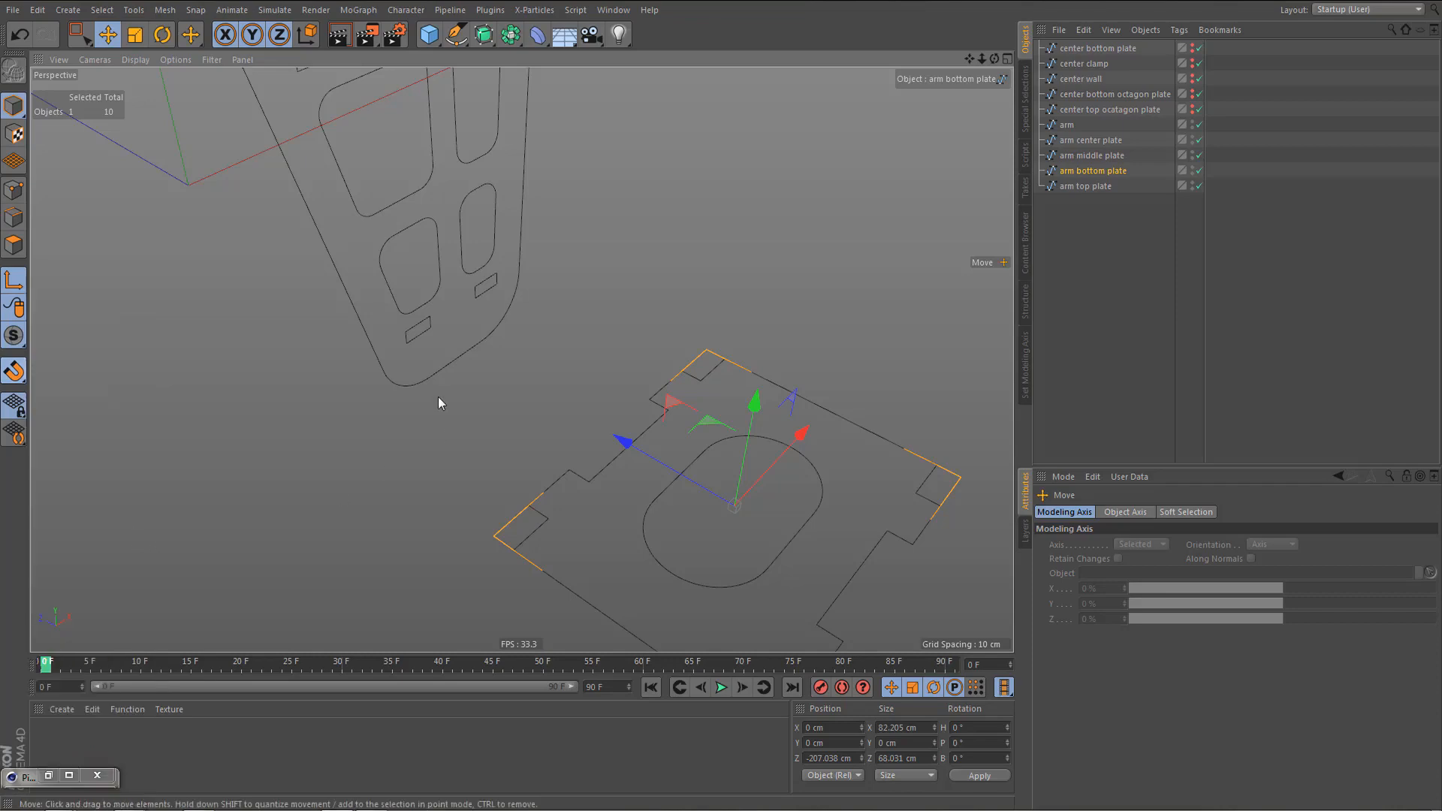
pyautogui.scroll(3, 756, 378)
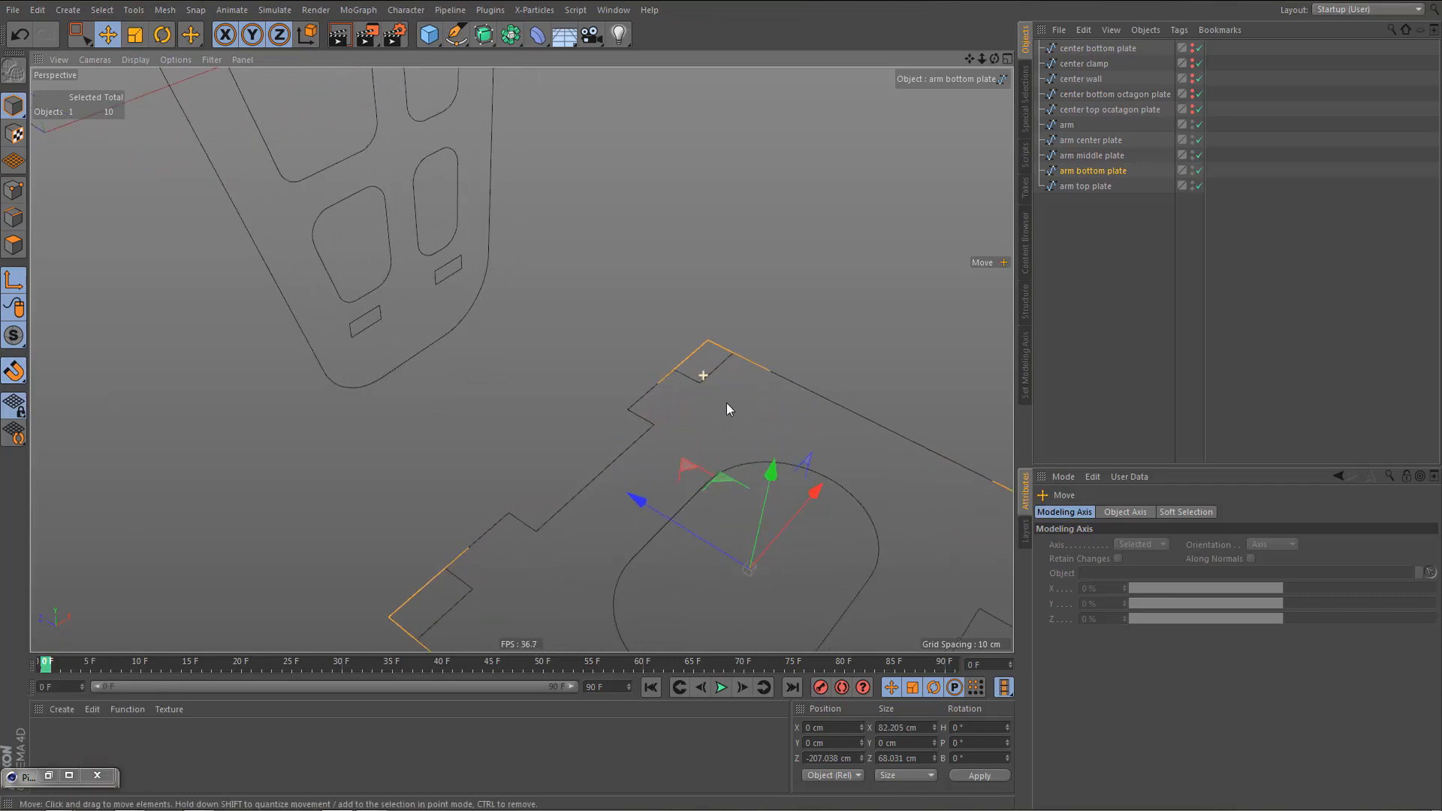
pyautogui.keyDown('alt'); pyautogui.moveTo(727, 406); pyautogui.dragTo(685, 400, button='middle'); pyautogui.keyUp('alt')
pyautogui.moveTo(670, 394)
pyautogui.keyDown('alt'); pyautogui.mouseDown(button='right')
pyautogui.moveTo(705, 396)
pyautogui.moveTo(664, 399)
pyautogui.mouseUp(button='right'); pyautogui.keyUp('alt')
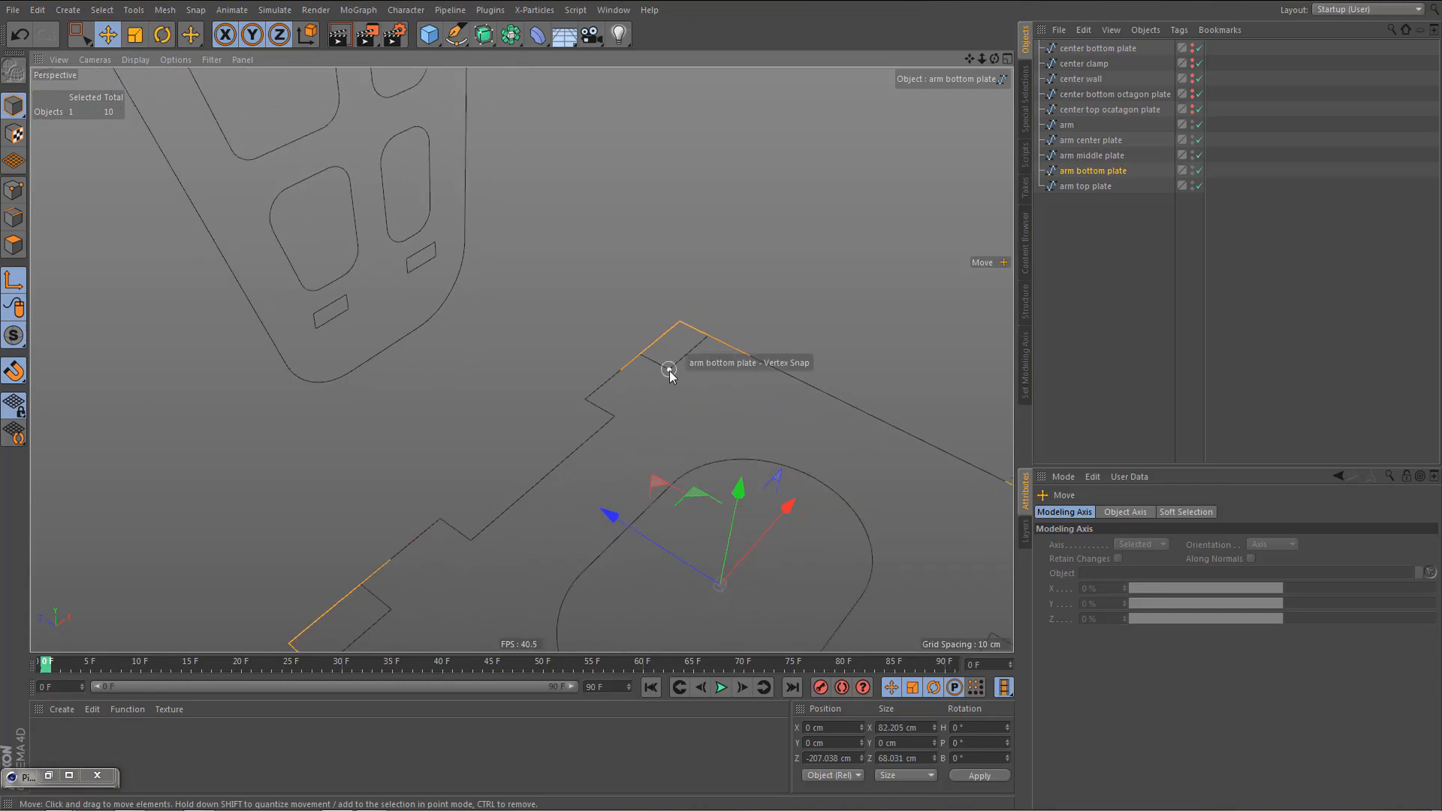
pyautogui.moveTo(671, 374); pyautogui.dragTo(668, 369)
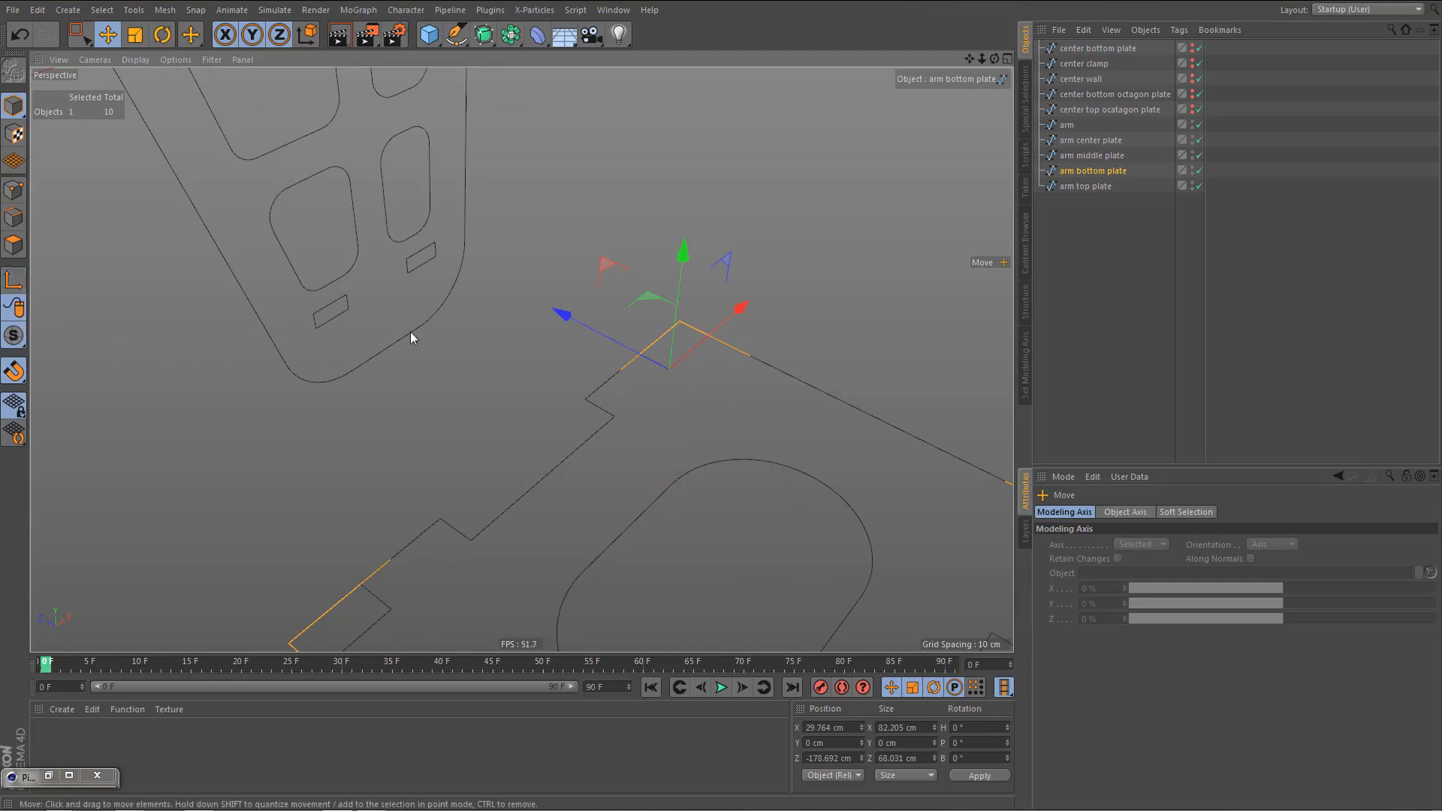
# - Snap the arm bottom plate onto the lower outer corner of the small slot at the arm's lower end
pyautogui.scroll(5, 430, 241)
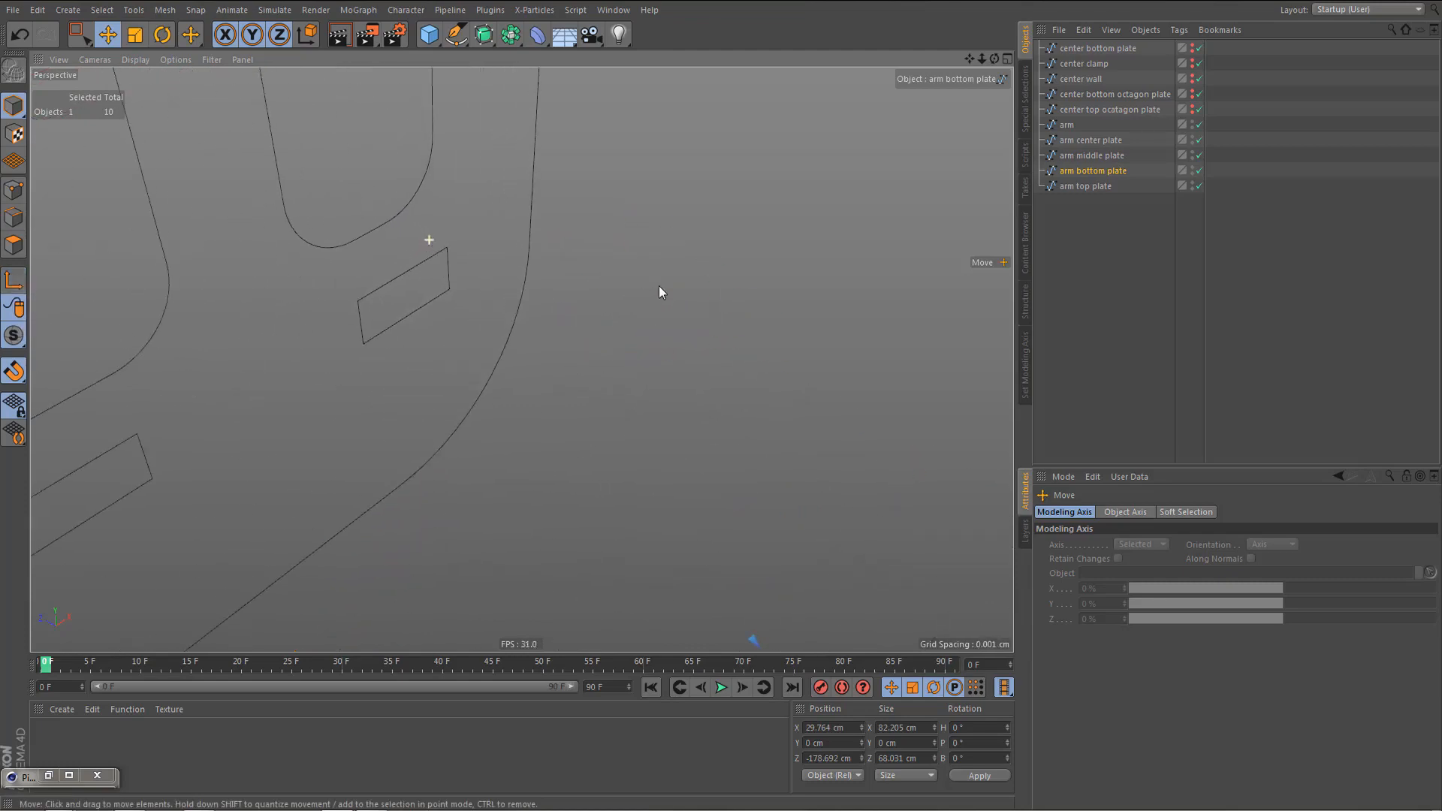
pyautogui.scroll(3, 733, 259)
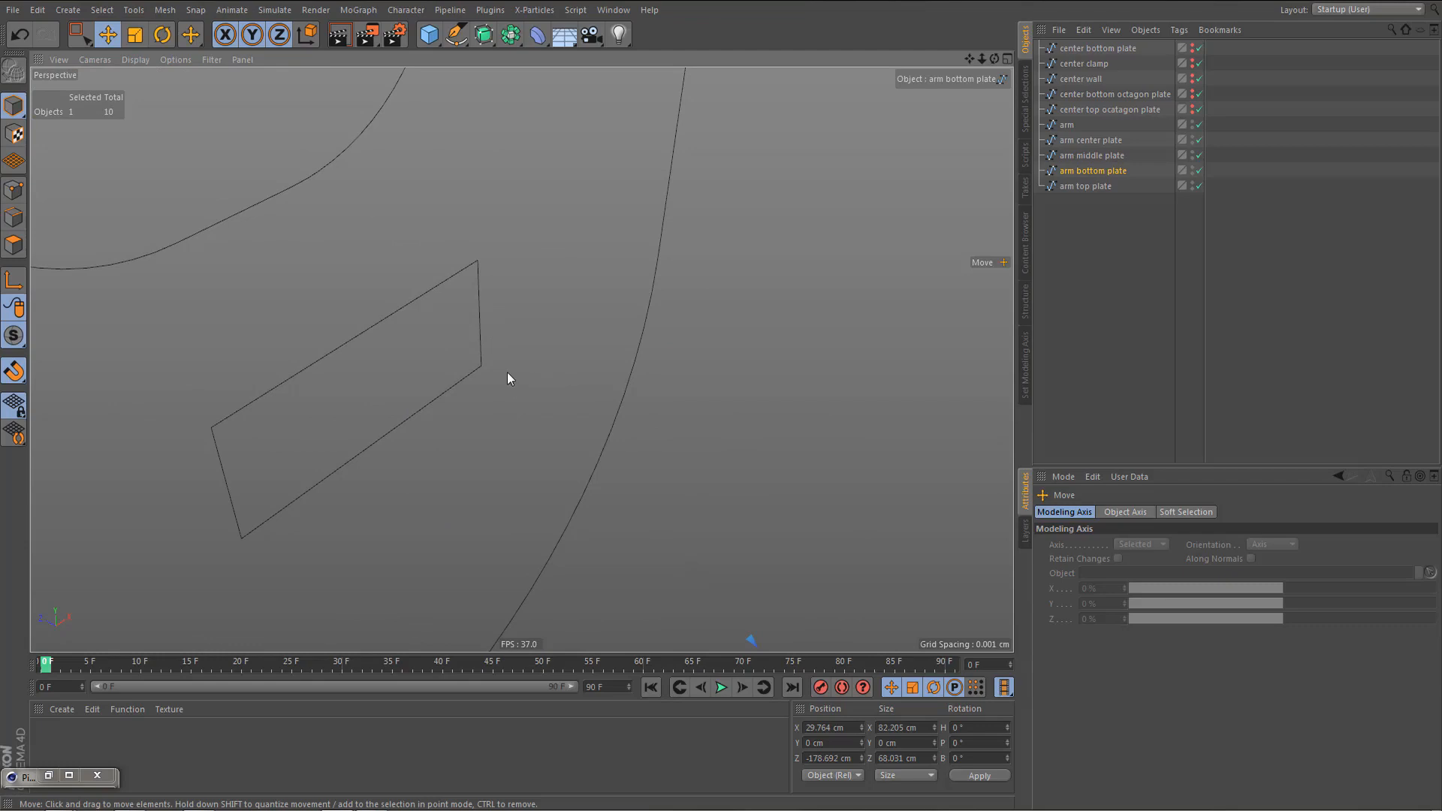
pyautogui.moveTo(489, 374); pyautogui.dragTo(478, 366)
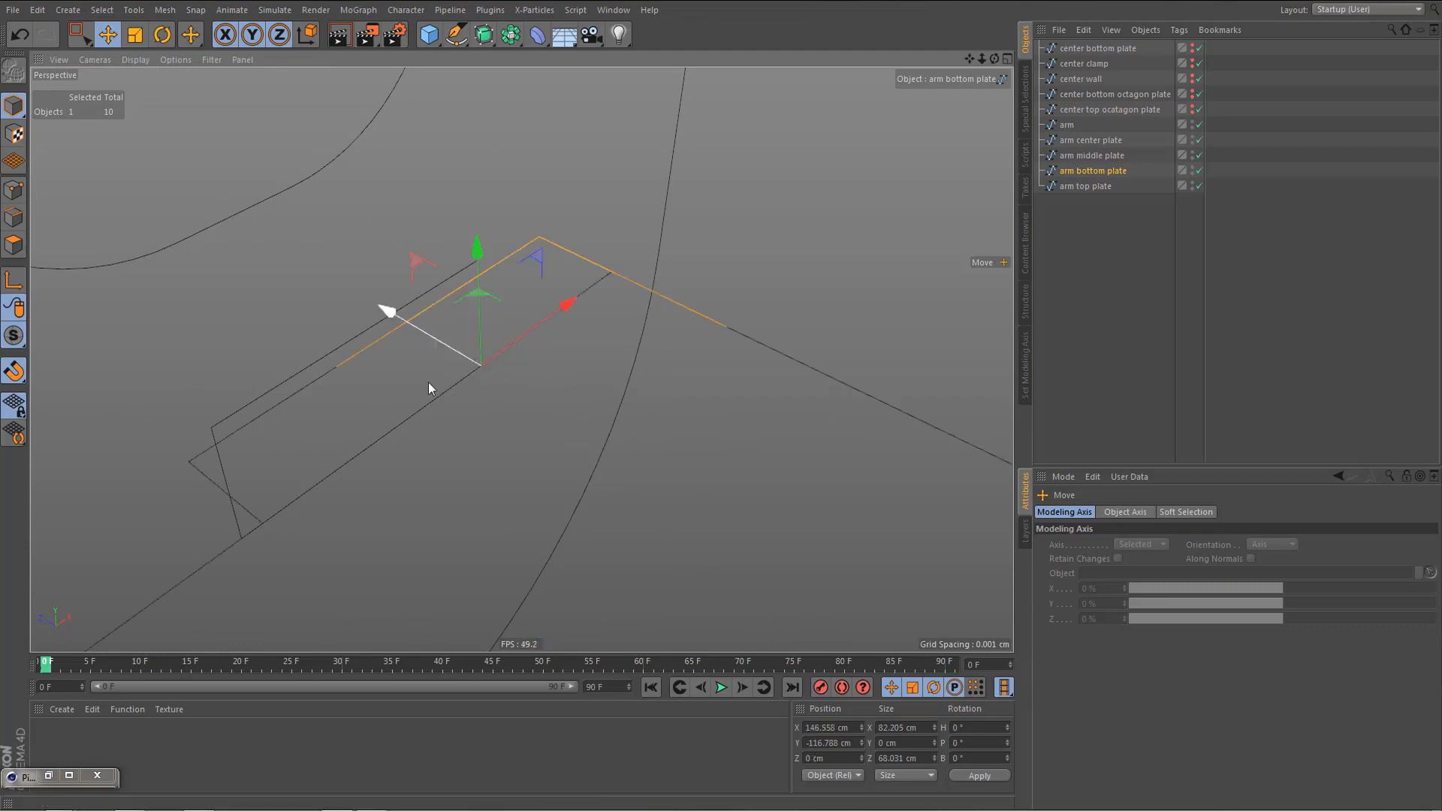
# - Select the four side points of one opposing pair of tabs on the arm bottom plate and move them along X to about -15.3 cm, meeting the slot edge
pyautogui.keyDown('alt'); pyautogui.moveTo(362, 332); pyautogui.dragTo(547, 346); pyautogui.keyUp('alt')
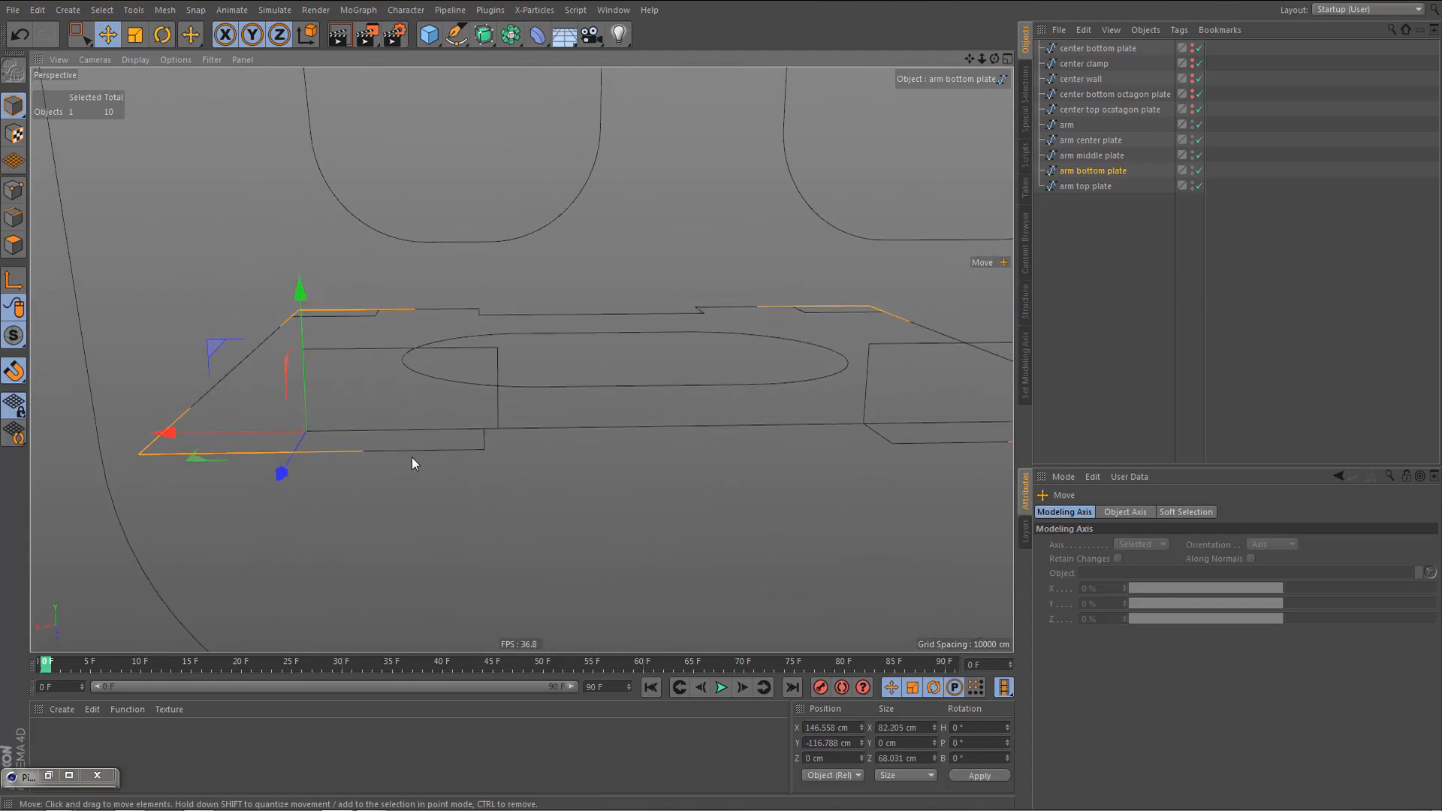
pyautogui.press('Return')
pyautogui.press('0')
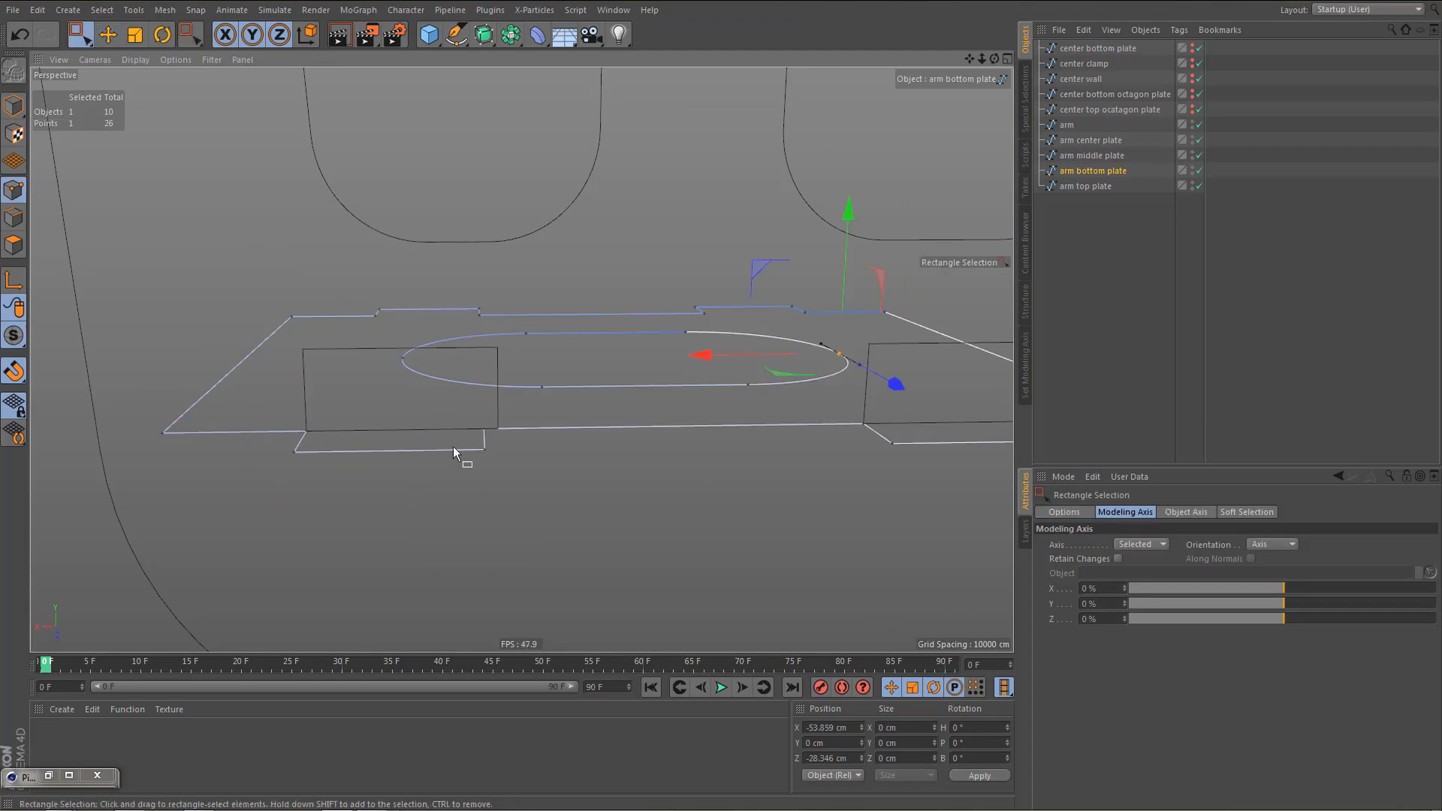
pyautogui.moveTo(508, 500); pyautogui.dragTo(508, 502)
pyautogui.keyDown('alt'); pyautogui.moveTo(399, 323); pyautogui.dragTo(408, 354); pyautogui.keyUp('alt')
pyautogui.keyDown('shift'); pyautogui.moveTo(430, 139); pyautogui.dragTo(486, 196); pyautogui.keyUp('shift')
pyautogui.middleClick(517, 431)
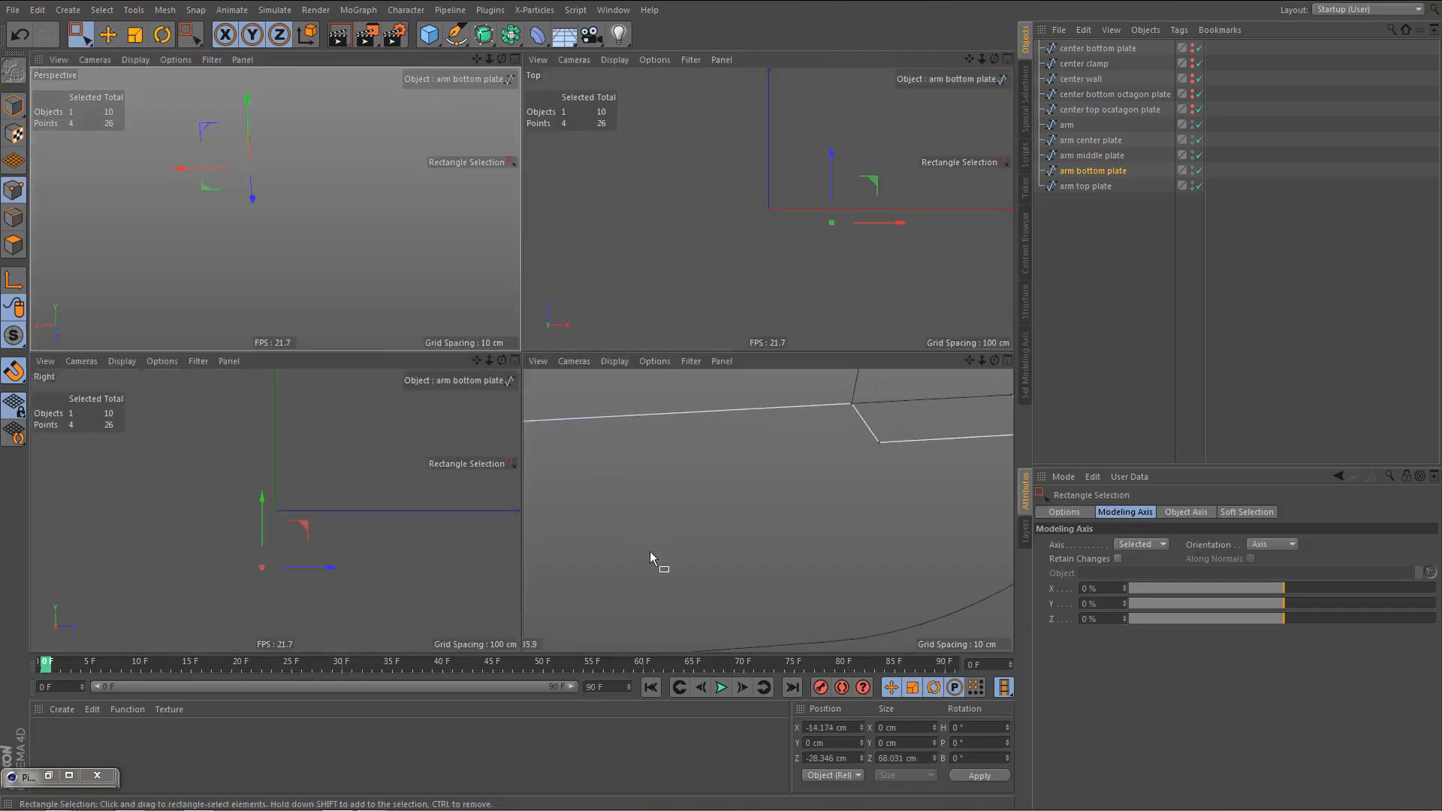
pyautogui.middleClick(651, 559)
pyautogui.press('s')
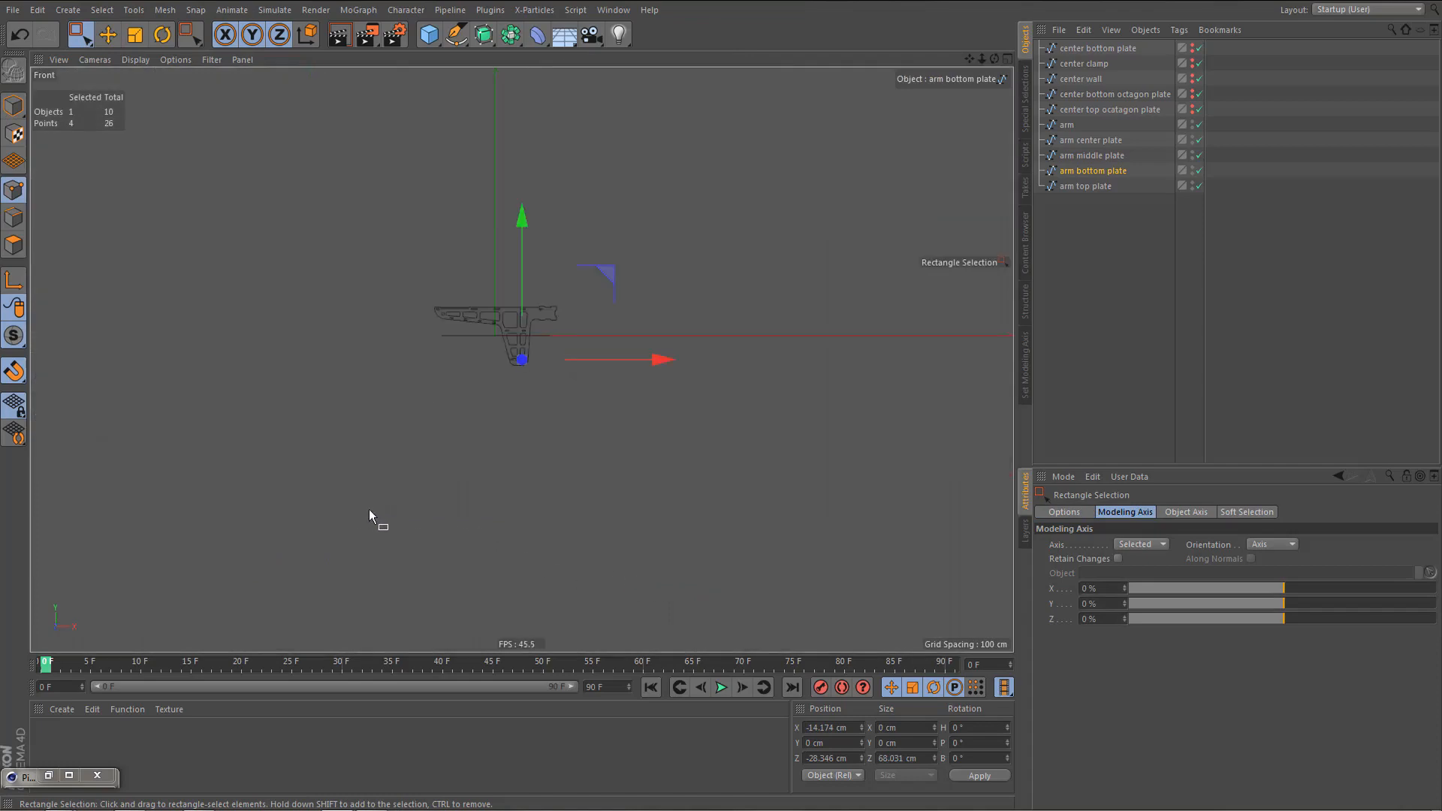
pyautogui.press('s')
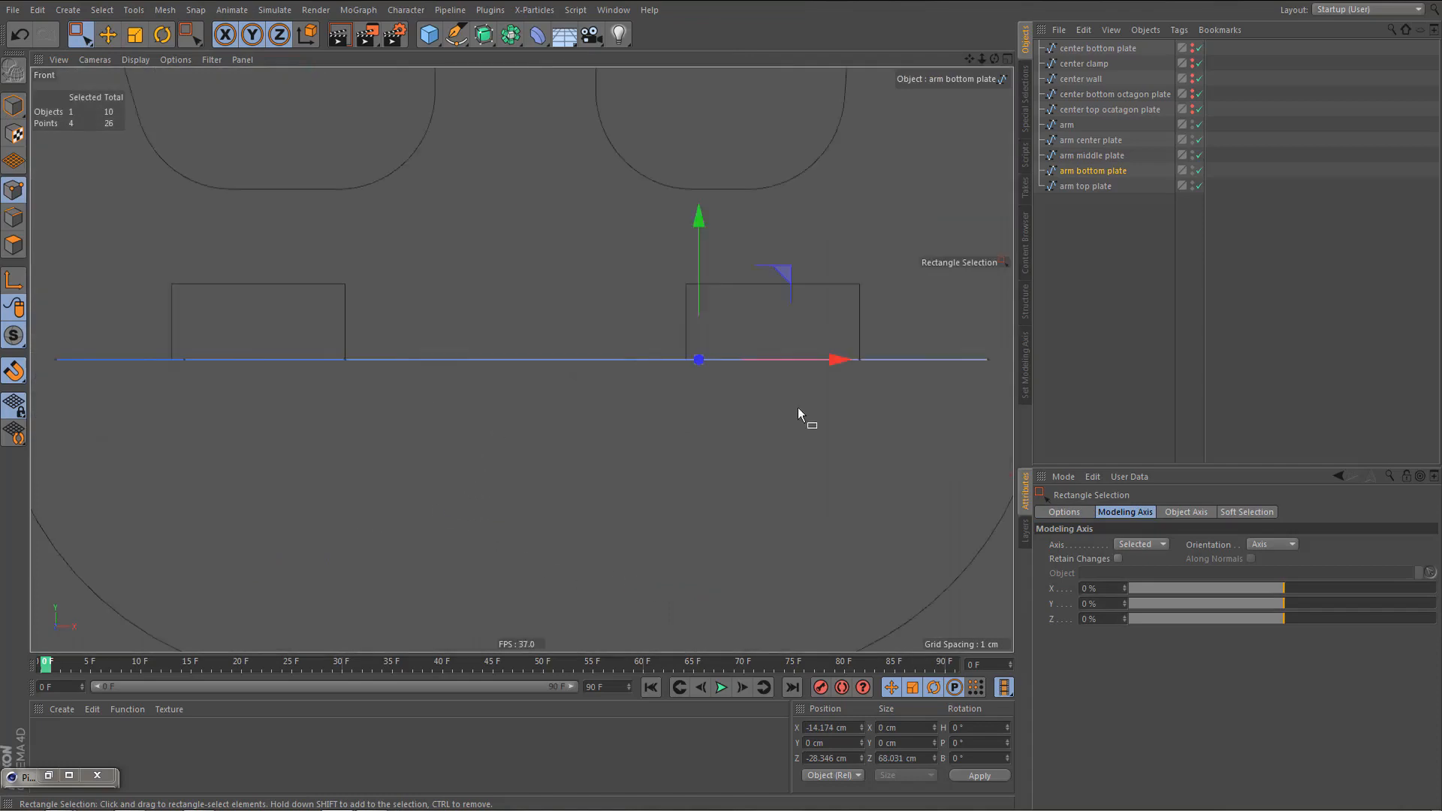
pyautogui.keyDown('alt'); pyautogui.moveTo(759, 390); pyautogui.dragTo(737, 421, button='middle'); pyautogui.keyUp('alt')
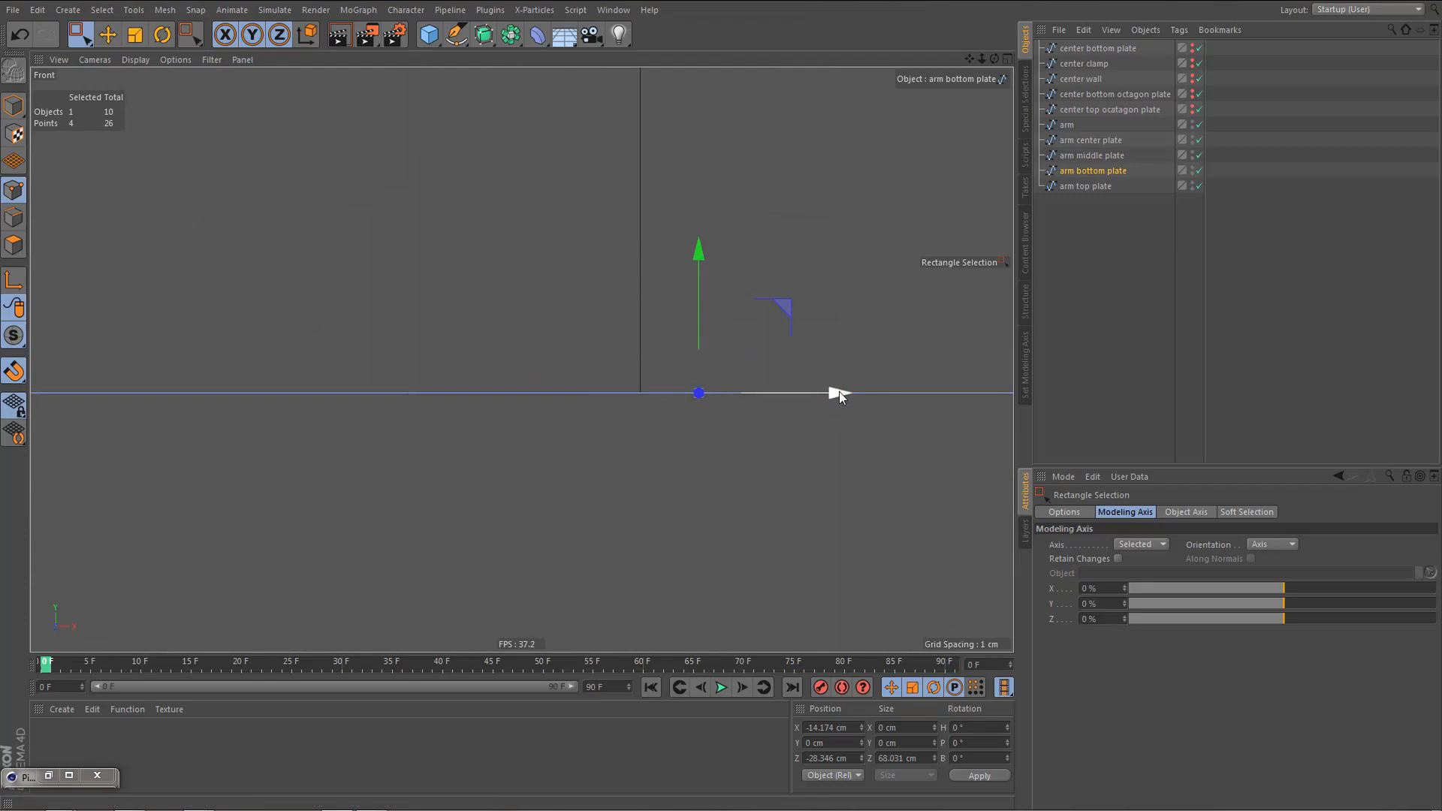
pyautogui.moveTo(839, 391); pyautogui.dragTo(784, 395)
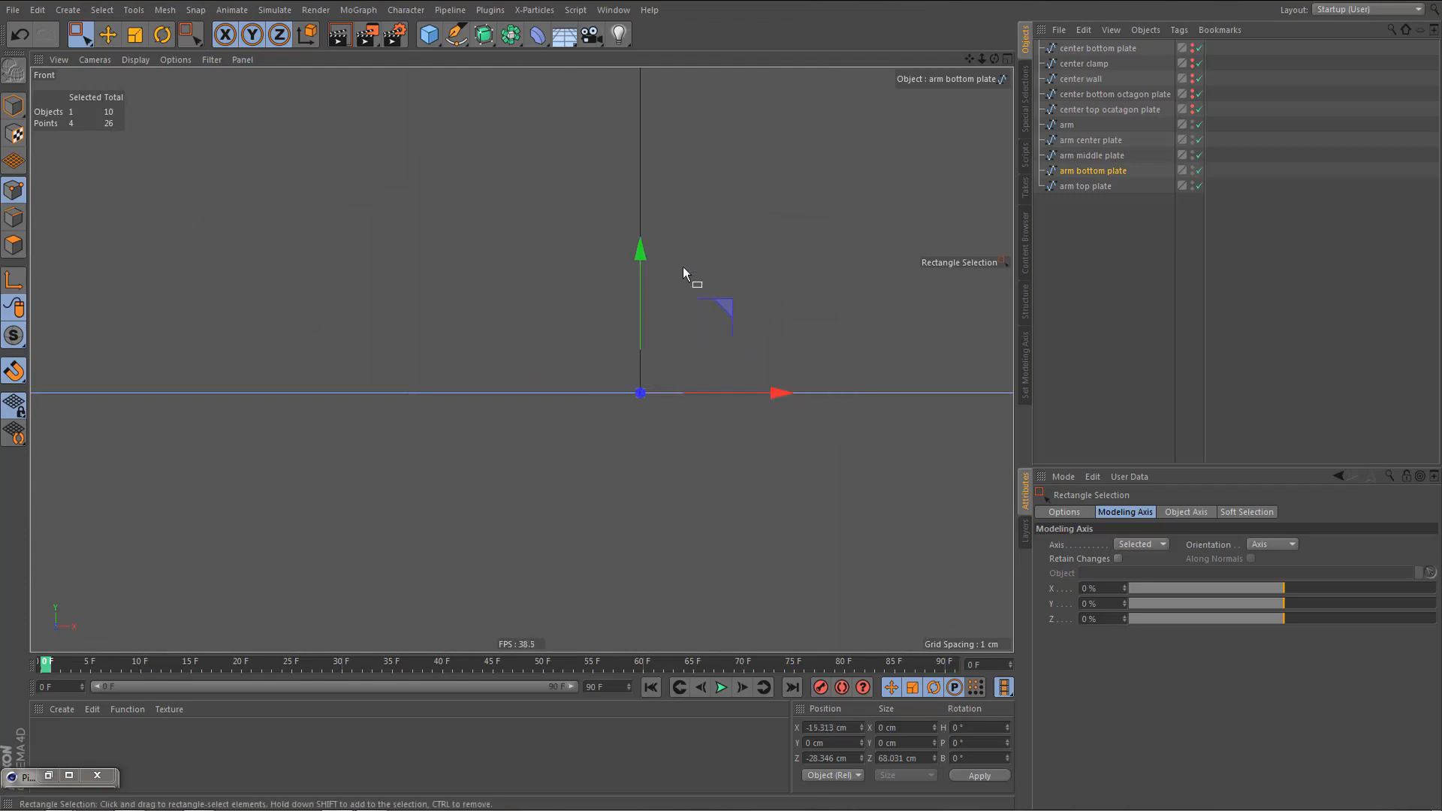
pyautogui.middleClick(532, 318)
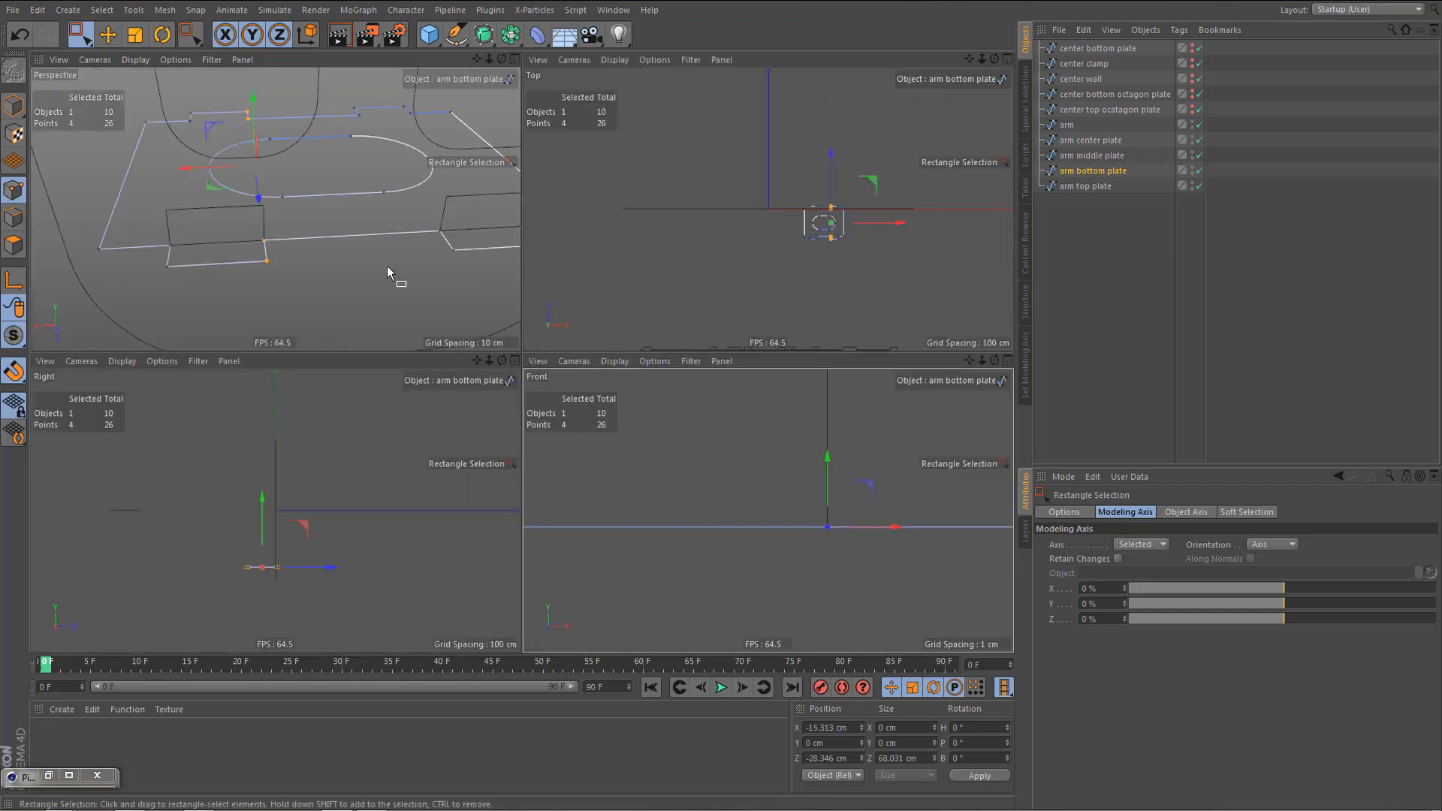
# - Select the four outer side points of the bottom plate's other tab pair and move them along X to about -60.7 cm, flush with the slot edge
pyautogui.middleClick(386, 266)
pyautogui.keyDown('alt'); pyautogui.moveTo(540, 440); pyautogui.dragTo(349, 485); pyautogui.keyUp('alt')
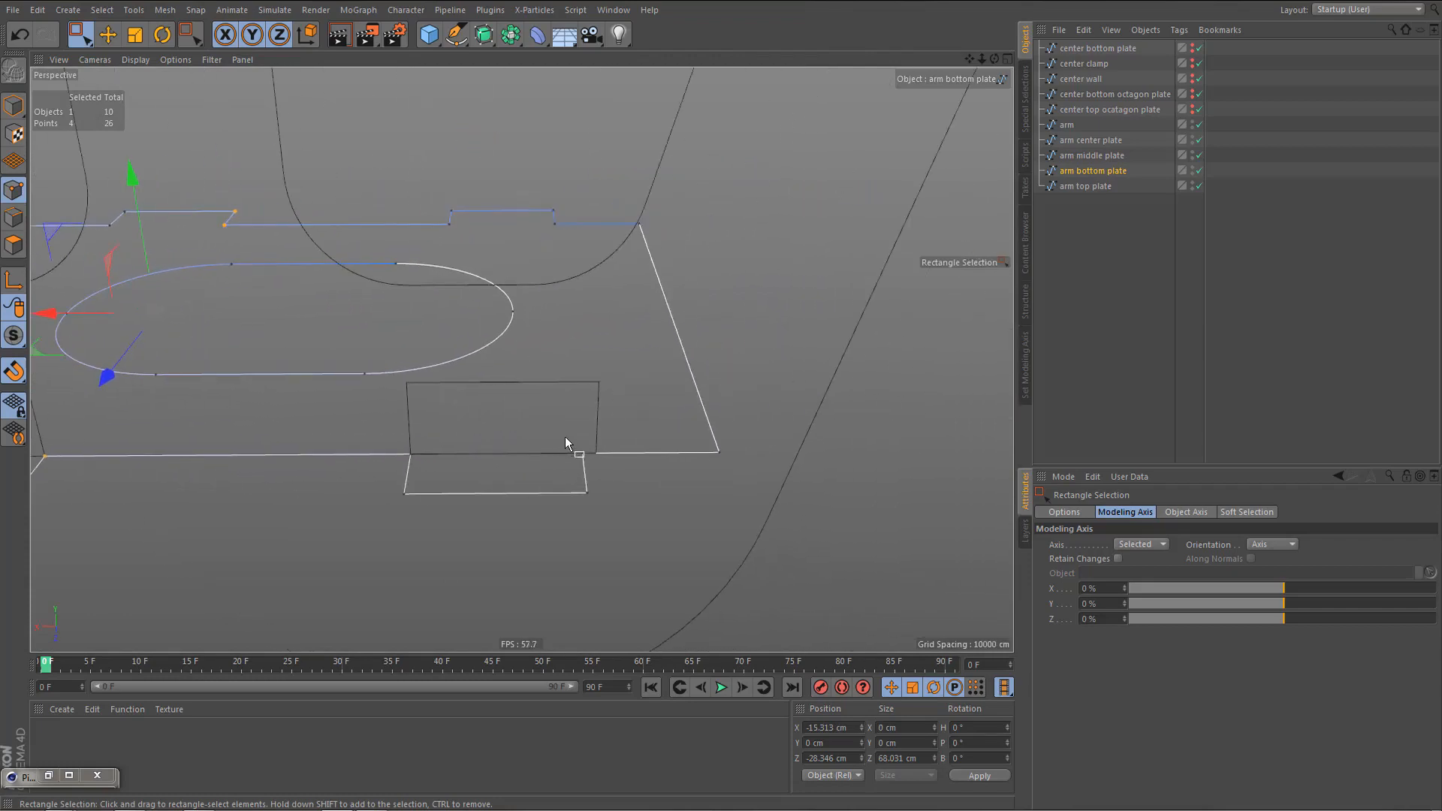
pyautogui.moveTo(565, 435); pyautogui.dragTo(612, 538)
pyautogui.keyDown('shift'); pyautogui.moveTo(535, 189); pyautogui.dragTo(608, 298); pyautogui.keyUp('shift')
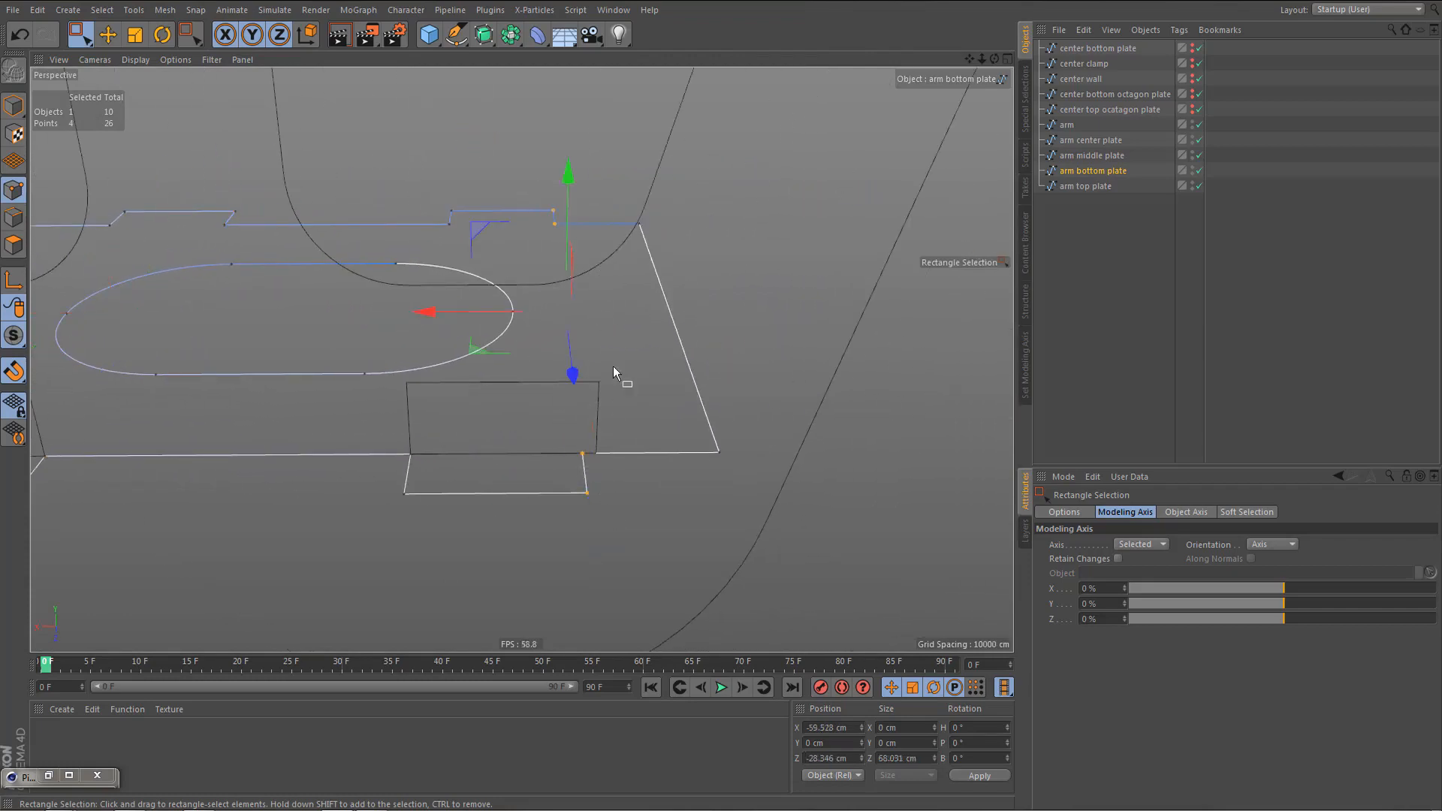
pyautogui.middleClick(703, 515)
pyautogui.middleClick(712, 535)
pyautogui.keyDown('alt'); pyautogui.moveTo(709, 525); pyautogui.dragTo(693, 452, button='middle'); pyautogui.keyUp('alt')
pyautogui.moveTo(734, 449); pyautogui.dragTo(674, 451)
pyautogui.press('F1')
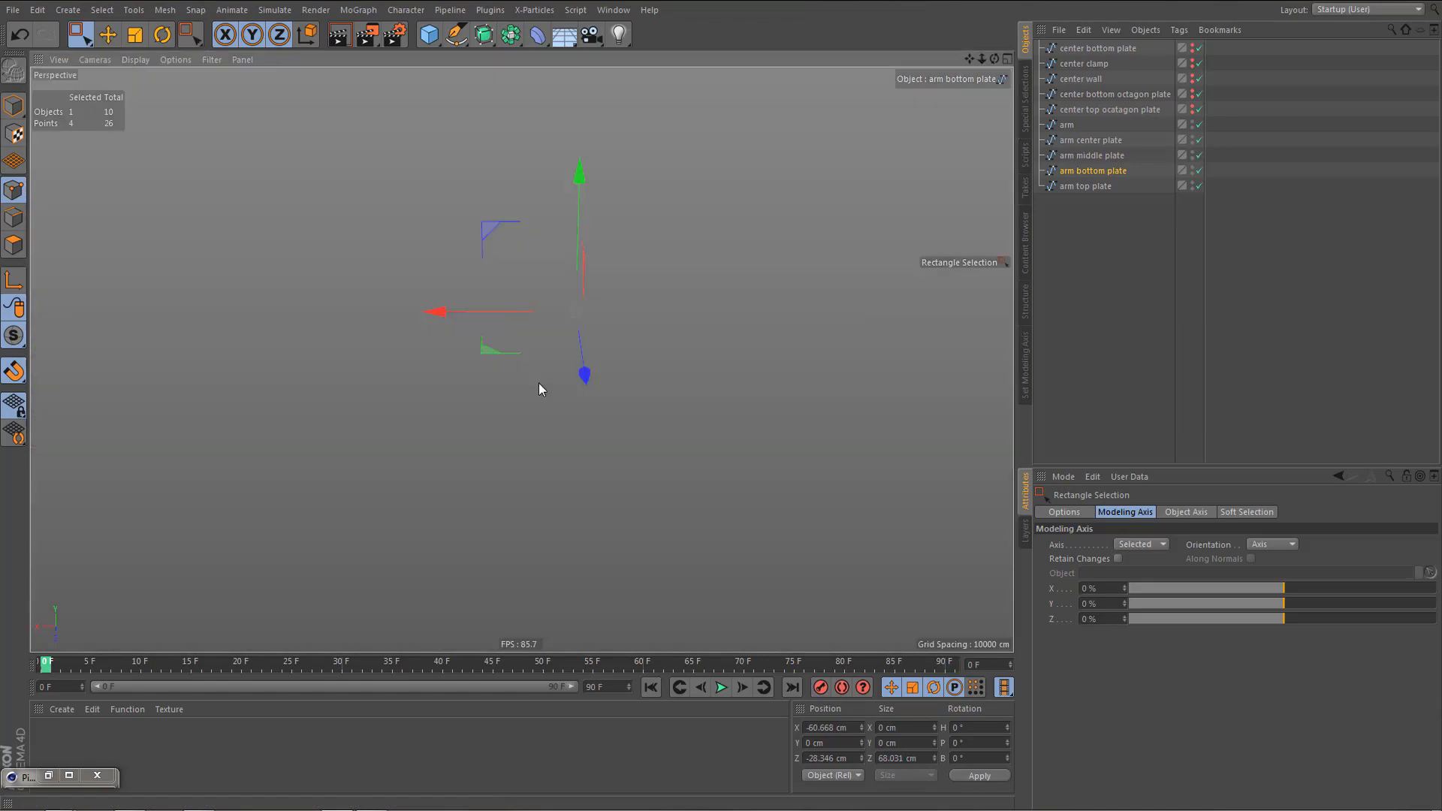
# - Duplicate the arm spline directly below the original in the object hierarchy
pyautogui.keyDown('alt'); pyautogui.moveTo(539, 390); pyautogui.dragTo(430, 432); pyautogui.keyUp('alt')
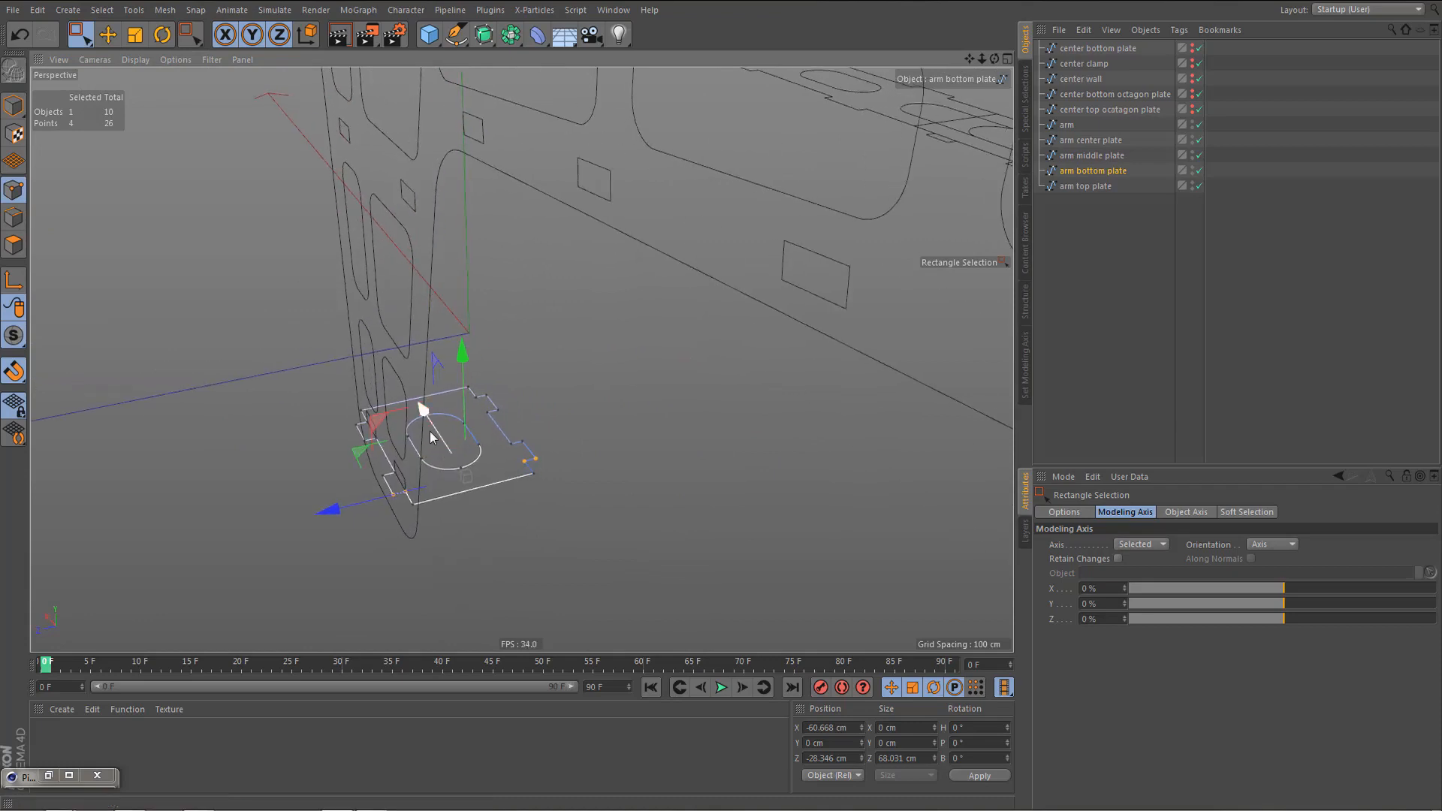
pyautogui.click(1067, 126)
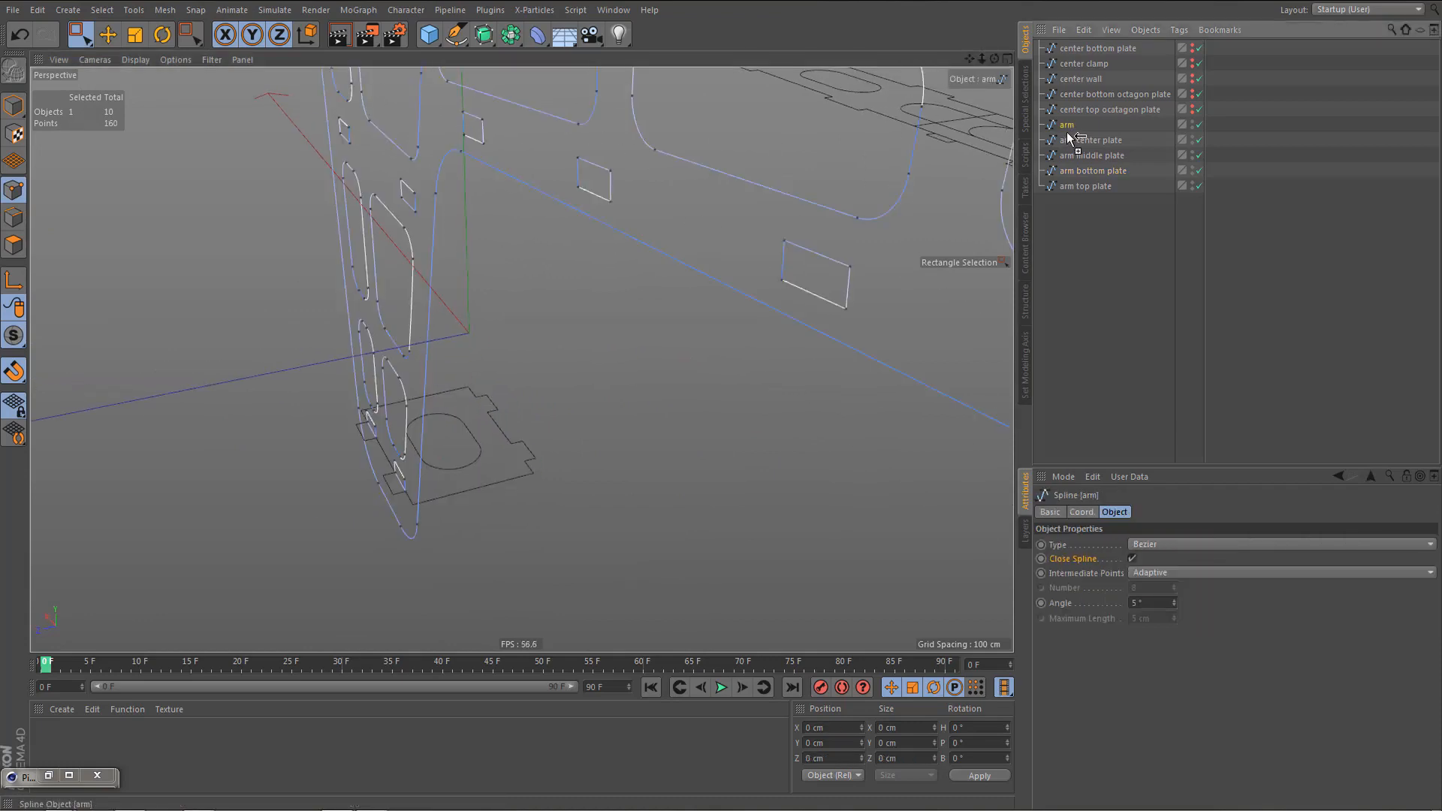
pyautogui.keyDown('ctrl'); pyautogui.moveTo(1069, 138); pyautogui.dragTo(1071, 135); pyautogui.keyUp('ctrl')
pyautogui.scroll(10, 525, 413)
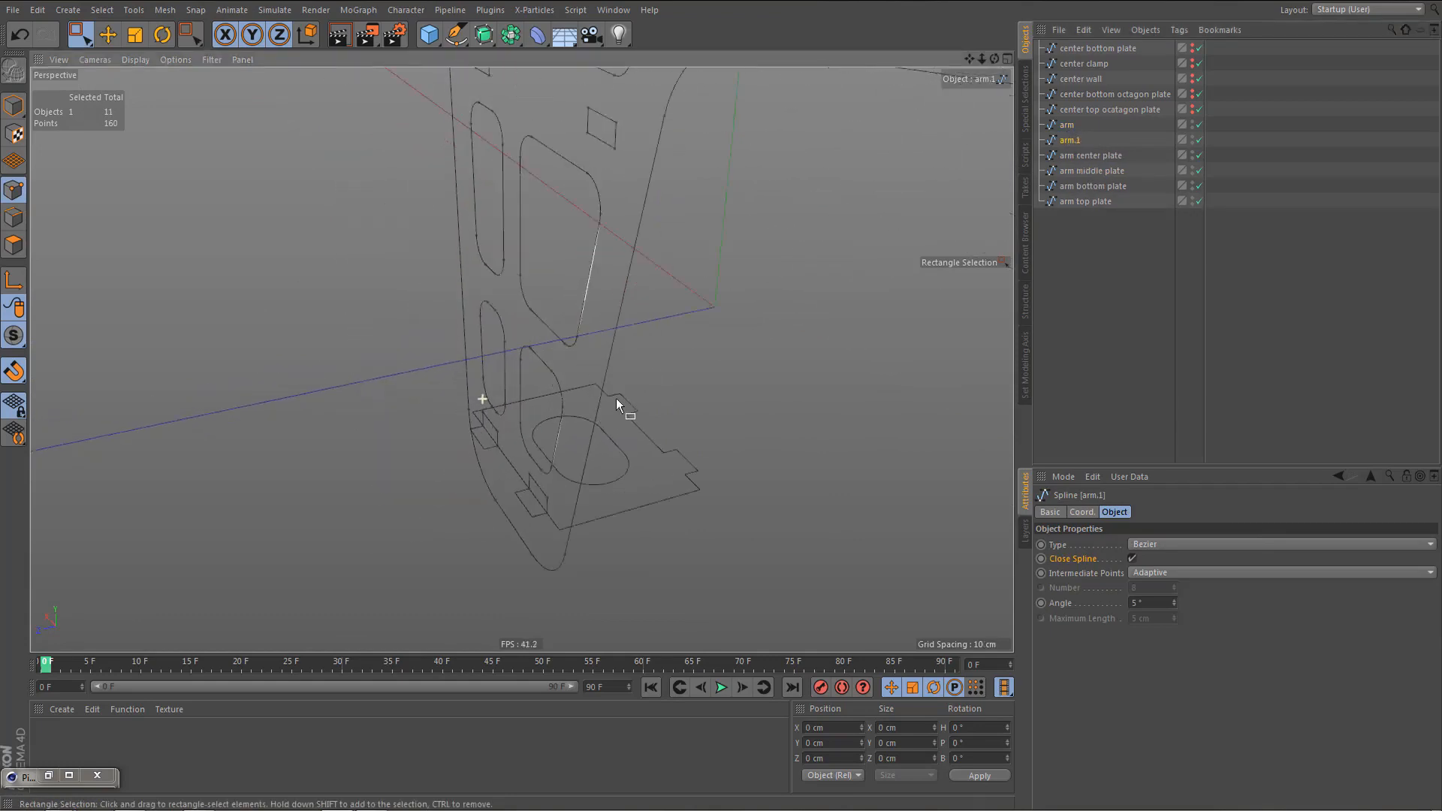
# - Snap the arm copy's axis to the lower corner vertex of the slot at the arm's lower end, in axis modification mode
pyautogui.moveTo(615, 464)
pyautogui.keyDown('alt'); pyautogui.mouseDown()
pyautogui.moveTo(658, 465)
pyautogui.moveTo(622, 456)
pyautogui.mouseUp(); pyautogui.keyUp('alt')
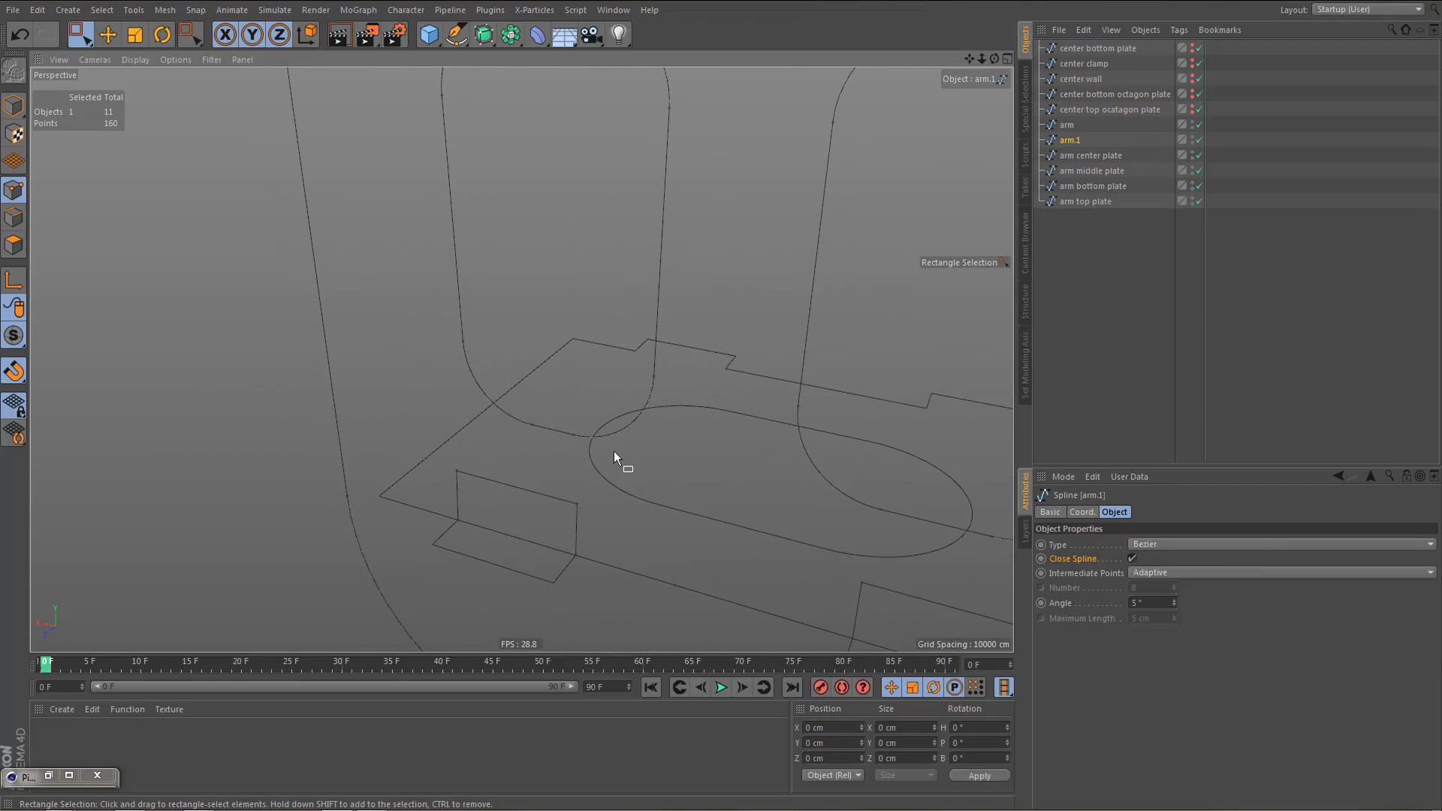
pyautogui.press('Return')
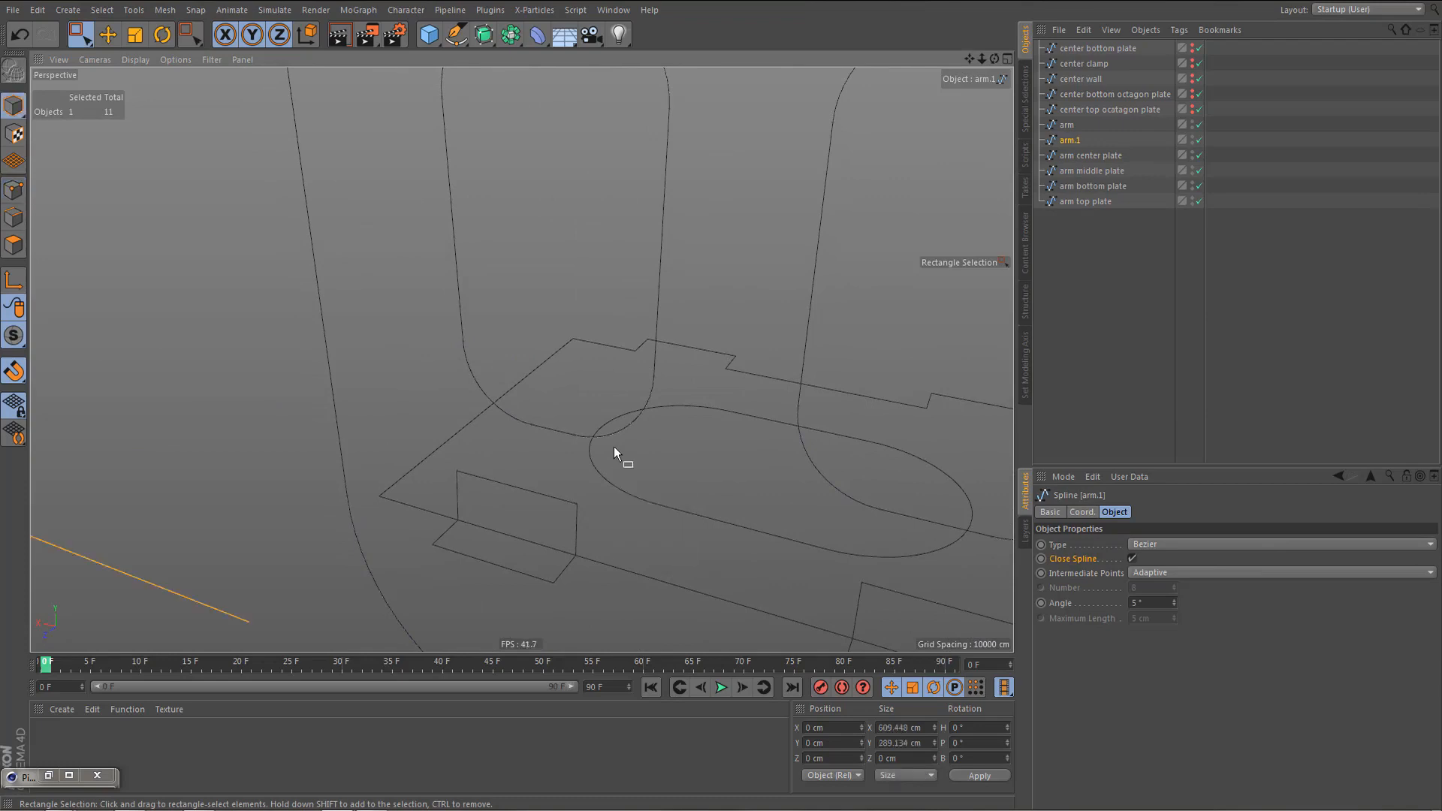
pyautogui.press('e')
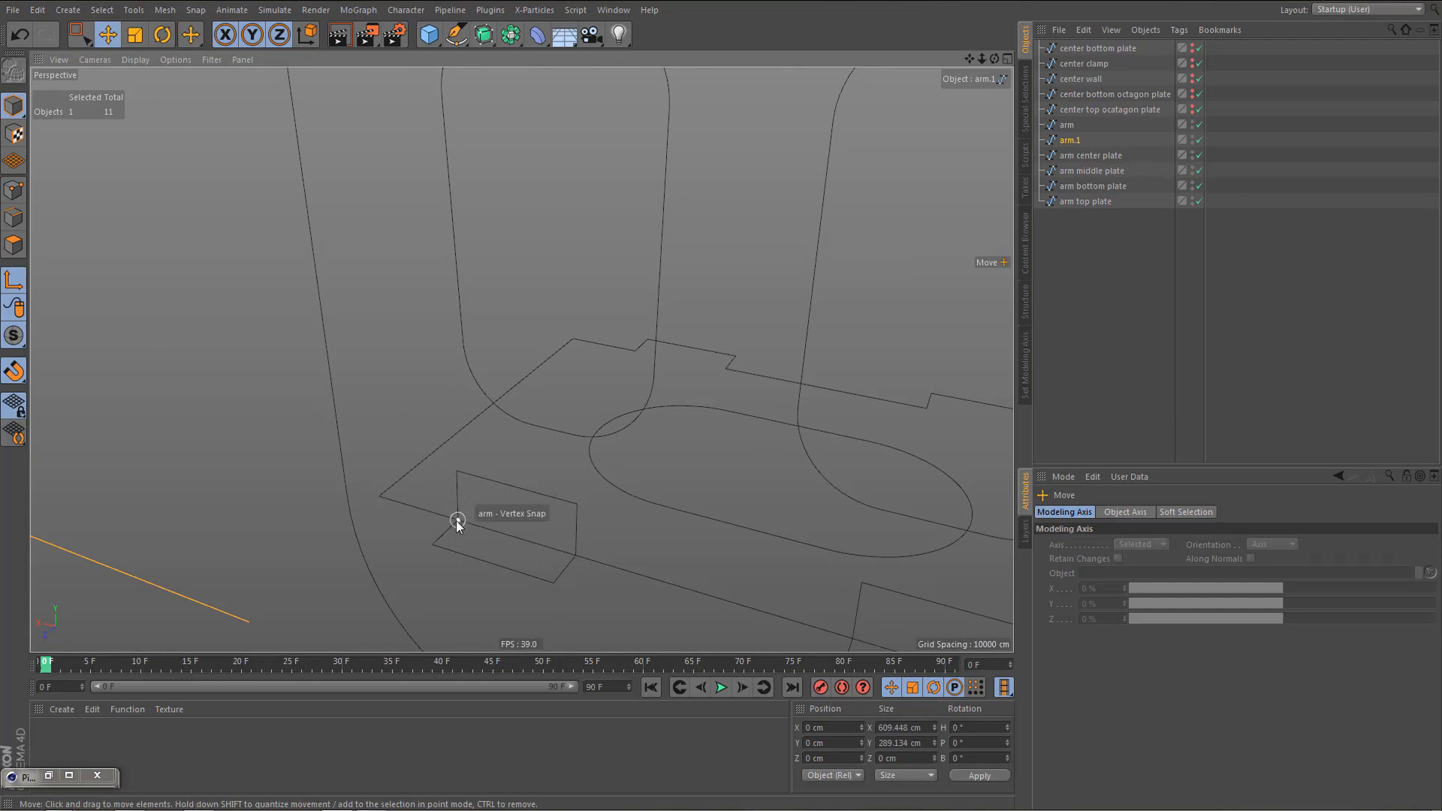
pyautogui.click(457, 521)
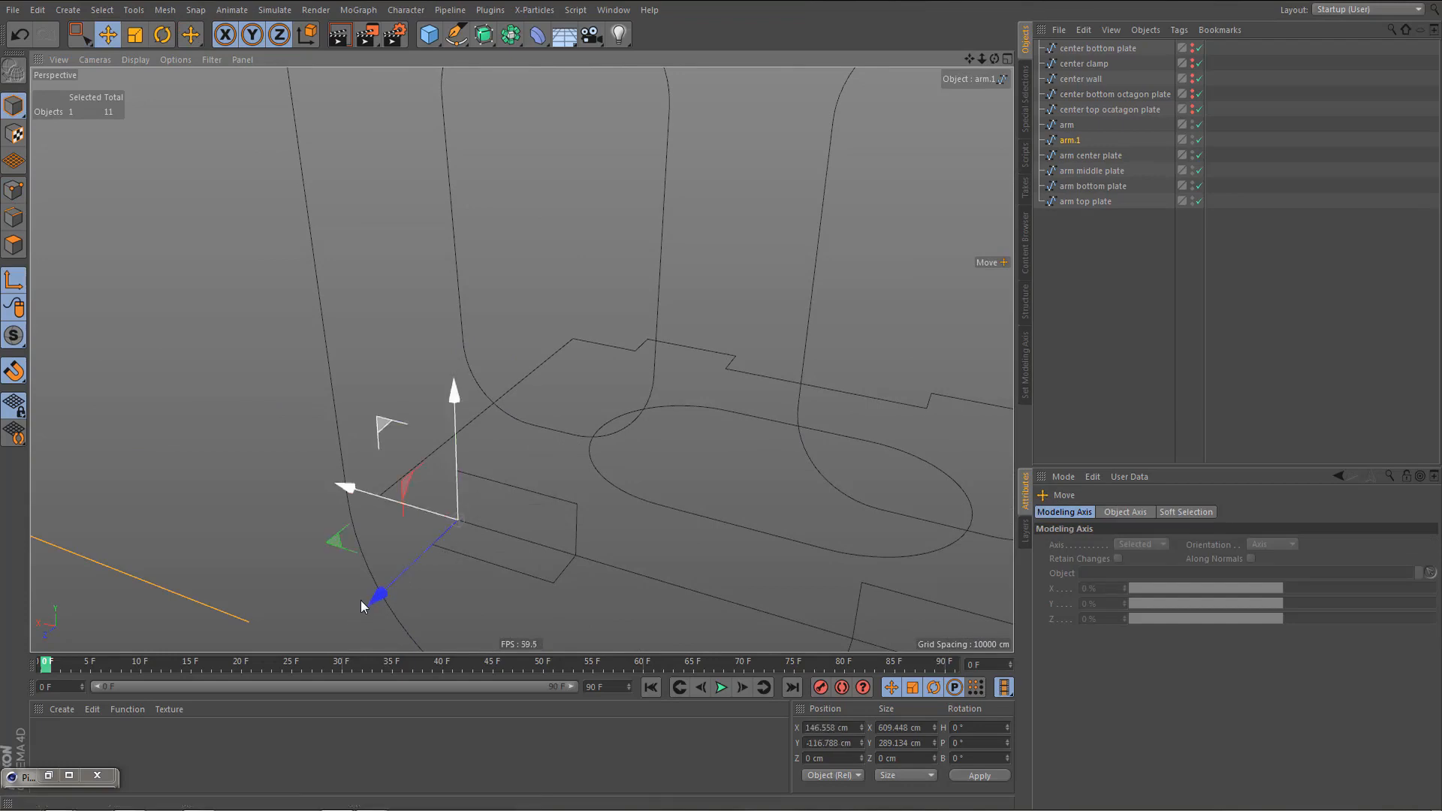
# - Move the arm copy along Z to about -56.7 cm, onto the opposite tabs of the bottom plate, and check the fit
pyautogui.moveTo(423, 622); pyautogui.dragTo(589, 426)
pyautogui.keyDown('alt'); pyautogui.moveTo(847, 291); pyautogui.dragTo(658, 498); pyautogui.keyUp('alt')
pyautogui.keyDown('alt'); pyautogui.moveTo(658, 495); pyautogui.dragTo(443, 428, button='middle'); pyautogui.keyUp('alt')
pyautogui.keyDown('alt'); pyautogui.moveTo(657, 452); pyautogui.dragTo(847, 552); pyautogui.keyUp('alt')
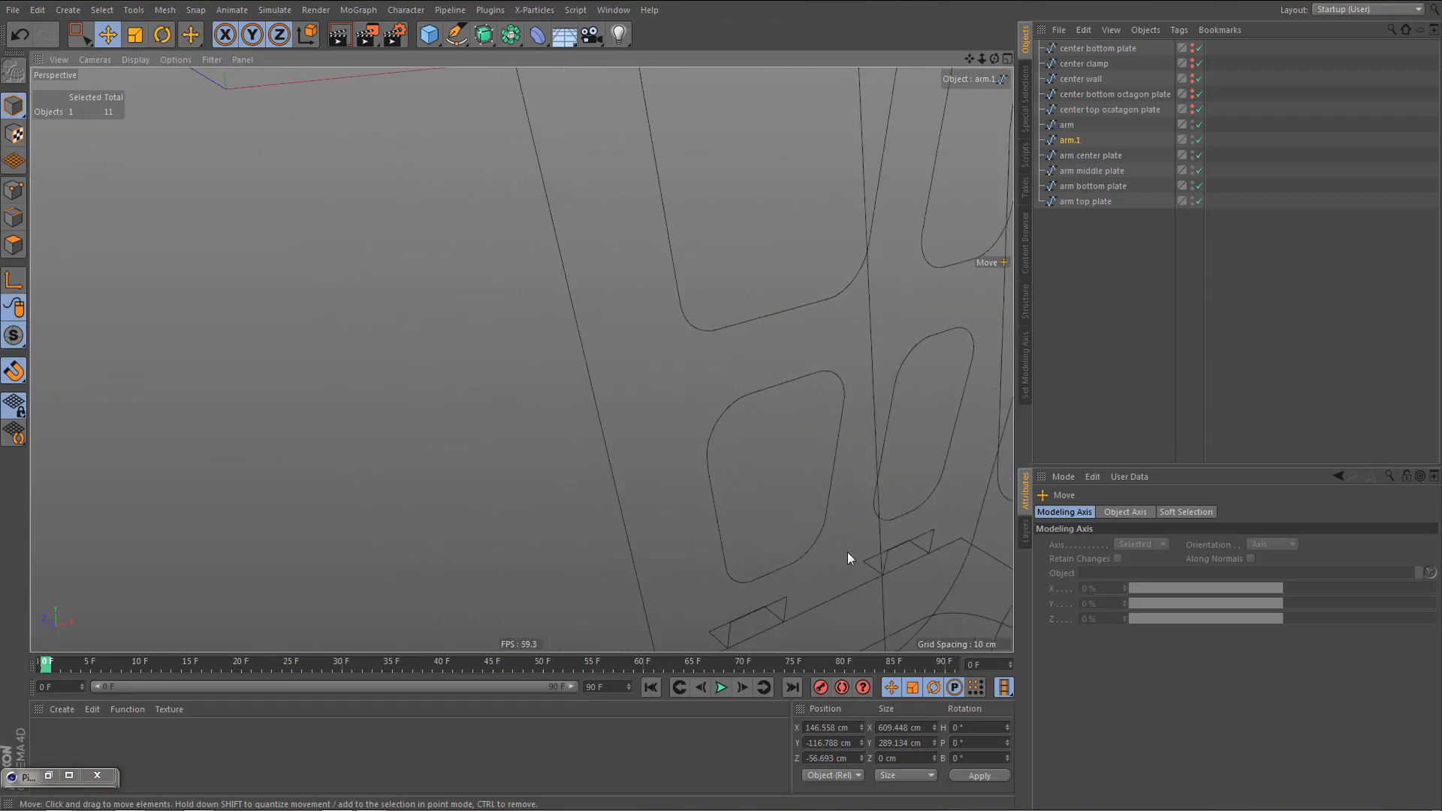
pyautogui.keyDown('alt'); pyautogui.moveTo(847, 553); pyautogui.dragTo(385, 263, button='middle'); pyautogui.keyUp('alt')
pyautogui.keyDown('alt'); pyautogui.moveTo(385, 268); pyautogui.dragTo(440, 316, button='right'); pyautogui.keyUp('alt')
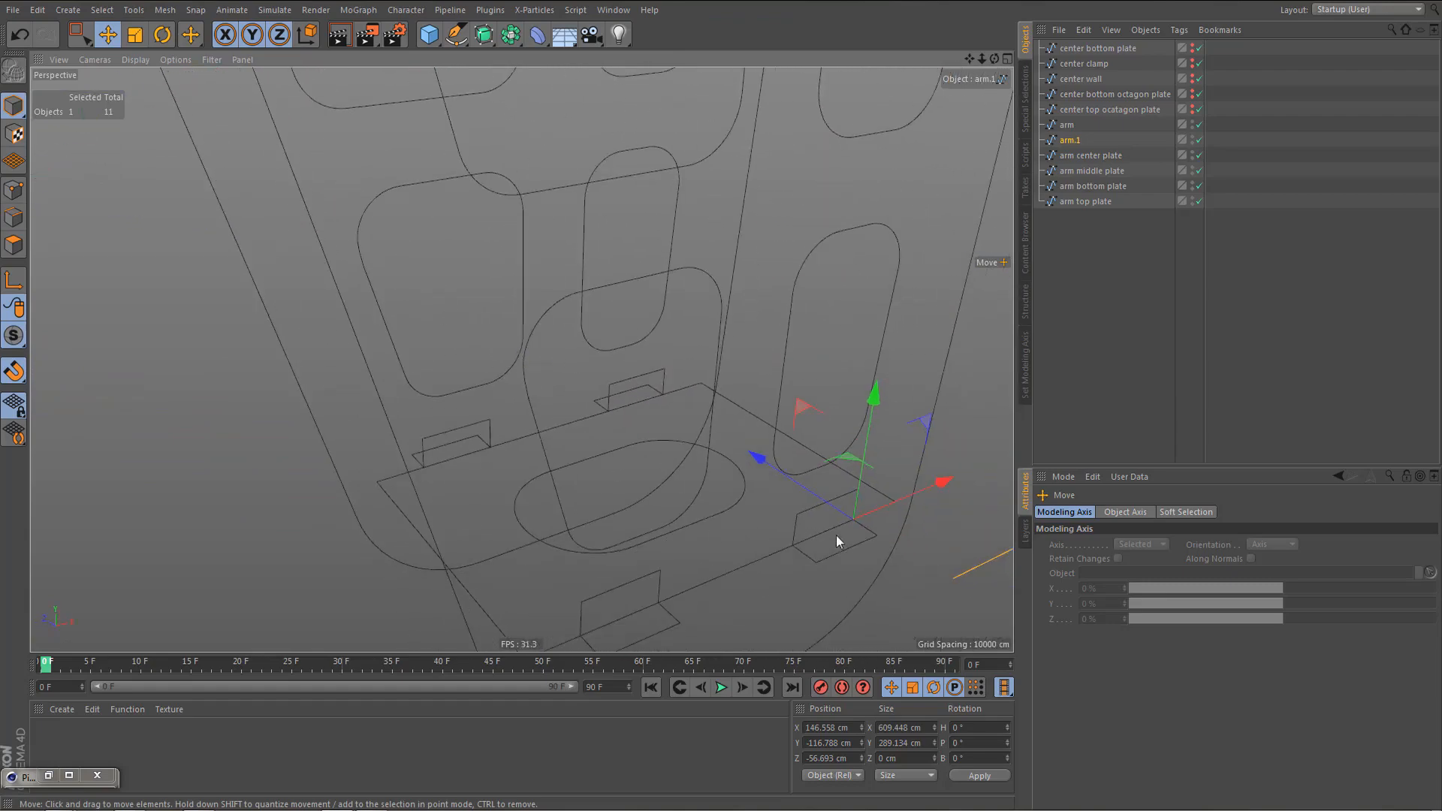
pyautogui.keyDown('alt'); pyautogui.moveTo(837, 536); pyautogui.dragTo(869, 509, button='right'); pyautogui.keyUp('alt')
pyautogui.keyDown('alt'); pyautogui.moveTo(868, 510); pyautogui.dragTo(849, 492, button='middle'); pyautogui.keyUp('alt')
pyautogui.keyDown('alt'); pyautogui.moveTo(850, 492); pyautogui.dragTo(538, 703, button='right'); pyautogui.keyUp('alt')
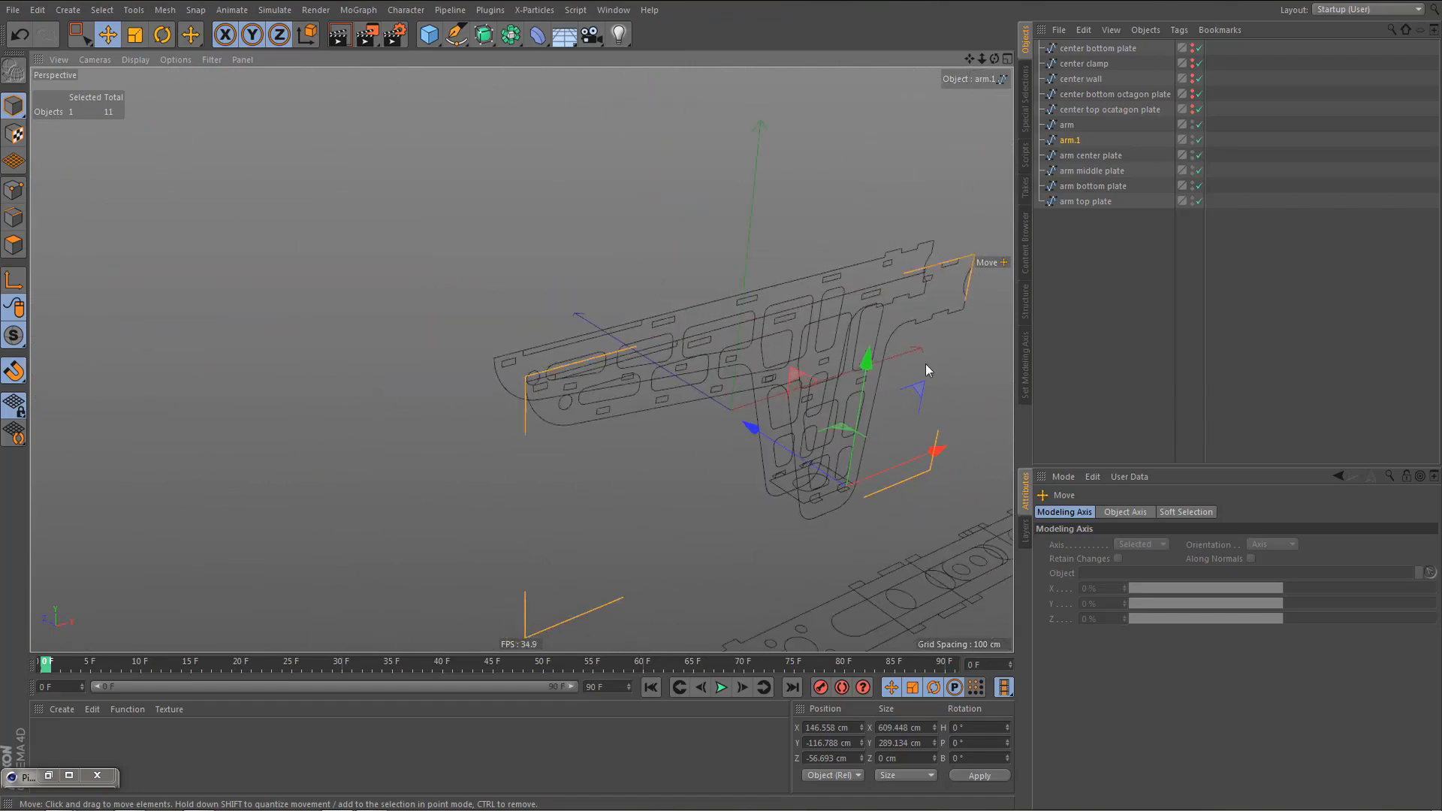
pyautogui.keyDown('alt'); pyautogui.moveTo(838, 335); pyautogui.dragTo(913, 340); pyautogui.keyUp('alt')
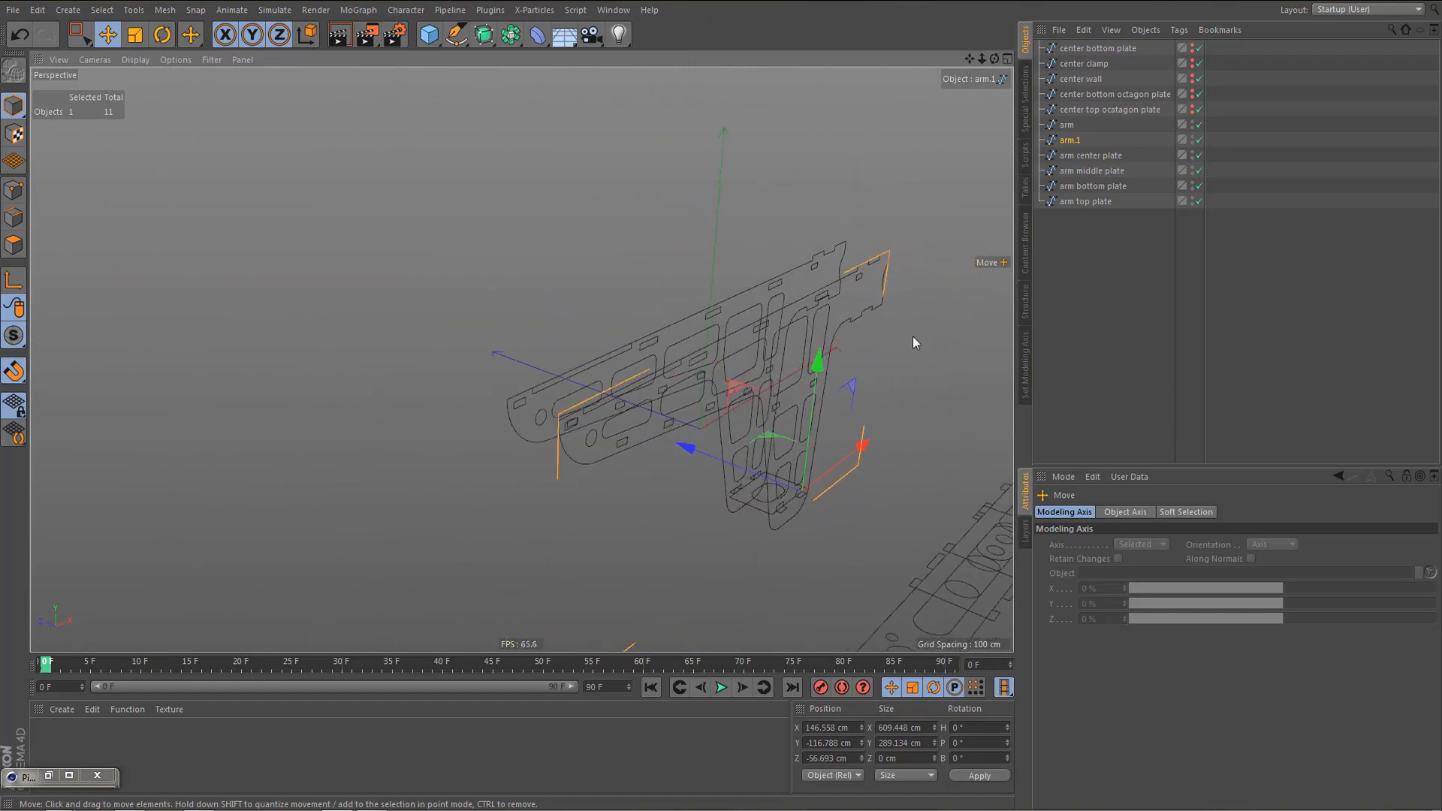
# - Group both arm splines and the arm bottom plate under one null
pyautogui.keyDown('ctrl'); pyautogui.click(1067, 125); pyautogui.keyUp('ctrl')
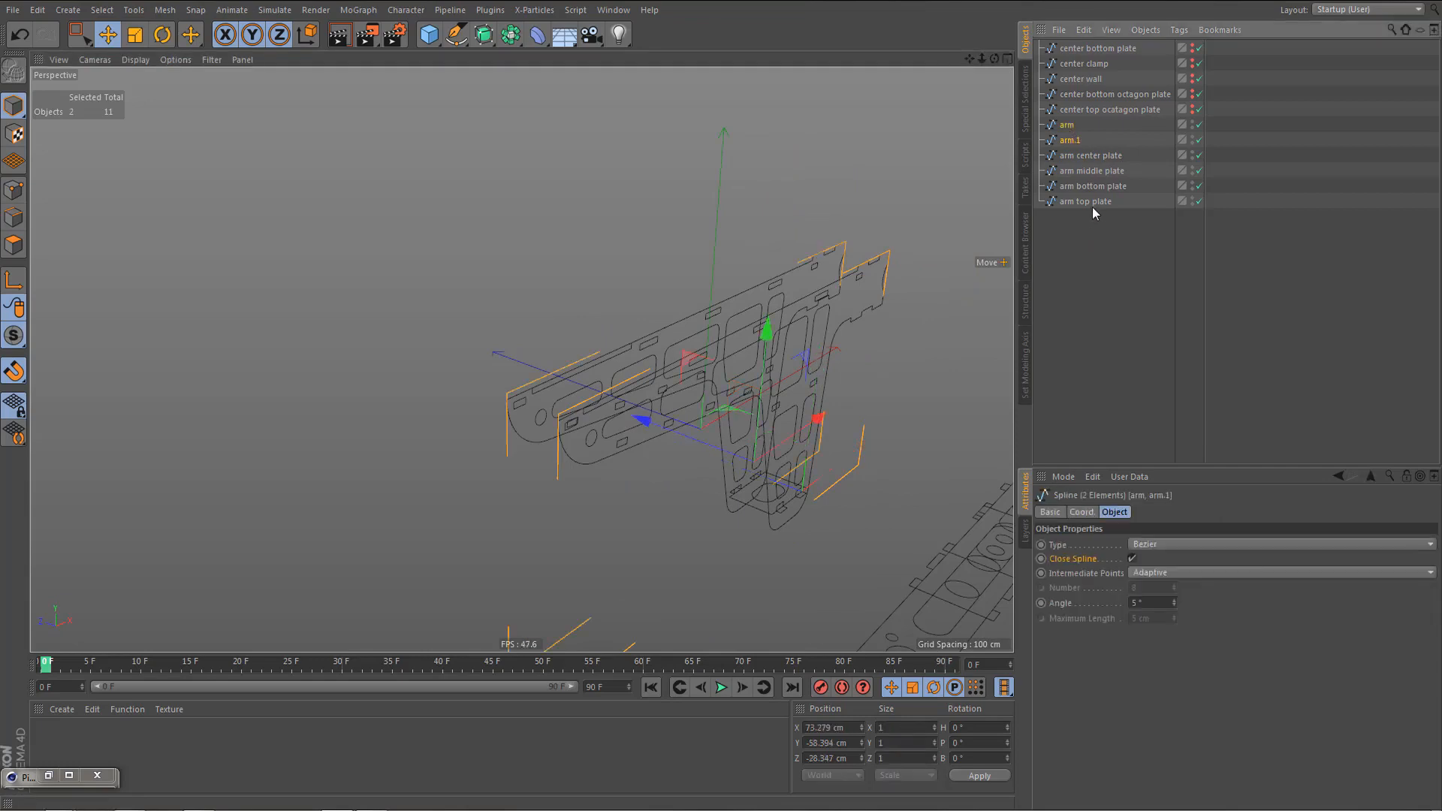
pyautogui.keyDown('ctrl'); pyautogui.click(1093, 188); pyautogui.keyUp('ctrl')
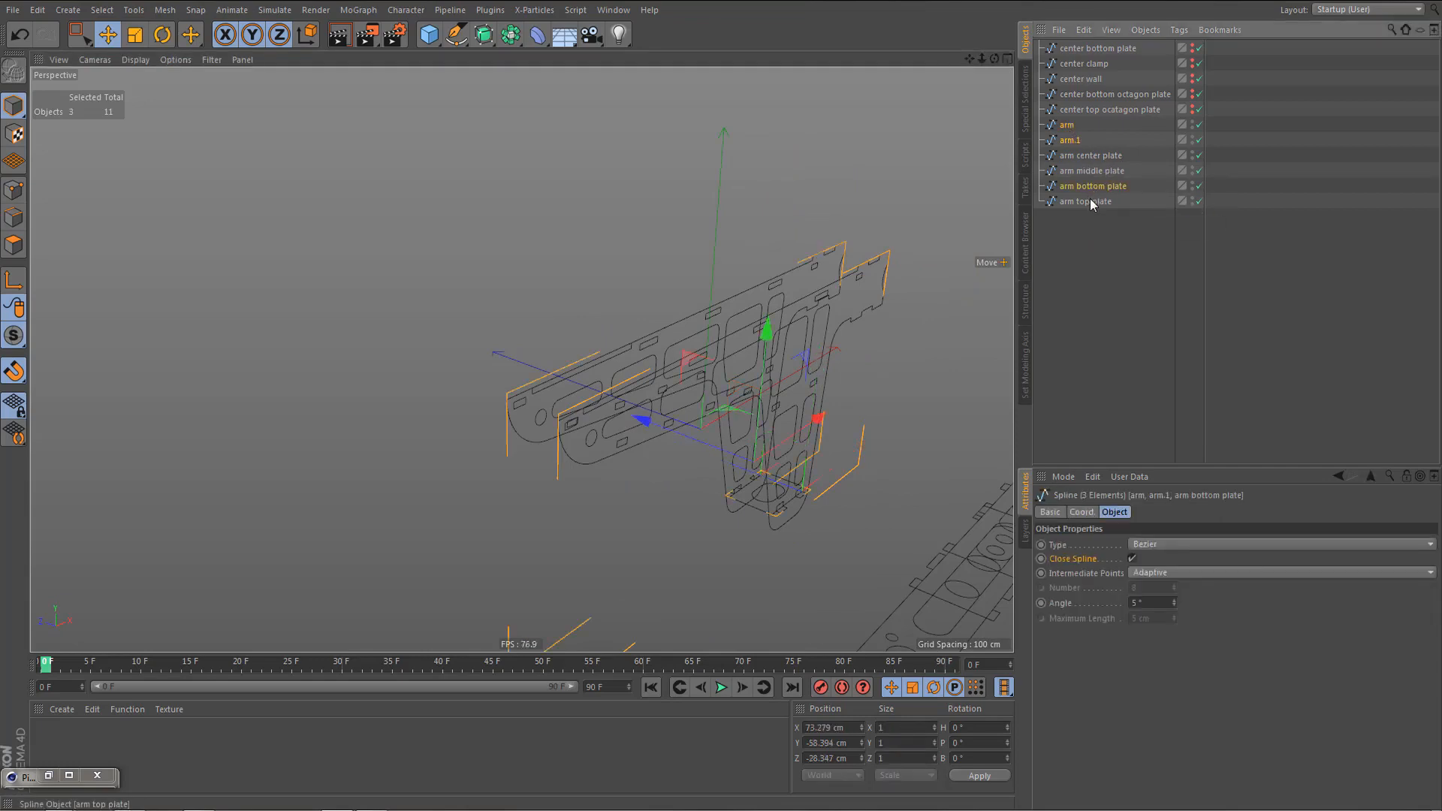
pyautogui.hotkey('alt', 'g')
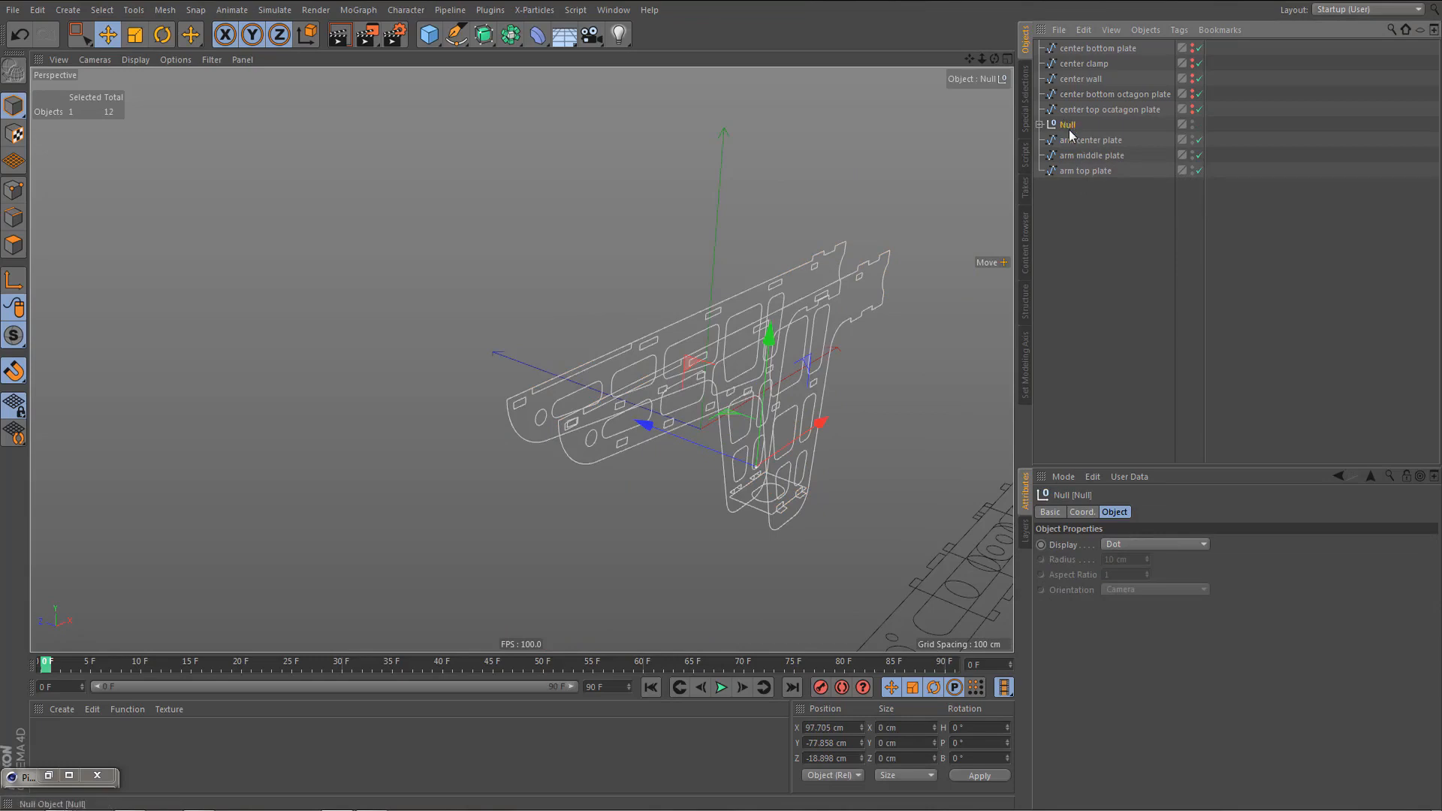
pyautogui.keyDown('alt'); pyautogui.moveTo(791, 370); pyautogui.dragTo(631, 363, button='middle'); pyautogui.keyUp('alt')
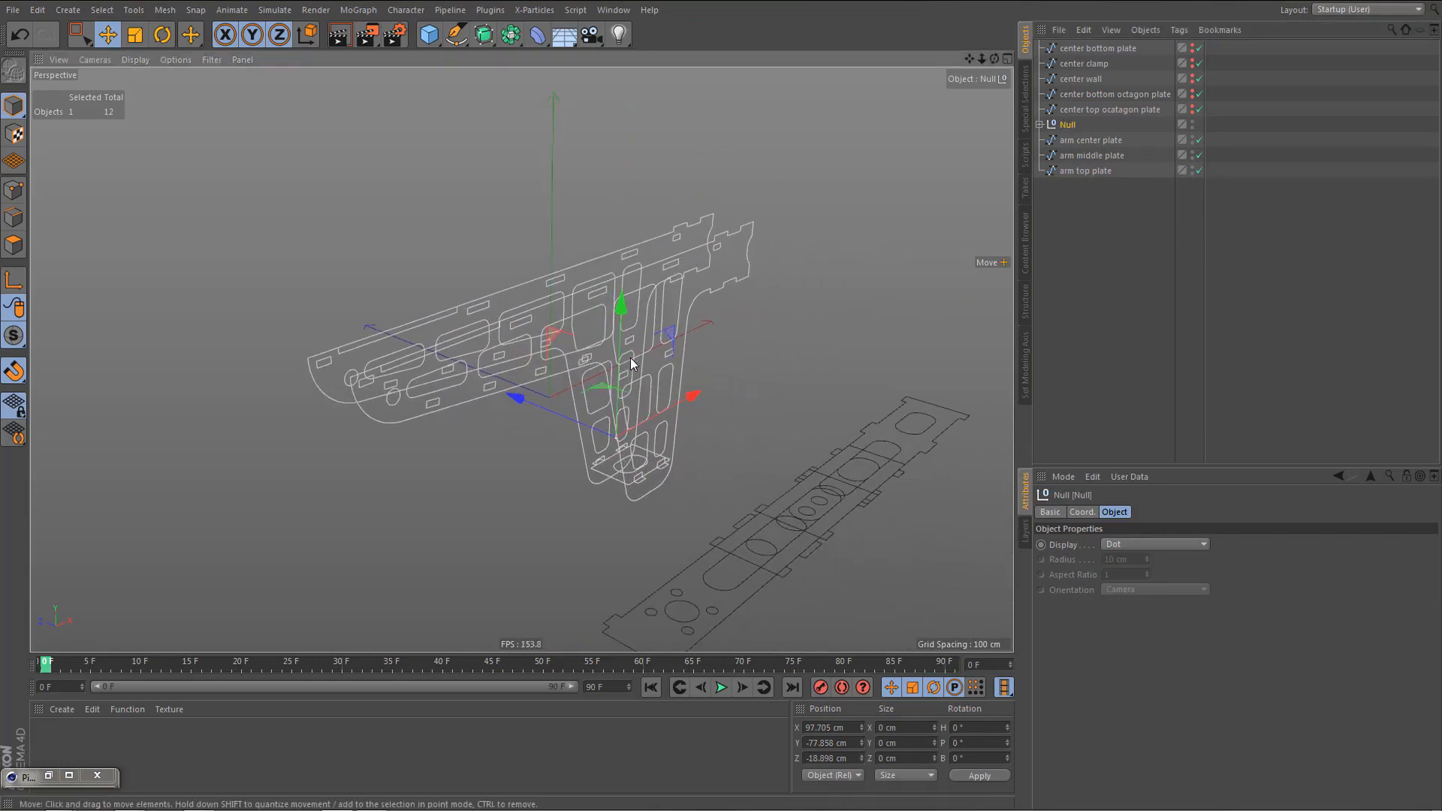
# - Set the null's axis with Axis Center, including children and using all objects, with Y at -100%
pyautogui.hotkey('shift', 'a')
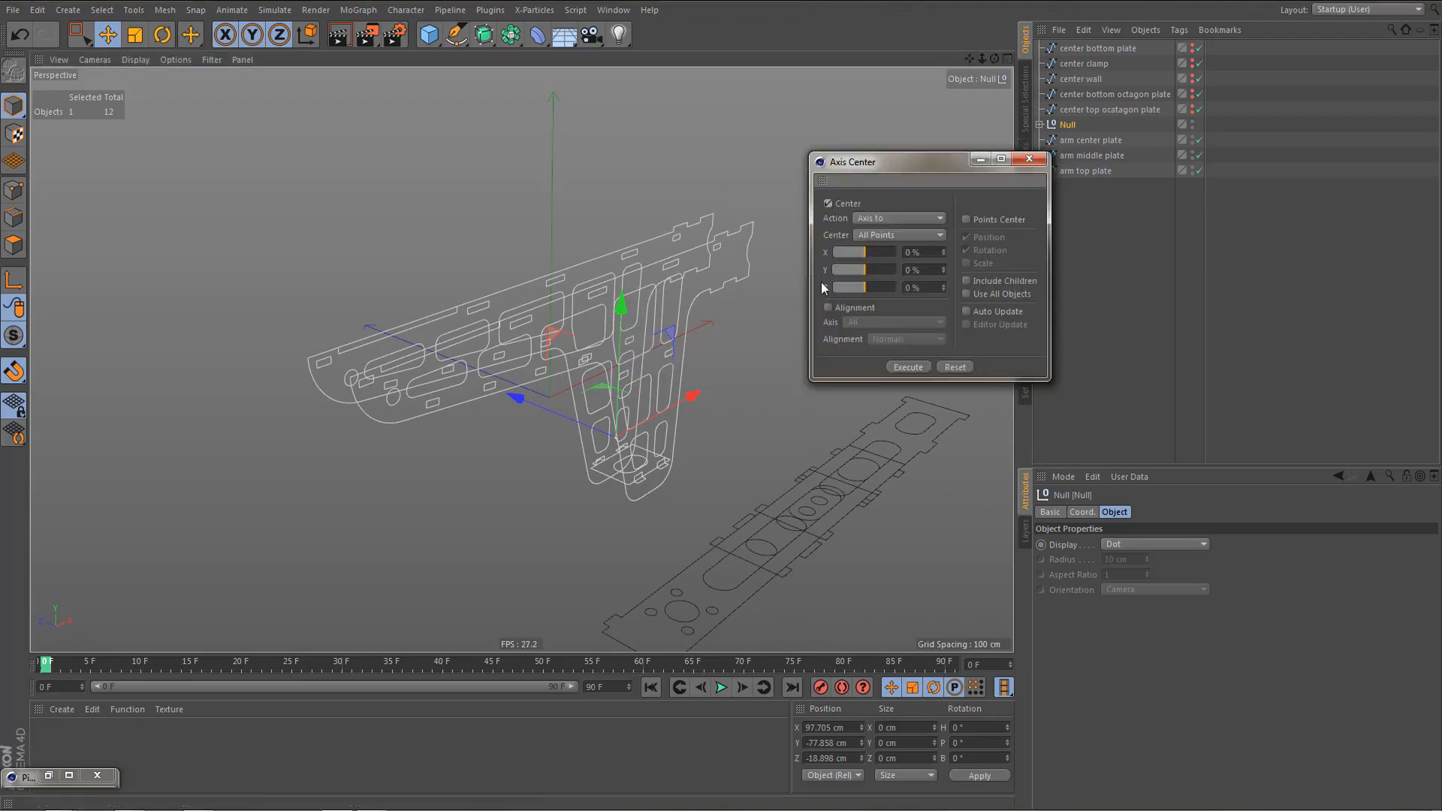
pyautogui.click(966, 281)
pyautogui.moveTo(867, 270); pyautogui.dragTo(798, 277)
pyautogui.click(922, 366)
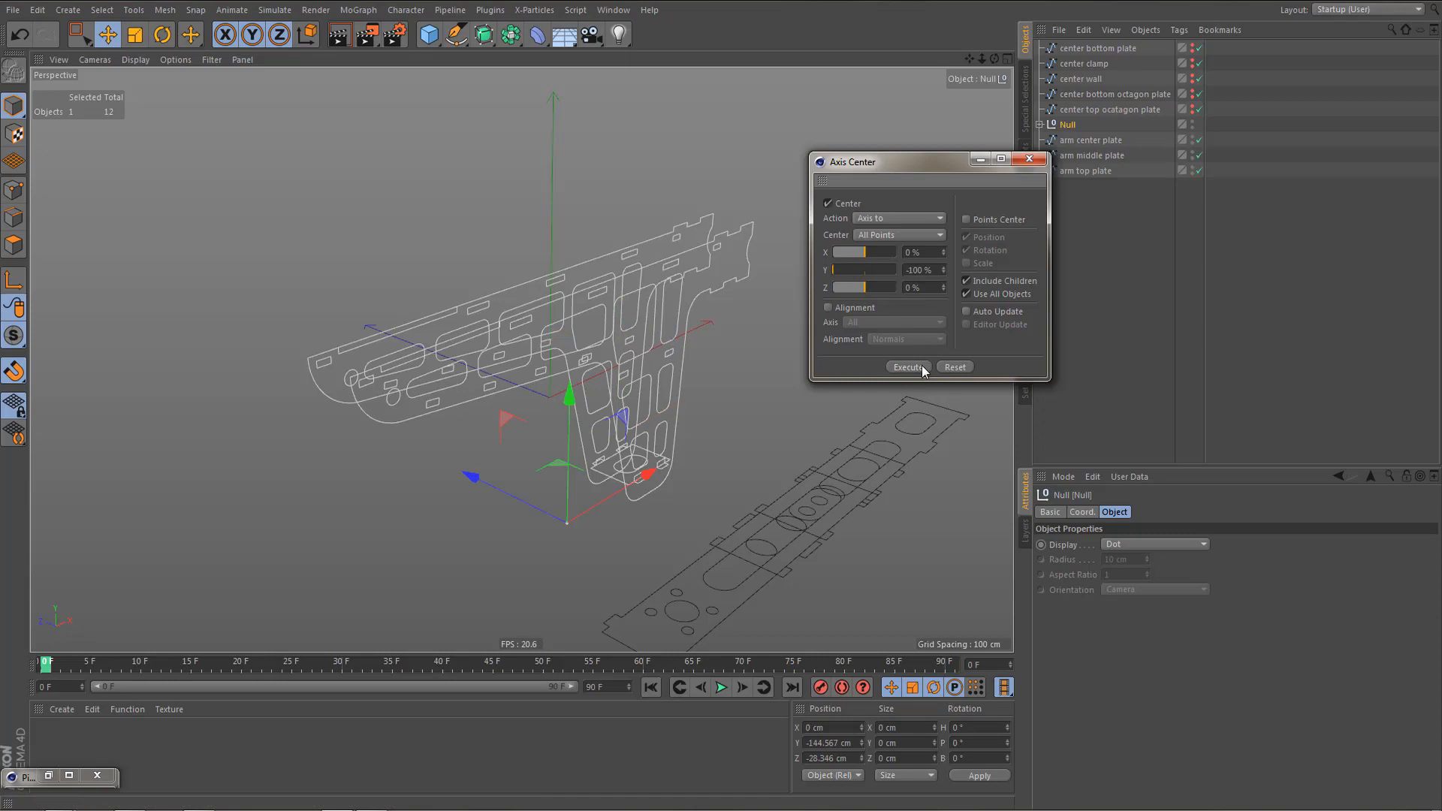
# - Move the null's axis along X to about 117.7 cm, beneath the middle of the arm's lower end
pyautogui.keyDown('alt'); pyautogui.moveTo(656, 450); pyautogui.dragTo(568, 436, button='middle'); pyautogui.keyUp('alt')
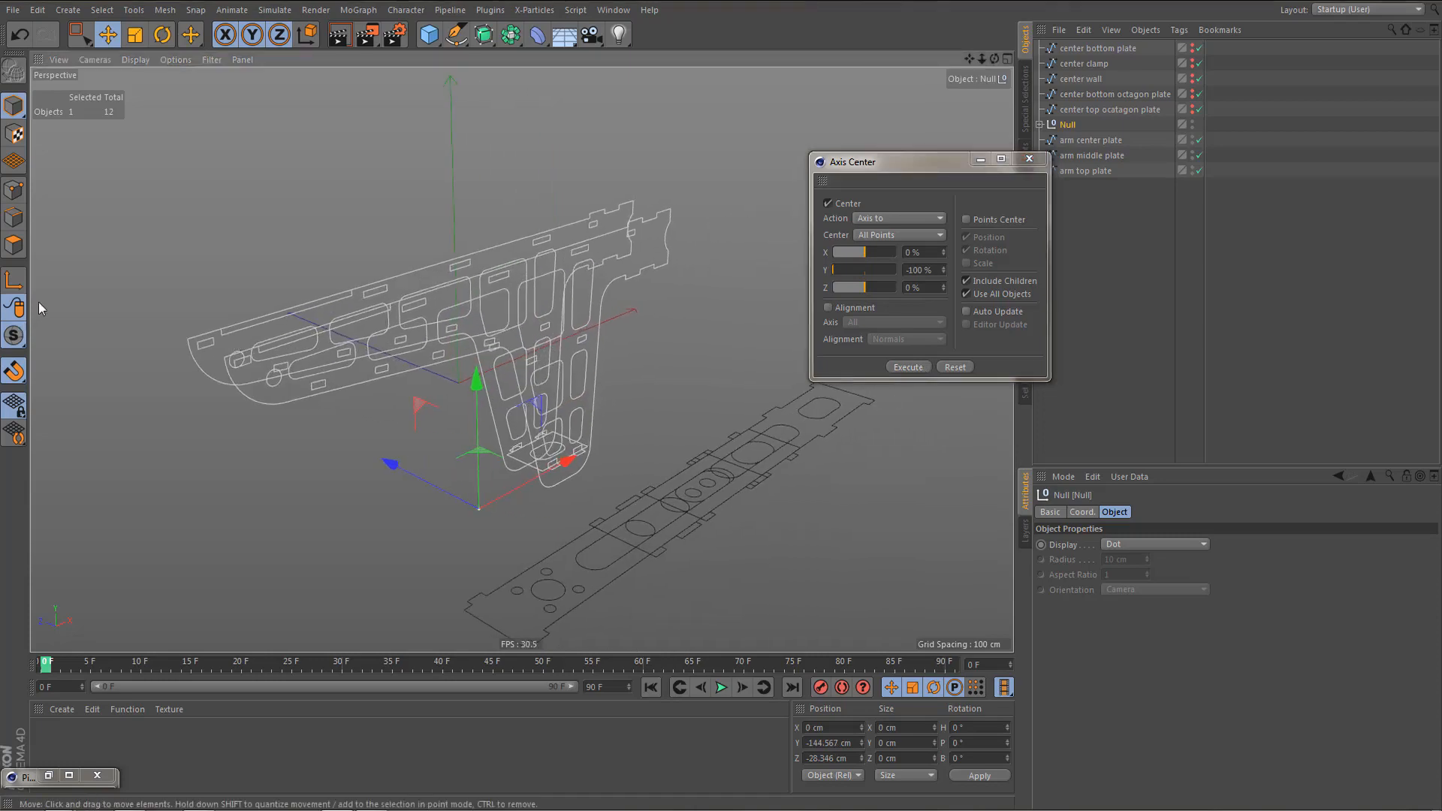
pyautogui.moveTo(573, 460); pyautogui.dragTo(640, 430)
pyautogui.keyDown('alt'); pyautogui.moveTo(482, 457); pyautogui.dragTo(462, 452); pyautogui.keyUp('alt')
pyautogui.middleClick(461, 452)
pyautogui.middleClick(666, 612)
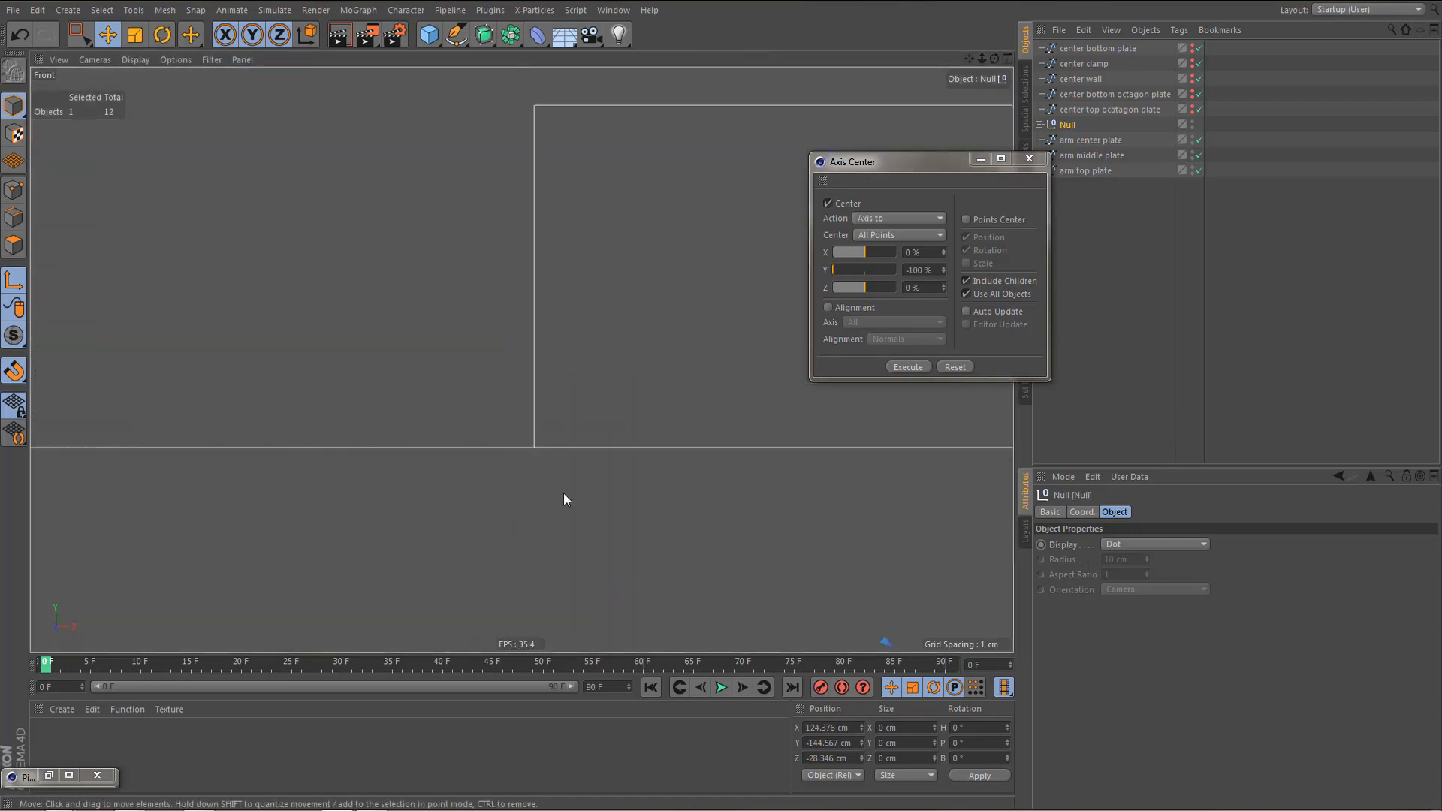
pyautogui.scroll(-6, 392, 594)
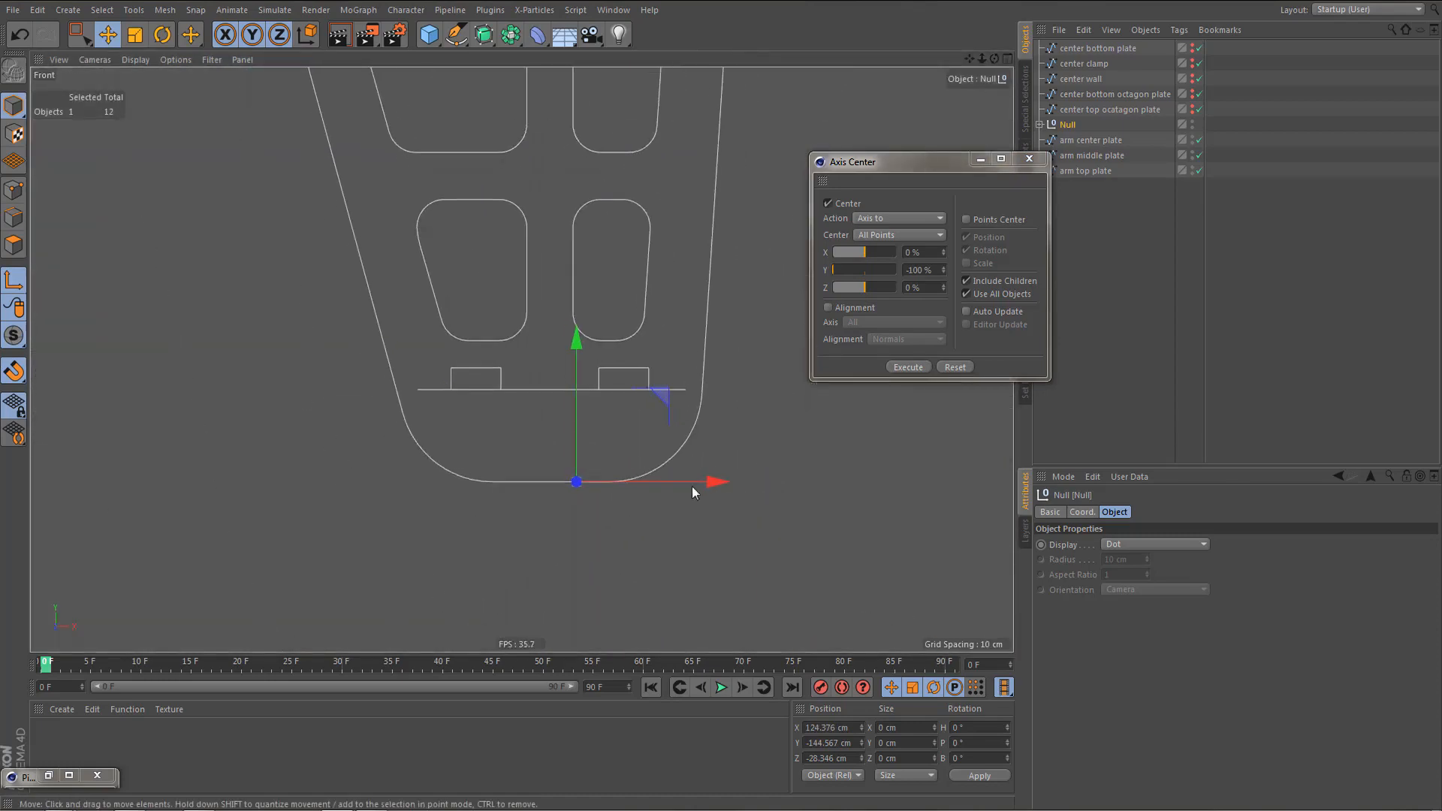
pyautogui.moveTo(716, 481); pyautogui.dragTo(693, 487)
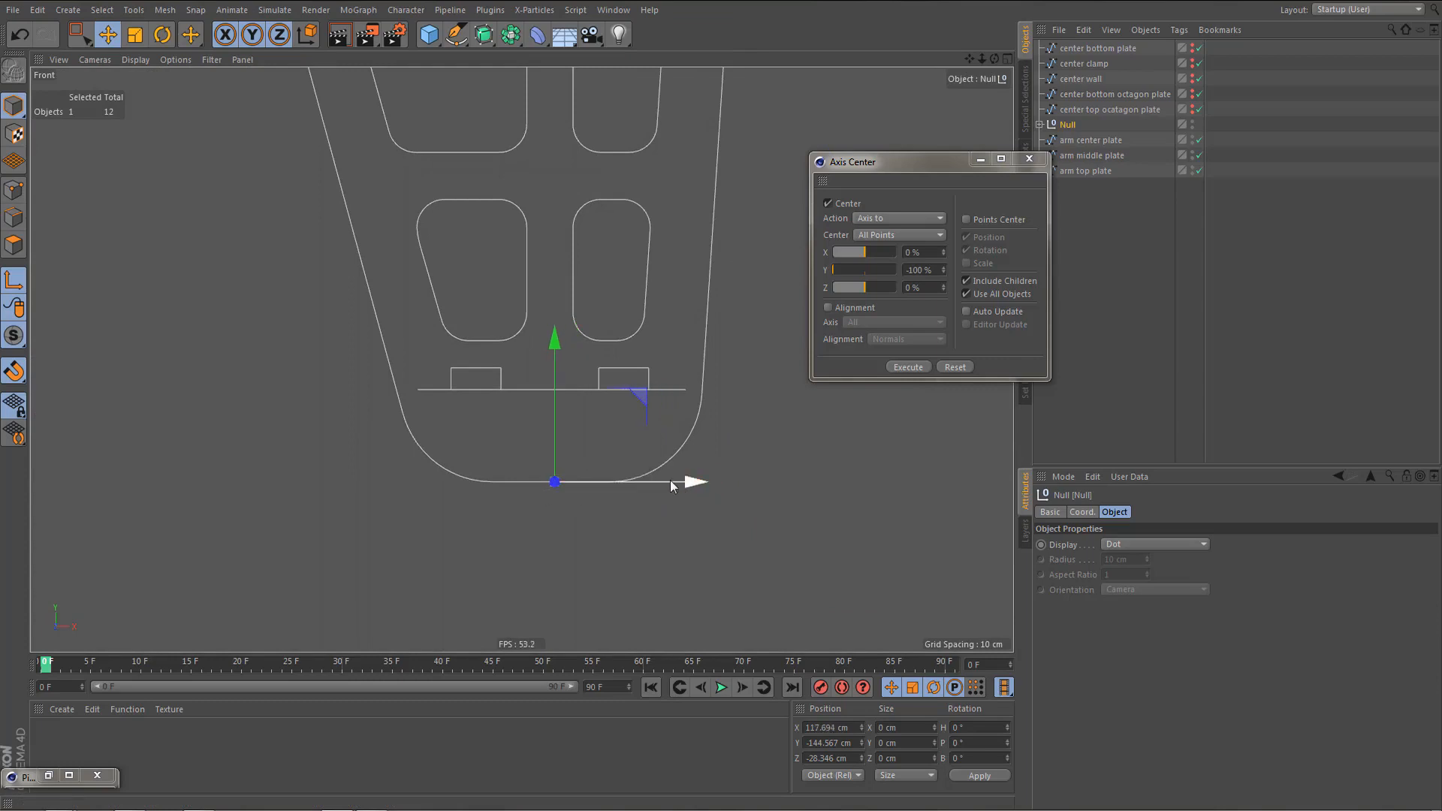
pyautogui.middleClick(649, 454)
pyautogui.middleClick(354, 258)
# - Reset the null's position, scale and rotation with Reset PSR to place the arm assembly at the world origin
pyautogui.keyDown('alt'); pyautogui.moveTo(492, 425); pyautogui.dragTo(505, 232); pyautogui.keyUp('alt')
pyautogui.click(405, 10)
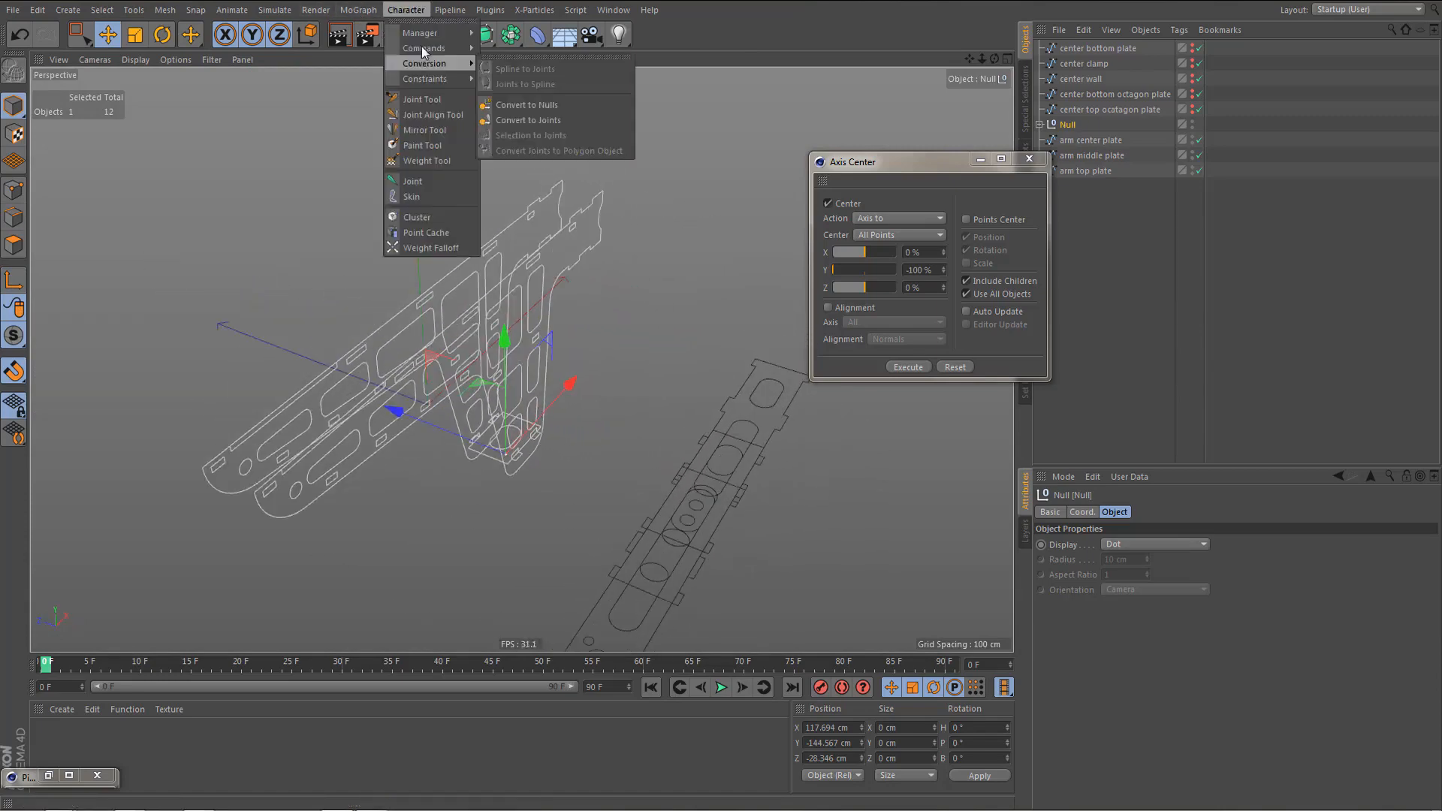
pyautogui.moveTo(422, 47)
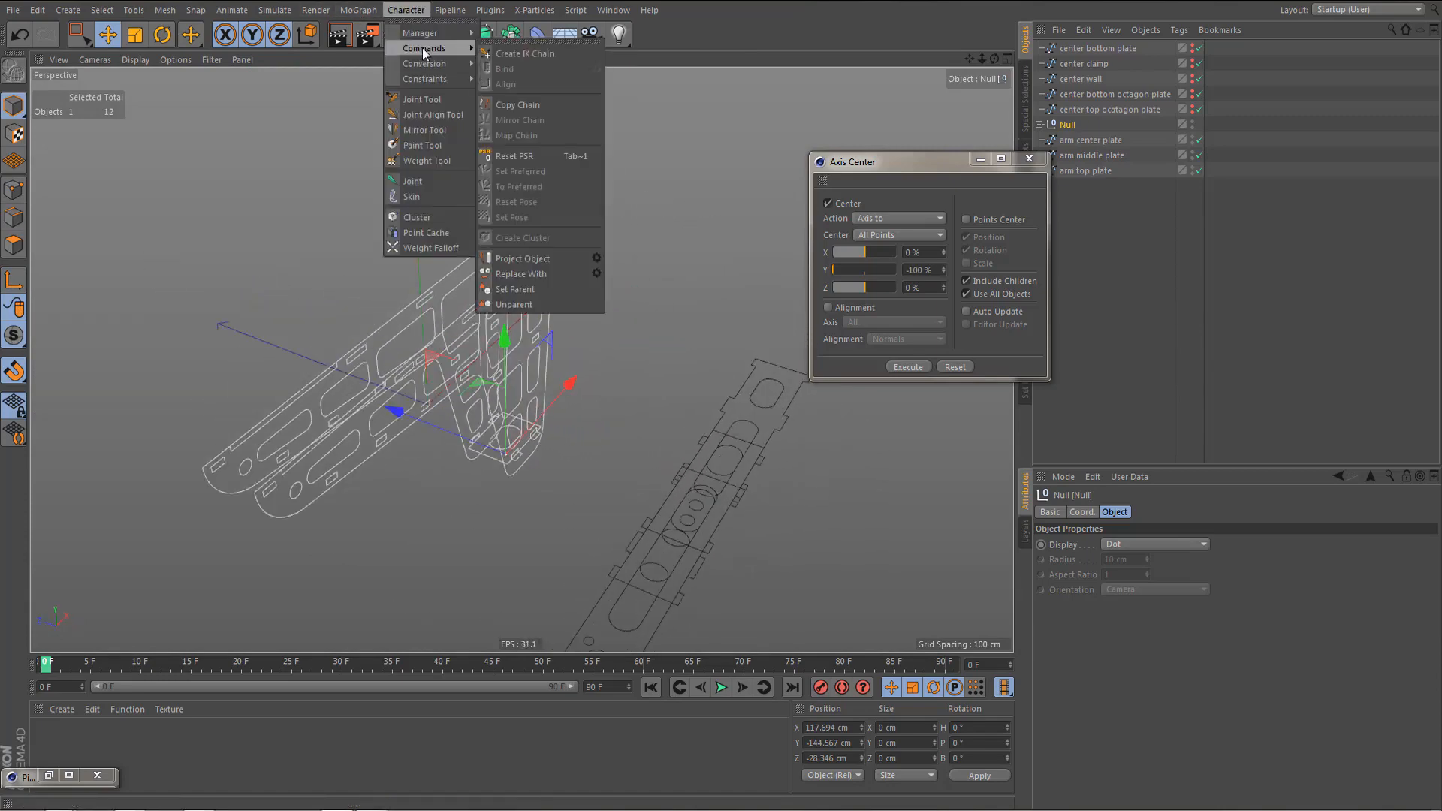
pyautogui.click(521, 158)
pyautogui.moveTo(441, 362)
pyautogui.keyDown('alt'); pyautogui.mouseDown()
pyautogui.moveTo(423, 385)
pyautogui.moveTo(451, 384)
pyautogui.moveTo(412, 407)
pyautogui.moveTo(463, 375)
pyautogui.moveTo(647, 365)
pyautogui.moveTo(443, 347)
pyautogui.moveTo(491, 335)
pyautogui.moveTo(472, 325)
pyautogui.moveTo(456, 376)
pyautogui.mouseUp(); pyautogui.keyUp('alt')
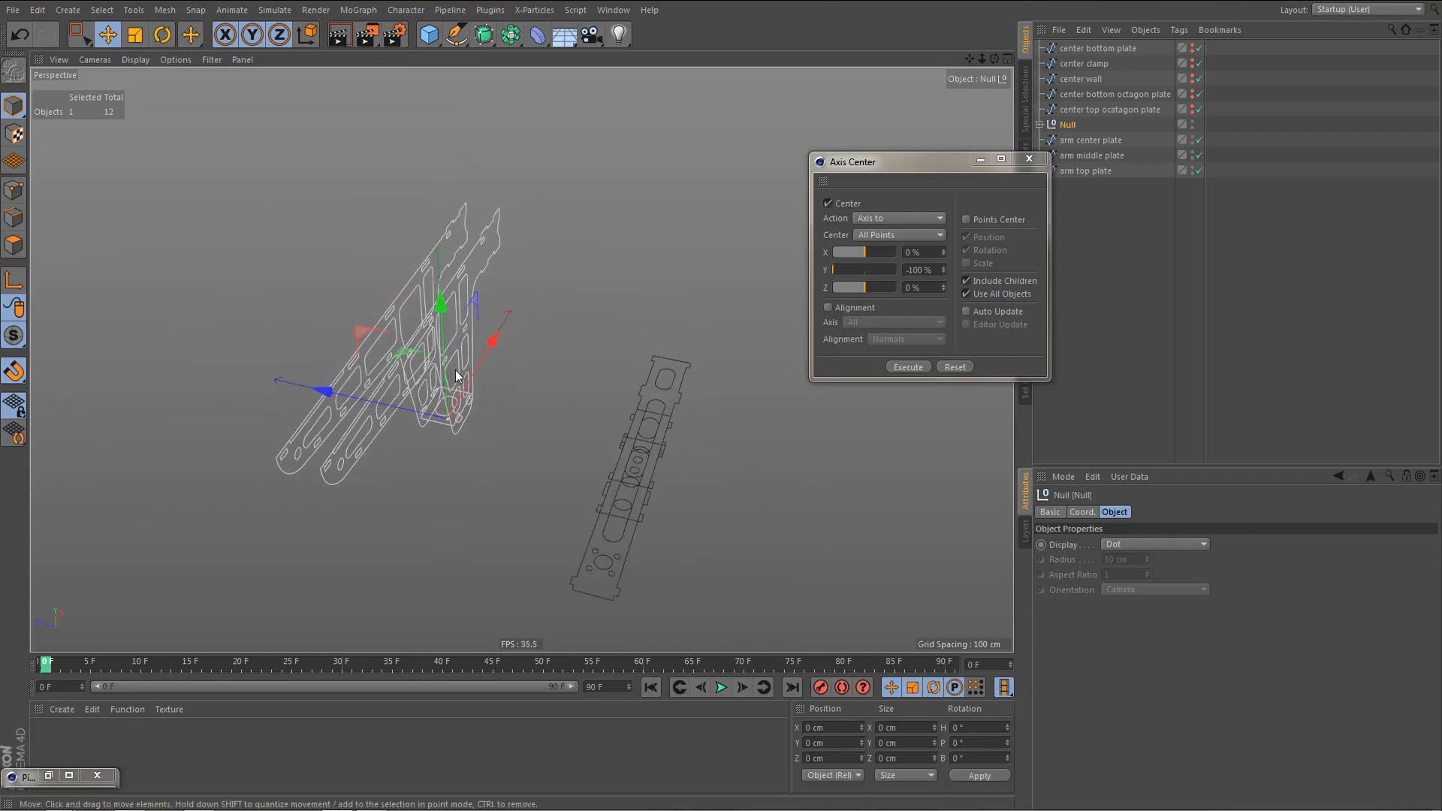
# - Rename the null's two arm splines to "arm right" and "arm left", and hide arm left in the viewport
pyautogui.click(1029, 159)
pyautogui.keyDown('alt'); pyautogui.moveTo(511, 321); pyautogui.dragTo(550, 307, button='middle'); pyautogui.keyUp('alt')
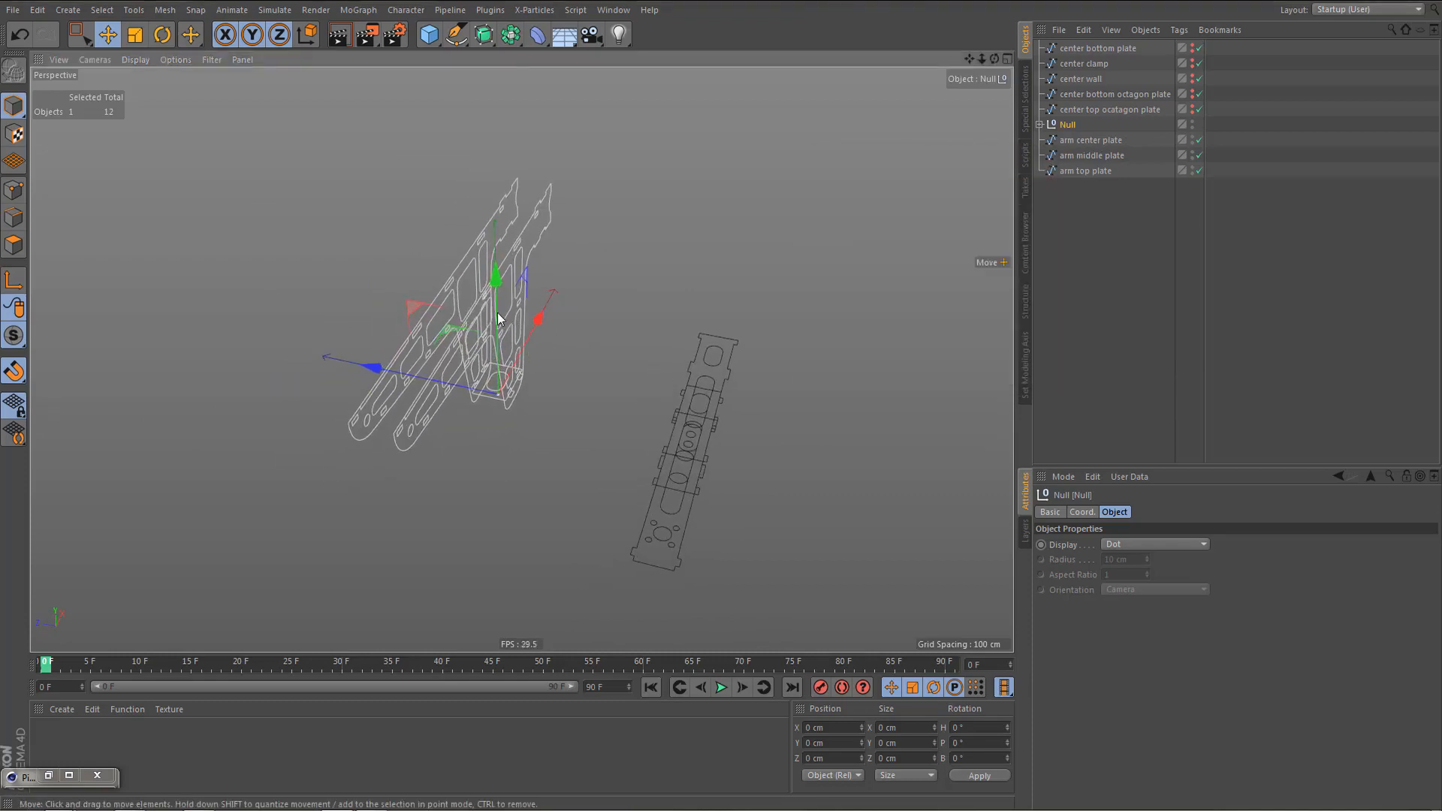
pyautogui.keyDown('alt'); pyautogui.moveTo(497, 312); pyautogui.dragTo(580, 299, button='right'); pyautogui.keyUp('alt')
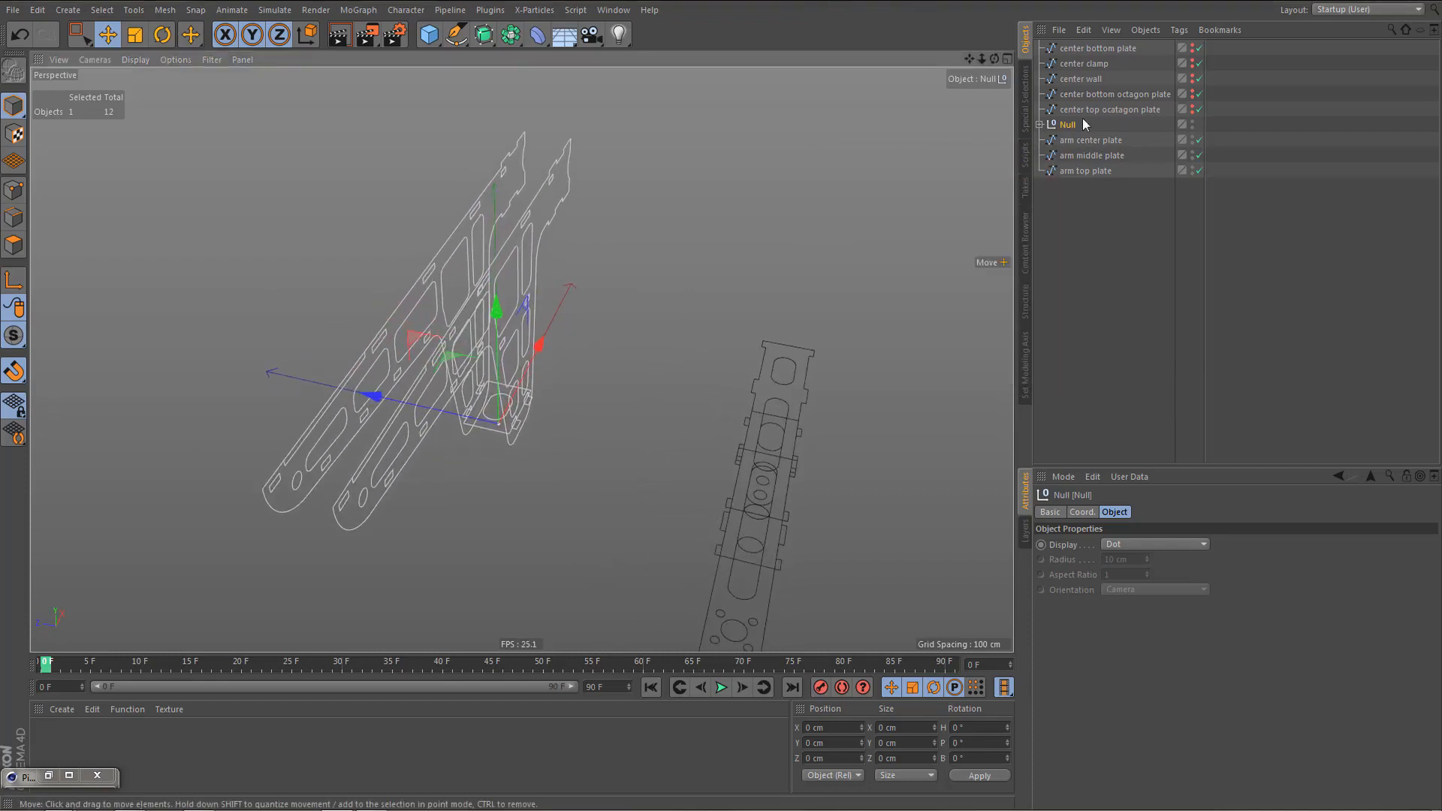
pyautogui.click(1039, 125)
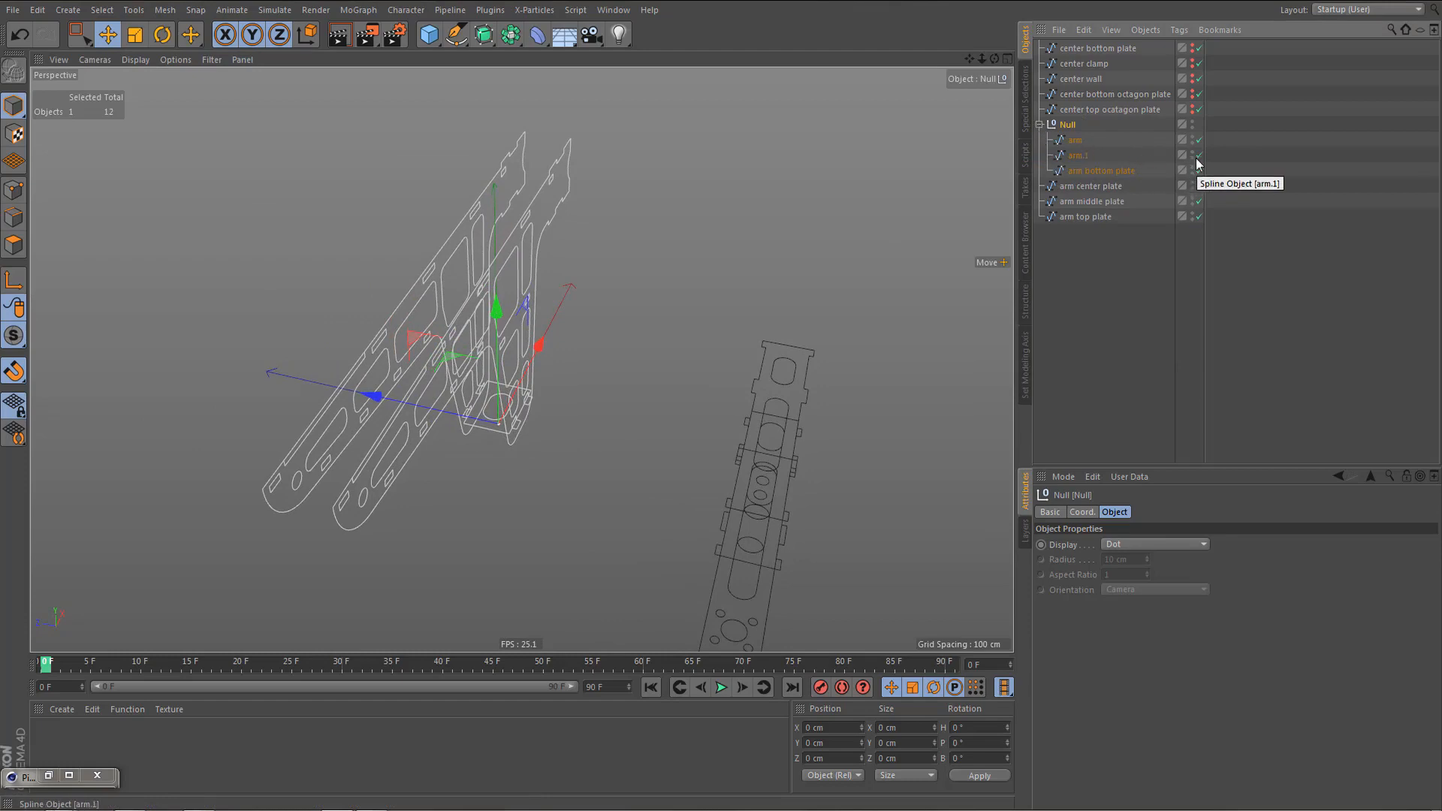
pyautogui.click(1076, 141)
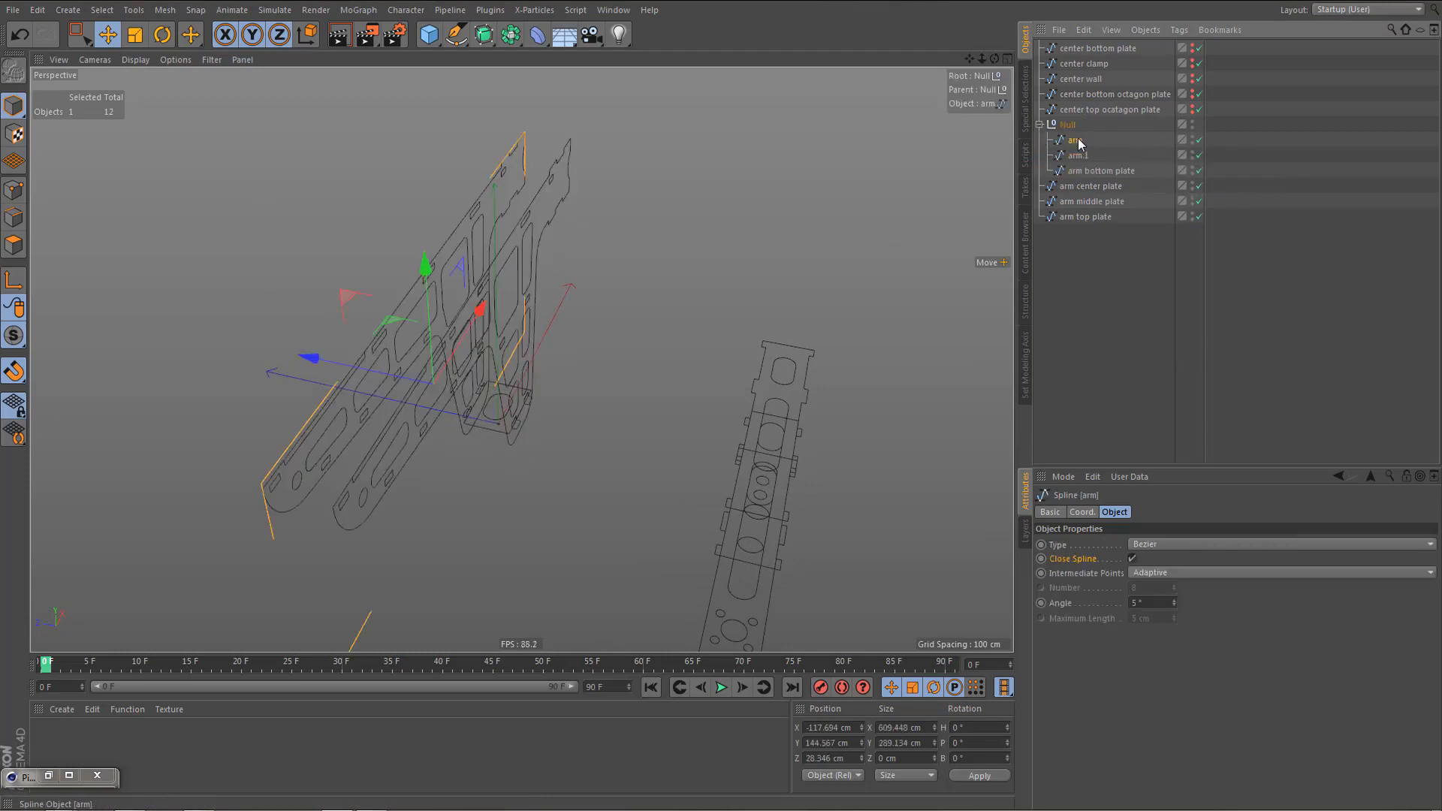
pyautogui.press('F2')
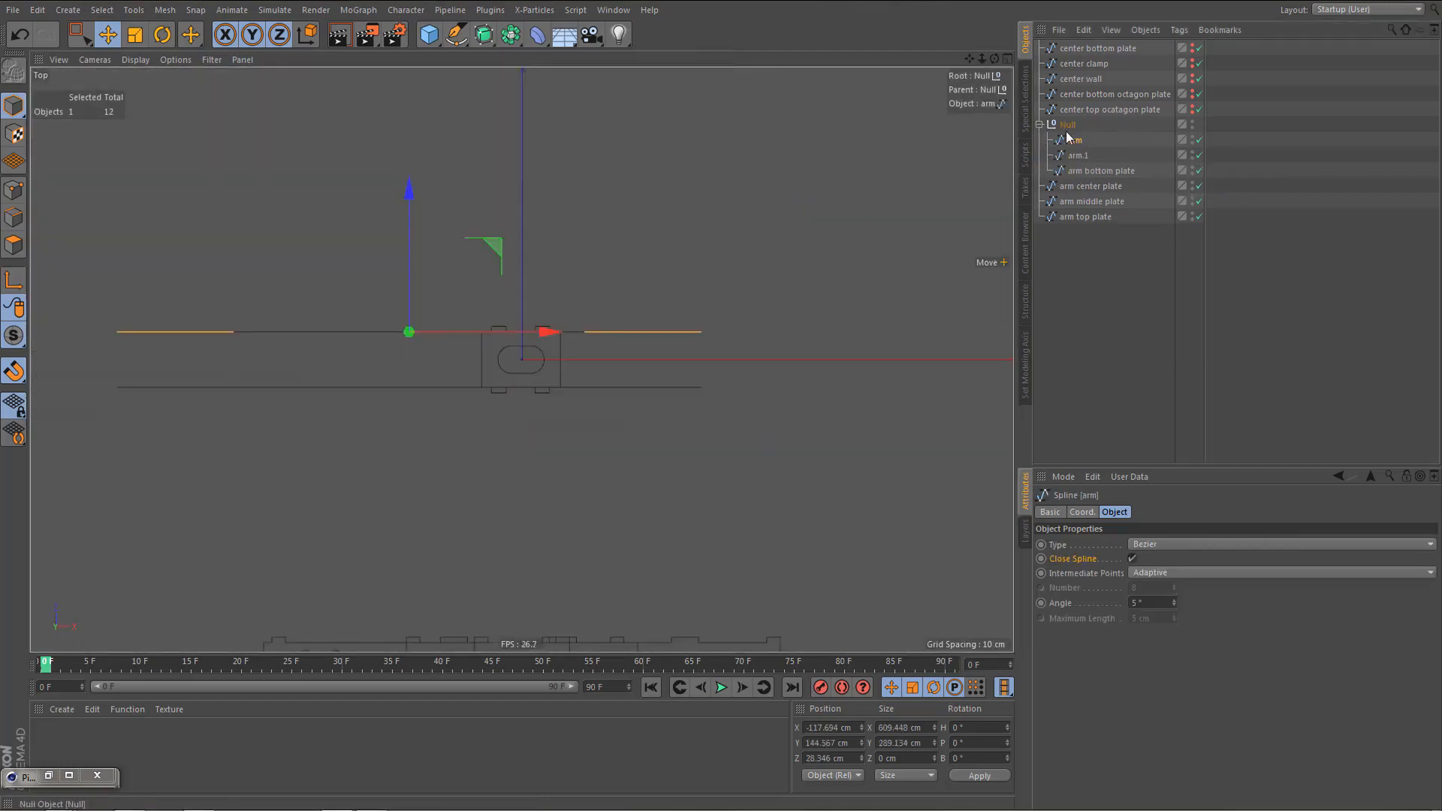
pyautogui.doubleClick(1069, 139)
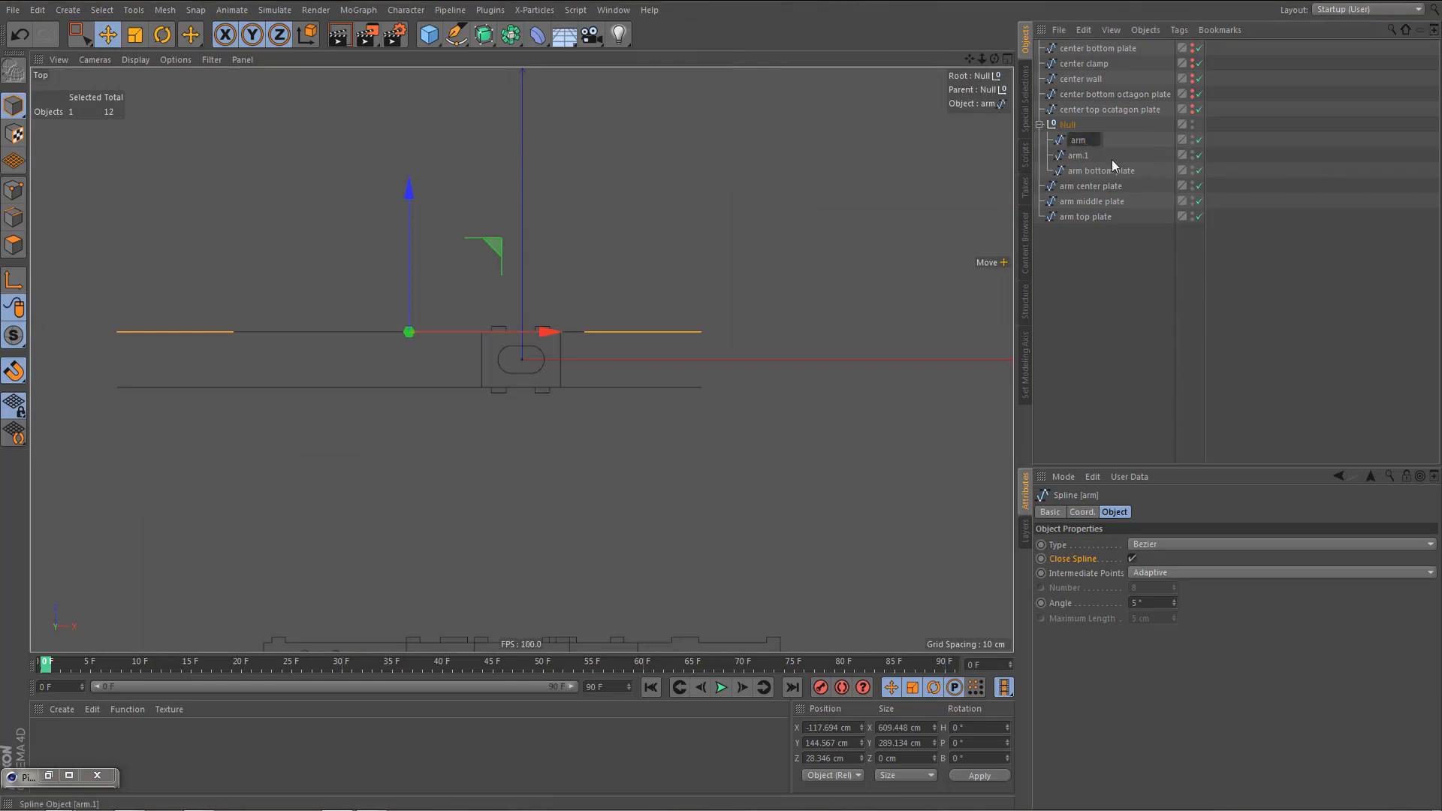
pyautogui.write('arm right')
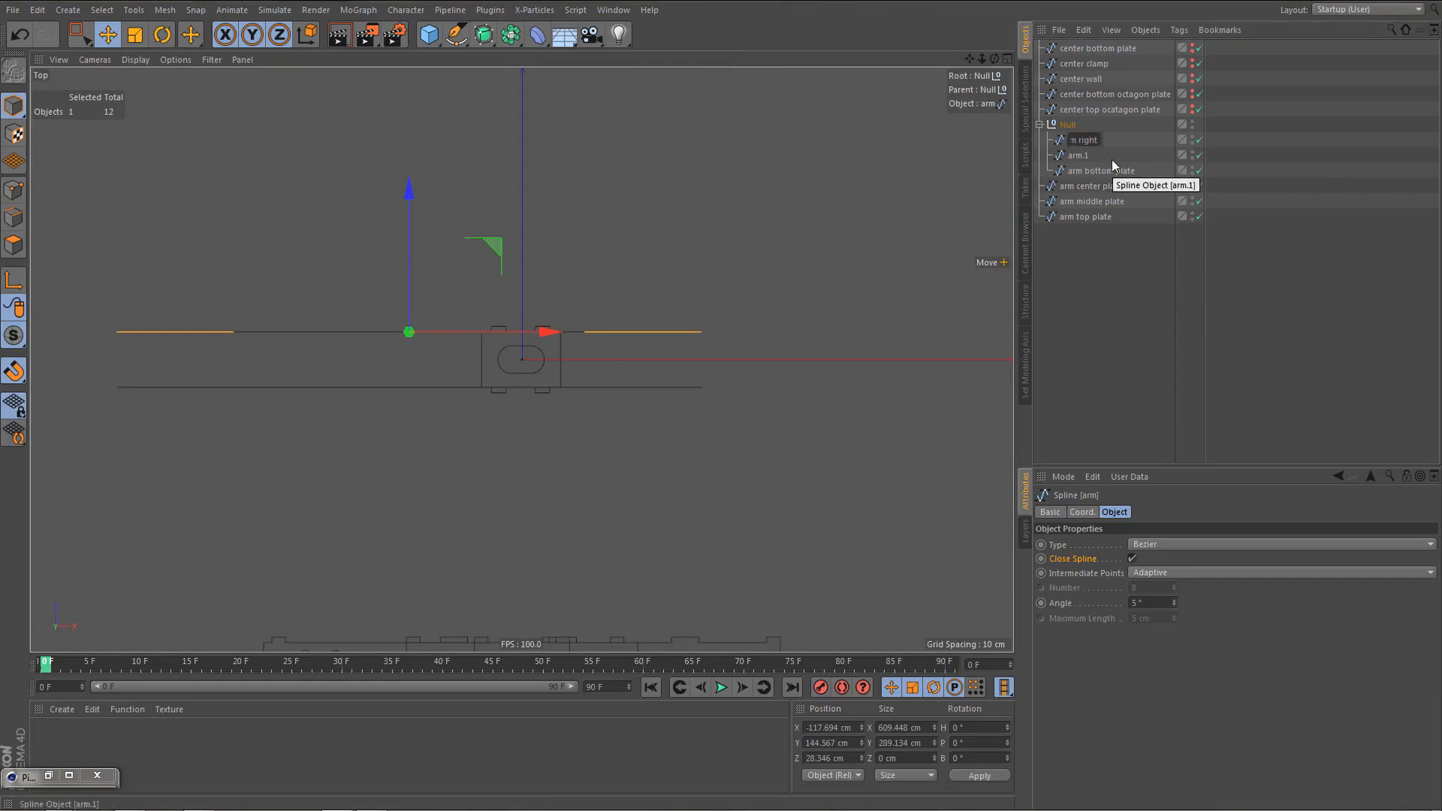
pyautogui.press('Tab')
pyautogui.write('arm')
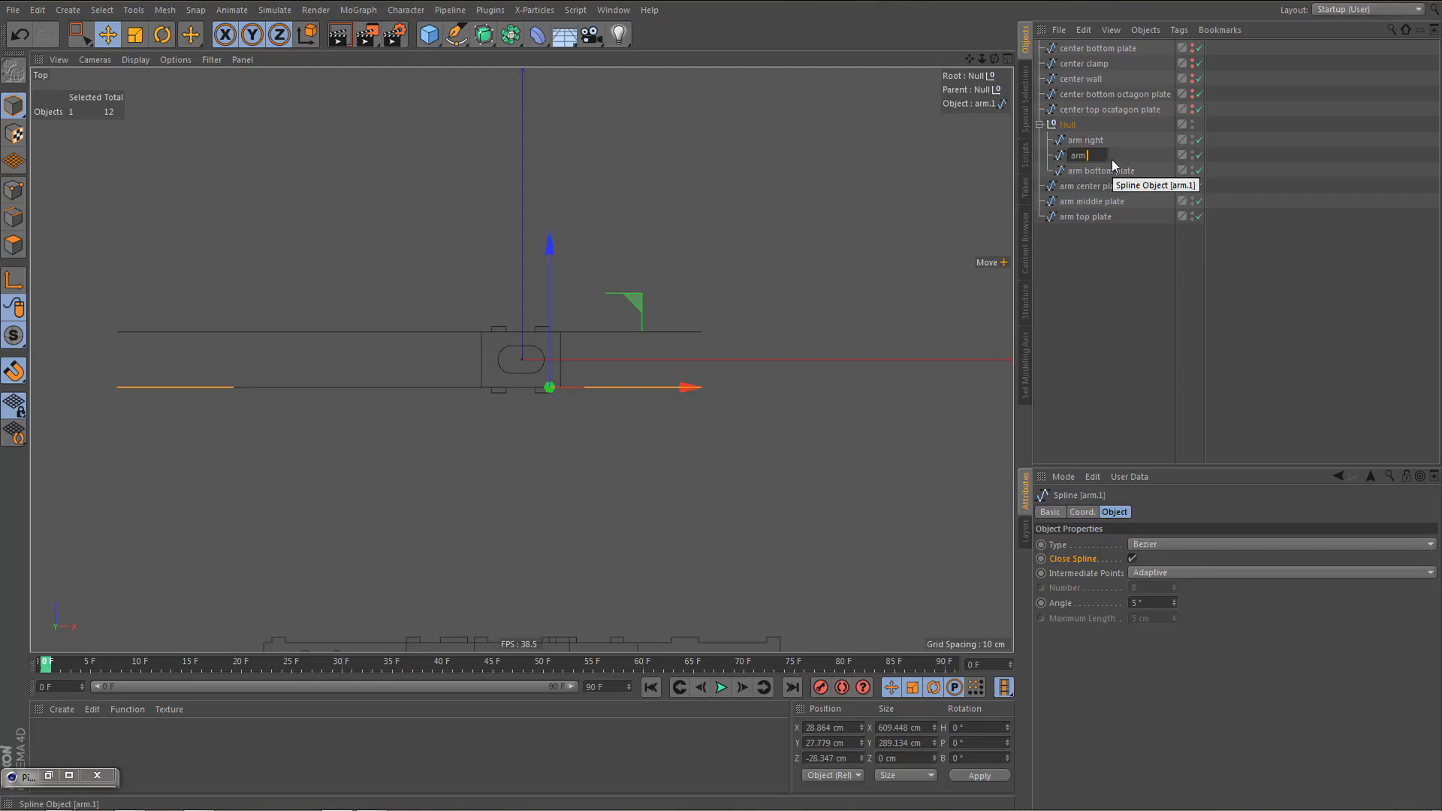
pyautogui.write(' left')
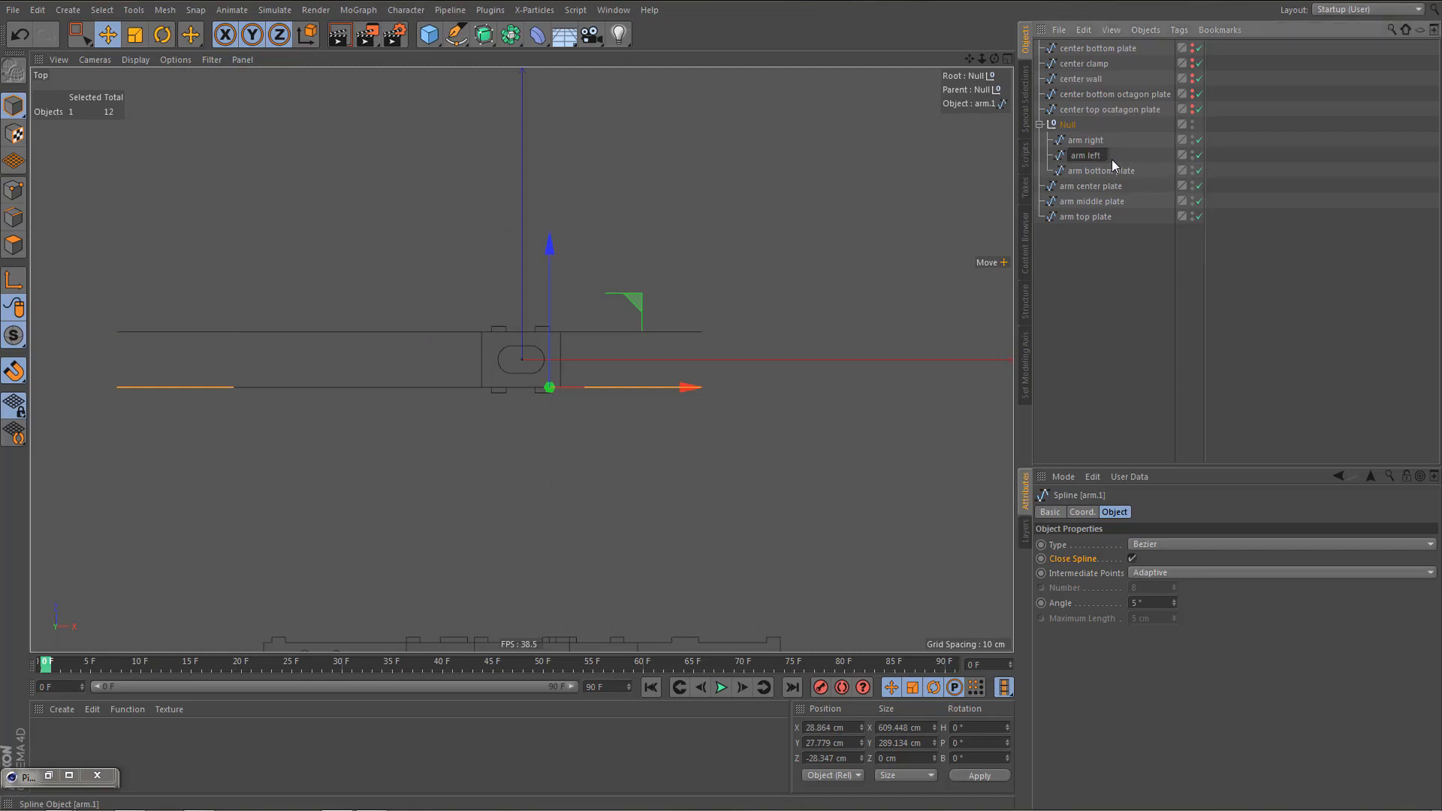
pyautogui.press('Return')
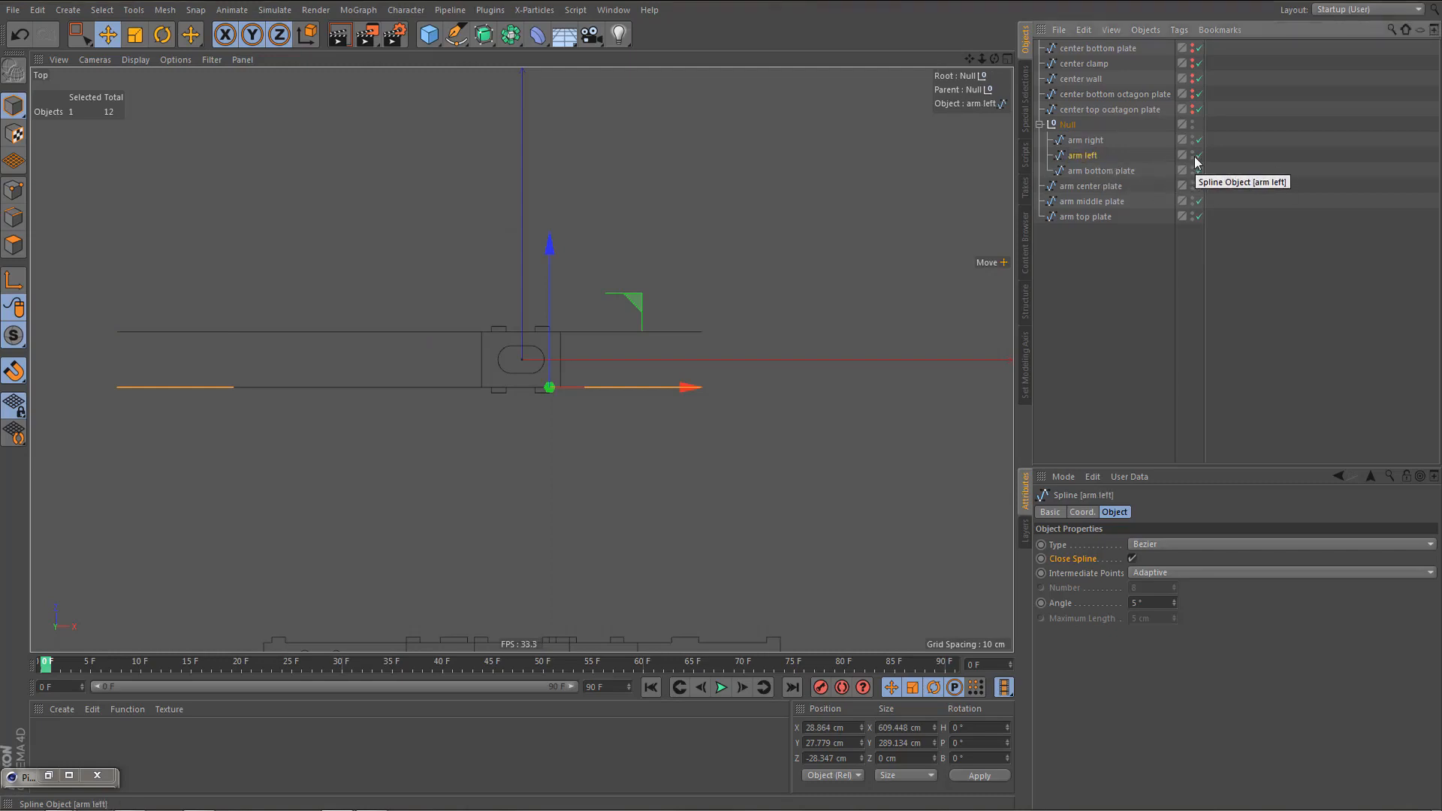
# - Move the arm center plate to about Z -196.4 cm and the arm middle plate to about Z -89.2 cm, toward the arm
pyautogui.middleClick(783, 289)
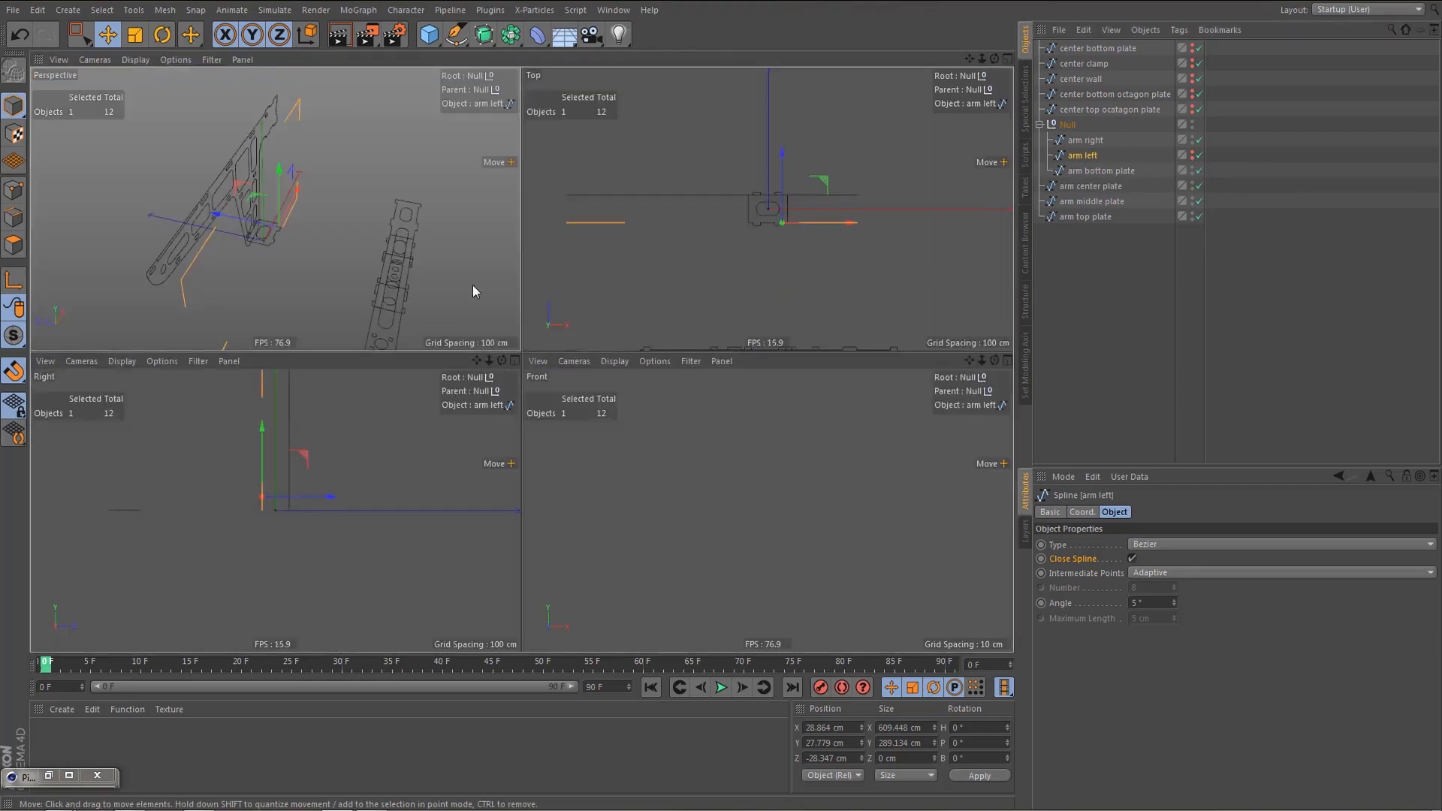
pyautogui.middleClick(474, 290)
pyautogui.keyDown('alt'); pyautogui.moveTo(475, 329); pyautogui.dragTo(493, 282); pyautogui.keyUp('alt')
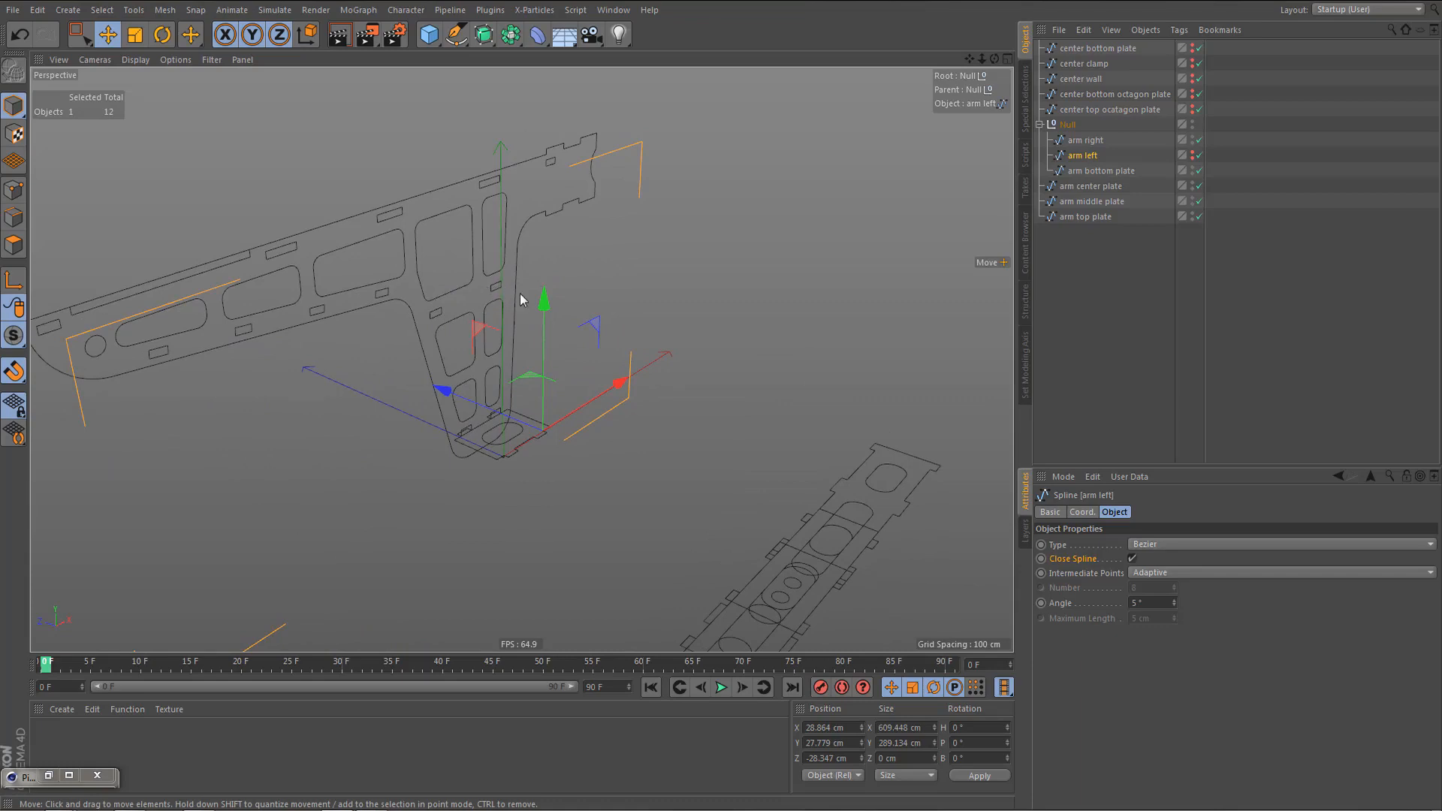
pyautogui.click(1110, 187)
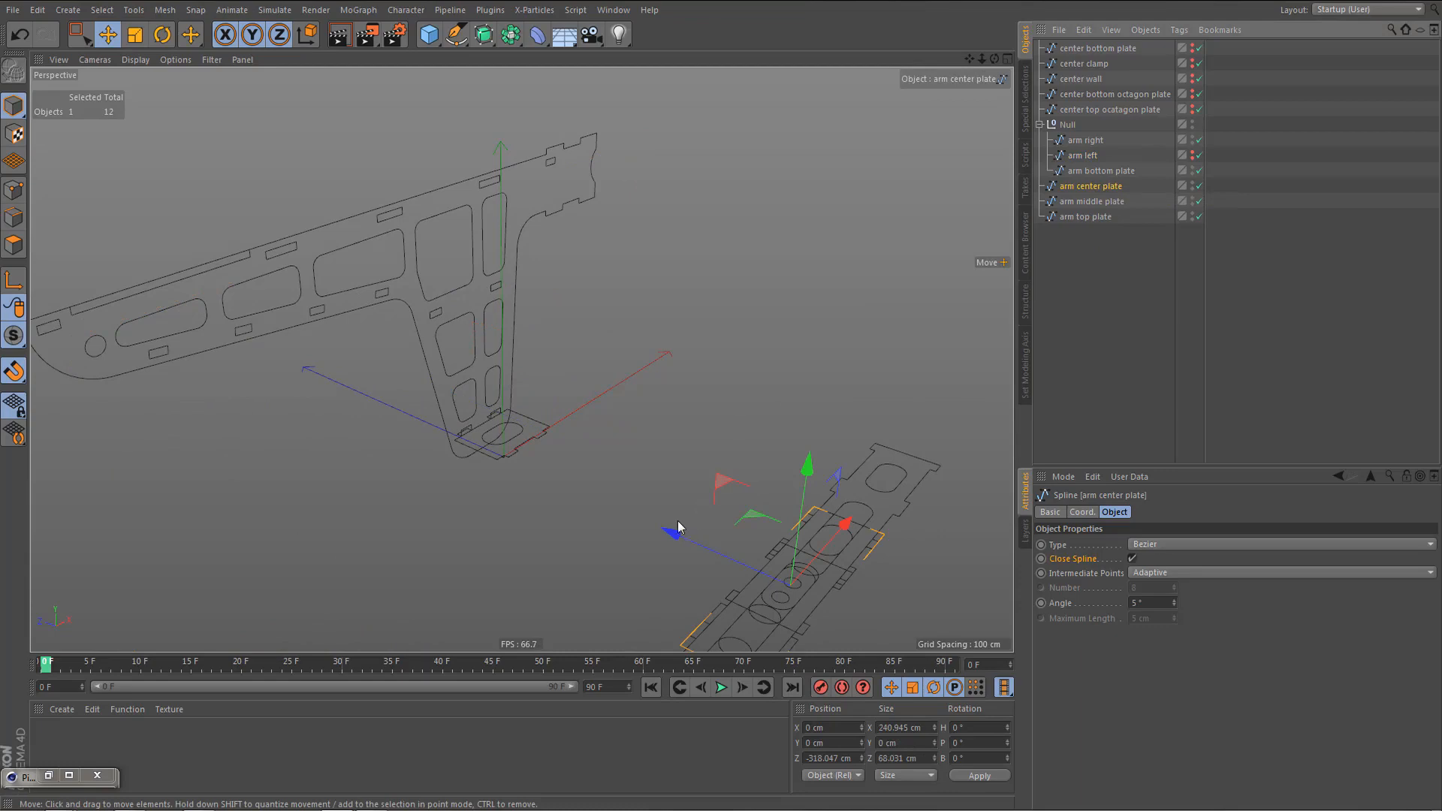
pyautogui.moveTo(679, 528); pyautogui.dragTo(570, 471)
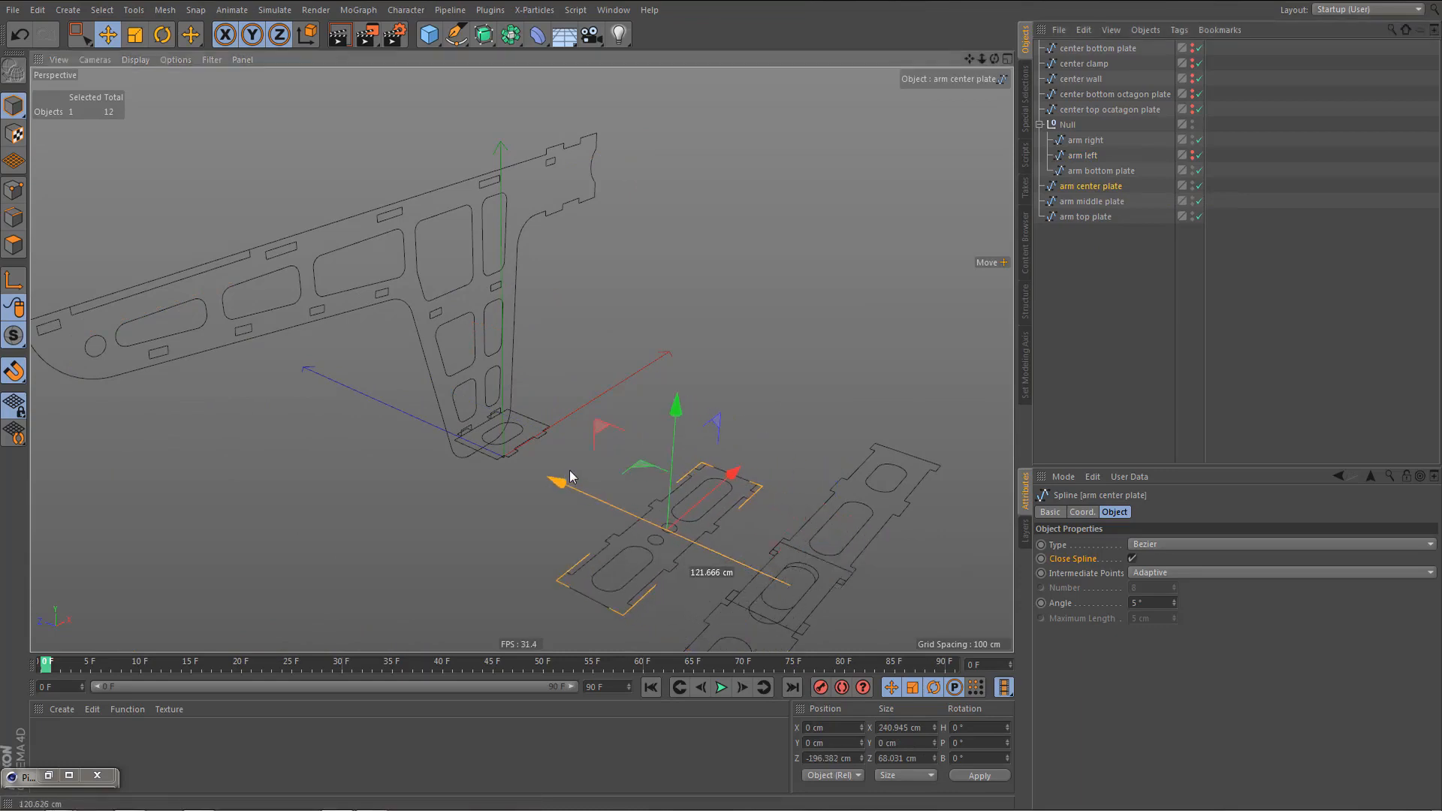
pyautogui.click(1090, 201)
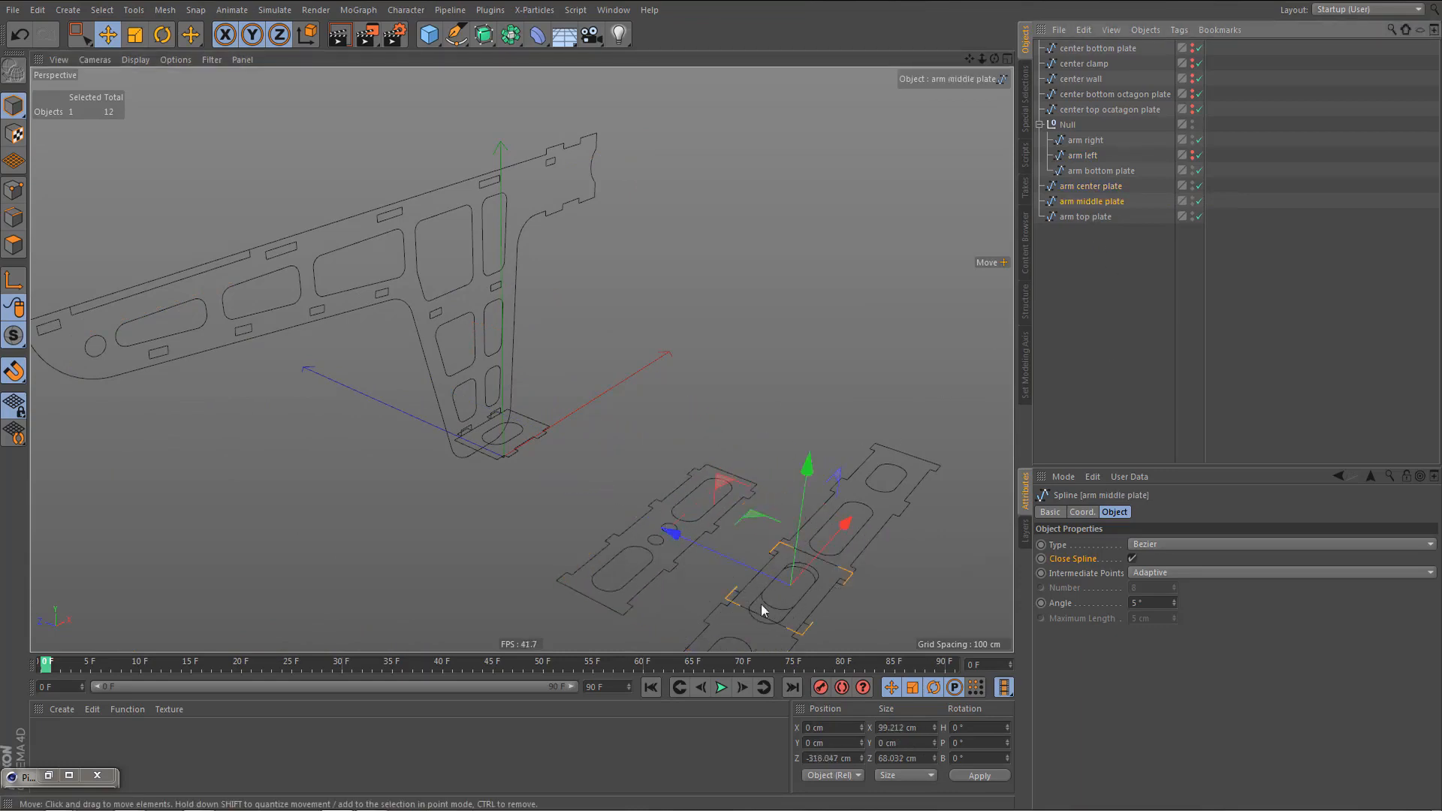
pyautogui.moveTo(673, 537); pyautogui.dragTo(475, 440)
# - Move only the arm middle plate's axis to its outer side edge, level with the notch depth, at about X 49.6 cm, Z -60.9 cm
pyautogui.scroll(5, 560, 487)
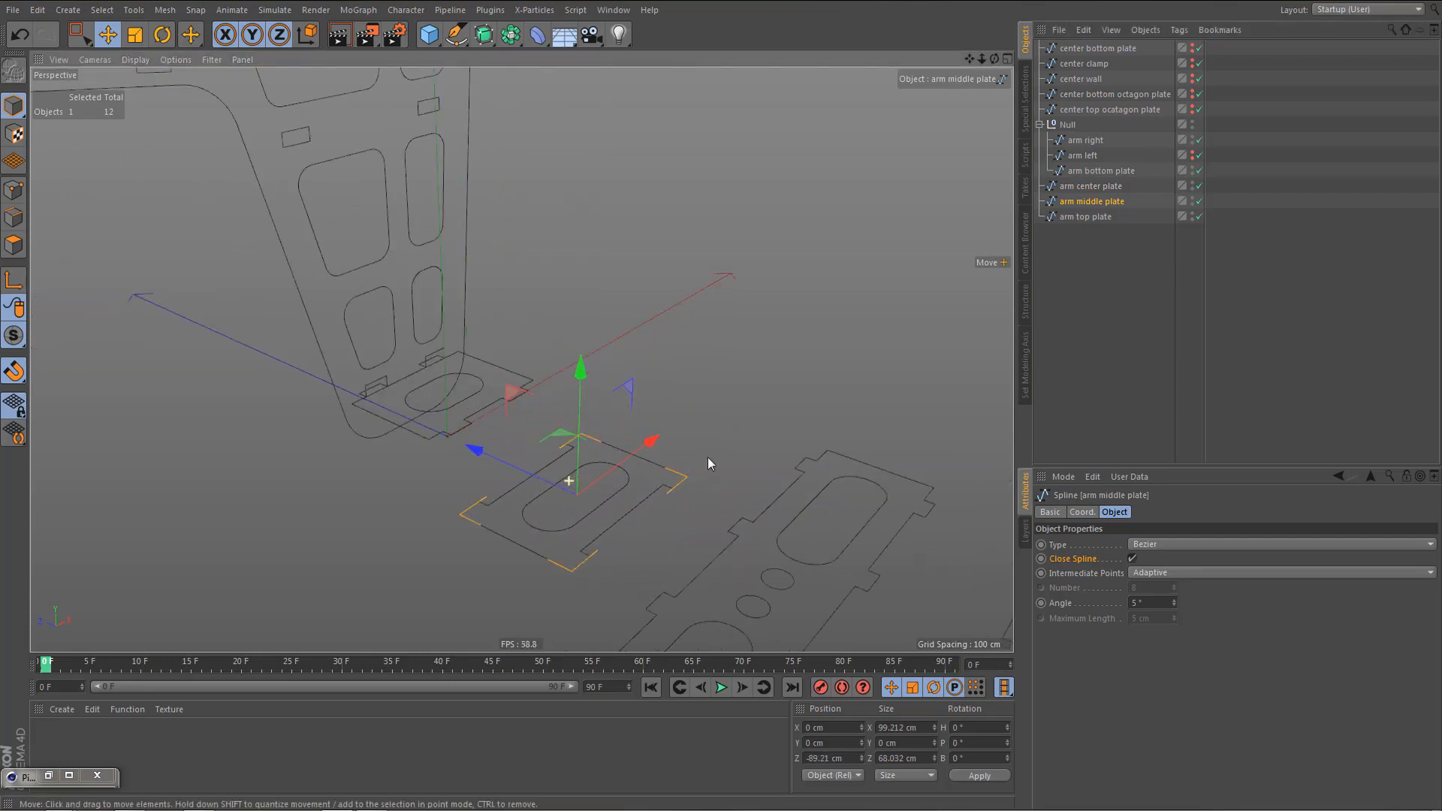
pyautogui.scroll(6, 644, 482)
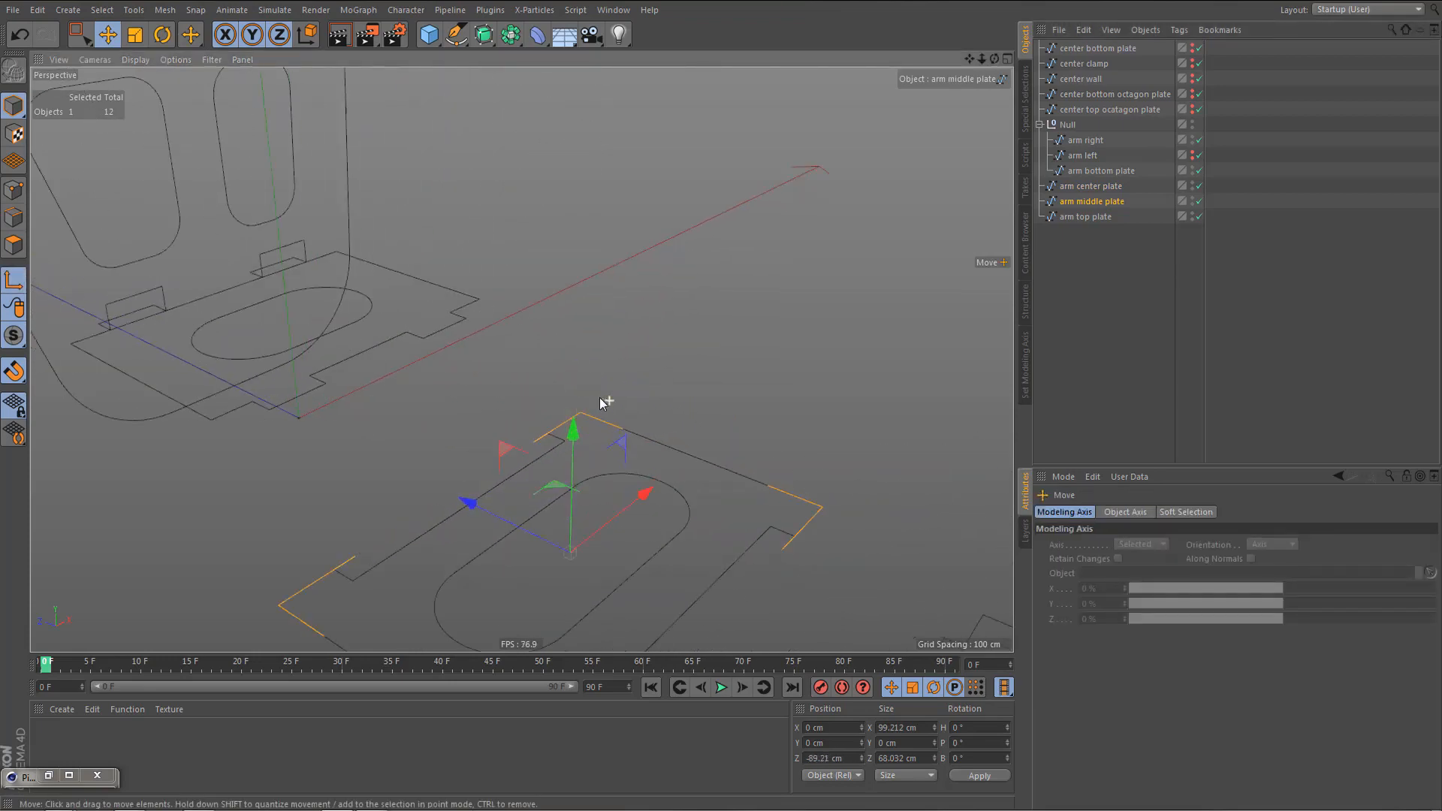
pyautogui.scroll(3, 545, 421)
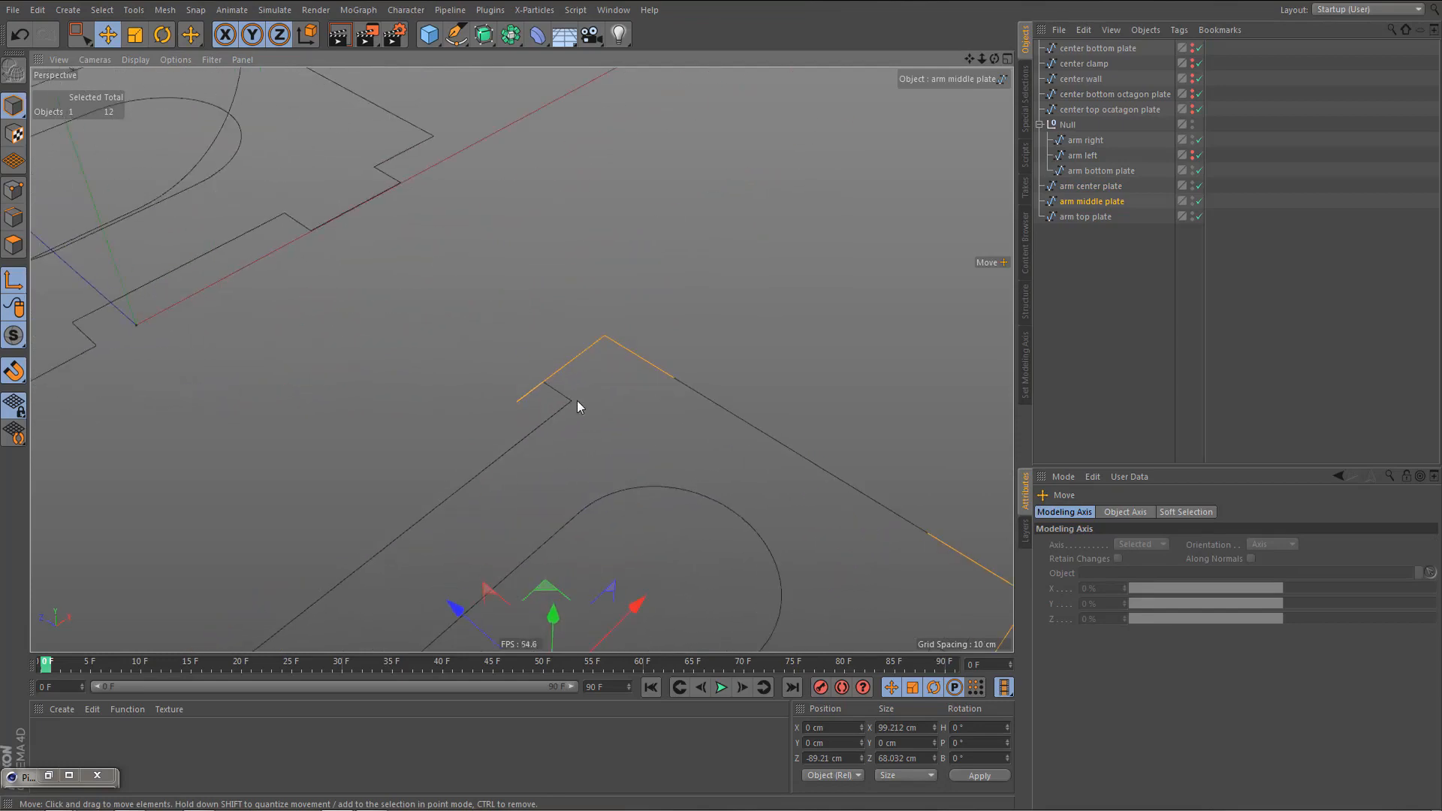
pyautogui.click(573, 403)
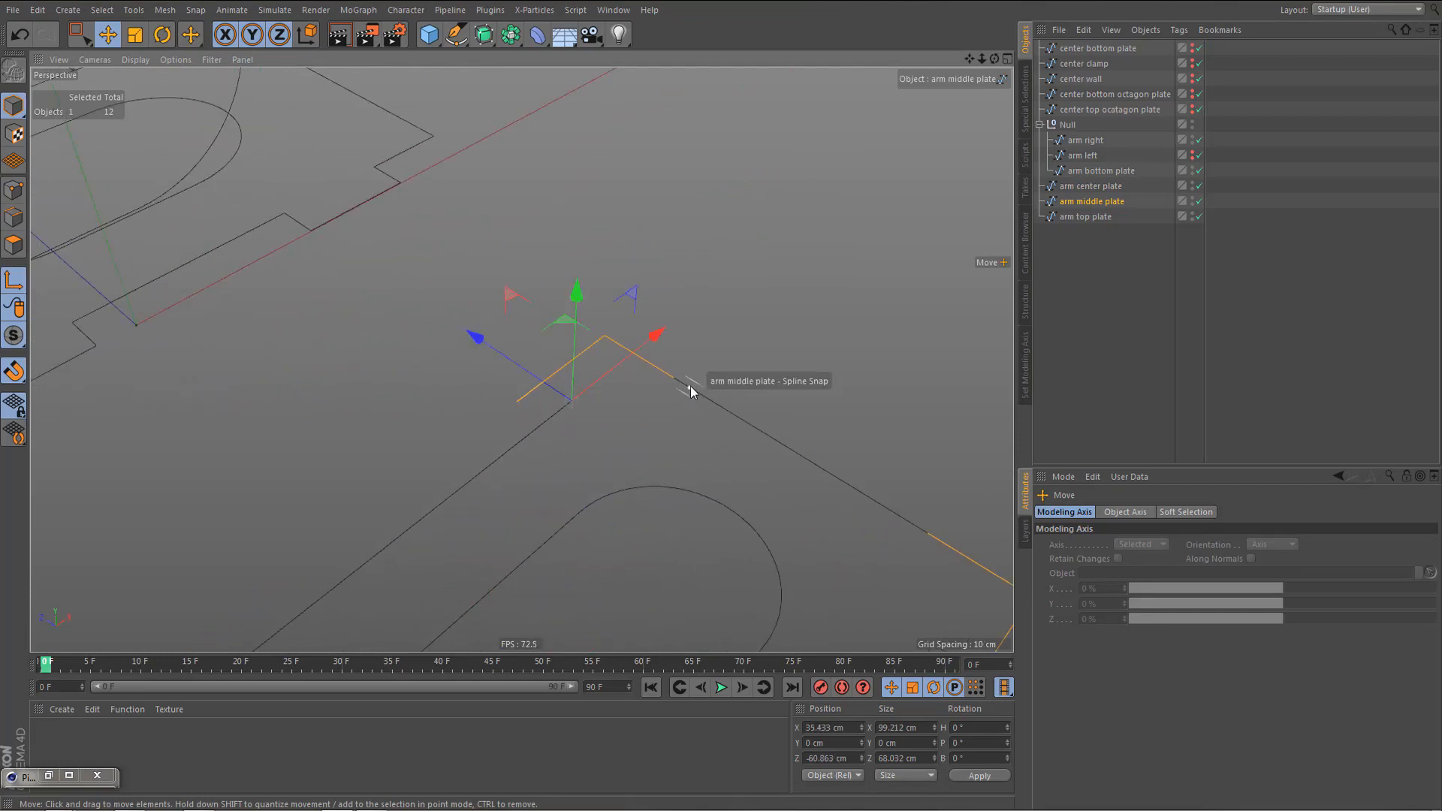
pyautogui.press('F2')
pyautogui.scroll(5, 580, 417)
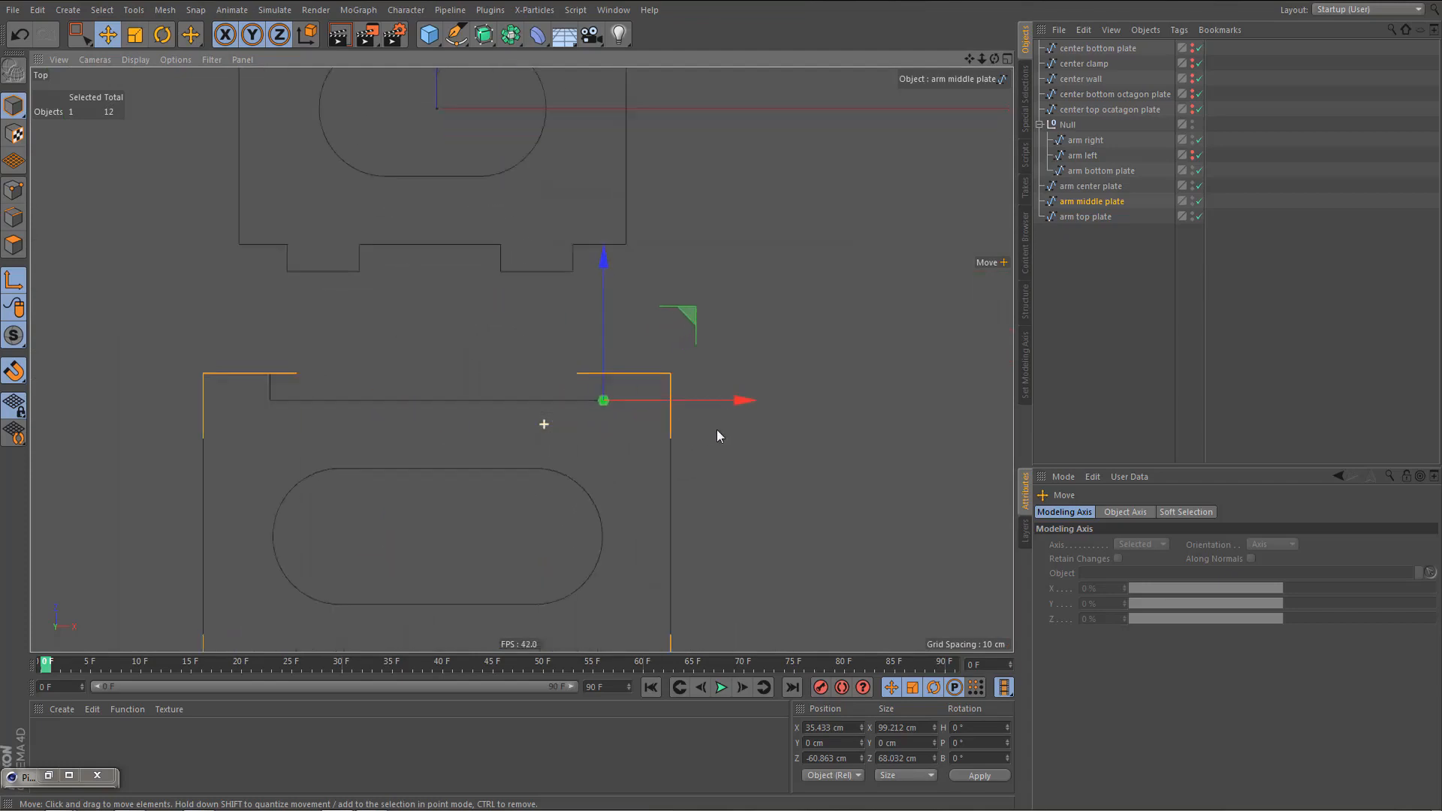
pyautogui.moveTo(767, 392); pyautogui.dragTo(855, 398)
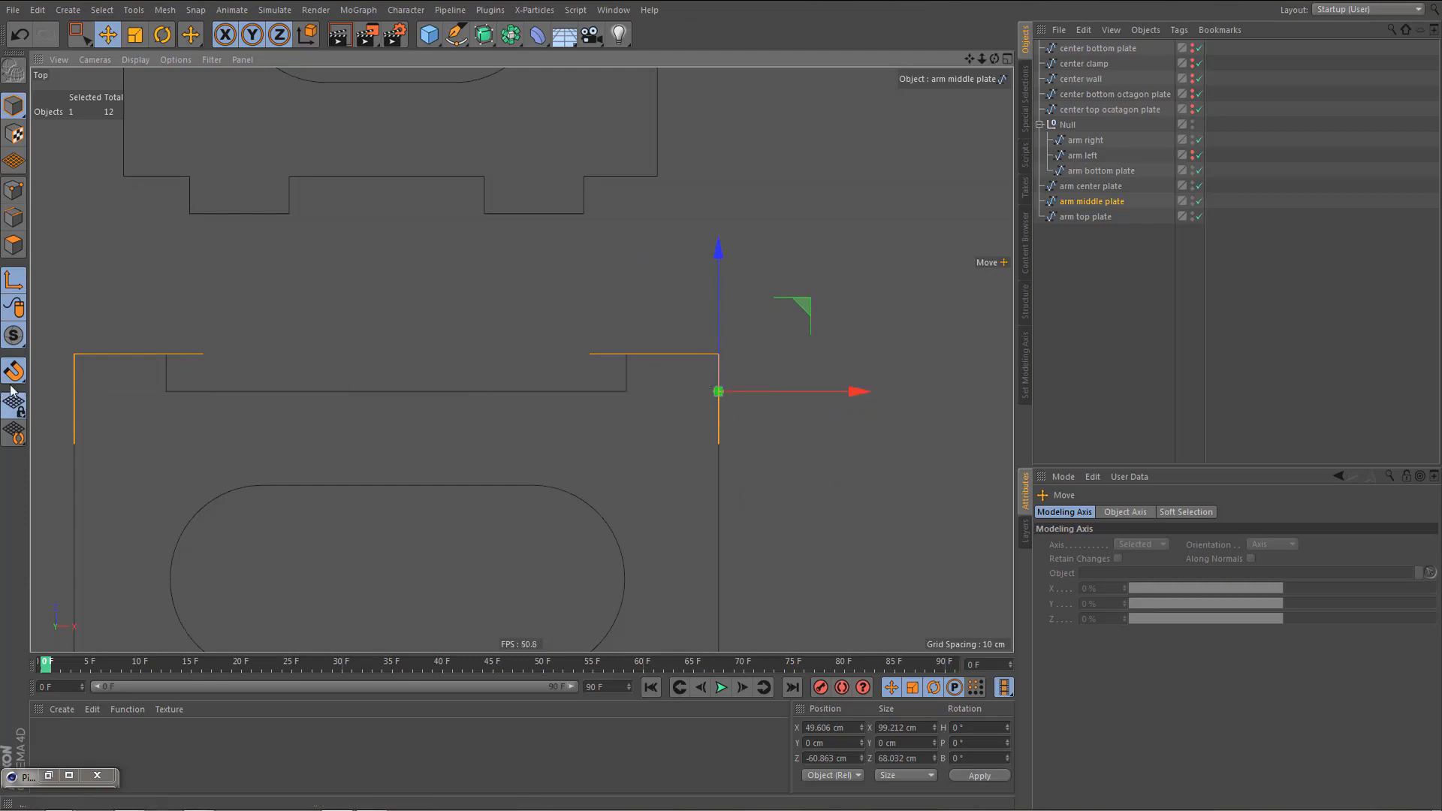
pyautogui.moveTo(15, 376); pyautogui.dragTo(450, 459)
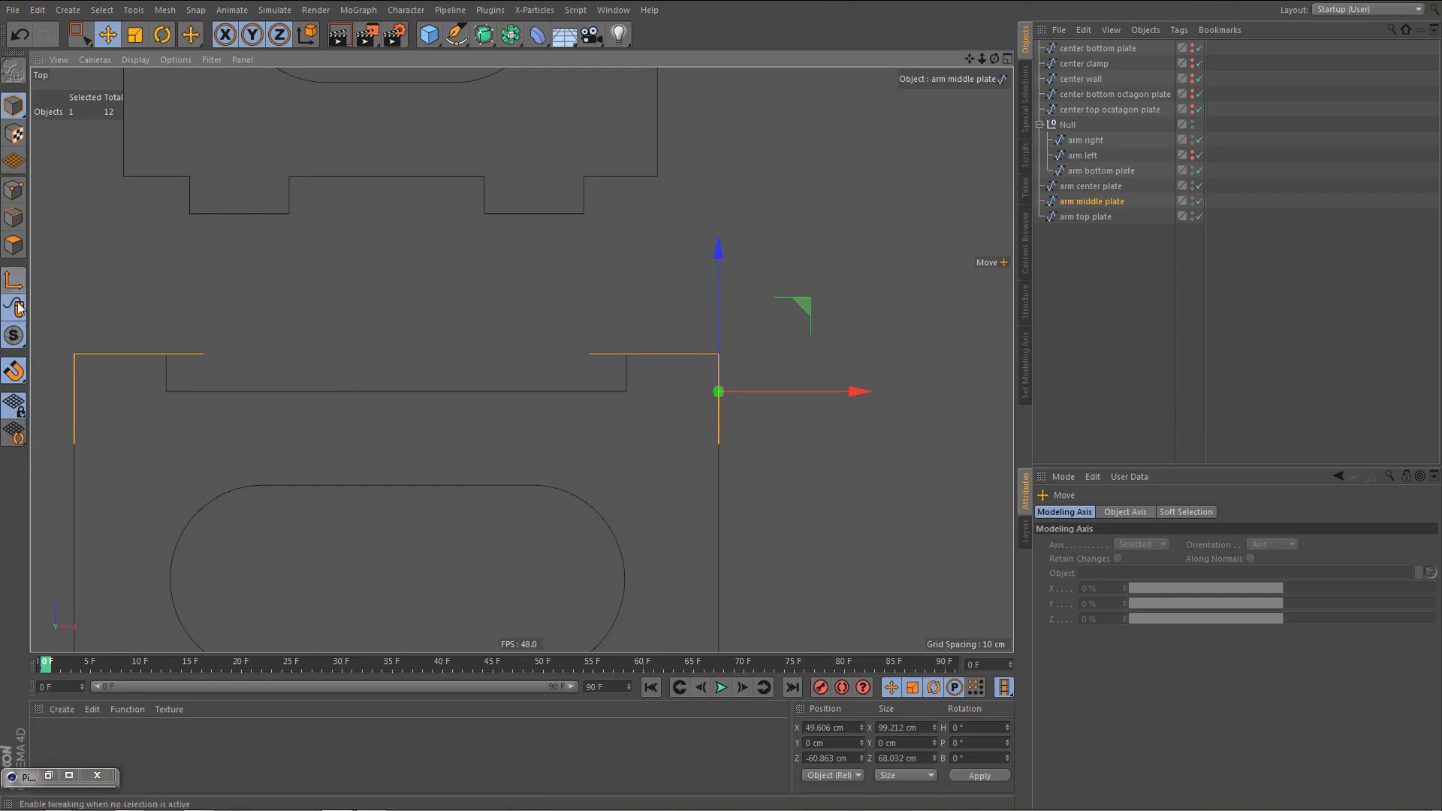
# - Snap the arm middle plate onto the lower corner vertex of arm right's slot above the lower cutouts, at about Y 166.7 cm
pyautogui.middleClick(458, 347)
pyautogui.middleClick(409, 275)
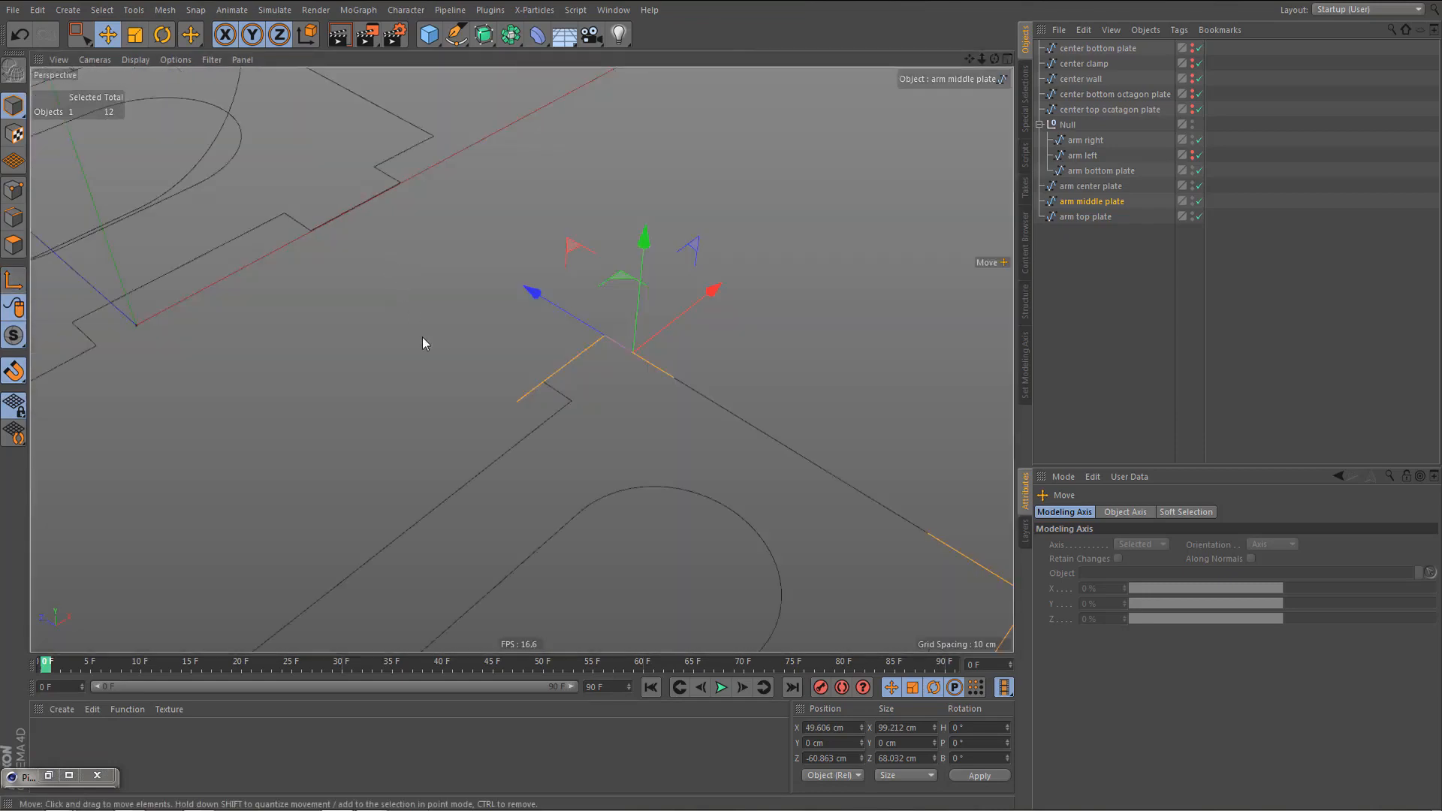
pyautogui.keyDown('alt'); pyautogui.moveTo(422, 338); pyautogui.dragTo(406, 137, button='middle'); pyautogui.keyUp('alt')
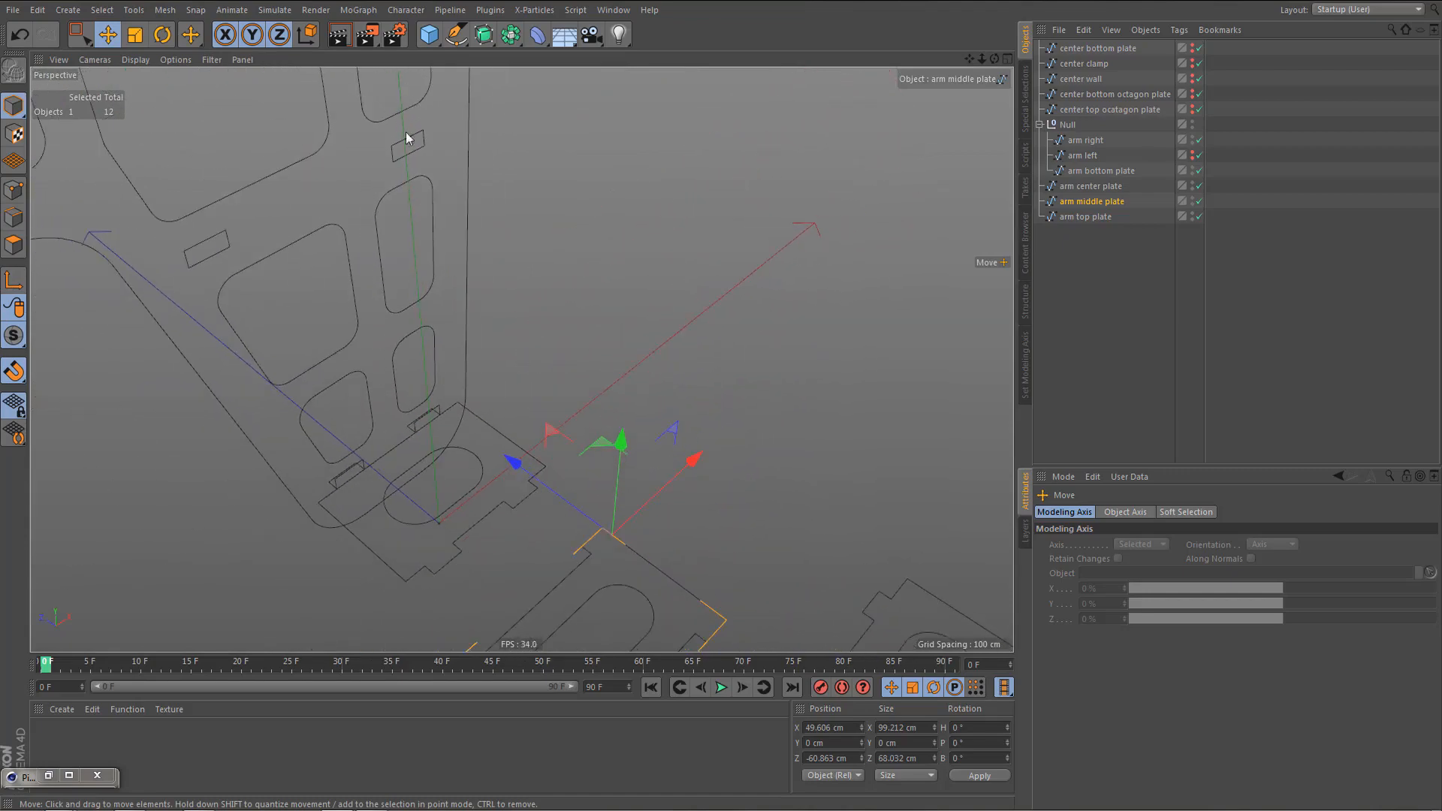
pyautogui.scroll(10, 412, 137)
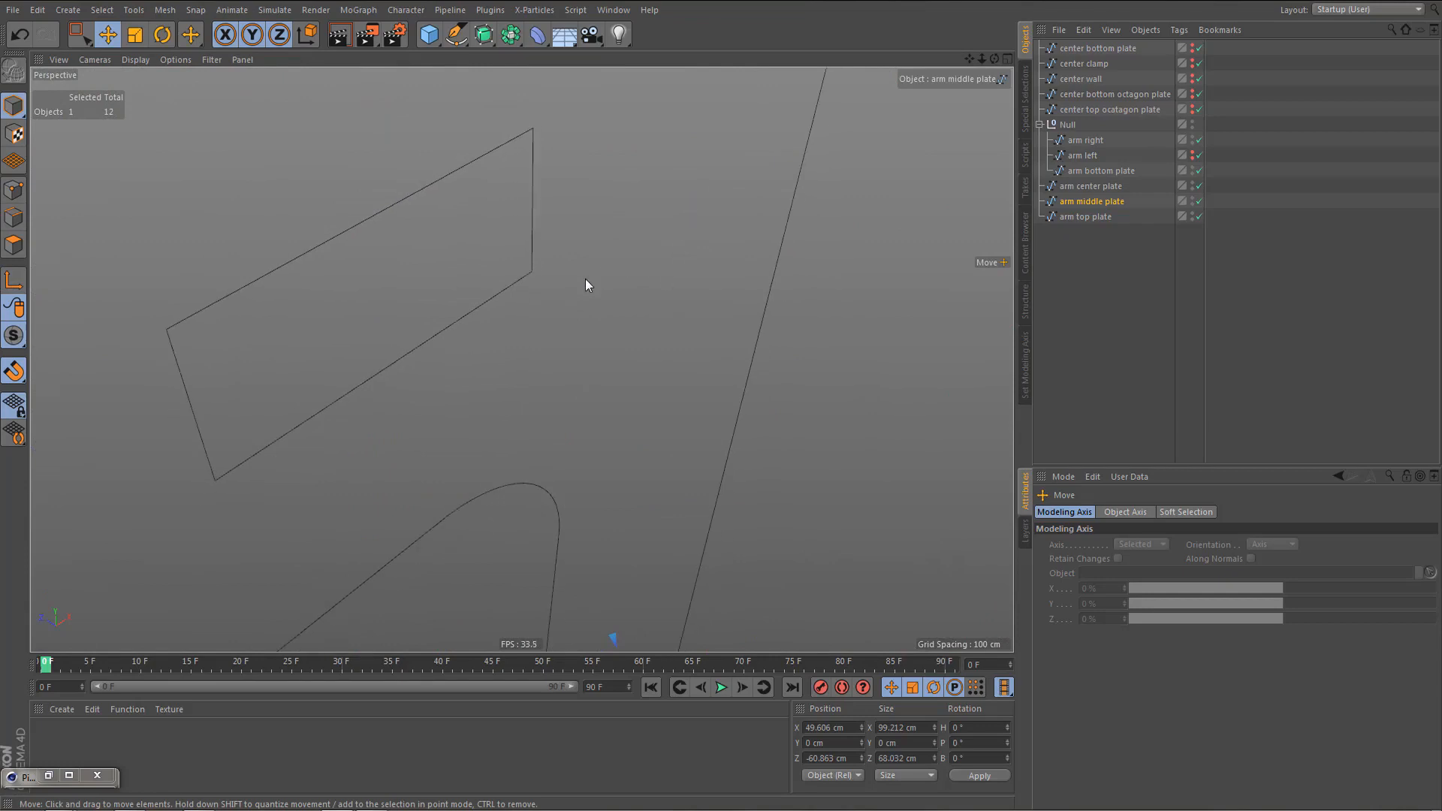
pyautogui.moveTo(585, 282); pyautogui.dragTo(528, 277)
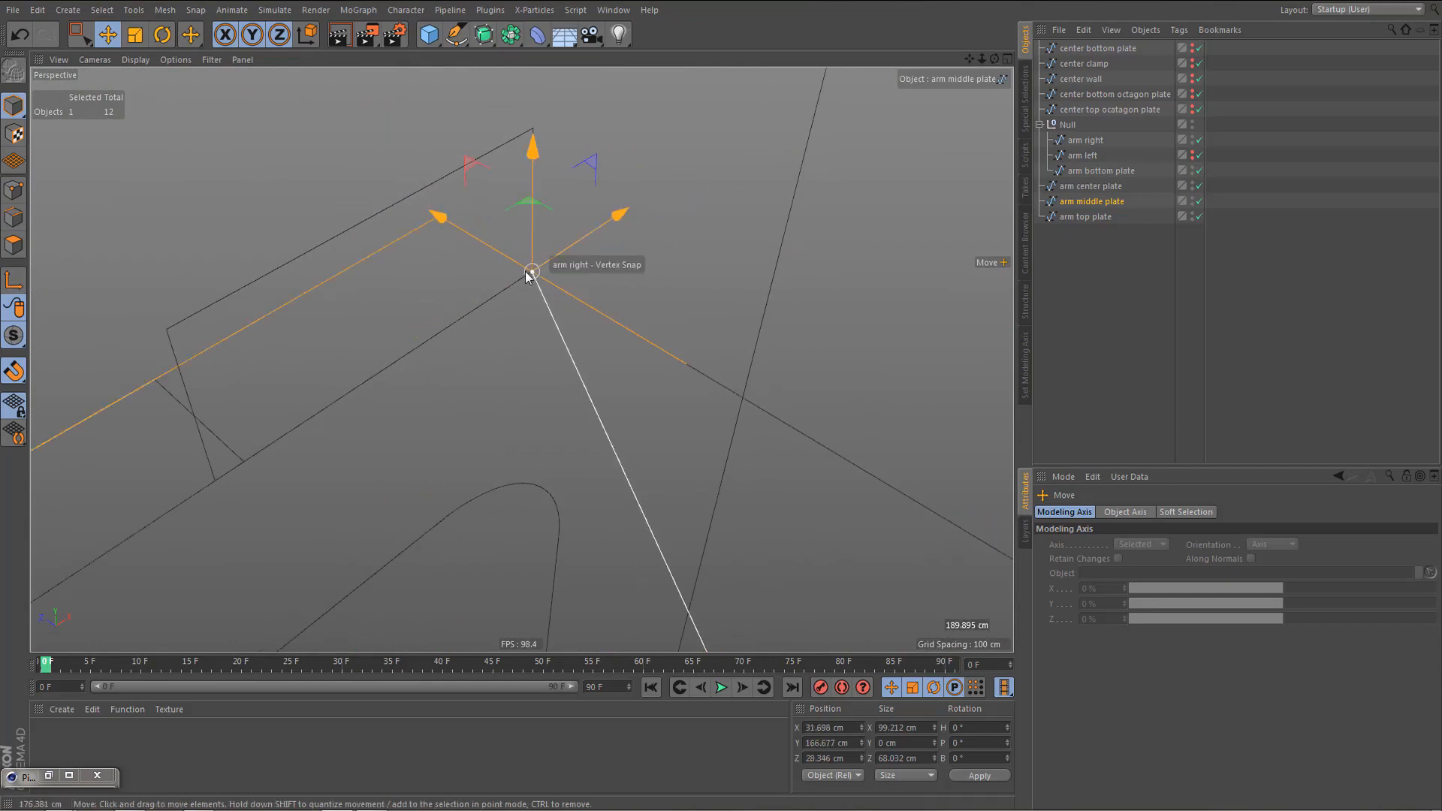
# - Select the four notch points at one end of the arm middle plate and move them about 1.14 cm along X to the slot's inner edge
pyautogui.keyDown('alt'); pyautogui.moveTo(522, 357); pyautogui.dragTo(685, 343); pyautogui.keyUp('alt')
pyautogui.press('m')
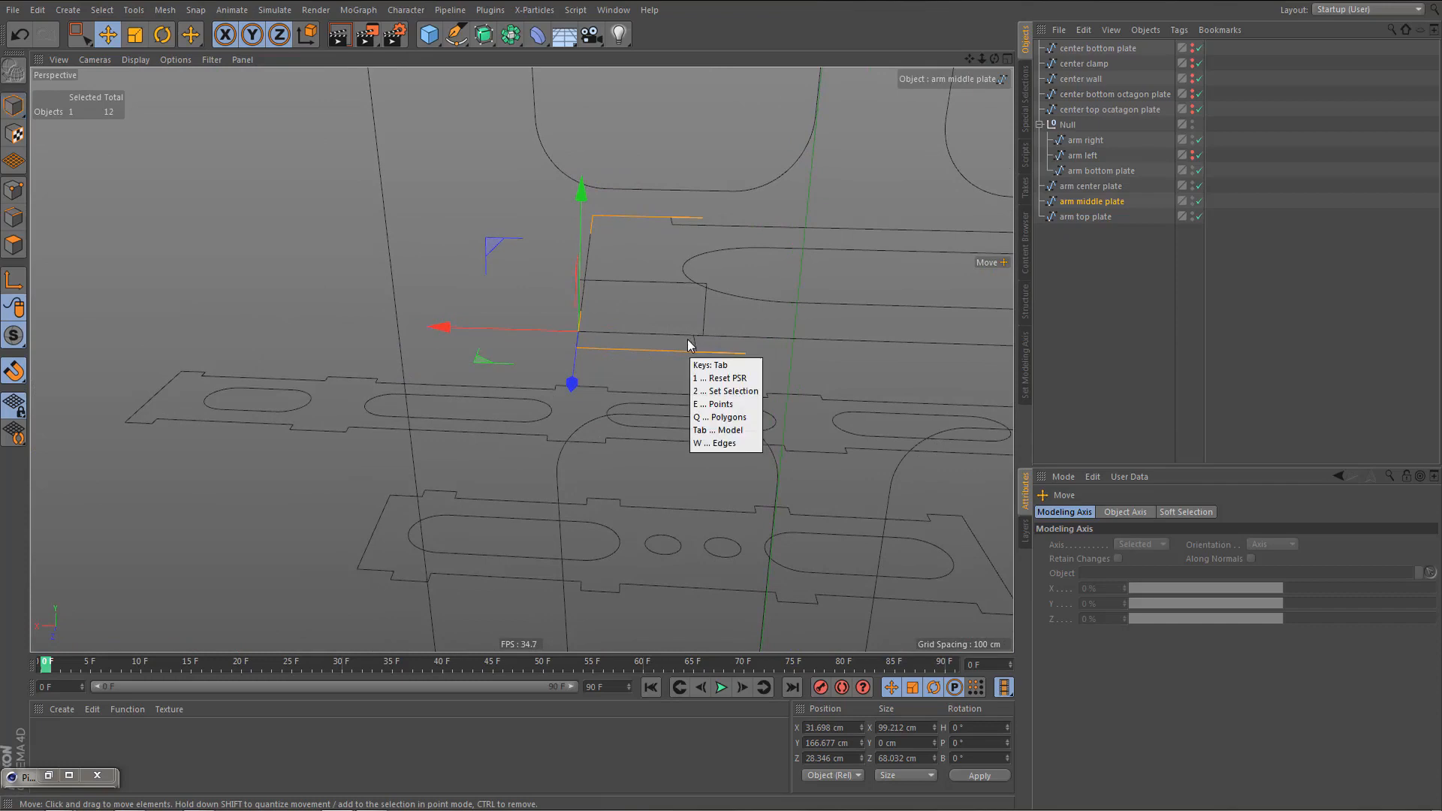
pyautogui.press('p')
pyautogui.press('space')
pyautogui.moveTo(703, 359); pyautogui.dragTo(685, 328)
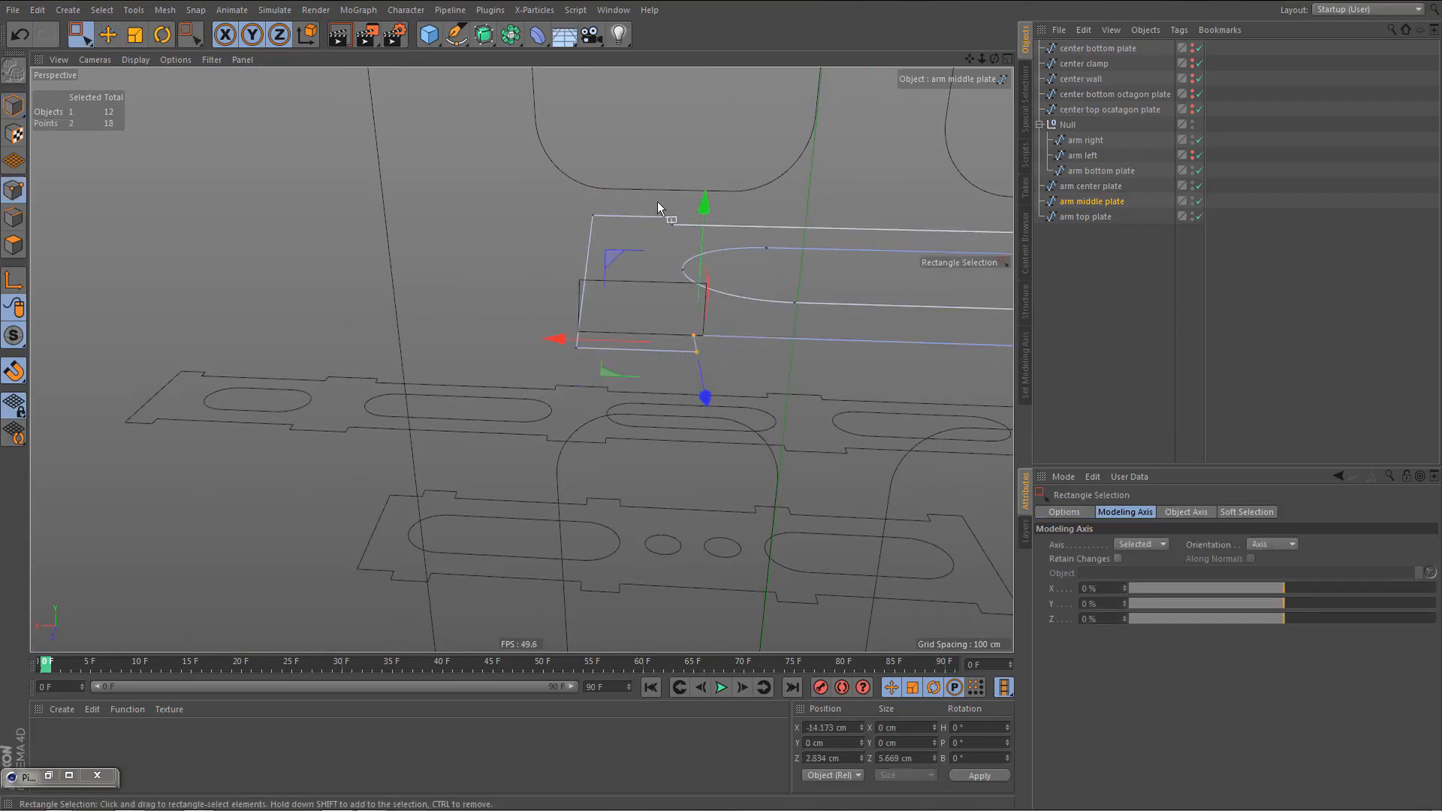
pyautogui.keyDown('shift'); pyautogui.moveTo(678, 231); pyautogui.dragTo(680, 233); pyautogui.keyUp('shift')
pyautogui.middleClick(714, 450)
pyautogui.middleClick(738, 484)
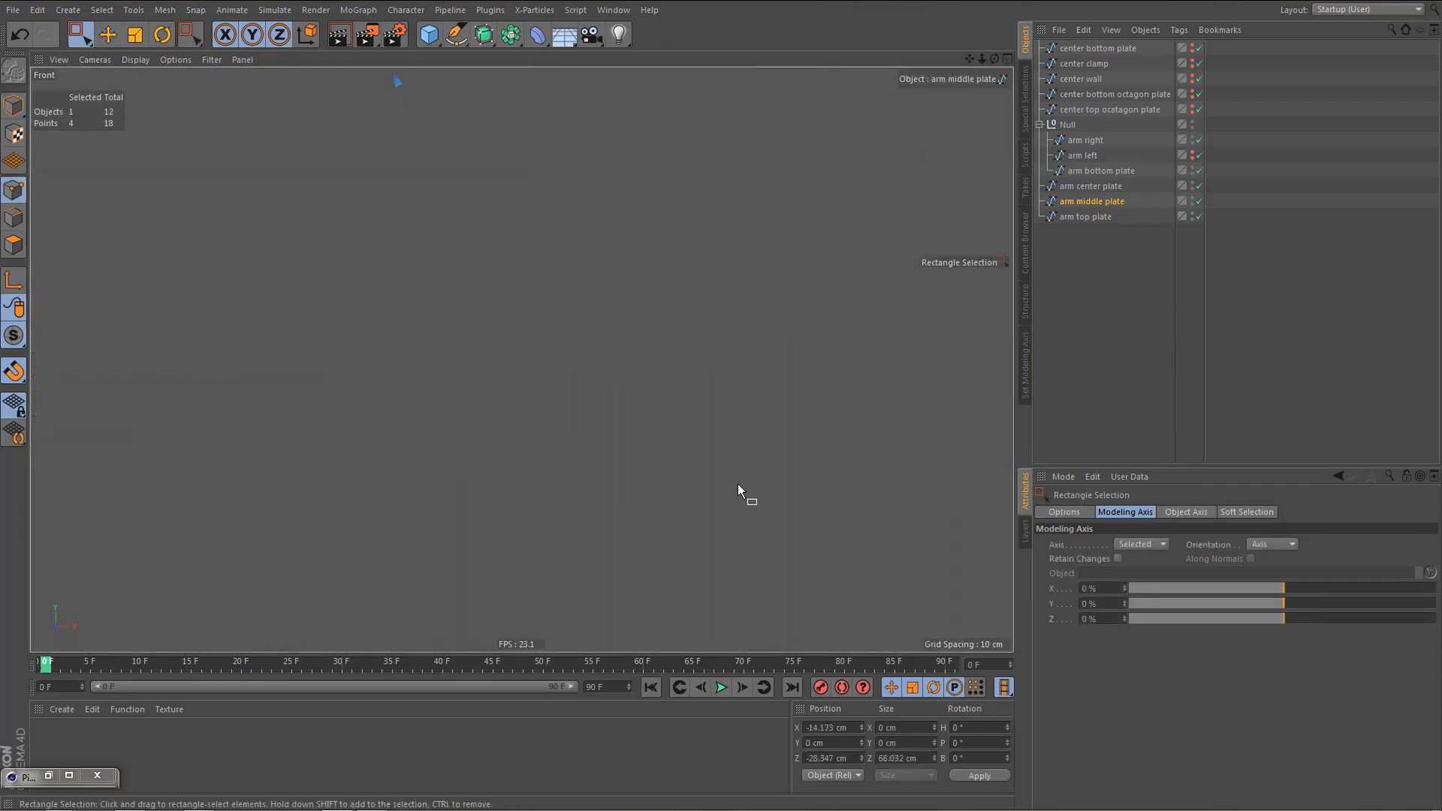
pyautogui.scroll(6, 678, 368)
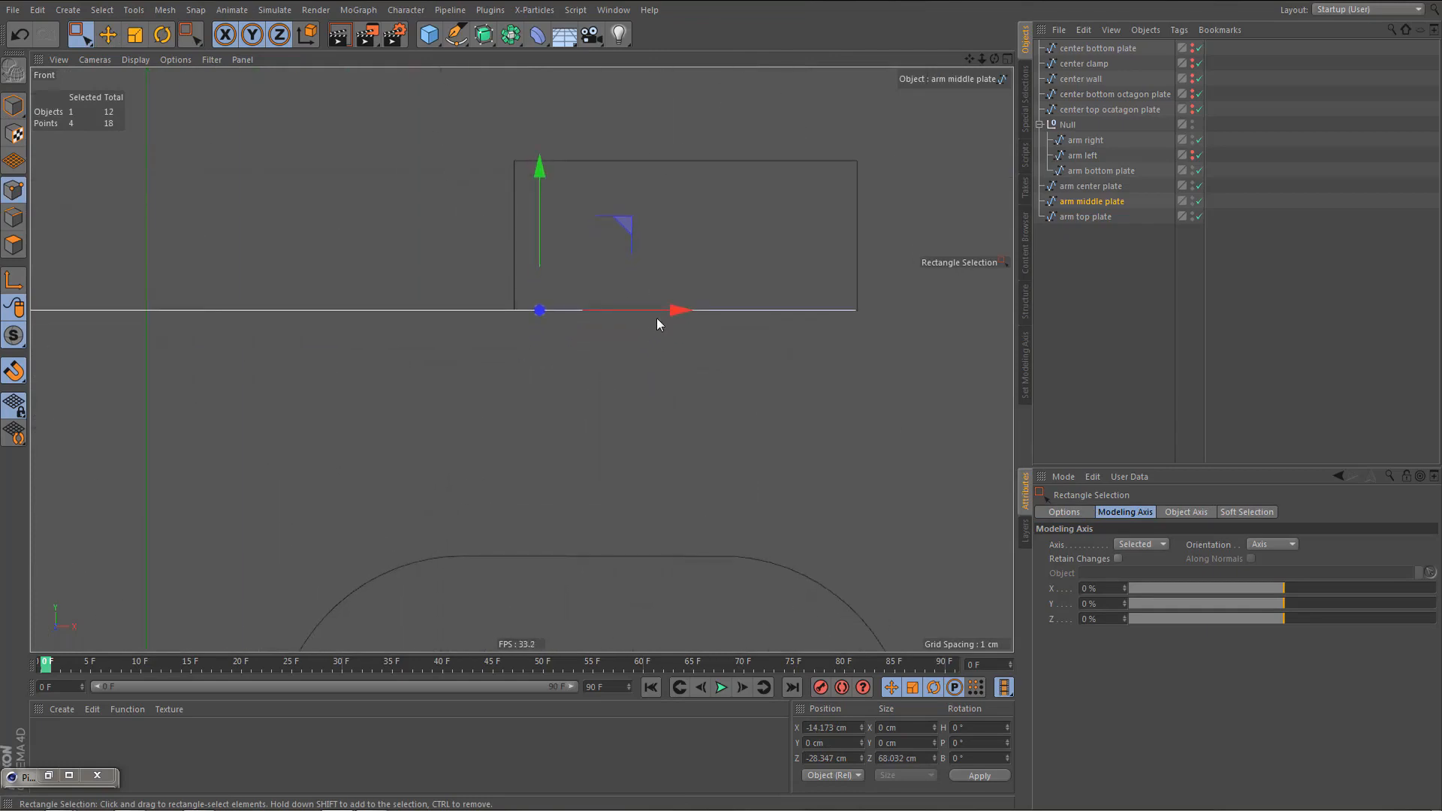
pyautogui.moveTo(678, 311); pyautogui.dragTo(655, 312)
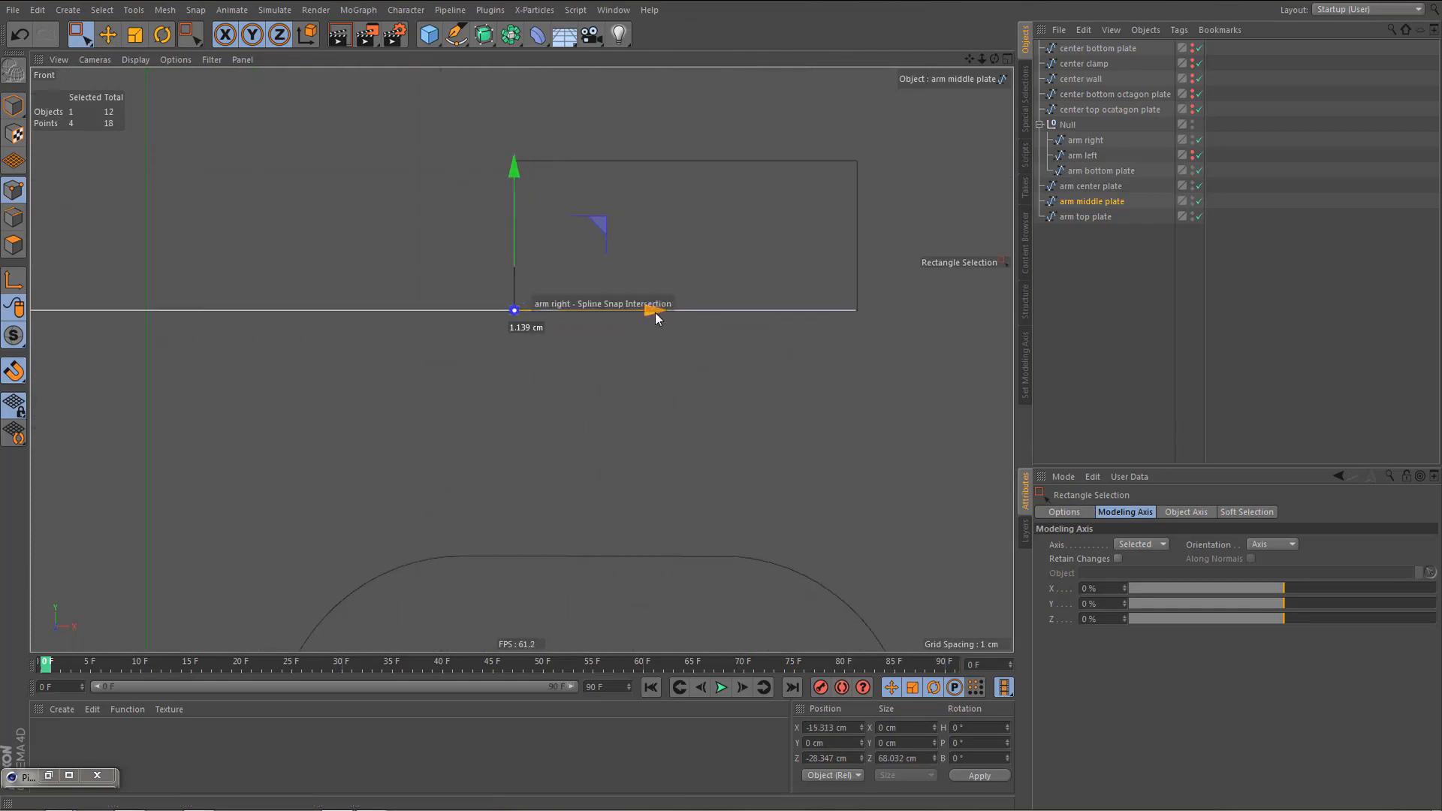
# - Select the two outer corner points at the arm middle plate's opposite end and move them along X to about -100.35 cm, at the slot's edge
pyautogui.middleClick(655, 314)
pyautogui.middleClick(450, 225)
pyautogui.keyDown('alt'); pyautogui.moveTo(494, 280); pyautogui.dragTo(661, 315); pyautogui.keyUp('alt')
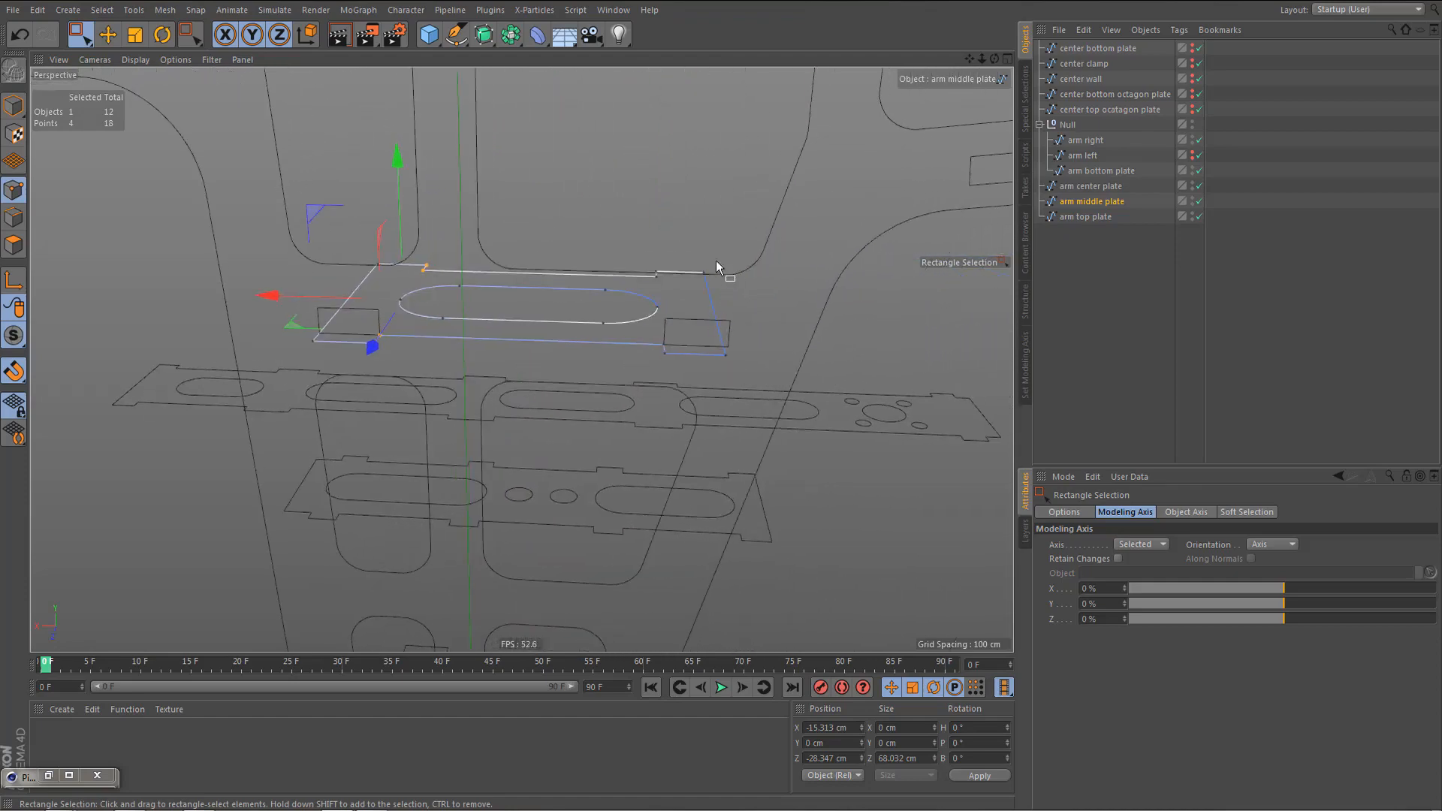
pyautogui.moveTo(692, 247); pyautogui.dragTo(760, 368)
pyautogui.middleClick(728, 399)
pyautogui.middleClick(740, 458)
pyautogui.press('s')
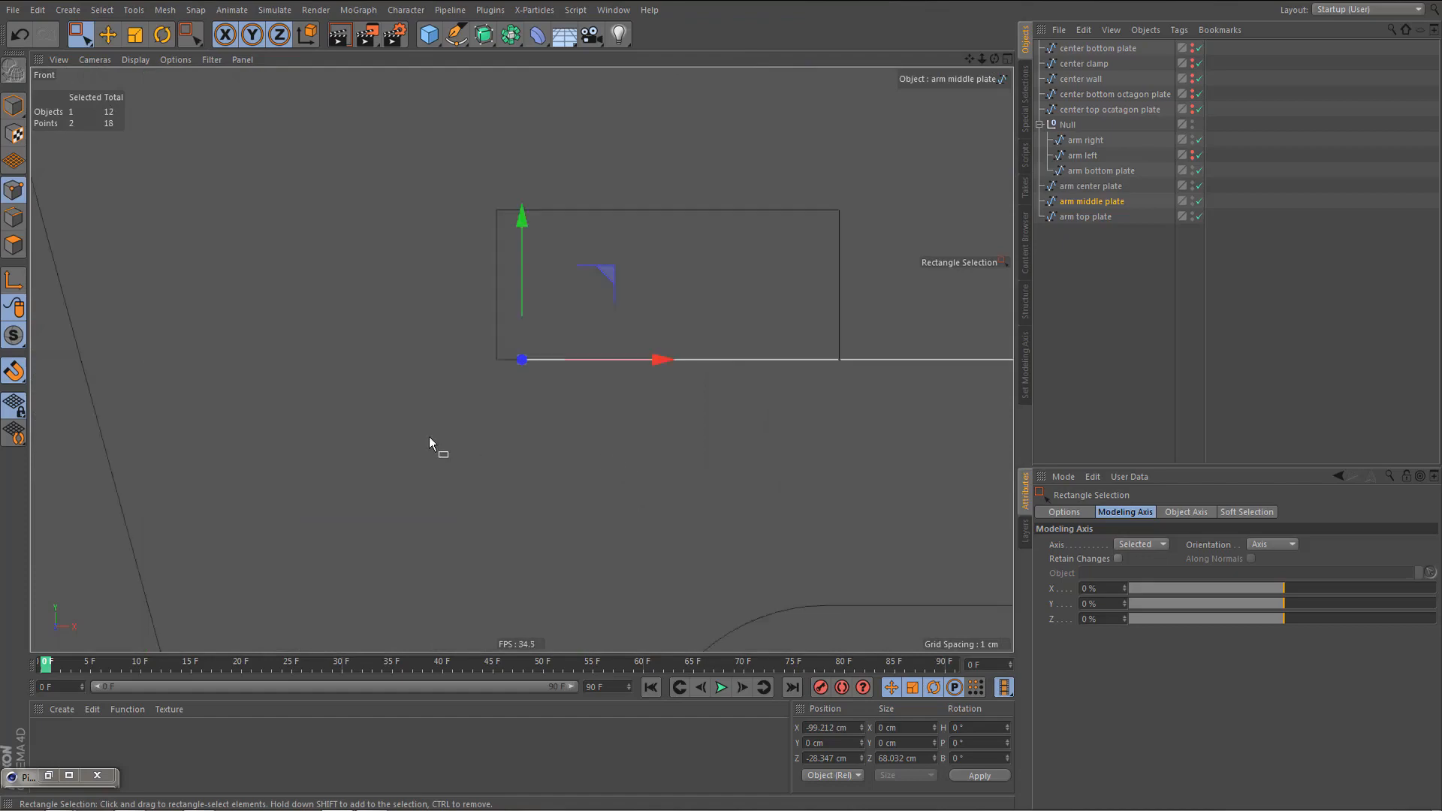
pyautogui.moveTo(663, 362); pyautogui.dragTo(637, 364)
pyautogui.middleClick(435, 323)
pyautogui.middleClick(457, 302)
pyautogui.scroll(-5, 457, 301)
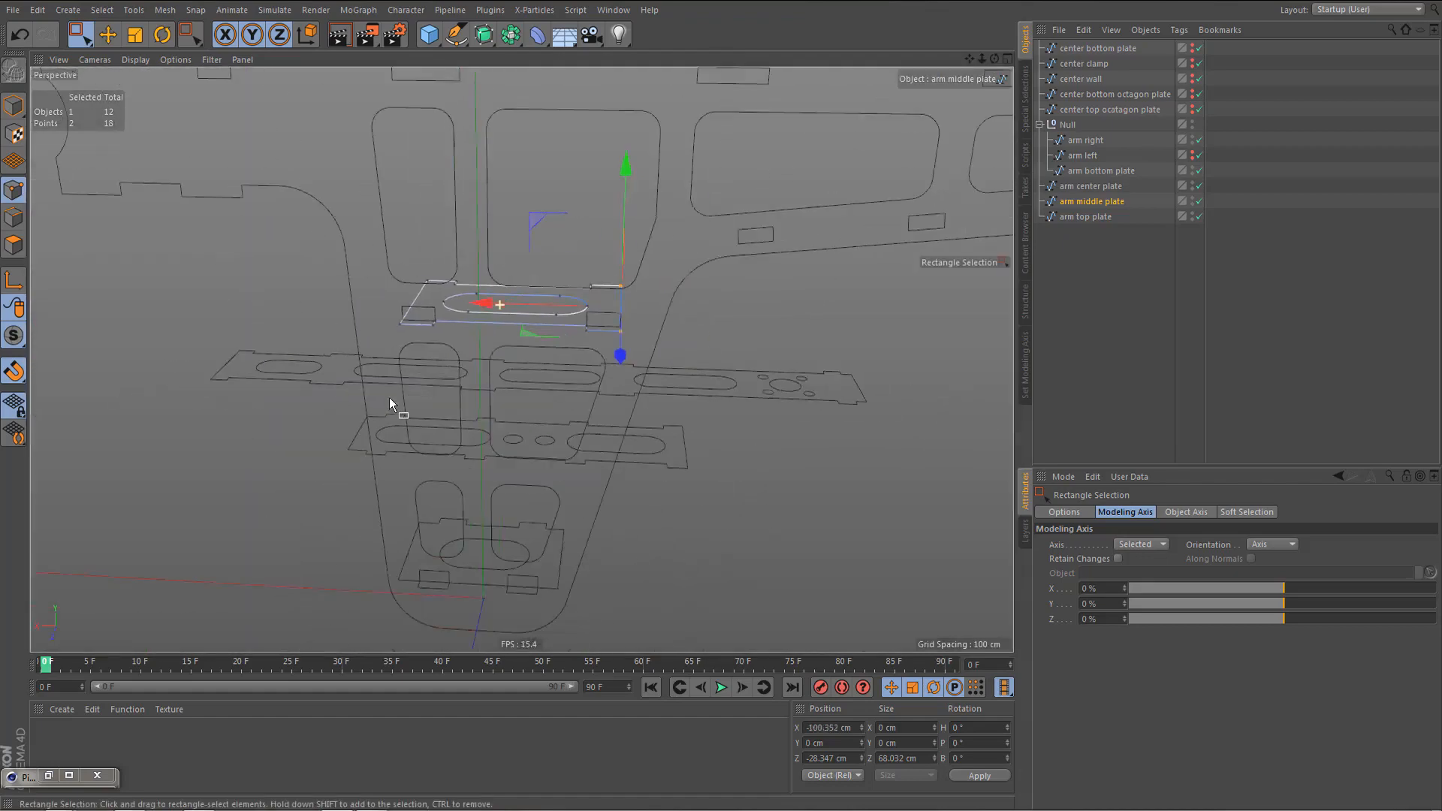
pyautogui.keyDown('alt'); pyautogui.moveTo(568, 294); pyautogui.dragTo(471, 362); pyautogui.keyUp('alt')
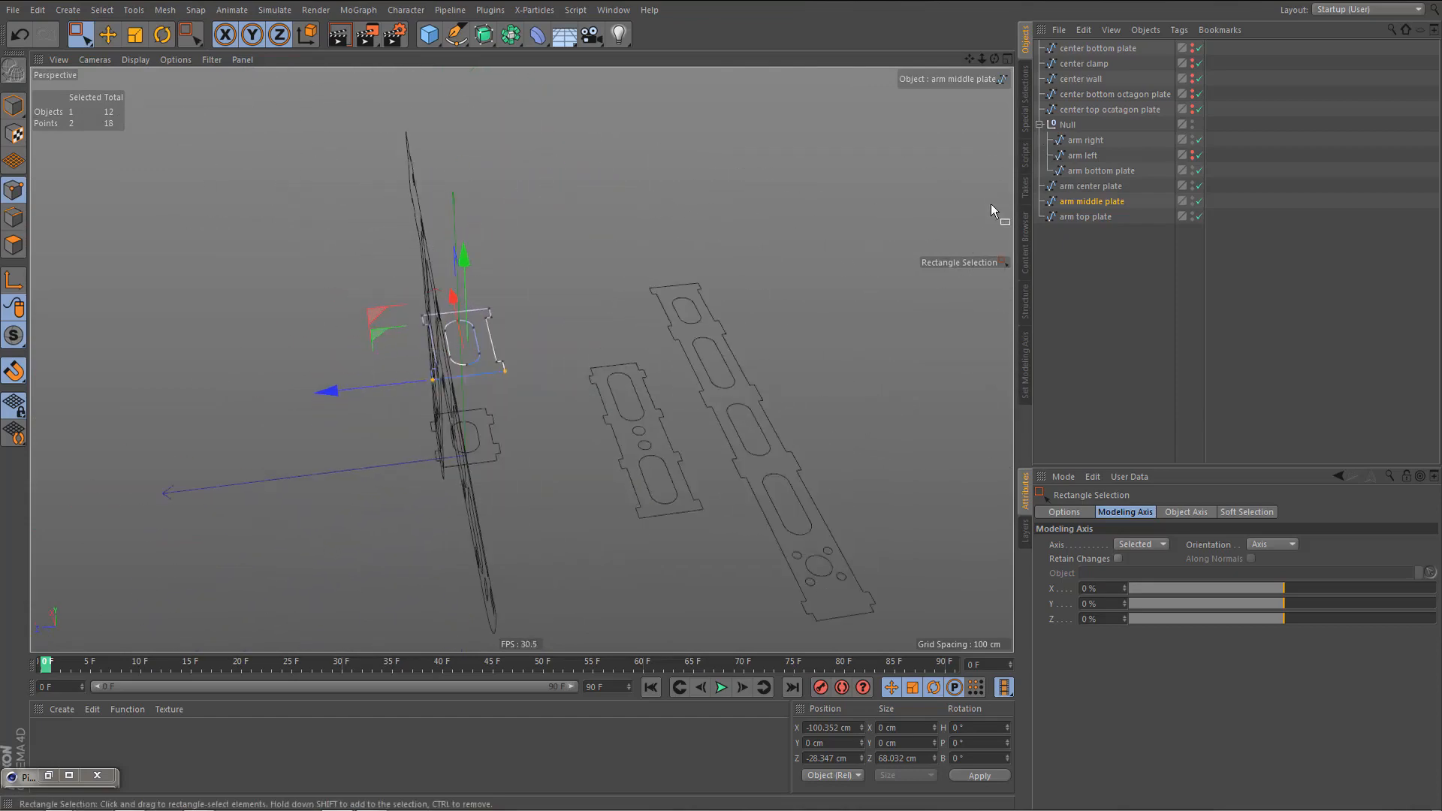
pyautogui.click(1092, 184)
pyautogui.moveTo(567, 410)
pyautogui.keyDown('alt'); pyautogui.mouseDown()
pyautogui.moveTo(493, 406)
pyautogui.moveTo(586, 415)
pyautogui.mouseUp(); pyautogui.keyUp('alt')
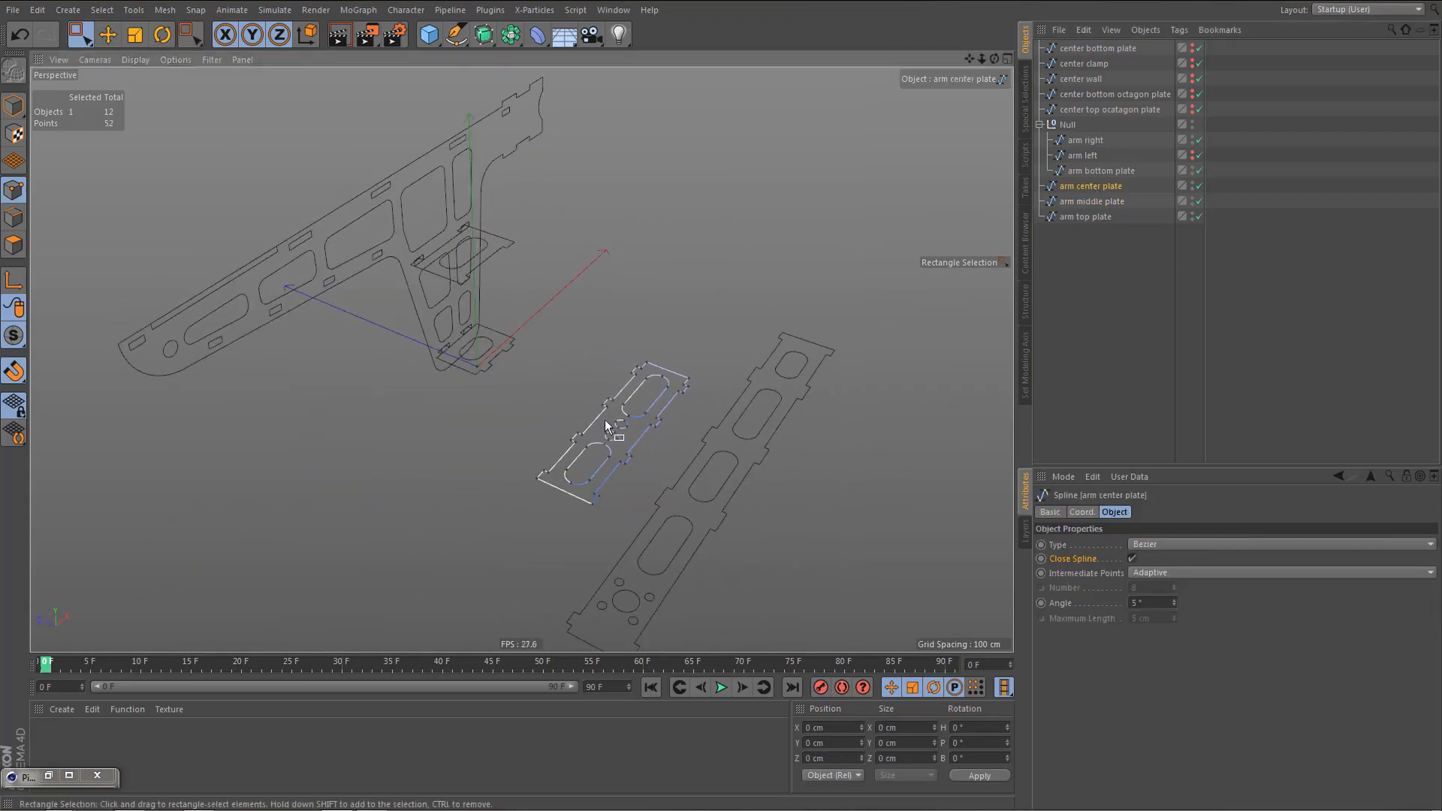
pyautogui.click(1092, 200)
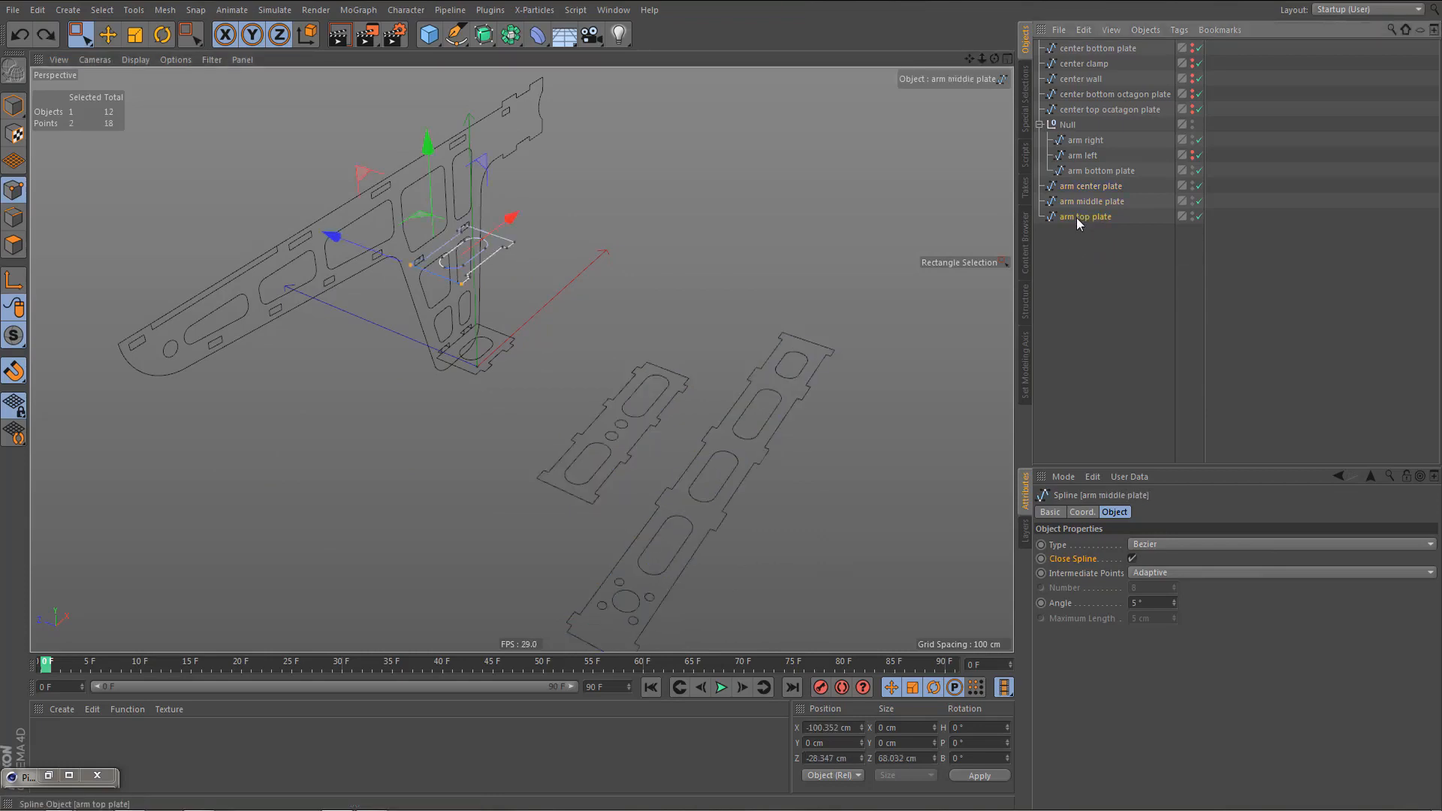
# - Snap only the arm top plate's axis to the inner notch corner near its end, at about X 255.1 cm, Z -289.7 cm
pyautogui.click(1075, 217)
pyautogui.press('Return')
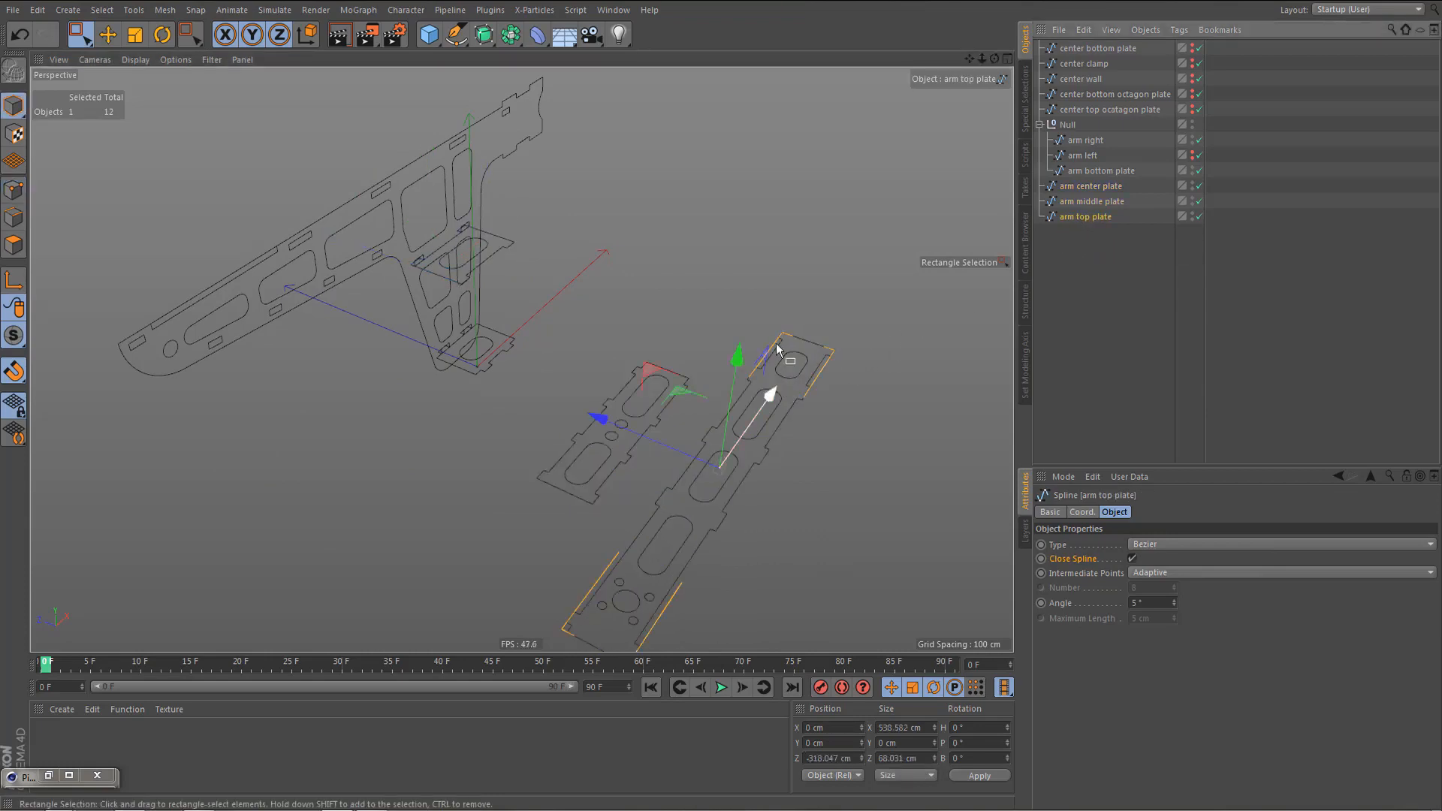
pyautogui.moveTo(766, 393)
pyautogui.keyDown('alt'); pyautogui.mouseDown()
pyautogui.moveTo(855, 341)
pyautogui.moveTo(787, 351)
pyautogui.moveTo(819, 381)
pyautogui.moveTo(781, 386)
pyautogui.moveTo(804, 364)
pyautogui.moveTo(773, 368)
pyautogui.mouseUp(); pyautogui.keyUp('alt')
pyautogui.scroll(5, 787, 351)
pyautogui.scroll(5, 743, 395)
pyautogui.press('e')
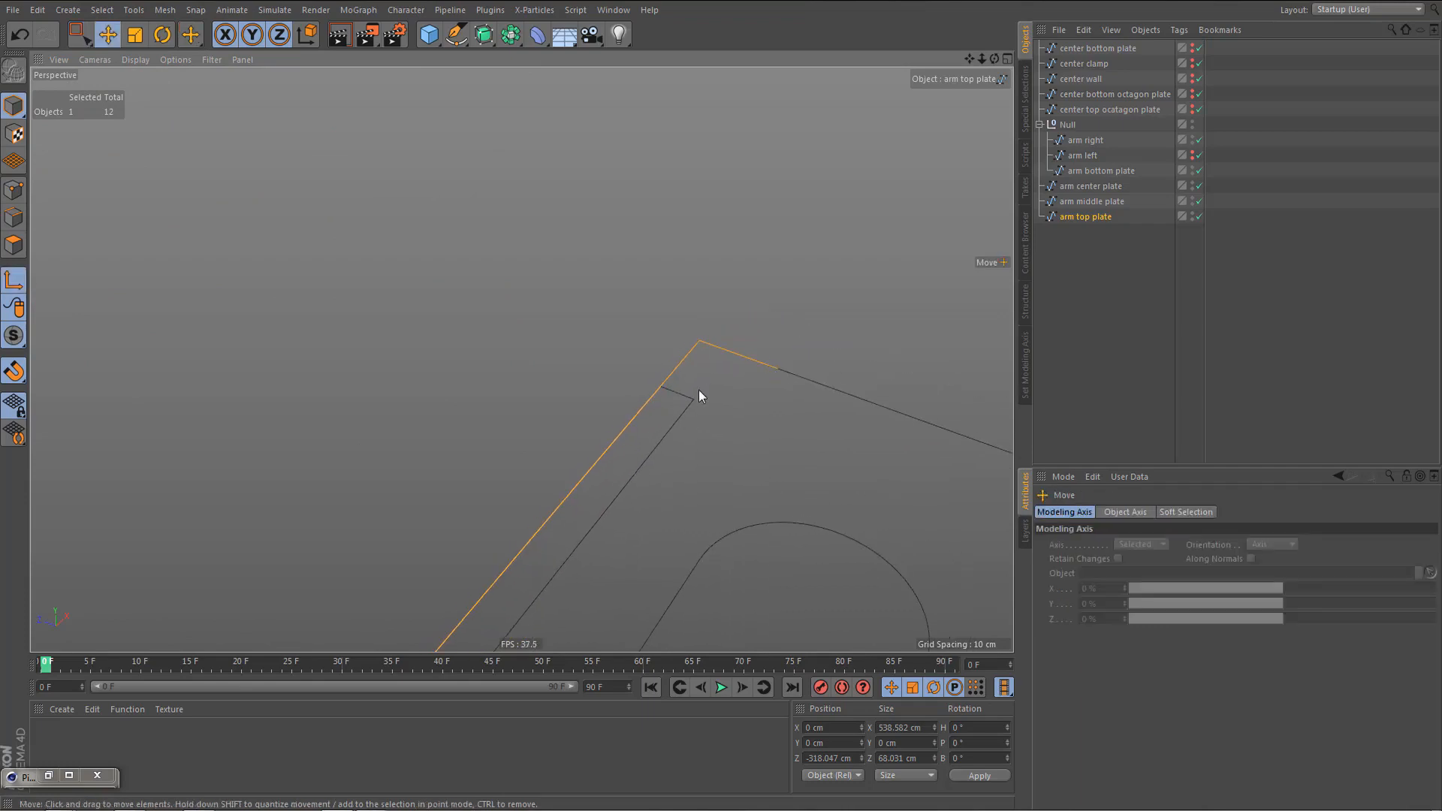
pyautogui.click(695, 401)
# - Move the arm top plate's axis along X to the plate's end edge, at about X 269.3 cm
pyautogui.press('F2')
pyautogui.press('o')
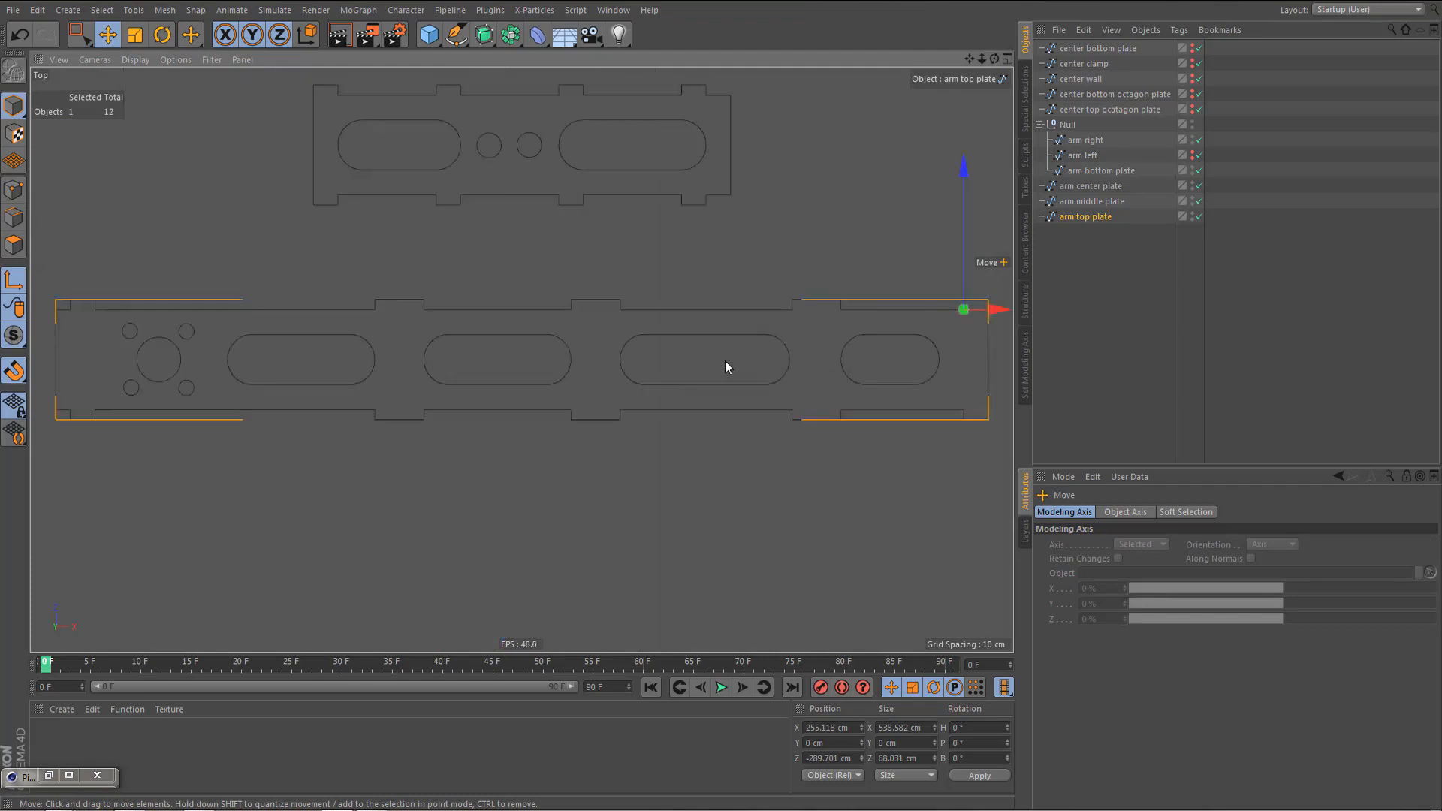
pyautogui.scroll(3, 724, 360)
pyautogui.scroll(5, 728, 412)
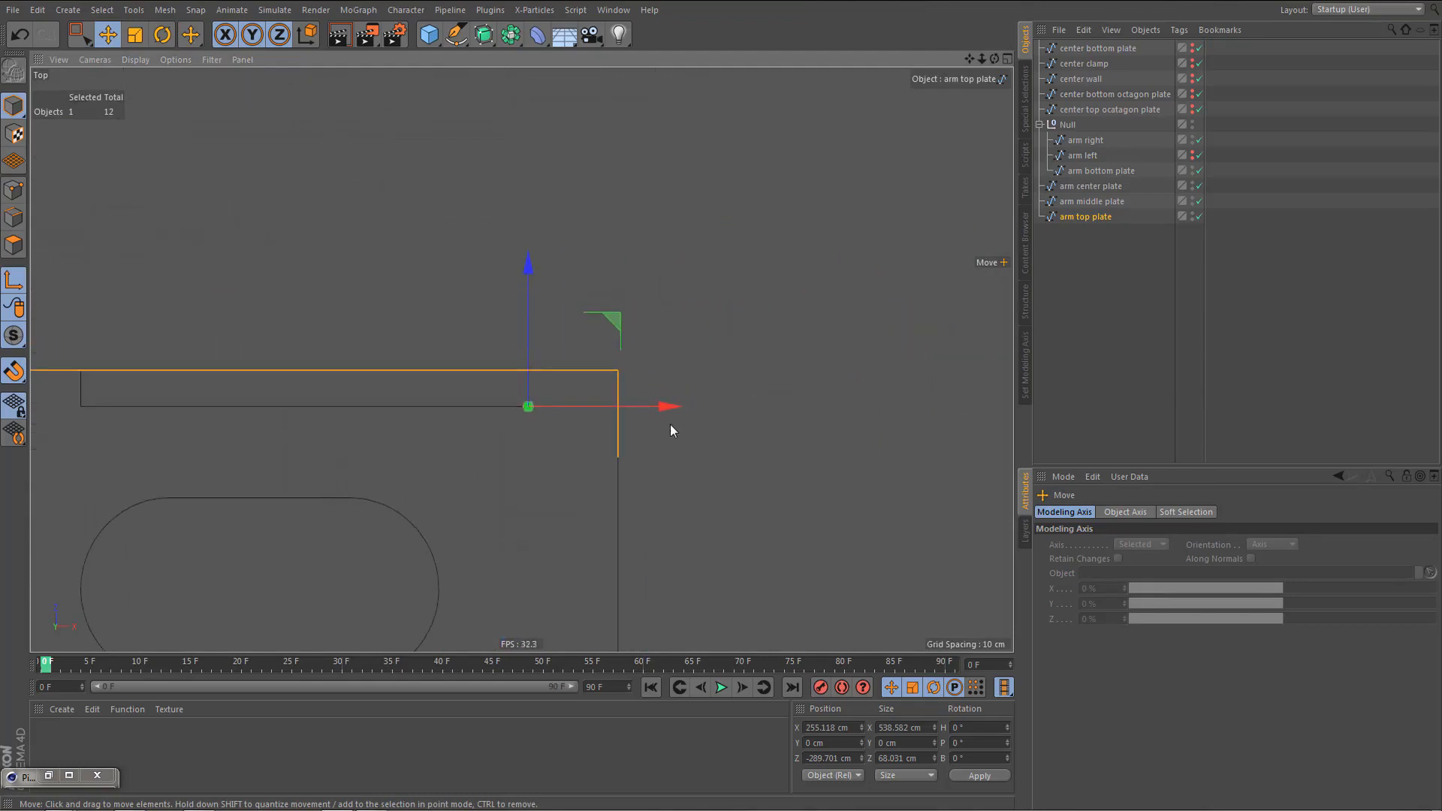
pyautogui.moveTo(690, 413); pyautogui.dragTo(758, 408)
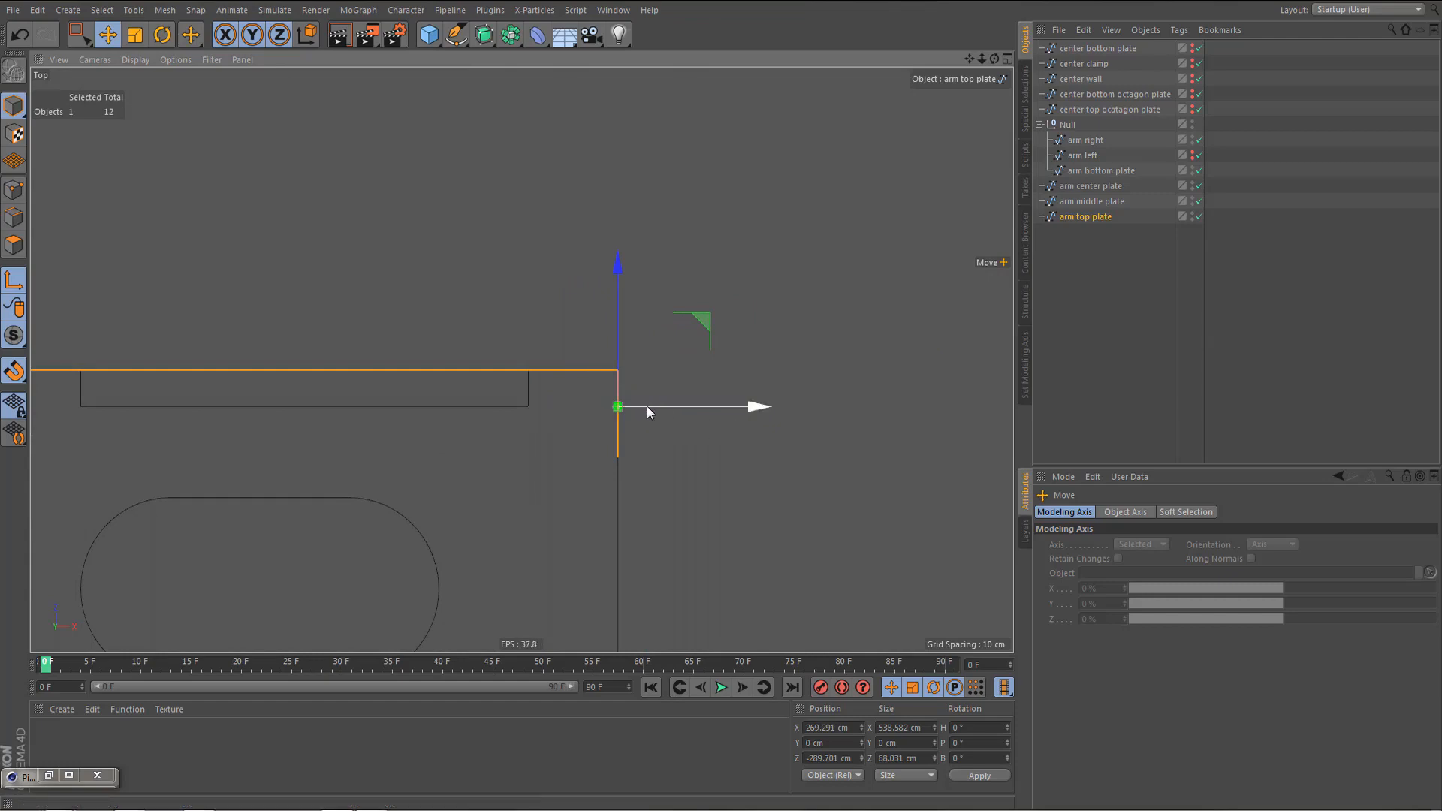
# - Snap the arm top plate onto the lower corner vertex of arm right's small slot near its mounting end, at about Y 271.8 cm
pyautogui.middleClick(556, 301)
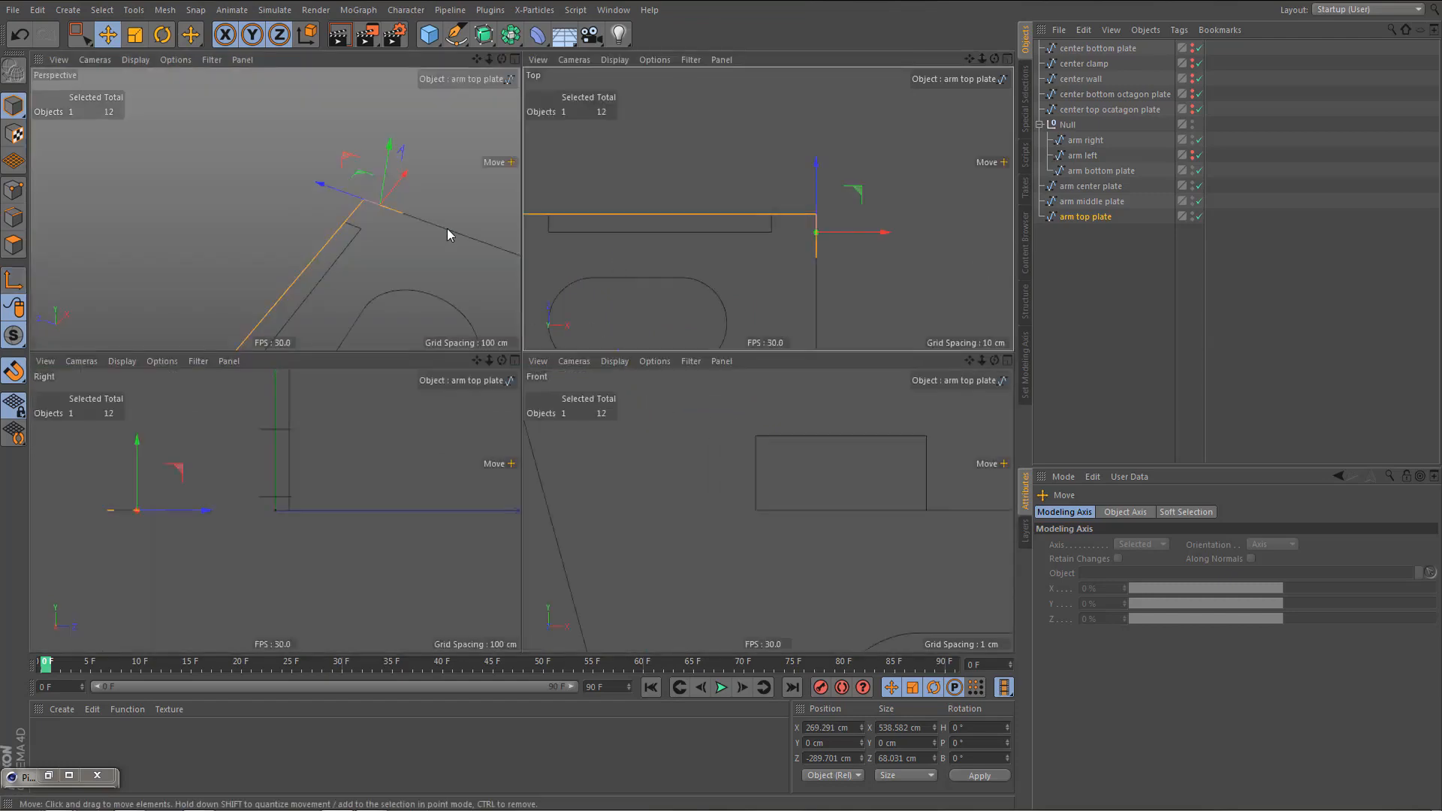
pyautogui.middleClick(448, 229)
pyautogui.keyDown('alt'); pyautogui.moveTo(565, 267); pyautogui.dragTo(455, 511, button='right'); pyautogui.keyUp('alt')
pyautogui.keyDown('alt'); pyautogui.moveTo(515, 340); pyautogui.dragTo(357, 542, button='right'); pyautogui.keyUp('alt')
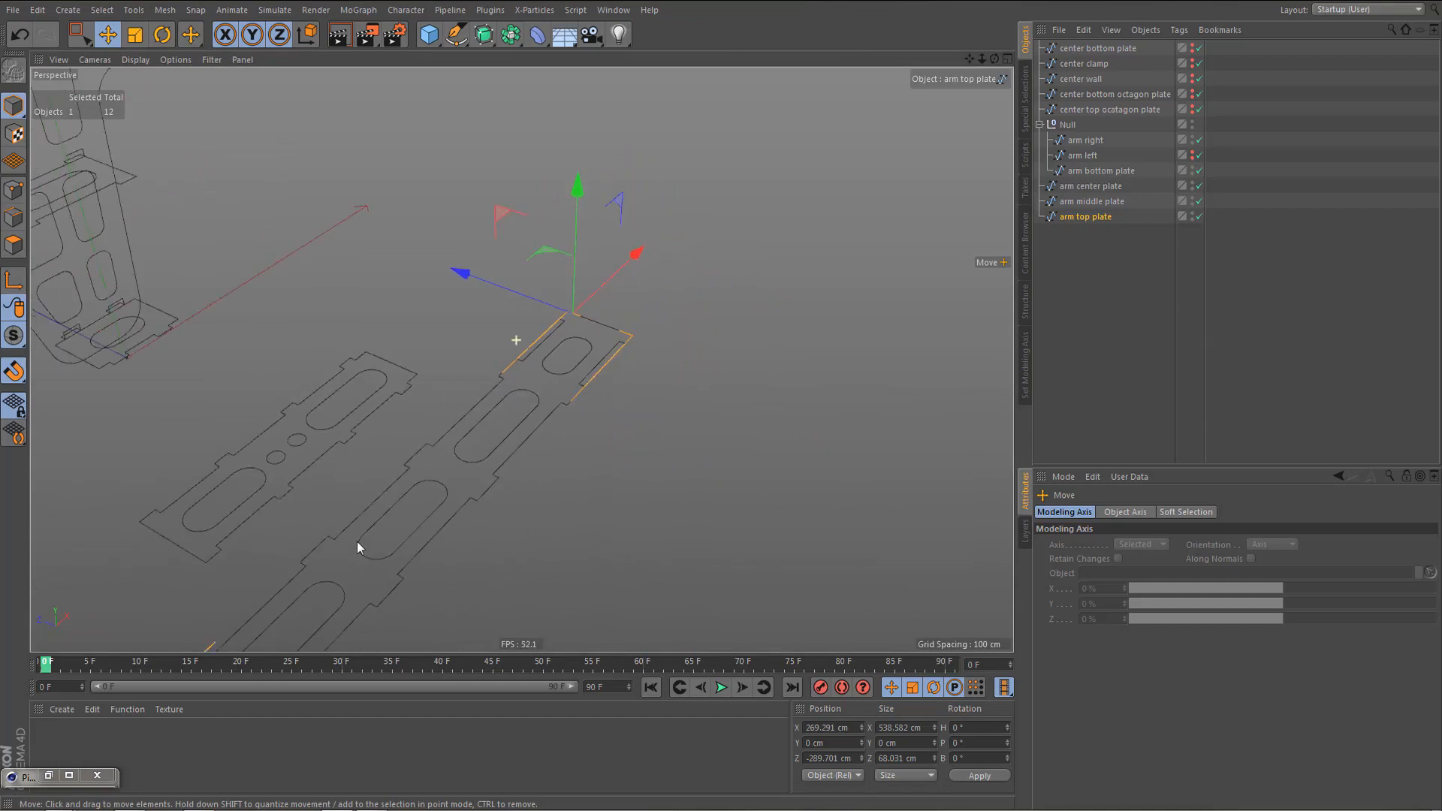
pyautogui.keyDown('alt'); pyautogui.moveTo(410, 391); pyautogui.dragTo(685, 418); pyautogui.keyUp('alt')
pyautogui.keyDown('alt'); pyautogui.moveTo(590, 383); pyautogui.dragTo(419, 330); pyautogui.keyUp('alt')
pyautogui.scroll(6, 404, 254)
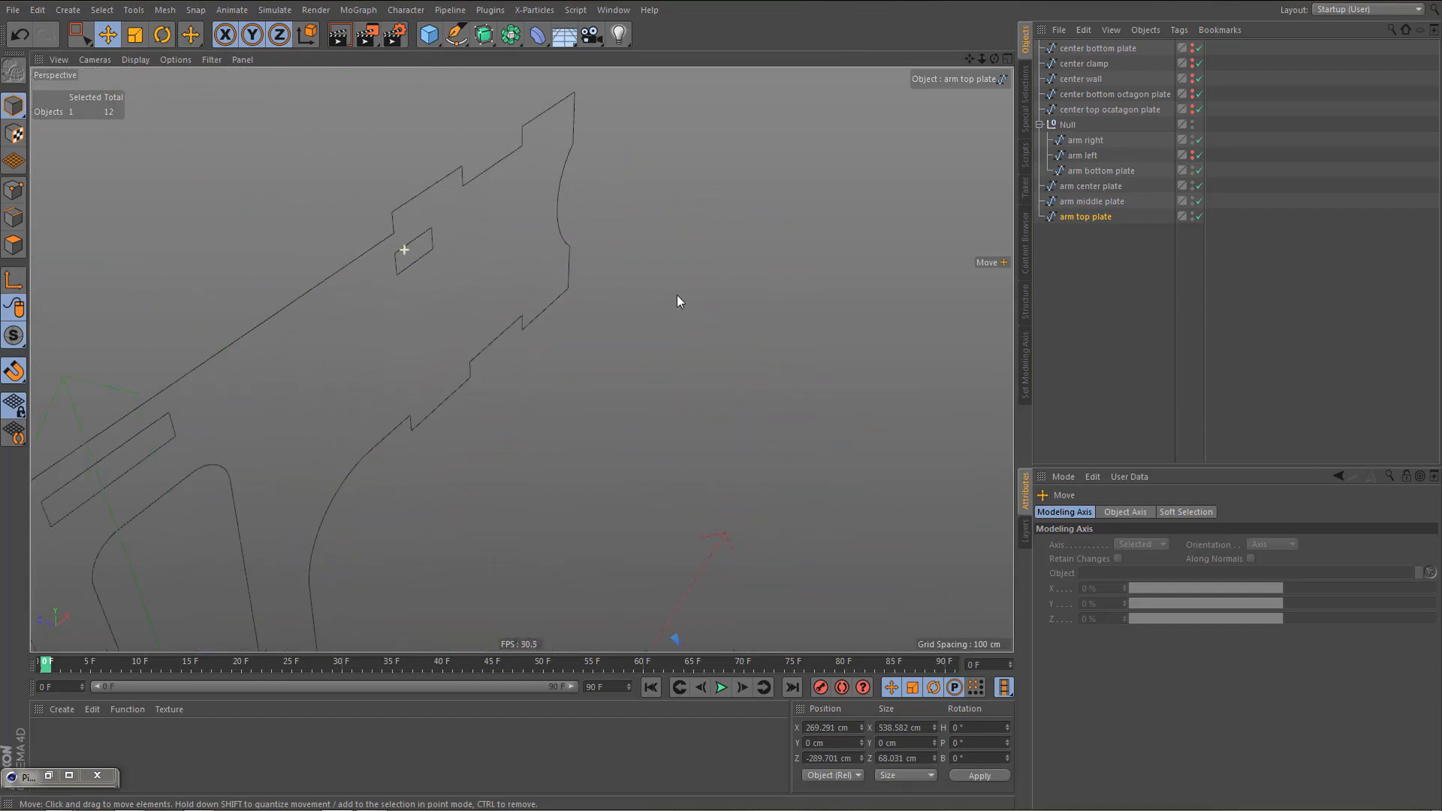
pyautogui.scroll(6, 427, 237)
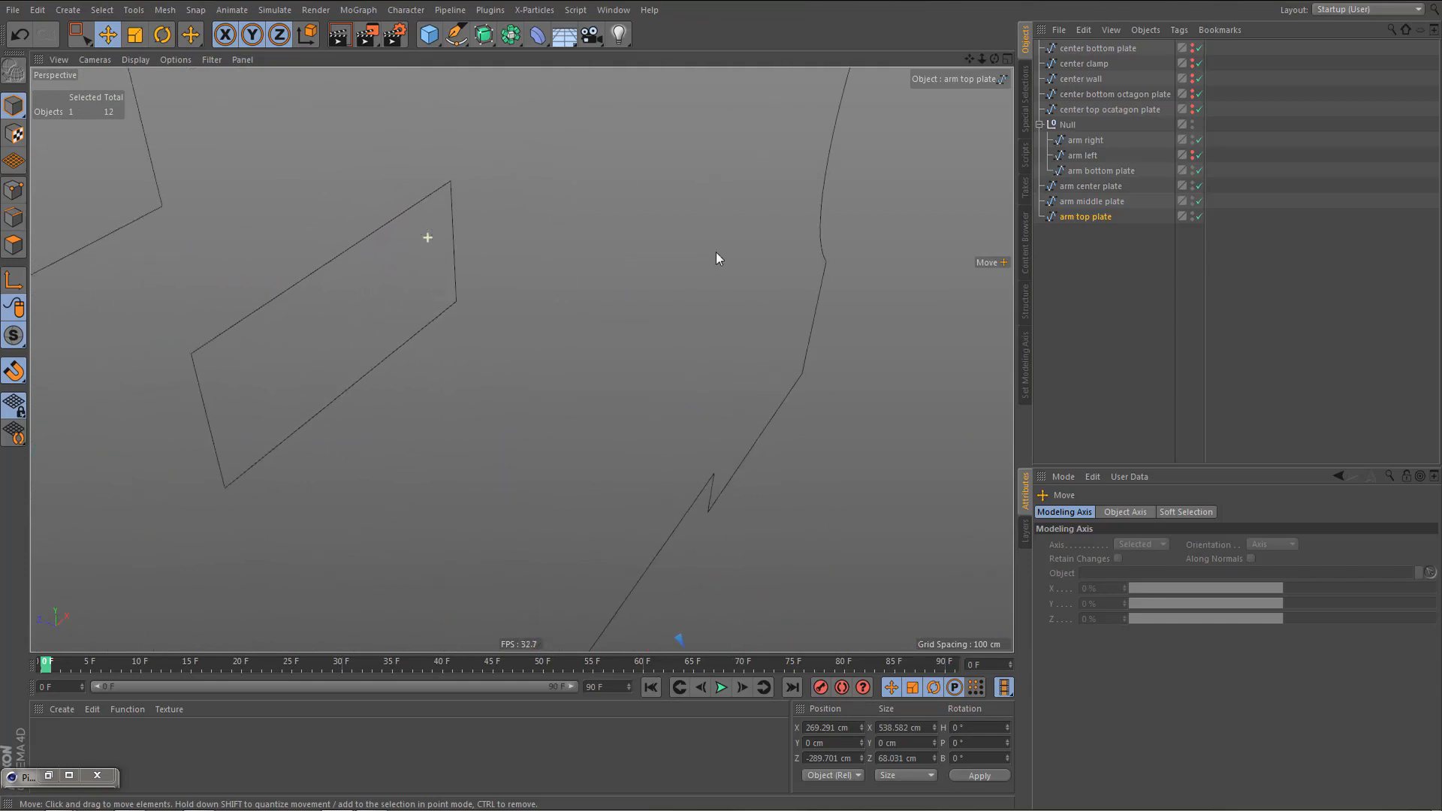
pyautogui.moveTo(521, 328); pyautogui.dragTo(456, 302)
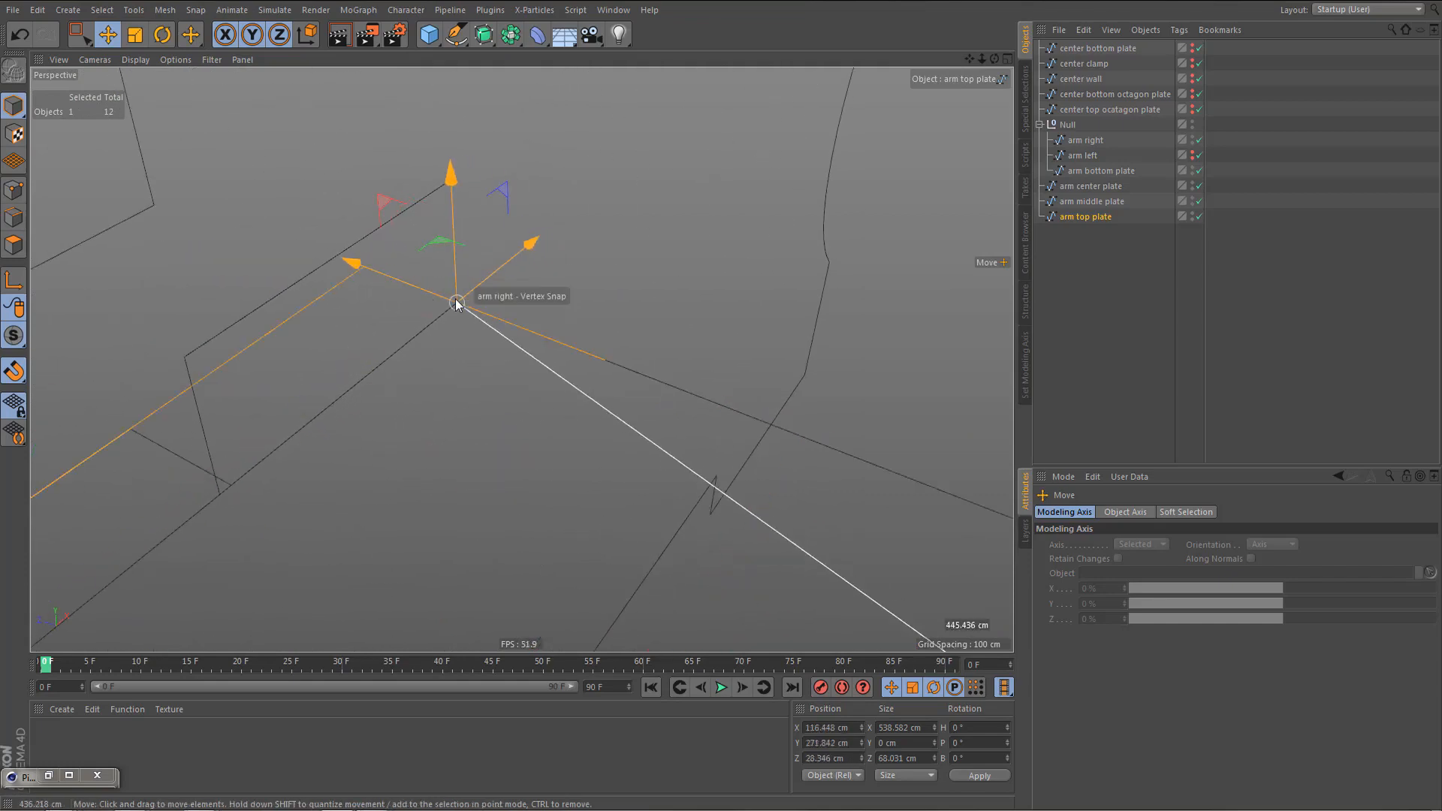
# - Select the four notch points beside the arm top plate's end tabs and move them along X to about -14.74 cm, at the slot's edge
pyautogui.keyDown('alt'); pyautogui.moveTo(377, 344); pyautogui.dragTo(574, 386); pyautogui.keyUp('alt')
pyautogui.press('Return')
pyautogui.press('0')
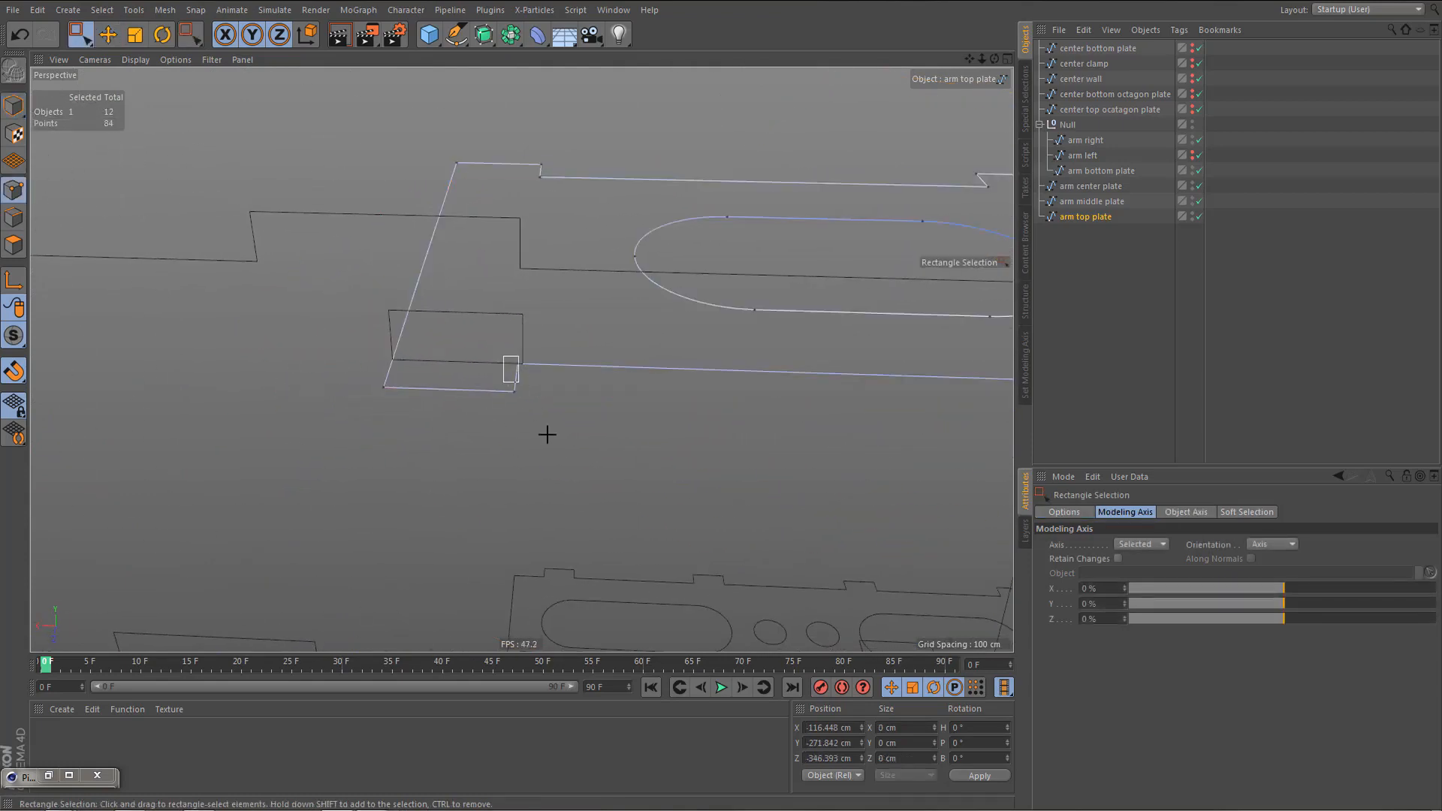
pyautogui.moveTo(503, 357); pyautogui.dragTo(547, 434)
pyautogui.keyDown('shift'); pyautogui.moveTo(563, 203); pyautogui.dragTo(564, 205); pyautogui.keyUp('shift')
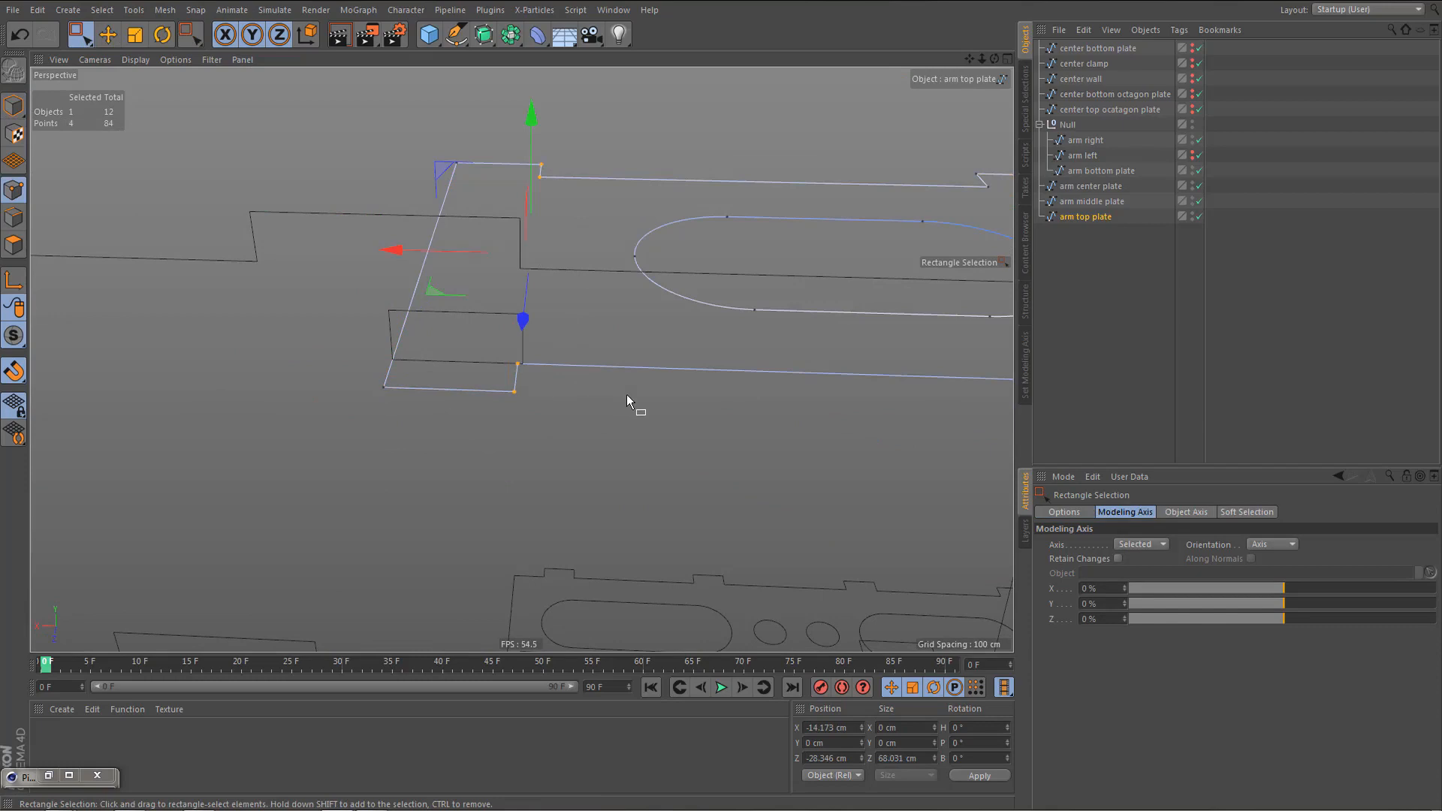
pyautogui.press('F4')
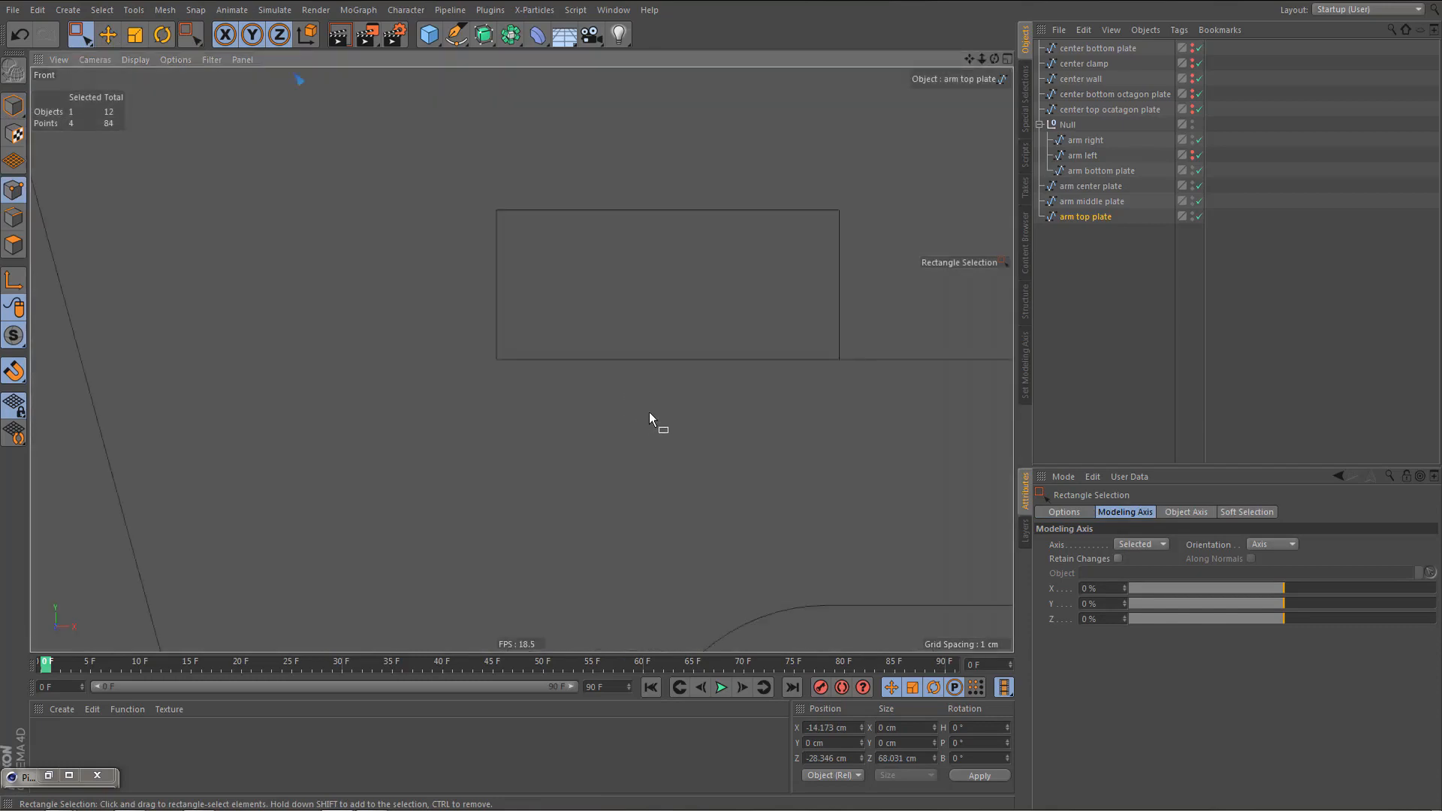
pyautogui.press('s')
pyautogui.scroll(4, 517, 353)
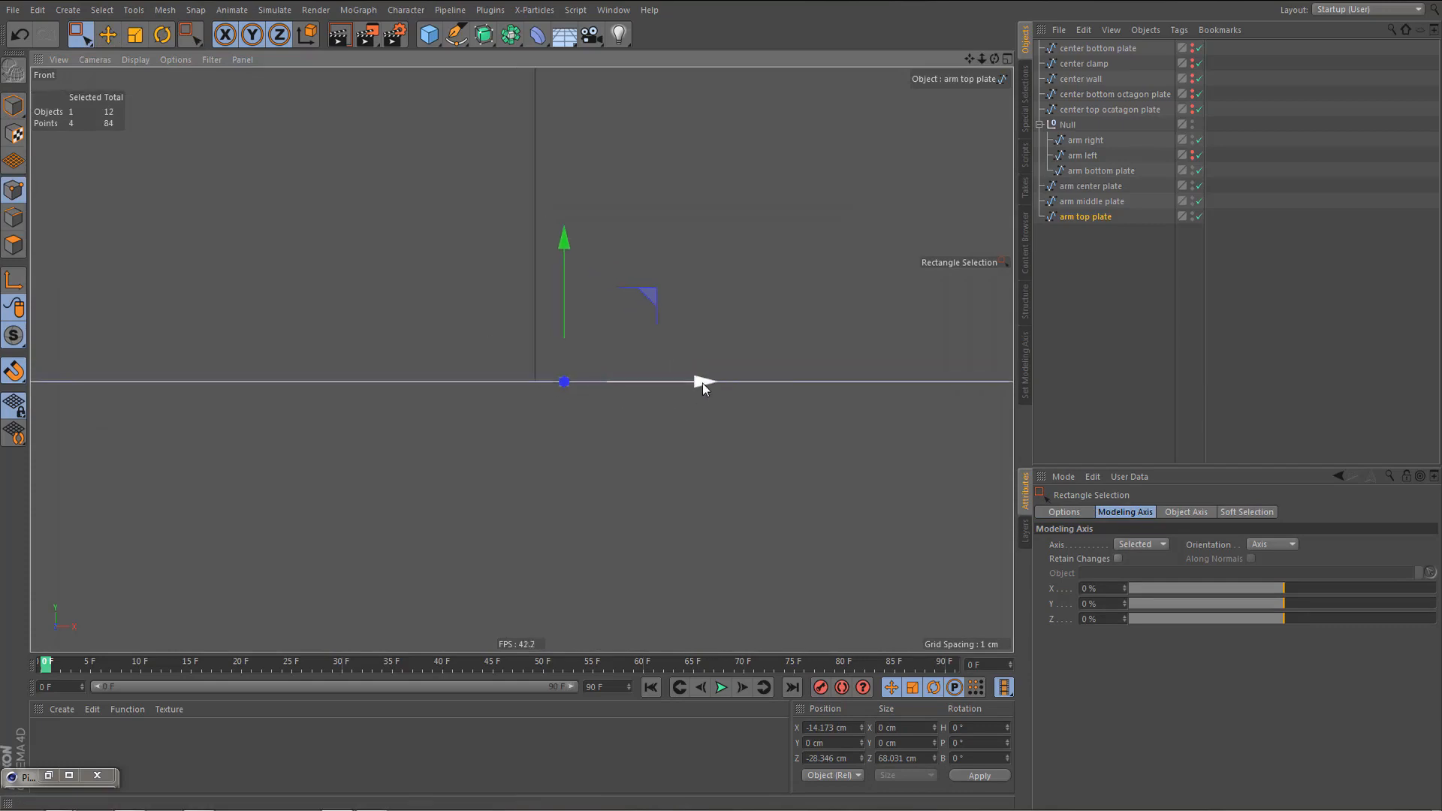
pyautogui.moveTo(702, 384); pyautogui.dragTo(673, 385)
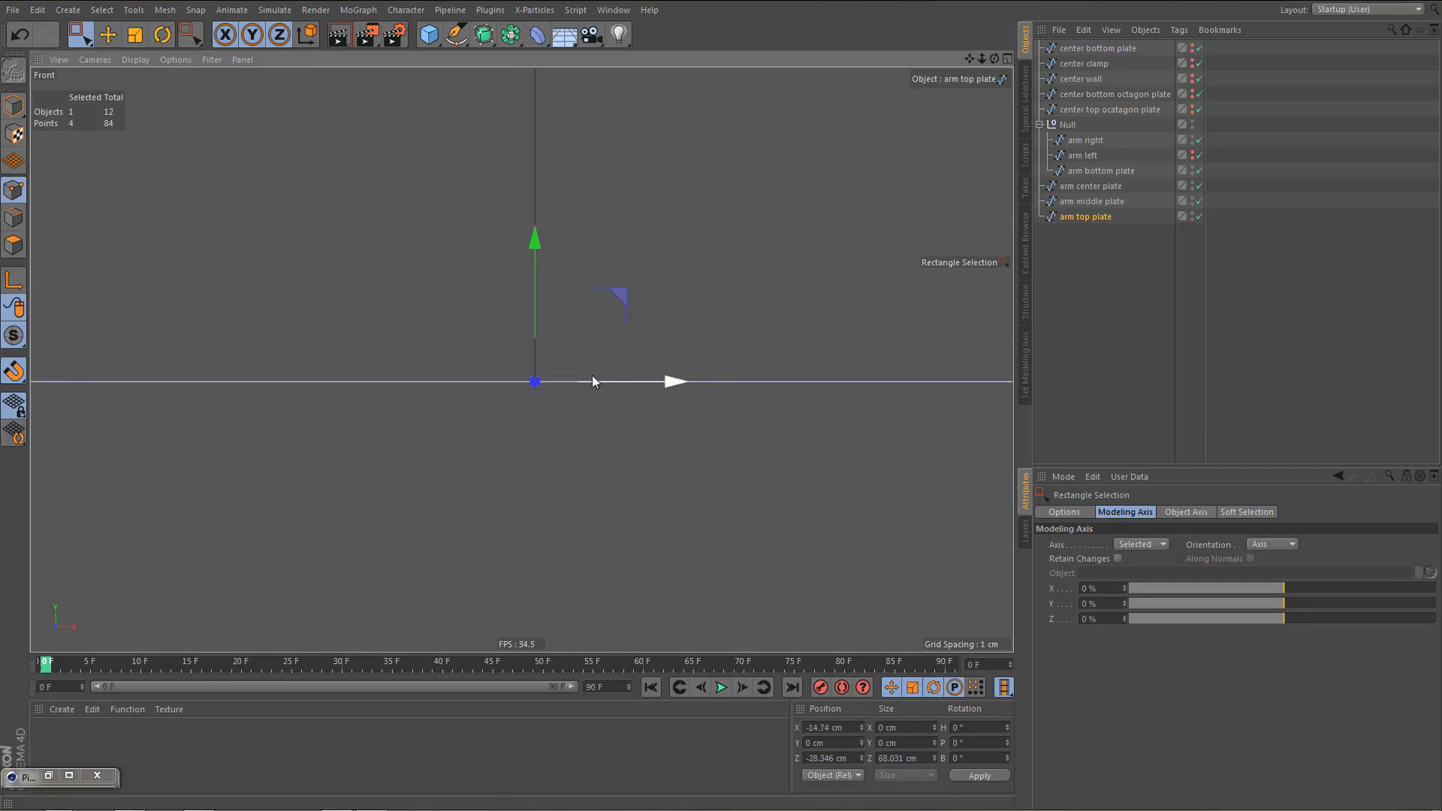
# - Select the four outer edge points of the arm top plate's second tab pair and move them along X to about -113.95 cm
pyautogui.press('F1')
pyautogui.scroll(-4, 438, 376)
pyautogui.keyDown('alt'); pyautogui.moveTo(670, 406); pyautogui.dragTo(512, 416, button='middle'); pyautogui.keyUp('alt')
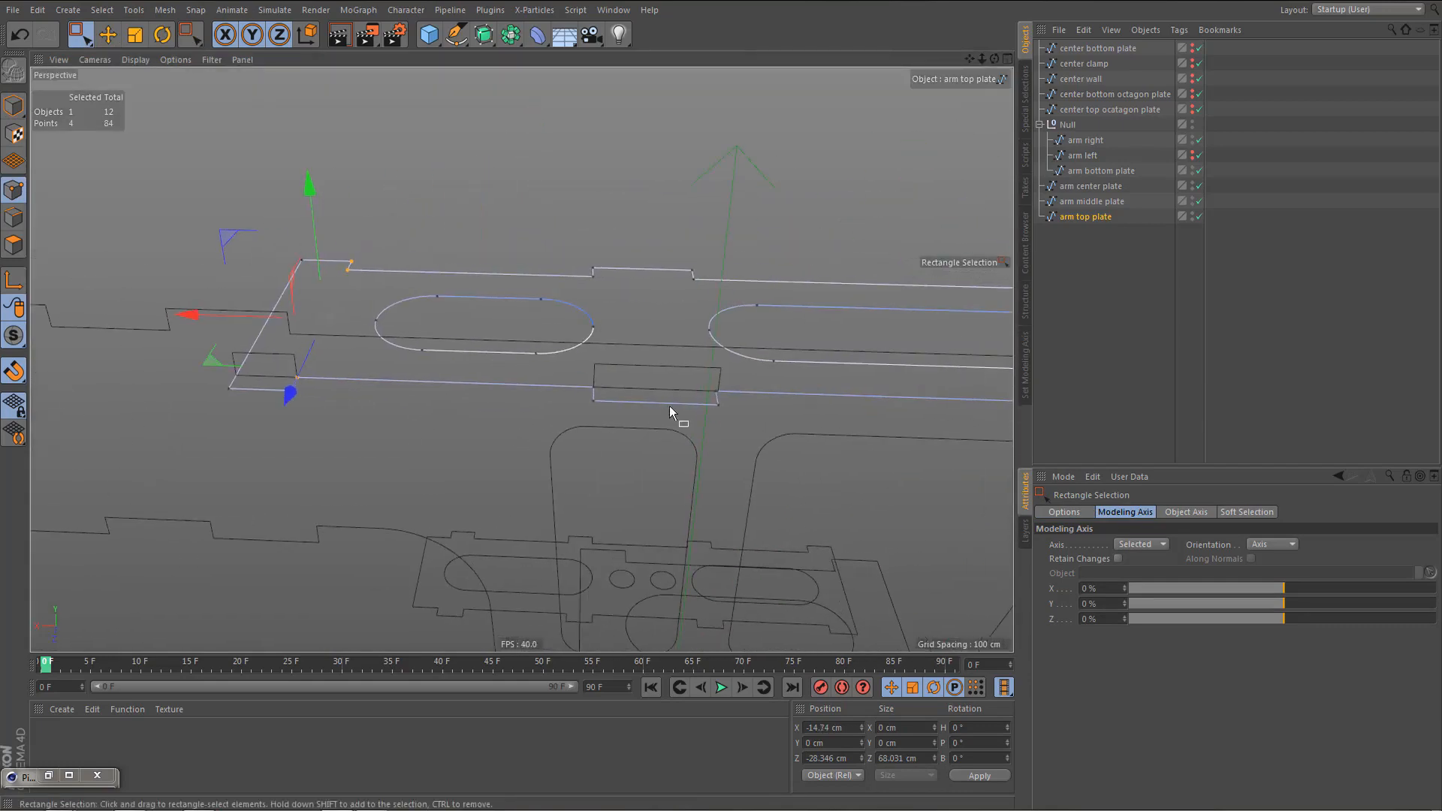
pyautogui.keyDown('alt'); pyautogui.moveTo(737, 379); pyautogui.dragTo(815, 373, button='right'); pyautogui.keyUp('alt')
pyautogui.keyDown('alt'); pyautogui.moveTo(669, 425); pyautogui.dragTo(682, 520, button='middle'); pyautogui.keyUp('alt')
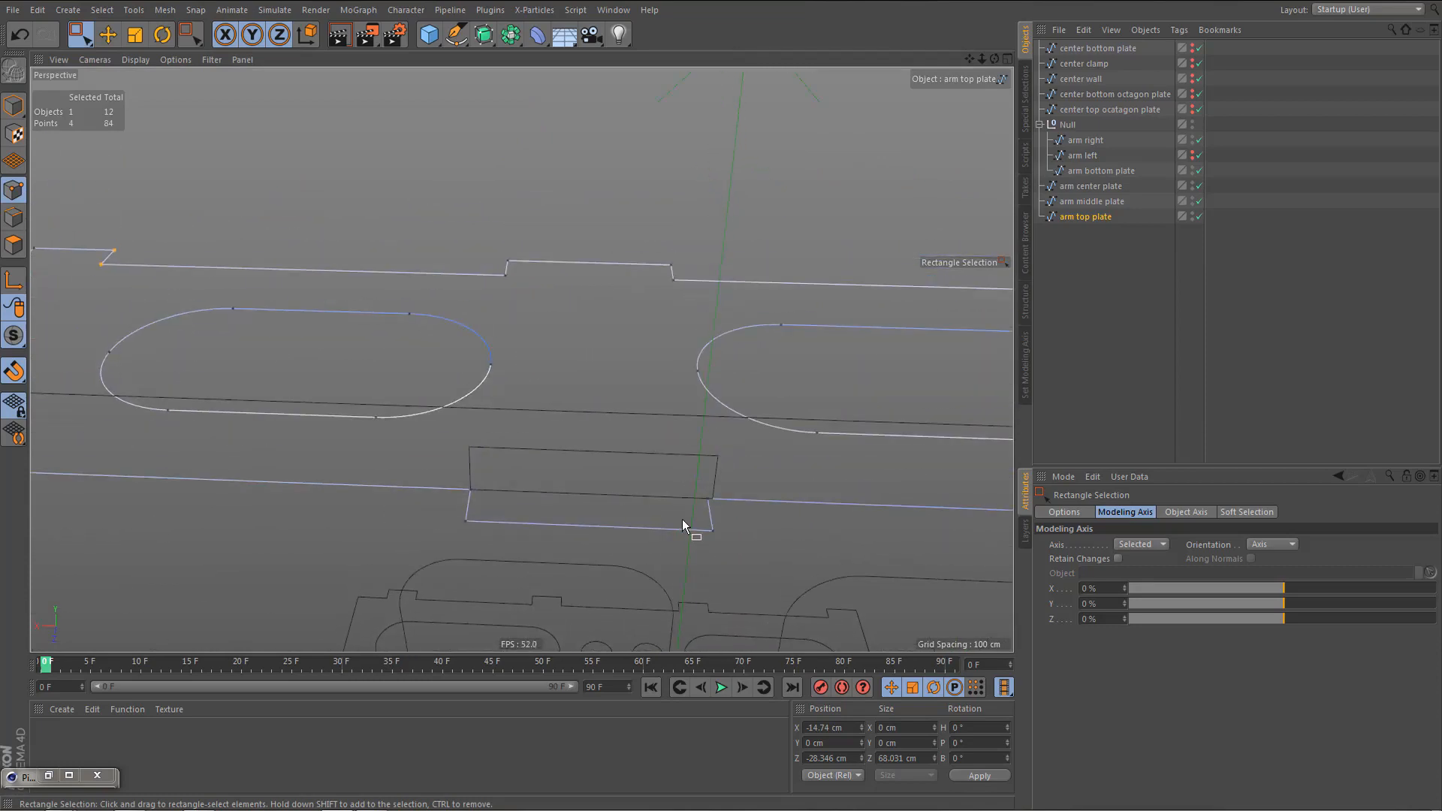
pyautogui.moveTo(677, 483); pyautogui.dragTo(719, 540)
pyautogui.keyDown('shift'); pyautogui.moveTo(656, 247); pyautogui.dragTo(690, 299); pyautogui.keyUp('shift')
pyautogui.press('F4')
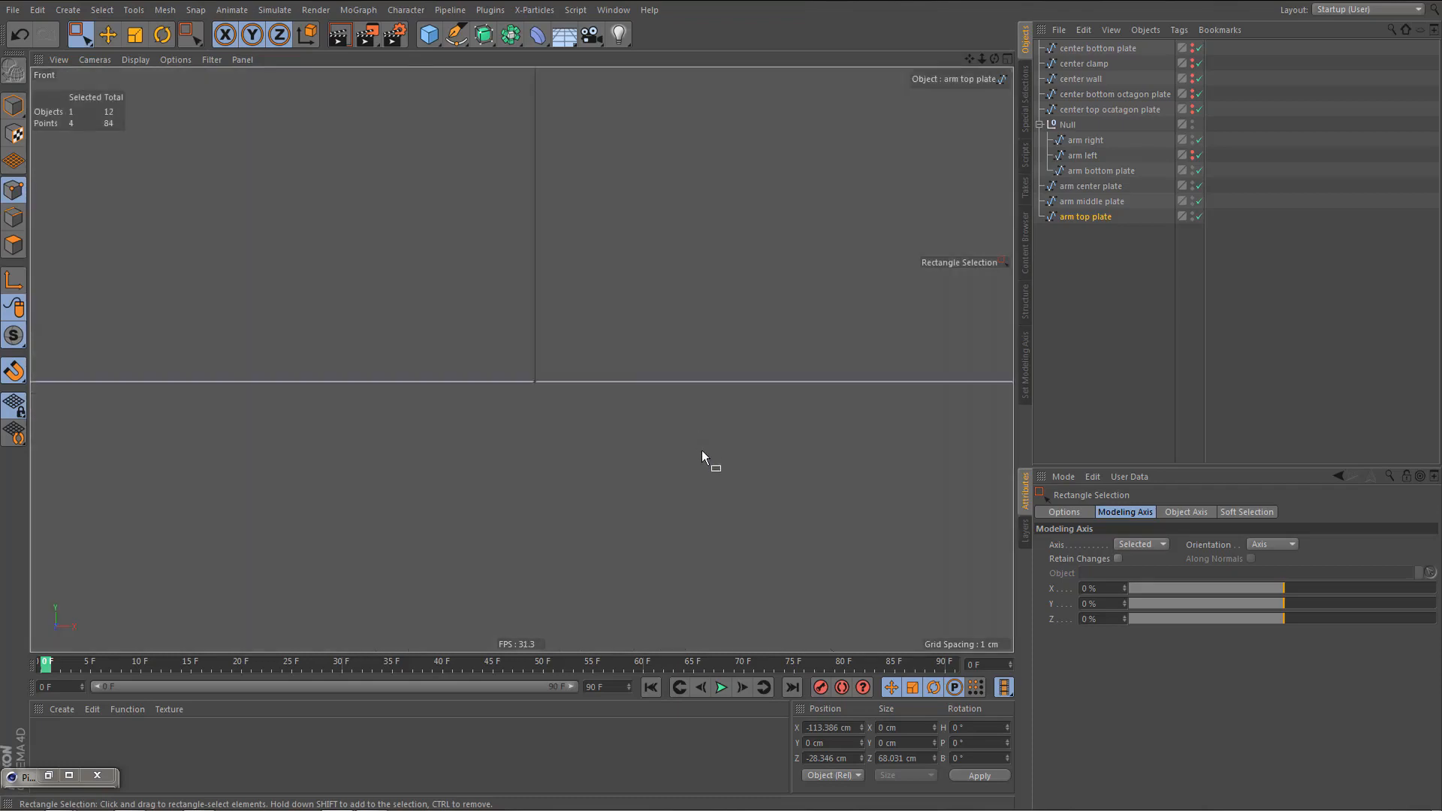
pyautogui.press('s')
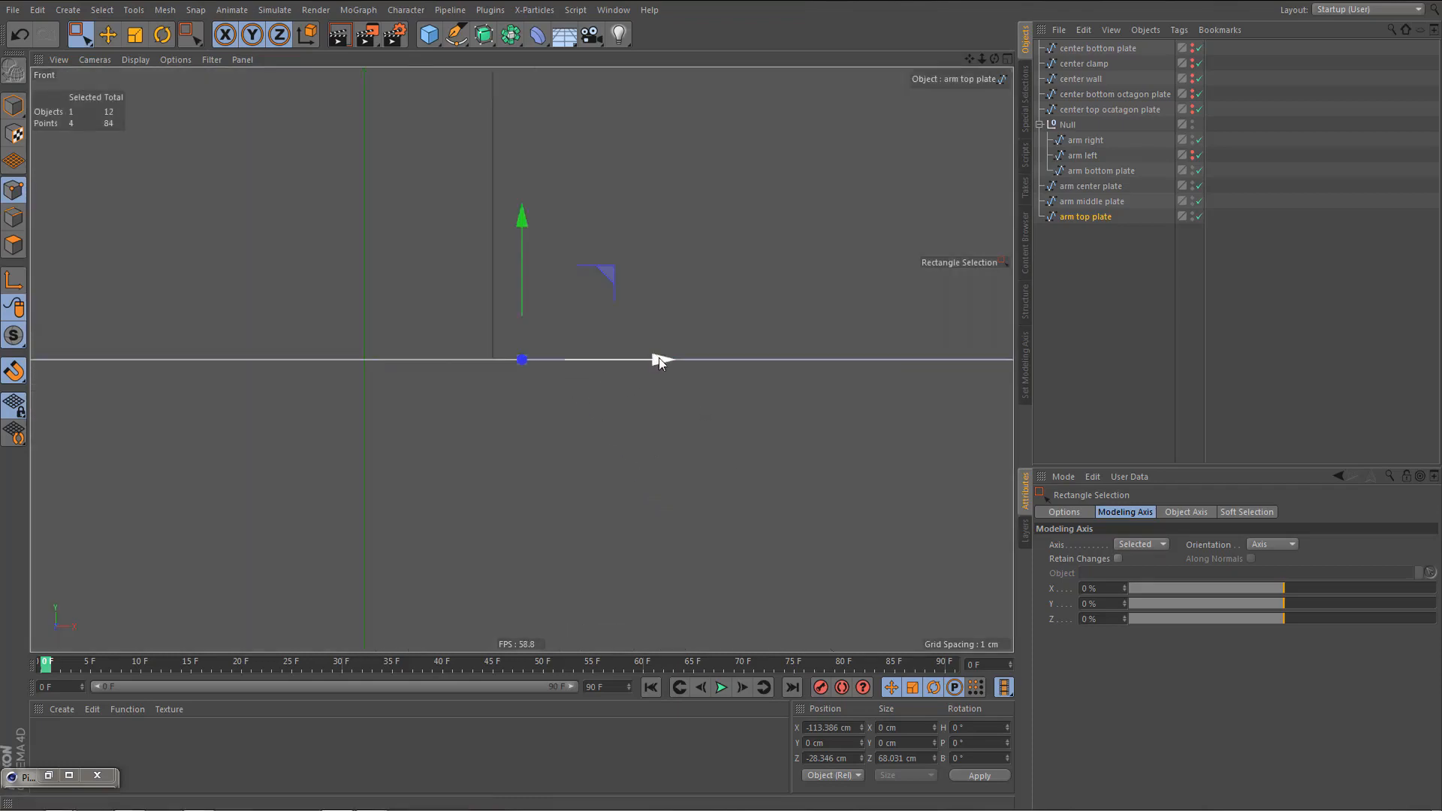
pyautogui.moveTo(661, 359); pyautogui.dragTo(628, 361)
# - Examine the arm top plate's remaining tabs and the assembled frame in the reference photo frame ref.jpg
pyautogui.press('F1')
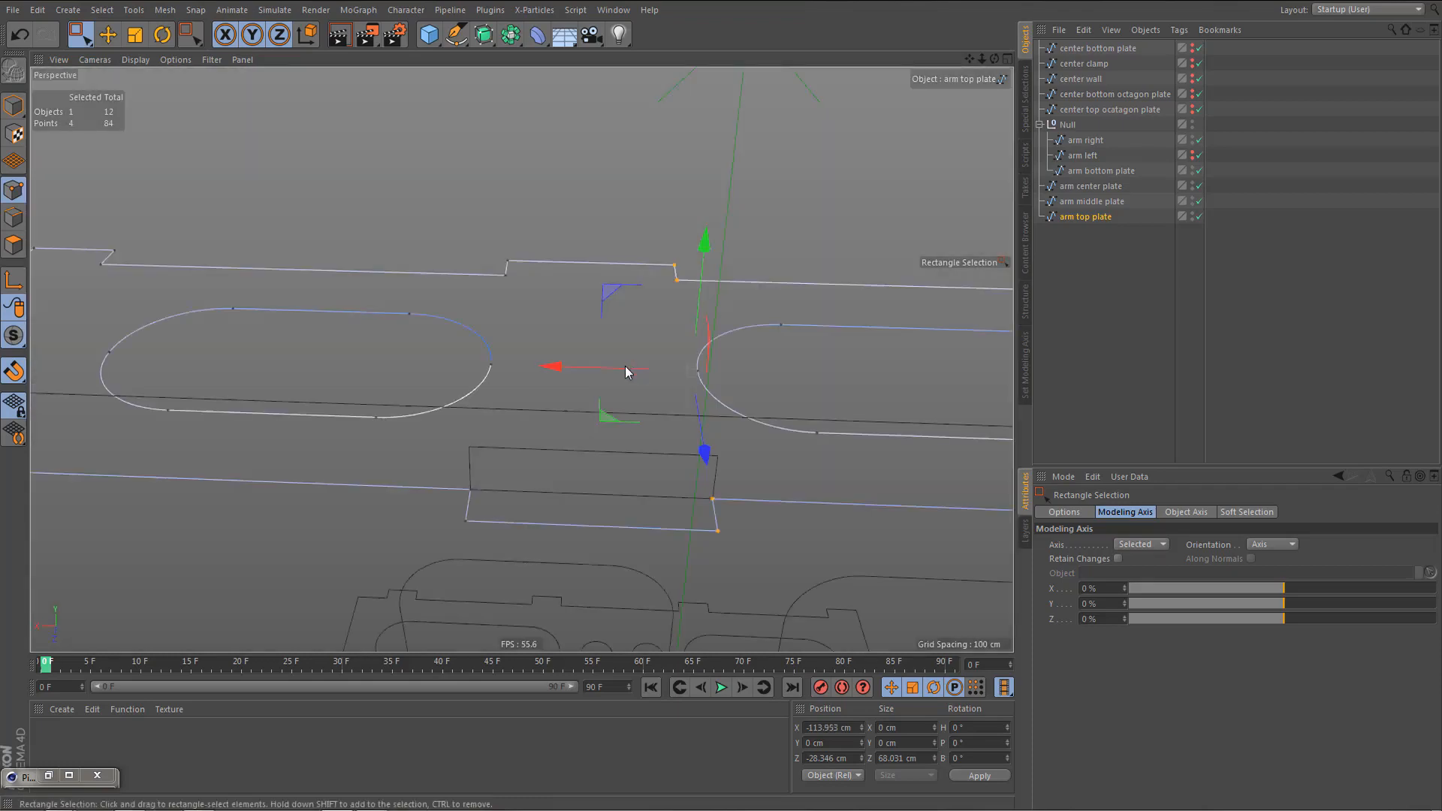
pyautogui.moveTo(553, 410)
pyautogui.keyDown('alt'); pyautogui.mouseDown()
pyautogui.moveTo(457, 486)
pyautogui.moveTo(554, 419)
pyautogui.mouseUp(); pyautogui.keyUp('alt')
pyautogui.keyDown('alt'); pyautogui.moveTo(555, 425); pyautogui.dragTo(273, 388, button='middle'); pyautogui.keyUp('alt')
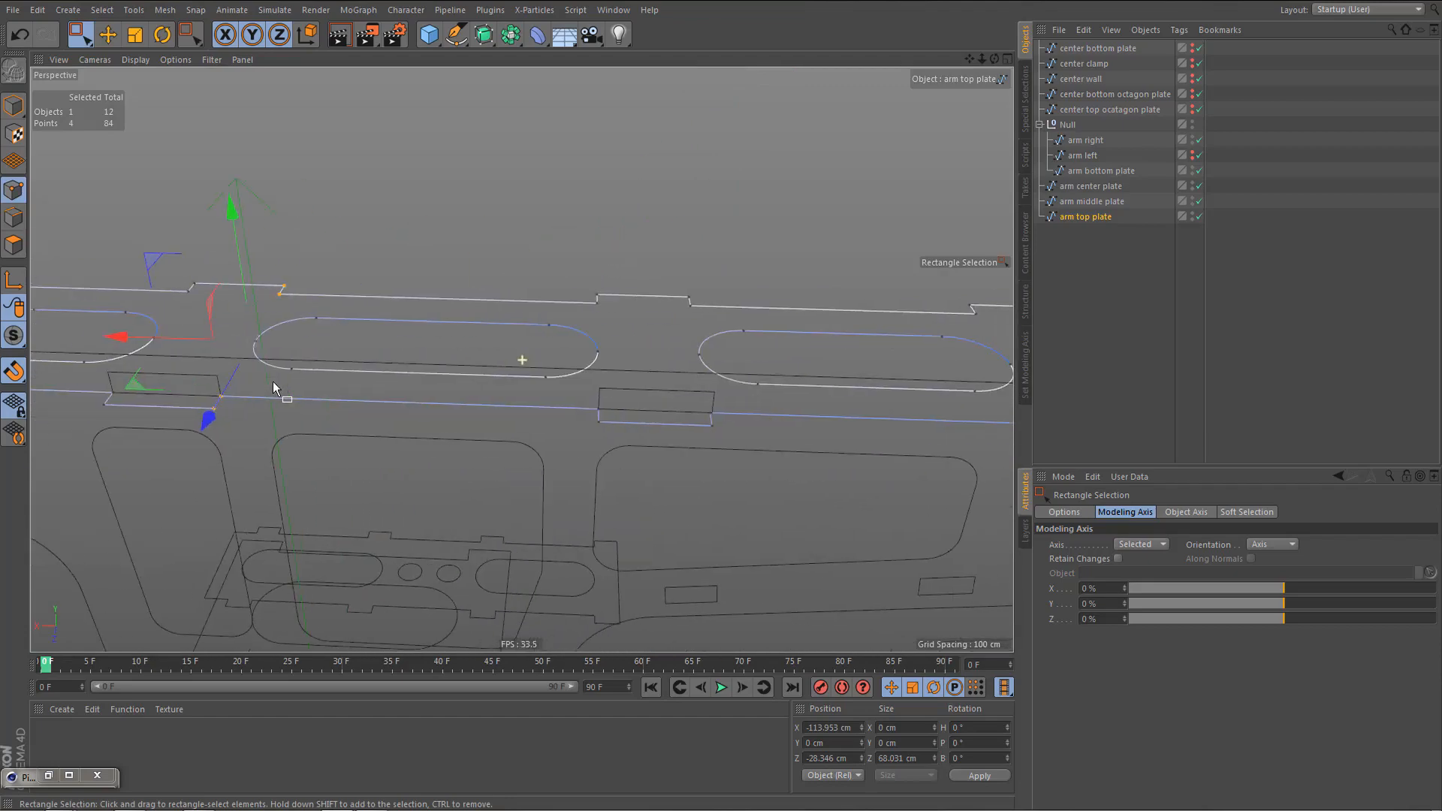
pyautogui.keyDown('alt'); pyautogui.moveTo(589, 388); pyautogui.dragTo(389, 514, button='right'); pyautogui.keyUp('alt')
pyautogui.keyDown('alt'); pyautogui.moveTo(389, 514); pyautogui.dragTo(520, 376); pyautogui.keyUp('alt')
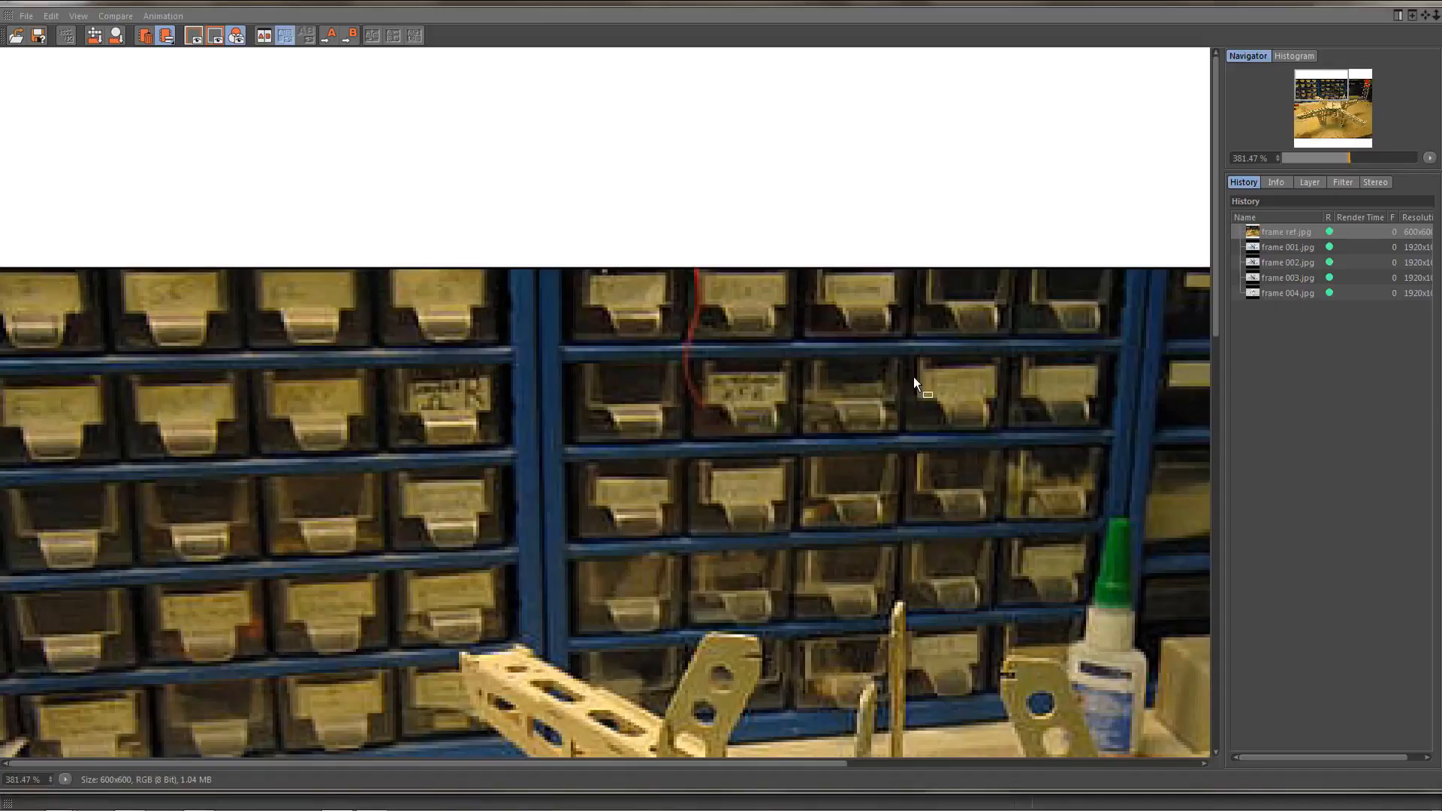
pyautogui.scroll(-2, 712, 541)
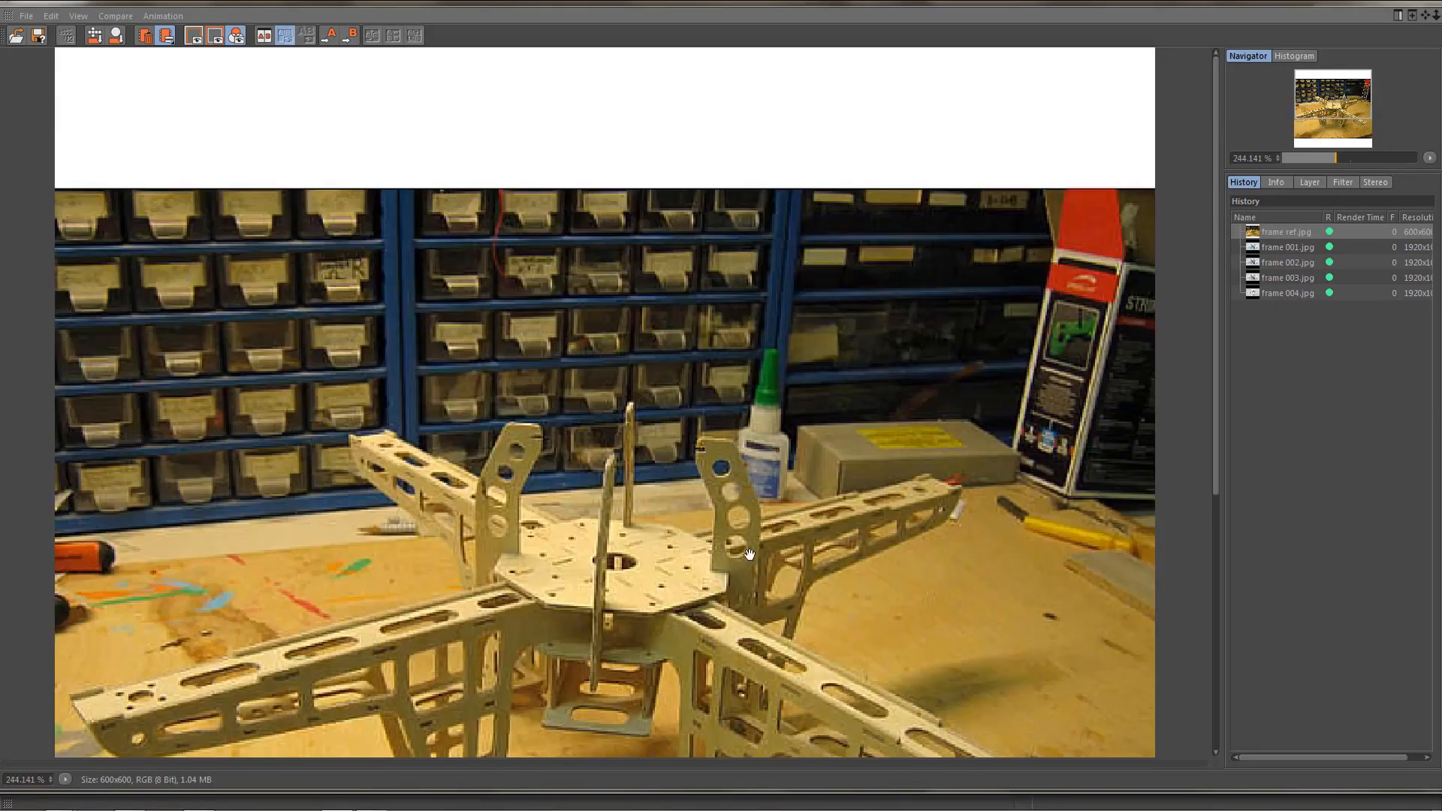
pyautogui.moveTo(749, 555); pyautogui.dragTo(701, 369)
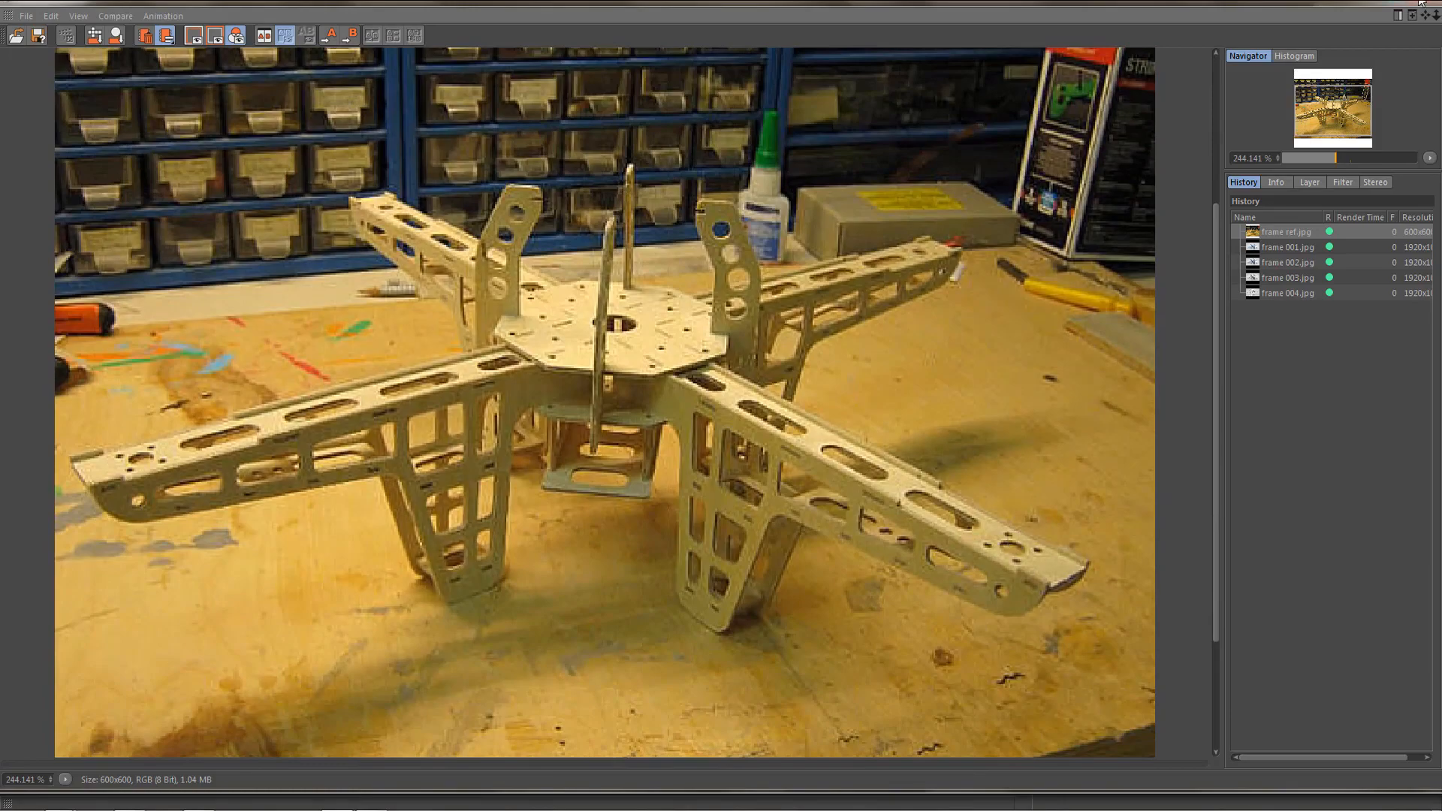
pyautogui.click(1376, 3)
# - Select the four outer edge points of the arm top plate's third tab pair and move them along X to about -241.51 cm
pyautogui.scroll(6, 608, 404)
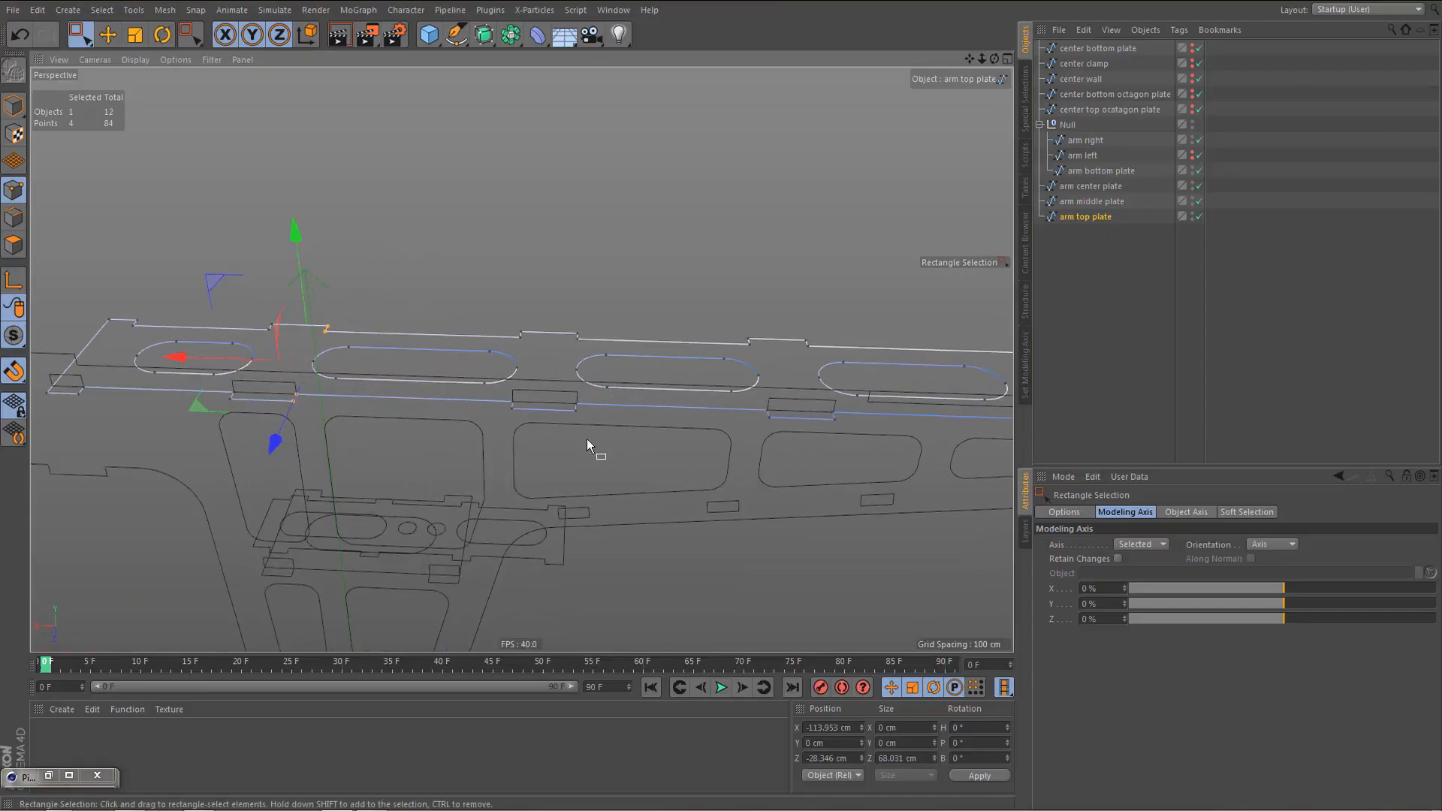
pyautogui.keyDown('alt'); pyautogui.moveTo(544, 440); pyautogui.dragTo(513, 486, button='right'); pyautogui.keyUp('alt')
pyautogui.keyDown('alt'); pyautogui.moveTo(513, 486); pyautogui.dragTo(693, 475, button='middle'); pyautogui.keyUp('alt')
pyautogui.scroll(2, 662, 472)
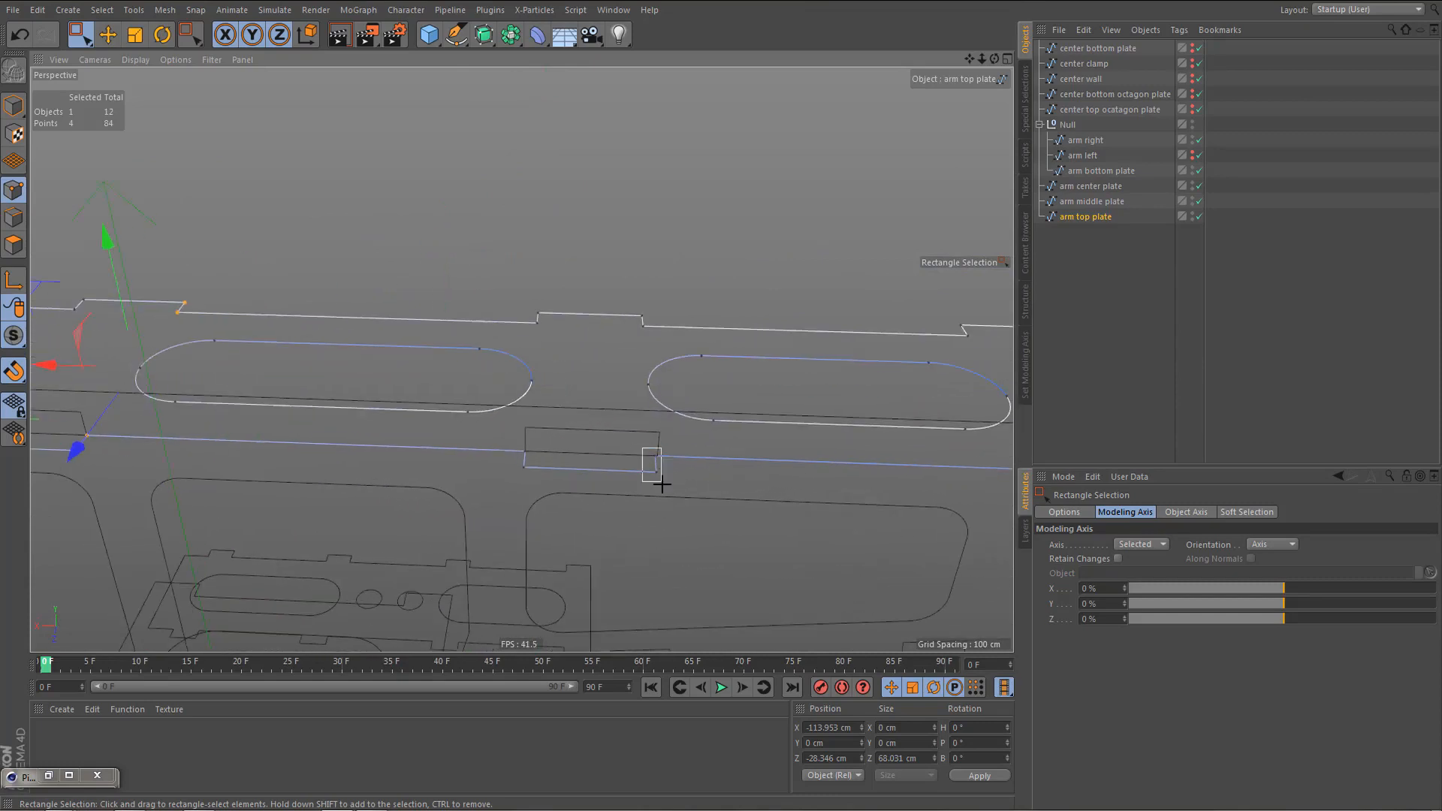
pyautogui.moveTo(662, 484); pyautogui.dragTo(662, 485)
pyautogui.keyDown('shift'); pyautogui.moveTo(630, 302); pyautogui.dragTo(658, 342); pyautogui.keyUp('shift')
pyautogui.press('F4')
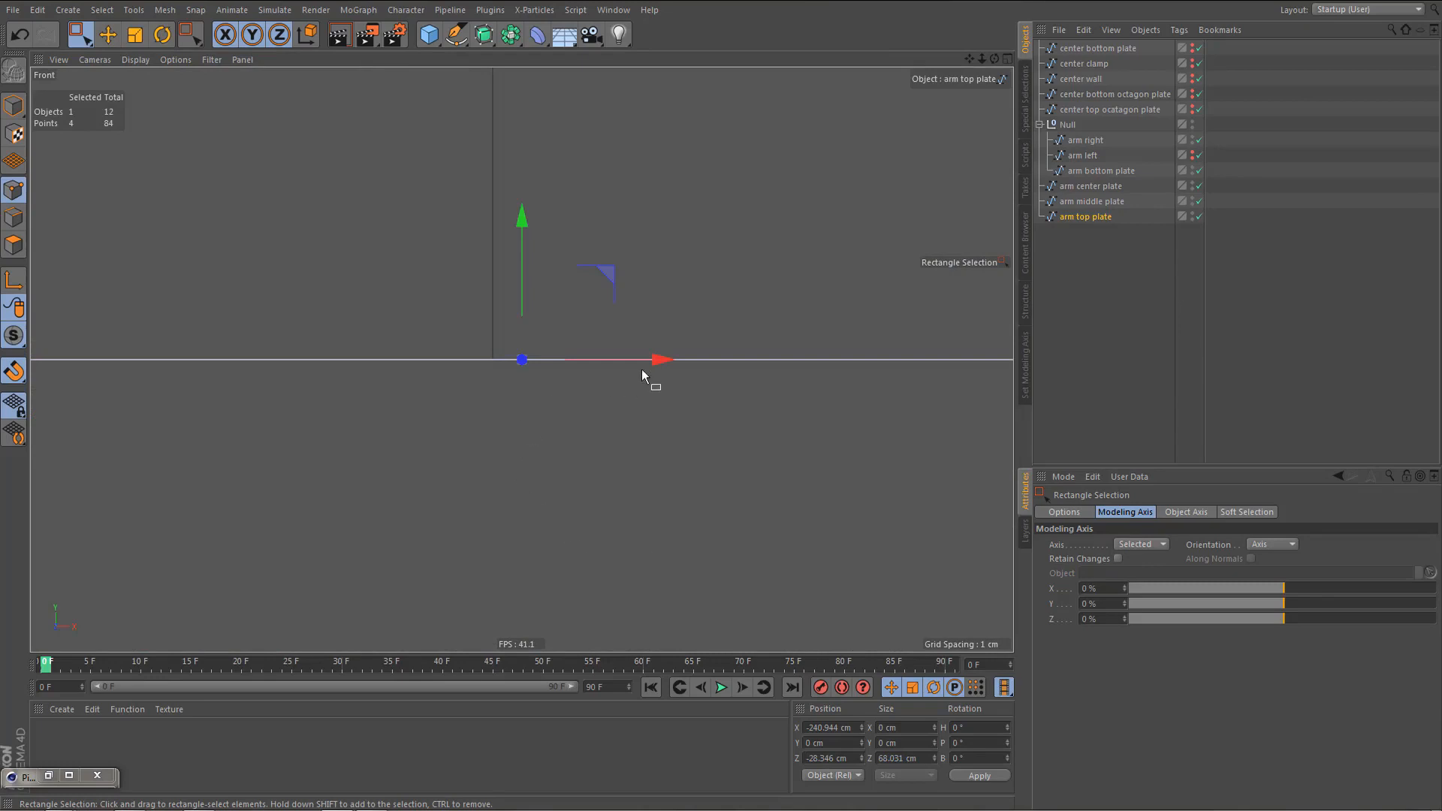
pyautogui.moveTo(661, 363); pyautogui.dragTo(629, 362)
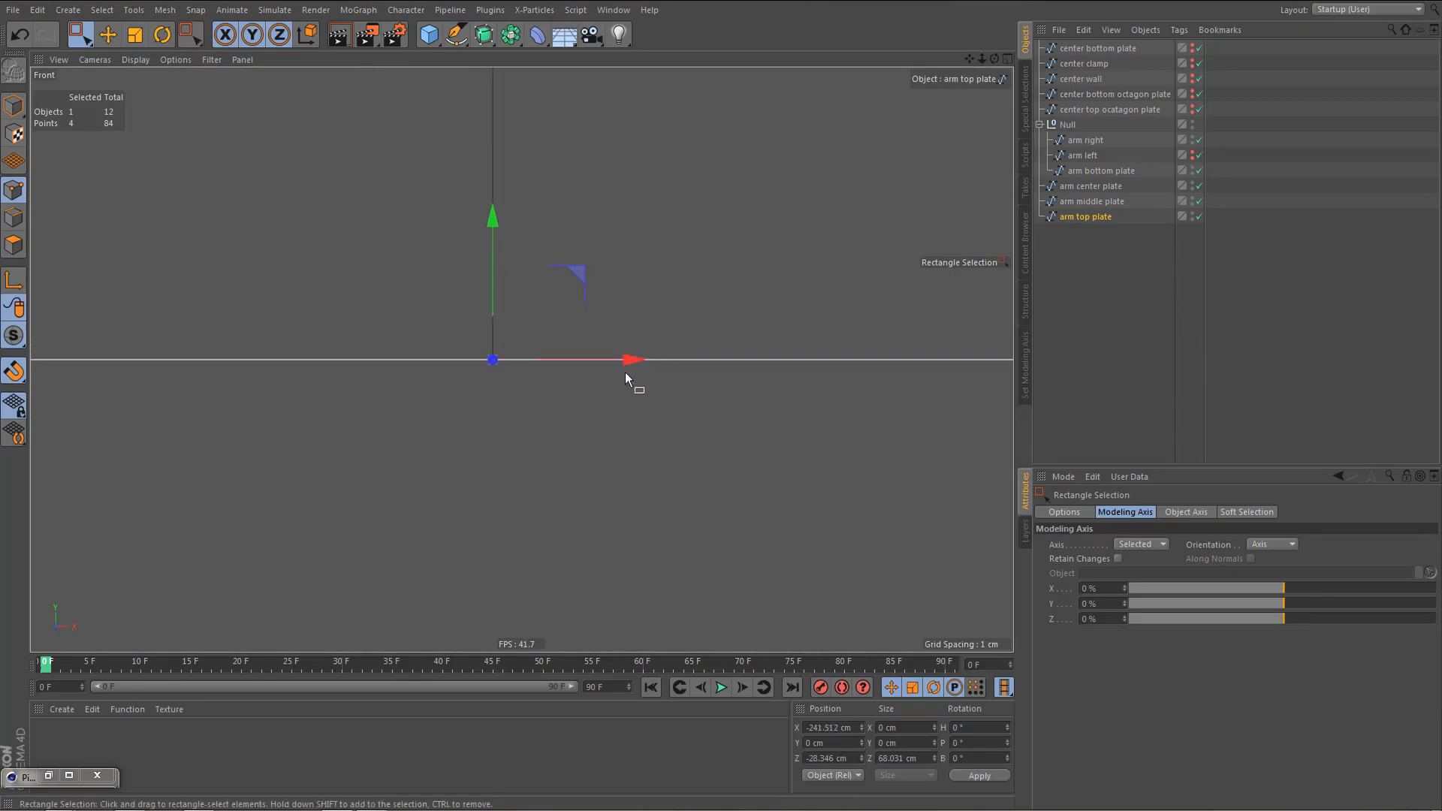
# - Select the four outer edge points of the arm top plate's fourth tab pair and move them along X to about -354.9 cm
pyautogui.press('F1')
pyautogui.keyDown('alt'); pyautogui.moveTo(512, 412); pyautogui.dragTo(557, 448); pyautogui.keyUp('alt')
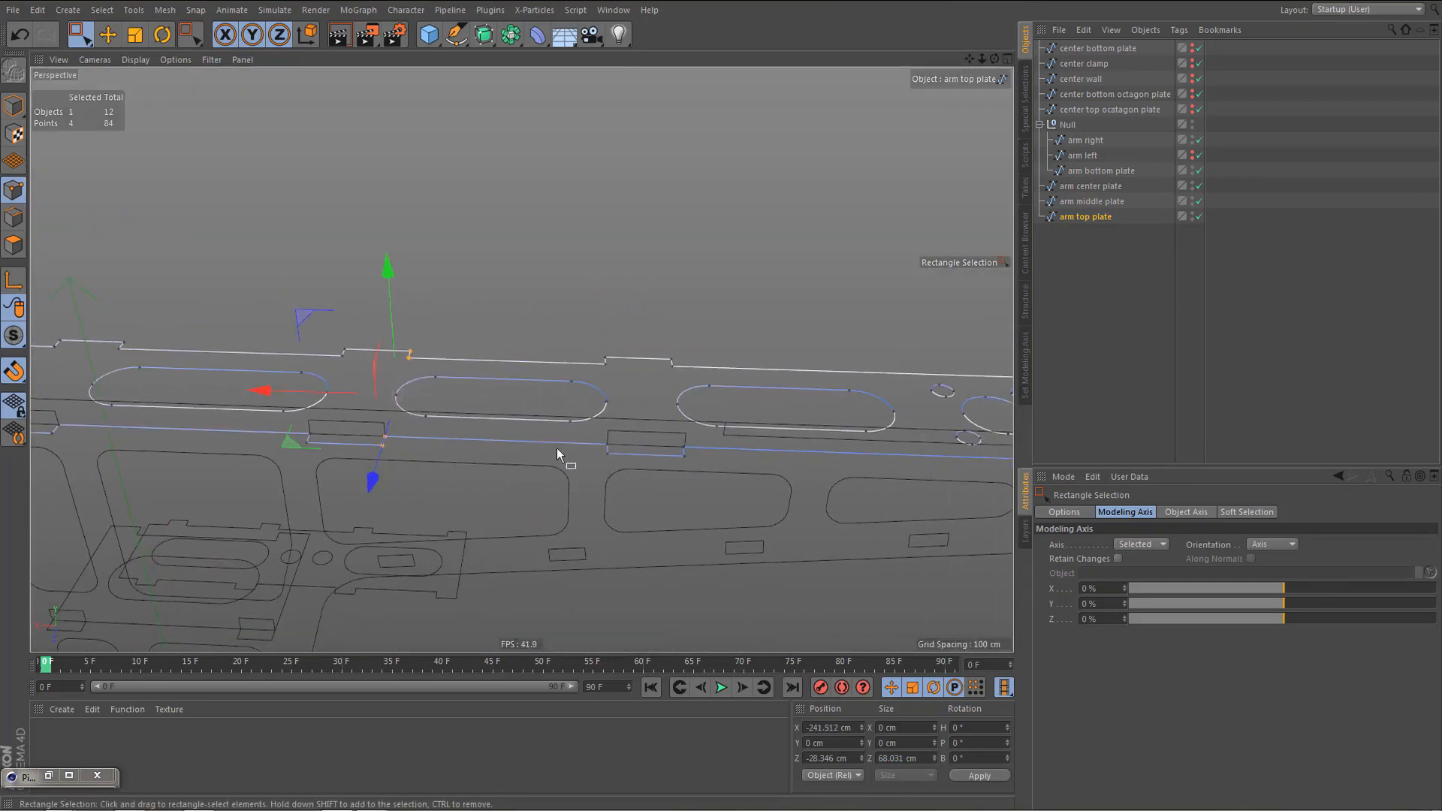
pyautogui.keyDown('alt'); pyautogui.moveTo(638, 444); pyautogui.dragTo(714, 444, button='right'); pyautogui.keyUp('alt')
pyautogui.keyDown('alt'); pyautogui.moveTo(714, 444); pyautogui.dragTo(736, 489); pyautogui.keyUp('alt')
pyautogui.keyDown('shift'); pyautogui.moveTo(698, 351); pyautogui.dragTo(698, 353); pyautogui.keyUp('shift')
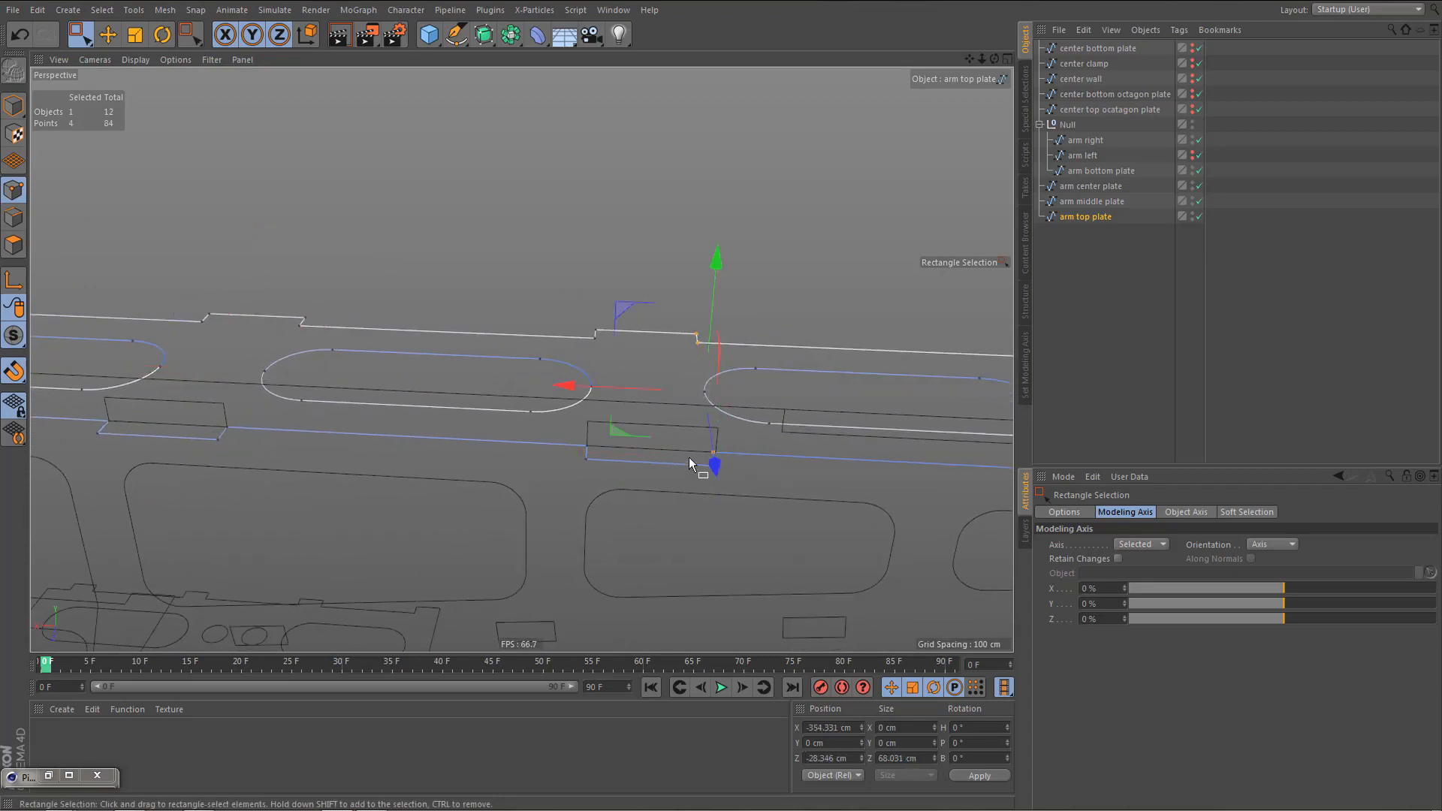
pyautogui.press('F4')
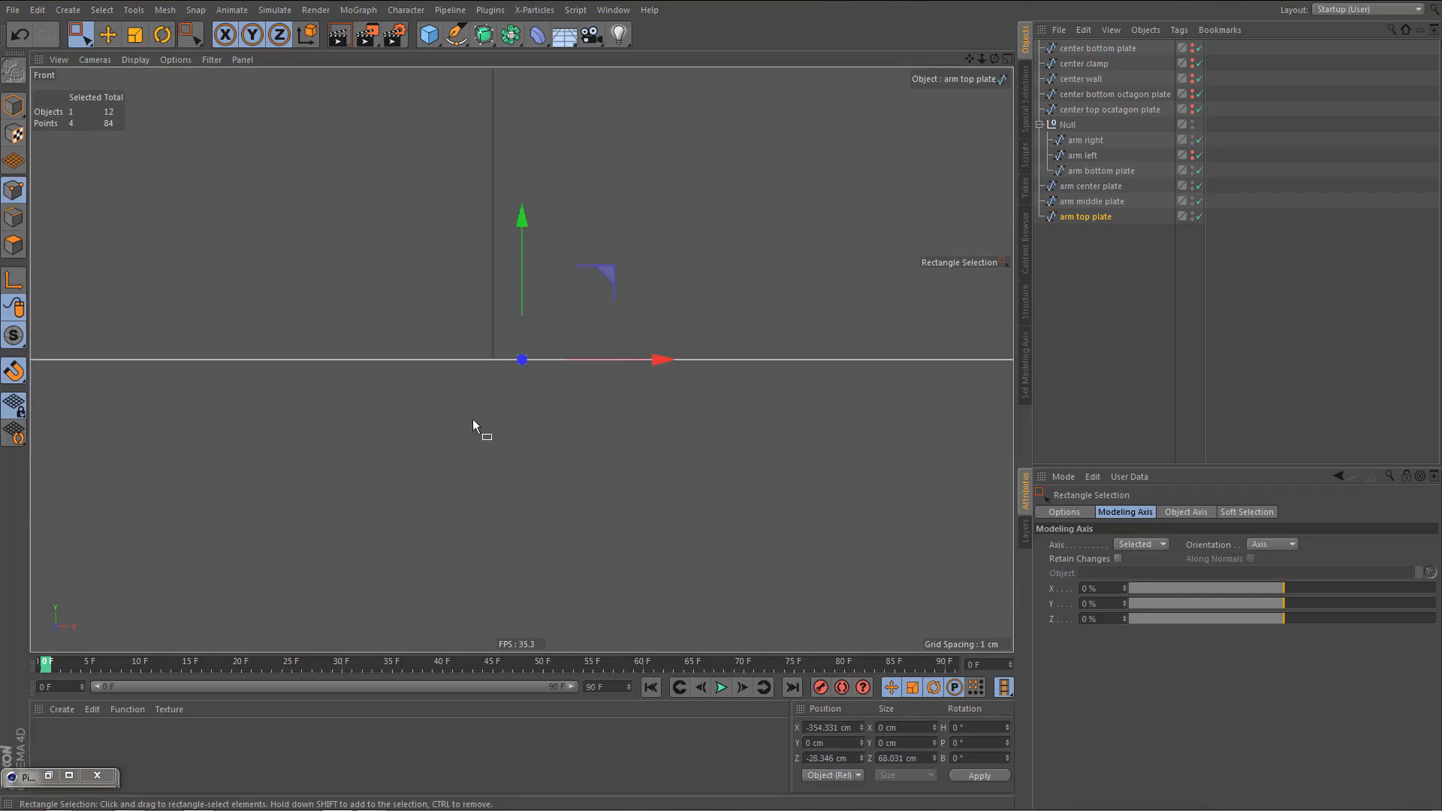
pyautogui.moveTo(649, 357); pyautogui.dragTo(634, 358)
# - Select the four outer edge points of the arm top plate's fifth, endmost tab pair and move them along X to about -530.65 cm
pyautogui.press('F1')
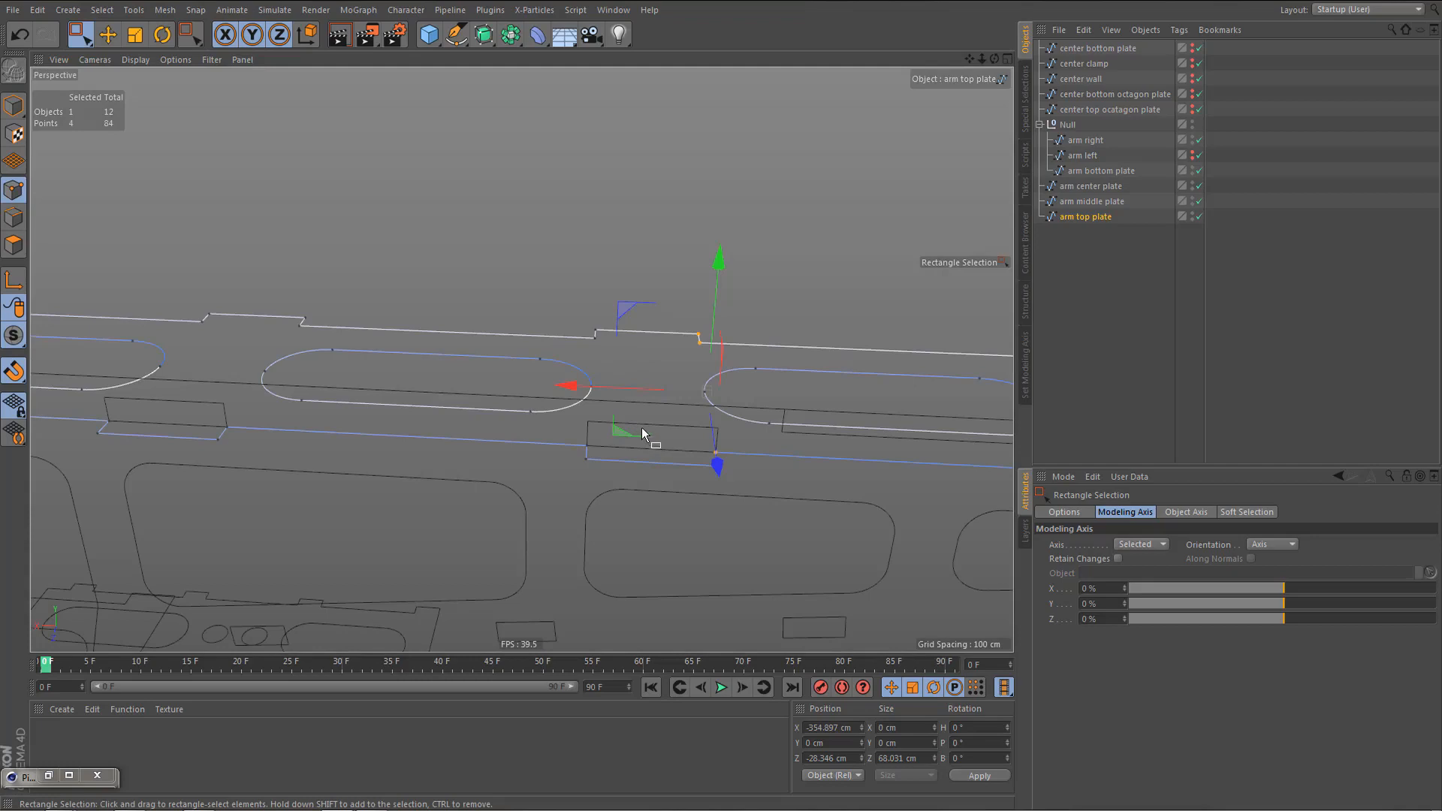
pyautogui.keyDown('alt'); pyautogui.moveTo(644, 429); pyautogui.dragTo(317, 398, button='middle'); pyautogui.keyUp('alt')
pyautogui.scroll(-3, 317, 398)
pyautogui.keyDown('alt'); pyautogui.moveTo(604, 460); pyautogui.dragTo(437, 453, button='middle'); pyautogui.keyUp('alt')
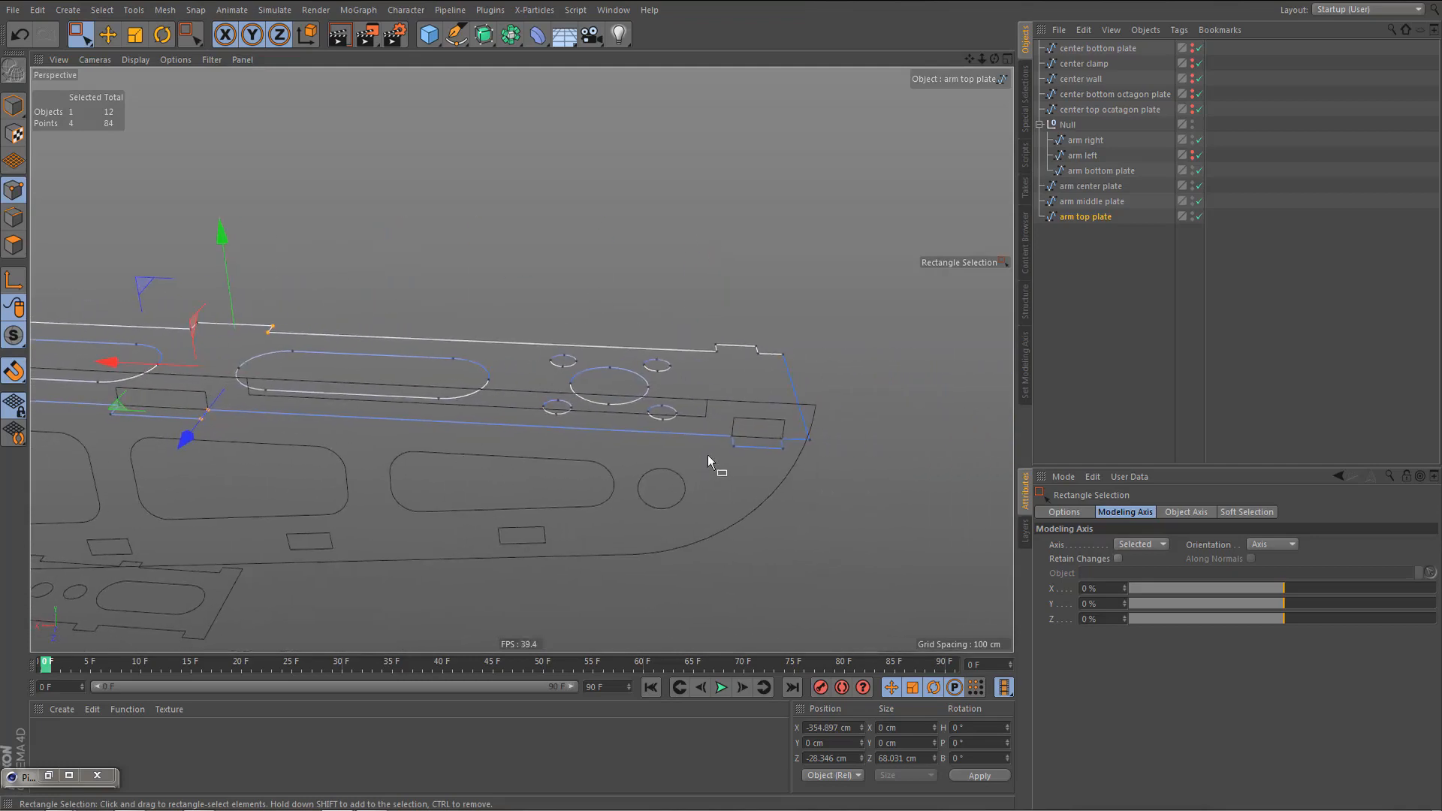
pyautogui.keyDown('alt'); pyautogui.moveTo(708, 454); pyautogui.dragTo(805, 449, button='right'); pyautogui.keyUp('alt')
pyautogui.keyDown('alt'); pyautogui.moveTo(645, 440); pyautogui.dragTo(639, 443, button='middle'); pyautogui.keyUp('alt')
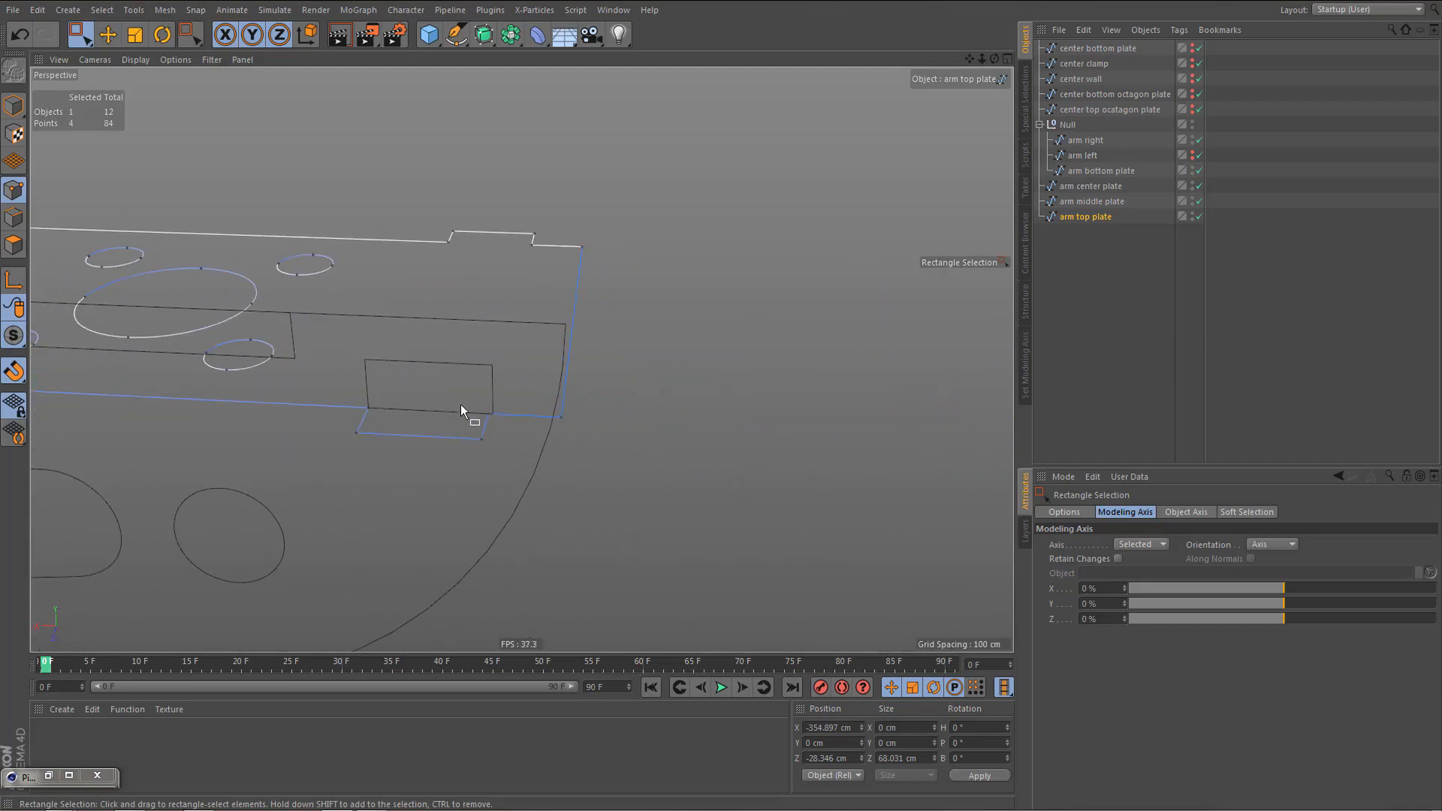
pyautogui.moveTo(461, 406); pyautogui.dragTo(513, 445)
pyautogui.keyDown('shift'); pyautogui.moveTo(511, 214); pyautogui.dragTo(539, 300); pyautogui.keyUp('shift')
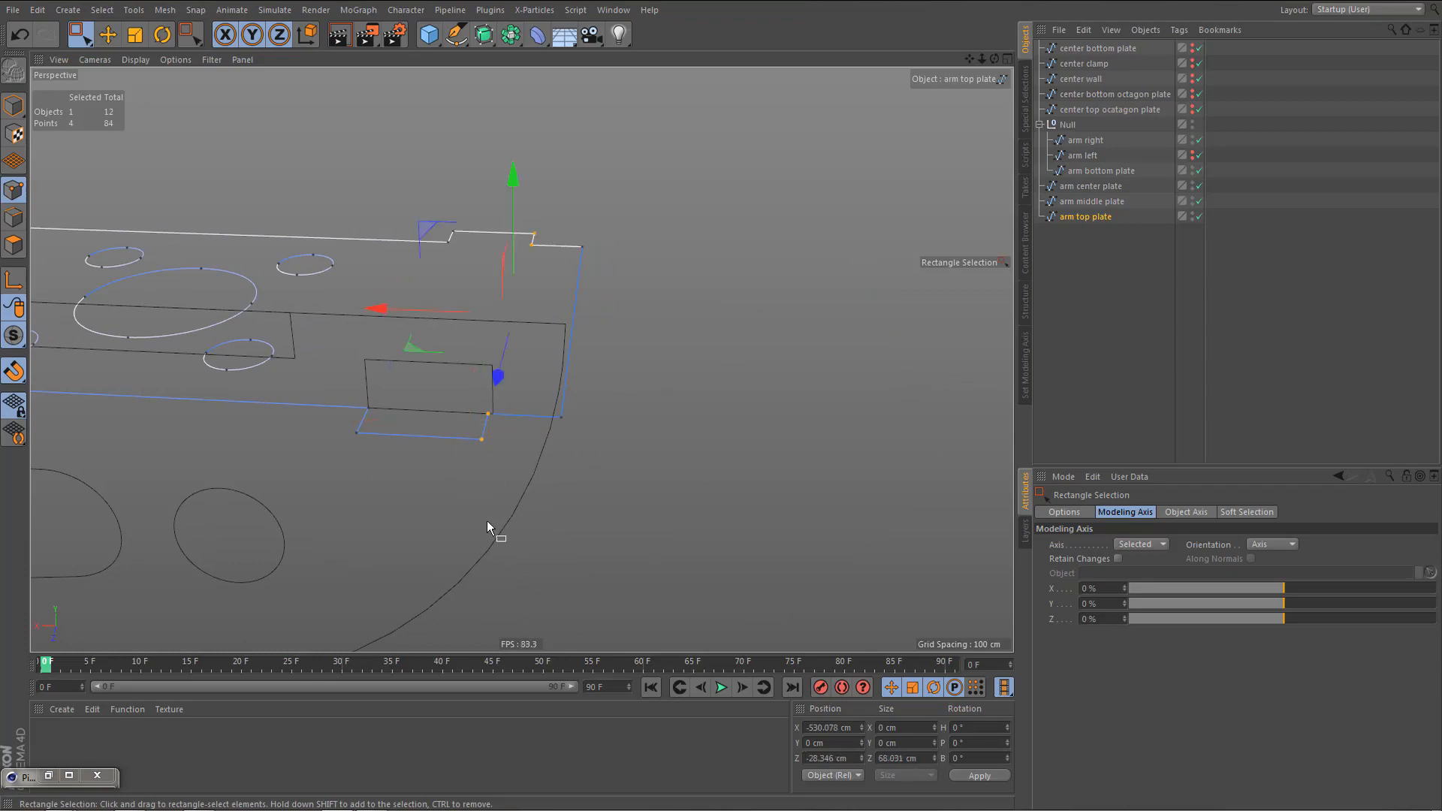
pyautogui.press('F4')
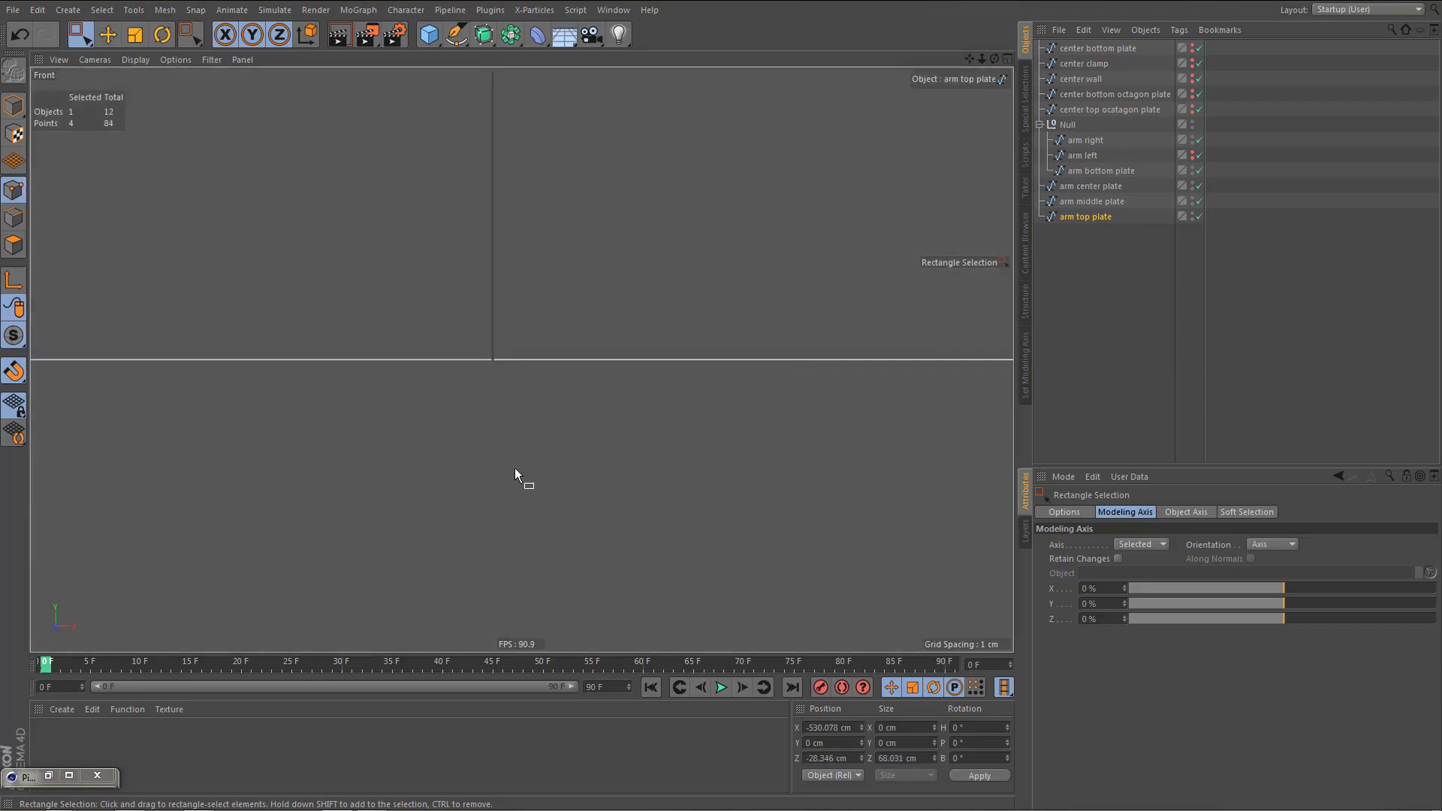
pyautogui.scroll(10, 538, 456)
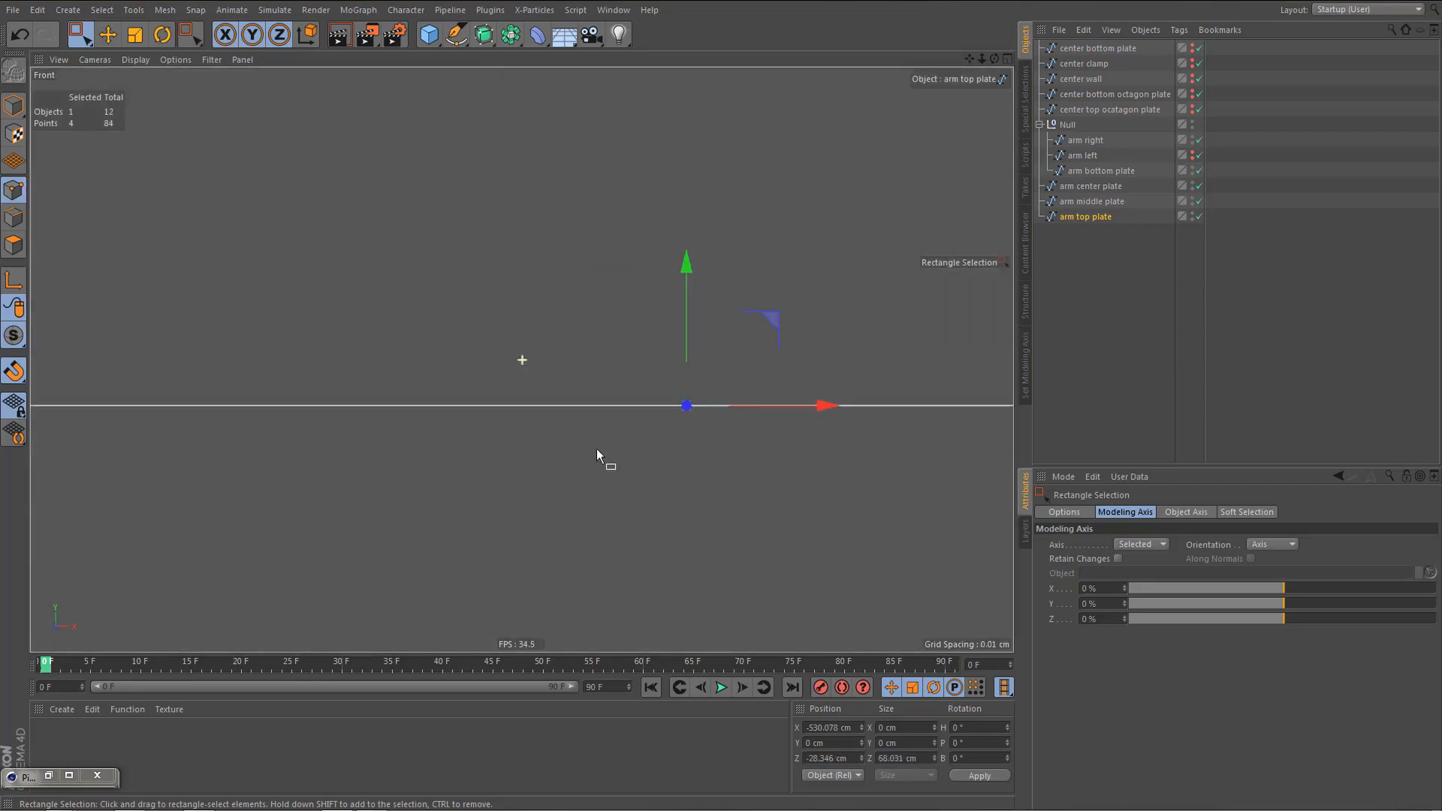
pyautogui.keyDown('alt'); pyautogui.moveTo(534, 507); pyautogui.dragTo(342, 748, button='right'); pyautogui.keyUp('alt')
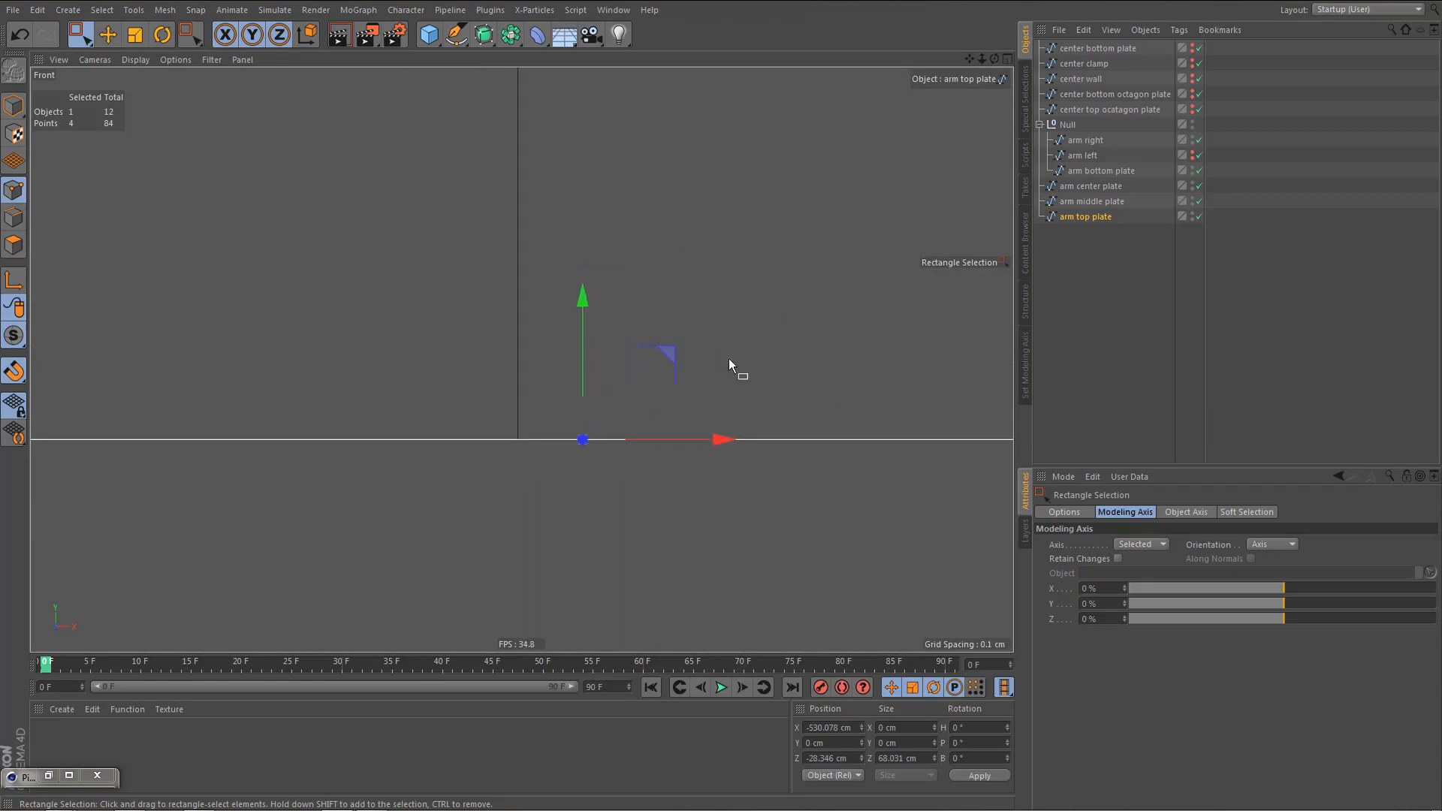
pyautogui.moveTo(724, 437); pyautogui.dragTo(650, 440)
# - Select the arm top plate's end corner point at Z 0 in the Top view and move it along X to about -538.87 cm
pyautogui.press('F1')
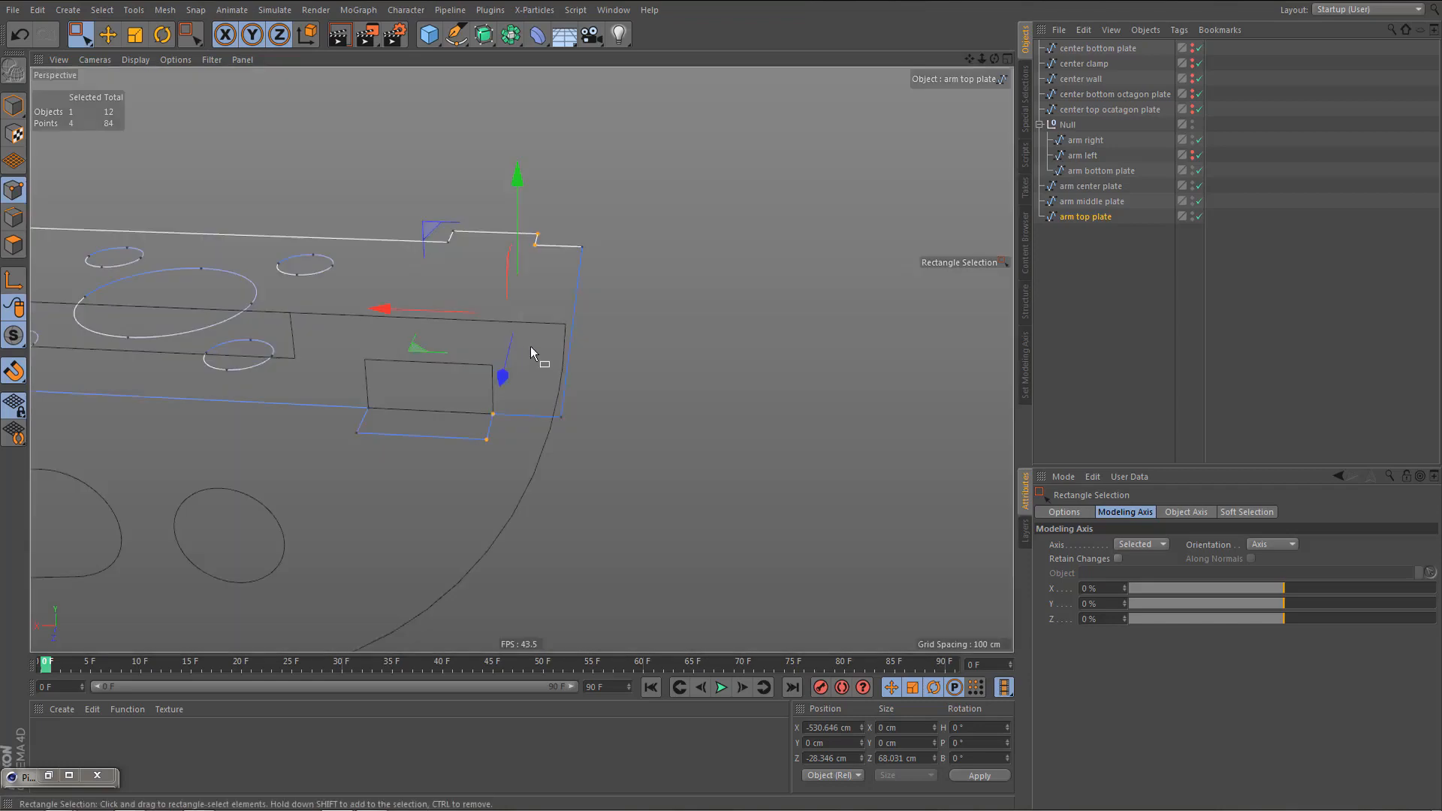
pyautogui.keyDown('alt'); pyautogui.moveTo(517, 369); pyautogui.dragTo(567, 374); pyautogui.keyUp('alt')
pyautogui.keyDown('alt'); pyautogui.moveTo(526, 374); pyautogui.dragTo(628, 376, button='right'); pyautogui.keyUp('alt')
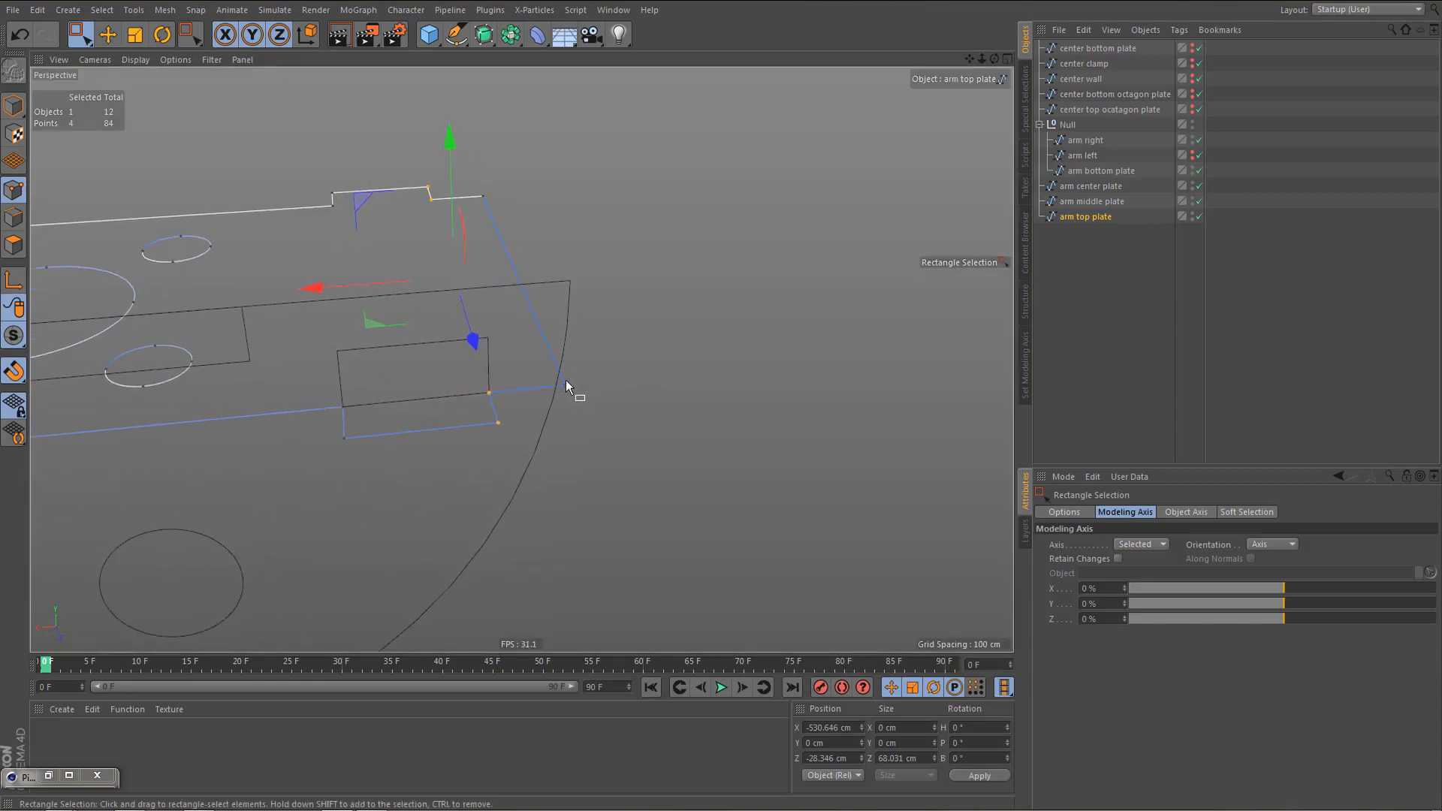
pyautogui.keyDown('alt'); pyautogui.moveTo(566, 380); pyautogui.dragTo(523, 380); pyautogui.keyUp('alt')
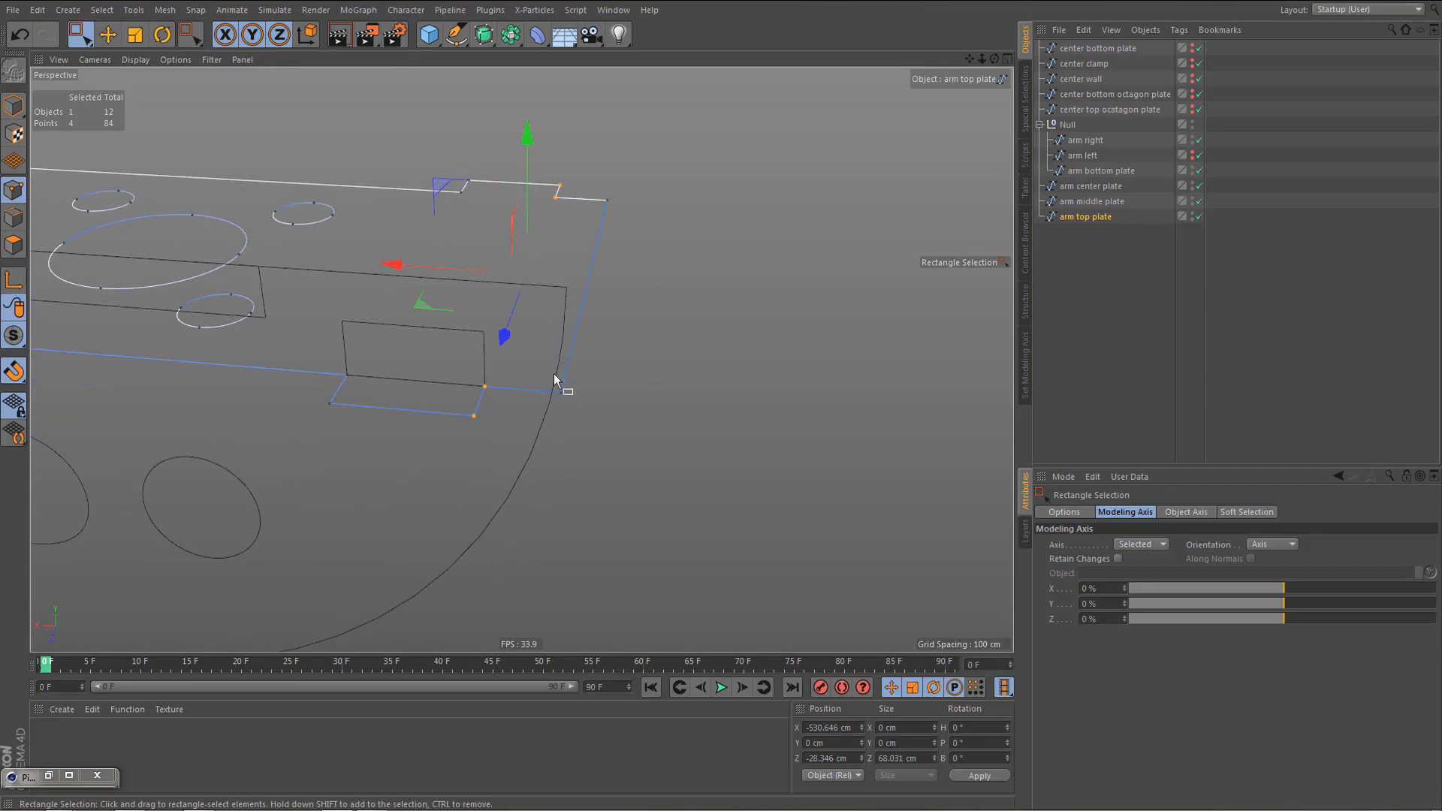
pyautogui.click(604, 194)
pyautogui.middleClick(692, 340)
pyautogui.middleClick(690, 287)
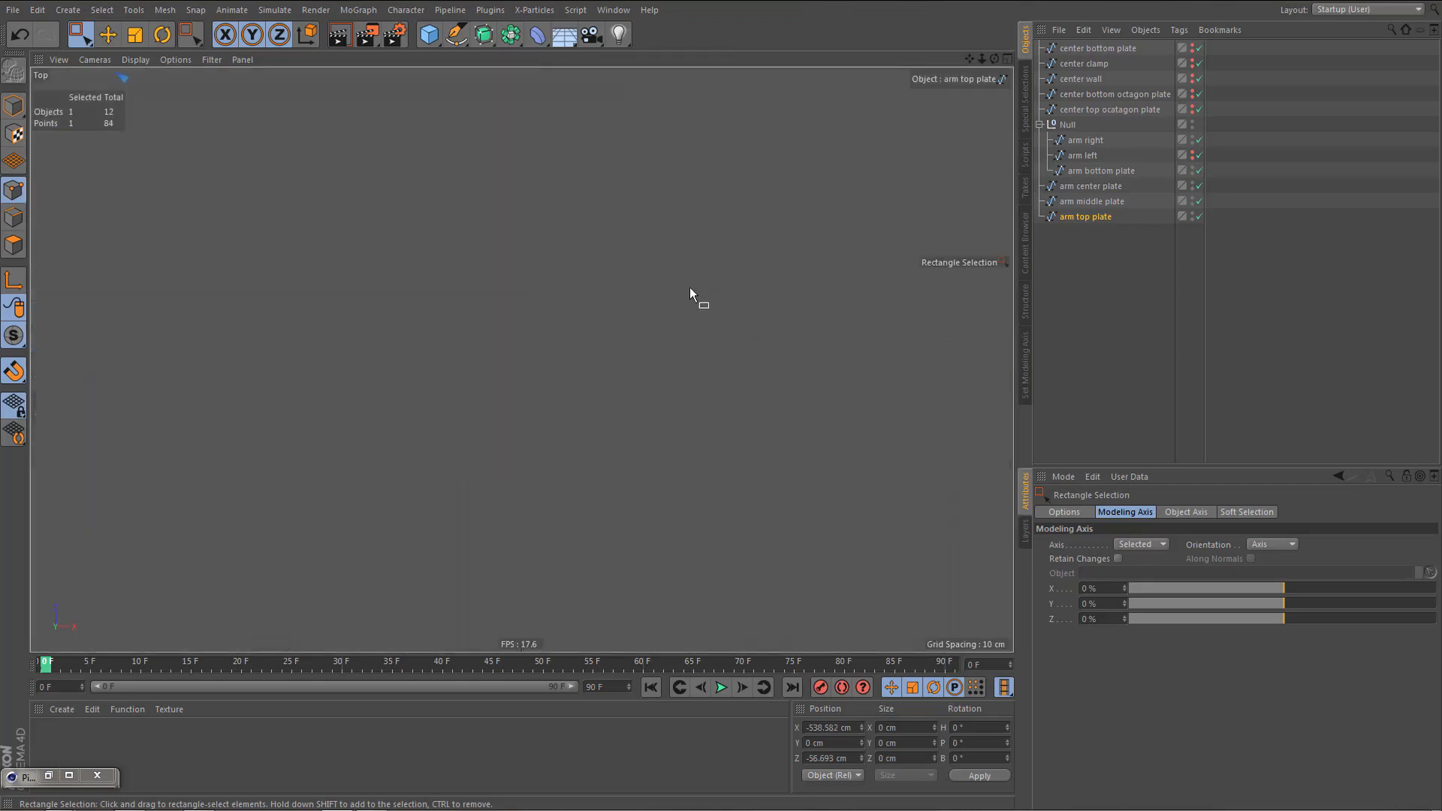
pyautogui.scroll(-6, 622, 355)
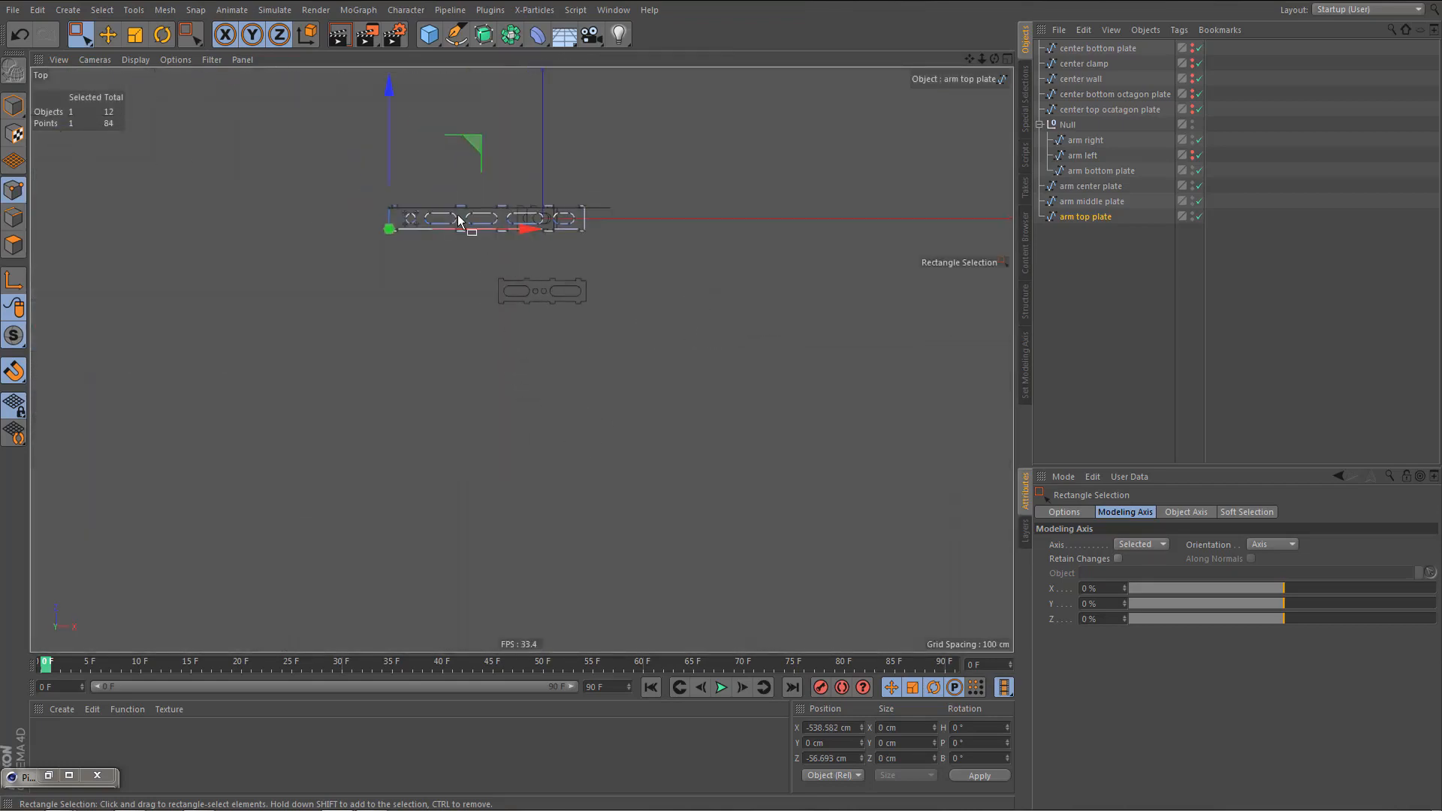
pyautogui.scroll(6, 460, 220)
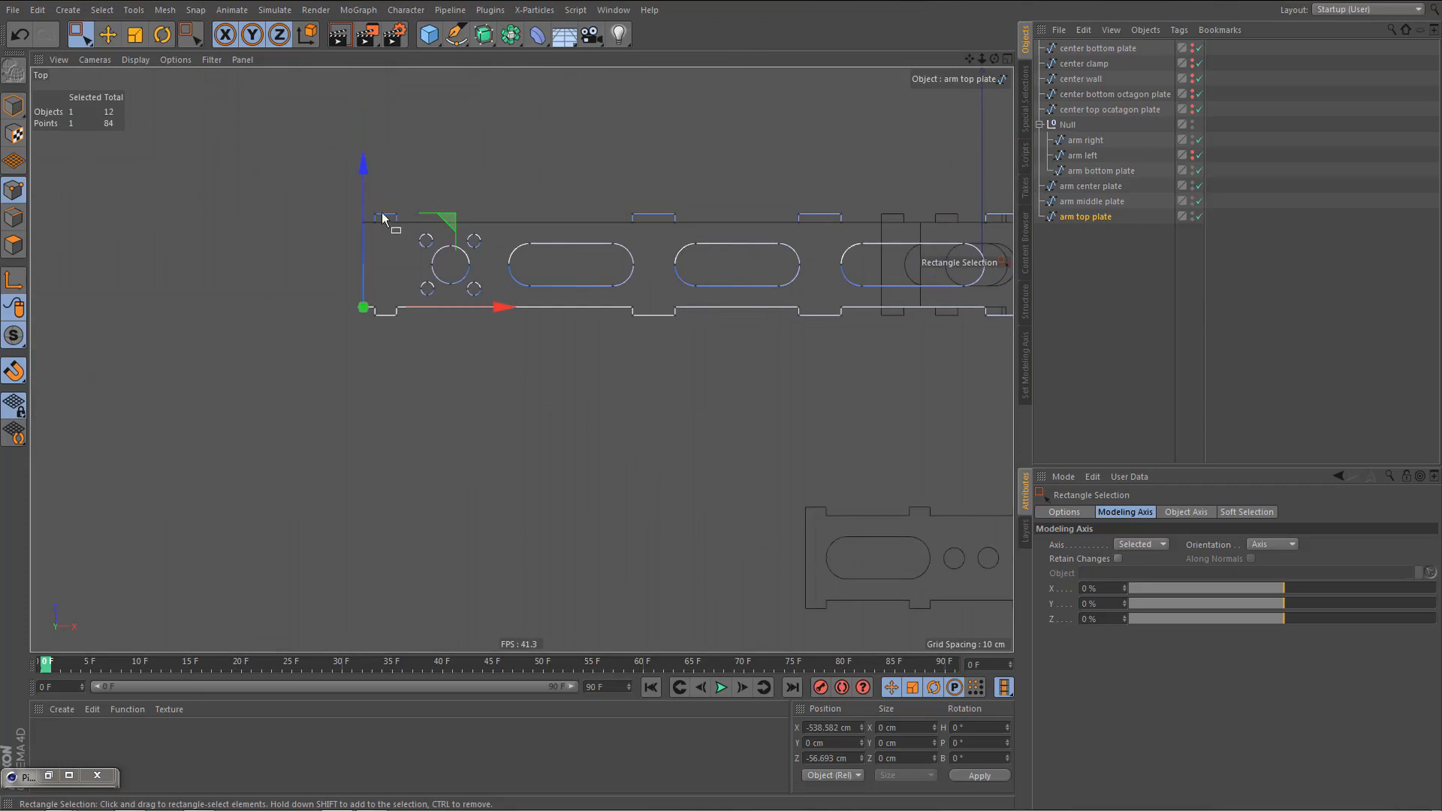
pyautogui.scroll(3, 338, 218)
pyautogui.moveTo(436, 257); pyautogui.dragTo(426, 221)
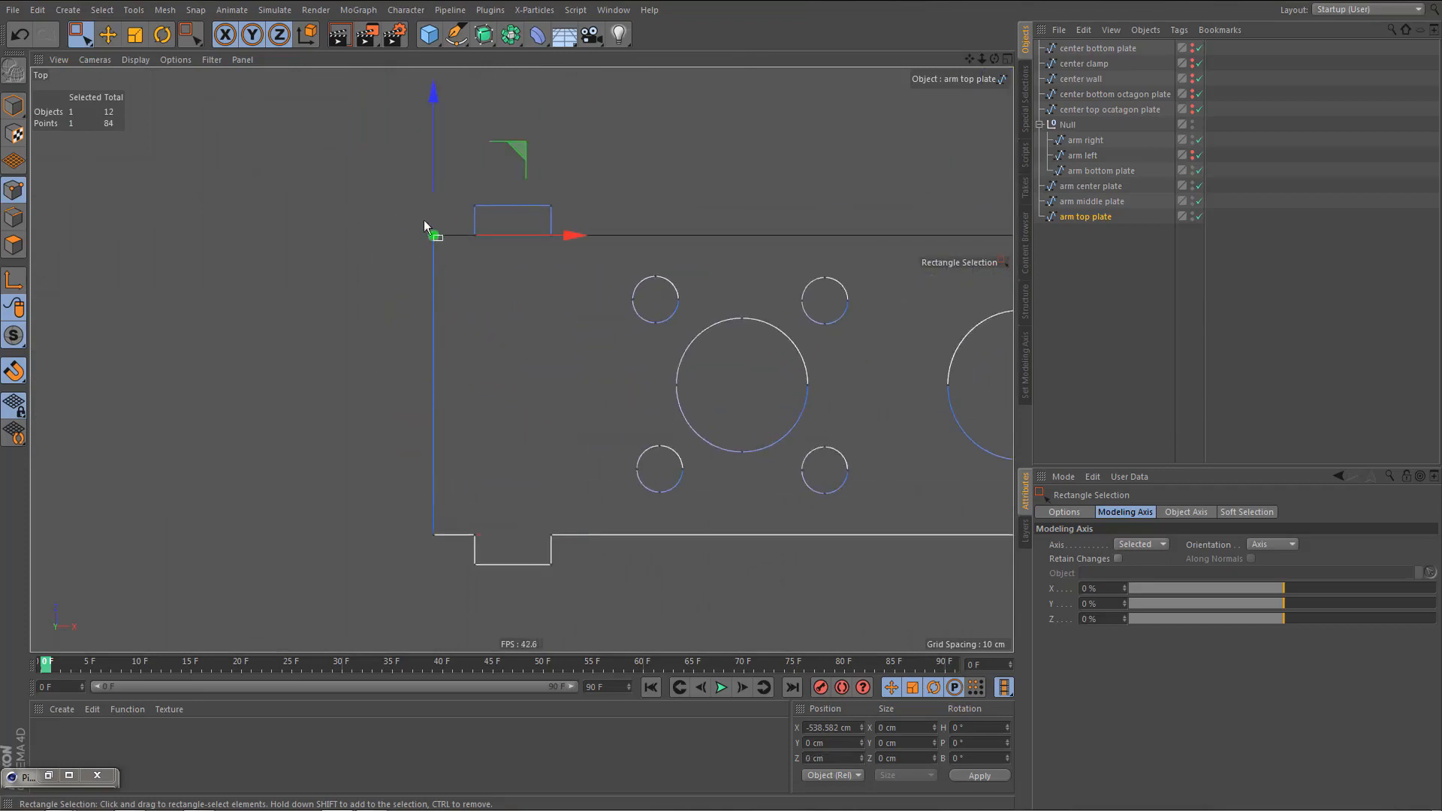
pyautogui.scroll(6, 428, 217)
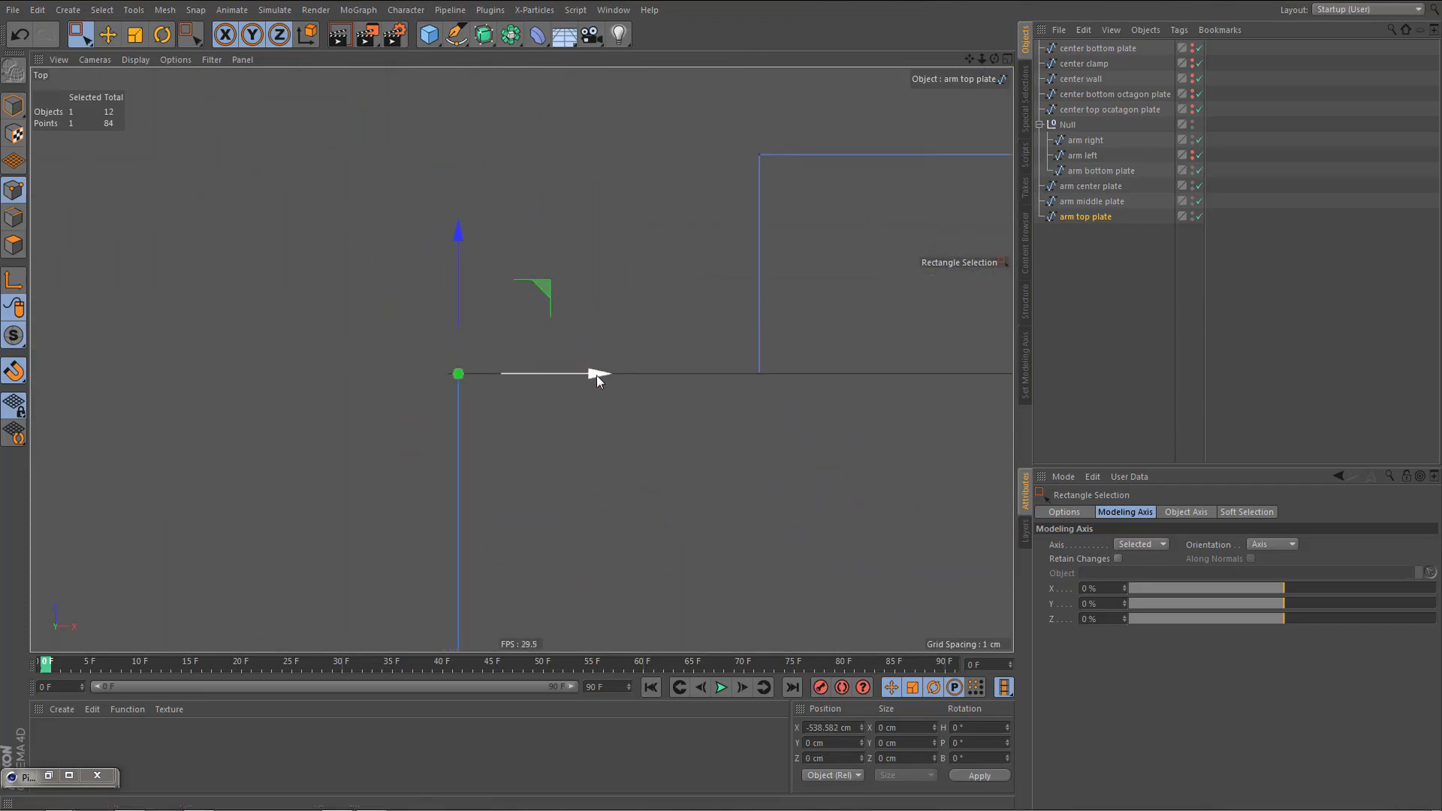
pyautogui.moveTo(597, 375); pyautogui.dragTo(592, 372)
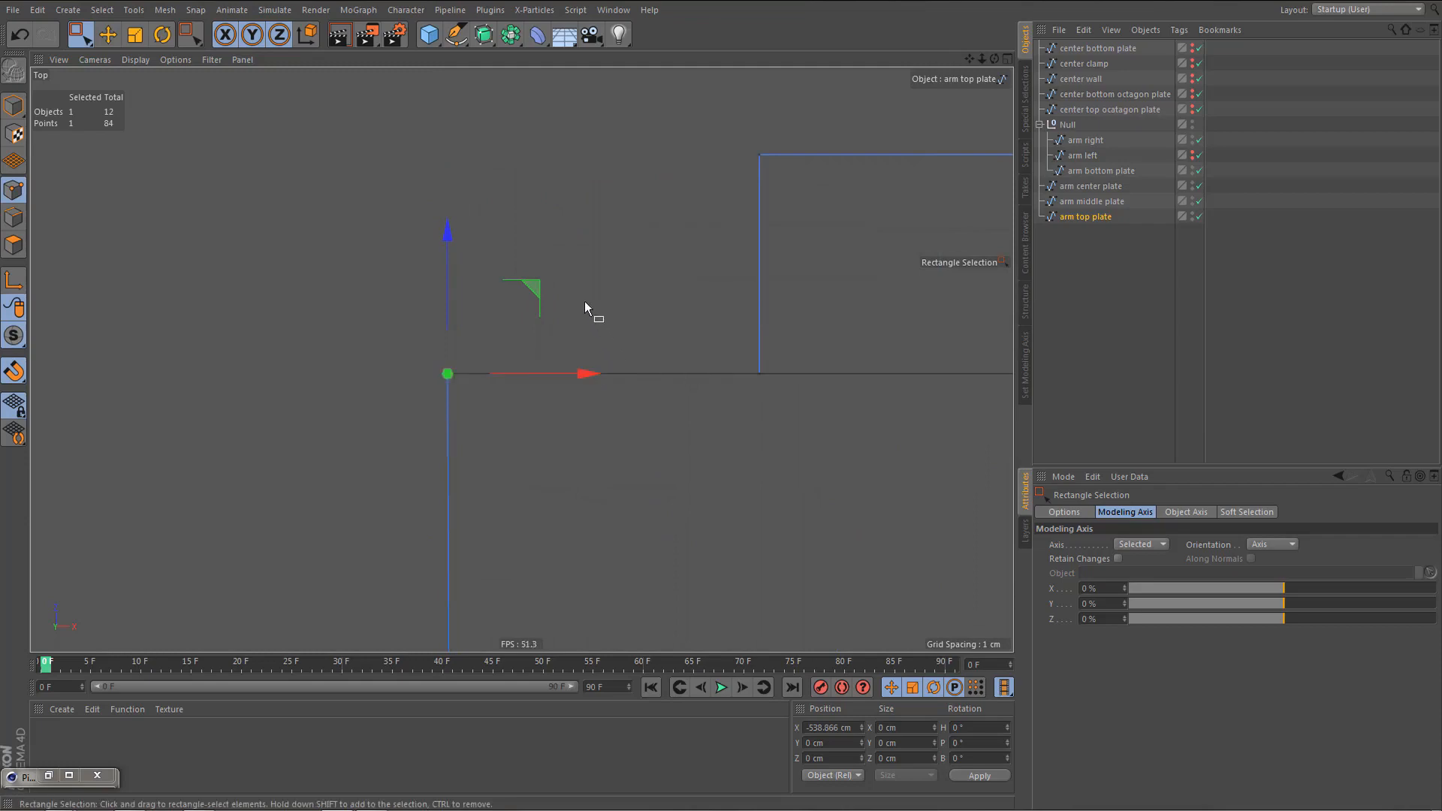
# - Show the left arm in the viewport and move the arm top plate's opposite end corner point along X to about -538.87 cm
pyautogui.scroll(-6, 586, 308)
pyautogui.keyDown('alt'); pyautogui.moveTo(522, 360); pyautogui.dragTo(508, 308, button='middle'); pyautogui.keyUp('alt')
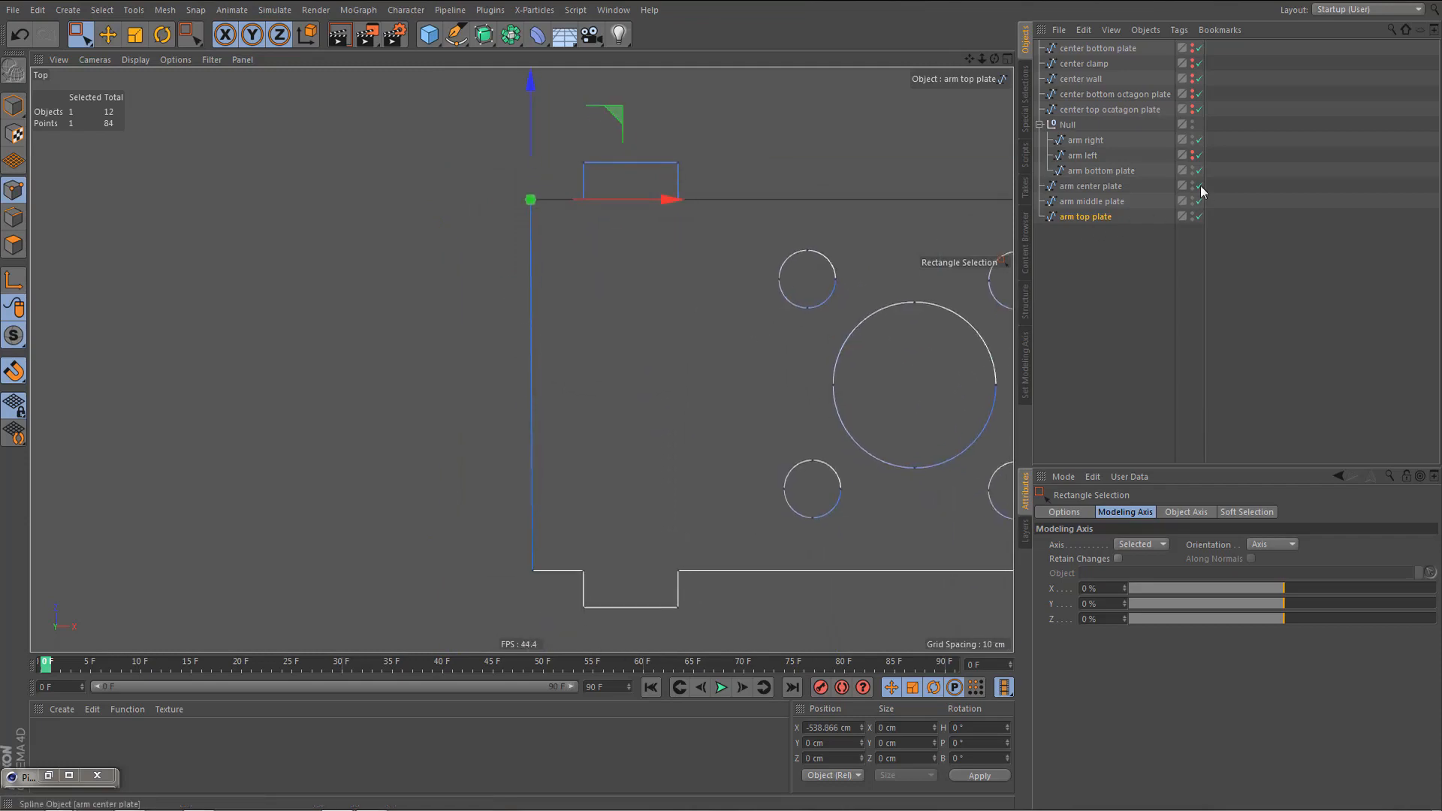
pyautogui.click(1191, 155)
pyautogui.click(1192, 156)
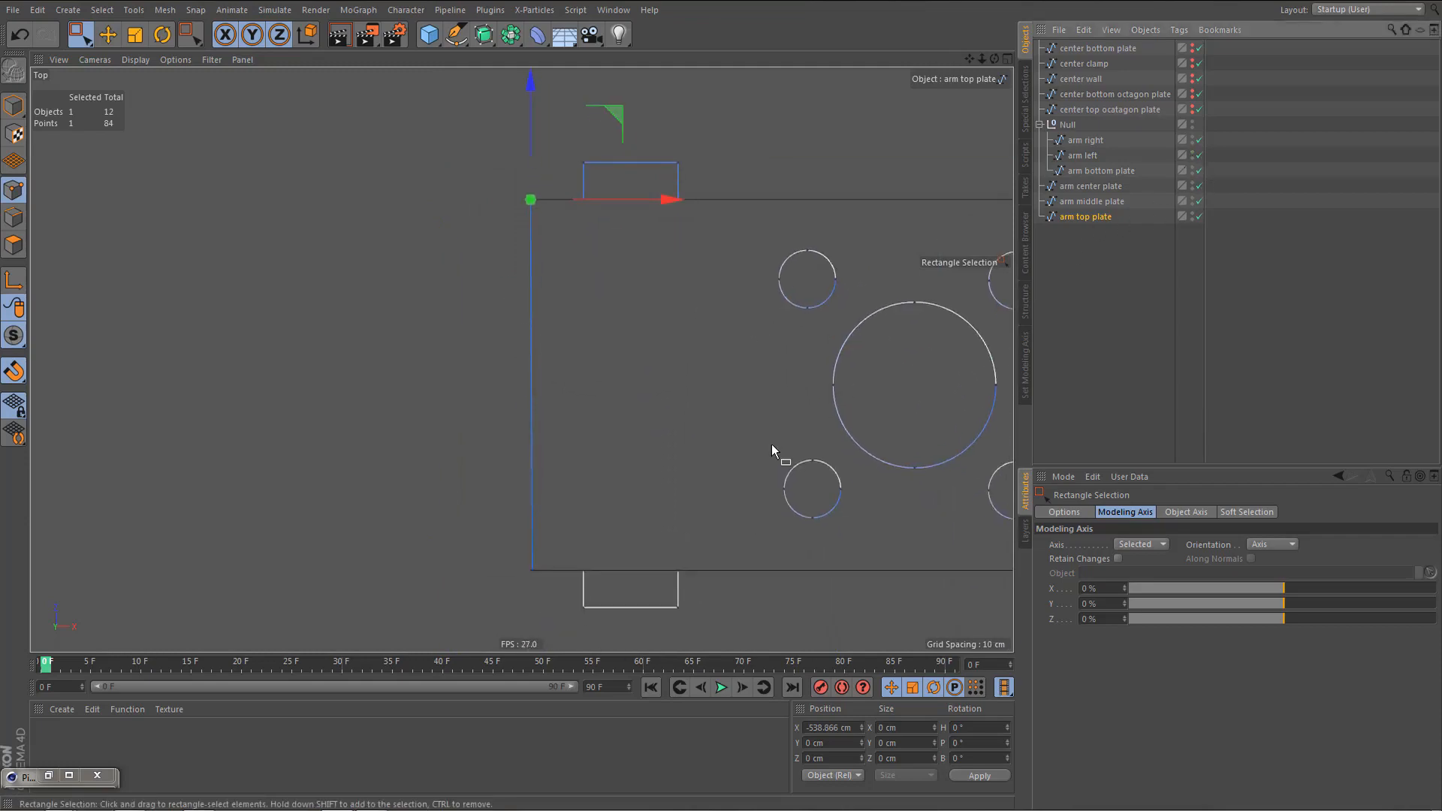
pyautogui.moveTo(536, 546); pyautogui.dragTo(530, 603)
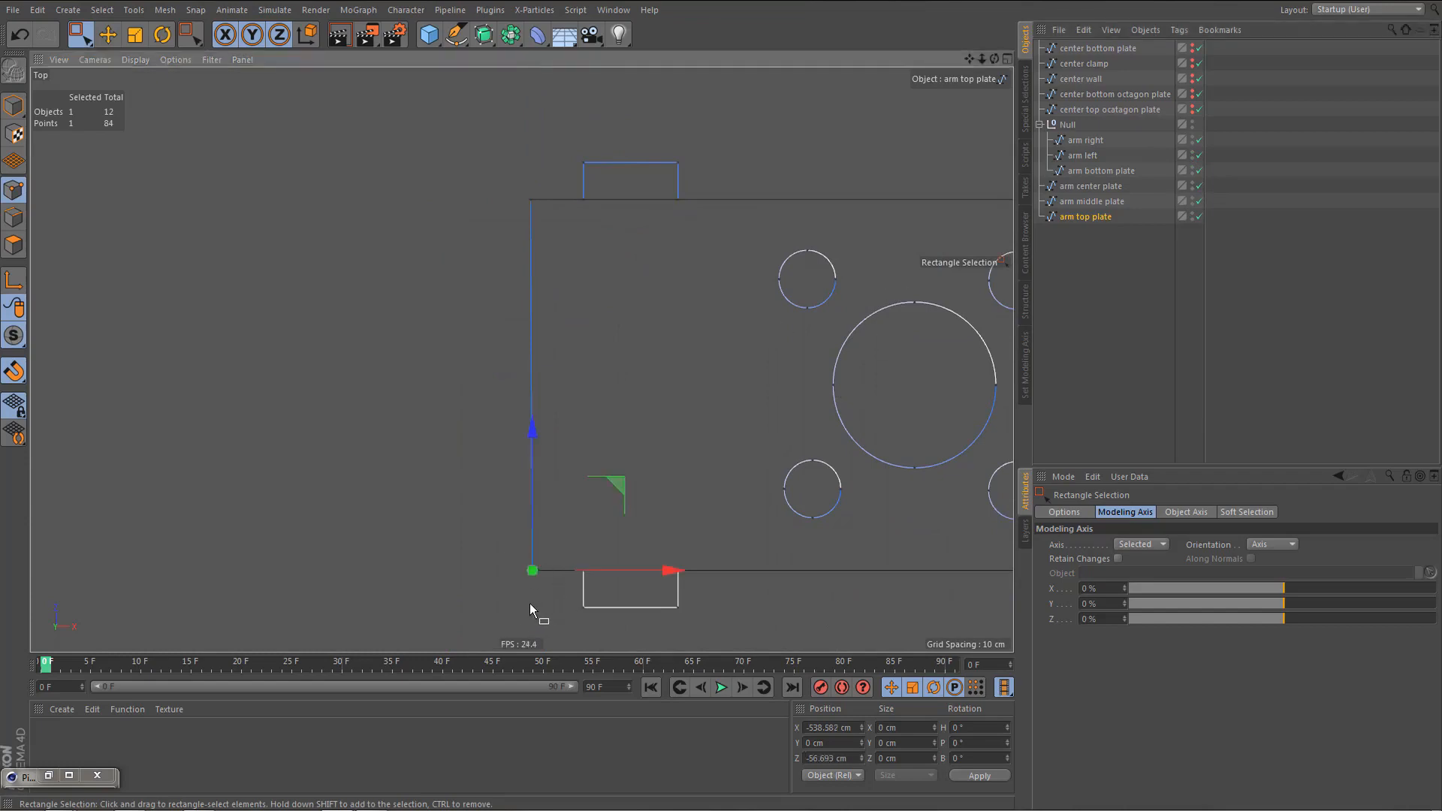
pyautogui.scroll(5, 564, 593)
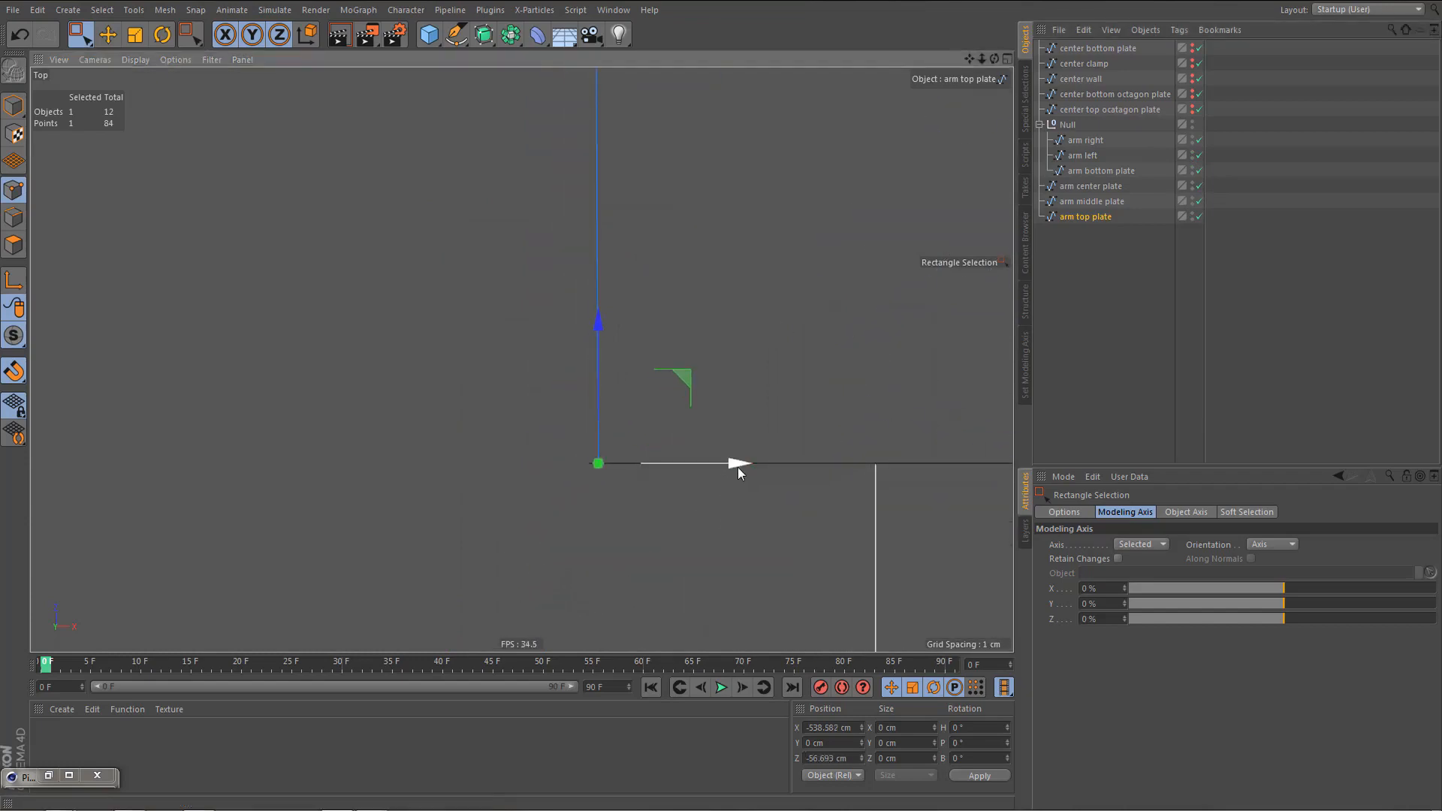
pyautogui.moveTo(743, 464); pyautogui.dragTo(733, 465)
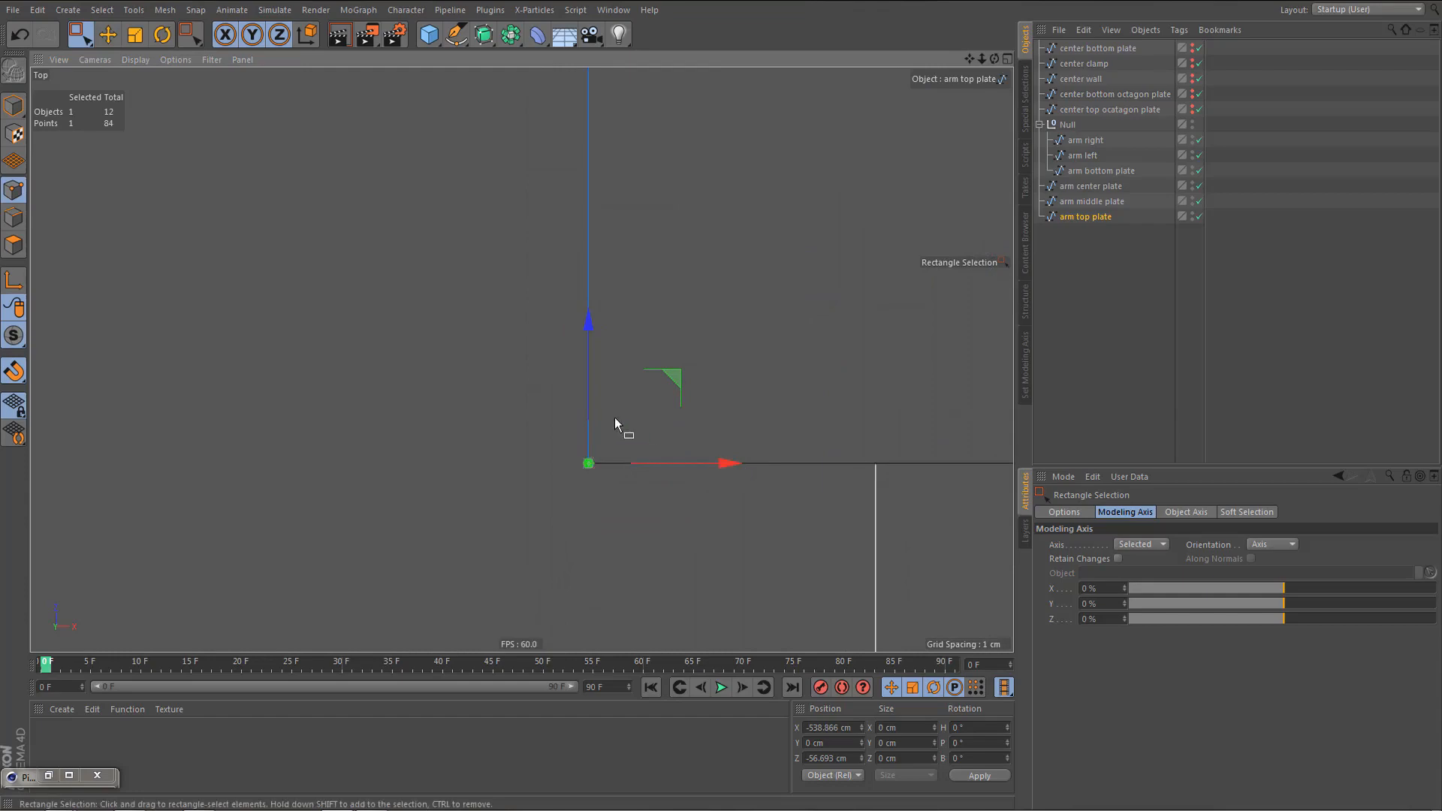
# - Select the arm center plate and snap its axis to the inner corner vertex of its end tab, at X 106.3 cm and Z -168.036 cm
pyautogui.middleClick(614, 418)
pyautogui.middleClick(402, 296)
pyautogui.keyDown('alt'); pyautogui.moveTo(541, 338); pyautogui.dragTo(392, 359); pyautogui.keyUp('alt')
pyautogui.keyDown('alt'); pyautogui.moveTo(337, 410); pyautogui.dragTo(440, 357, button='right'); pyautogui.keyUp('alt')
pyautogui.keyDown('alt'); pyautogui.moveTo(440, 356); pyautogui.dragTo(287, 392); pyautogui.keyUp('alt')
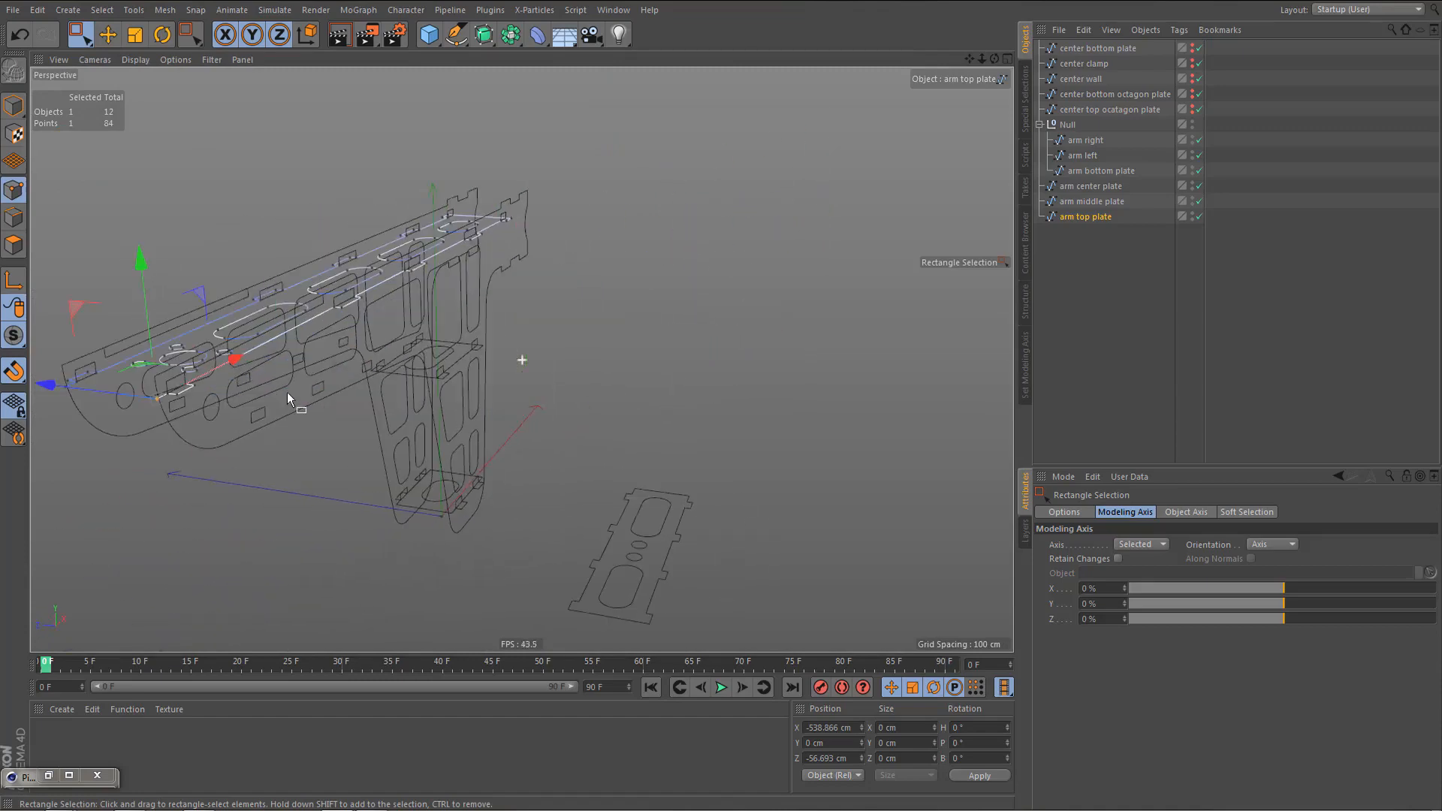
pyautogui.click(1093, 187)
pyautogui.keyDown('alt'); pyautogui.moveTo(712, 544); pyautogui.dragTo(669, 497, button='middle'); pyautogui.keyUp('alt')
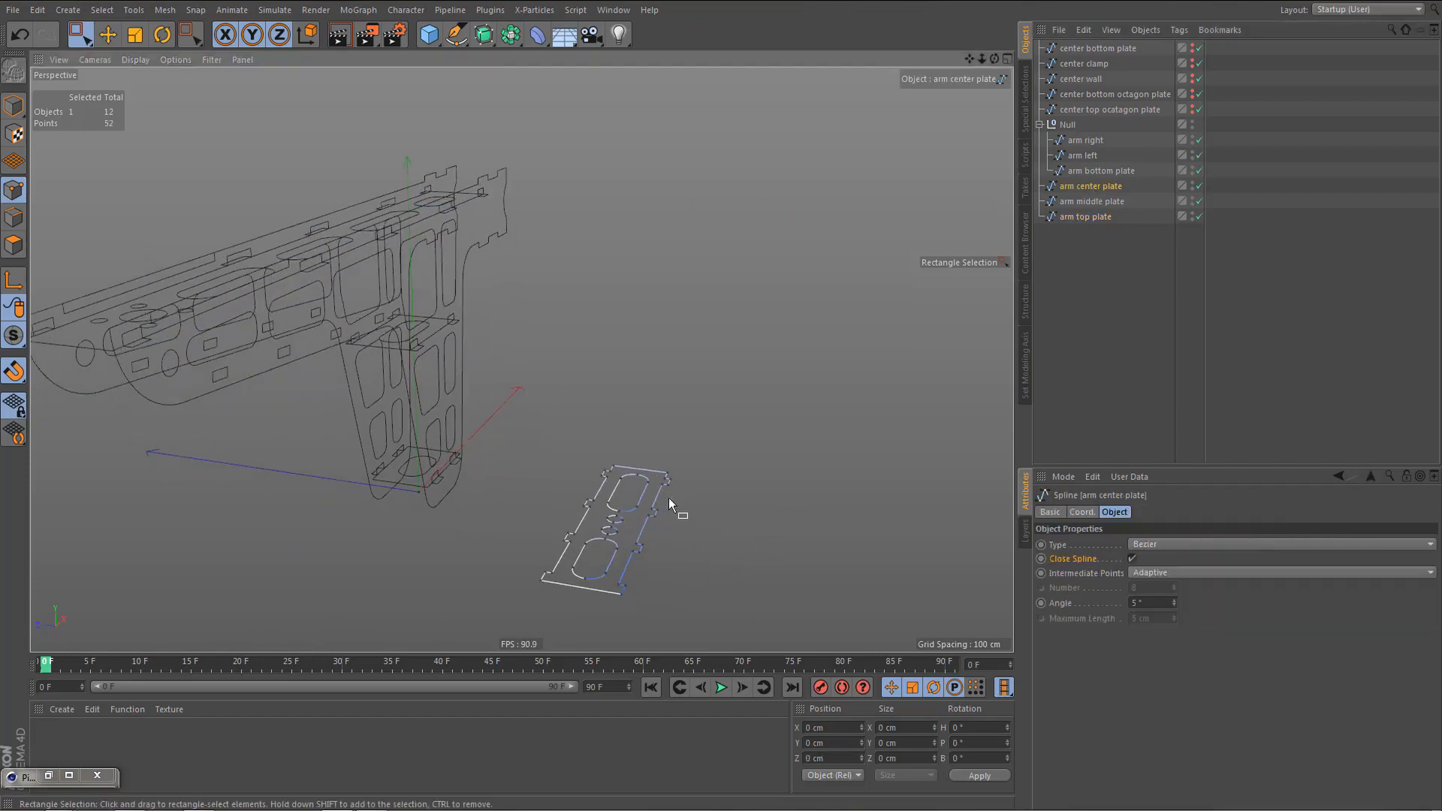
pyautogui.press('Return')
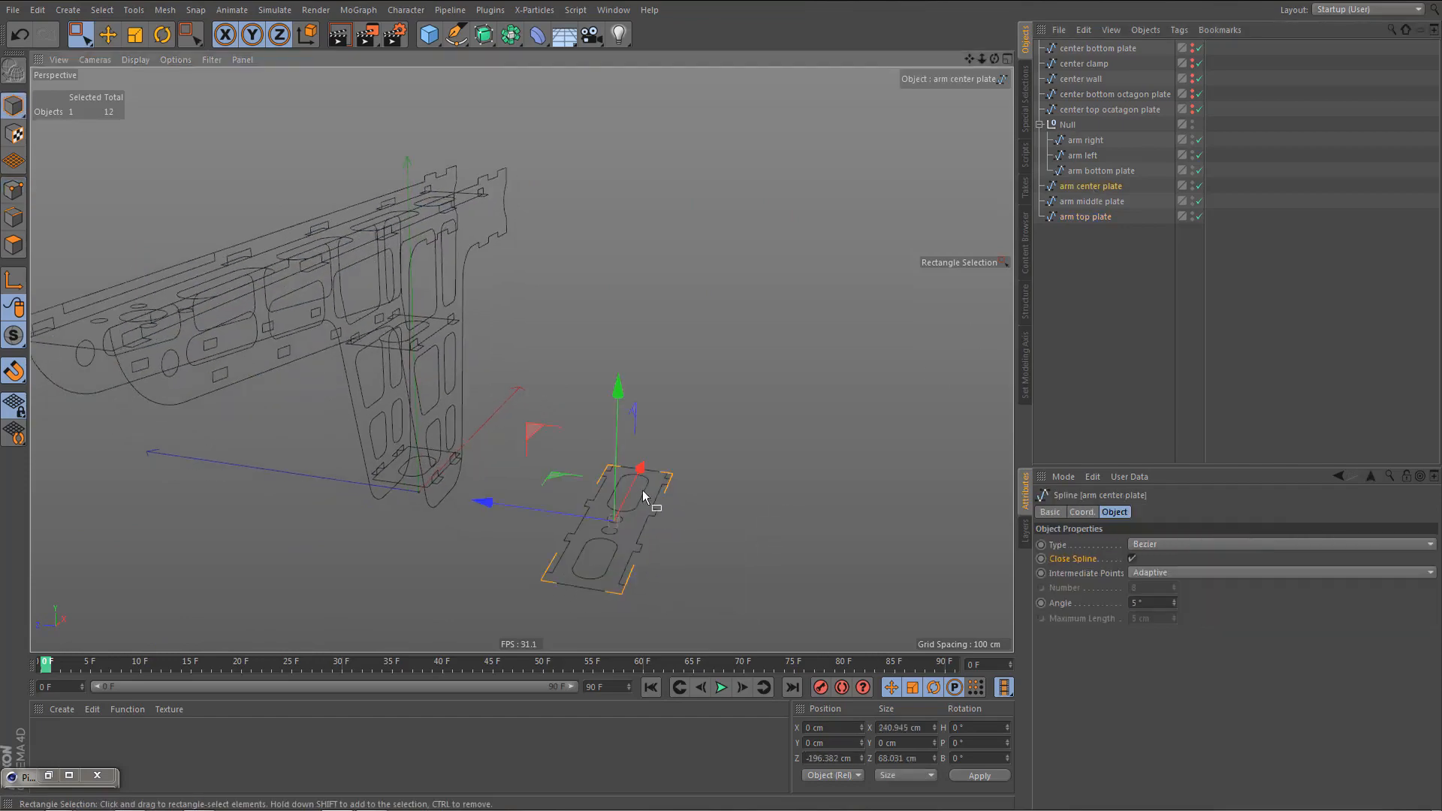
pyautogui.keyDown('alt'); pyautogui.moveTo(644, 495); pyautogui.dragTo(706, 472, button='right'); pyautogui.keyUp('alt')
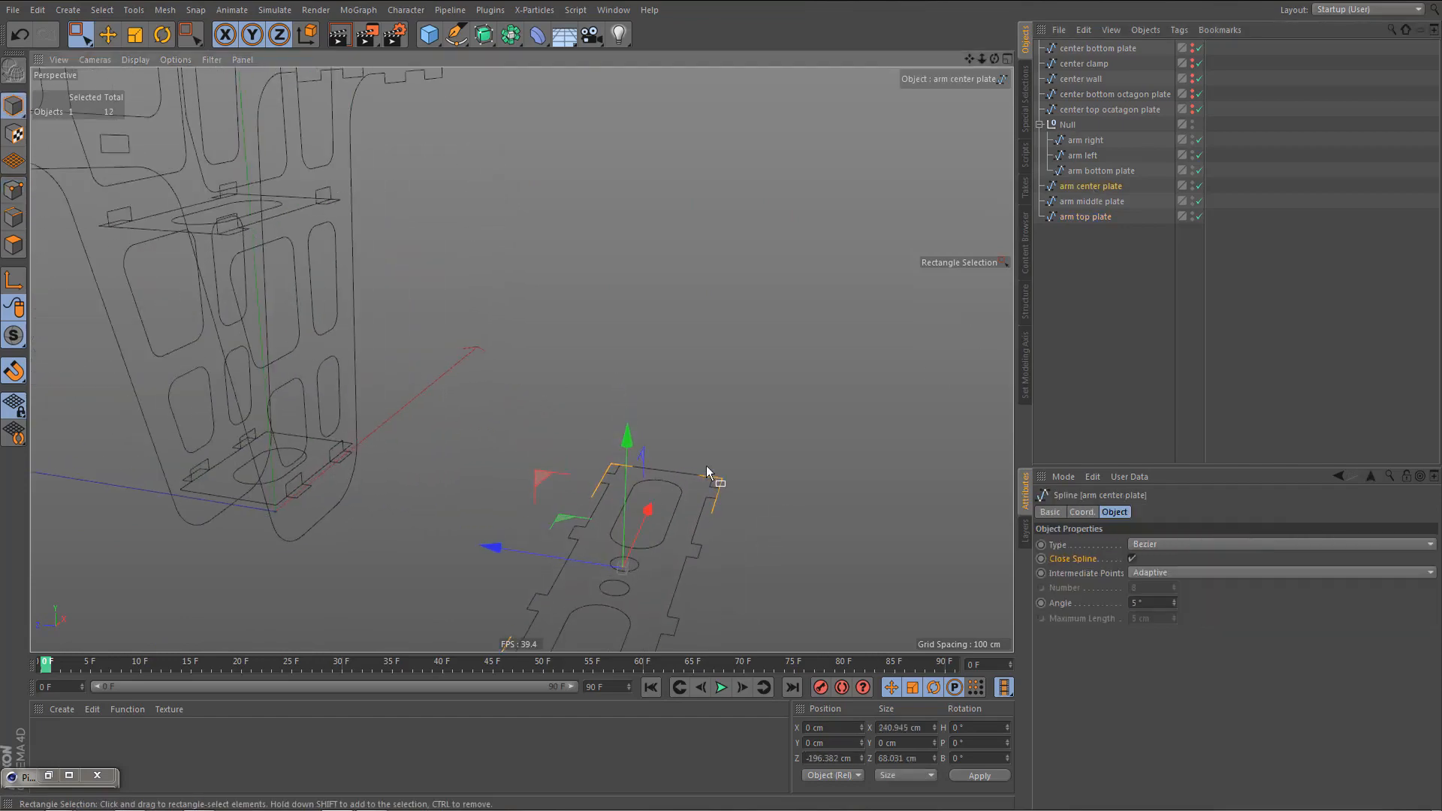
pyautogui.press('e')
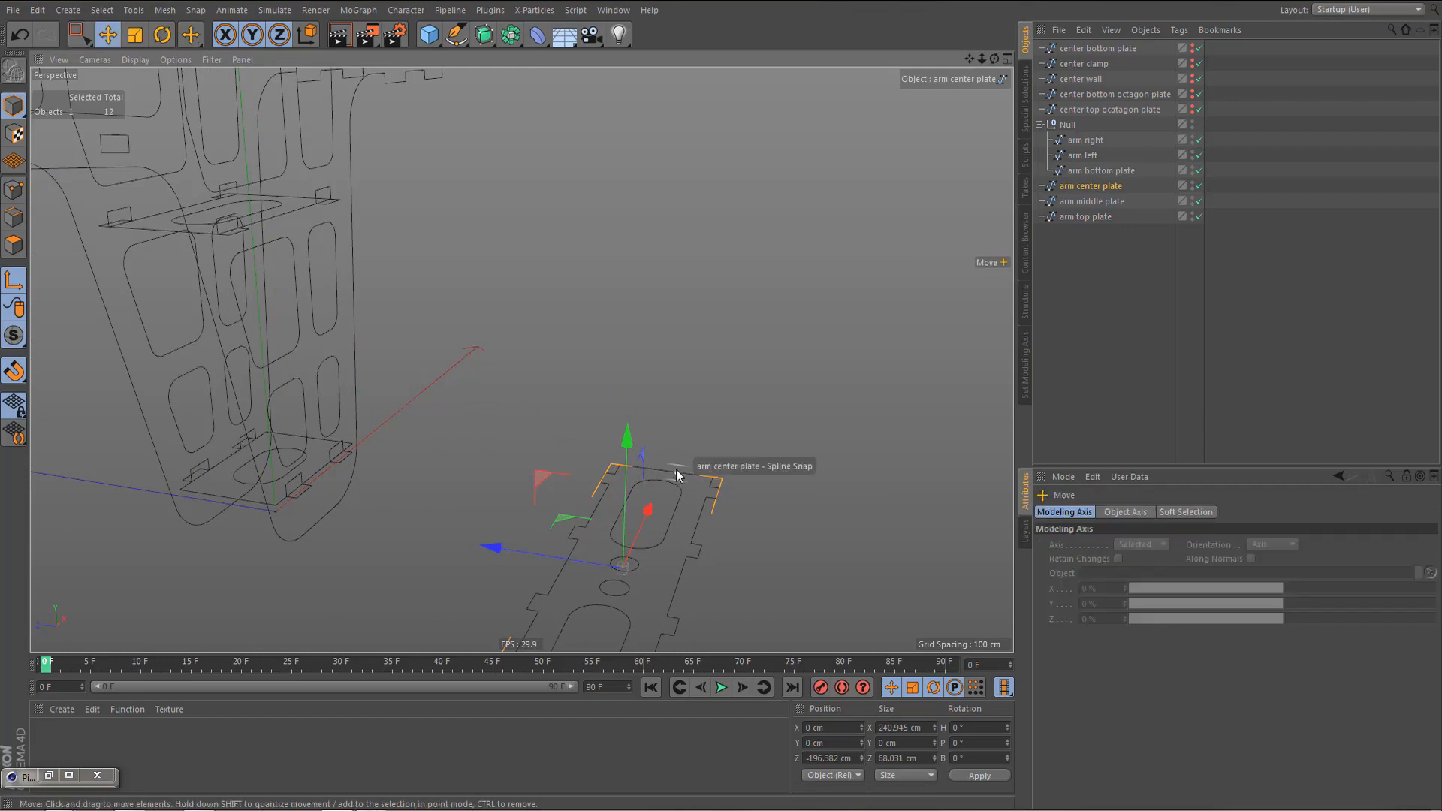
pyautogui.keyDown('alt'); pyautogui.moveTo(676, 470); pyautogui.dragTo(567, 503); pyautogui.keyUp('alt')
pyautogui.keyDown('alt'); pyautogui.moveTo(566, 497); pyautogui.dragTo(791, 457, button='right'); pyautogui.keyUp('alt')
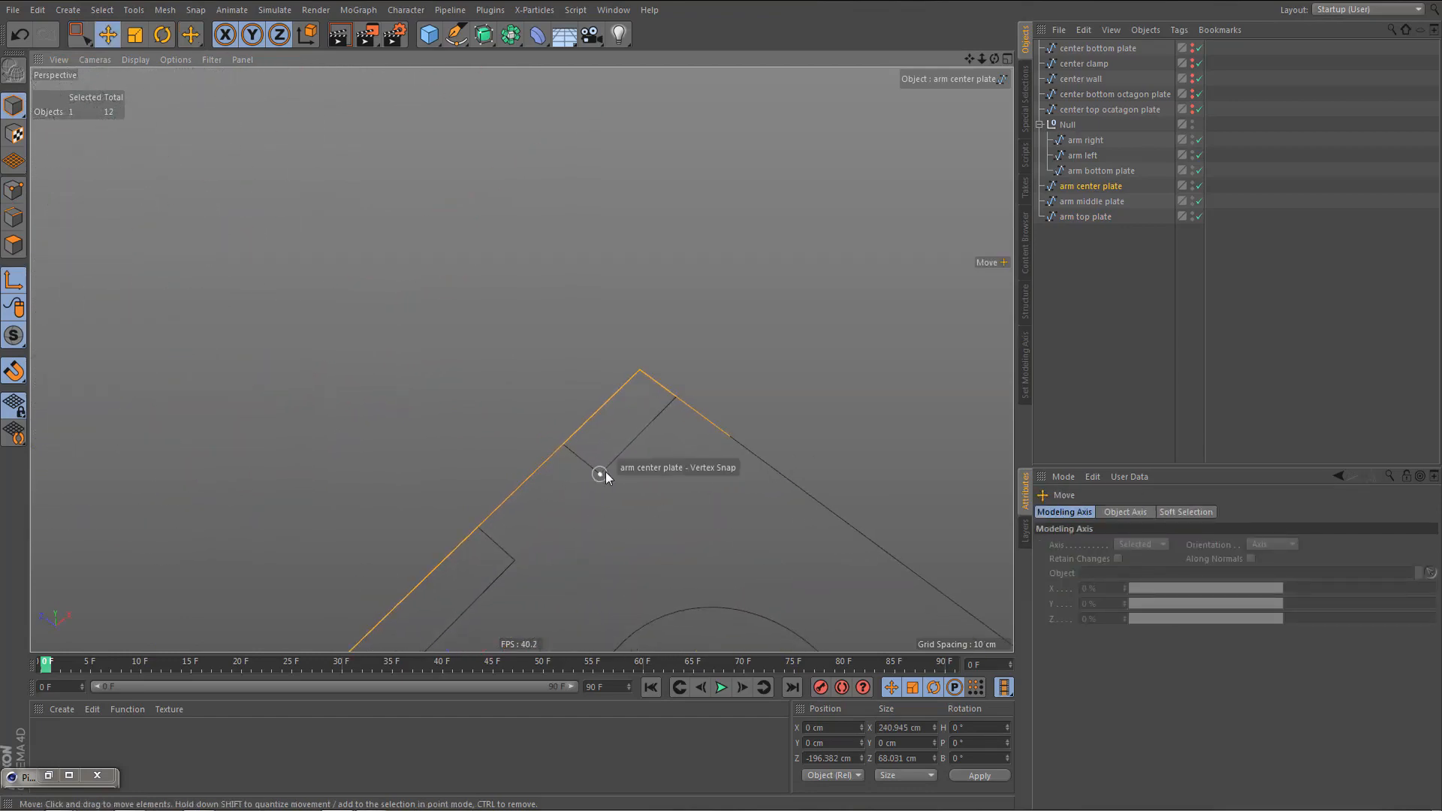
pyautogui.moveTo(607, 477); pyautogui.dragTo(652, 517)
# - Snap the arm center plate to the lower corner of the left arm's bottom-edge slot nearest the column, then hide the left arm in the viewport
pyautogui.keyDown('alt'); pyautogui.moveTo(652, 517); pyautogui.dragTo(450, 601, button='right'); pyautogui.keyUp('alt')
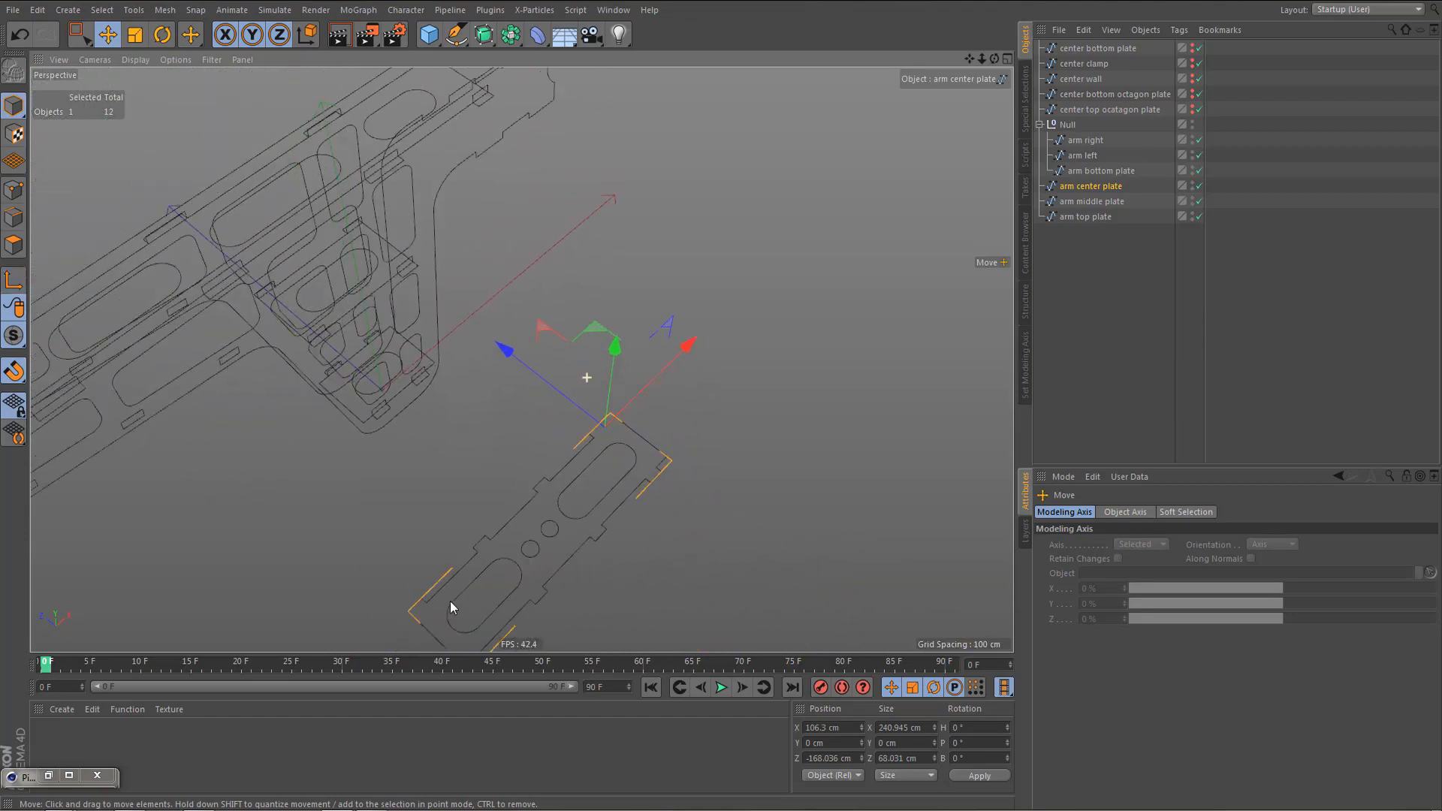
pyautogui.keyDown('alt'); pyautogui.moveTo(449, 601); pyautogui.dragTo(670, 471); pyautogui.keyUp('alt')
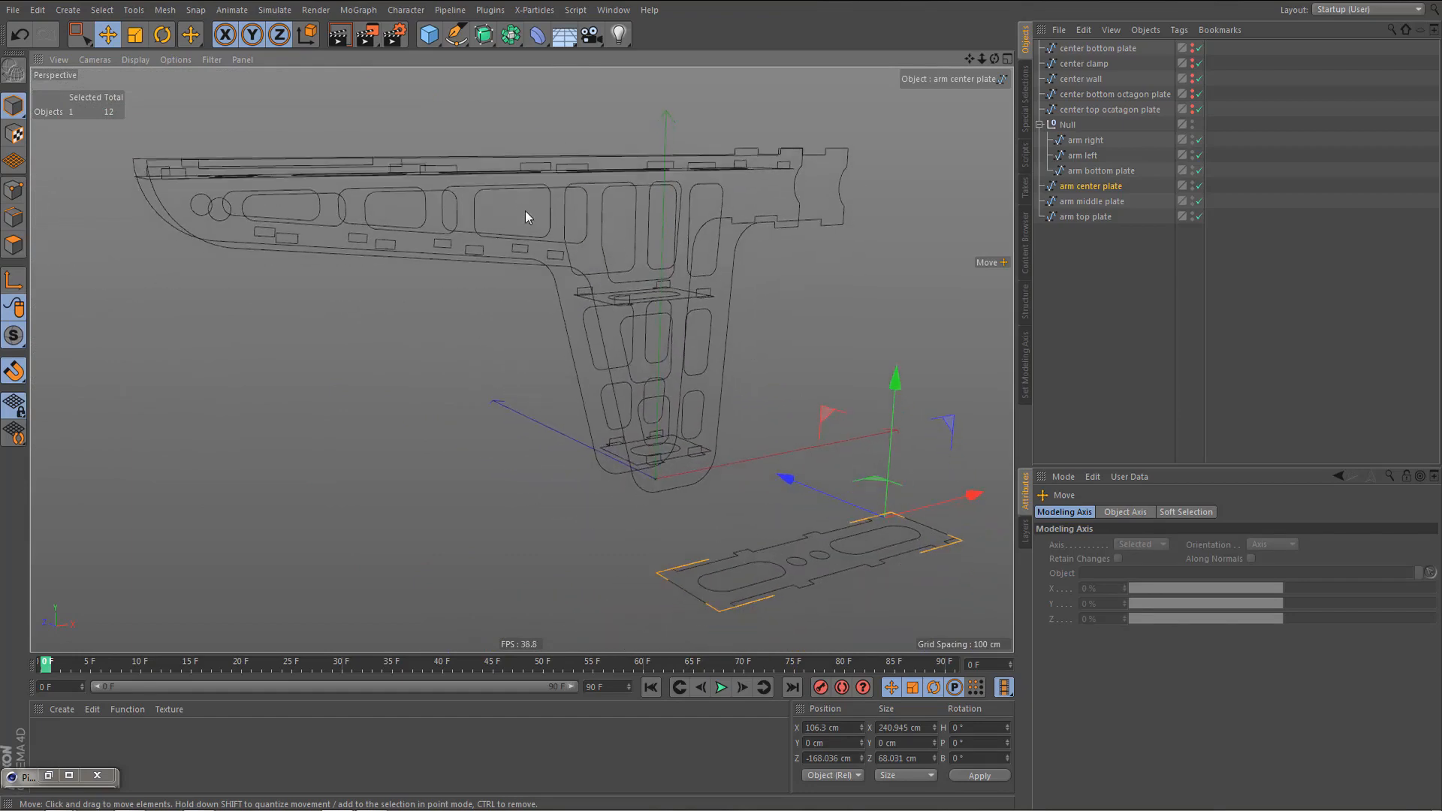
pyautogui.scroll(8, 526, 210)
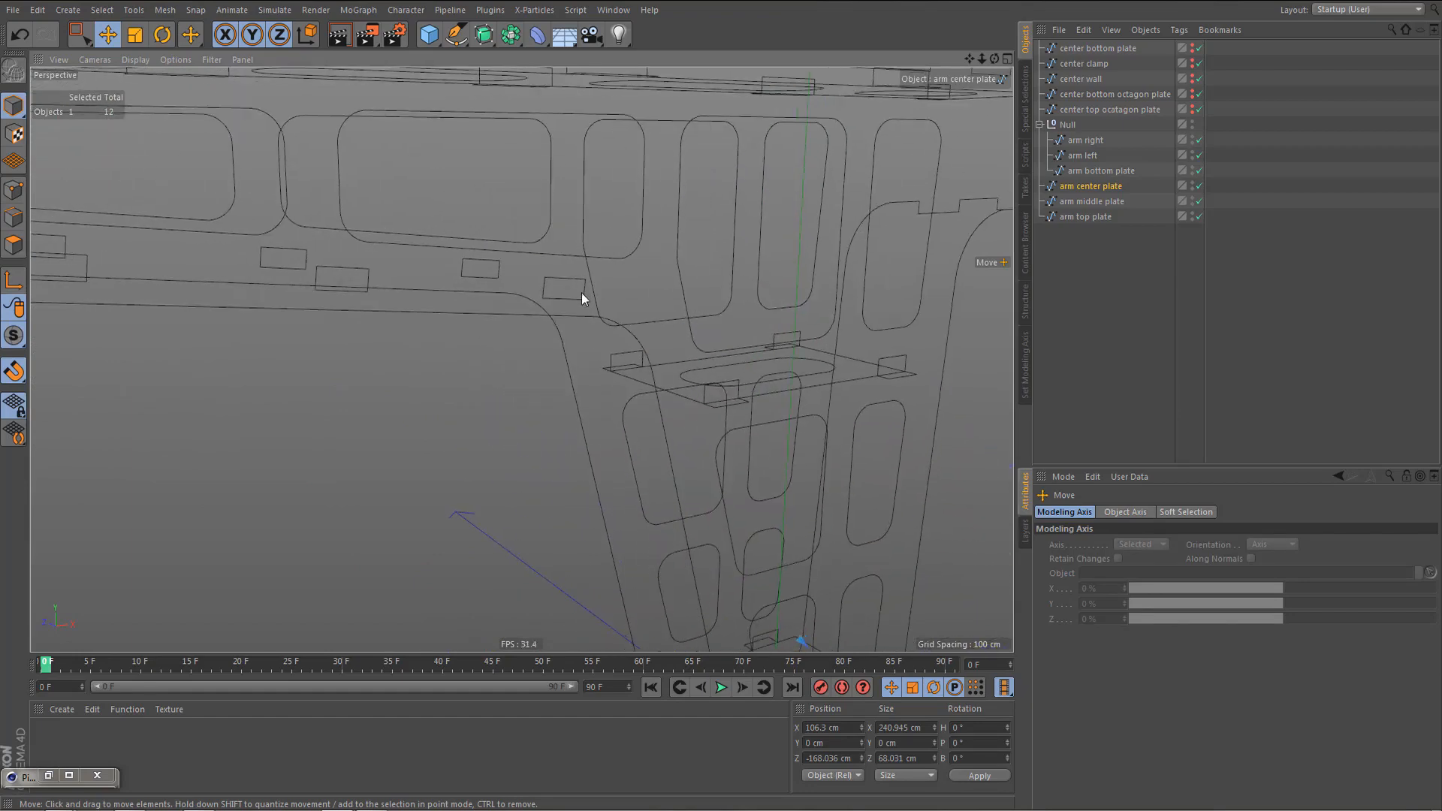
pyautogui.scroll(5, 597, 304)
pyautogui.scroll(5, 595, 371)
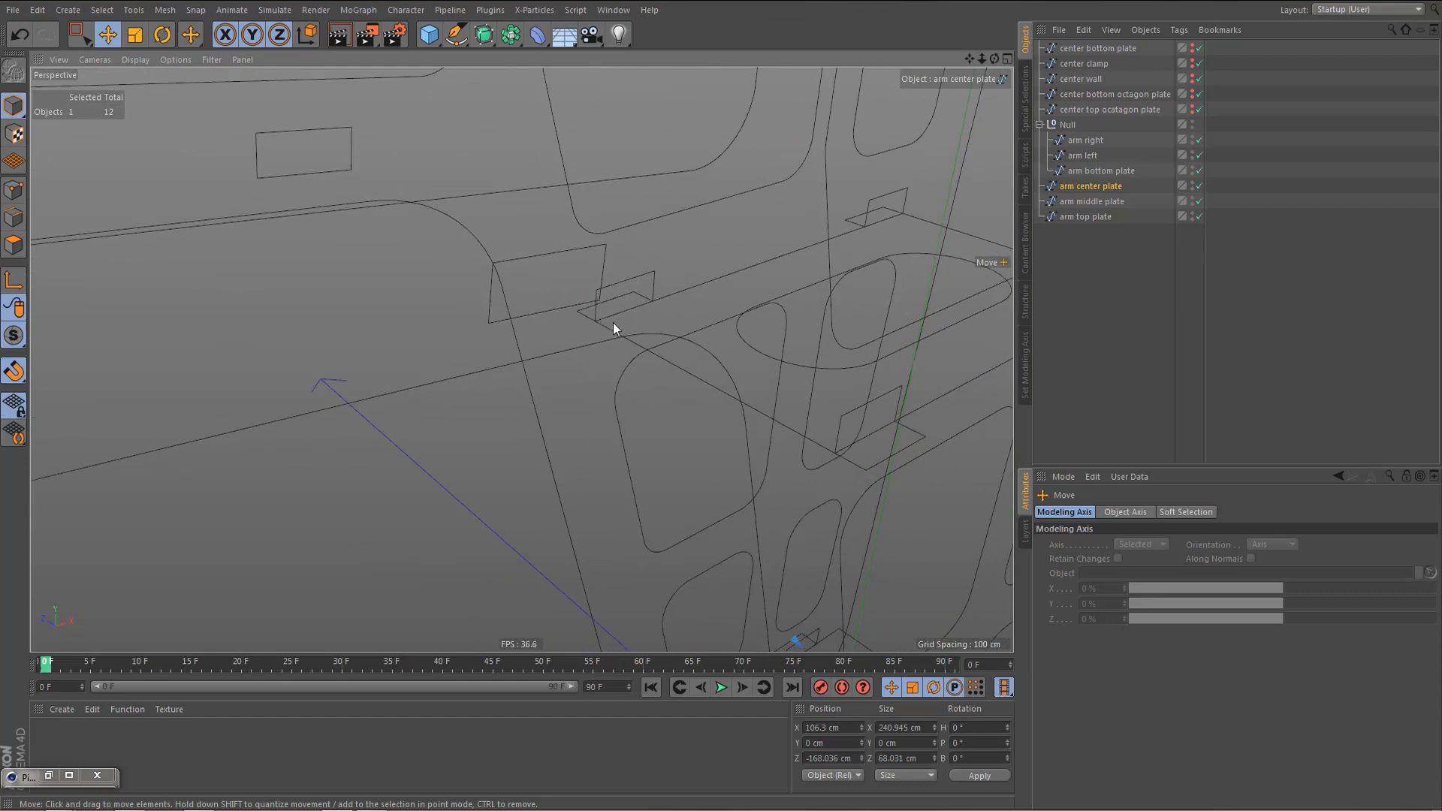
pyautogui.scroll(2, 557, 338)
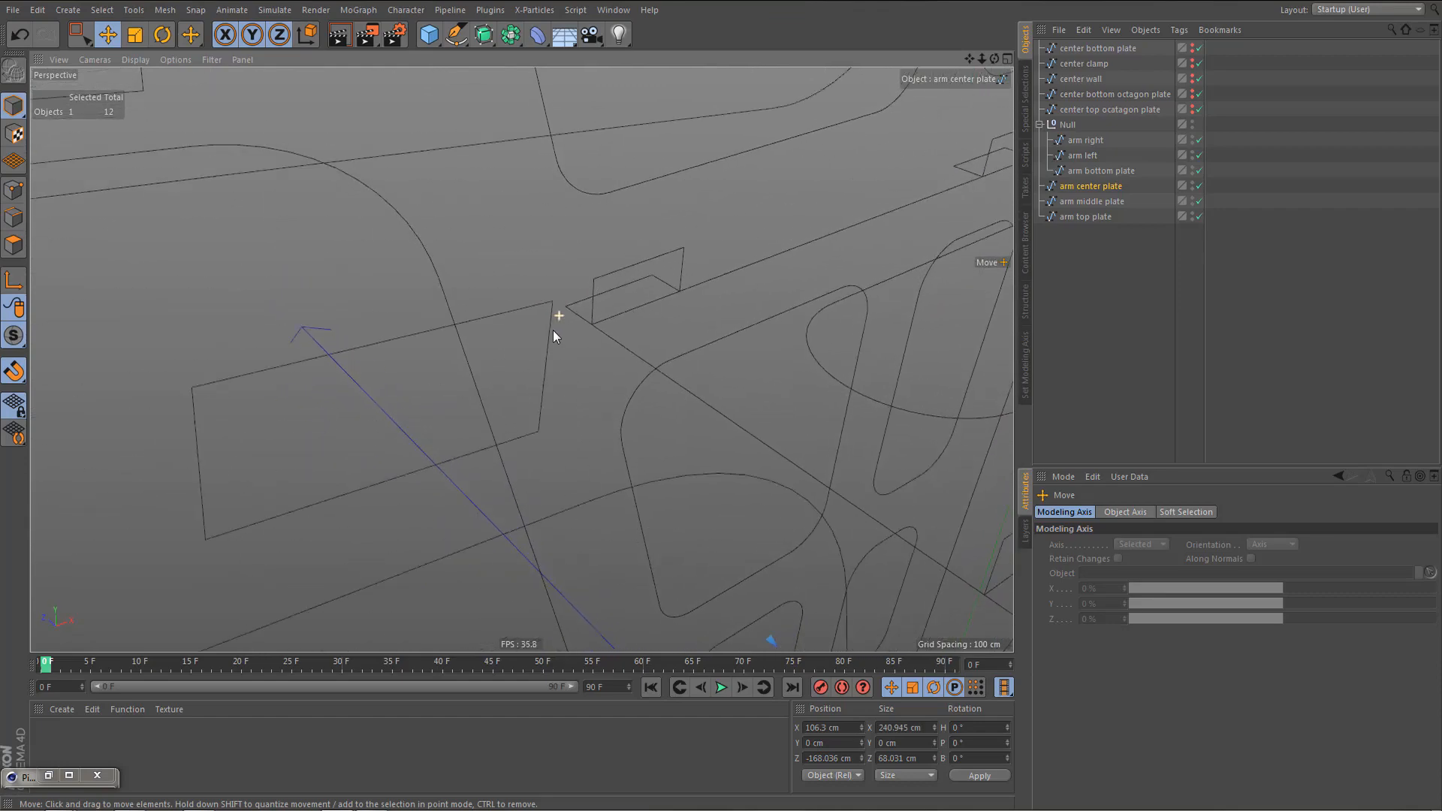
pyautogui.moveTo(545, 476); pyautogui.dragTo(538, 434)
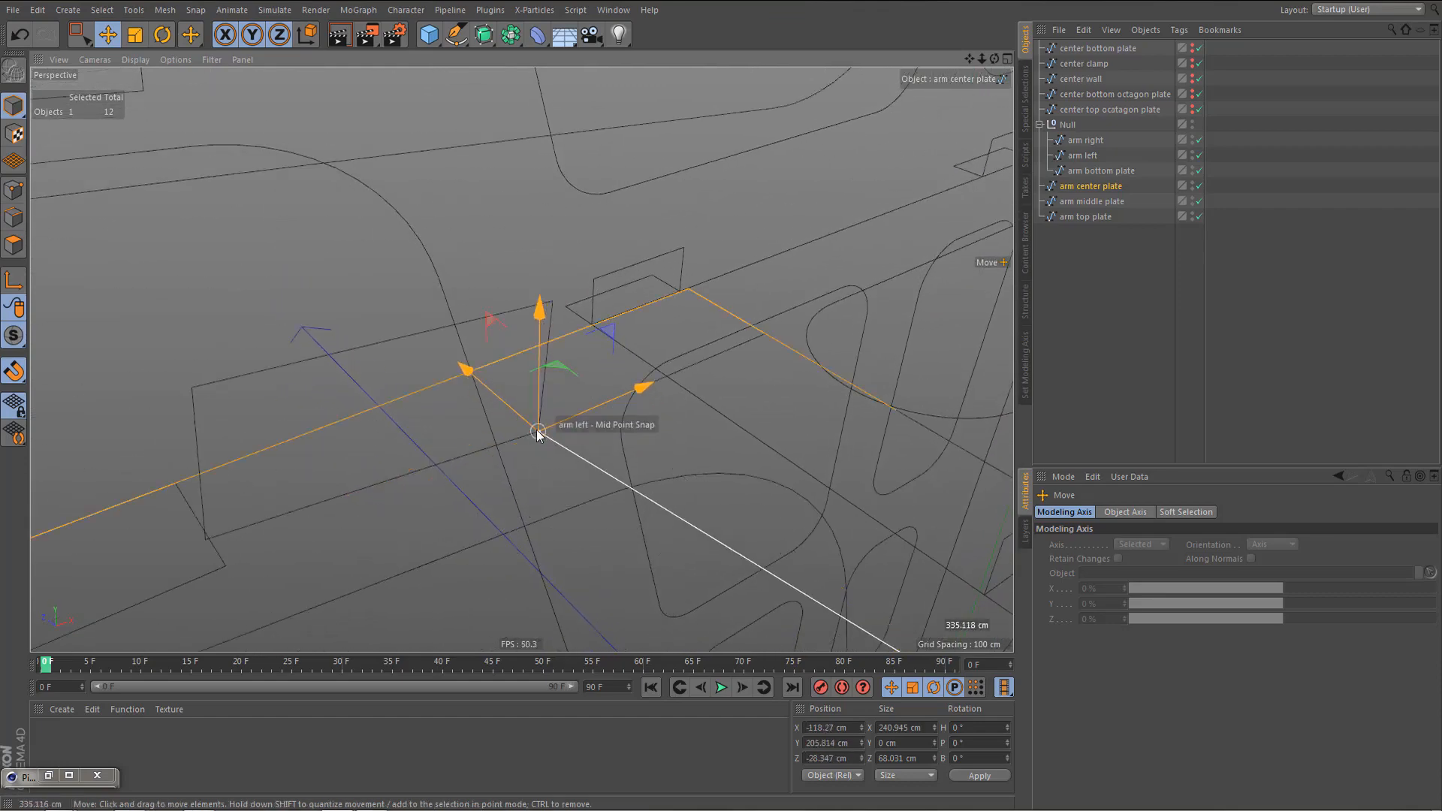
pyautogui.scroll(-6, 380, 499)
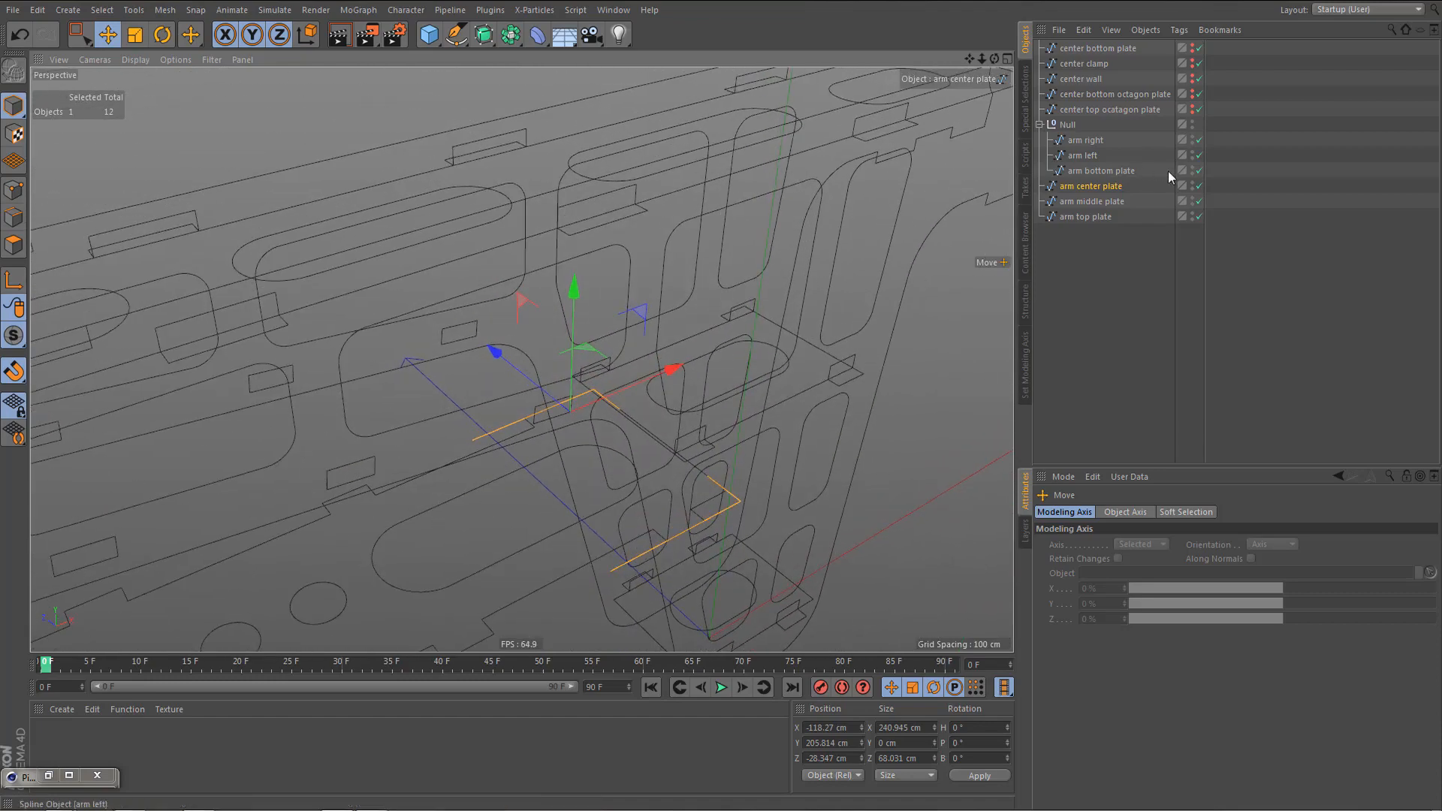
pyautogui.click(1193, 153)
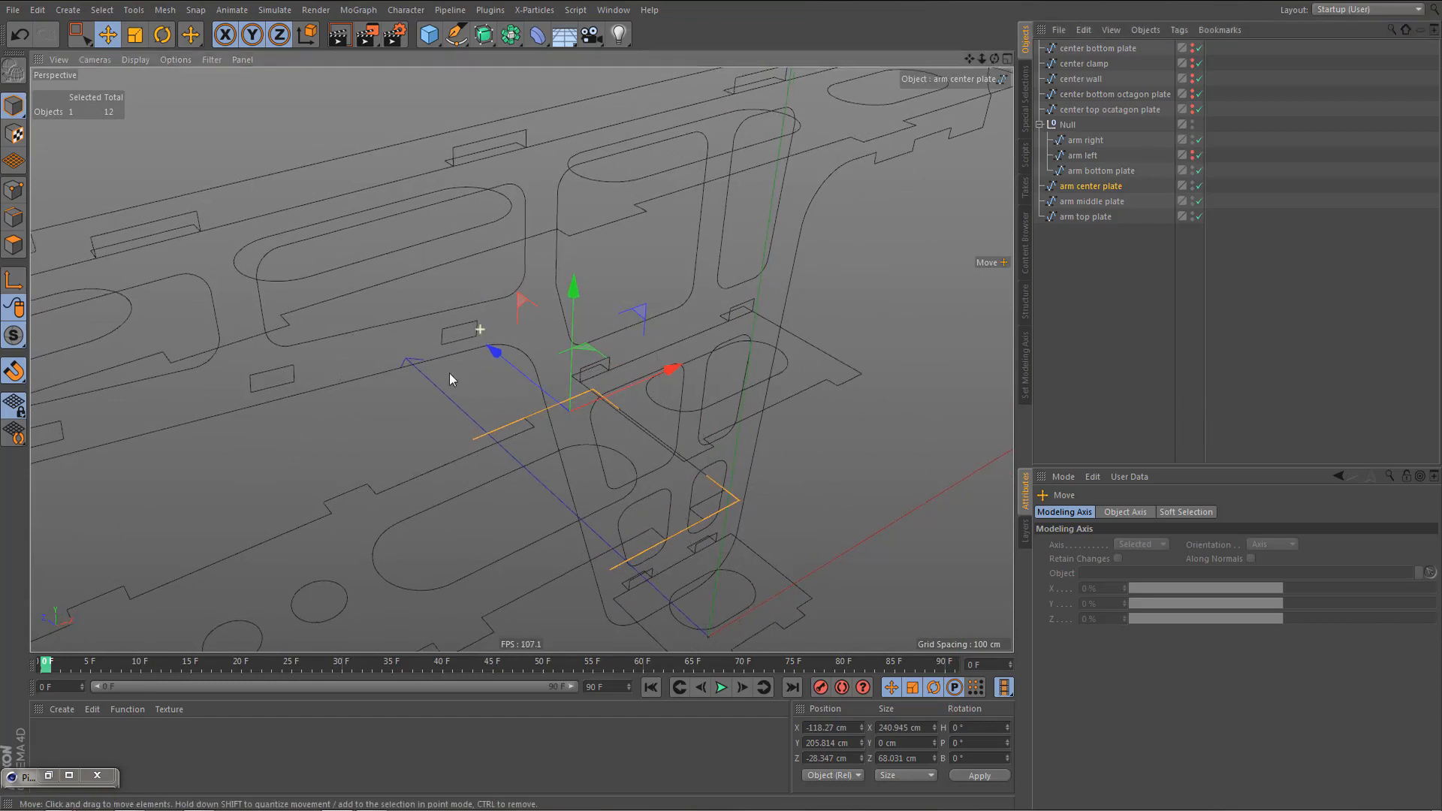
# - Snap the arm center plate to the lower corner of the right arm's bottom-edge slot nearest the column, at Z 28.346 cm
pyautogui.keyDown('alt'); pyautogui.moveTo(449, 372); pyautogui.dragTo(471, 346); pyautogui.keyUp('alt')
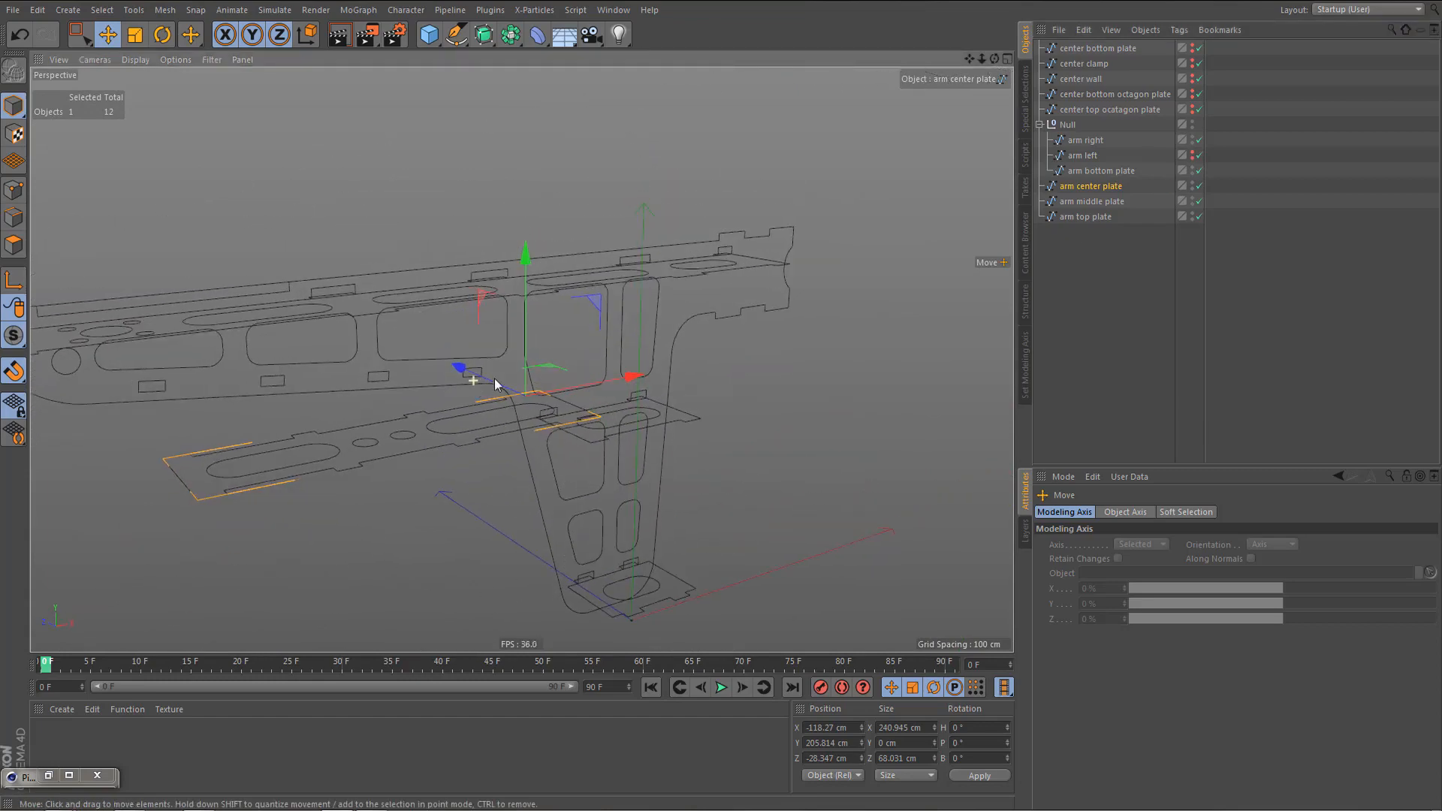
pyautogui.scroll(10, 474, 379)
pyautogui.moveTo(614, 354); pyautogui.dragTo(575, 333)
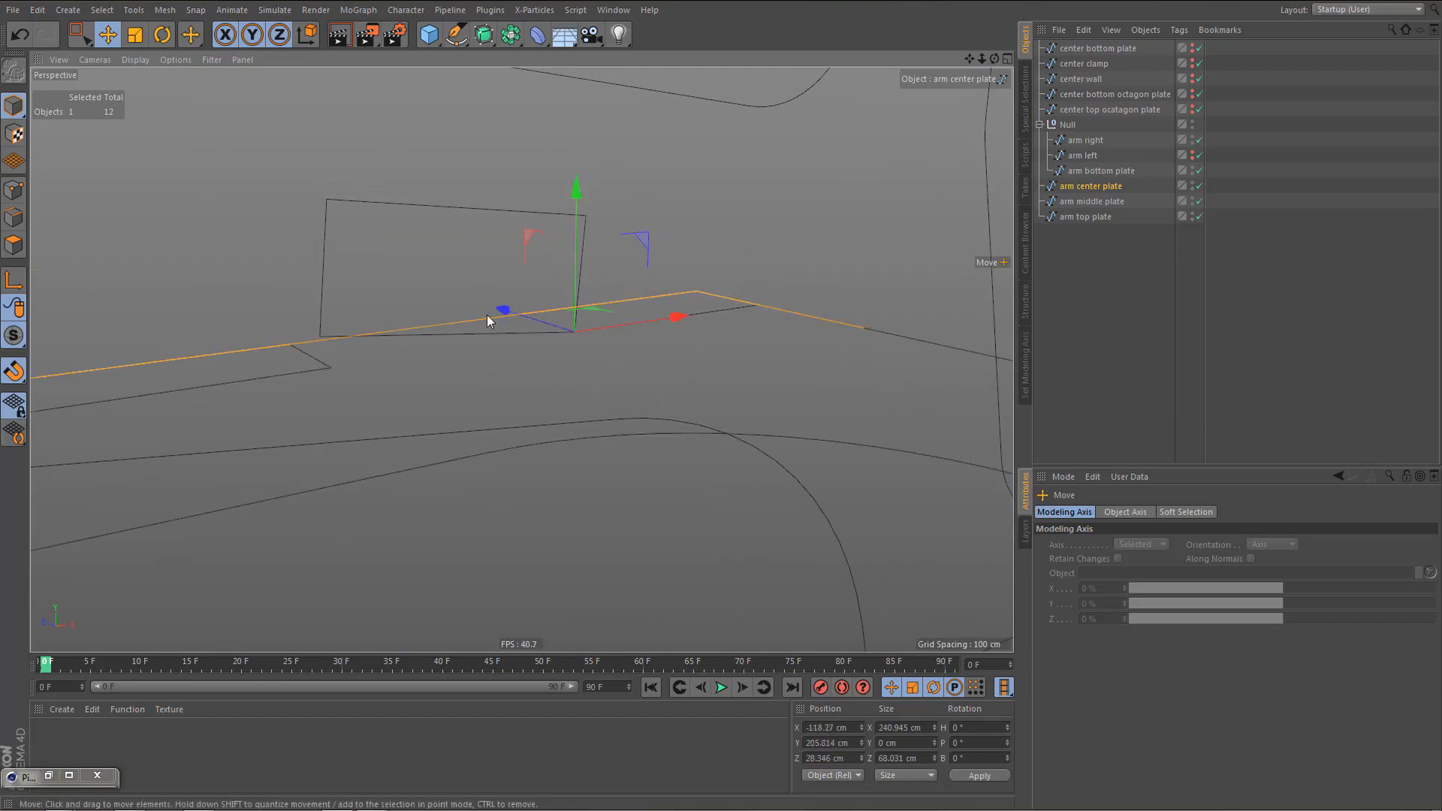
pyautogui.keyDown('alt'); pyautogui.moveTo(487, 314); pyautogui.dragTo(592, 281); pyautogui.keyUp('alt')
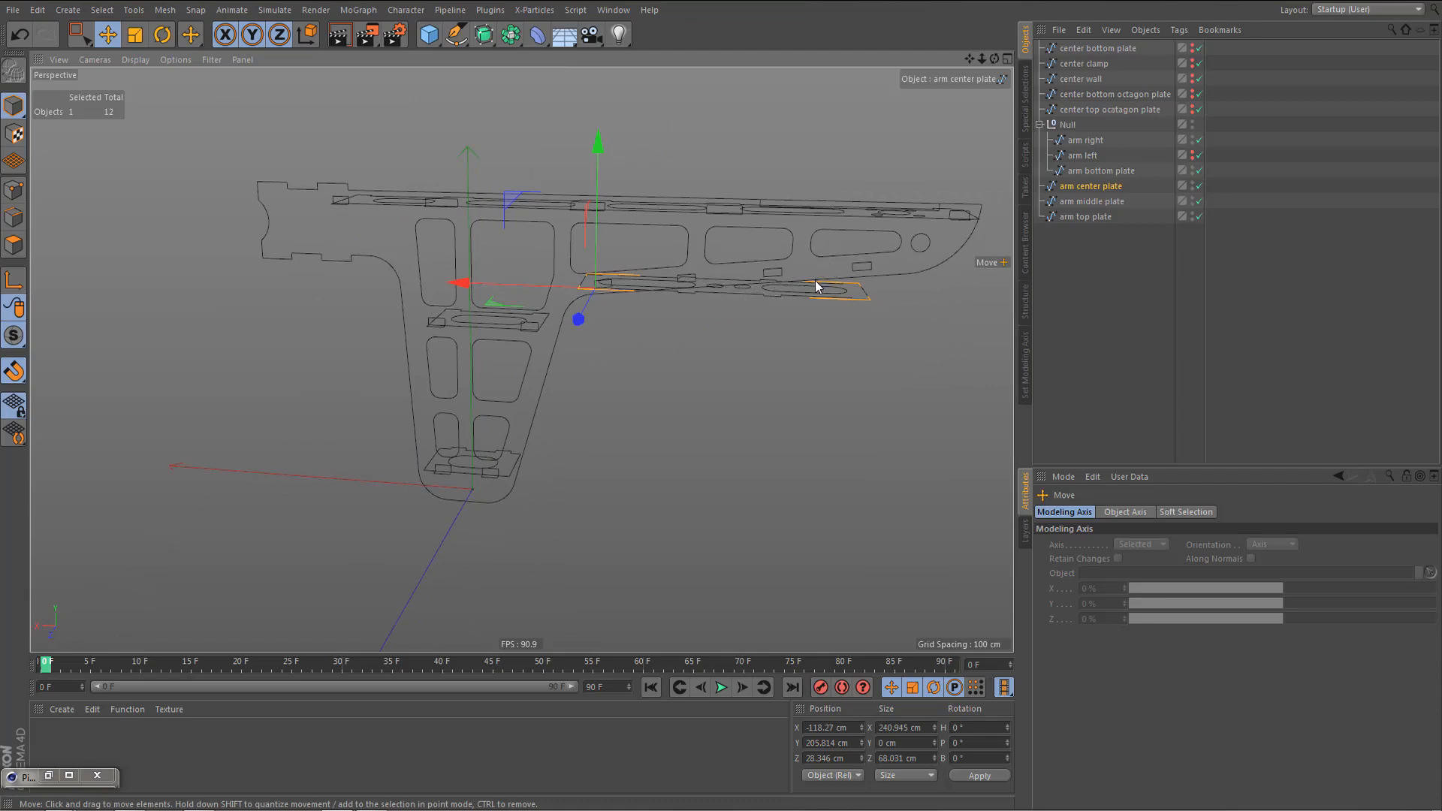
# - In the Front view, rotate a copy of the arm center plate to a 6° bank, matching the arm's sloping row of bottom-edge slots
pyautogui.middleClick(767, 428)
pyautogui.middleClick(760, 489)
pyautogui.keyDown('alt'); pyautogui.moveTo(625, 350); pyautogui.dragTo(427, 413, button='right'); pyautogui.keyUp('alt')
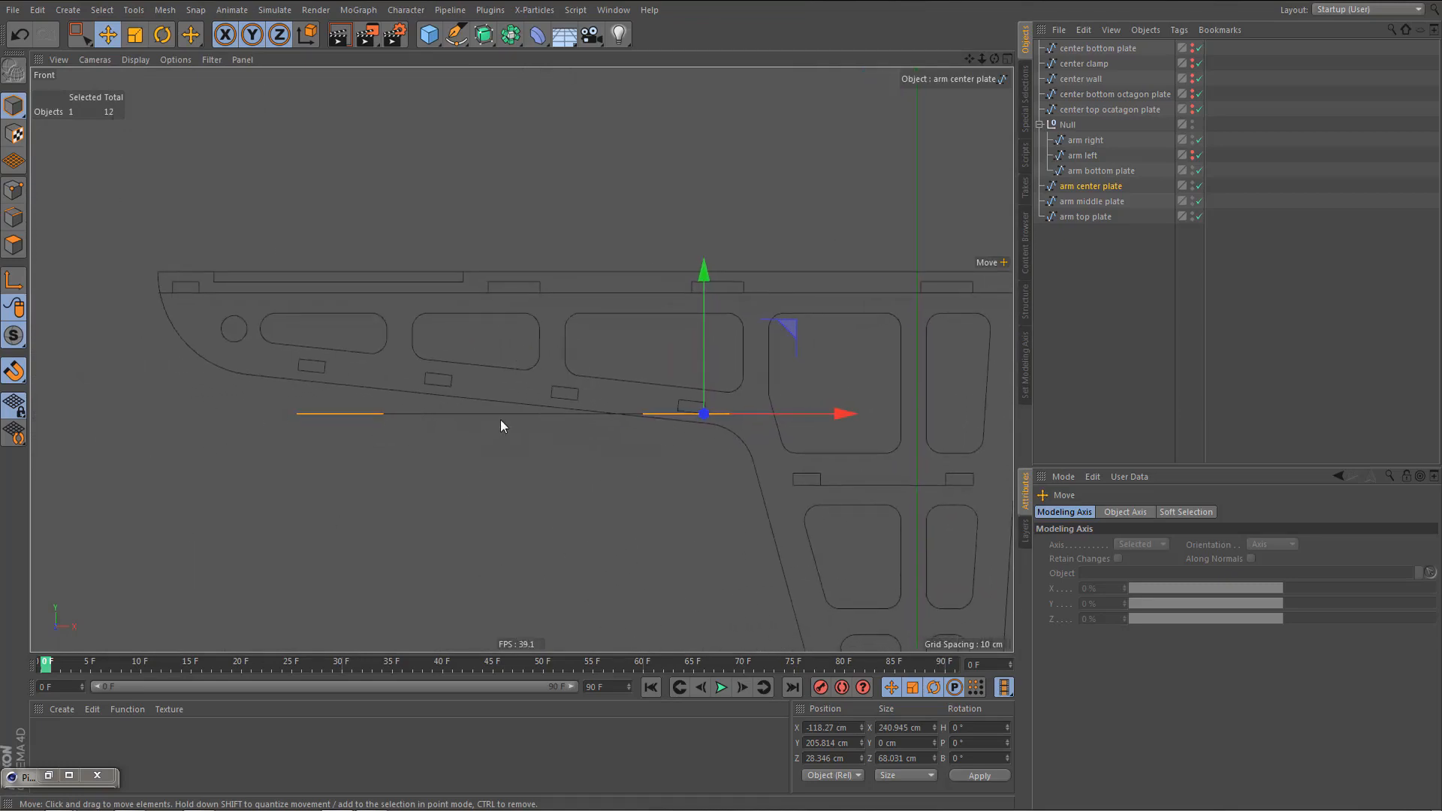
pyautogui.scroll(4, 501, 421)
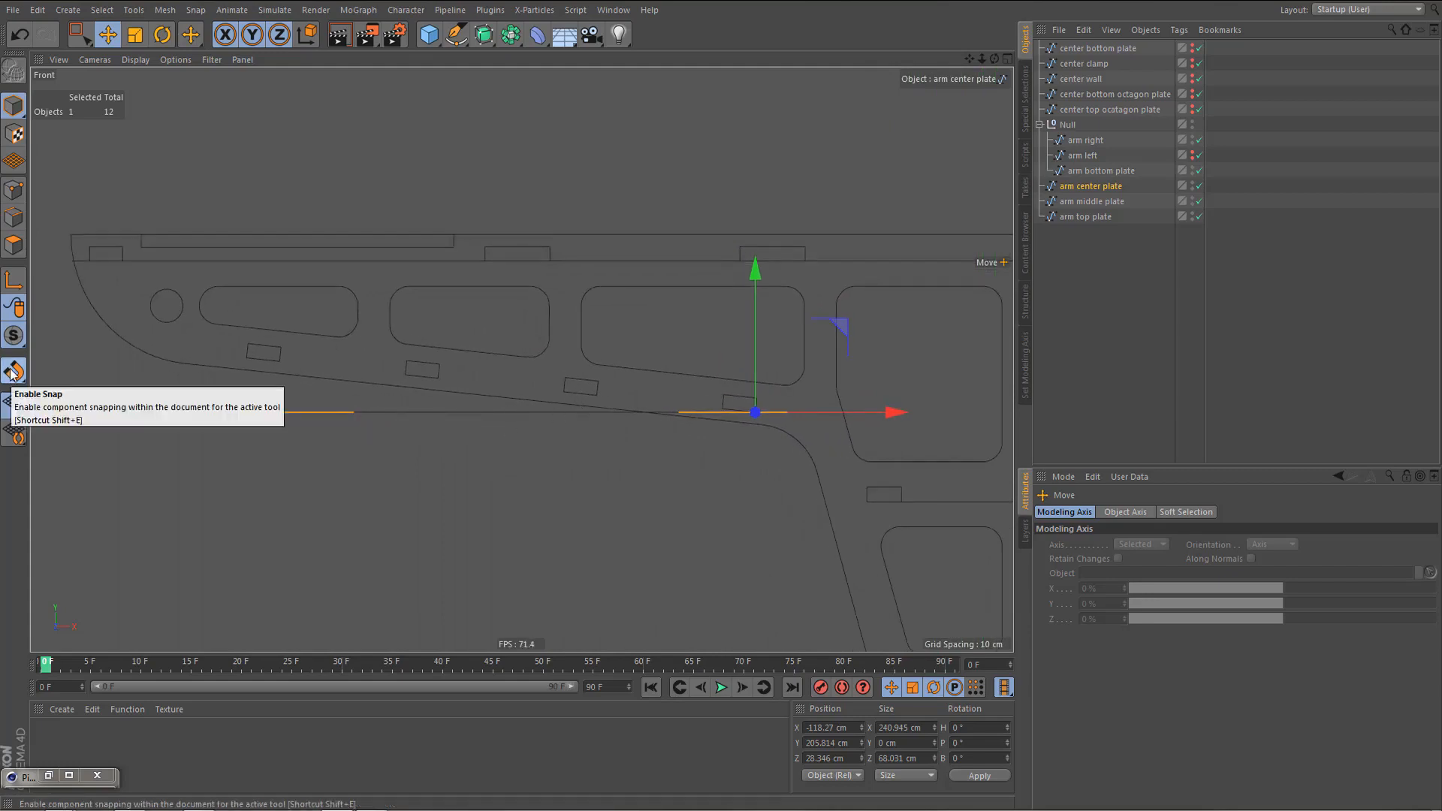
pyautogui.press('r')
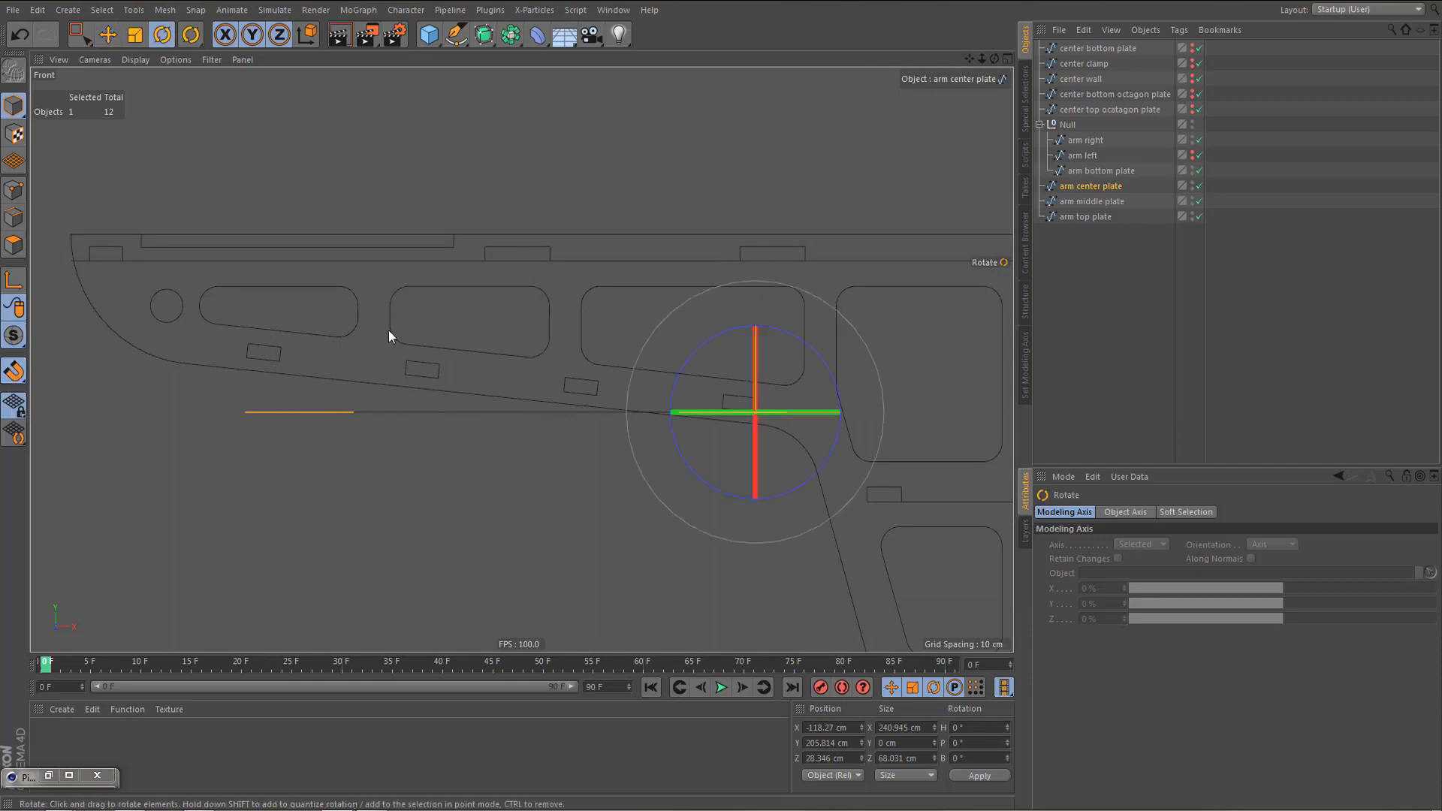
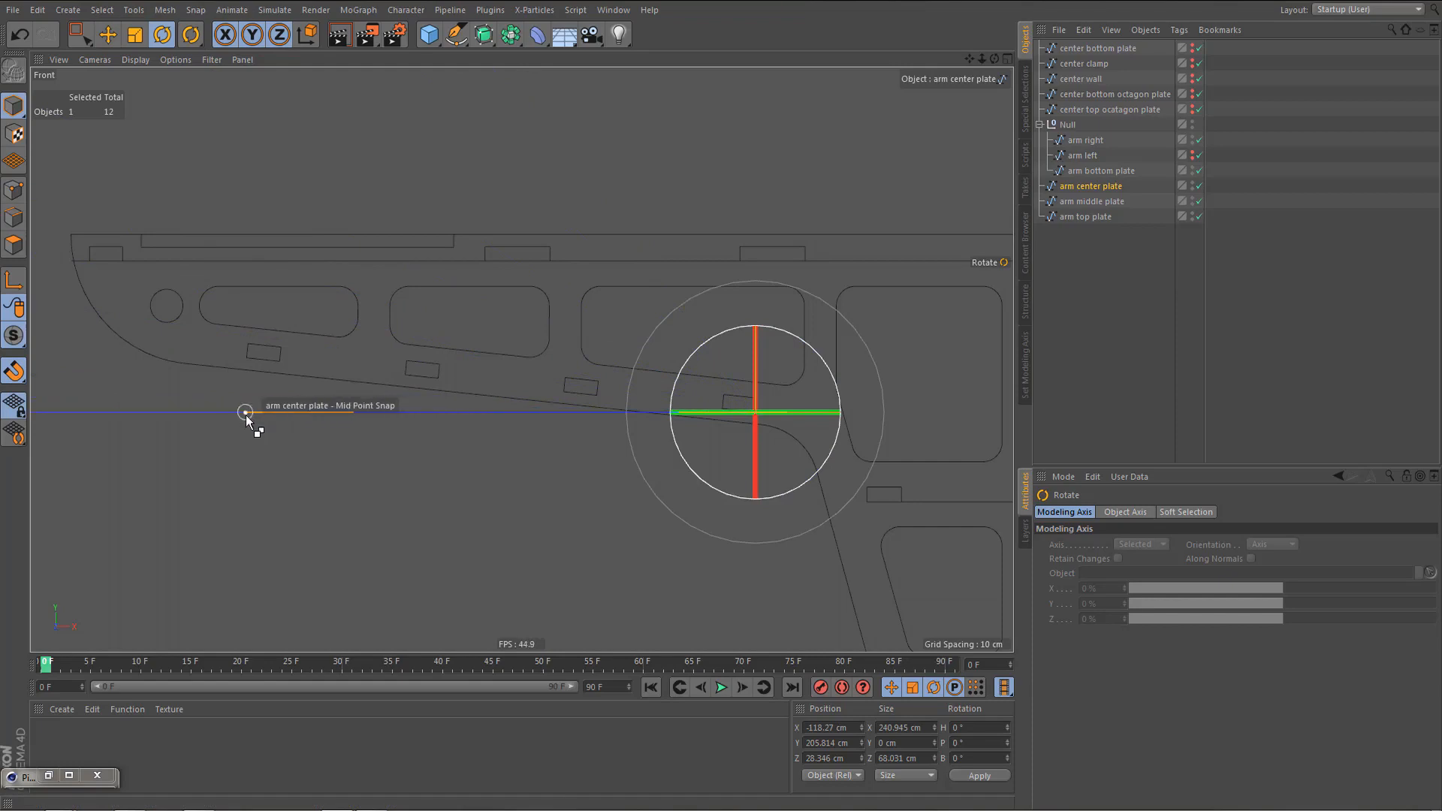
pyautogui.keyDown('ctrl'); pyautogui.moveTo(245, 415); pyautogui.dragTo(246, 362); pyautogui.keyUp('ctrl')
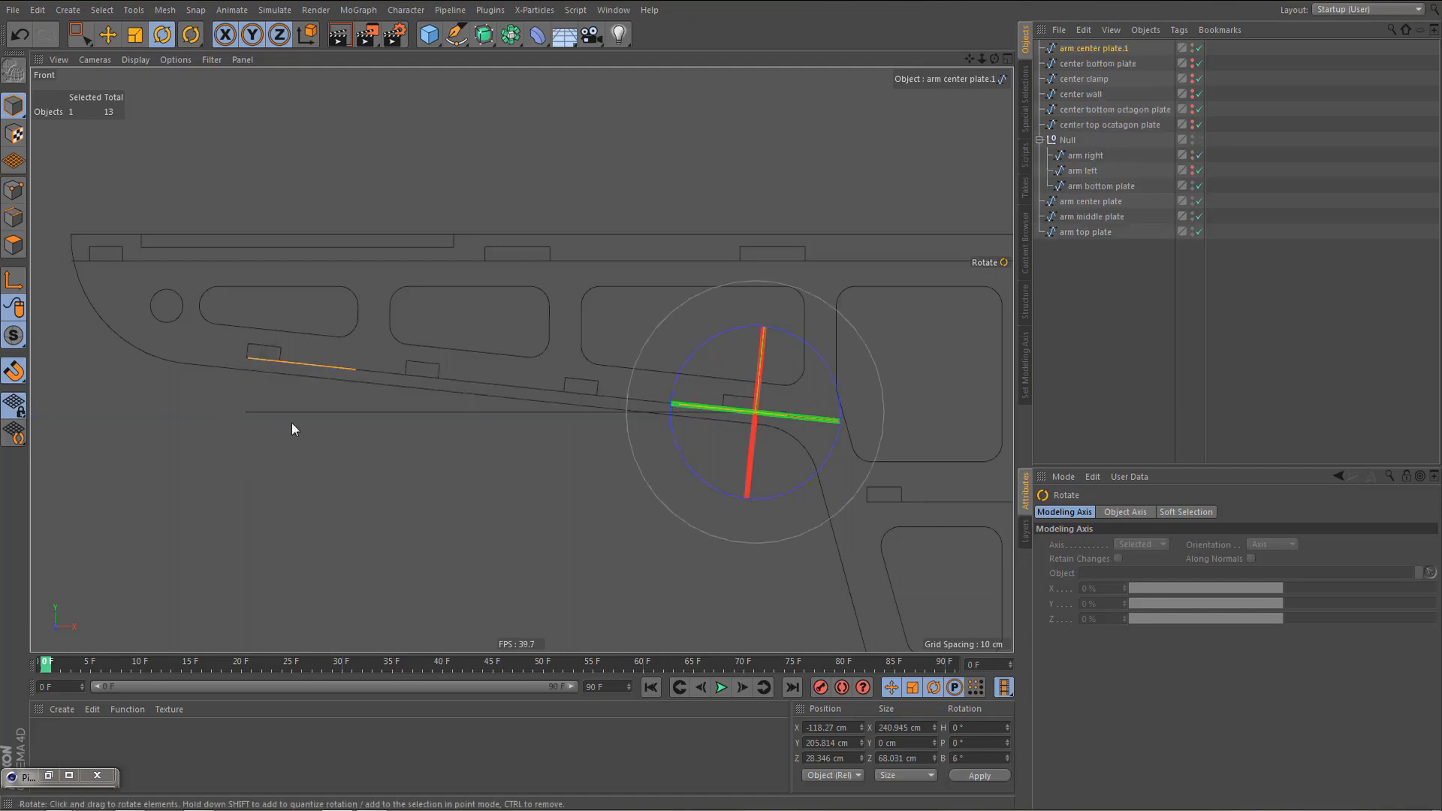
# - Delete the original unrotated arm center plate and place its rotated copy below the arm top plate in the object hierarchy
pyautogui.middleClick(659, 401)
pyautogui.middleClick(371, 267)
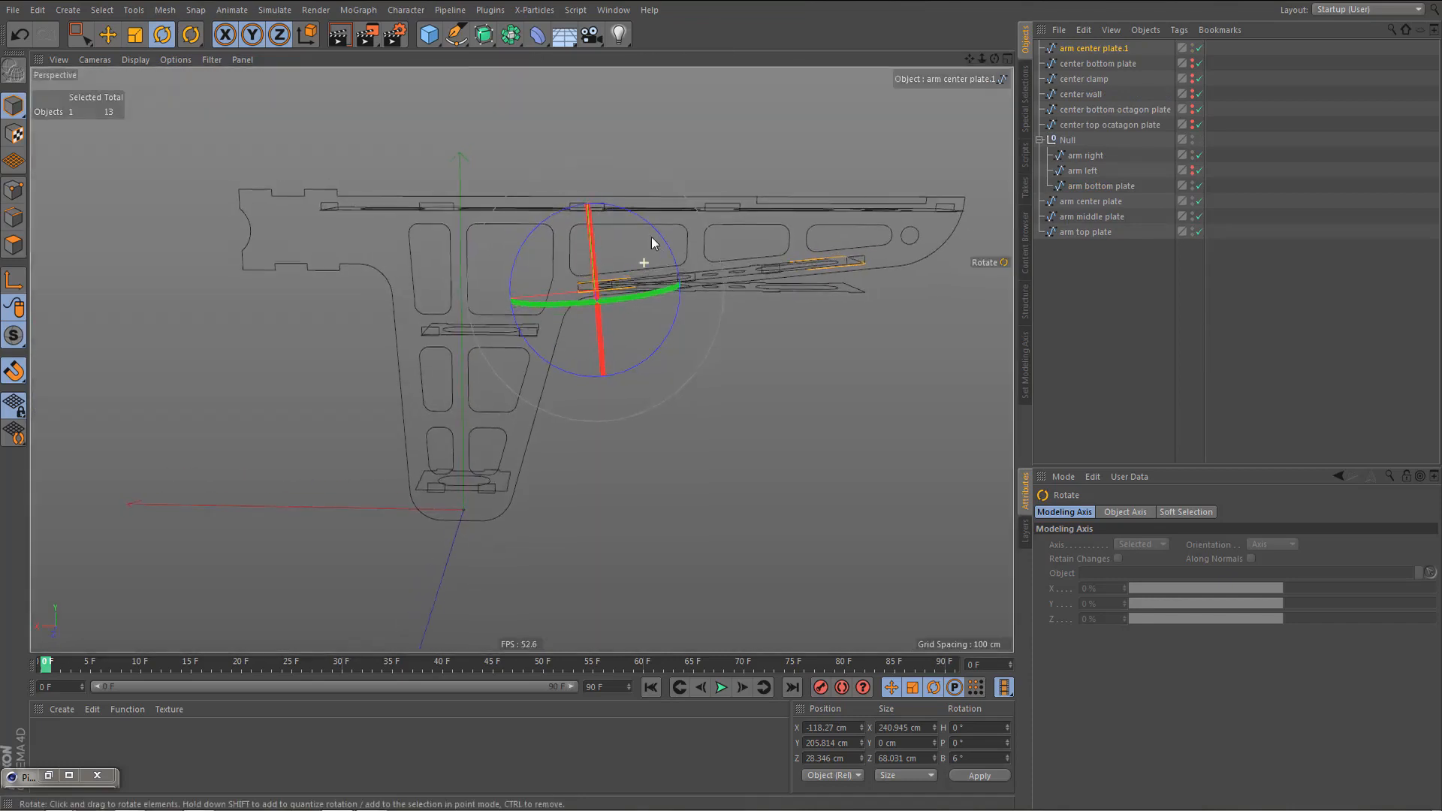
pyautogui.keyDown('alt'); pyautogui.moveTo(651, 237); pyautogui.dragTo(587, 211); pyautogui.keyUp('alt')
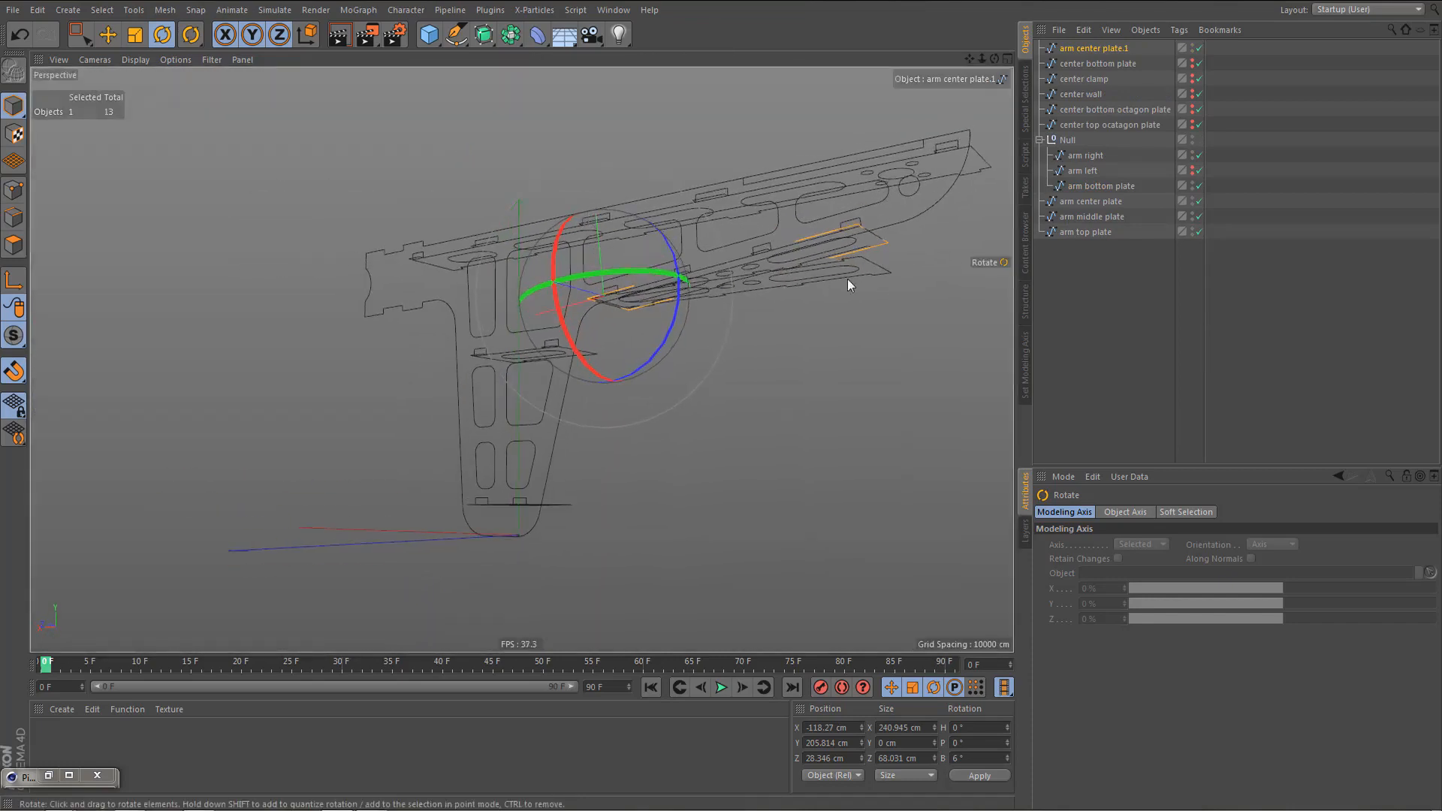
pyautogui.keyDown('alt'); pyautogui.moveTo(711, 245); pyautogui.dragTo(671, 263, button='middle'); pyautogui.keyUp('alt')
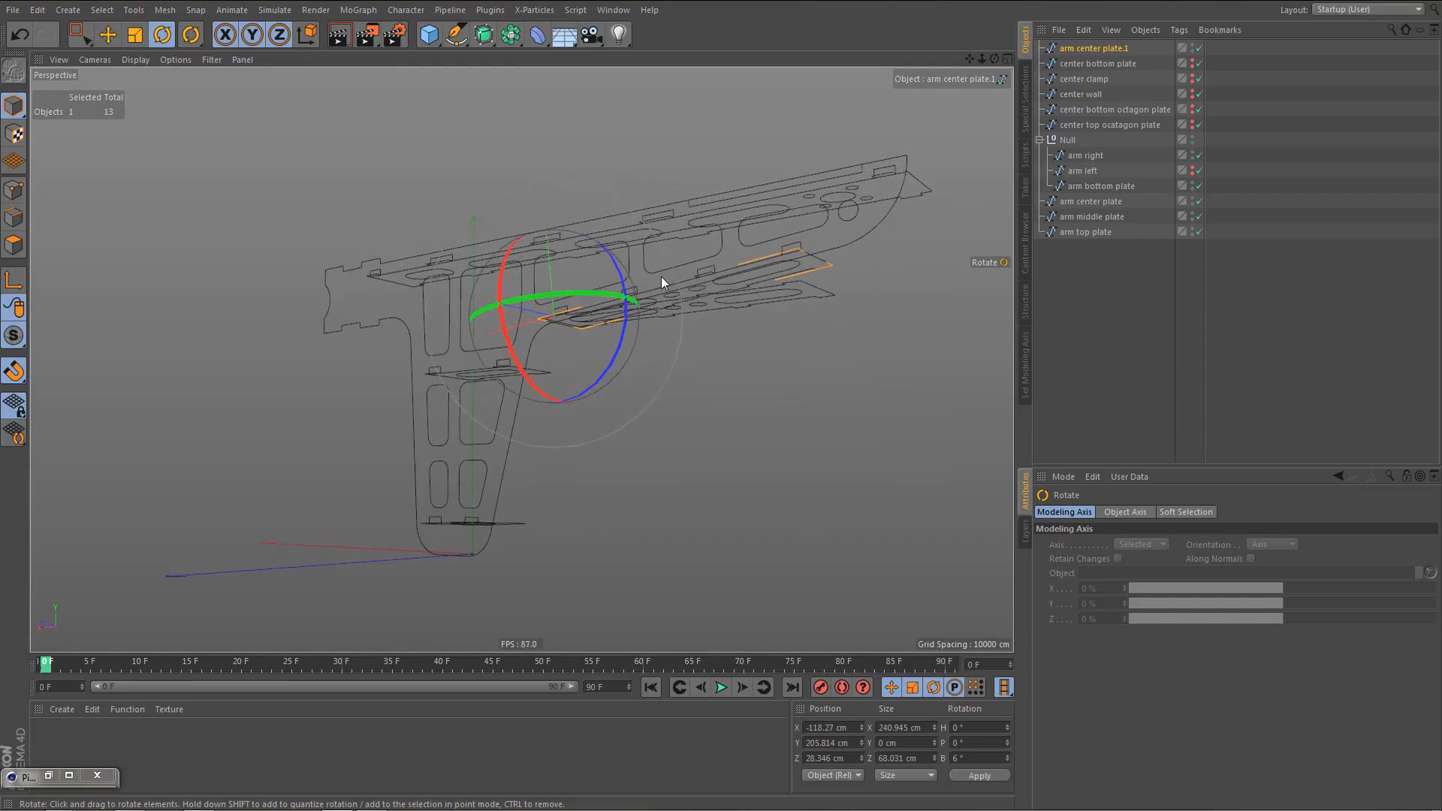
pyautogui.click(1192, 199)
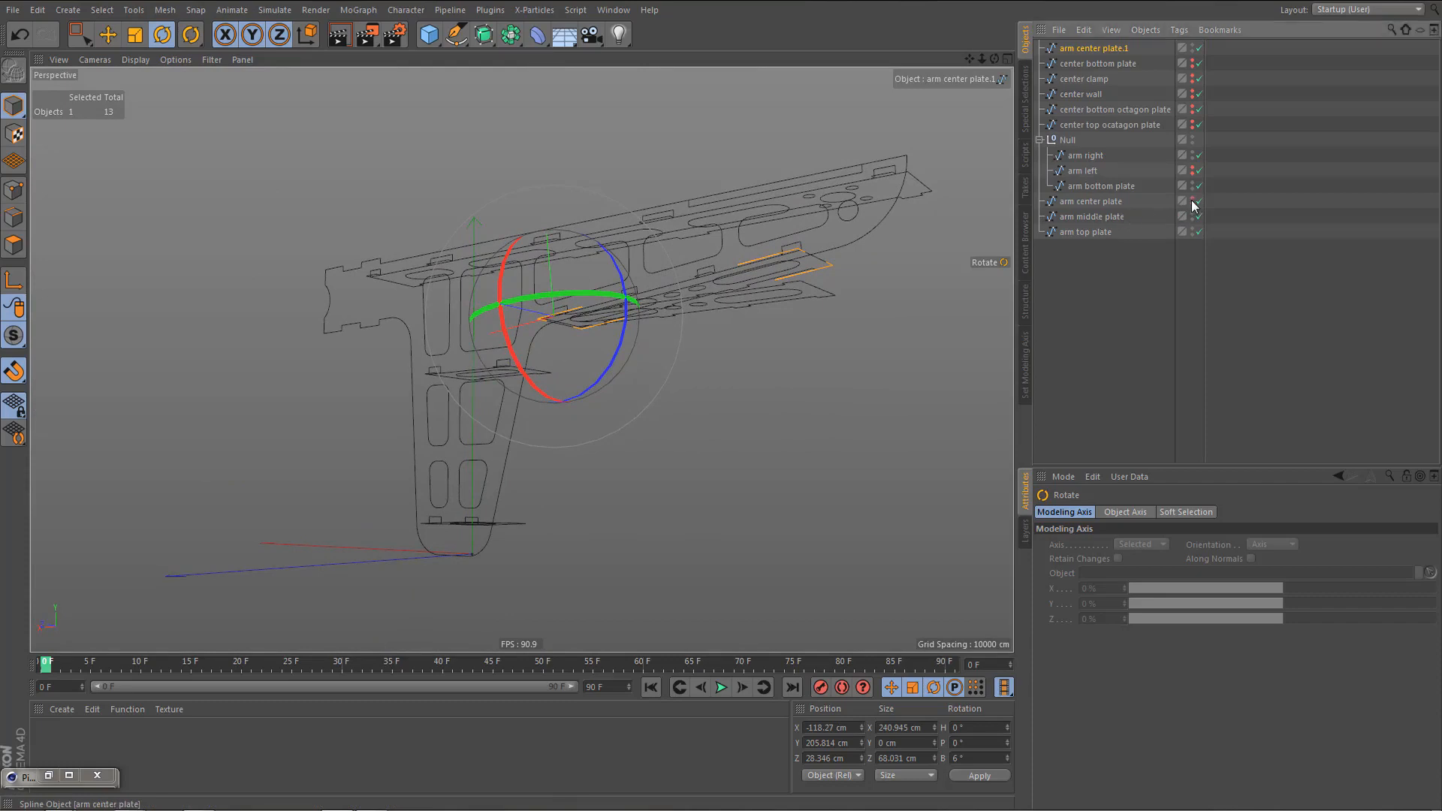
pyautogui.click(1090, 201)
pyautogui.press('Delete')
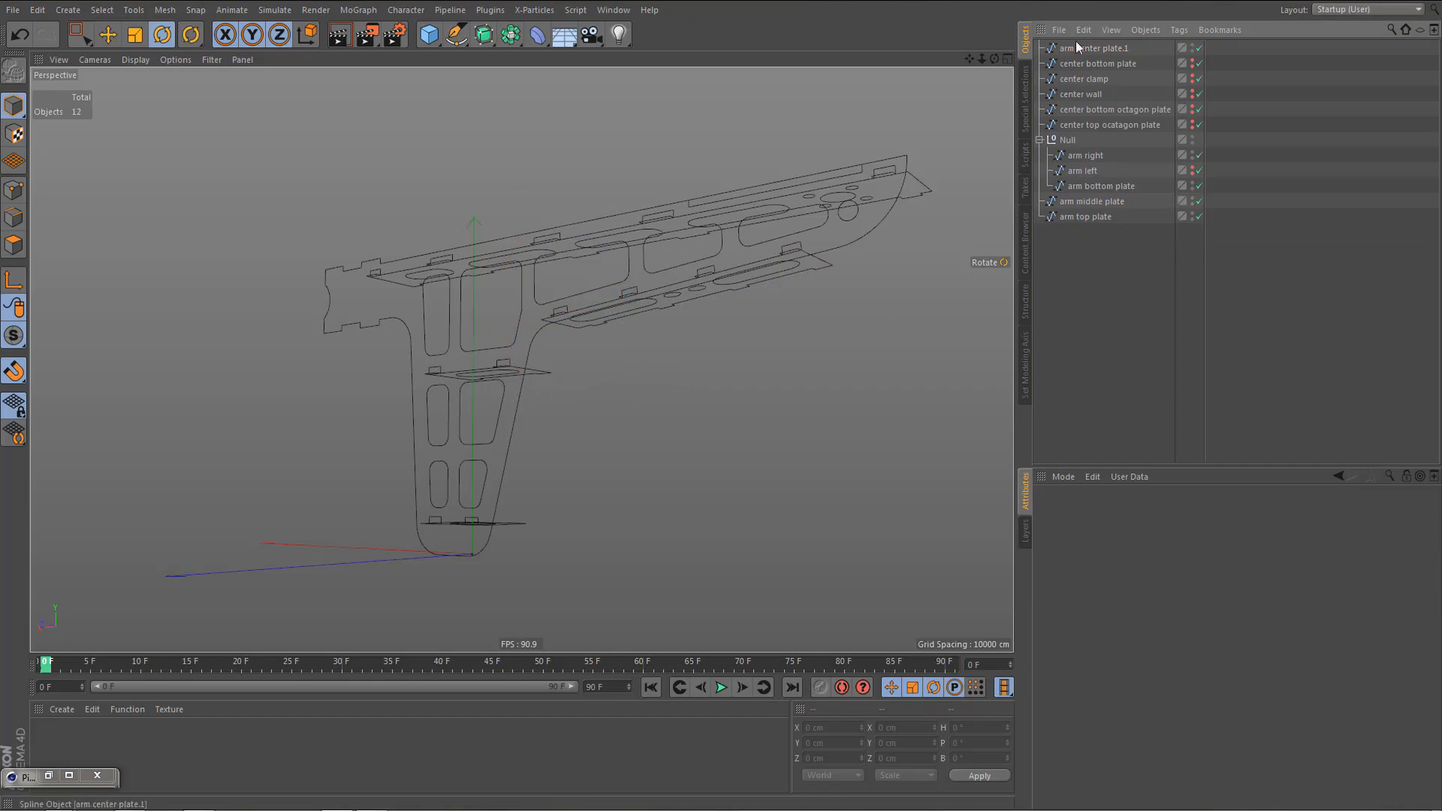
pyautogui.moveTo(1087, 48); pyautogui.dragTo(1065, 256)
# - Select the six points at the outer side of the center plate's tab pair nearest the column and move them along X to -14.747 cm
pyautogui.keyDown('alt'); pyautogui.moveTo(678, 272); pyautogui.dragTo(649, 319); pyautogui.keyUp('alt')
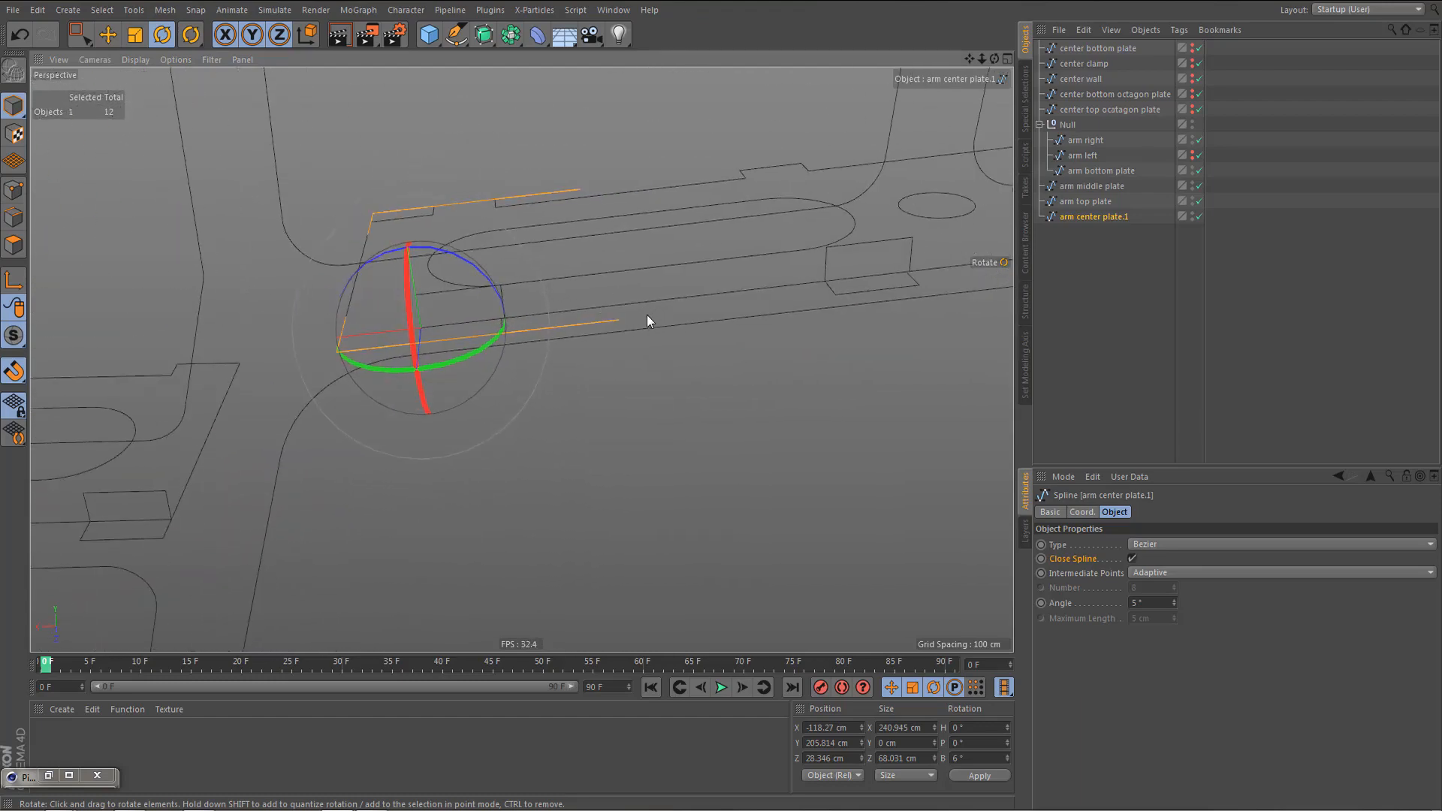
pyautogui.press('e')
pyautogui.keyDown('alt'); pyautogui.moveTo(567, 340); pyautogui.dragTo(463, 322); pyautogui.keyUp('alt')
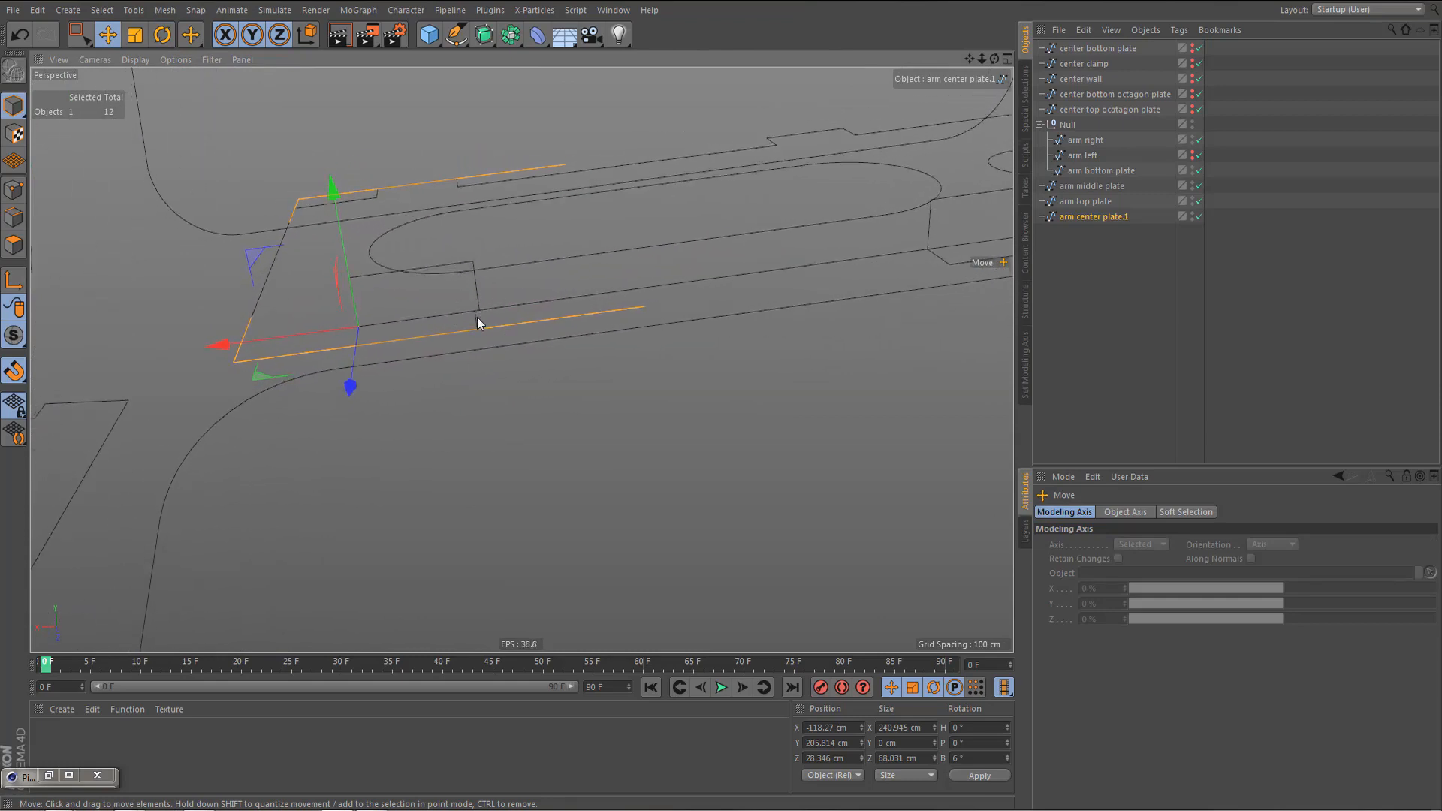
pyautogui.press('Return')
pyautogui.press('0')
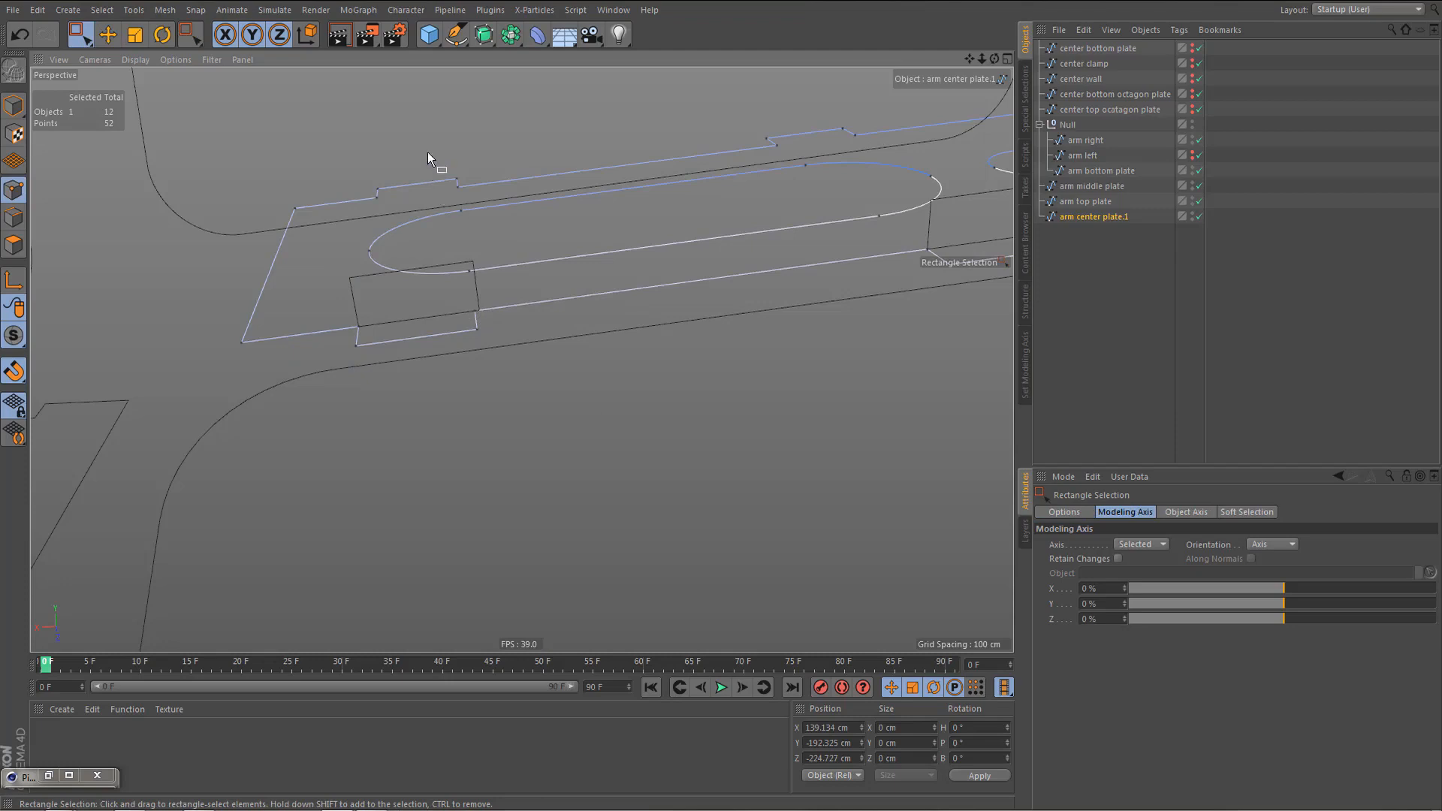
pyautogui.moveTo(428, 152); pyautogui.dragTo(587, 449)
pyautogui.press('F4')
pyautogui.scroll(5, 656, 462)
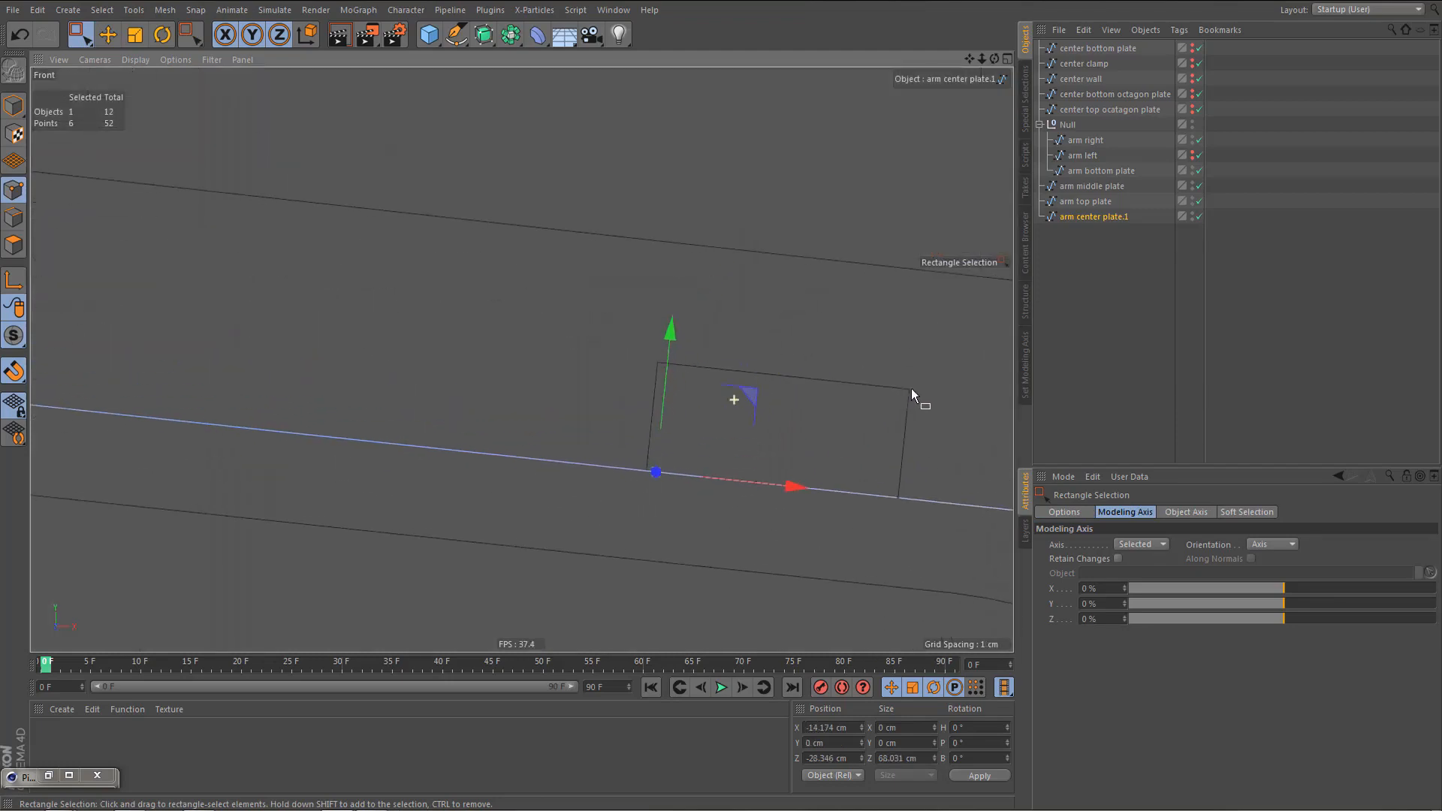
pyautogui.moveTo(798, 489); pyautogui.dragTo(786, 487)
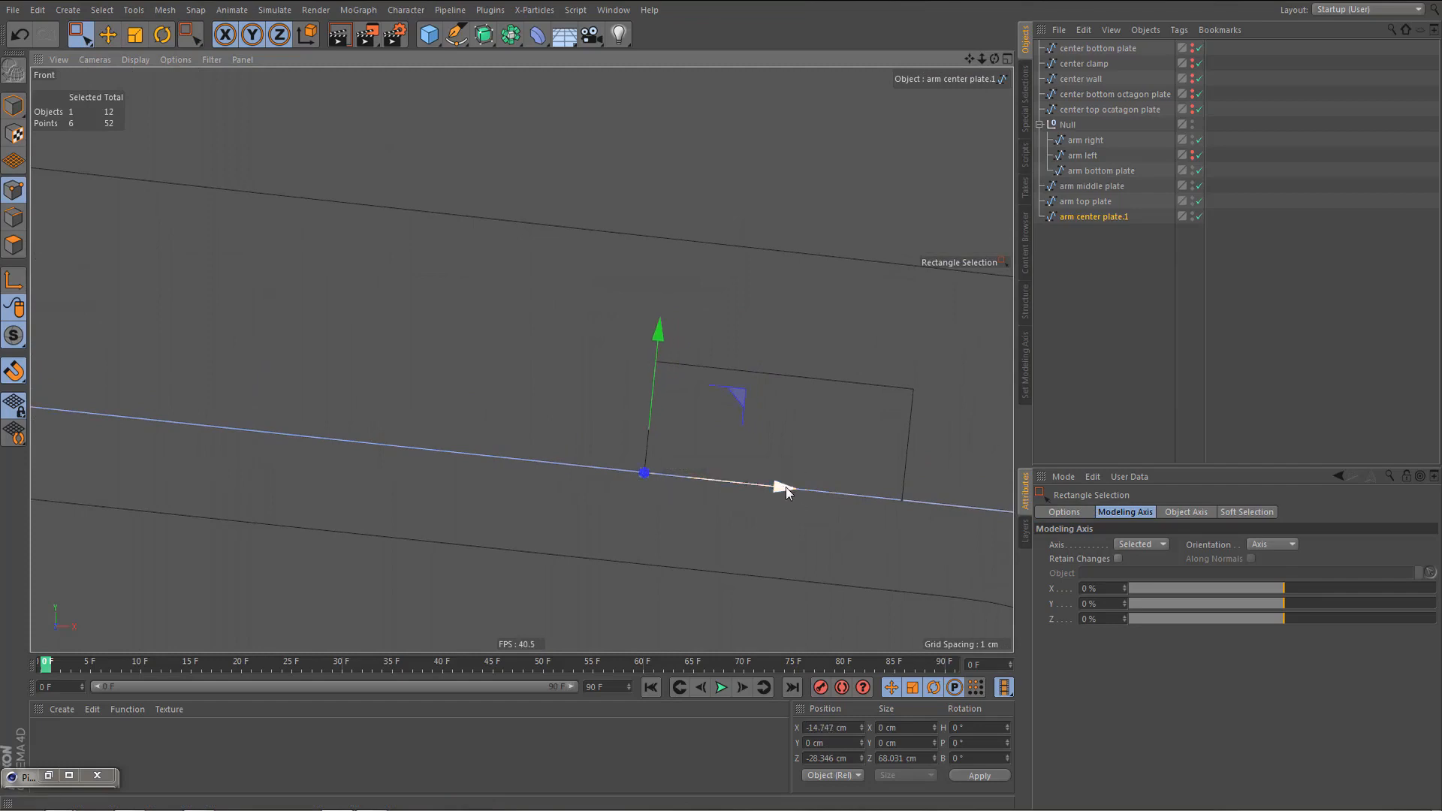
pyautogui.scroll(-6, 718, 535)
pyautogui.press('F5')
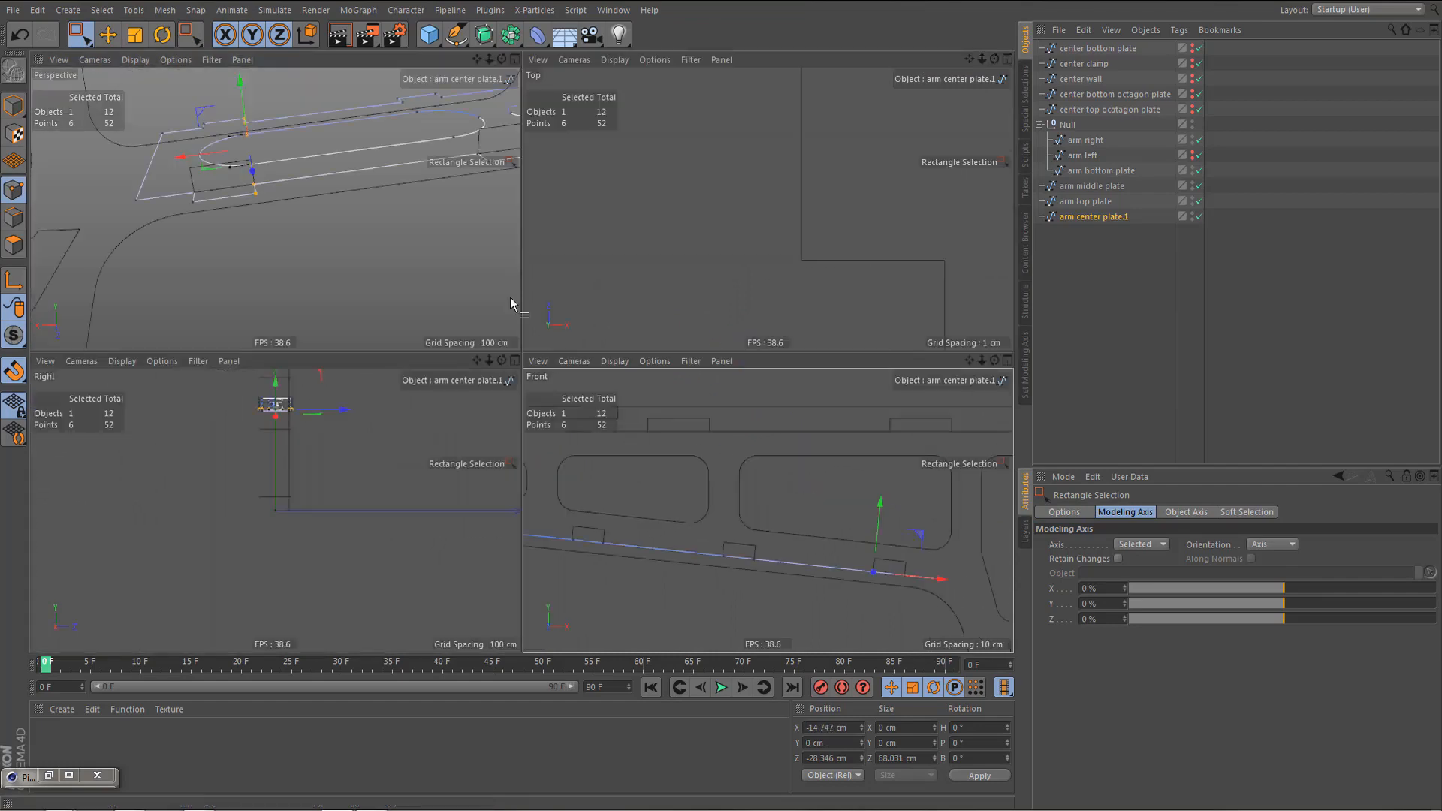
pyautogui.press('F1')
pyautogui.scroll(5, 281, 506)
pyautogui.press('e')
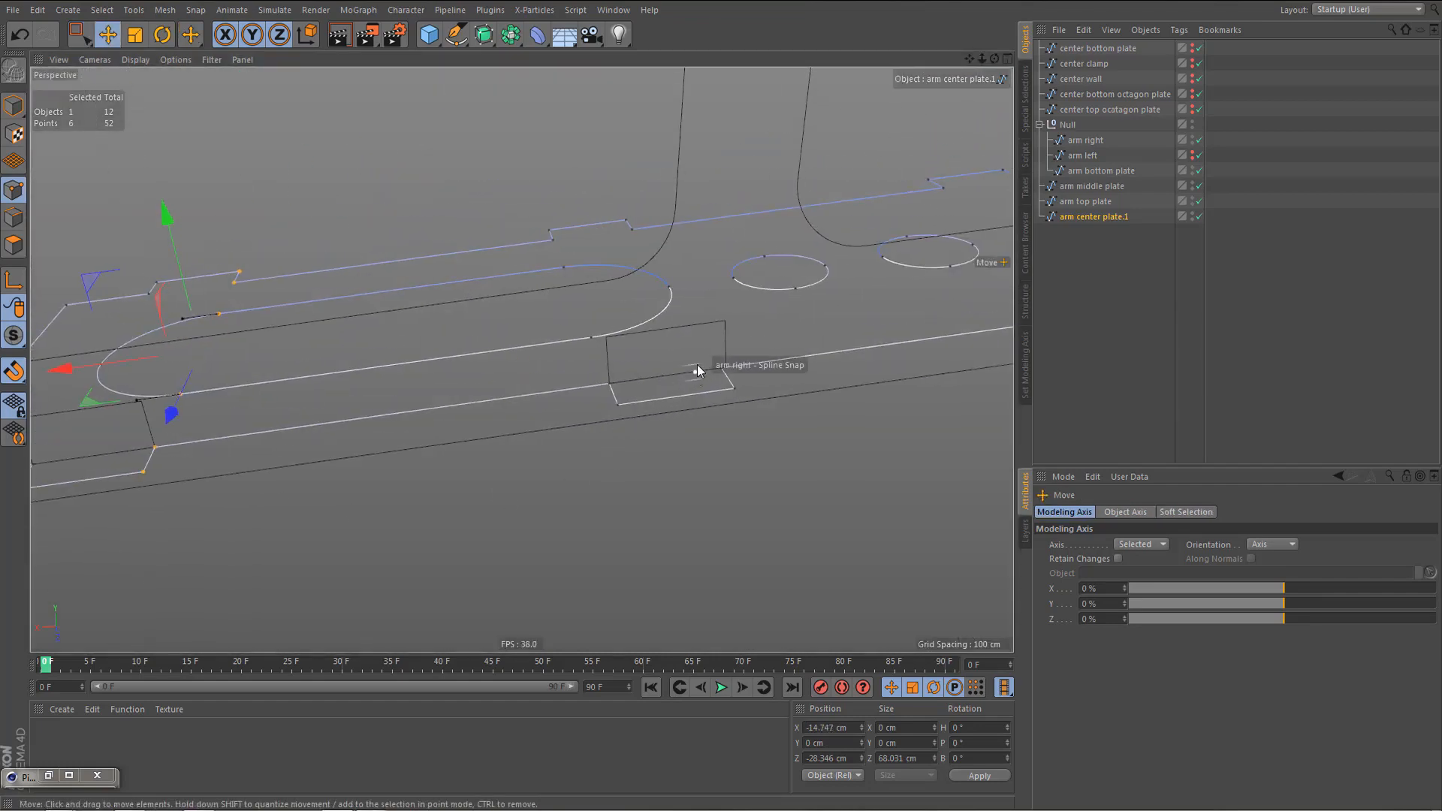
pyautogui.moveTo(702, 344); pyautogui.dragTo(722, 407)
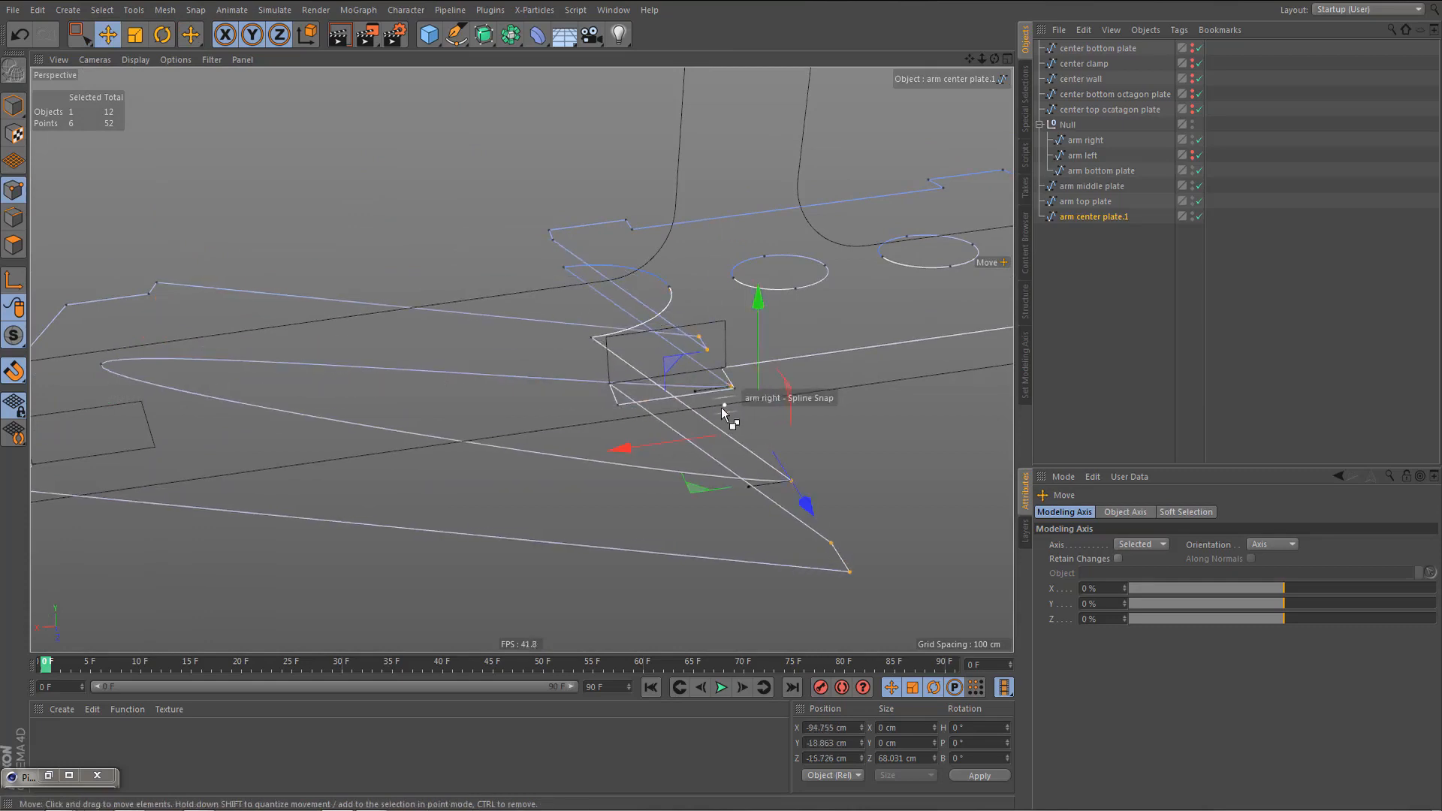
pyautogui.hotkey('ctrl', 'z')
# - Select the four outer side points of the center plate's second tab pair and move them along X to -85.613 cm in the Front view
pyautogui.press('0')
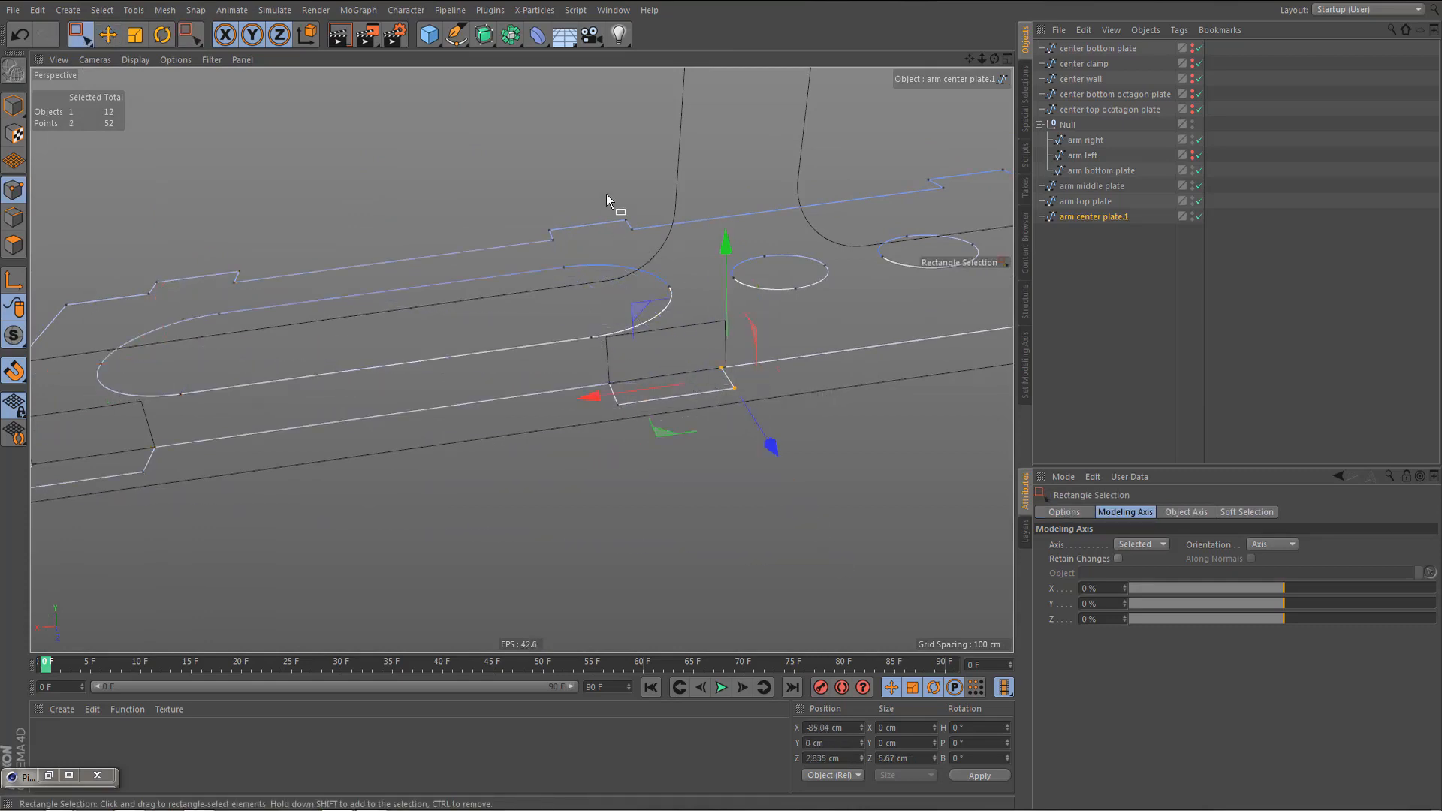
pyautogui.keyDown('shift'); pyautogui.moveTo(607, 194); pyautogui.dragTo(669, 252); pyautogui.keyUp('shift')
pyautogui.press('F4')
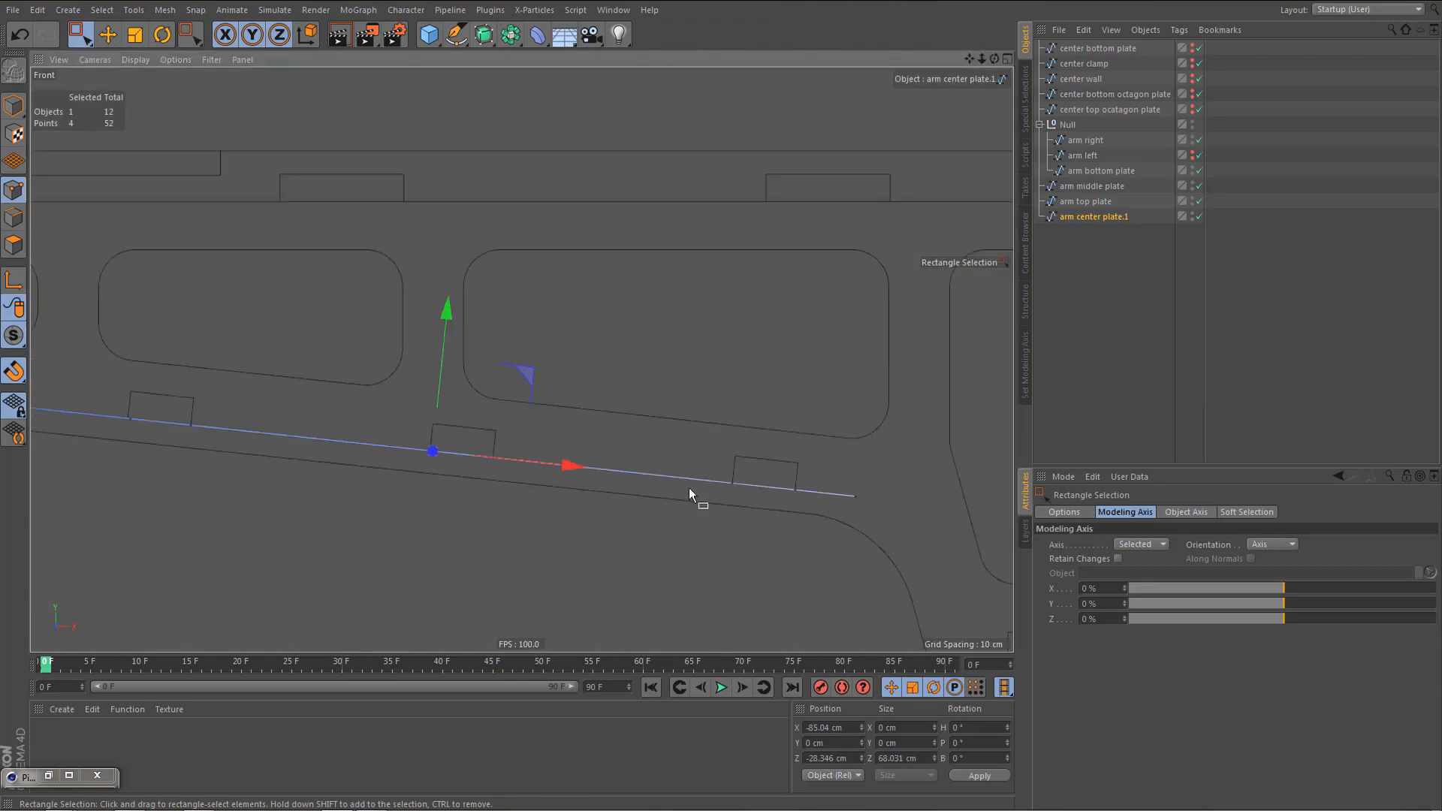
pyautogui.press('s')
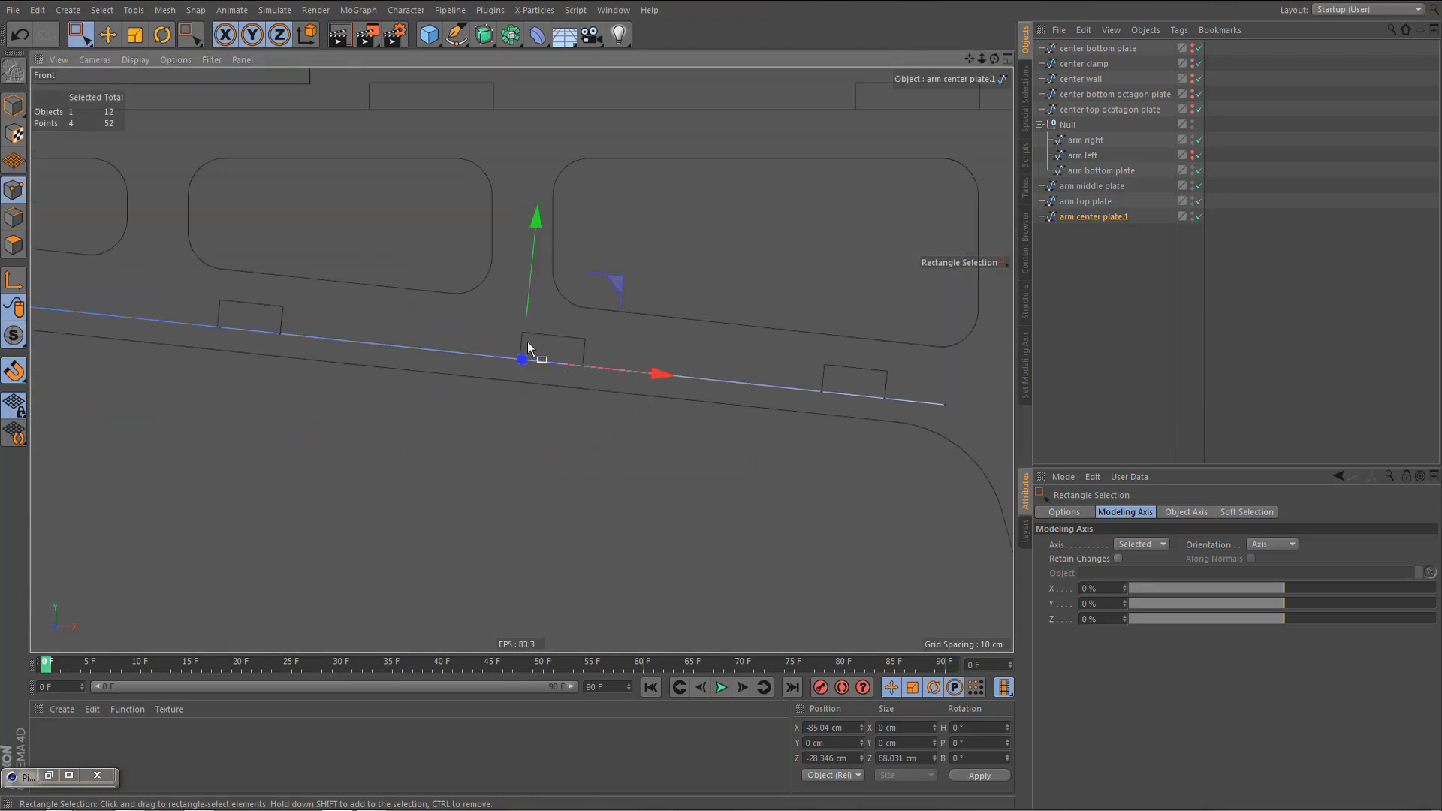
pyautogui.scroll(10, 529, 348)
pyautogui.moveTo(637, 467); pyautogui.dragTo(620, 462)
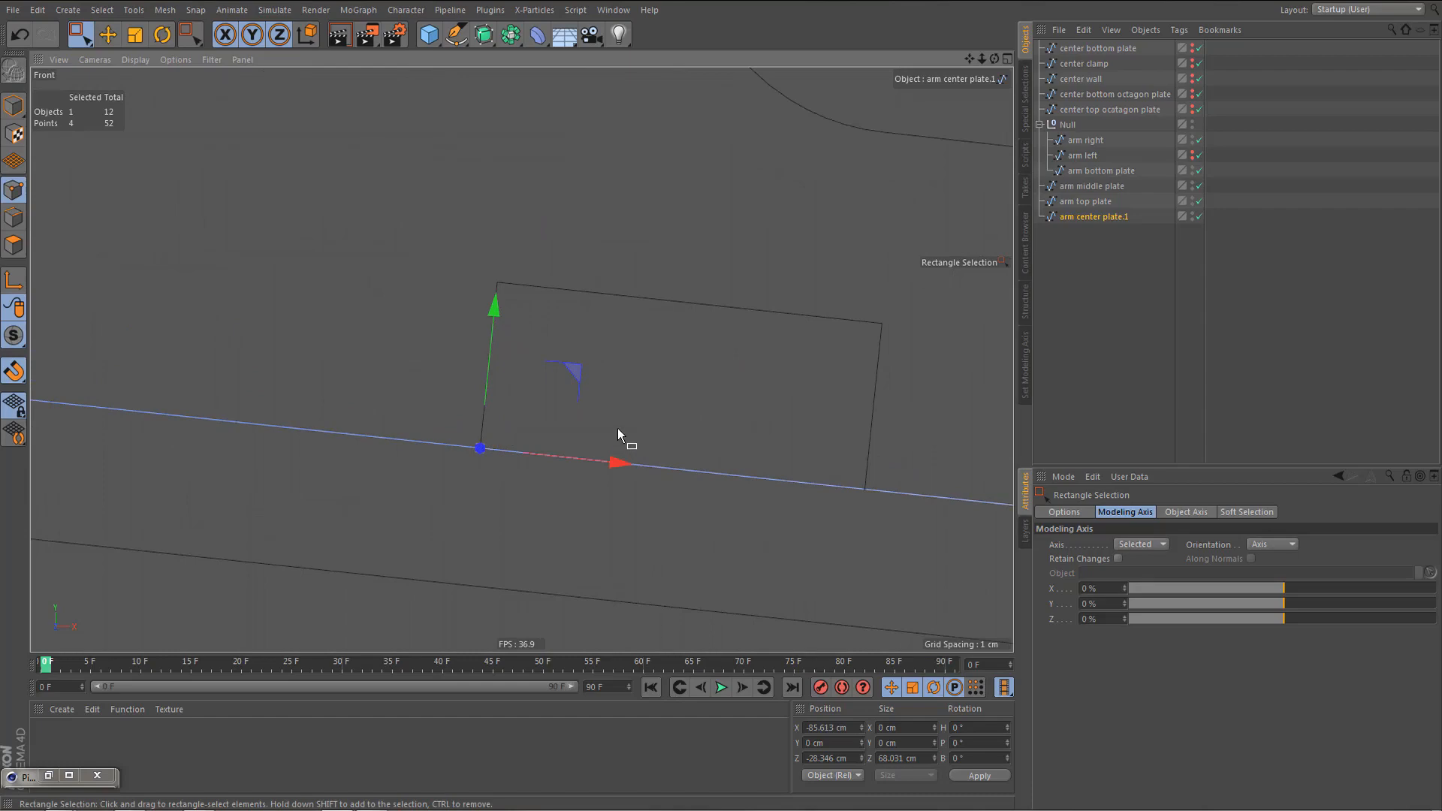
# - Select the four outer side points of the center plate's third tab pair and move them along X to -156.479 cm in the Front view
pyautogui.press('F1')
pyautogui.keyDown('alt'); pyautogui.moveTo(559, 398); pyautogui.dragTo(516, 476, button='right'); pyautogui.keyUp('alt')
pyautogui.keyDown('alt'); pyautogui.moveTo(612, 418); pyautogui.dragTo(437, 476, button='middle'); pyautogui.keyUp('alt')
pyautogui.keyDown('alt'); pyautogui.moveTo(690, 385); pyautogui.dragTo(807, 384, button='right'); pyautogui.keyUp('alt')
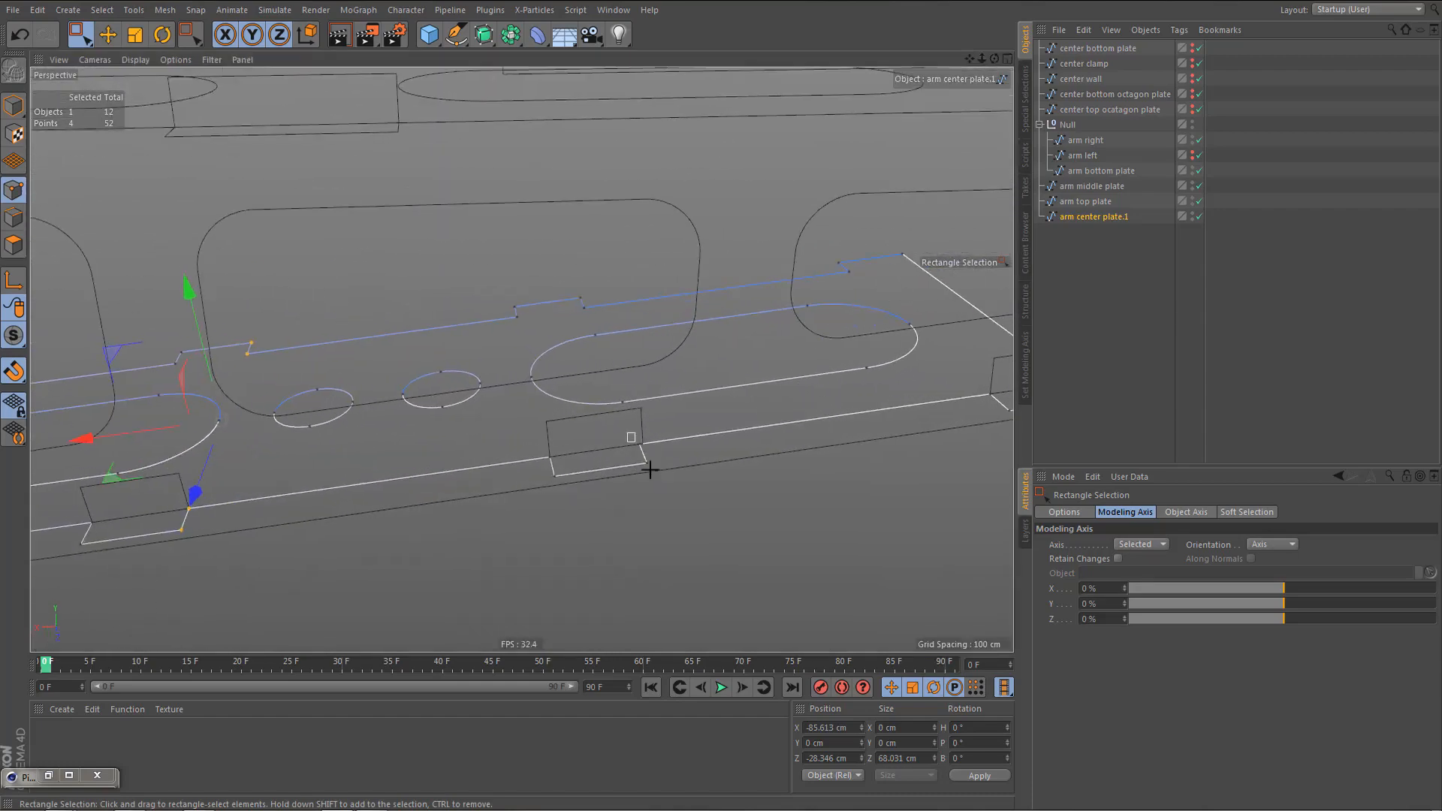
pyautogui.moveTo(650, 470); pyautogui.dragTo(656, 477)
pyautogui.keyDown('shift'); pyautogui.moveTo(569, 282); pyautogui.dragTo(598, 319); pyautogui.keyUp('shift')
pyautogui.press('F4')
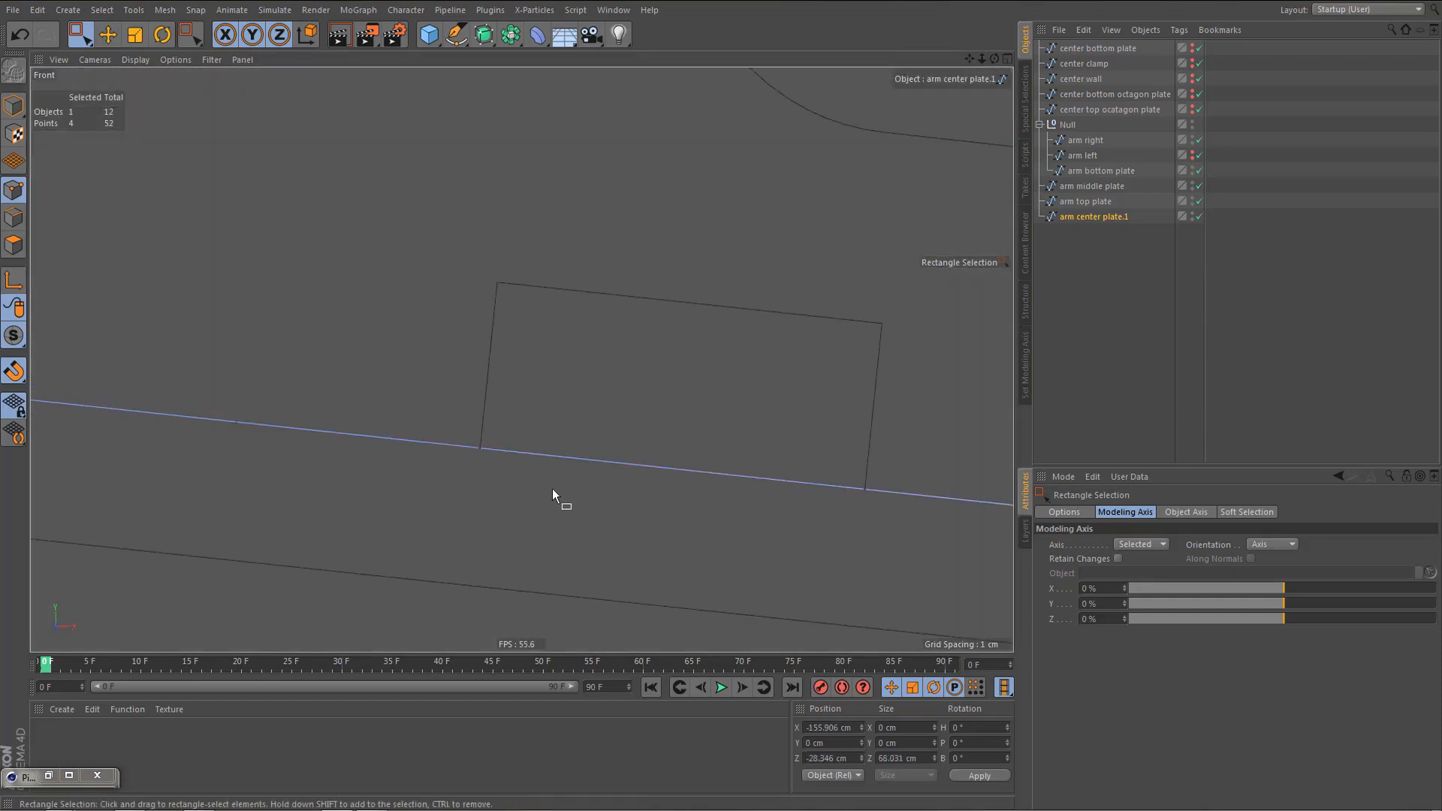
pyautogui.keyDown('alt'); pyautogui.moveTo(552, 488); pyautogui.dragTo(579, 398, button='middle'); pyautogui.keyUp('alt')
pyautogui.scroll(3, 495, 365)
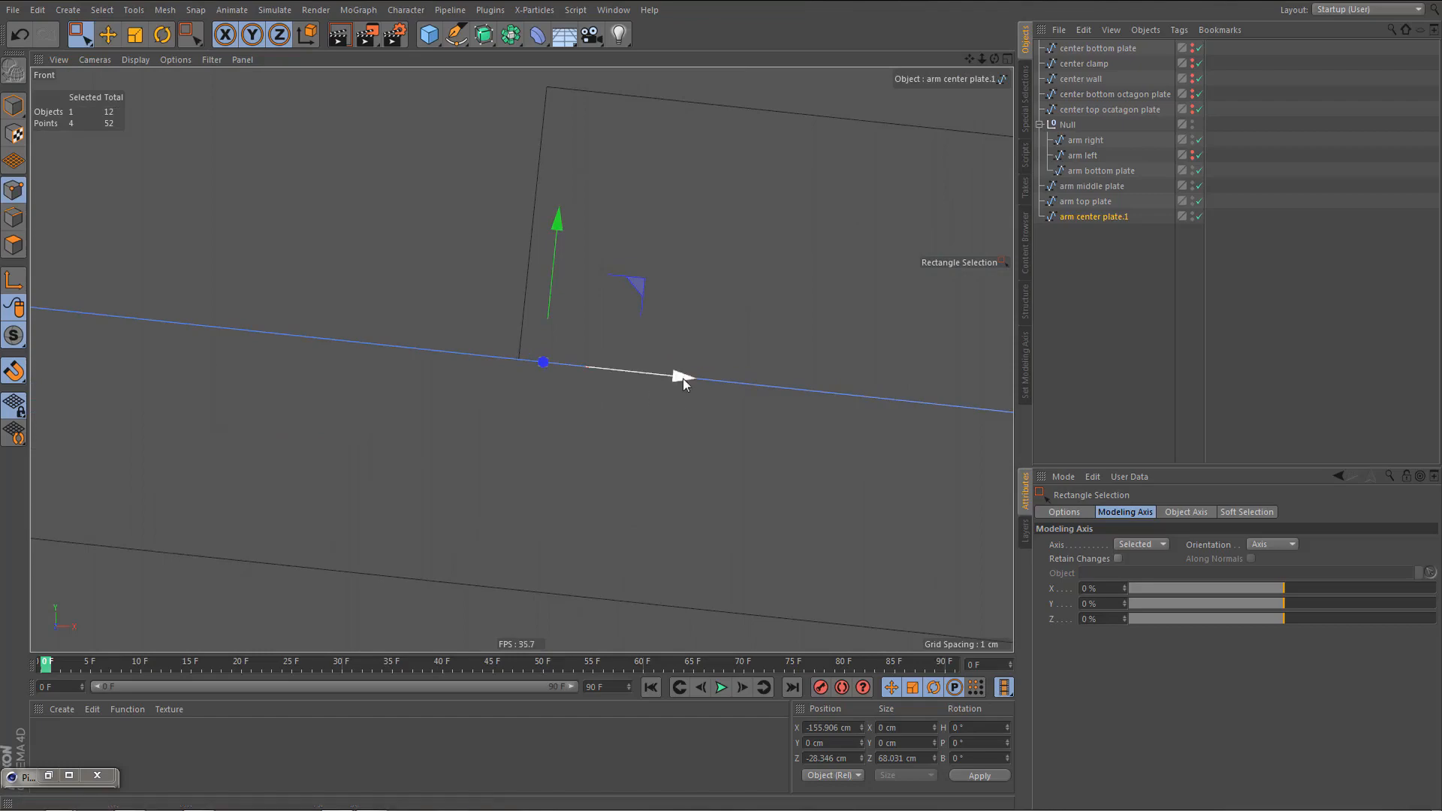
pyautogui.moveTo(664, 375); pyautogui.dragTo(660, 375)
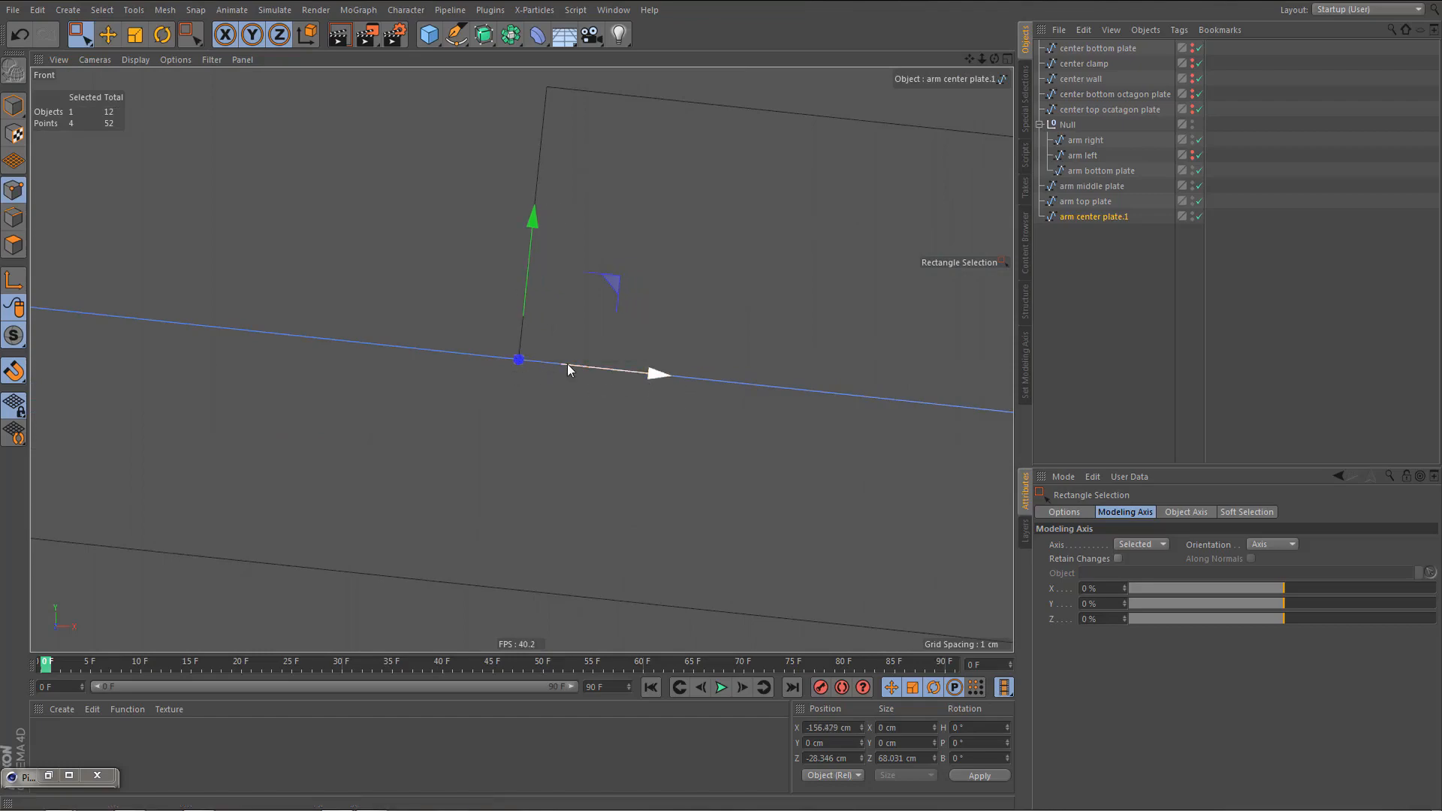
# - Select the two corner points at the center plate's far end and move them along X to -227.345 cm, then return to the Perspective view
pyautogui.press('F1')
pyautogui.moveTo(443, 359)
pyautogui.keyDown('alt'); pyautogui.mouseDown()
pyautogui.moveTo(430, 446)
pyautogui.moveTo(634, 376)
pyautogui.moveTo(683, 389)
pyautogui.mouseUp(); pyautogui.keyUp('alt')
pyautogui.press('e')
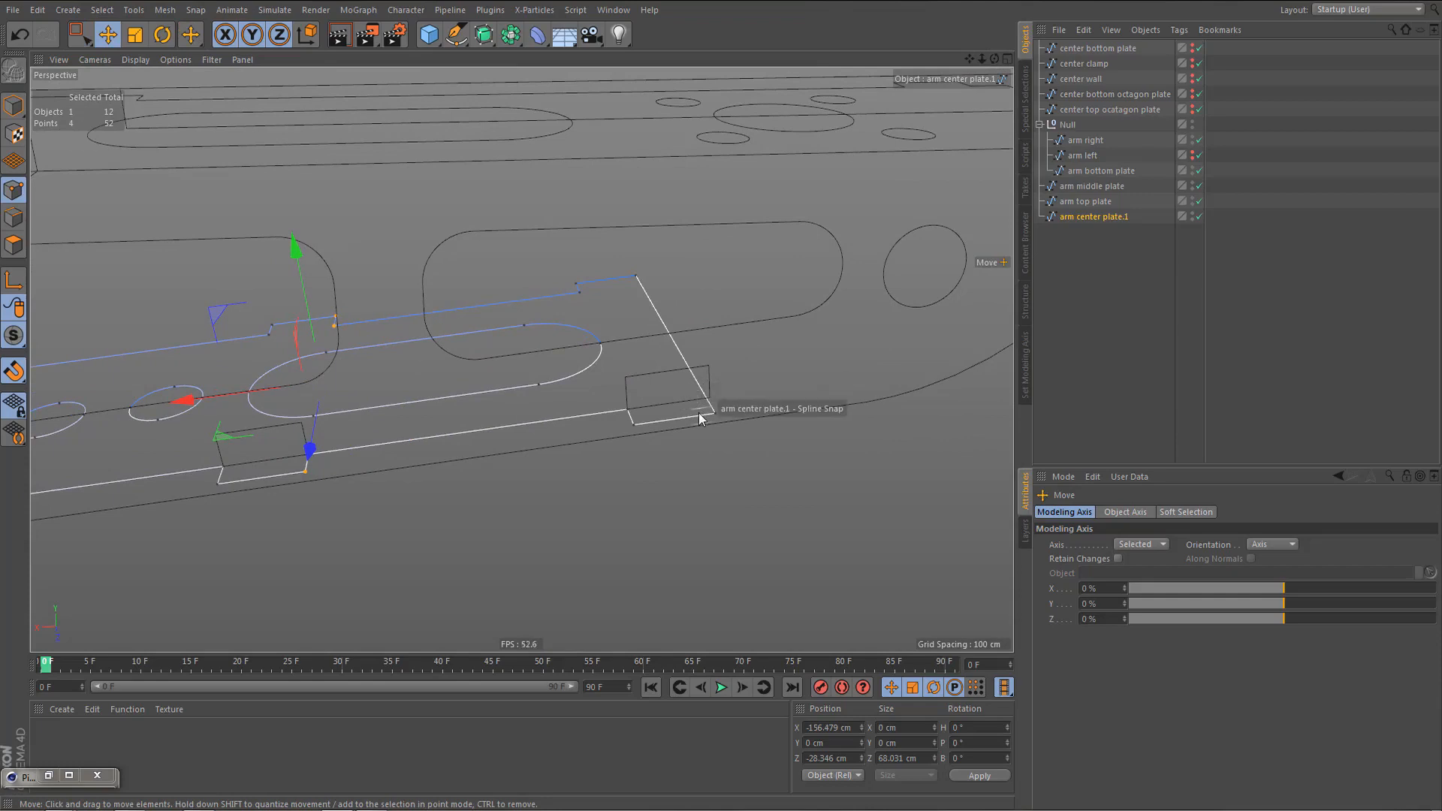
pyautogui.press('s')
pyautogui.press('r')
pyautogui.moveTo(687, 389); pyautogui.dragTo(733, 432)
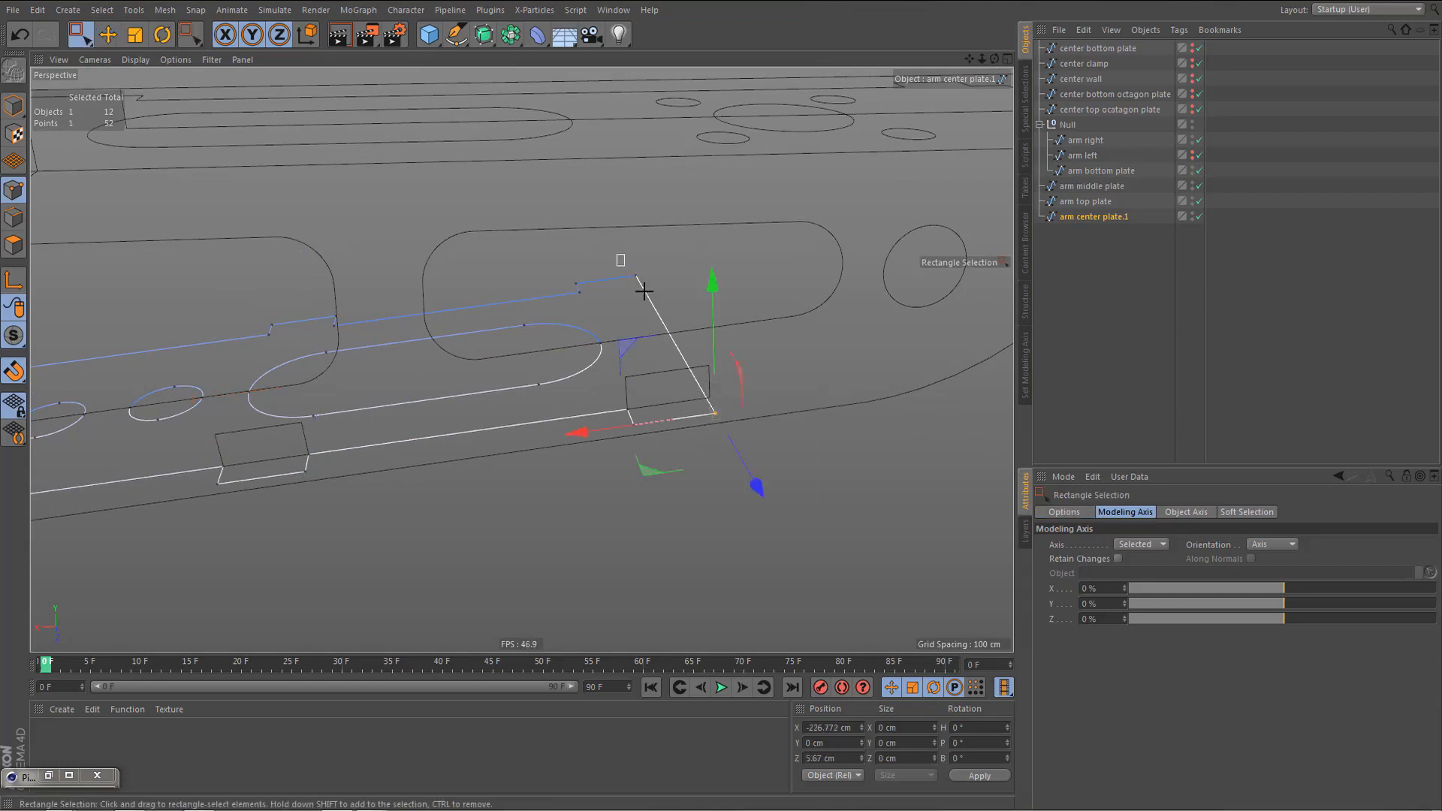
pyautogui.keyDown('shift'); pyautogui.click(638, 279); pyautogui.keyUp('shift')
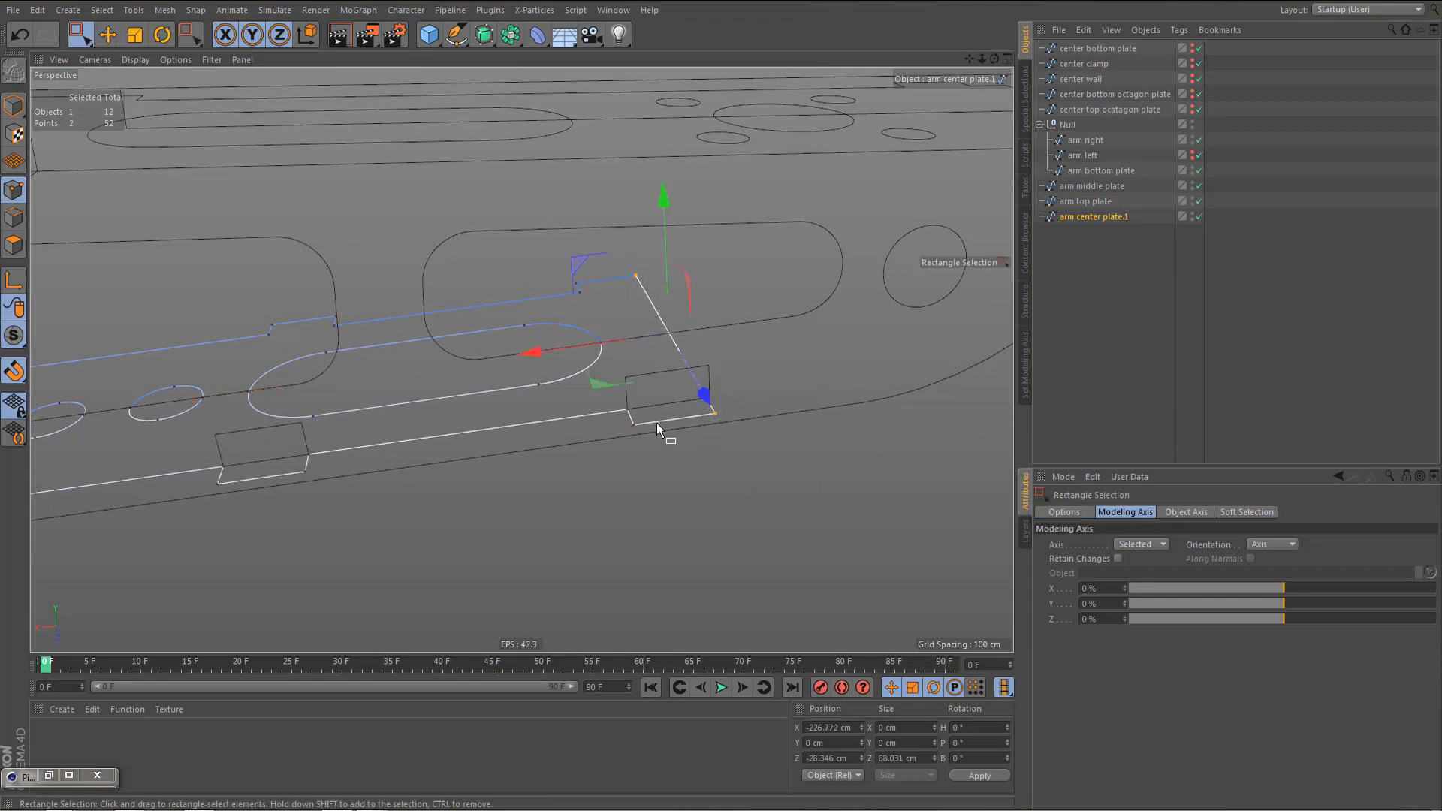
pyautogui.press('F4')
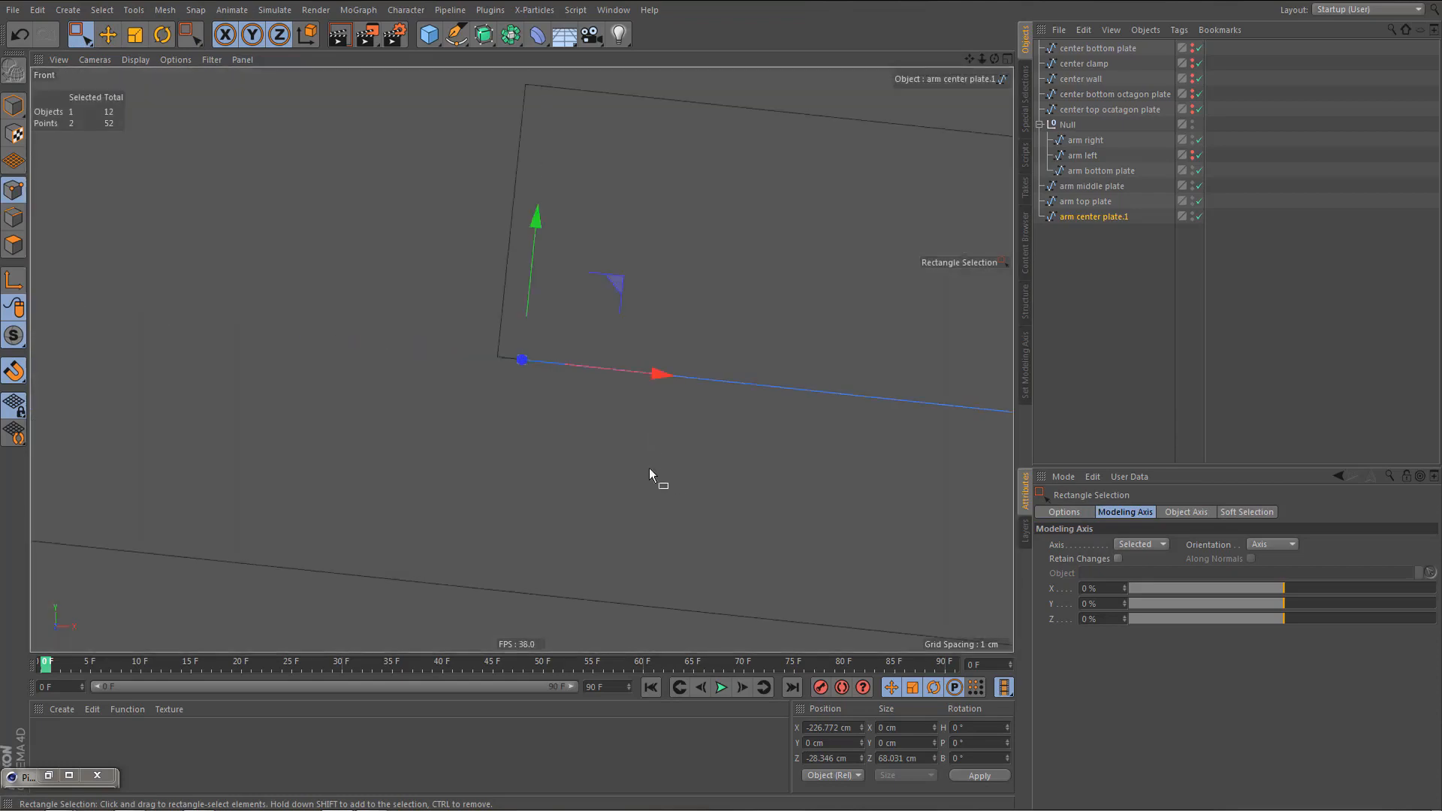
pyautogui.moveTo(657, 374); pyautogui.dragTo(640, 375)
pyautogui.middleClick(606, 373)
pyautogui.middleClick(404, 236)
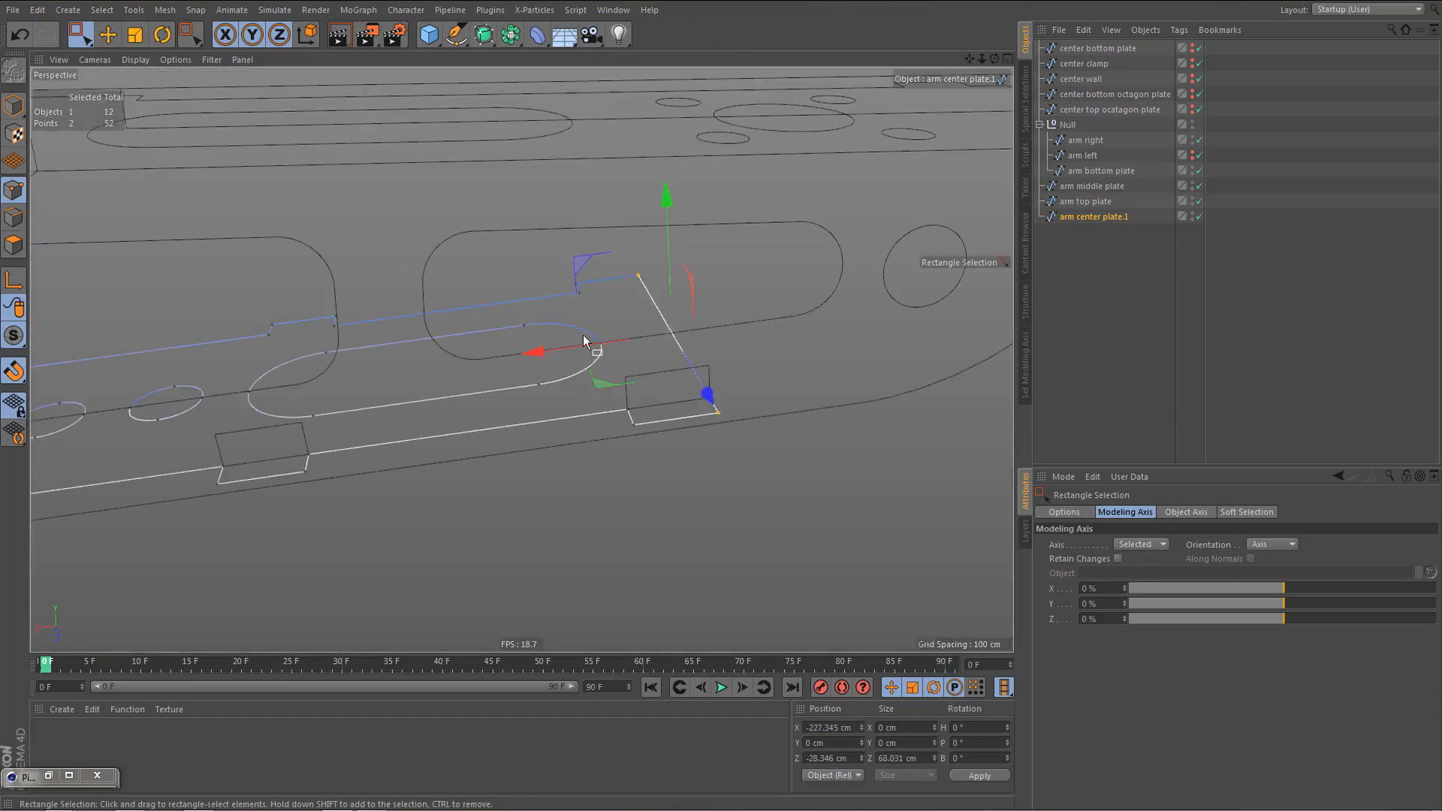
pyautogui.keyDown('alt'); pyautogui.moveTo(585, 337); pyautogui.dragTo(406, 490, button='right'); pyautogui.keyUp('alt')
pyautogui.keyDown('alt'); pyautogui.moveTo(406, 490); pyautogui.dragTo(397, 394); pyautogui.keyUp('alt')
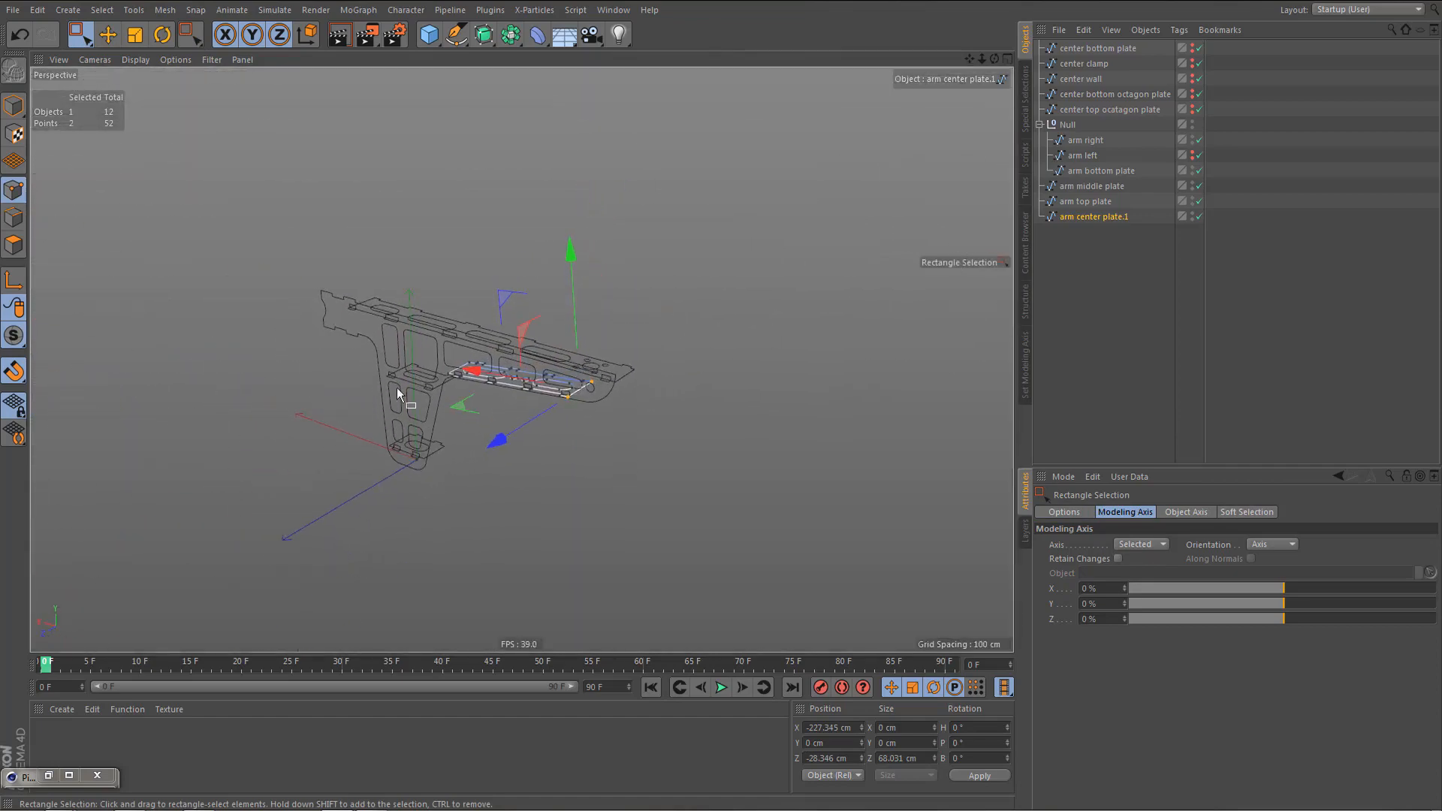
# - Make the arm left spline visible again and move arm right, arm left and arm bottom plate out of the Null
pyautogui.click(1192, 154)
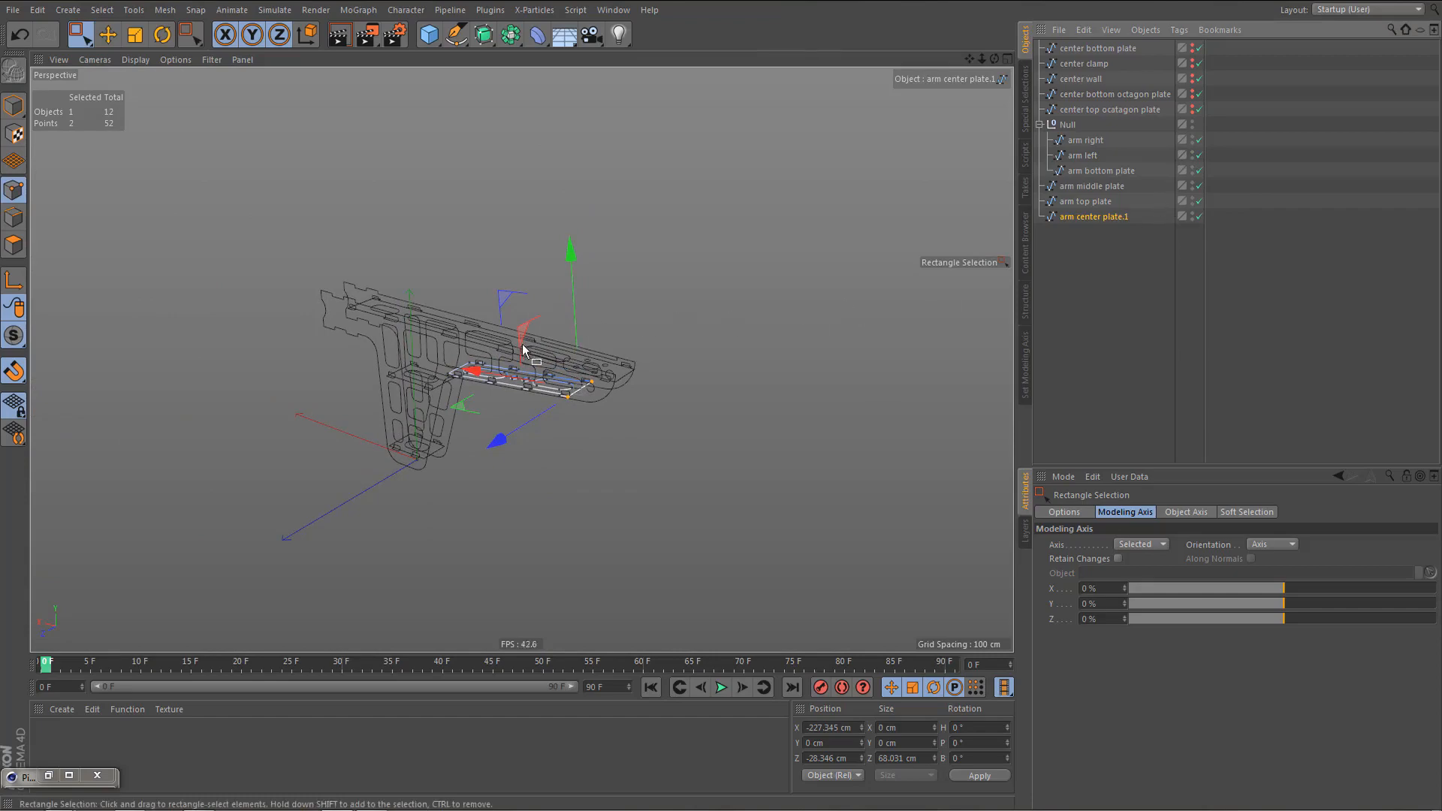
pyautogui.scroll(3, 600, 365)
pyautogui.keyDown('alt'); pyautogui.moveTo(601, 365); pyautogui.dragTo(498, 373); pyautogui.keyUp('alt')
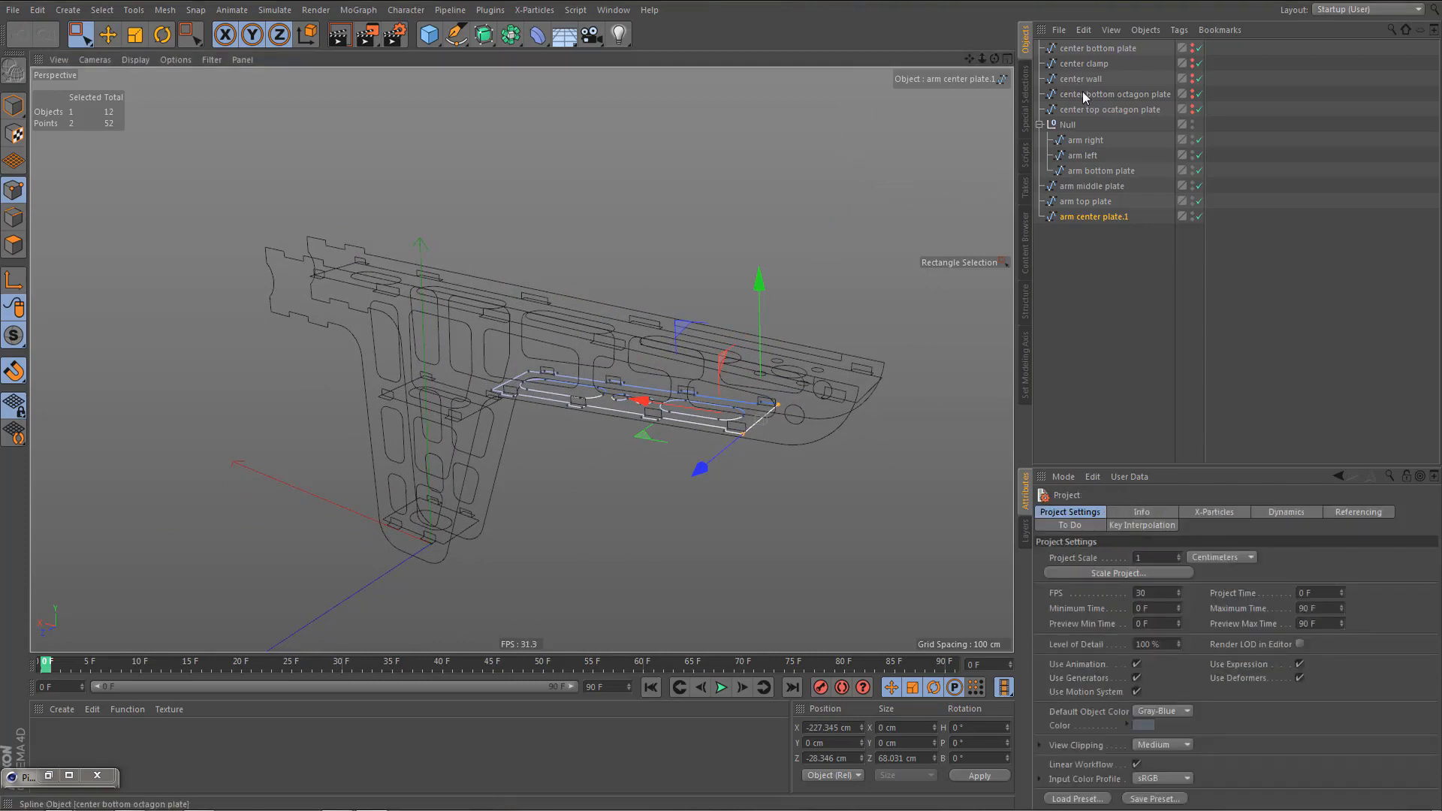
pyautogui.keyDown('shift'); pyautogui.click(1084, 188); pyautogui.keyUp('shift')
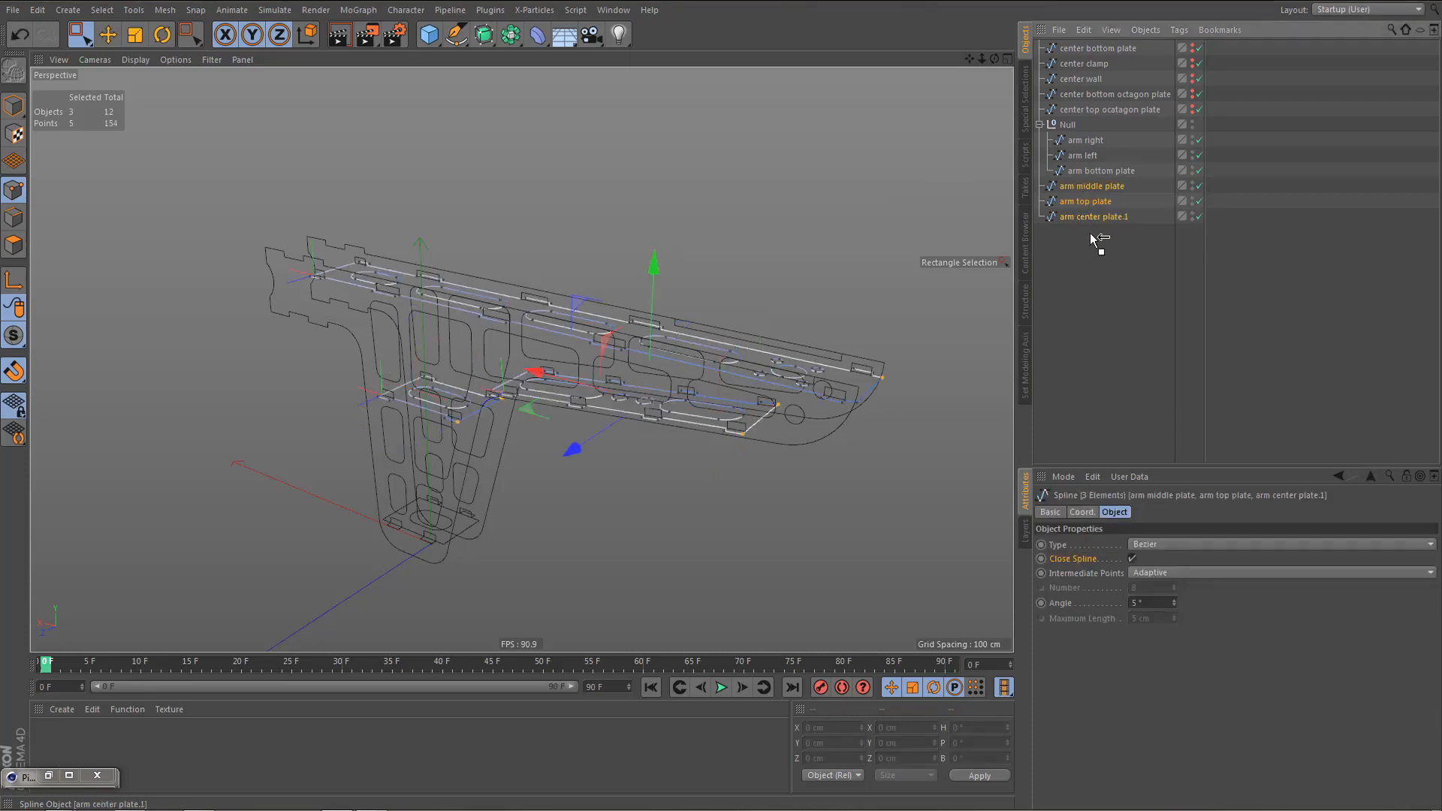
pyautogui.click(1080, 175)
pyautogui.keyDown('shift'); pyautogui.click(1079, 142); pyautogui.keyUp('shift')
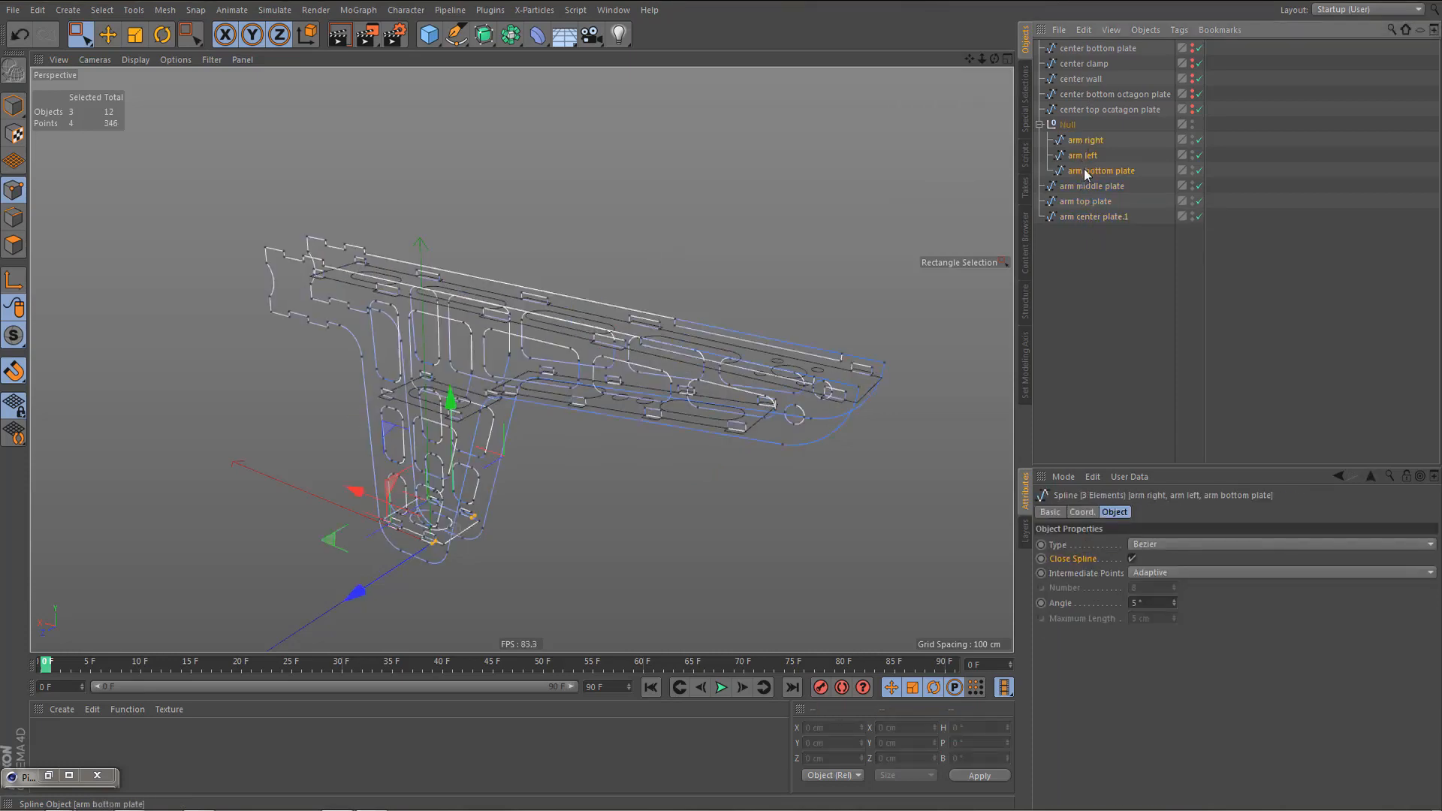
pyautogui.moveTo(1083, 179); pyautogui.dragTo(1088, 197)
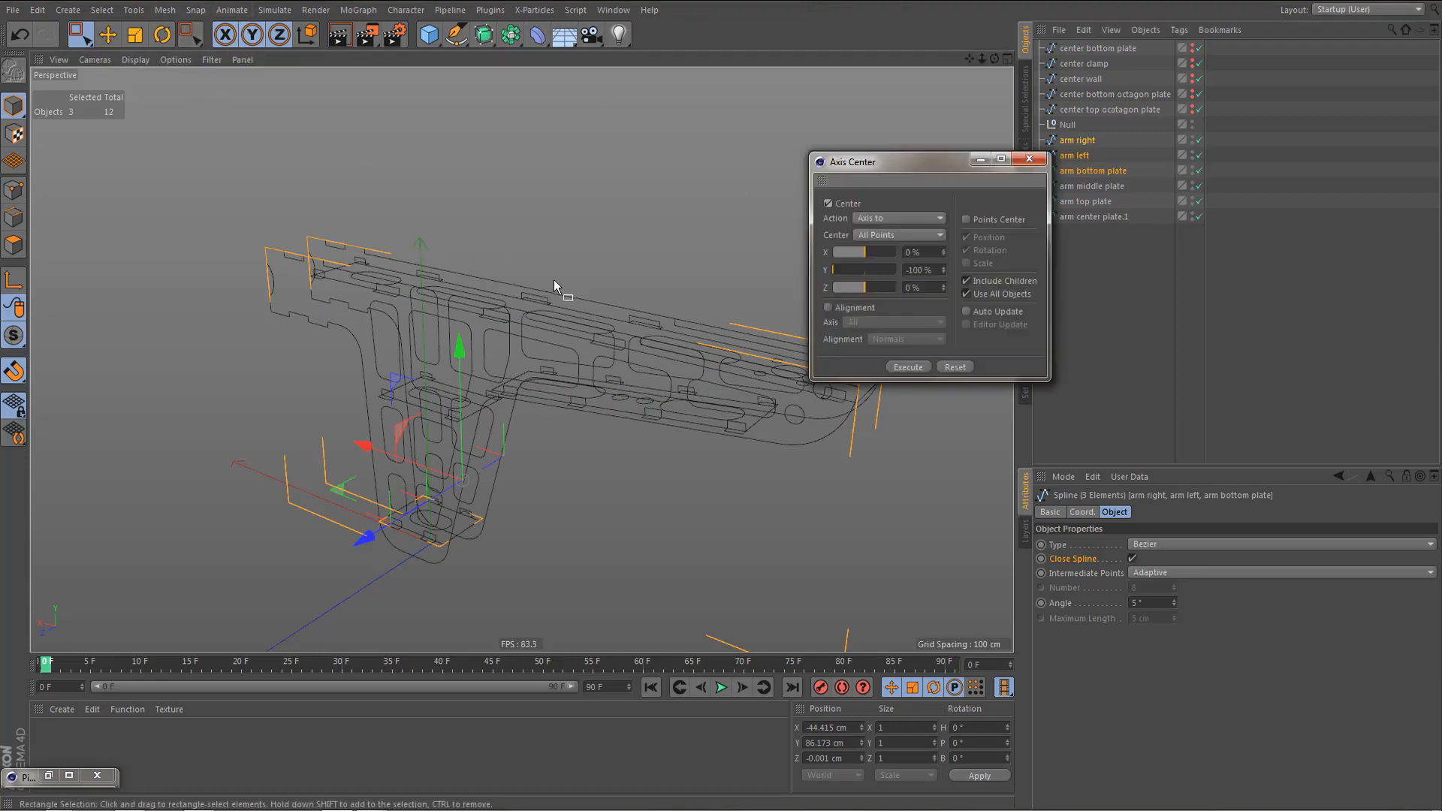
# - Reset the Axis Center options and center the axes of arm left and arm bottom plate on all their points
pyautogui.moveTo(918, 164); pyautogui.dragTo(827, 98)
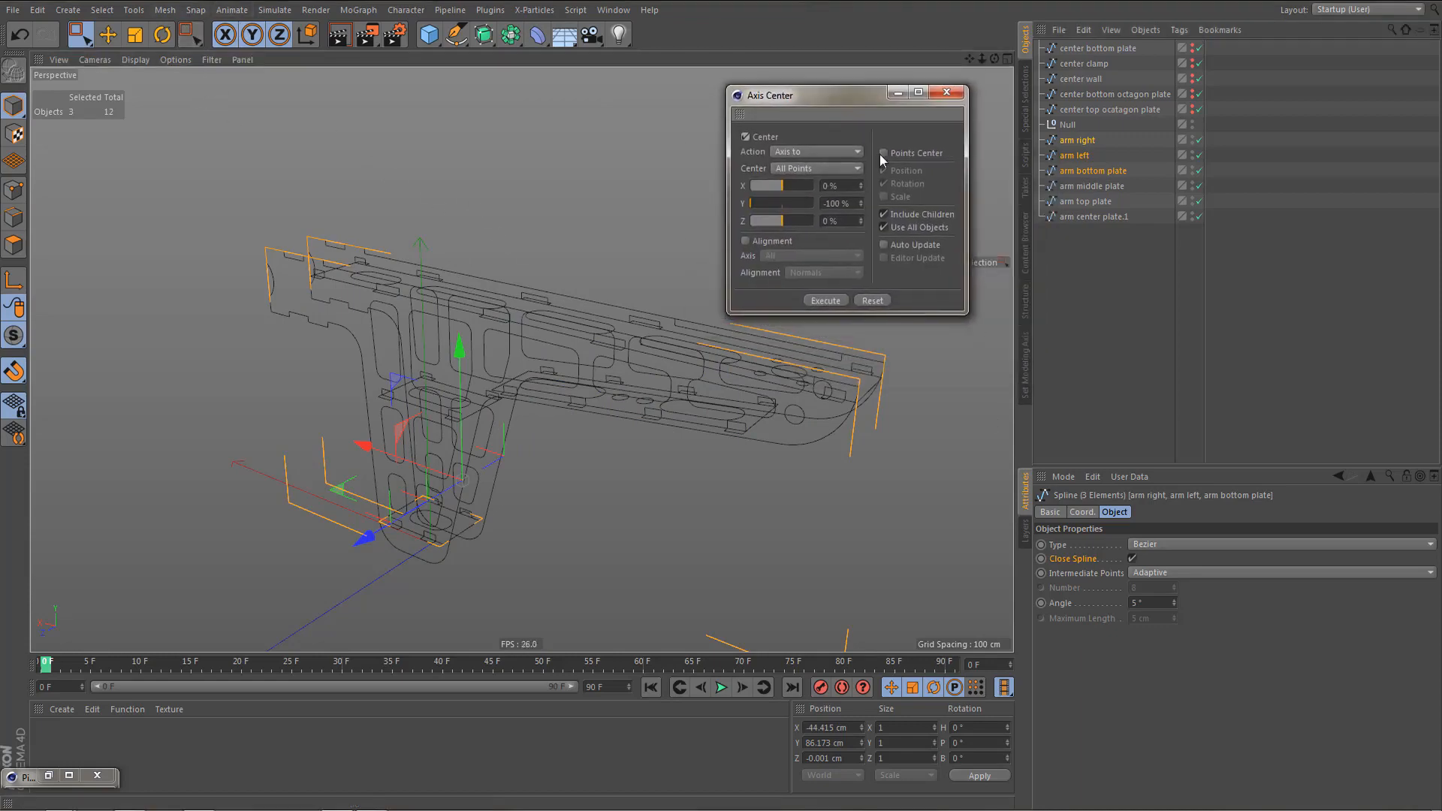
pyautogui.click(1073, 141)
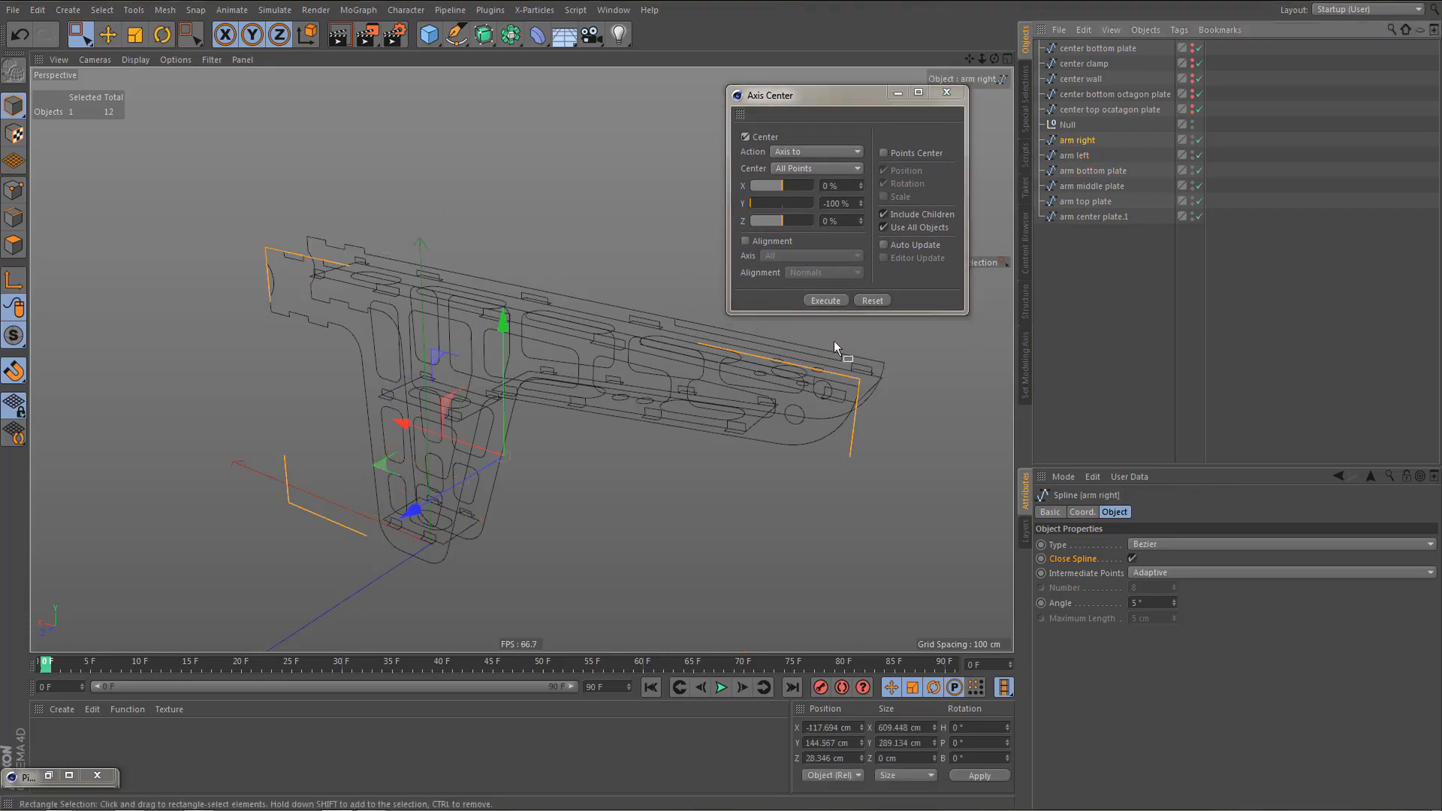
pyautogui.click(873, 301)
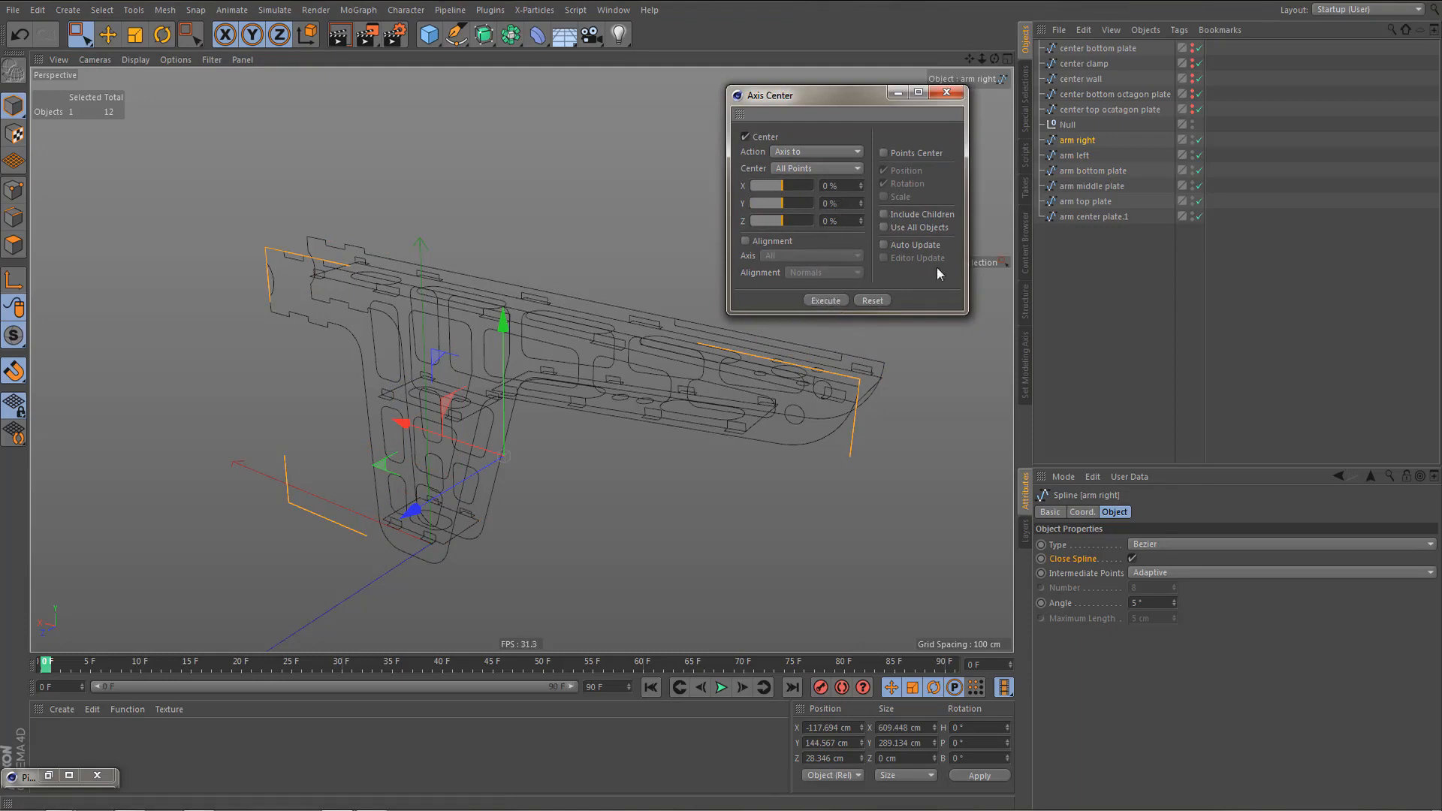
pyautogui.click(1074, 155)
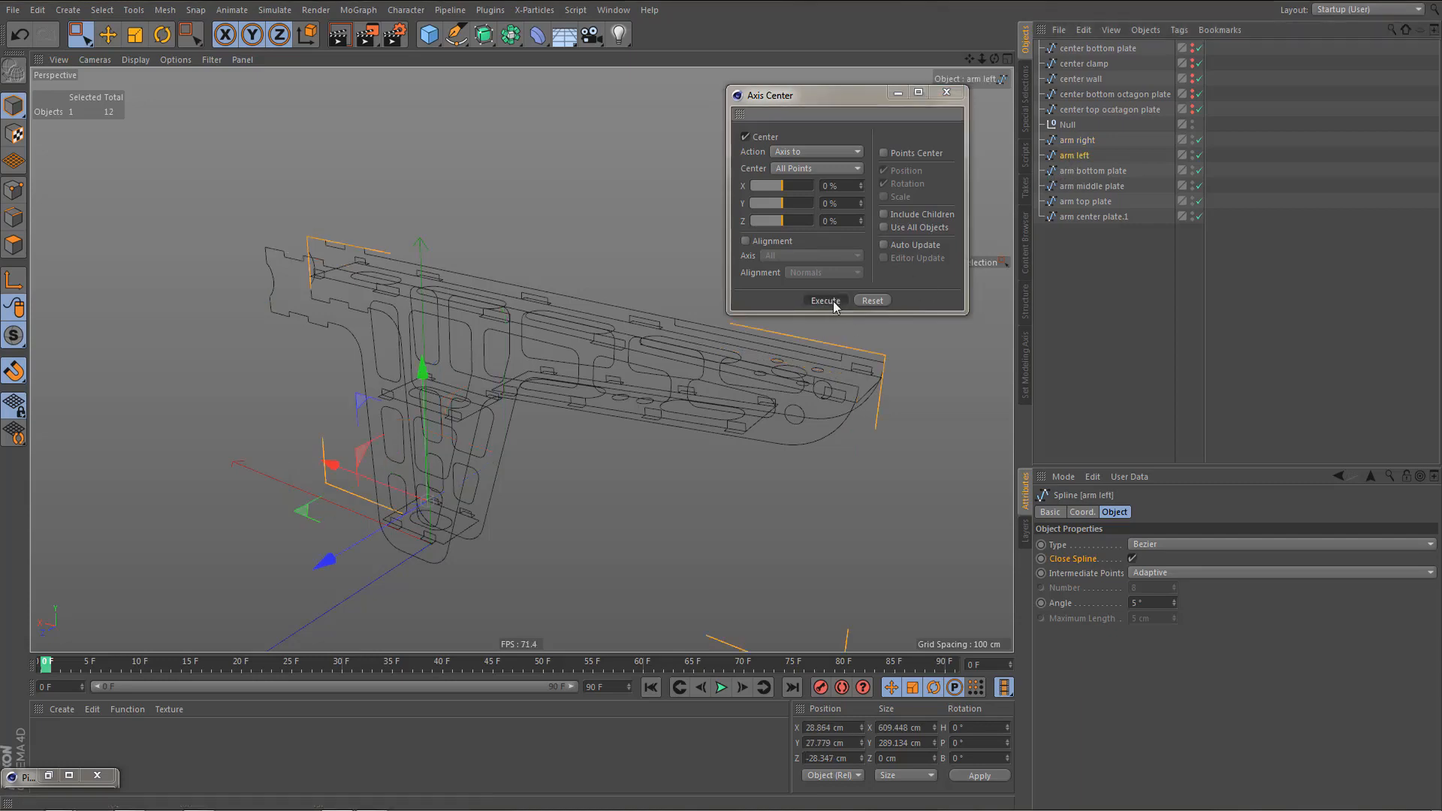
pyautogui.click(834, 303)
pyautogui.click(1080, 172)
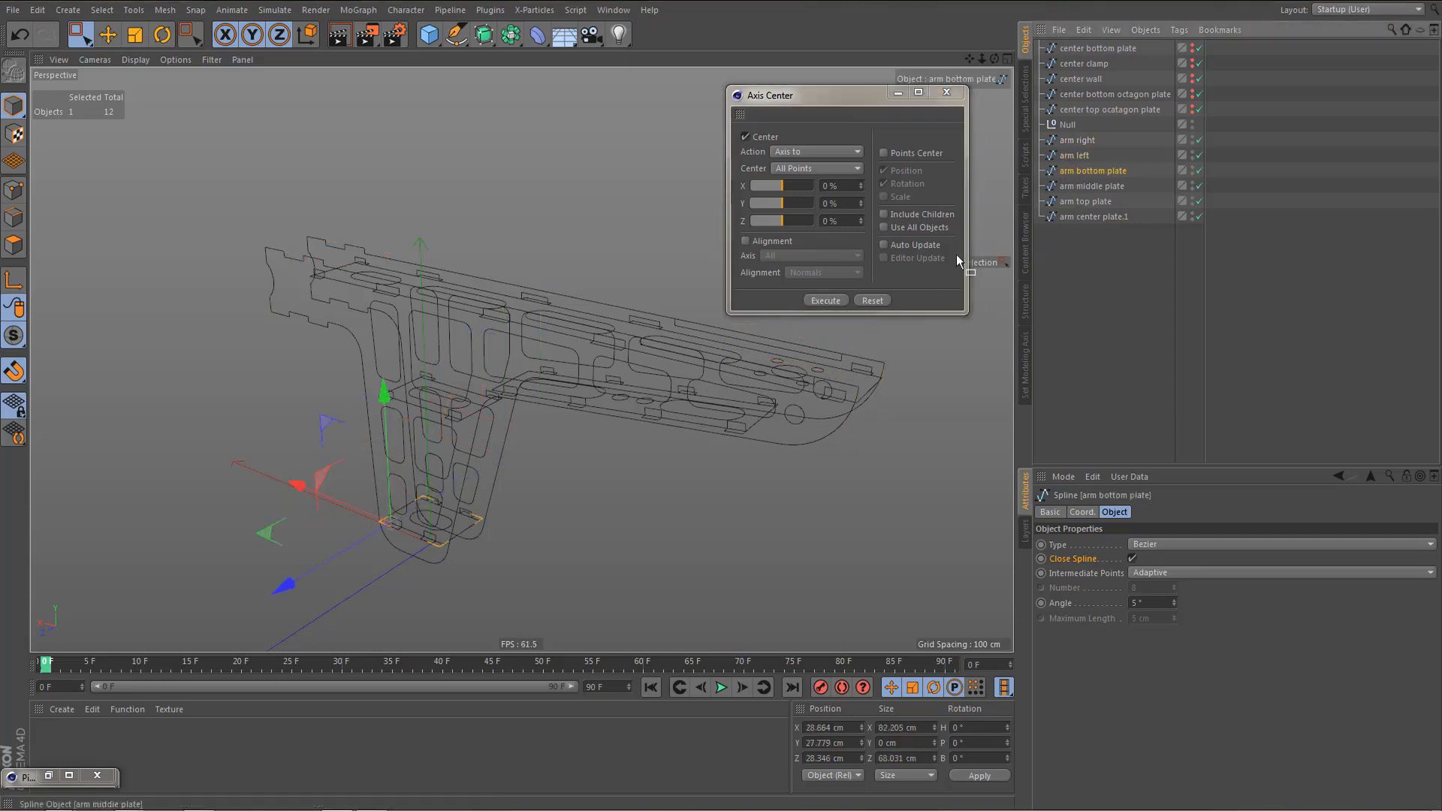
pyautogui.click(834, 301)
# - Center the axes of arm middle plate, arm top plate and arm center plate.1 on all their points with Axis Center
pyautogui.click(1093, 186)
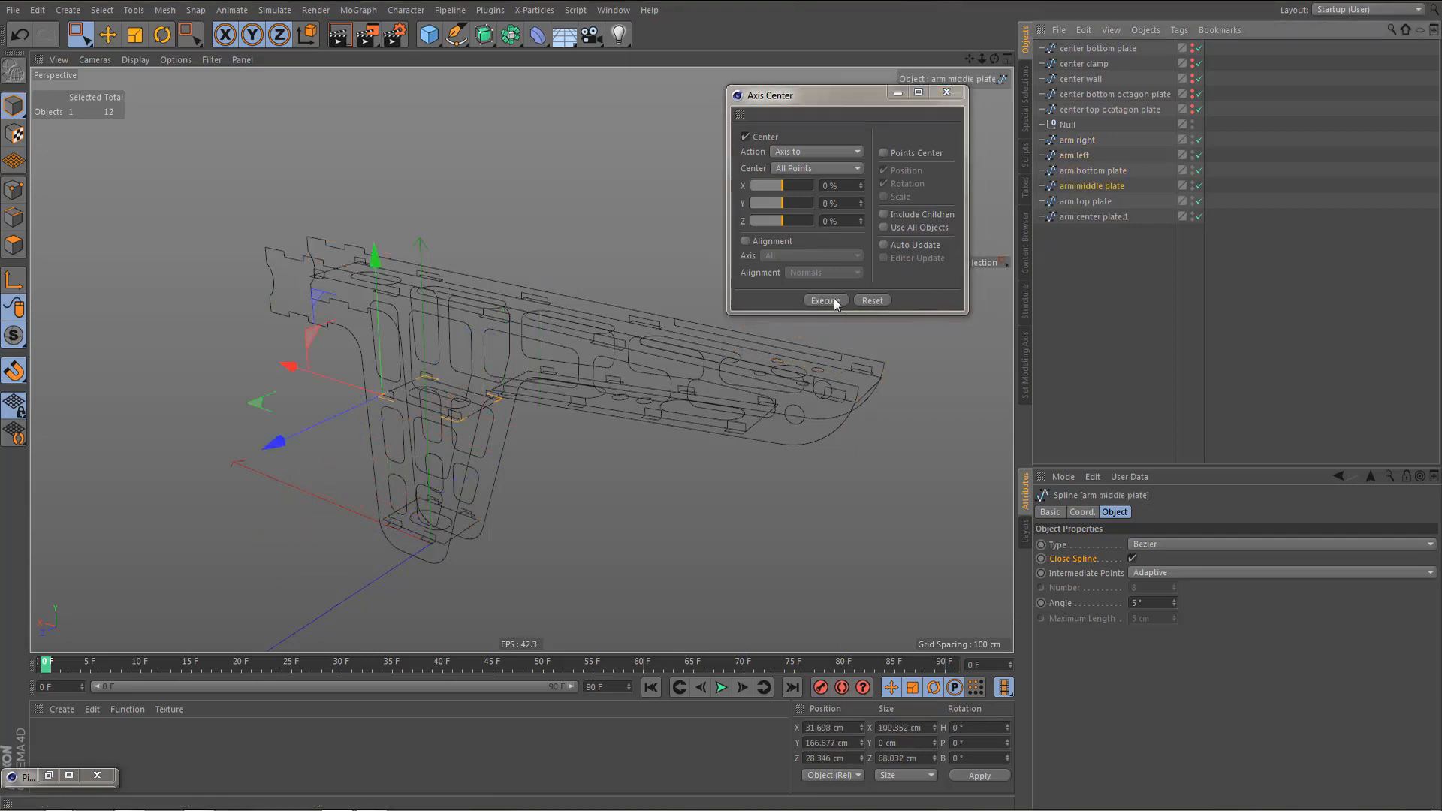
pyautogui.click(834, 301)
pyautogui.click(1081, 202)
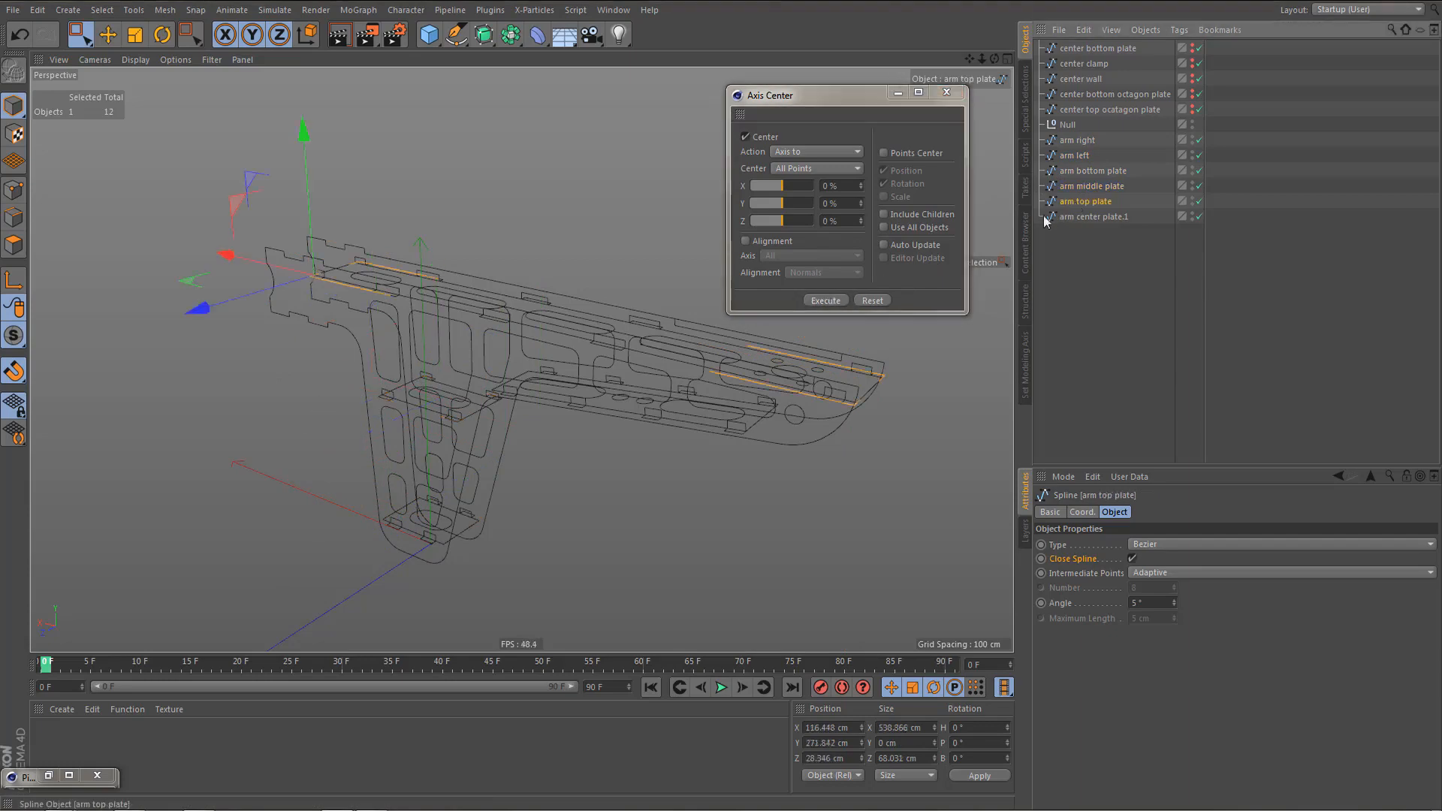
pyautogui.click(824, 301)
pyautogui.click(1093, 216)
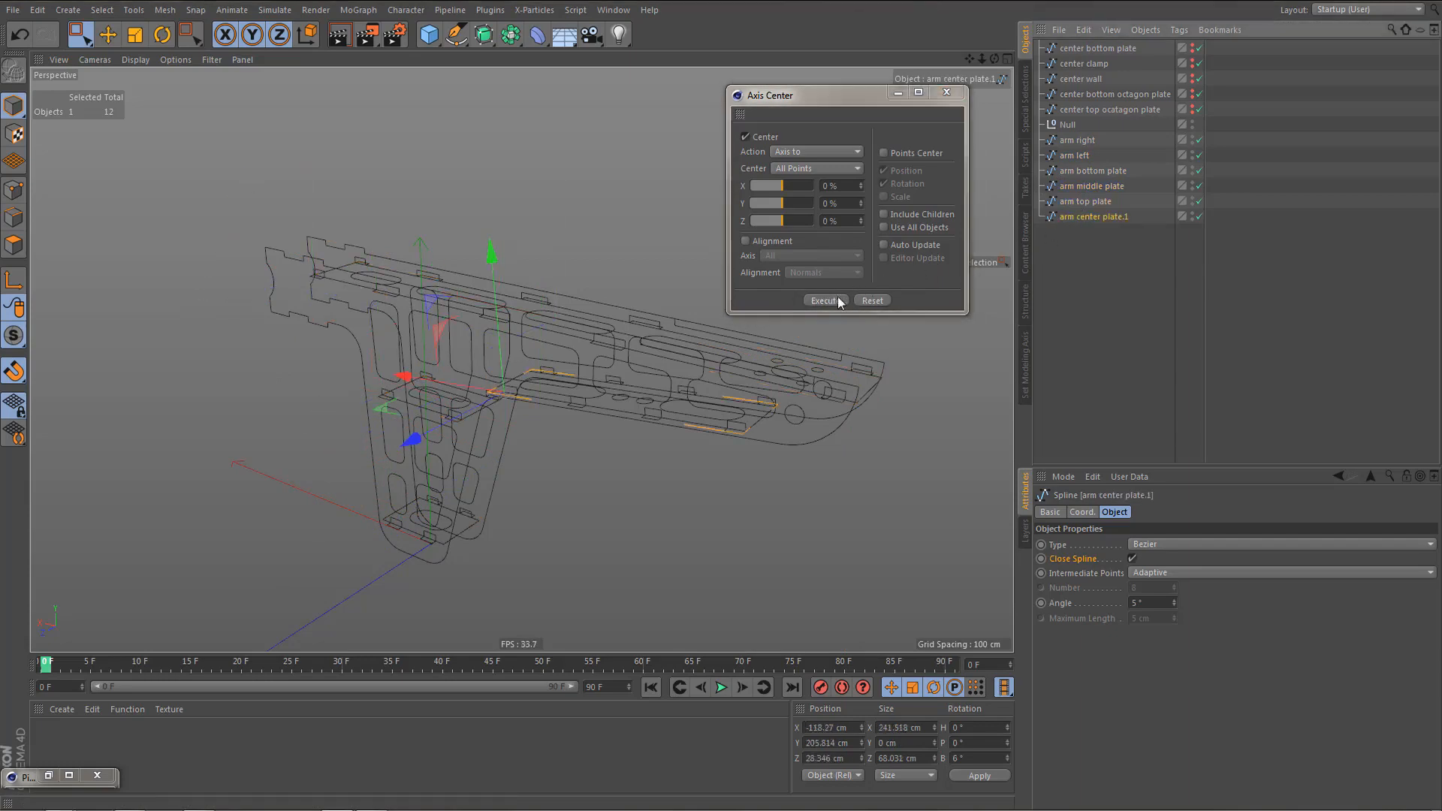
pyautogui.click(833, 301)
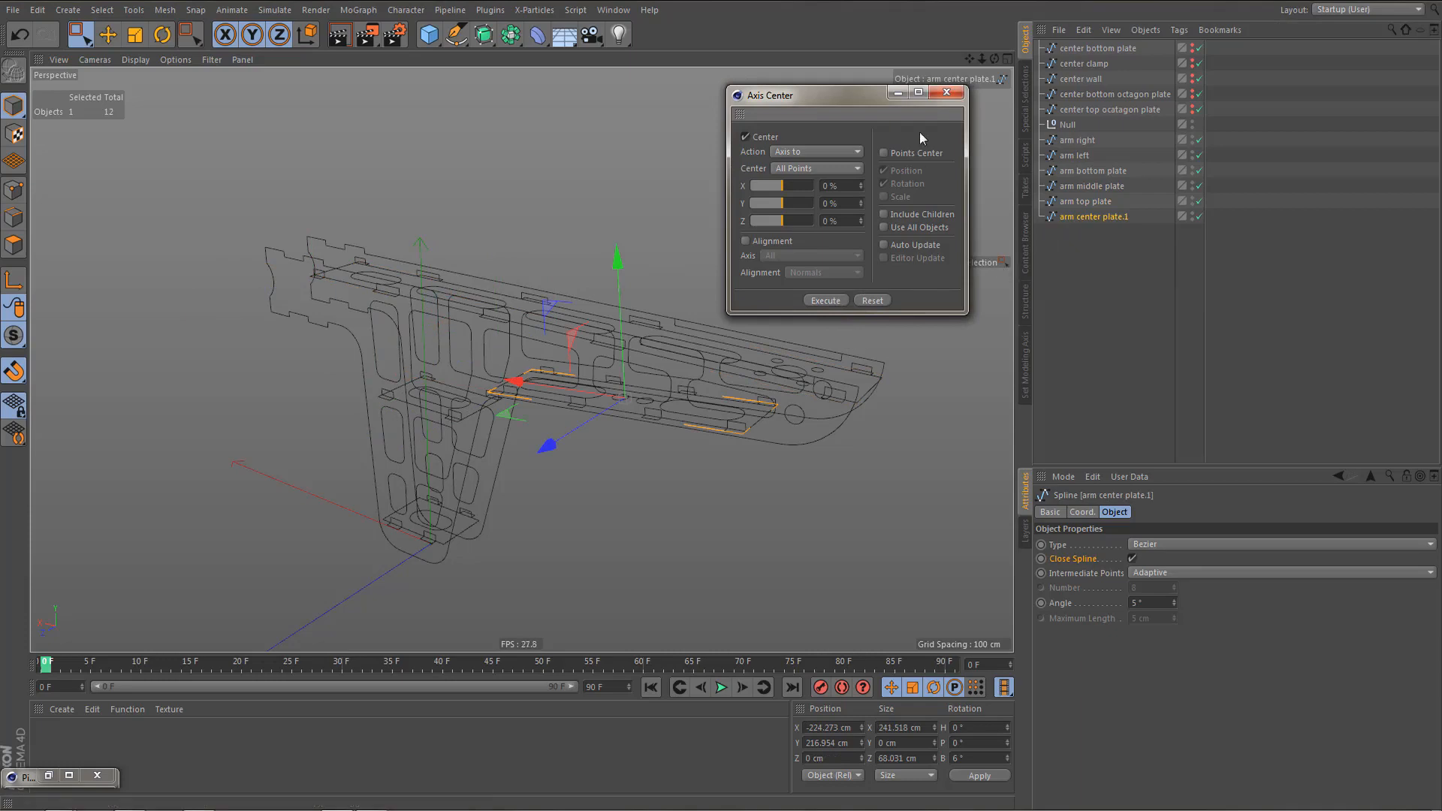
pyautogui.click(946, 94)
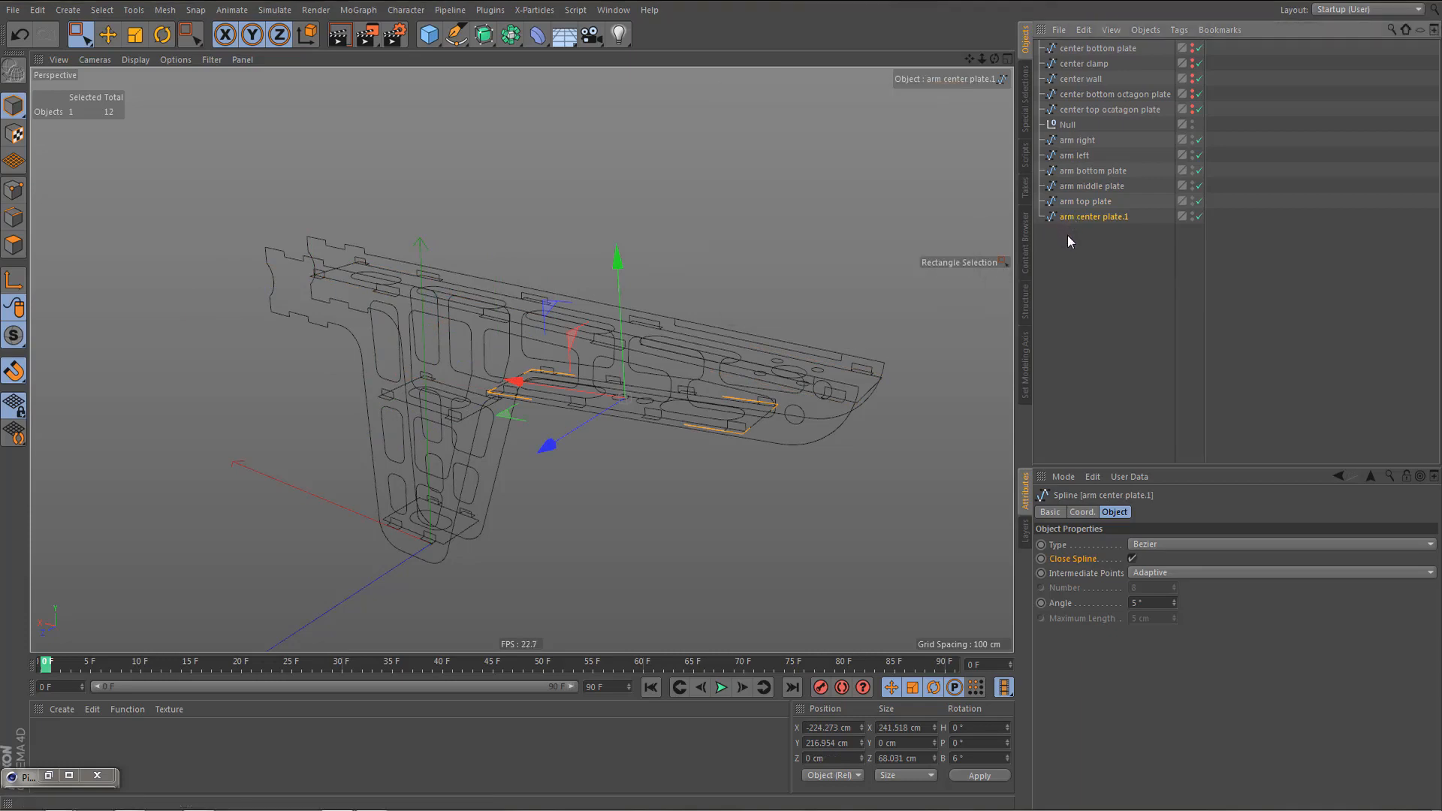
# - Group the six arm splines under a new null and name it "arm"
pyautogui.moveTo(1067, 236); pyautogui.dragTo(1099, 136)
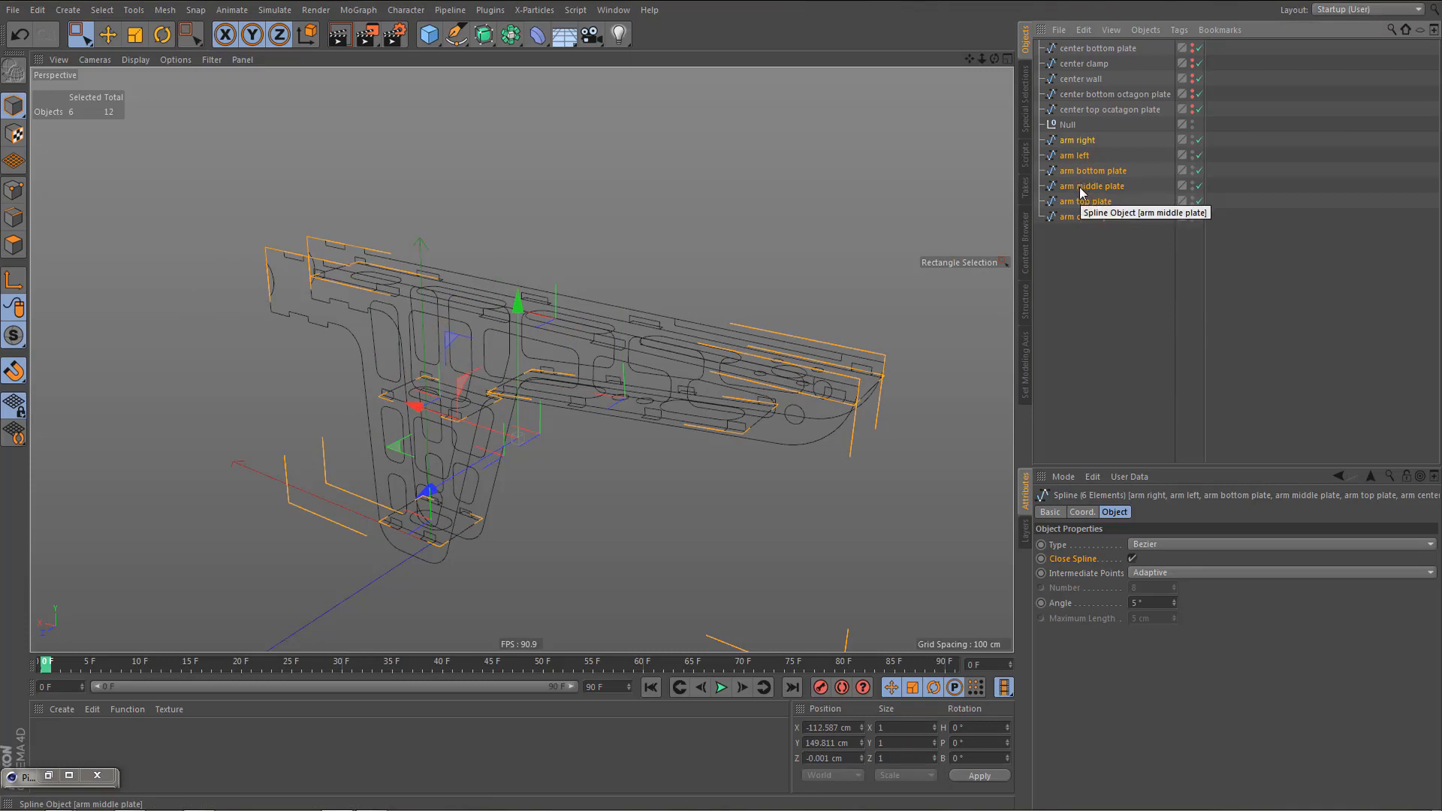
pyautogui.hotkey('alt', 'g')
pyautogui.doubleClick(1071, 142)
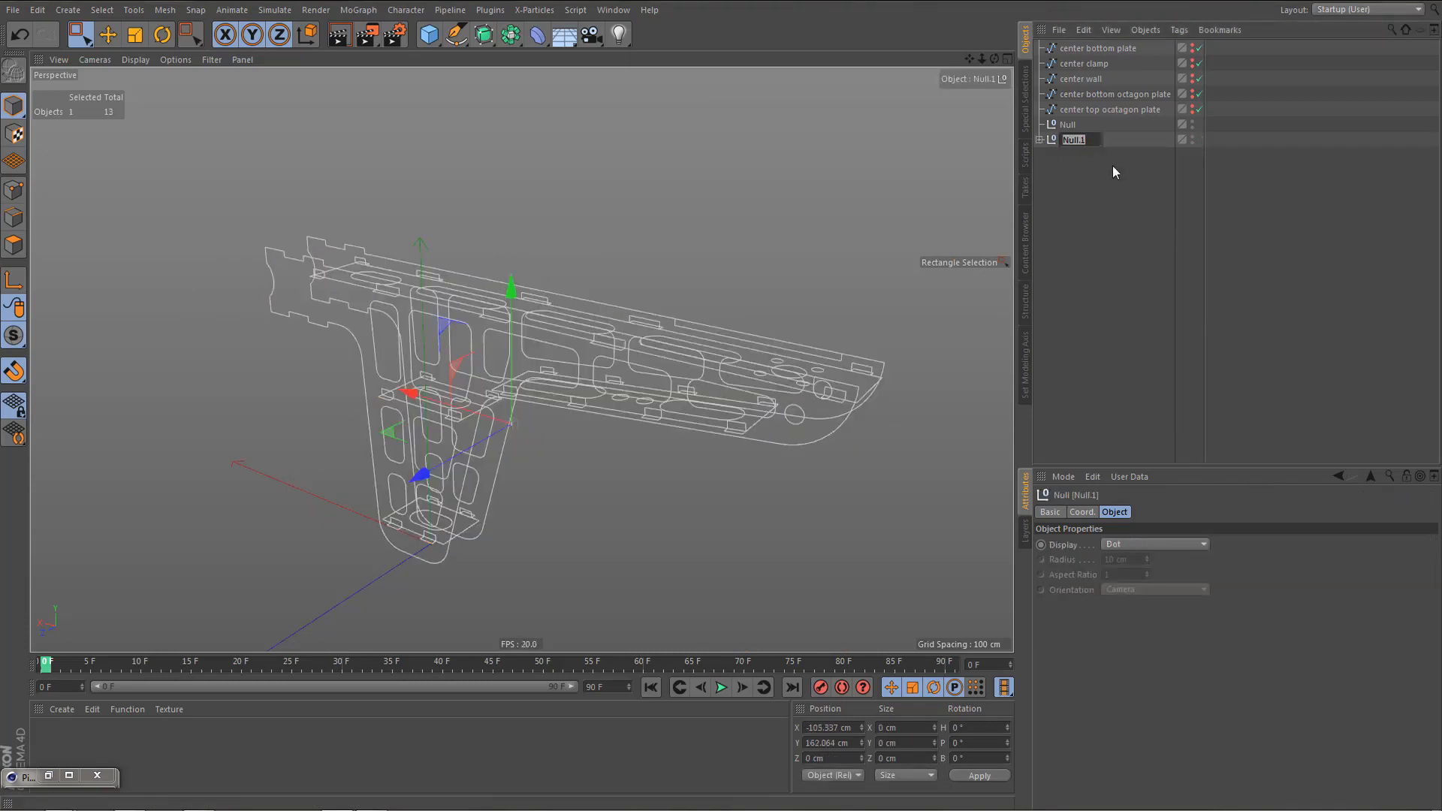
pyautogui.write('arm')
pyautogui.press('Return')
# - Delete the empty Null and place the five center splines below the arm group in the object list
pyautogui.click(1068, 125)
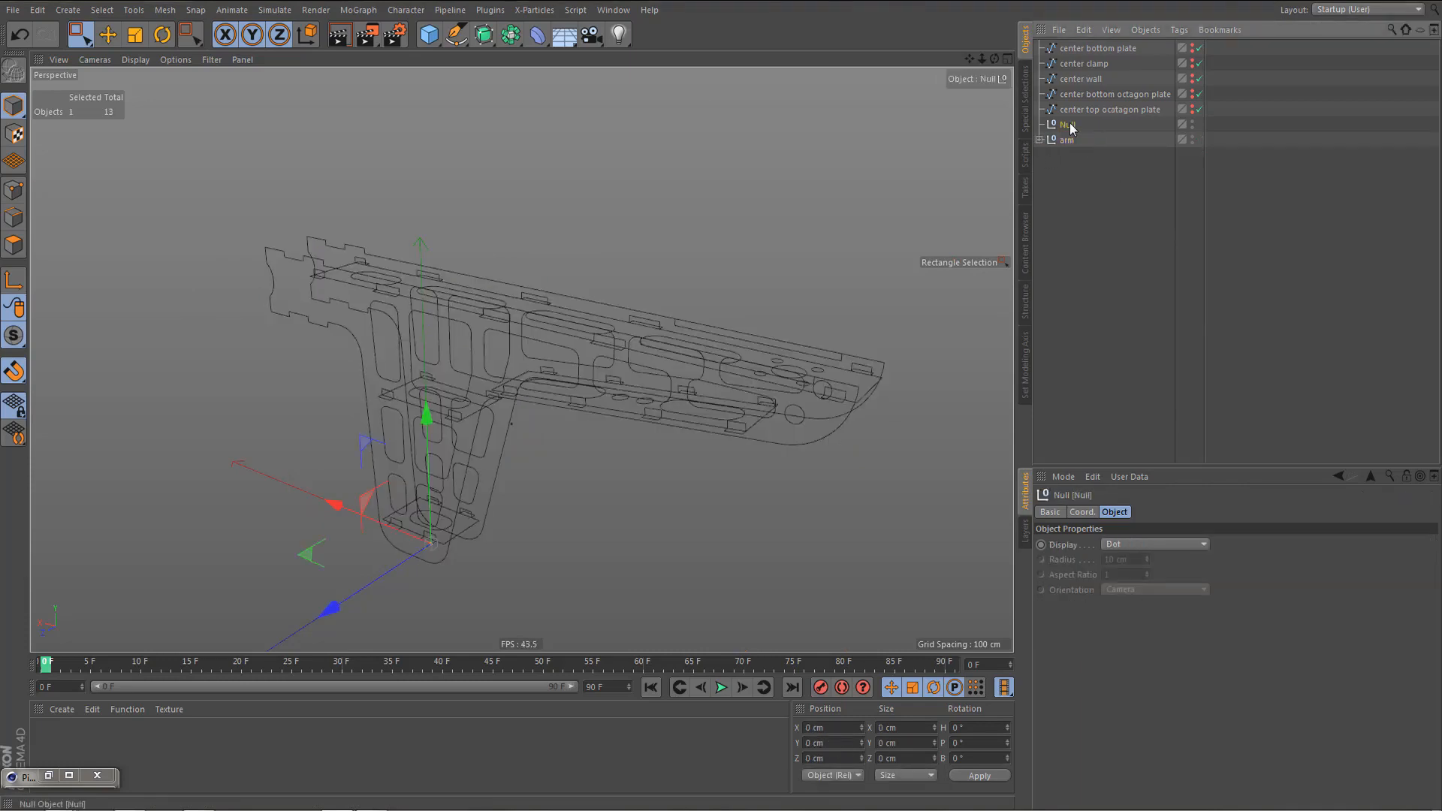
pyautogui.press('Delete')
pyautogui.moveTo(1075, 50); pyautogui.dragTo(1094, 164)
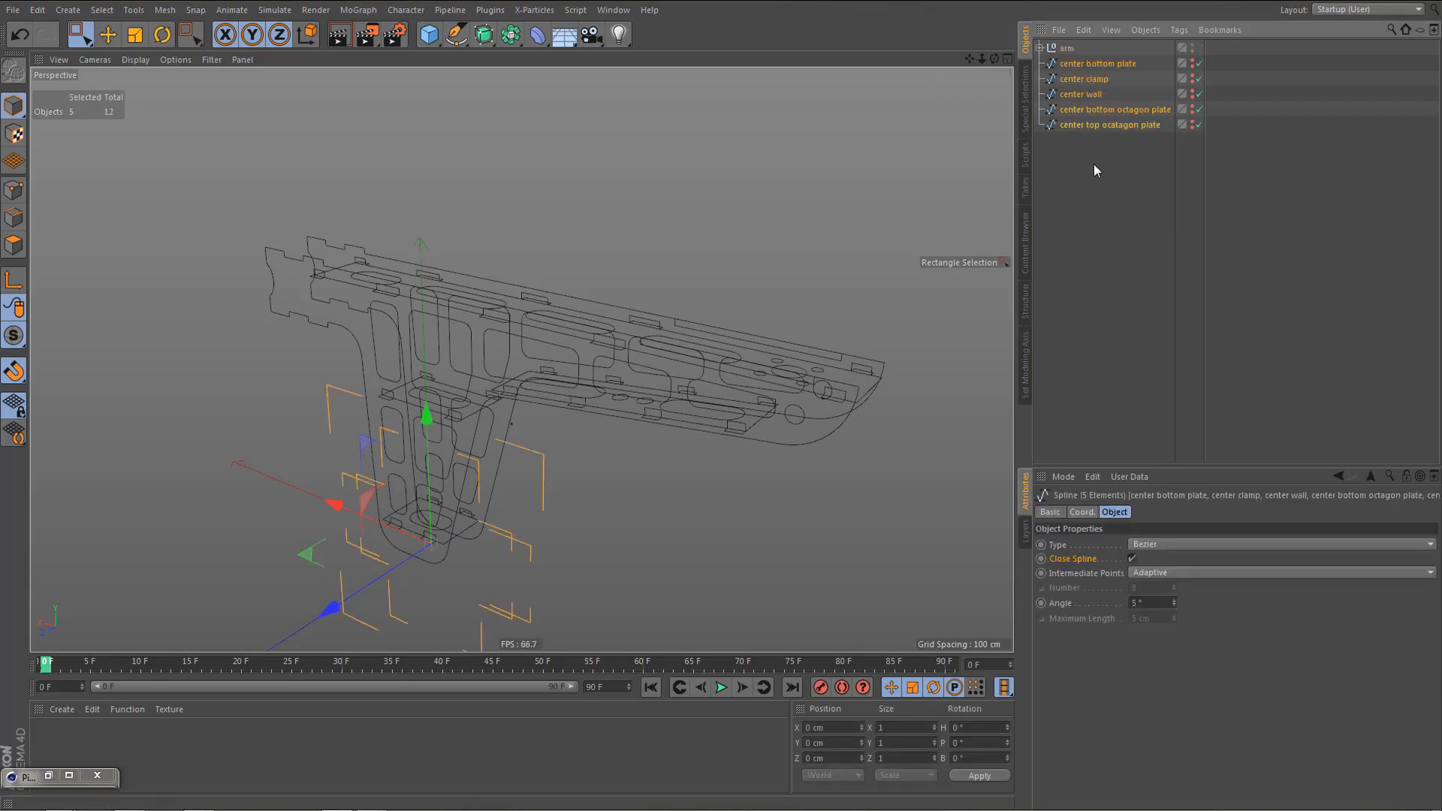
# - Hide the arm group and make the five center splines visible
pyautogui.click(1192, 46)
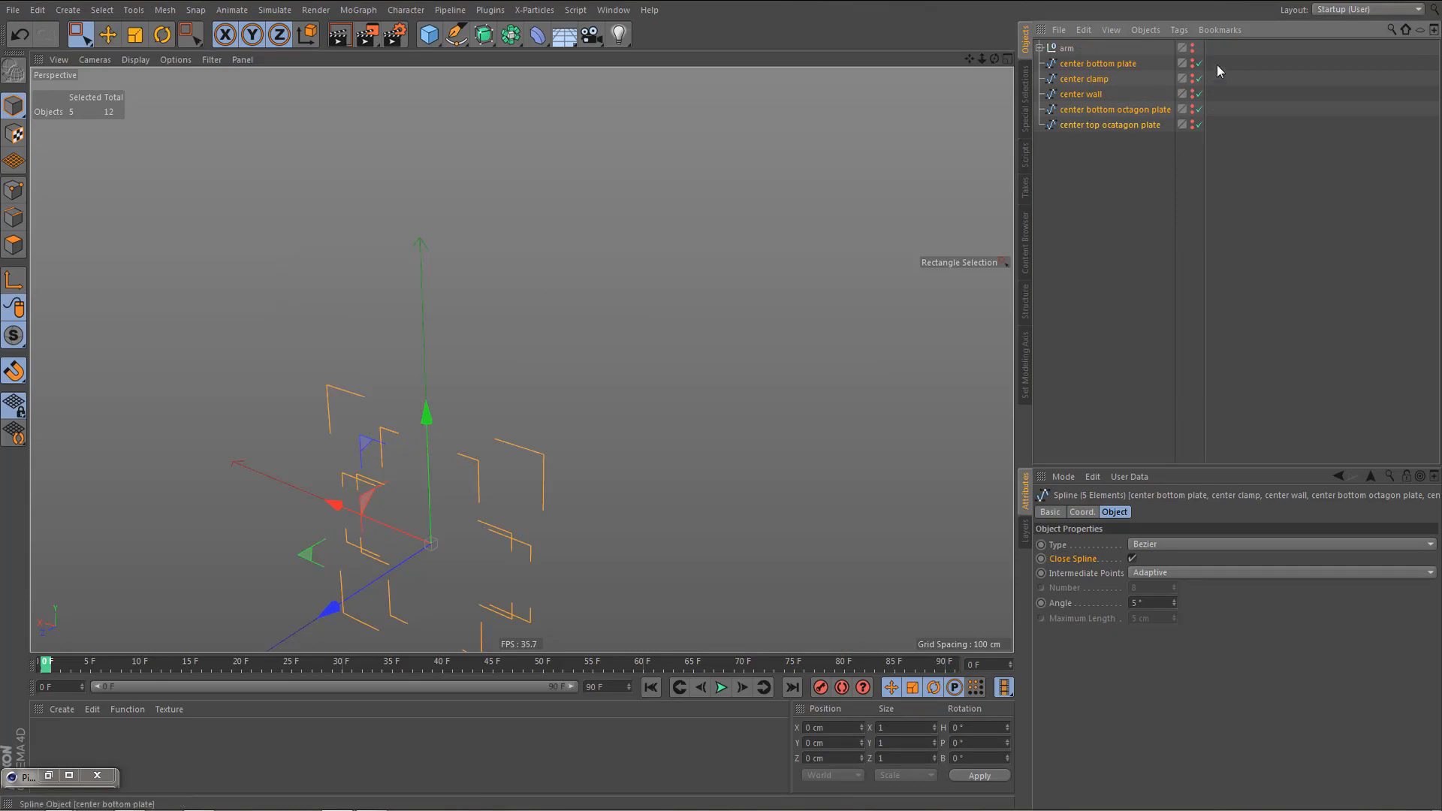
pyautogui.click(1194, 110)
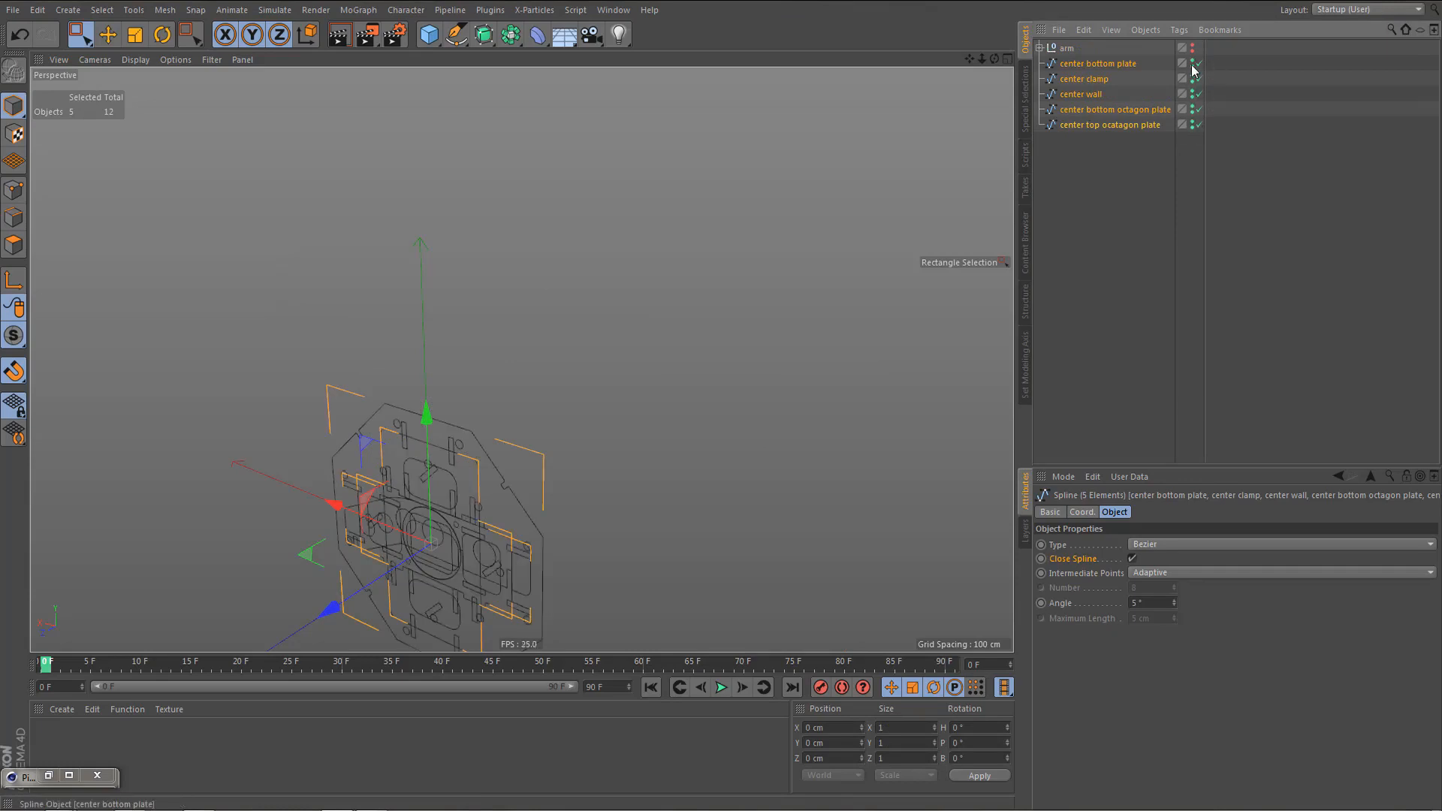
pyautogui.keyDown('alt'); pyautogui.moveTo(601, 470); pyautogui.dragTo(625, 309, button='middle'); pyautogui.keyUp('alt')
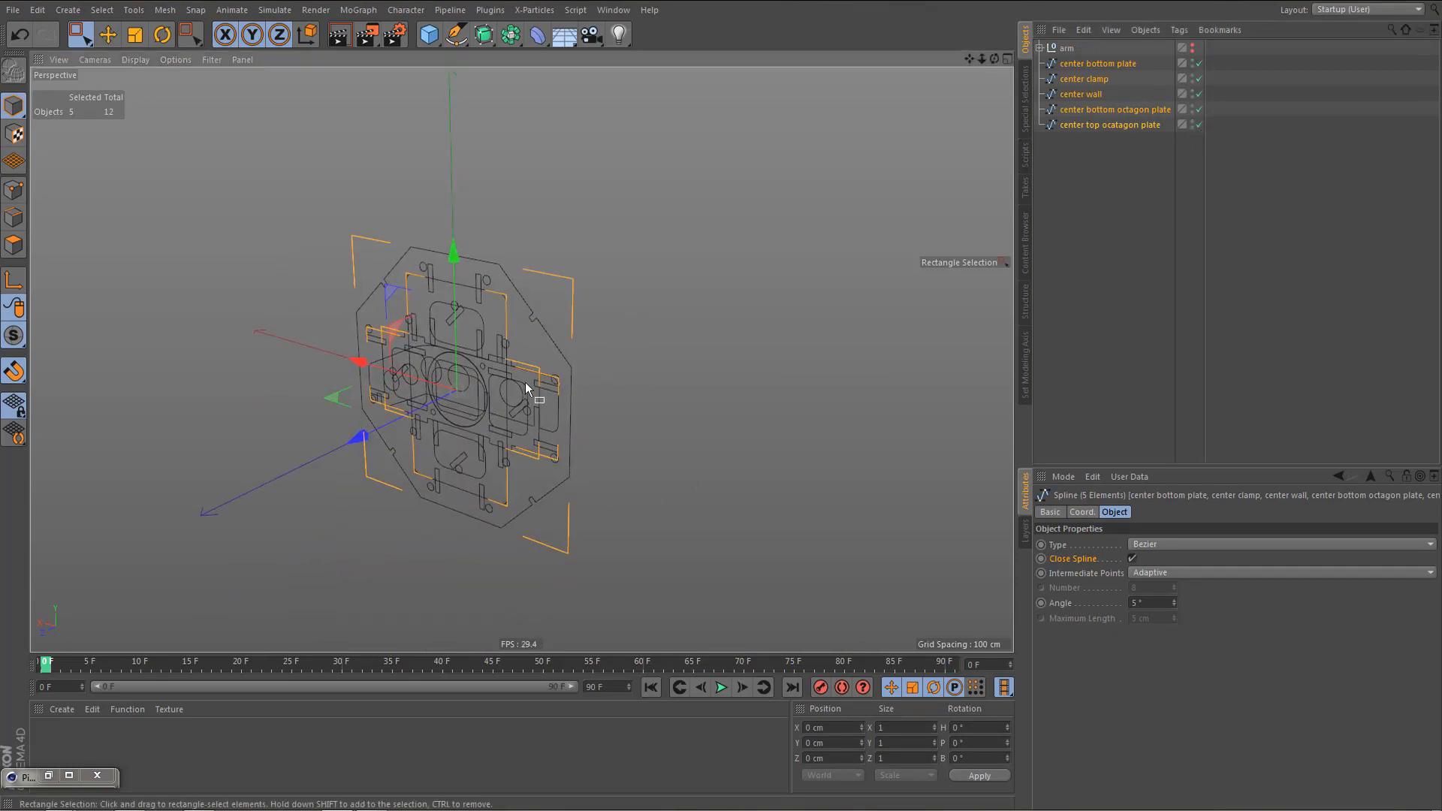
pyautogui.keyDown('alt'); pyautogui.moveTo(524, 374); pyautogui.dragTo(559, 344, button='middle'); pyautogui.keyUp('alt')
pyautogui.keyDown('alt'); pyautogui.moveTo(560, 349); pyautogui.dragTo(601, 357); pyautogui.keyUp('alt')
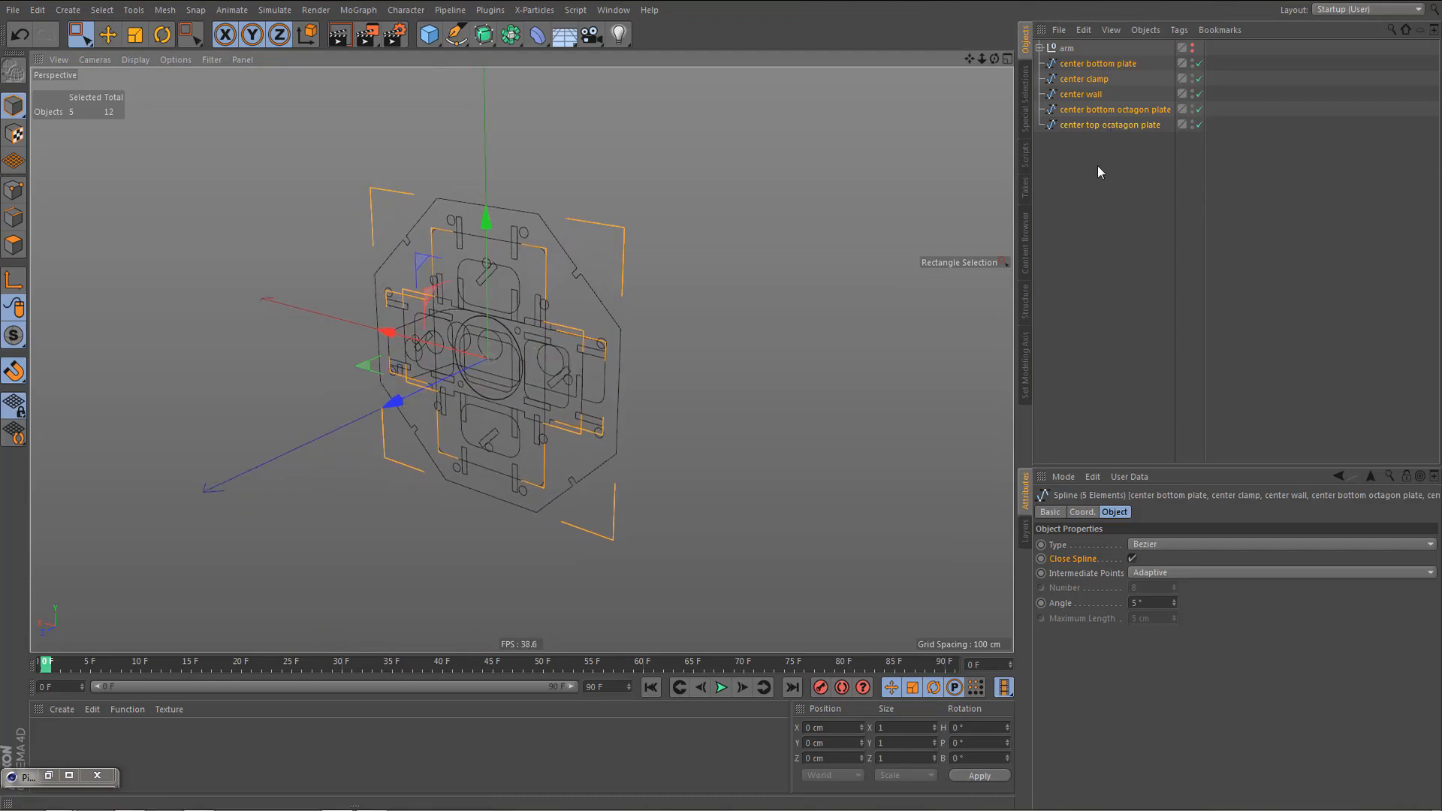
# - Select the center bottom and center top octagon plates and rotate them to a pitch of 90° so they lie flat
pyautogui.click(1097, 166)
pyautogui.click(1120, 125)
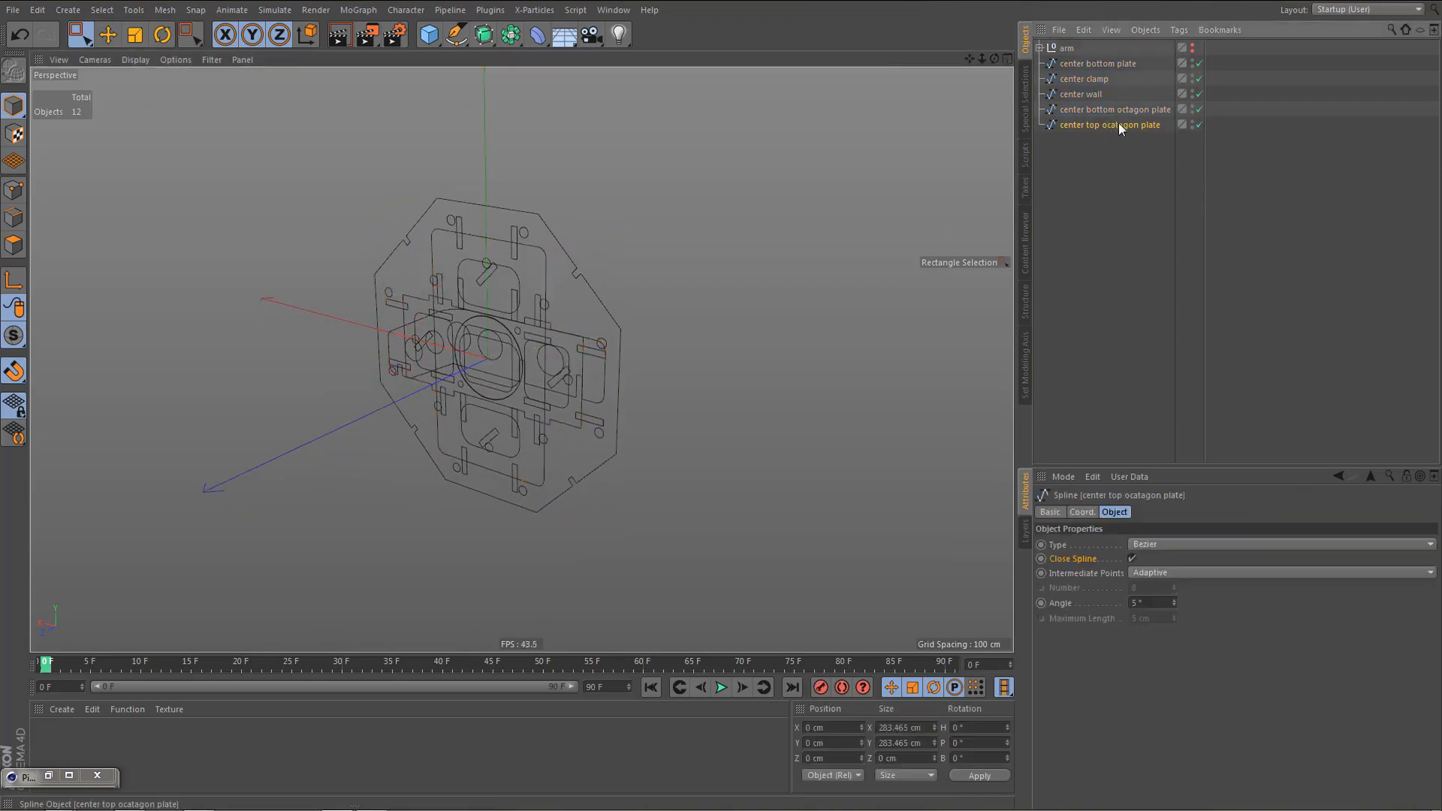
pyautogui.keyDown('ctrl'); pyautogui.click(1119, 110); pyautogui.keyUp('ctrl')
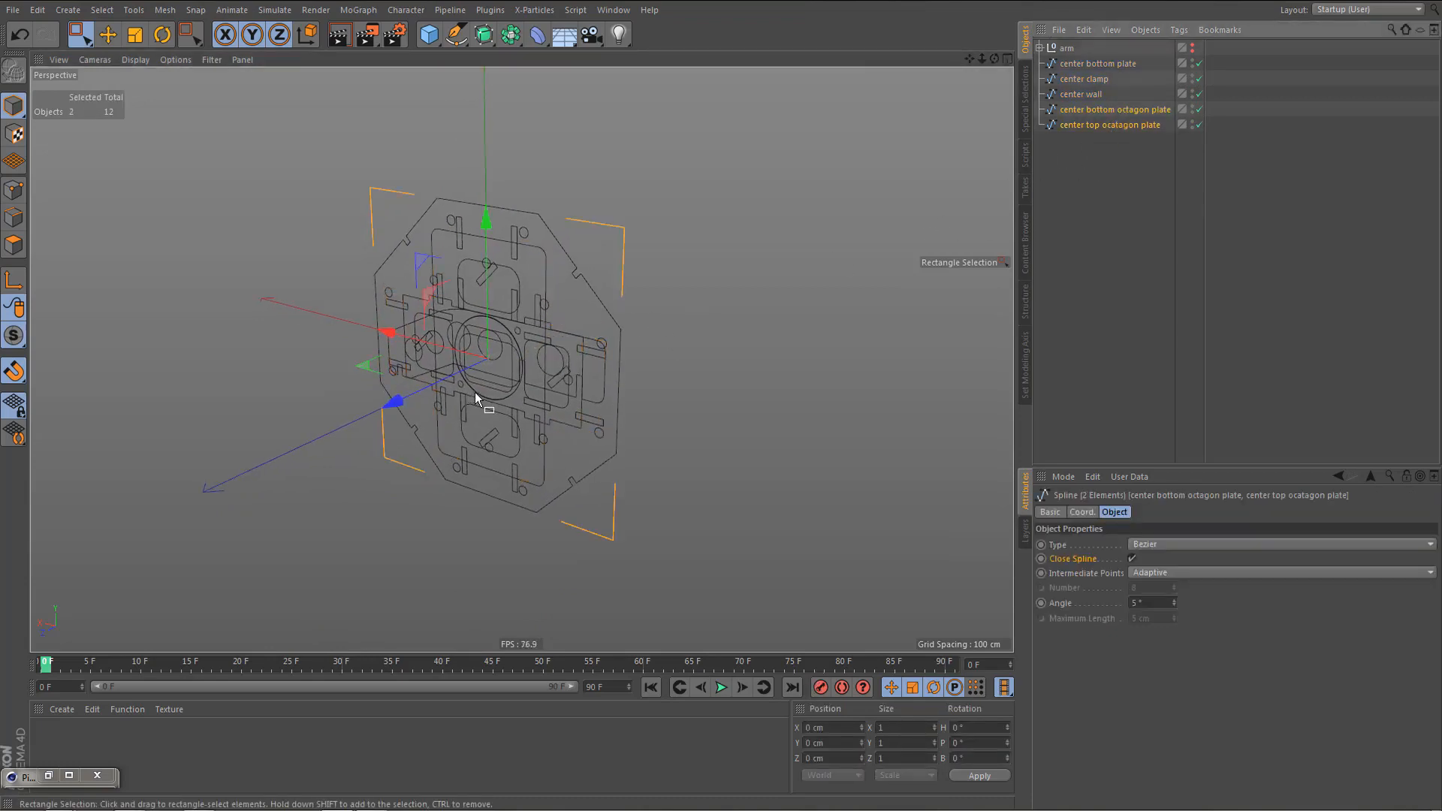
pyautogui.press('r')
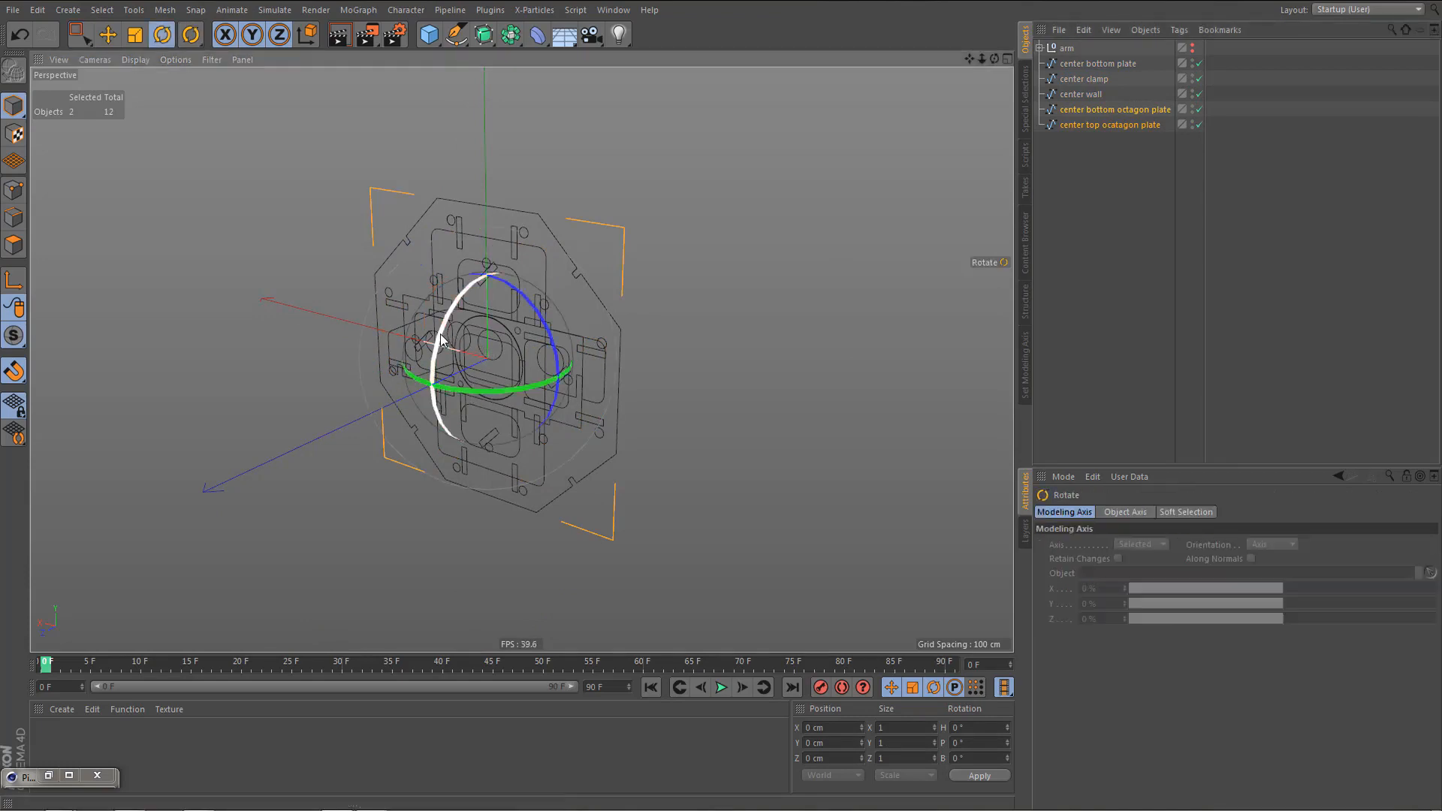
pyautogui.moveTo(451, 334); pyautogui.dragTo(509, 297)
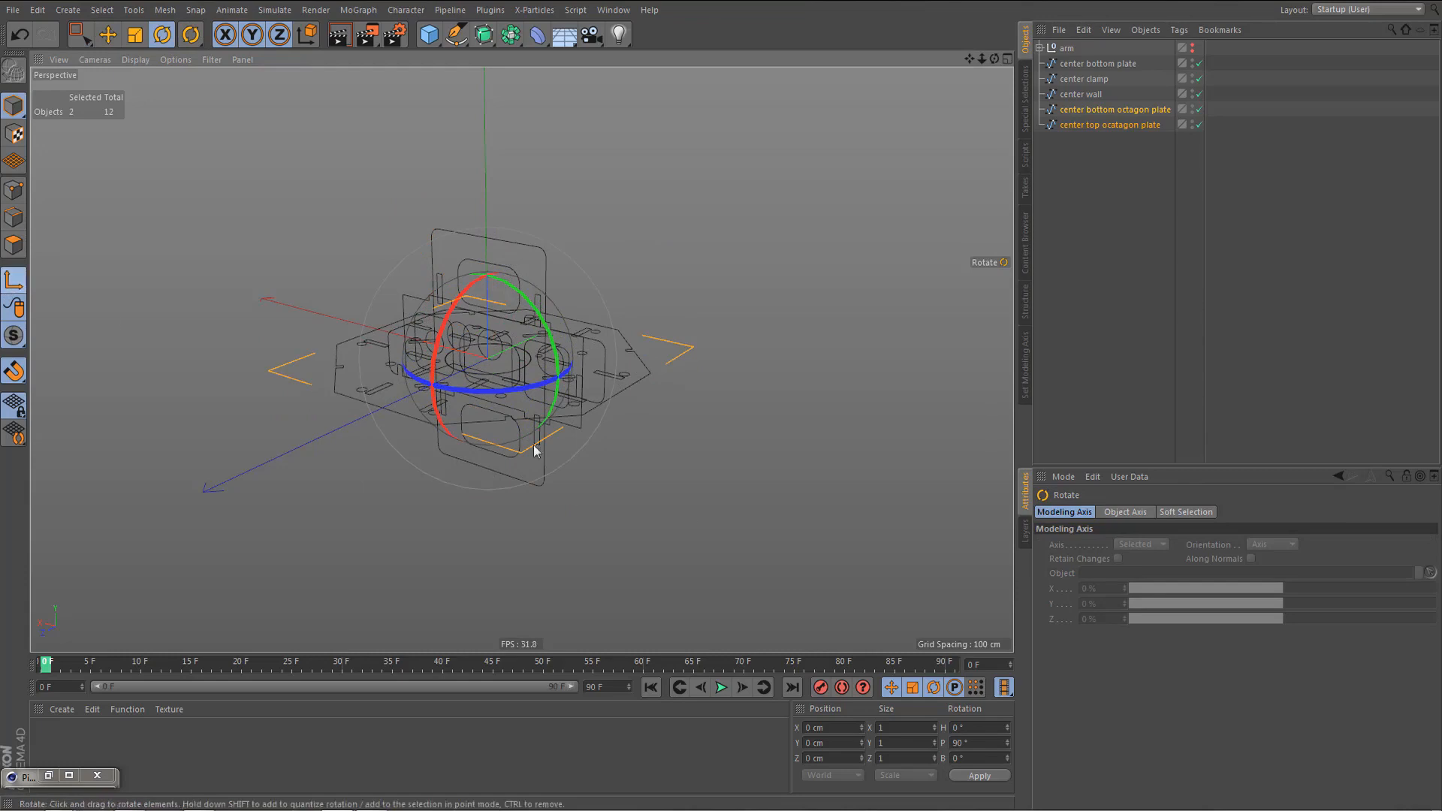
pyautogui.click(982, 742)
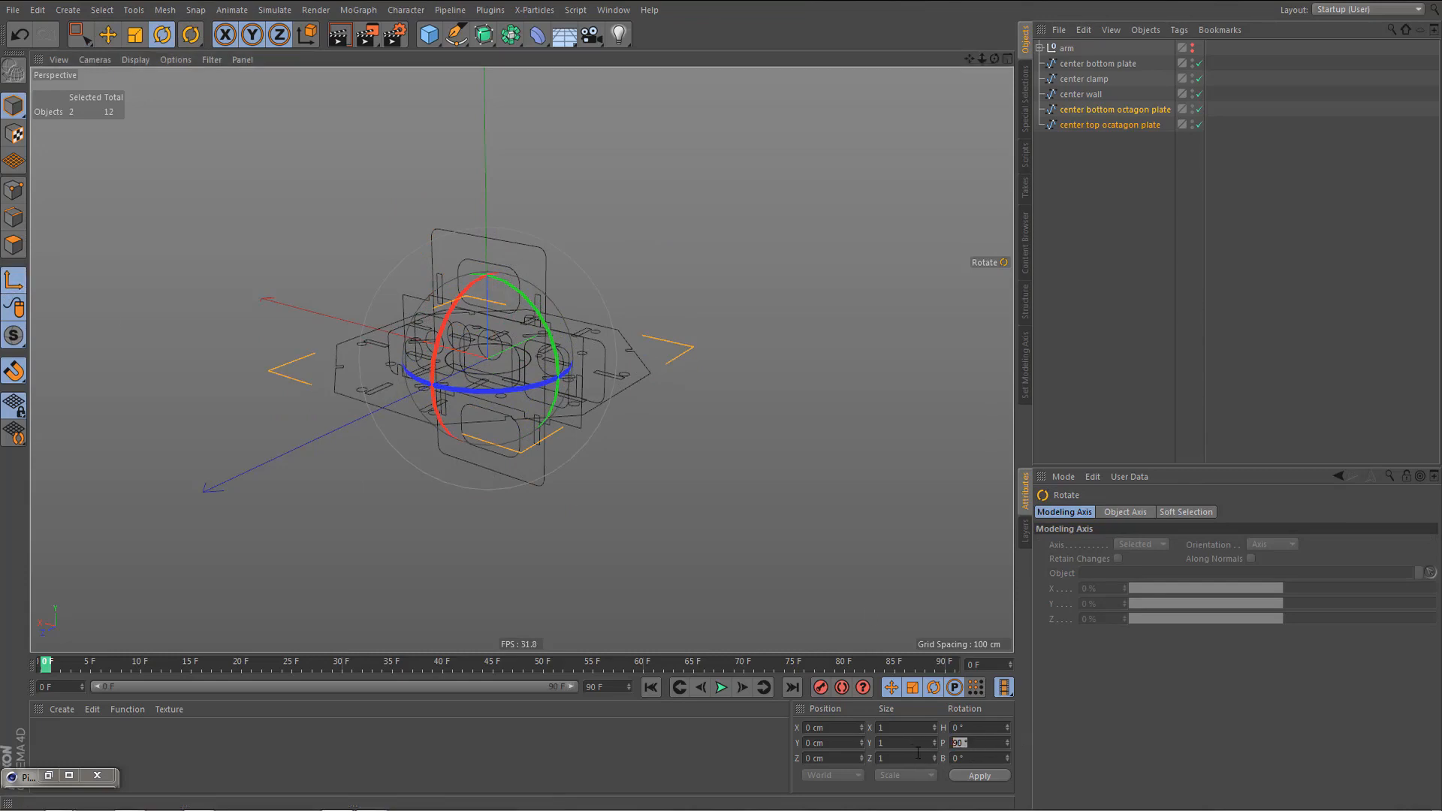
pyautogui.press('Return')
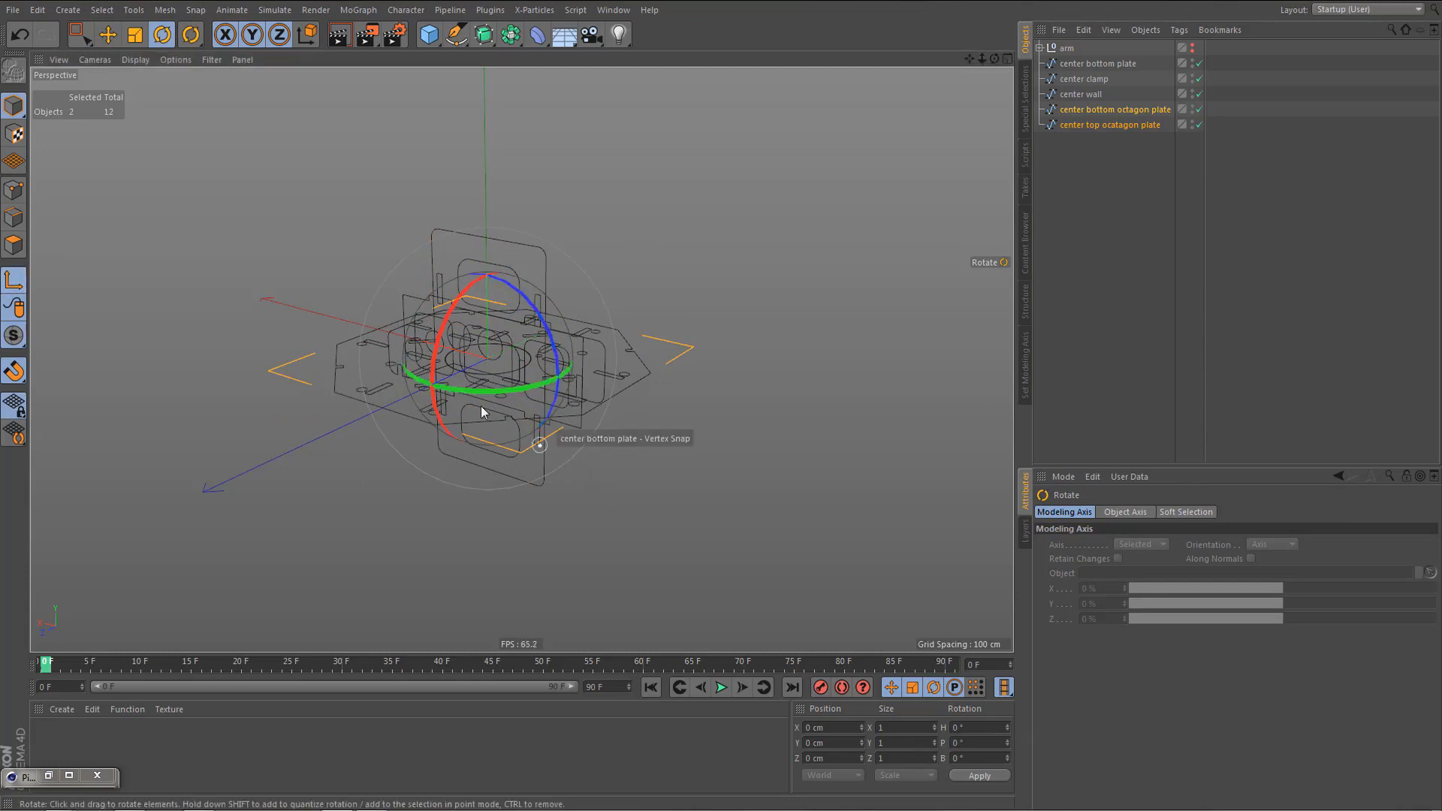
# - Select center bottom plate, center clamp and center wall and move them along Z to -472.784 cm, clear of the octagon plates
pyautogui.keyDown('alt'); pyautogui.moveTo(472, 404); pyautogui.dragTo(564, 409); pyautogui.keyUp('alt')
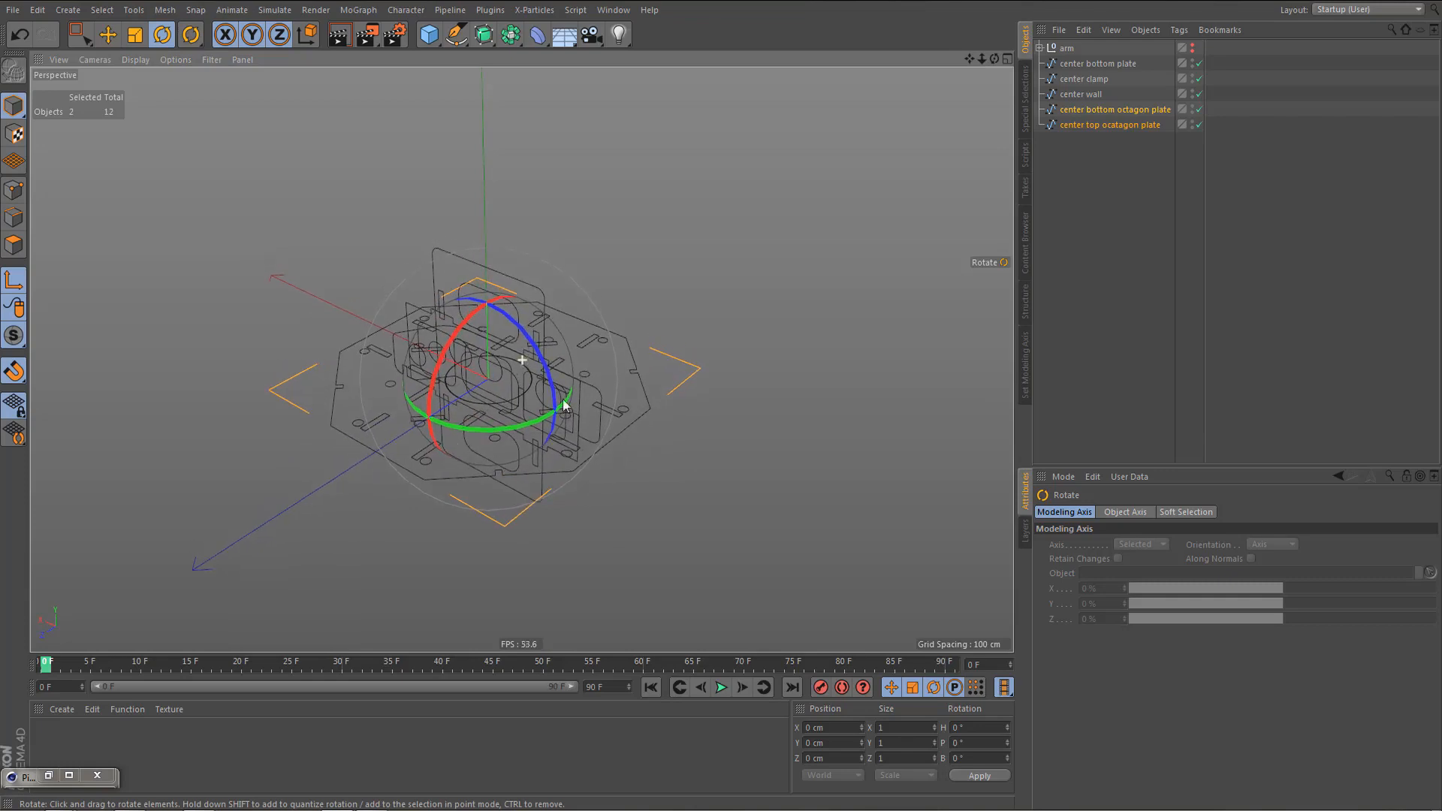
pyautogui.click(1083, 95)
pyautogui.keyDown('shift'); pyautogui.click(1080, 66); pyautogui.keyUp('shift')
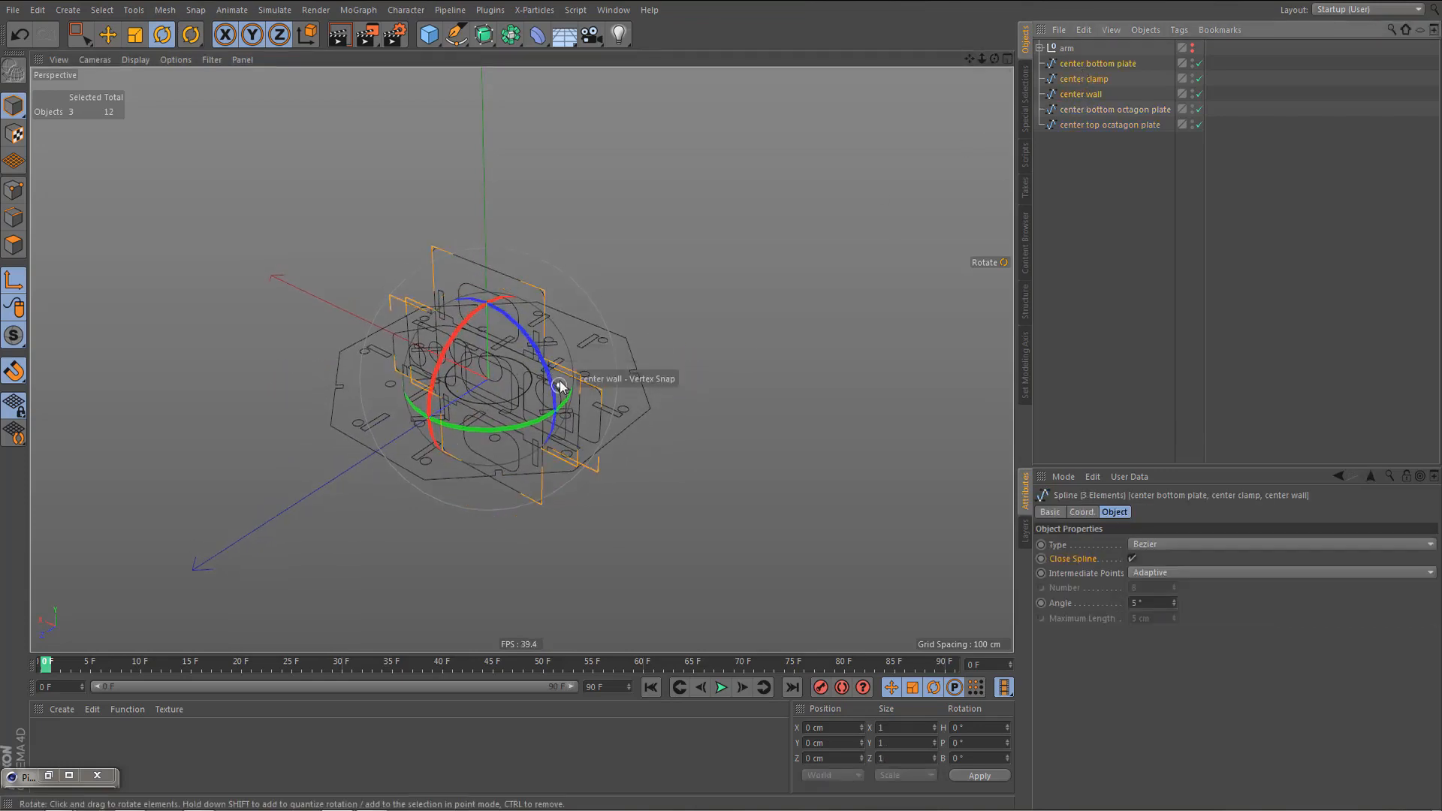
pyautogui.press('e')
pyautogui.moveTo(385, 451); pyautogui.dragTo(476, 389)
pyautogui.hotkey('ctrl', 'z')
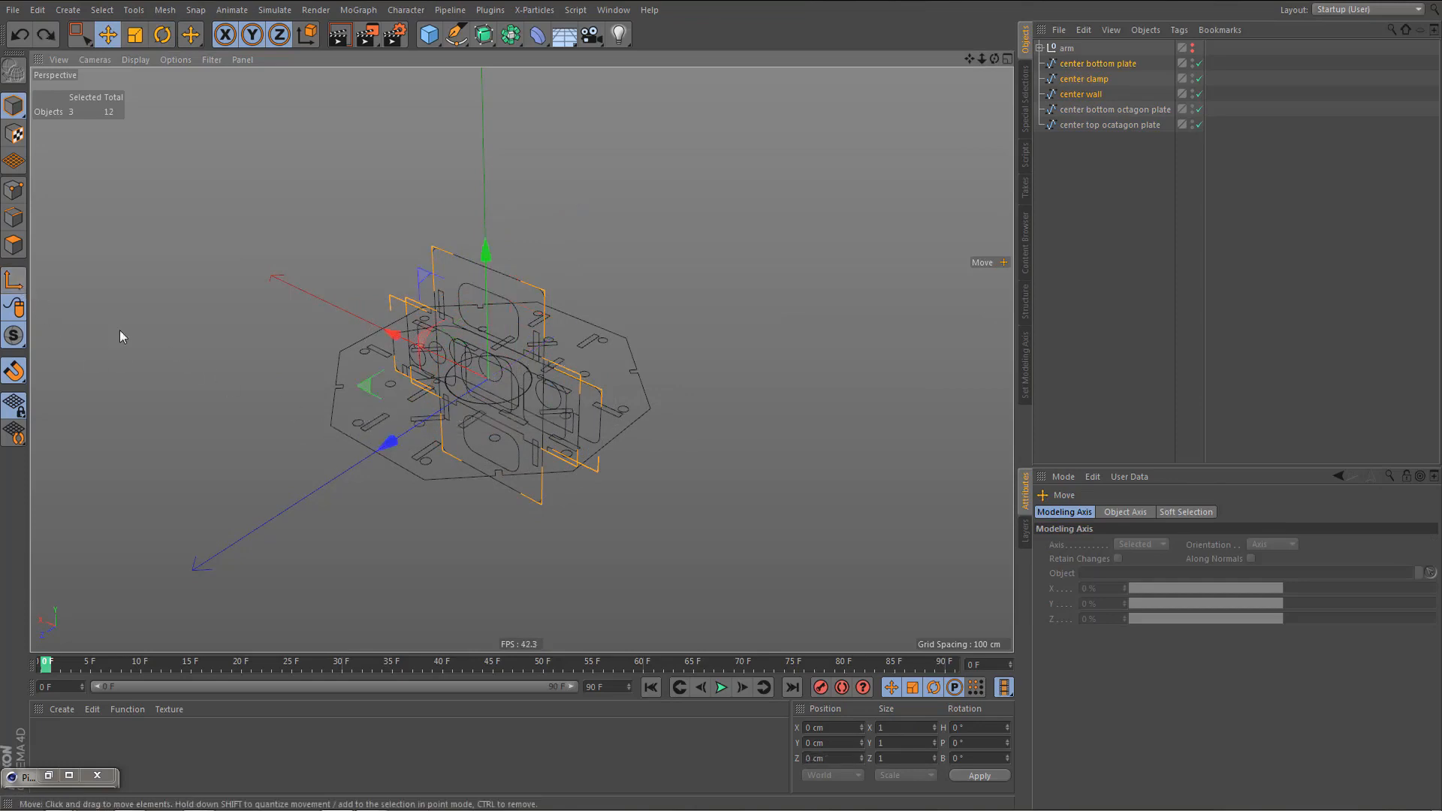
pyautogui.moveTo(391, 444); pyautogui.dragTo(669, 264)
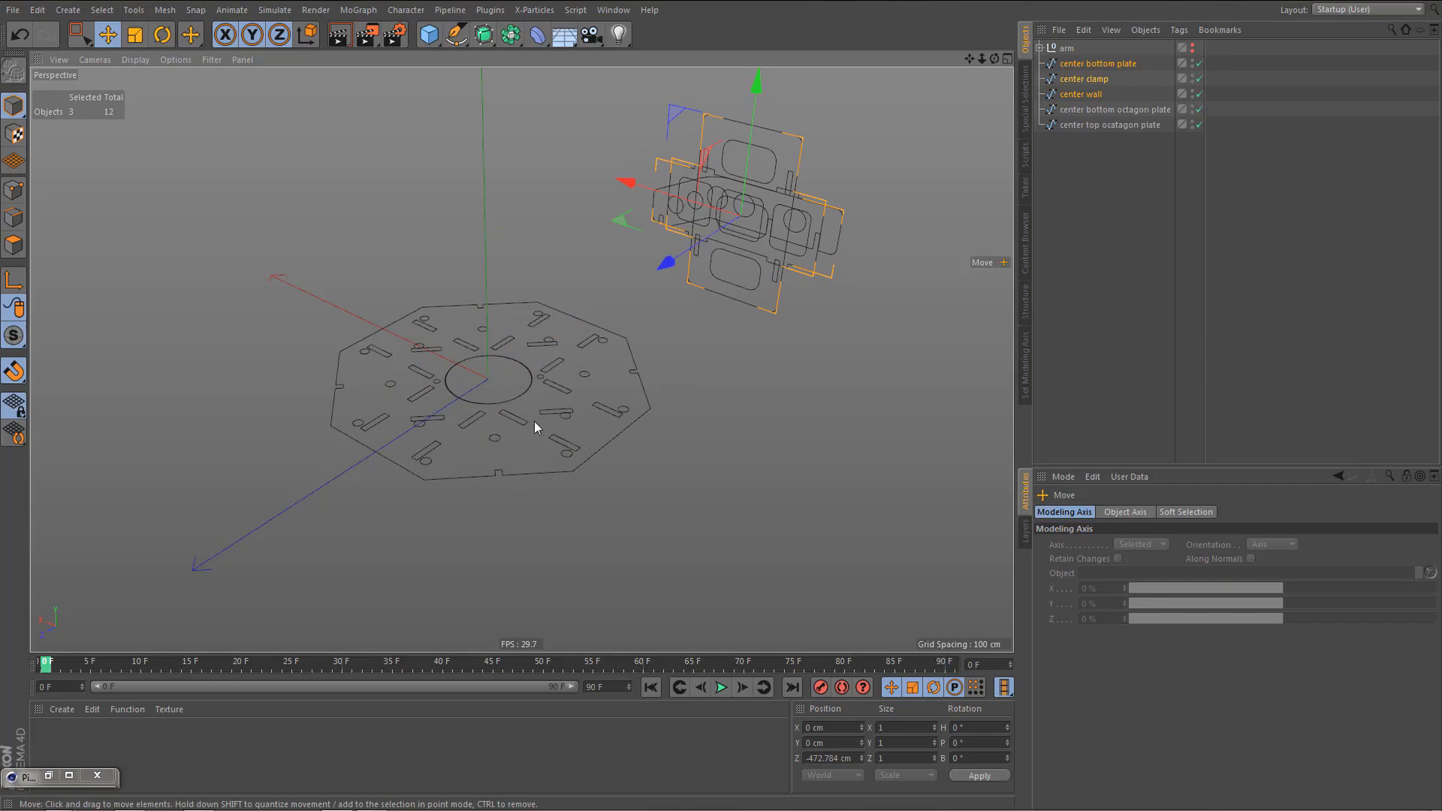
pyautogui.scroll(8, 570, 425)
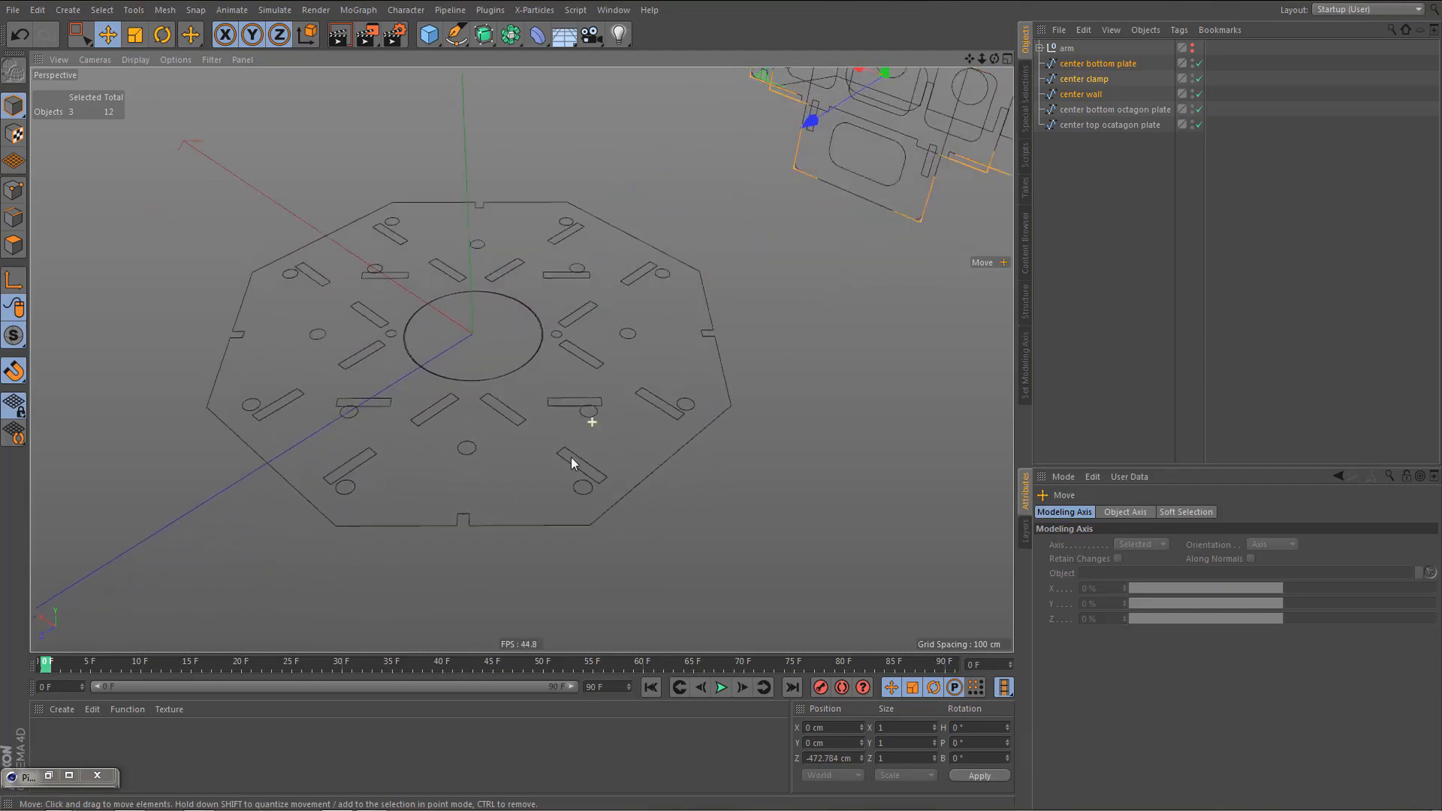
pyautogui.scroll(2, 571, 460)
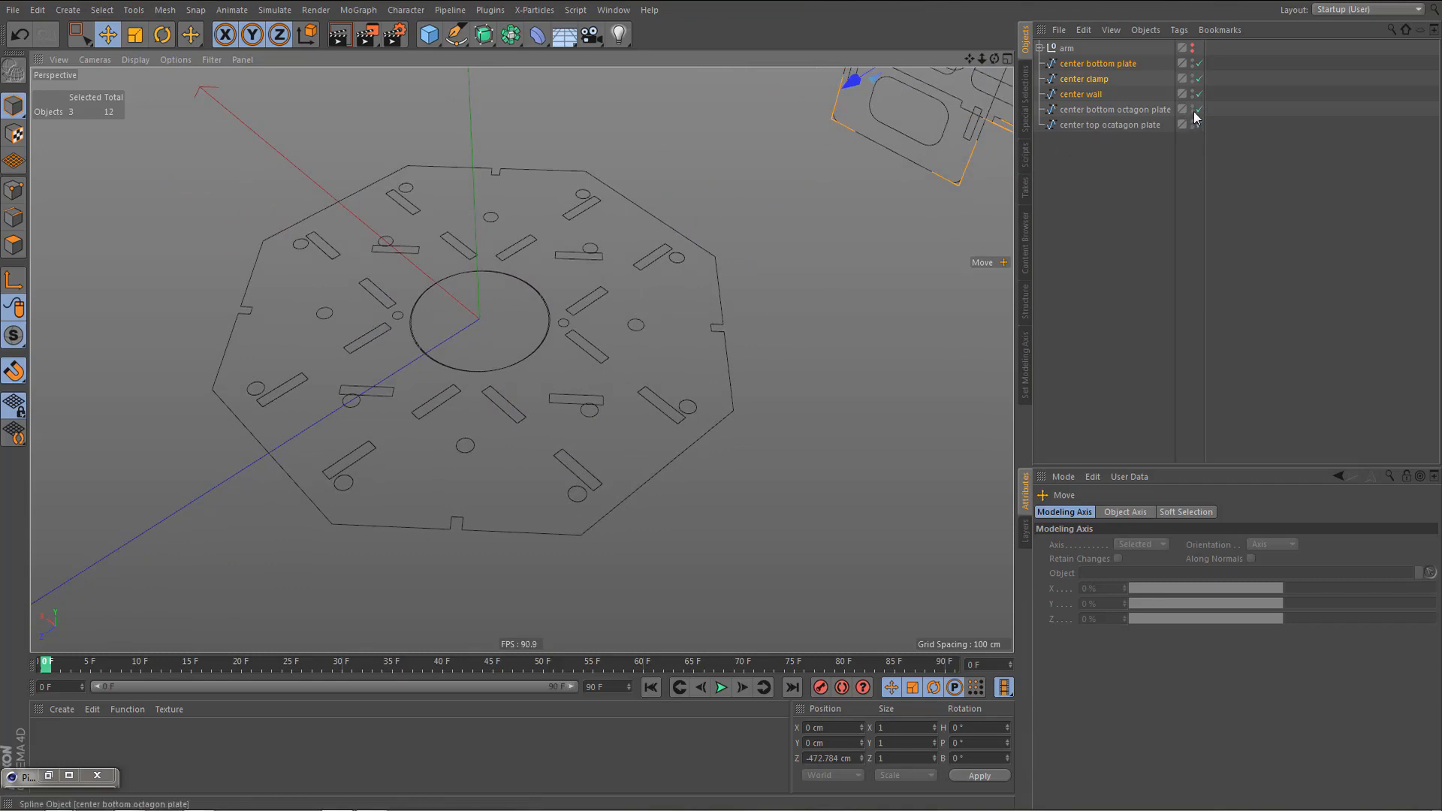
# - Select the center bottom octagon plate and frame it in the Top view
pyautogui.click(1115, 110)
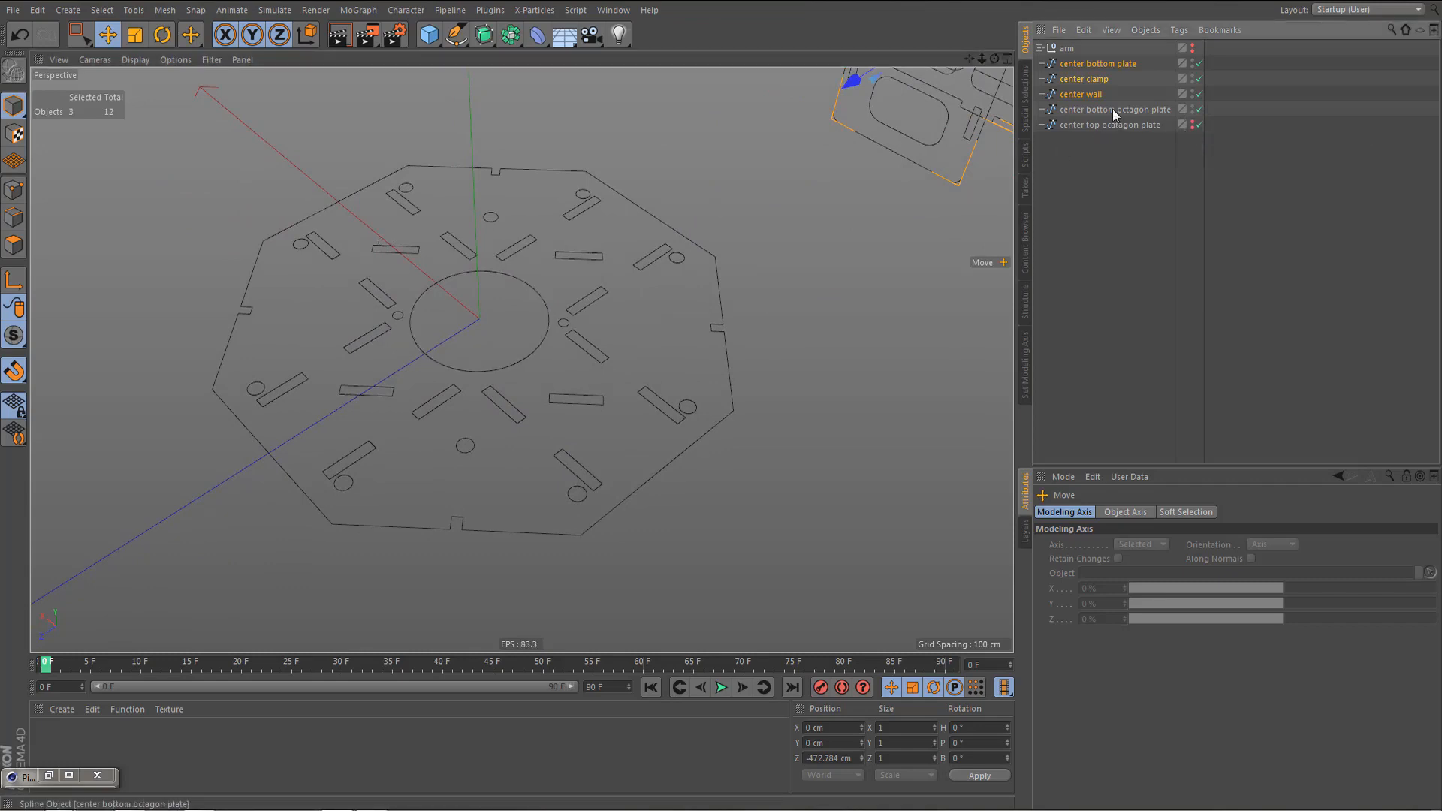
pyautogui.middleClick(657, 321)
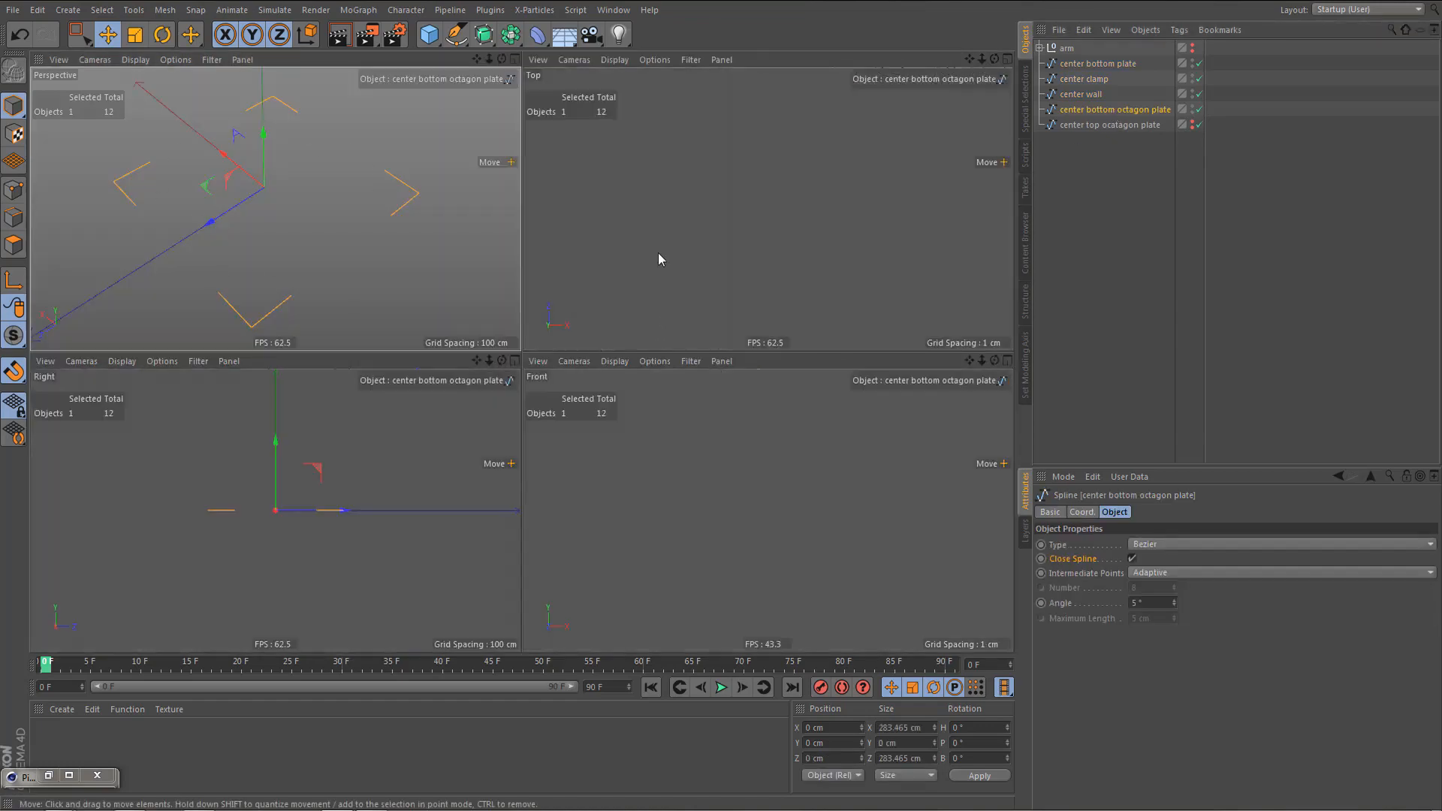
pyautogui.middleClick(658, 285)
pyautogui.press('h')
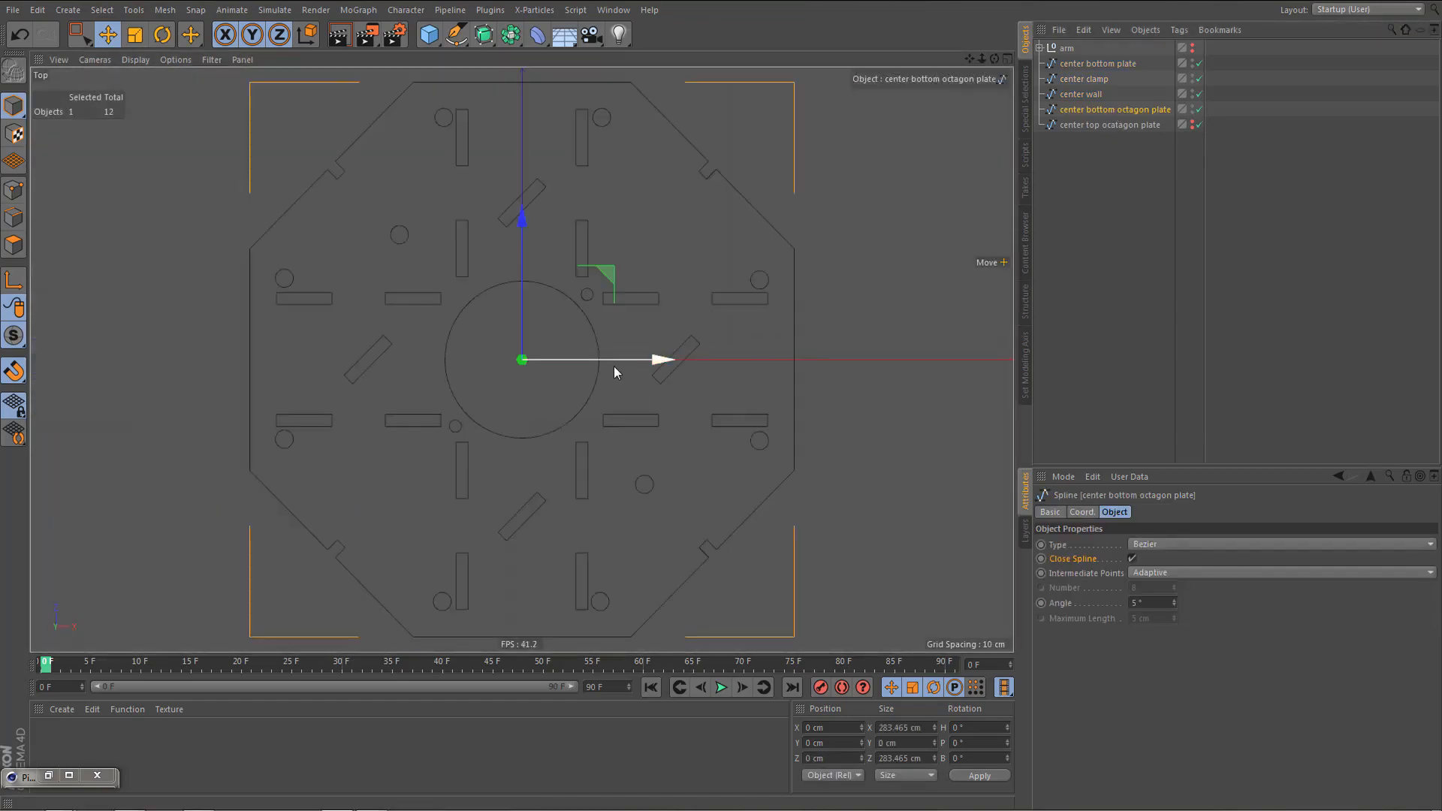
pyautogui.scroll(-2, 613, 388)
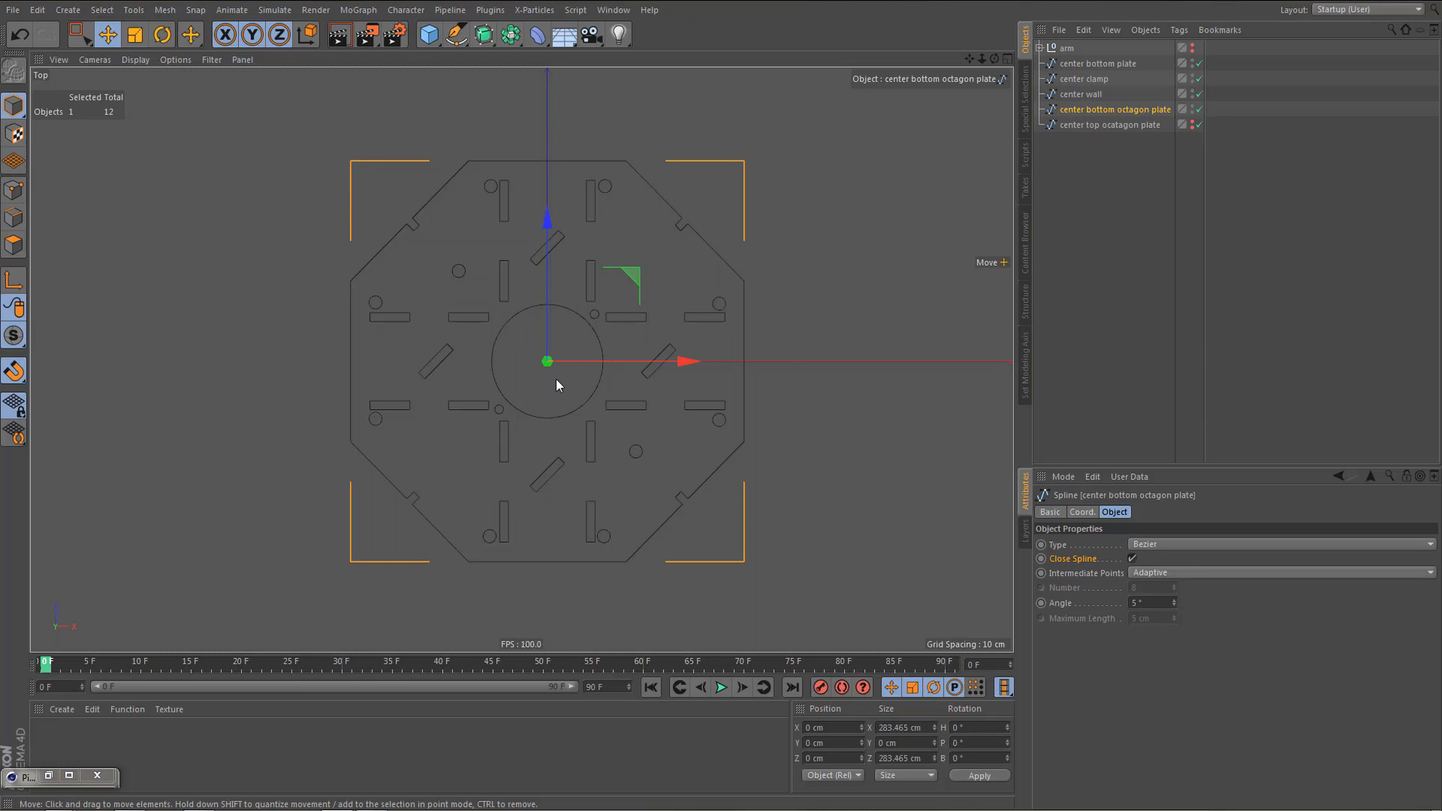
# - Rotate the center bottom octagon plate to a heading of -45° and reset its own axis heading to 0°
pyautogui.press('r')
pyautogui.moveTo(599, 296); pyautogui.dragTo(644, 368)
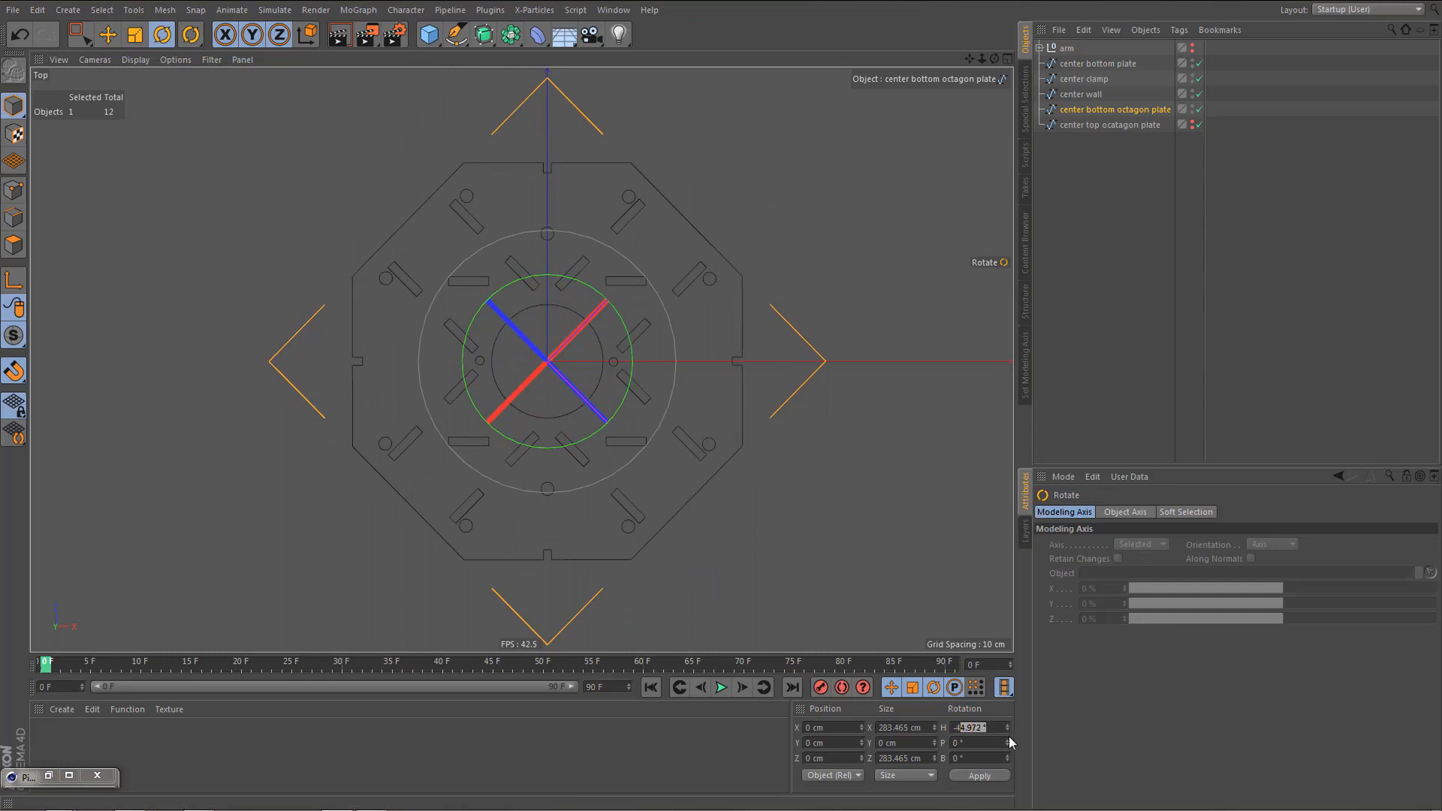
pyautogui.write('-45')
pyautogui.press('Return')
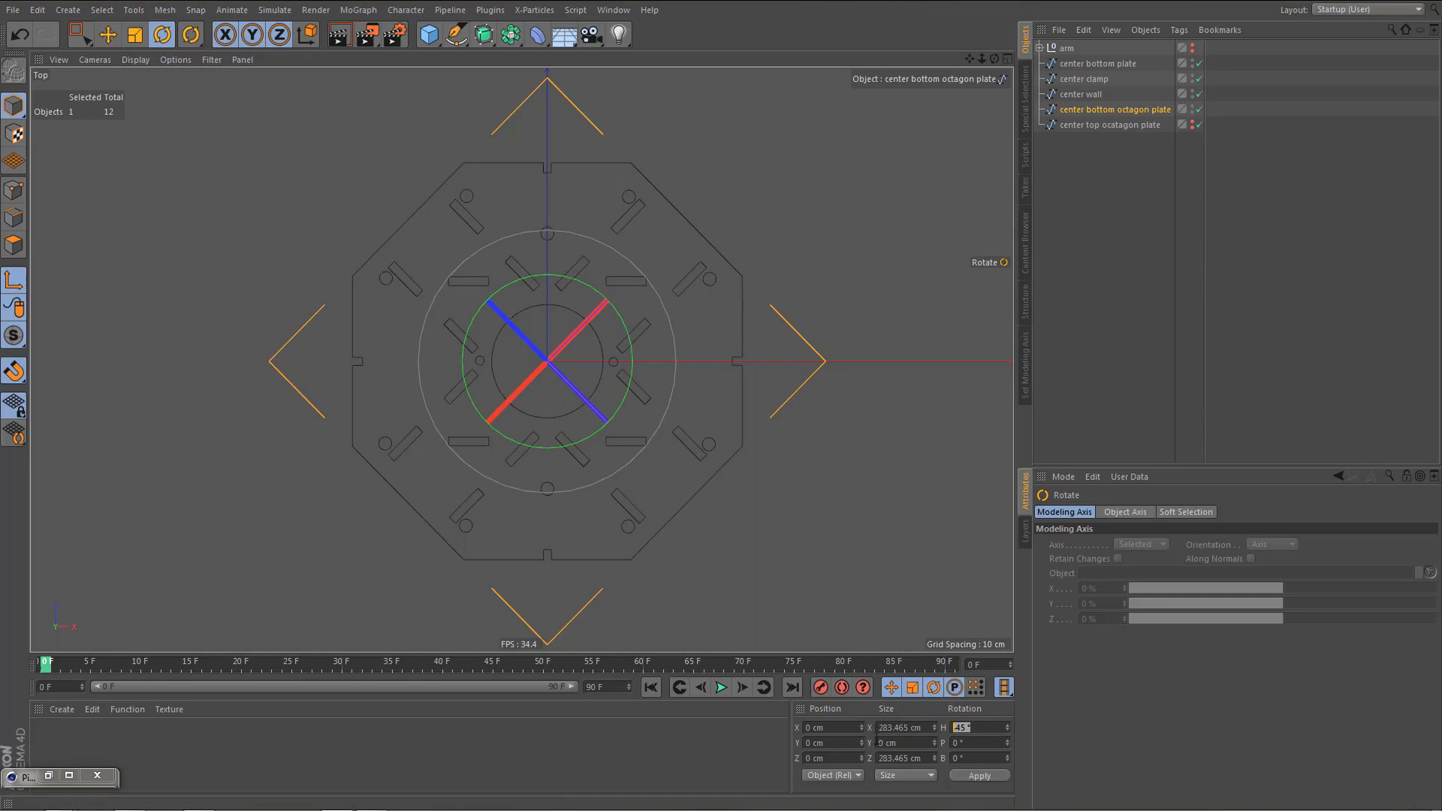
pyautogui.press('Return')
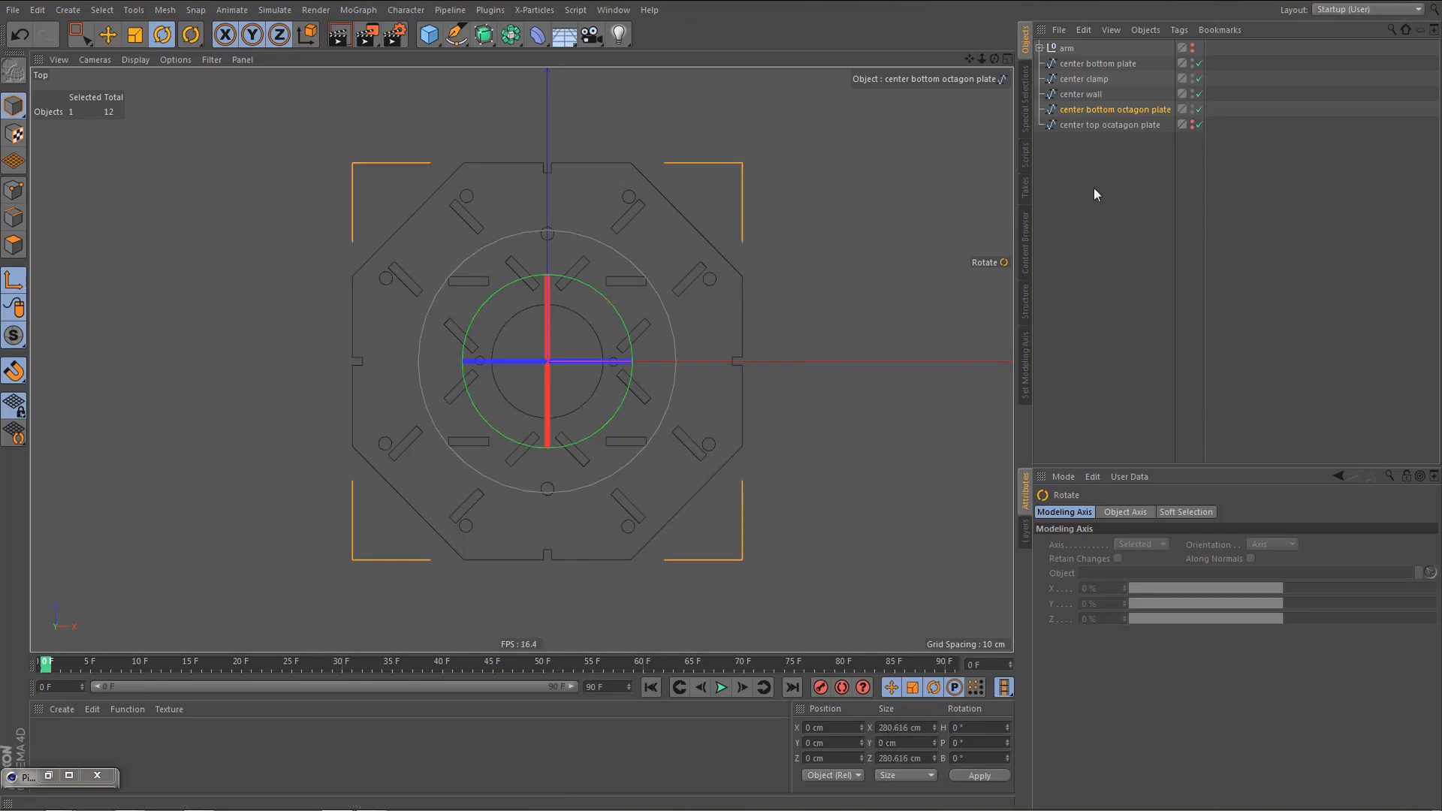
# - Hide the center bottom octagon plate, show the center top octagon plate and try to rotate it about its vertical axis
pyautogui.click(1194, 109)
pyautogui.click(1193, 124)
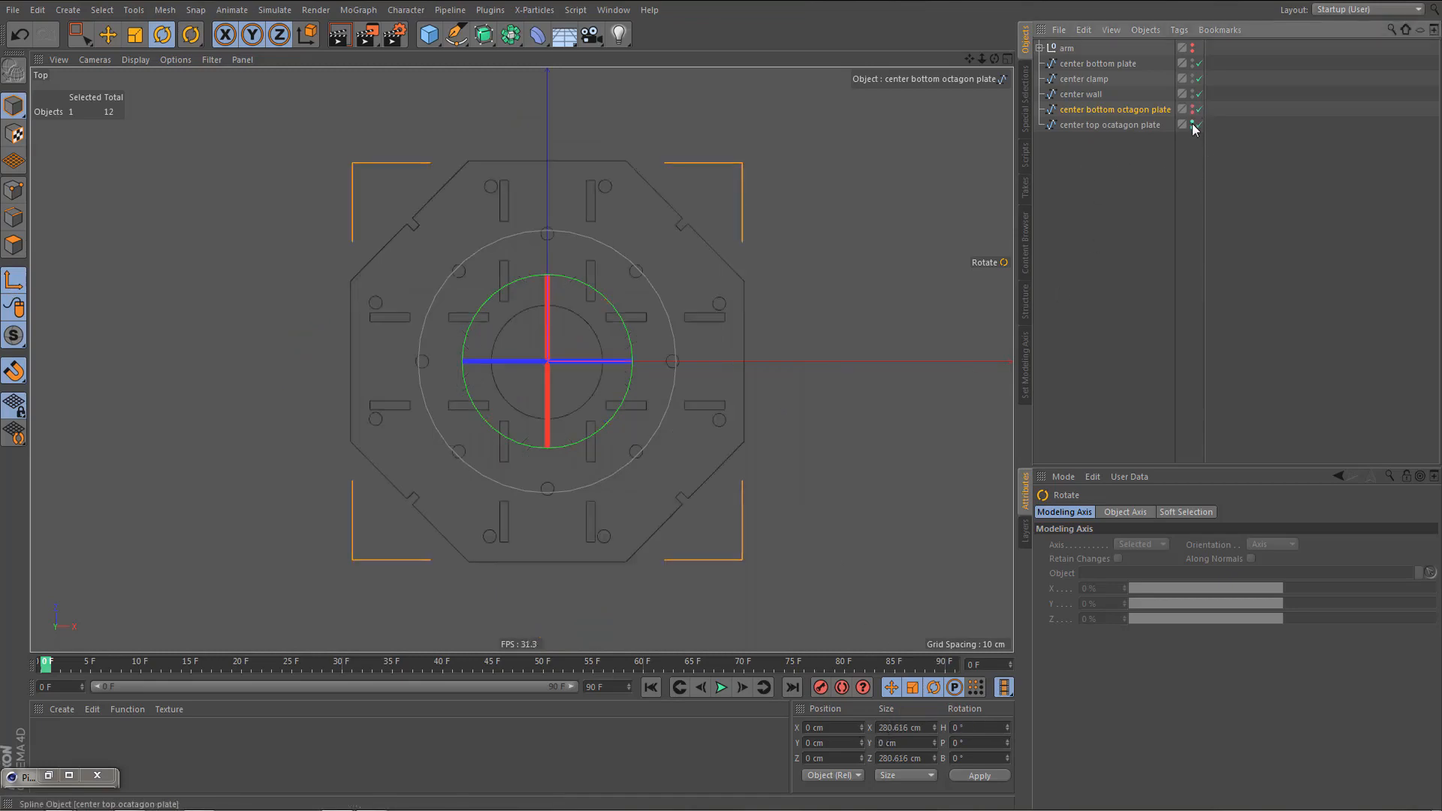
pyautogui.click(1147, 125)
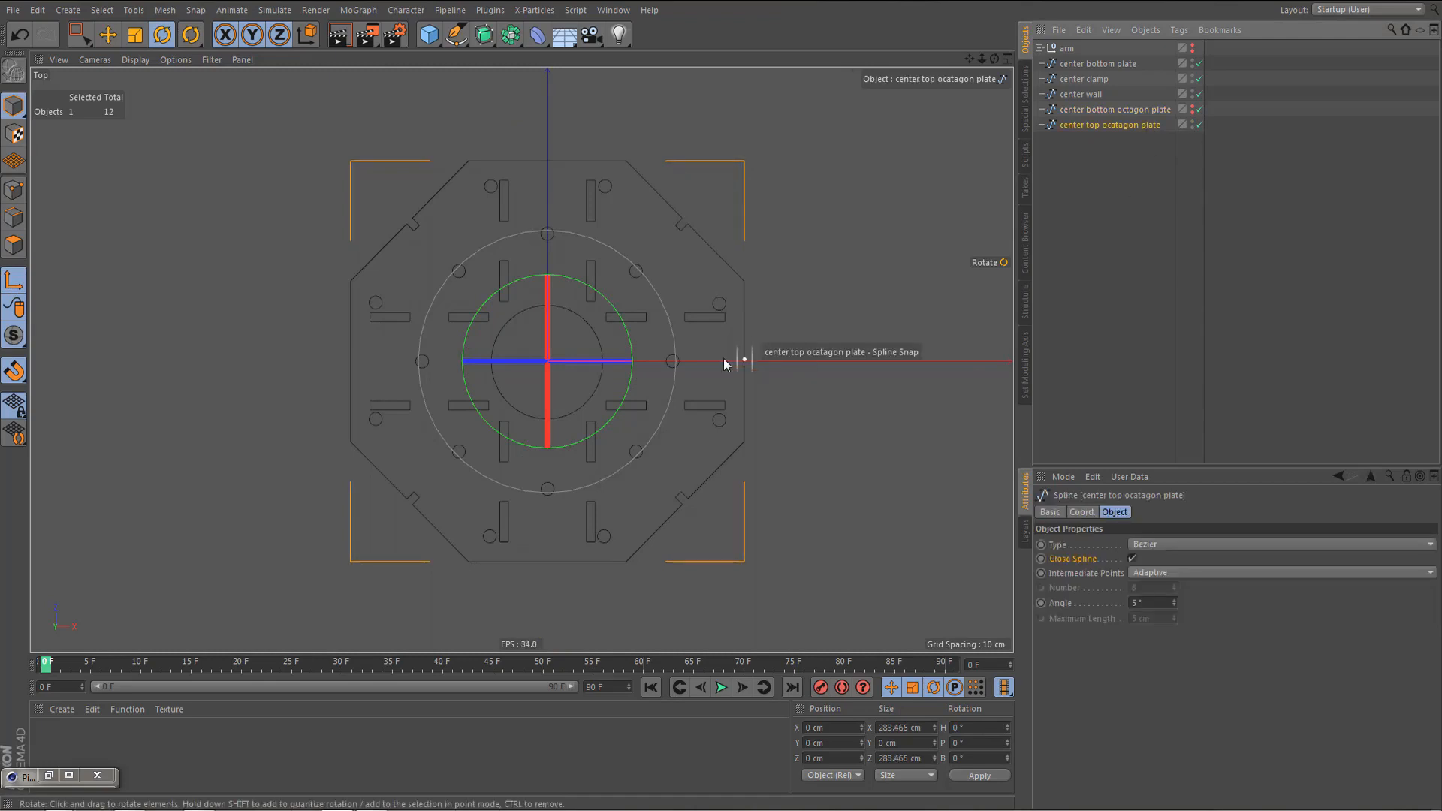
pyautogui.moveTo(586, 290); pyautogui.dragTo(618, 313)
# - Undo the rotation, axis and visibility changes made to the two octagon plates, back to the unrotated center bottom octagon plate
pyautogui.hotkey('ctrl', 'z')
pyautogui.hotkey('ctrl', 'z')
pyautogui.hotkey('ctrl', 'z')
pyautogui.hotkey('ctrl', 'z')
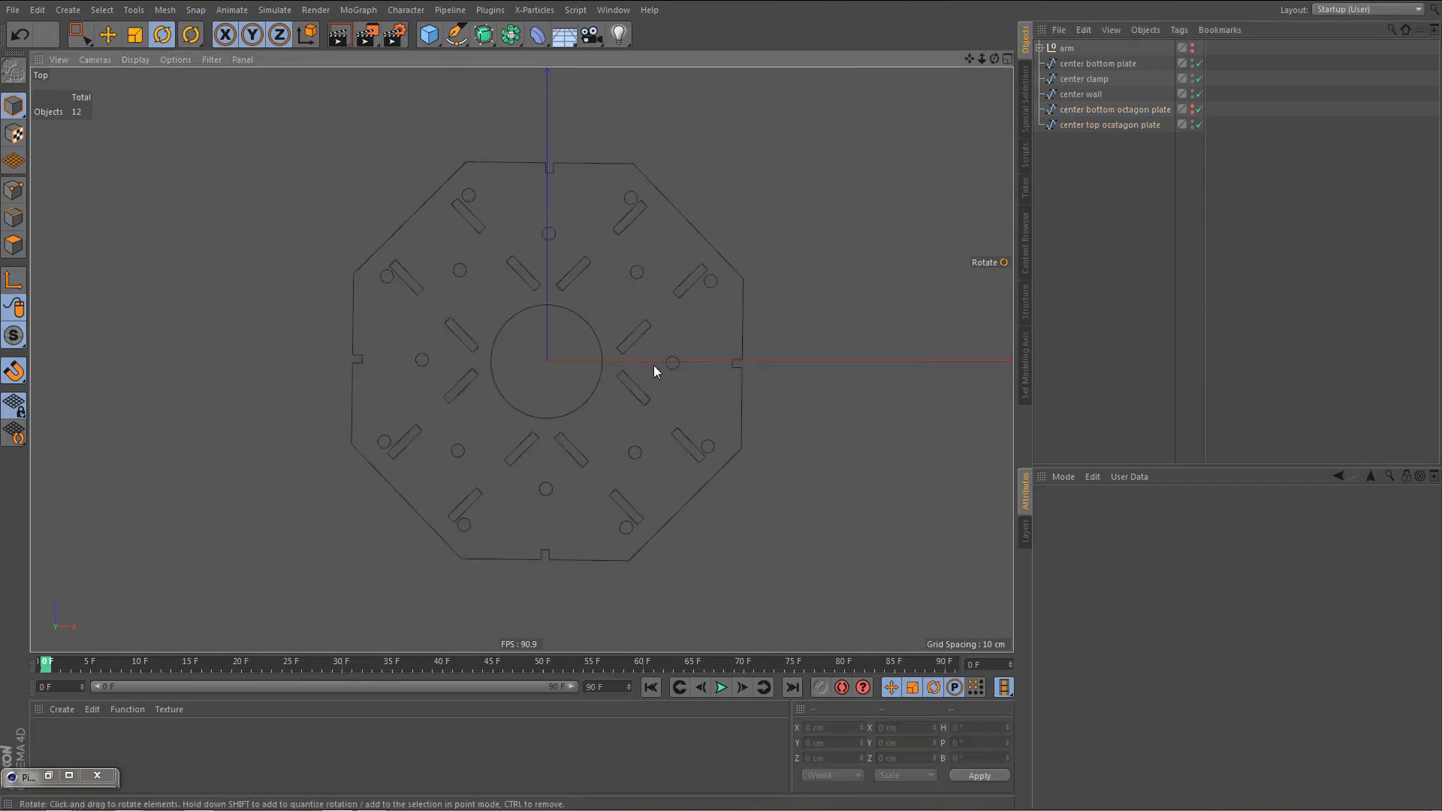
pyautogui.hotkey('ctrl', 'z')
pyautogui.hotkey('ctrl', 'z')
pyautogui.hotkey('ctrl', 'z')
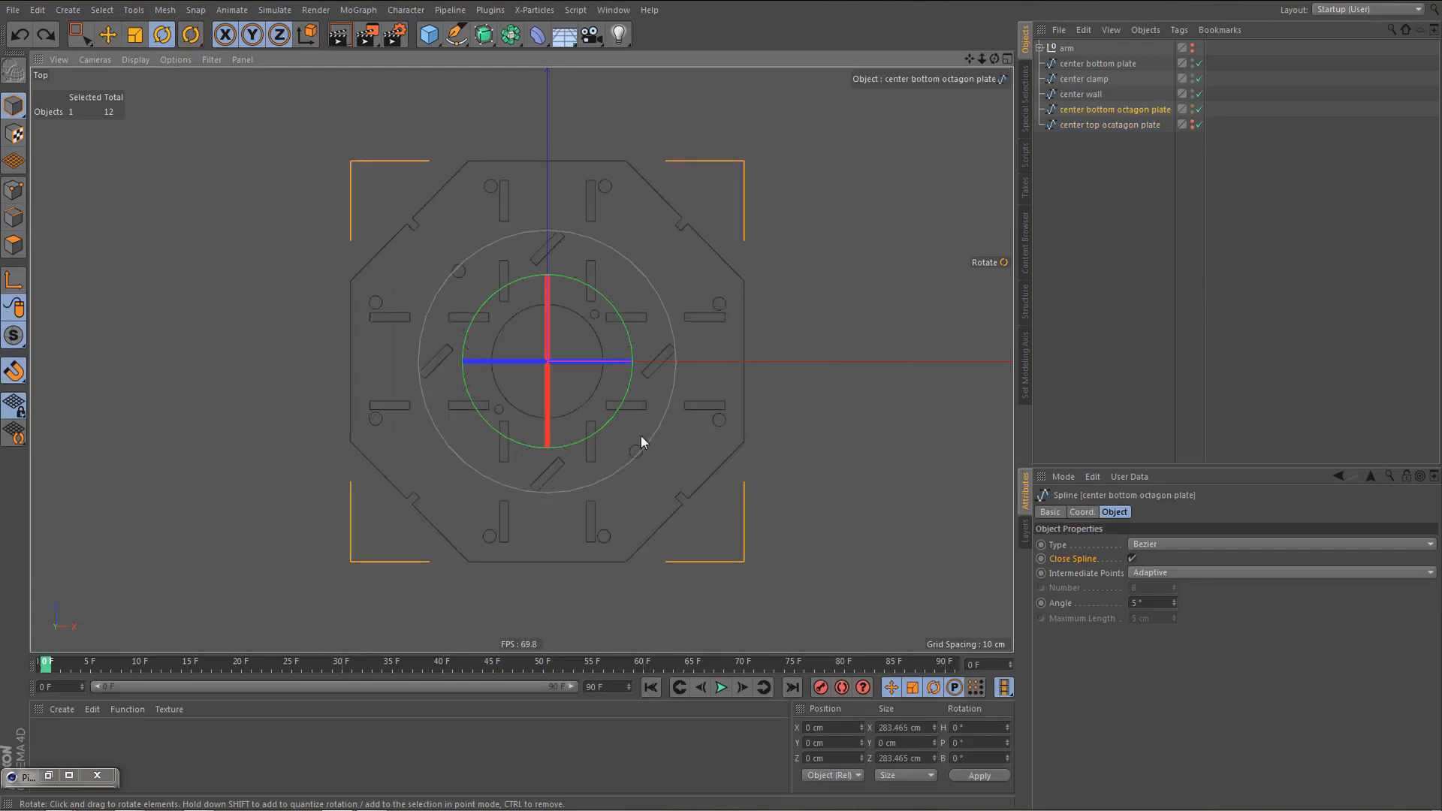
# - Compare the slots of the two octagon plates in perspective by showing and hiding the center top octagon plate, and return to the Top view
pyautogui.middleClick(671, 403)
pyautogui.middleClick(453, 188)
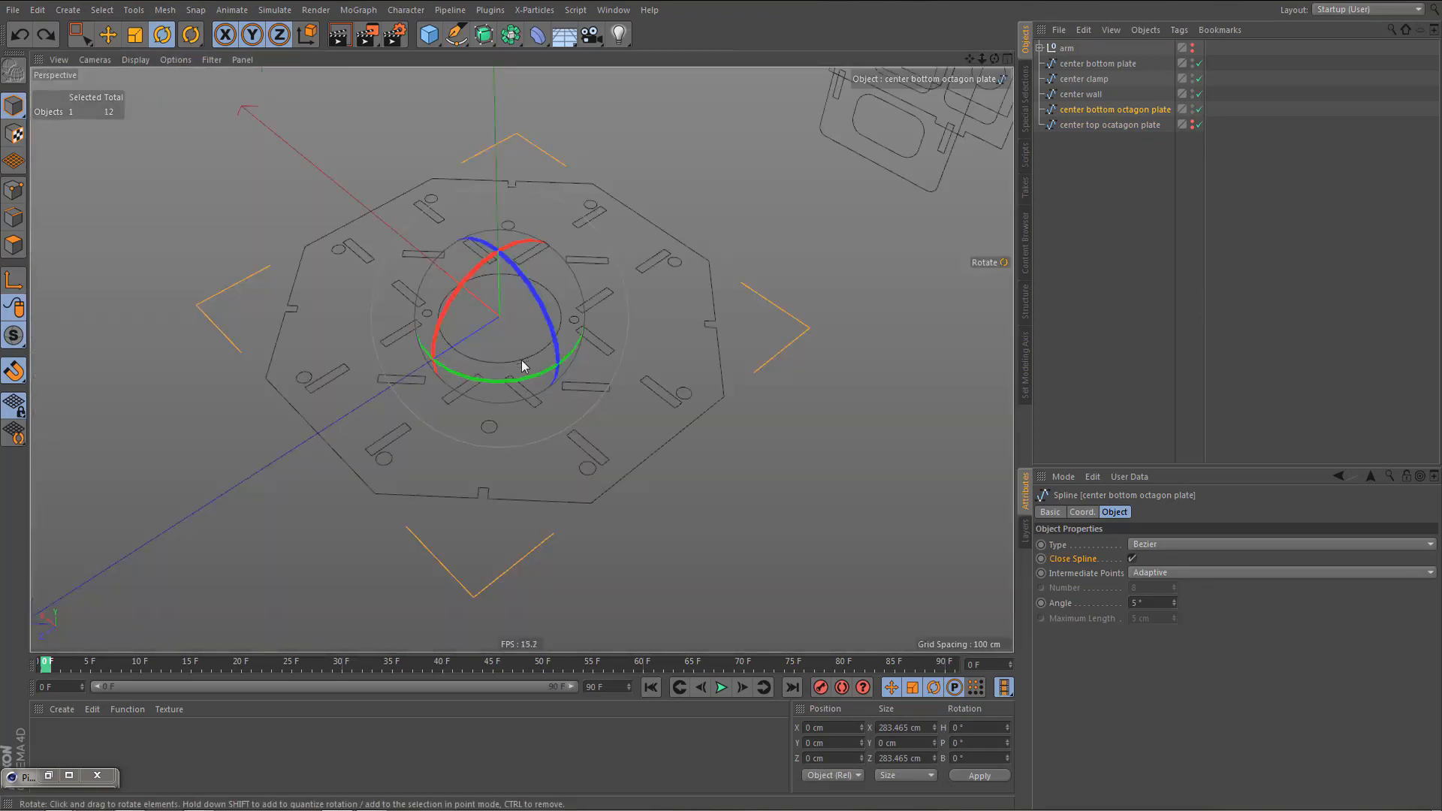
pyautogui.click(1193, 125)
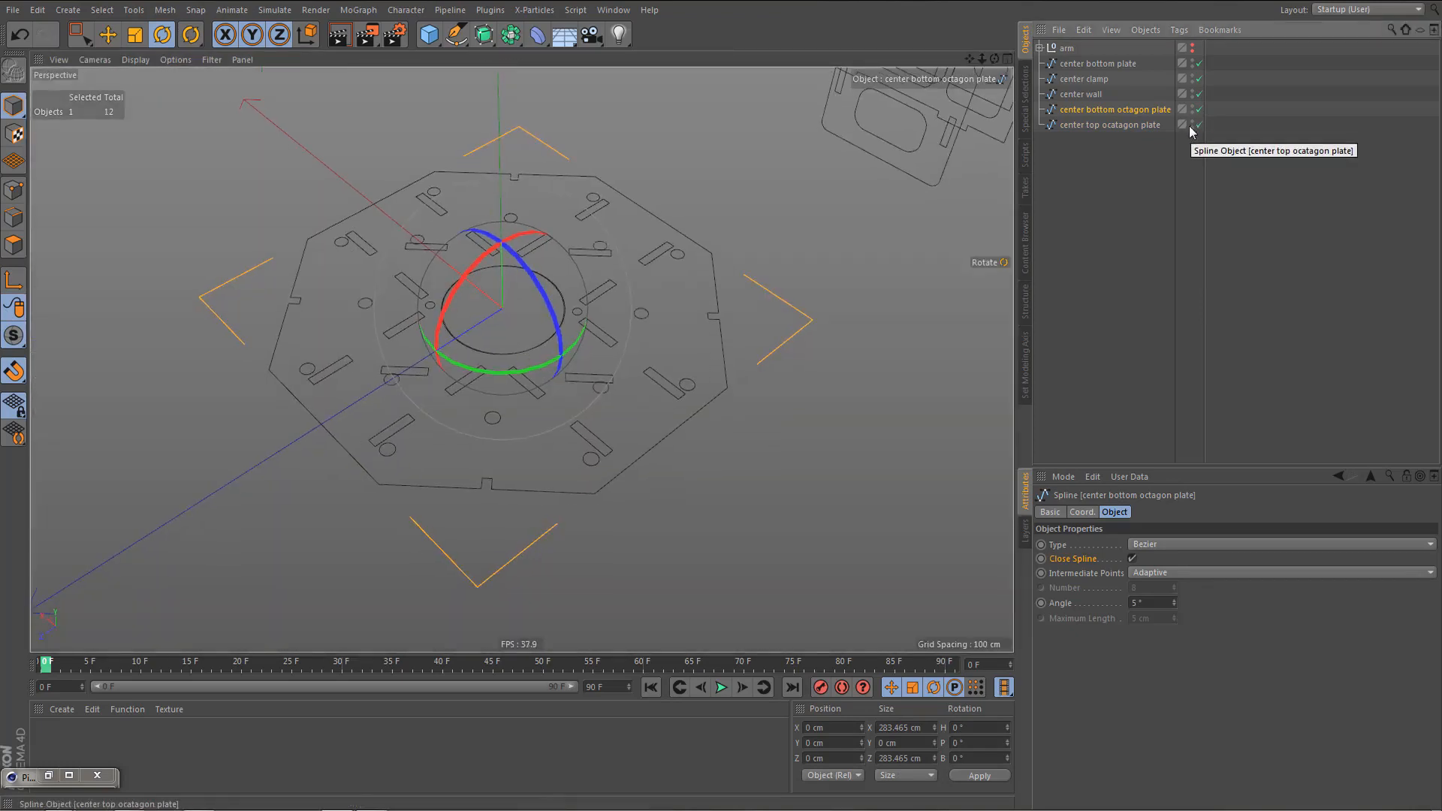
pyautogui.keyDown('alt'); pyautogui.doubleClick(1191, 123); pyautogui.keyUp('alt')
pyautogui.keyDown('alt'); pyautogui.moveTo(666, 353); pyautogui.dragTo(609, 403); pyautogui.keyUp('alt')
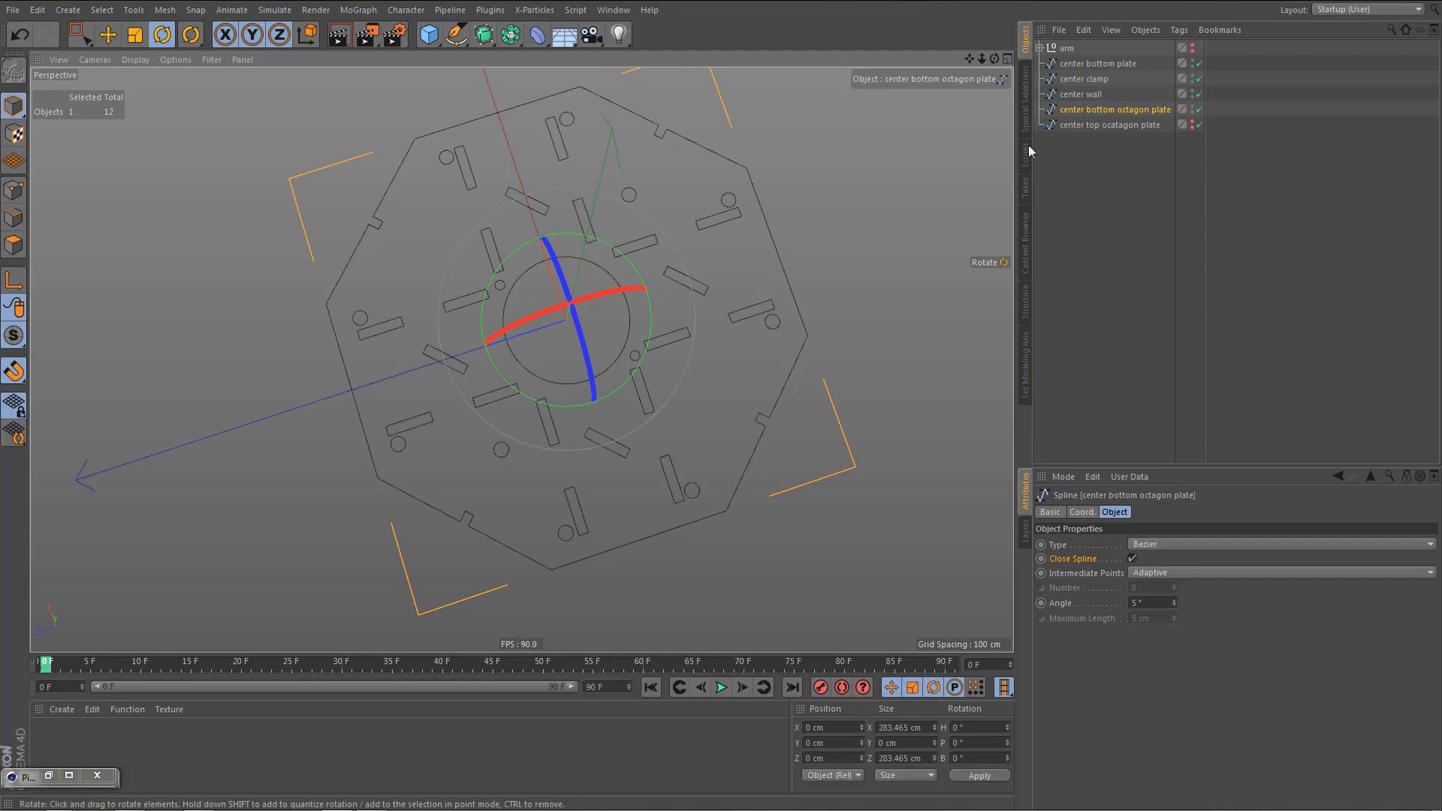
pyautogui.middleClick(724, 388)
pyautogui.middleClick(769, 331)
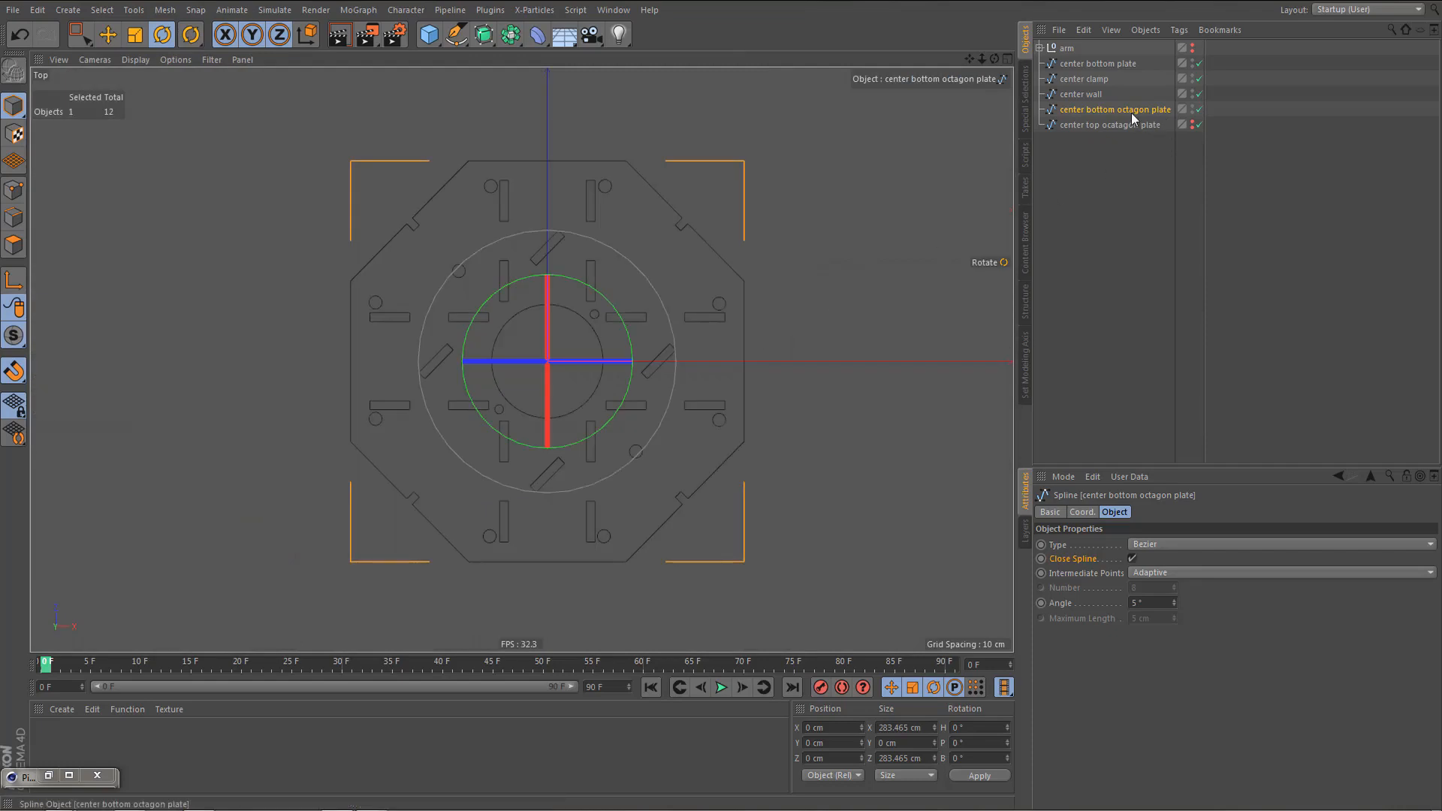
# - Rotate the center bottom octagon plate to a heading of -45° and reset its axis heading to 0° in axis mode
pyautogui.moveTo(597, 292); pyautogui.dragTo(646, 347)
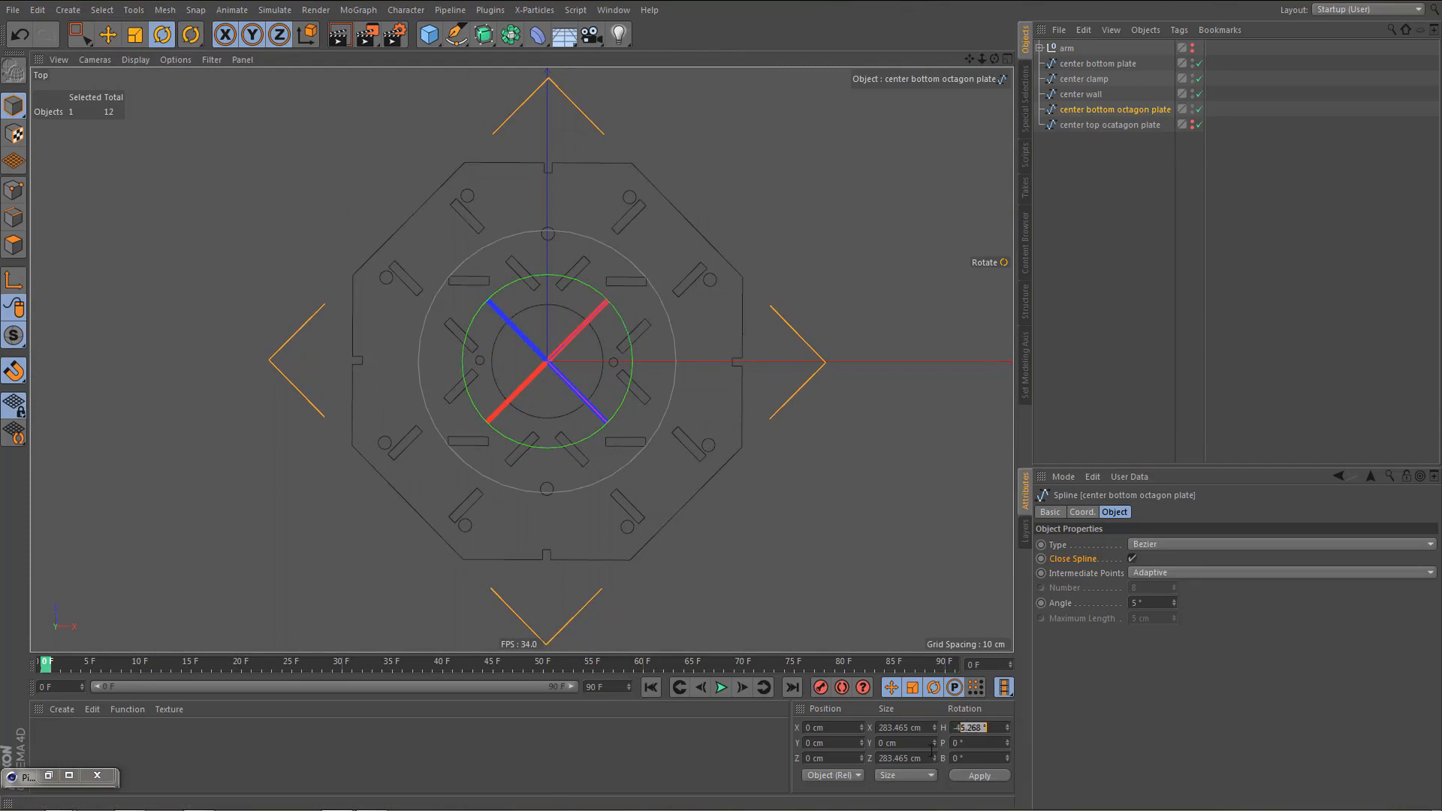
pyautogui.write('-45')
pyautogui.press('Return')
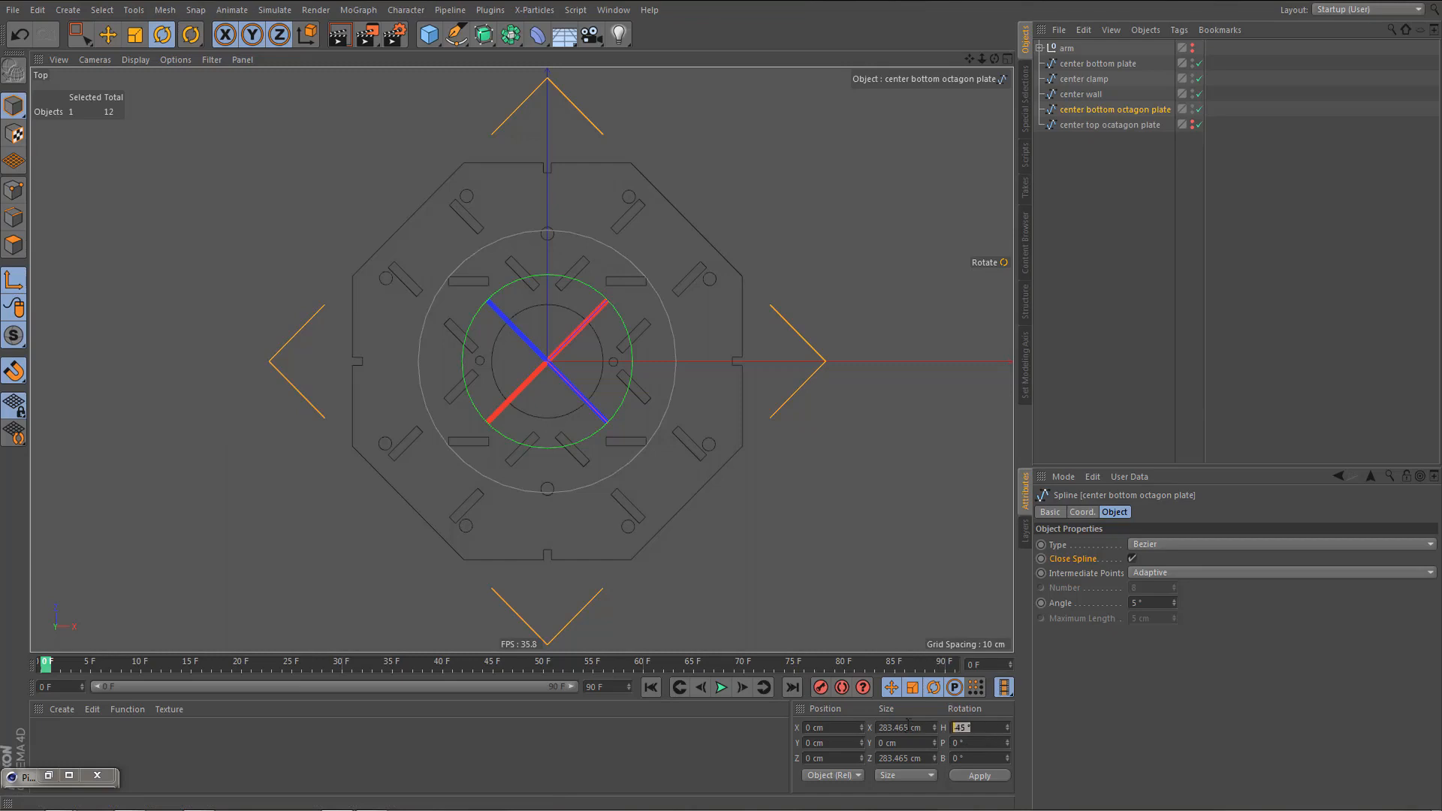
pyautogui.write('0')
pyautogui.press('Return')
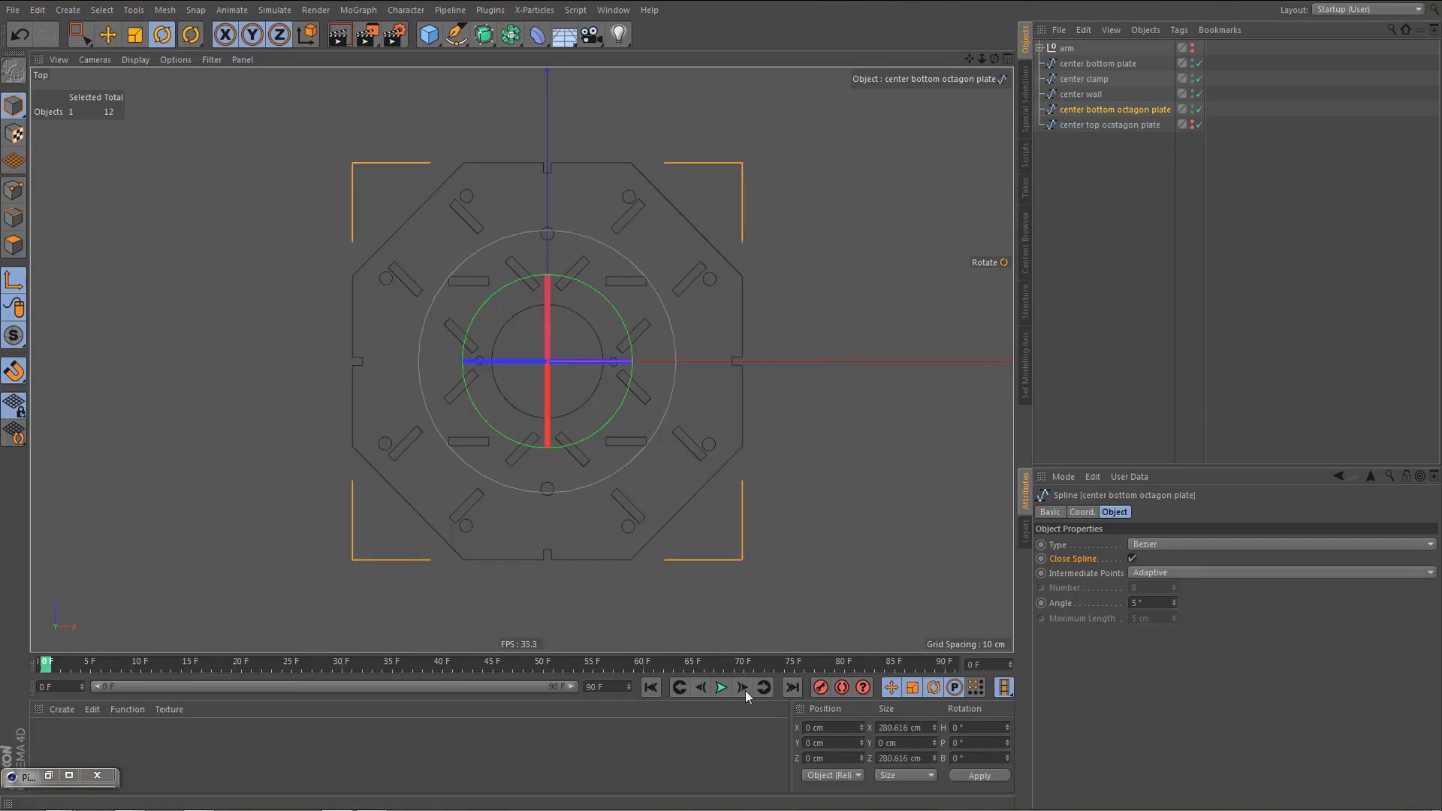
# - Hide the center bottom octagon plate, and show and select the center top octagon plate
pyautogui.click(1195, 112)
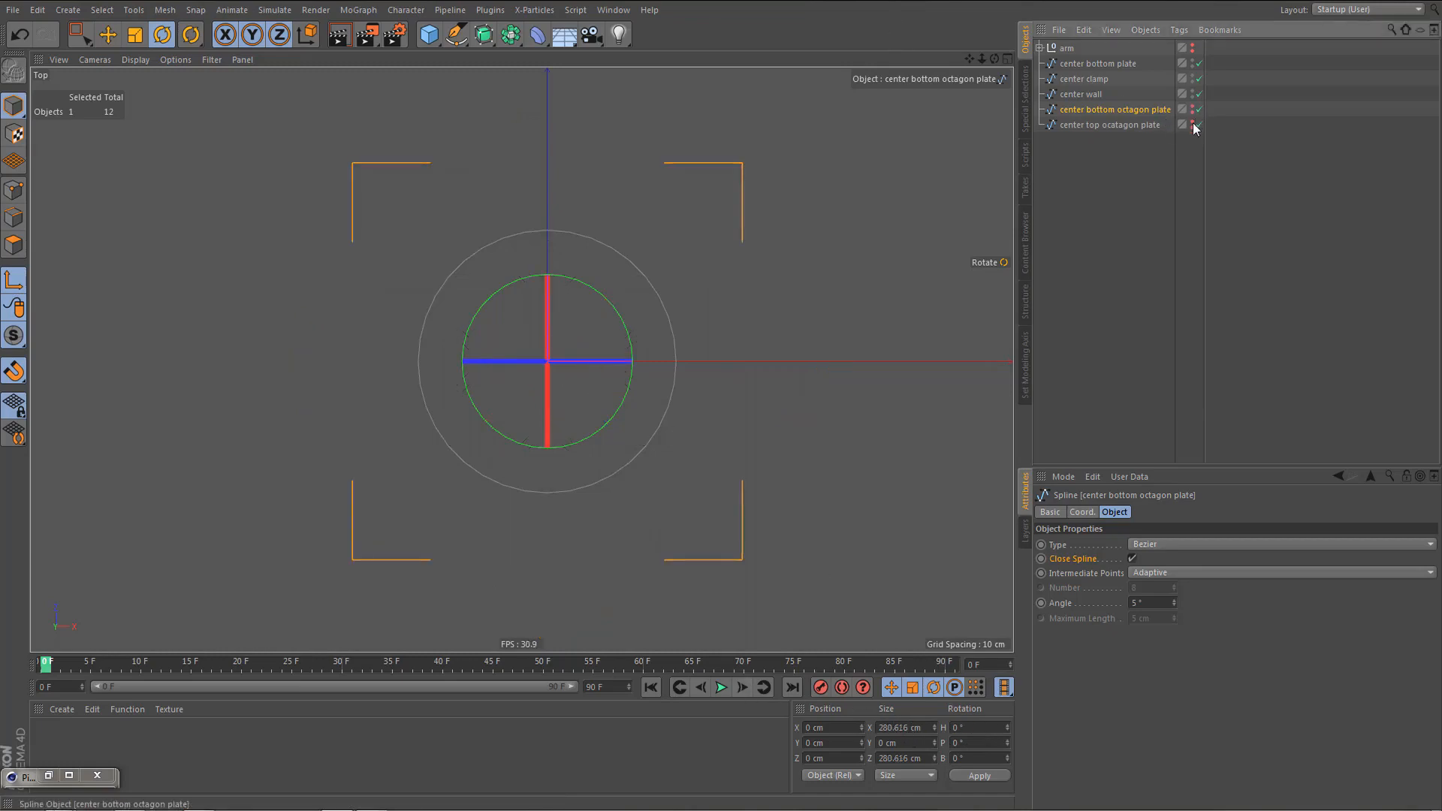
pyautogui.click(1194, 127)
pyautogui.click(1134, 125)
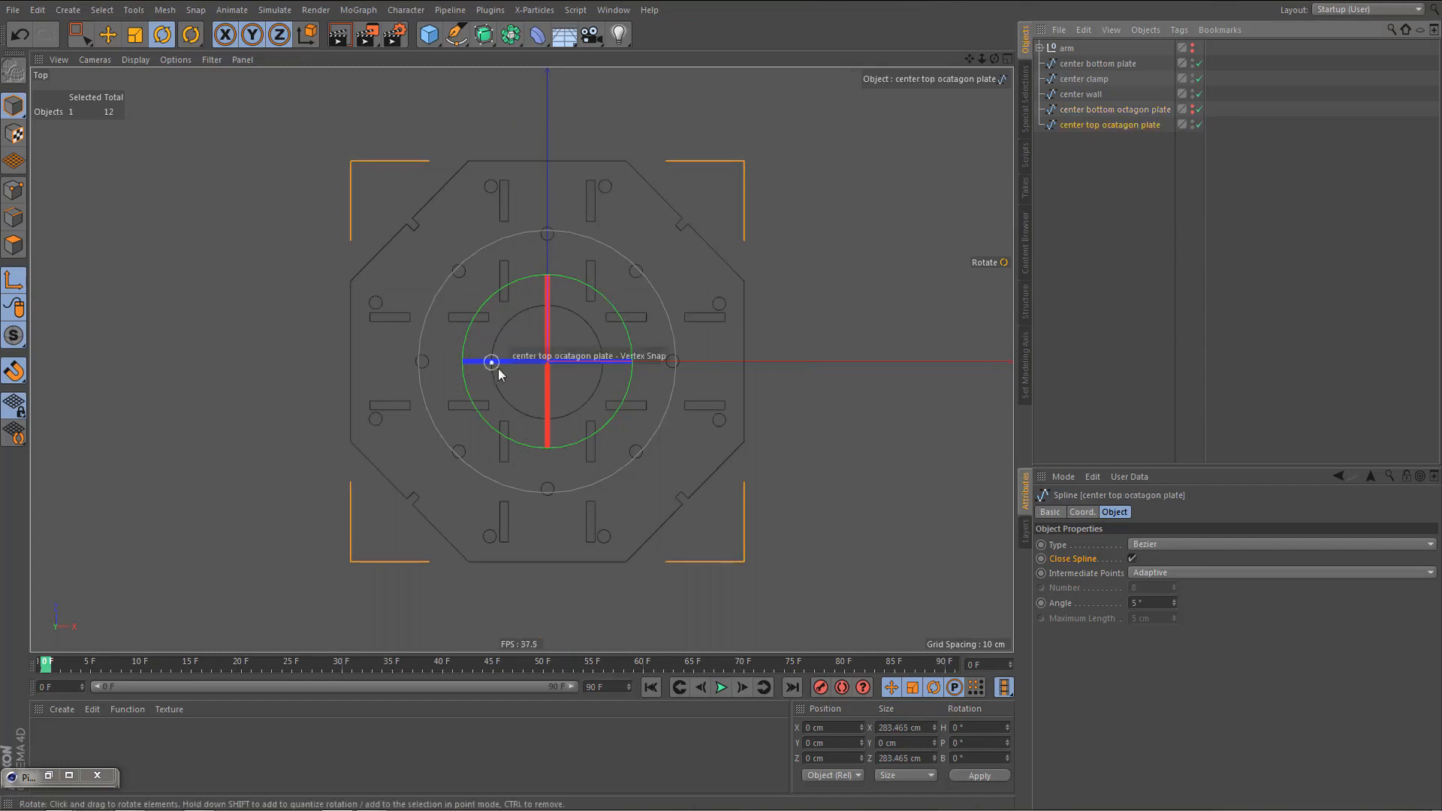
pyautogui.moveTo(607, 303)
pyautogui.mouseDown()
pyautogui.moveTo(624, 322)
pyautogui.moveTo(595, 323)
pyautogui.mouseUp()
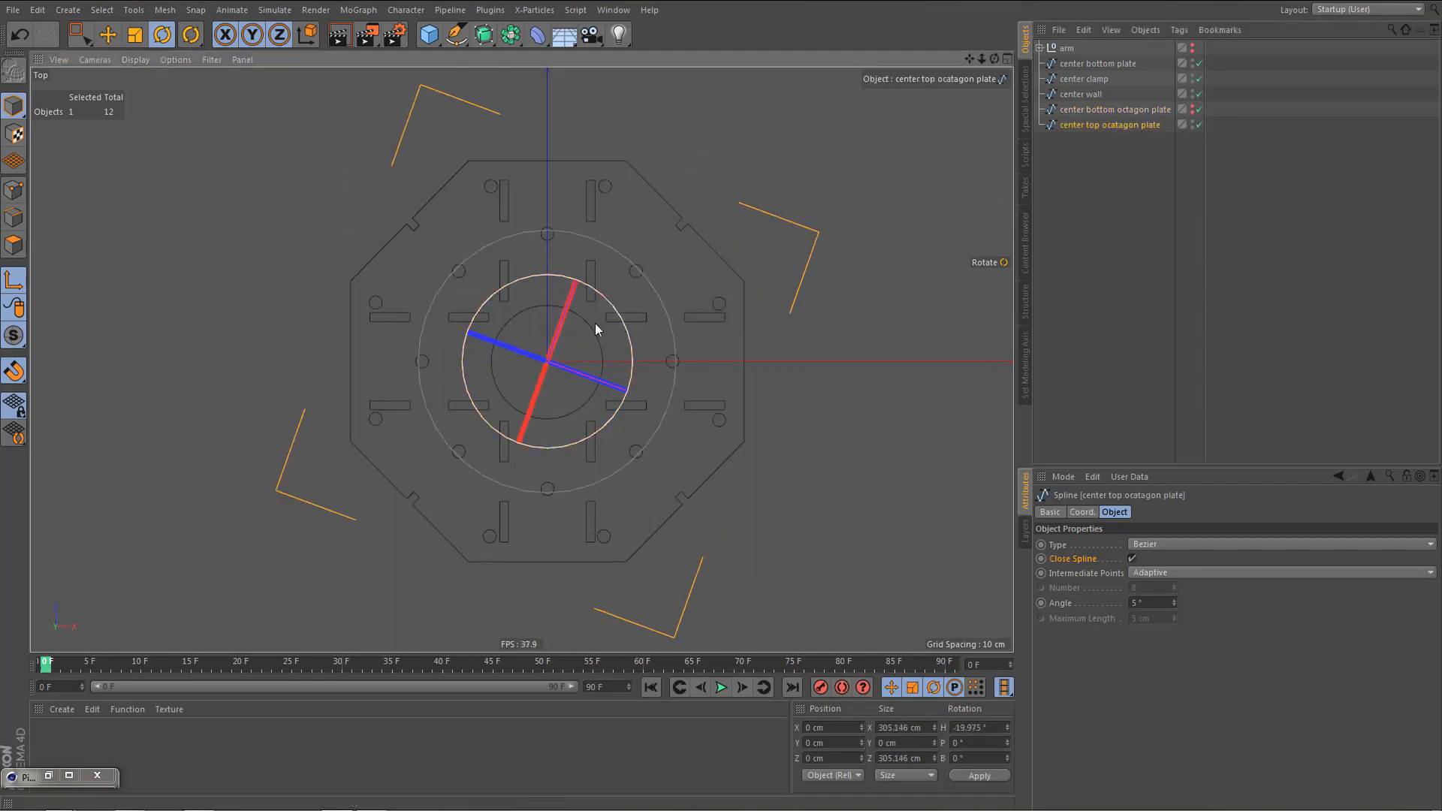
pyautogui.hotkey('ctrl', 'z')
pyautogui.hotkey('ctrl', 'z')
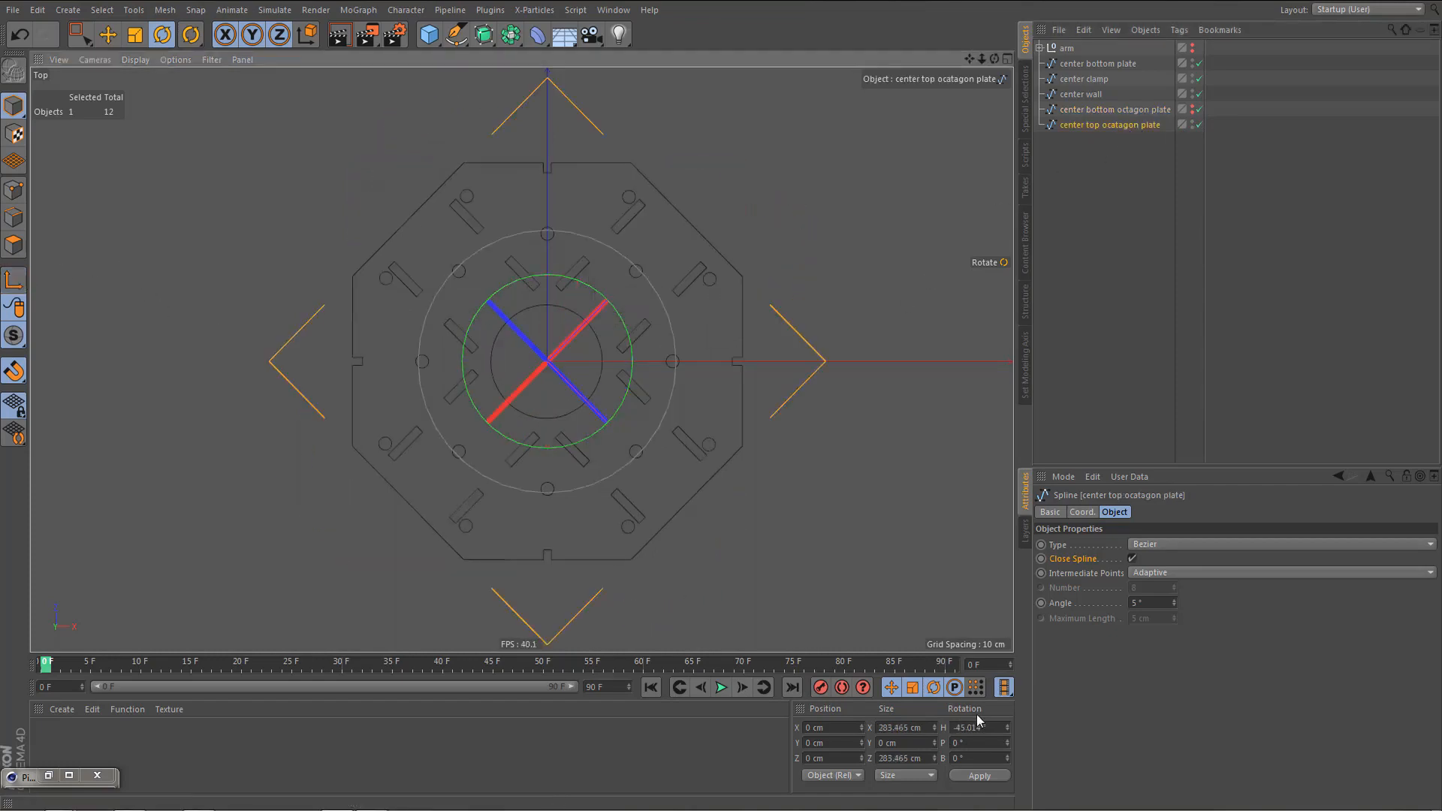
# - Rotate the center top octagon plate to a heading of -45°, reset its axis heading to 0° and leave axis mode
pyautogui.moveTo(967, 727); pyautogui.dragTo(989, 727)
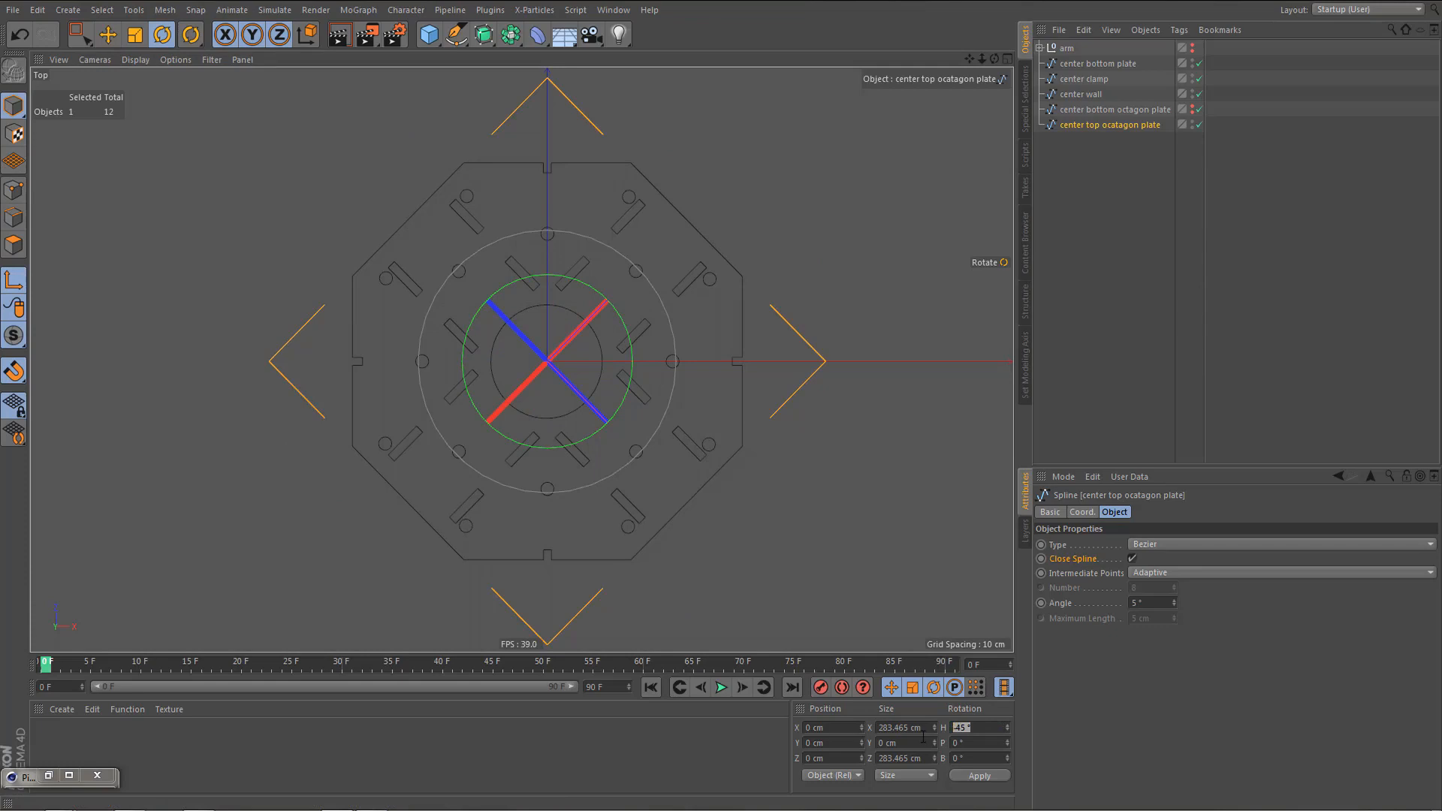
pyautogui.press('Return')
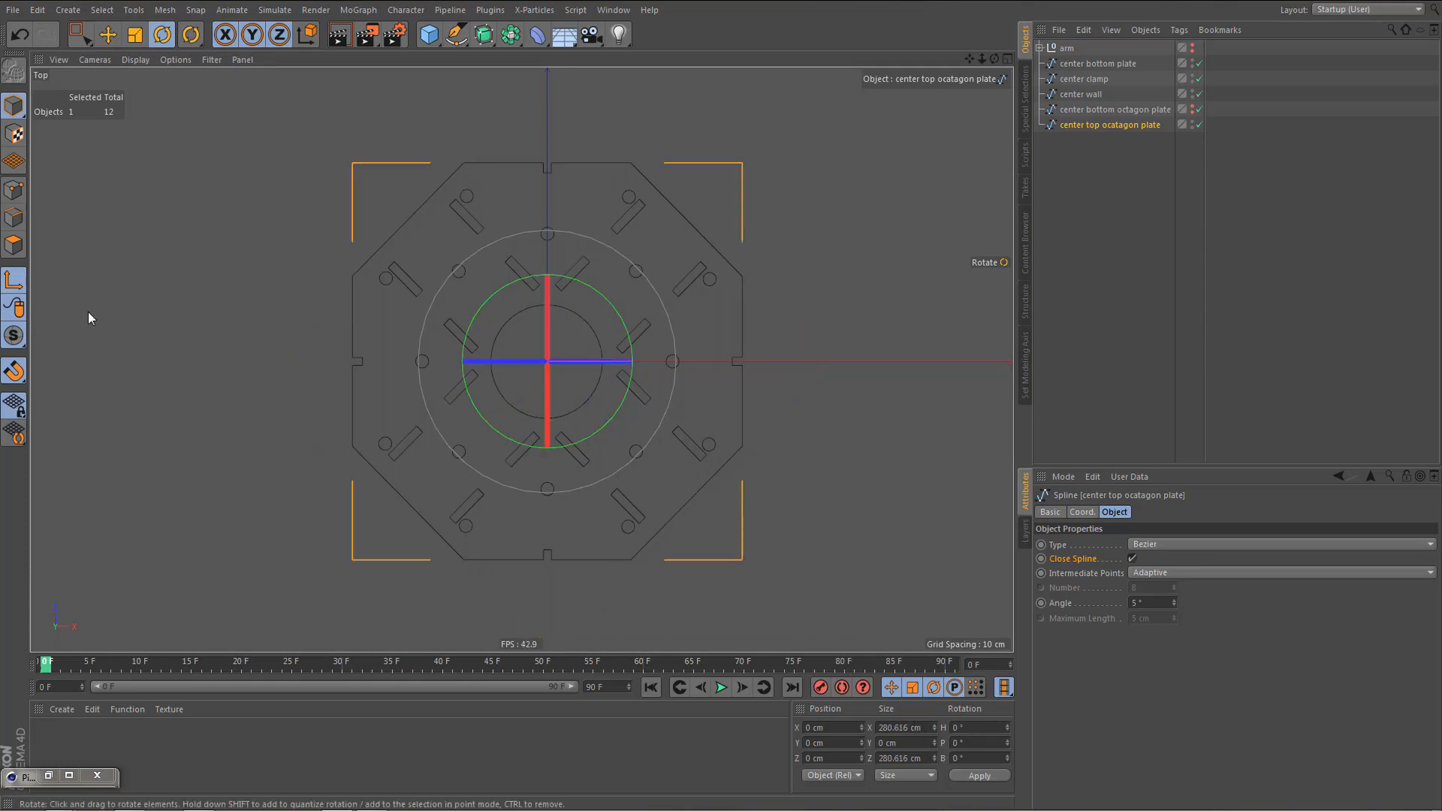
pyautogui.click(13, 279)
# - Check the rotated center top and center bottom octagon plates one after the other in perspective and leave both hidden
pyautogui.middleClick(472, 360)
pyautogui.middleClick(356, 230)
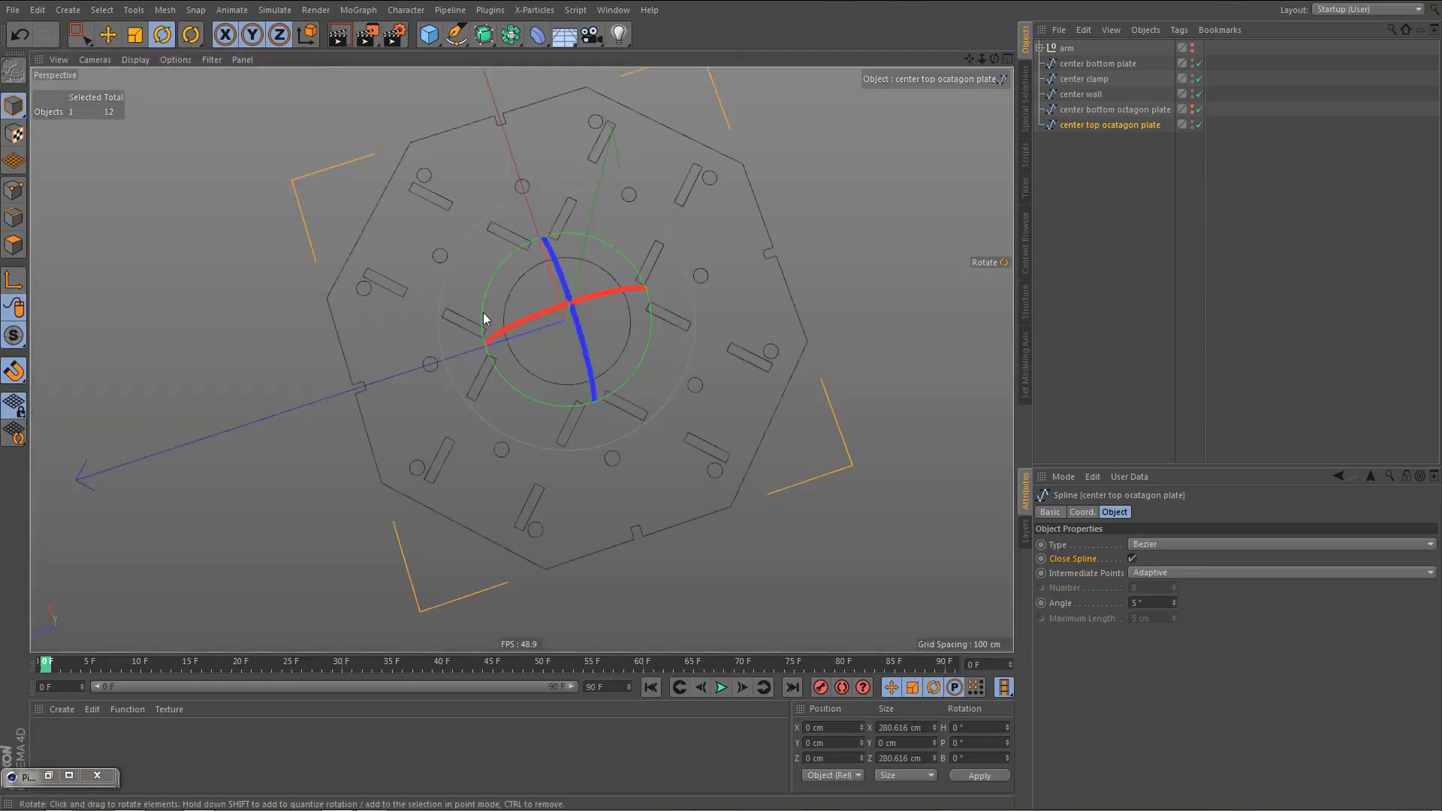
pyautogui.keyDown('alt'); pyautogui.moveTo(484, 313); pyautogui.dragTo(541, 285); pyautogui.keyUp('alt')
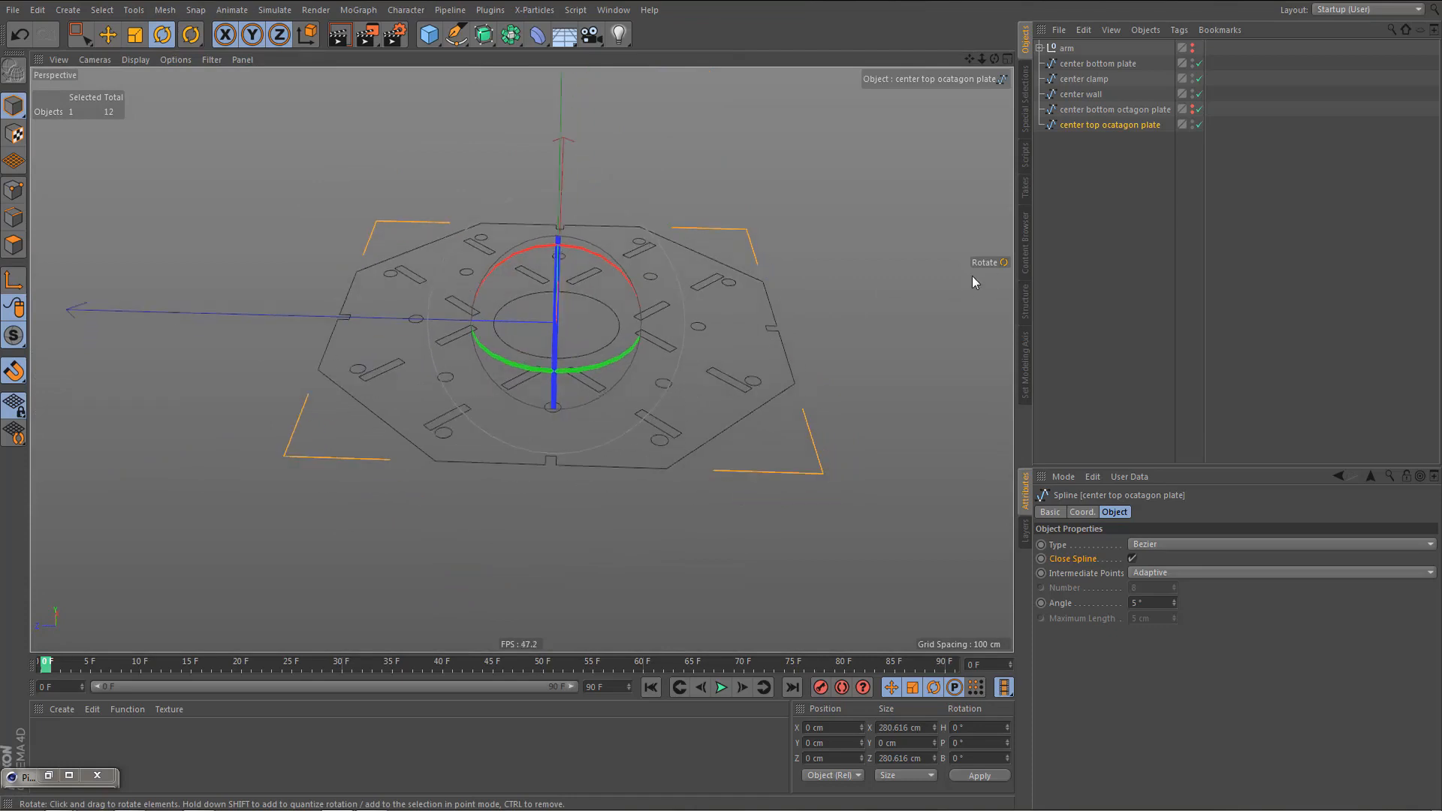
pyautogui.keyDown('alt'); pyautogui.moveTo(648, 381); pyautogui.dragTo(646, 349); pyautogui.keyUp('alt')
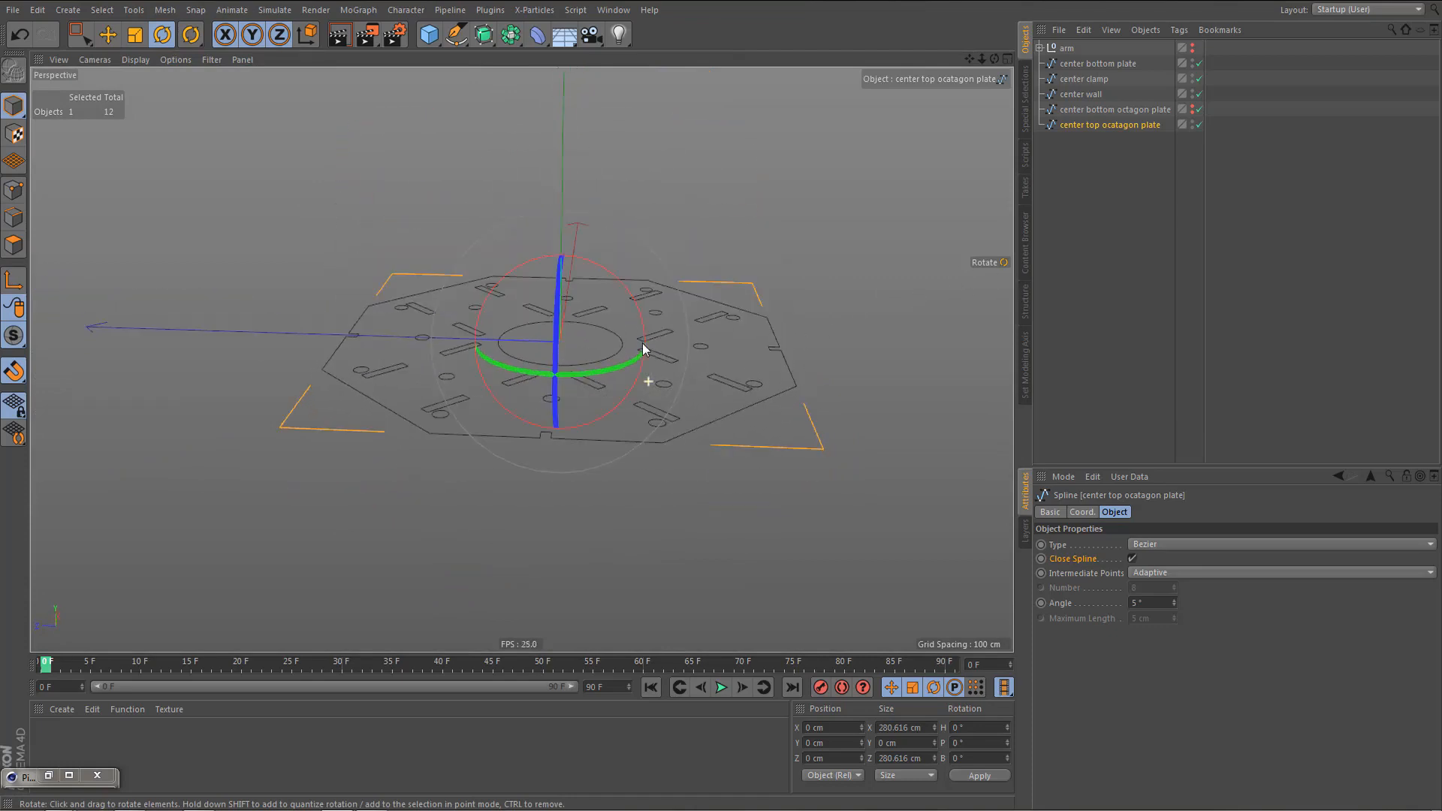
pyautogui.click(1198, 125)
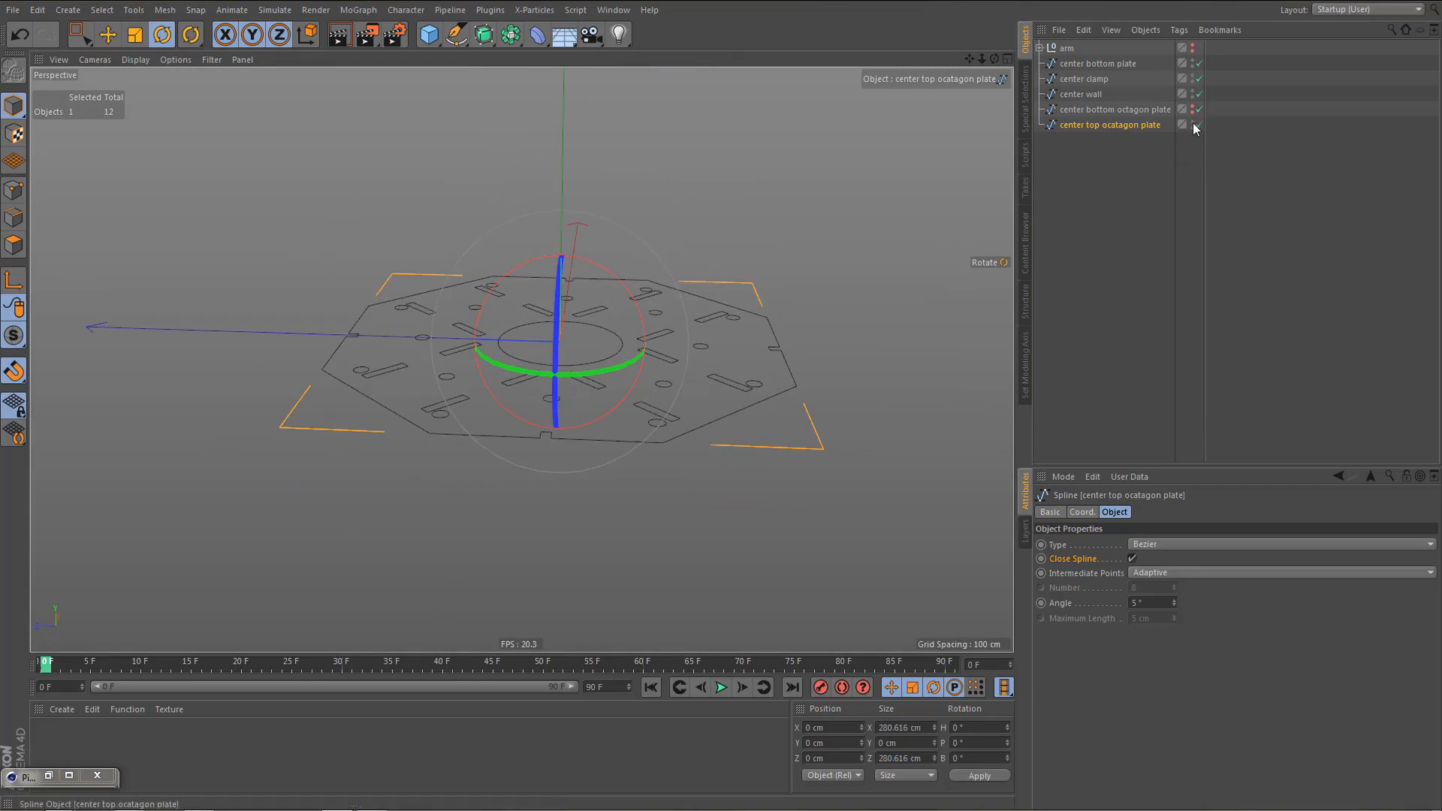
pyautogui.click(1194, 123)
pyautogui.click(1193, 108)
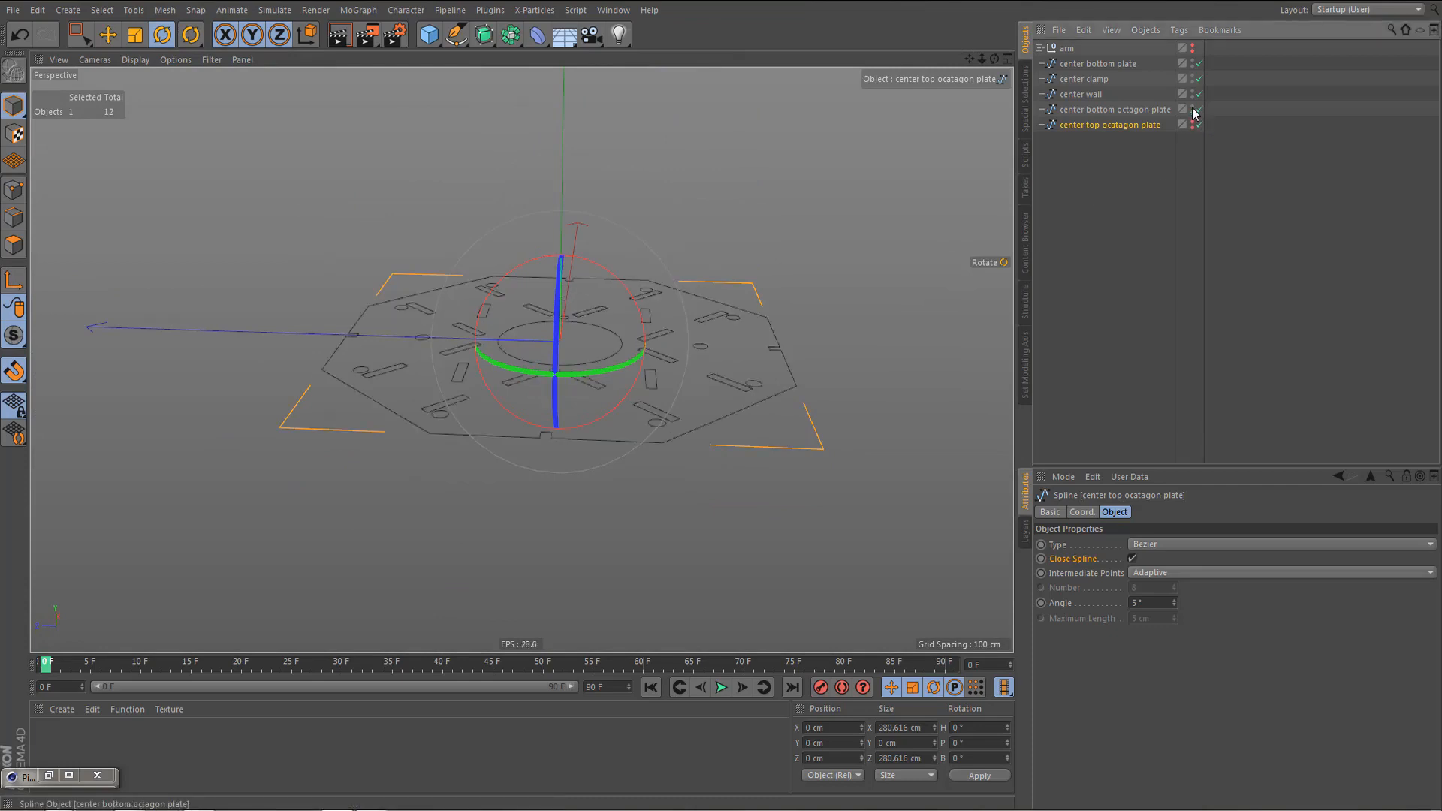
pyautogui.keyDown('alt'); pyautogui.moveTo(706, 331); pyautogui.dragTo(731, 365); pyautogui.keyUp('alt')
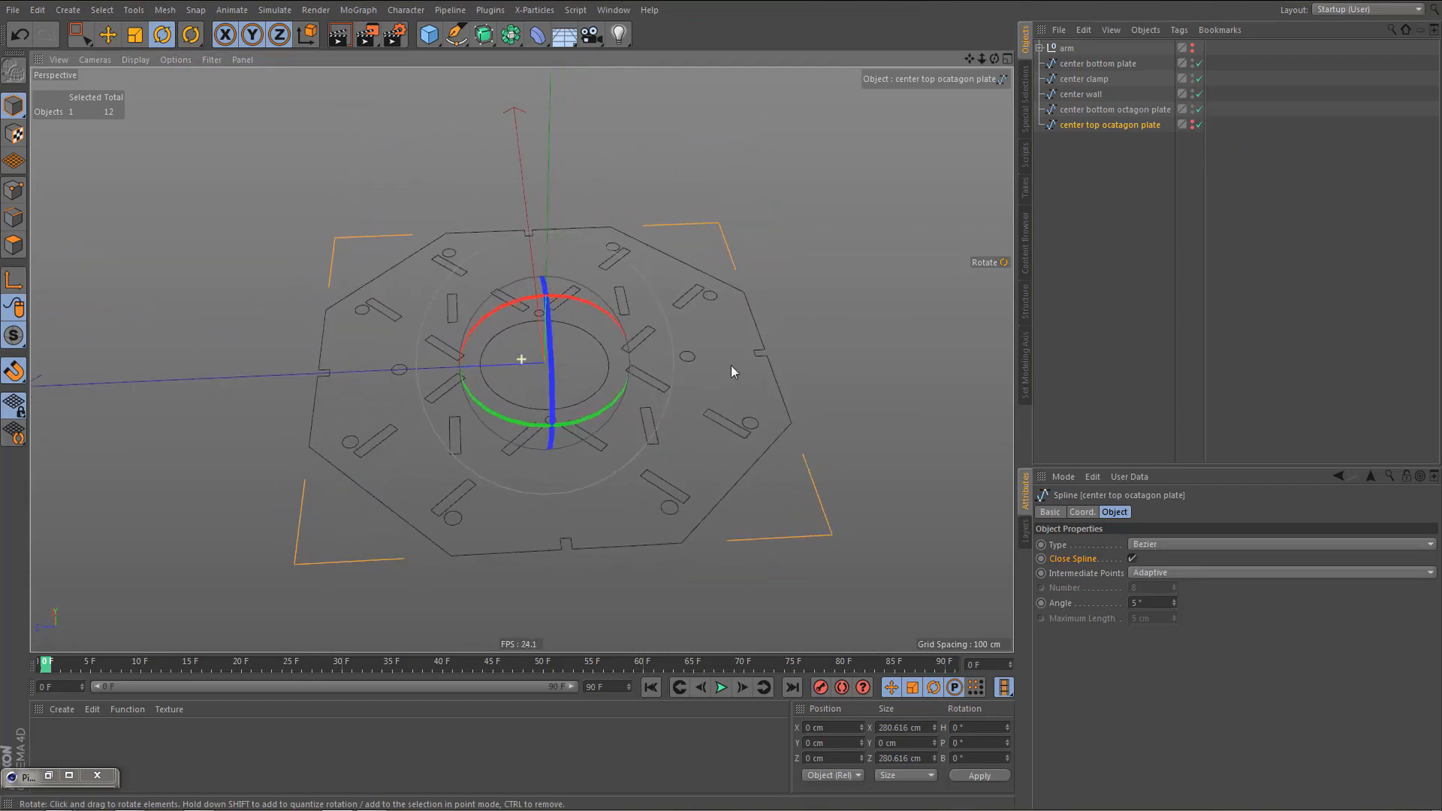
pyautogui.click(1192, 107)
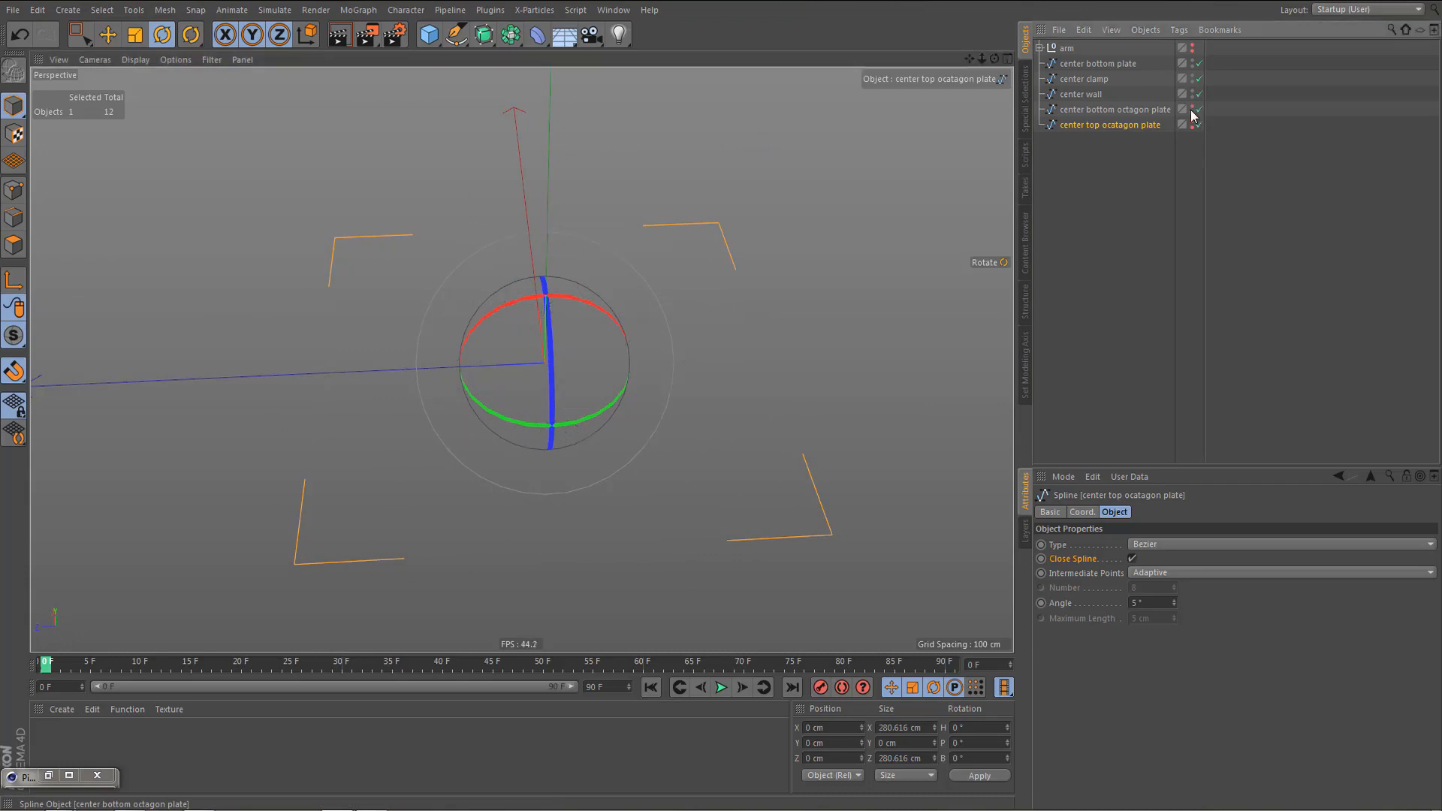
# - Select the center bottom plate and check the assembled frame in the frame ref.jpg photo in the Picture Viewer
pyautogui.click(1054, 248)
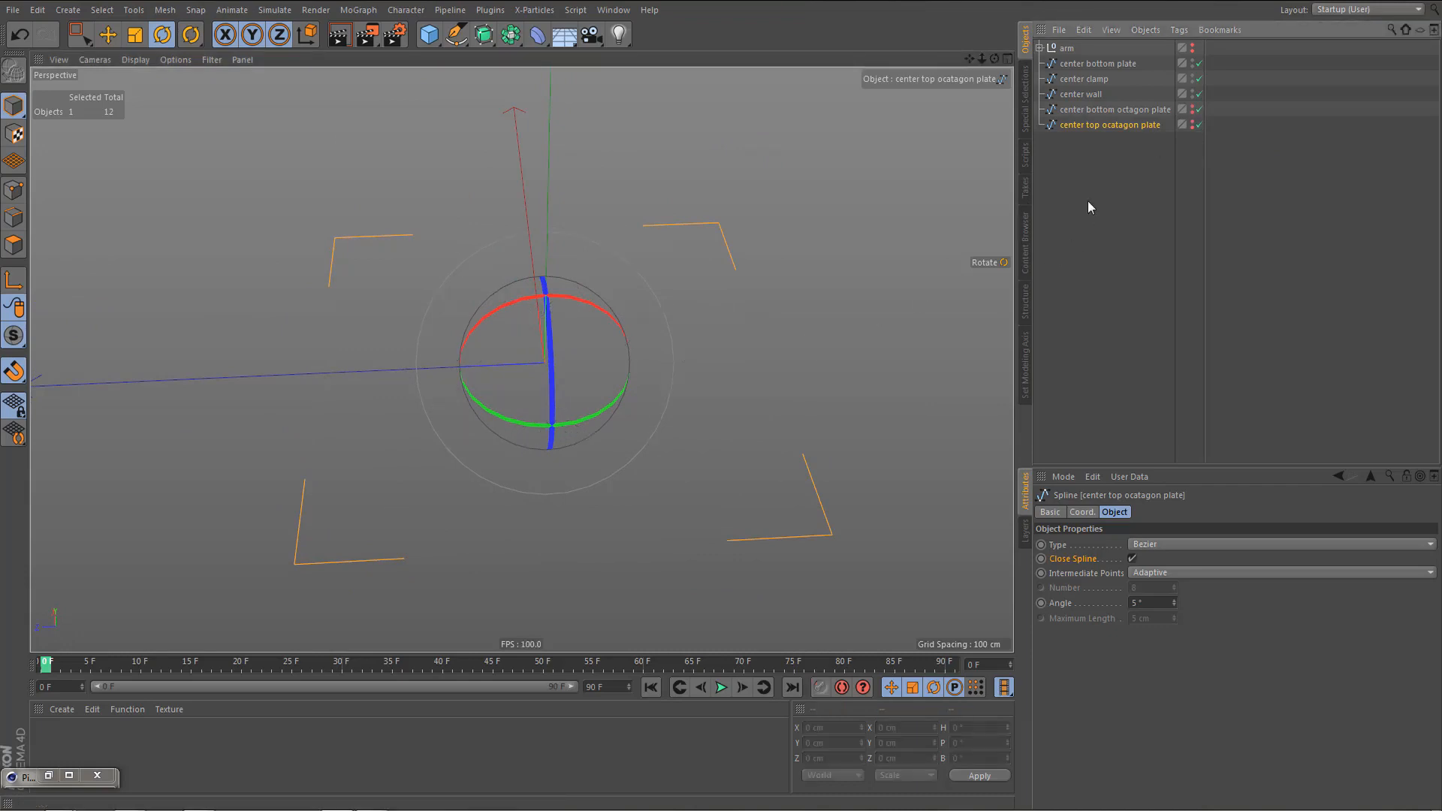
pyautogui.click(1124, 65)
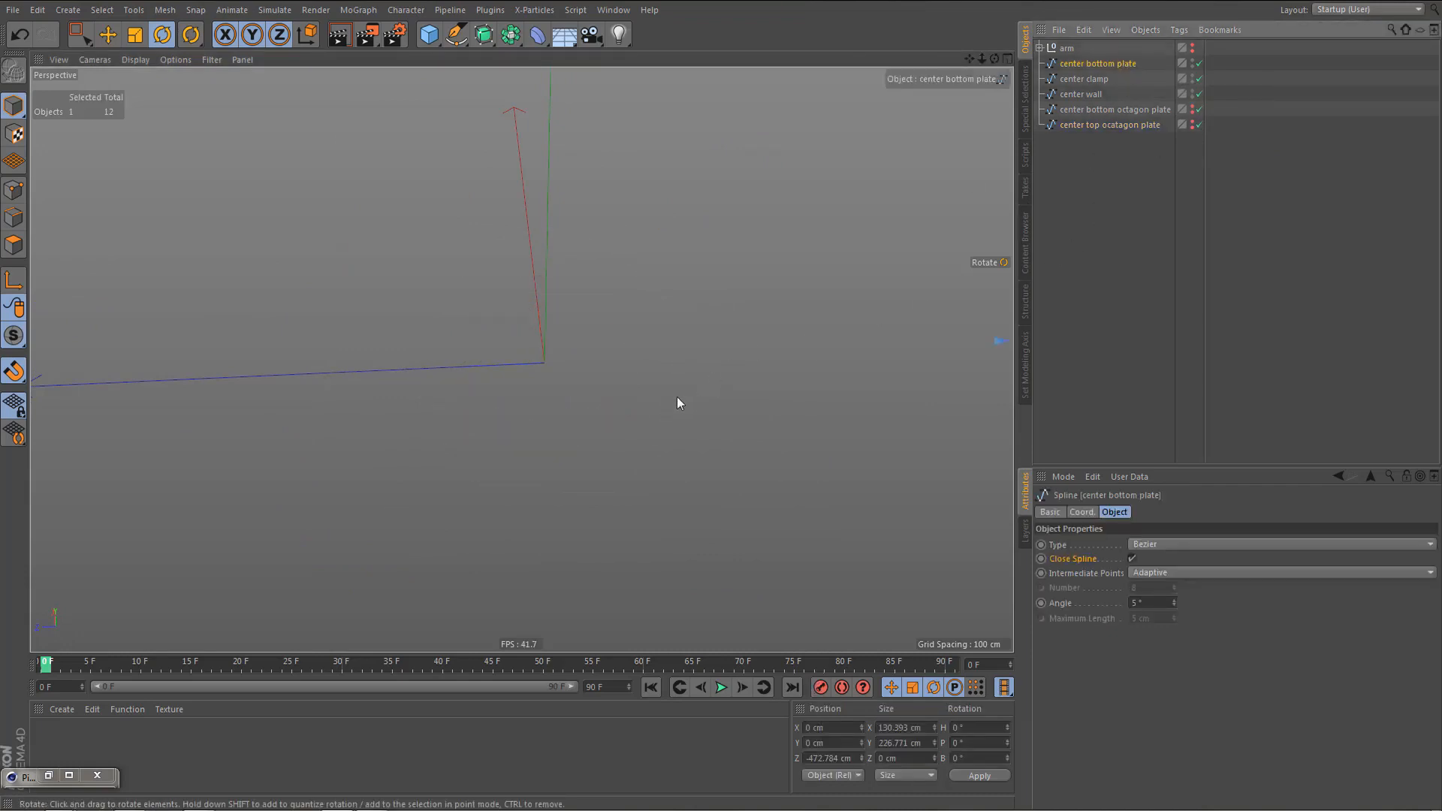
pyautogui.keyDown('alt'); pyautogui.moveTo(677, 397); pyautogui.dragTo(523, 530); pyautogui.keyUp('alt')
pyautogui.keyDown('alt'); pyautogui.moveTo(665, 453); pyautogui.dragTo(650, 456, button='middle'); pyautogui.keyUp('alt')
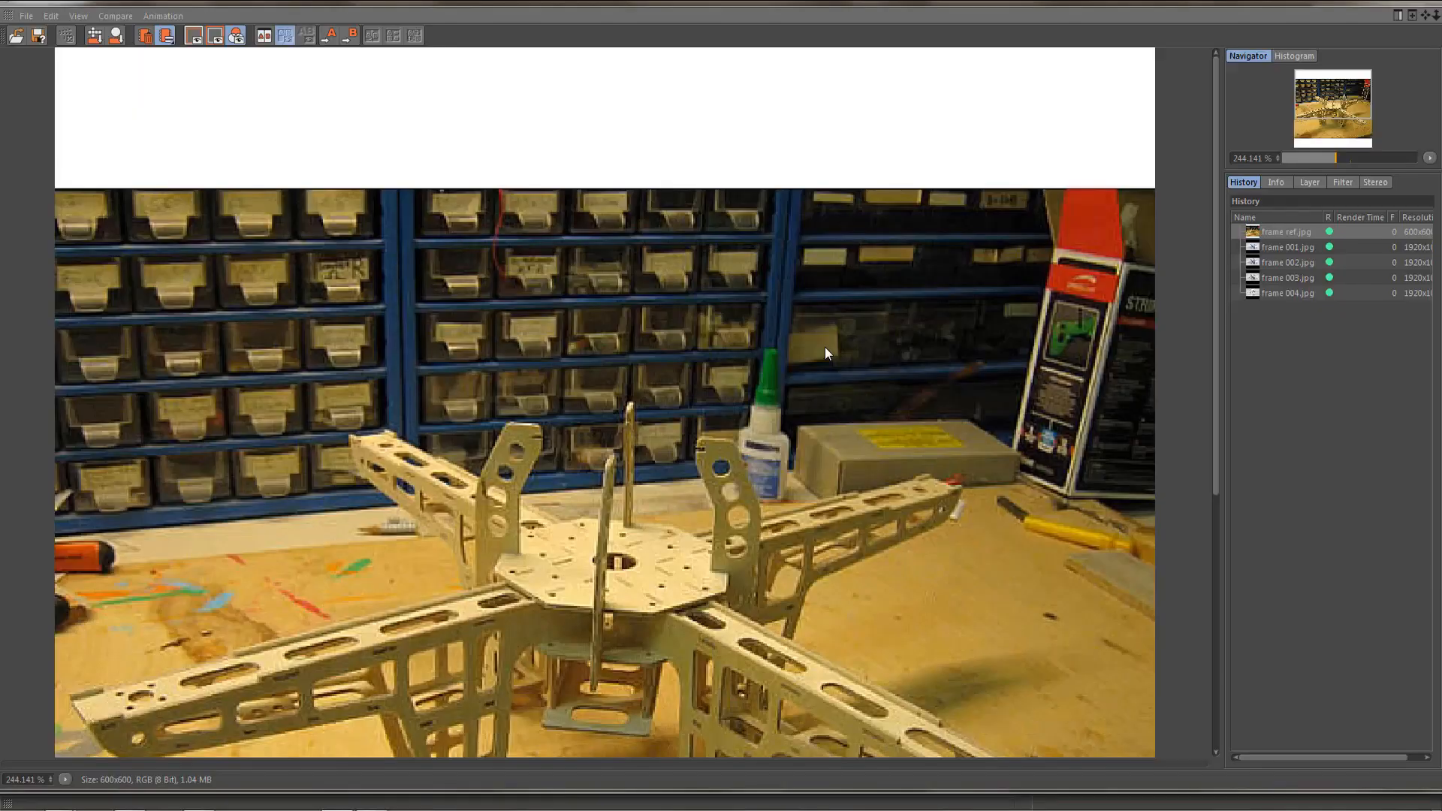
pyautogui.scroll(-3, 642, 610)
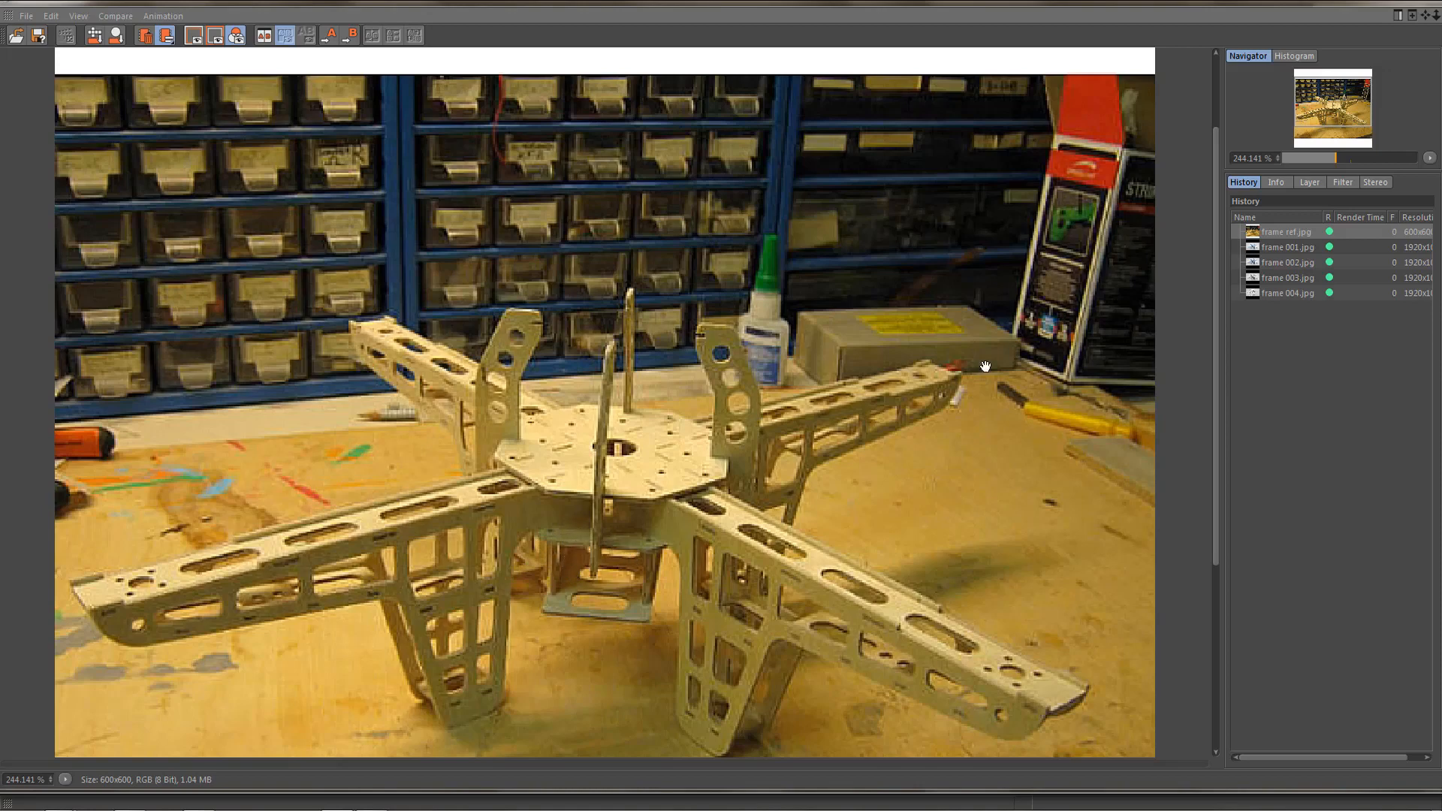
# - Move the center bottom plate to about Z -40 cm and lay it flat at pitch -90° and bank -90°
pyautogui.click(1422, 3)
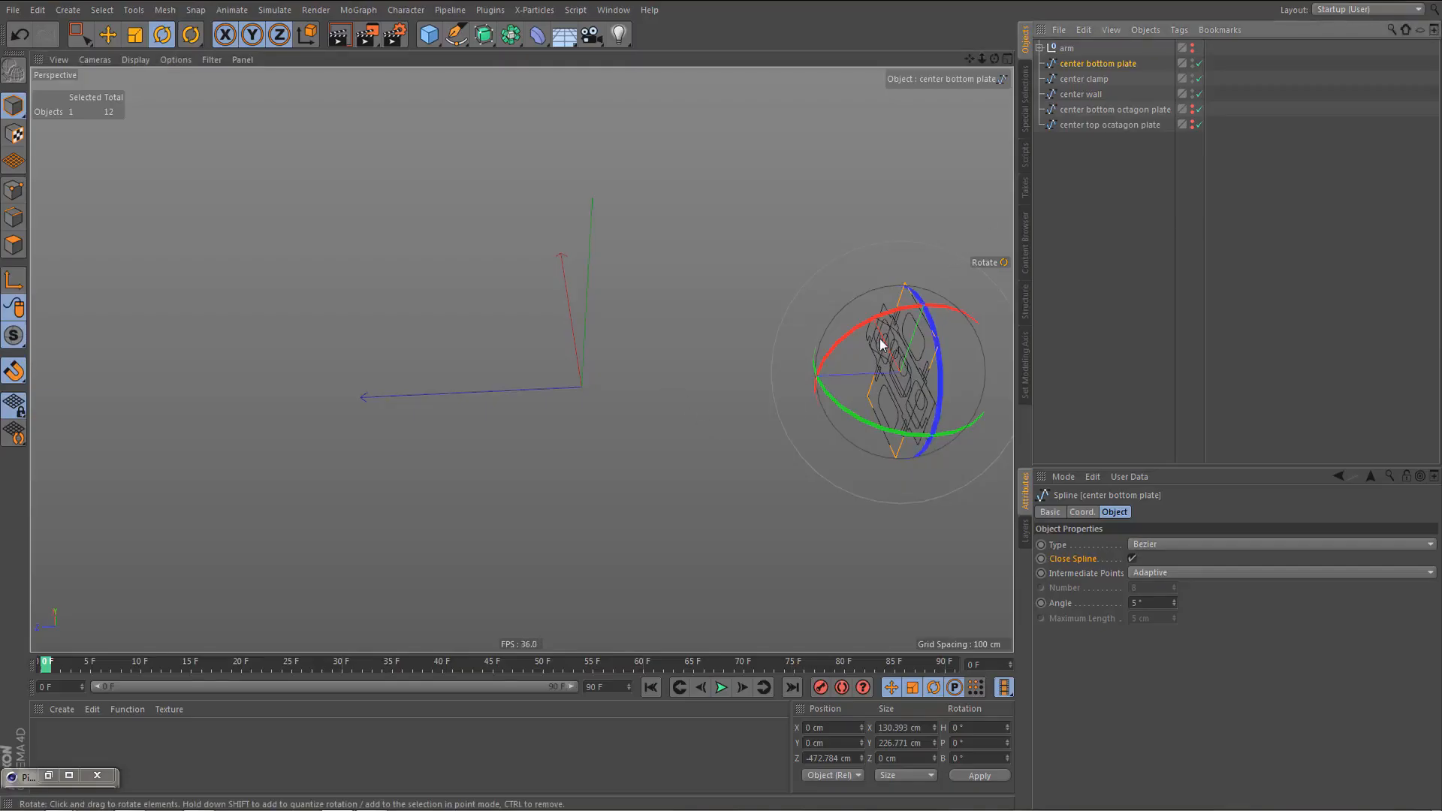
pyautogui.press('e')
pyautogui.moveTo(765, 380); pyautogui.dragTo(672, 407)
pyautogui.press('r')
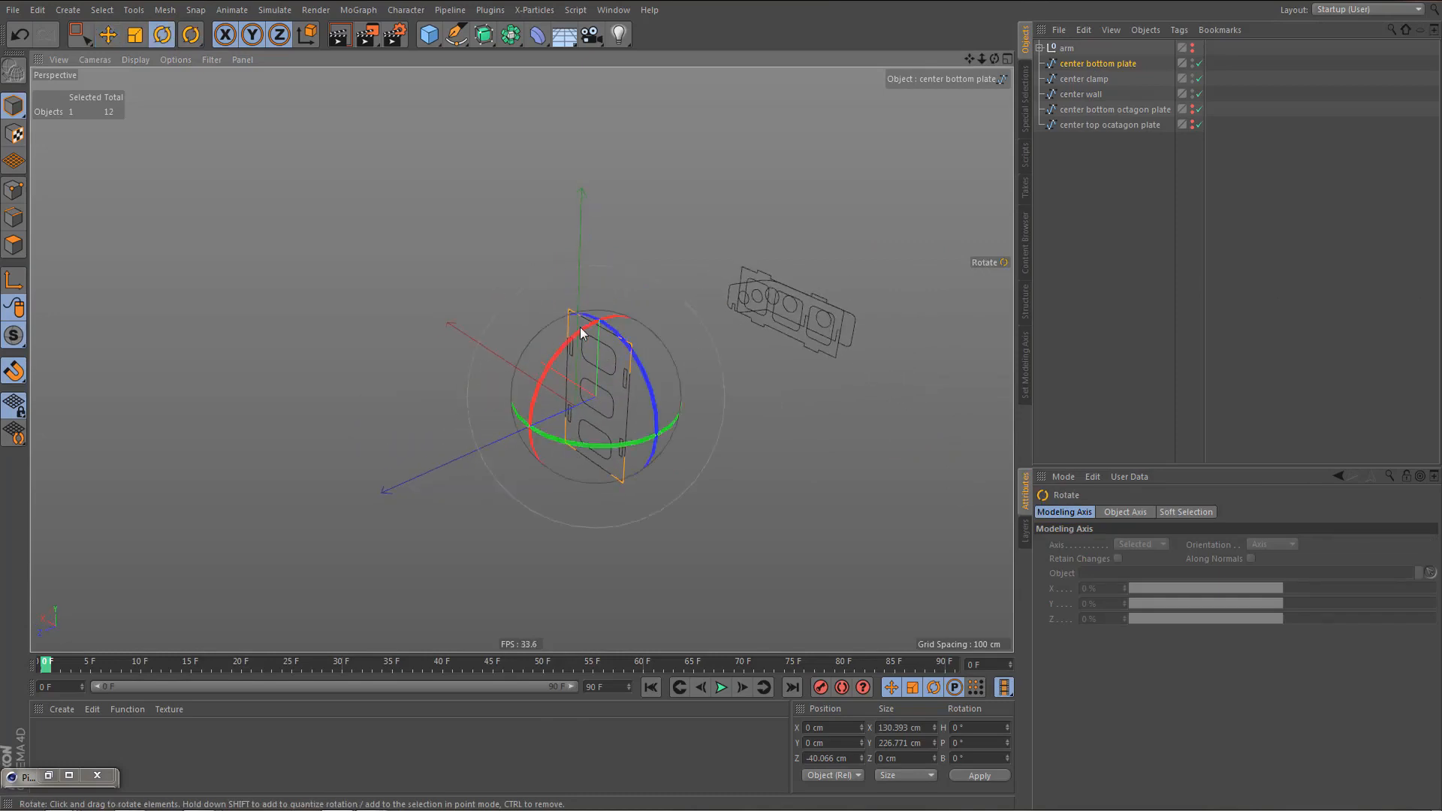
pyautogui.moveTo(555, 339); pyautogui.dragTo(501, 470)
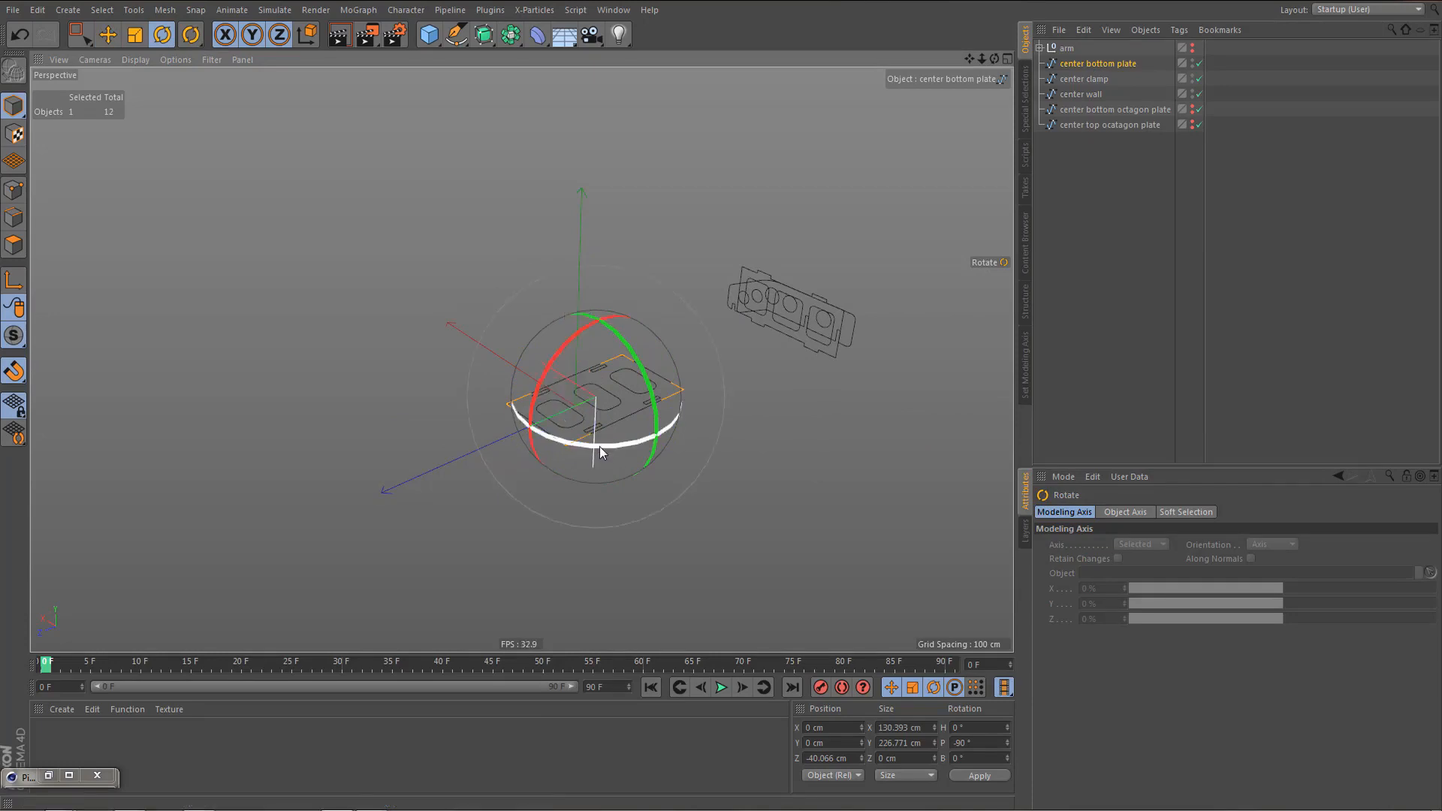
pyautogui.moveTo(600, 446); pyautogui.dragTo(745, 400)
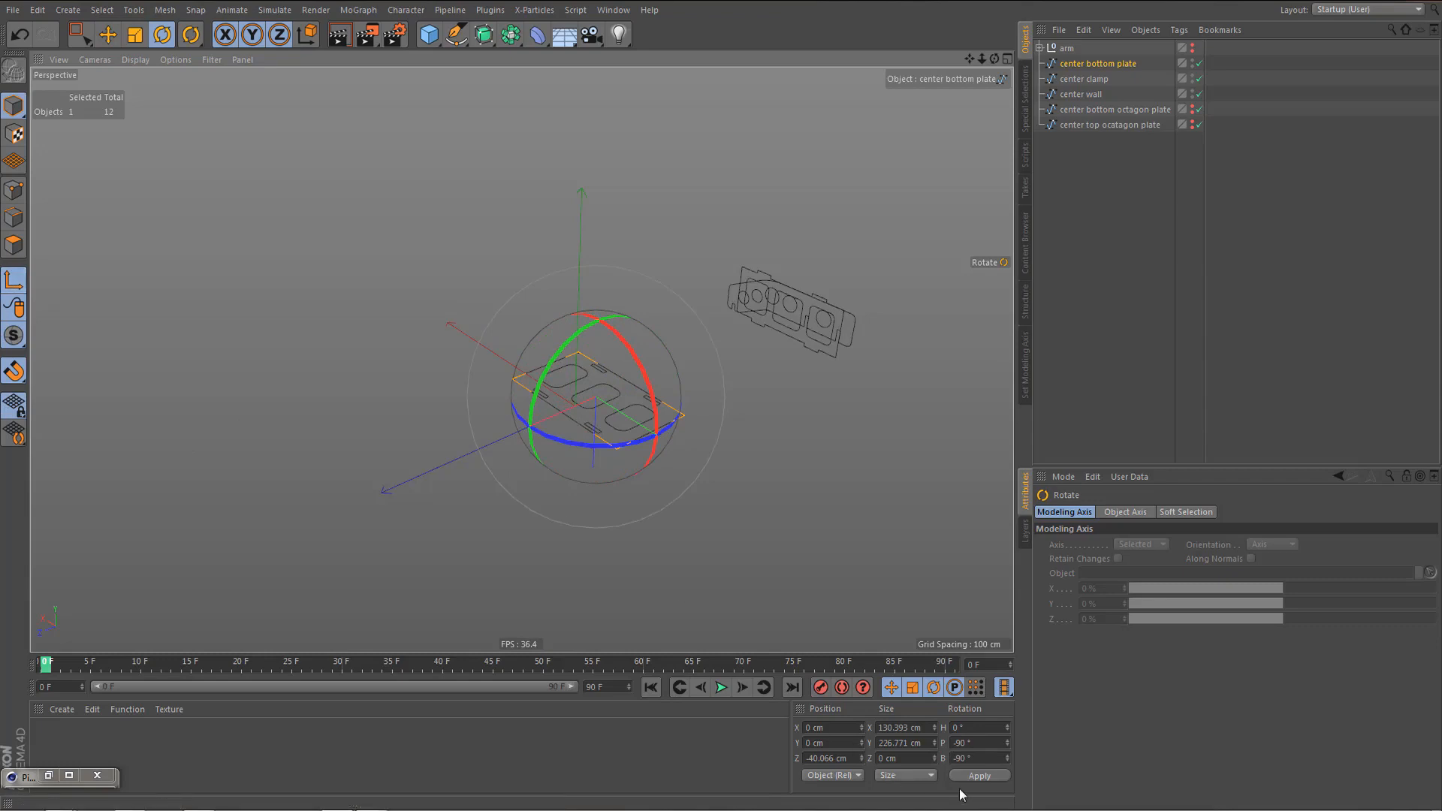
# - Reset the center bottom plate's axis pitch and bank to 0° while keeping the plate flat
pyautogui.click(984, 741)
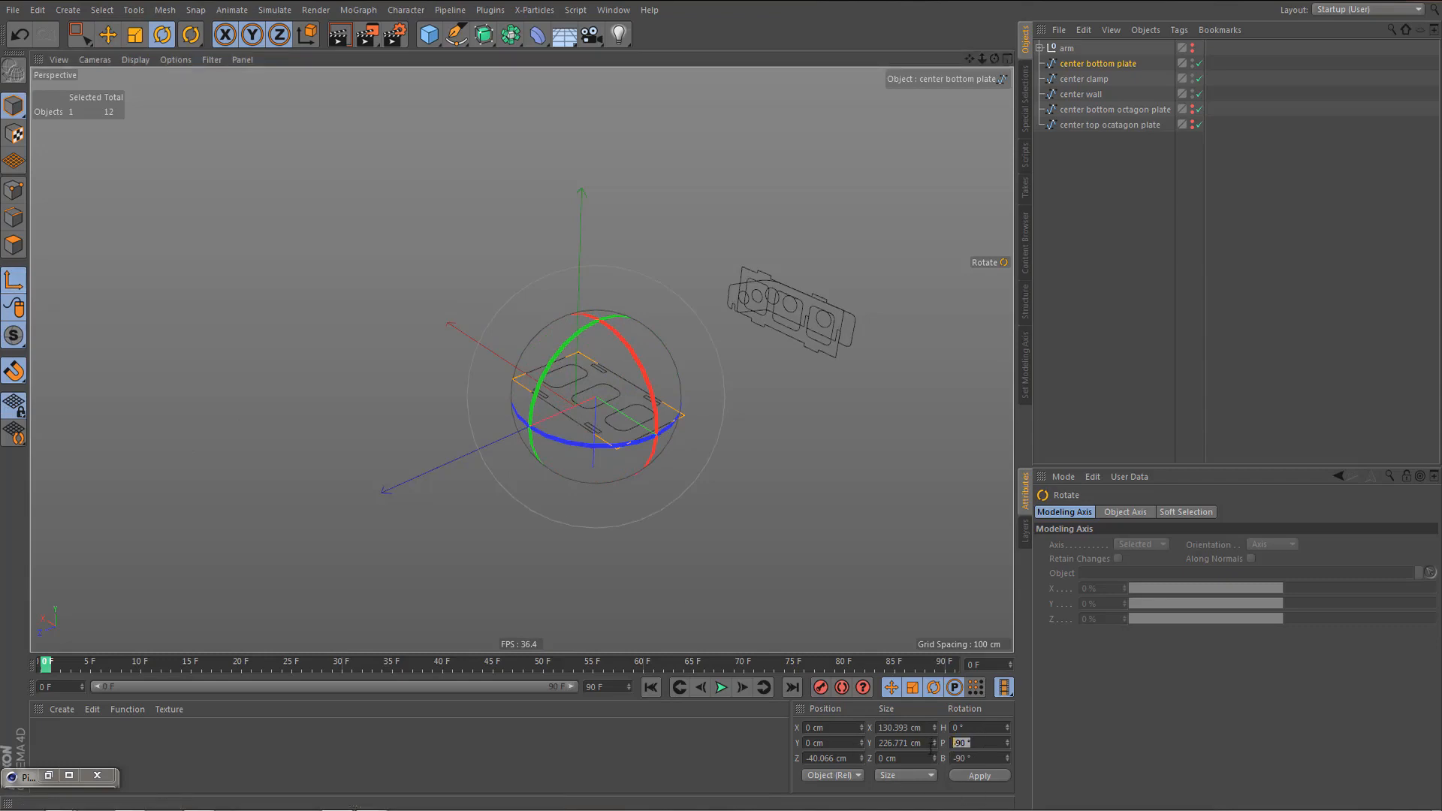
pyautogui.click(984, 760)
pyautogui.write('0')
pyautogui.click(978, 777)
pyautogui.moveTo(624, 455)
pyautogui.keyDown('alt'); pyautogui.mouseDown()
pyautogui.moveTo(727, 418)
pyautogui.moveTo(634, 451)
pyautogui.mouseUp(); pyautogui.keyUp('alt')
pyautogui.scroll(5, 634, 451)
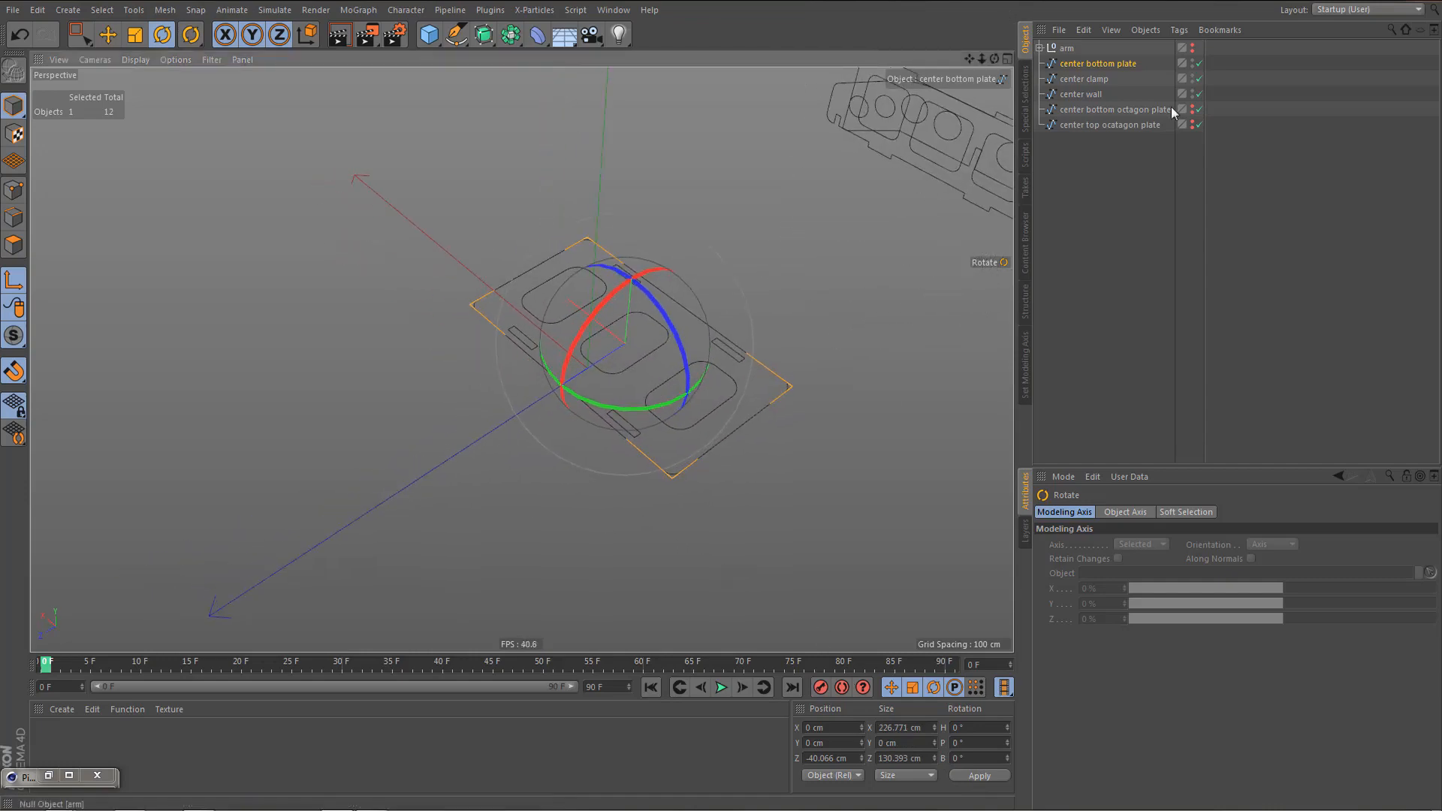
pyautogui.keyDown('alt'); pyautogui.moveTo(495, 497); pyautogui.dragTo(414, 531, button='middle'); pyautogui.keyUp('alt')
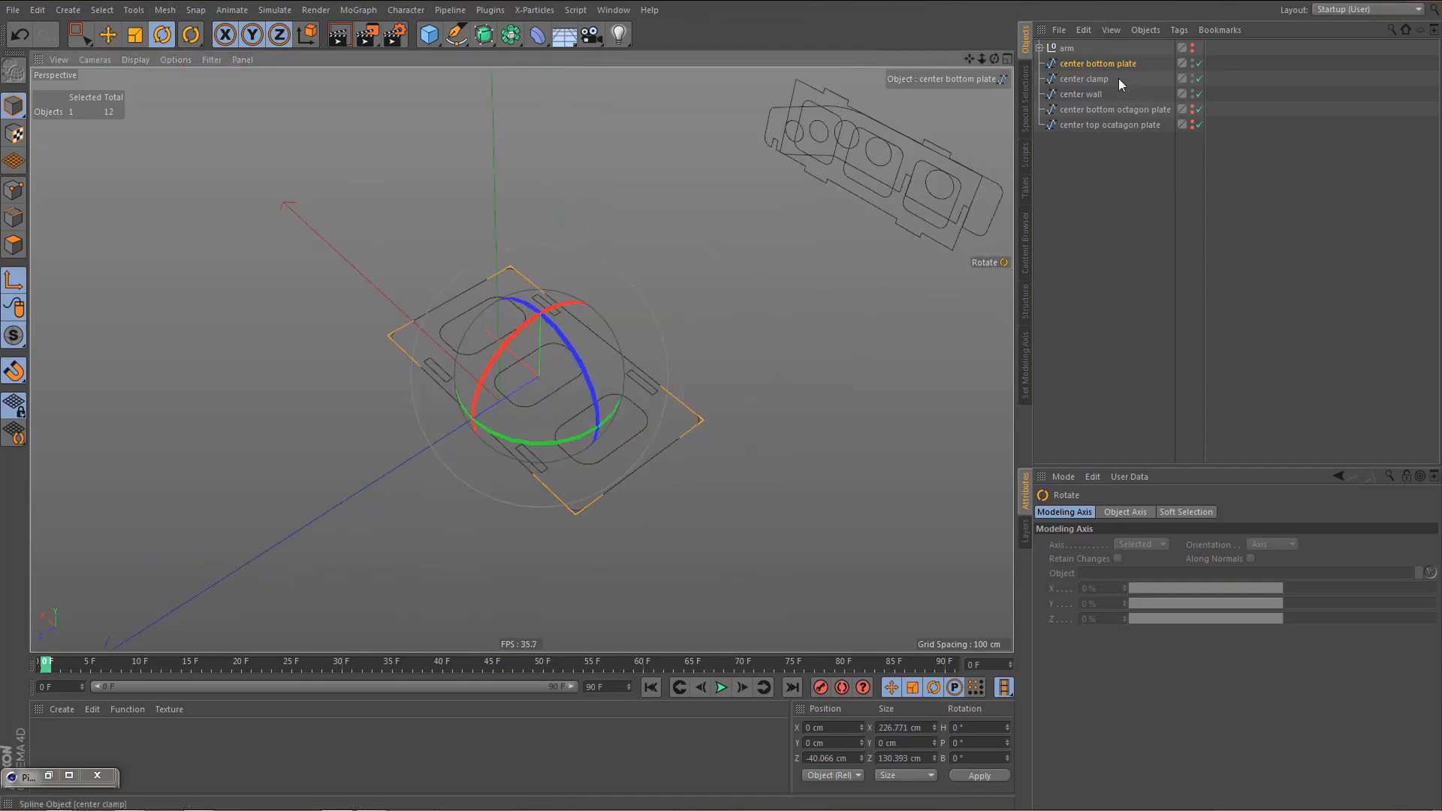
# - Select the center wall and move it along Z toward the bottom plate to about -225 cm
pyautogui.click(1089, 95)
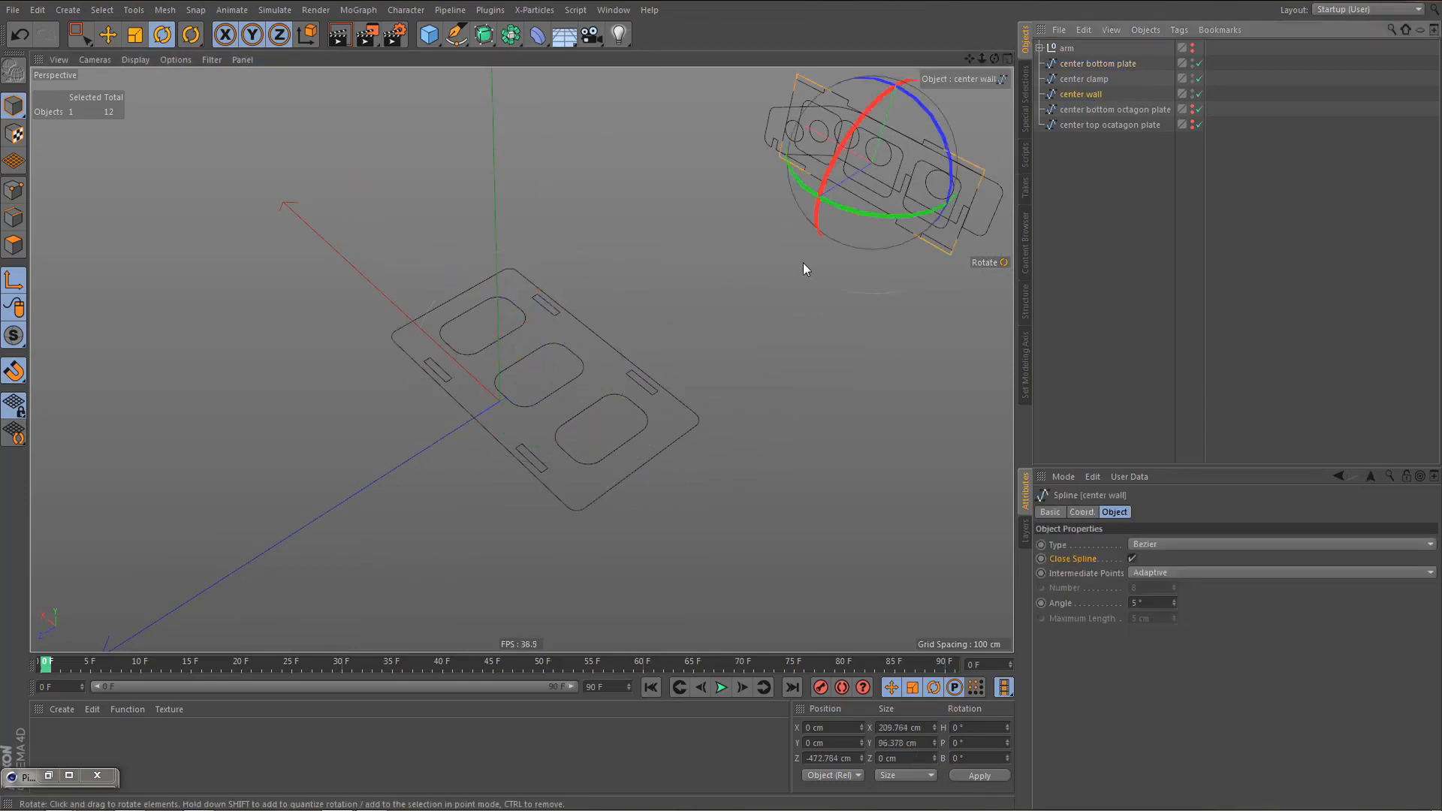
pyautogui.press('e')
pyautogui.moveTo(774, 214); pyautogui.dragTo(656, 342)
pyautogui.hotkey('ctrl', 'z')
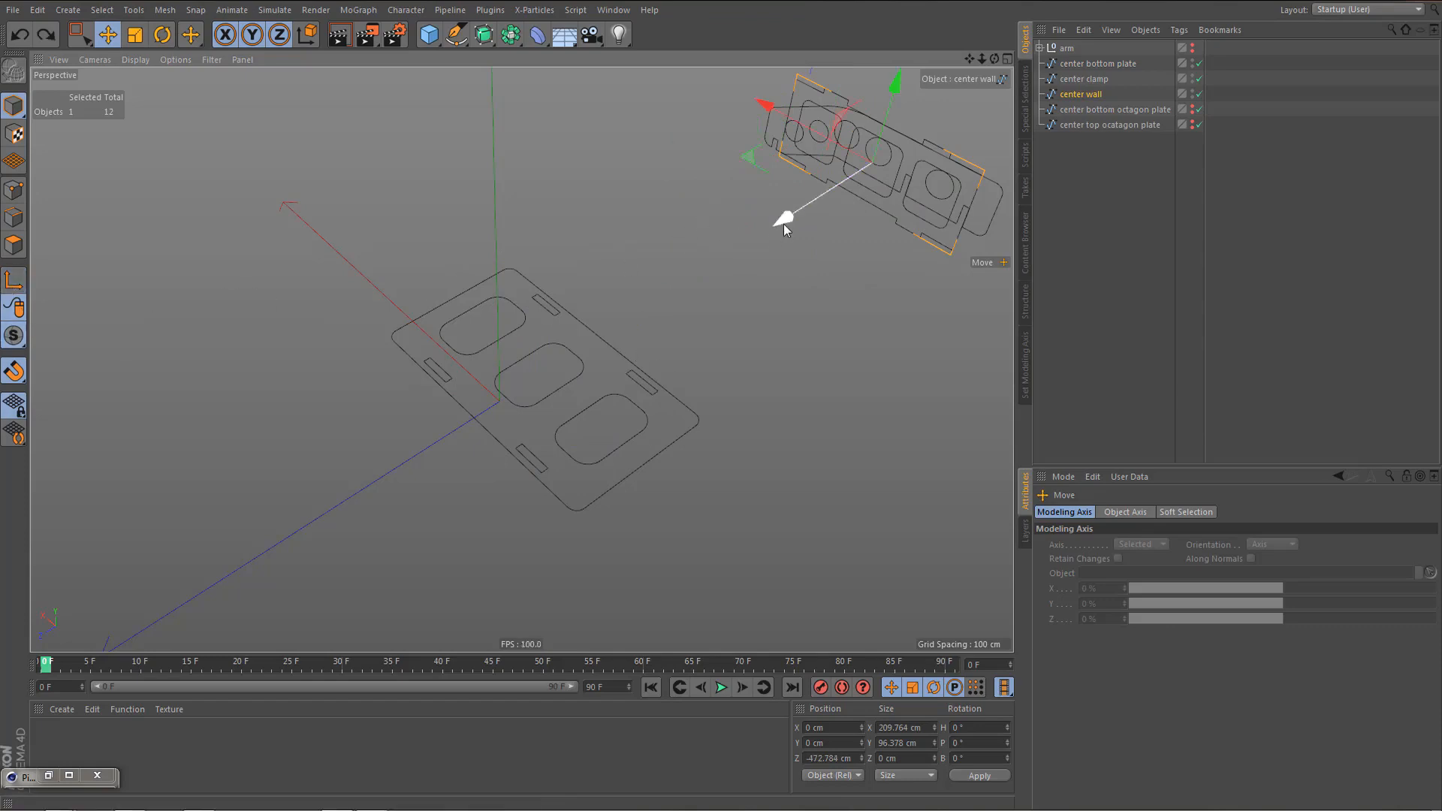
pyautogui.moveTo(786, 222); pyautogui.dragTo(606, 354)
# - Snap the center wall's axis to a root corner of its lower tab and snap the wall onto the bottom plate's slot corner
pyautogui.scroll(5, 690, 323)
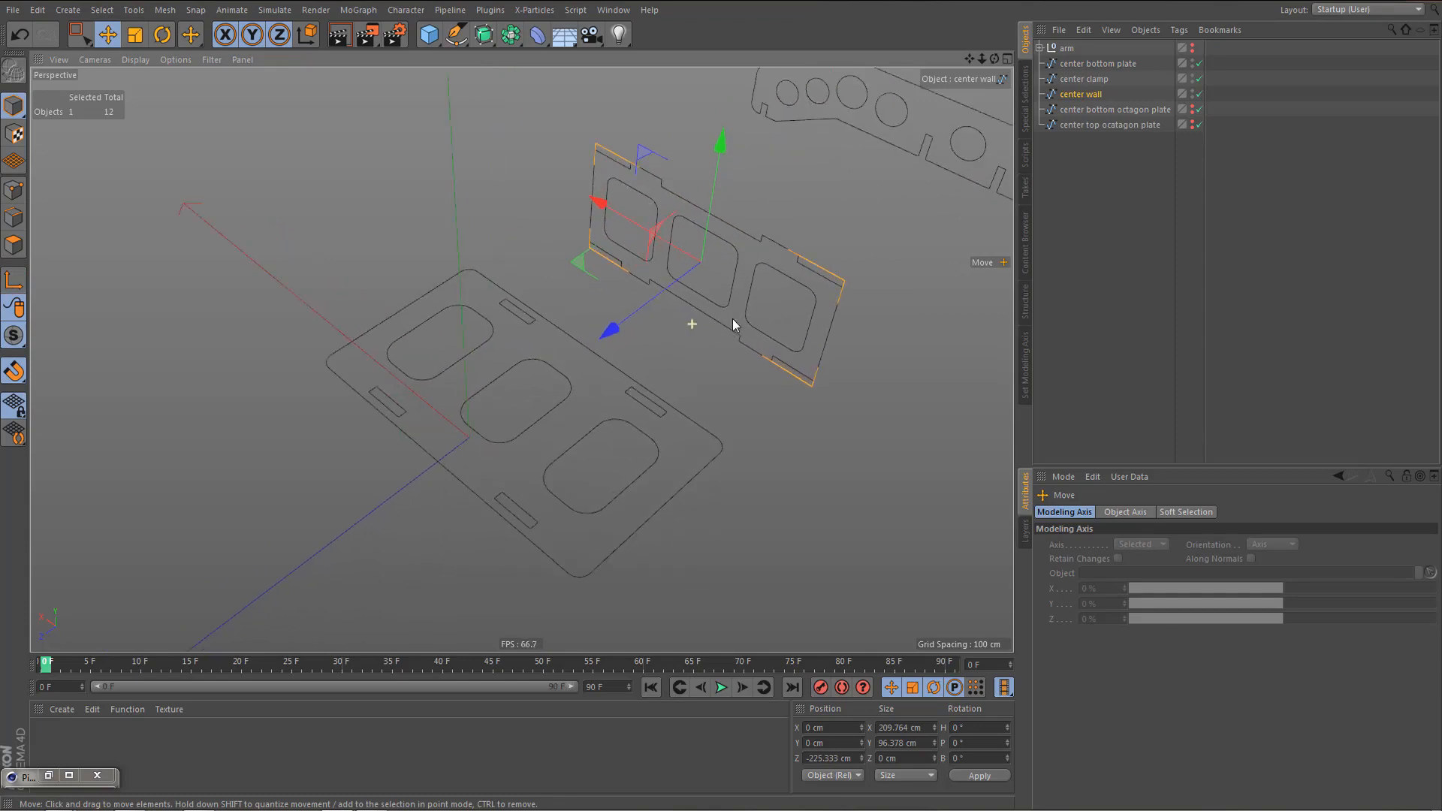
pyautogui.moveTo(674, 320)
pyautogui.keyDown('alt'); pyautogui.mouseDown(button='middle')
pyautogui.moveTo(737, 296)
pyautogui.moveTo(694, 311)
pyautogui.mouseUp(button='middle'); pyautogui.keyUp('alt')
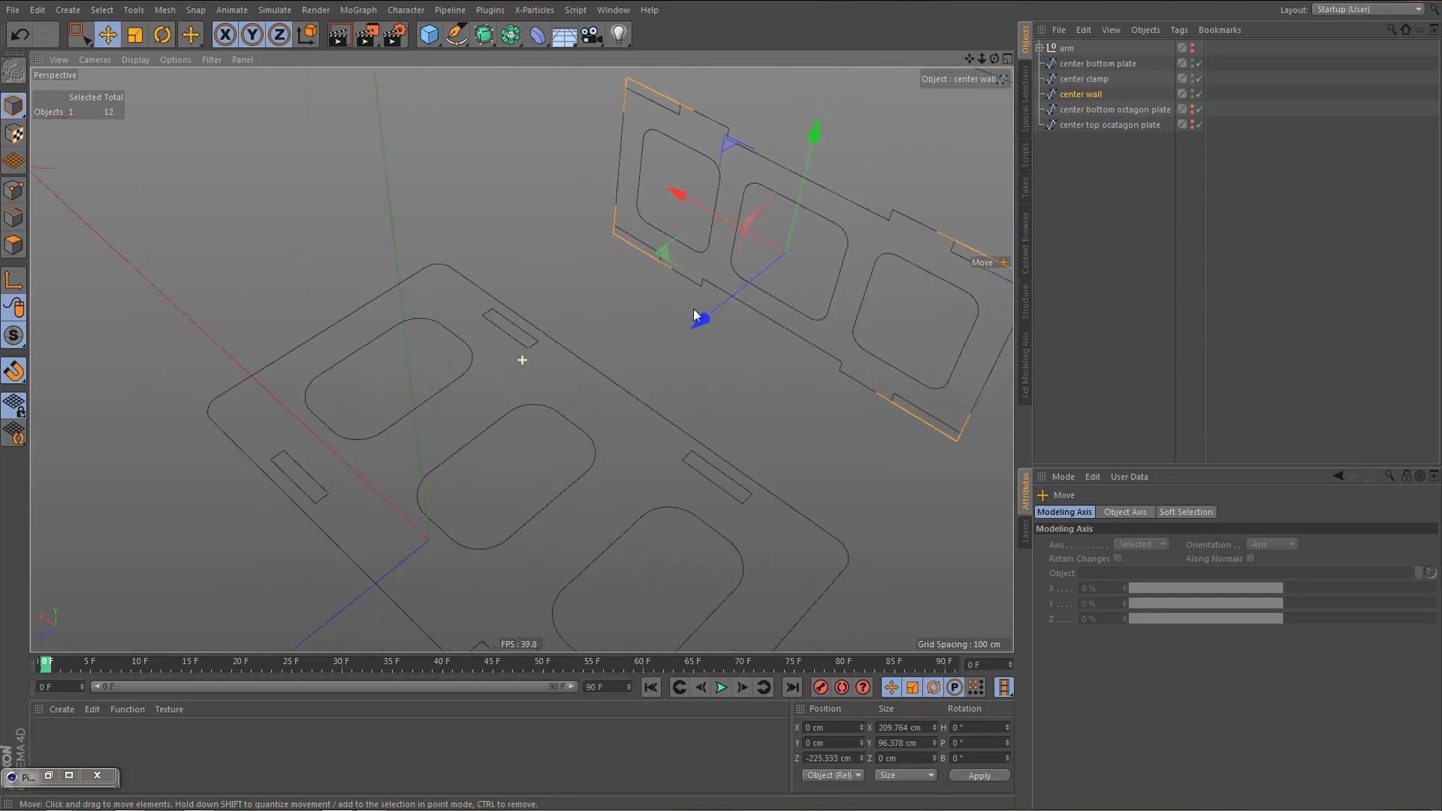
pyautogui.moveTo(673, 245)
pyautogui.keyDown('alt'); pyautogui.mouseDown(button='right')
pyautogui.moveTo(745, 246)
pyautogui.moveTo(701, 286)
pyautogui.mouseUp(button='right'); pyautogui.keyUp('alt')
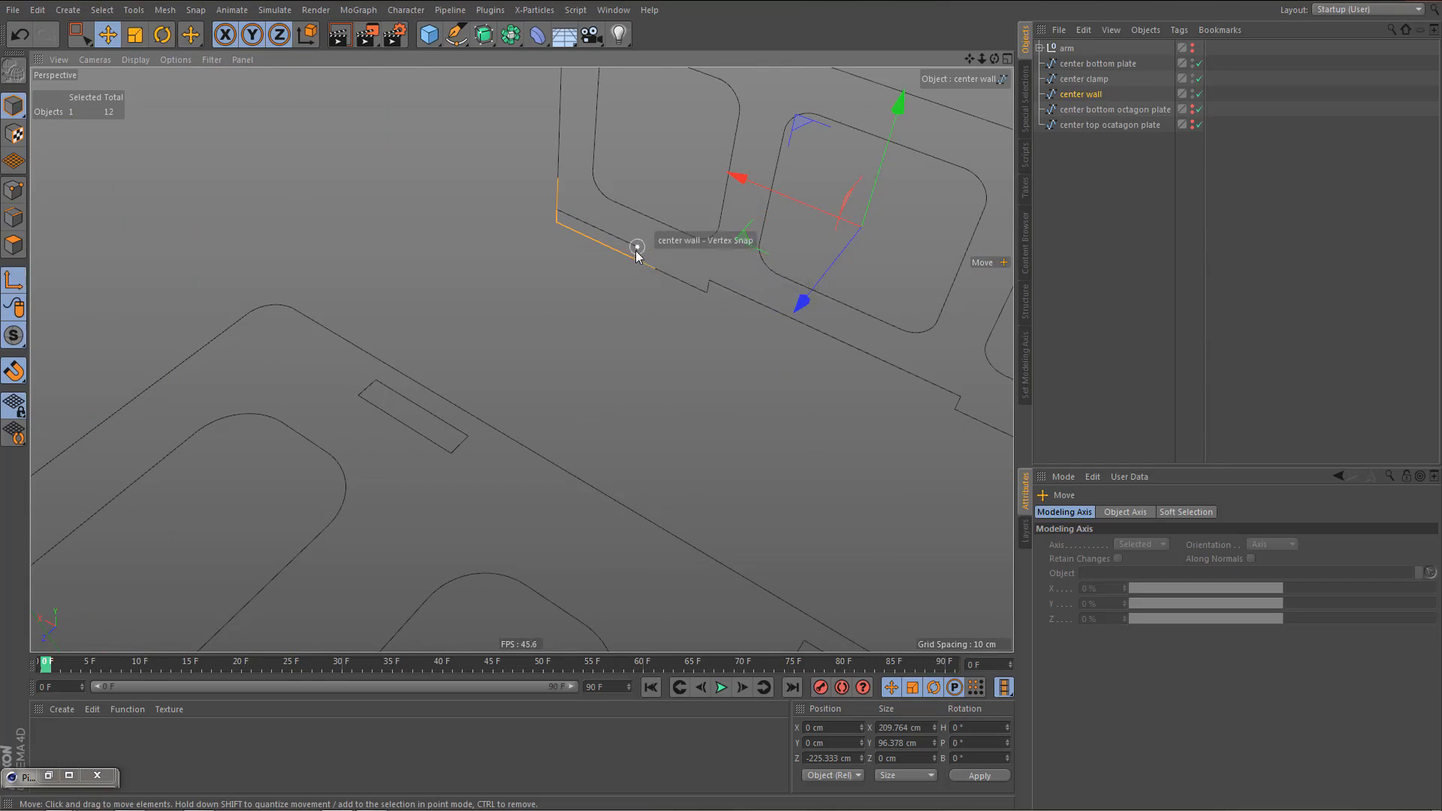
pyautogui.moveTo(637, 256); pyautogui.dragTo(558, 395)
pyautogui.keyDown('alt'); pyautogui.moveTo(574, 377); pyautogui.dragTo(490, 503, button='right'); pyautogui.keyUp('alt')
pyautogui.keyDown('alt'); pyautogui.moveTo(490, 503); pyautogui.dragTo(468, 434, button='middle'); pyautogui.keyUp('alt')
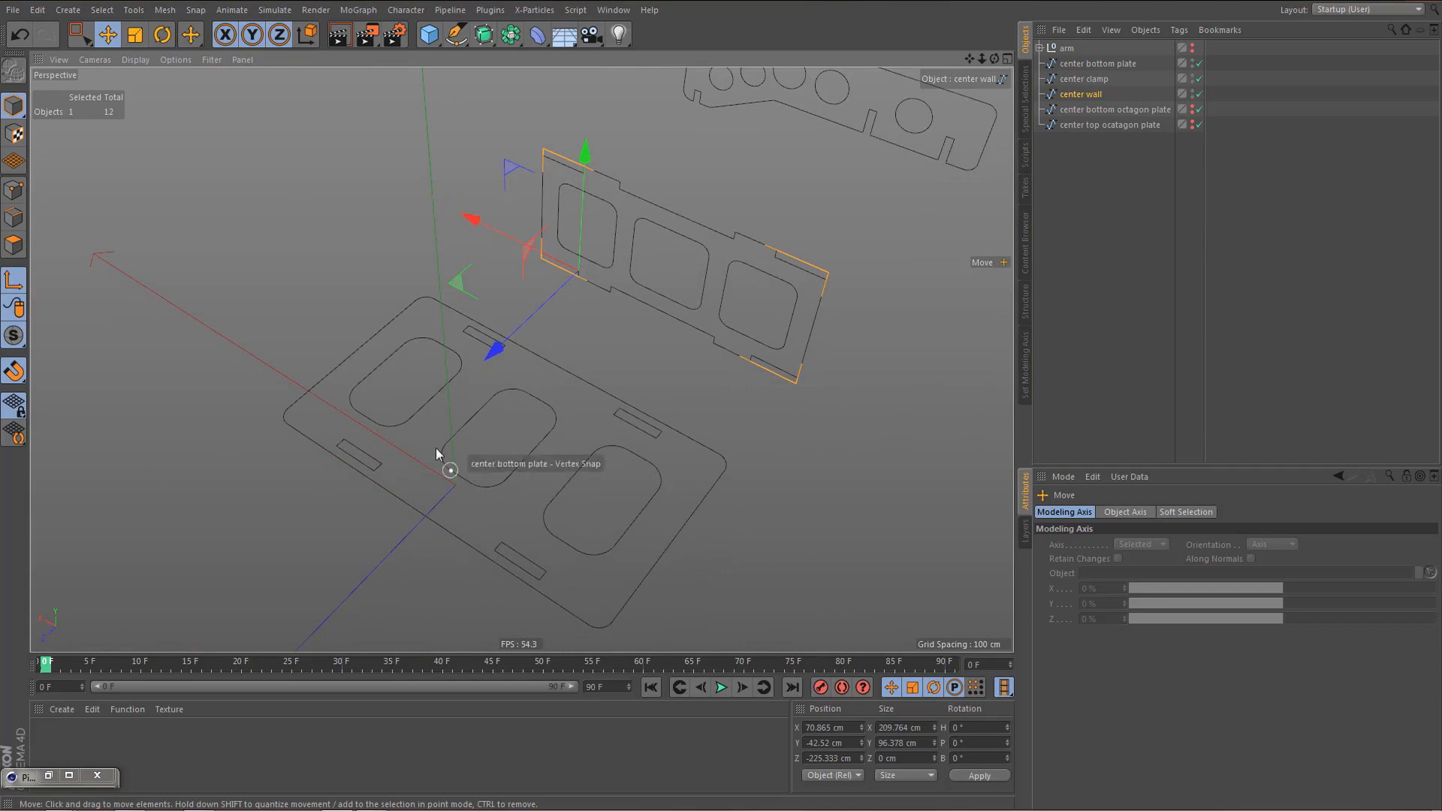
pyautogui.keyDown('alt'); pyautogui.moveTo(328, 441); pyautogui.dragTo(447, 405, button='right'); pyautogui.keyUp('alt')
pyautogui.moveTo(448, 406); pyautogui.dragTo(601, 240)
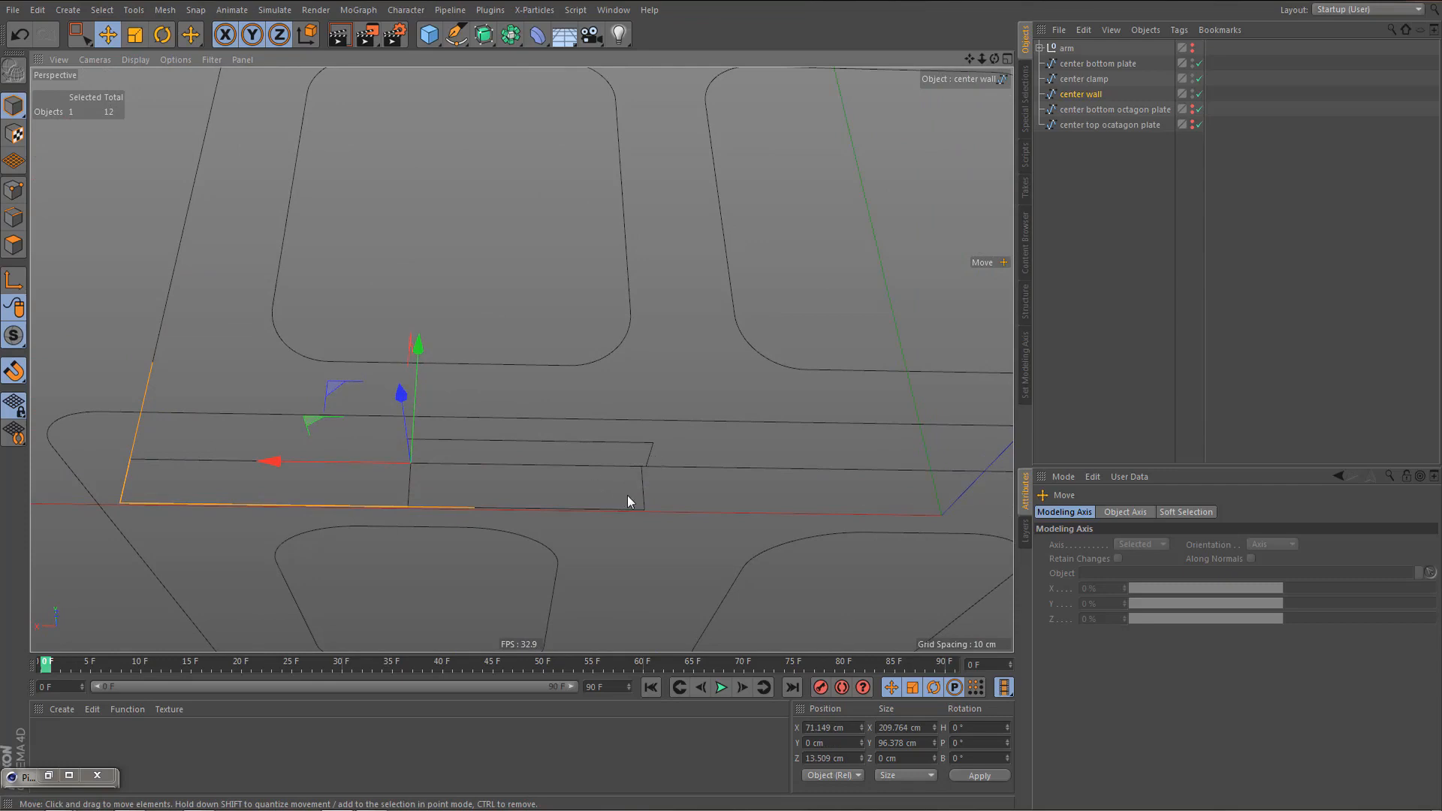
# - Select the two inner side points of the center wall's snapped lower tab and shift them to X -28.913 cm, flush with the slot's end
pyautogui.keyDown('alt'); pyautogui.moveTo(626, 493); pyautogui.dragTo(583, 492, button='middle'); pyautogui.keyUp('alt')
pyautogui.press('Return')
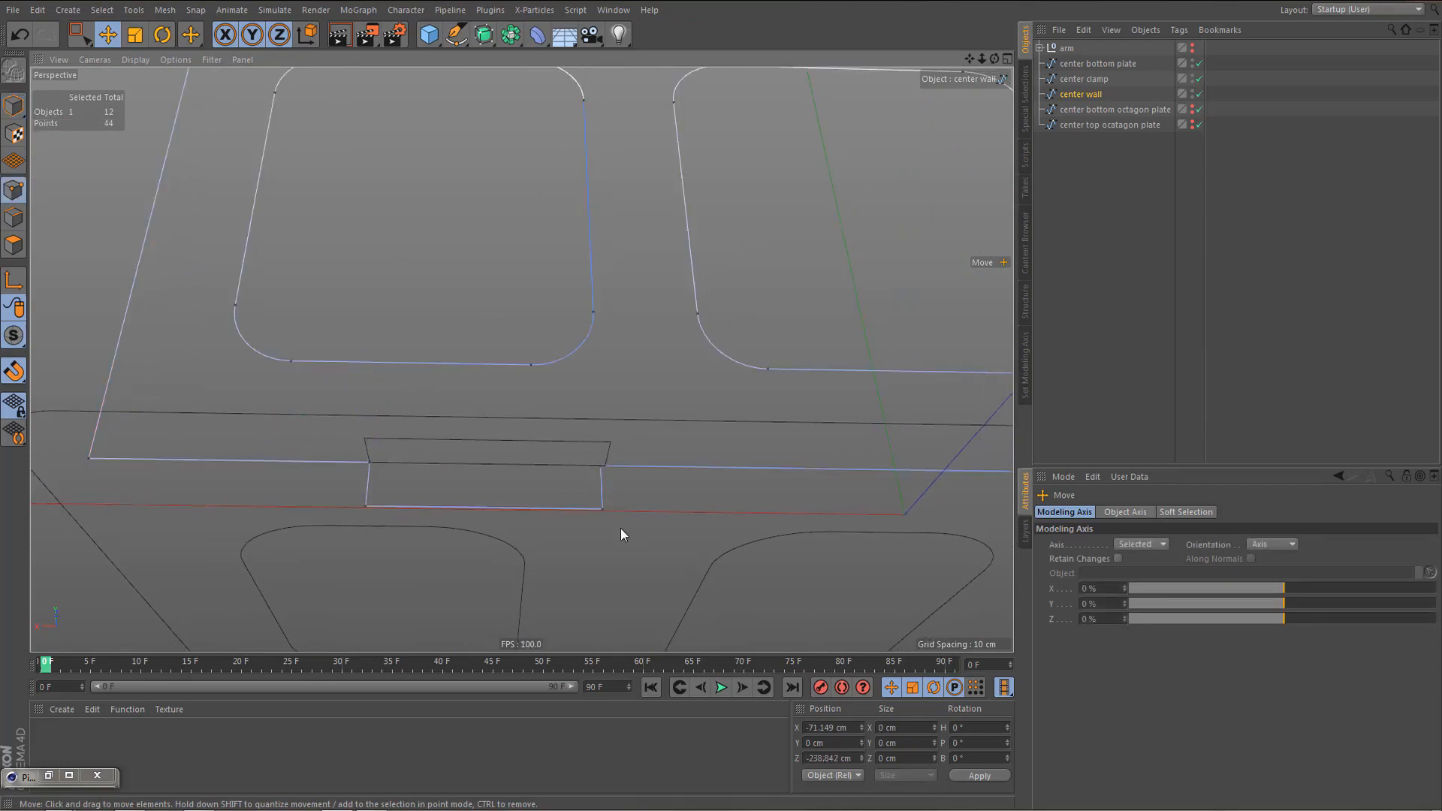
pyautogui.press('0')
pyautogui.moveTo(588, 464); pyautogui.dragTo(617, 545)
pyautogui.press('F2')
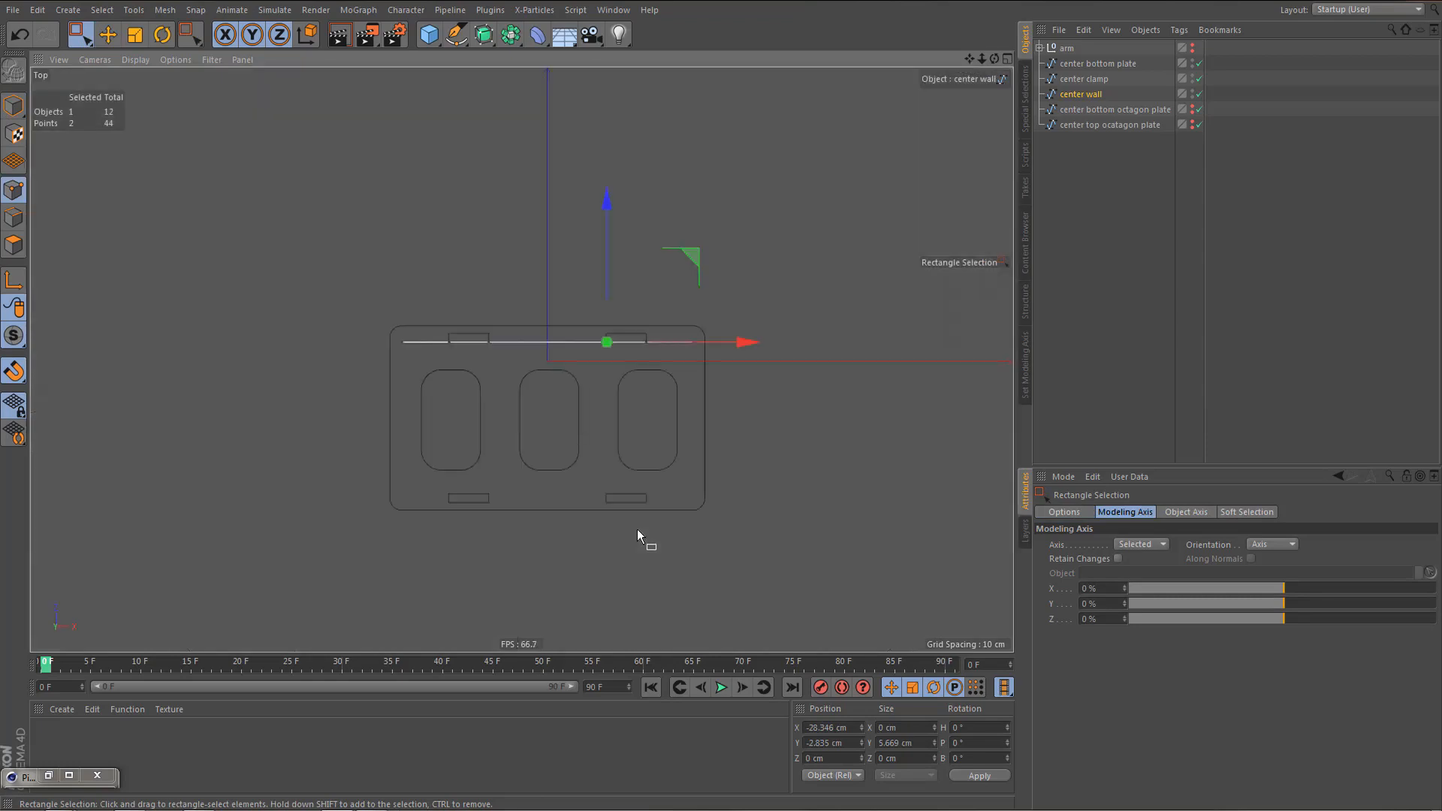
pyautogui.keyDown('alt'); pyautogui.moveTo(598, 330); pyautogui.dragTo(852, 387, button='right'); pyautogui.keyUp('alt')
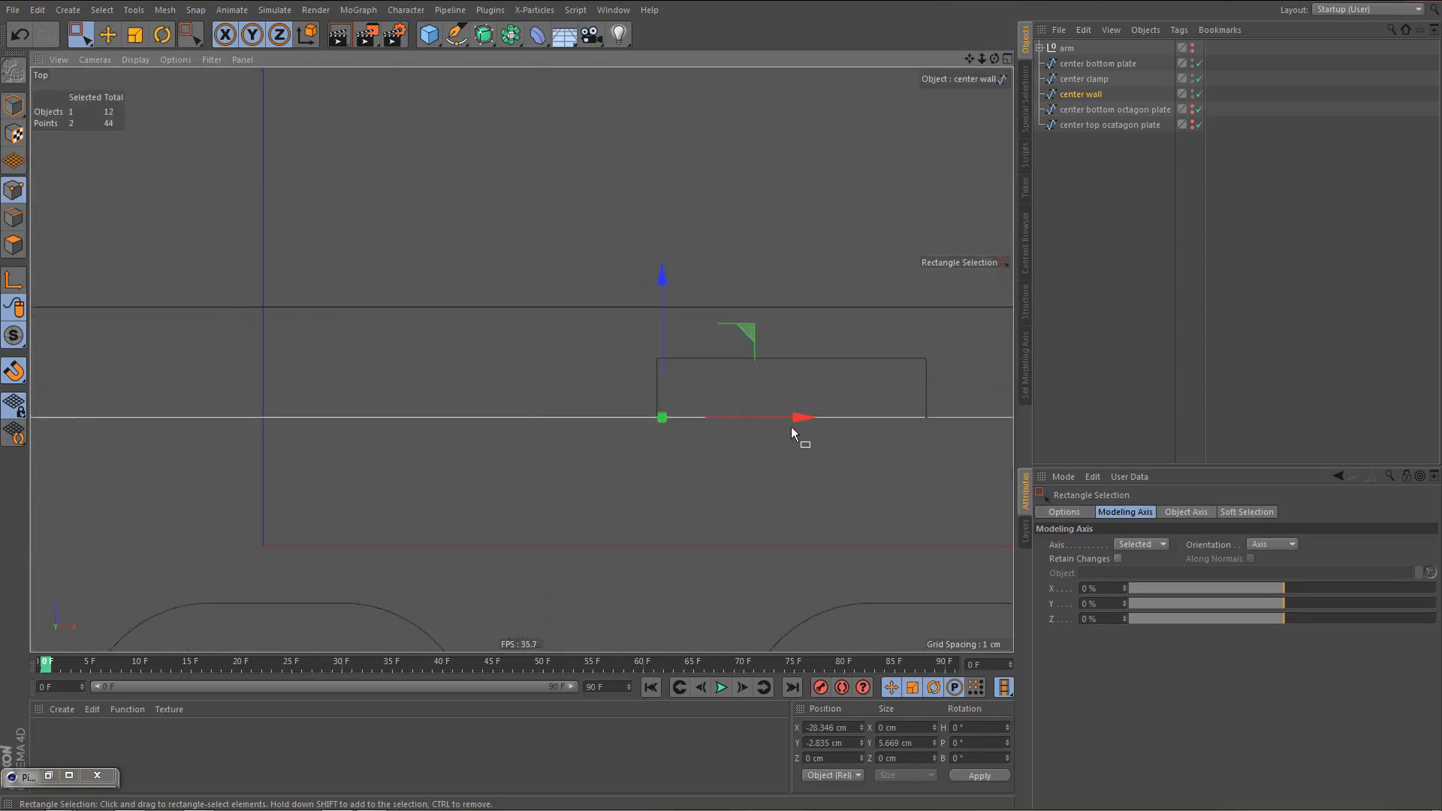
pyautogui.moveTo(805, 419); pyautogui.dragTo(798, 420)
pyautogui.middleClick(730, 444)
pyautogui.middleClick(453, 299)
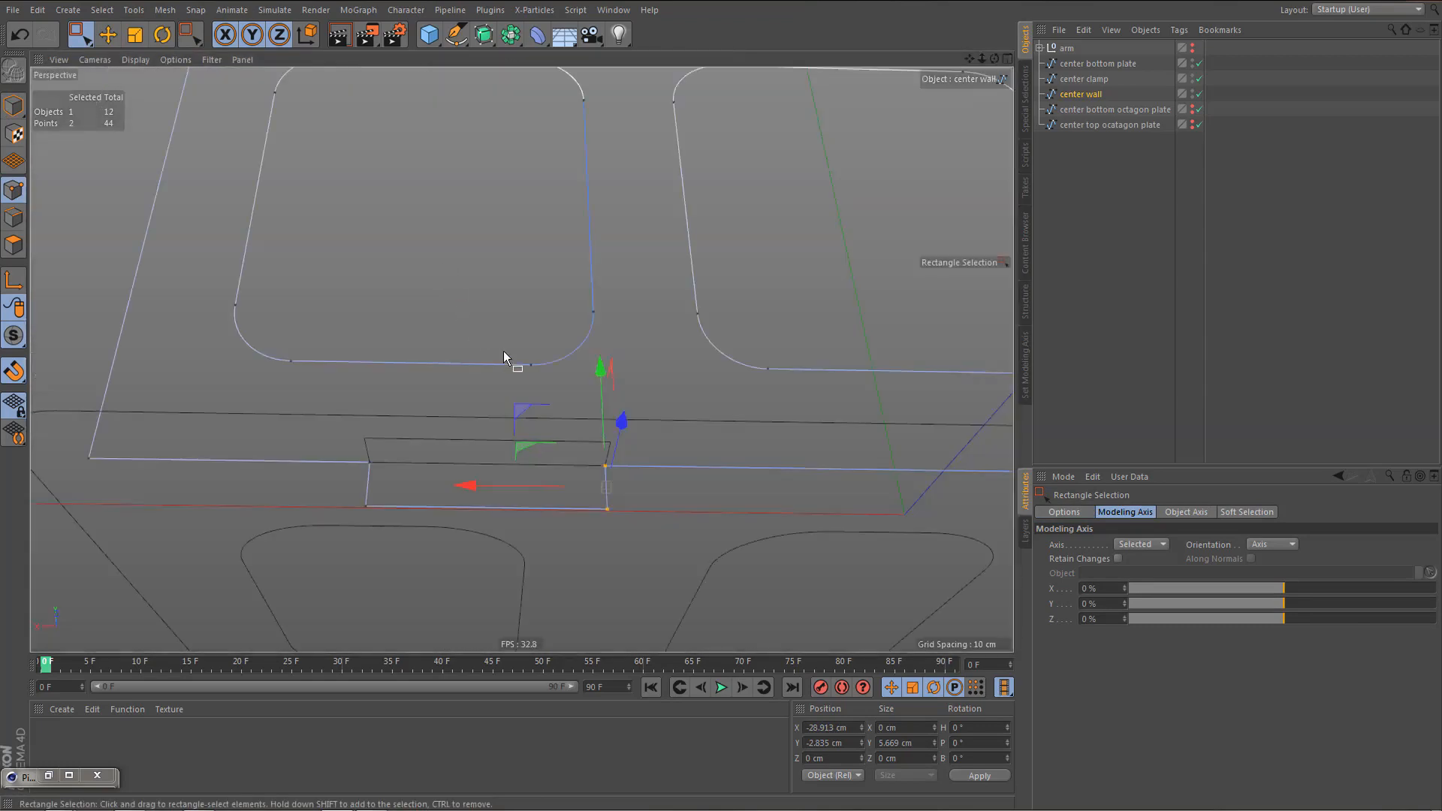
# - Shift the two outer side points of the center wall's other lower tab to X -142.299 cm to fill its slot
pyautogui.keyDown('alt'); pyautogui.moveTo(476, 479); pyautogui.dragTo(547, 453, button='right'); pyautogui.keyUp('alt')
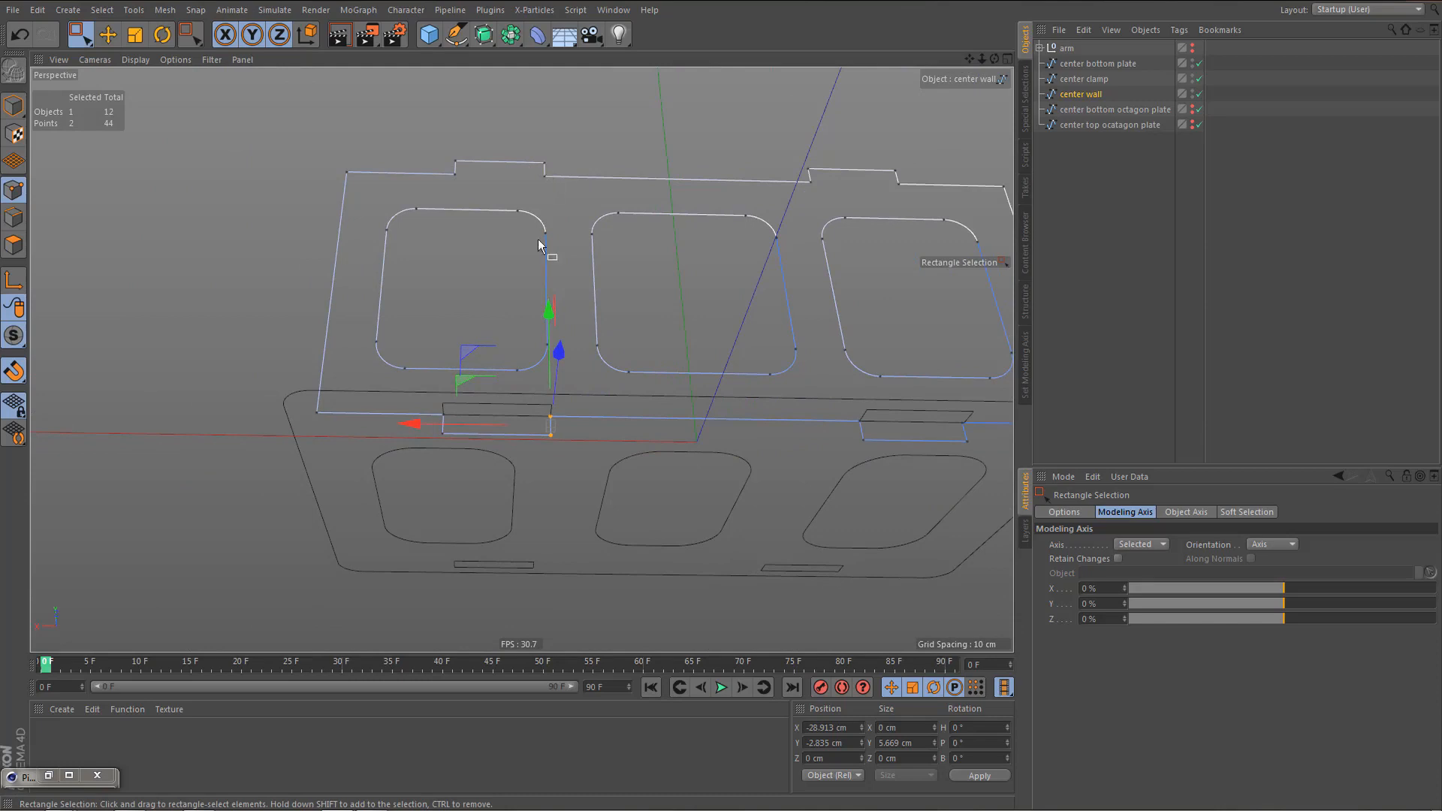
pyautogui.keyDown('alt'); pyautogui.moveTo(445, 465); pyautogui.dragTo(323, 486, button='middle'); pyautogui.keyUp('alt')
pyautogui.keyDown('alt'); pyautogui.moveTo(846, 465); pyautogui.dragTo(517, 523, button='middle'); pyautogui.keyUp('alt')
pyautogui.scroll(5, 552, 511)
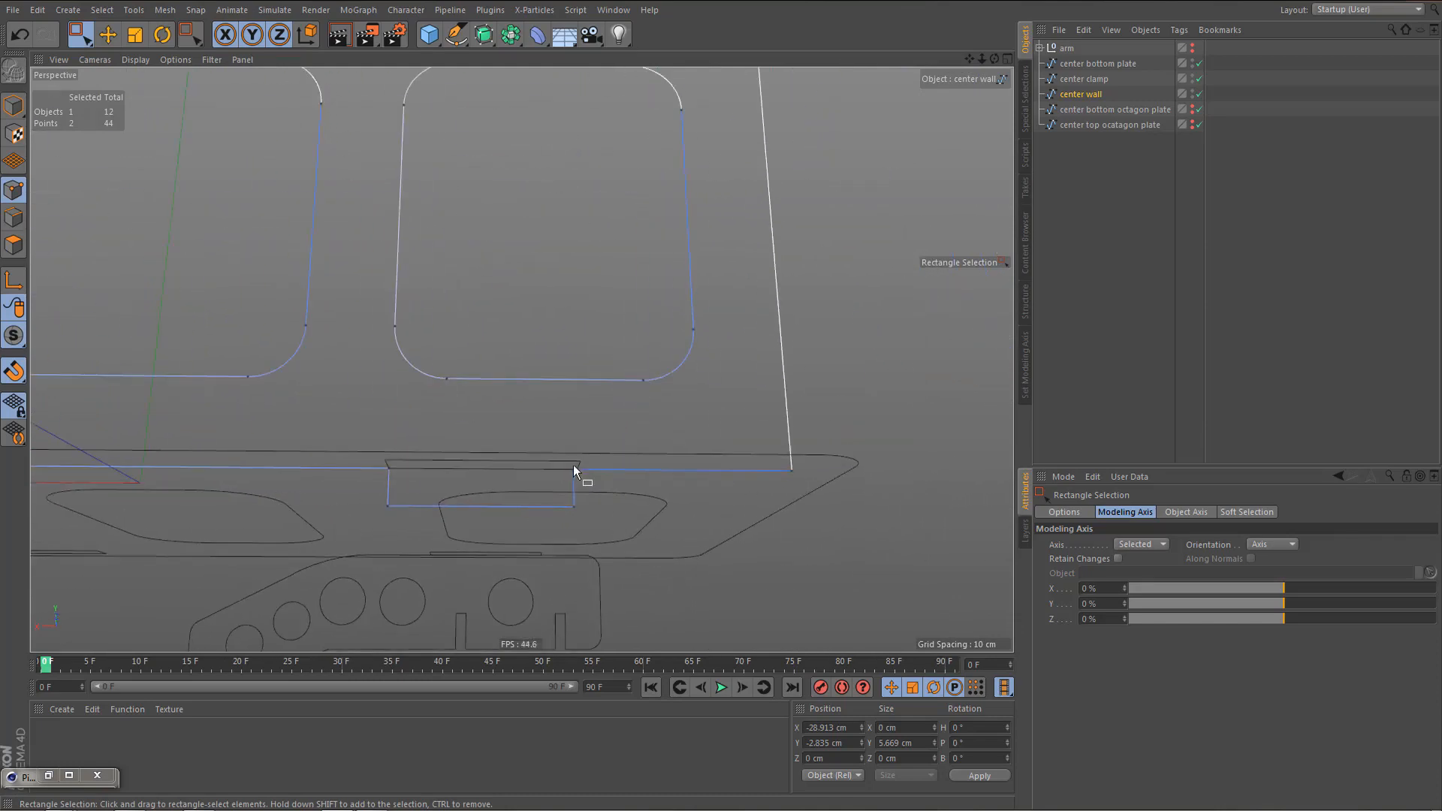
pyautogui.moveTo(557, 449); pyautogui.dragTo(639, 521)
pyautogui.middleClick(639, 522)
pyautogui.middleClick(770, 326)
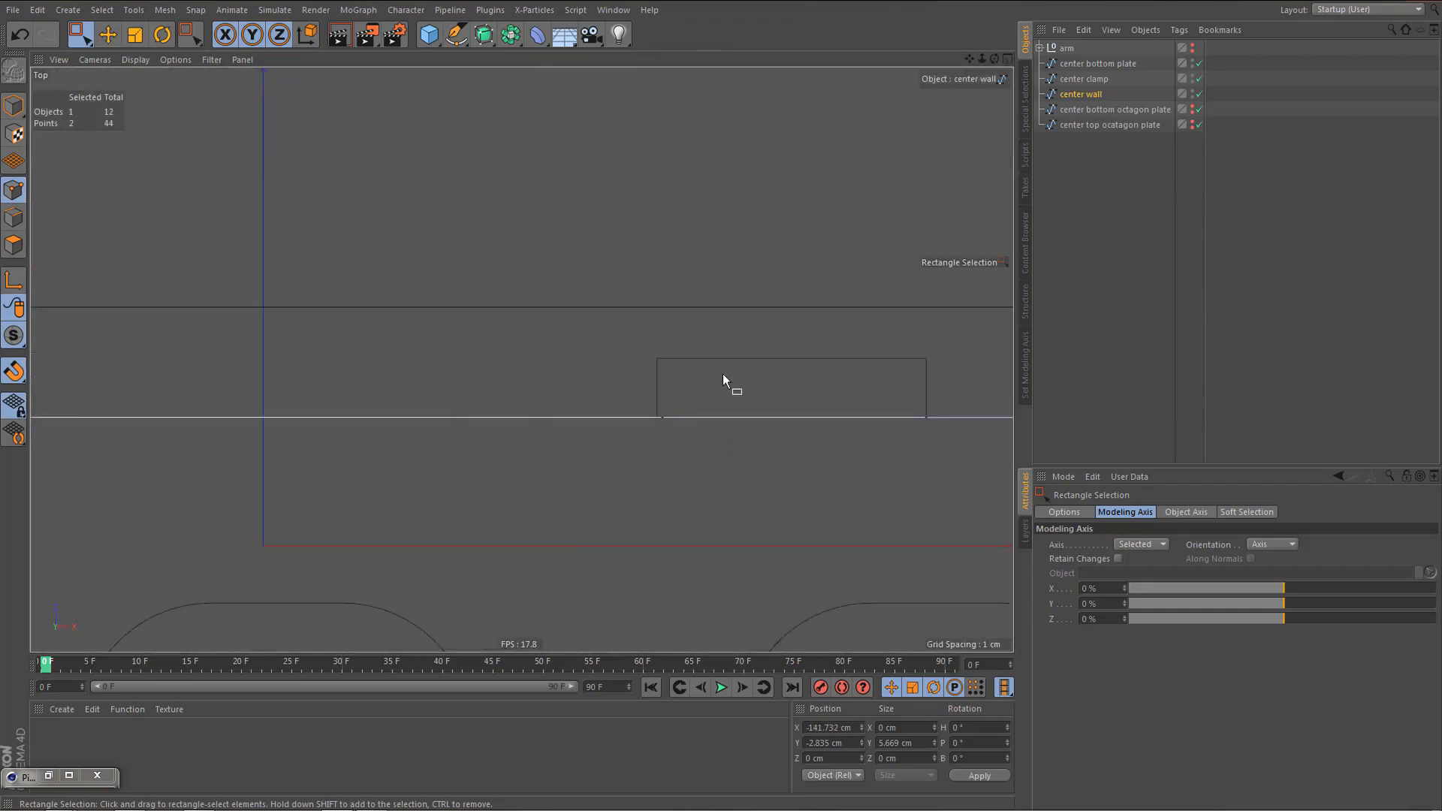
pyautogui.keyDown('alt'); pyautogui.moveTo(655, 426); pyautogui.dragTo(380, 304, button='middle'); pyautogui.keyUp('alt')
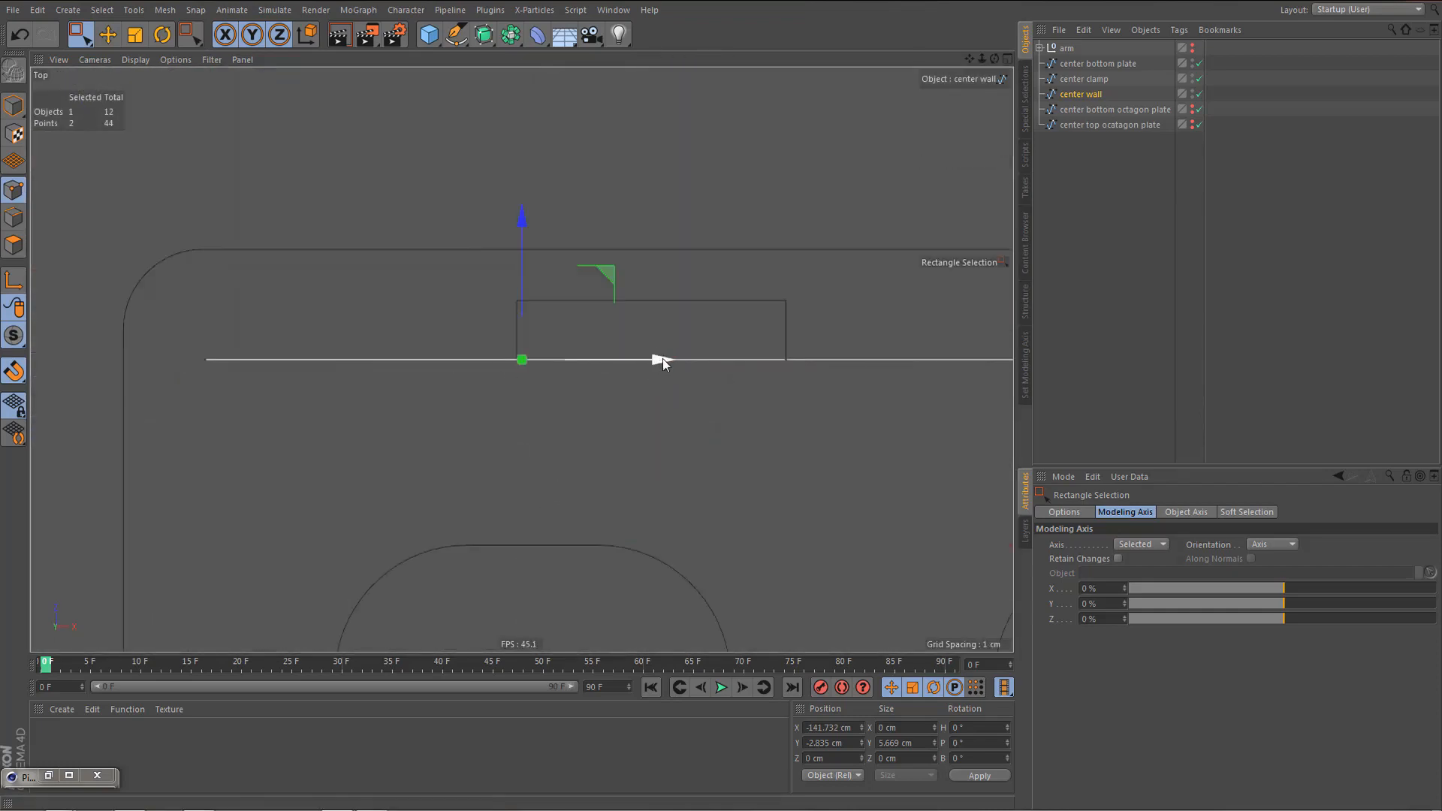
pyautogui.moveTo(663, 359); pyautogui.dragTo(656, 359)
pyautogui.middleClick(575, 365)
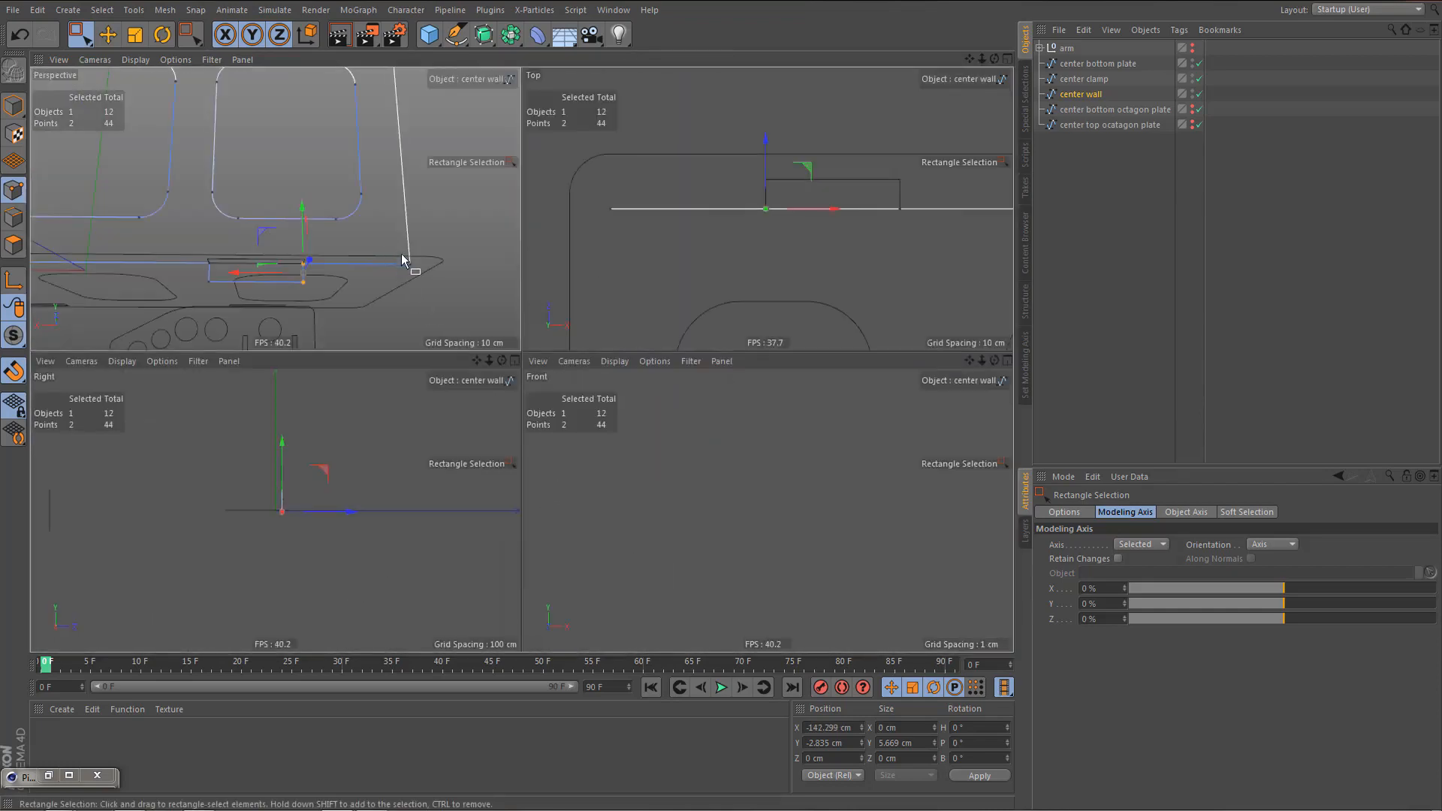
pyautogui.middleClick(404, 260)
# - Show and select the center bottom octagon plate, and return from point editing to object mode
pyautogui.keyDown('alt'); pyautogui.moveTo(543, 404); pyautogui.dragTo(578, 531); pyautogui.keyUp('alt')
pyautogui.scroll(-3, 479, 459)
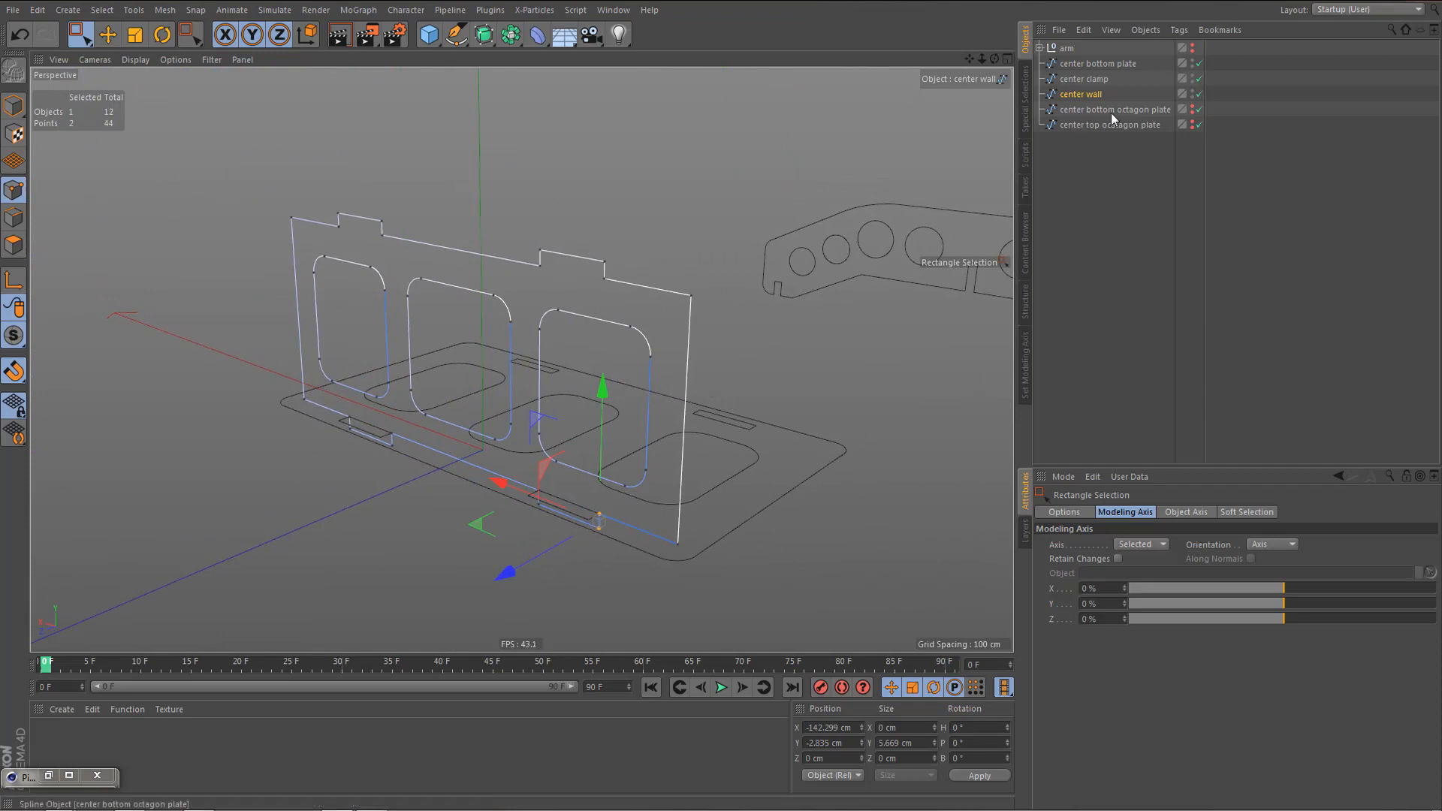
pyautogui.click(1193, 107)
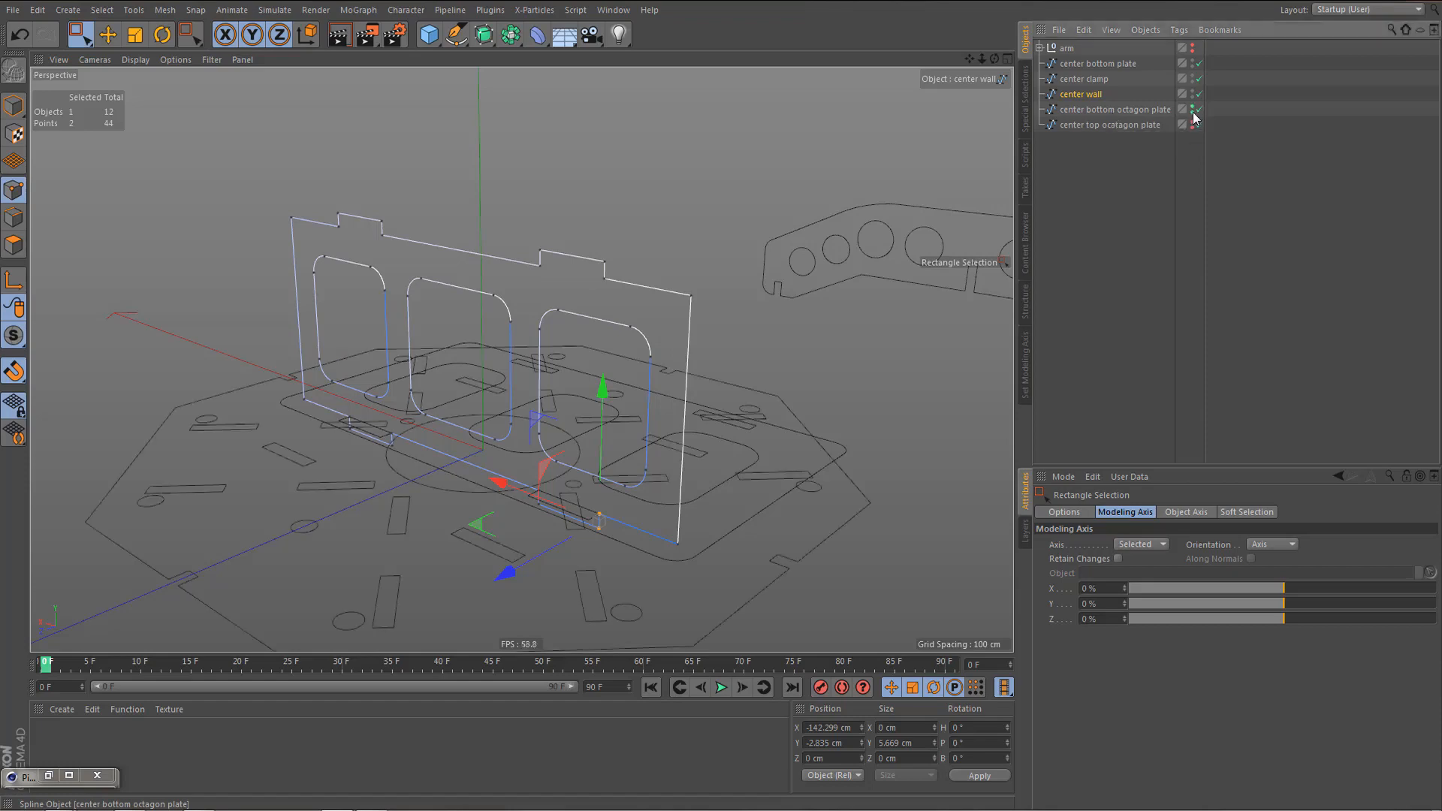
pyautogui.click(1131, 109)
pyautogui.keyDown('alt'); pyautogui.moveTo(706, 473); pyautogui.dragTo(524, 453); pyautogui.keyUp('alt')
pyautogui.keyDown('alt'); pyautogui.moveTo(524, 454); pyautogui.dragTo(629, 509, button='middle'); pyautogui.keyUp('alt')
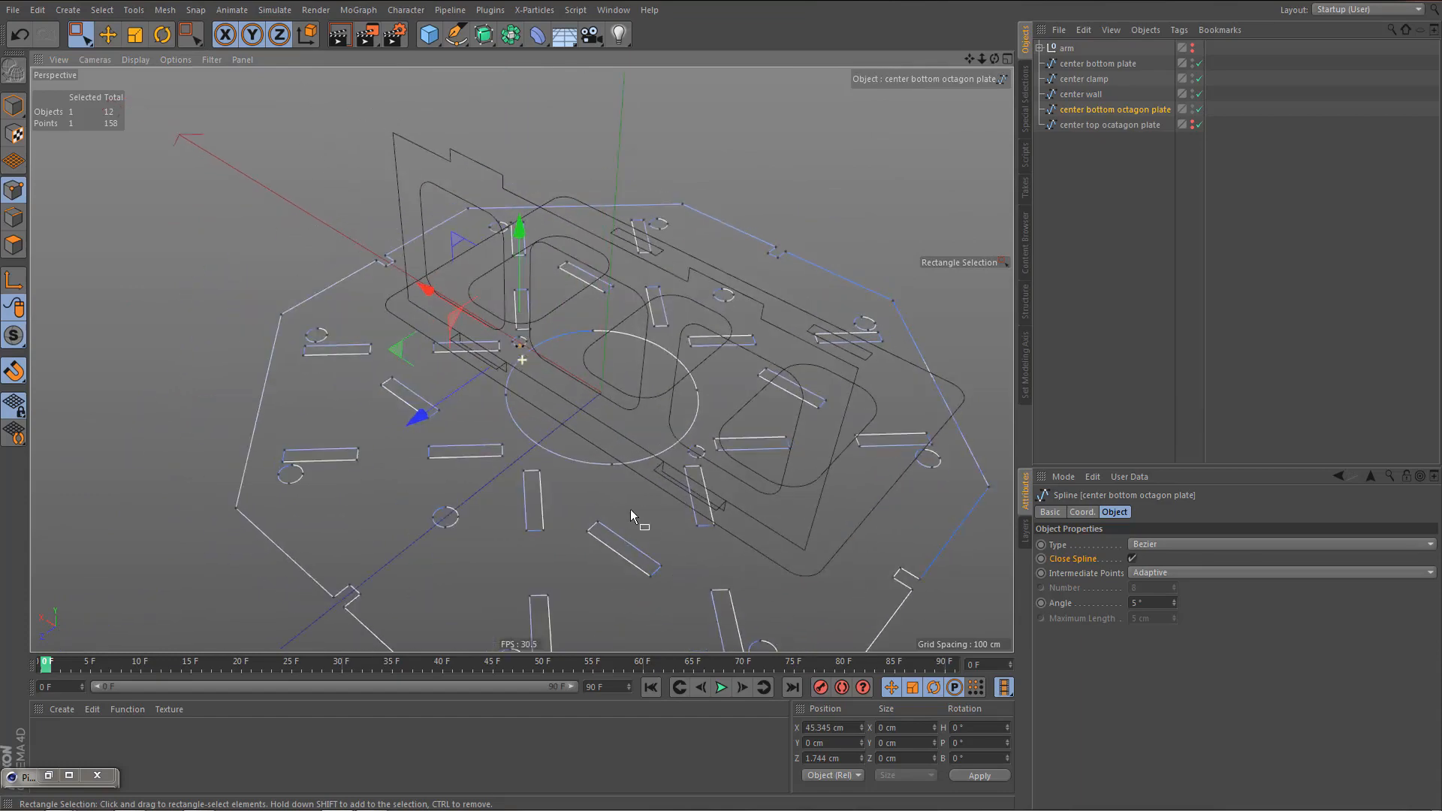
pyautogui.press('Return')
# - Snap the center bottom octagon plate's axis to a slot corner at about X 71.15, Z 53.58 cm and leave axis mode
pyautogui.keyDown('alt'); pyautogui.moveTo(459, 399); pyautogui.dragTo(586, 406); pyautogui.keyUp('alt')
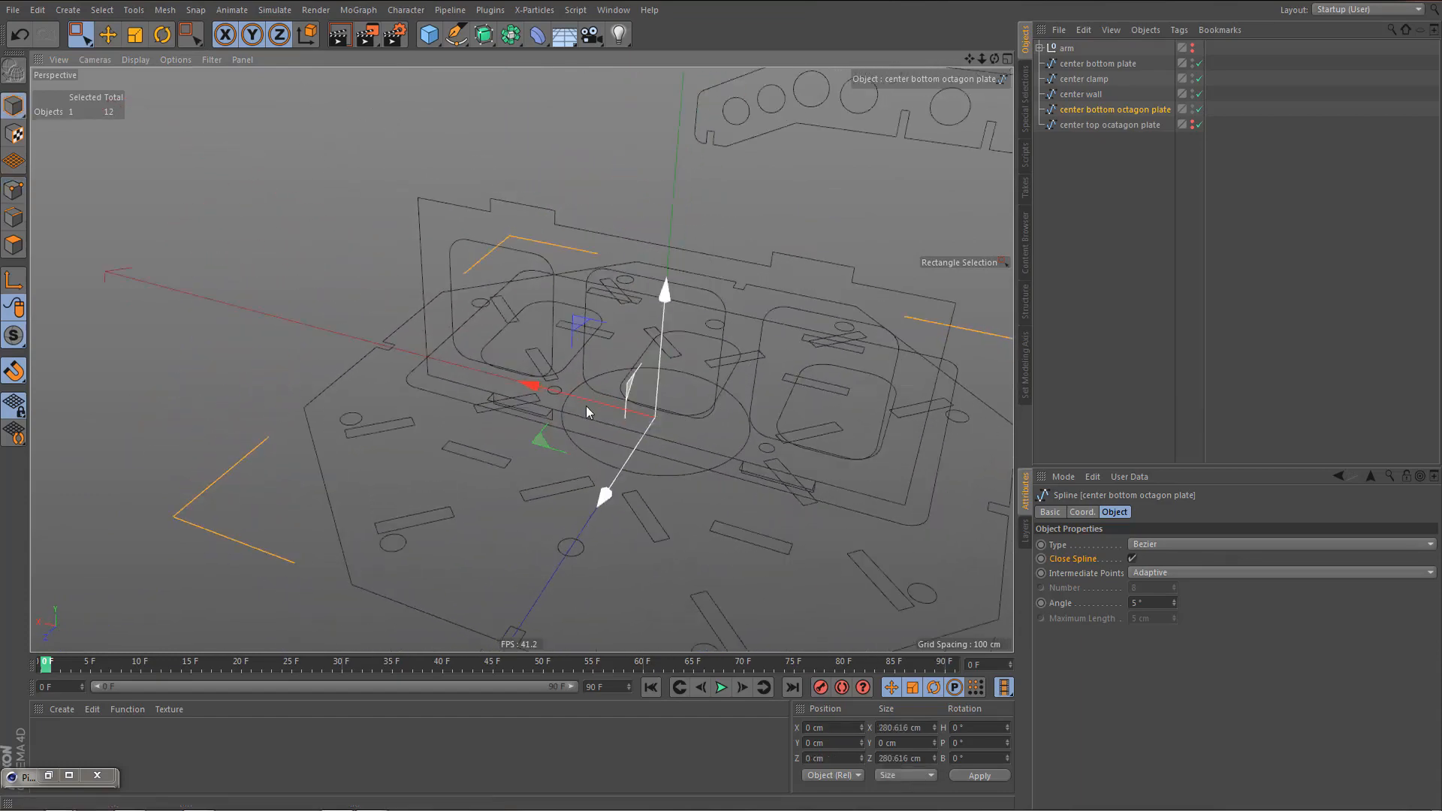
pyautogui.press('l')
pyautogui.press('e')
pyautogui.scroll(3, 457, 470)
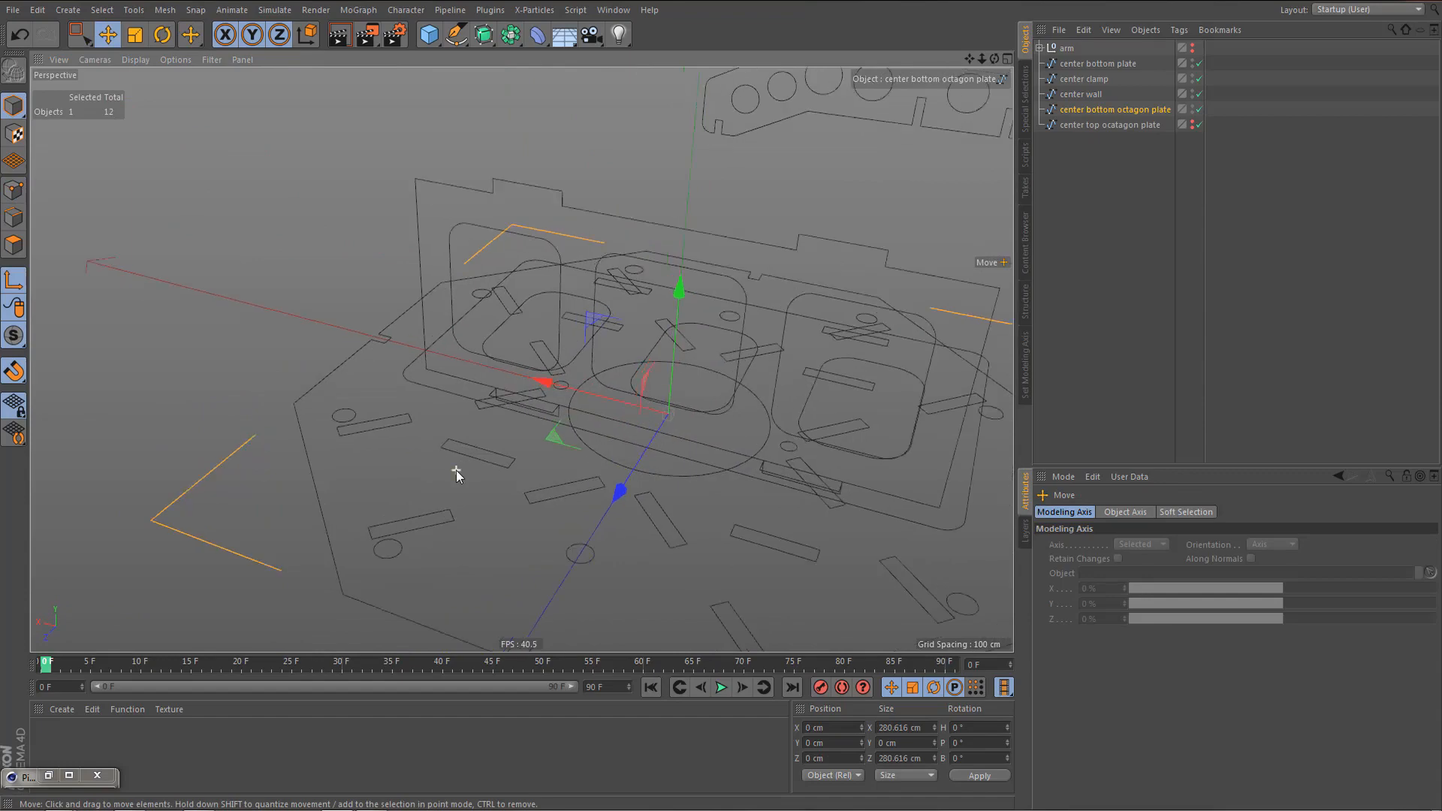
pyautogui.click(447, 431)
pyautogui.keyDown('alt'); pyautogui.moveTo(448, 437); pyautogui.dragTo(516, 496); pyautogui.keyUp('alt')
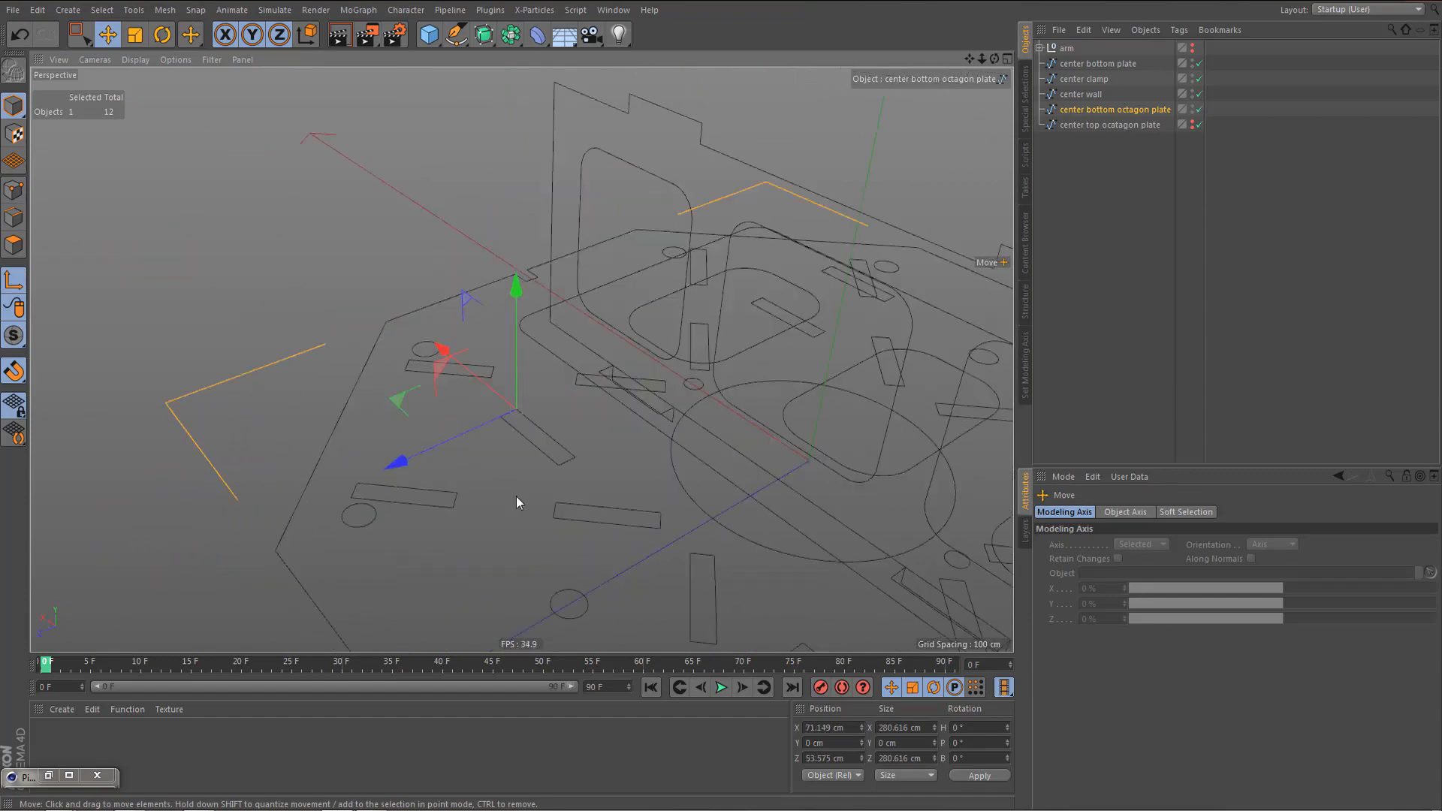
pyautogui.press('l')
# - Snap the center bottom octagon plate onto the center wall's upper tab at X 71.149, Y 90.708, Z 13.509 cm
pyautogui.keyDown('alt'); pyautogui.moveTo(624, 225); pyautogui.dragTo(580, 419, button='middle'); pyautogui.keyUp('alt')
pyautogui.scroll(3, 583, 423)
pyautogui.moveTo(584, 433); pyautogui.dragTo(601, 383)
pyautogui.keyDown('alt'); pyautogui.moveTo(585, 382); pyautogui.dragTo(503, 576, button='right'); pyautogui.keyUp('alt')
pyautogui.keyDown('alt'); pyautogui.moveTo(522, 360); pyautogui.dragTo(507, 440, button='right'); pyautogui.keyUp('alt')
pyautogui.keyDown('alt'); pyautogui.moveTo(507, 440); pyautogui.dragTo(449, 380); pyautogui.keyUp('alt')
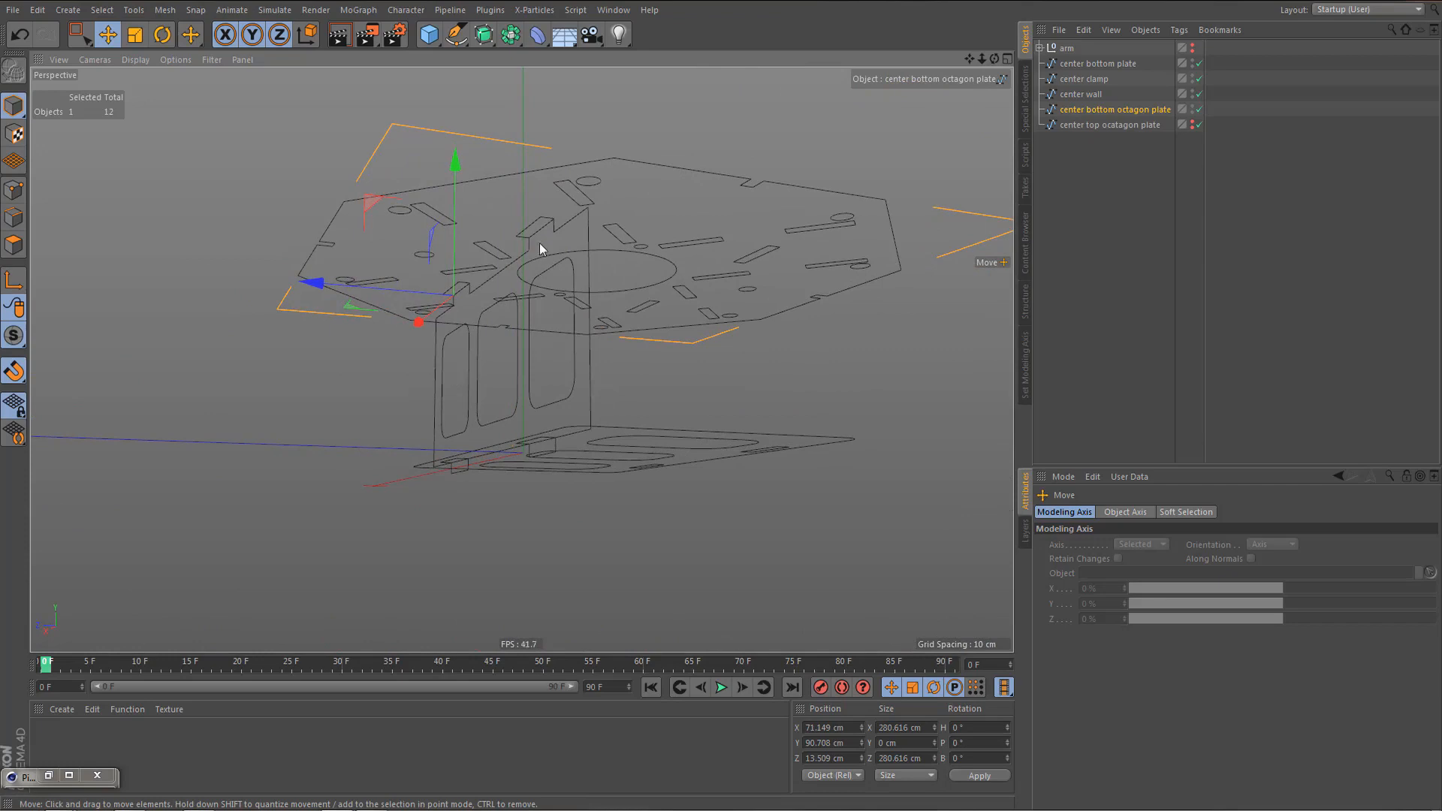
# - Shift the two inner side points of the center wall's first upper tab to X -28.913 cm to fill its octagon plate slot
pyautogui.keyDown('alt'); pyautogui.moveTo(584, 311); pyautogui.dragTo(758, 334); pyautogui.keyUp('alt')
pyautogui.keyDown('alt'); pyautogui.moveTo(345, 246); pyautogui.dragTo(644, 268, button='right'); pyautogui.keyUp('alt')
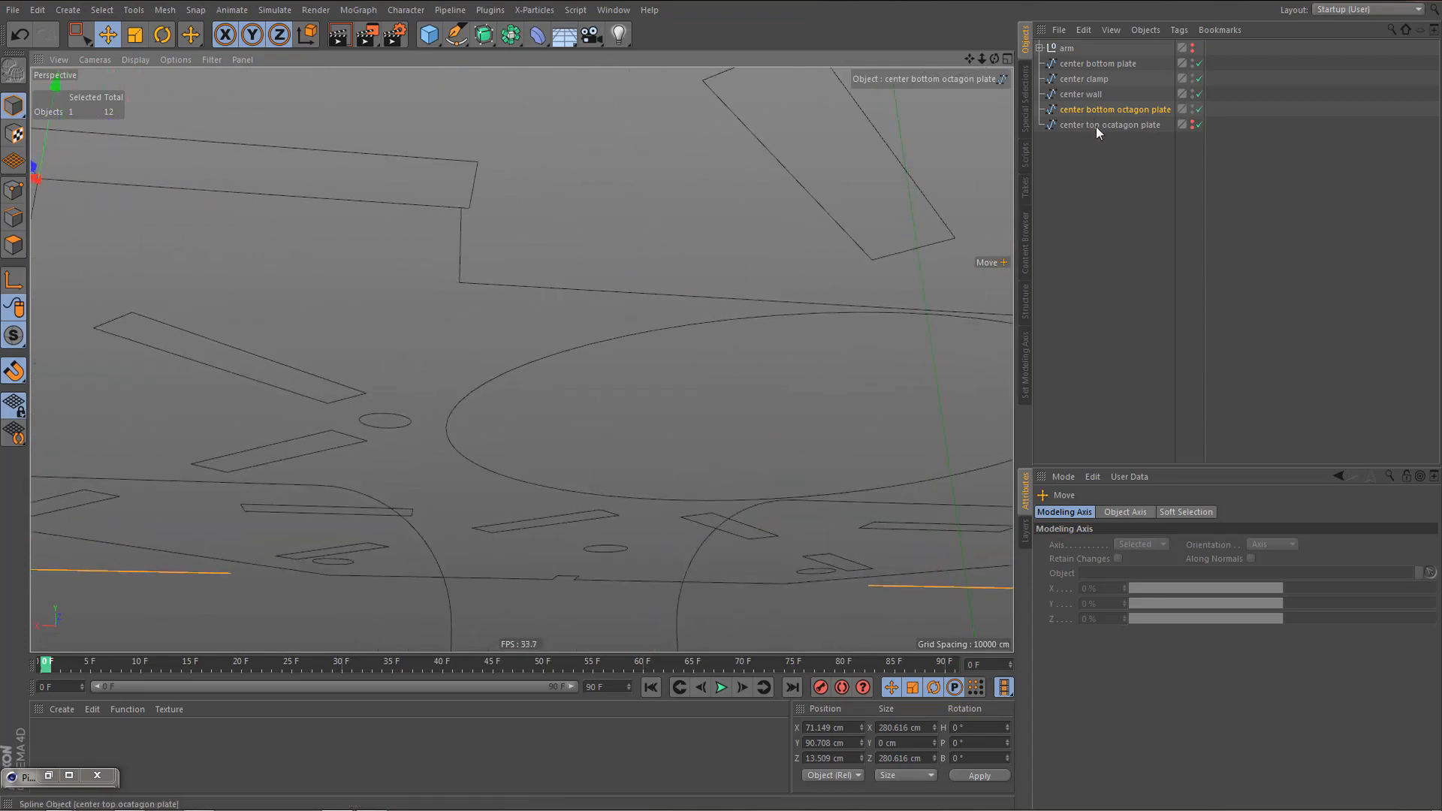
pyautogui.click(1086, 94)
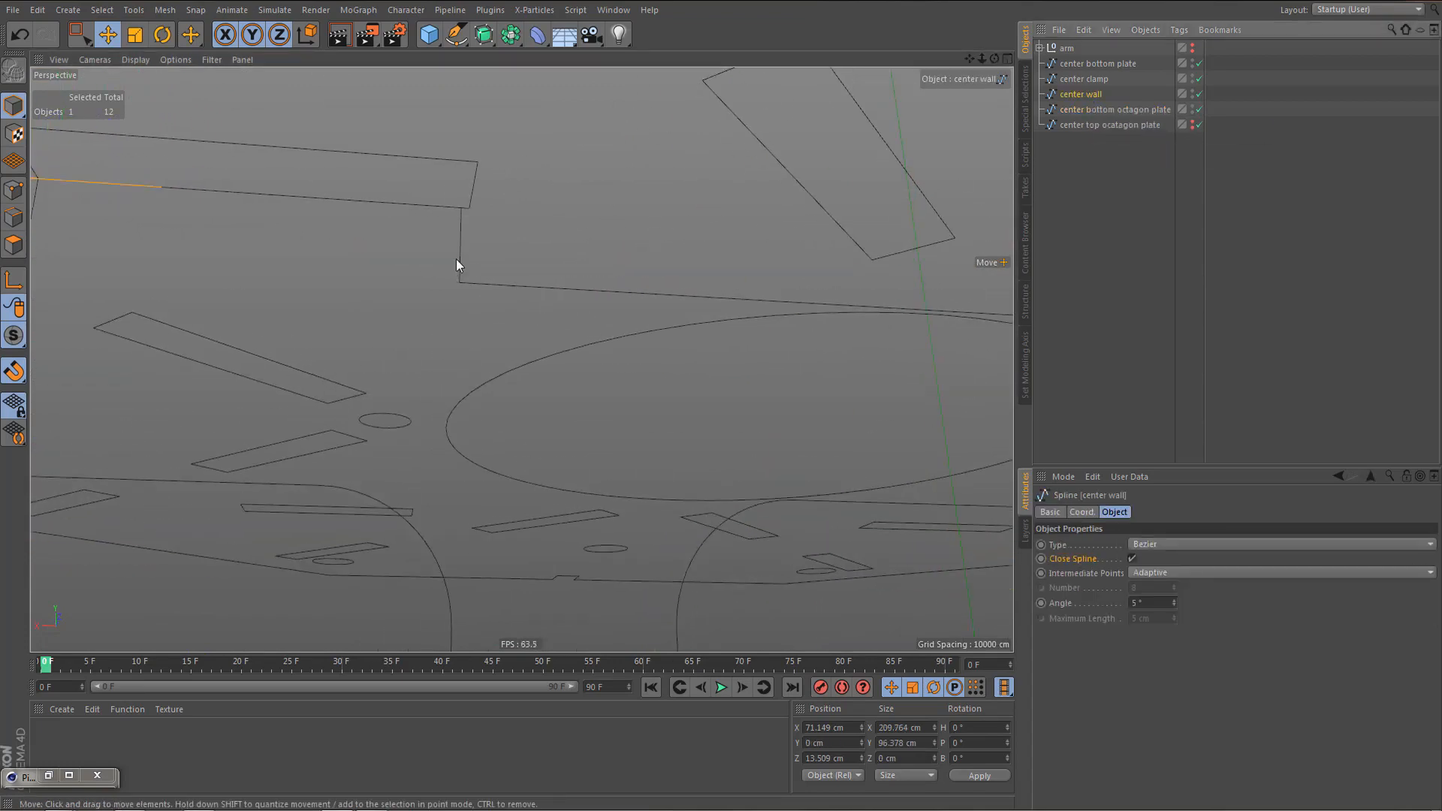
pyautogui.press('Return')
pyautogui.press('space')
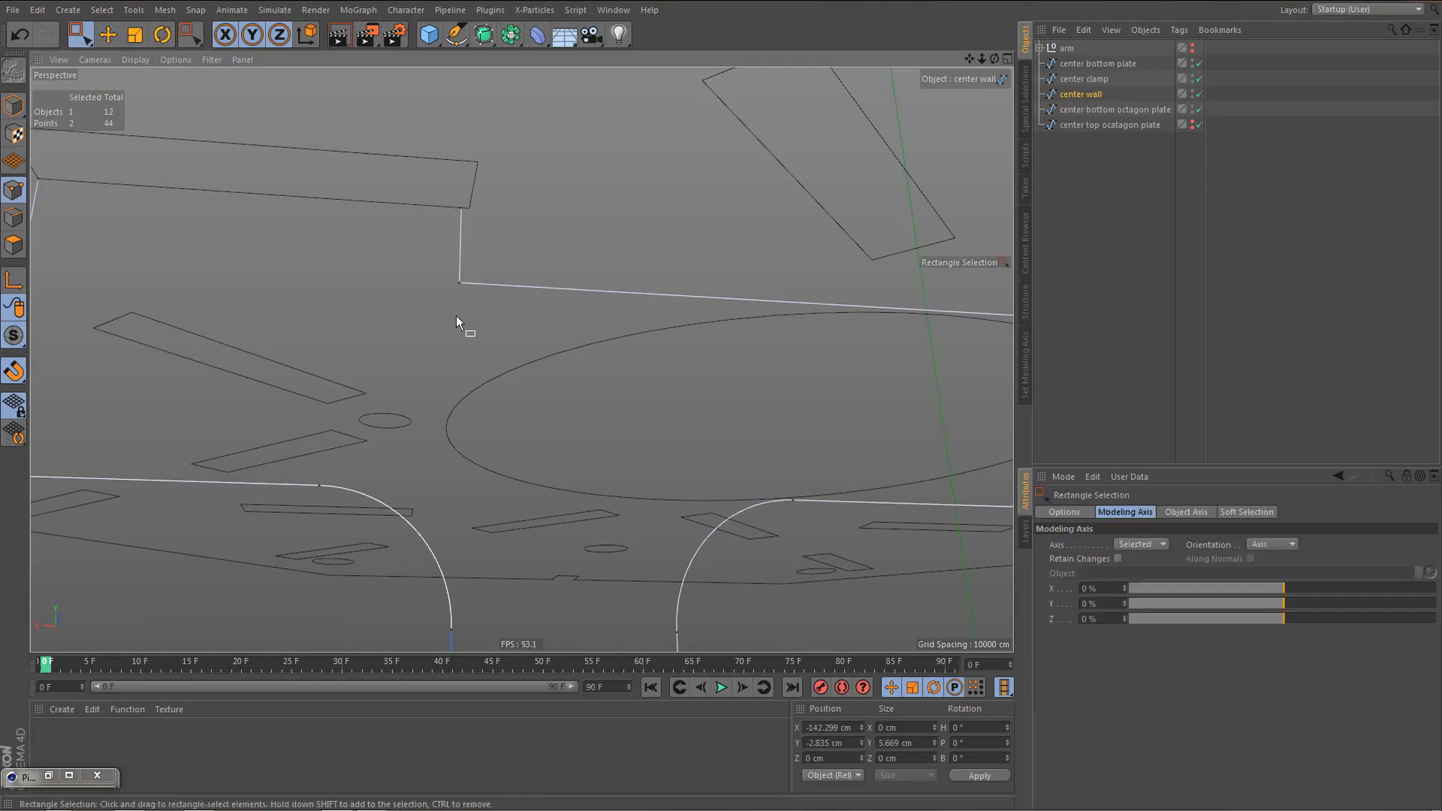
pyautogui.moveTo(426, 181); pyautogui.dragTo(514, 321)
pyautogui.press('F2')
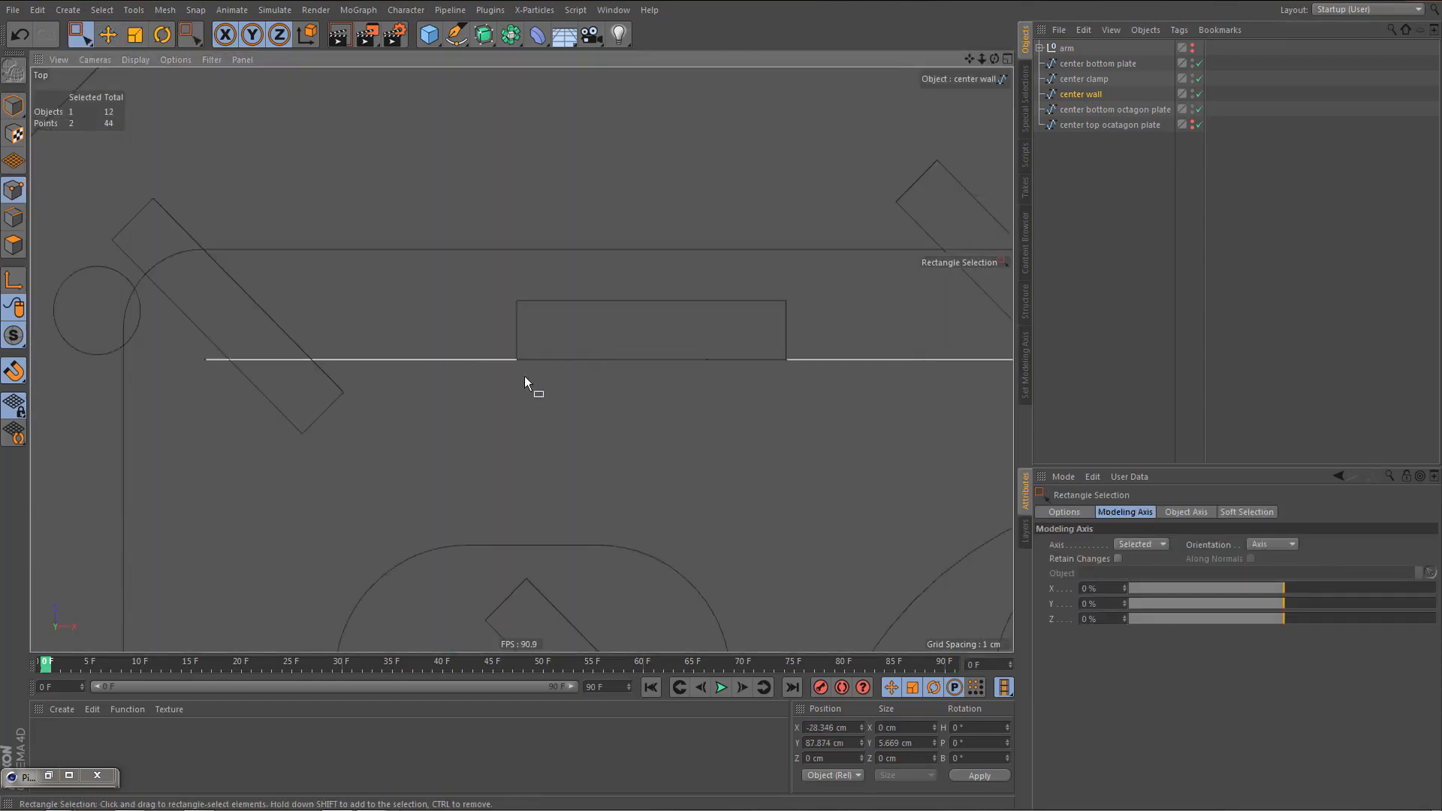
pyautogui.scroll(-8, 524, 375)
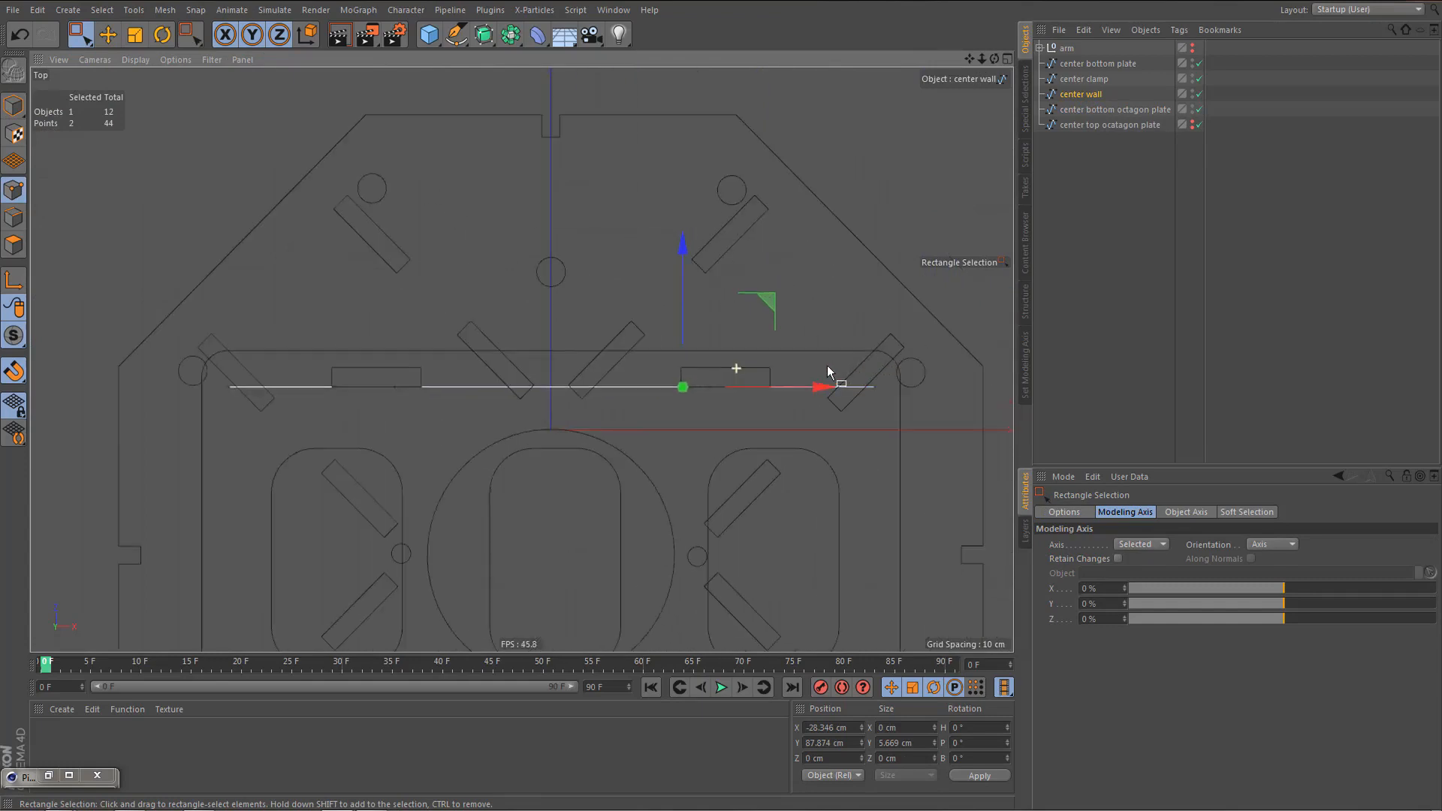
pyautogui.scroll(5, 796, 391)
pyautogui.moveTo(756, 413); pyautogui.dragTo(734, 412)
pyautogui.scroll(-3, 714, 419)
pyautogui.press('F5')
pyautogui.press('F1')
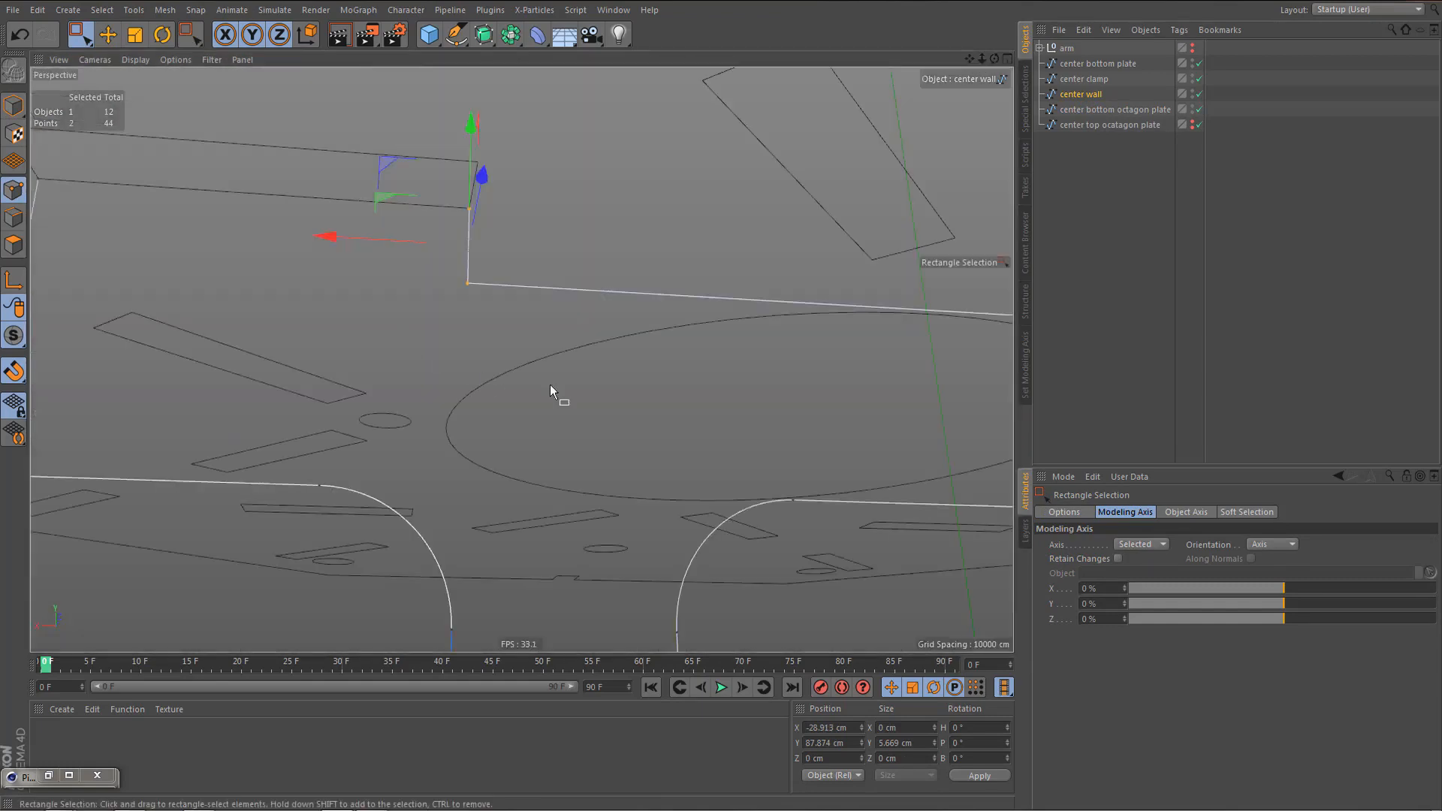
# - Shift the two outer side points of the center wall's other upper tab to X -142.299 cm to fill its slot
pyautogui.keyDown('alt'); pyautogui.moveTo(549, 384); pyautogui.dragTo(602, 453); pyautogui.keyUp('alt')
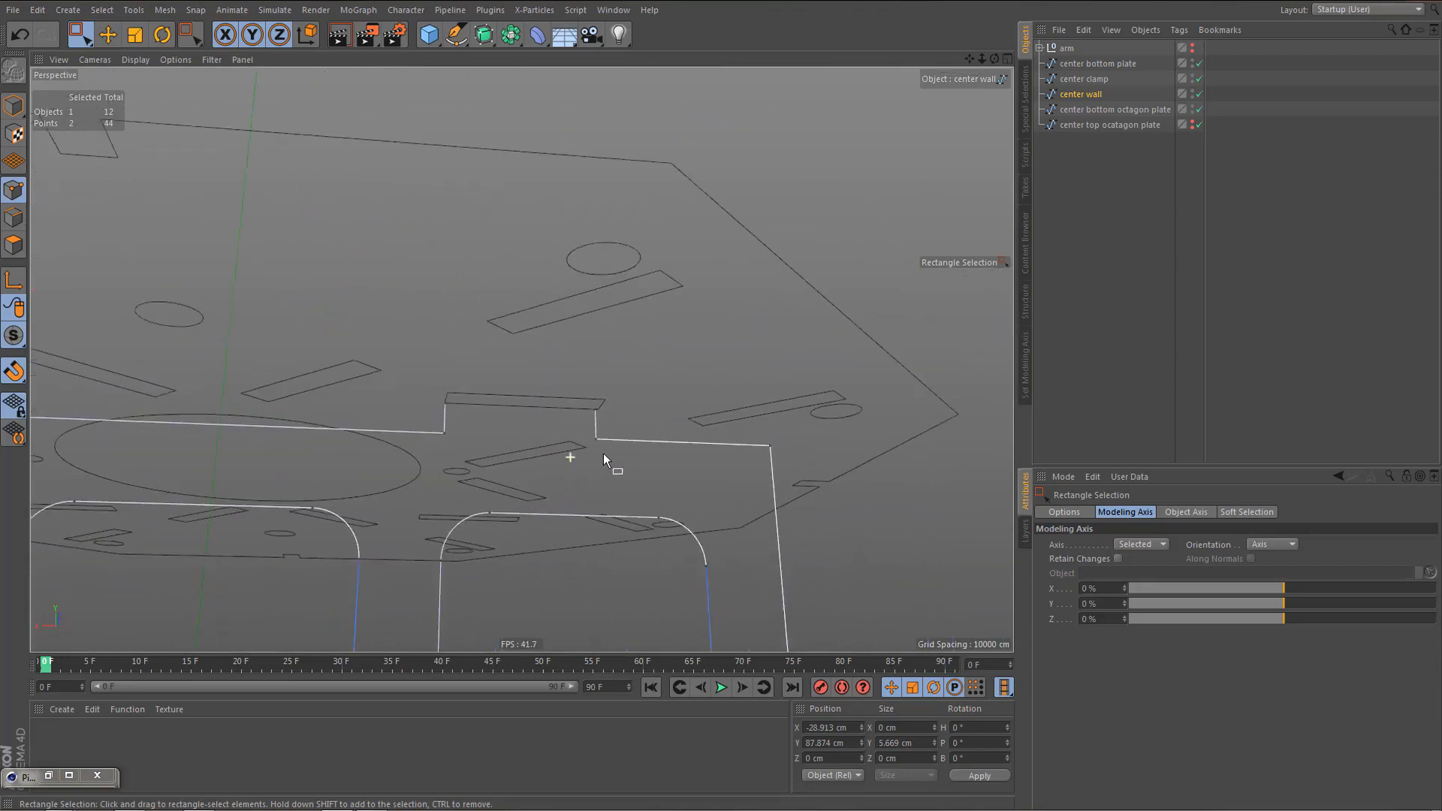
pyautogui.scroll(4, 606, 429)
pyautogui.moveTo(610, 350); pyautogui.dragTo(652, 434)
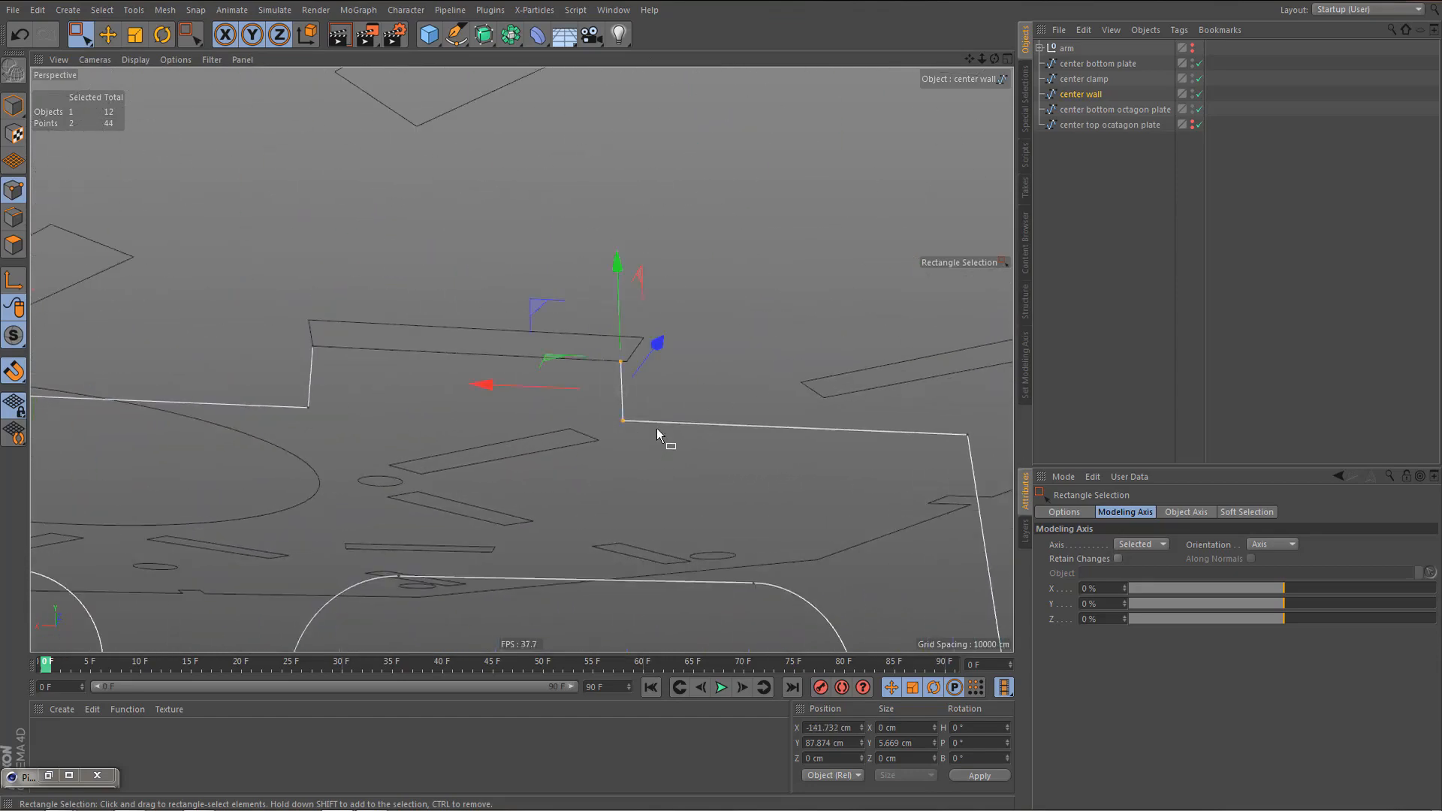
pyautogui.press('F2')
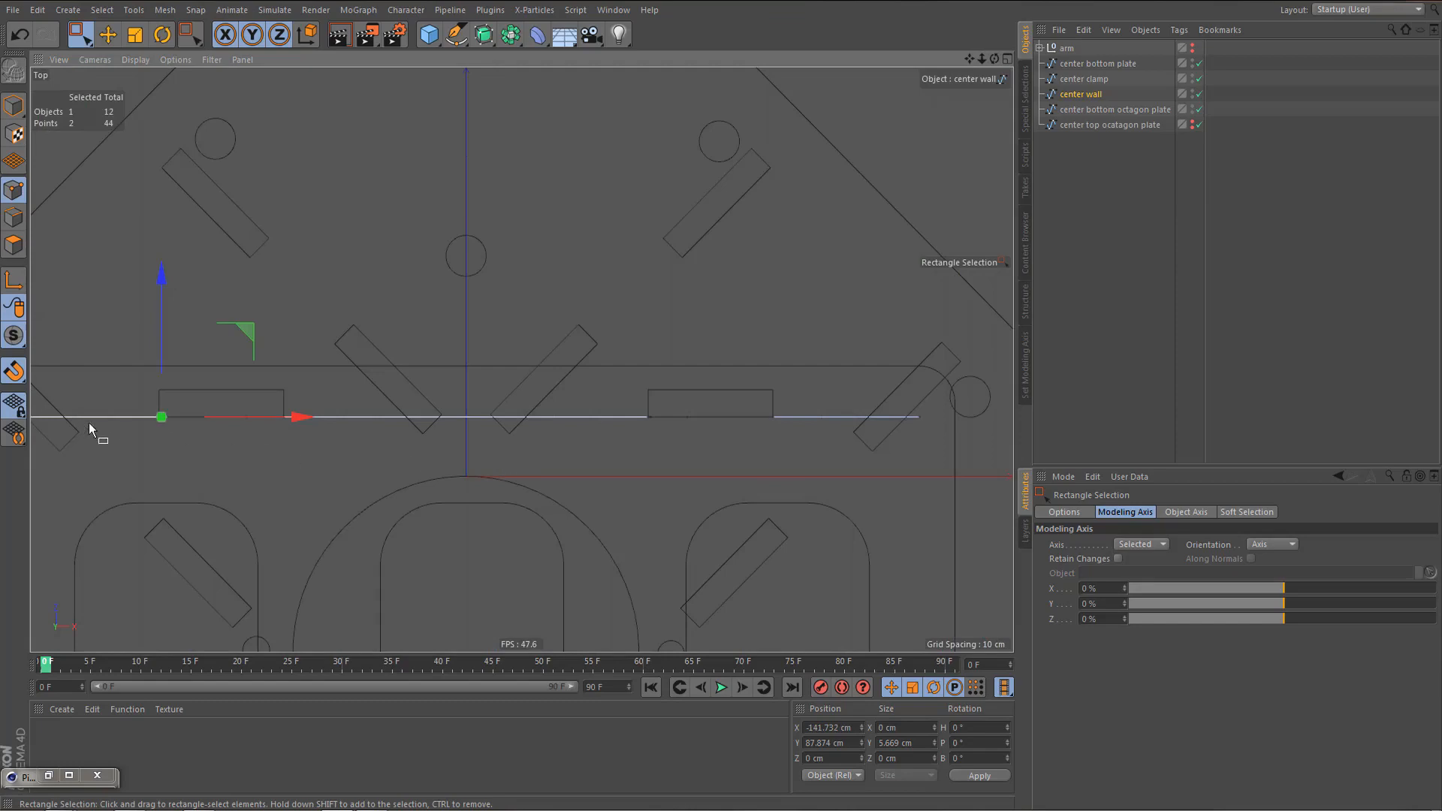
pyautogui.scroll(5, 136, 423)
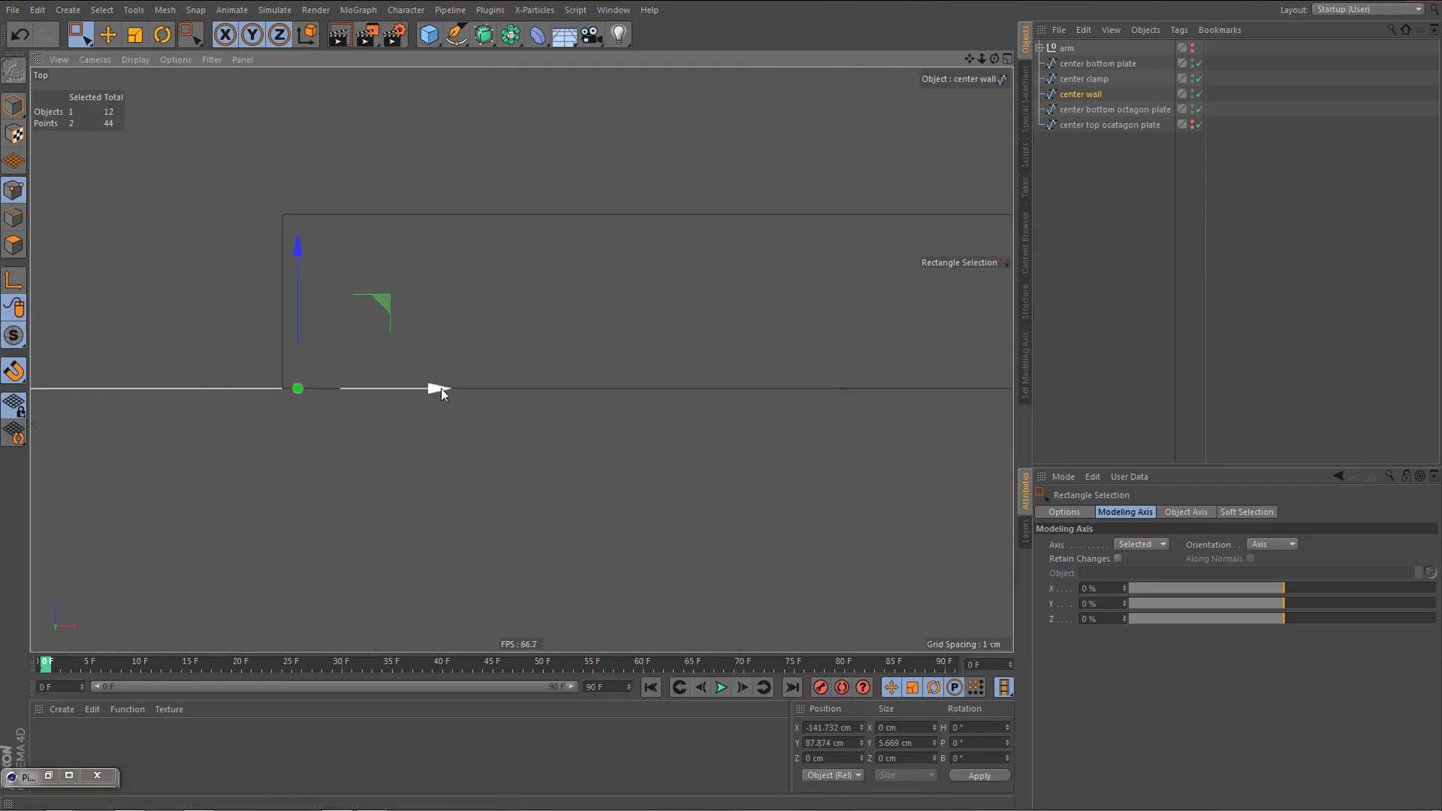
pyautogui.moveTo(439, 389); pyautogui.dragTo(425, 389)
pyautogui.middleClick(471, 398)
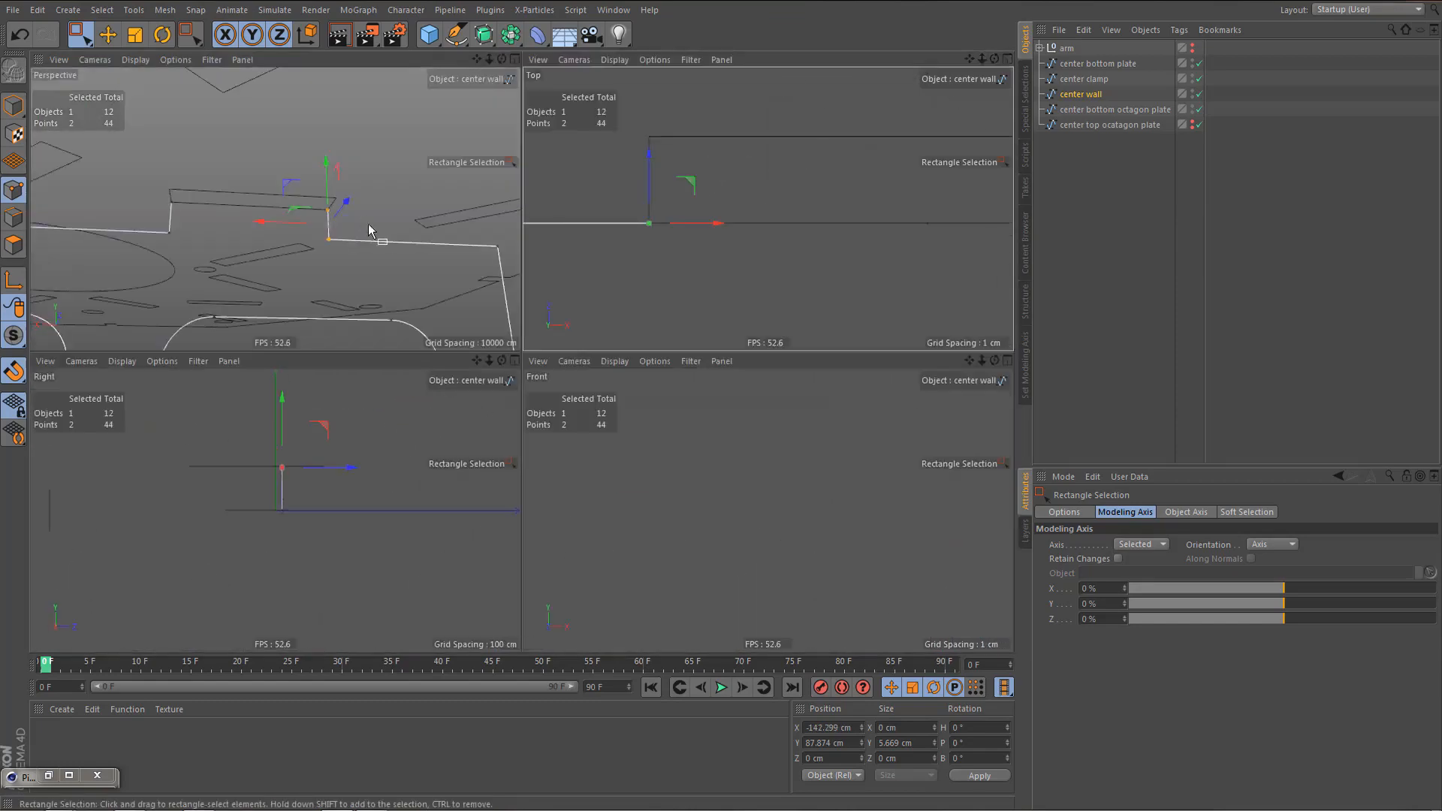
# - Duplicate the center wall spline in the object hierarchy
pyautogui.middleClick(370, 225)
pyautogui.keyDown('alt'); pyautogui.moveTo(433, 311); pyautogui.dragTo(384, 383, button='right'); pyautogui.keyUp('alt')
pyautogui.keyDown('alt'); pyautogui.moveTo(385, 383); pyautogui.dragTo(332, 432); pyautogui.keyUp('alt')
pyautogui.keyDown('alt'); pyautogui.moveTo(383, 427); pyautogui.dragTo(852, 214); pyautogui.keyUp('alt')
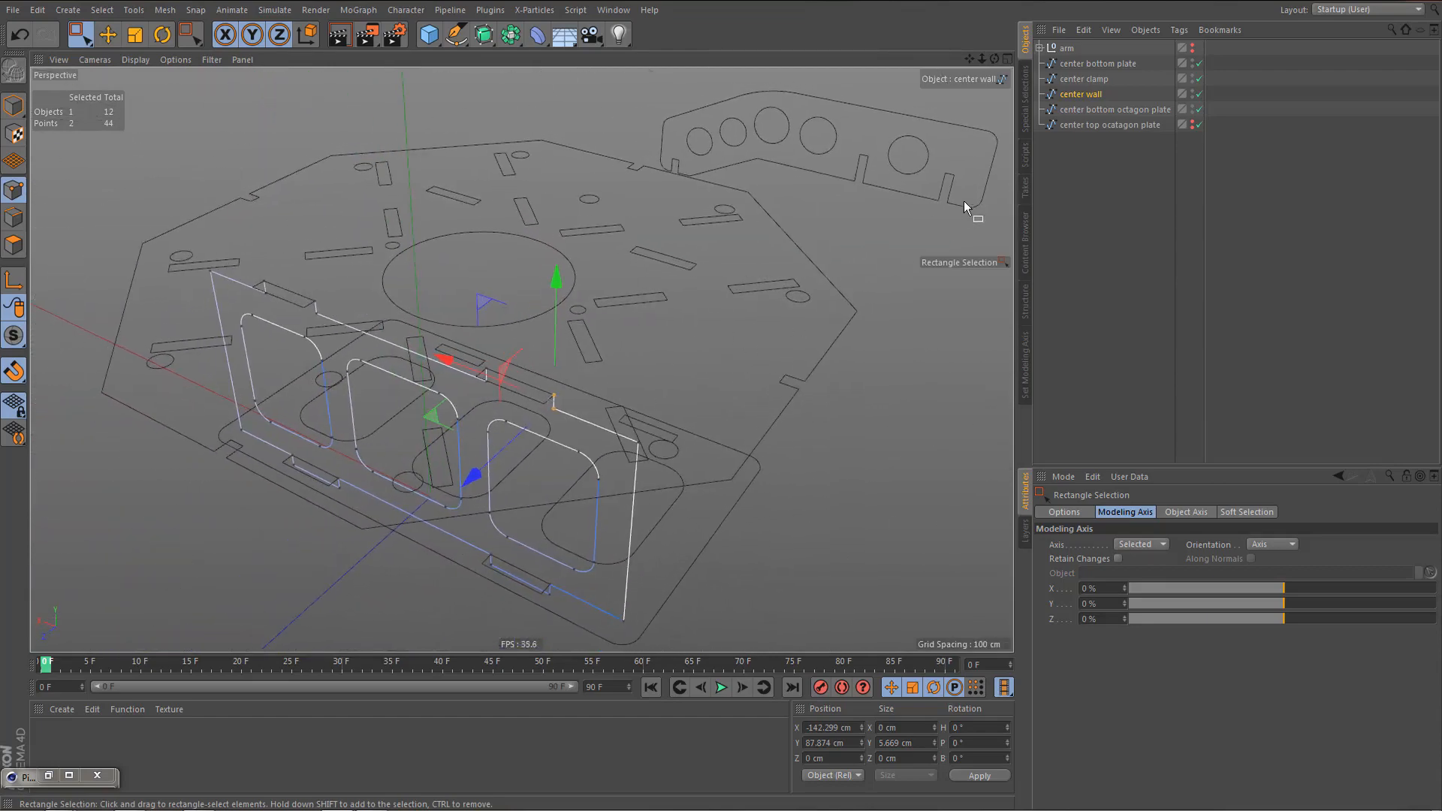
pyautogui.click(1086, 95)
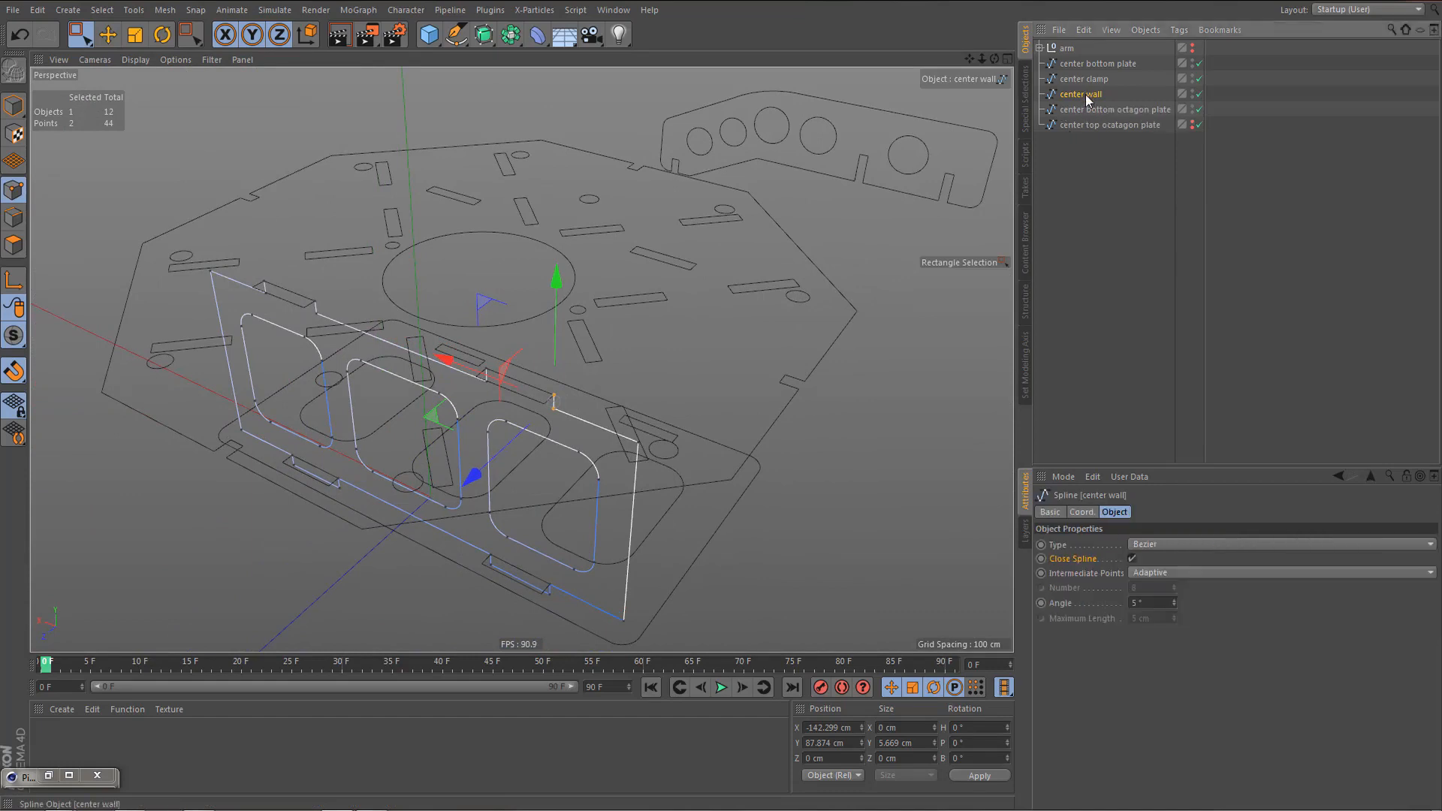
pyautogui.keyDown('ctrl'); pyautogui.moveTo(1086, 95); pyautogui.dragTo(1095, 98); pyautogui.keyUp('ctrl')
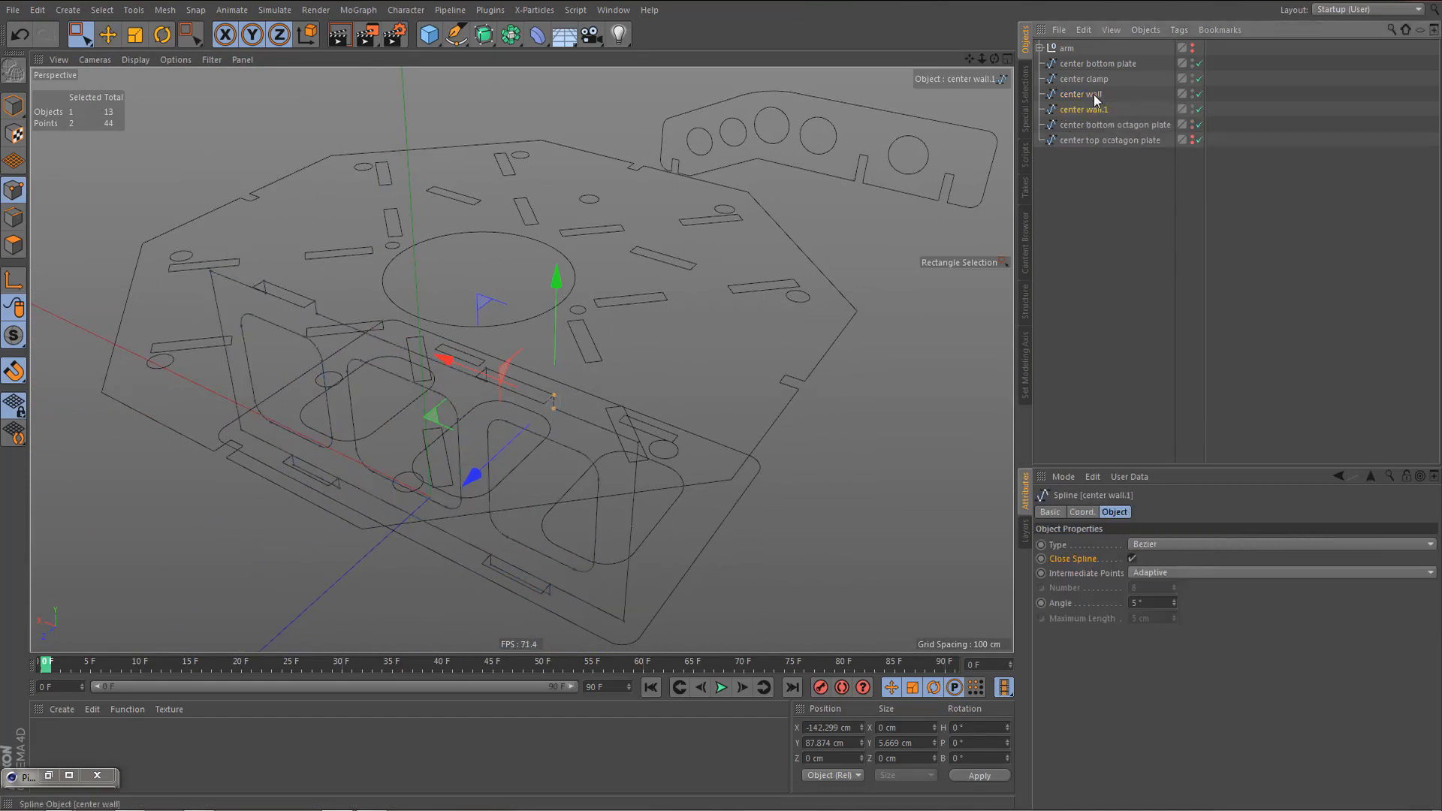
# - Rename the original wall spline "center wall right" and its copy "center wall left"
pyautogui.click(1094, 96)
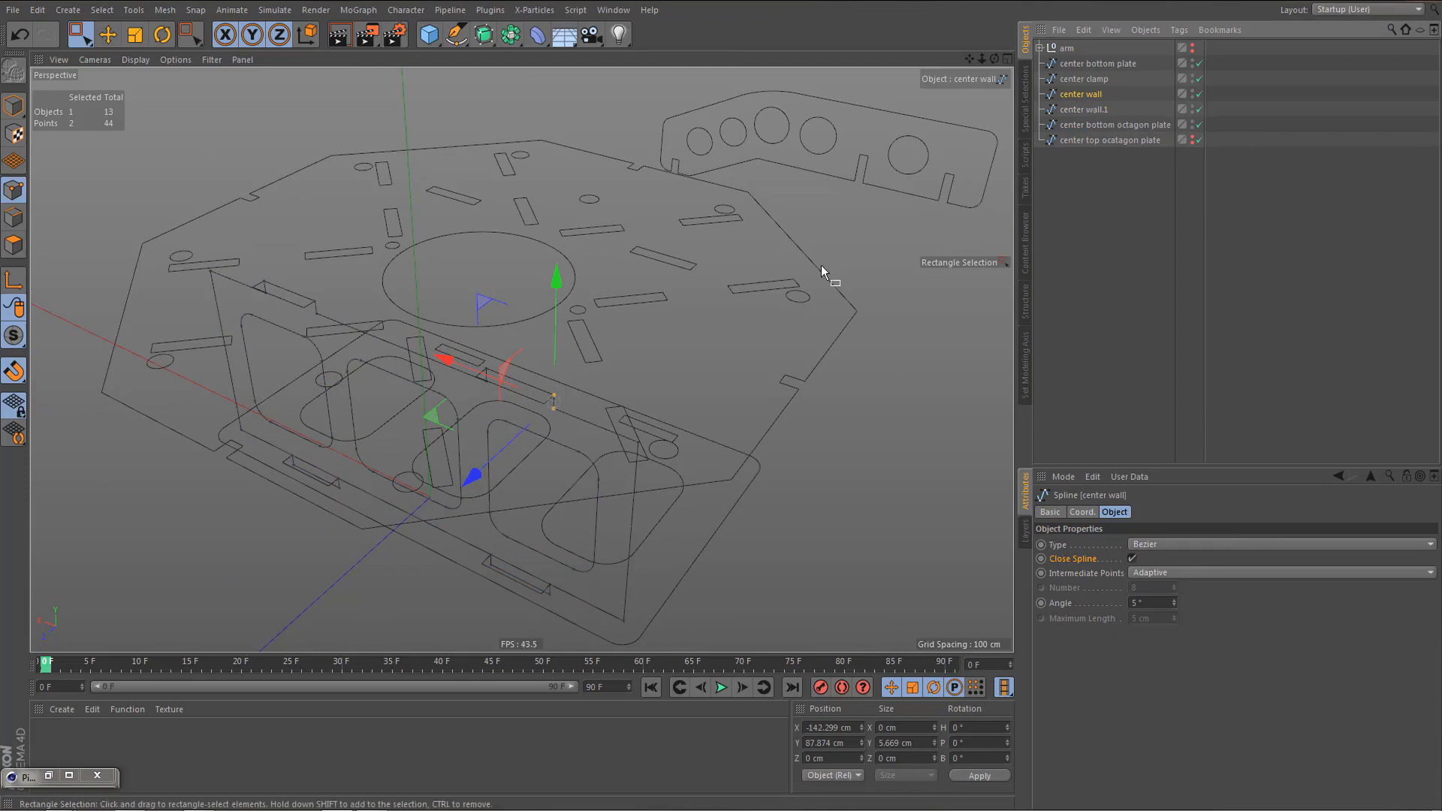
pyautogui.middleClick(818, 261)
pyautogui.middleClick(816, 256)
pyautogui.scroll(-8, 515, 526)
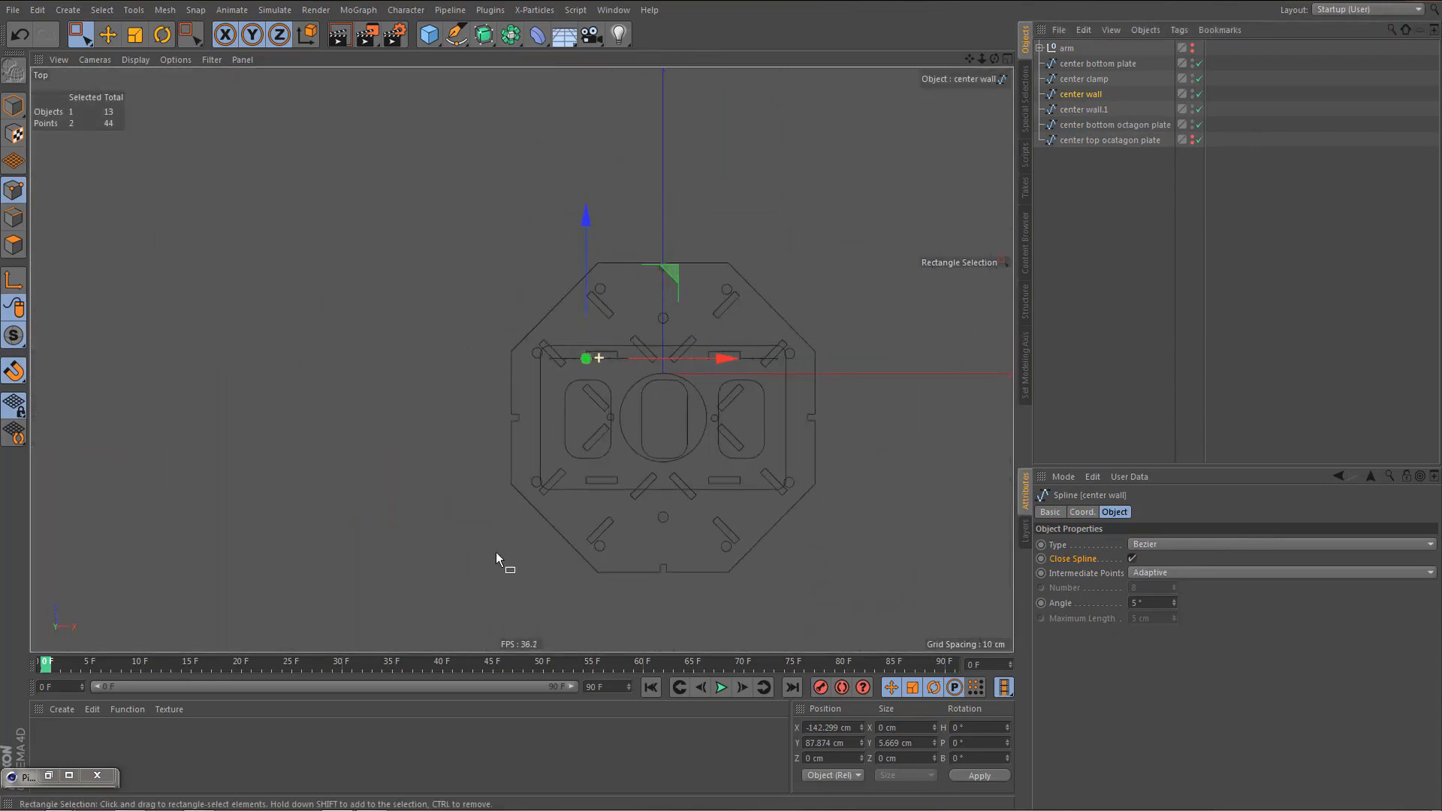
pyautogui.keyDown('alt'); pyautogui.moveTo(573, 489); pyautogui.dragTo(583, 496, button='middle'); pyautogui.keyUp('alt')
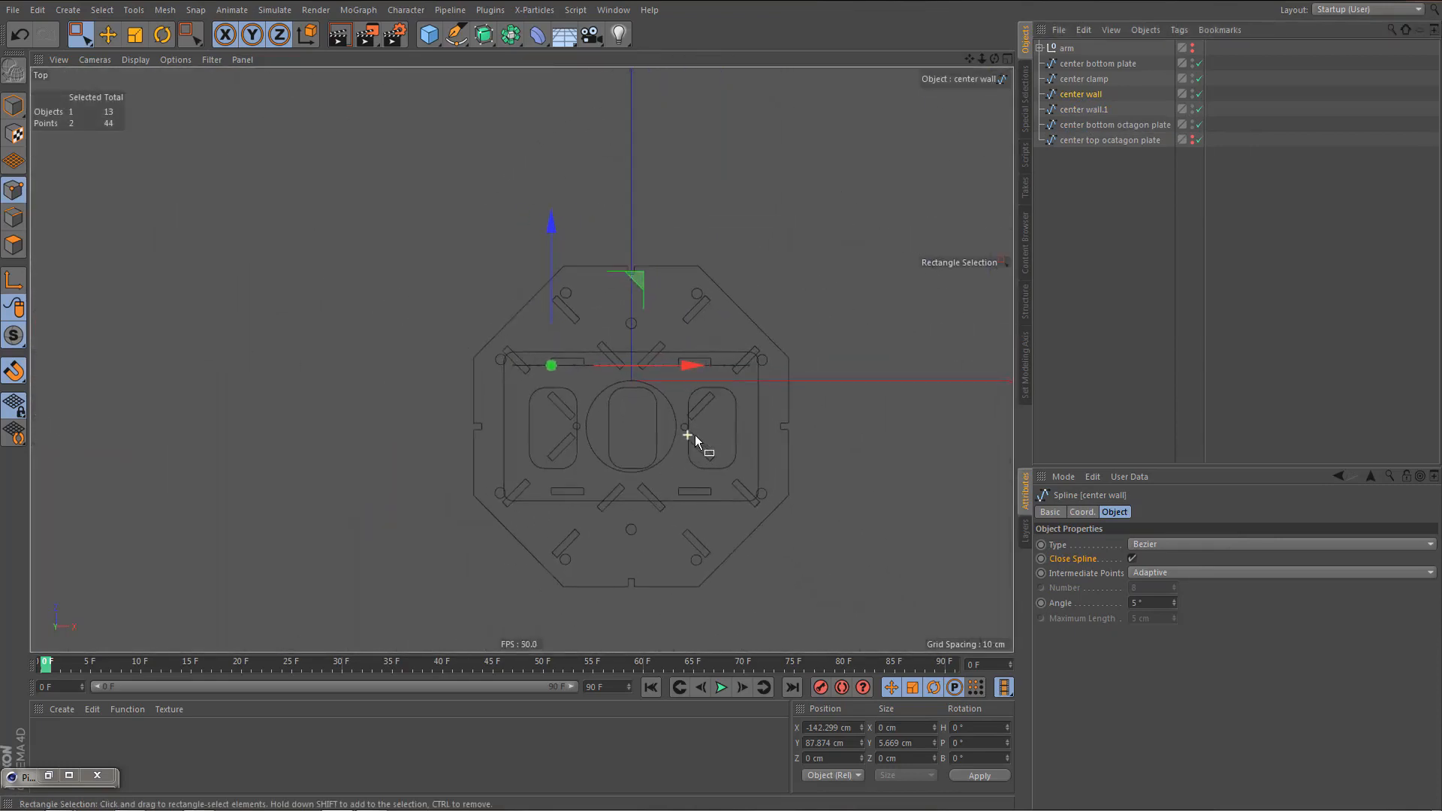
pyautogui.scroll(4, 698, 434)
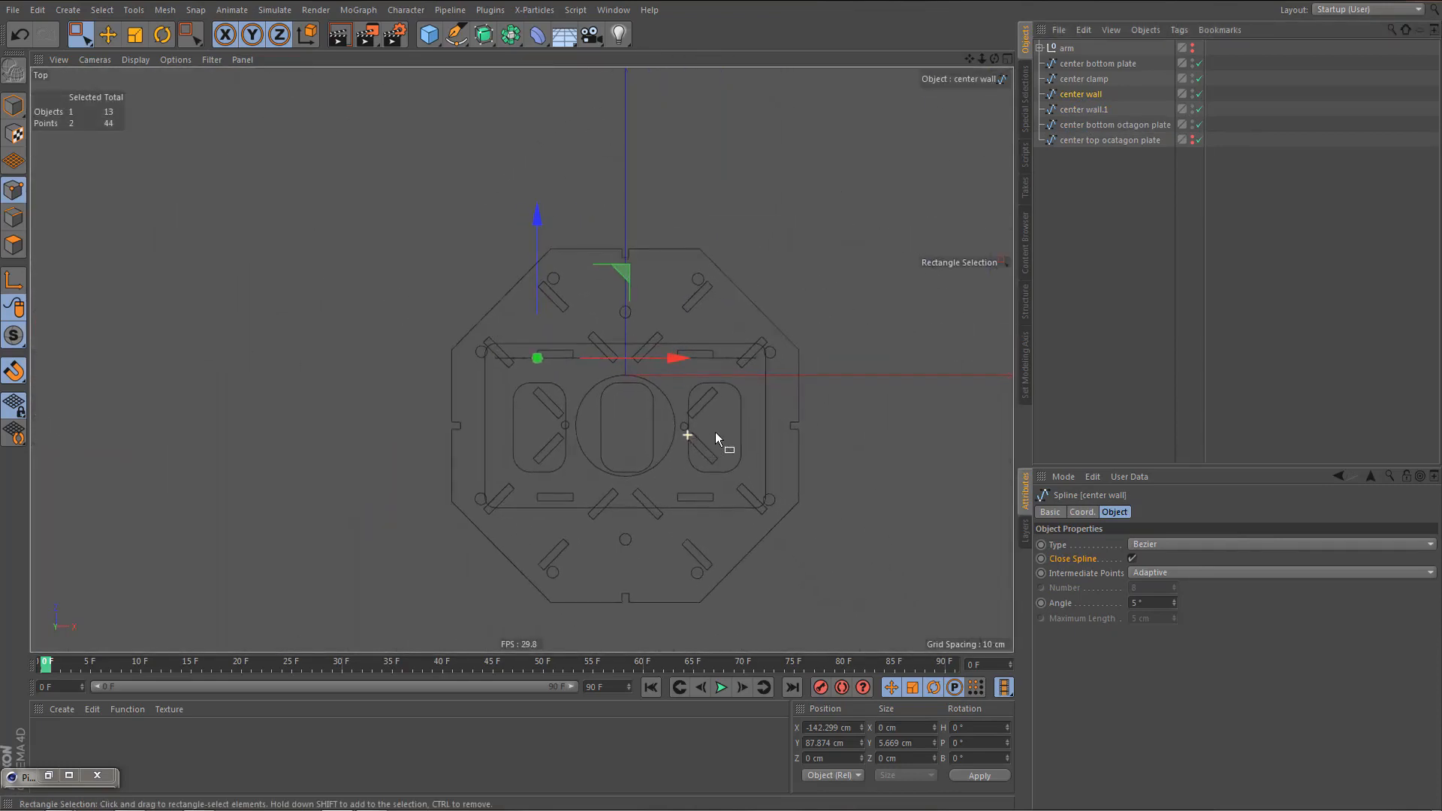
pyautogui.doubleClick(1099, 92)
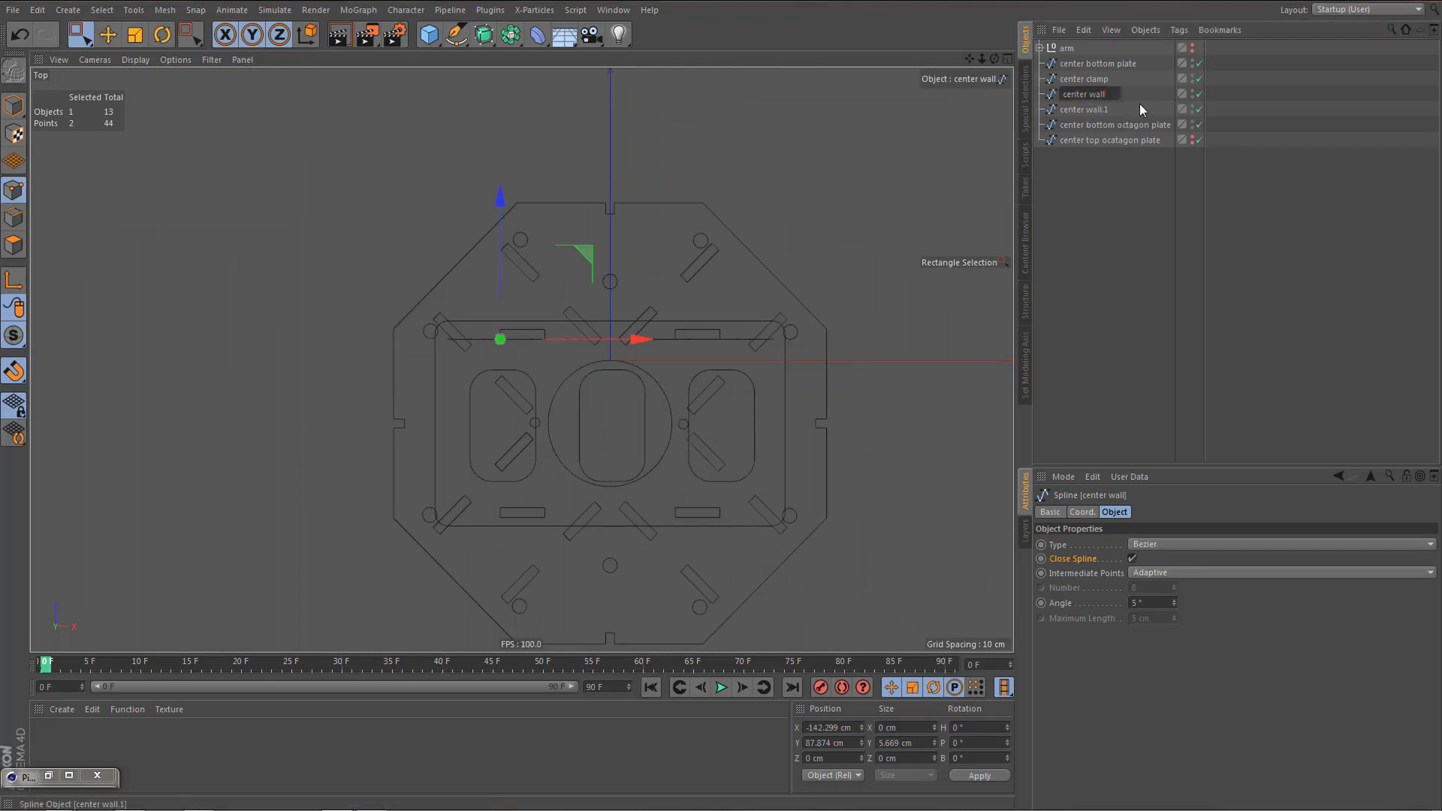
pyautogui.write('right')
pyautogui.press('Tab')
pyautogui.press('End')
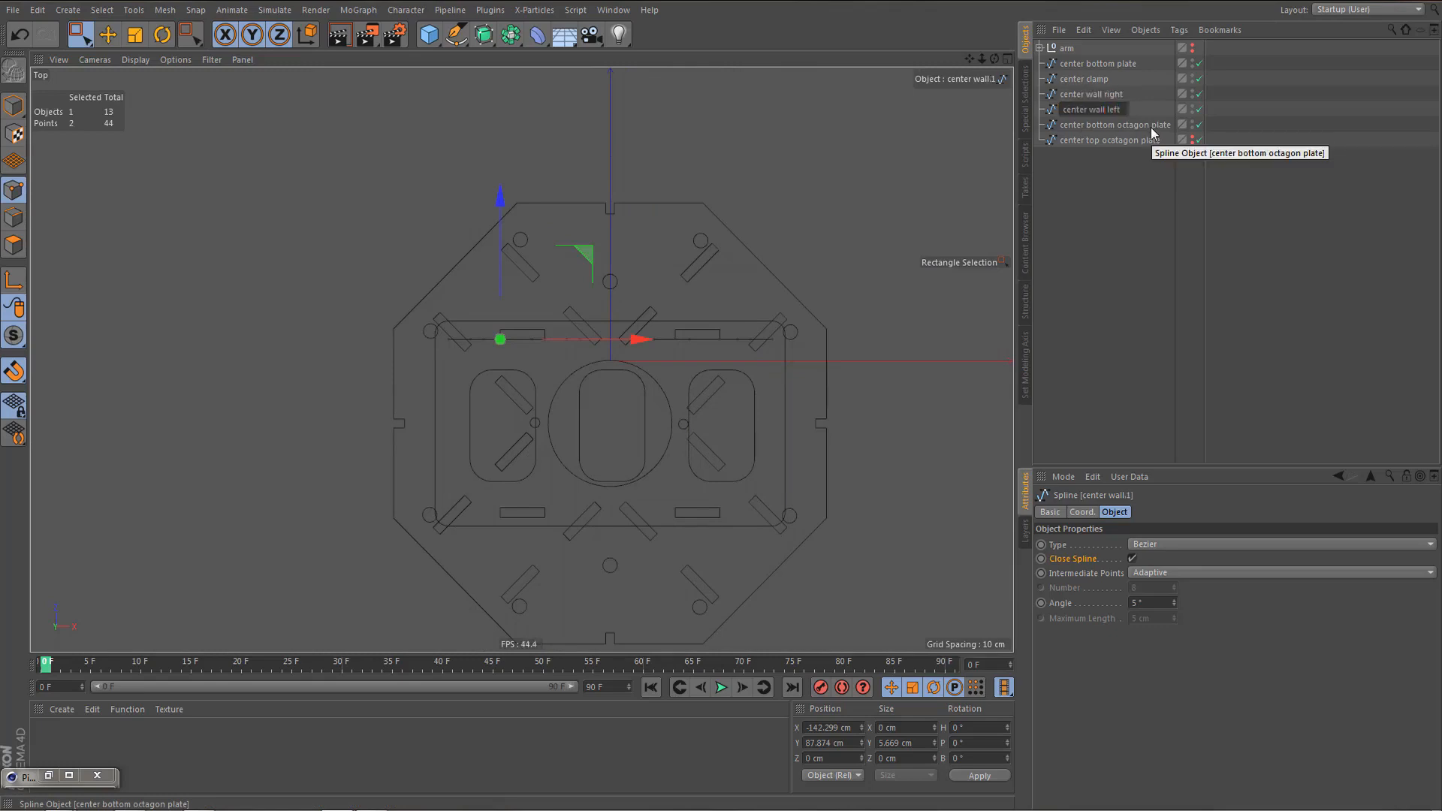
pyautogui.press('Return')
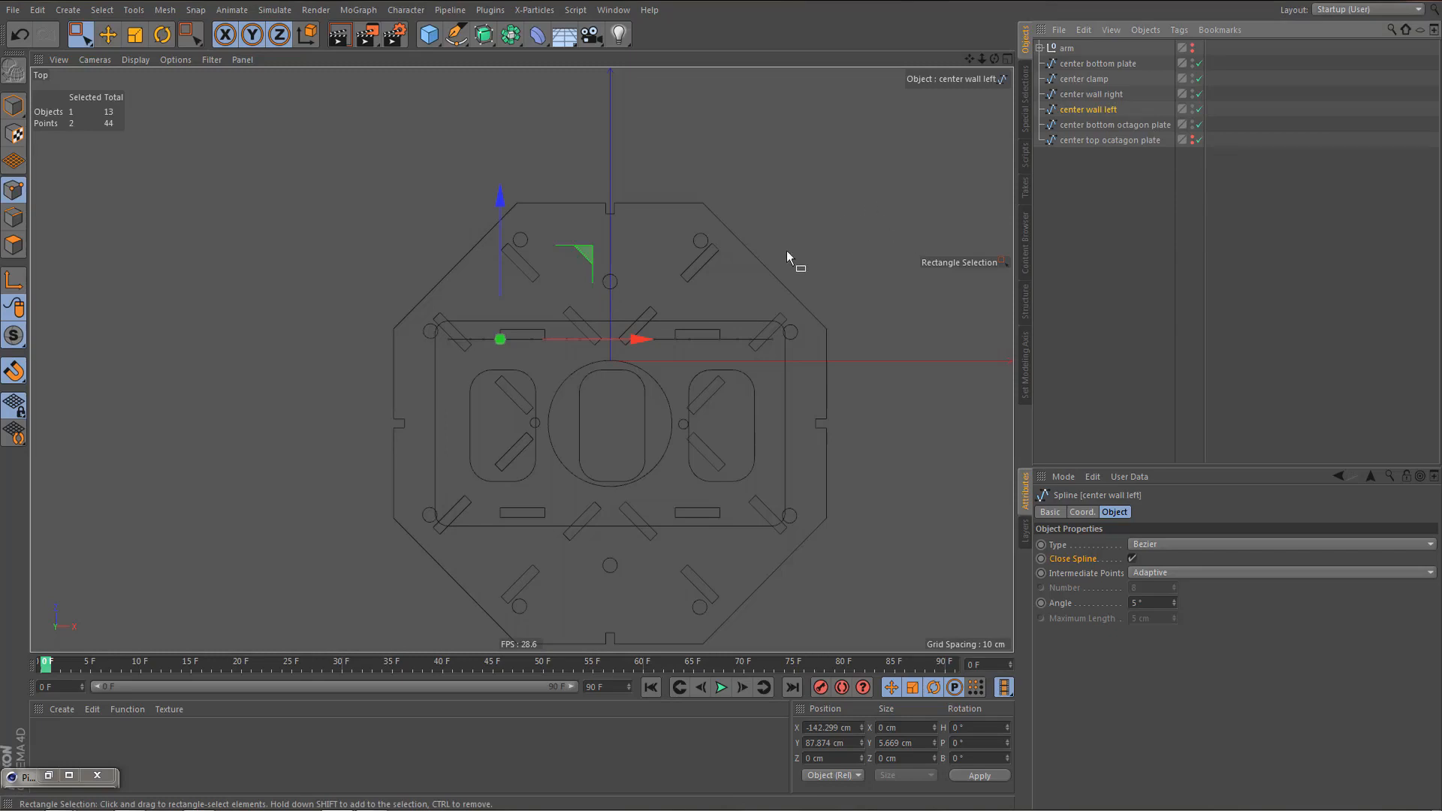
# - Move the center wall right in object mode along Z to -93.64 cm, onto the opposite row of slots
pyautogui.scroll(1, 664, 368)
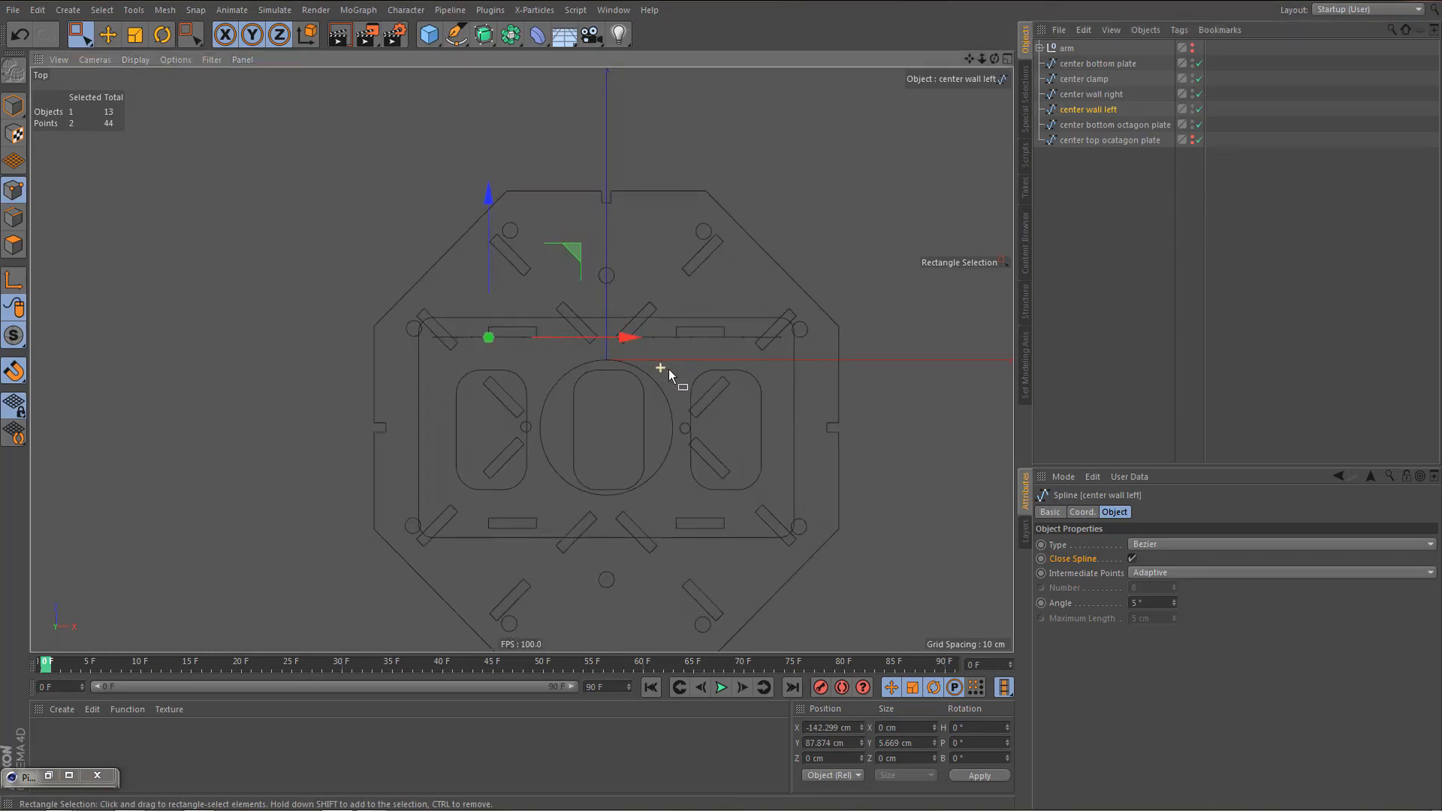
pyautogui.click(1091, 93)
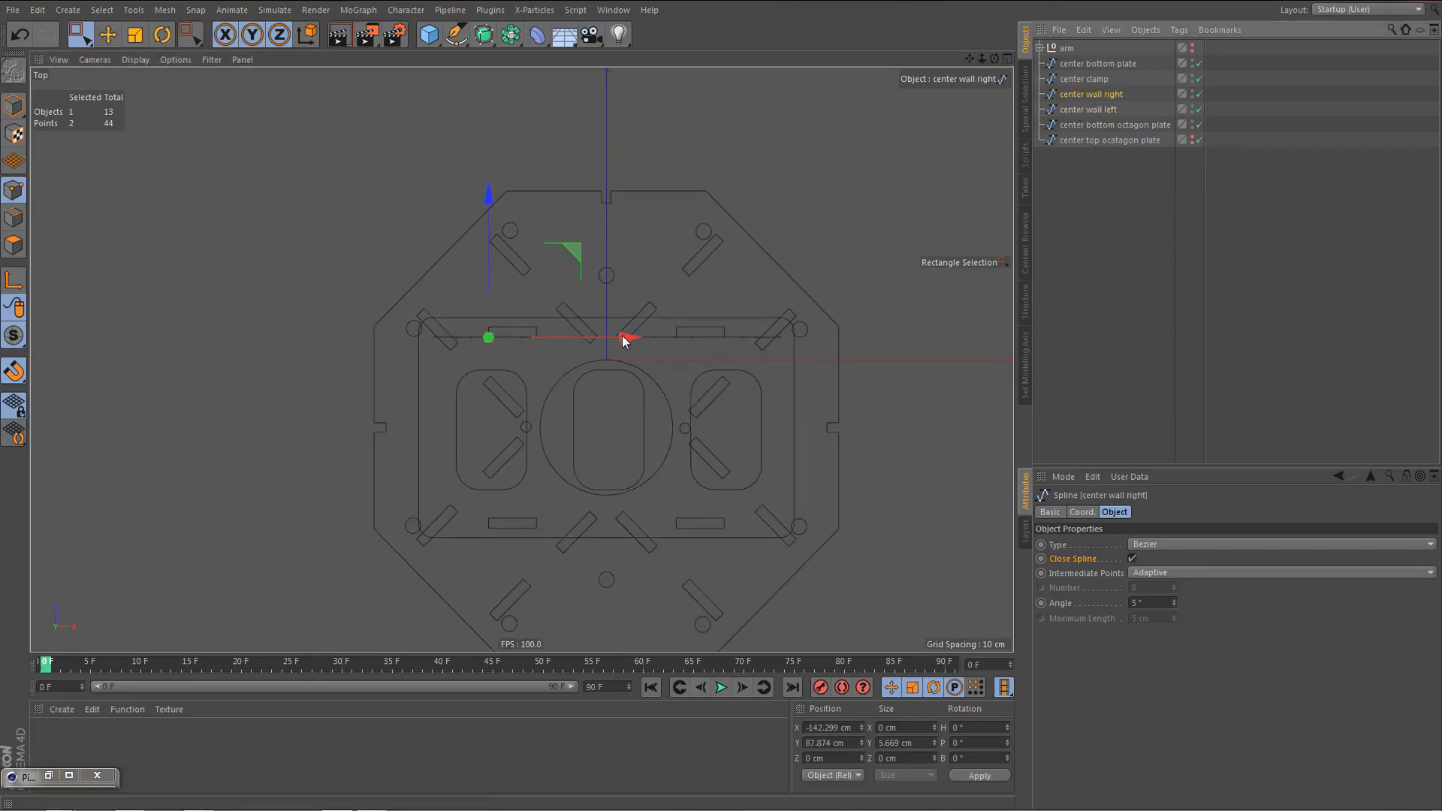
pyautogui.press('Return')
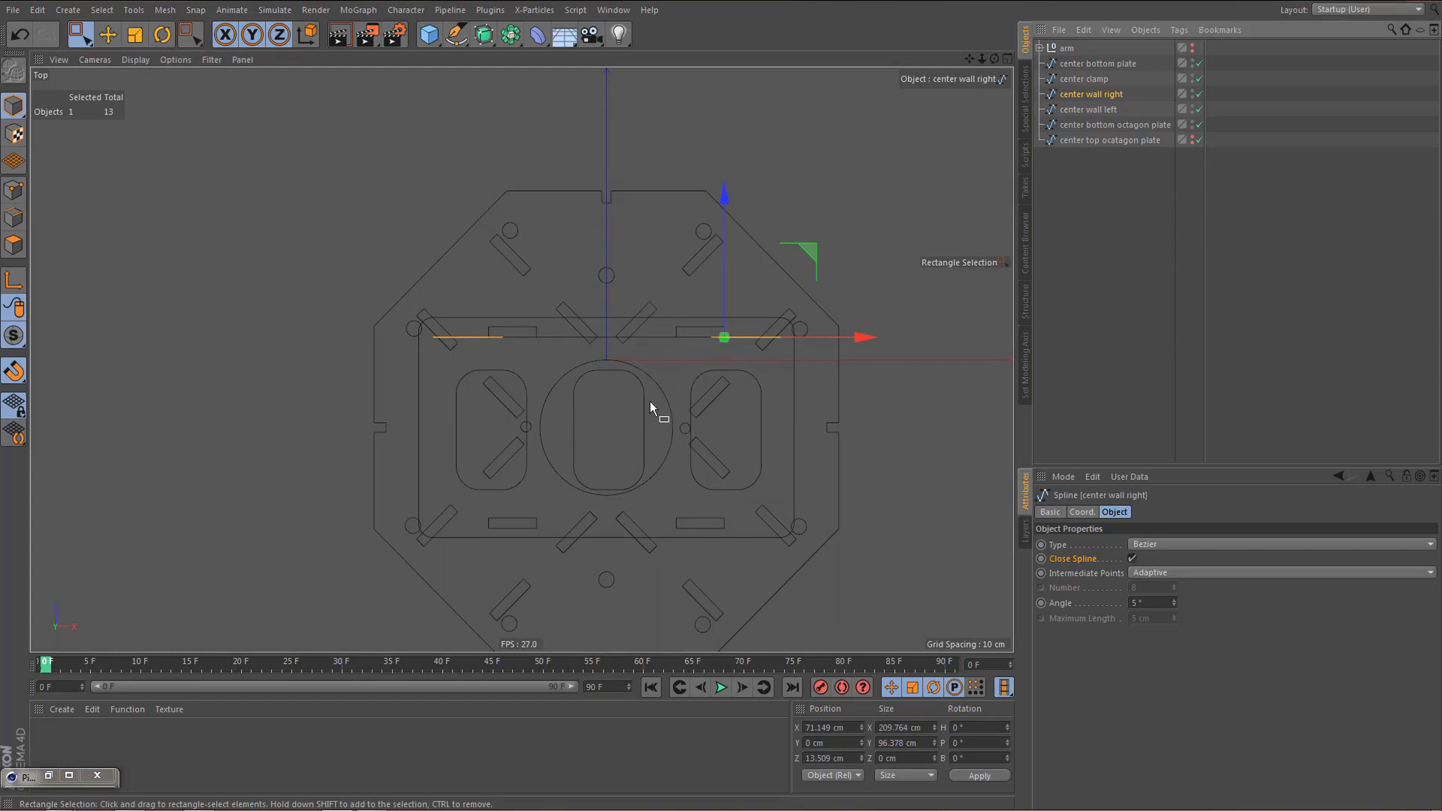
pyautogui.moveTo(725, 199); pyautogui.dragTo(728, 374)
pyautogui.middleClick(655, 425)
pyautogui.middleClick(422, 262)
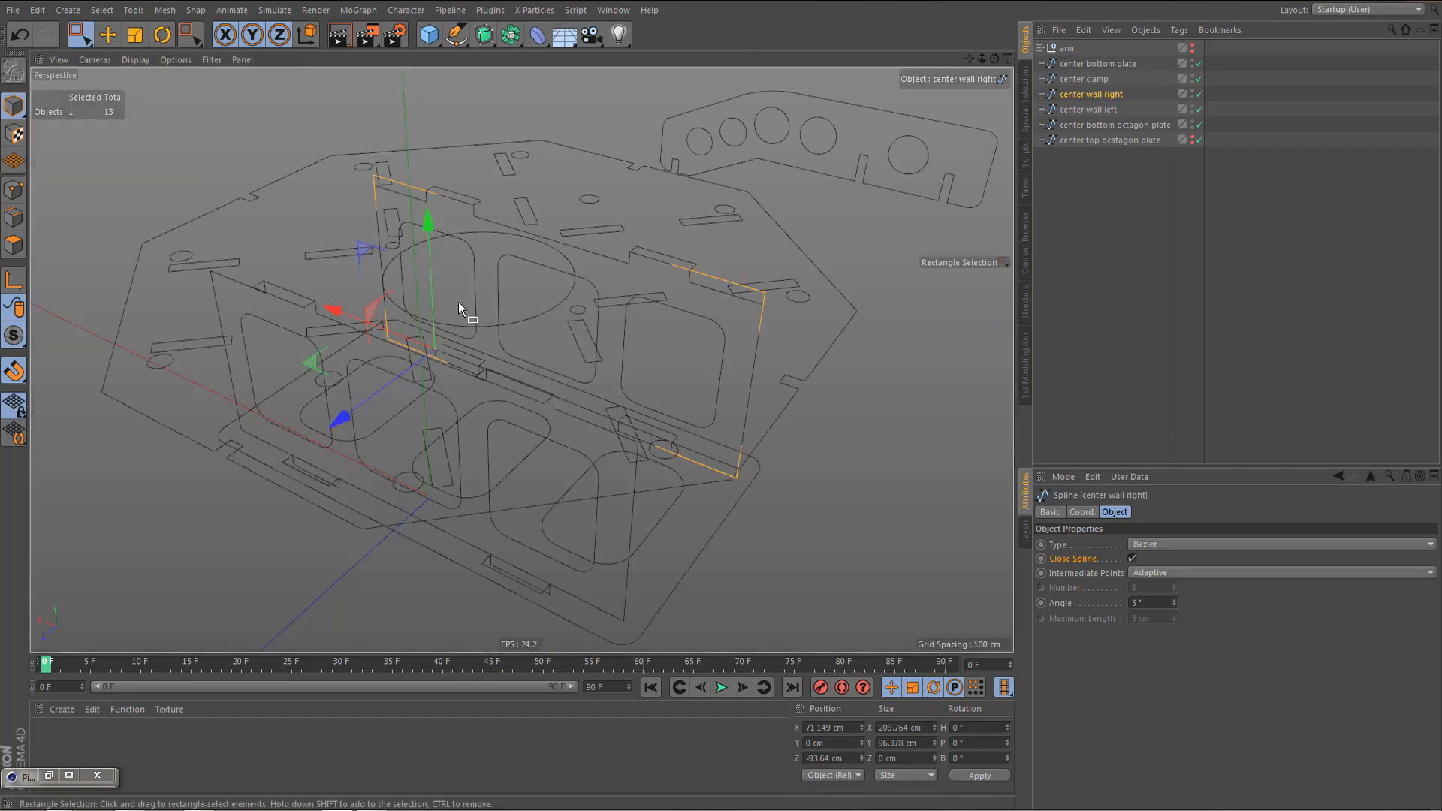
# - Examine from several angles how both walls fit between the bottom plate and the octagon plate
pyautogui.keyDown('alt'); pyautogui.moveTo(458, 302); pyautogui.dragTo(386, 237); pyautogui.keyUp('alt')
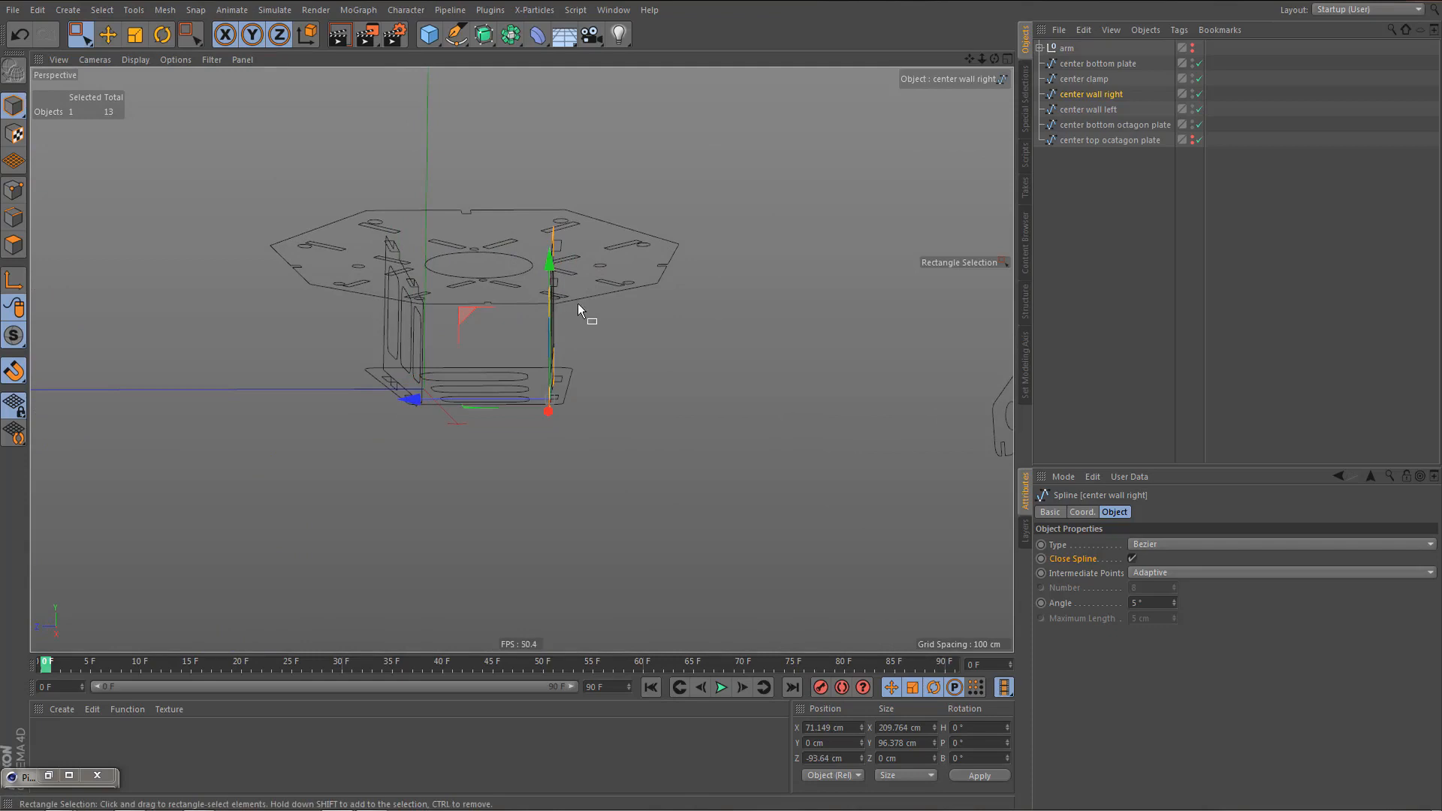
pyautogui.moveTo(407, 250)
pyautogui.keyDown('alt'); pyautogui.mouseDown()
pyautogui.moveTo(471, 318)
pyautogui.moveTo(551, 345)
pyautogui.mouseUp(); pyautogui.keyUp('alt')
pyautogui.keyDown('alt'); pyautogui.moveTo(457, 349); pyautogui.dragTo(667, 404); pyautogui.keyUp('alt')
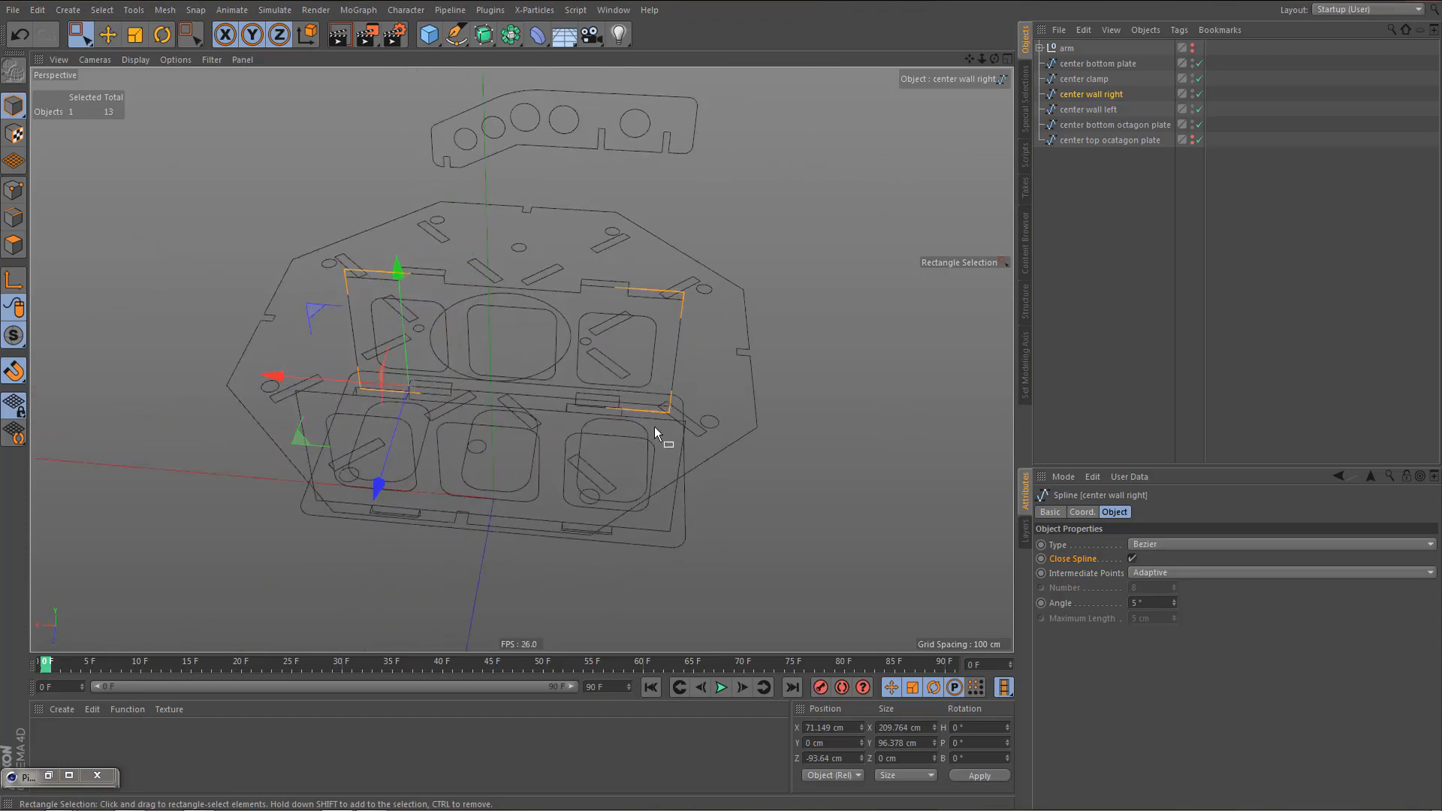
pyautogui.keyDown('alt'); pyautogui.moveTo(655, 427); pyautogui.dragTo(535, 398); pyautogui.keyUp('alt')
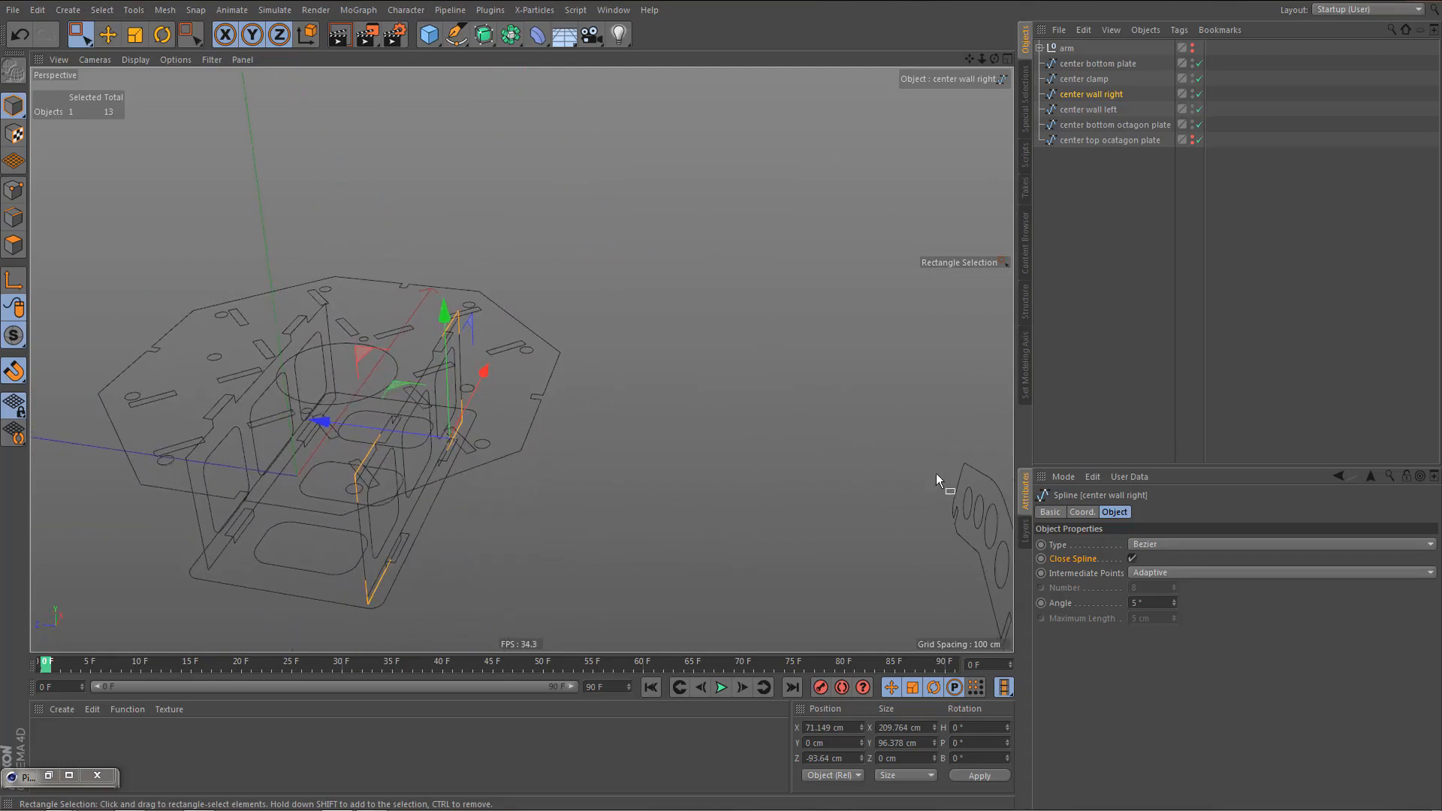
pyautogui.keyDown('alt'); pyautogui.moveTo(863, 473); pyautogui.dragTo(933, 496, button='right'); pyautogui.keyUp('alt')
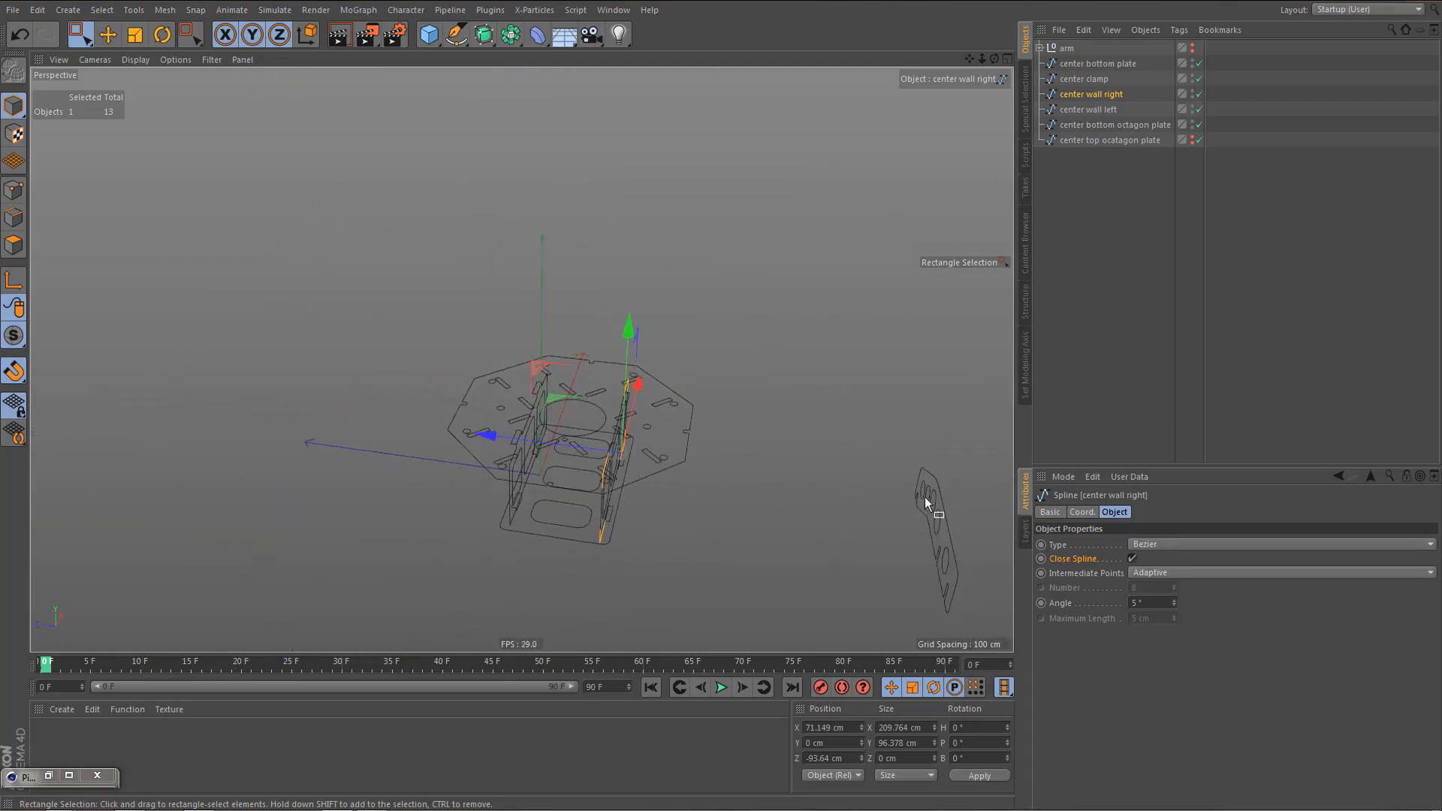
pyautogui.keyDown('alt'); pyautogui.moveTo(687, 430); pyautogui.dragTo(646, 473, button='right'); pyautogui.keyUp('alt')
pyautogui.keyDown('alt'); pyautogui.moveTo(592, 420); pyautogui.dragTo(556, 384, button='middle'); pyautogui.keyUp('alt')
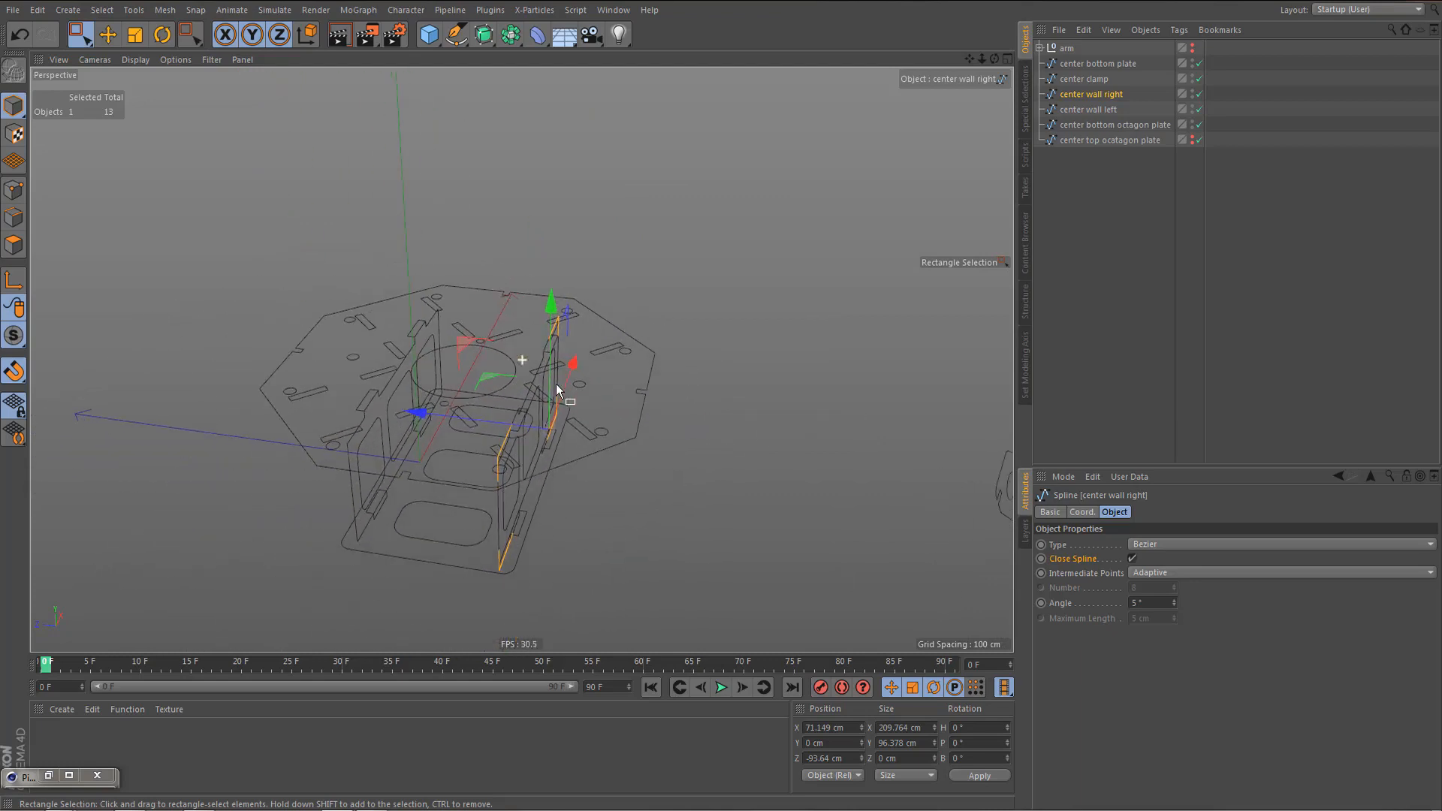
pyautogui.keyDown('alt'); pyautogui.moveTo(556, 384); pyautogui.dragTo(560, 497, button='right'); pyautogui.keyUp('alt')
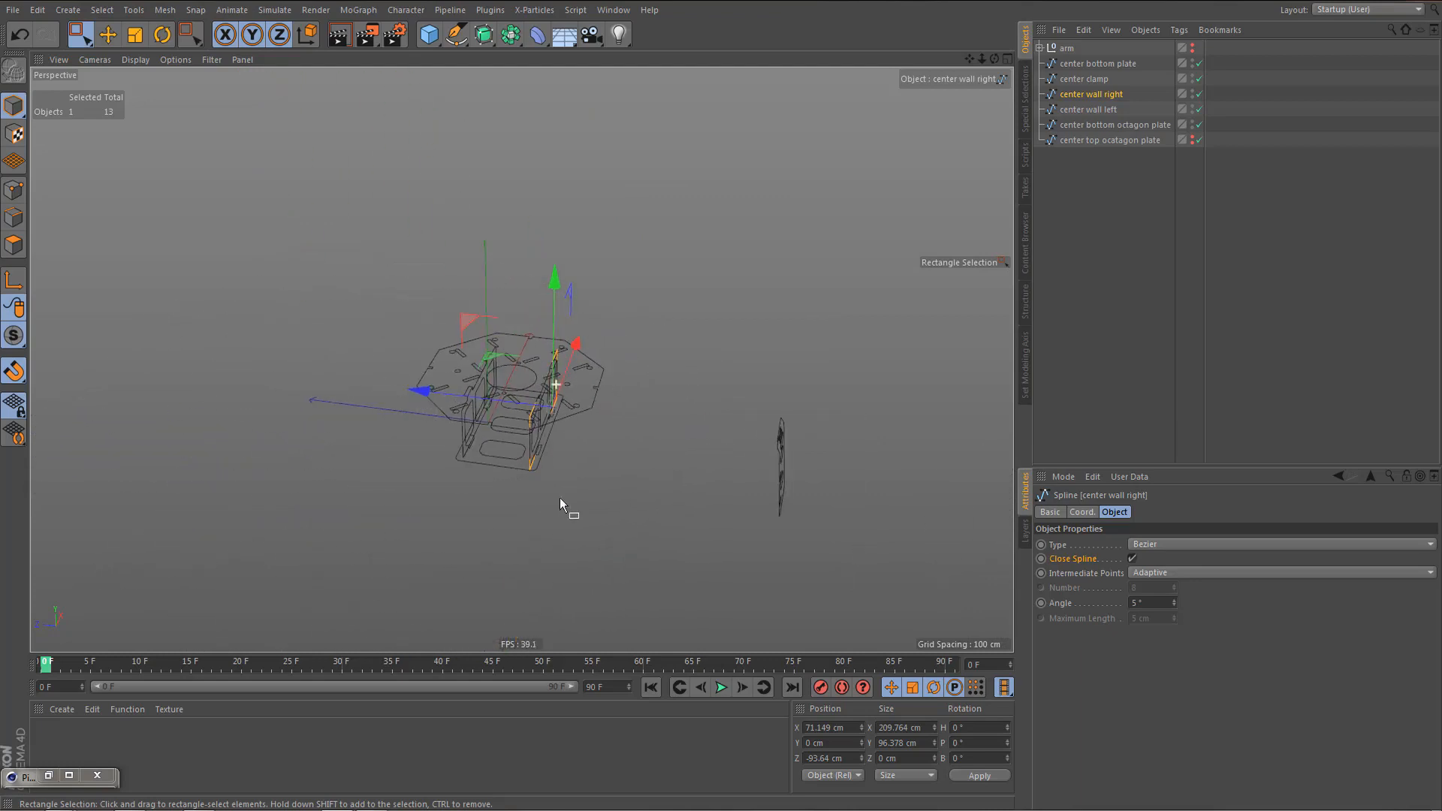
# - Select the center clamp and rotate it to a bank angle of -90°
pyautogui.click(1101, 81)
pyautogui.keyDown('alt'); pyautogui.moveTo(764, 445); pyautogui.dragTo(601, 411); pyautogui.keyUp('alt')
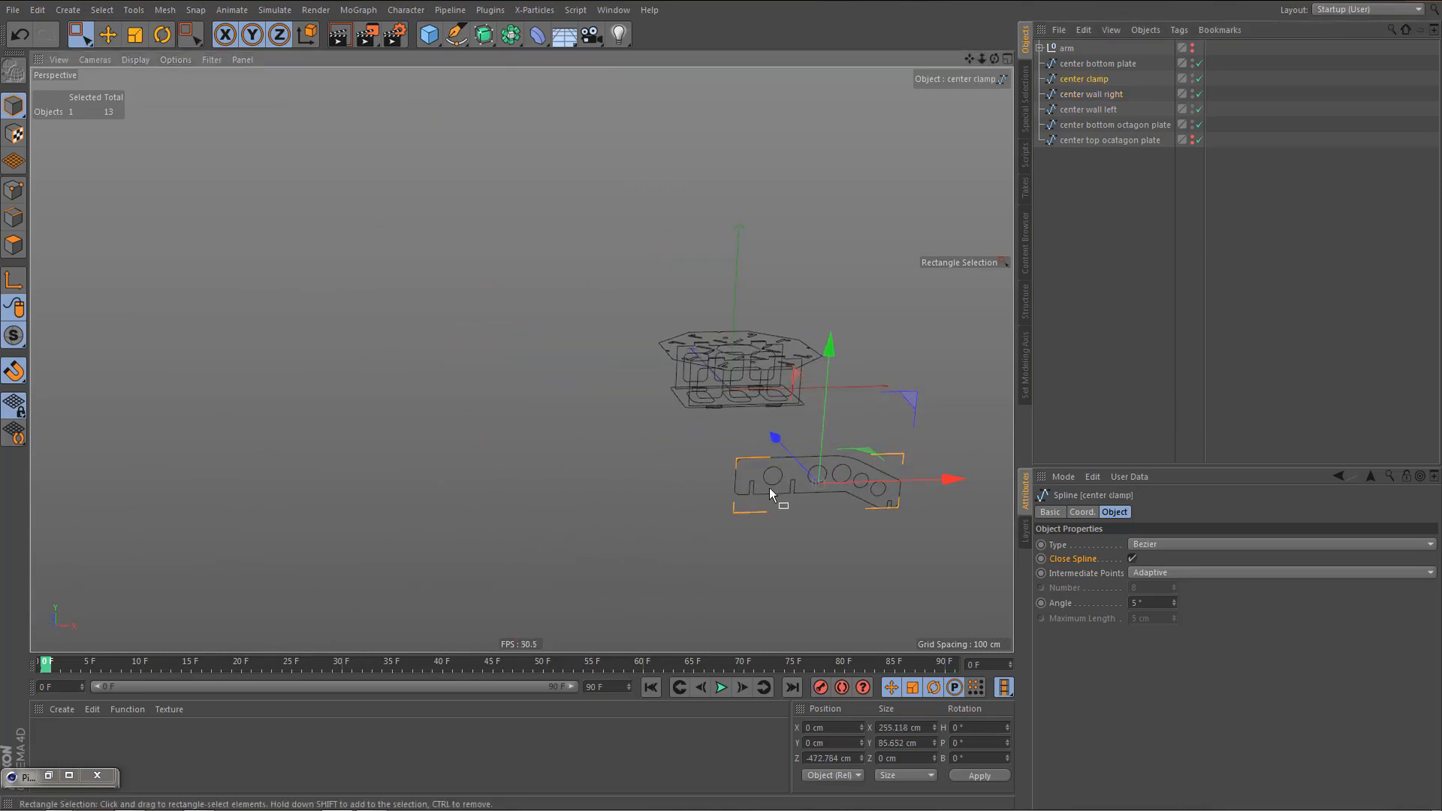
pyautogui.press('r')
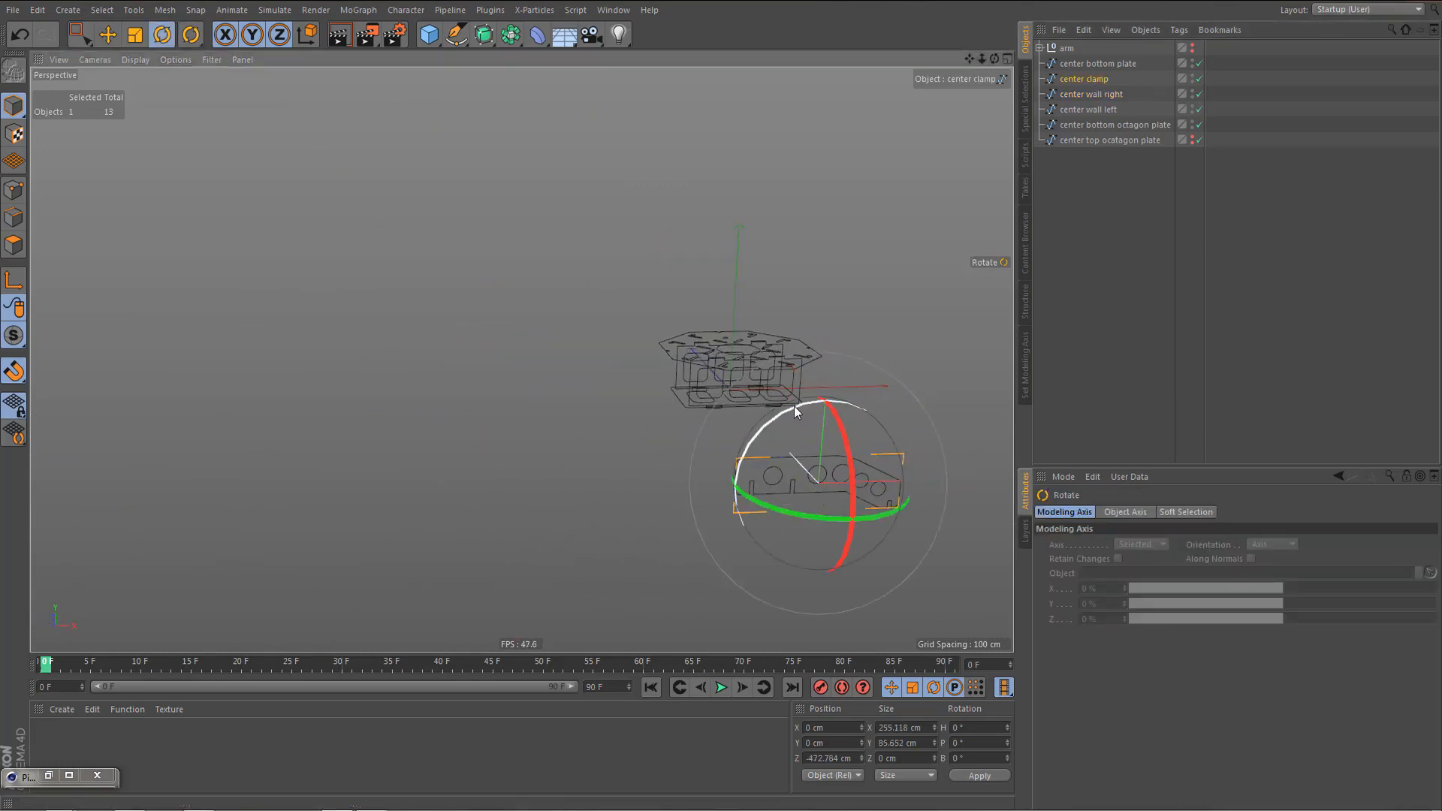
pyautogui.moveTo(795, 405); pyautogui.dragTo(732, 516)
# - Reset the bank angle of the center clamp's axis to 0° in axis modification mode, leaving the clamp's geometry upright
pyautogui.keyDown('alt'); pyautogui.moveTo(677, 368); pyautogui.dragTo(896, 456); pyautogui.keyUp('alt')
pyautogui.keyDown('alt'); pyautogui.moveTo(837, 318); pyautogui.dragTo(889, 313); pyautogui.keyUp('alt')
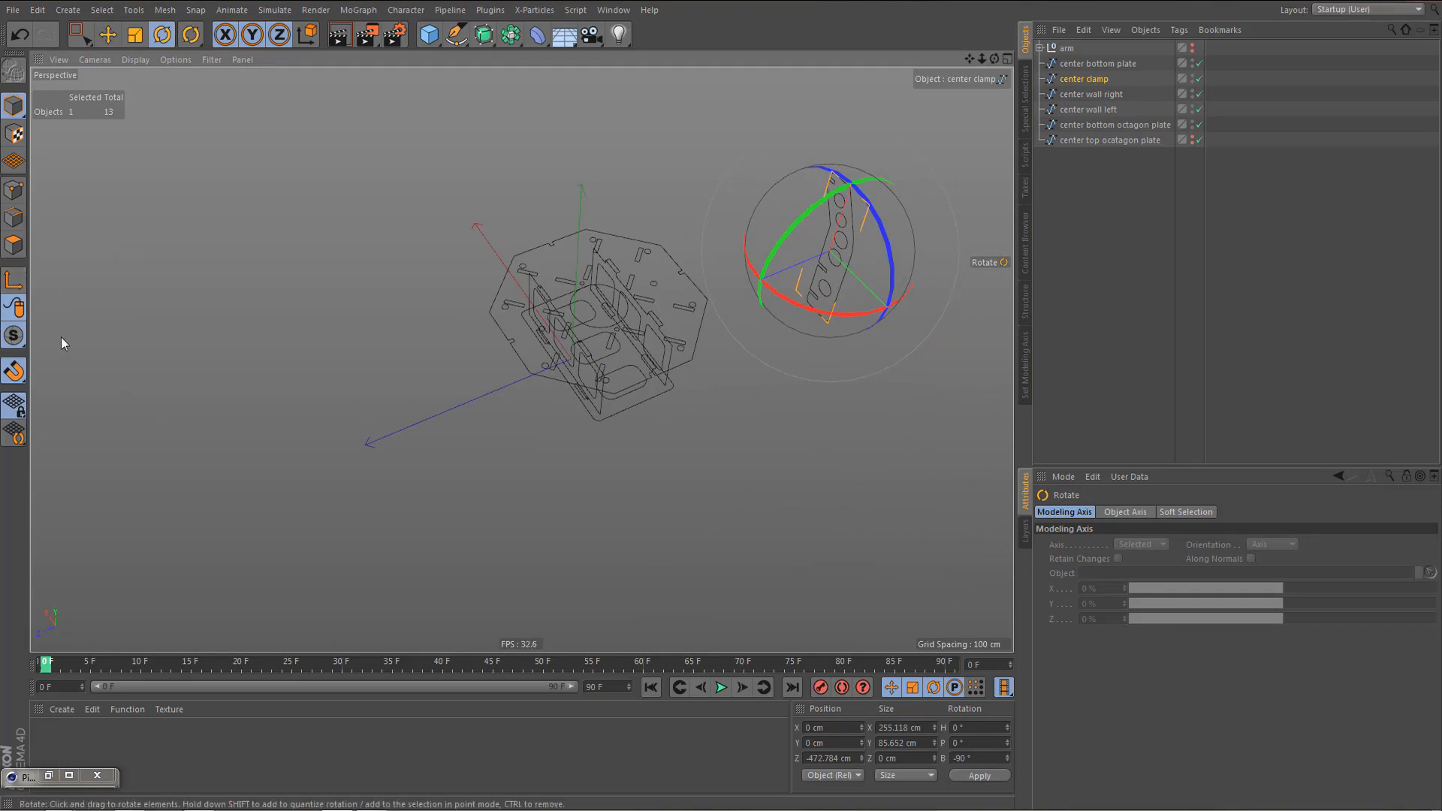
pyautogui.click(14, 281)
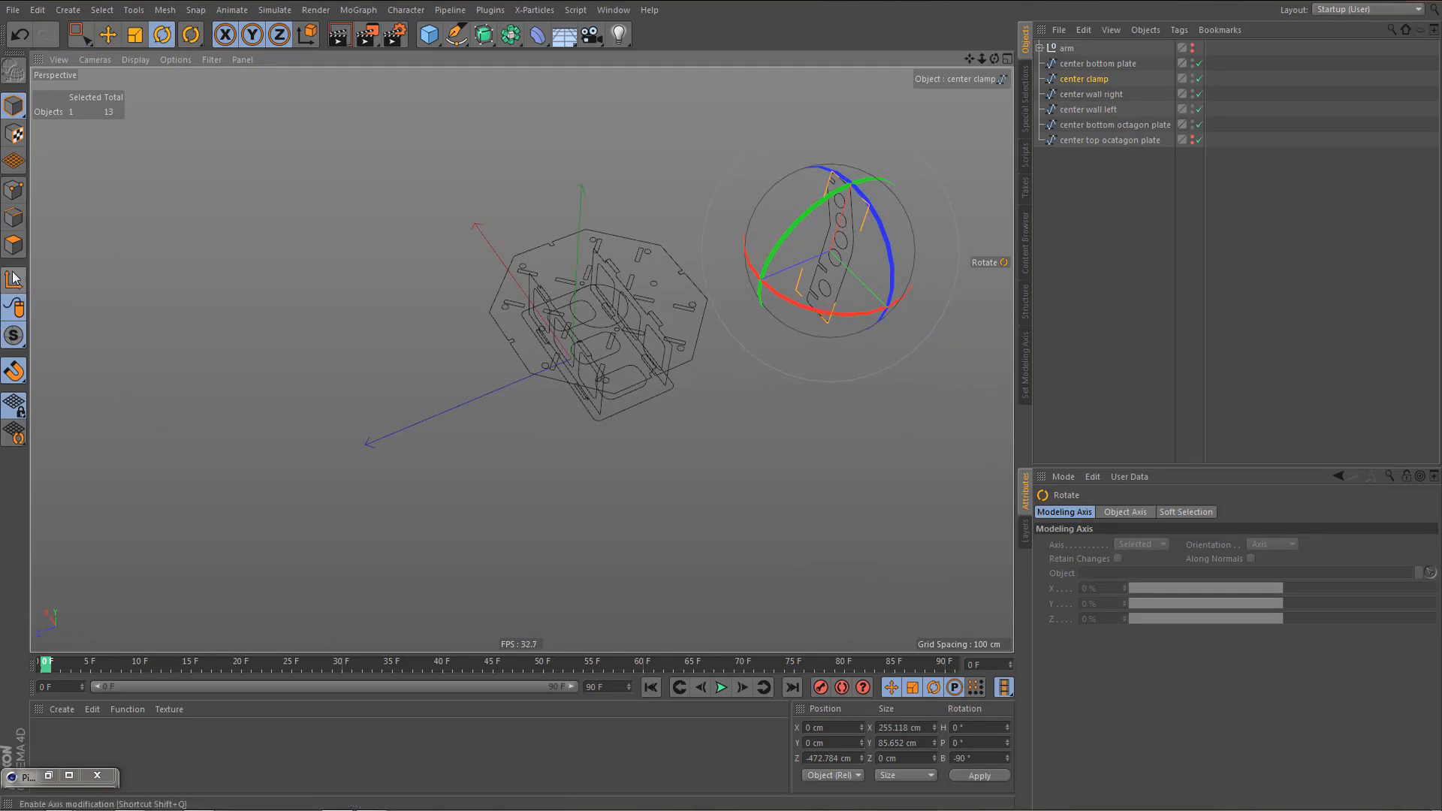
pyautogui.click(980, 757)
pyautogui.write('0')
pyautogui.press('Return')
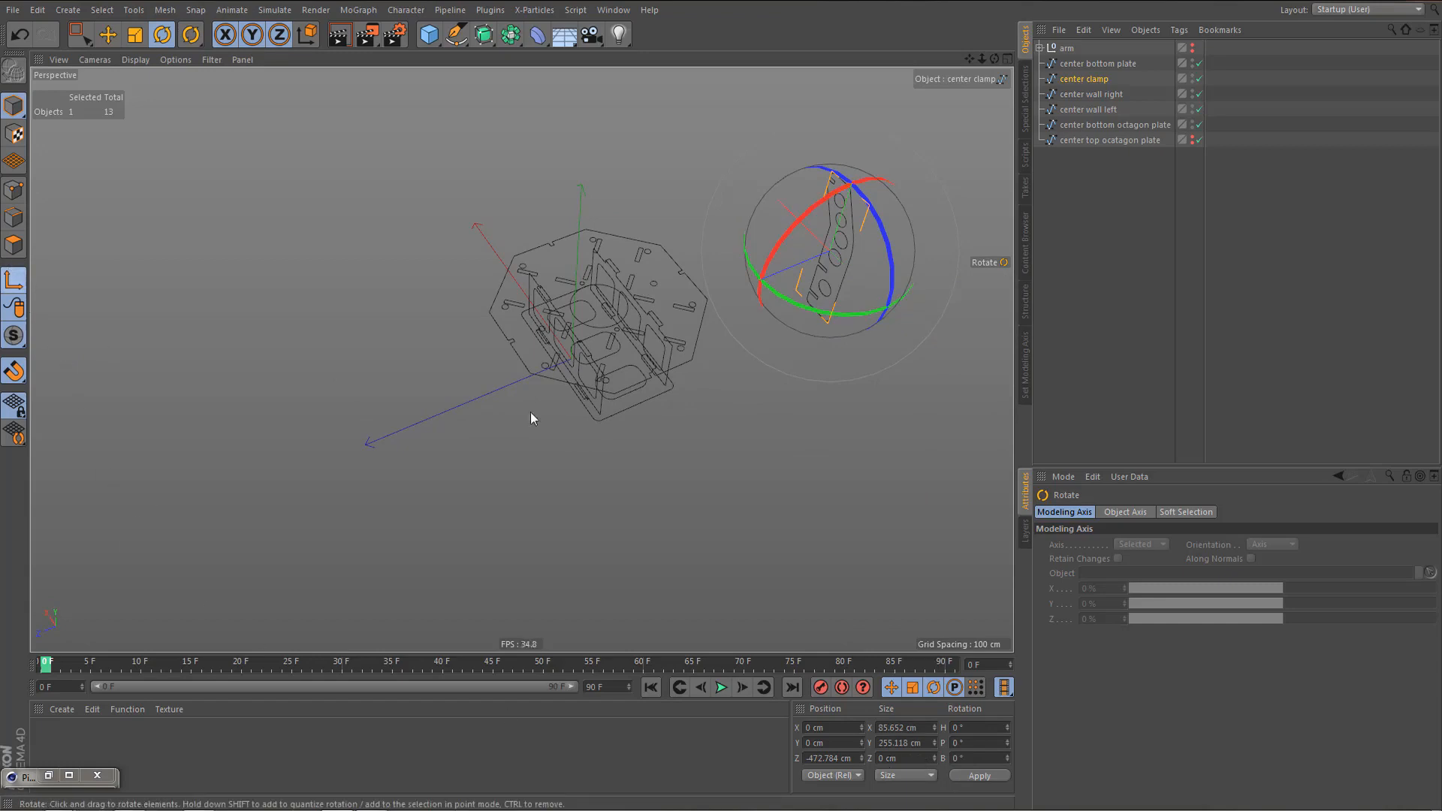
# - Check the clamp's orientation in the frame reference photo and snap its axis to the upper inner corner of its lowest slot
pyautogui.press('e')
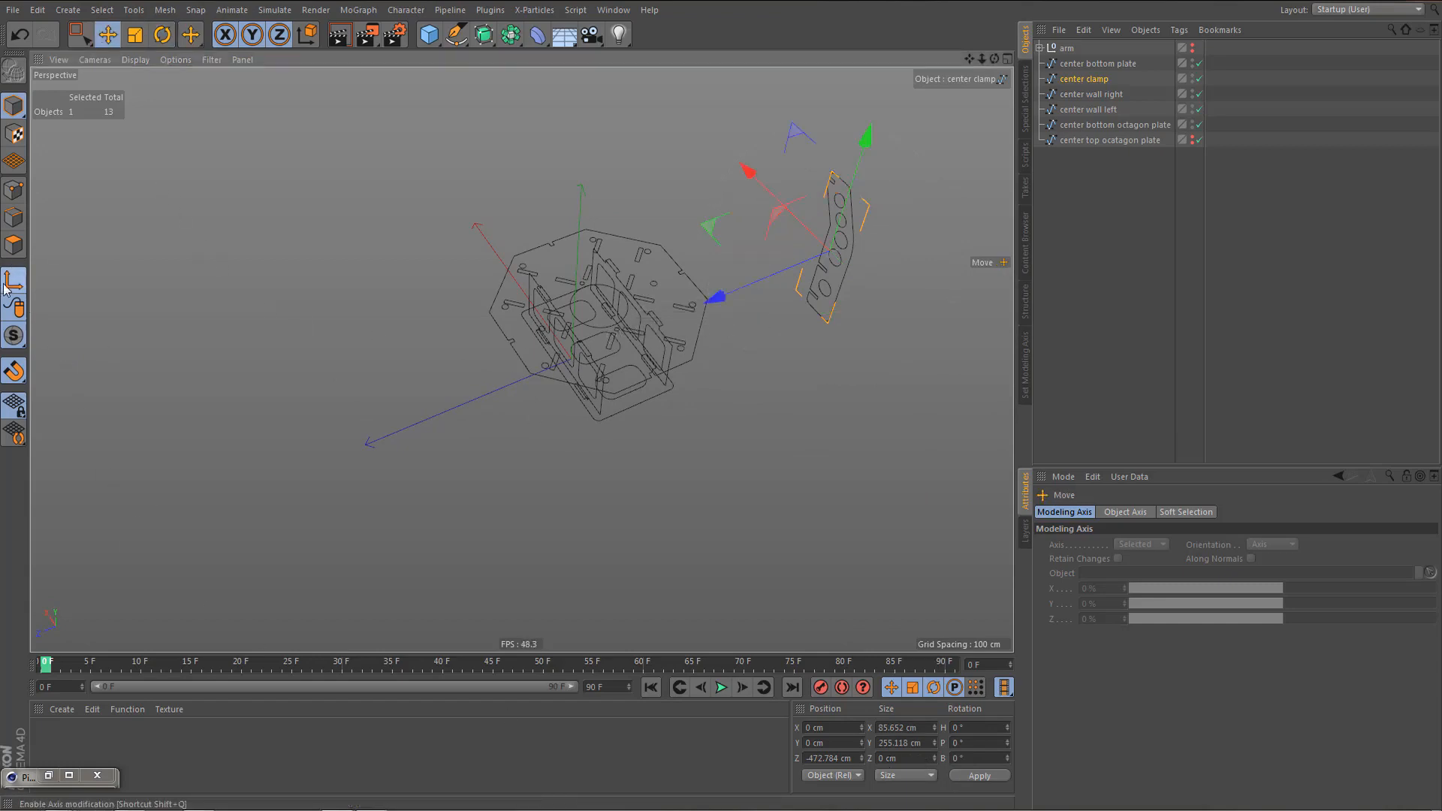
pyautogui.scroll(5, 941, 259)
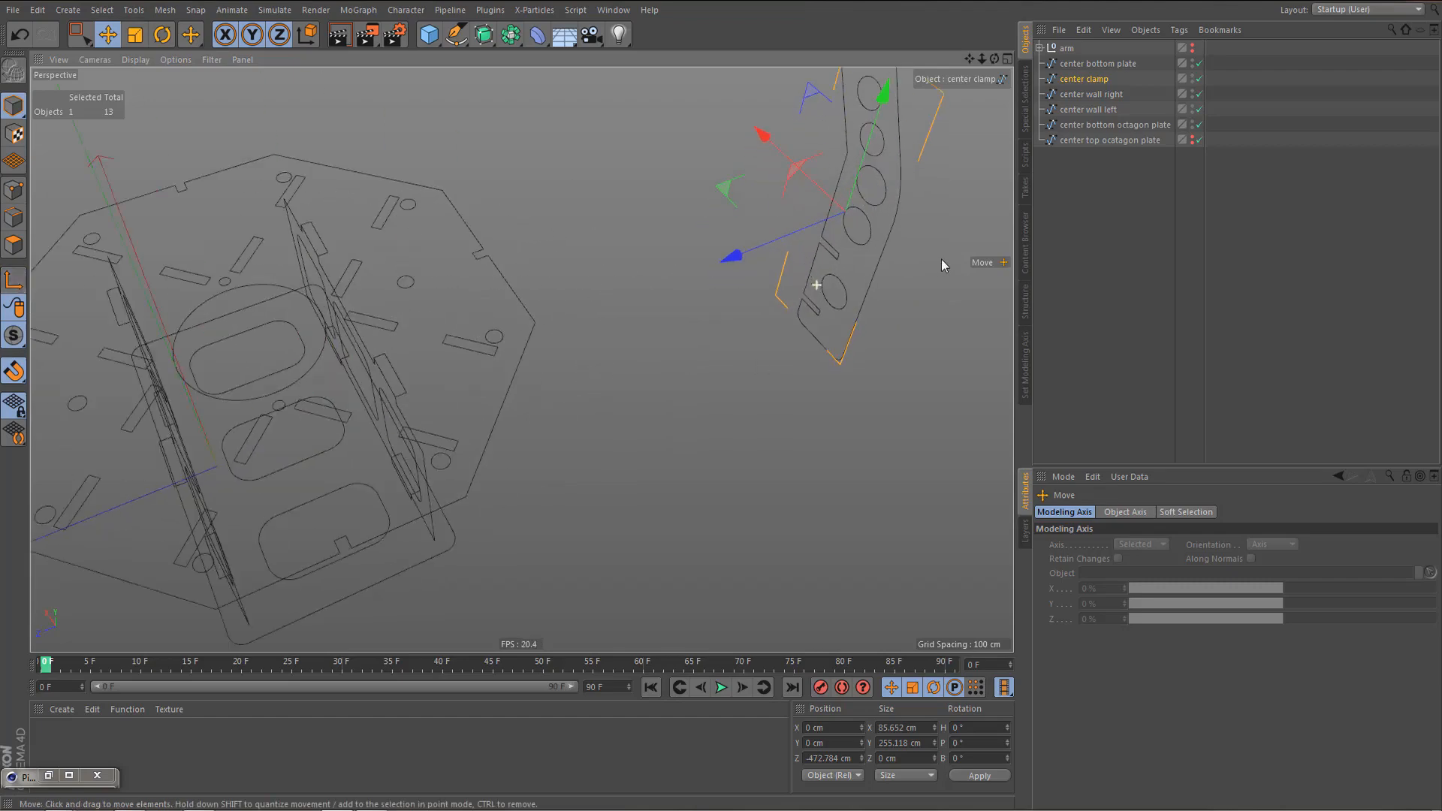
pyautogui.keyDown('alt'); pyautogui.moveTo(774, 310); pyautogui.dragTo(750, 375); pyautogui.keyUp('alt')
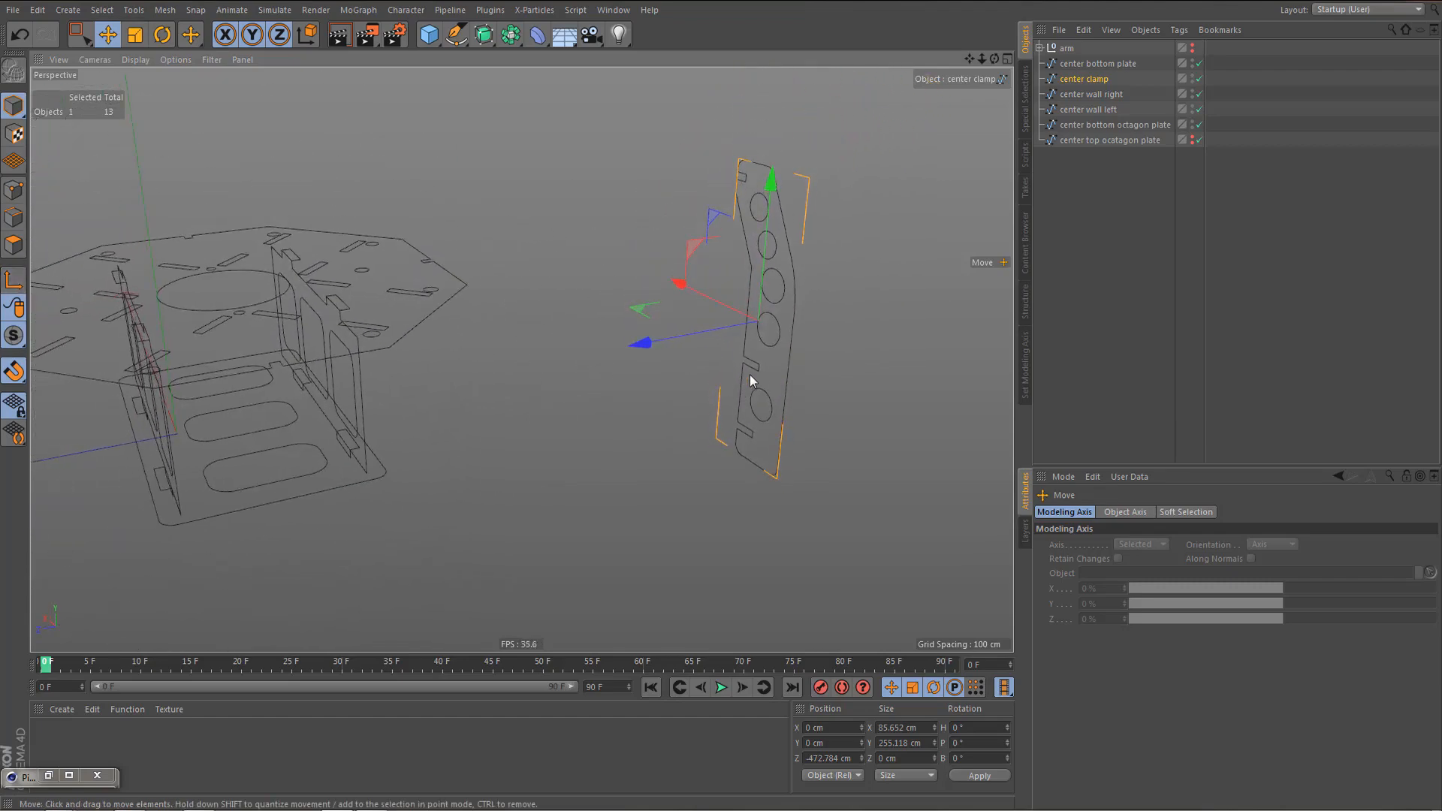
pyautogui.hotkey('shift', 'F6')
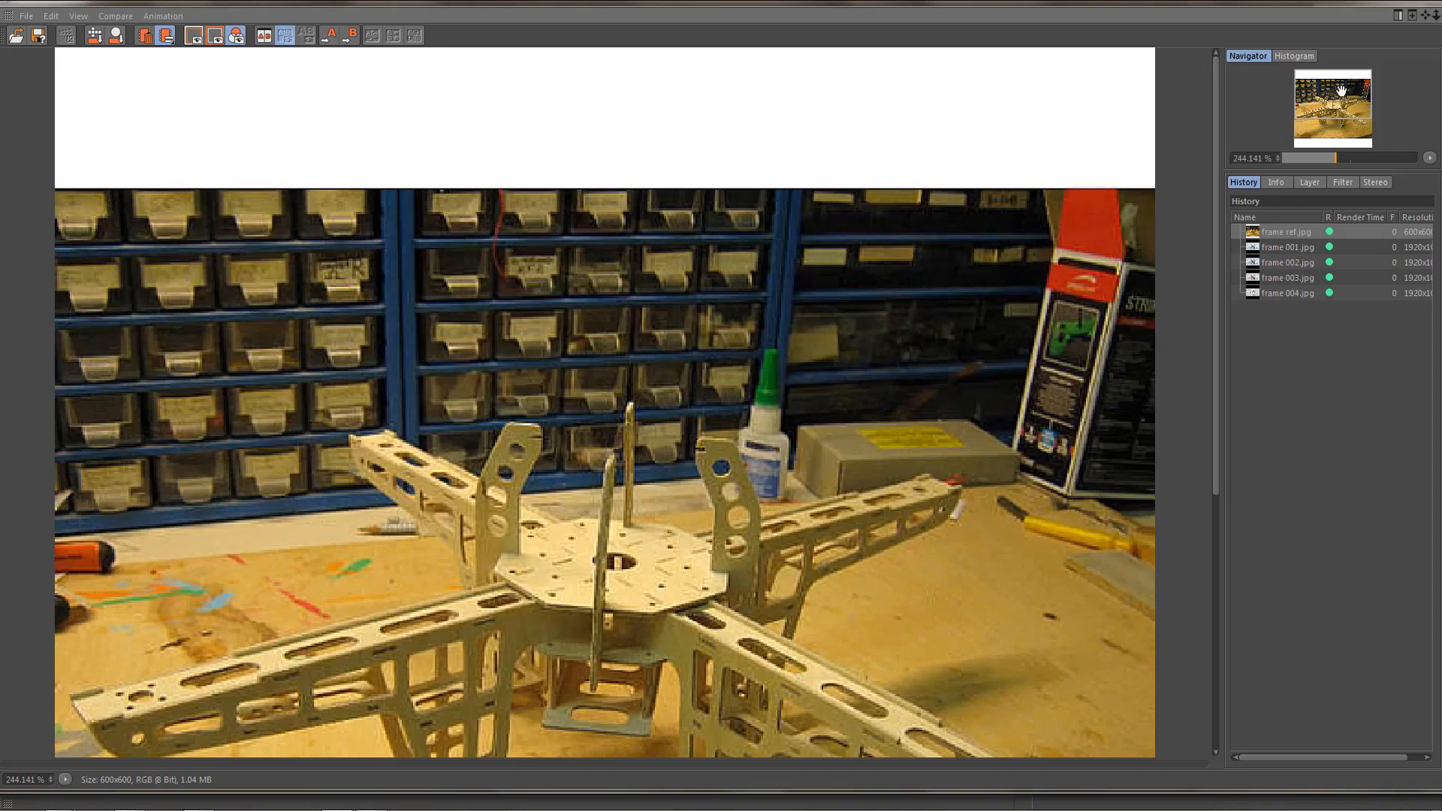
pyautogui.click(1419, 2)
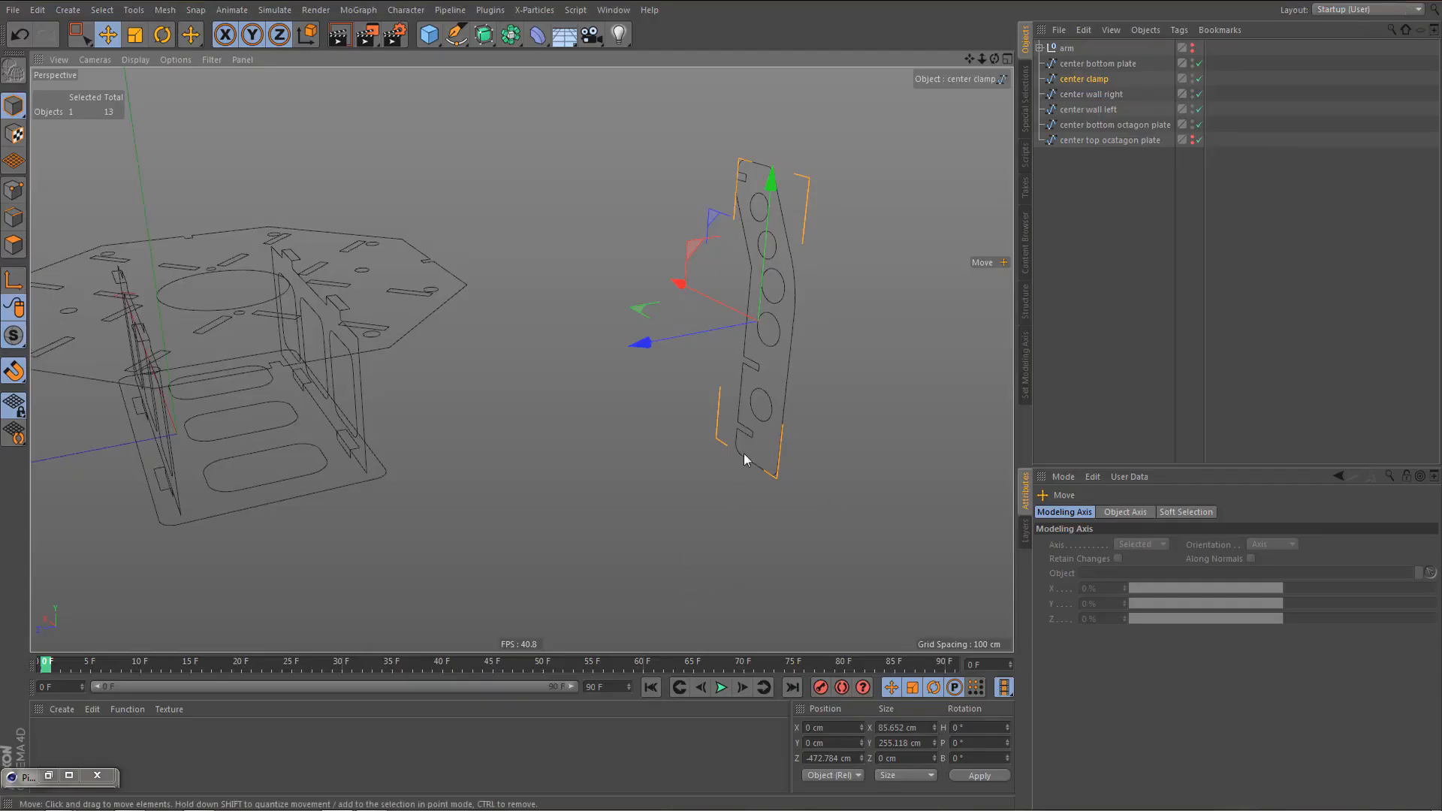
pyautogui.keyDown('alt'); pyautogui.moveTo(738, 443); pyautogui.dragTo(586, 463); pyautogui.keyUp('alt')
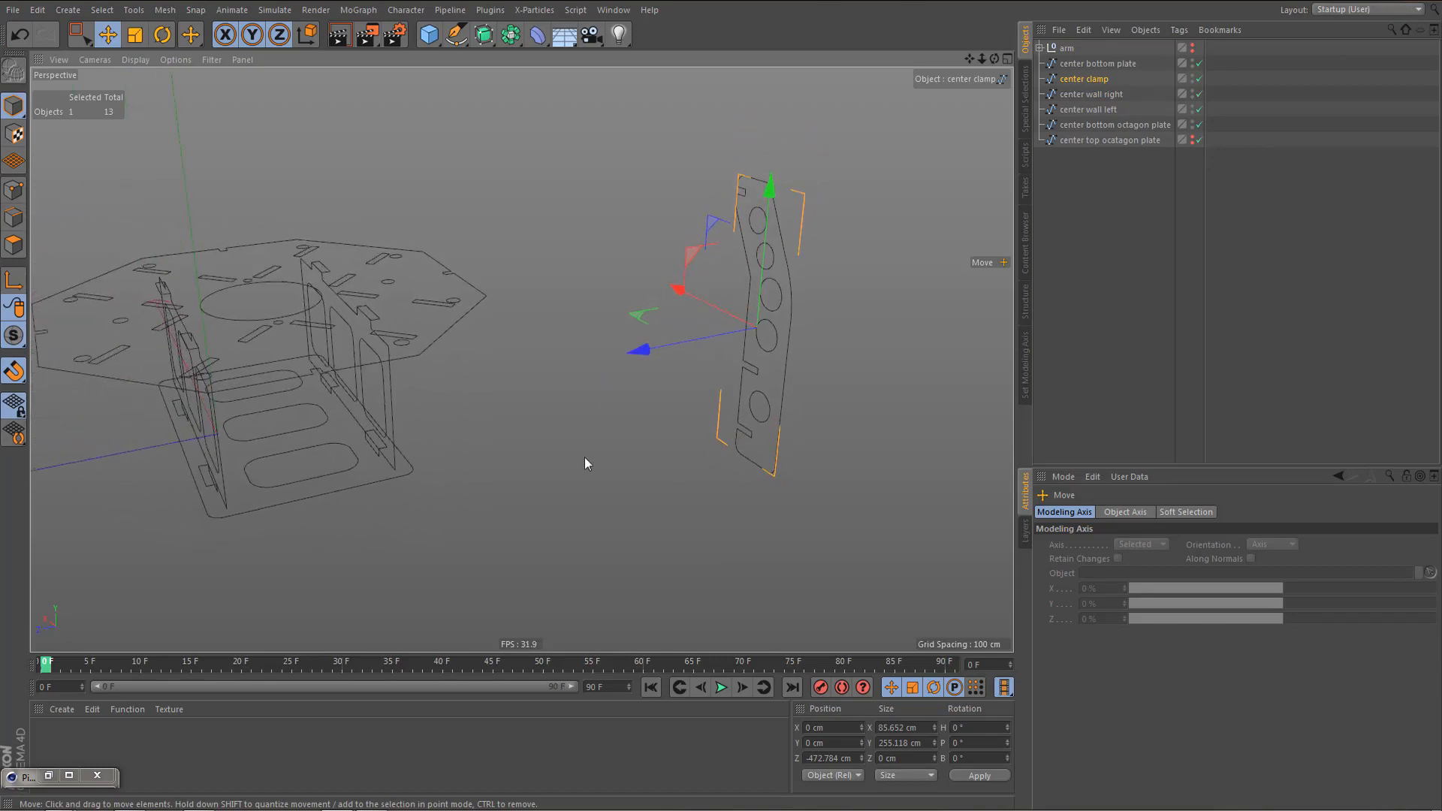
pyautogui.keyDown('alt'); pyautogui.moveTo(475, 347); pyautogui.dragTo(522, 359, button='middle'); pyautogui.keyUp('alt')
pyautogui.moveTo(807, 448)
pyautogui.keyDown('alt'); pyautogui.mouseDown(button='right')
pyautogui.moveTo(894, 428)
pyautogui.moveTo(823, 456)
pyautogui.mouseUp(button='right'); pyautogui.keyUp('alt')
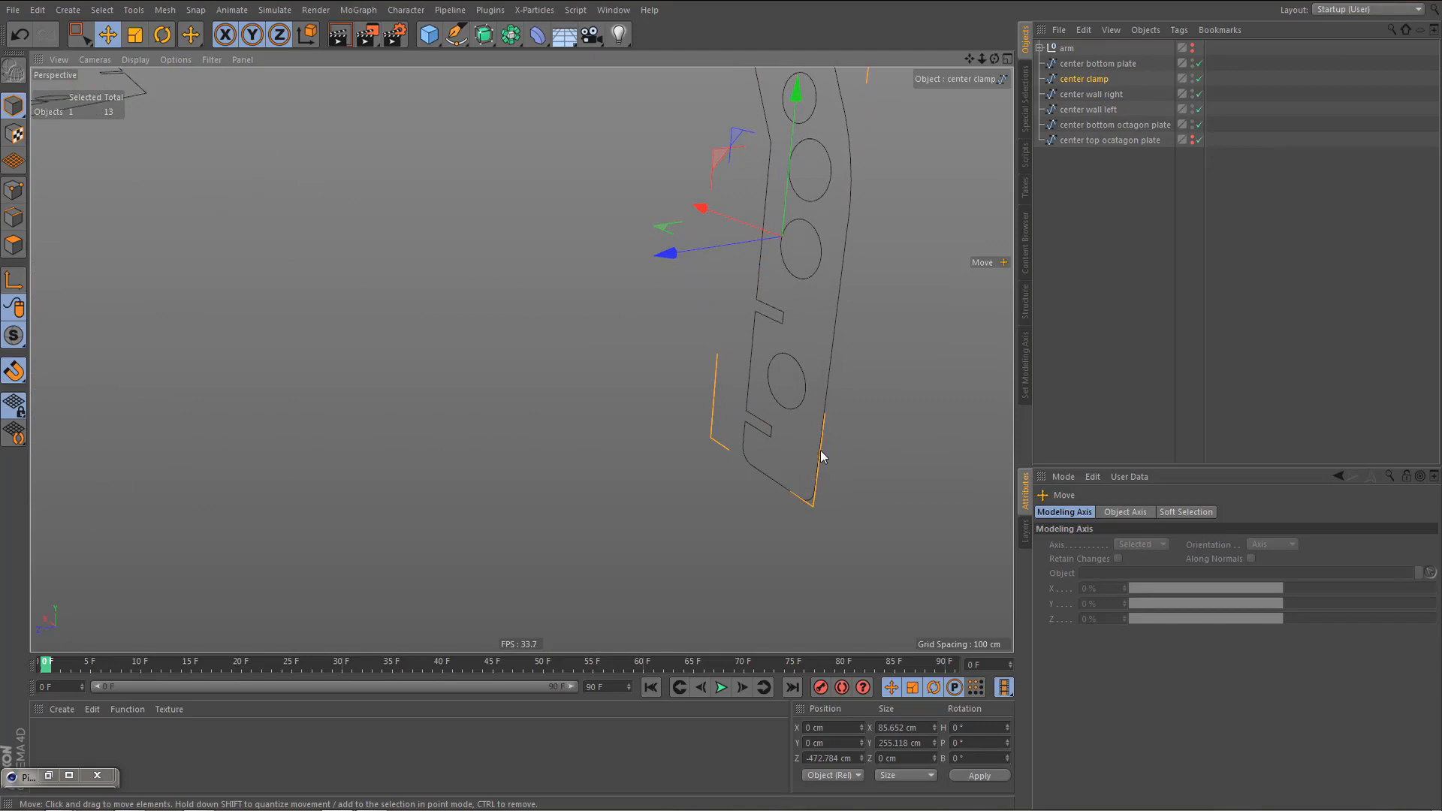
pyautogui.scroll(4, 817, 459)
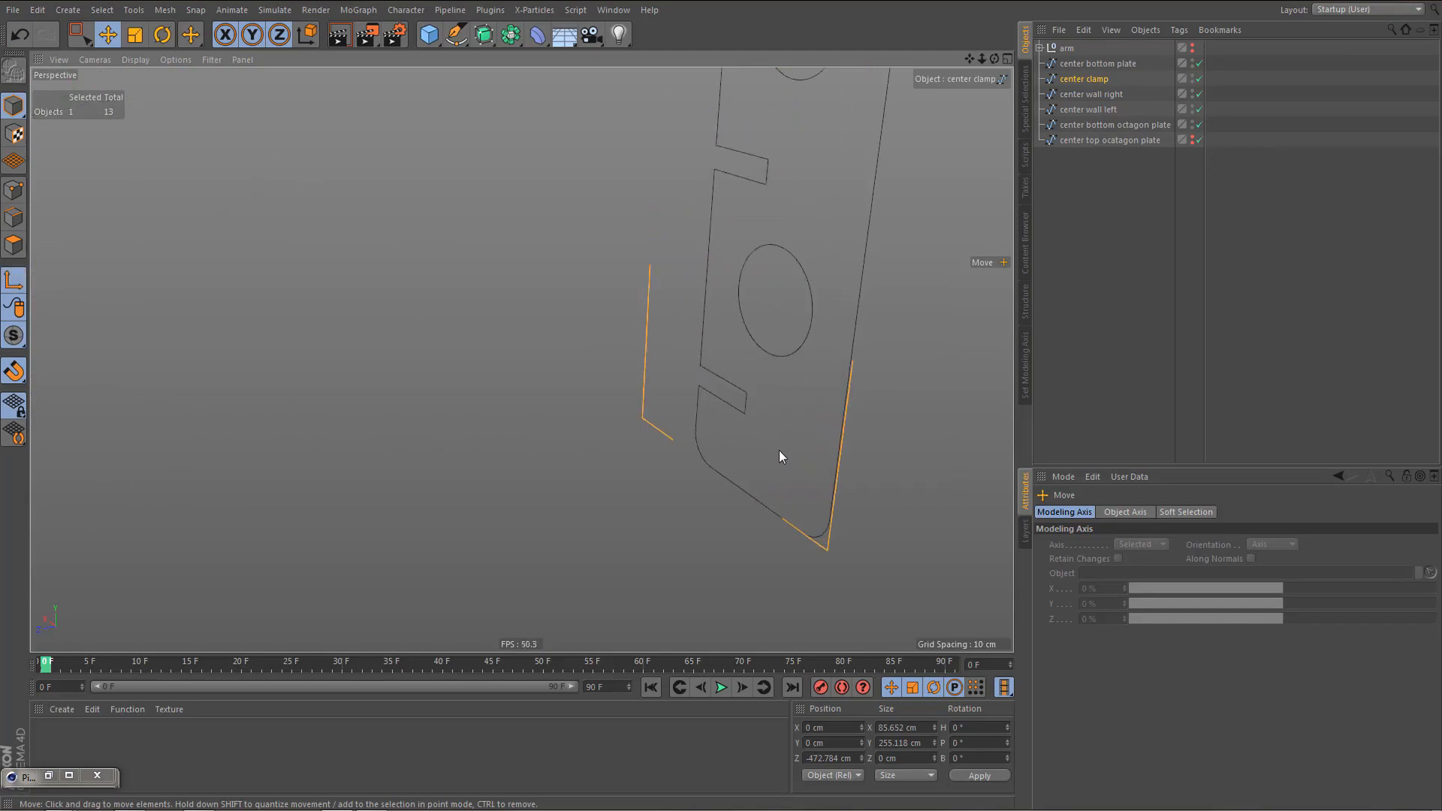
pyautogui.moveTo(781, 456); pyautogui.dragTo(752, 393)
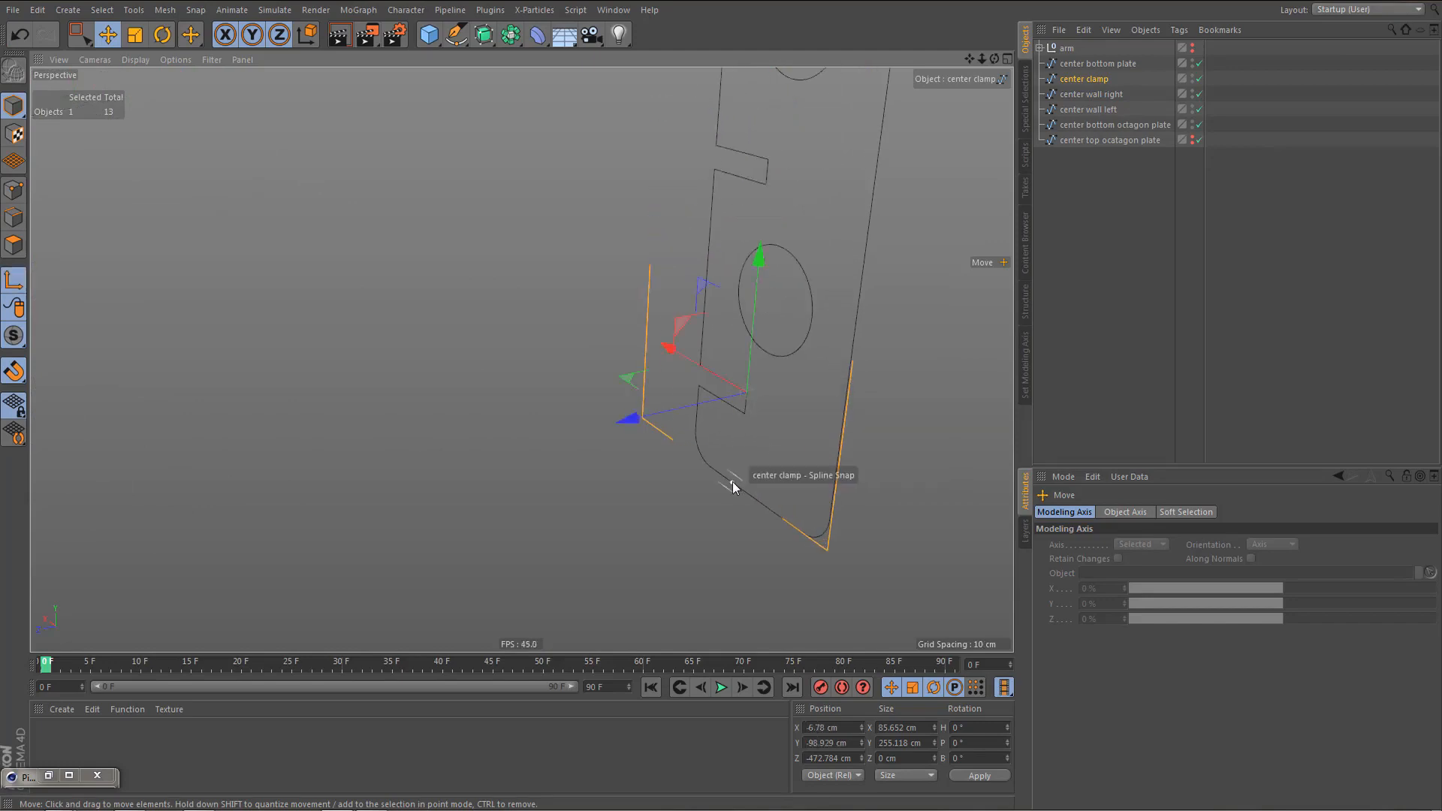
# - Snap the center clamp into the edge notch of the center bottom octagon plate, at X -133.132, Y 90.709, Z -42.9 cm
pyautogui.scroll(-6, 646, 598)
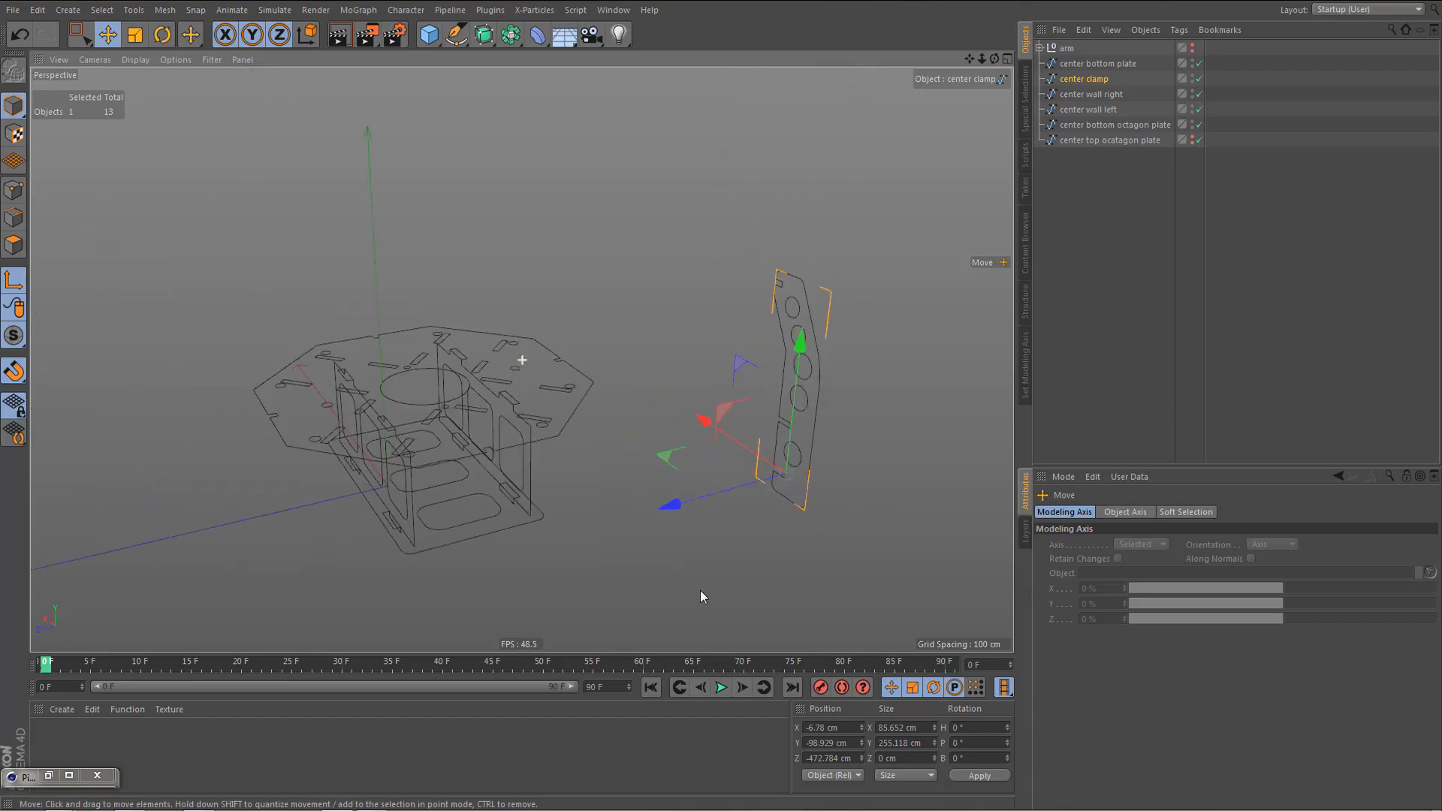
pyautogui.keyDown('alt'); pyautogui.moveTo(700, 591); pyautogui.dragTo(755, 600, button='middle'); pyautogui.keyUp('alt')
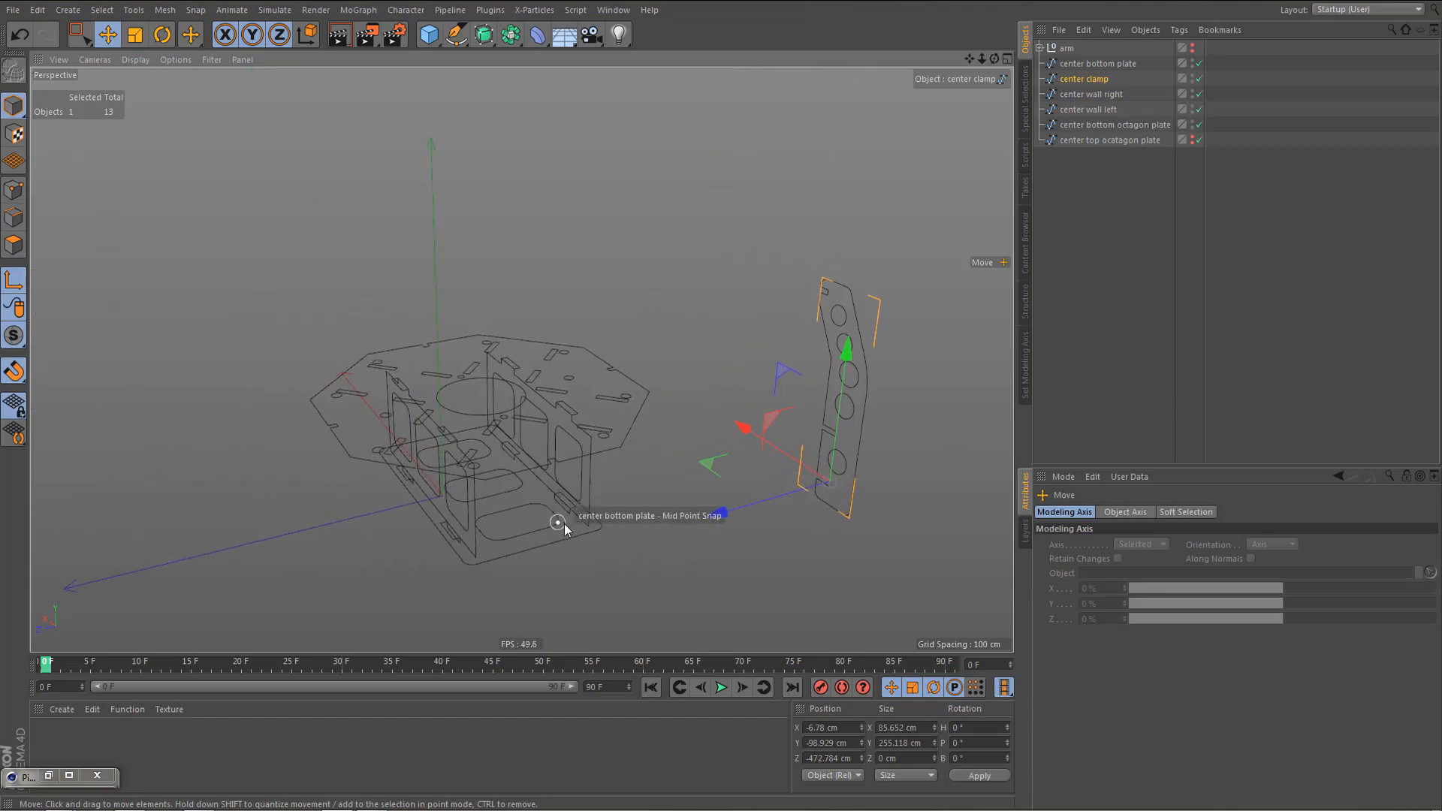
pyautogui.scroll(6, 568, 526)
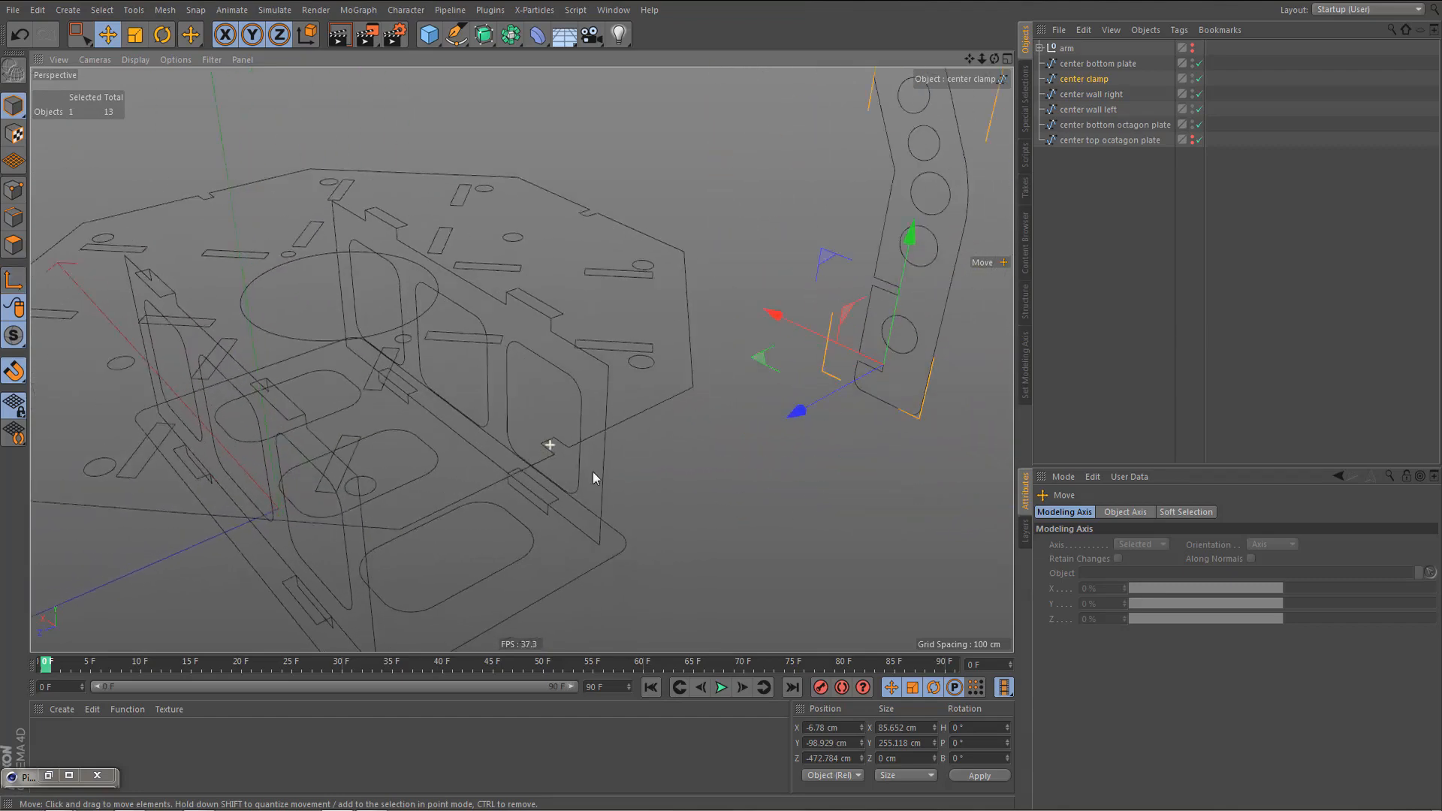
pyautogui.scroll(5, 593, 471)
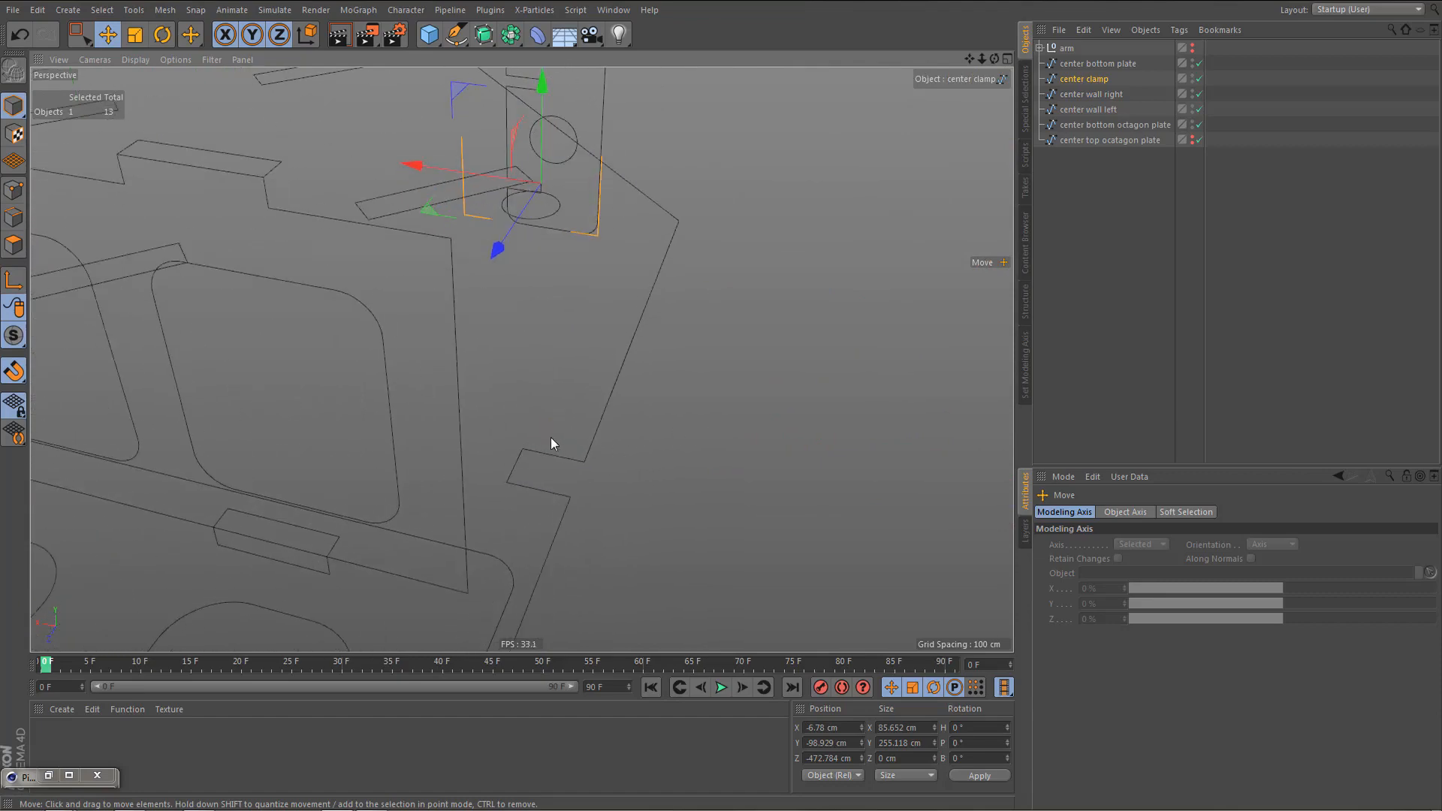
pyautogui.moveTo(552, 437); pyautogui.dragTo(568, 326)
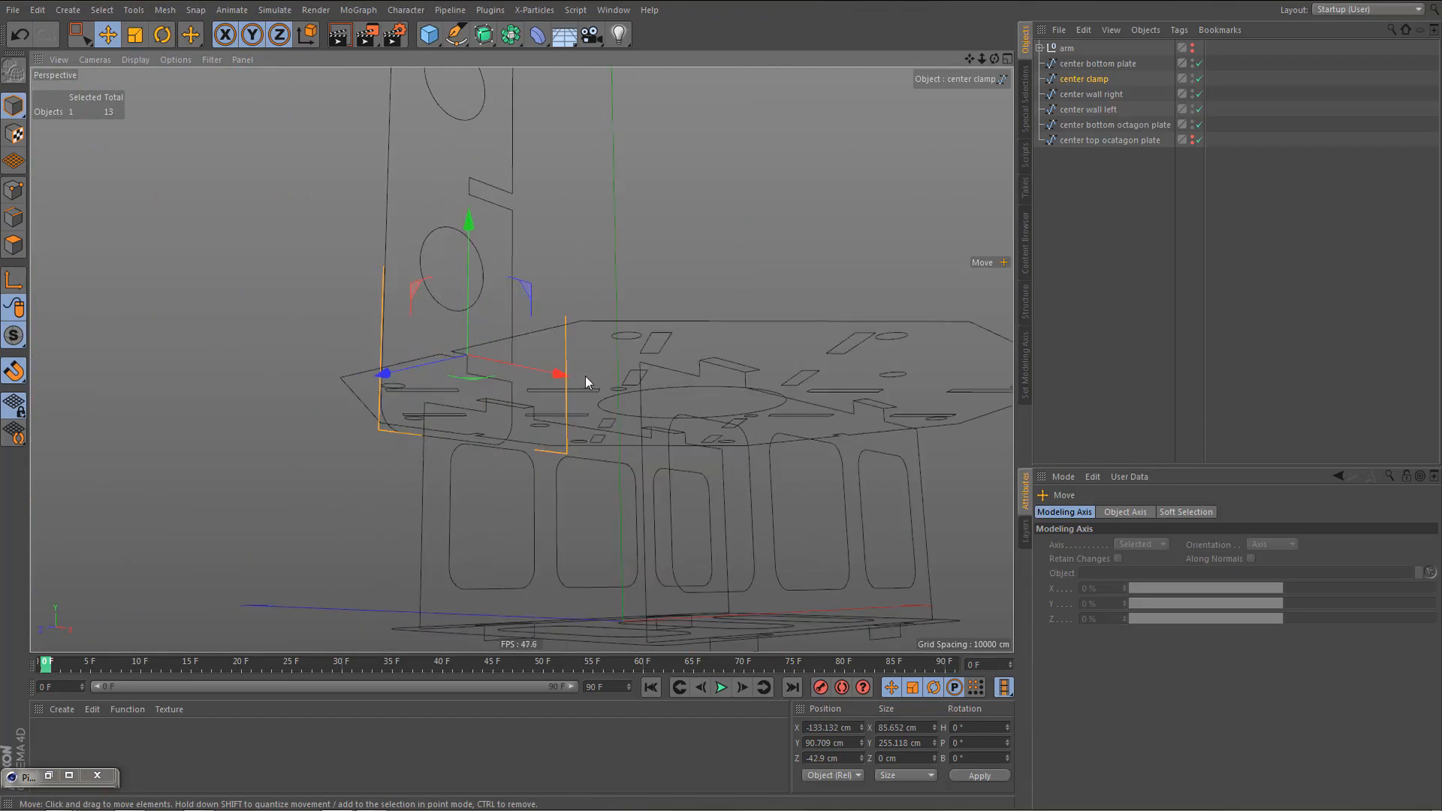
pyautogui.keyDown('alt'); pyautogui.moveTo(586, 382); pyautogui.dragTo(736, 453); pyautogui.keyUp('alt')
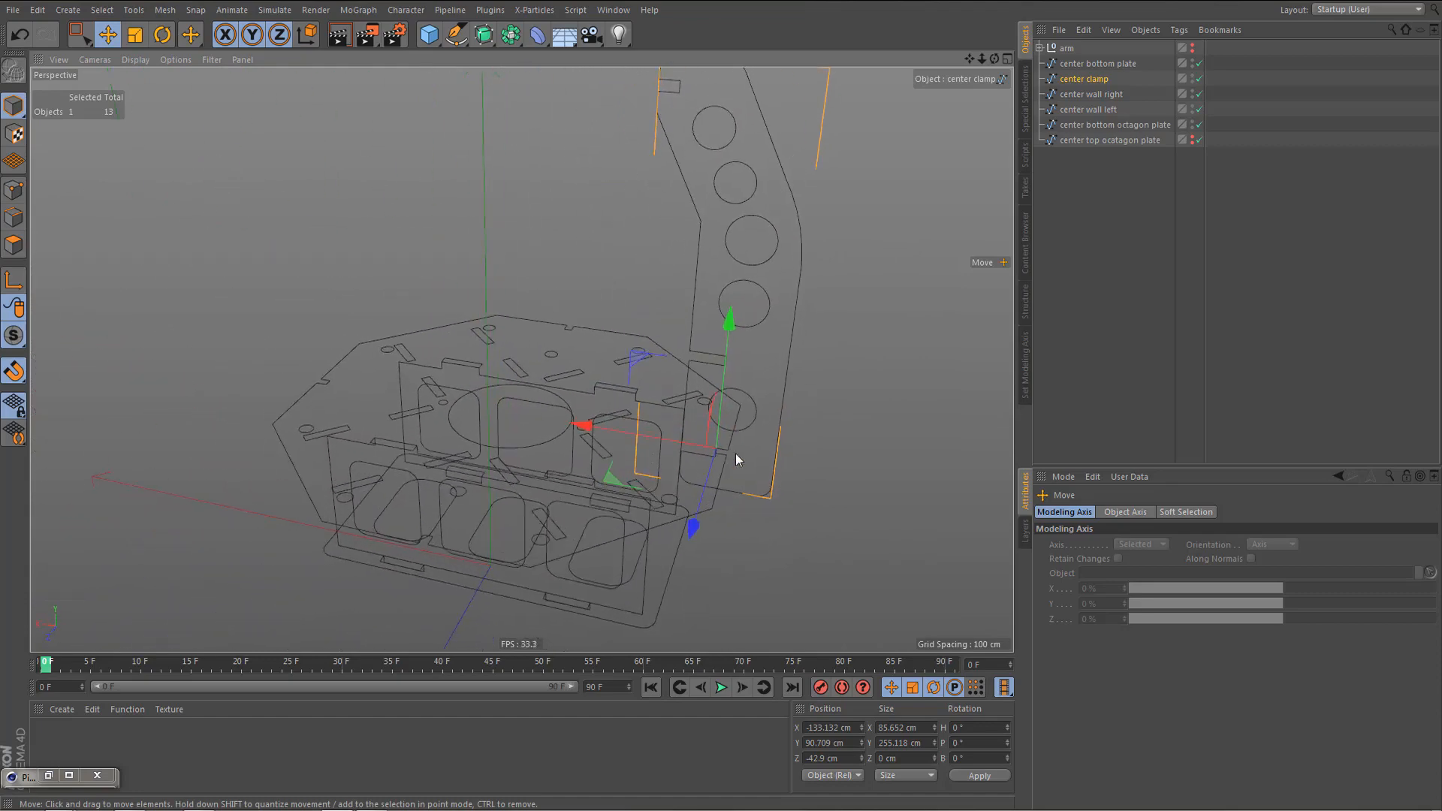
# - Select and show the center top octagon plate, and hide the bottom plate, both center walls and the bottom octagon plate
pyautogui.click(1125, 142)
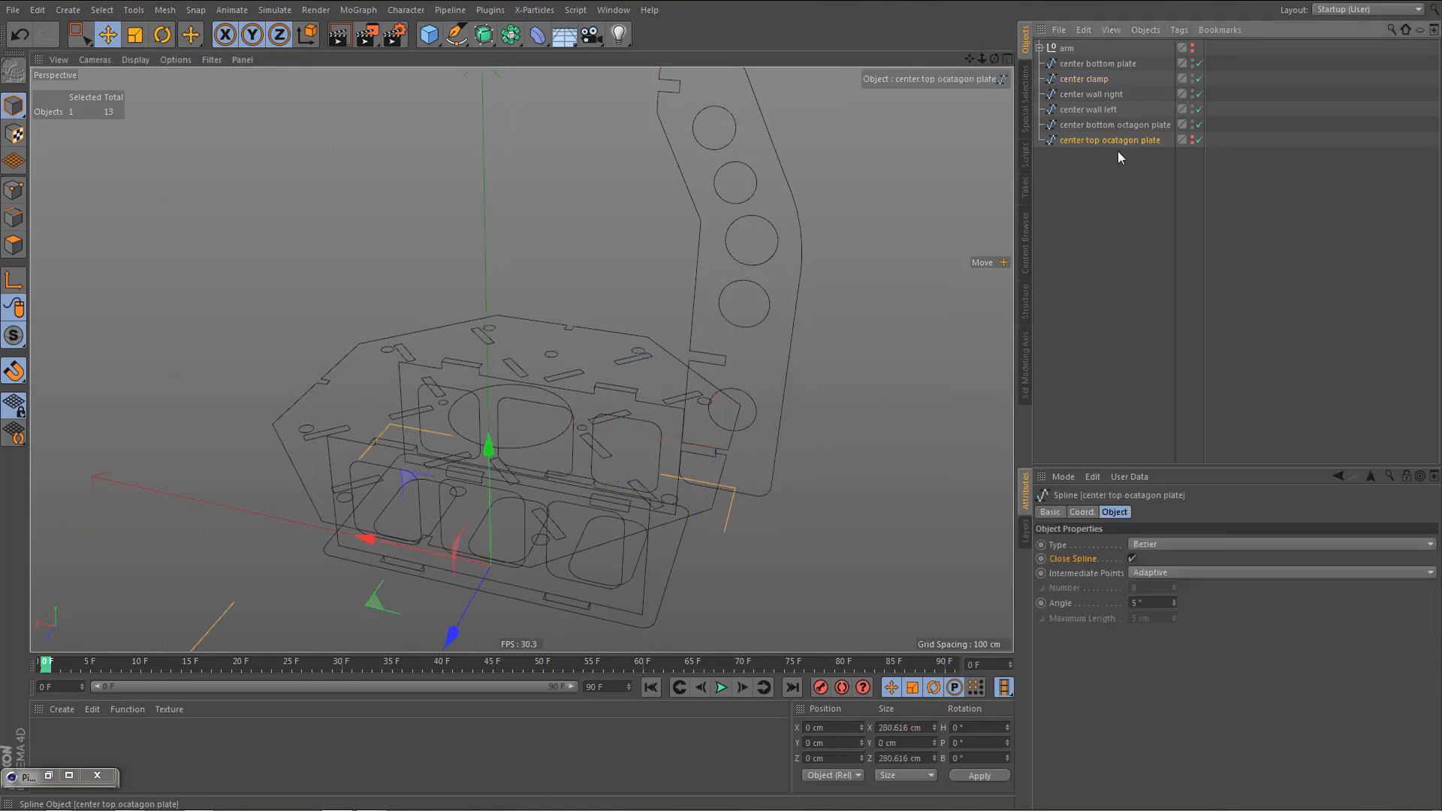
pyautogui.click(1193, 139)
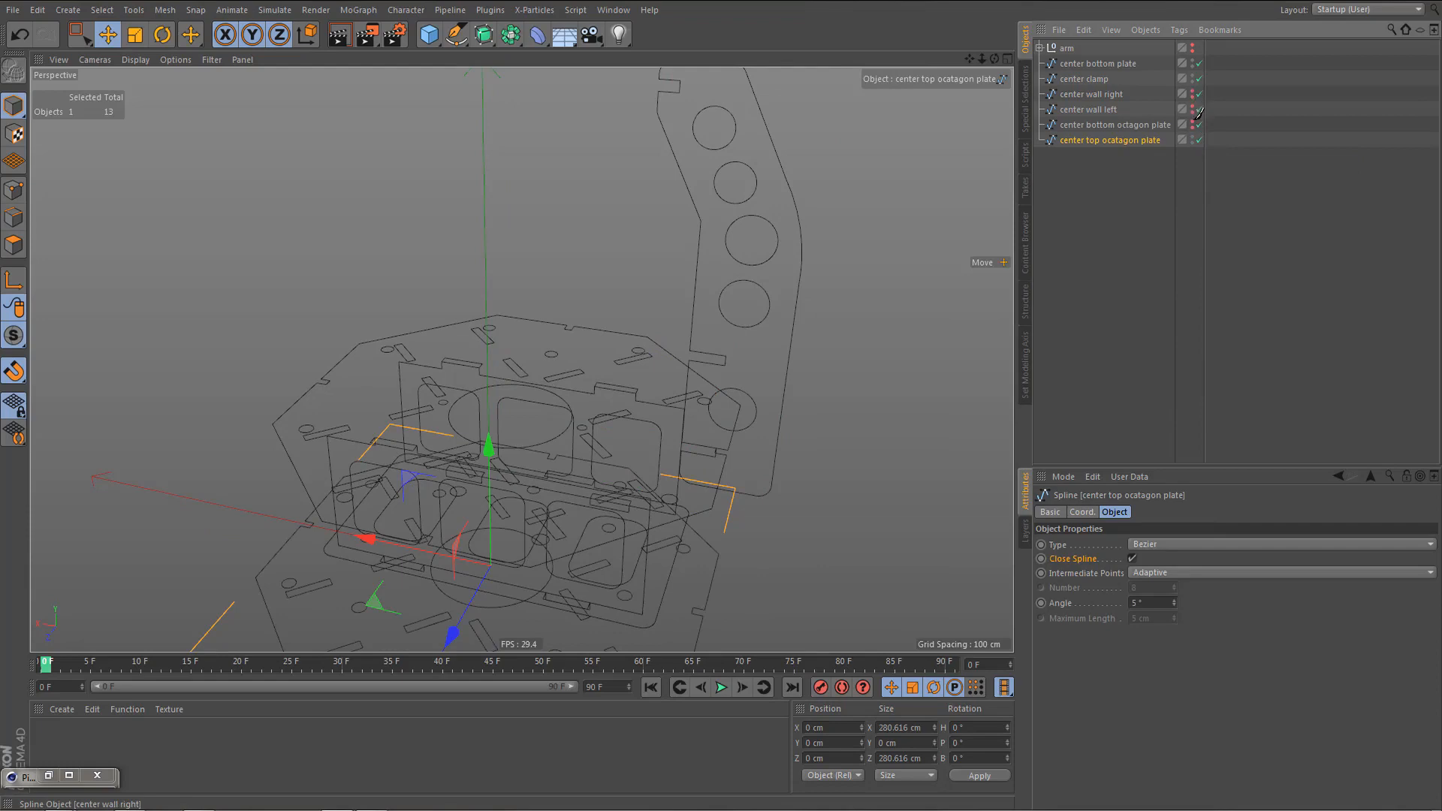
pyautogui.moveTo(1196, 119); pyautogui.dragTo(1194, 121)
pyautogui.doubleClick(1191, 65)
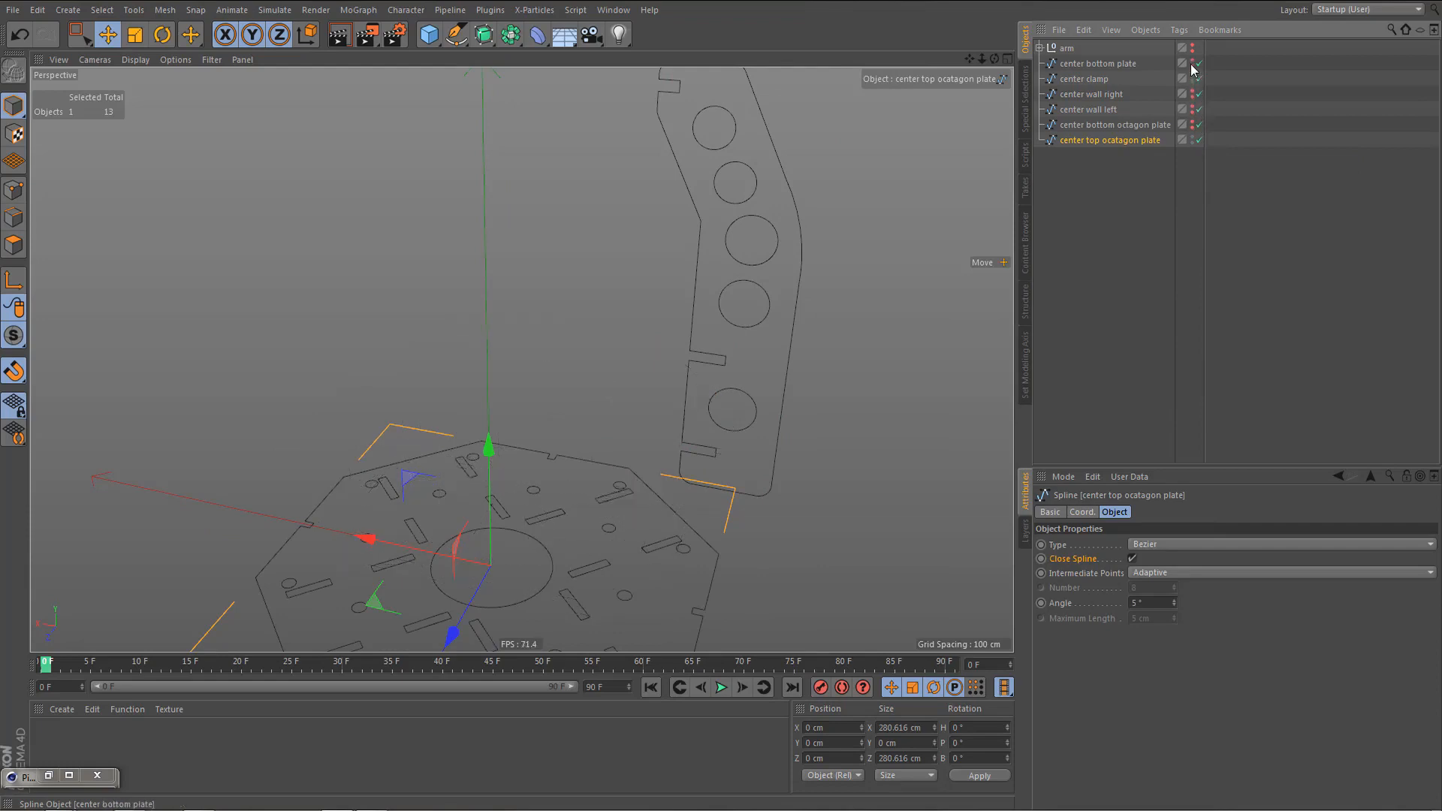
pyautogui.keyDown('alt'); pyautogui.moveTo(647, 448); pyautogui.dragTo(597, 296, button='middle'); pyautogui.keyUp('alt')
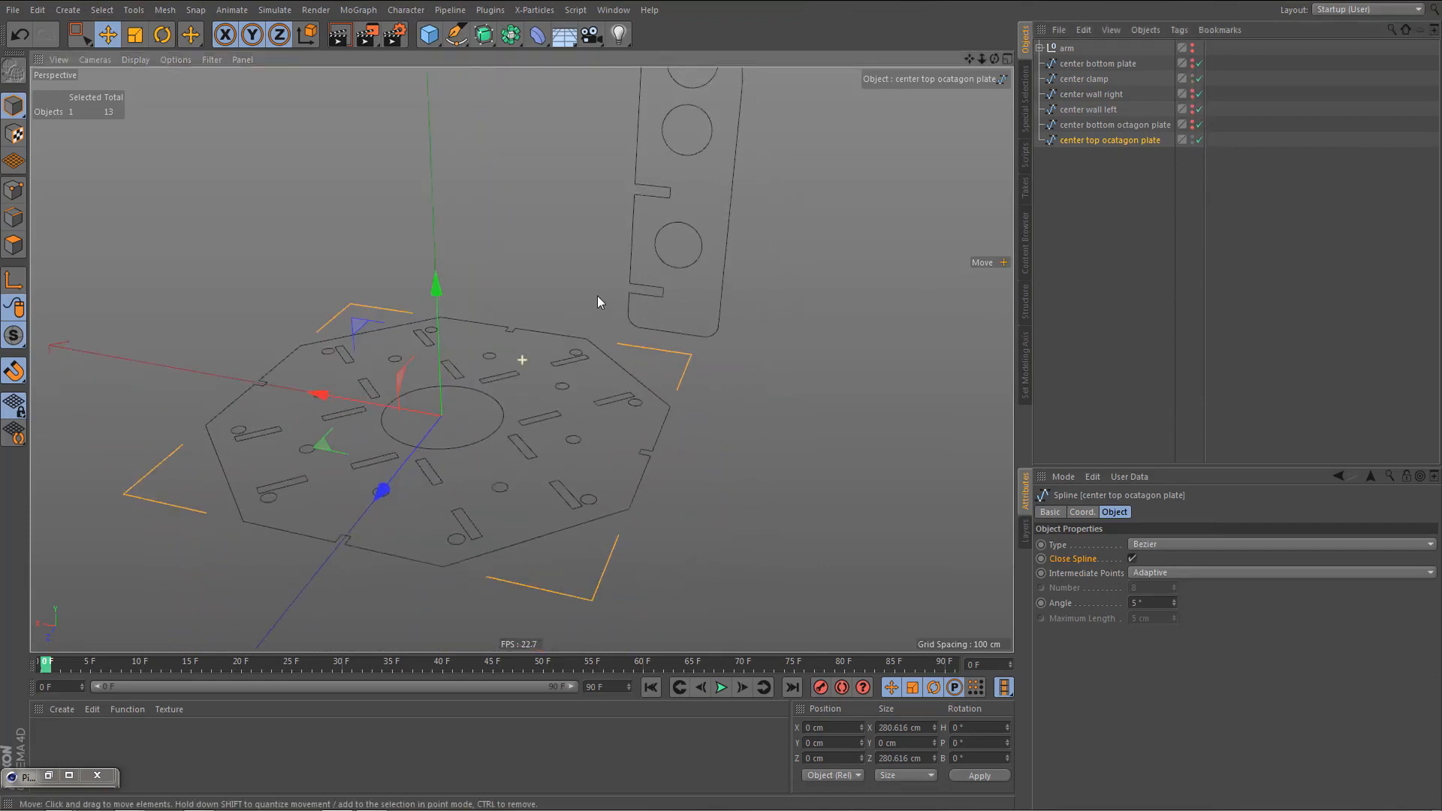
# - Move the center top octagon plate's axis onto the corner vertex of the edge notch facing the clamp
pyautogui.keyDown('alt'); pyautogui.moveTo(560, 399); pyautogui.dragTo(560, 422); pyautogui.keyUp('alt')
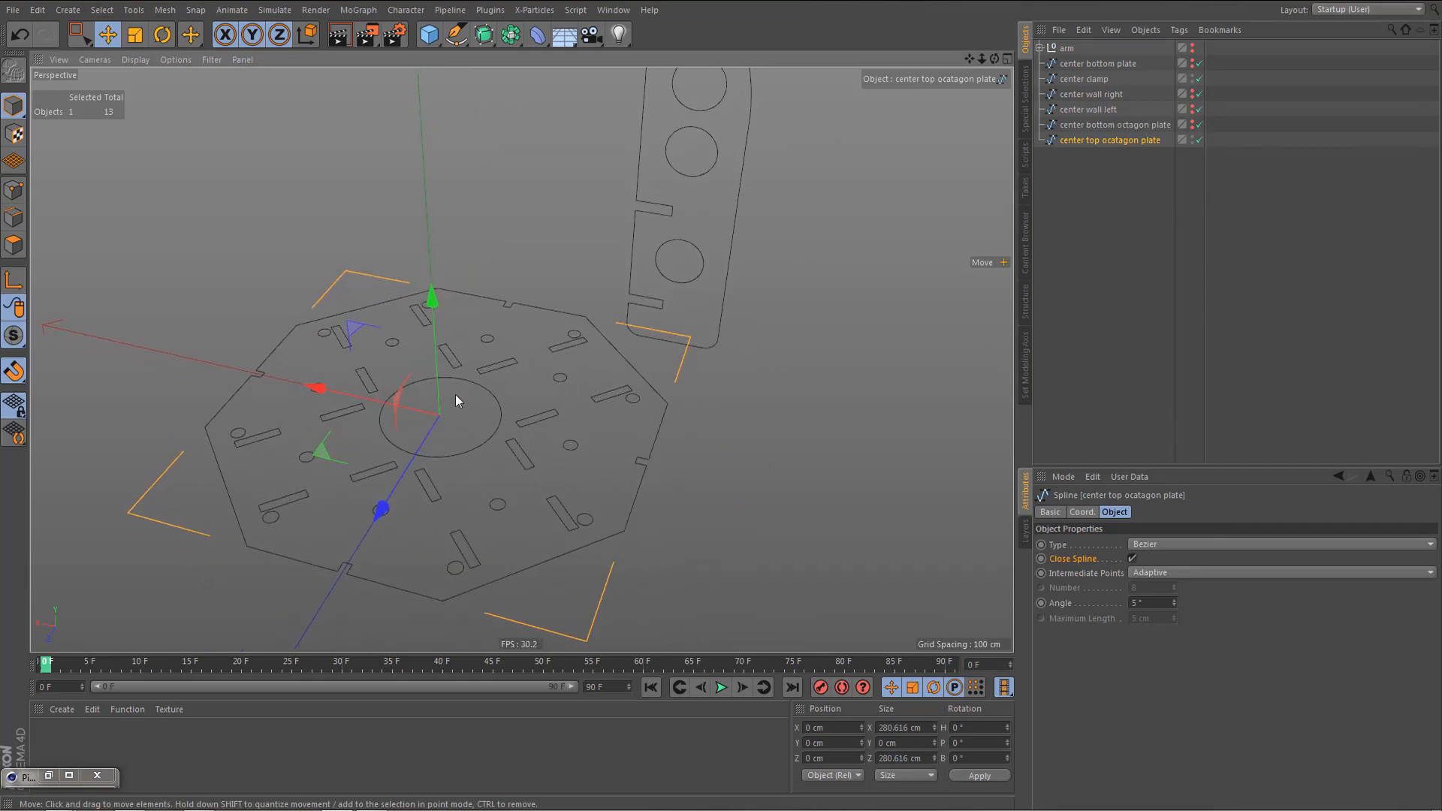
pyautogui.keyDown('alt'); pyautogui.moveTo(574, 507); pyautogui.dragTo(574, 487, button='middle'); pyautogui.keyUp('alt')
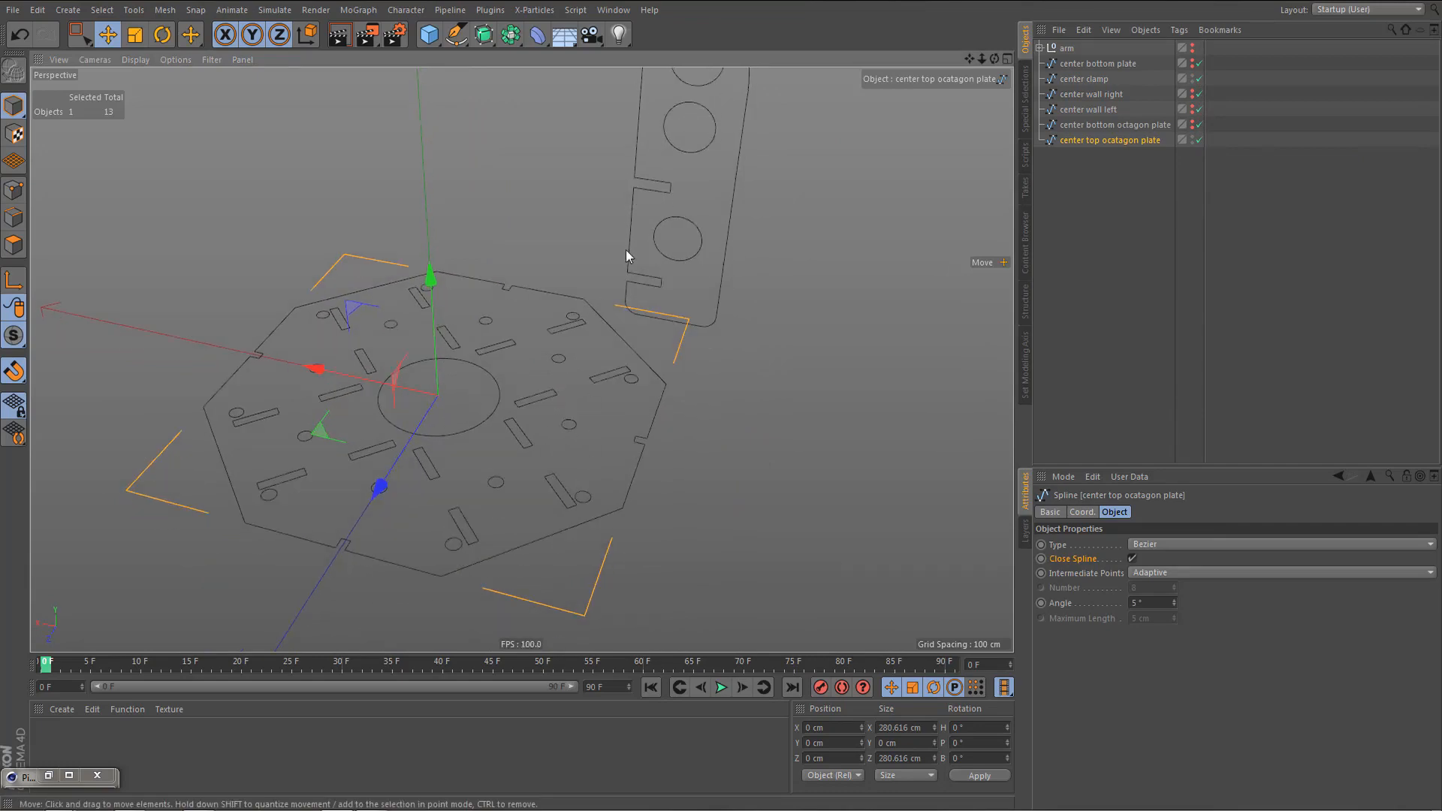
pyautogui.keyDown('alt'); pyautogui.moveTo(628, 258); pyautogui.dragTo(629, 299); pyautogui.keyUp('alt')
pyautogui.keyDown('alt'); pyautogui.moveTo(629, 353); pyautogui.dragTo(630, 445); pyautogui.keyUp('alt')
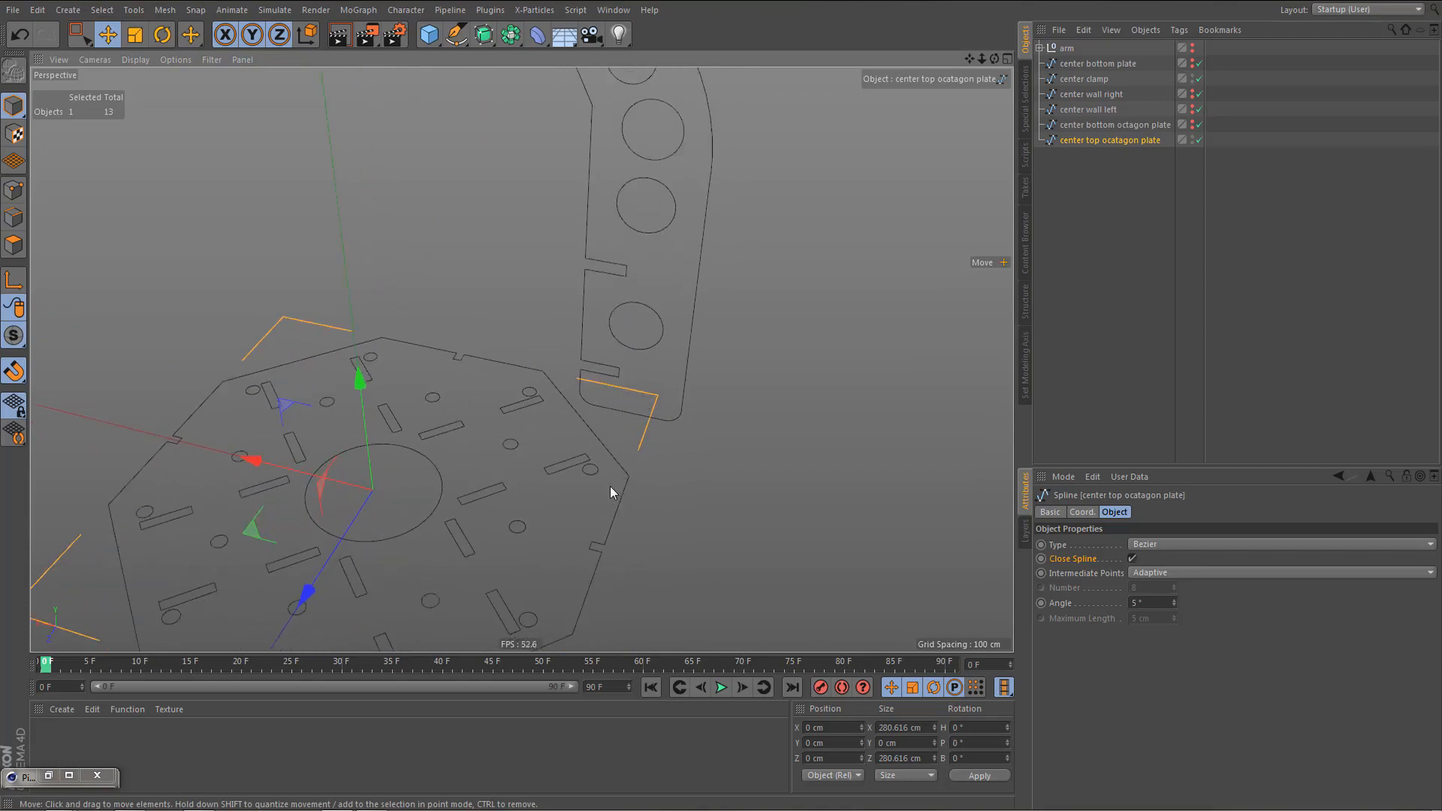
pyautogui.press('e')
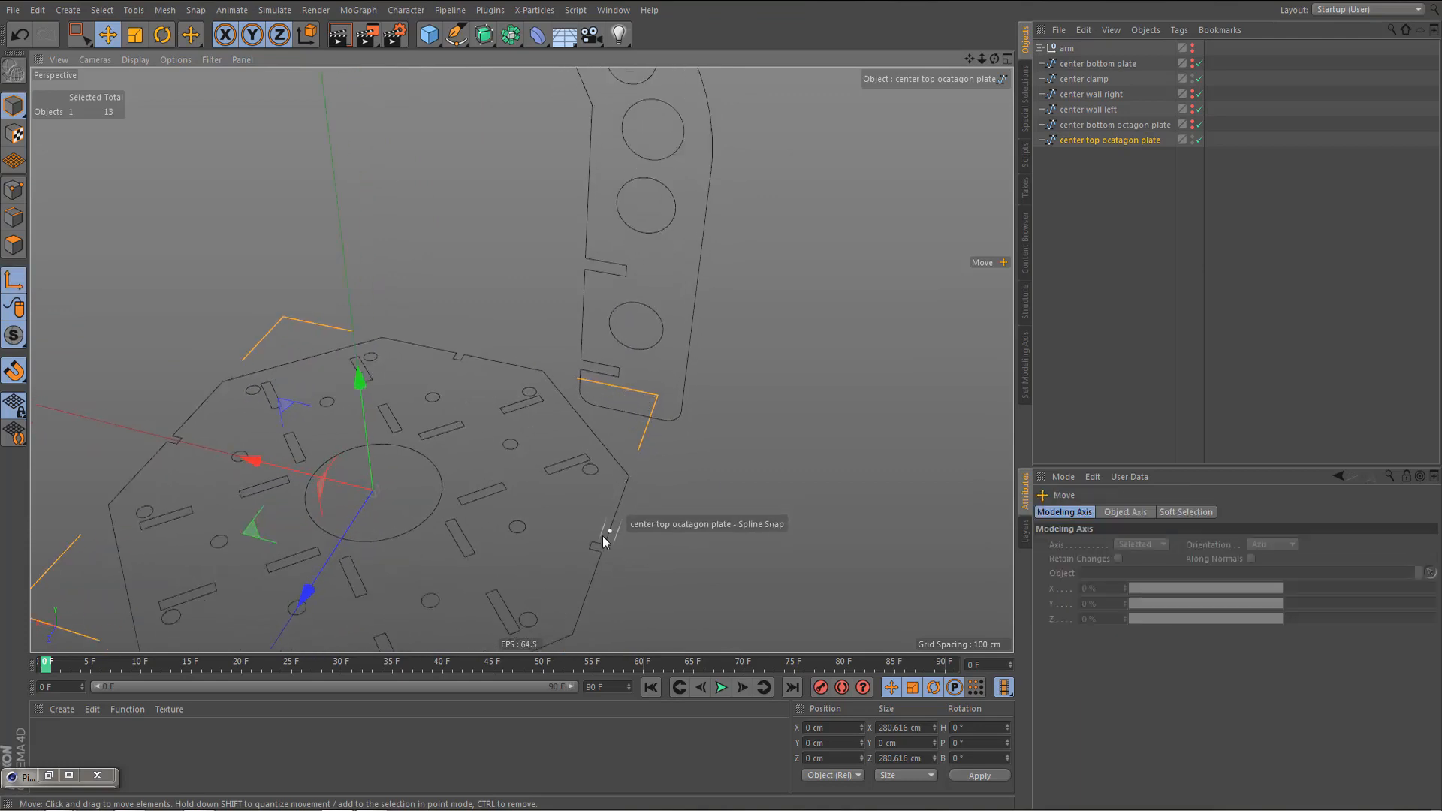
pyautogui.moveTo(592, 542); pyautogui.dragTo(593, 541)
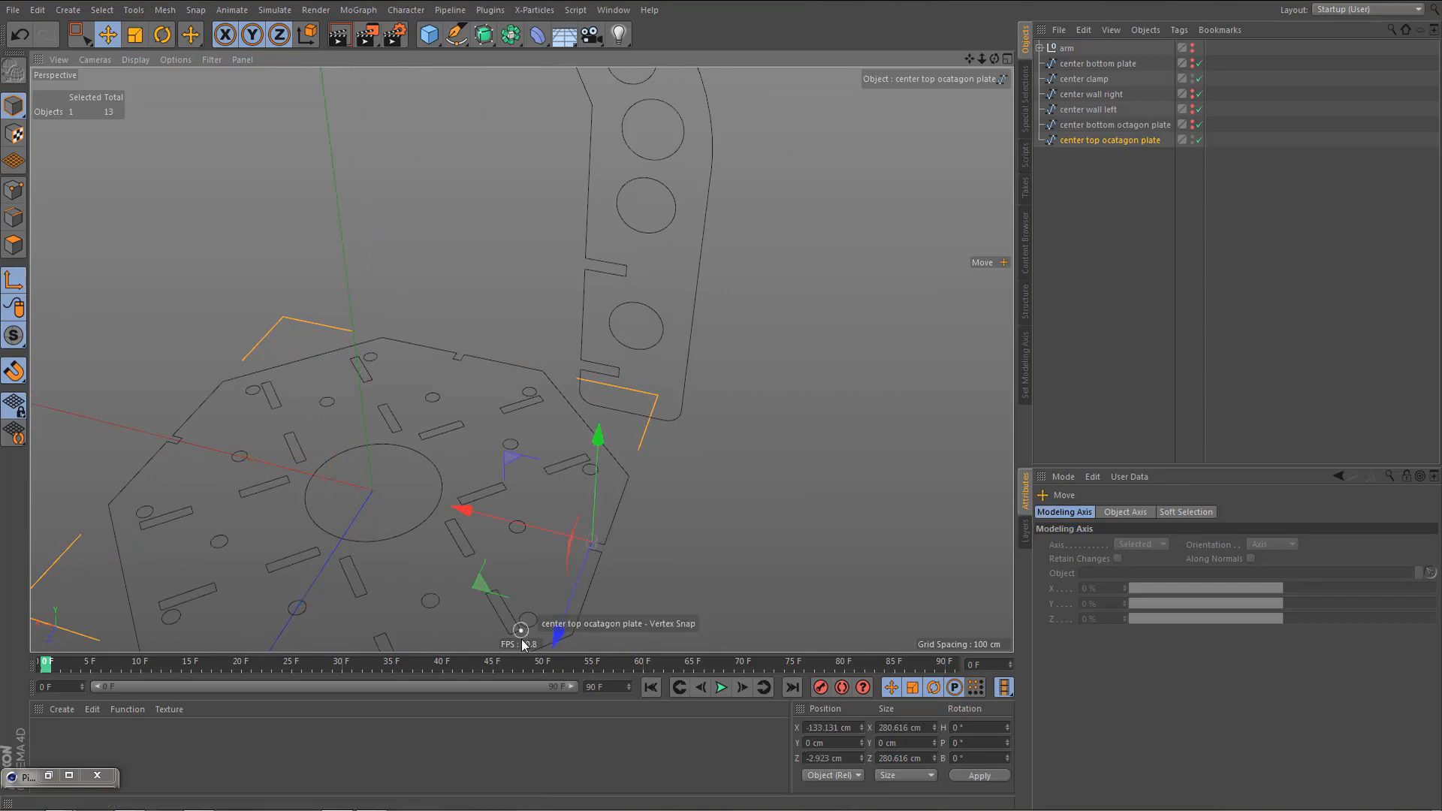
# - Move the top octagon plate so its notch corner snaps to the upper of the clamp's two lower slots
pyautogui.scroll(3, 598, 502)
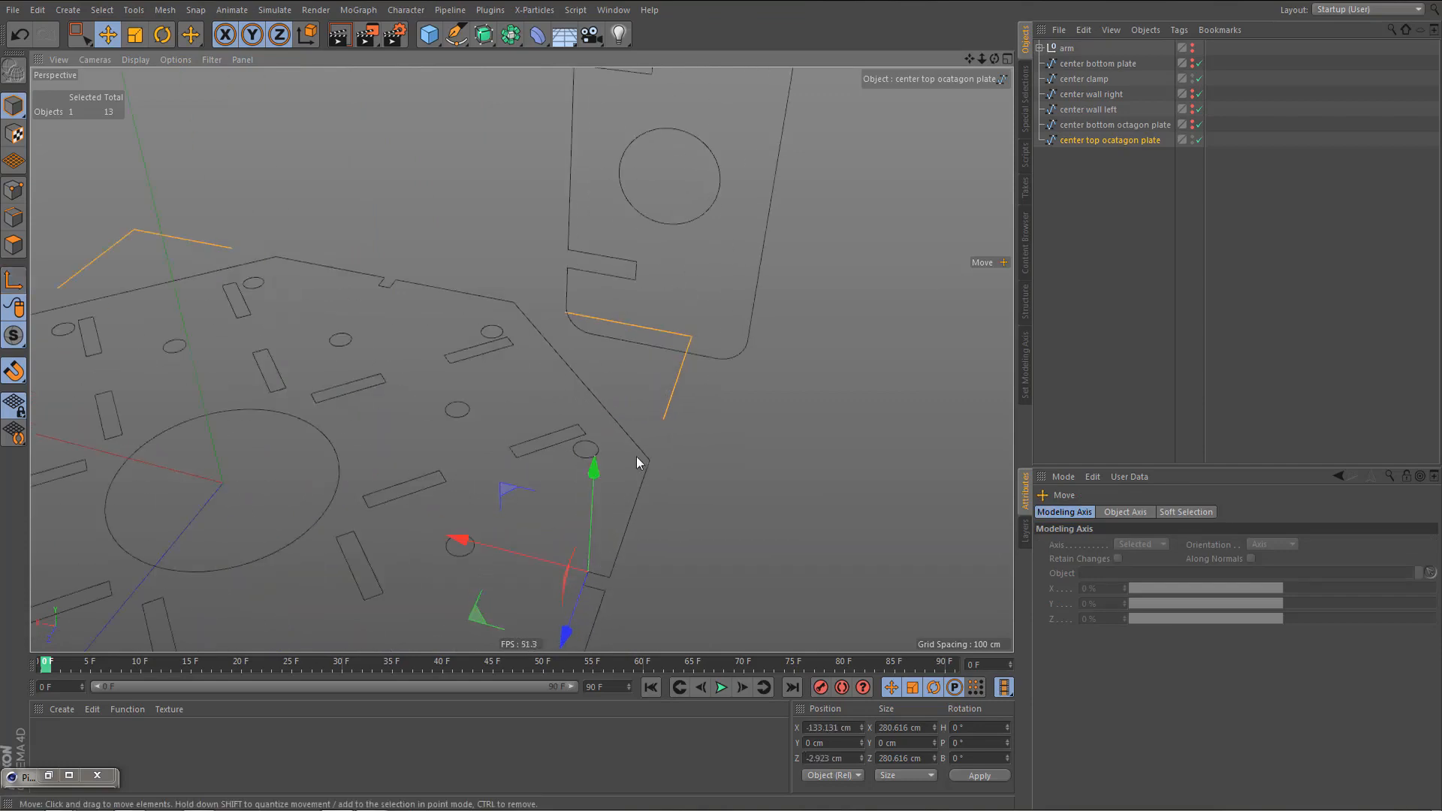
pyautogui.keyDown('alt'); pyautogui.moveTo(637, 457); pyautogui.dragTo(419, 165); pyautogui.keyUp('alt')
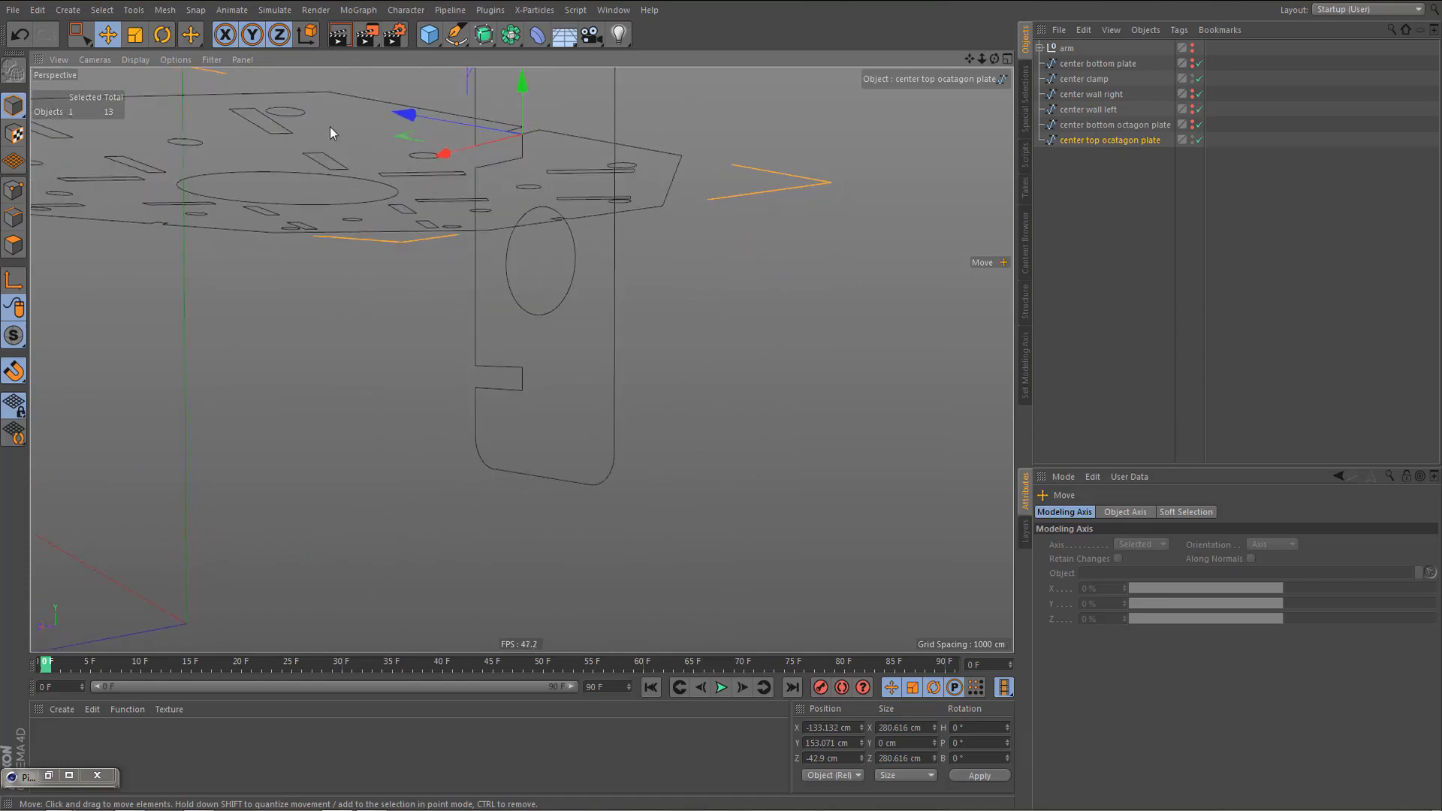
pyautogui.keyDown('alt'); pyautogui.moveTo(542, 147); pyautogui.dragTo(584, 206); pyautogui.keyUp('alt')
pyautogui.keyDown('alt'); pyautogui.moveTo(584, 206); pyautogui.dragTo(643, 414, button='middle'); pyautogui.keyUp('alt')
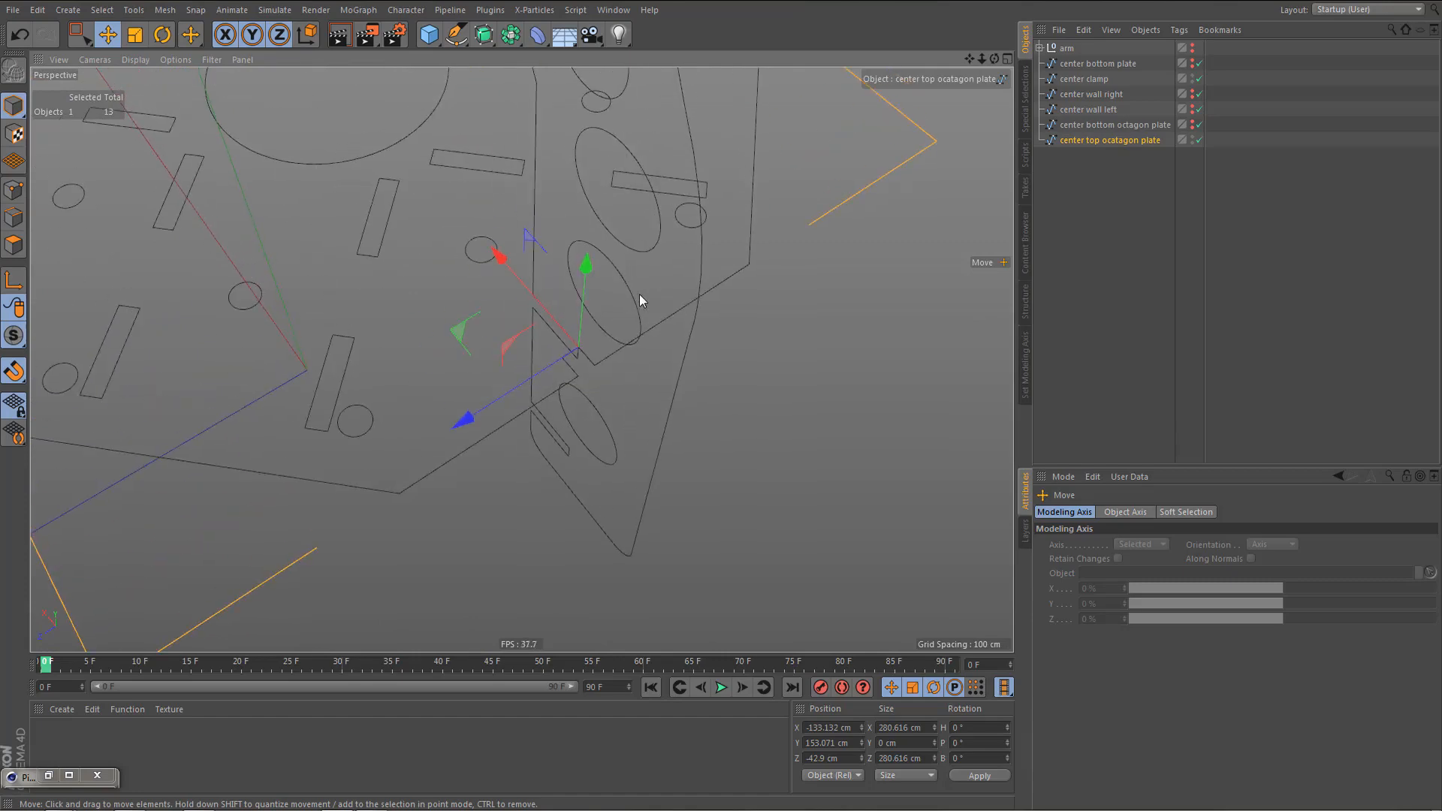
pyautogui.keyDown('alt'); pyautogui.moveTo(602, 317); pyautogui.dragTo(583, 408, button='right'); pyautogui.keyUp('alt')
pyautogui.keyDown('alt'); pyautogui.moveTo(583, 408); pyautogui.dragTo(679, 347); pyautogui.keyUp('alt')
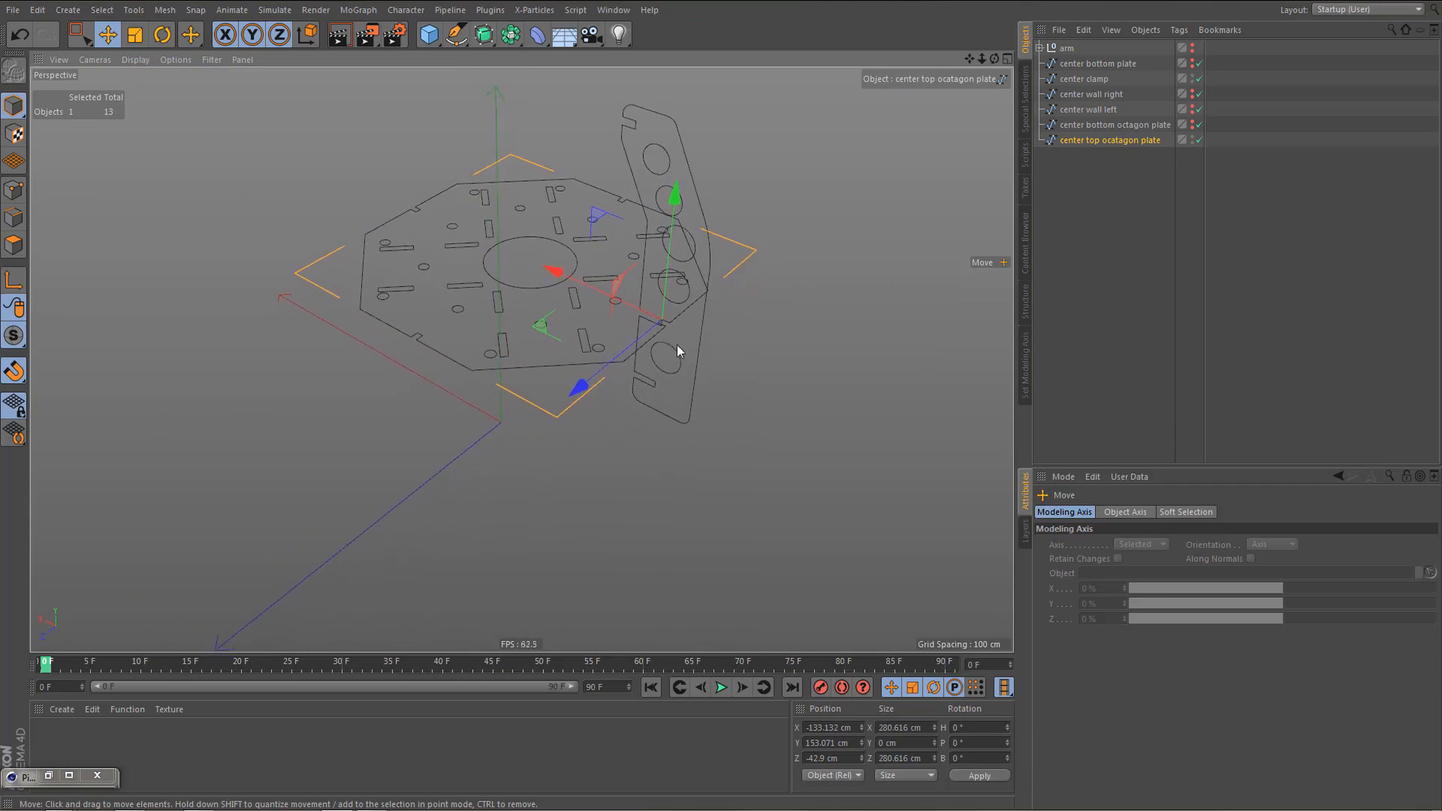
# - Show both center walls and the bottom octagon plate, and center the top octagon plate's axis on all its points
pyautogui.click(1193, 91)
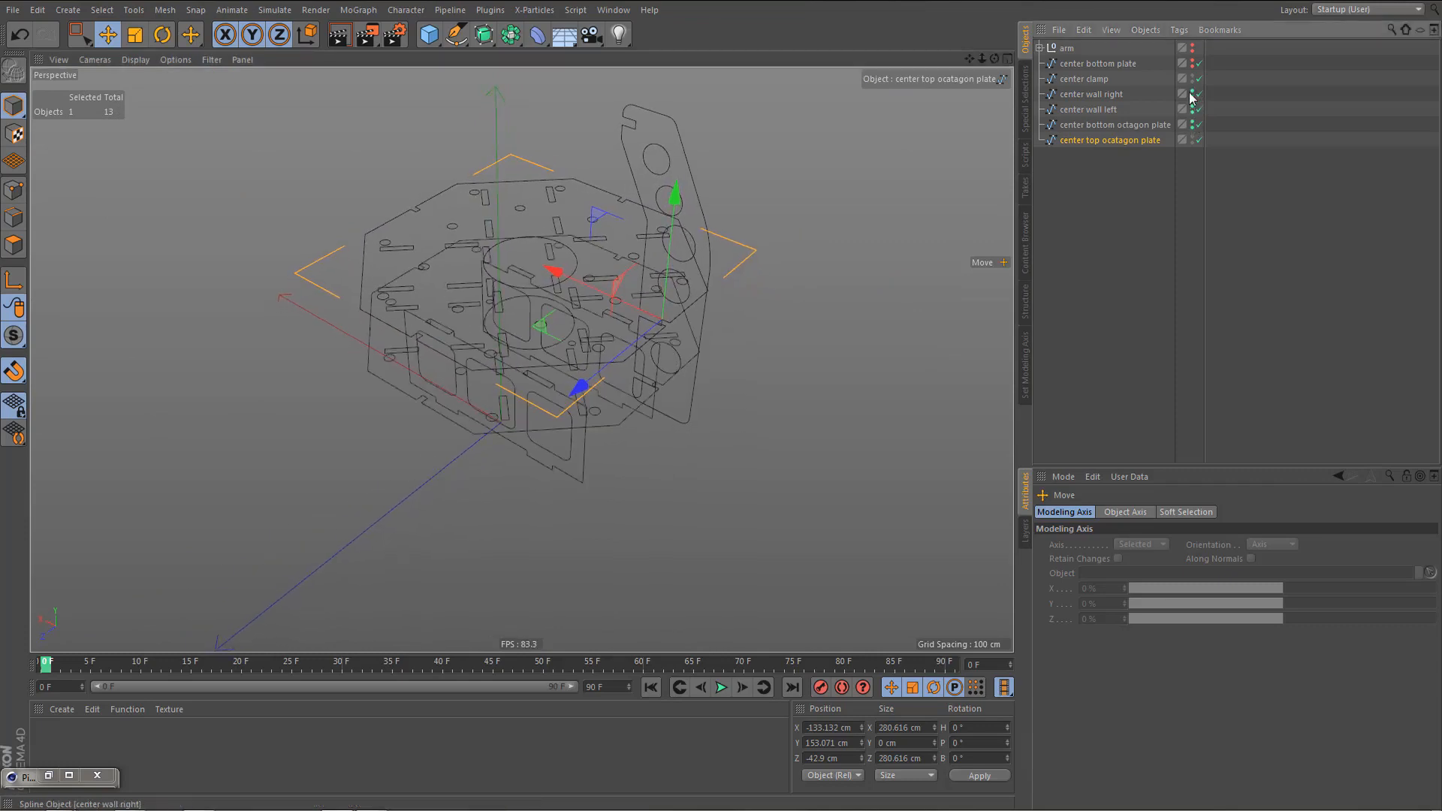
pyautogui.keyDown('alt'); pyautogui.moveTo(575, 346); pyautogui.dragTo(658, 362); pyautogui.keyUp('alt')
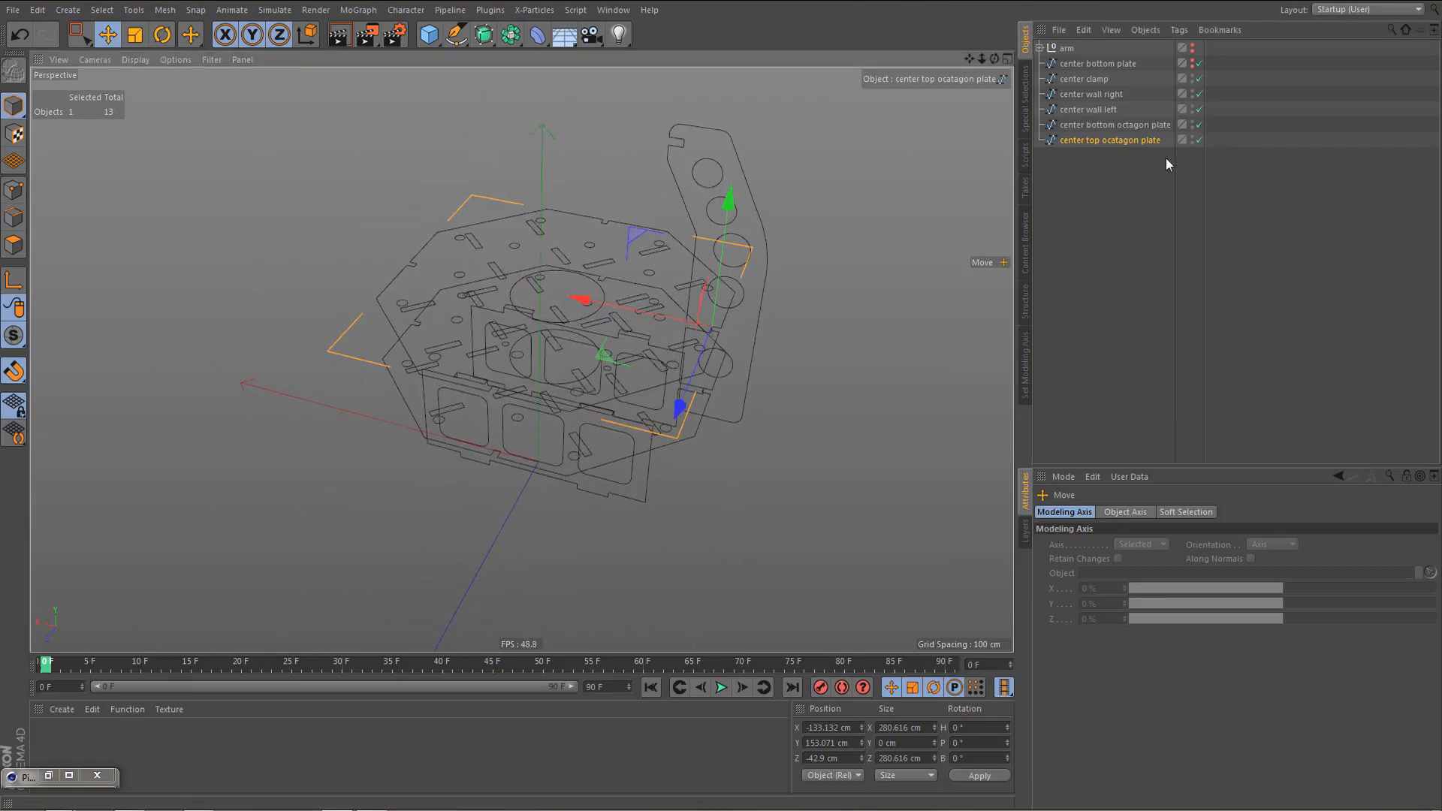
pyautogui.click(1124, 138)
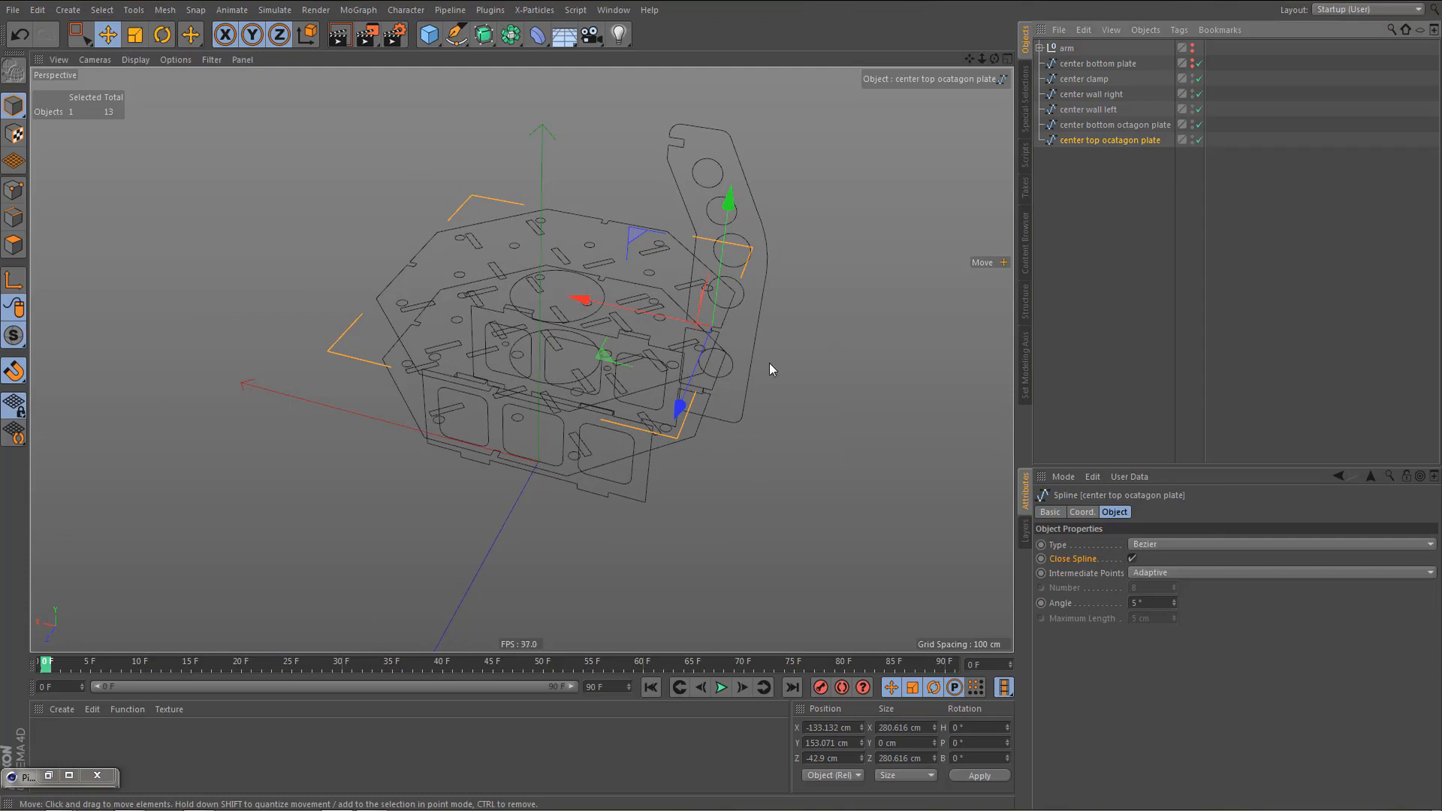
pyautogui.hotkey('alt', 'a')
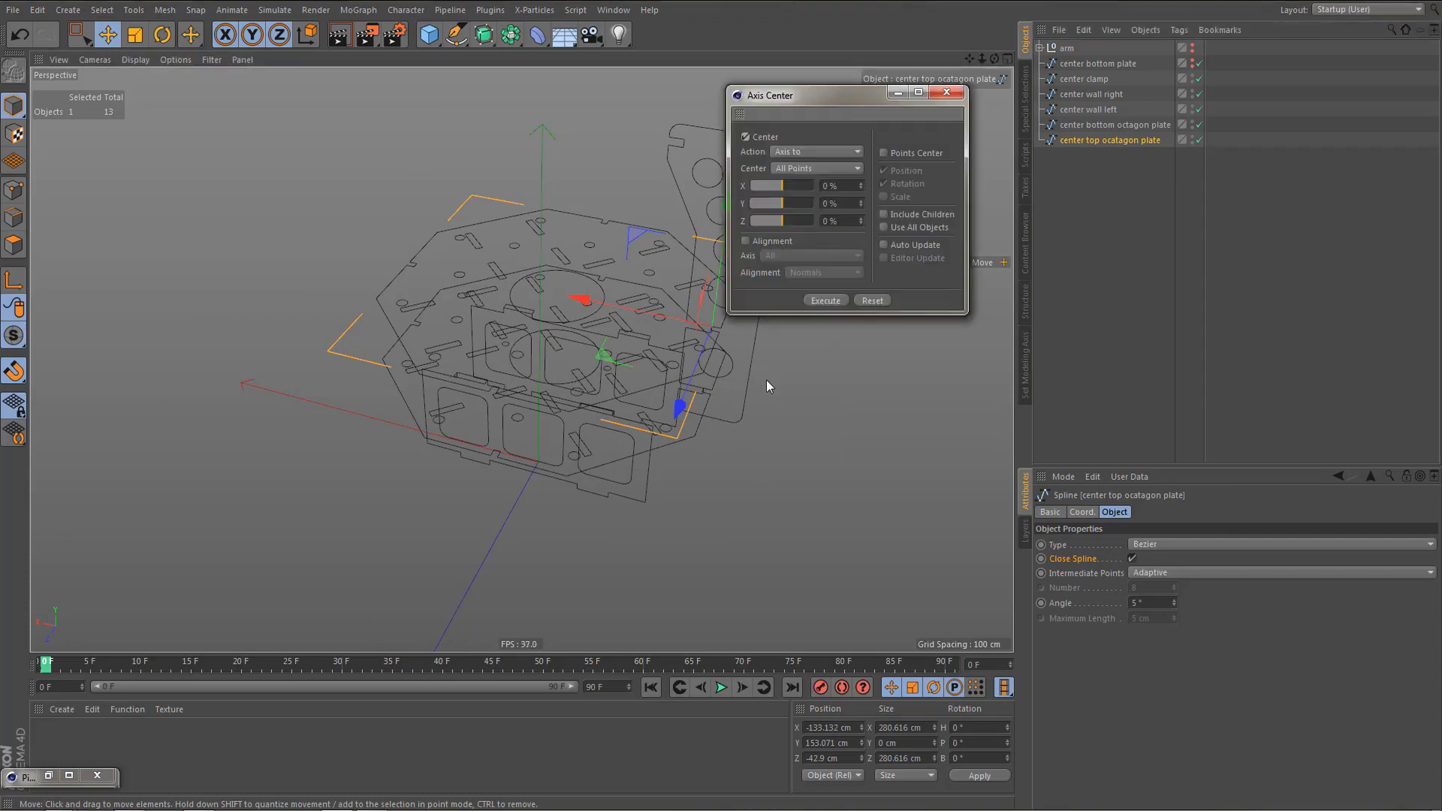
pyautogui.click(837, 304)
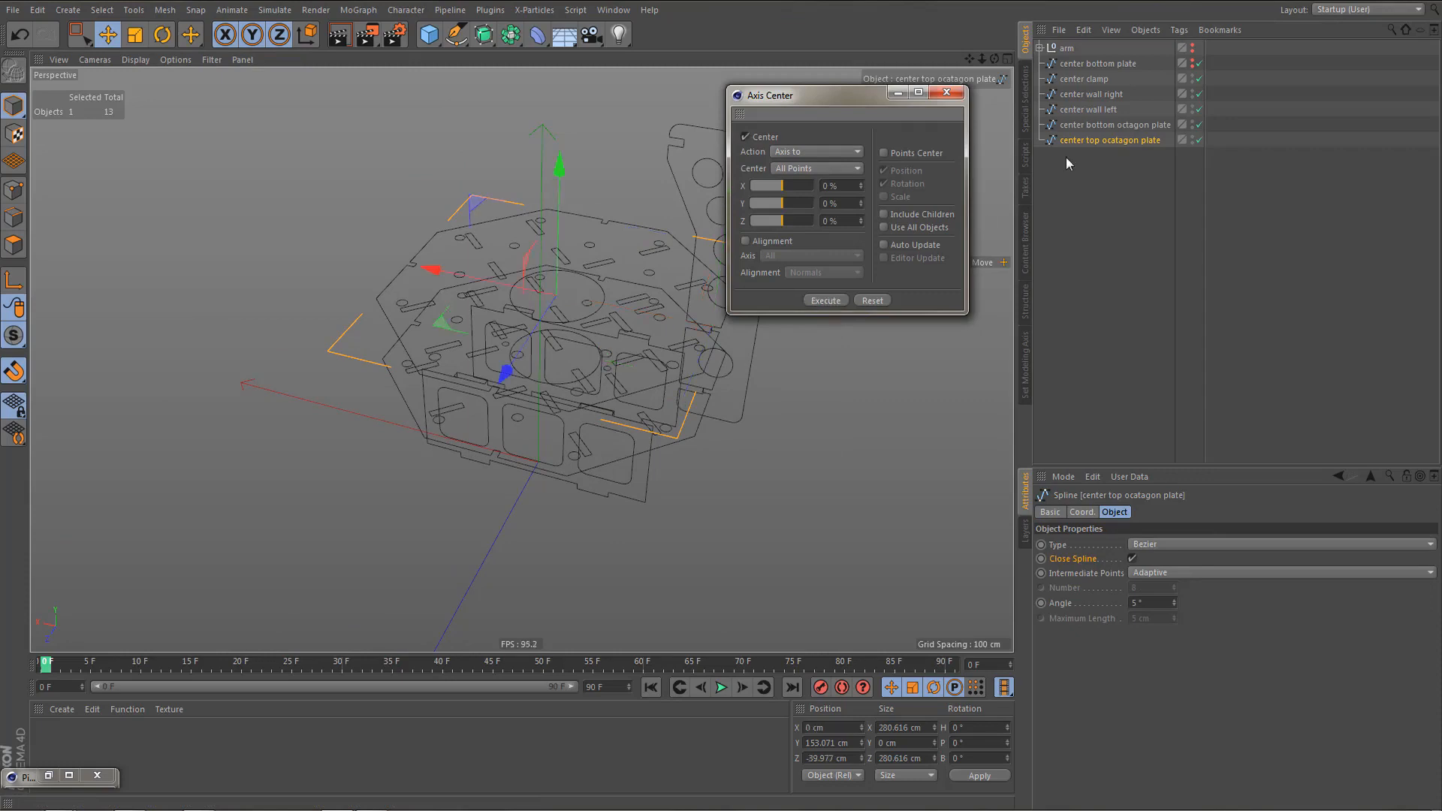
# - Center the axes of the bottom octagon plate, left wall, right wall and center clamp on all their points
pyautogui.click(1108, 125)
pyautogui.click(829, 310)
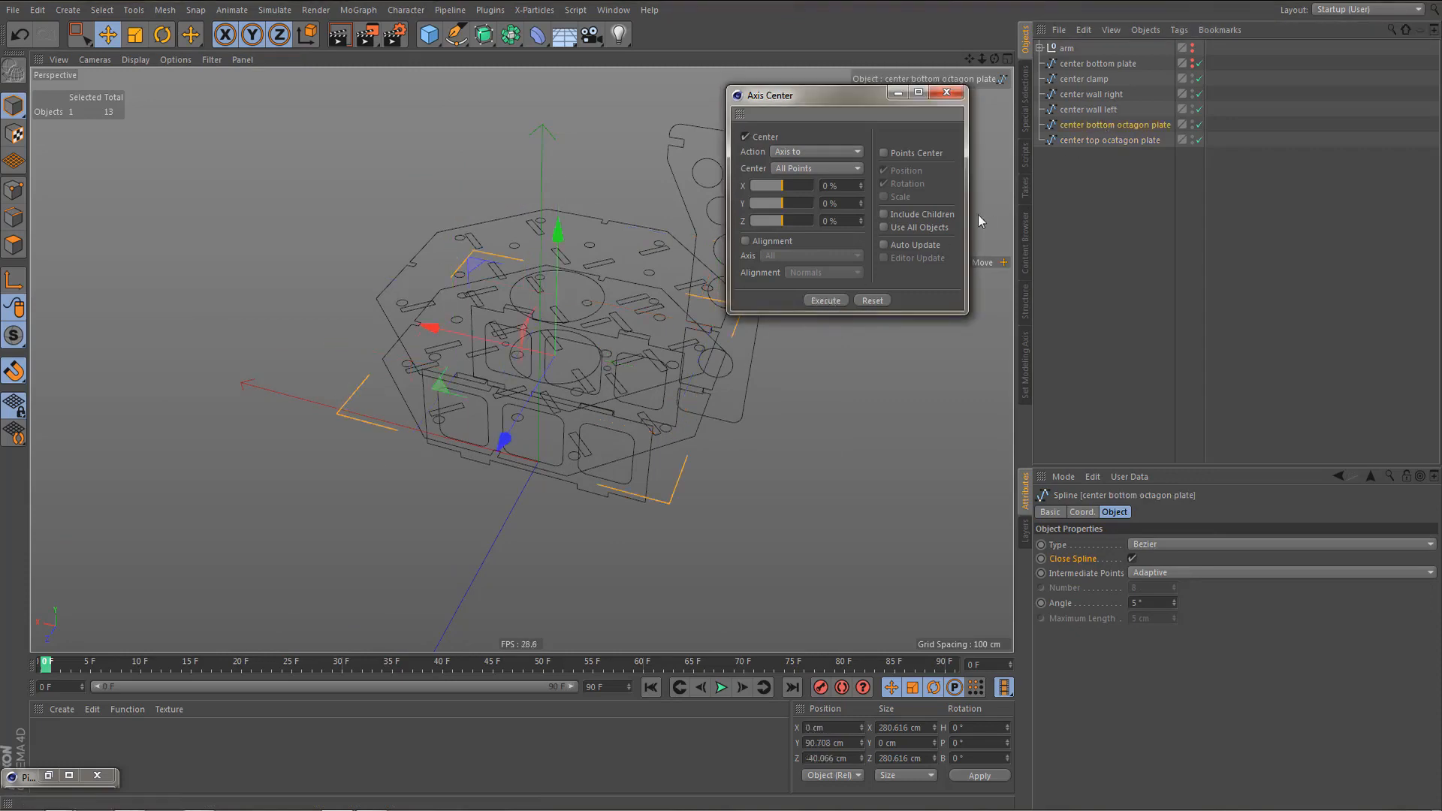
pyautogui.click(1097, 110)
pyautogui.click(826, 301)
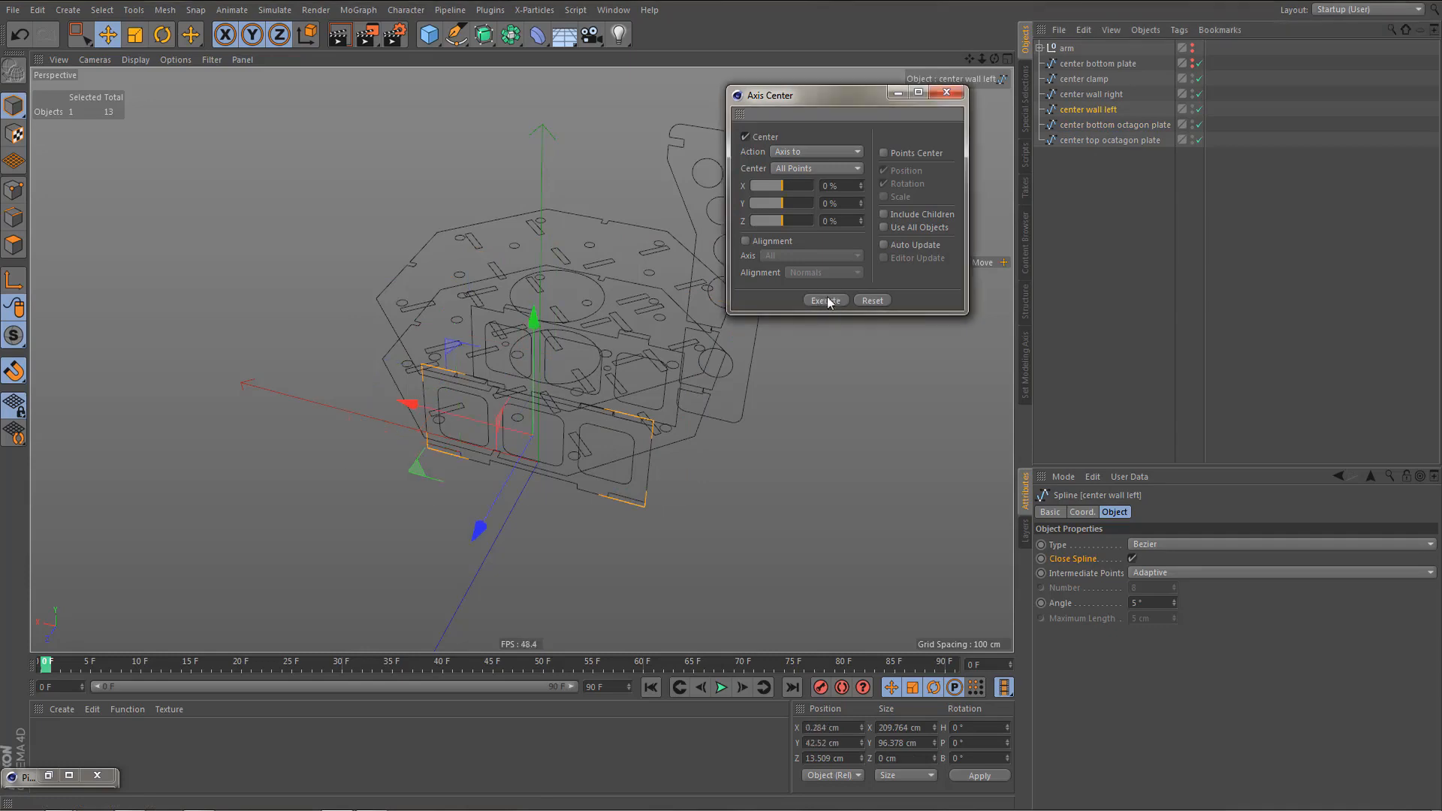
pyautogui.click(1096, 95)
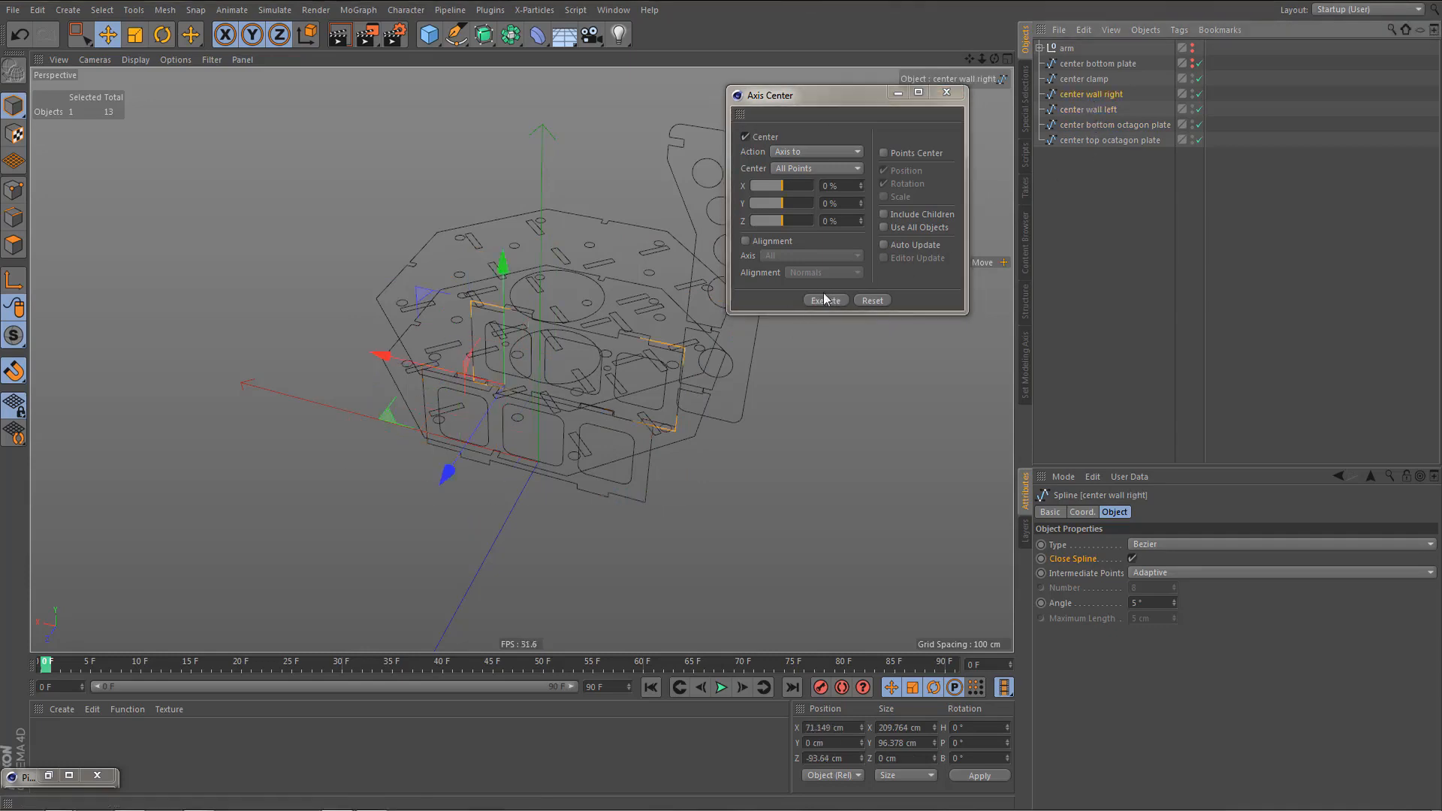
pyautogui.click(835, 299)
pyautogui.click(1088, 80)
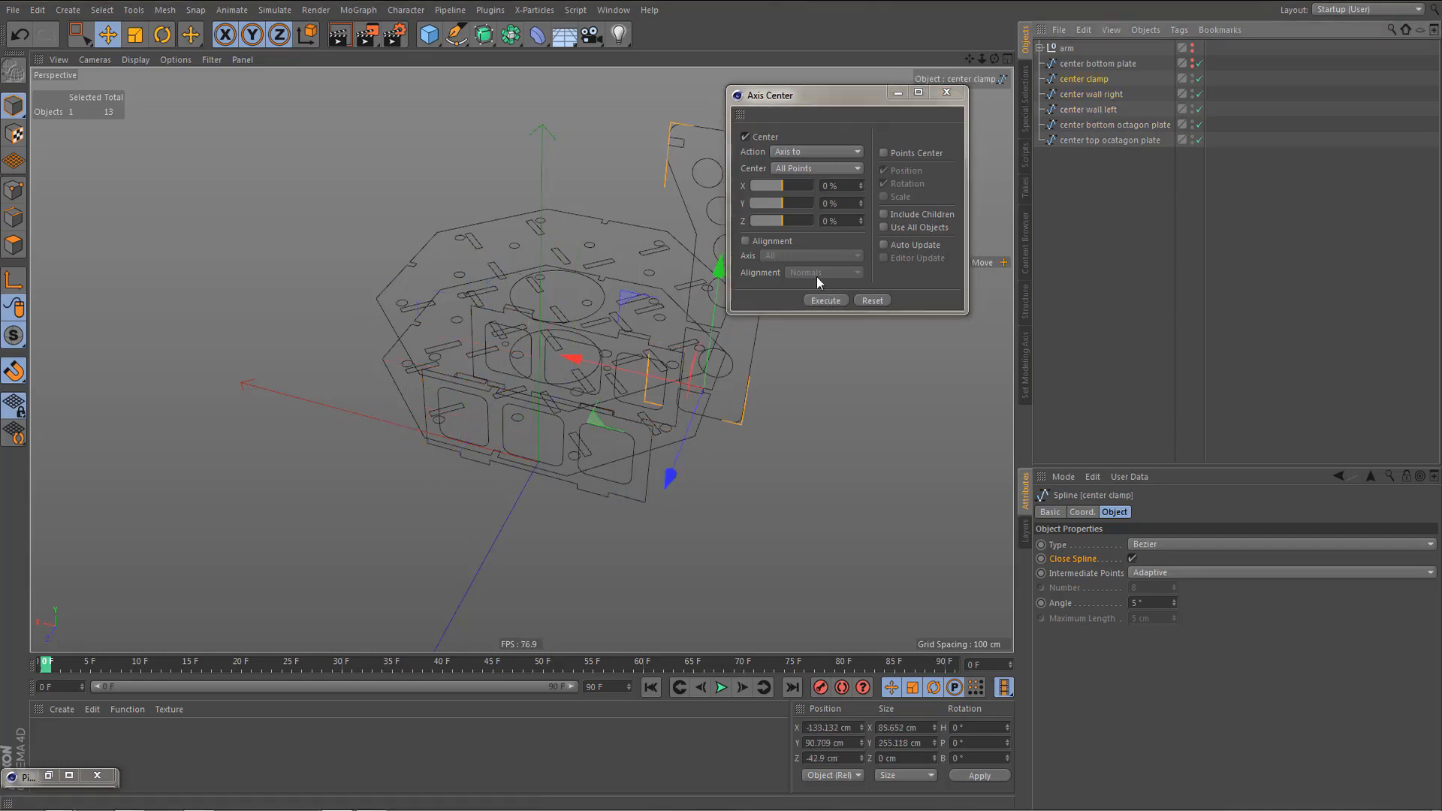
pyautogui.click(827, 301)
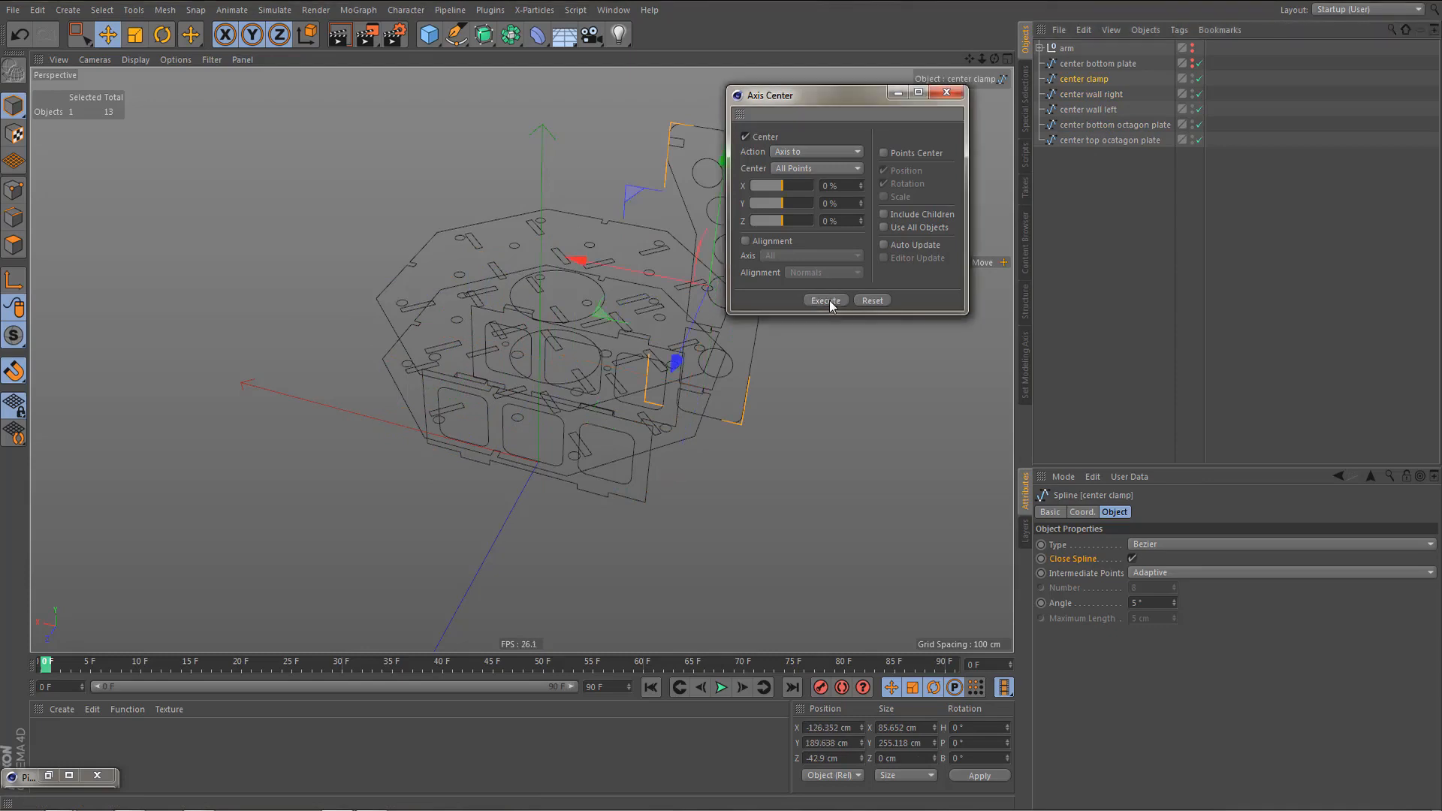
# - Show the center bottom plate and center its axis on all its points
pyautogui.click(1102, 69)
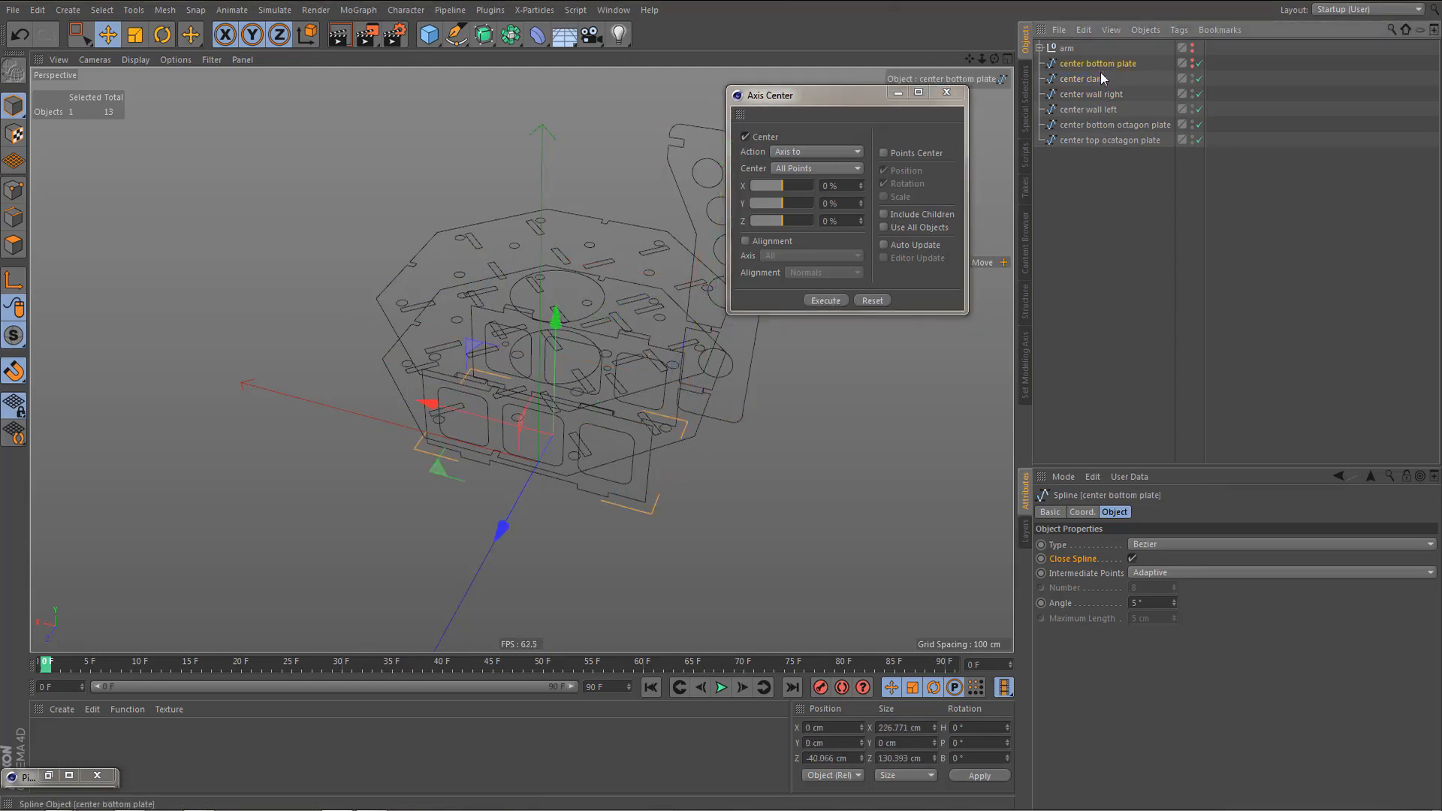
pyautogui.click(1192, 62)
pyautogui.click(826, 301)
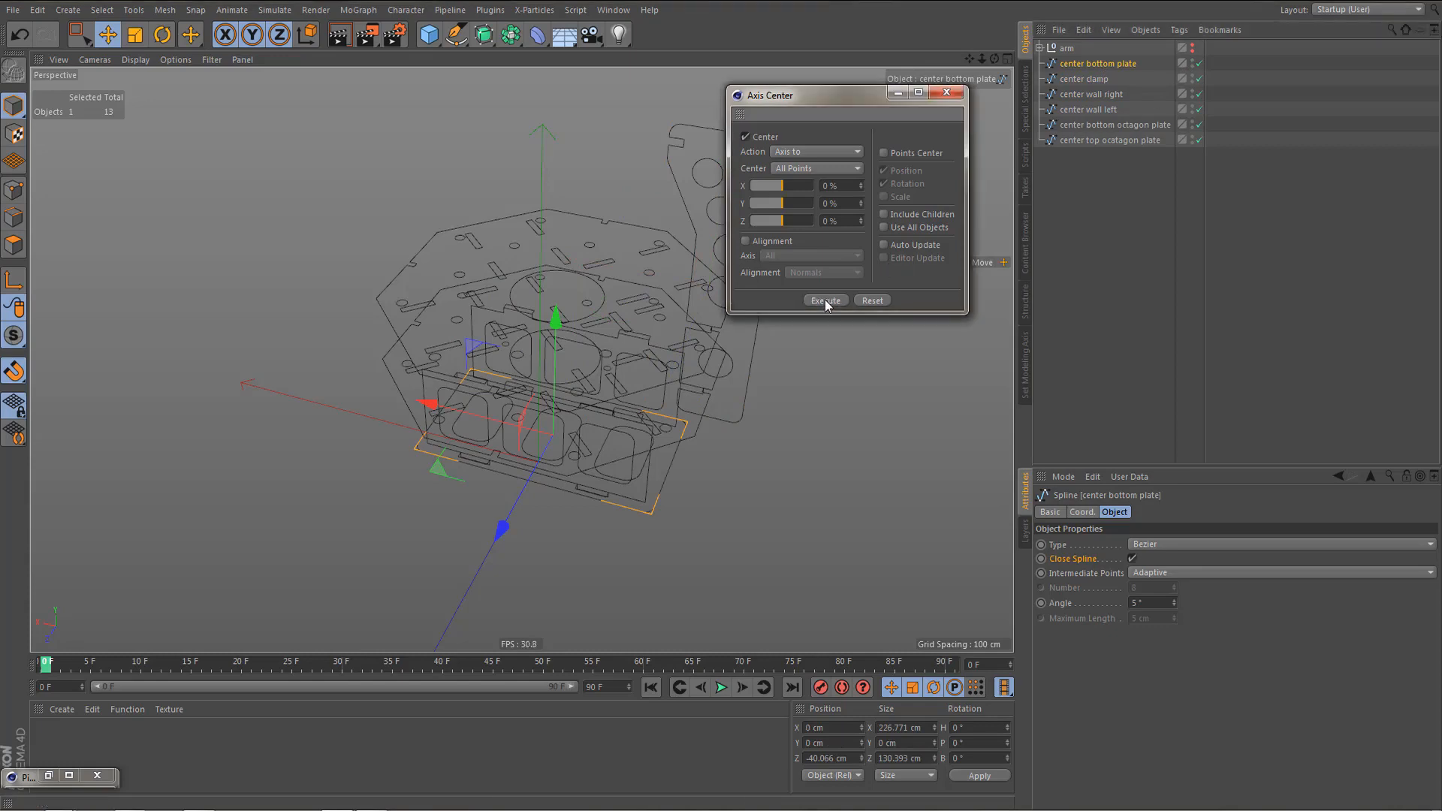
pyautogui.click(947, 92)
# - Examine how the center plates, walls and clamp fit together in the perspective and top views
pyautogui.keyDown('alt'); pyautogui.moveTo(610, 408); pyautogui.dragTo(647, 342); pyautogui.keyUp('alt')
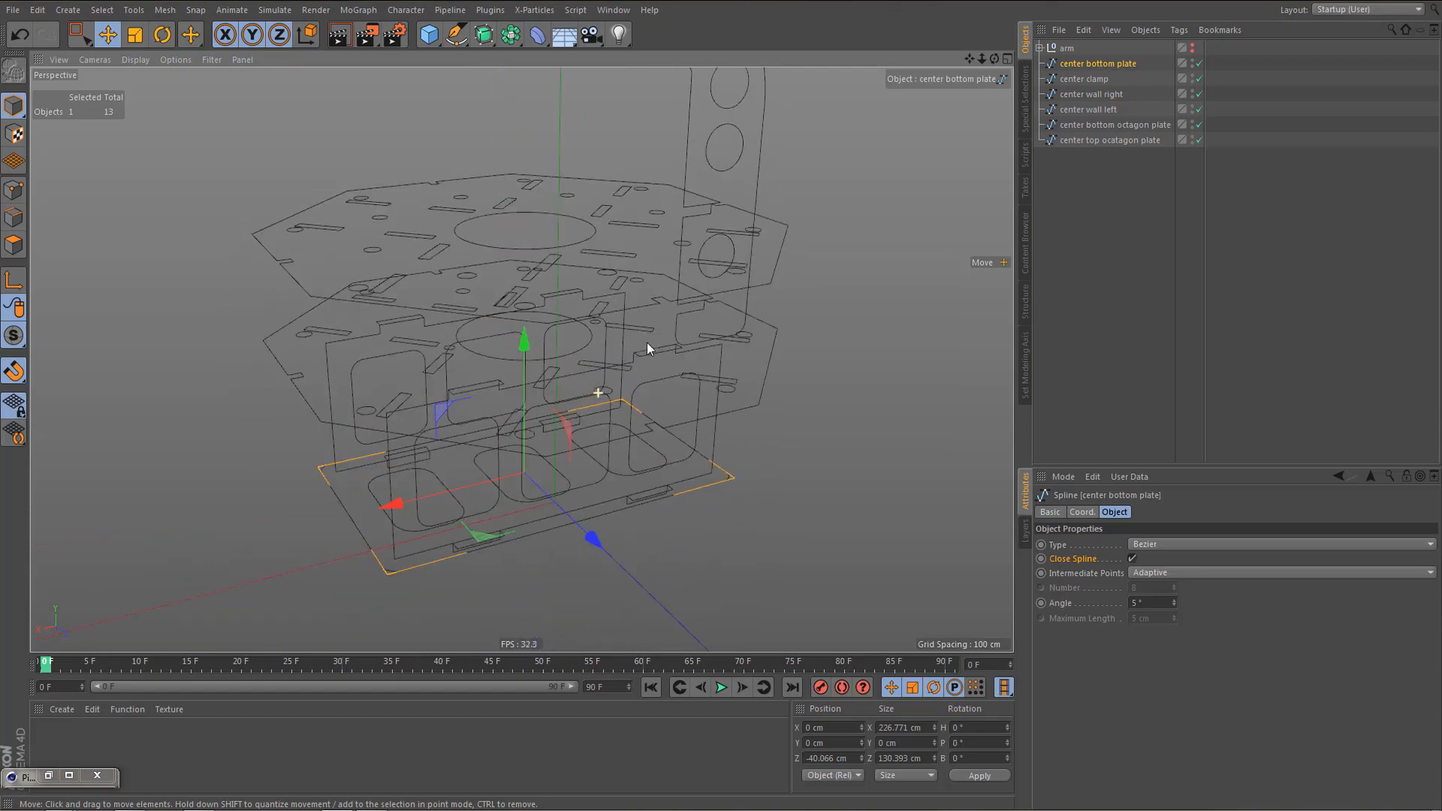
pyautogui.keyDown('alt'); pyautogui.moveTo(631, 358); pyautogui.dragTo(548, 458, button='right'); pyautogui.keyUp('alt')
pyautogui.keyDown('alt'); pyautogui.moveTo(614, 411); pyautogui.dragTo(575, 449, button='middle'); pyautogui.keyUp('alt')
pyautogui.keyDown('alt'); pyautogui.moveTo(575, 418); pyautogui.dragTo(583, 419); pyautogui.keyUp('alt')
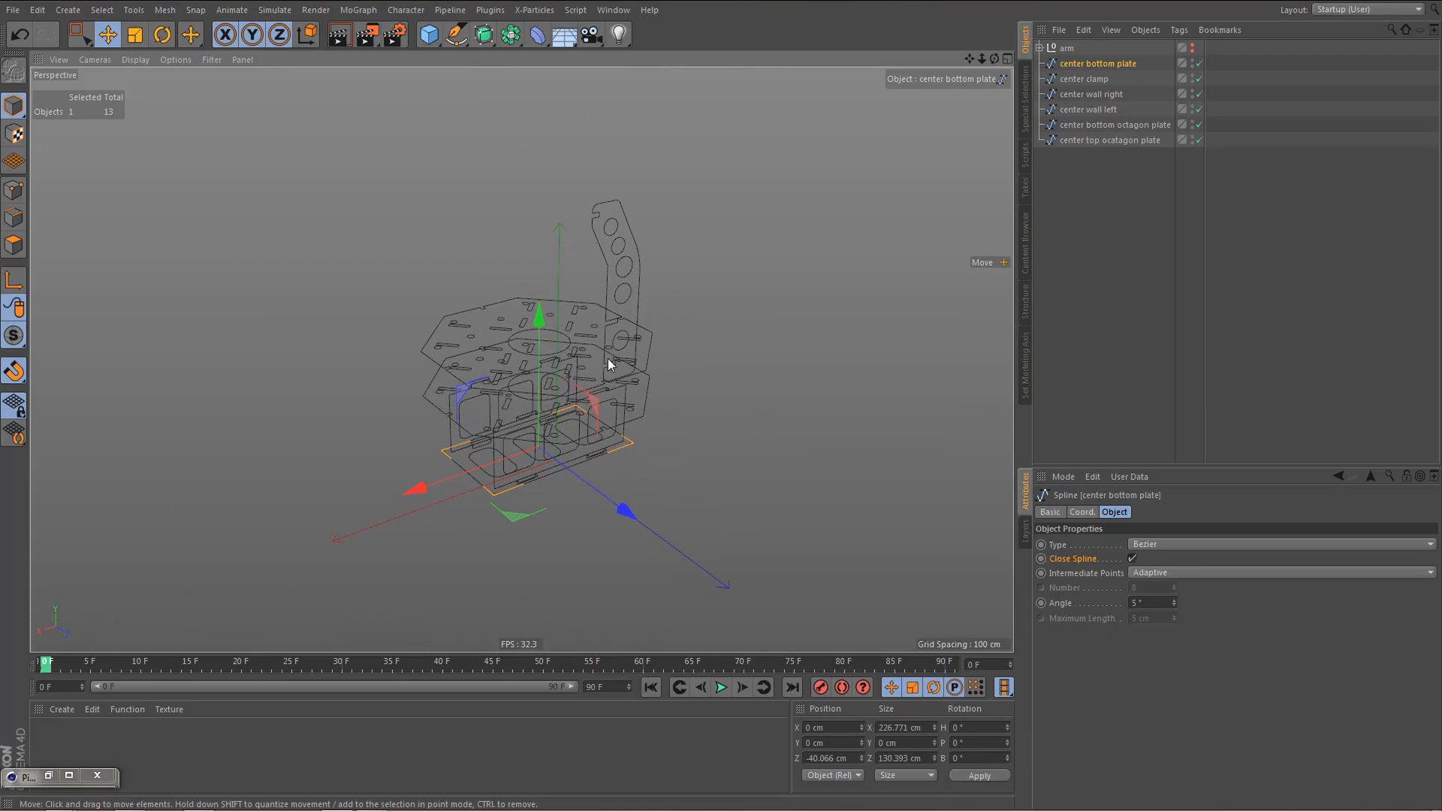
pyautogui.keyDown('alt'); pyautogui.moveTo(608, 363); pyautogui.dragTo(602, 369); pyautogui.keyUp('alt')
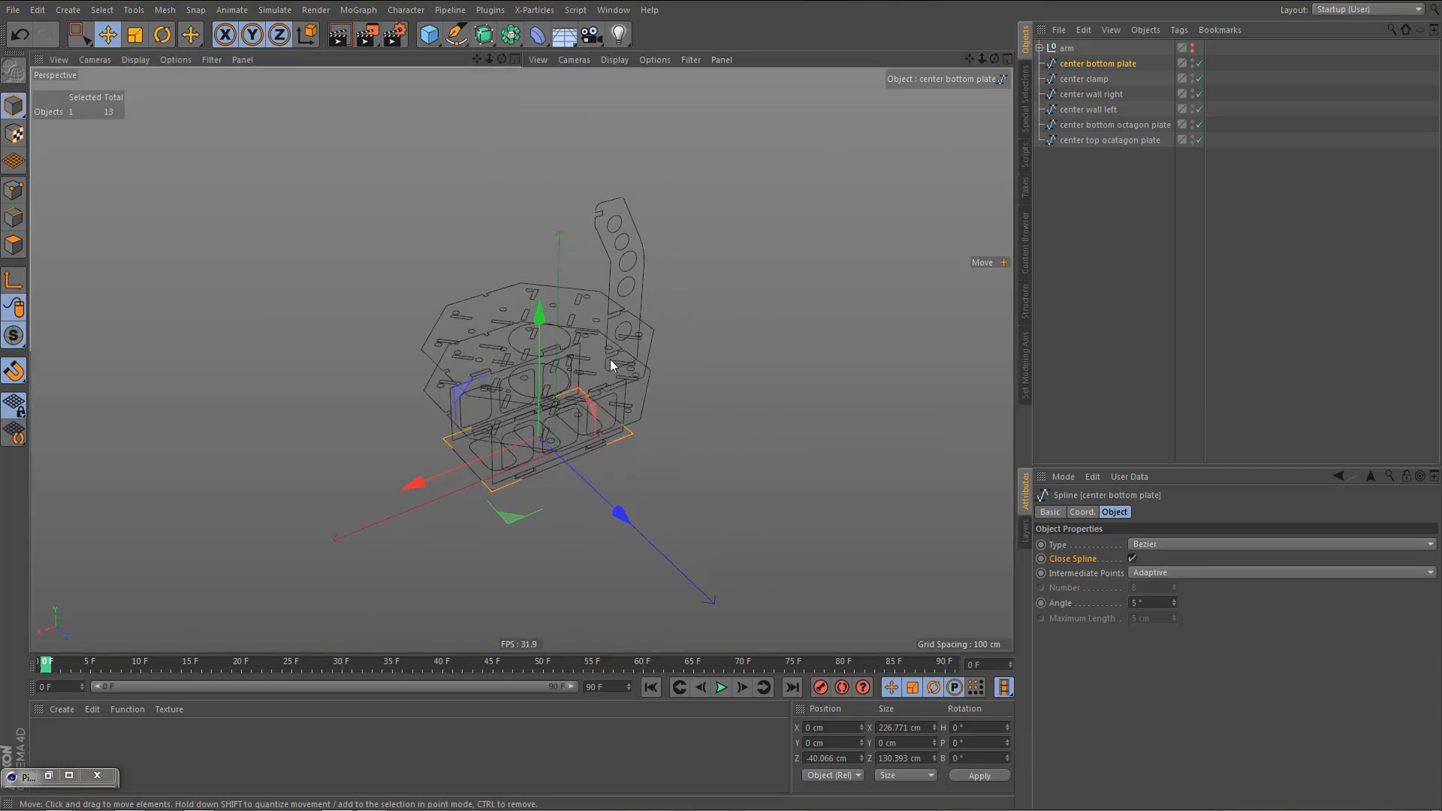
pyautogui.middleClick(610, 359)
pyautogui.middleClick(742, 290)
pyautogui.keyDown('alt'); pyautogui.moveTo(659, 354); pyautogui.dragTo(651, 386, button='right'); pyautogui.keyUp('alt')
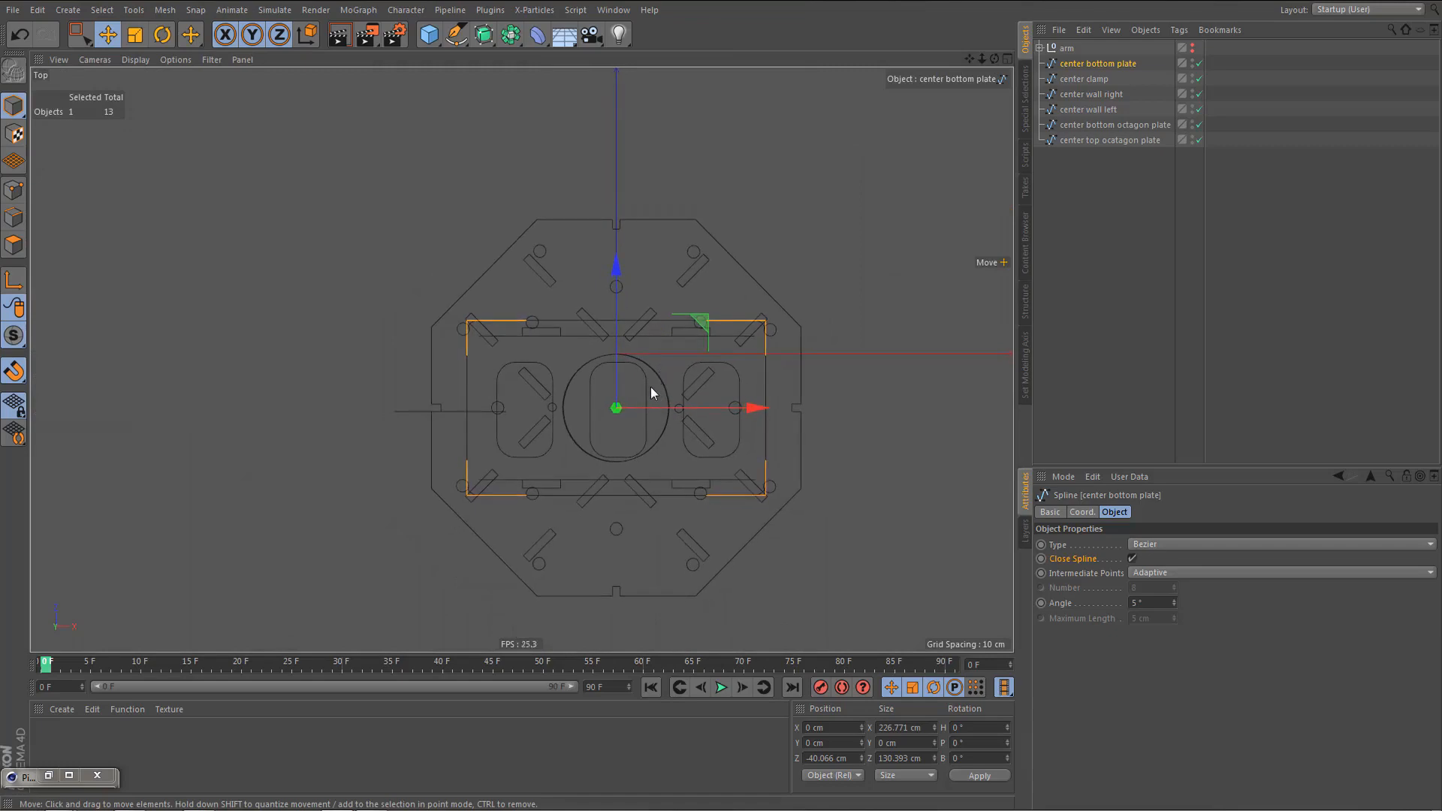
pyautogui.keyDown('alt'); pyautogui.moveTo(650, 449); pyautogui.dragTo(637, 421, button='middle'); pyautogui.keyUp('alt')
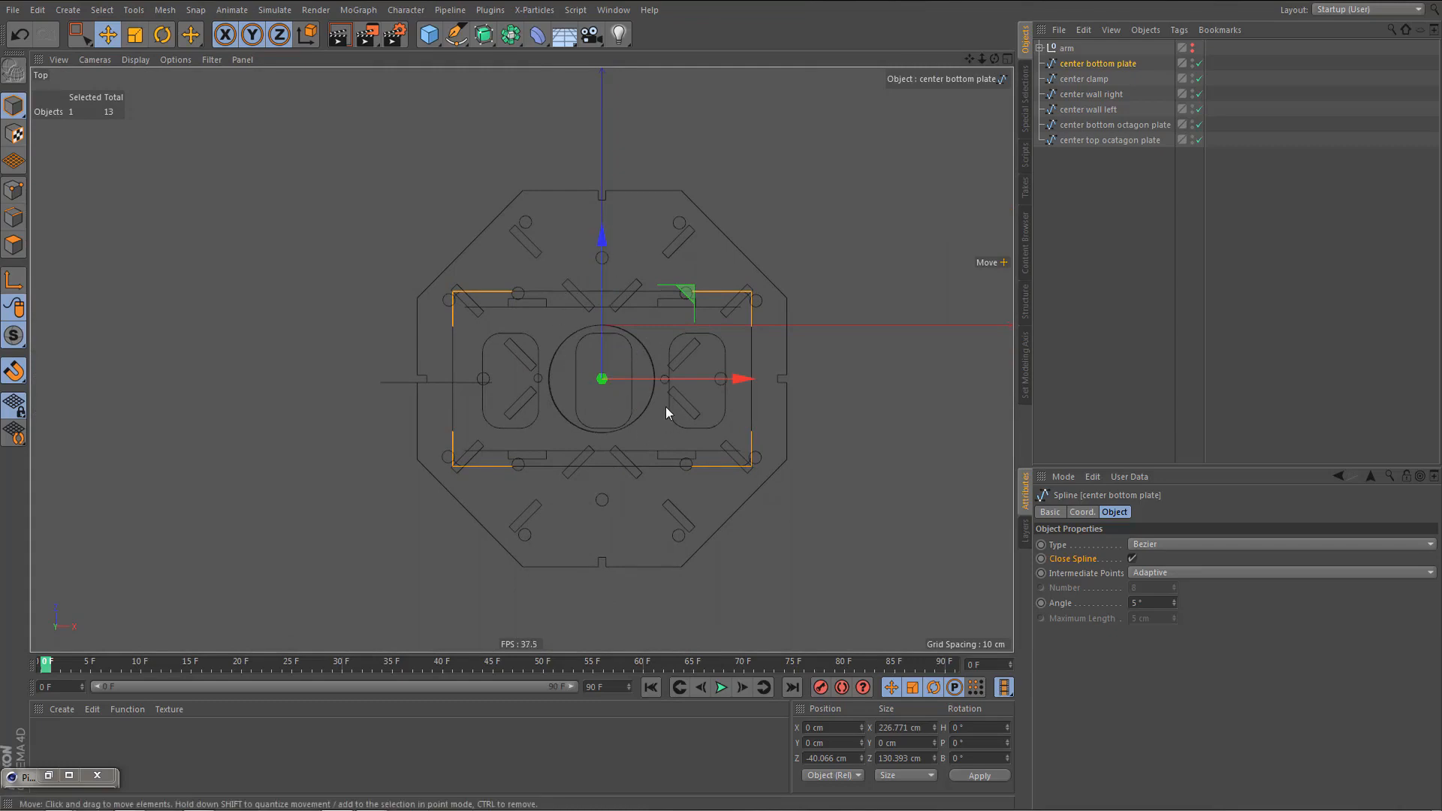
# - Group the six center splines under a null named "center assembly" and rename the arm null "arm assembly"
pyautogui.keyDown('shift'); pyautogui.click(1083, 142); pyautogui.keyUp('shift')
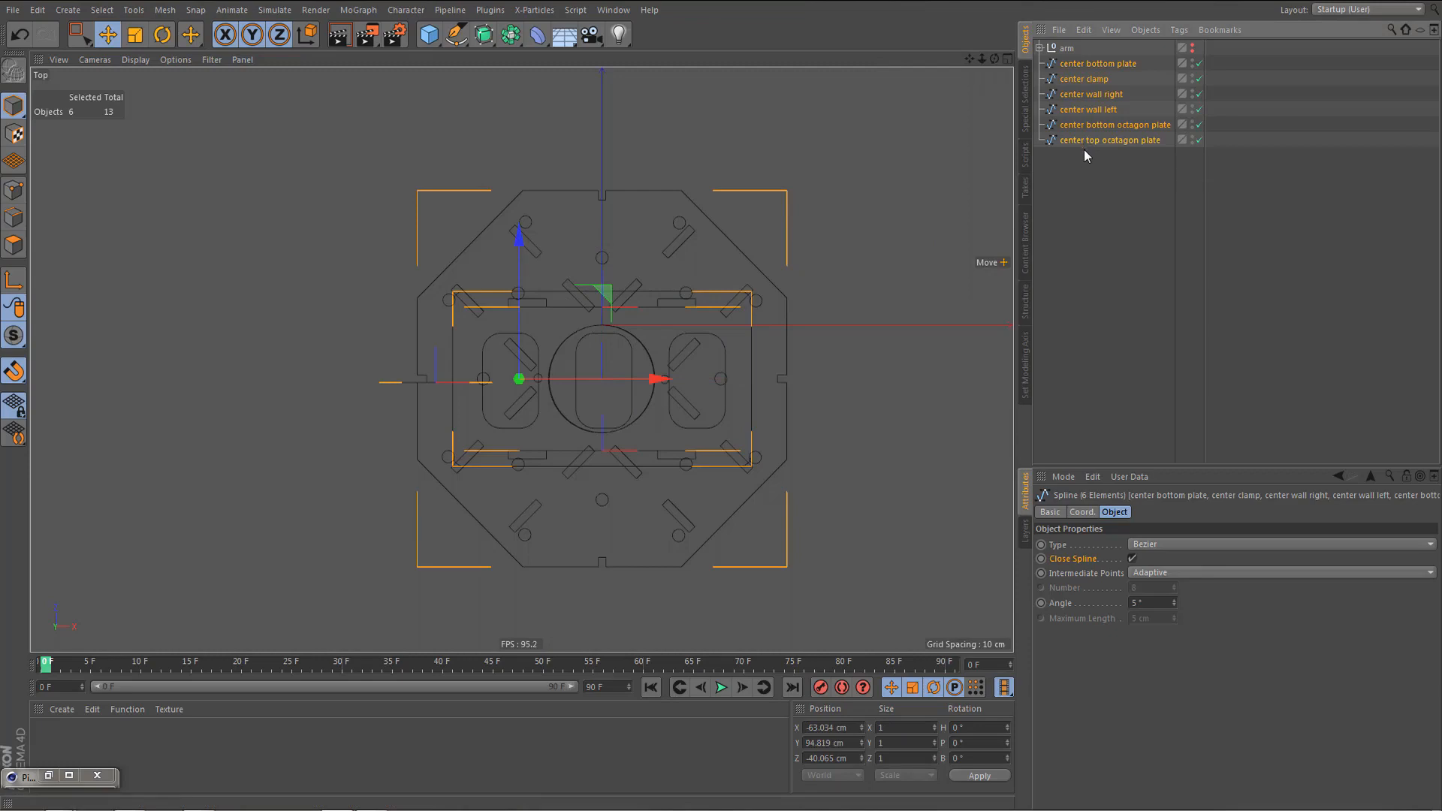
pyautogui.hotkey('alt', 'g')
pyautogui.press('F2')
pyautogui.write('center')
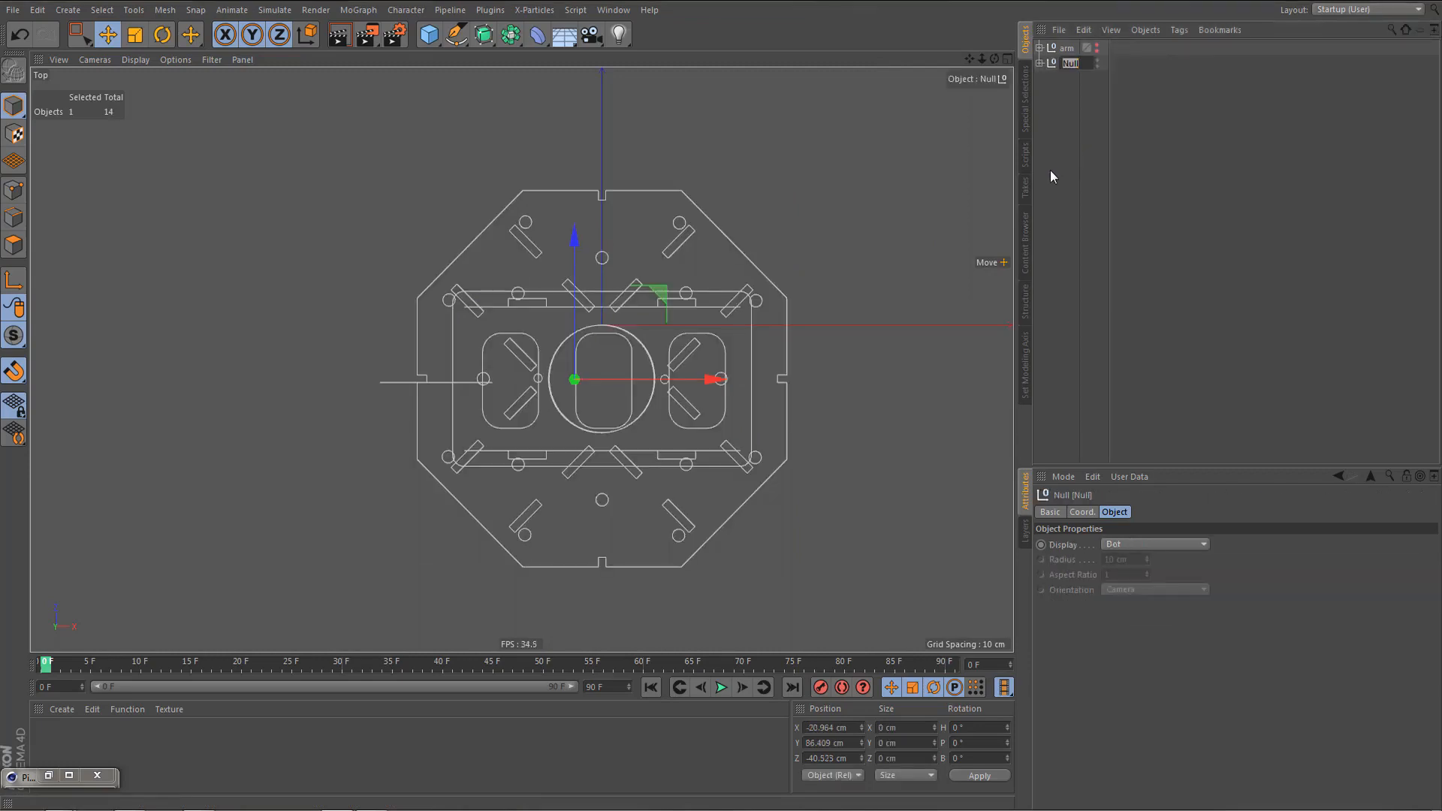
pyautogui.write(' assembly')
pyautogui.press('Return')
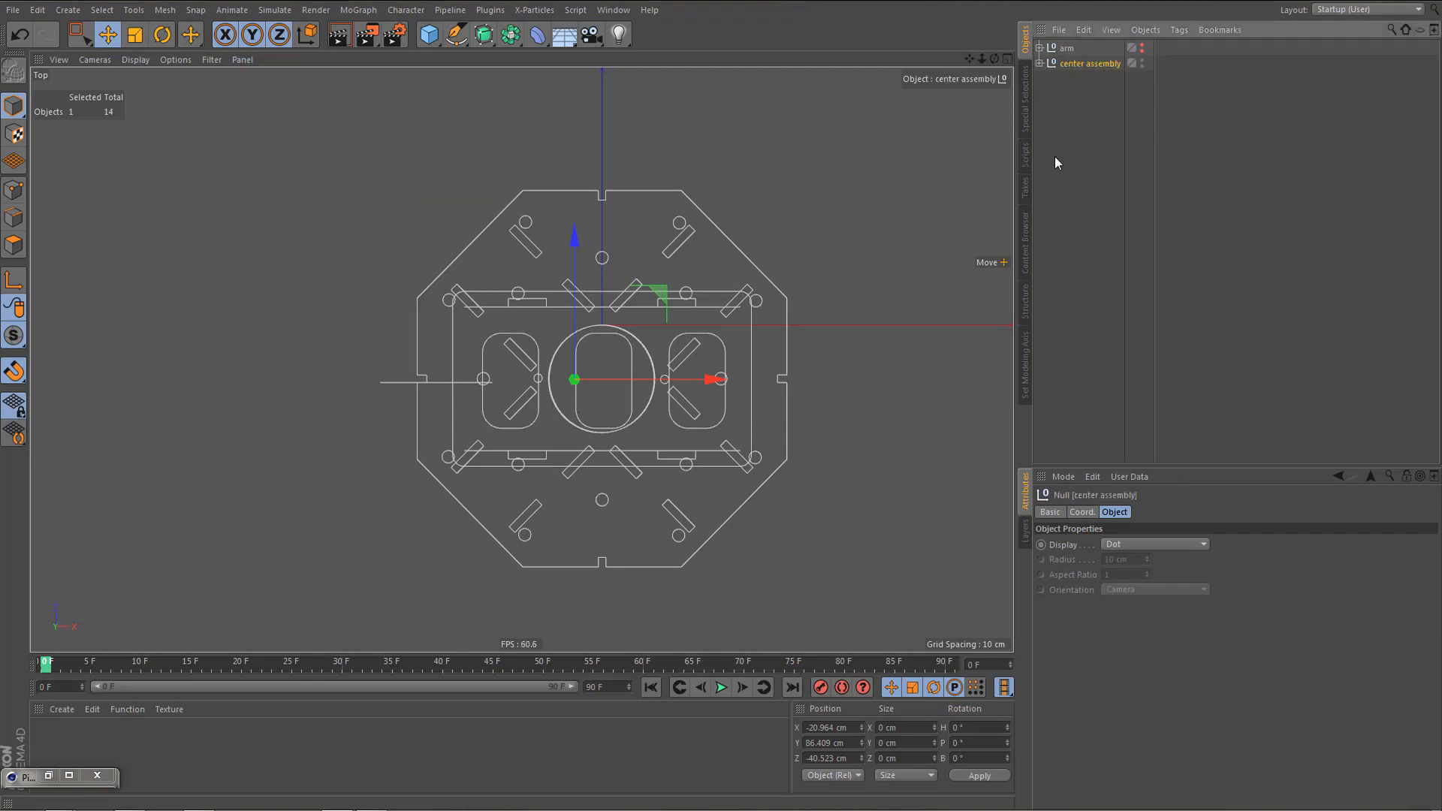
pyautogui.doubleClick(1071, 47)
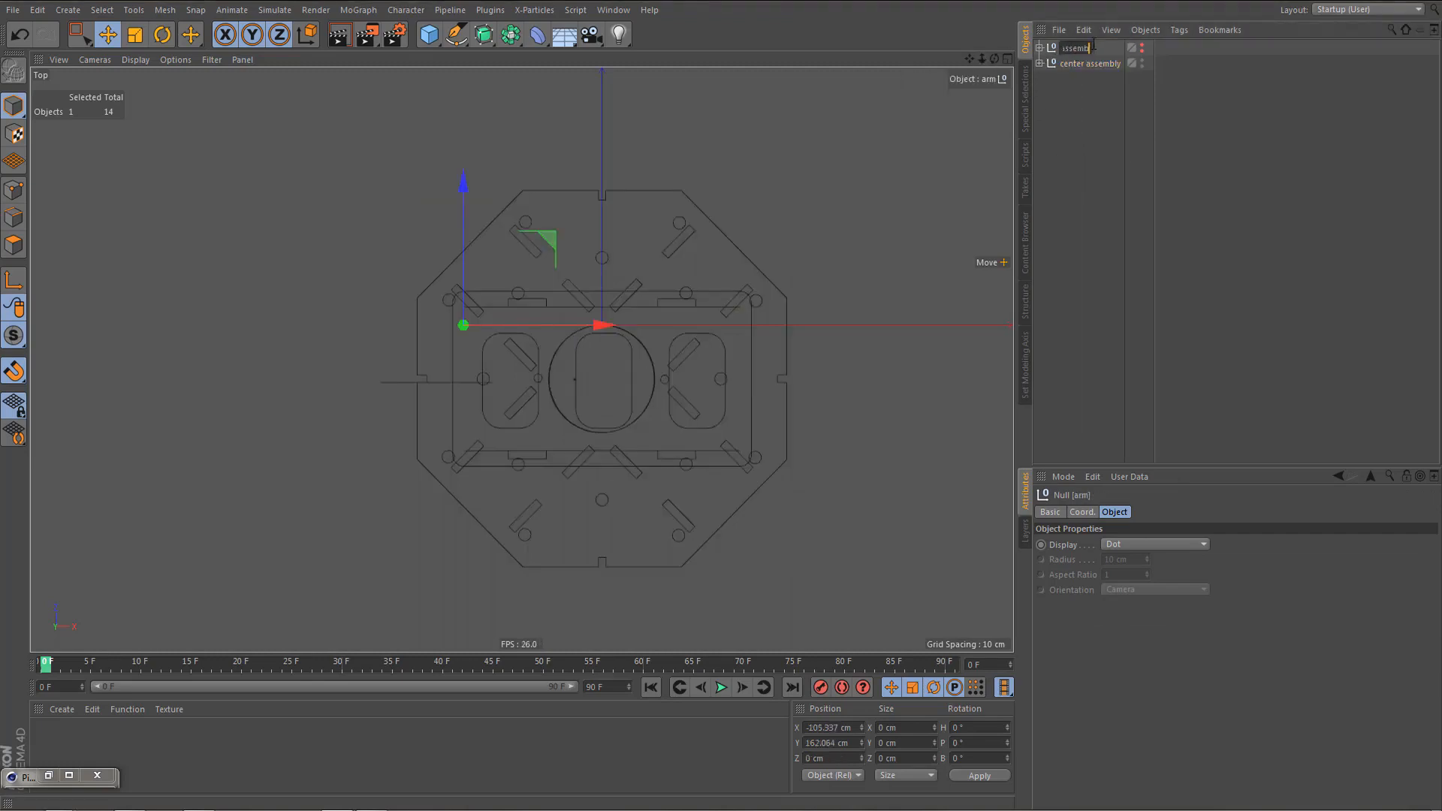
pyautogui.press('Return')
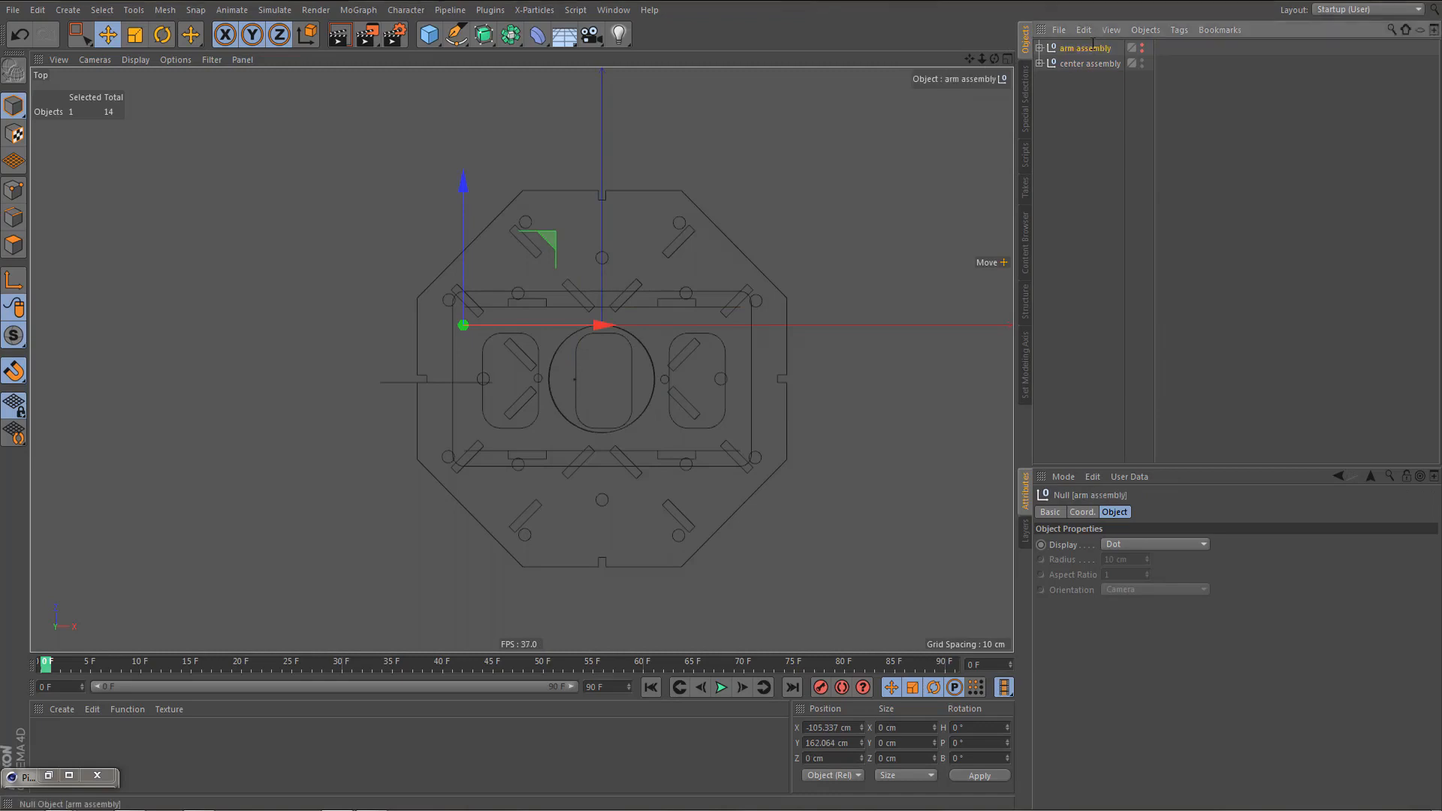
# - Enable axis modification and place the center assembly null's axis at X 0, Y 0, Z 0 cm
pyautogui.click(1102, 63)
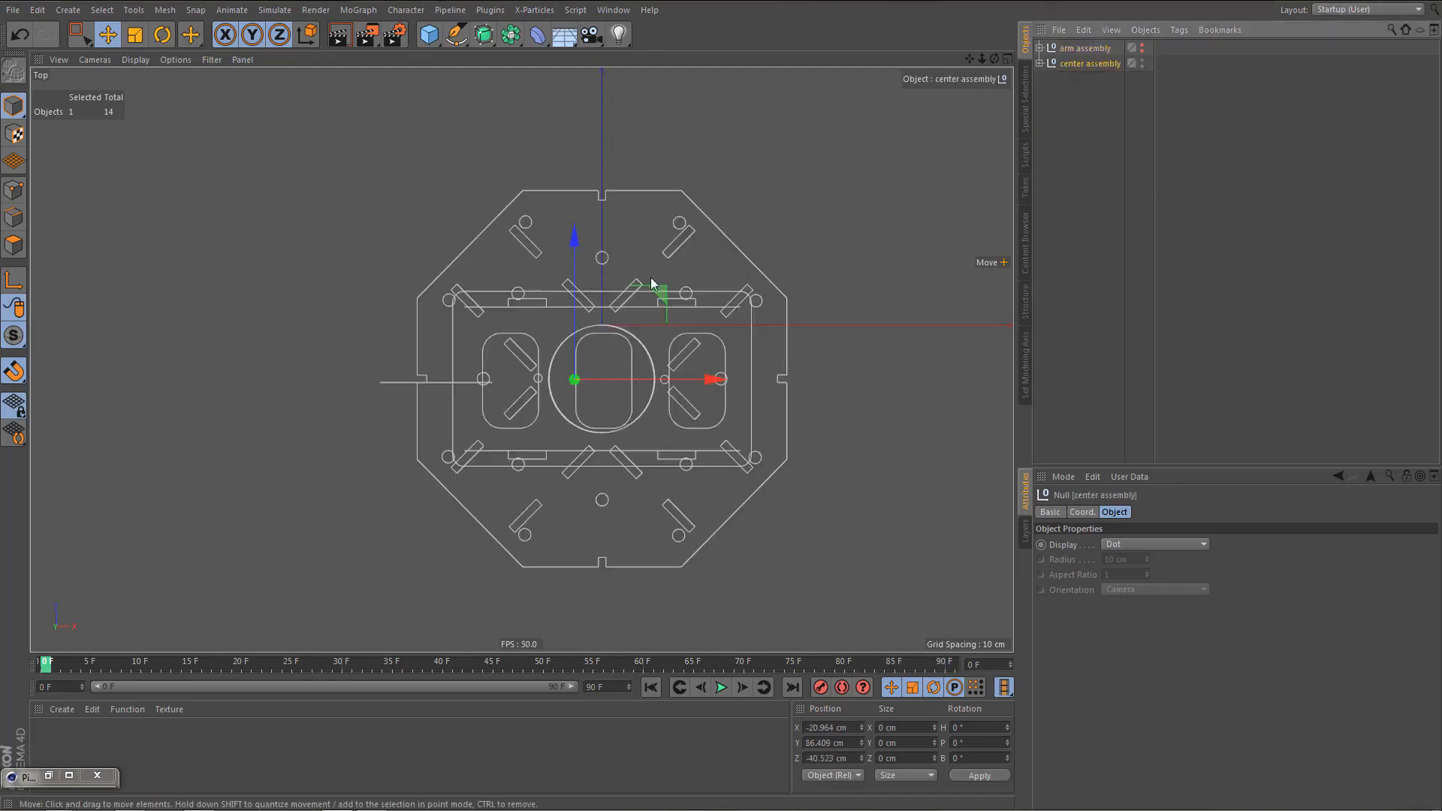
pyautogui.middleClick(425, 208)
pyautogui.middleClick(425, 207)
pyautogui.keyDown('alt'); pyautogui.moveTo(542, 359); pyautogui.dragTo(621, 312); pyautogui.keyUp('alt')
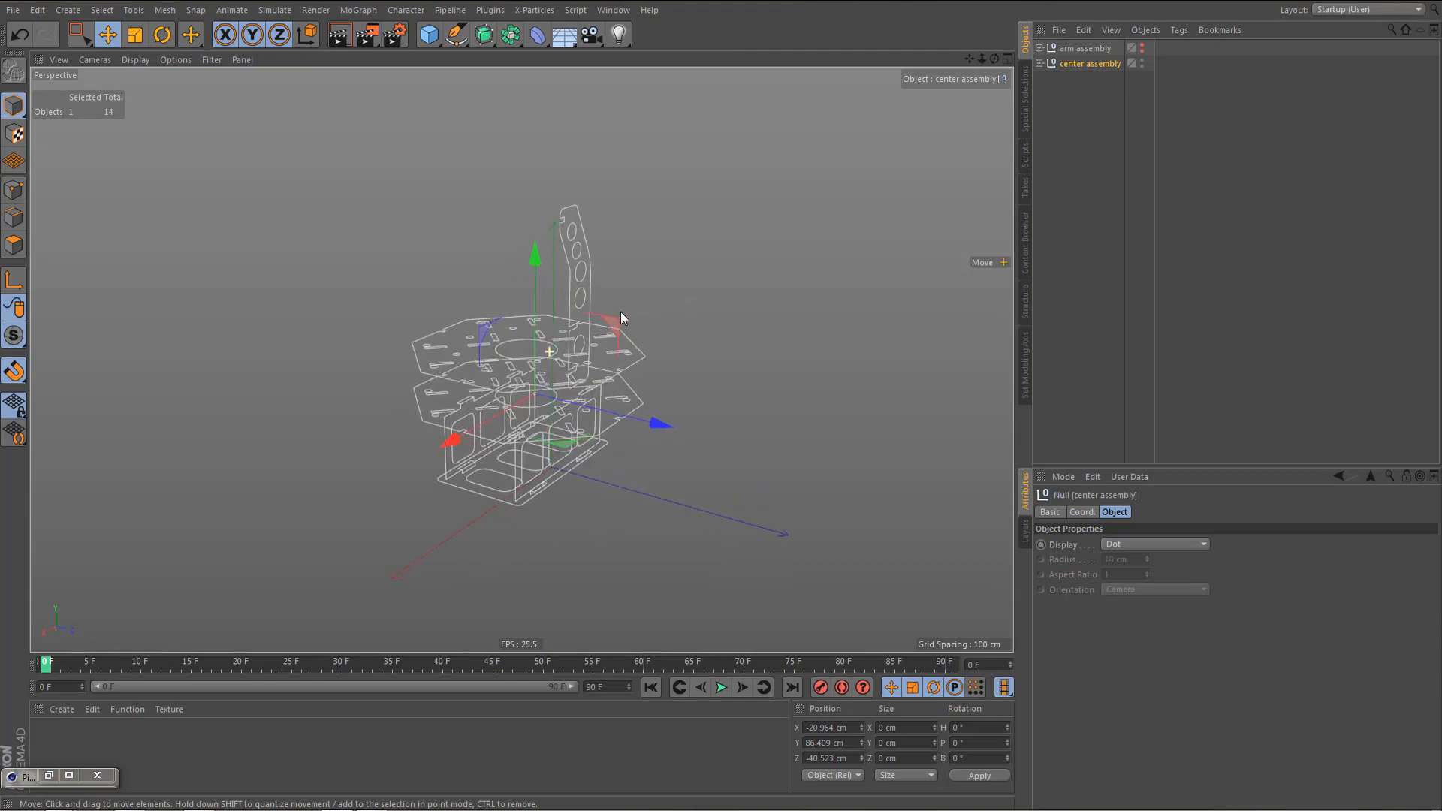
pyautogui.click(5, 283)
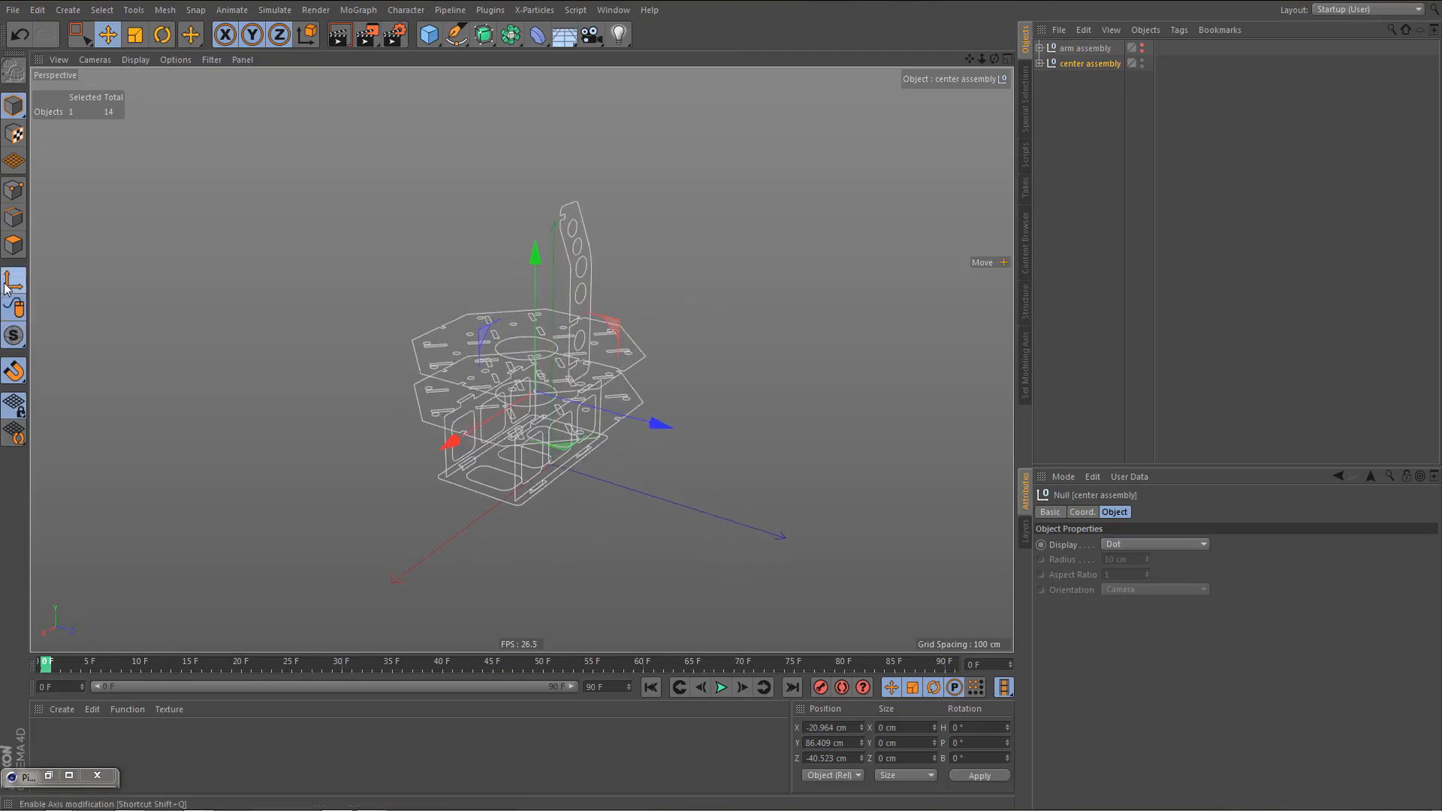
pyautogui.doubleClick(858, 728)
pyautogui.write('0')
pyautogui.doubleClick(852, 743)
pyautogui.write('0')
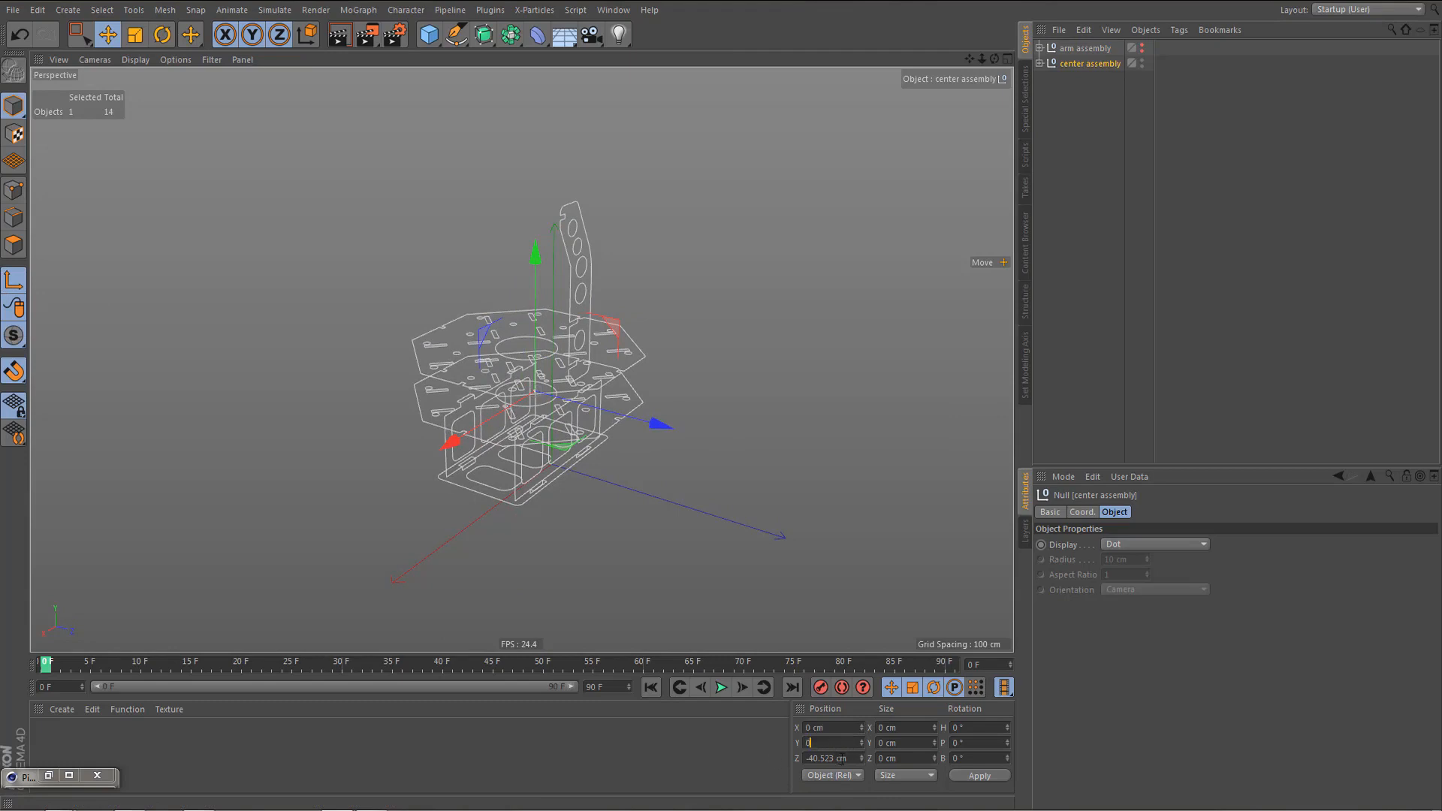
pyautogui.doubleClick(854, 755)
pyautogui.write('0')
pyautogui.click(1000, 775)
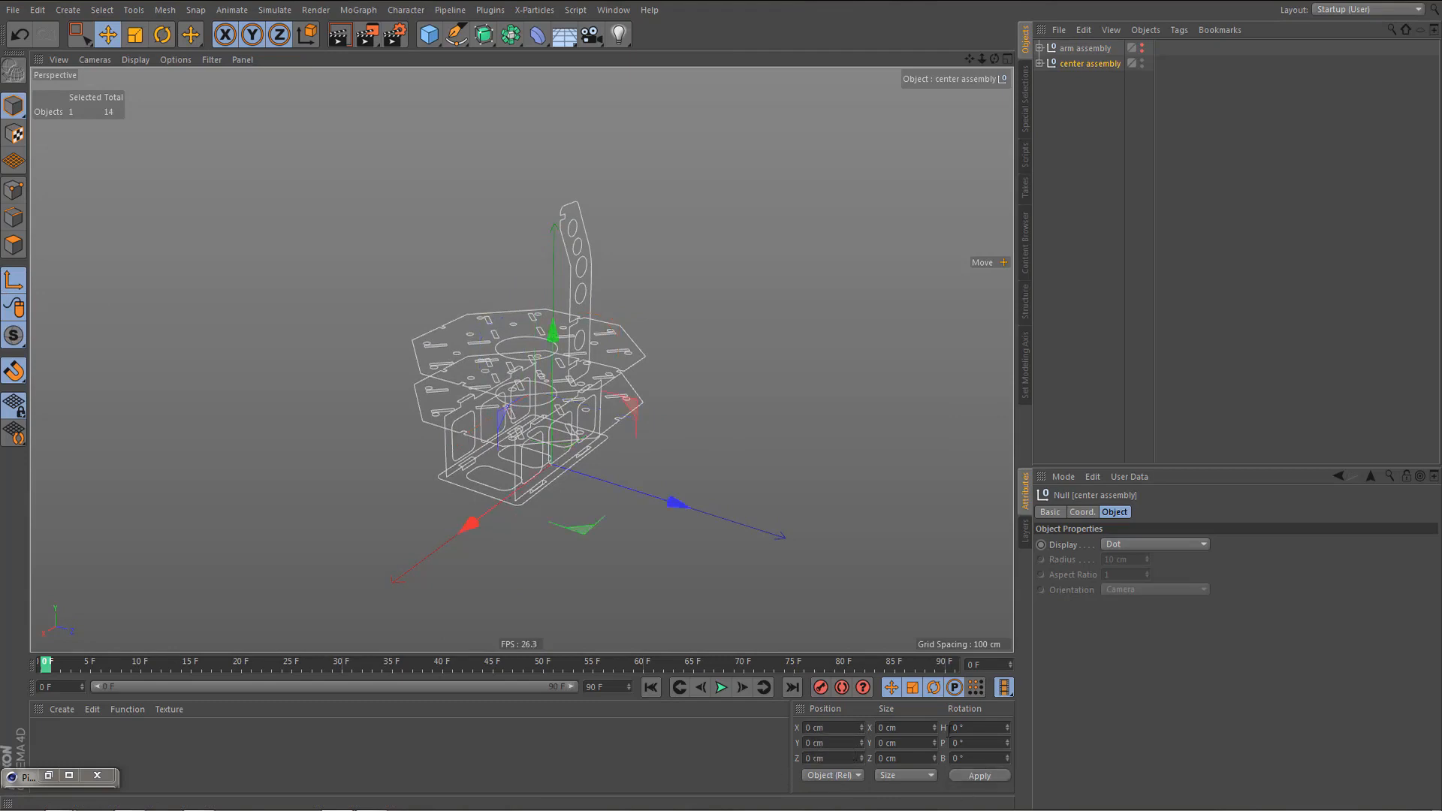
# - Examine where the center assembly's axis sits relative to its plates in the top and perspective views
pyautogui.middleClick(810, 544)
pyautogui.middleClick(786, 290)
pyautogui.keyDown('alt'); pyautogui.moveTo(625, 382); pyautogui.dragTo(636, 421, button='right'); pyautogui.keyUp('alt')
pyautogui.keyDown('alt'); pyautogui.moveTo(636, 422); pyautogui.dragTo(669, 426, button='middle'); pyautogui.keyUp('alt')
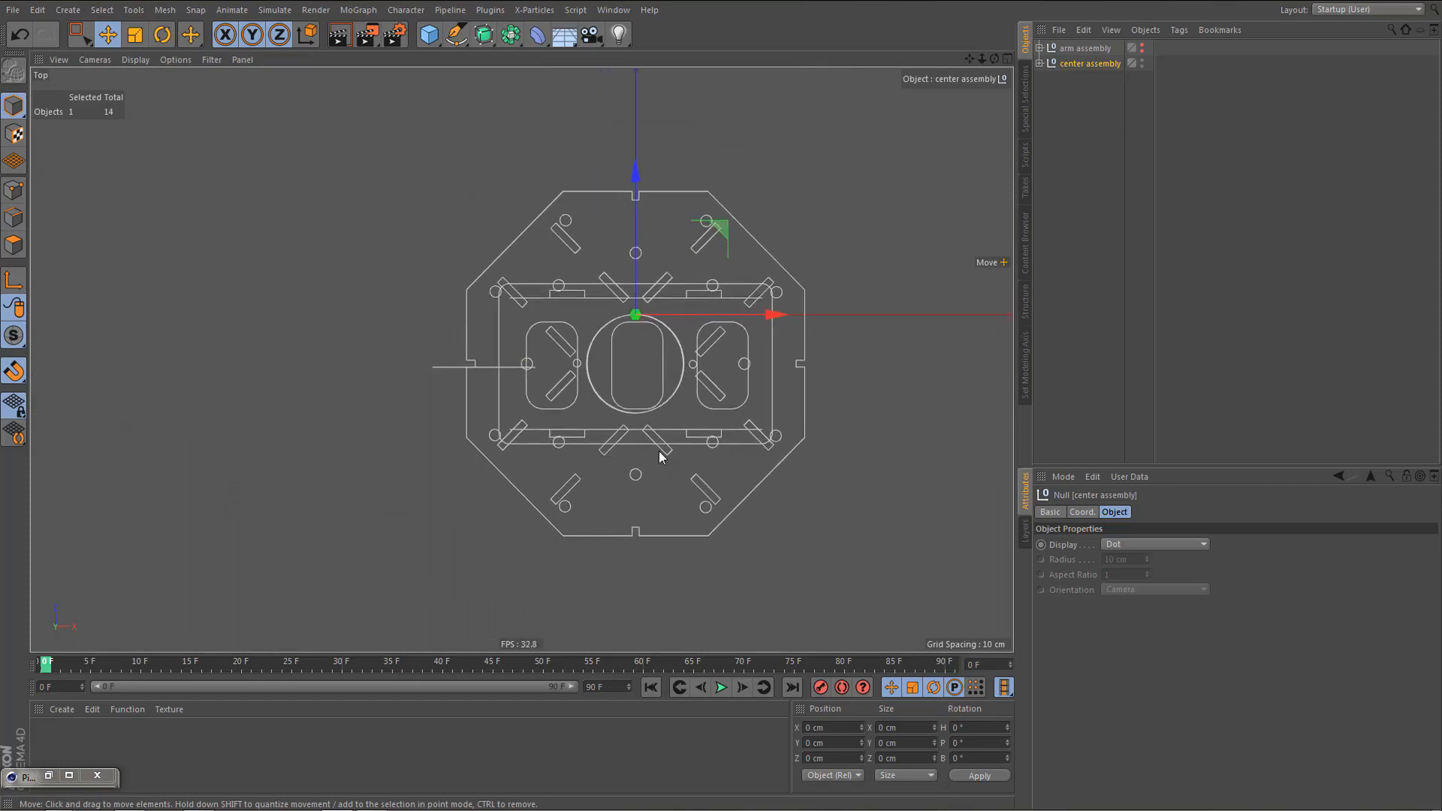
pyautogui.middleClick(659, 452)
pyautogui.middleClick(386, 199)
pyautogui.moveTo(521, 368)
pyautogui.keyDown('alt'); pyautogui.mouseDown()
pyautogui.moveTo(595, 374)
pyautogui.moveTo(633, 409)
pyautogui.moveTo(605, 428)
pyautogui.moveTo(541, 402)
pyautogui.moveTo(518, 364)
pyautogui.mouseUp(); pyautogui.keyUp('alt')
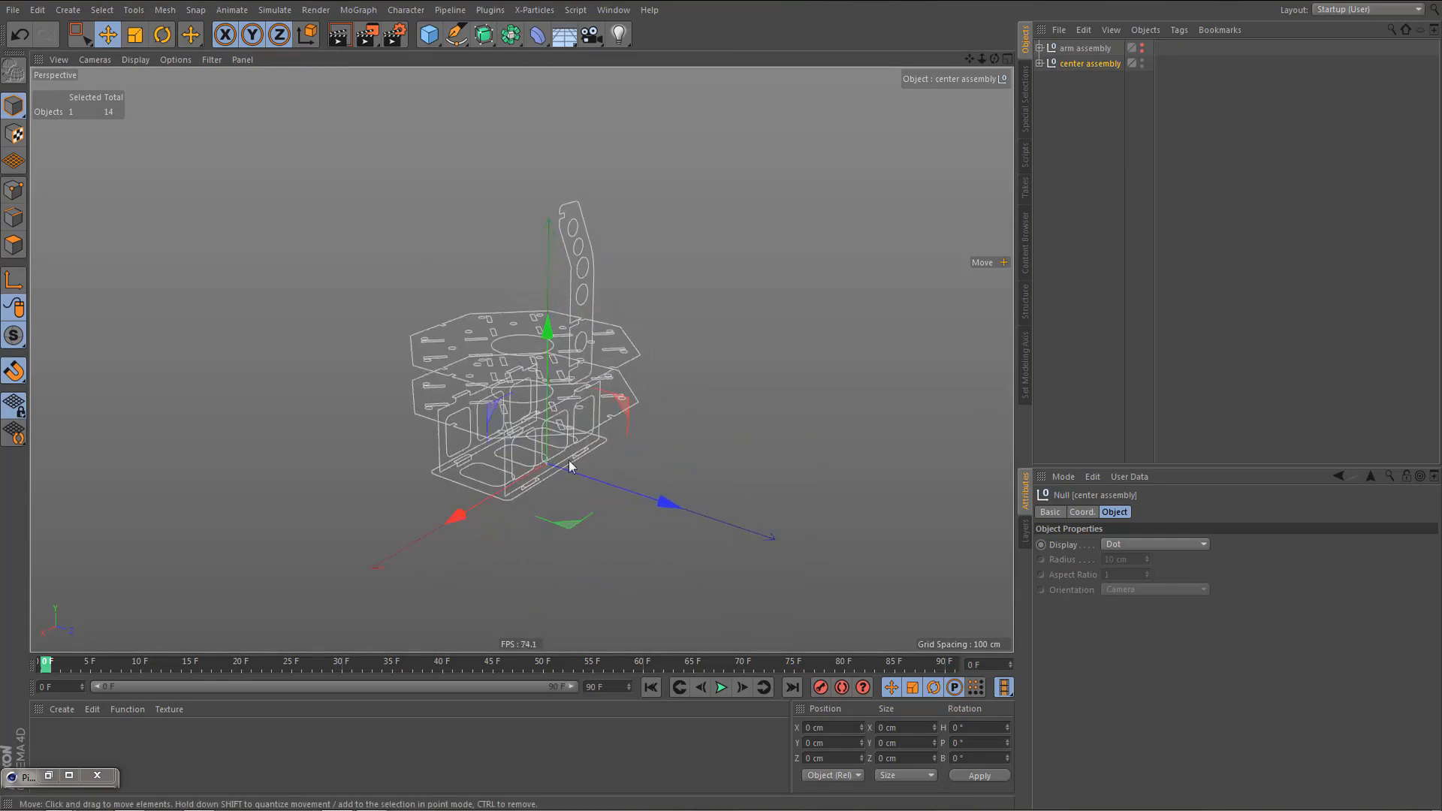
pyautogui.keyDown('alt'); pyautogui.moveTo(570, 461); pyautogui.dragTo(597, 470); pyautogui.keyUp('alt')
# - Center the center assembly's axis on all points of all its child objects, with Y at -100%
pyautogui.hotkey('shift', 'a')
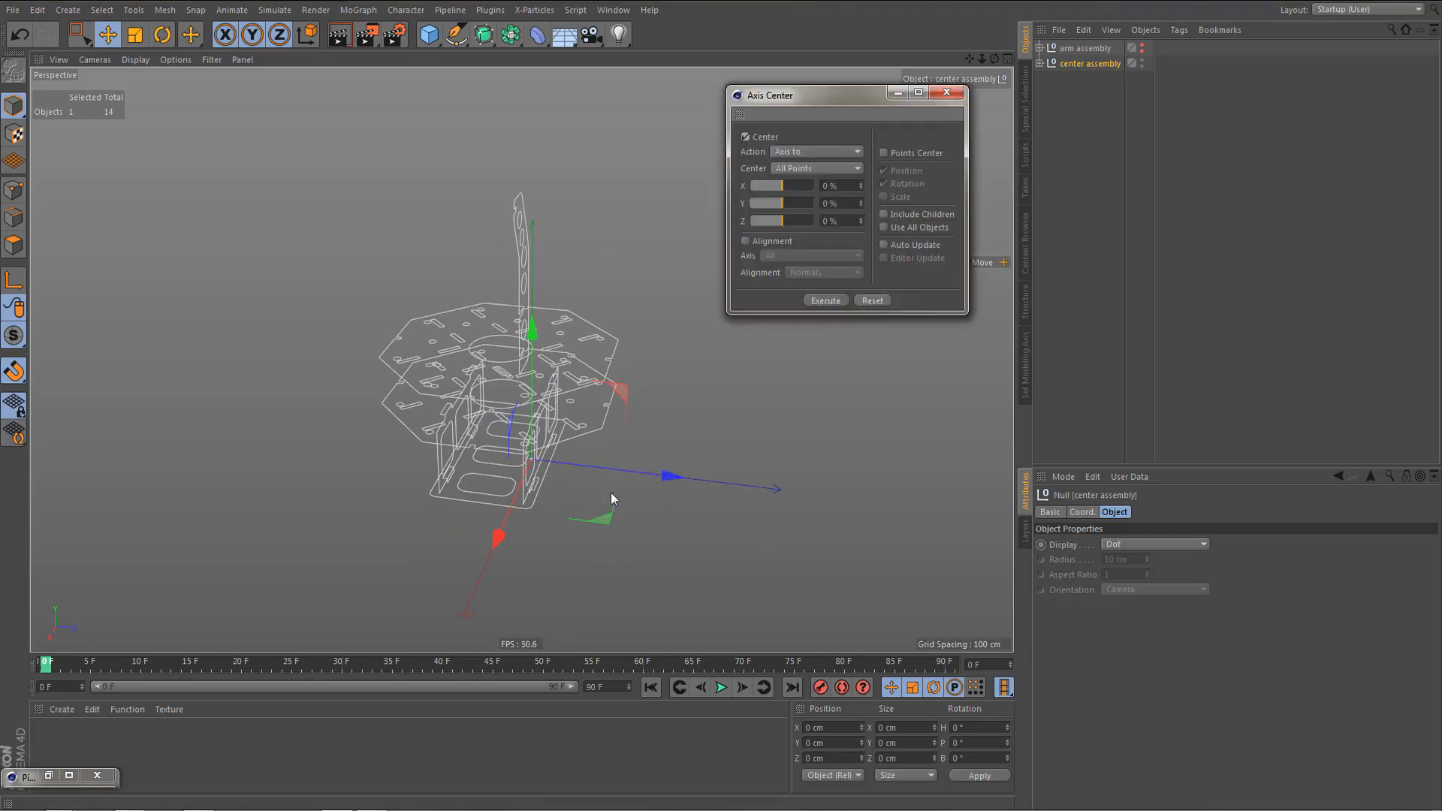
pyautogui.click(884, 228)
pyautogui.moveTo(782, 203); pyautogui.dragTo(705, 205)
pyautogui.click(838, 301)
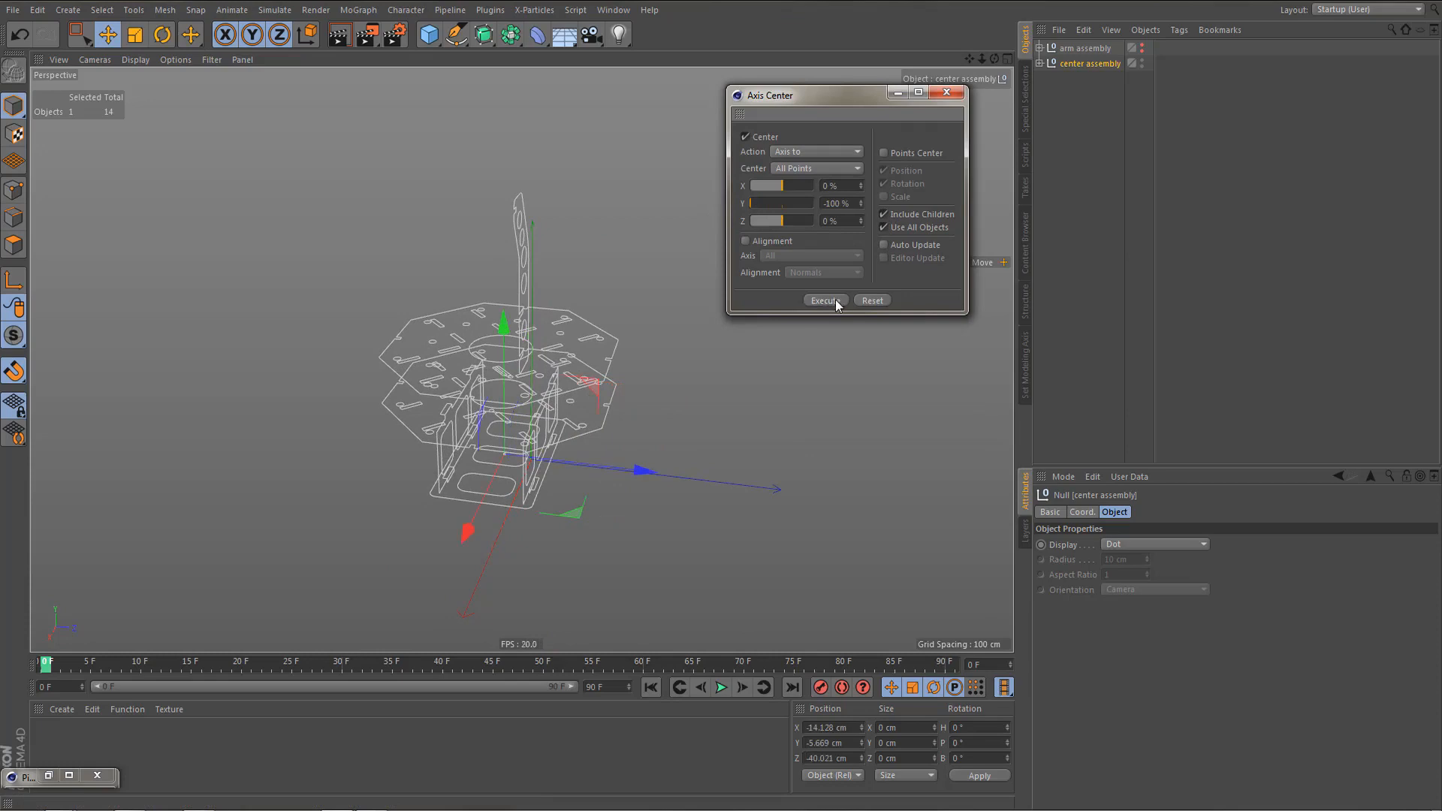
pyautogui.click(947, 92)
# - Reset the center assembly's PSR and check its placement around the origin in the top view
pyautogui.click(406, 9)
pyautogui.moveTo(445, 48)
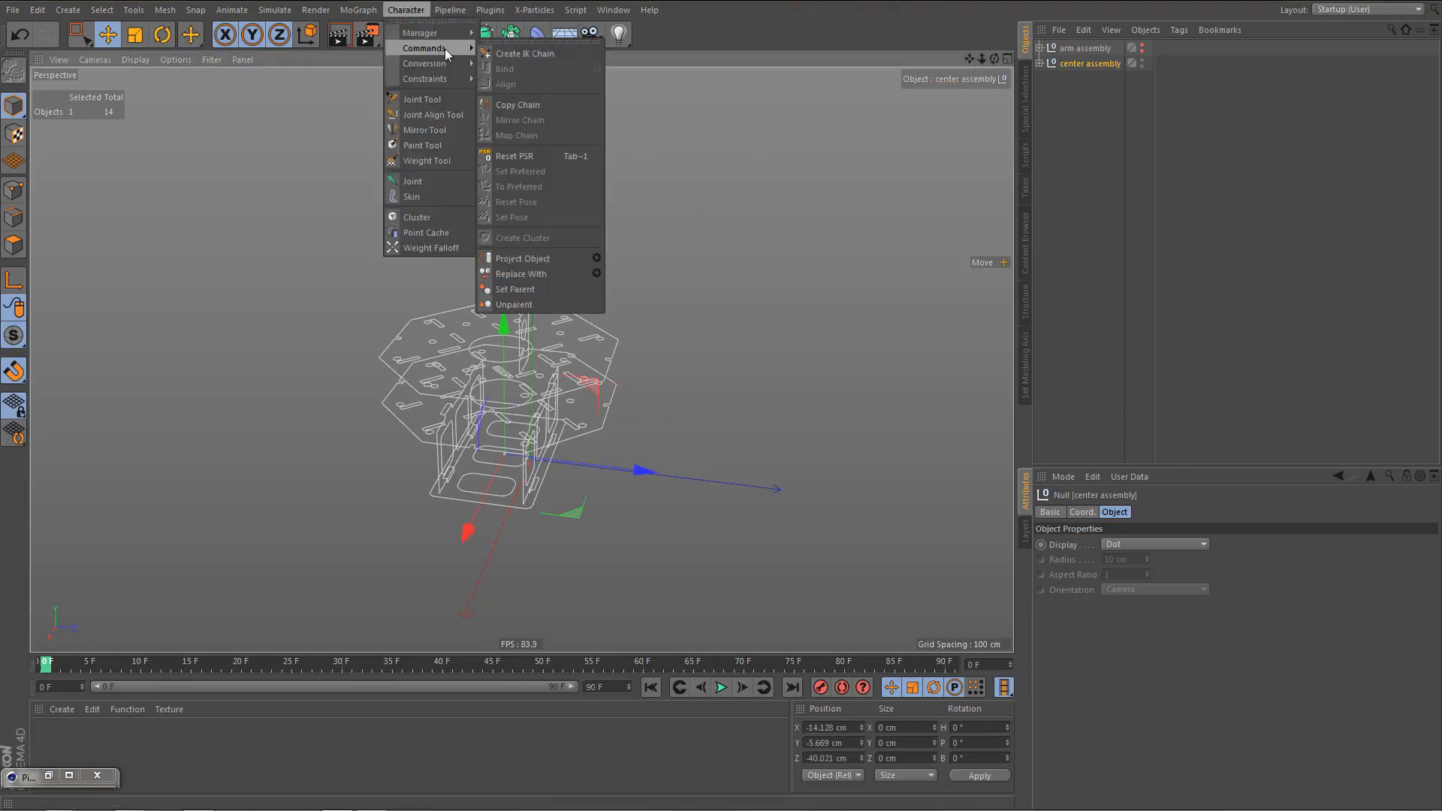
pyautogui.click(515, 156)
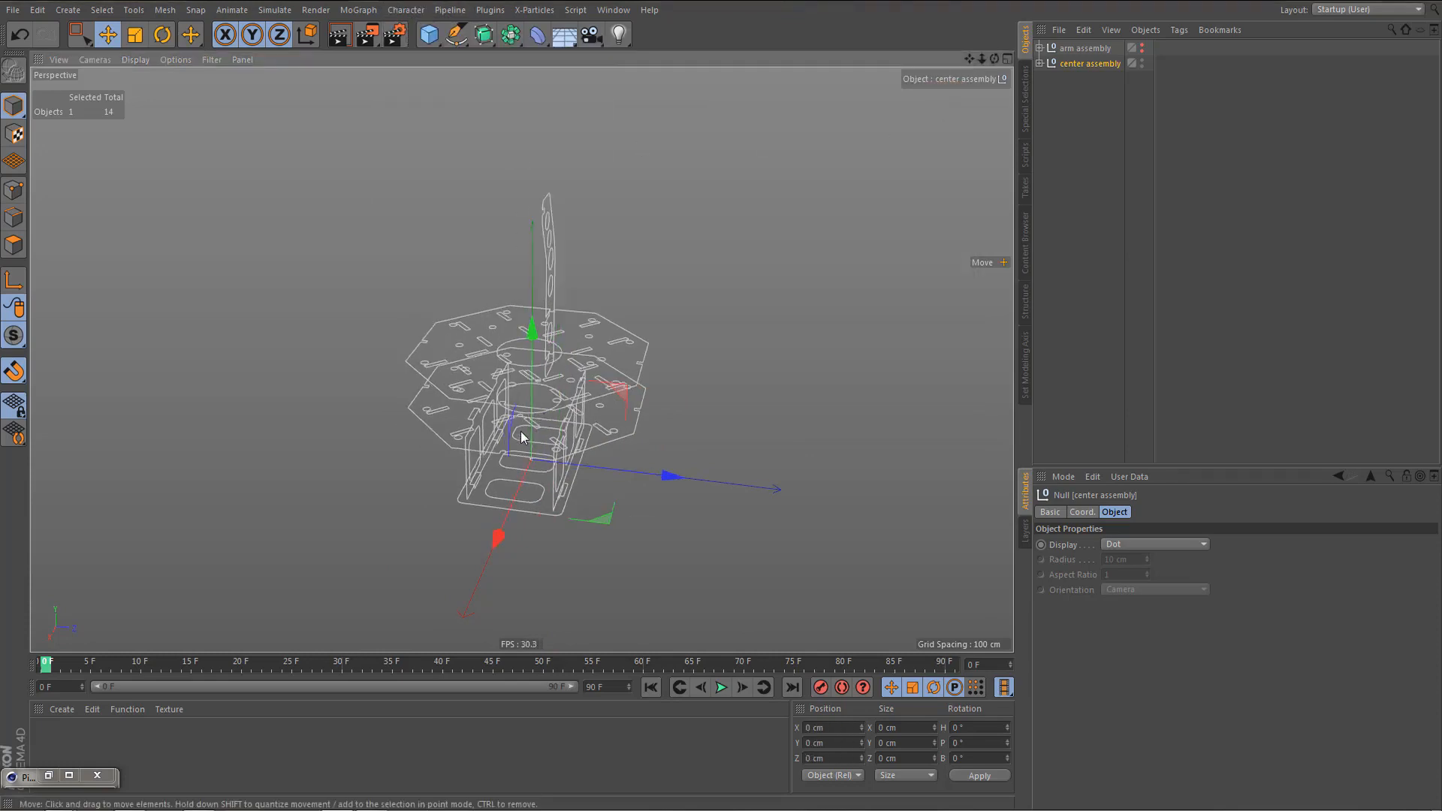
pyautogui.keyDown('alt'); pyautogui.moveTo(544, 413); pyautogui.dragTo(453, 447); pyautogui.keyUp('alt')
pyautogui.middleClick(611, 417)
pyautogui.middleClick(679, 269)
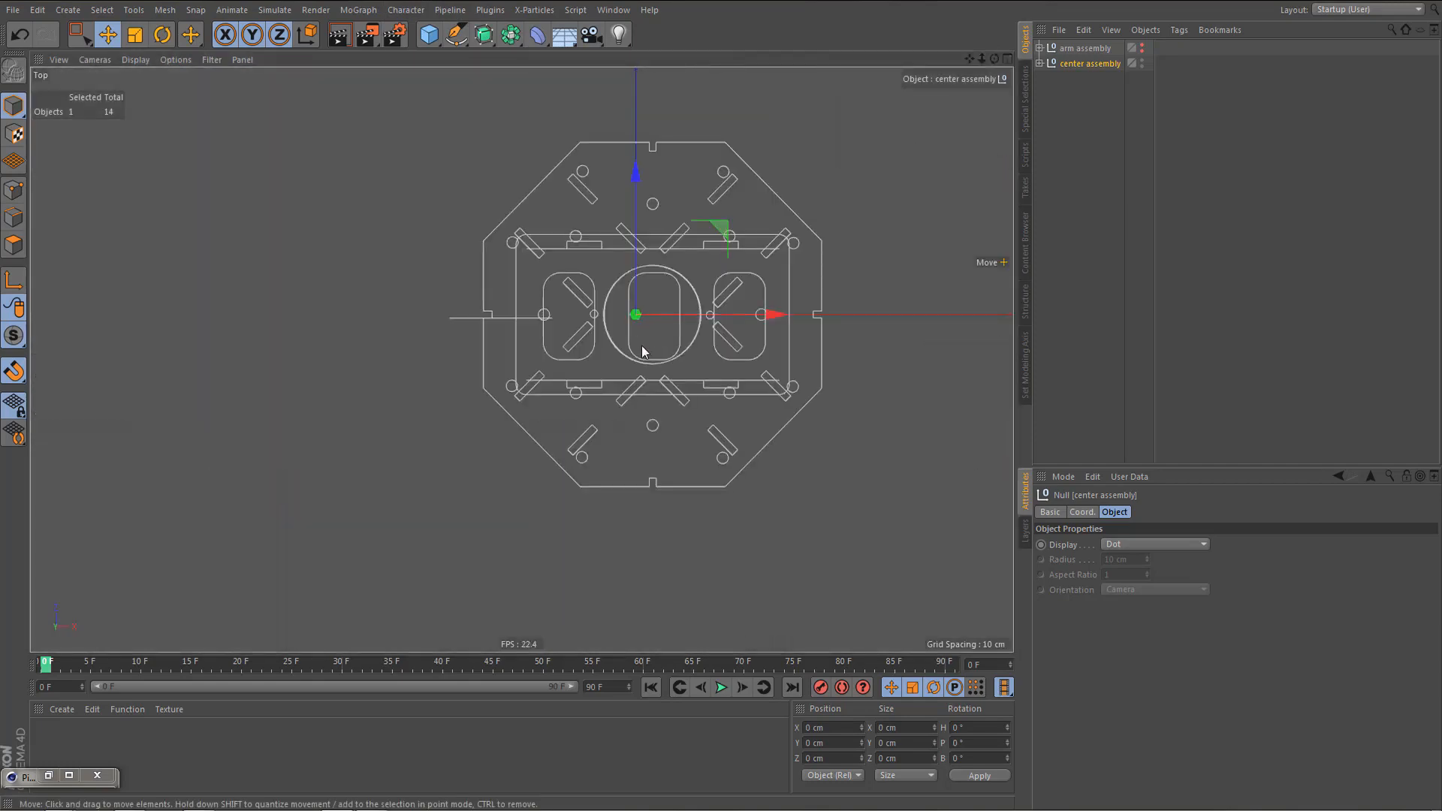
pyautogui.keyDown('alt'); pyautogui.moveTo(643, 348); pyautogui.dragTo(593, 452, button='middle'); pyautogui.keyUp('alt')
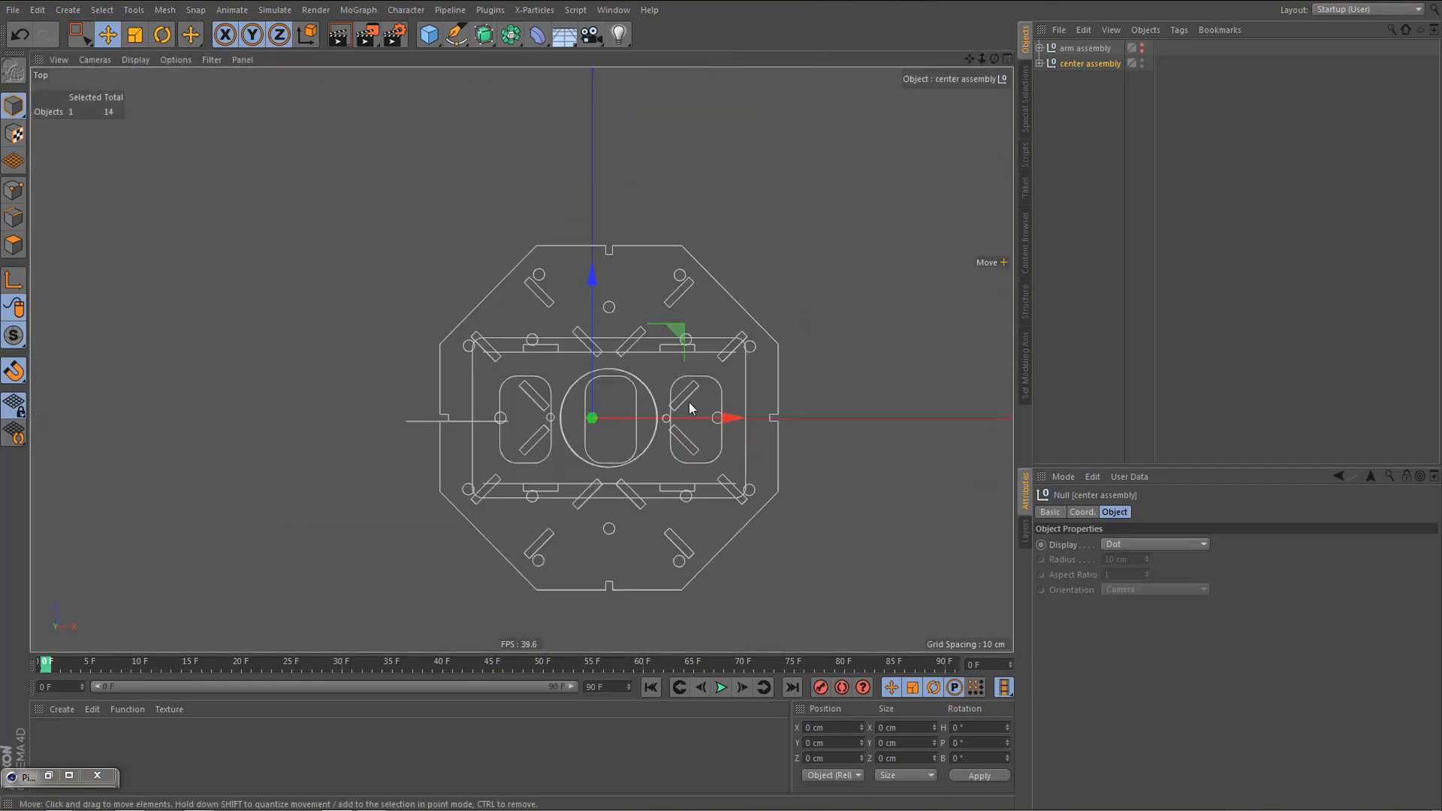
# - Rotate the center assembly to a heading of 45° around the vertical axis
pyautogui.press('r')
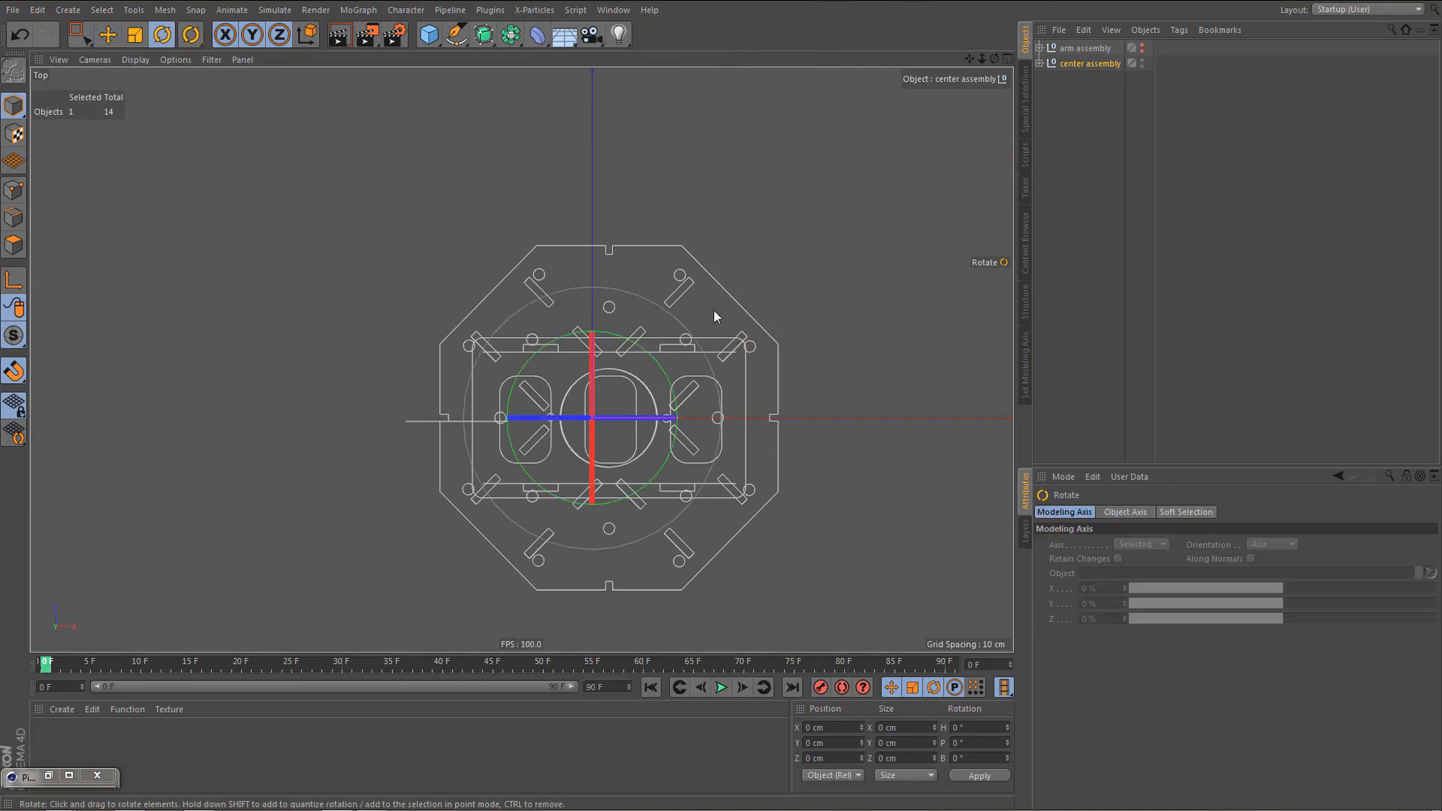
pyautogui.moveTo(672, 396); pyautogui.dragTo(649, 299)
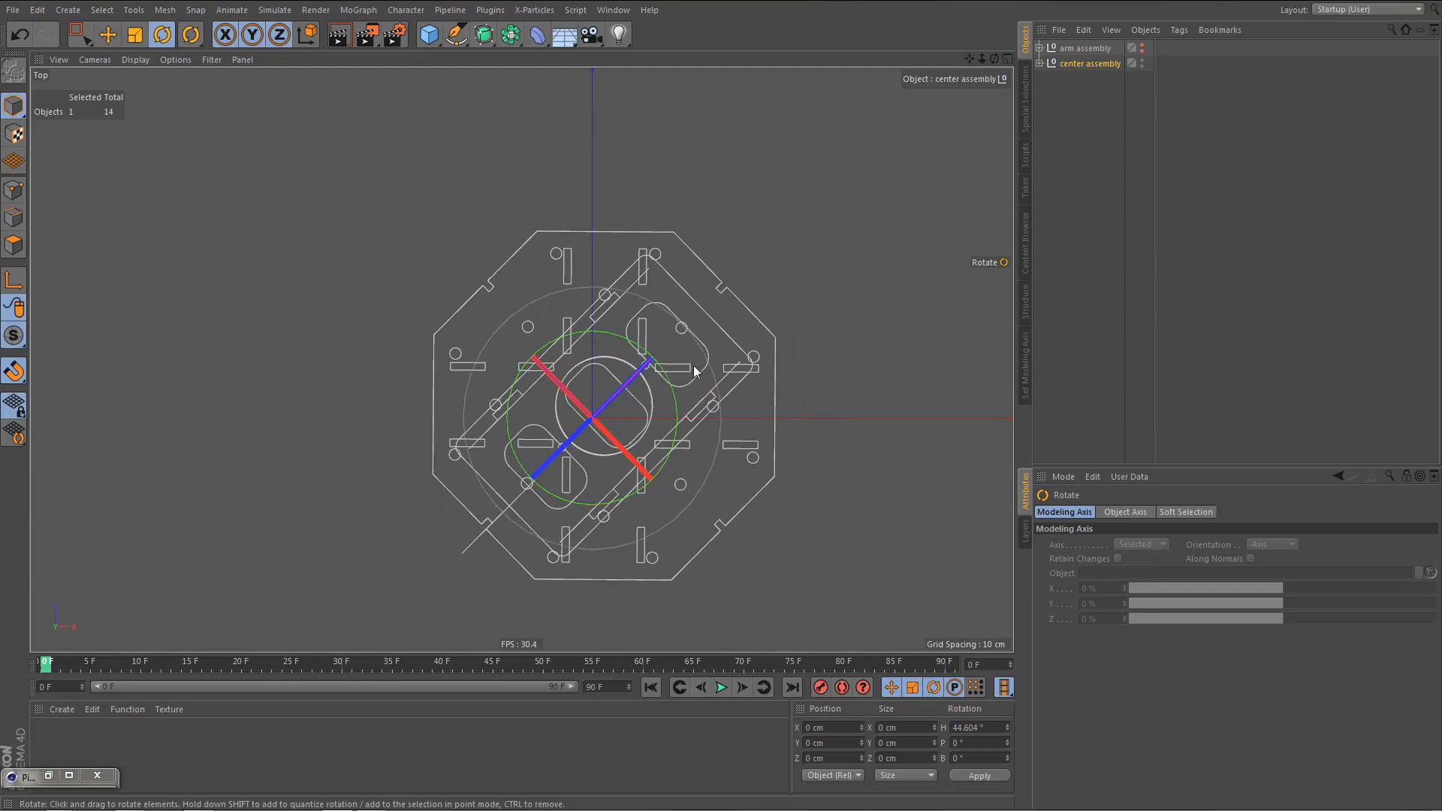
pyautogui.click(958, 729)
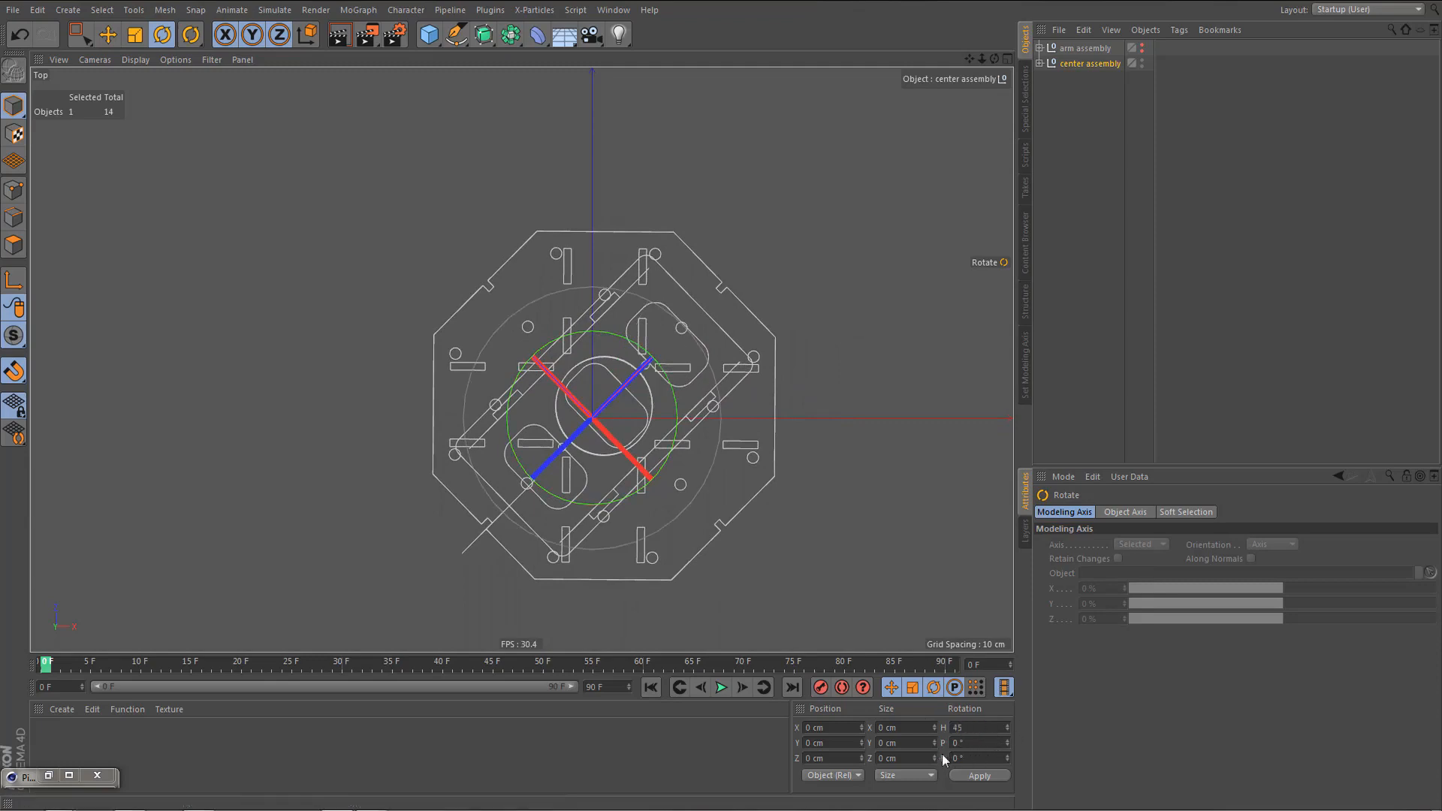
pyautogui.press('Return')
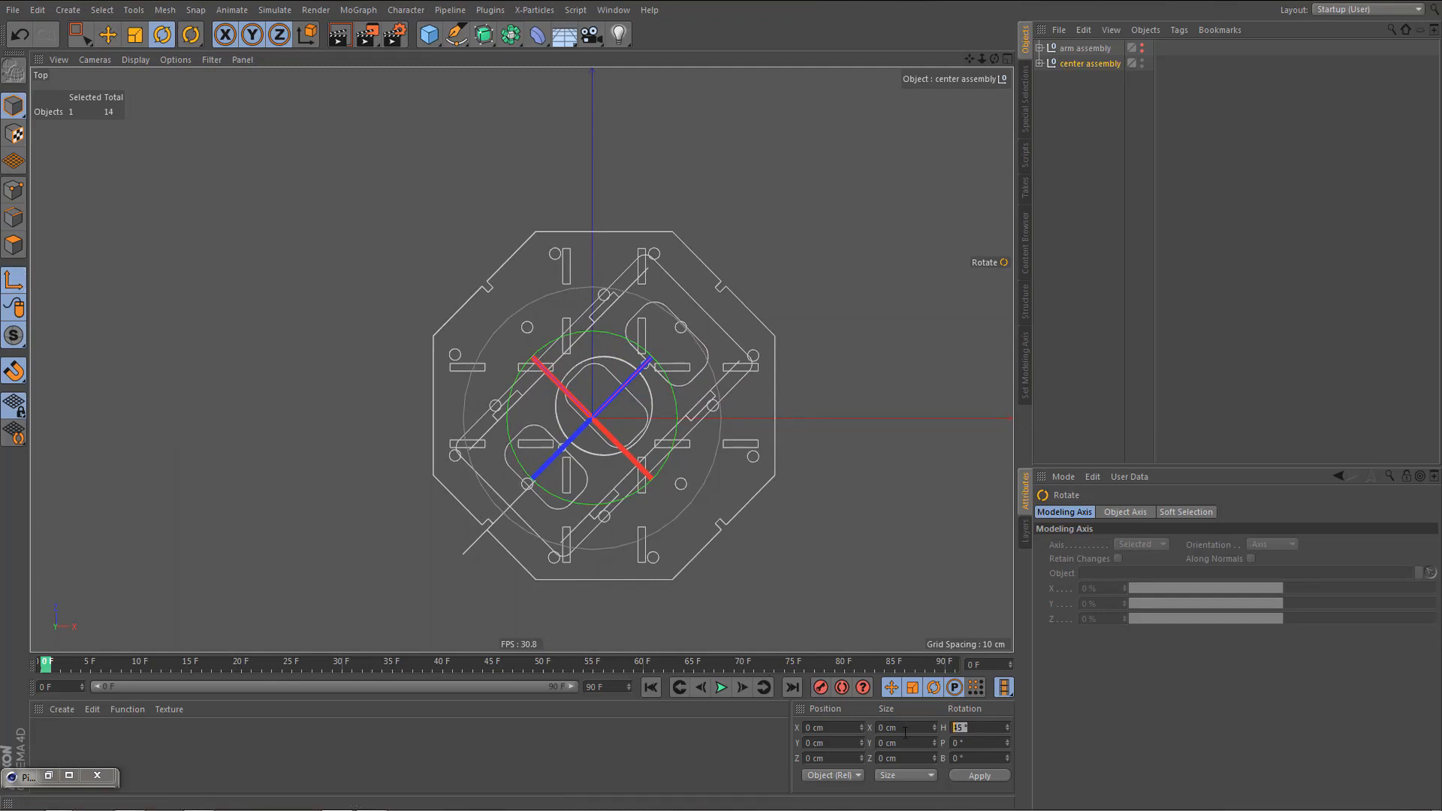
# - Set the heading of the center assembly's axis to 0° while keeping its parts in their rotated position
pyautogui.press('Return')
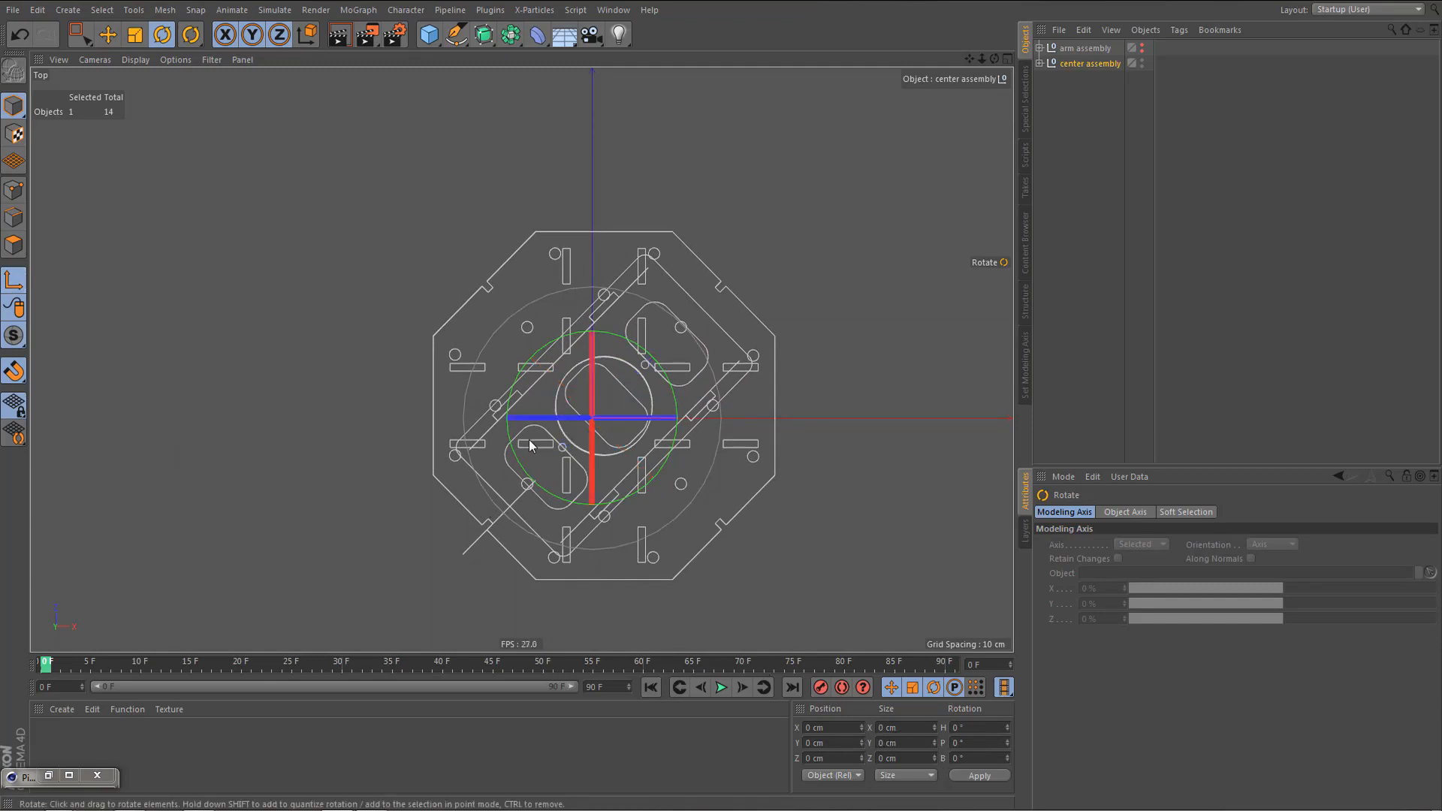
pyautogui.middleClick(626, 309)
pyautogui.middleClick(748, 267)
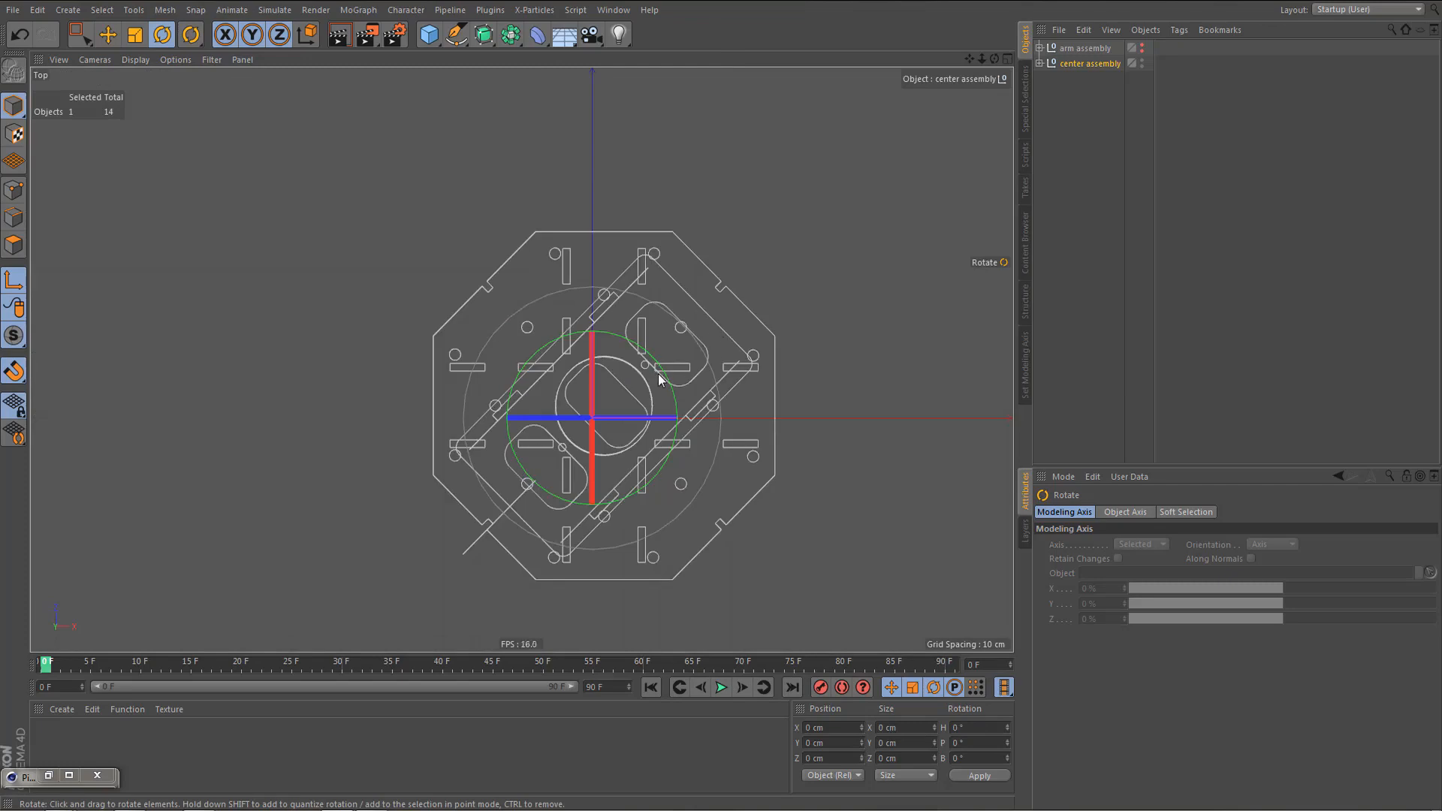
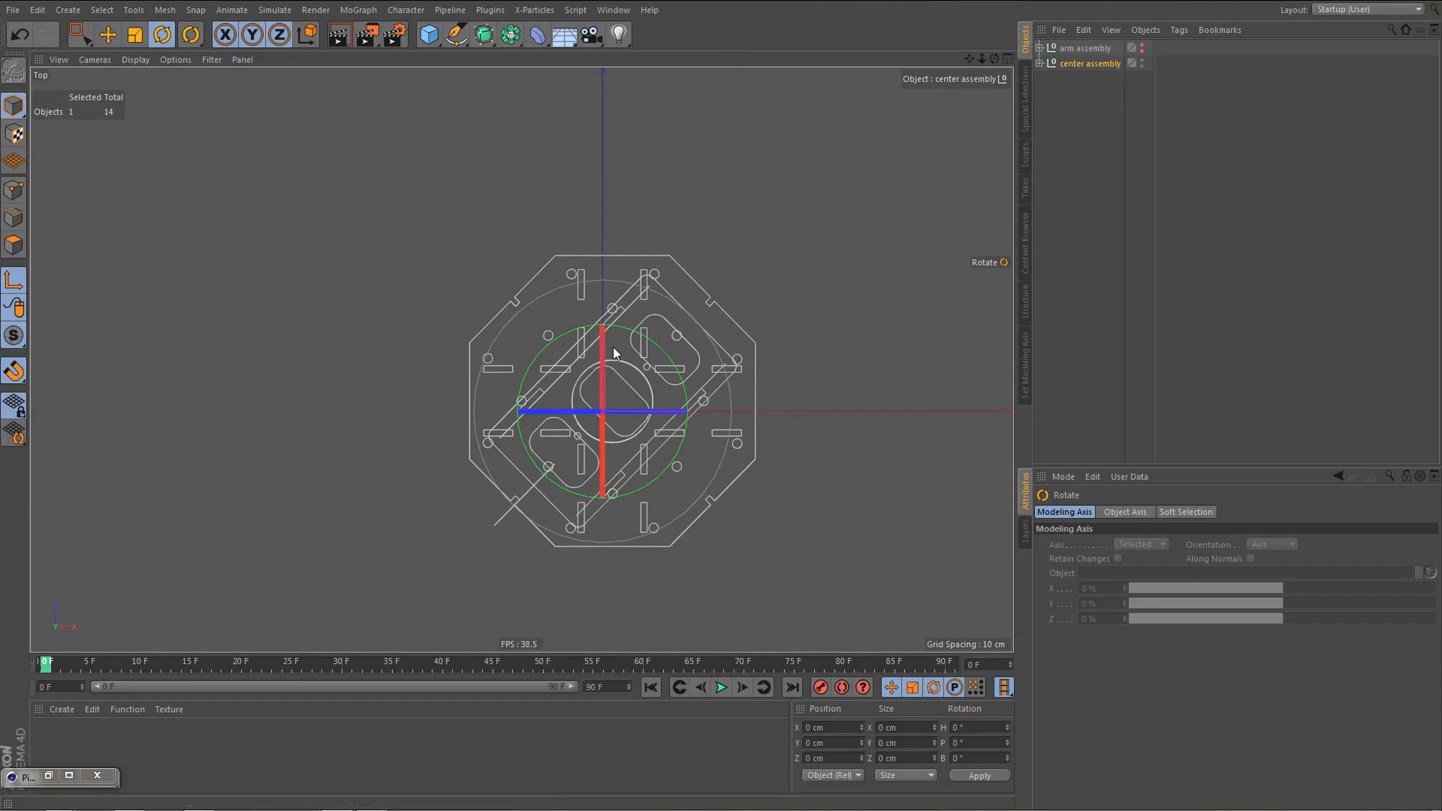
# - Show the arm assembly and move it along X to about -427 cm, clear of the center octagon plates
pyautogui.click(1142, 47)
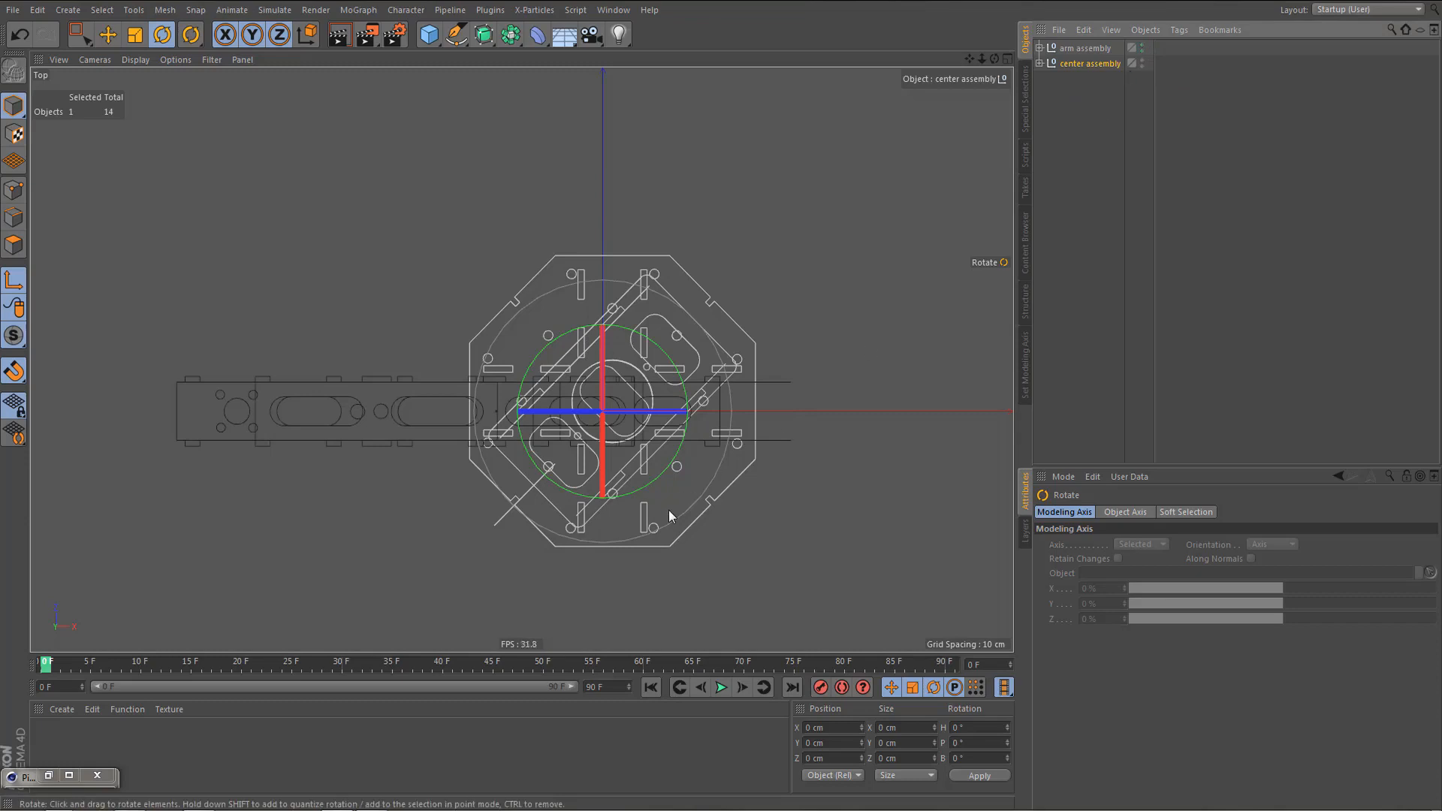
pyautogui.click(1085, 47)
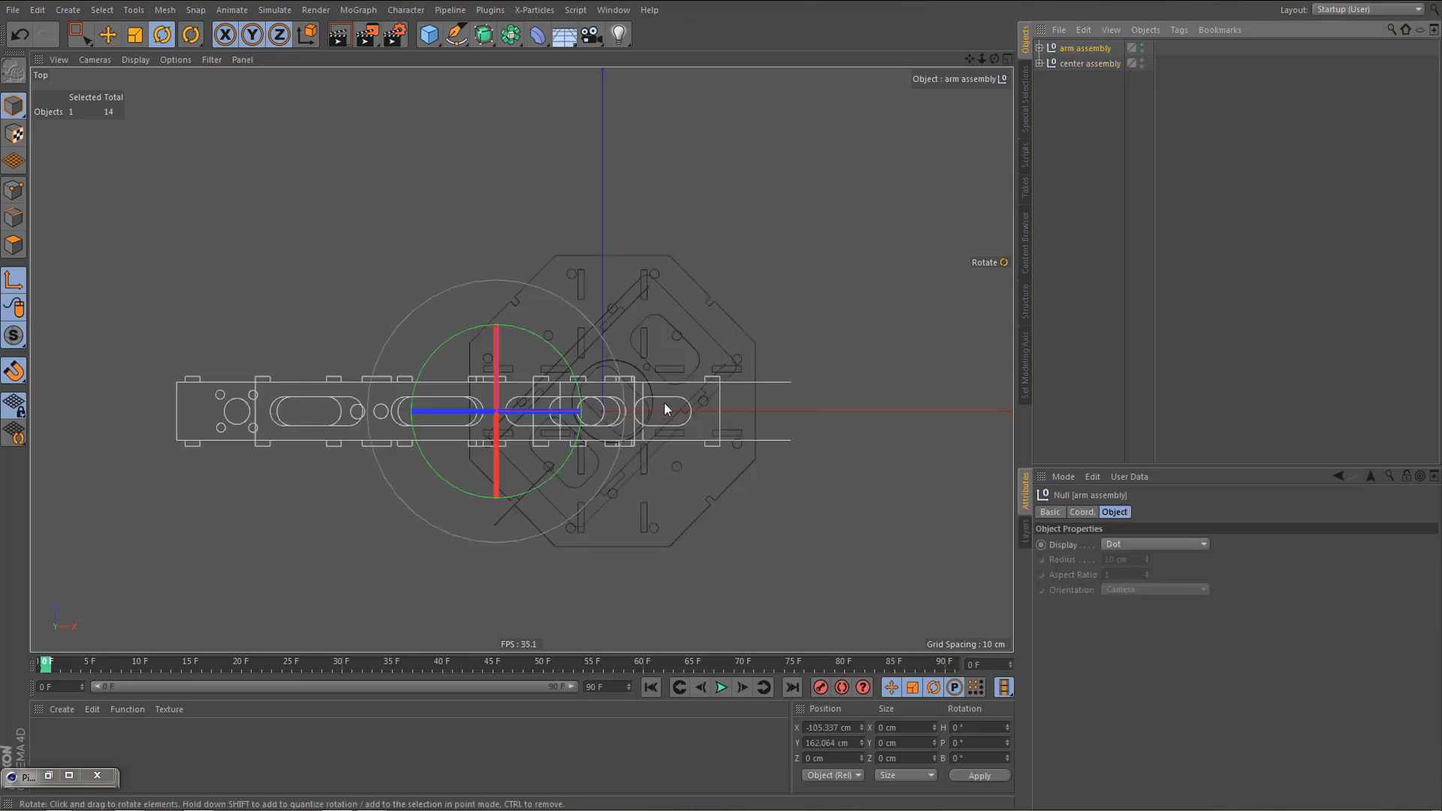
pyautogui.press('e')
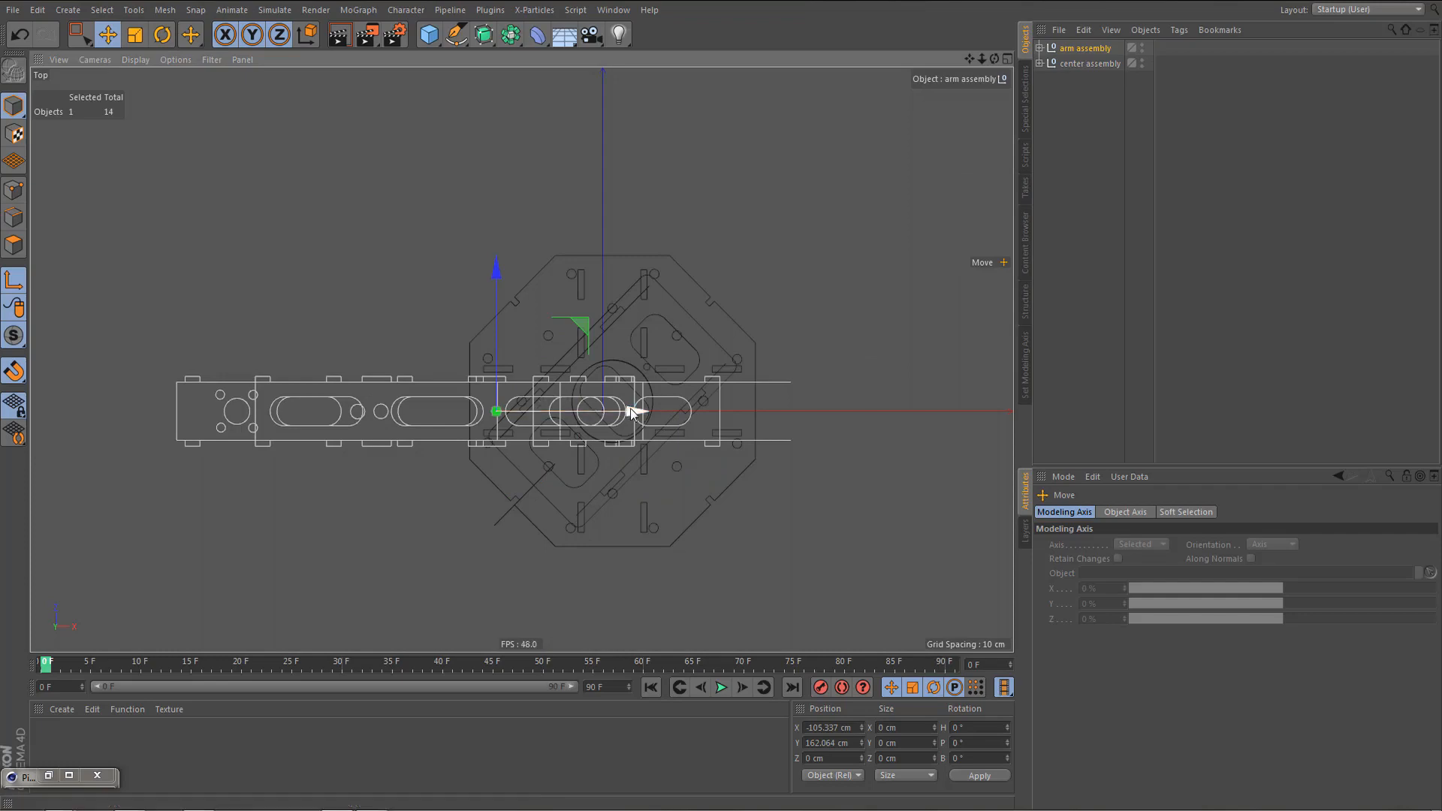
pyautogui.moveTo(637, 416); pyautogui.dragTo(559, 415)
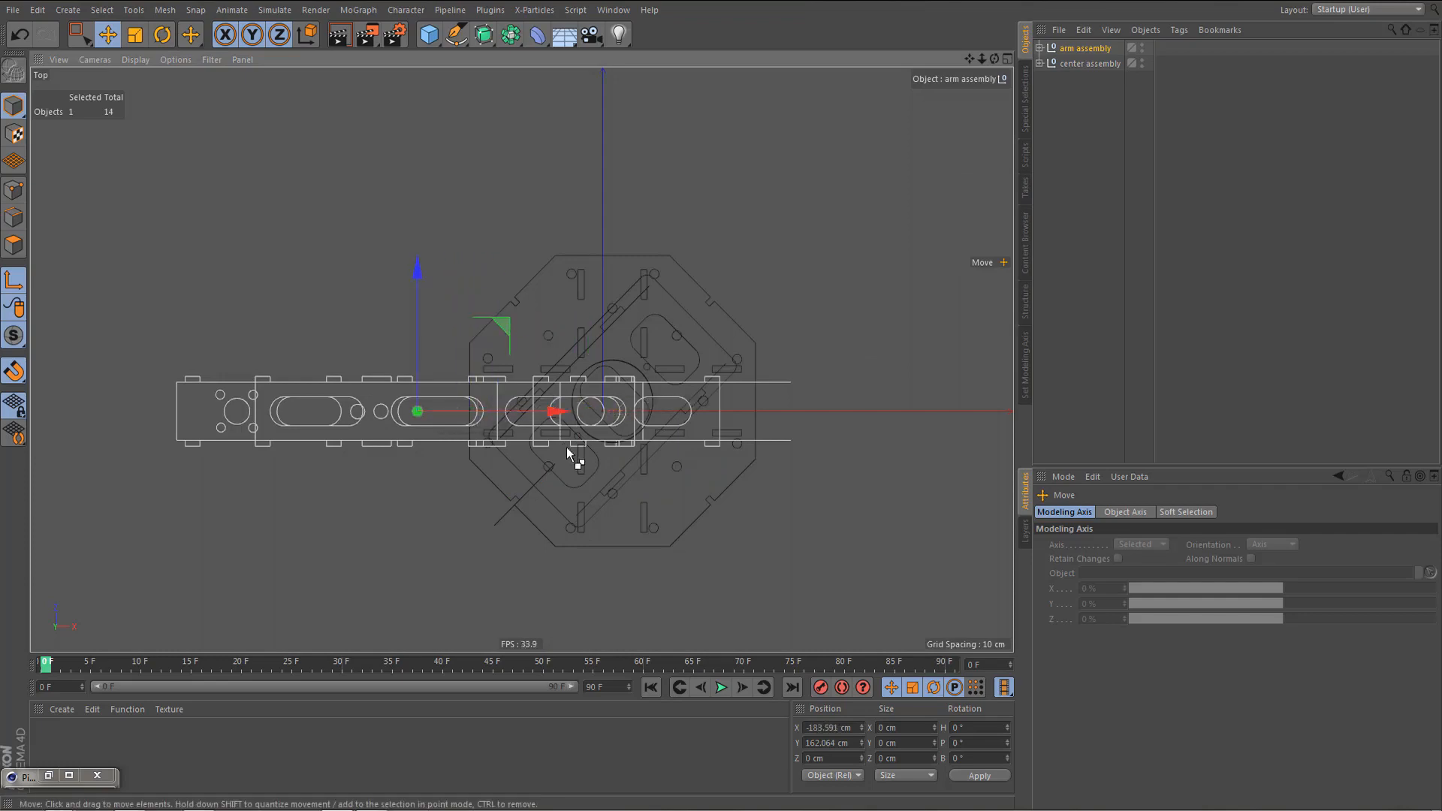
pyautogui.hotkey('ctrl', 'z')
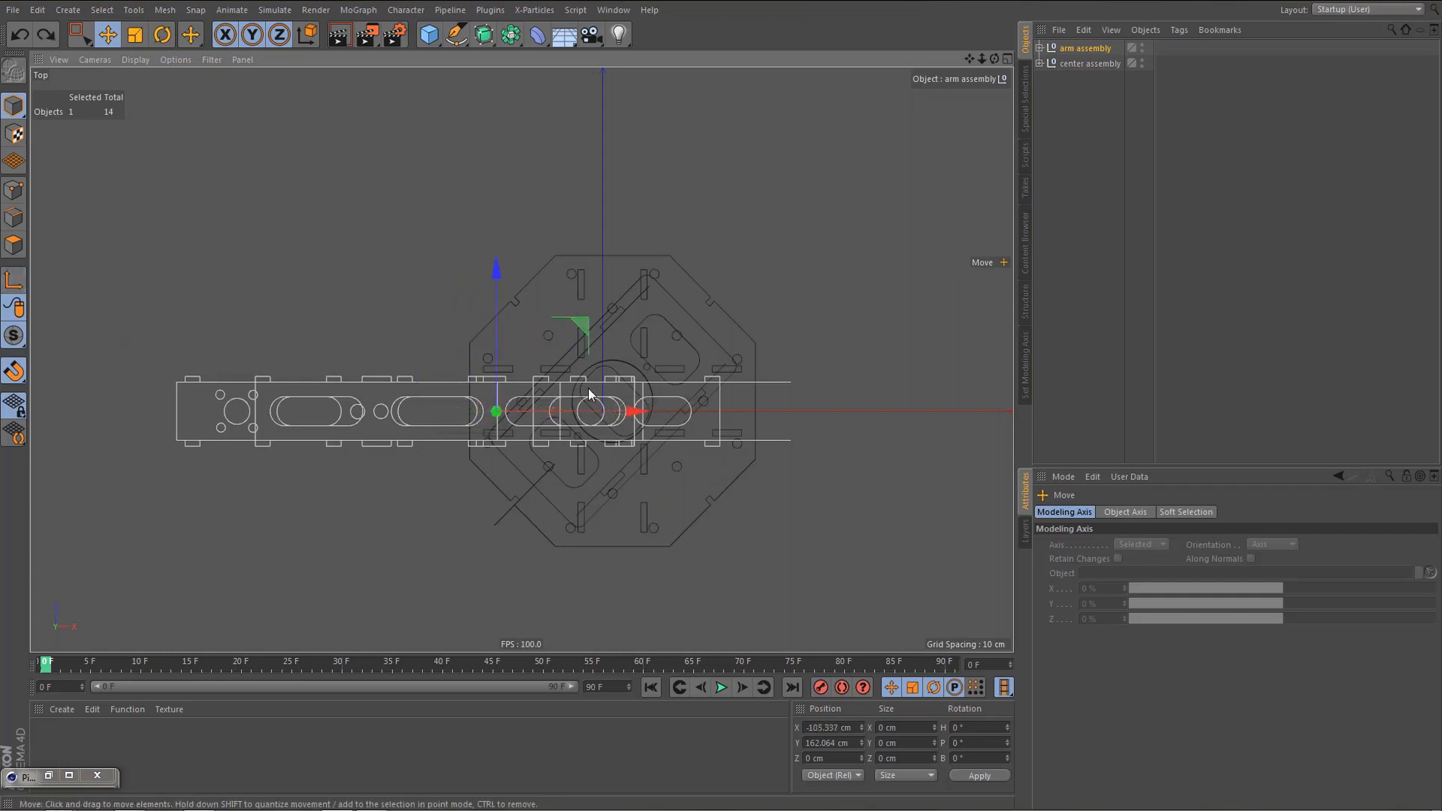
pyautogui.moveTo(635, 411); pyautogui.dragTo(315, 429)
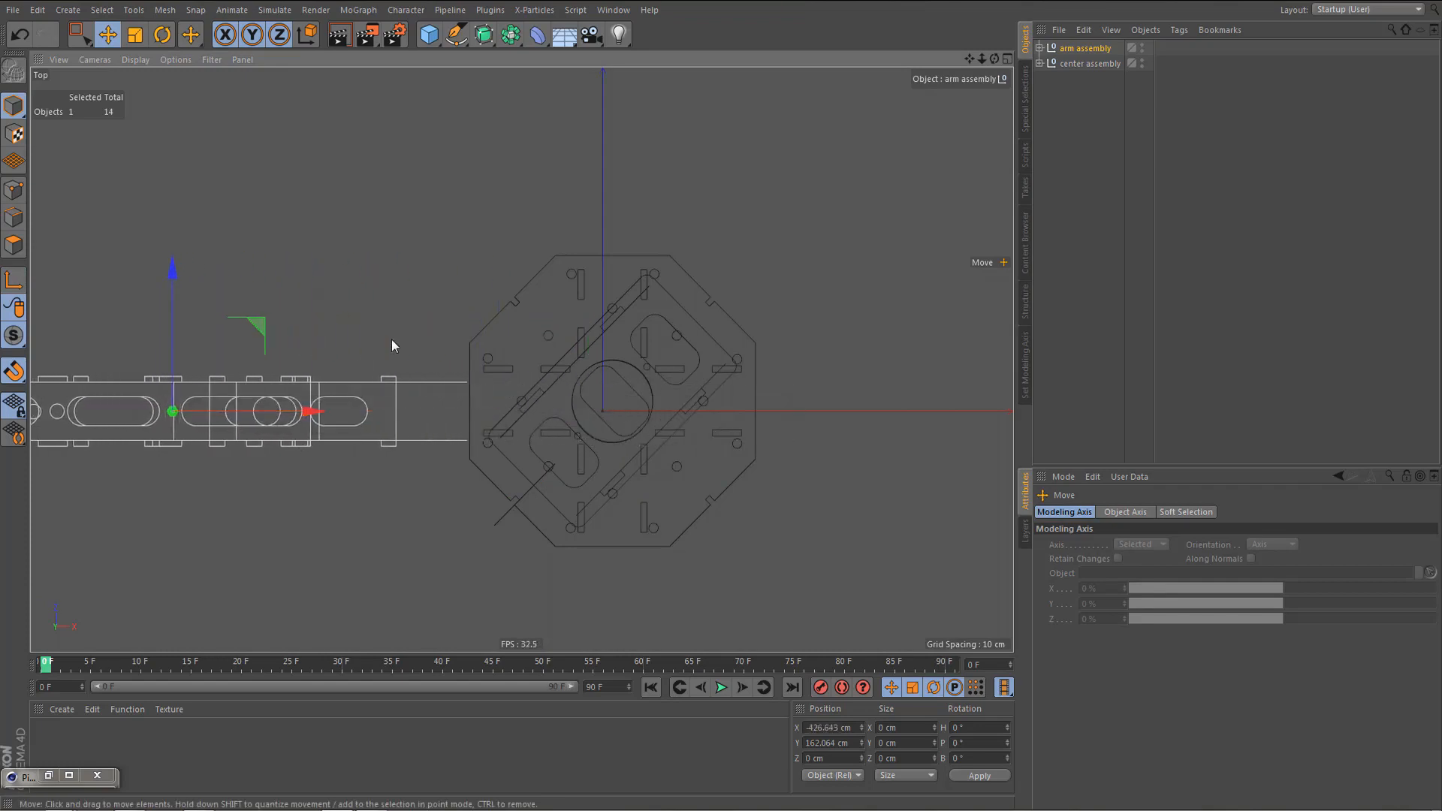
# - Copy the arm right spline out of the arm assembly to the top level and hide the arm assembly
pyautogui.middleClick(390, 340)
pyautogui.middleClick(338, 251)
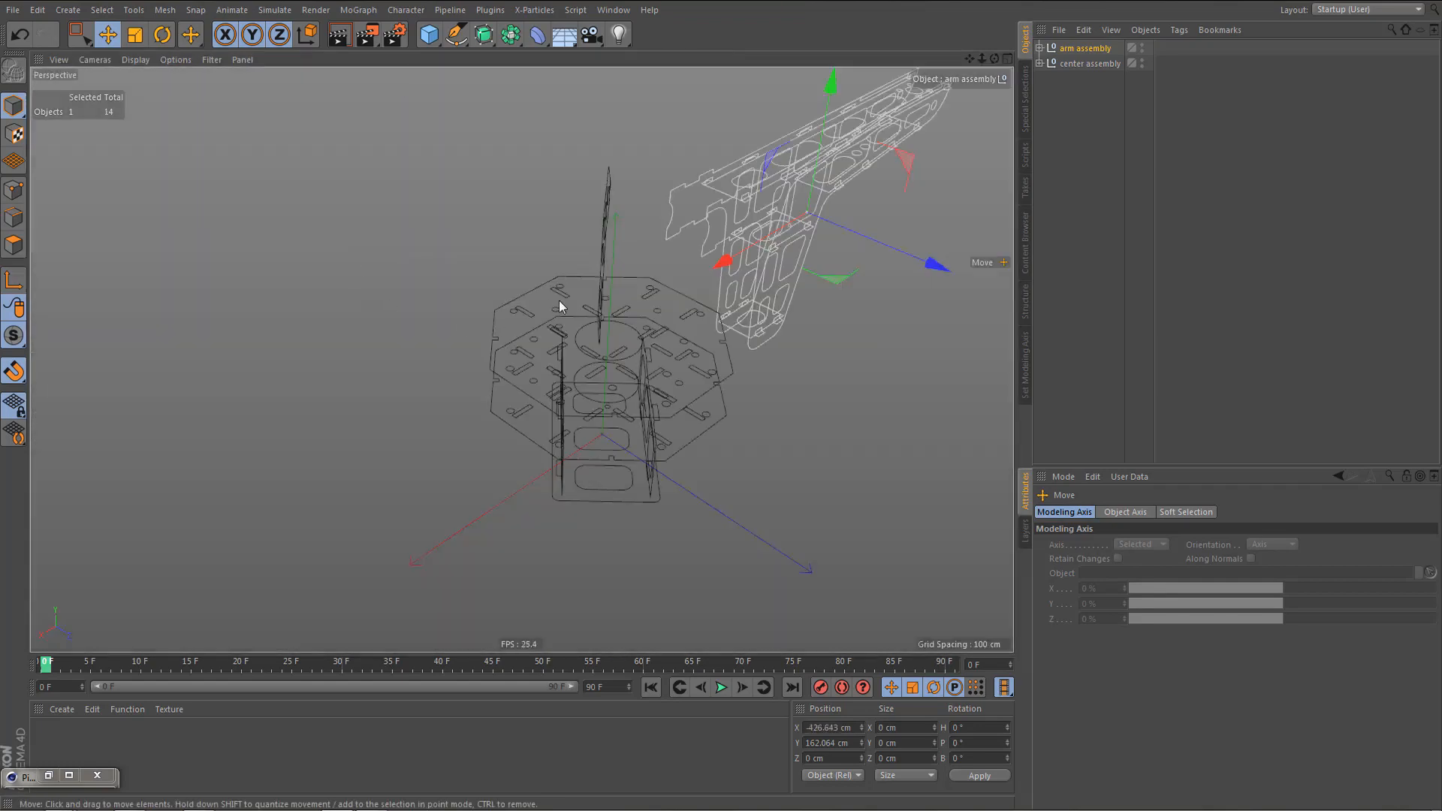
pyautogui.keyDown('alt'); pyautogui.moveTo(633, 289); pyautogui.dragTo(496, 332); pyautogui.keyUp('alt')
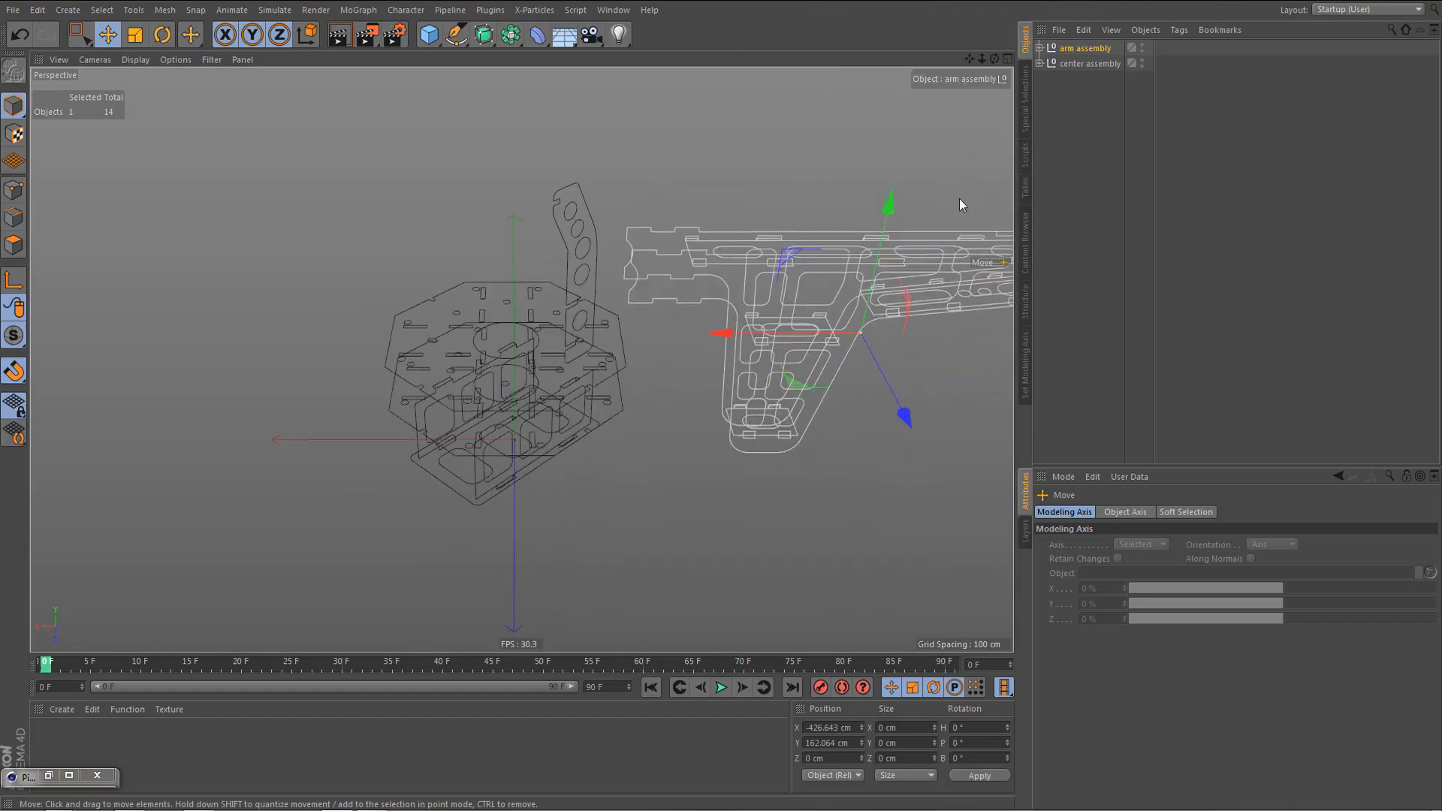
pyautogui.click(1040, 48)
pyautogui.keyDown('alt'); pyautogui.moveTo(596, 381); pyautogui.dragTo(619, 425); pyautogui.keyUp('alt')
pyautogui.click(1082, 65)
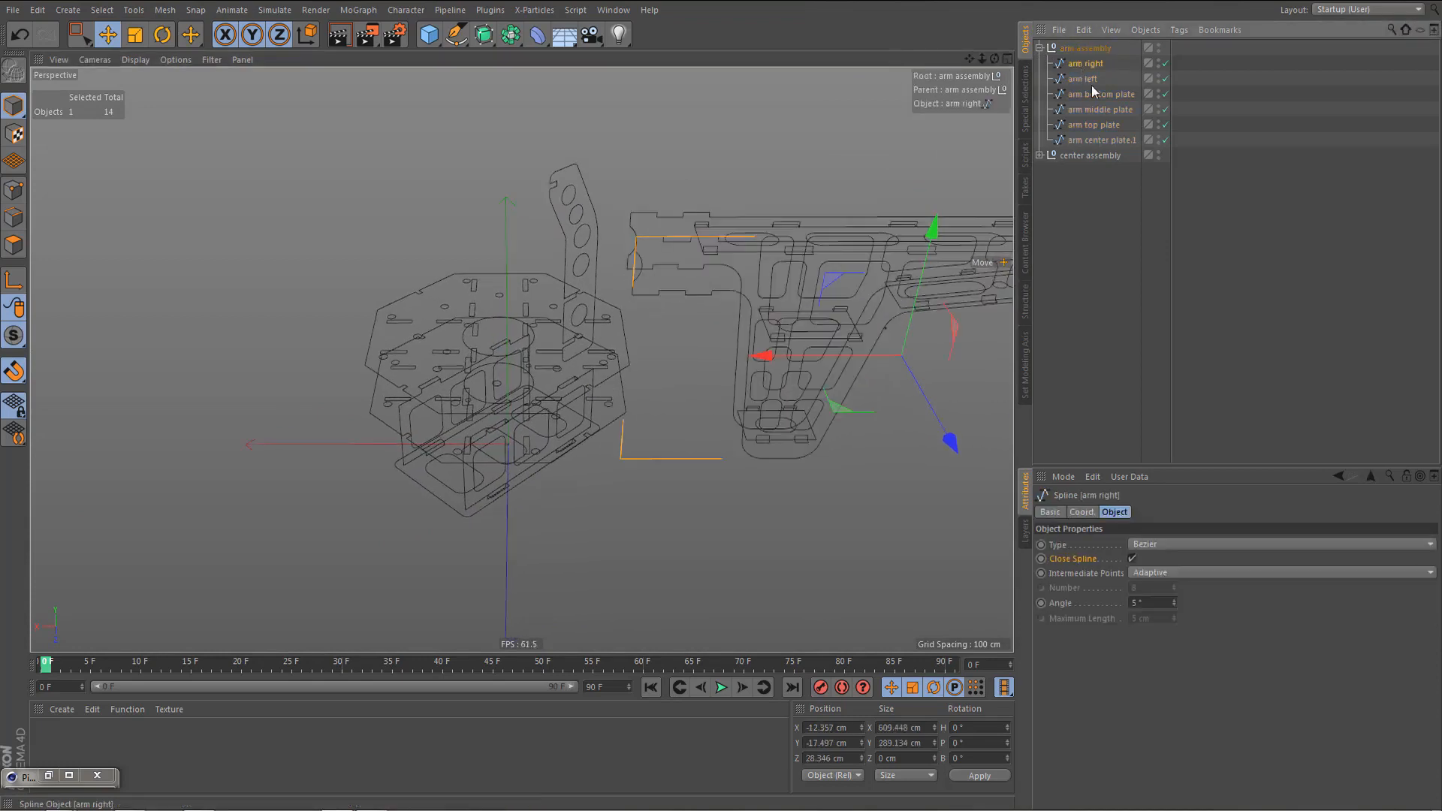
pyautogui.keyDown('ctrl'); pyautogui.moveTo(1087, 67); pyautogui.dragTo(1112, 195); pyautogui.keyUp('ctrl')
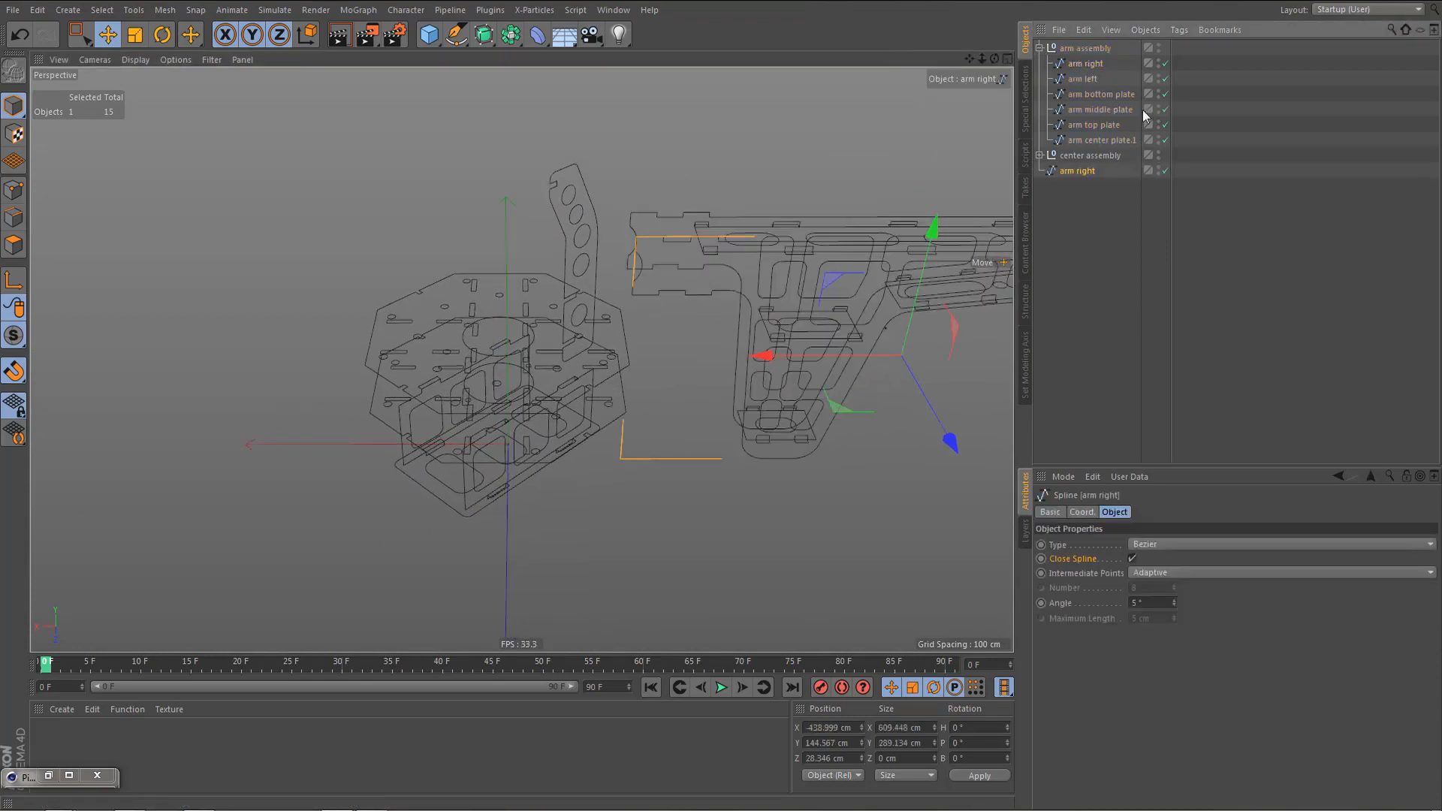
pyautogui.click(1159, 47)
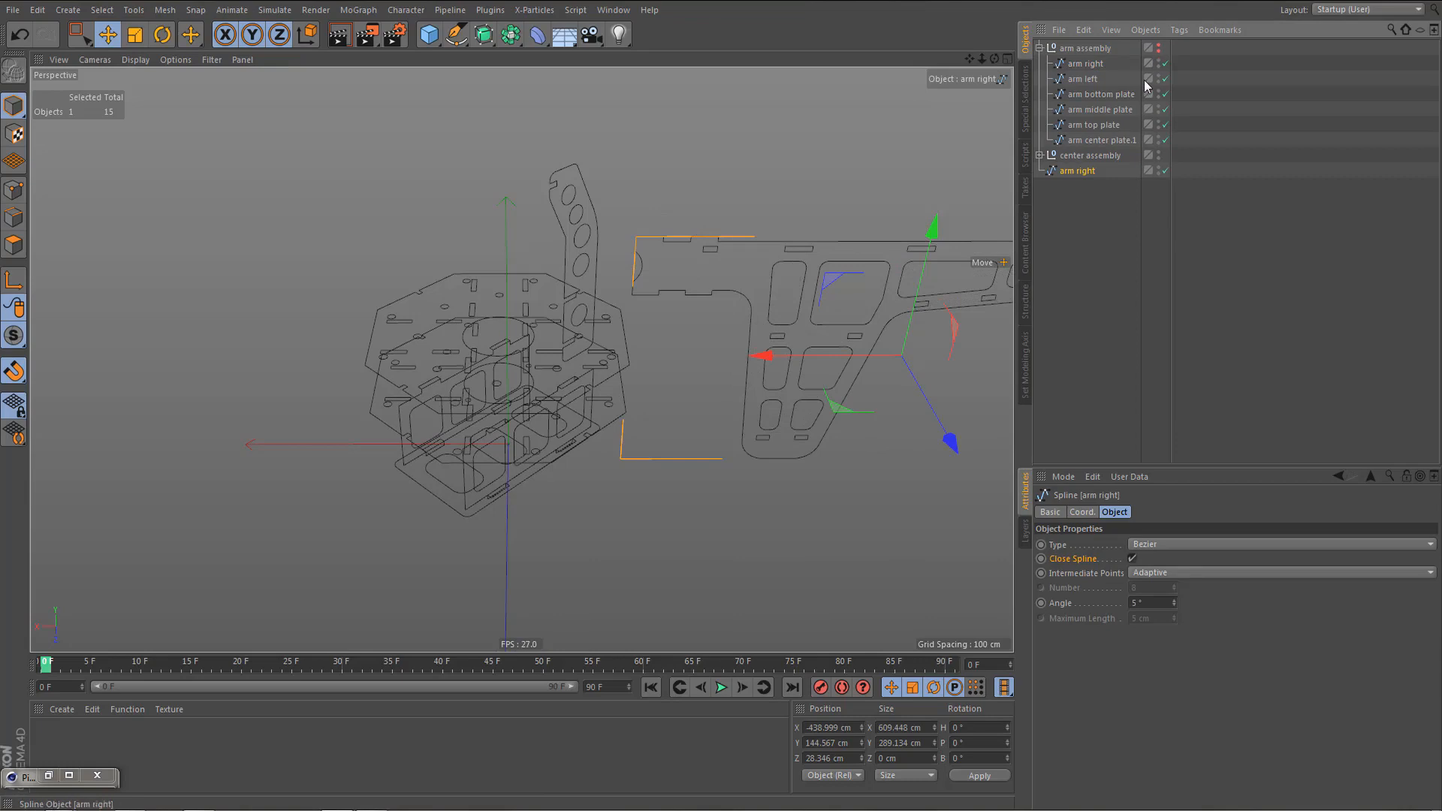
pyautogui.click(1040, 48)
# - Move the center bottom octagon plate out of the center assembly to the top level and hide the center assembly
pyautogui.scroll(4, 476, 462)
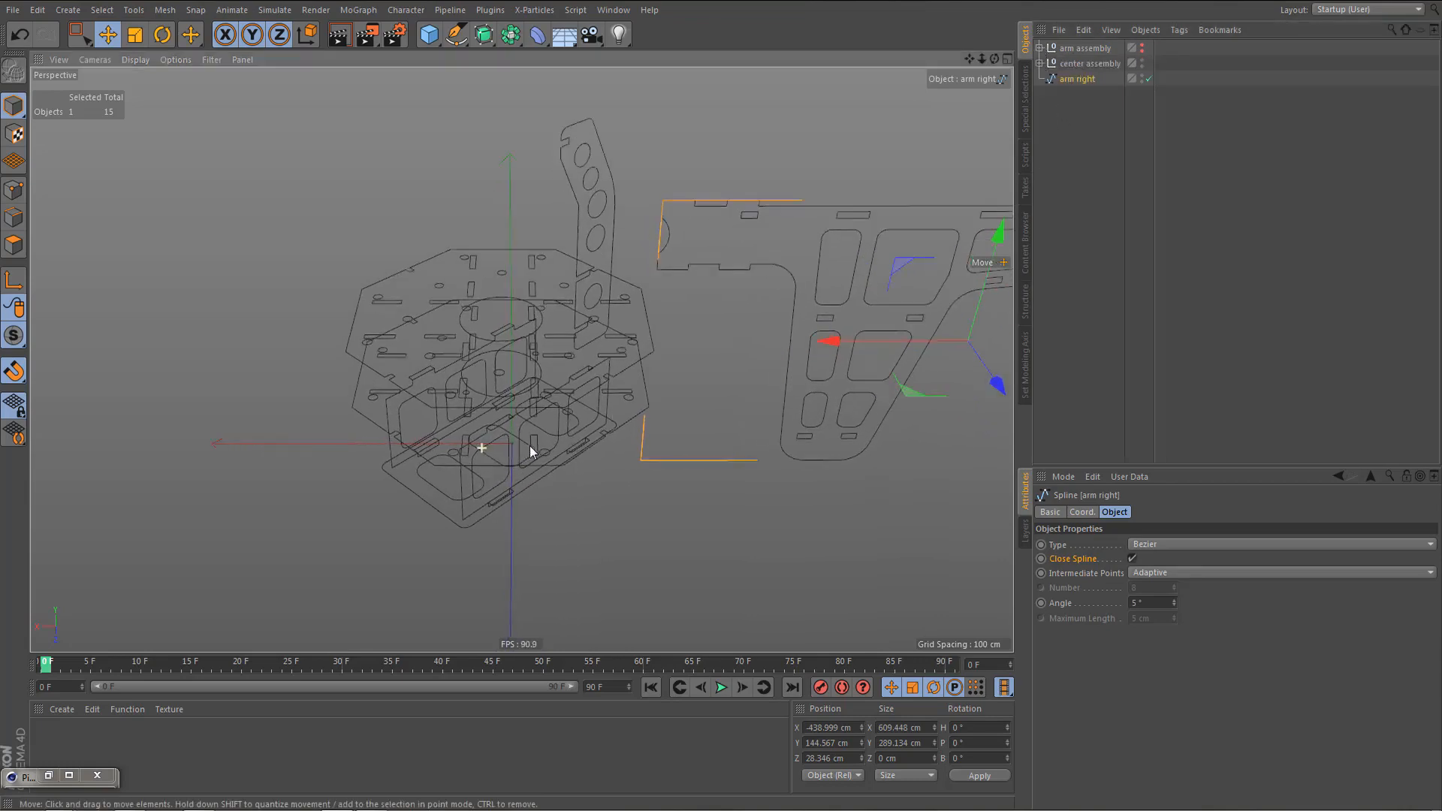
pyautogui.moveTo(541, 374)
pyautogui.keyDown('alt'); pyautogui.mouseDown()
pyautogui.moveTo(544, 339)
pyautogui.moveTo(549, 351)
pyautogui.mouseUp(); pyautogui.keyUp('alt')
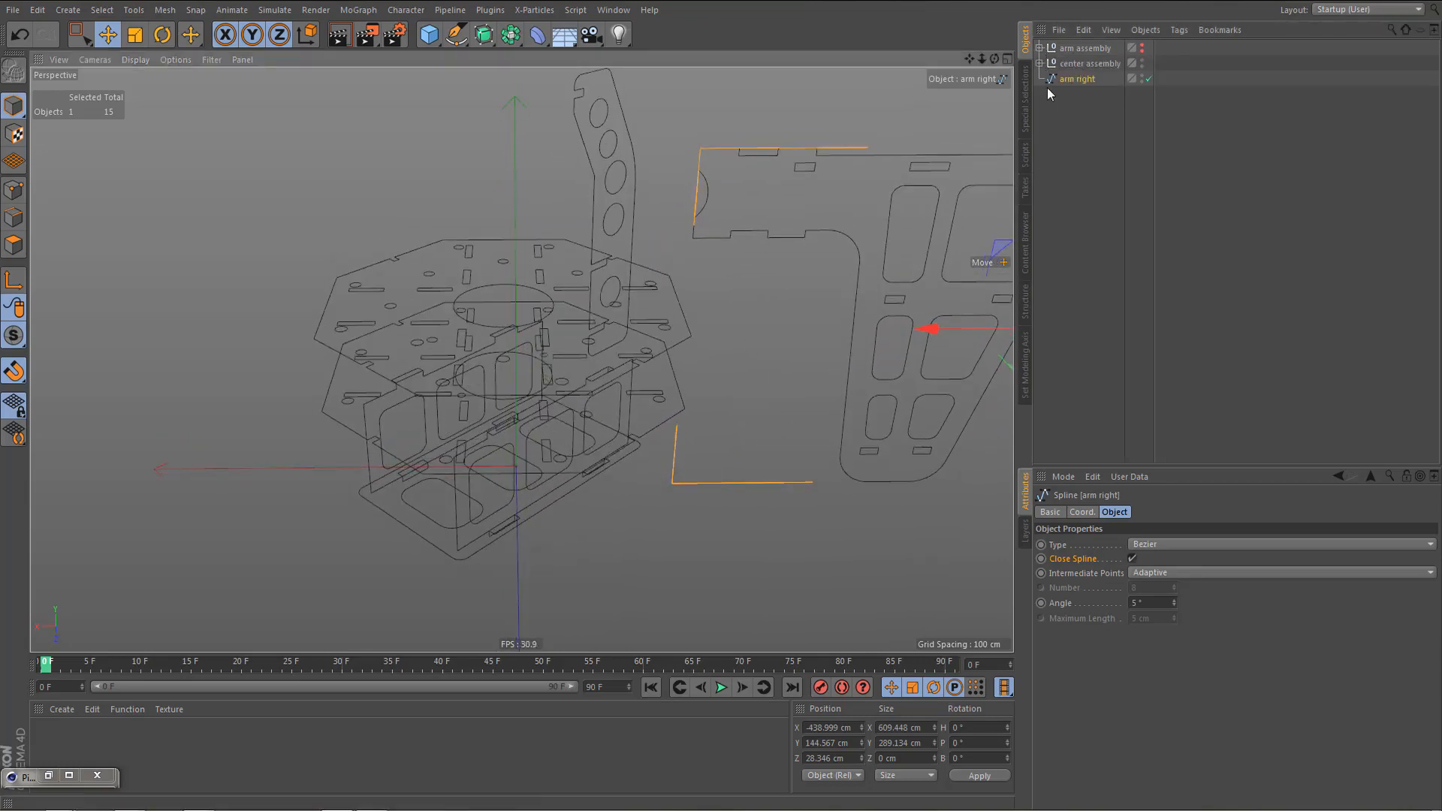
pyautogui.click(1041, 64)
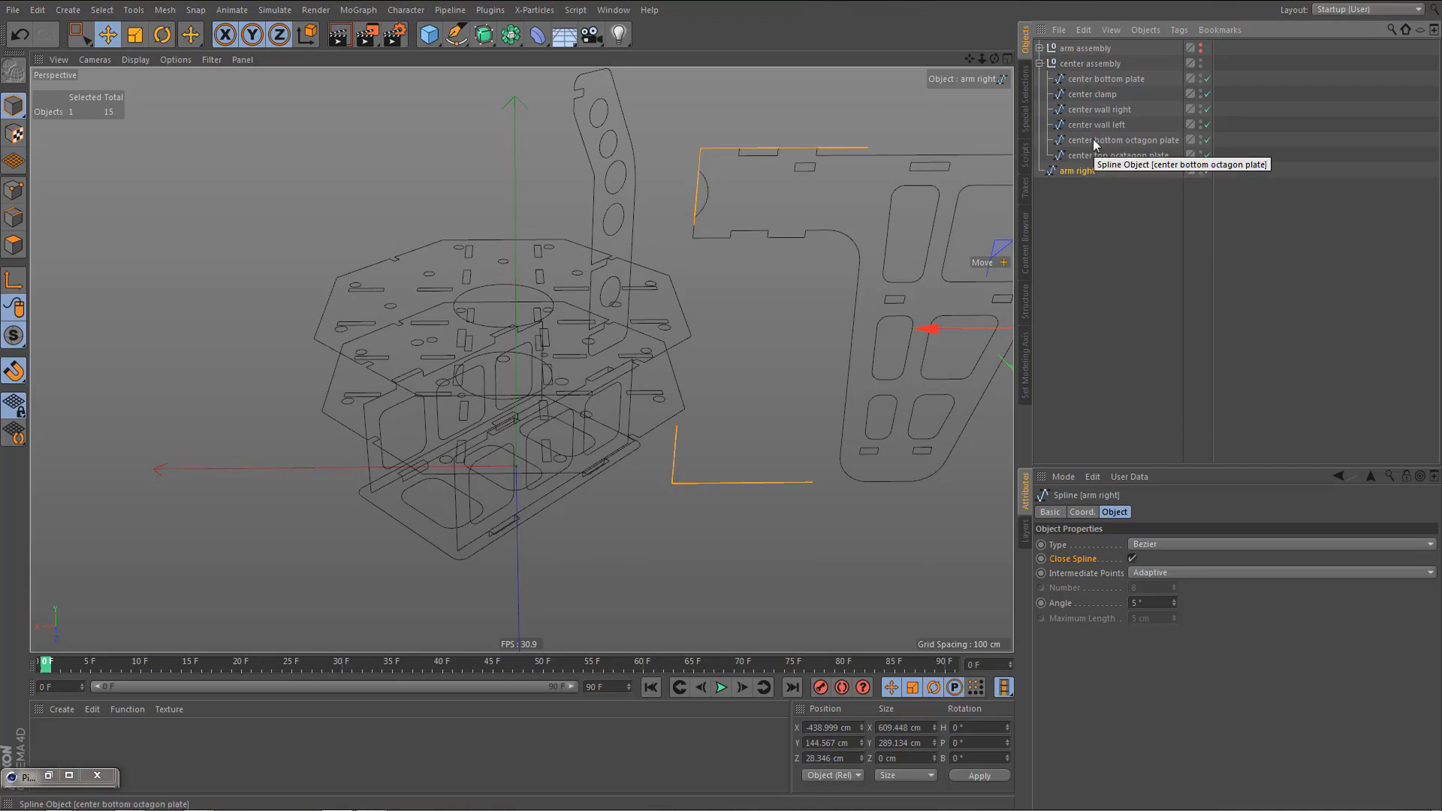
pyautogui.moveTo(1094, 141); pyautogui.dragTo(1099, 186)
pyautogui.keyDown('alt'); pyautogui.doubleClick(1192, 64); pyautogui.keyUp('alt')
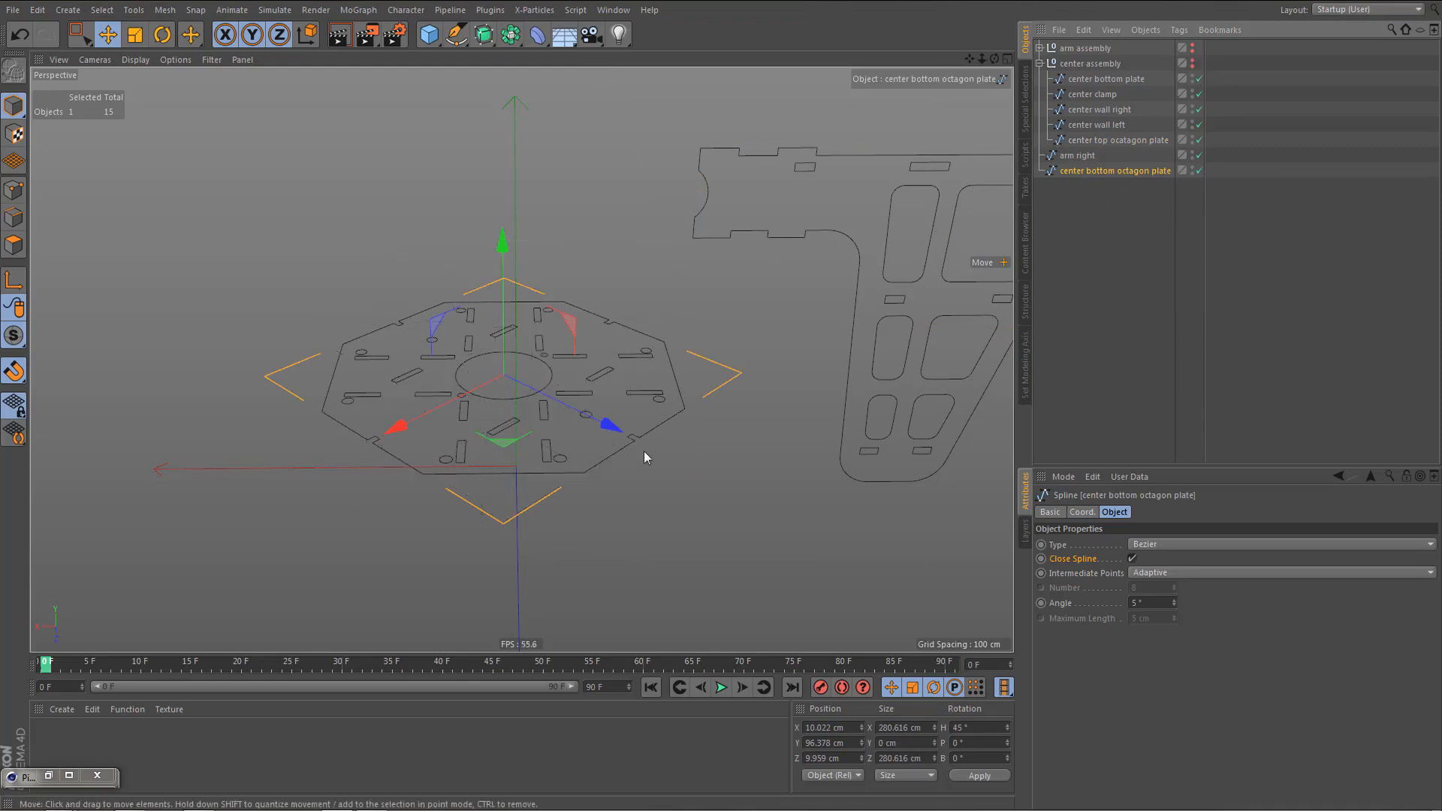
# - Move only the axis of the arm right spline onto the inner corner of the first notch in its lower edge
pyautogui.keyDown('alt'); pyautogui.moveTo(643, 451); pyautogui.dragTo(539, 404, button='middle'); pyautogui.keyUp('alt')
pyautogui.keyDown('alt'); pyautogui.moveTo(539, 405); pyautogui.dragTo(538, 414); pyautogui.keyUp('alt')
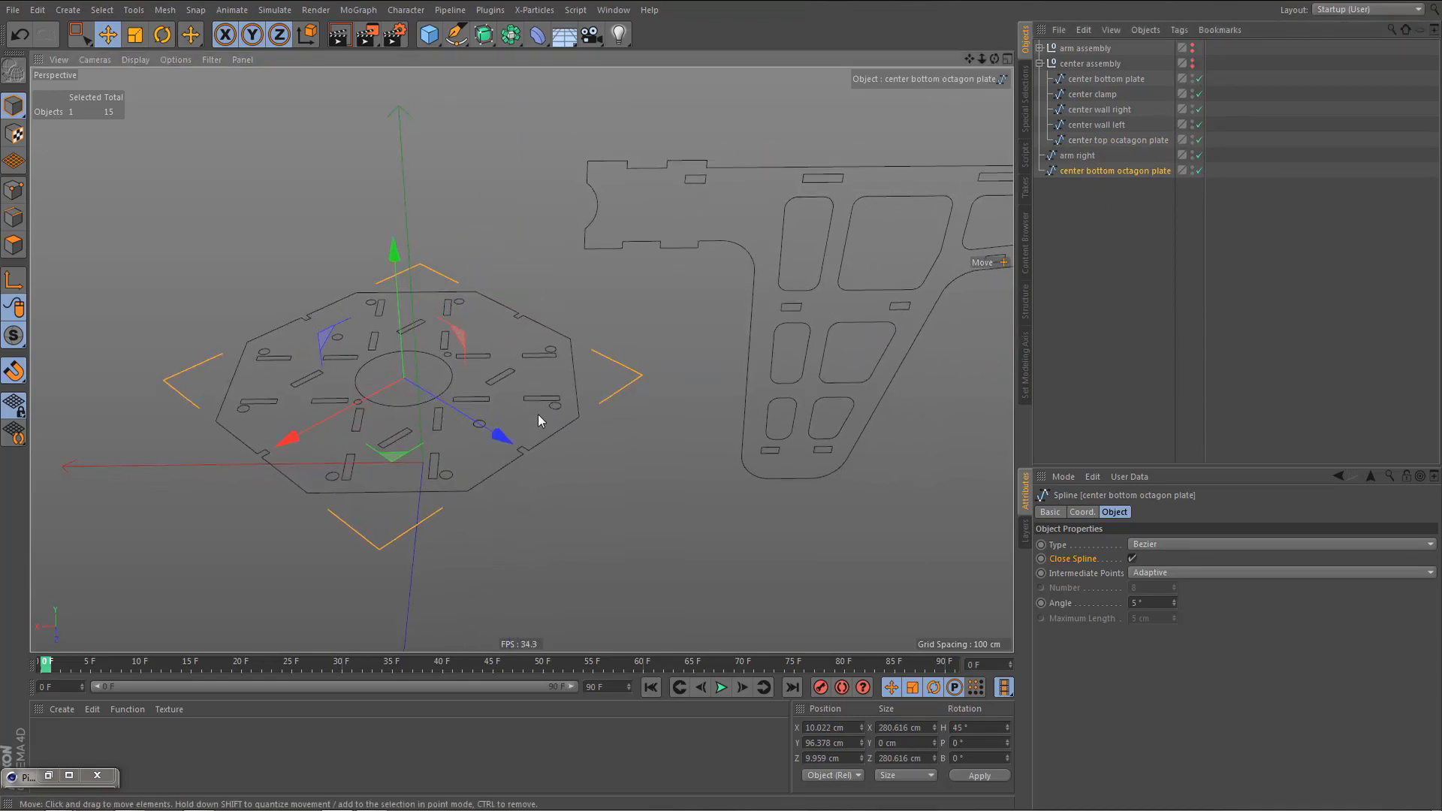
pyautogui.keyDown('alt'); pyautogui.moveTo(525, 412); pyautogui.dragTo(543, 386, button='right'); pyautogui.keyUp('alt')
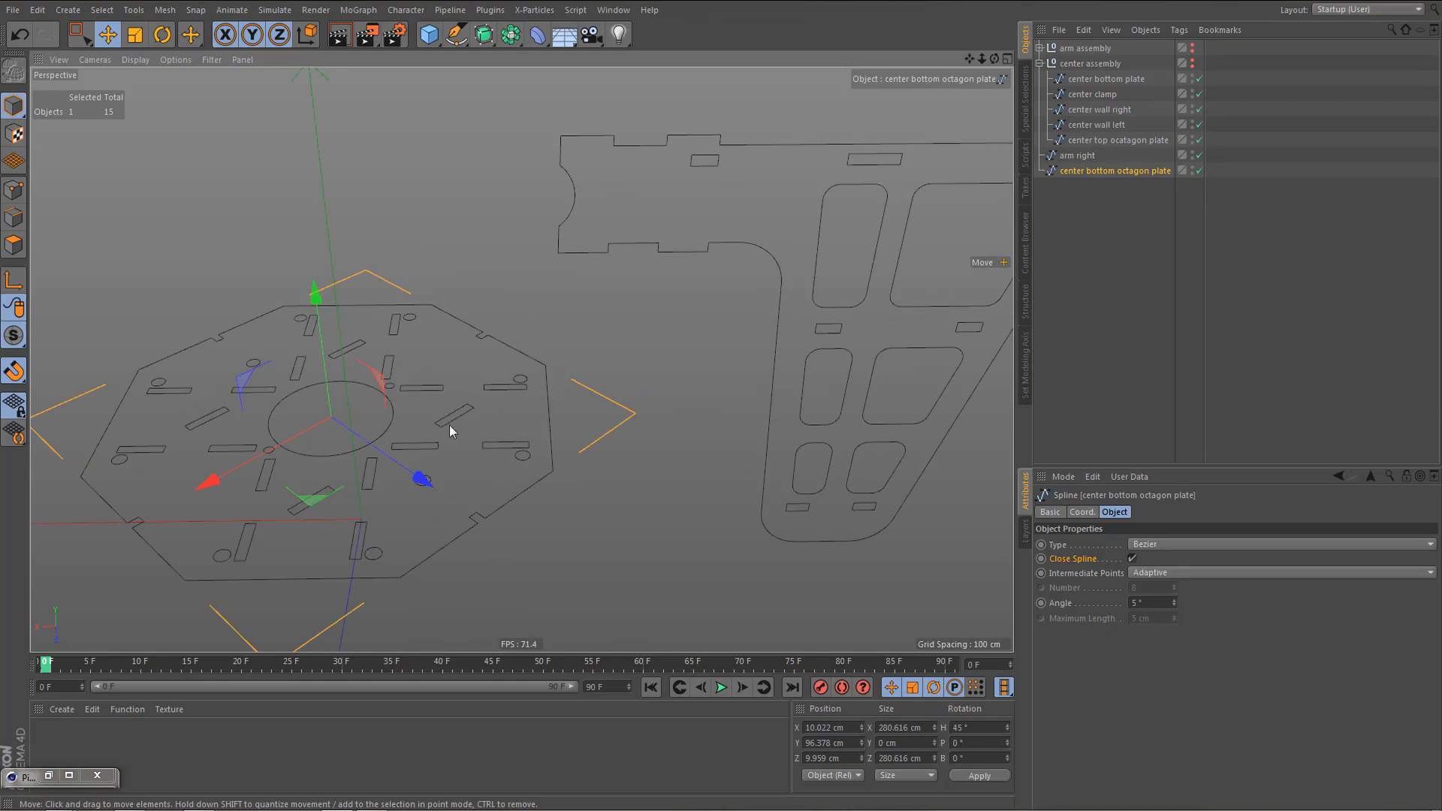
pyautogui.keyDown('alt'); pyautogui.moveTo(449, 425); pyautogui.dragTo(458, 449, button='right'); pyautogui.keyUp('alt')
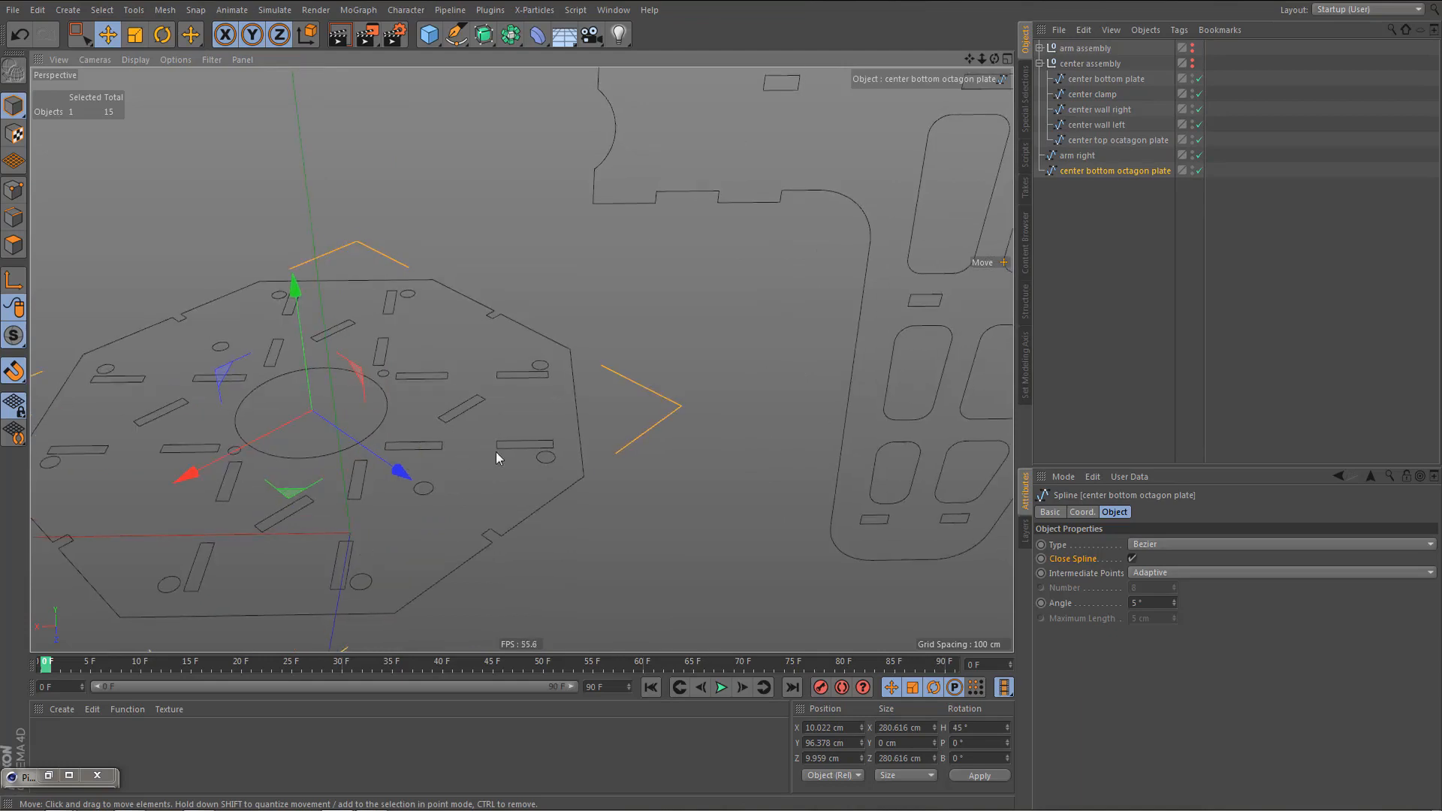
pyautogui.click(949, 246)
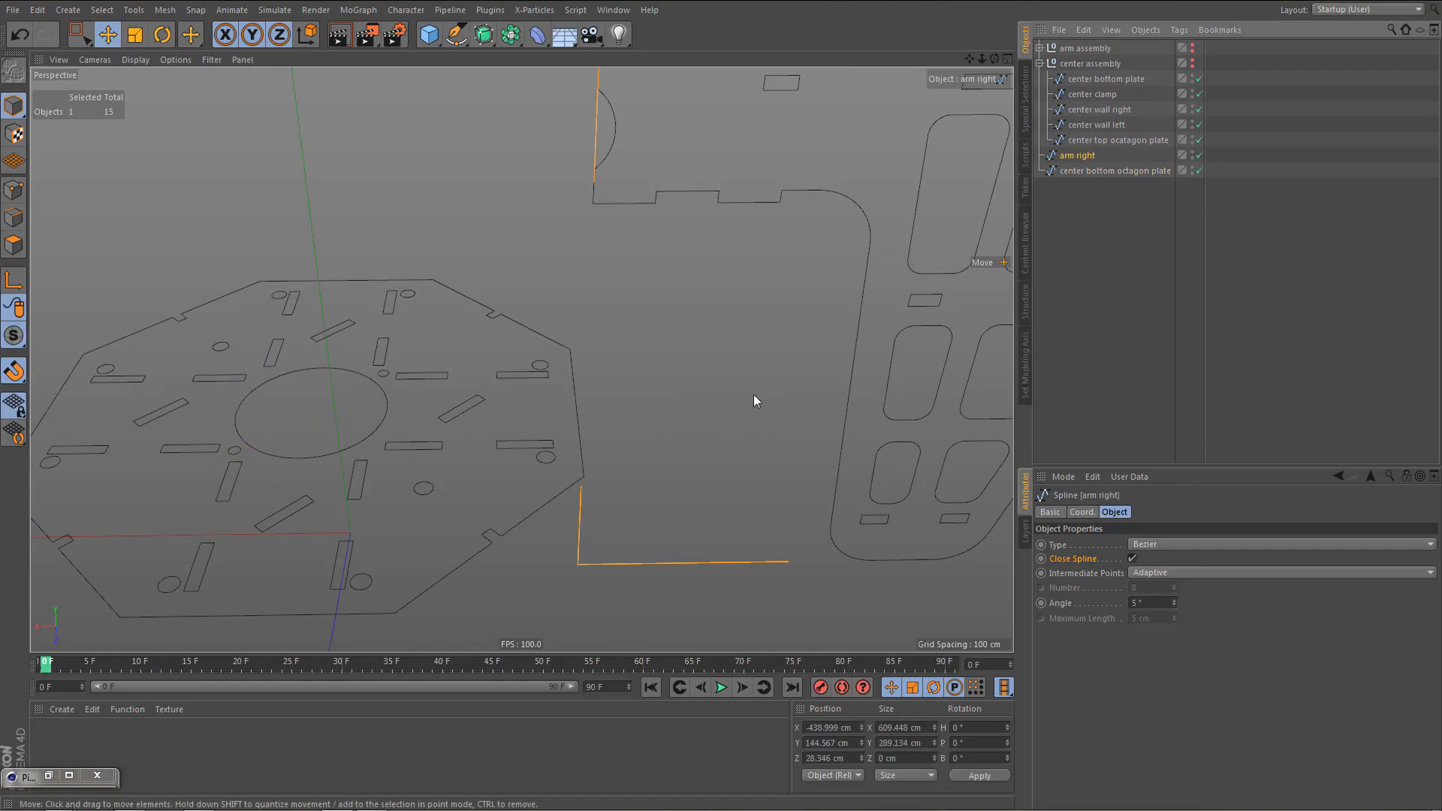
pyautogui.press('e')
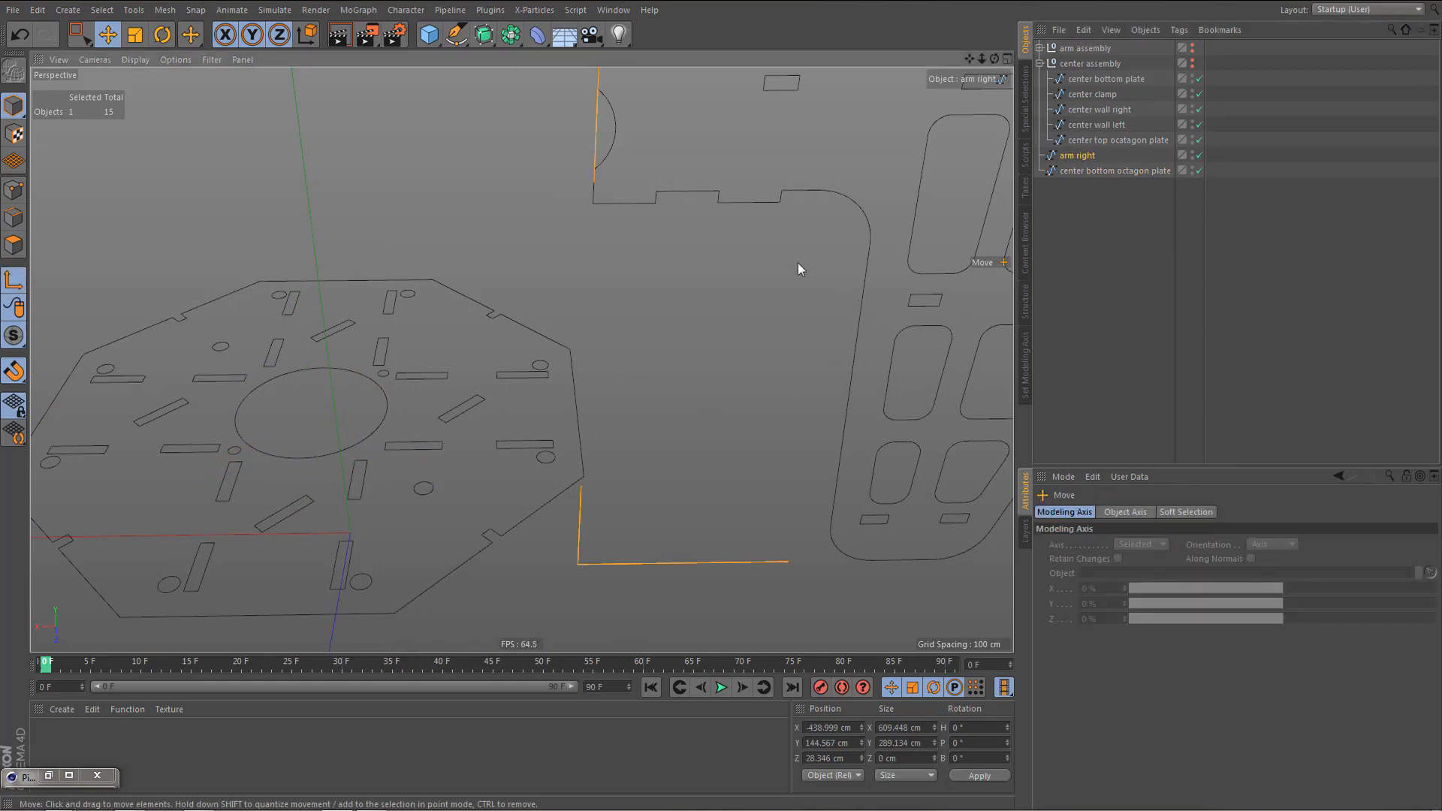
pyautogui.moveTo(656, 191); pyautogui.dragTo(657, 192)
# - Shift the arm right spline's axis along X to the arm's end edge, at X -134.275 cm
pyautogui.middleClick(649, 332)
pyautogui.middleClick(742, 454)
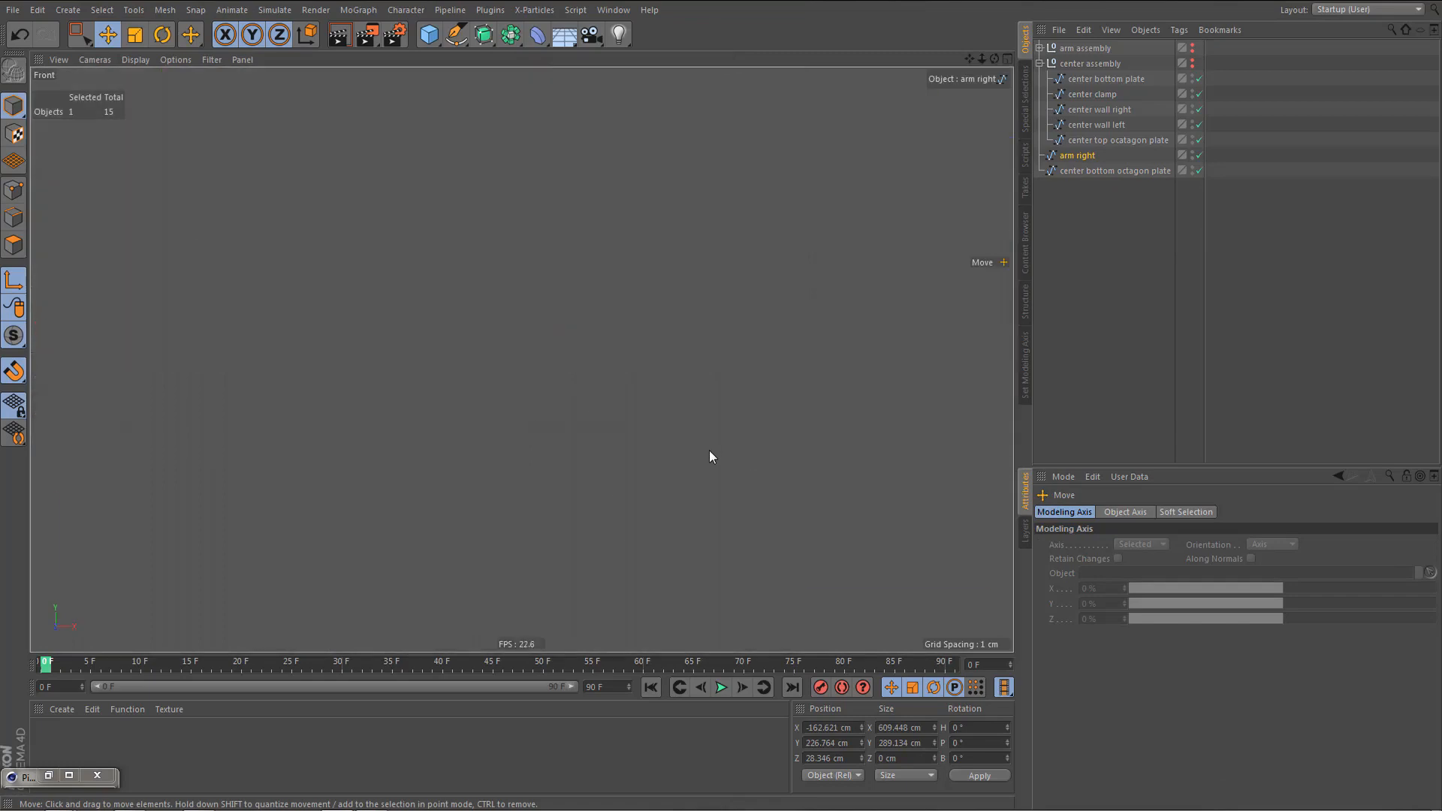
pyautogui.scroll(-5, 709, 449)
pyautogui.moveTo(719, 340); pyautogui.dragTo(789, 339)
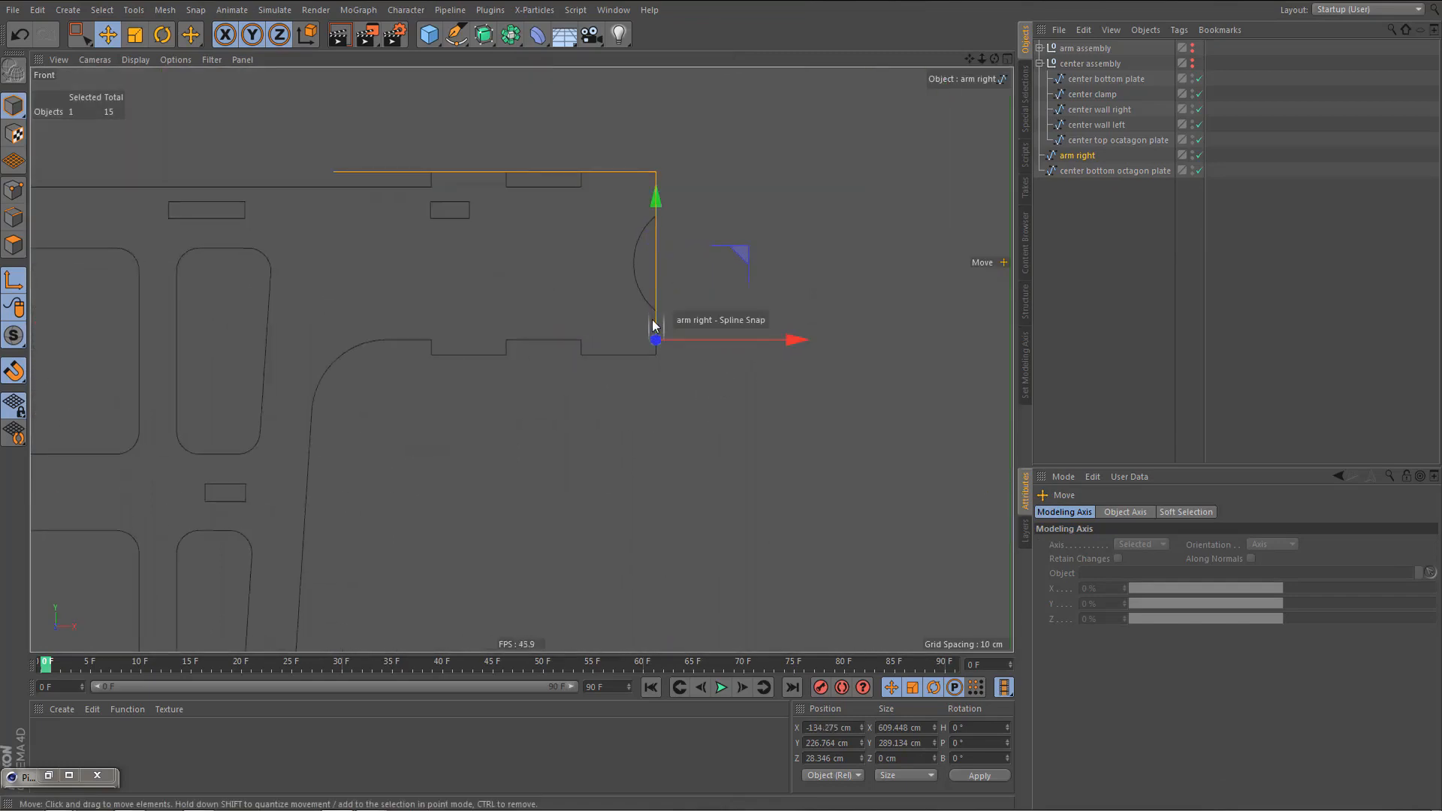
pyautogui.scroll(5, 652, 319)
pyautogui.moveTo(664, 391); pyautogui.dragTo(798, 392)
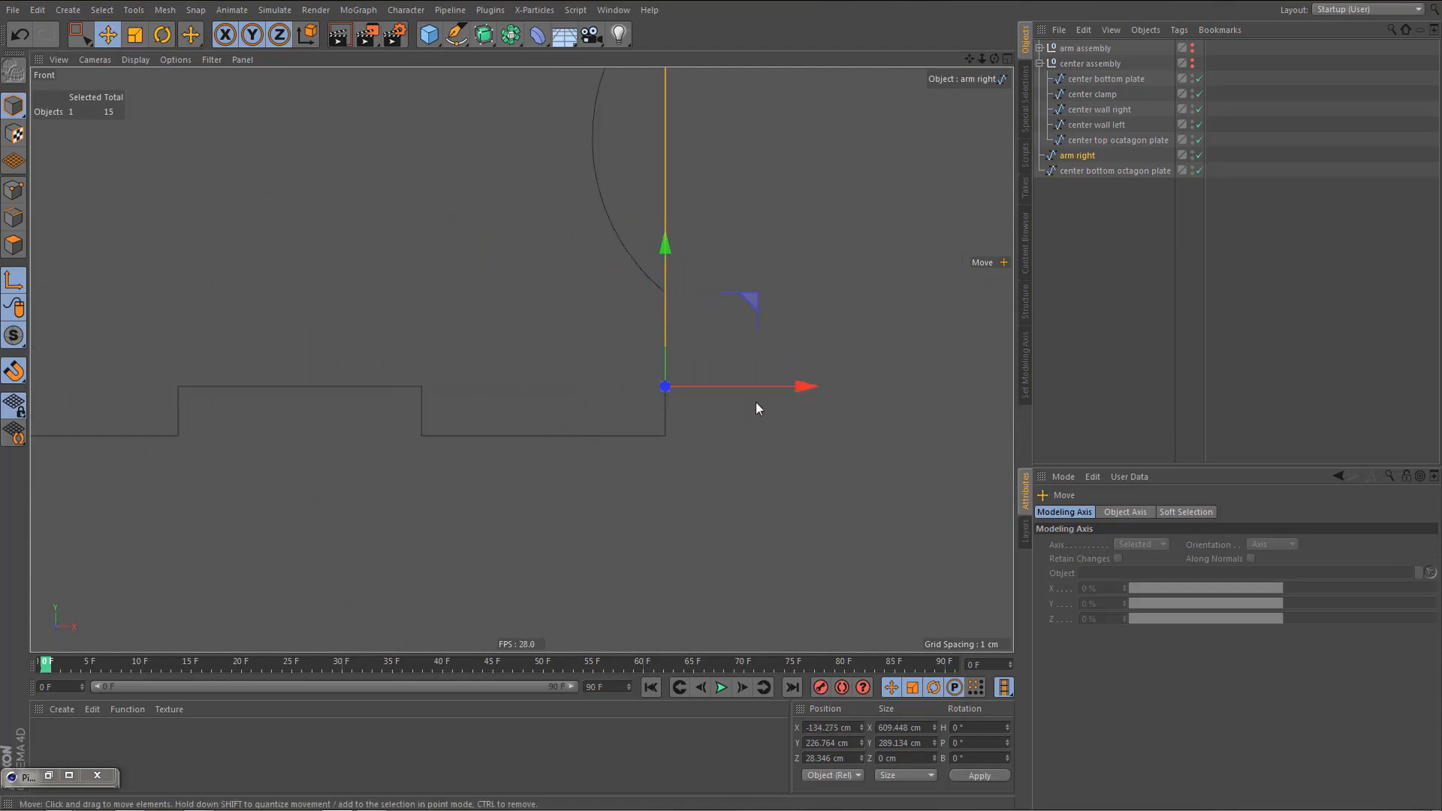
# - Move the arm right spline so its axis snaps to the inner corner vertex of a slot on the center bottom octagon plate
pyautogui.press('F5')
pyautogui.press('F1')
pyautogui.keyDown('alt'); pyautogui.moveTo(569, 386); pyautogui.dragTo(608, 269); pyautogui.keyUp('alt')
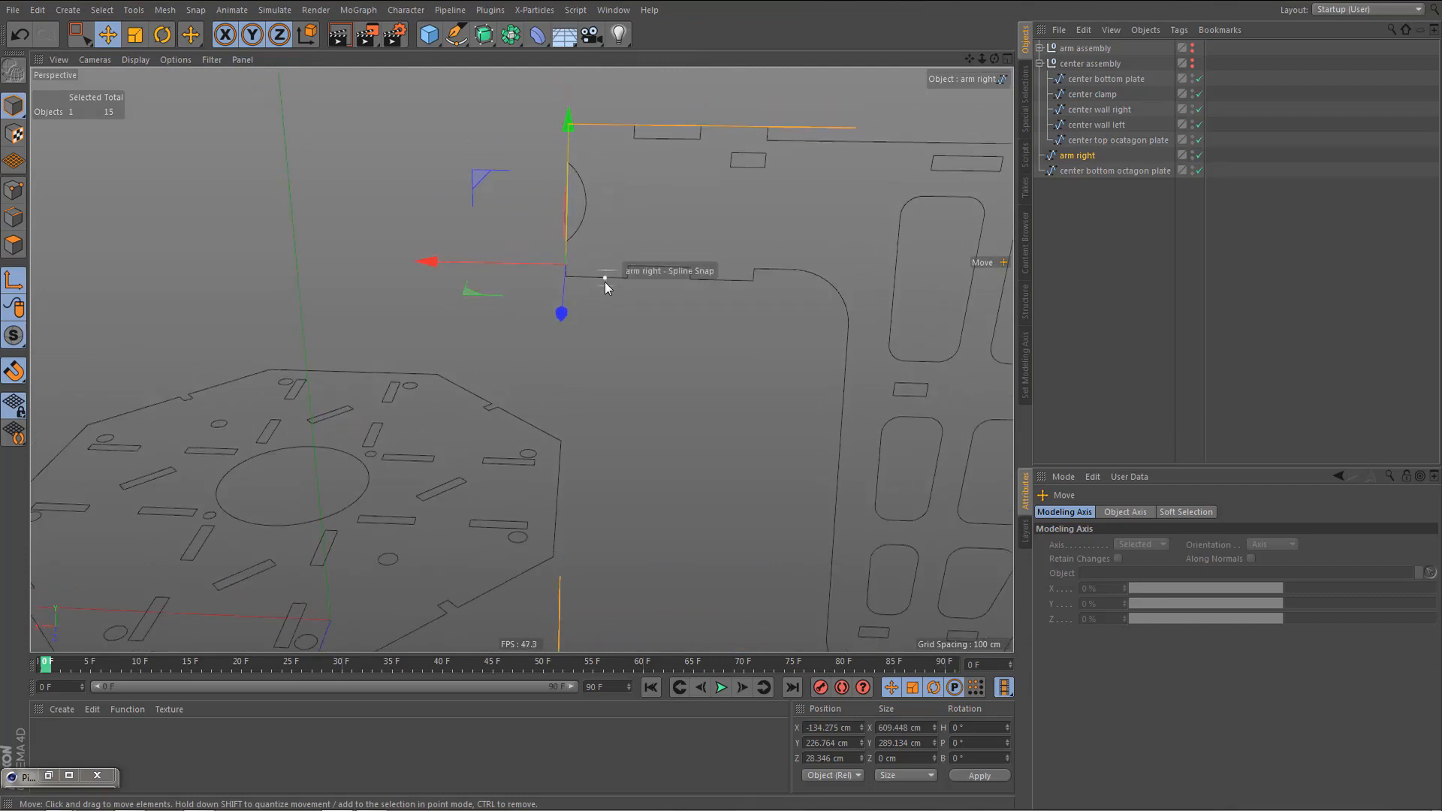
pyautogui.keyDown('alt'); pyautogui.moveTo(511, 457); pyautogui.dragTo(525, 363); pyautogui.keyUp('alt')
pyautogui.keyDown('alt'); pyautogui.moveTo(475, 442); pyautogui.dragTo(475, 463); pyautogui.keyUp('alt')
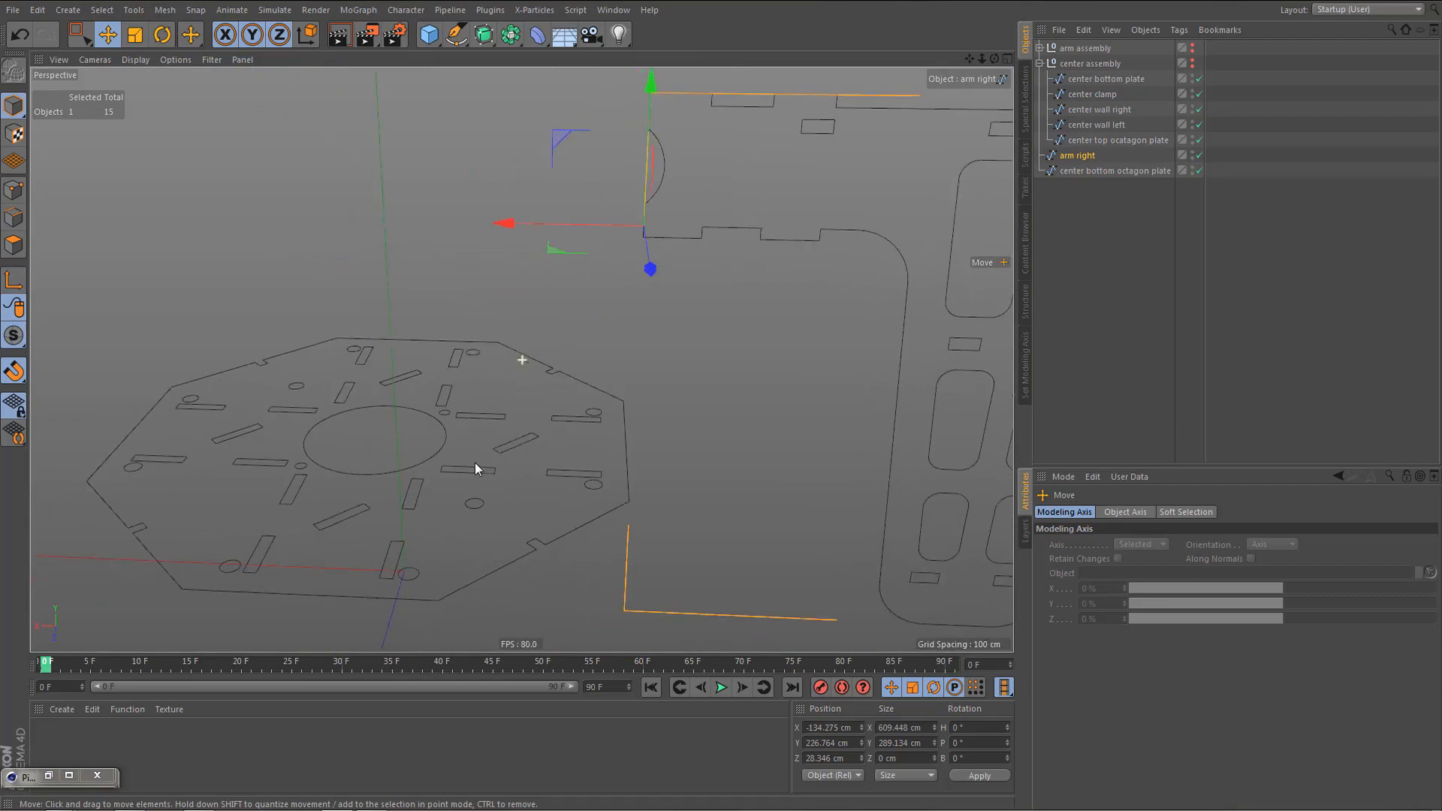
pyautogui.keyDown('alt'); pyautogui.moveTo(470, 481); pyautogui.dragTo(512, 448, button='right'); pyautogui.keyUp('alt')
pyautogui.moveTo(482, 413); pyautogui.dragTo(471, 410)
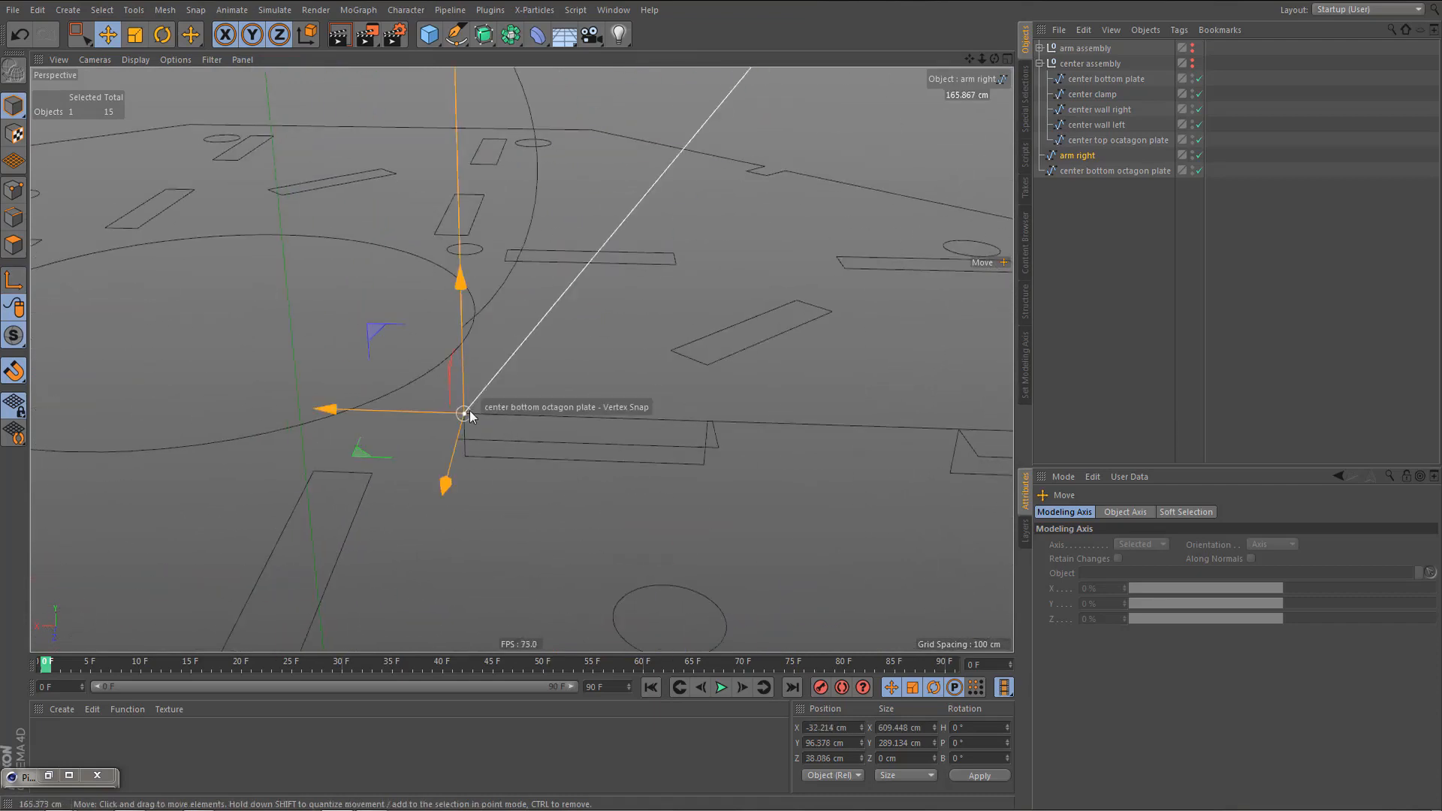
# - Examine from several angles how the arm right's lower tabs line up with the slots of the center bottom octagon plate
pyautogui.keyDown('alt'); pyautogui.moveTo(601, 480); pyautogui.dragTo(467, 411, button='right'); pyautogui.keyUp('alt')
pyautogui.keyDown('alt'); pyautogui.moveTo(467, 410); pyautogui.dragTo(484, 282); pyautogui.keyUp('alt')
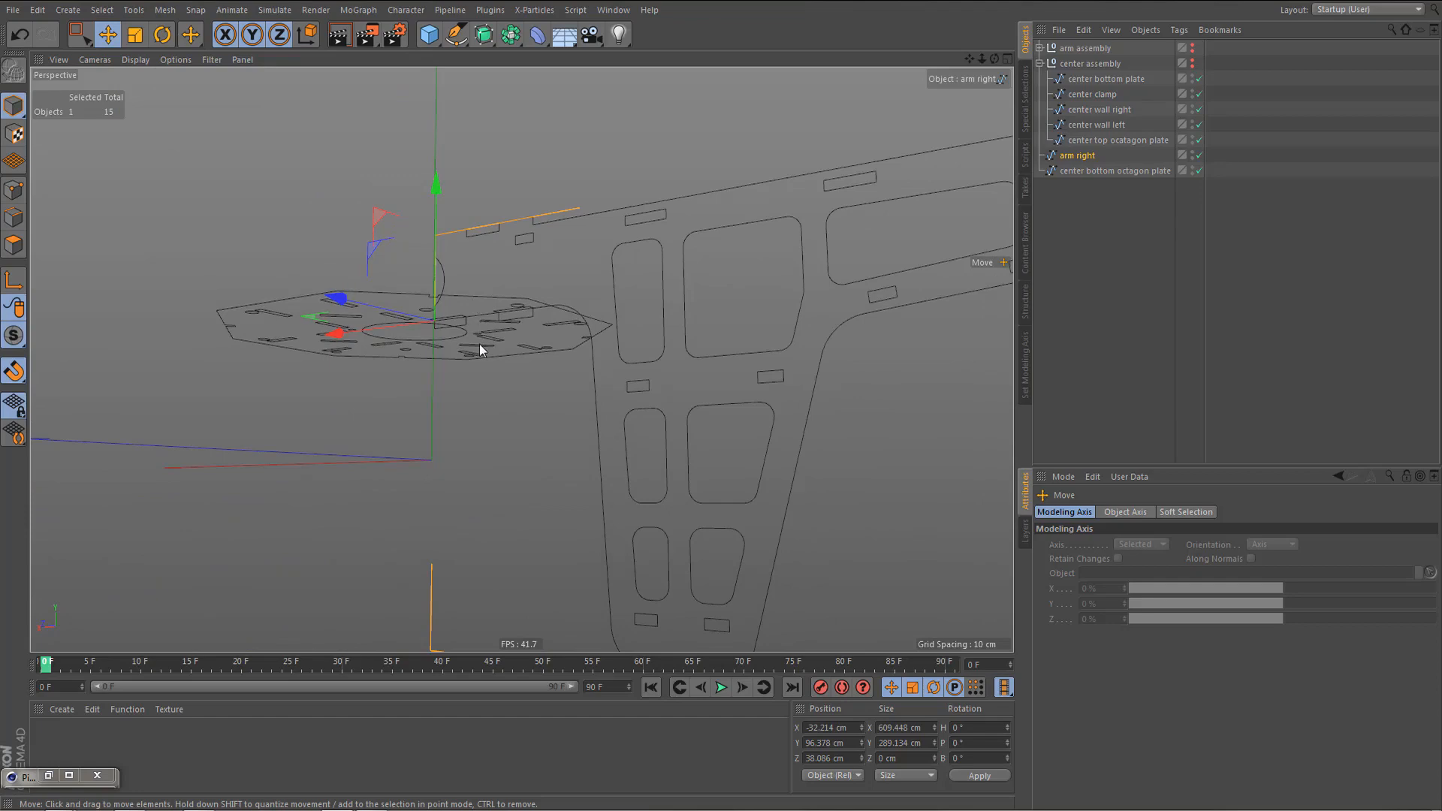
pyautogui.keyDown('alt'); pyautogui.moveTo(551, 315); pyautogui.dragTo(461, 277); pyautogui.keyUp('alt')
pyautogui.keyDown('alt'); pyautogui.moveTo(461, 277); pyautogui.dragTo(350, 461, button='right'); pyautogui.keyUp('alt')
pyautogui.keyDown('alt'); pyautogui.moveTo(350, 461); pyautogui.dragTo(721, 444); pyautogui.keyUp('alt')
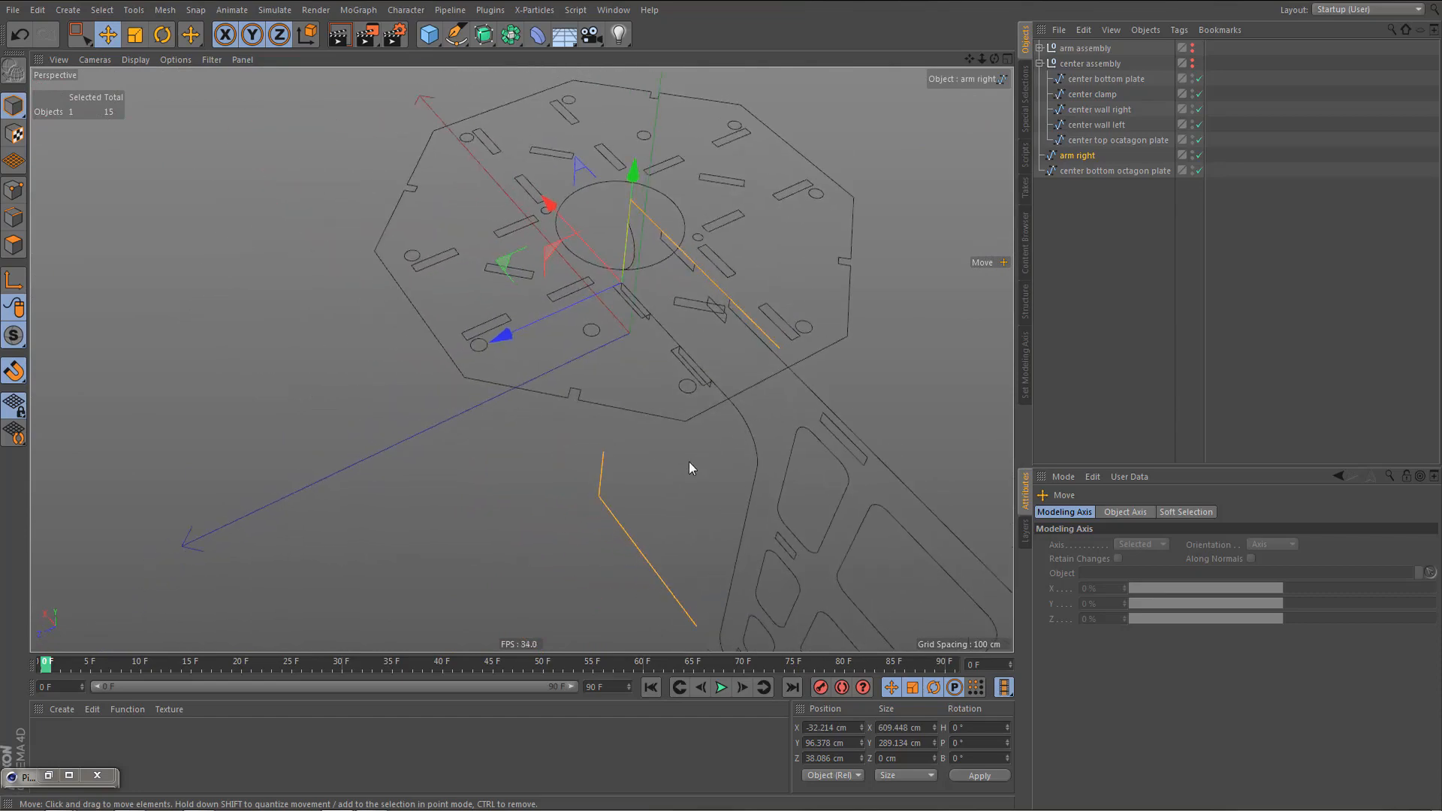
pyautogui.keyDown('alt'); pyautogui.moveTo(615, 299); pyautogui.dragTo(660, 160); pyautogui.keyUp('alt')
pyautogui.scroll(6, 701, 329)
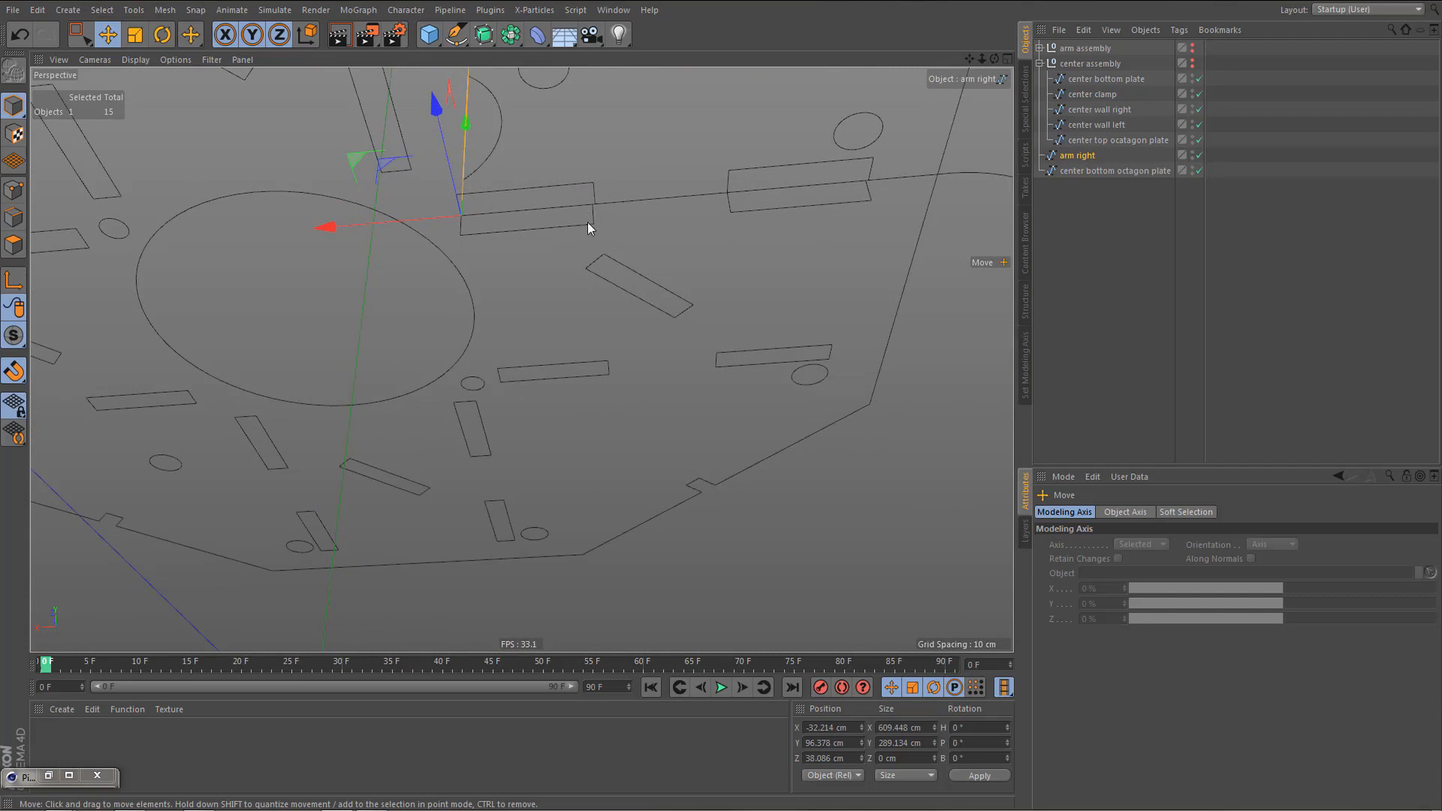
pyautogui.keyDown('alt'); pyautogui.moveTo(596, 233); pyautogui.dragTo(440, 206); pyautogui.keyUp('alt')
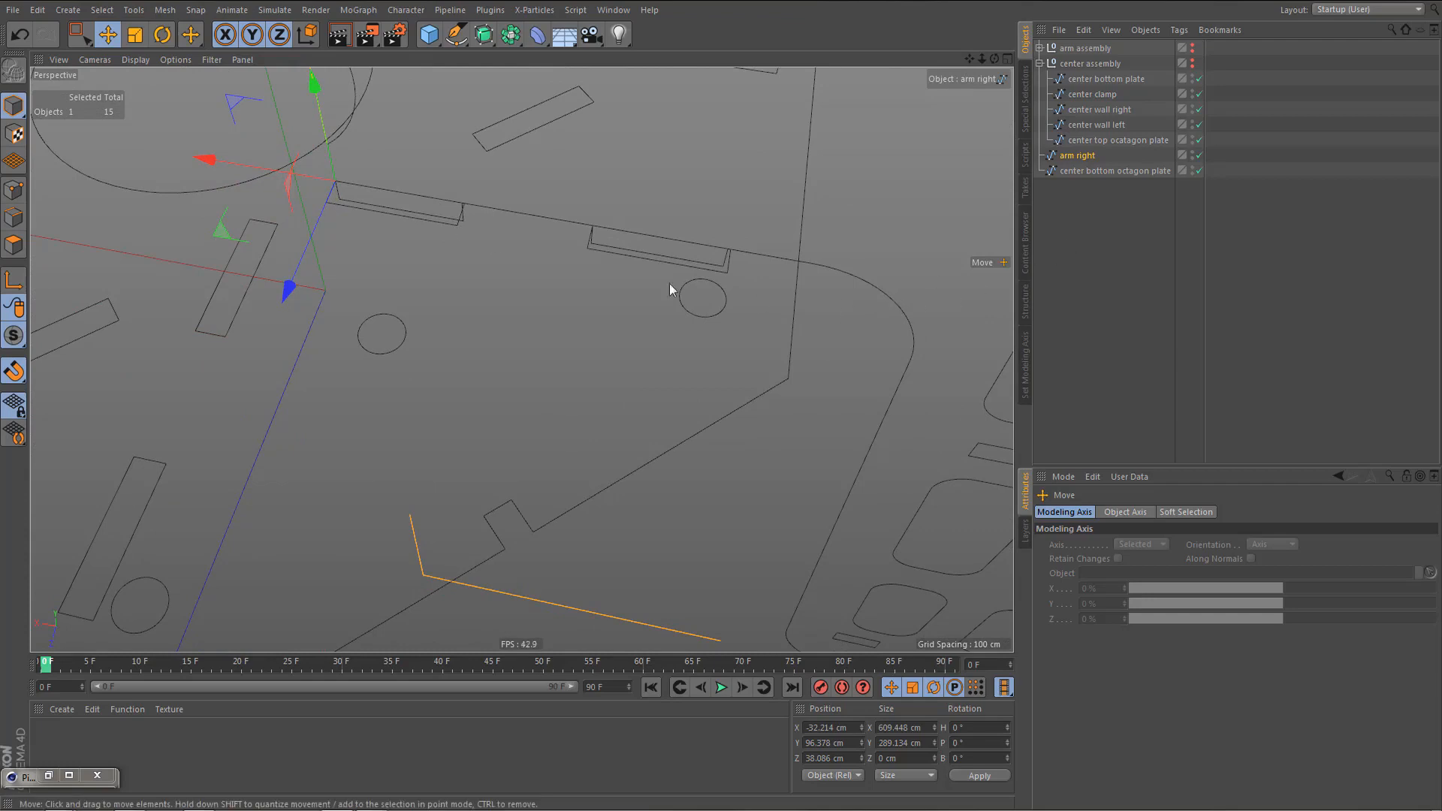
pyautogui.keyDown('alt'); pyautogui.moveTo(669, 282); pyautogui.dragTo(594, 347); pyautogui.keyUp('alt')
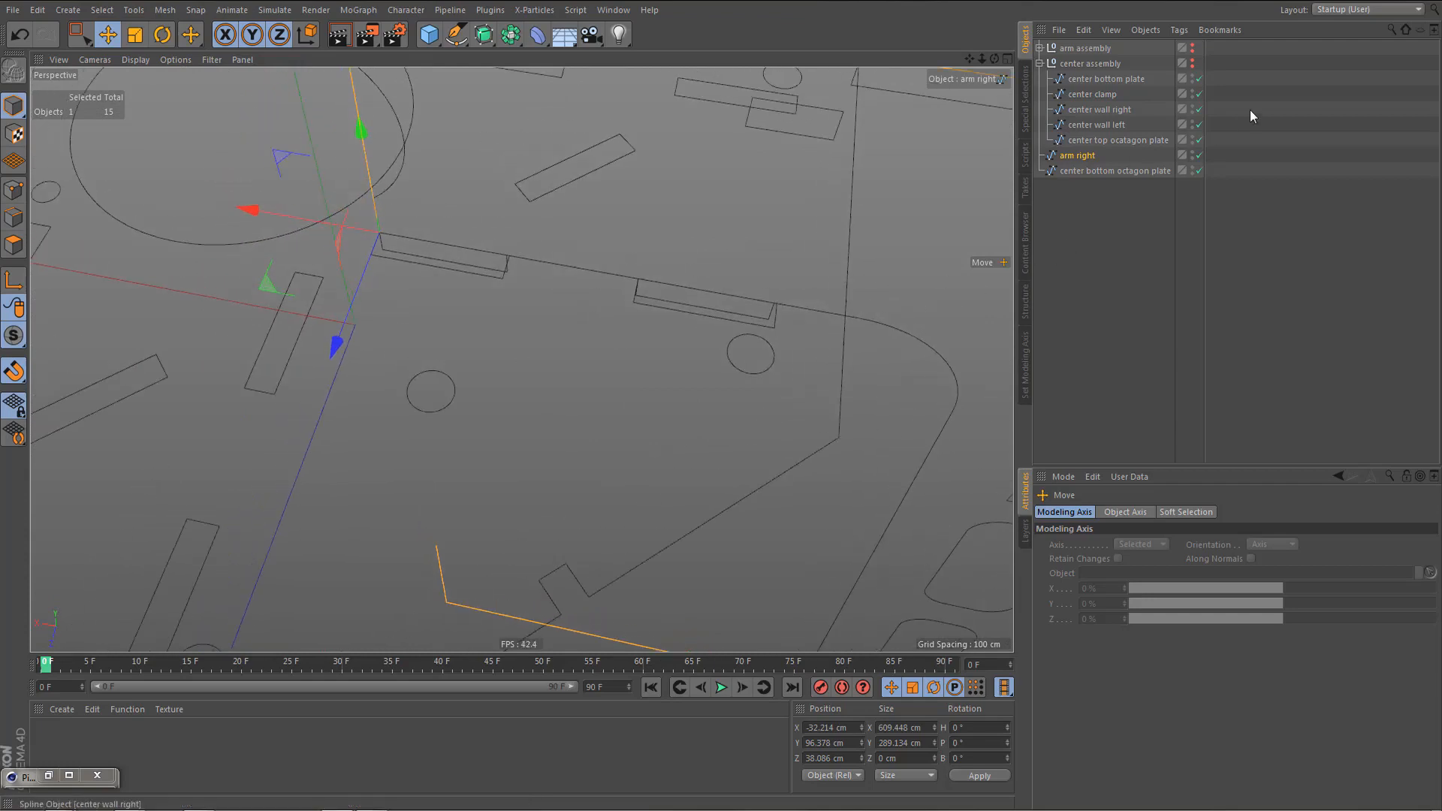
# - Hide the arm right and set the heading of the center bottom octagon plate's axis to 0° without rotating its points
pyautogui.click(1193, 153)
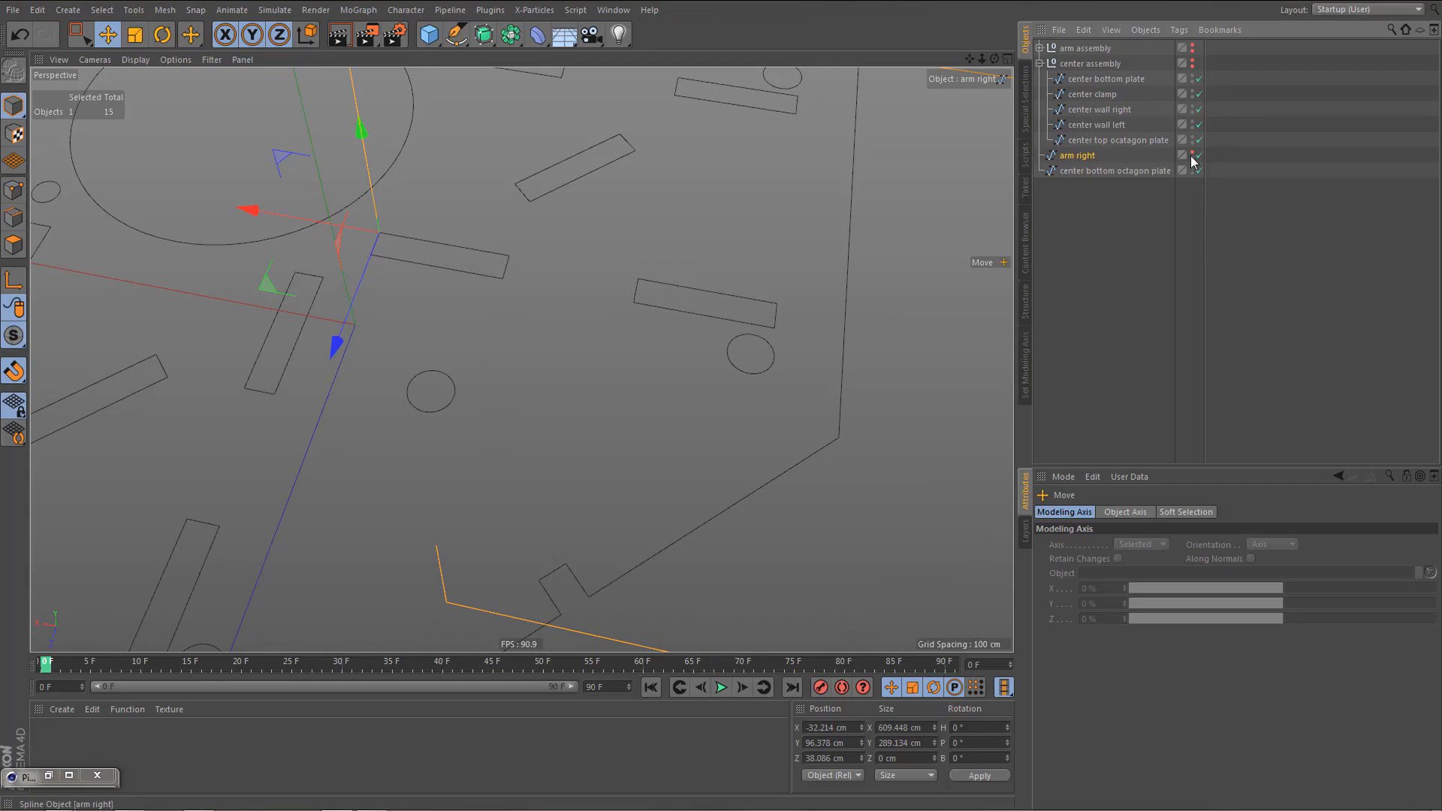
pyautogui.click(1105, 171)
pyautogui.keyDown('alt'); pyautogui.moveTo(550, 323); pyautogui.dragTo(556, 367, button='middle'); pyautogui.keyUp('alt')
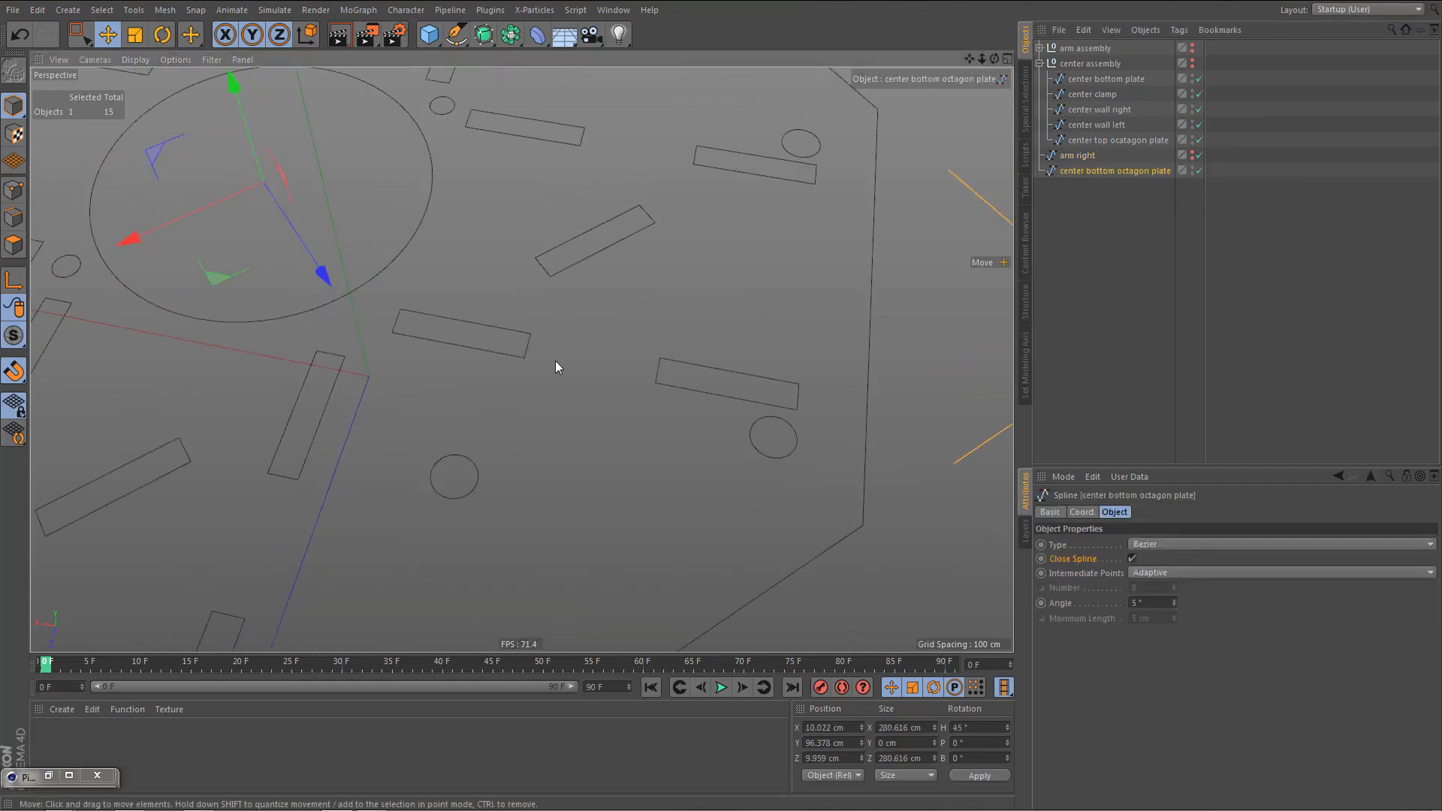
pyautogui.scroll(-6, 563, 361)
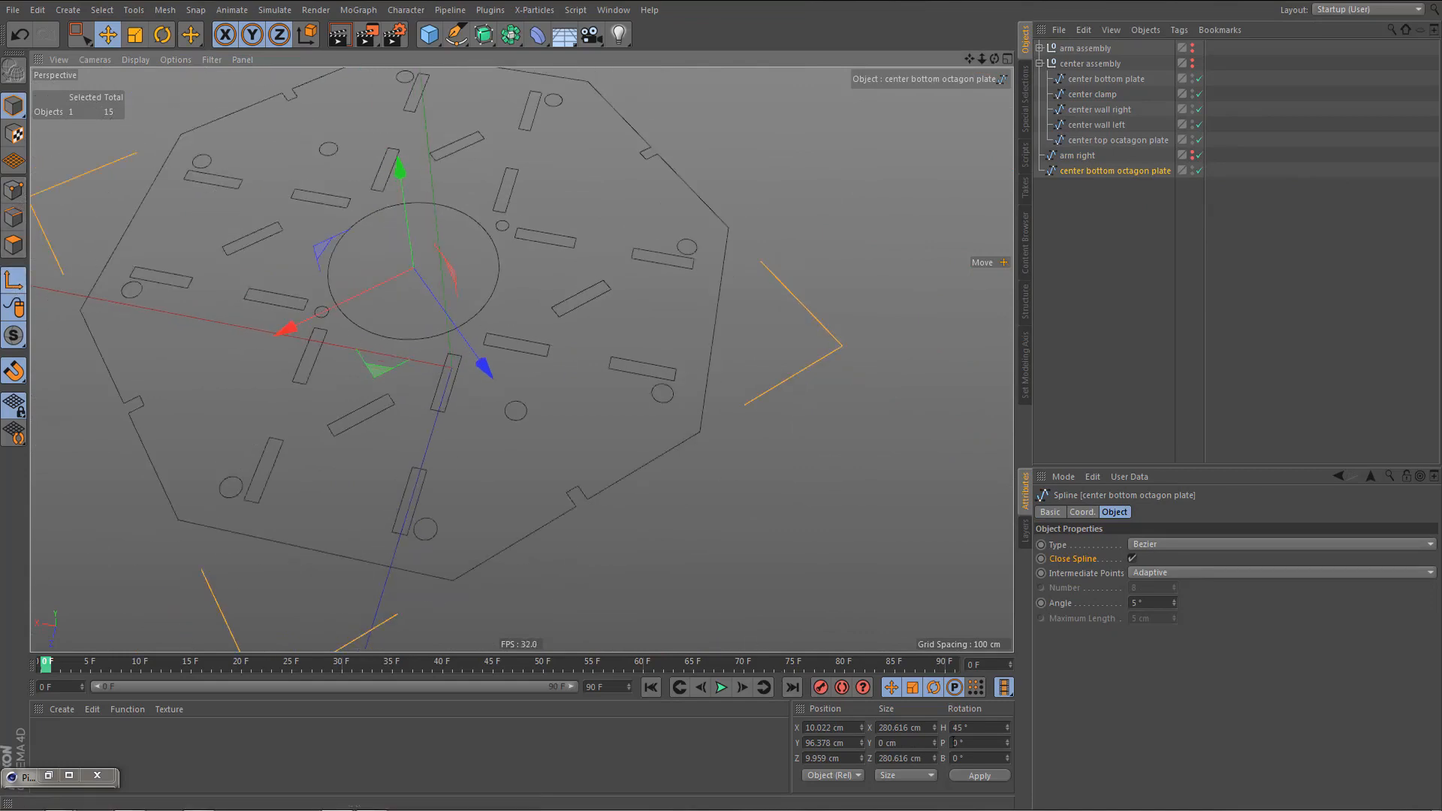
pyautogui.doubleClick(988, 728)
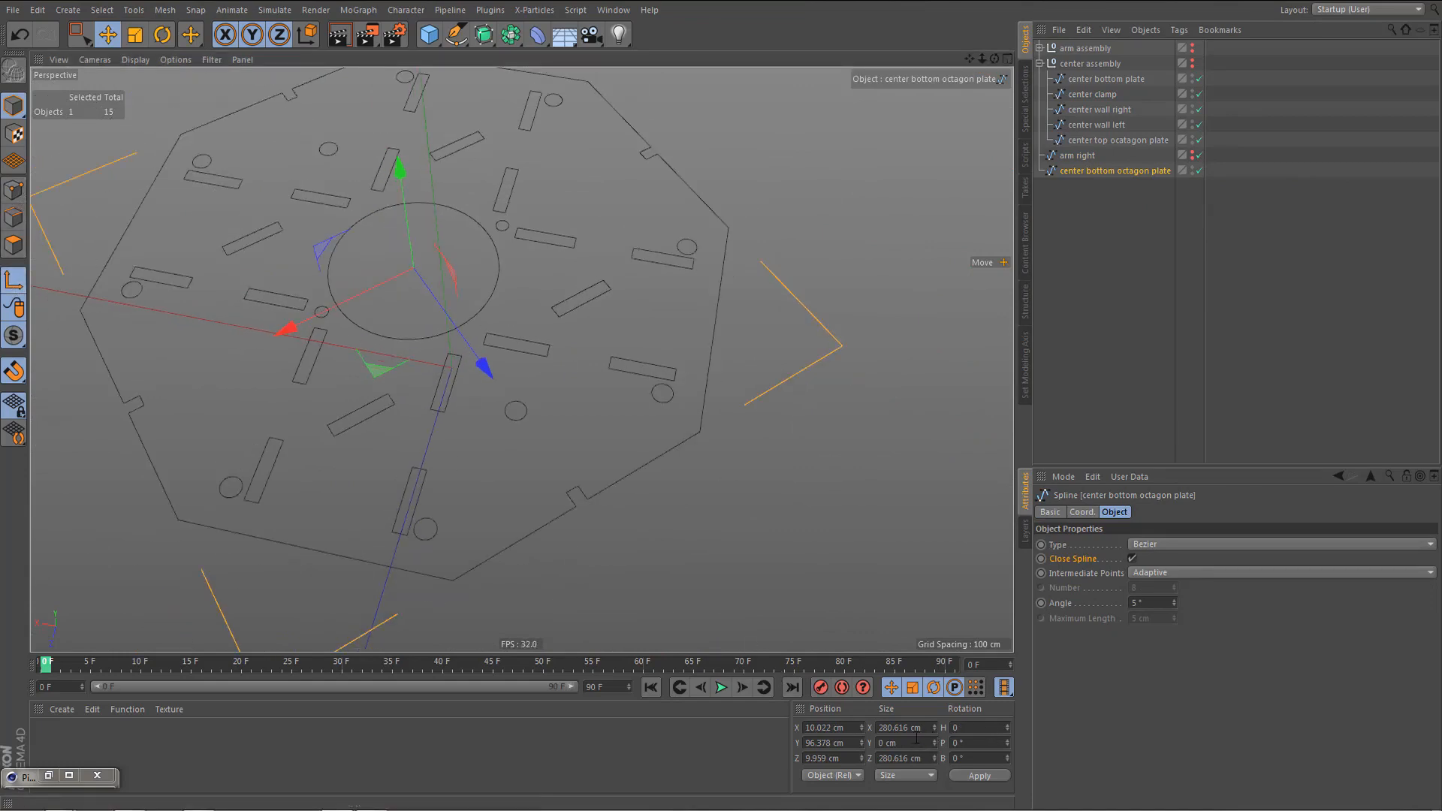
pyautogui.write('0')
pyautogui.press('Return')
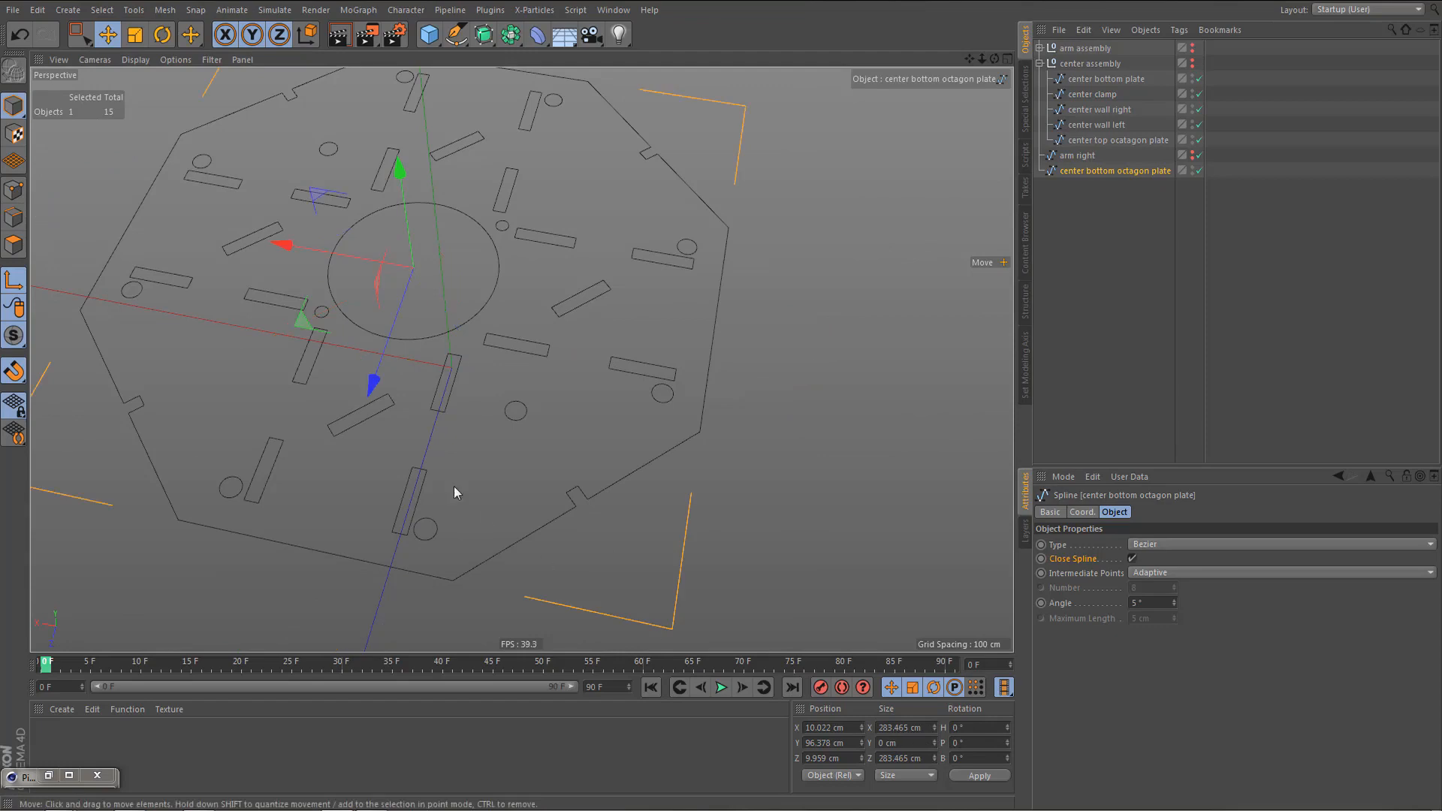
# - Select the points of the plate's lower inner horizontal slot on the +X side in the top view and check its size
pyautogui.click(15, 191)
pyautogui.middleClick(548, 387)
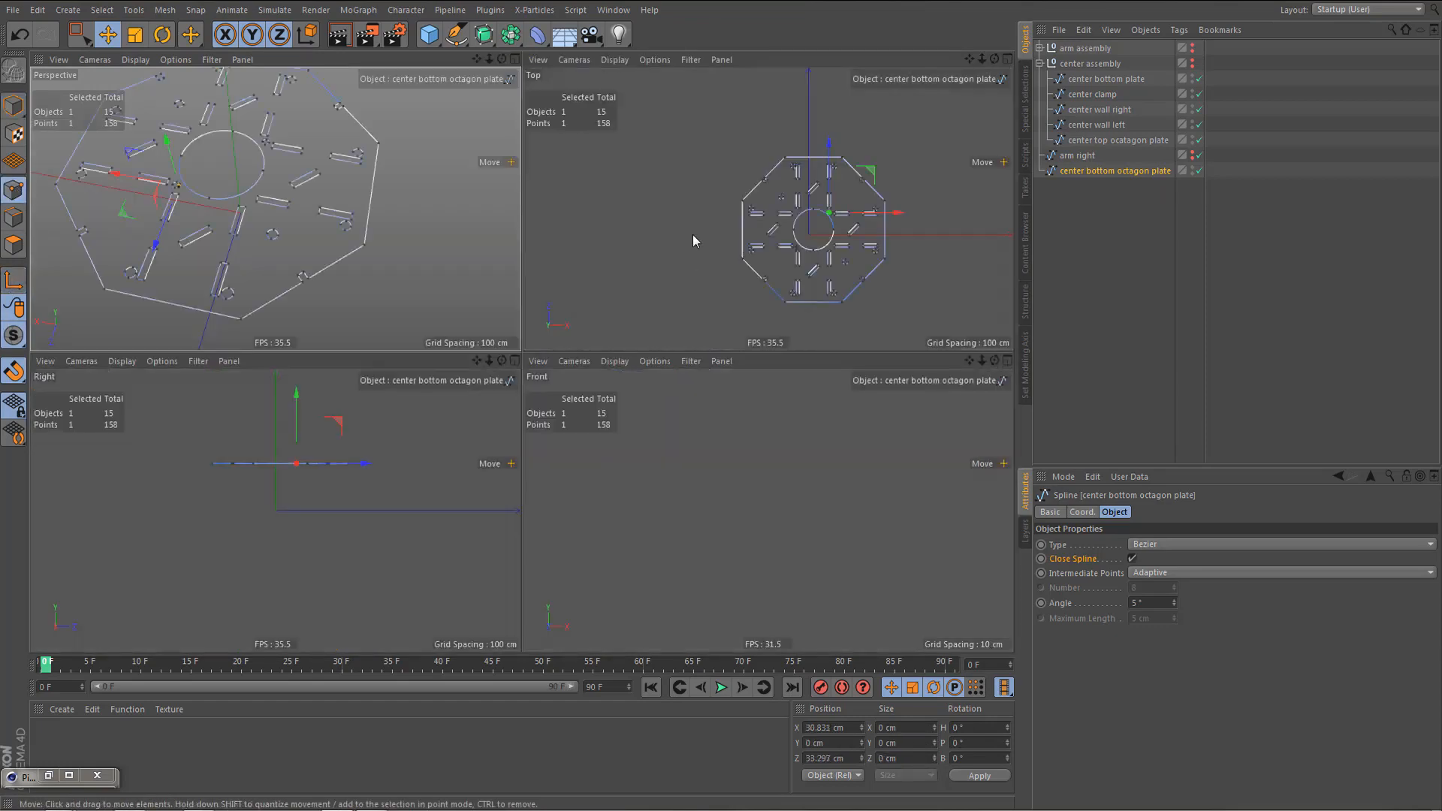
pyautogui.middleClick(692, 234)
pyautogui.scroll(3, 688, 430)
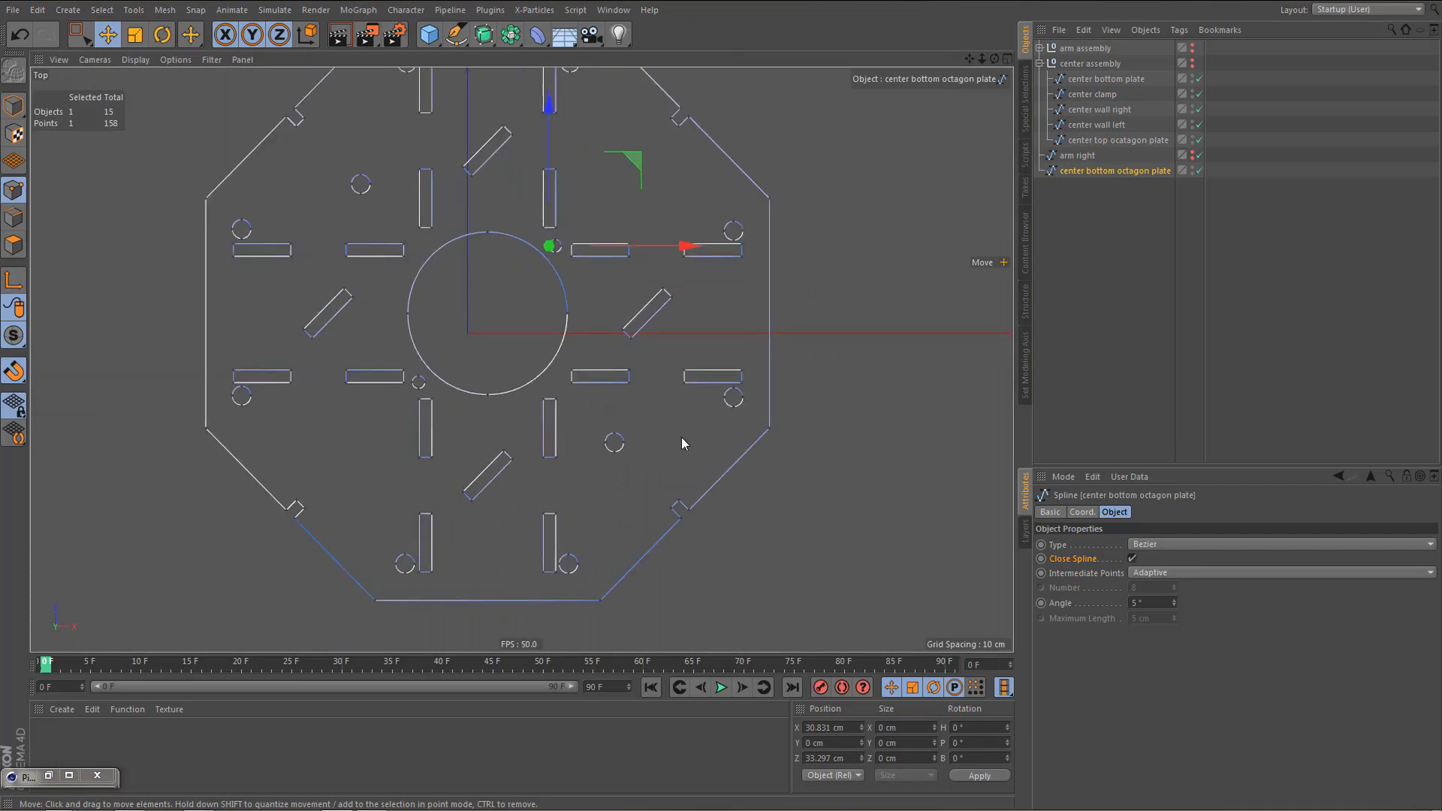
pyautogui.press('0')
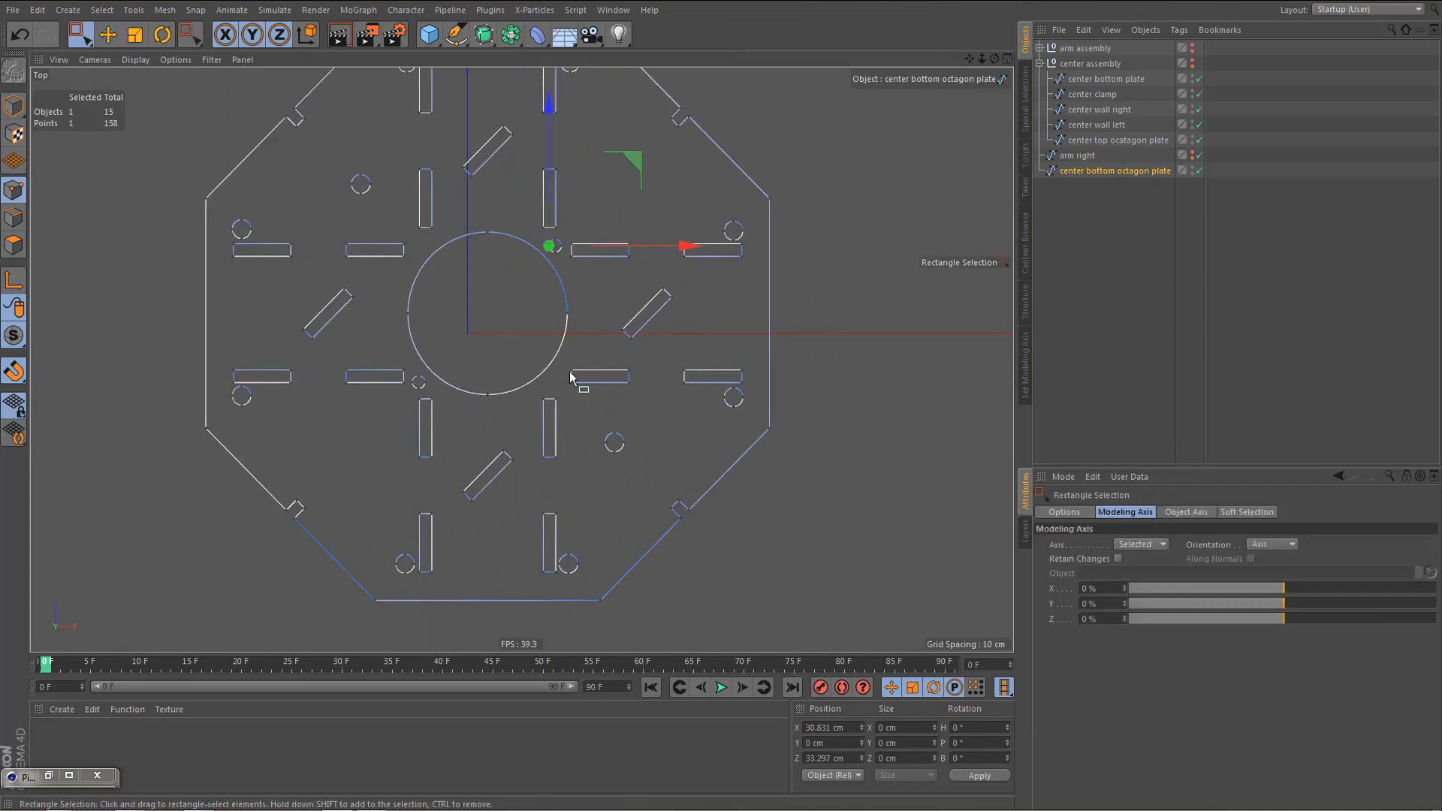
pyautogui.moveTo(568, 368); pyautogui.dragTo(643, 392)
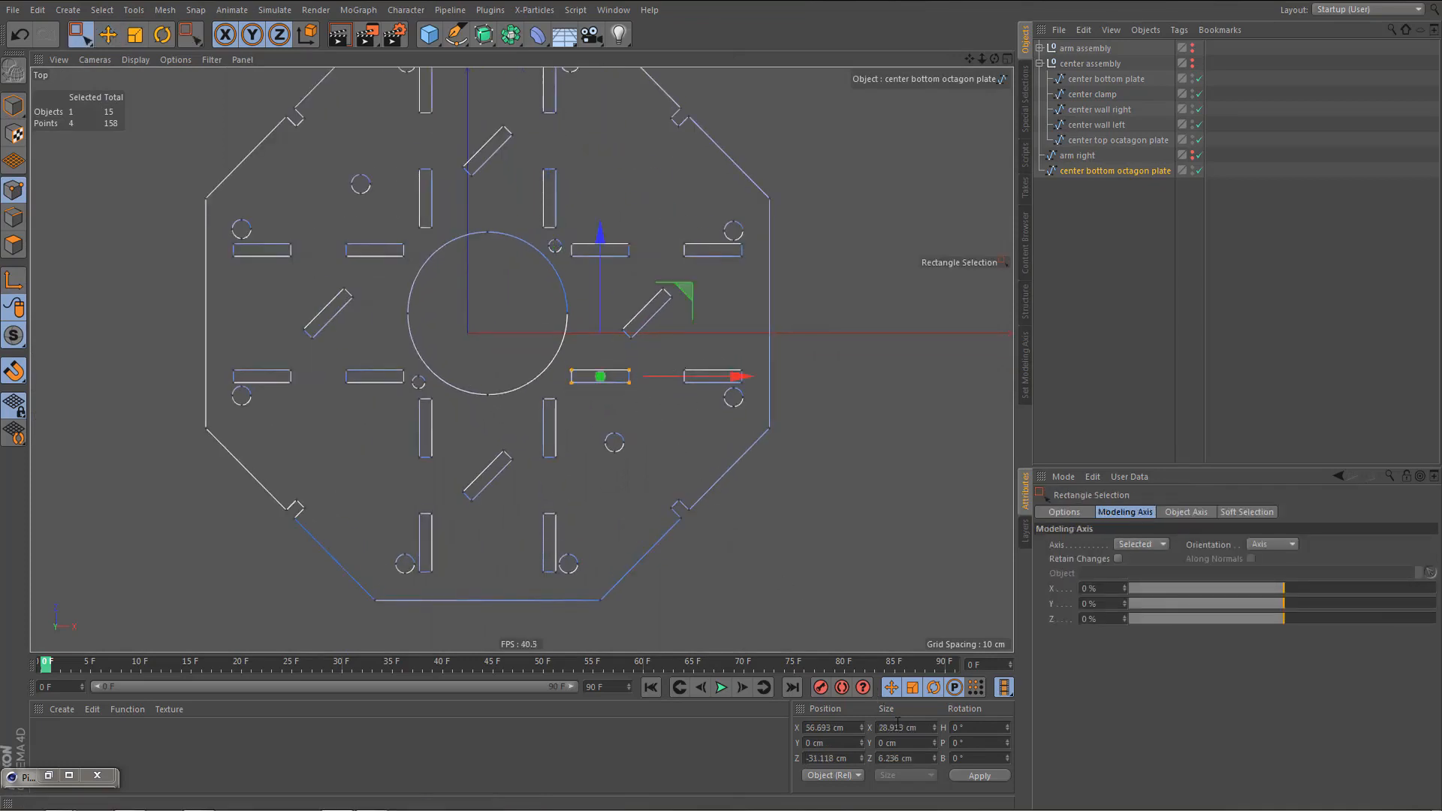
pyautogui.keyDown('alt'); pyautogui.moveTo(554, 441); pyautogui.dragTo(596, 444, button='right'); pyautogui.keyUp('alt')
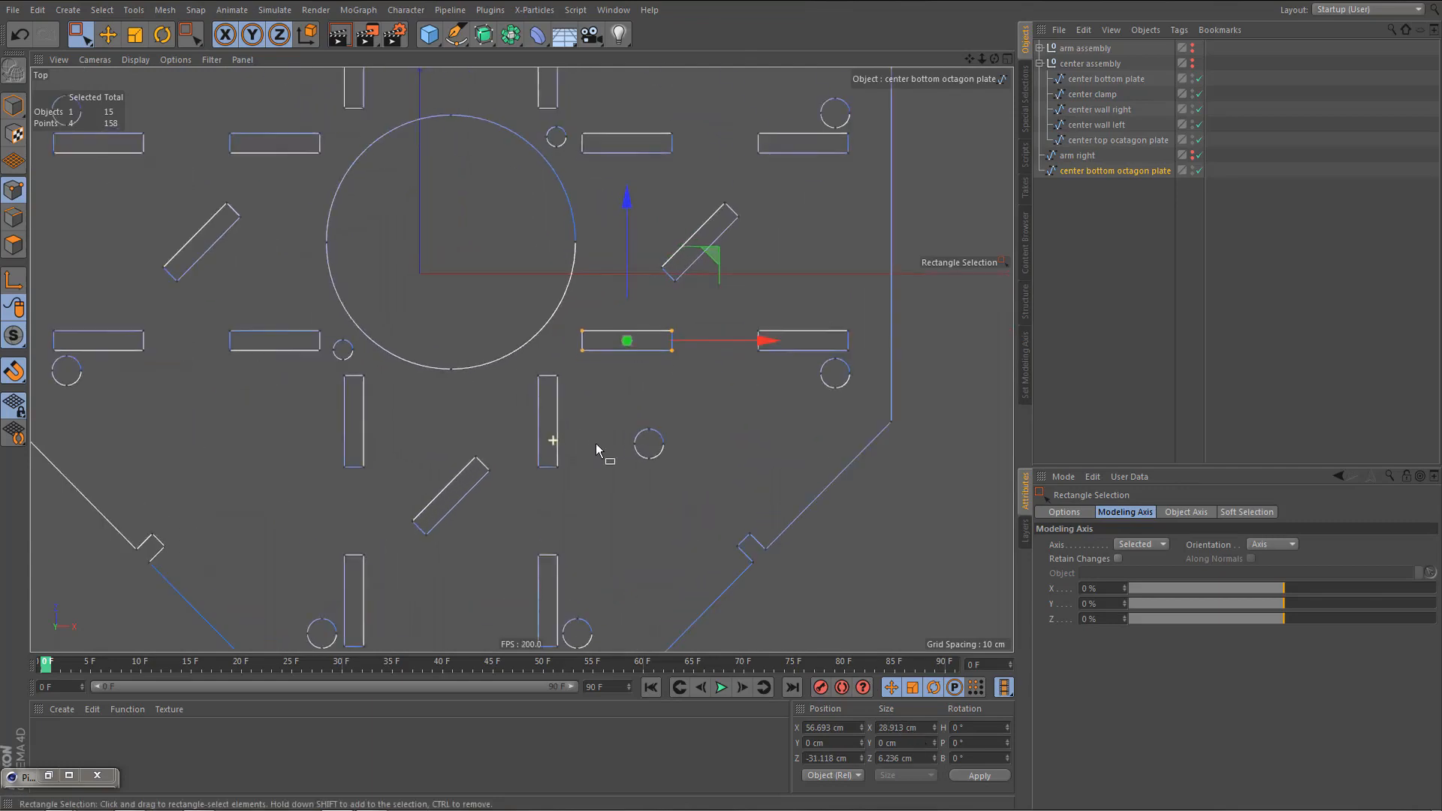
pyautogui.keyDown('alt'); pyautogui.moveTo(568, 492); pyautogui.dragTo(511, 563, button='middle'); pyautogui.keyUp('alt')
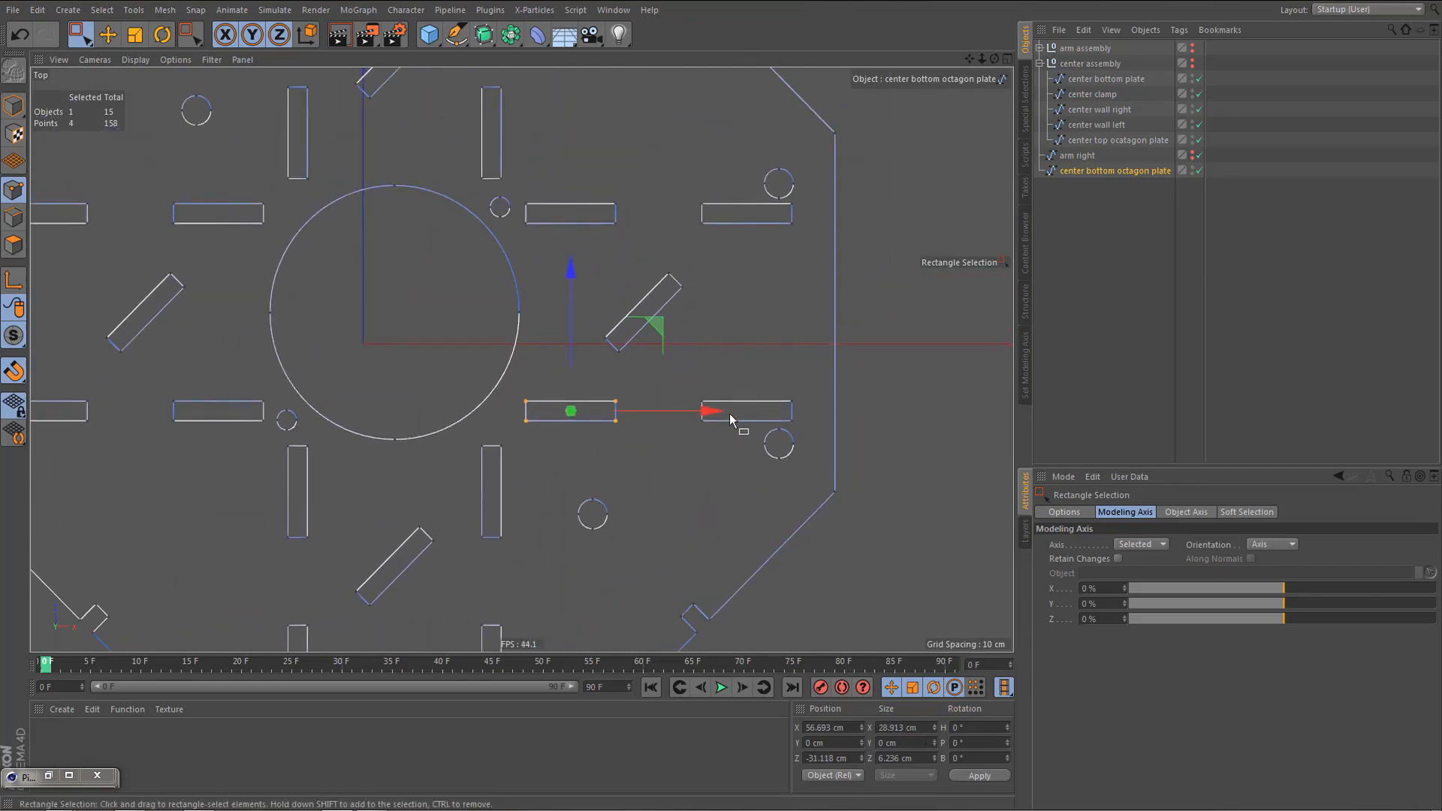
# - Compare the sizes and positions of the inner and outer horizontal slots on the plate's +X side by selecting their points
pyautogui.moveTo(675, 381); pyautogui.dragTo(805, 424)
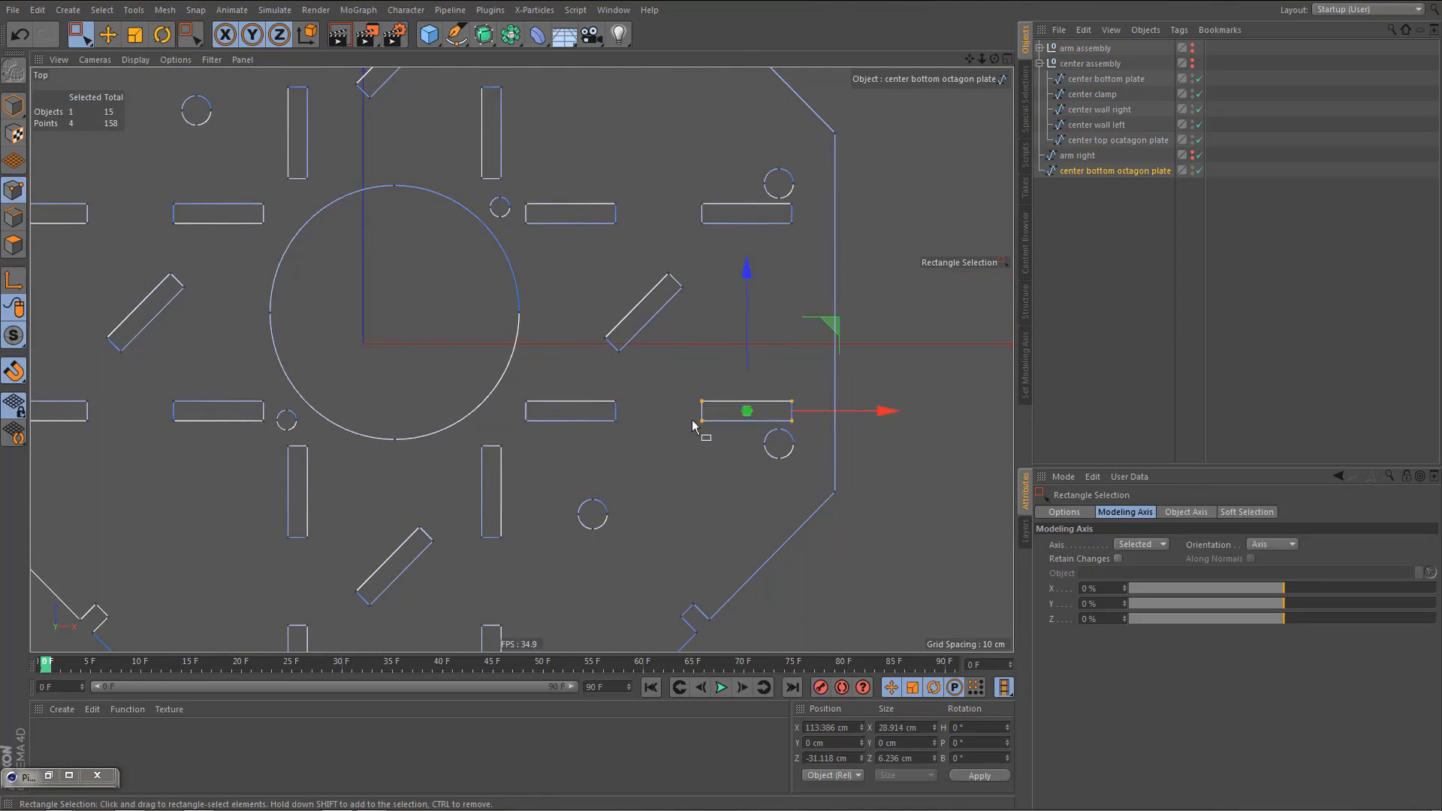
pyautogui.moveTo(511, 398); pyautogui.dragTo(627, 428)
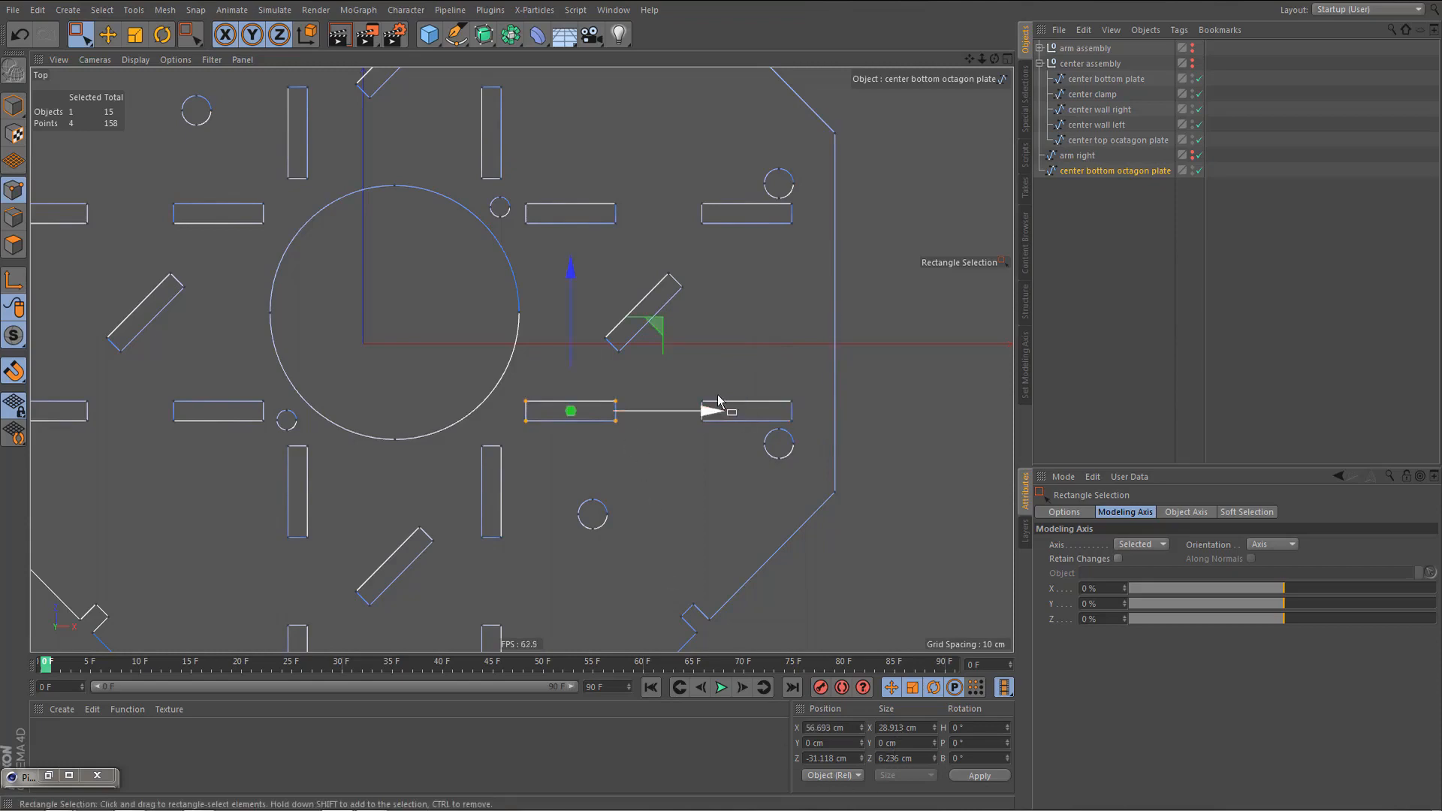
pyautogui.moveTo(692, 388); pyautogui.dragTo(802, 435)
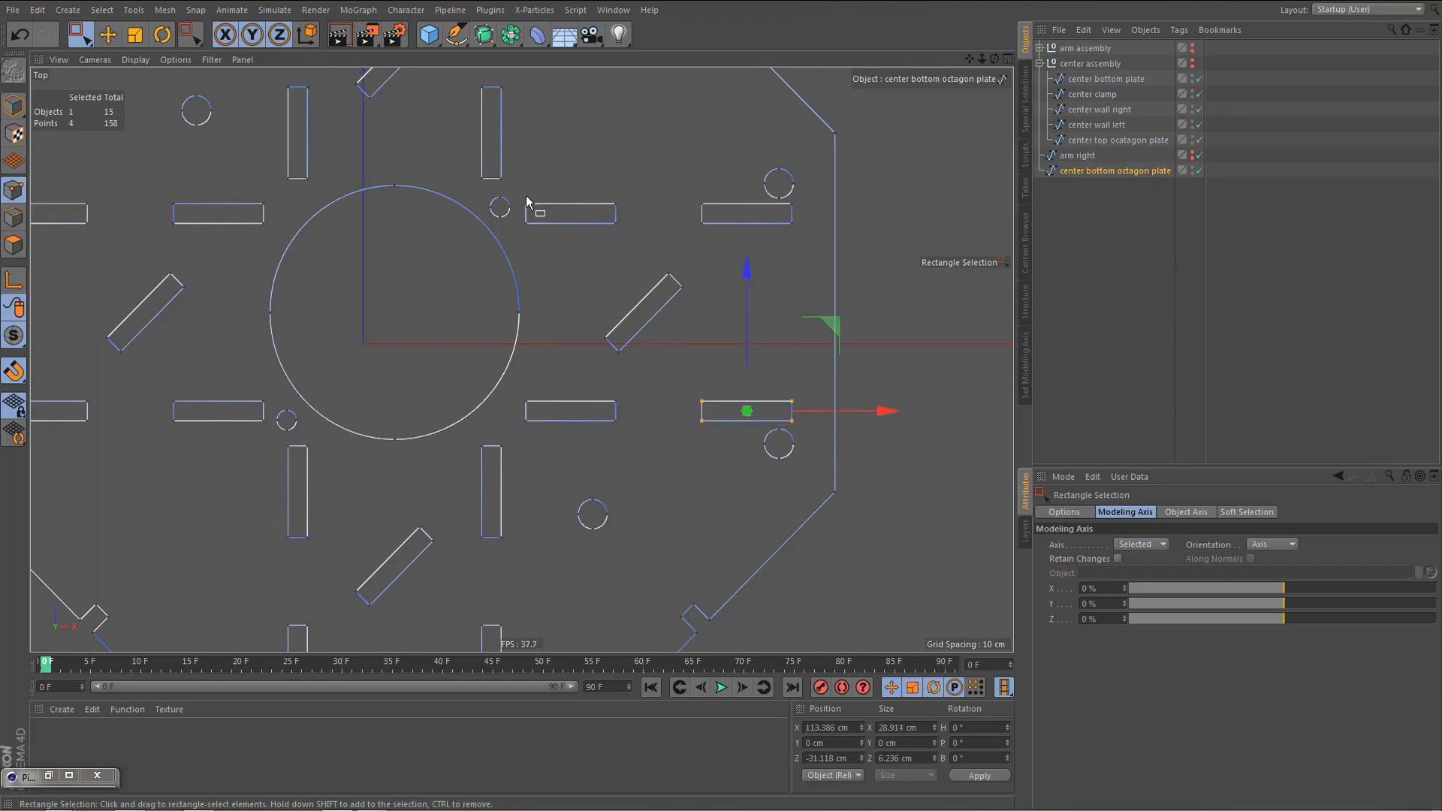
pyautogui.moveTo(522, 198); pyautogui.dragTo(651, 239)
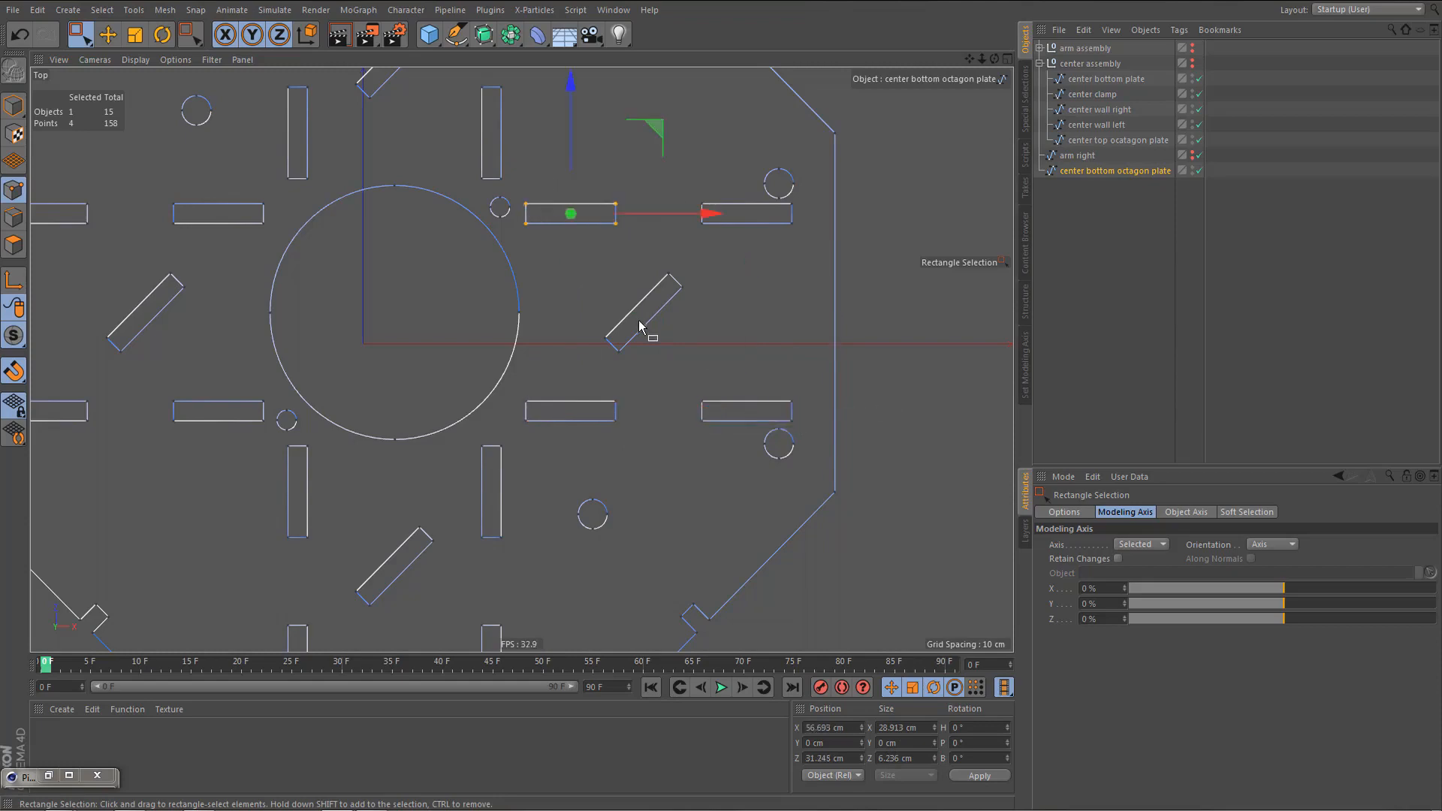
pyautogui.moveTo(515, 386); pyautogui.dragTo(641, 455)
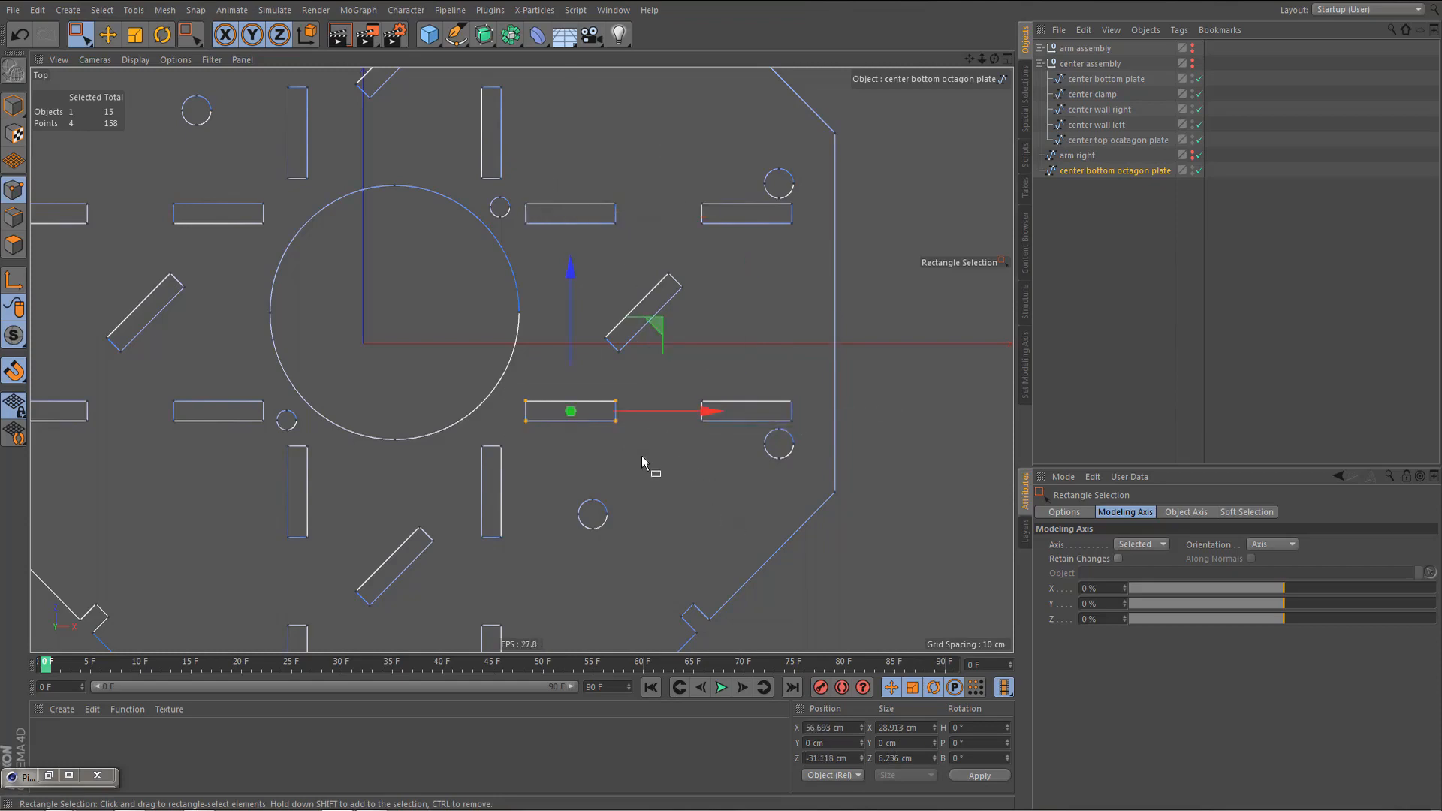
# - Check the sizes and positions of the lower inner, upper inner and upper outer horizontal slots on the plate's -X side
pyautogui.keyDown('alt'); pyautogui.moveTo(394, 395); pyautogui.dragTo(512, 415, button='middle'); pyautogui.keyUp('alt')
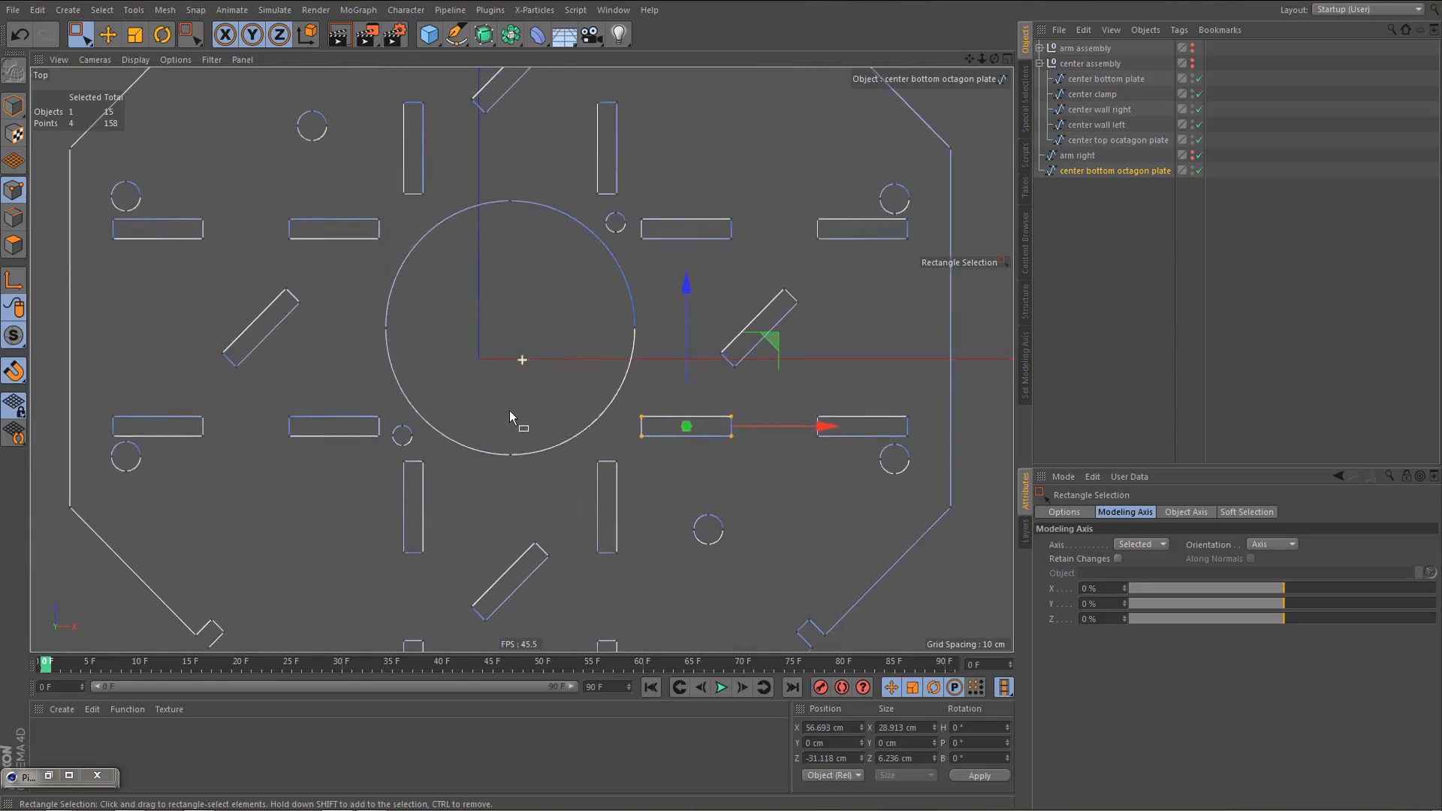
pyautogui.moveTo(278, 419); pyautogui.dragTo(397, 471)
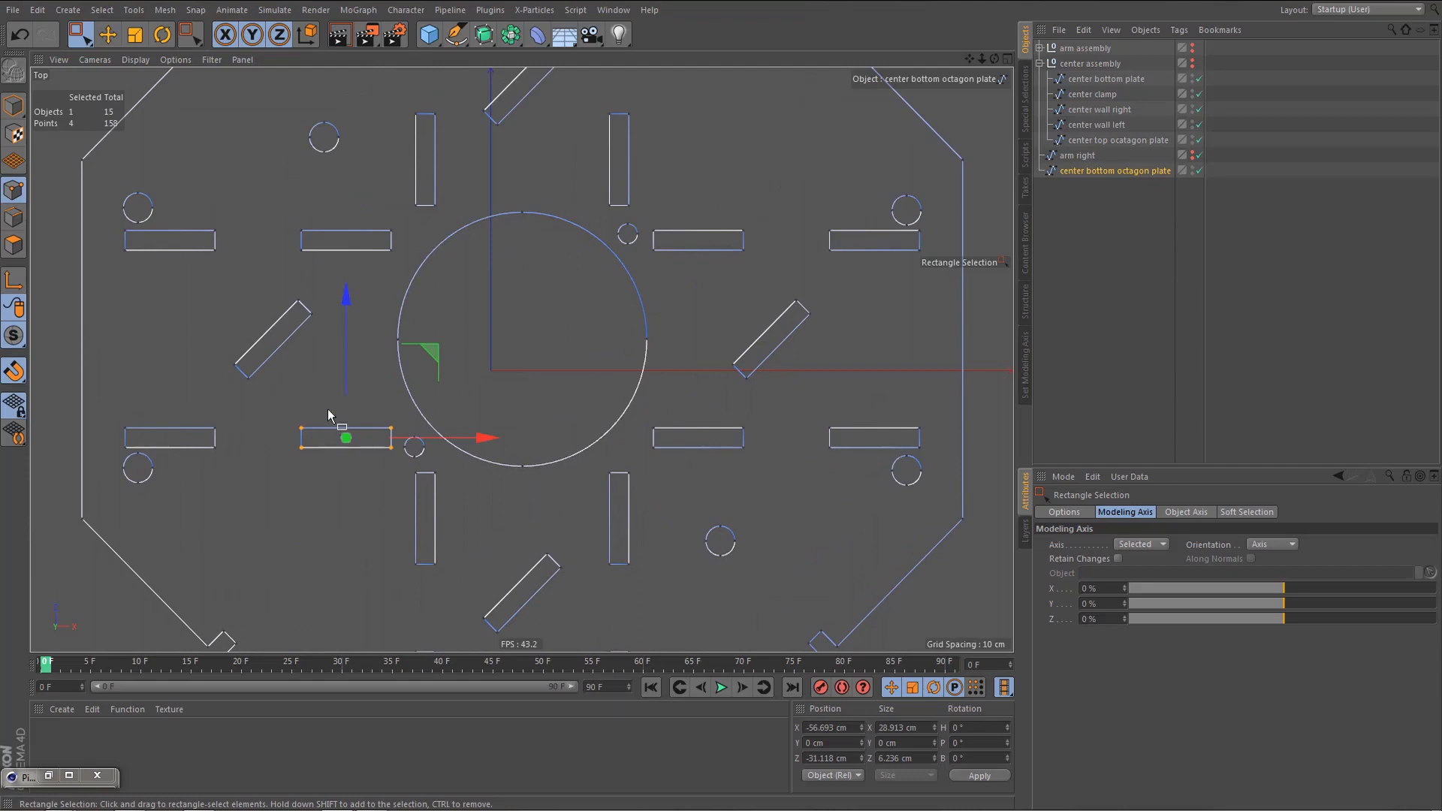
pyautogui.keyDown('alt'); pyautogui.moveTo(335, 417); pyautogui.dragTo(345, 464, button='middle'); pyautogui.keyUp('alt')
pyautogui.moveTo(305, 265); pyautogui.dragTo(412, 330)
pyautogui.moveTo(130, 277); pyautogui.dragTo(251, 316)
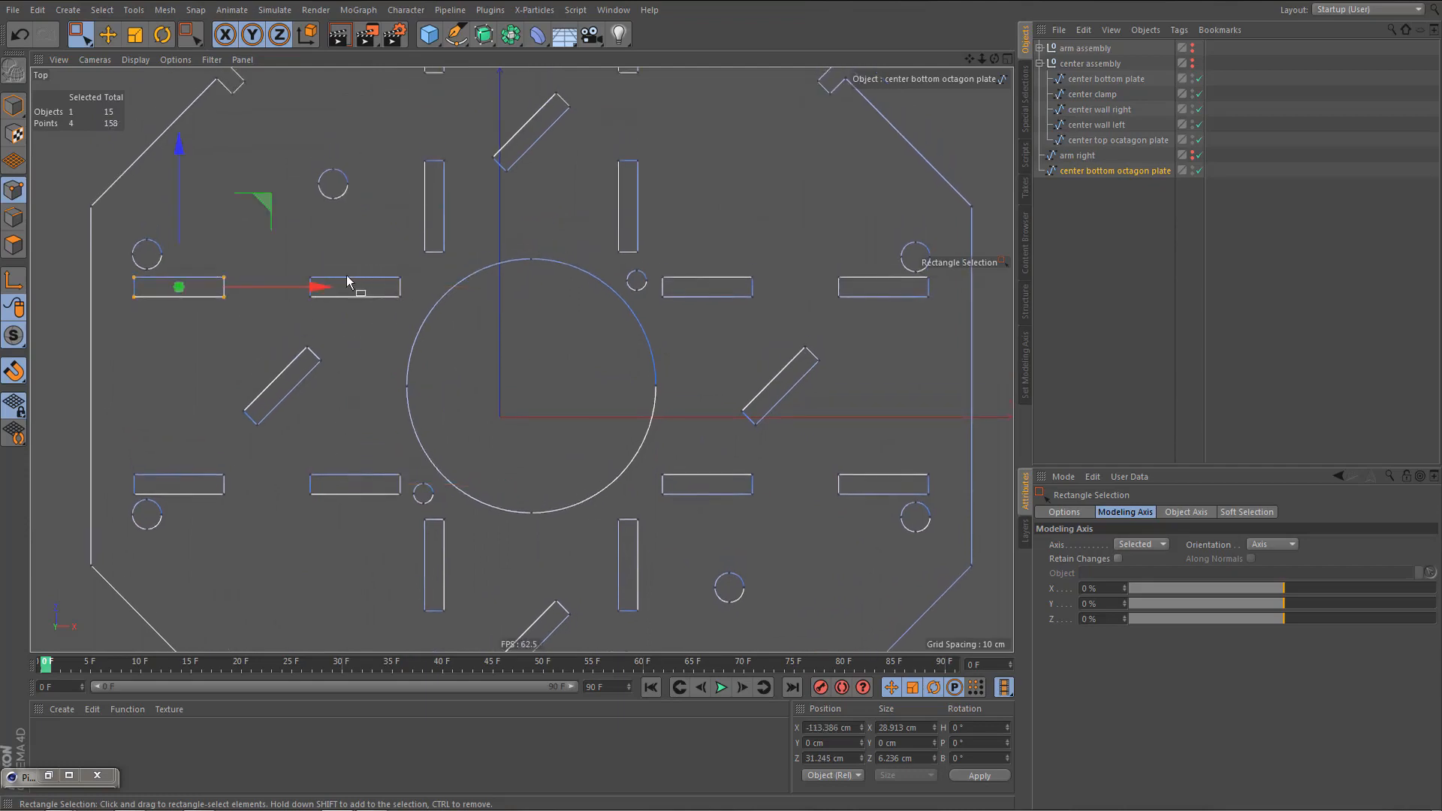
# - Check the sizes and positions of both lower outer horizontal slots and the lower inner horizontal slot on the plate's -X side
pyautogui.moveTo(119, 453); pyautogui.dragTo(239, 498)
pyautogui.moveTo(813, 458); pyautogui.dragTo(942, 498)
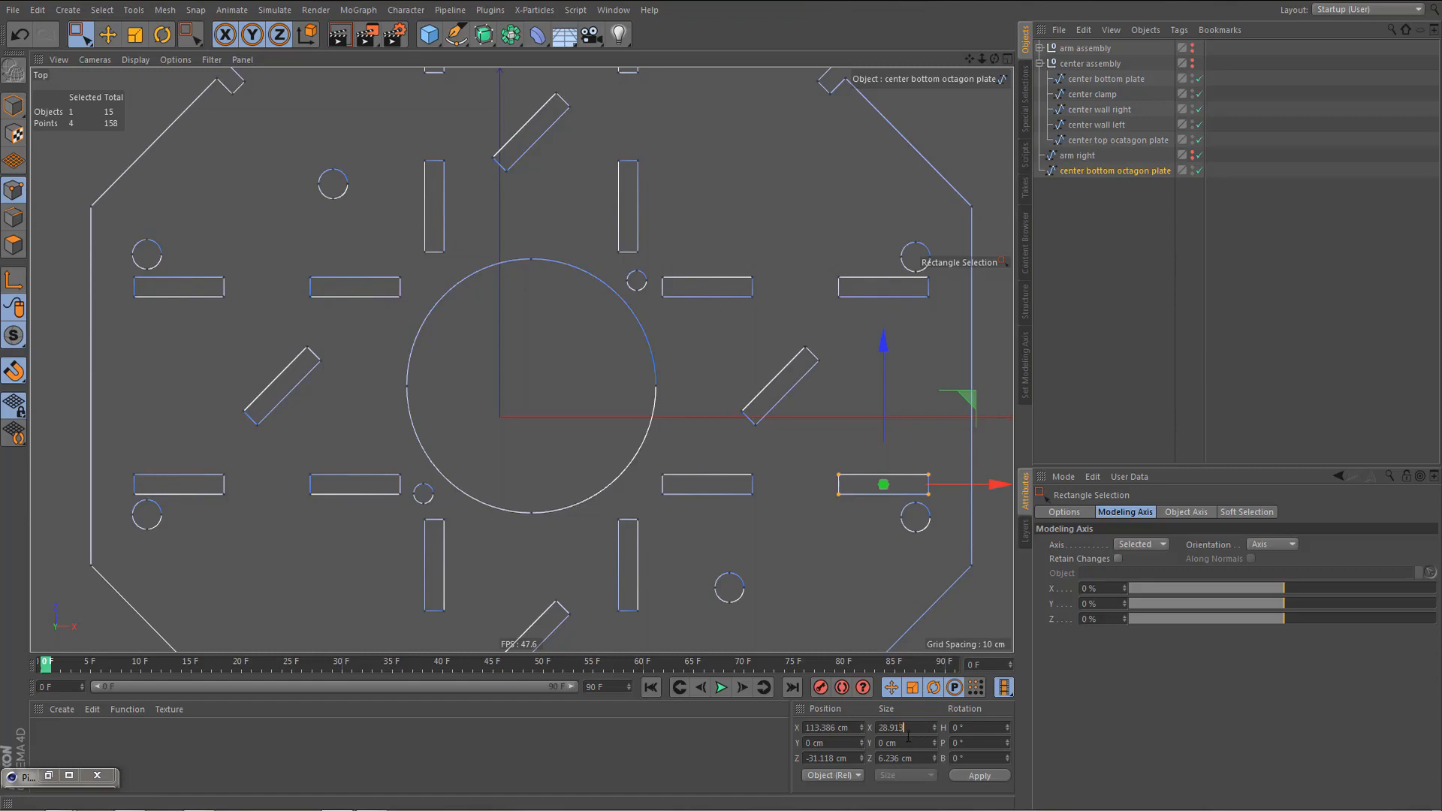
pyautogui.press('Return')
pyautogui.moveTo(559, 526); pyautogui.dragTo(543, 495, button='middle')
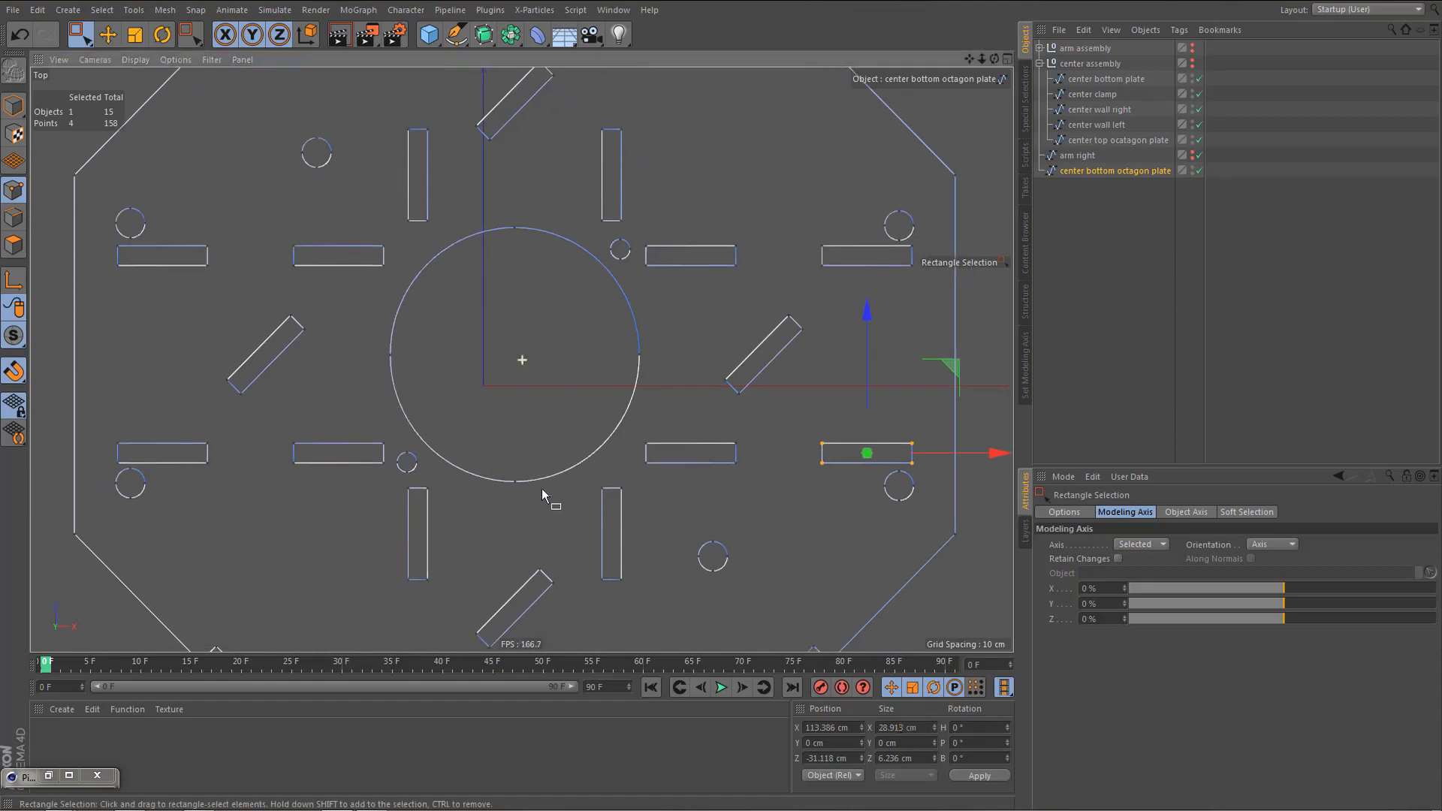
pyautogui.moveTo(273, 422); pyautogui.dragTo(394, 487)
pyautogui.moveTo(451, 554); pyautogui.dragTo(461, 408, button='middle')
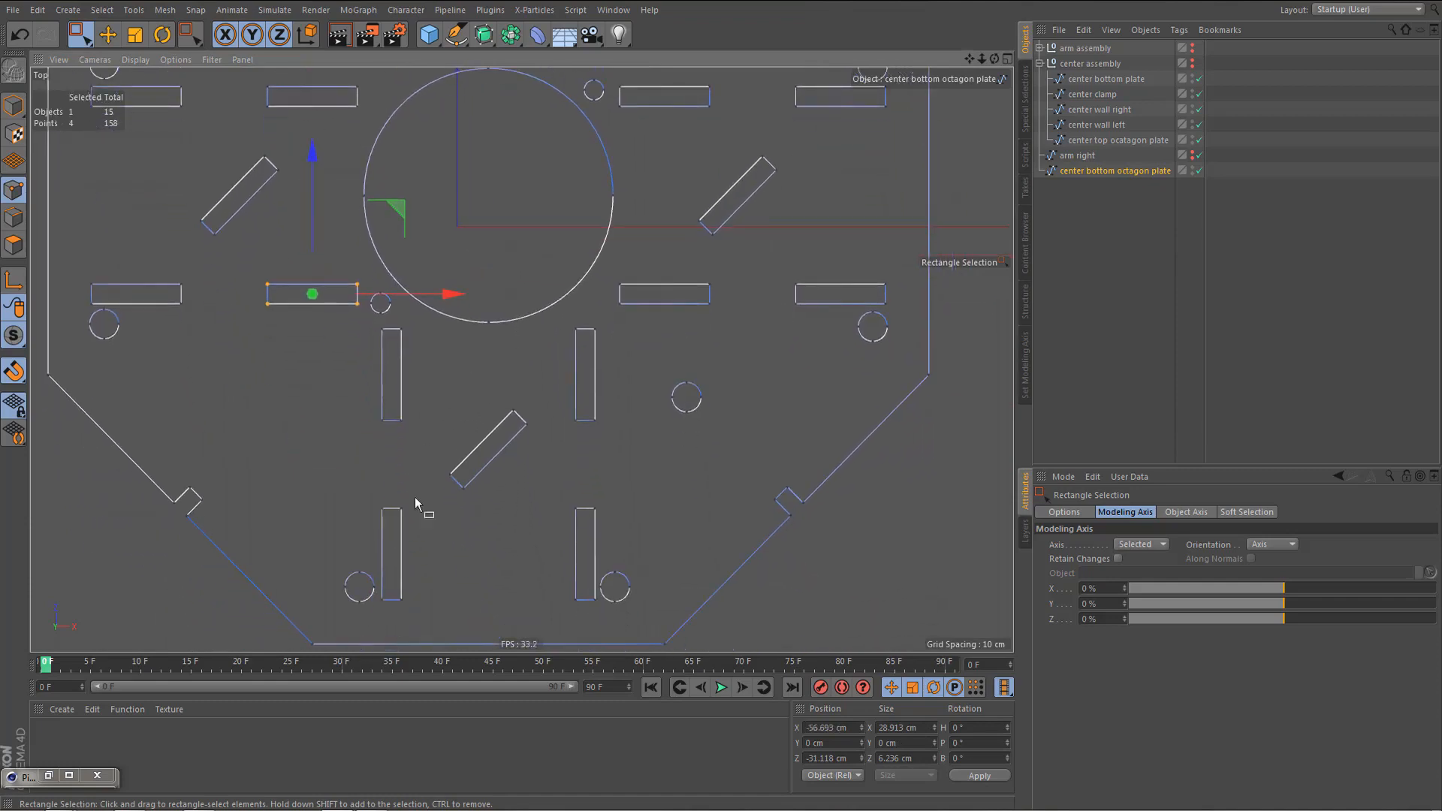
# - Compare the sizes of the plate's lower vertical slots with the lower horizontal slots on the +X side by selecting their points
pyautogui.moveTo(377, 495); pyautogui.dragTo(448, 616)
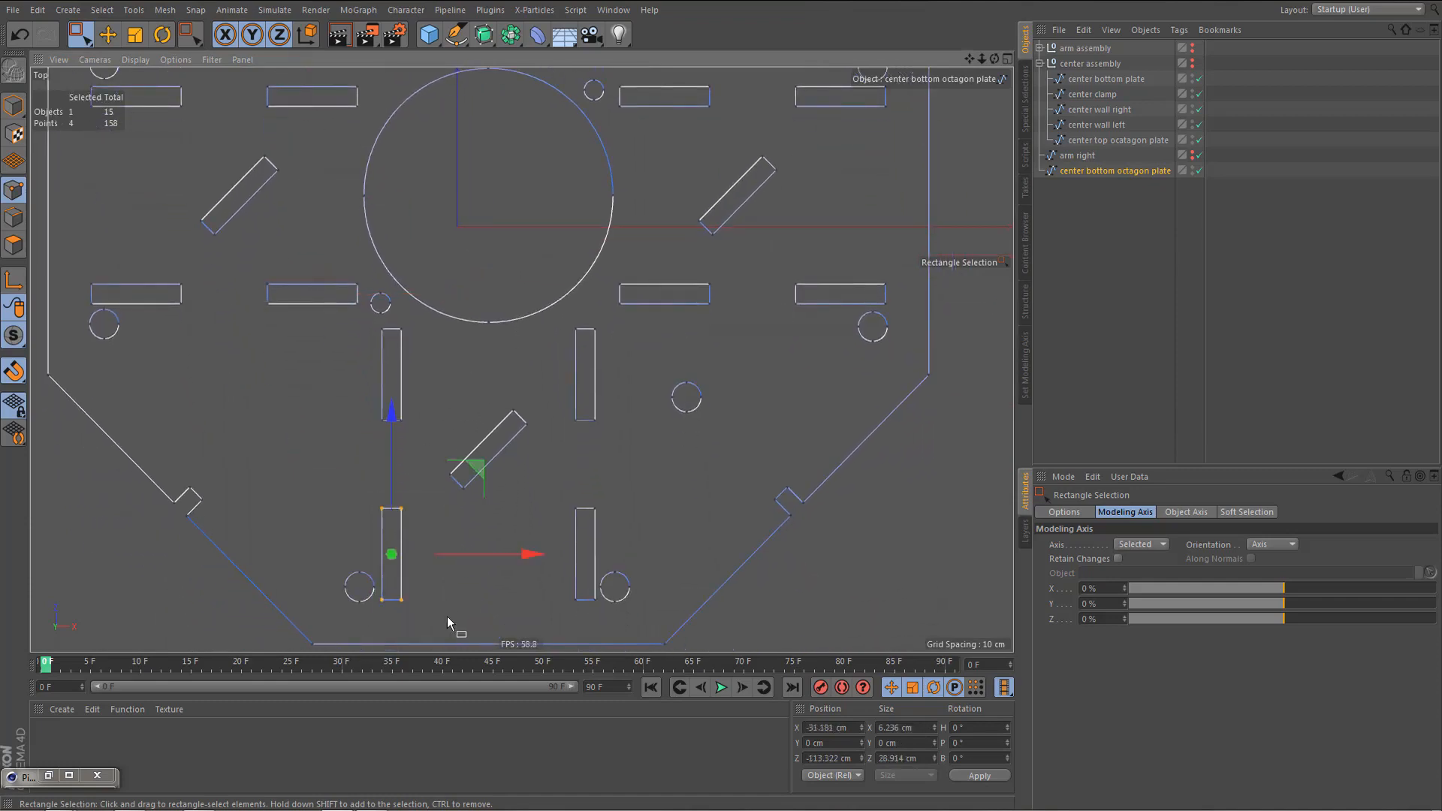
pyautogui.moveTo(376, 325); pyautogui.dragTo(426, 435)
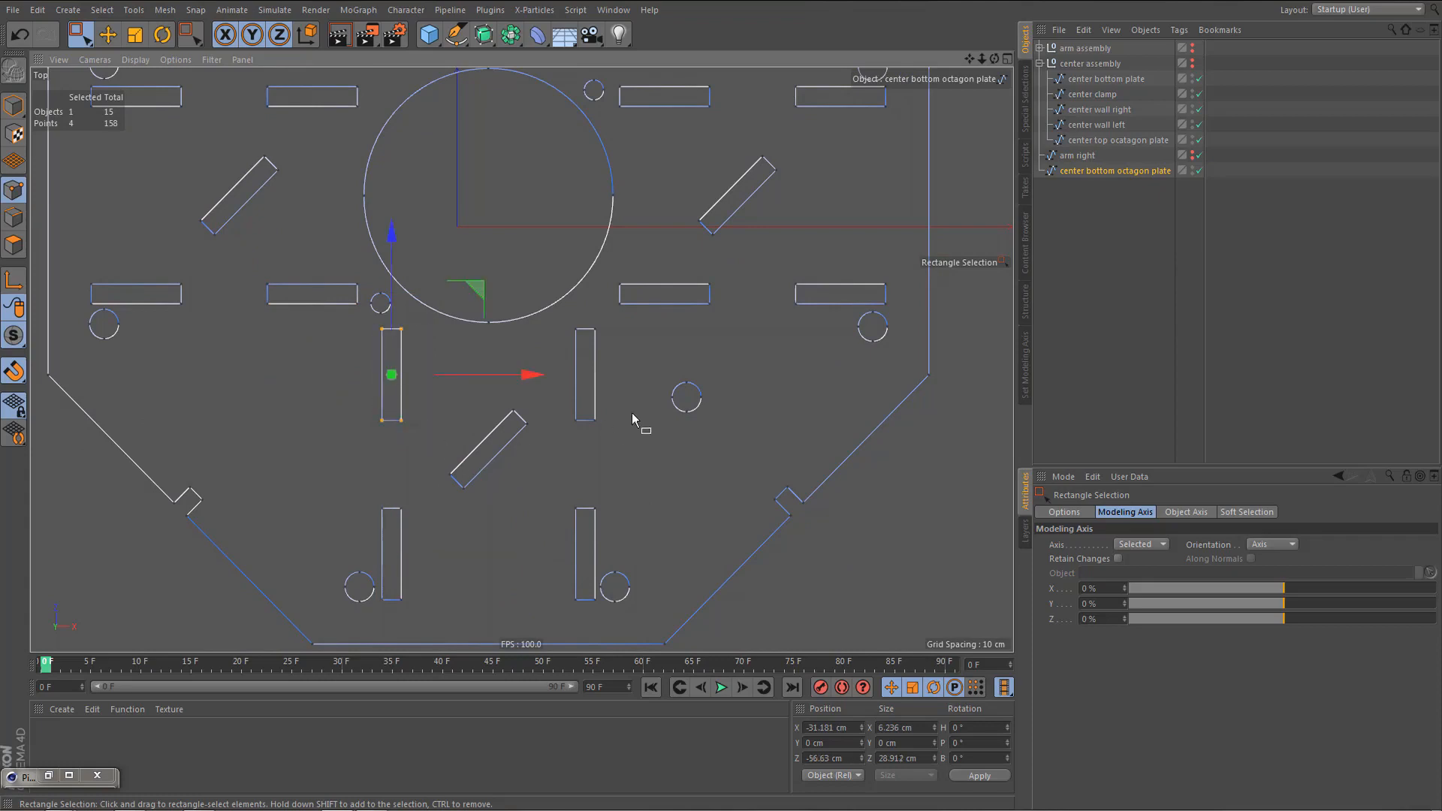
pyautogui.moveTo(568, 310); pyautogui.dragTo(623, 439)
pyautogui.moveTo(606, 272); pyautogui.dragTo(730, 325)
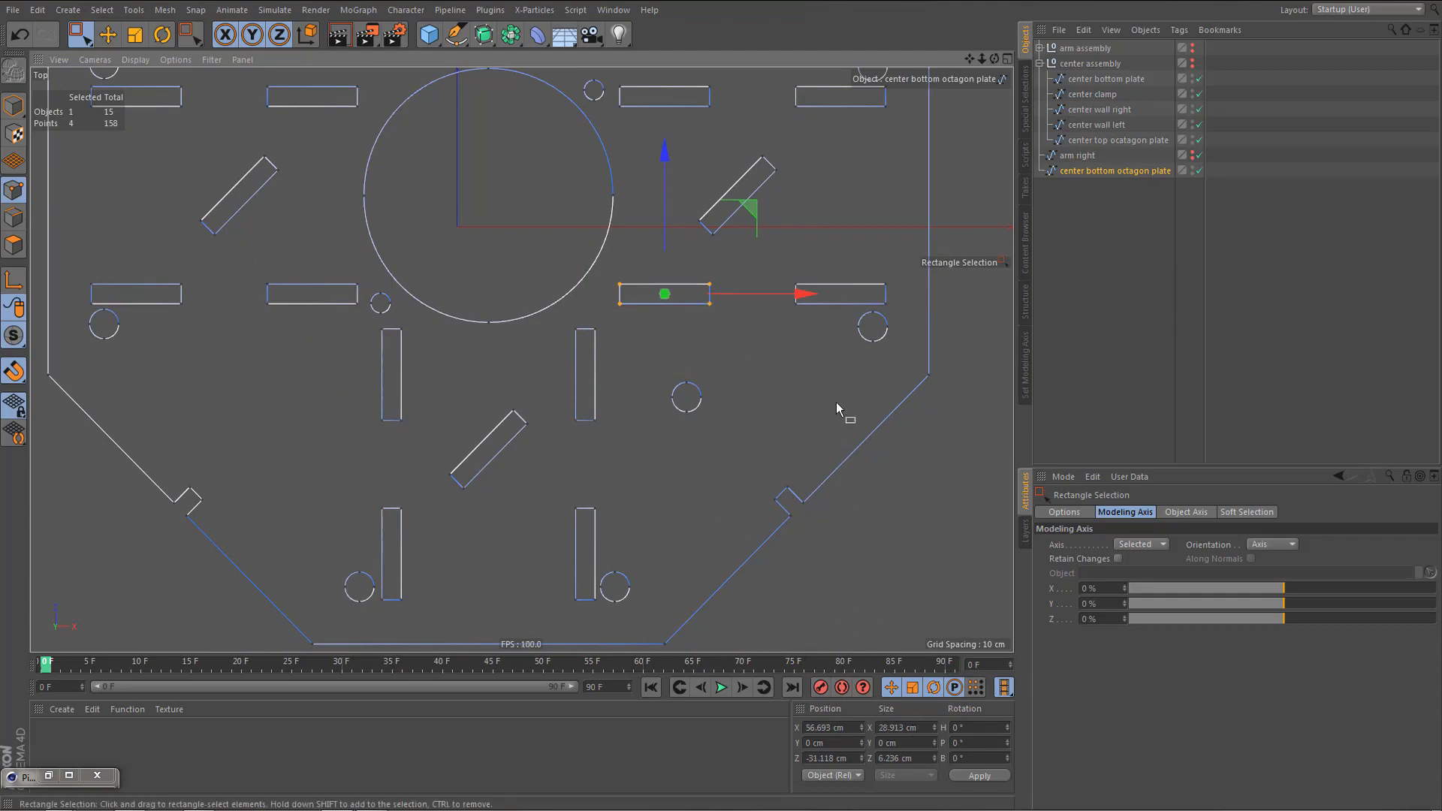
pyautogui.moveTo(790, 266); pyautogui.dragTo(908, 306)
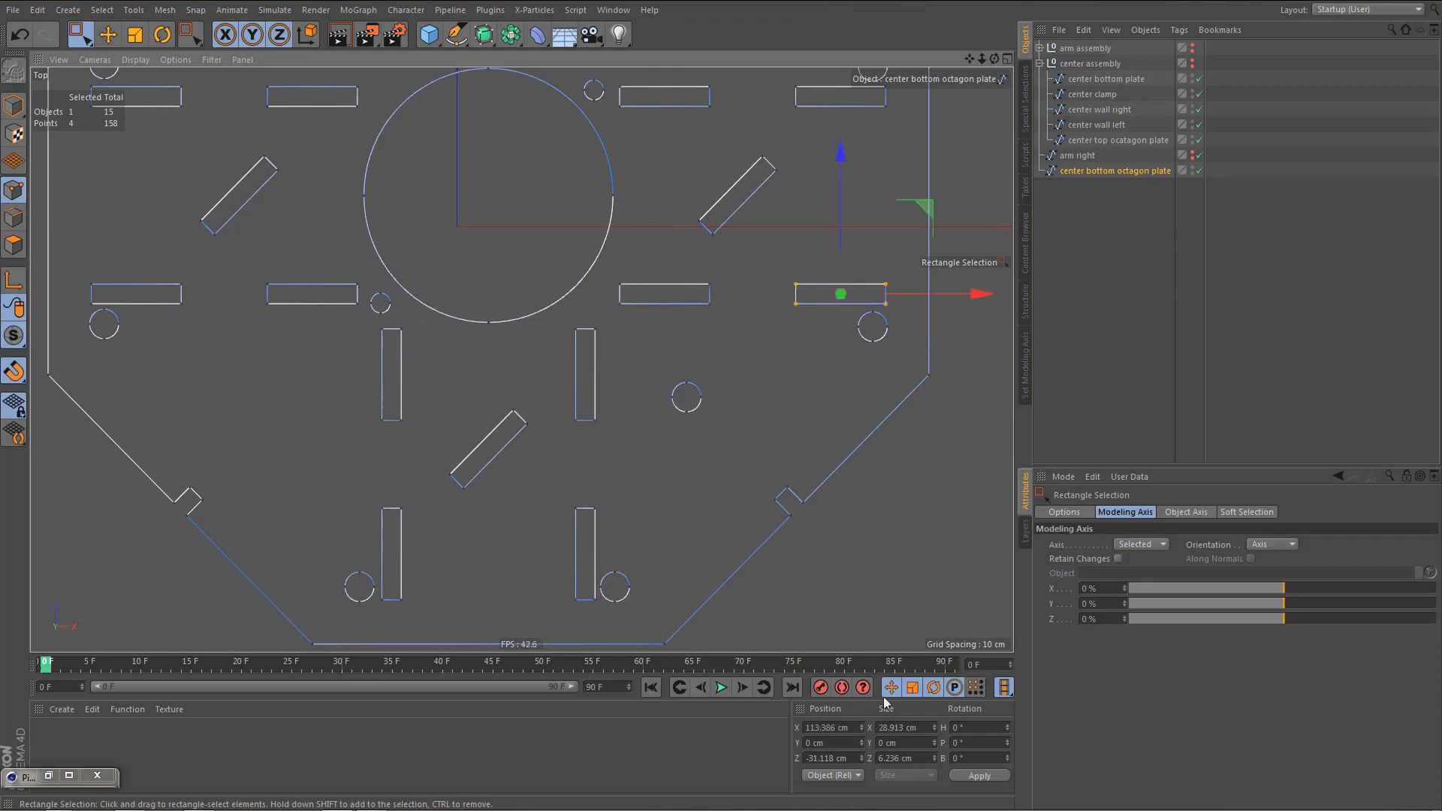
# - Copy the X size of the lower outer horizontal slot on the +X side and apply 28.913 cm as Z size to both lower outer vertical slots
pyautogui.click(924, 727)
pyautogui.hotkey('ctrl', 'c')
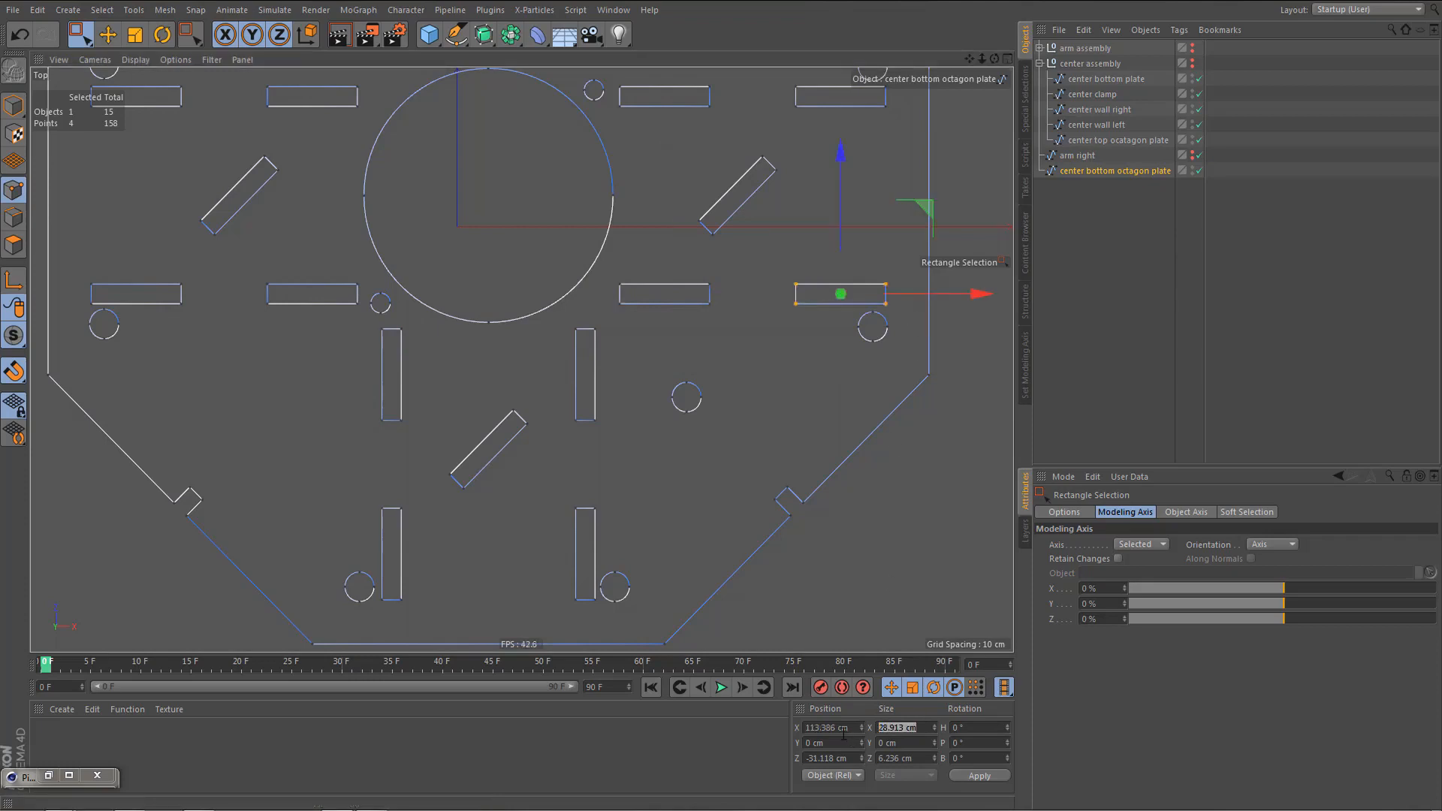
pyautogui.moveTo(379, 498); pyautogui.dragTo(440, 616)
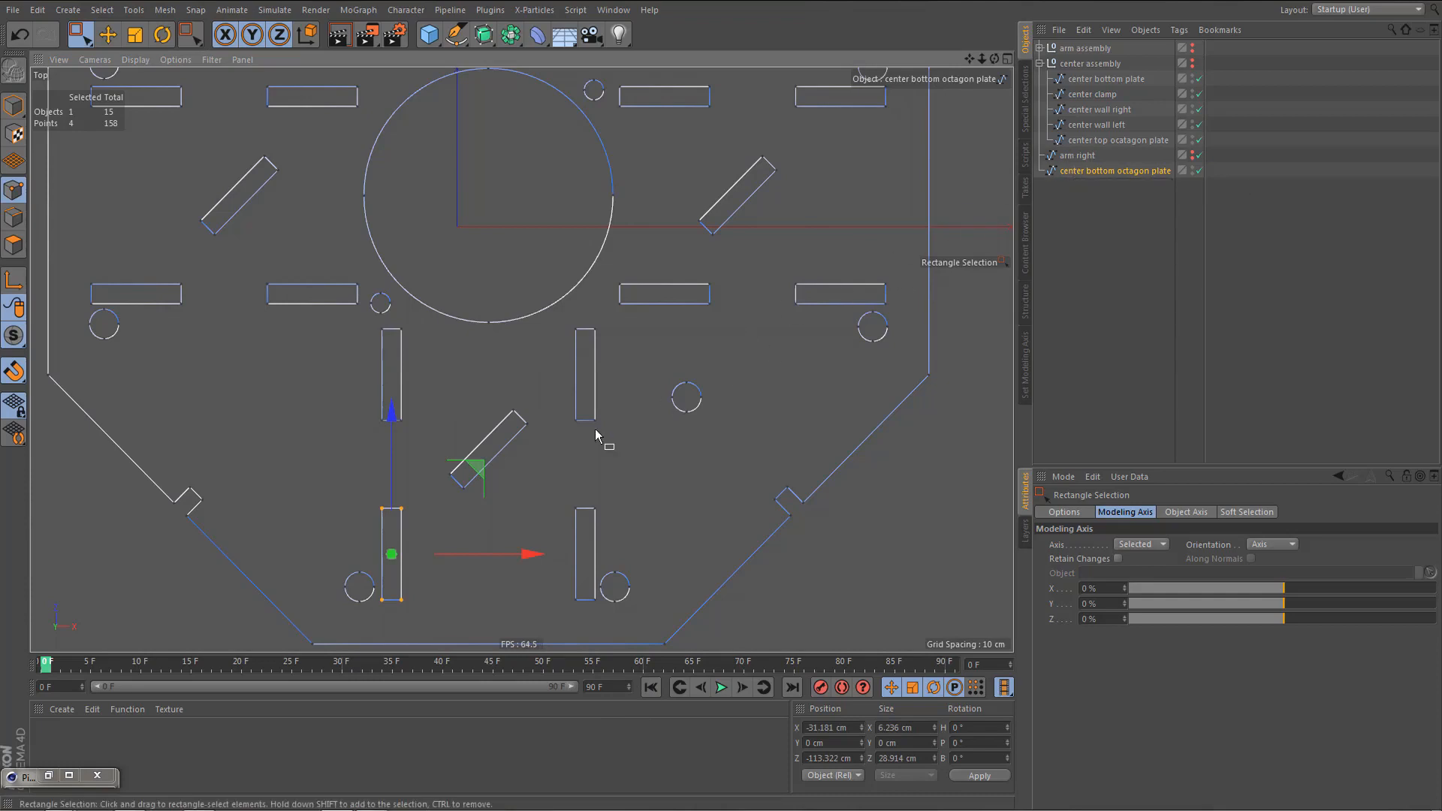
pyautogui.moveTo(930, 759); pyautogui.dragTo(959, 781)
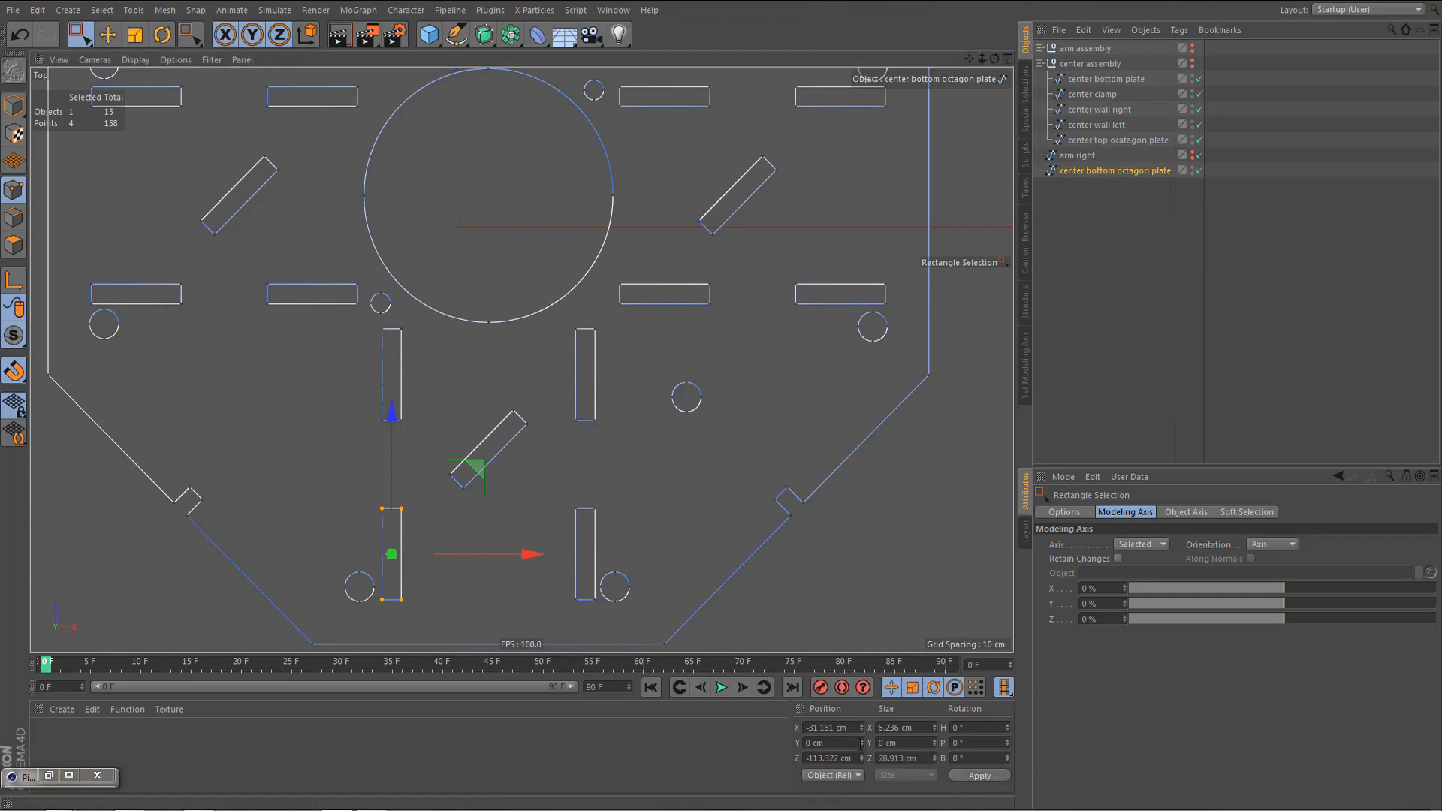
pyautogui.moveTo(541, 490); pyautogui.dragTo(606, 627)
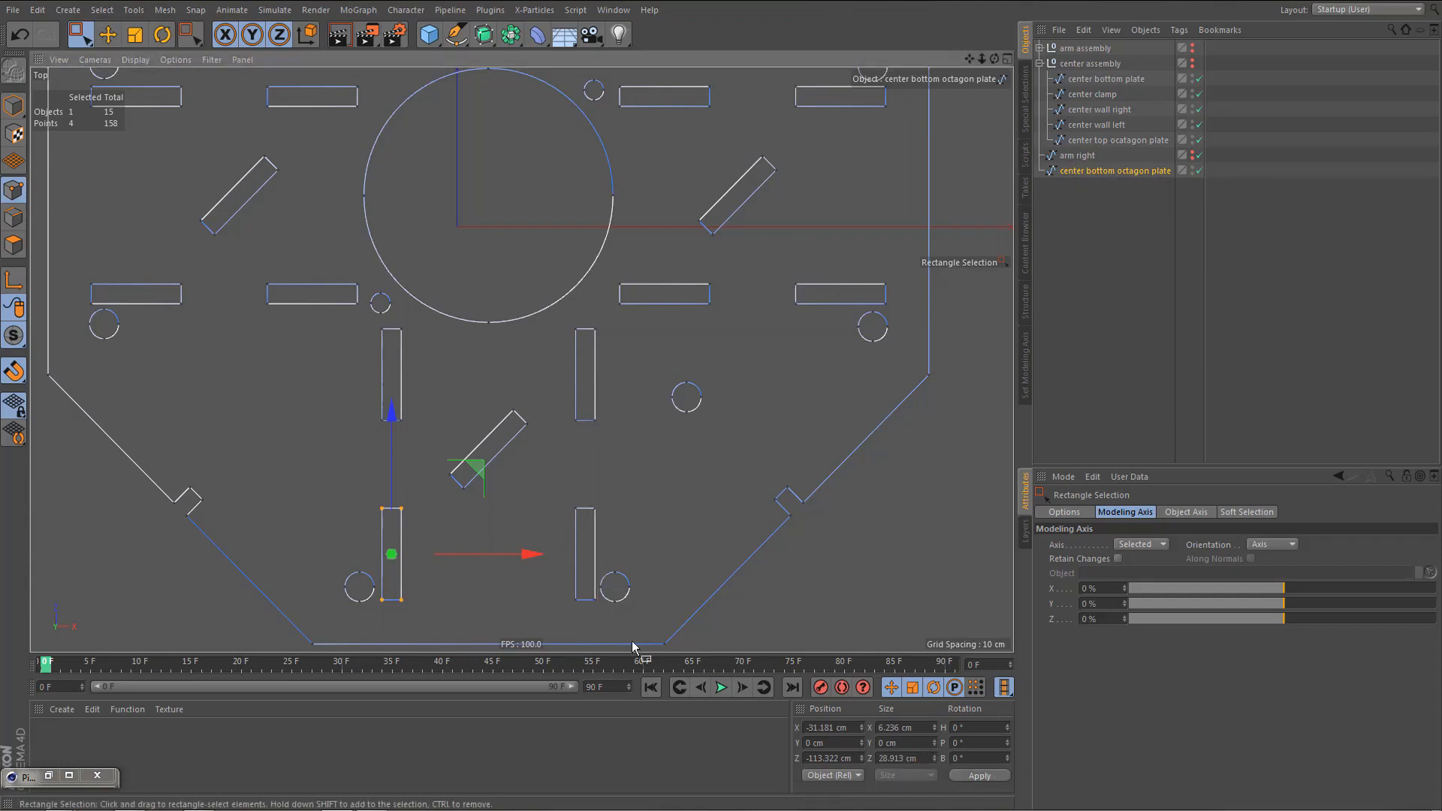
pyautogui.moveTo(927, 759); pyautogui.dragTo(818, 776)
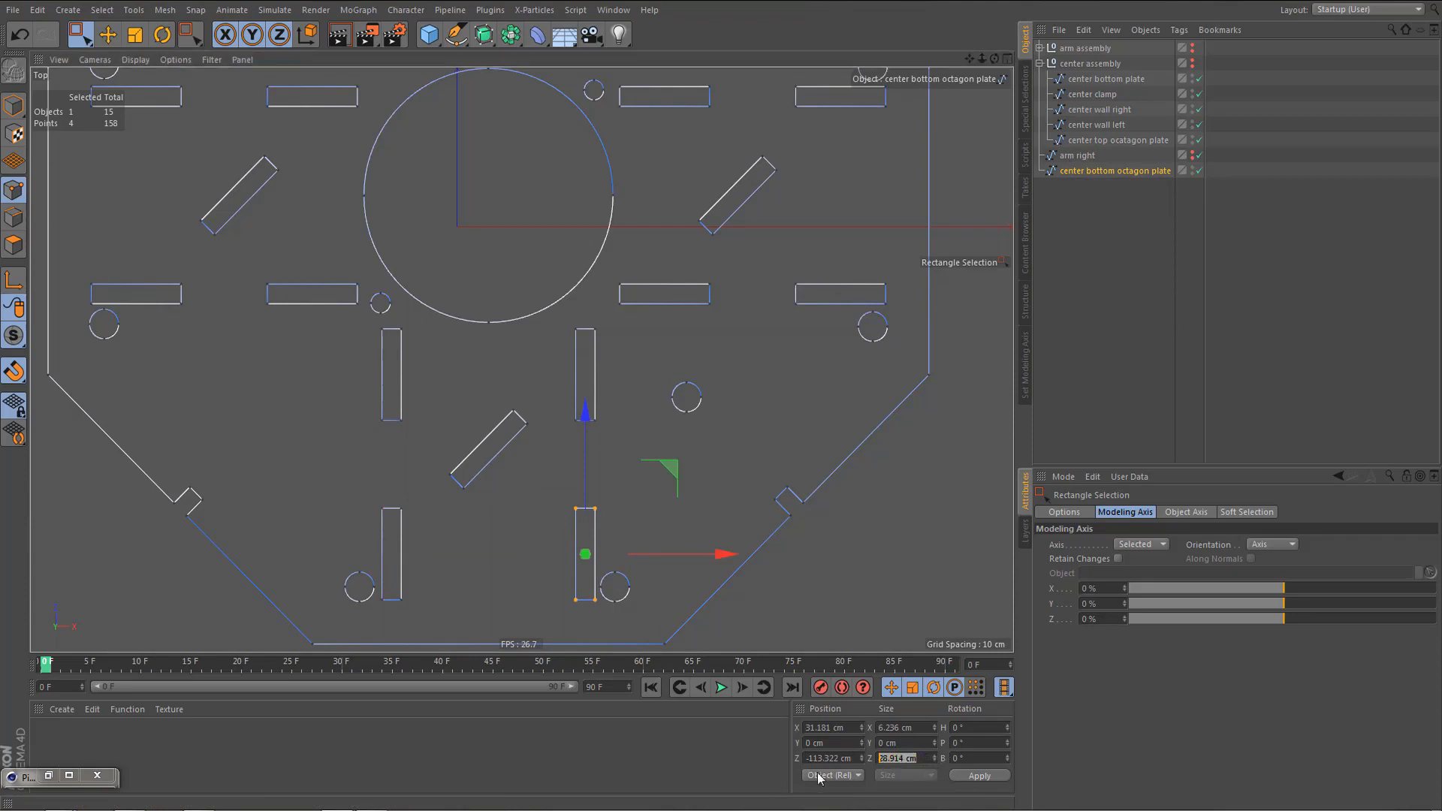
pyautogui.hotkey('ctrl', 'v')
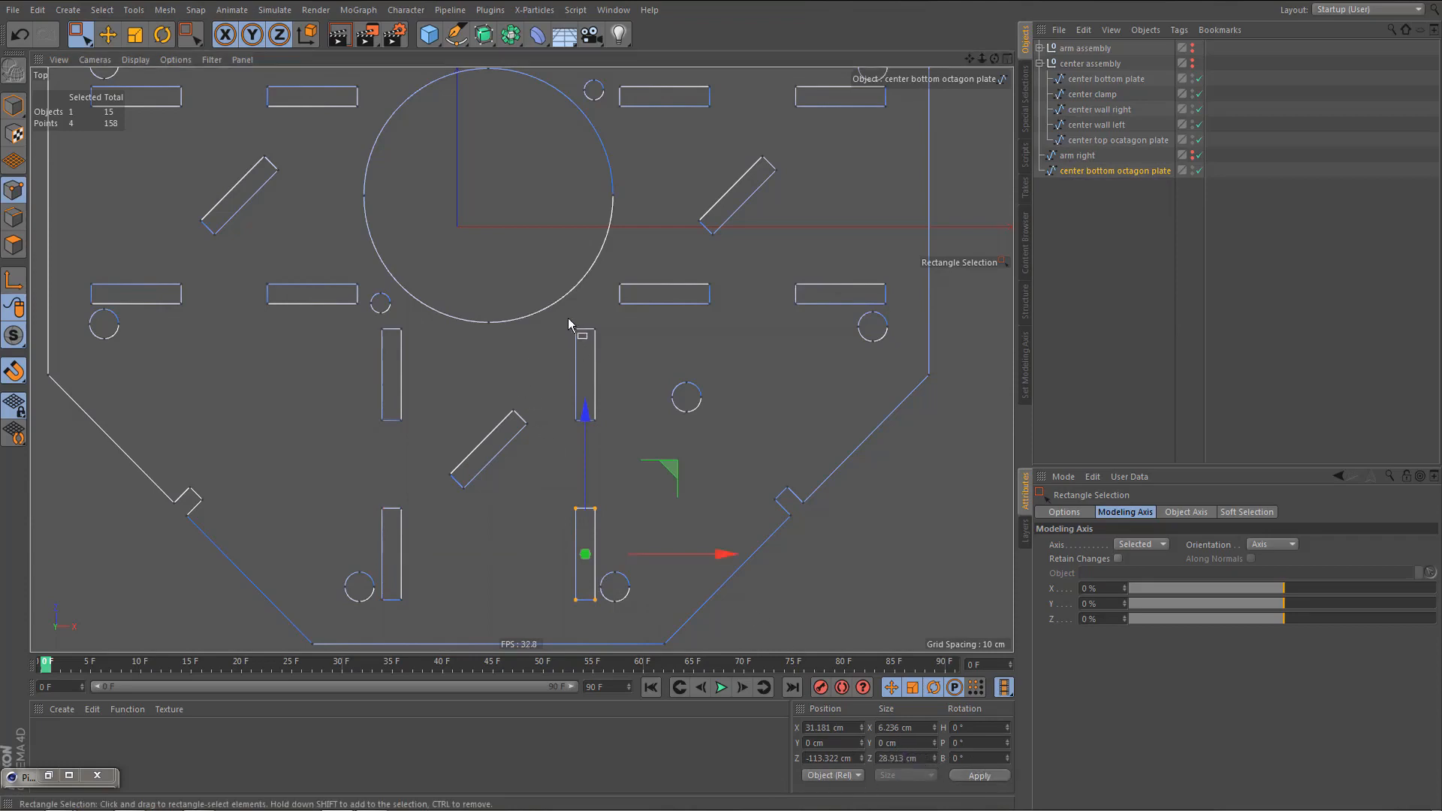
# - Set the Z size of both lower inner vertical slots on the plate to 28.913 cm
pyautogui.moveTo(569, 323); pyautogui.dragTo(616, 442)
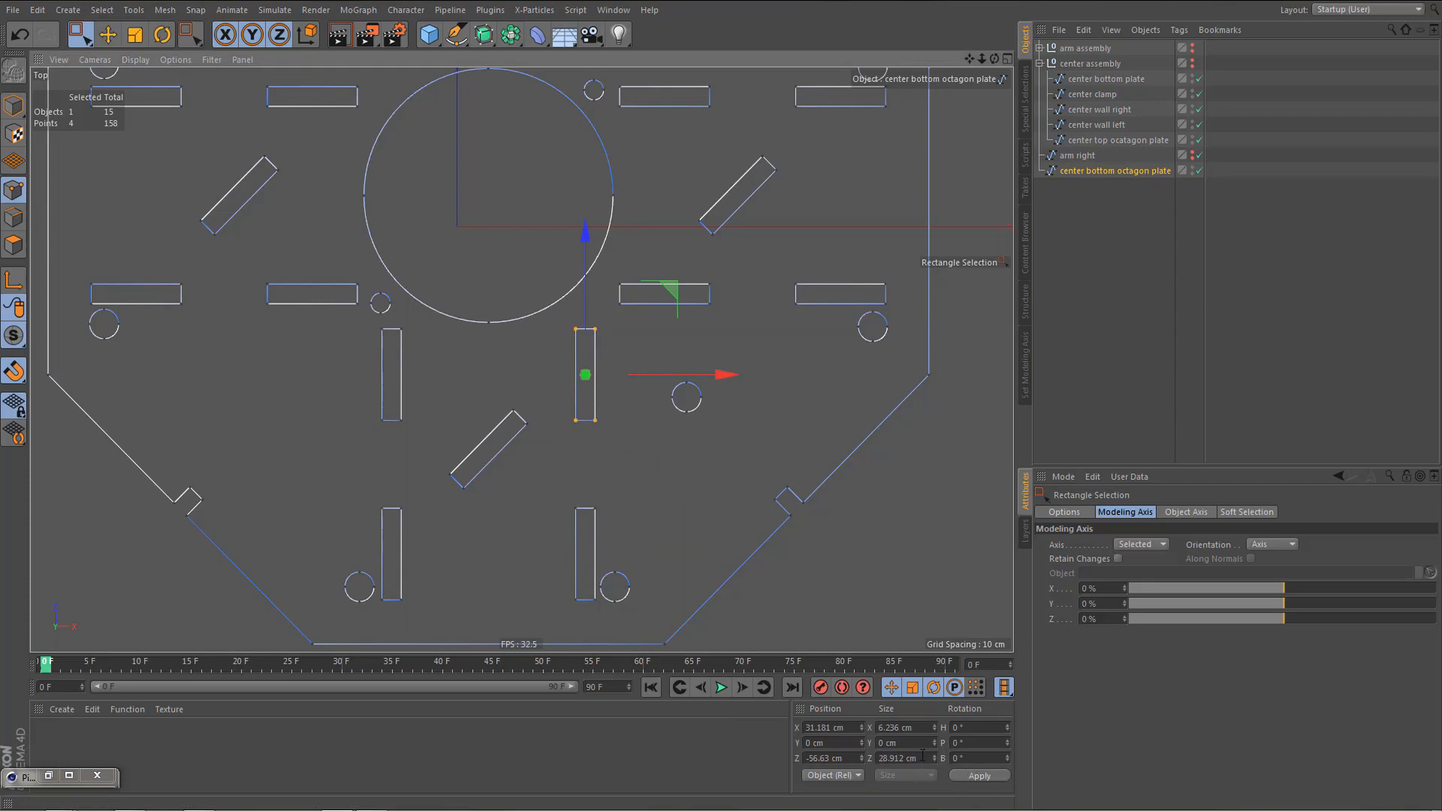
pyautogui.moveTo(922, 758); pyautogui.dragTo(871, 760)
pyautogui.hotkey('ctrl', 'v')
pyautogui.click(970, 775)
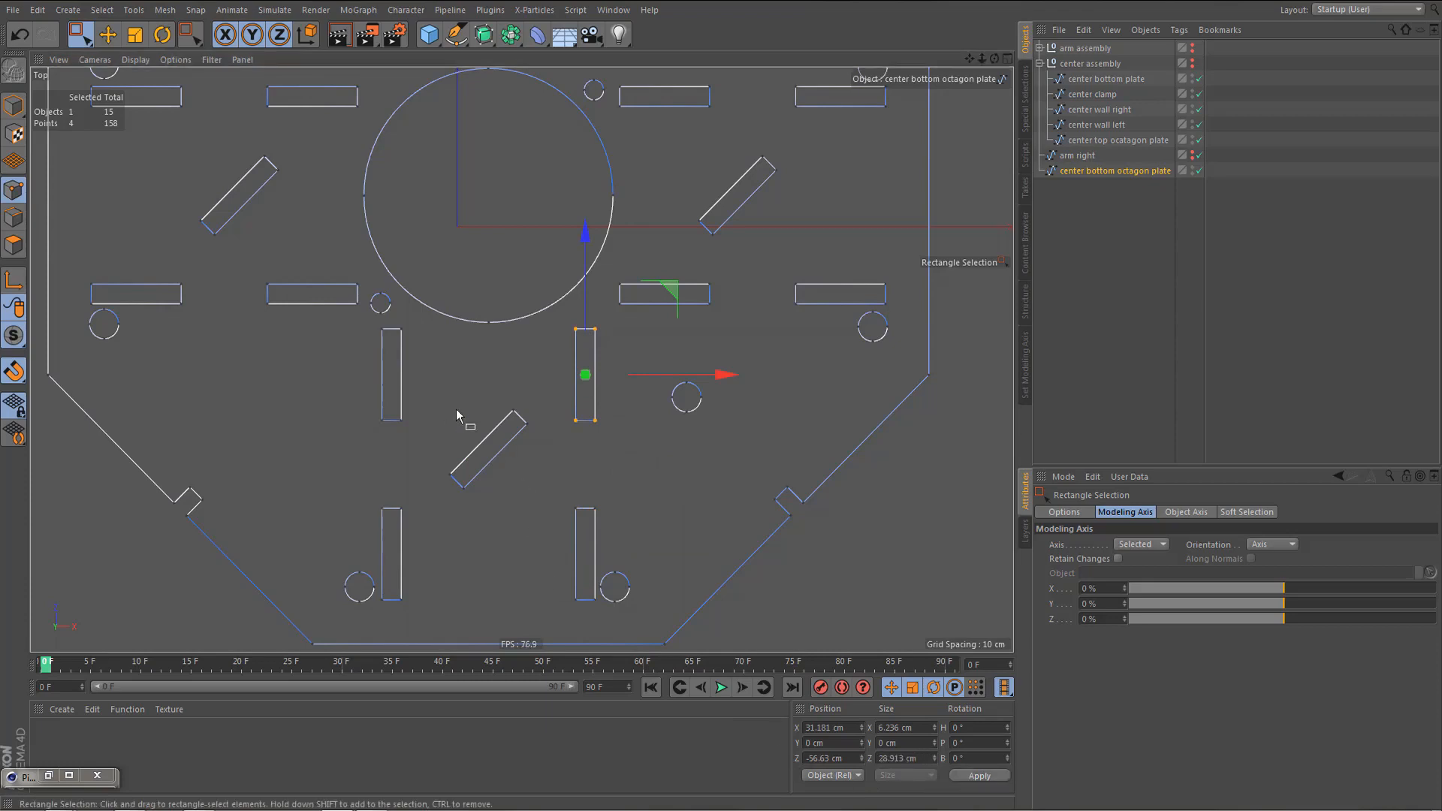
pyautogui.moveTo(376, 323); pyautogui.dragTo(446, 445)
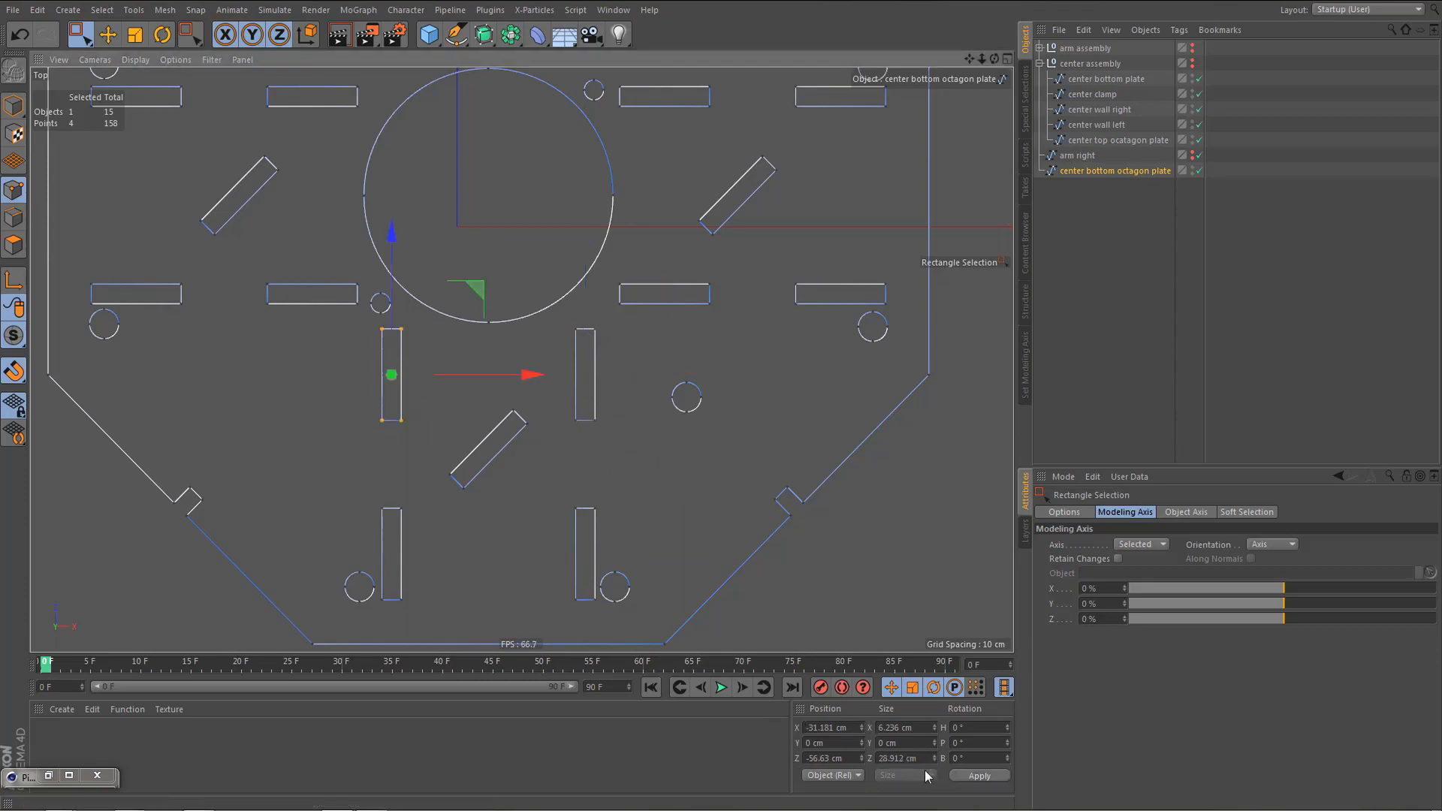
pyautogui.moveTo(922, 758); pyautogui.dragTo(875, 758)
pyautogui.hotkey('ctrl', 'v')
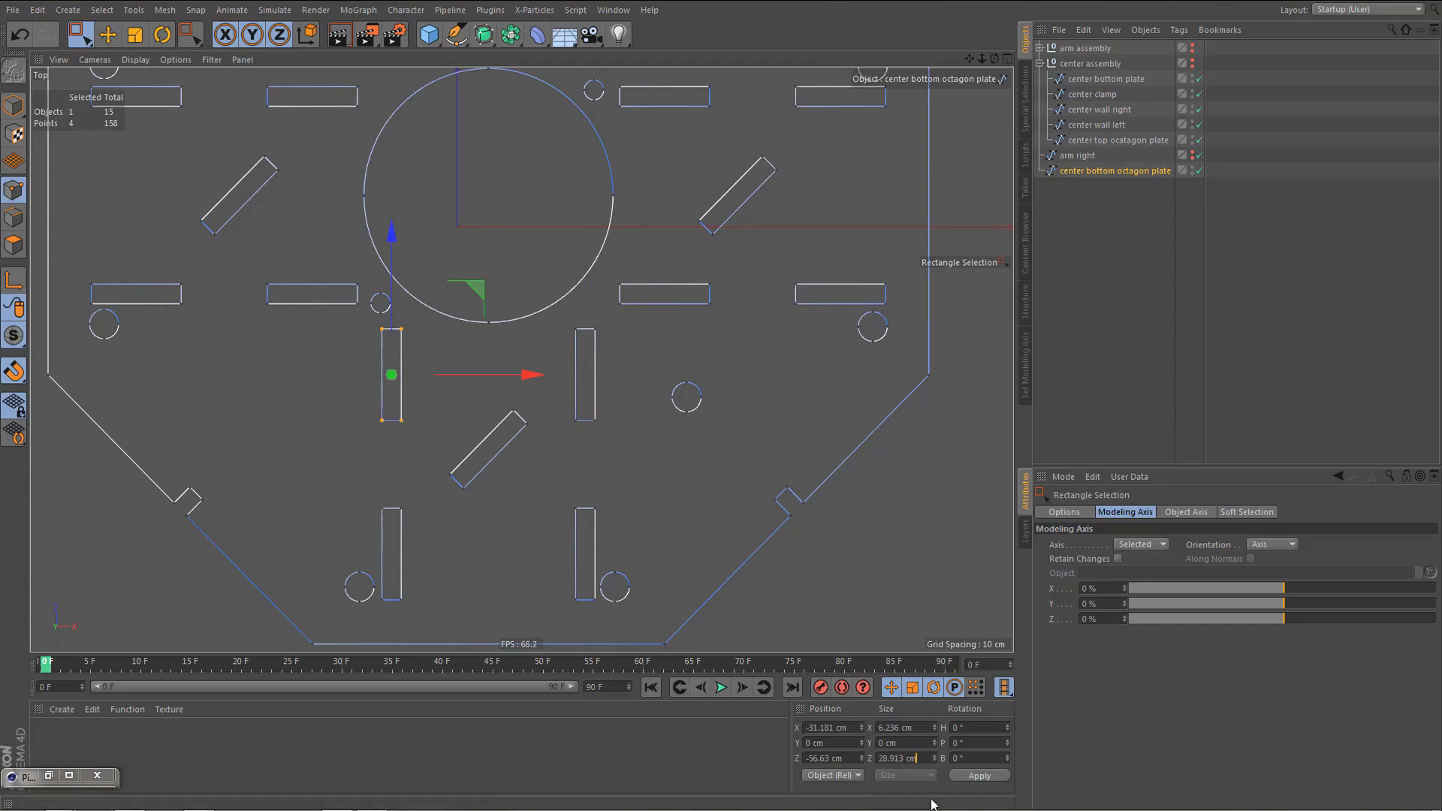
pyautogui.click(977, 774)
# - Set the Z size of both upper inner vertical slots on the plate to 28.913 cm
pyautogui.keyDown('alt'); pyautogui.moveTo(488, 262); pyautogui.dragTo(567, 498, button='middle'); pyautogui.keyUp('alt')
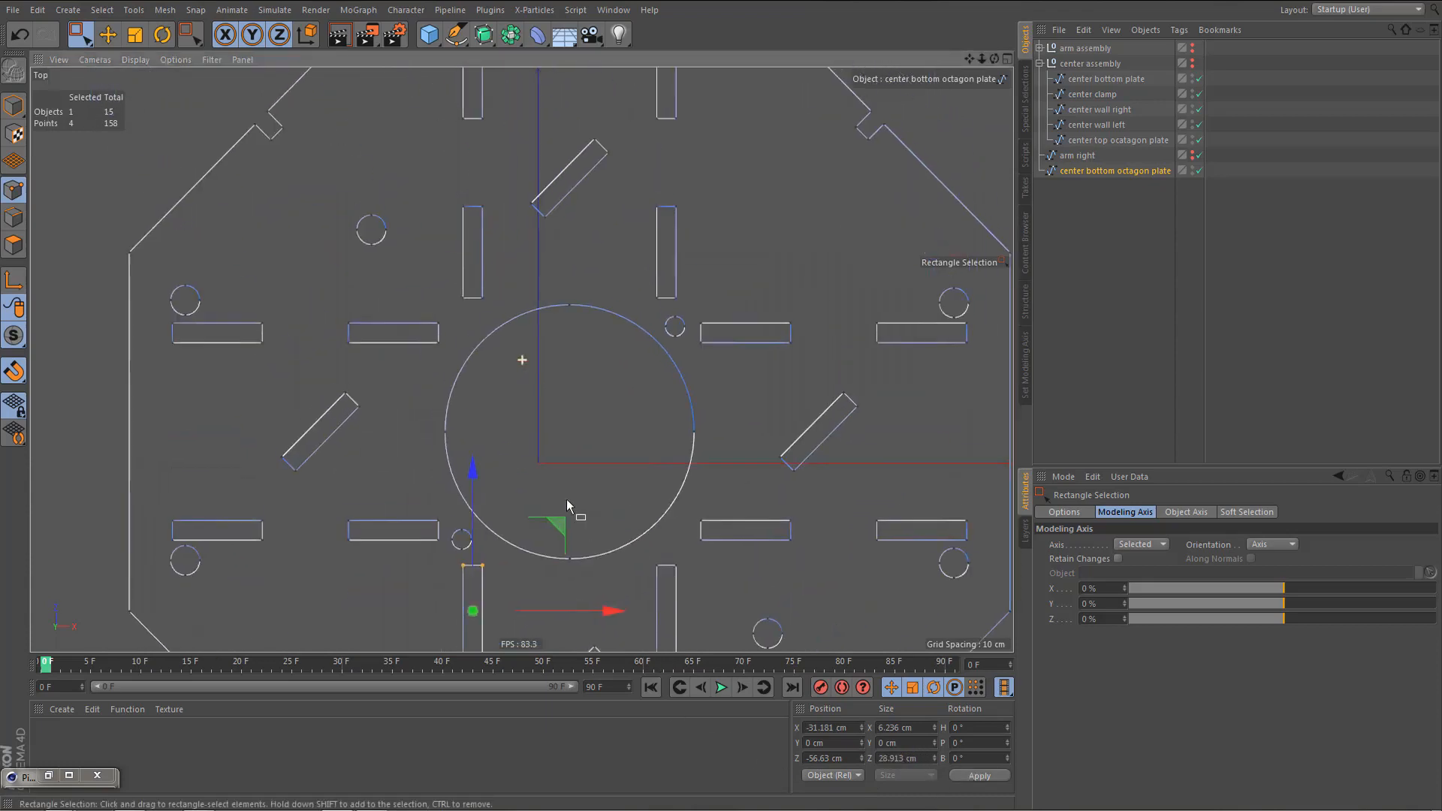
pyautogui.moveTo(450, 190); pyautogui.dragTo(514, 320)
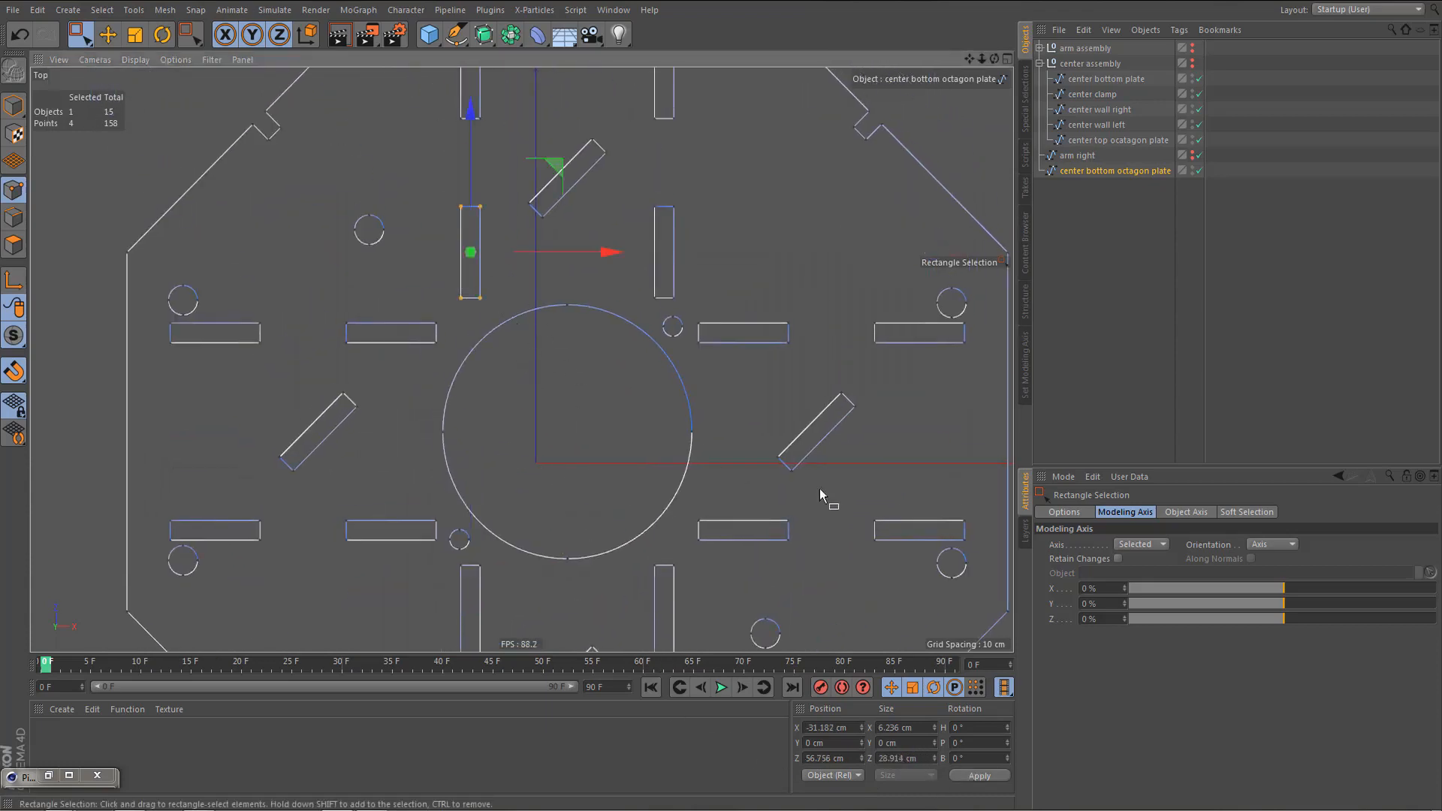
pyautogui.moveTo(924, 759); pyautogui.dragTo(875, 758)
pyautogui.hotkey('ctrl', 'v')
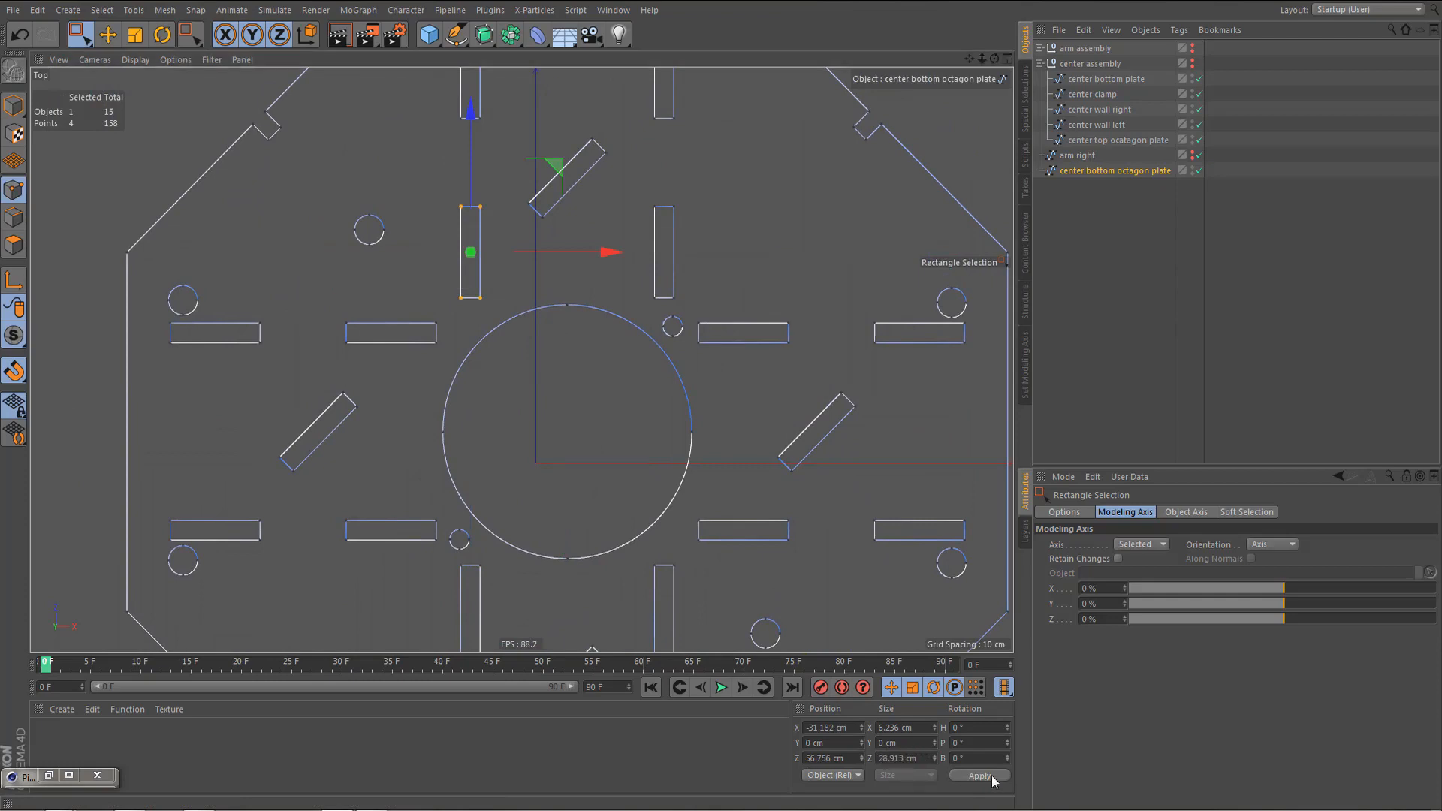
pyautogui.moveTo(644, 187); pyautogui.dragTo(723, 317)
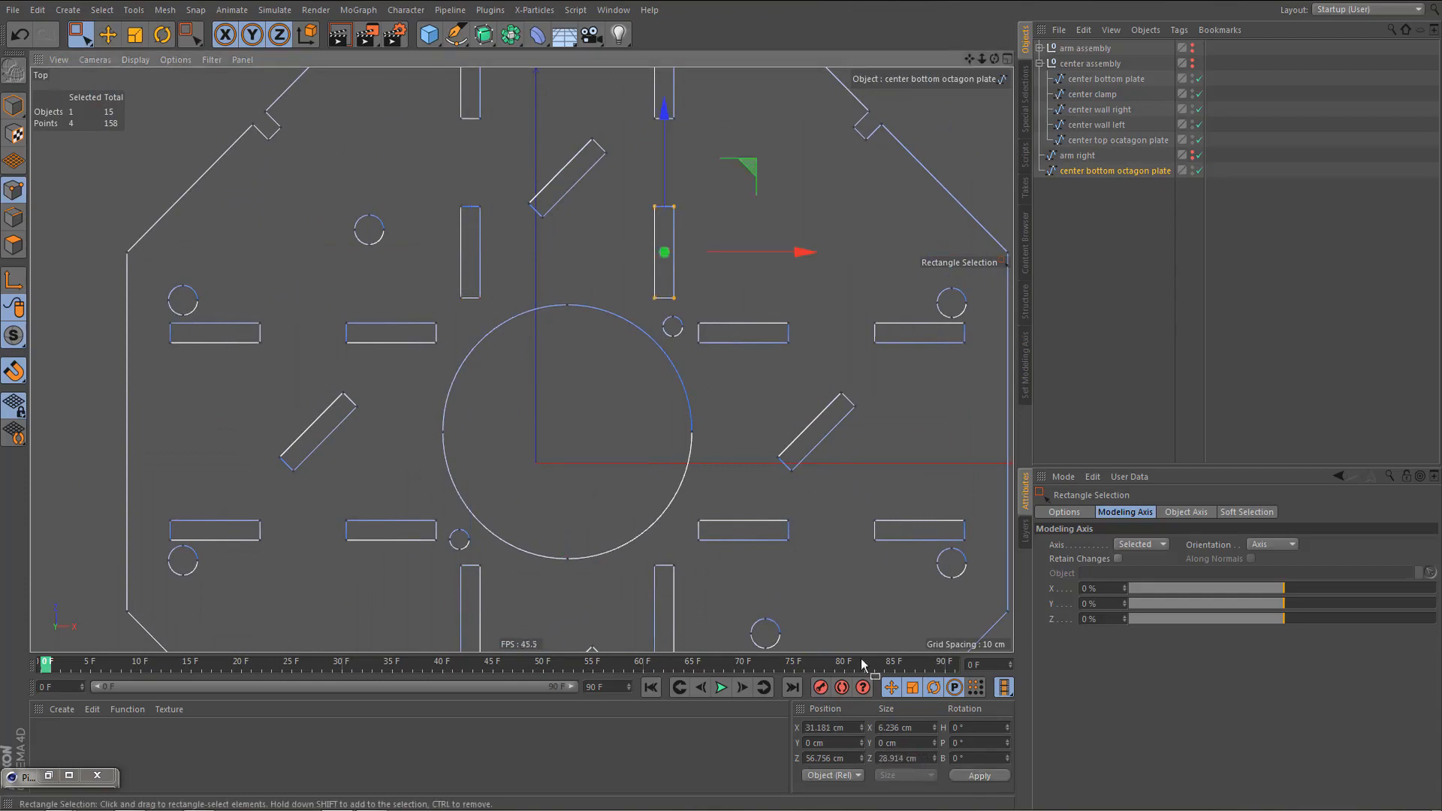
pyautogui.click(924, 759)
pyautogui.hotkey('ctrl', 'v')
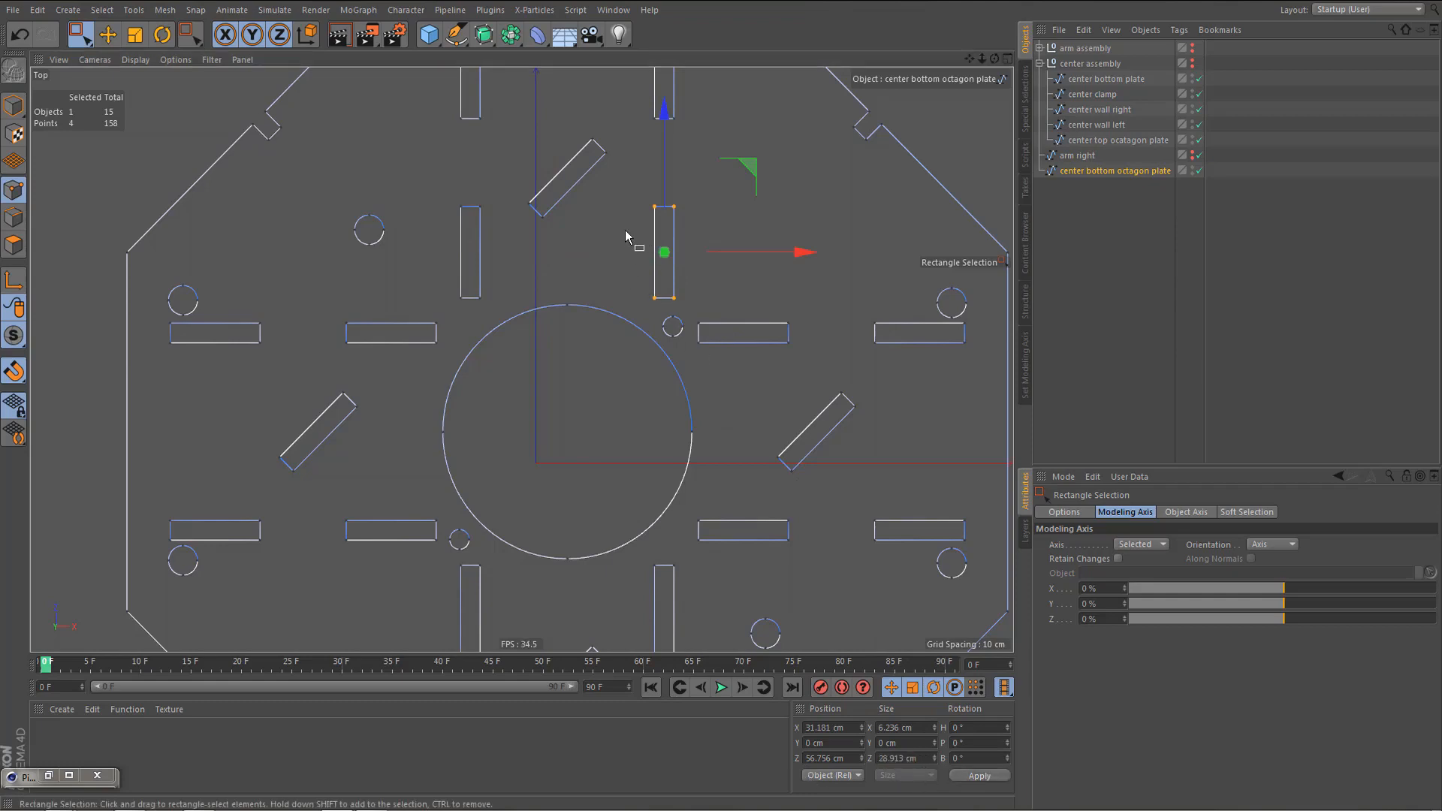
# - Set the Z size of both upper outer vertical slots on the plate to 28.913 cm
pyautogui.keyDown('alt'); pyautogui.moveTo(625, 230); pyautogui.dragTo(600, 332, button='middle'); pyautogui.keyUp('alt')
pyautogui.moveTo(625, 214); pyautogui.dragTo(664, 325)
pyautogui.moveTo(920, 757); pyautogui.dragTo(872, 774)
pyautogui.hotkey('ctrl', 'v')
pyautogui.click(979, 776)
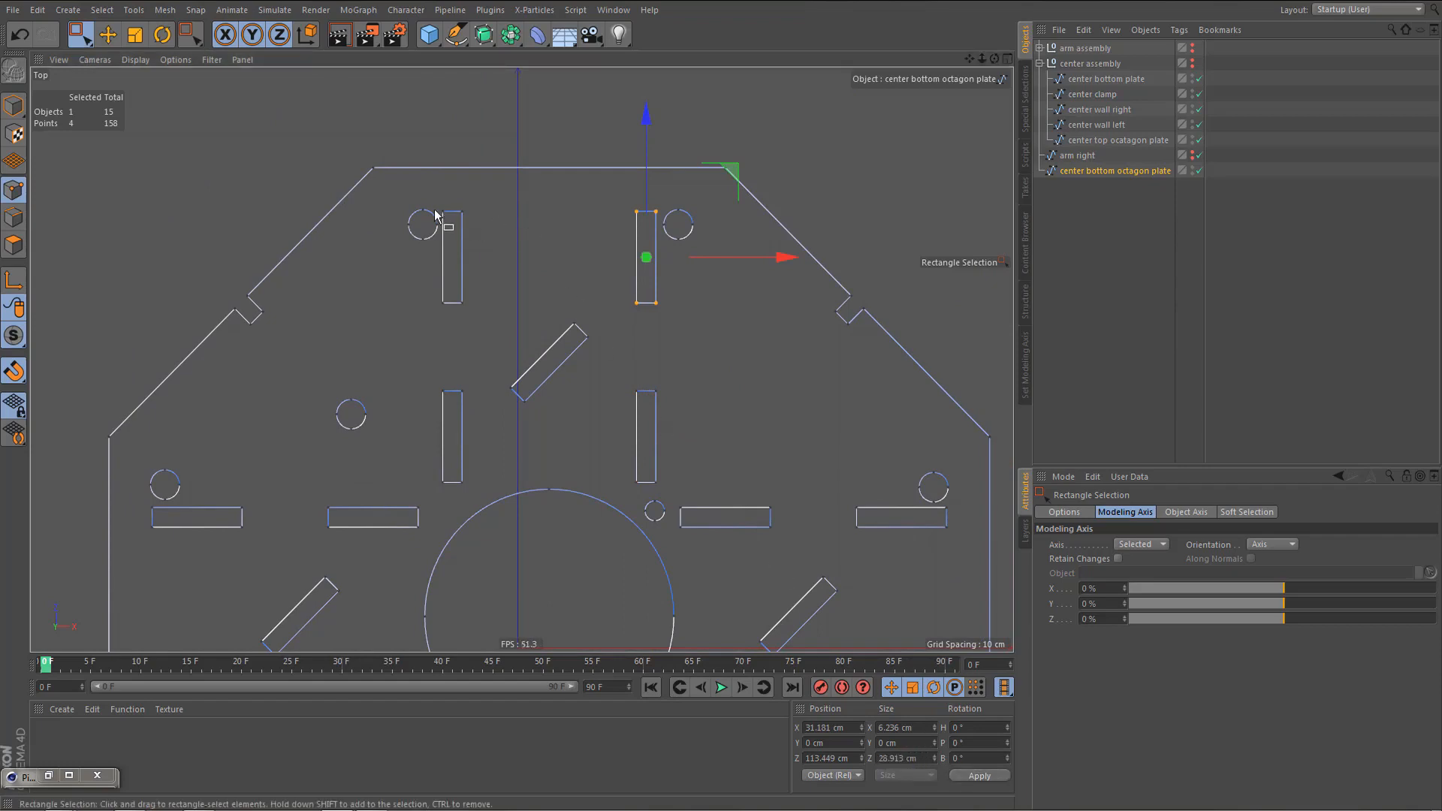
pyautogui.moveTo(439, 205); pyautogui.dragTo(518, 334)
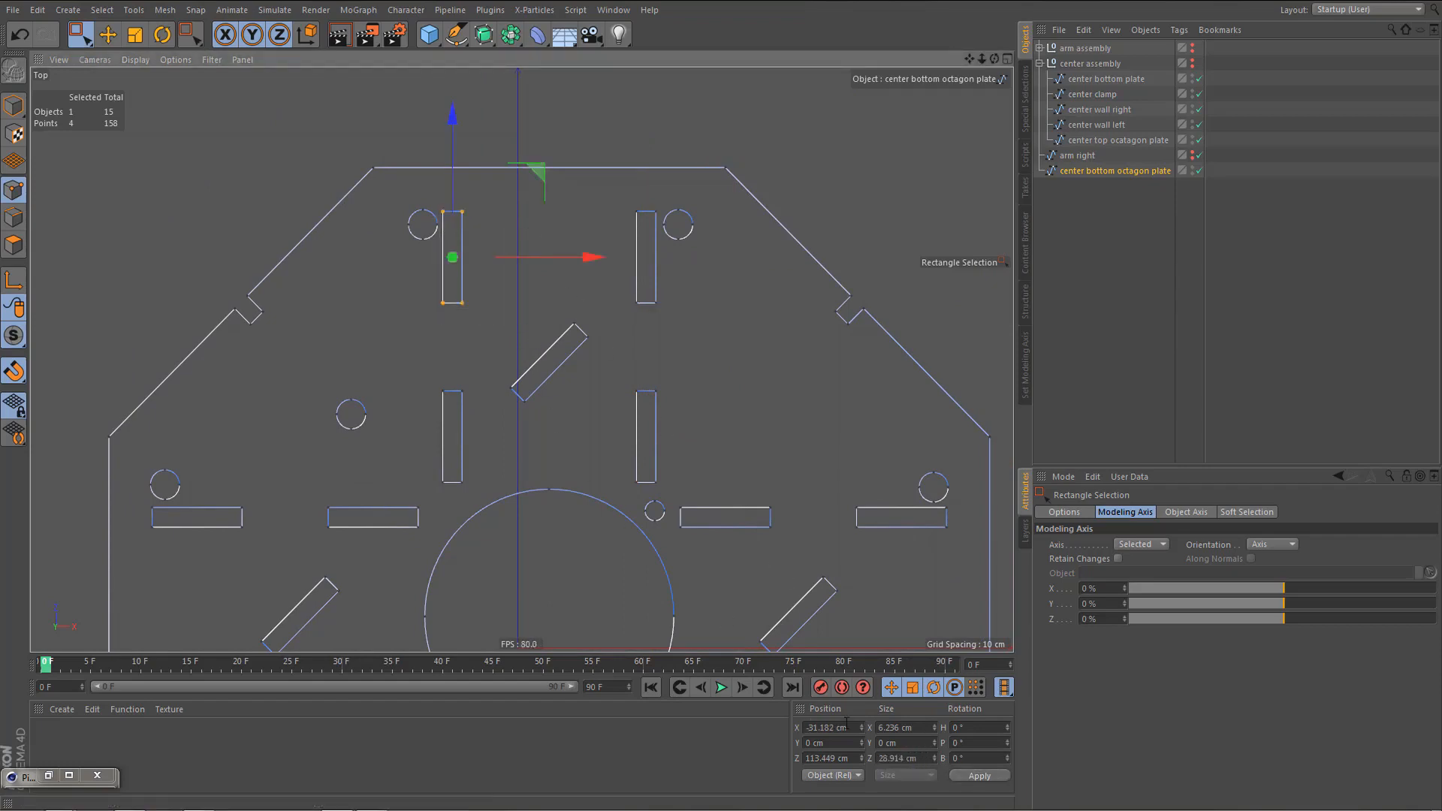
pyautogui.moveTo(930, 758); pyautogui.dragTo(898, 758)
pyautogui.write('28.913')
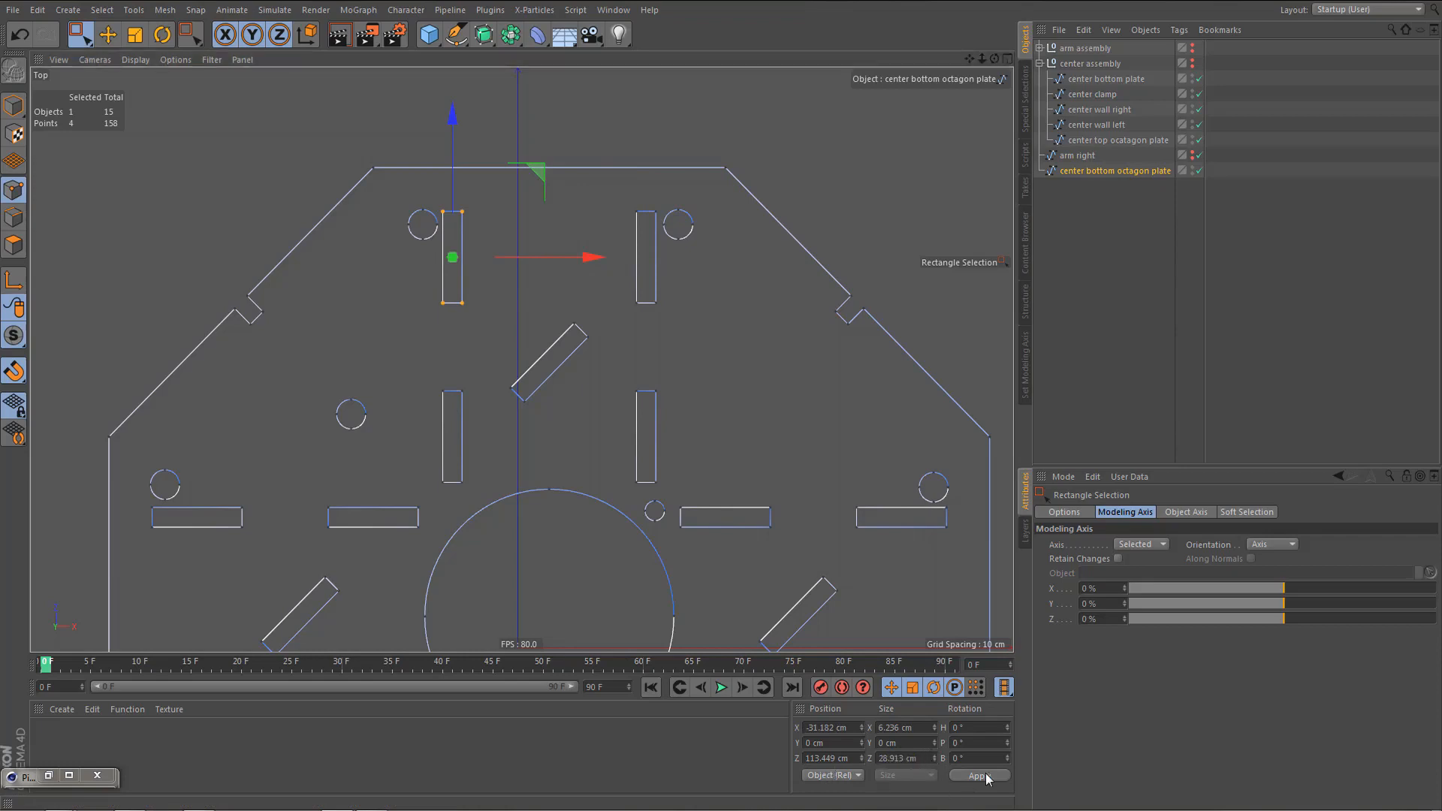
# - Compare the size of the upper inner horizontal slot on the +X side with the two lower inner vertical slots
pyautogui.keyDown('alt'); pyautogui.moveTo(659, 560); pyautogui.dragTo(566, 372, button='middle'); pyautogui.keyUp('alt')
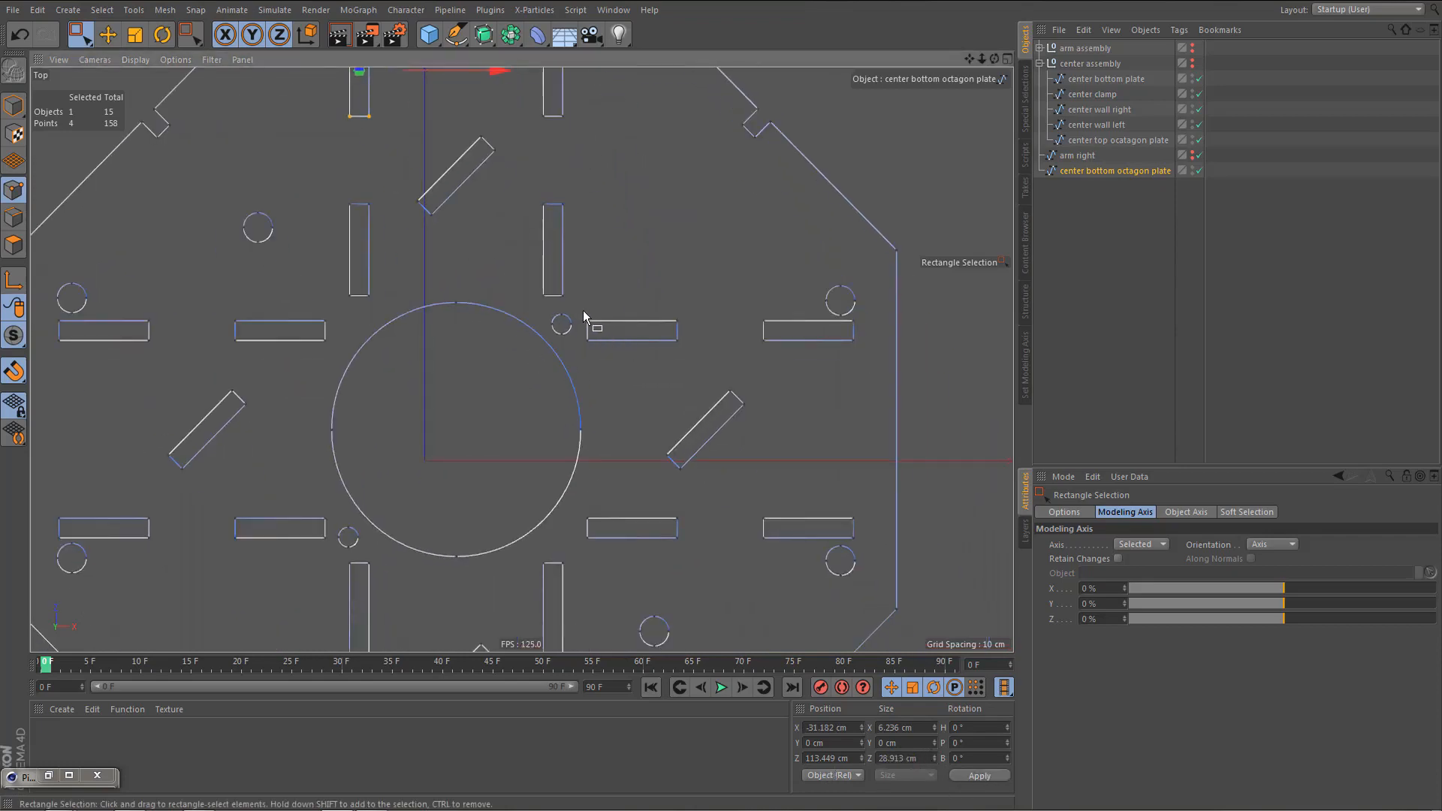
pyautogui.moveTo(584, 312); pyautogui.dragTo(687, 354)
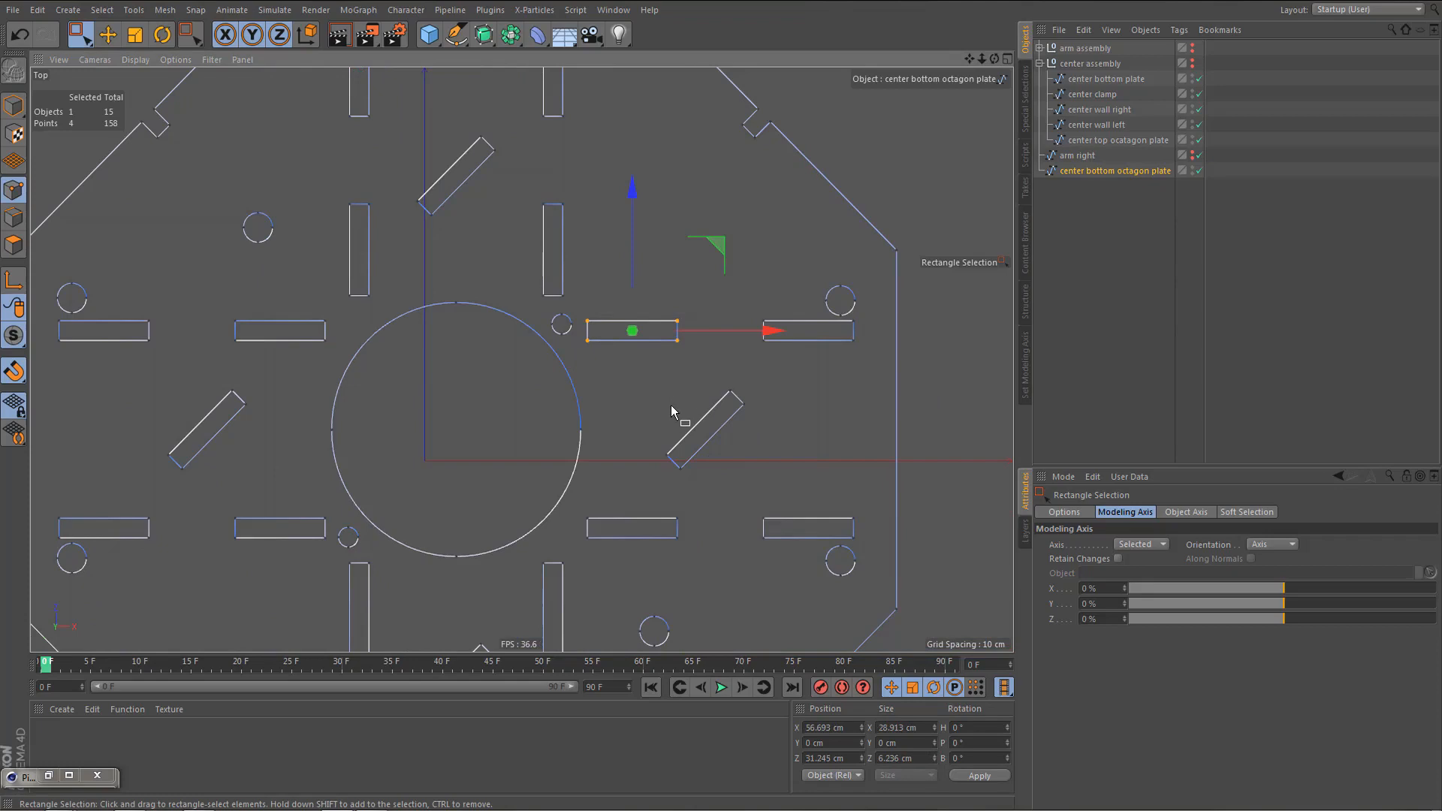
pyautogui.keyDown('alt'); pyautogui.moveTo(669, 412); pyautogui.dragTo(660, 295, button='middle'); pyautogui.keyUp('alt')
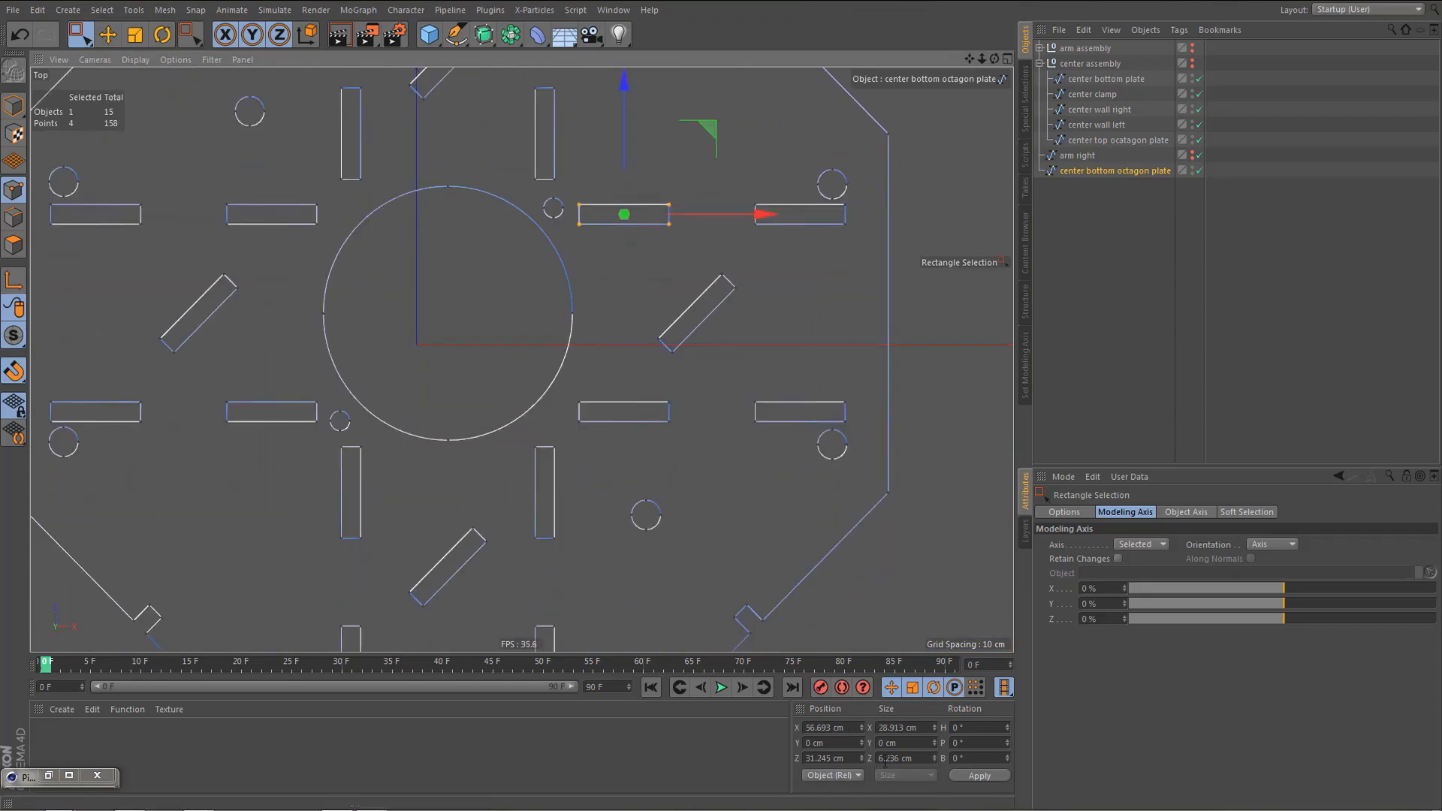
pyautogui.click(888, 759)
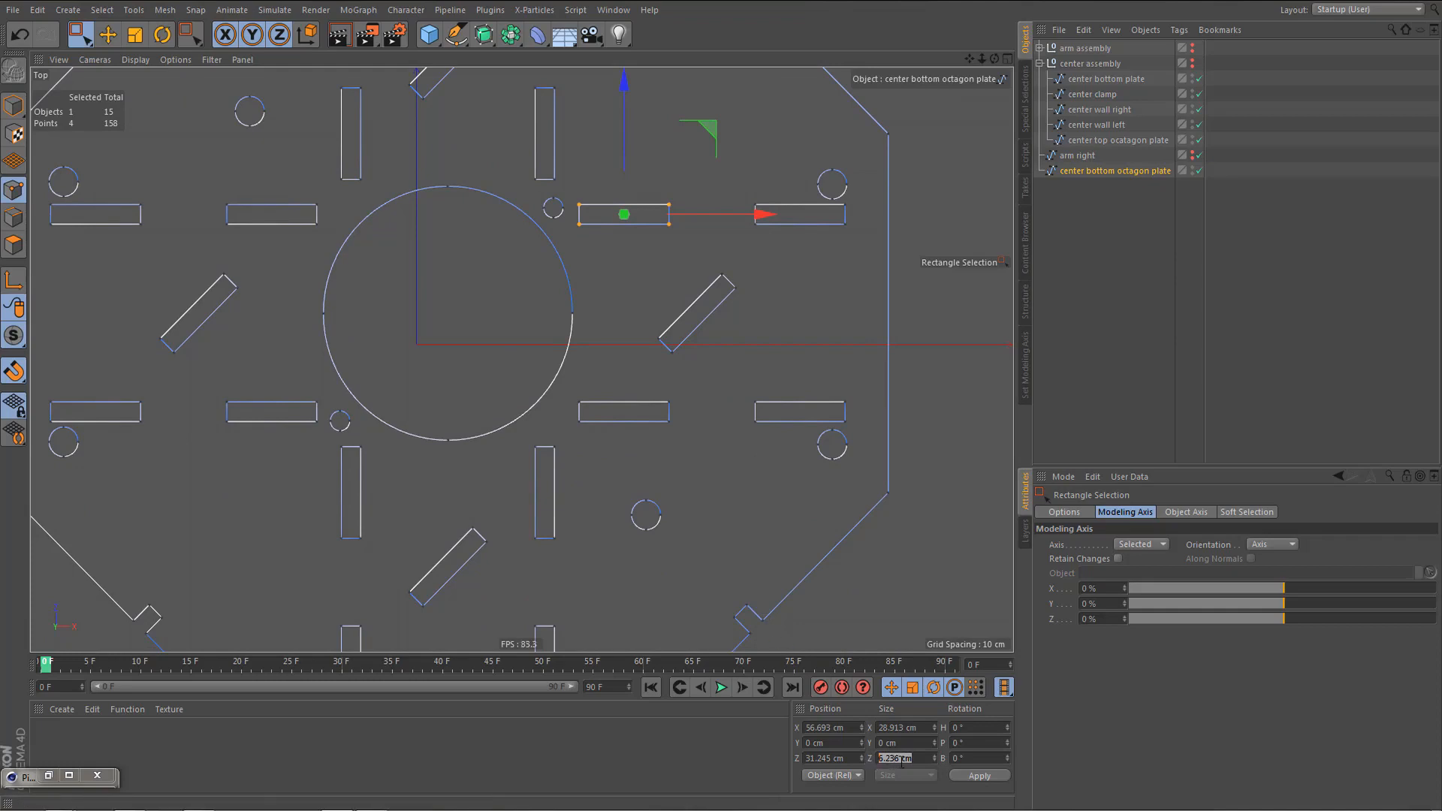
pyautogui.moveTo(335, 441); pyautogui.dragTo(389, 559)
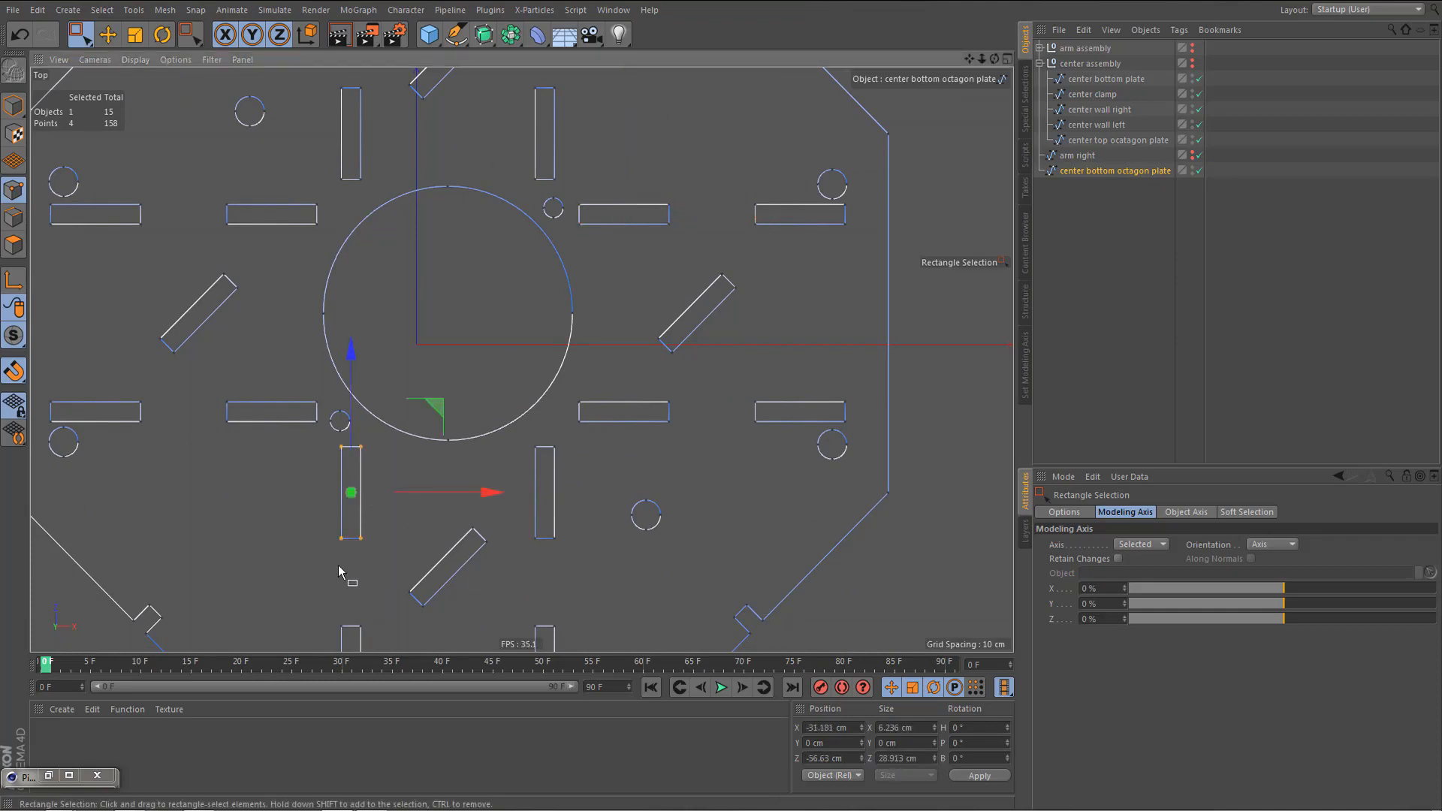
pyautogui.scroll(-3, 376, 451)
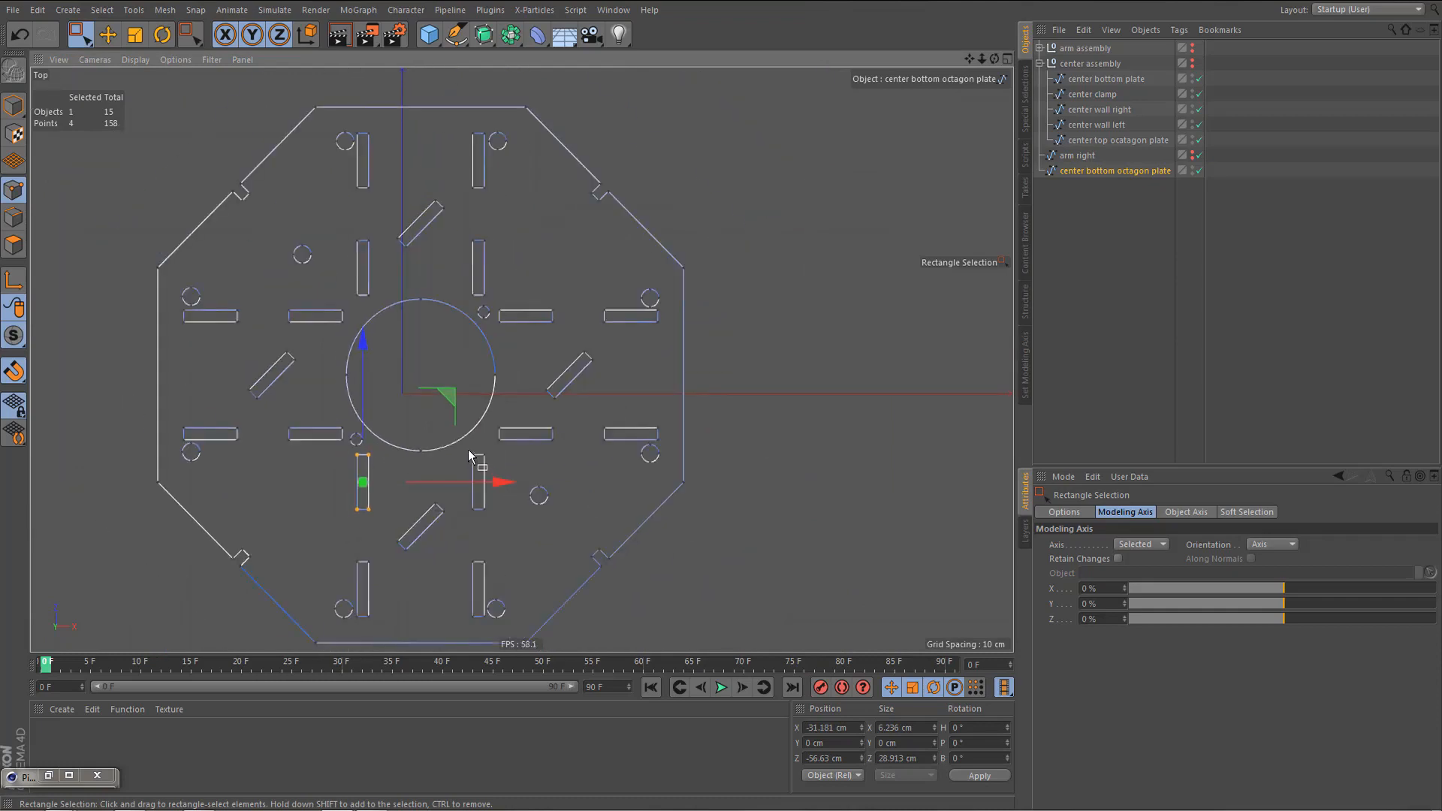
pyautogui.moveTo(469, 453); pyautogui.dragTo(494, 520)
pyautogui.scroll(-3, 485, 451)
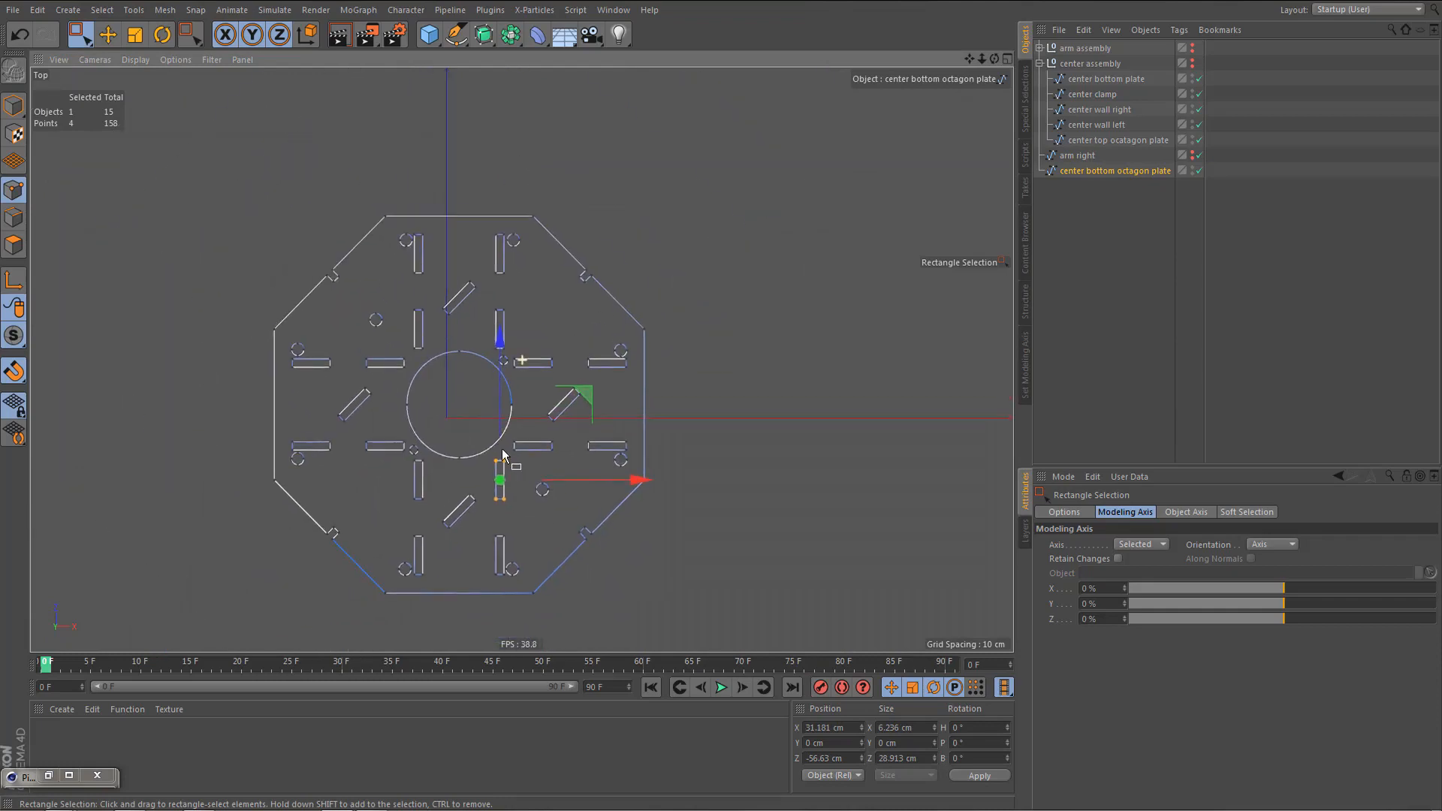
# - Hide the center bottom octagon plate and move the center top ocatagon plate out of the center assembly to the end of the object hierarchy
pyautogui.click(1193, 170)
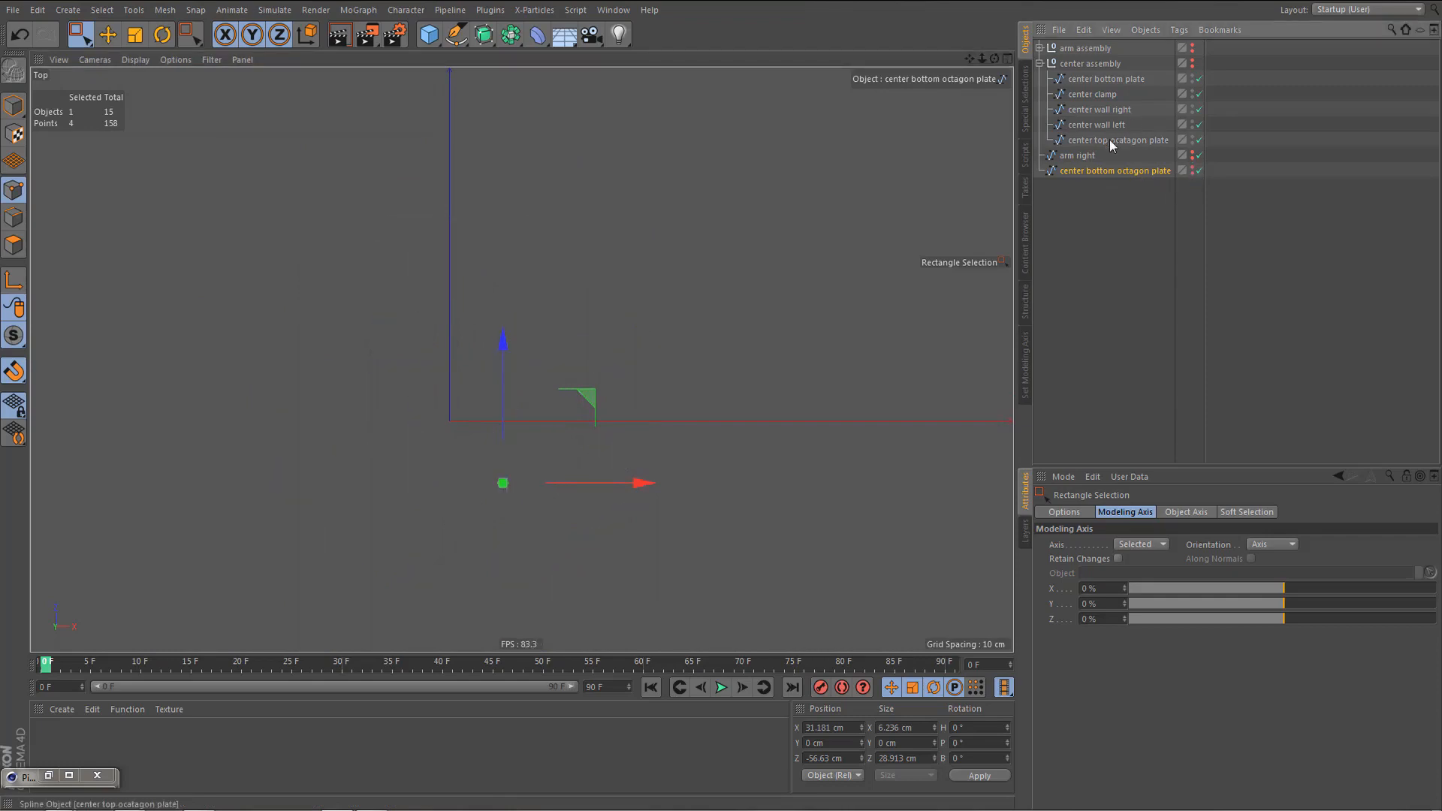
pyautogui.moveTo(1110, 140); pyautogui.dragTo(1101, 204)
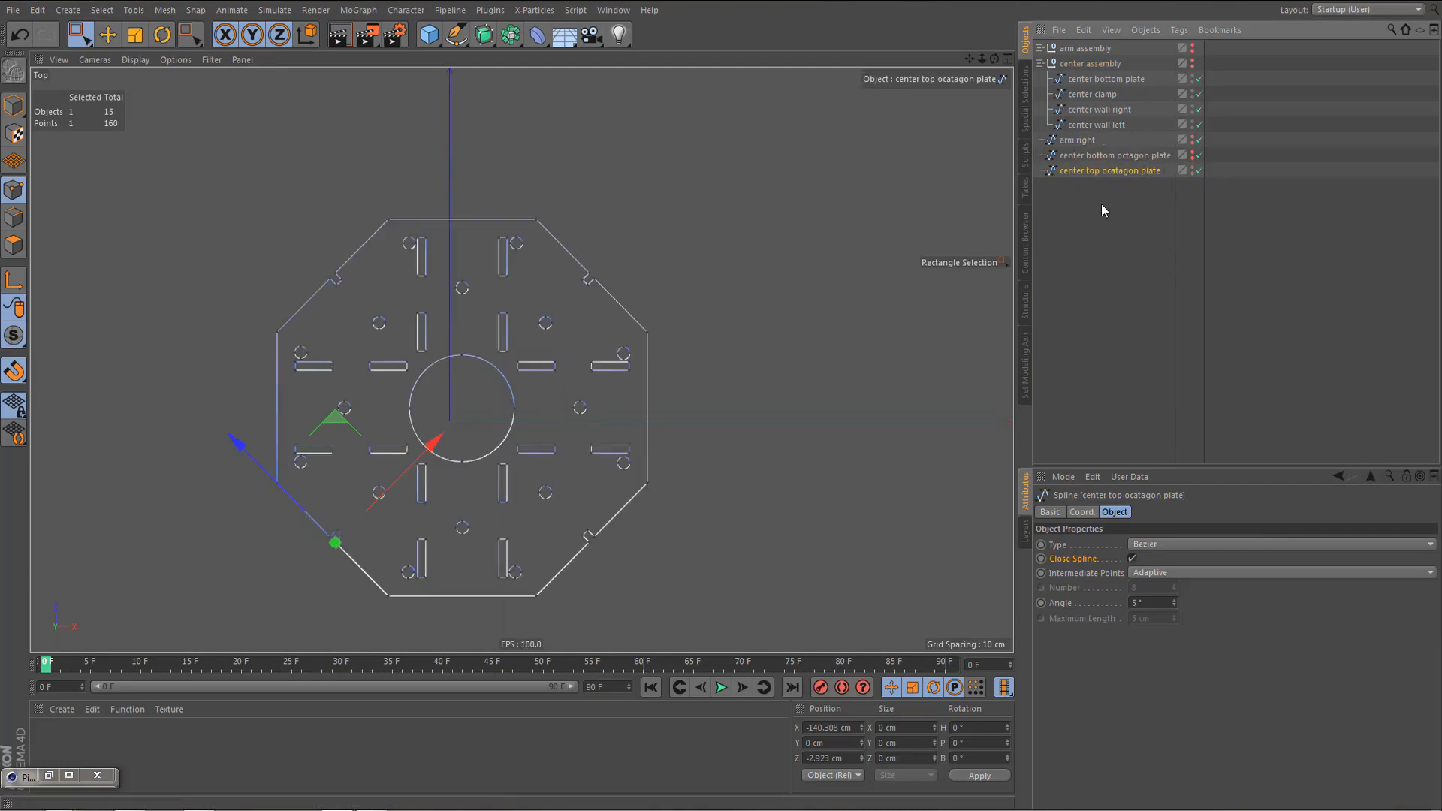
pyautogui.scroll(5, 590, 485)
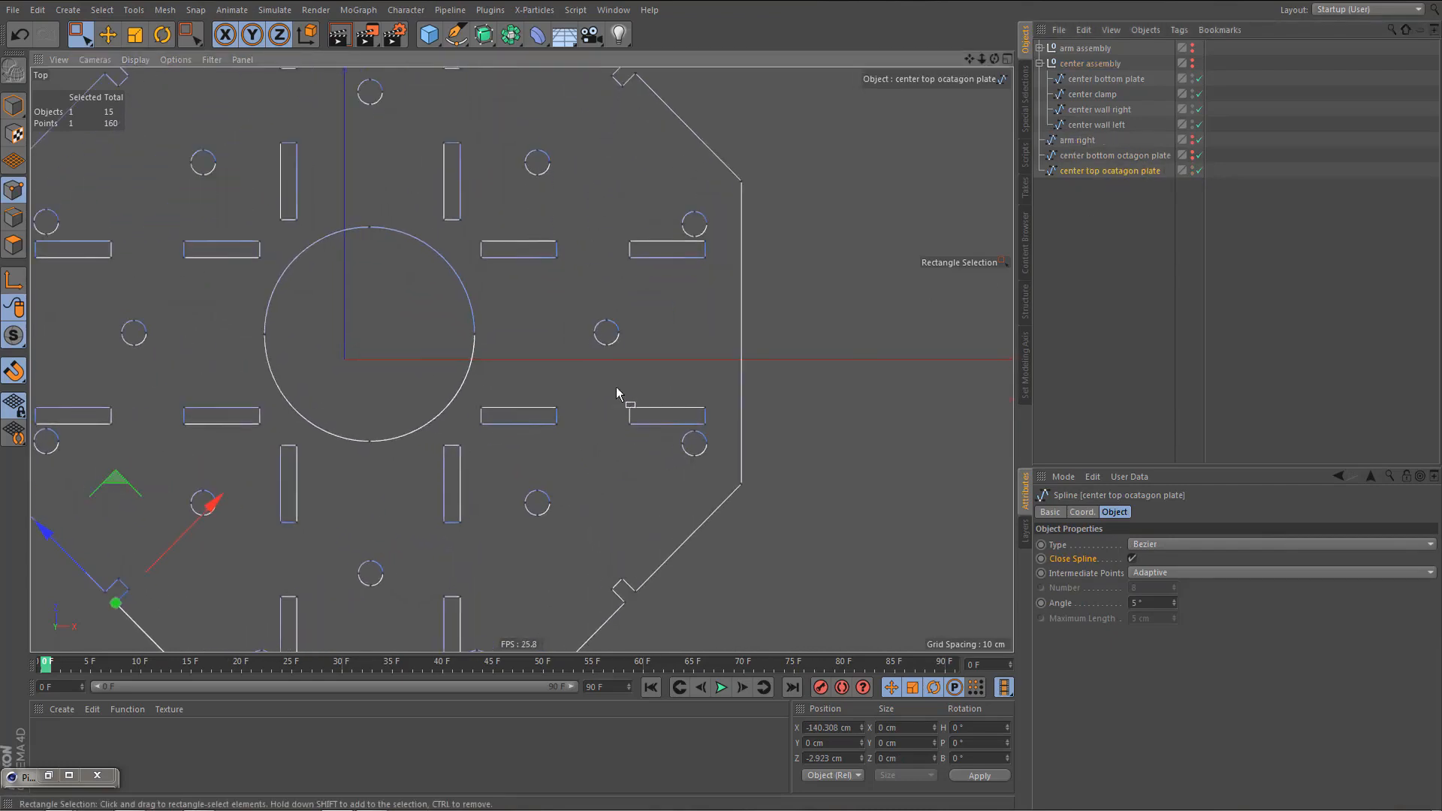
# - Straighten the center top ocatagon plate's axis by setting only the axis heading (H) rotation to 0°, leaving its geometry in place
pyautogui.moveTo(616, 393); pyautogui.dragTo(716, 431)
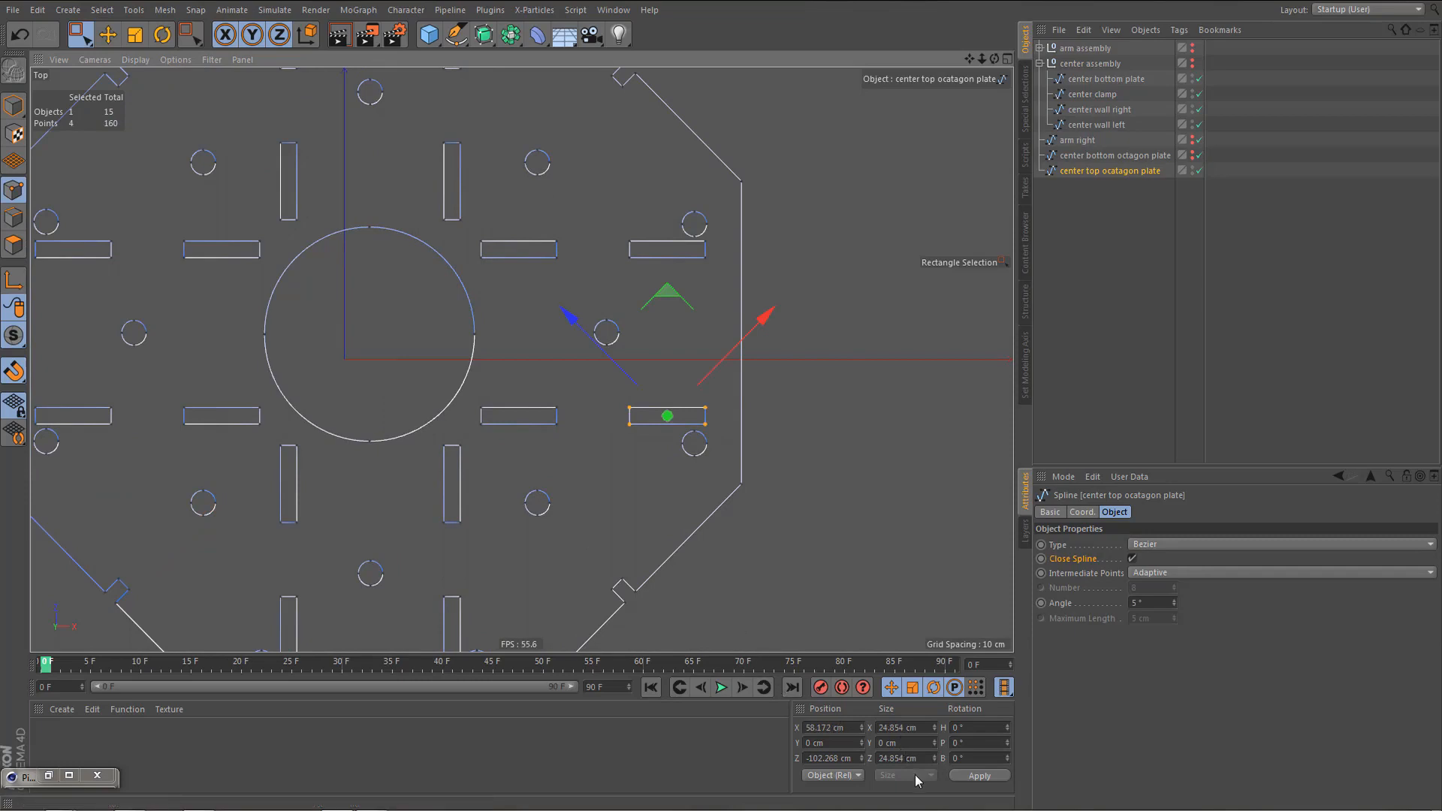
pyautogui.scroll(-3, 595, 393)
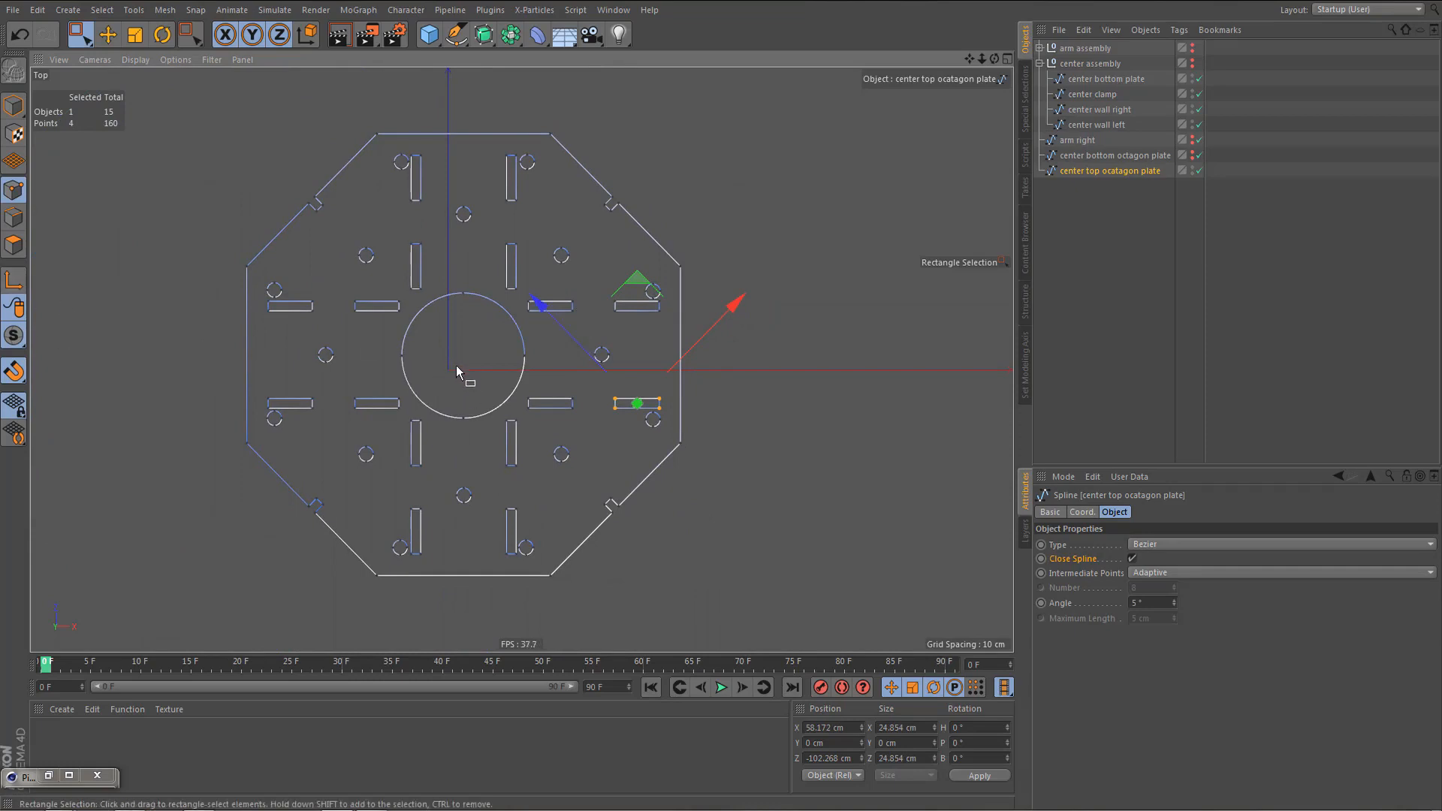
pyautogui.scroll(-1, 456, 411)
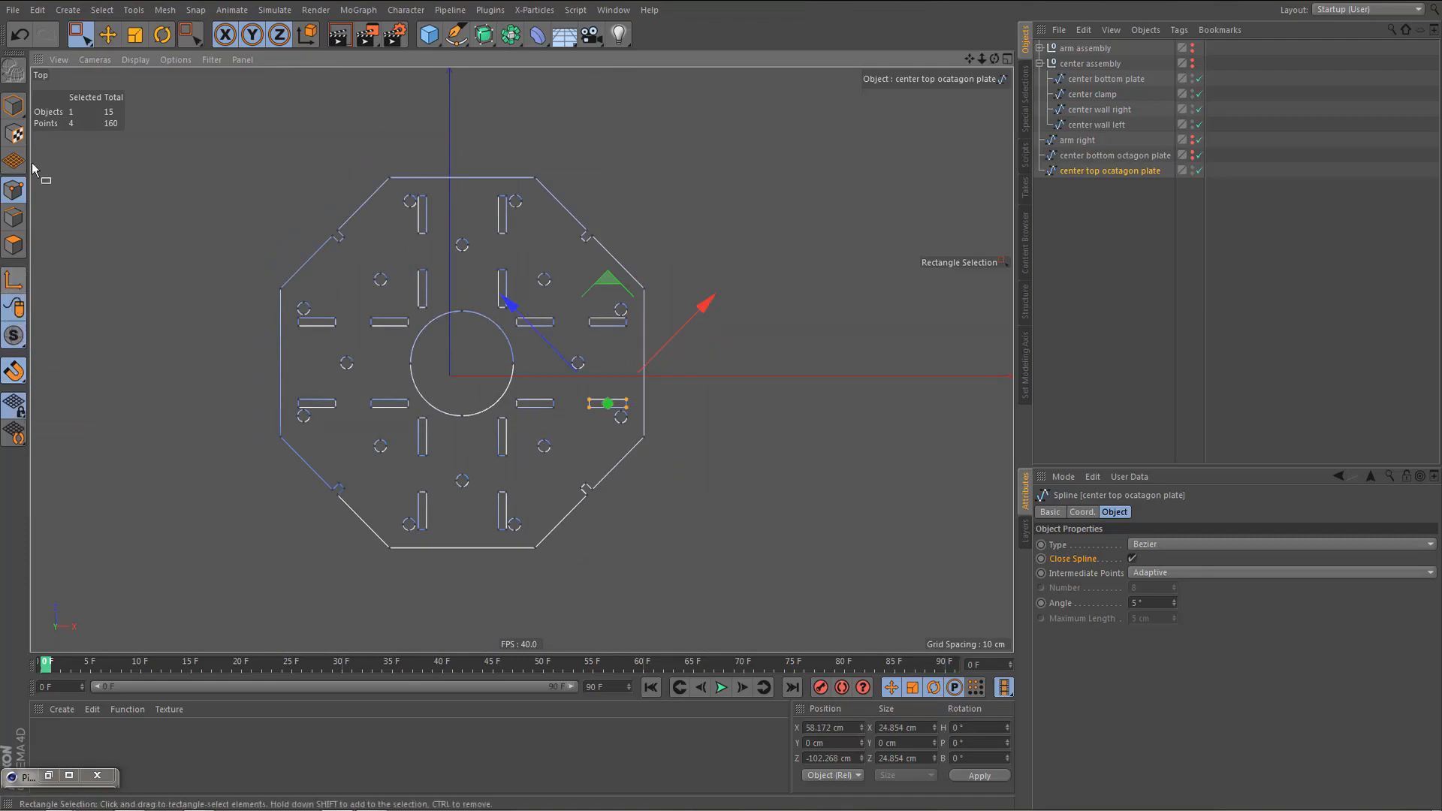
pyautogui.click(13, 105)
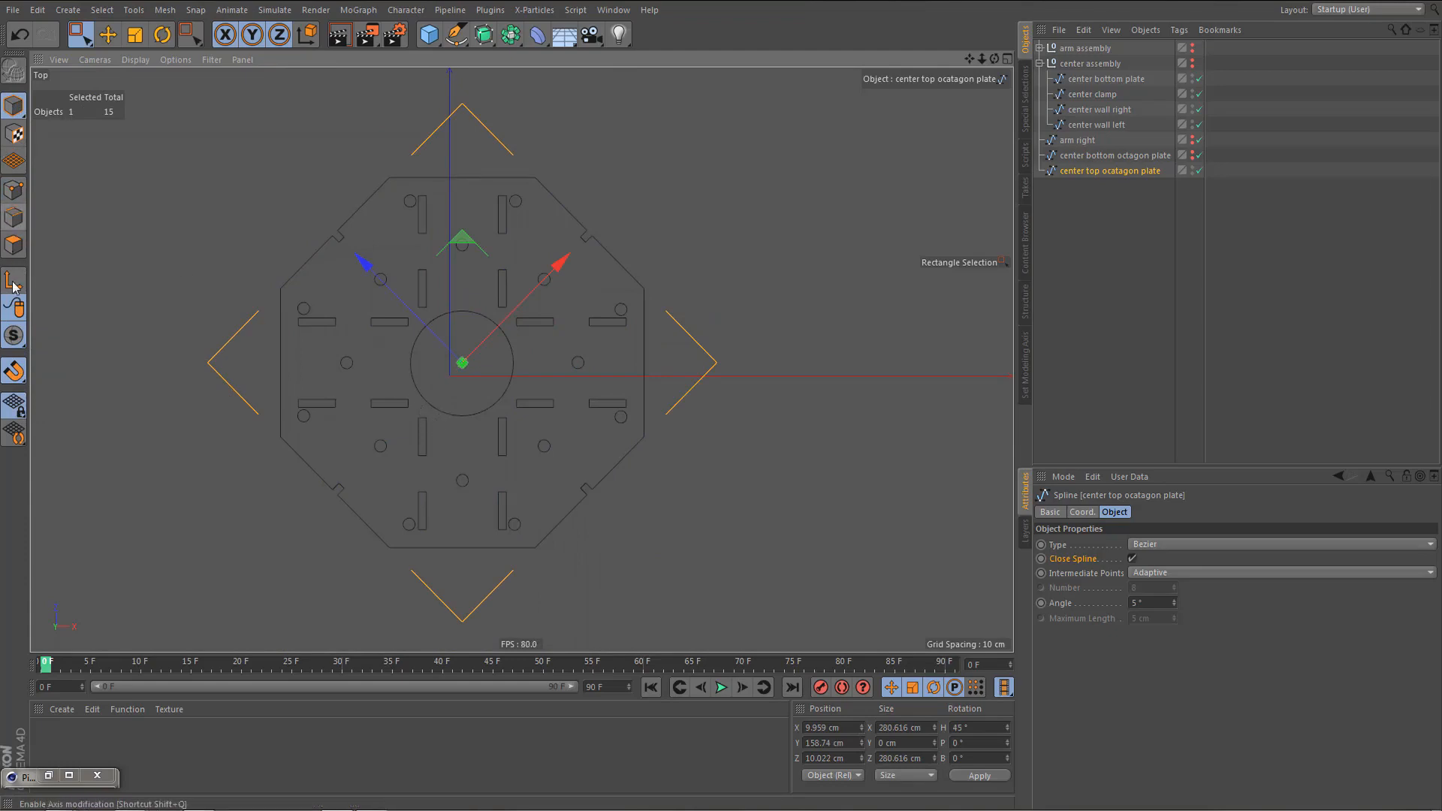
pyautogui.click(981, 728)
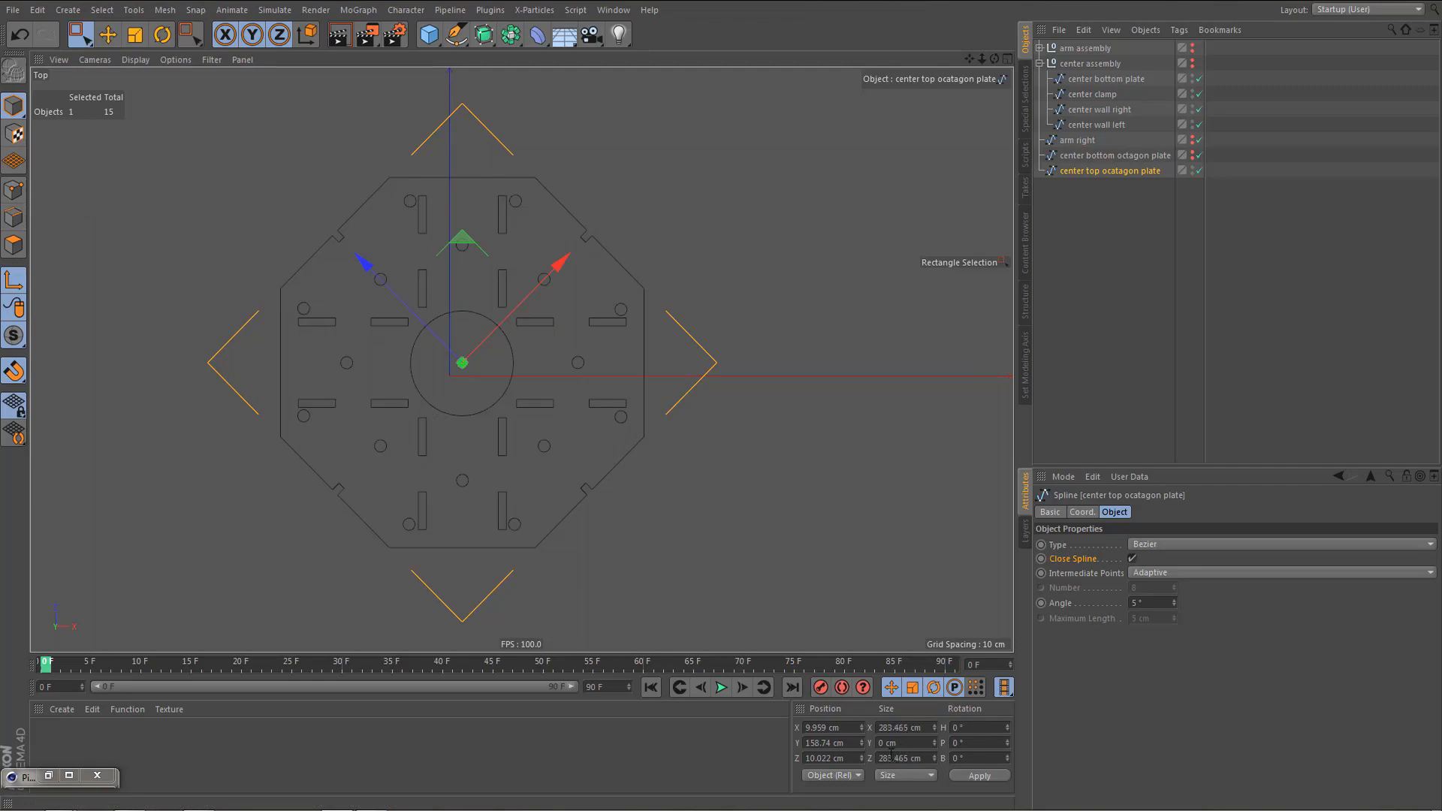
pyautogui.write('0')
pyautogui.press('Return')
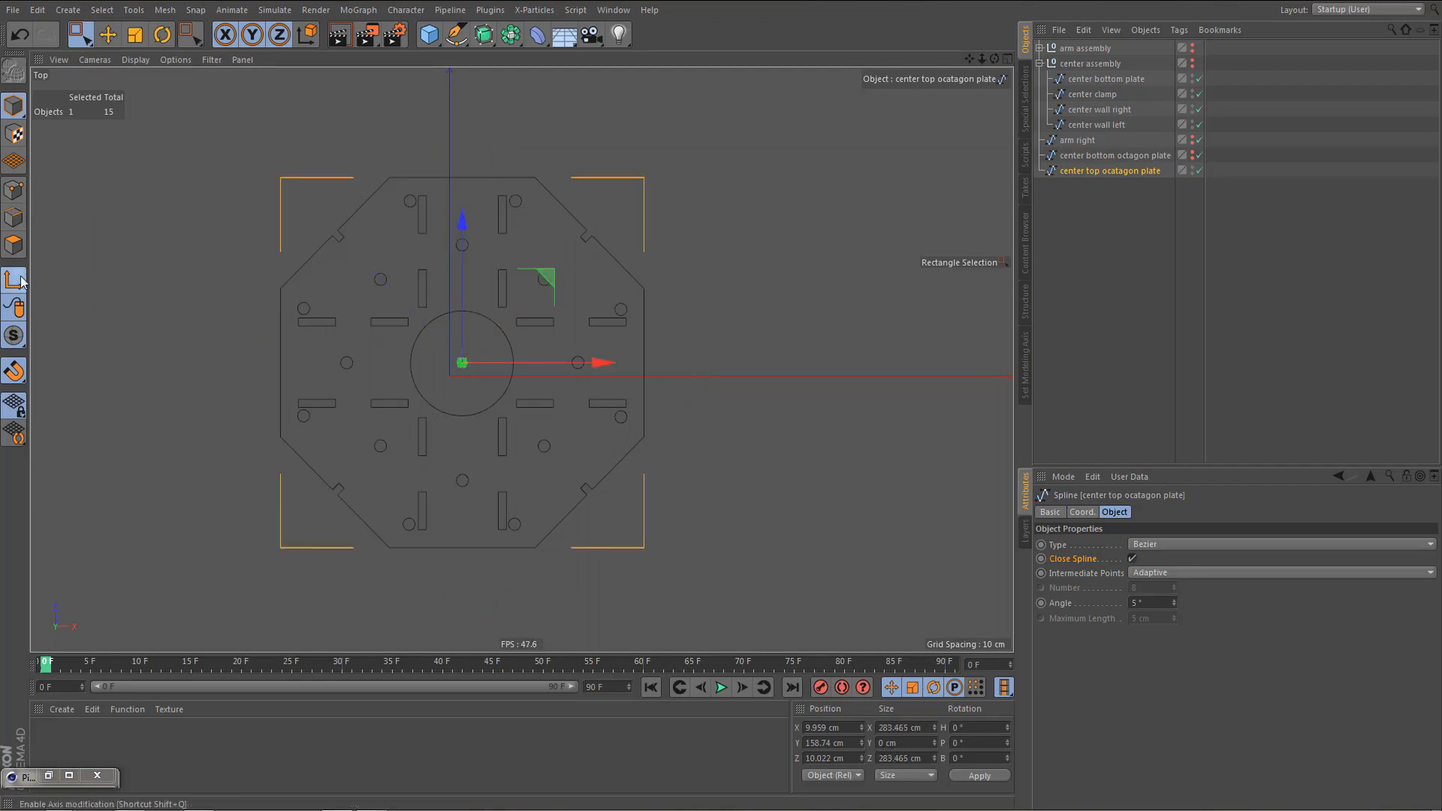
# - Set the X size of the lower inner horizontal slot on the plate's +X side to 28.913 cm
pyautogui.click(14, 190)
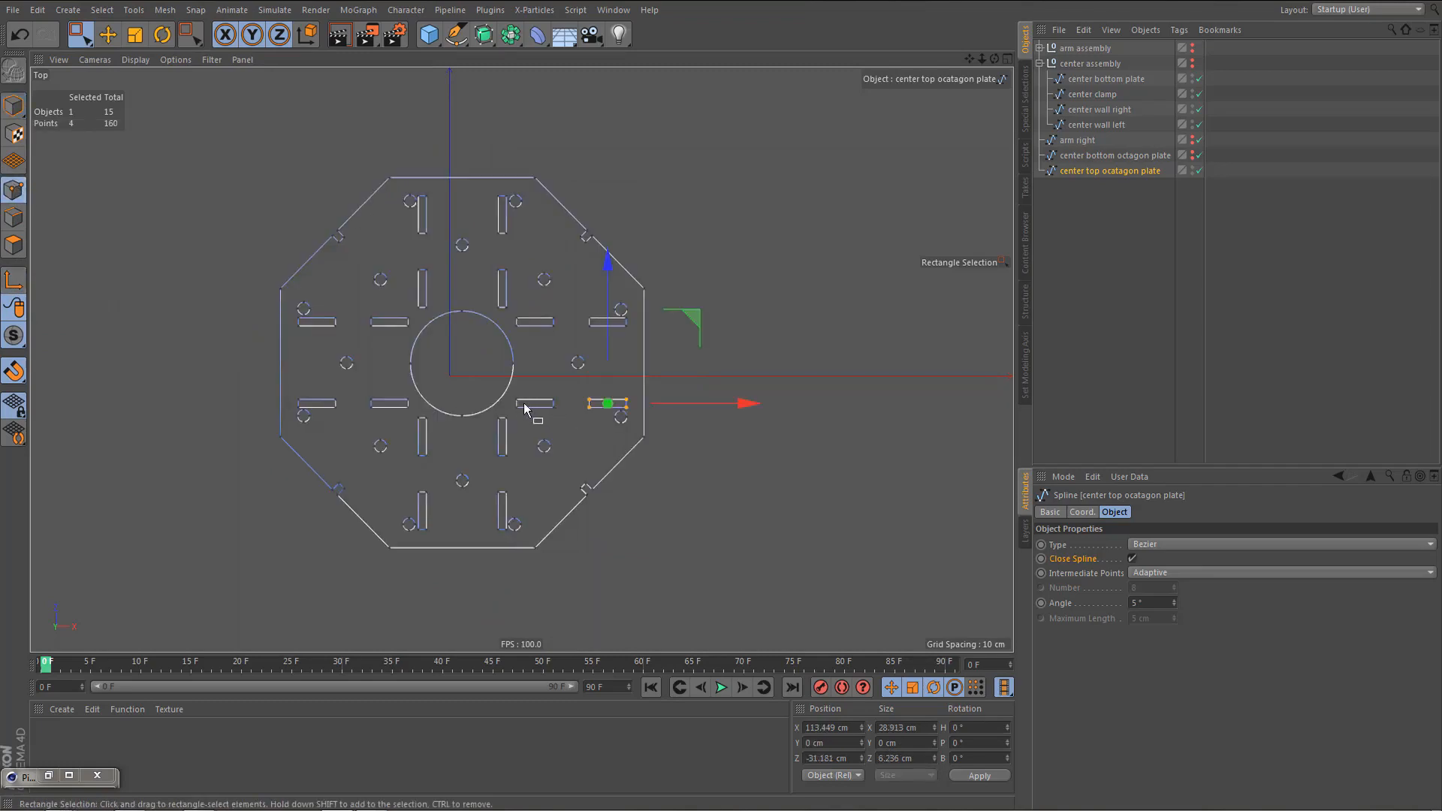
pyautogui.scroll(3, 538, 406)
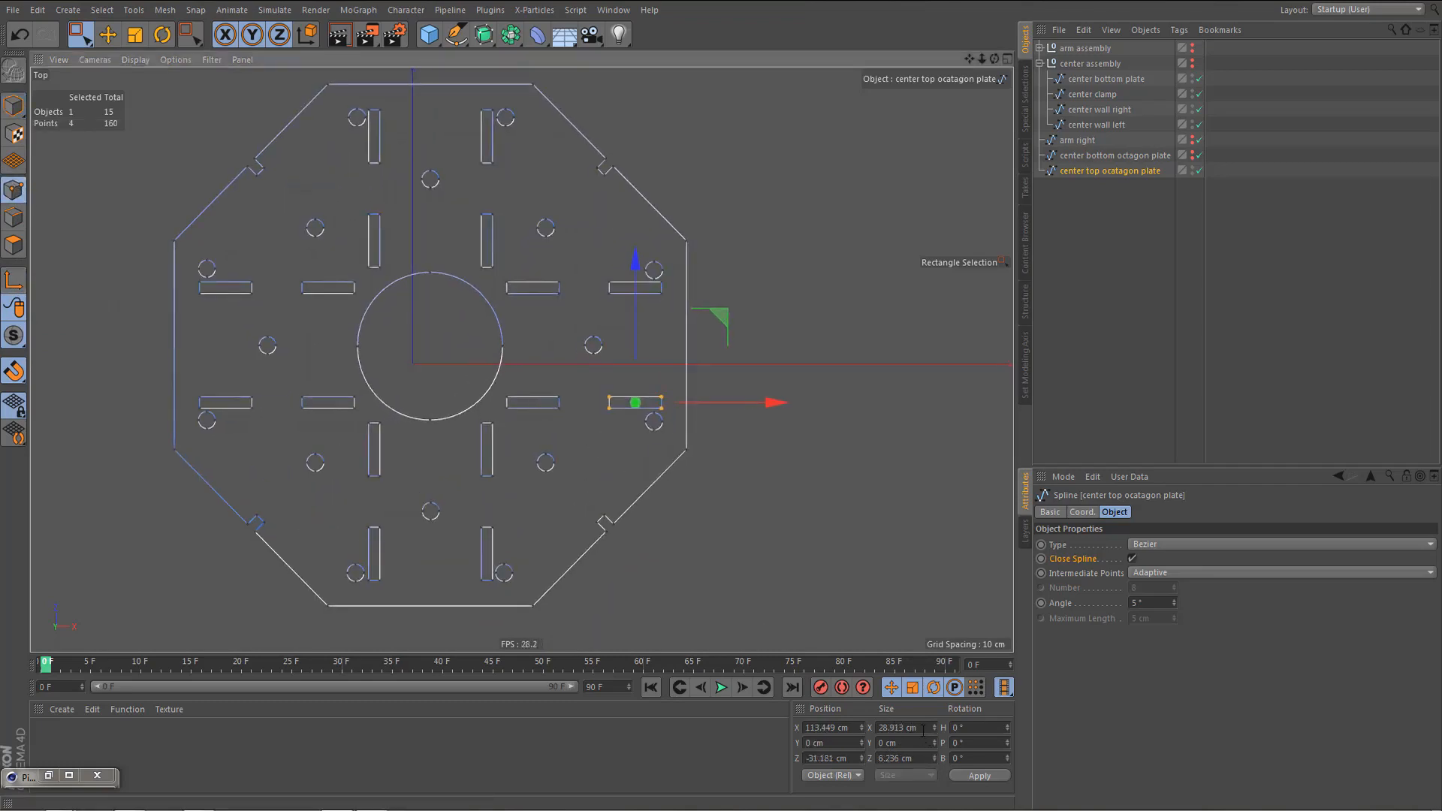
pyautogui.scroll(1, 575, 417)
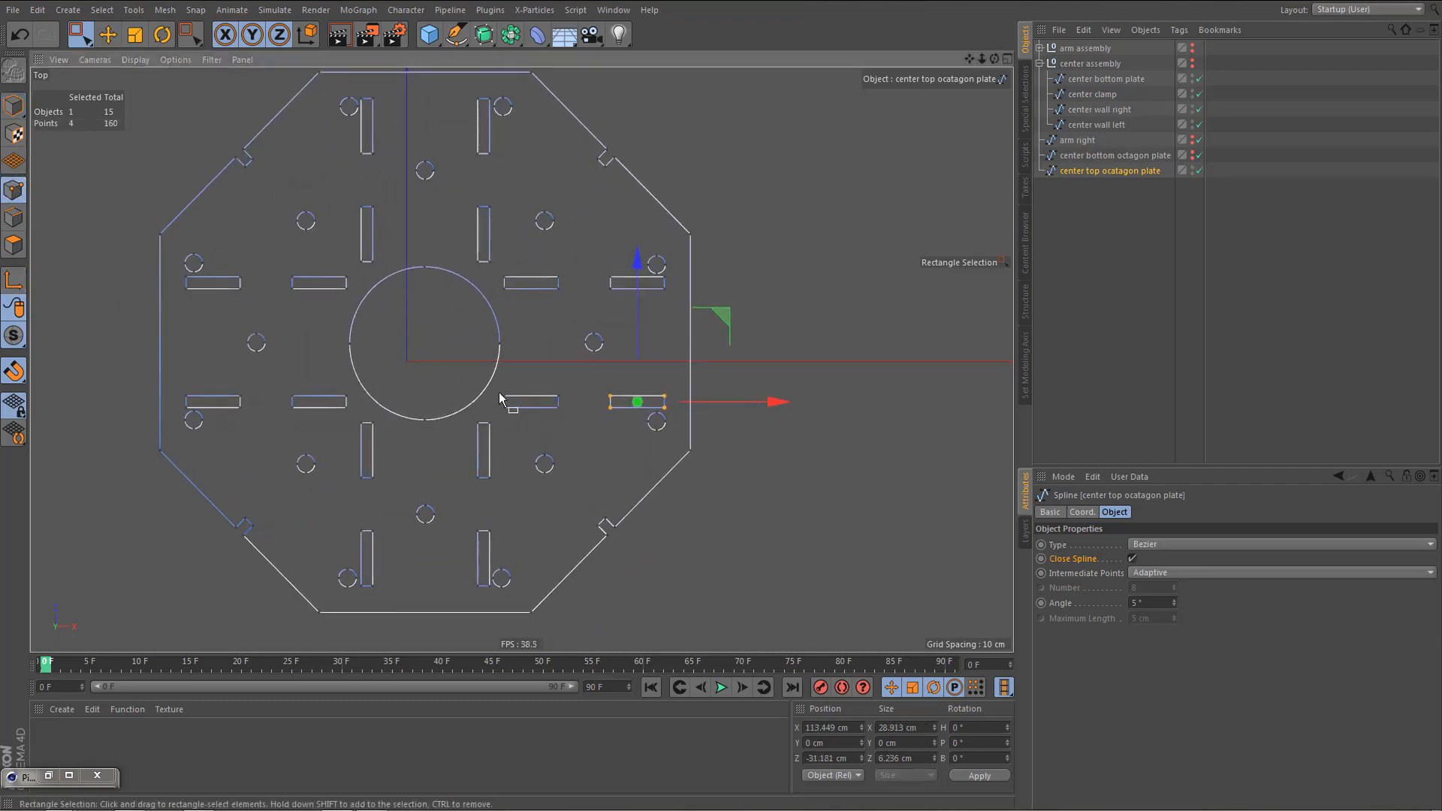
pyautogui.moveTo(557, 414); pyautogui.dragTo(585, 419)
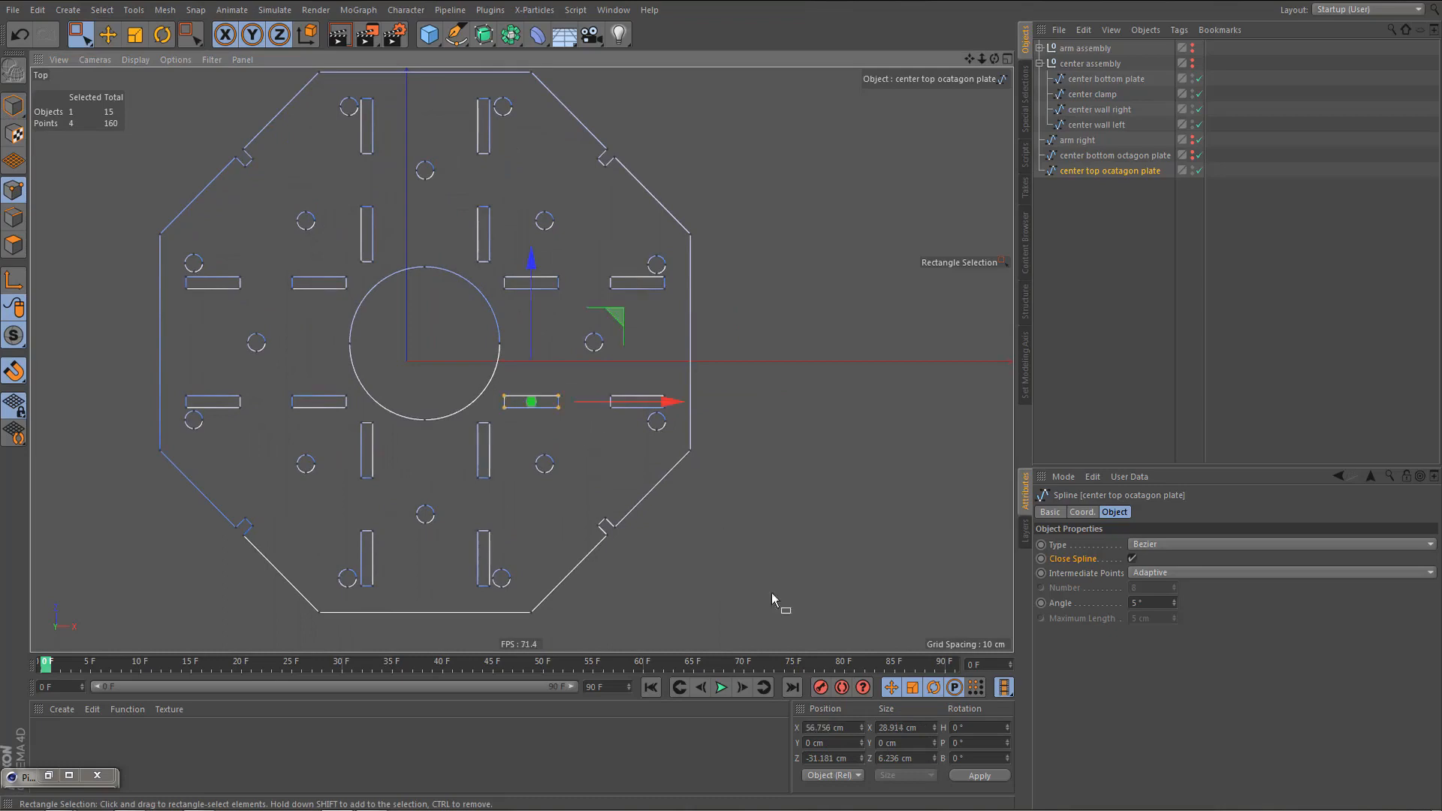
pyautogui.doubleClick(928, 726)
pyautogui.write('28.913 cm')
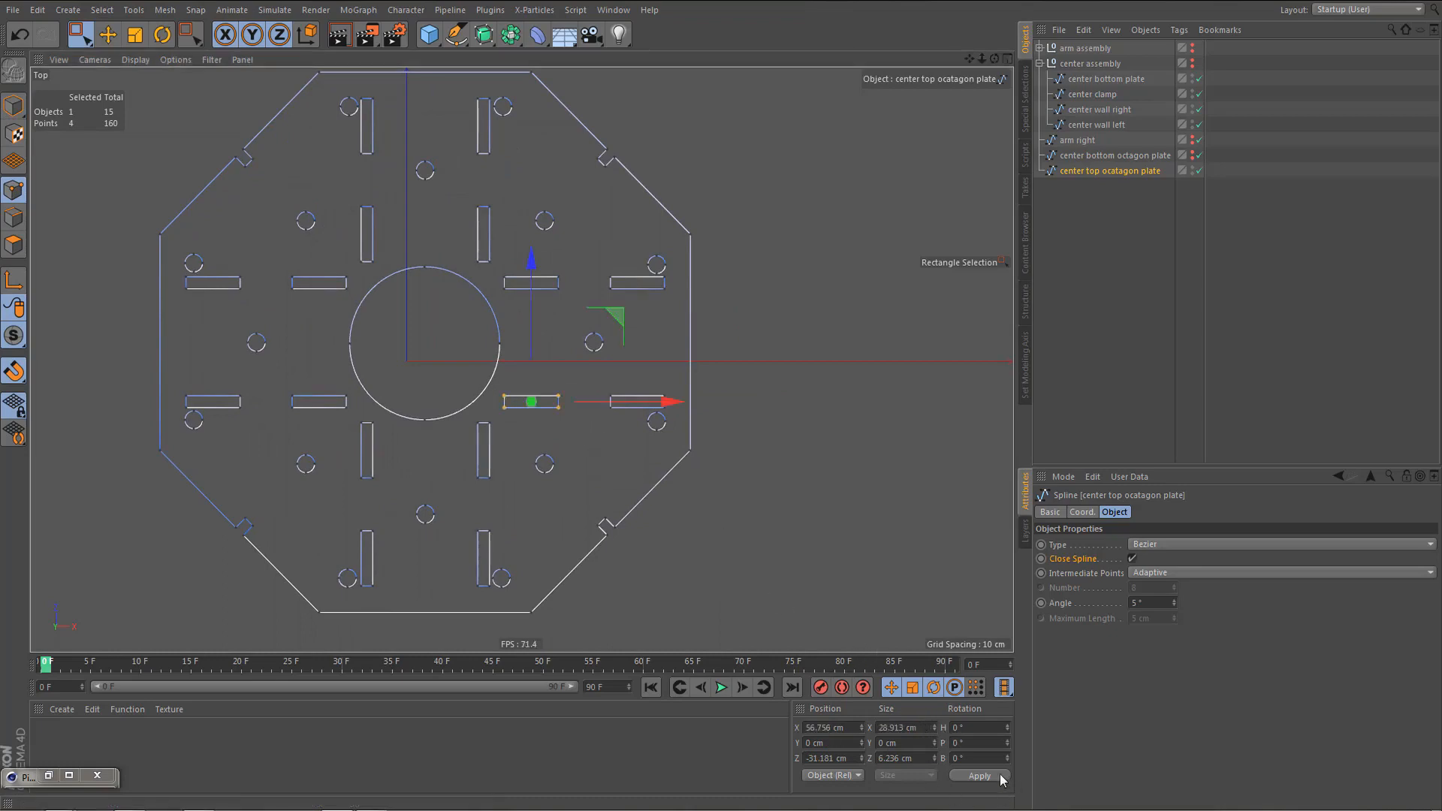
pyautogui.click(1000, 774)
# - Set the X size of the upper inner horizontal slot on the +X side to 28.913 cm and check the upper outer slot's size
pyautogui.moveTo(497, 269); pyautogui.dragTo(580, 299)
pyautogui.doubleClick(930, 727)
pyautogui.write('28.913 cm')
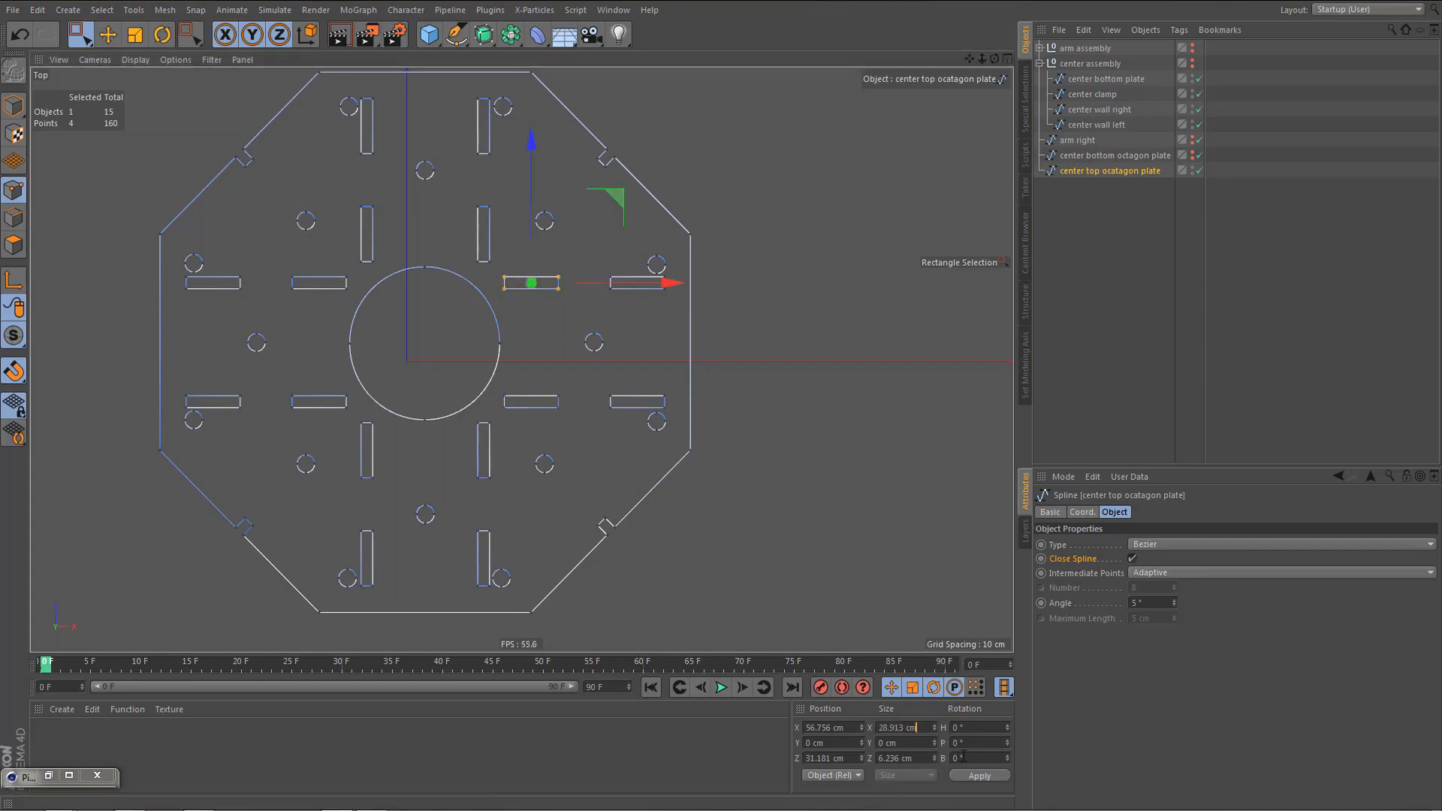
pyautogui.click(980, 775)
pyautogui.scroll(3, 619, 330)
pyautogui.scroll(5, 622, 248)
pyautogui.moveTo(506, 364); pyautogui.dragTo(778, 255)
pyautogui.scroll(-6, 606, 386)
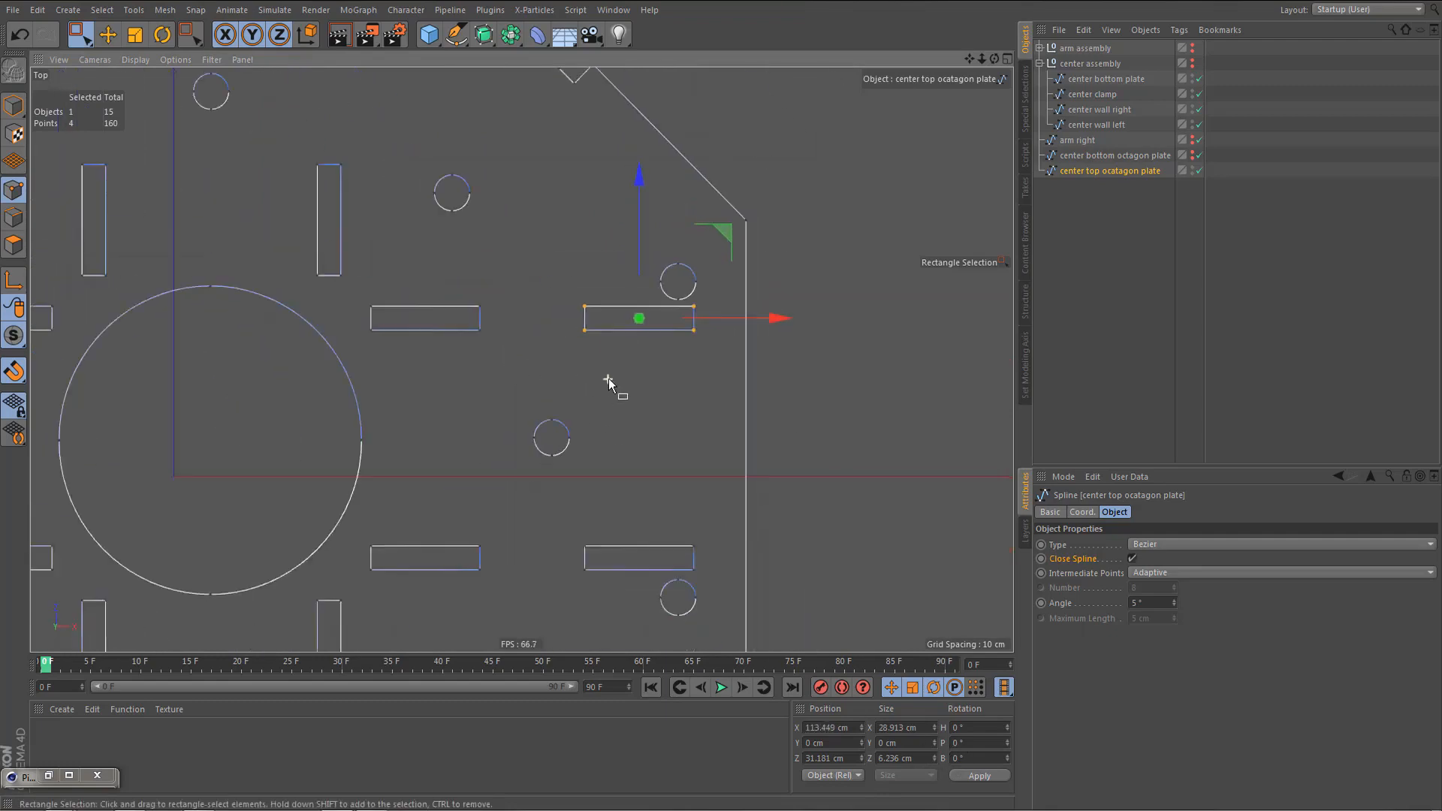
# - Set the X size of both inner horizontal slots on the -X side to 28.913 cm and check the two outer slots' sizes
pyautogui.scroll(1, 539, 436)
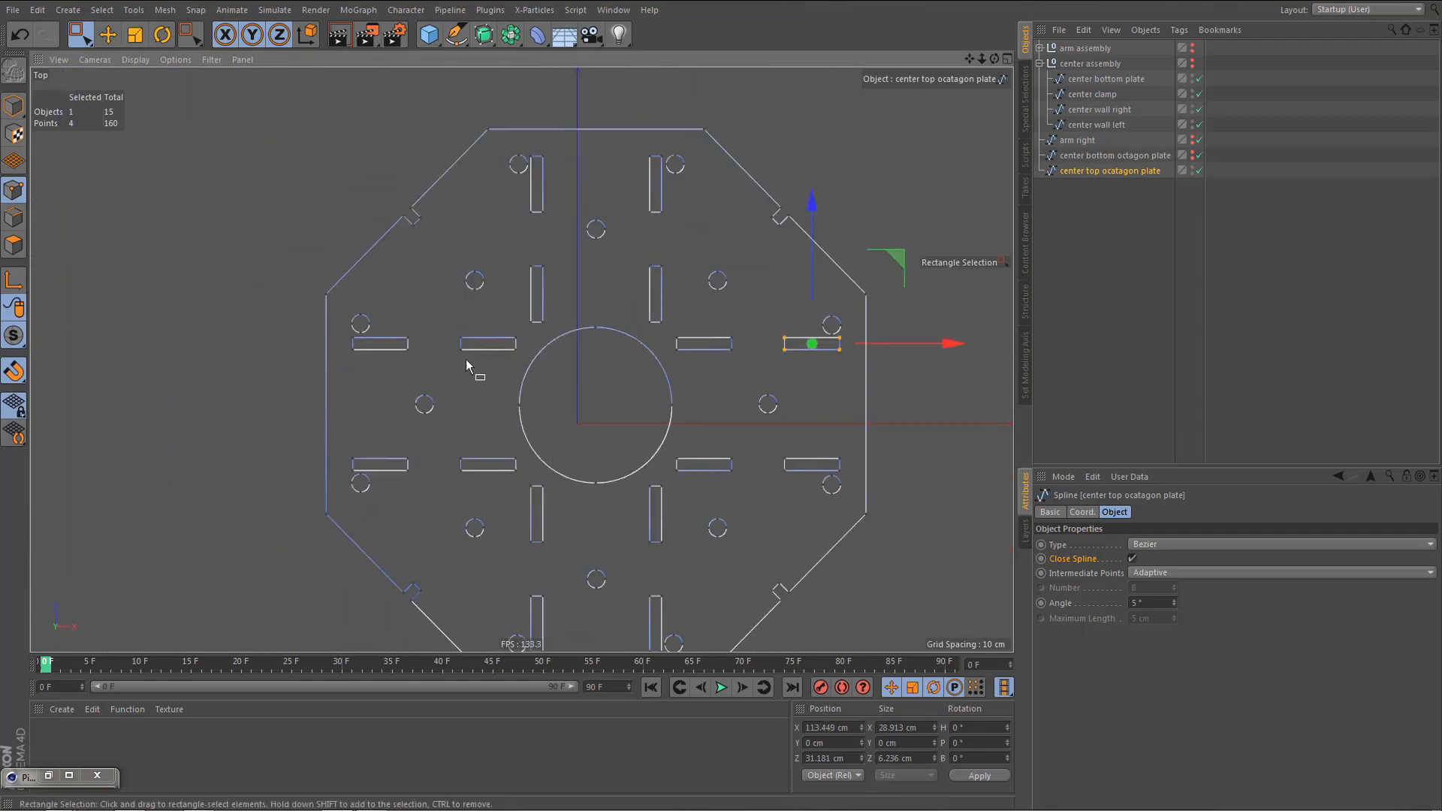
pyautogui.scroll(3, 465, 366)
pyautogui.moveTo(449, 313); pyautogui.dragTo(552, 361)
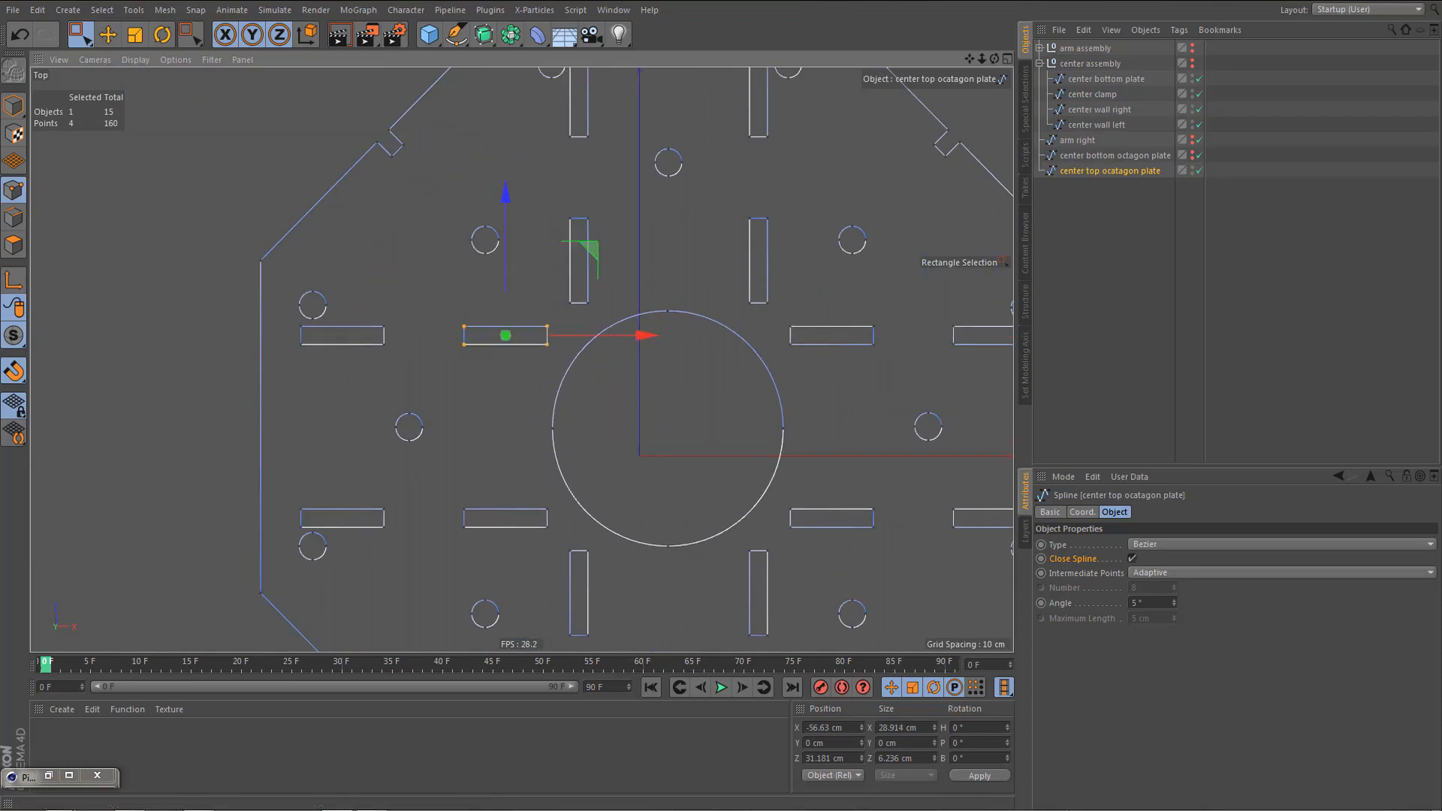
pyautogui.click(902, 727)
pyautogui.press('Return')
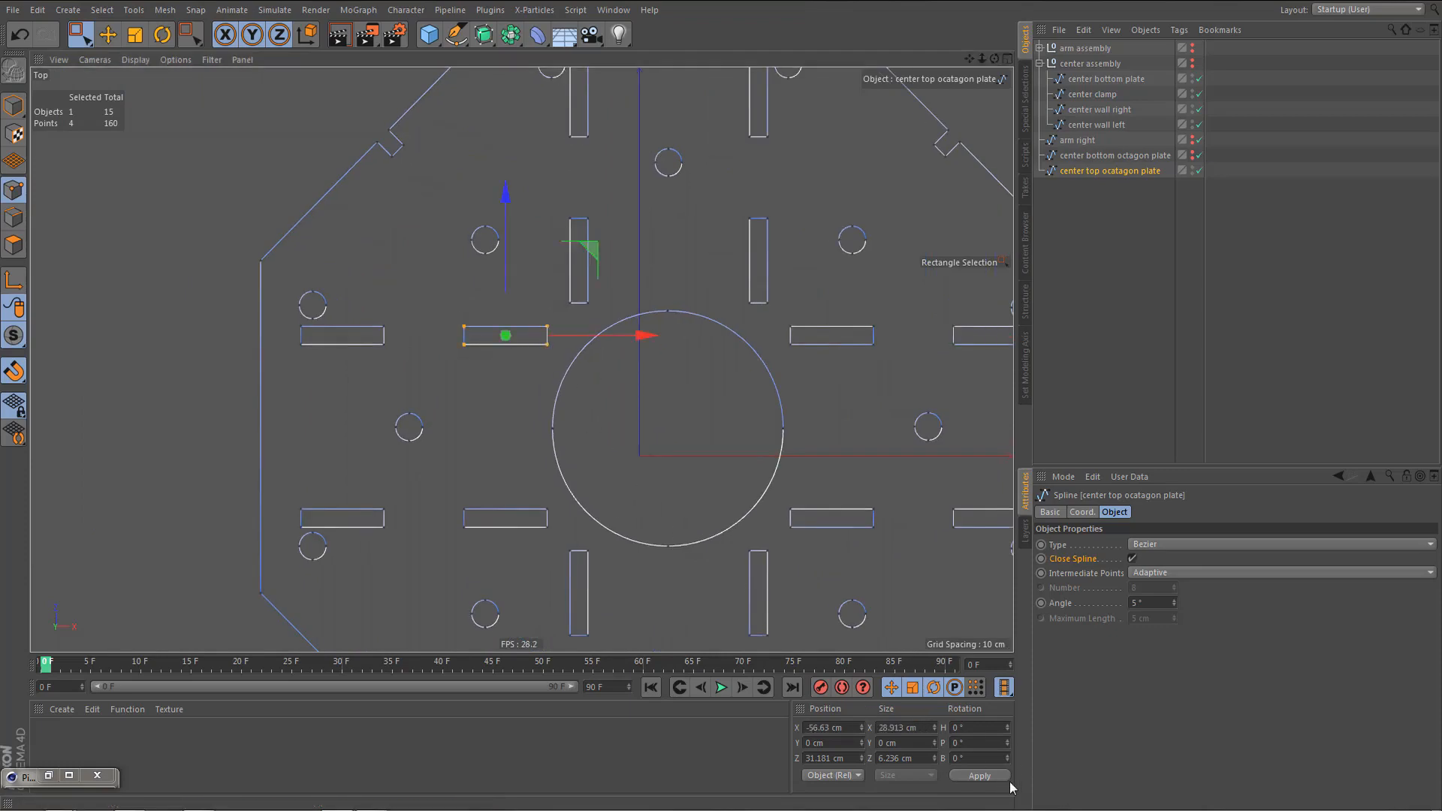
pyautogui.moveTo(443, 497); pyautogui.dragTo(574, 558)
pyautogui.moveTo(917, 727); pyautogui.dragTo(876, 727)
pyautogui.write('28.913 cm')
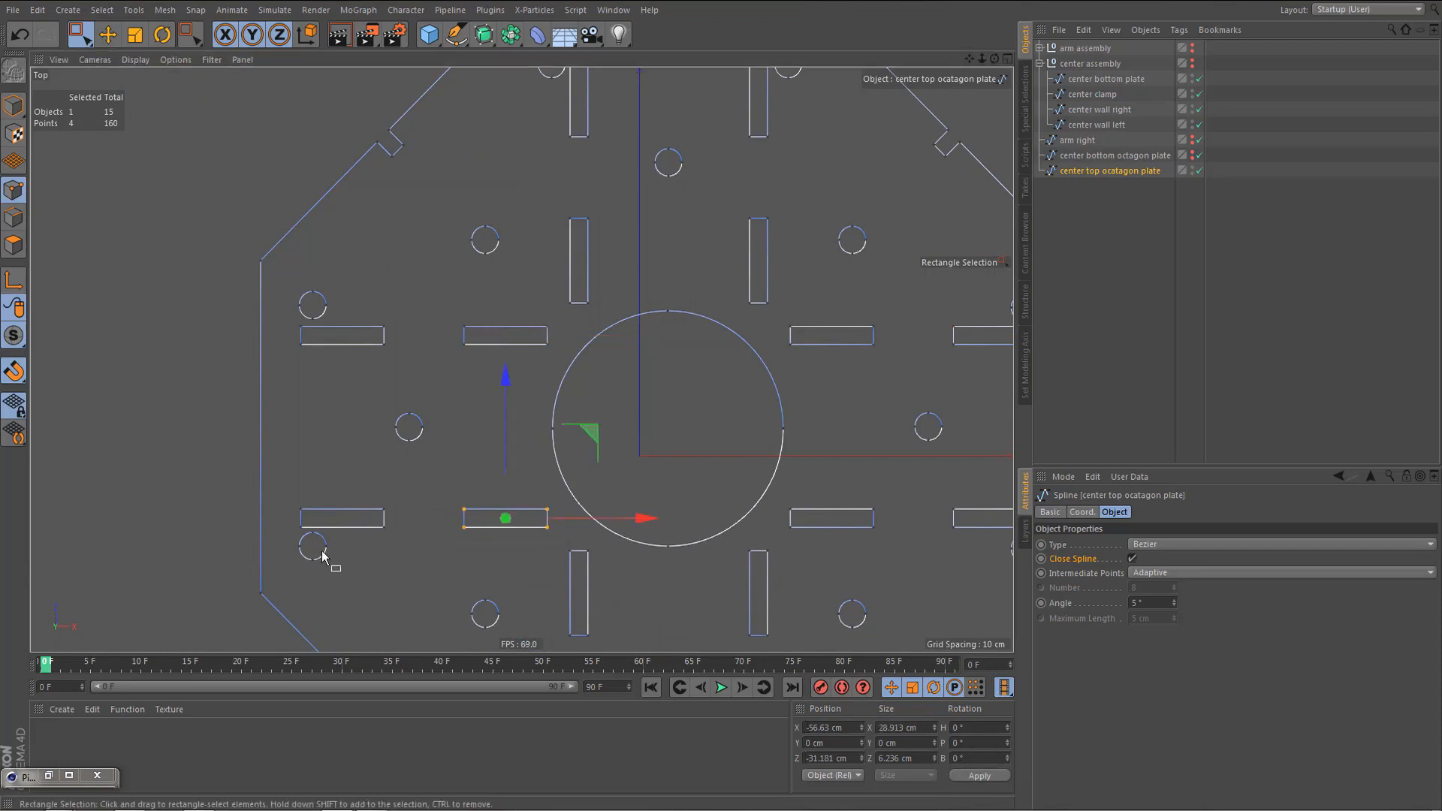
pyautogui.moveTo(283, 503); pyautogui.dragTo(403, 532)
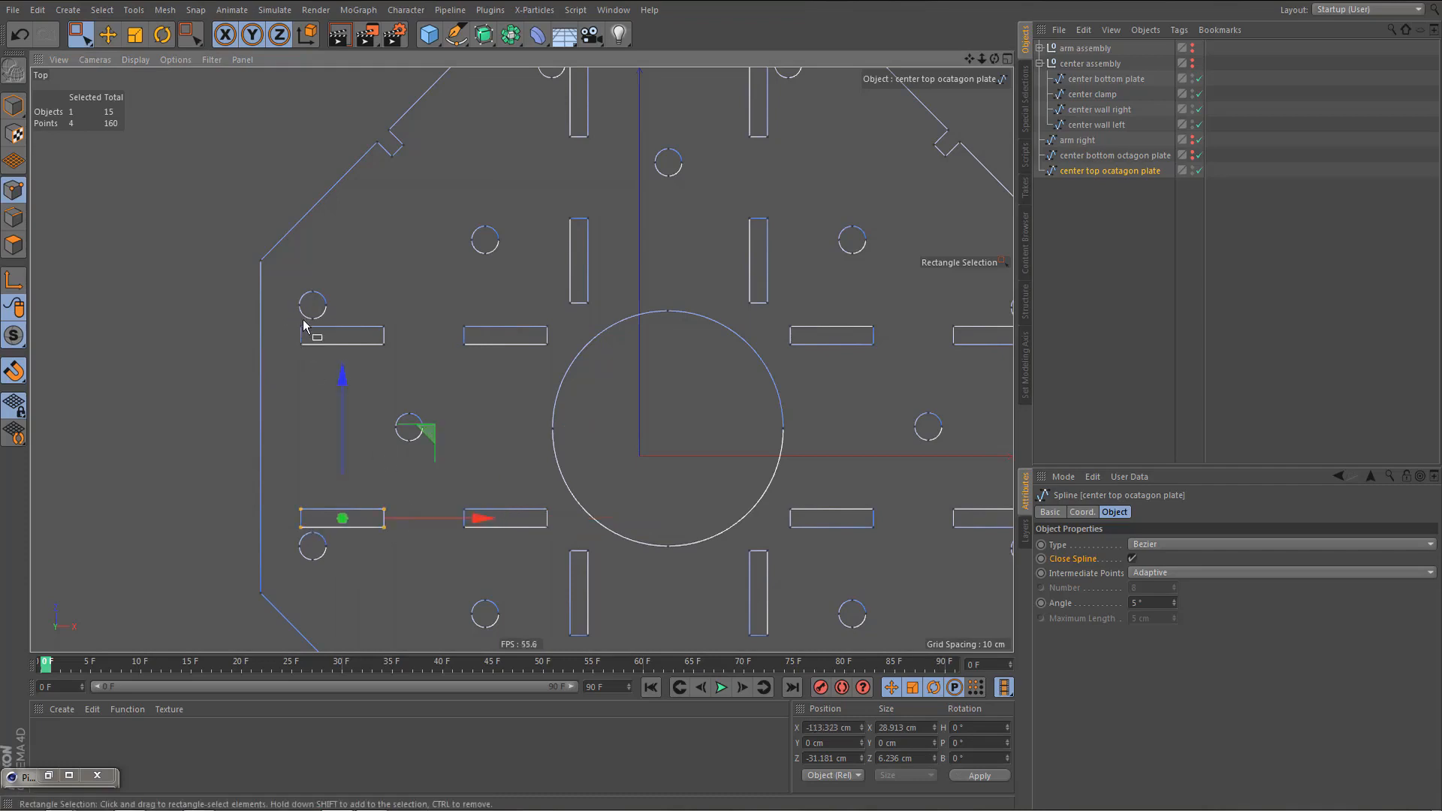
pyautogui.moveTo(291, 324); pyautogui.dragTo(402, 368)
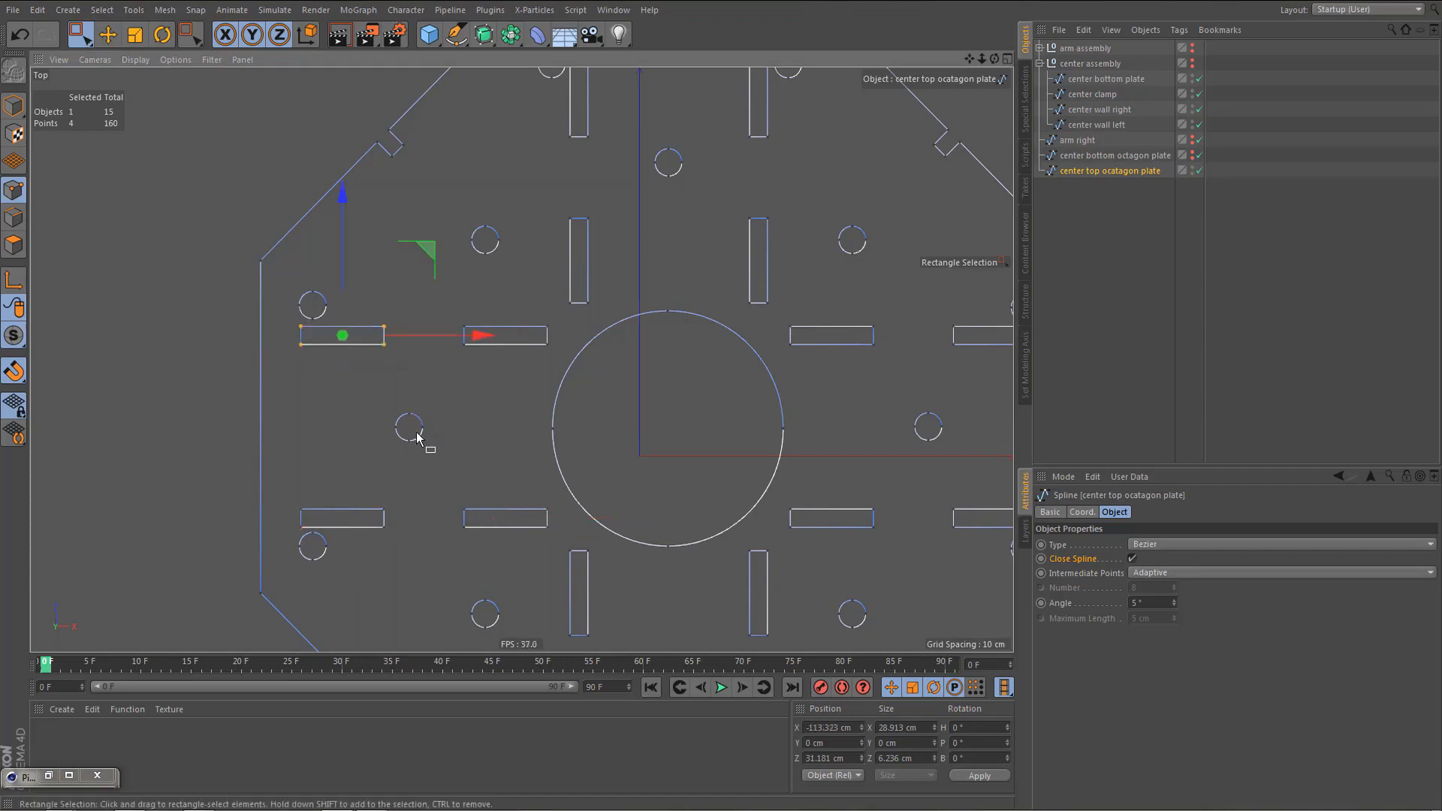
# - Set the Z size of both upper outer vertical slots on the center top ocatagon plate to 28.913 cm
pyautogui.keyDown('alt'); pyautogui.moveTo(538, 348); pyautogui.dragTo(514, 465, button='middle'); pyautogui.keyUp('alt')
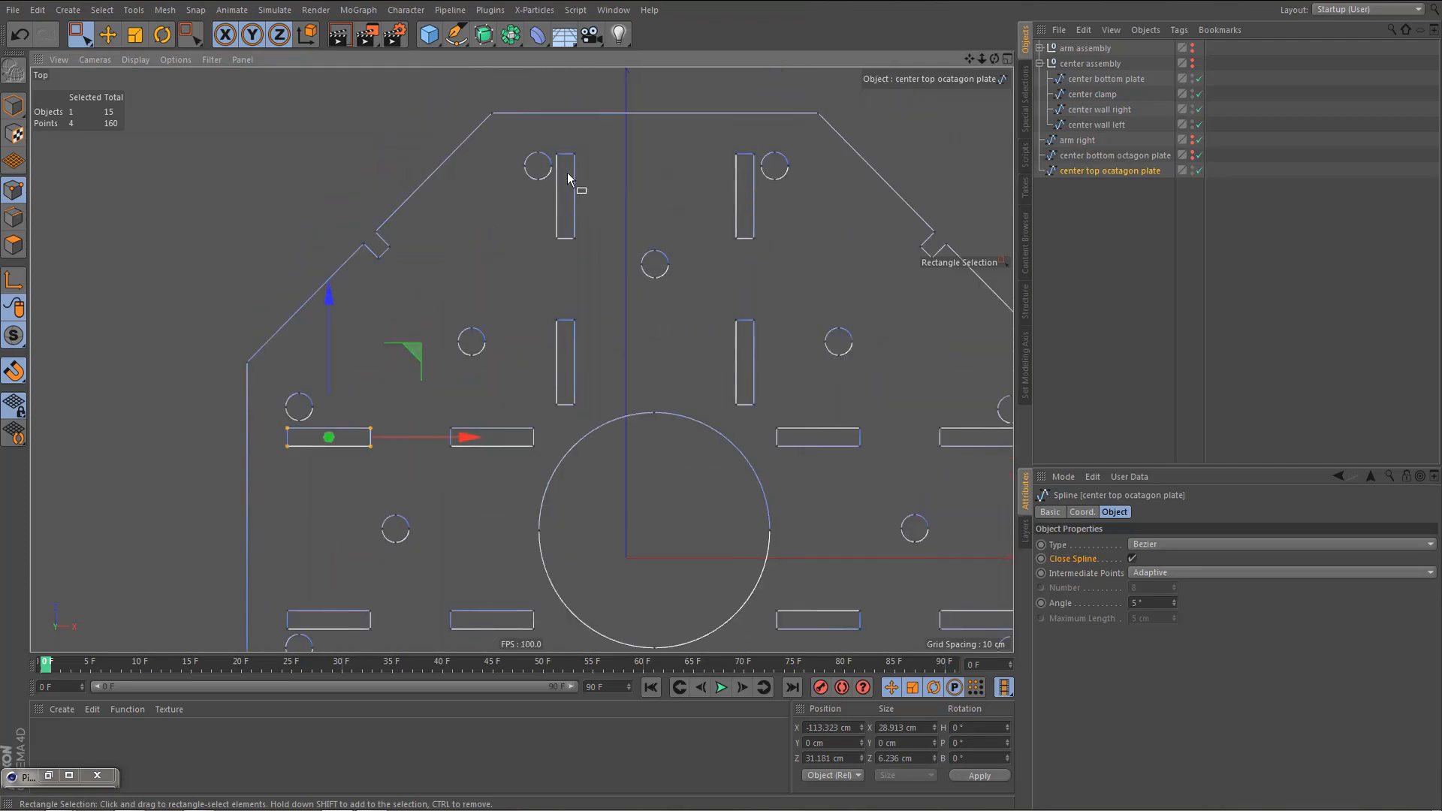
pyautogui.moveTo(558, 154); pyautogui.dragTo(606, 277)
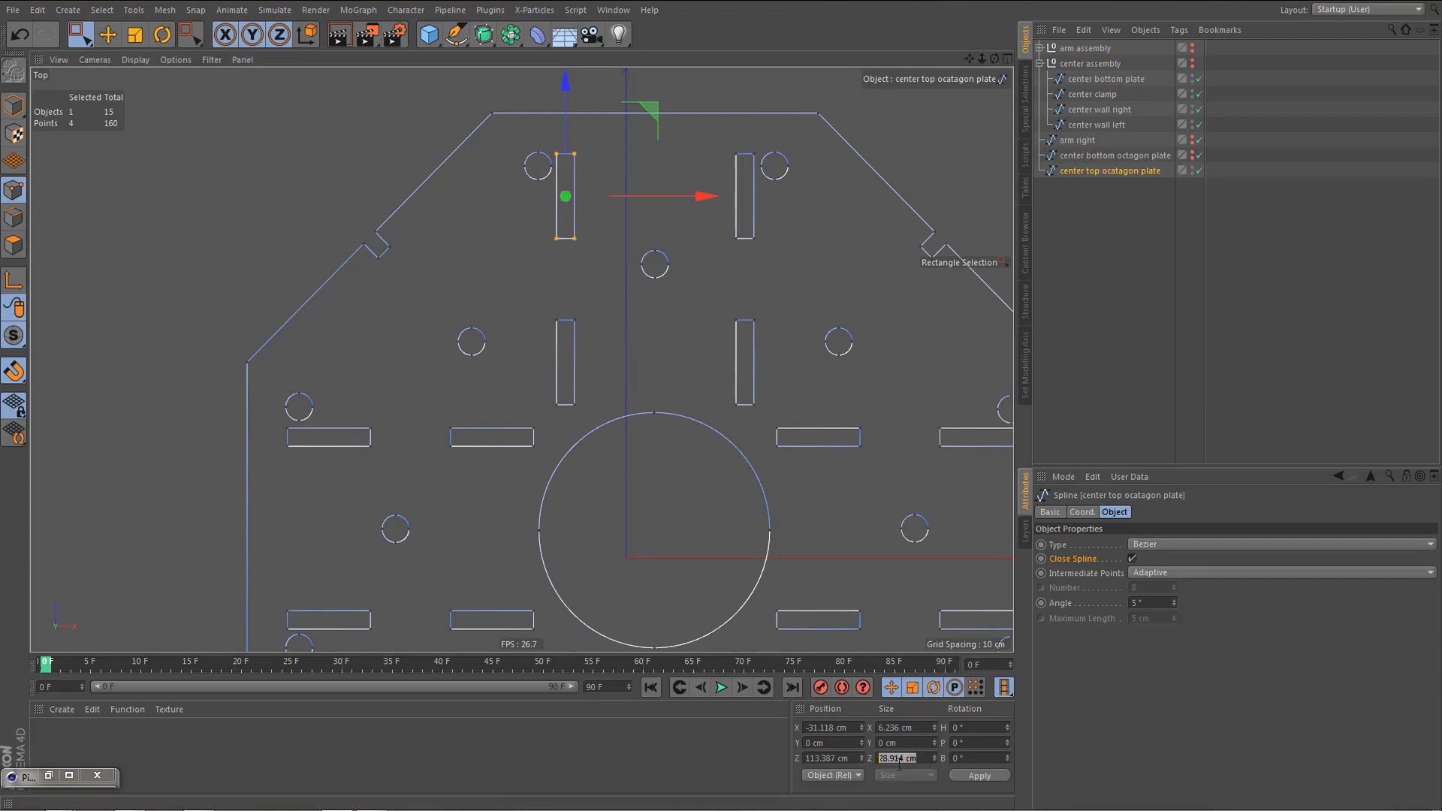
pyautogui.click(980, 775)
pyautogui.moveTo(725, 147); pyautogui.dragTo(762, 257)
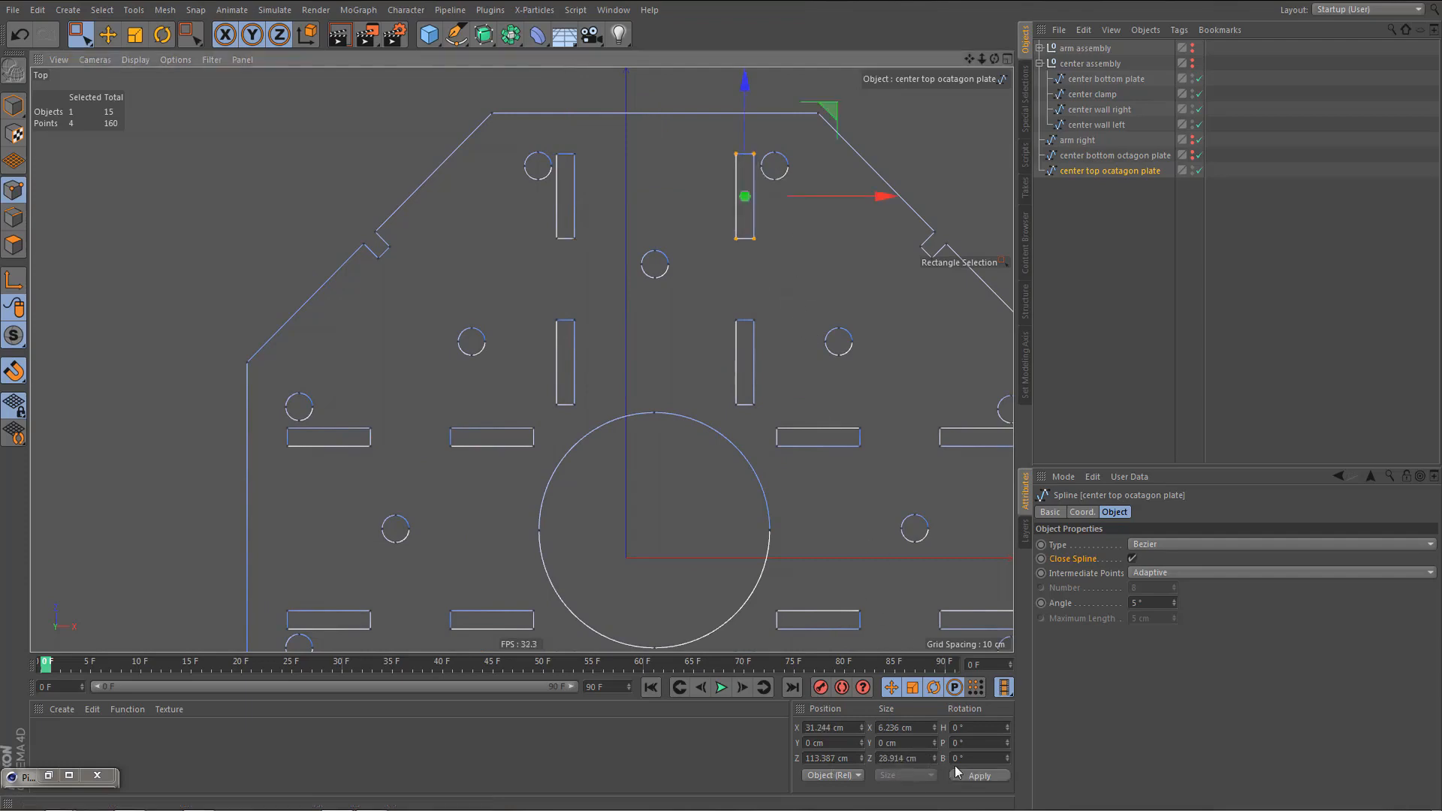
pyautogui.click(921, 728)
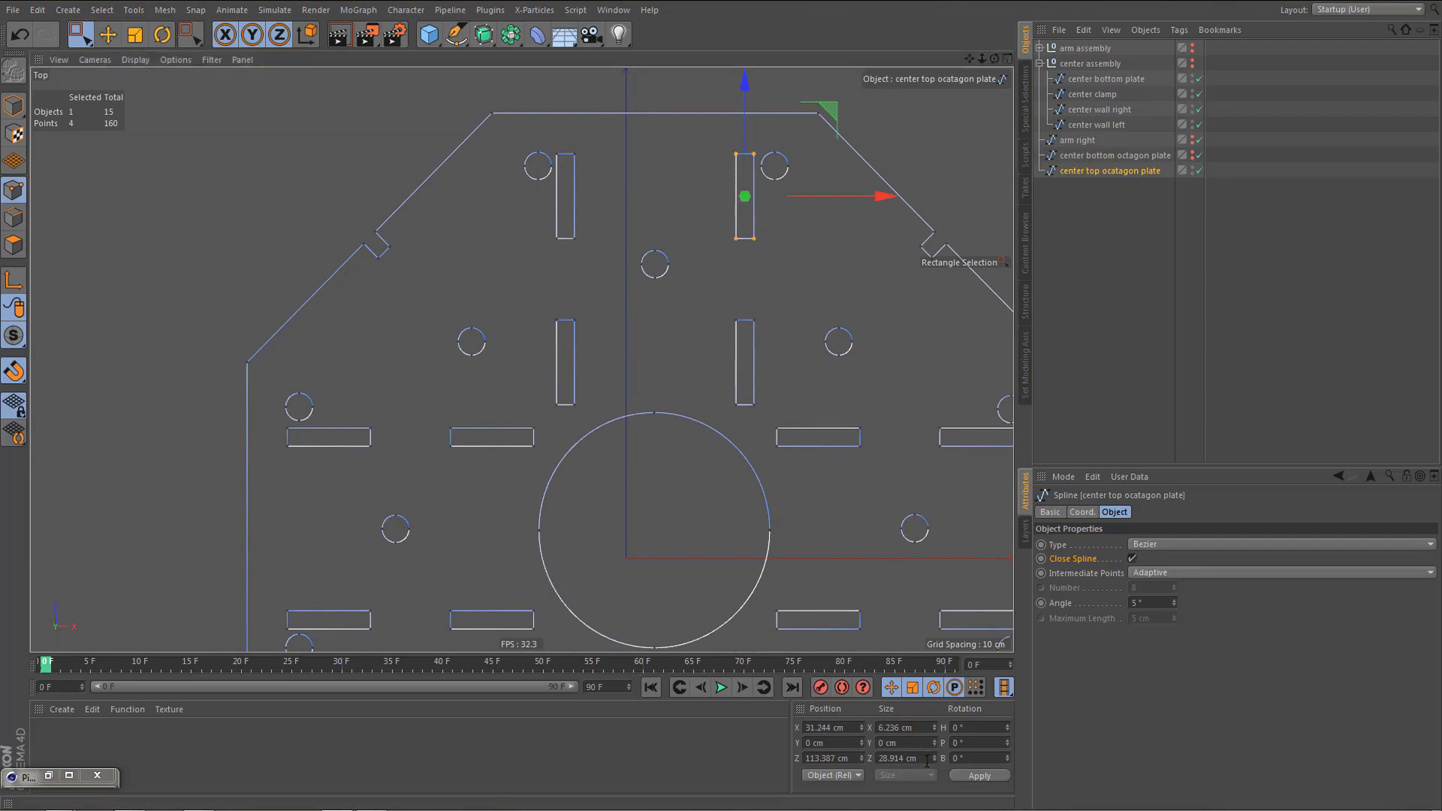
pyautogui.click(972, 776)
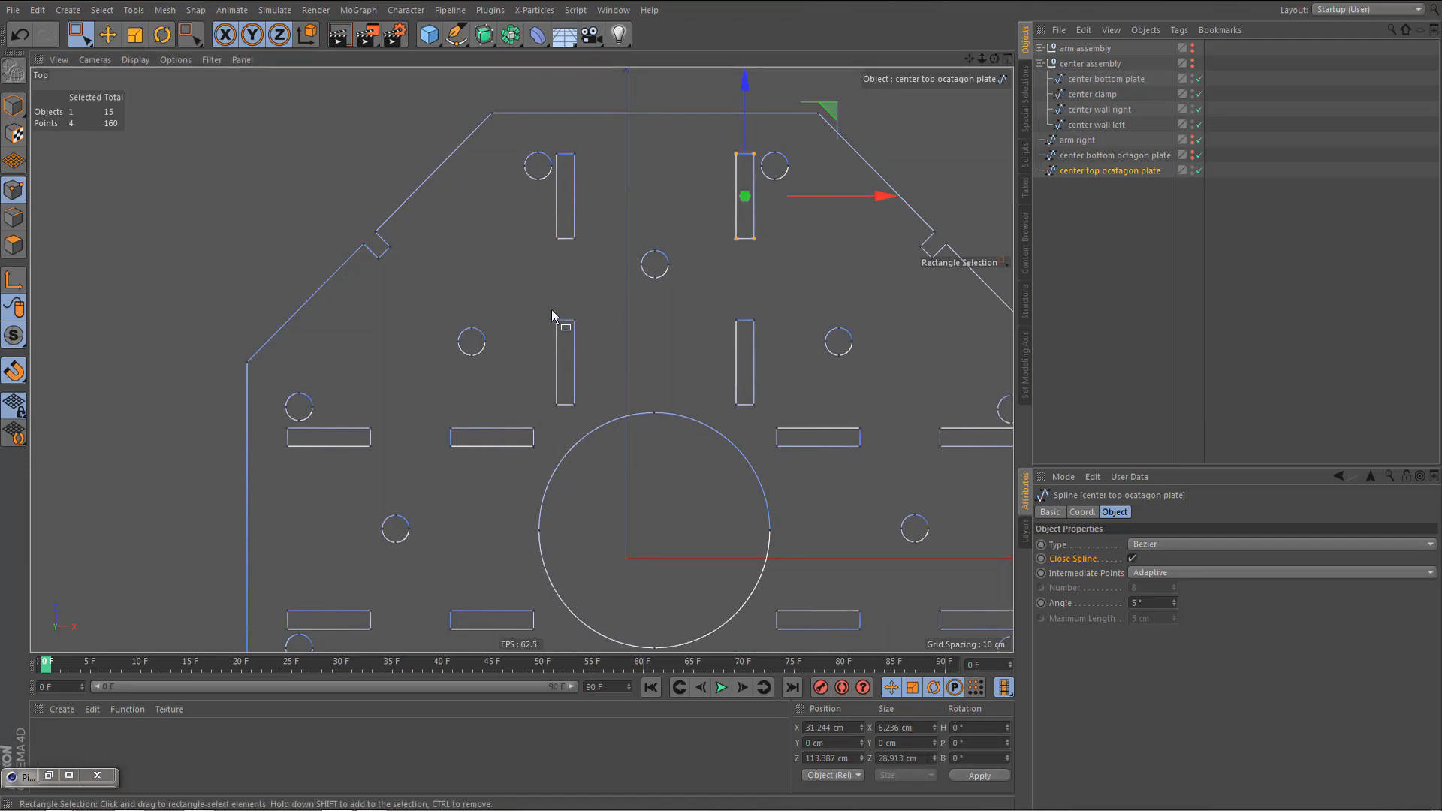
# - Set the Z size of both upper inner vertical slots on the center top ocatagon plate to 28.913 cm
pyautogui.moveTo(552, 312); pyautogui.dragTo(602, 416)
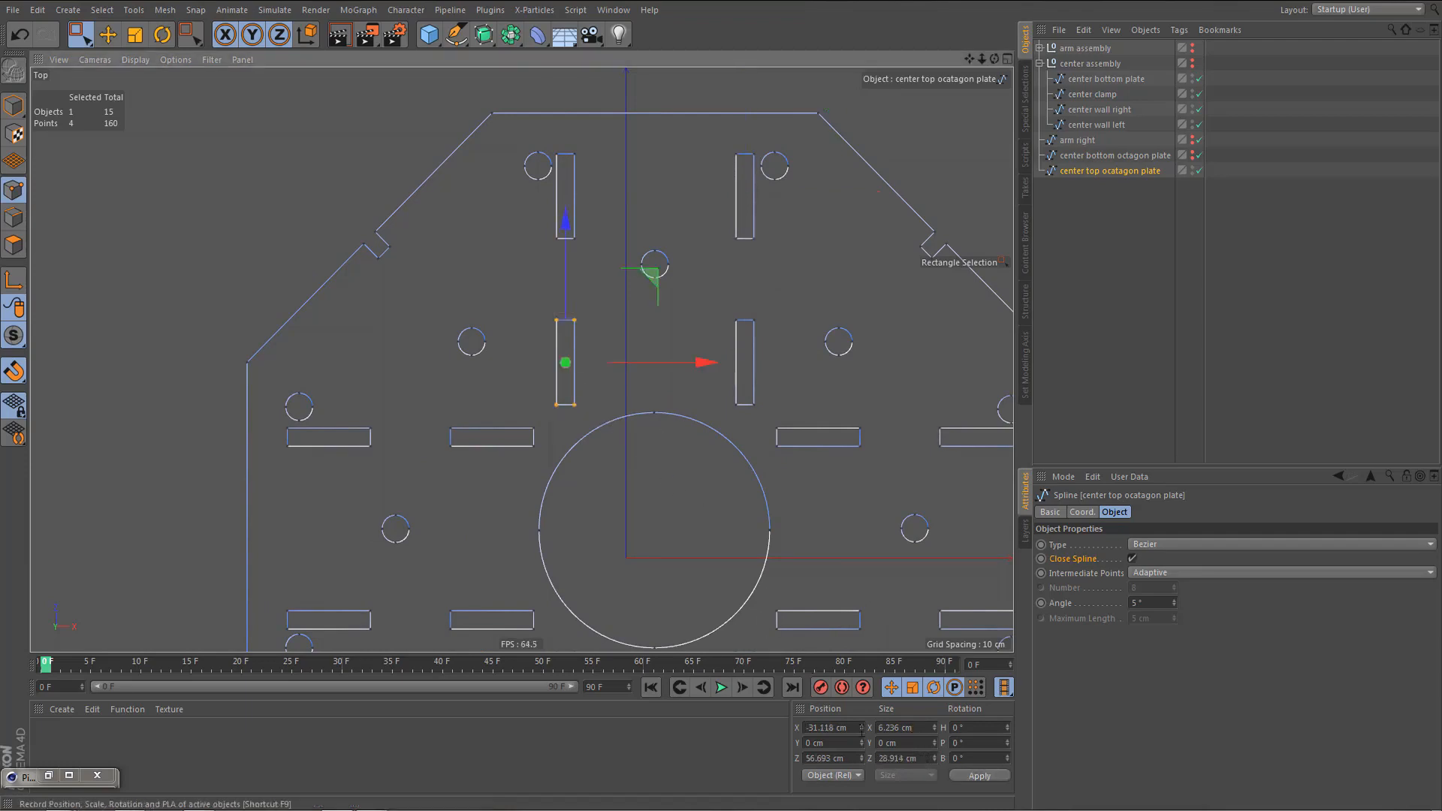
pyautogui.click(922, 758)
pyautogui.click(972, 776)
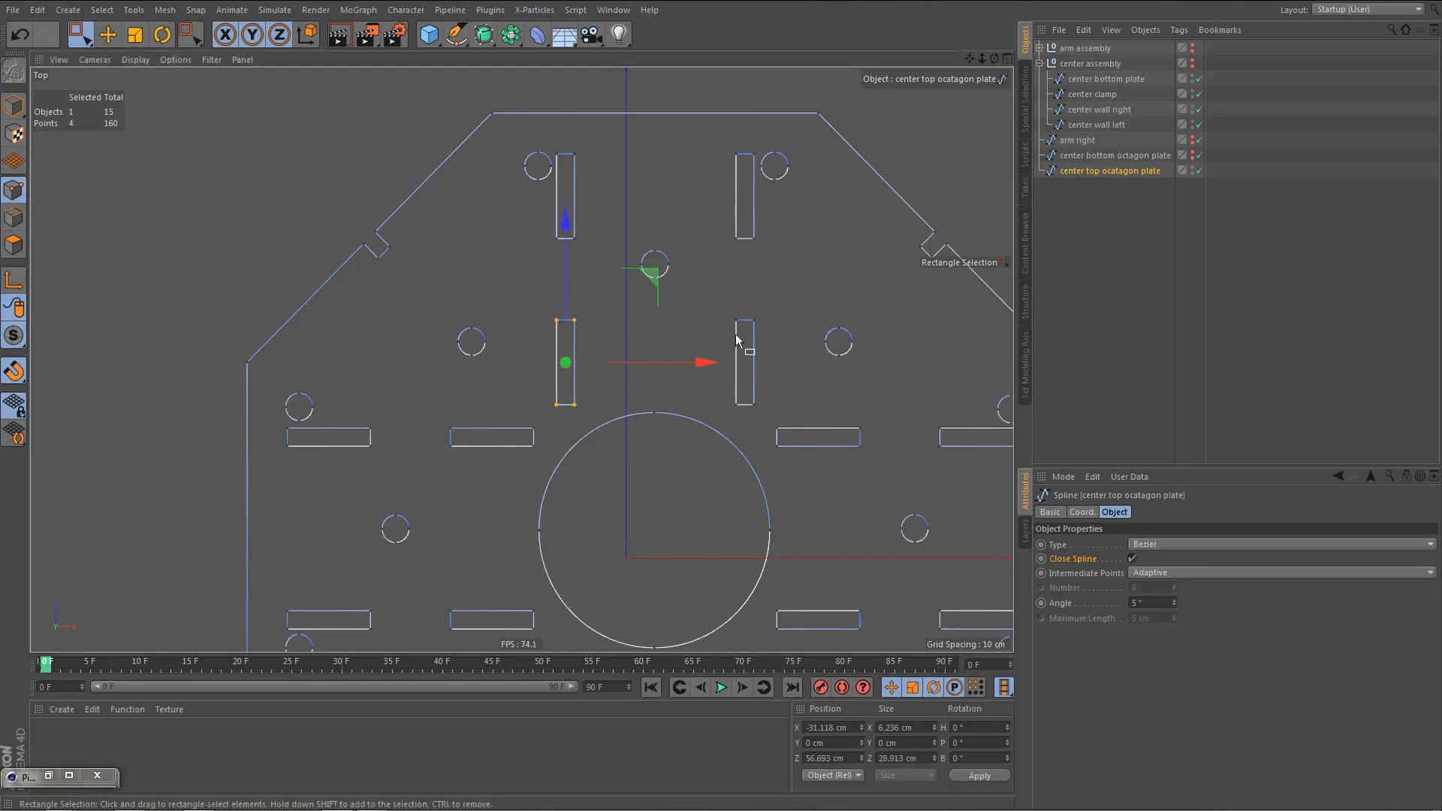
pyautogui.moveTo(723, 311); pyautogui.dragTo(763, 408)
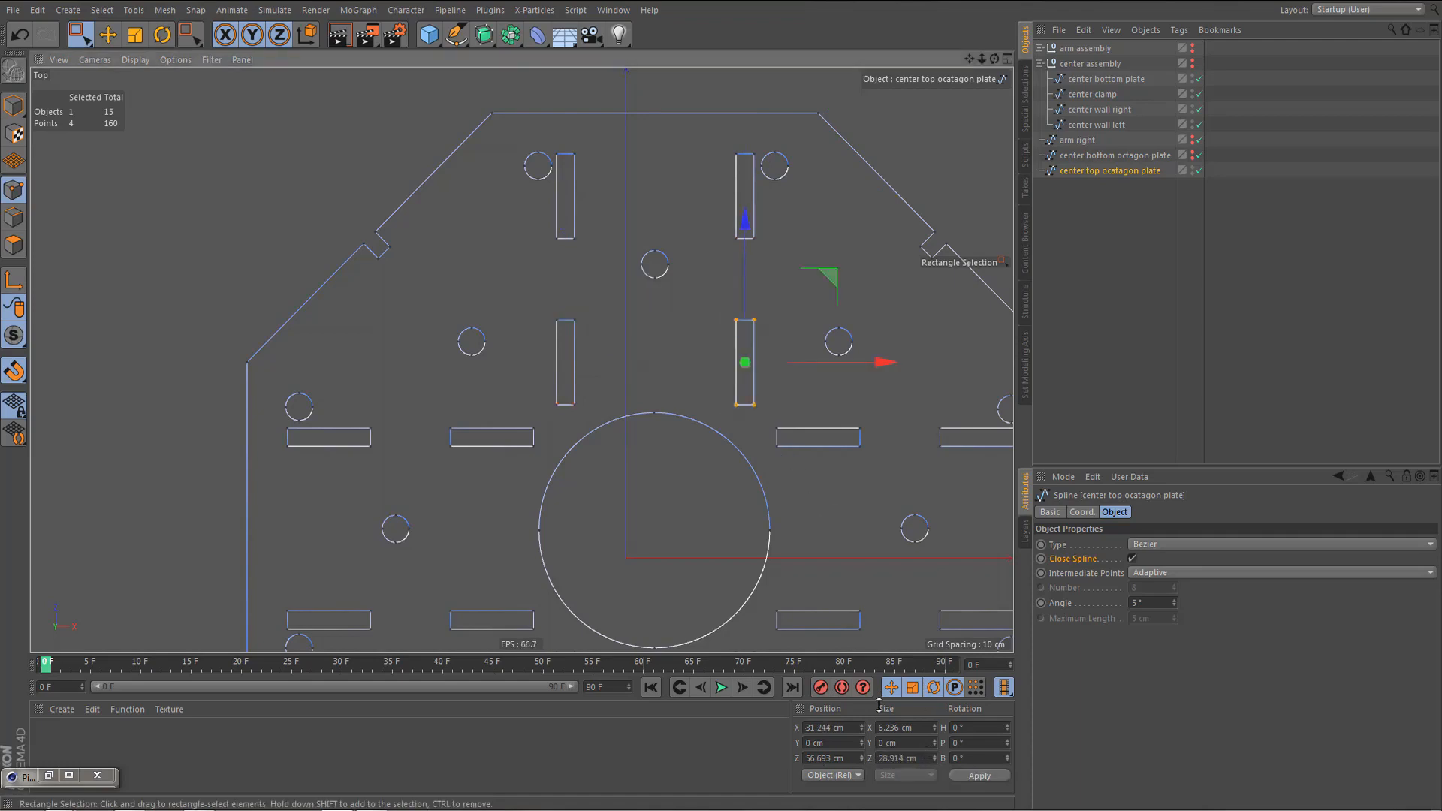
pyautogui.click(920, 758)
pyautogui.click(979, 776)
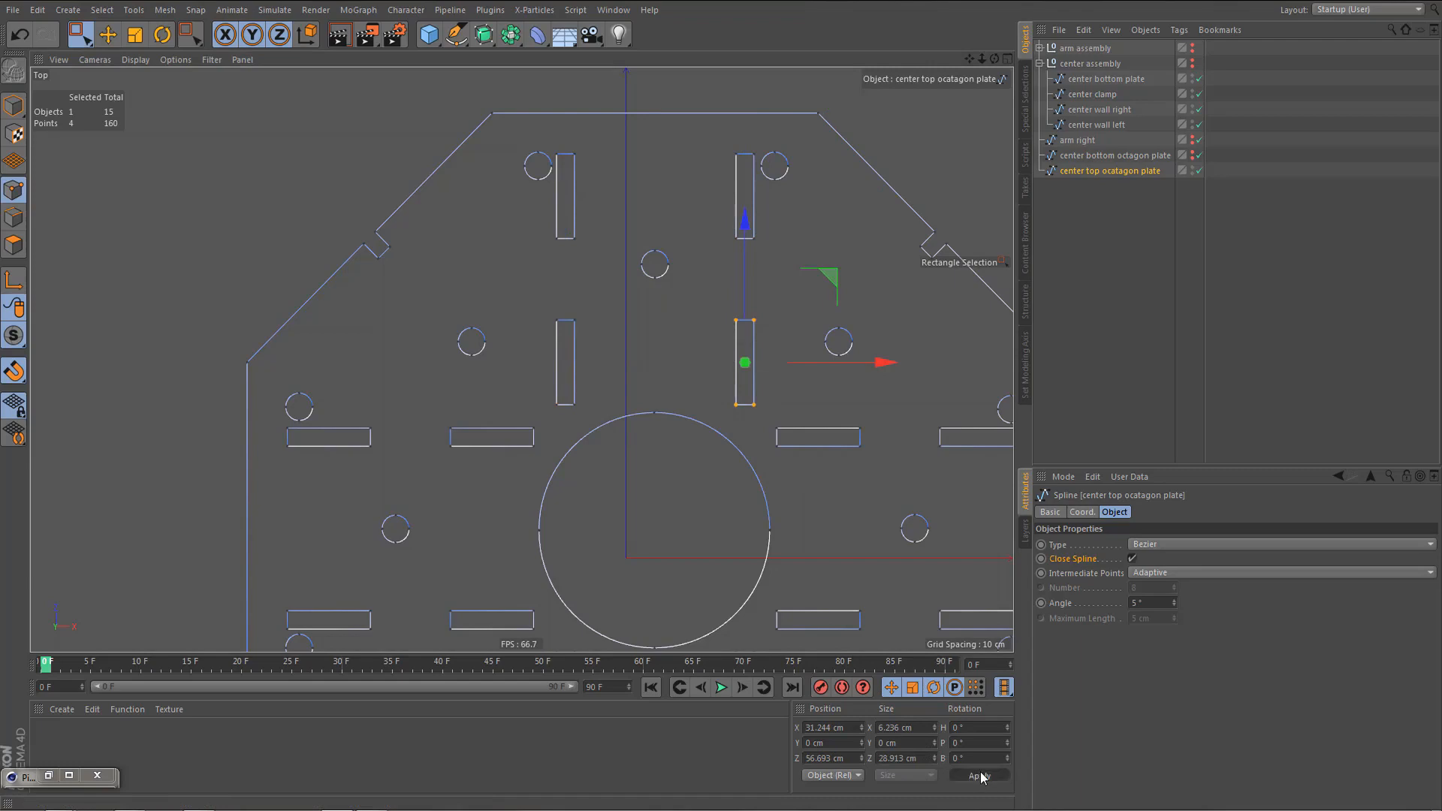
# - Return to whole-object editing and set the center top ocatagon plate's X and Z positions to 0 cm
pyautogui.scroll(-3, 554, 295)
pyautogui.keyDown('alt'); pyautogui.moveTo(611, 405); pyautogui.dragTo(574, 398, button='middle'); pyautogui.keyUp('alt')
pyautogui.scroll(-2, 574, 399)
pyautogui.press('Return')
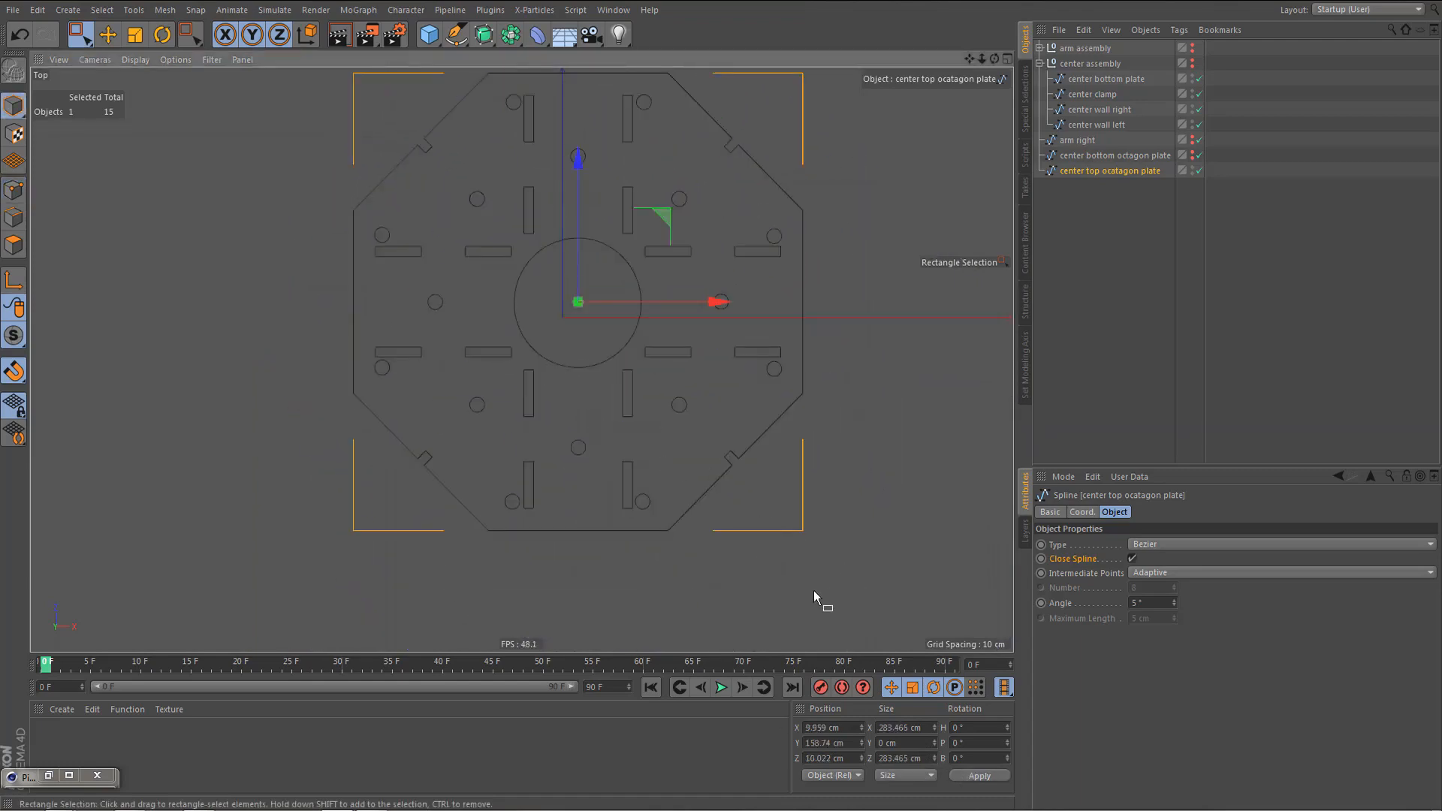
pyautogui.click(822, 728)
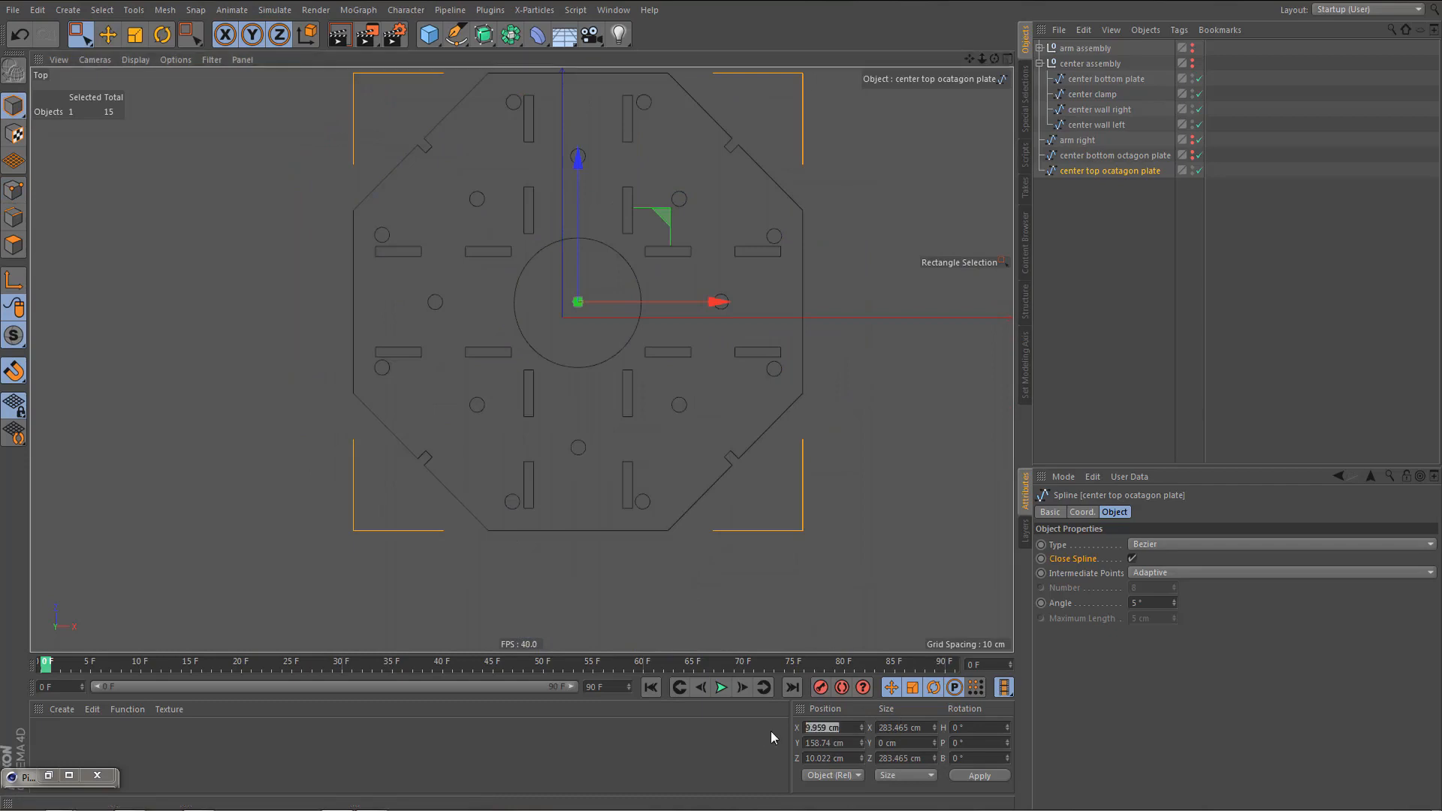
pyautogui.write('0')
pyautogui.press('Tab')
pyautogui.press('Tab')
pyautogui.write('0')
pyautogui.click(978, 777)
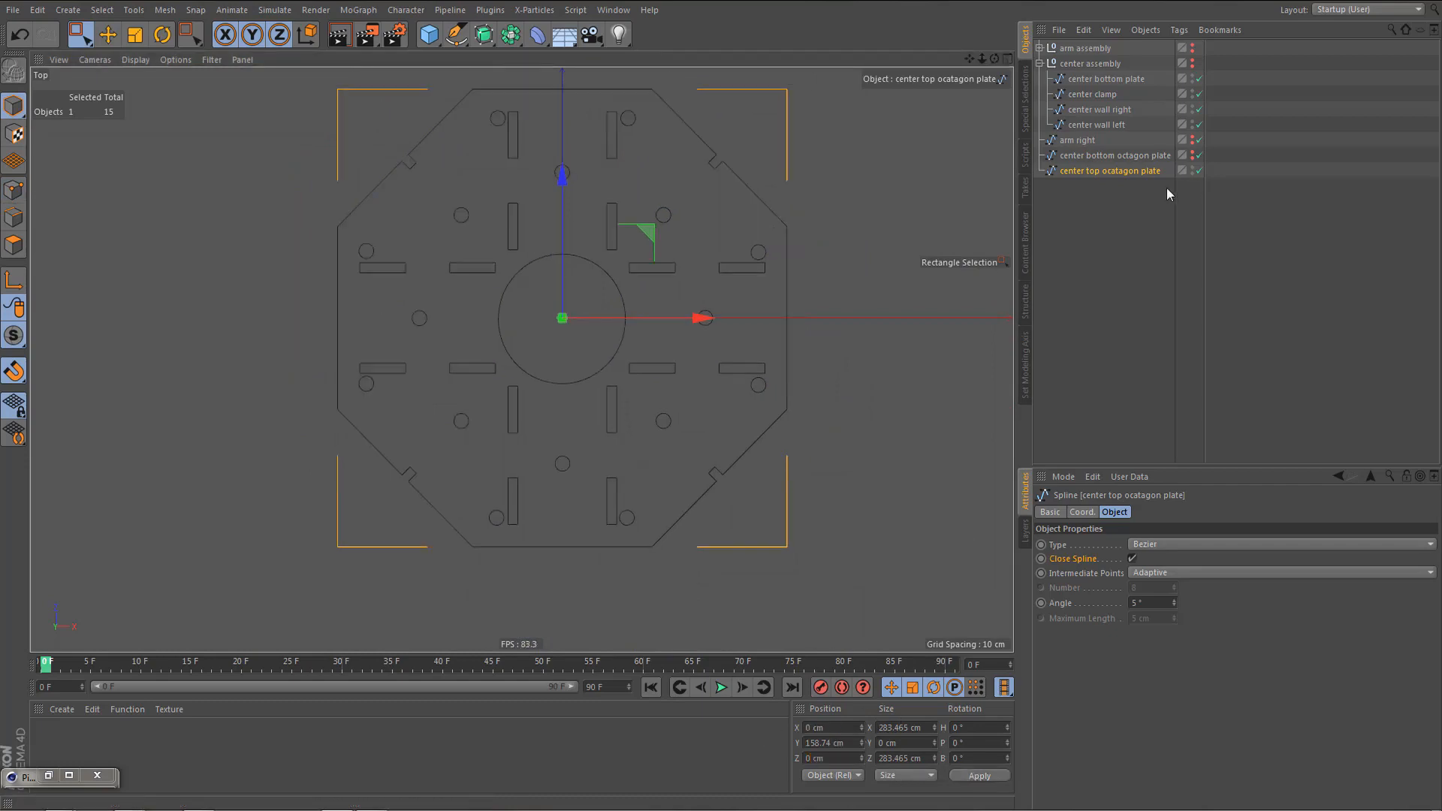
# - Show the center bottom octagon plate and set its X and Z positions to 0 cm
pyautogui.click(1193, 152)
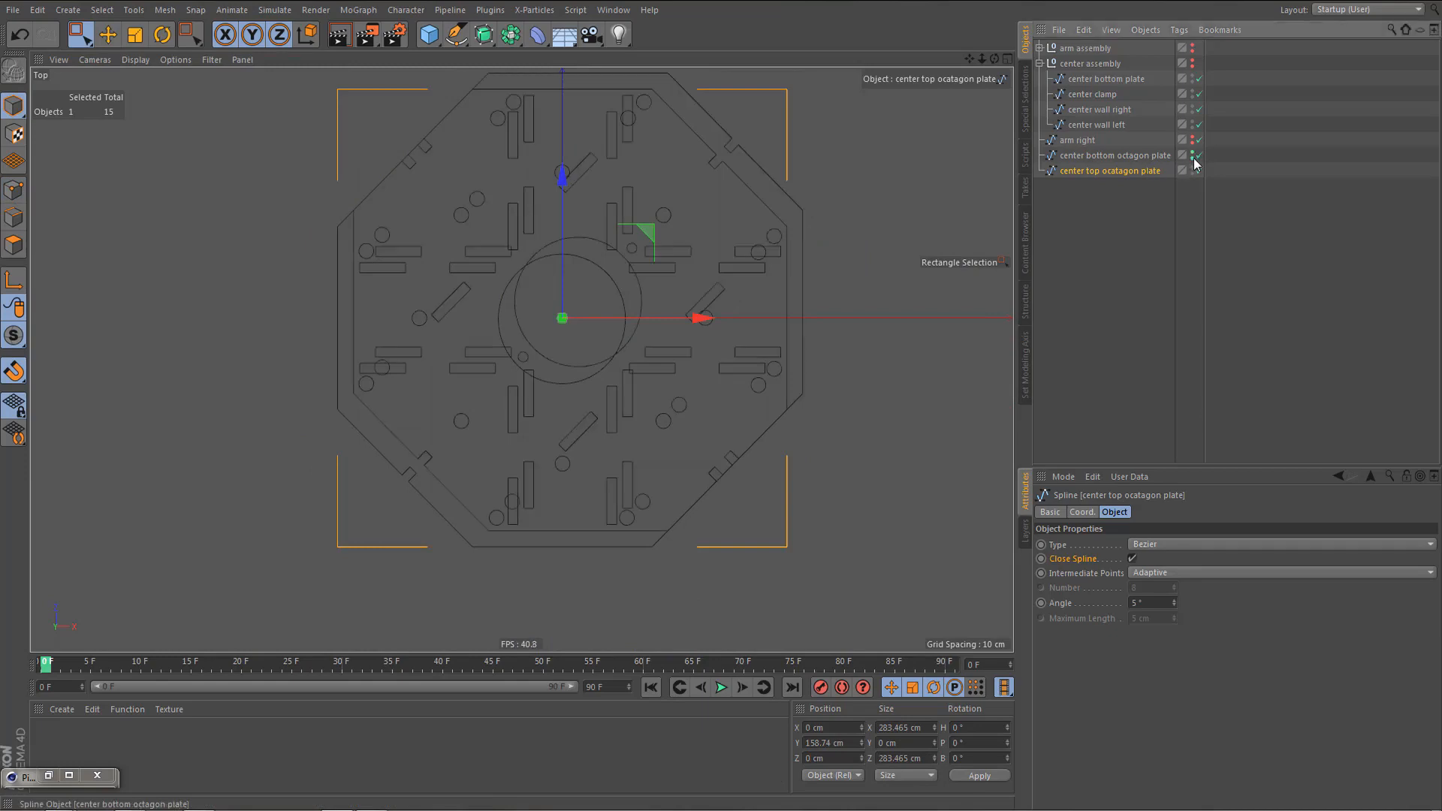
pyautogui.click(1115, 155)
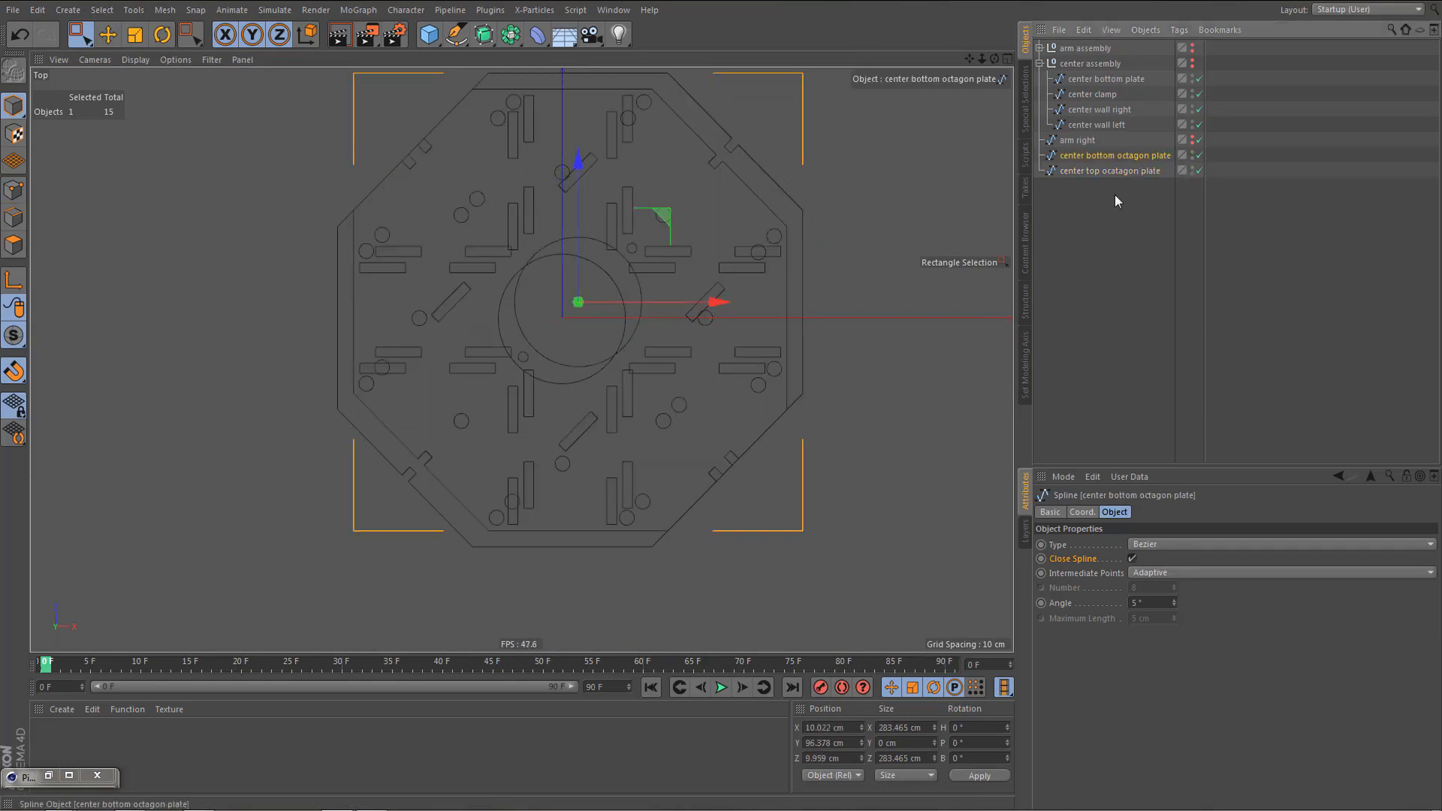
pyautogui.click(851, 727)
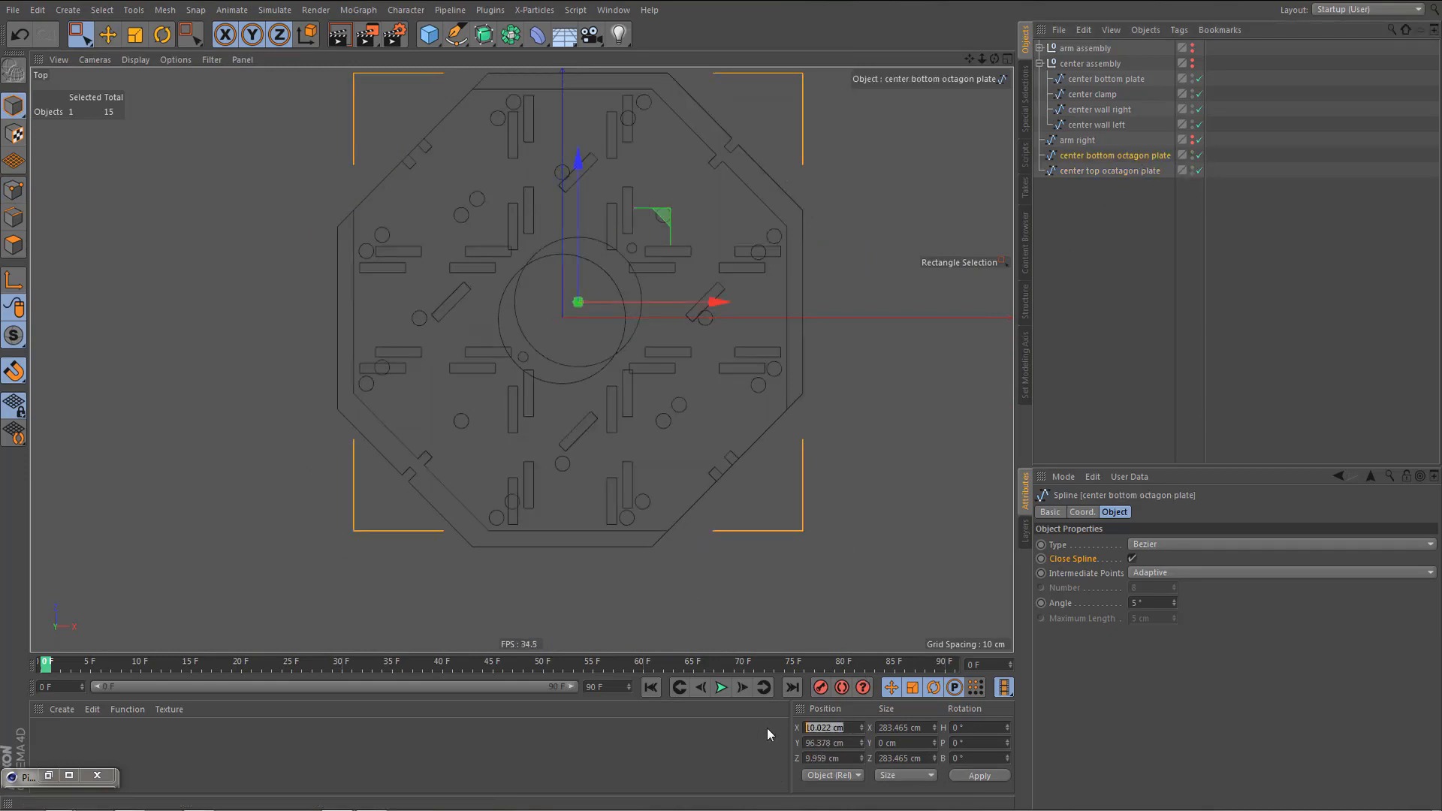
pyautogui.click(848, 759)
pyautogui.write('0')
pyautogui.click(980, 776)
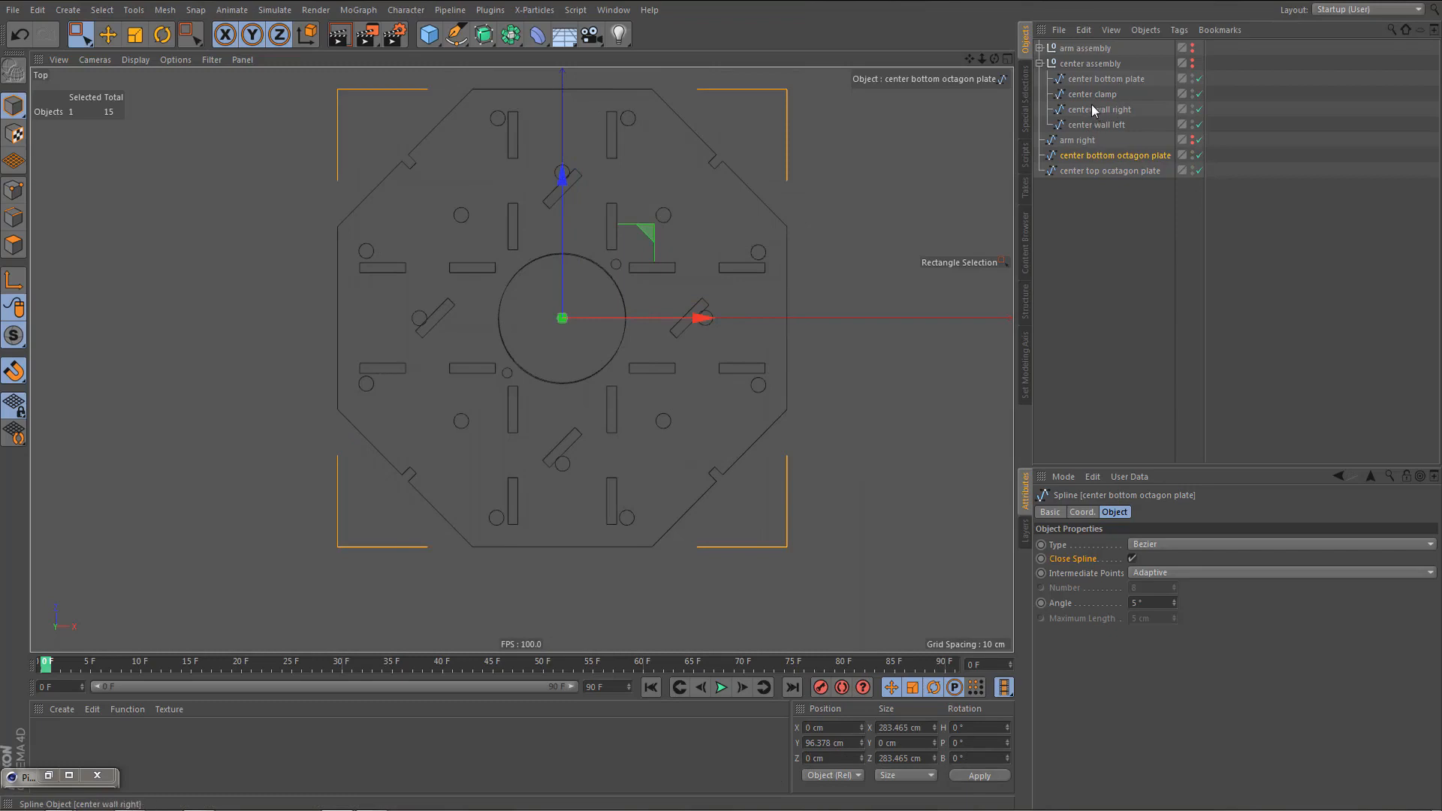
# - Take the center bottom plate out of the center assembly and set its heading rotation to 0°
pyautogui.moveTo(1104, 78); pyautogui.dragTo(1101, 229)
pyautogui.moveTo(724, 428); pyautogui.dragTo(732, 442, button='middle')
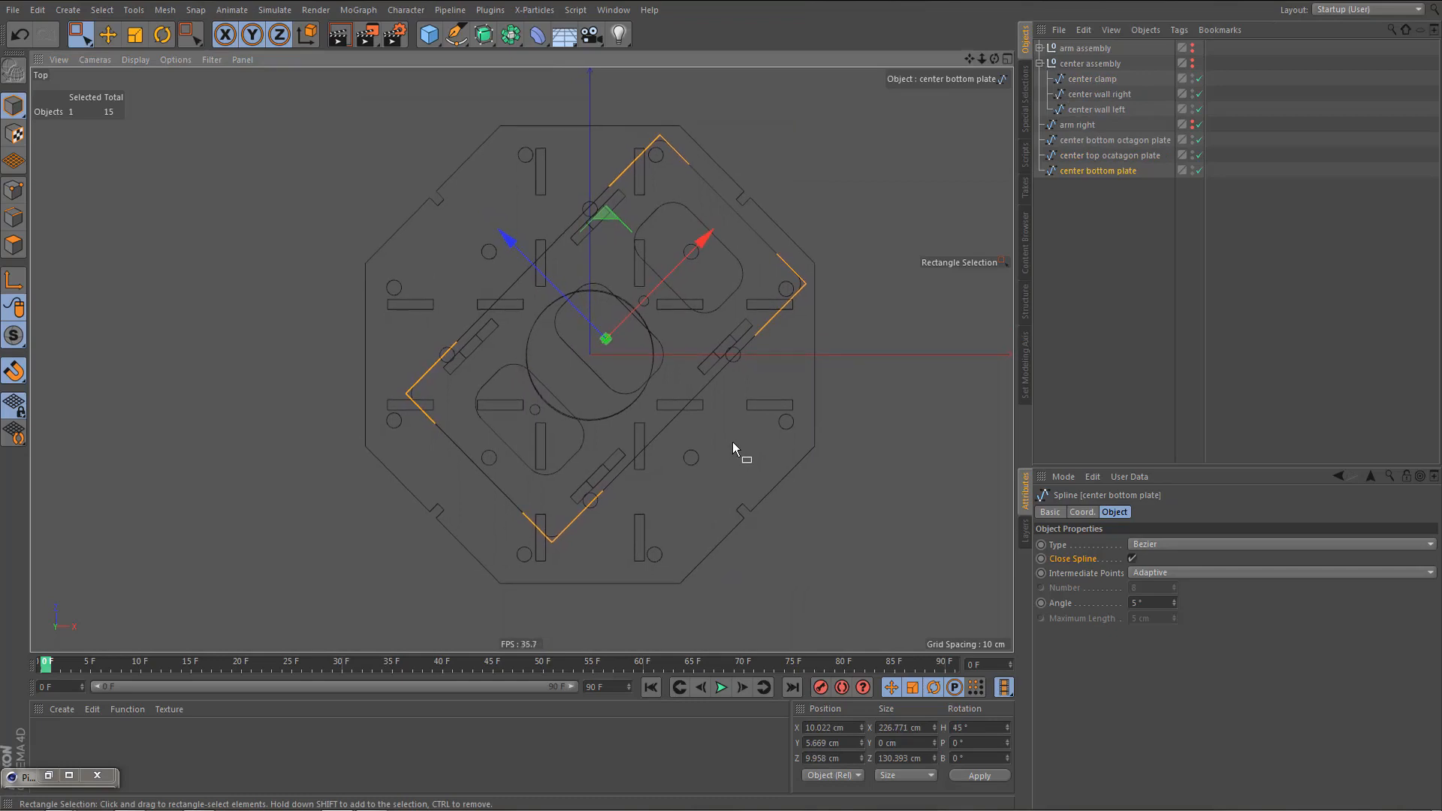
pyautogui.click(981, 728)
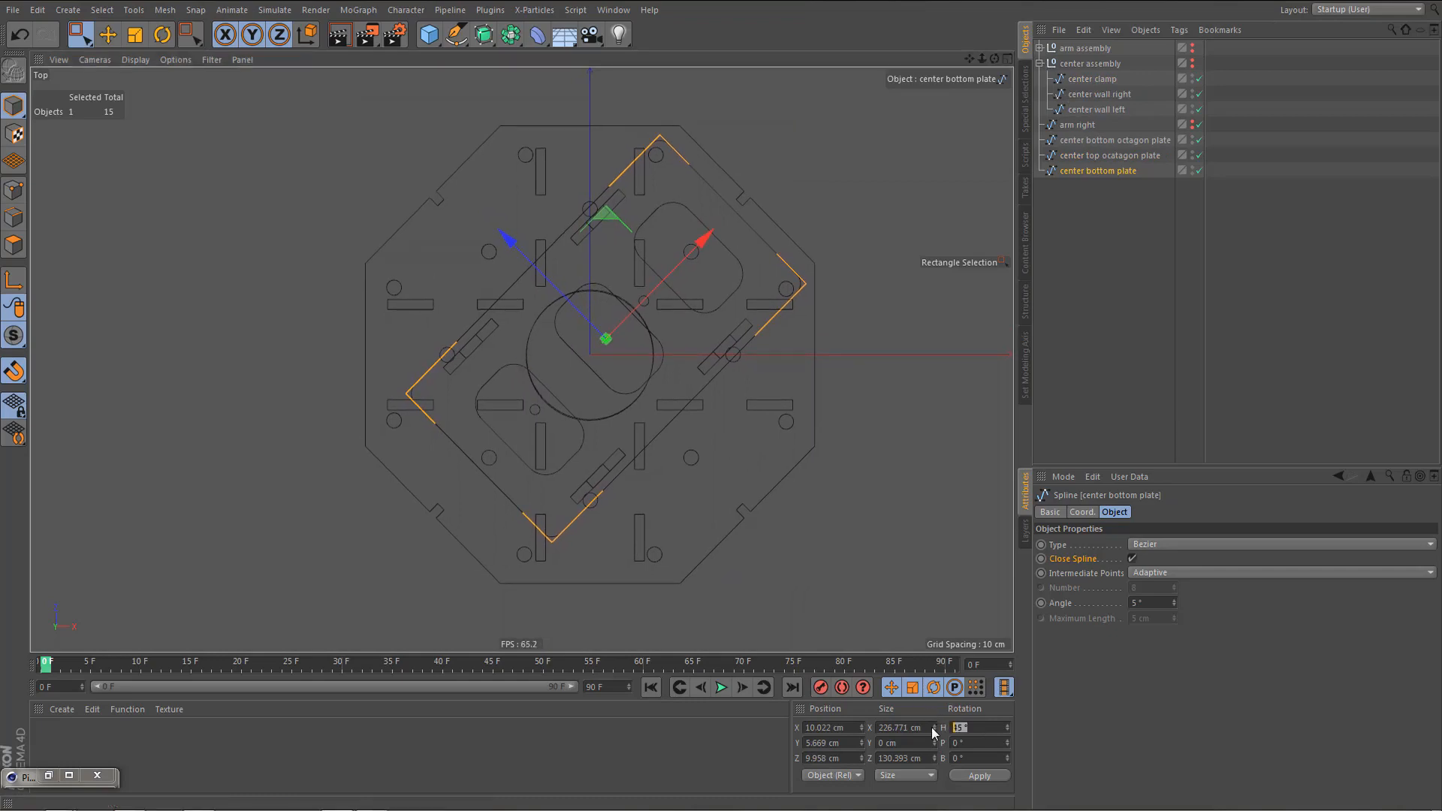
pyautogui.press('Return')
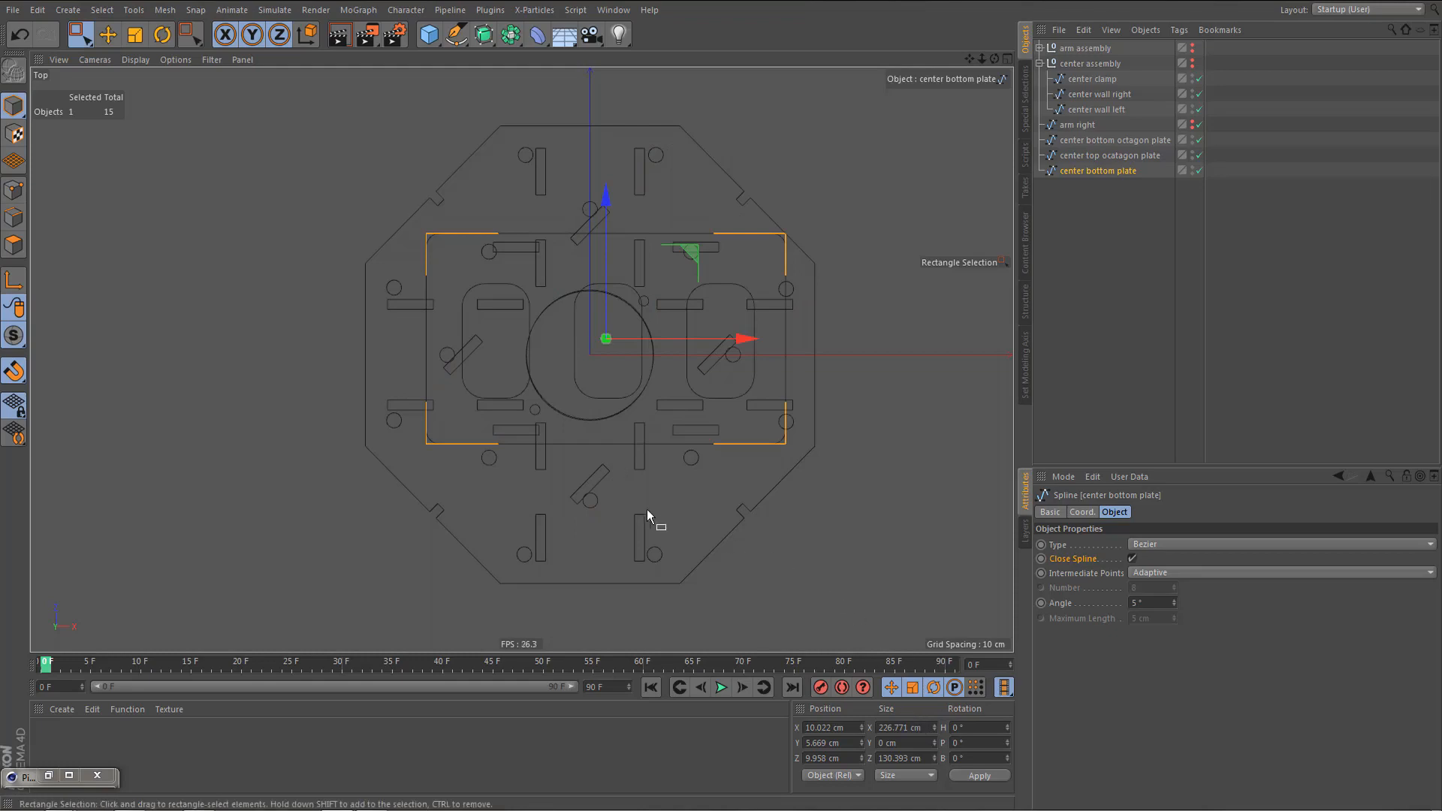
# - Run Axis Center on the center bottom plate with the axis set to all points, then close the dialog
pyautogui.hotkey('shift', 'a')
pyautogui.press('c')
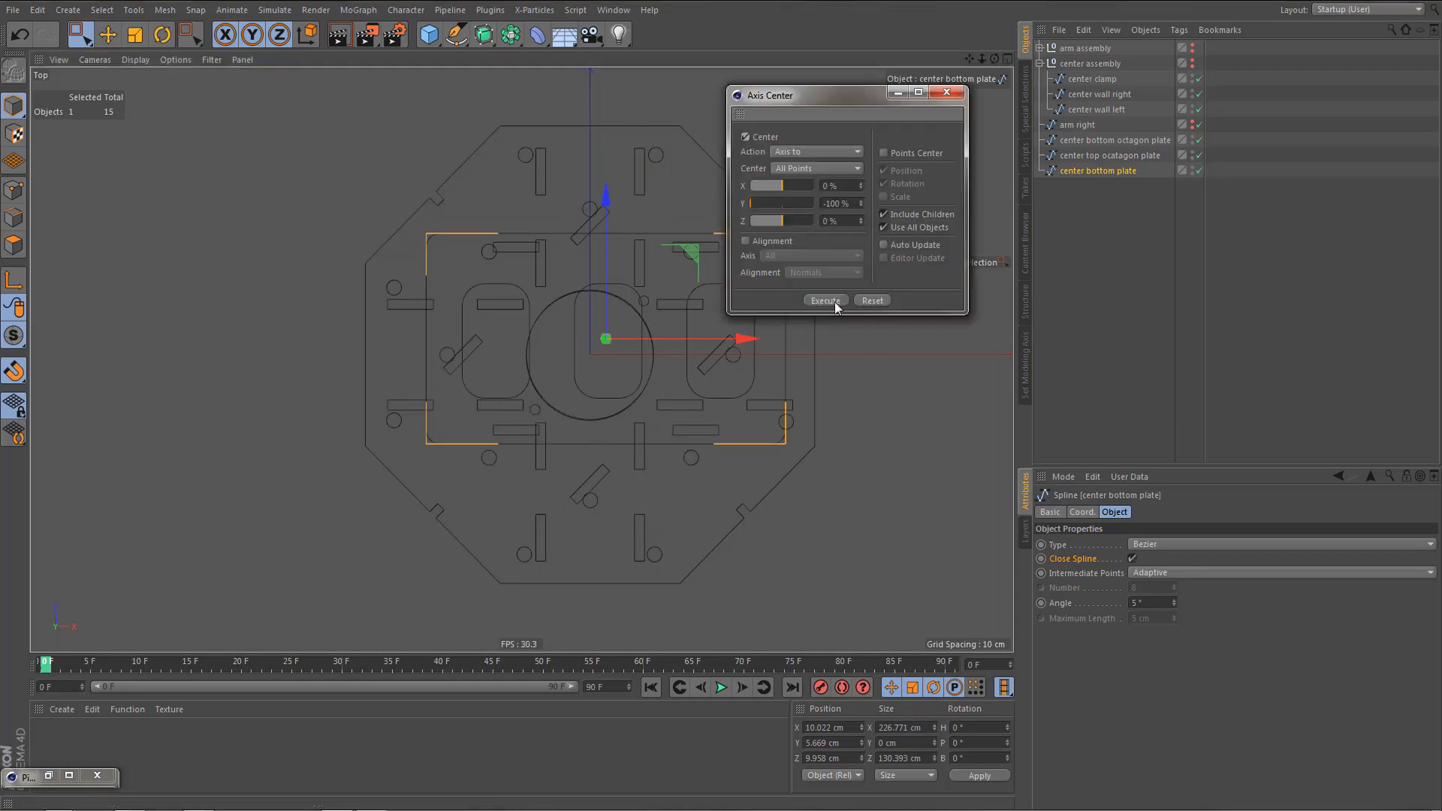
pyautogui.click(834, 302)
pyautogui.click(946, 91)
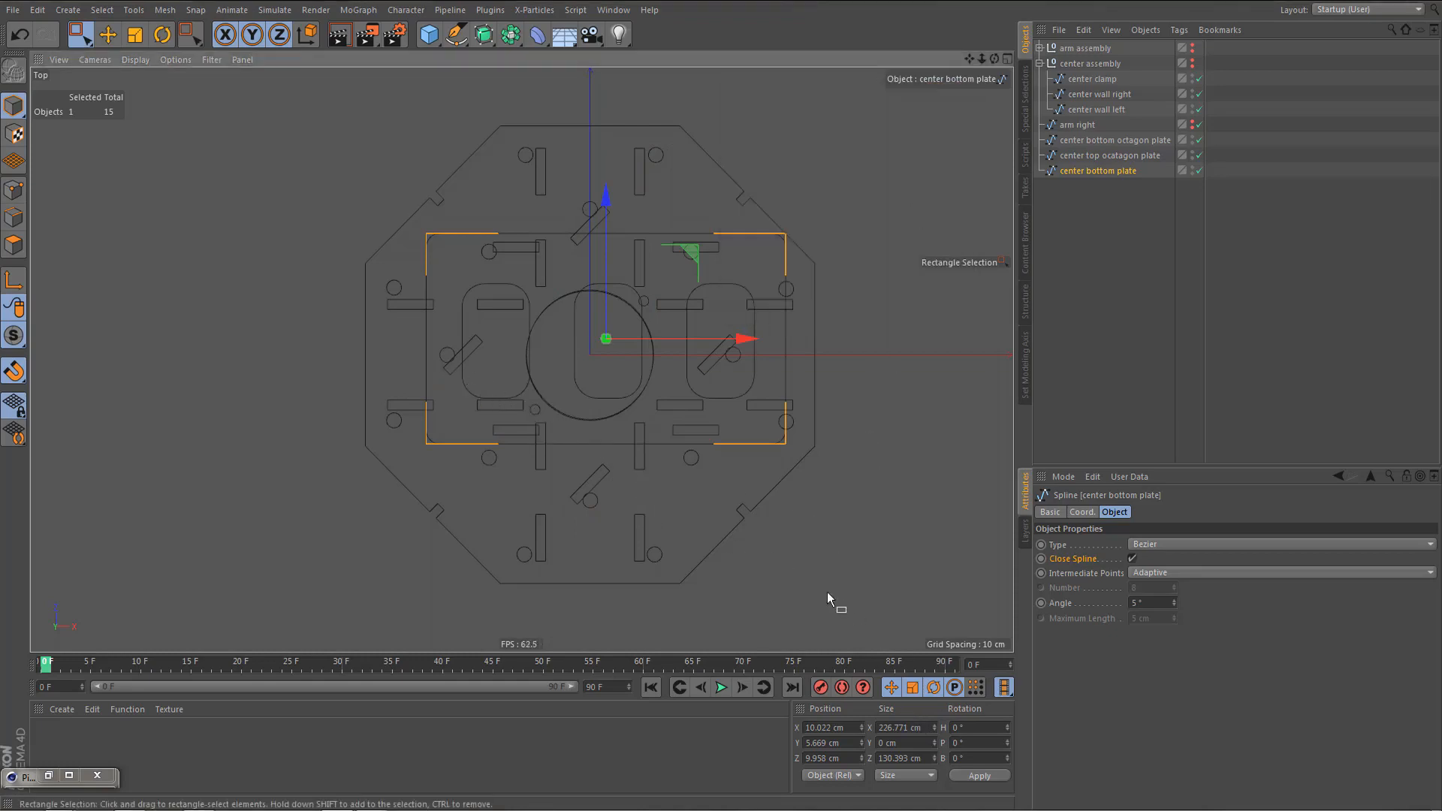
# - Set the center bottom plate's X and Z positions to 0 cm and its heading rotation to 45°
pyautogui.doubleClick(853, 728)
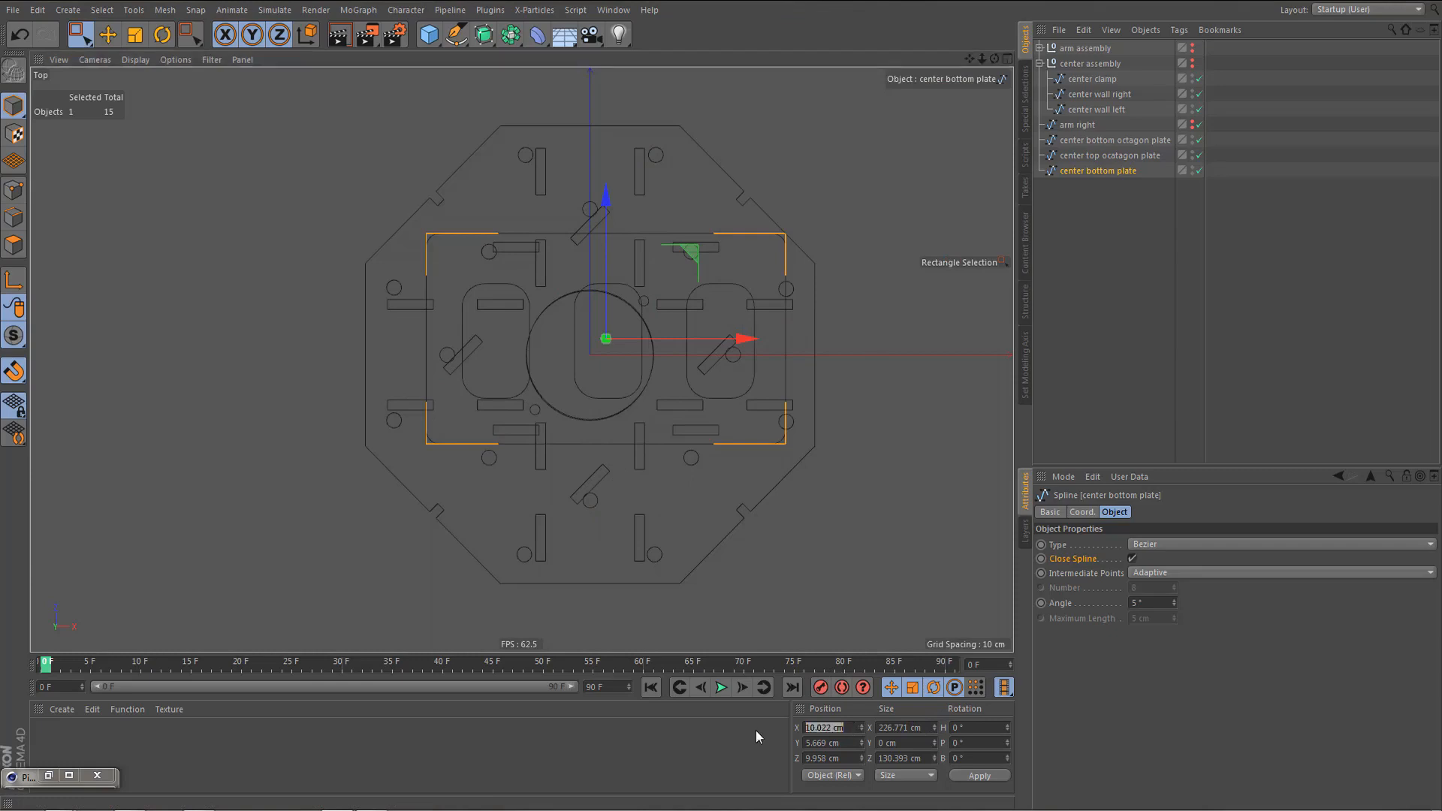
pyautogui.write('0')
pyautogui.doubleClick(850, 759)
pyautogui.write('0')
pyautogui.click(978, 779)
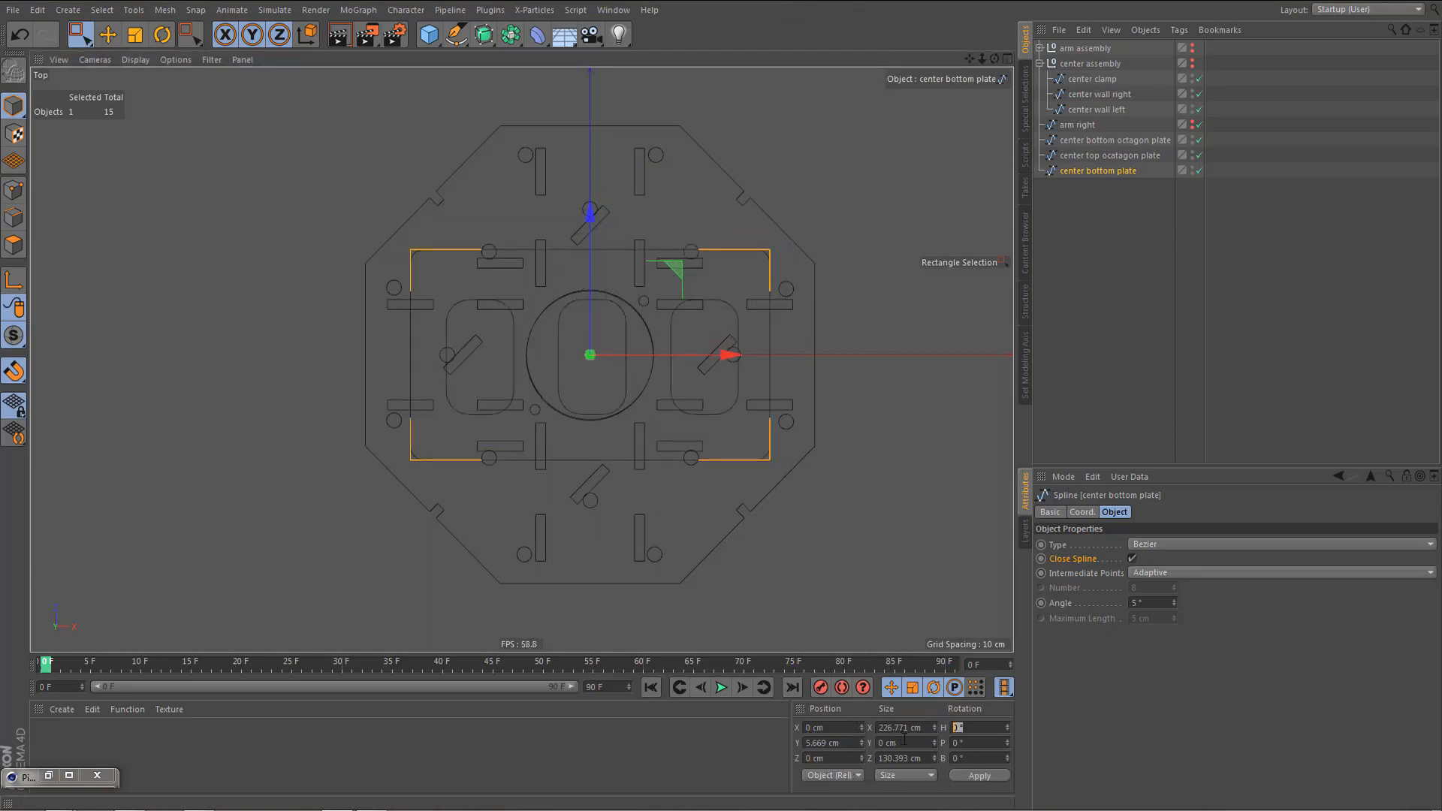
pyautogui.press('Return')
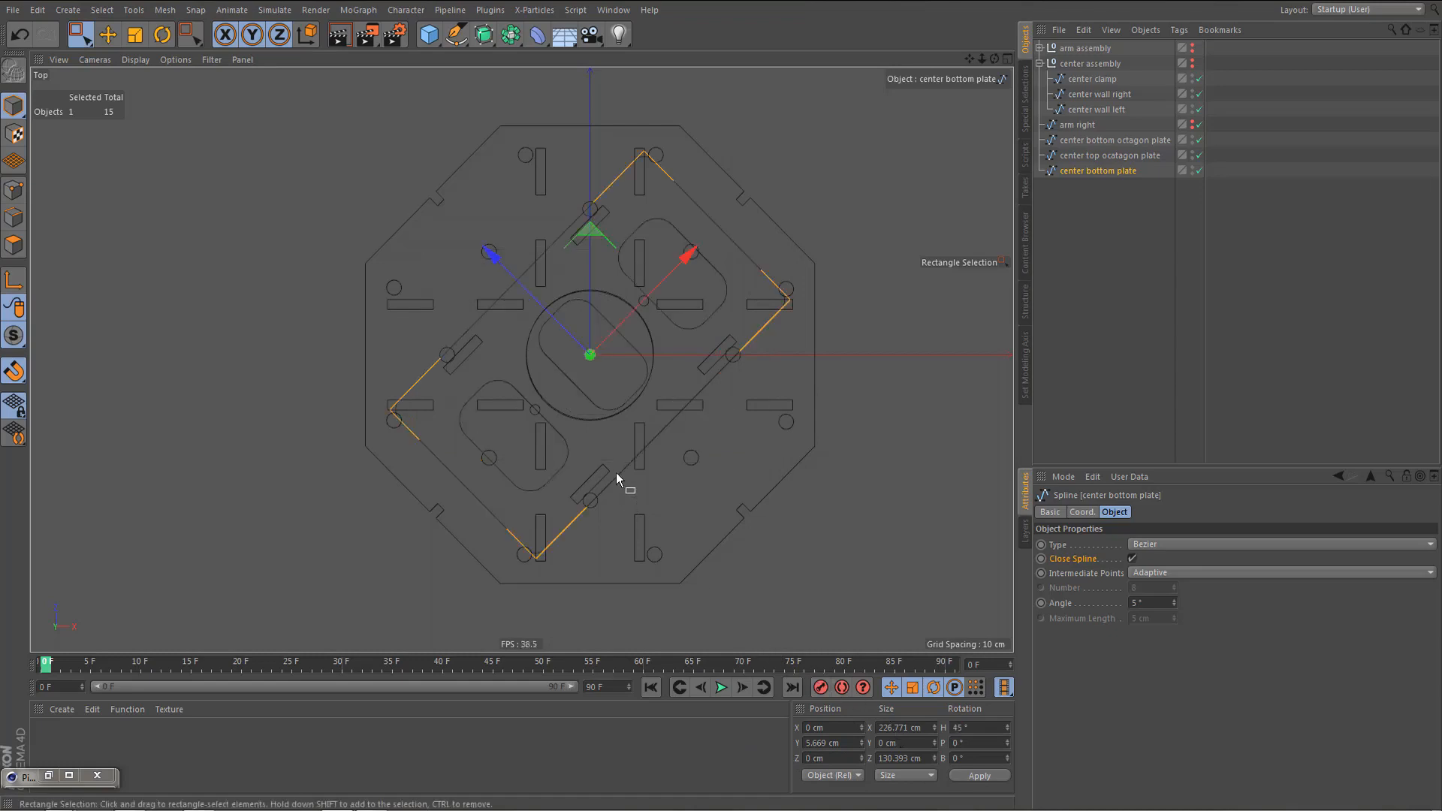
# - Take the center clamp out of the center assembly and move it outward, clear of the octagon plates
pyautogui.keyDown('alt'); pyautogui.moveTo(596, 428); pyautogui.dragTo(578, 412, button='middle'); pyautogui.keyUp('alt')
pyautogui.moveTo(1085, 79); pyautogui.dragTo(1094, 257)
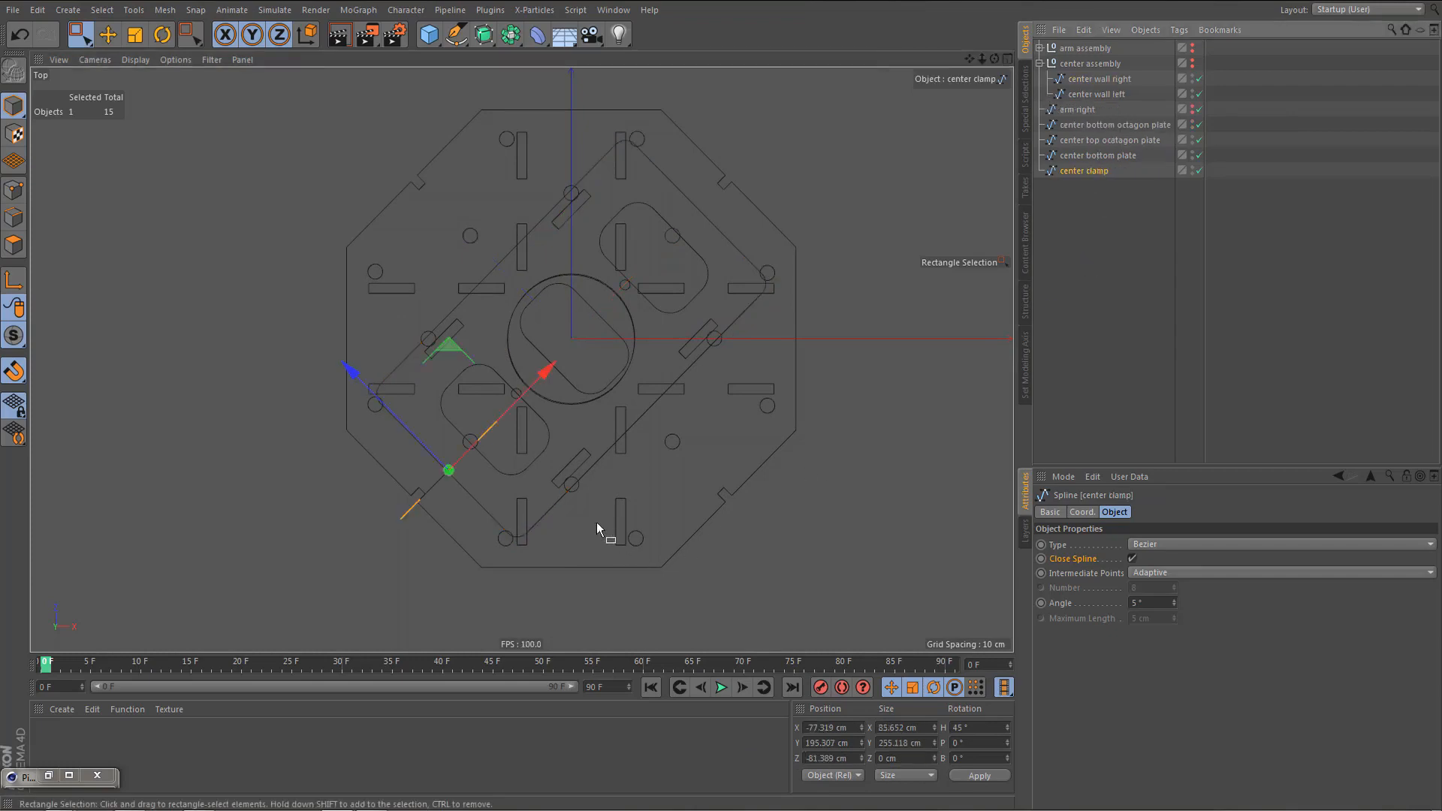
pyautogui.scroll(8, 467, 476)
pyautogui.scroll(-6, 551, 490)
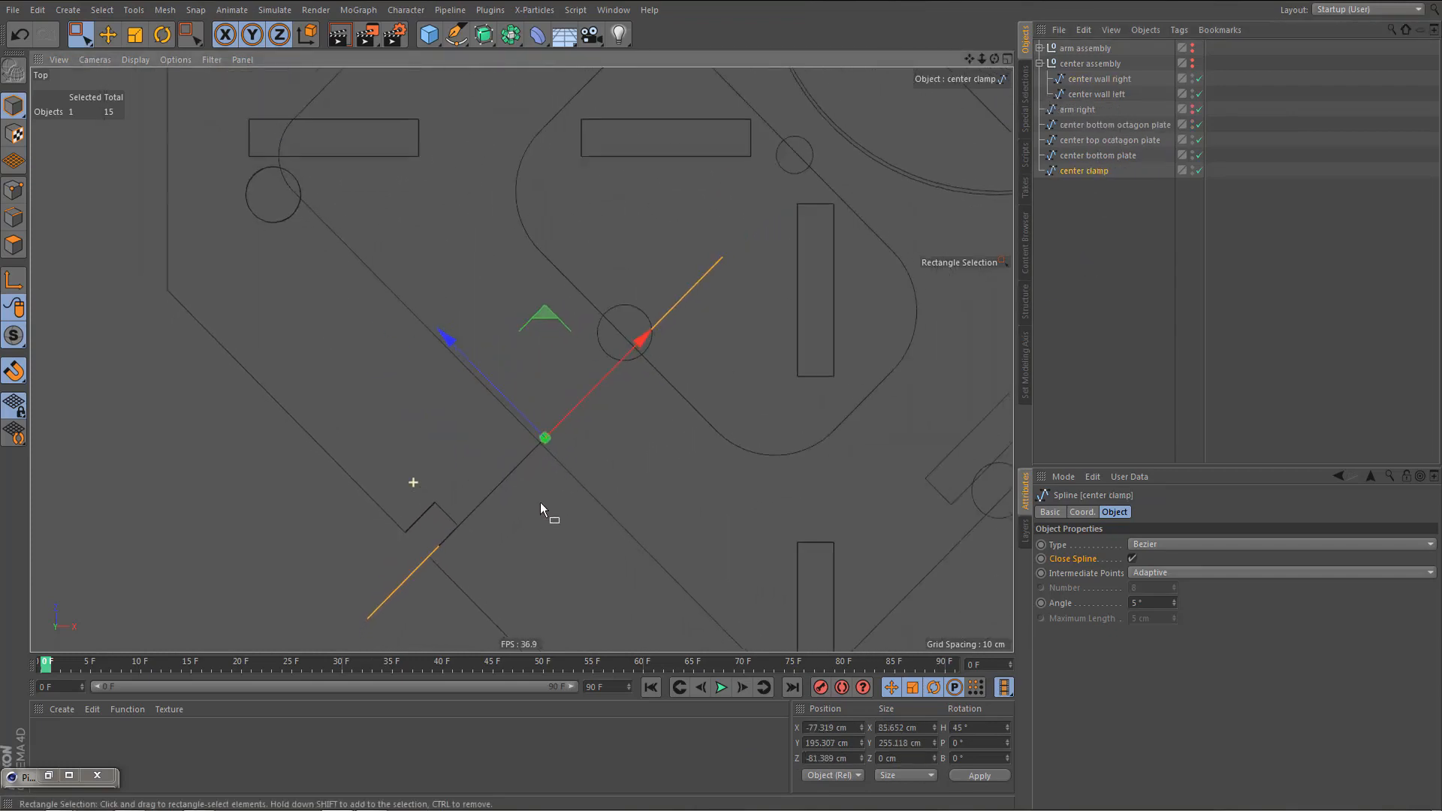
pyautogui.press('e')
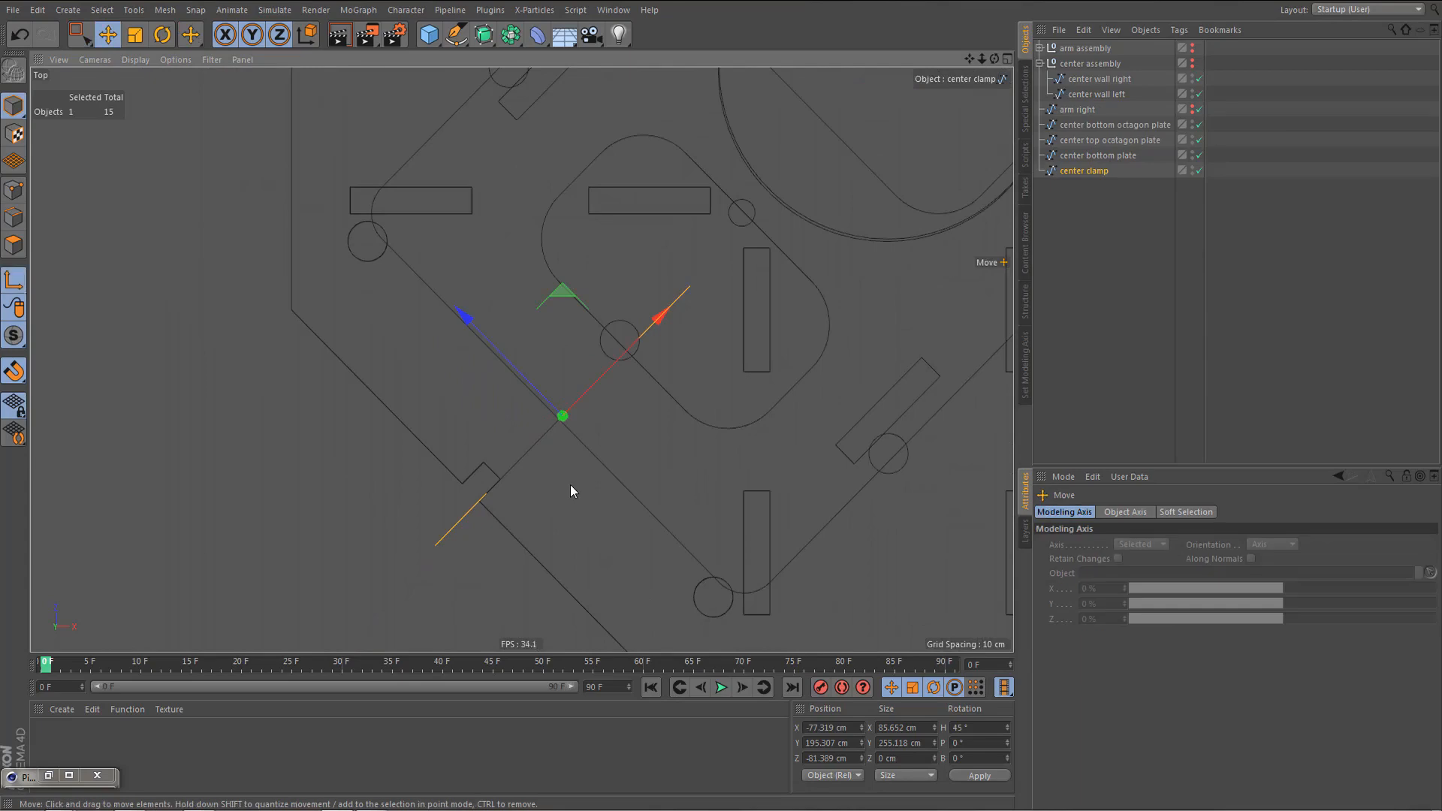
pyautogui.moveTo(570, 485); pyautogui.dragTo(500, 479)
pyautogui.middleClick(533, 443)
pyautogui.middleClick(359, 216)
pyautogui.moveTo(462, 269)
pyautogui.keyDown('alt'); pyautogui.mouseDown()
pyautogui.moveTo(450, 217)
pyautogui.moveTo(434, 291)
pyautogui.moveTo(498, 235)
pyautogui.moveTo(435, 233)
pyautogui.moveTo(423, 295)
pyautogui.moveTo(443, 277)
pyautogui.mouseUp(); pyautogui.keyUp('alt')
pyautogui.keyDown('alt'); pyautogui.moveTo(589, 241); pyautogui.dragTo(727, 251, button='right'); pyautogui.keyUp('alt')
pyautogui.keyDown('alt'); pyautogui.moveTo(727, 250); pyautogui.dragTo(803, 261); pyautogui.keyUp('alt')
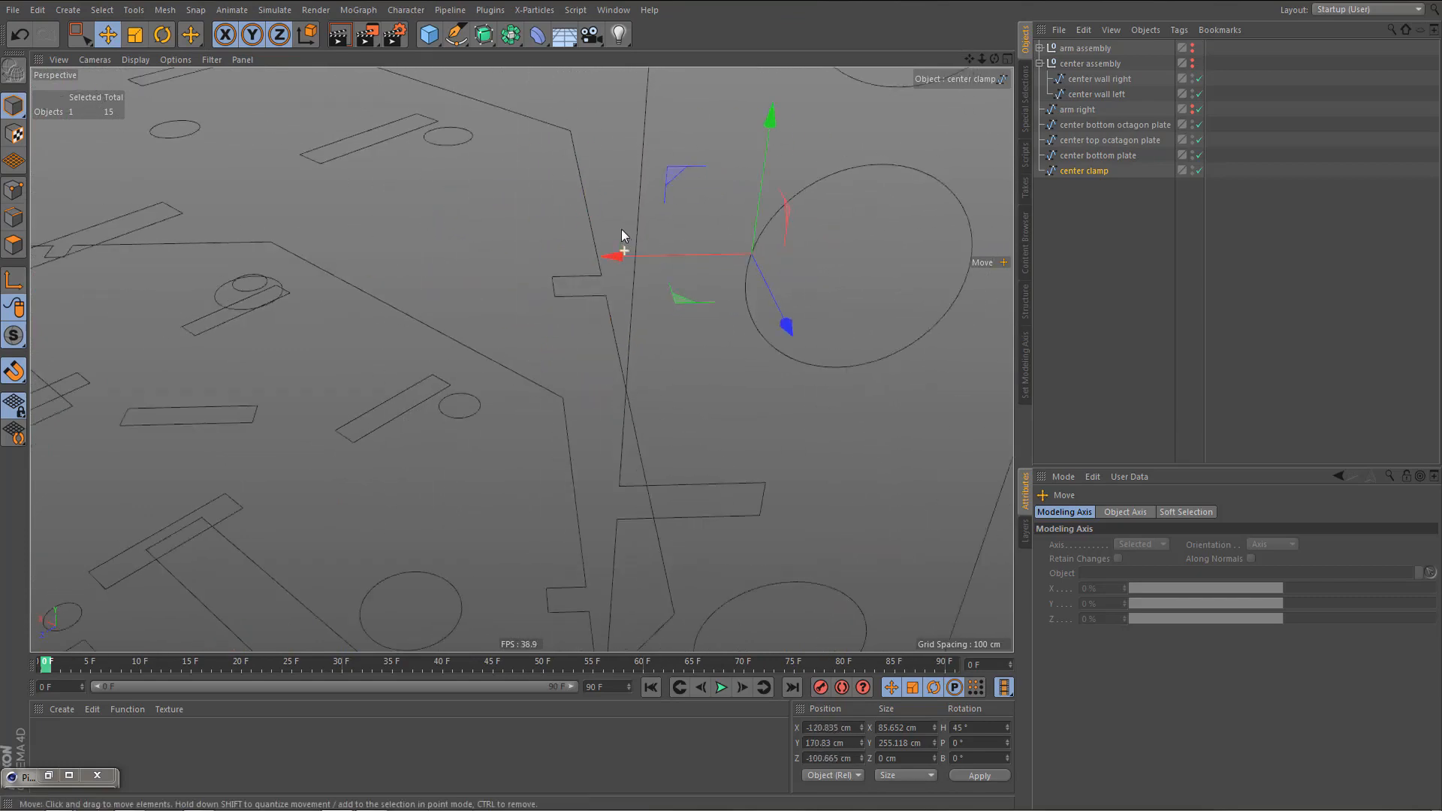
# - Snap the center clamp's axis to the inner corner of its upper slot
pyautogui.keyDown('alt'); pyautogui.moveTo(621, 228); pyautogui.dragTo(626, 358); pyautogui.keyUp('alt')
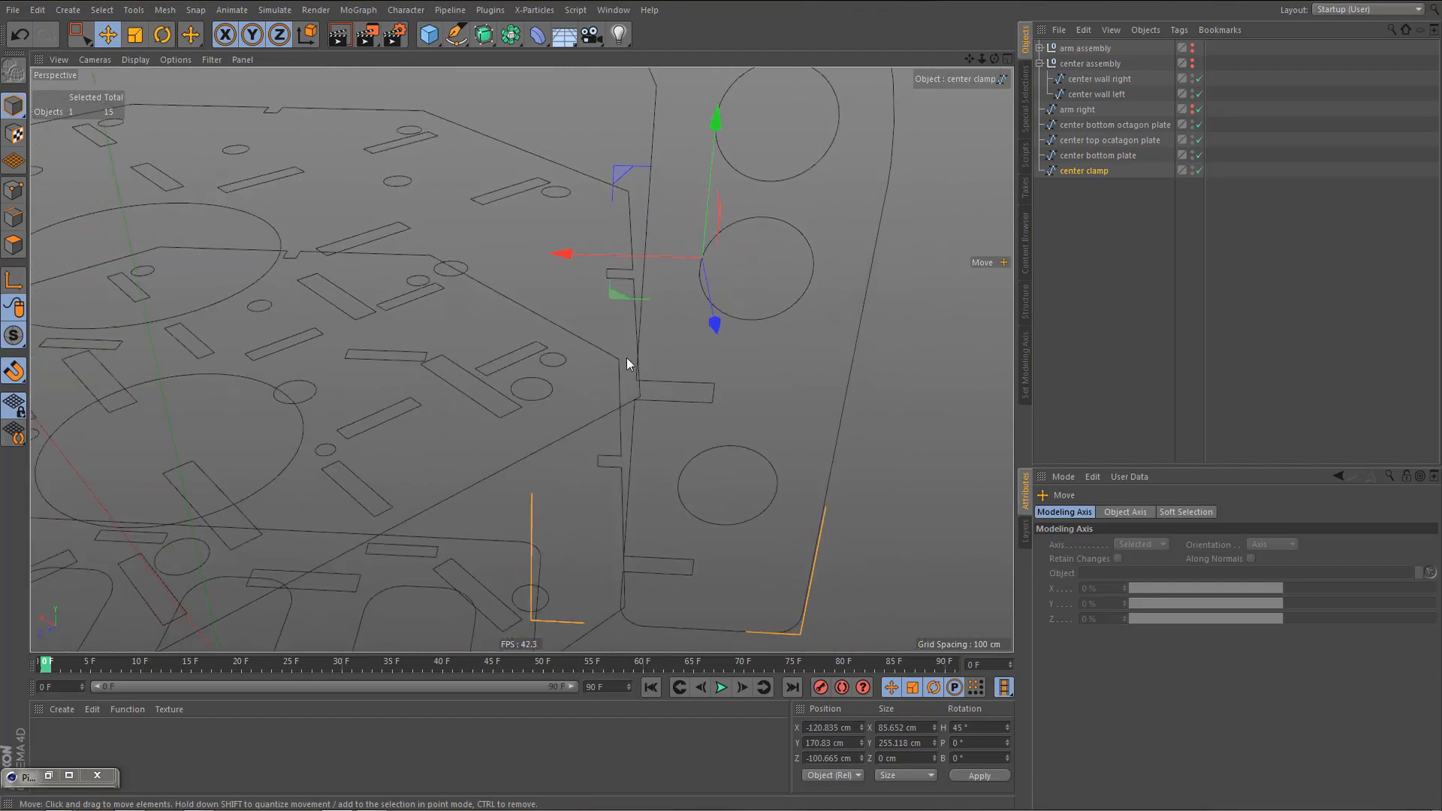
pyautogui.moveTo(719, 402)
pyautogui.keyDown('alt'); pyautogui.mouseDown()
pyautogui.moveTo(696, 336)
pyautogui.moveTo(683, 361)
pyautogui.mouseUp(); pyautogui.keyUp('alt')
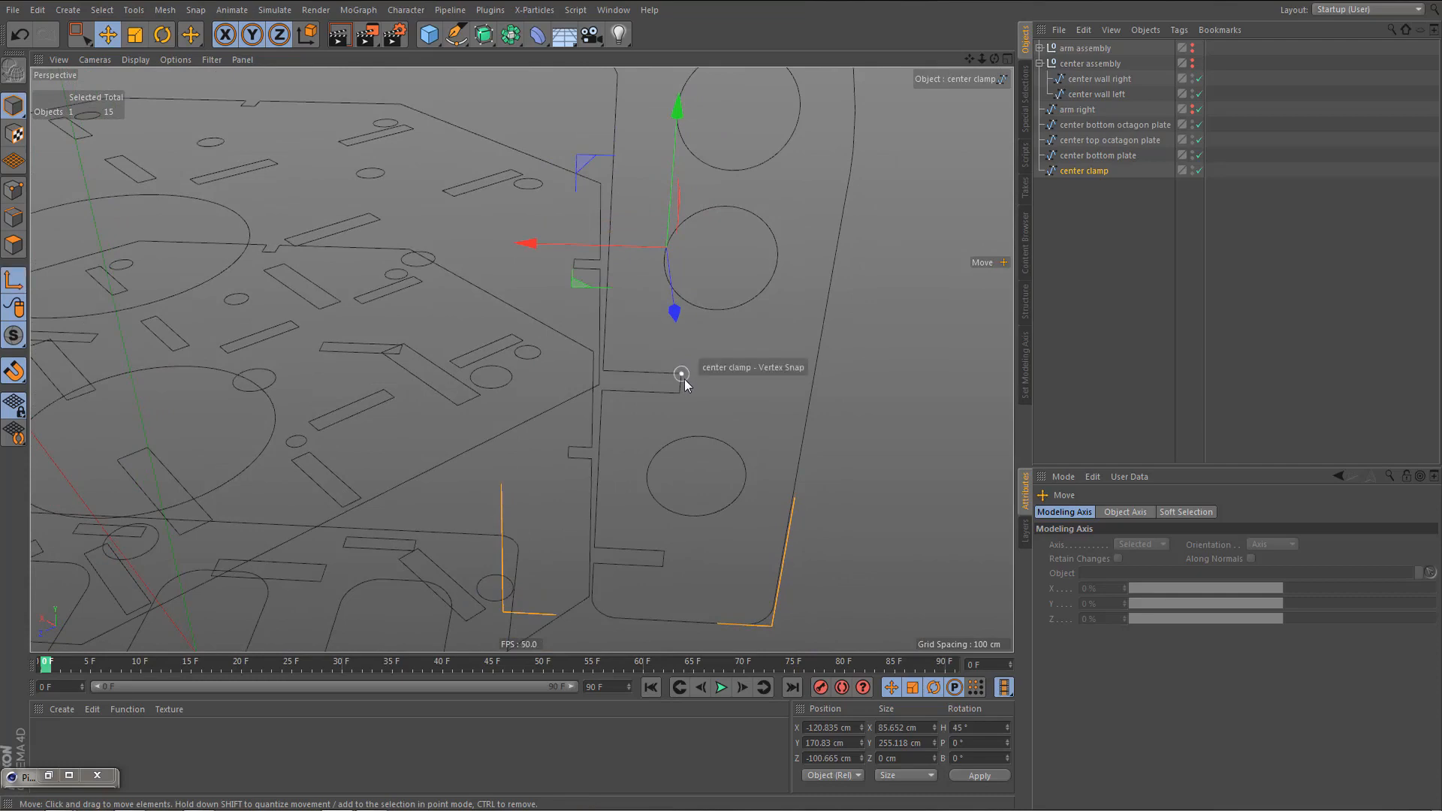
pyautogui.moveTo(685, 379); pyautogui.dragTo(687, 410)
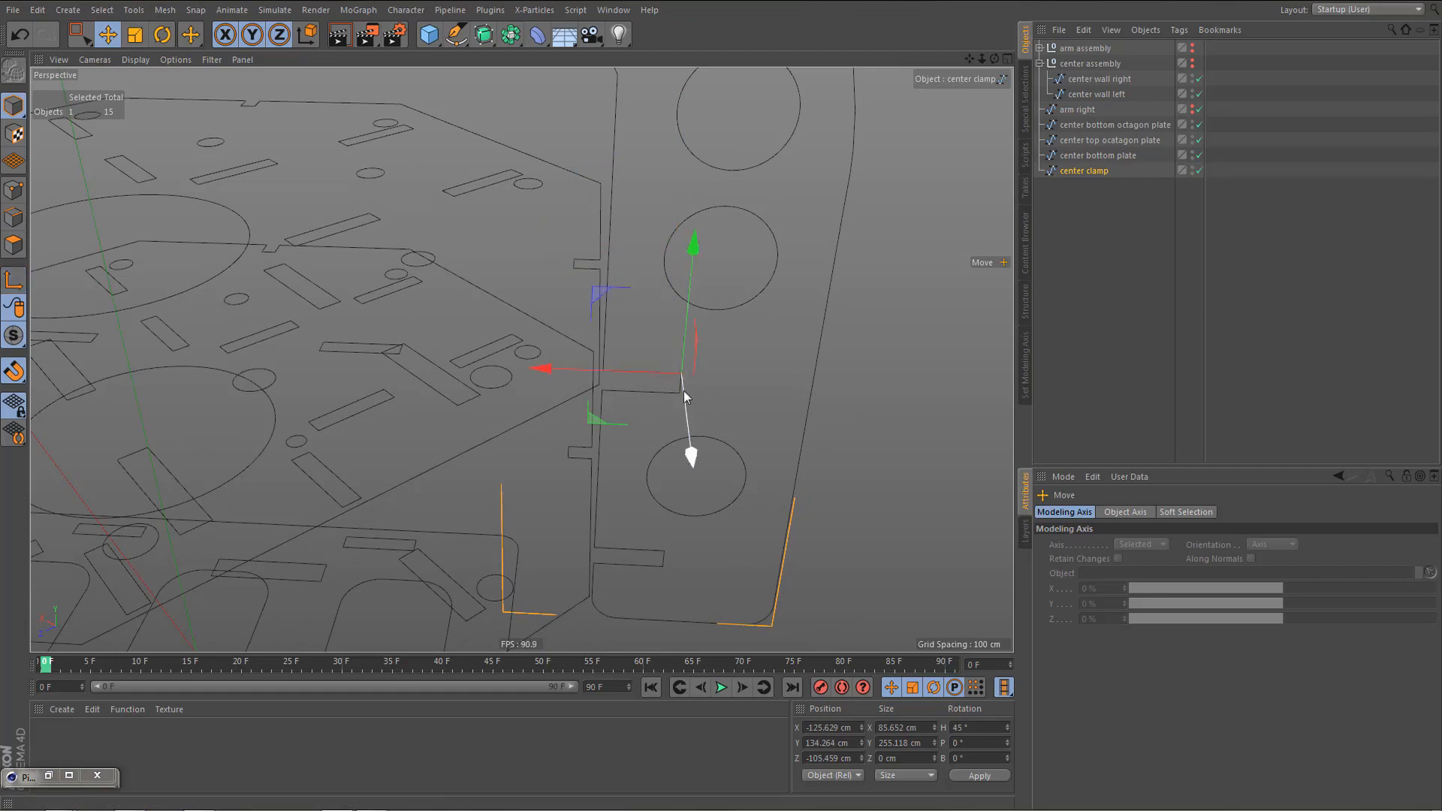
# - Move the center clamp by its slot corner and snap it to the corner of the upper octagon plate's edge notch
pyautogui.scroll(5, 605, 259)
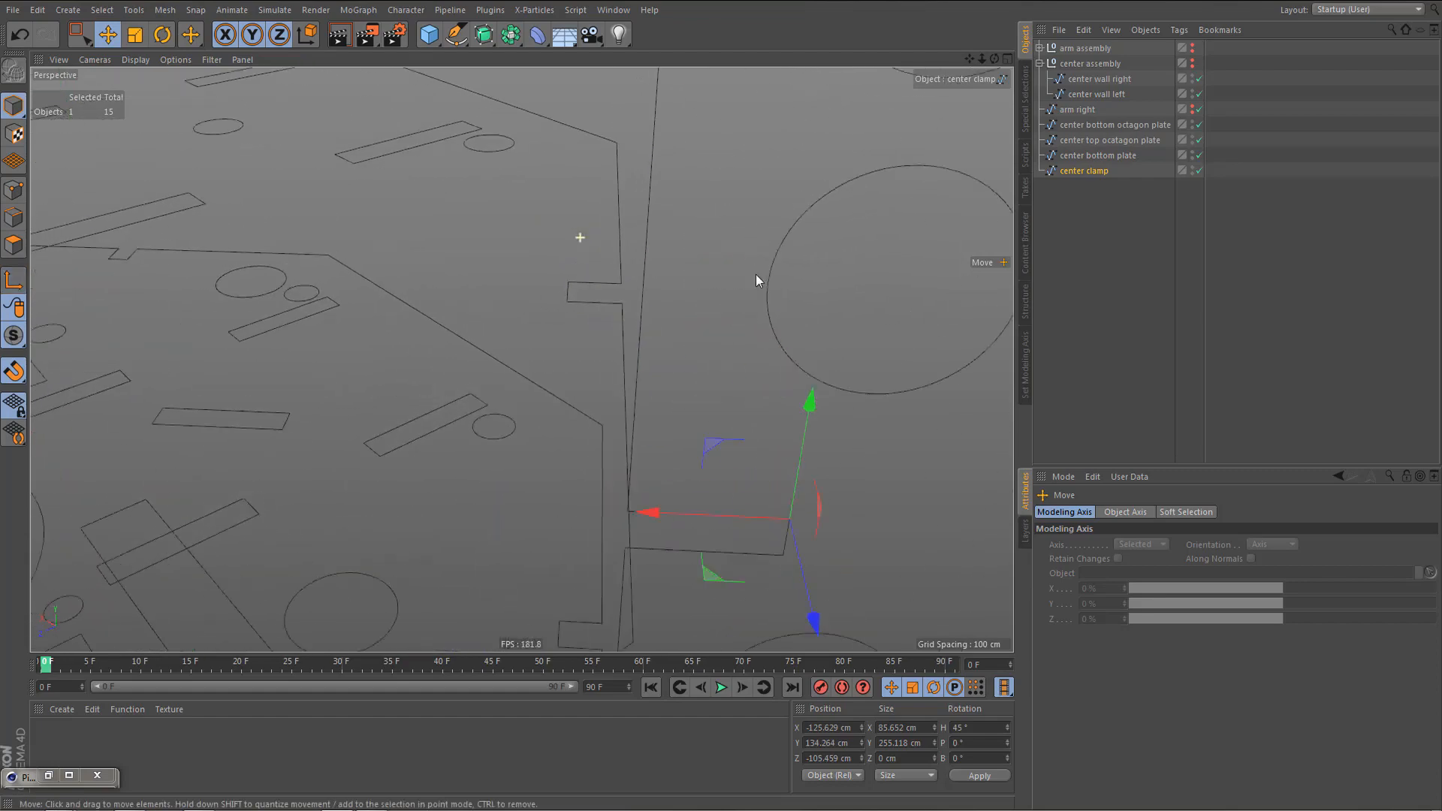
pyautogui.moveTo(580, 314); pyautogui.dragTo(403, 409)
pyautogui.middleClick(489, 353)
pyautogui.middleClick(638, 255)
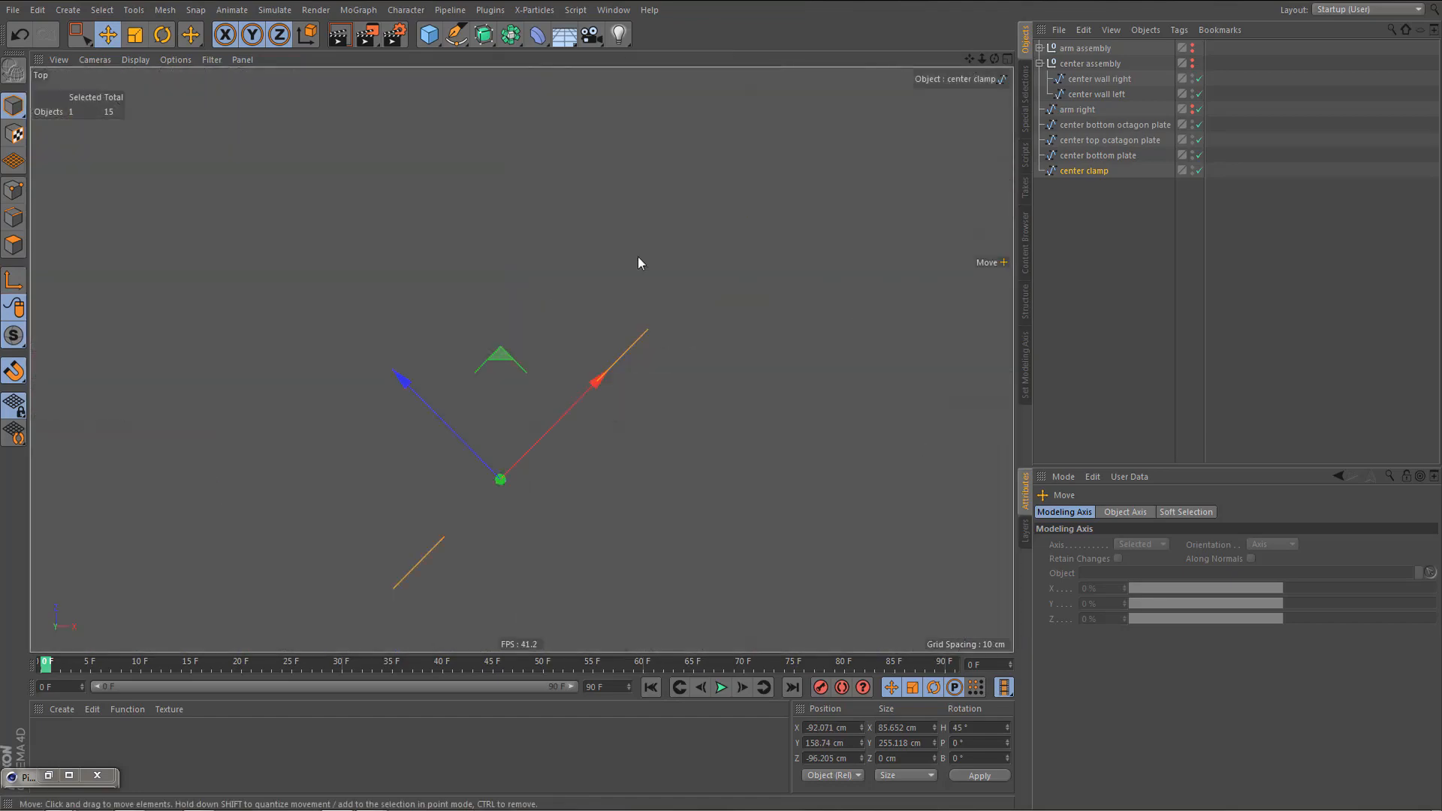
pyautogui.scroll(5, 593, 444)
pyautogui.scroll(-5, 494, 459)
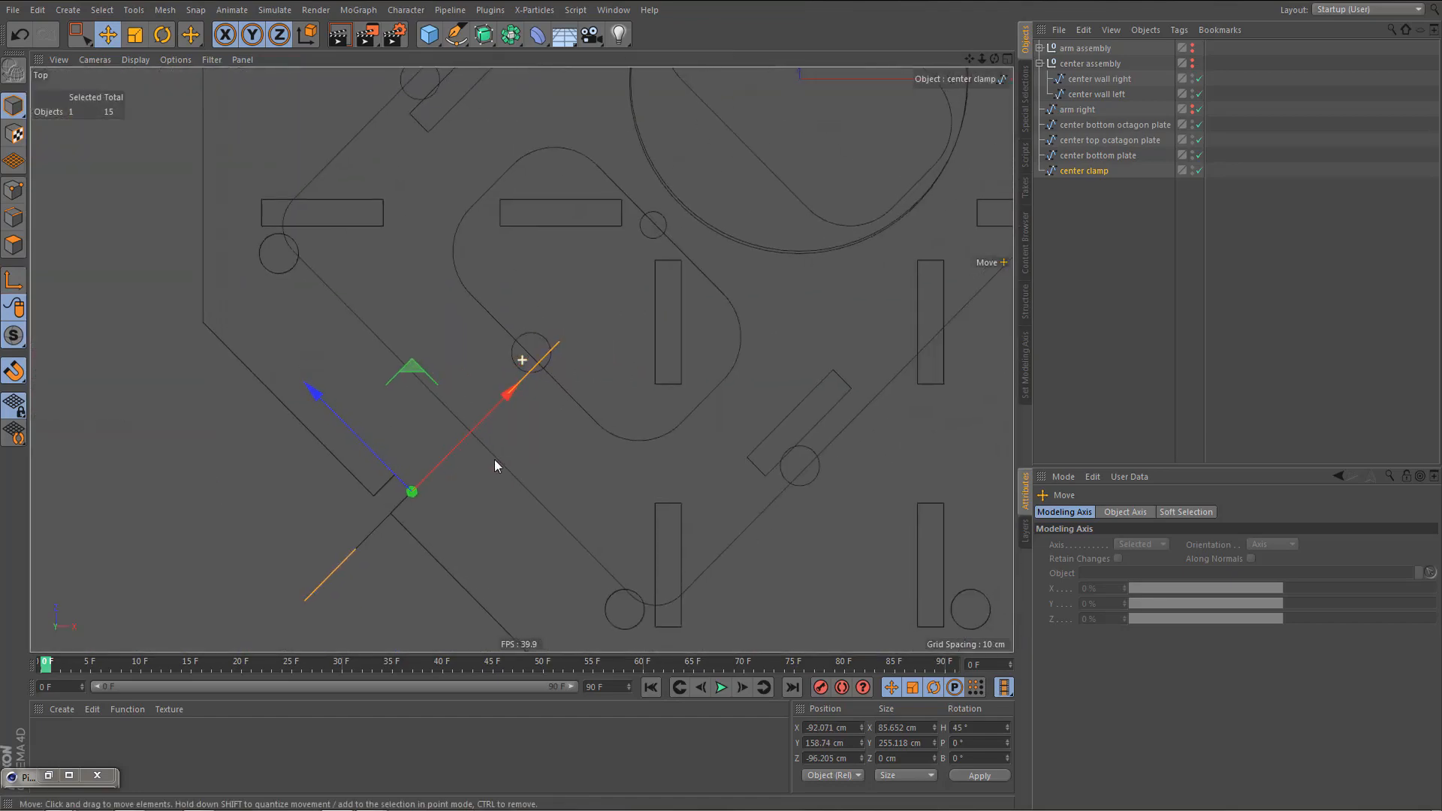
pyautogui.keyDown('alt'); pyautogui.moveTo(561, 454); pyautogui.dragTo(516, 471, button='middle'); pyautogui.keyUp('alt')
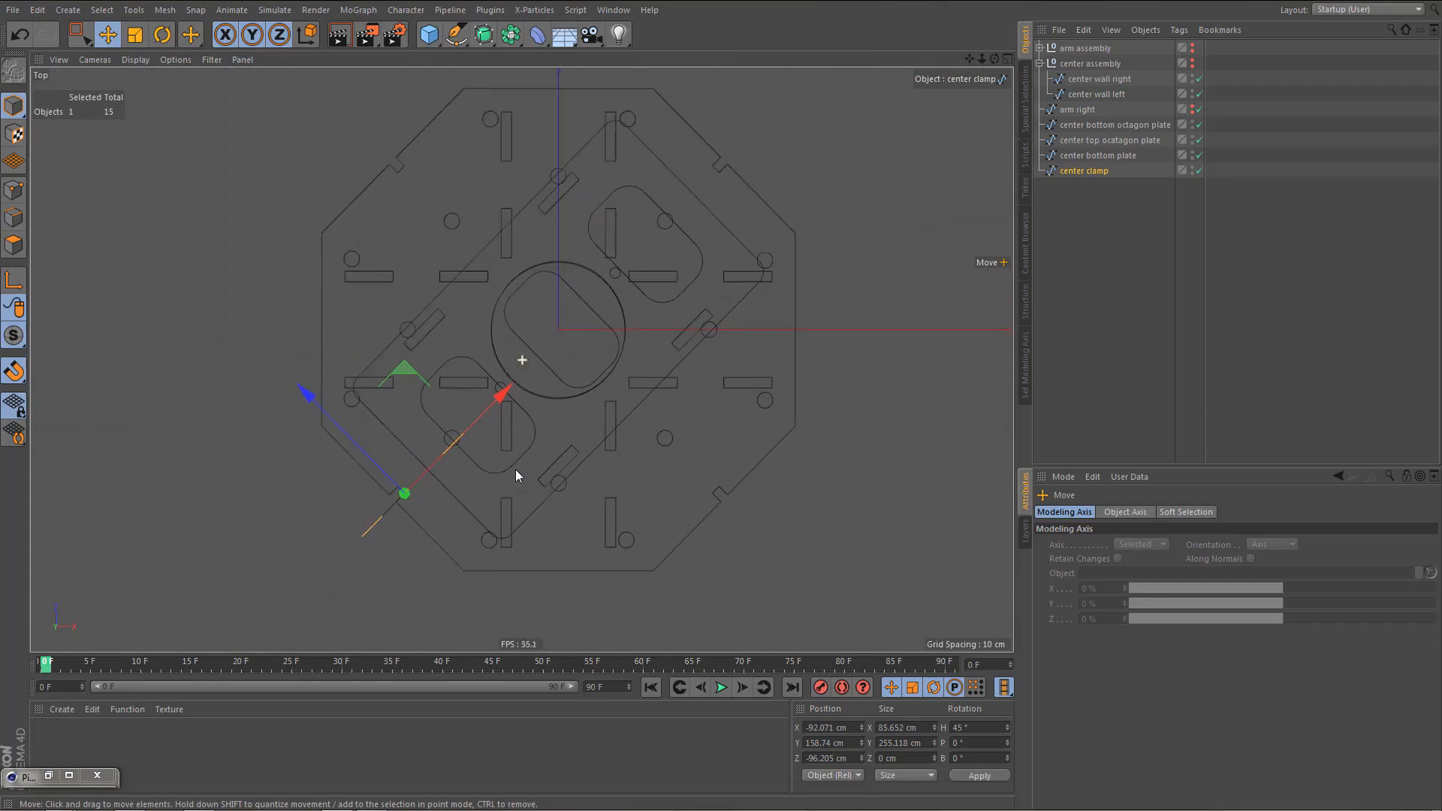
# - Move the center wall right and center wall left out of the center assembly to the end of the object list
pyautogui.click(1092, 79)
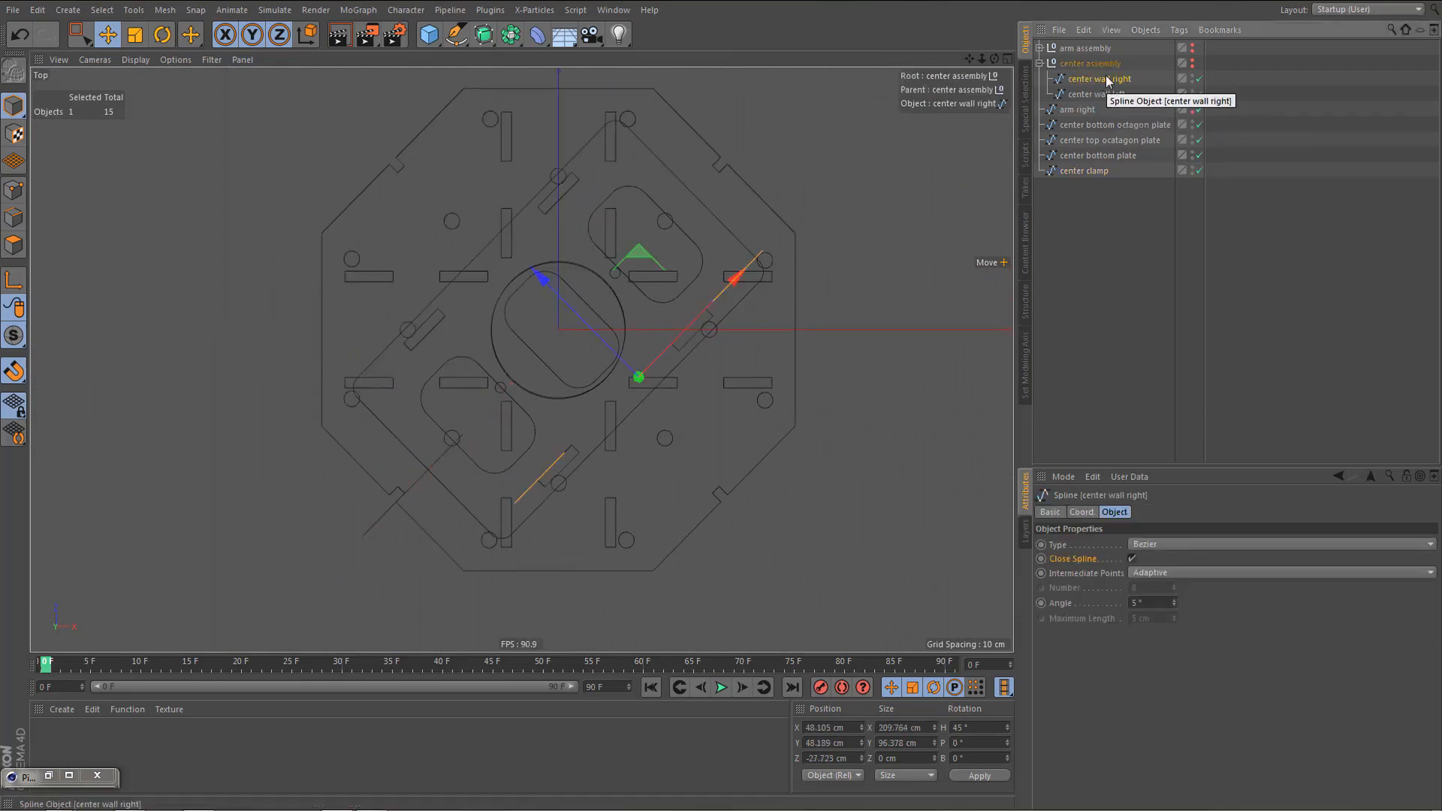
pyautogui.keyDown('ctrl'); pyautogui.click(1097, 94); pyautogui.keyUp('ctrl')
pyautogui.moveTo(1105, 94); pyautogui.dragTo(1098, 227)
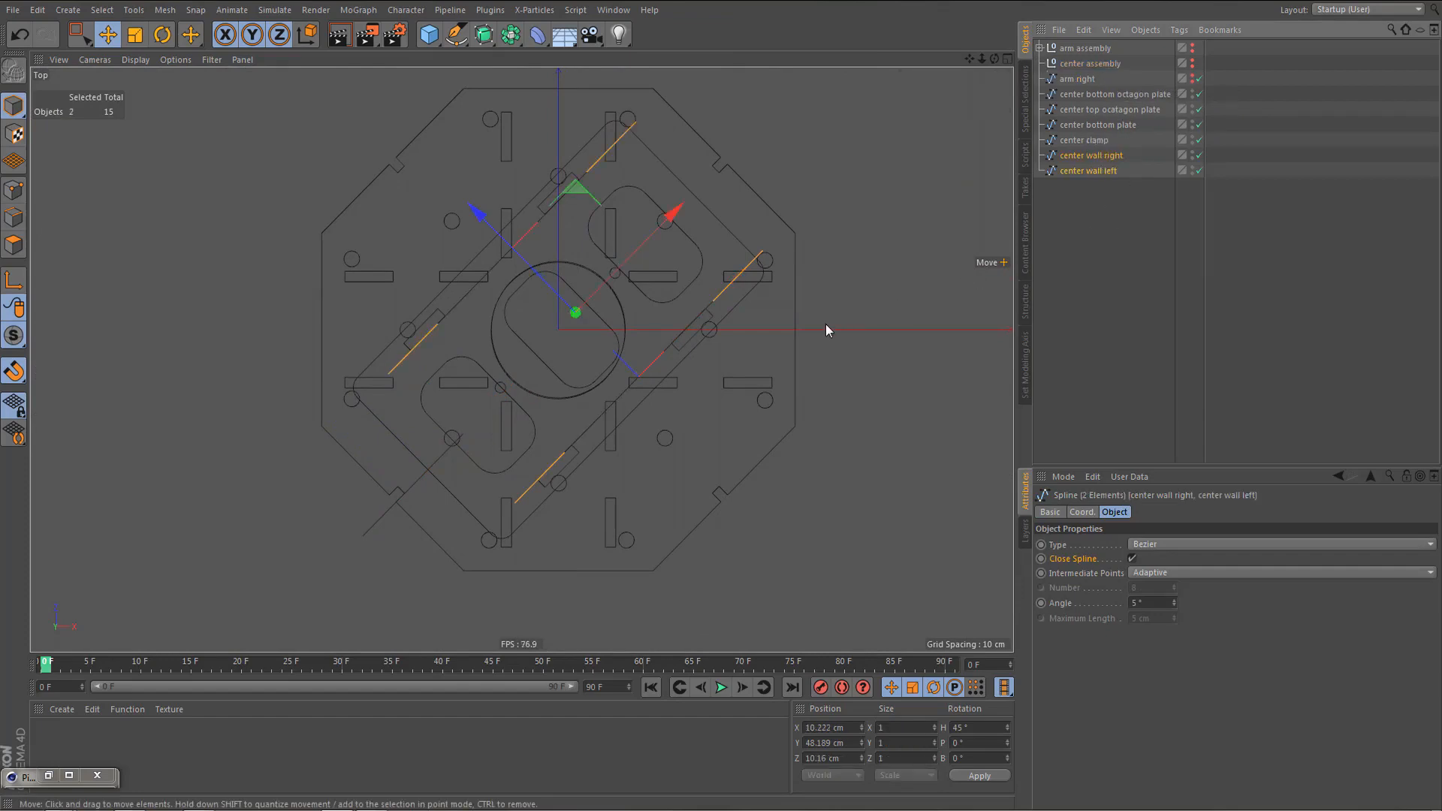
# - Hide both octagon plates and the center clamp, keeping the center bottom plate and the two center walls shown in perspective
pyautogui.middleClick(827, 323)
pyautogui.middleClick(378, 196)
pyautogui.keyDown('alt'); pyautogui.moveTo(576, 232); pyautogui.dragTo(631, 331); pyautogui.keyUp('alt')
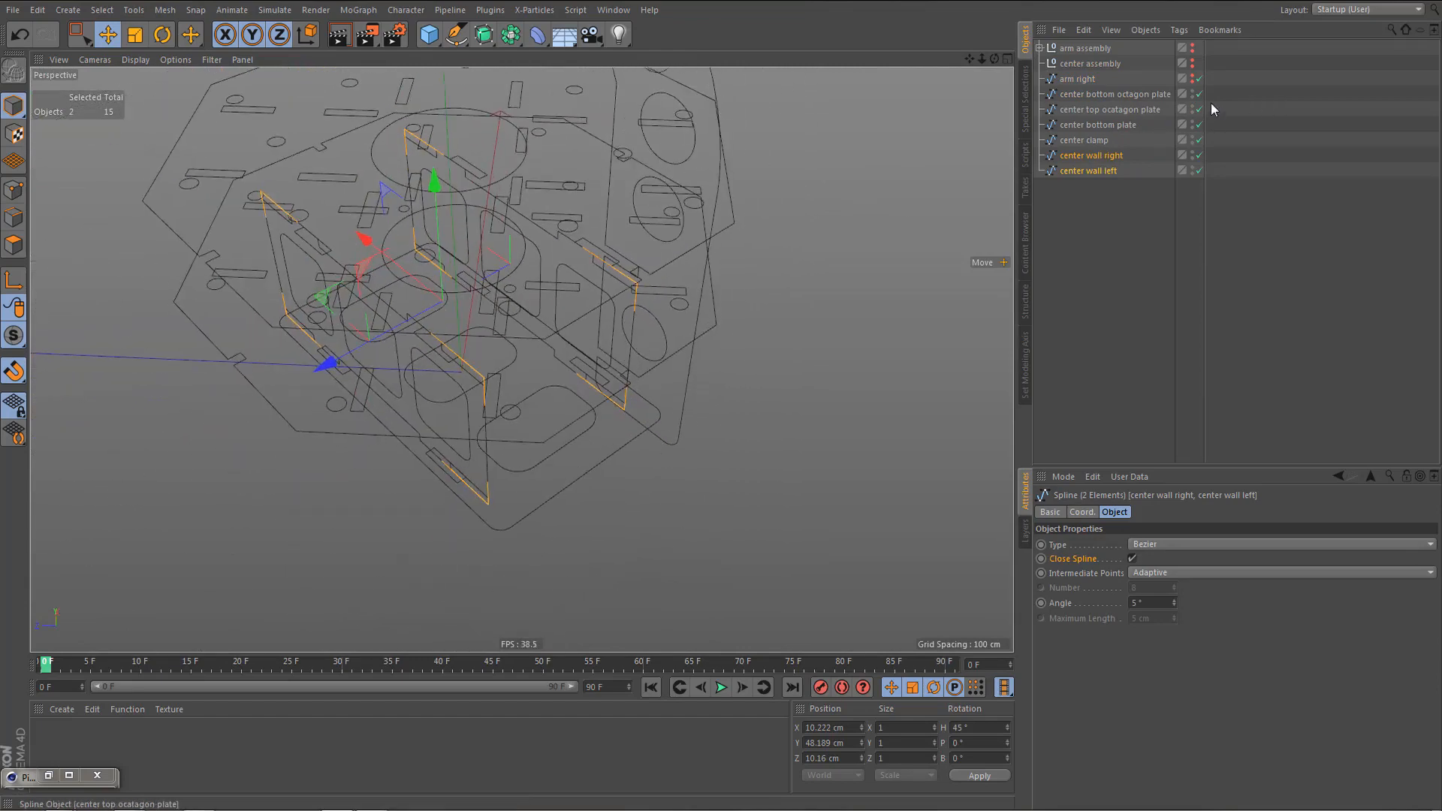
pyautogui.click(1193, 92)
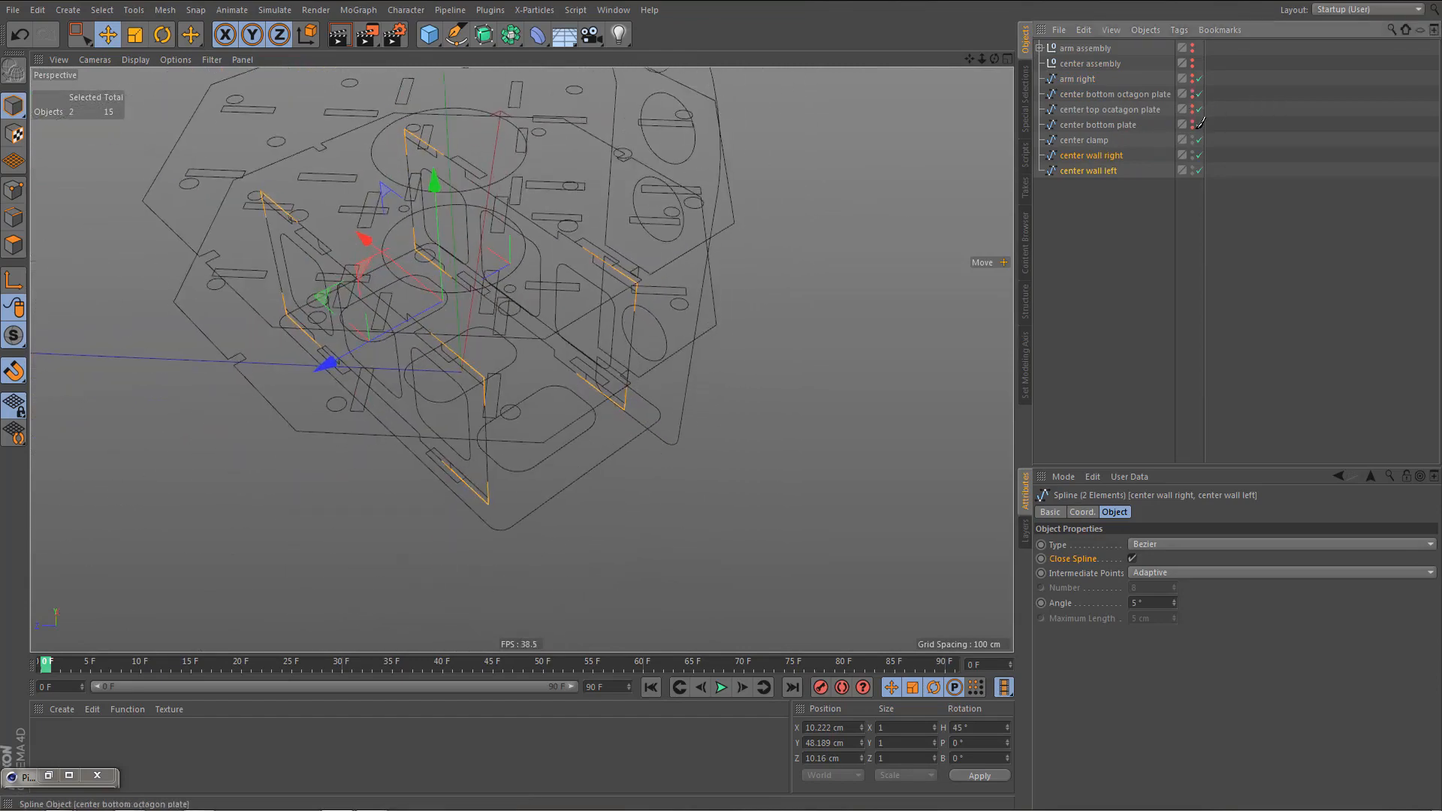
pyautogui.click(1193, 124)
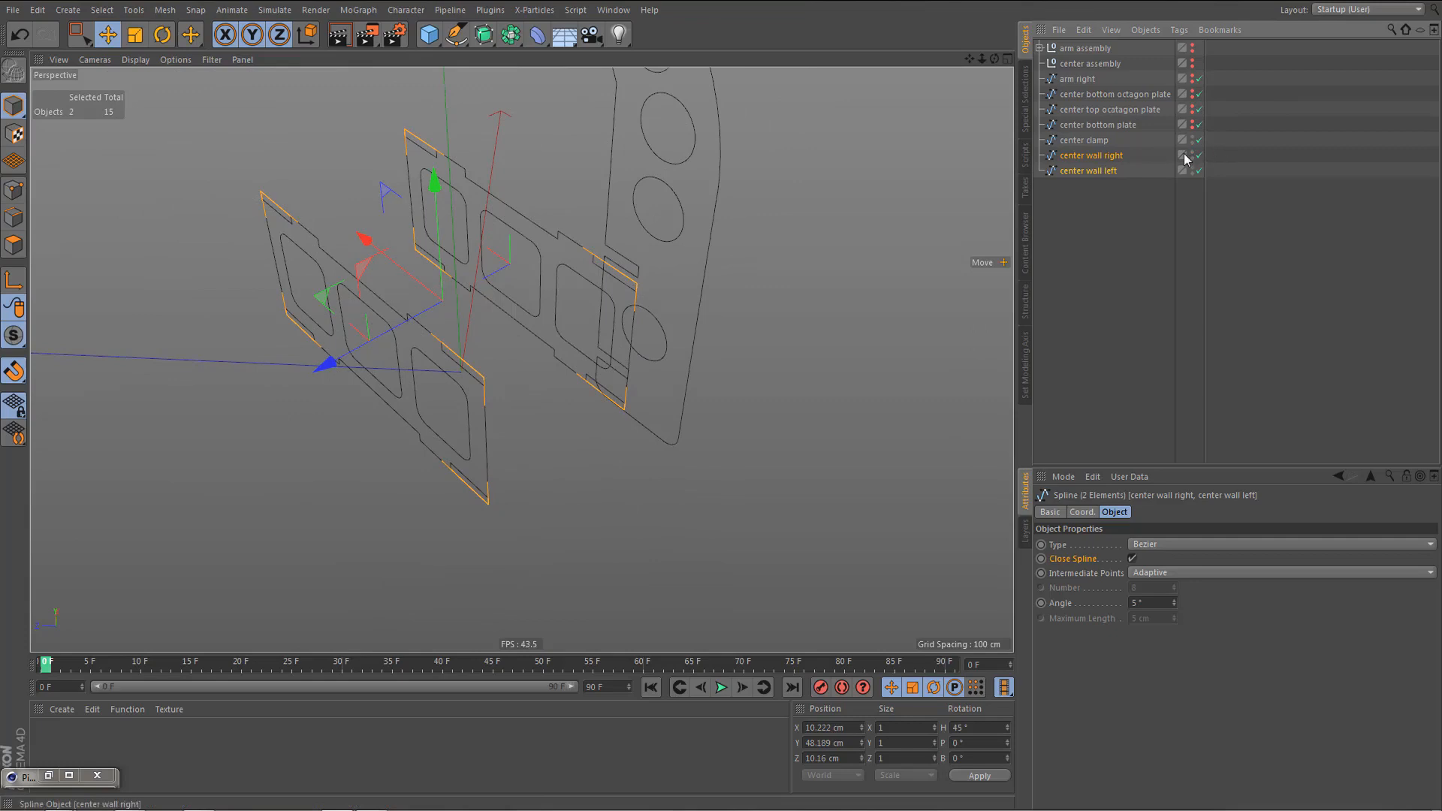
pyautogui.click(1193, 140)
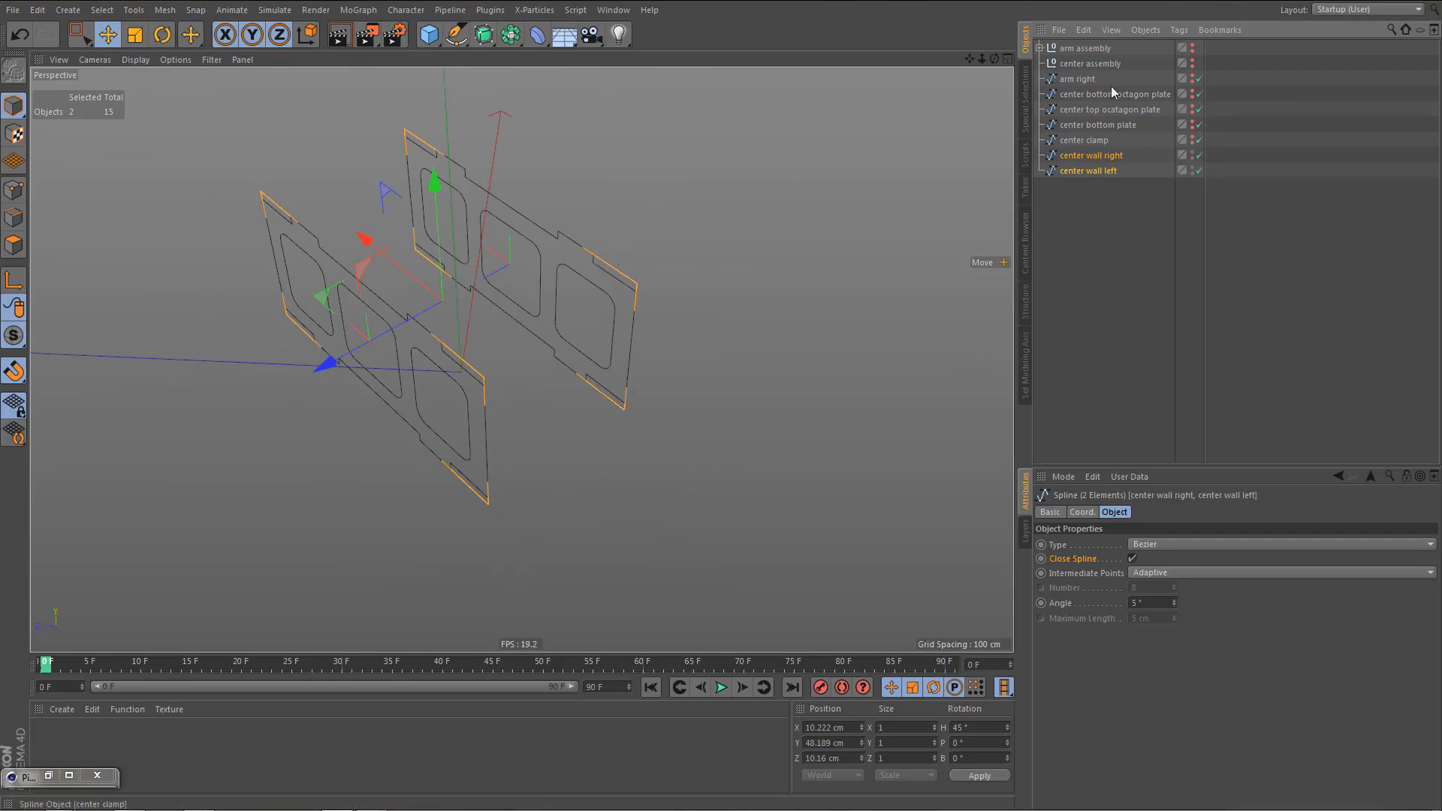
pyautogui.click(1193, 125)
pyautogui.keyDown('alt'); pyautogui.moveTo(786, 284); pyautogui.dragTo(868, 264, button='middle'); pyautogui.keyUp('alt')
pyautogui.keyDown('alt'); pyautogui.moveTo(451, 331); pyautogui.dragTo(631, 289, button='middle'); pyautogui.keyUp('alt')
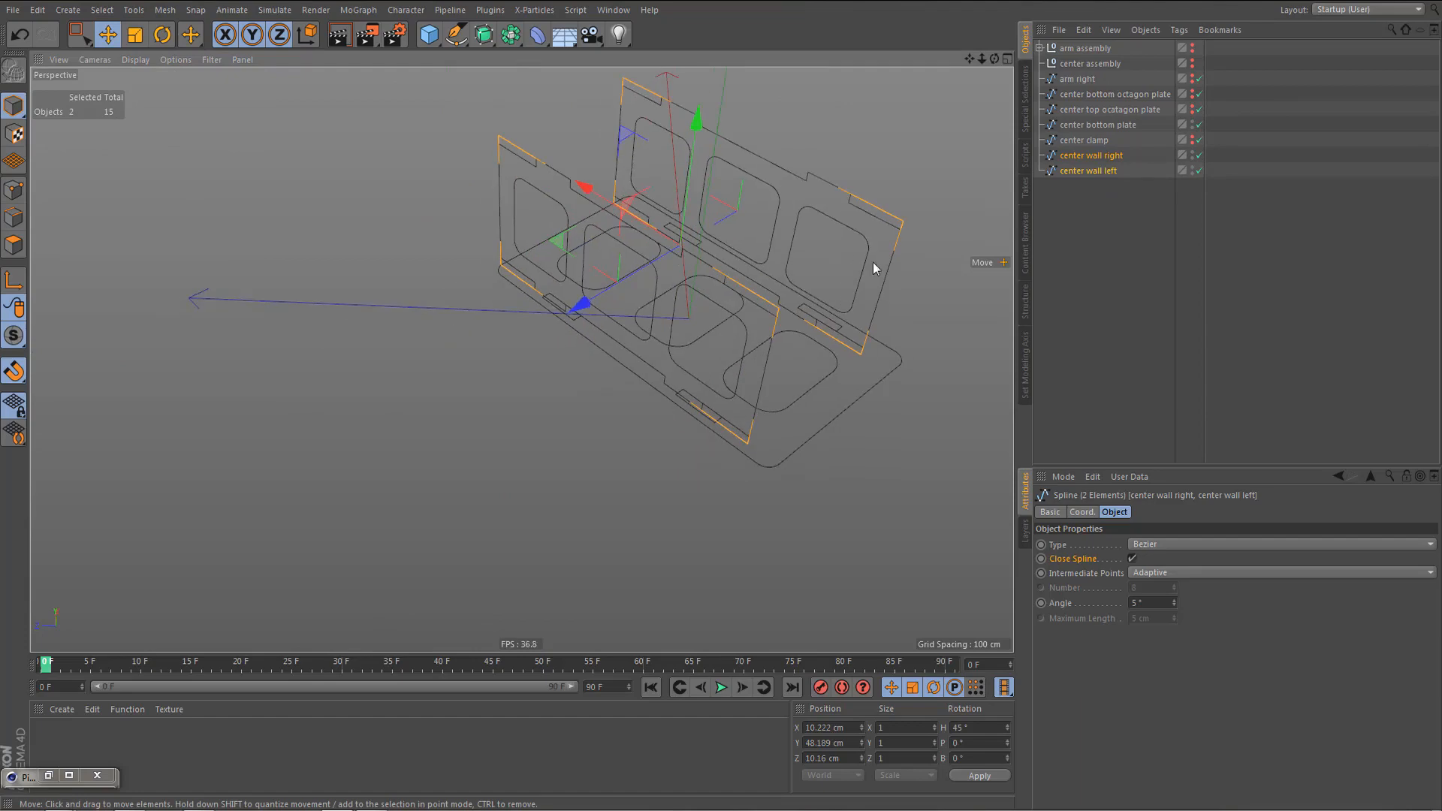
# - Move the center wall right away from the bottom plate and snap its axis to a corner of its lower tab
pyautogui.click(1092, 155)
pyautogui.scroll(6, 791, 219)
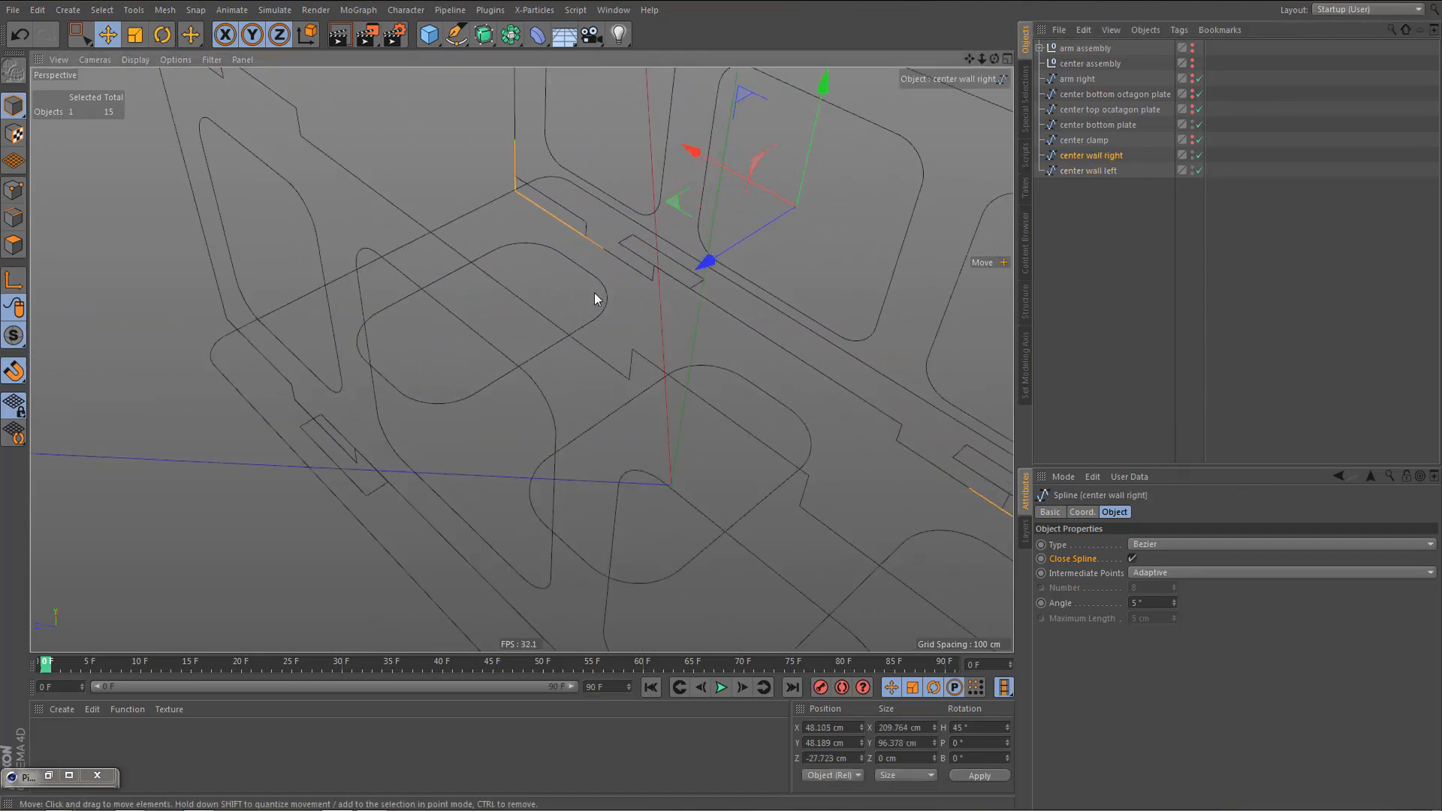
pyautogui.keyDown('alt'); pyautogui.moveTo(595, 299); pyautogui.dragTo(522, 358); pyautogui.keyUp('alt')
pyautogui.scroll(3, 610, 197)
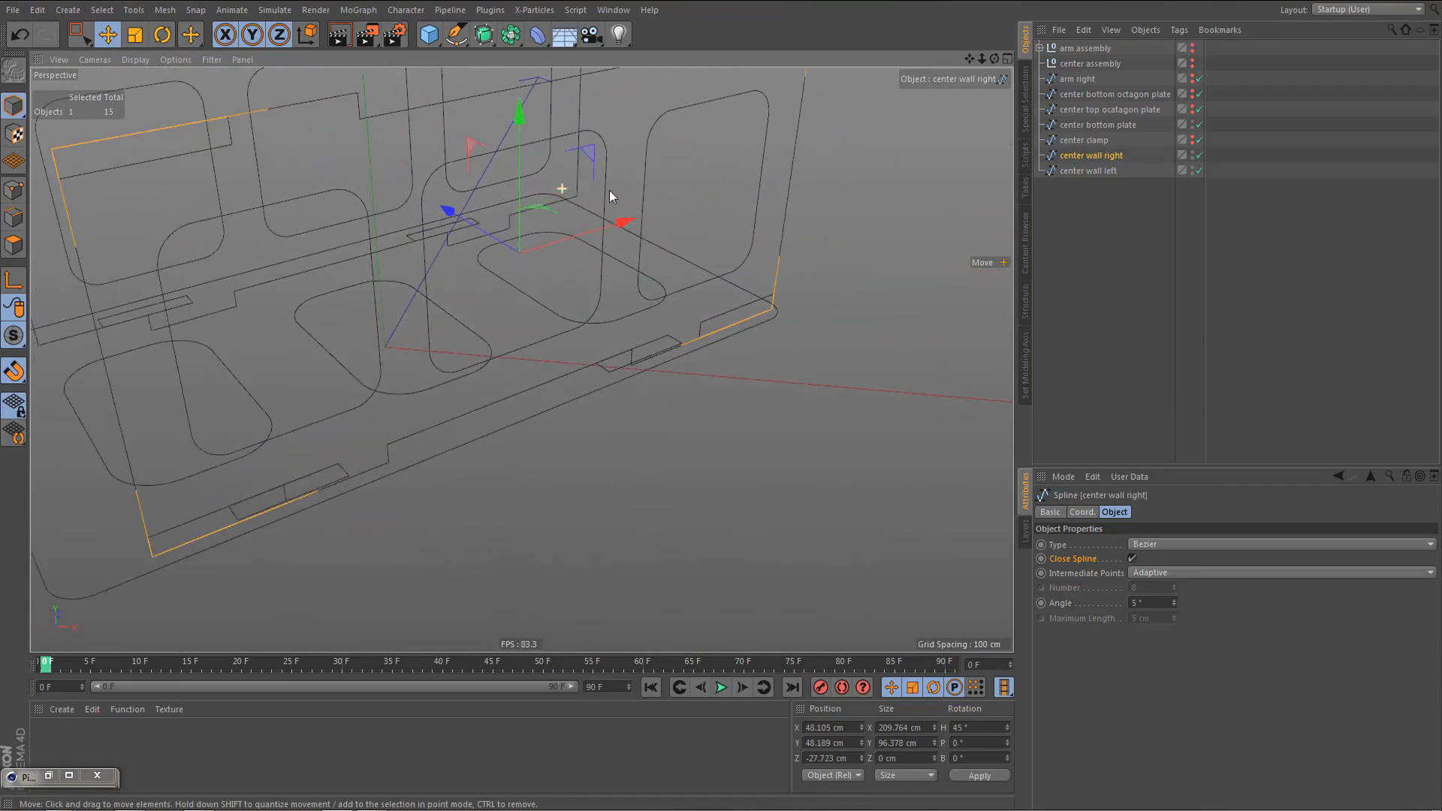
pyautogui.keyDown('alt'); pyautogui.moveTo(610, 197); pyautogui.dragTo(800, 344); pyautogui.keyUp('alt')
pyautogui.press('l')
pyautogui.press('e')
pyautogui.keyDown('alt'); pyautogui.moveTo(680, 223); pyautogui.dragTo(709, 212, button='right'); pyautogui.keyUp('alt')
pyautogui.moveTo(732, 197); pyautogui.dragTo(732, 197)
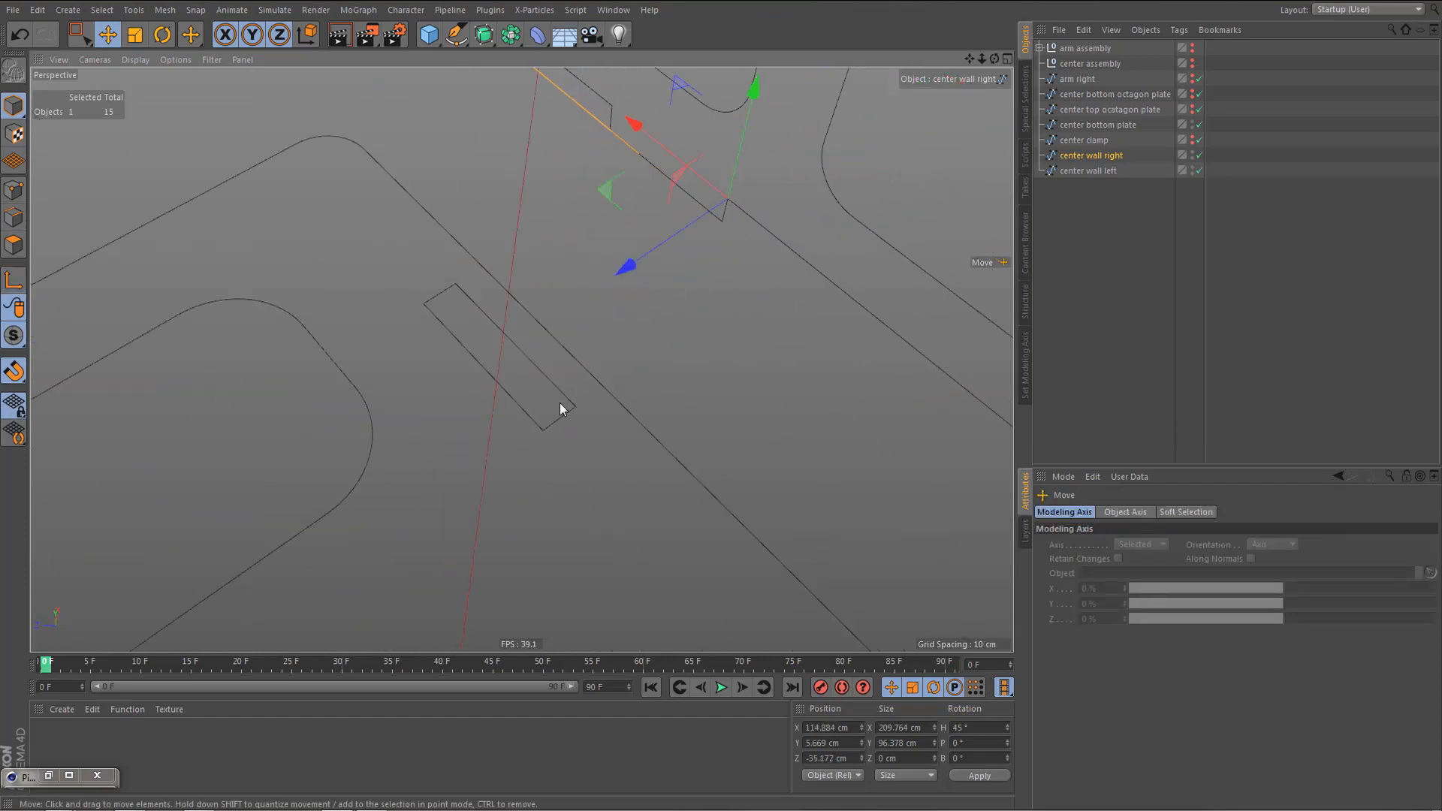
# - Snap the center wall right's tab corner to the matching slot corner on the center bottom plate
pyautogui.moveTo(561, 404); pyautogui.dragTo(545, 435)
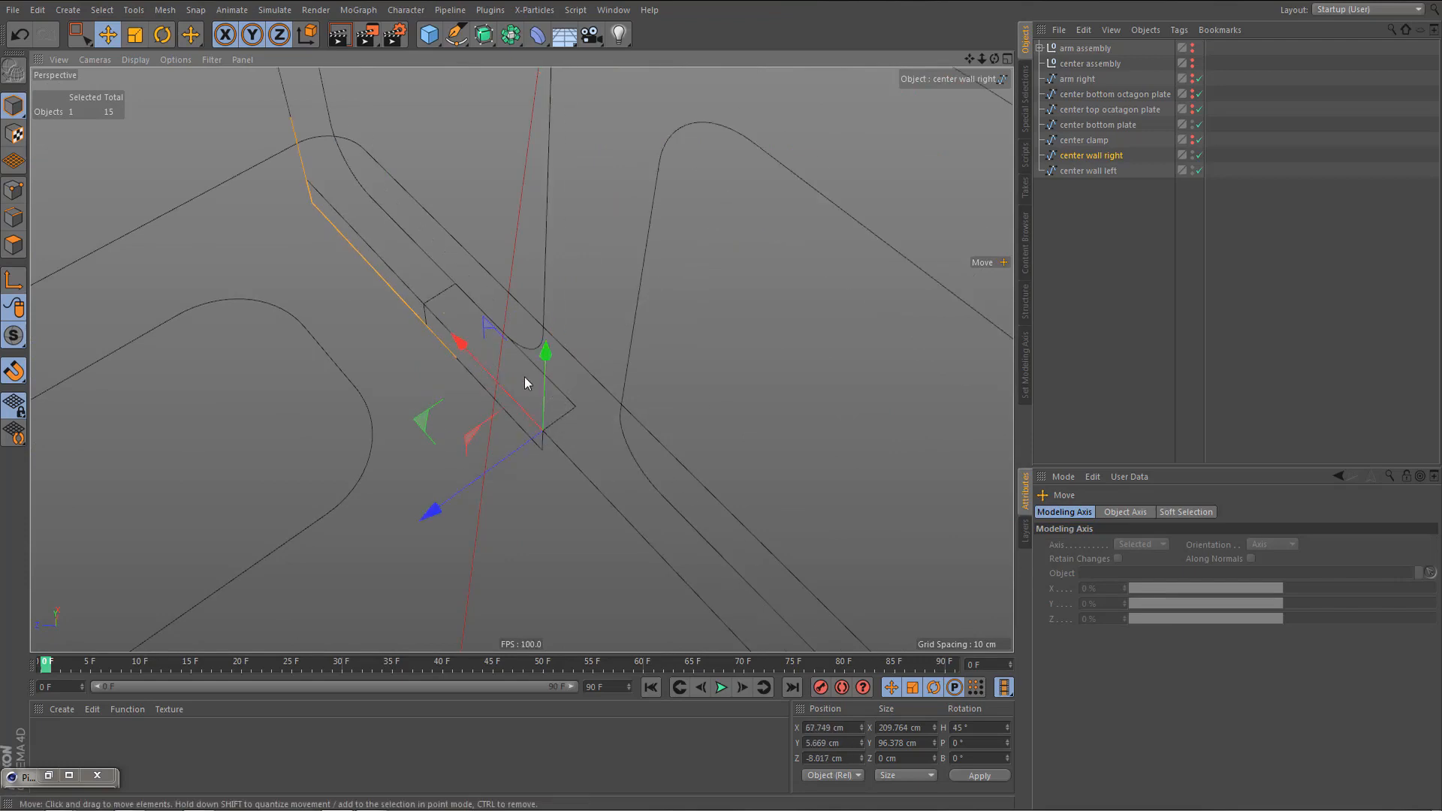
pyautogui.keyDown('alt'); pyautogui.moveTo(524, 377); pyautogui.dragTo(497, 361); pyautogui.keyUp('alt')
pyautogui.keyDown('alt'); pyautogui.moveTo(497, 361); pyautogui.dragTo(368, 537, button='right'); pyautogui.keyUp('alt')
pyautogui.keyDown('alt'); pyautogui.moveTo(500, 405); pyautogui.dragTo(755, 259); pyautogui.keyUp('alt')
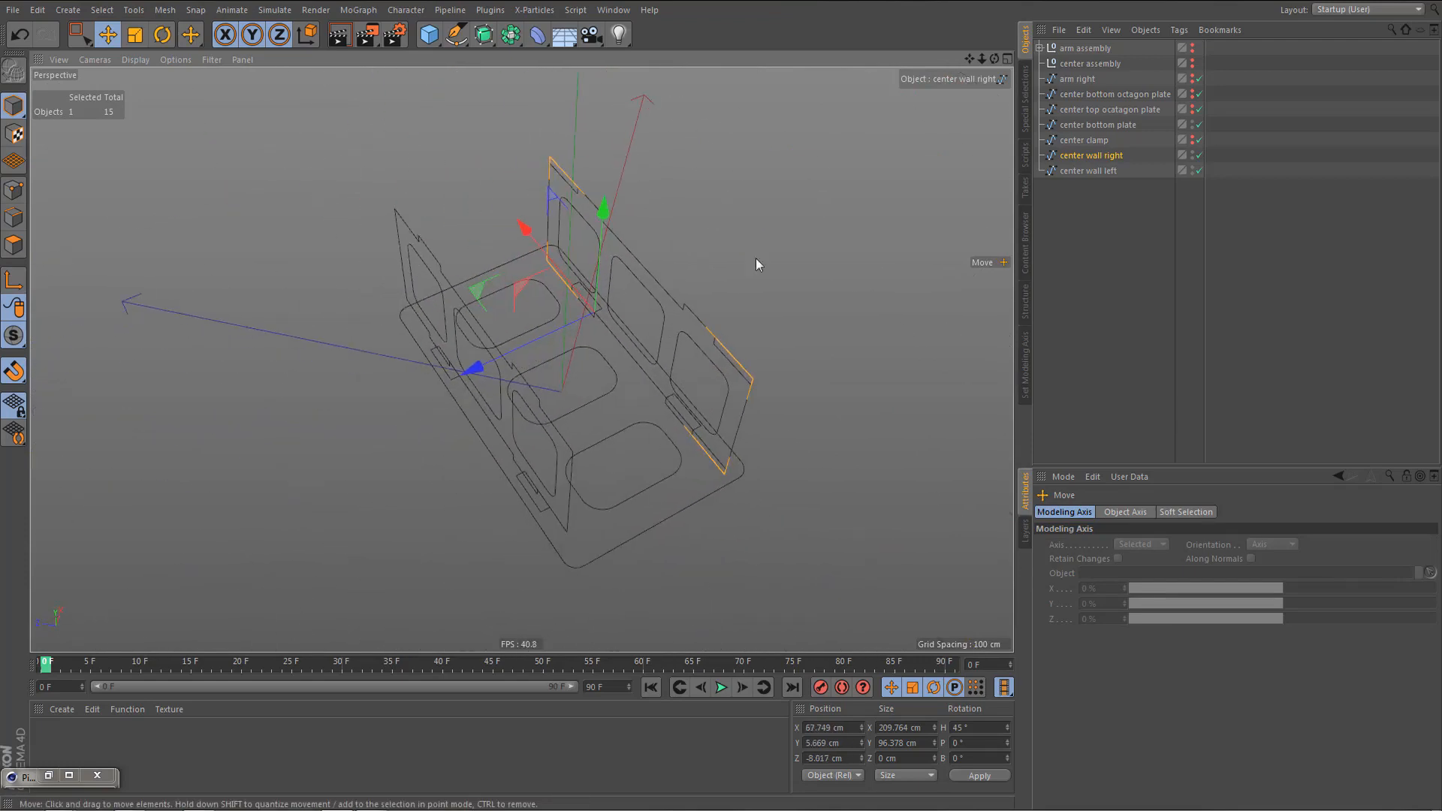
# - Move the center wall left away from the bottom plate and snap its axis to a corner of its lower tab
pyautogui.click(1079, 172)
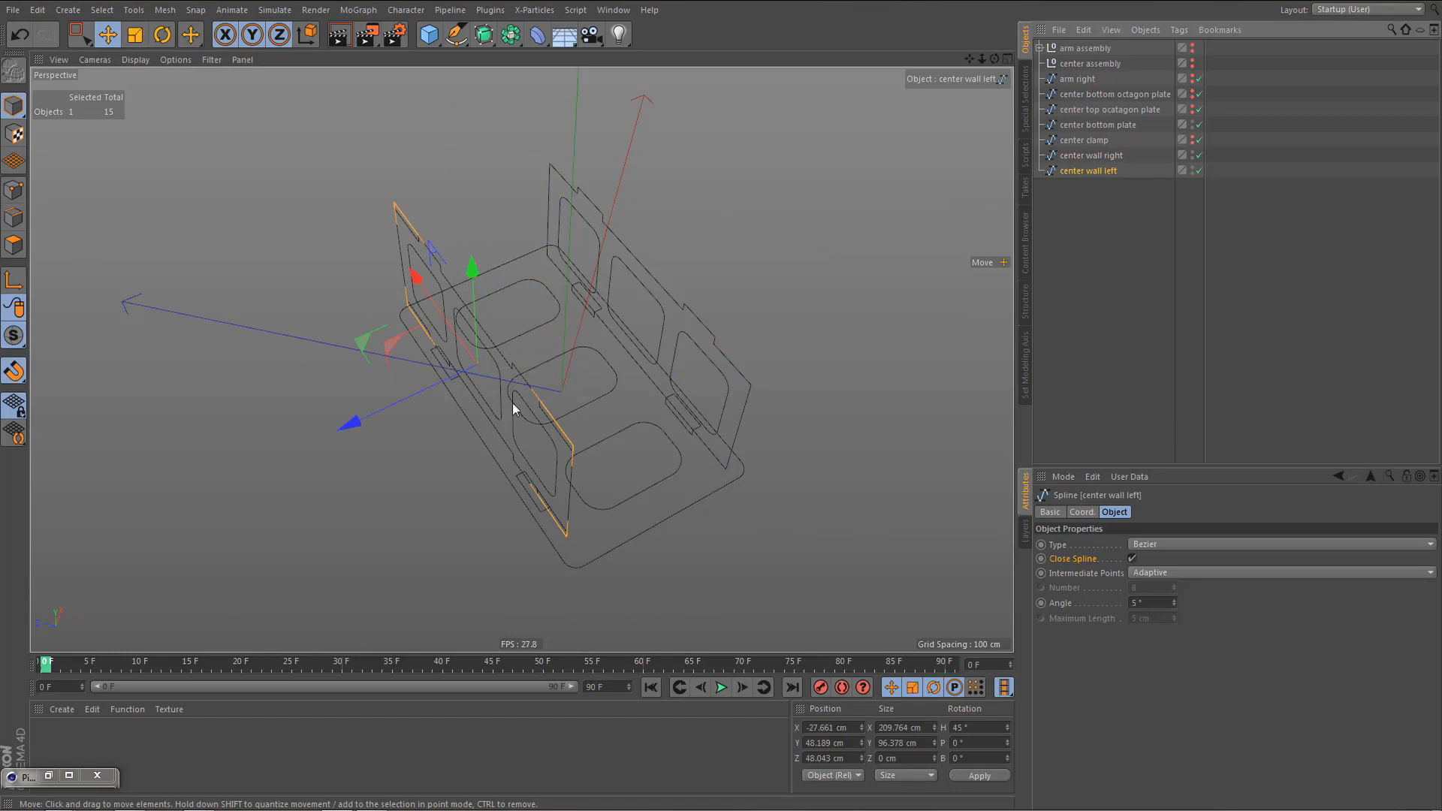
pyautogui.keyDown('alt'); pyautogui.moveTo(513, 403); pyautogui.dragTo(548, 384); pyautogui.keyUp('alt')
pyautogui.moveTo(352, 441); pyautogui.dragTo(267, 490)
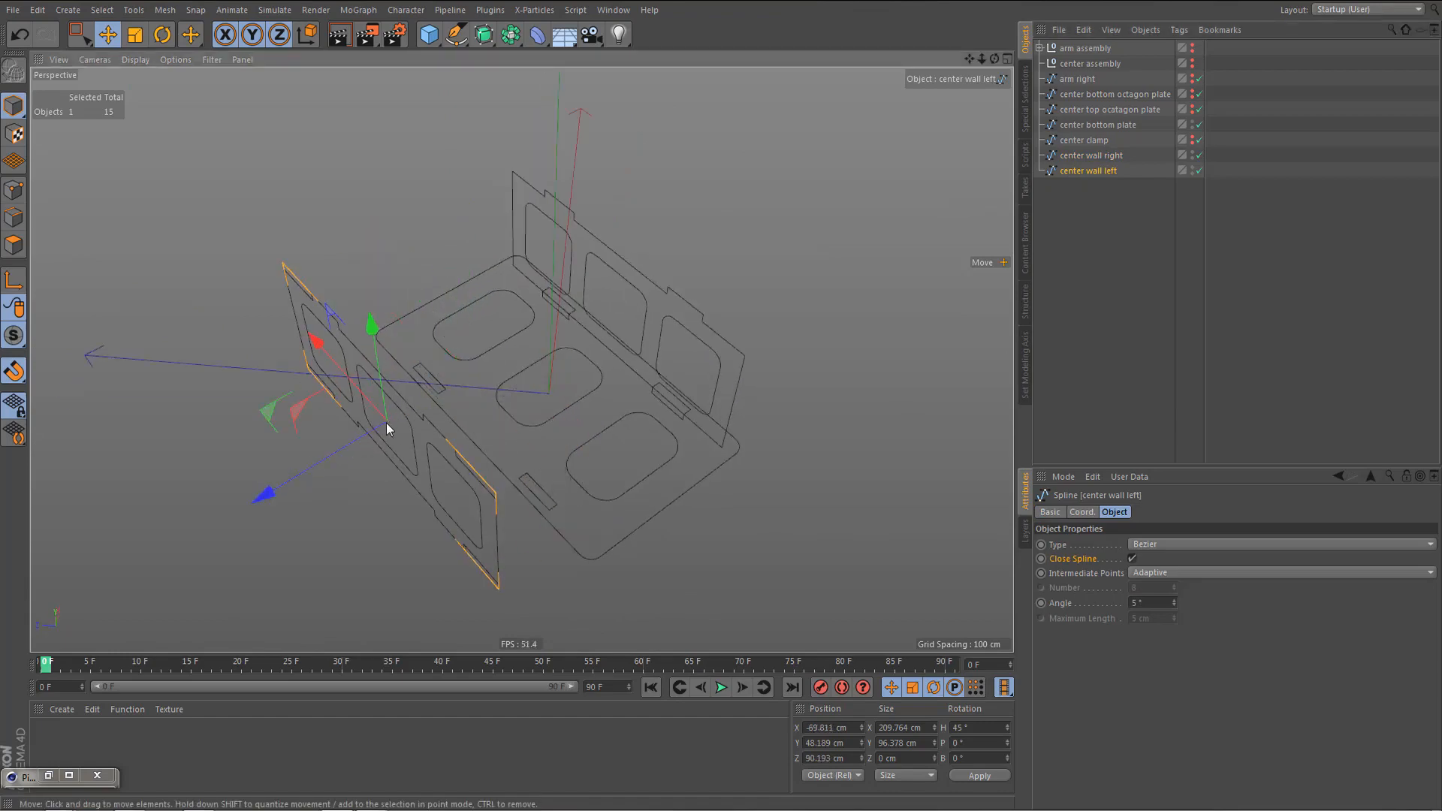
pyautogui.scroll(8, 386, 422)
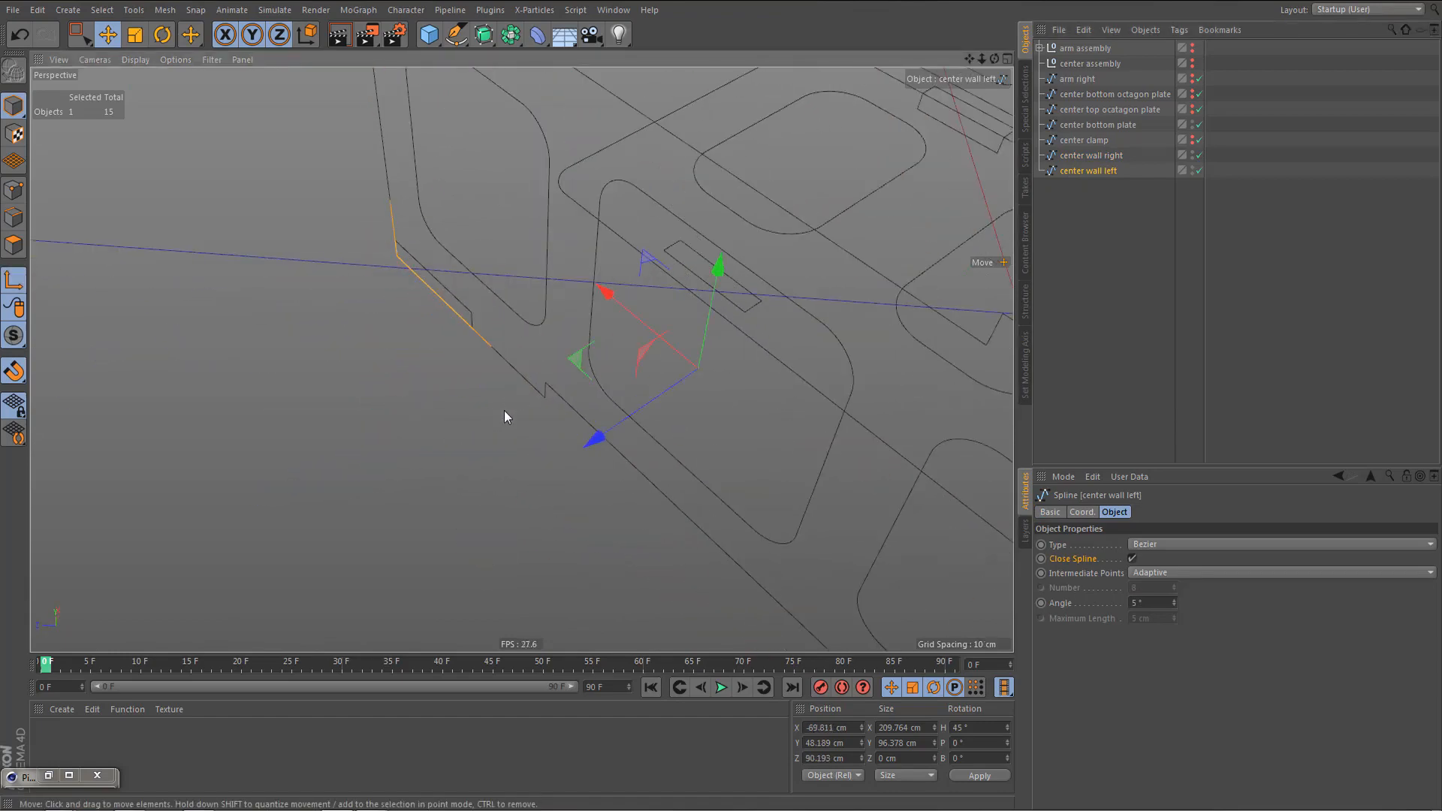
pyautogui.moveTo(503, 410); pyautogui.dragTo(551, 385)
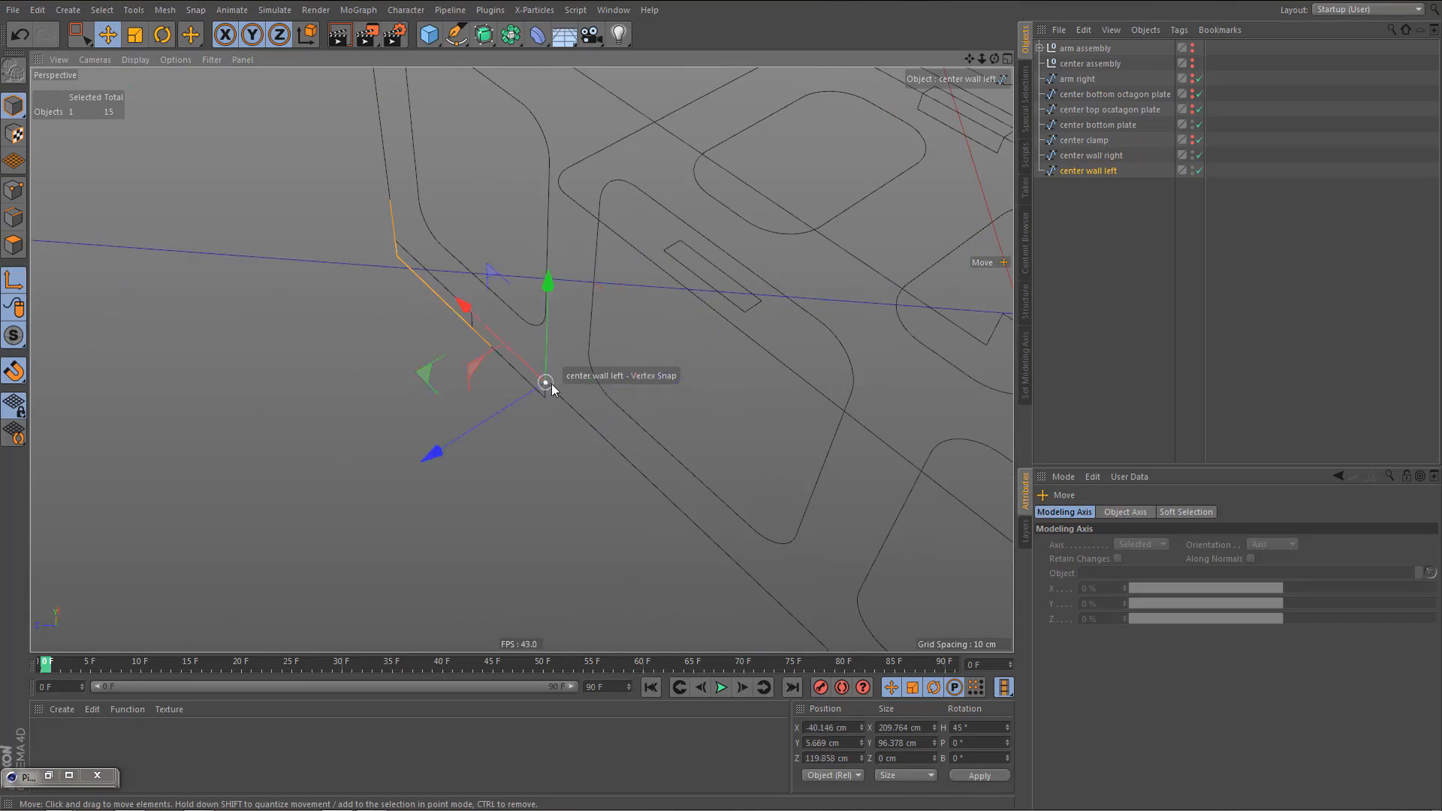
# - Snap the center wall left's lower tab corner to the matching slot corner on the center bottom plate
pyautogui.scroll(2, 705, 288)
pyautogui.keyDown('alt'); pyautogui.moveTo(715, 295); pyautogui.dragTo(638, 345, button='middle'); pyautogui.keyUp('alt')
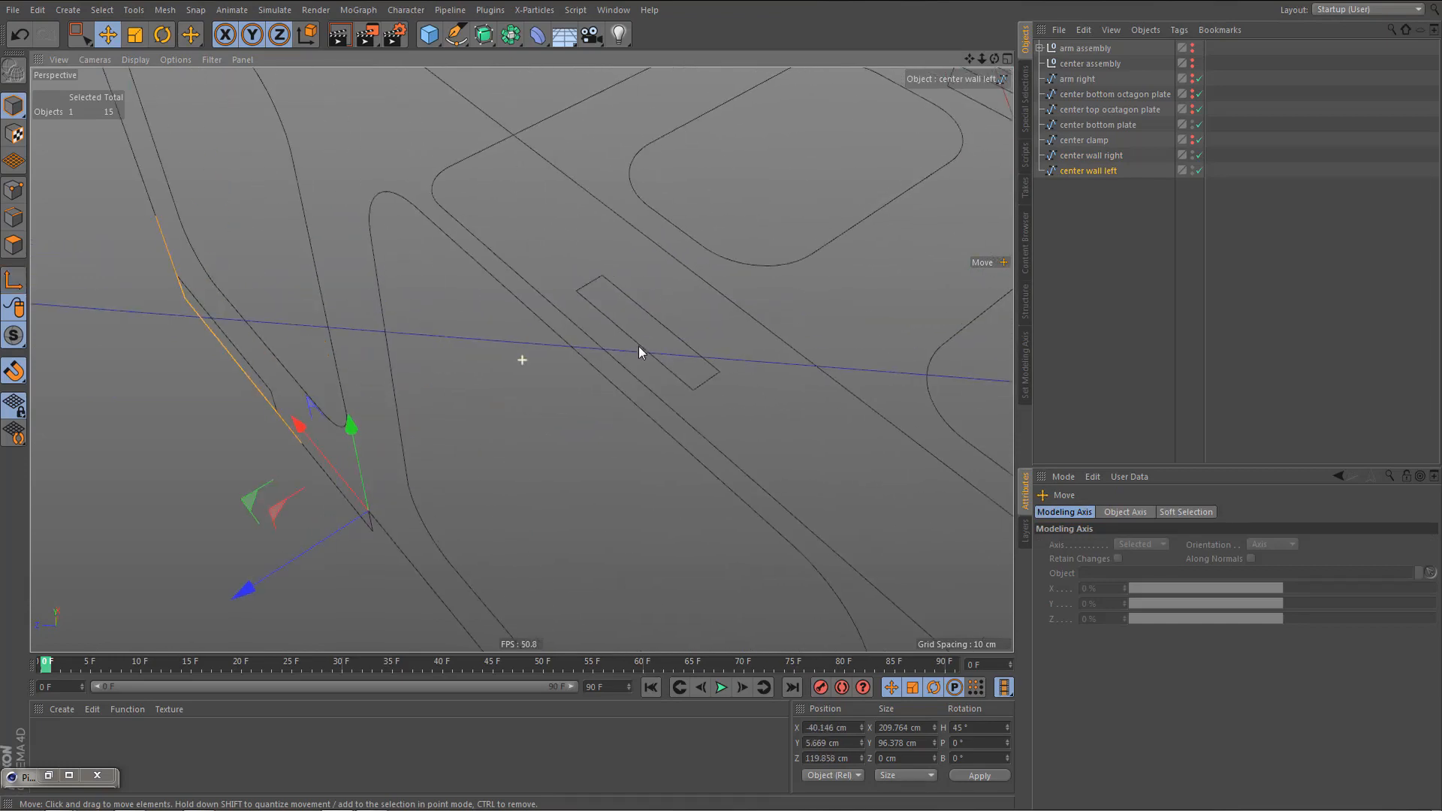
pyautogui.moveTo(700, 367); pyautogui.dragTo(725, 372)
pyautogui.keyDown('alt'); pyautogui.moveTo(618, 364); pyautogui.dragTo(481, 537, button='right'); pyautogui.keyUp('alt')
pyautogui.keyDown('alt'); pyautogui.moveTo(712, 369); pyautogui.dragTo(654, 333); pyautogui.keyUp('alt')
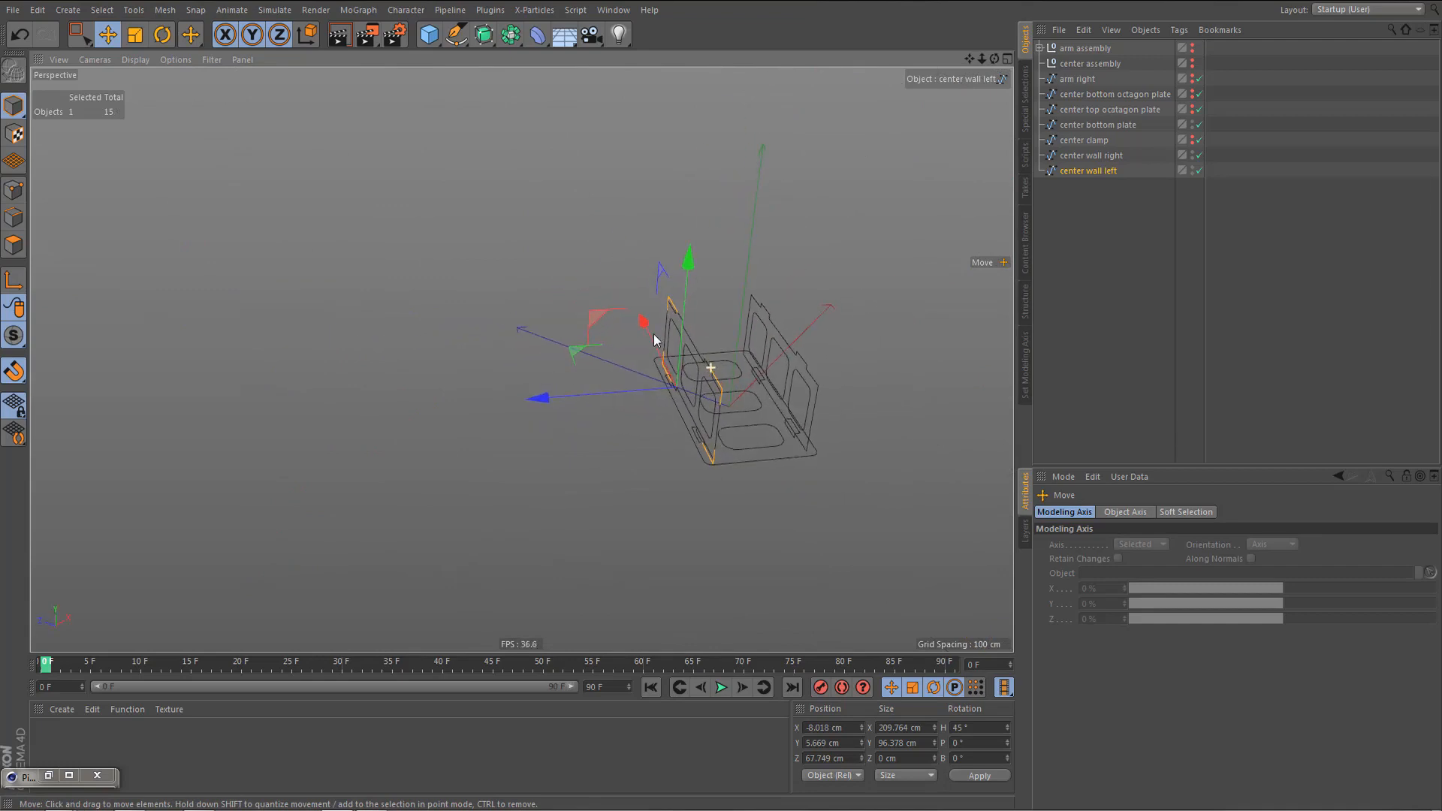
pyautogui.keyDown('alt'); pyautogui.moveTo(653, 334); pyautogui.dragTo(553, 359, button='middle'); pyautogui.keyUp('alt')
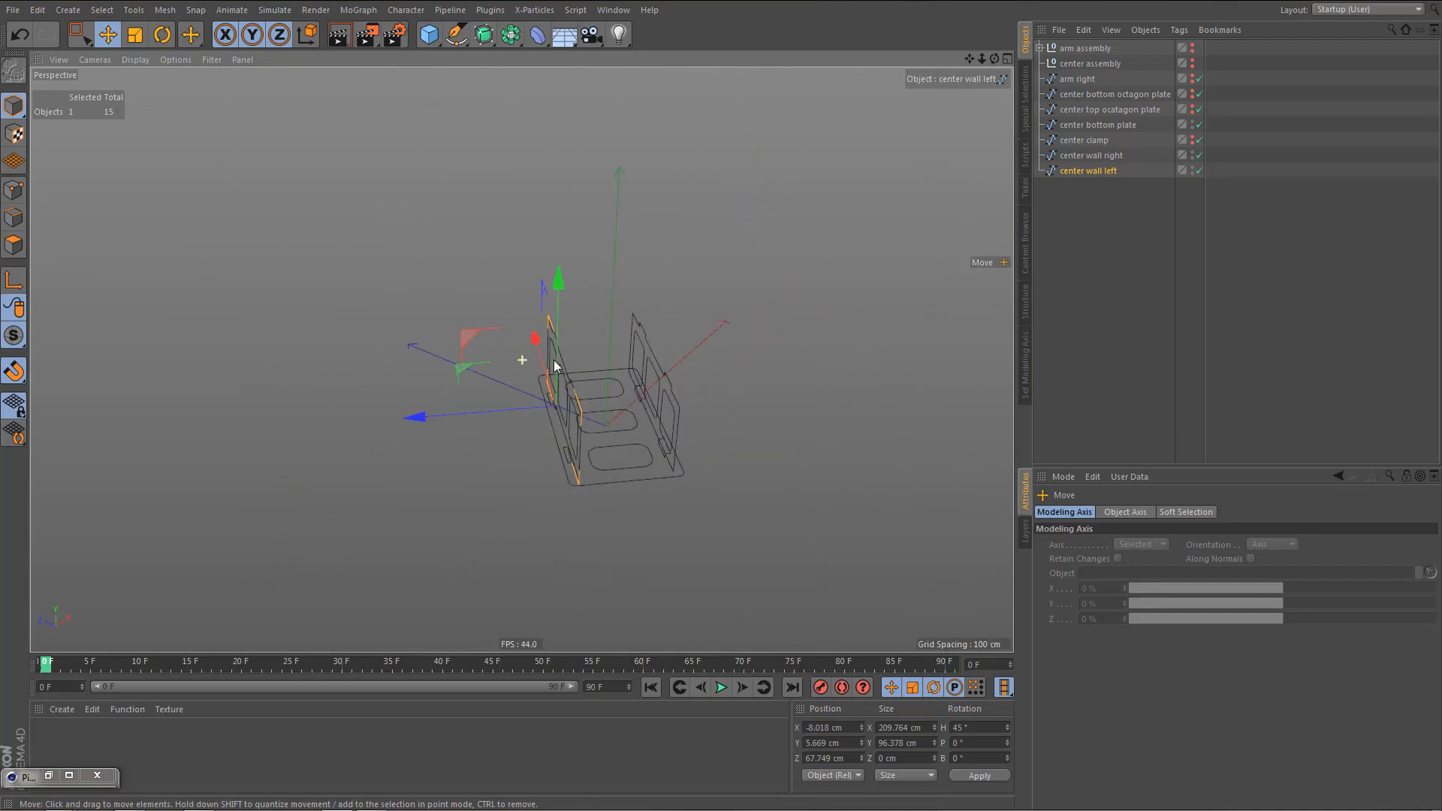
# - Show the center clamp, the center top octagon plate and the center bottom octagon plate again
pyautogui.click(1192, 140)
pyautogui.click(1193, 111)
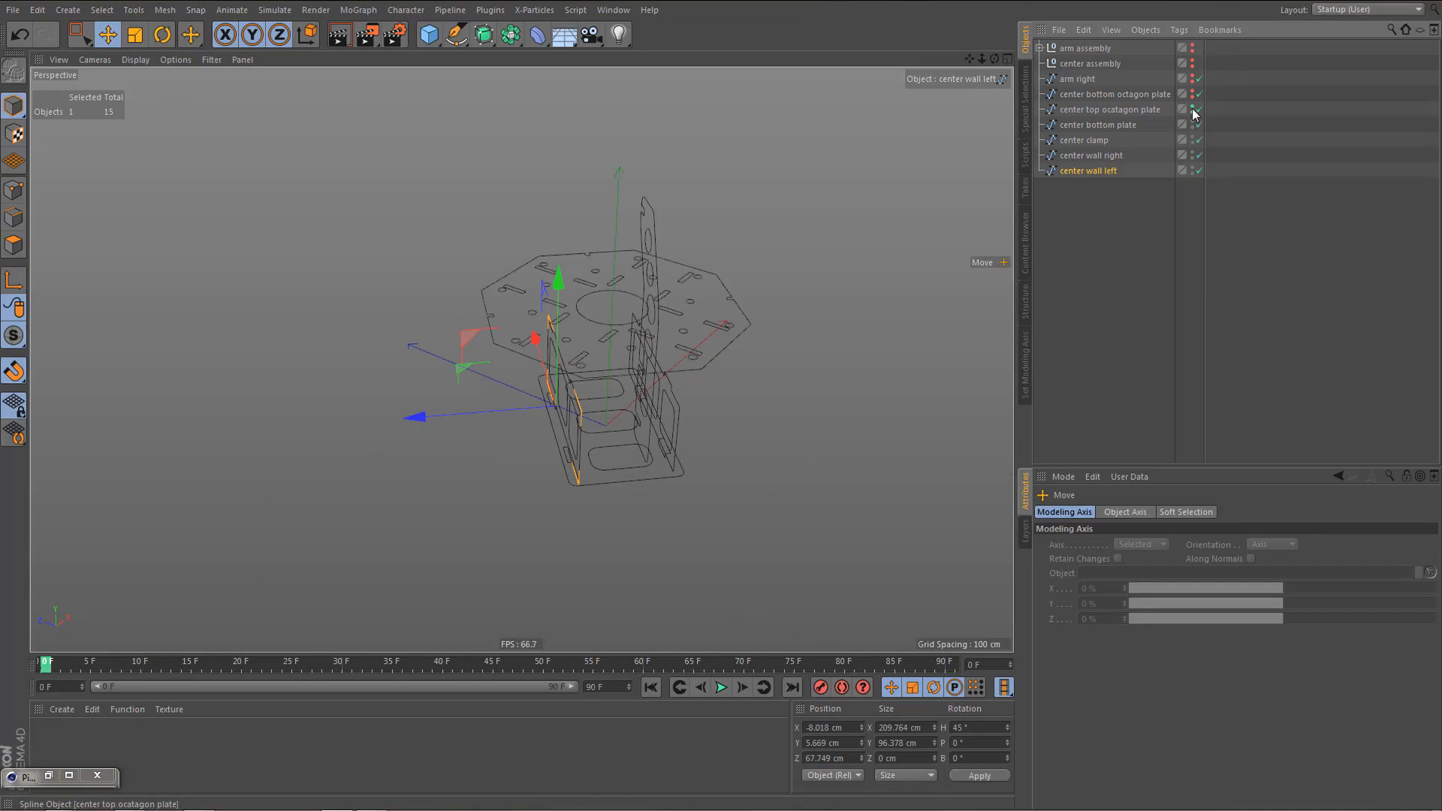
pyautogui.click(1193, 94)
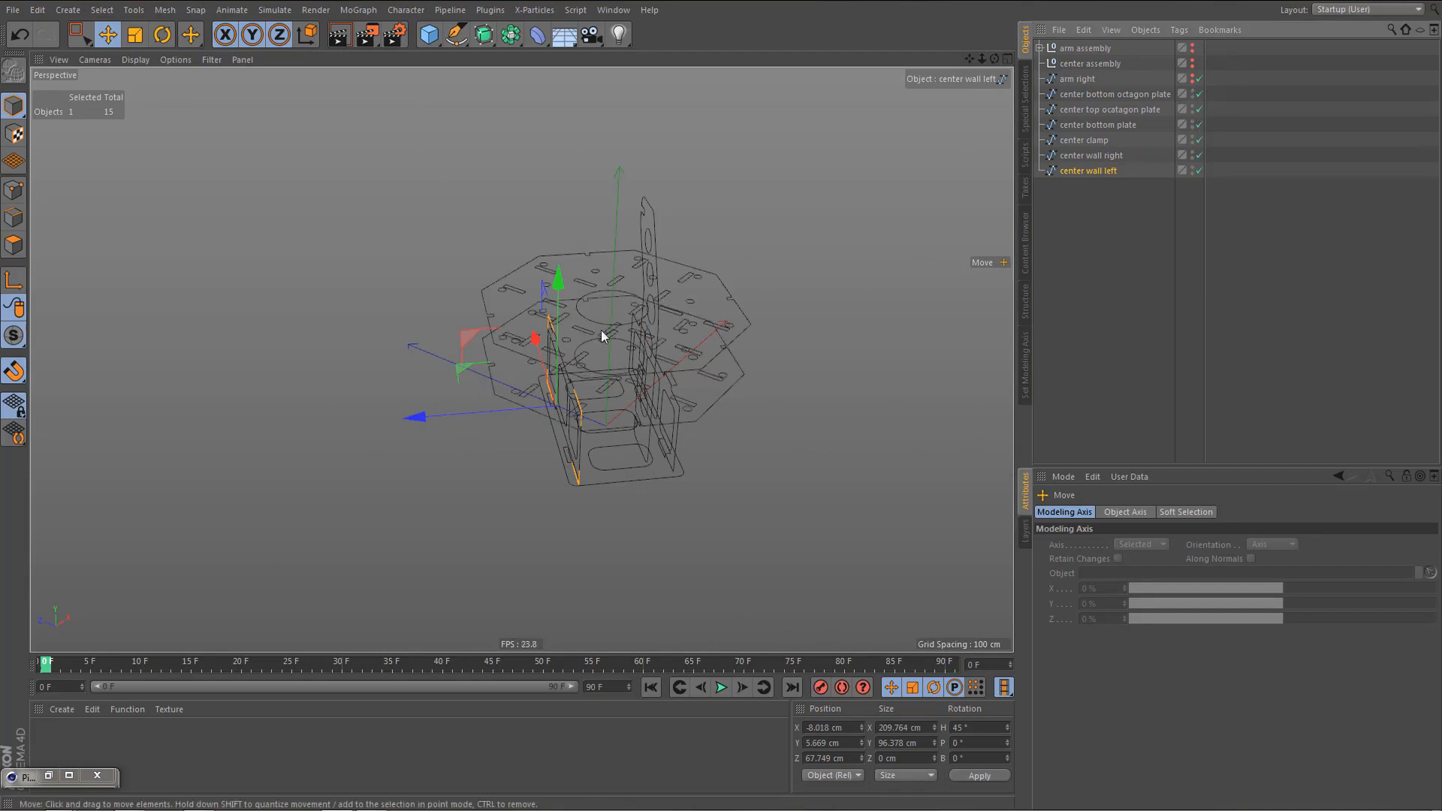
# - Examine the alignment of the clamp, walls and plates from above and in perspective
pyautogui.keyDown('alt'); pyautogui.moveTo(601, 331); pyautogui.dragTo(661, 345); pyautogui.keyUp('alt')
pyautogui.middleClick(661, 345)
pyautogui.middleClick(719, 238)
pyautogui.scroll(-4, 674, 260)
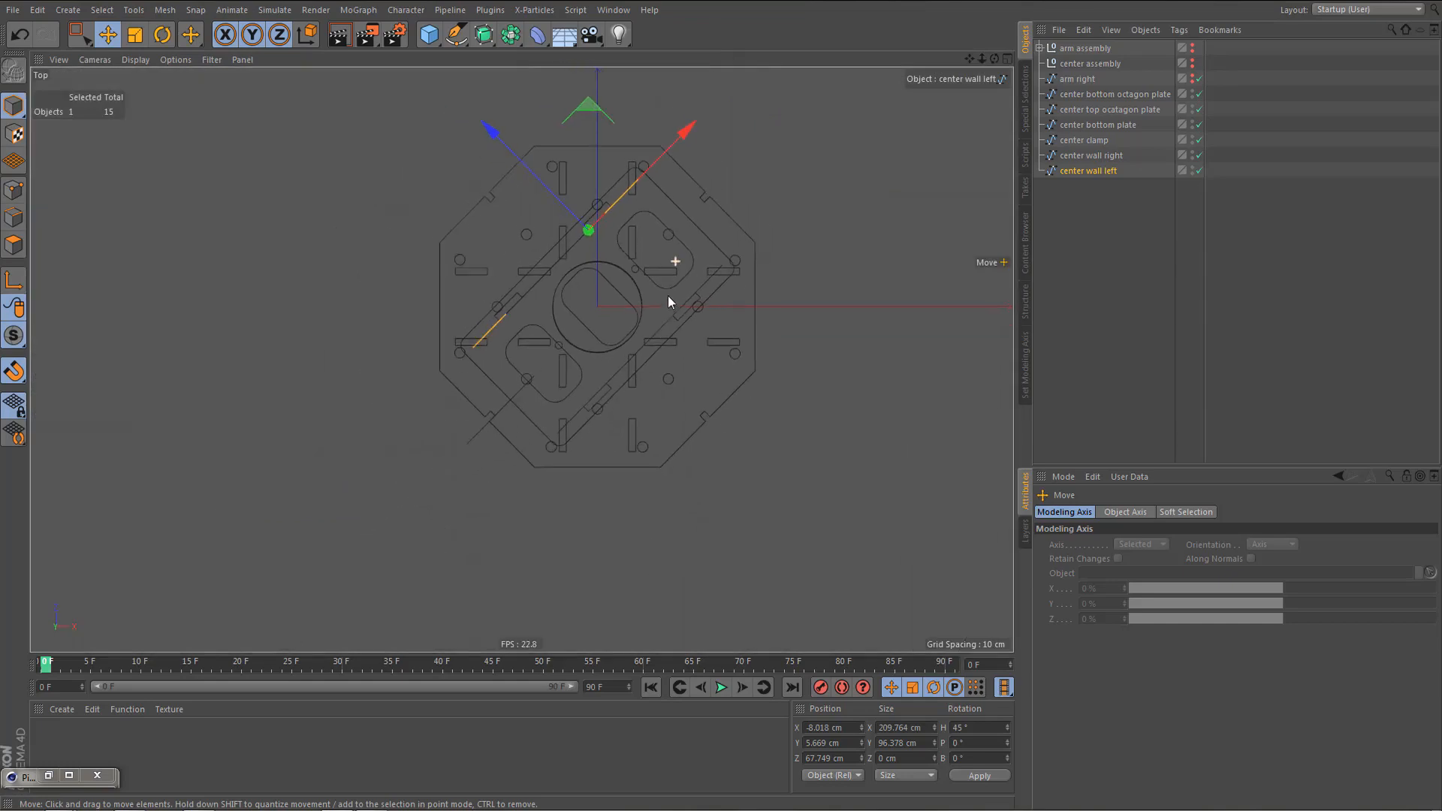
pyautogui.scroll(2, 667, 296)
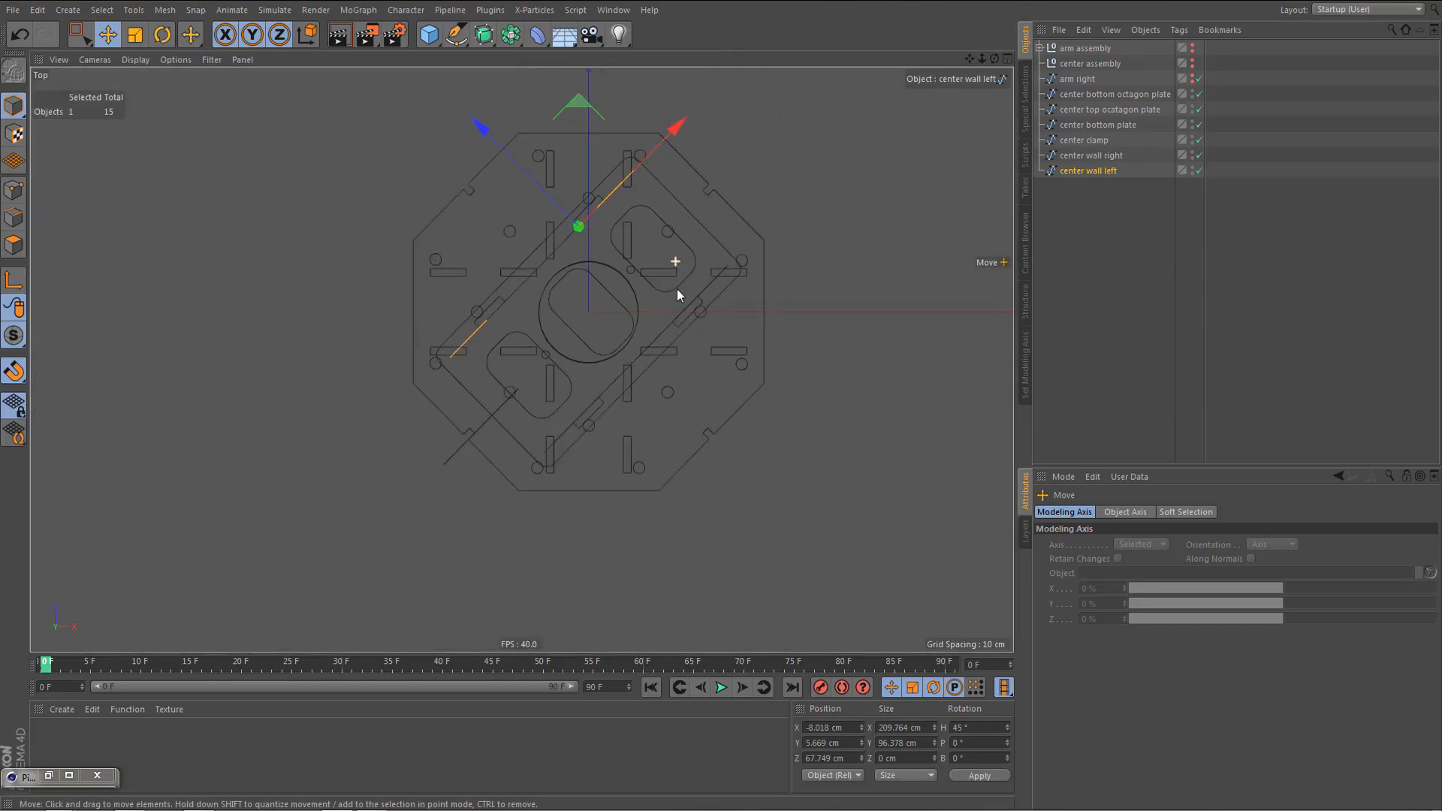
pyautogui.middleClick(619, 302)
pyautogui.middleClick(517, 240)
pyautogui.keyDown('alt'); pyautogui.moveTo(531, 287); pyautogui.dragTo(746, 256); pyautogui.keyUp('alt')
pyautogui.keyDown('alt'); pyautogui.moveTo(708, 305); pyautogui.dragTo(684, 344); pyautogui.keyUp('alt')
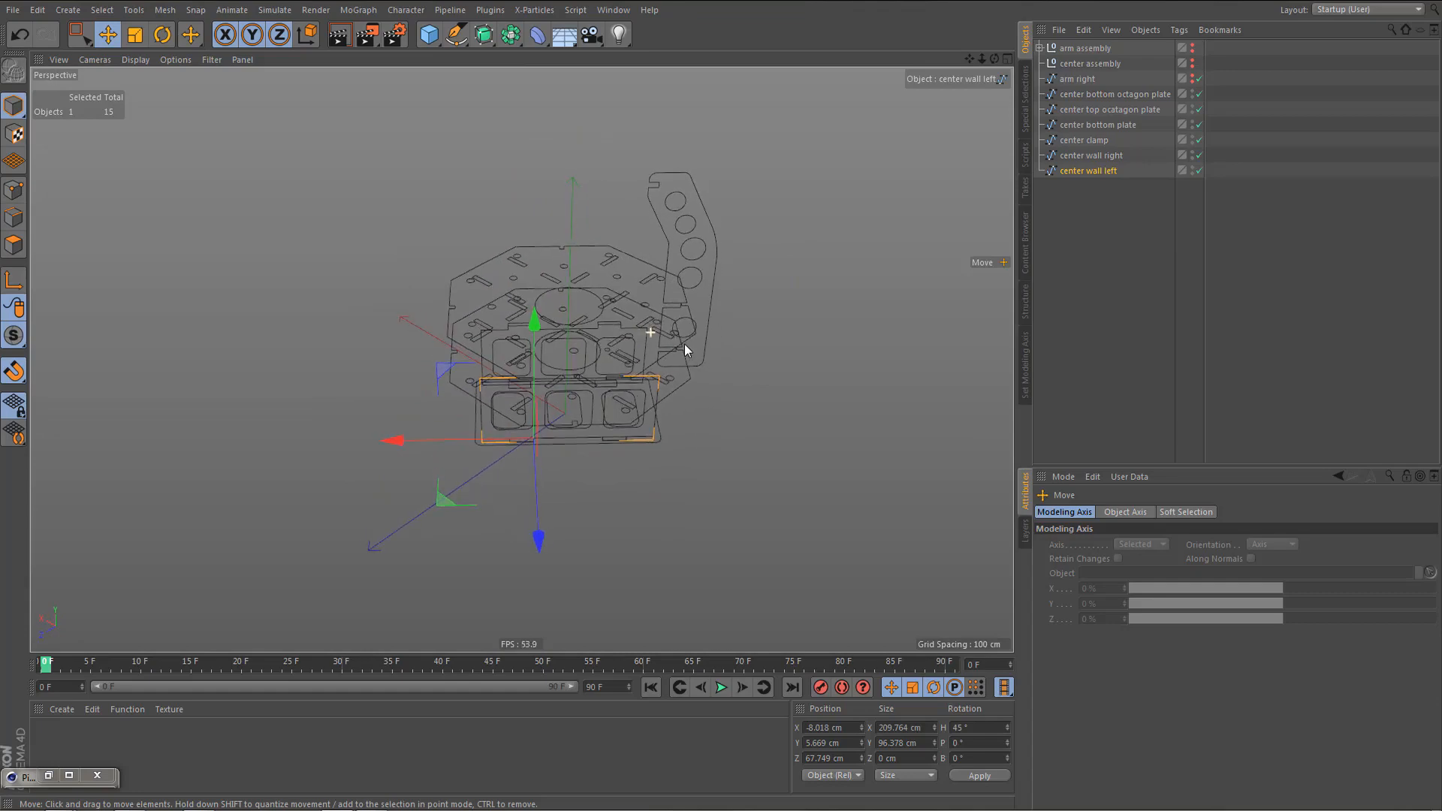
# - Show the arm right spline and view where its inner end meets the octagon plates
pyautogui.click(1192, 78)
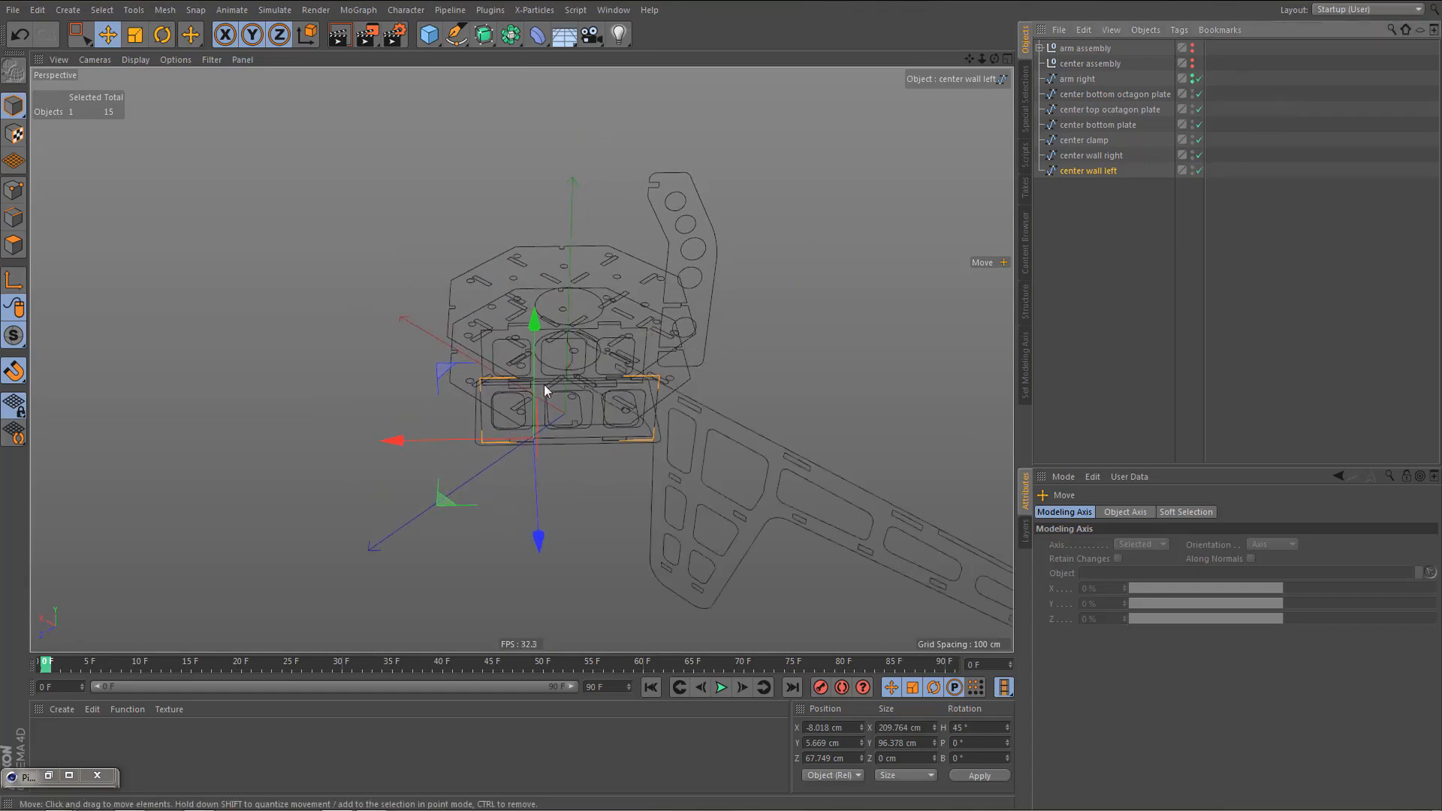
pyautogui.scroll(10, 547, 386)
pyautogui.keyDown('alt'); pyautogui.moveTo(718, 324); pyautogui.dragTo(652, 395); pyautogui.keyUp('alt')
pyautogui.keyDown('alt'); pyautogui.moveTo(624, 428); pyautogui.dragTo(665, 412, button='right'); pyautogui.keyUp('alt')
pyautogui.keyDown('alt'); pyautogui.moveTo(658, 399); pyautogui.dragTo(583, 417); pyautogui.keyUp('alt')
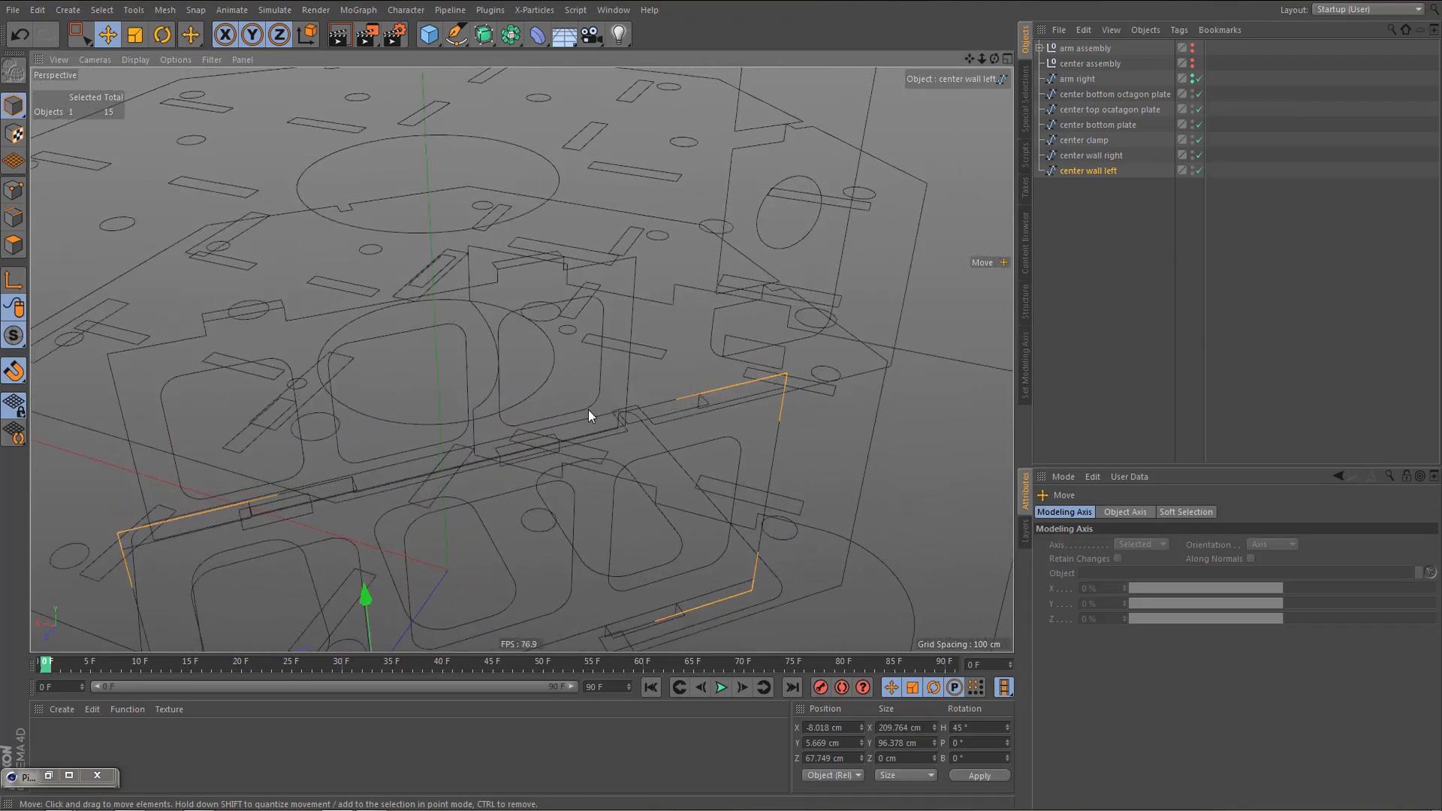
pyautogui.scroll(-8, 588, 409)
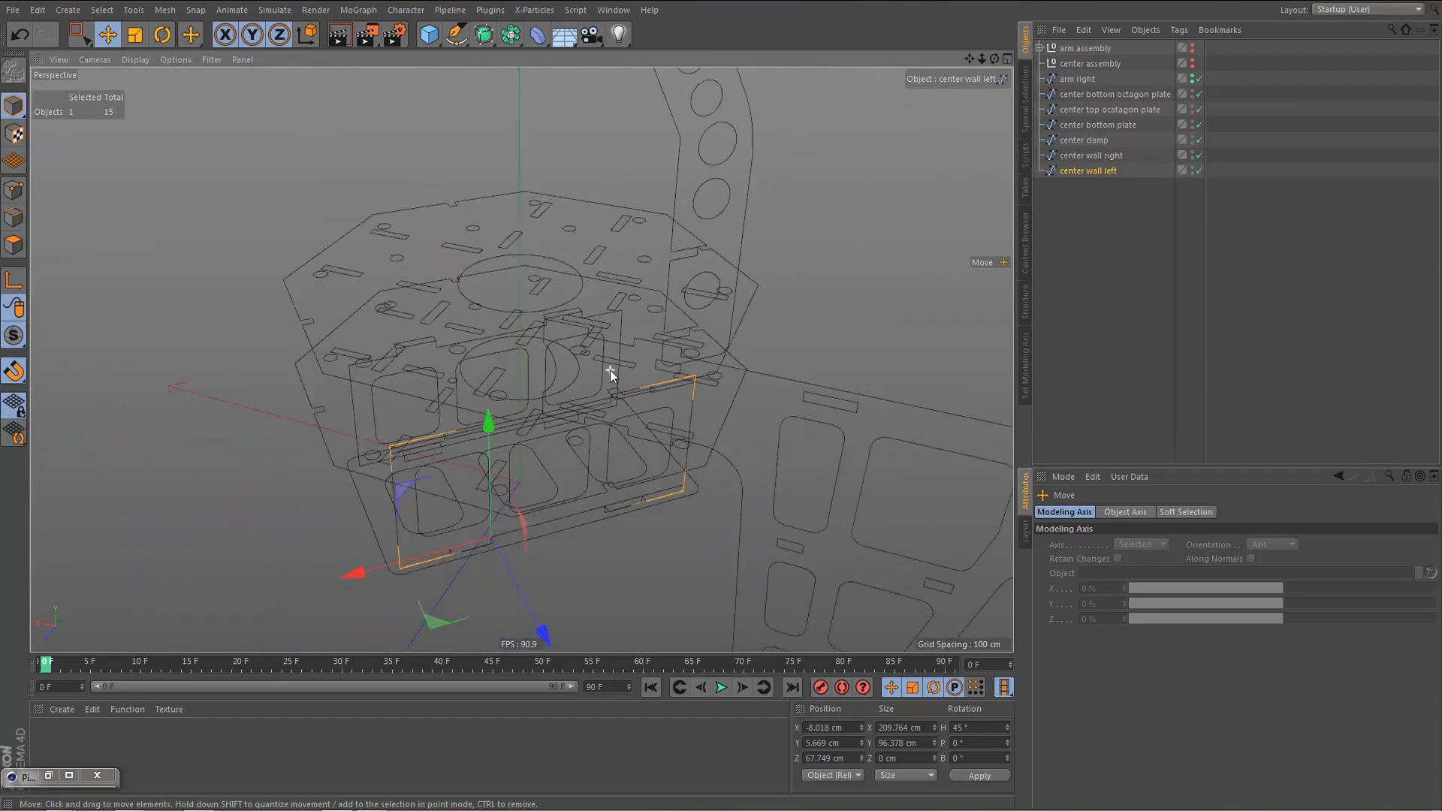
# - Snap the arm right's lower inner corner to the matching slot corner on the center bottom octagon plate
pyautogui.click(1091, 79)
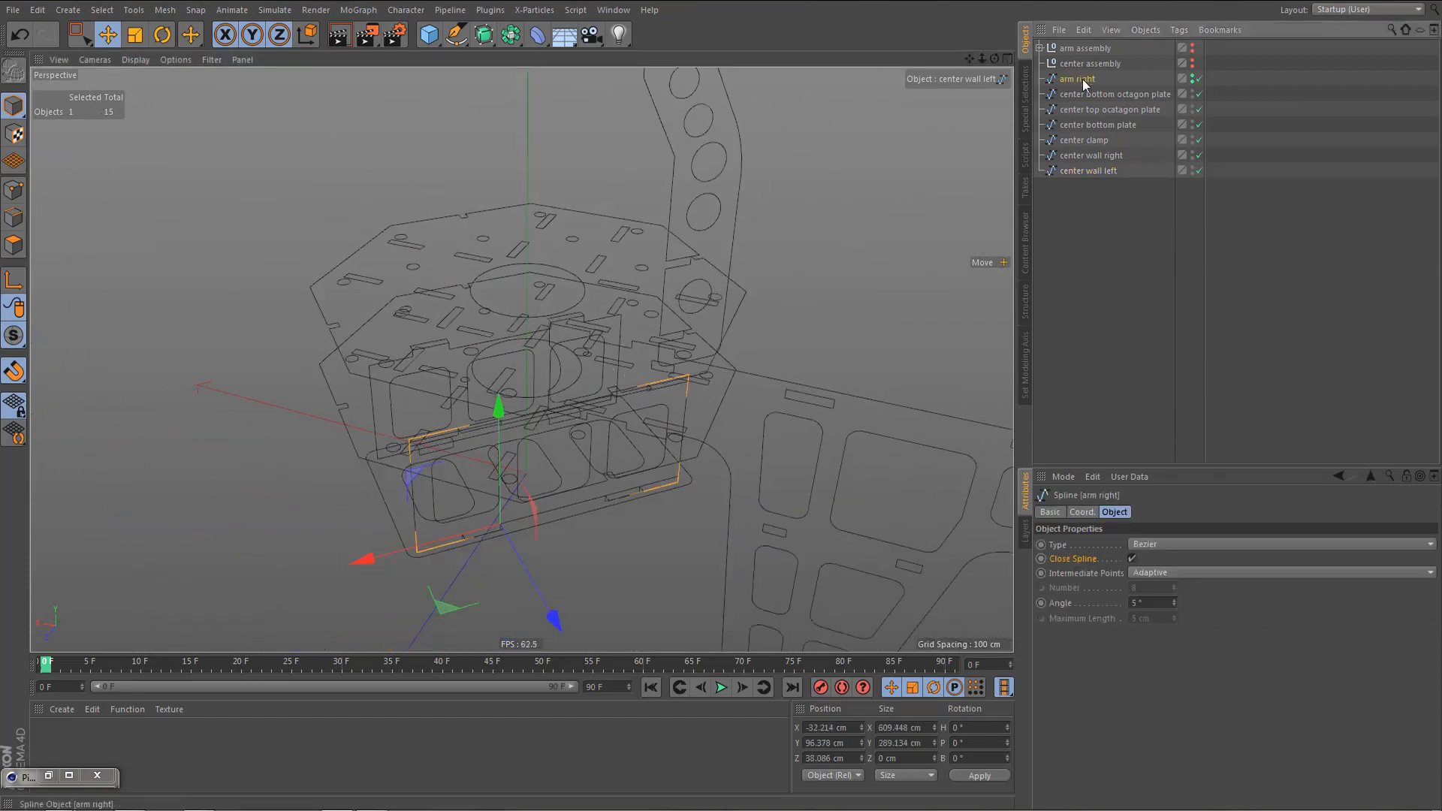
pyautogui.scroll(10, 601, 381)
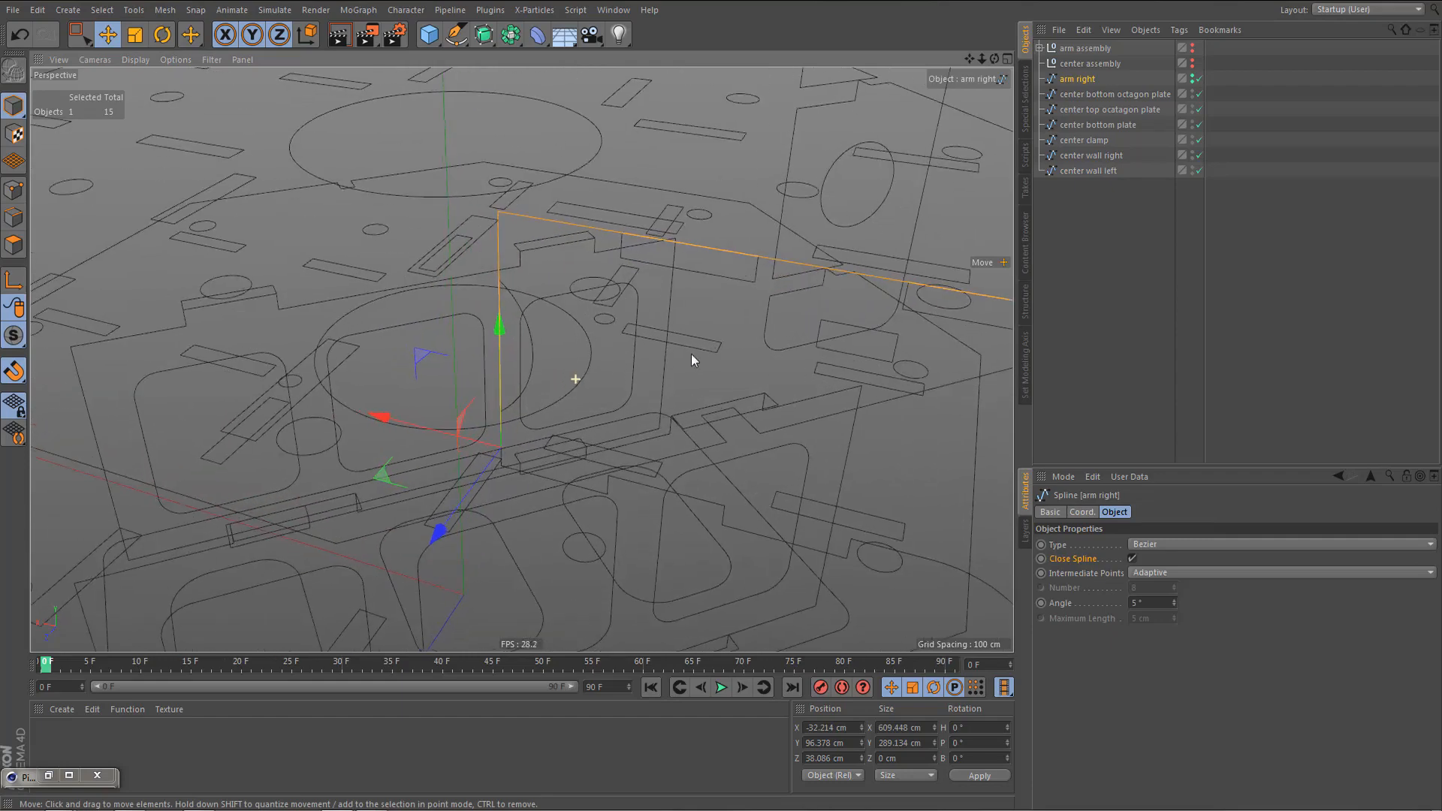
pyautogui.keyDown('alt'); pyautogui.moveTo(487, 418); pyautogui.dragTo(487, 411); pyautogui.keyUp('alt')
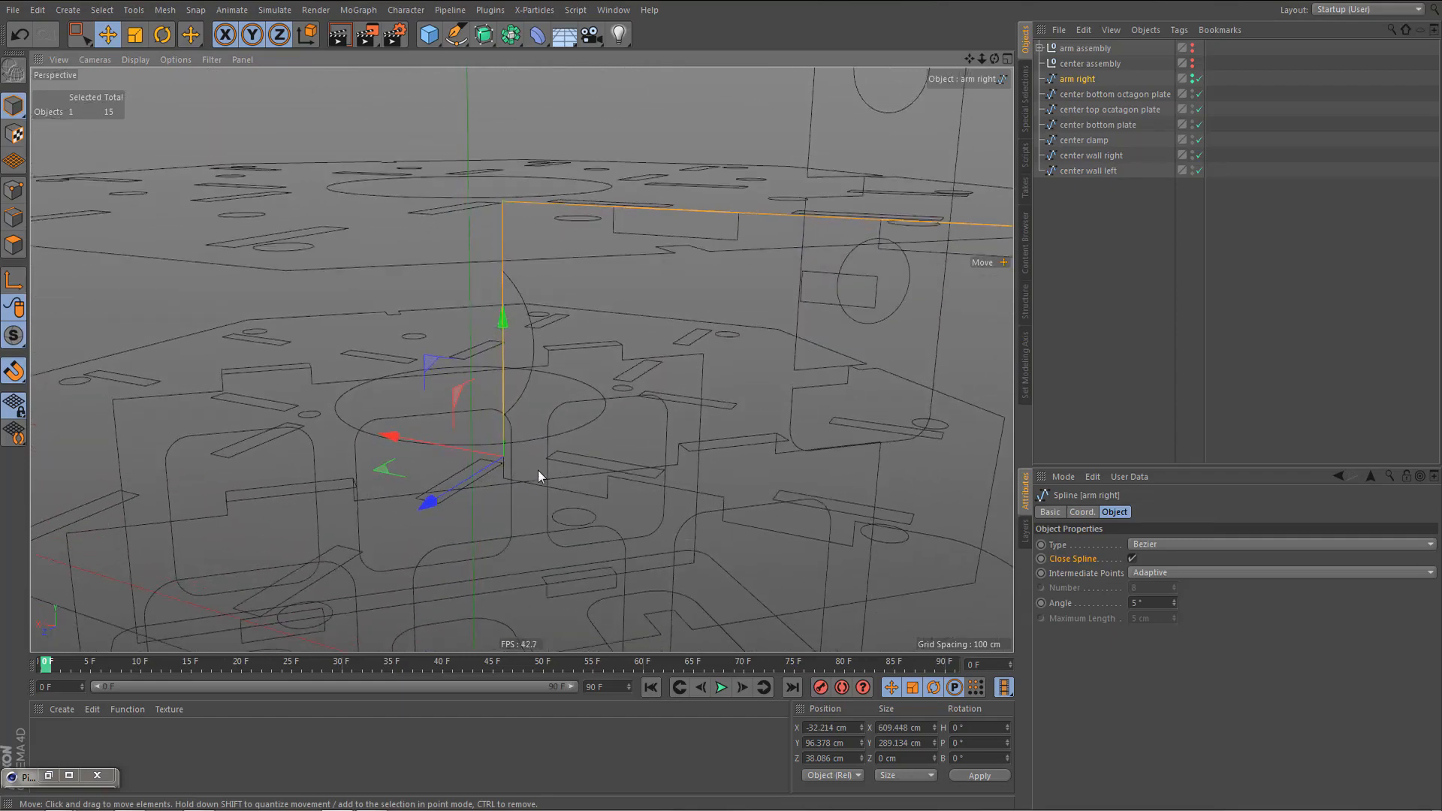
pyautogui.keyDown('alt'); pyautogui.moveTo(537, 471); pyautogui.dragTo(646, 439, button='right'); pyautogui.keyUp('alt')
pyautogui.moveTo(448, 431); pyautogui.dragTo(607, 421)
pyautogui.keyDown('alt'); pyautogui.moveTo(600, 406); pyautogui.dragTo(475, 469, button='right'); pyautogui.keyUp('alt')
pyautogui.keyDown('alt'); pyautogui.moveTo(526, 398); pyautogui.dragTo(614, 369); pyautogui.keyUp('alt')
# - Hide the center bottom plate, center clamp and both center walls, keeping the arm right and octagon plates shown
pyautogui.scroll(-4, 567, 393)
pyautogui.keyDown('alt'); pyautogui.moveTo(551, 363); pyautogui.dragTo(808, 301, button='right'); pyautogui.keyUp('alt')
pyautogui.keyDown('alt'); pyautogui.moveTo(602, 370); pyautogui.dragTo(647, 349); pyautogui.keyUp('alt')
pyautogui.scroll(-3, 643, 345)
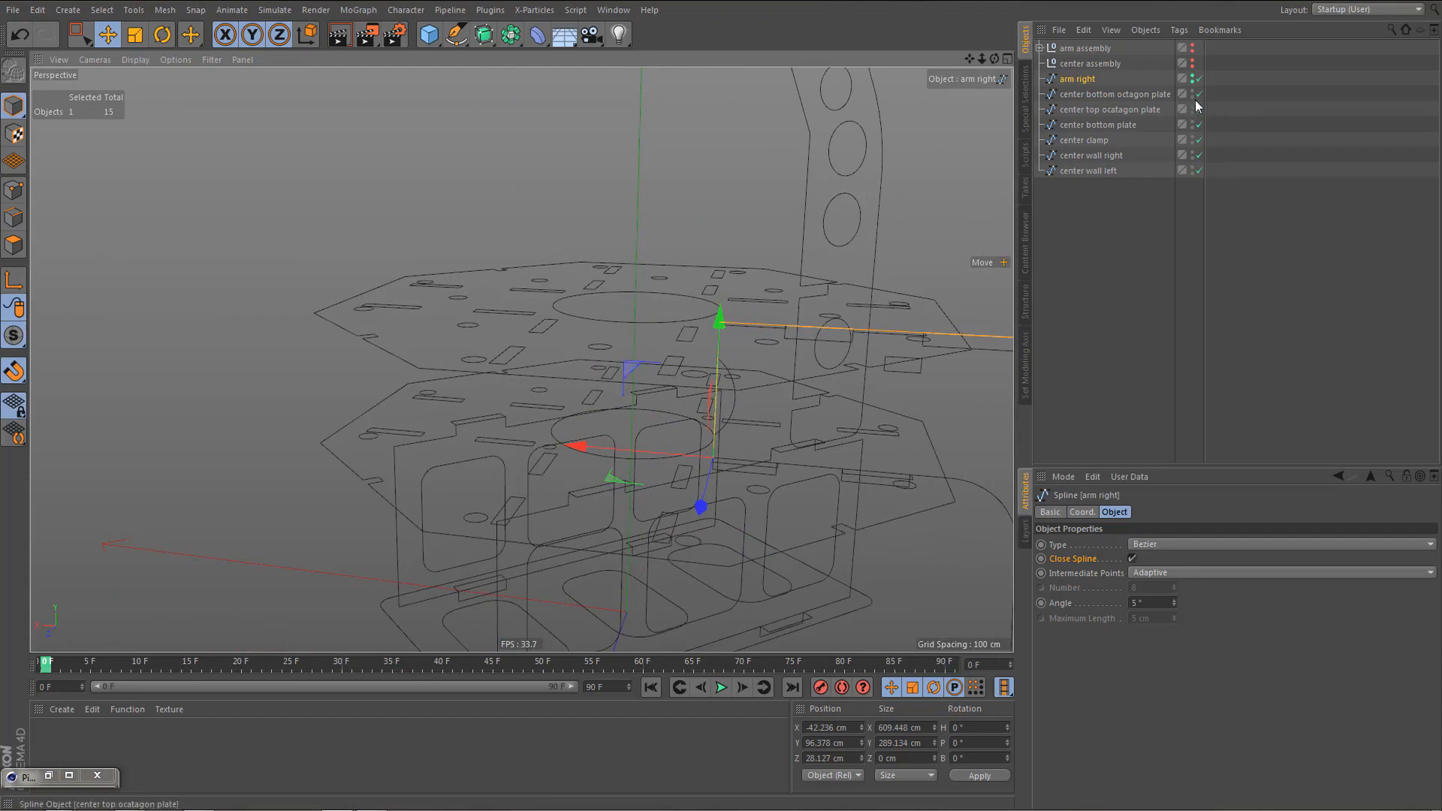
pyautogui.keyDown('alt'); pyautogui.moveTo(1193, 125); pyautogui.dragTo(1192, 171); pyautogui.keyUp('alt')
pyautogui.keyDown('alt'); pyautogui.moveTo(740, 380); pyautogui.dragTo(683, 353, button='middle'); pyautogui.keyUp('alt')
pyautogui.keyDown('alt'); pyautogui.moveTo(682, 353); pyautogui.dragTo(683, 363); pyautogui.keyUp('alt')
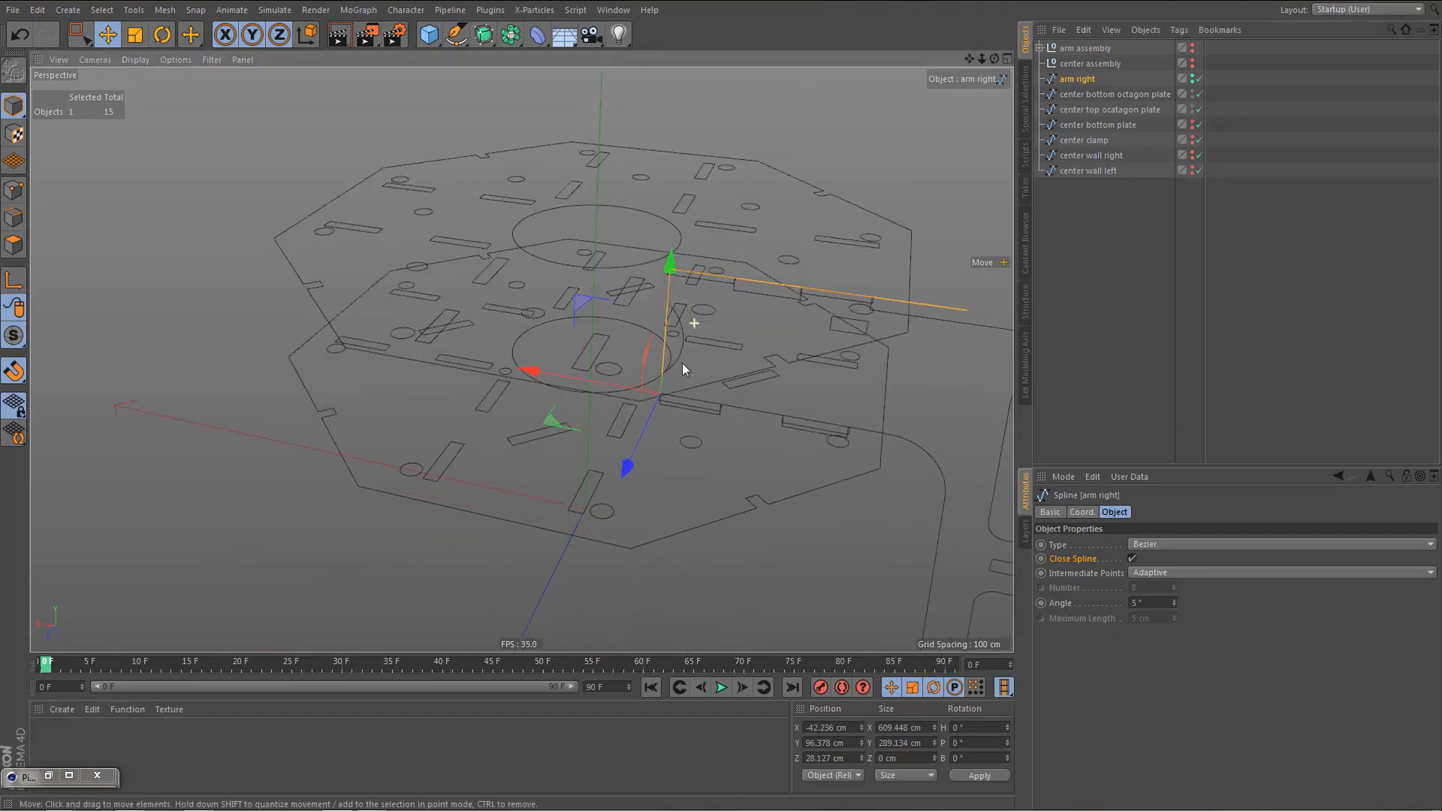
# - Examine the arm right's upper and lower tabs against the octagon plate slots in perspective and front view
pyautogui.keyDown('alt'); pyautogui.moveTo(733, 308); pyautogui.dragTo(425, 257); pyautogui.keyUp('alt')
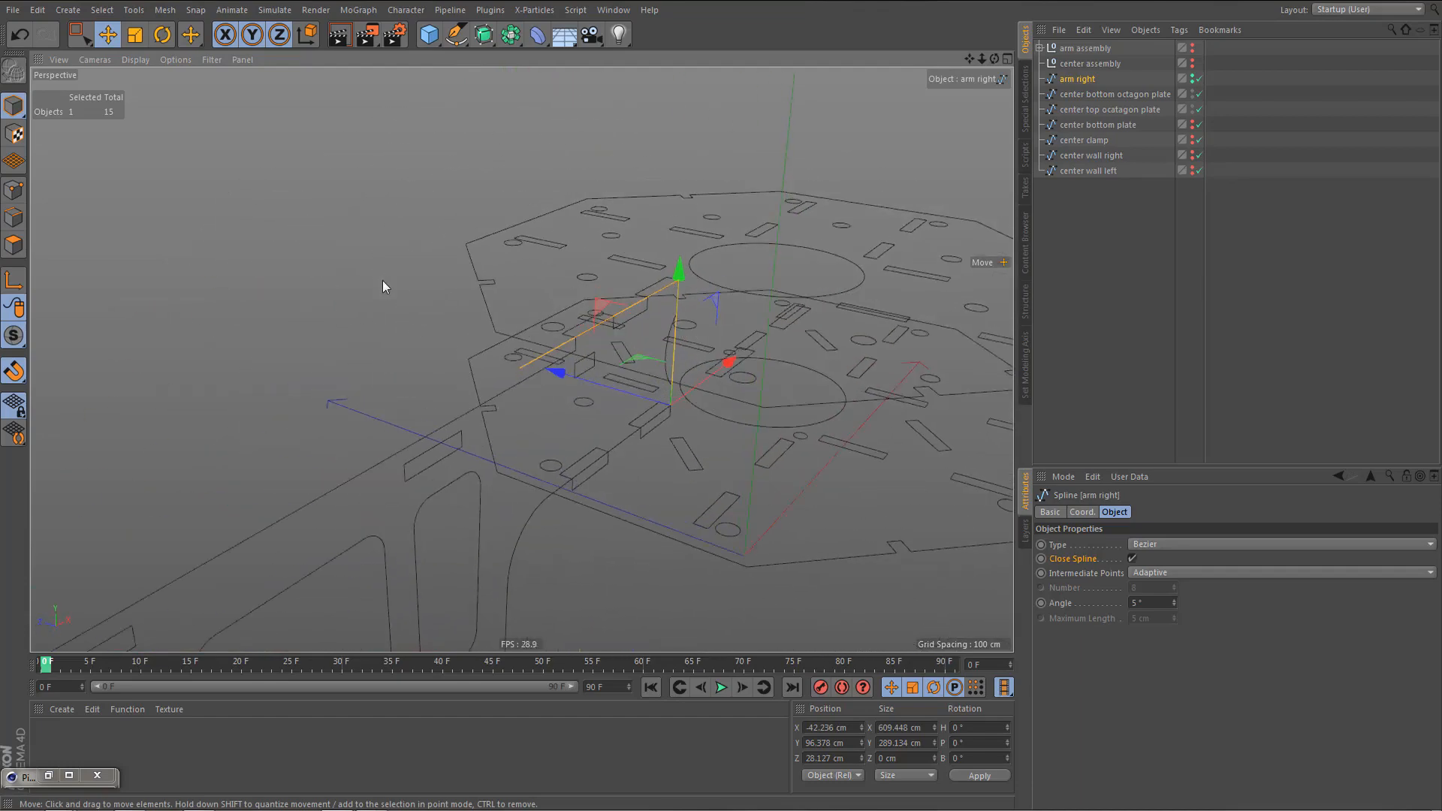
pyautogui.keyDown('alt'); pyautogui.moveTo(735, 385); pyautogui.dragTo(601, 258); pyautogui.keyUp('alt')
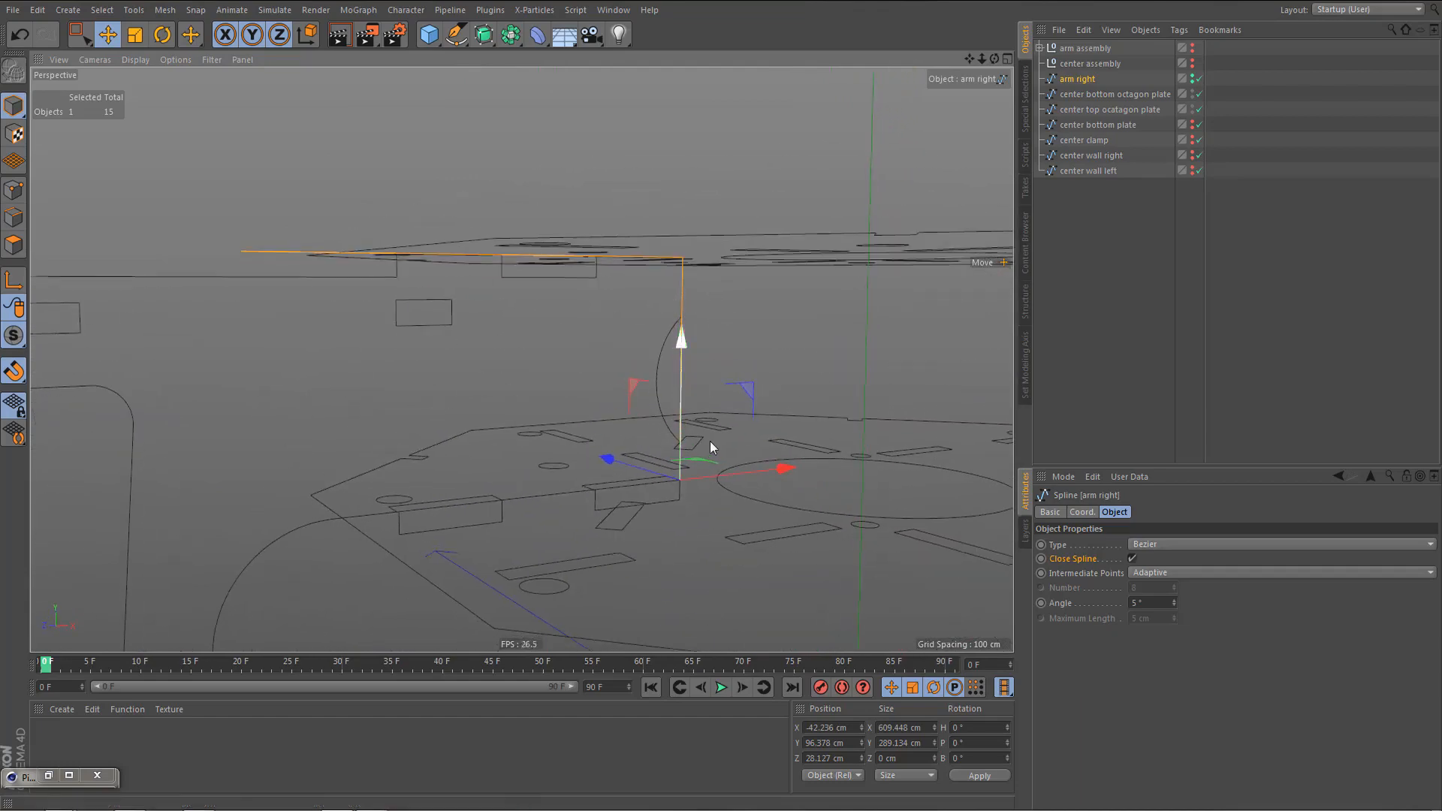
pyautogui.press('F4')
pyautogui.keyDown('alt'); pyautogui.moveTo(562, 440); pyautogui.dragTo(526, 526, button='right'); pyautogui.keyUp('alt')
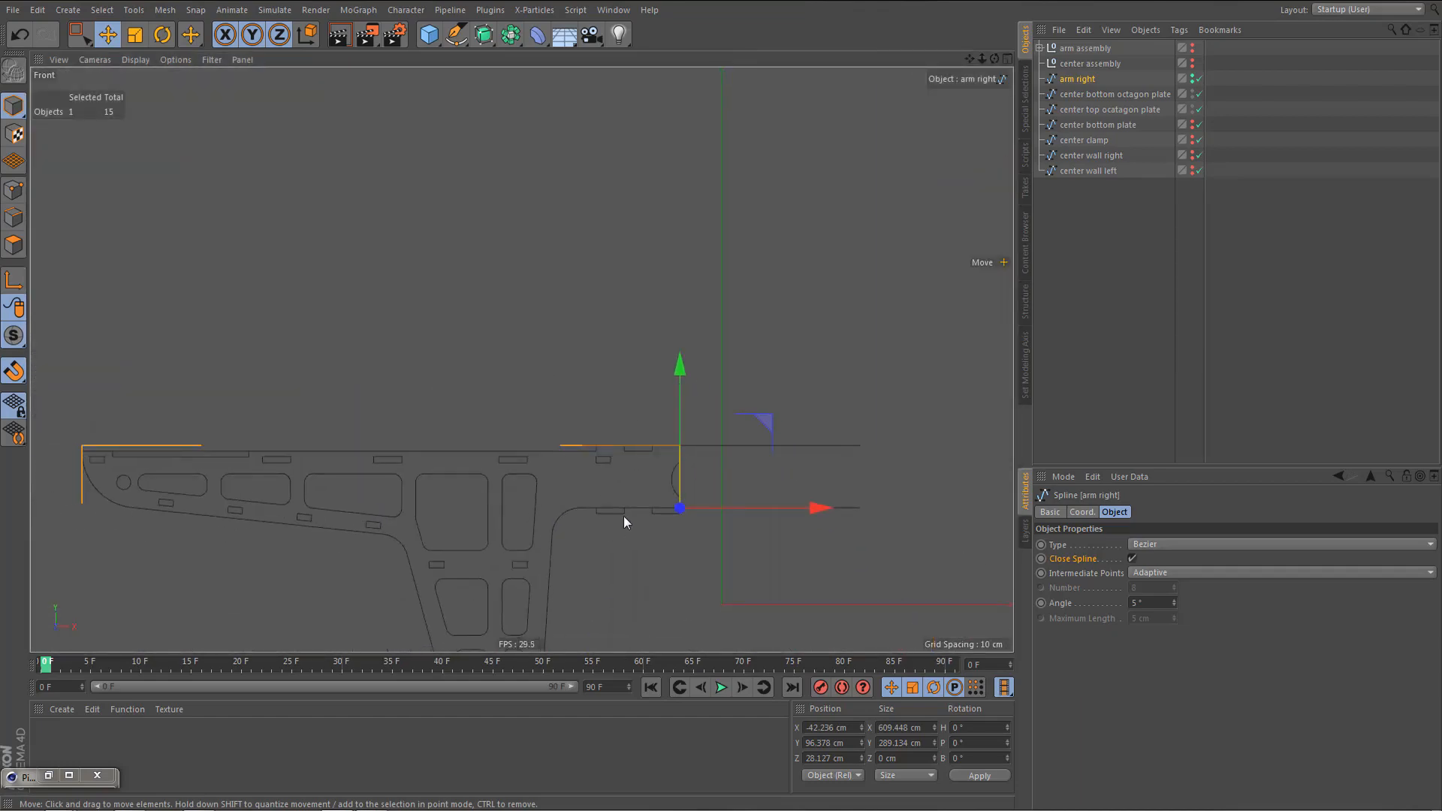
pyautogui.keyDown('alt'); pyautogui.moveTo(628, 487); pyautogui.dragTo(597, 450, button='middle'); pyautogui.keyUp('alt')
pyautogui.keyDown('alt'); pyautogui.moveTo(614, 429); pyautogui.dragTo(746, 409, button='right'); pyautogui.keyUp('alt')
pyautogui.middleClick(679, 368)
pyautogui.middleClick(465, 272)
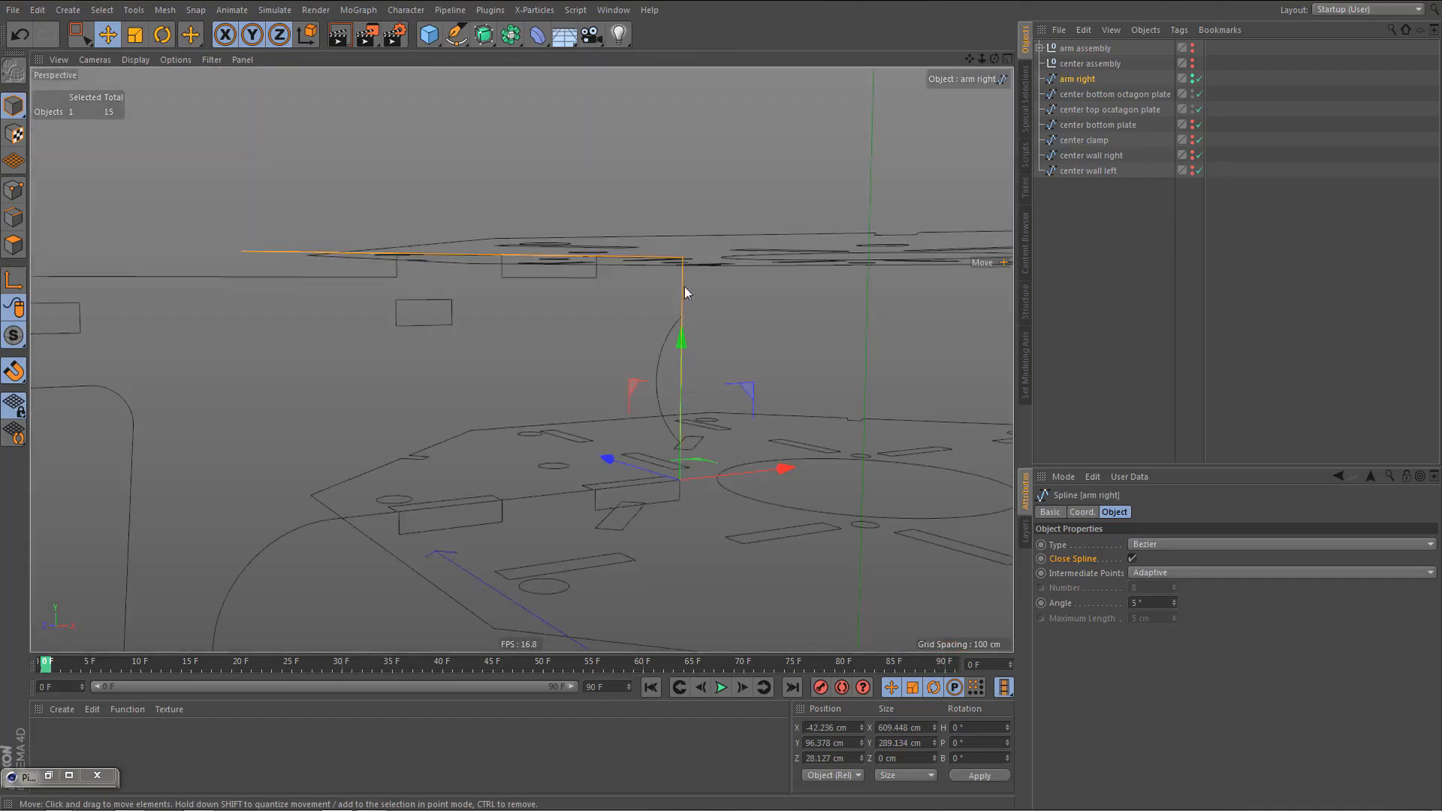
pyautogui.keyDown('alt'); pyautogui.moveTo(654, 257); pyautogui.dragTo(946, 333); pyautogui.keyUp('alt')
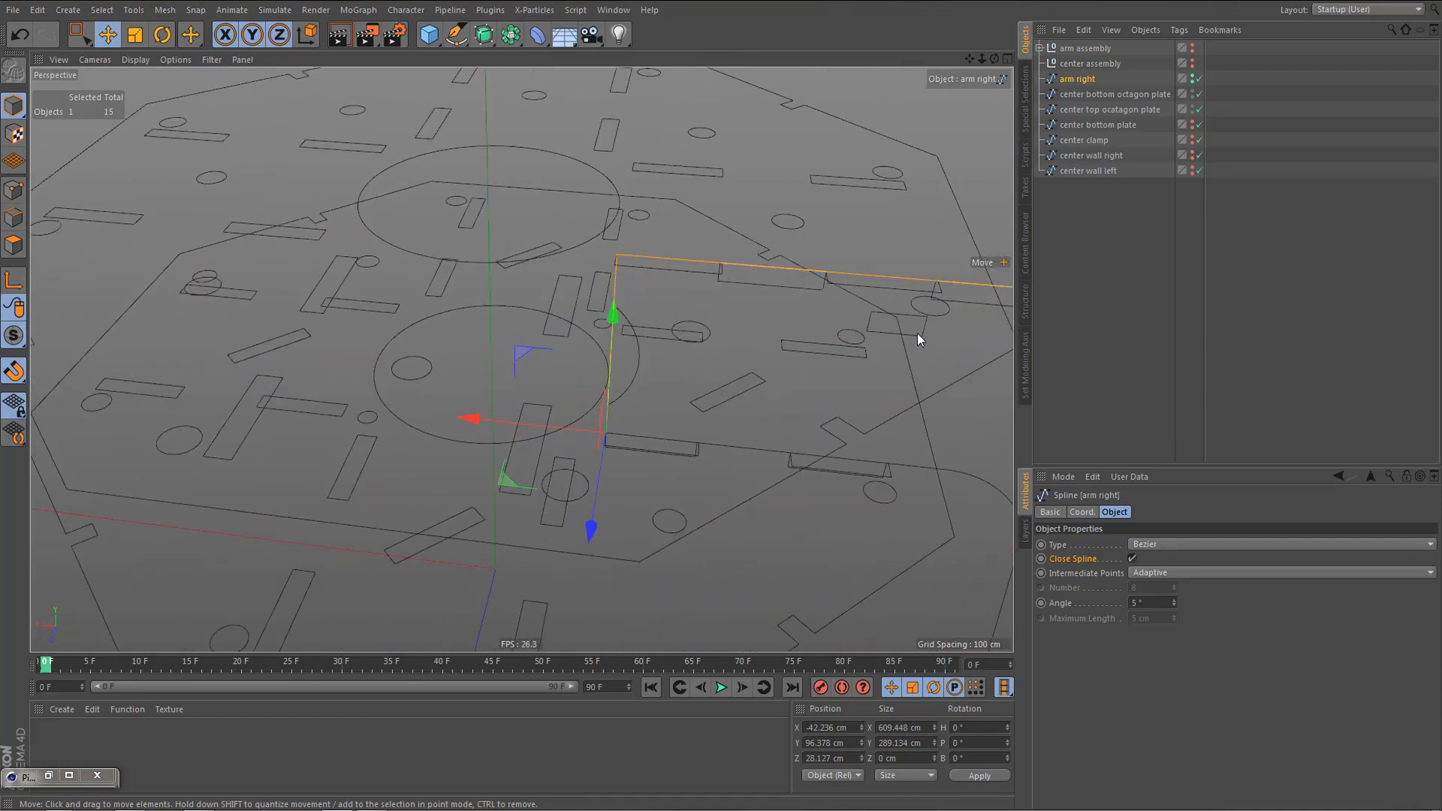
# - Select the four outer end points of the arm right's innermost tabs and shift them along X to the slot end, at about -28.9 cm
pyautogui.press('Return')
pyautogui.moveTo(742, 283)
pyautogui.keyDown('alt'); pyautogui.mouseDown()
pyautogui.moveTo(736, 205)
pyautogui.moveTo(750, 300)
pyautogui.mouseUp(); pyautogui.keyUp('alt')
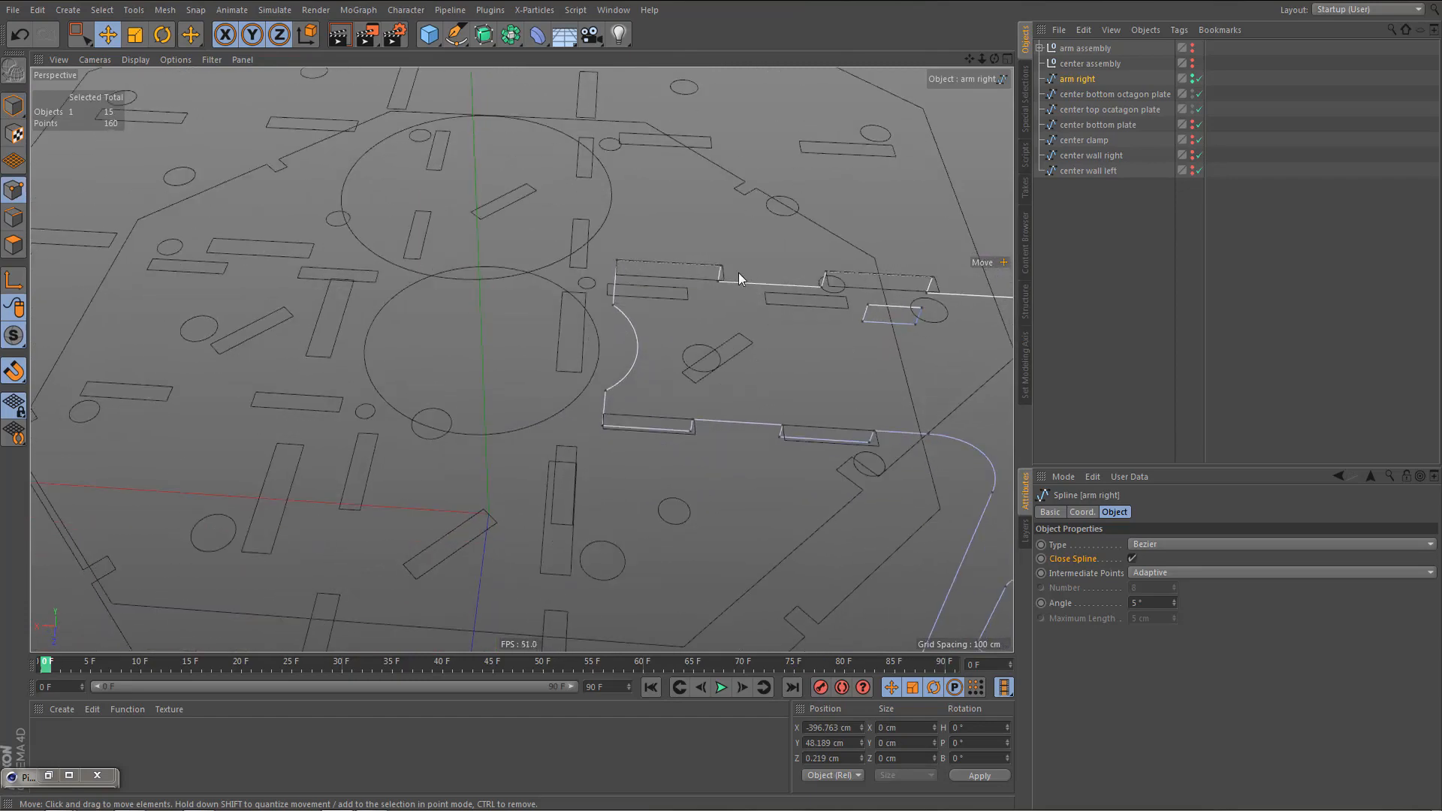
pyautogui.press('space')
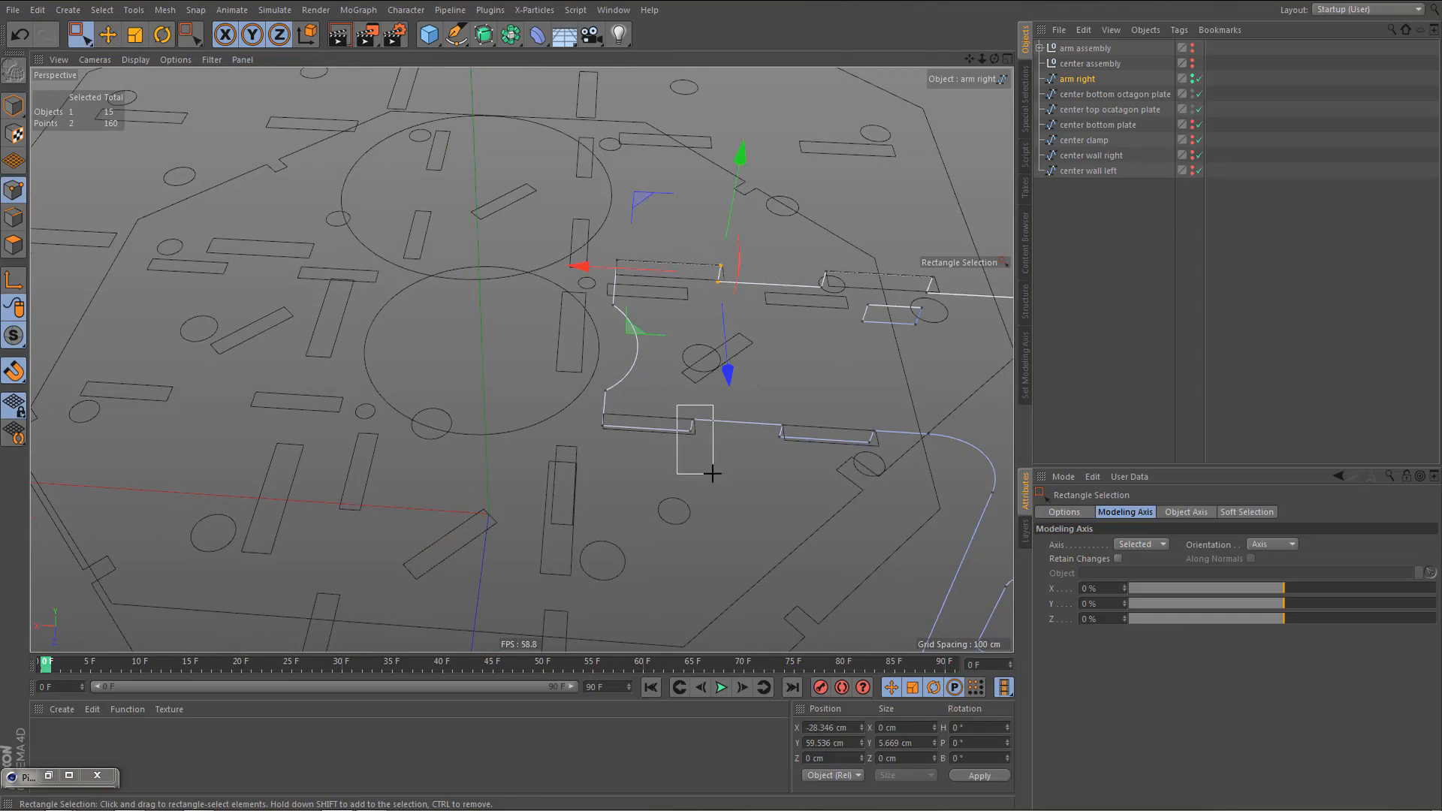
pyautogui.keyDown('shift'); pyautogui.moveTo(713, 473); pyautogui.dragTo(715, 482); pyautogui.keyUp('shift')
pyautogui.press('F2')
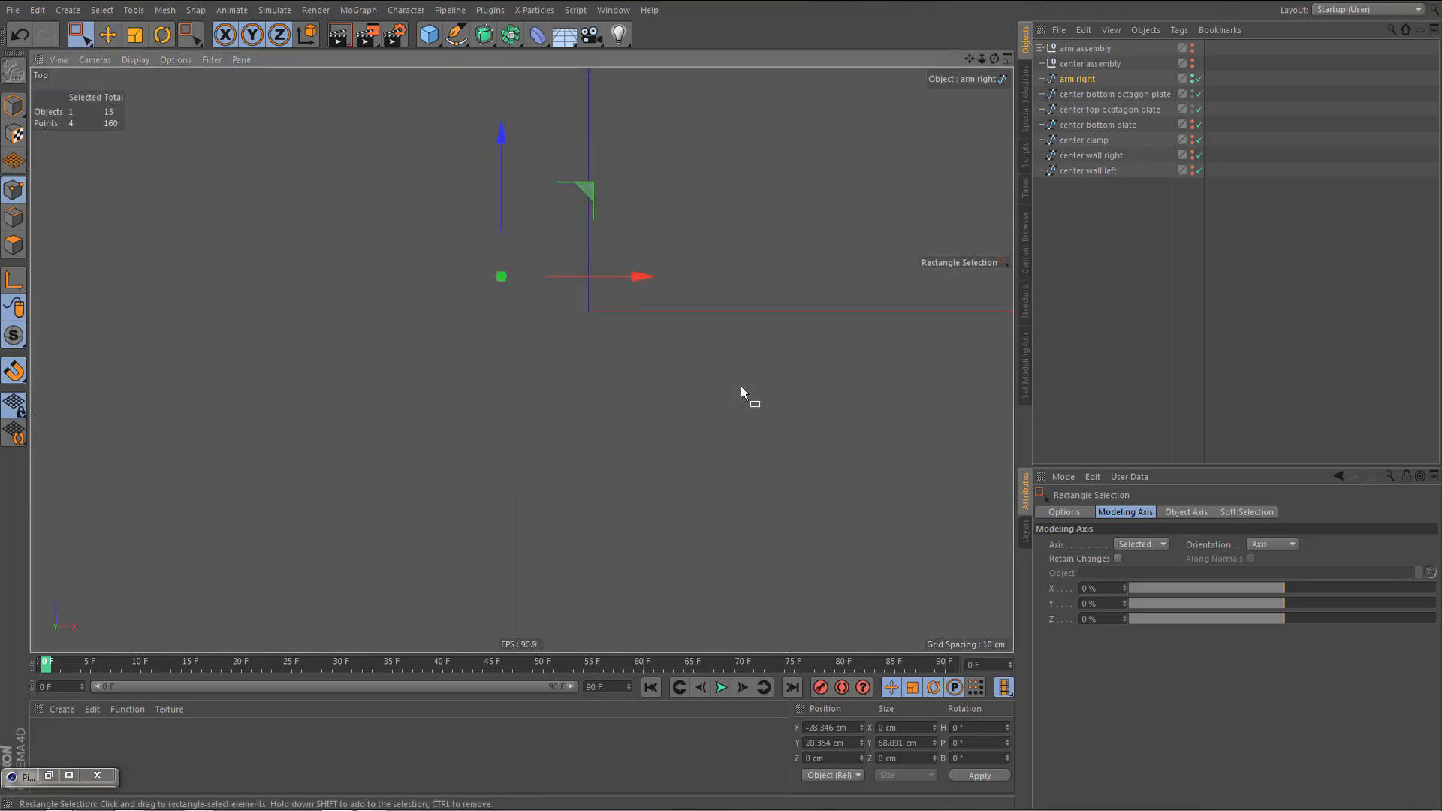
pyautogui.keyDown('alt'); pyautogui.moveTo(493, 272); pyautogui.dragTo(730, 284, button='right'); pyautogui.keyUp('alt')
pyautogui.moveTo(783, 353); pyautogui.dragTo(775, 353)
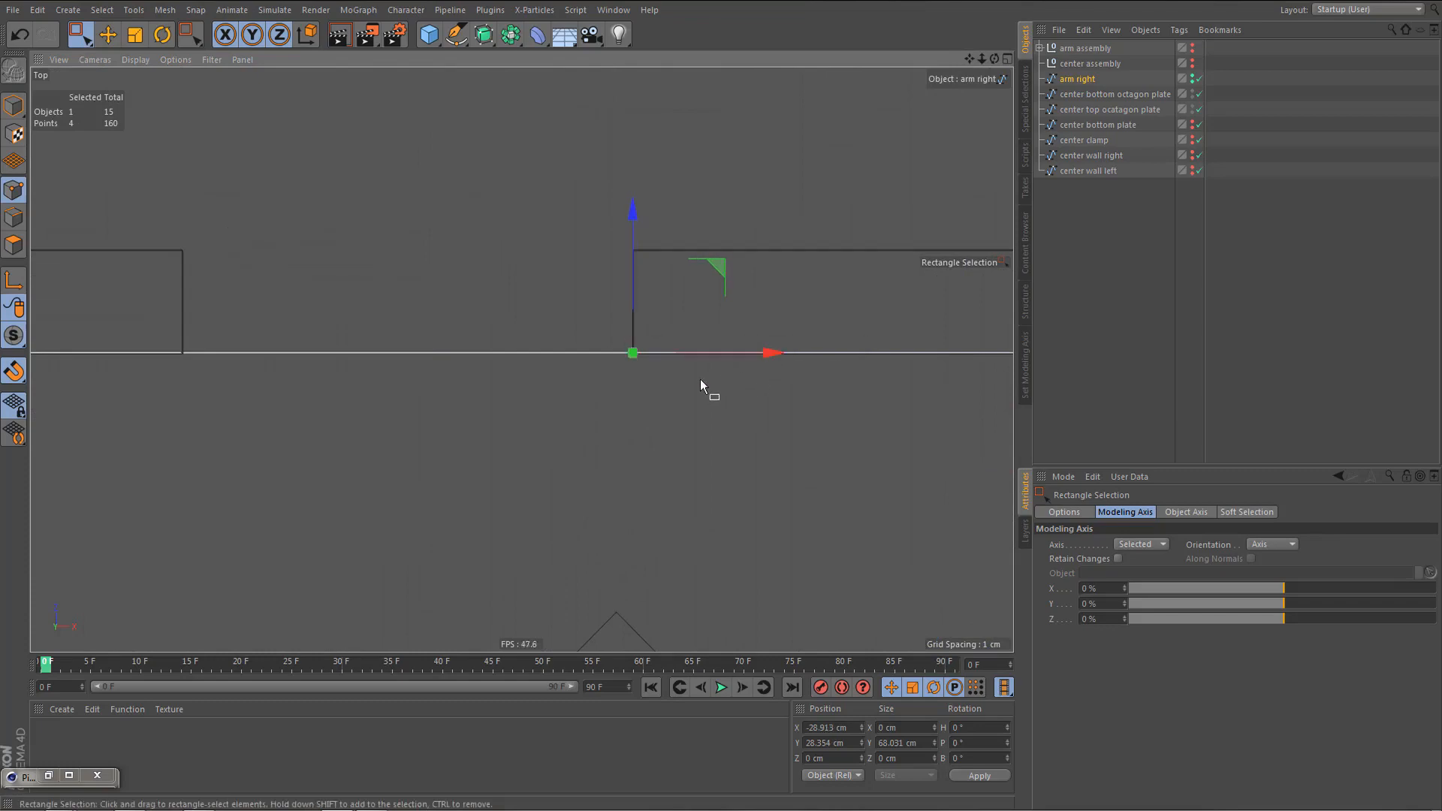
# - Check the arm right's tab edges and the octagon plates' slots and center holes from above
pyautogui.keyDown('alt'); pyautogui.moveTo(735, 345); pyautogui.dragTo(792, 338, button='right'); pyautogui.keyUp('alt')
pyautogui.keyDown('alt'); pyautogui.moveTo(640, 383); pyautogui.dragTo(558, 476, button='right'); pyautogui.keyUp('alt')
pyautogui.keyDown('alt'); pyautogui.moveTo(604, 390); pyautogui.dragTo(522, 361, button='middle'); pyautogui.keyUp('alt')
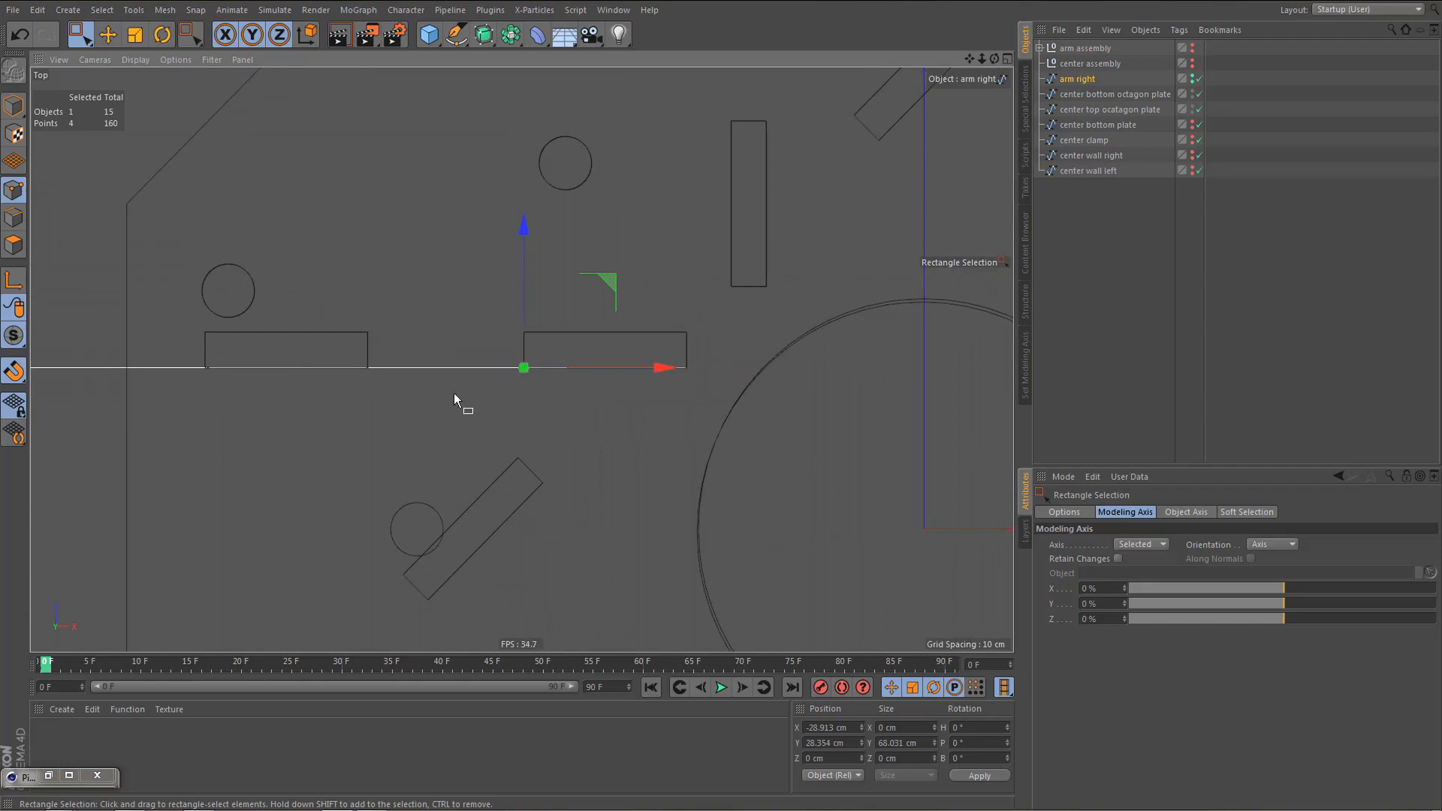
pyautogui.keyDown('alt'); pyautogui.moveTo(658, 313); pyautogui.dragTo(567, 278, button='middle'); pyautogui.keyUp('alt')
pyautogui.keyDown('alt'); pyautogui.moveTo(566, 278); pyautogui.dragTo(564, 357, button='right'); pyautogui.keyUp('alt')
pyautogui.keyDown('alt'); pyautogui.moveTo(735, 373); pyautogui.dragTo(669, 354, button='middle'); pyautogui.keyUp('alt')
pyautogui.keyDown('alt'); pyautogui.moveTo(769, 349); pyautogui.dragTo(746, 377, button='right'); pyautogui.keyUp('alt')
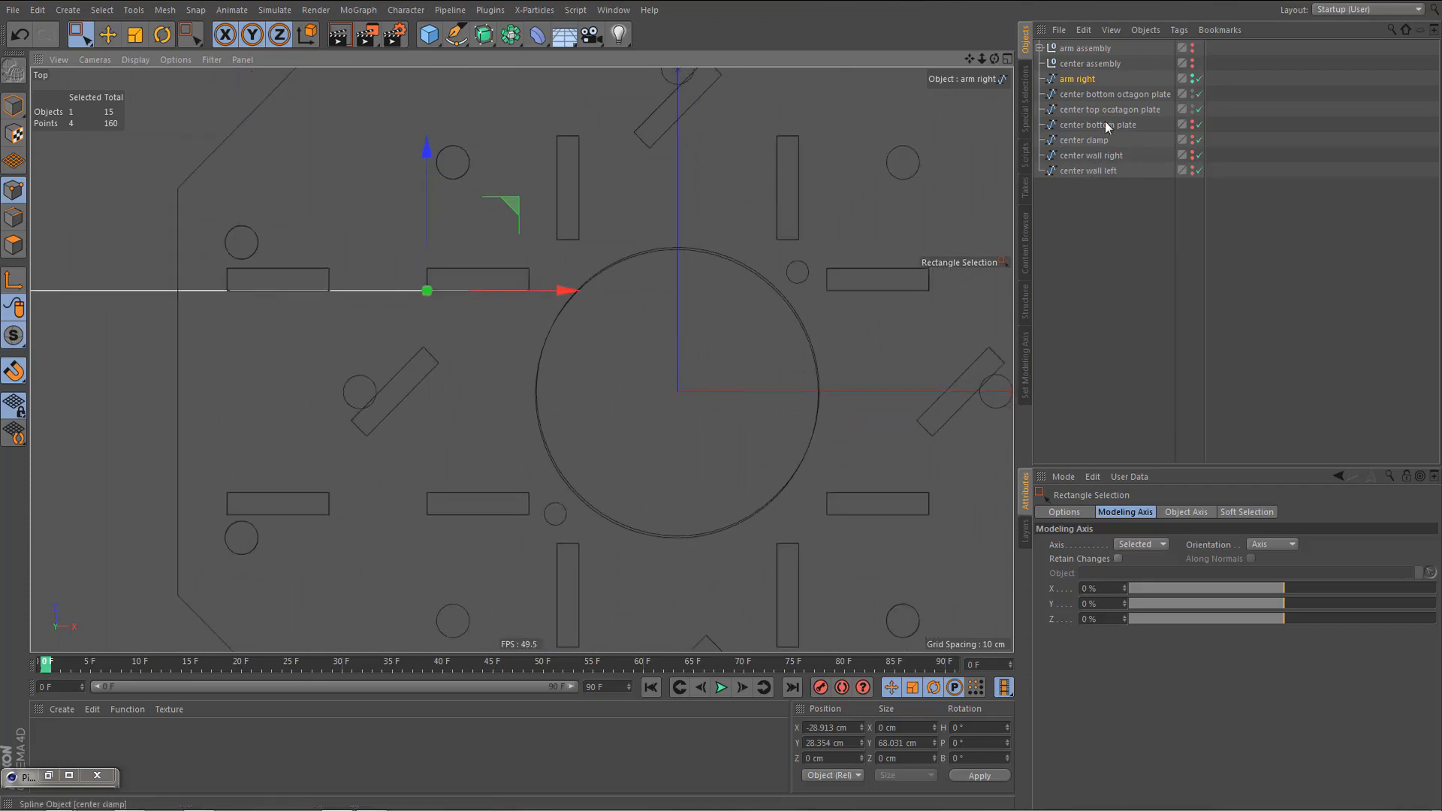
# - Select all points of the center hole on the center bottom octagon plate and set their Z position to 0 cm
pyautogui.click(1115, 95)
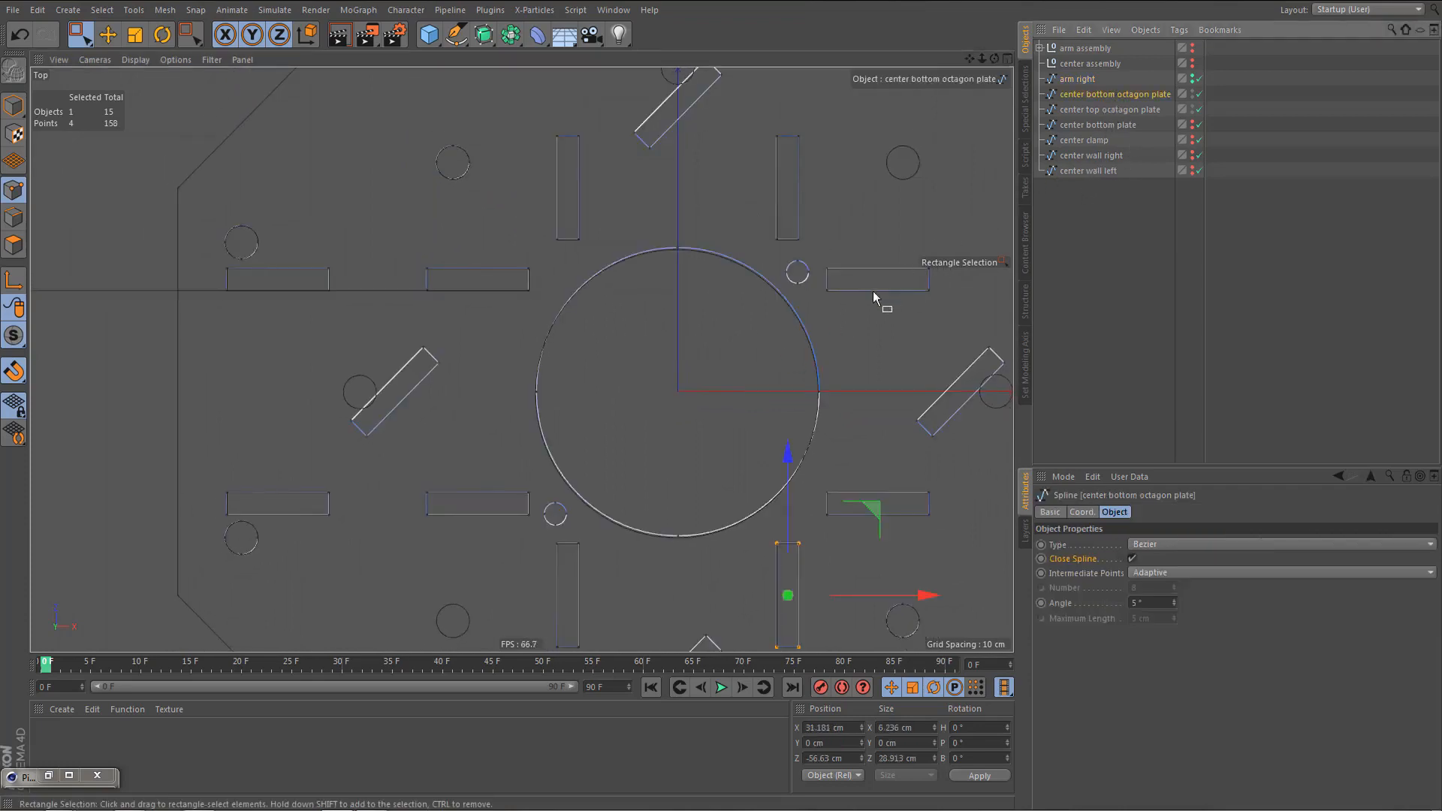
pyautogui.moveTo(813, 385); pyautogui.dragTo(838, 408)
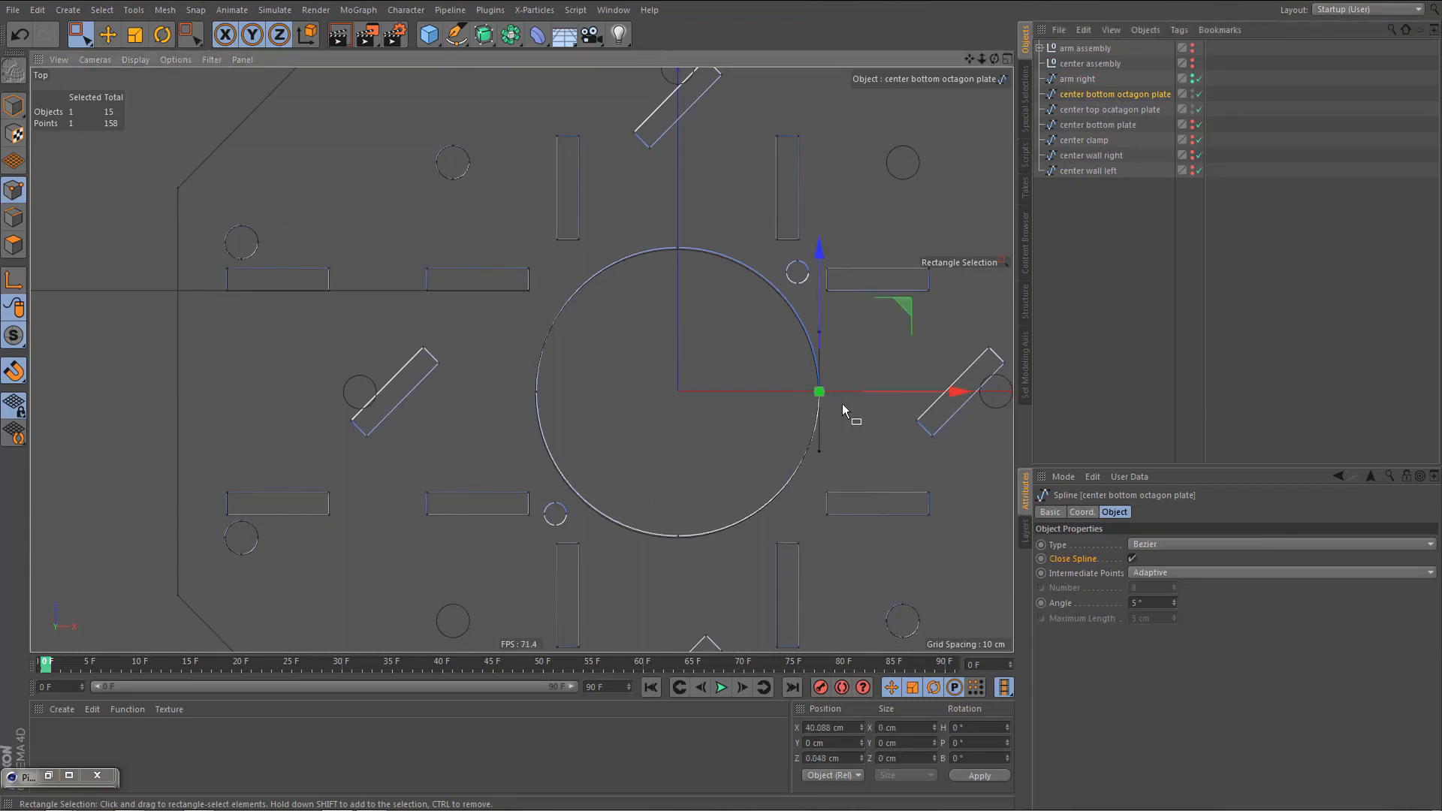
pyautogui.rightClick(841, 403)
pyautogui.click(843, 754)
pyautogui.doubleClick(824, 758)
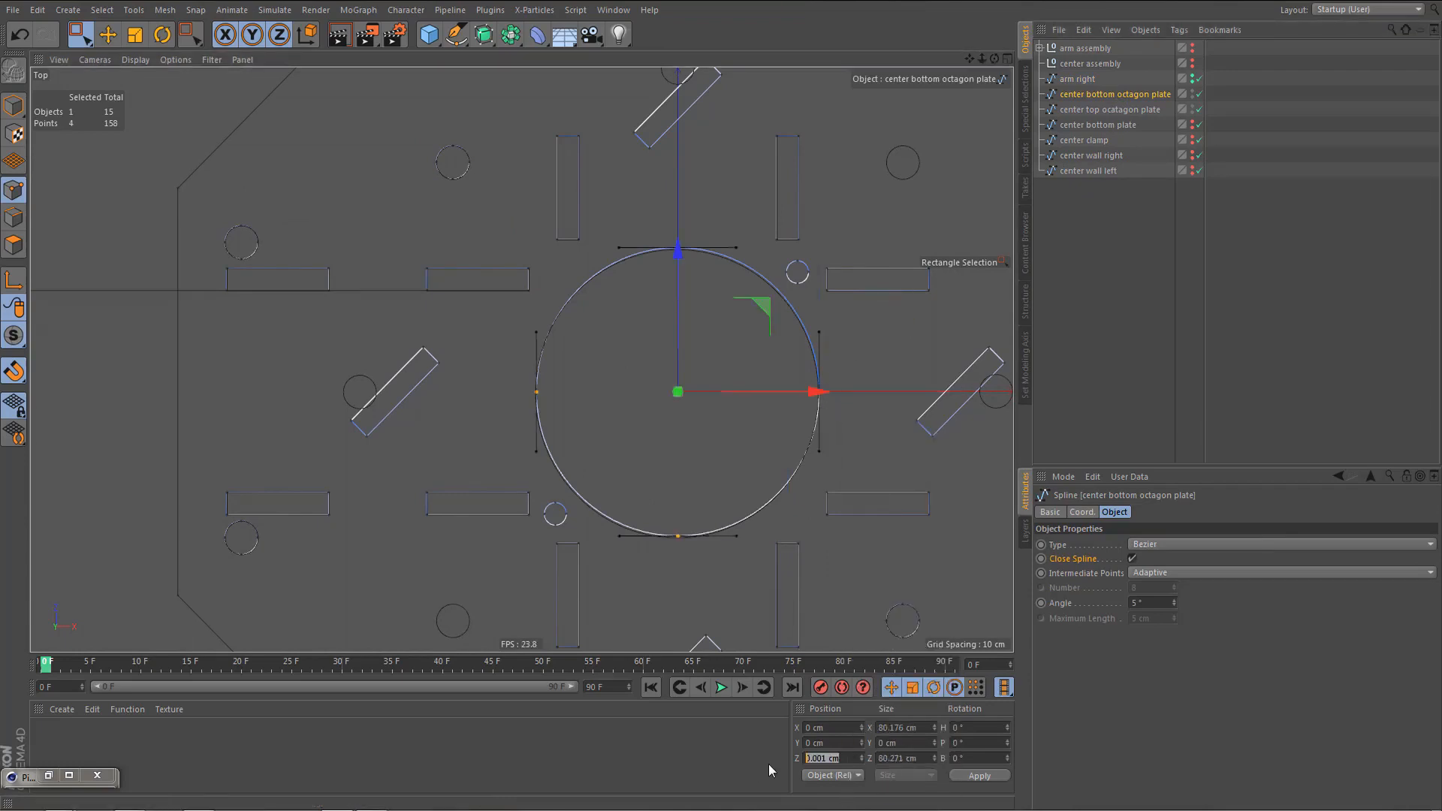
pyautogui.write('0')
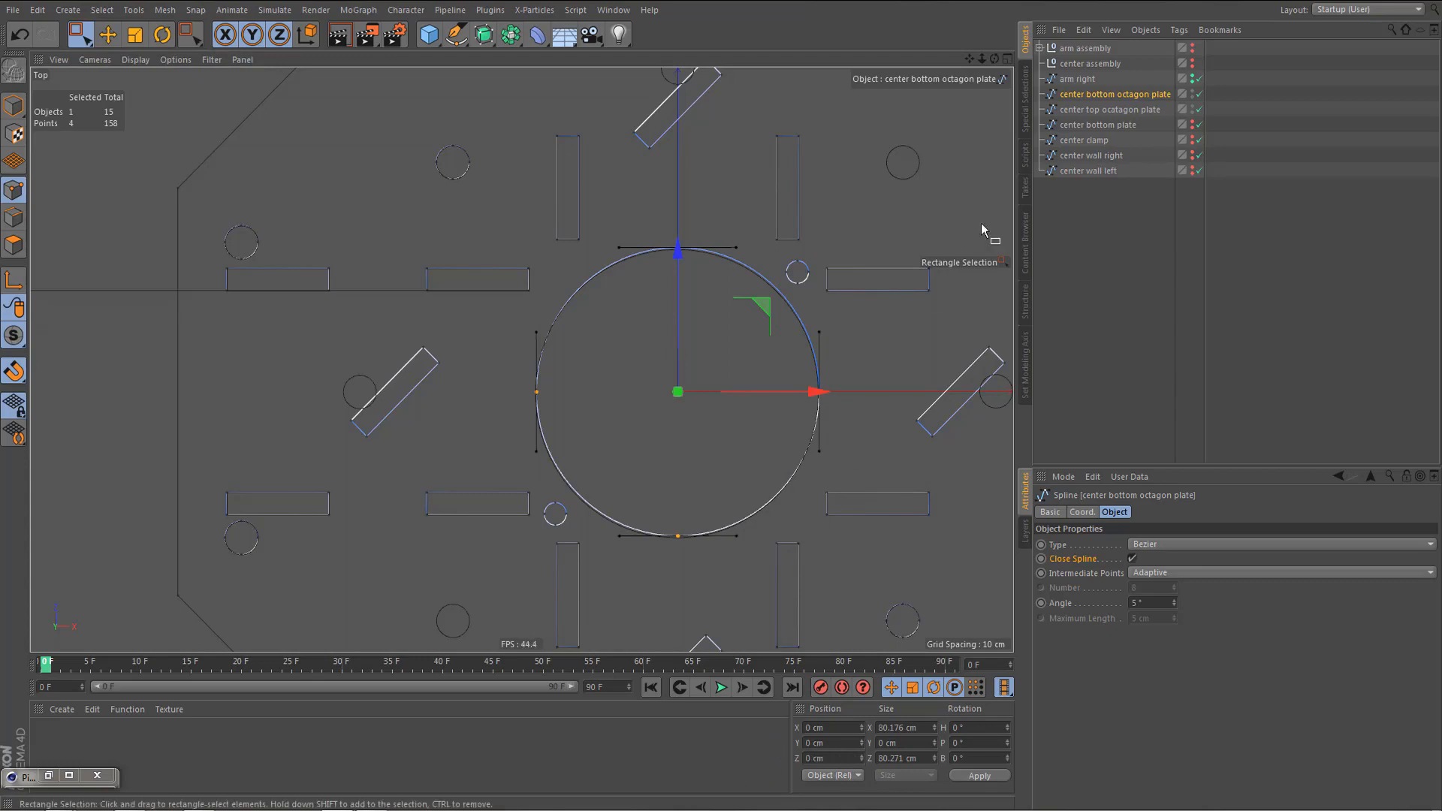
# - Select all points of the center hole on the center top octagon plate and set their X and Z positions to 0 cm
pyautogui.click(1101, 110)
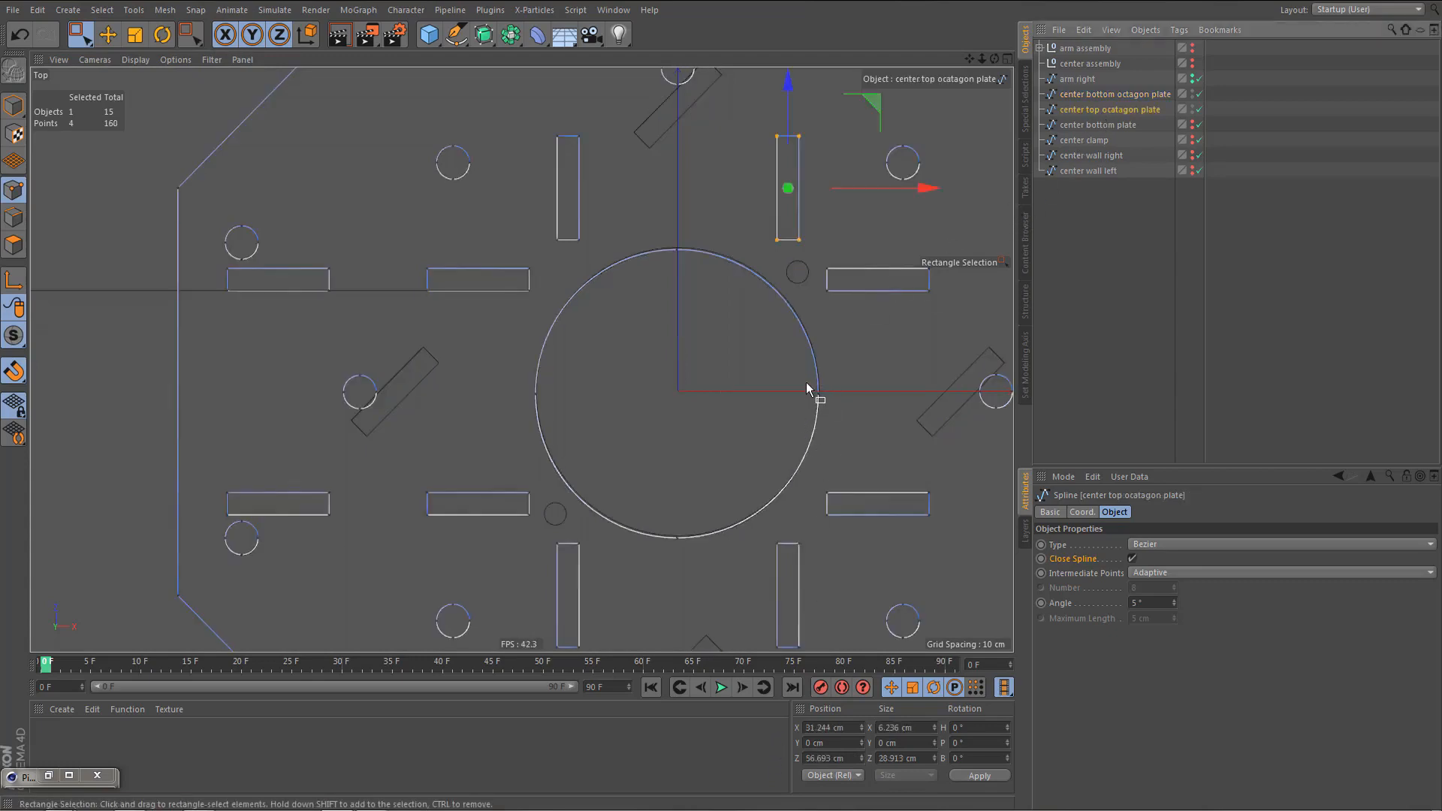
pyautogui.moveTo(807, 387); pyautogui.dragTo(831, 435)
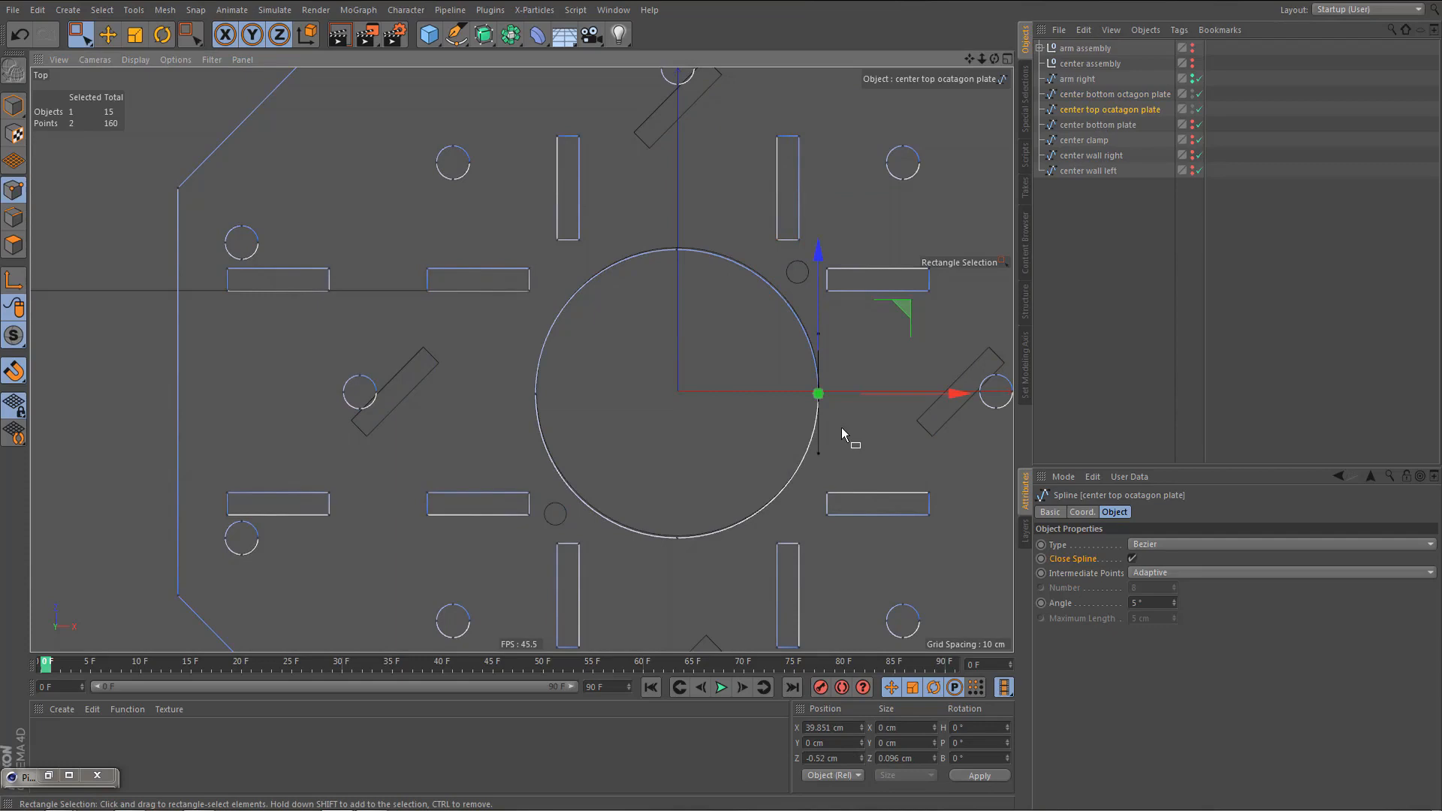
pyautogui.rightClick(841, 426)
pyautogui.click(905, 482)
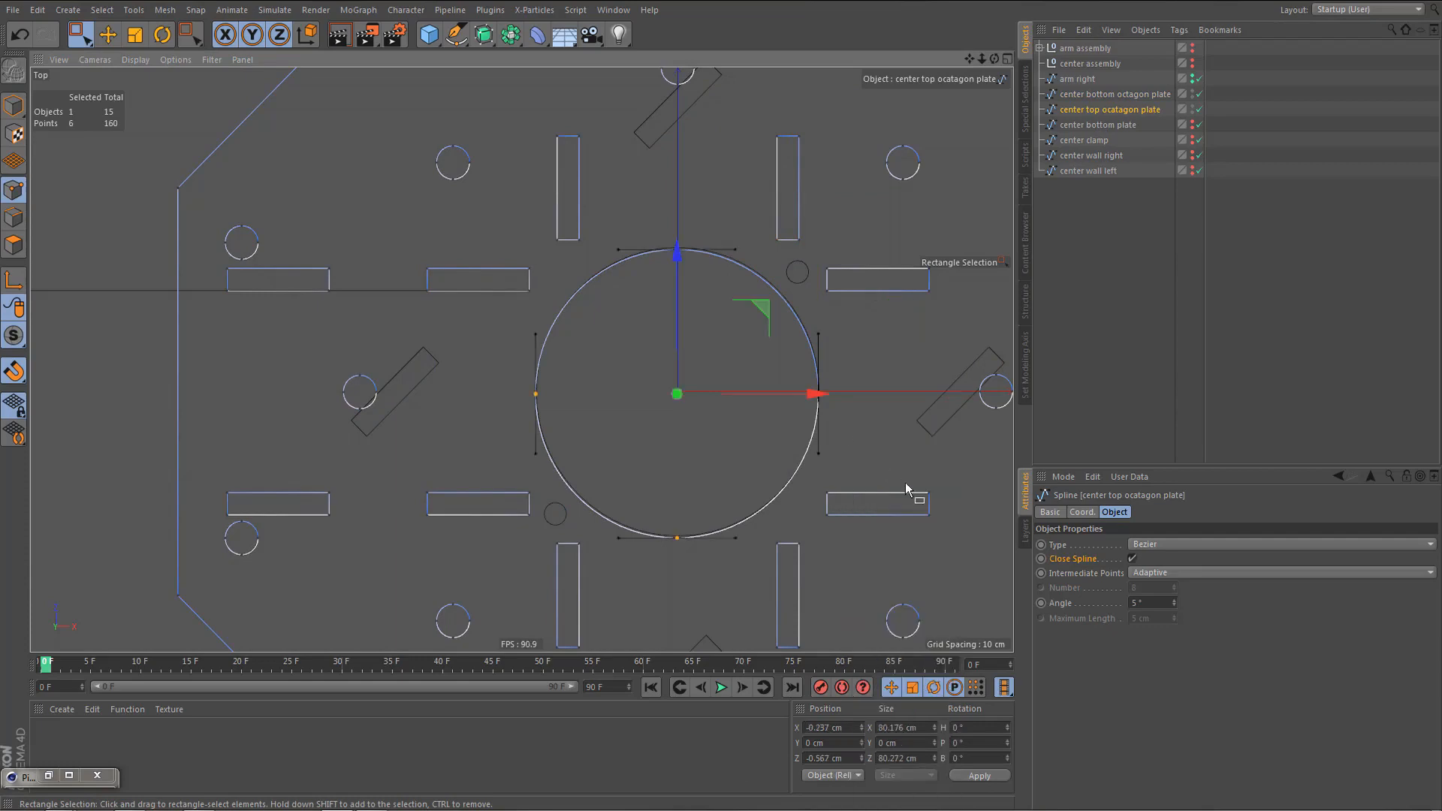
pyautogui.click(848, 729)
pyautogui.write('0')
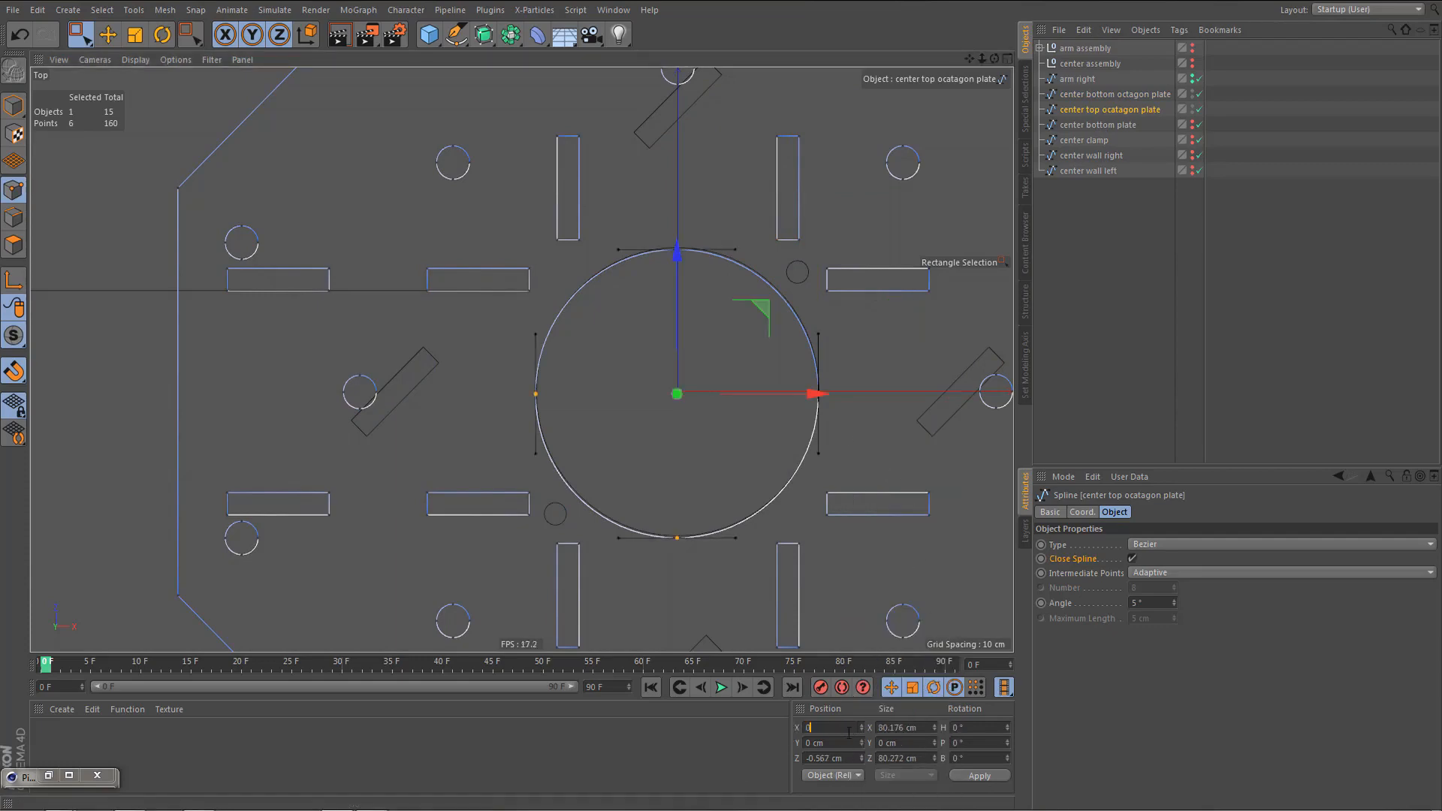
pyautogui.click(855, 758)
pyautogui.write('0')
pyautogui.click(980, 776)
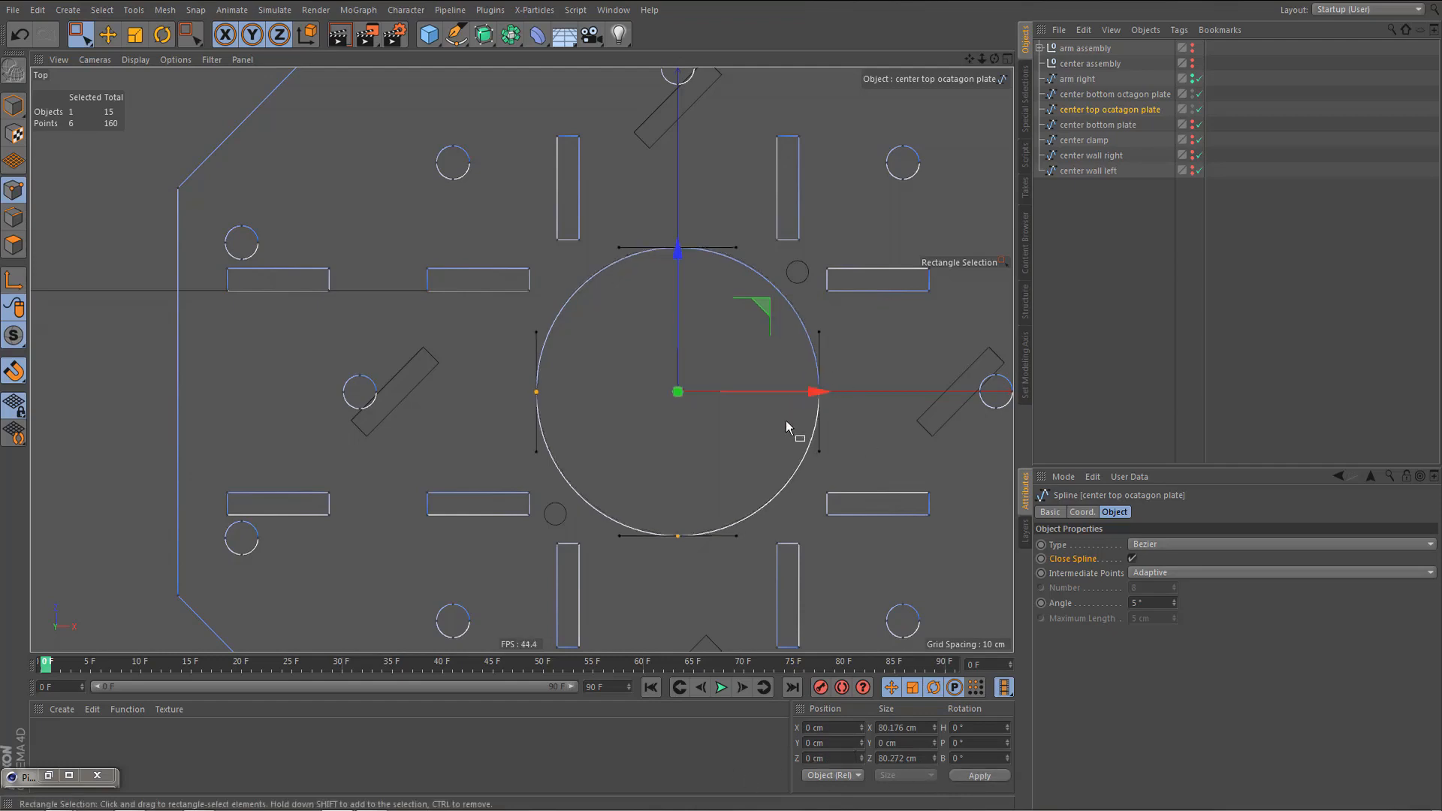
# - Check from above how the two octagon plates' slots and holes on the -X side overlap each other
pyautogui.click(1116, 269)
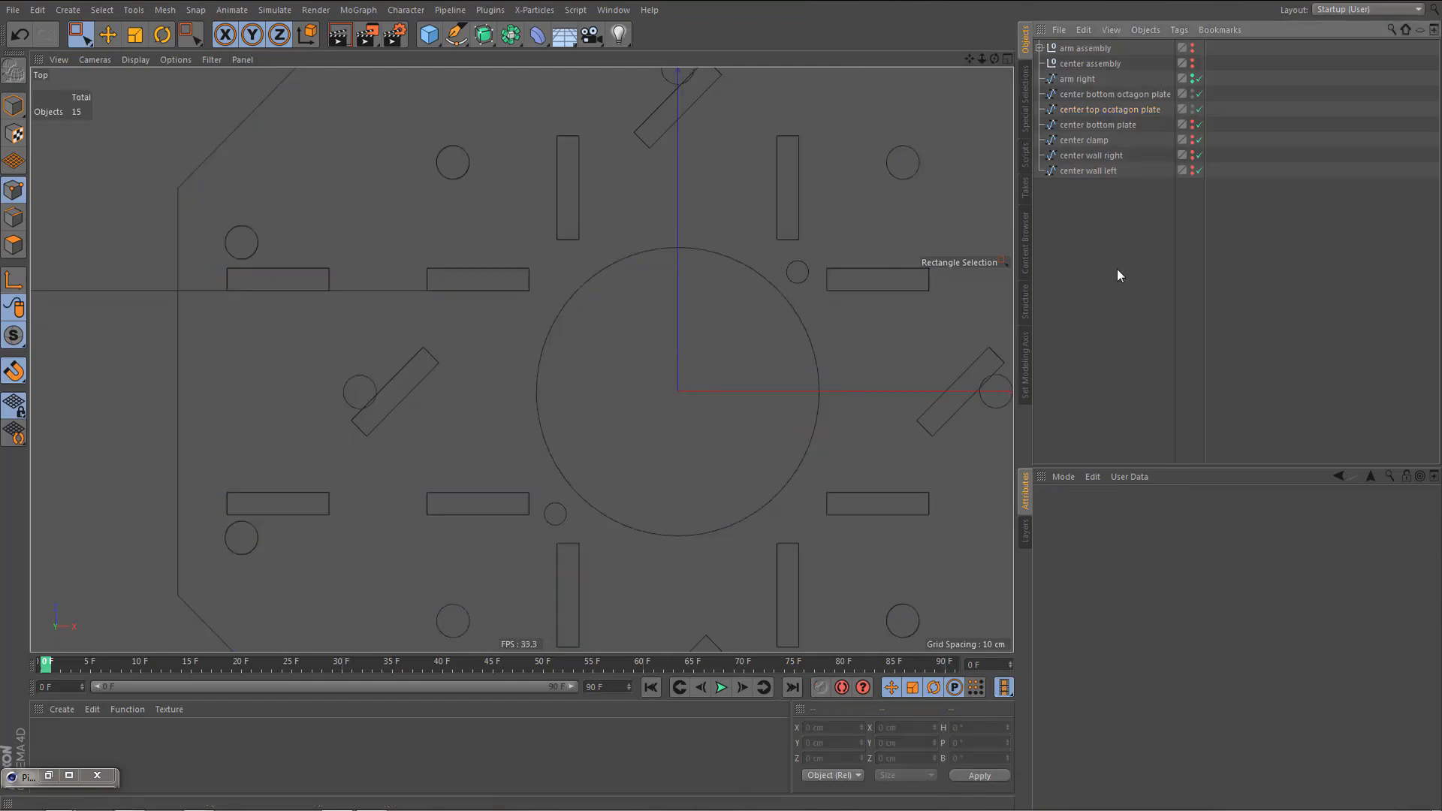
pyautogui.moveTo(779, 374)
pyautogui.mouseDown(button='middle')
pyautogui.moveTo(814, 378)
pyautogui.moveTo(867, 419)
pyautogui.moveTo(795, 272)
pyautogui.moveTo(817, 270)
pyautogui.moveTo(817, 338)
pyautogui.moveTo(863, 348)
pyautogui.mouseUp(button='middle')
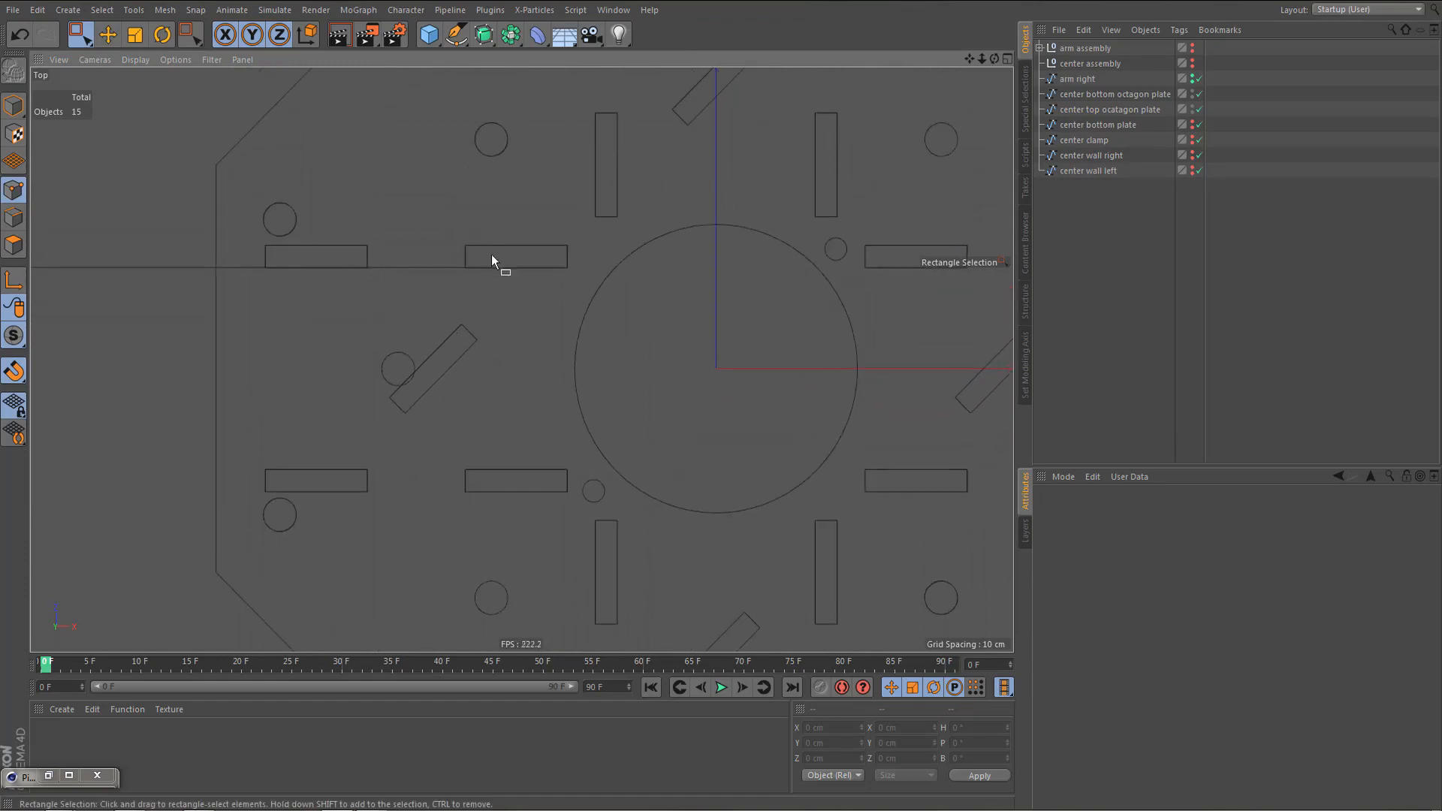
pyautogui.keyDown('alt'); pyautogui.moveTo(491, 254); pyautogui.dragTo(678, 248, button='right'); pyautogui.keyUp('alt')
pyautogui.moveTo(319, 264); pyautogui.dragTo(538, 308, button='middle')
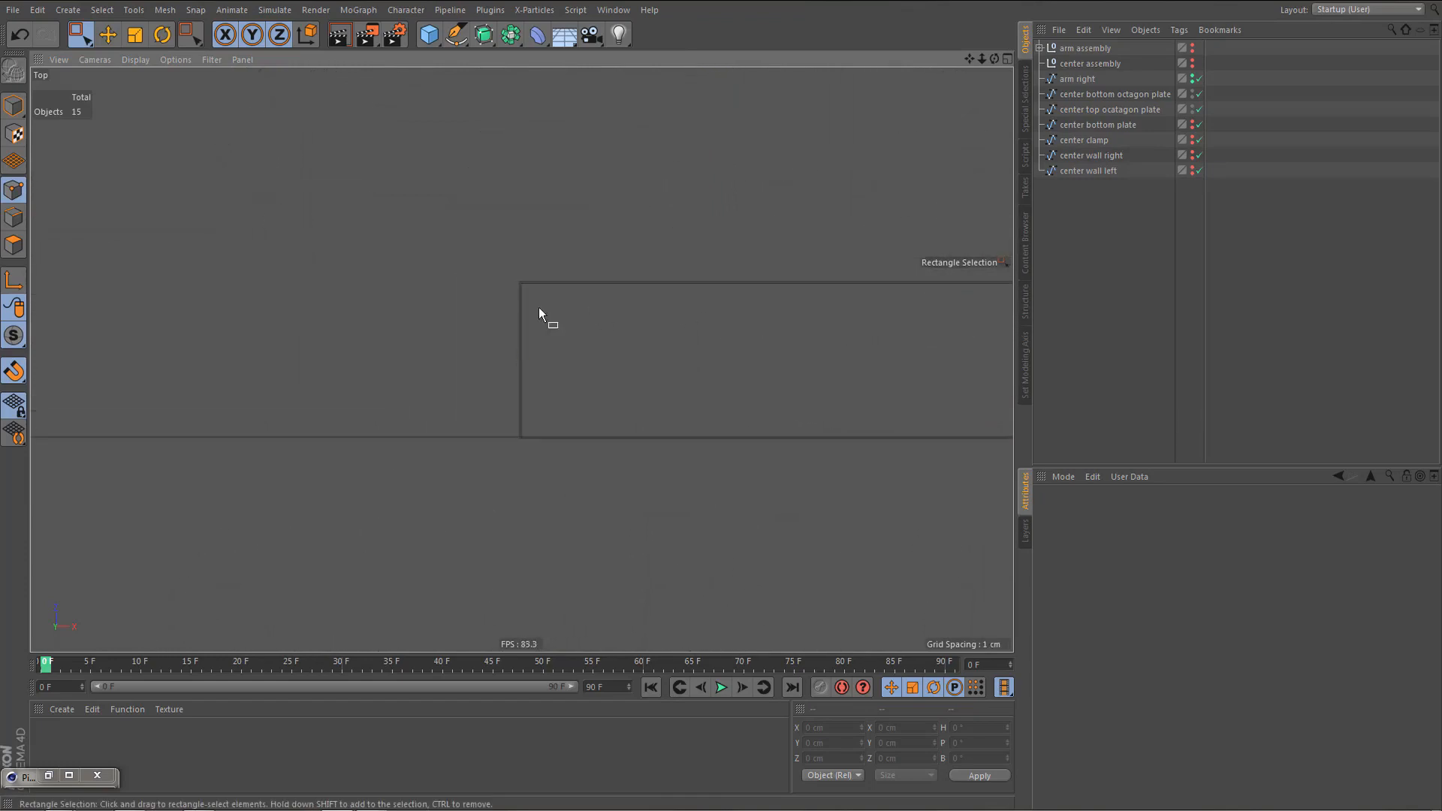
pyautogui.keyDown('alt'); pyautogui.moveTo(539, 308); pyautogui.dragTo(523, 355, button='right'); pyautogui.keyUp('alt')
pyautogui.moveTo(523, 354); pyautogui.dragTo(744, 342, button='middle')
pyautogui.keyDown('alt'); pyautogui.moveTo(119, 326); pyautogui.dragTo(189, 334, button='right'); pyautogui.keyUp('alt')
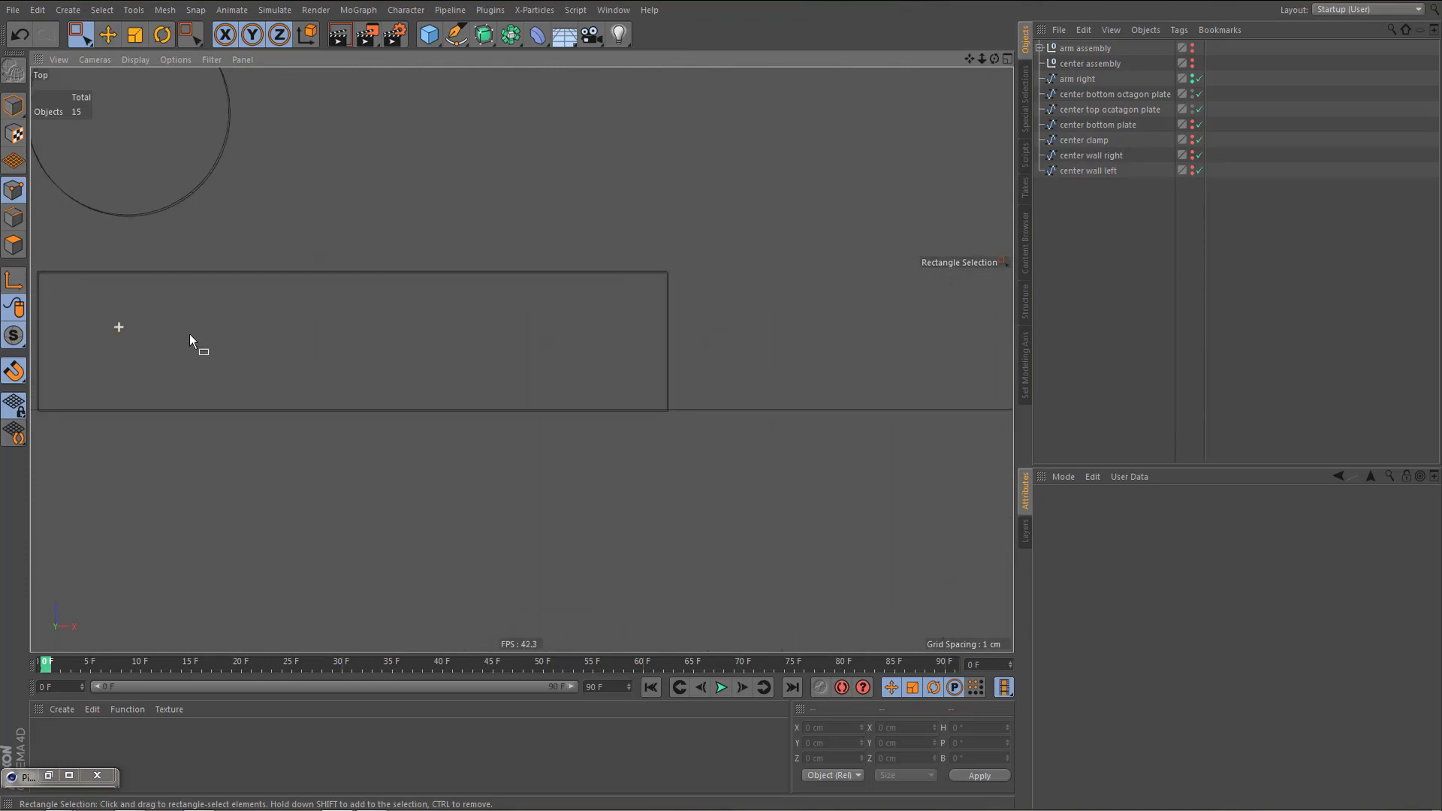
pyautogui.keyDown('alt'); pyautogui.moveTo(522, 358); pyautogui.dragTo(543, 348, button='right'); pyautogui.keyUp('alt')
pyautogui.moveTo(158, 338); pyautogui.dragTo(525, 335, button='middle')
pyautogui.keyDown('alt'); pyautogui.moveTo(403, 296); pyautogui.dragTo(506, 367, button='right'); pyautogui.keyUp('alt')
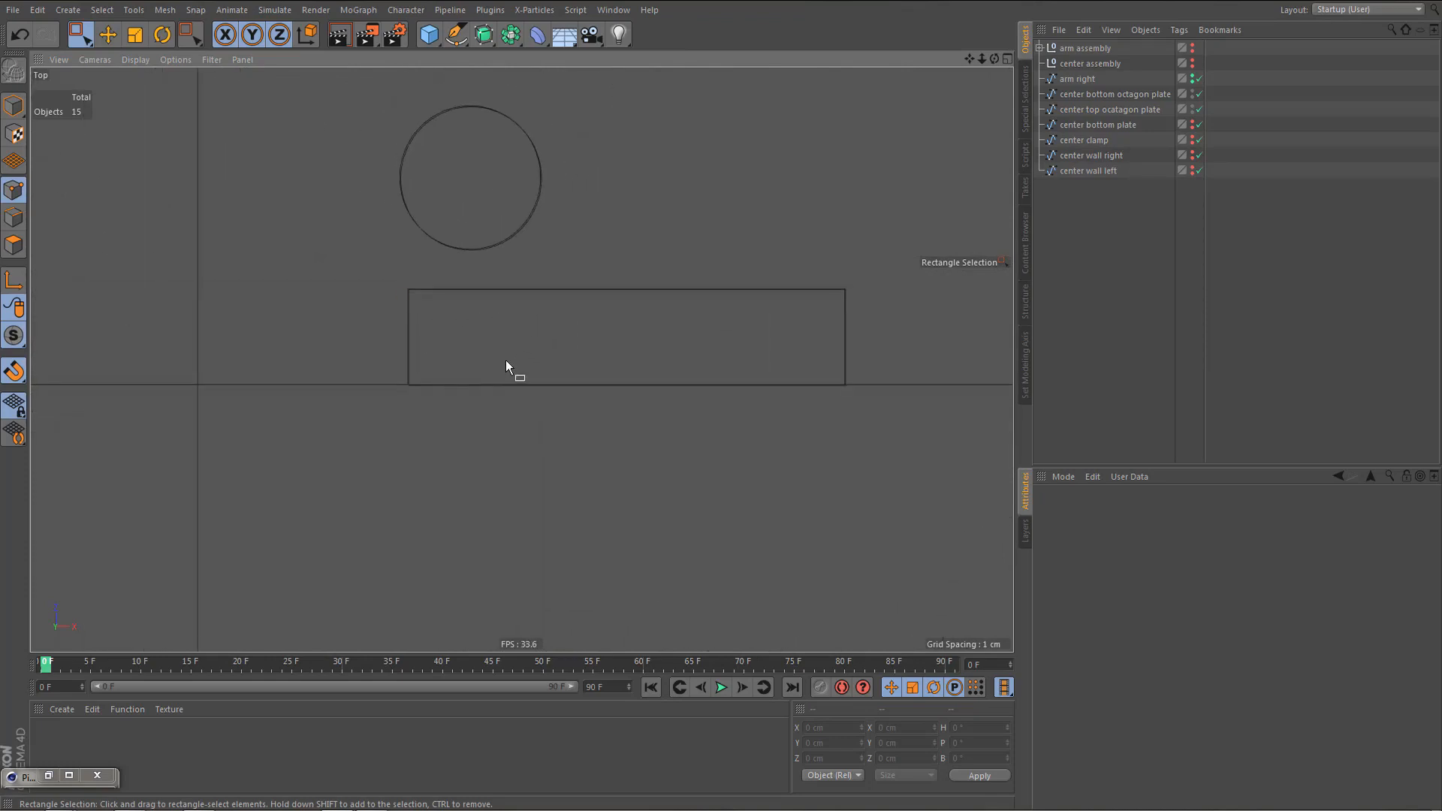
pyautogui.moveTo(506, 367); pyautogui.dragTo(396, 378, button='middle')
# - With both octagon plates selected, align the long edges of the outer horizontal slot at -X, +Z by scaling each edge's points flat along Z
pyautogui.click(1131, 94)
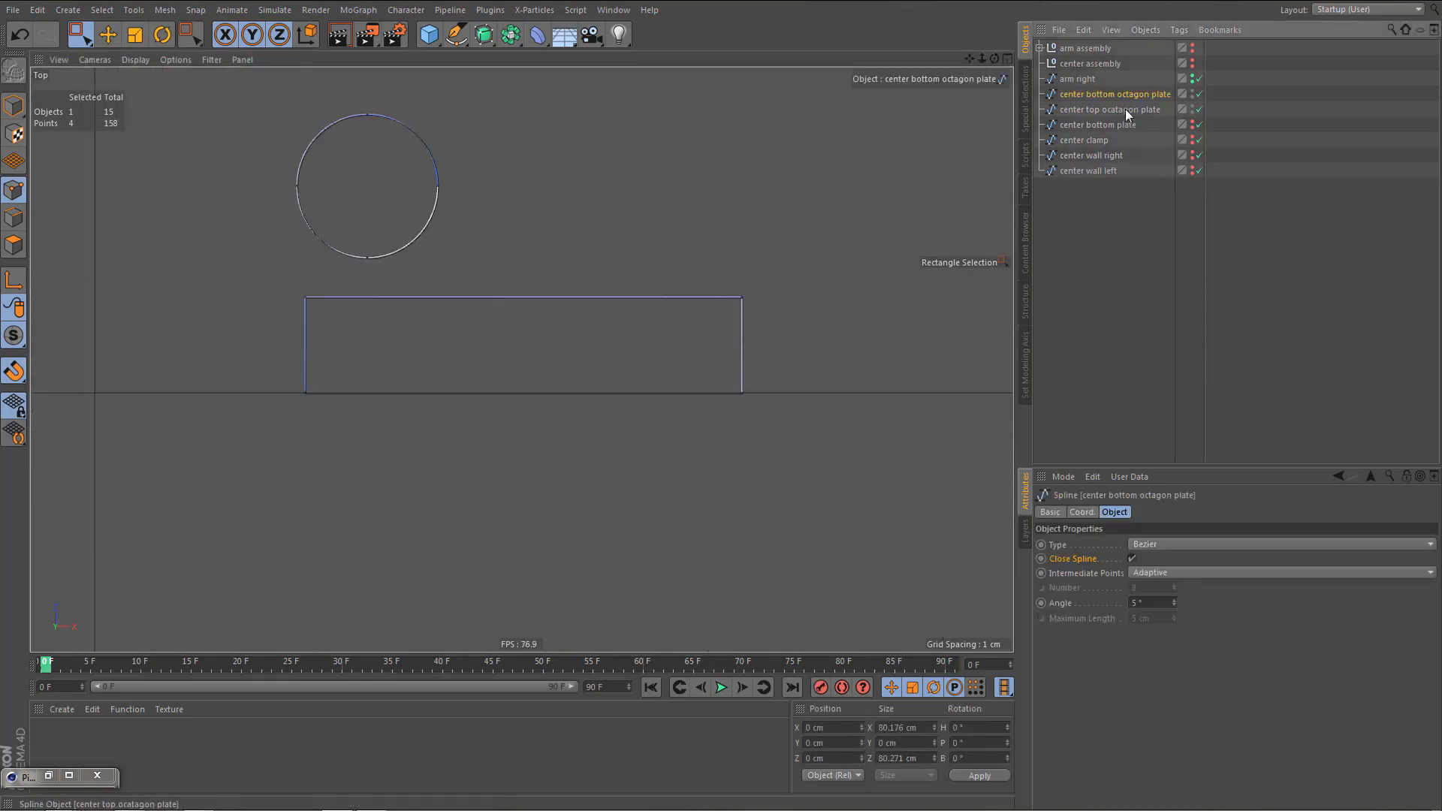
pyautogui.keyDown('ctrl'); pyautogui.click(1125, 110); pyautogui.keyUp('ctrl')
pyautogui.keyDown('alt'); pyautogui.moveTo(312, 297); pyautogui.dragTo(293, 290, button='right'); pyautogui.keyUp('alt')
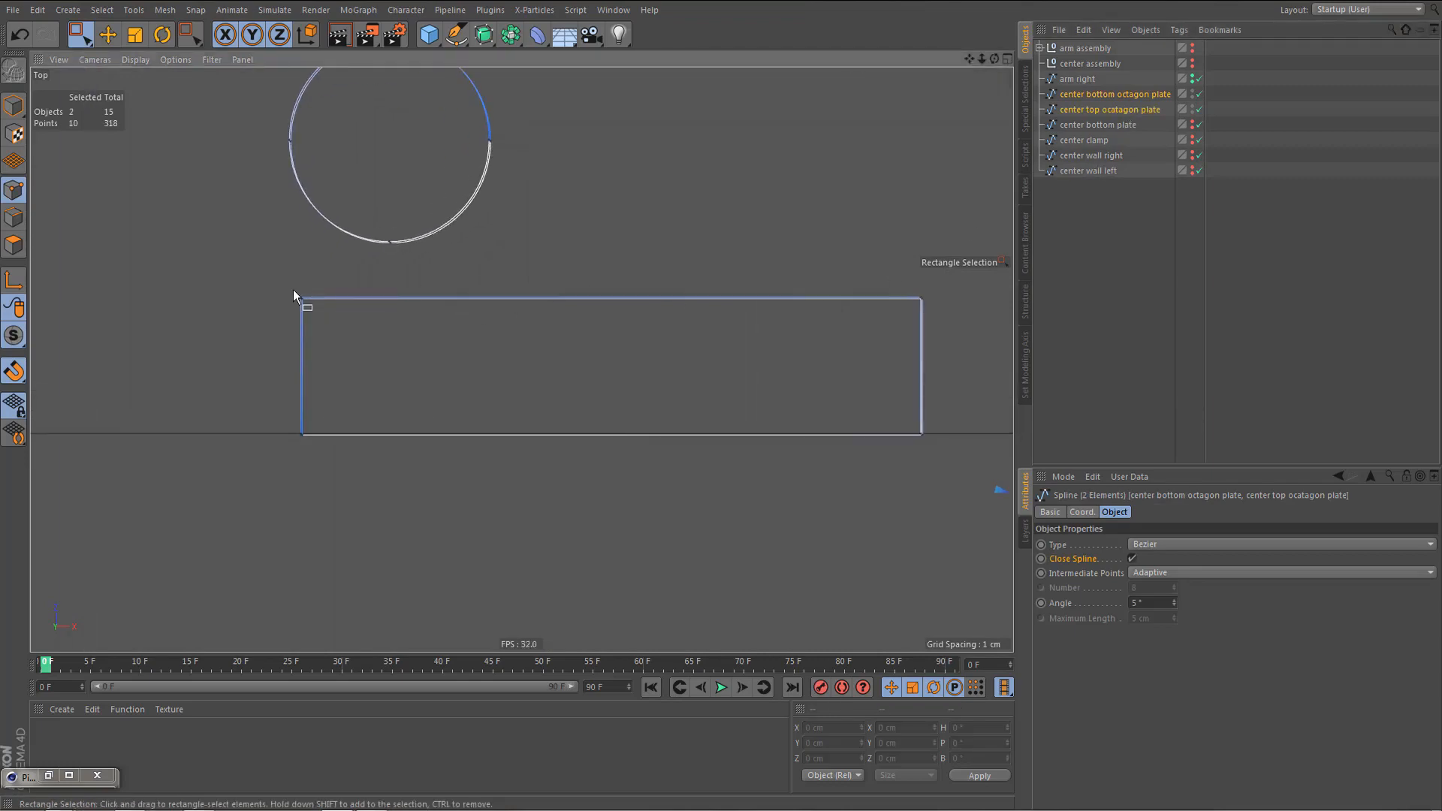
pyautogui.press('0')
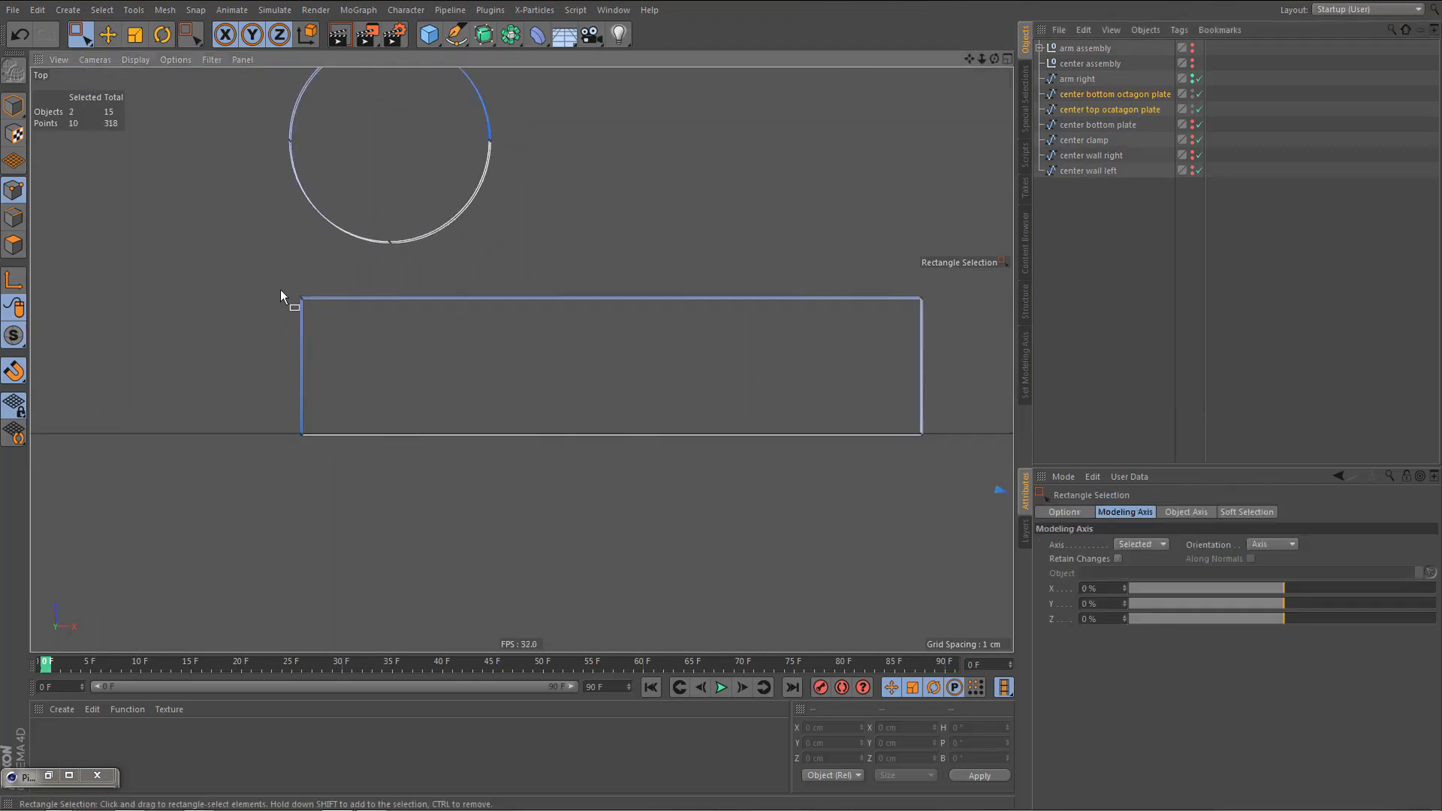
pyautogui.moveTo(281, 290); pyautogui.dragTo(950, 334)
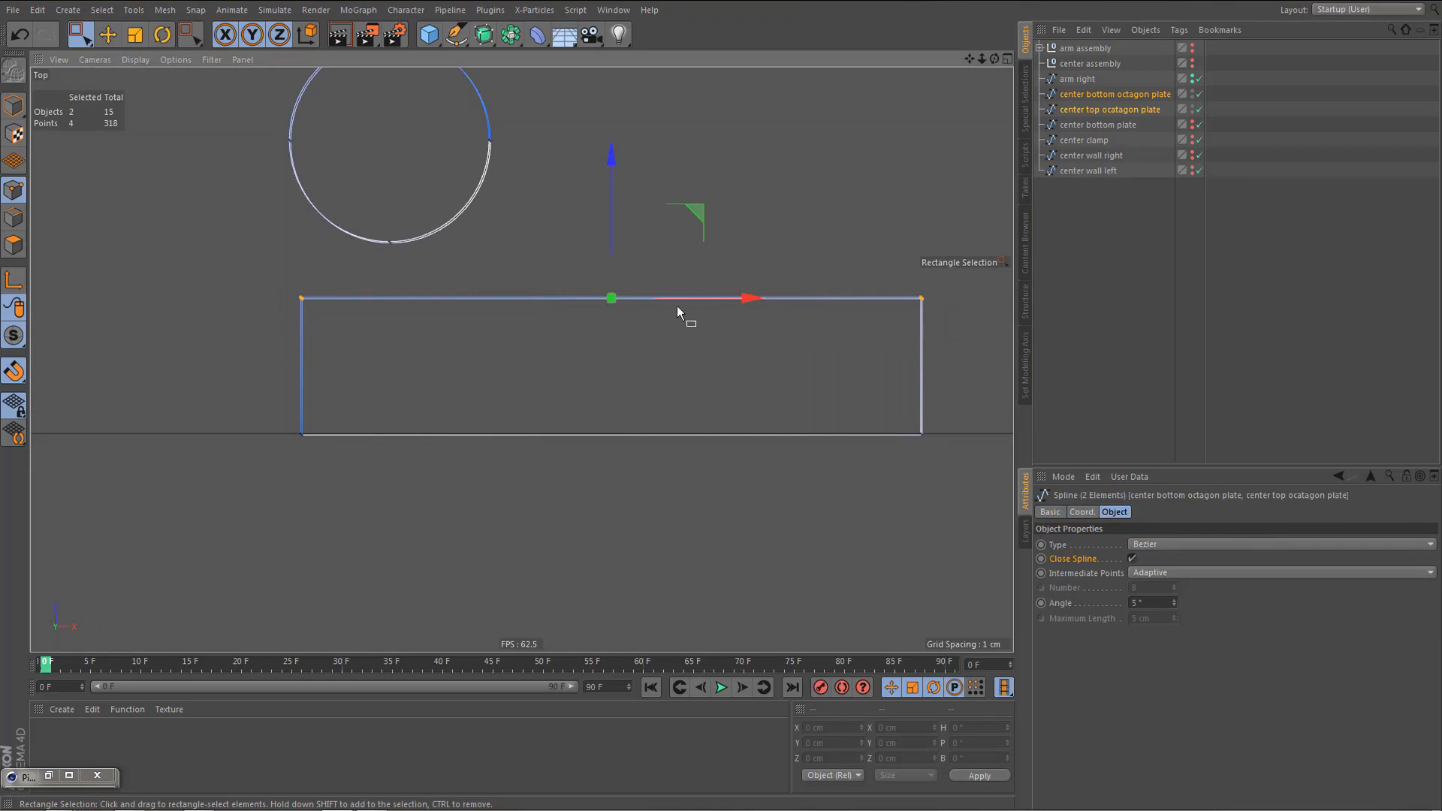
pyautogui.press('t')
pyautogui.moveTo(612, 150); pyautogui.dragTo(621, 301)
pyautogui.press('0')
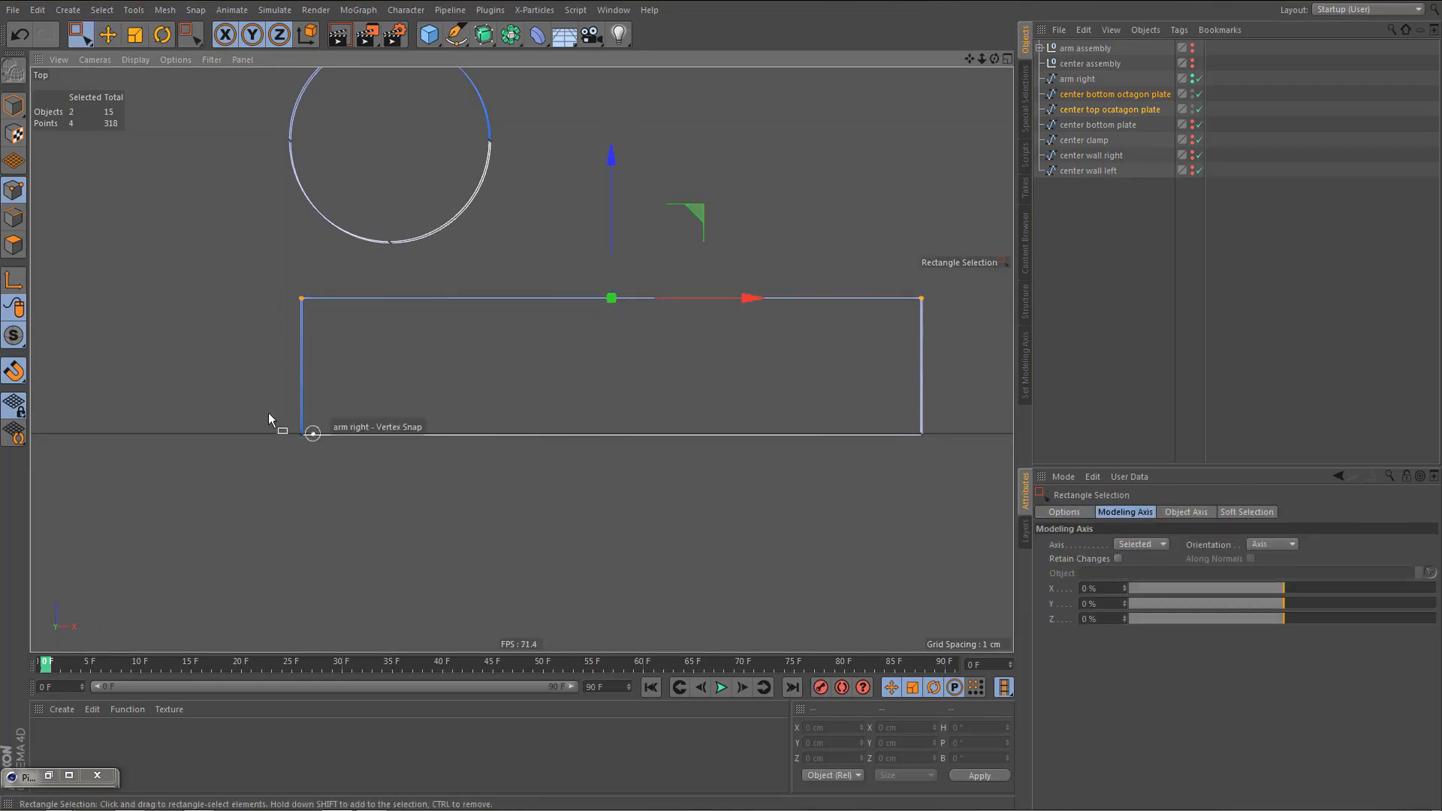
pyautogui.moveTo(265, 407); pyautogui.dragTo(954, 513)
pyautogui.press('t')
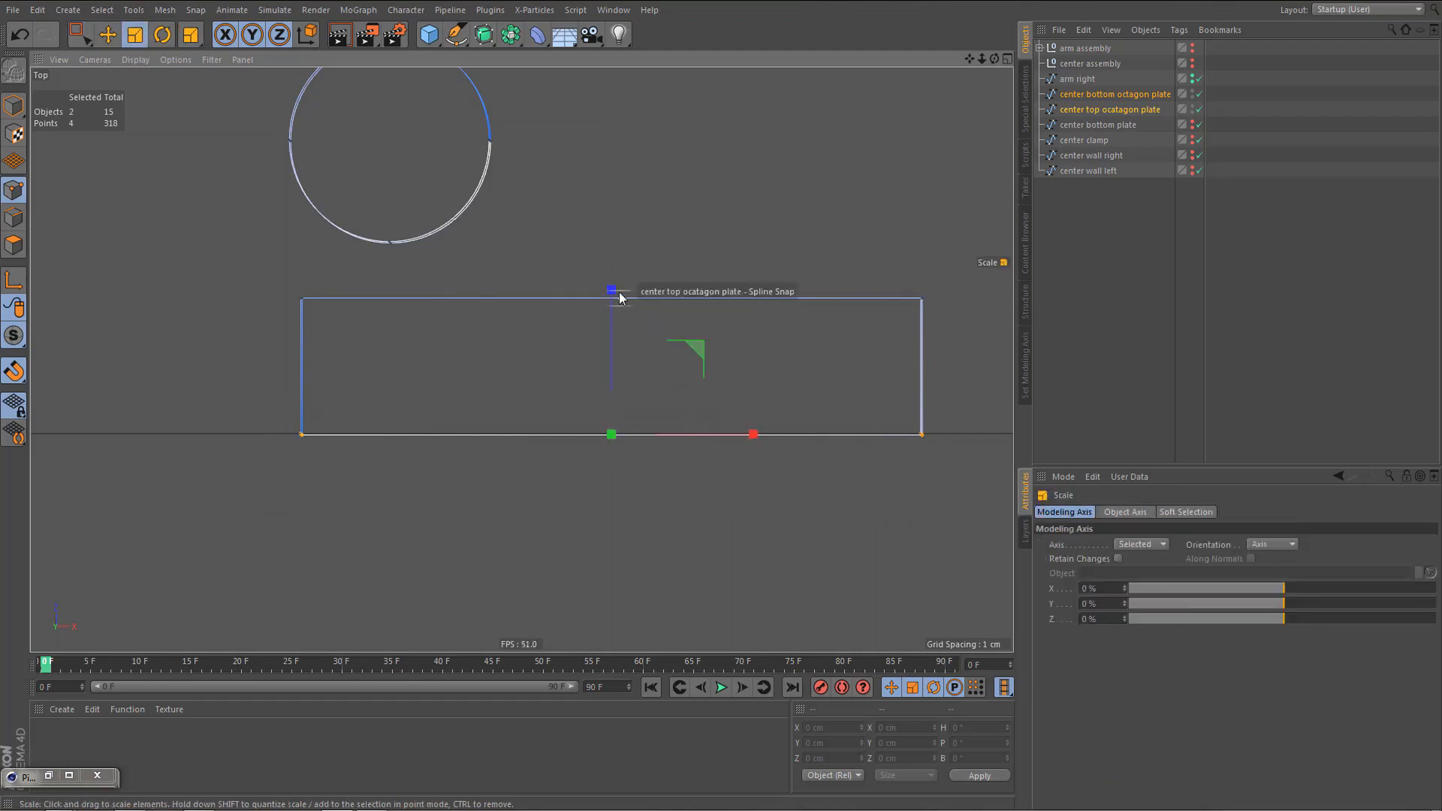
pyautogui.moveTo(612, 286); pyautogui.dragTo(611, 432)
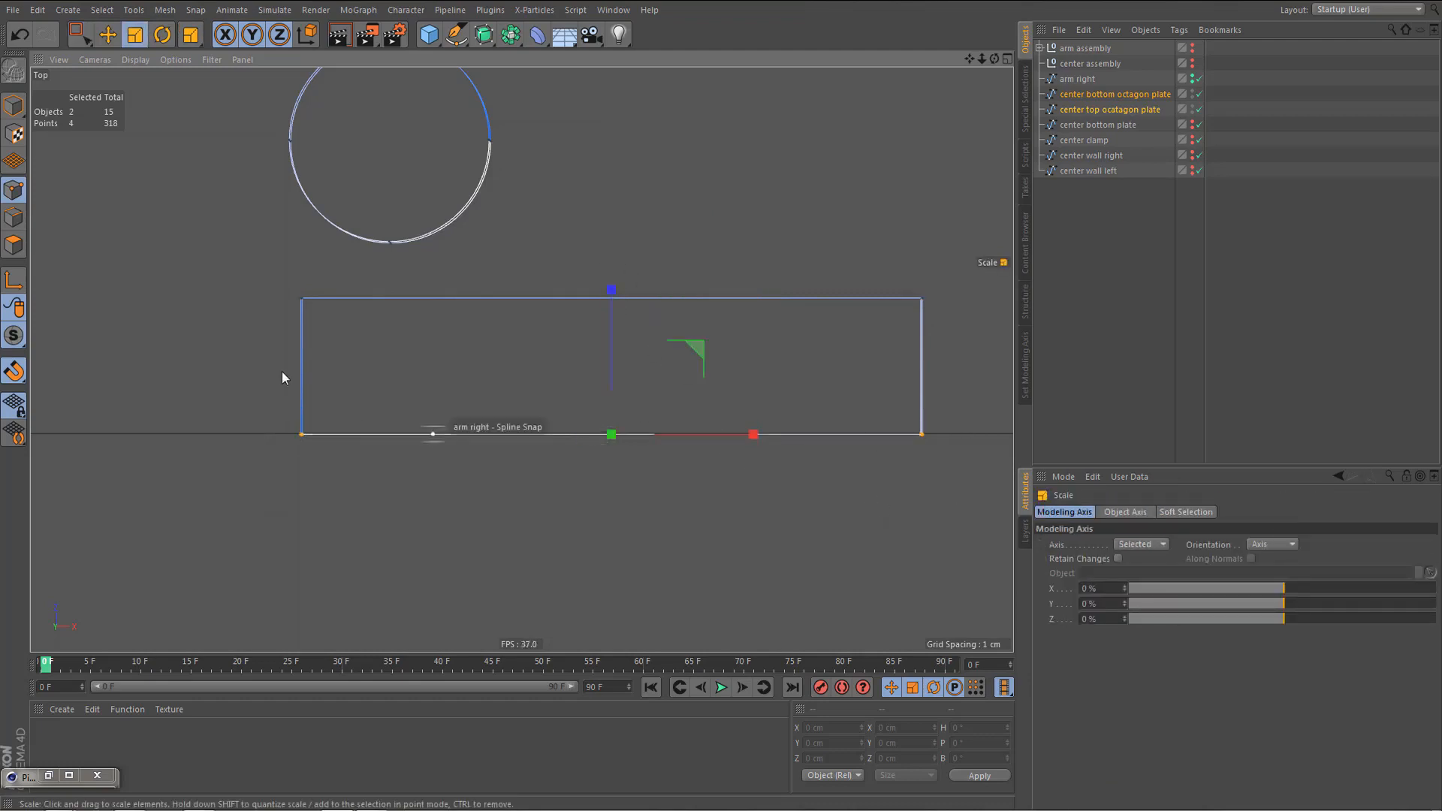
# - Align both short ends of the same outer slot on the two plates by scaling each end's points flat along X
pyautogui.press('0')
pyautogui.moveTo(281, 286); pyautogui.dragTo(356, 473)
pyautogui.press('t')
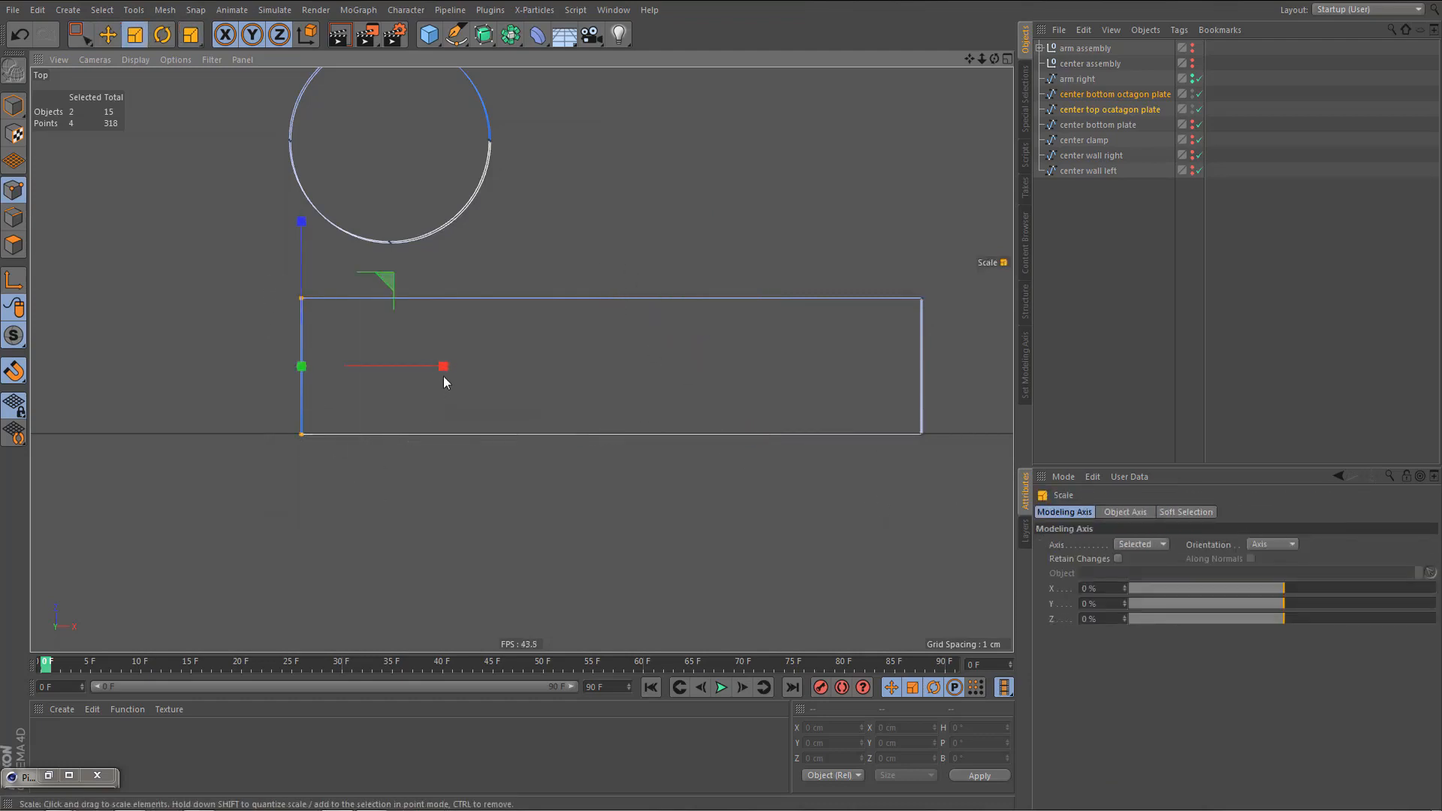
pyautogui.moveTo(443, 372); pyautogui.dragTo(303, 372)
pyautogui.press('0')
pyautogui.press('t')
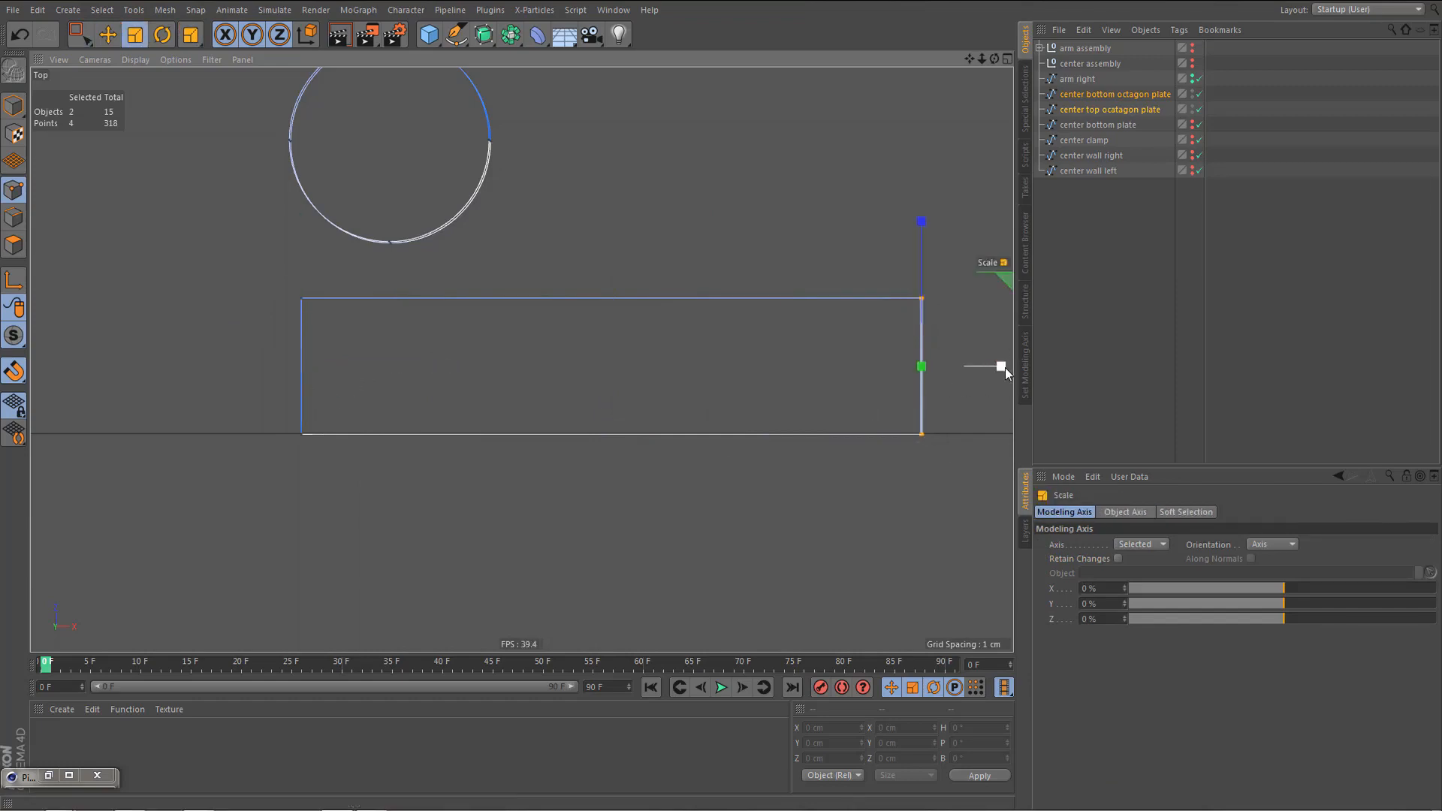
pyautogui.moveTo(1005, 368); pyautogui.dragTo(922, 376)
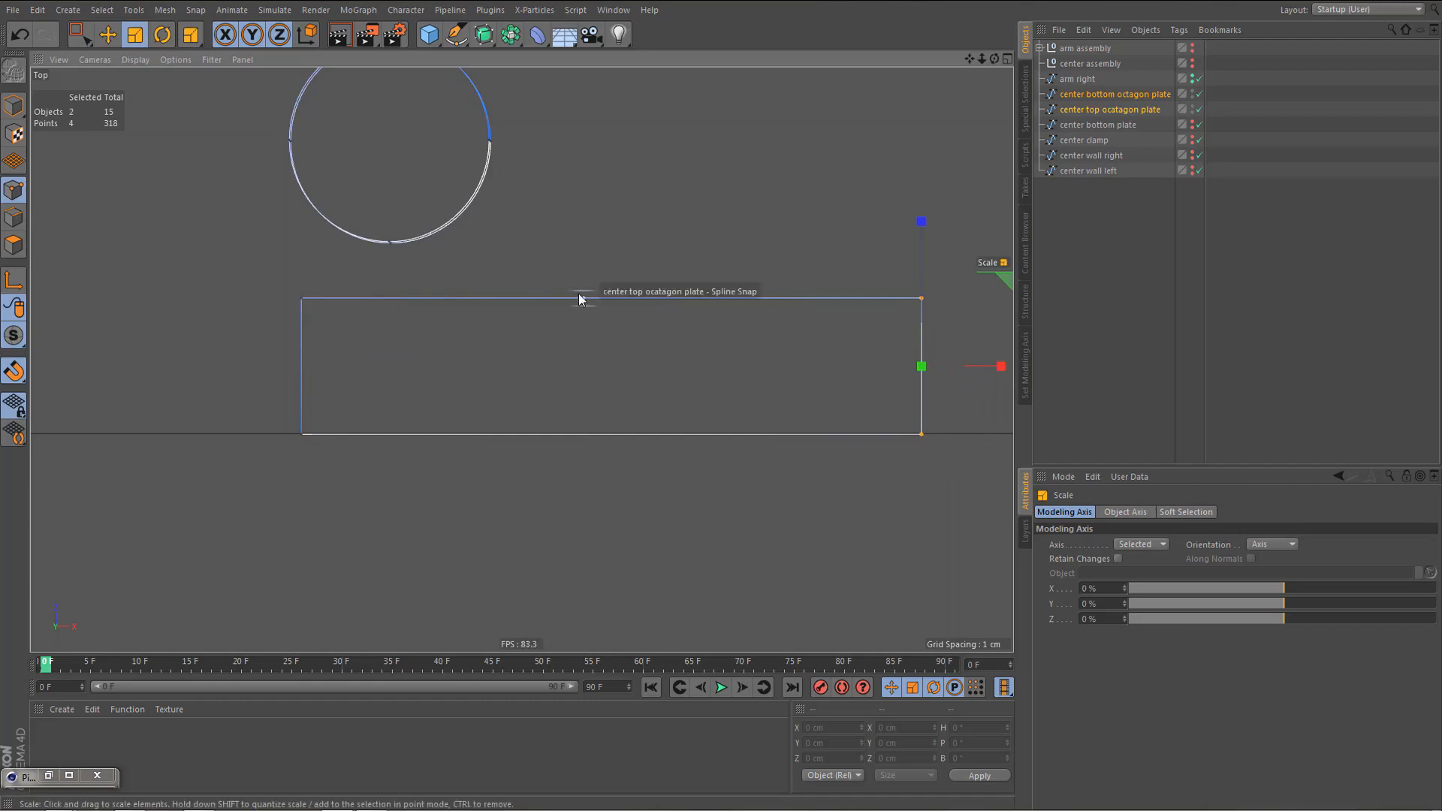
# - Align the long edges of the neighboring inner horizontal slot at -X, +Z on both plates by scaling each edge's points flat along Z
pyautogui.scroll(-5, 575, 451)
pyautogui.keyDown('alt'); pyautogui.moveTo(464, 447); pyautogui.dragTo(331, 459, button='middle'); pyautogui.keyUp('alt')
pyautogui.scroll(5, 624, 293)
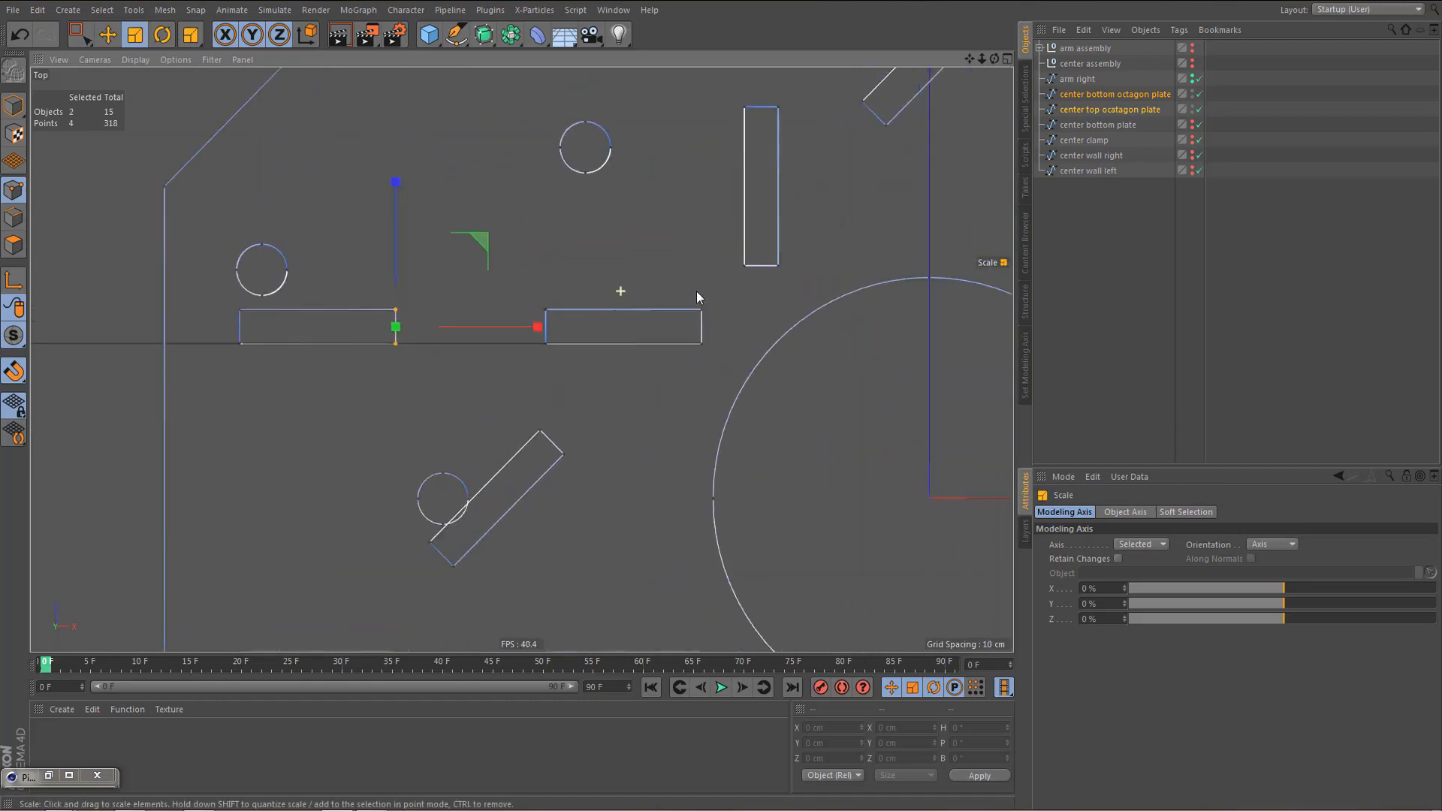
pyautogui.press('0')
pyautogui.moveTo(387, 316); pyautogui.dragTo(871, 368)
pyautogui.press('t')
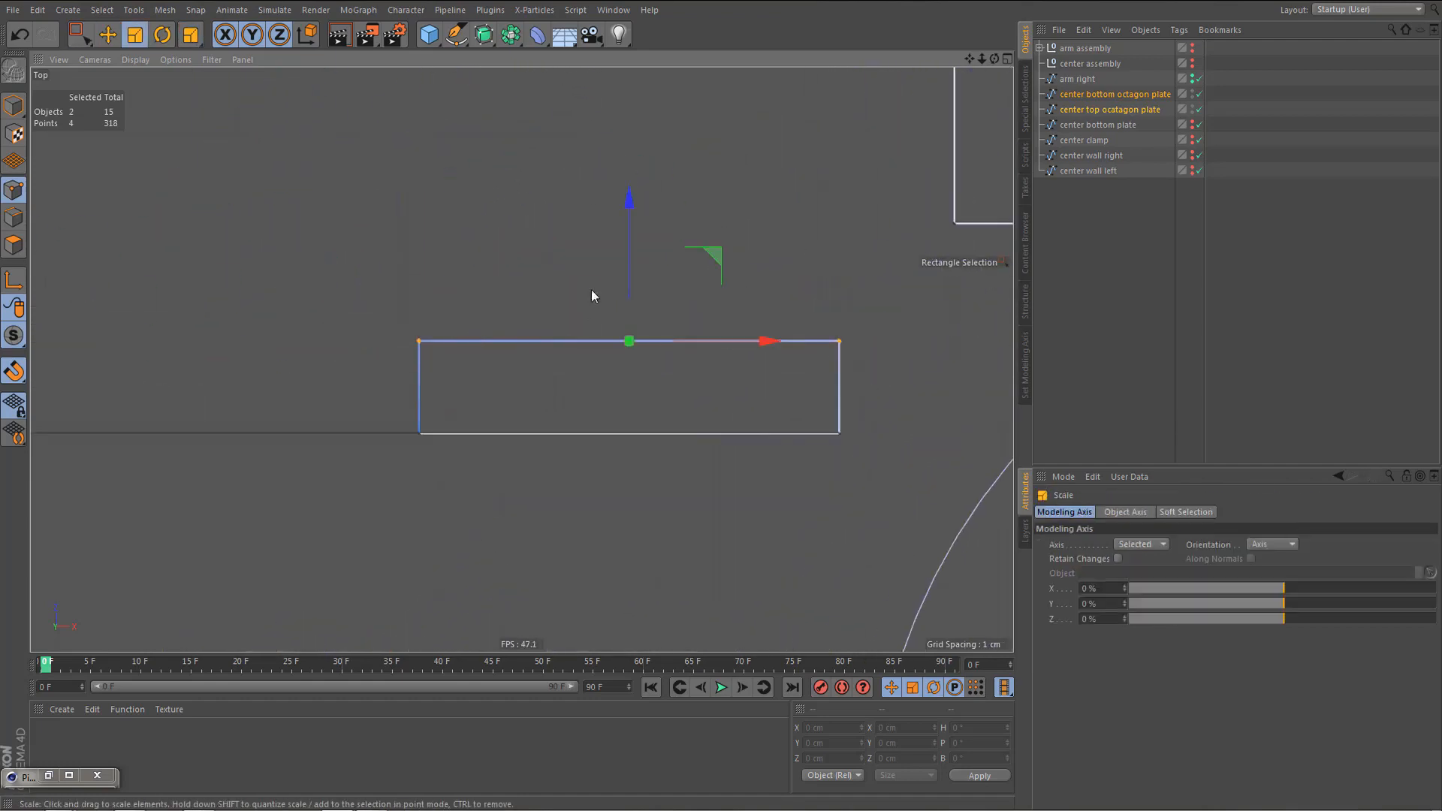
pyautogui.moveTo(630, 200); pyautogui.dragTo(635, 315)
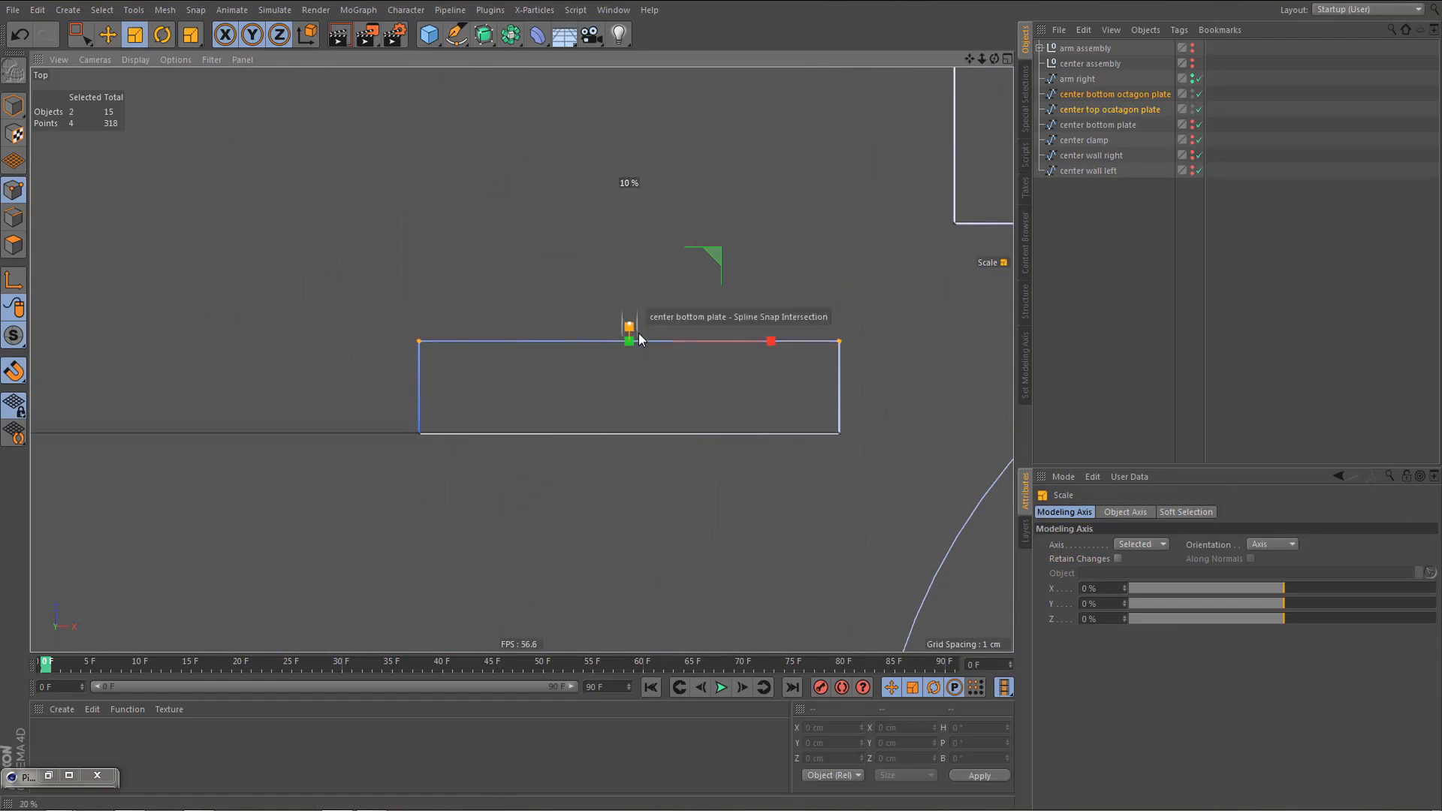
pyautogui.press('0')
pyautogui.moveTo(420, 421); pyautogui.dragTo(849, 451)
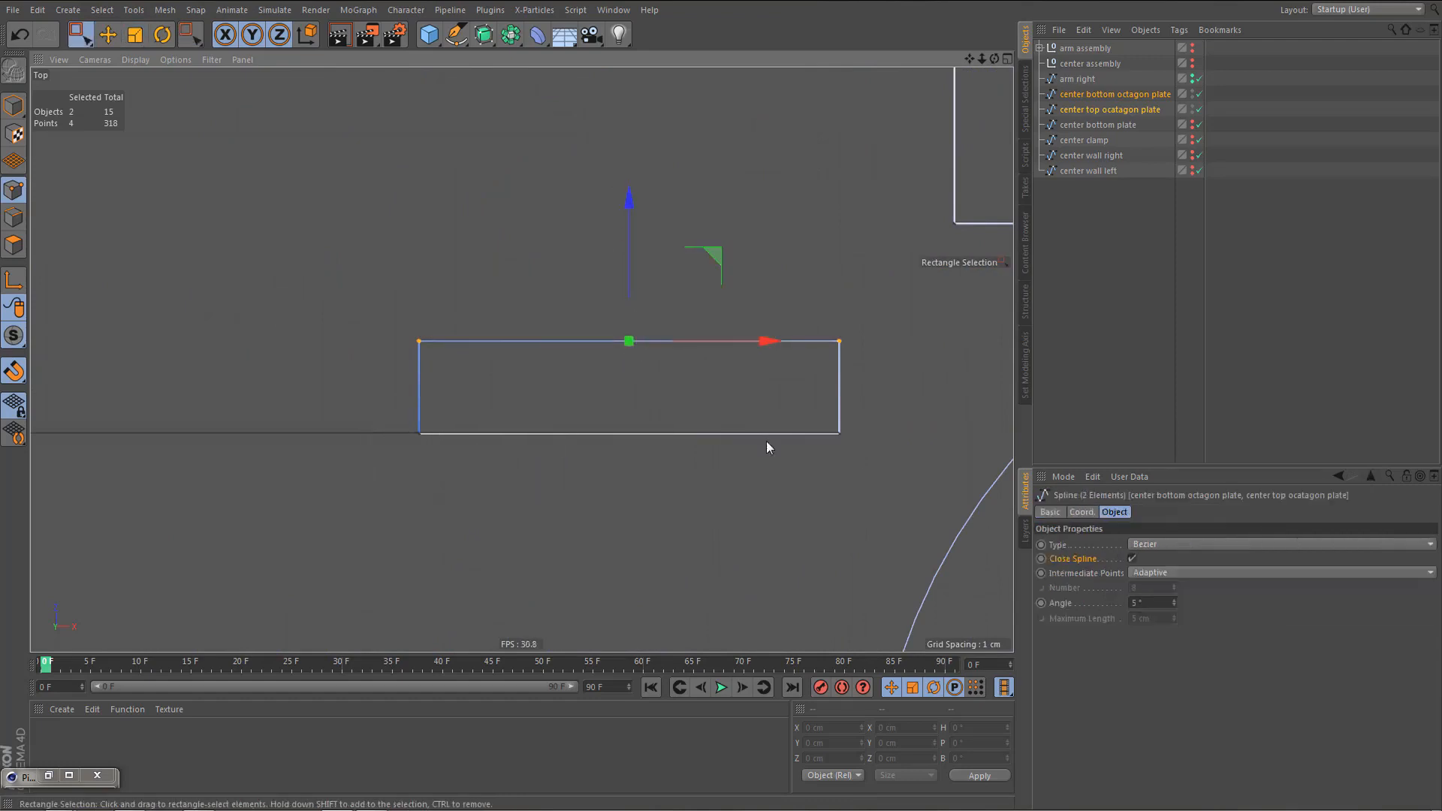
pyautogui.press('t')
pyautogui.moveTo(629, 293); pyautogui.dragTo(631, 429)
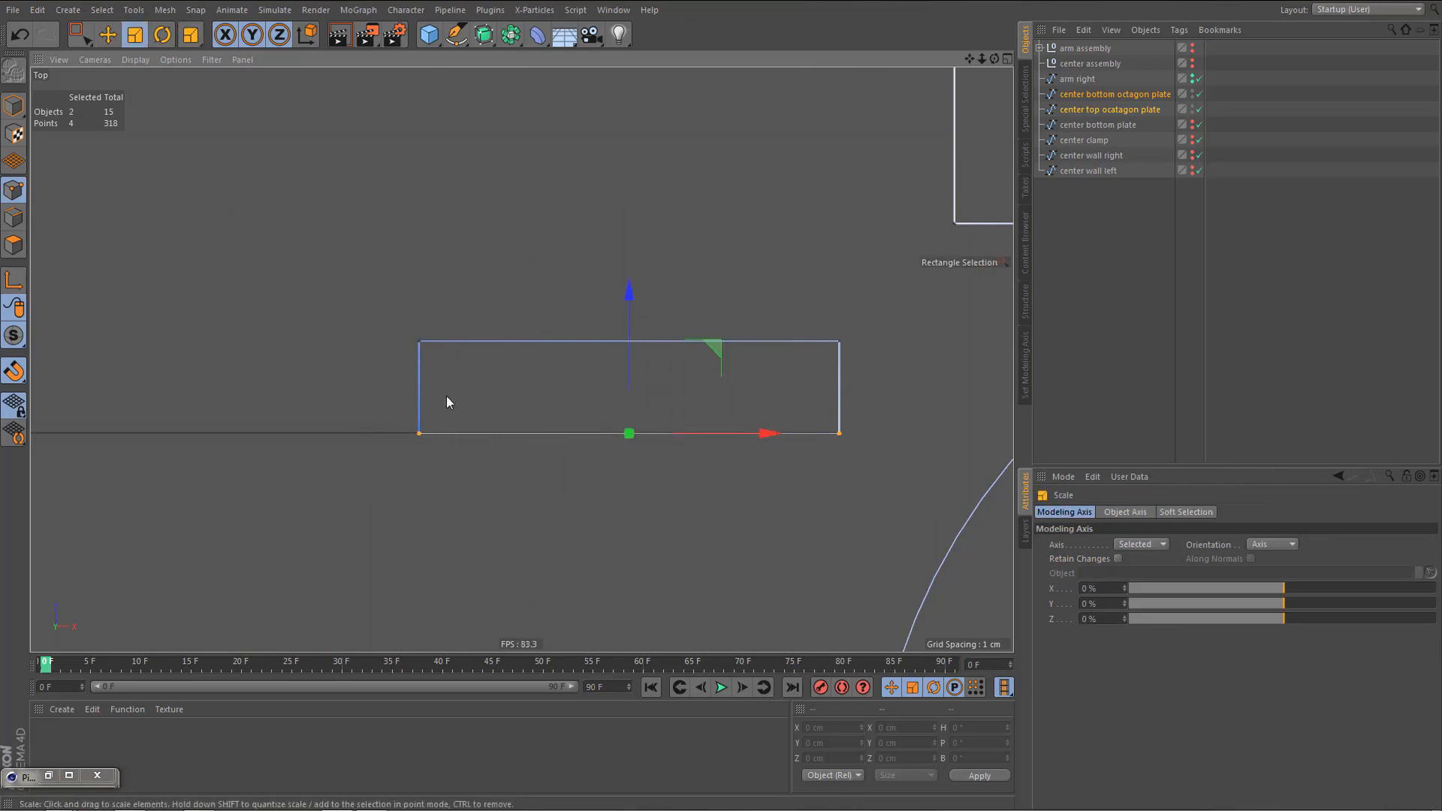
# - Align both short ends of the inner slot at -X, +Z by scaling each end's points to 0% along X
pyautogui.moveTo(448, 397)
pyautogui.mouseDown()
pyautogui.moveTo(524, 394)
pyautogui.moveTo(421, 388)
pyautogui.mouseUp()
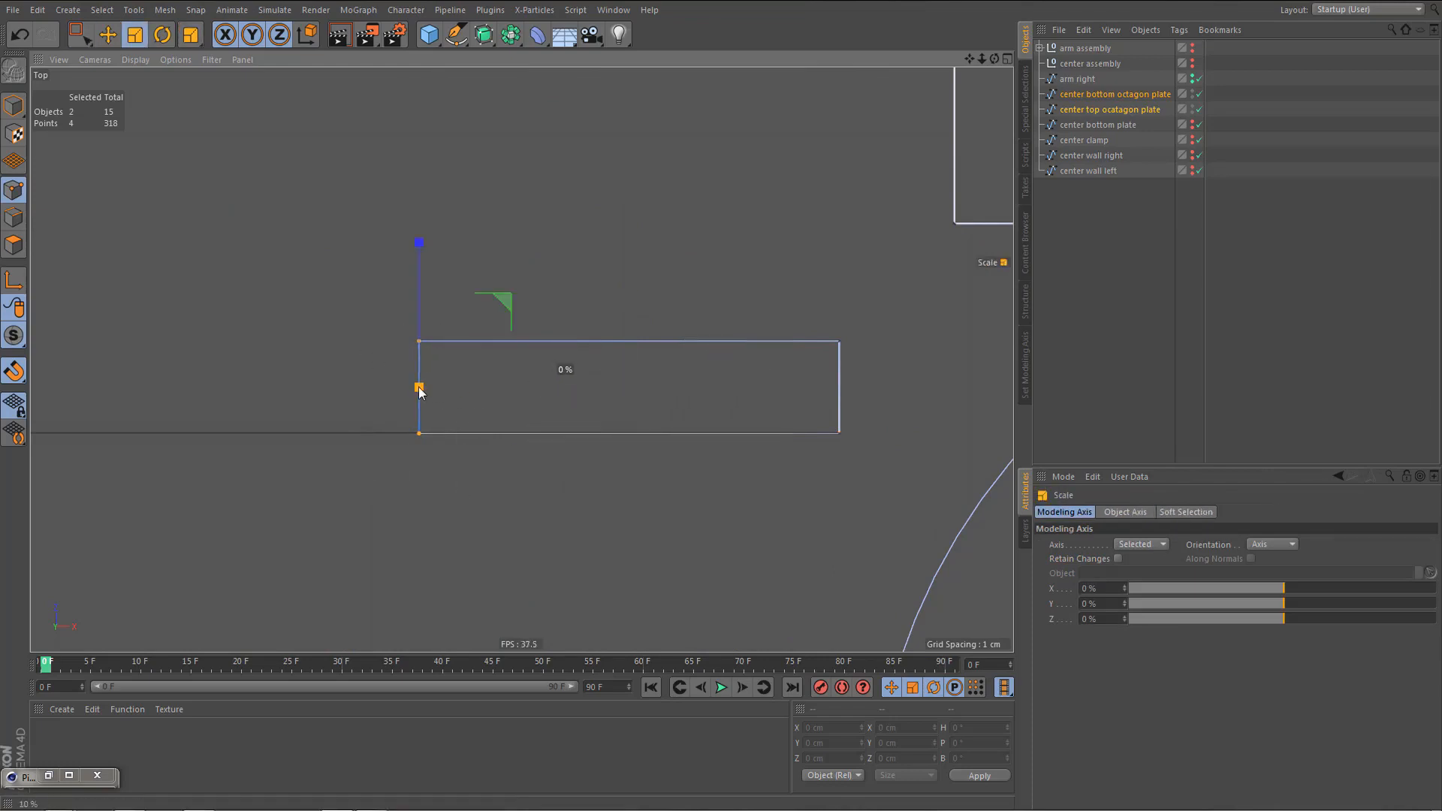
pyautogui.press('0')
pyautogui.moveTo(819, 321); pyautogui.dragTo(865, 473)
pyautogui.press('t')
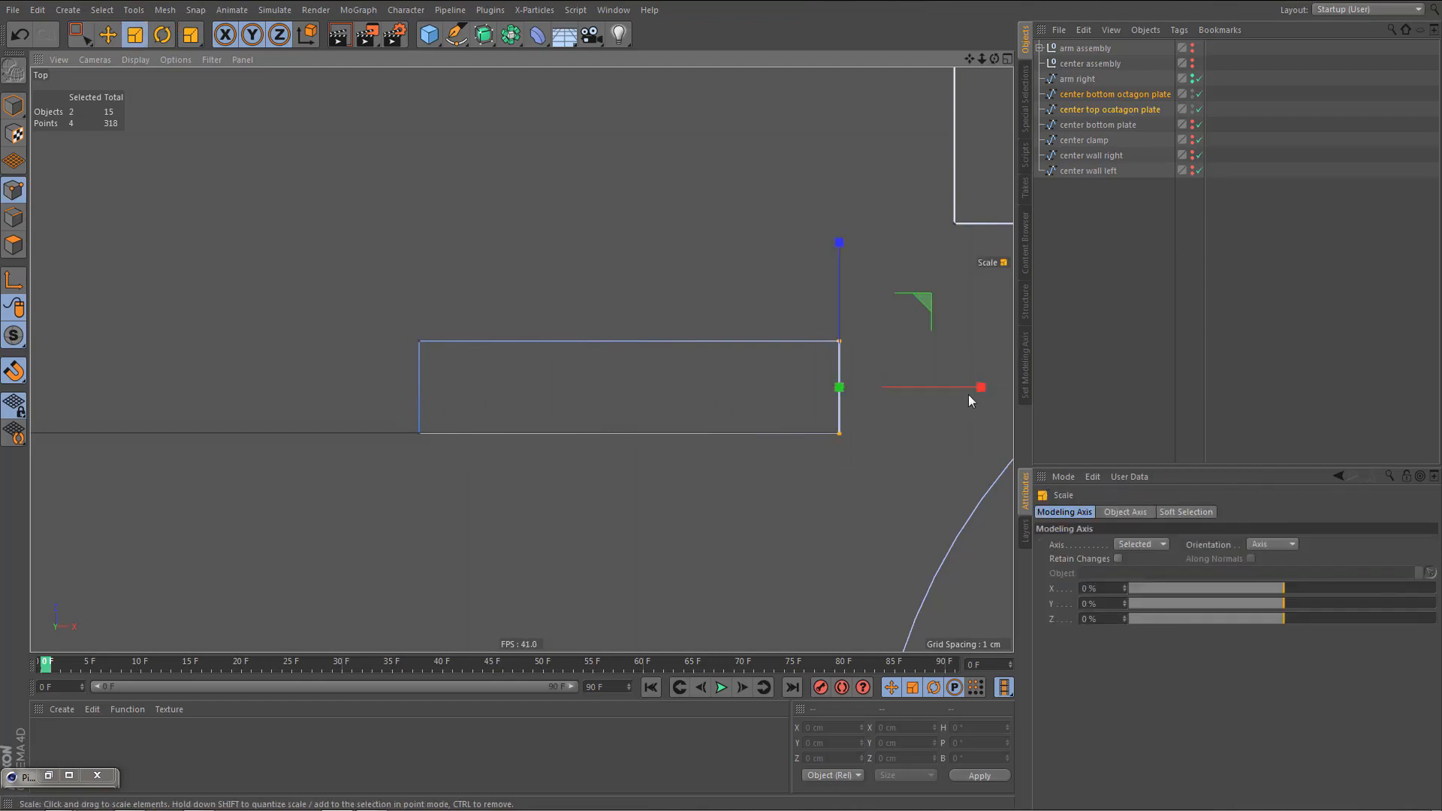
pyautogui.moveTo(980, 387); pyautogui.dragTo(879, 389)
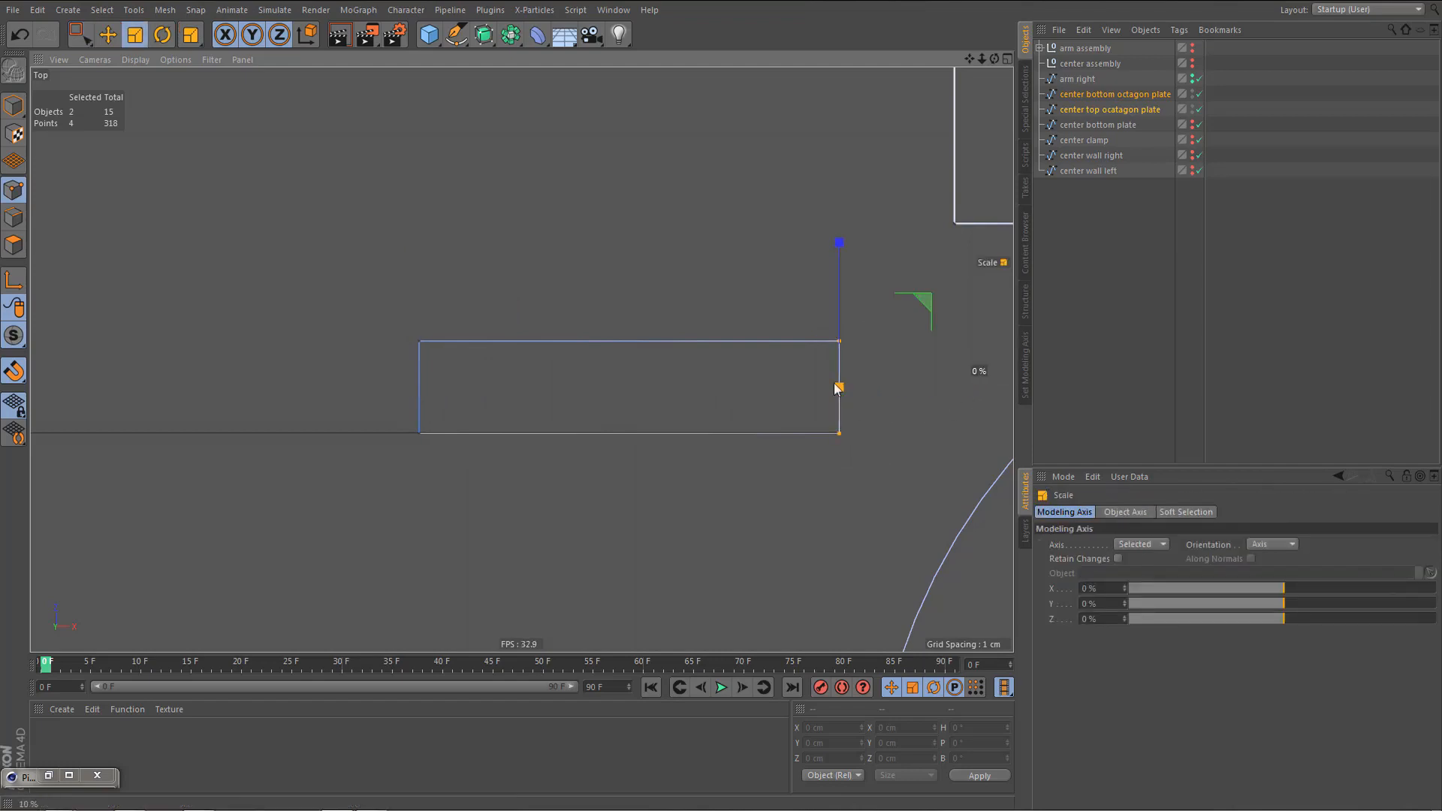
# - Align the long edges of the outer horizontal slot at -X, -Z on both plates by scaling each edge's points flat along Z
pyautogui.scroll(-4, 430, 372)
pyautogui.keyDown('alt'); pyautogui.moveTo(450, 498); pyautogui.dragTo(578, 248, button='middle'); pyautogui.keyUp('alt')
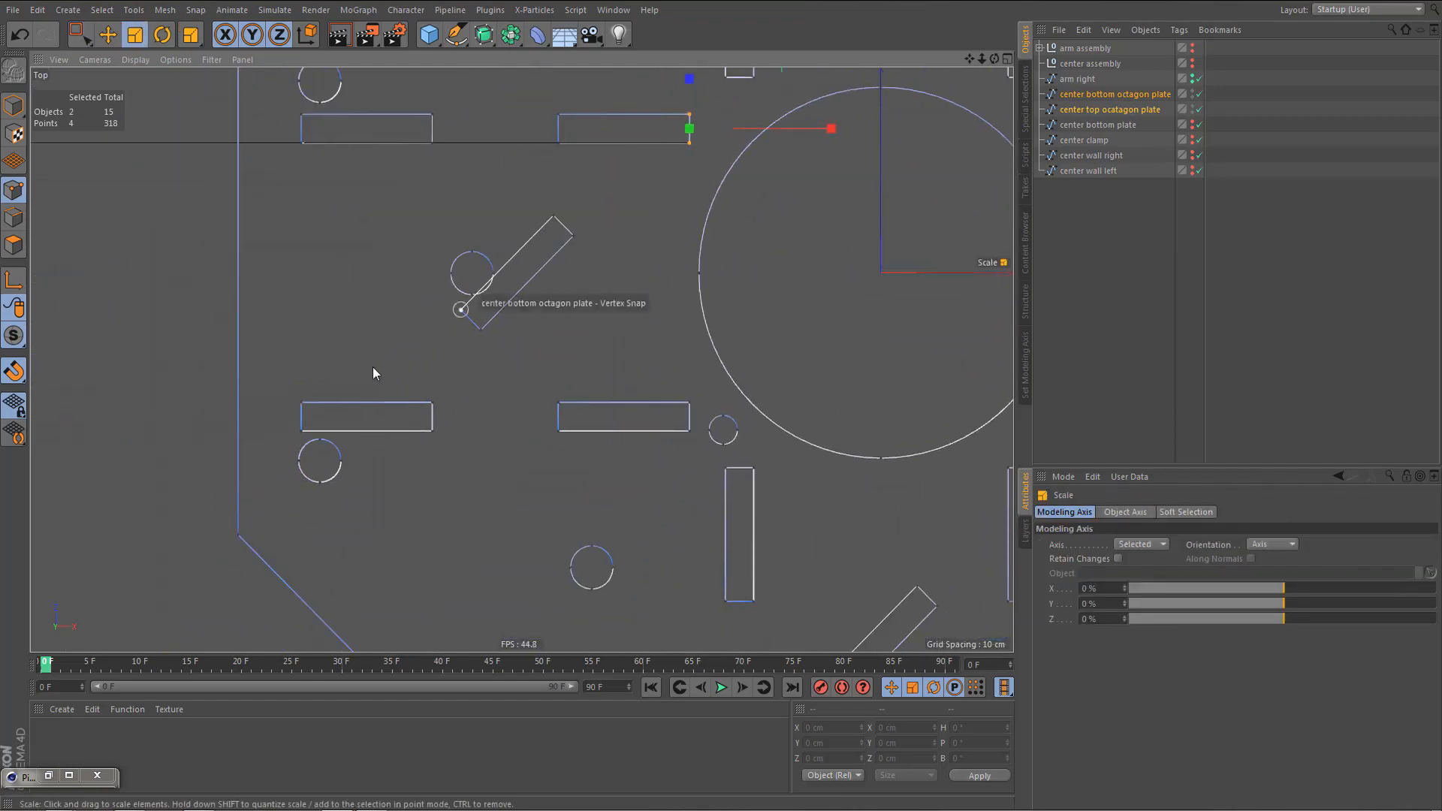
pyautogui.scroll(4, 328, 428)
pyautogui.press('0')
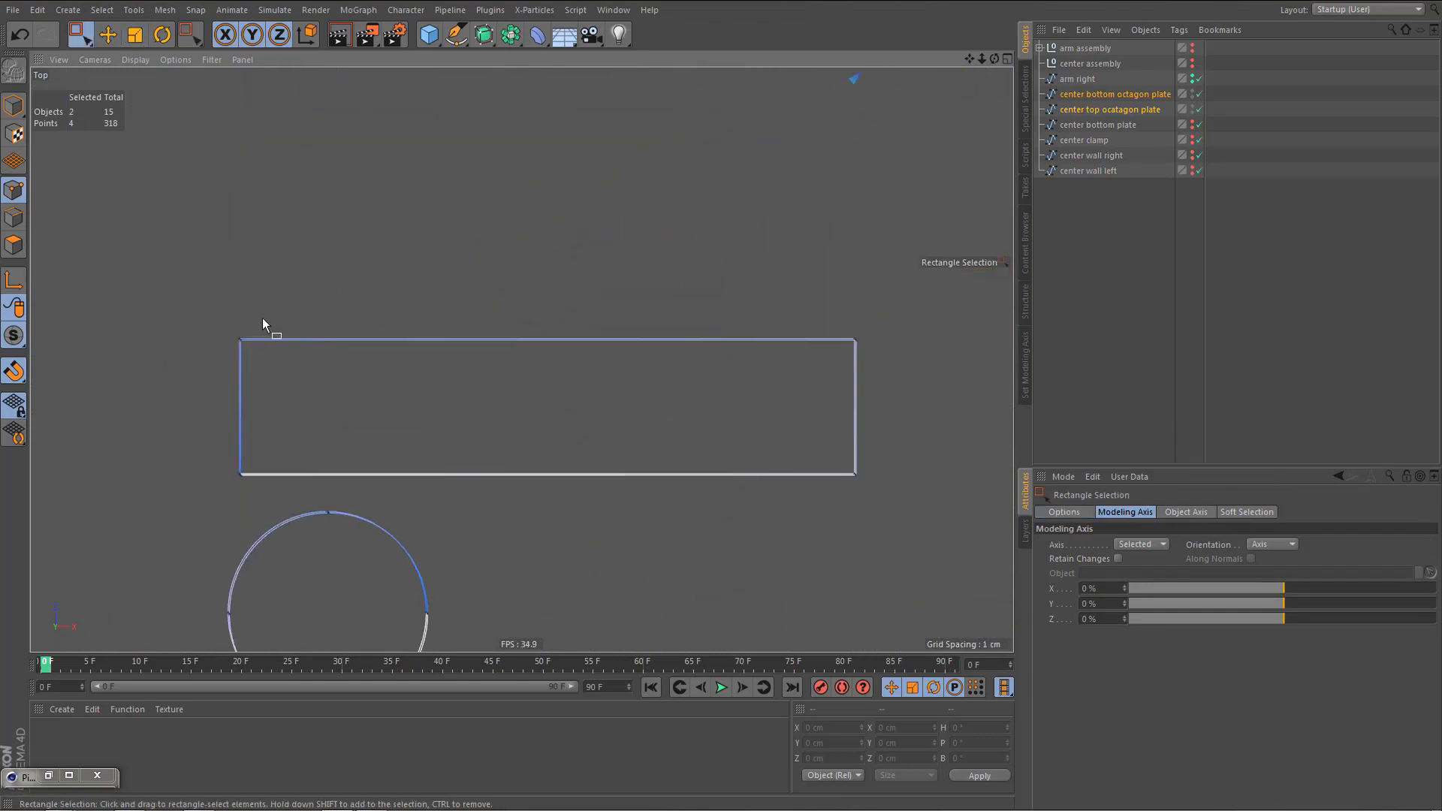
pyautogui.moveTo(207, 312); pyautogui.dragTo(900, 398)
pyautogui.press('t')
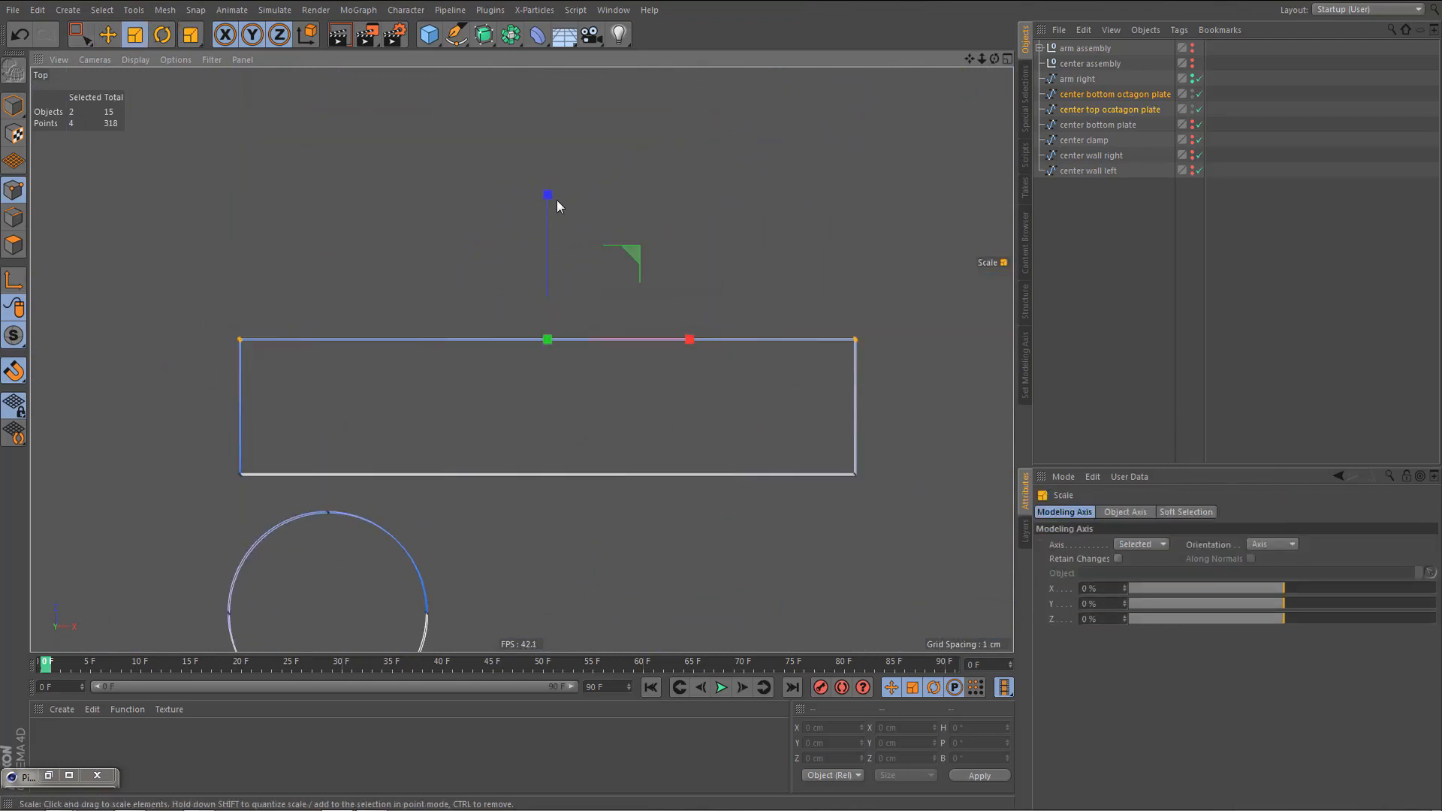
pyautogui.moveTo(549, 196); pyautogui.dragTo(548, 338)
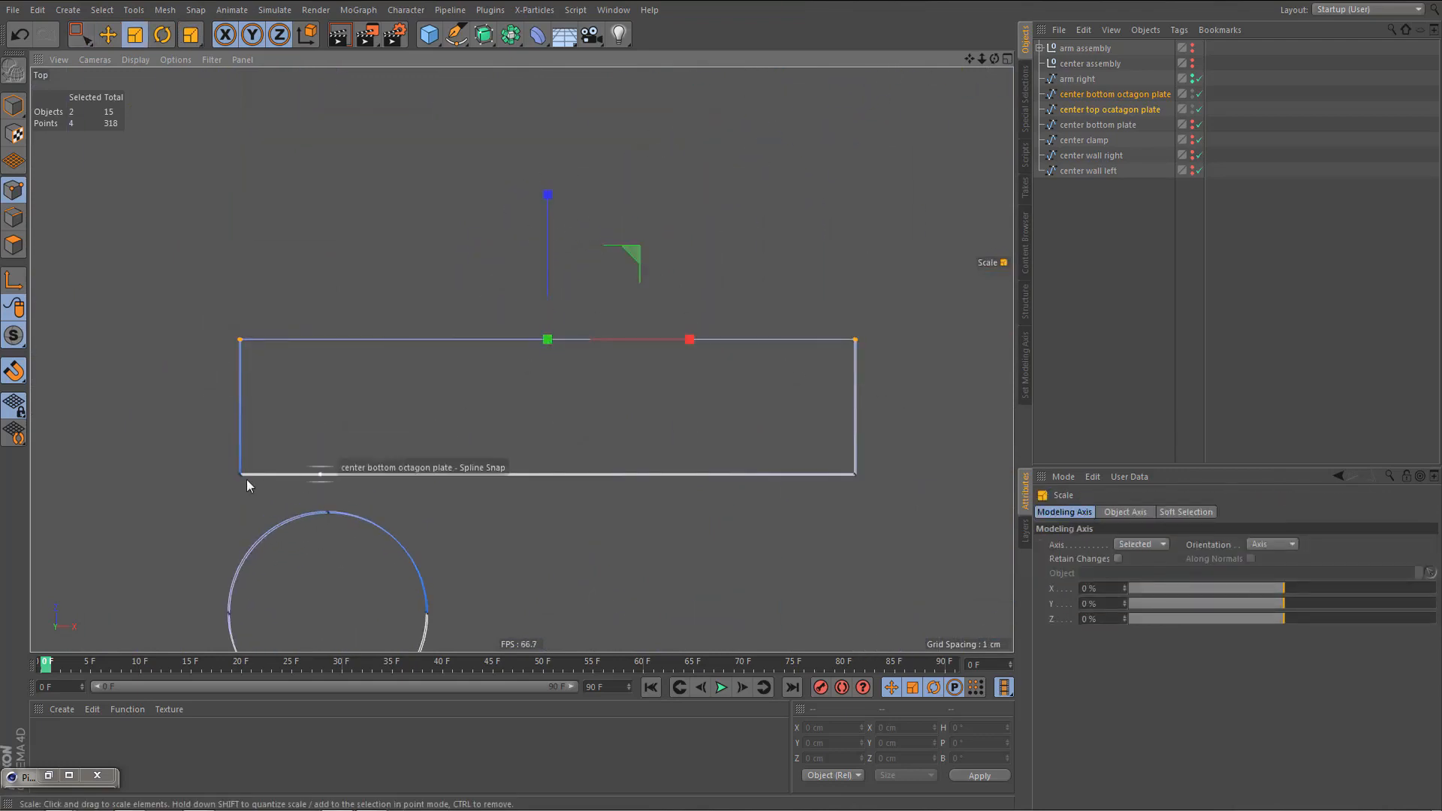
pyautogui.moveTo(215, 443); pyautogui.dragTo(864, 499)
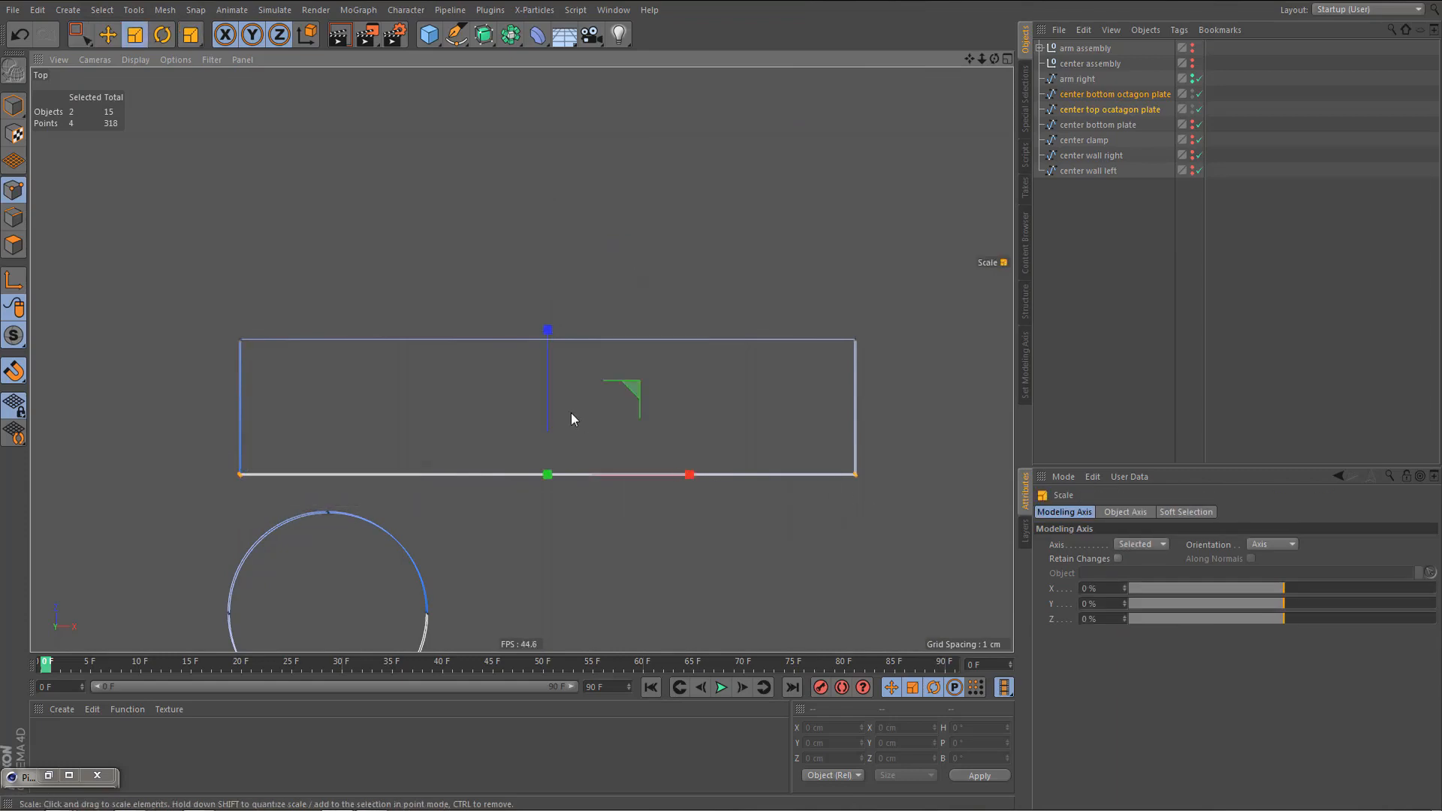
pyautogui.moveTo(548, 329); pyautogui.dragTo(553, 478)
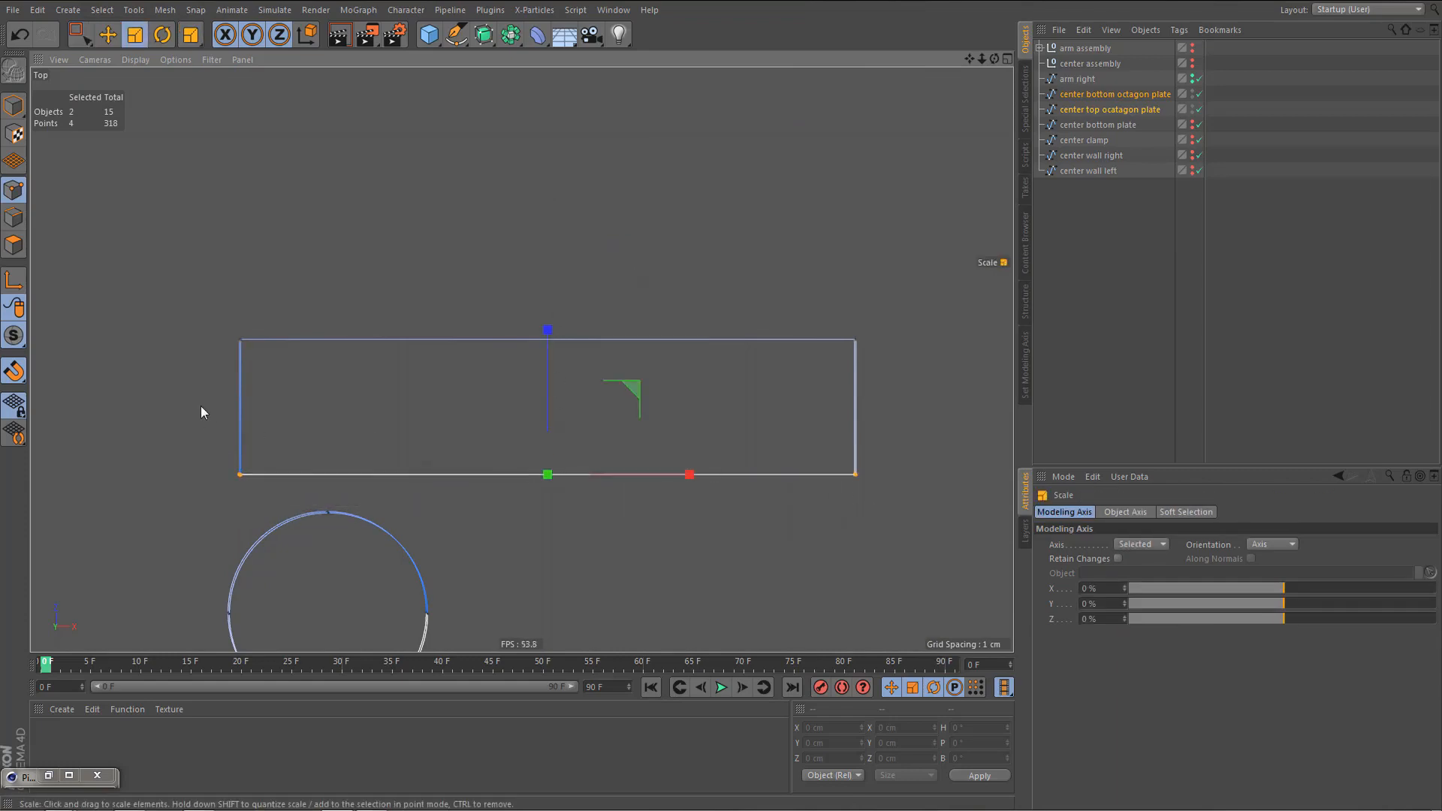
# - Align both short ends of the outer horizontal slot at -X, -Z on both plates by scaling each end's points flat along X
pyautogui.moveTo(193, 314); pyautogui.dragTo(263, 488)
pyautogui.moveTo(380, 406); pyautogui.dragTo(242, 408)
pyautogui.press('0')
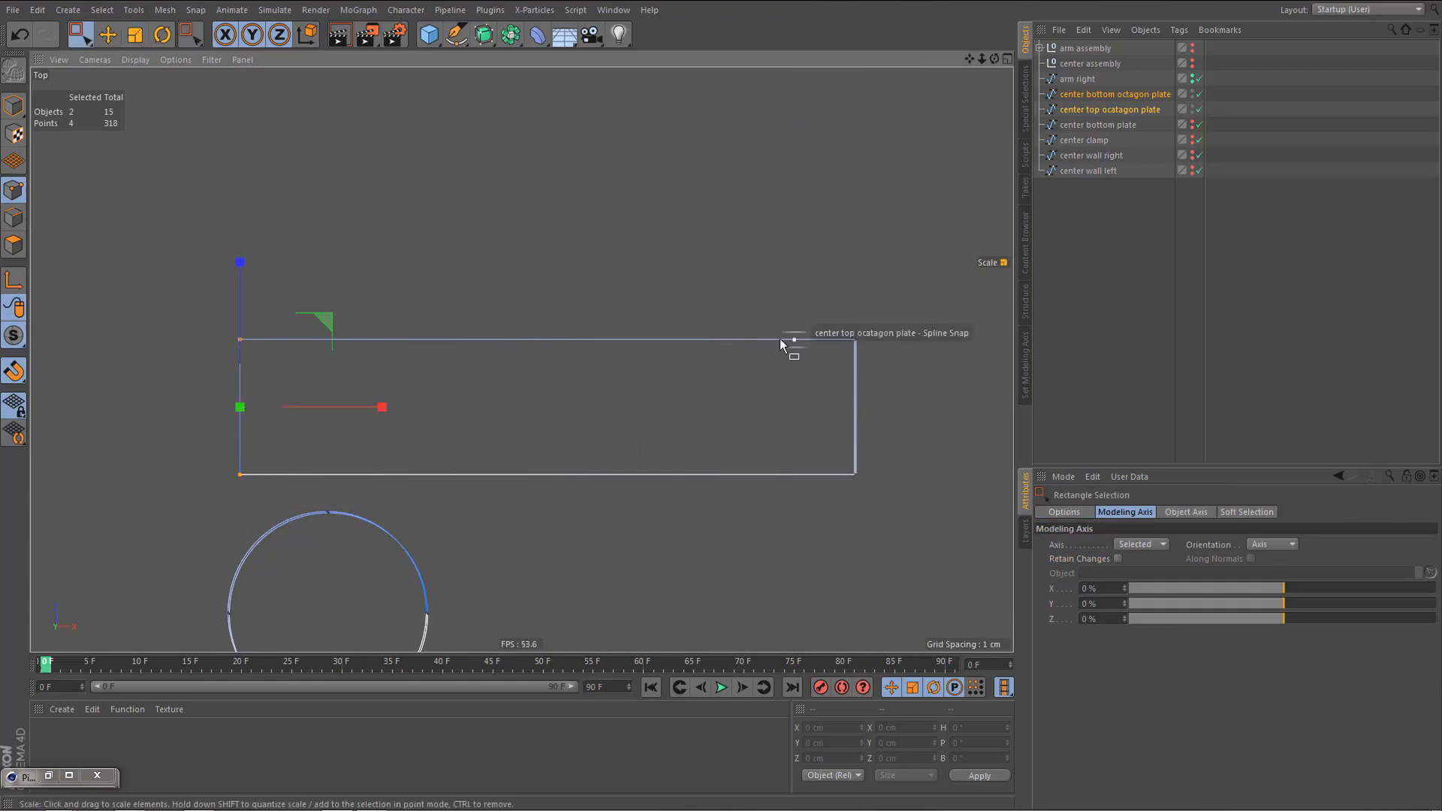
pyautogui.moveTo(838, 304); pyautogui.dragTo(879, 515)
pyautogui.press('t')
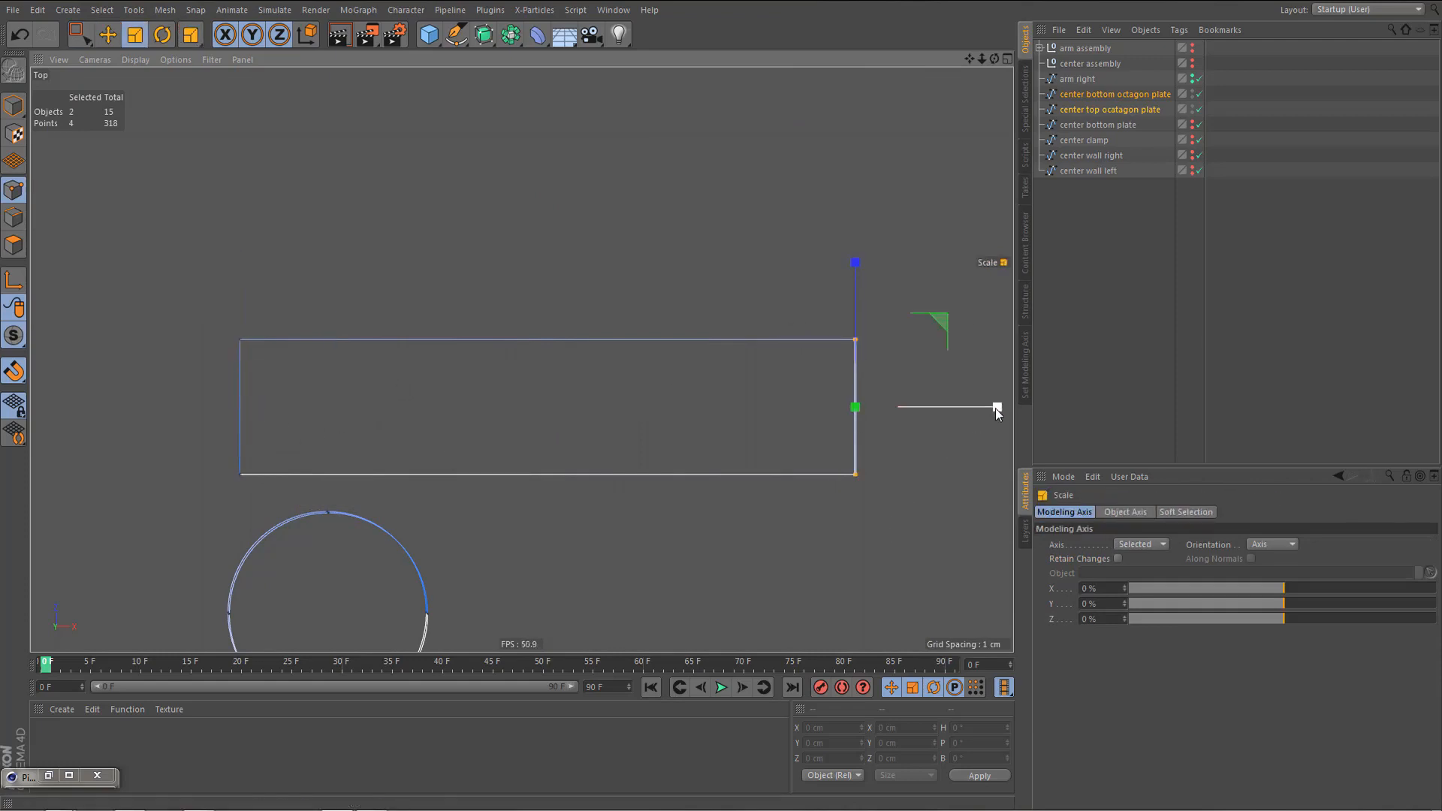
pyautogui.moveTo(995, 408); pyautogui.dragTo(882, 413)
pyautogui.scroll(-10, 517, 328)
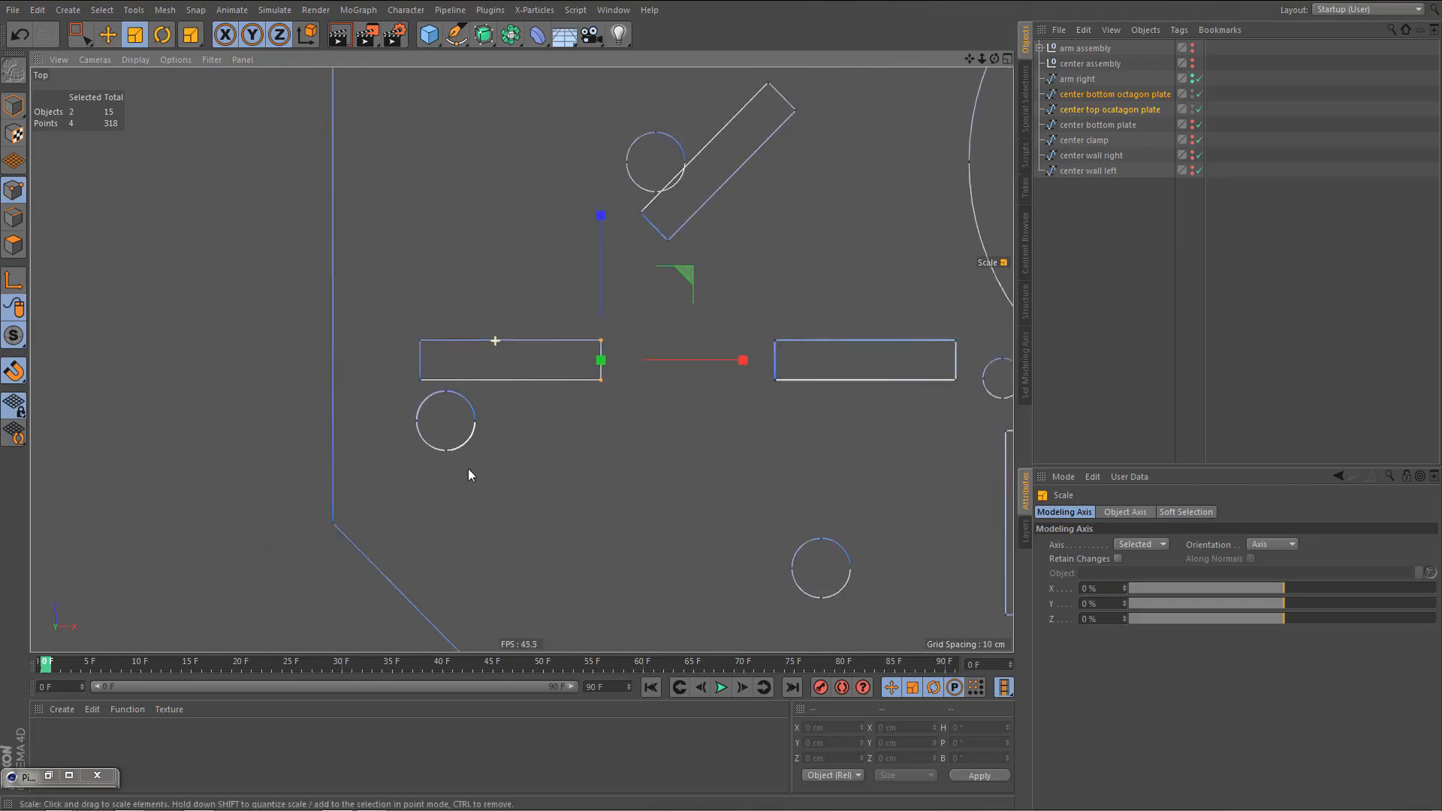
# - Align the long edges of the inner horizontal slot at -X, -Z on both plates by scaling each edge's points flat along Z
pyautogui.scroll(10, 652, 379)
pyautogui.press('0')
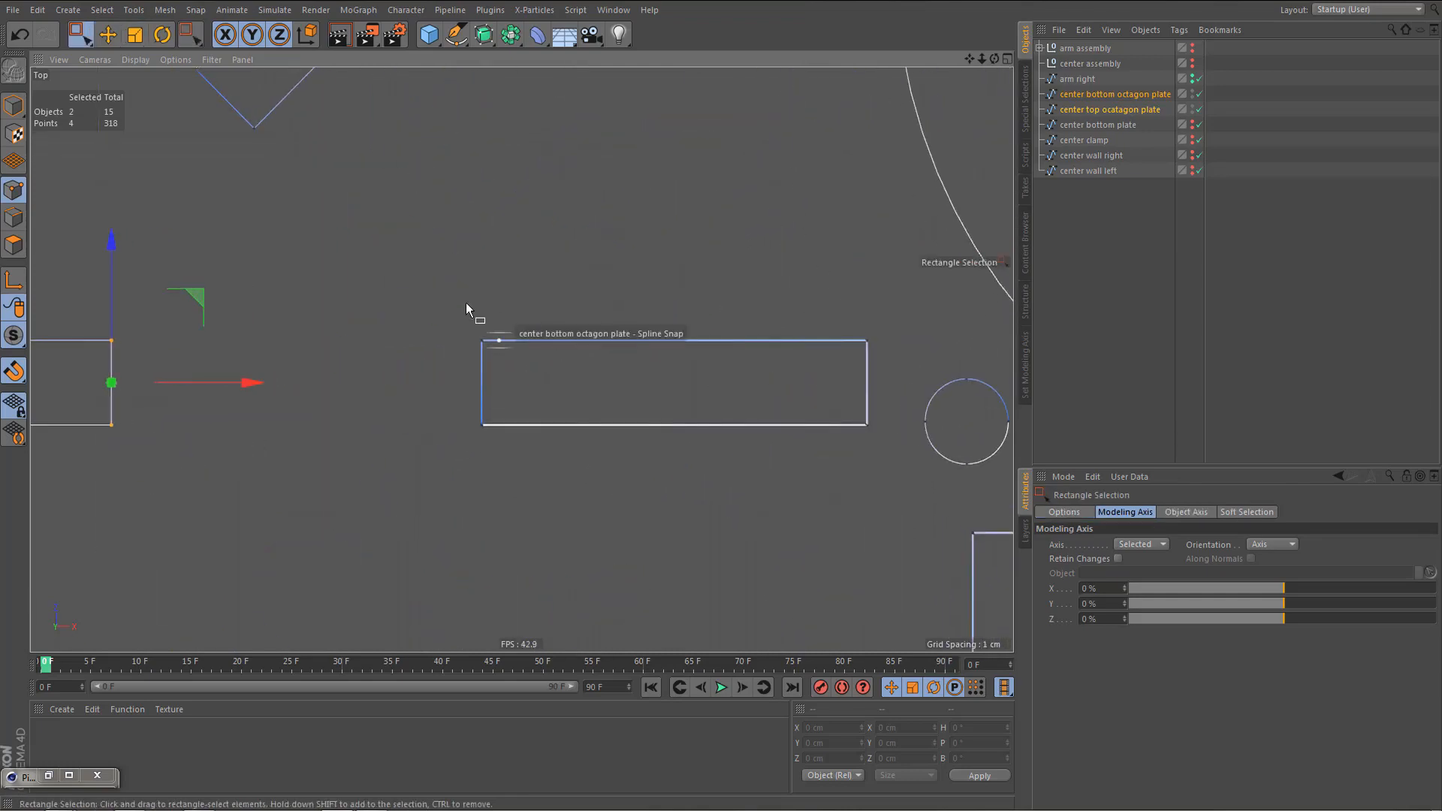
pyautogui.moveTo(444, 307); pyautogui.dragTo(909, 372)
pyautogui.press('t')
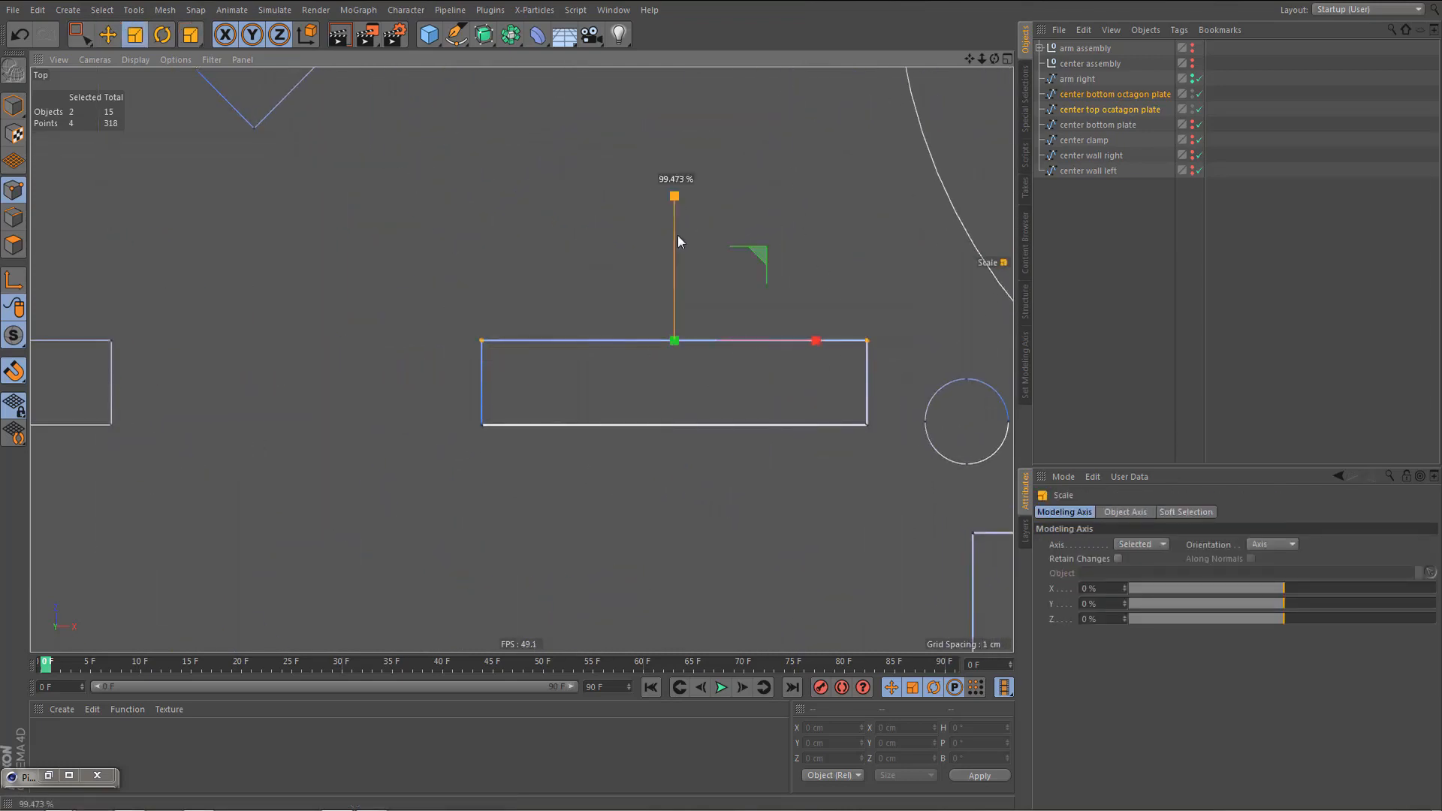
pyautogui.moveTo(677, 236); pyautogui.dragTo(661, 334)
pyautogui.press('0')
pyautogui.moveTo(459, 407); pyautogui.dragTo(886, 460)
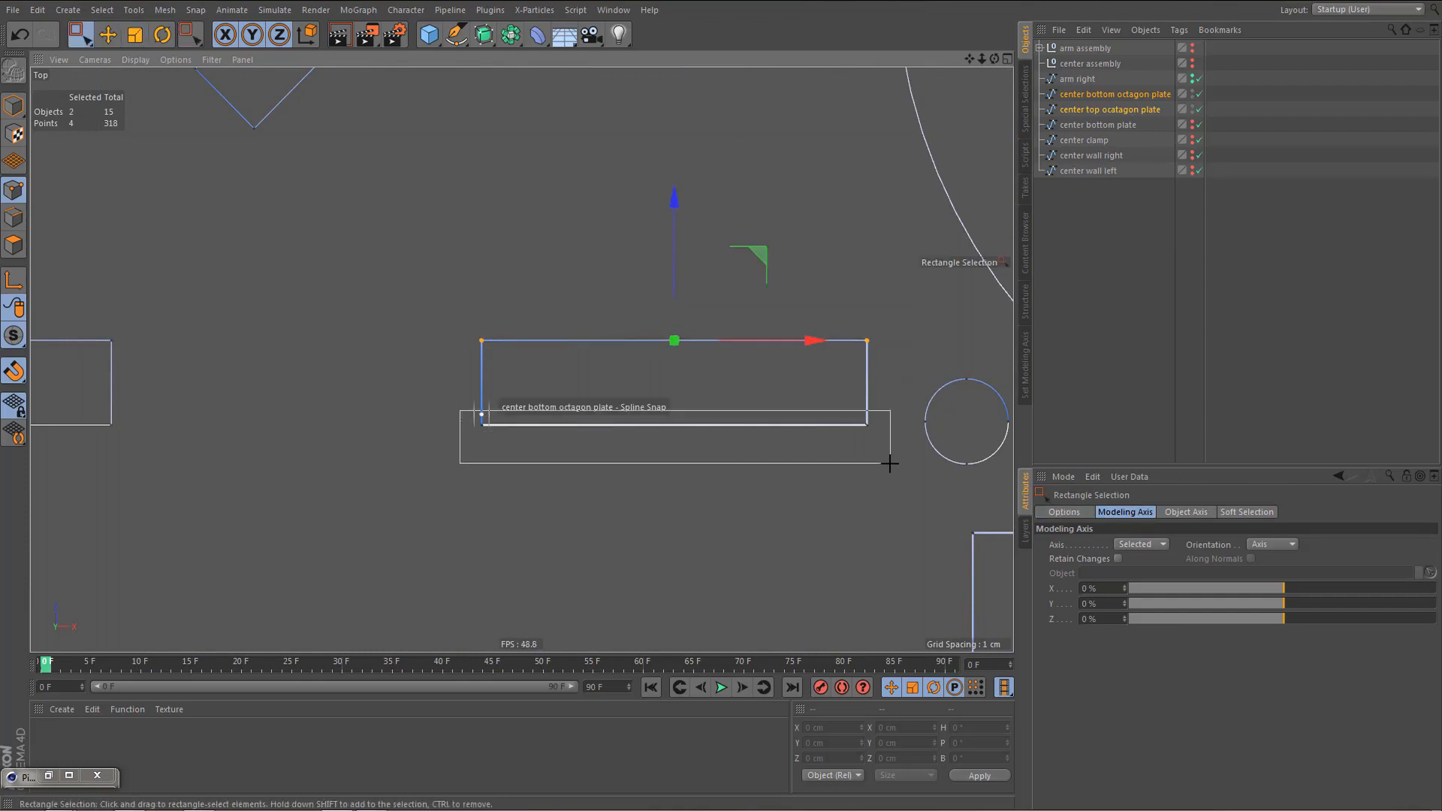
pyautogui.press('t')
pyautogui.moveTo(679, 318); pyautogui.dragTo(669, 423)
# - Align both short ends of the inner slot at -X, -Z by scaling each end's points flat along X
pyautogui.press('0')
pyautogui.moveTo(463, 327); pyautogui.dragTo(523, 475)
pyautogui.press('t')
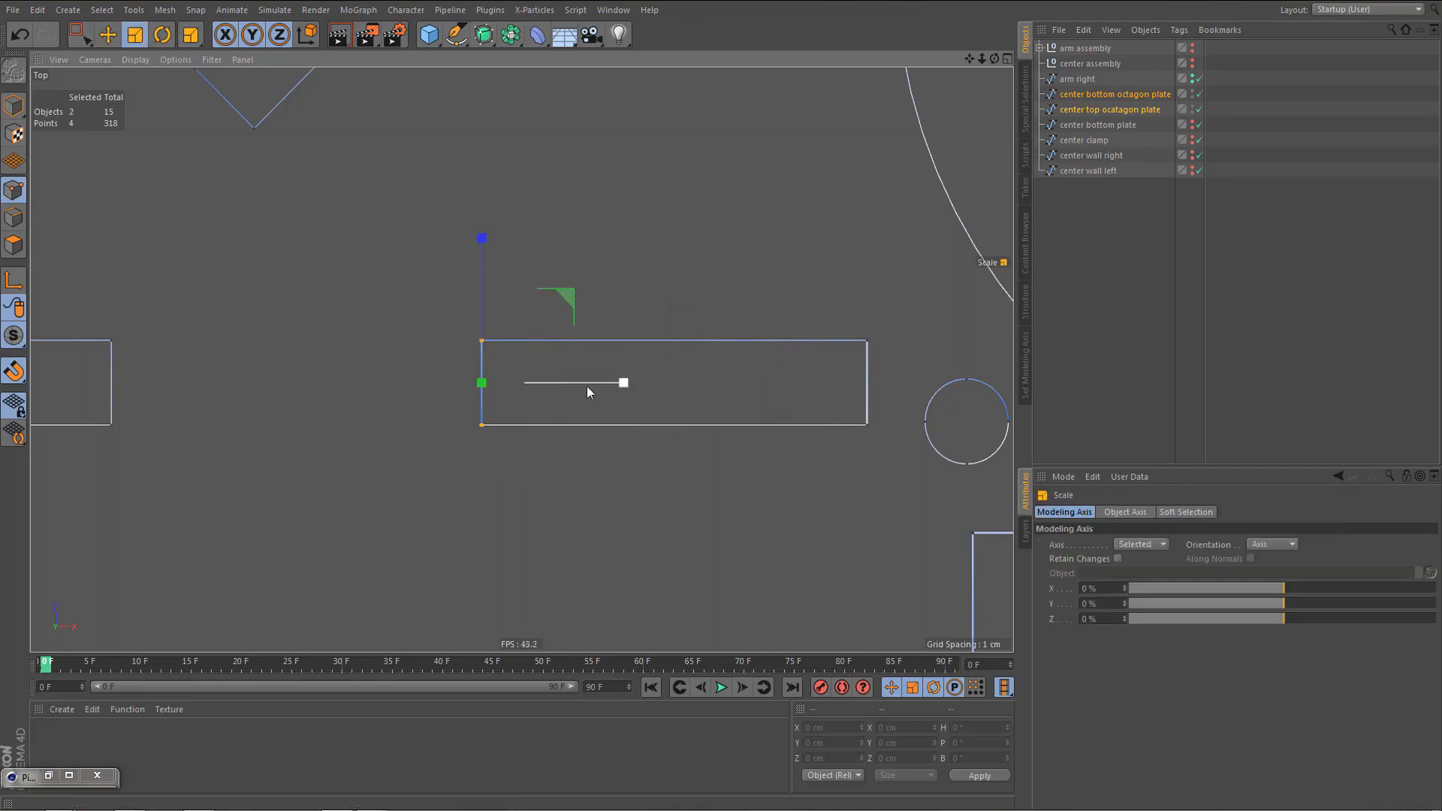
pyautogui.moveTo(625, 384); pyautogui.dragTo(486, 386)
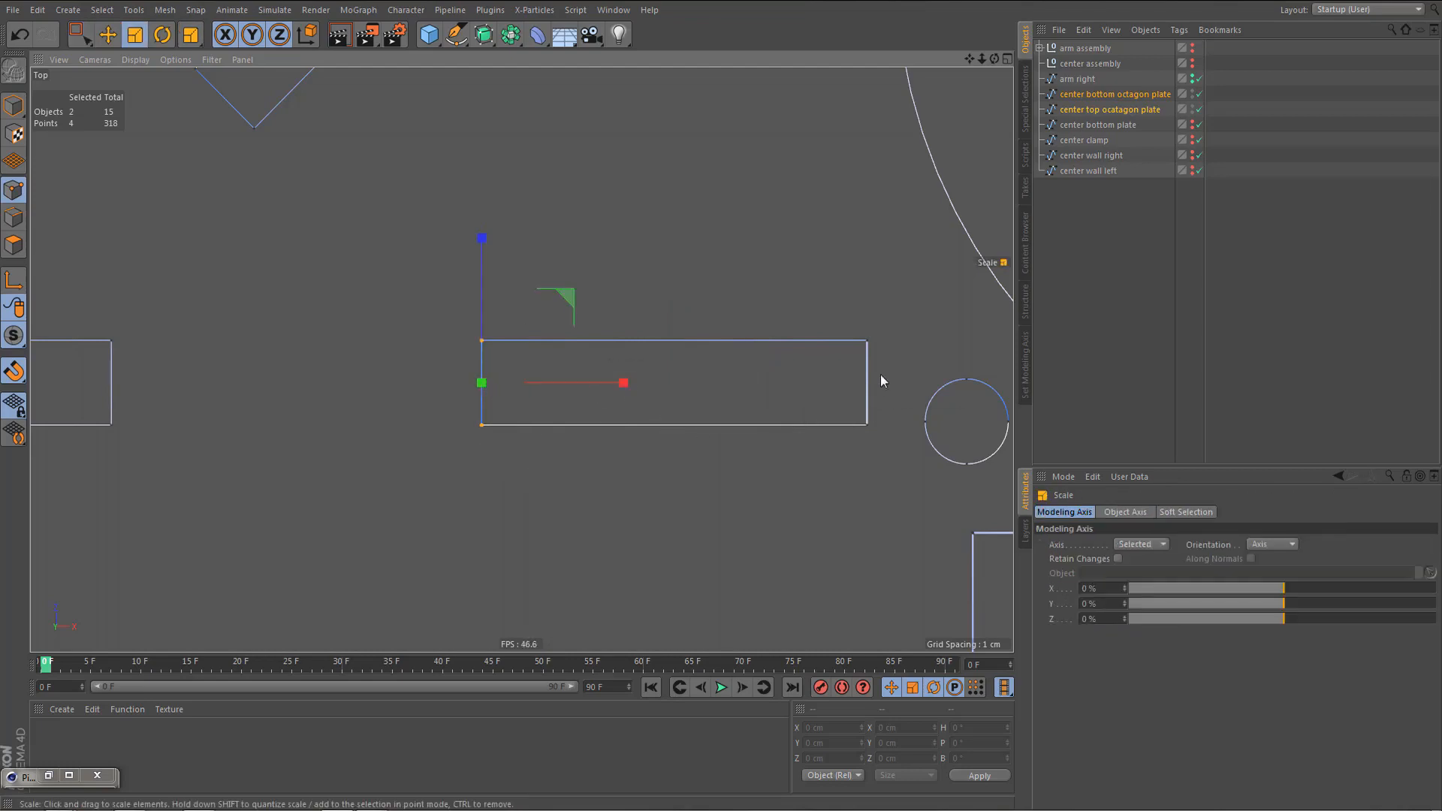
pyautogui.press('0')
pyautogui.moveTo(844, 313); pyautogui.dragTo(897, 452)
pyautogui.press('t')
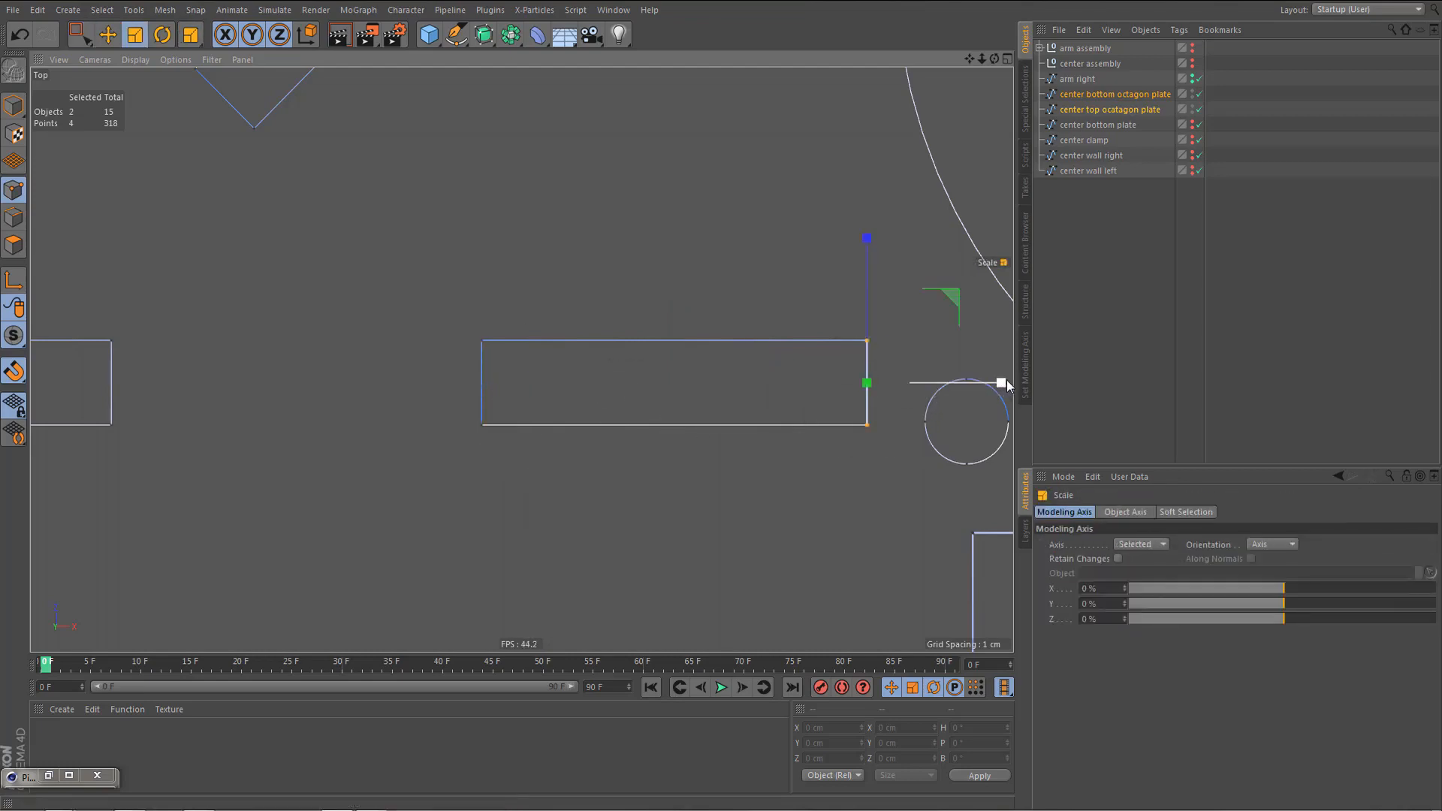
pyautogui.moveTo(1006, 380); pyautogui.dragTo(867, 386)
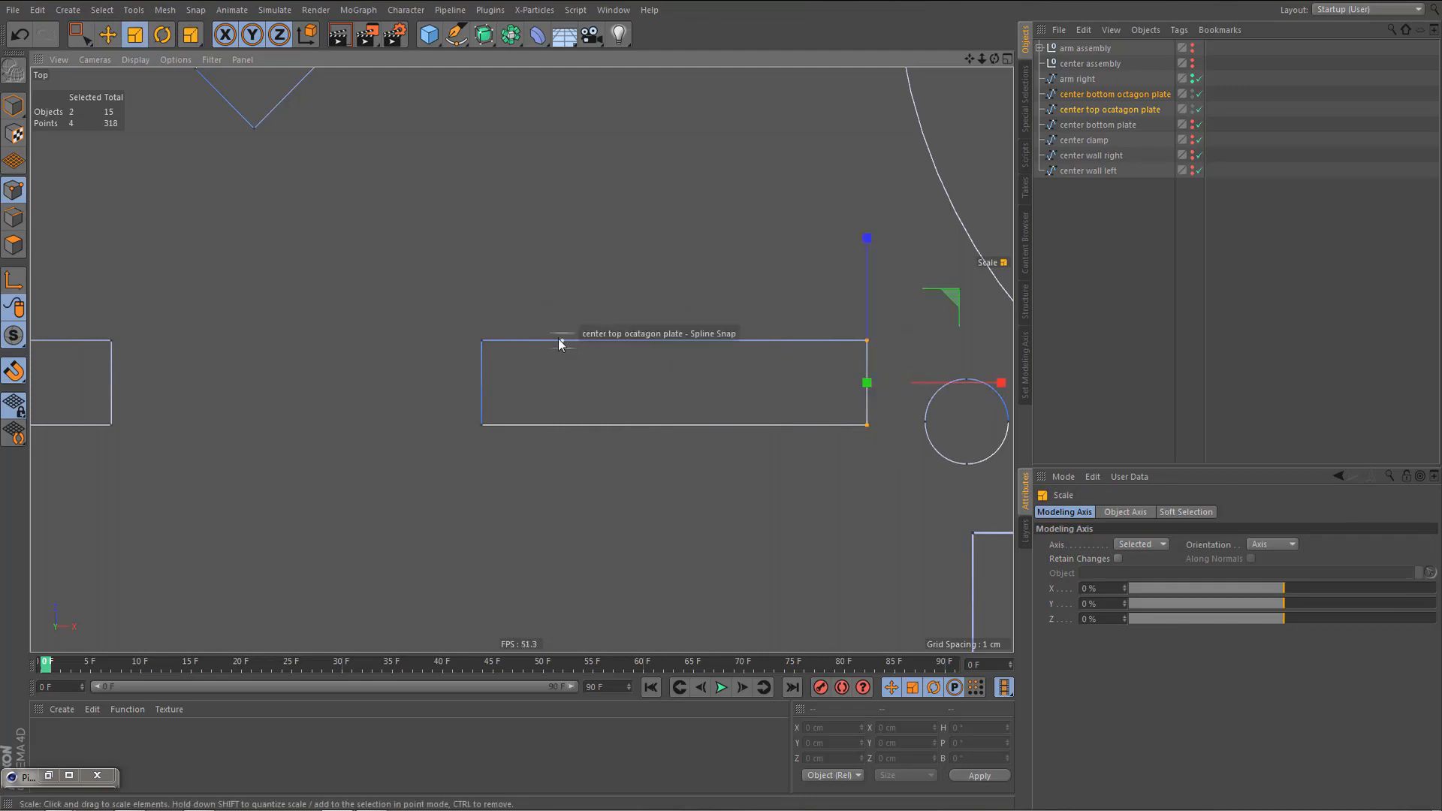
# - Align the long edges of the inner horizontal slot at +X, -Z on both plates by scaling each edge's points flat along Z
pyautogui.keyDown('alt'); pyautogui.moveTo(558, 338); pyautogui.dragTo(542, 472, button='right'); pyautogui.keyUp('alt')
pyautogui.keyDown('alt'); pyautogui.moveTo(650, 404); pyautogui.dragTo(447, 442, button='middle'); pyautogui.keyUp('alt')
pyautogui.scroll(5, 660, 384)
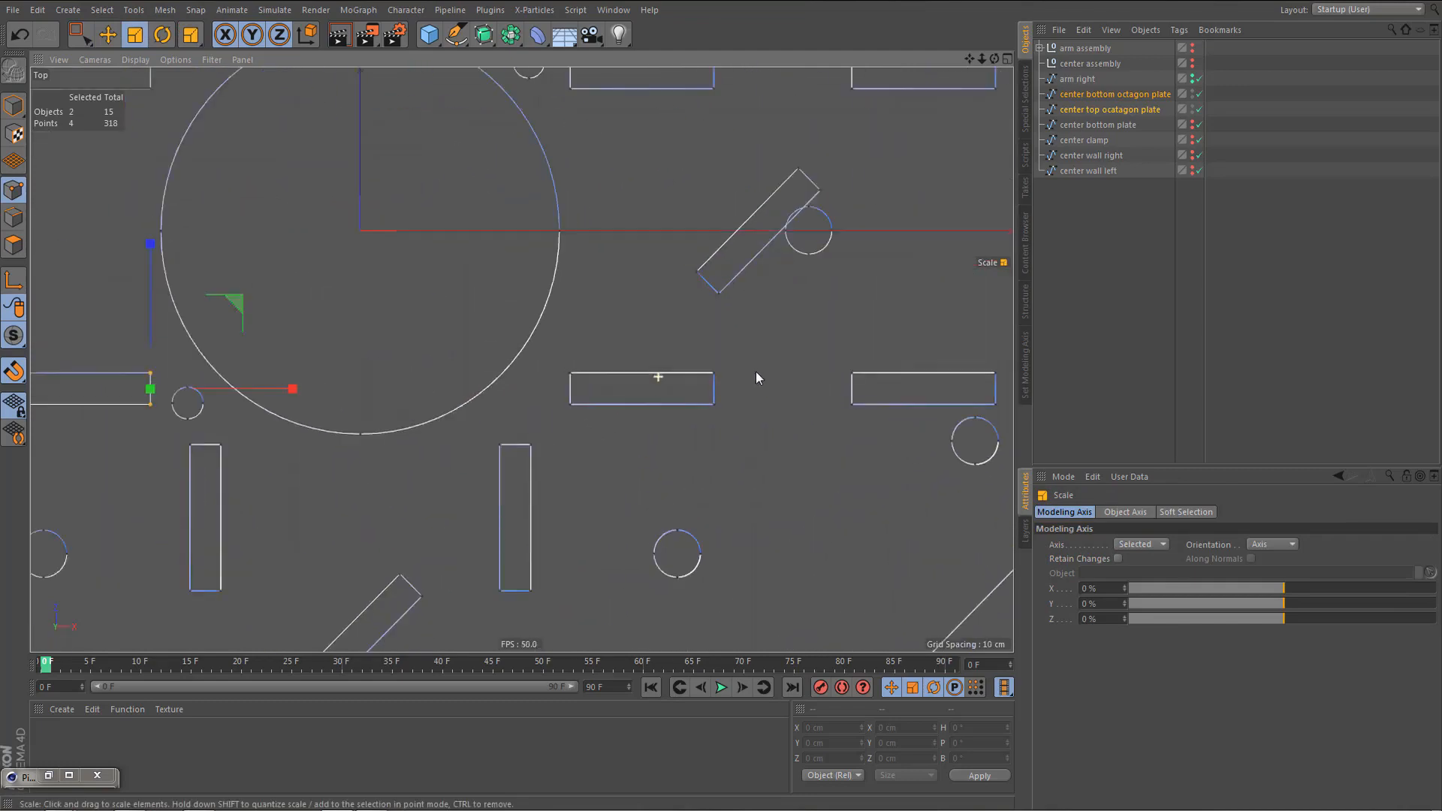
pyautogui.press('0')
pyautogui.moveTo(499, 356); pyautogui.dragTo(771, 386)
pyautogui.press('t')
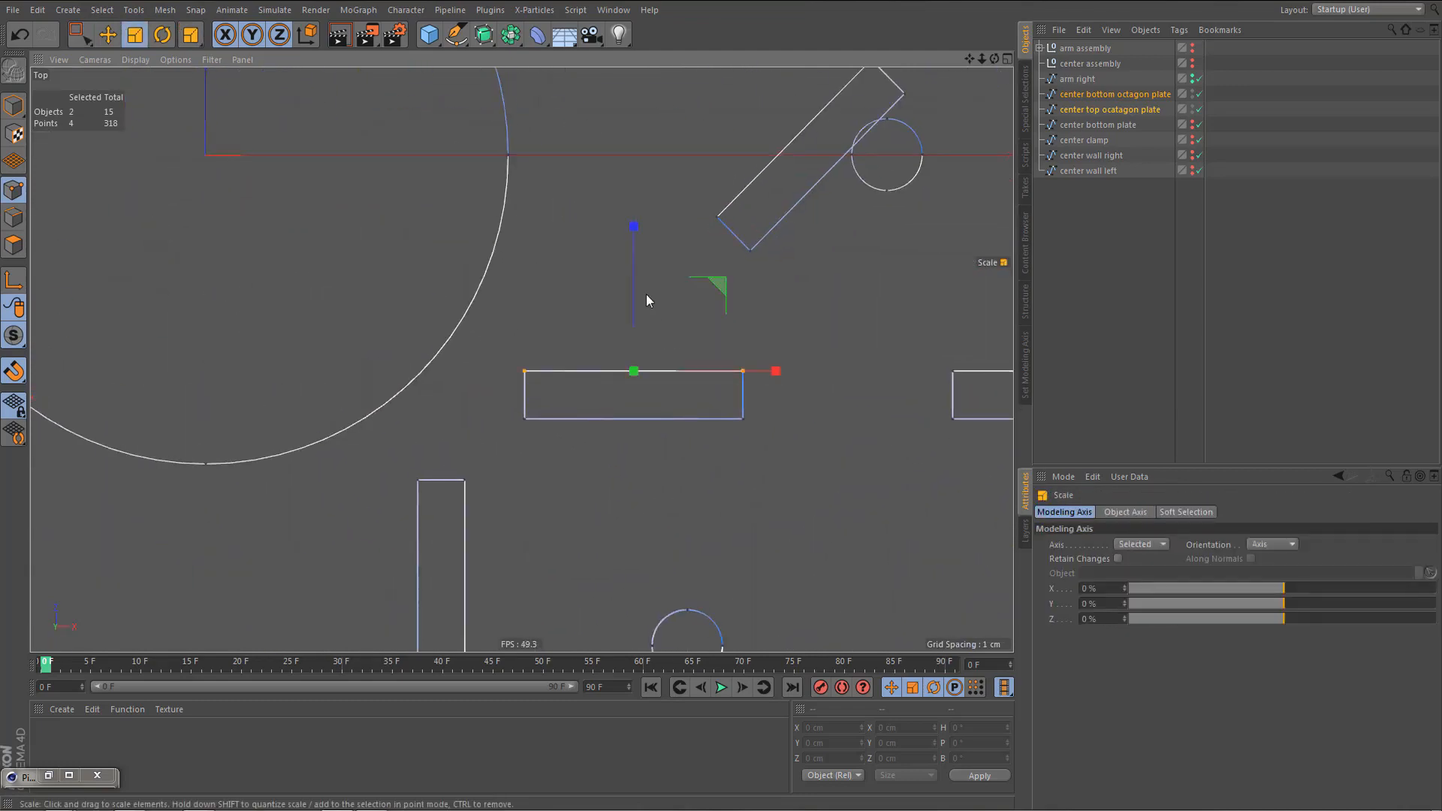
pyautogui.moveTo(629, 227); pyautogui.dragTo(631, 371)
pyautogui.press('0')
pyautogui.moveTo(505, 404); pyautogui.dragTo(805, 454)
pyautogui.press('t')
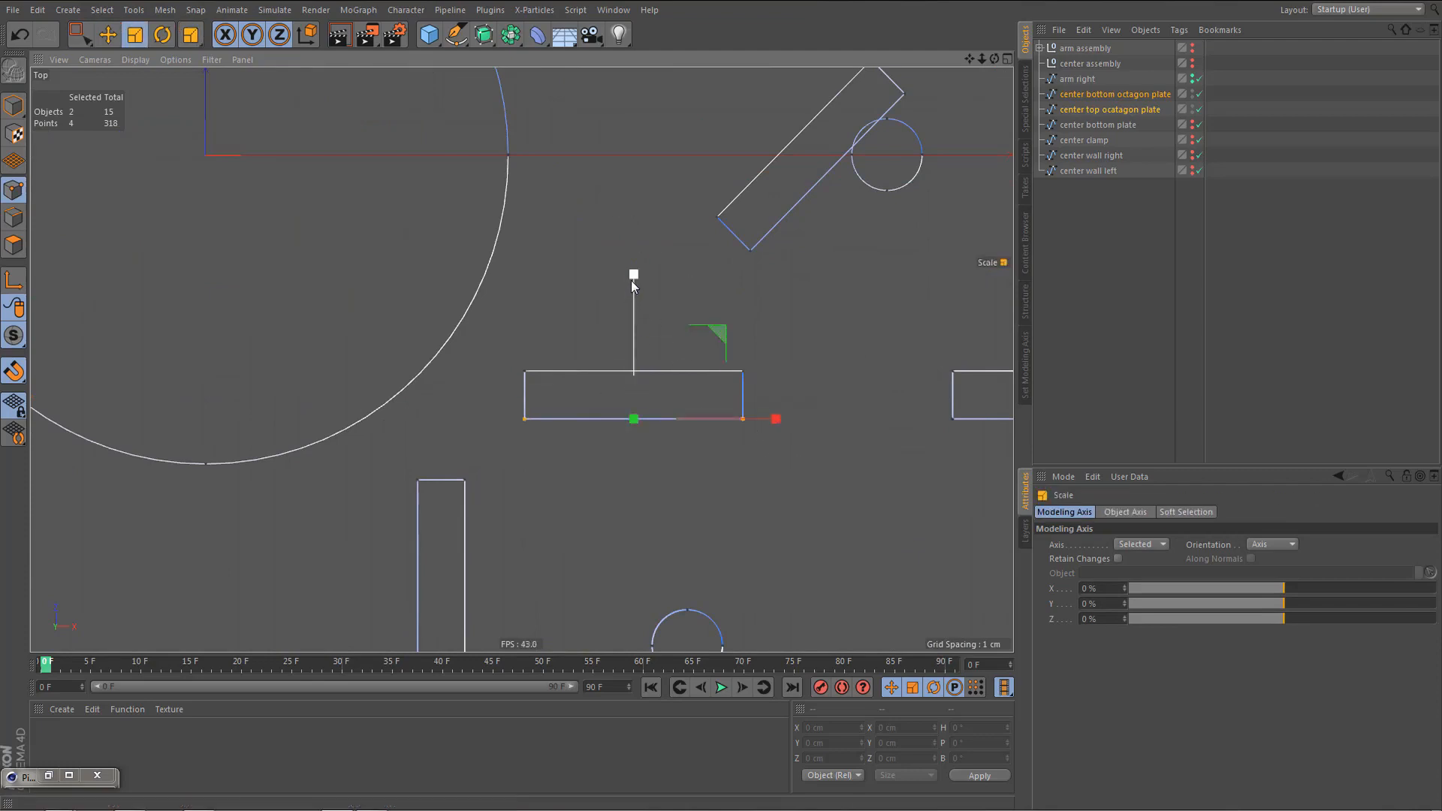
pyautogui.moveTo(632, 277); pyautogui.dragTo(621, 410)
# - Align both short ends of the inner slot at +X, -Z by scaling each end's points flat along X
pyautogui.press('0')
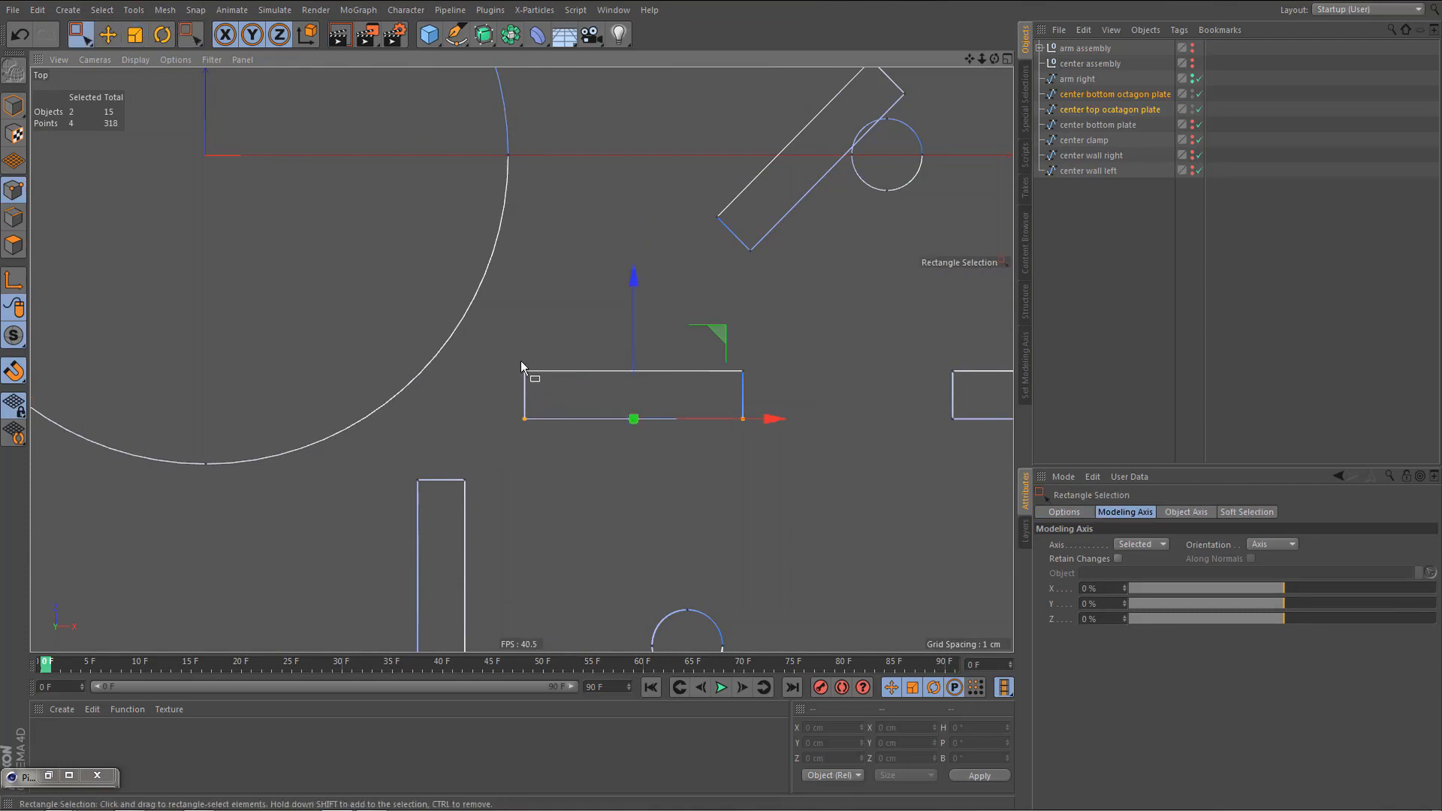
pyautogui.moveTo(509, 349); pyautogui.dragTo(564, 454)
pyautogui.press('t')
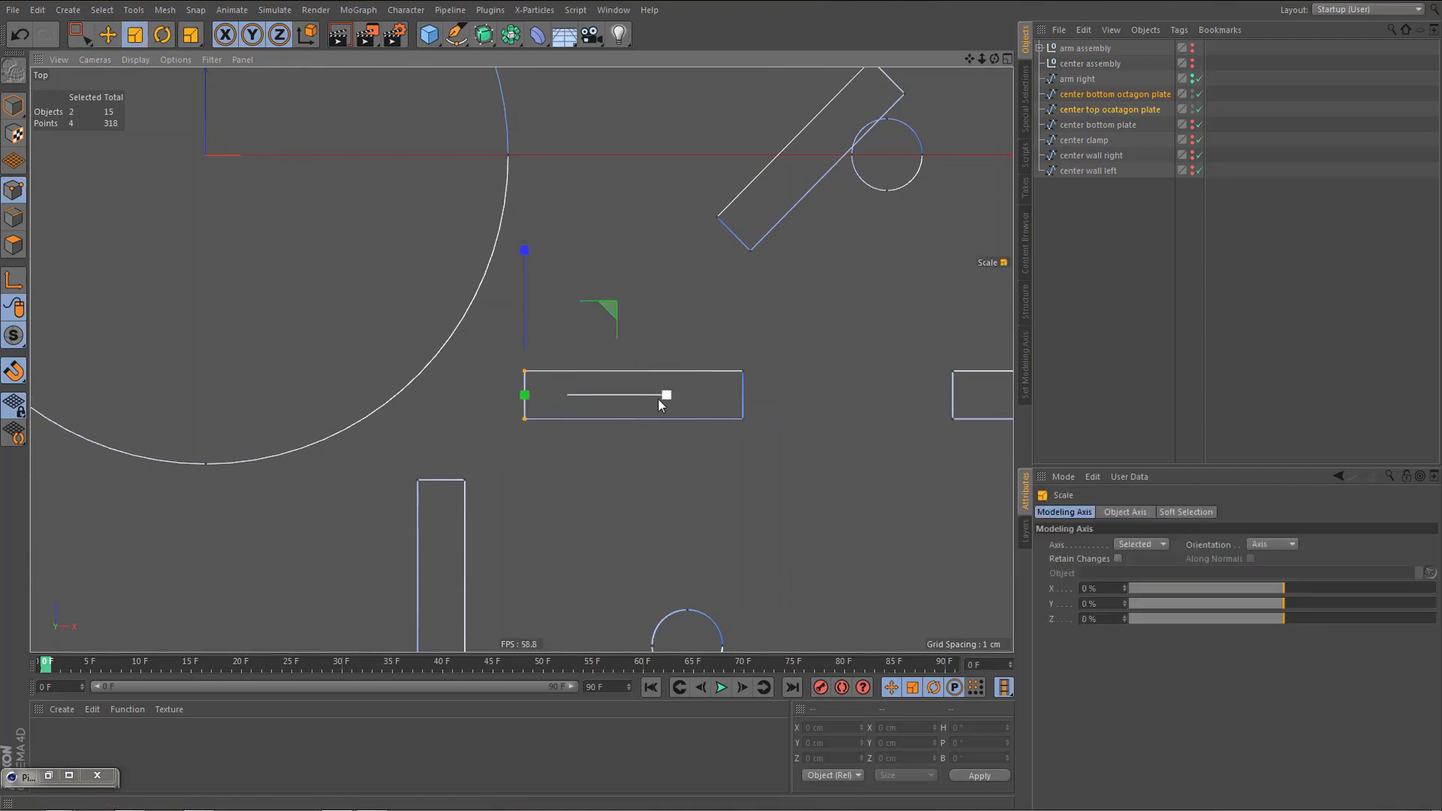
pyautogui.moveTo(666, 395); pyautogui.dragTo(619, 404)
pyautogui.press('0')
pyautogui.moveTo(724, 342); pyautogui.dragTo(780, 451)
pyautogui.press('t')
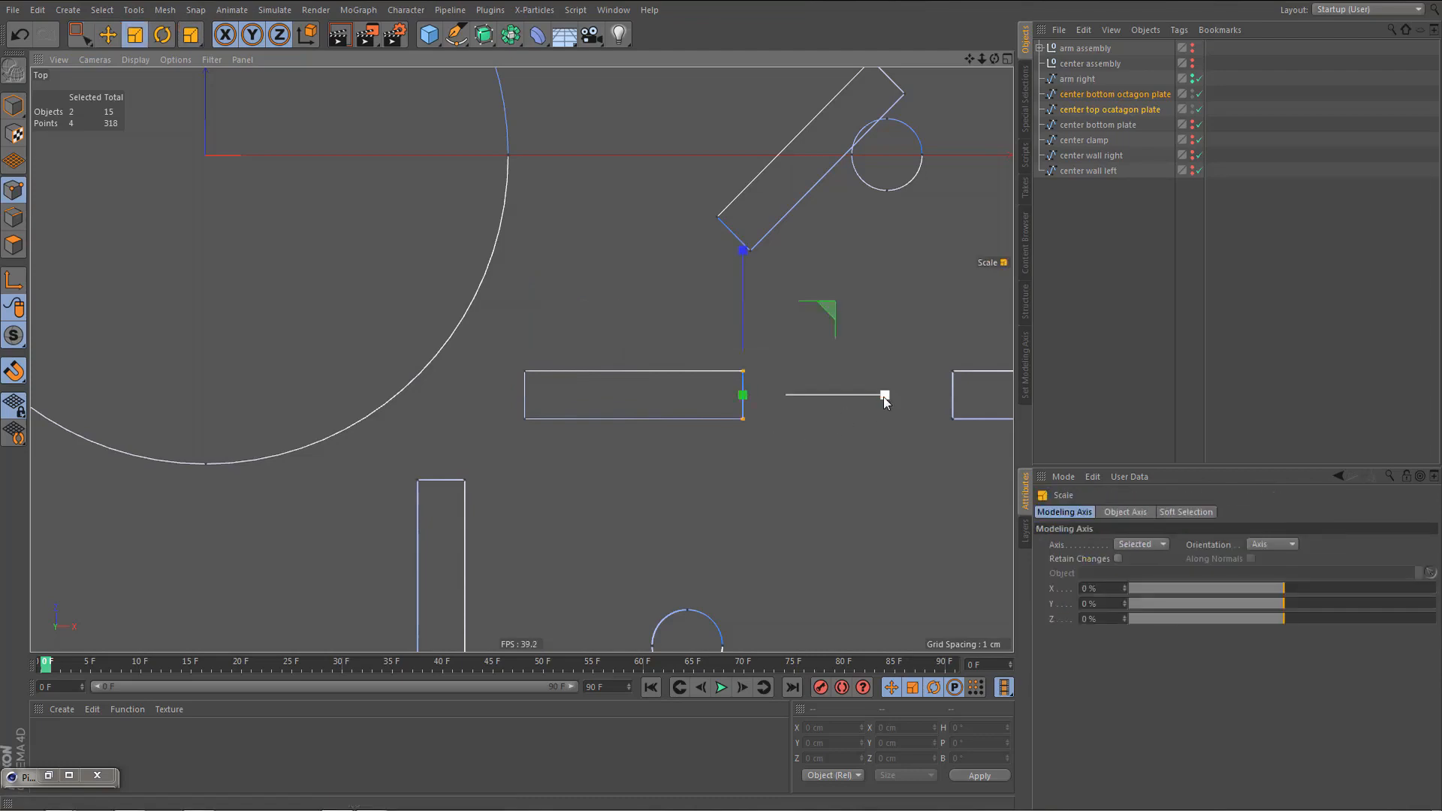
pyautogui.moveTo(886, 393); pyautogui.dragTo(743, 397)
# - Align the long edges of the outer horizontal slot at +X, -Z on both plates by scaling each edge's points flat along Z
pyautogui.keyDown('alt'); pyautogui.moveTo(926, 386); pyautogui.dragTo(610, 415, button='middle'); pyautogui.keyUp('alt')
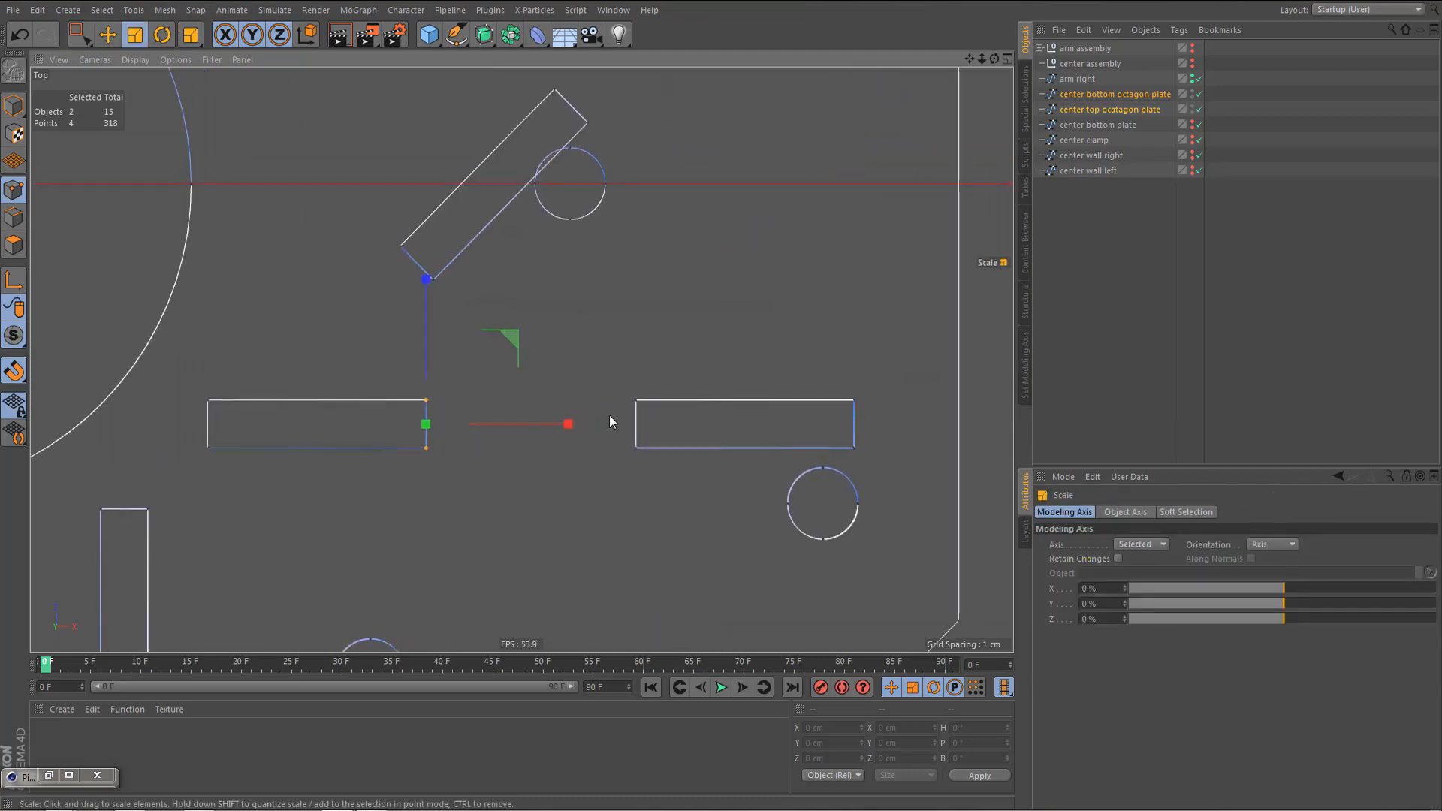
pyautogui.press('0')
pyautogui.moveTo(612, 369); pyautogui.dragTo(872, 412)
pyautogui.press('t')
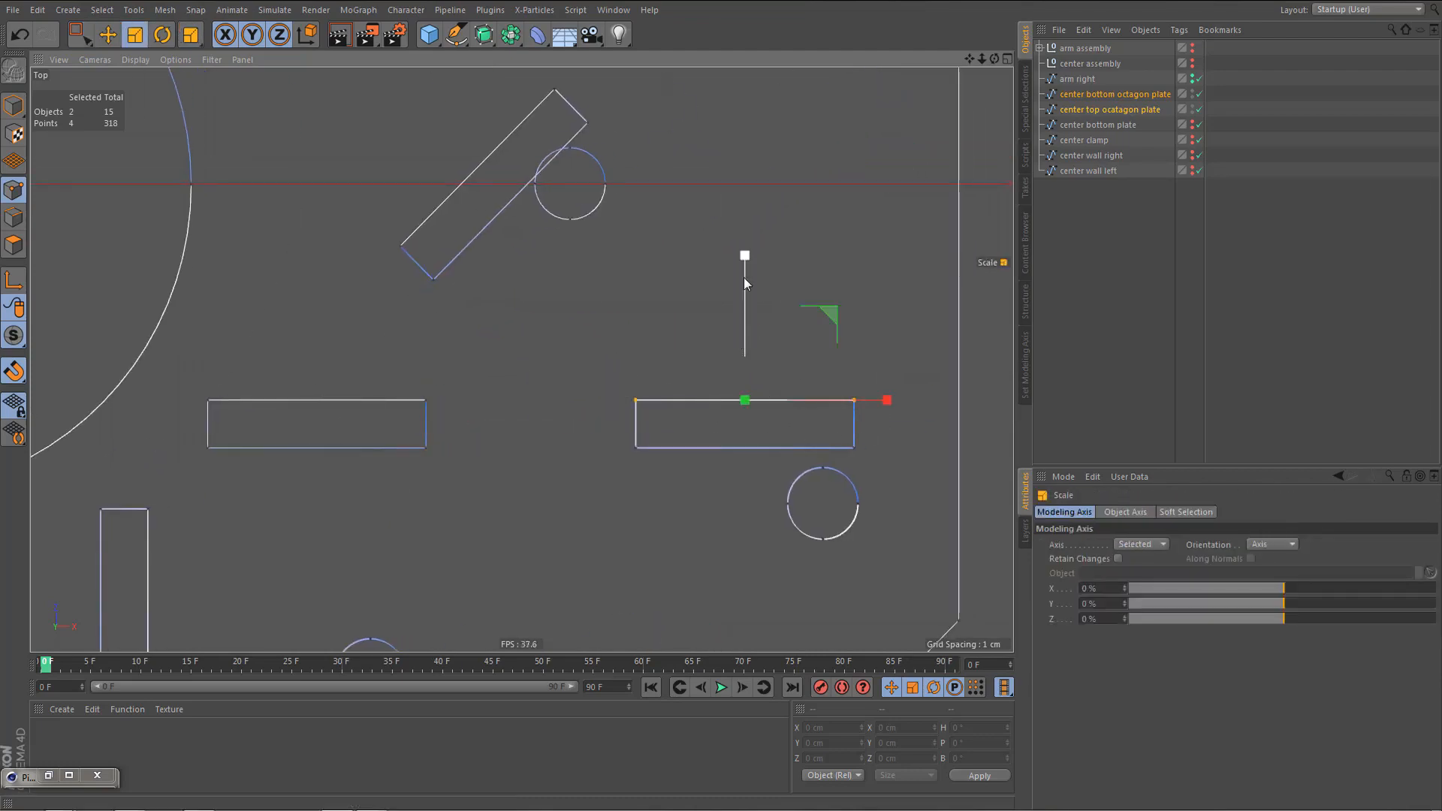
pyautogui.moveTo(747, 255); pyautogui.dragTo(749, 400)
pyautogui.press('0')
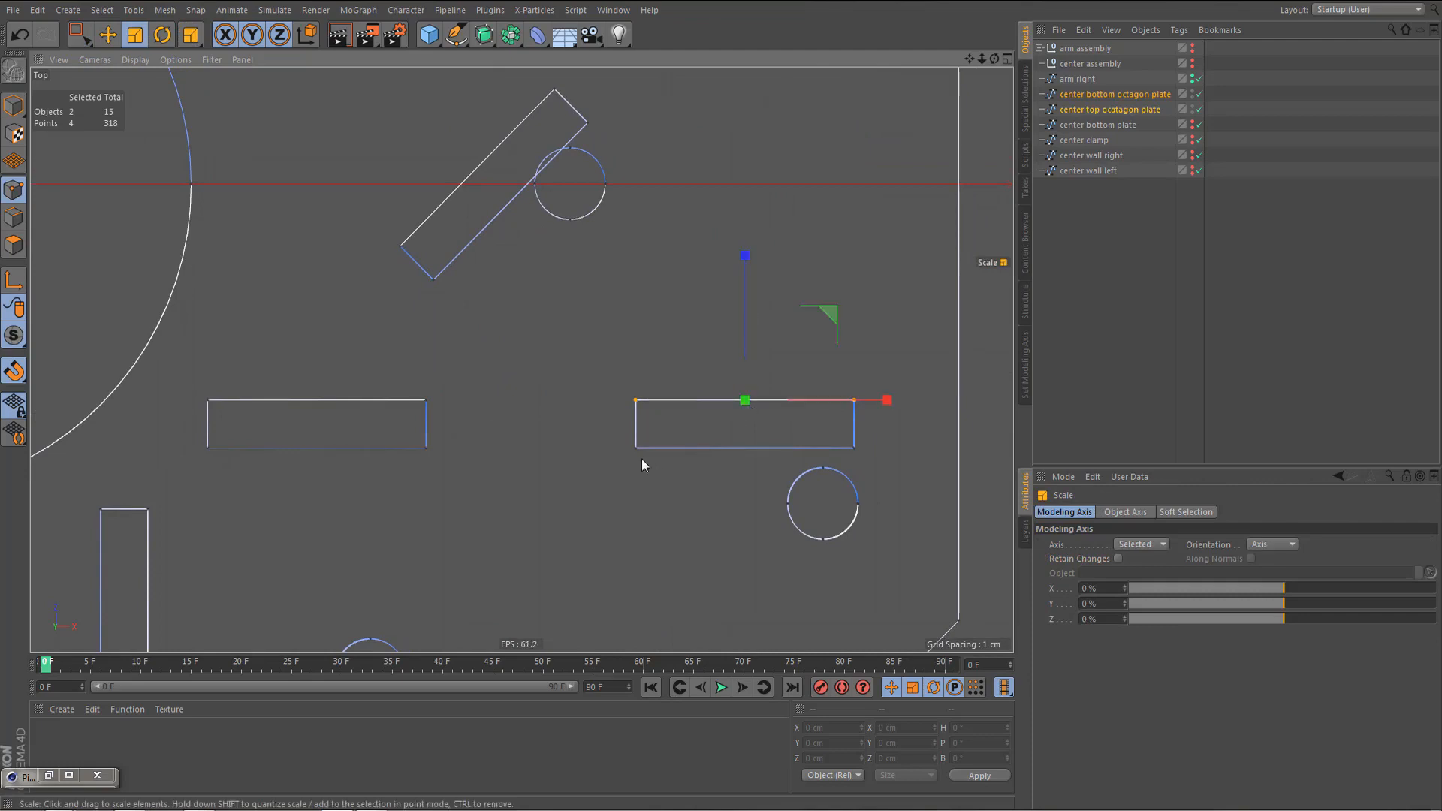
pyautogui.moveTo(610, 427); pyautogui.dragTo(902, 451)
pyautogui.press('t')
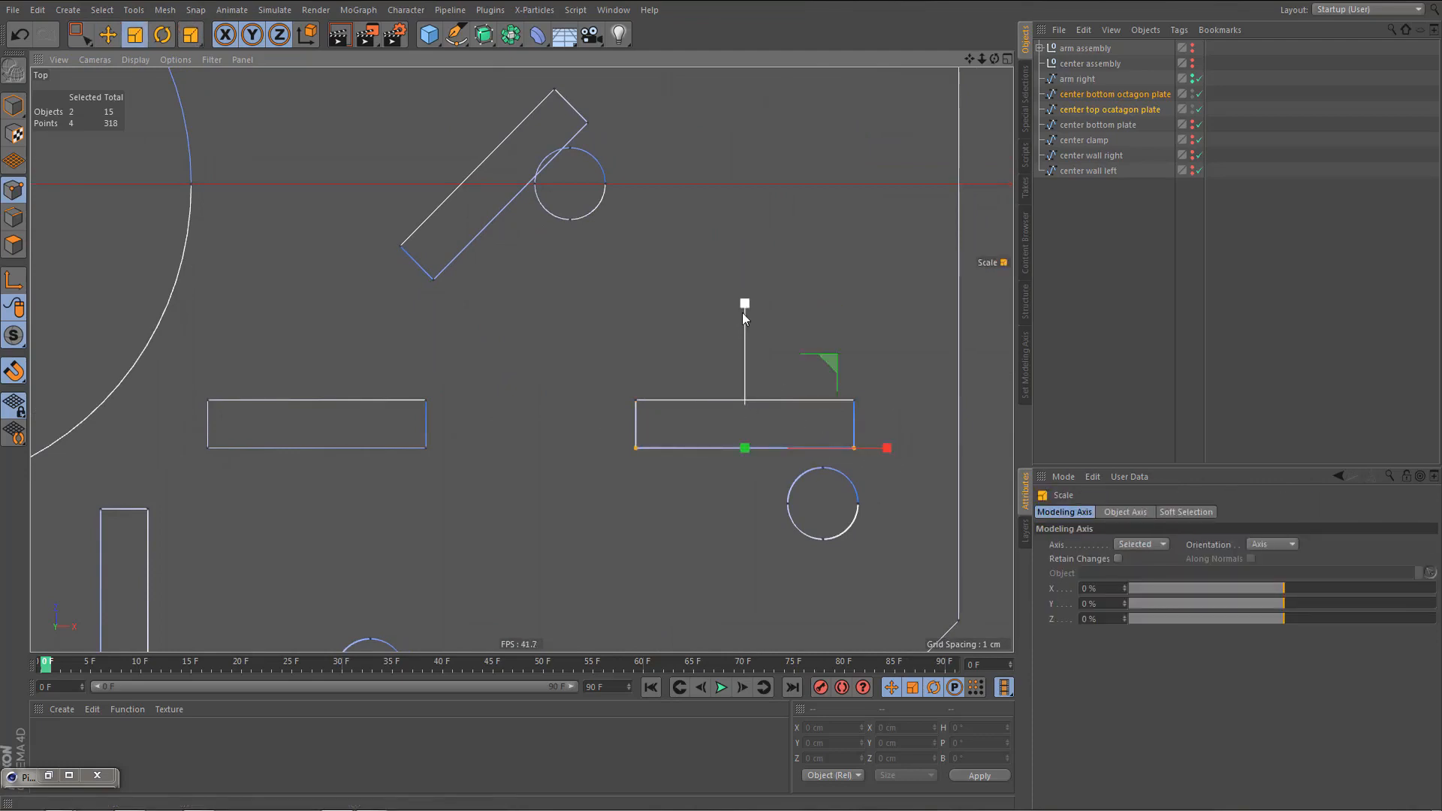
pyautogui.moveTo(742, 305); pyautogui.dragTo(620, 387)
# - Align both short ends of the outer slot at +X, -Z by scaling each end's points flat along X
pyautogui.press('0')
pyautogui.press('t')
pyautogui.moveTo(778, 425); pyautogui.dragTo(637, 428)
pyautogui.press('0')
pyautogui.moveTo(846, 383); pyautogui.dragTo(906, 464)
pyautogui.press('t')
pyautogui.moveTo(994, 425); pyautogui.dragTo(853, 427)
# - Align the long edges of the outer horizontal slot at +X, +Z on both plates by scaling each edge's points flat along Z
pyautogui.scroll(-3, 789, 485)
pyautogui.keyDown('alt'); pyautogui.moveTo(736, 451); pyautogui.dragTo(742, 684, button='middle'); pyautogui.keyUp('alt')
pyautogui.scroll(3, 766, 312)
pyautogui.press('0')
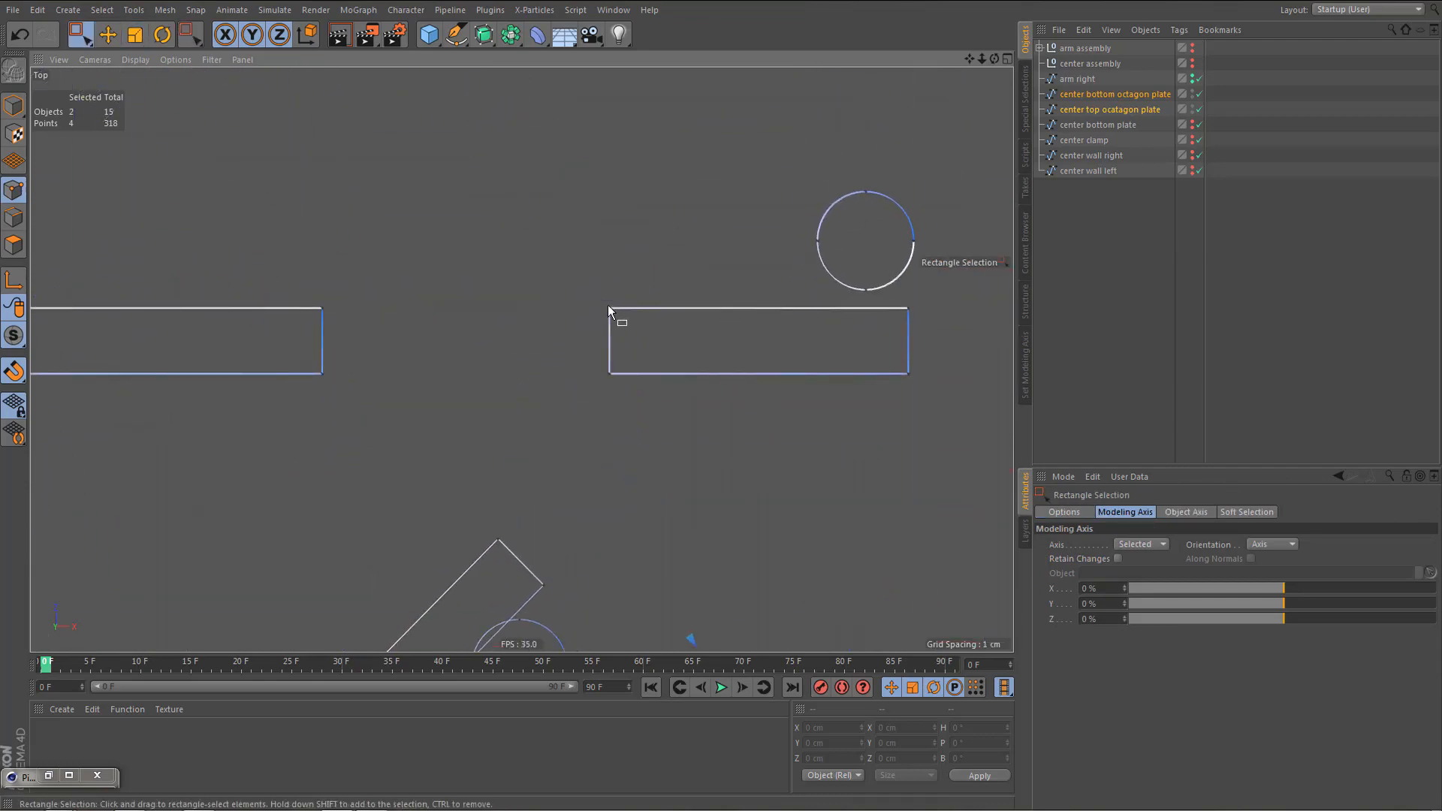
pyautogui.moveTo(594, 302); pyautogui.dragTo(723, 329)
pyautogui.moveTo(859, 350); pyautogui.dragTo(939, 331)
pyautogui.press('t')
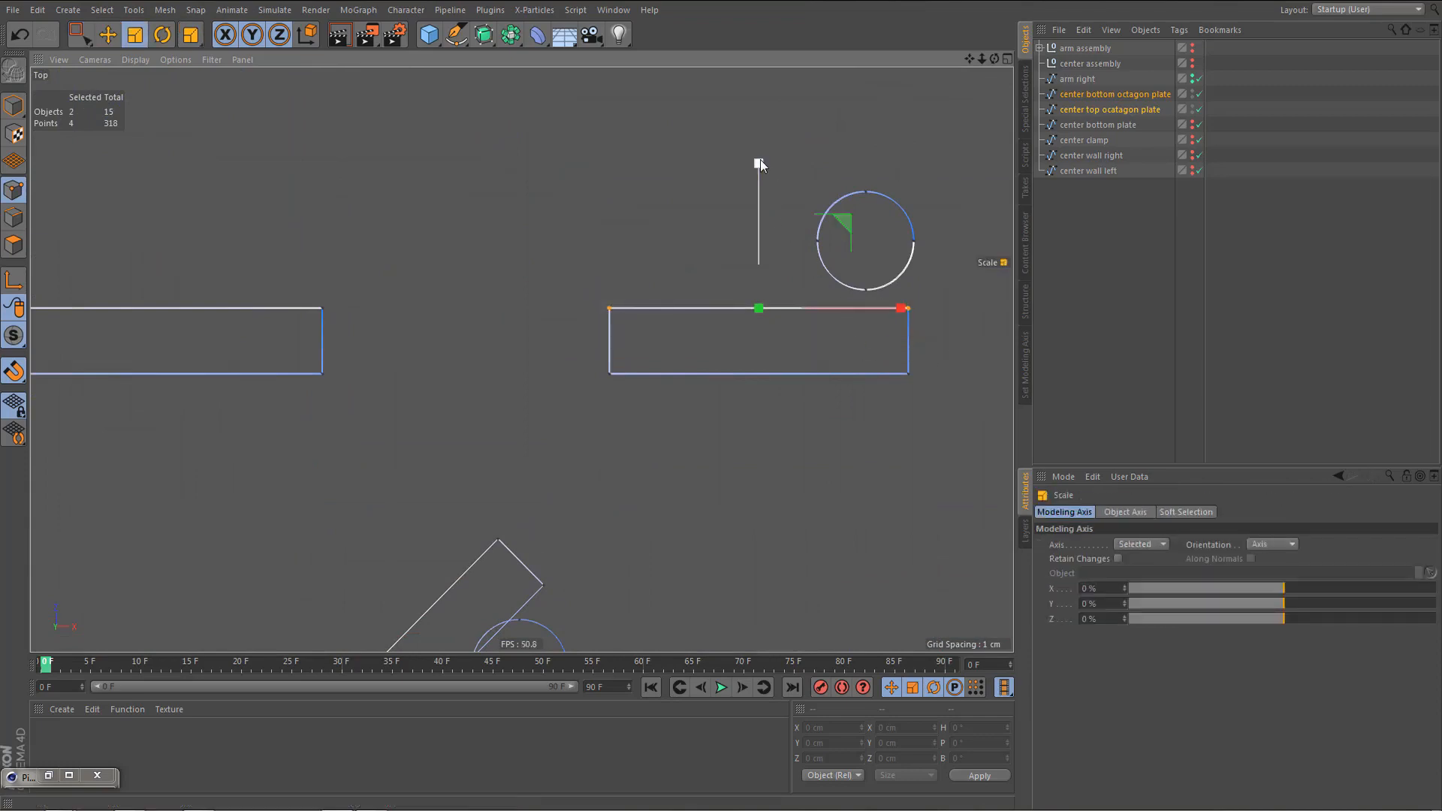
pyautogui.moveTo(760, 159); pyautogui.dragTo(764, 309)
pyautogui.press('0')
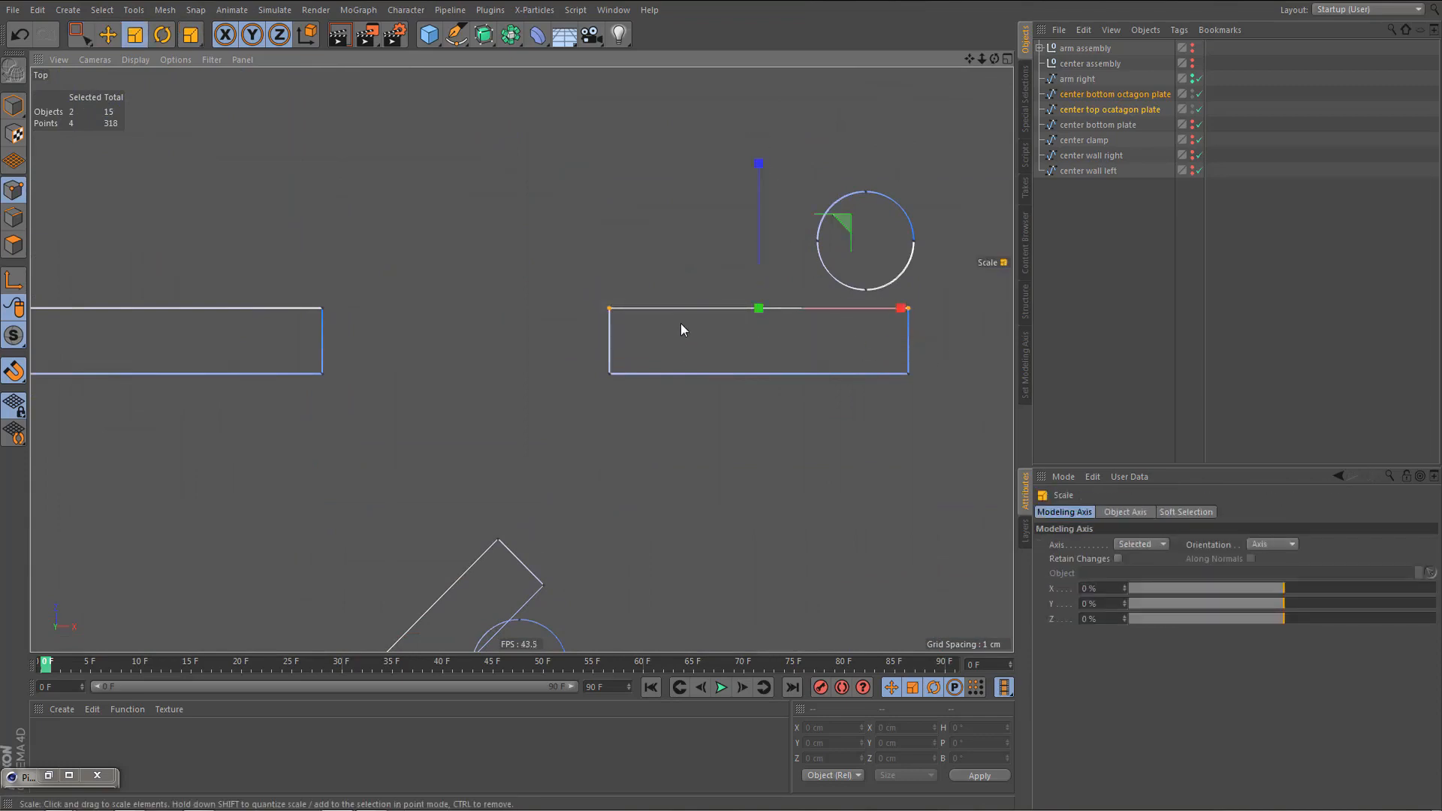
pyautogui.moveTo(588, 350); pyautogui.dragTo(924, 436)
pyautogui.press('t')
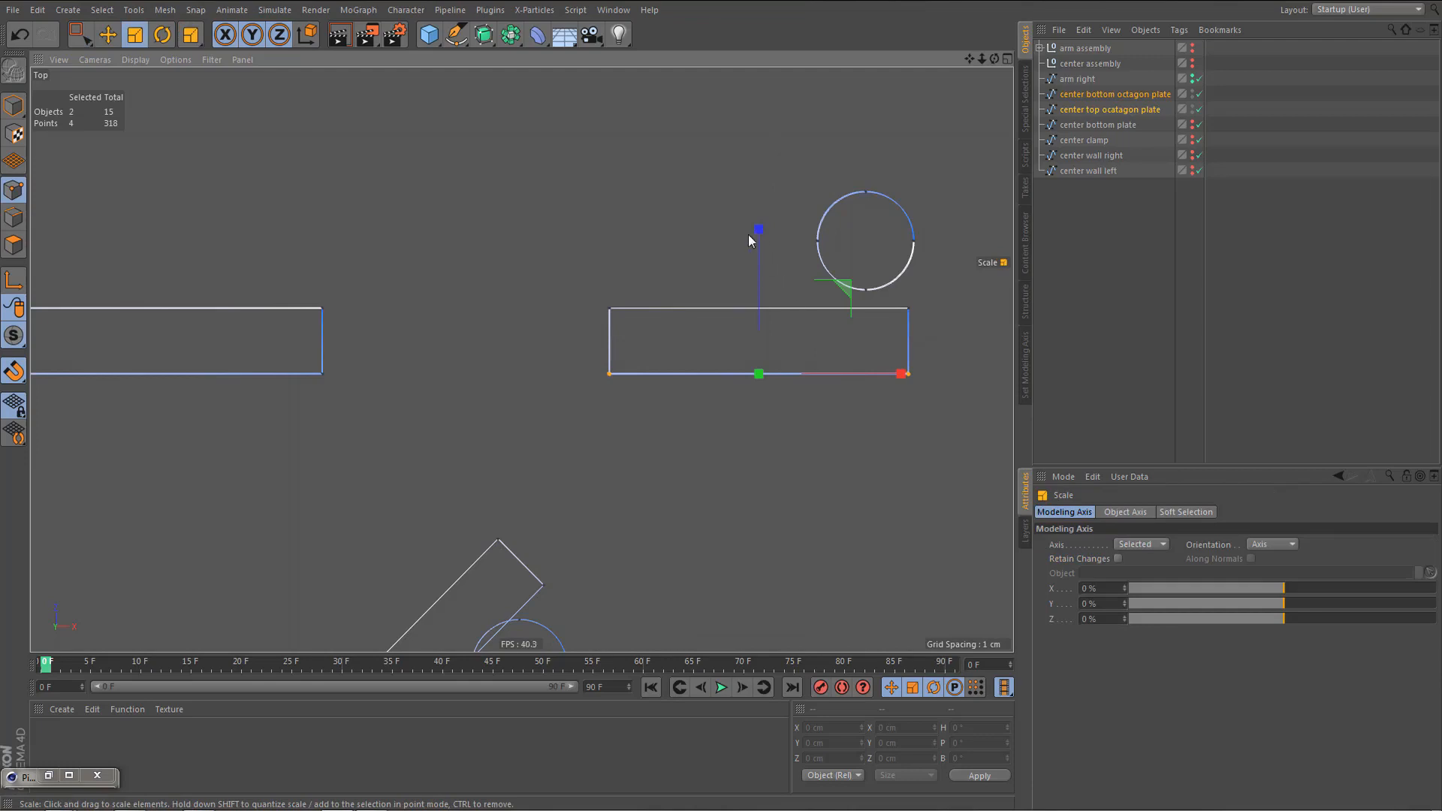
pyautogui.moveTo(759, 230); pyautogui.dragTo(757, 376)
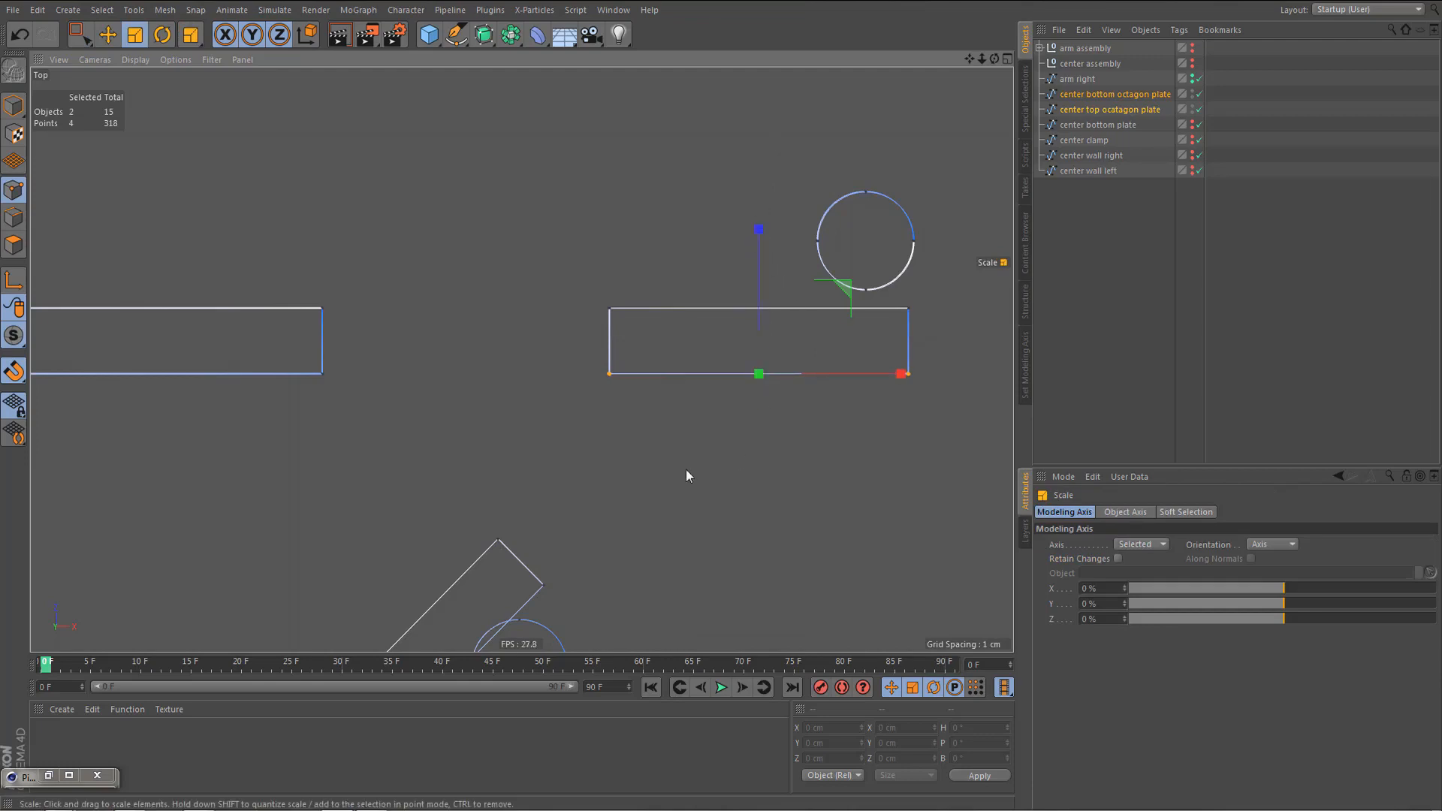
# - Align both short ends of the outer slot at +X, +Z by scaling each end's points flat along X
pyautogui.press('0')
pyautogui.moveTo(582, 296); pyautogui.dragTo(643, 452)
pyautogui.press('t')
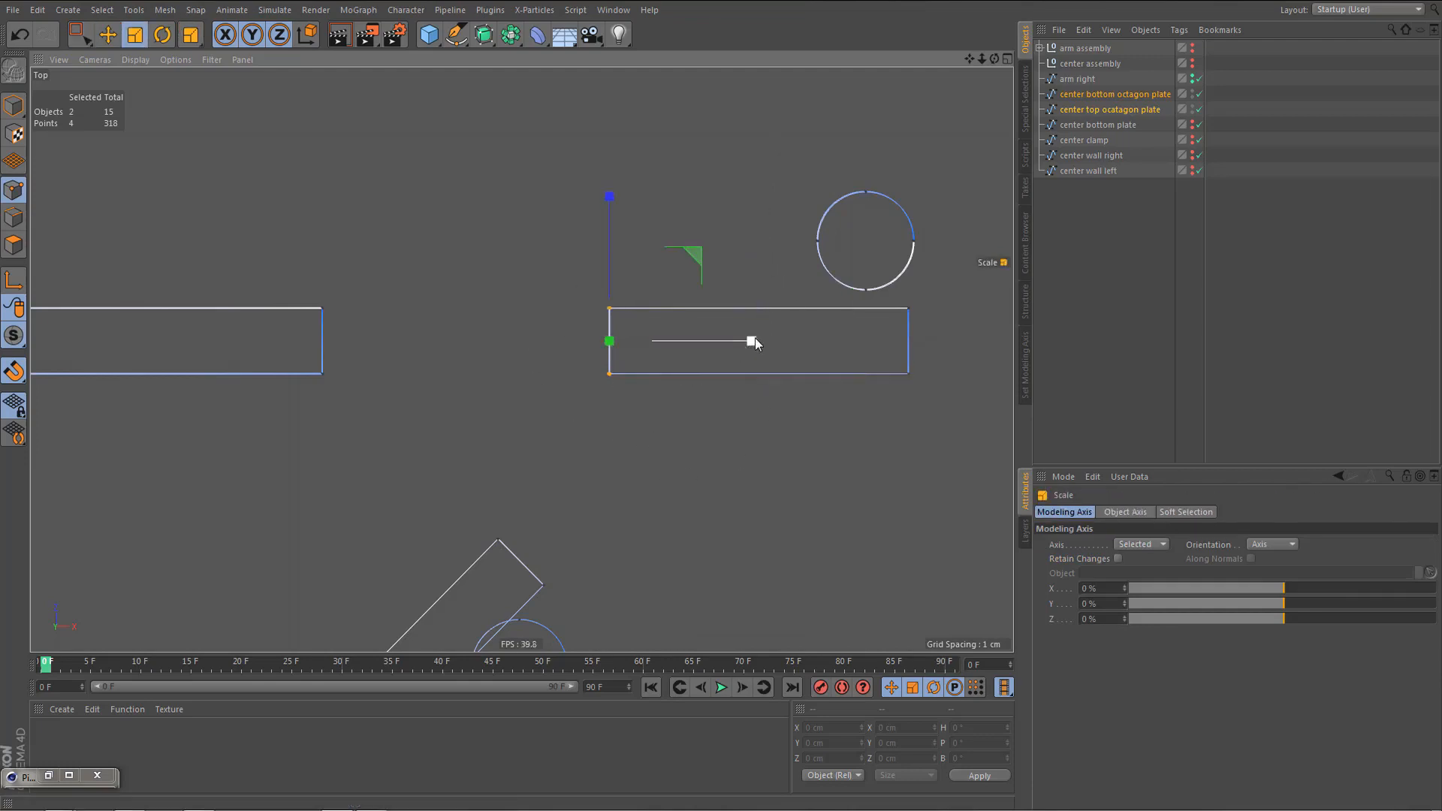
pyautogui.moveTo(752, 342); pyautogui.dragTo(614, 342)
pyautogui.press('0')
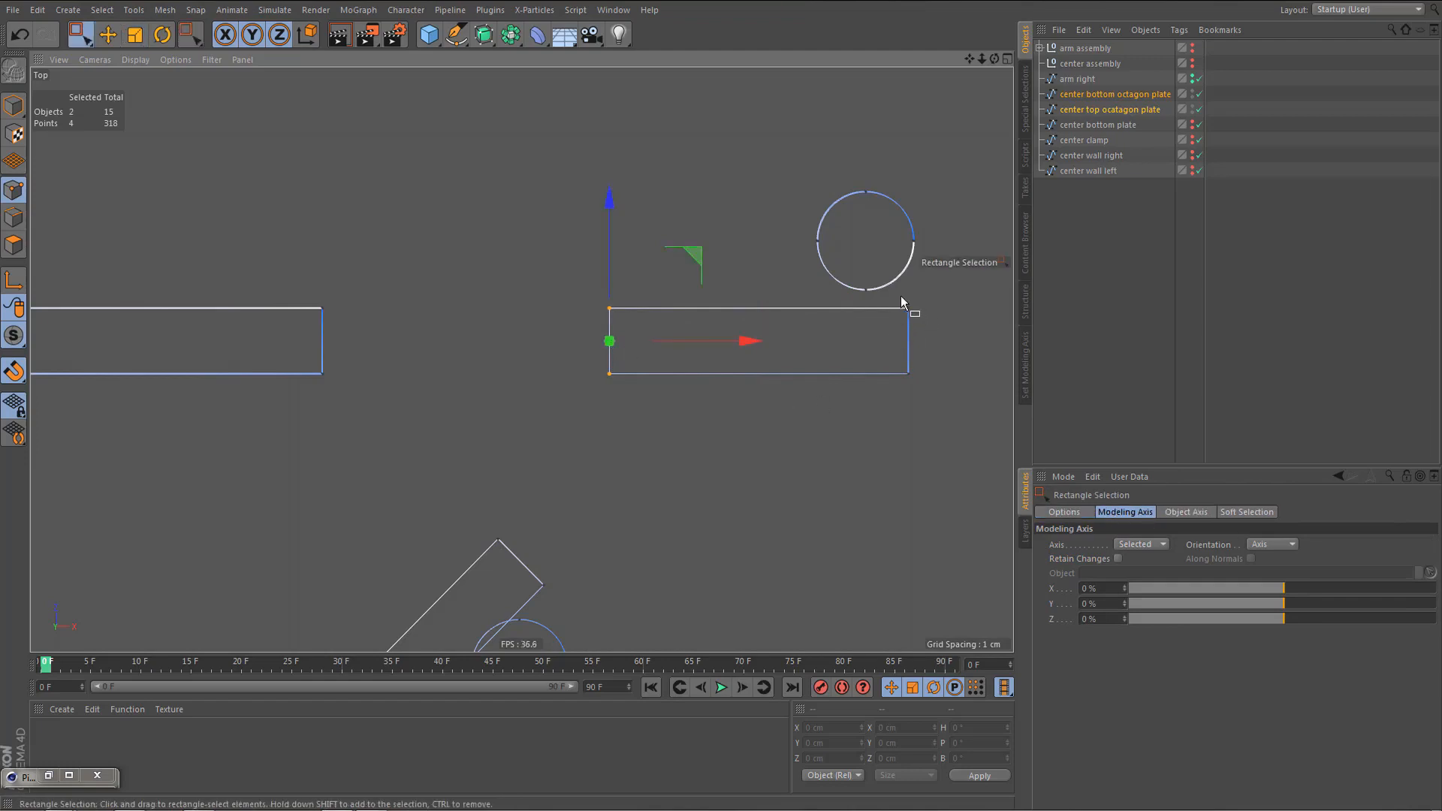
pyautogui.moveTo(901, 297); pyautogui.dragTo(928, 413)
pyautogui.press('t')
pyautogui.moveTo(1004, 341); pyautogui.dragTo(912, 350)
# - Align the long edges of the inner horizontal slot at +X, +Z on both plates by scaling each edge's points flat along Z
pyautogui.keyDown('alt'); pyautogui.moveTo(124, 286); pyautogui.dragTo(714, 322, button='middle'); pyautogui.keyUp('alt')
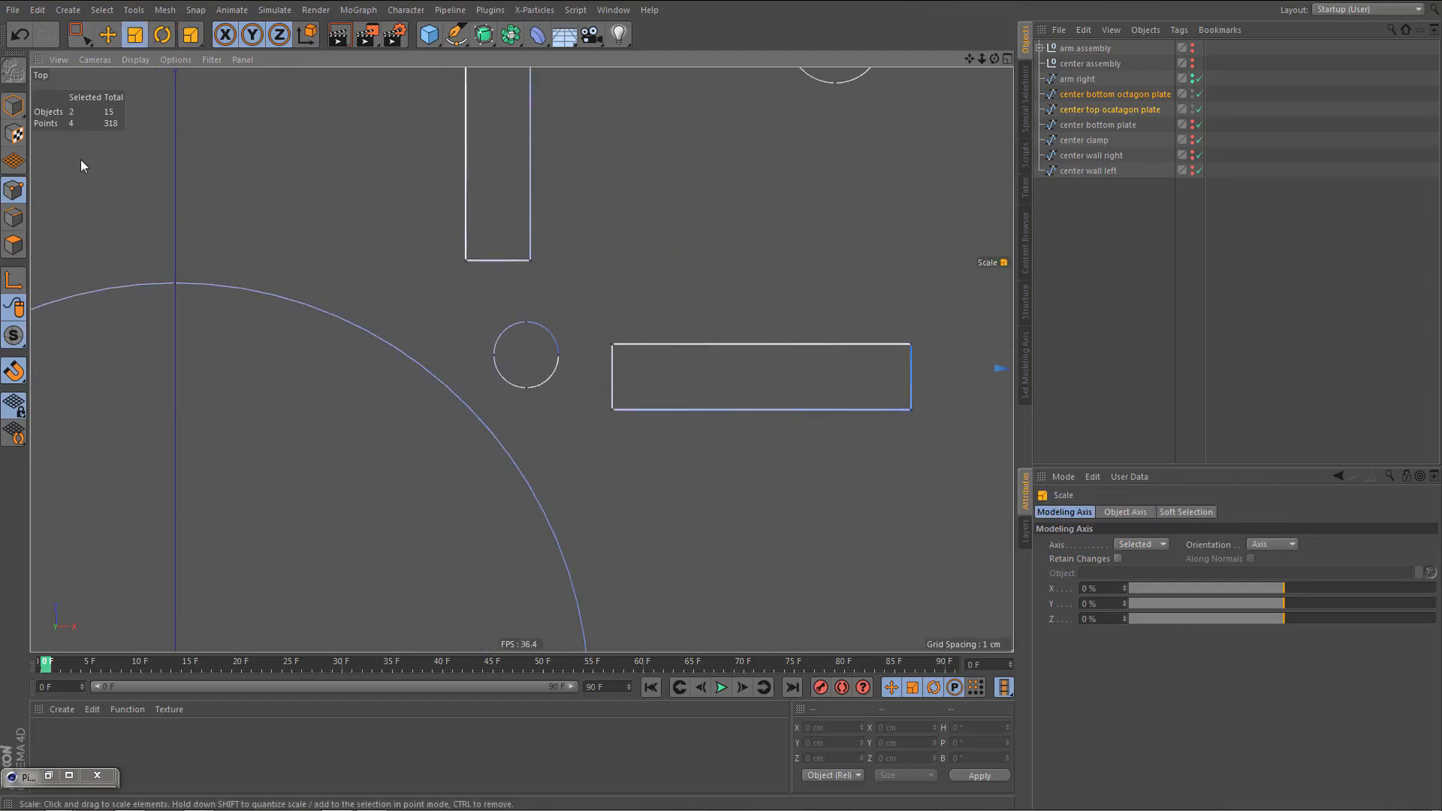
pyautogui.press('0')
pyautogui.moveTo(599, 316); pyautogui.dragTo(951, 363)
pyautogui.press('t')
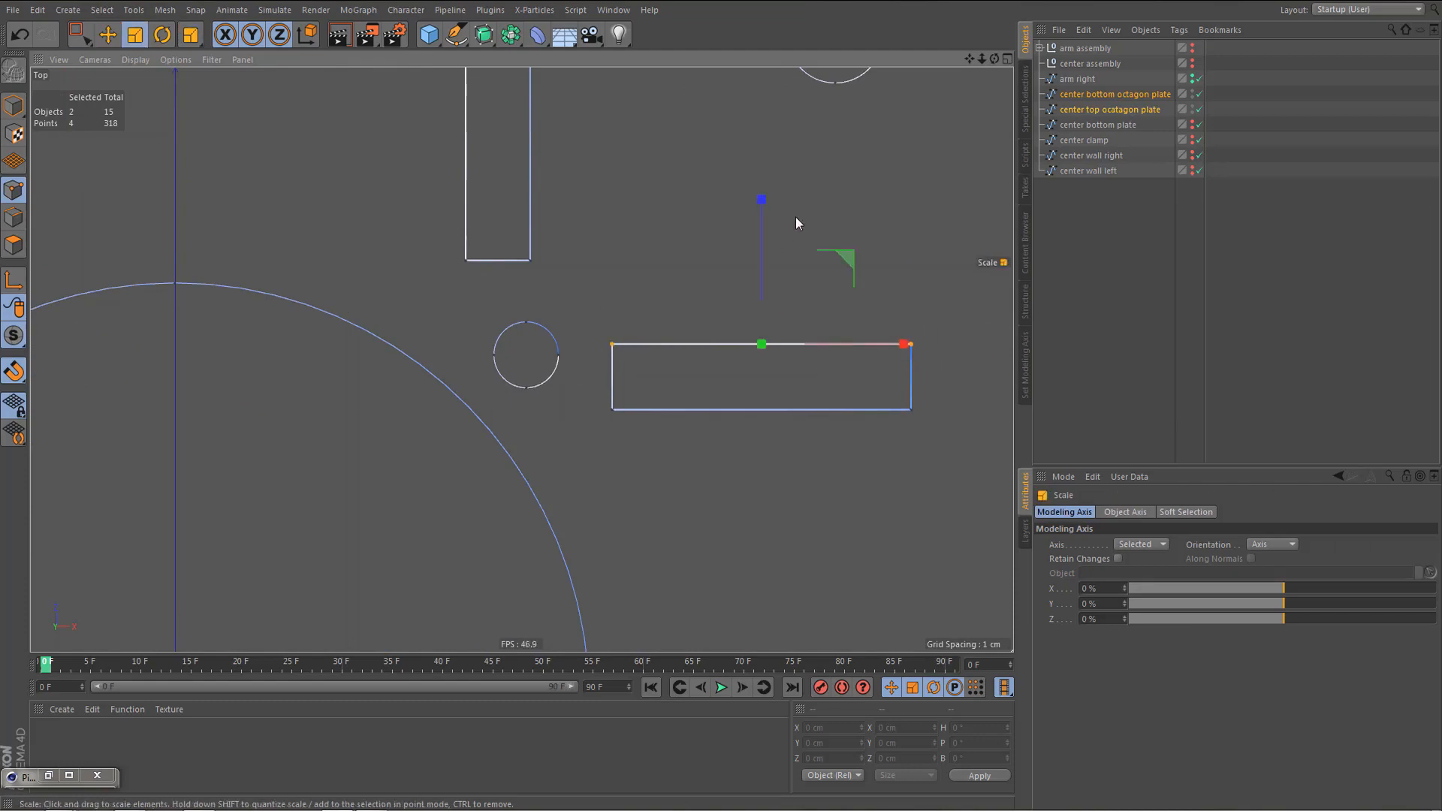
pyautogui.moveTo(764, 199); pyautogui.dragTo(764, 347)
pyautogui.press('0')
pyautogui.moveTo(591, 394); pyautogui.dragTo(952, 466)
pyautogui.press('t')
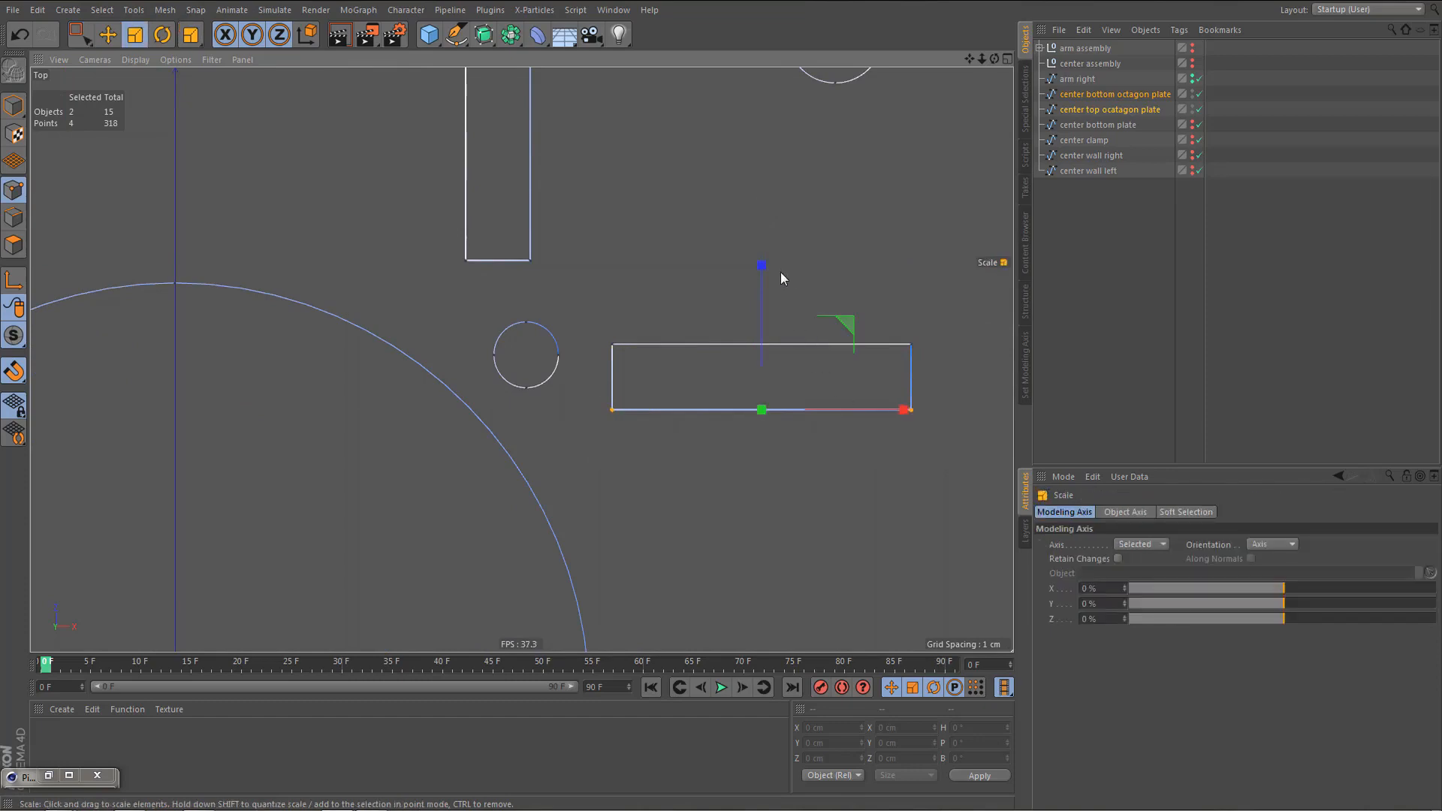
pyautogui.moveTo(760, 268); pyautogui.dragTo(763, 408)
# - Align both short ends of the inner slot at +X, +Z by scaling each end's points flat along X
pyautogui.press('0')
pyautogui.moveTo(593, 319); pyautogui.dragTo(638, 441)
pyautogui.press('e')
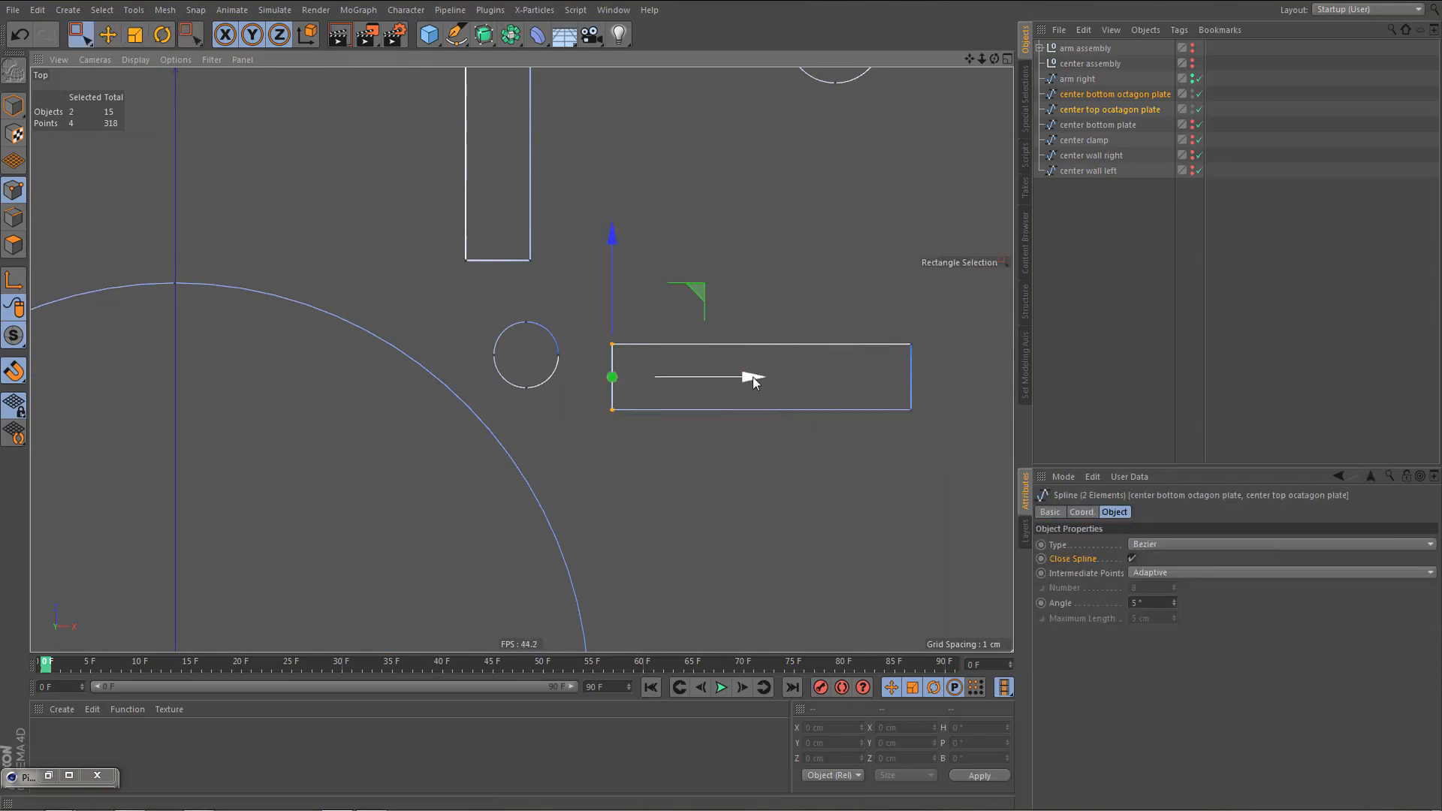
pyautogui.press('t')
pyautogui.moveTo(759, 380); pyautogui.dragTo(611, 377)
pyautogui.press('0')
pyautogui.moveTo(887, 323); pyautogui.dragTo(930, 446)
pyautogui.press('t')
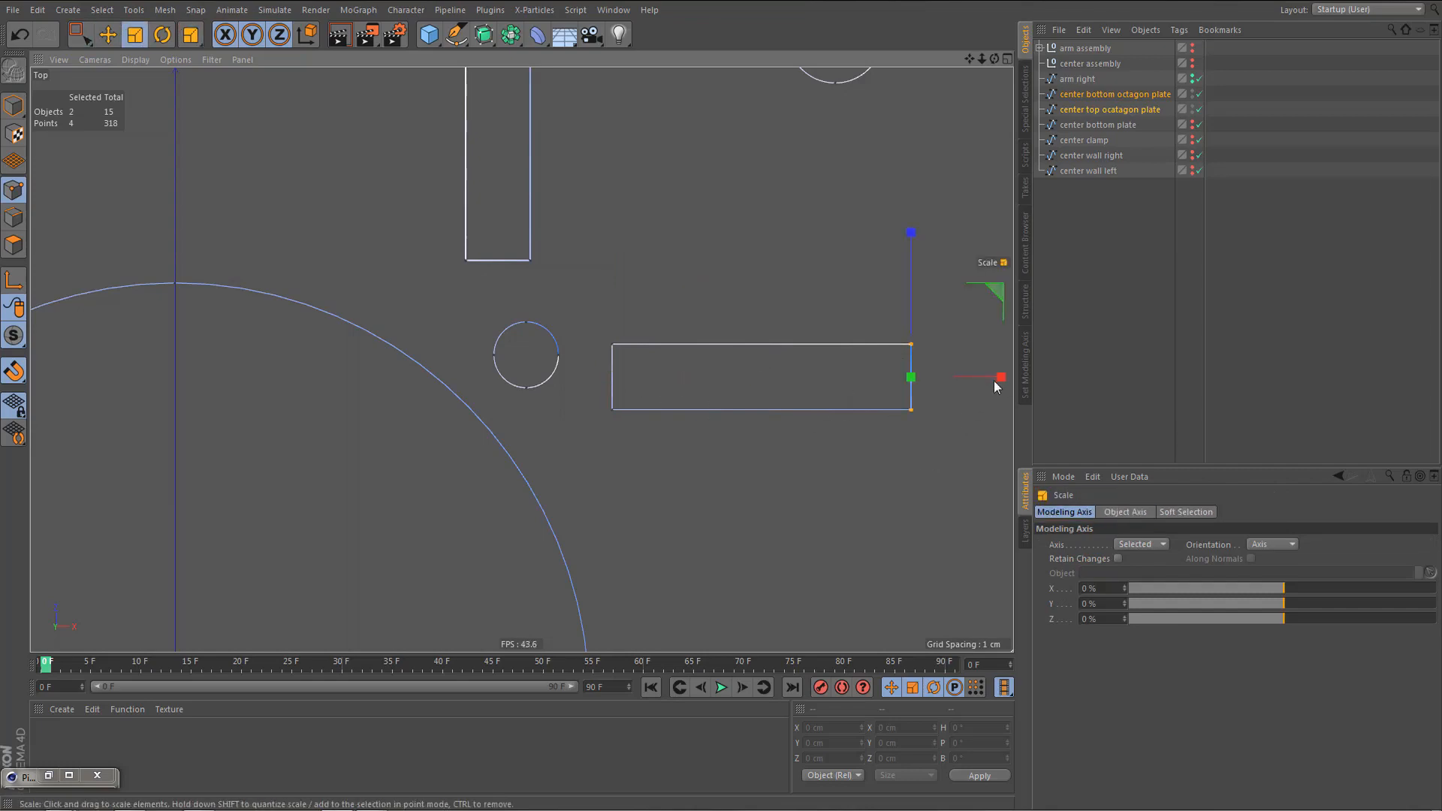
pyautogui.moveTo(1001, 379); pyautogui.dragTo(911, 380)
# - Align the long edges of the outer vertical slot at -X, +Z on both plates by scaling each edge's points flat along X
pyautogui.keyDown('alt'); pyautogui.moveTo(650, 360); pyautogui.dragTo(619, 417, button='right'); pyautogui.keyUp('alt')
pyautogui.keyDown('alt'); pyautogui.moveTo(618, 417); pyautogui.dragTo(663, 546, button='middle'); pyautogui.keyUp('alt')
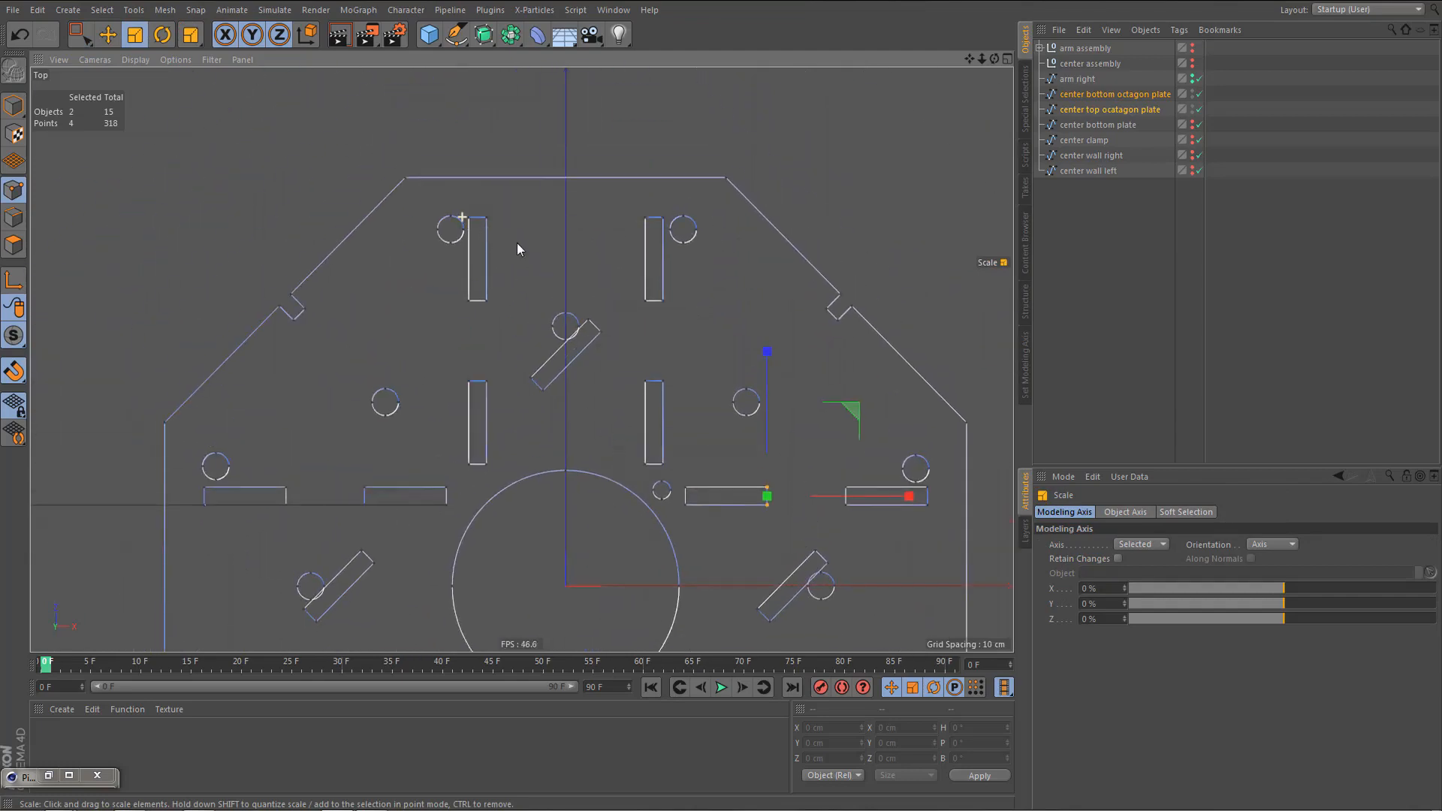
pyautogui.keyDown('alt'); pyautogui.moveTo(517, 243); pyautogui.dragTo(685, 271, button='right'); pyautogui.keyUp('alt')
pyautogui.keyDown('alt'); pyautogui.moveTo(633, 320); pyautogui.dragTo(658, 216, button='middle'); pyautogui.keyUp('alt')
pyautogui.scroll(-2, 620, 228)
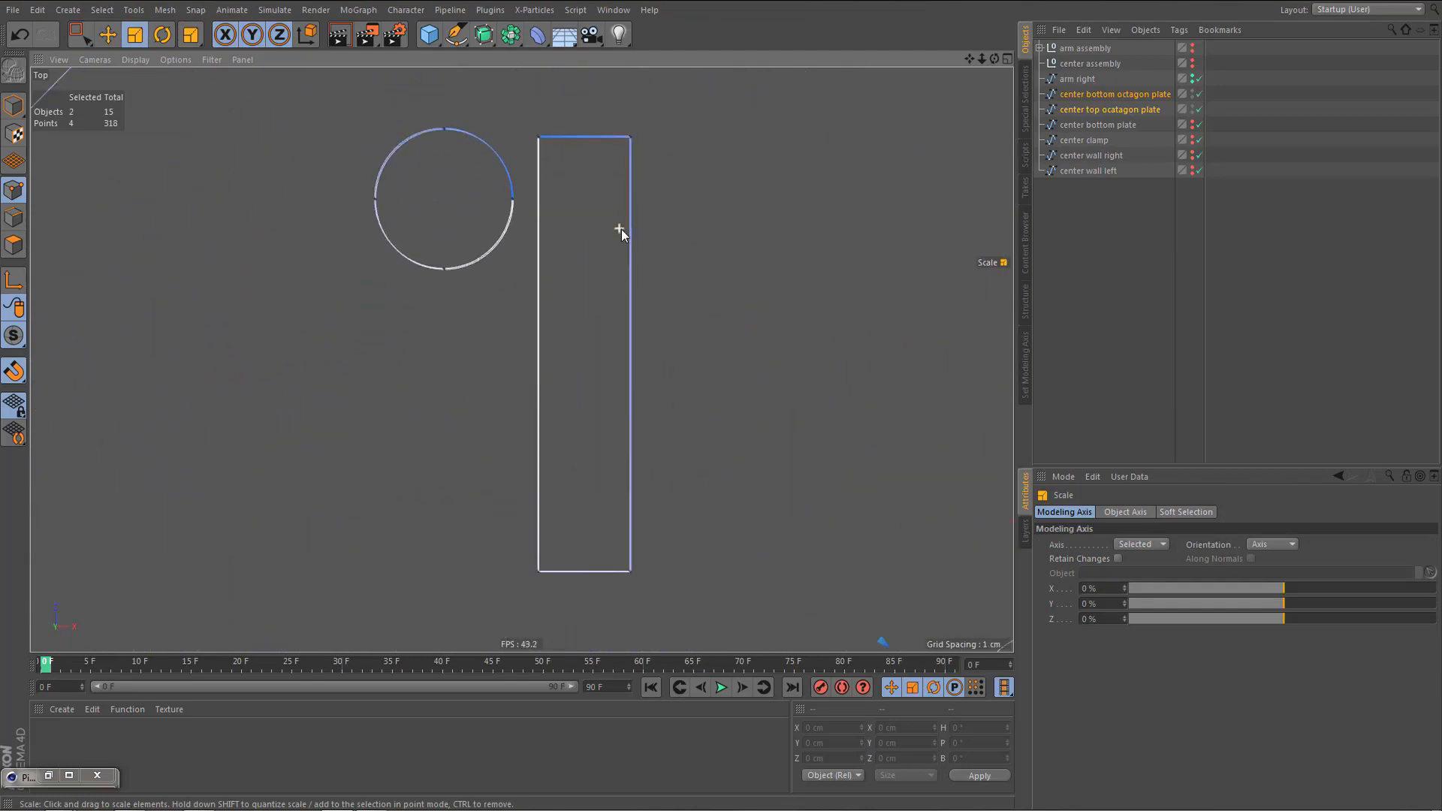
pyautogui.press('0')
pyautogui.moveTo(525, 110); pyautogui.dragTo(568, 597)
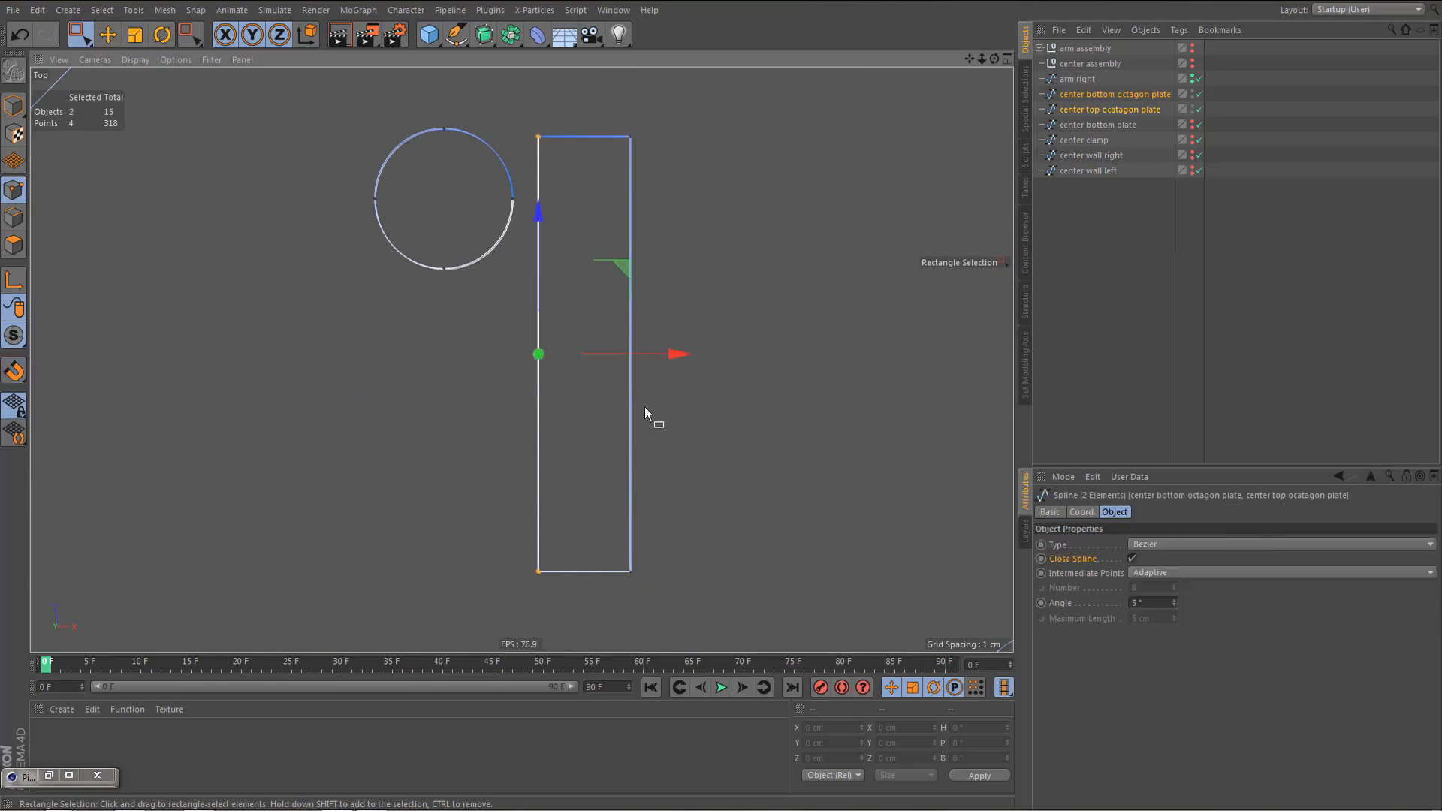
pyautogui.press('t')
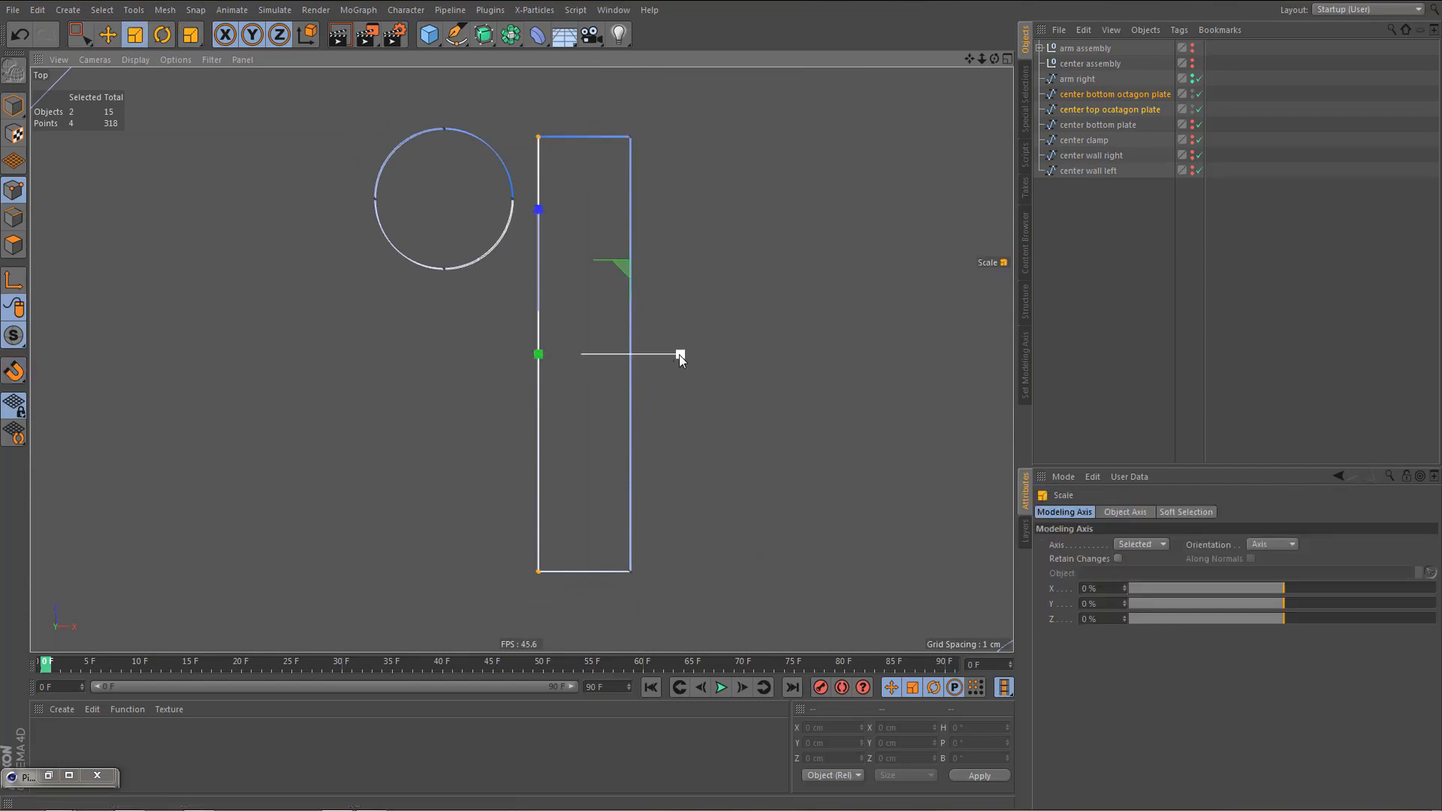
pyautogui.moveTo(679, 355); pyautogui.dragTo(538, 359)
pyautogui.press('0')
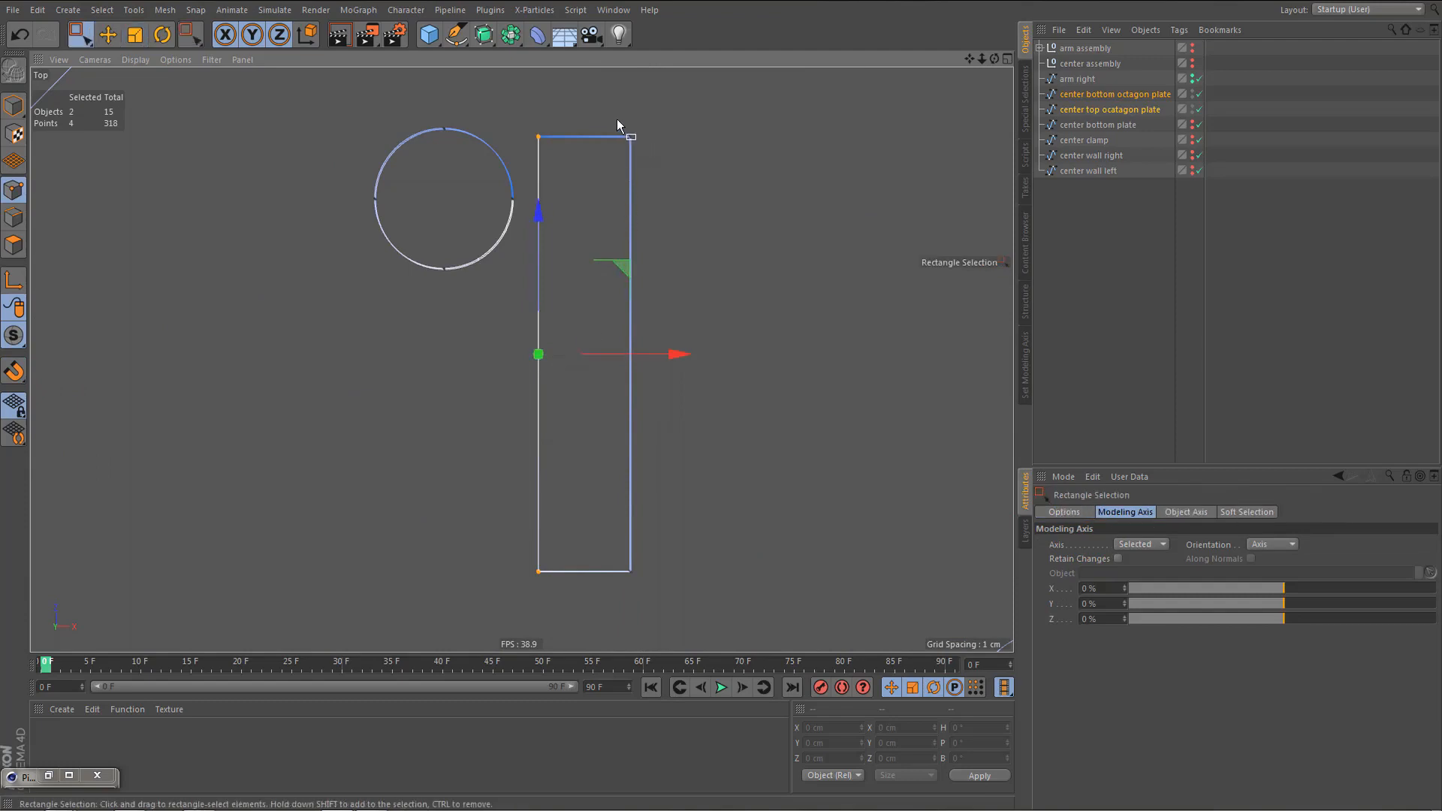
pyautogui.moveTo(617, 120); pyautogui.dragTo(630, 364)
pyautogui.press('t')
# - Align both short ends of the outer vertical slot at -X, +Z by scaling each end's points flat along Z
pyautogui.press('0')
pyautogui.moveTo(513, 552); pyautogui.dragTo(696, 625)
pyautogui.press('t')
pyautogui.moveTo(584, 426); pyautogui.dragTo(592, 574)
pyautogui.press('0')
pyautogui.moveTo(523, 117); pyautogui.dragTo(652, 146)
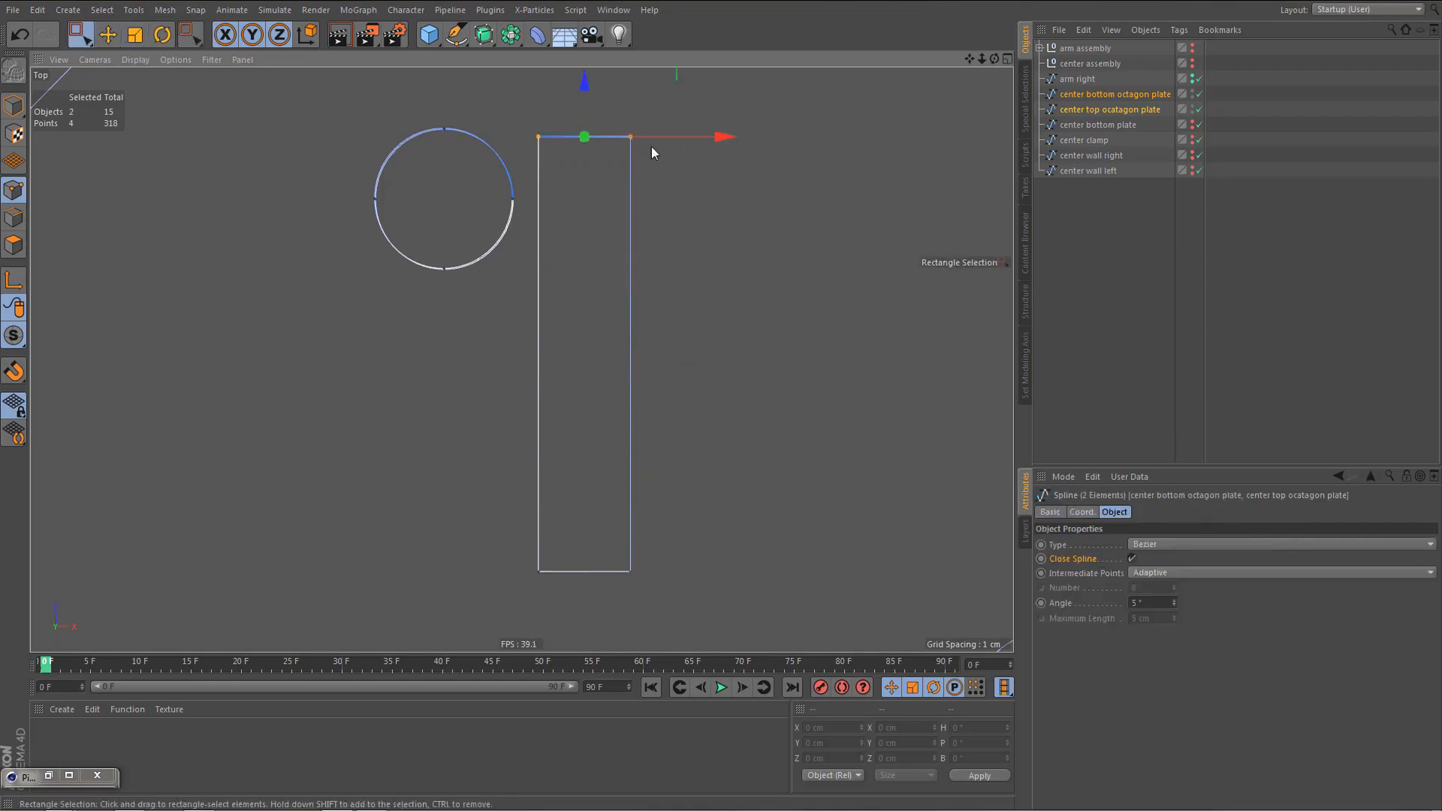
pyautogui.press('t')
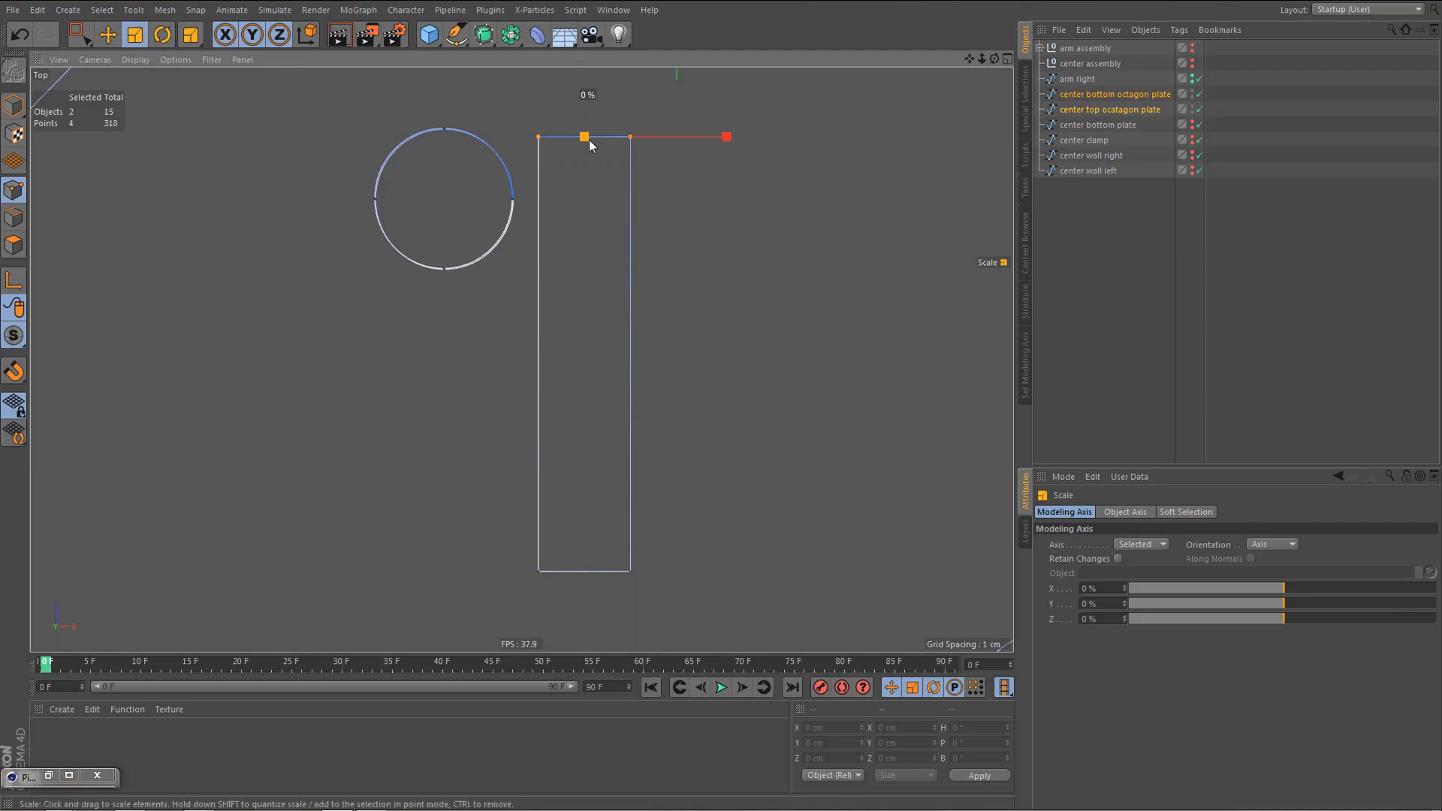
# - Align the long edges of the outer vertical slot at +X, +Z on both plates by scaling each edge's points flat along X
pyautogui.scroll(-1, 446, 307)
pyautogui.scroll(-5, 466, 323)
pyautogui.scroll(1, 506, 300)
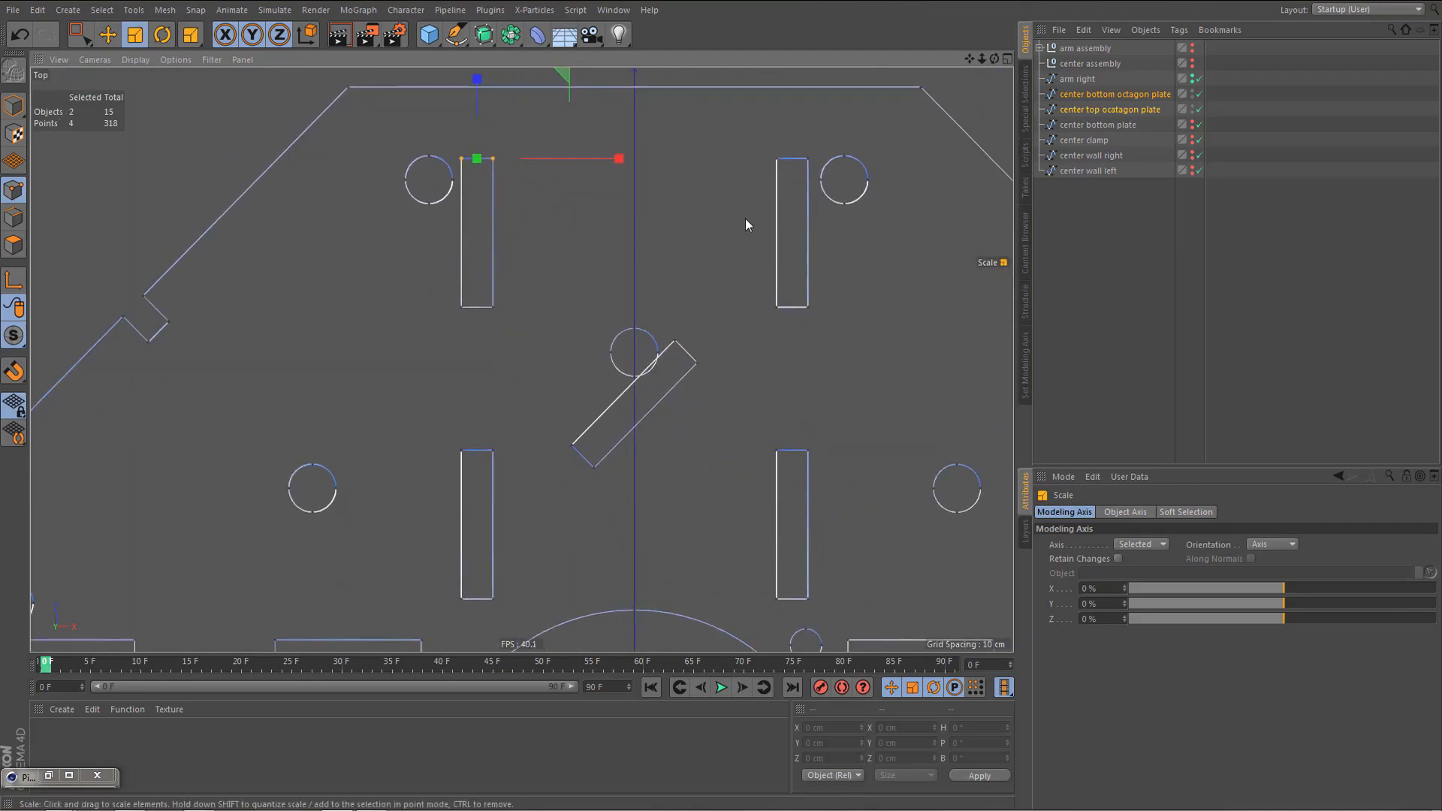
pyautogui.scroll(2, 826, 199)
pyautogui.scroll(3, 842, 198)
pyautogui.press('0')
pyautogui.moveTo(755, 92); pyautogui.dragTo(801, 489)
pyautogui.press('t')
pyautogui.moveTo(911, 288); pyautogui.dragTo(773, 290)
pyautogui.moveTo(839, 103); pyautogui.dragTo(866, 476)
pyautogui.press('t')
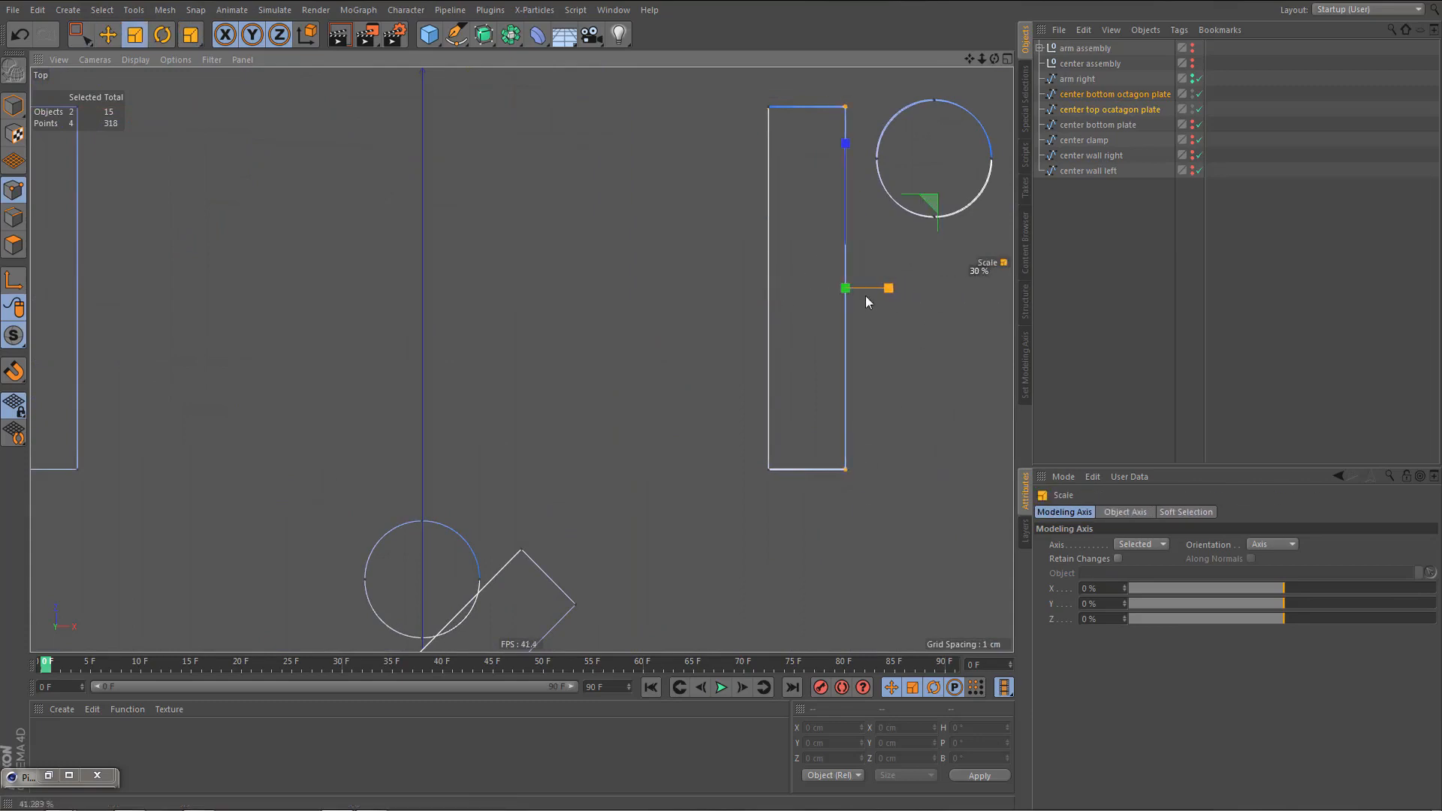
# - Align both short ends of the outer vertical slot at +X, +Z by scaling each end's points flat along Z
pyautogui.press('space')
pyautogui.moveTo(846, 503); pyautogui.dragTo(754, 446)
pyautogui.press('space')
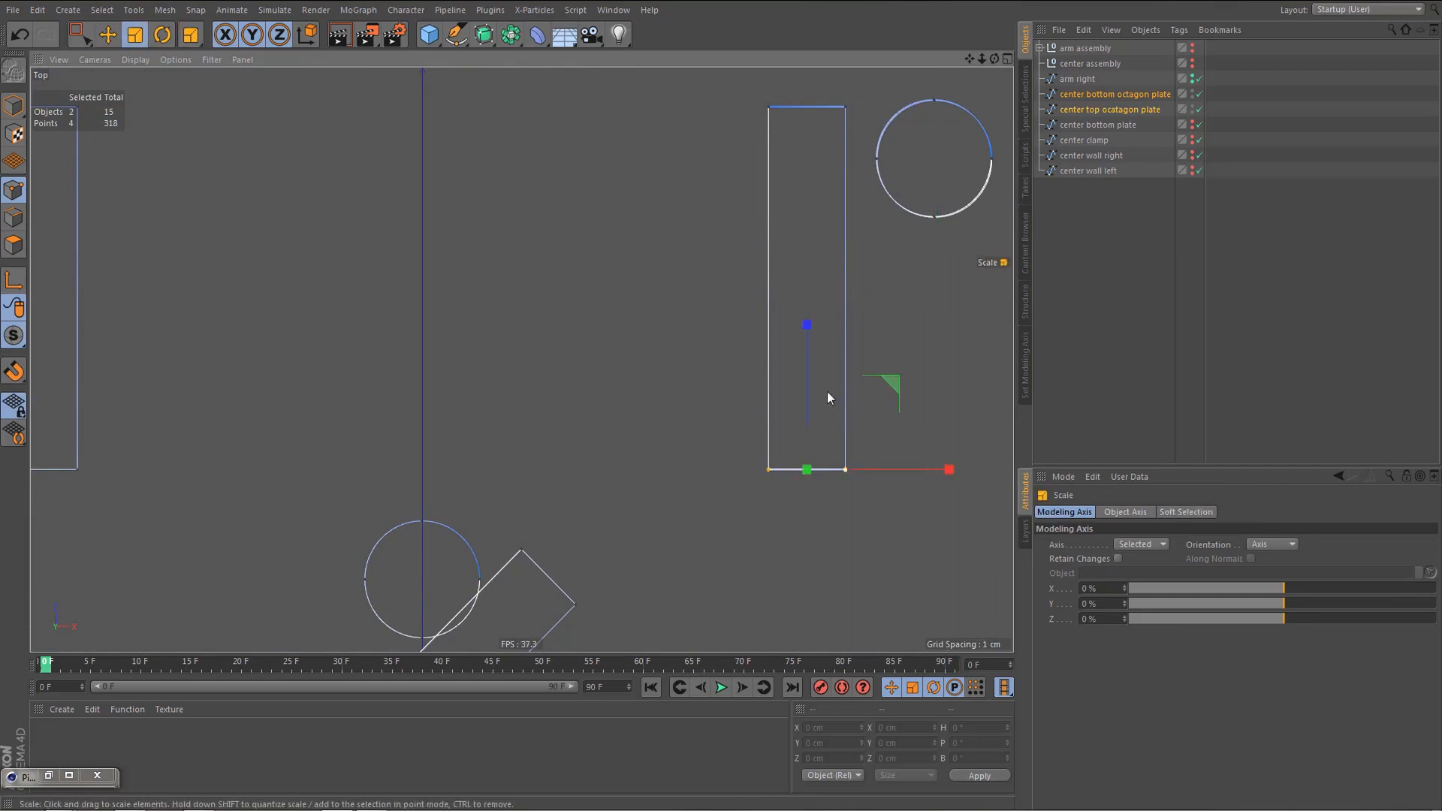
pyautogui.moveTo(809, 325); pyautogui.dragTo(809, 471)
pyautogui.press('space')
pyautogui.moveTo(855, 124); pyautogui.dragTo(814, 107)
pyautogui.press('space')
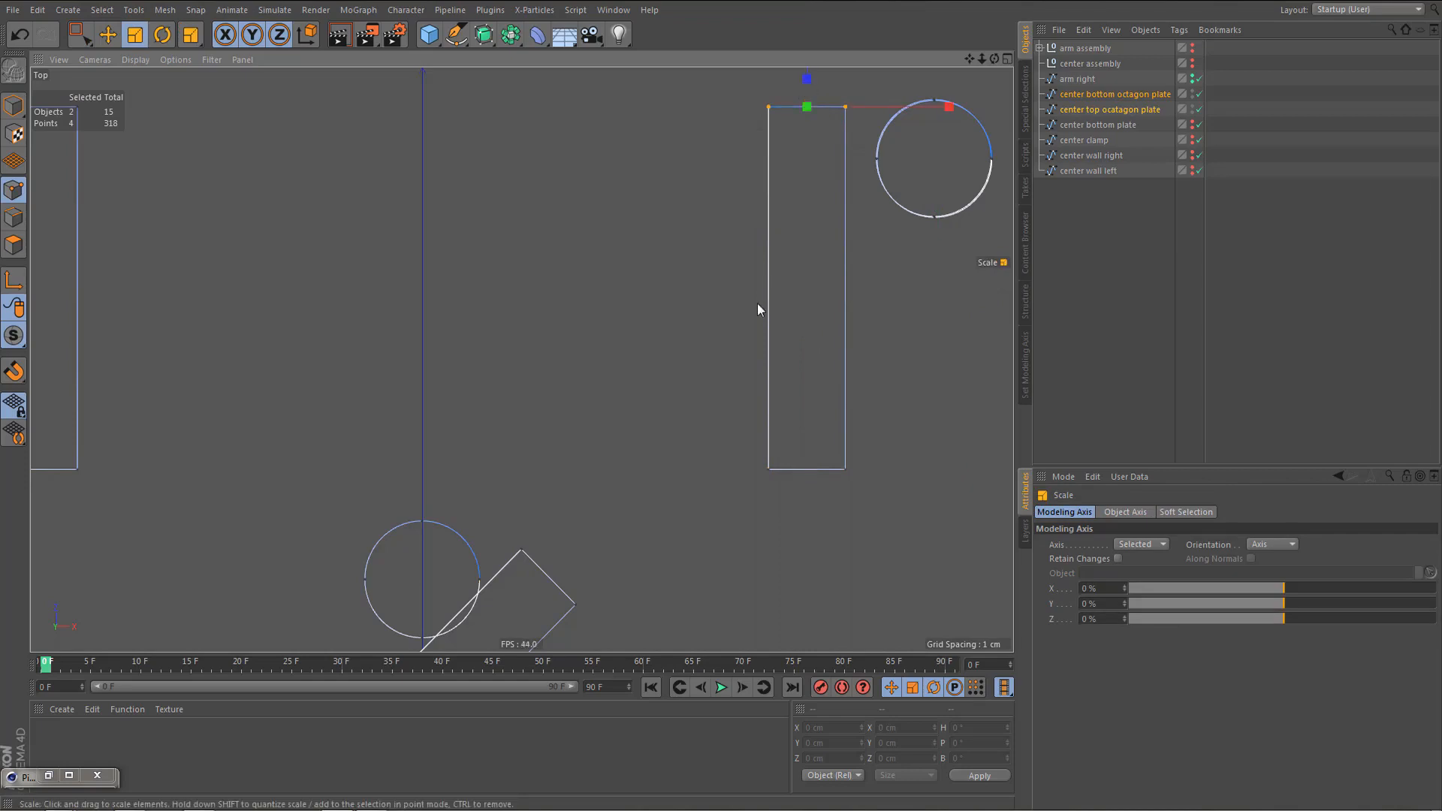
# - Align the long edges of the inner vertical slot at +X, +Z on both plates by scaling each edge's points flat along X
pyautogui.scroll(-4, 758, 289)
pyautogui.keyDown('alt'); pyautogui.moveTo(768, 524); pyautogui.dragTo(739, 350, button='middle'); pyautogui.keyUp('alt')
pyautogui.keyDown('alt'); pyautogui.moveTo(768, 408); pyautogui.dragTo(849, 409, button='right'); pyautogui.keyUp('alt')
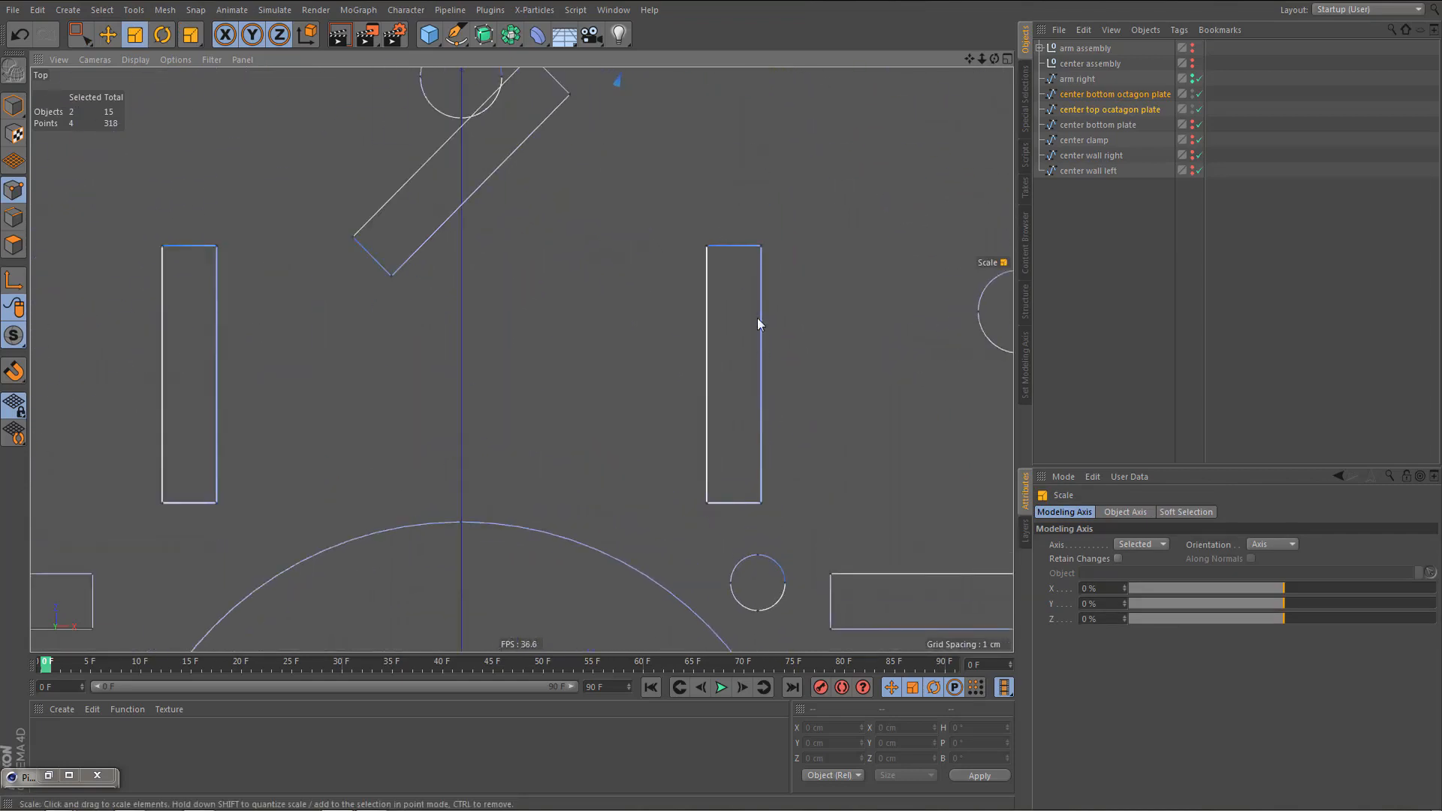
pyautogui.press('space')
pyautogui.moveTo(692, 227); pyautogui.dragTo(745, 536)
pyautogui.press('space')
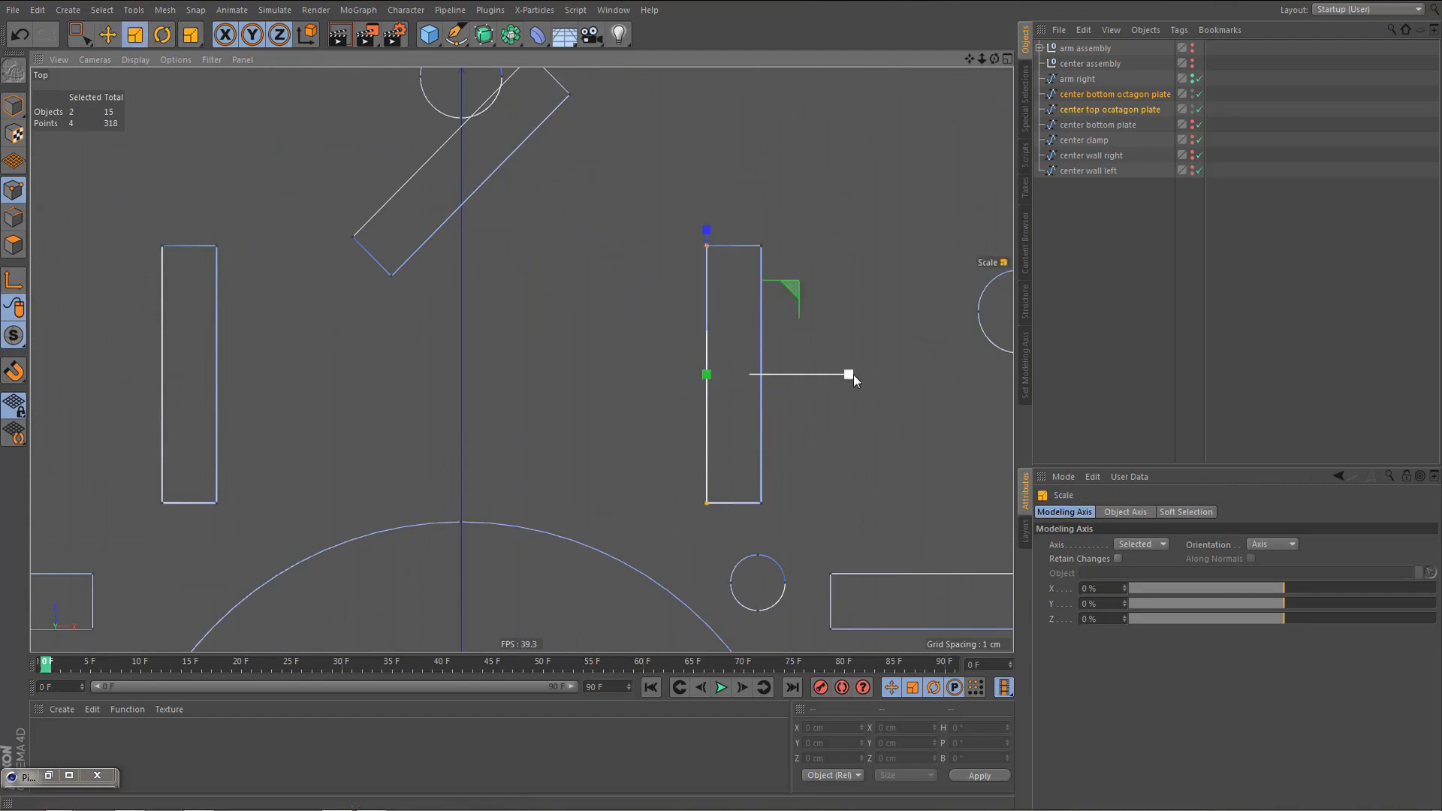
pyautogui.press('e')
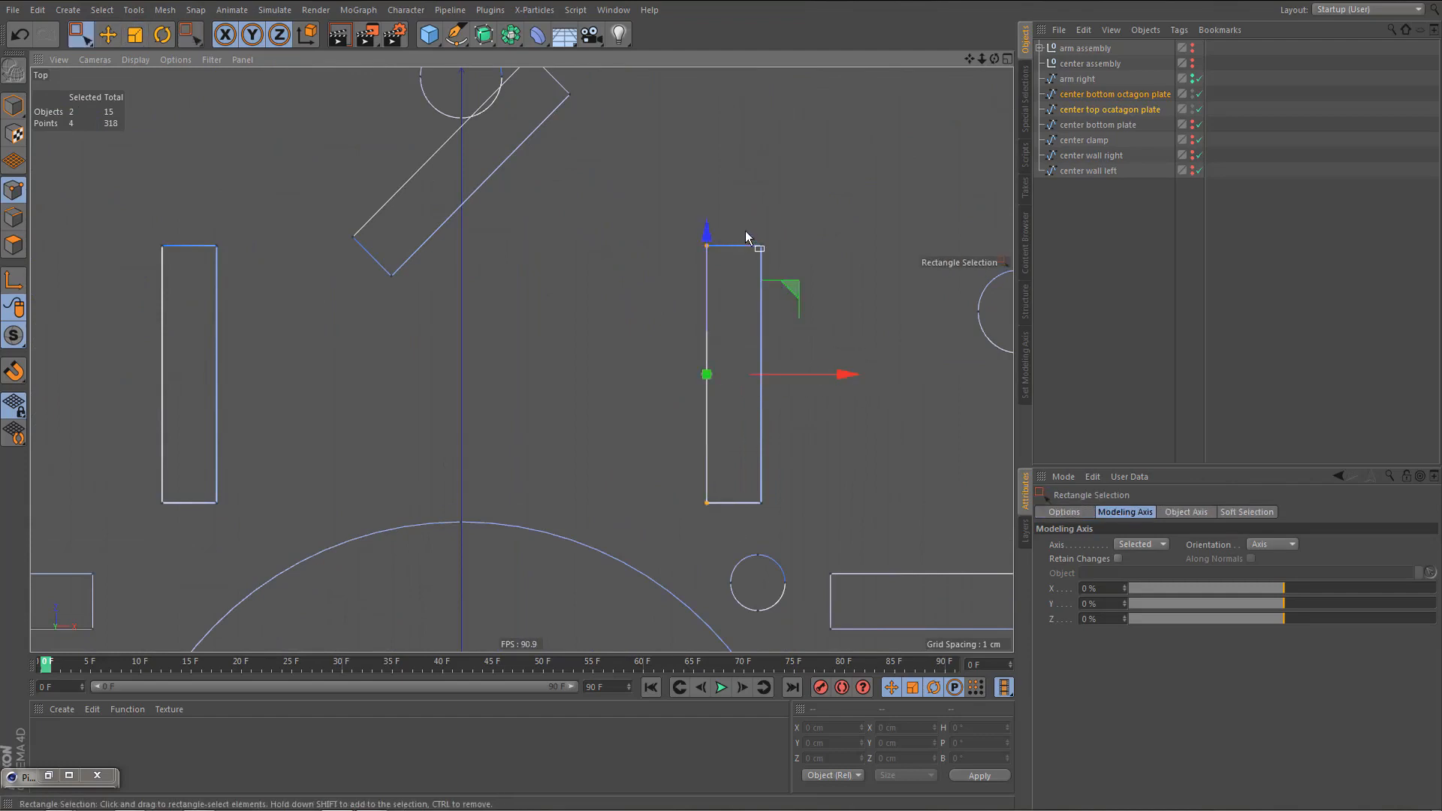
pyautogui.moveTo(750, 232); pyautogui.dragTo(853, 435)
pyautogui.press('t')
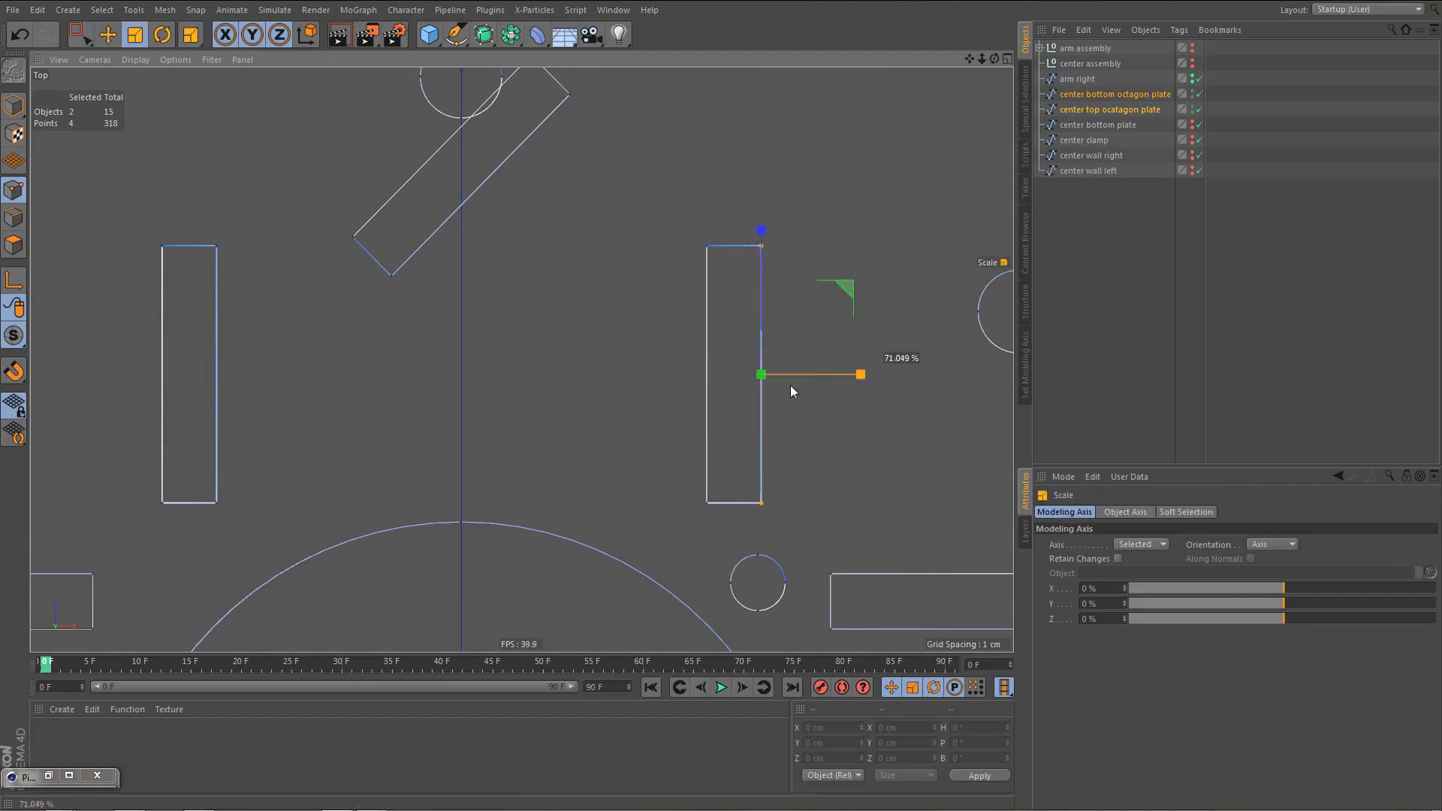
# - Align both short ends of the inner vertical slot at +X, +Z by scaling each end's points flat along Z
pyautogui.press('0')
pyautogui.moveTo(697, 223); pyautogui.dragTo(830, 274)
pyautogui.press('t')
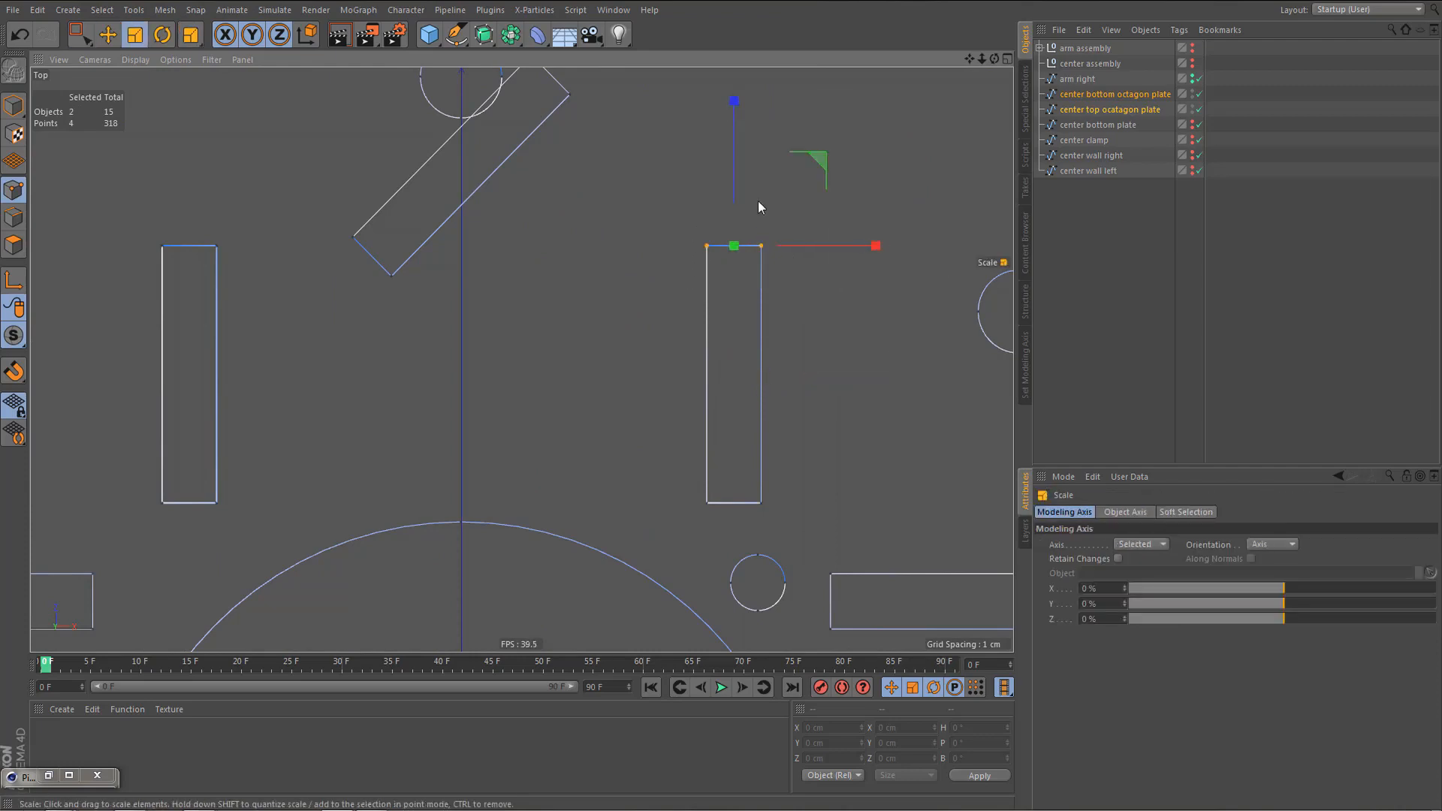
pyautogui.moveTo(734, 104); pyautogui.dragTo(740, 250)
pyautogui.press('0')
pyautogui.moveTo(692, 487); pyautogui.dragTo(785, 530)
pyautogui.press('t')
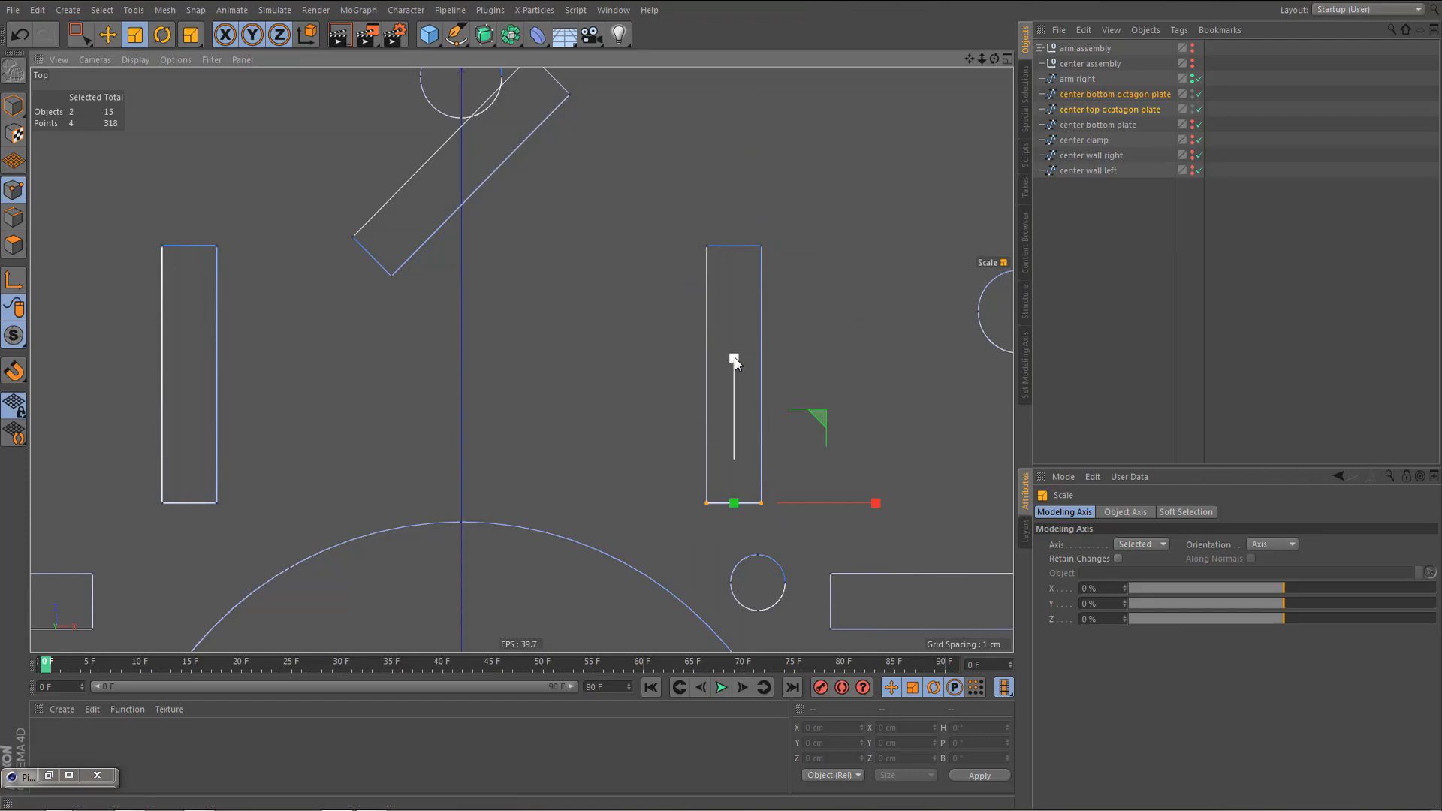
pyautogui.moveTo(734, 359); pyautogui.dragTo(737, 505)
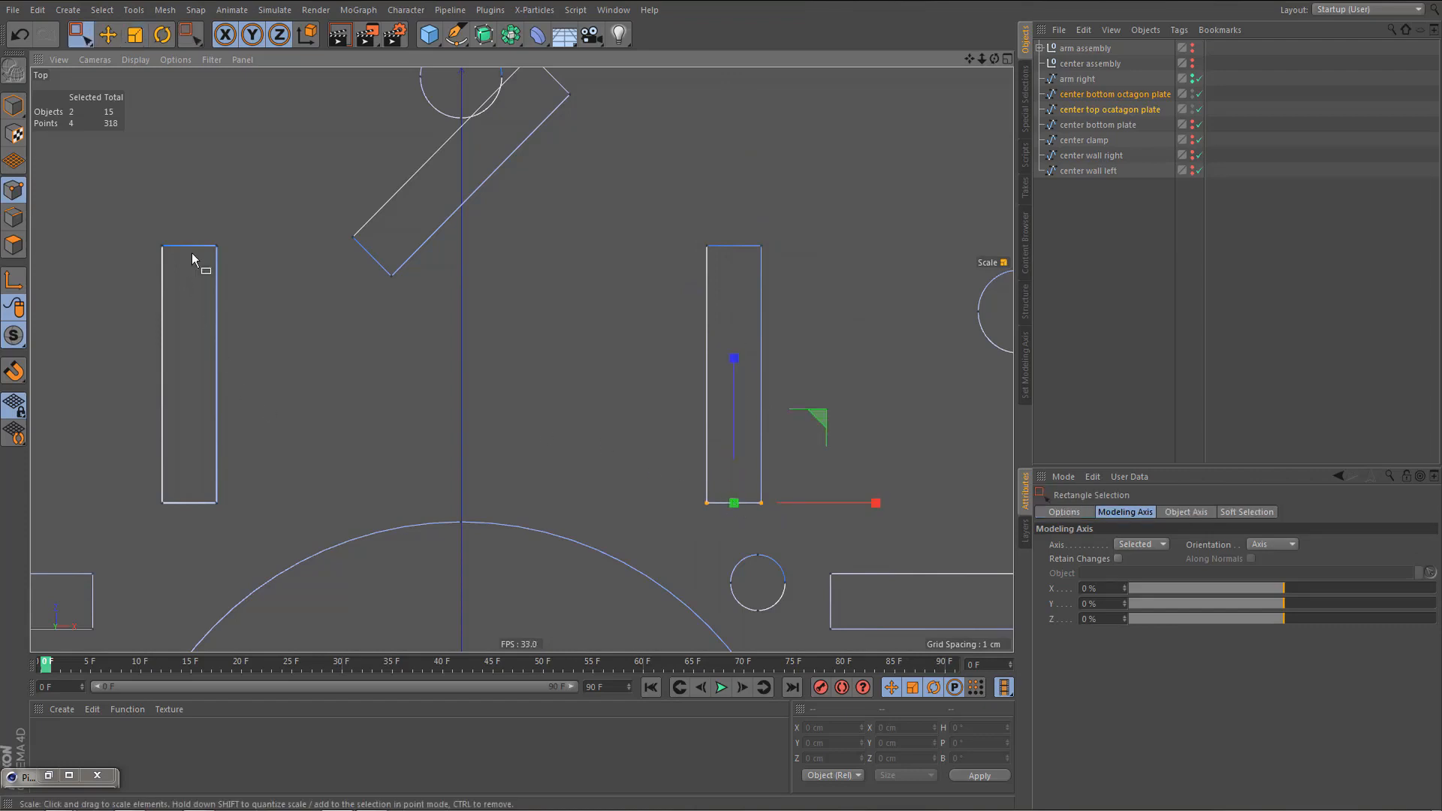
# - Align the long edges of the inner vertical slot at -X, +Z on both plates by scaling each edge's points flat along X
pyautogui.press('0')
pyautogui.moveTo(194, 225); pyautogui.dragTo(277, 534)
pyautogui.press('t')
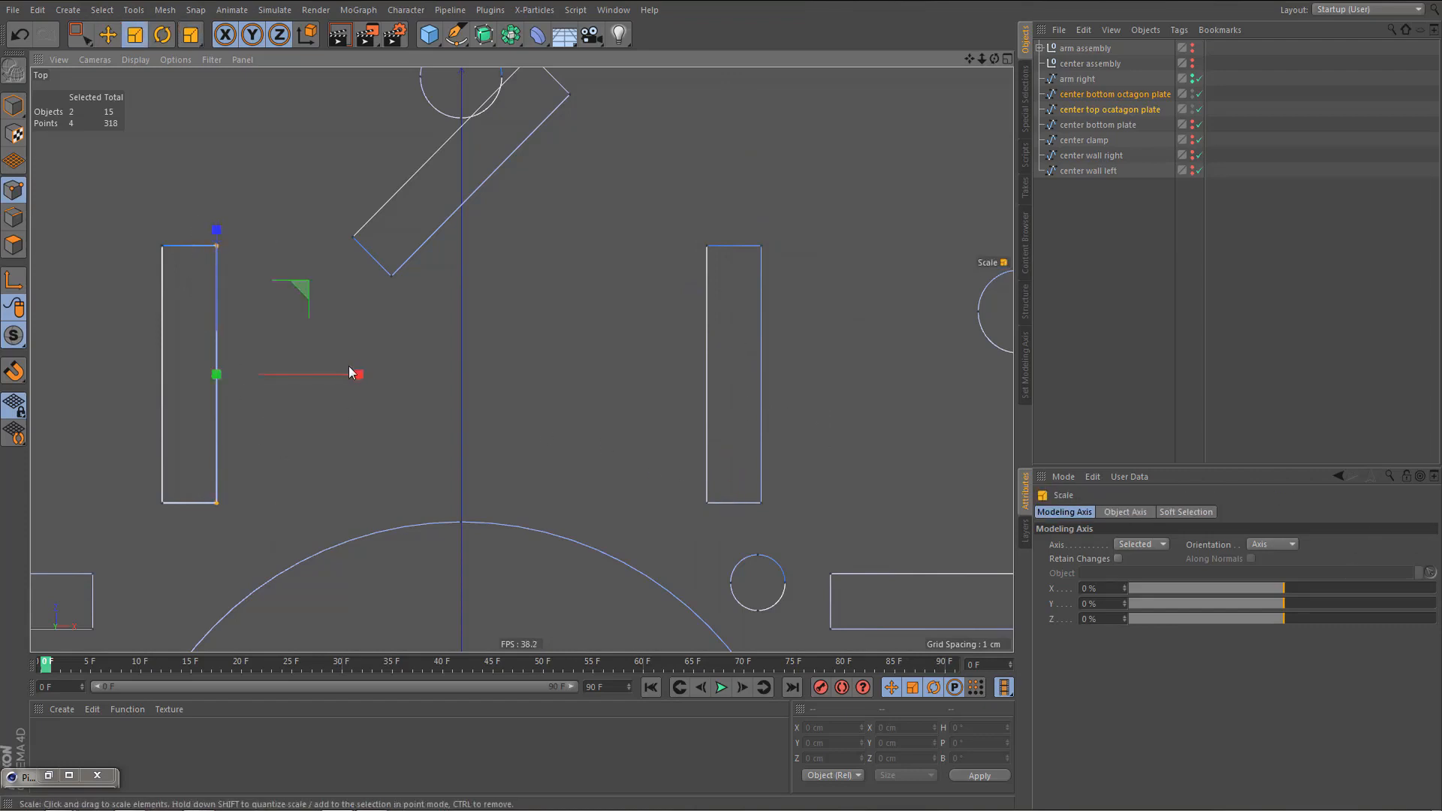
pyautogui.moveTo(357, 375); pyautogui.dragTo(216, 385)
pyautogui.moveTo(143, 224); pyautogui.dragTo(180, 537)
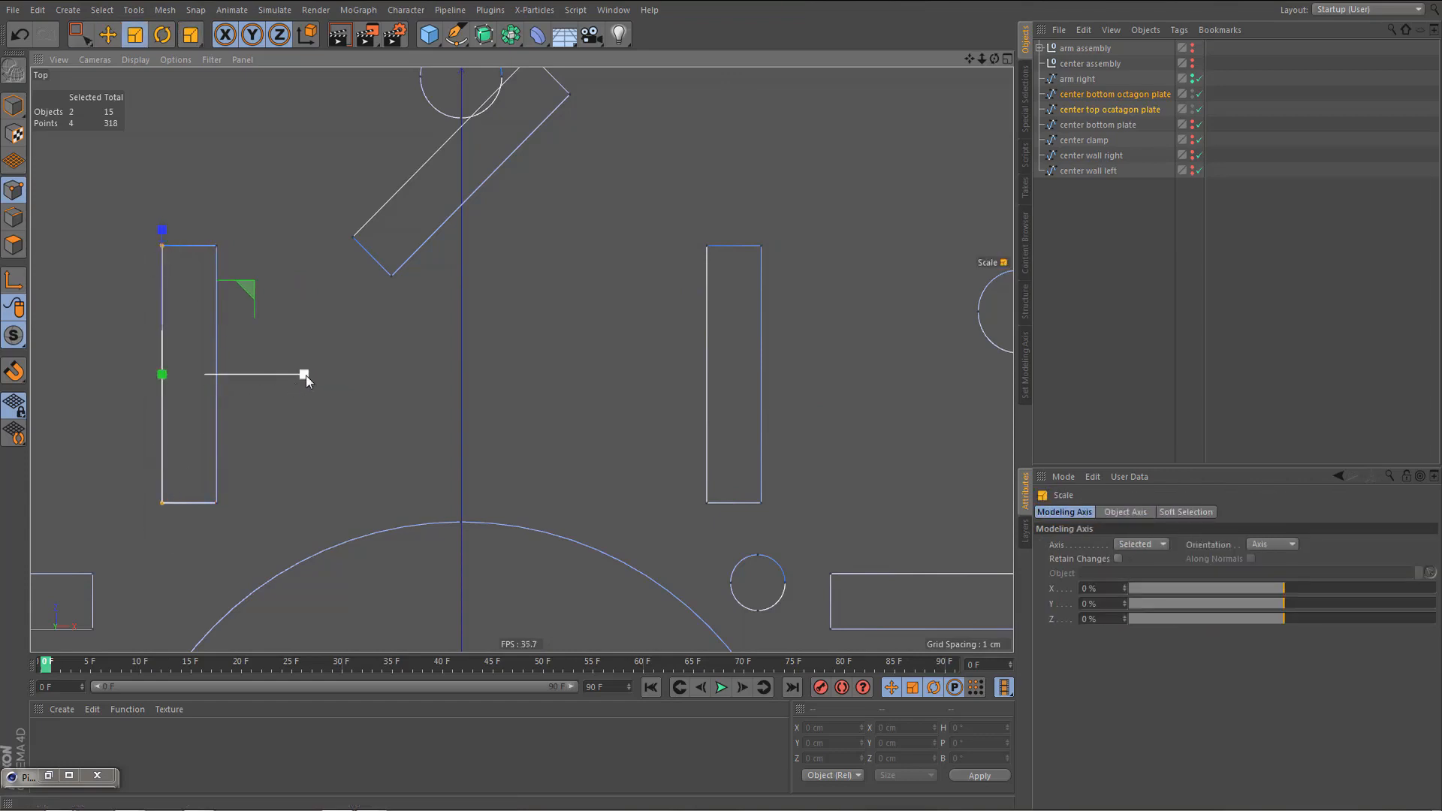
pyautogui.moveTo(305, 376); pyautogui.dragTo(161, 380)
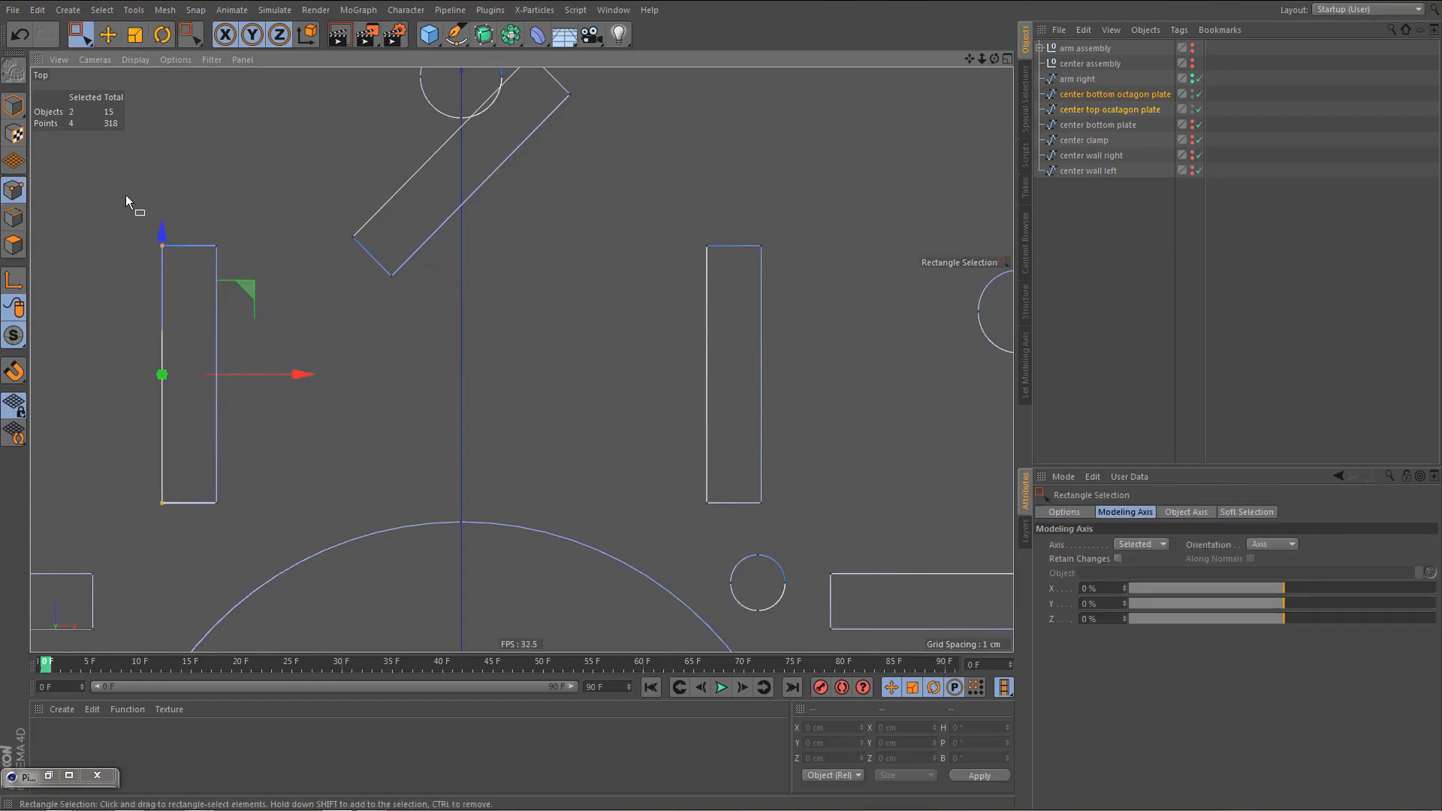
# - Align both short ends of the inner vertical slot at -X, +Z by scaling each end's points flat along Z
pyautogui.moveTo(133, 198); pyautogui.dragTo(248, 267)
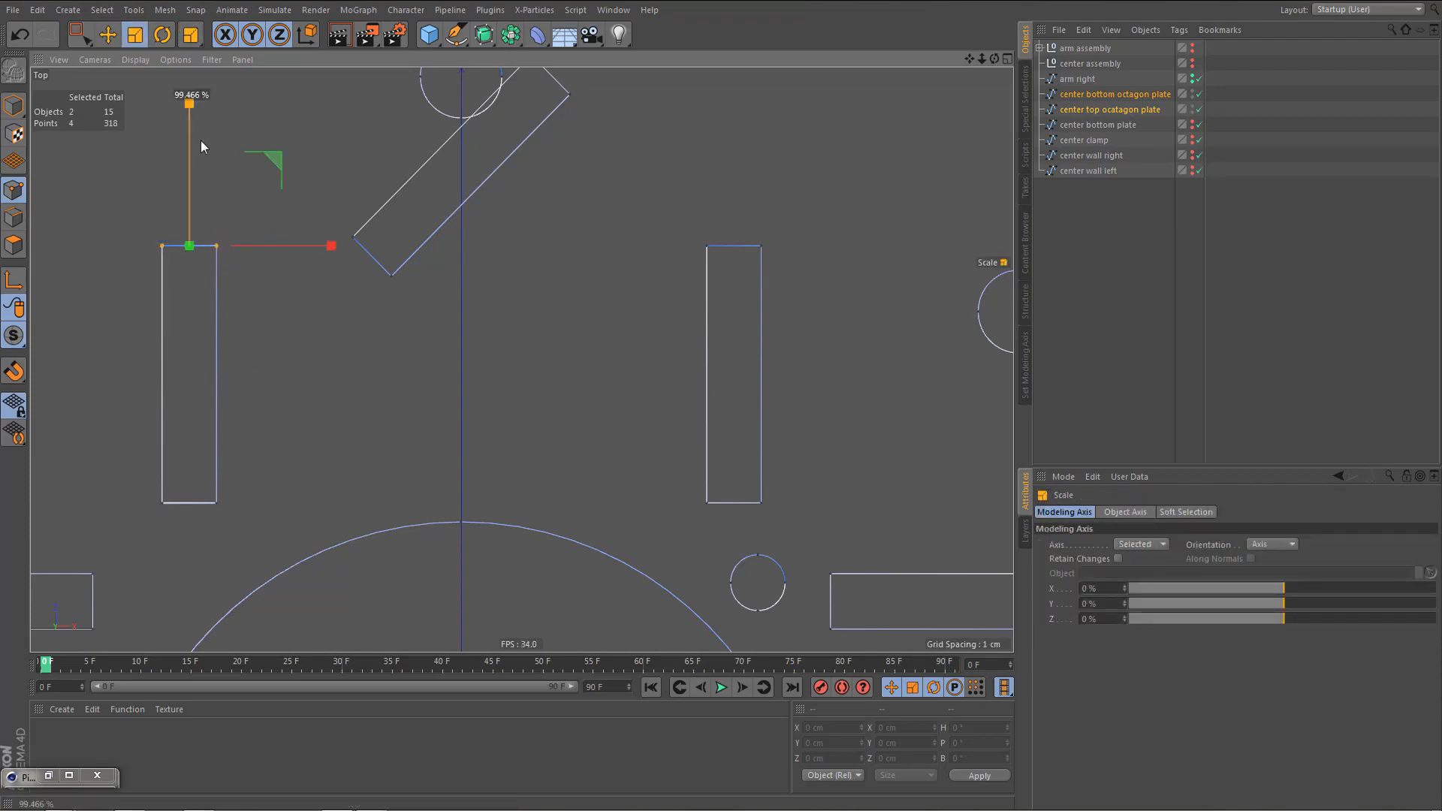
pyautogui.press('0')
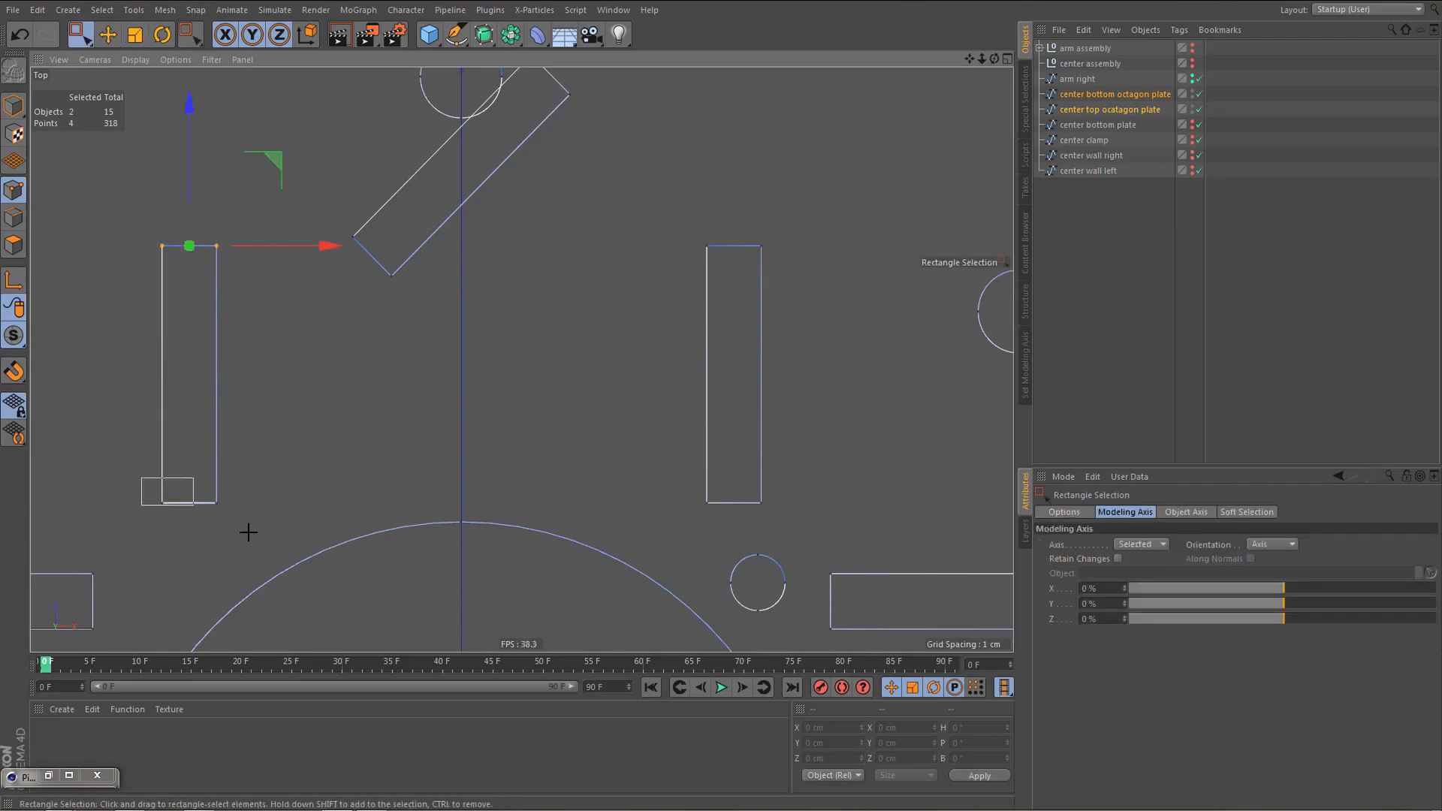
pyautogui.moveTo(248, 525); pyautogui.dragTo(143, 482)
pyautogui.press('t')
pyautogui.moveTo(191, 362); pyautogui.dragTo(197, 504)
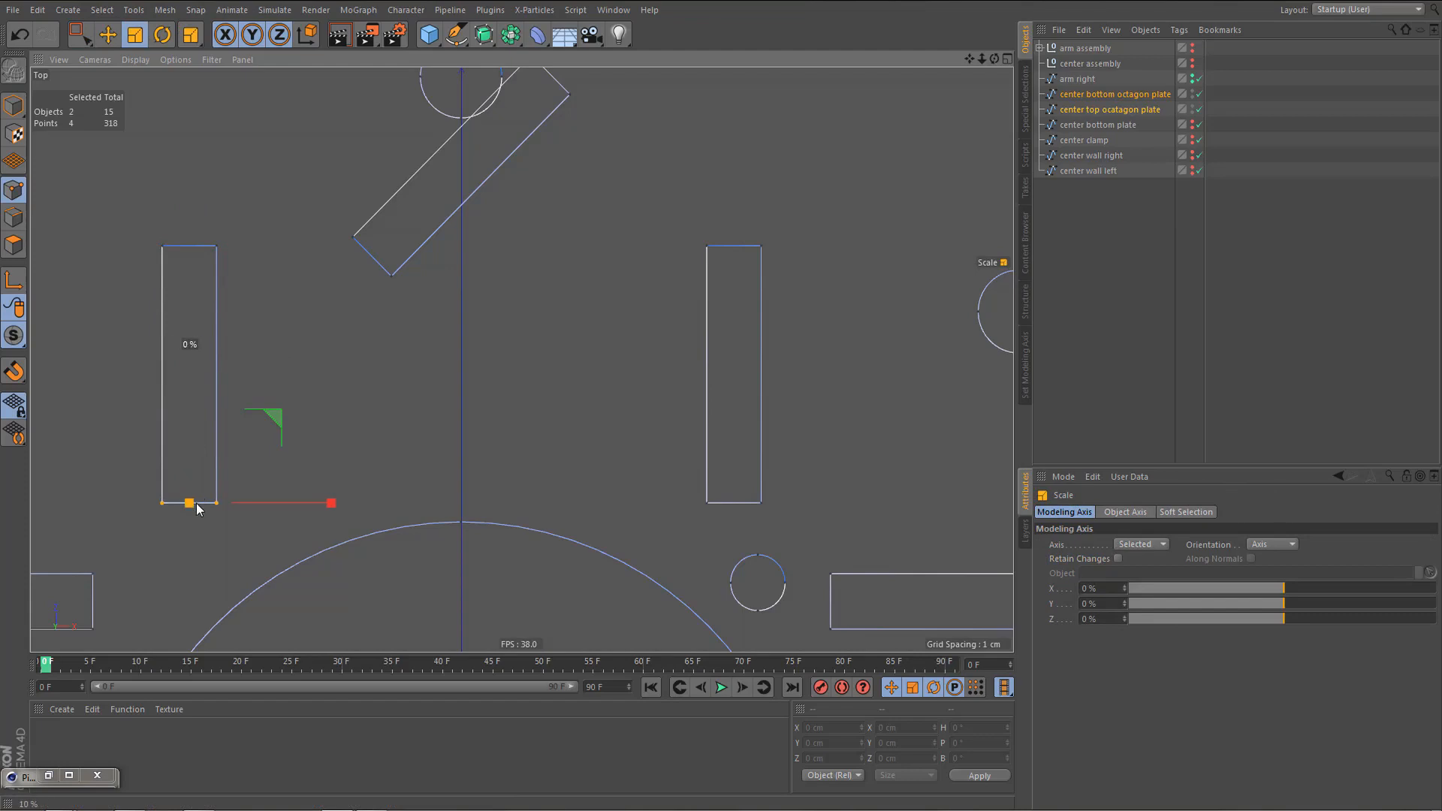
# - Align the long edges of the inner vertical slot at -X, -Z on both plates by scaling each edge's points flat along X
pyautogui.scroll(-5, 308, 522)
pyautogui.keyDown('alt'); pyautogui.moveTo(378, 417); pyautogui.dragTo(493, 186, button='middle'); pyautogui.keyUp('alt')
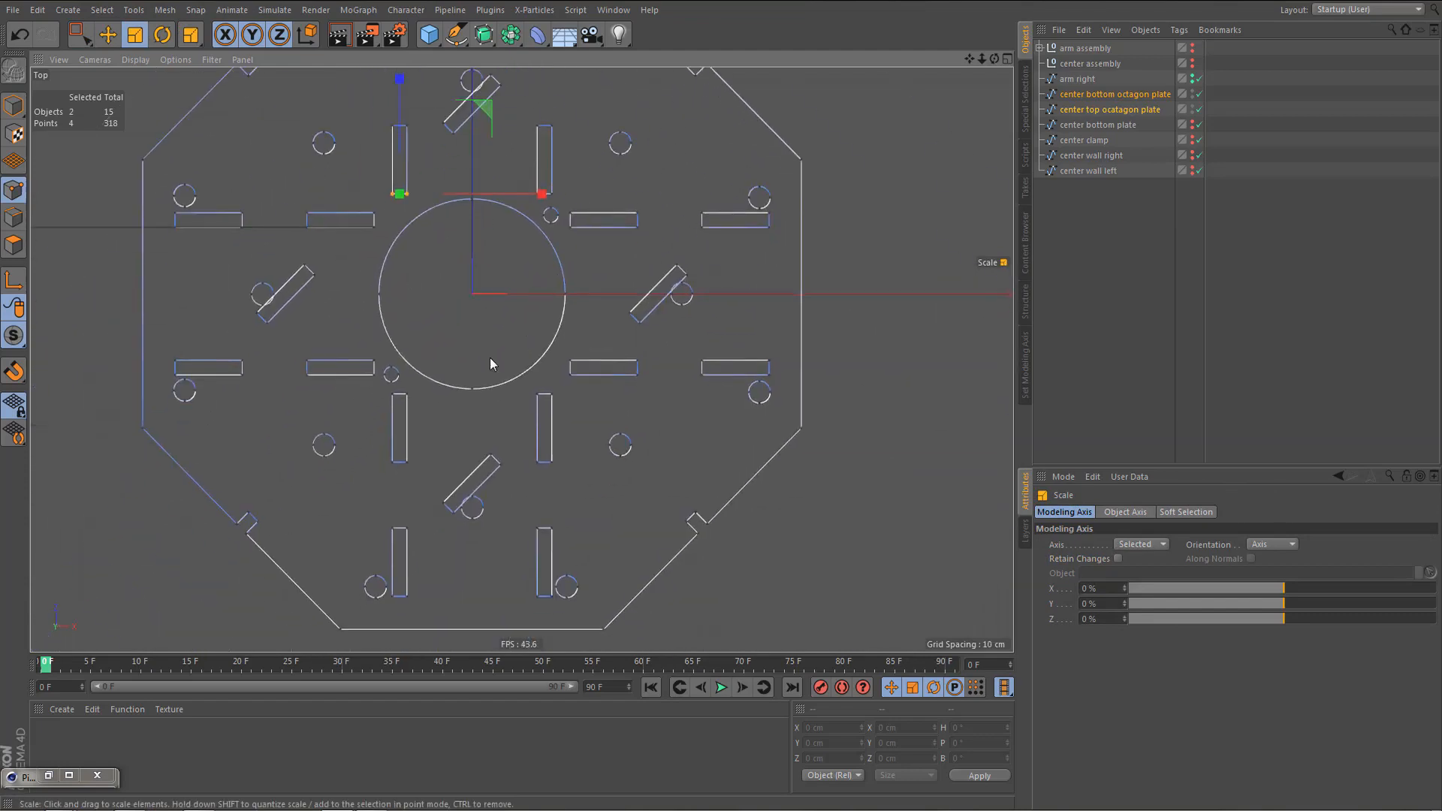
pyautogui.scroll(5, 399, 458)
pyautogui.press('0')
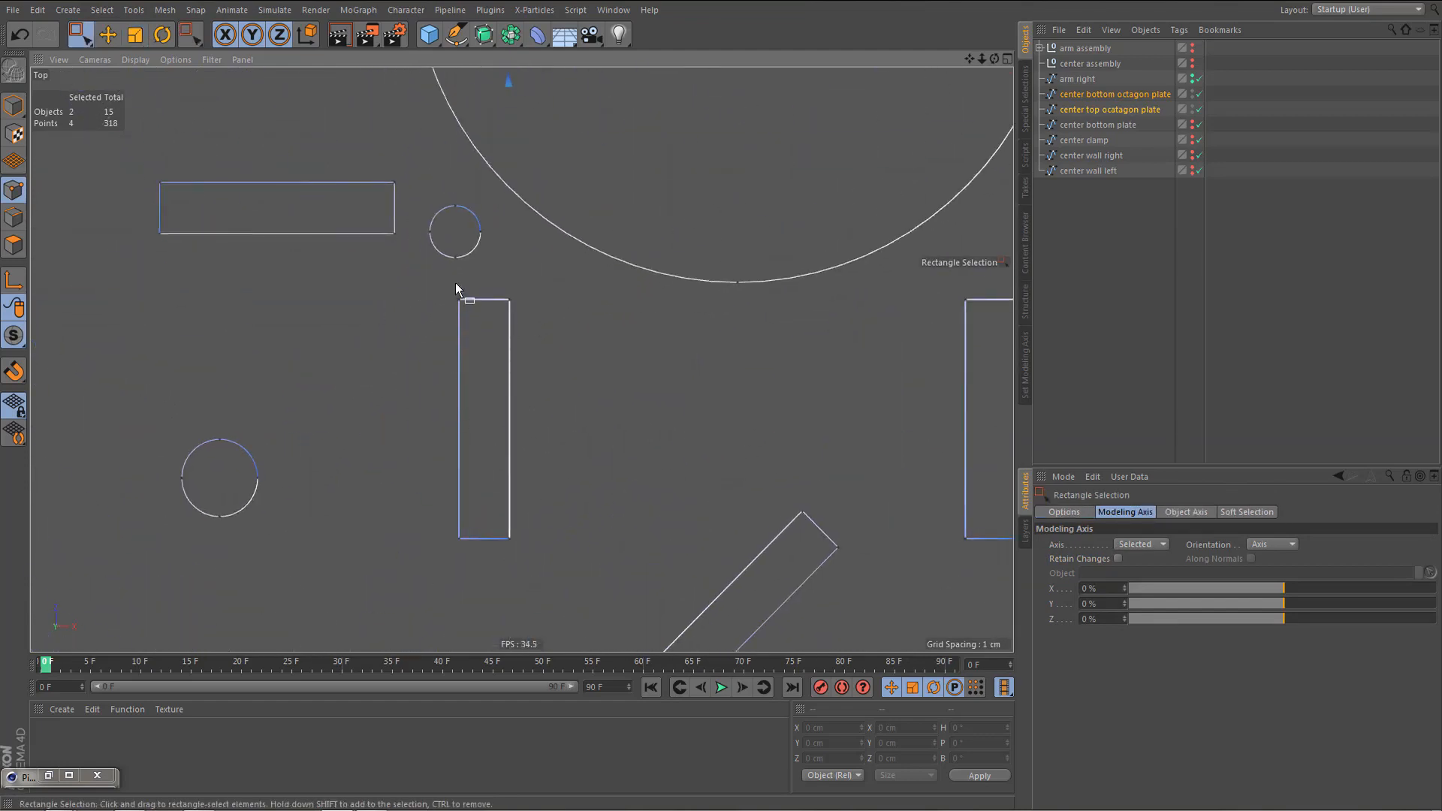
pyautogui.moveTo(461, 556); pyautogui.dragTo(462, 557)
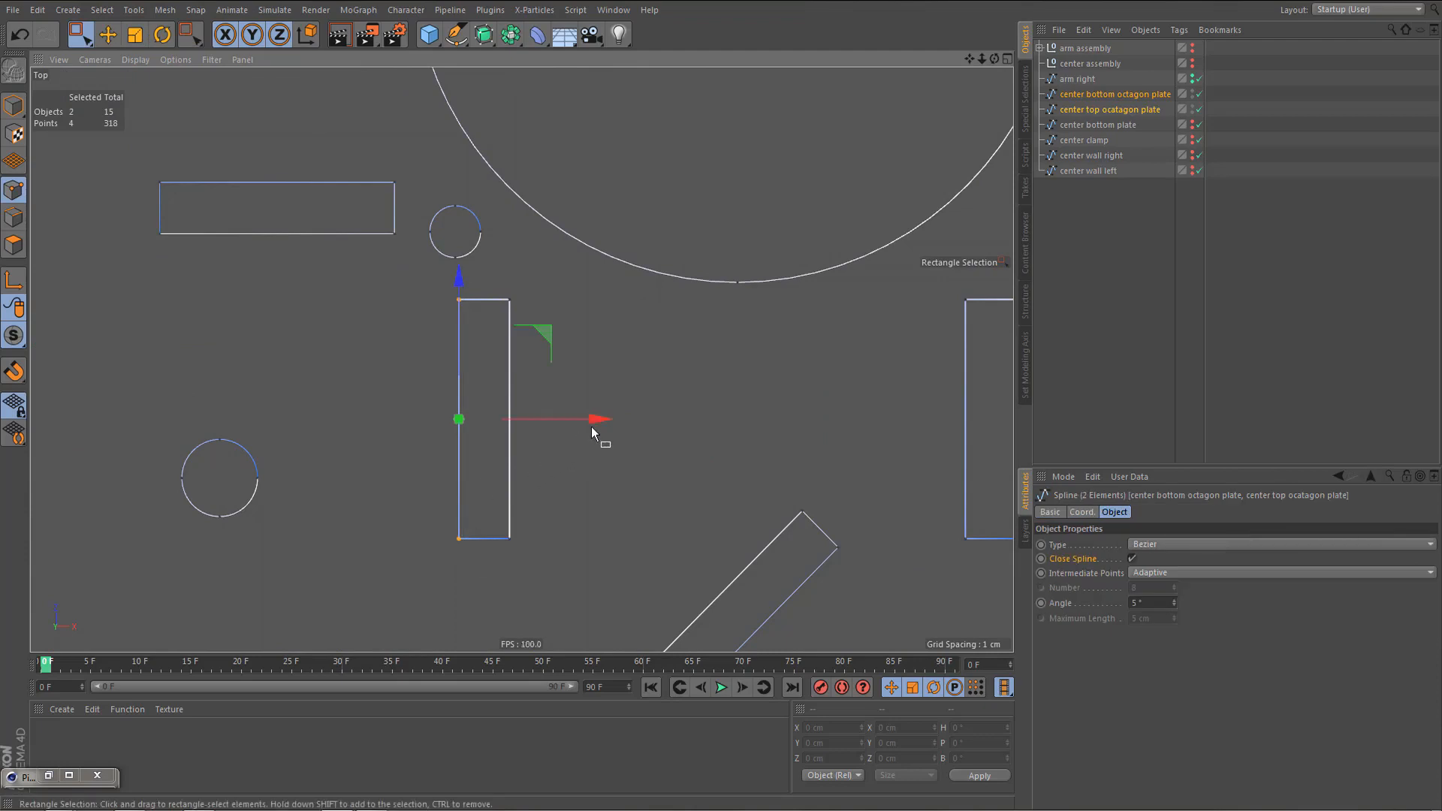
pyautogui.press('t')
pyautogui.press('0')
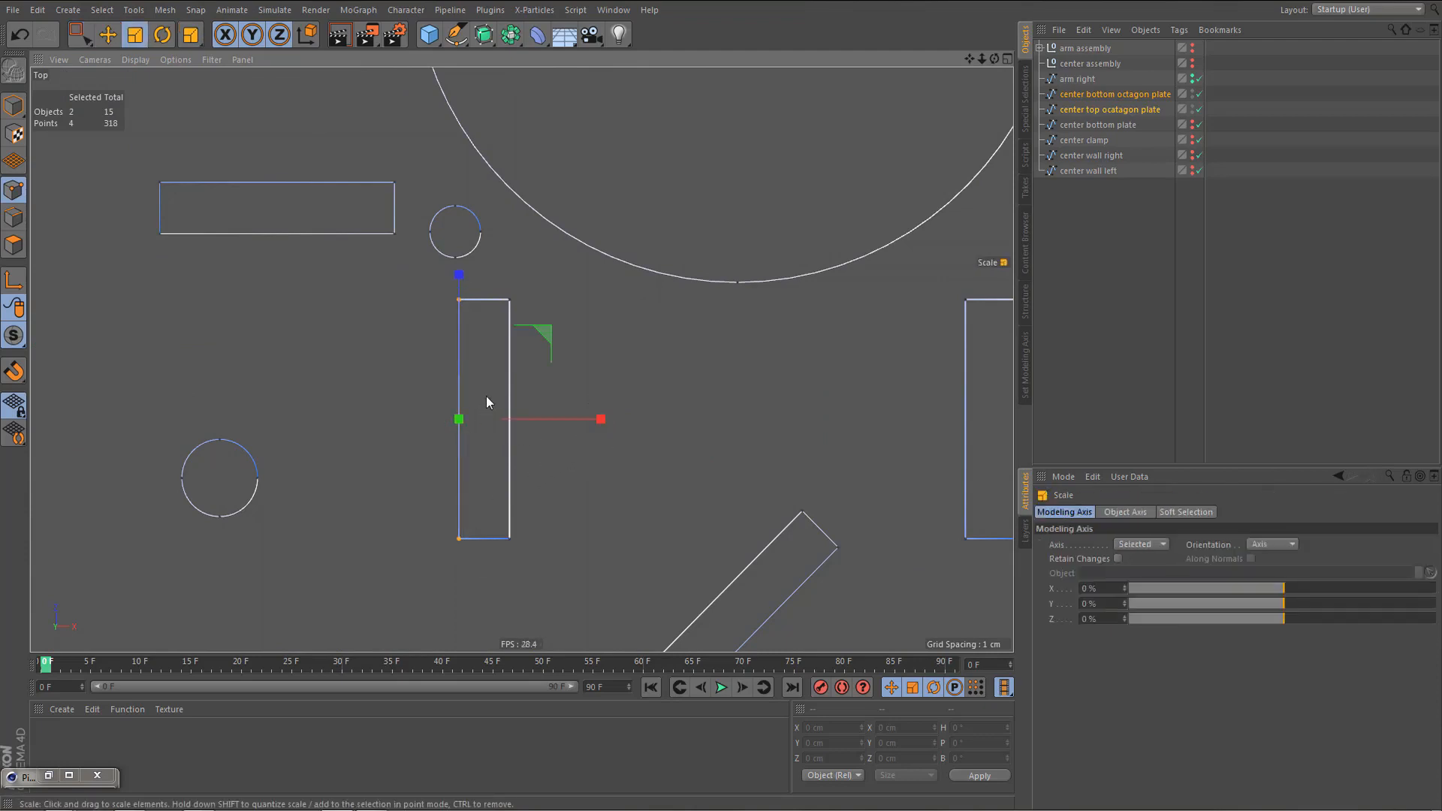
pyautogui.moveTo(502, 285); pyautogui.dragTo(556, 565)
pyautogui.press('t')
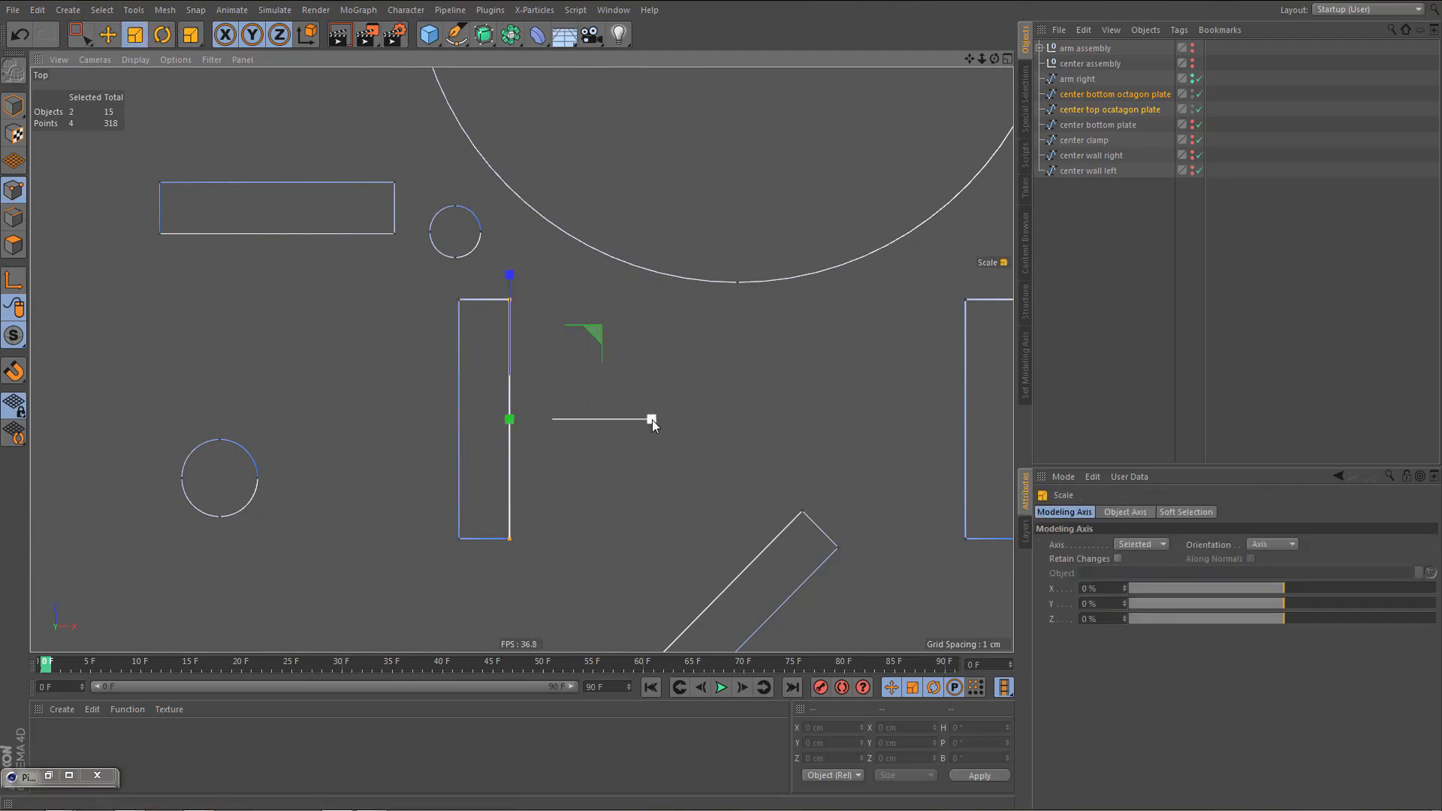
pyautogui.moveTo(652, 420); pyautogui.dragTo(528, 421)
# - Align both short ends of the inner vertical slot at -X, -Z by scaling each end's points flat along Z
pyautogui.press('0')
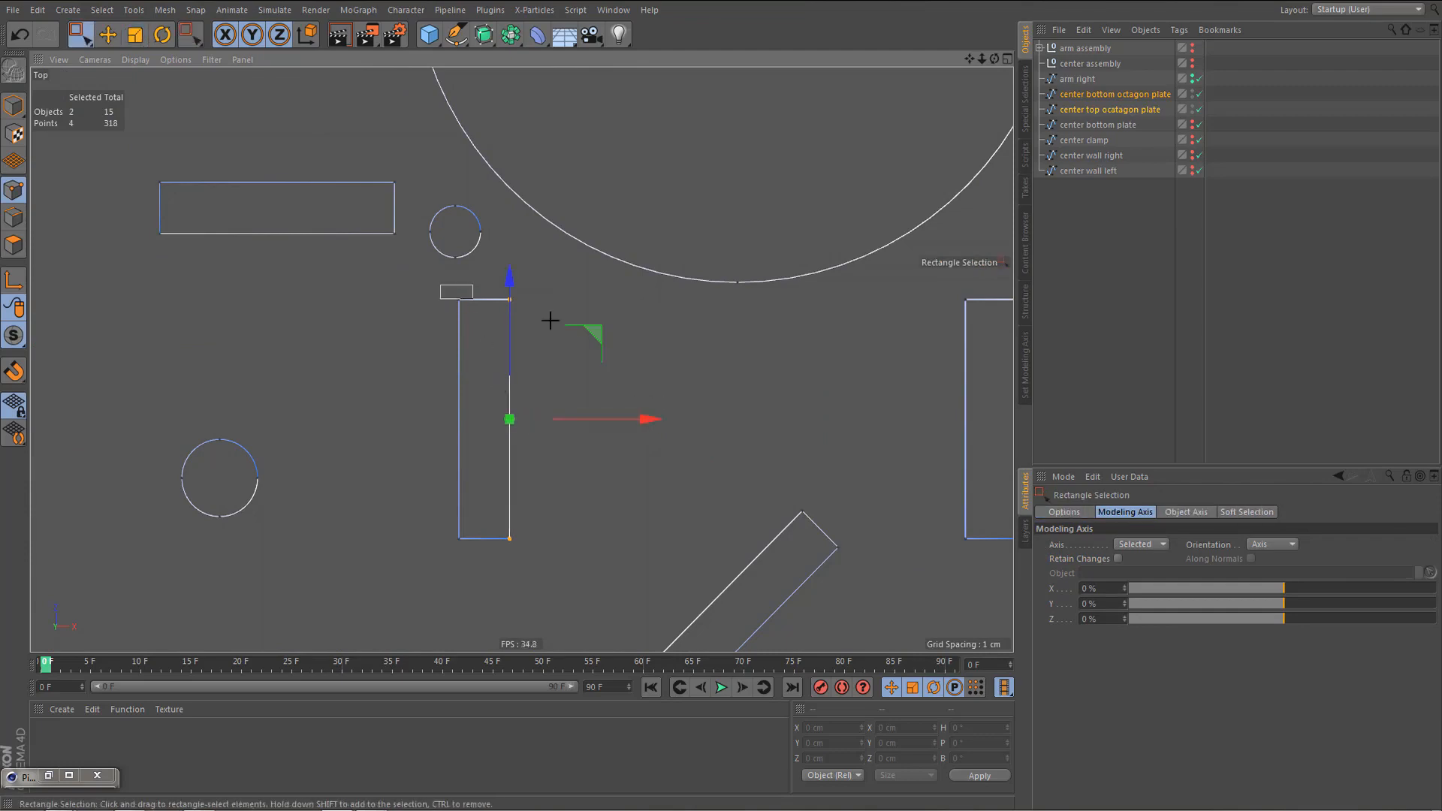
pyautogui.moveTo(550, 319); pyautogui.dragTo(447, 284)
pyautogui.press('t')
pyautogui.moveTo(484, 155); pyautogui.dragTo(508, 299)
pyautogui.press('0')
pyautogui.moveTo(441, 499); pyautogui.dragTo(591, 578)
pyautogui.press('t')
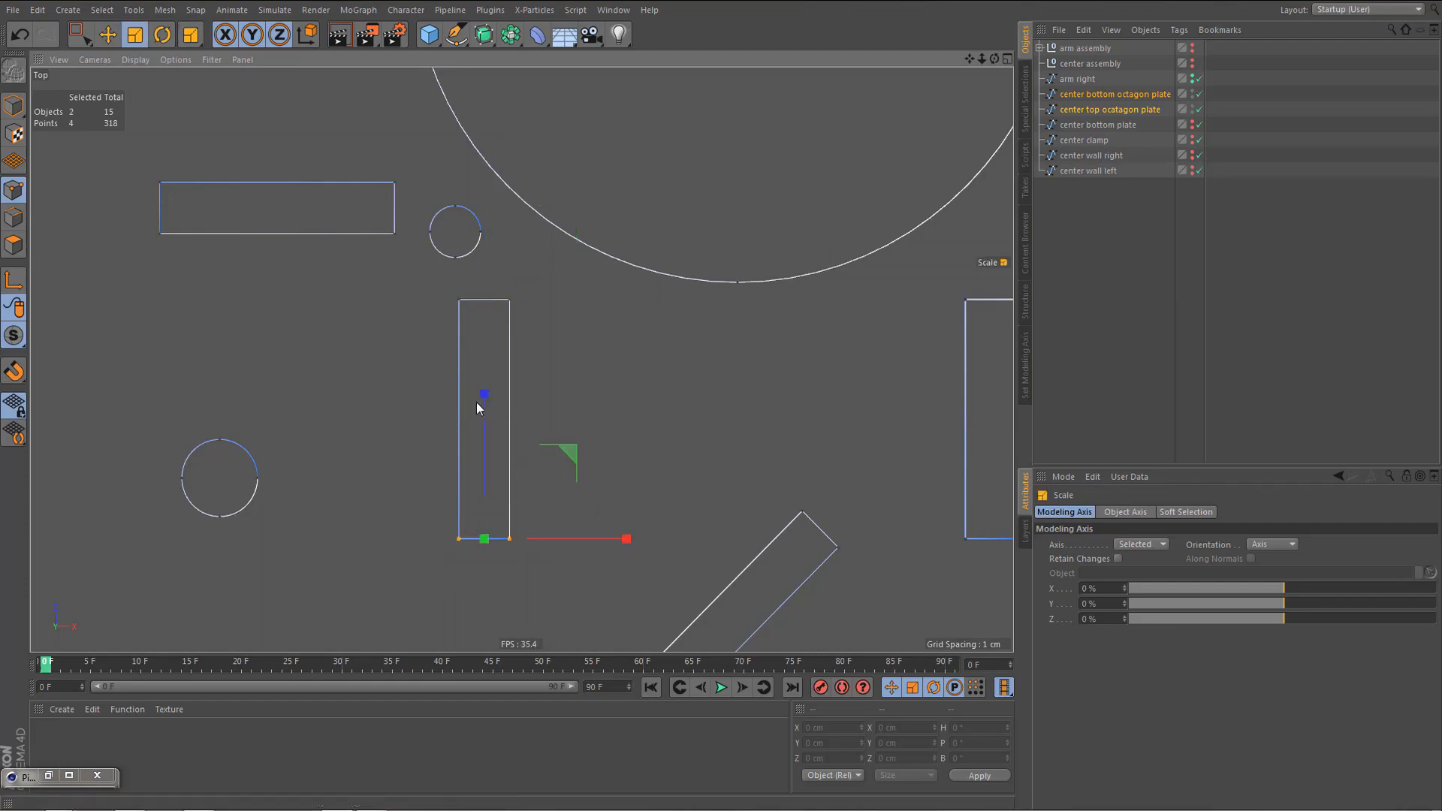
pyautogui.moveTo(484, 396); pyautogui.dragTo(488, 526)
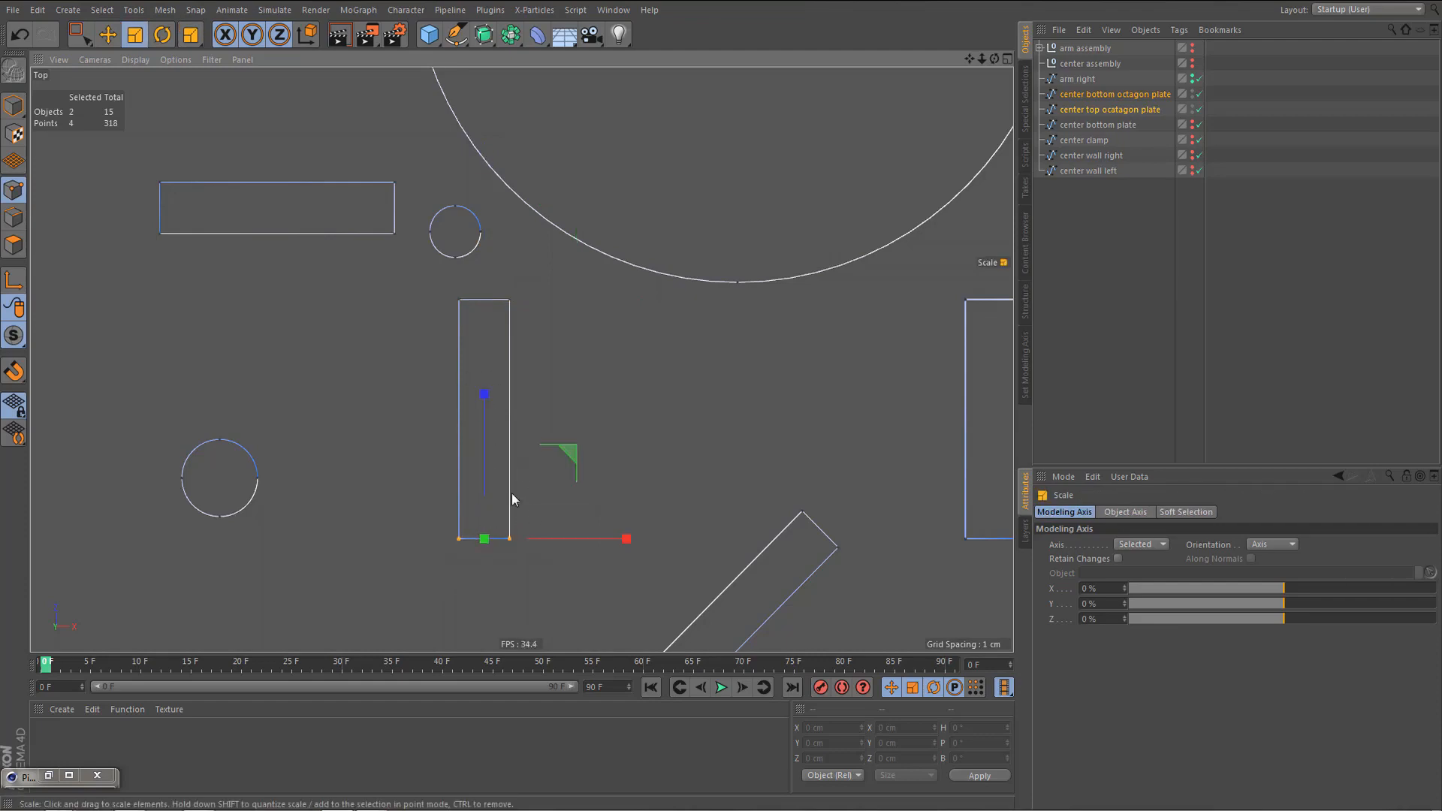
# - Align the long edges of the inner vertical slot at +X, -Z on both plates by scaling each edge's points flat along X
pyautogui.scroll(-5, 511, 493)
pyautogui.scroll(4, 638, 520)
pyautogui.press('0')
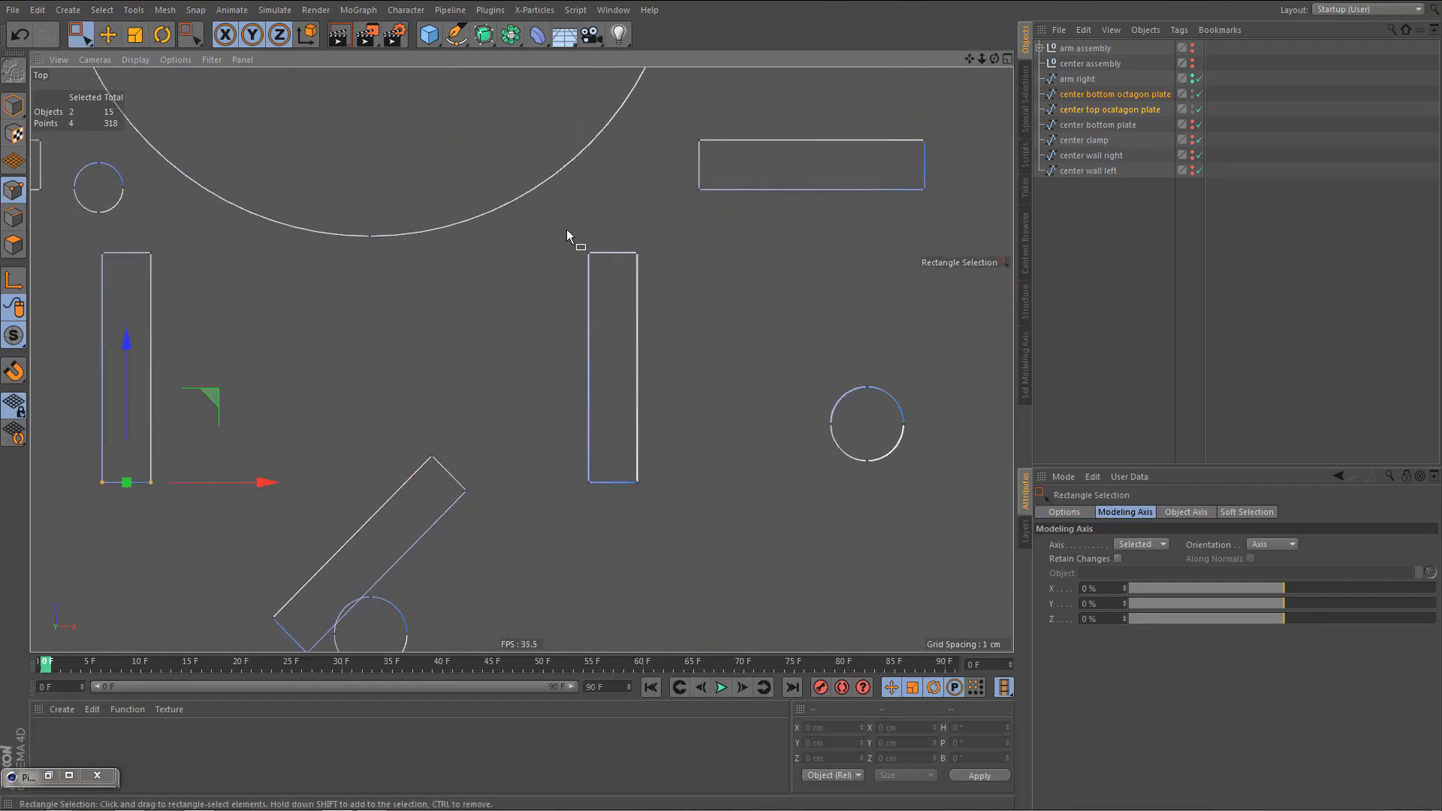
pyautogui.moveTo(577, 245); pyautogui.dragTo(616, 565)
pyautogui.press('t')
pyautogui.moveTo(739, 363); pyautogui.dragTo(588, 380)
pyautogui.press('0')
pyautogui.moveTo(624, 242); pyautogui.dragTo(676, 522)
pyautogui.press('t')
pyautogui.moveTo(779, 368); pyautogui.dragTo(642, 377)
# - Align both short ends of the inner vertical slot at +X, -Z by scaling each end's points flat along Z
pyautogui.press('0')
pyautogui.moveTo(578, 237); pyautogui.dragTo(670, 296)
pyautogui.press('t')
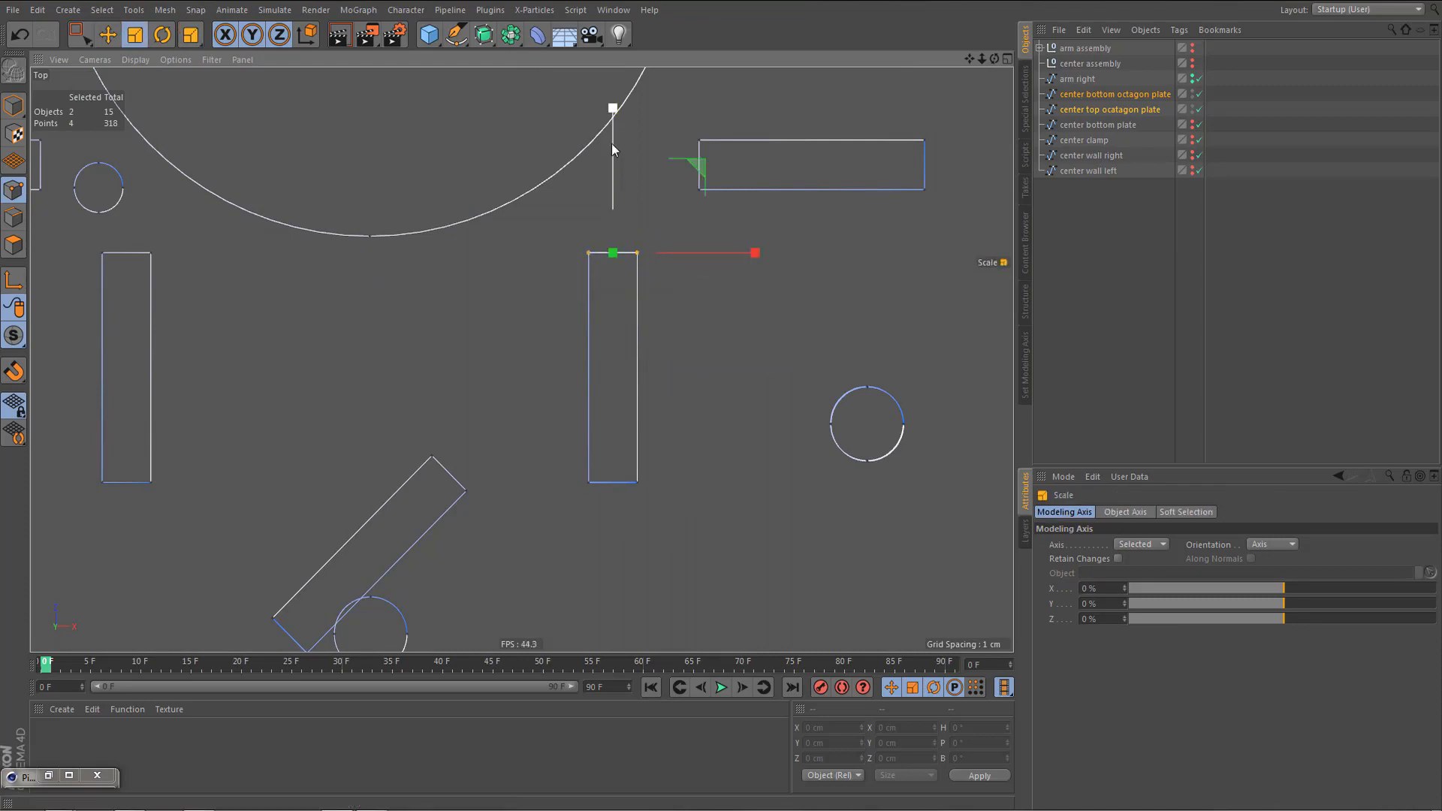
pyautogui.moveTo(613, 109); pyautogui.dragTo(624, 251)
pyautogui.press('0')
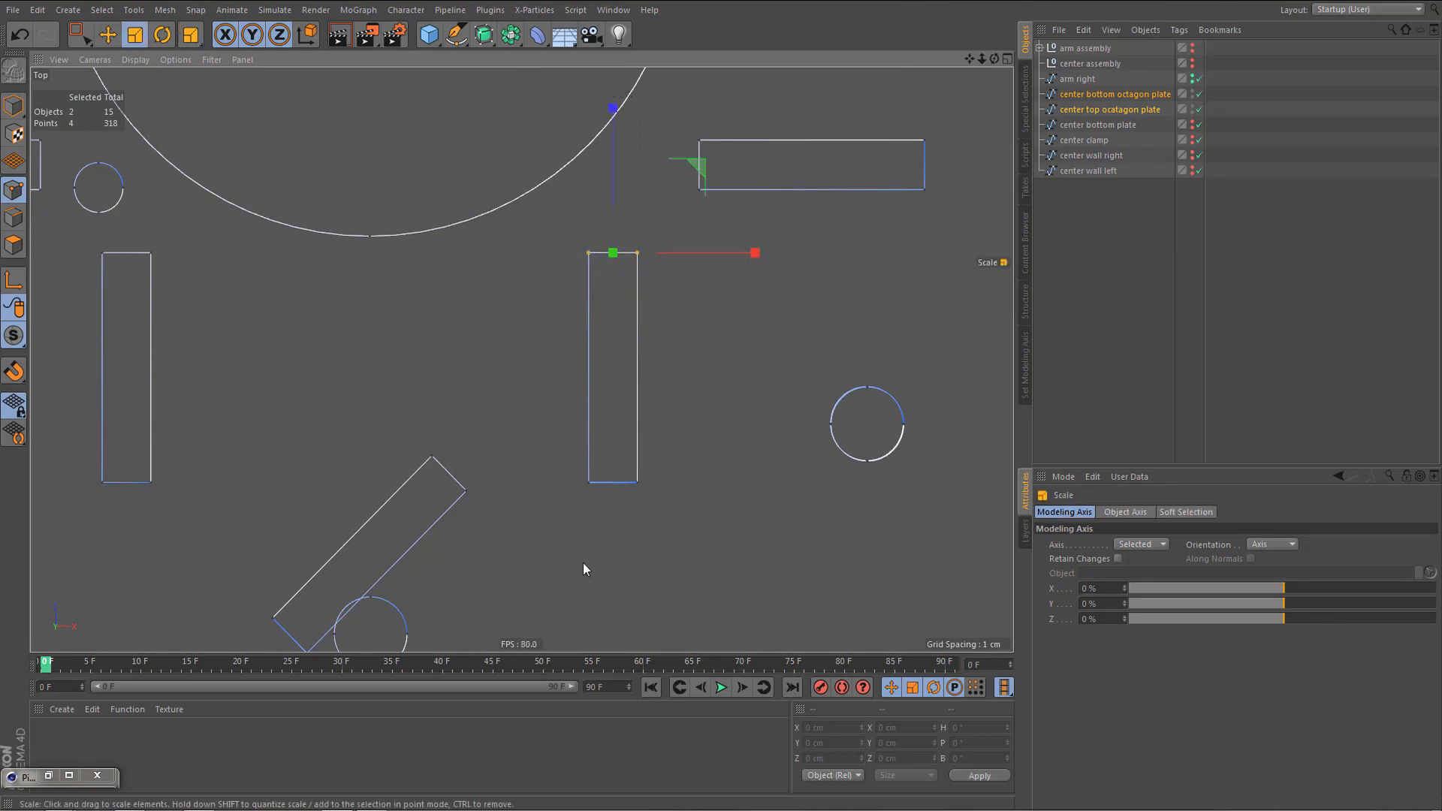
pyautogui.moveTo(577, 470); pyautogui.dragTo(660, 499)
pyautogui.press('t')
pyautogui.moveTo(608, 337); pyautogui.dragTo(605, 505)
# - Align the long edges of the outer vertical slot at +X, -Z on both plates by scaling each edge's points flat along X
pyautogui.keyDown('alt'); pyautogui.moveTo(623, 373); pyautogui.dragTo(655, 64, button='middle'); pyautogui.keyUp('alt')
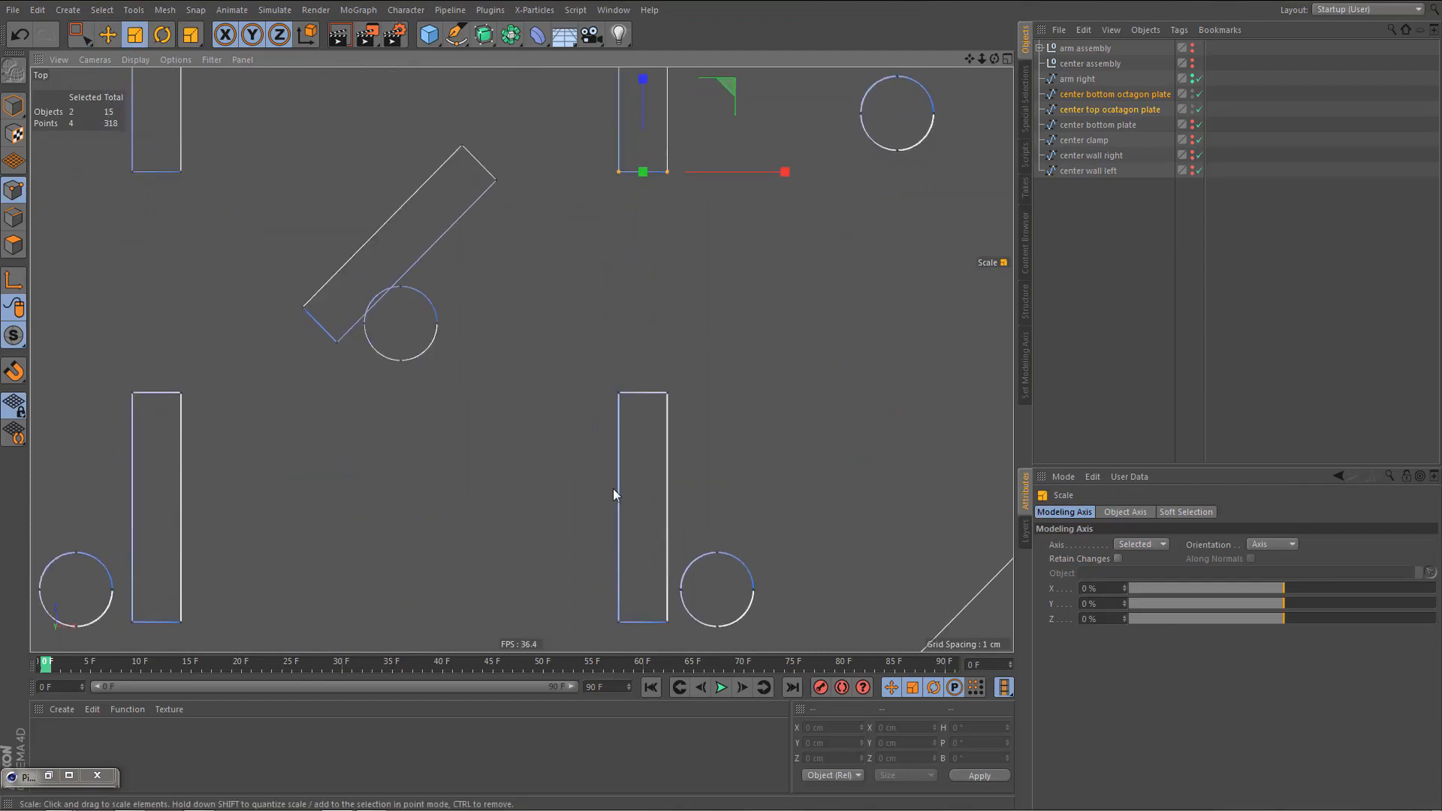
pyautogui.keyDown('alt'); pyautogui.moveTo(614, 488); pyautogui.dragTo(592, 406, button='middle'); pyautogui.keyUp('alt')
pyautogui.press('0')
pyautogui.moveTo(586, 306); pyautogui.dragTo(628, 597)
pyautogui.press('t')
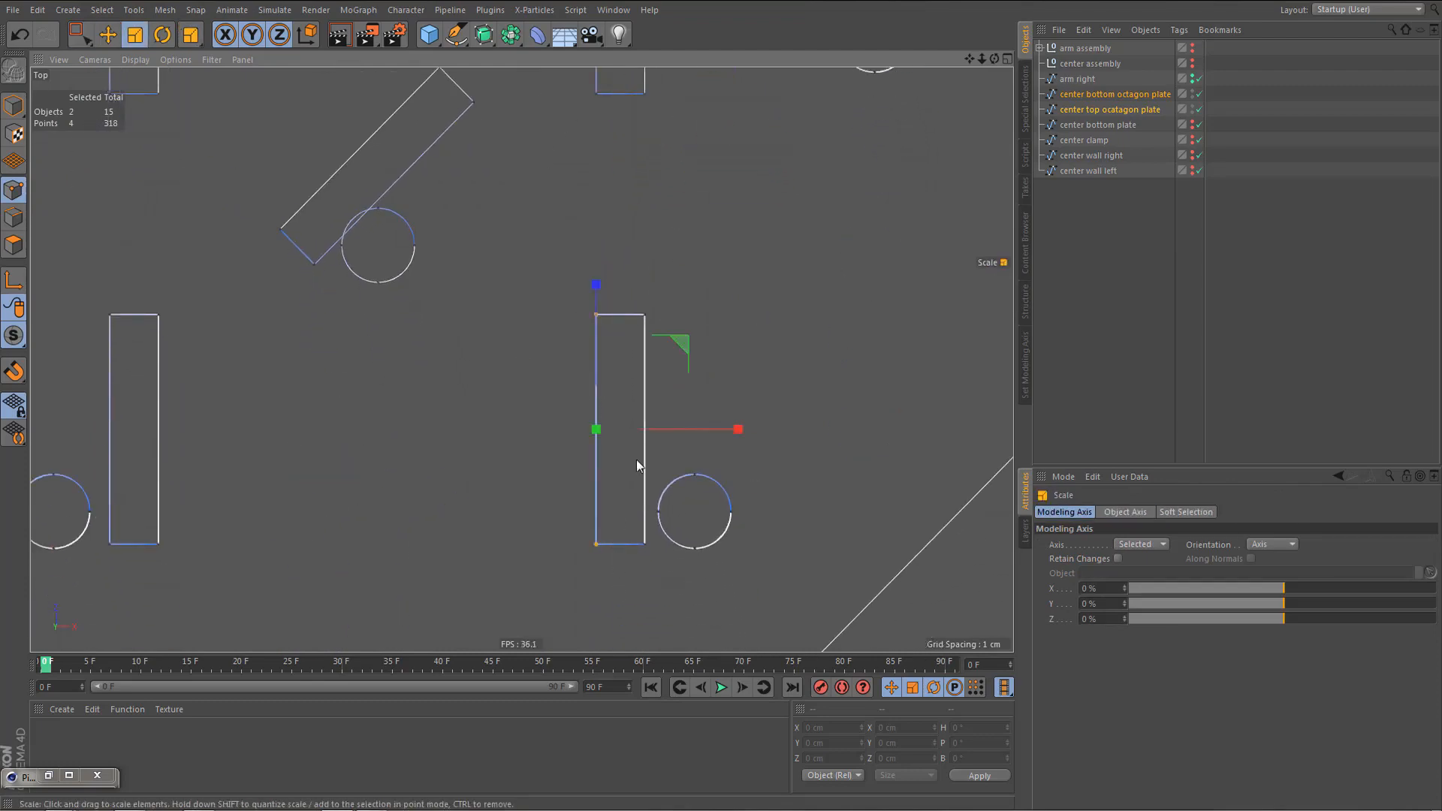
pyautogui.moveTo(741, 431); pyautogui.dragTo(595, 436)
pyautogui.press('0')
pyautogui.moveTo(631, 298); pyautogui.dragTo(647, 571)
pyautogui.press('t')
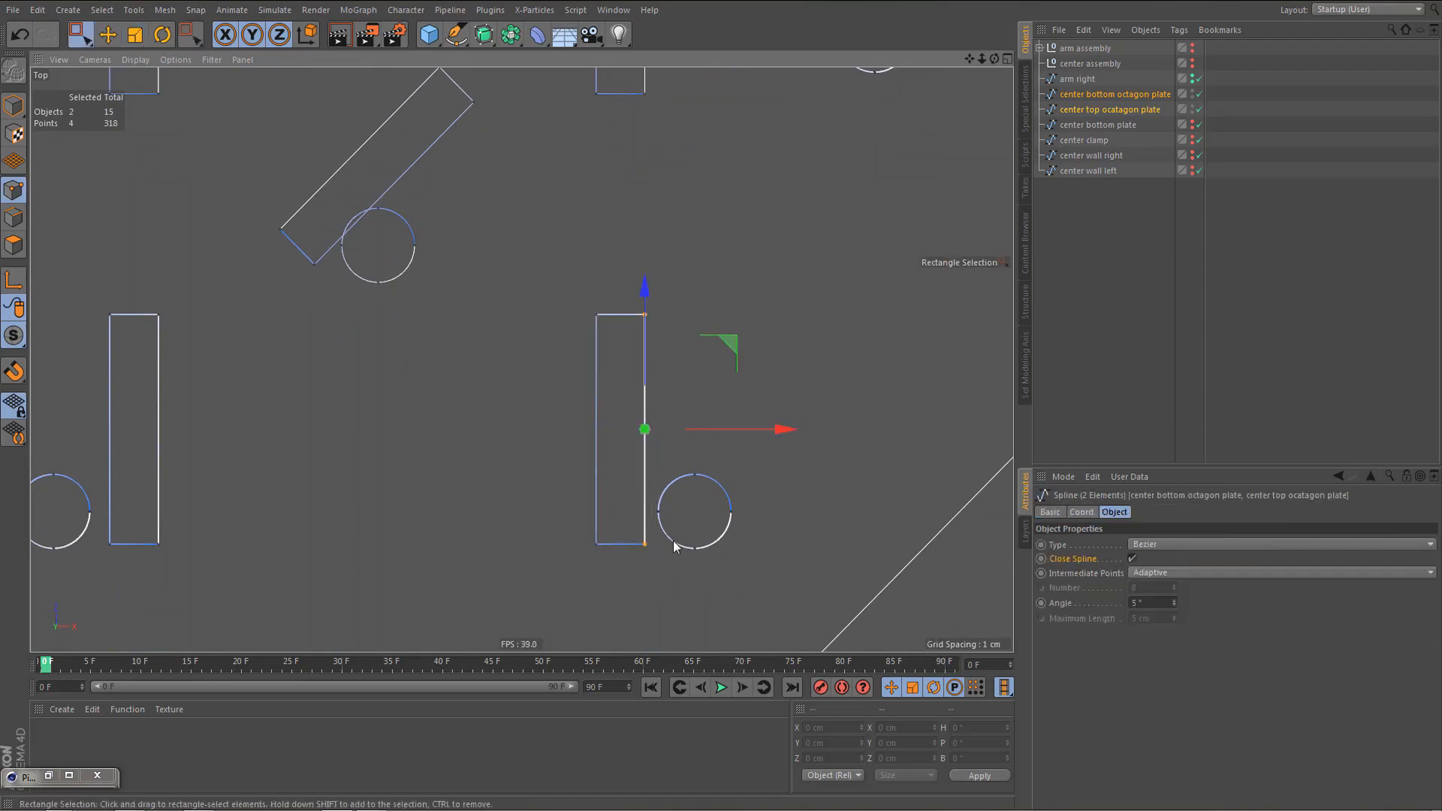
pyautogui.moveTo(791, 430); pyautogui.dragTo(641, 435)
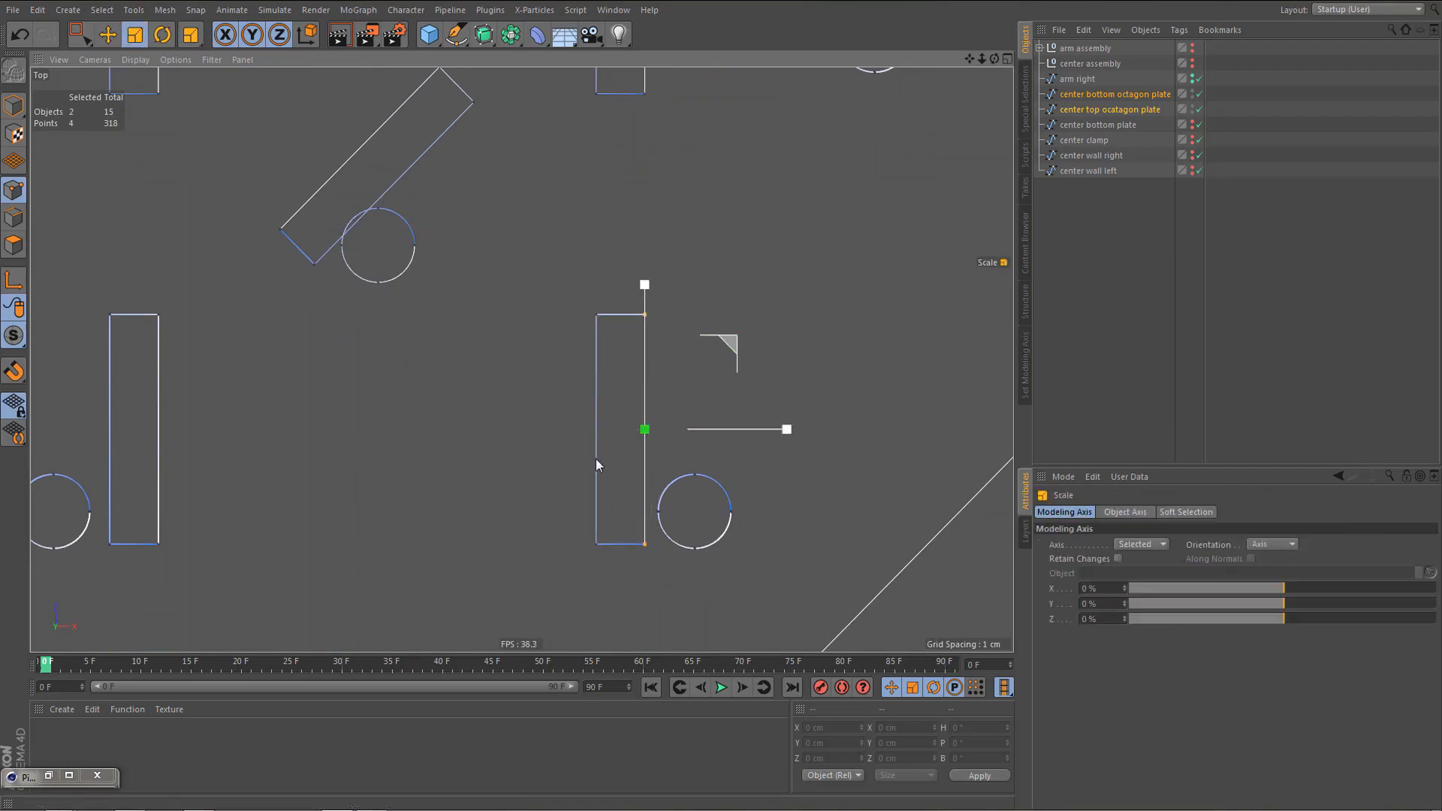
# - Align both short ends of the outer vertical slot at +X, -Z by scaling each end's points flat along Z
pyautogui.keyDown('alt'); pyautogui.moveTo(470, 496); pyautogui.dragTo(493, 465, button='middle'); pyautogui.keyUp('alt')
pyautogui.press('0')
pyautogui.moveTo(600, 502); pyautogui.dragTo(673, 549)
pyautogui.press('t')
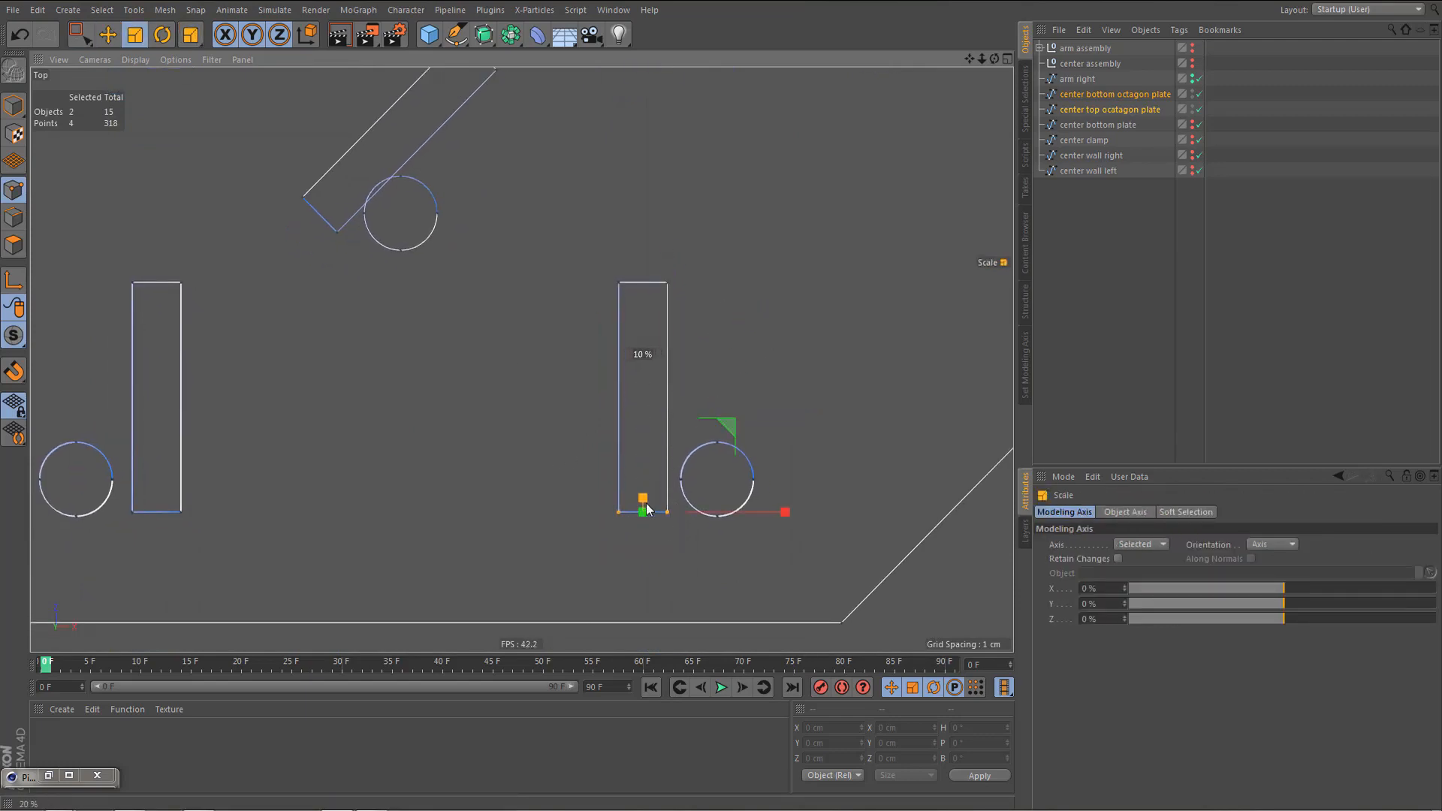
pyautogui.press('0')
pyautogui.moveTo(592, 260); pyautogui.dragTo(676, 304)
pyautogui.press('t')
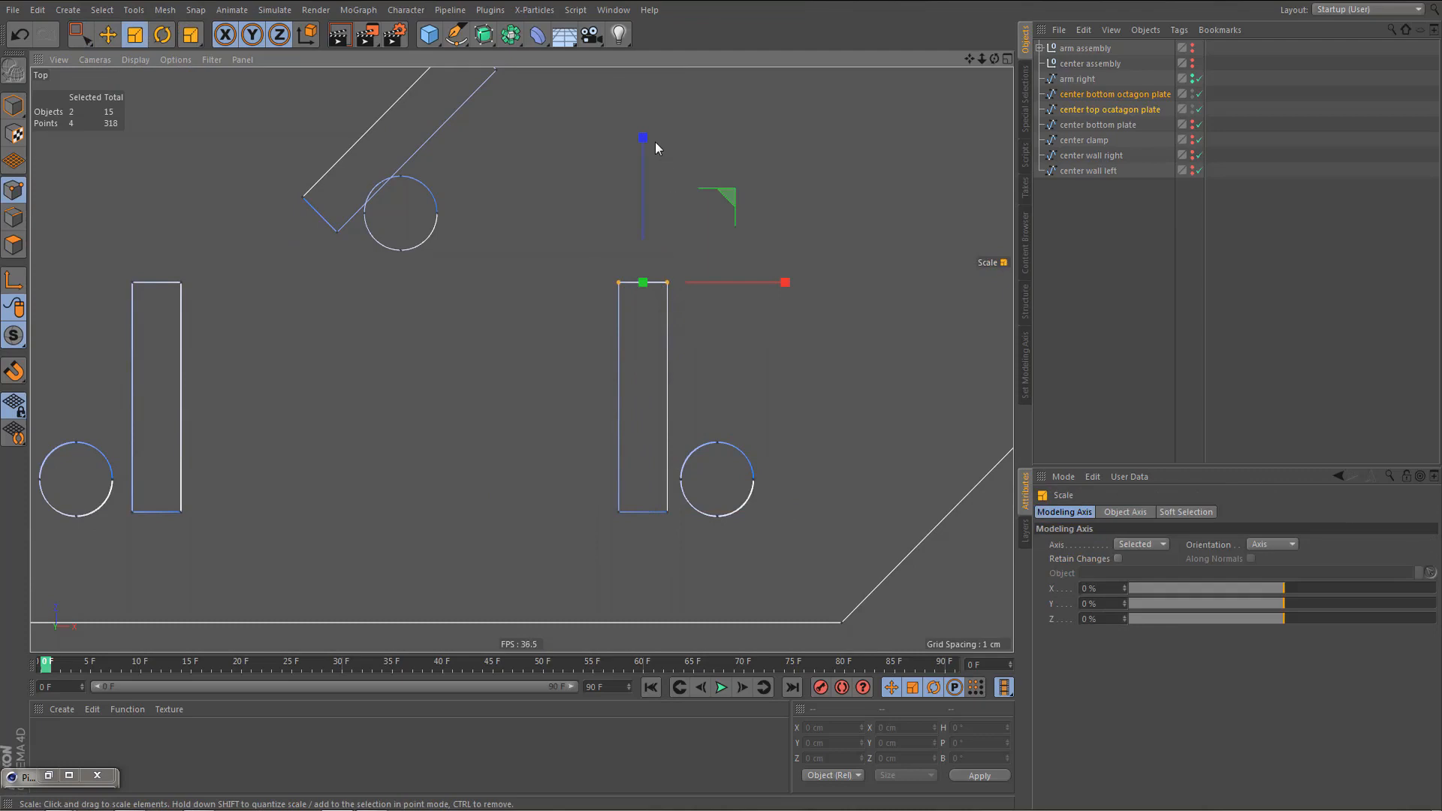
pyautogui.moveTo(643, 141); pyautogui.dragTo(659, 287)
# - Align the long edges of the outer vertical slot at -X, -Z on both plates by scaling each edge's points flat along X
pyautogui.keyDown('alt'); pyautogui.moveTo(251, 442); pyautogui.dragTo(431, 448, button='middle'); pyautogui.keyUp('alt')
pyautogui.press('0')
pyautogui.moveTo(353, 275); pyautogui.dragTo(410, 575)
pyautogui.press('t')
pyautogui.keyDown('shift'); pyautogui.moveTo(508, 408); pyautogui.dragTo(362, 427); pyautogui.keyUp('shift')
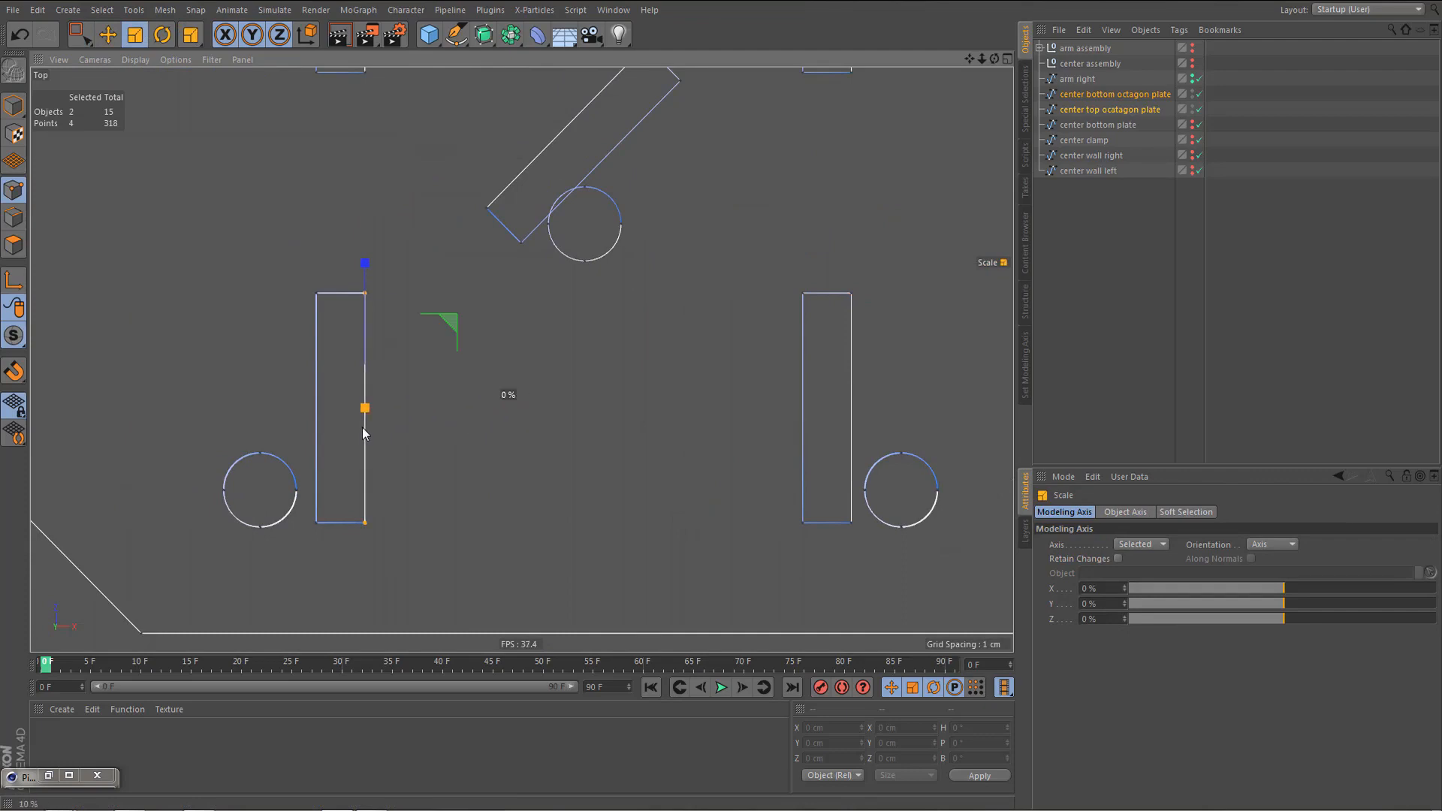
pyautogui.press('0')
pyautogui.moveTo(308, 286); pyautogui.dragTo(344, 558)
pyautogui.press('t')
pyautogui.moveTo(454, 409); pyautogui.dragTo(318, 416)
# - Align both short ends of the outer vertical slot at -X, -Z by scaling each end's points flat along Z, and clear the point selection
pyautogui.press('0')
pyautogui.moveTo(282, 262); pyautogui.dragTo(412, 322)
pyautogui.press('t')
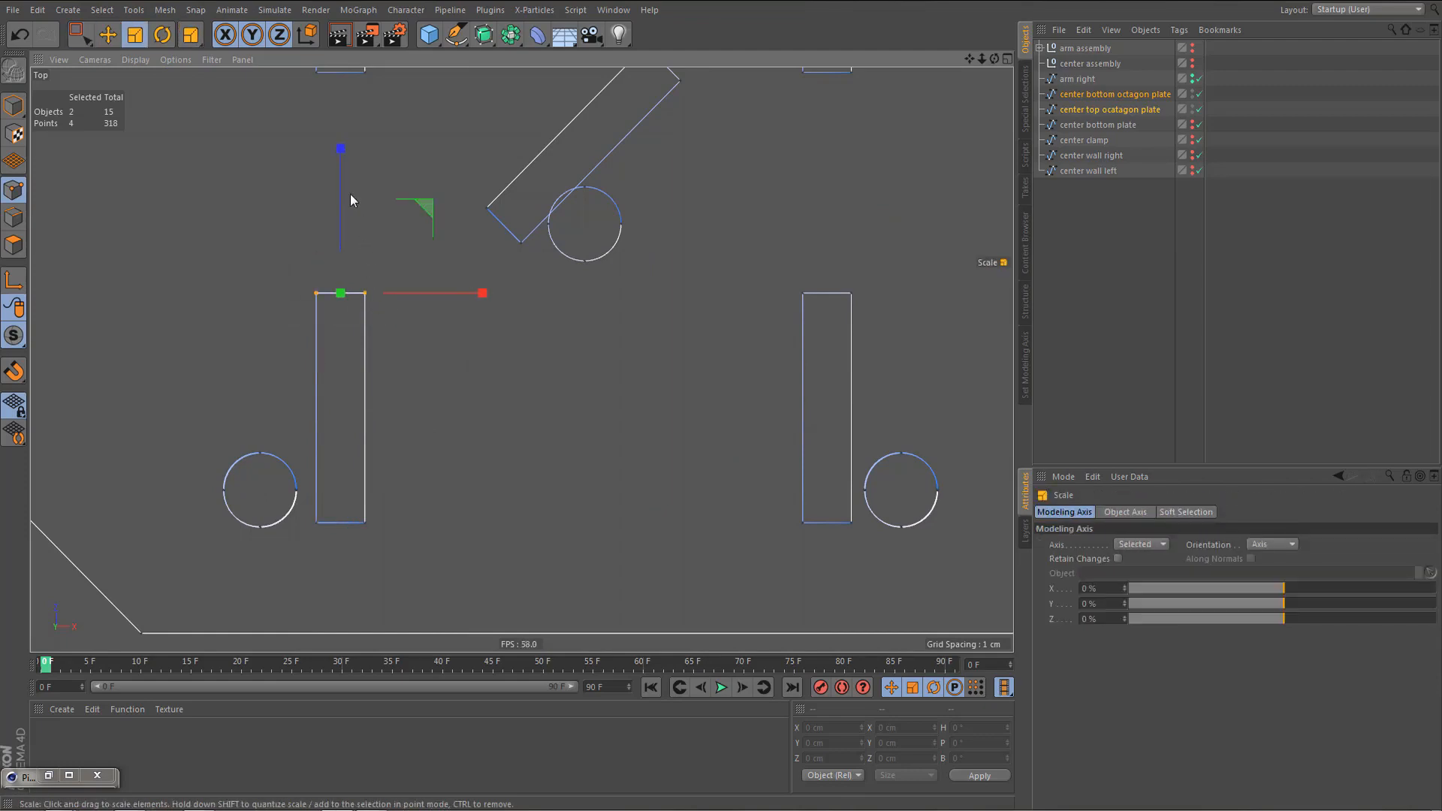
pyautogui.moveTo(347, 169); pyautogui.dragTo(367, 287)
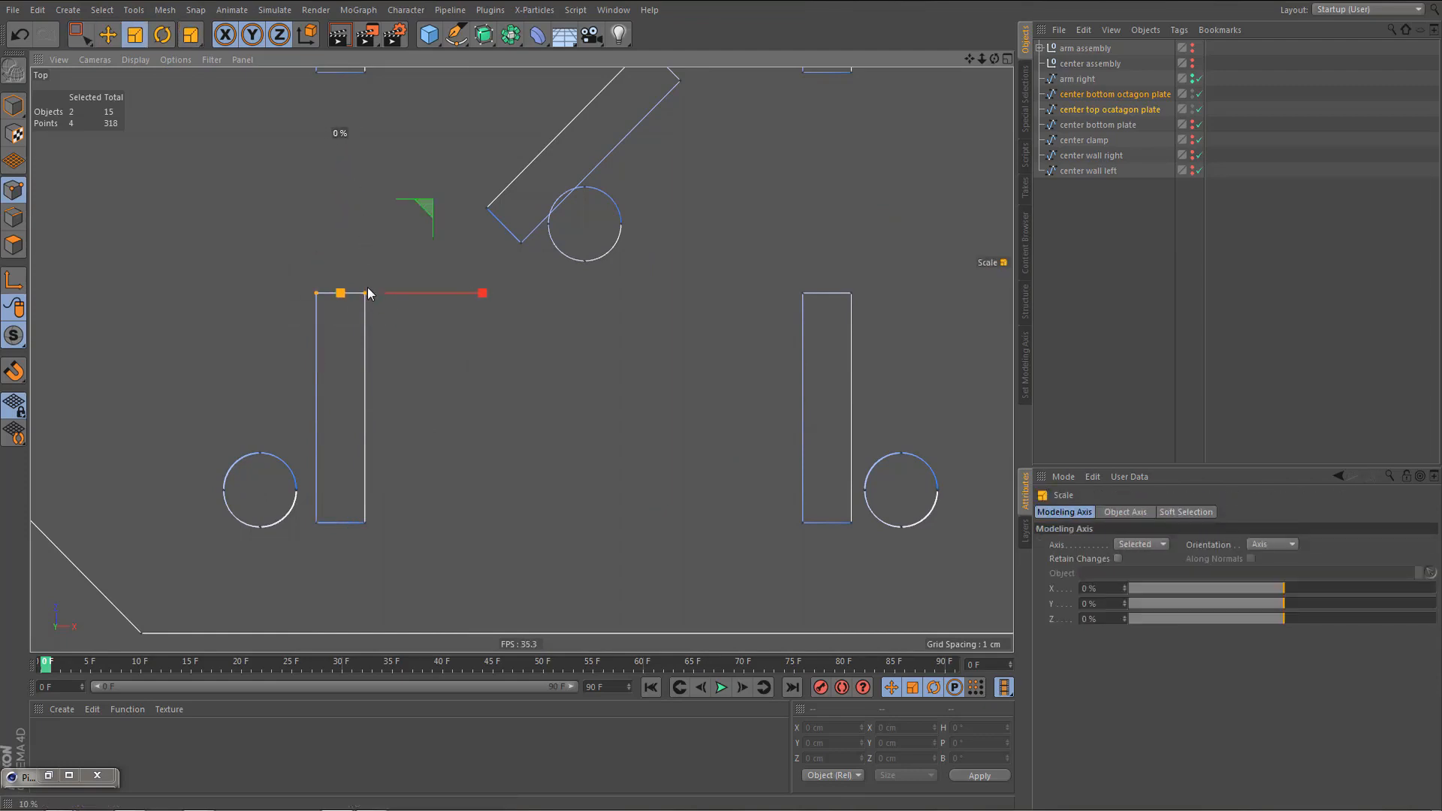
pyautogui.press('0')
pyautogui.moveTo(306, 487); pyautogui.dragTo(378, 545)
pyautogui.press('t')
pyautogui.moveTo(340, 380); pyautogui.dragTo(338, 523)
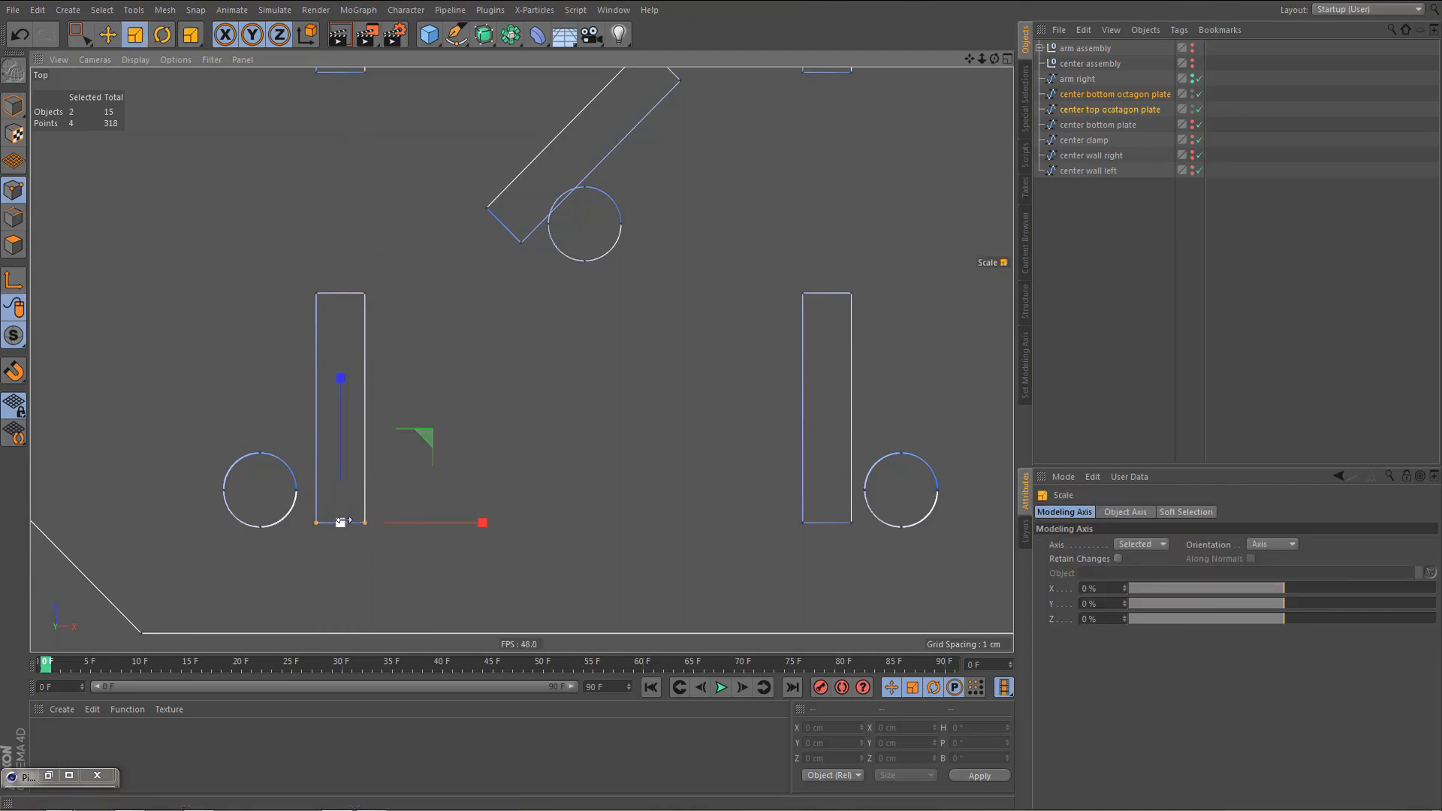
pyautogui.click(356, 525)
# - Examine the slots on both octagon plates from above and in perspective, comparing them with the tabs of the right arm
pyautogui.scroll(-6, 438, 472)
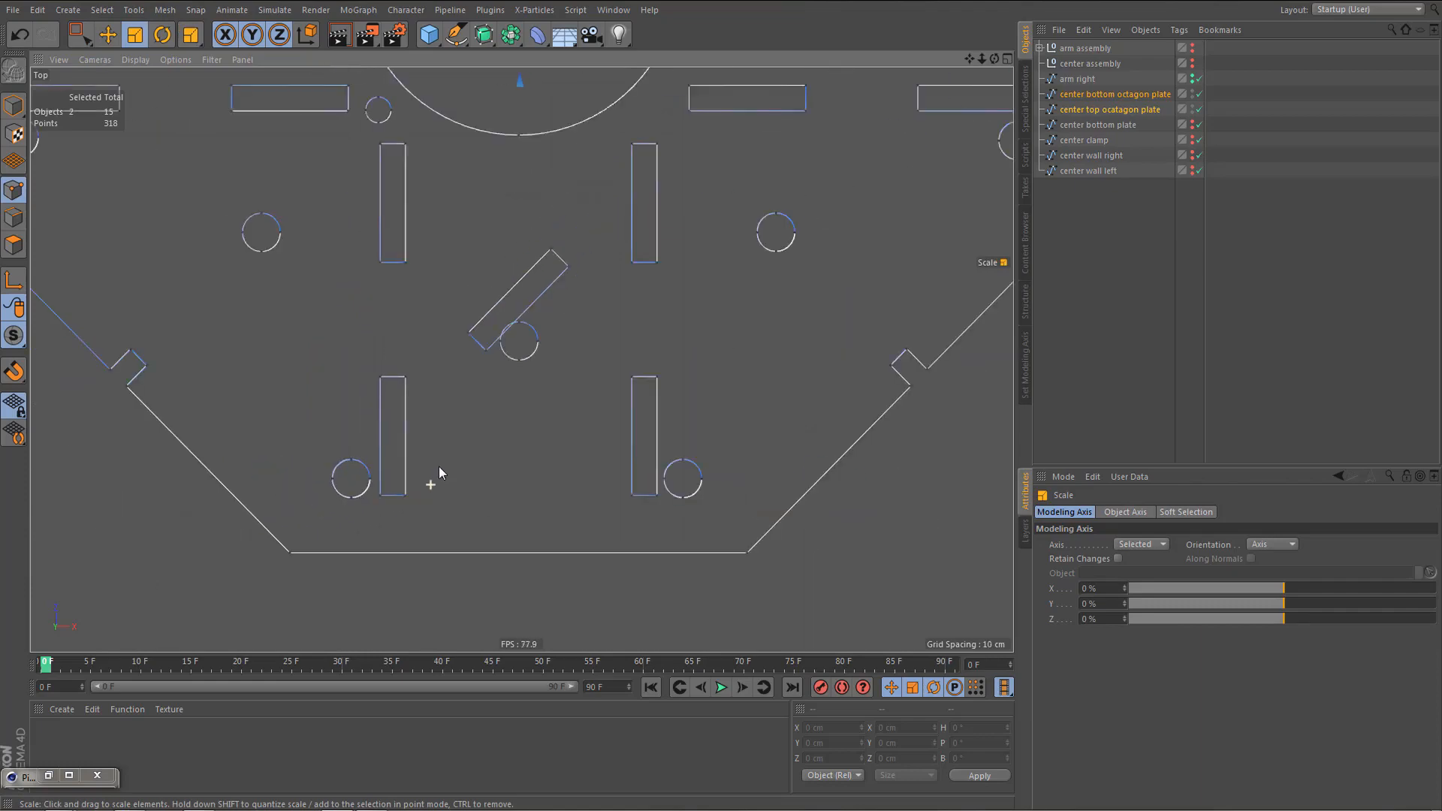
pyautogui.keyDown('alt'); pyautogui.moveTo(531, 406); pyautogui.dragTo(568, 519, button='middle'); pyautogui.keyUp('alt')
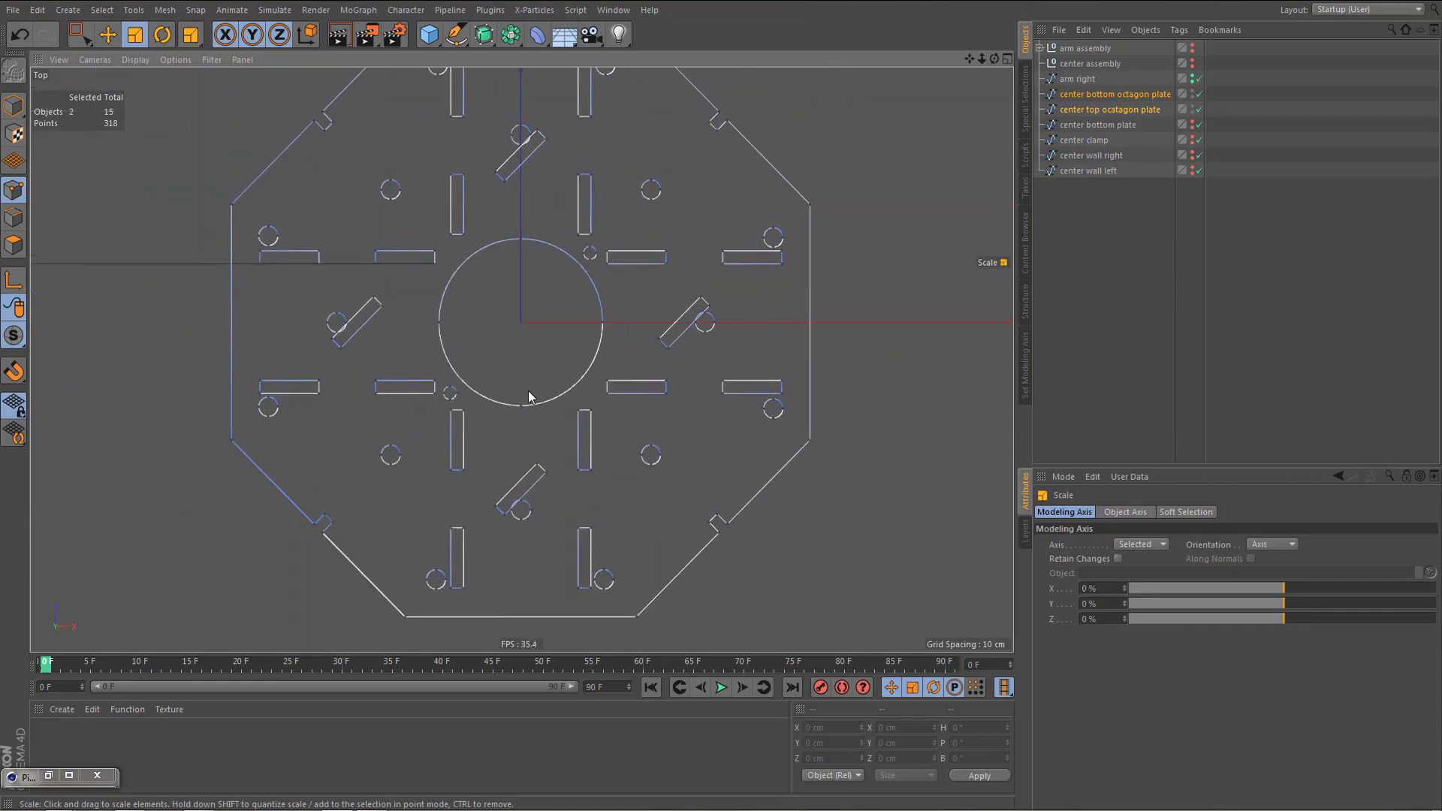
pyautogui.middleClick(528, 399)
pyautogui.middleClick(371, 245)
pyautogui.keyDown('alt'); pyautogui.moveTo(489, 301); pyautogui.dragTo(497, 412, button='right'); pyautogui.keyUp('alt')
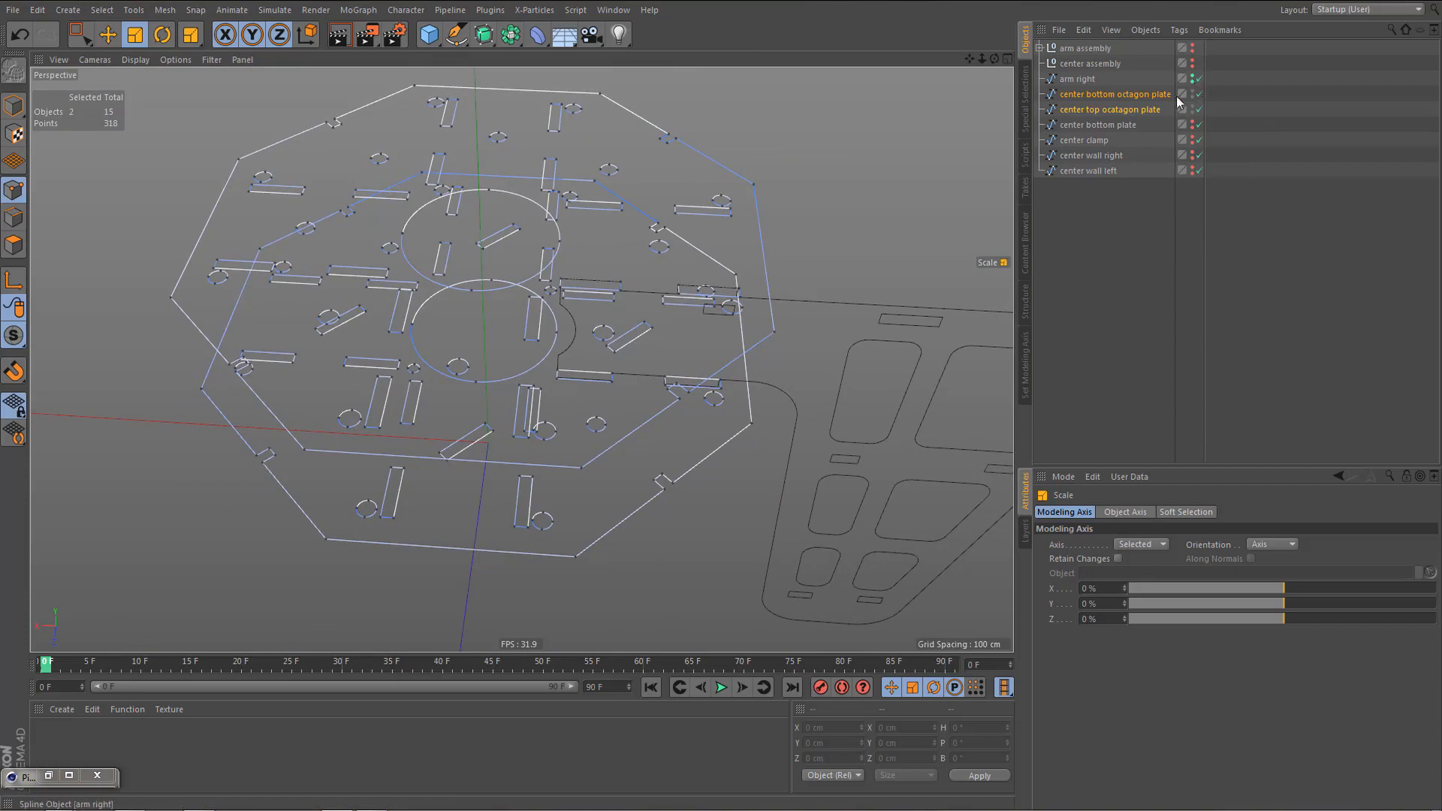
pyautogui.scroll(6, 659, 301)
pyautogui.keyDown('alt'); pyautogui.moveTo(658, 289); pyautogui.dragTo(661, 217); pyautogui.keyUp('alt')
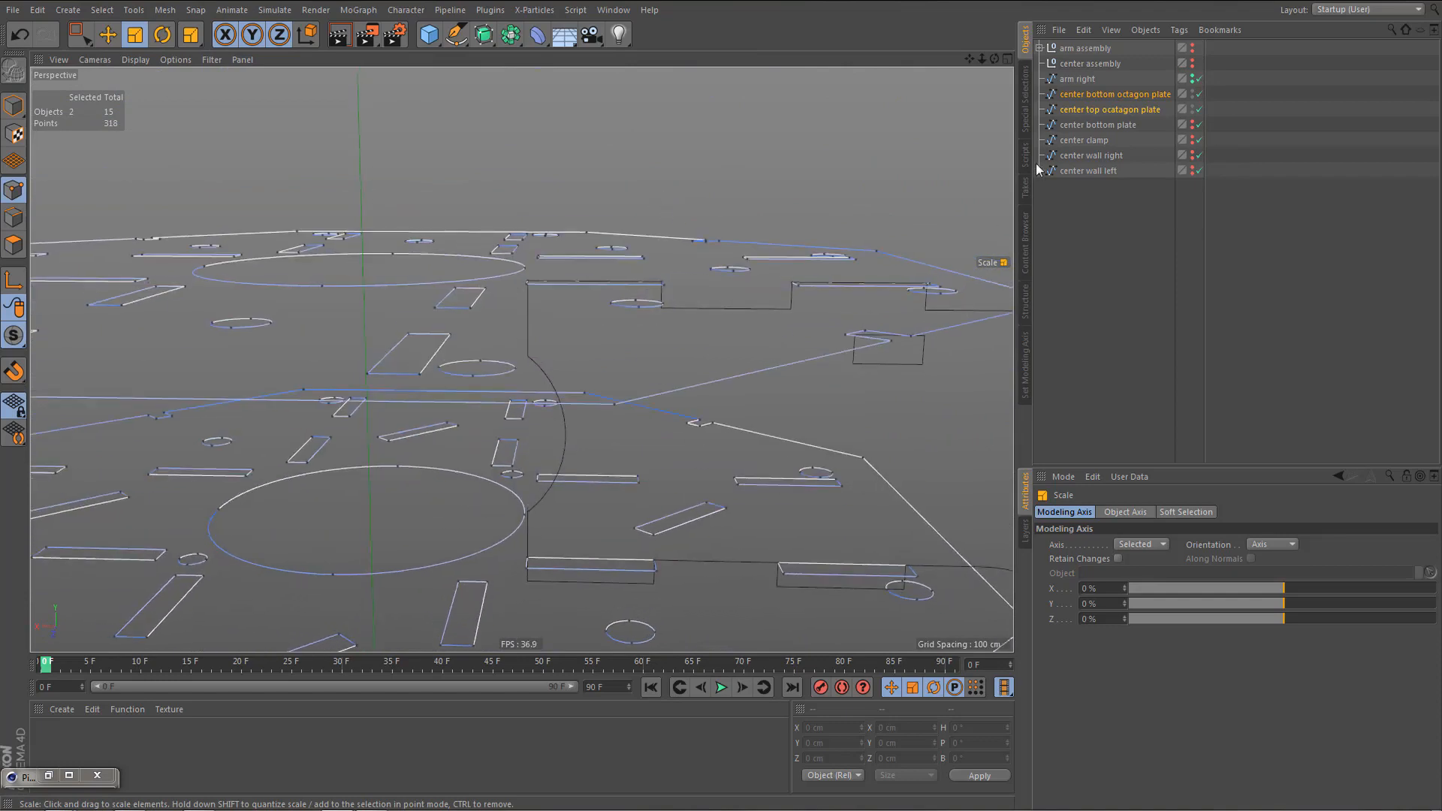
# - Move the arm right's four selected inner-tab edge points along X to -28.882 cm, meeting the outer end of the inner horizontal slot at -X, +Z
pyautogui.click(1081, 78)
pyautogui.press('o')
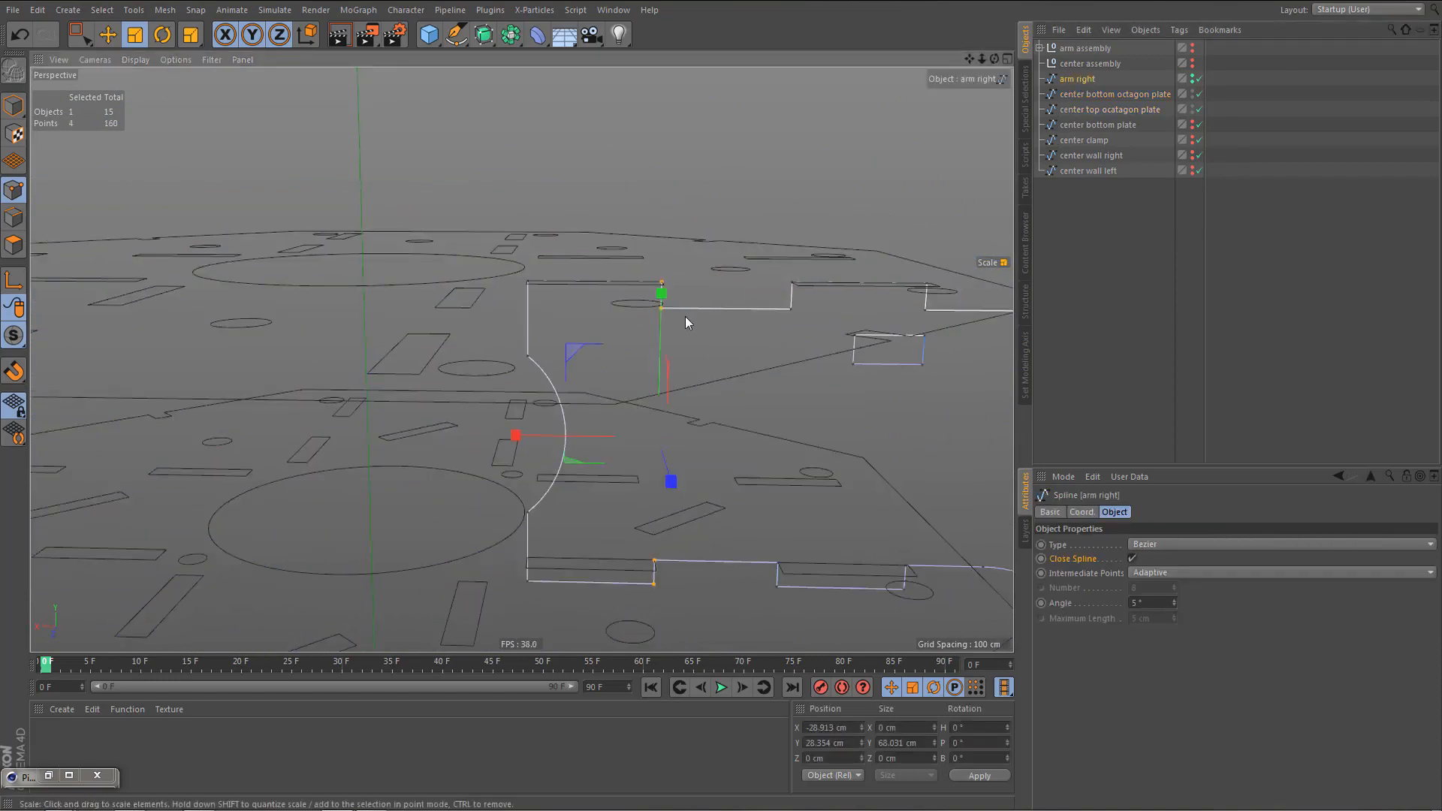
pyautogui.middleClick(685, 318)
pyautogui.middleClick(761, 180)
pyautogui.keyDown('alt'); pyautogui.moveTo(470, 318); pyautogui.dragTo(546, 377, button='middle'); pyautogui.keyUp('alt')
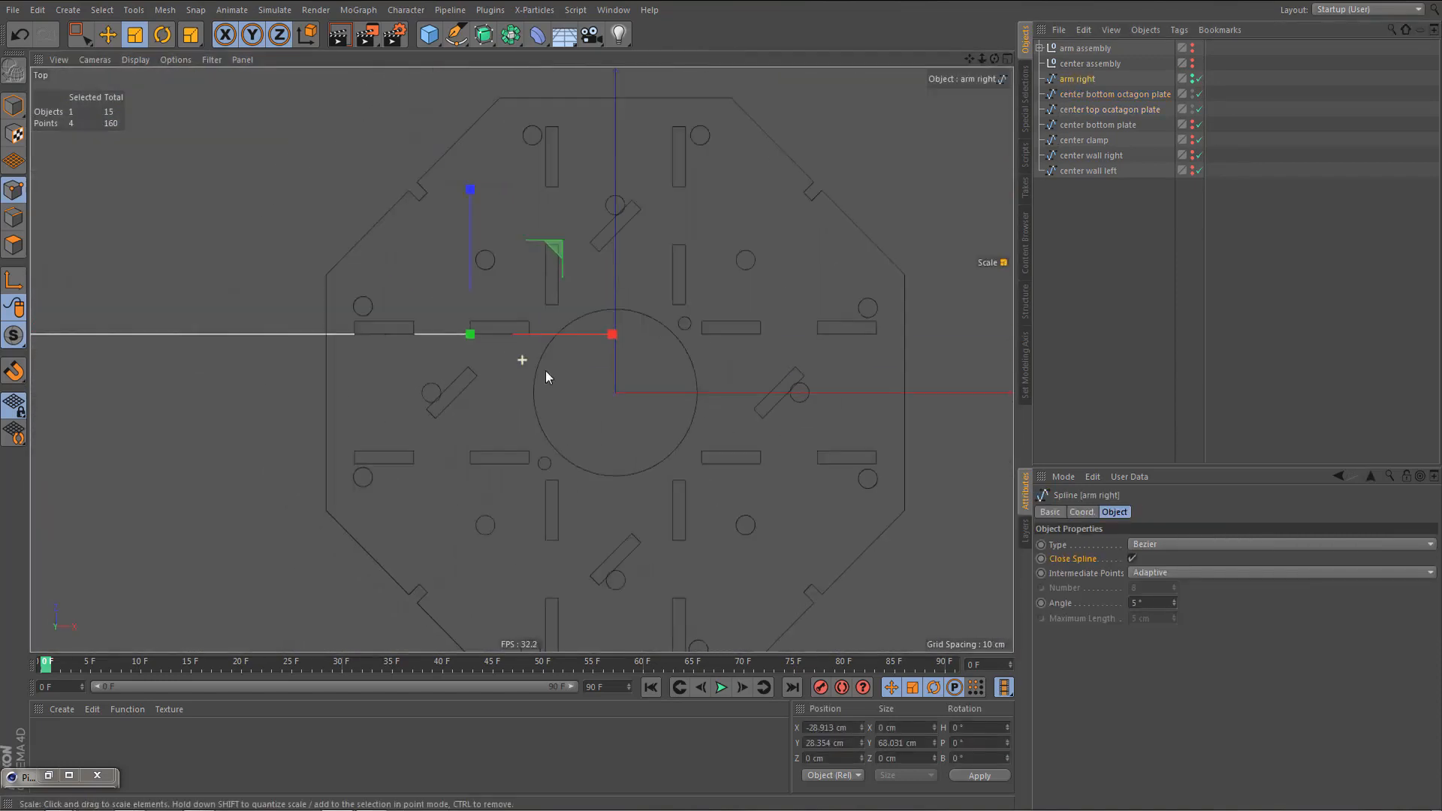
pyautogui.press('e')
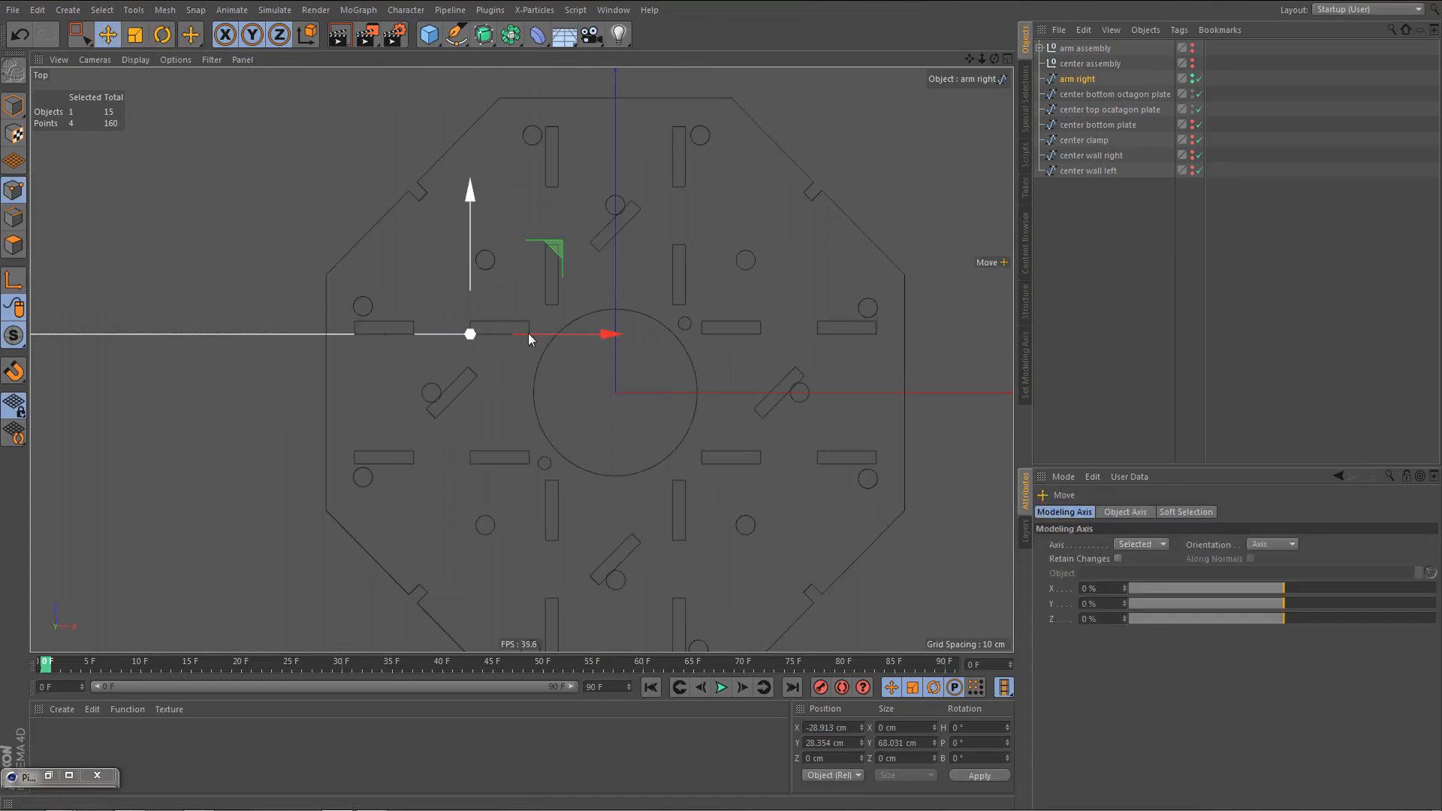
pyautogui.scroll(5, 527, 331)
pyautogui.scroll(8, 454, 371)
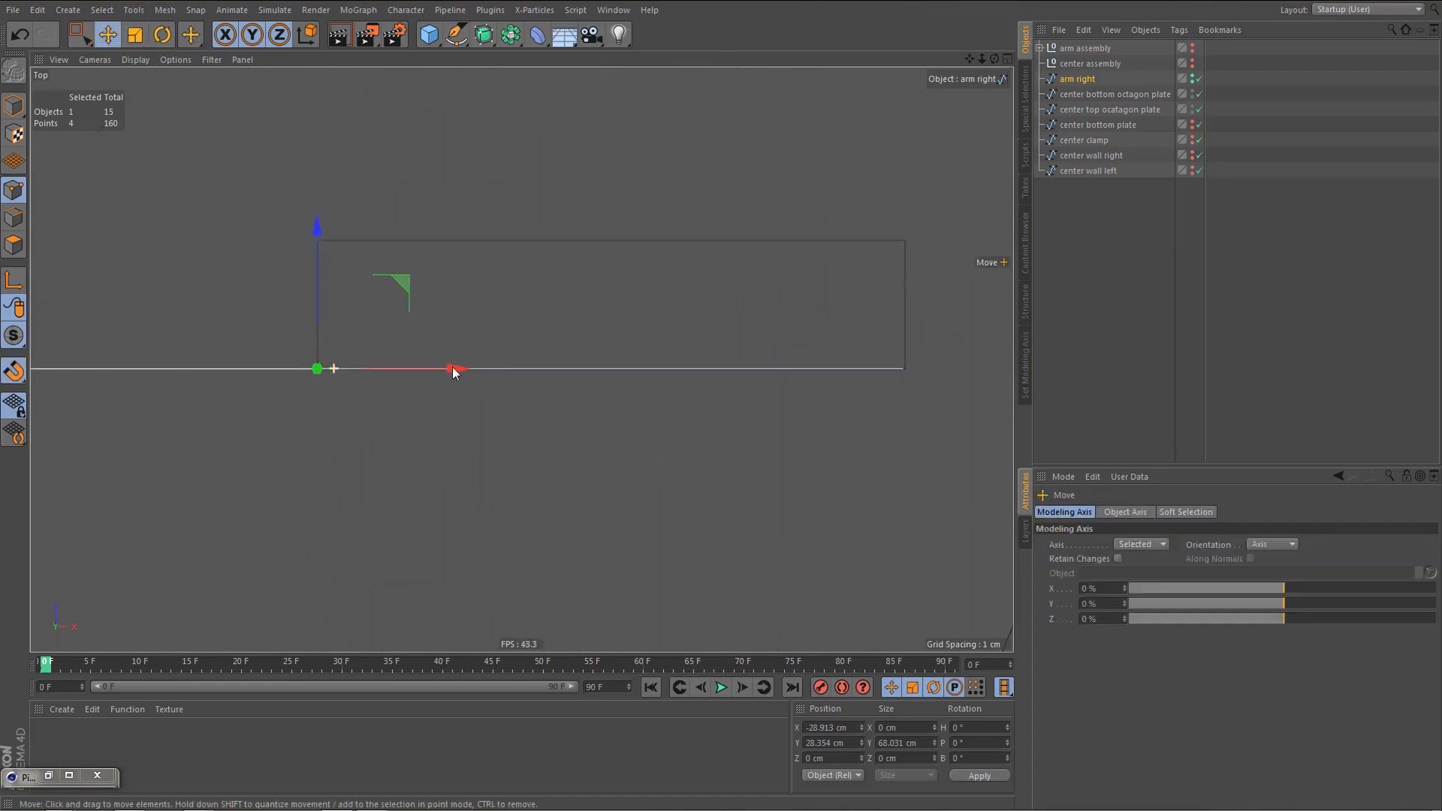
pyautogui.moveTo(439, 368)
pyautogui.mouseDown()
pyautogui.moveTo(477, 369)
pyautogui.moveTo(439, 368)
pyautogui.mouseUp()
pyautogui.scroll(5, 364, 399)
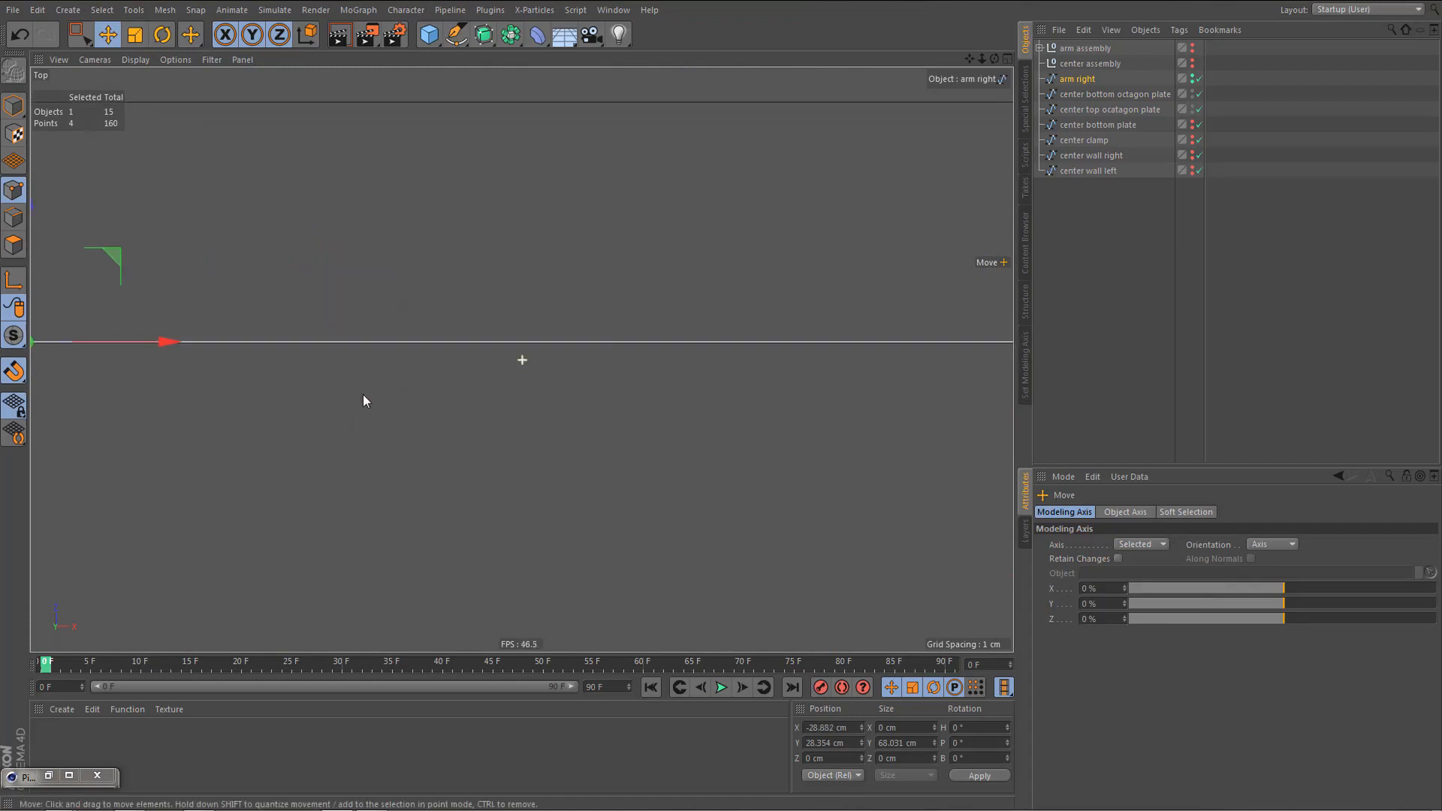
pyautogui.scroll(5, 622, 363)
pyautogui.scroll(-15, 819, 342)
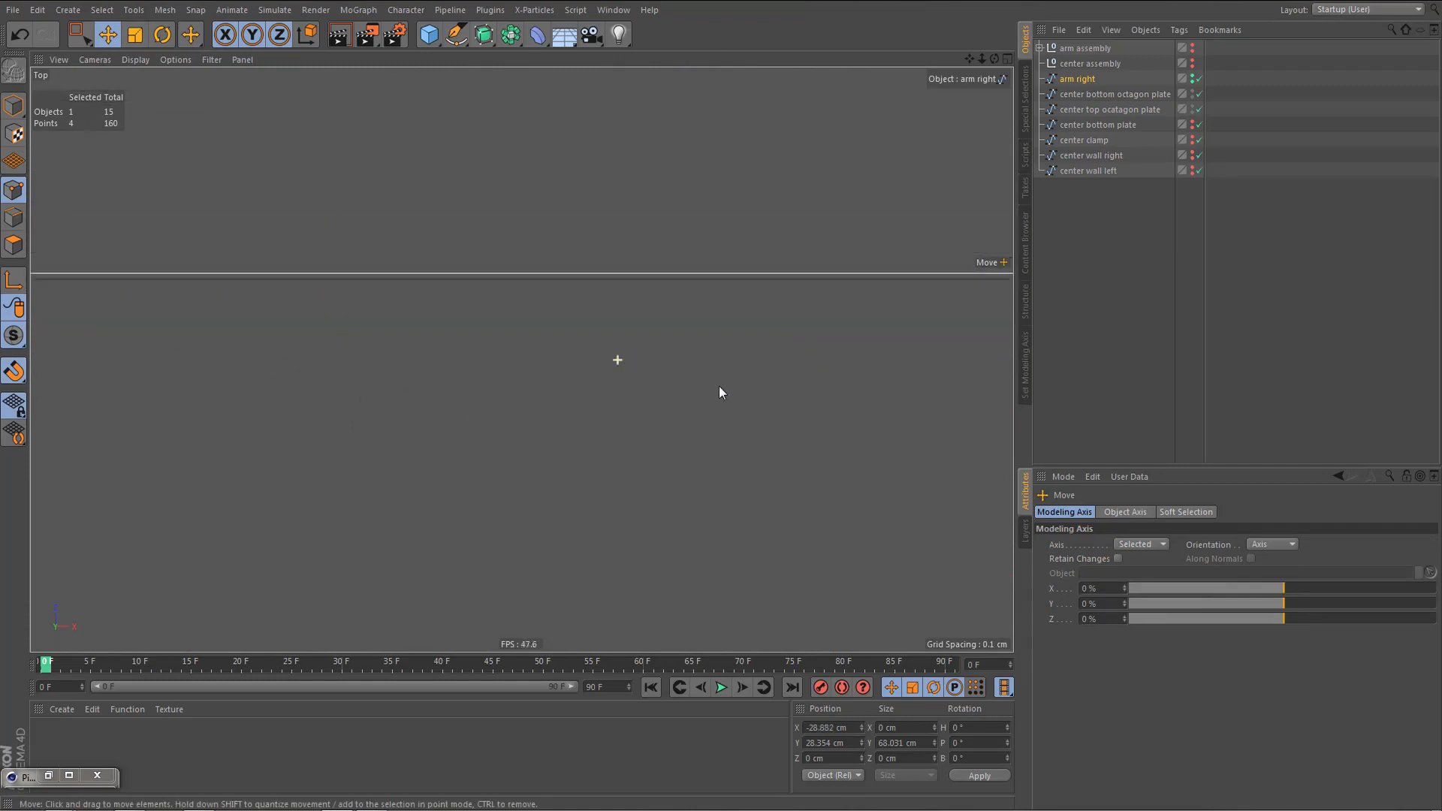
# - Snap the arm right spline's lower inner corner to the bottom octagon plate's slot corner, at about X -42.2 cm, Z 28.1 cm
pyautogui.middleClick(580, 435)
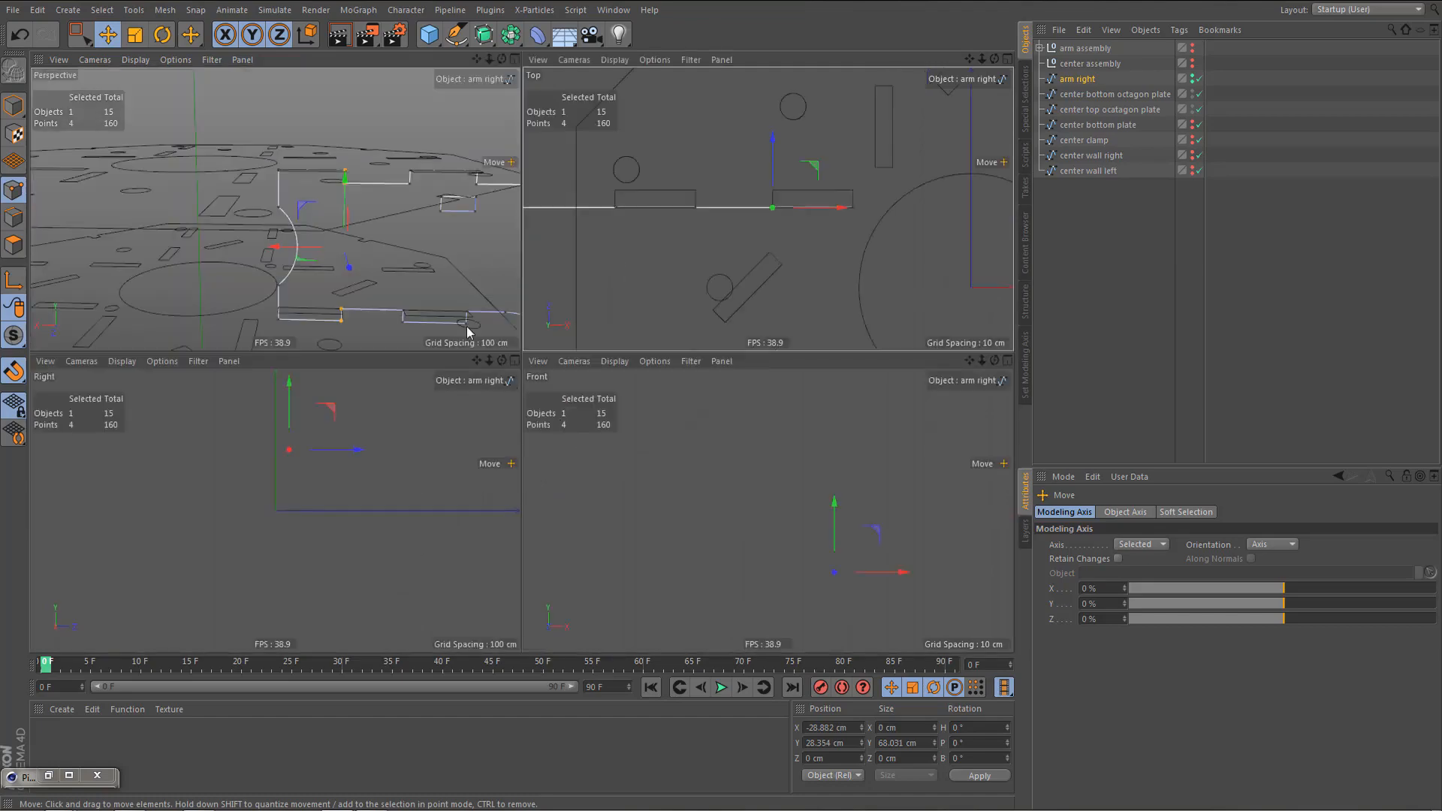
pyautogui.middleClick(471, 299)
pyautogui.keyDown('alt'); pyautogui.moveTo(581, 410); pyautogui.dragTo(563, 421); pyautogui.keyUp('alt')
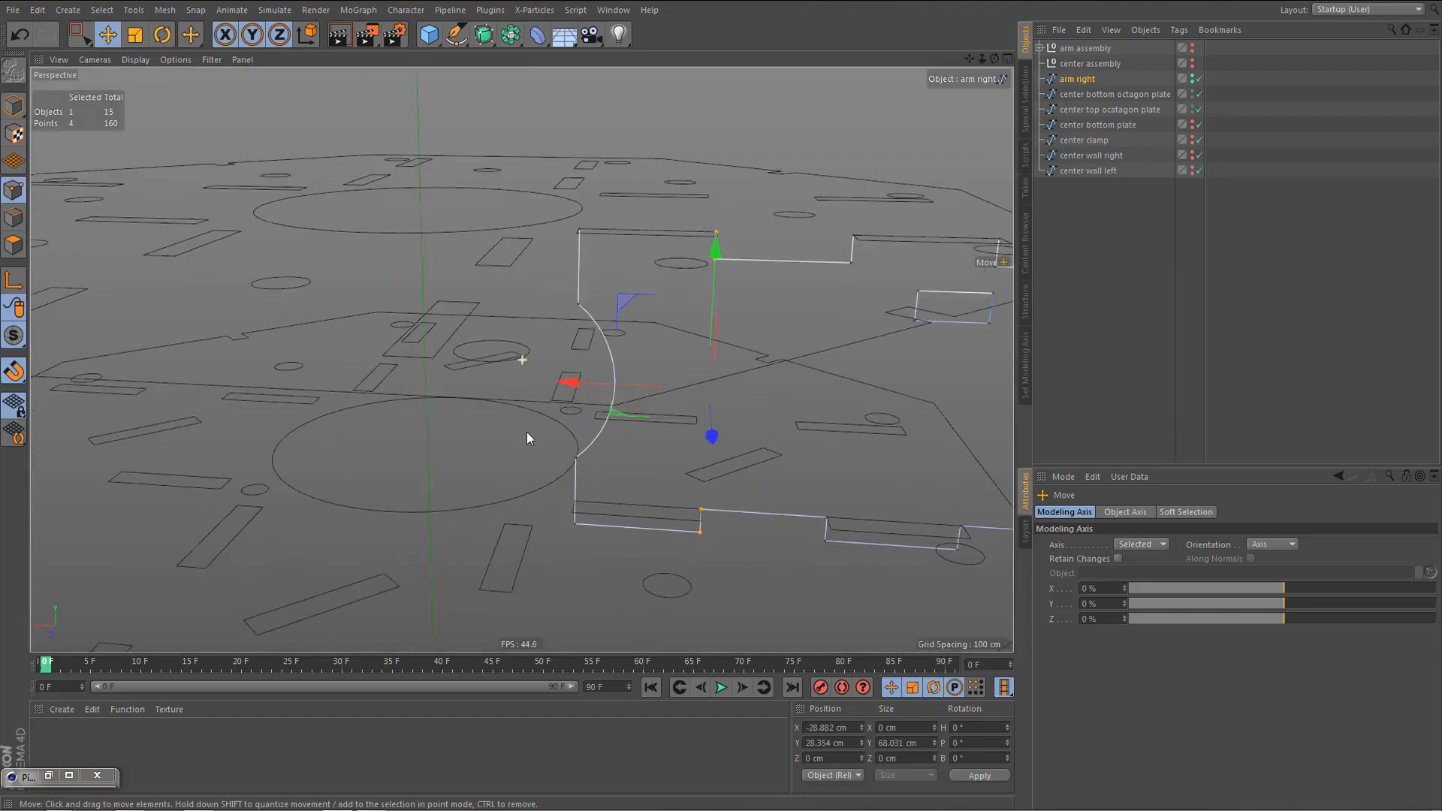
pyautogui.keyDown('alt'); pyautogui.moveTo(526, 431); pyautogui.dragTo(502, 457, button='middle'); pyautogui.keyUp('alt')
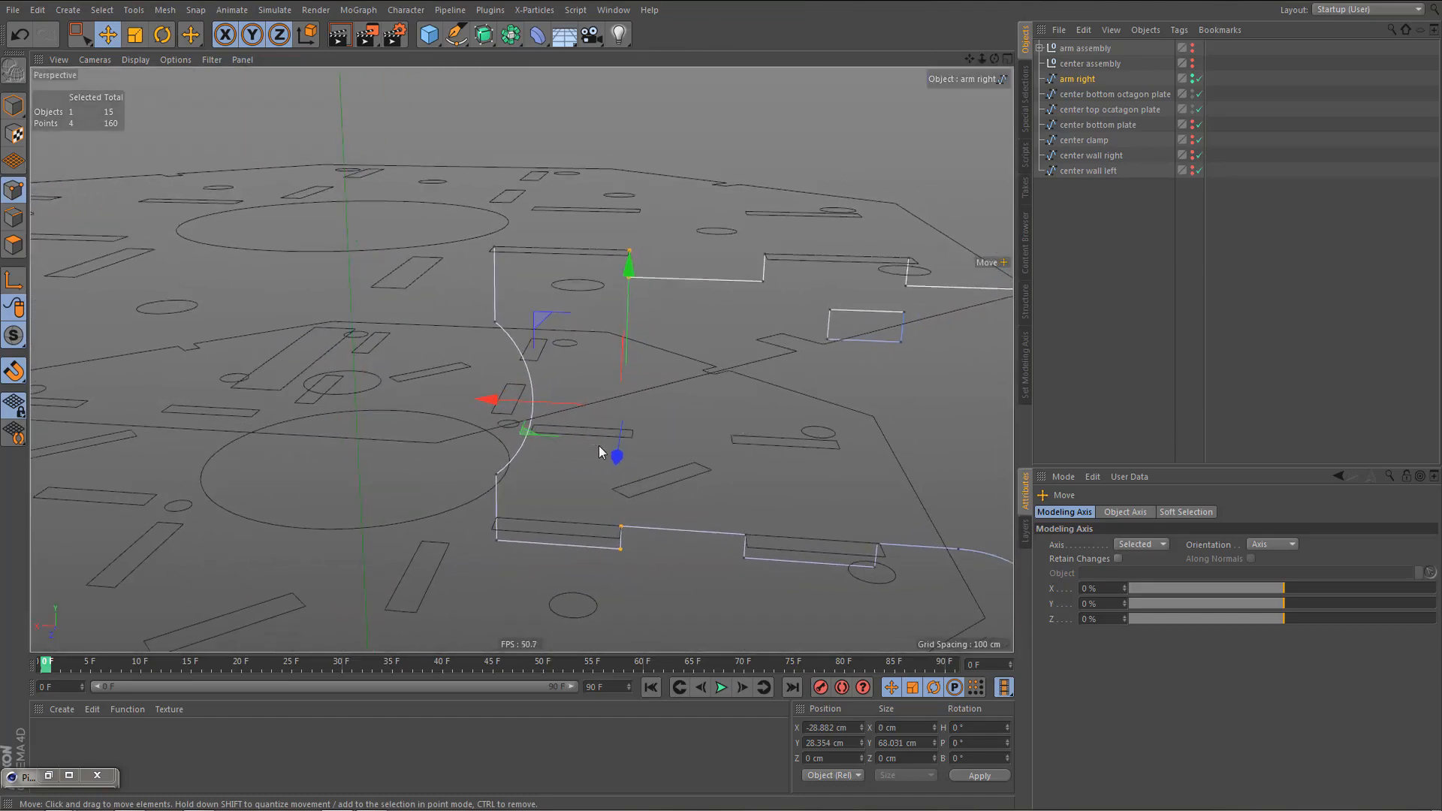
pyautogui.press('Return')
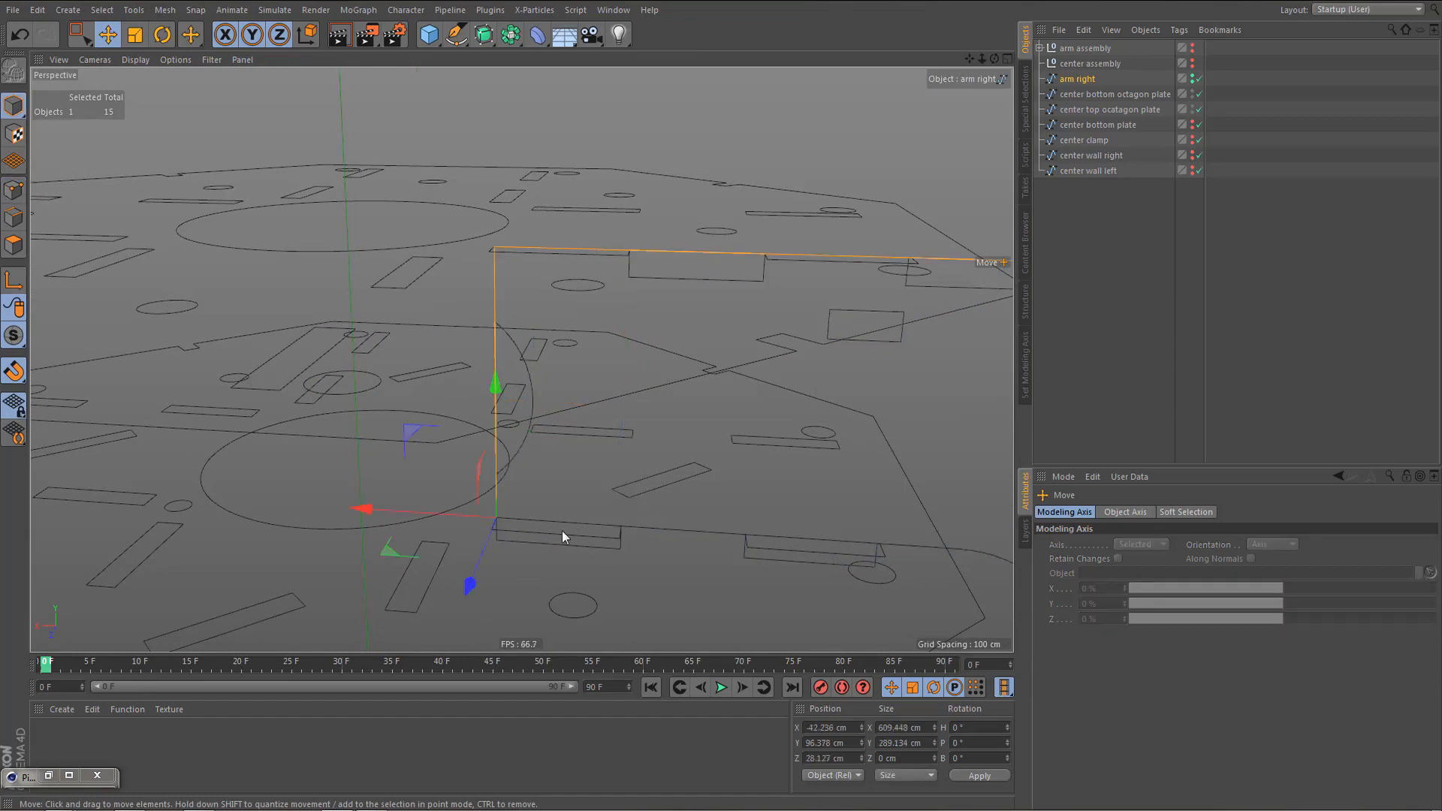
pyautogui.keyDown('alt'); pyautogui.moveTo(499, 538); pyautogui.dragTo(588, 502, button='right'); pyautogui.keyUp('alt')
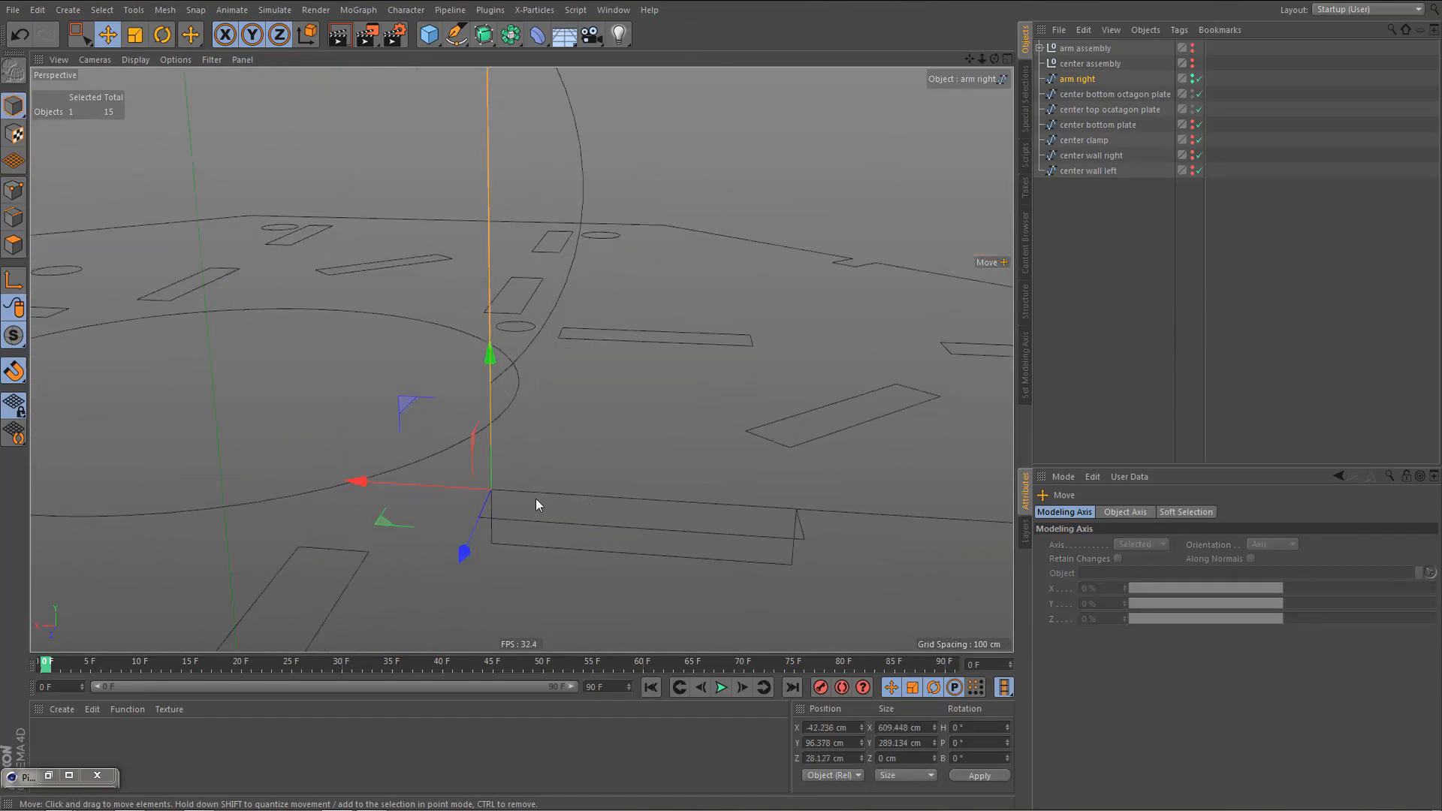
pyautogui.keyDown('alt'); pyautogui.moveTo(499, 509); pyautogui.dragTo(549, 483, button='right'); pyautogui.keyUp('alt')
pyautogui.moveTo(530, 454); pyautogui.dragTo(484, 476)
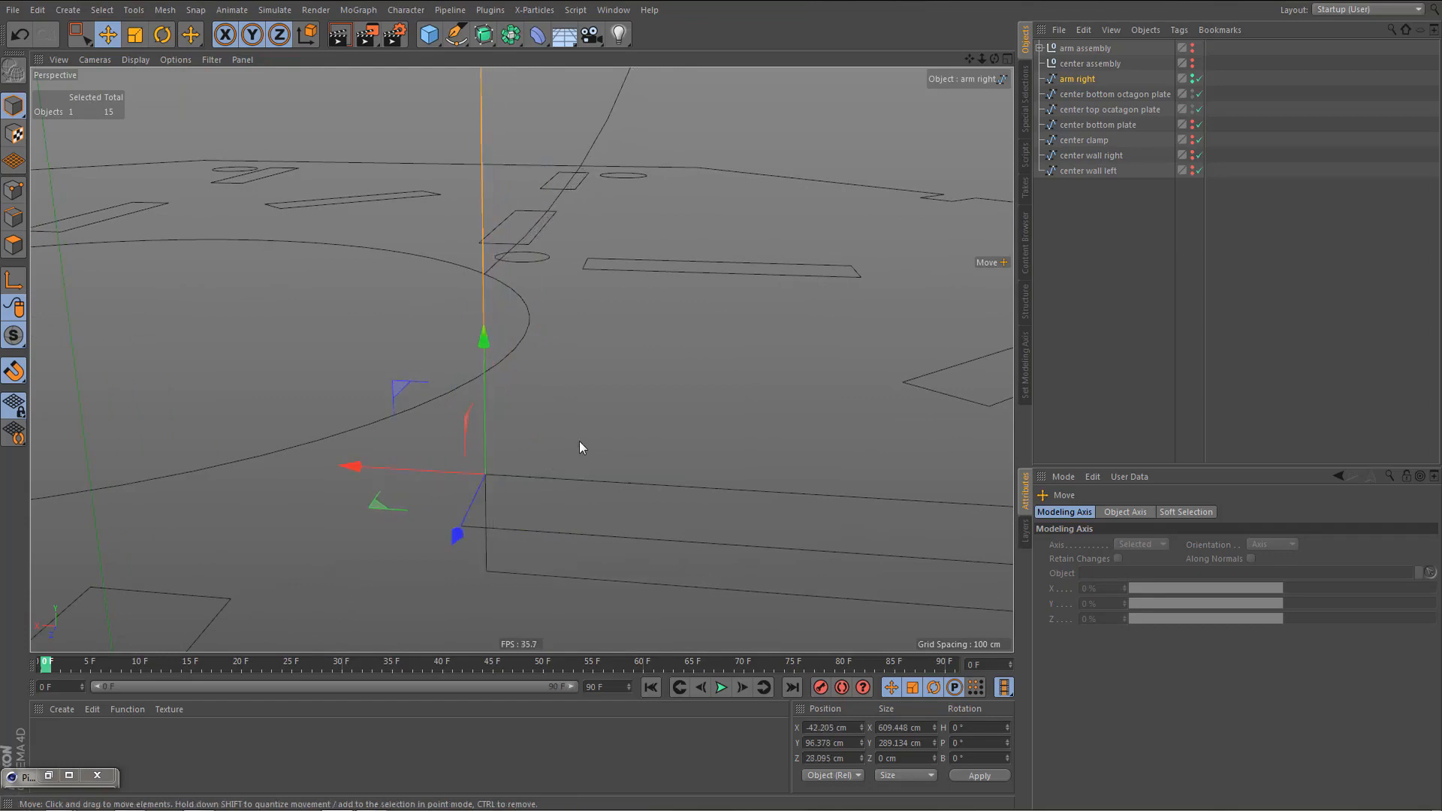
# - Shift the four selected tab-edge points of arm right onto the slot corner, at about X -28.91 cm
pyautogui.press('Return')
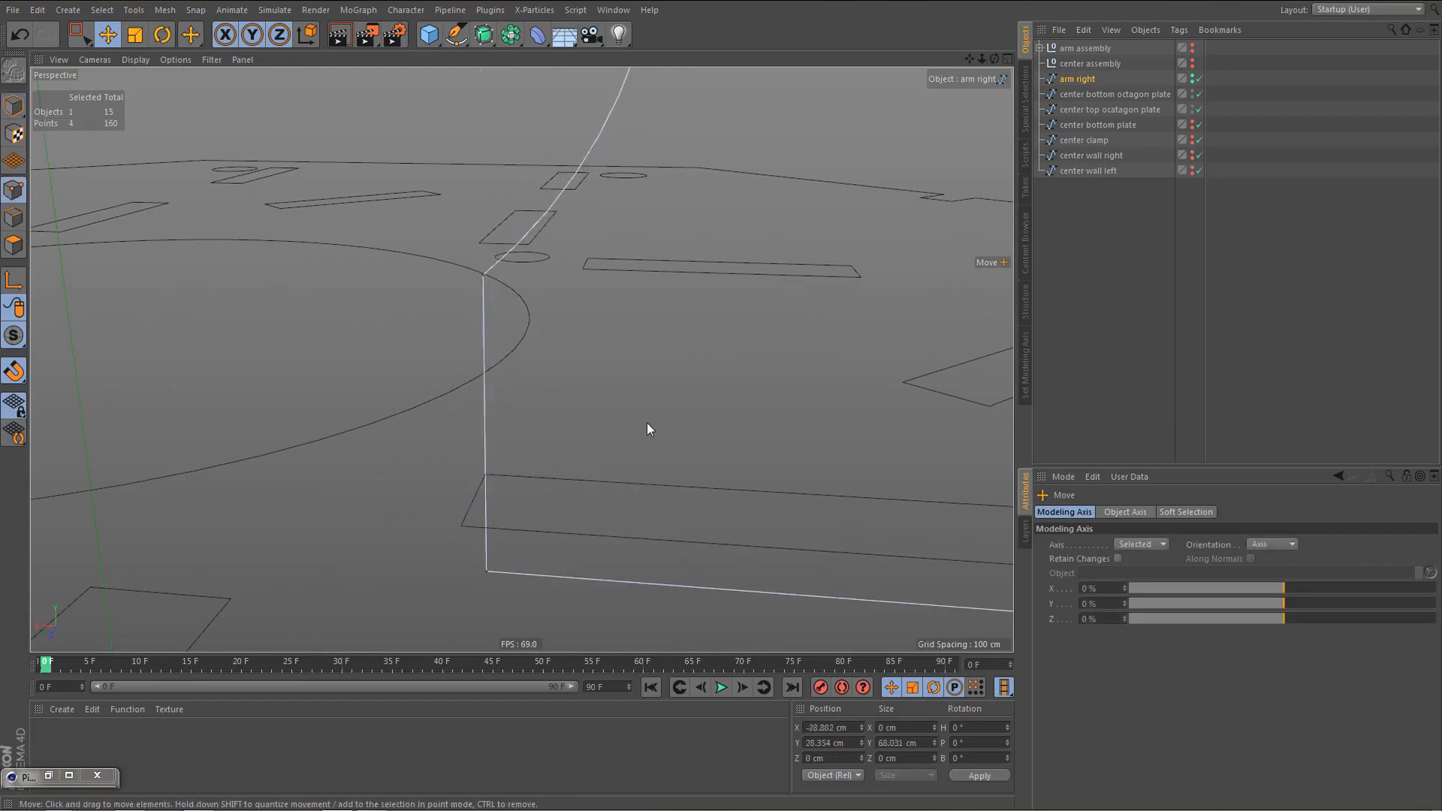
pyautogui.middleClick(646, 423)
pyautogui.middleClick(669, 240)
pyautogui.scroll(5, 682, 349)
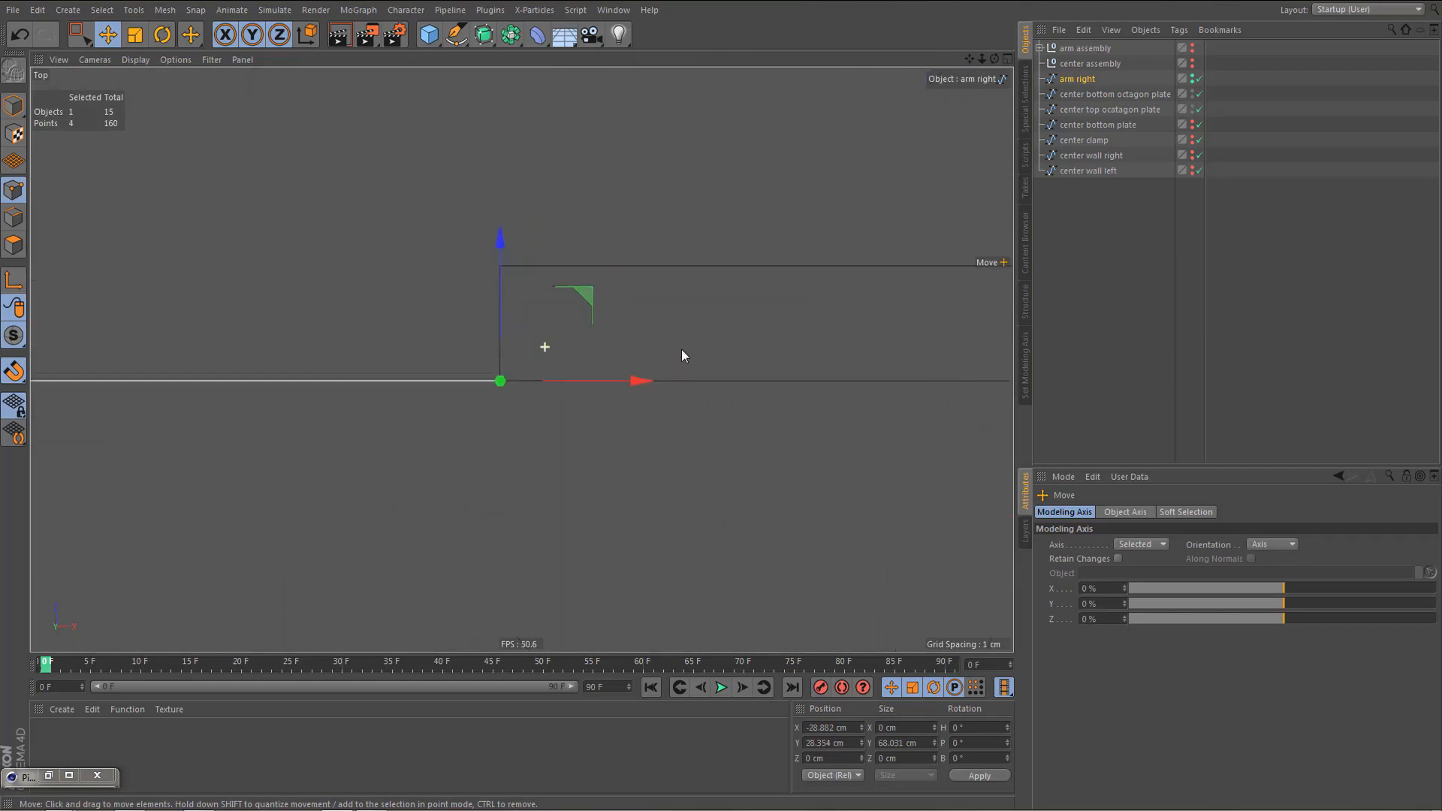
pyautogui.keyDown('alt'); pyautogui.moveTo(755, 340); pyautogui.dragTo(766, 340, button='right'); pyautogui.keyUp('alt')
pyautogui.keyDown('alt'); pyautogui.moveTo(432, 442); pyautogui.dragTo(660, 408, button='right'); pyautogui.keyUp('alt')
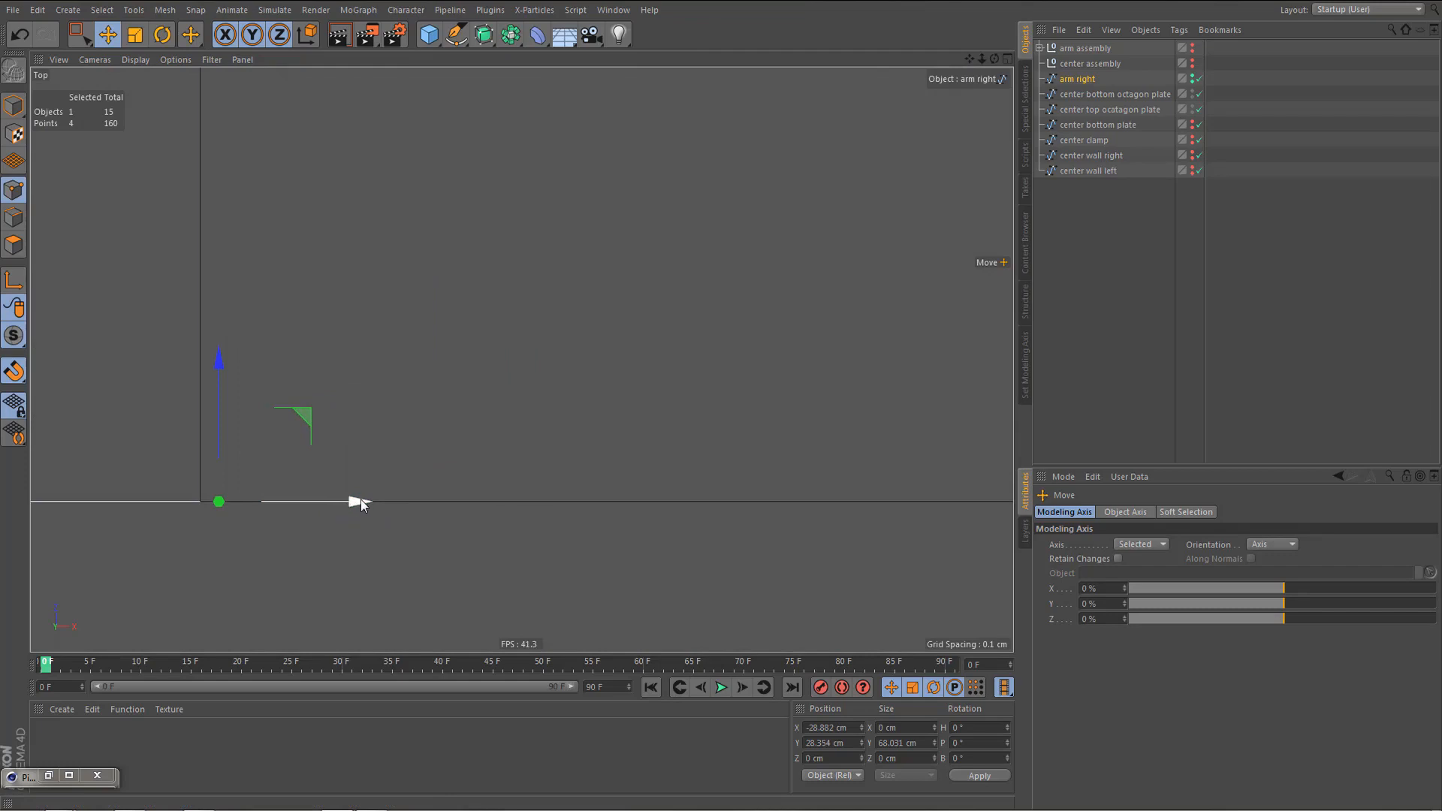
pyautogui.moveTo(361, 500); pyautogui.dragTo(353, 505)
# - Select the four points along arm right's inner end and check their alignment with the octagon plates' slots
pyautogui.keyDown('alt'); pyautogui.moveTo(330, 501); pyautogui.dragTo(60, 592, button='right'); pyautogui.keyUp('alt')
pyautogui.press('0')
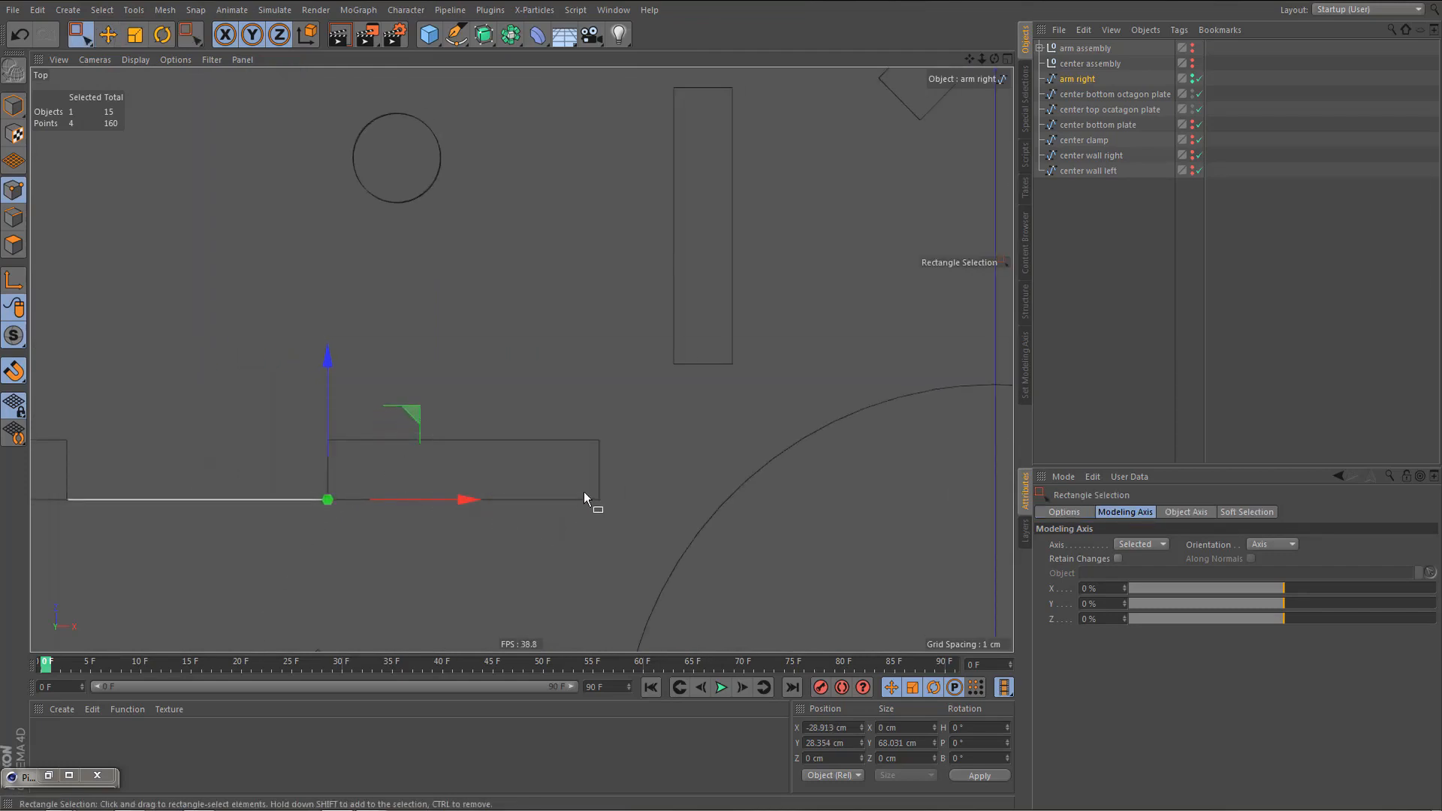
pyautogui.moveTo(588, 491); pyautogui.dragTo(611, 534)
pyautogui.keyDown('alt'); pyautogui.moveTo(609, 518); pyautogui.dragTo(643, 509, button='right'); pyautogui.keyUp('alt')
pyautogui.middleClick(632, 485)
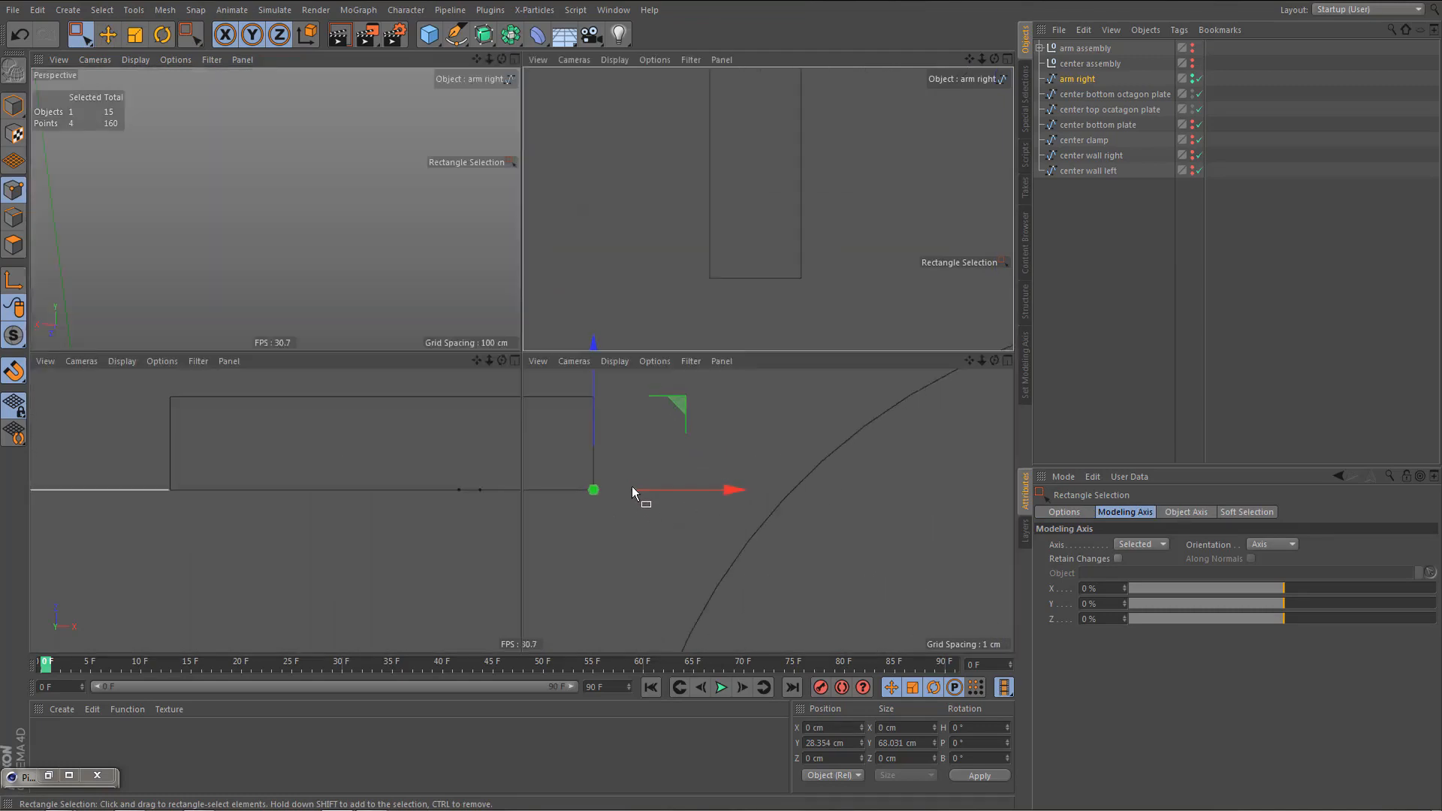
pyautogui.middleClick(476, 335)
pyautogui.keyDown('alt'); pyautogui.moveTo(476, 336); pyautogui.dragTo(435, 564); pyautogui.keyUp('alt')
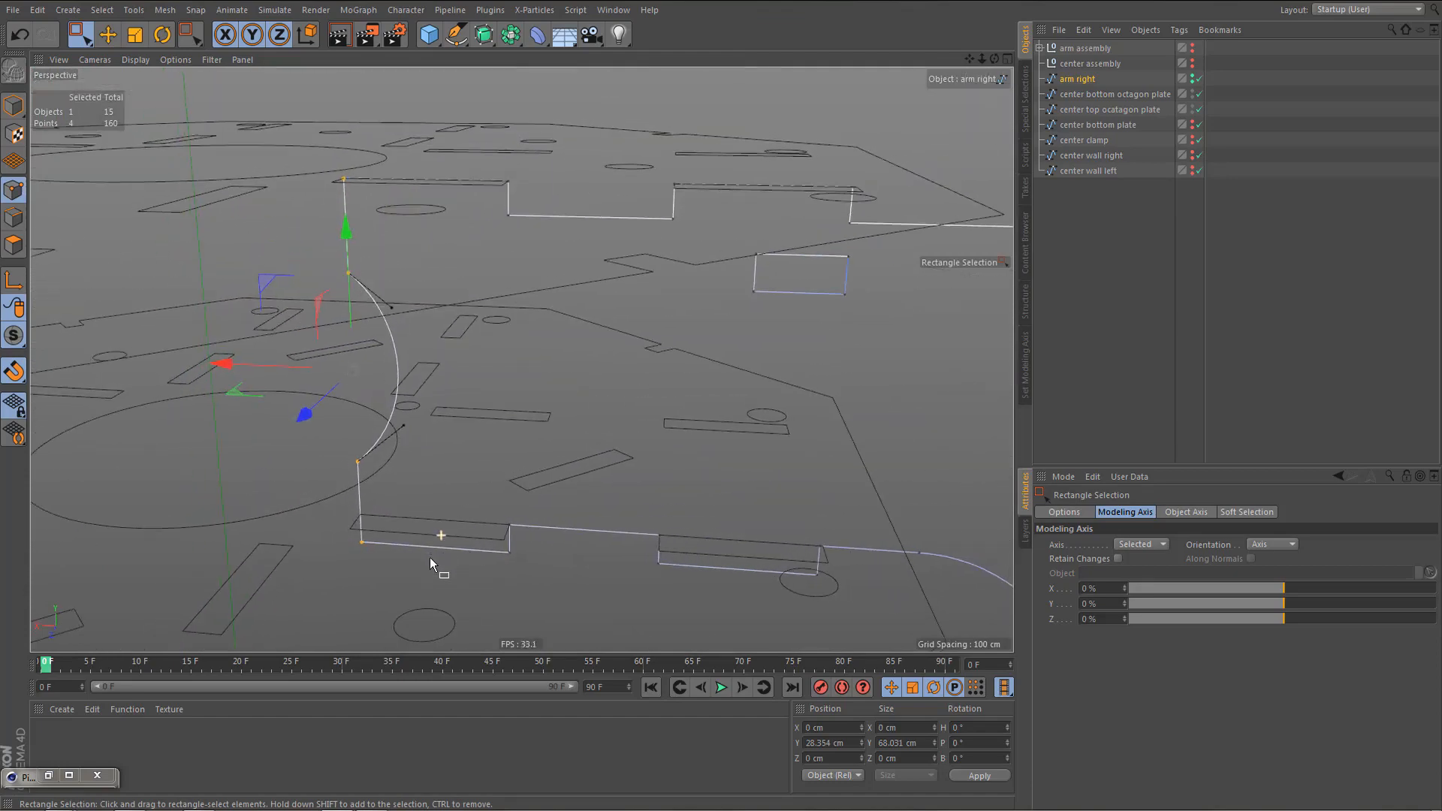
# - Select the four points at the end of arm right's outer tabs and move them to about X -85.61 cm
pyautogui.keyDown('alt'); pyautogui.moveTo(663, 540); pyautogui.dragTo(511, 449); pyautogui.keyUp('alt')
pyautogui.scroll(-3, 541, 489)
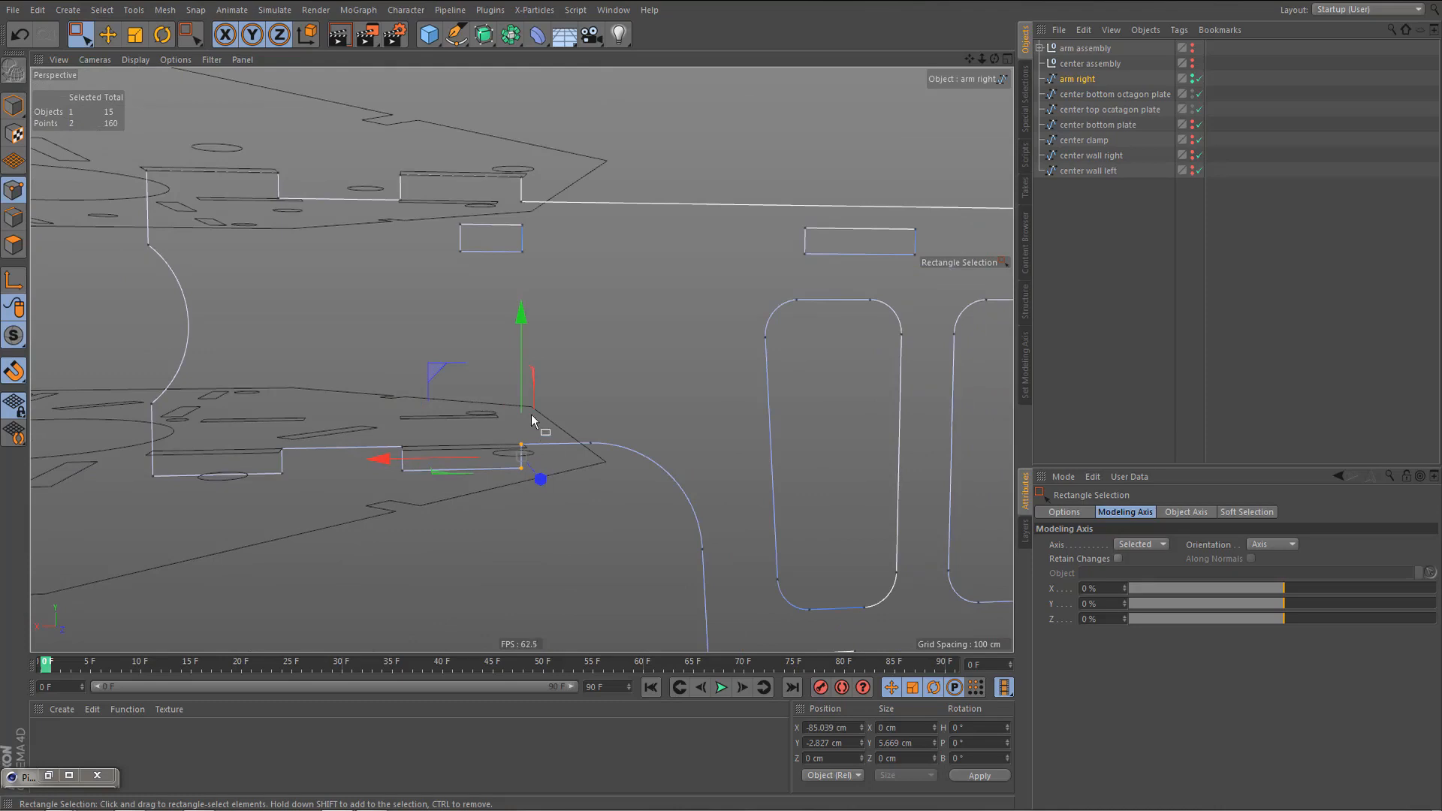
pyautogui.moveTo(505, 400)
pyautogui.keyDown('alt'); pyautogui.mouseDown()
pyautogui.moveTo(499, 428)
pyautogui.moveTo(516, 358)
pyautogui.moveTo(495, 412)
pyautogui.moveTo(507, 415)
pyautogui.mouseUp(); pyautogui.keyUp('alt')
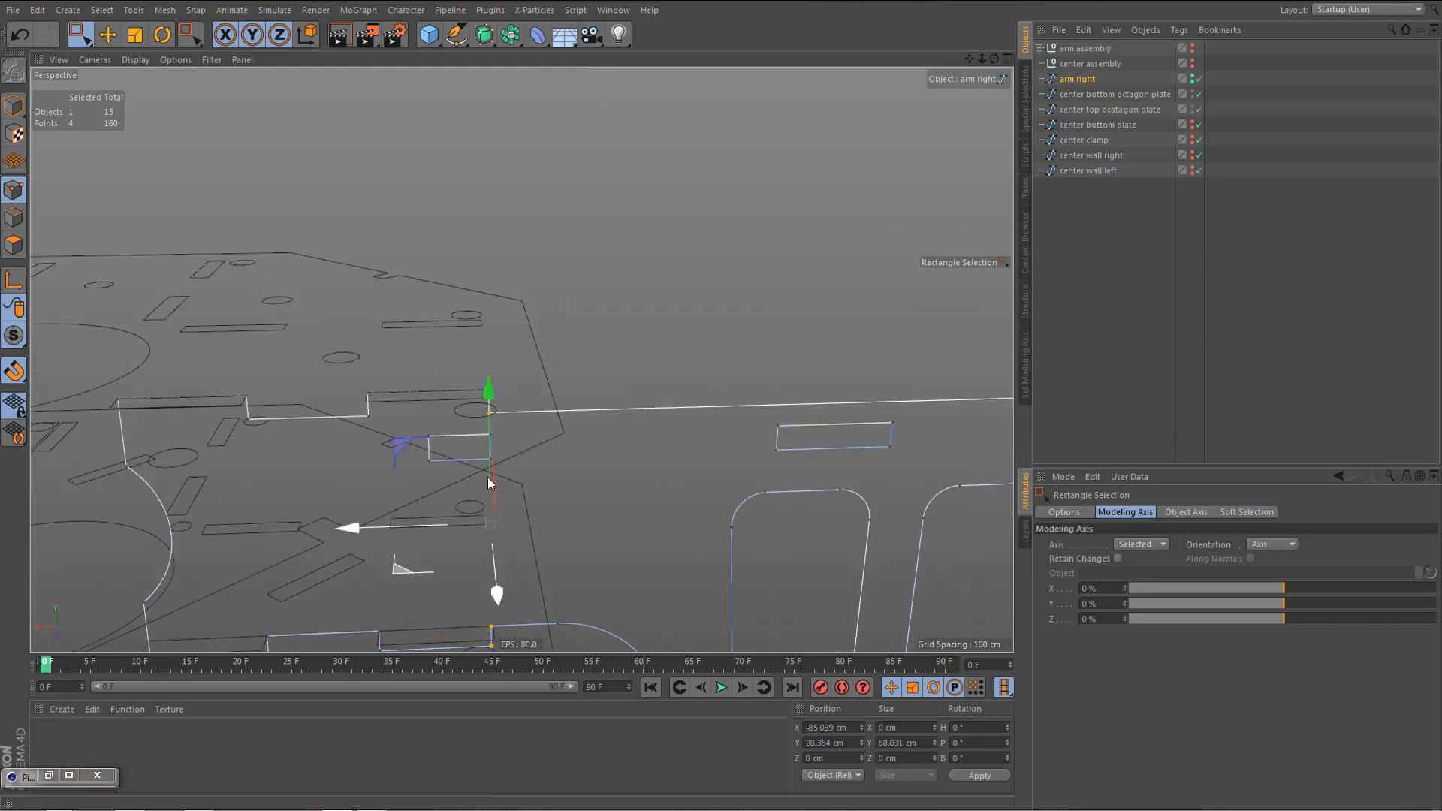
pyautogui.keyDown('alt'); pyautogui.moveTo(445, 485); pyautogui.dragTo(485, 390); pyautogui.keyUp('alt')
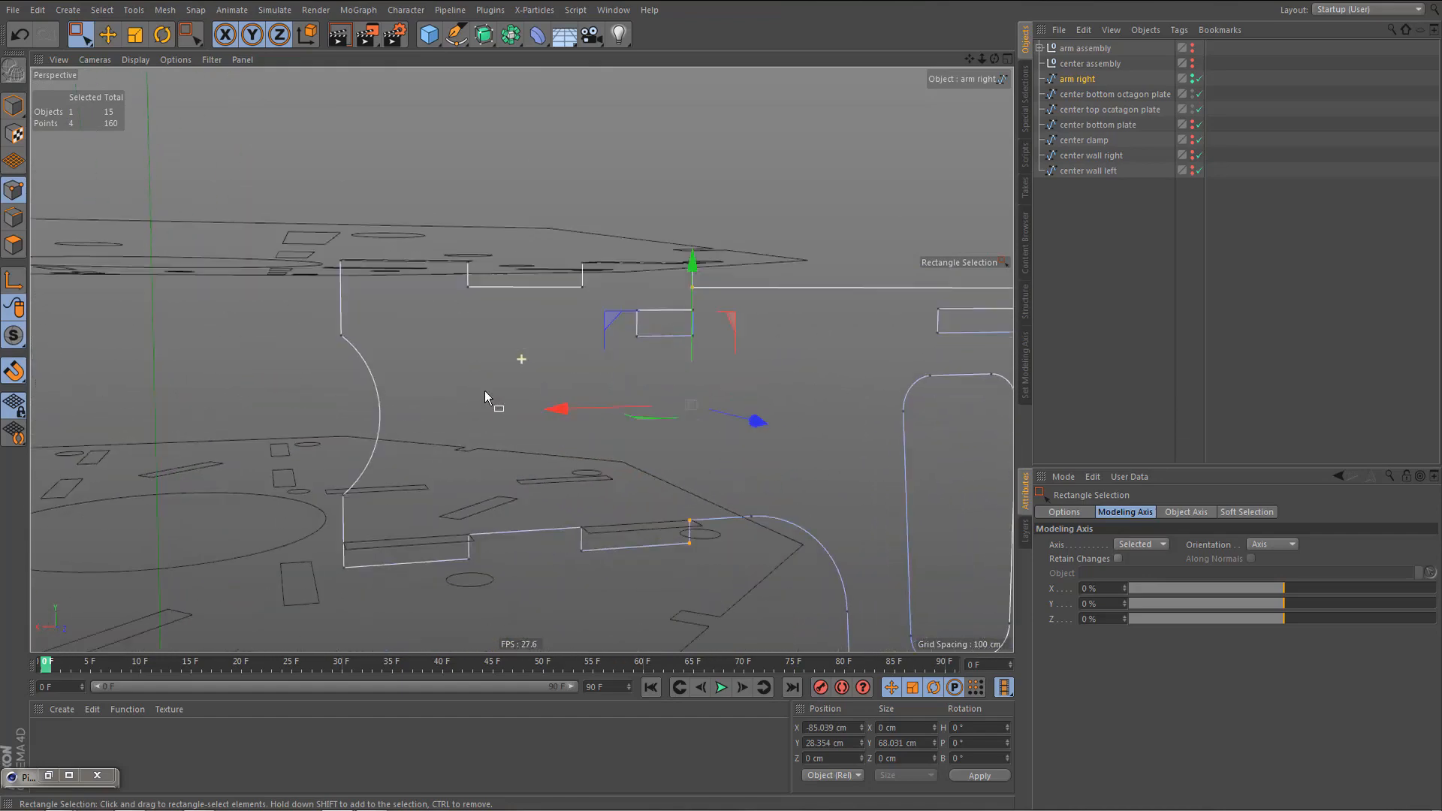
pyautogui.middleClick(554, 405)
pyautogui.middleClick(605, 287)
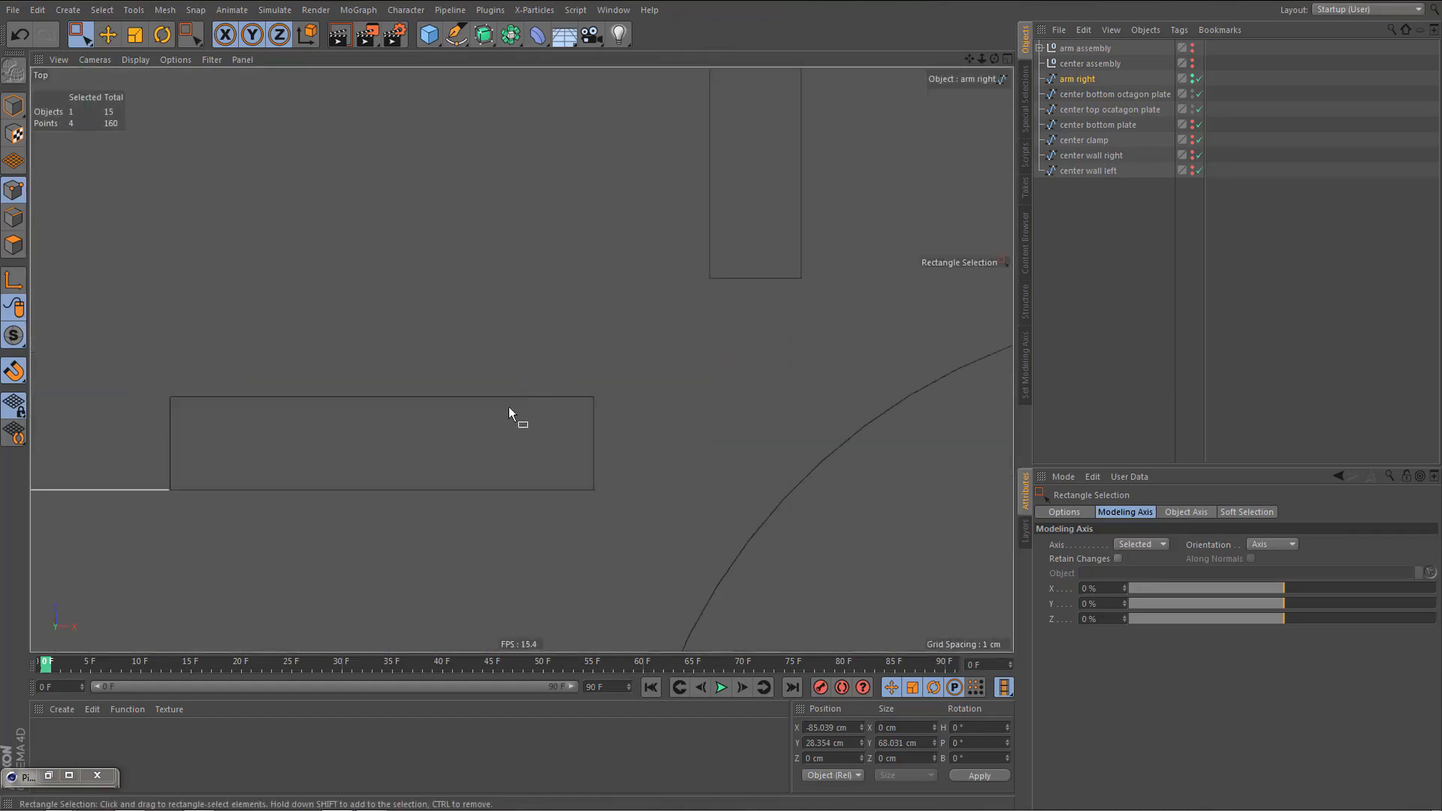
pyautogui.keyDown('alt'); pyautogui.moveTo(521, 381); pyautogui.dragTo(614, 401, button='right'); pyautogui.keyUp('alt')
pyautogui.moveTo(655, 380); pyautogui.dragTo(637, 385)
# - Make the center bottom plate, center clamp and both center walls visible, and clear the selection
pyautogui.middleClick(547, 430)
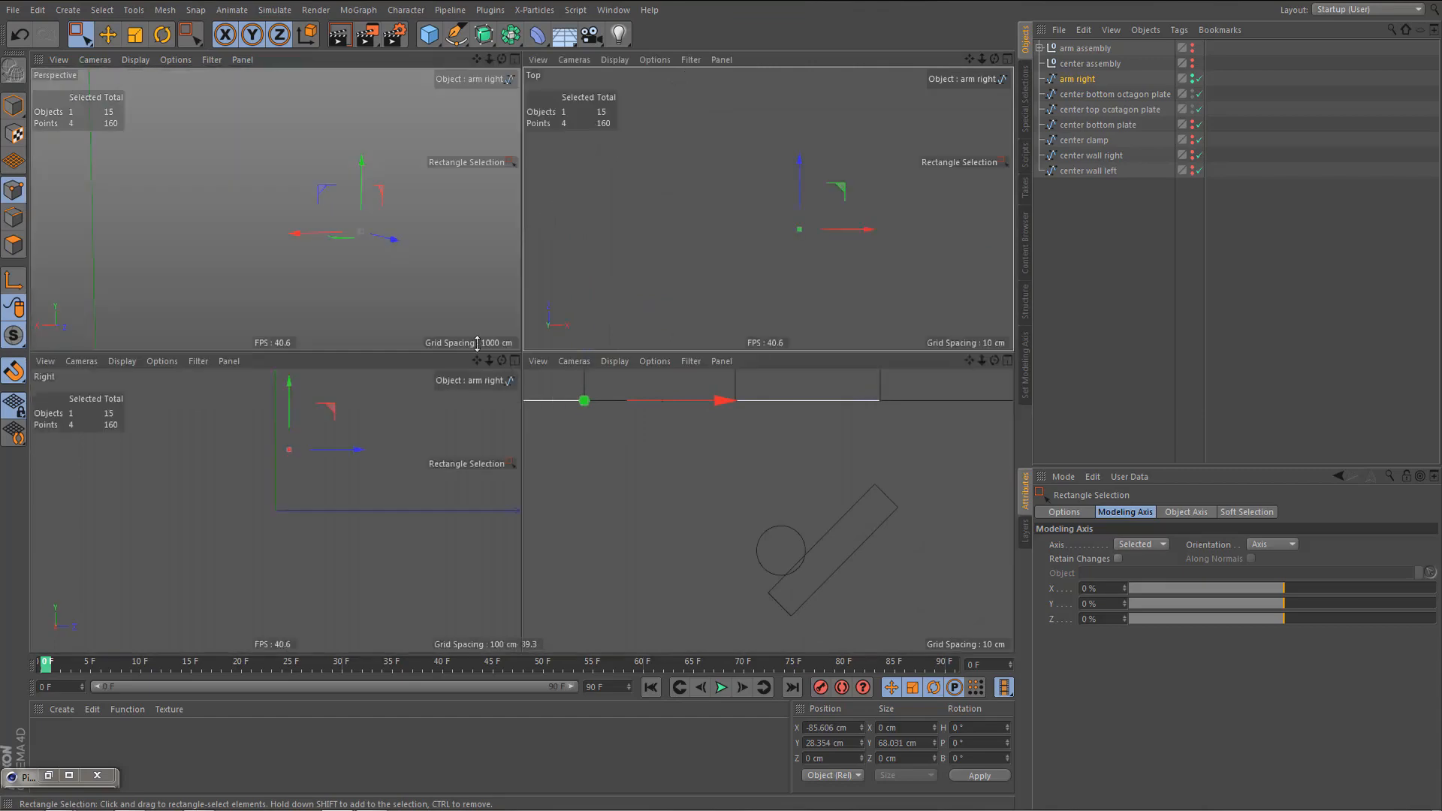
pyautogui.middleClick(461, 301)
pyautogui.keyDown('alt'); pyautogui.moveTo(461, 301); pyautogui.dragTo(386, 494); pyautogui.keyUp('alt')
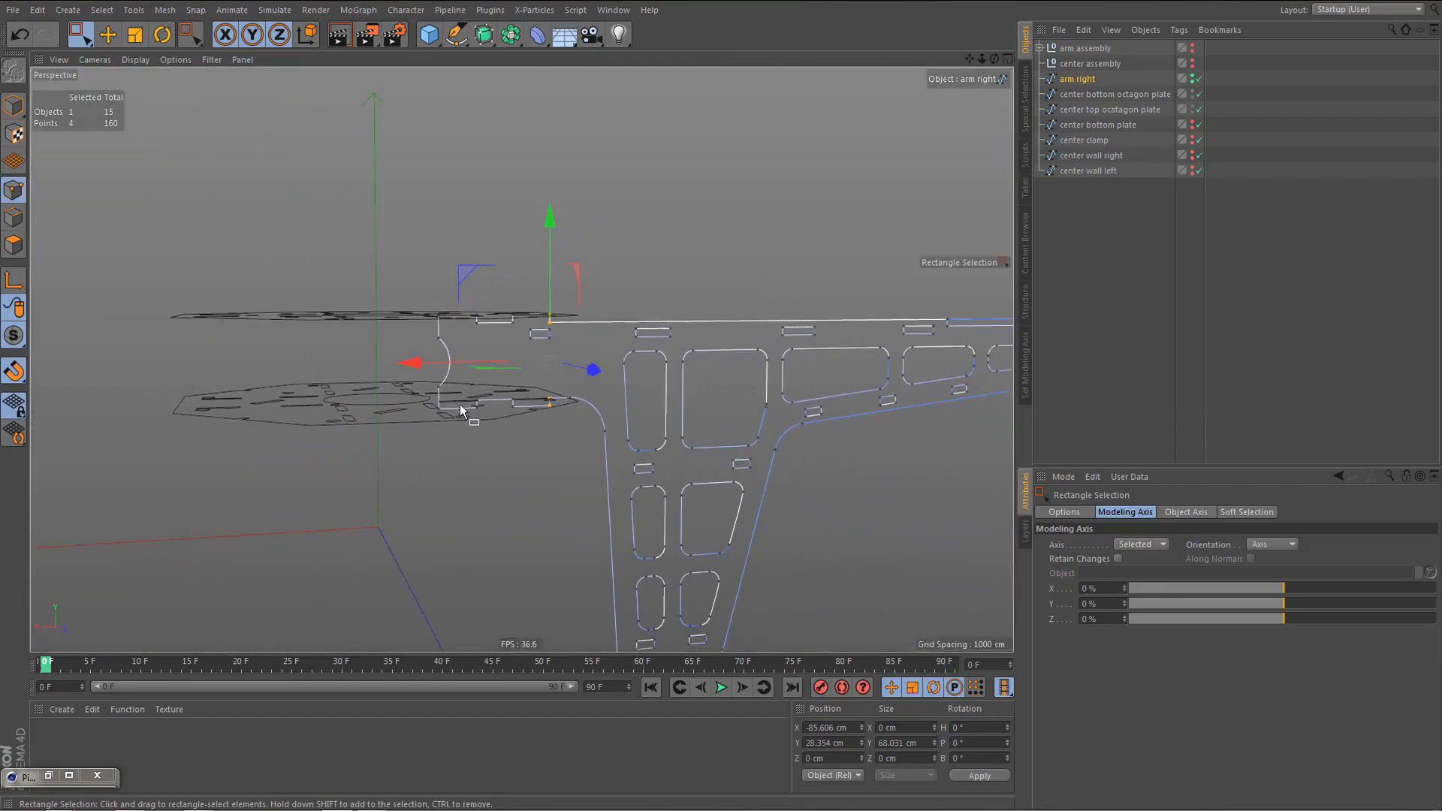
pyautogui.moveTo(460, 404)
pyautogui.keyDown('alt'); pyautogui.mouseDown()
pyautogui.moveTo(408, 449)
pyautogui.moveTo(468, 426)
pyautogui.moveTo(461, 387)
pyautogui.mouseUp(); pyautogui.keyUp('alt')
pyautogui.keyDown('alt'); pyautogui.moveTo(461, 388); pyautogui.dragTo(529, 387, button='right'); pyautogui.keyUp('alt')
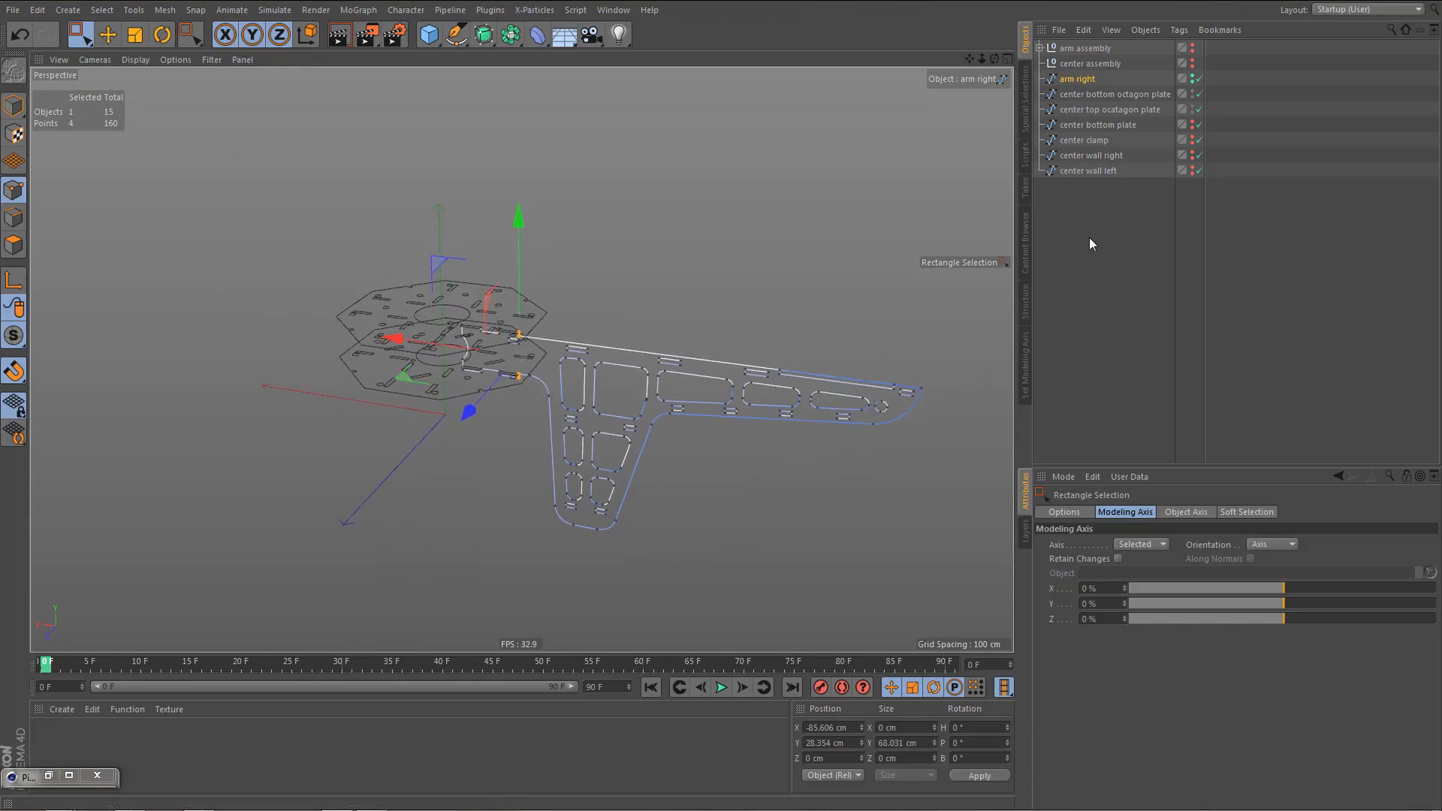
pyautogui.click(1192, 125)
pyautogui.click(1195, 157)
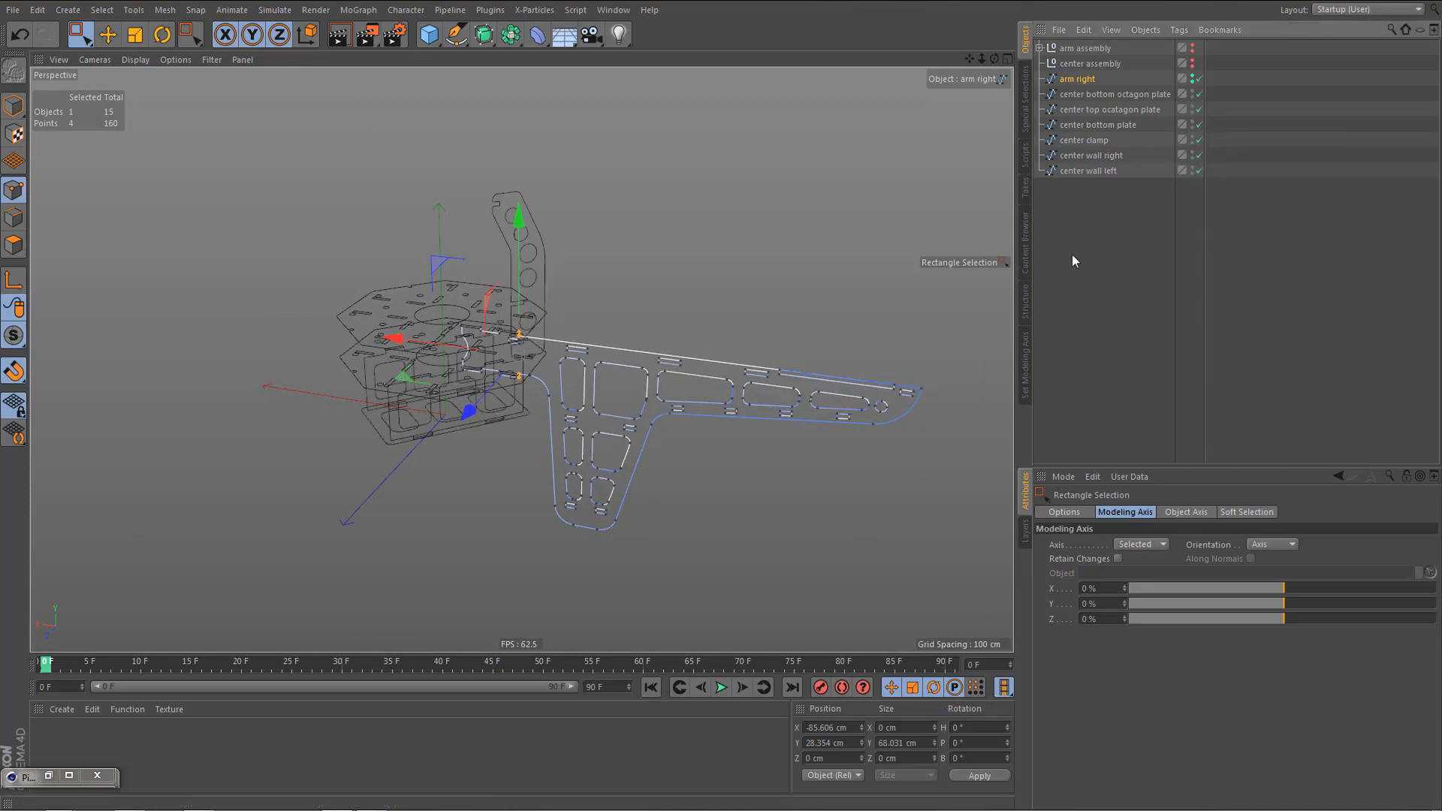
pyautogui.click(818, 340)
pyautogui.keyDown('alt'); pyautogui.moveTo(647, 353); pyautogui.dragTo(601, 362); pyautogui.keyUp('alt')
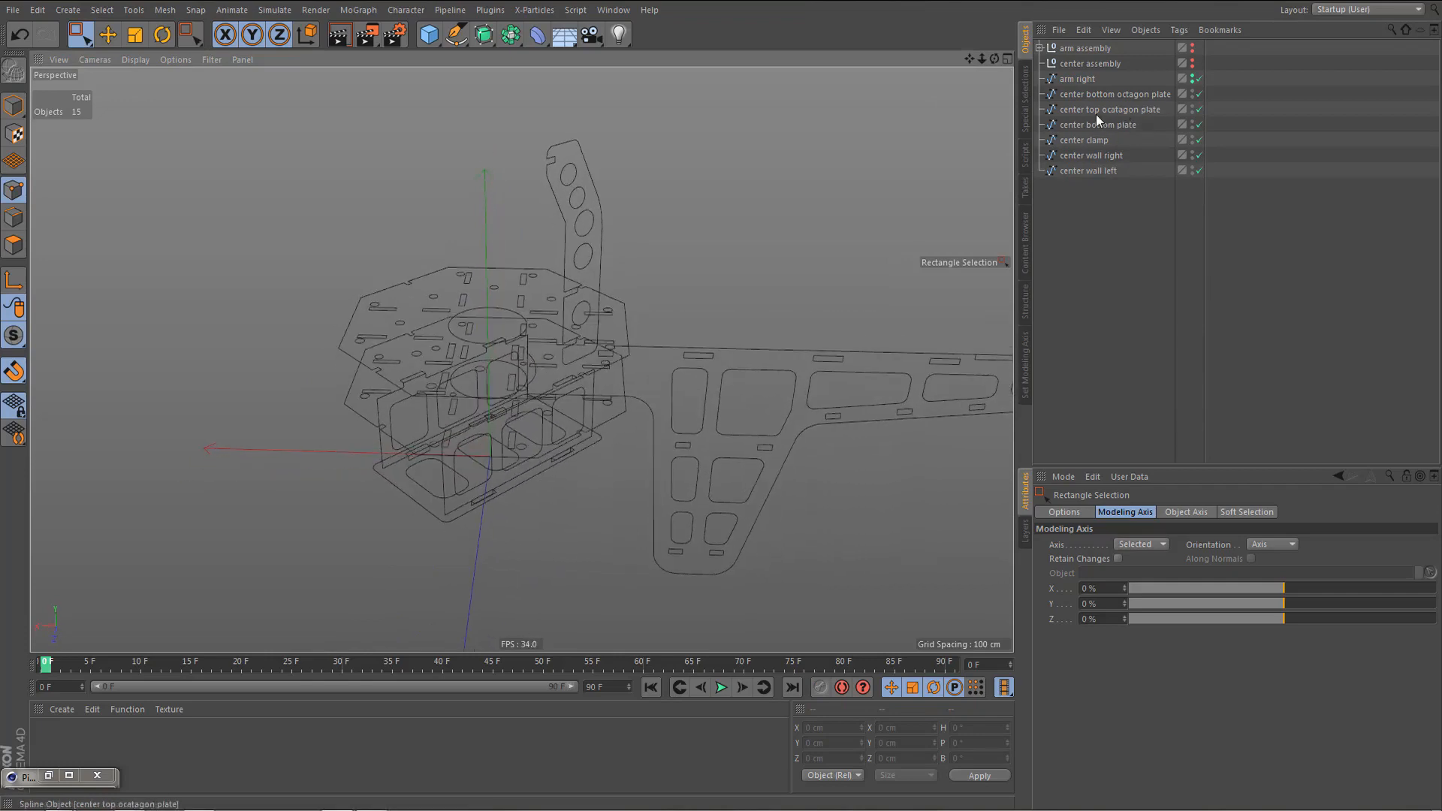
# - Group the six center splines, from center bottom octagon plate through center wall left, into a null named "center assembly"
pyautogui.click(1085, 97)
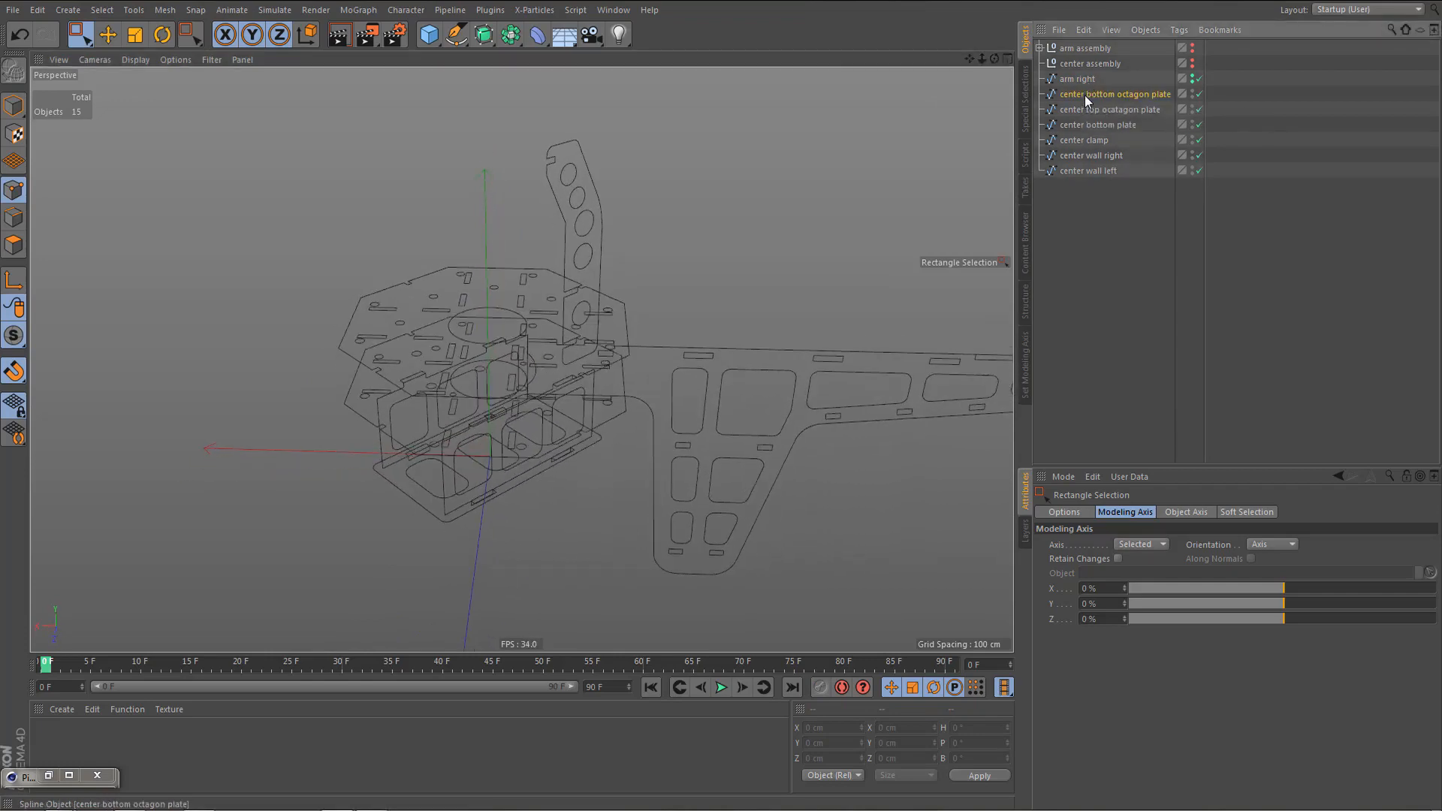
pyautogui.keyDown('shift'); pyautogui.click(1074, 171); pyautogui.keyUp('shift')
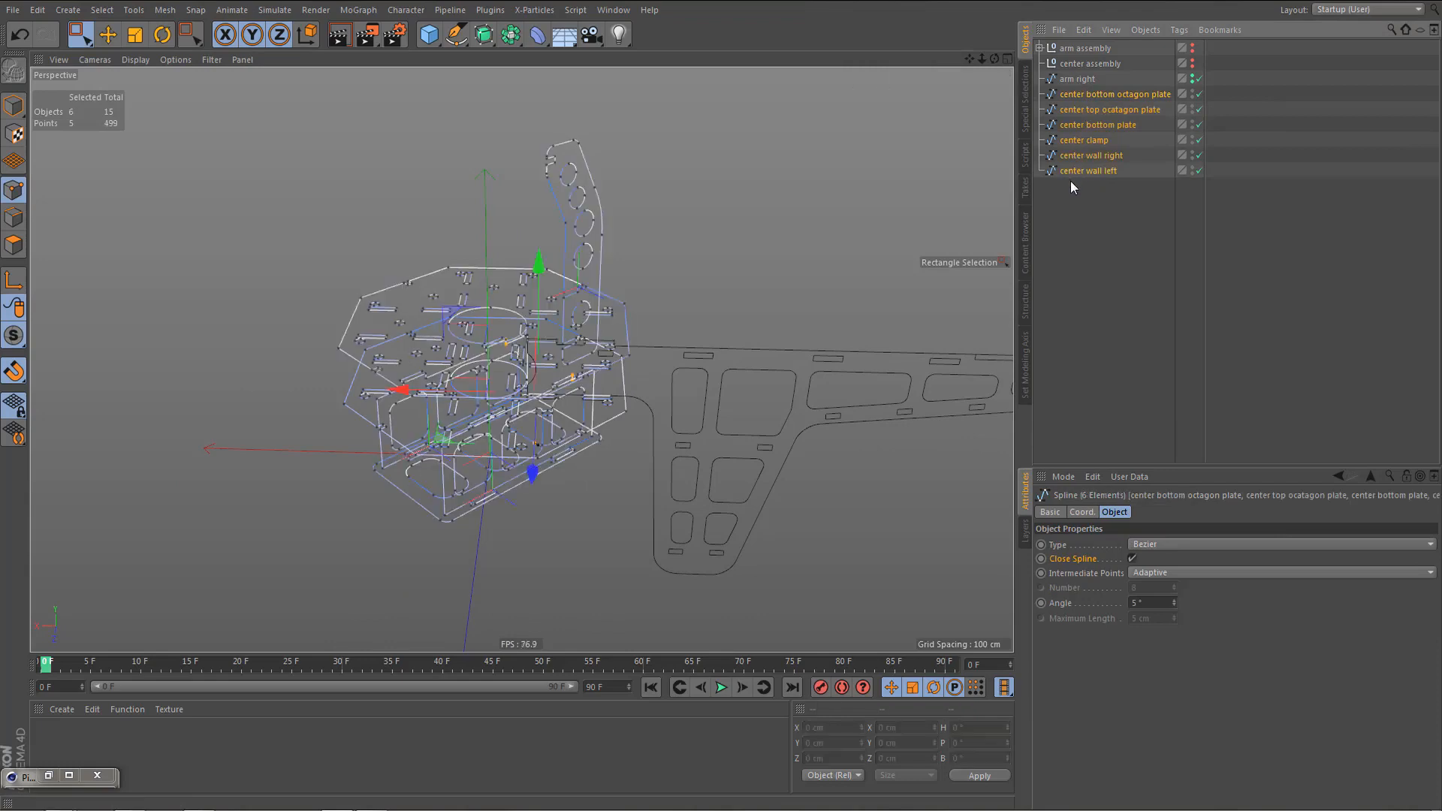
pyautogui.hotkey('alt', 'g')
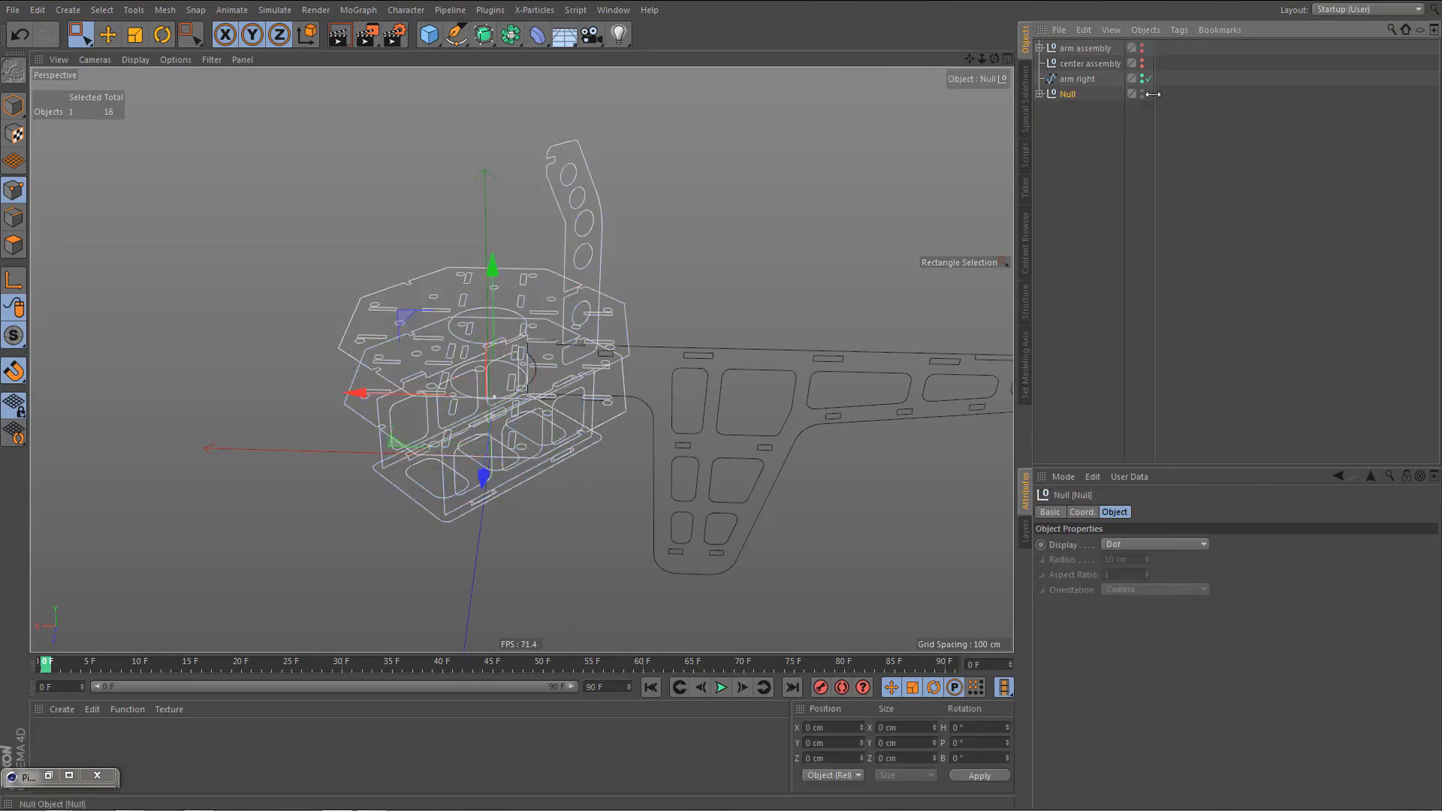
pyautogui.doubleClick(1071, 93)
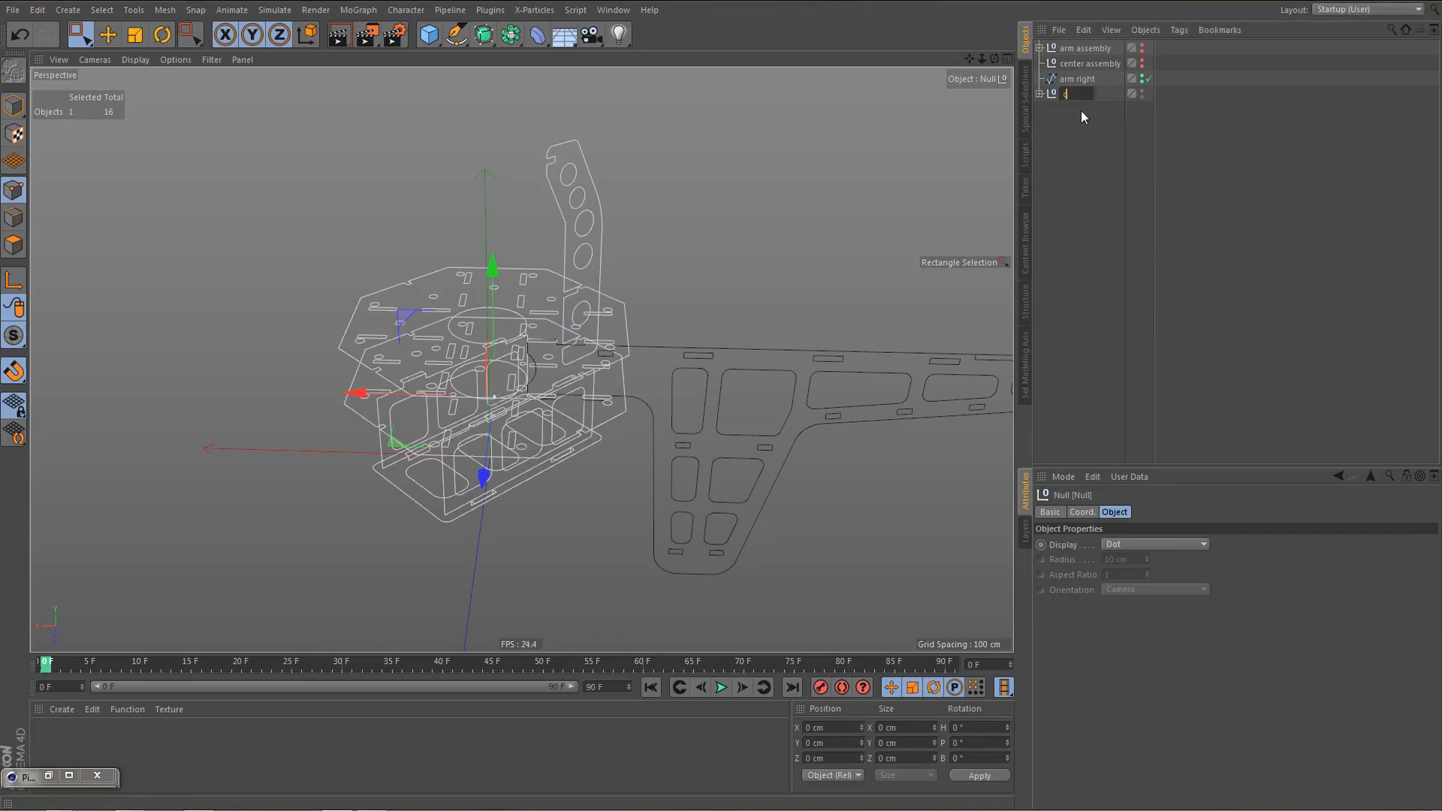
pyautogui.write('center assembly')
pyautogui.press('Return')
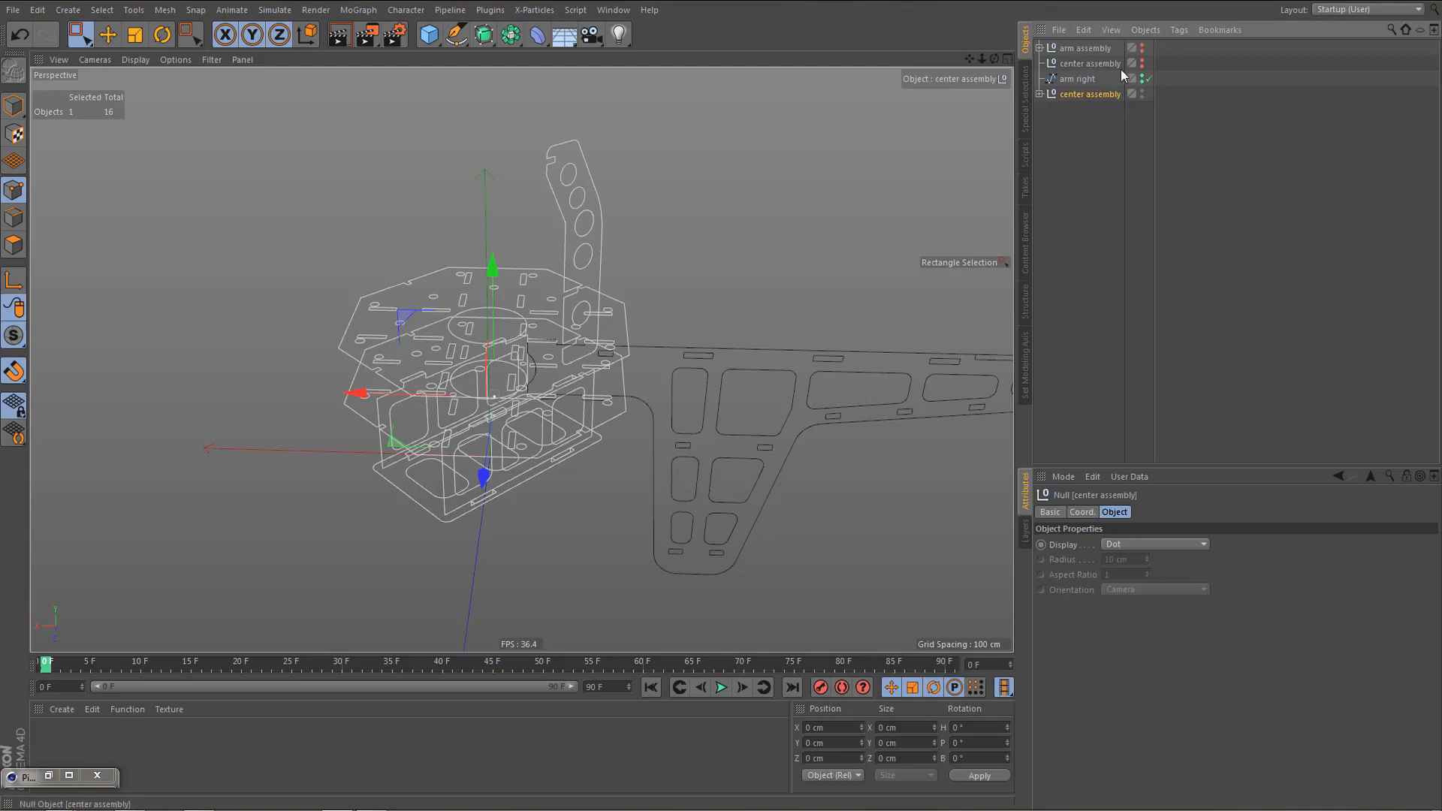
# - Delete the old empty center assembly null
pyautogui.click(1090, 64)
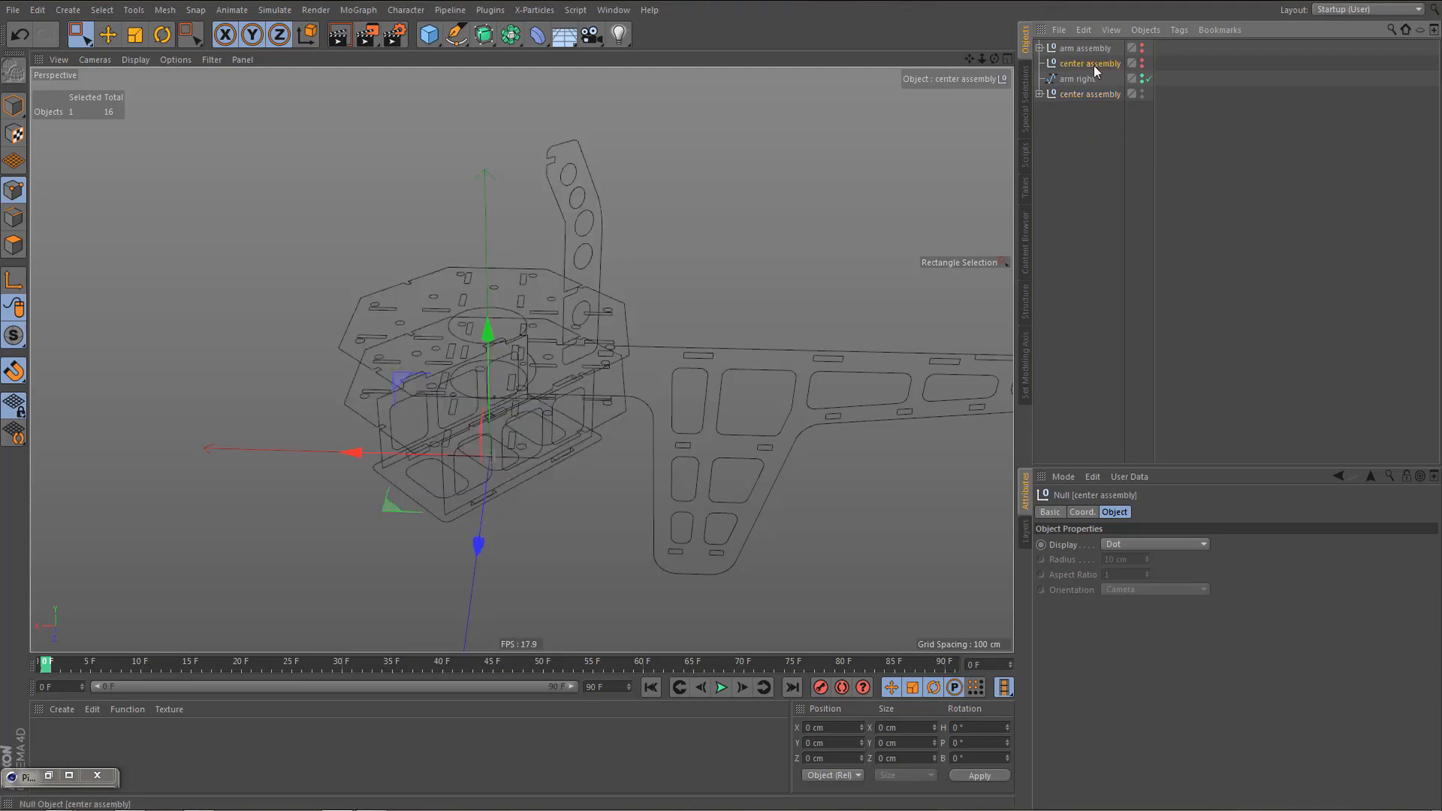
pyautogui.press('Delete')
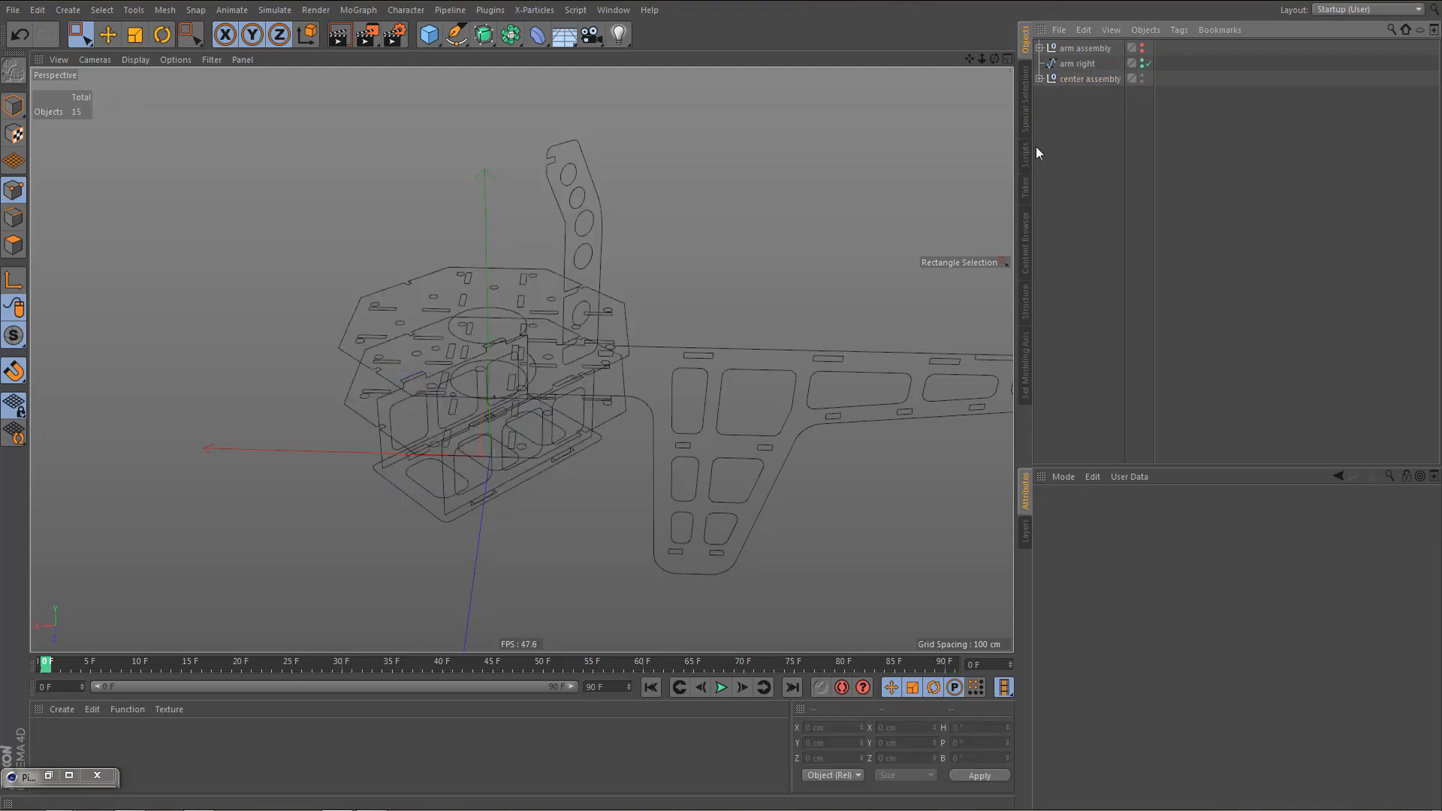
pyautogui.keyDown('alt'); pyautogui.moveTo(646, 430); pyautogui.dragTo(568, 357); pyautogui.keyUp('alt')
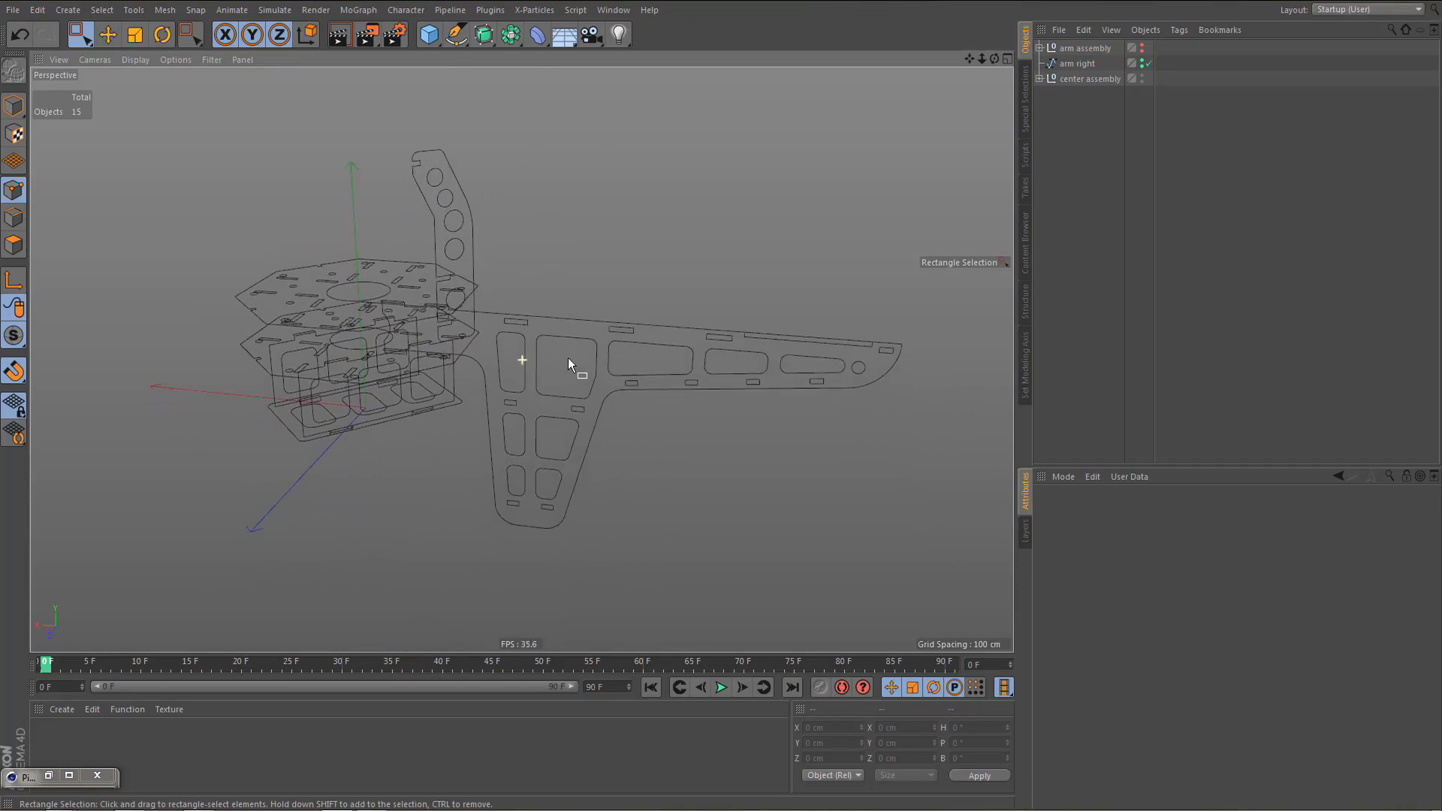
# - Make the arm assembly visible and nest the repositioned arm right spline under the assembly's own arm right
pyautogui.click(1039, 47)
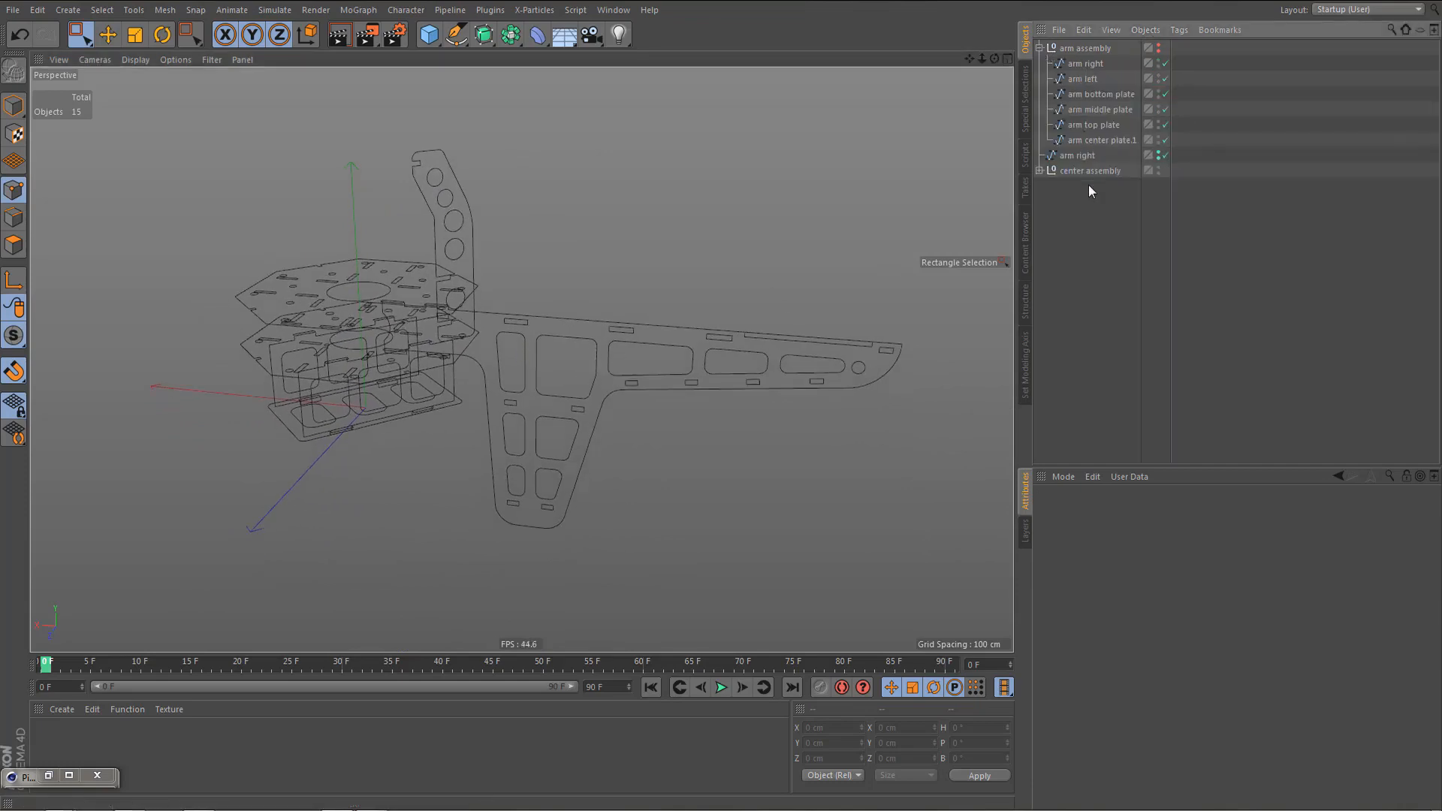
pyautogui.click(1077, 155)
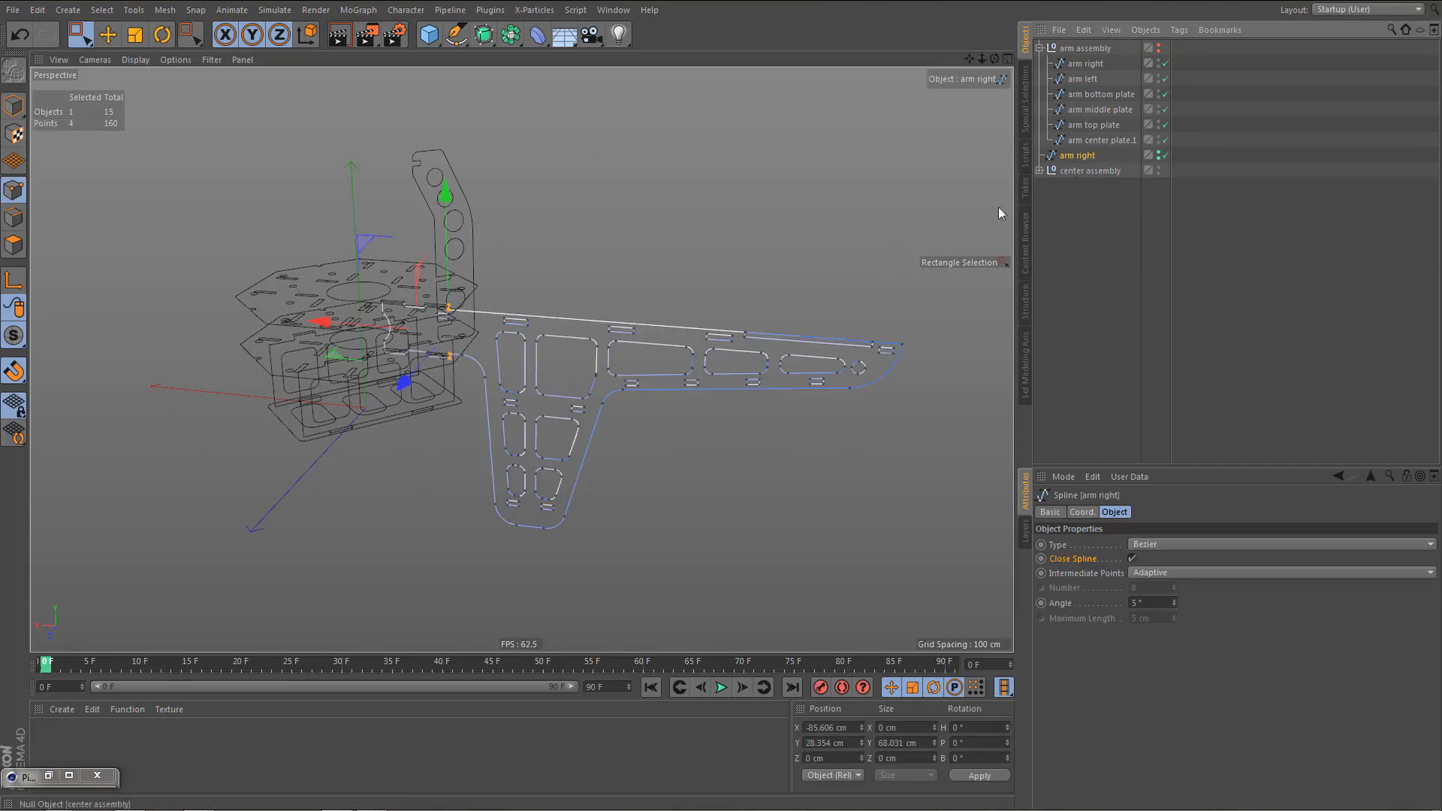
pyautogui.keyDown('alt'); pyautogui.moveTo(662, 336); pyautogui.dragTo(580, 353, button='middle'); pyautogui.keyUp('alt')
pyautogui.click(1159, 46)
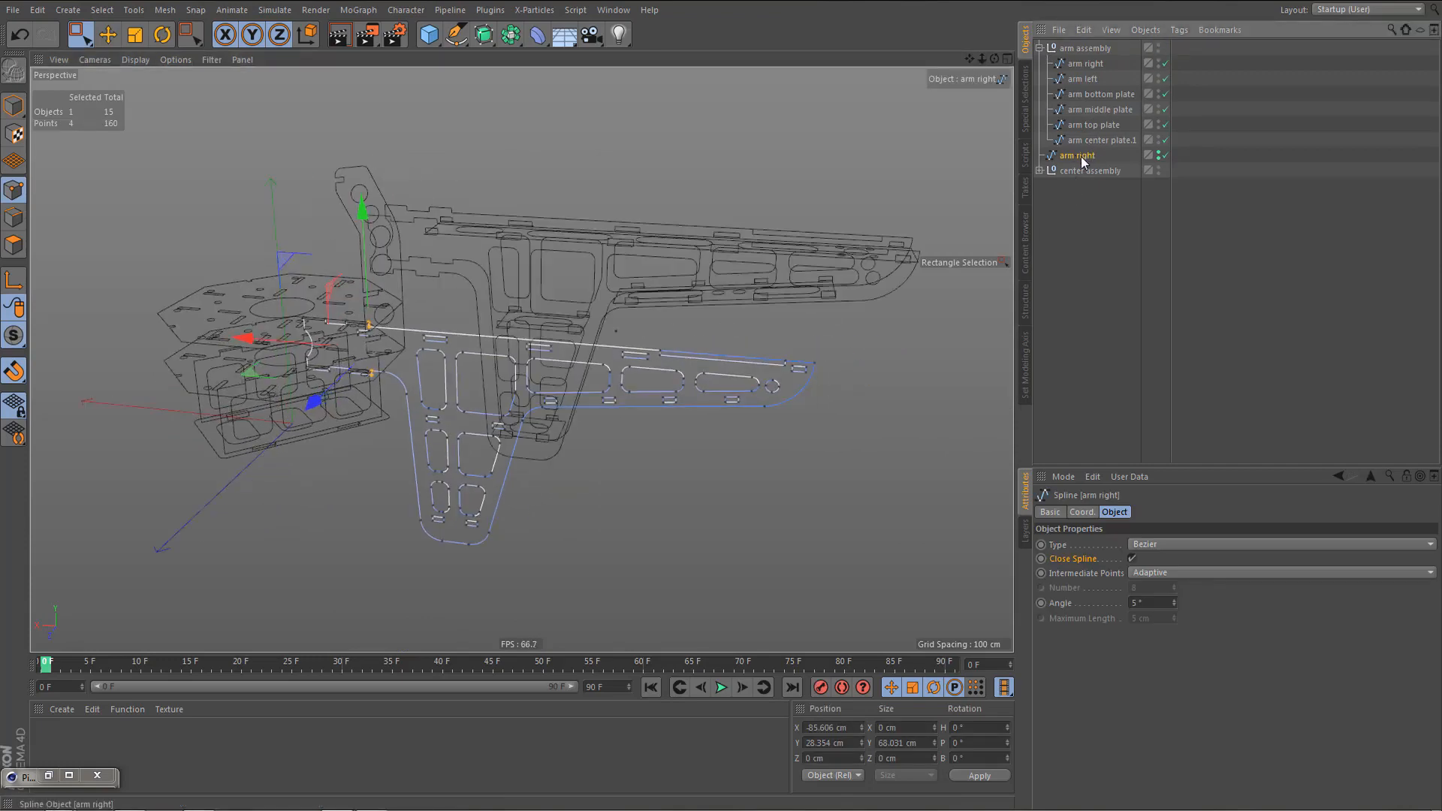
pyautogui.moveTo(1084, 158); pyautogui.dragTo(1090, 69)
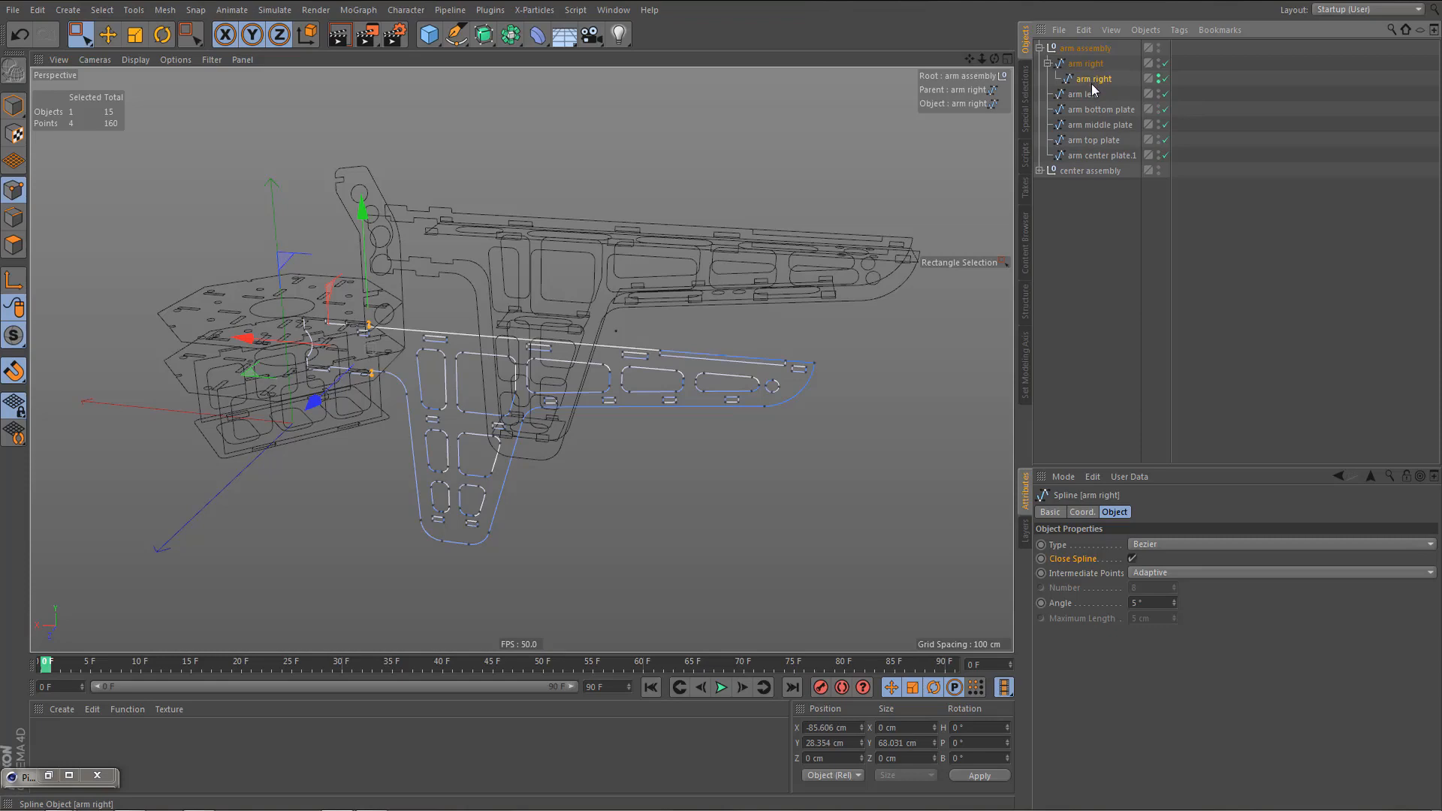
# - Apply Reset PSR to the nested arm right spline in model mode
pyautogui.click(13, 105)
pyautogui.click(406, 10)
pyautogui.moveTo(421, 48)
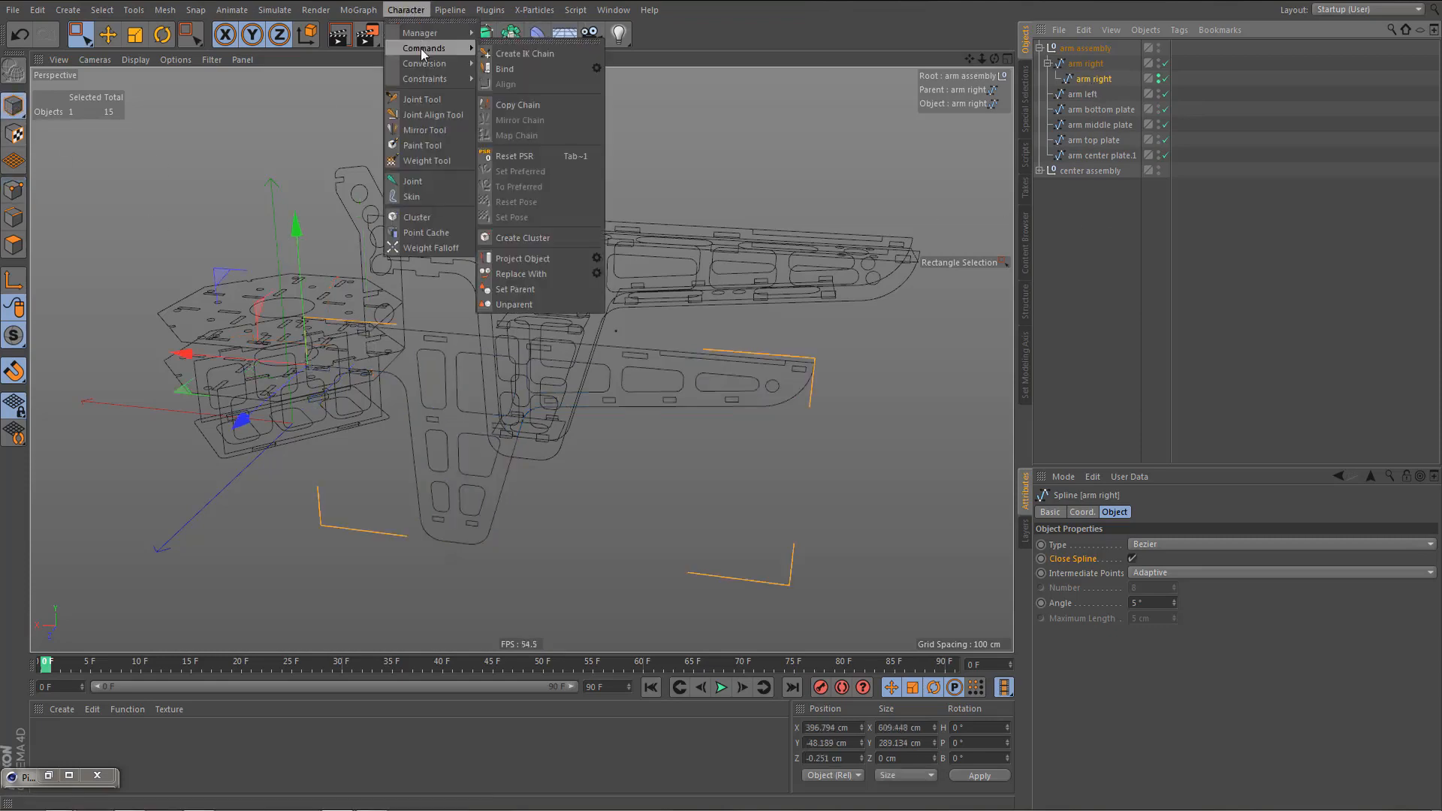
pyautogui.click(528, 156)
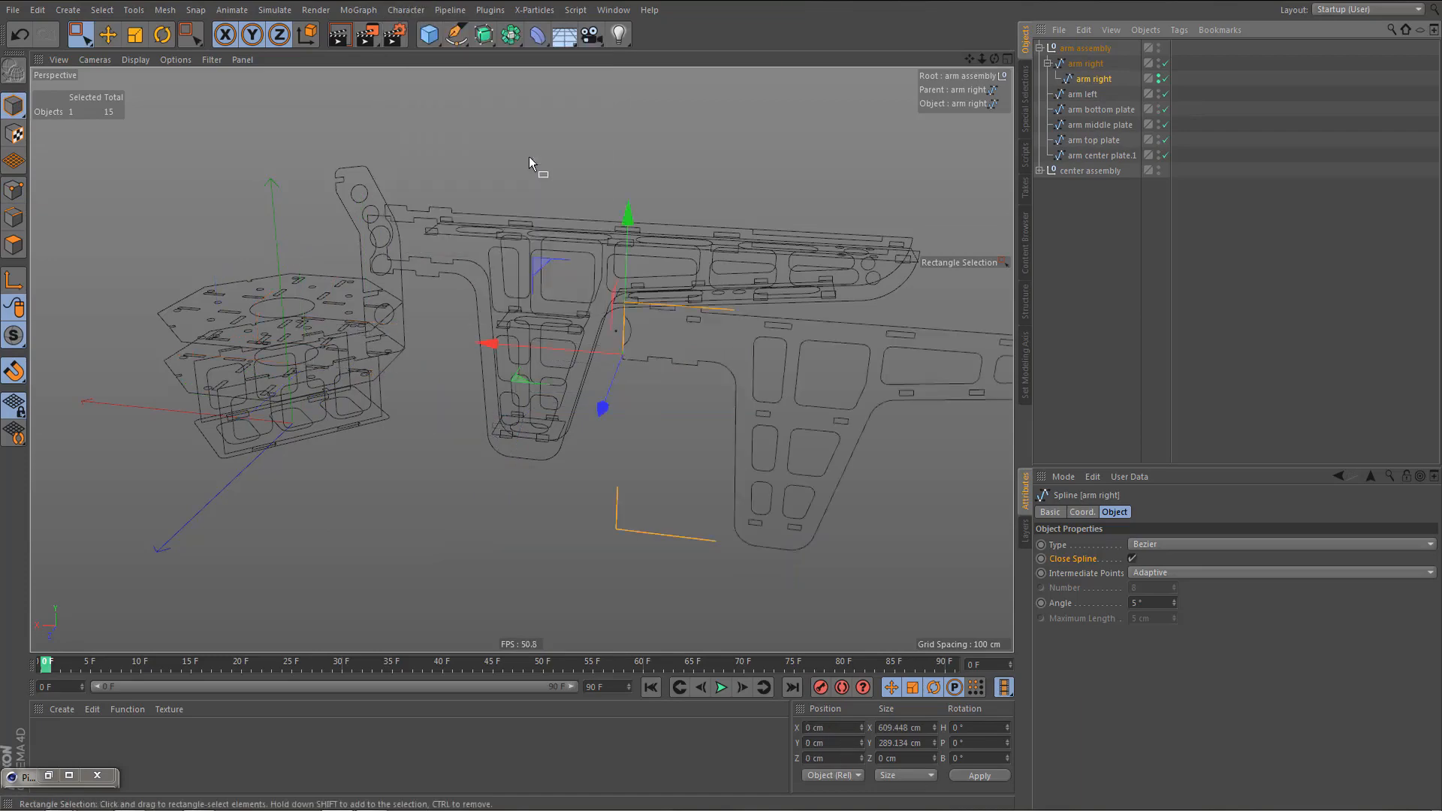
# - Move the nested arm right spline out of the arm assembly to the top level of the hierarchy
pyautogui.keyDown('alt'); pyautogui.moveTo(511, 323); pyautogui.dragTo(565, 333); pyautogui.keyUp('alt')
pyautogui.moveTo(1084, 82); pyautogui.dragTo(1102, 251)
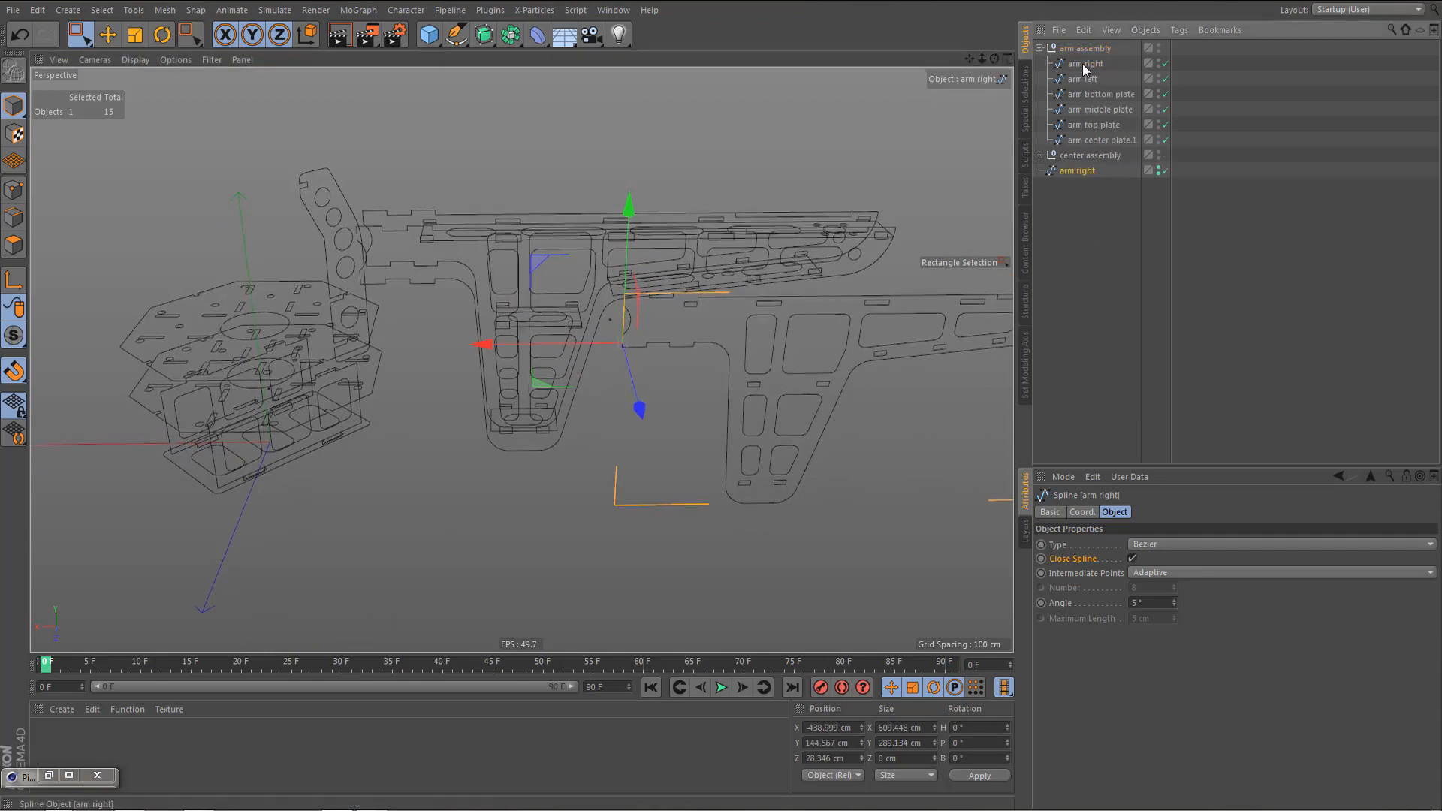
pyautogui.moveTo(1084, 66); pyautogui.dragTo(1082, 244)
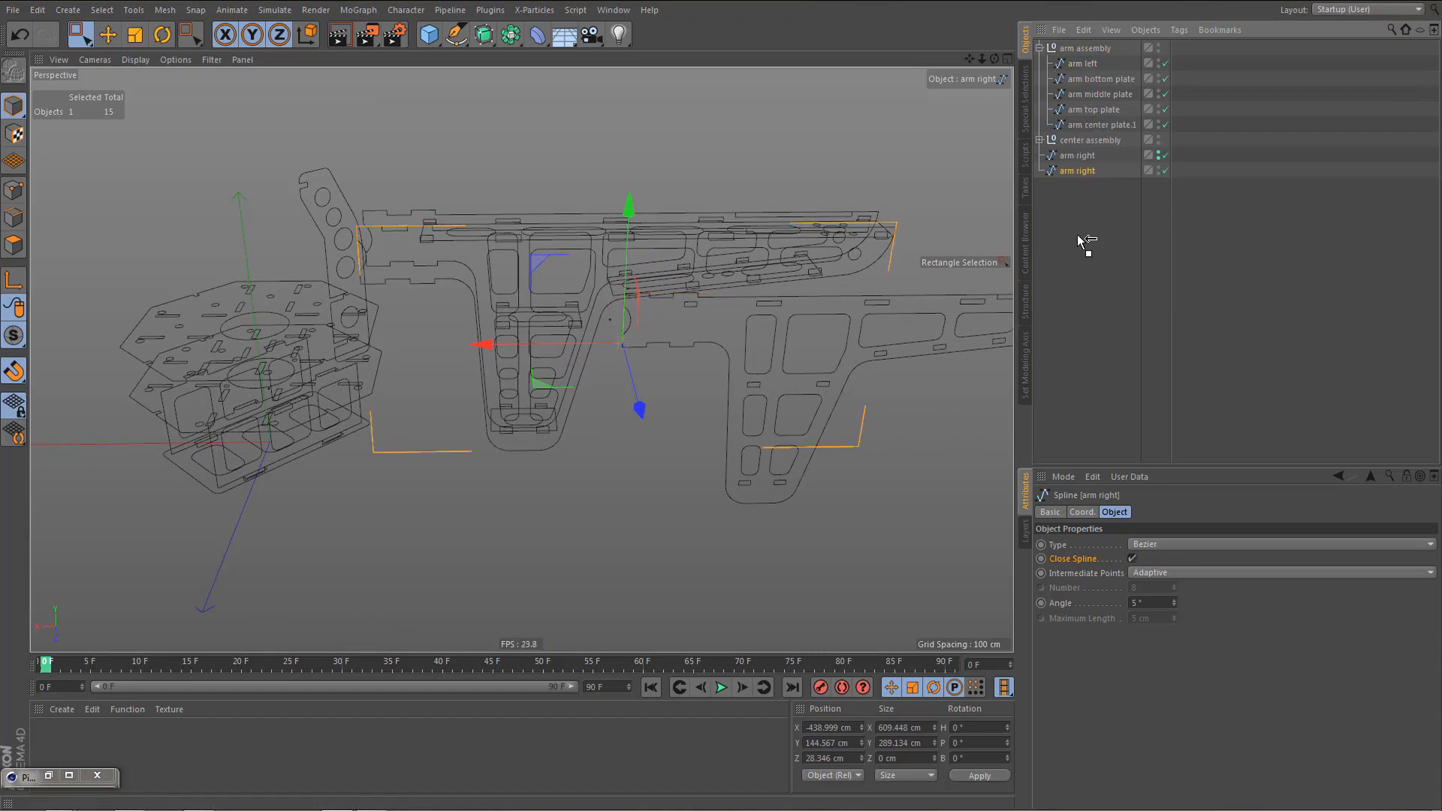
pyautogui.keyDown('alt'); pyautogui.moveTo(700, 377); pyautogui.dragTo(561, 264); pyautogui.keyUp('alt')
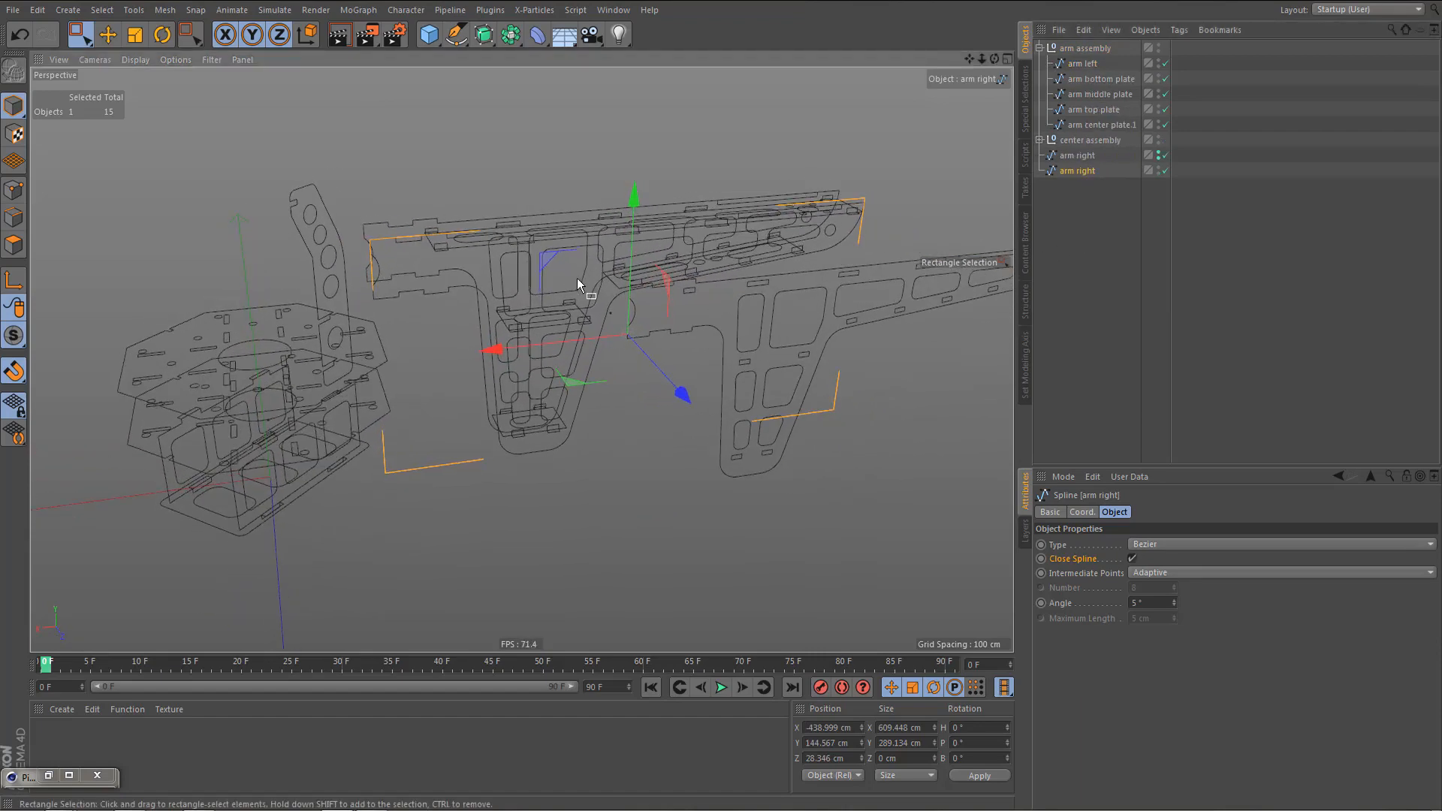
pyautogui.hotkey('ctrl', 'z')
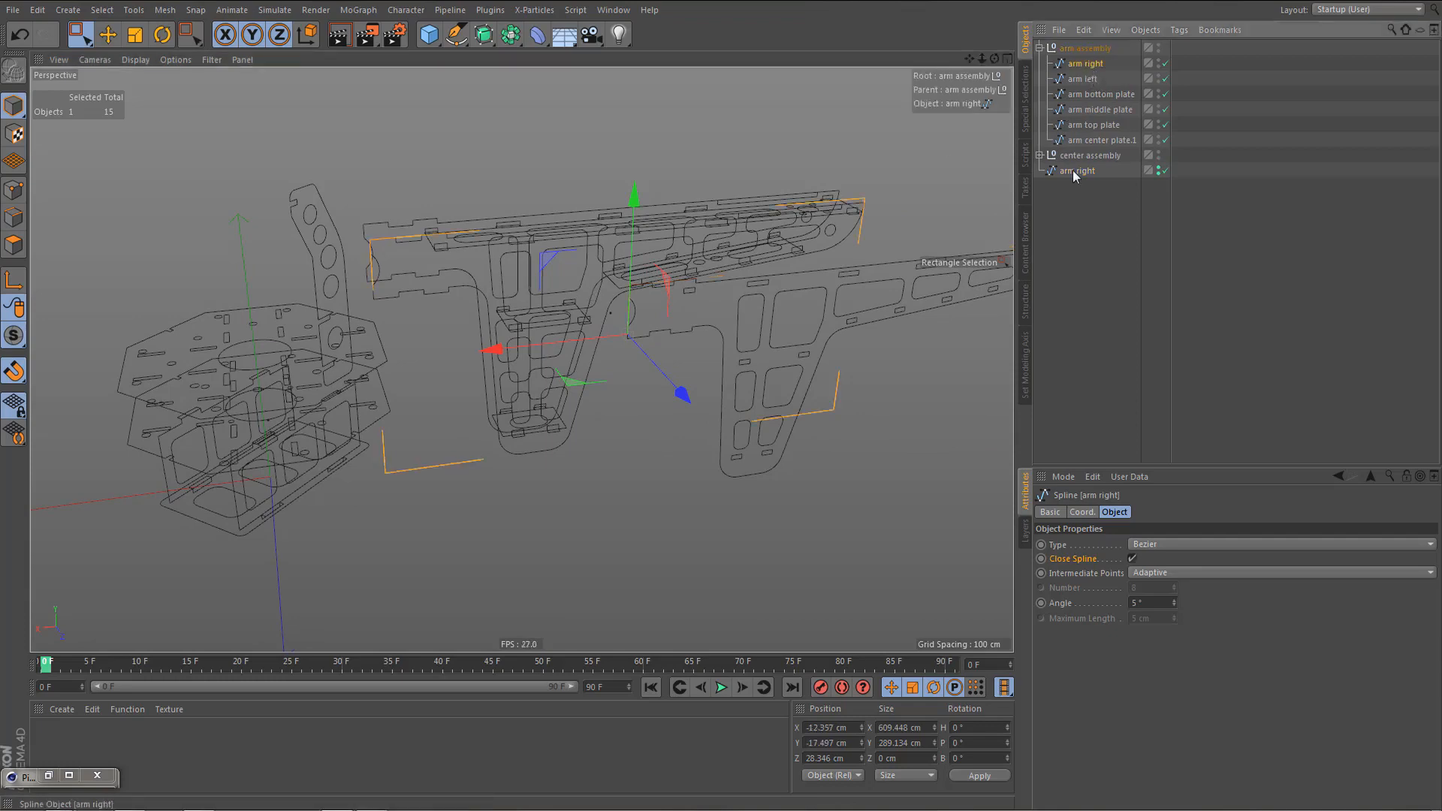
# - Reset the Axis Center settings to their defaults and center the top-level arm right spline's axis on all its points
pyautogui.hotkey('shift', 'a')
pyautogui.press('a')
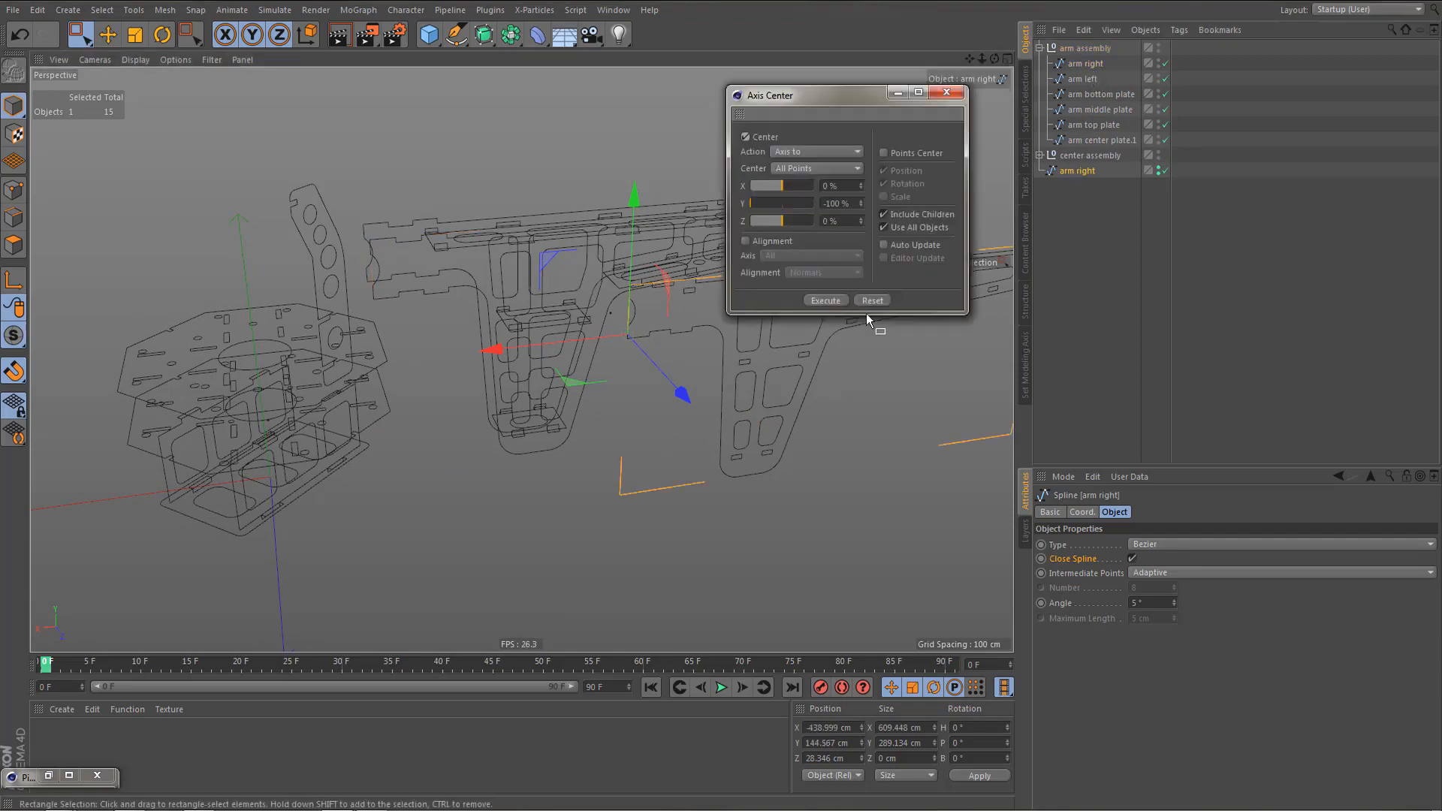
pyautogui.click(877, 300)
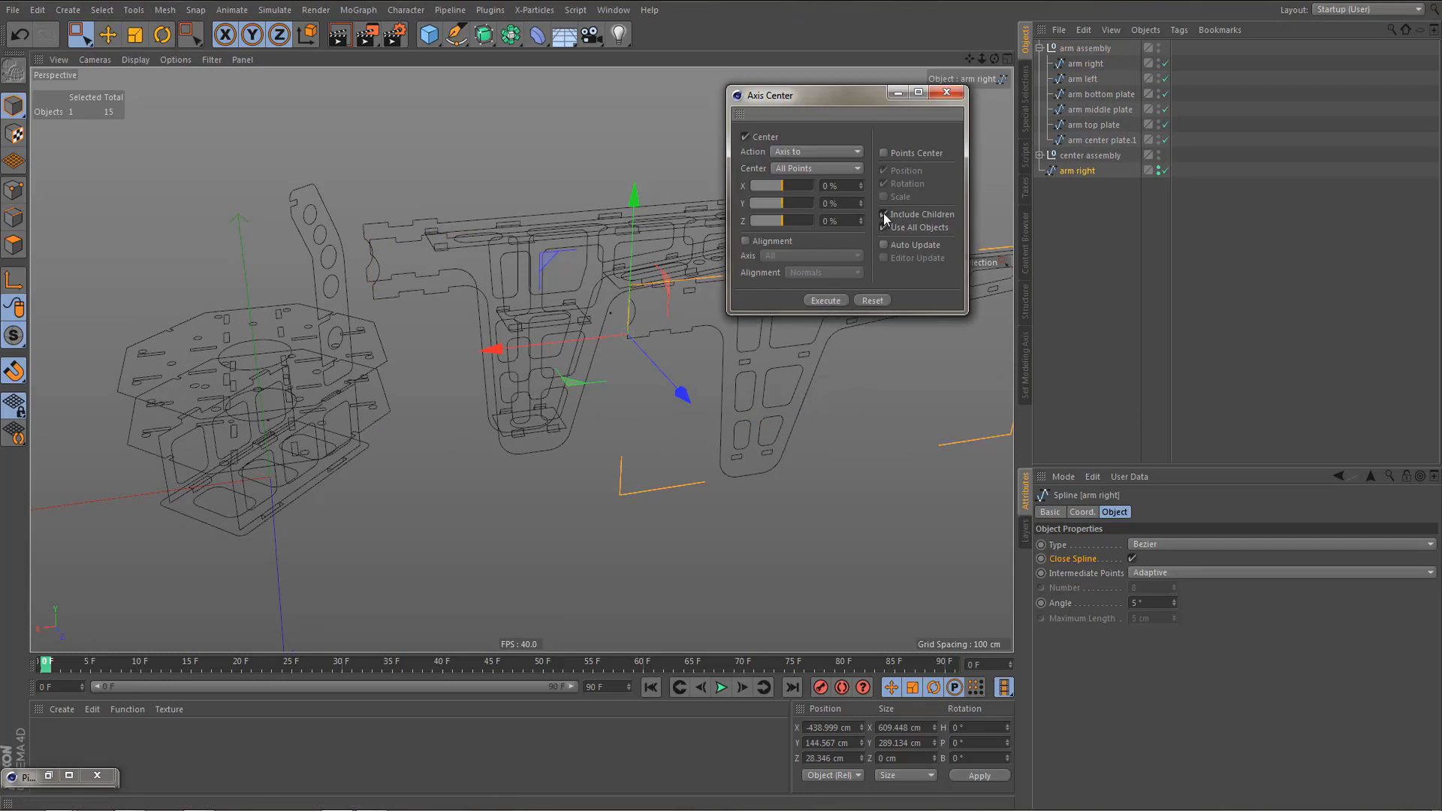
pyautogui.click(826, 301)
pyautogui.click(946, 92)
# - Nest the top-level arm right spline under the arm assembly's own arm right and apply Reset PSR to it
pyautogui.moveTo(1086, 171); pyautogui.dragTo(1092, 164)
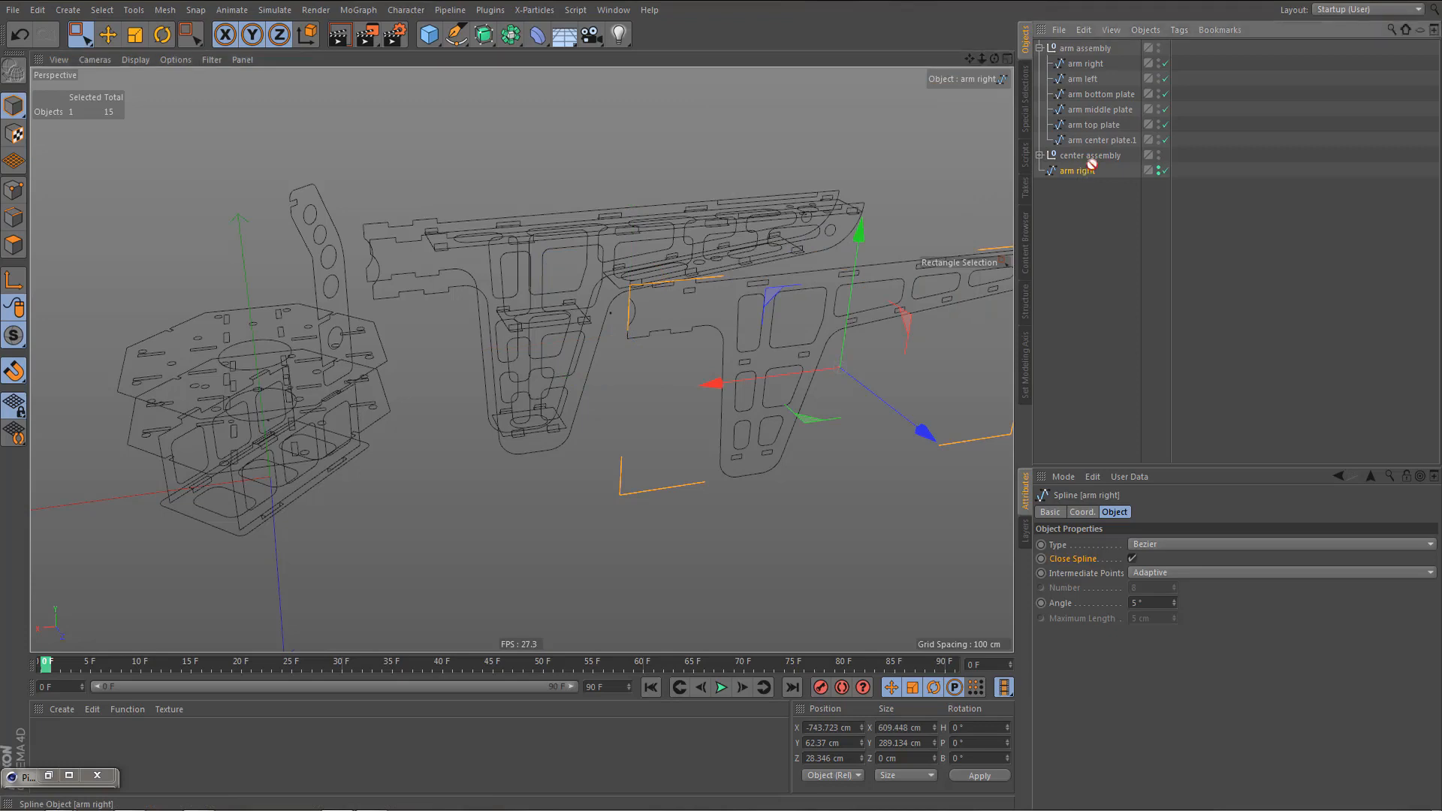
pyautogui.moveTo(1099, 66); pyautogui.dragTo(1098, 67)
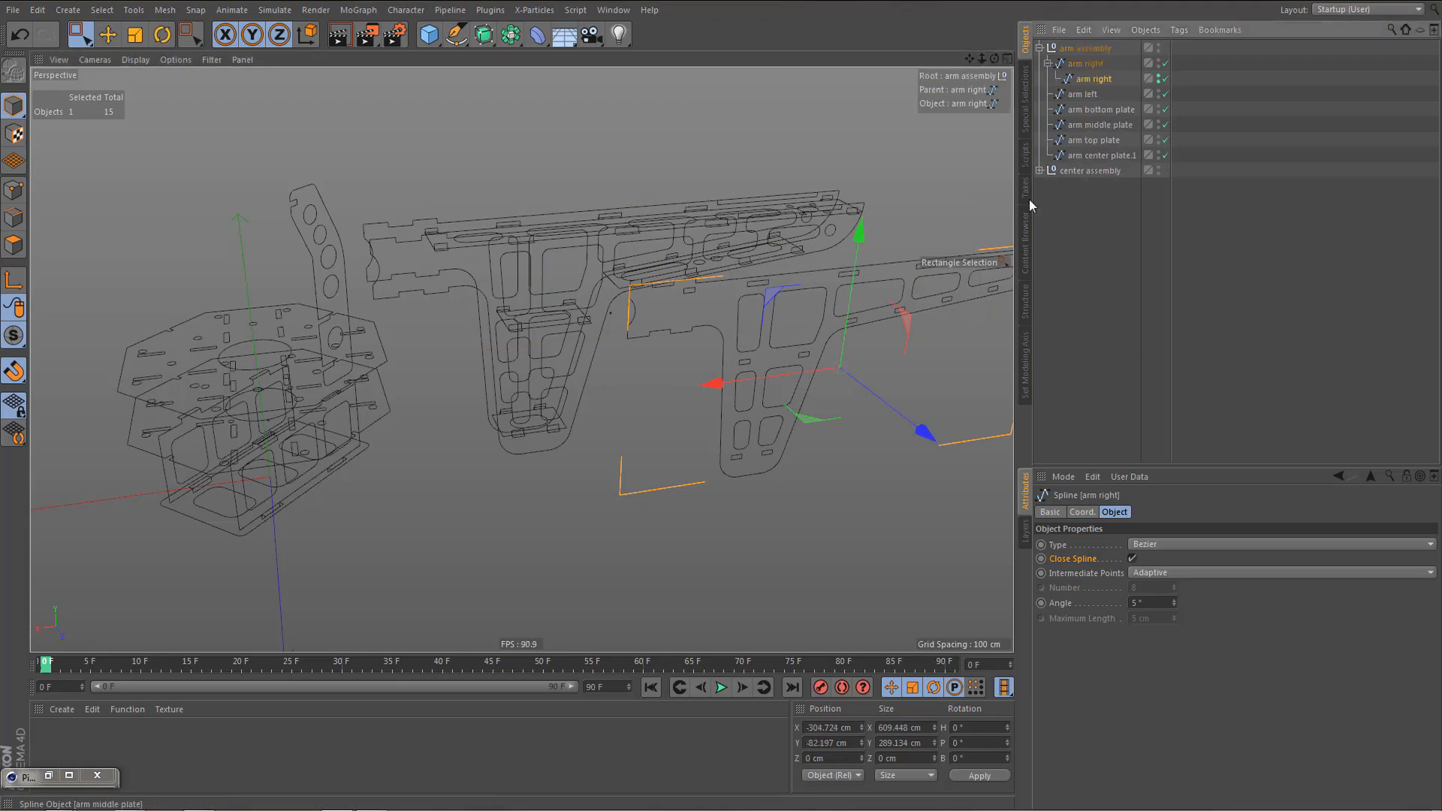
pyautogui.click(406, 10)
pyautogui.moveTo(420, 48)
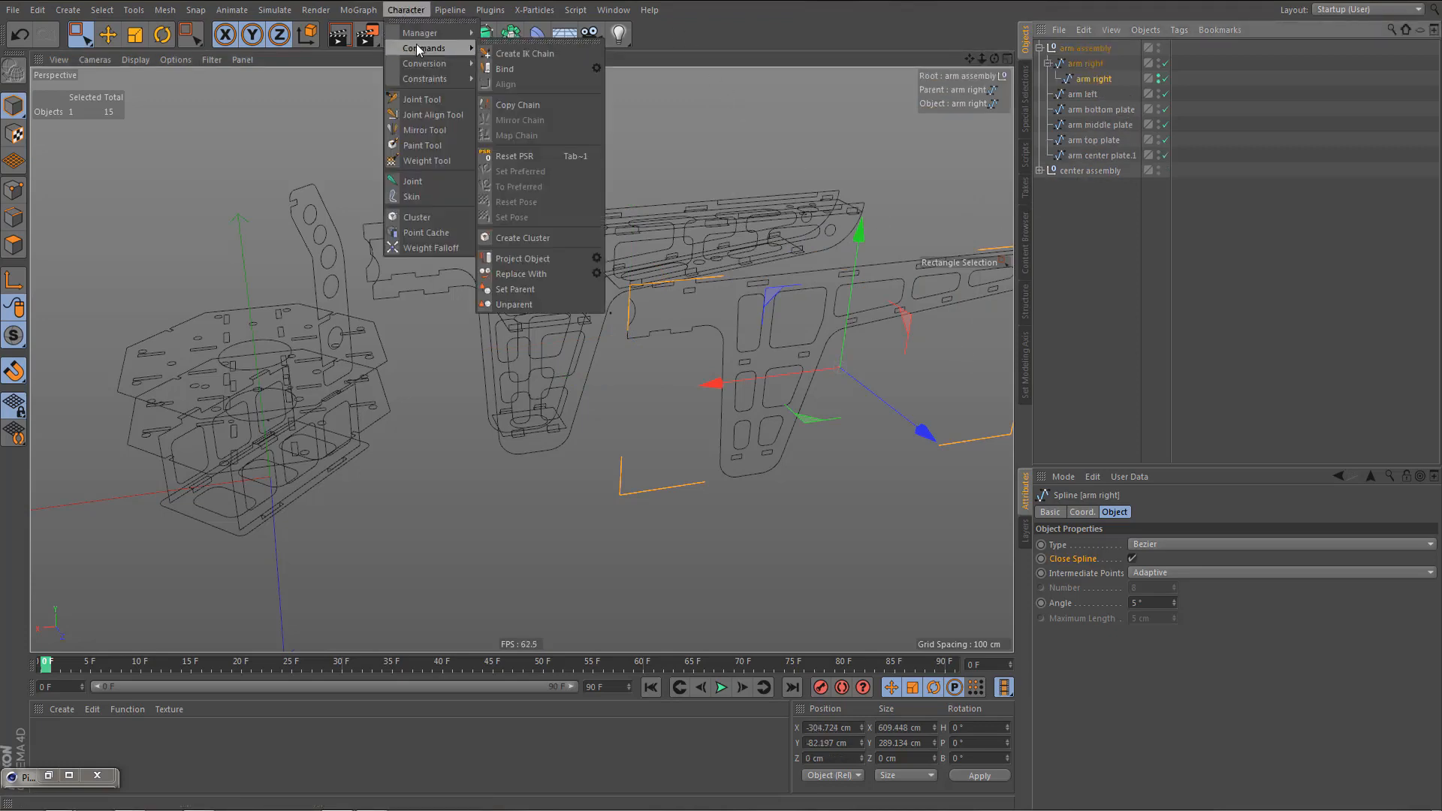
pyautogui.click(523, 153)
pyautogui.moveTo(568, 218)
pyautogui.keyDown('alt'); pyautogui.mouseDown()
pyautogui.moveTo(610, 239)
pyautogui.moveTo(669, 228)
pyautogui.moveTo(571, 234)
pyautogui.mouseUp(); pyautogui.keyUp('alt')
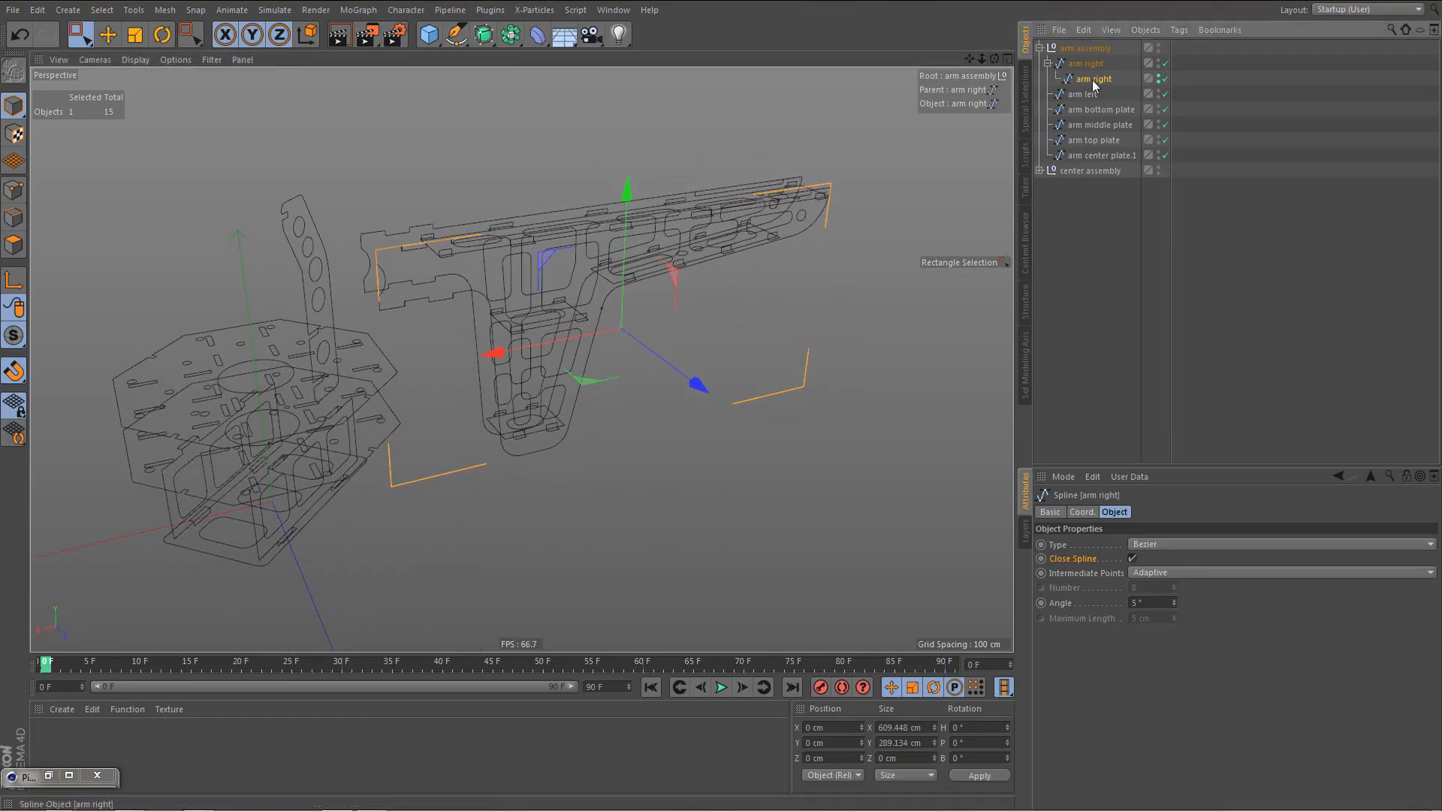
# - Duplicate the nested arm right spline under arm left and reset the copy's PSR
pyautogui.keyDown('ctrl'); pyautogui.moveTo(1092, 80); pyautogui.dragTo(1088, 94); pyautogui.keyUp('ctrl')
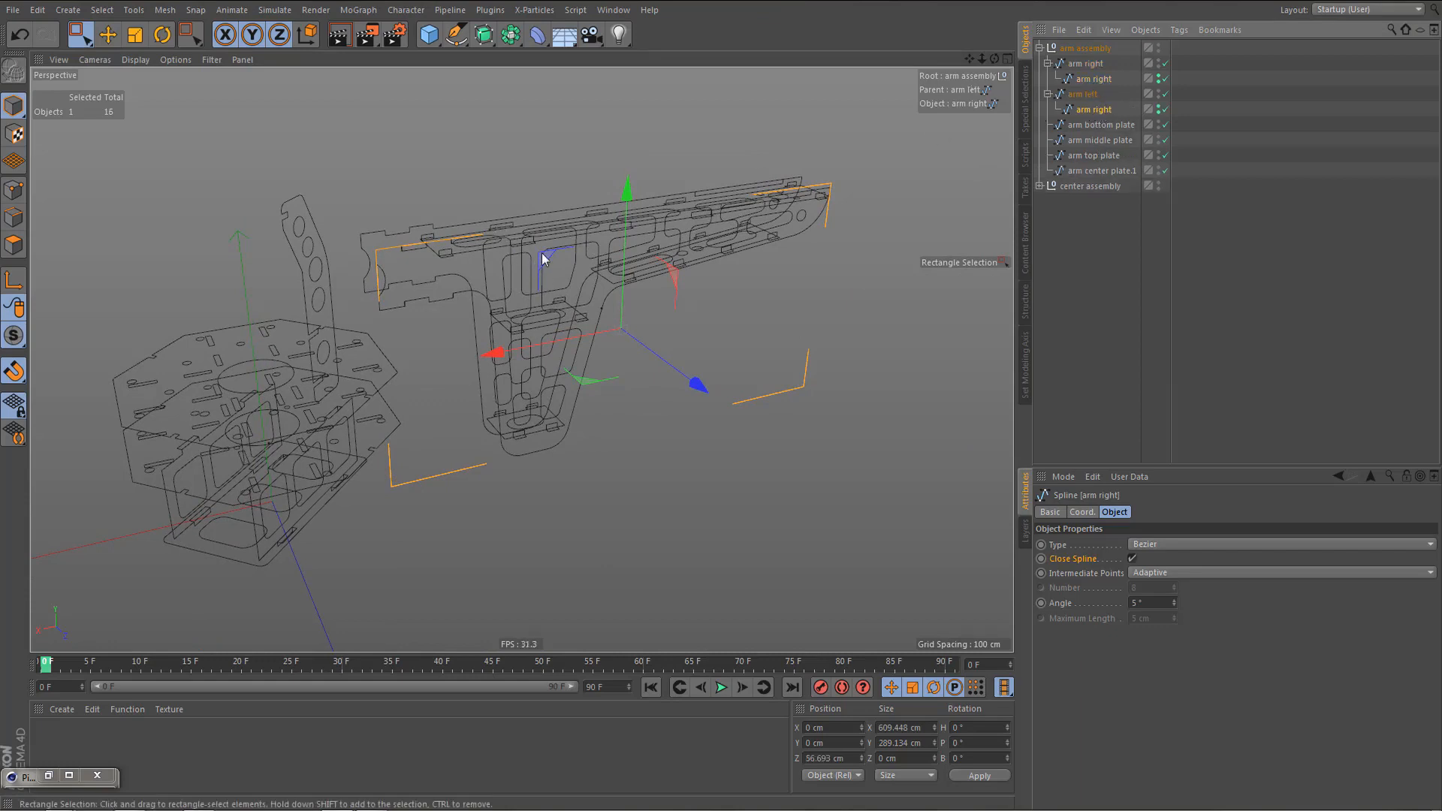
pyautogui.hotkey('alt', '0')
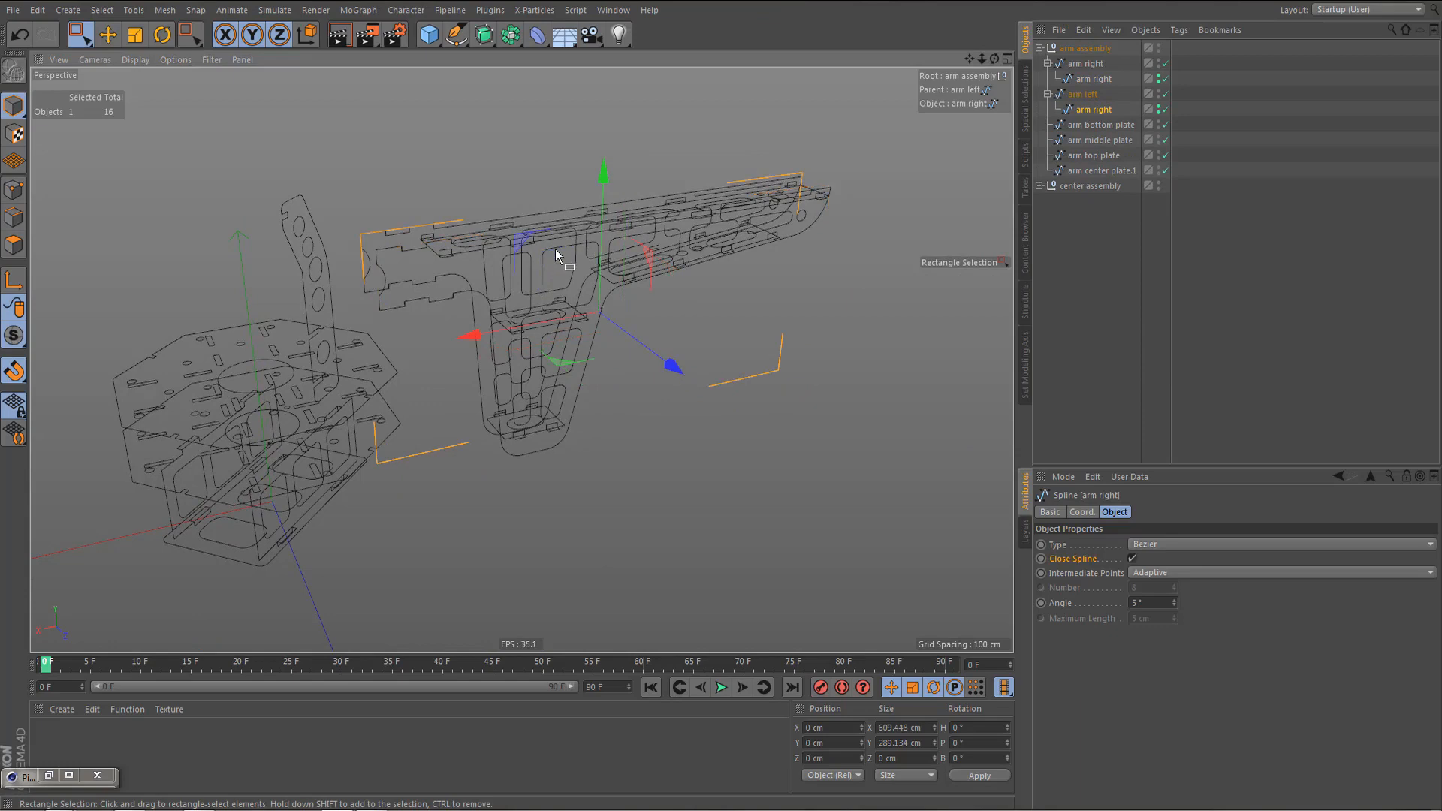
# - Rename the copied spline under arm left to "arm left"
pyautogui.doubleClick(1100, 111)
pyautogui.doubleClick(1100, 110)
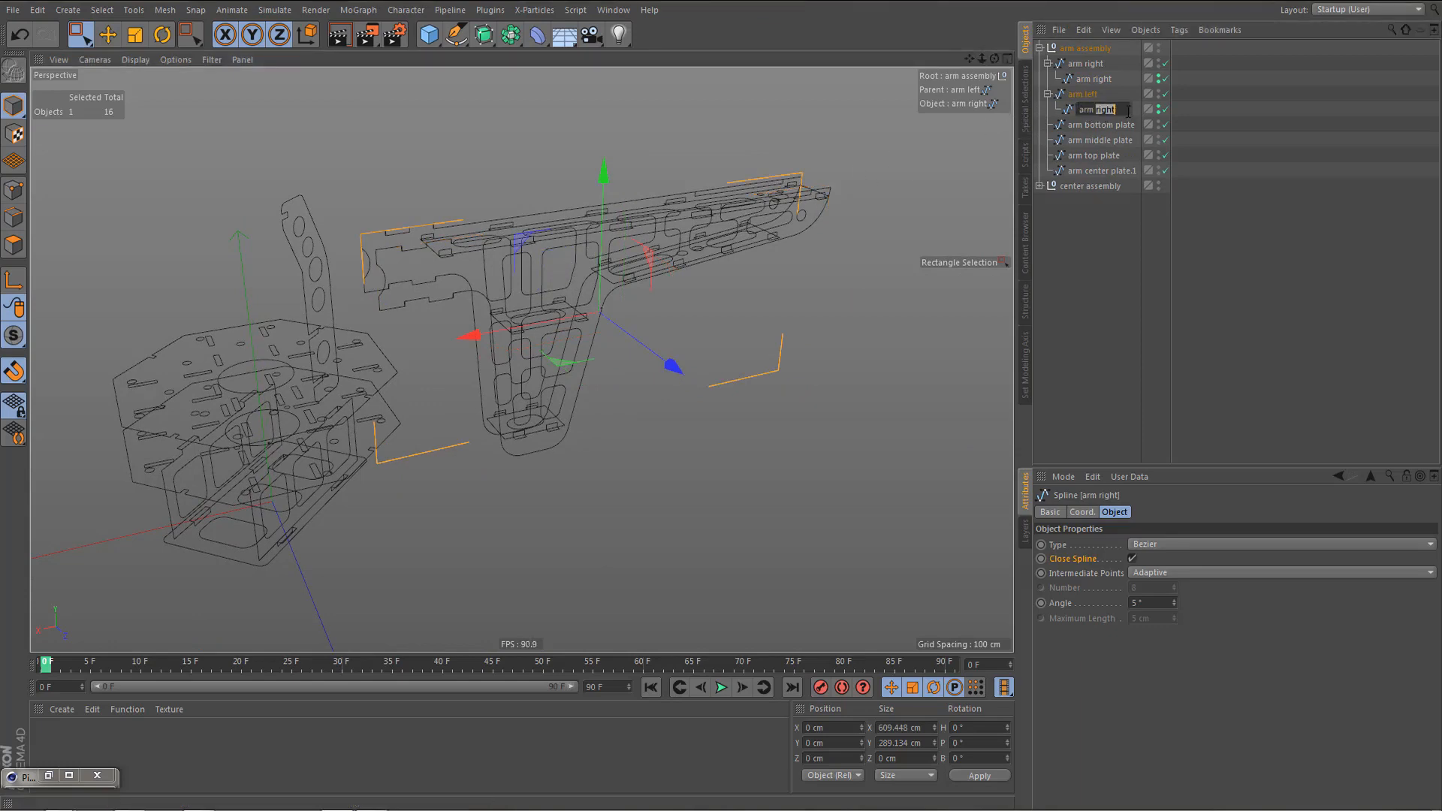
pyautogui.write('left')
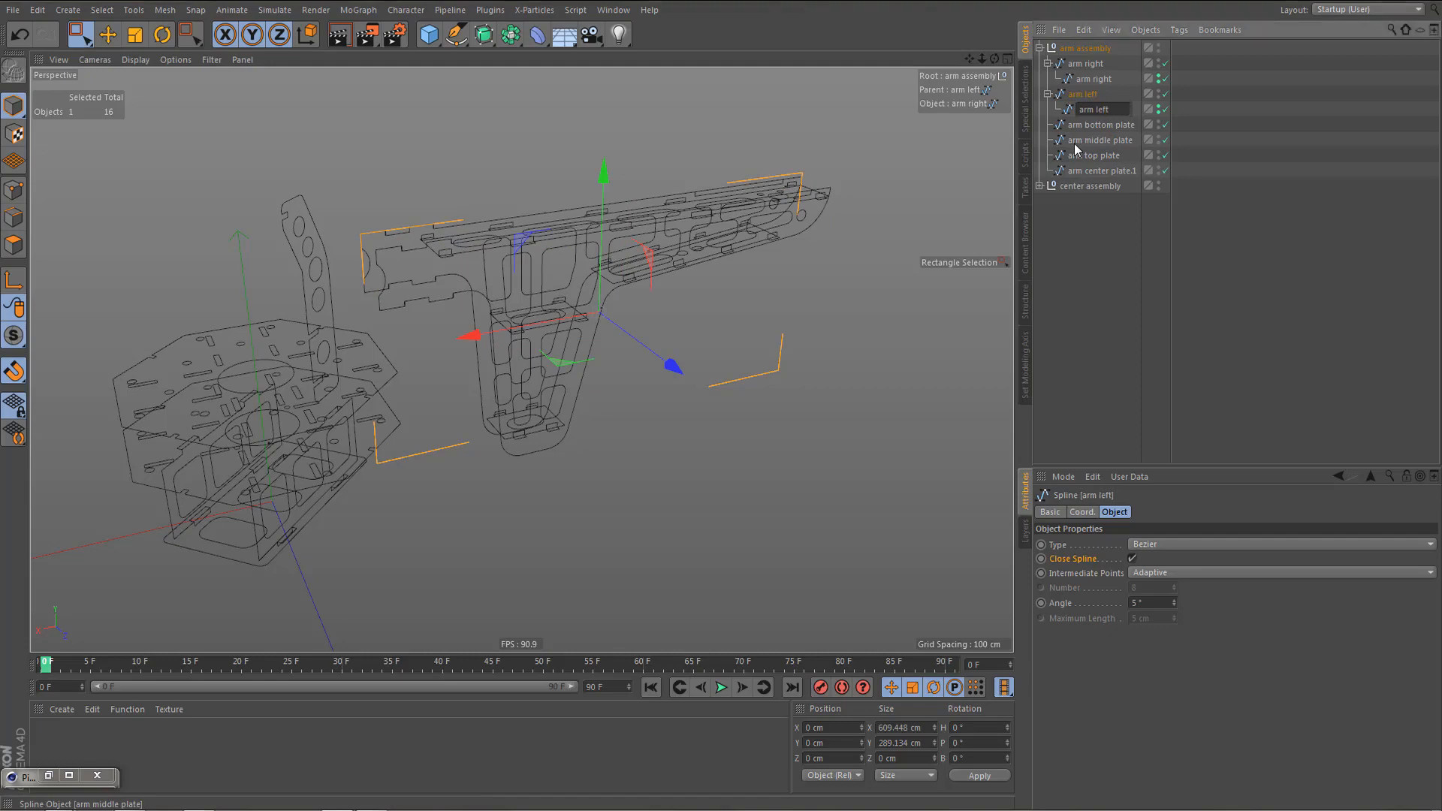
pyautogui.press('Return')
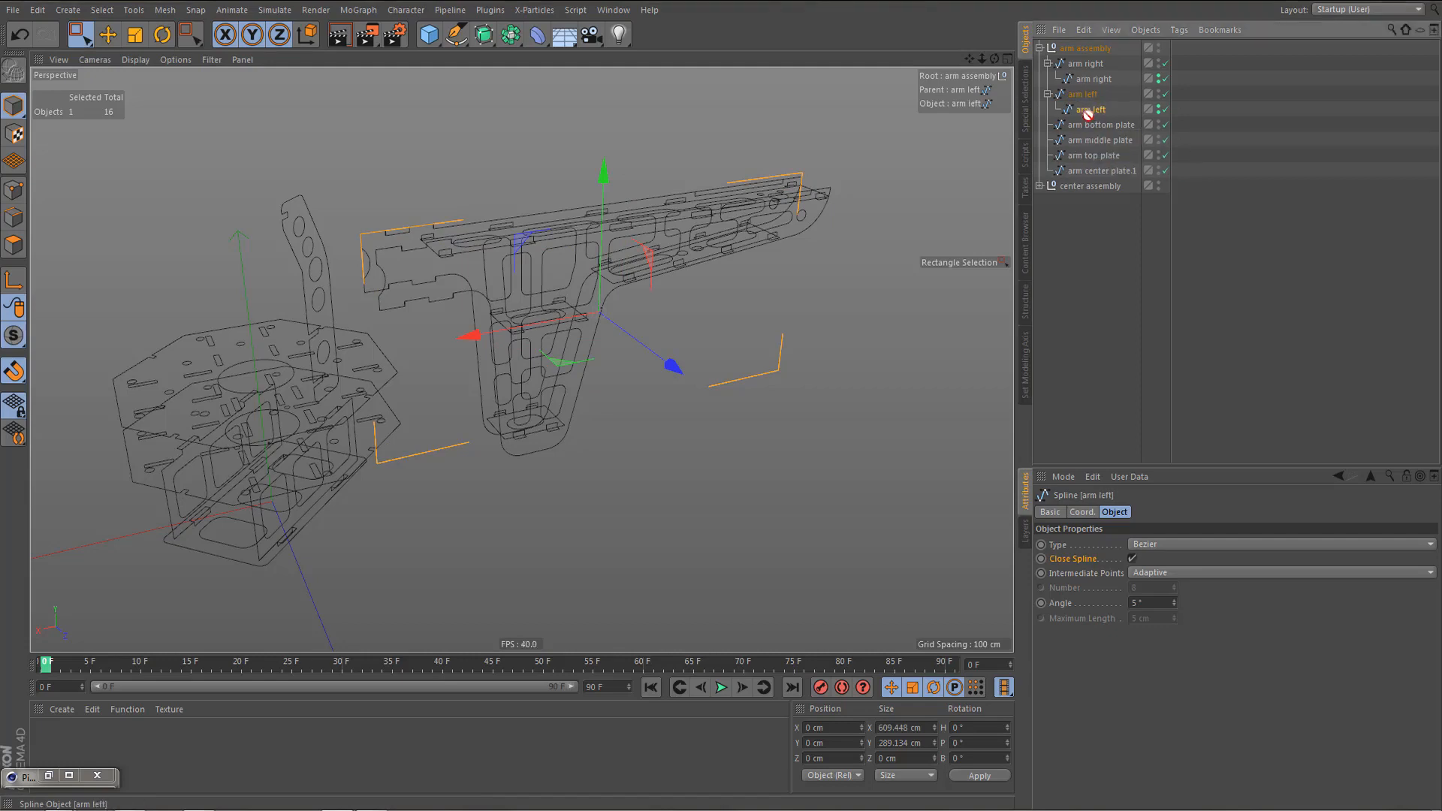
# - Move the new arm left and arm right splines out of their parent splines and delete the two original arm splines
pyautogui.moveTo(1095, 122); pyautogui.dragTo(1093, 119)
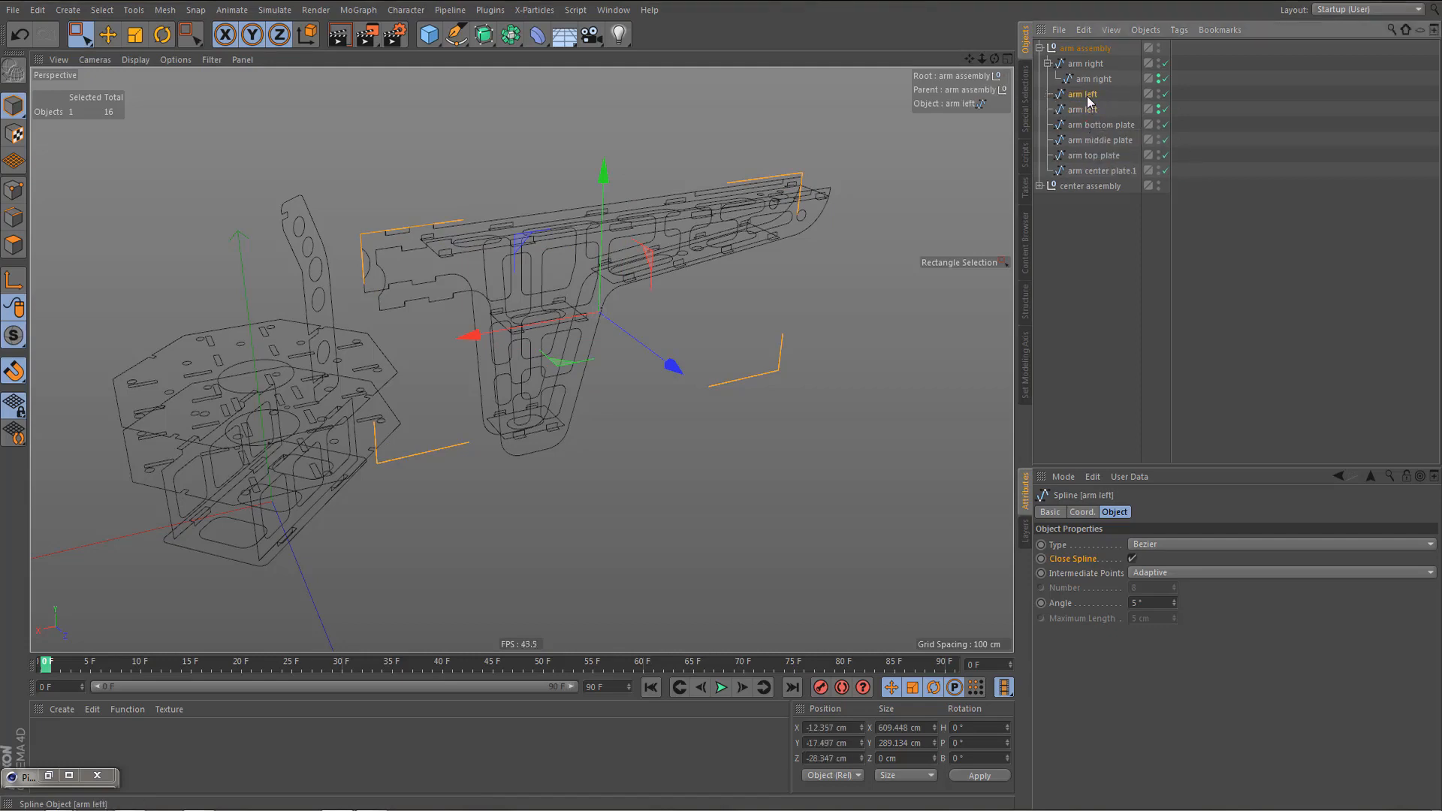
pyautogui.press('Delete')
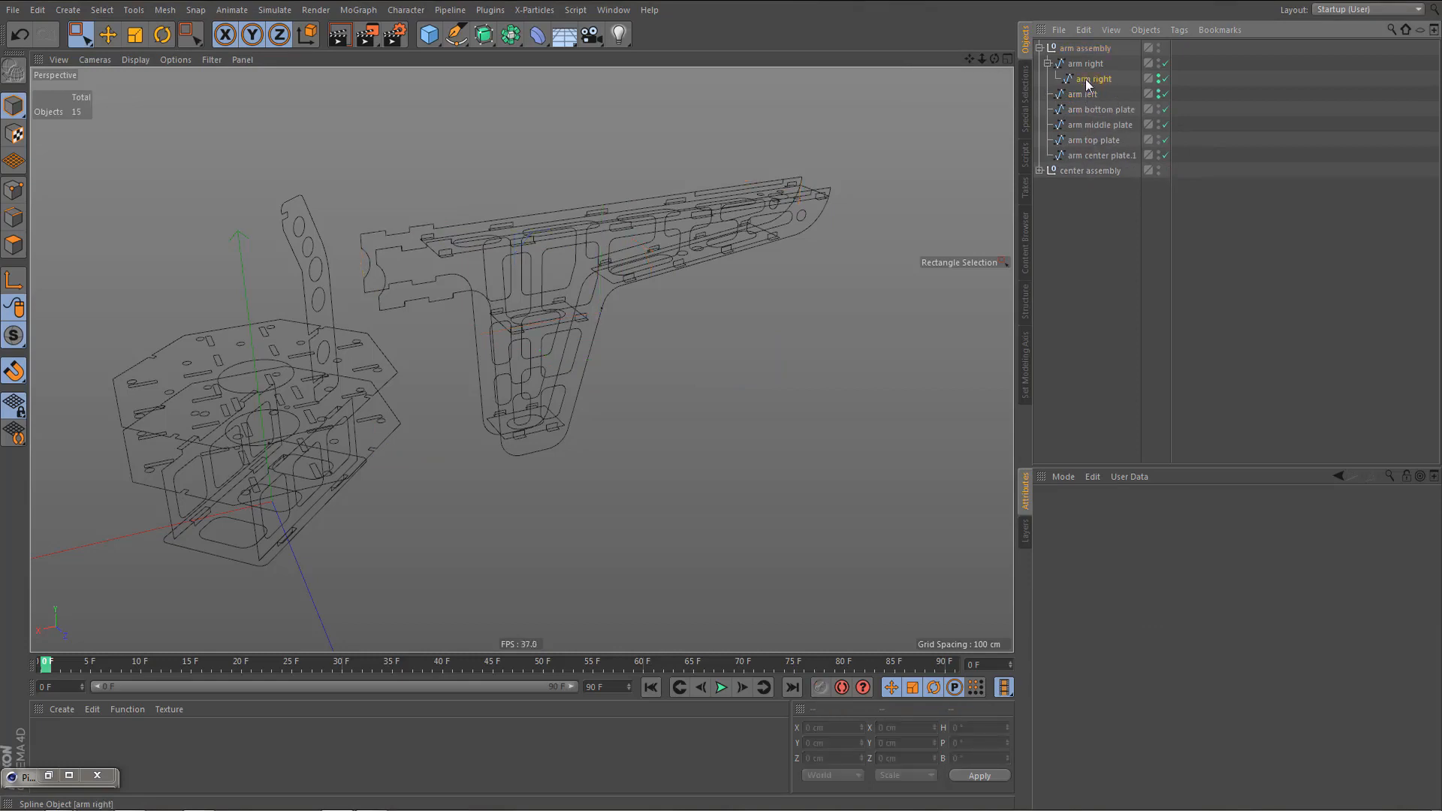
pyautogui.moveTo(1090, 81); pyautogui.dragTo(1091, 75)
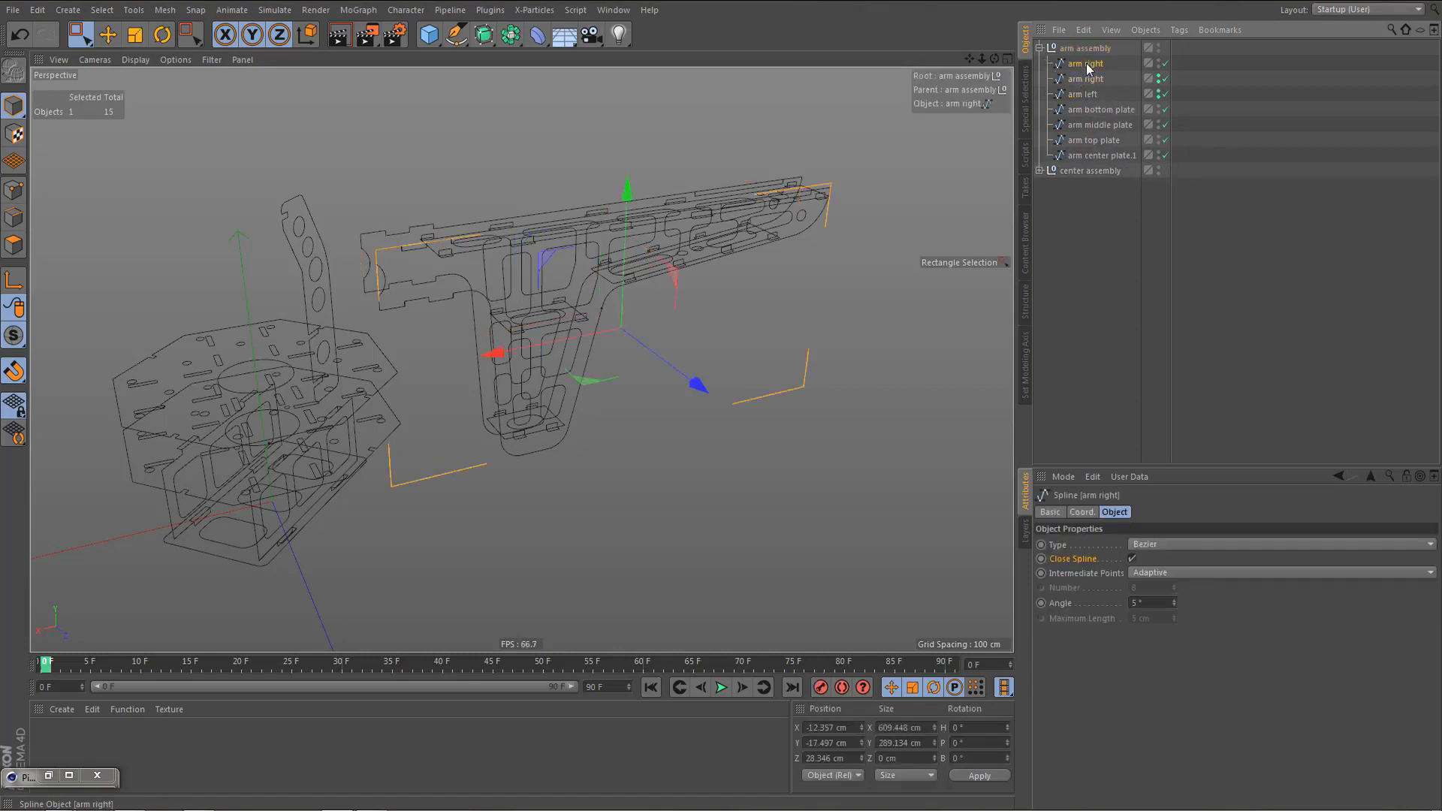
pyautogui.press('Delete')
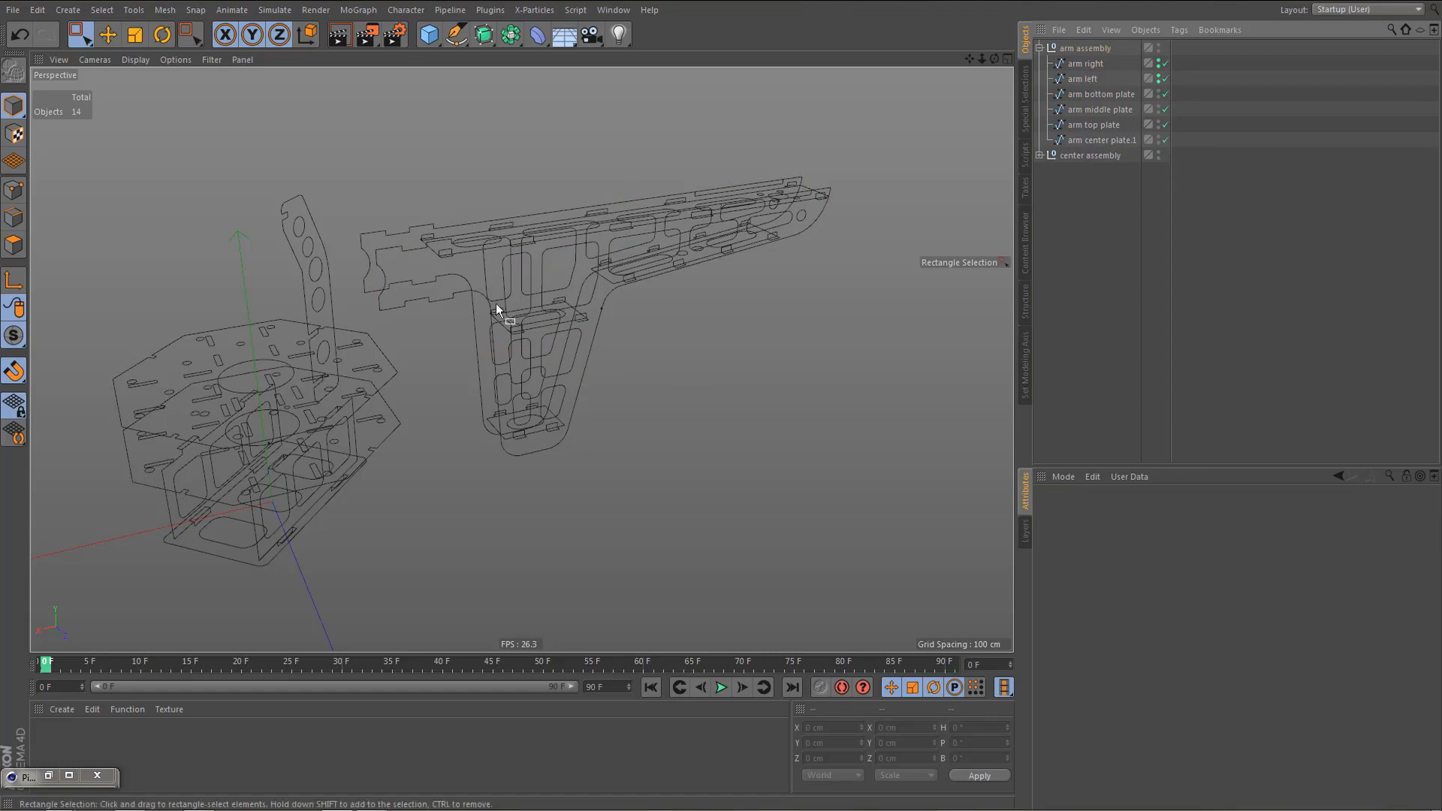
# - Move only the arm assembly's axis in the front view to the inner corner of the arm's lower end tab, about X -163 cm, Y 227 cm
pyautogui.keyDown('alt'); pyautogui.moveTo(529, 281); pyautogui.dragTo(601, 292); pyautogui.keyUp('alt')
pyautogui.keyDown('alt'); pyautogui.moveTo(711, 241); pyautogui.dragTo(642, 263); pyautogui.keyUp('alt')
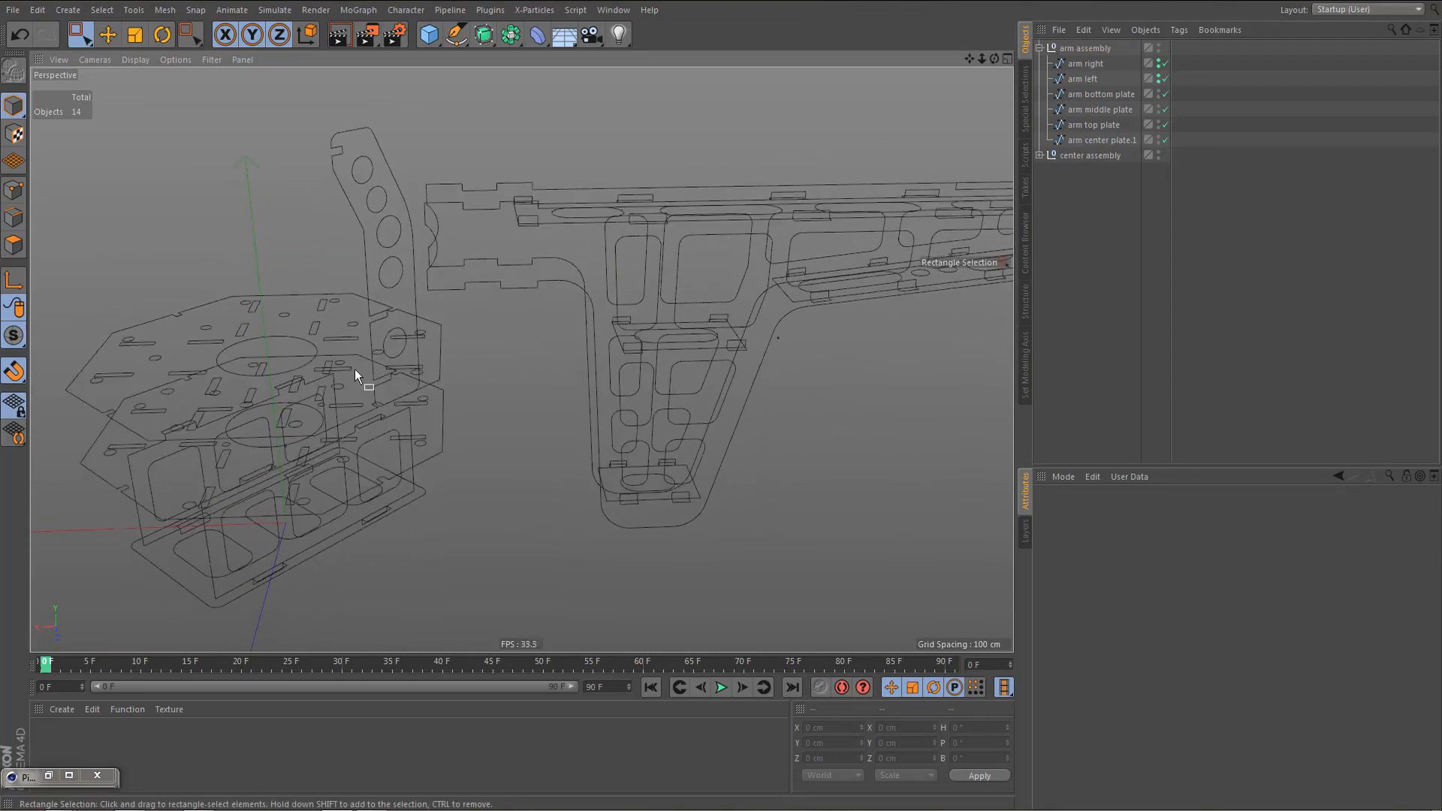
pyautogui.keyDown('alt'); pyautogui.moveTo(357, 372); pyautogui.dragTo(467, 351); pyautogui.keyUp('alt')
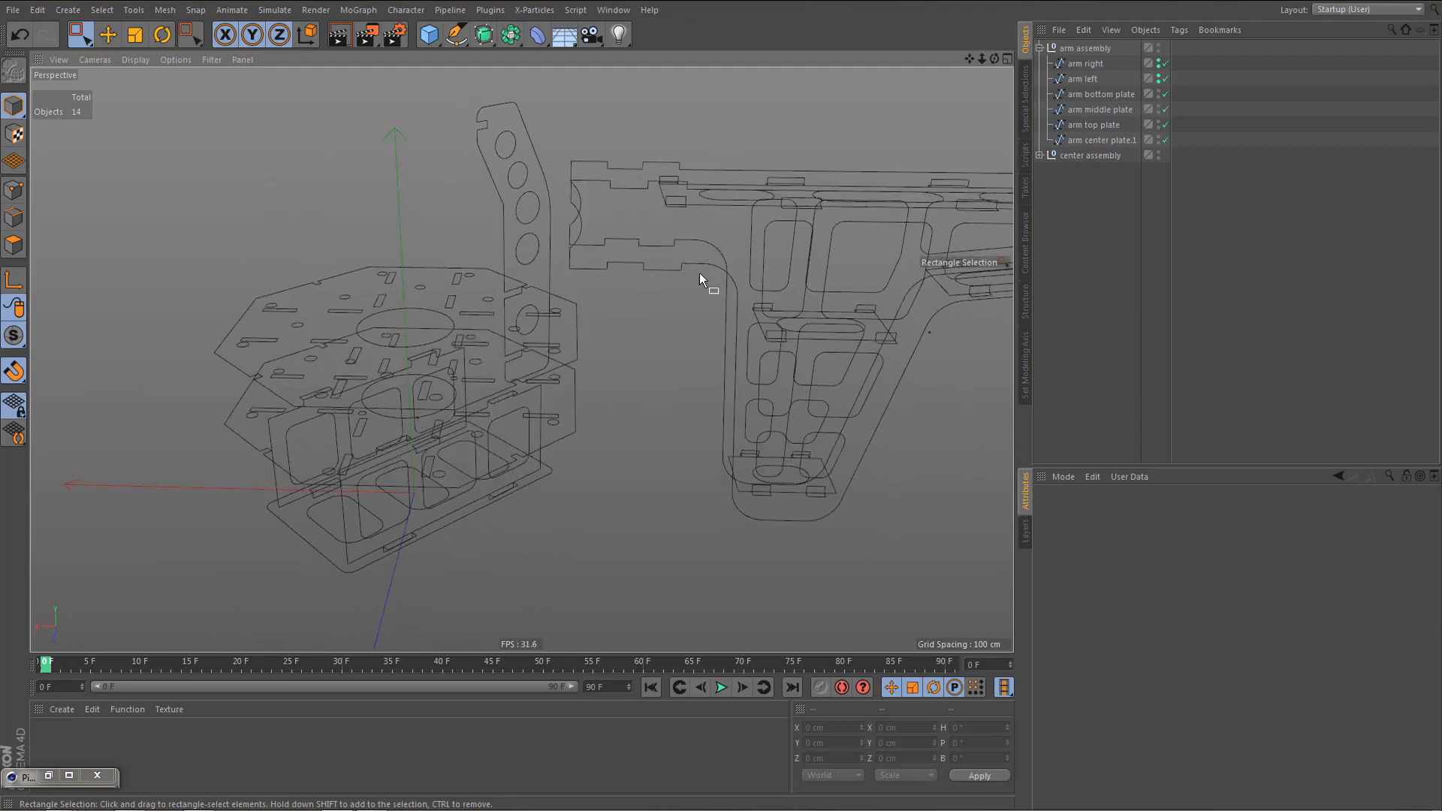
pyautogui.click(1039, 48)
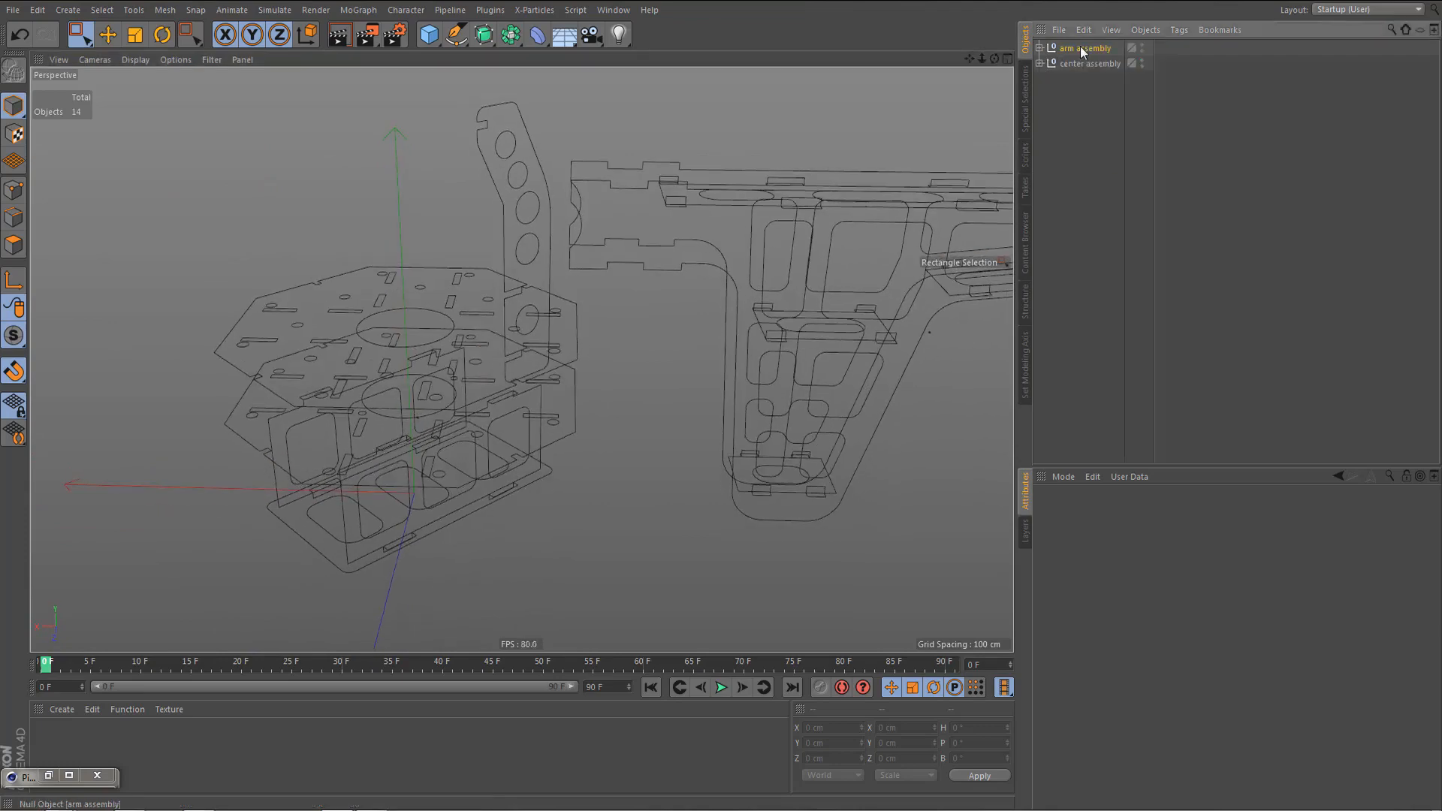
pyautogui.click(1082, 49)
pyautogui.keyDown('alt'); pyautogui.moveTo(574, 252); pyautogui.dragTo(649, 243); pyautogui.keyUp('alt')
pyautogui.press('e')
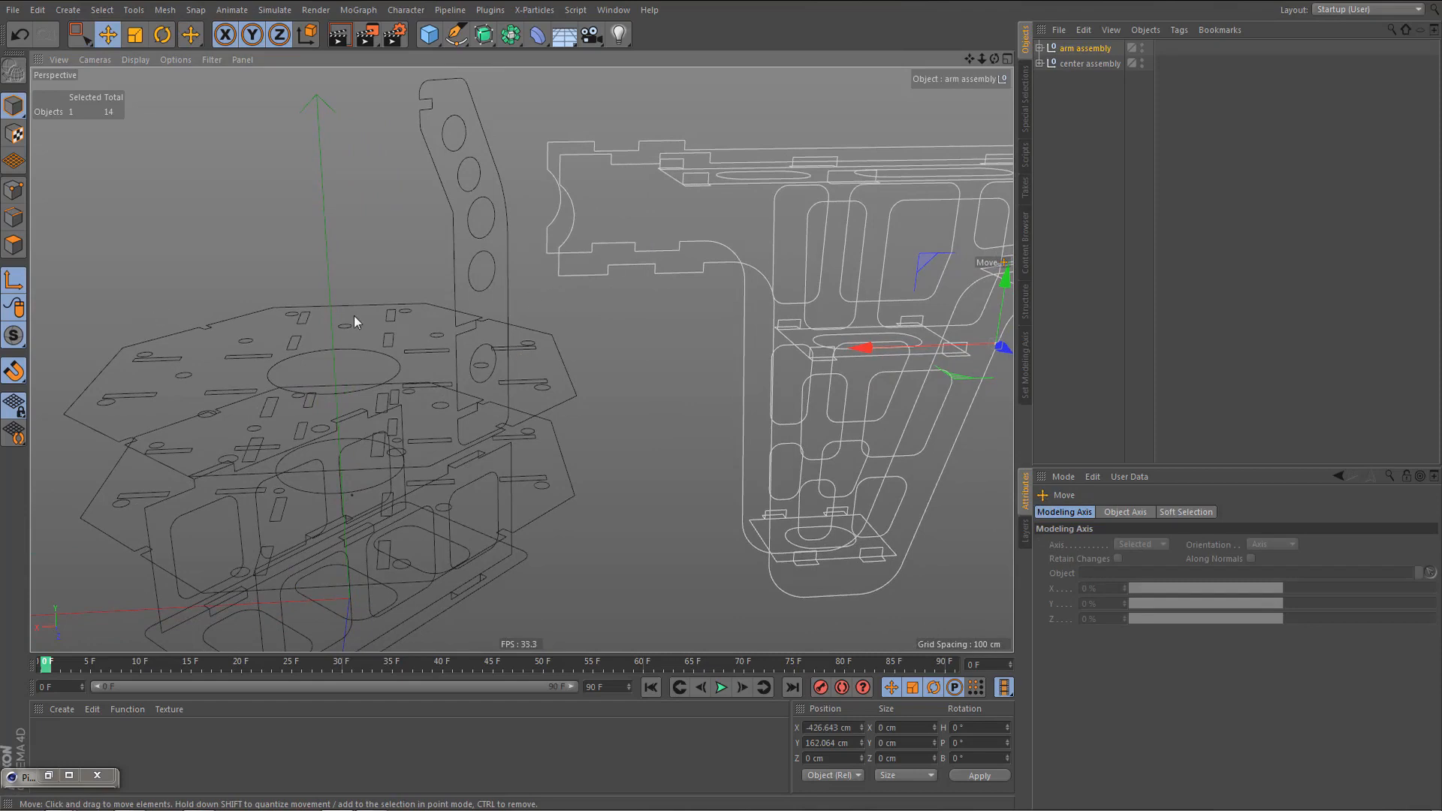
pyautogui.middleClick(642, 260)
pyautogui.middleClick(701, 480)
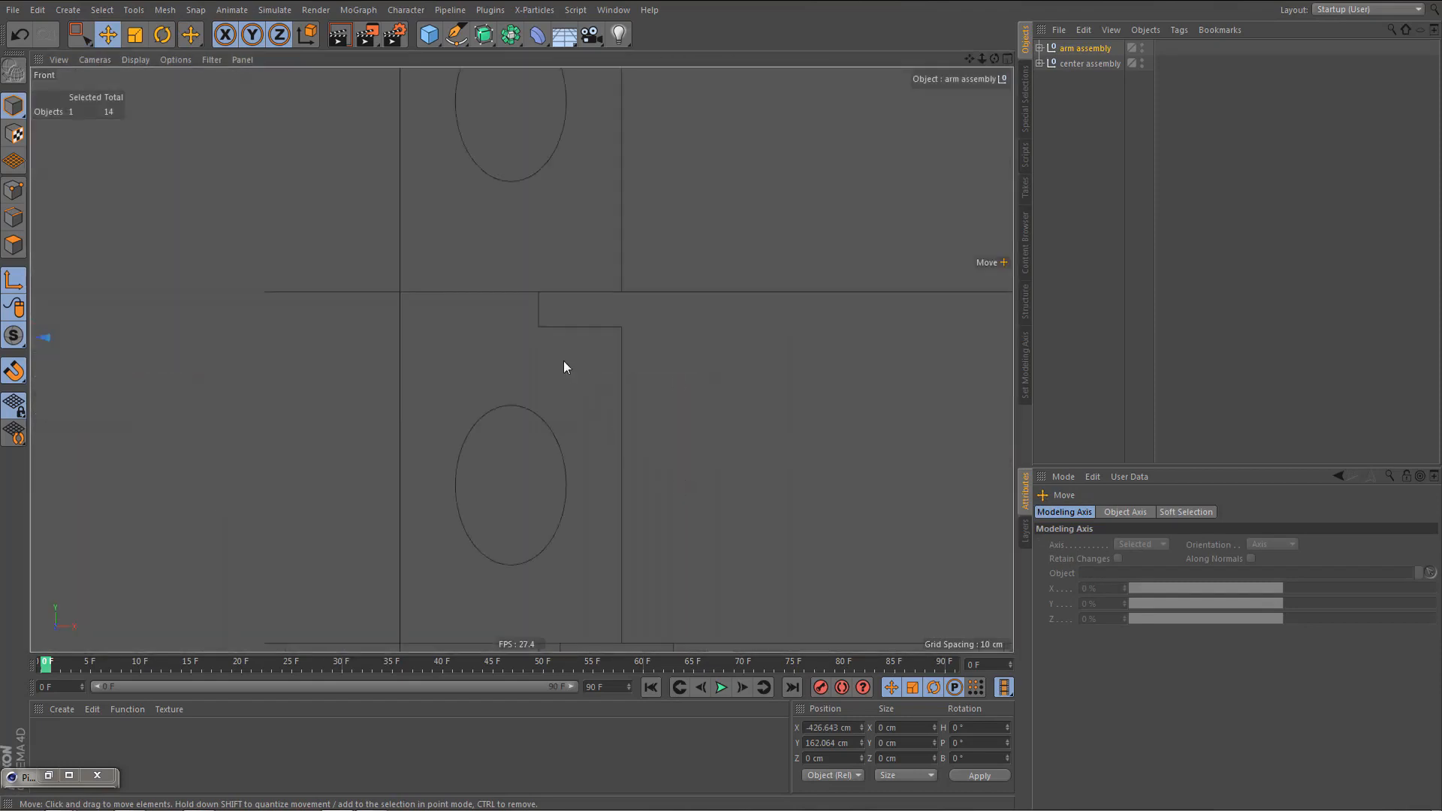
pyautogui.keyDown('alt'); pyautogui.moveTo(563, 361); pyautogui.dragTo(479, 448, button='right'); pyautogui.keyUp('alt')
pyautogui.keyDown('alt'); pyautogui.moveTo(475, 438); pyautogui.dragTo(503, 467, button='middle'); pyautogui.keyUp('alt')
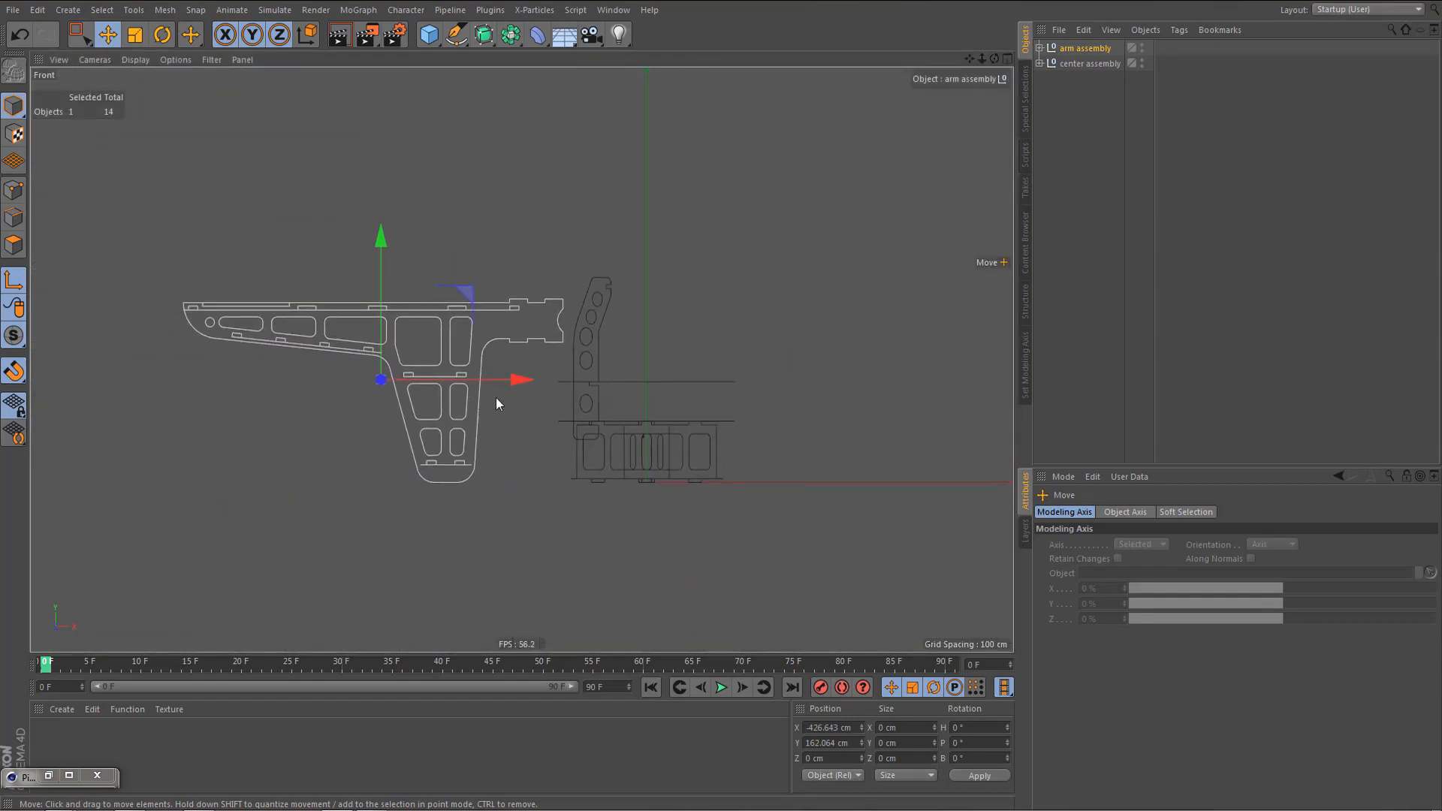
pyautogui.scroll(3, 480, 395)
pyautogui.moveTo(380, 364); pyautogui.dragTo(813, 375)
pyautogui.scroll(3, 702, 263)
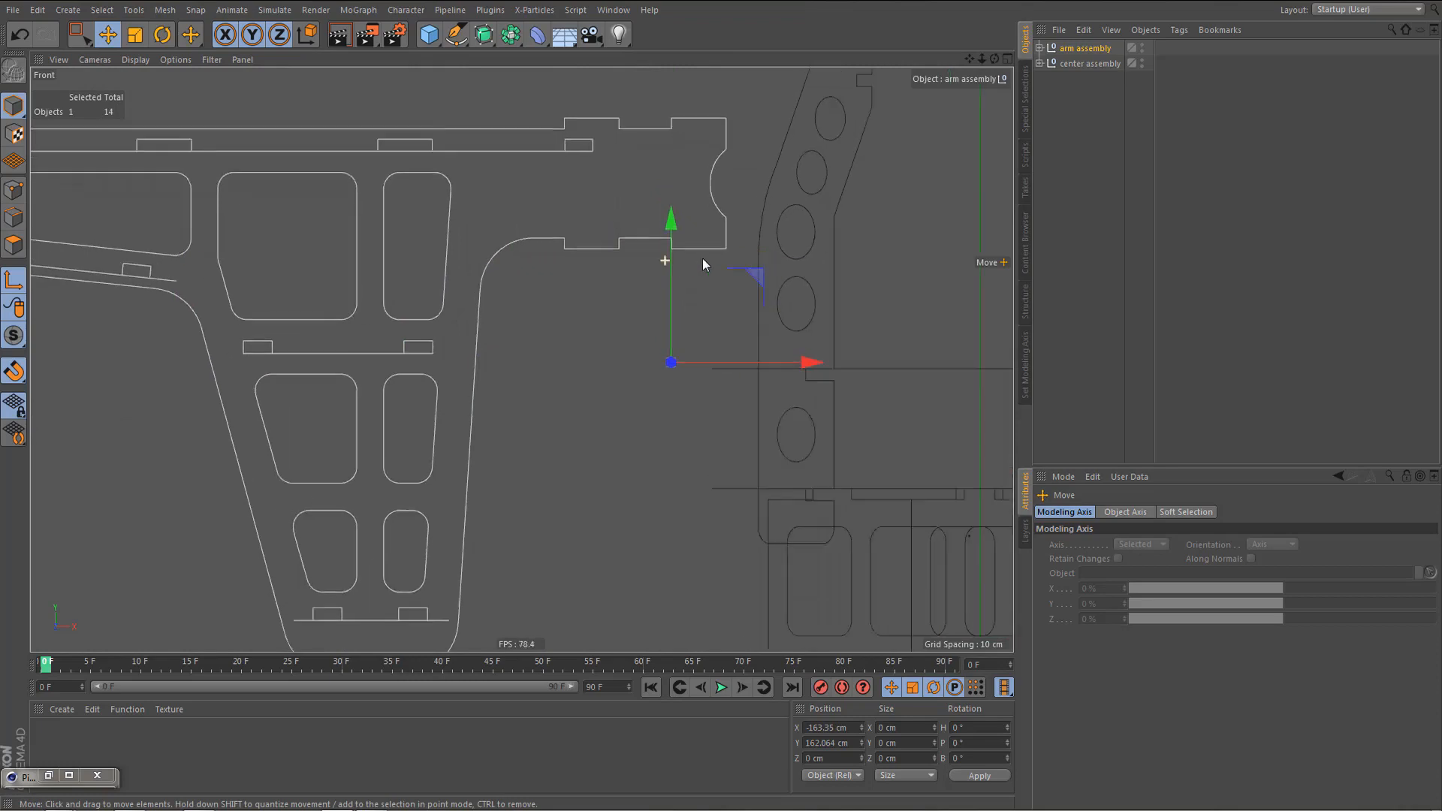
pyautogui.moveTo(723, 444); pyautogui.dragTo(687, 204)
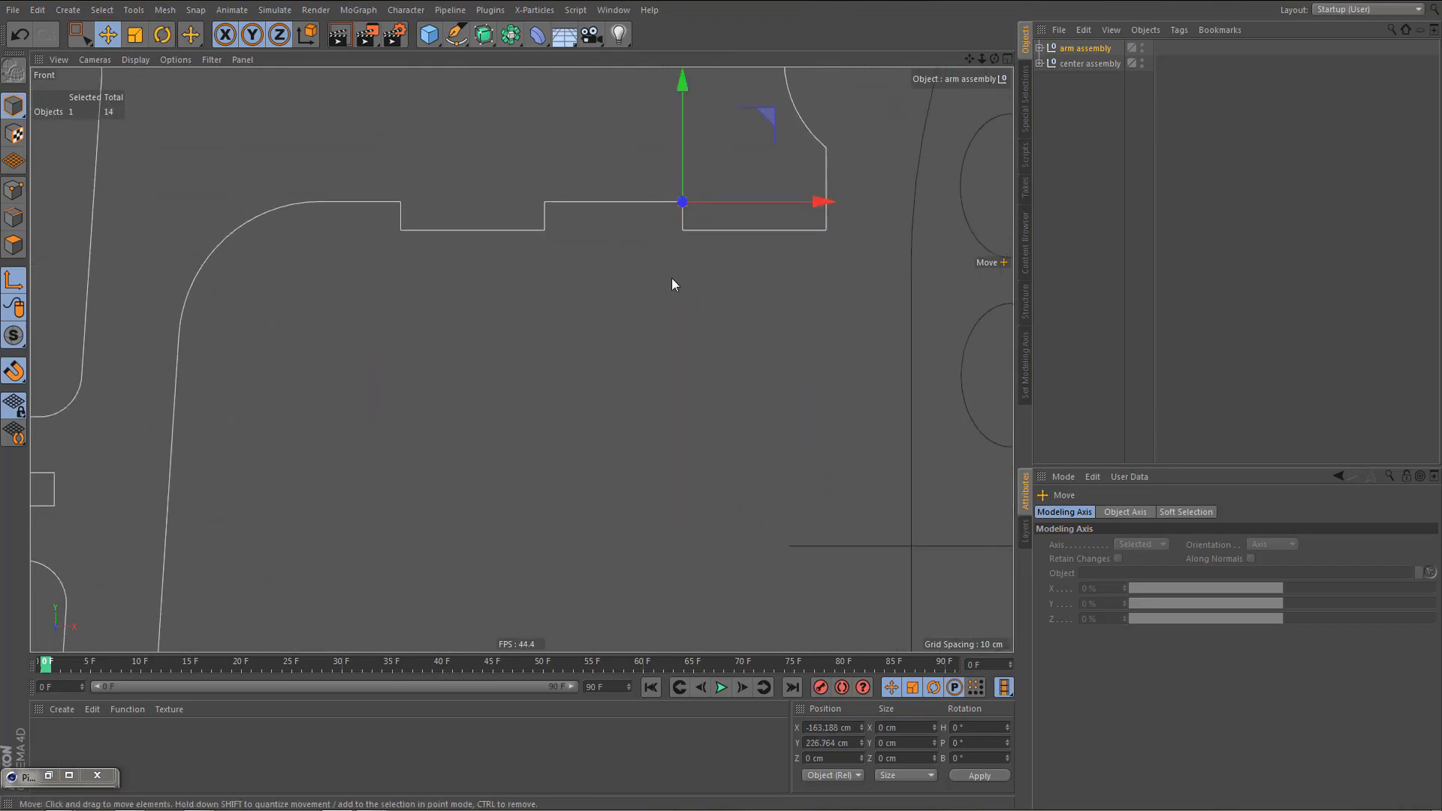
# - Shift the arm assembly's axis along Z onto the arm right spline's plane, at about 28.3 cm
pyautogui.middleClick(670, 277)
pyautogui.middleClick(461, 127)
pyautogui.keyDown('alt'); pyautogui.moveTo(605, 251); pyautogui.dragTo(660, 257); pyautogui.keyUp('alt')
pyautogui.keyDown('alt'); pyautogui.moveTo(660, 256); pyautogui.dragTo(751, 250, button='right'); pyautogui.keyUp('alt')
pyautogui.moveTo(687, 245)
pyautogui.keyDown('alt'); pyautogui.mouseDown()
pyautogui.moveTo(742, 245)
pyautogui.moveTo(683, 236)
pyautogui.mouseUp(); pyautogui.keyUp('alt')
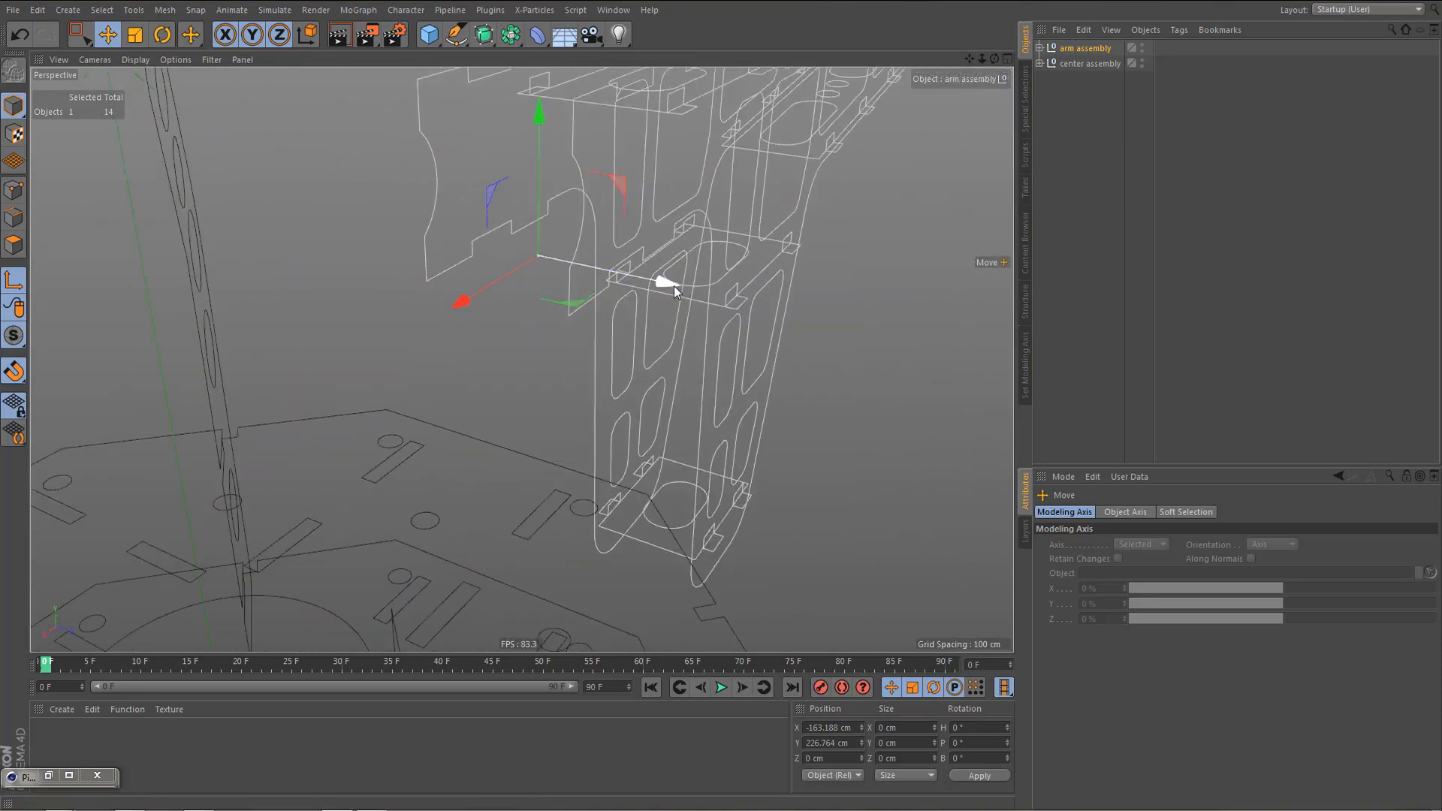
pyautogui.moveTo(674, 286); pyautogui.dragTo(745, 298)
pyautogui.keyDown('alt'); pyautogui.moveTo(610, 293); pyautogui.dragTo(533, 289); pyautogui.keyUp('alt')
# - Slide the arm assembly's axis along X to the outer edge of the lower end tab, at about -134.3 cm
pyautogui.middleClick(544, 314)
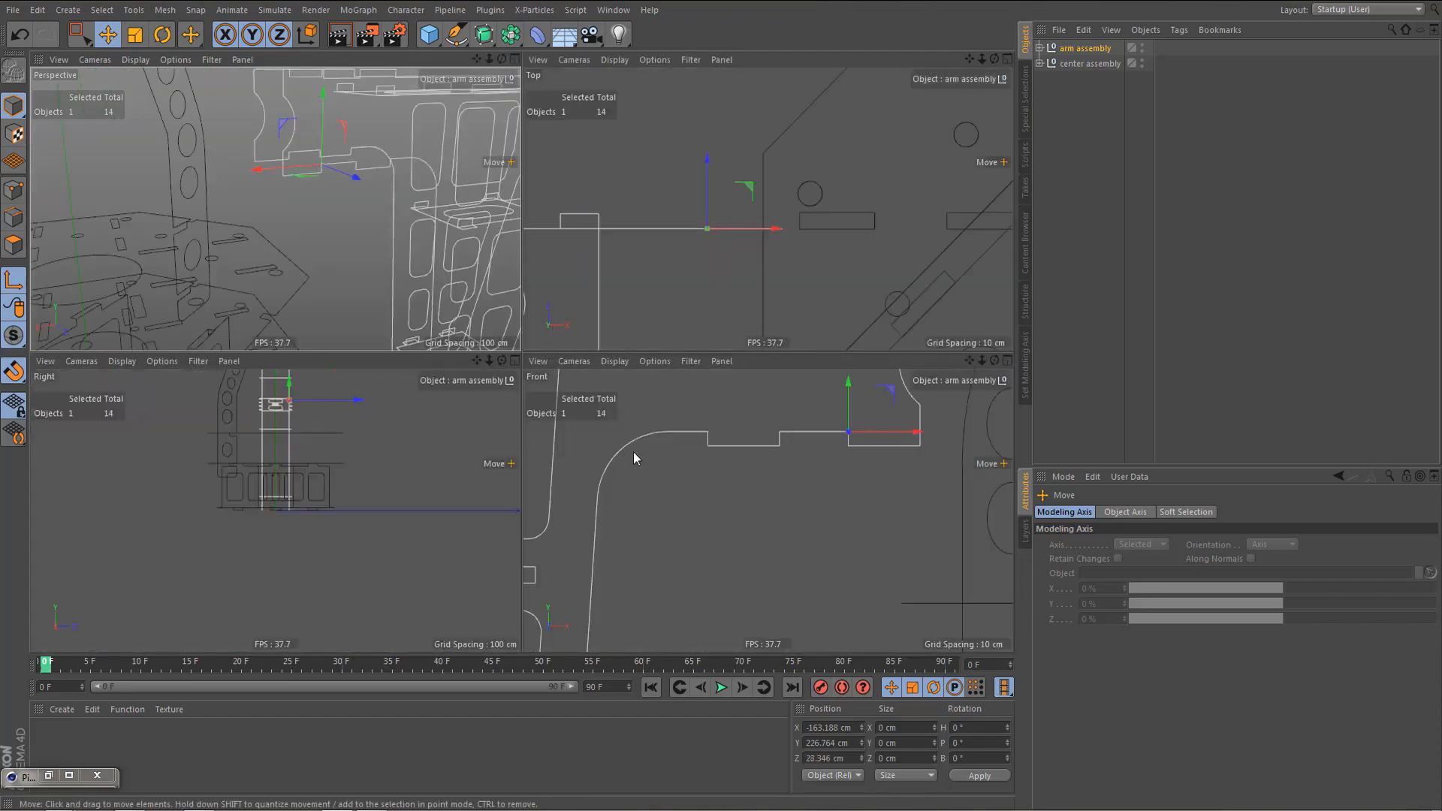
pyautogui.middleClick(634, 452)
pyautogui.keyDown('alt'); pyautogui.moveTo(626, 350); pyautogui.dragTo(507, 451, button='middle'); pyautogui.keyUp('alt')
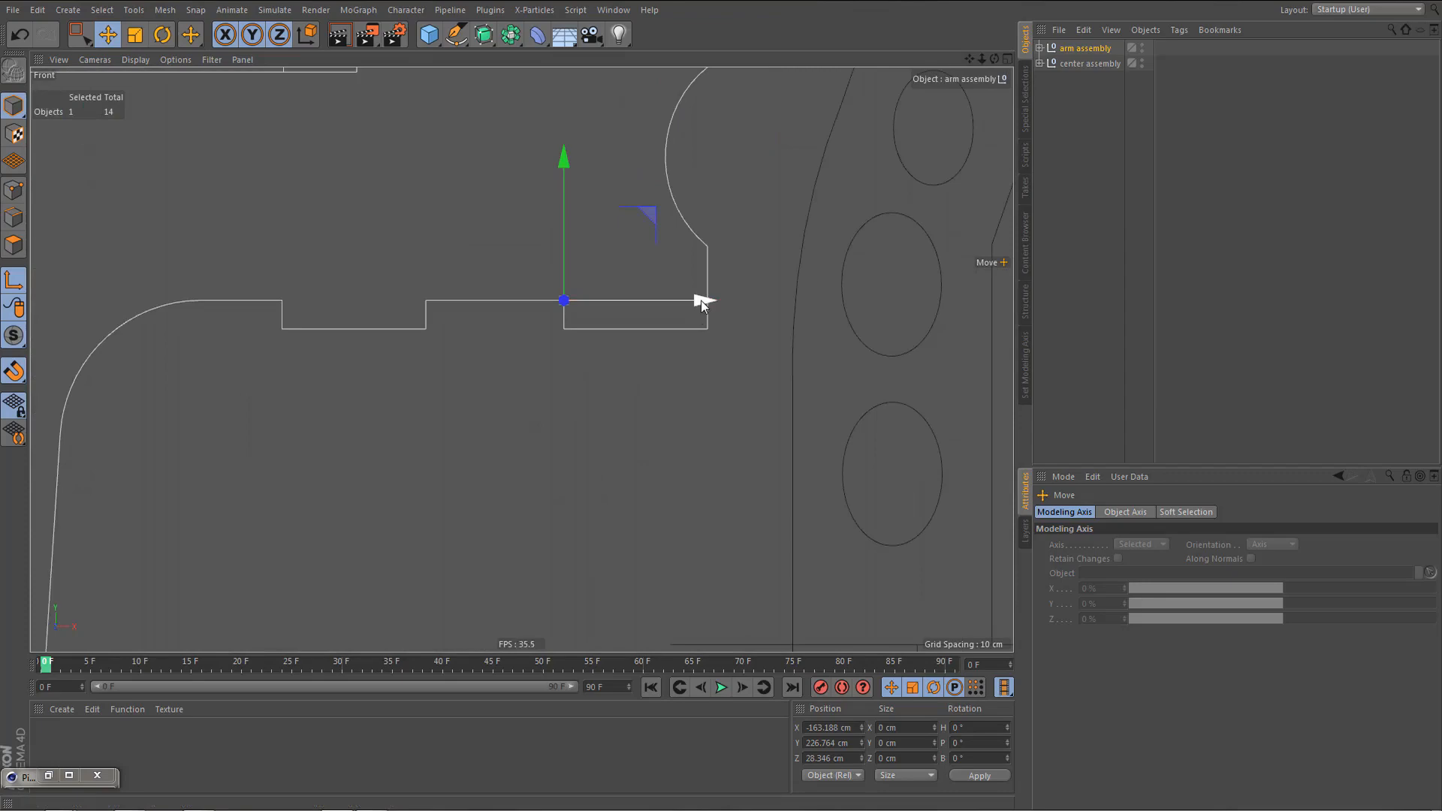
pyautogui.moveTo(701, 300); pyautogui.dragTo(841, 301)
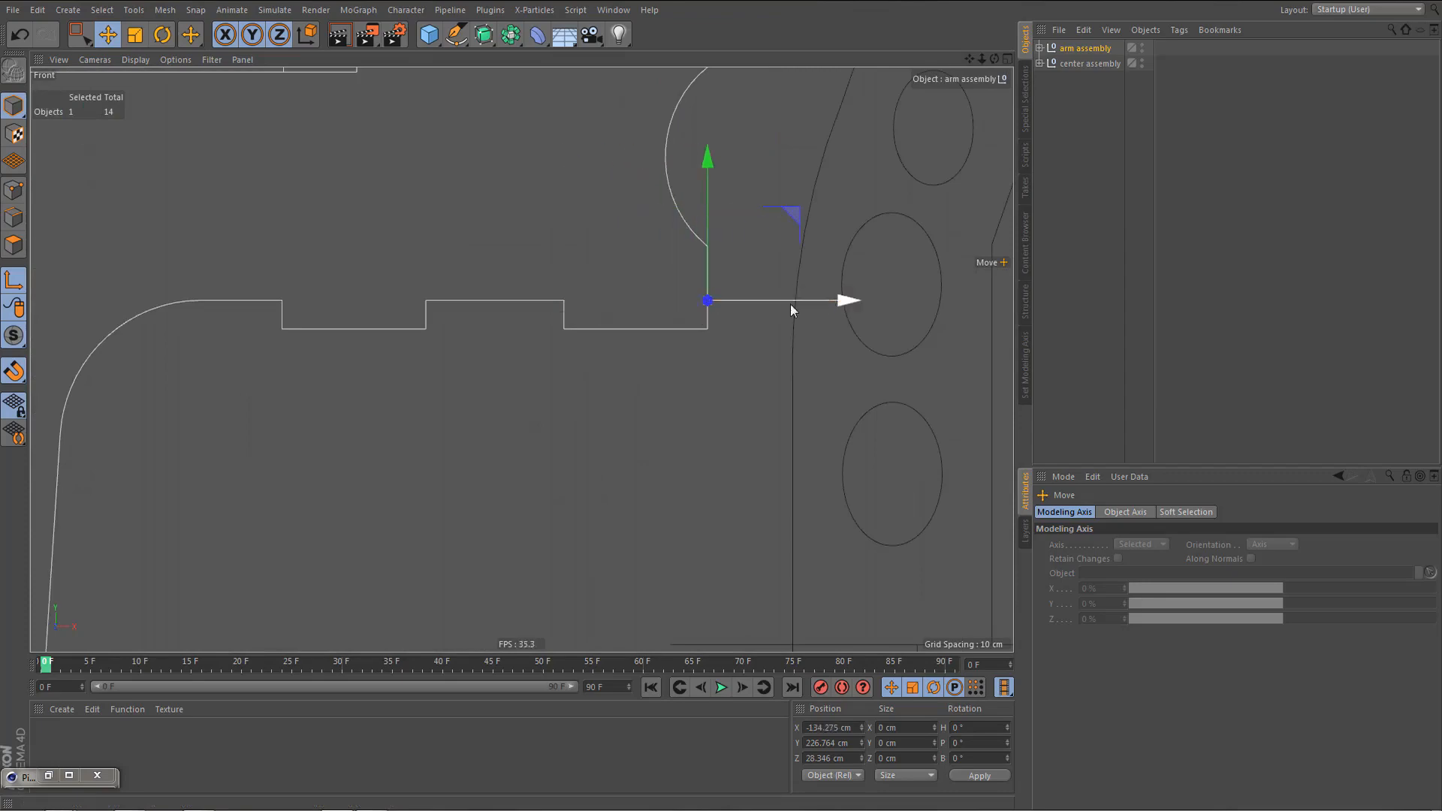
# - Move the whole arm assembly onto the upper octagon plate's slot corner, at about X -42.2, Y 158.7, Z 28.1 cm
pyautogui.middleClick(622, 297)
pyautogui.middleClick(488, 256)
pyautogui.keyDown('alt'); pyautogui.moveTo(572, 251); pyautogui.dragTo(483, 299); pyautogui.keyUp('alt')
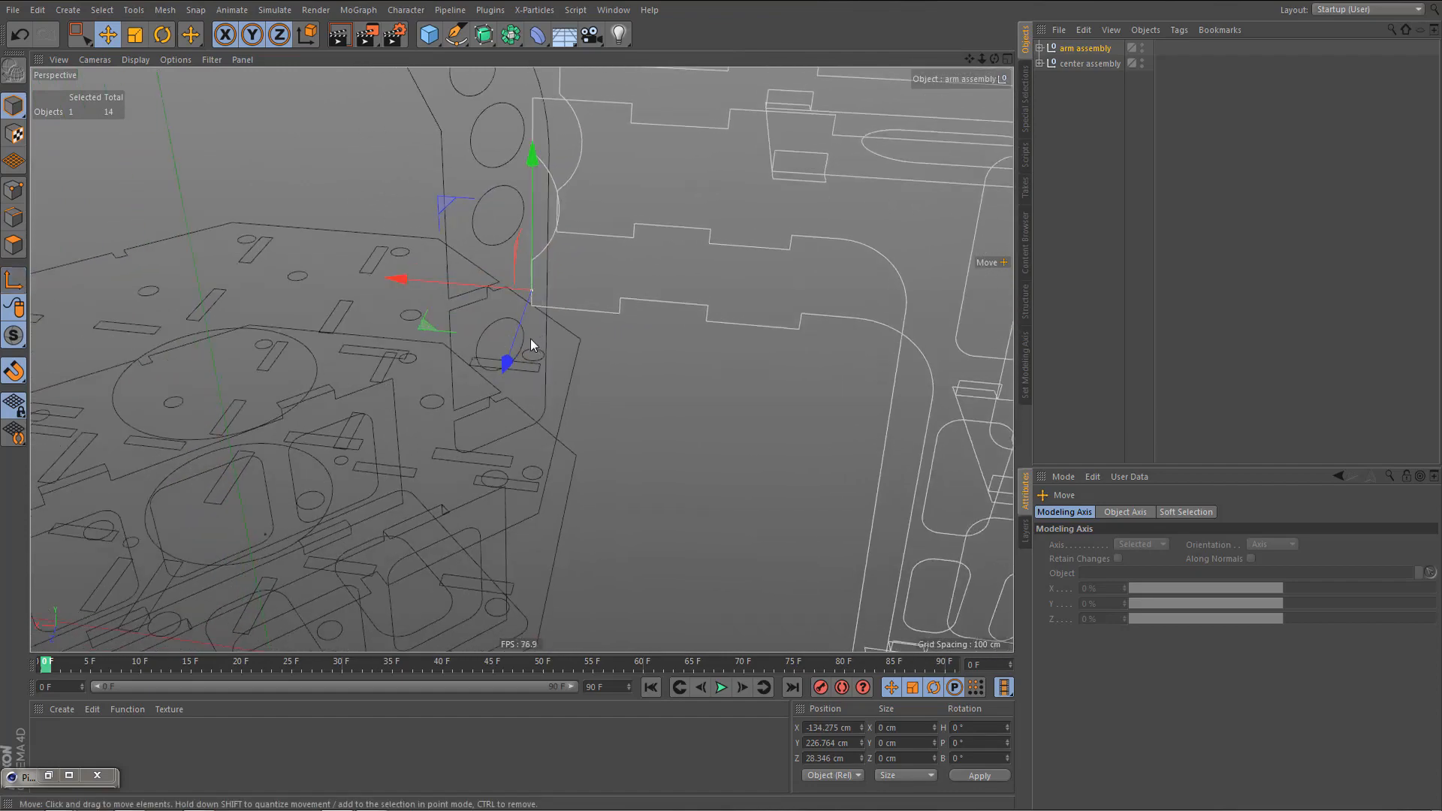
pyautogui.moveTo(480, 357)
pyautogui.keyDown('alt'); pyautogui.mouseDown()
pyautogui.moveTo(524, 321)
pyautogui.moveTo(476, 391)
pyautogui.moveTo(464, 354)
pyautogui.moveTo(481, 379)
pyautogui.mouseUp(); pyautogui.keyUp('alt')
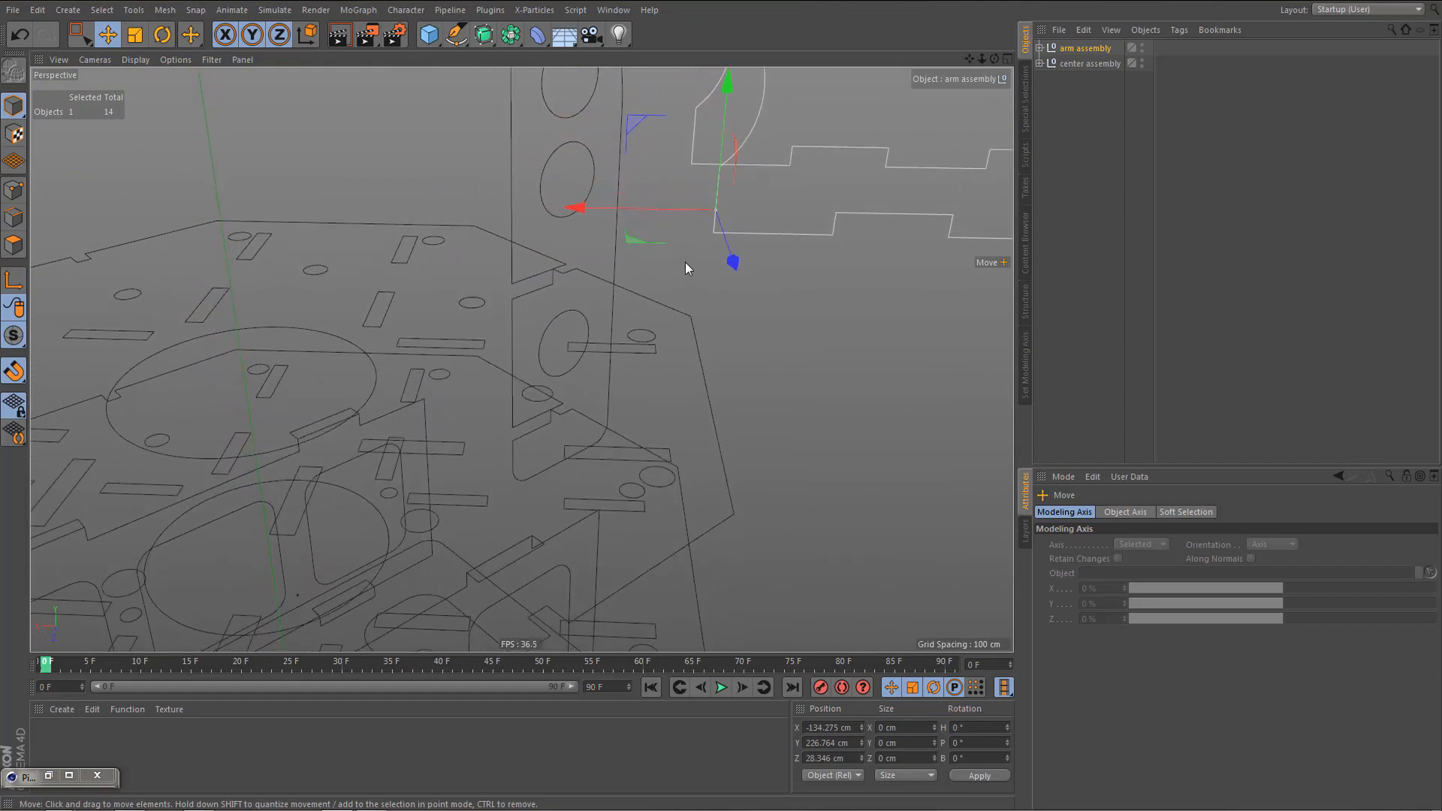
pyautogui.moveTo(683, 261); pyautogui.dragTo(367, 437)
# - Examine from several angles how the arm assembly's lower tabs line up with the octagon plate's slots
pyautogui.keyDown('alt'); pyautogui.moveTo(493, 418); pyautogui.dragTo(462, 363); pyautogui.keyUp('alt')
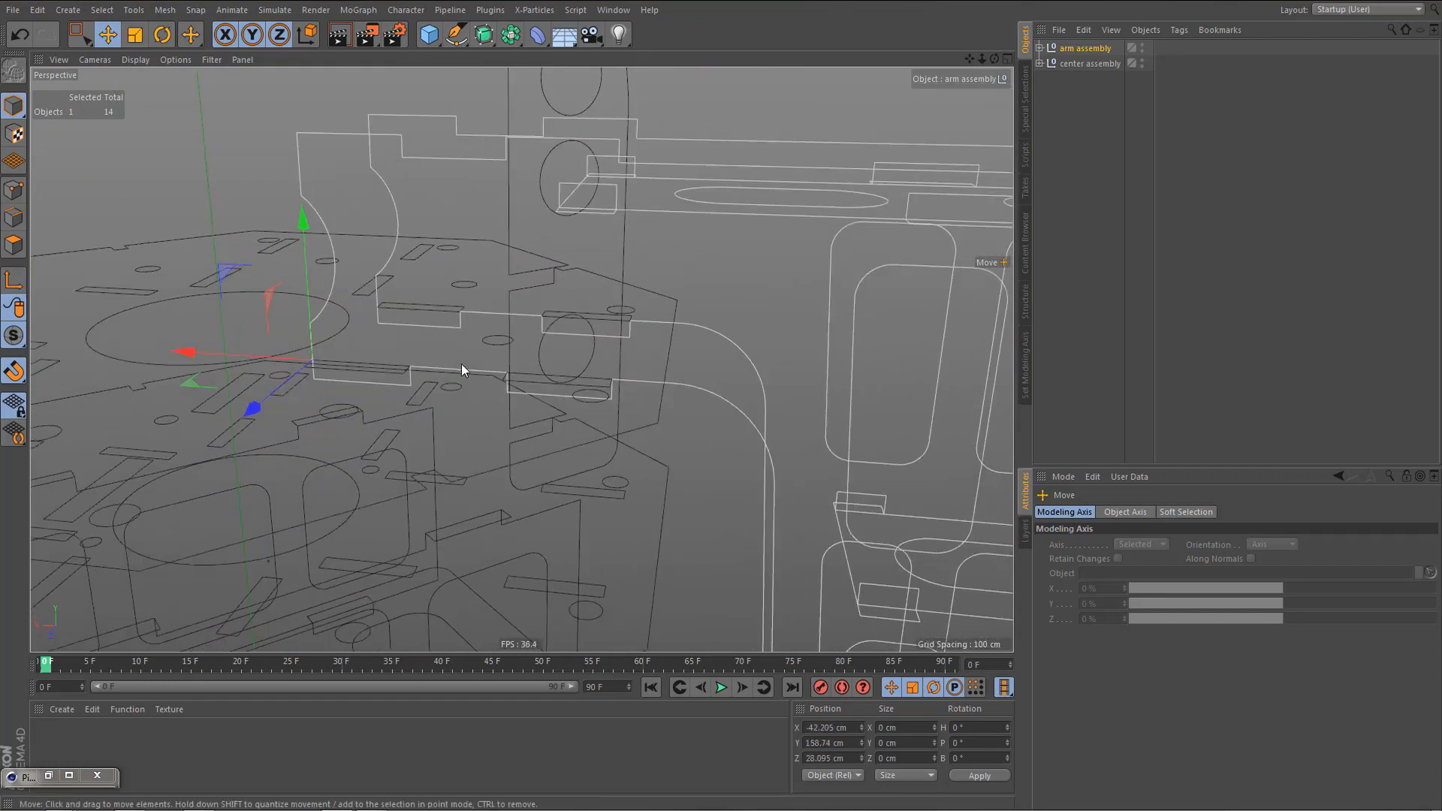
pyautogui.keyDown('alt'); pyautogui.moveTo(461, 364); pyautogui.dragTo(422, 495, button='right'); pyautogui.keyUp('alt')
pyautogui.keyDown('alt'); pyautogui.moveTo(421, 493); pyautogui.dragTo(229, 303); pyautogui.keyUp('alt')
pyautogui.keyDown('alt'); pyautogui.moveTo(193, 311); pyautogui.dragTo(372, 344); pyautogui.keyUp('alt')
pyautogui.scroll(5, 601, 272)
pyautogui.keyDown('alt'); pyautogui.moveTo(601, 273); pyautogui.dragTo(498, 375); pyautogui.keyUp('alt')
pyautogui.scroll(8, 498, 376)
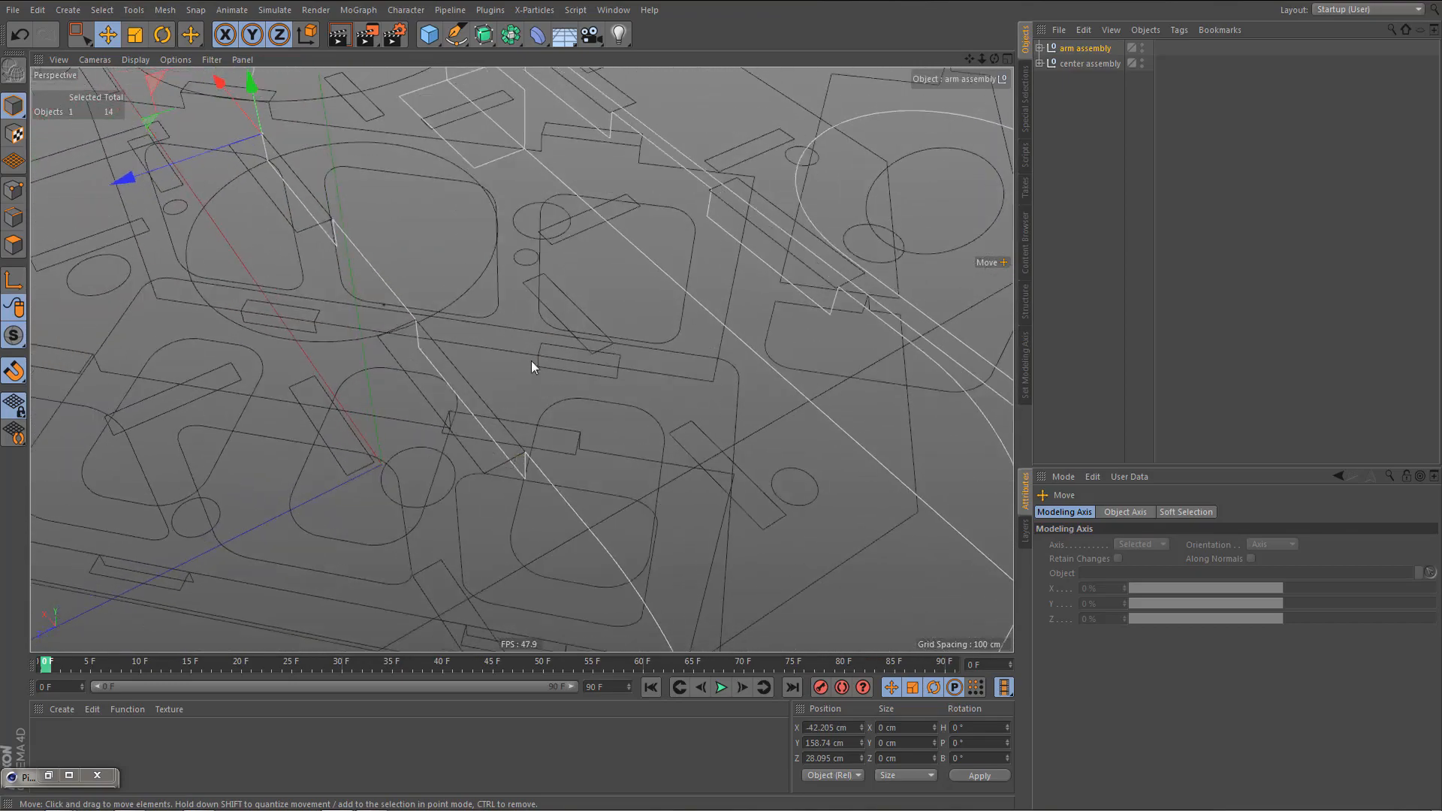
# - Inspect both arm side splines' end tabs against the octagon plates' slots, comparing the arm left side with its slot corner
pyautogui.keyDown('alt'); pyautogui.moveTo(520, 389); pyautogui.dragTo(727, 205); pyautogui.keyUp('alt')
pyautogui.keyDown('alt'); pyautogui.moveTo(727, 205); pyautogui.dragTo(639, 308, button='right'); pyautogui.keyUp('alt')
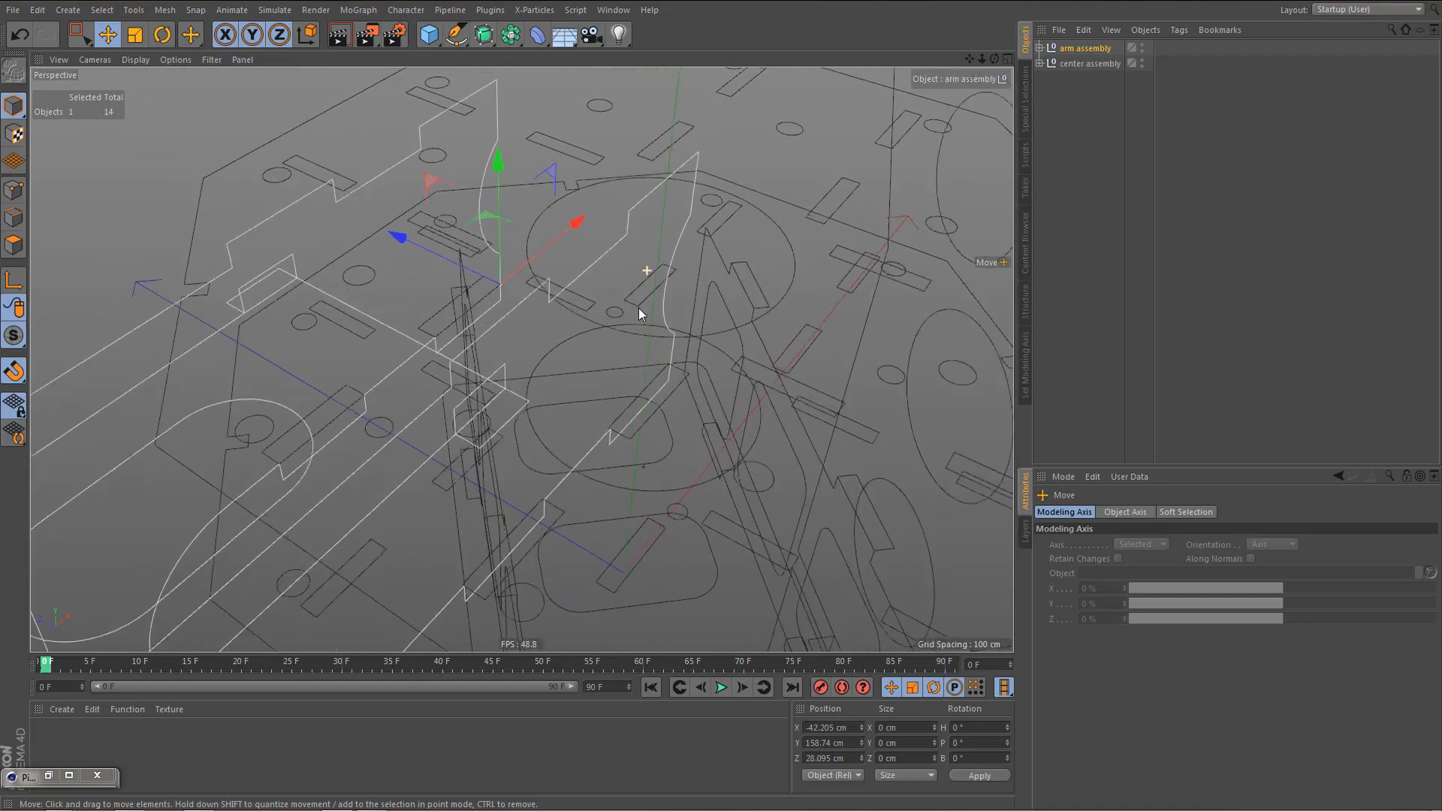
pyautogui.keyDown('alt'); pyautogui.moveTo(638, 308); pyautogui.dragTo(660, 364); pyautogui.keyUp('alt')
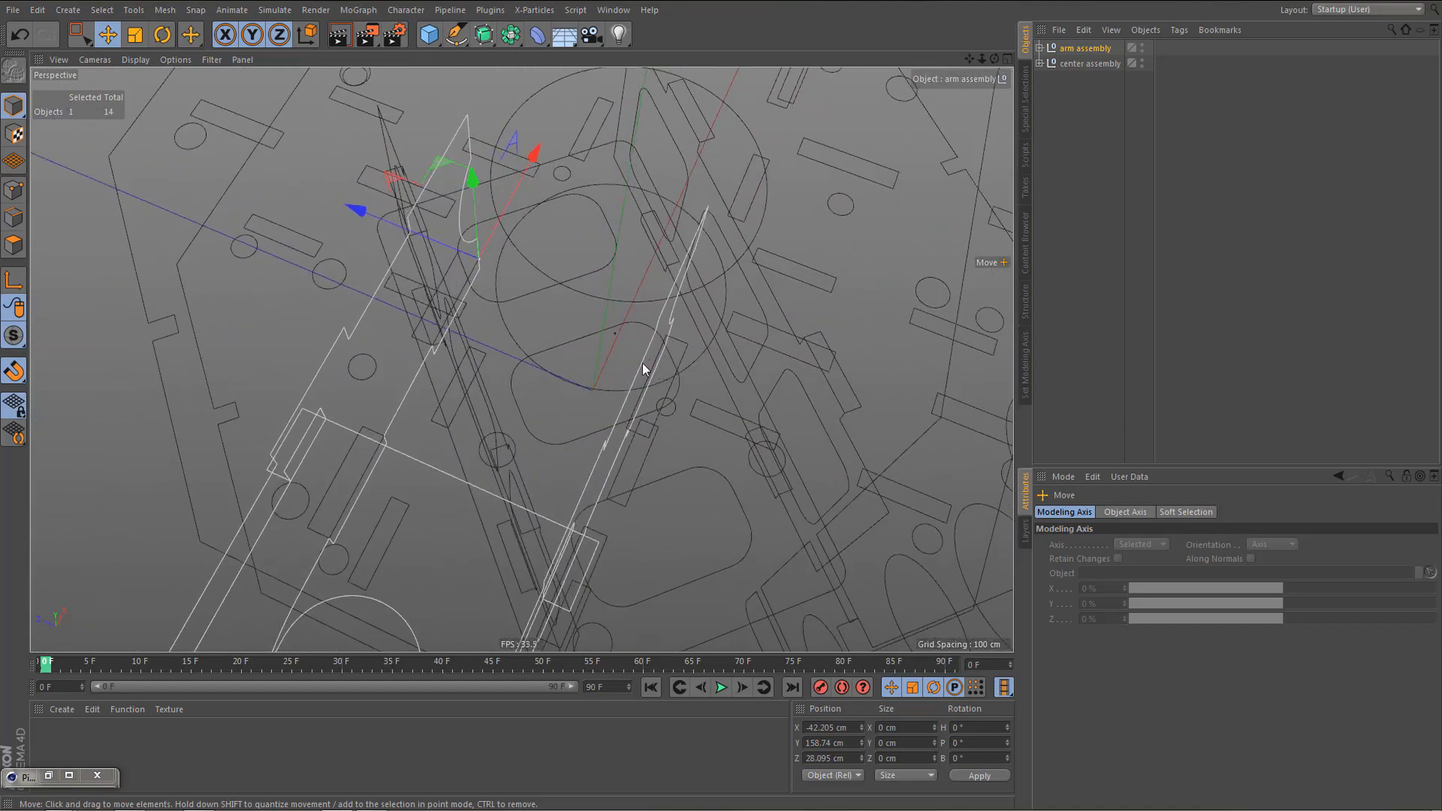
pyautogui.keyDown('alt'); pyautogui.moveTo(637, 440); pyautogui.dragTo(526, 382); pyautogui.keyUp('alt')
pyautogui.keyDown('alt'); pyautogui.moveTo(526, 383); pyautogui.dragTo(562, 399, button='middle'); pyautogui.keyUp('alt')
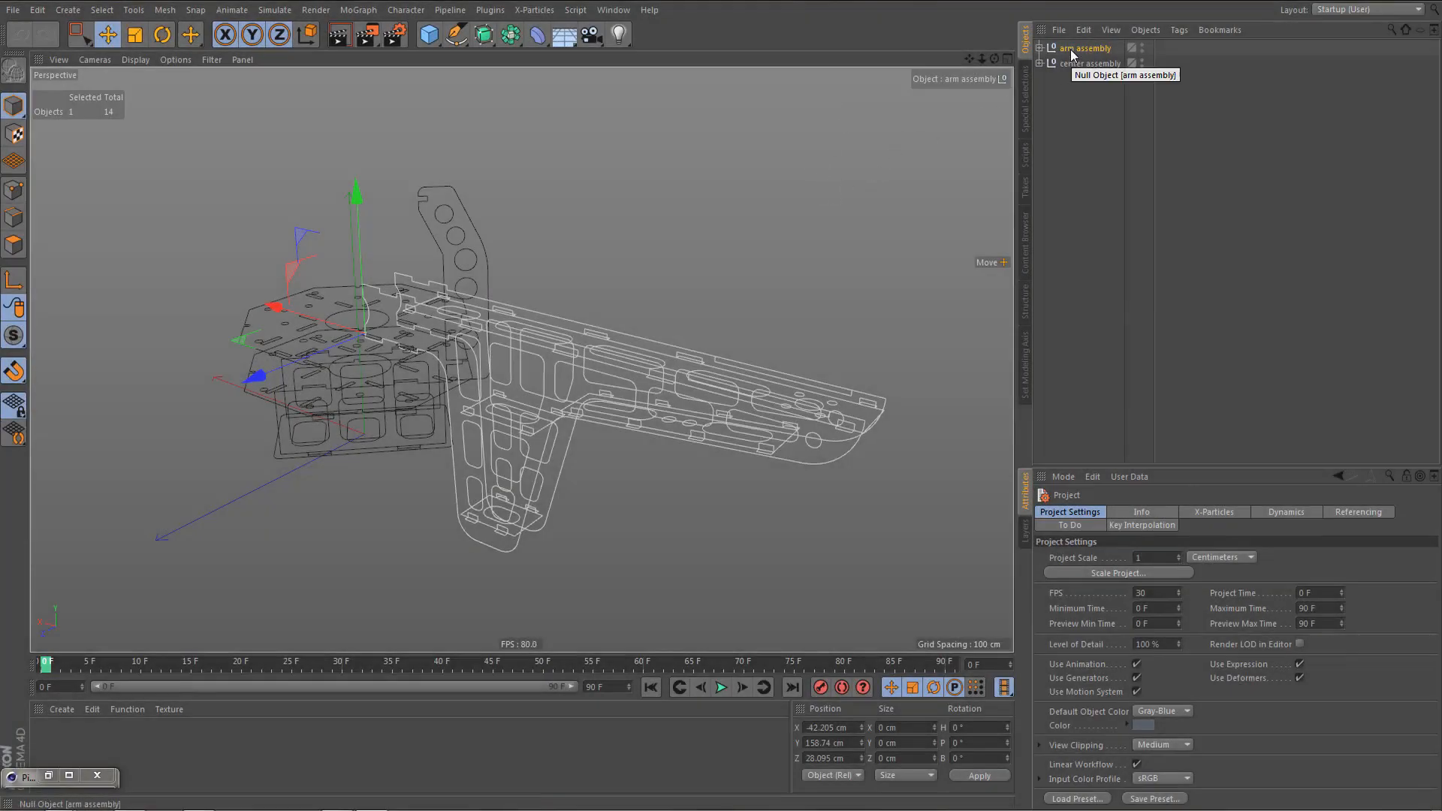
pyautogui.keyDown('alt'); pyautogui.moveTo(437, 327); pyautogui.dragTo(480, 300, button='middle'); pyautogui.keyUp('alt')
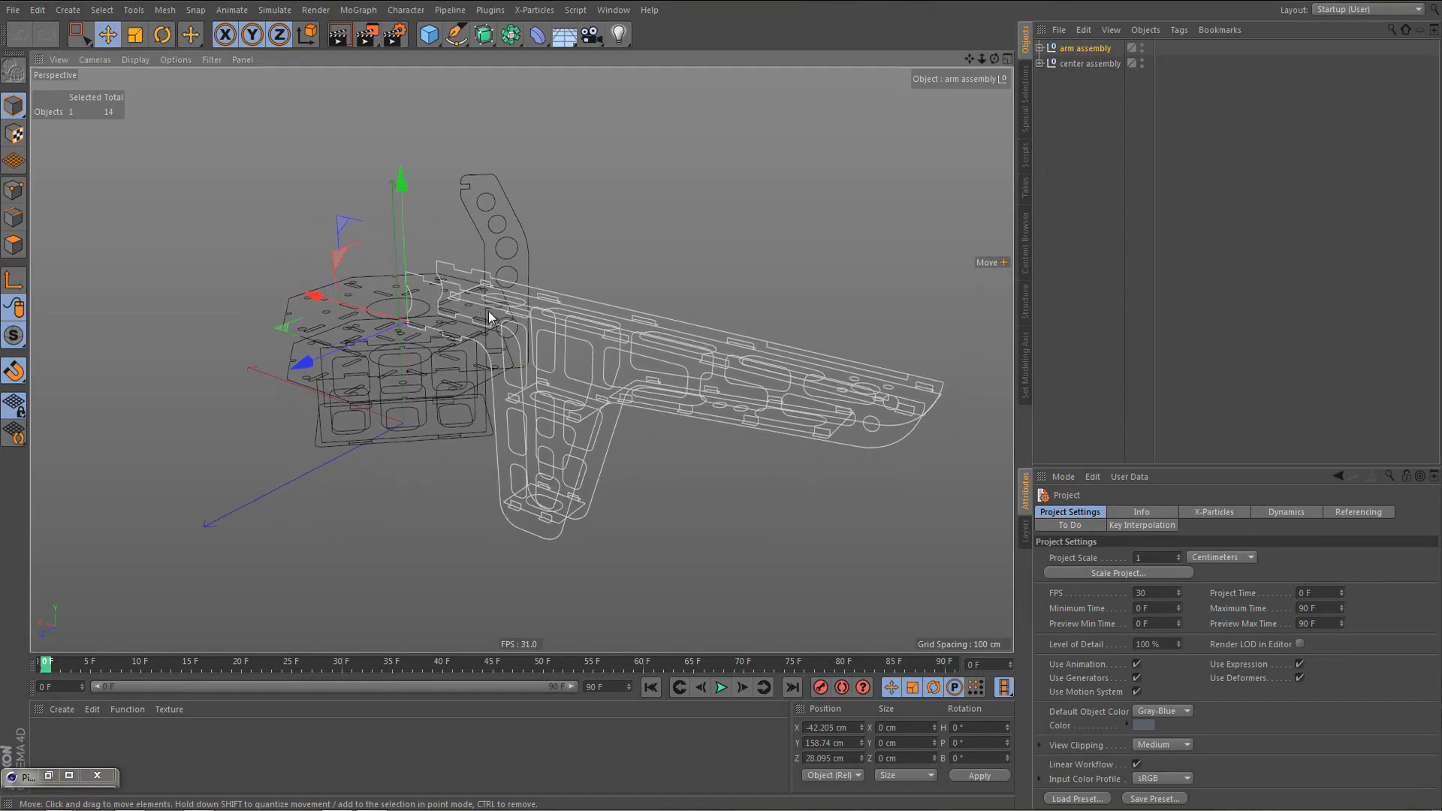
pyautogui.keyDown('alt'); pyautogui.moveTo(481, 300); pyautogui.dragTo(646, 273, button='right'); pyautogui.keyUp('alt')
pyautogui.keyDown('alt'); pyautogui.moveTo(646, 273); pyautogui.dragTo(266, 323); pyautogui.keyUp('alt')
pyautogui.keyDown('alt'); pyautogui.moveTo(471, 295); pyautogui.dragTo(536, 297); pyautogui.keyUp('alt')
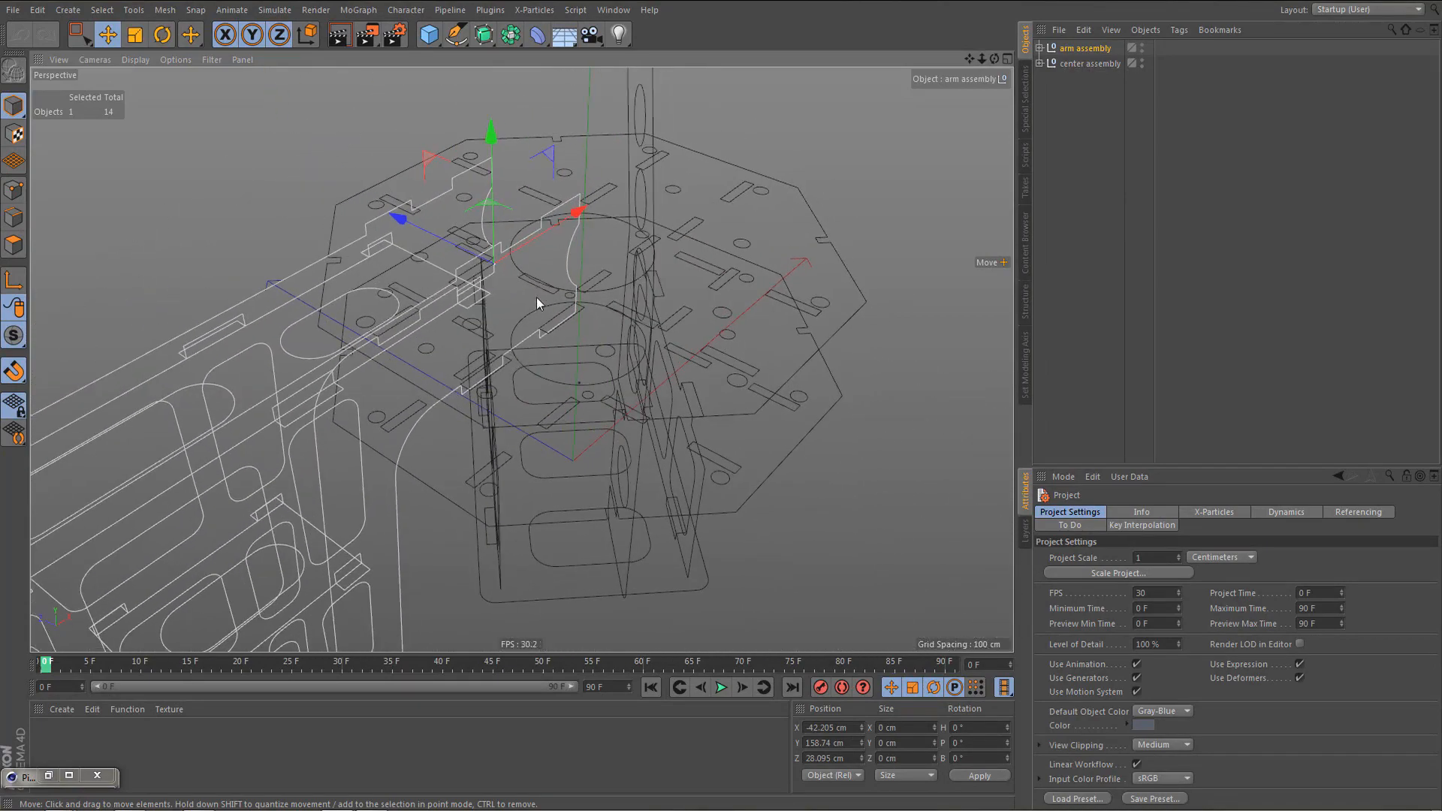
pyautogui.keyDown('alt'); pyautogui.moveTo(537, 297); pyautogui.dragTo(748, 277, button='right'); pyautogui.keyUp('alt')
pyautogui.keyDown('alt'); pyautogui.moveTo(643, 351); pyautogui.dragTo(300, 399); pyautogui.keyUp('alt')
pyautogui.keyDown('alt'); pyautogui.moveTo(587, 404); pyautogui.dragTo(644, 370, button='right'); pyautogui.keyUp('alt')
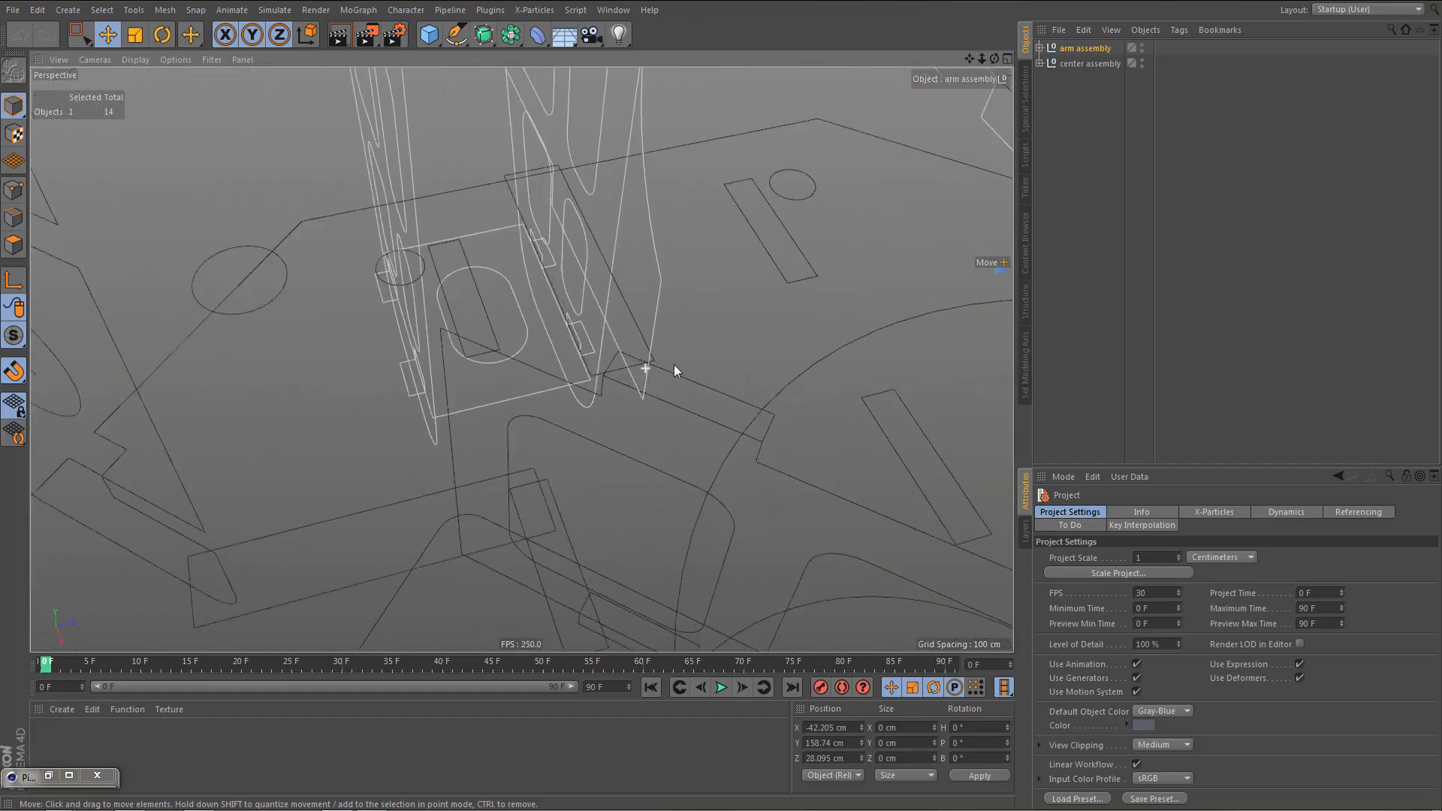
pyautogui.keyDown('alt'); pyautogui.moveTo(644, 371); pyautogui.dragTo(671, 388); pyautogui.keyUp('alt')
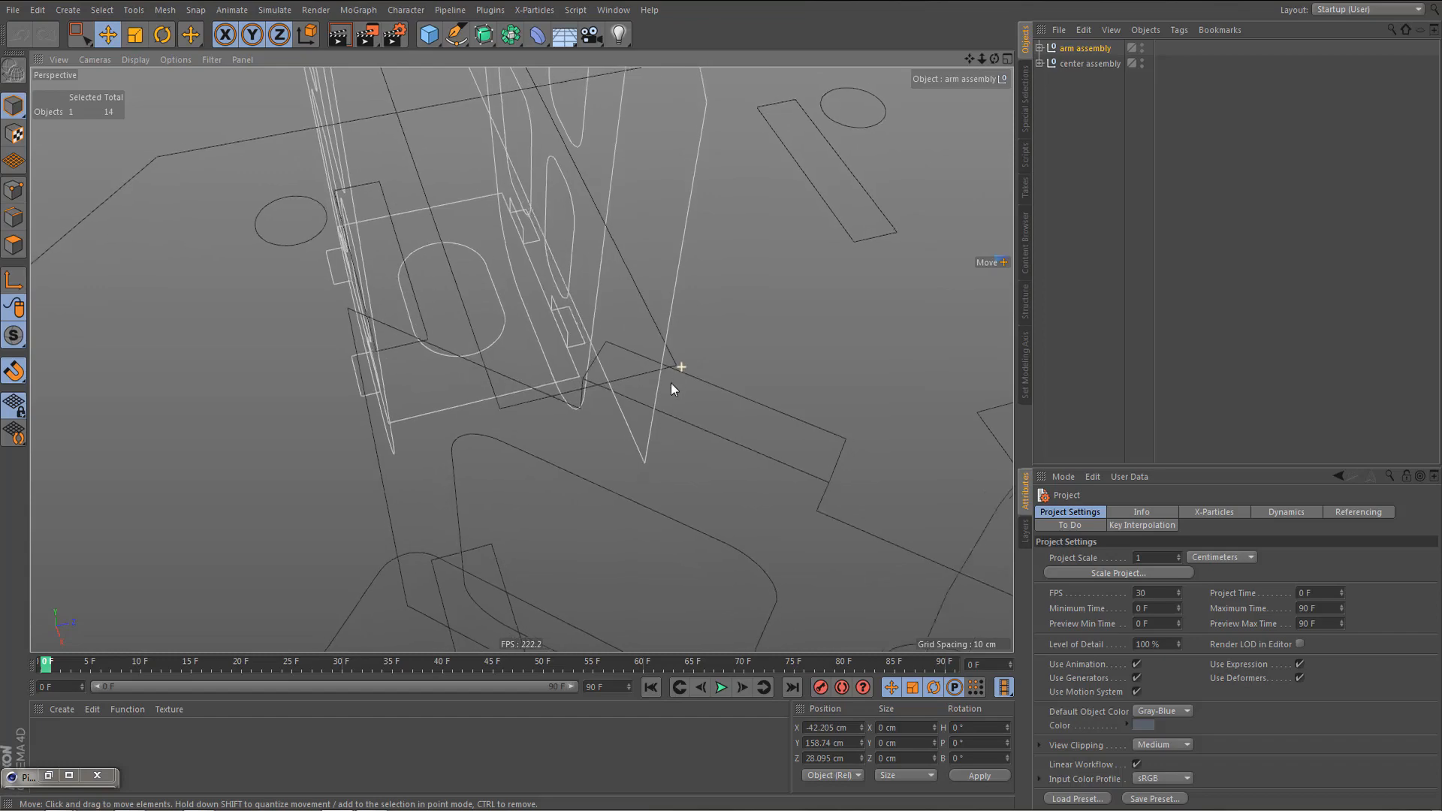
pyautogui.keyDown('alt'); pyautogui.moveTo(670, 383); pyautogui.dragTo(521, 502, button='right'); pyautogui.keyUp('alt')
# - Select the arm left spline inside the arm assembly and isolate it in the viewport
pyautogui.click(1039, 48)
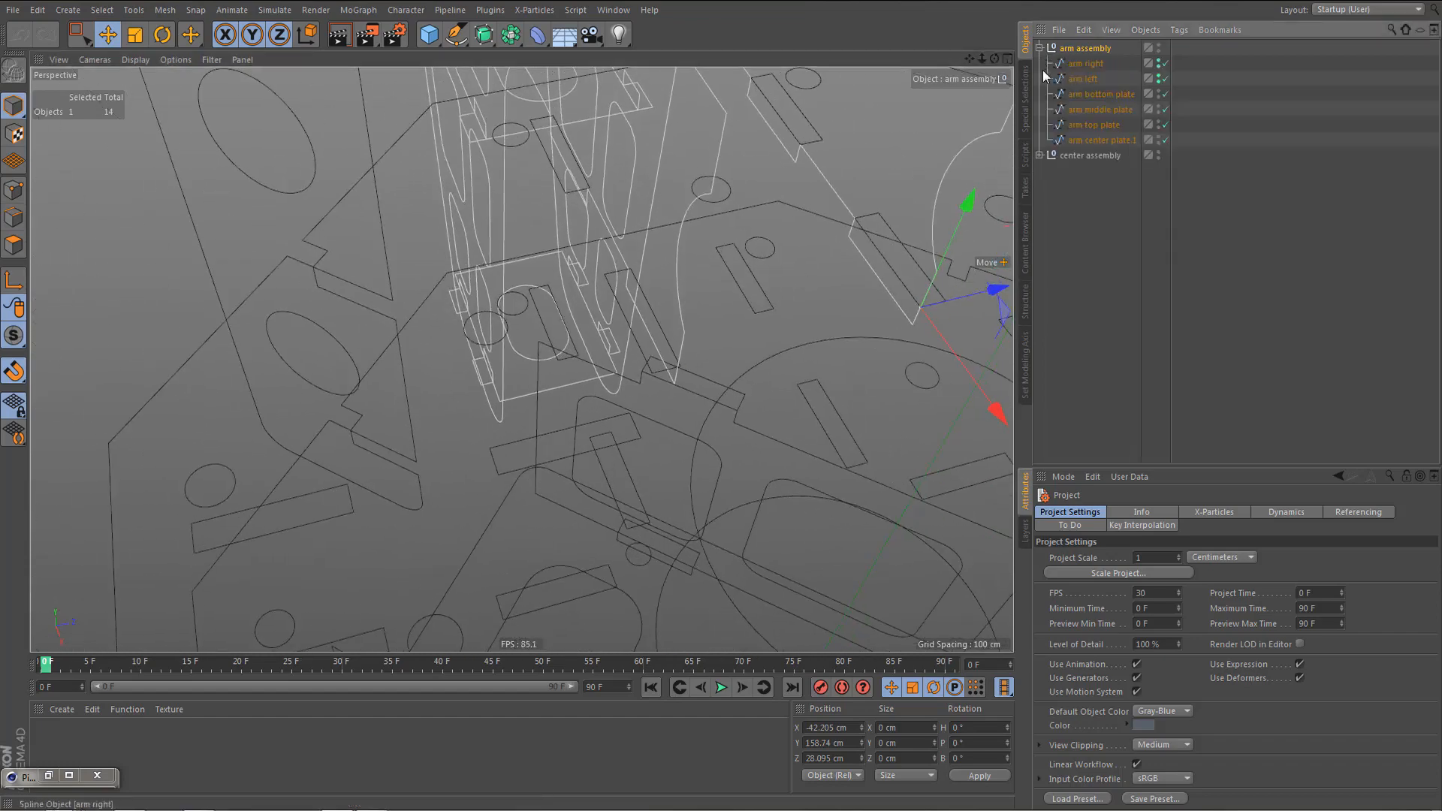
pyautogui.click(1077, 79)
pyautogui.keyDown('alt'); pyautogui.moveTo(724, 251); pyautogui.dragTo(597, 341, button='right'); pyautogui.keyUp('alt')
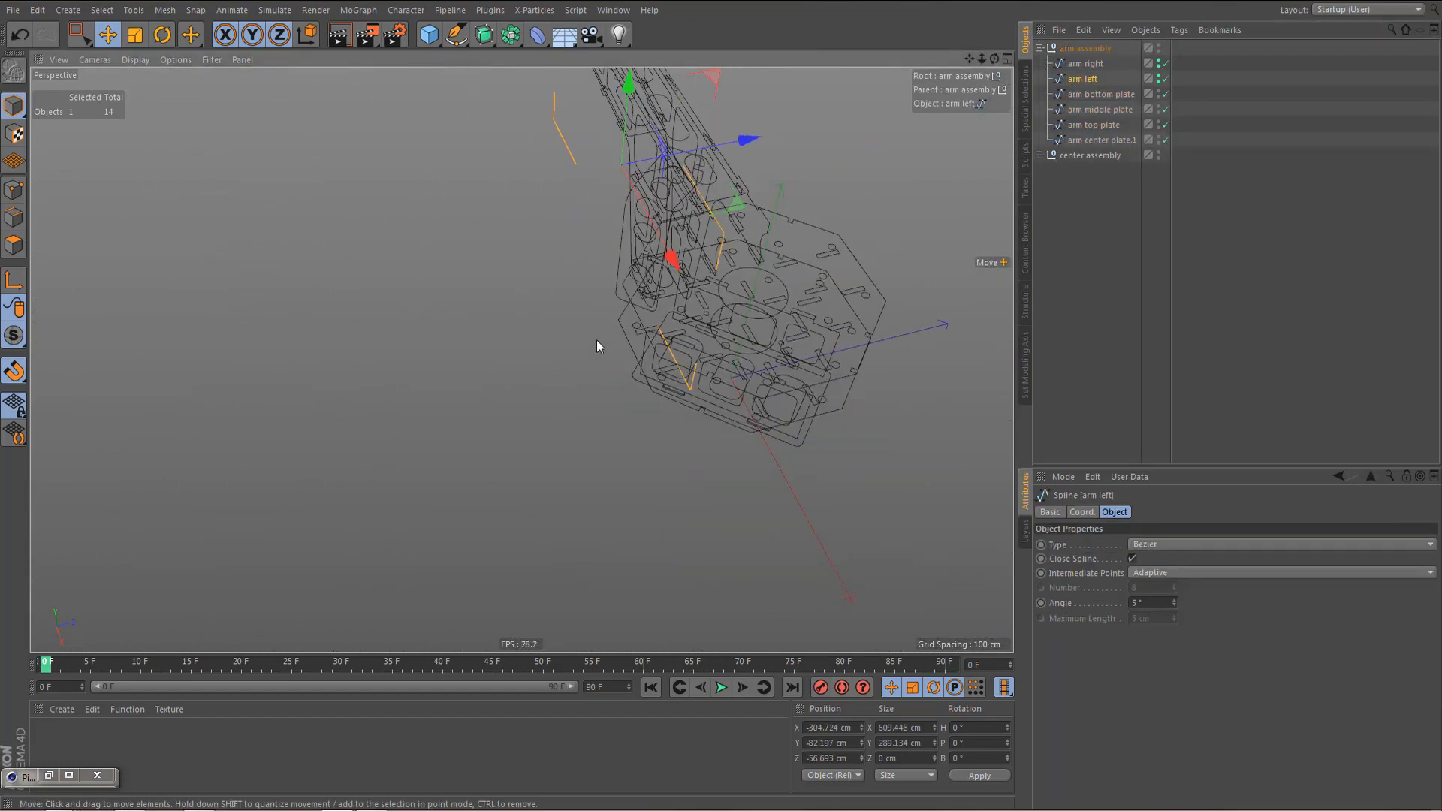
pyautogui.click(13, 335)
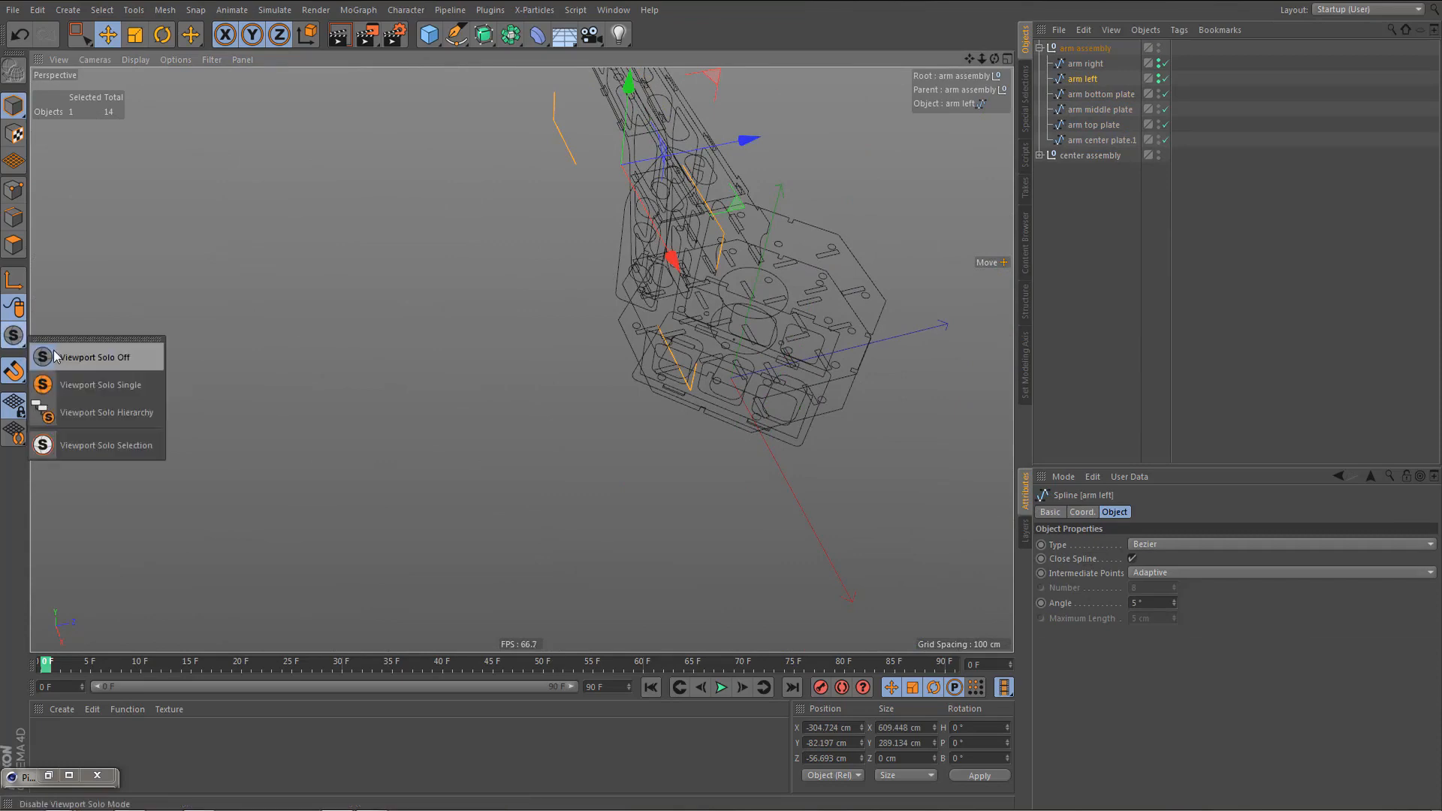
pyautogui.click(64, 385)
pyautogui.keyDown('alt'); pyautogui.moveTo(449, 309); pyautogui.dragTo(631, 357); pyautogui.keyUp('alt')
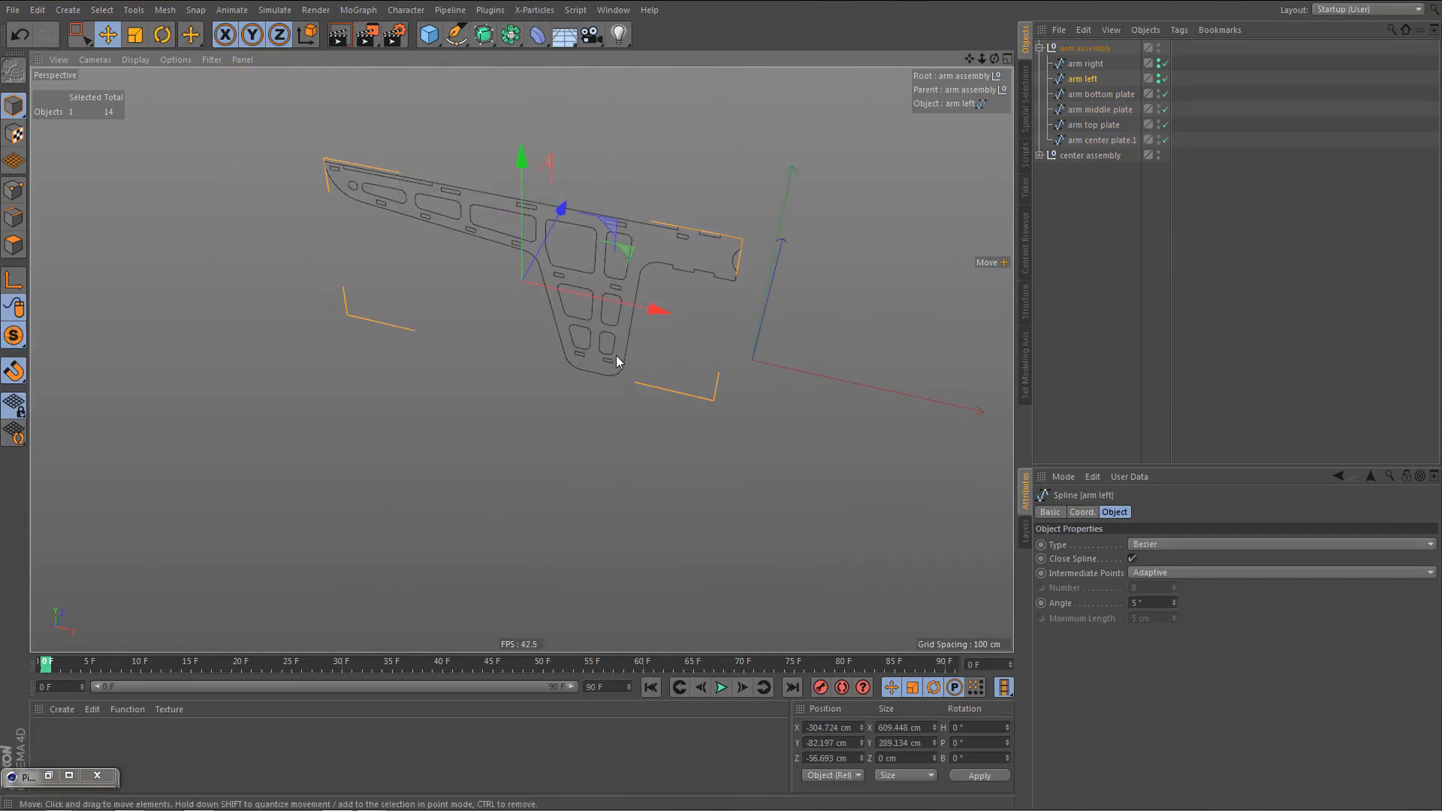
# - Move only the arm left spline's axis to the outer edge of its lower end tab, at X 0, Y 0 cm
pyautogui.press('e')
pyautogui.keyDown('alt'); pyautogui.moveTo(644, 293); pyautogui.dragTo(776, 277, button='right'); pyautogui.keyUp('alt')
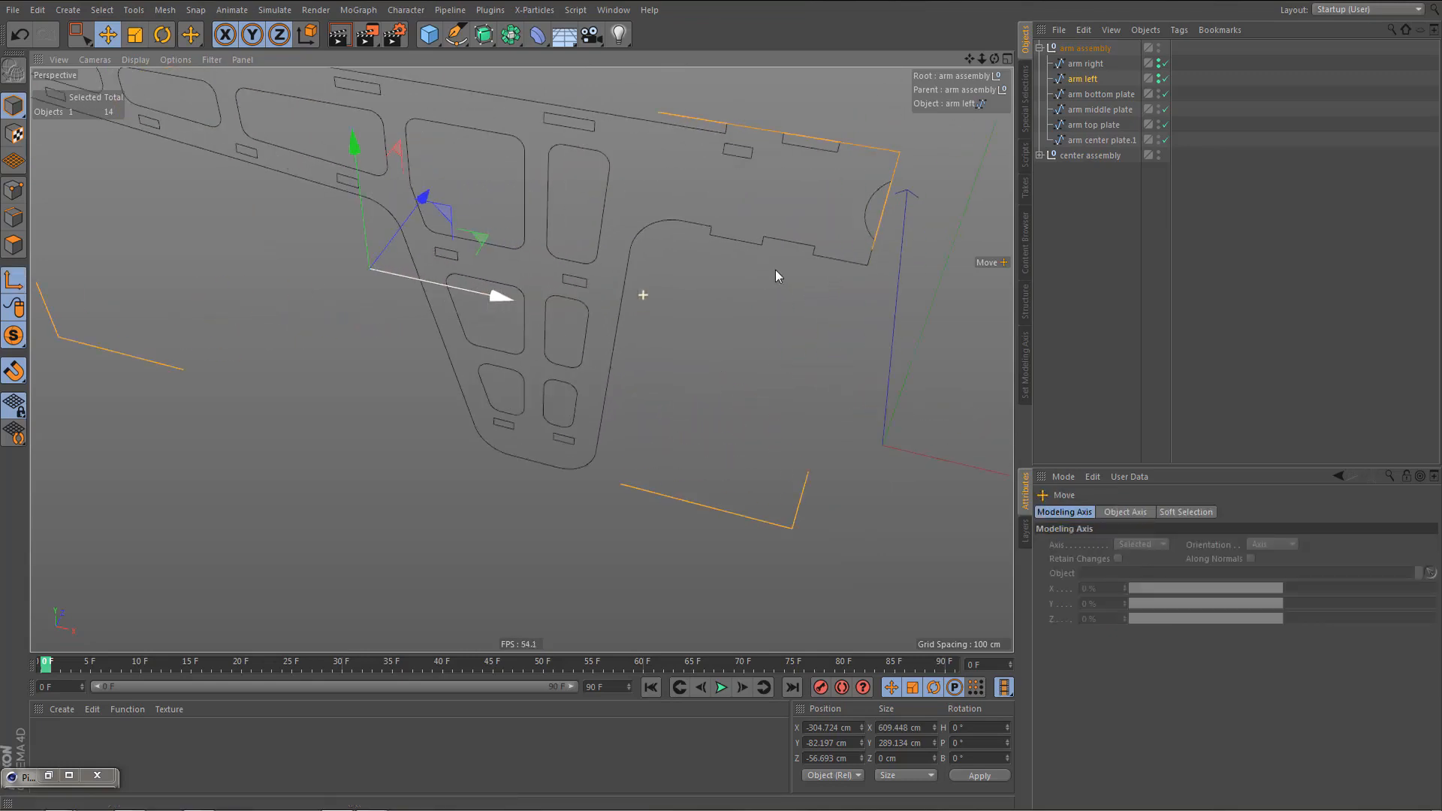
pyautogui.moveTo(822, 254); pyautogui.dragTo(805, 282)
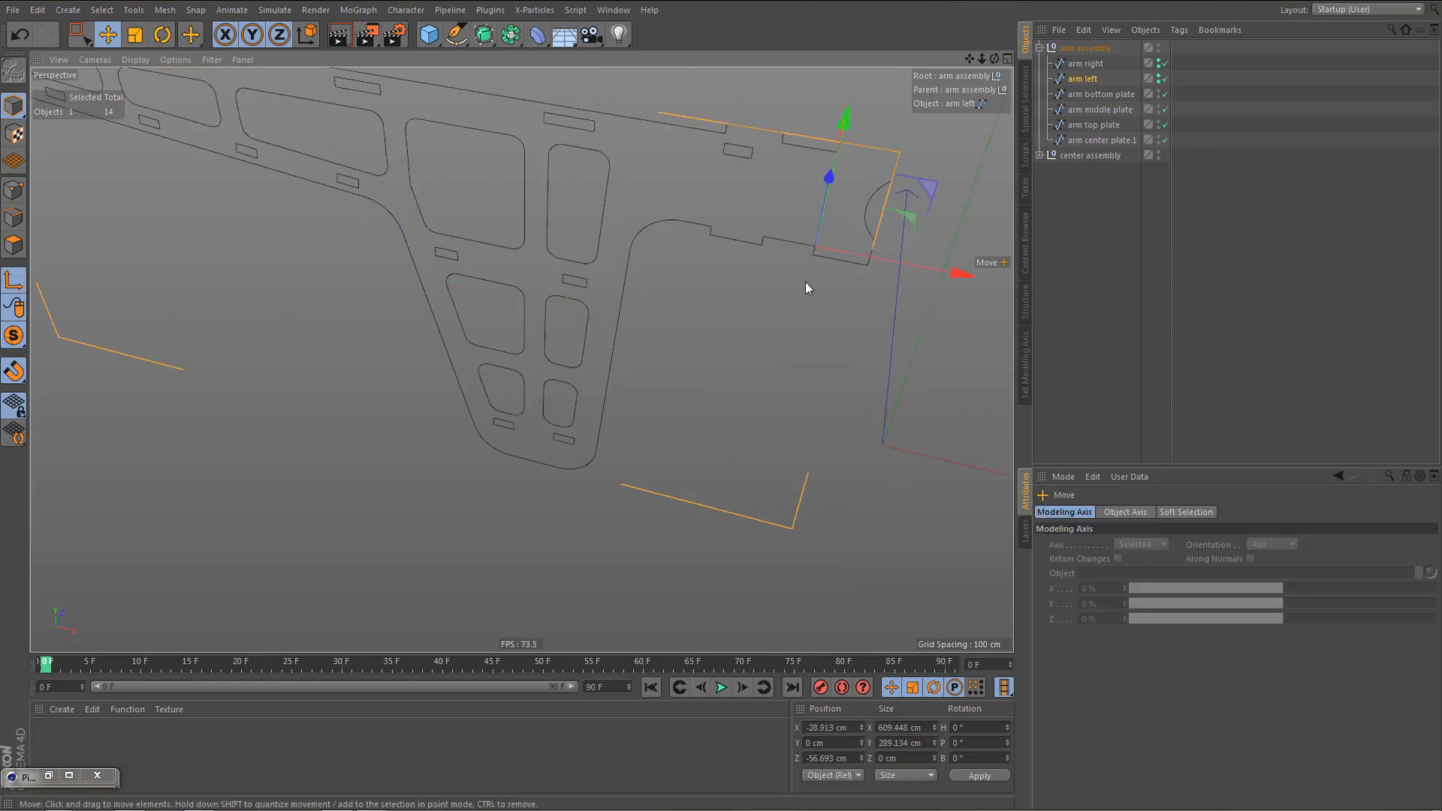
pyautogui.middleClick(781, 322)
pyautogui.middleClick(764, 411)
pyautogui.keyDown('alt'); pyautogui.moveTo(654, 412); pyautogui.dragTo(568, 518, button='right'); pyautogui.keyUp('alt')
pyautogui.keyDown('alt'); pyautogui.moveTo(762, 461); pyautogui.dragTo(954, 444, button='right'); pyautogui.keyUp('alt')
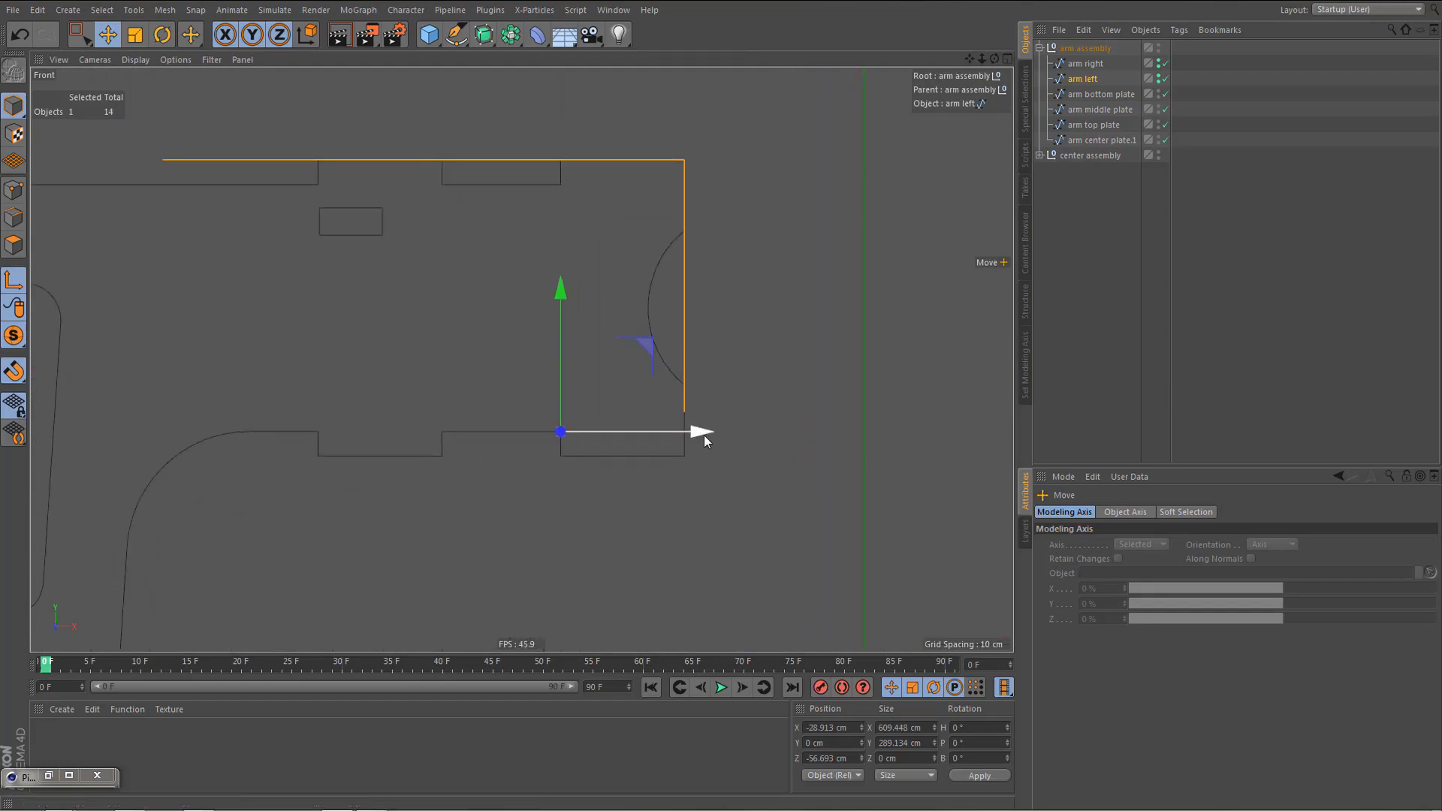
pyautogui.moveTo(717, 431); pyautogui.dragTo(826, 431)
pyautogui.click(13, 280)
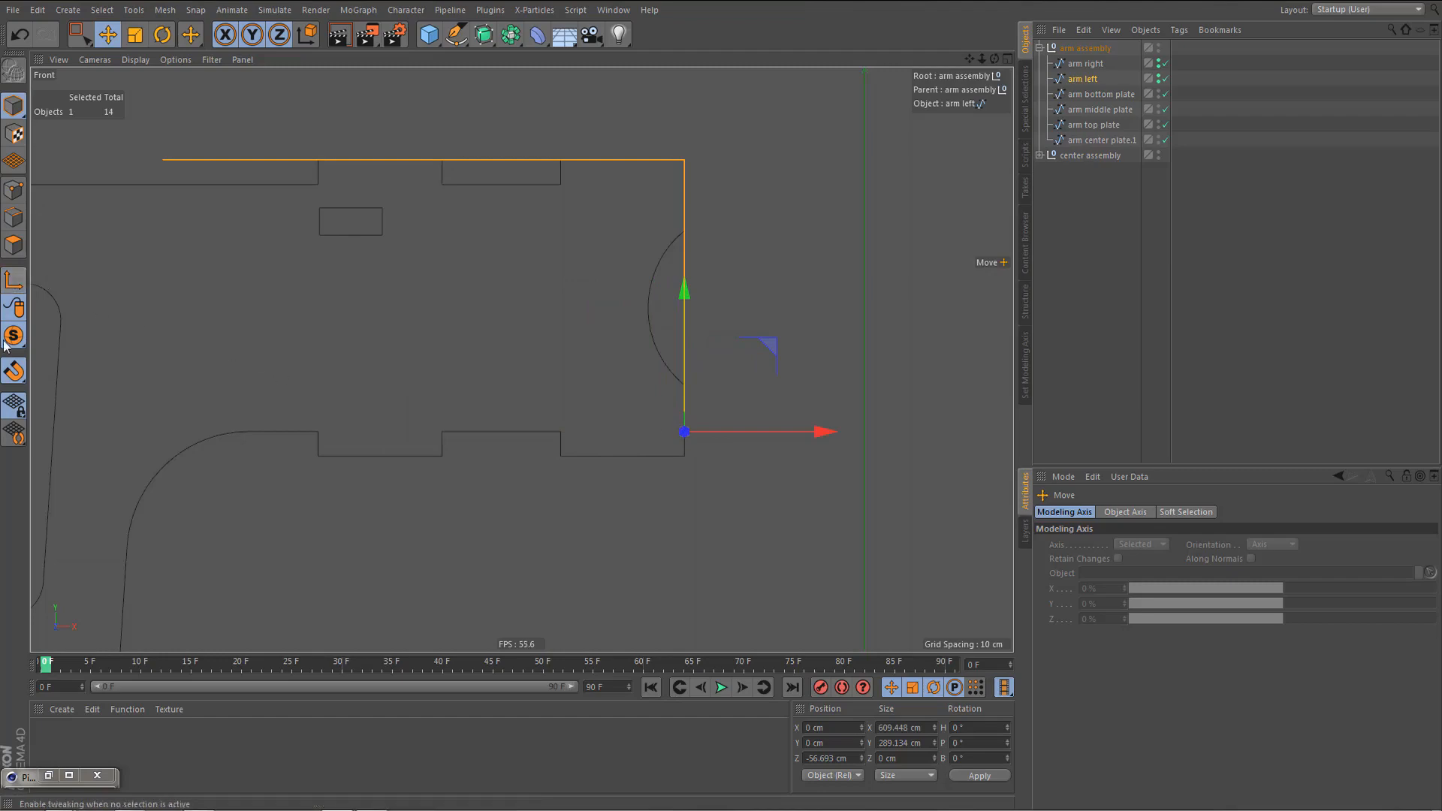
# - Show all parts again and shift the arm left spline along Z onto the octagon plate's slot corner, at about -56.1 cm
pyautogui.middleClick(474, 358)
pyautogui.middleClick(410, 303)
pyautogui.keyDown('alt'); pyautogui.moveTo(522, 360); pyautogui.dragTo(382, 380); pyautogui.keyUp('alt')
pyautogui.keyDown('alt'); pyautogui.moveTo(509, 312); pyautogui.dragTo(724, 286, button='right'); pyautogui.keyUp('alt')
pyautogui.keyDown('alt'); pyautogui.moveTo(592, 305); pyautogui.dragTo(599, 413, button='middle'); pyautogui.keyUp('alt')
pyautogui.keyDown('alt'); pyautogui.moveTo(513, 296); pyautogui.dragTo(754, 316, button='right'); pyautogui.keyUp('alt')
pyautogui.moveTo(692, 395); pyautogui.dragTo(720, 406)
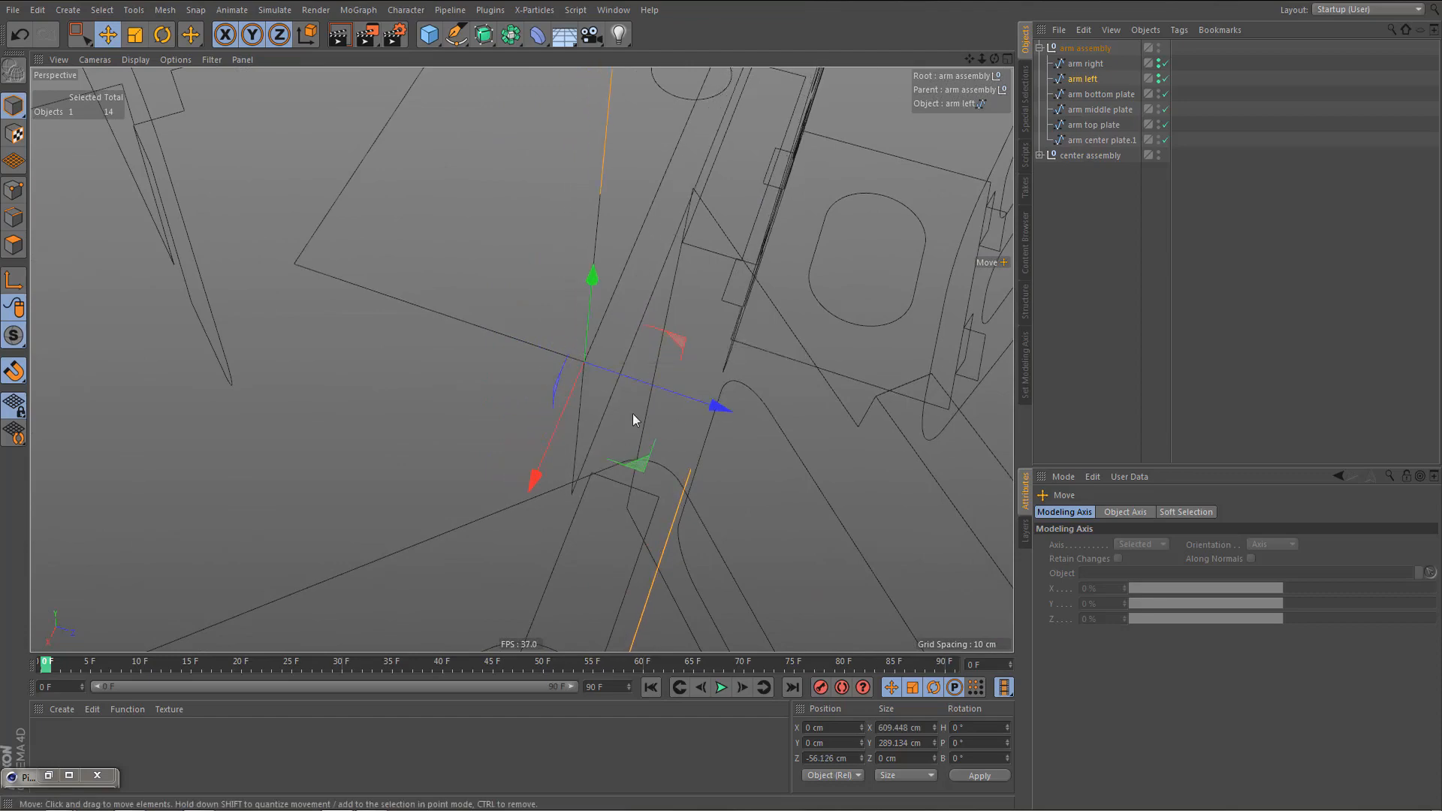
pyautogui.keyDown('alt'); pyautogui.moveTo(621, 383); pyautogui.dragTo(508, 493, button='right'); pyautogui.keyUp('alt')
pyautogui.keyDown('alt'); pyautogui.moveTo(611, 382); pyautogui.dragTo(624, 340, button='right'); pyautogui.keyUp('alt')
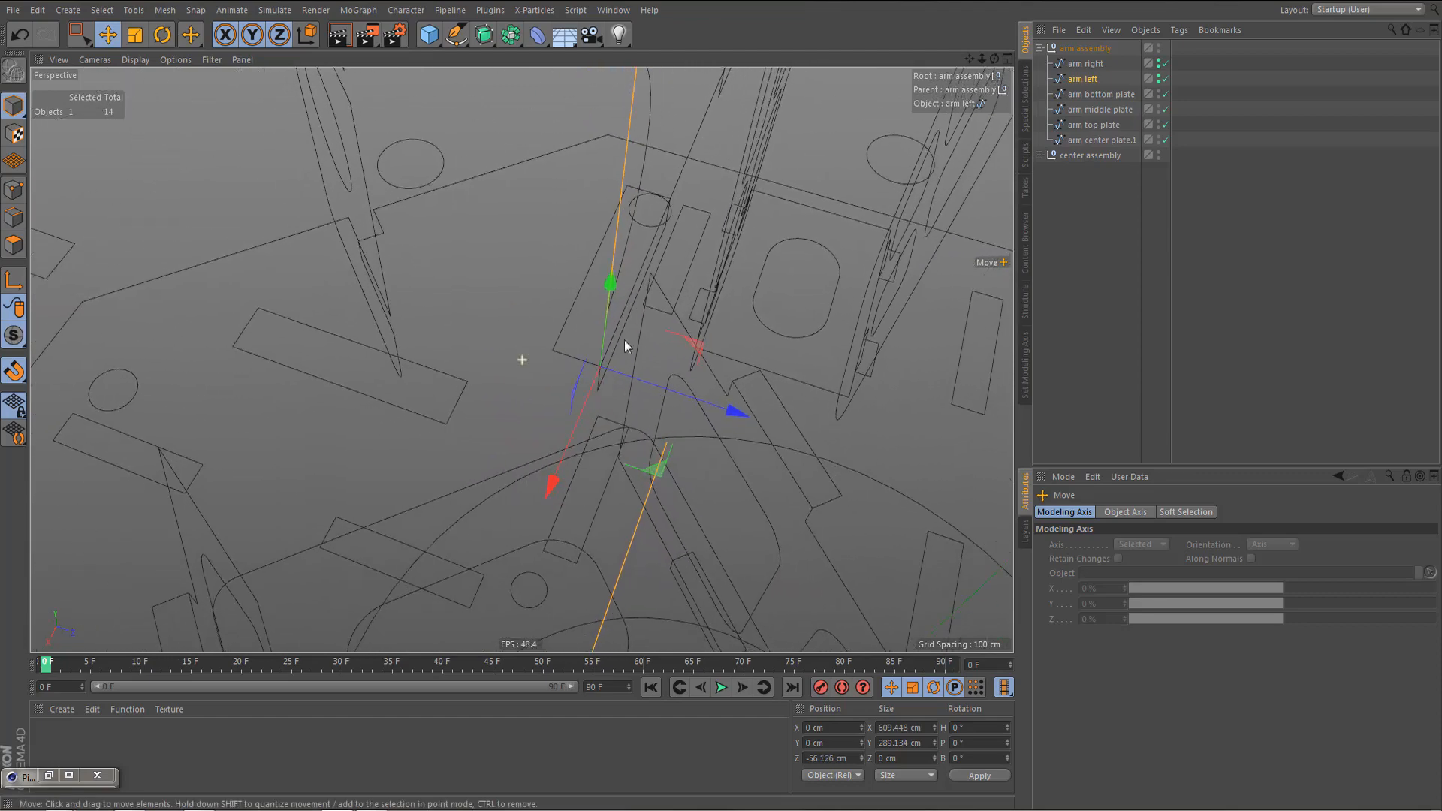
pyautogui.keyDown('alt'); pyautogui.moveTo(647, 294); pyautogui.dragTo(594, 305); pyautogui.keyUp('alt')
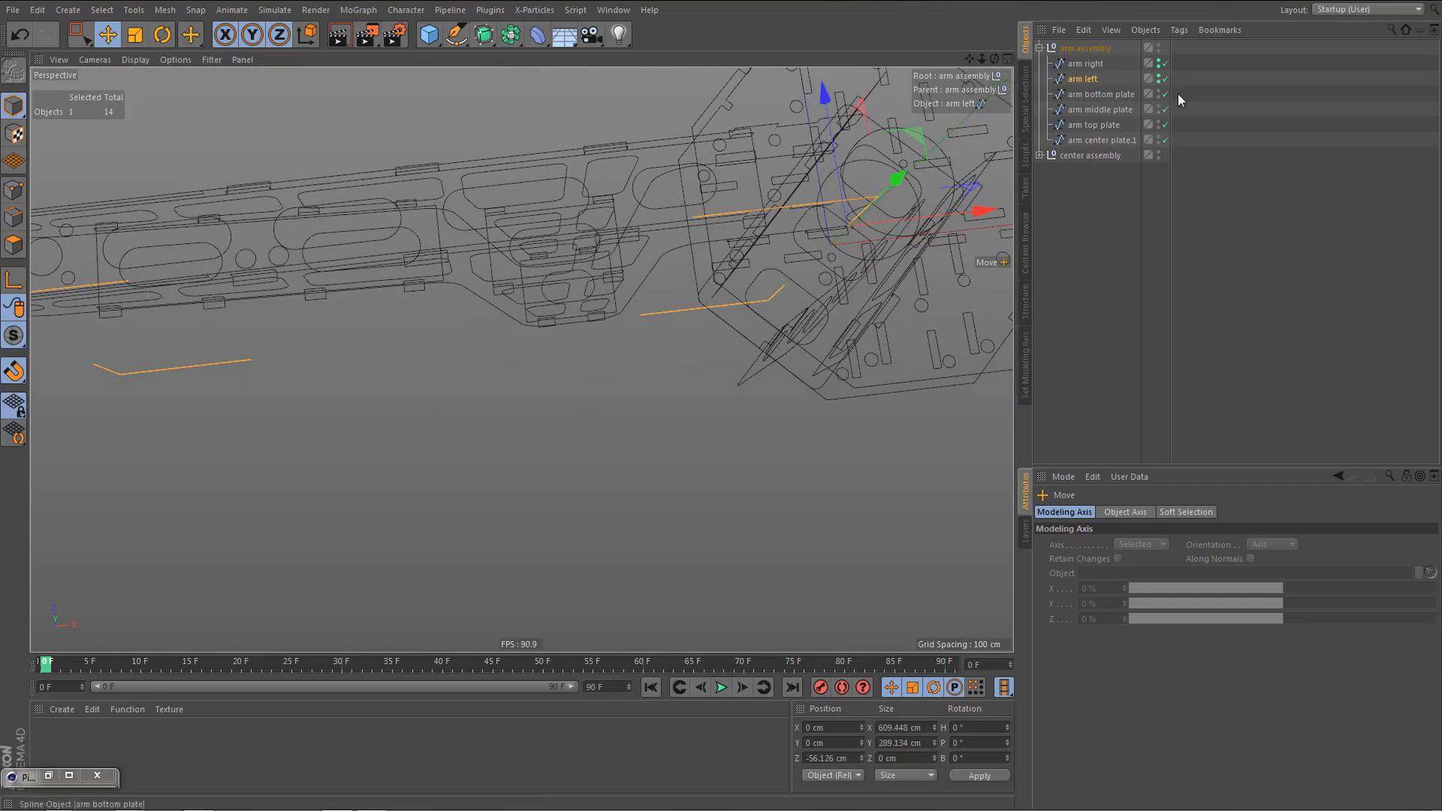
# - Place arm center plate.1 above arm top plate in the hierarchy and select the bottom, middle, center and top arm plate splines together
pyautogui.click(1101, 93)
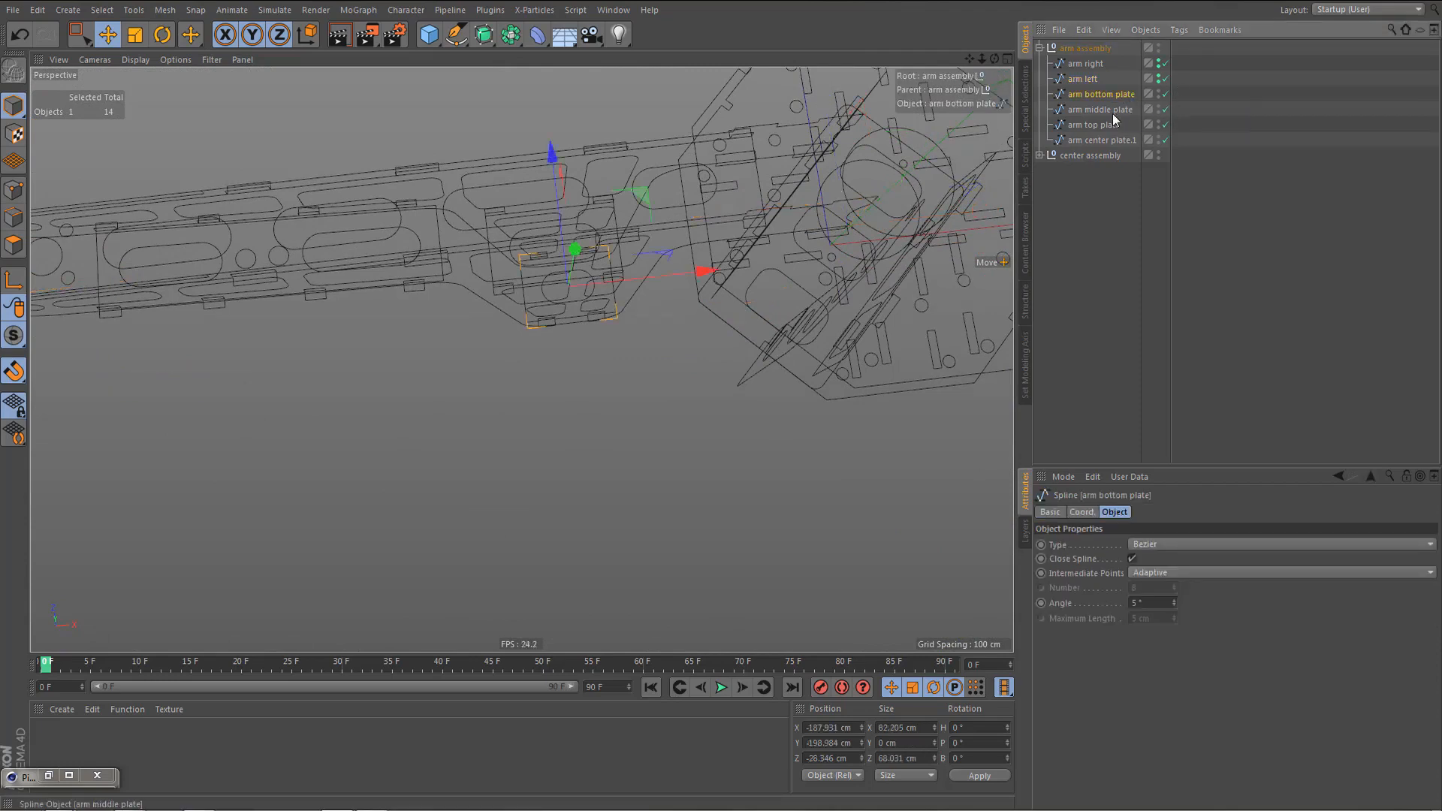
pyautogui.moveTo(1102, 140); pyautogui.dragTo(1104, 118)
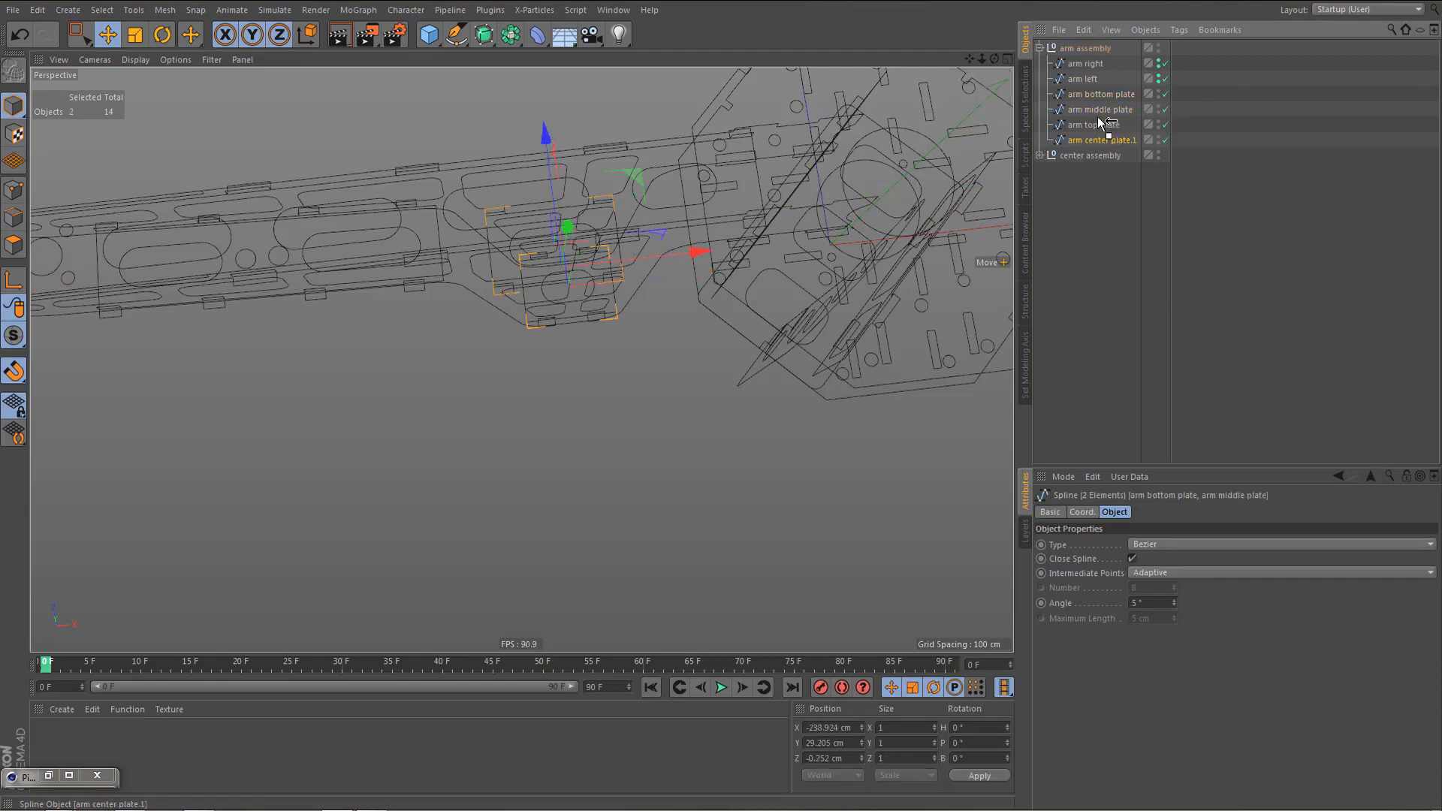
pyautogui.click(1107, 93)
pyautogui.keyDown('ctrl'); pyautogui.click(1111, 110); pyautogui.keyUp('ctrl')
pyautogui.keyDown('ctrl'); pyautogui.click(1112, 124); pyautogui.keyUp('ctrl')
pyautogui.keyDown('ctrl'); pyautogui.click(1097, 142); pyautogui.keyUp('ctrl')
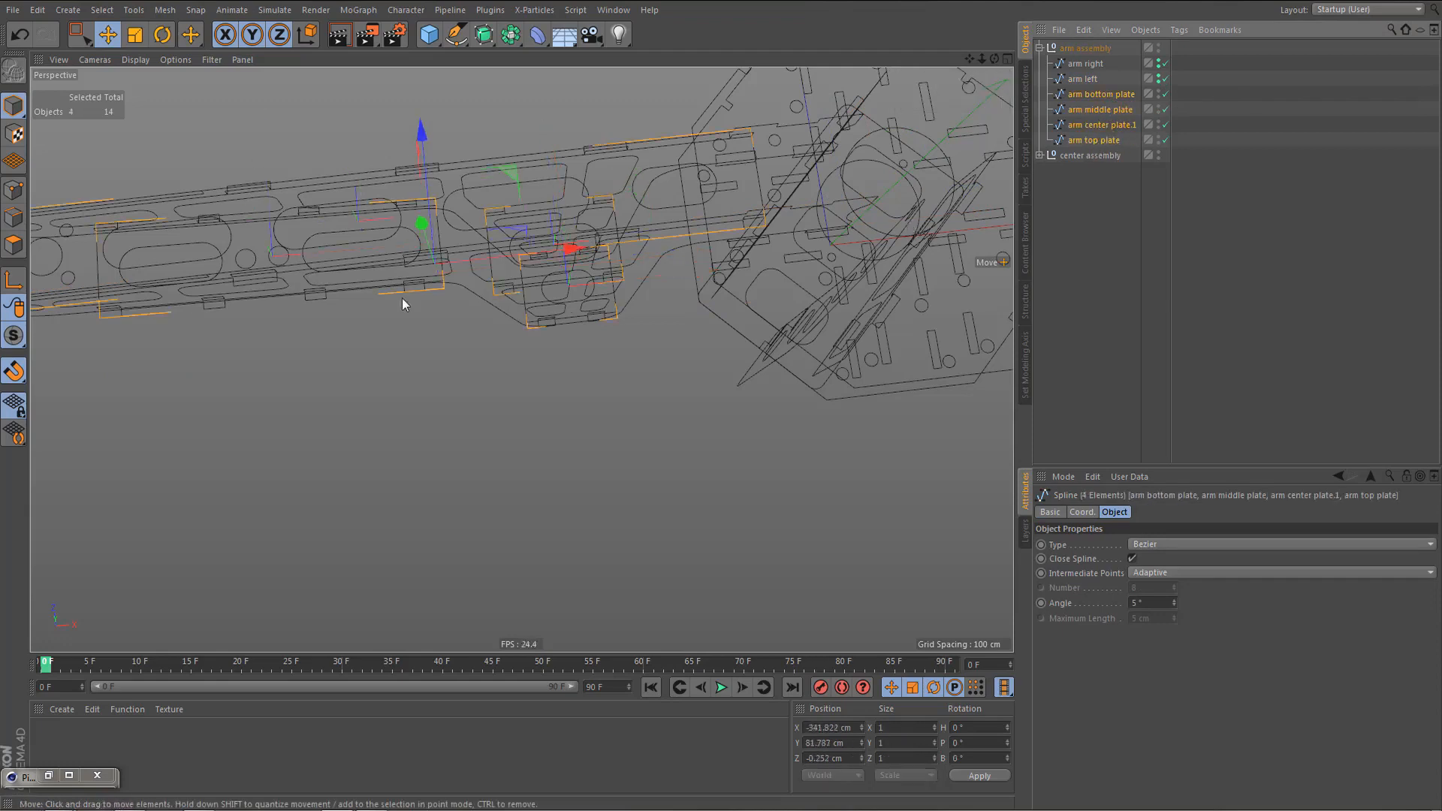
# - In the top view, select the four plates' edge and tab points along the arm left side, excluding the small hole points
pyautogui.click(14, 190)
pyautogui.middleClick(501, 332)
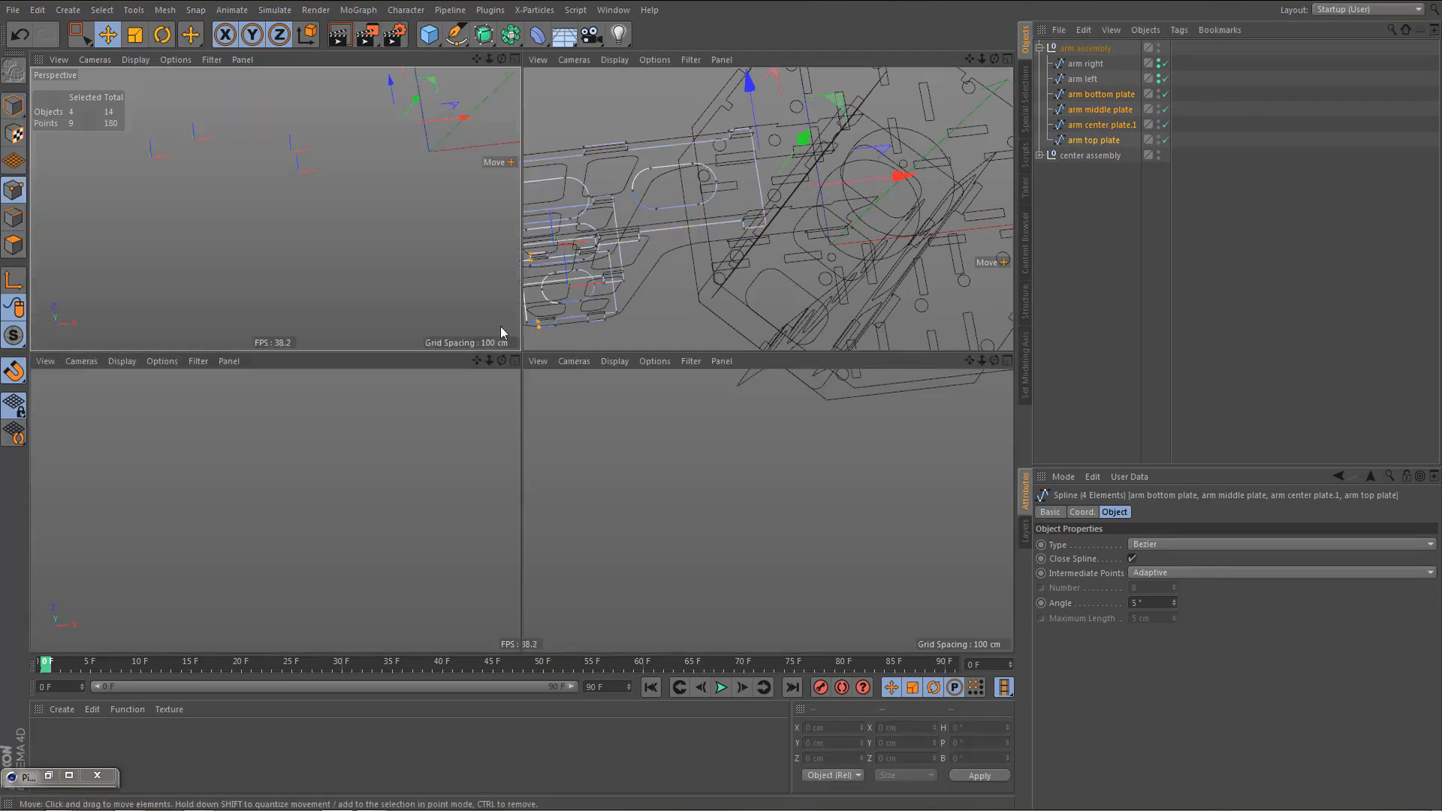
pyautogui.middleClick(637, 259)
pyautogui.moveTo(605, 280)
pyautogui.keyDown('alt'); pyautogui.mouseDown(button='right')
pyautogui.moveTo(563, 359)
pyautogui.moveTo(523, 360)
pyautogui.mouseUp(button='right'); pyautogui.keyUp('alt')
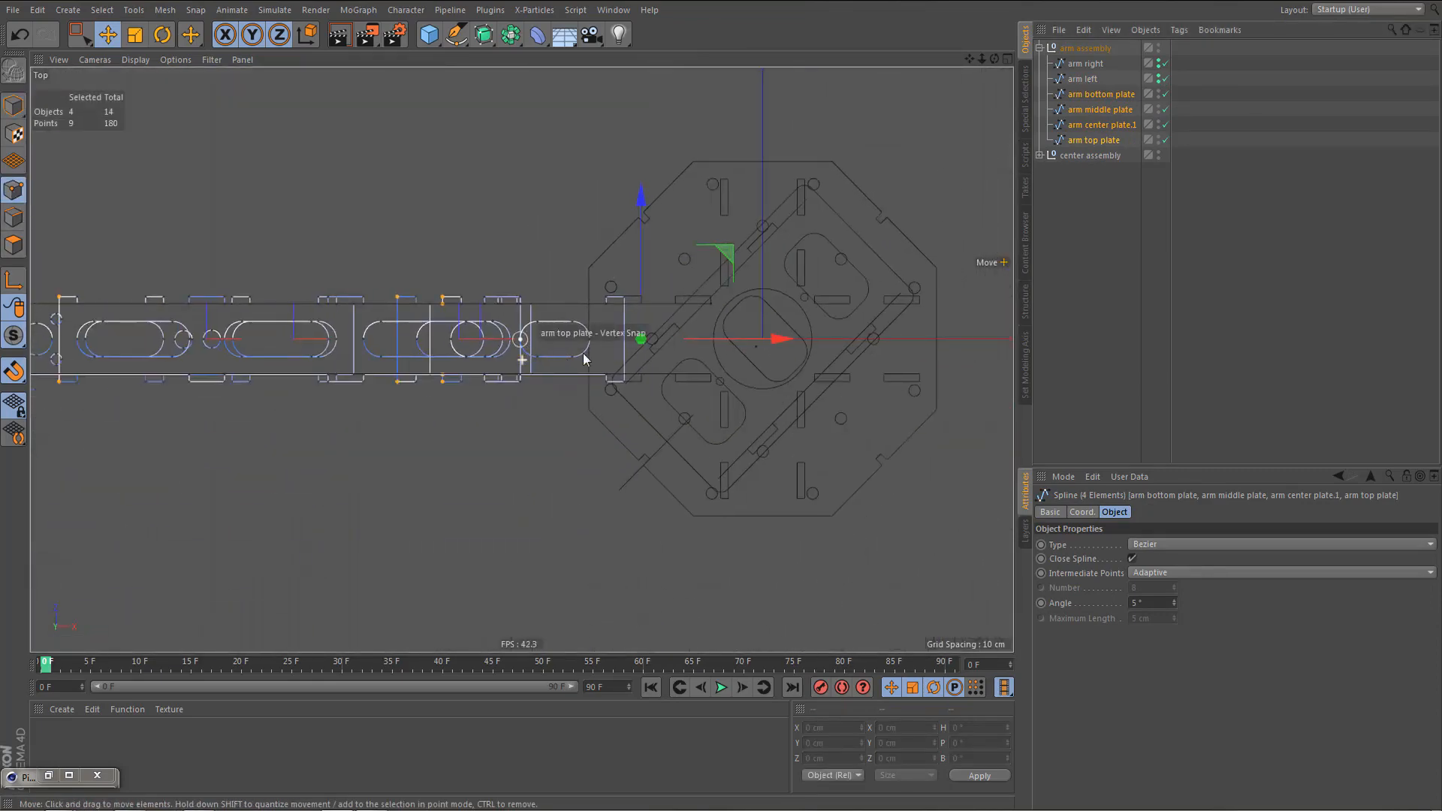
pyautogui.keyDown('alt'); pyautogui.moveTo(584, 360); pyautogui.dragTo(683, 388, button='middle'); pyautogui.keyUp('alt')
pyautogui.press('0')
pyautogui.click(263, 413)
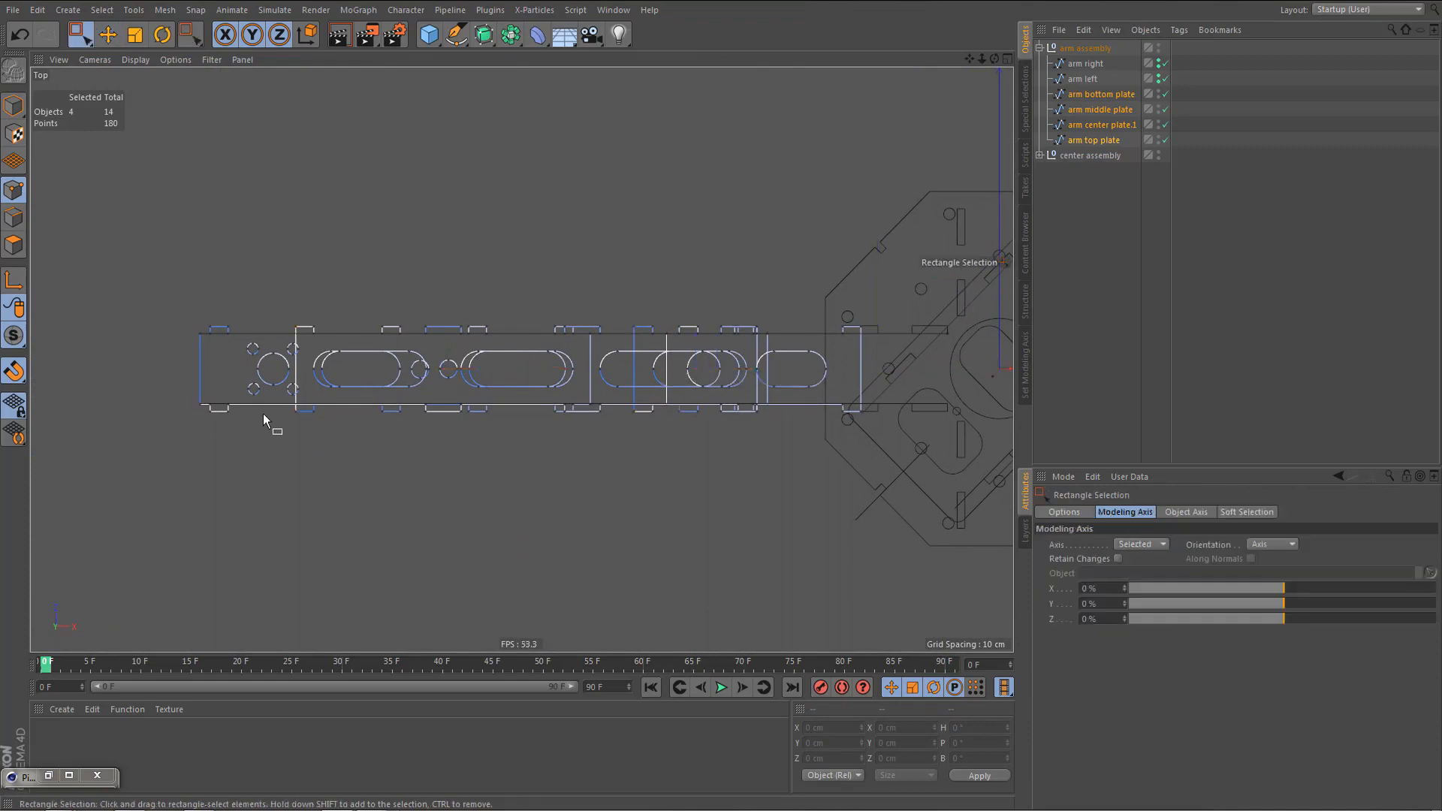
pyautogui.moveTo(201, 406); pyautogui.dragTo(898, 469)
pyautogui.keyDown('alt'); pyautogui.moveTo(618, 409); pyautogui.dragTo(756, 420, button='right'); pyautogui.keyUp('alt')
pyautogui.keyDown('alt'); pyautogui.moveTo(689, 421); pyautogui.dragTo(933, 416, button='middle'); pyautogui.keyUp('alt')
pyautogui.keyDown('alt'); pyautogui.moveTo(443, 386); pyautogui.dragTo(443, 434, button='right'); pyautogui.keyUp('alt')
pyautogui.keyDown('alt'); pyautogui.moveTo(514, 428); pyautogui.dragTo(650, 427, button='middle'); pyautogui.keyUp('alt')
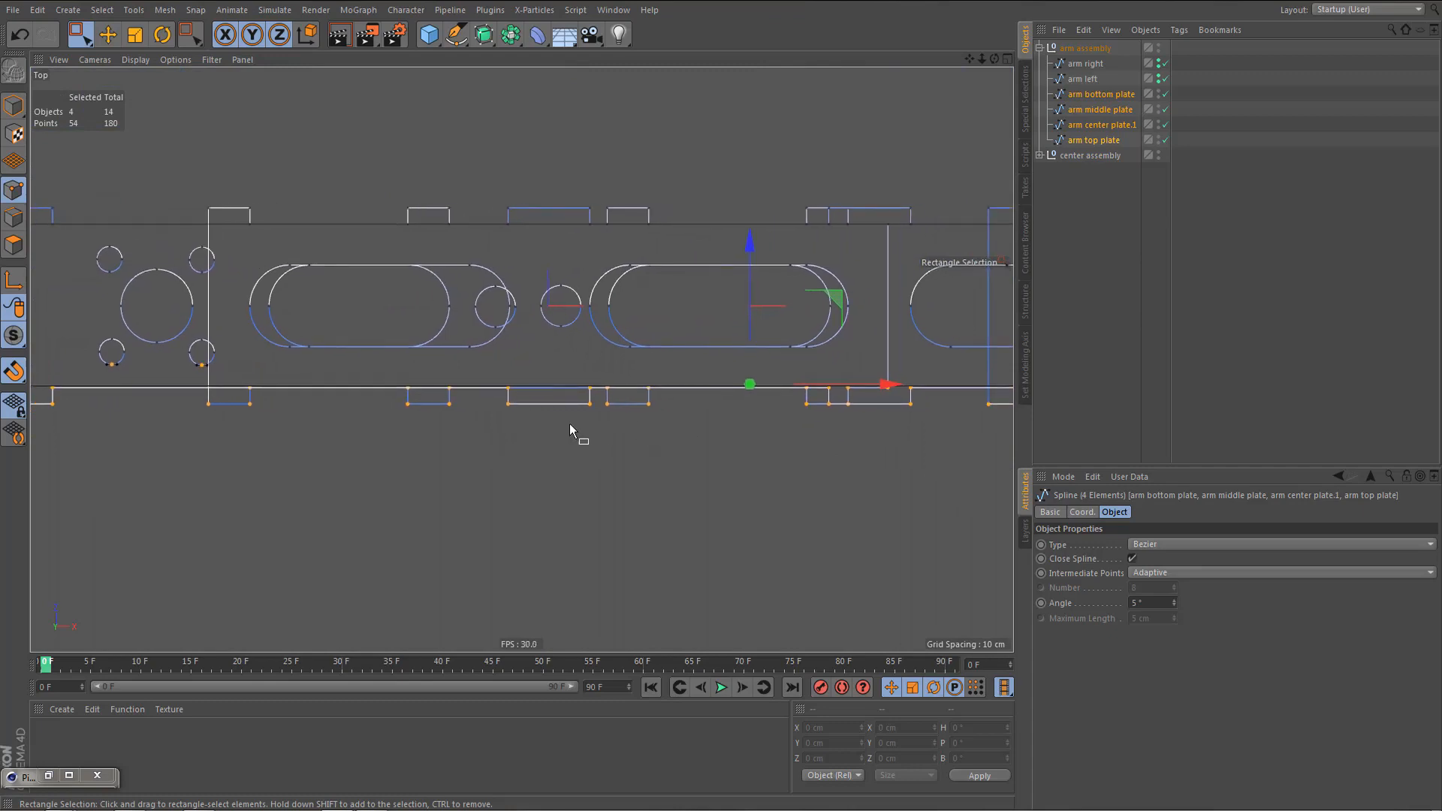
pyautogui.scroll(-4, 565, 426)
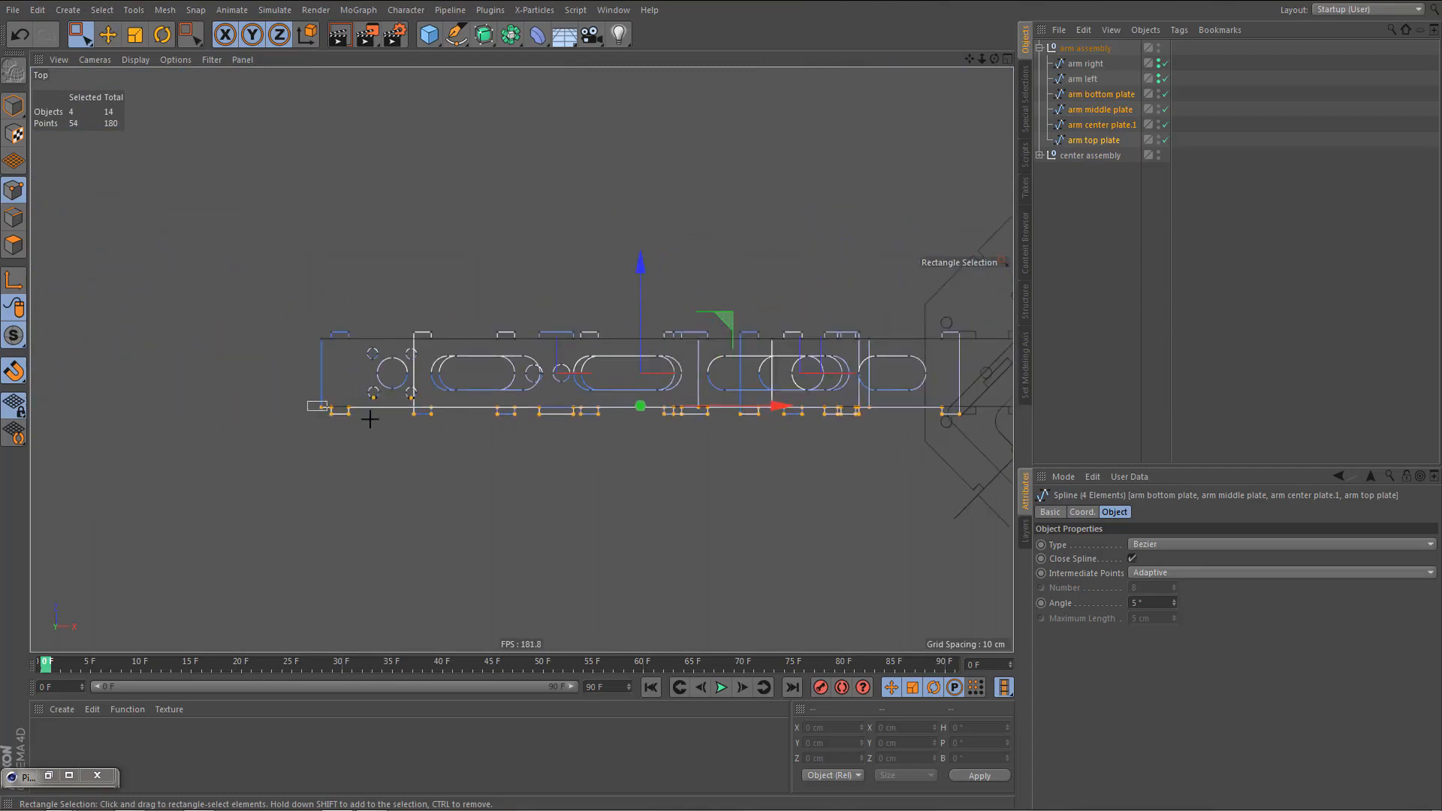
pyautogui.moveTo(369, 420); pyautogui.dragTo(970, 456)
# - Set the modeling axis Z to 100% and move the selected plate points along Z onto the arm left spline's line
pyautogui.scroll(8, 673, 444)
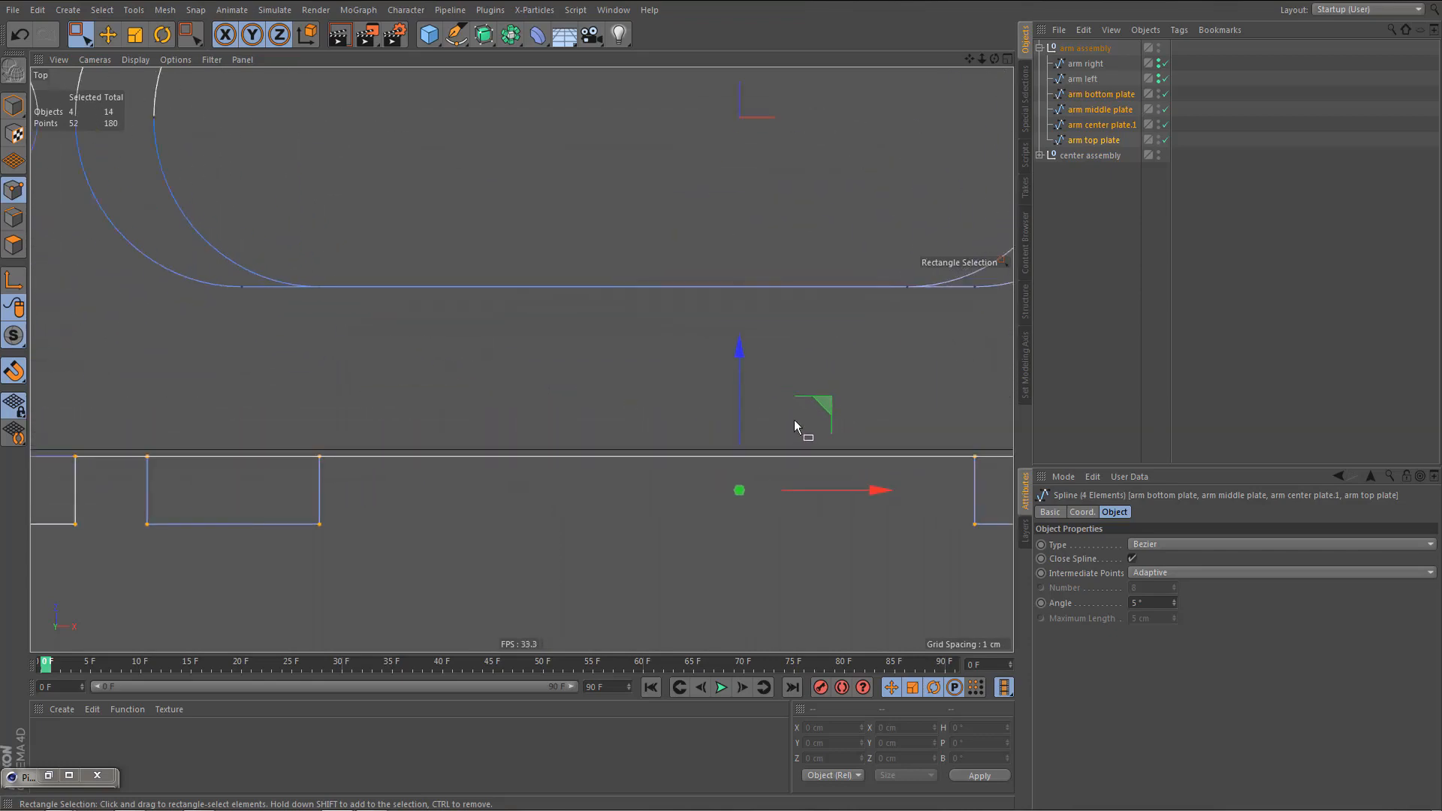
pyautogui.keyDown('alt'); pyautogui.moveTo(794, 421); pyautogui.dragTo(703, 421, button='middle'); pyautogui.keyUp('alt')
pyautogui.press('e')
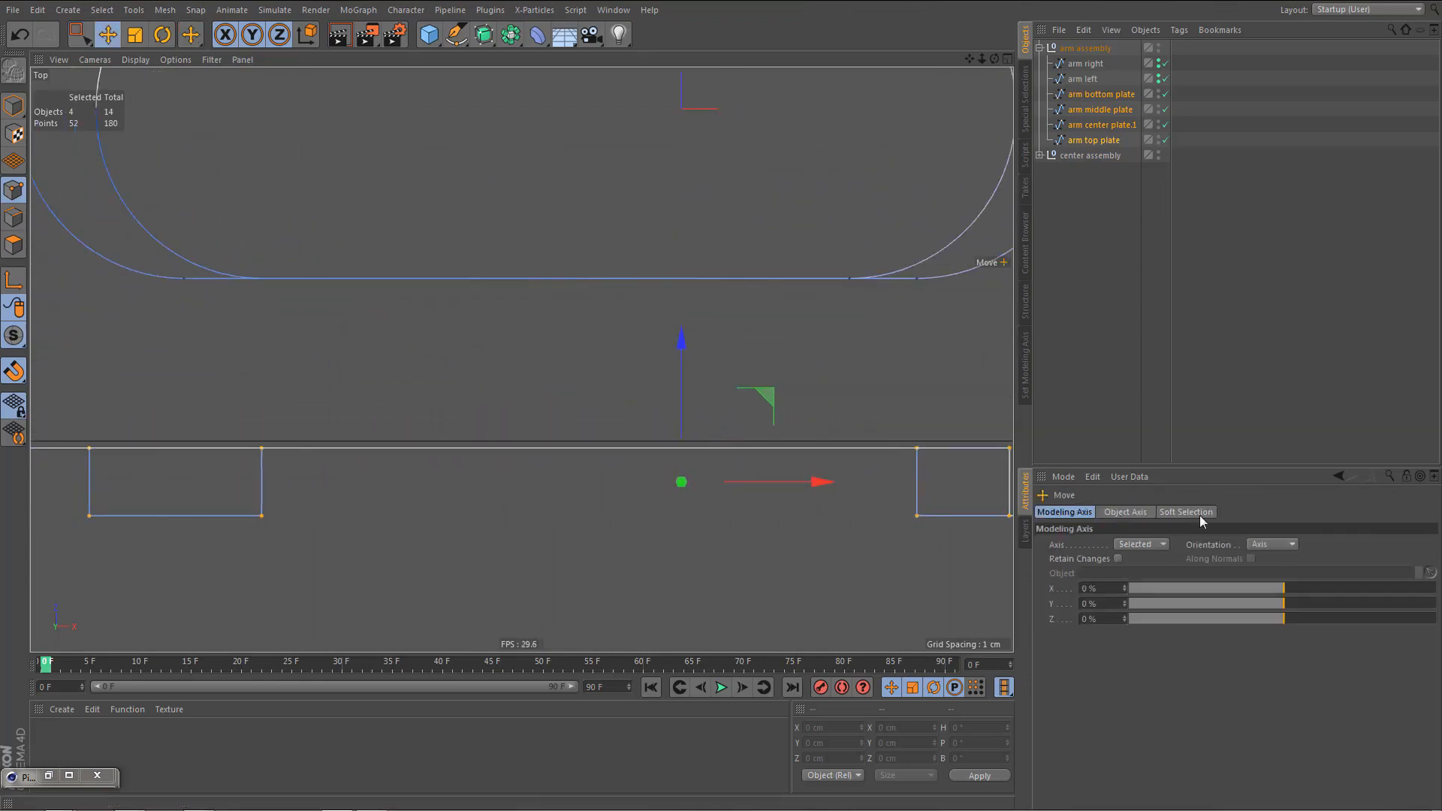
pyautogui.moveTo(1248, 615); pyautogui.dragTo(1431, 619)
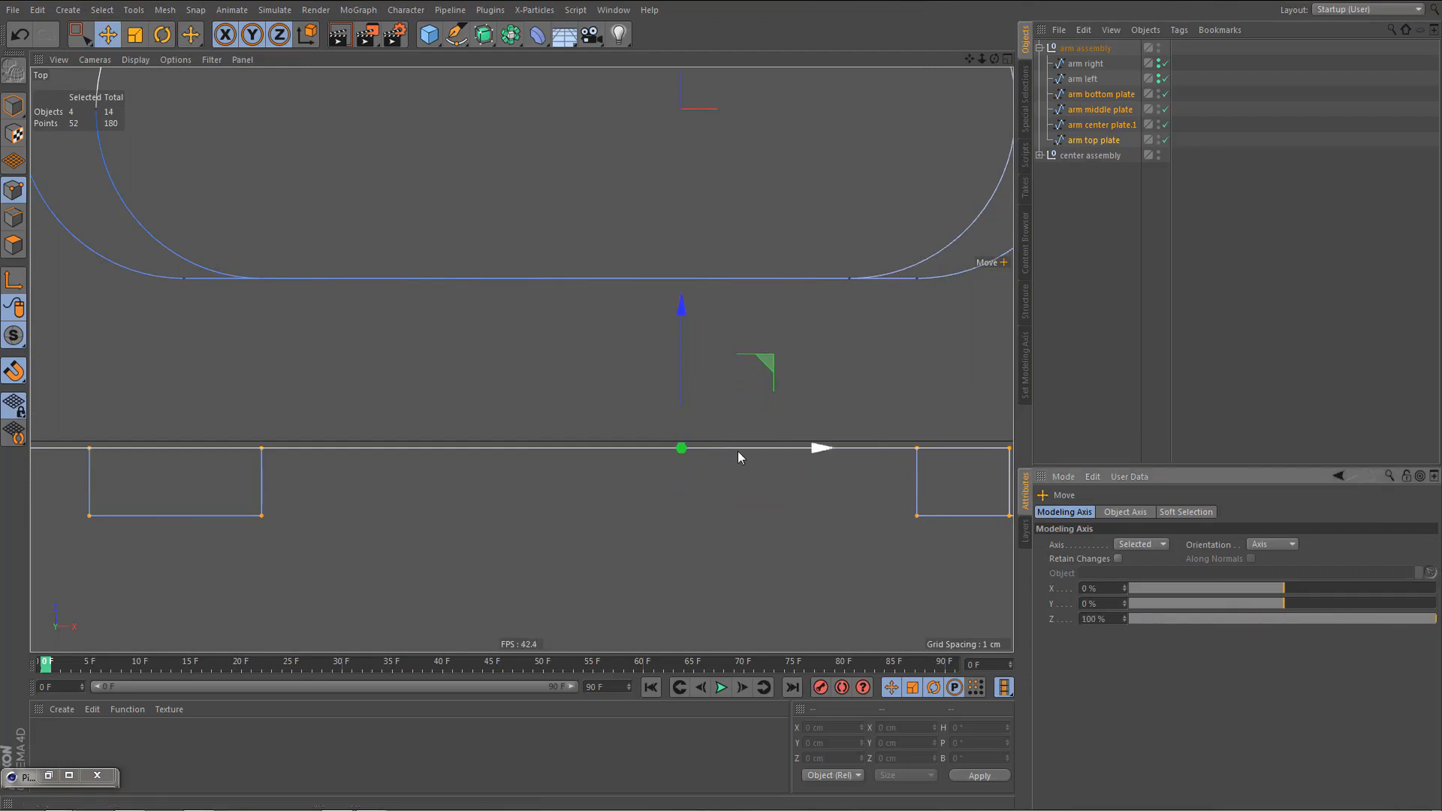
pyautogui.scroll(2, 724, 443)
pyautogui.scroll(3, 725, 439)
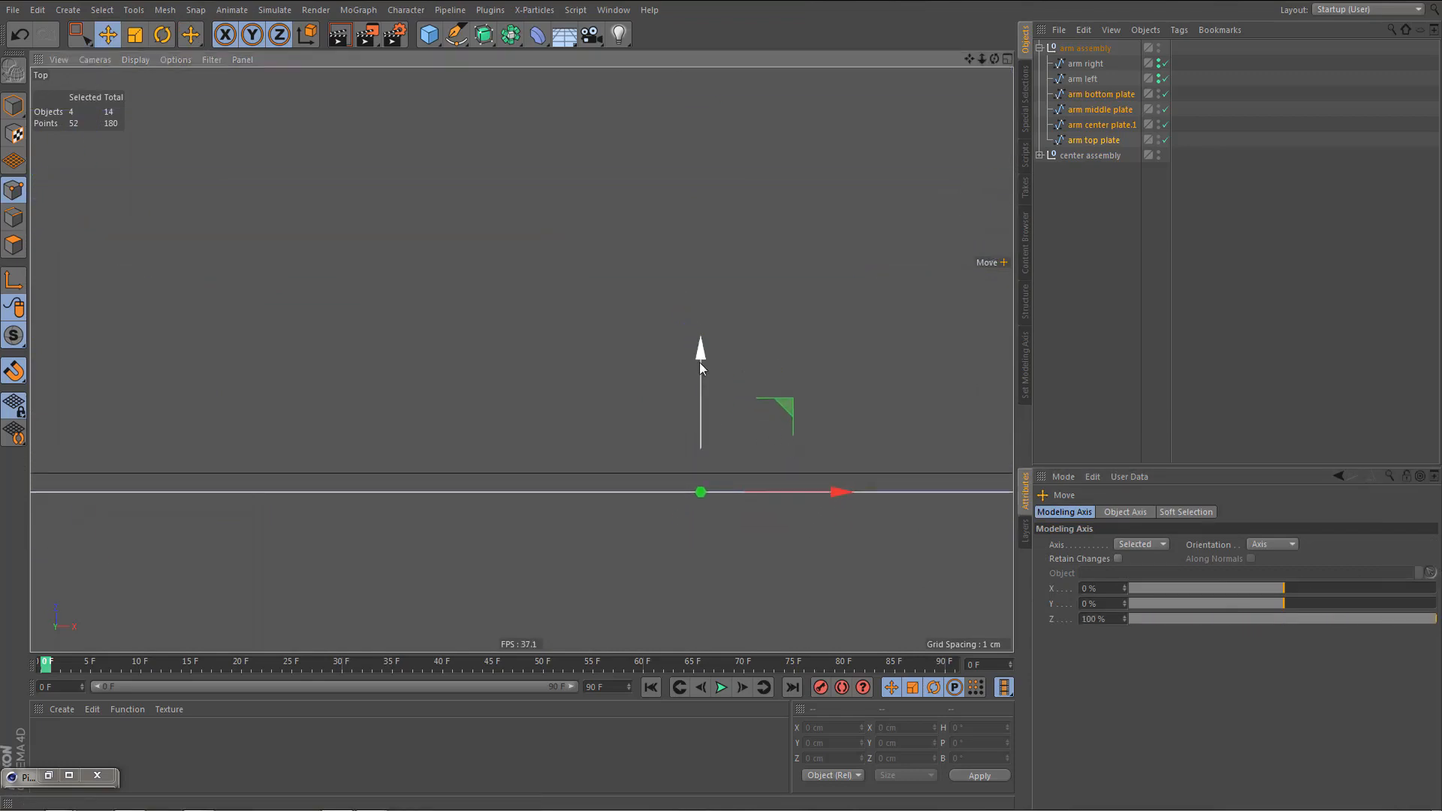
pyautogui.moveTo(697, 359); pyautogui.dragTo(701, 346)
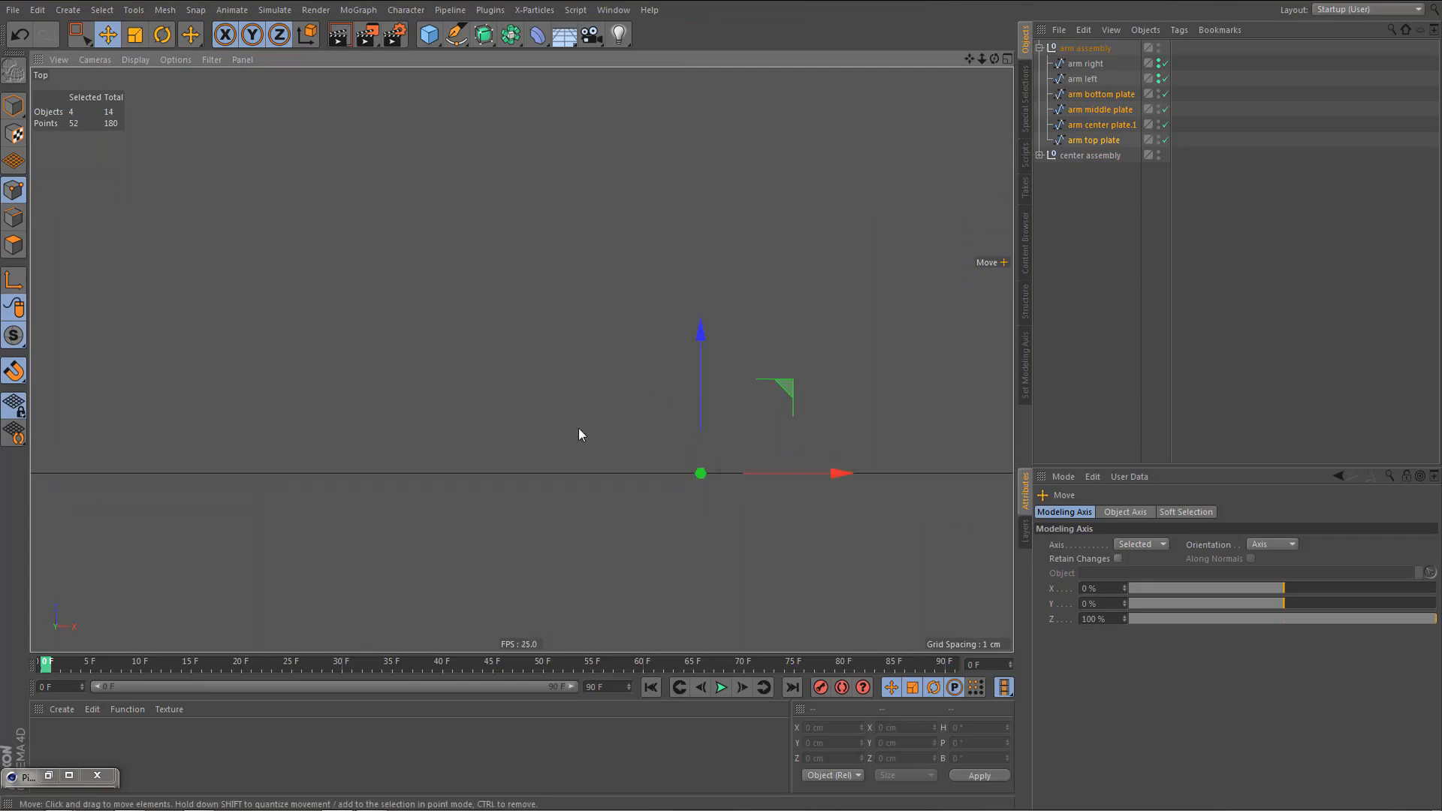
pyautogui.scroll(-5, 578, 428)
pyautogui.scroll(8, 471, 586)
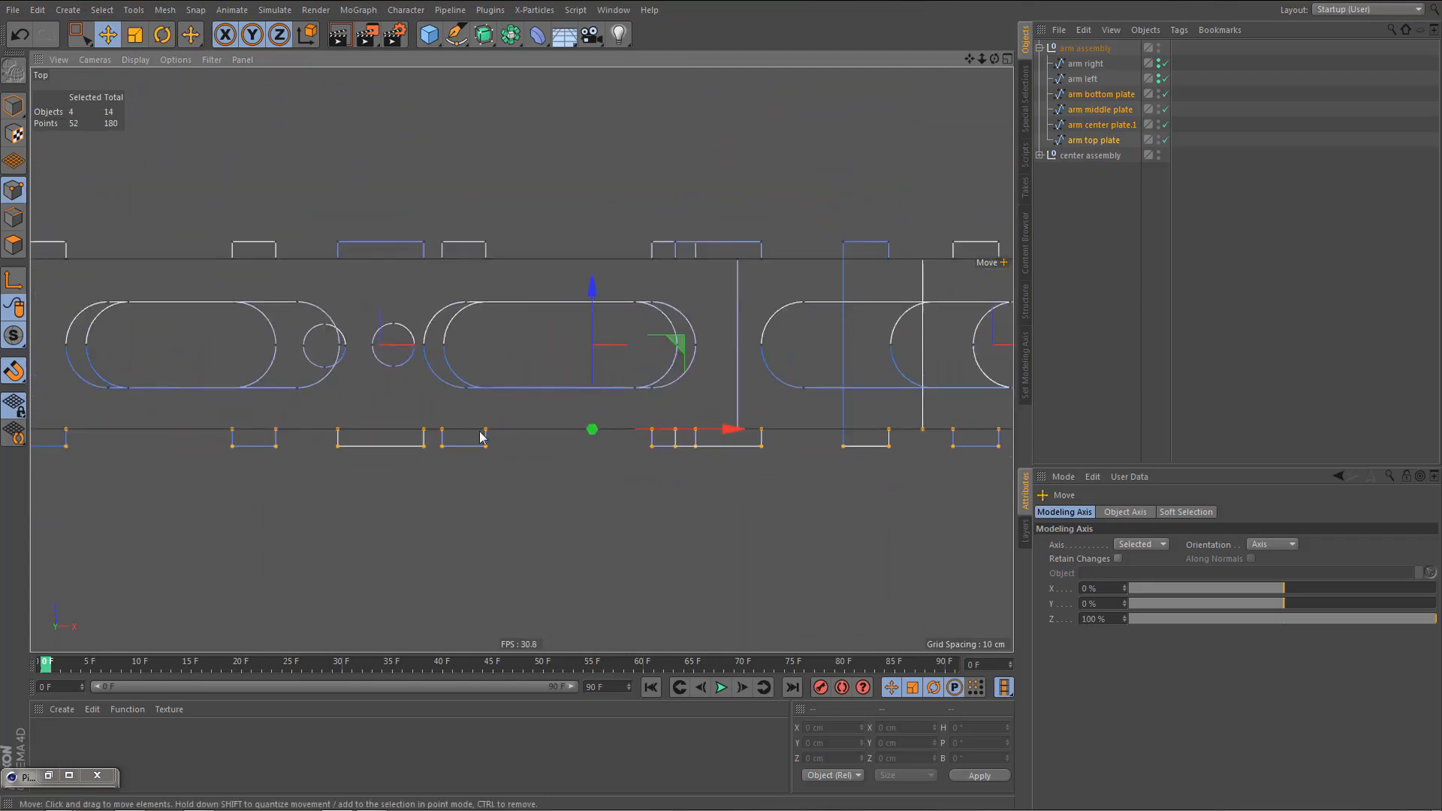
pyautogui.scroll(-8, 543, 280)
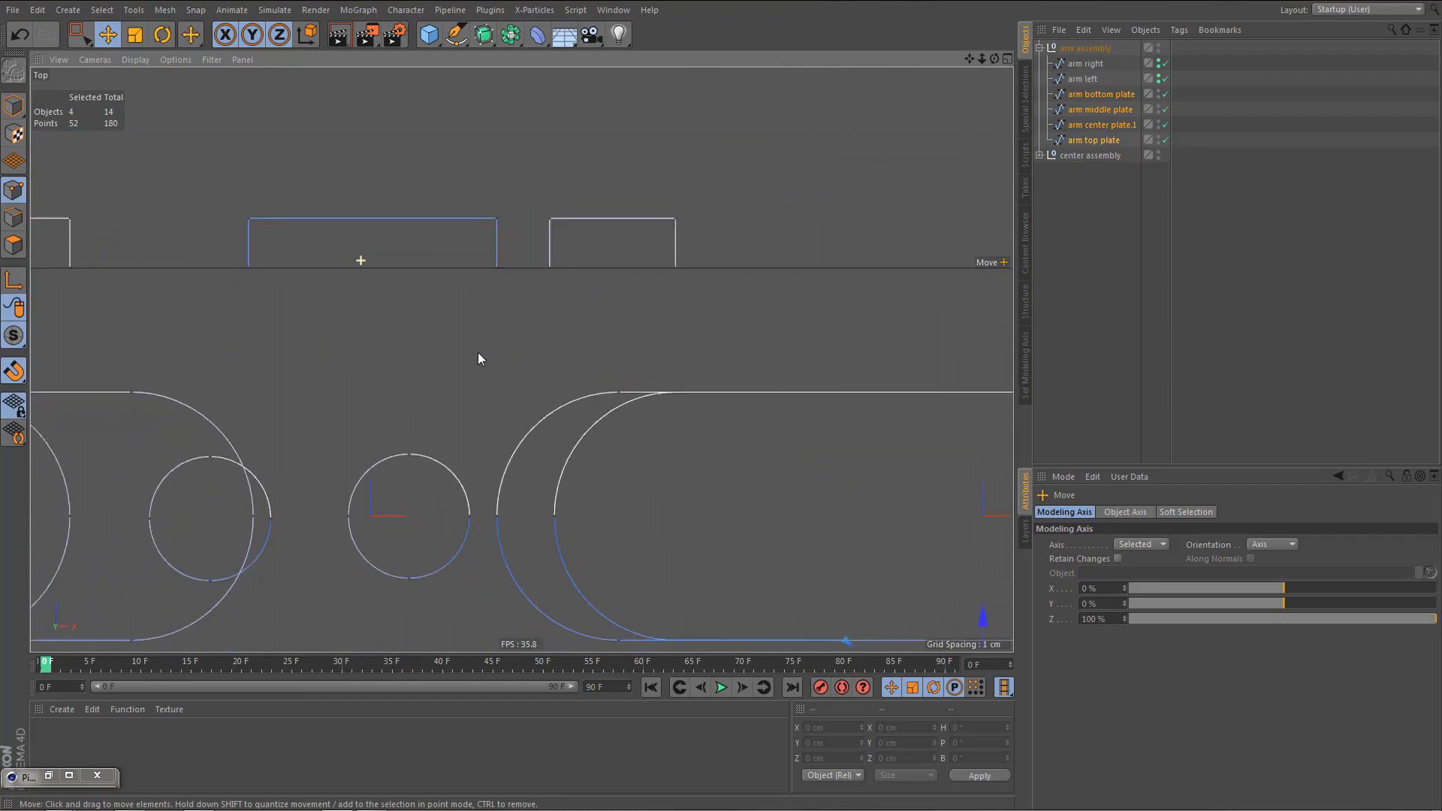
pyautogui.scroll(-4, 471, 404)
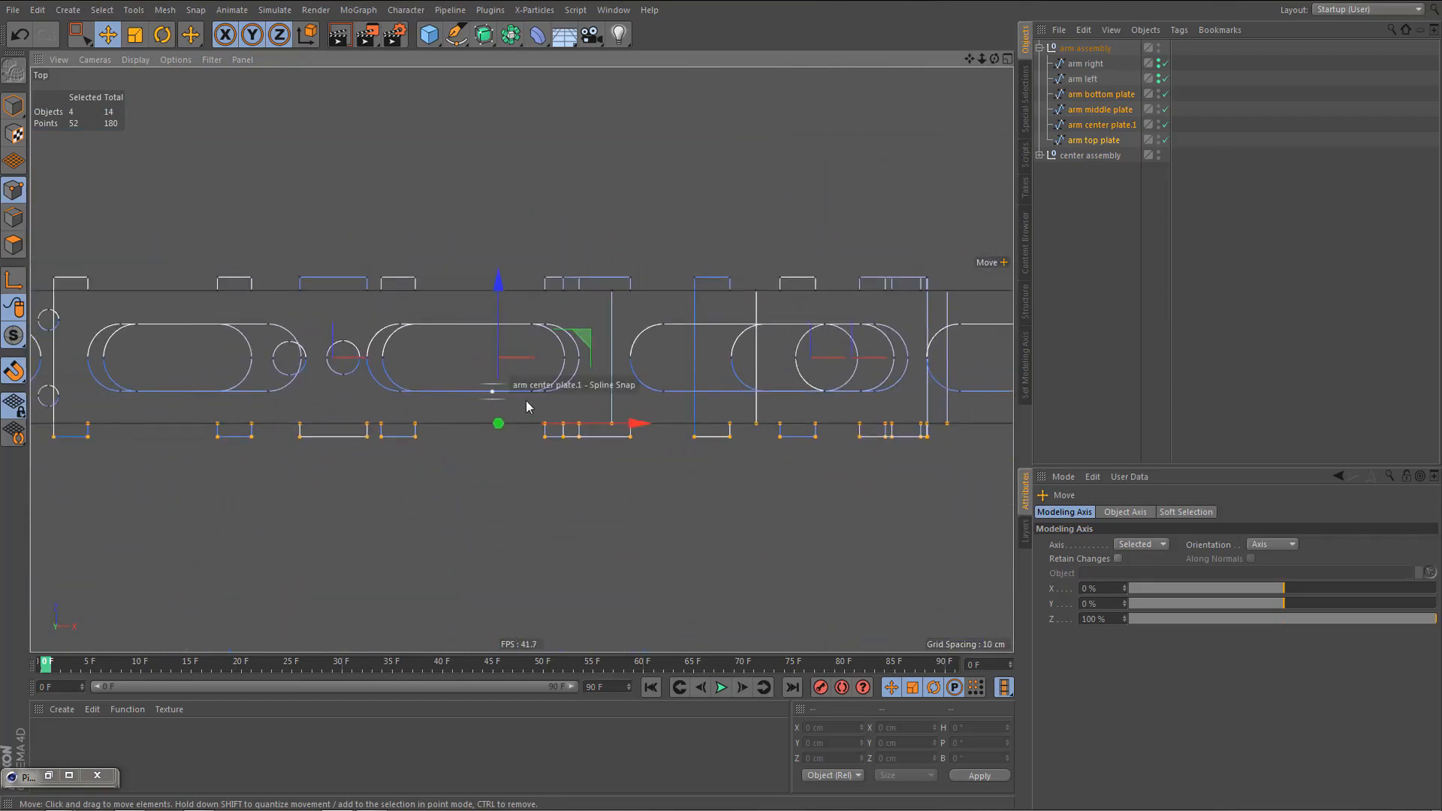
pyautogui.scroll(-3, 526, 407)
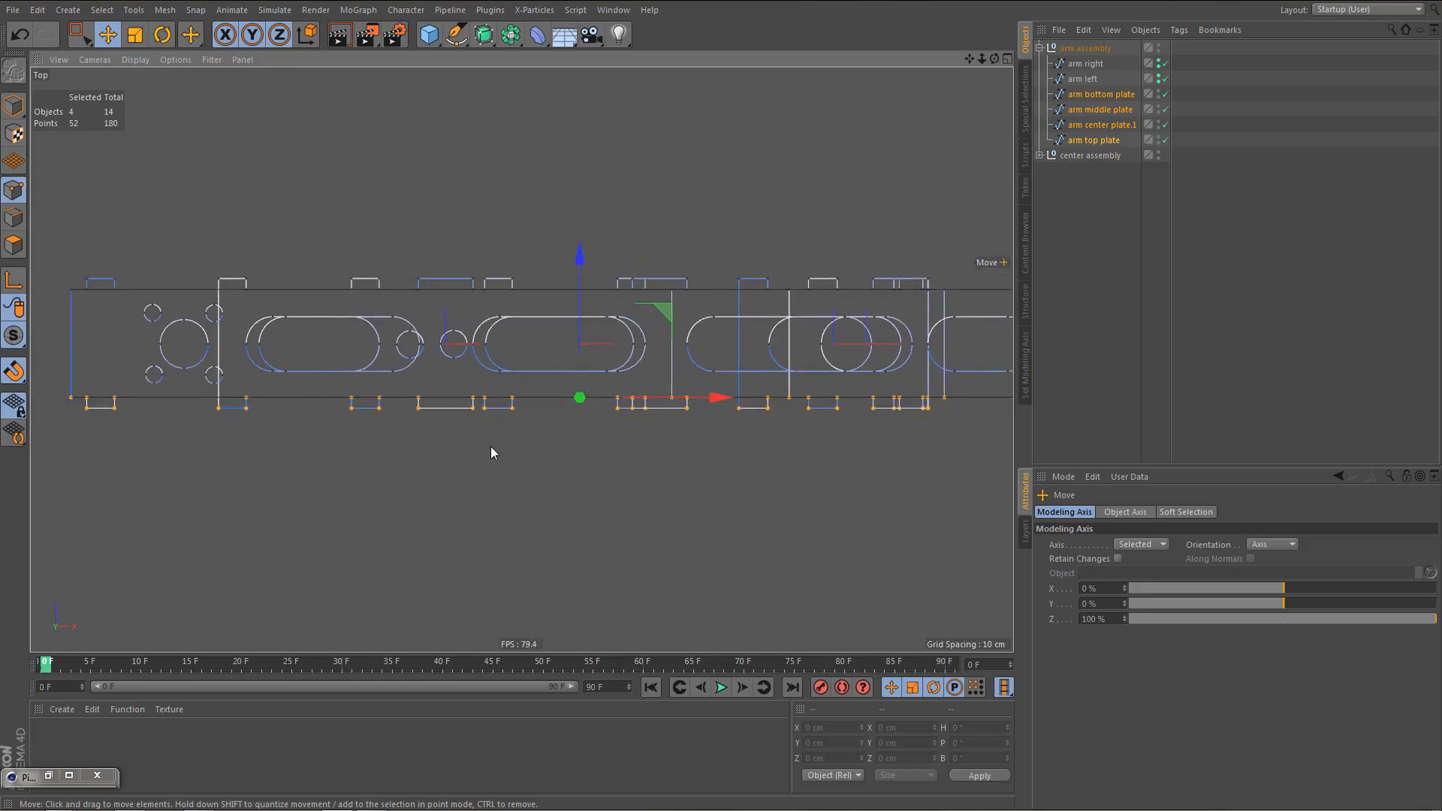
# - Set the Z size of arm bottom plate's selected points along the arm left side to 6 cm
pyautogui.middleClick(450, 413)
pyautogui.middleClick(414, 308)
pyautogui.moveTo(490, 274)
pyautogui.keyDown('alt'); pyautogui.mouseDown()
pyautogui.moveTo(548, 277)
pyautogui.moveTo(499, 300)
pyautogui.mouseUp(); pyautogui.keyUp('alt')
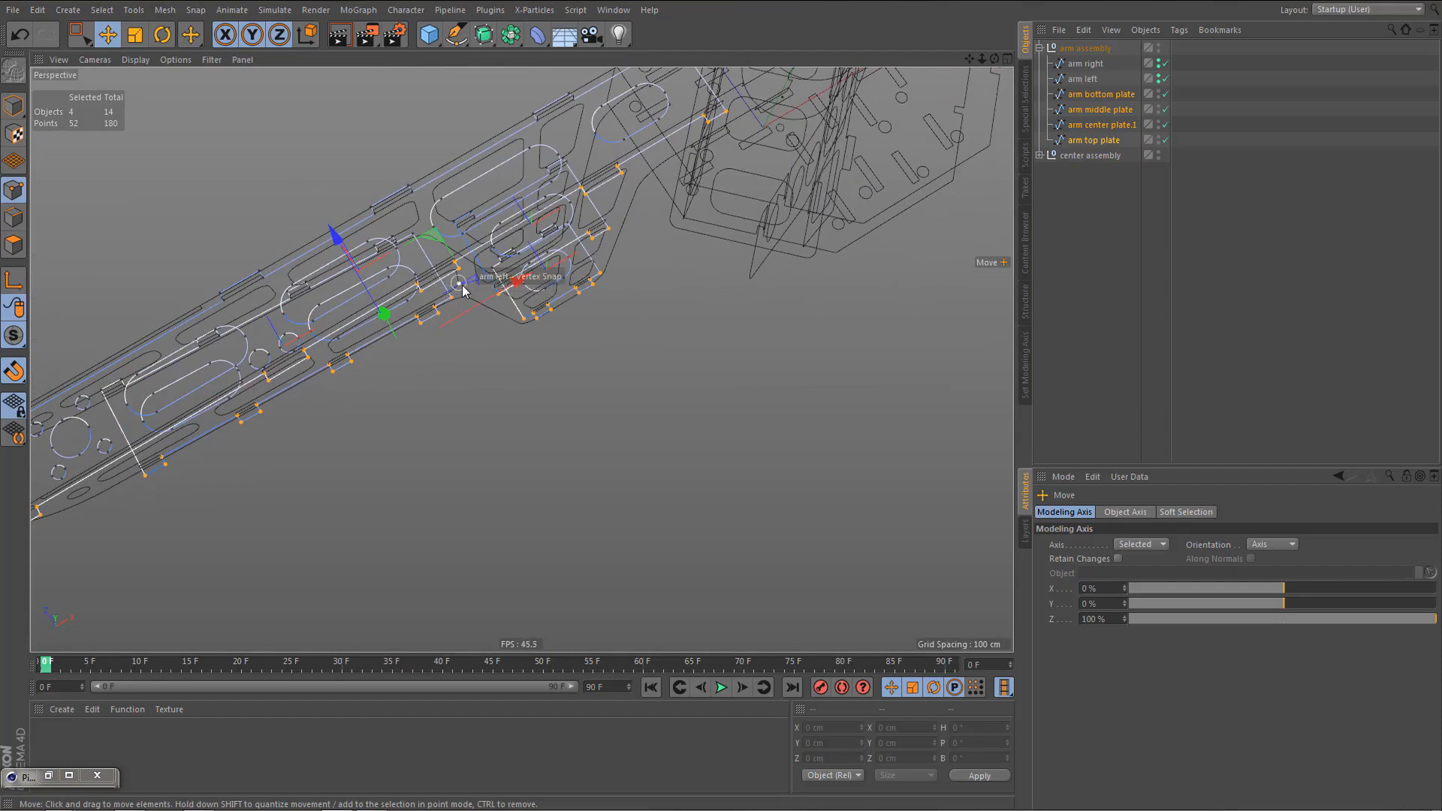
pyautogui.keyDown('alt'); pyautogui.moveTo(518, 282); pyautogui.dragTo(468, 296); pyautogui.keyUp('alt')
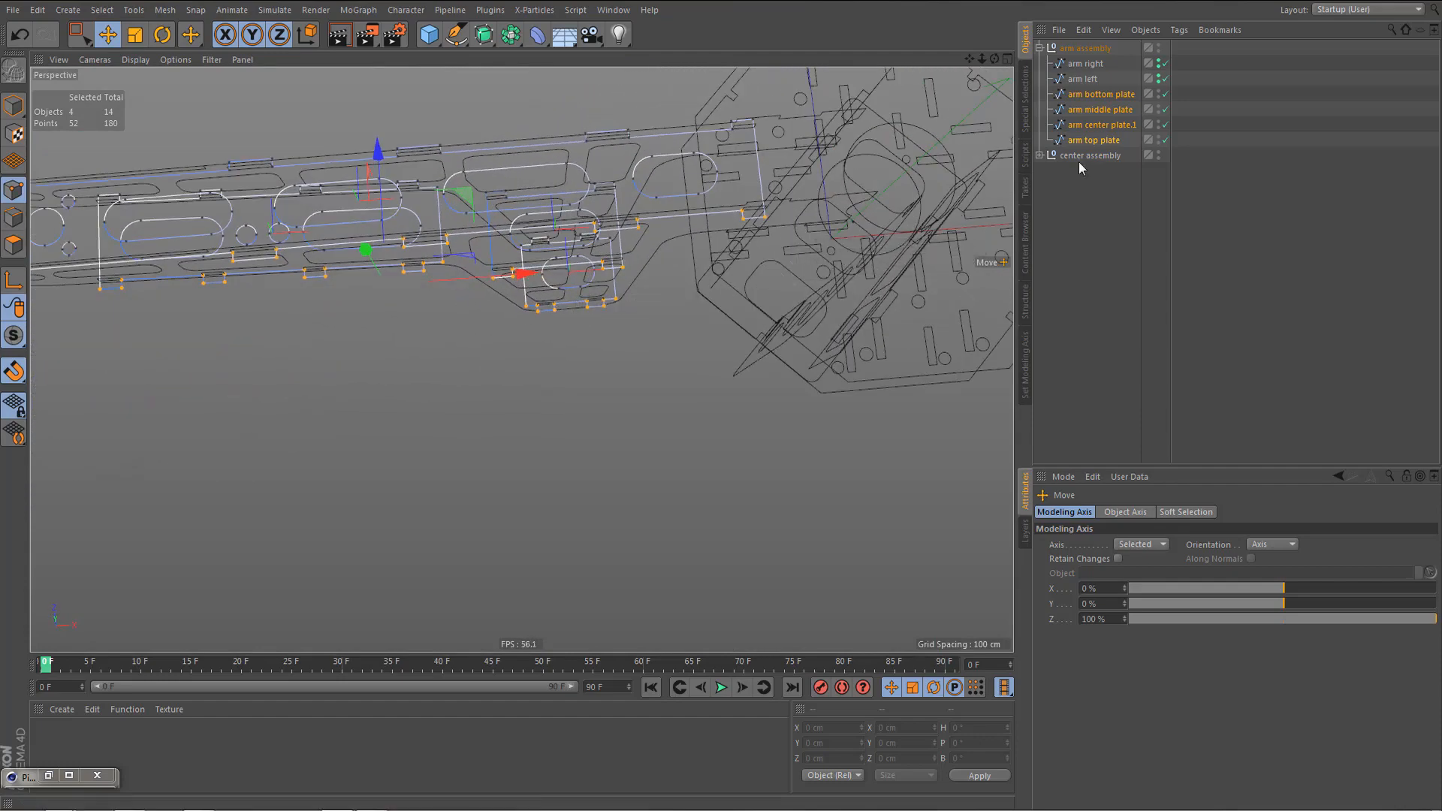
pyautogui.click(1111, 94)
pyautogui.middleClick(692, 286)
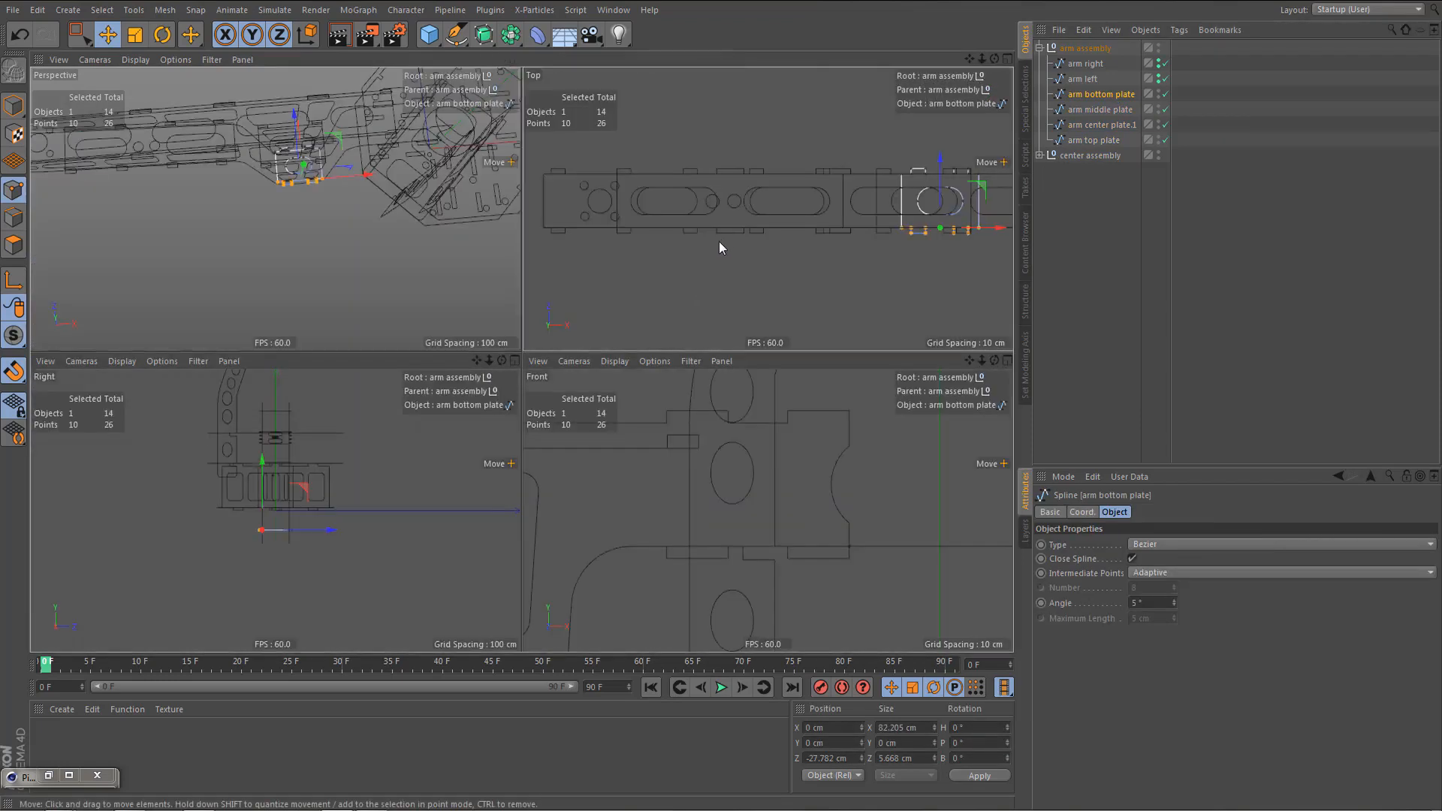
pyautogui.middleClick(719, 241)
pyautogui.scroll(3, 432, 346)
pyautogui.scroll(3, 660, 454)
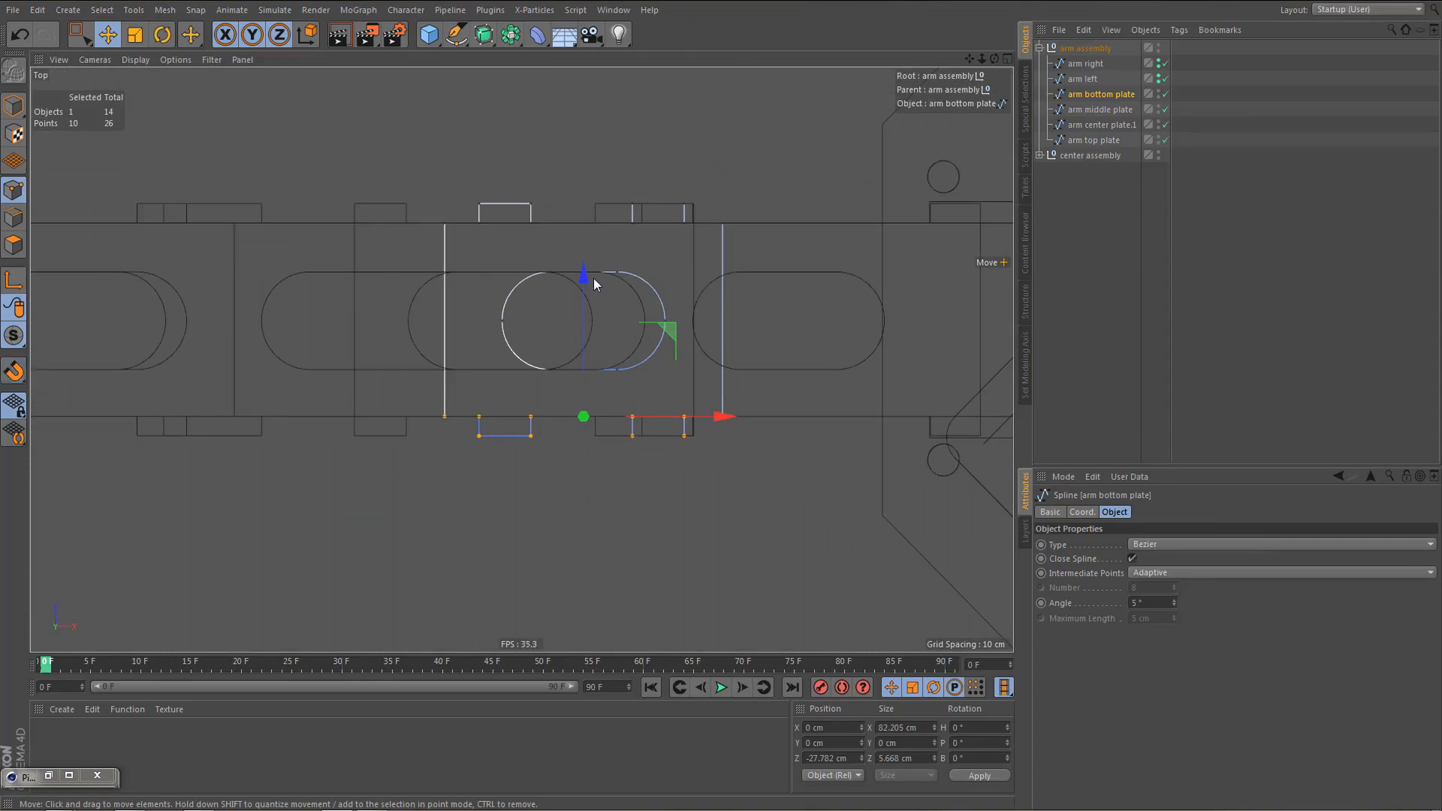
pyautogui.scroll(4, 669, 414)
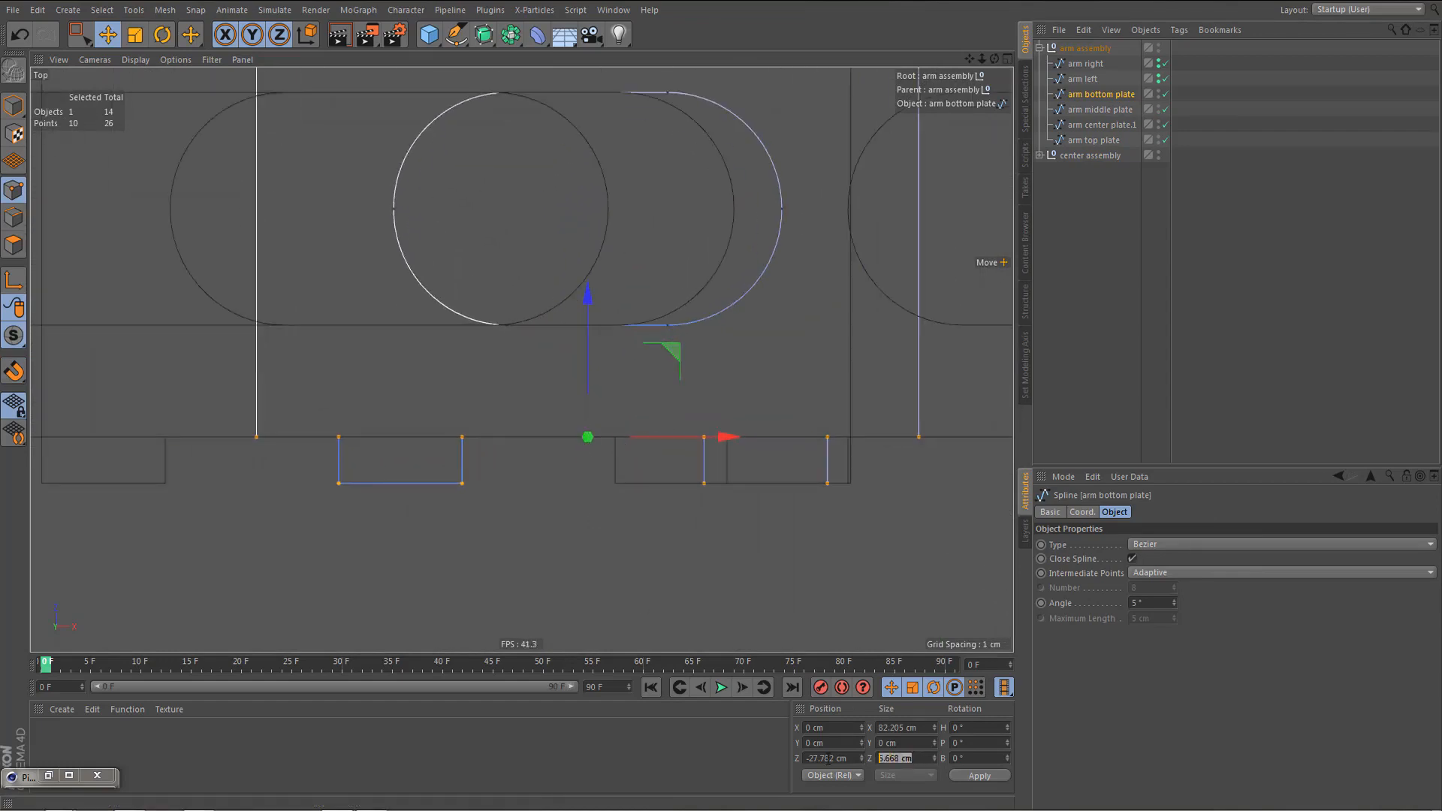
pyautogui.moveTo(806, 810)
pyautogui.write('6')
pyautogui.click(993, 777)
pyautogui.scroll(-3, 705, 545)
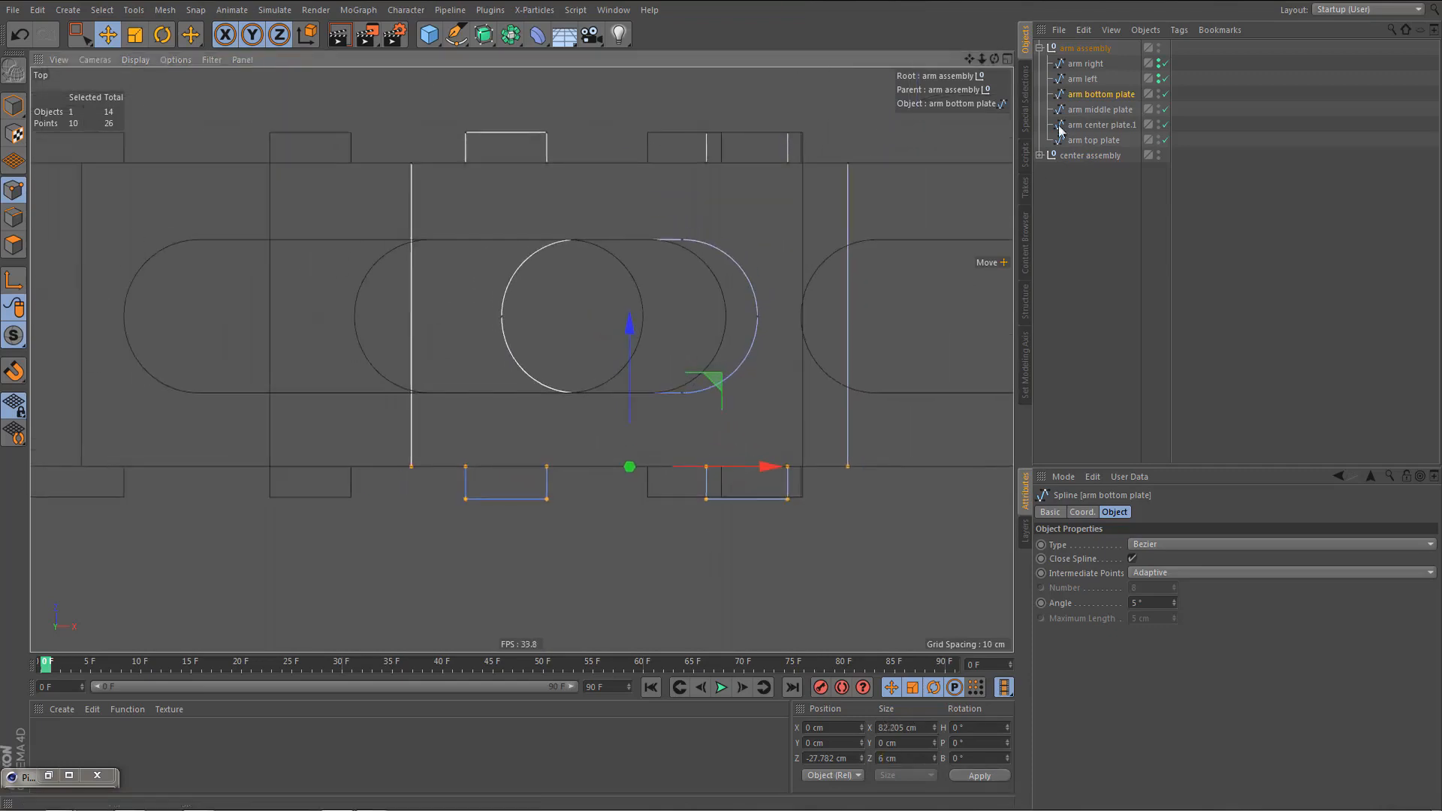
# - Set the Z size of arm middle plate's selected points along the arm left side to 6 cm
pyautogui.click(1085, 109)
pyautogui.scroll(-5, 691, 505)
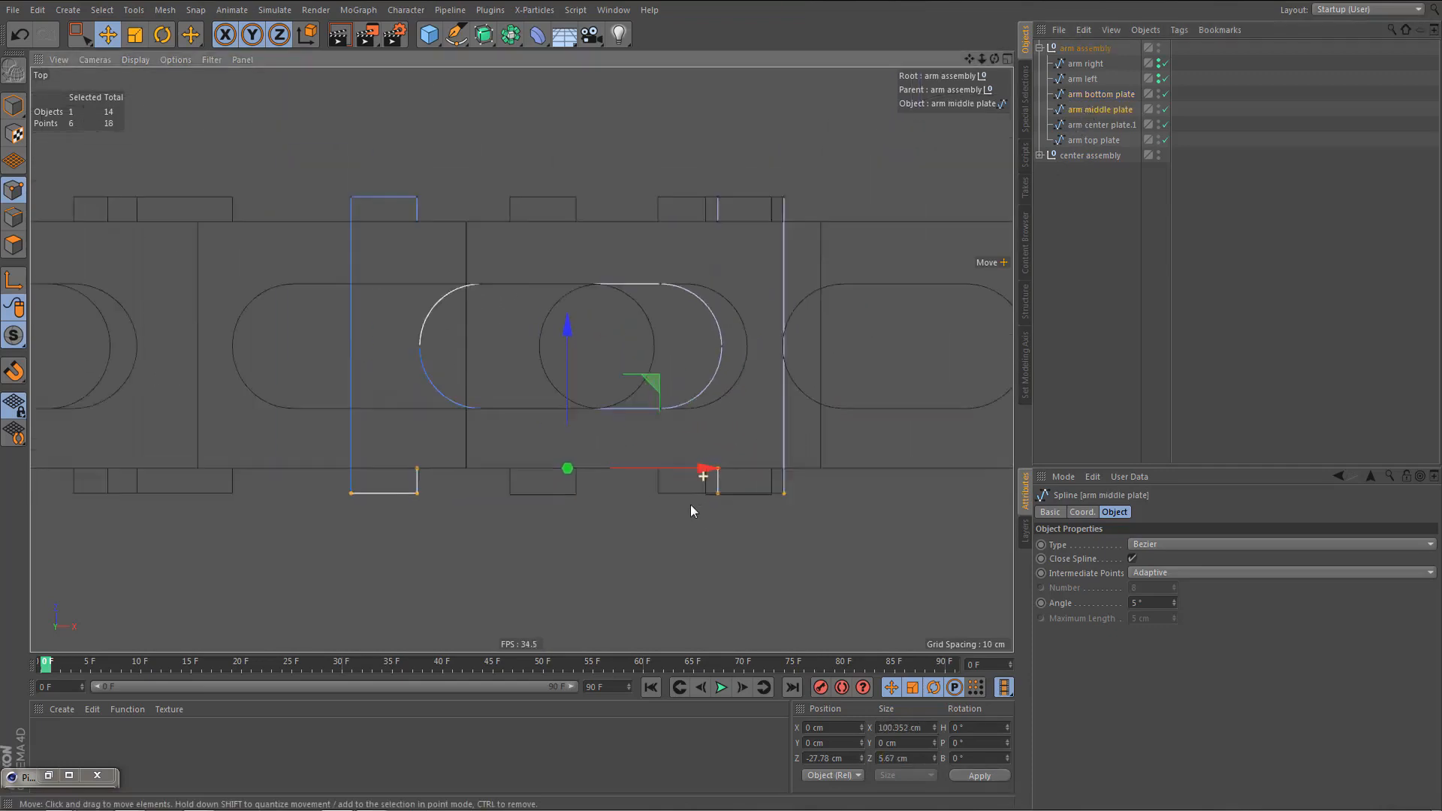
pyautogui.scroll(5, 664, 557)
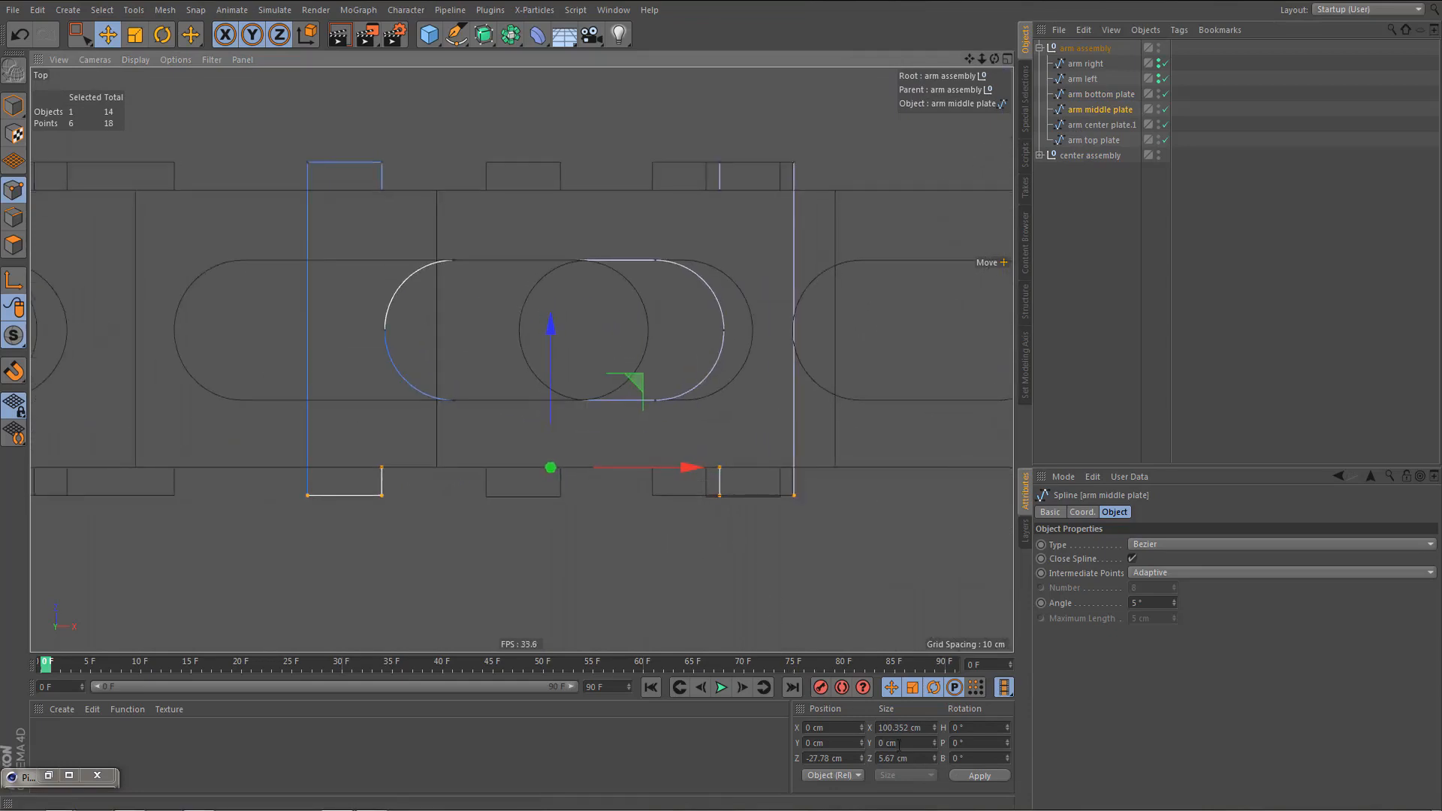
pyautogui.click(924, 759)
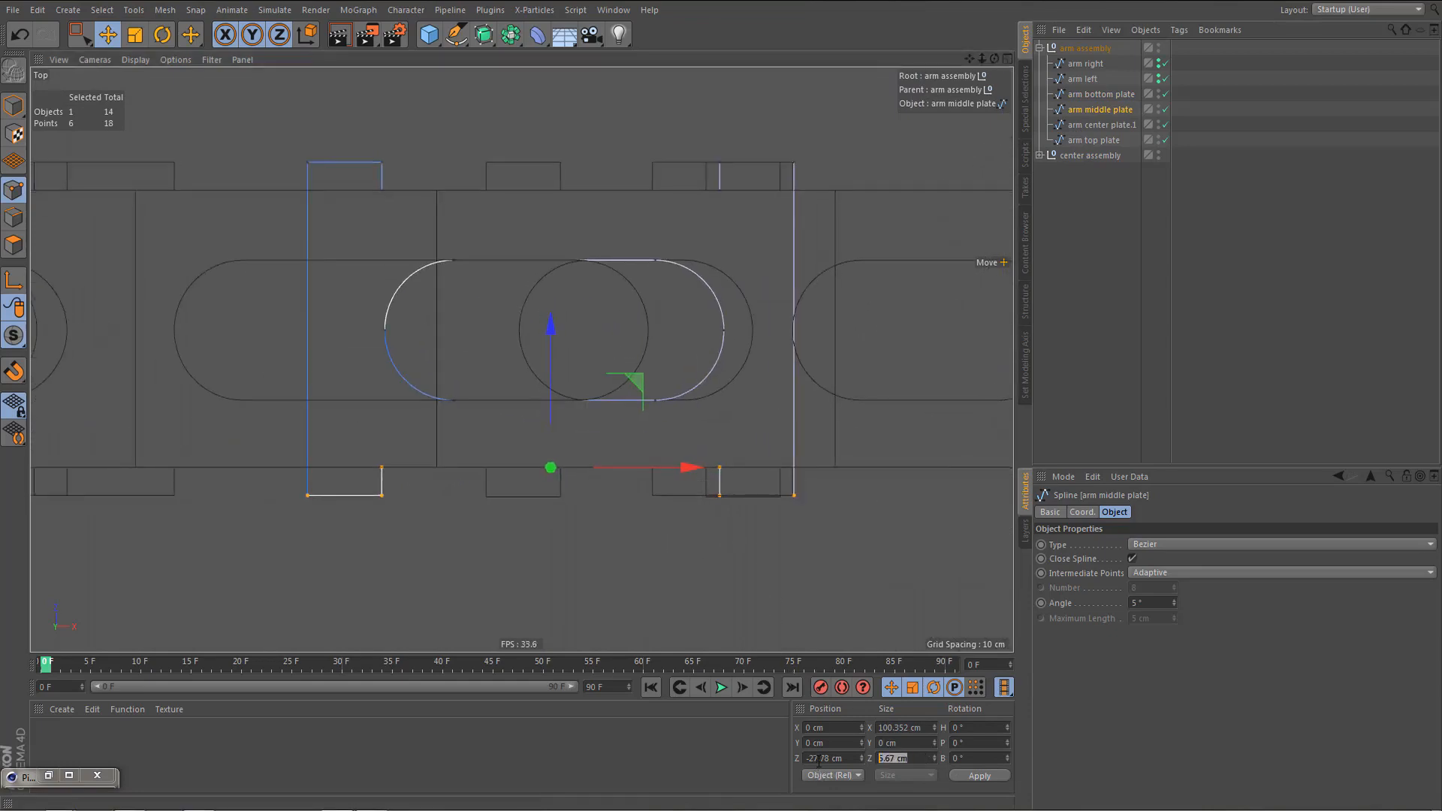
# - Set the Z size of arm center plate.1's selected points along the arm left side to 6 cm
pyautogui.click(1101, 124)
pyautogui.scroll(-2, 705, 386)
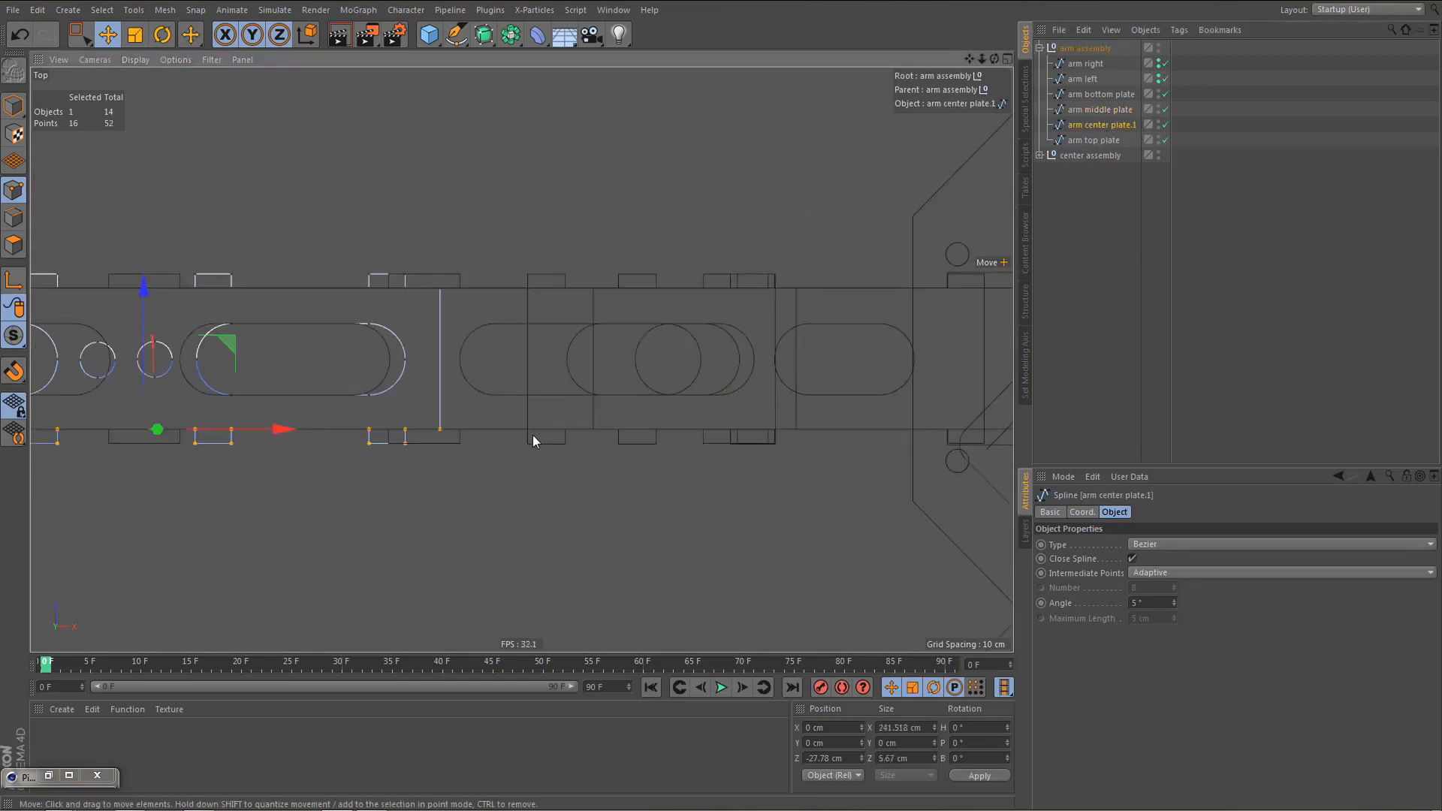
pyautogui.keyDown('alt'); pyautogui.moveTo(533, 435); pyautogui.dragTo(633, 422, button='middle'); pyautogui.keyUp('alt')
pyautogui.scroll(1, 391, 430)
pyautogui.keyDown('alt'); pyautogui.moveTo(390, 429); pyautogui.dragTo(443, 434, button='middle'); pyautogui.keyUp('alt')
pyautogui.scroll(2, 444, 435)
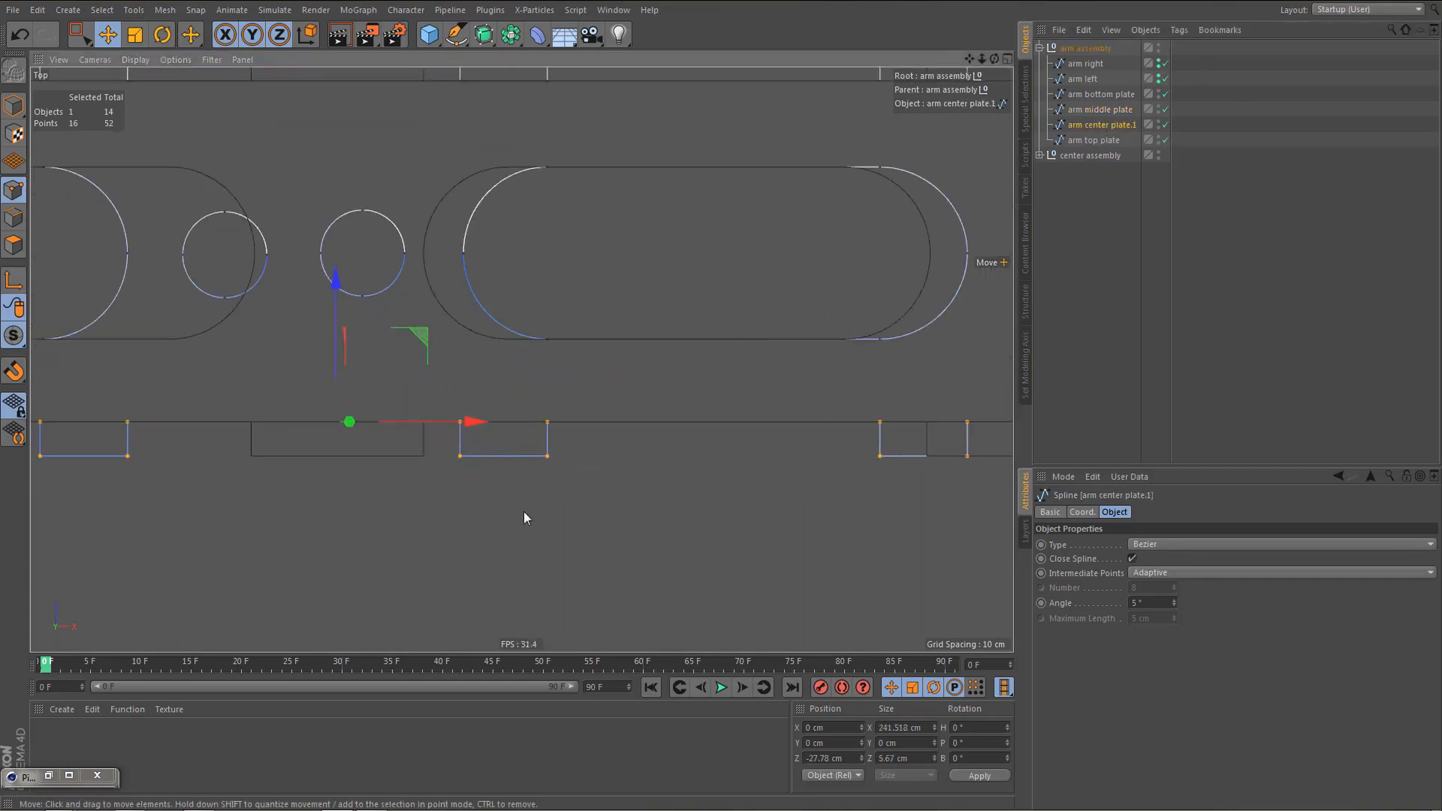
pyautogui.click(902, 759)
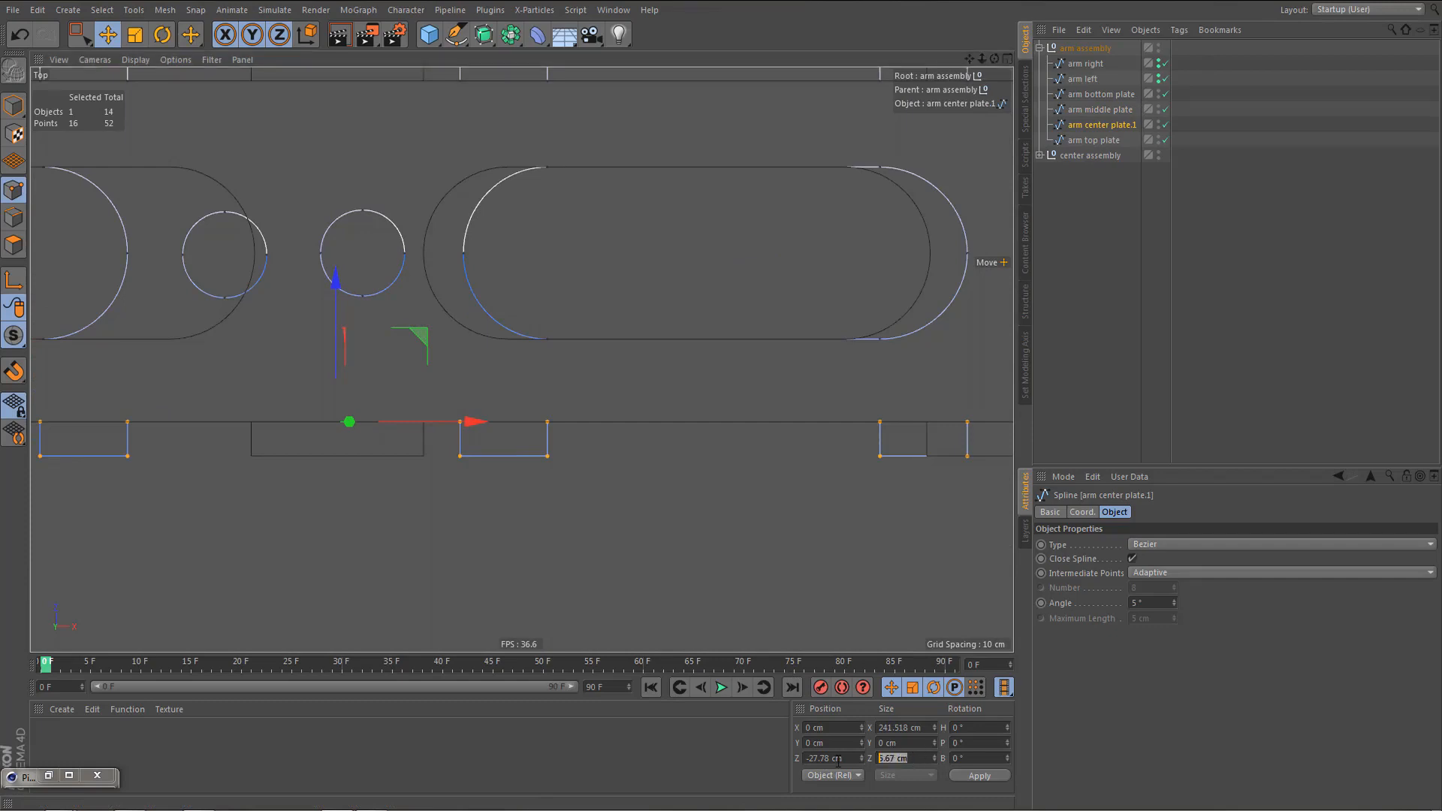
pyautogui.write('6')
pyautogui.press('Return')
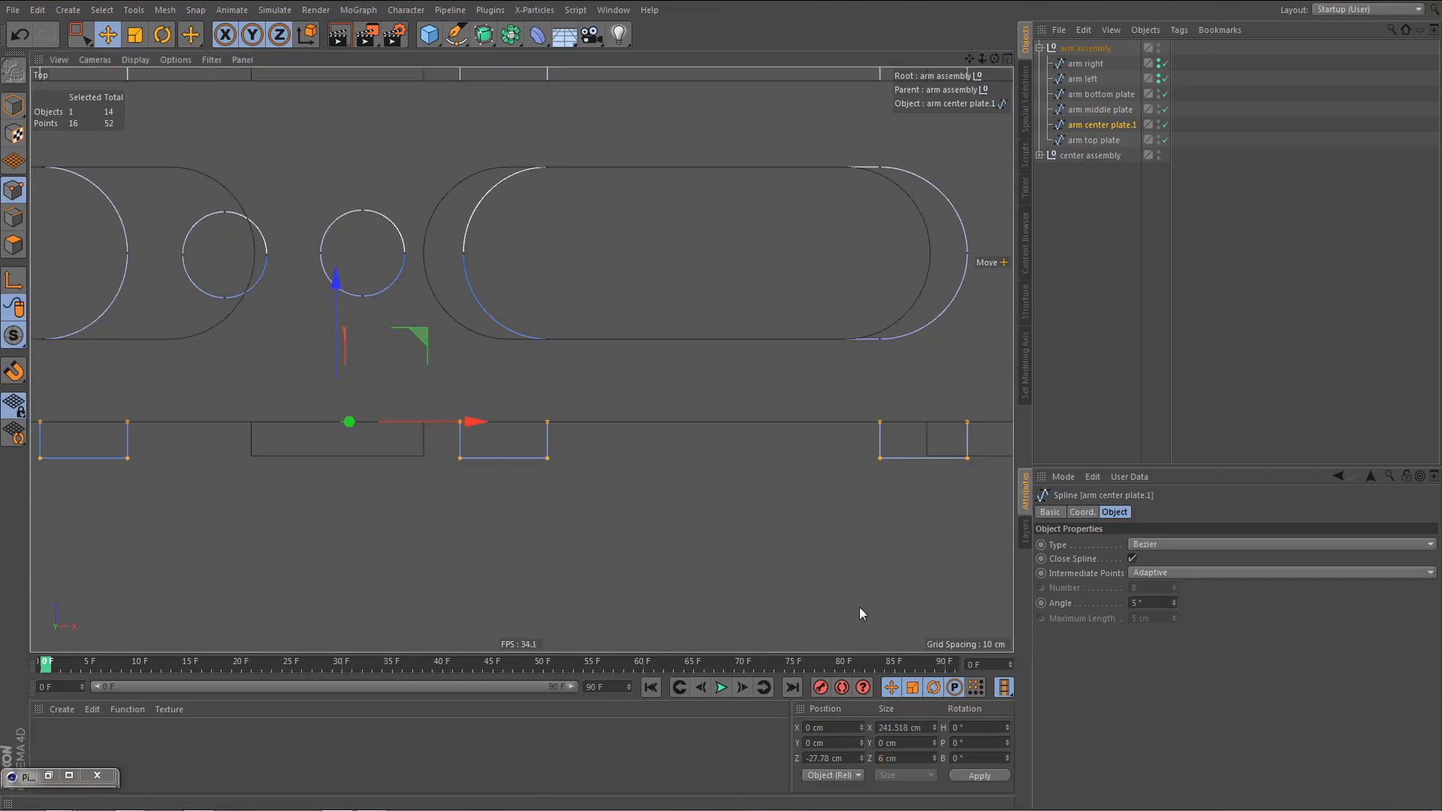
# - Set the Z size of arm top plate's selected points along the arm left side to 6 cm
pyautogui.click(1089, 140)
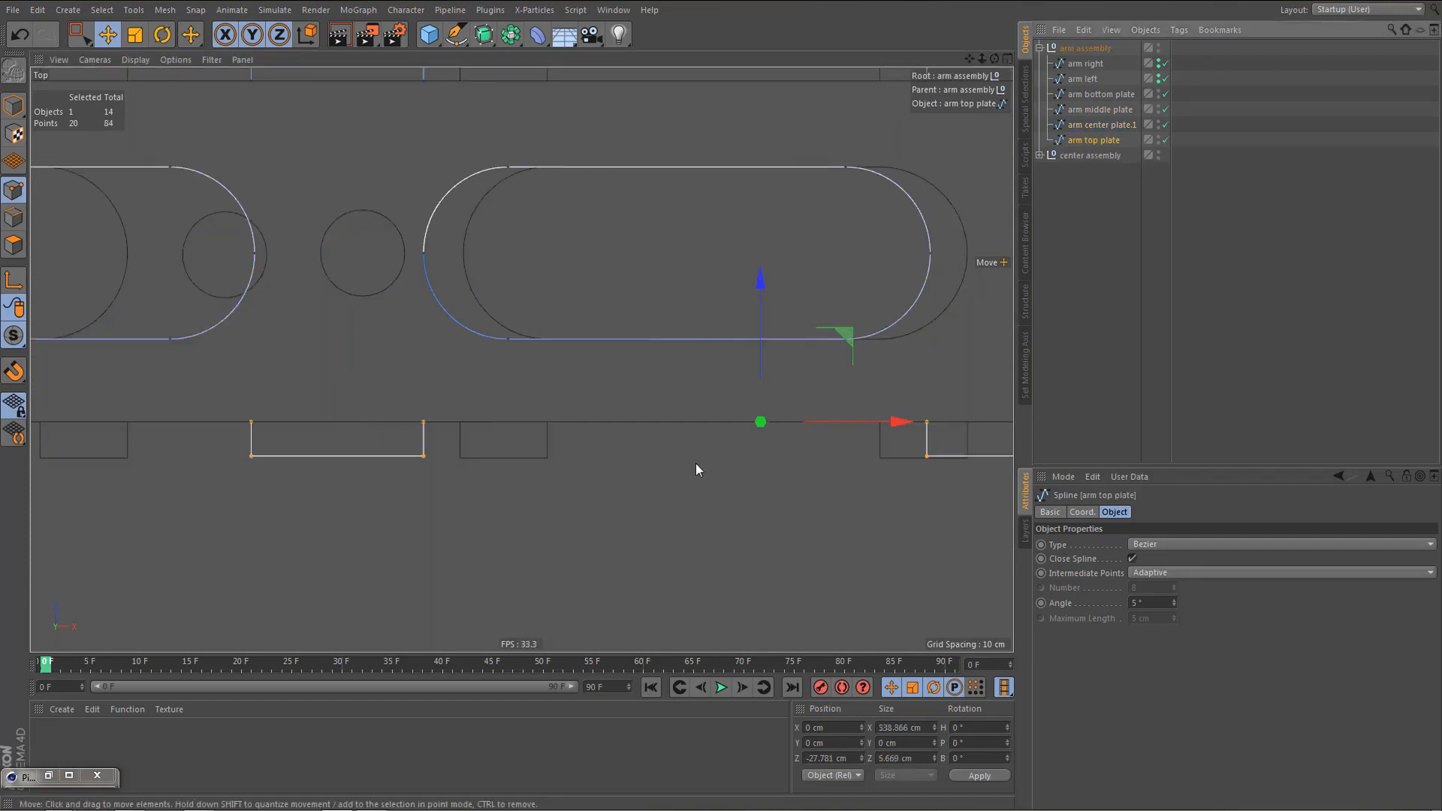
pyautogui.click(921, 758)
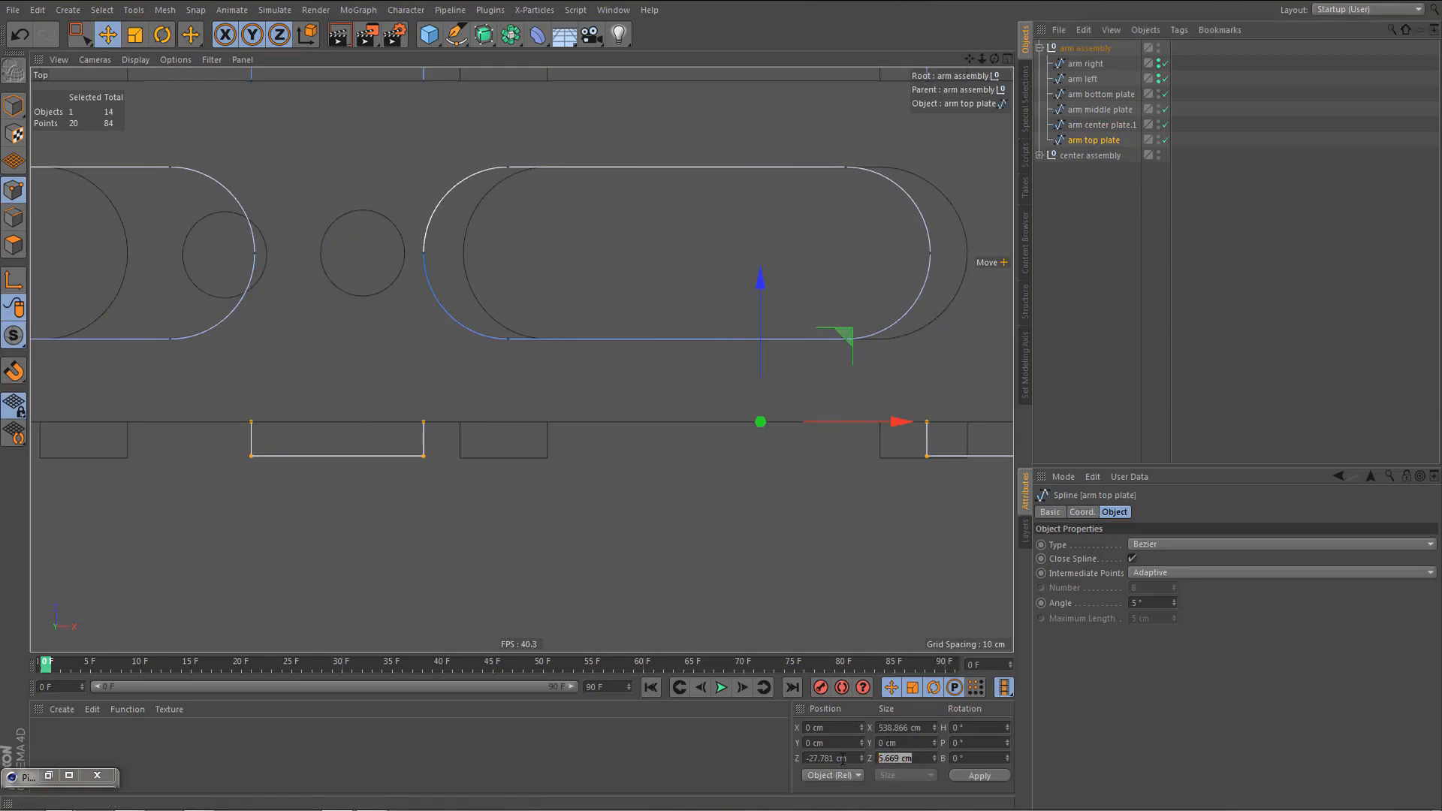
pyautogui.write('6')
pyautogui.press('Return')
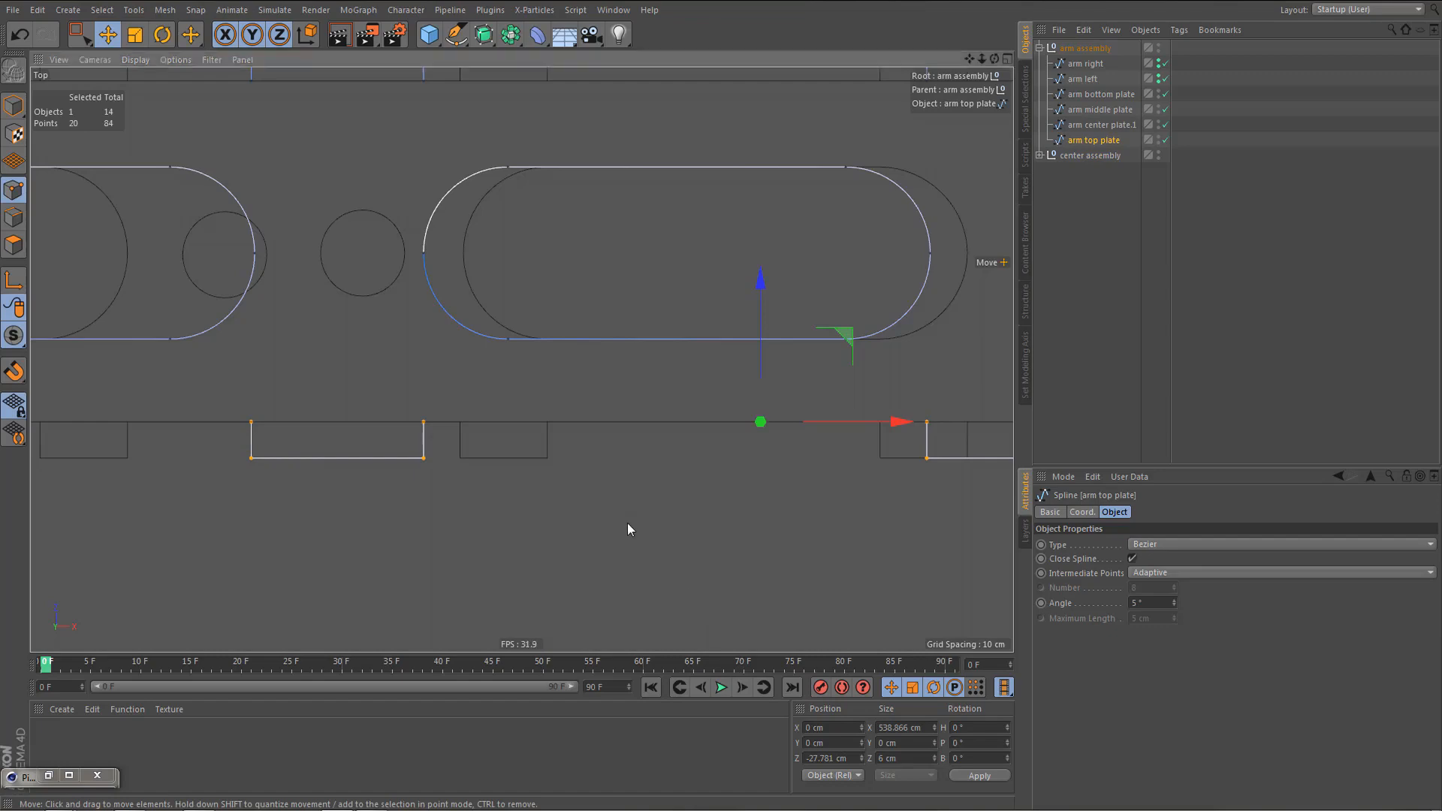
# - Select the four arm plate splines together and rectangle-select their edge and tab points along the arm right side
pyautogui.scroll(-5, 630, 610)
pyautogui.keyDown('ctrl'); pyautogui.click(1083, 125); pyautogui.keyUp('ctrl')
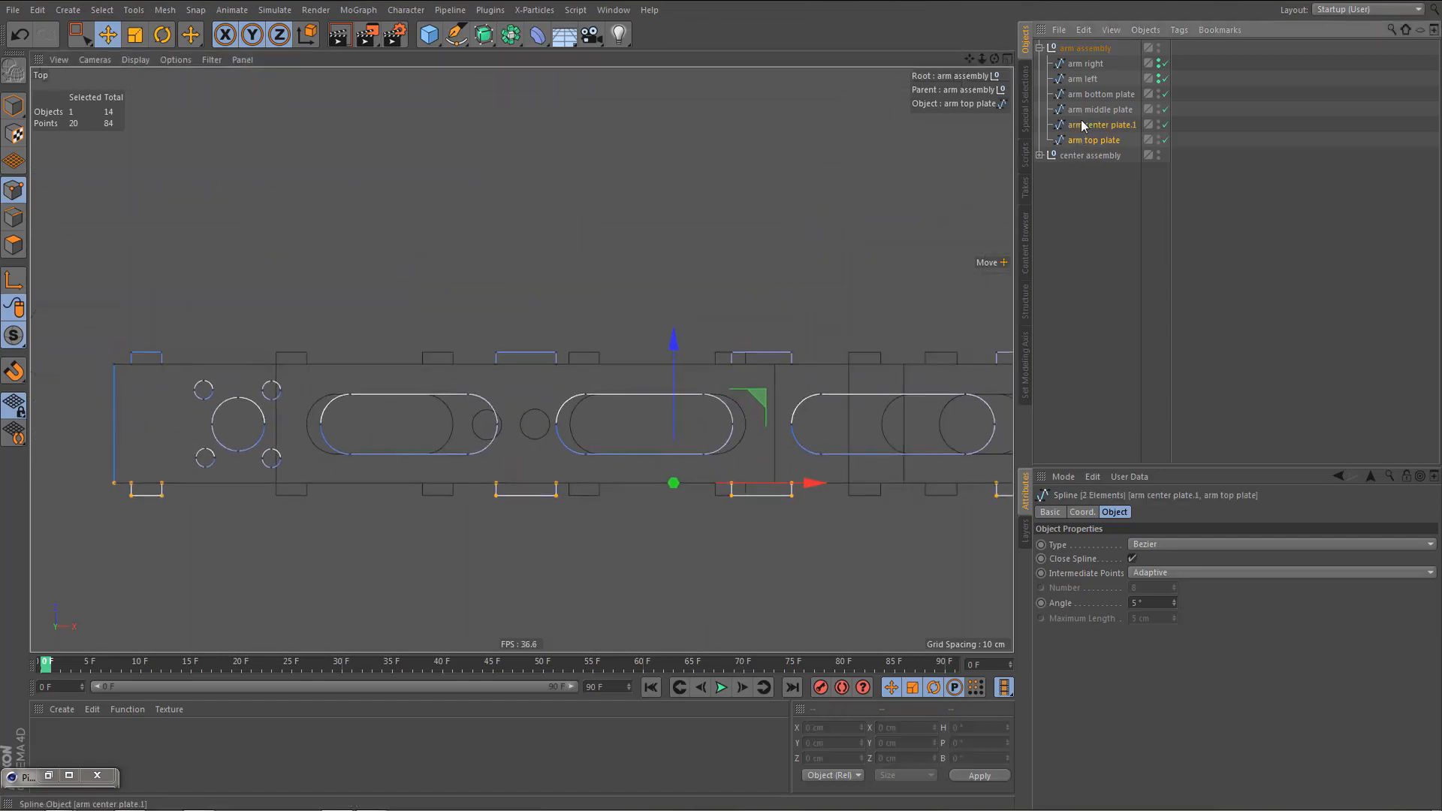
pyautogui.keyDown('ctrl'); pyautogui.click(1085, 110); pyautogui.keyUp('ctrl')
pyautogui.keyDown('ctrl'); pyautogui.click(1087, 94); pyautogui.keyUp('ctrl')
pyautogui.scroll(-2, 489, 459)
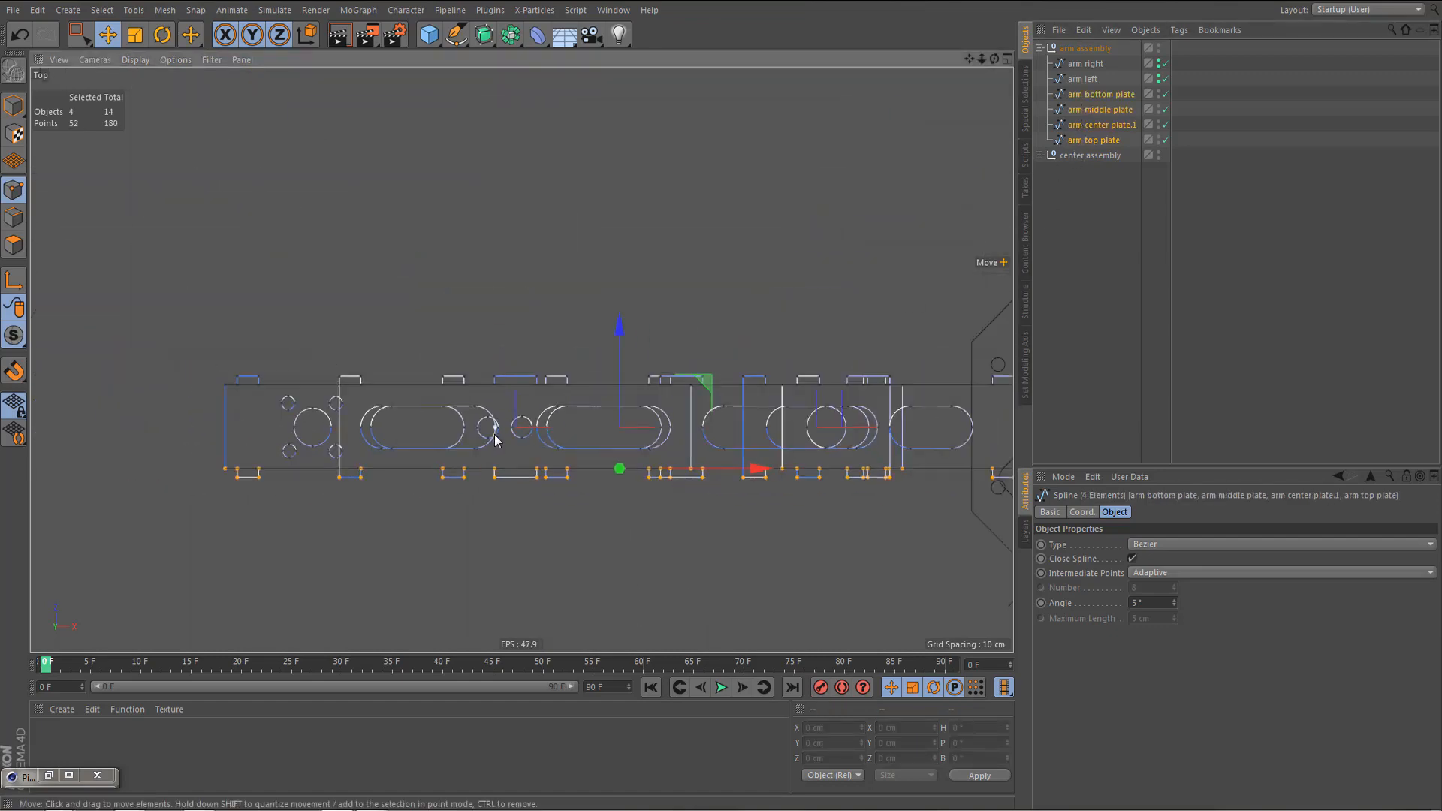
pyautogui.press('0')
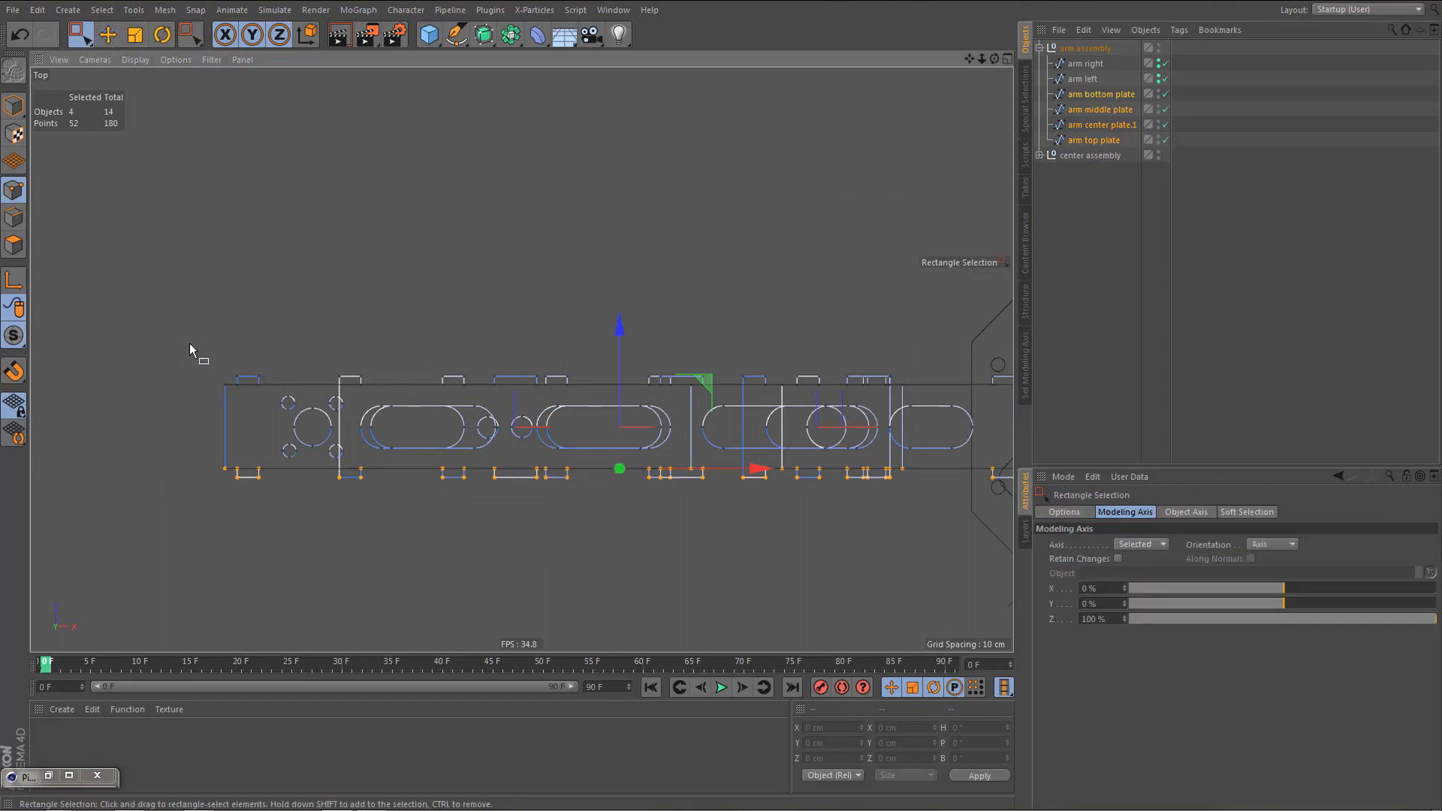
pyautogui.moveTo(190, 344); pyautogui.dragTo(947, 393)
# - With the modeling axis Z at -100%, set the Z size of arm bottom plate's arm-right-side points to 6 cm
pyautogui.click(1098, 95)
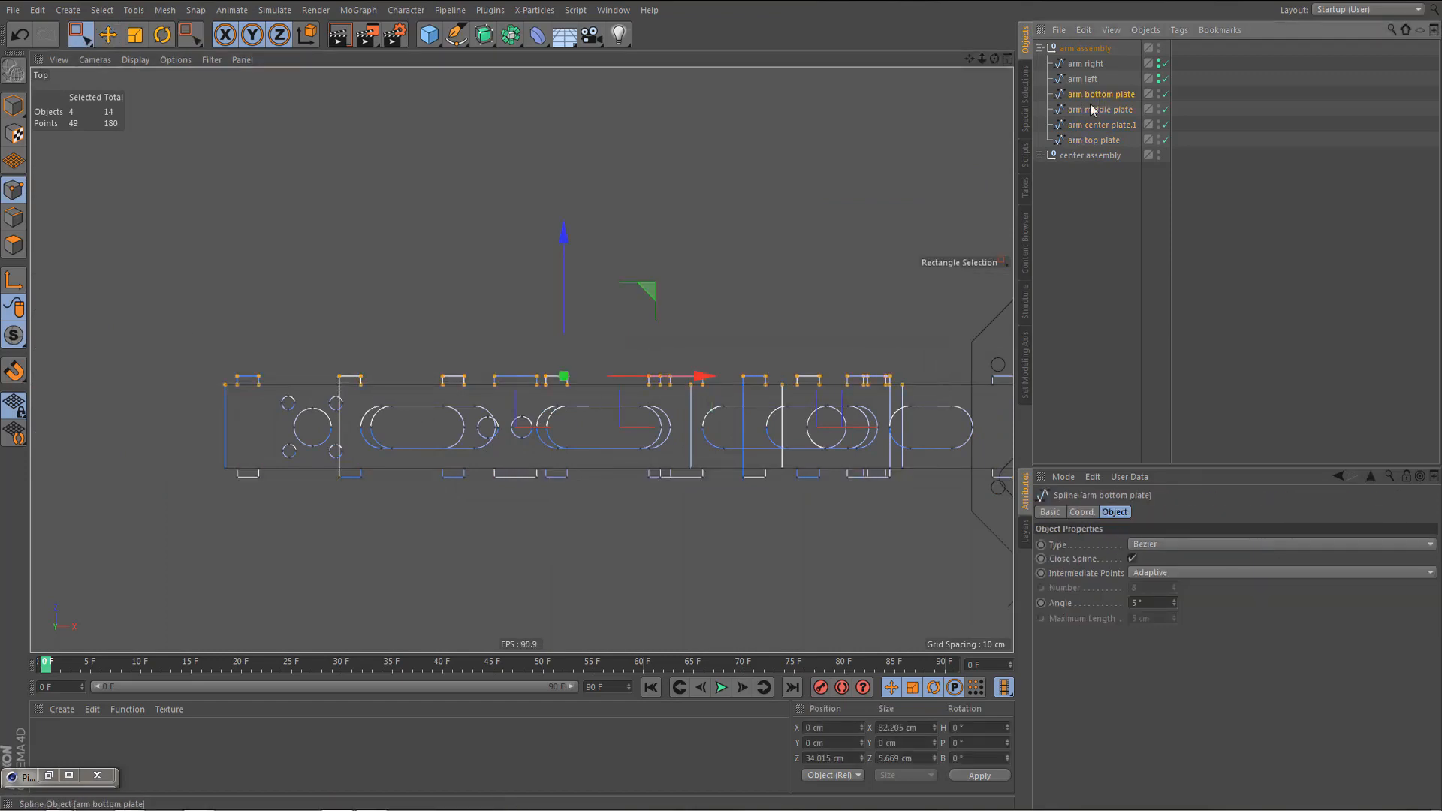
pyautogui.scroll(5, 758, 395)
pyautogui.press('e')
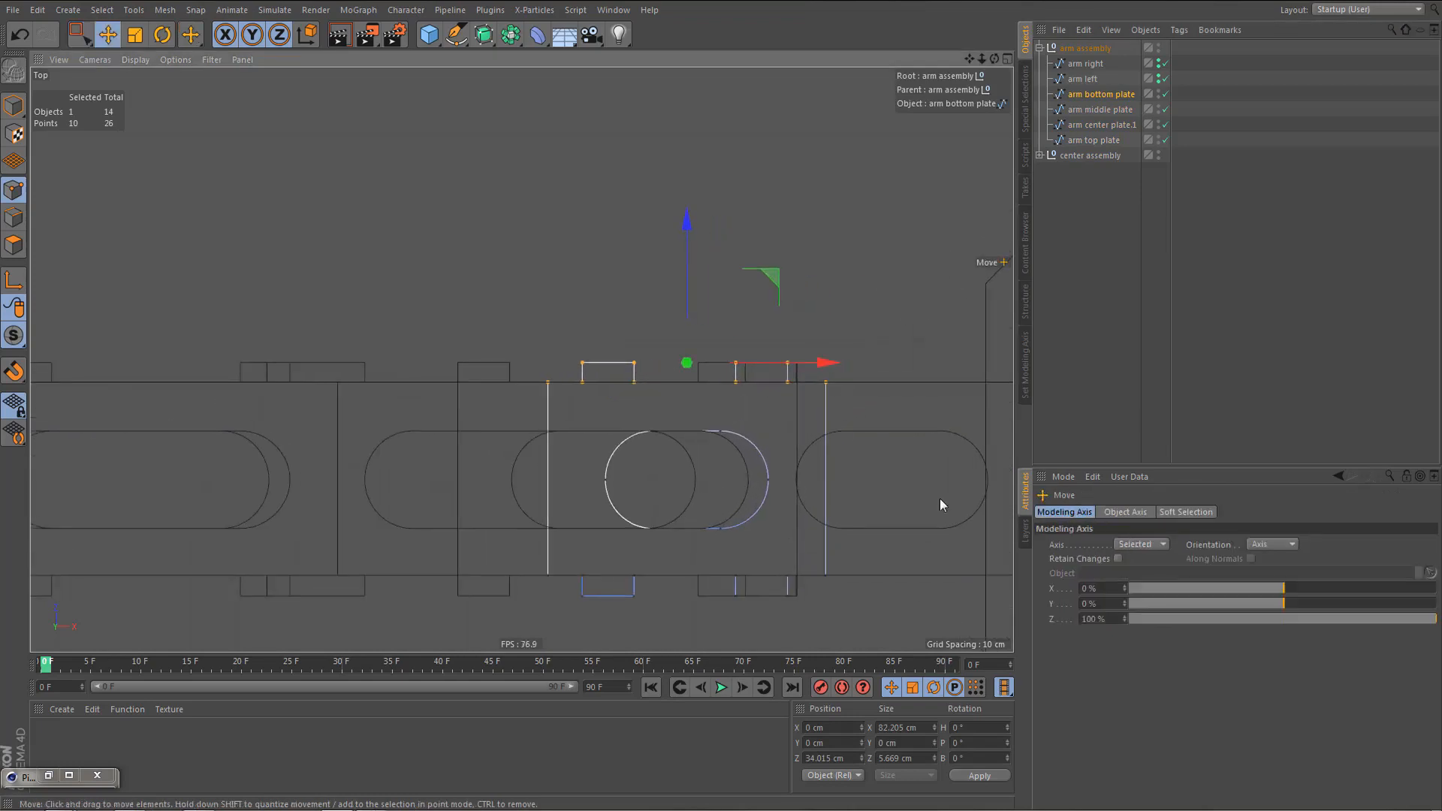
pyautogui.moveTo(1218, 621); pyautogui.dragTo(1089, 624)
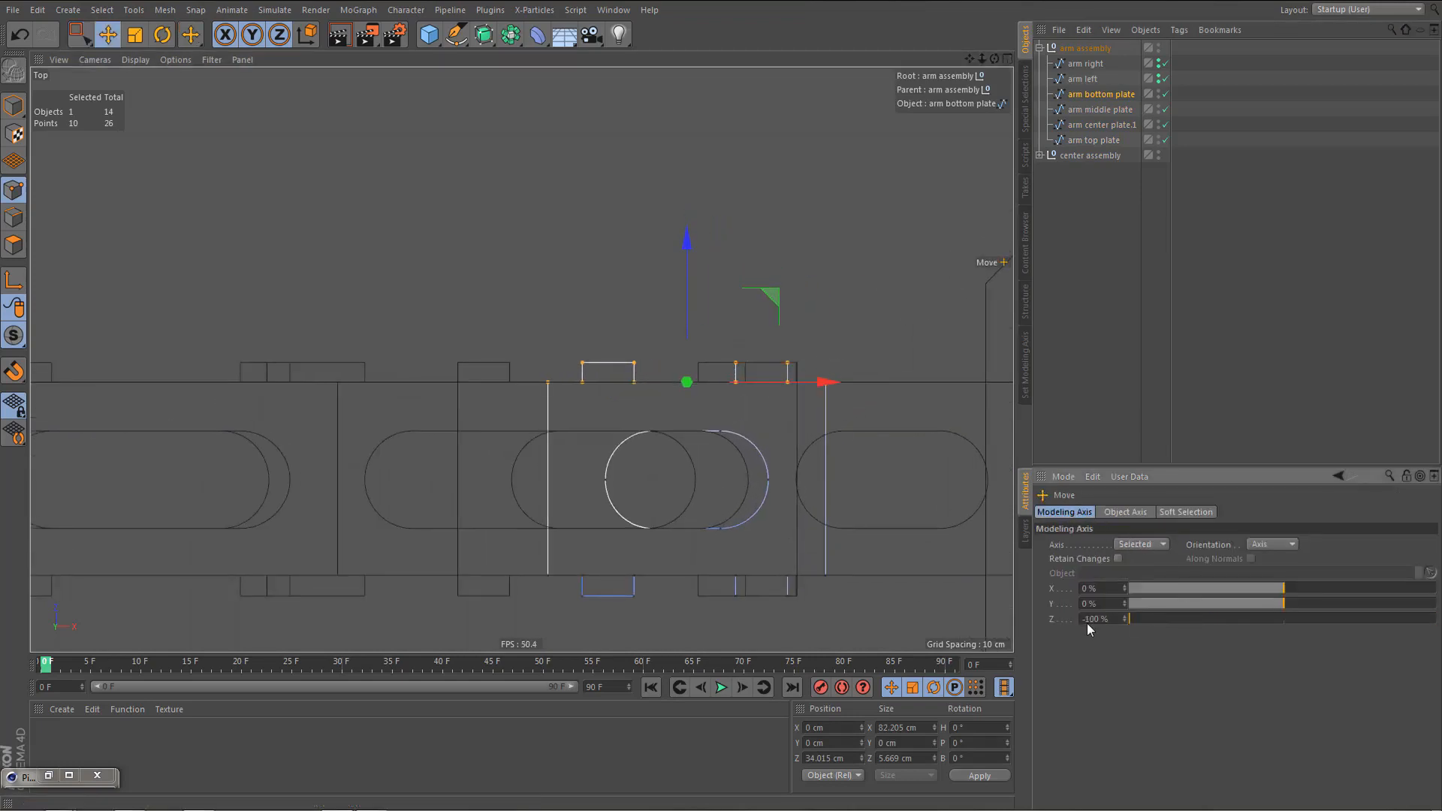
pyautogui.scroll(2, 774, 454)
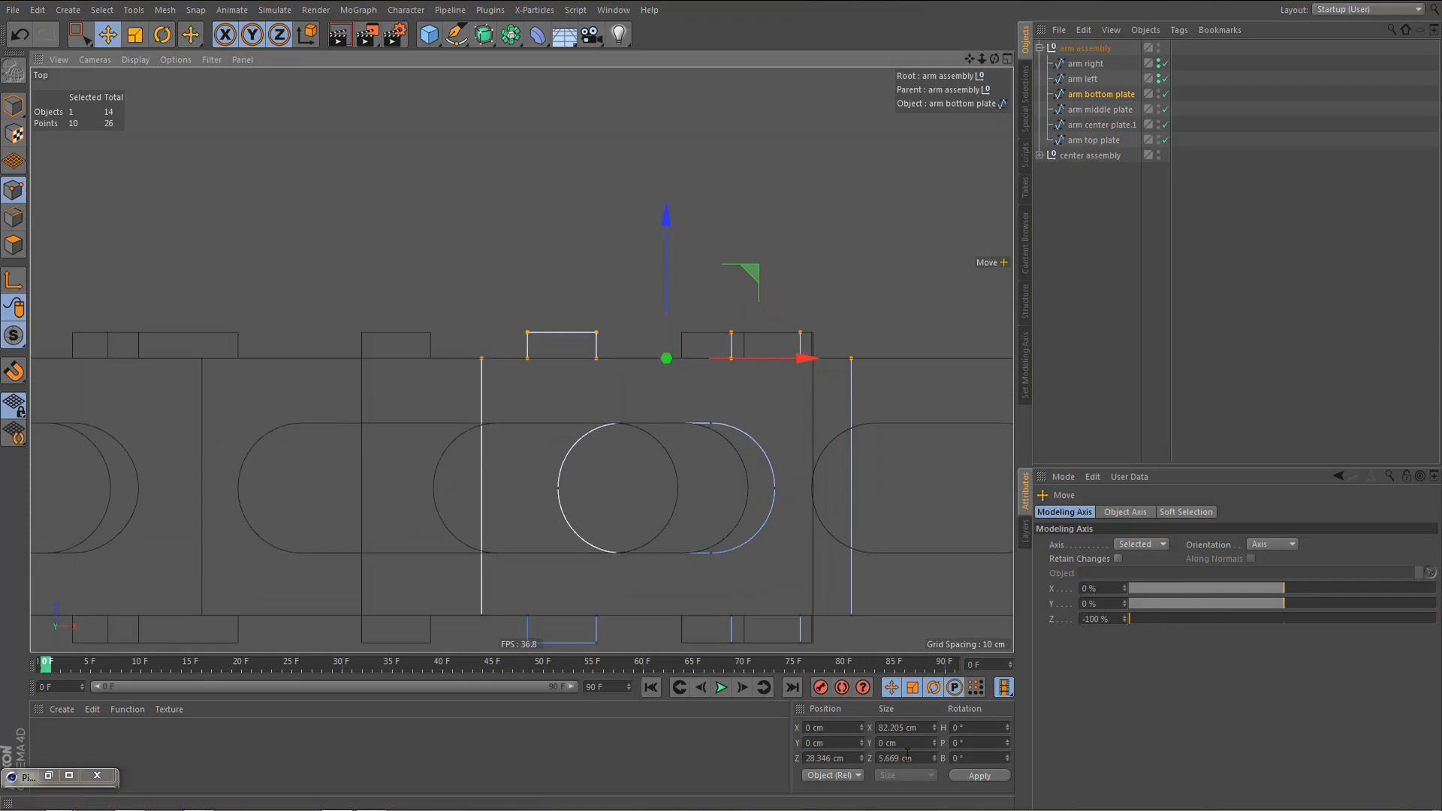
pyautogui.moveTo(918, 759); pyautogui.dragTo(794, 755)
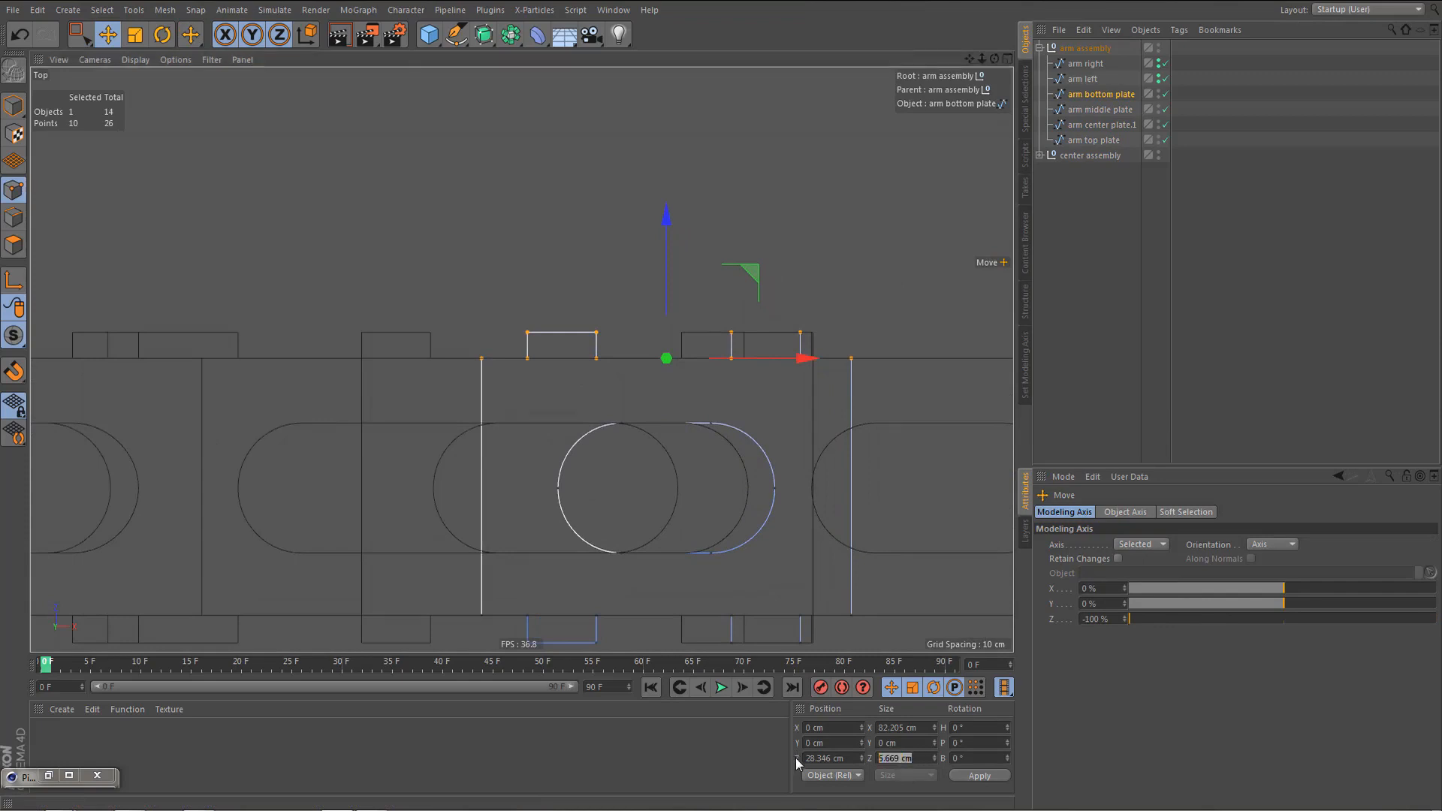
pyautogui.write('6')
pyautogui.click(979, 776)
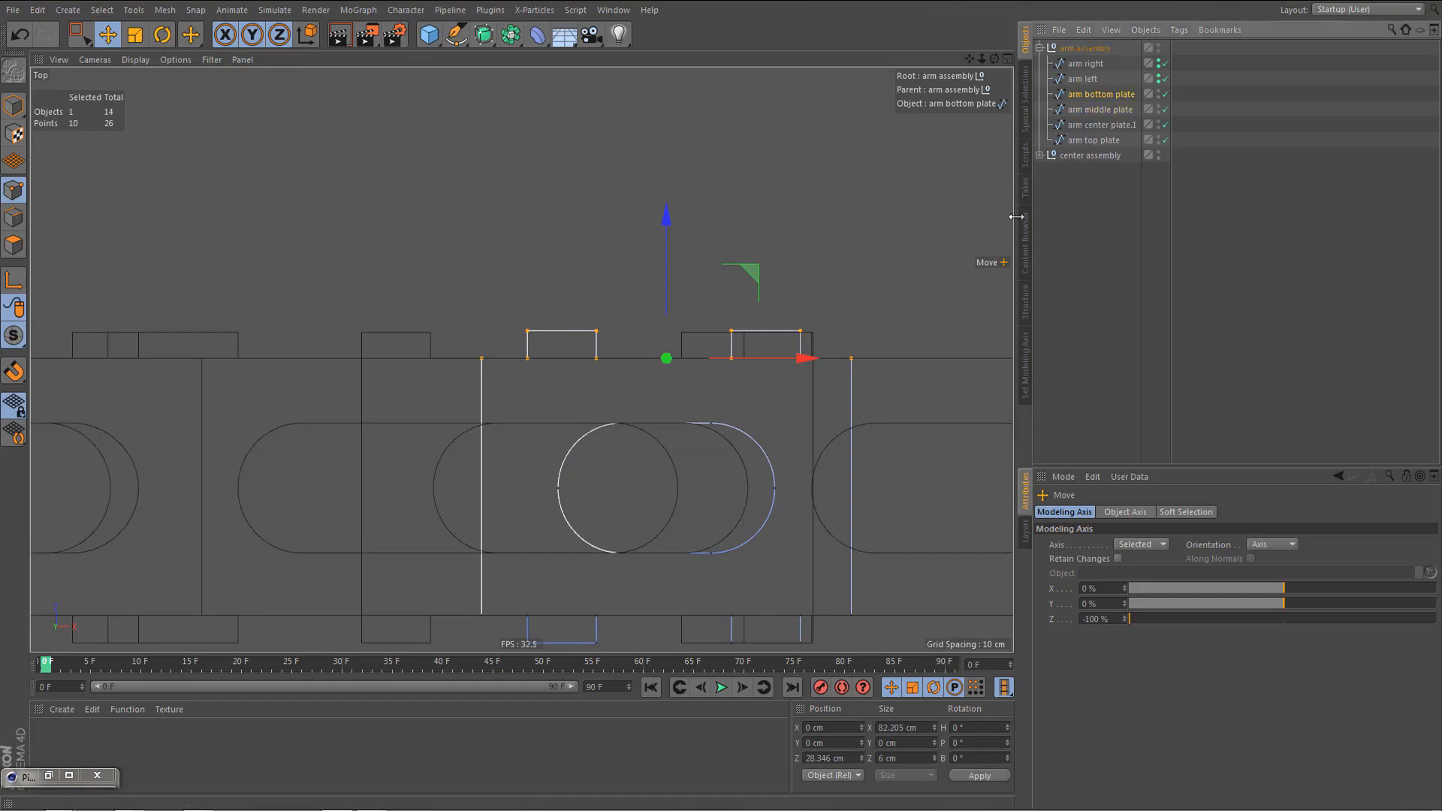
# - Set the Z size of arm middle plate's selected points along the arm right side to 6 cm
pyautogui.click(1113, 109)
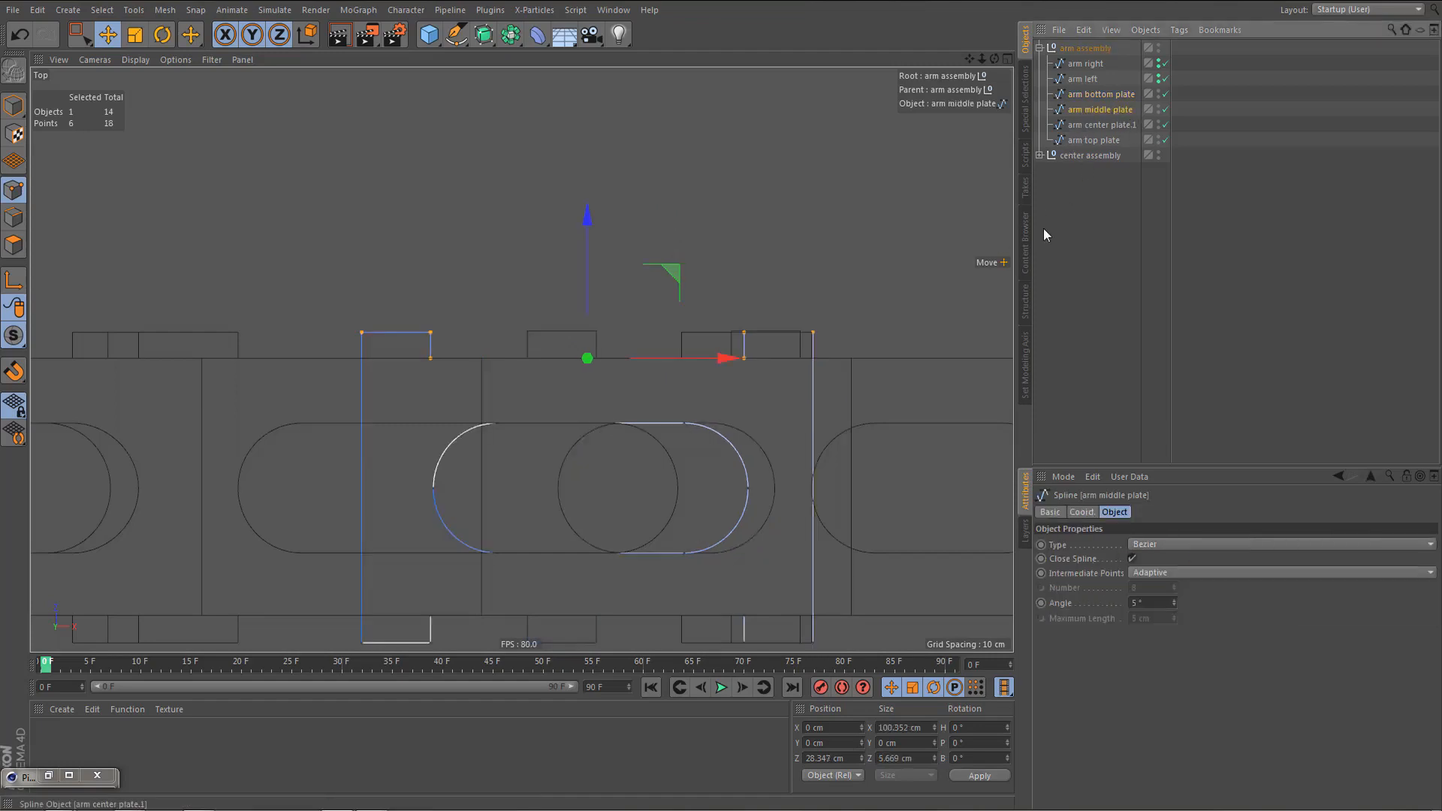
pyautogui.doubleClick(924, 758)
pyautogui.write('6')
pyautogui.click(980, 776)
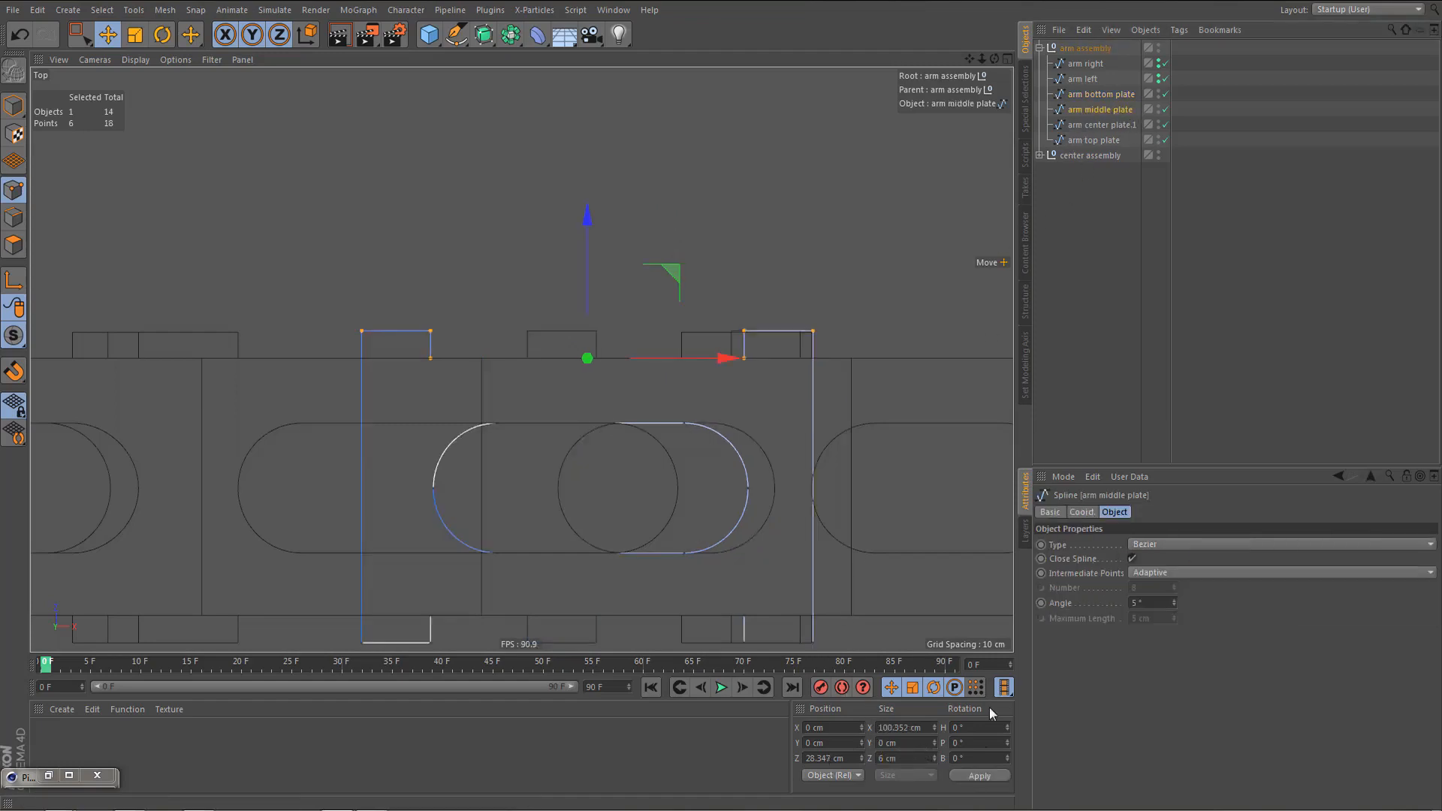
# - Set the Z size of arm center plate.1's selected points along the arm right side to 6 cm
pyautogui.click(1103, 124)
pyautogui.scroll(-3, 588, 332)
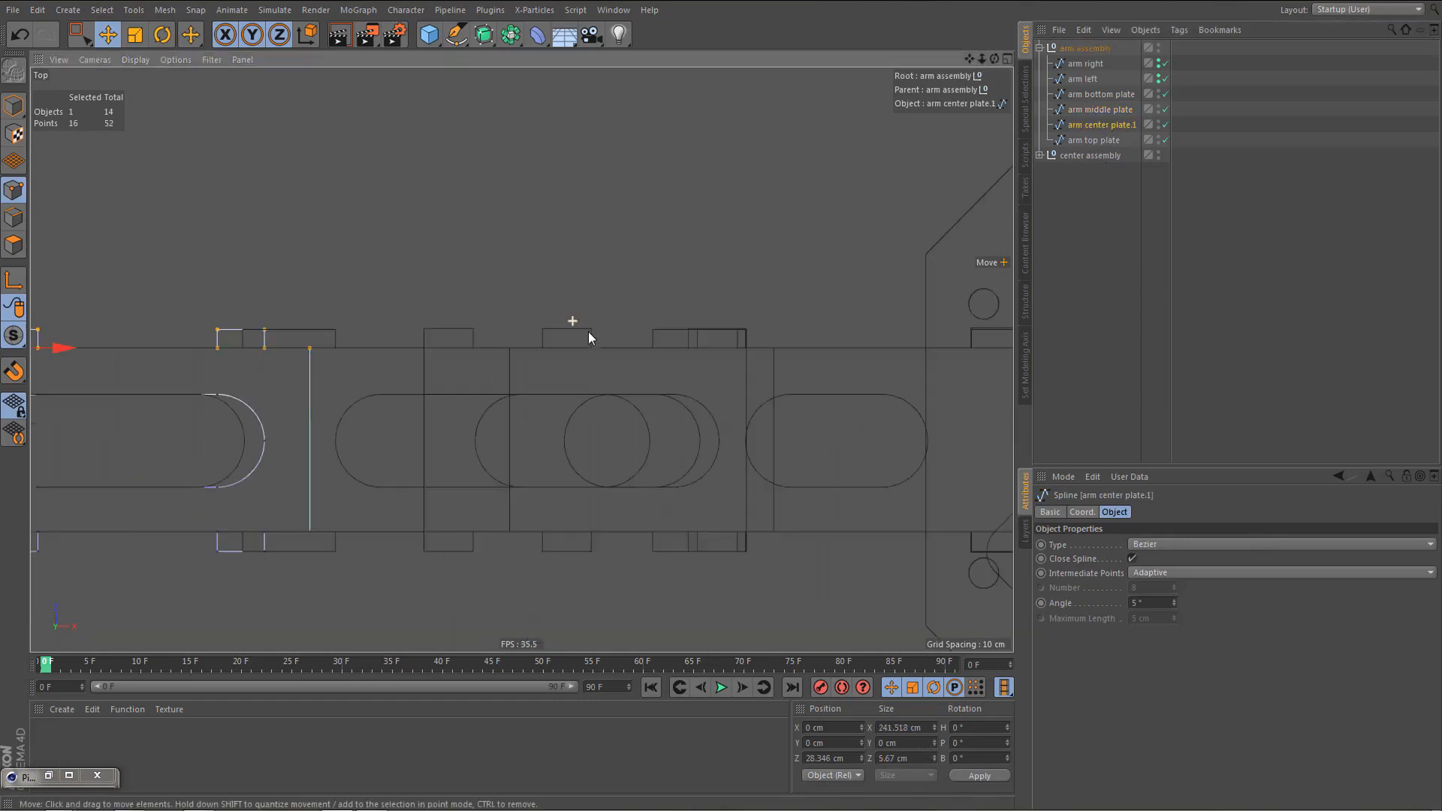
pyautogui.doubleClick(917, 757)
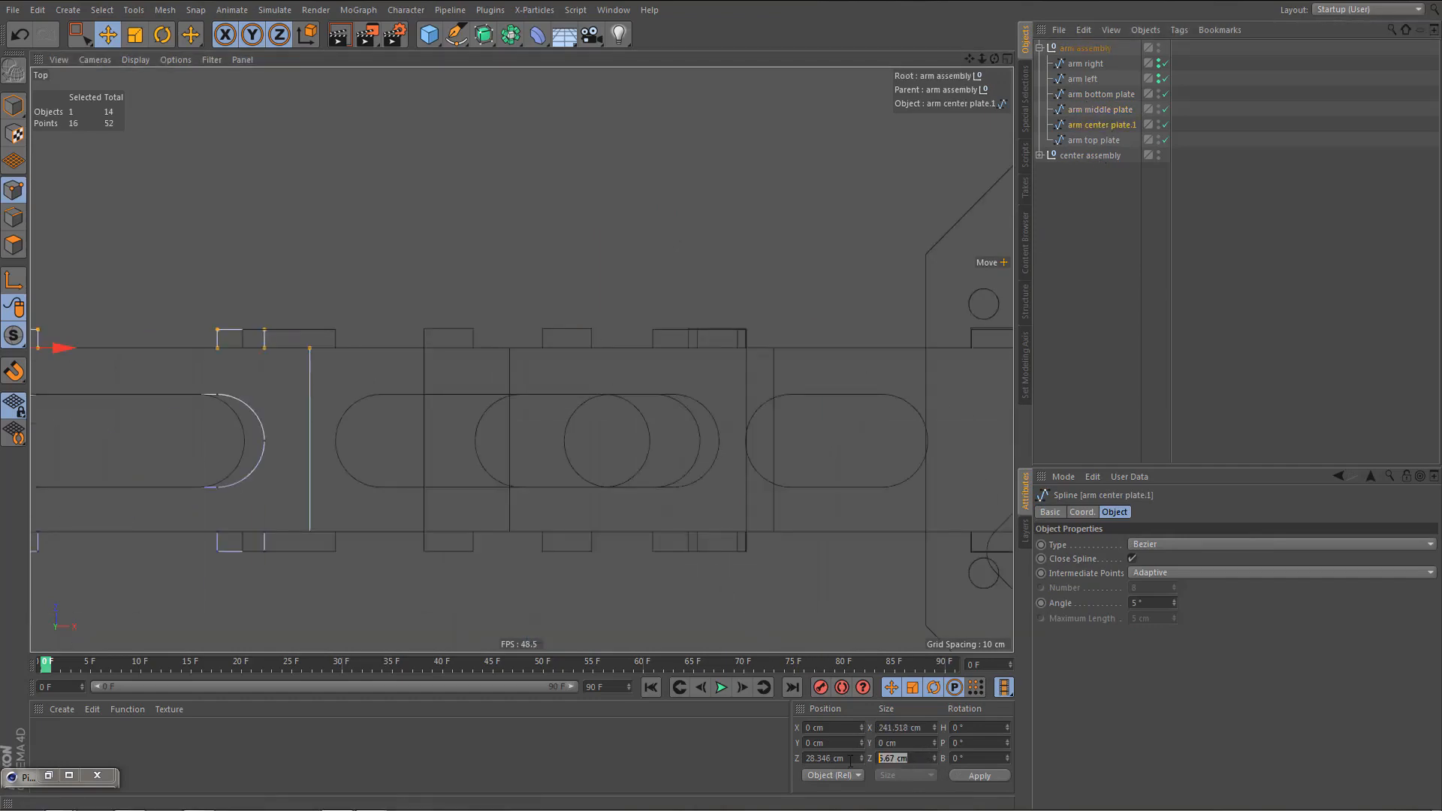
pyautogui.click(969, 775)
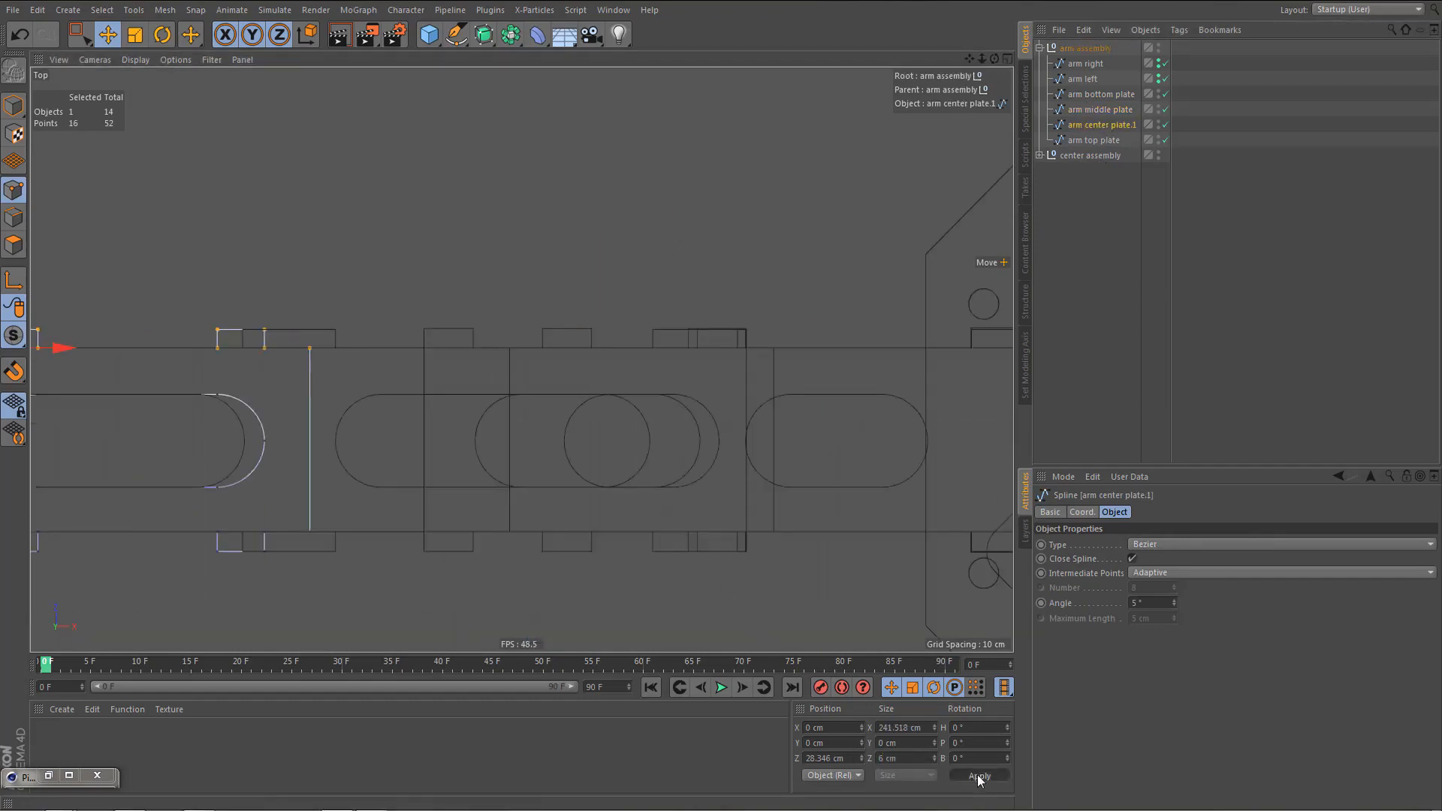
# - Set the Z size of arm top plate's selected arm-right-side points to 6 cm and return to the perspective view of the assembly
pyautogui.click(1107, 142)
pyautogui.doubleClick(916, 758)
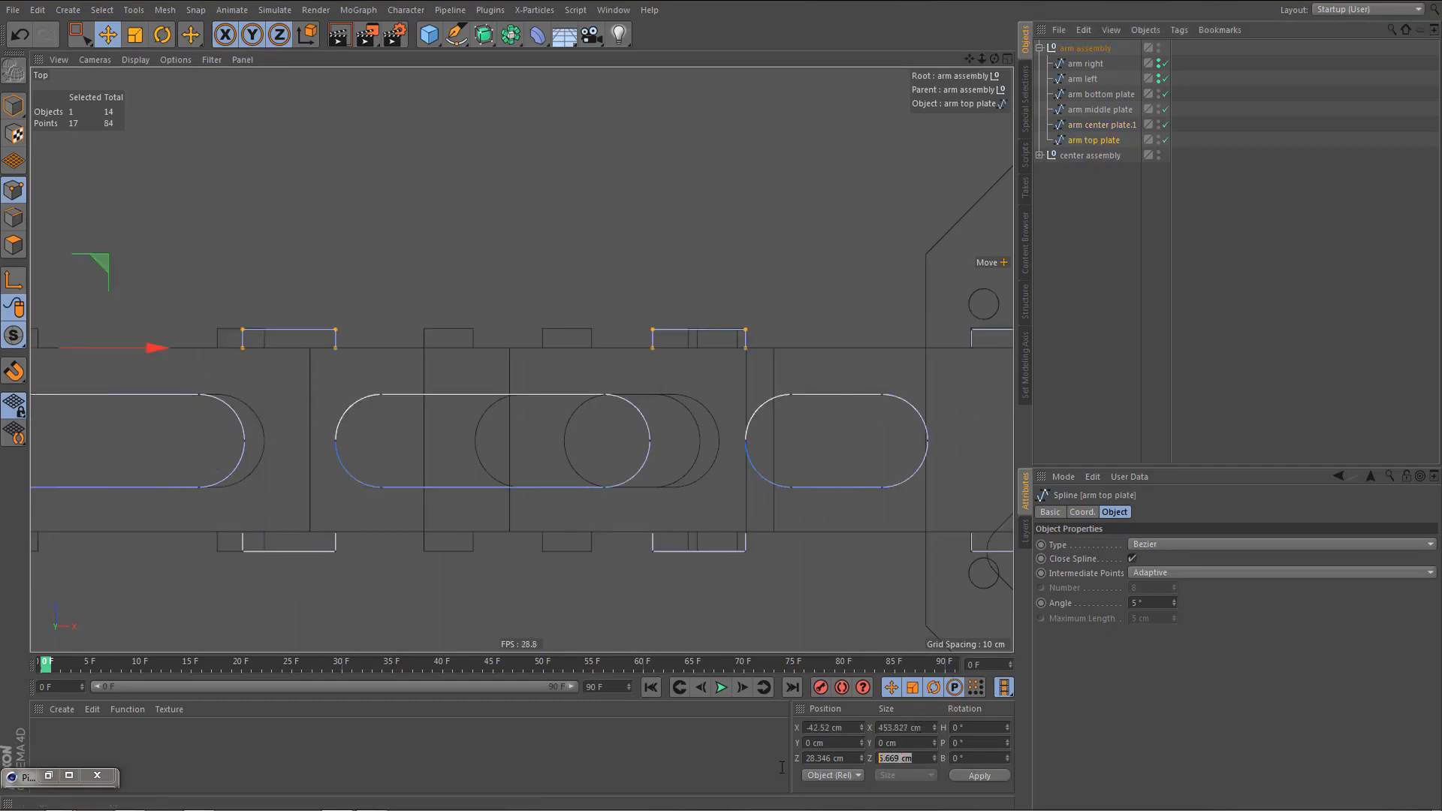
pyautogui.write('6')
pyautogui.click(979, 776)
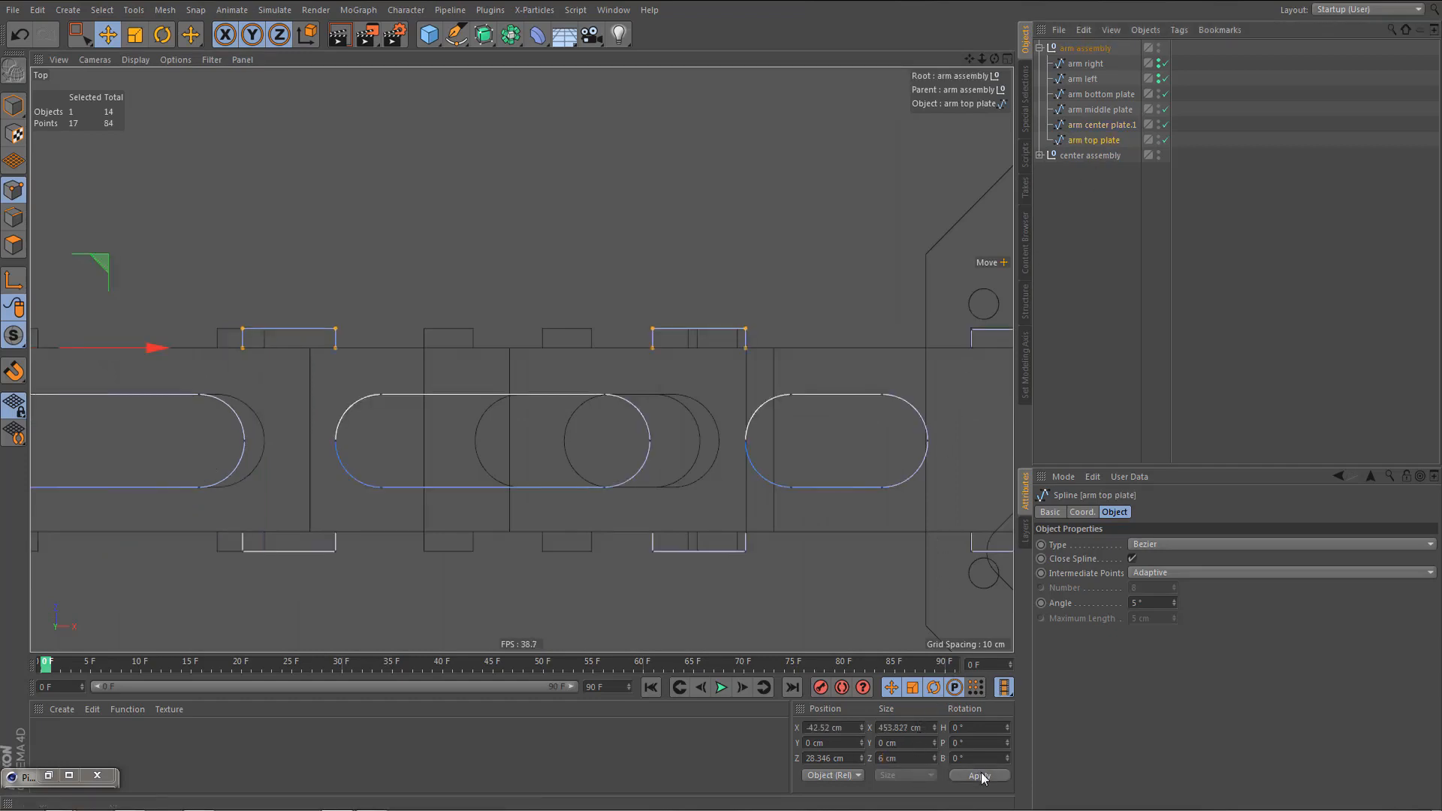
pyautogui.middleClick(625, 421)
pyautogui.middleClick(270, 181)
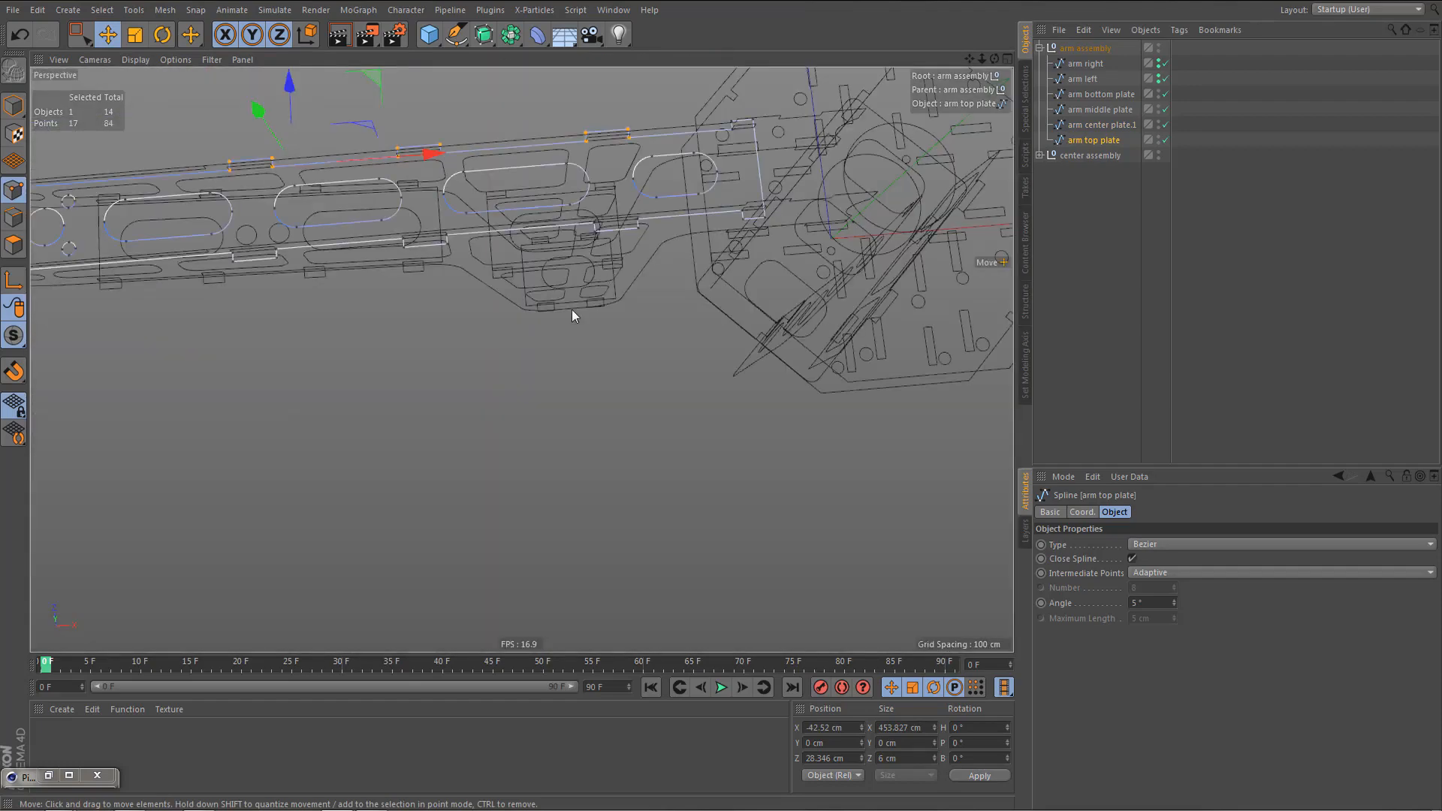
pyautogui.keyDown('alt'); pyautogui.moveTo(571, 309); pyautogui.dragTo(509, 228); pyautogui.keyUp('alt')
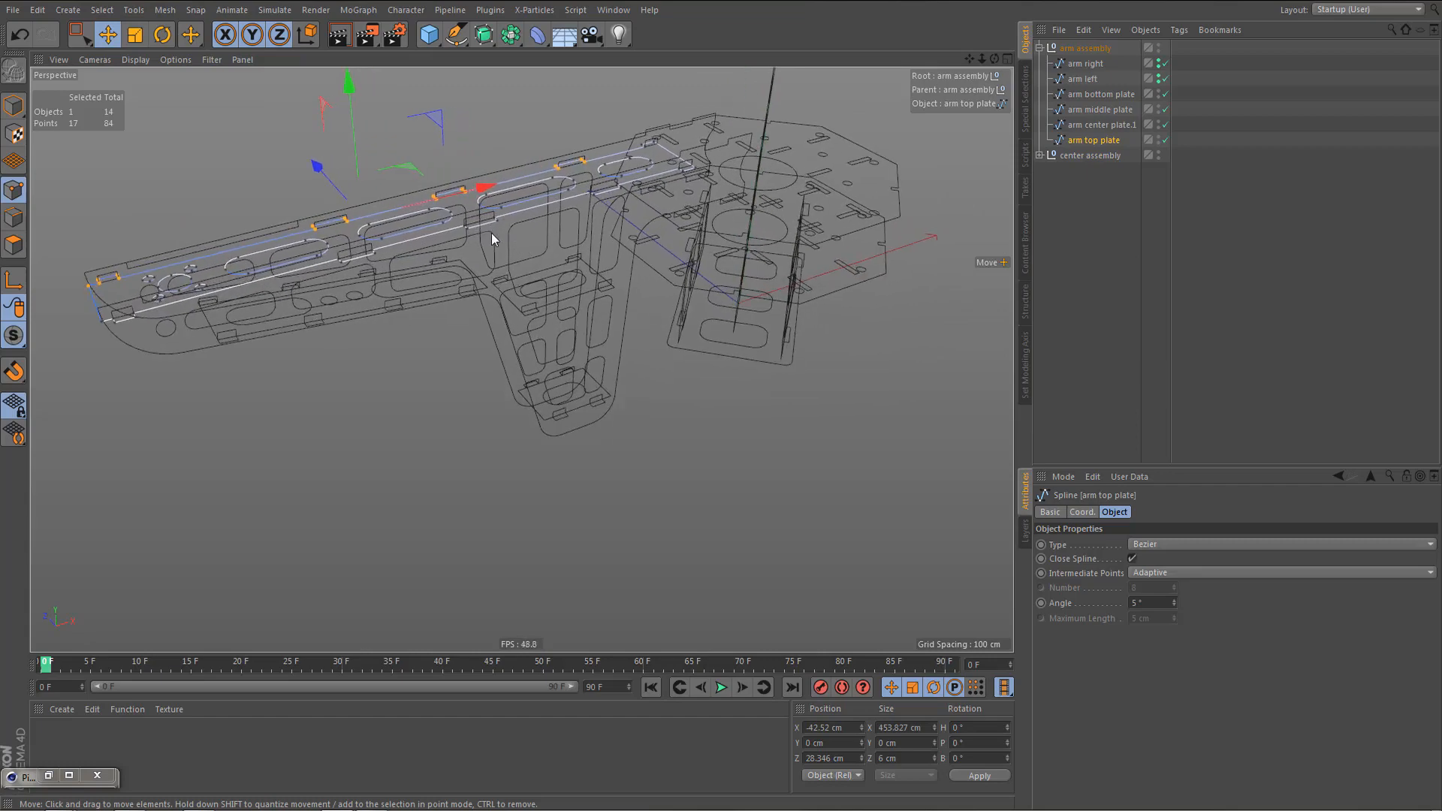
pyautogui.keyDown('alt'); pyautogui.moveTo(521, 232); pyautogui.dragTo(496, 314, button='middle'); pyautogui.keyUp('alt')
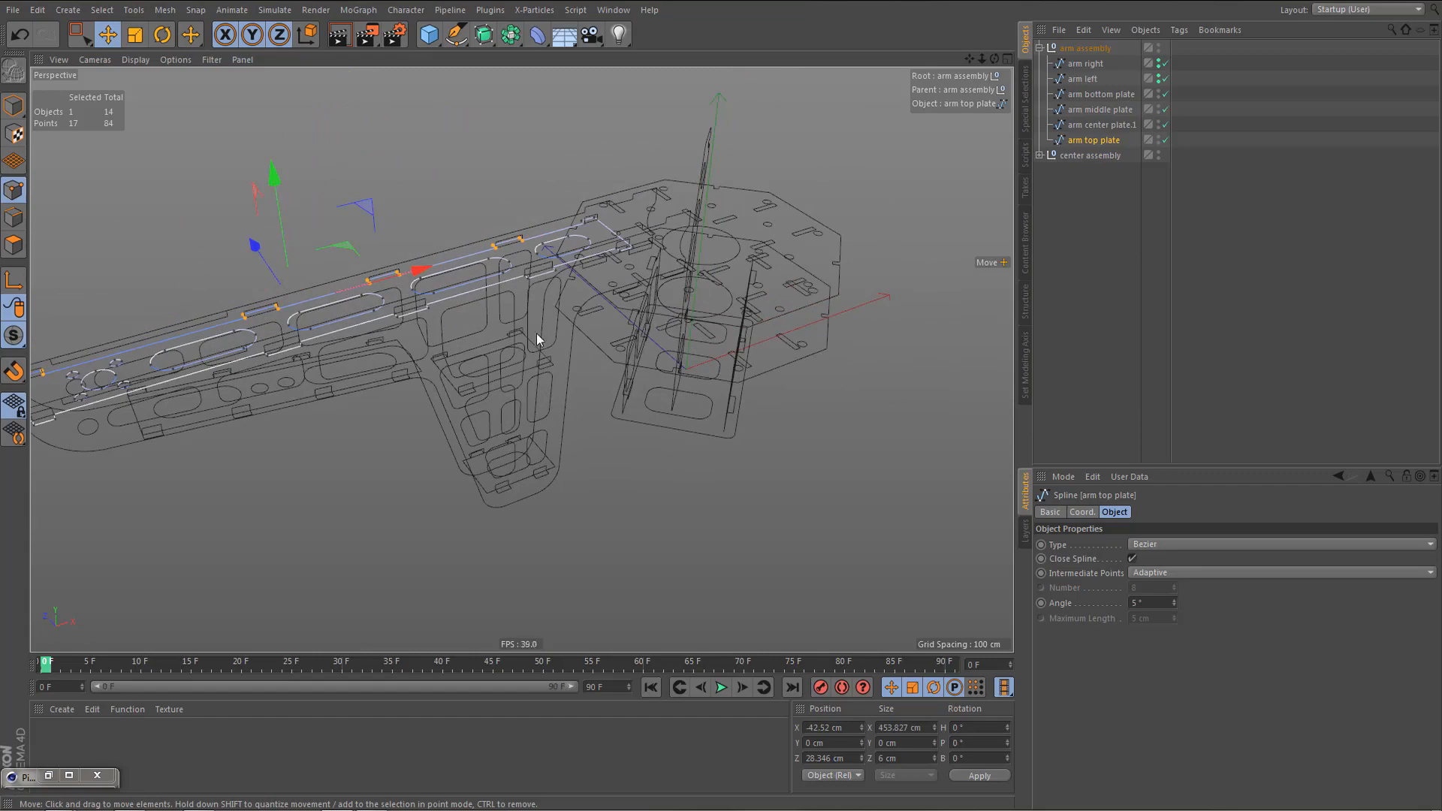
# - Hide the arm assembly and center assembly in the viewport while forcing center bottom octagon plate and center top ocatagon plate to stay shown
pyautogui.keyDown('alt'); pyautogui.moveTo(517, 276); pyautogui.dragTo(719, 257); pyautogui.keyUp('alt')
pyautogui.scroll(2, 670, 266)
pyautogui.keyDown('alt'); pyautogui.moveTo(719, 257); pyautogui.dragTo(739, 285, button='right'); pyautogui.keyUp('alt')
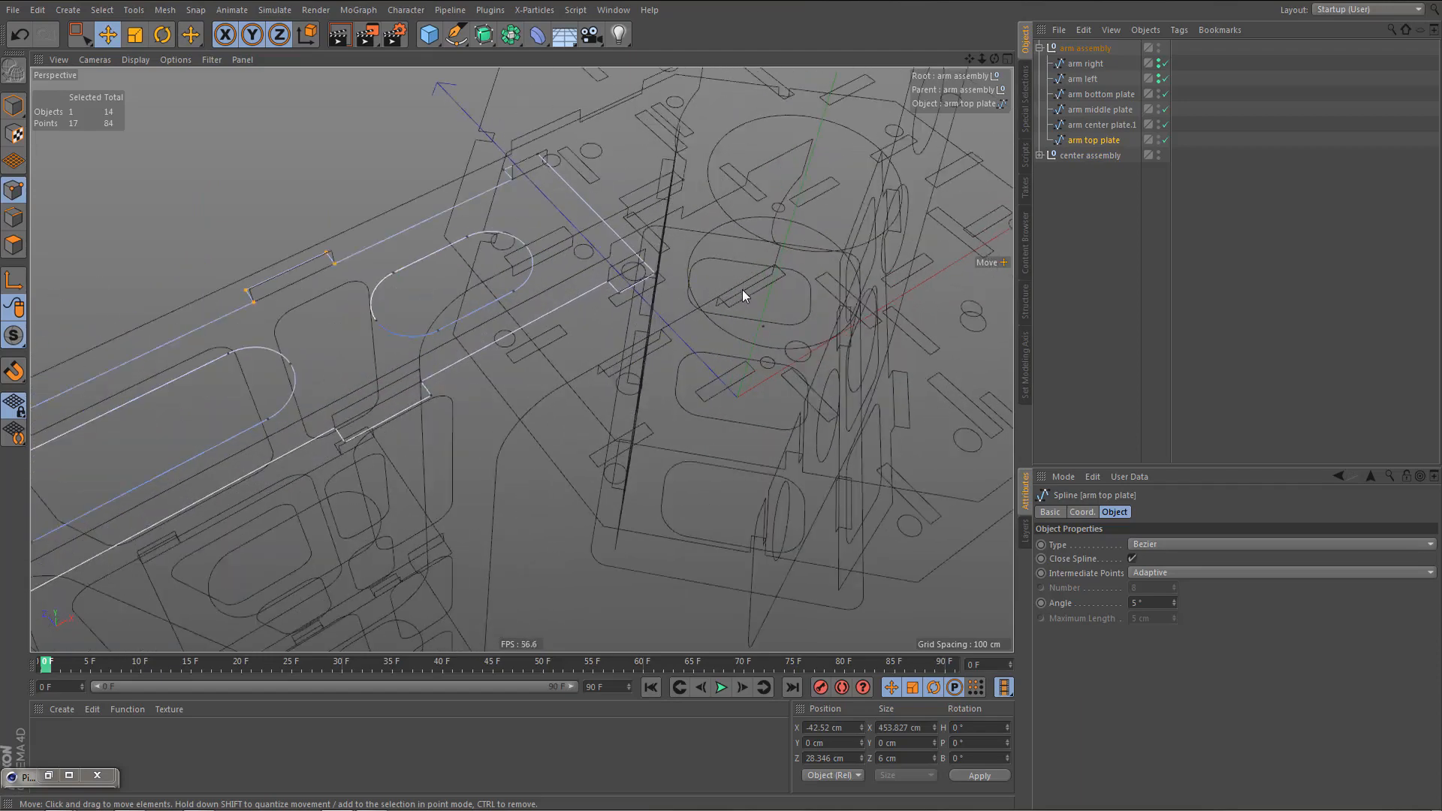
pyautogui.keyDown('alt'); pyautogui.moveTo(724, 281); pyautogui.dragTo(619, 285); pyautogui.keyUp('alt')
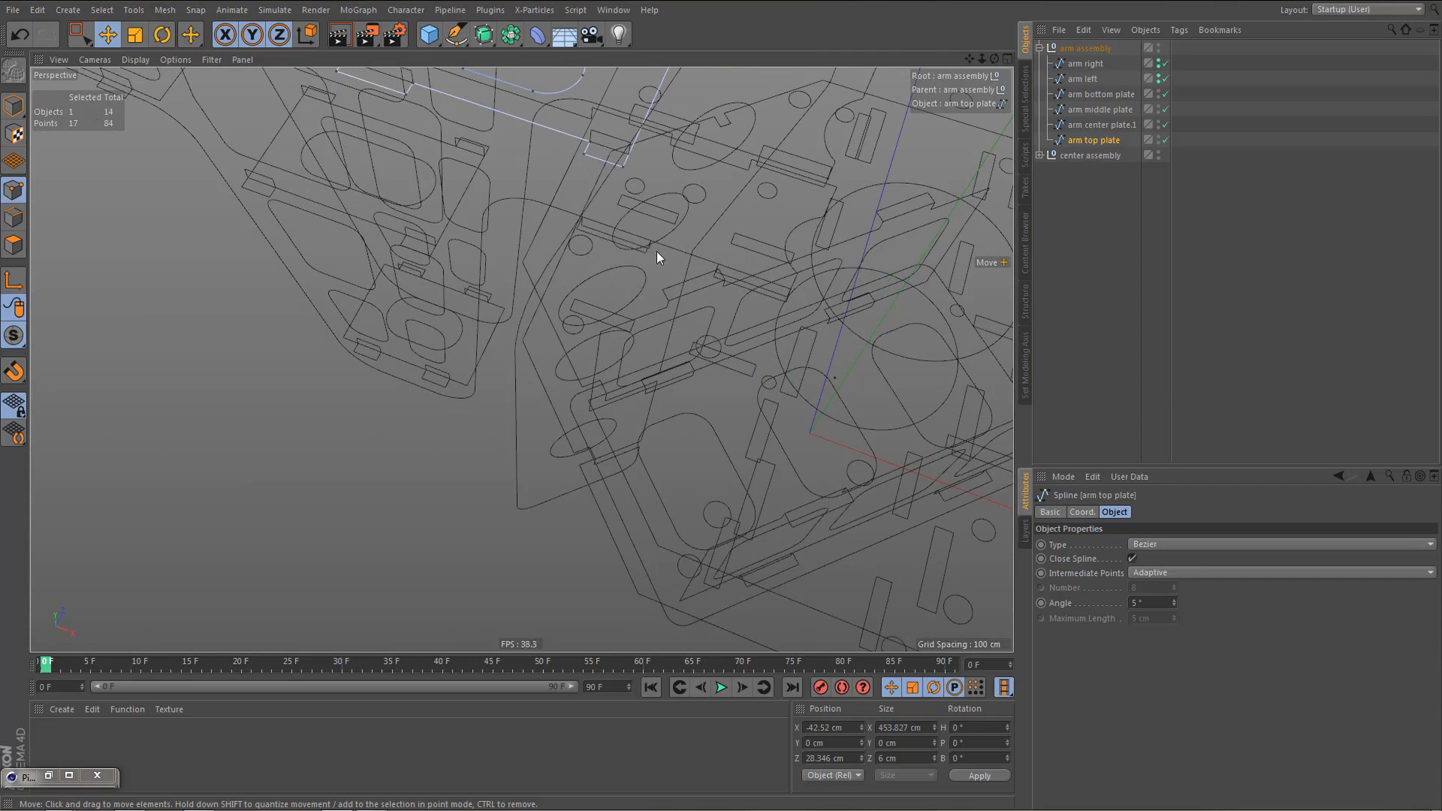
pyautogui.keyDown('alt'); pyautogui.moveTo(637, 253); pyautogui.dragTo(619, 291, button='middle'); pyautogui.keyUp('alt')
pyautogui.click(1039, 48)
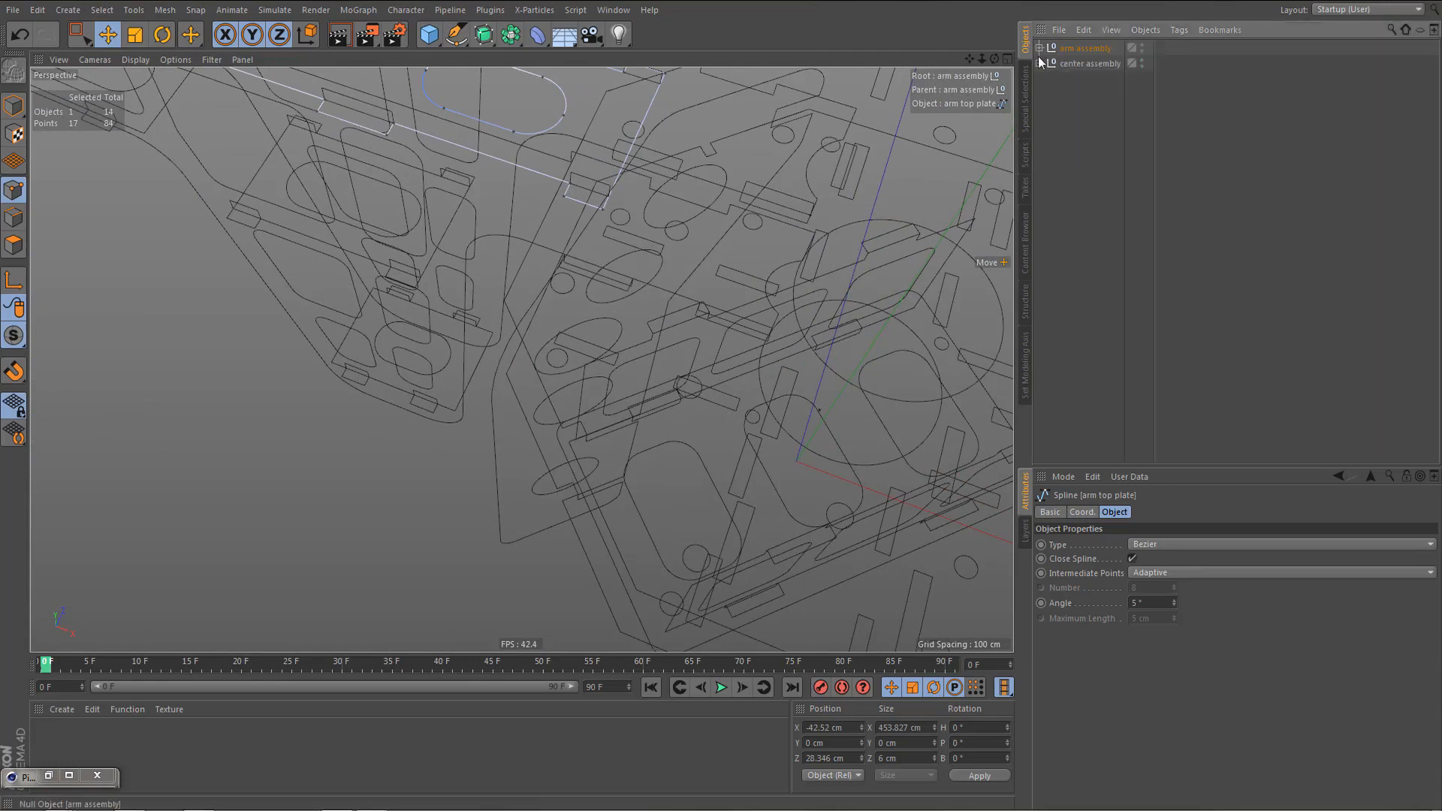
pyautogui.click(1040, 63)
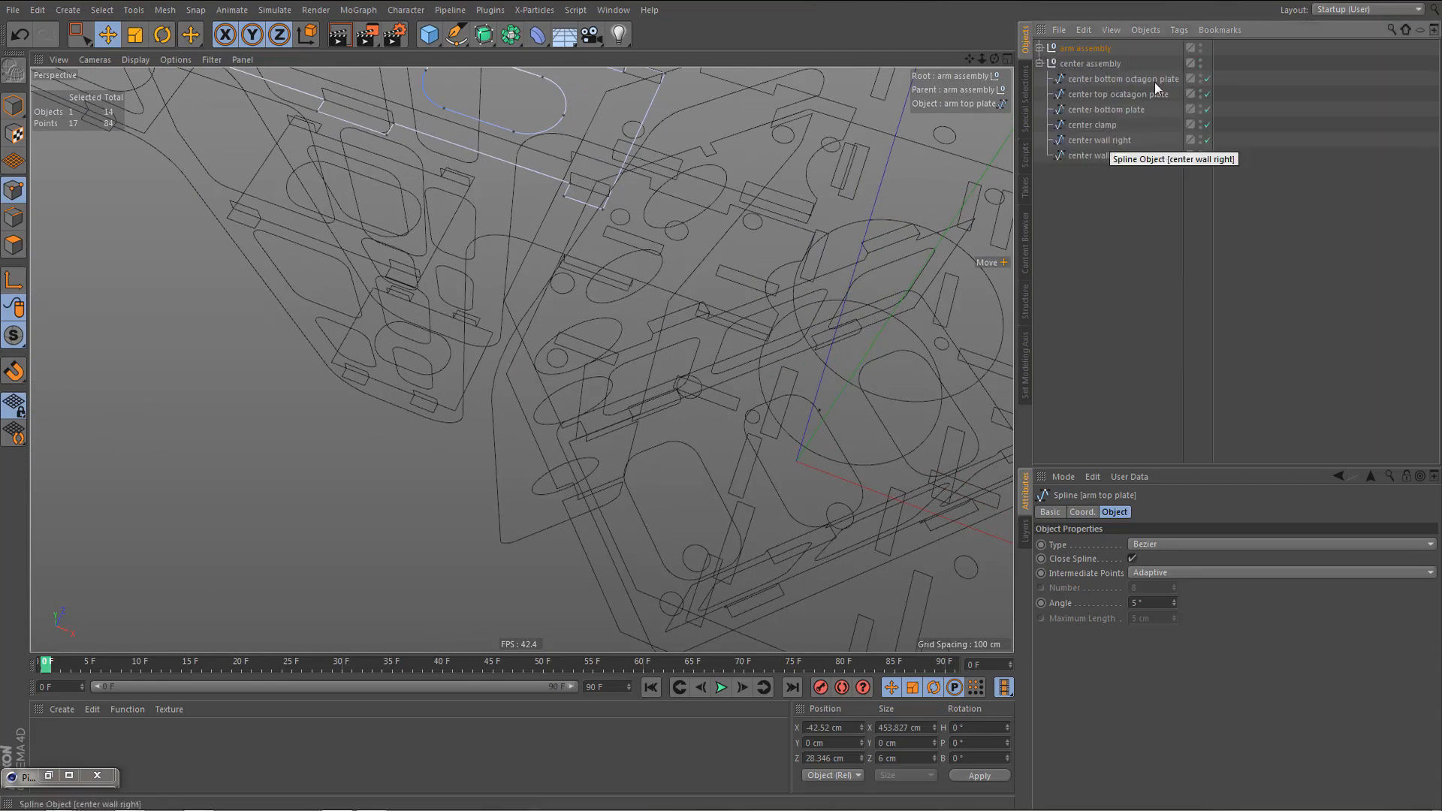
pyautogui.click(1201, 48)
pyautogui.click(1201, 66)
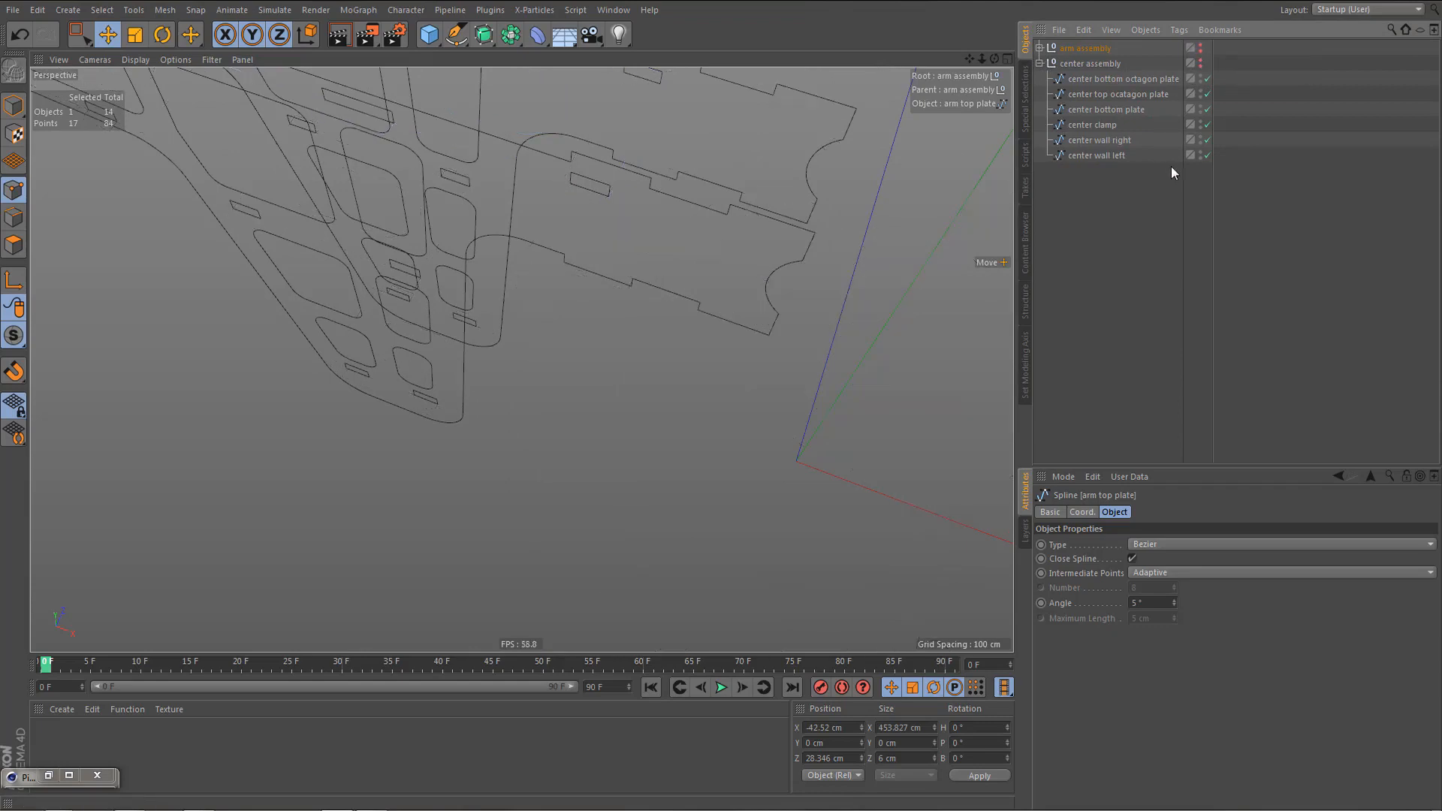
pyautogui.click(1201, 77)
pyautogui.click(1201, 92)
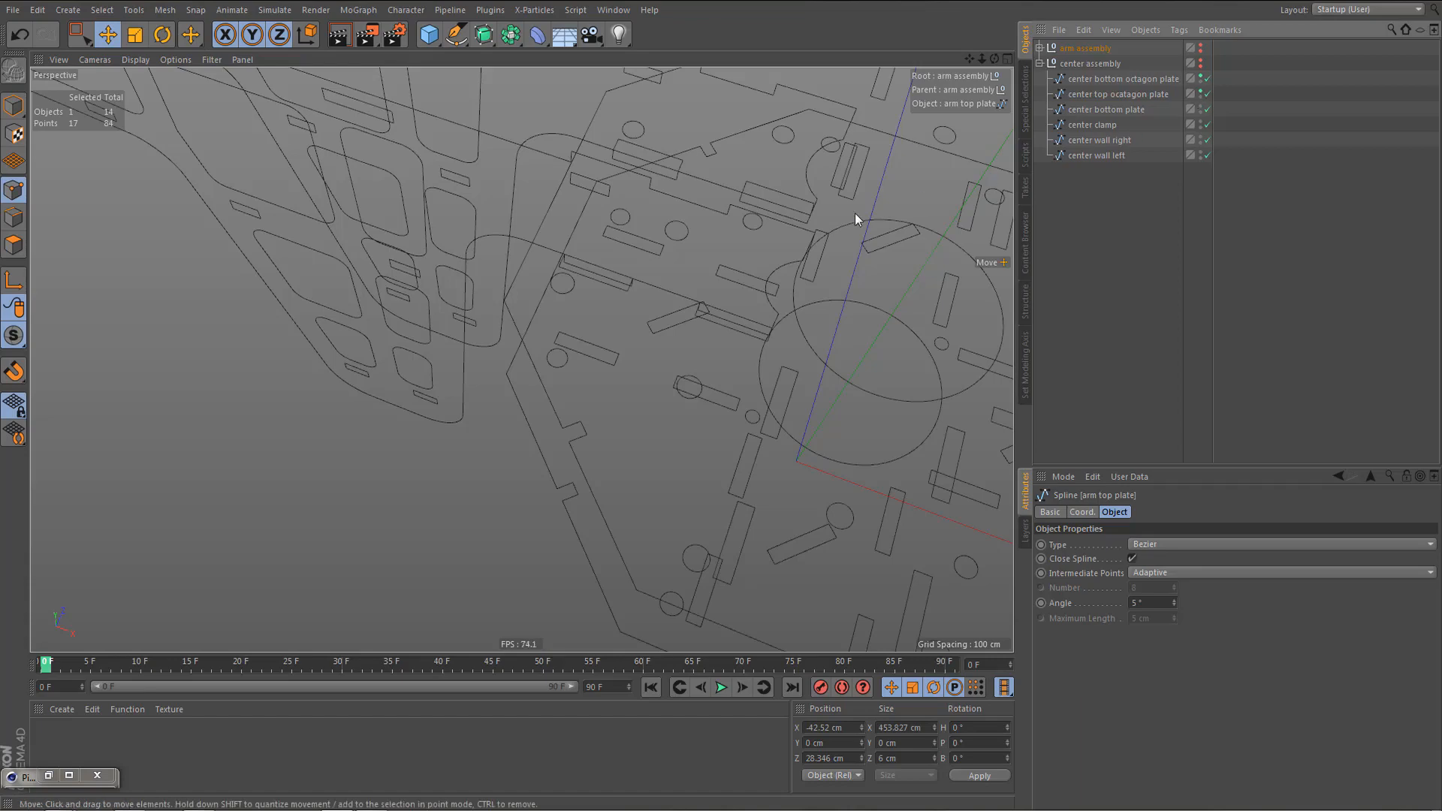
# - Clear the forced visibility of arm right and arm left so only the two octagon plates are shown
pyautogui.keyDown('alt'); pyautogui.moveTo(795, 232); pyautogui.dragTo(648, 296, button='right'); pyautogui.keyUp('alt')
pyautogui.keyDown('alt'); pyautogui.moveTo(647, 296); pyautogui.dragTo(638, 344, button='middle'); pyautogui.keyUp('alt')
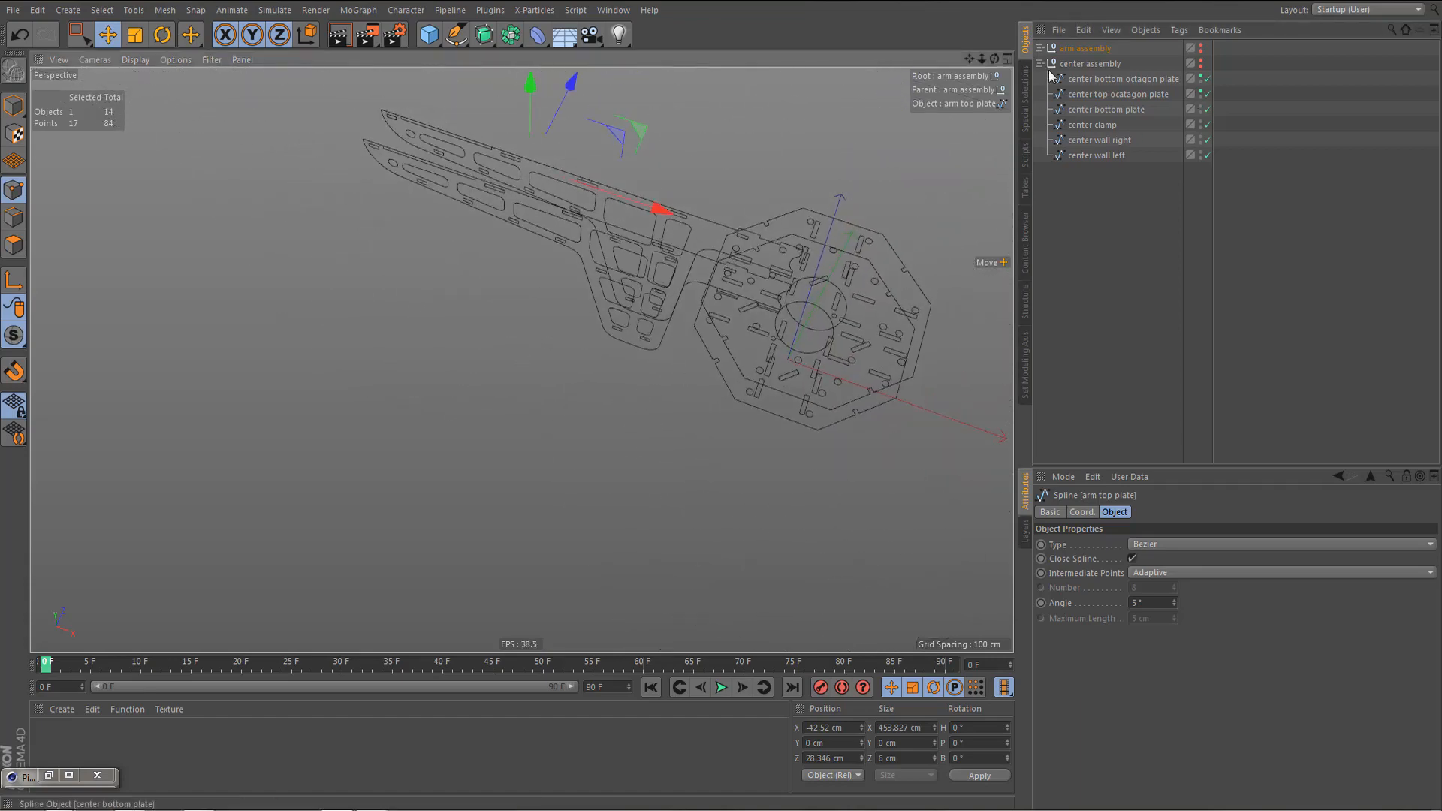
pyautogui.click(1040, 49)
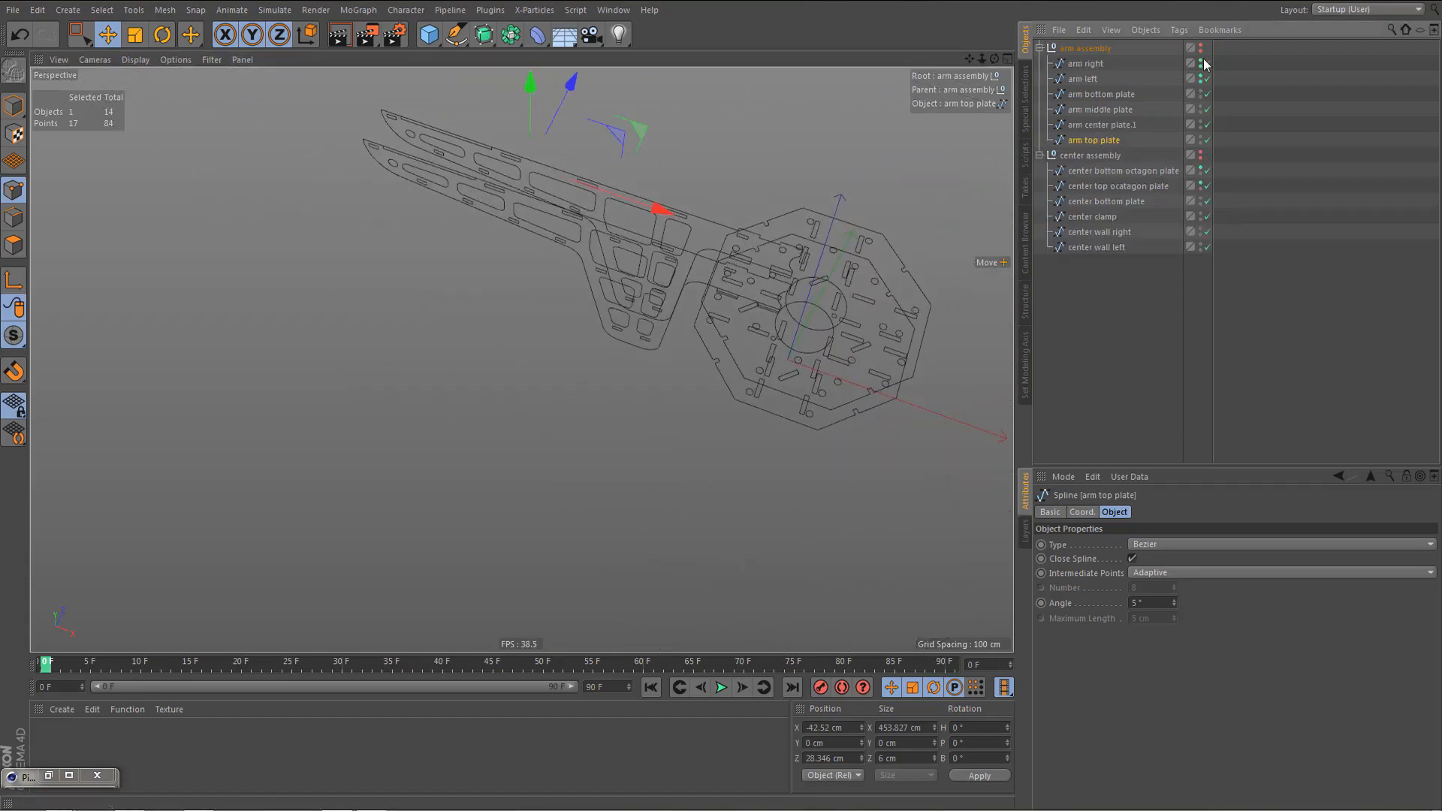
pyautogui.moveTo(1202, 60); pyautogui.dragTo(1202, 78)
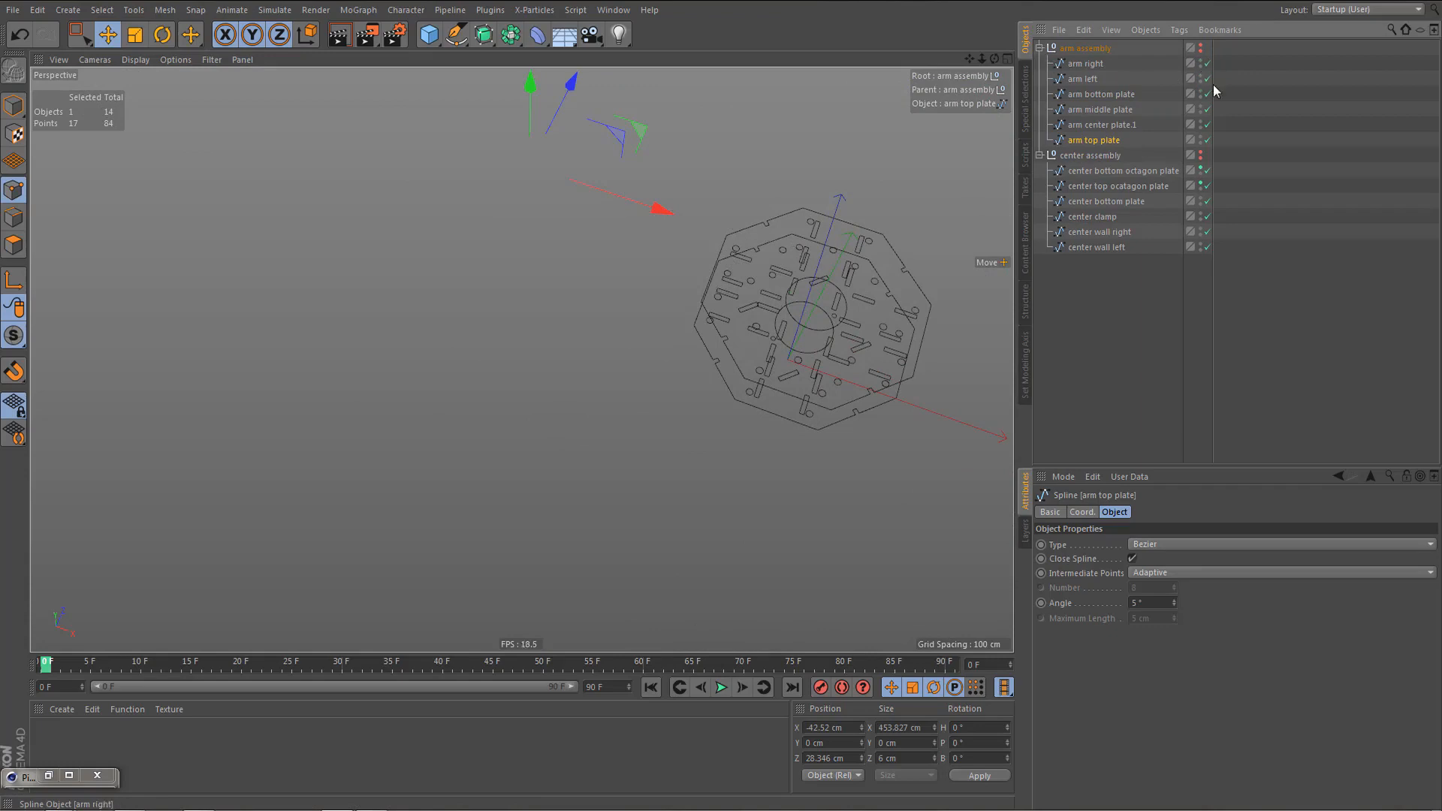
pyautogui.click(1040, 48)
# - Switch to the top view and select center bottom octagon plate and center top ocatagon plate together
pyautogui.middleClick(749, 269)
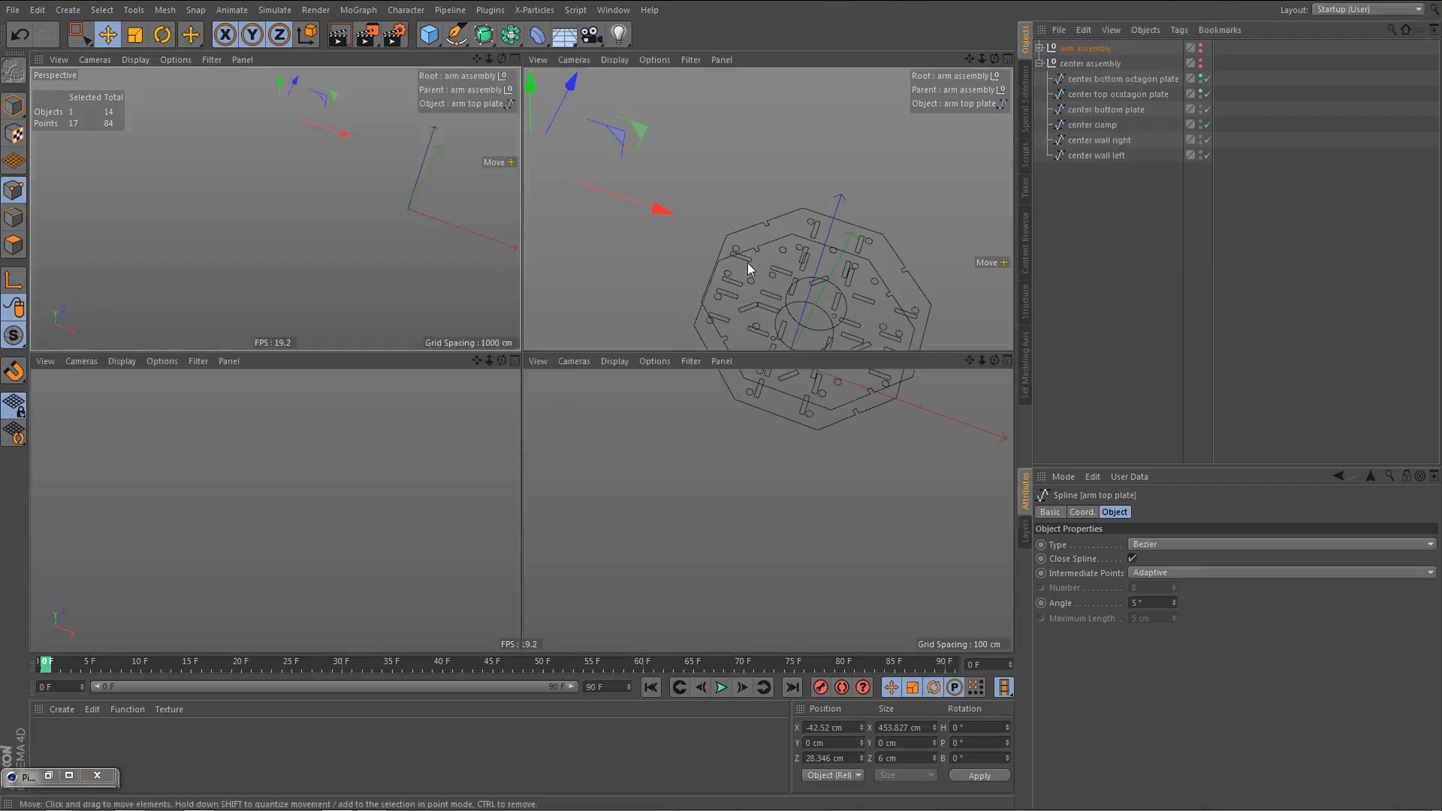
pyautogui.middleClick(743, 252)
pyautogui.scroll(-3, 605, 316)
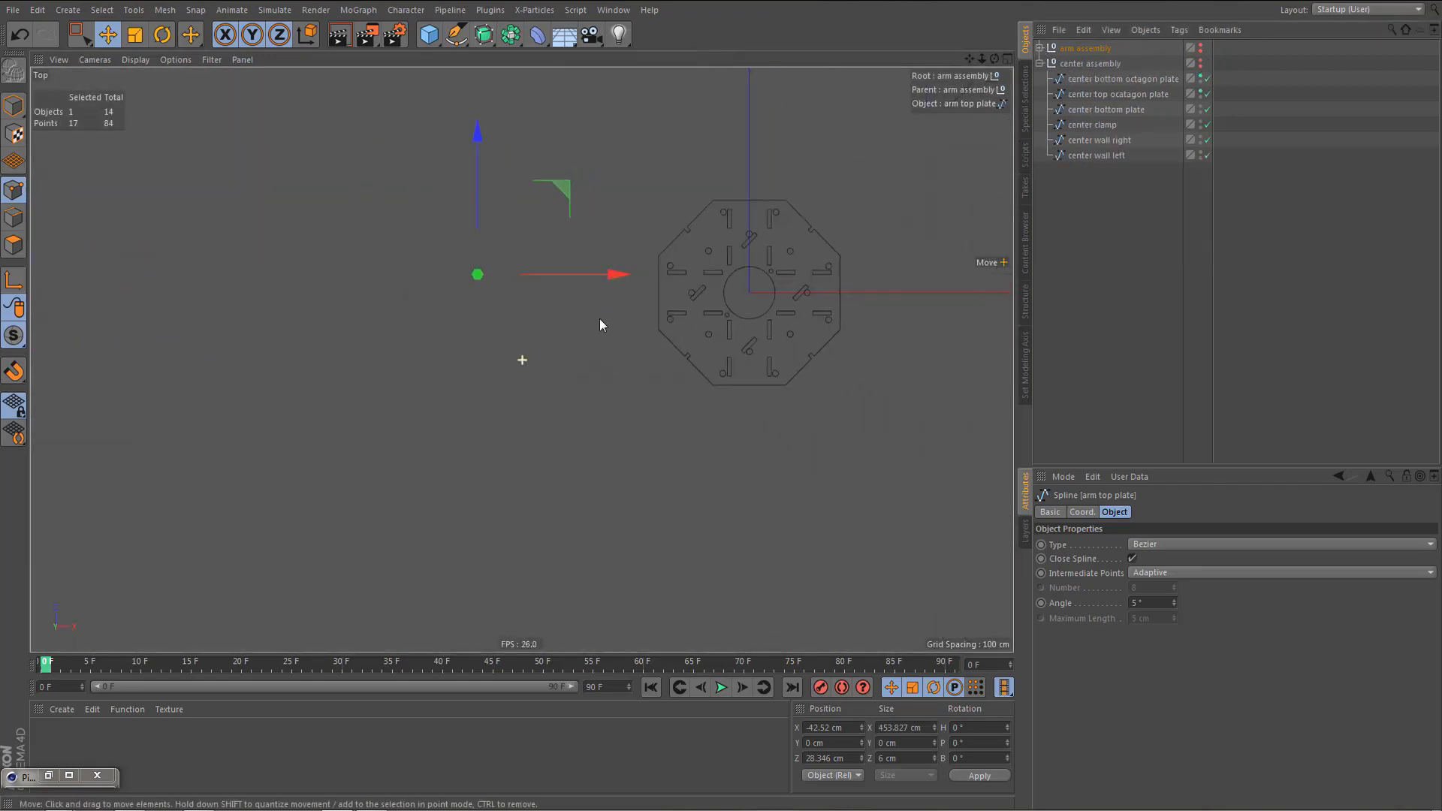
pyautogui.scroll(8, 688, 306)
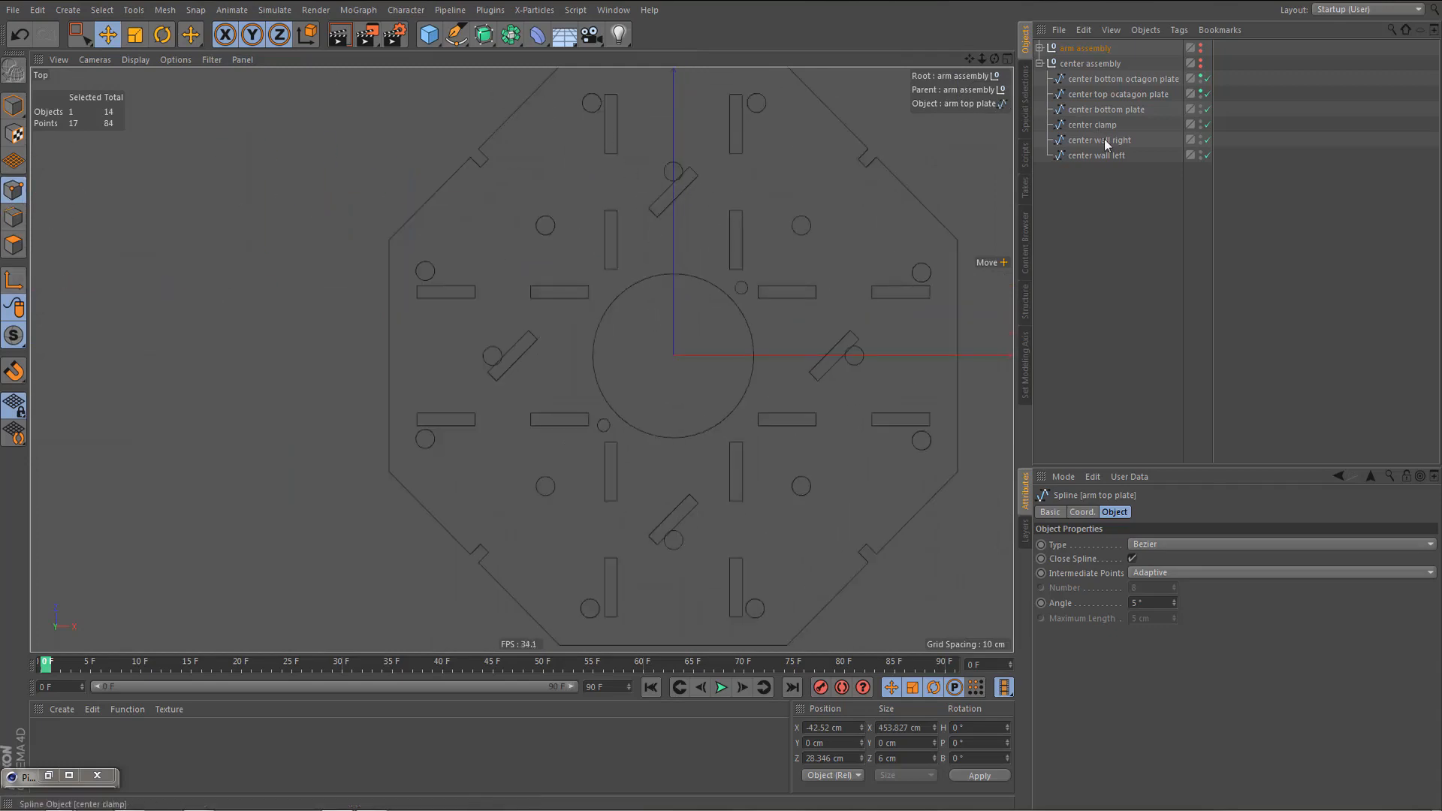
pyautogui.click(1107, 81)
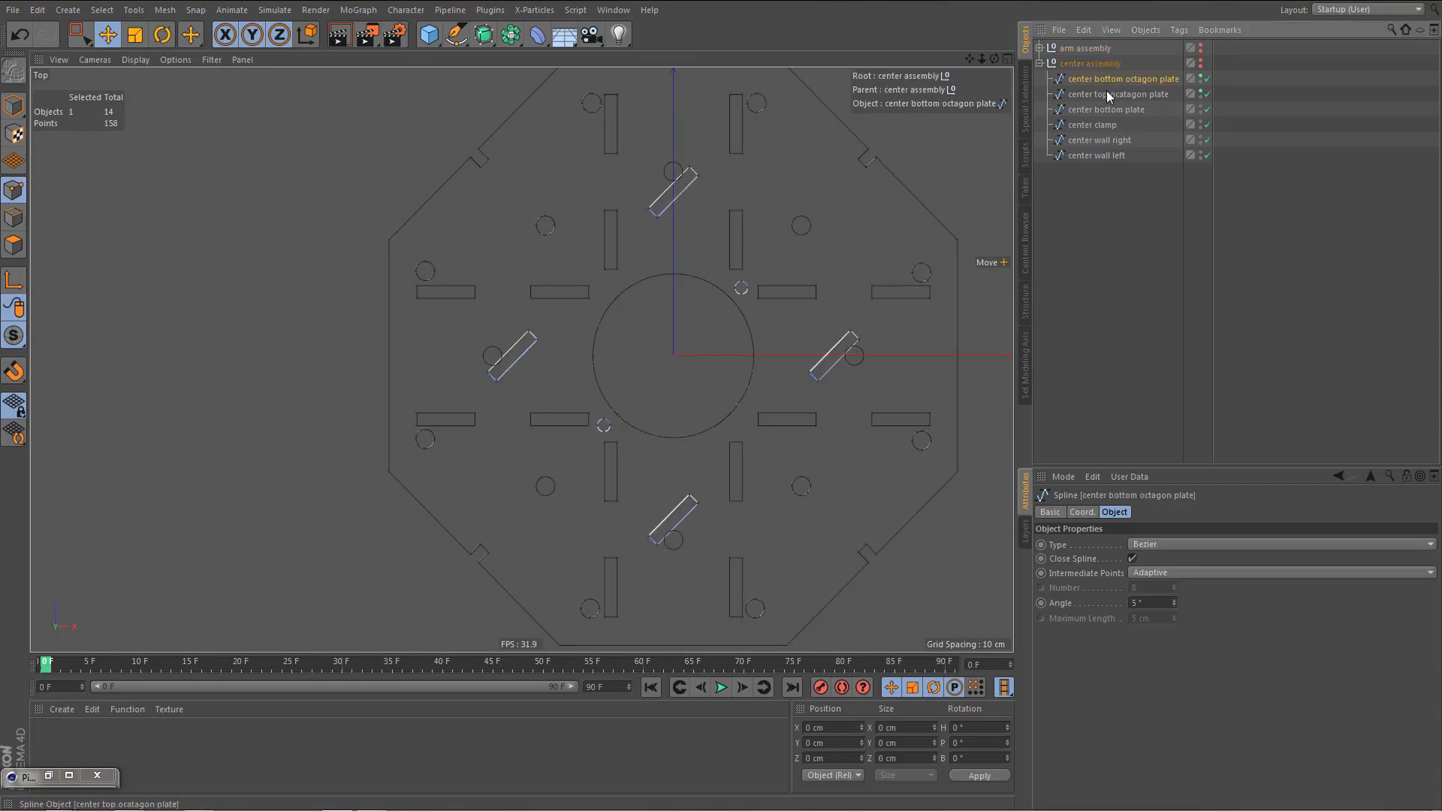
pyautogui.keyDown('ctrl'); pyautogui.click(1106, 94); pyautogui.keyUp('ctrl')
pyautogui.moveTo(779, 290); pyautogui.dragTo(764, 335, button='middle')
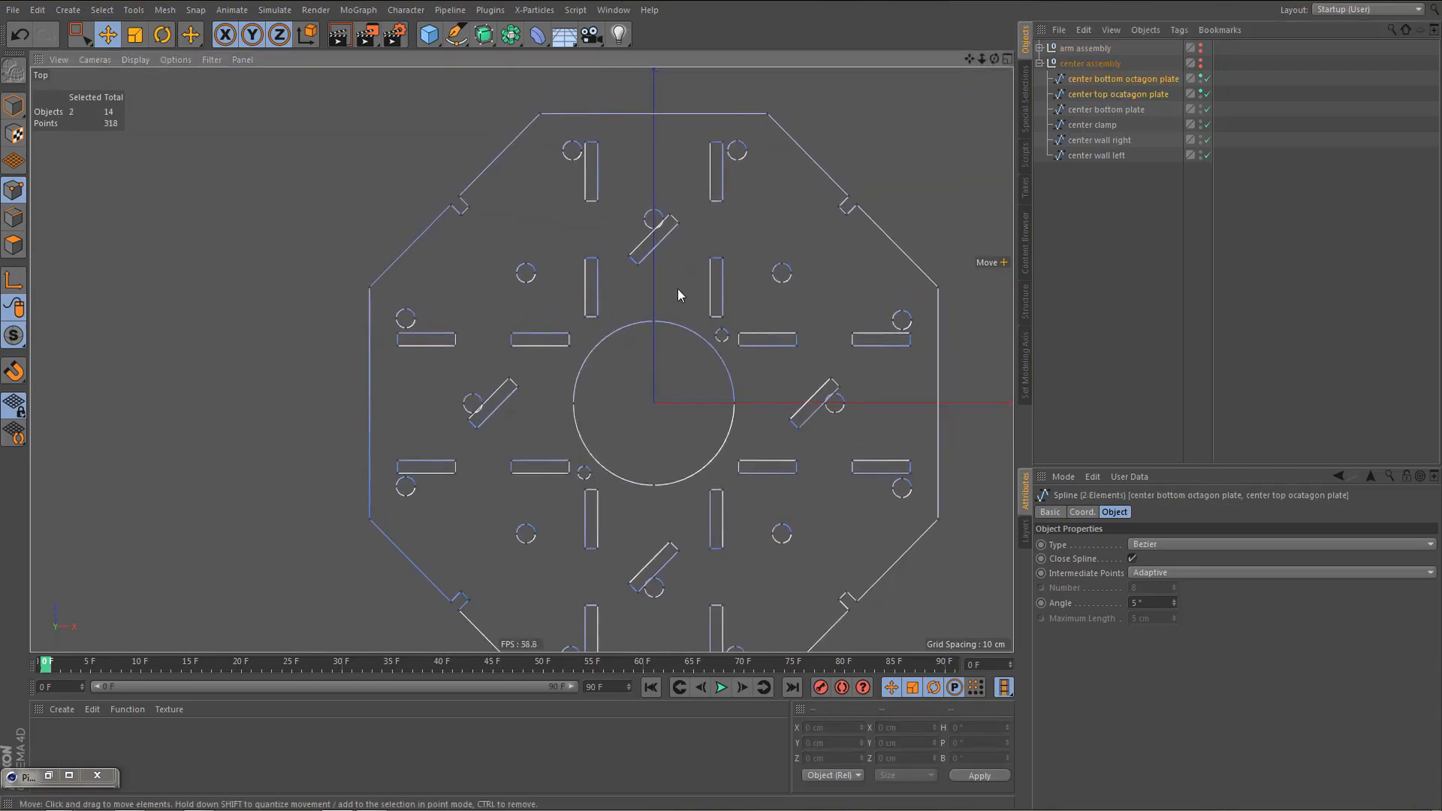
# - Select all points of the four vertical slots on the +X side of both octagon plates, using Rectangle Selection and Select Connected
pyautogui.press('0')
pyautogui.scroll(3, 725, 158)
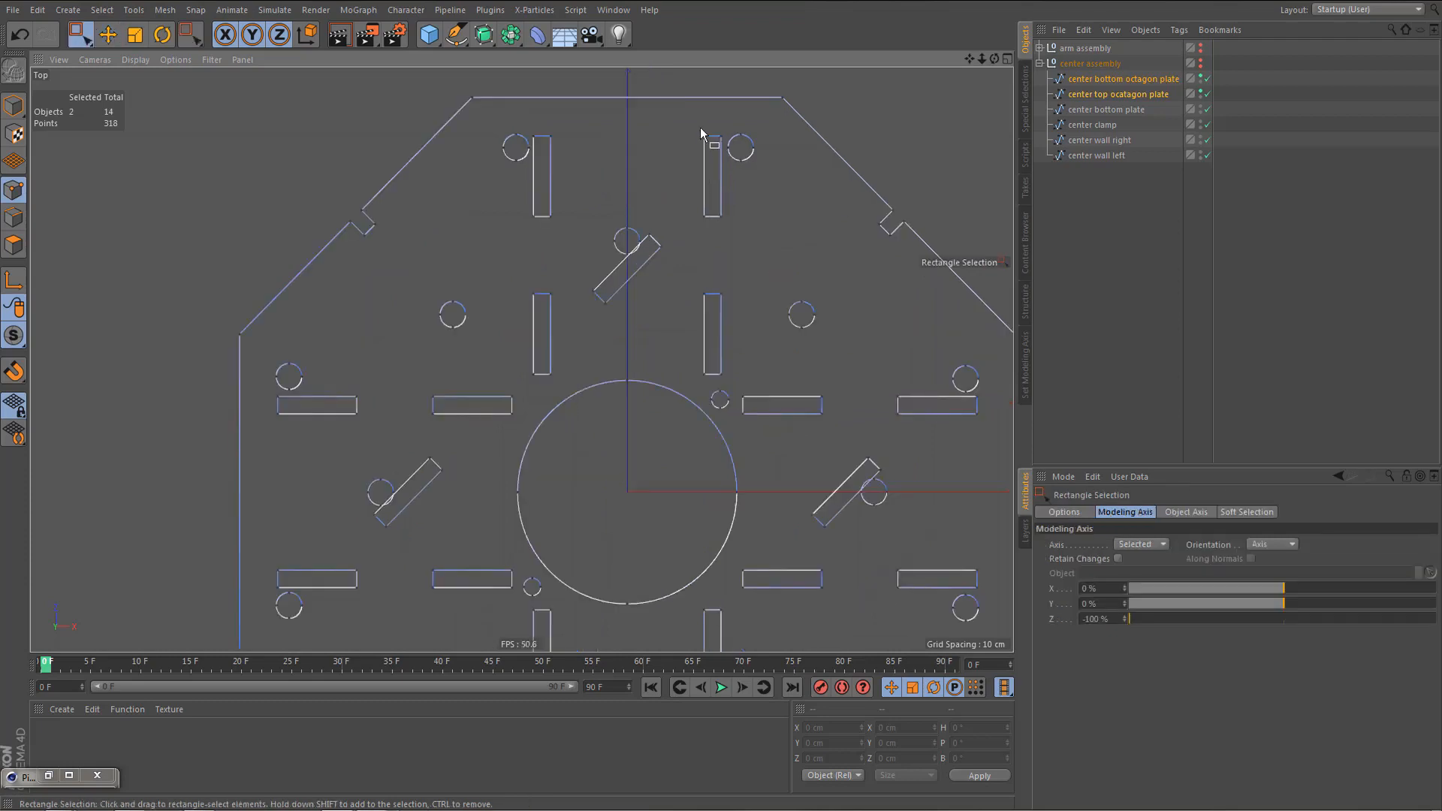
pyautogui.moveTo(700, 129); pyautogui.dragTo(711, 152)
pyautogui.keyDown('shift'); pyautogui.moveTo(695, 281); pyautogui.dragTo(717, 308); pyautogui.keyUp('shift')
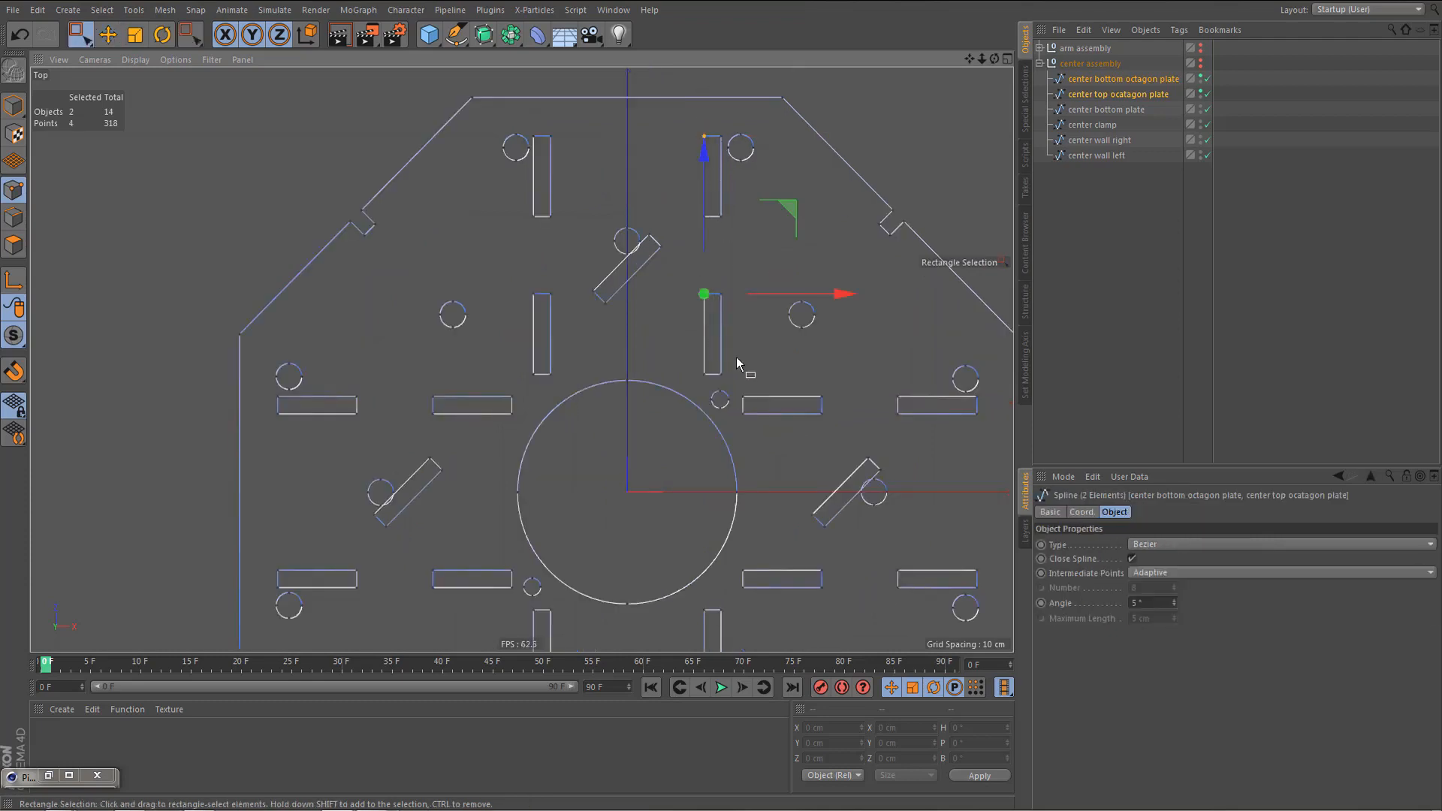
pyautogui.keyDown('alt'); pyautogui.moveTo(736, 358); pyautogui.dragTo(736, 170, button='middle'); pyautogui.keyUp('alt')
pyautogui.keyDown('shift'); pyautogui.moveTo(694, 415); pyautogui.dragTo(709, 433); pyautogui.keyUp('shift')
pyautogui.keyDown('shift'); pyautogui.moveTo(698, 574); pyautogui.dragTo(710, 586); pyautogui.keyUp('shift')
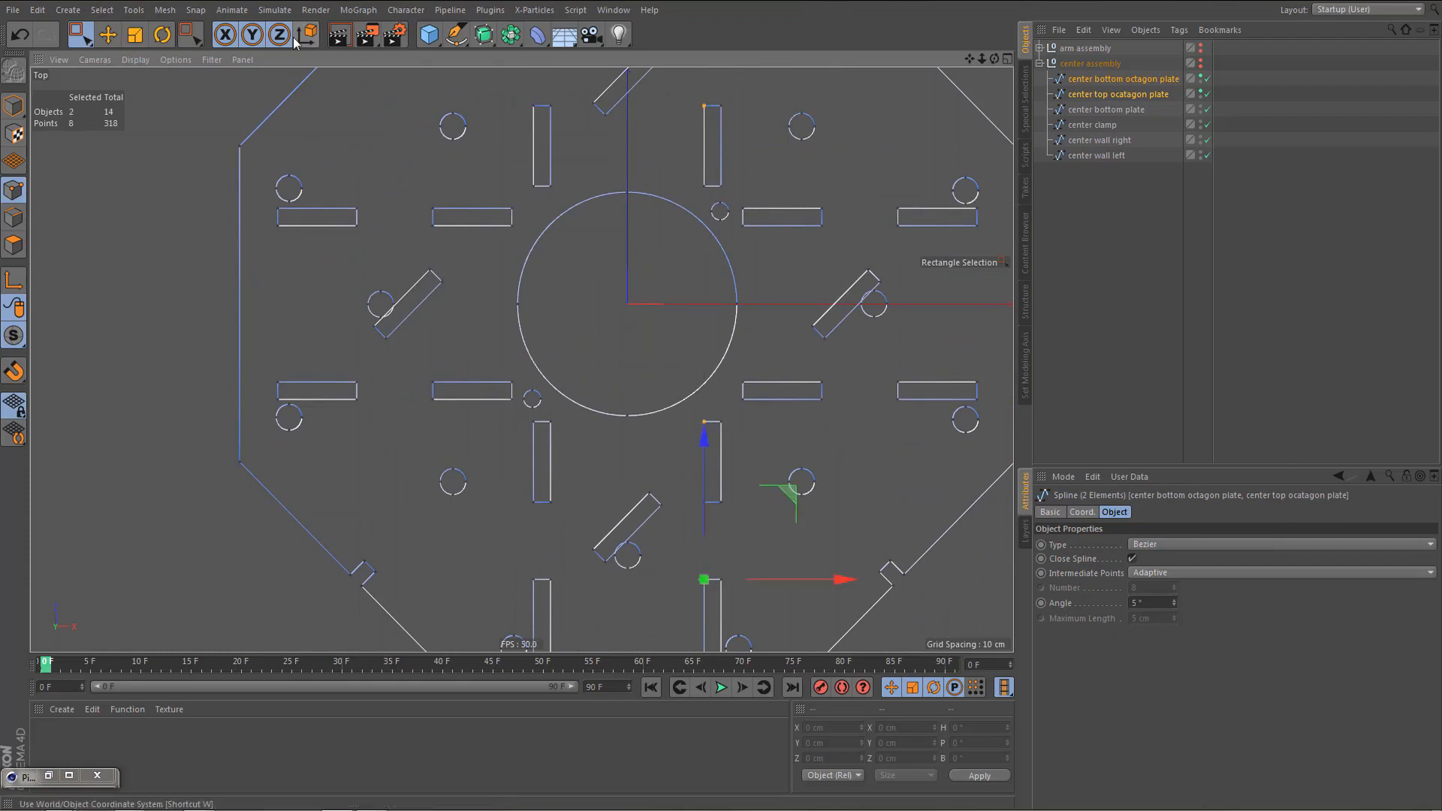
pyautogui.click(102, 10)
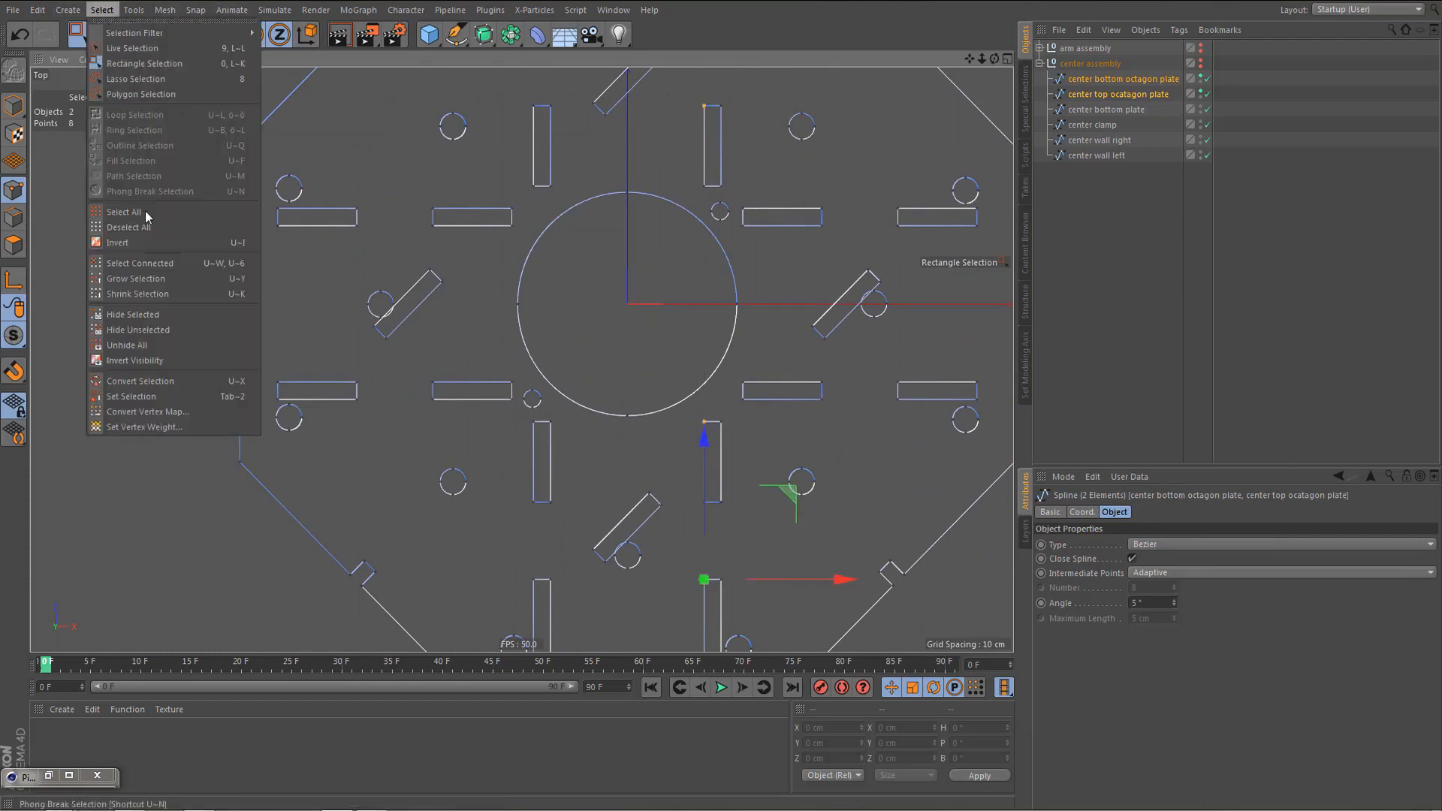
pyautogui.click(178, 265)
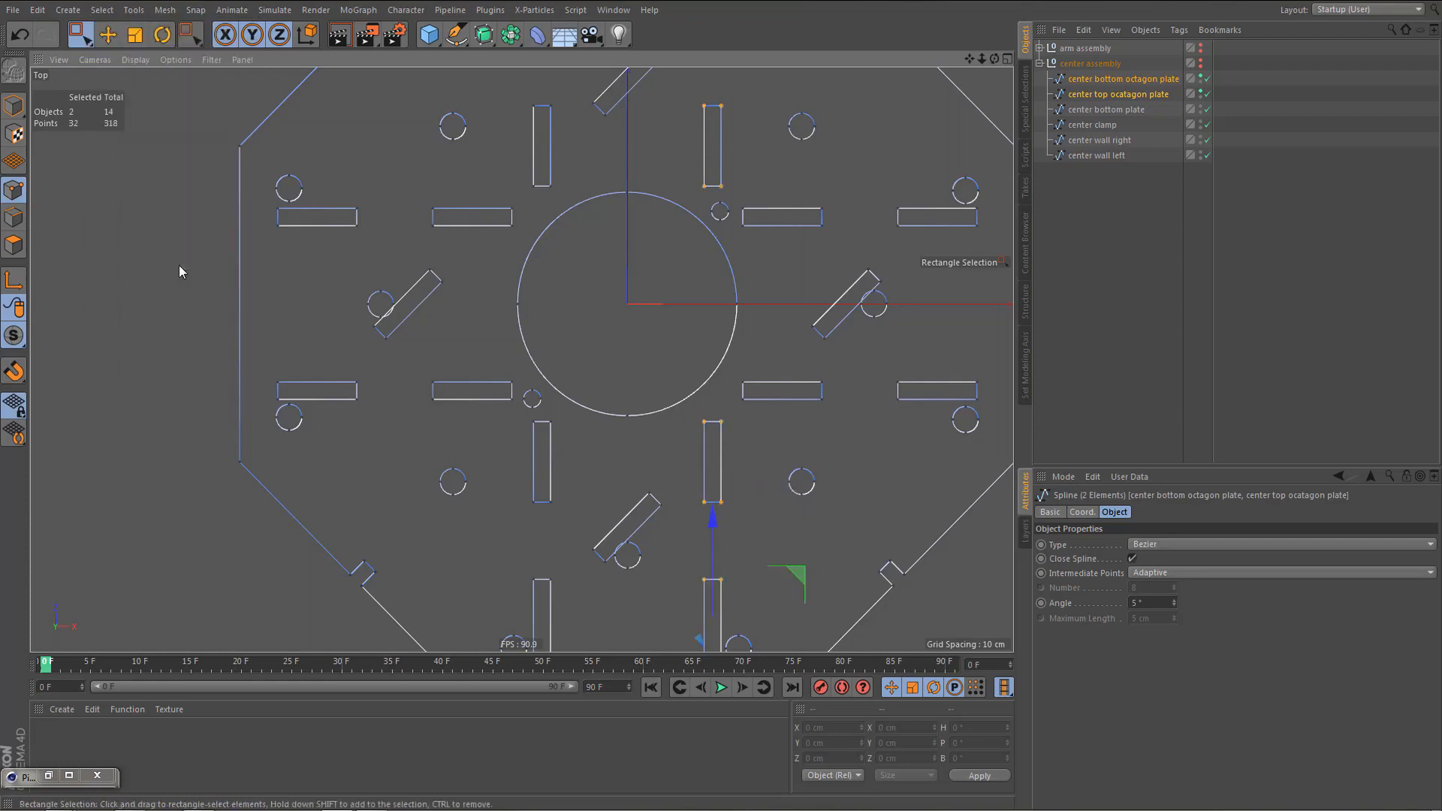
pyautogui.scroll(-4, 612, 409)
pyautogui.moveTo(625, 431); pyautogui.dragTo(629, 467, button='middle')
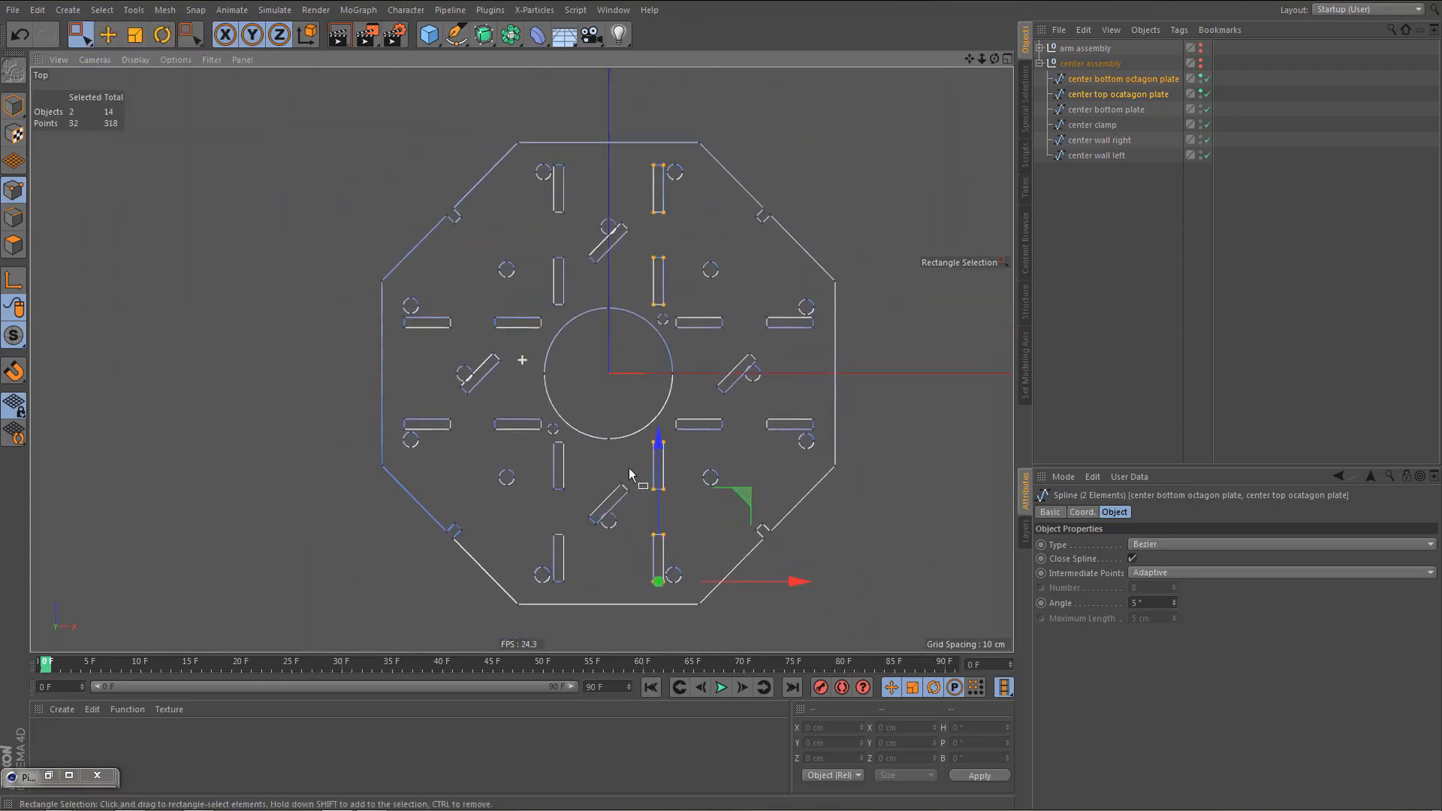
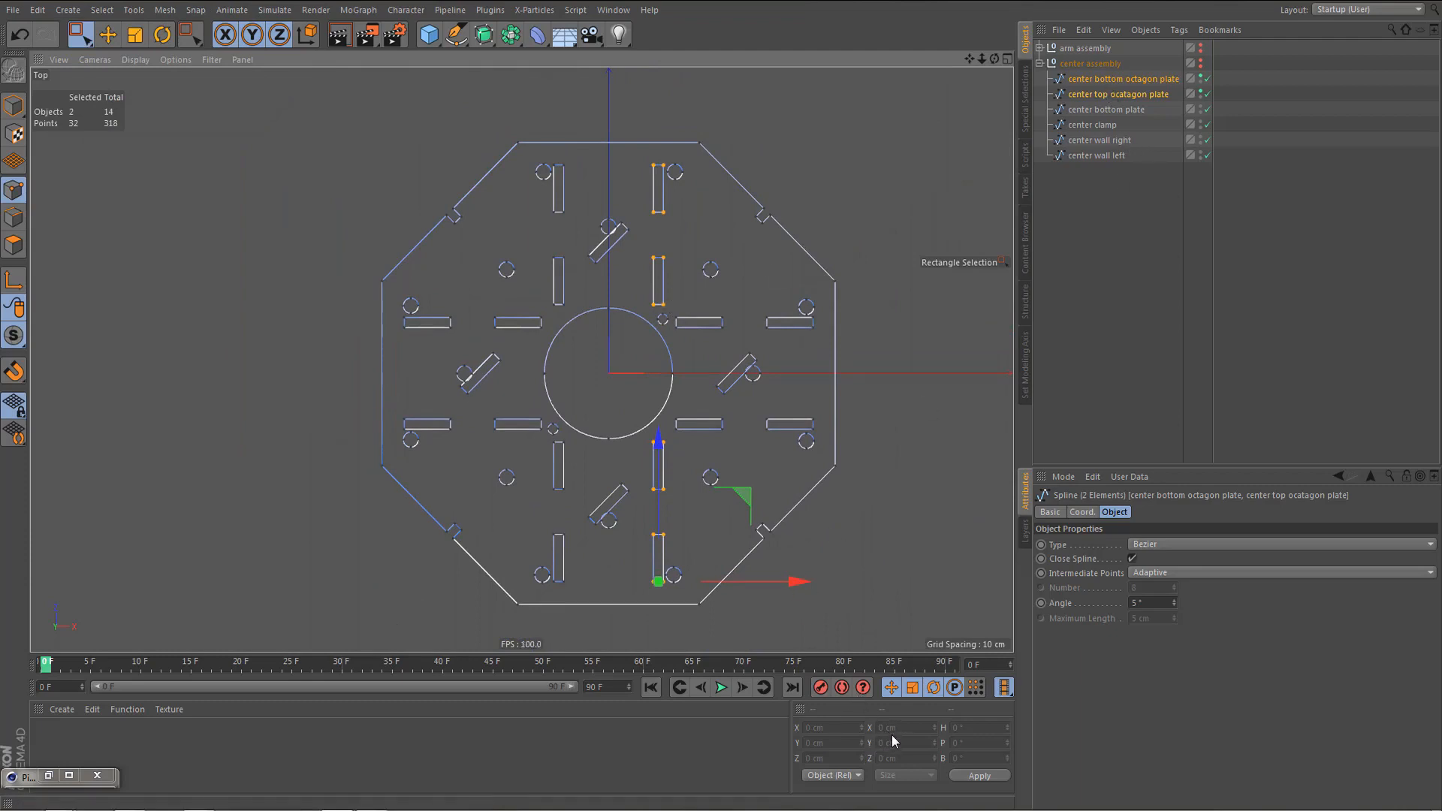
# - With only center bottom octagon plate selected, set the Move tool's modeling axis X to -100%
pyautogui.click(1103, 79)
pyautogui.scroll(1, 786, 354)
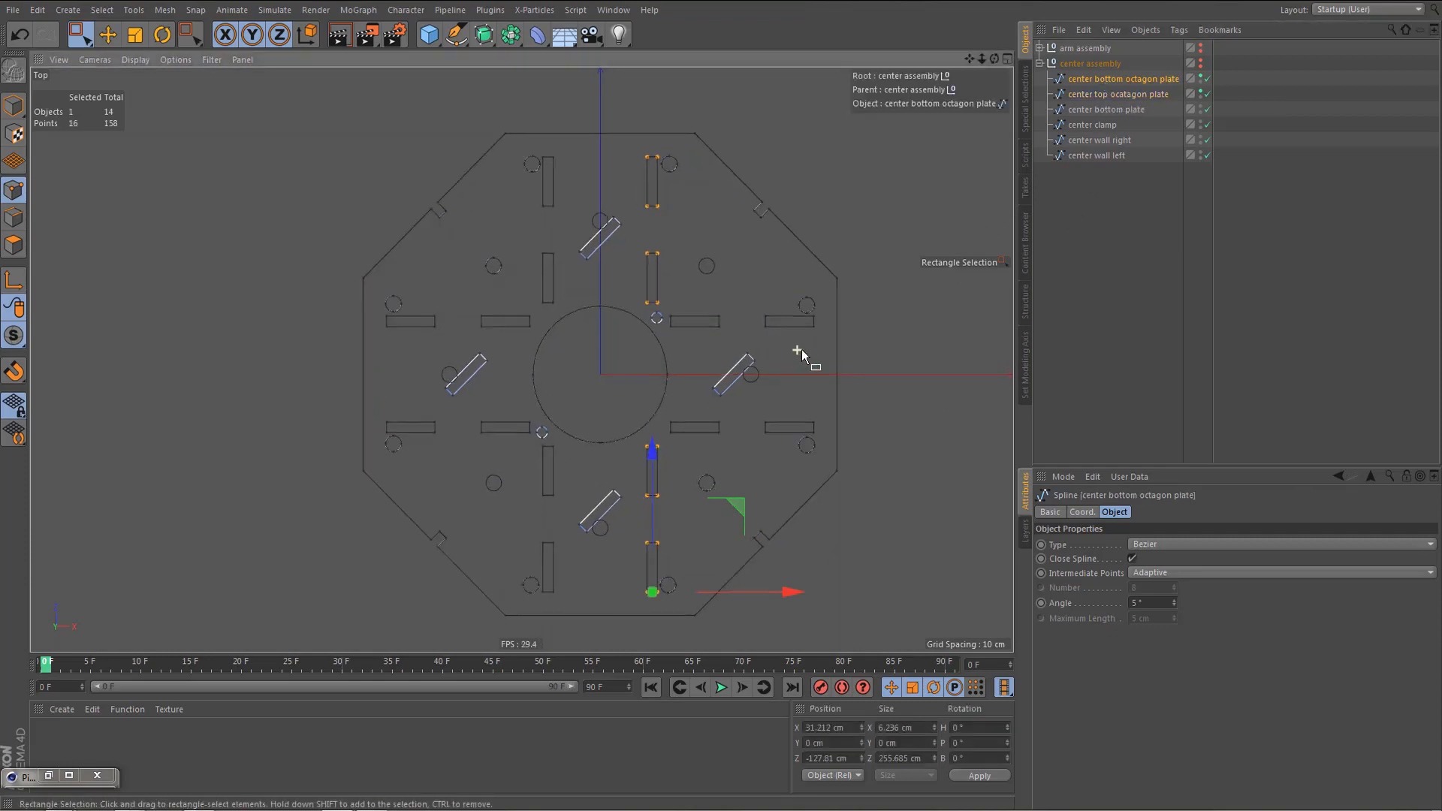
pyautogui.scroll(1, 801, 349)
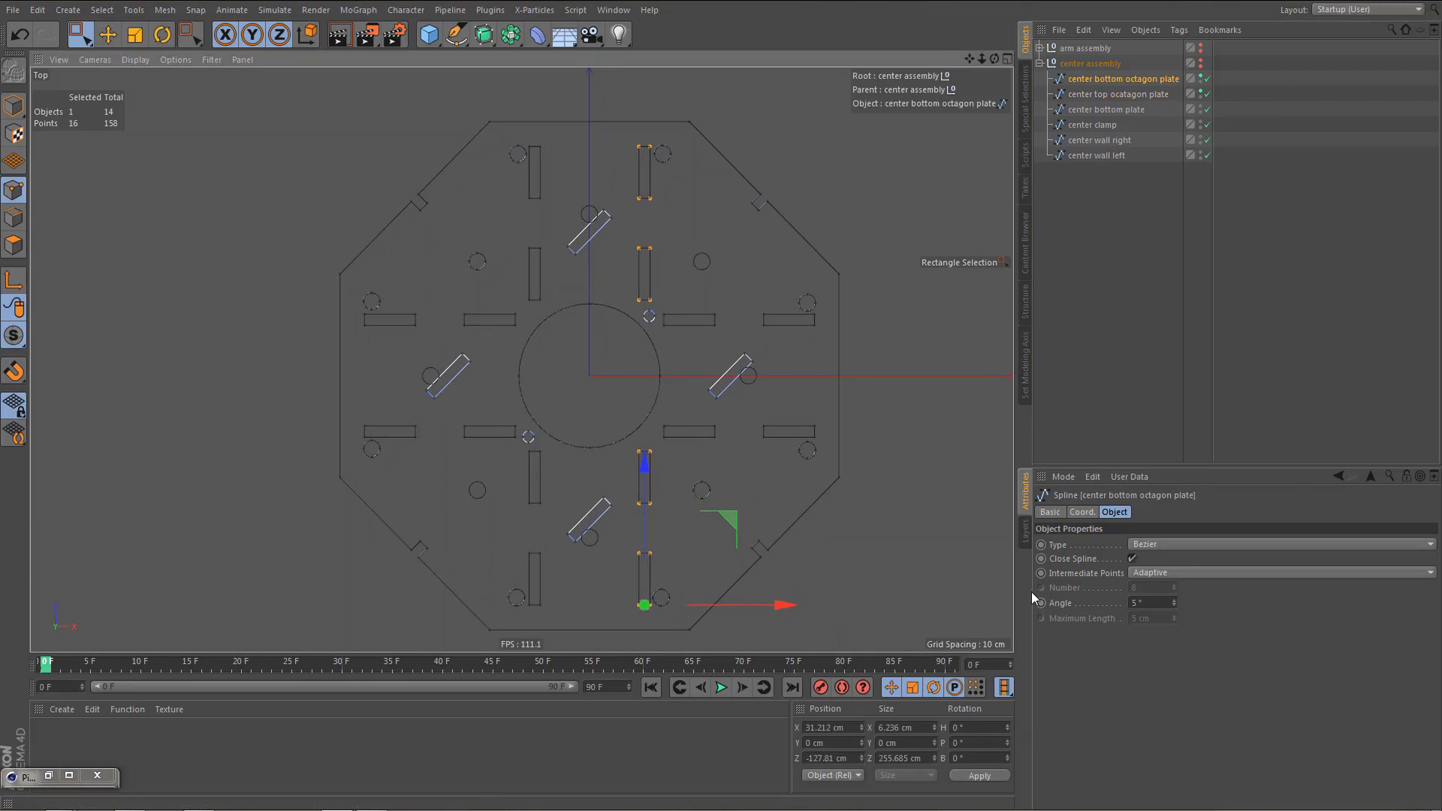
pyautogui.press('e')
pyautogui.scroll(4, 619, 634)
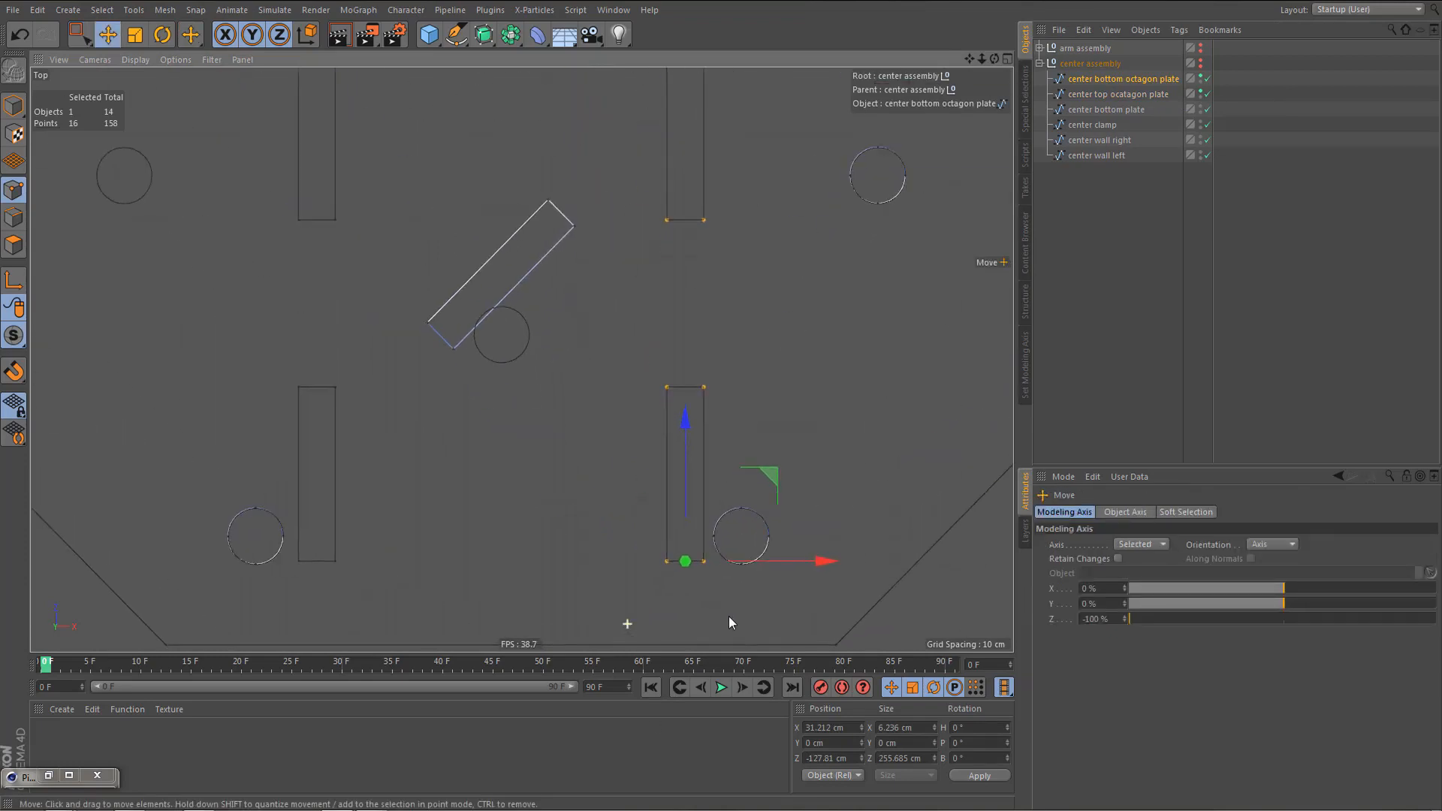
pyautogui.keyDown('alt'); pyautogui.moveTo(730, 617); pyautogui.dragTo(738, 618, button='right'); pyautogui.keyUp('alt')
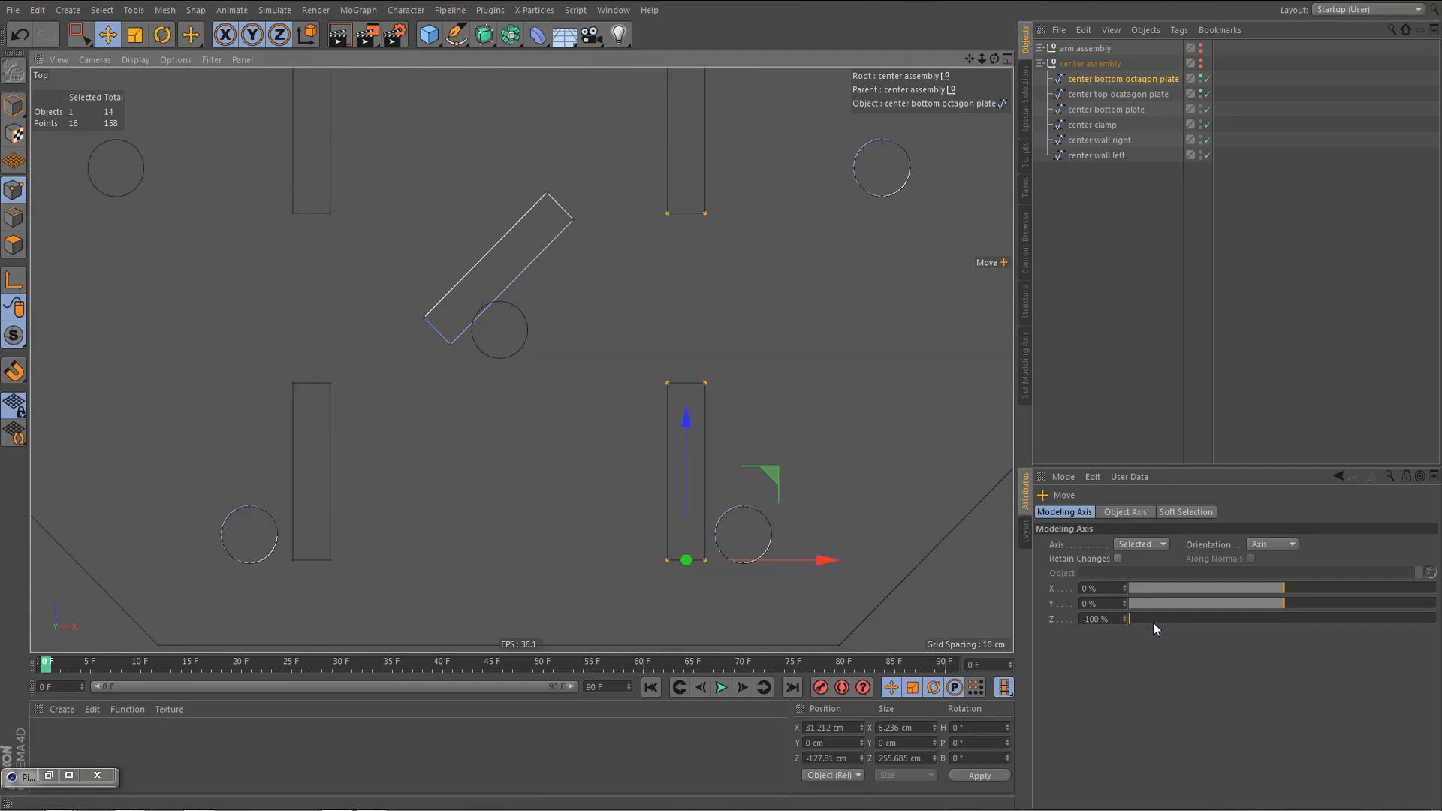
pyautogui.scroll(-5, 709, 518)
pyautogui.scroll(1, 728, 538)
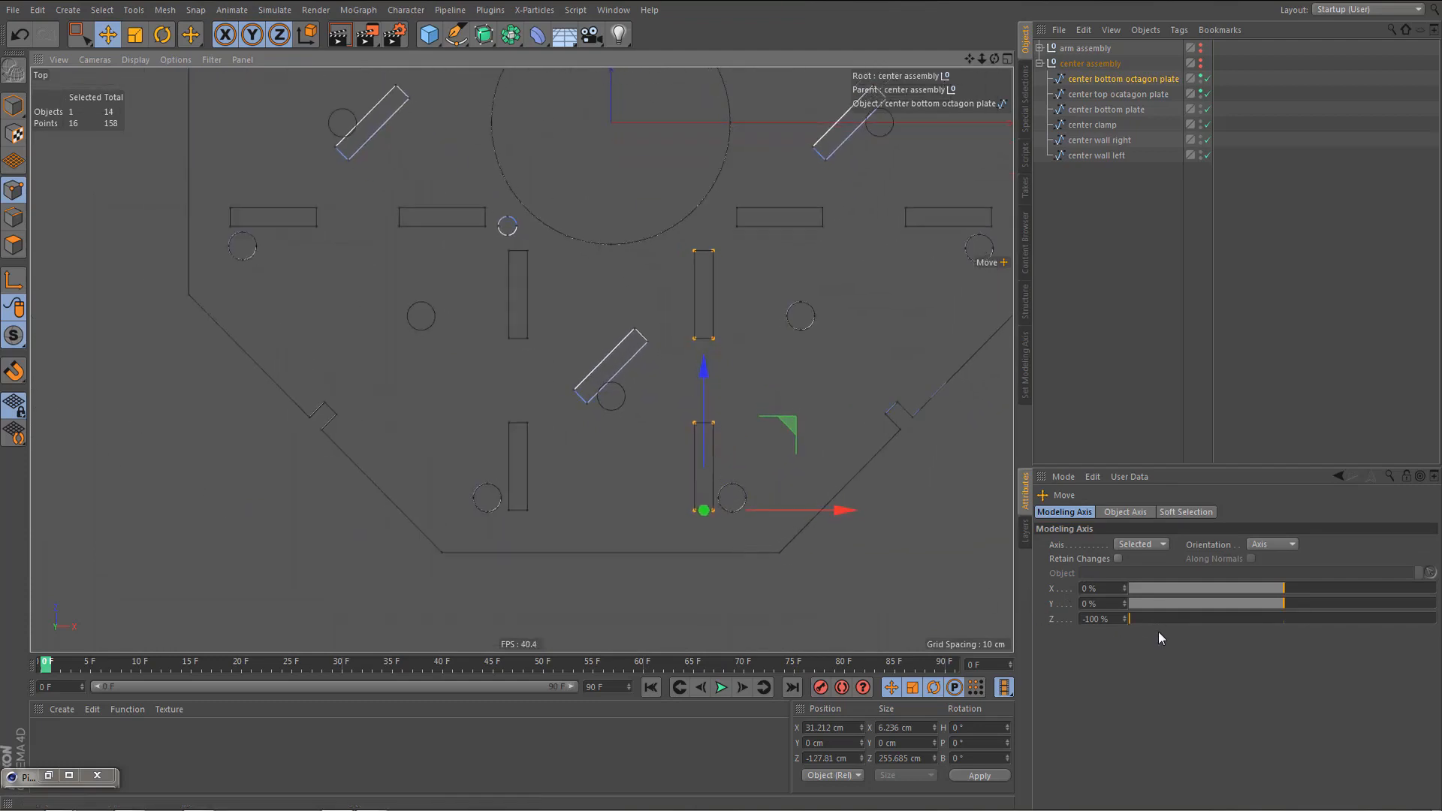
pyautogui.moveTo(1220, 589); pyautogui.dragTo(1120, 589)
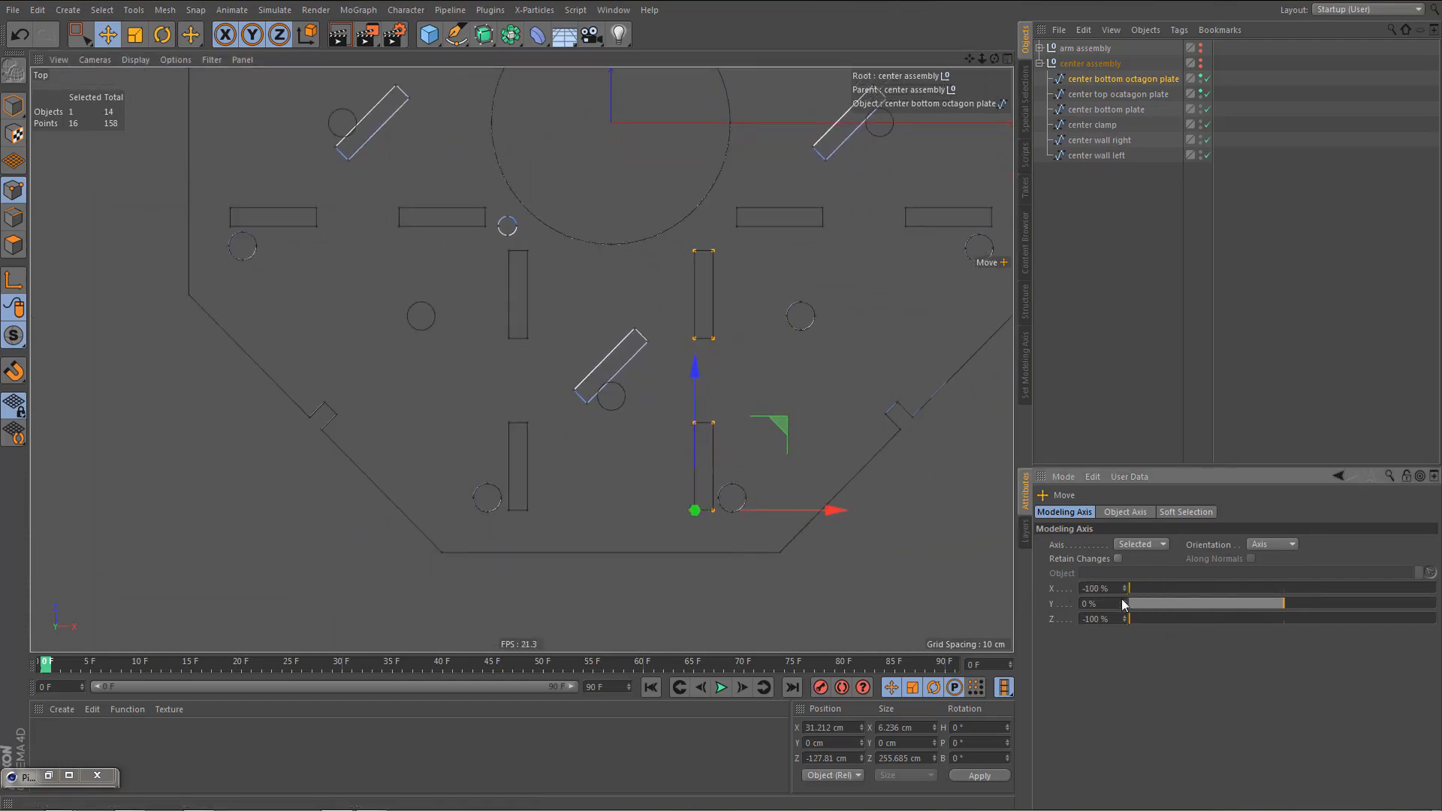
# - Set the X size of center bottom octagon plate's selected slot points to 6 cm
pyautogui.click(921, 728)
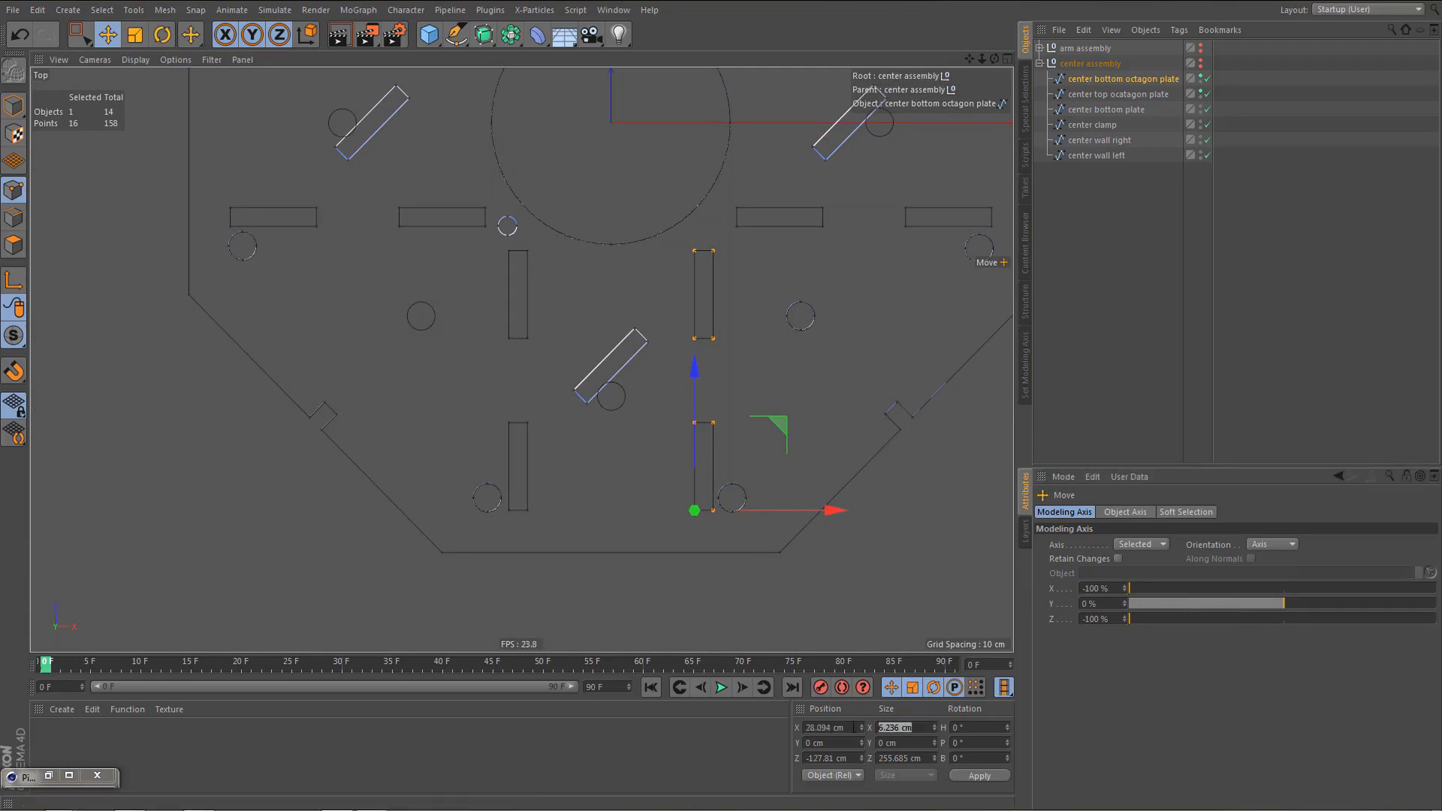
pyautogui.write('6')
pyautogui.scroll(5, 717, 511)
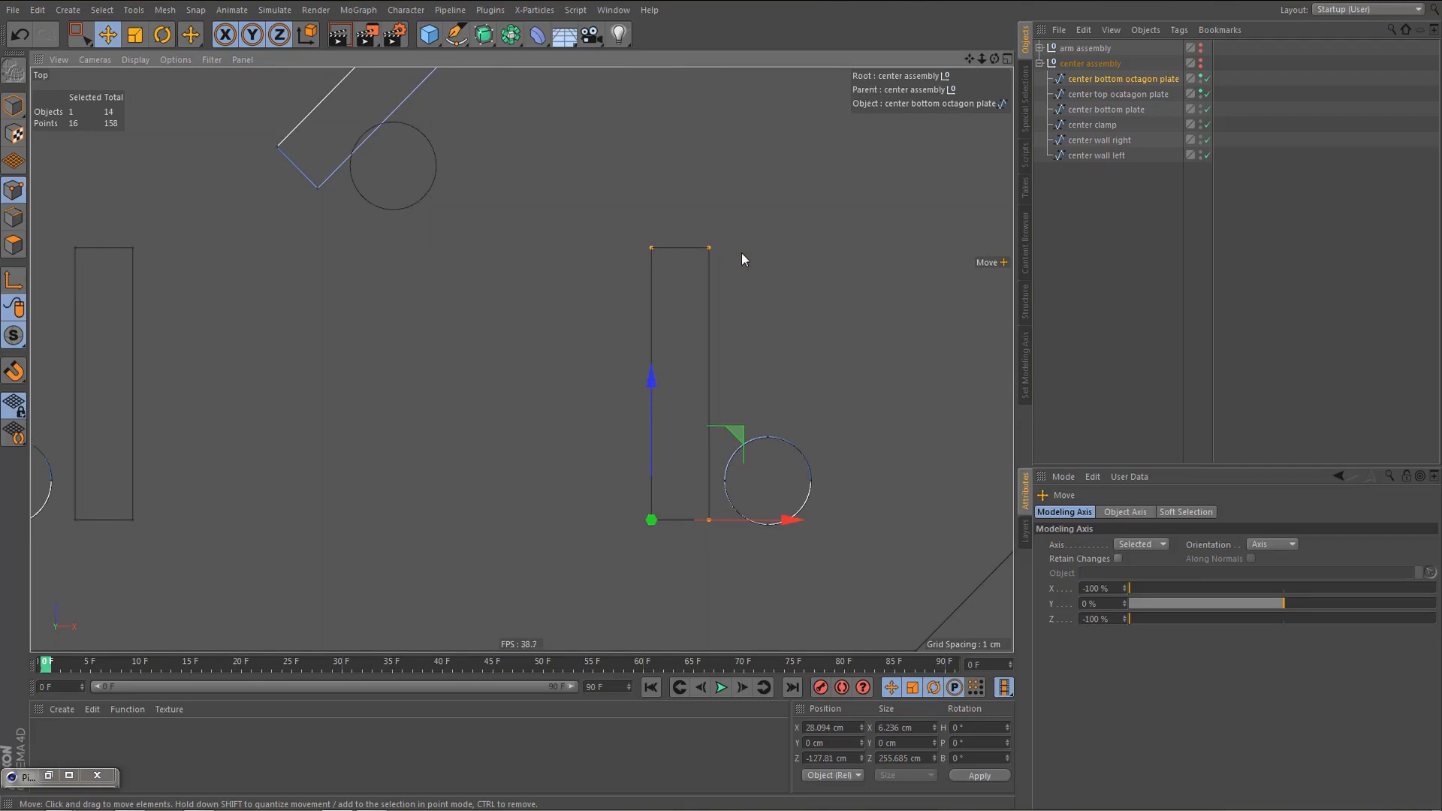
pyautogui.scroll(-3, 708, 319)
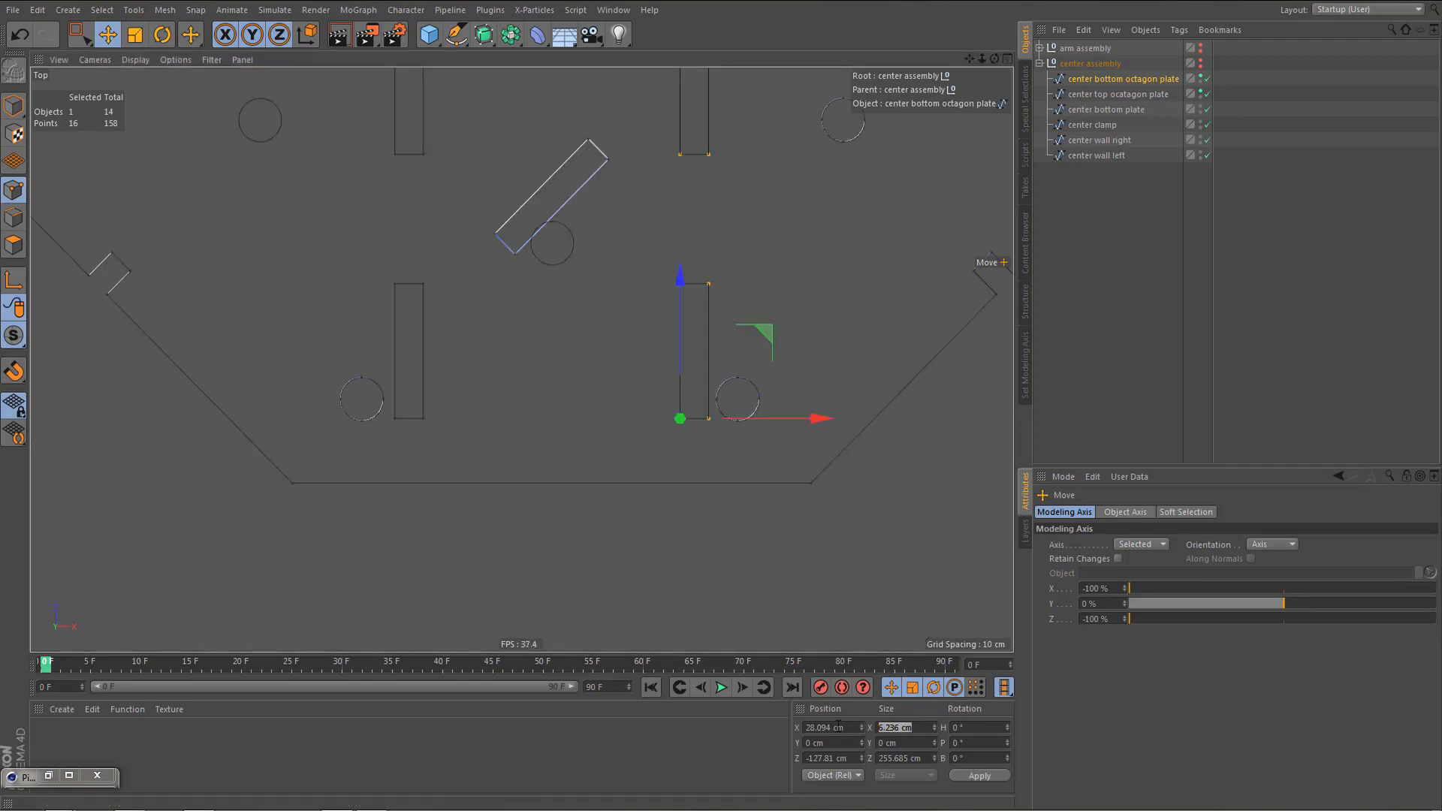
pyautogui.write('6')
pyautogui.press('Return')
pyautogui.scroll(-3, 616, 496)
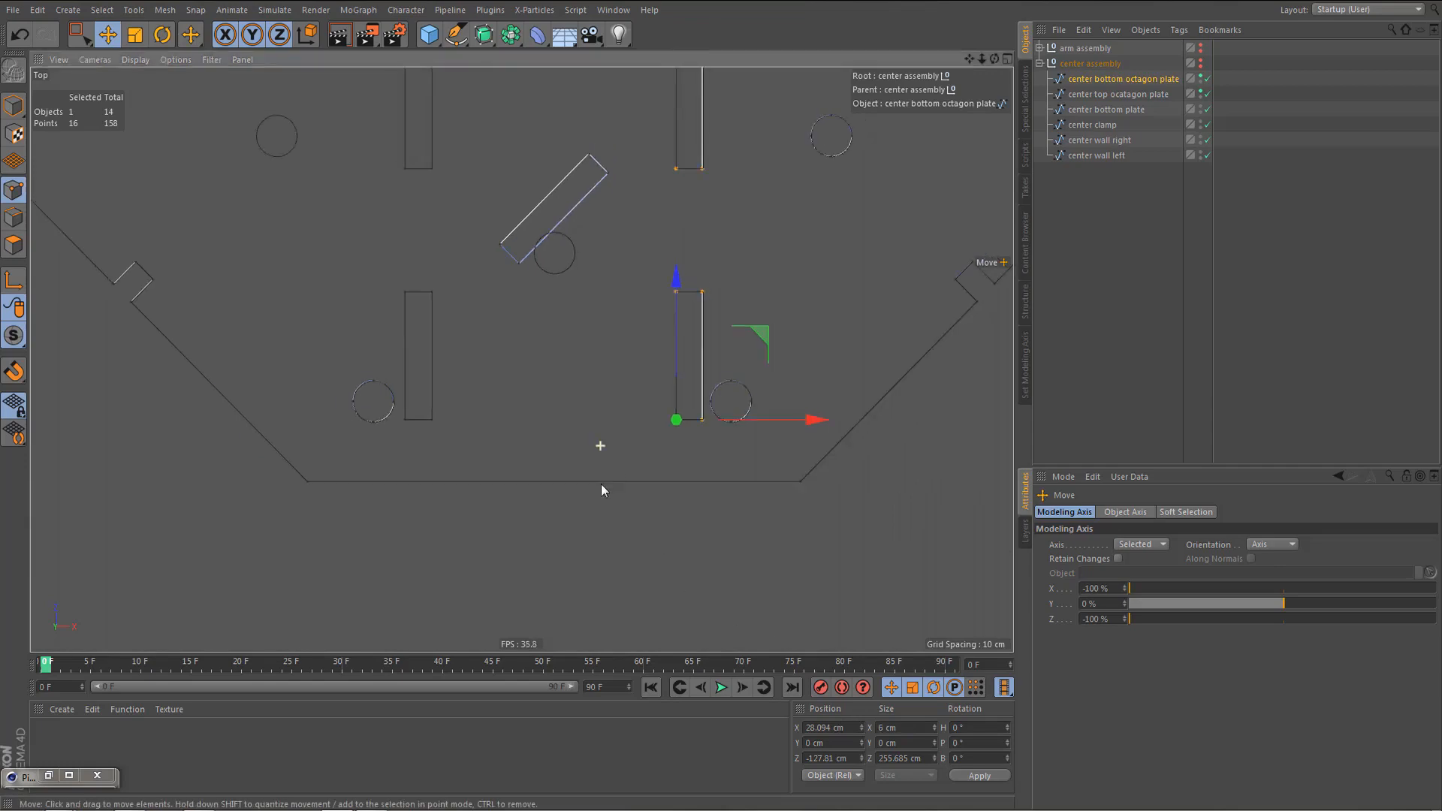
# - Set the X size of center top ocatagon plate's selected slot points to 6 cm
pyautogui.click(1081, 95)
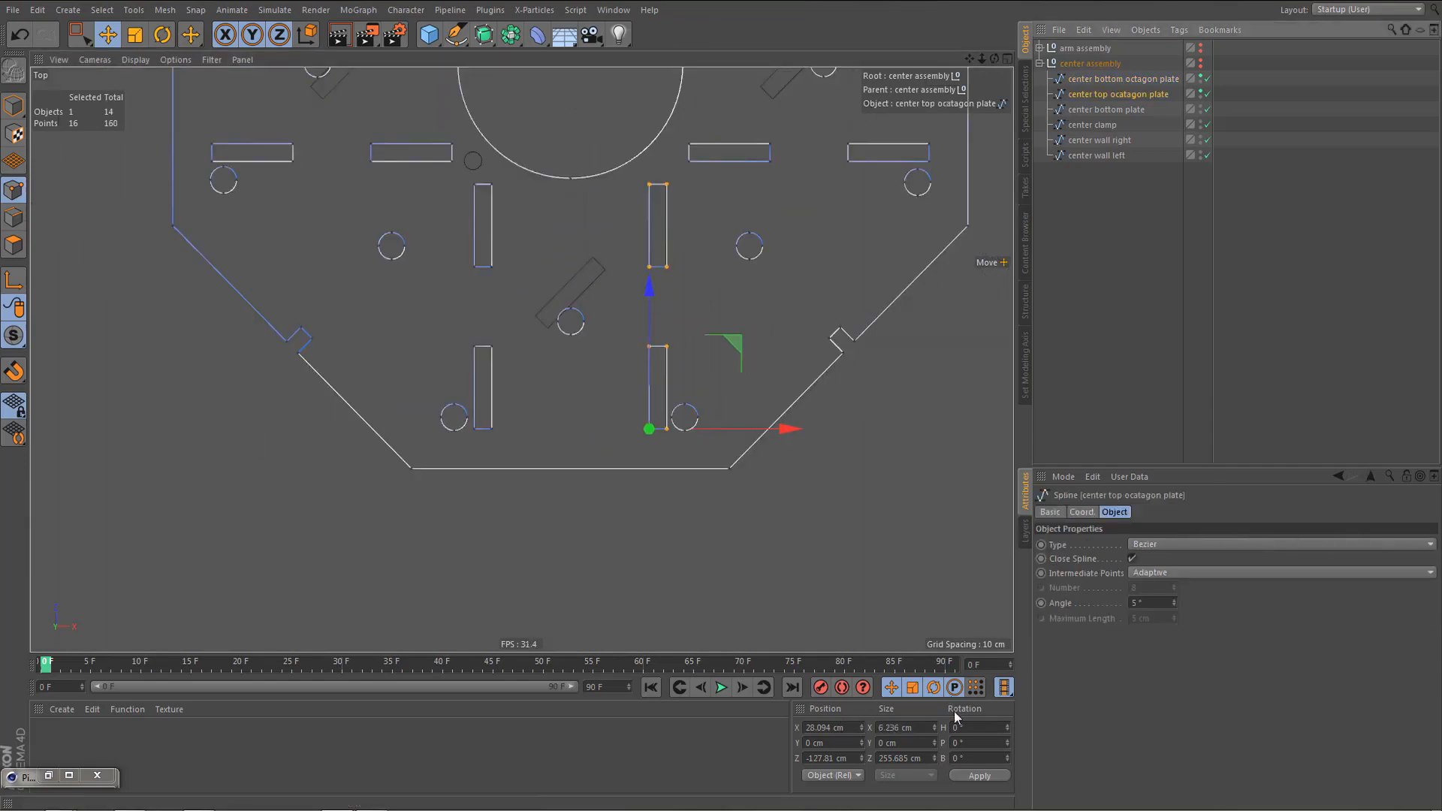
pyautogui.click(918, 727)
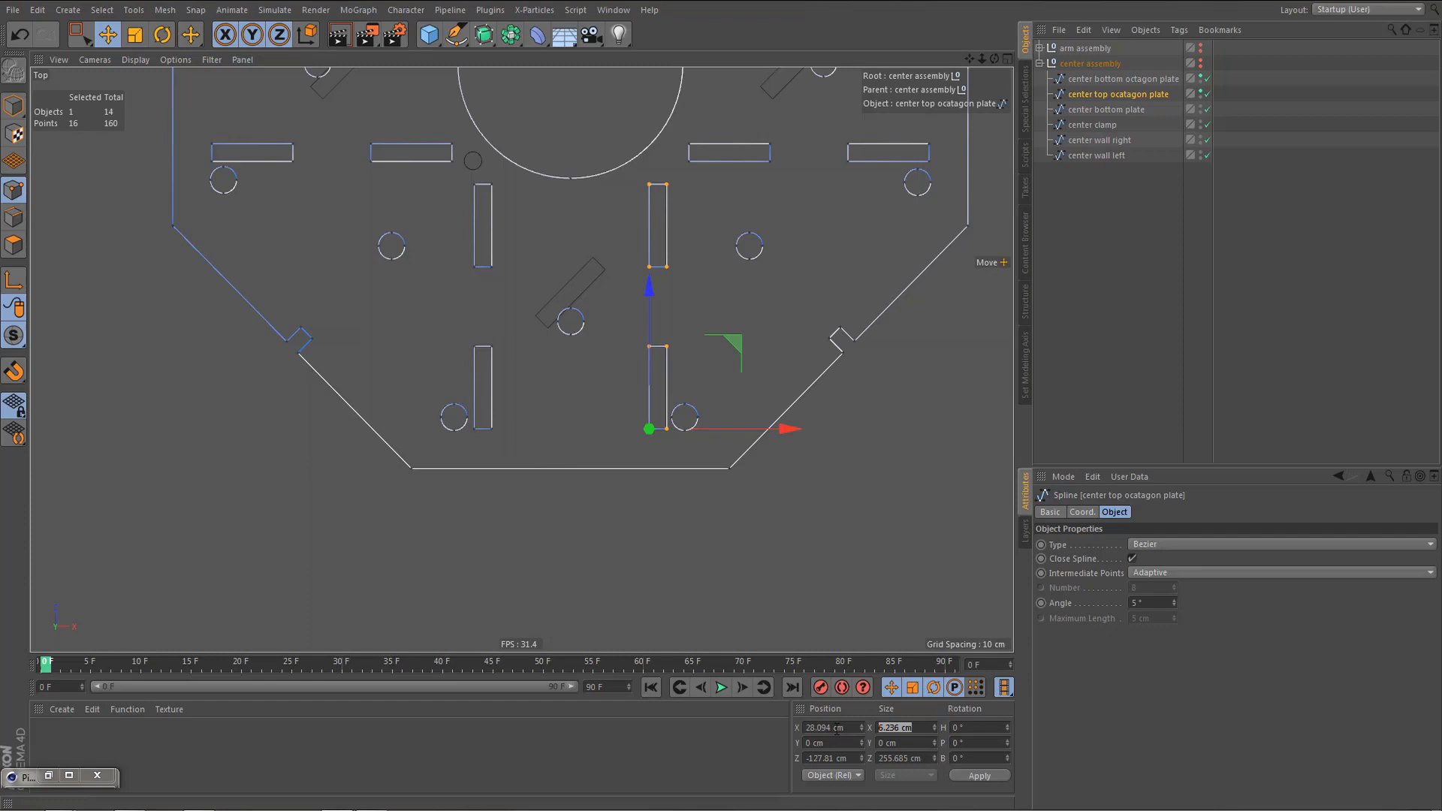
pyautogui.write('6')
pyautogui.press('Return')
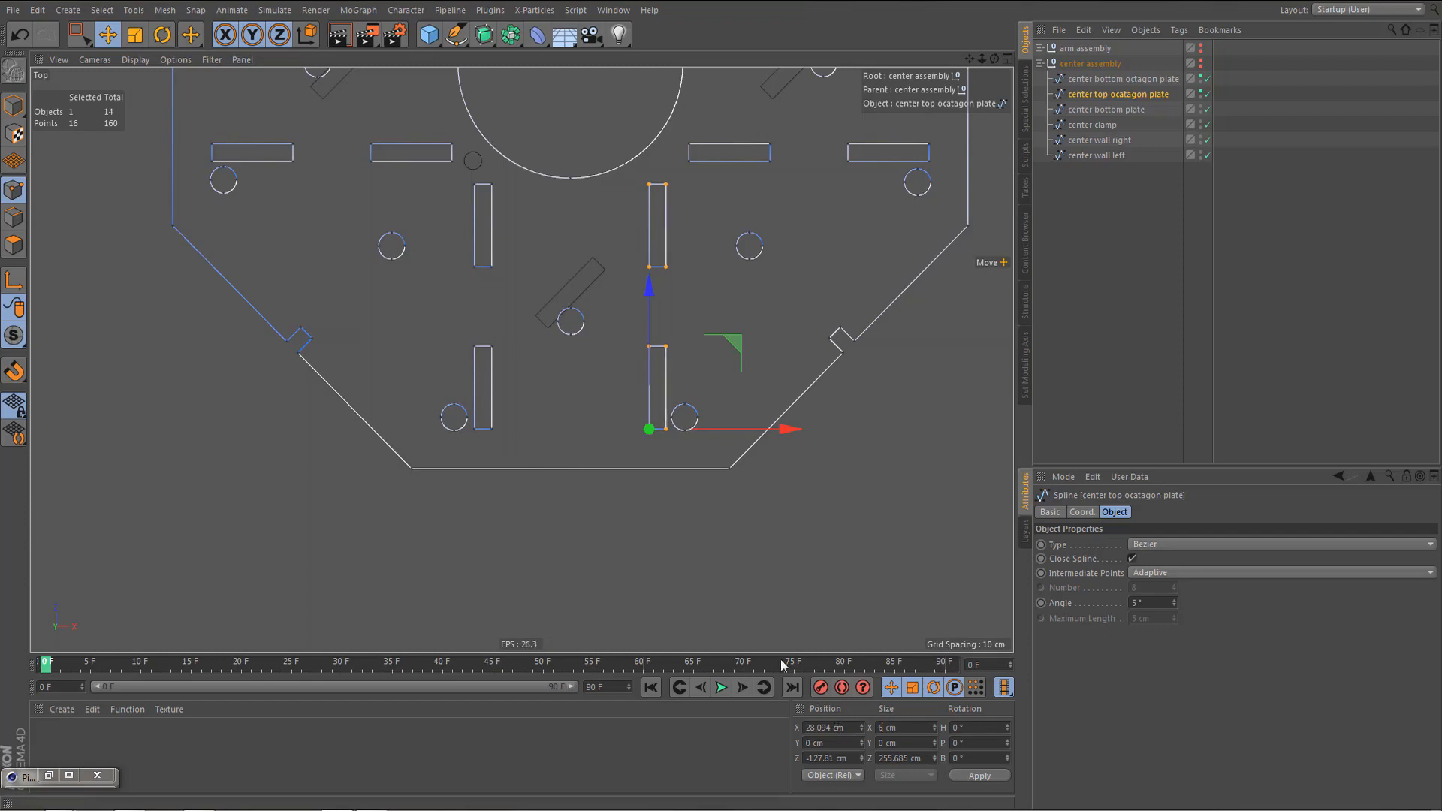
pyautogui.scroll(-4, 593, 404)
pyautogui.keyDown('alt'); pyautogui.moveTo(576, 473); pyautogui.dragTo(589, 540, button='middle'); pyautogui.keyUp('alt')
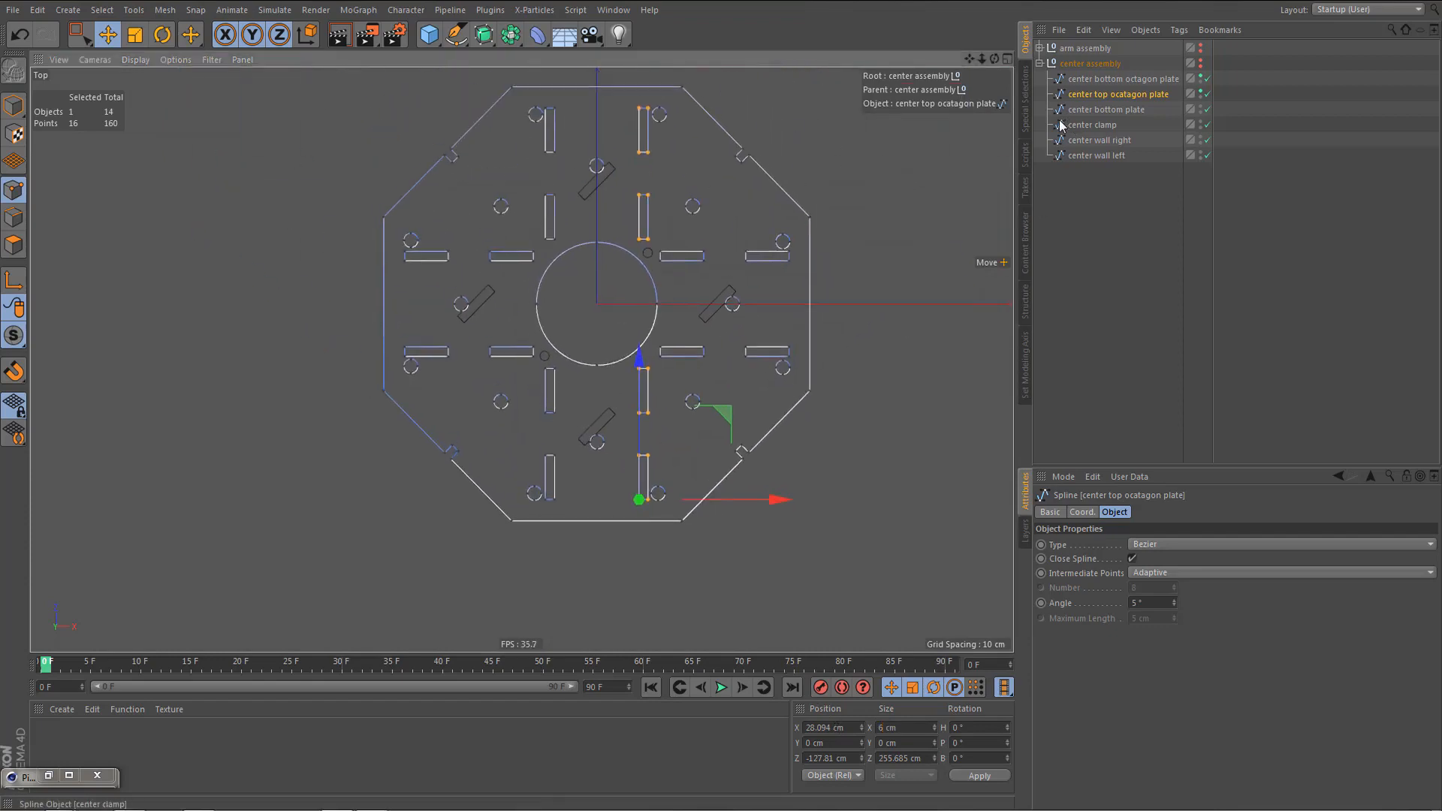
# - Select all points of the four vertical slots on the -X side of both octagon plates, using Rectangle Selection and Select Connected
pyautogui.keyDown('ctrl'); pyautogui.click(1086, 80); pyautogui.keyUp('ctrl')
pyautogui.keyDown('alt'); pyautogui.moveTo(710, 244); pyautogui.dragTo(723, 284, button='middle'); pyautogui.keyUp('alt')
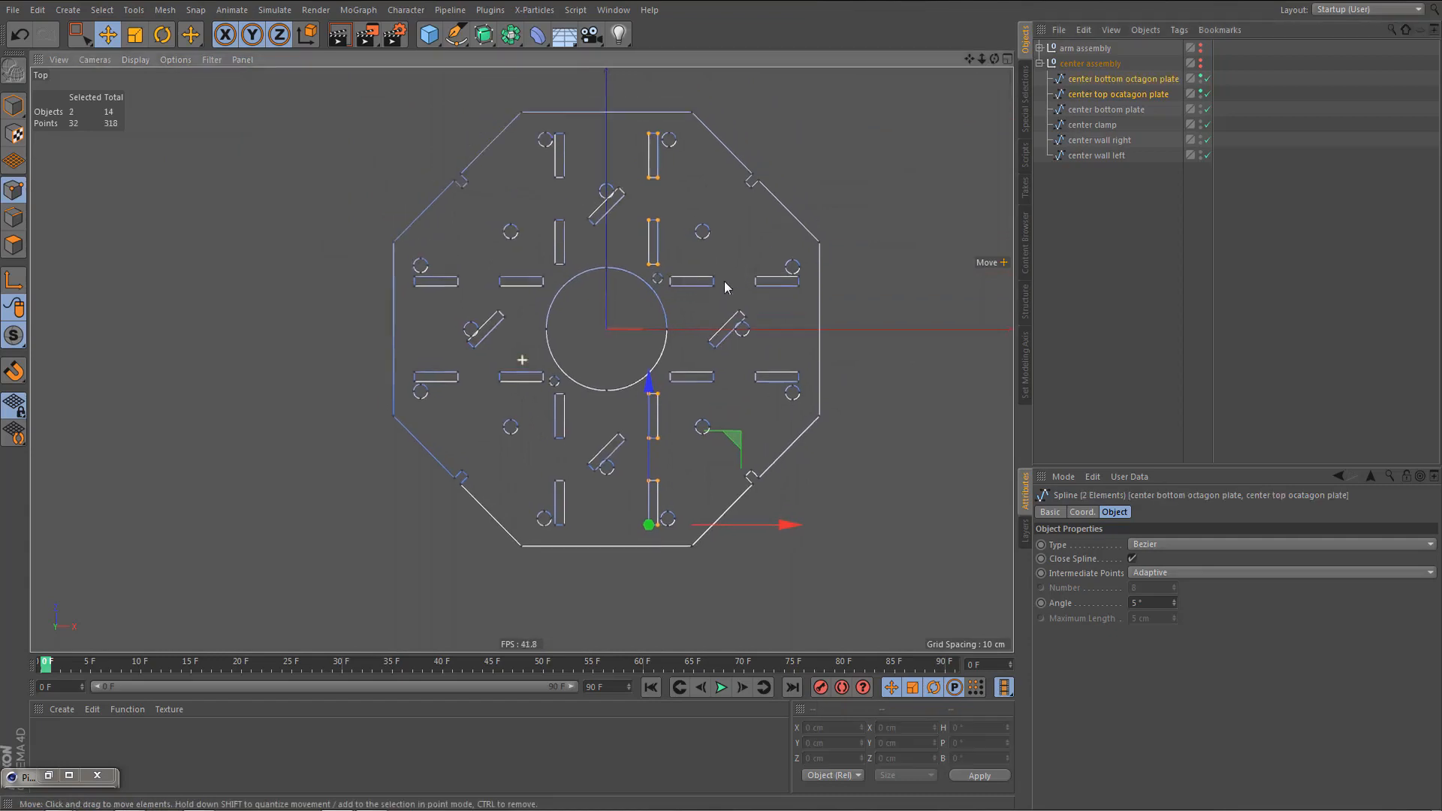
pyautogui.click(671, 268)
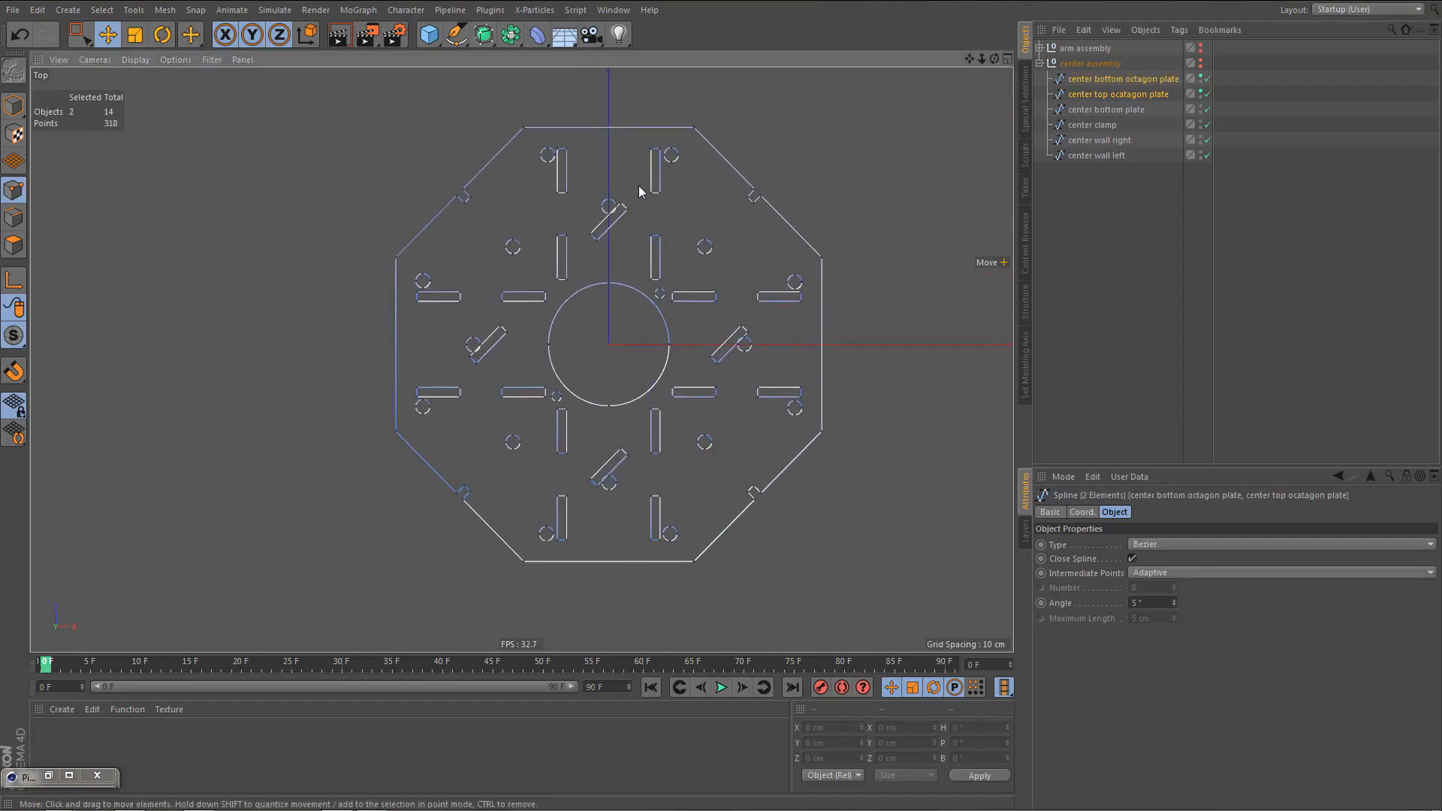
pyautogui.press('0')
pyautogui.scroll(3, 556, 187)
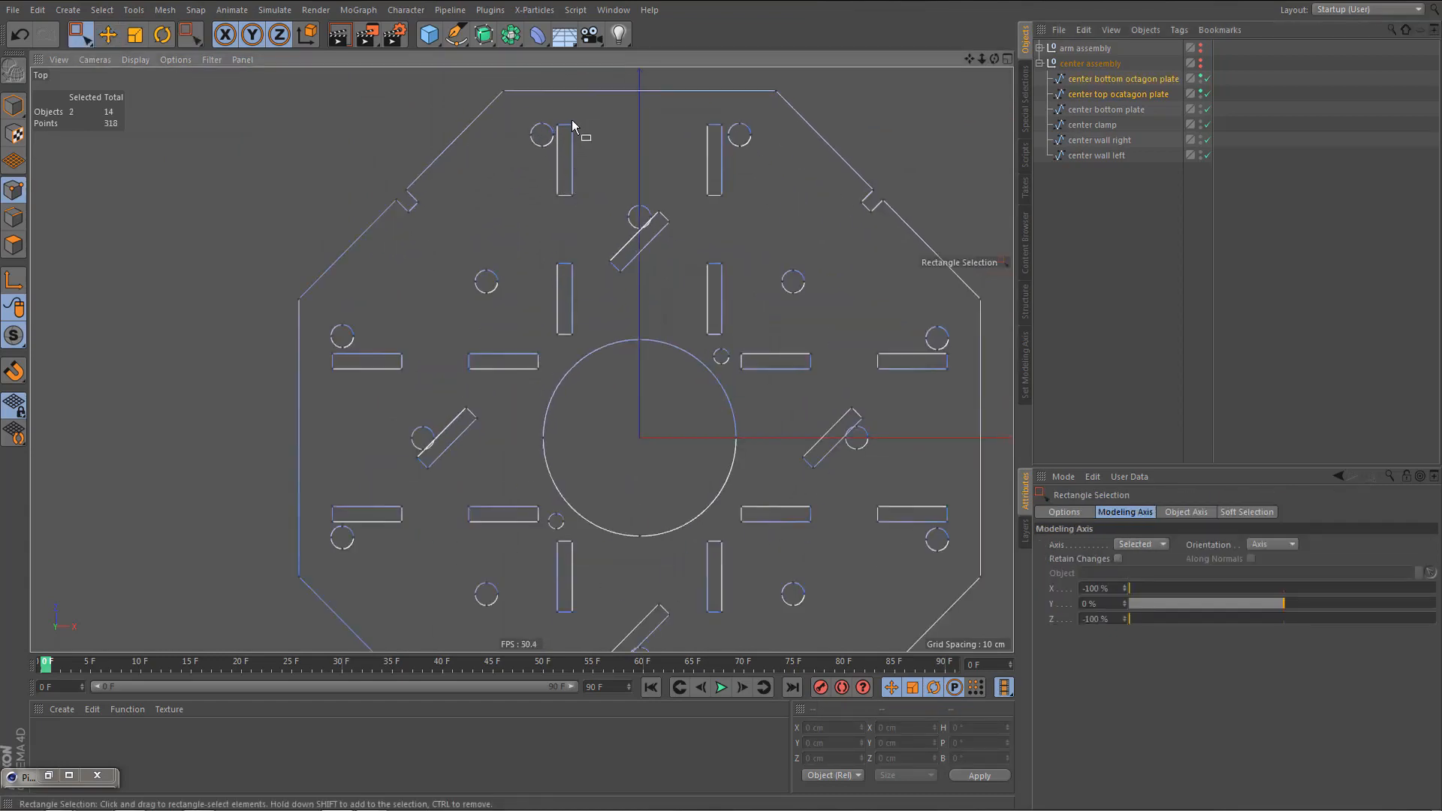
pyautogui.moveTo(567, 119); pyautogui.dragTo(582, 134)
pyautogui.moveTo(579, 284); pyautogui.dragTo(565, 257)
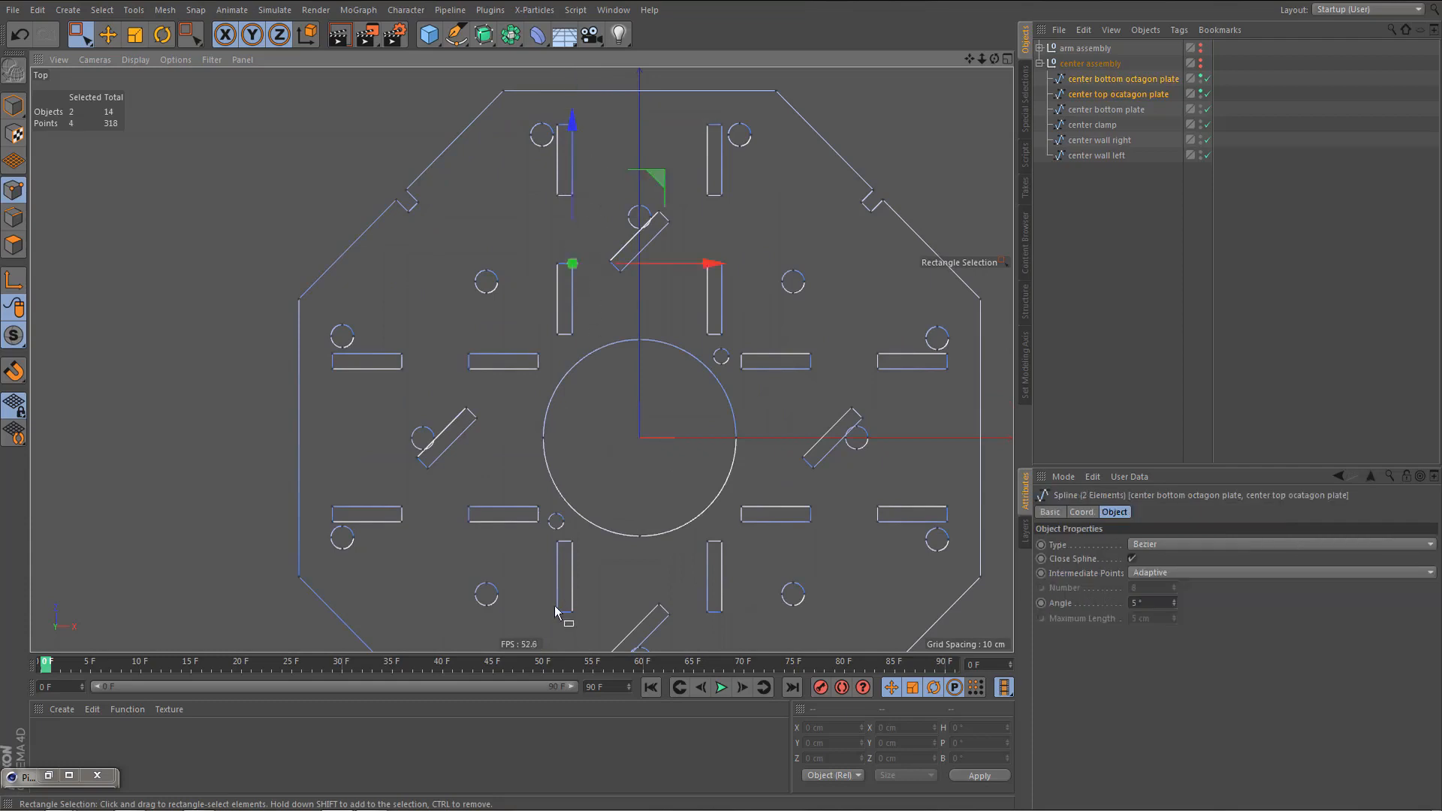
pyautogui.keyDown('alt'); pyautogui.moveTo(576, 541); pyautogui.dragTo(581, 468, button='middle'); pyautogui.keyUp('alt')
pyautogui.keyDown('shift'); pyautogui.moveTo(580, 492); pyautogui.dragTo(565, 462); pyautogui.keyUp('shift')
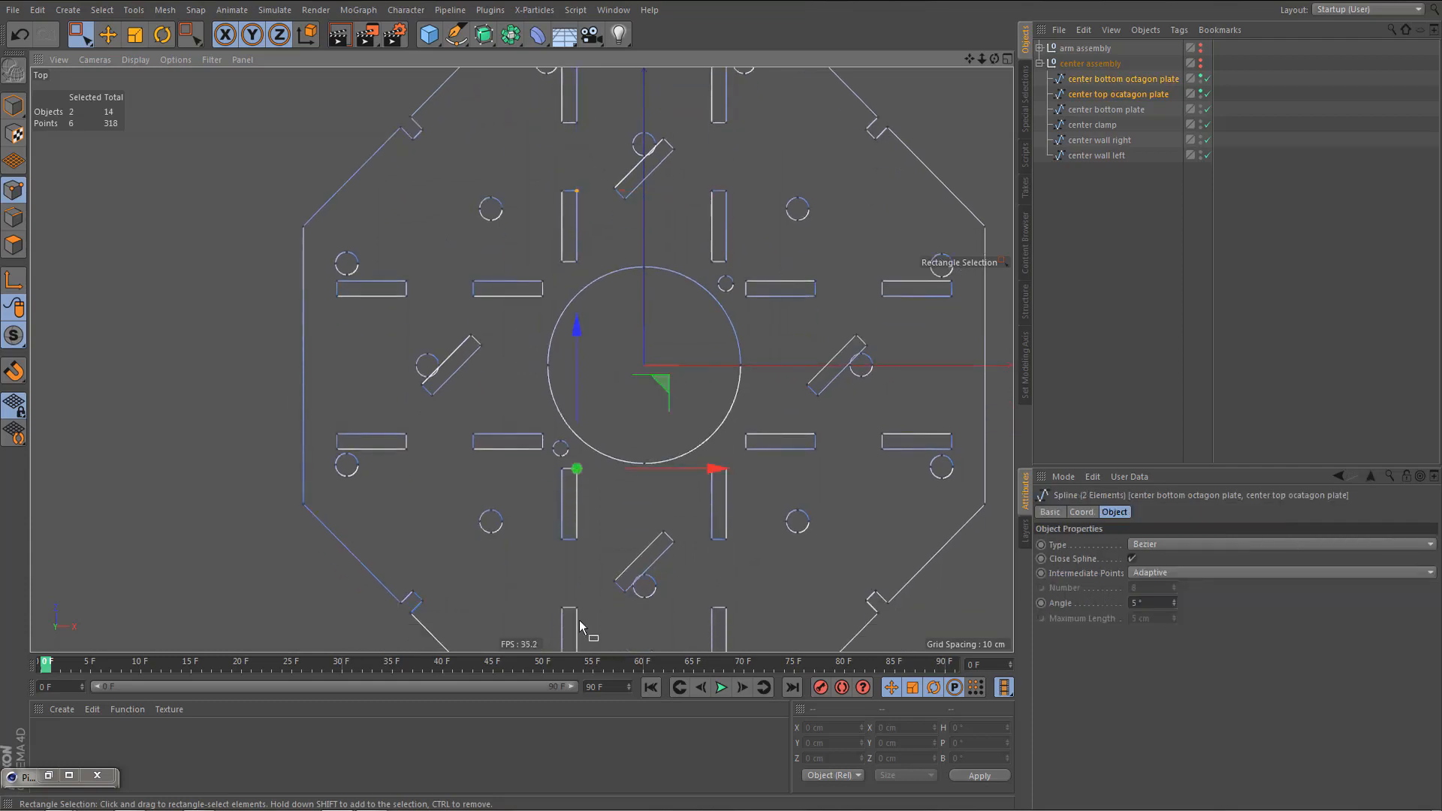
pyautogui.keyDown('shift'); pyautogui.moveTo(574, 603); pyautogui.dragTo(583, 615); pyautogui.keyUp('shift')
pyautogui.press('u')
pyautogui.press('w')
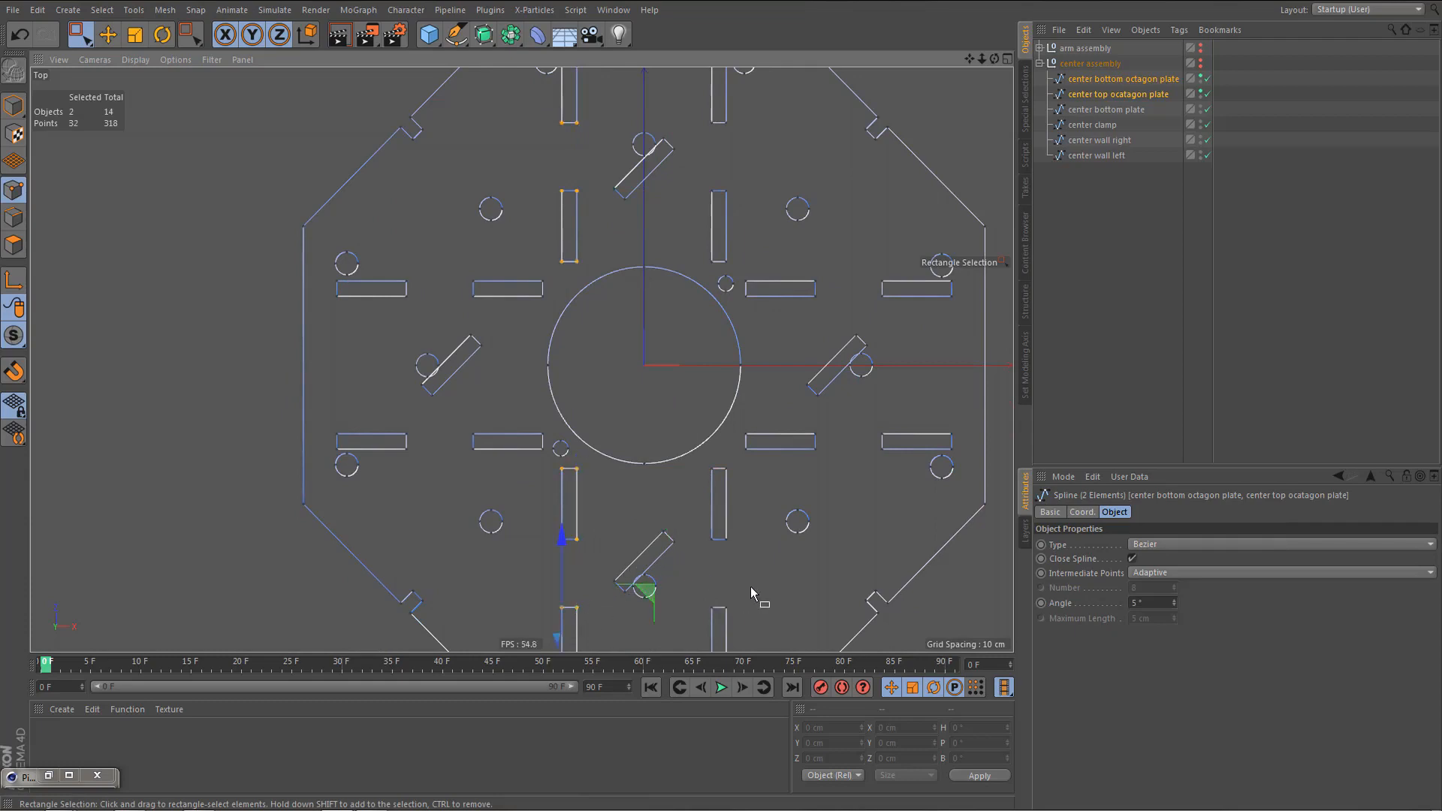
# - With the Move tool's modeling axis X at 100%, set the X size of center bottom octagon plate's selected slot points to 6 cm
pyautogui.press('e')
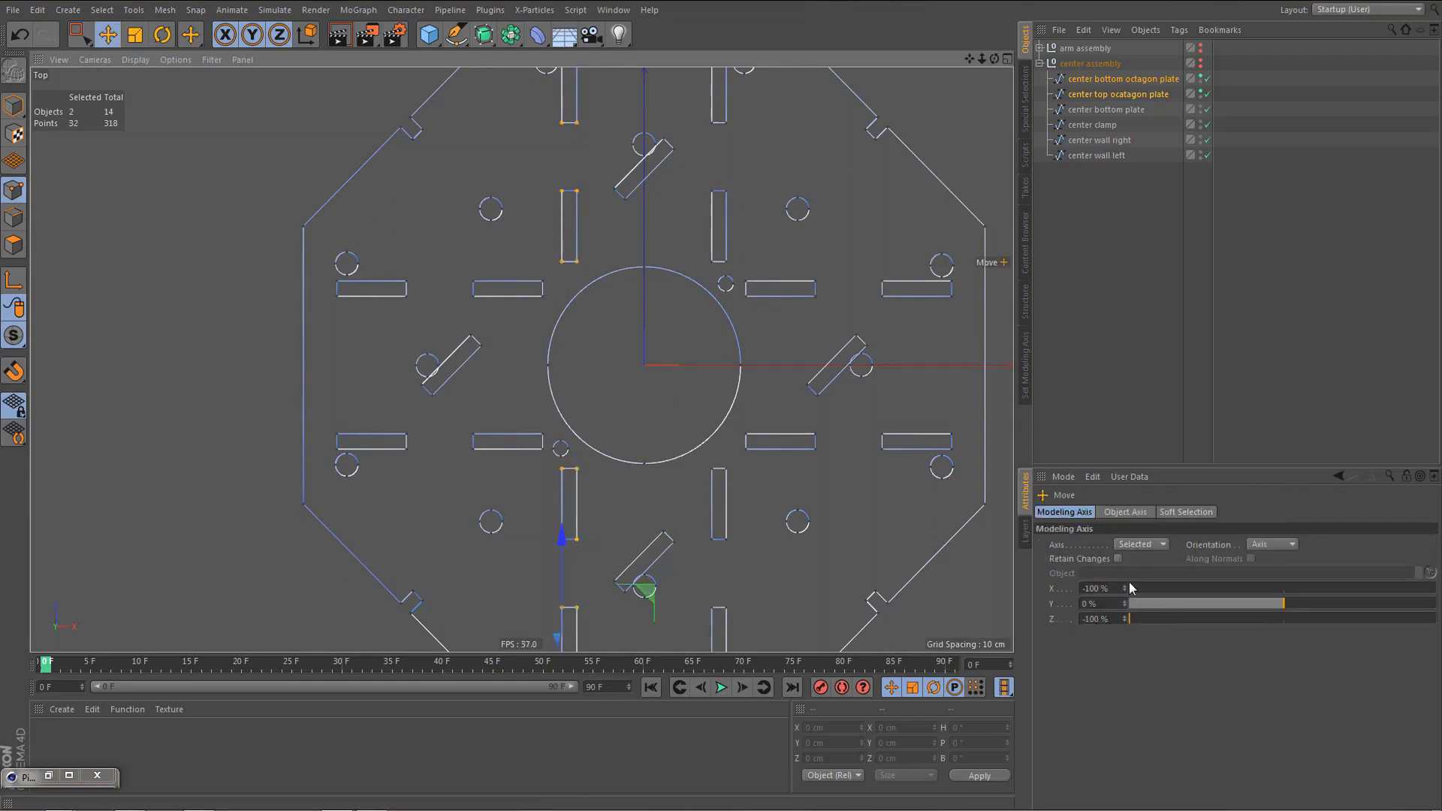
pyautogui.moveTo(1136, 588); pyautogui.dragTo(1436, 589)
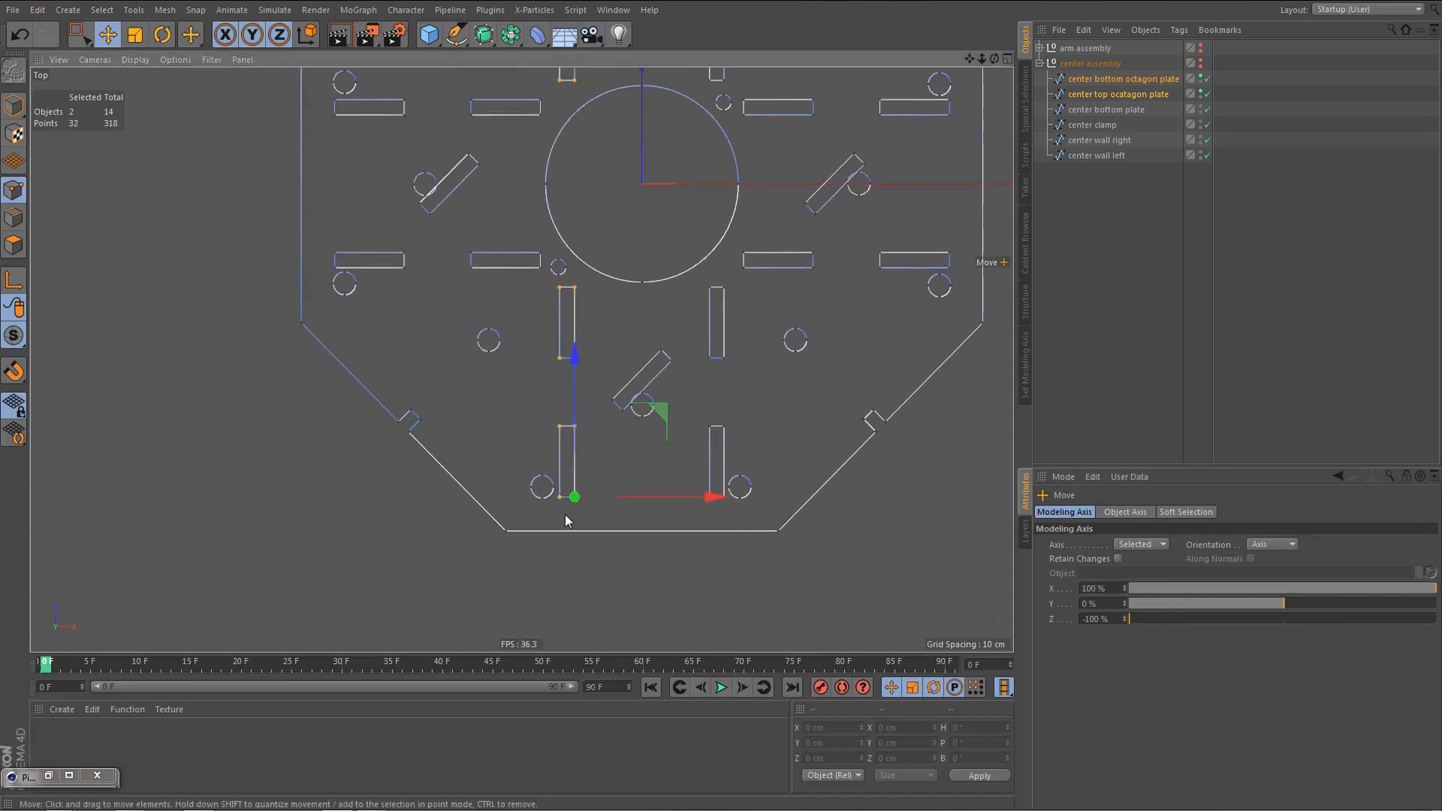
pyautogui.scroll(2, 565, 521)
pyautogui.click(1124, 78)
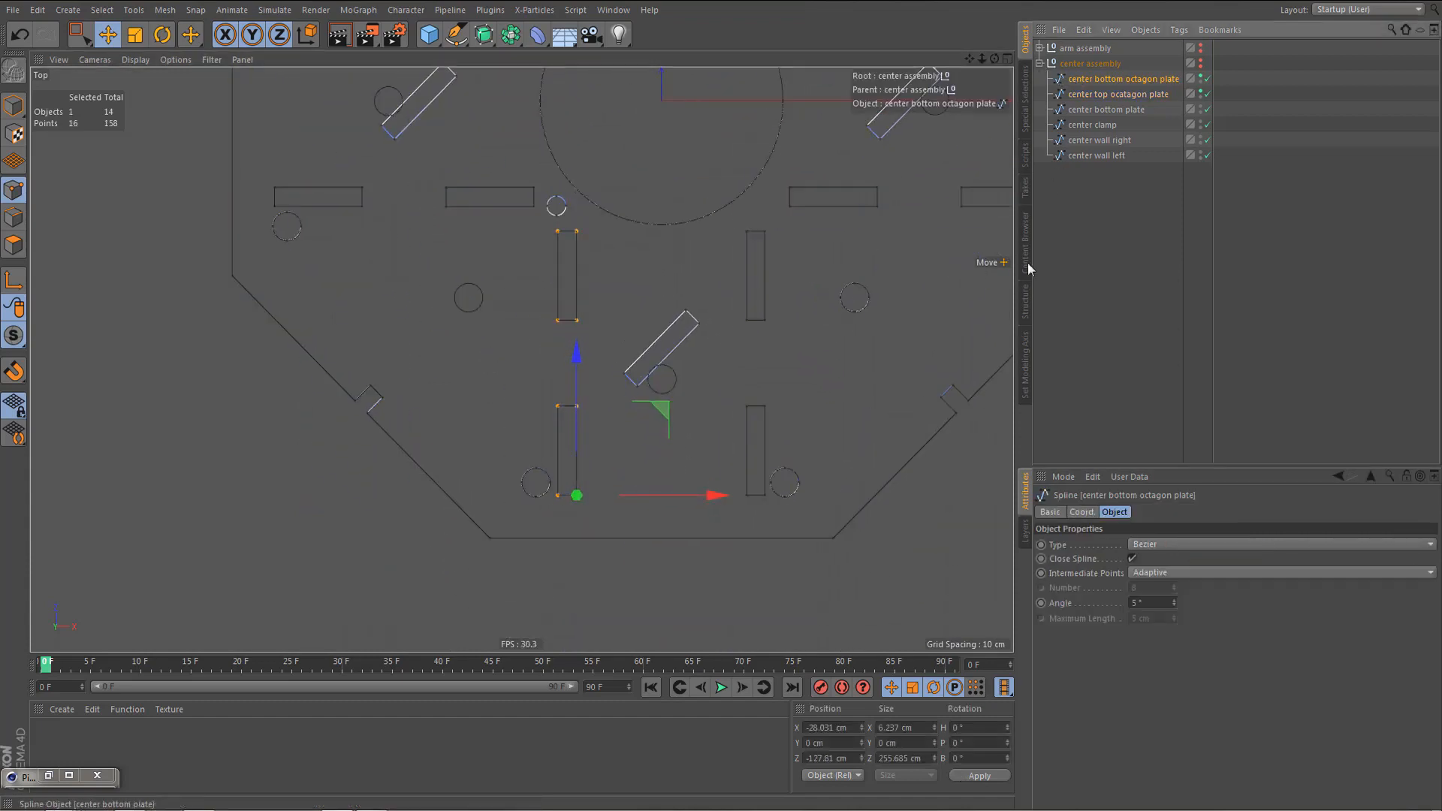
pyautogui.click(922, 727)
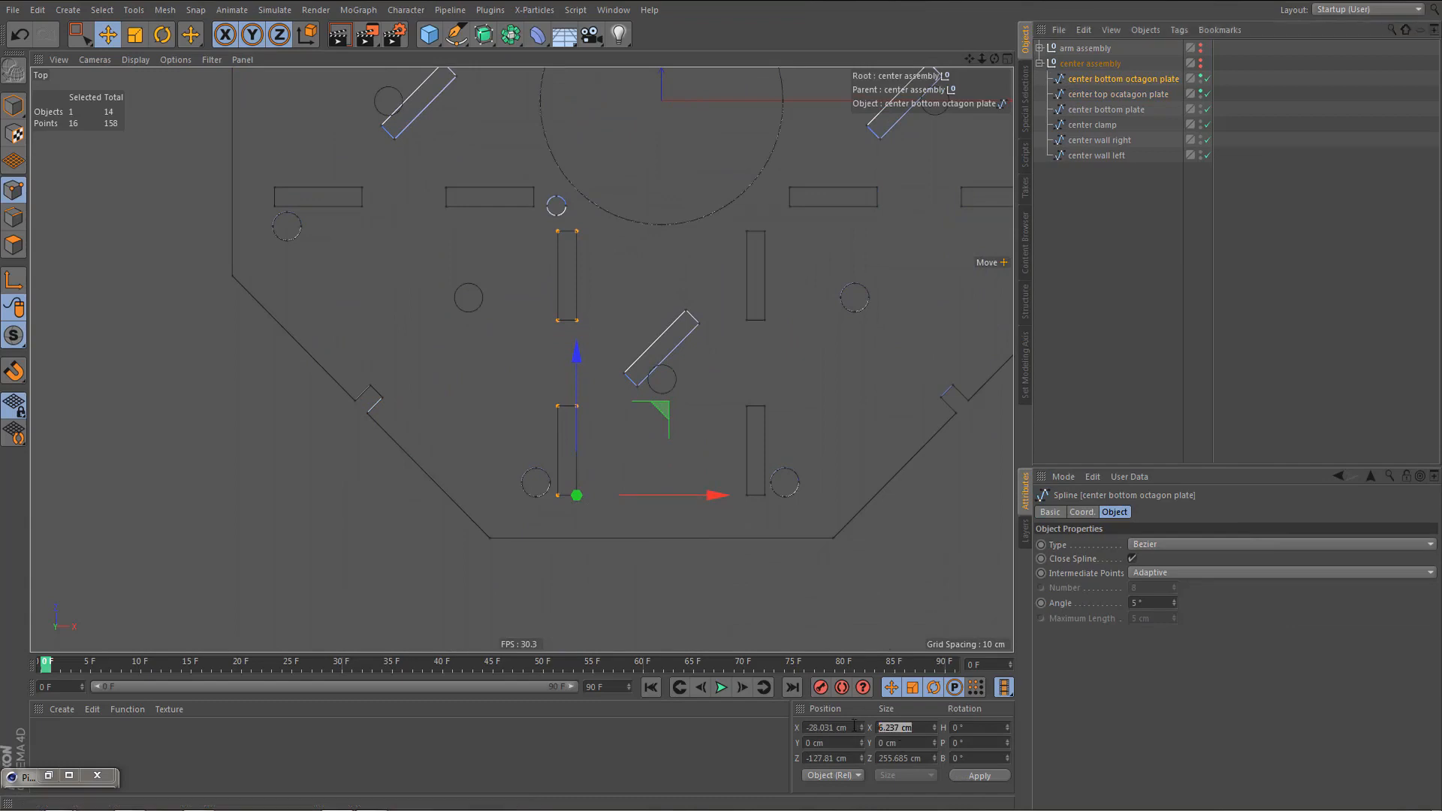
pyautogui.write('6')
pyautogui.press('Return')
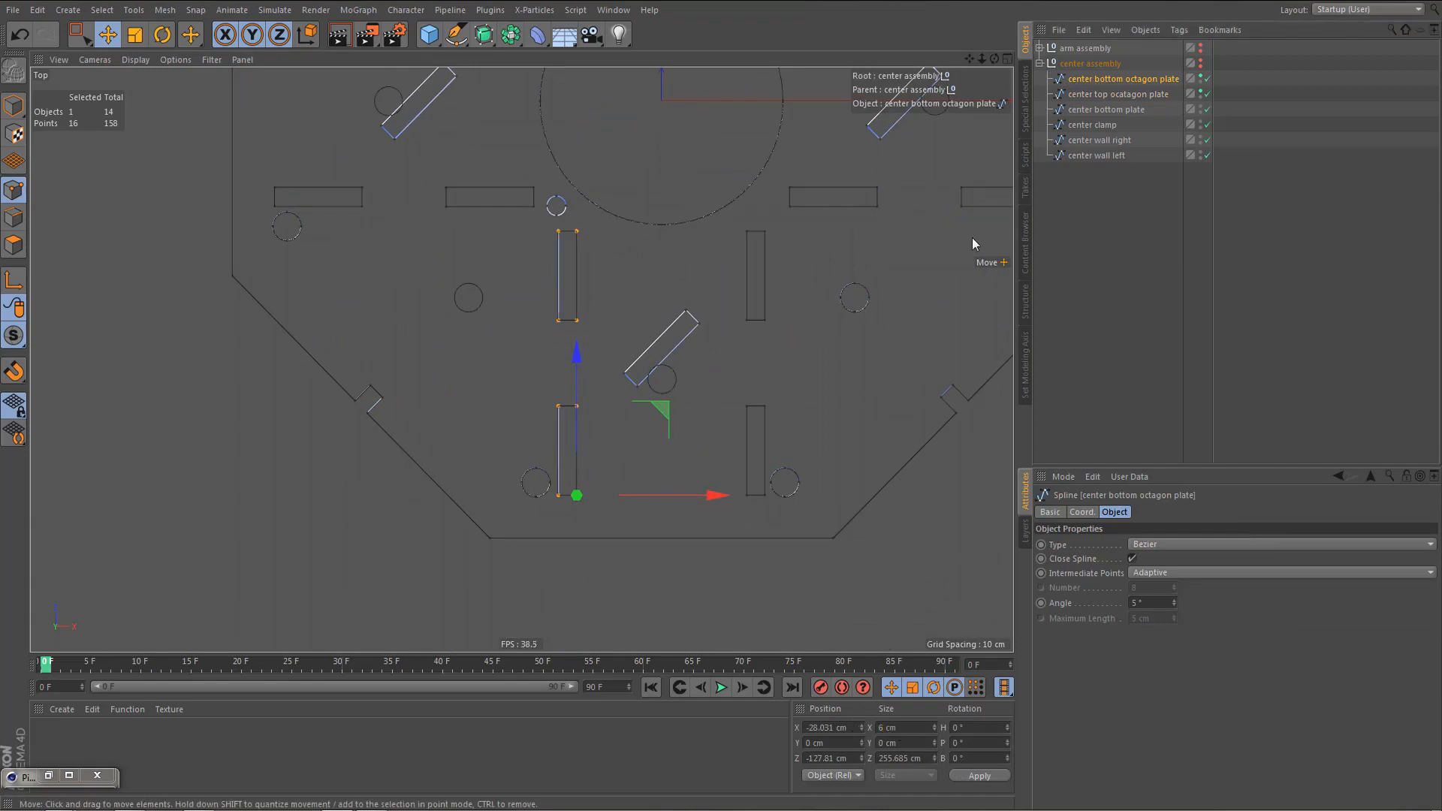
# - Set the X size of center top ocatagon plate's selected points in the -X side vertical slots to 6 cm
pyautogui.click(1098, 94)
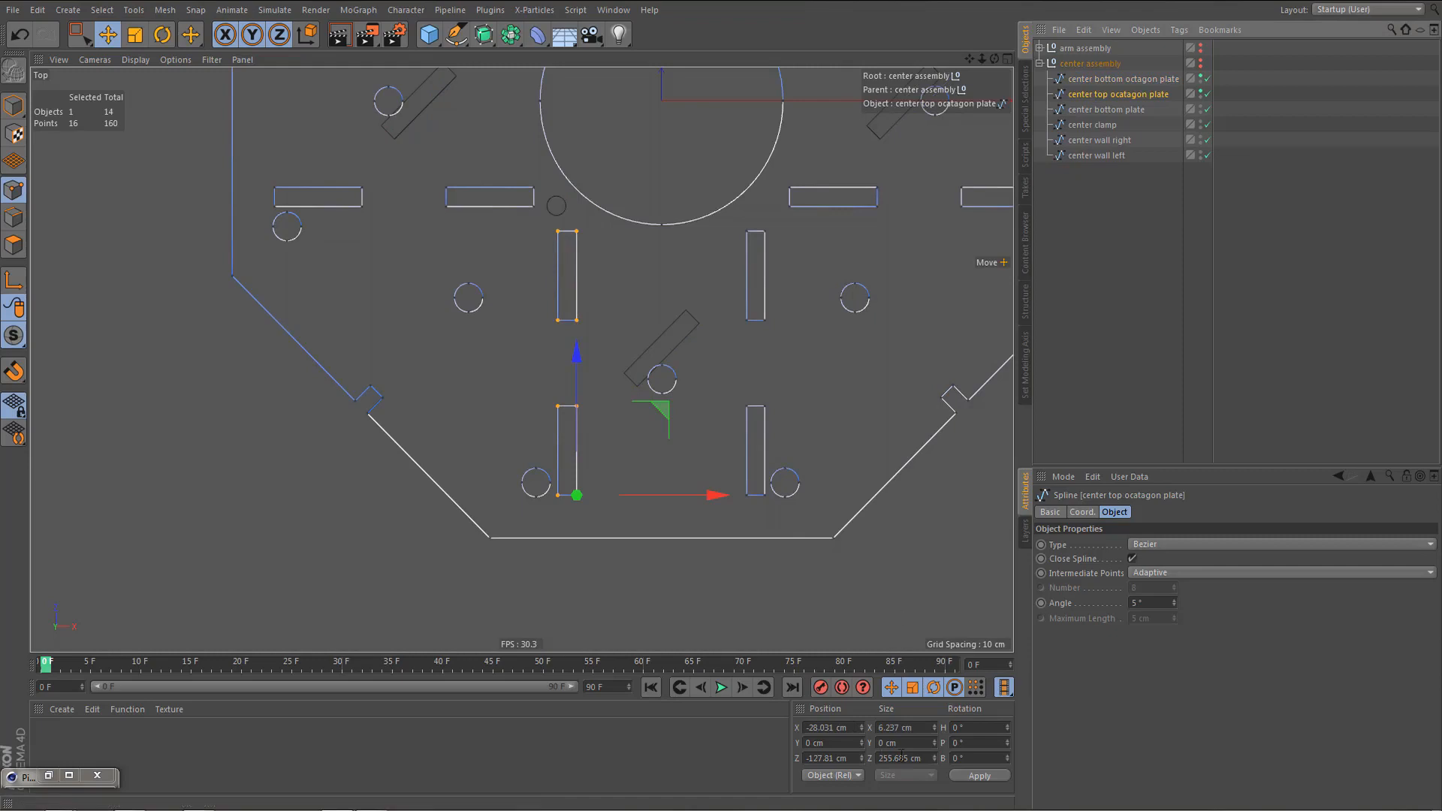
pyautogui.click(923, 728)
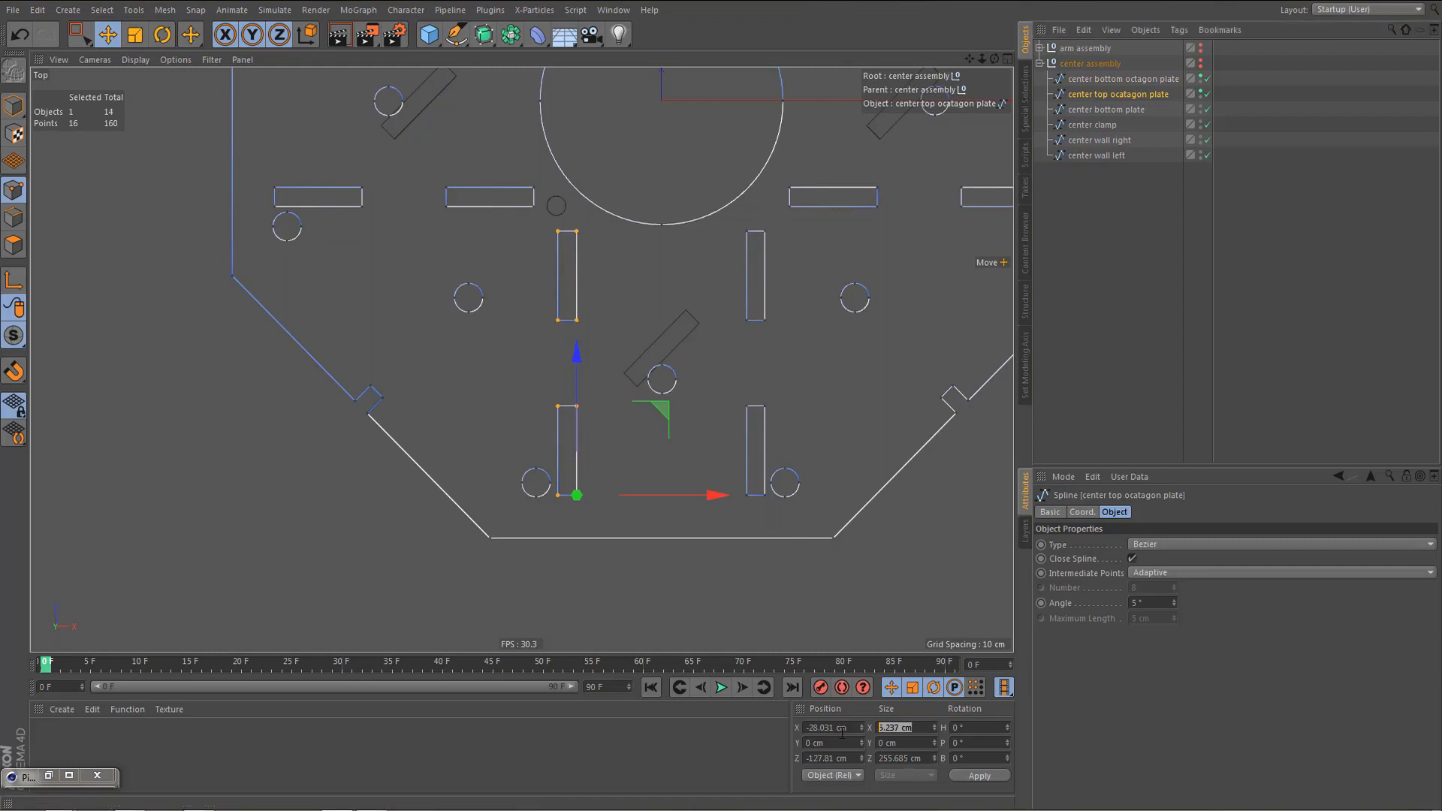
pyautogui.write('6')
pyautogui.press('Return')
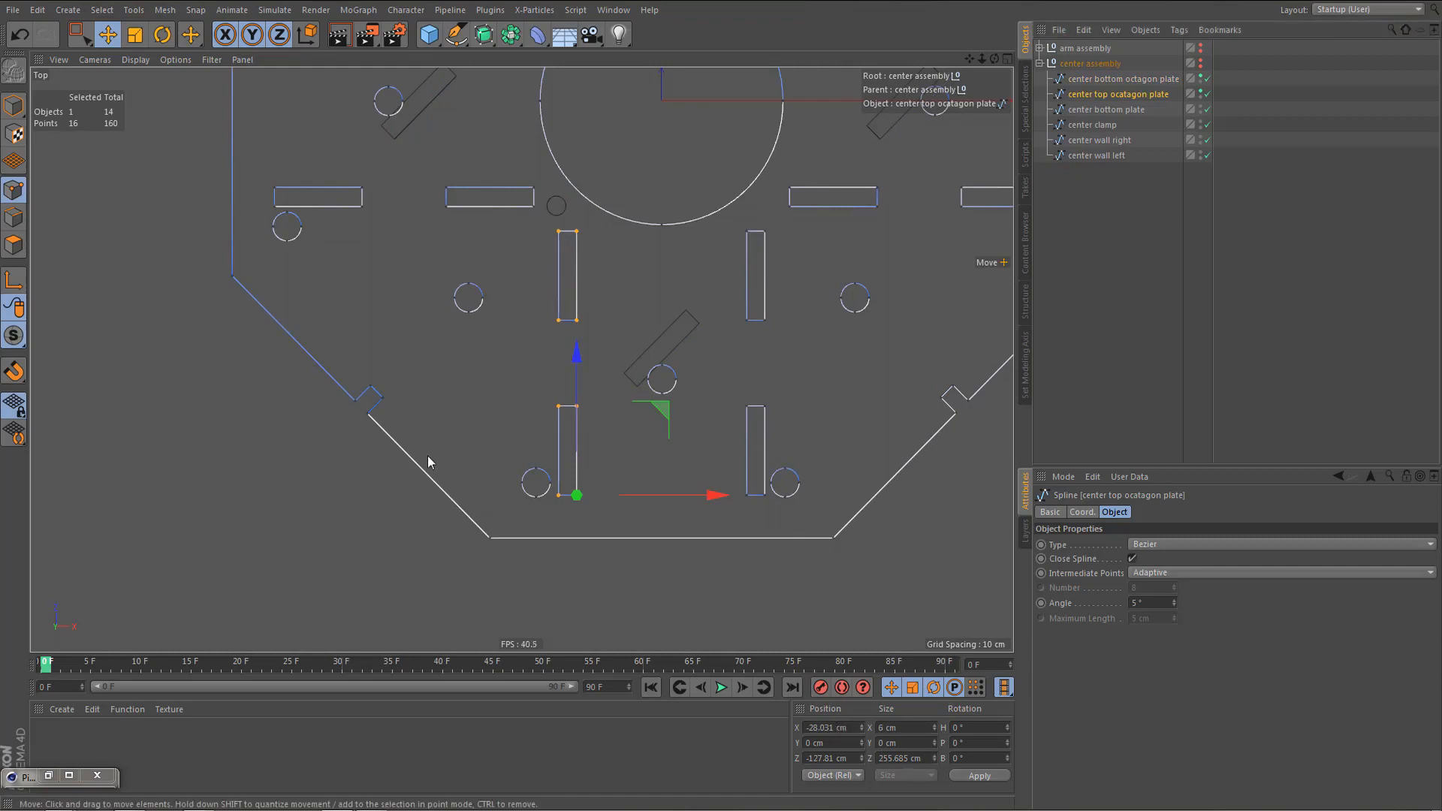
# - Select all points of the four horizontal slots on the +Z side of both octagon plates, using Rectangle Selection and Select Connected
pyautogui.scroll(-3, 427, 455)
pyautogui.scroll(1, 480, 481)
pyautogui.moveTo(479, 481); pyautogui.dragTo(476, 650, button='middle')
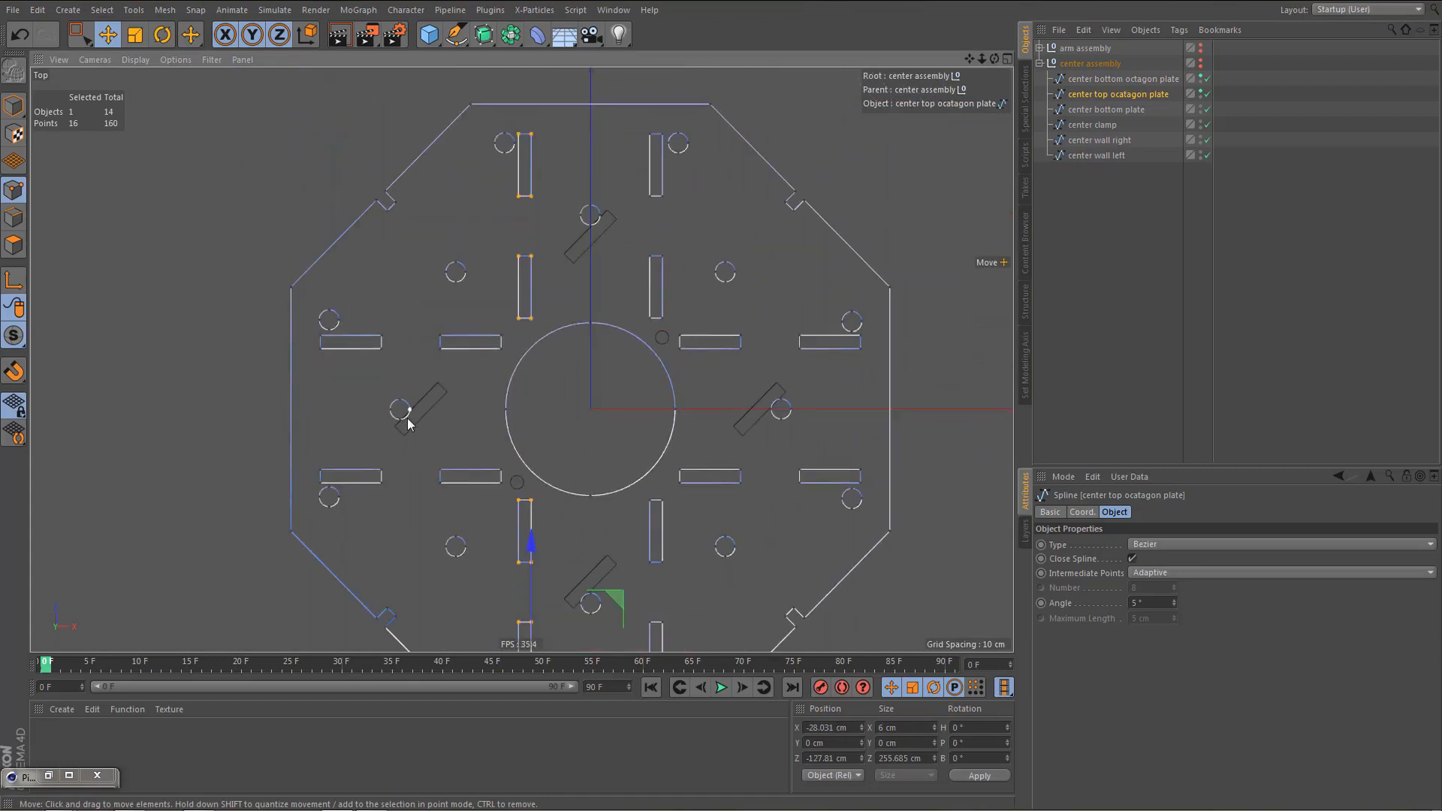
pyautogui.keyDown('ctrl'); pyautogui.click(1096, 81); pyautogui.keyUp('ctrl')
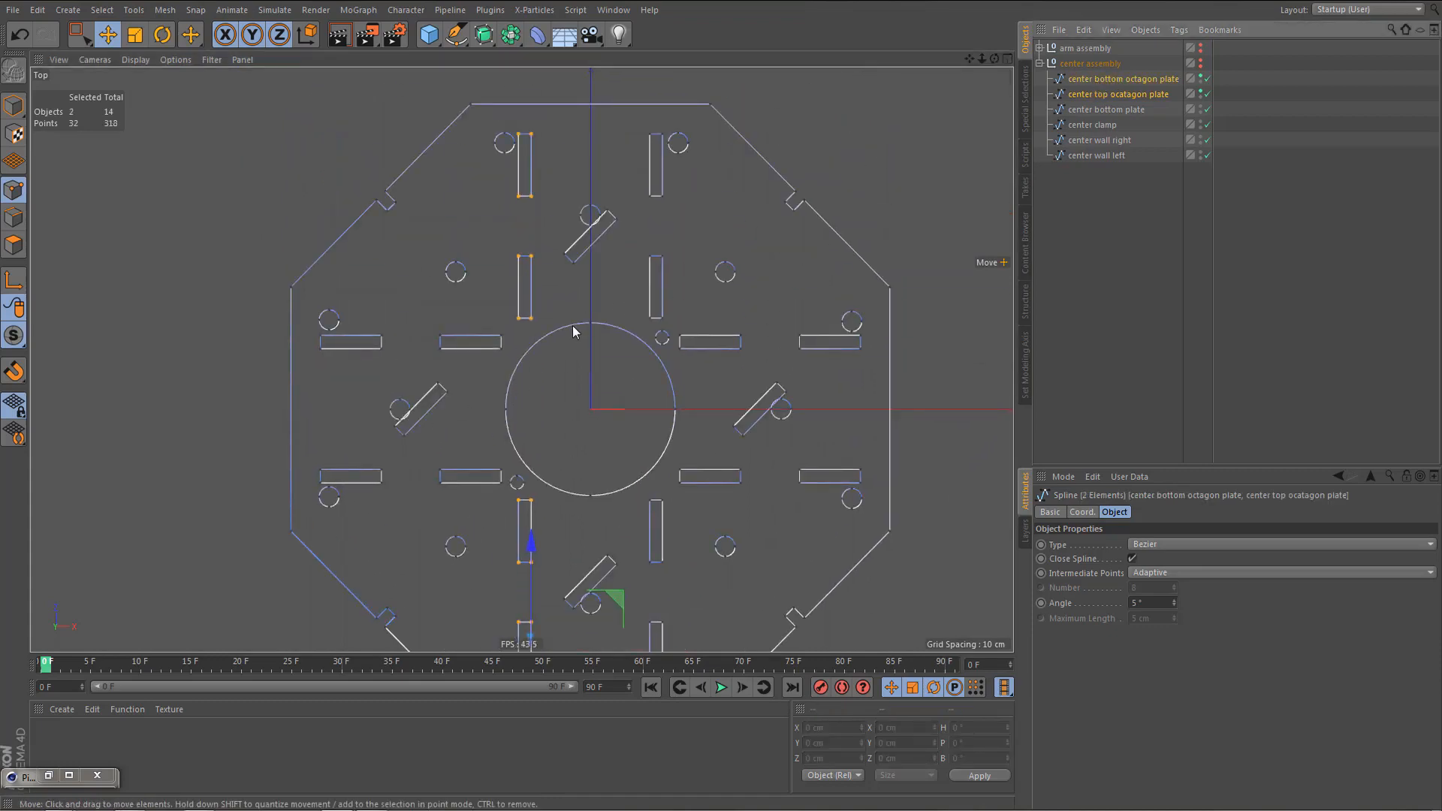
pyautogui.press('0')
pyautogui.moveTo(373, 330); pyautogui.dragTo(453, 350)
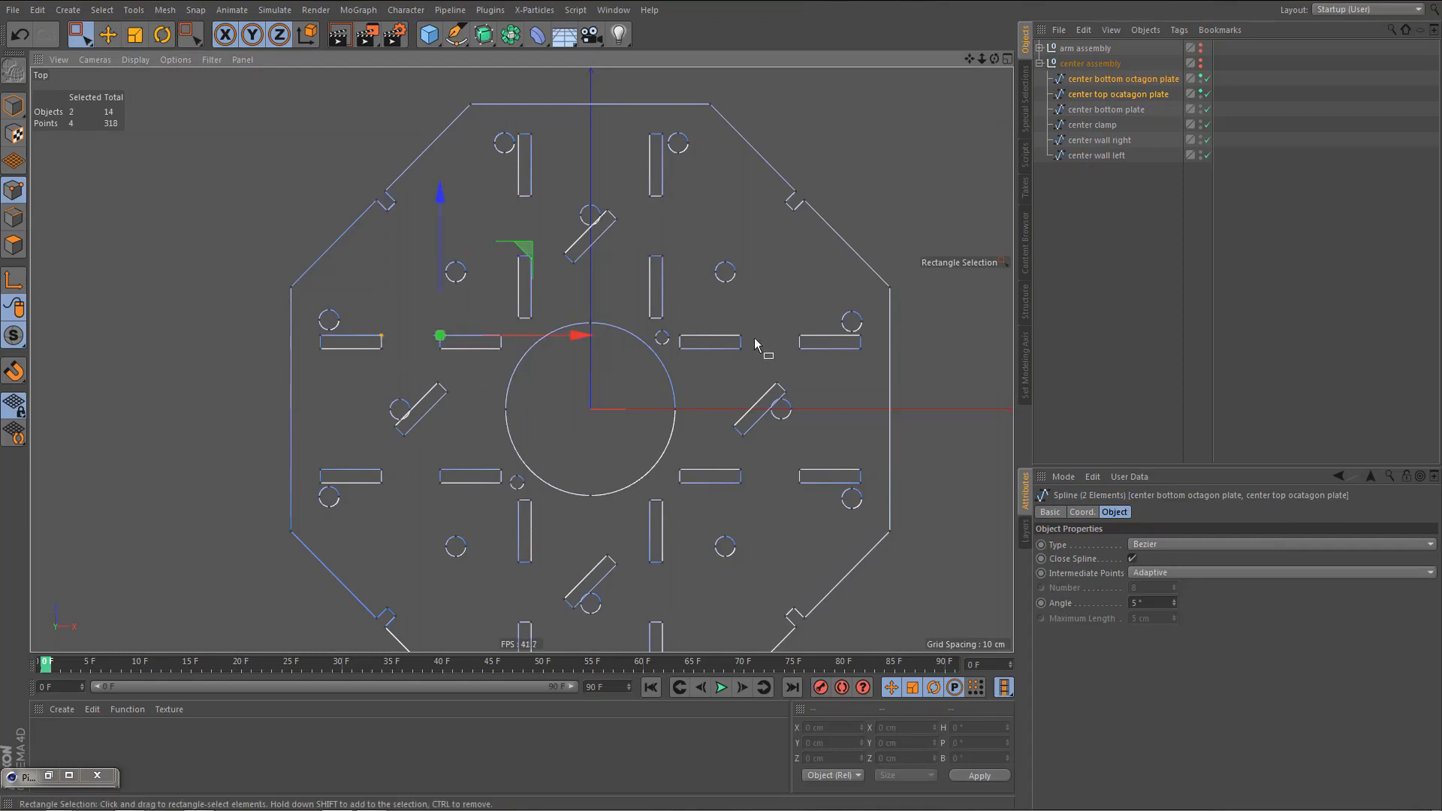
pyautogui.keyDown('shift'); pyautogui.moveTo(718, 322); pyautogui.dragTo(816, 352); pyautogui.keyUp('shift')
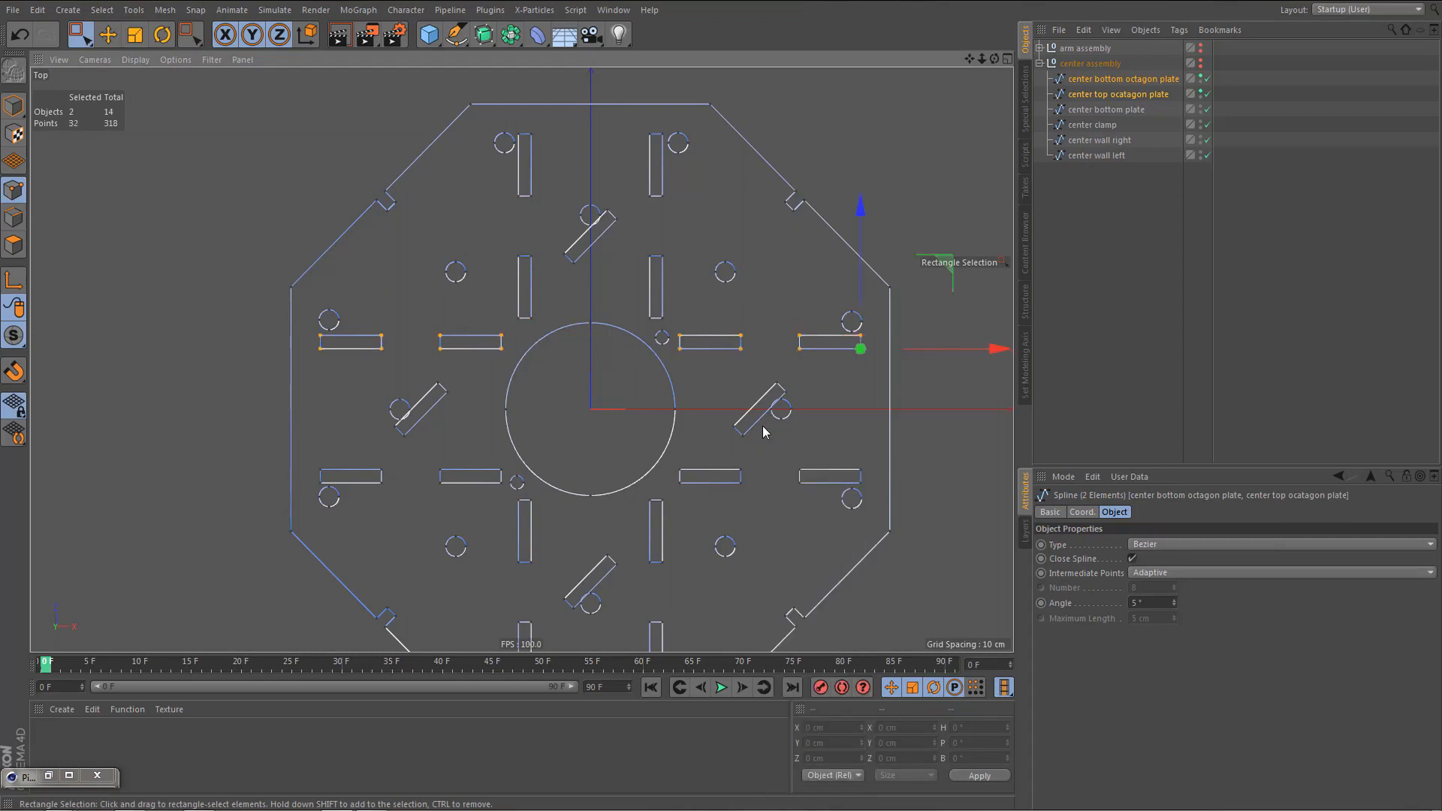
pyautogui.press('u')
pyautogui.press('w')
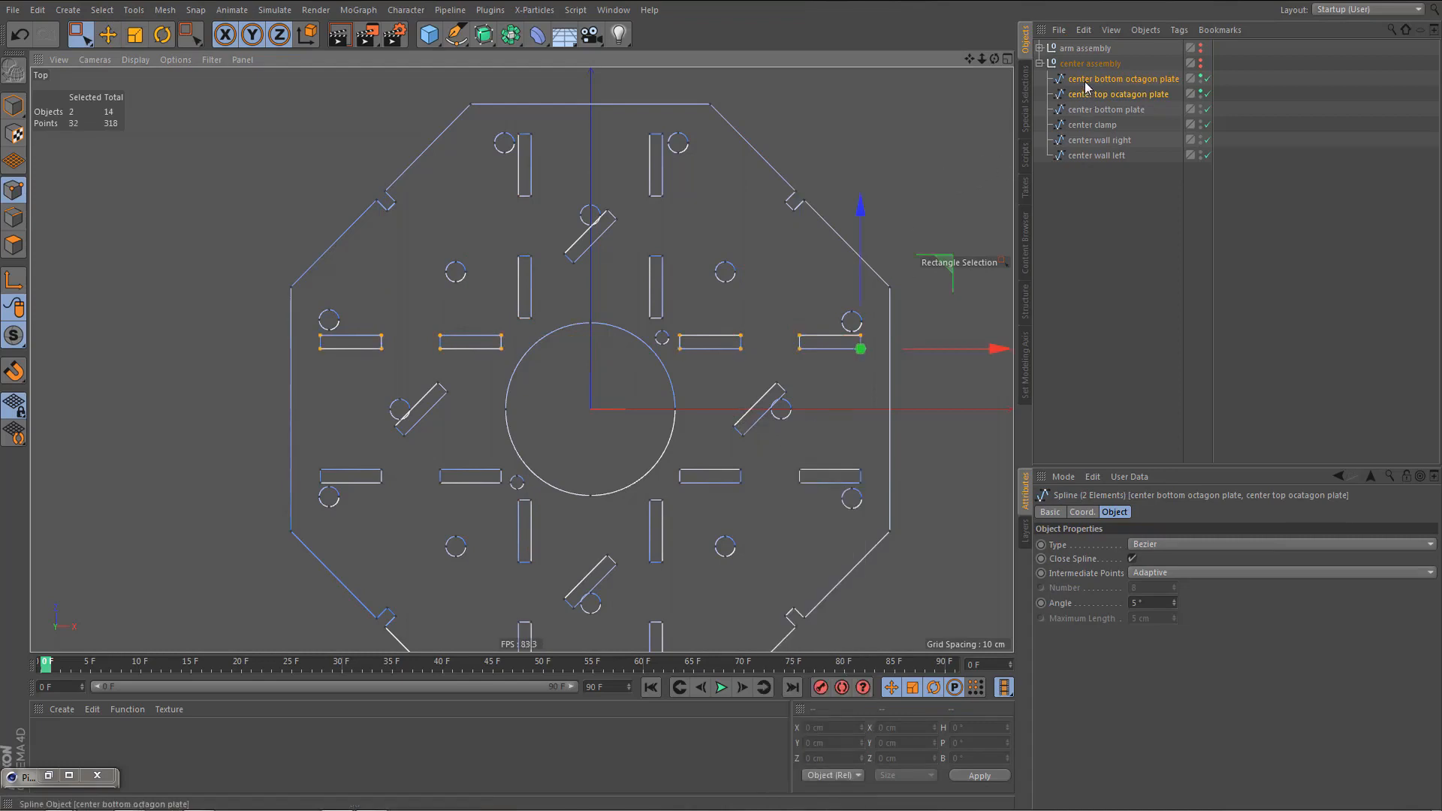
# - With only center bottom octagon plate selected, set the Move tool's modeling axis X to 0% and Z to -100%
pyautogui.click(1087, 83)
pyautogui.press('e')
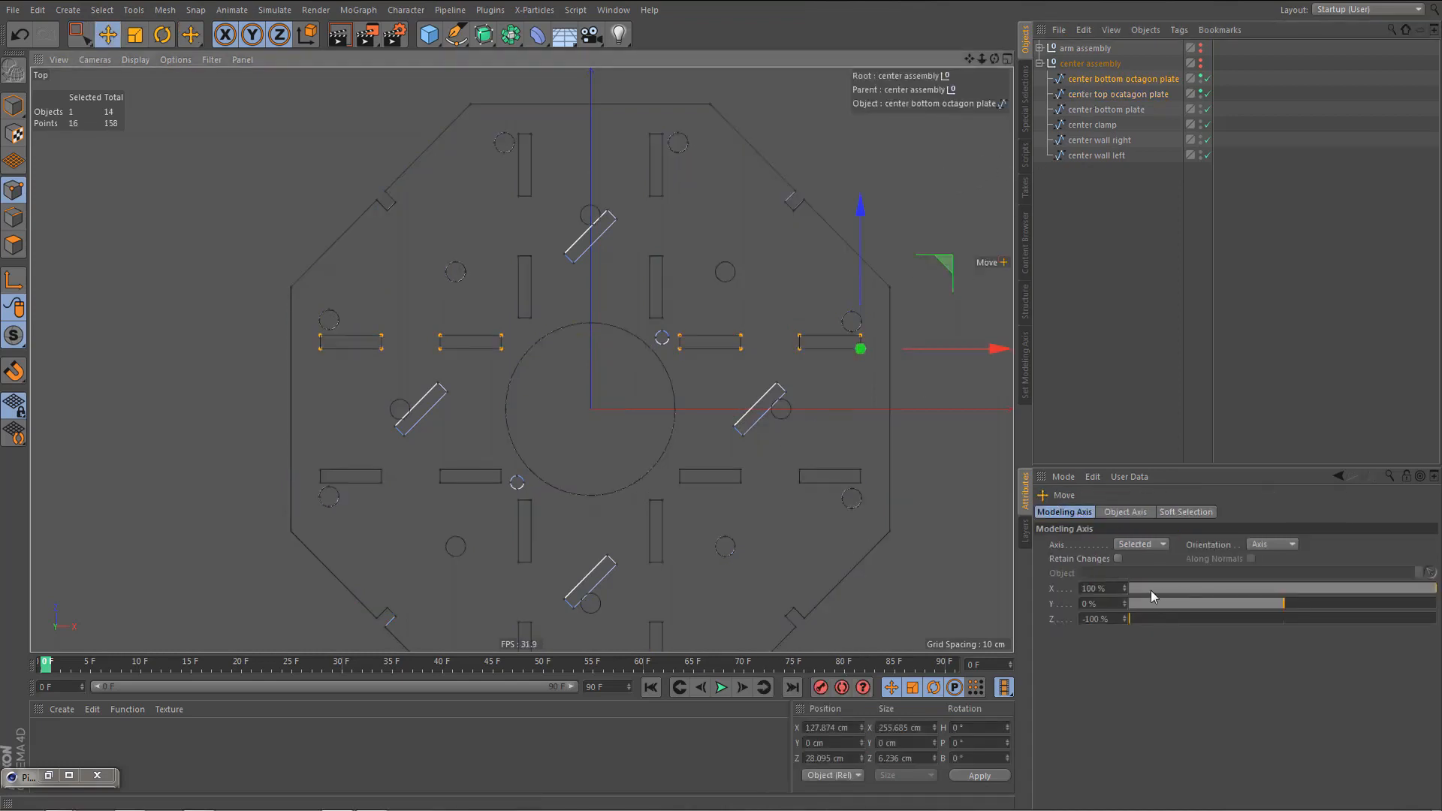
pyautogui.click(1107, 588)
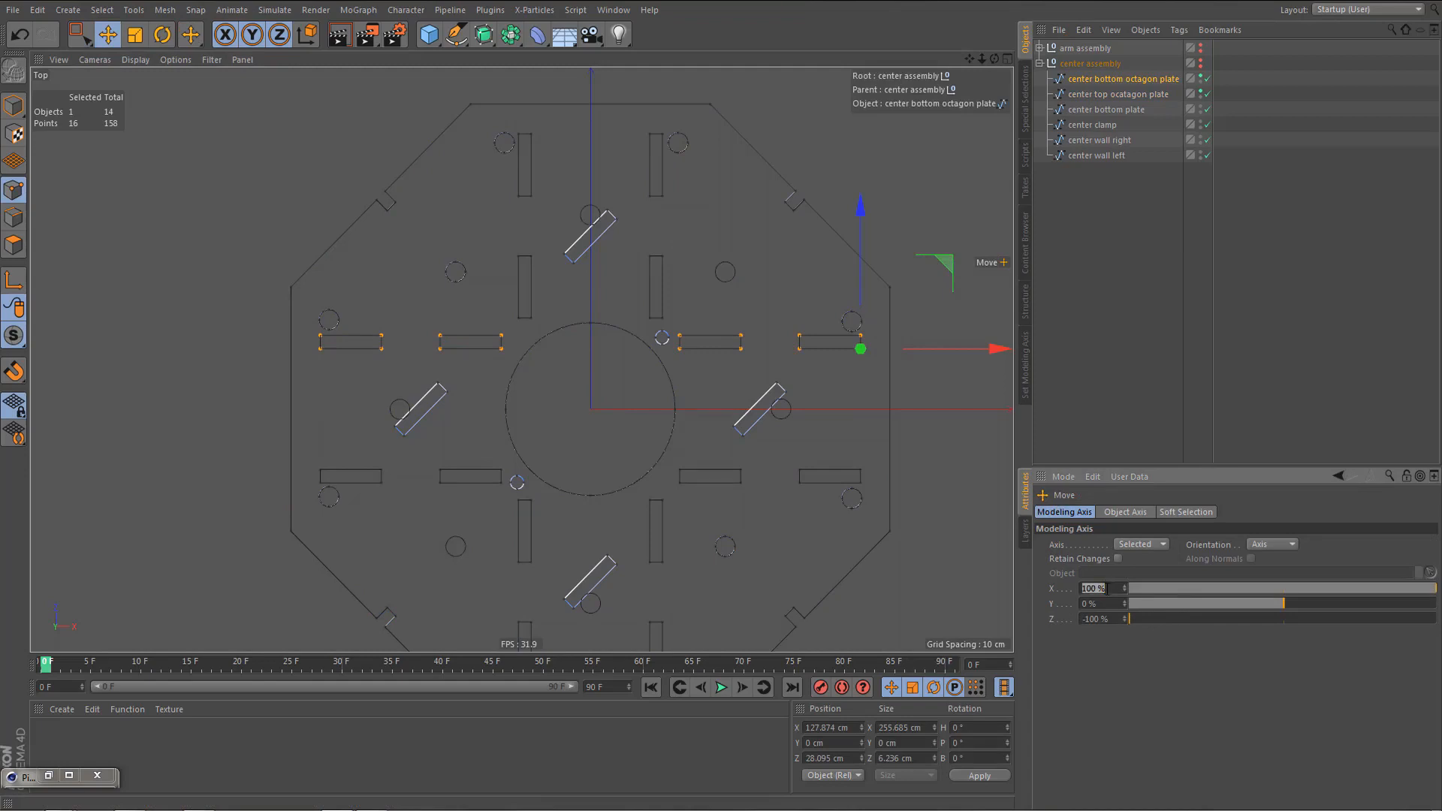
pyautogui.write('0')
pyautogui.click(1116, 614)
pyautogui.write('0')
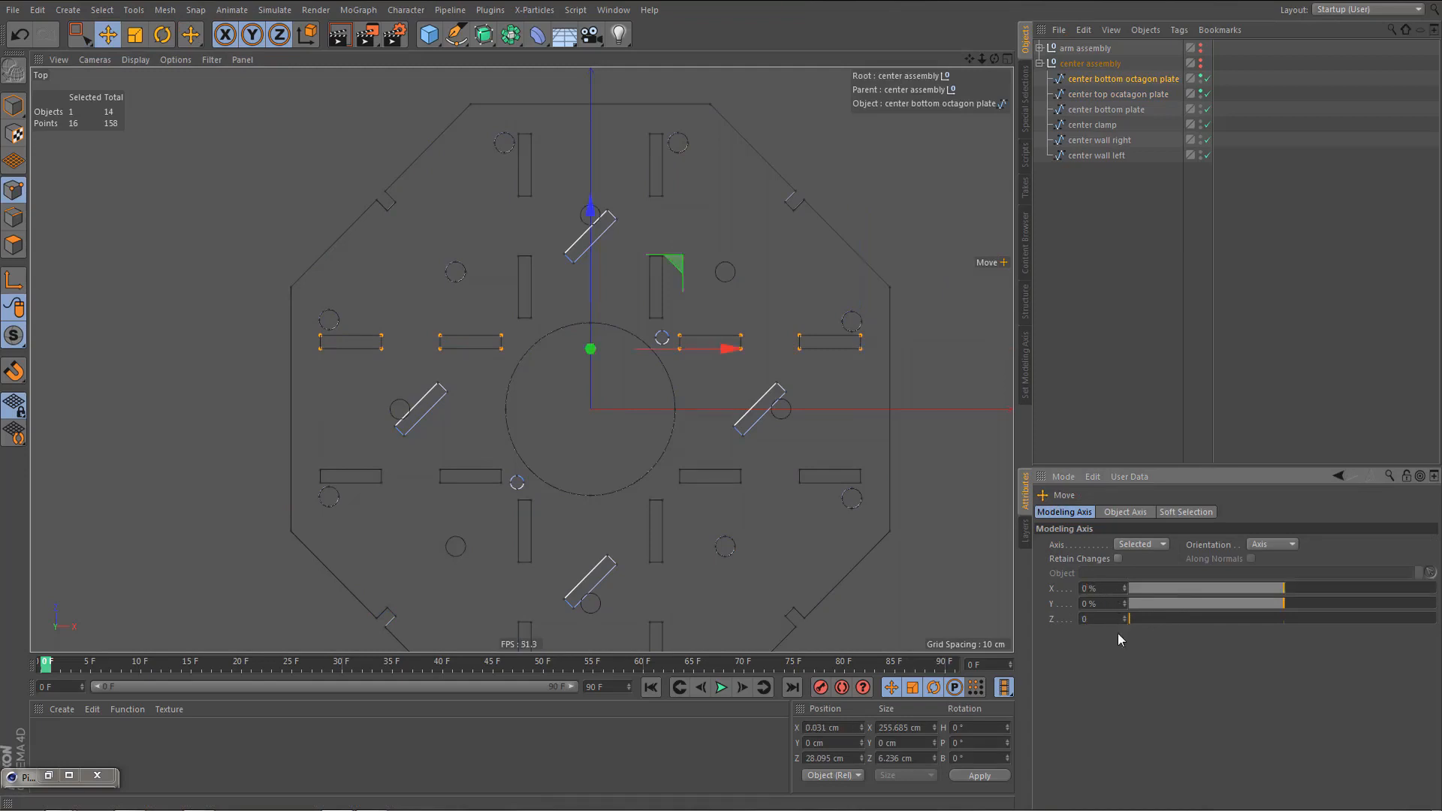
pyautogui.press('Return')
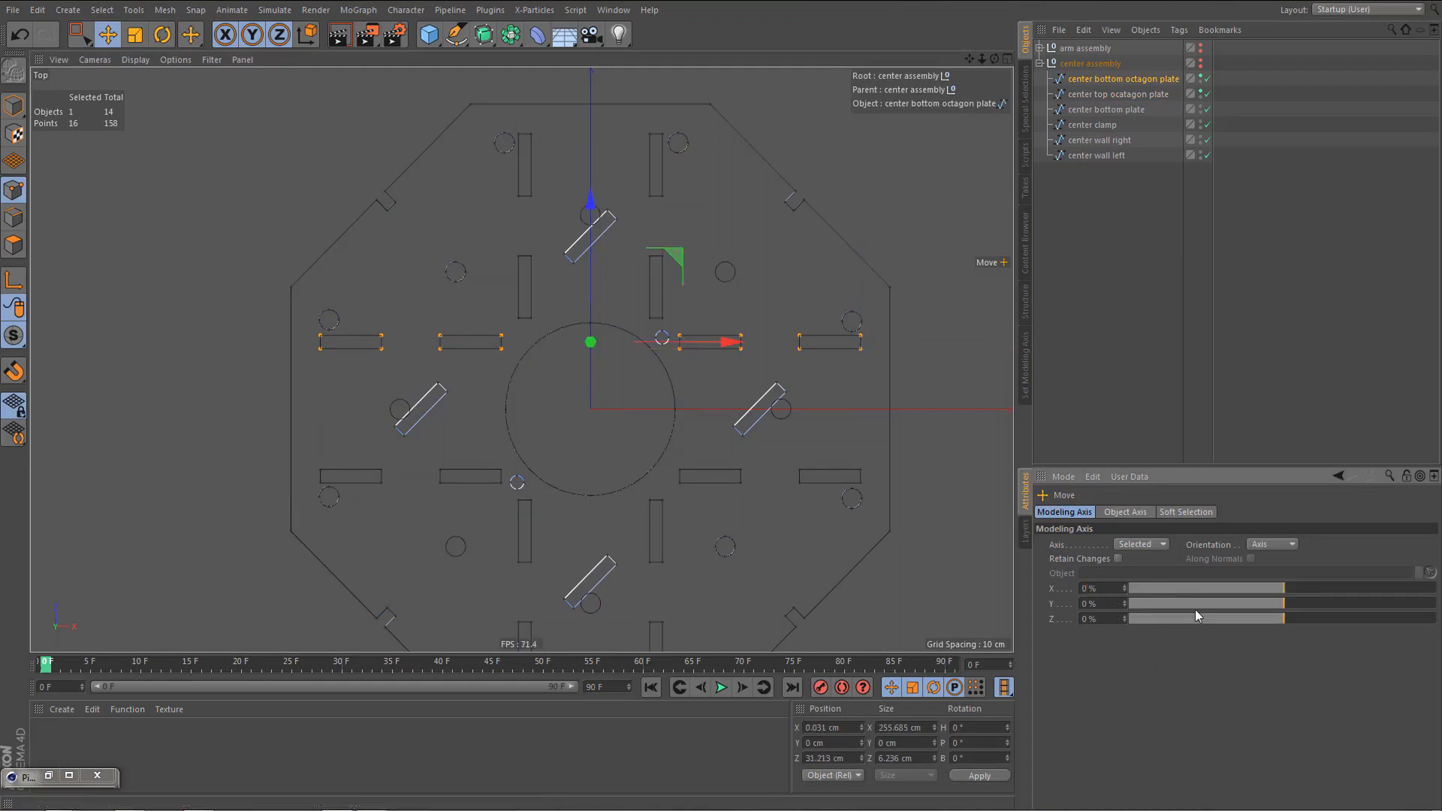
pyautogui.moveTo(1256, 619); pyautogui.dragTo(1112, 641)
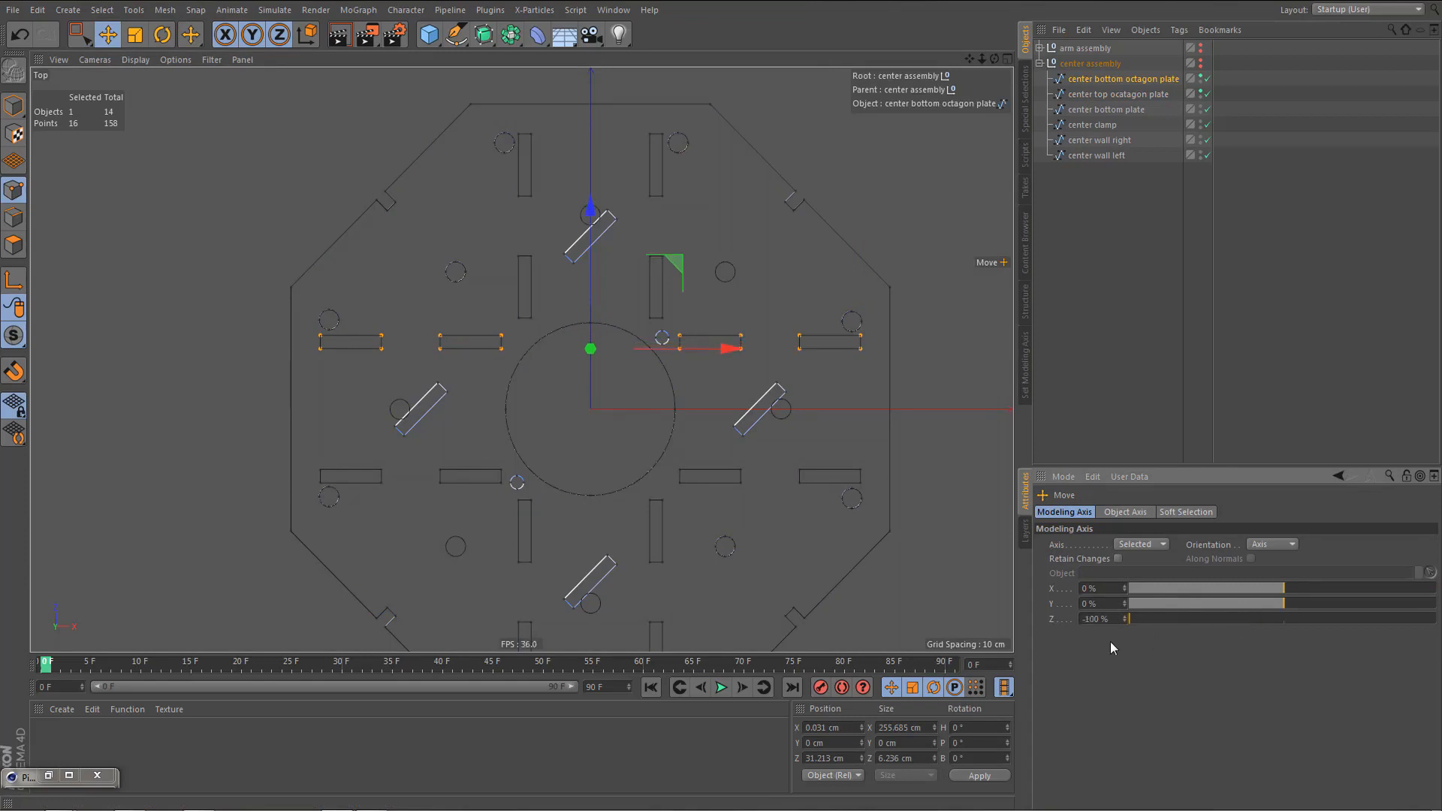
# - Set the Z size of center bottom octagon plate's selected horizontal slot points to 6 cm
pyautogui.scroll(5, 557, 338)
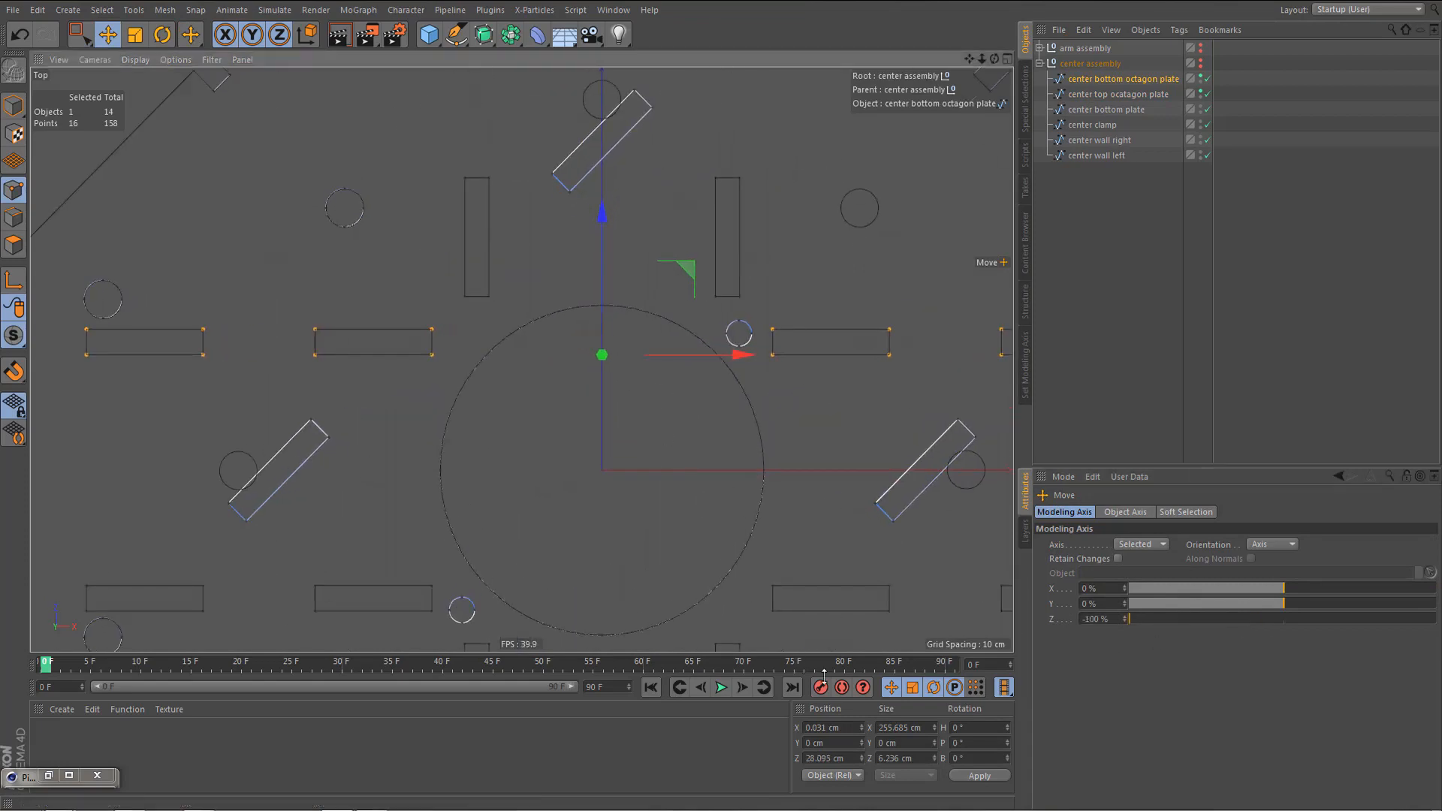
pyautogui.moveTo(915, 758); pyautogui.dragTo(839, 761)
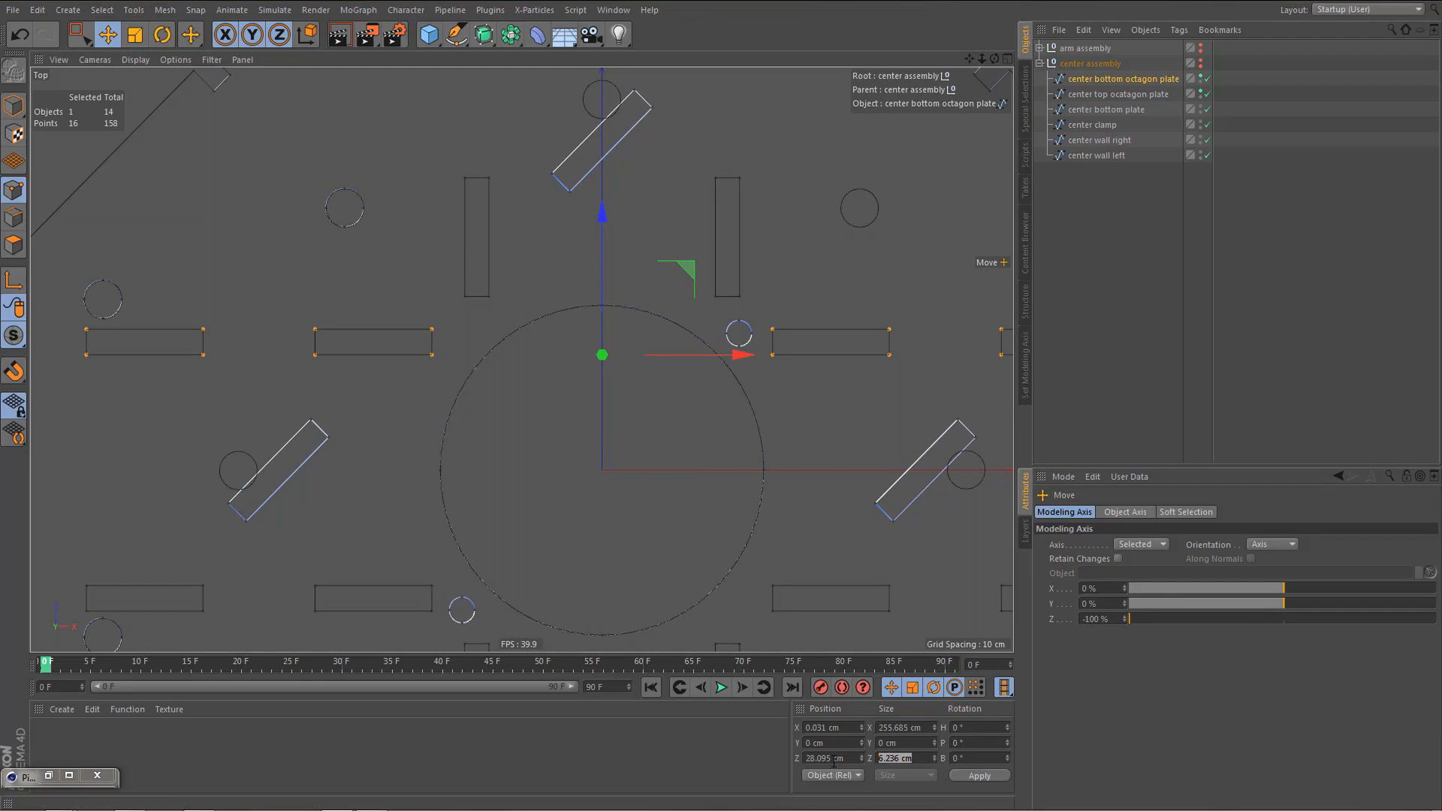
pyautogui.write('6')
pyautogui.press('Return')
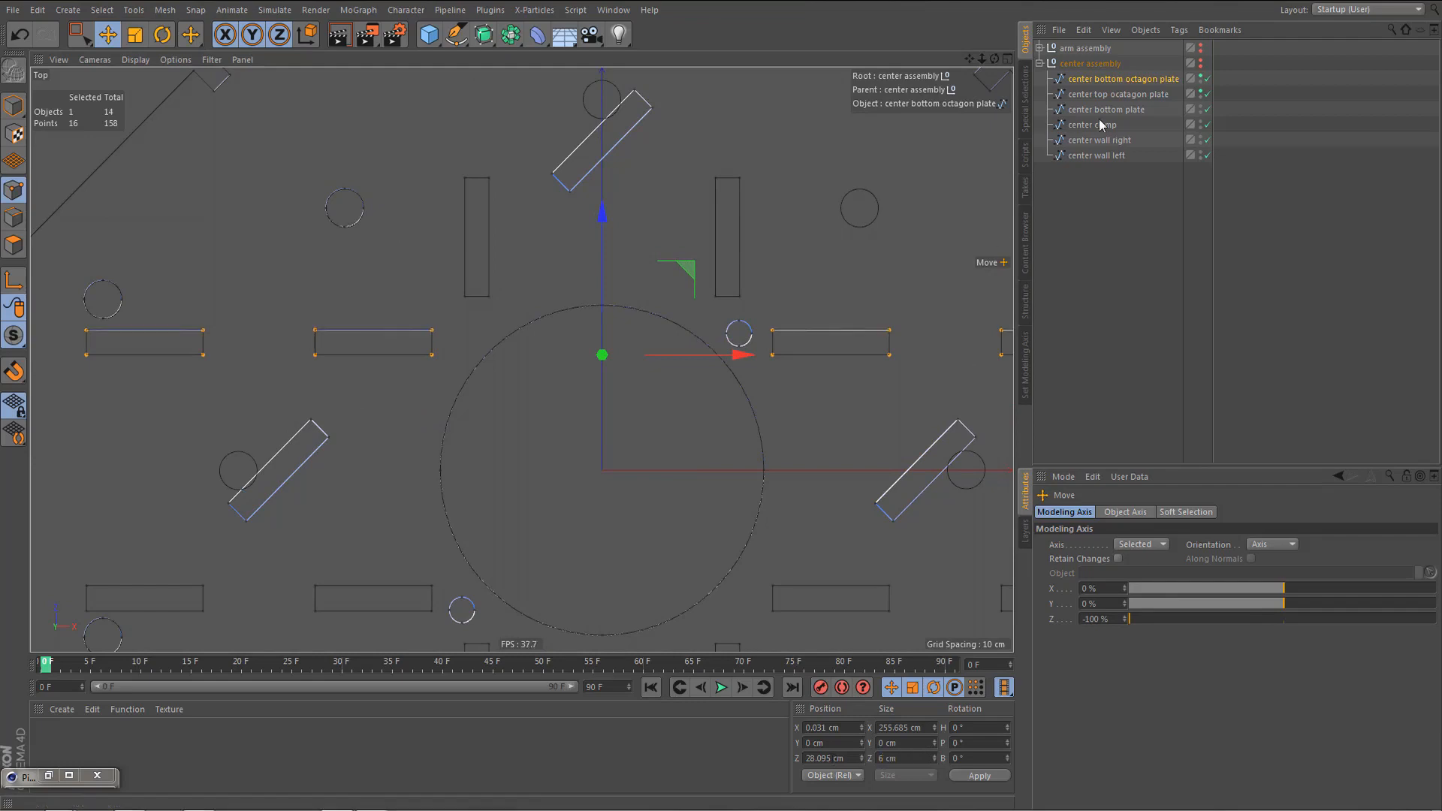
# - Set the Z size of center top ocatagon plate's selected horizontal slot points to 6 cm
pyautogui.click(1121, 97)
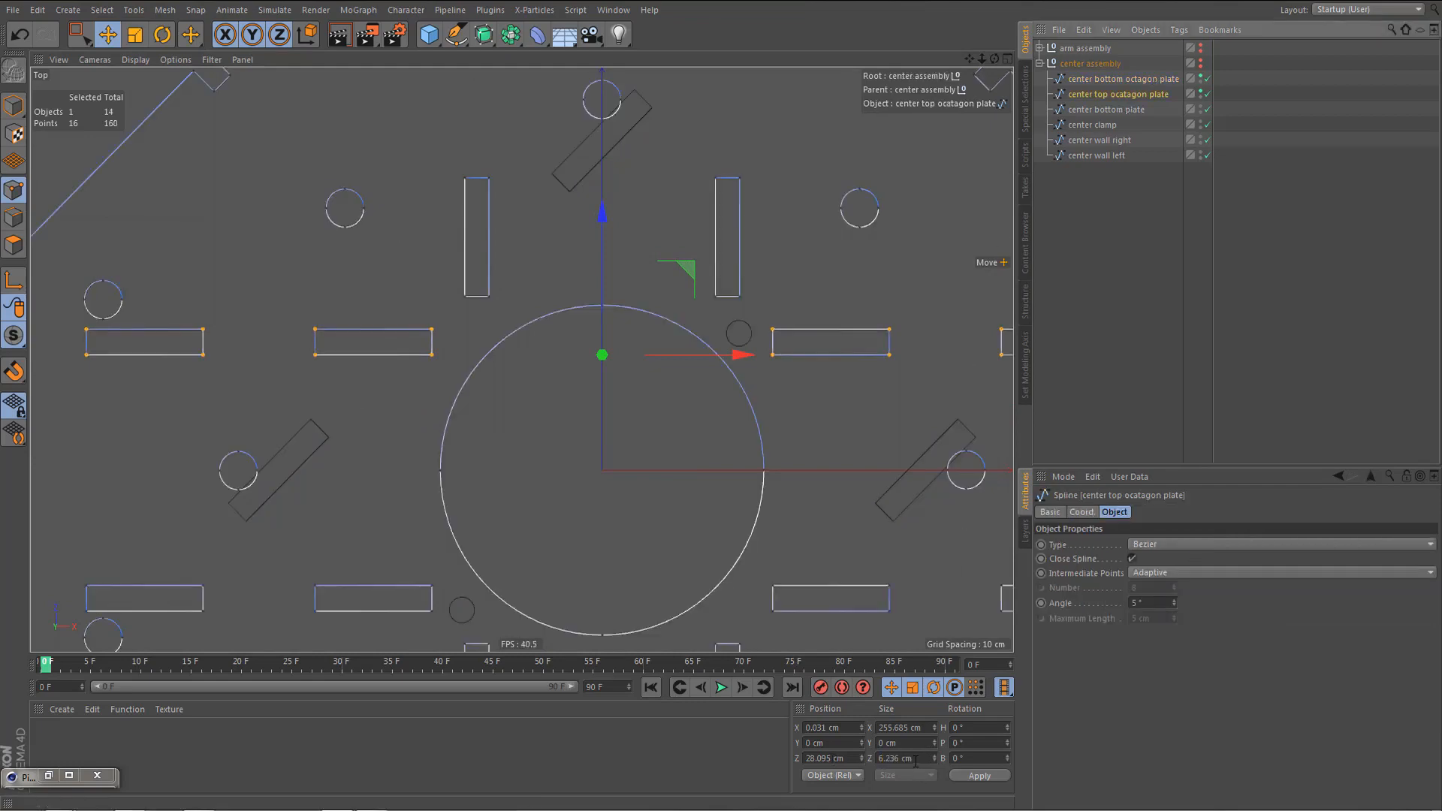
pyautogui.moveTo(915, 761); pyautogui.dragTo(826, 761)
pyautogui.write('6')
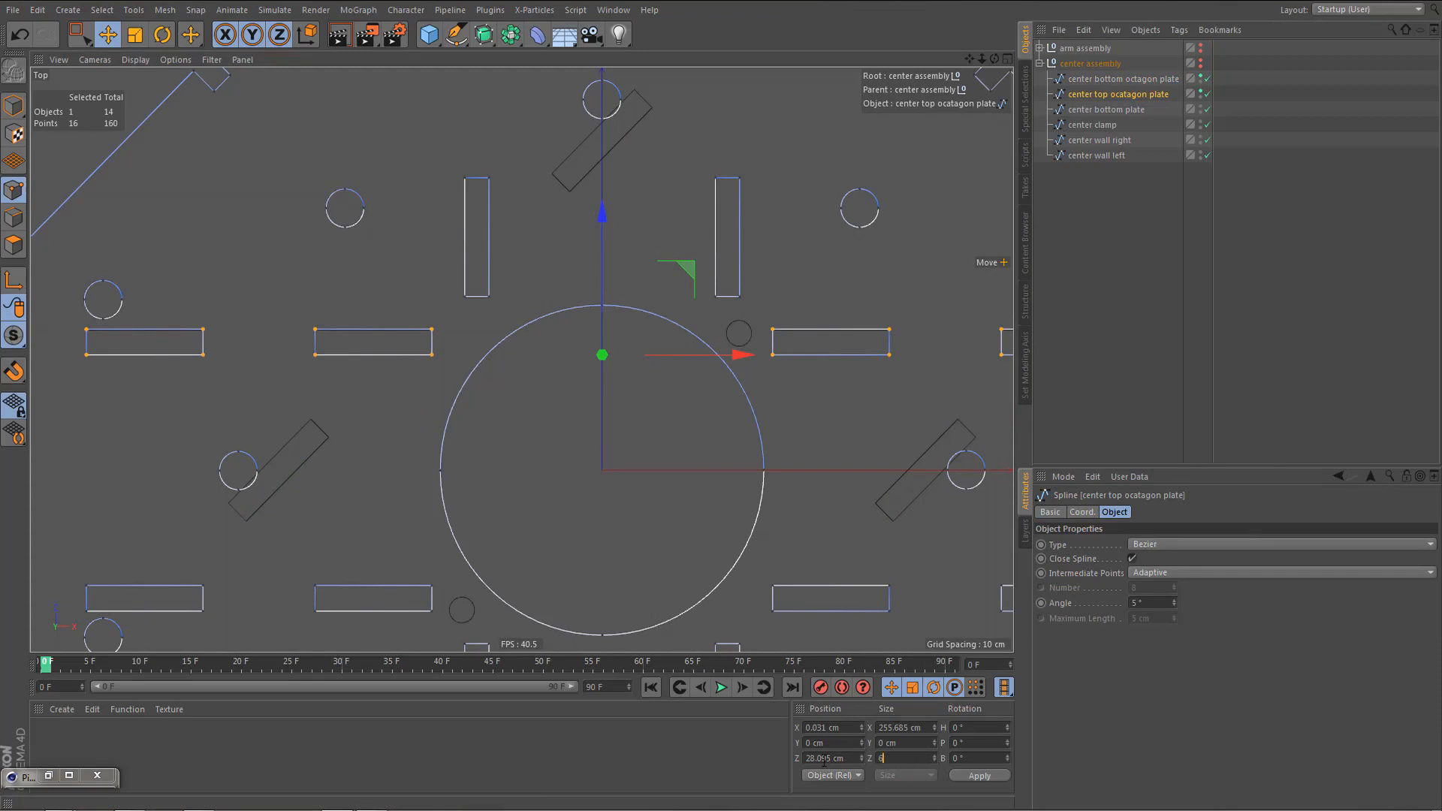
pyautogui.press('Return')
# - Select all points of the four horizontal slots on the -Z side of both octagon plates, using Rectangle Selection and Select Connected
pyautogui.keyDown('alt'); pyautogui.moveTo(651, 342); pyautogui.dragTo(660, 396, button='right'); pyautogui.keyUp('alt')
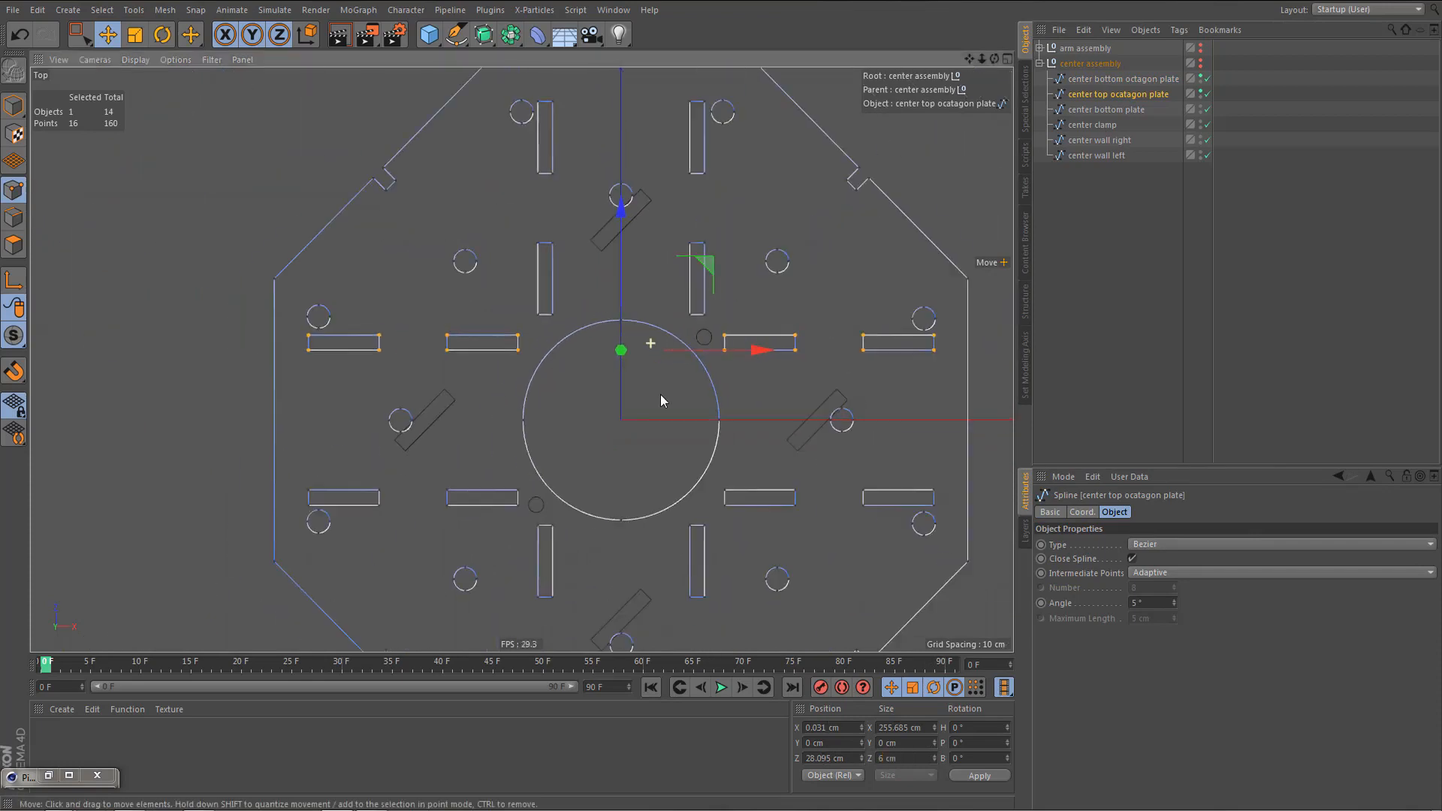
pyautogui.keyDown('ctrl'); pyautogui.click(1096, 81); pyautogui.keyUp('ctrl')
pyautogui.press('0')
pyautogui.click(780, 265)
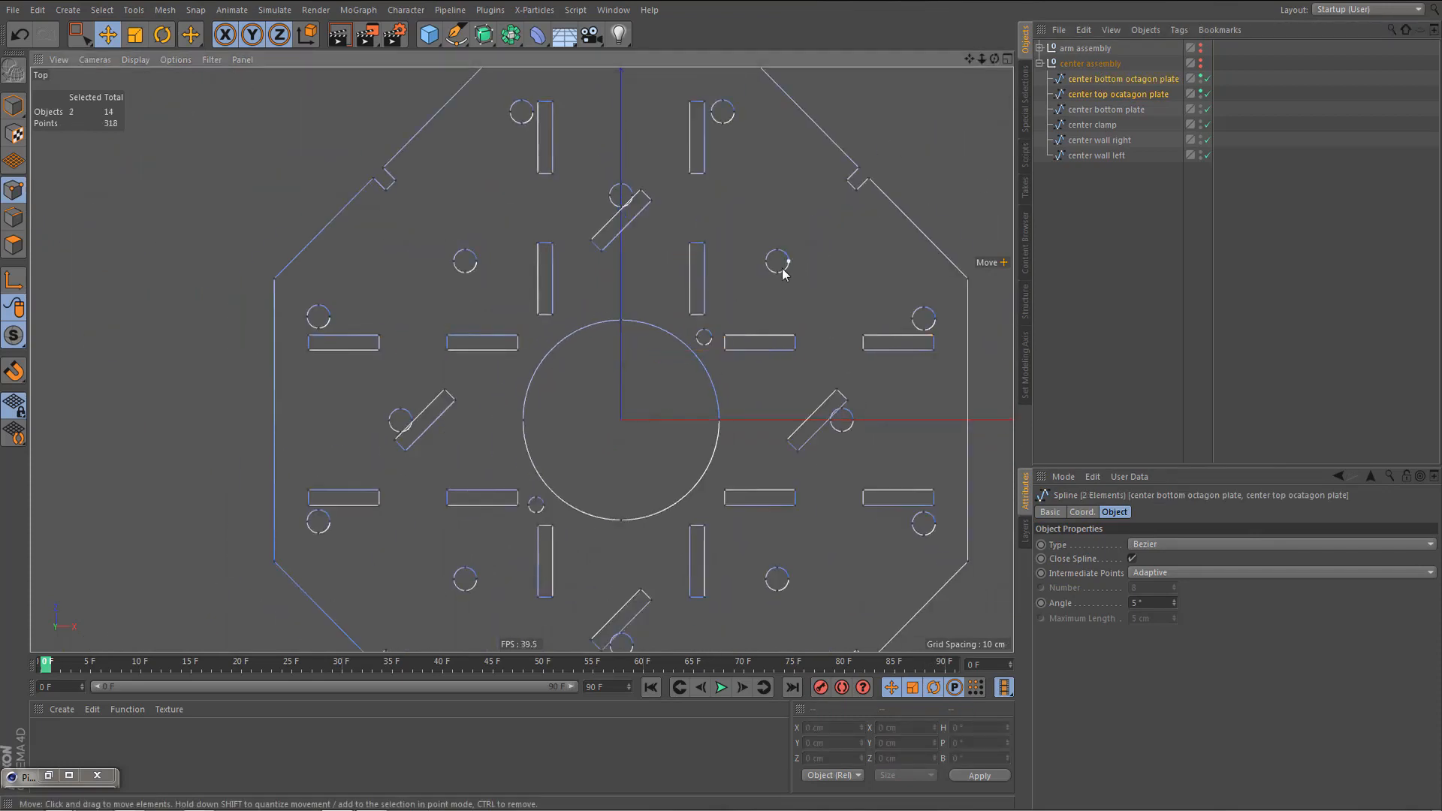
pyautogui.moveTo(395, 512); pyautogui.dragTo(468, 502)
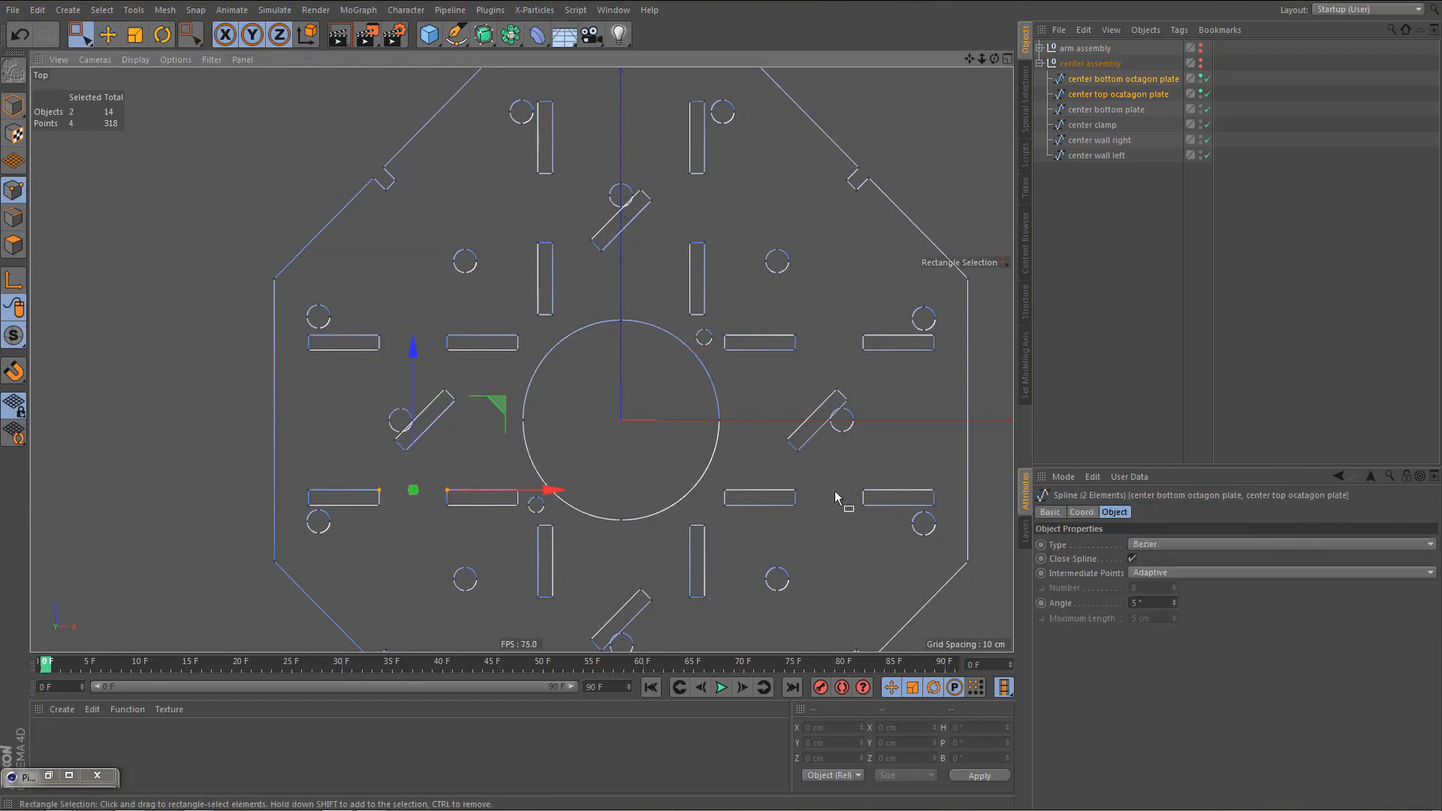
pyautogui.keyDown('shift'); pyautogui.moveTo(789, 480); pyautogui.dragTo(876, 499); pyautogui.keyUp('shift')
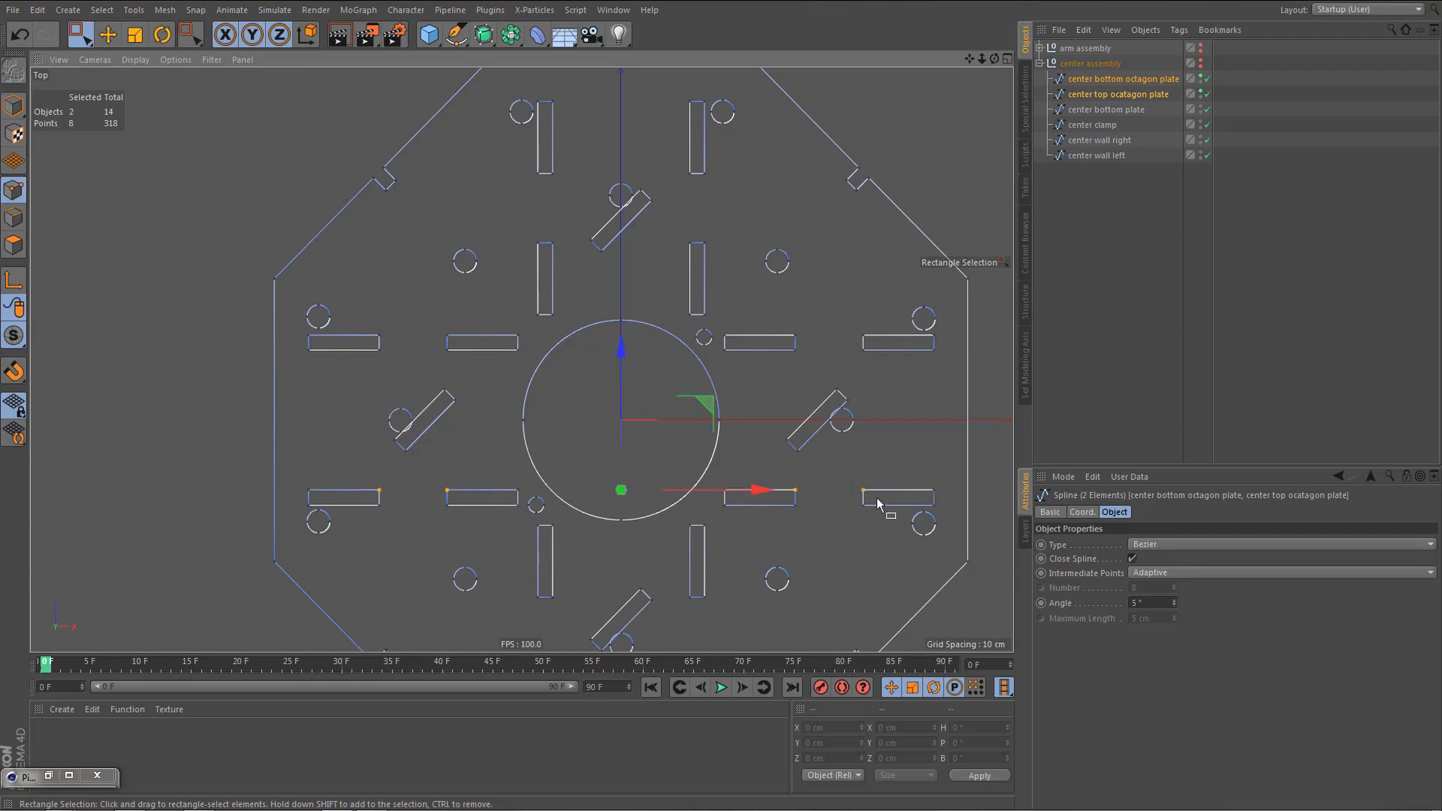
pyautogui.press('u')
pyautogui.press('w')
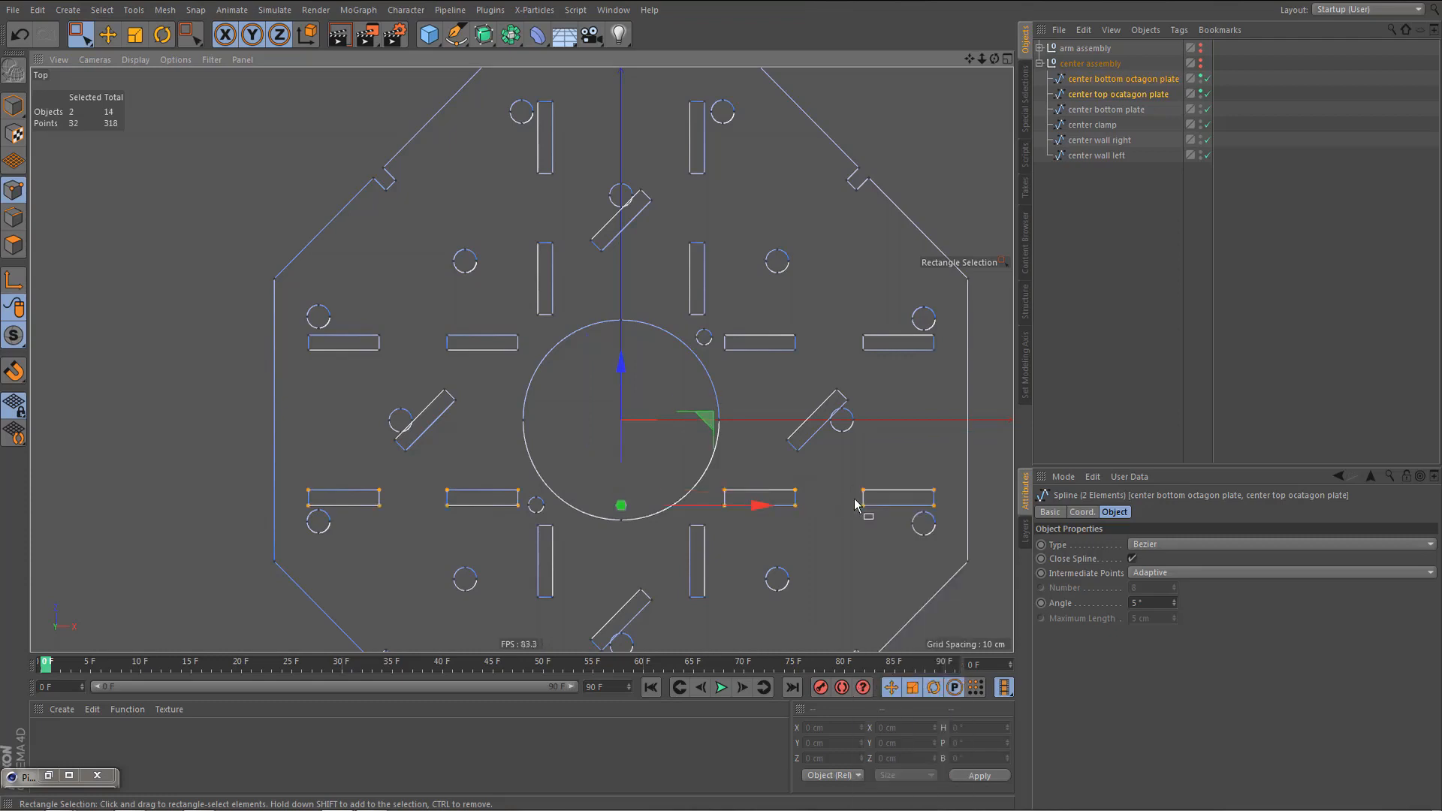
pyautogui.keyDown('alt'); pyautogui.moveTo(653, 476); pyautogui.dragTo(637, 417, button='middle'); pyautogui.keyUp('alt')
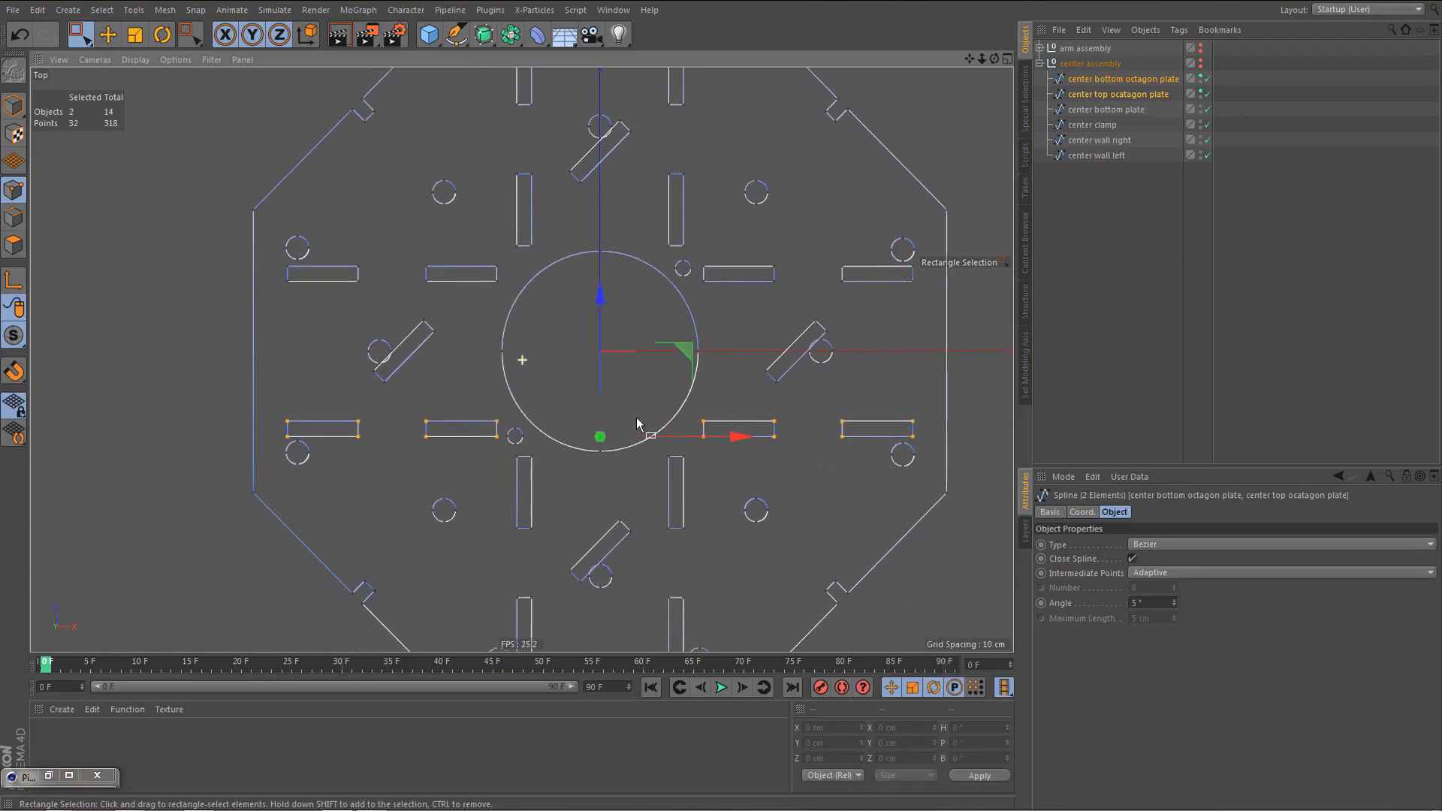
# - With only center bottom octagon plate selected, set the modeling axis Z to 100% and its four selected slots' Z size to 6 cm
pyautogui.click(1096, 81)
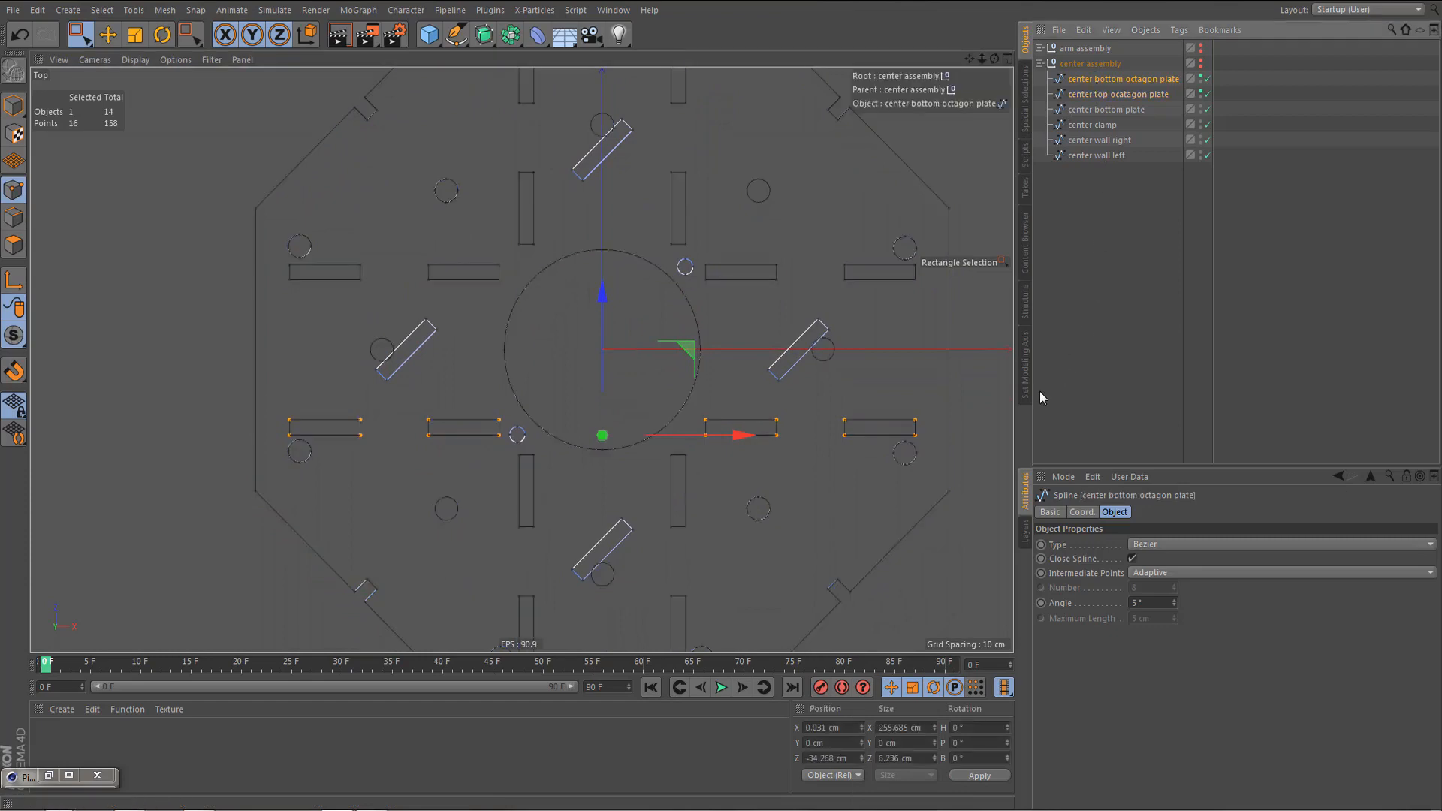
pyautogui.press('e')
pyautogui.moveTo(1184, 619); pyautogui.dragTo(1438, 631)
pyautogui.scroll(2, 733, 494)
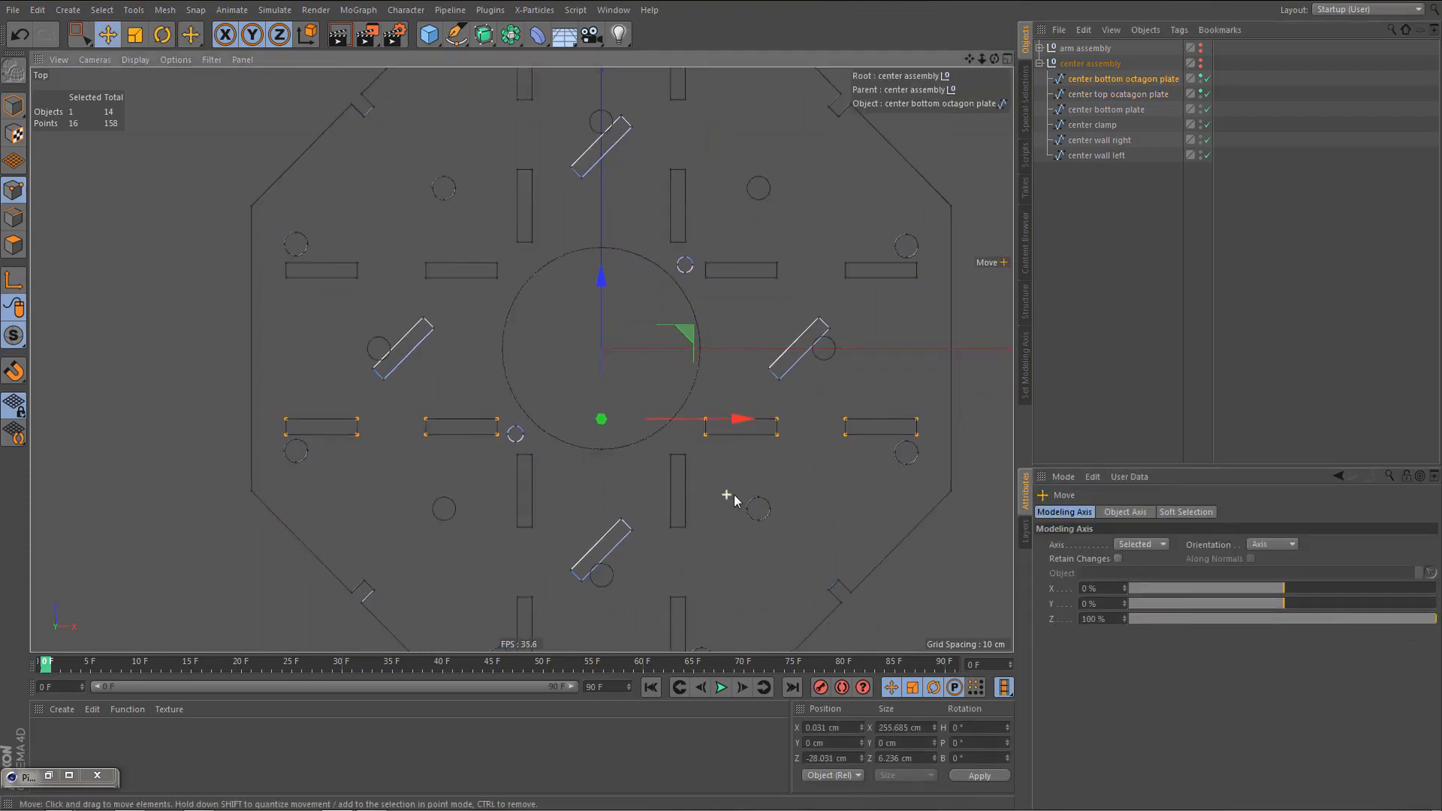
pyautogui.click(917, 755)
pyautogui.write('6')
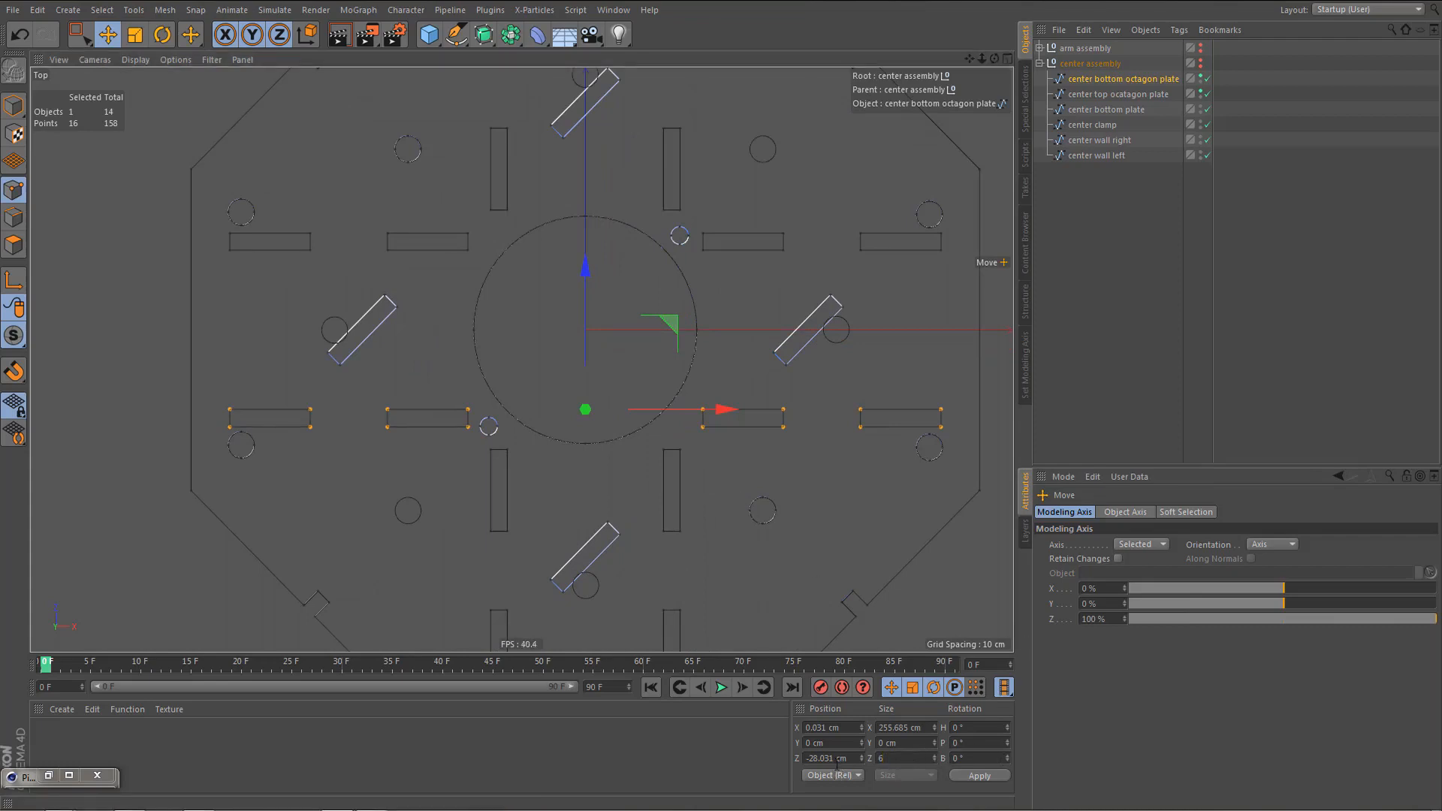
# - Set the Z size of center top ocatagon plate's selected horizontal slot points to 6 cm
pyautogui.click(1089, 94)
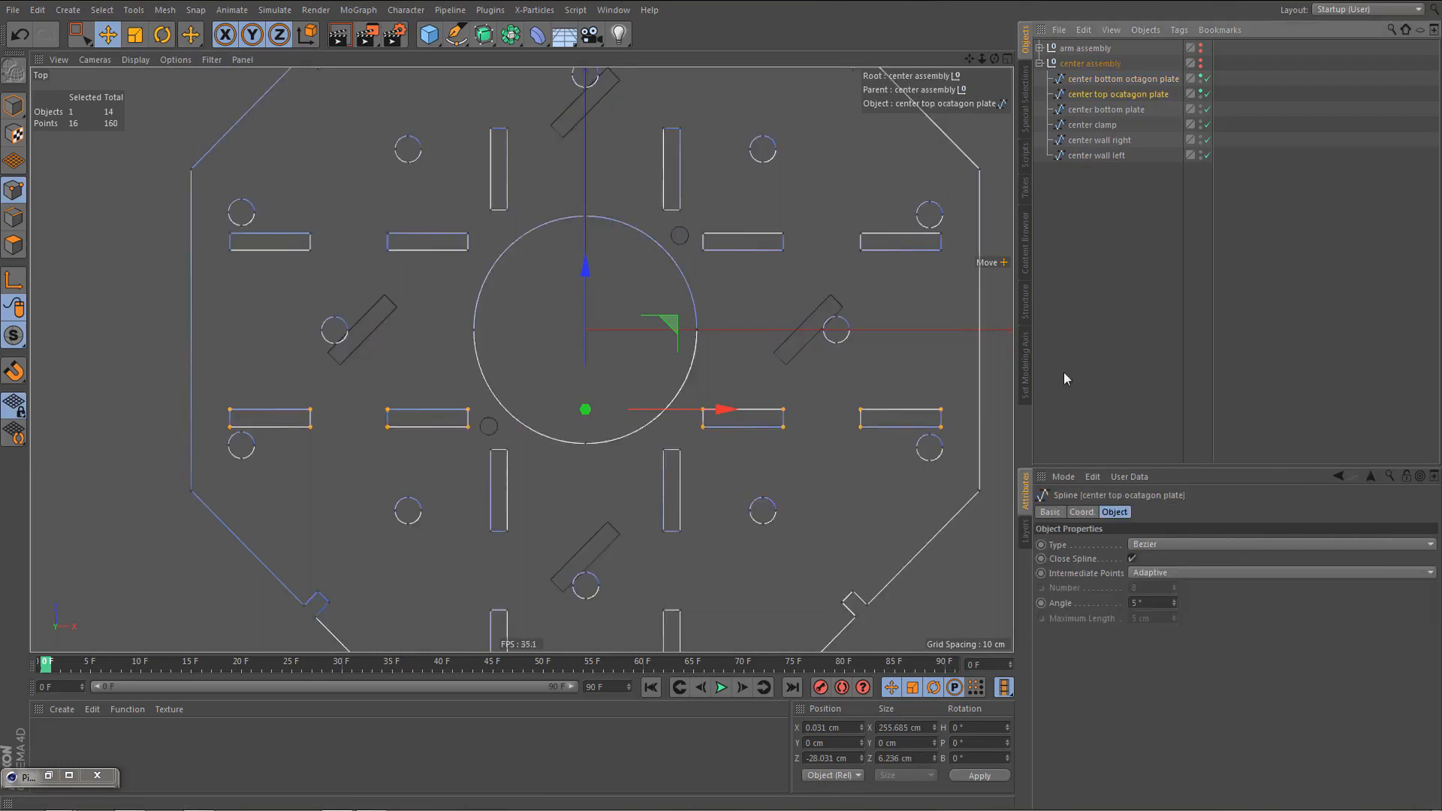
pyautogui.click(918, 756)
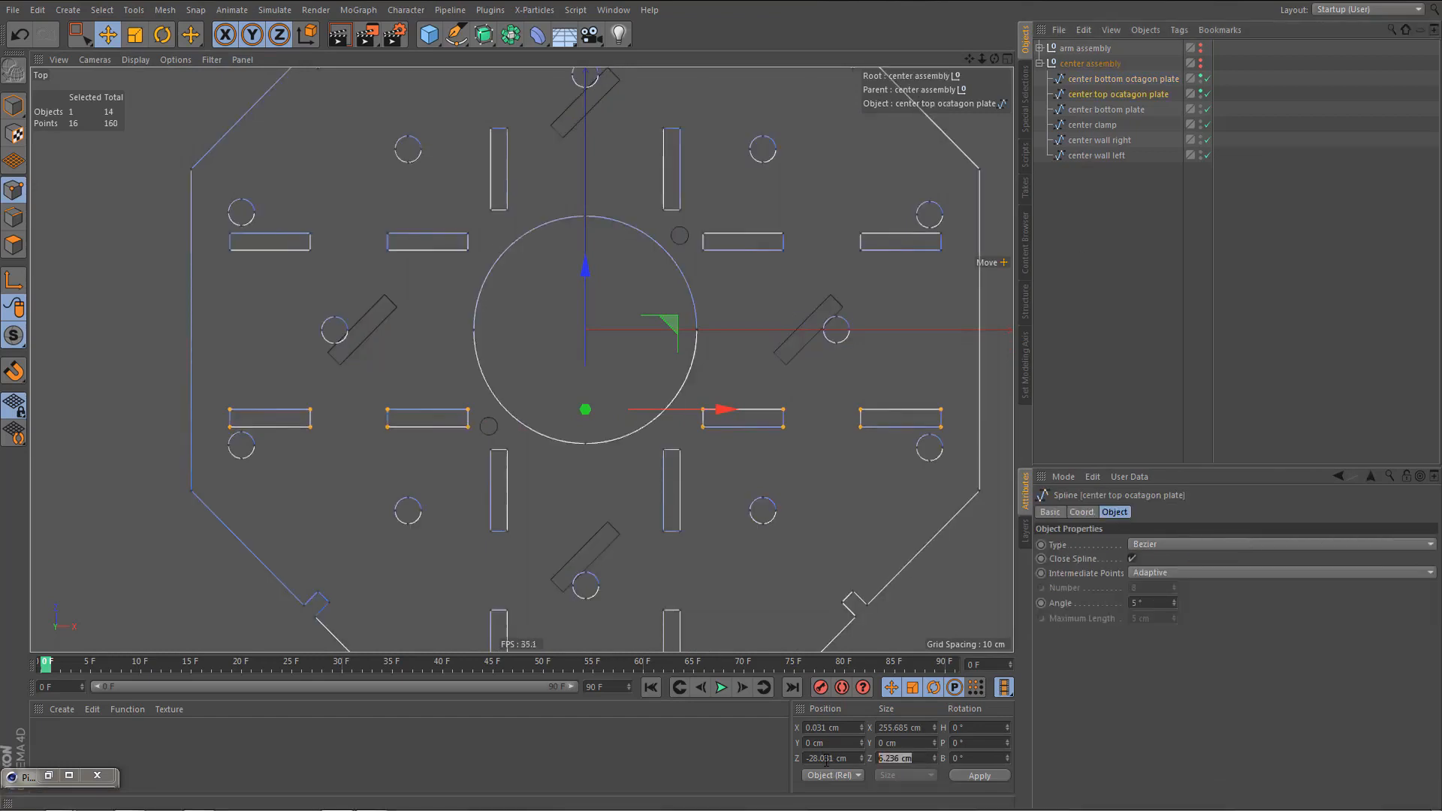
pyautogui.write('6')
pyautogui.press('Return')
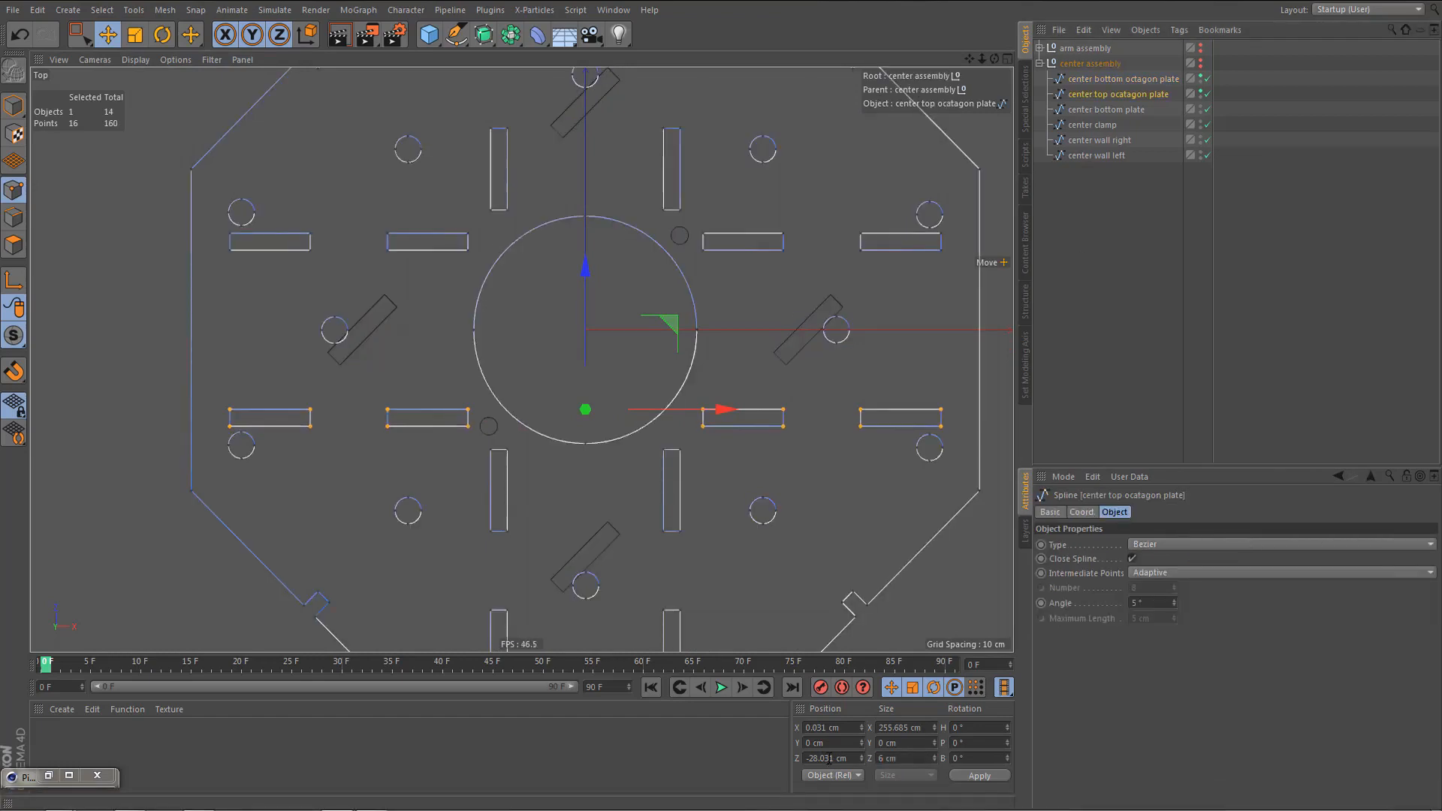
pyautogui.scroll(-3, 685, 396)
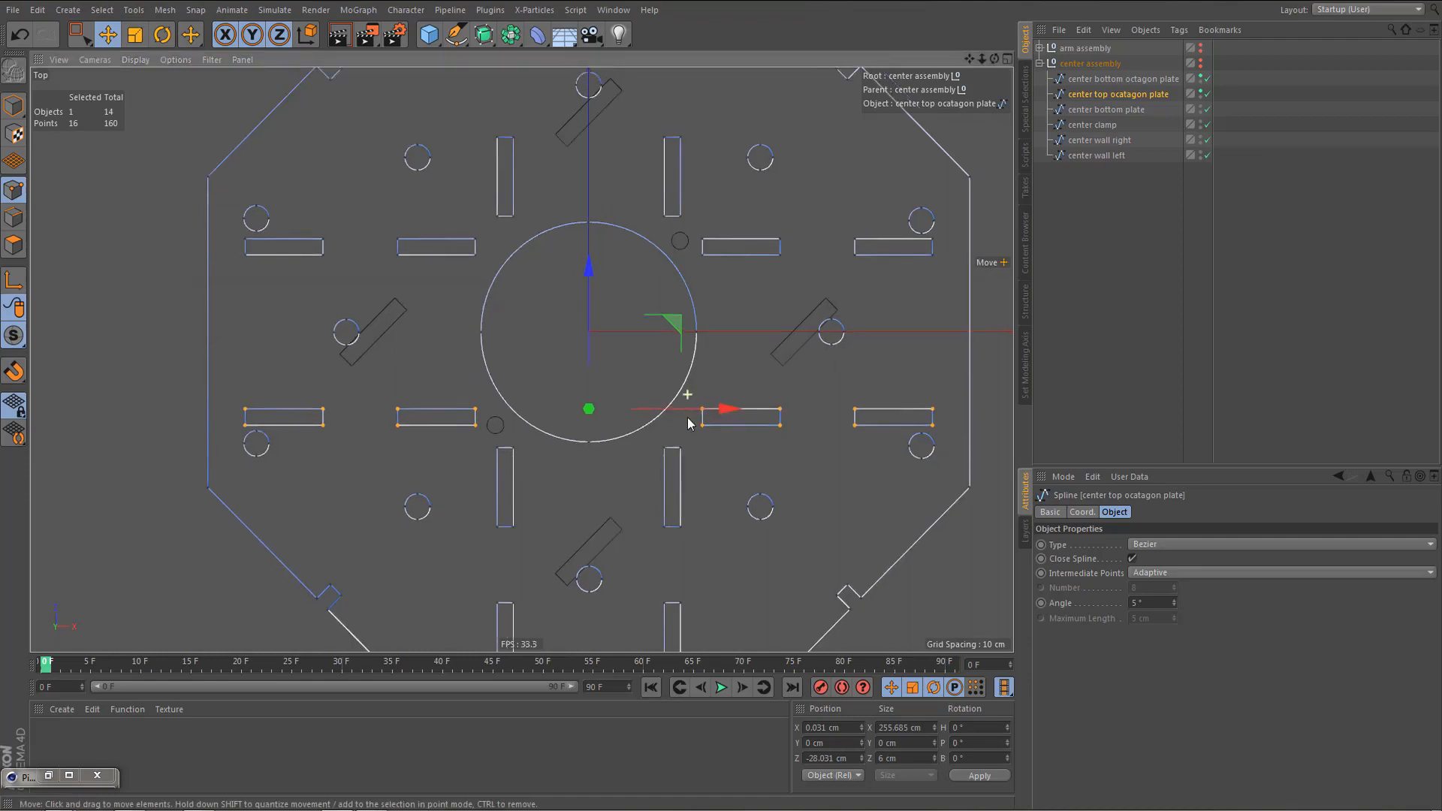
# - In the Perspective view, hide both center octagon plates and make arm assembly visible
pyautogui.click(1041, 65)
pyautogui.middleClick(708, 241)
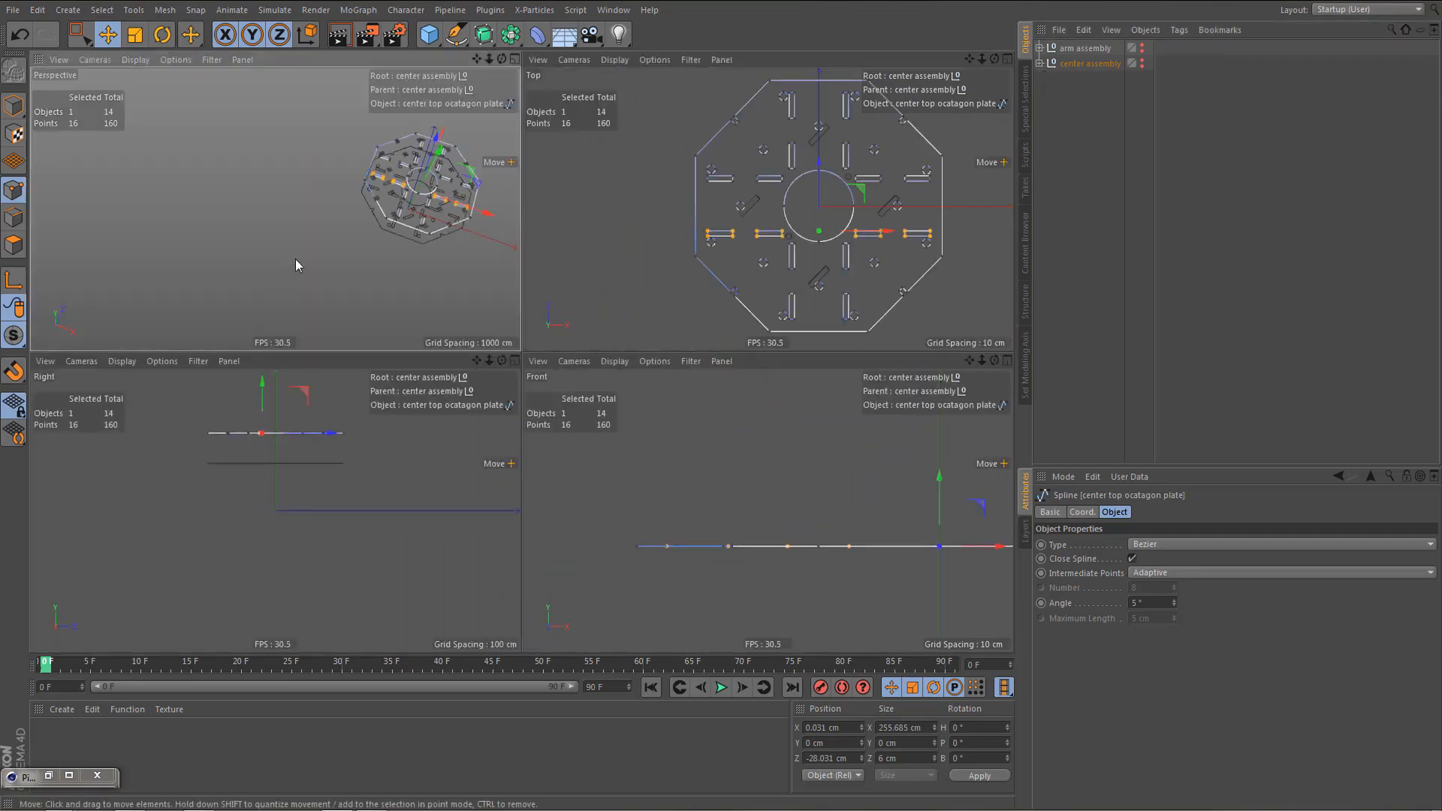
pyautogui.middleClick(296, 267)
pyautogui.keyDown('alt'); pyautogui.moveTo(582, 301); pyautogui.dragTo(476, 316, button='middle'); pyautogui.keyUp('alt')
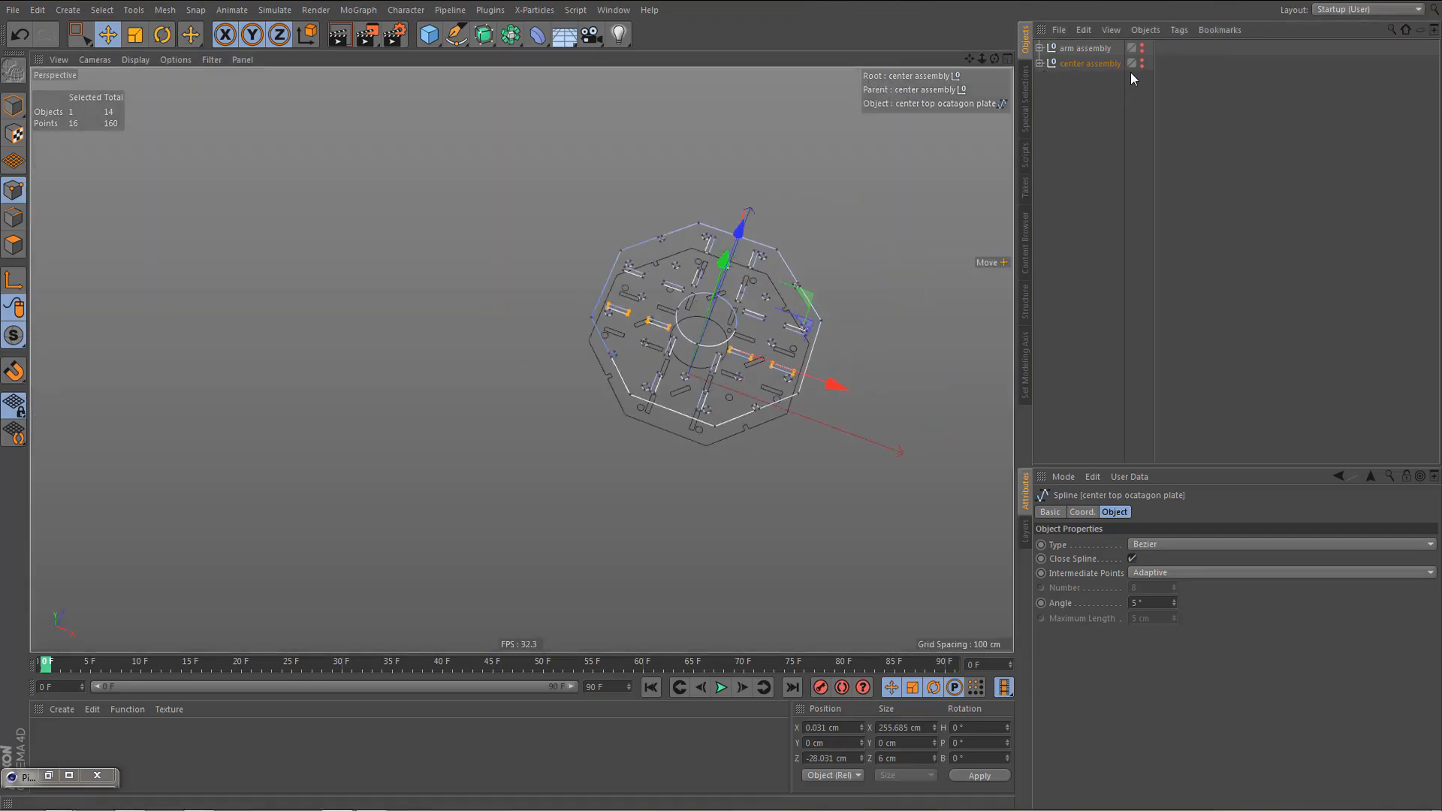
pyautogui.click(1041, 64)
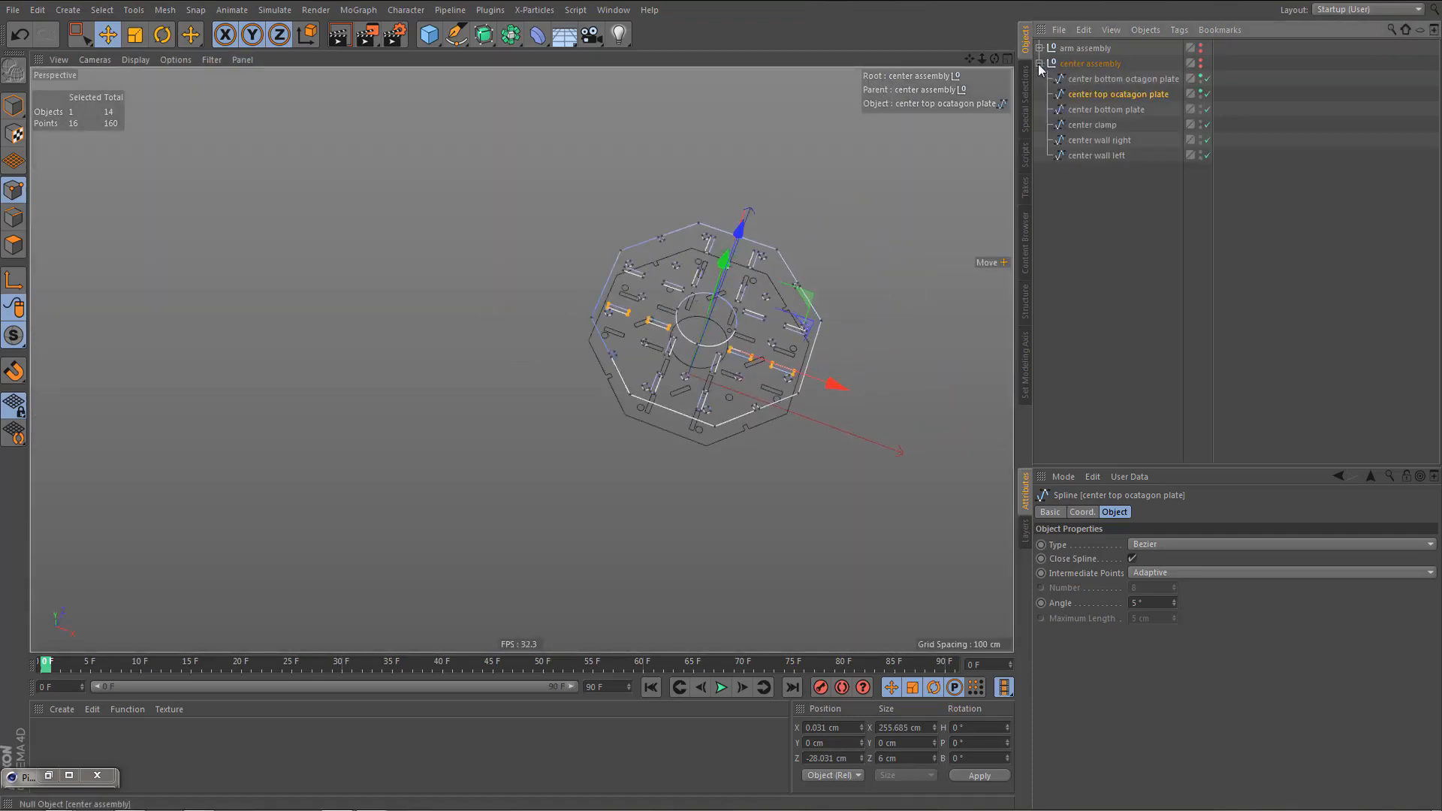
pyautogui.click(1202, 76)
pyautogui.click(1201, 92)
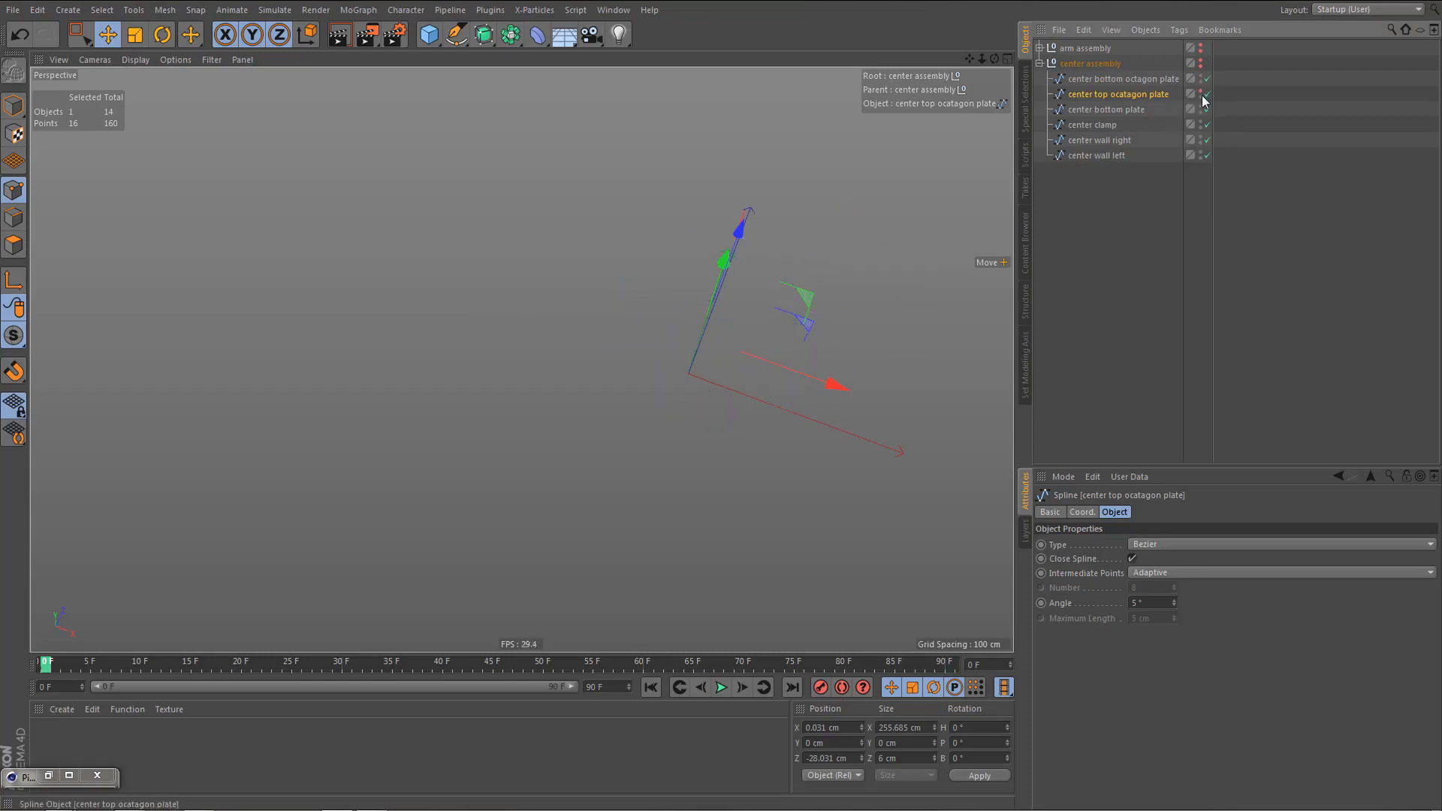
pyautogui.click(1040, 64)
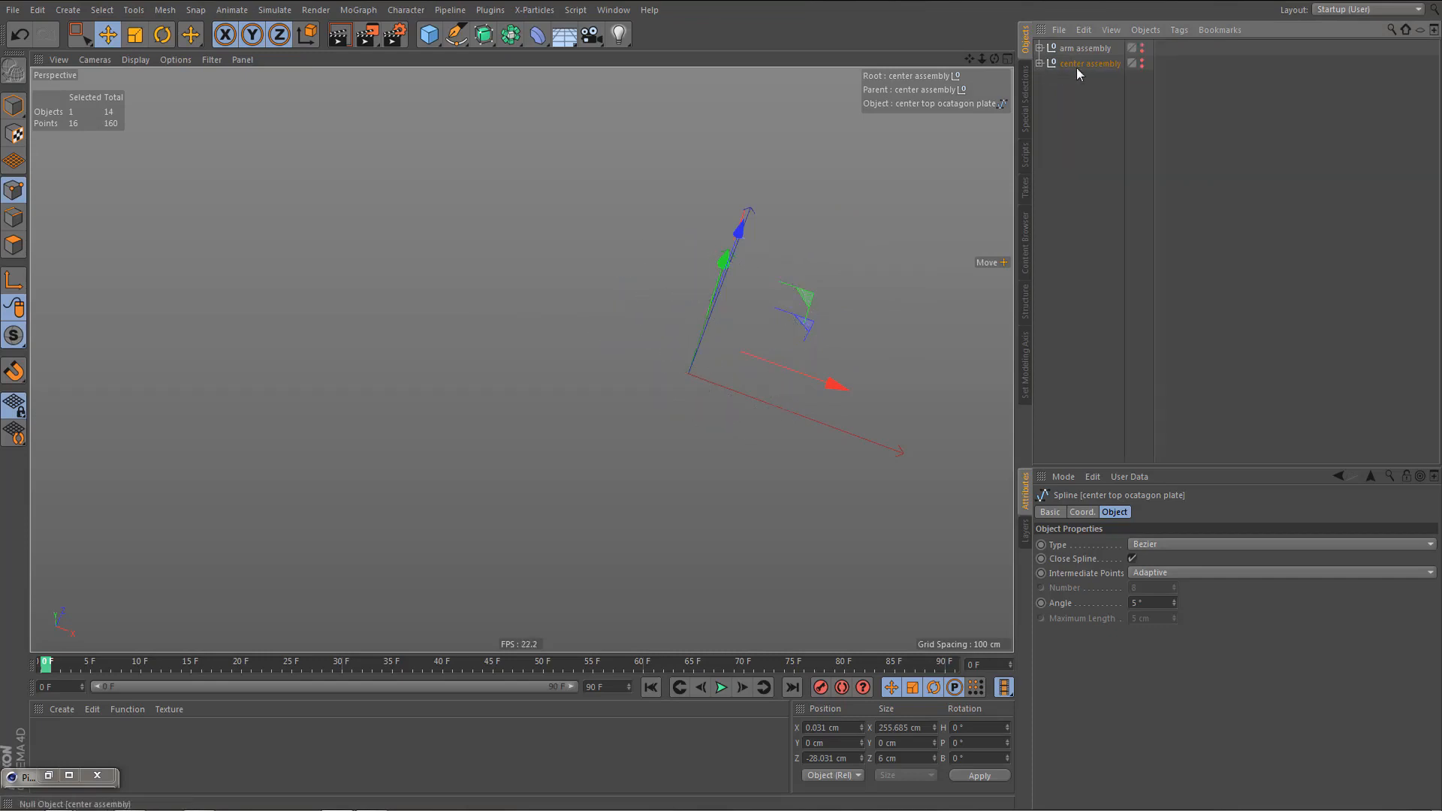
pyautogui.click(1142, 47)
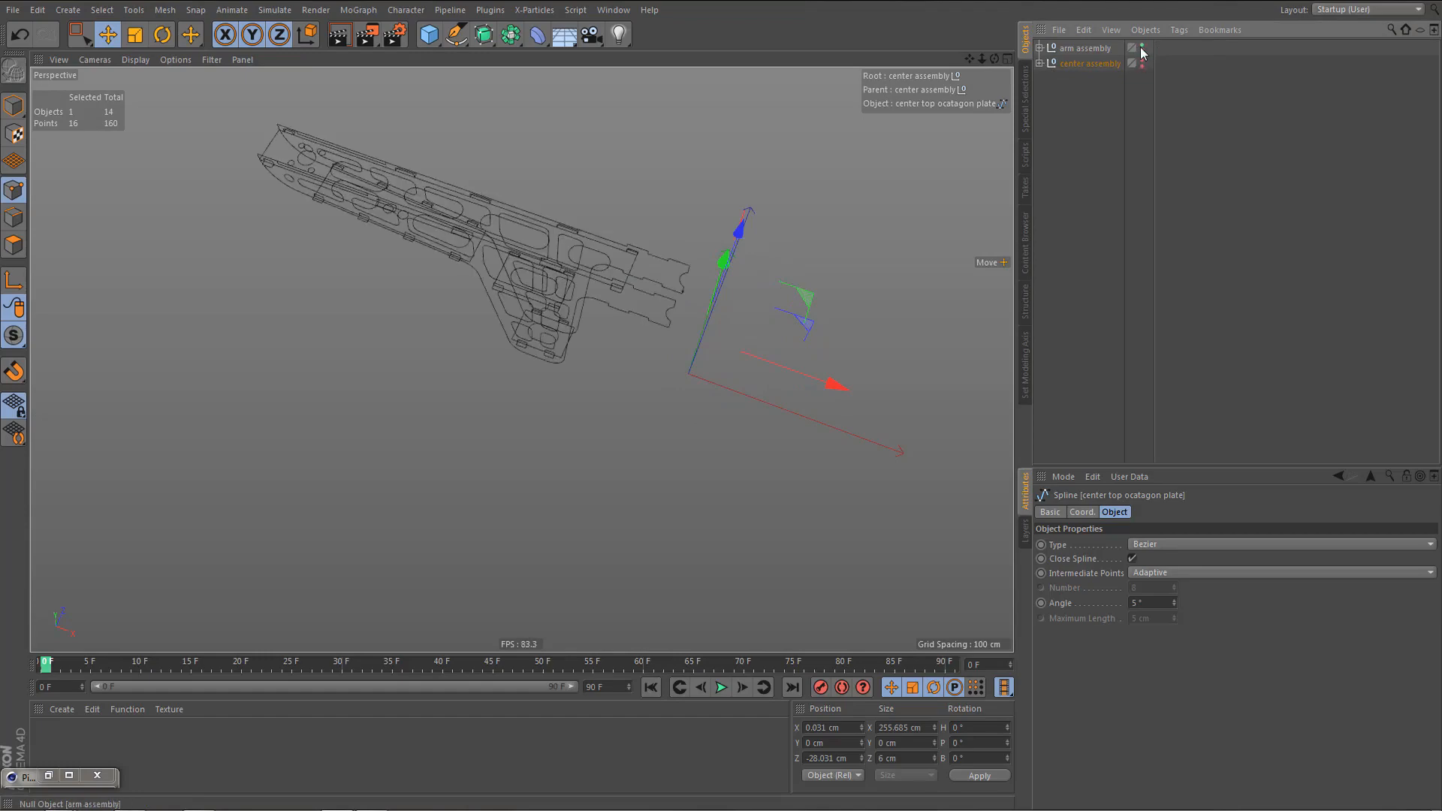
# - Put arm right inside a new Extrude object and set its Z movement to 6 cm
pyautogui.keyDown('alt'); pyautogui.moveTo(562, 253); pyautogui.dragTo(583, 286); pyautogui.keyUp('alt')
pyautogui.keyDown('alt'); pyautogui.moveTo(588, 248); pyautogui.dragTo(782, 229, button='right'); pyautogui.keyUp('alt')
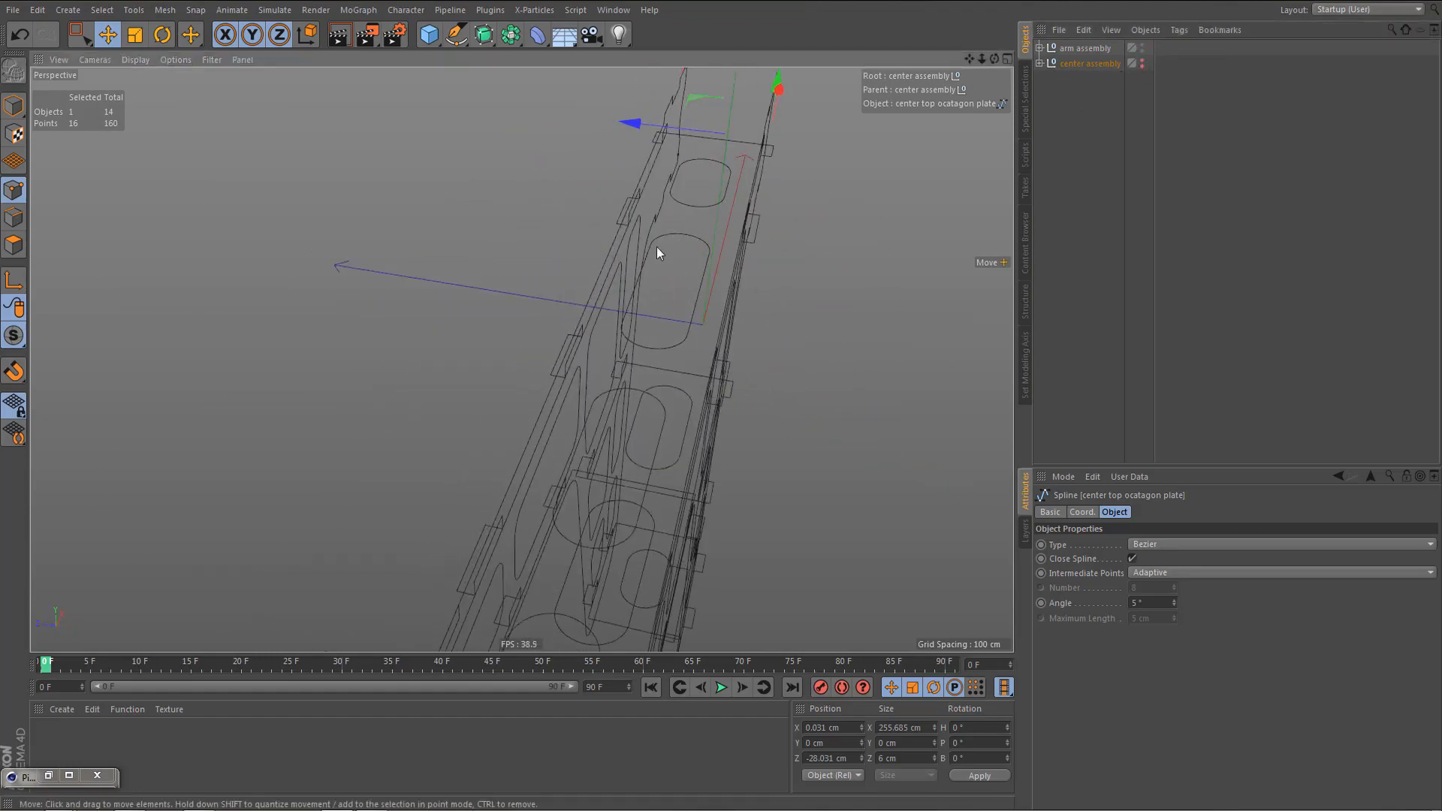
pyautogui.keyDown('alt'); pyautogui.moveTo(650, 248); pyautogui.dragTo(774, 234); pyautogui.keyUp('alt')
pyautogui.keyDown('alt'); pyautogui.moveTo(716, 274); pyautogui.dragTo(601, 293, button='middle'); pyautogui.keyUp('alt')
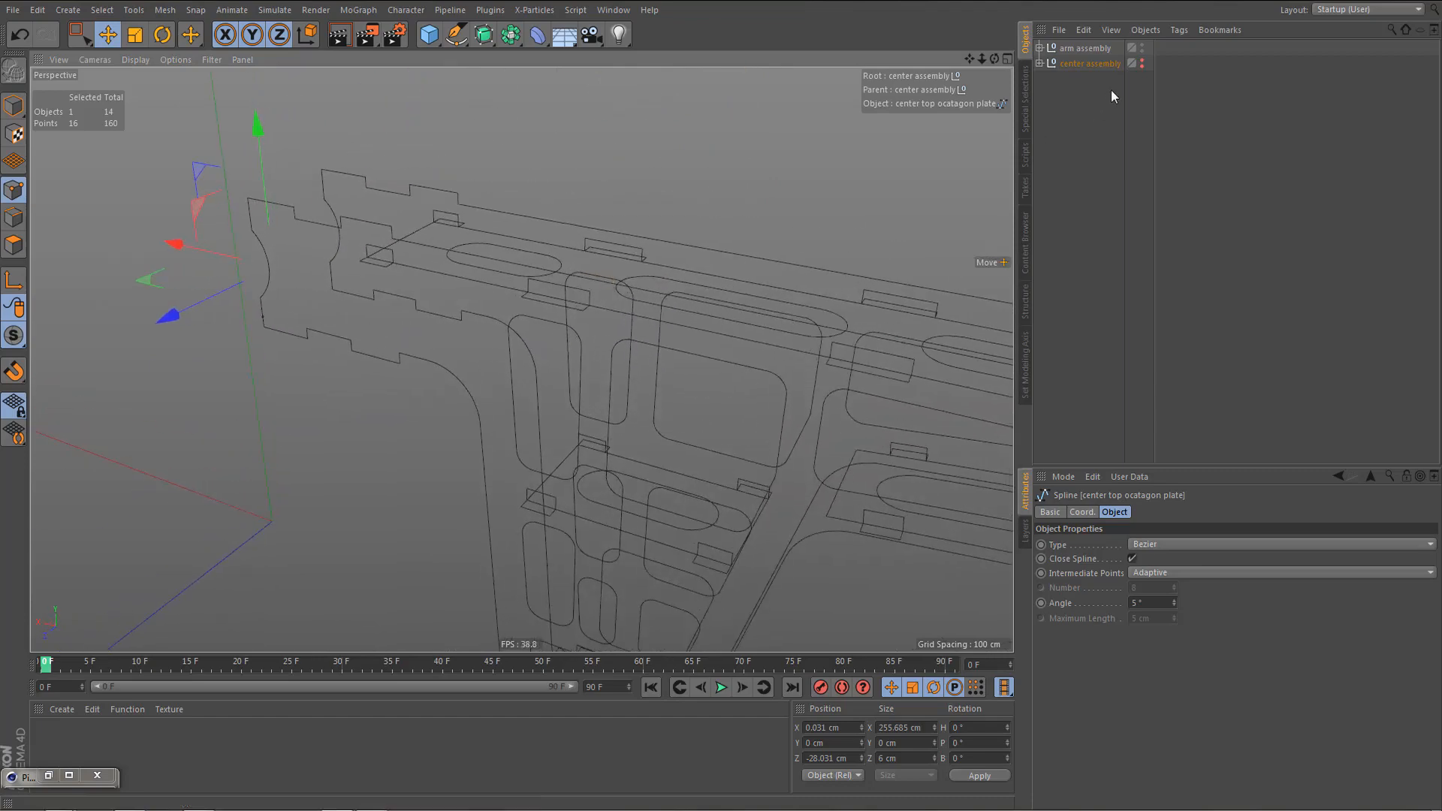
pyautogui.click(1039, 47)
pyautogui.click(1096, 64)
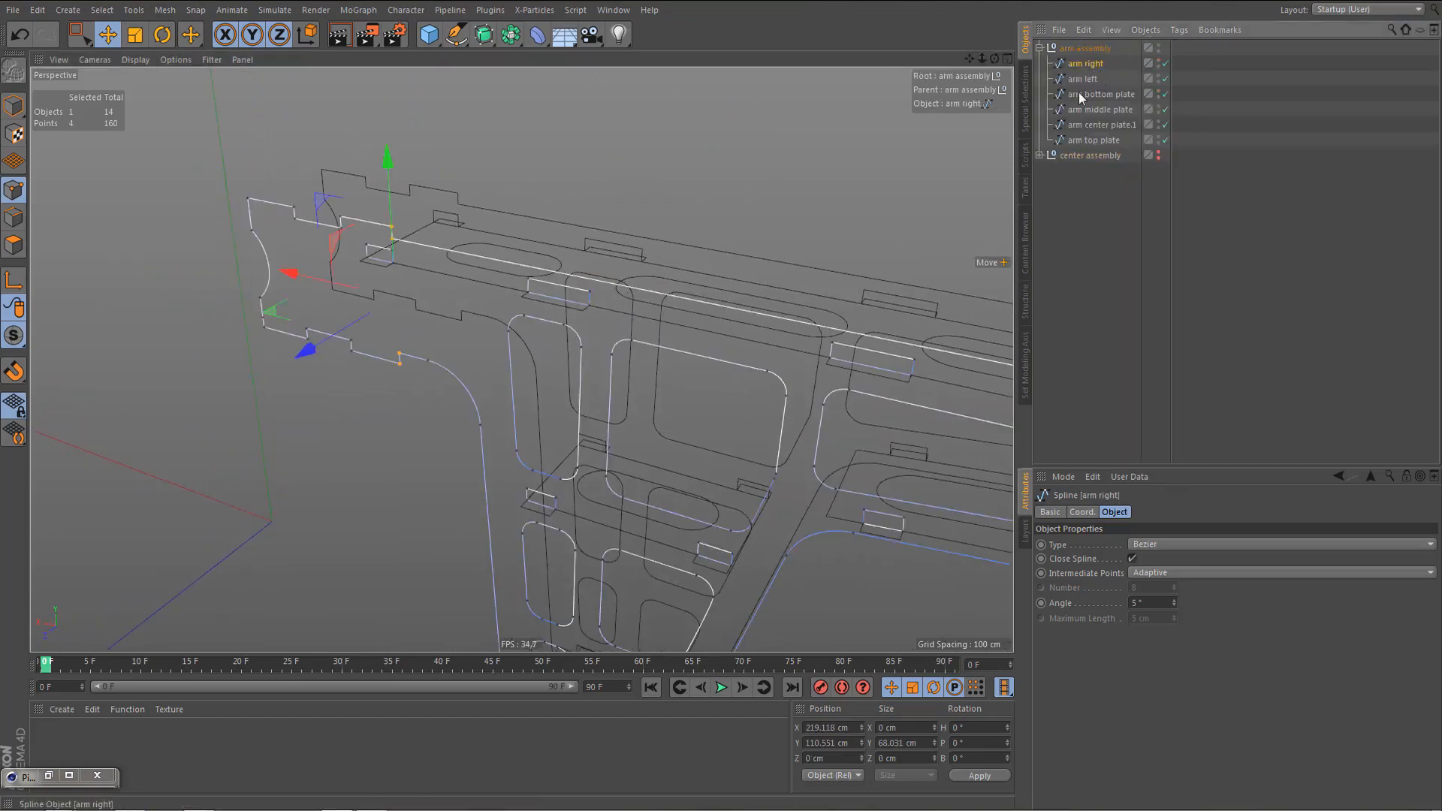
pyautogui.keyDown('alt'); pyautogui.moveTo(487, 36); pyautogui.dragTo(643, 59); pyautogui.keyUp('alt')
pyautogui.keyDown('alt'); pyautogui.moveTo(533, 316); pyautogui.dragTo(517, 310); pyautogui.keyUp('alt')
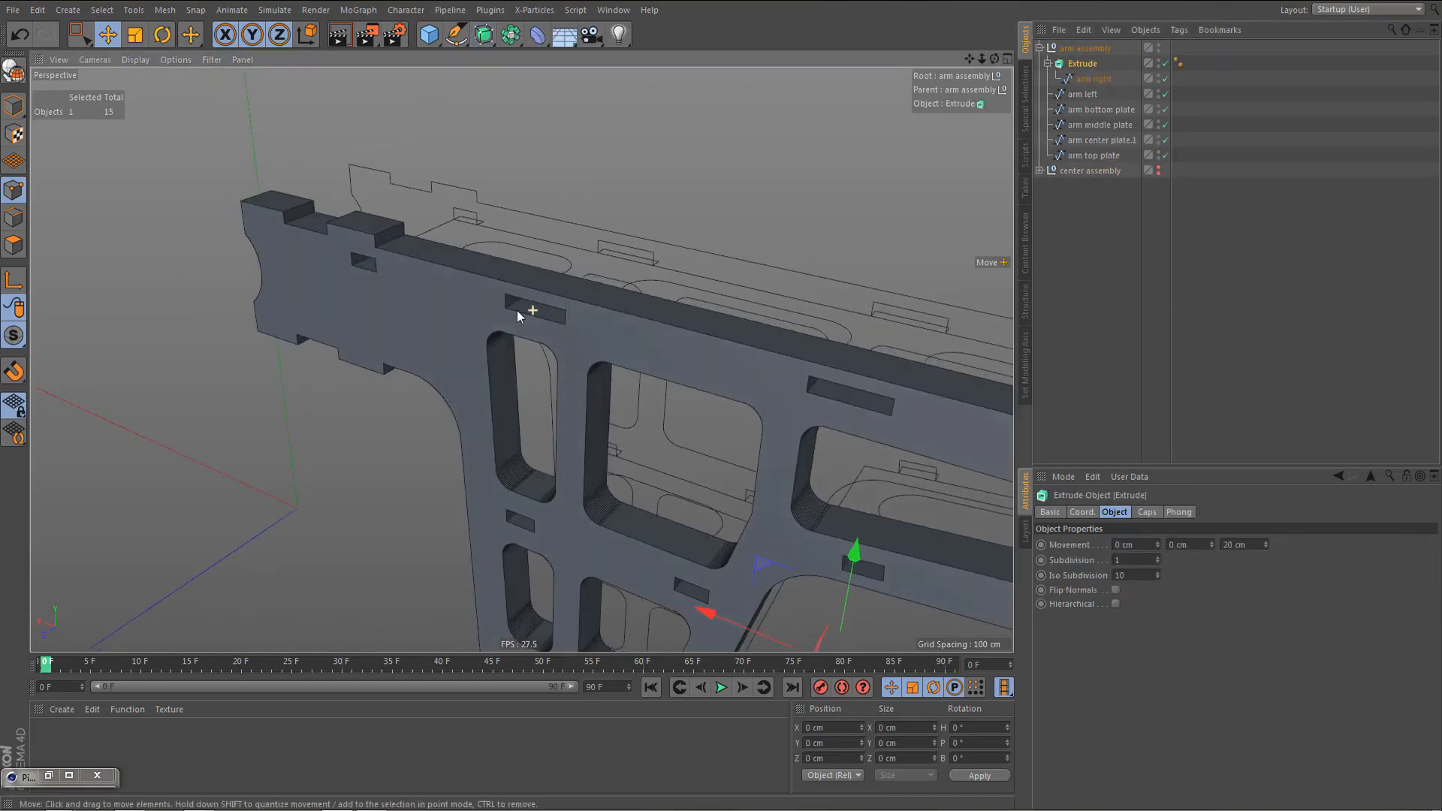
pyautogui.click(1258, 545)
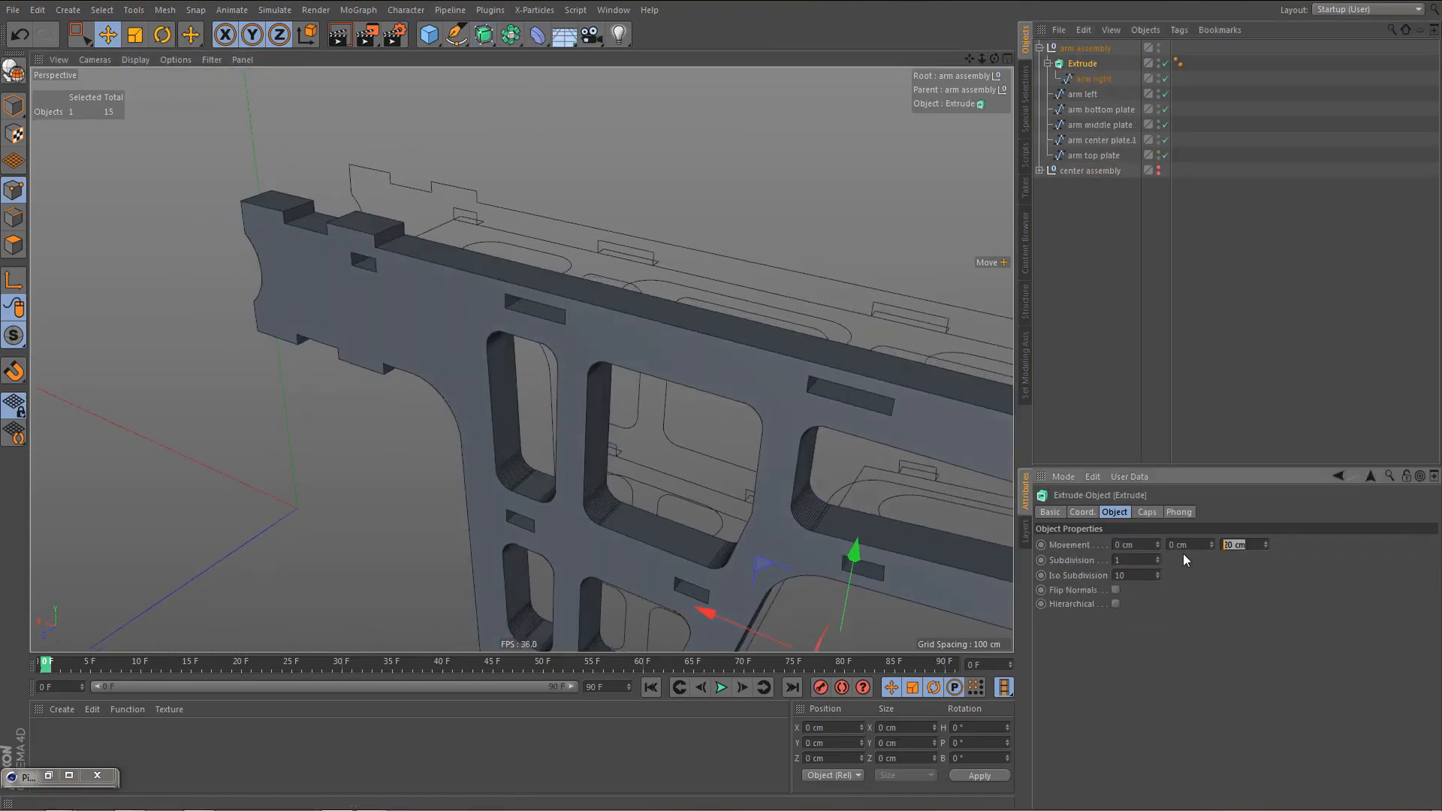
pyautogui.write('6')
pyautogui.press('Return')
# - Put arm left inside a new Extrude object and set its Z movement to -6 cm
pyautogui.keyDown('alt'); pyautogui.moveTo(751, 376); pyautogui.dragTo(601, 409); pyautogui.keyUp('alt')
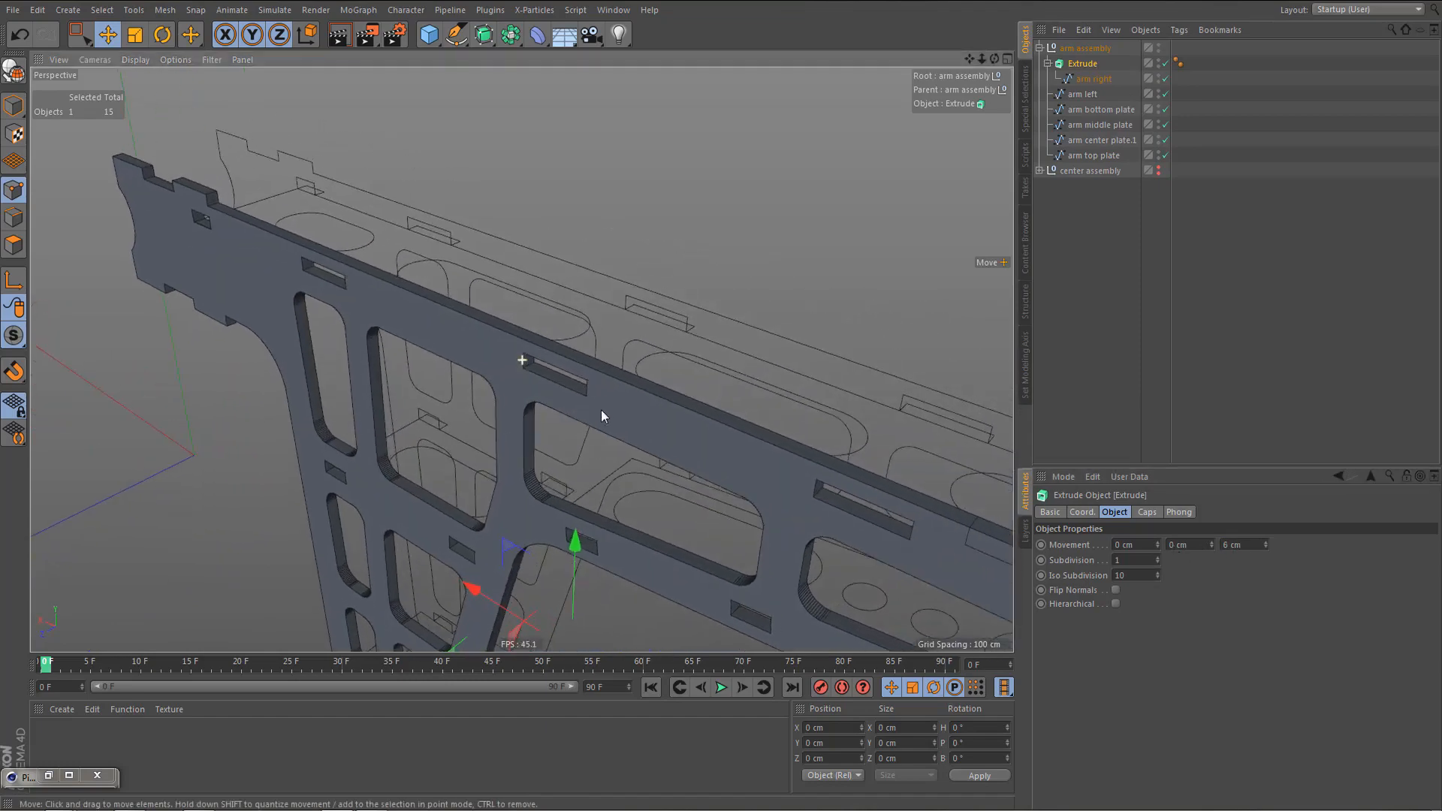
pyautogui.click(1093, 94)
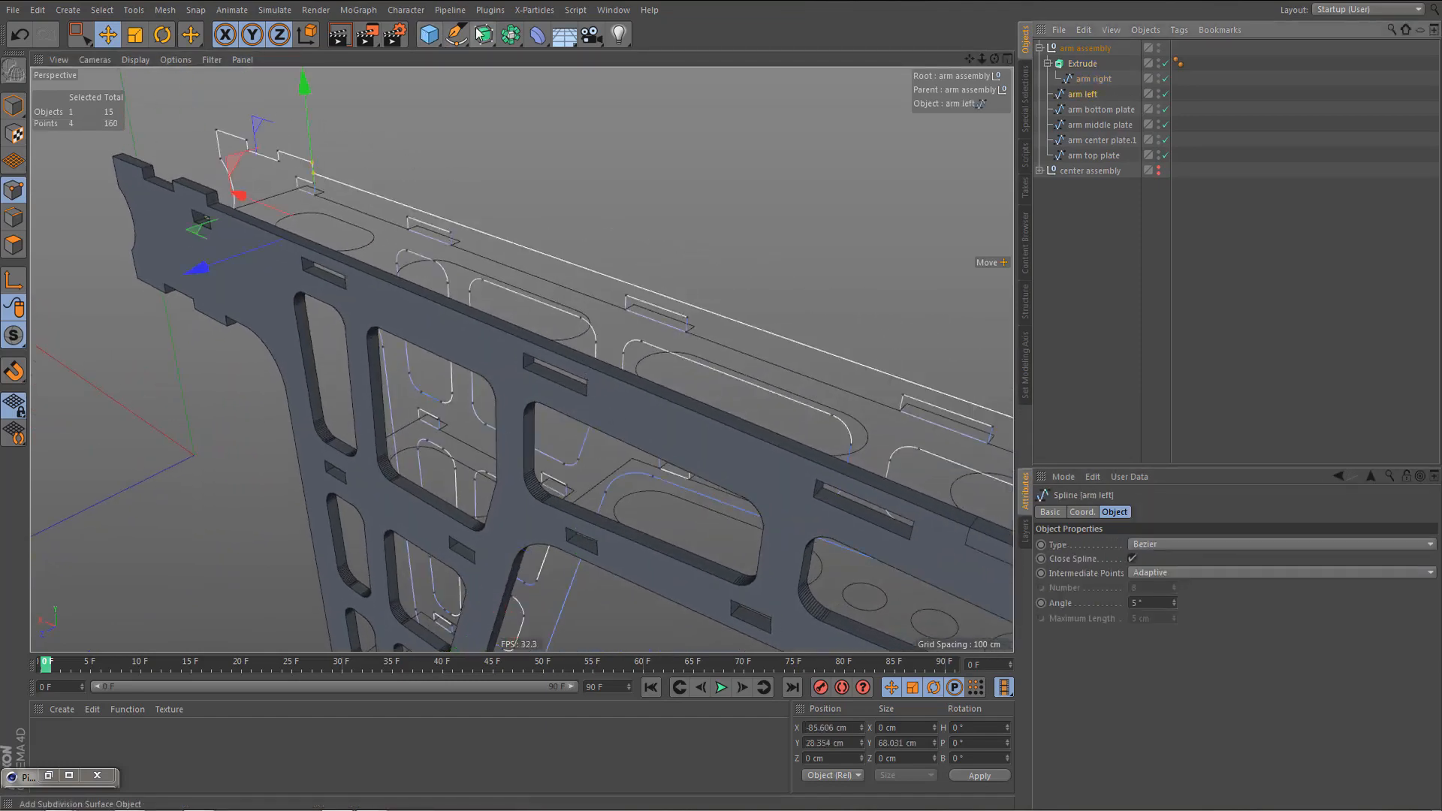
pyautogui.keyDown('alt'); pyautogui.moveTo(484, 34); pyautogui.dragTo(688, 48); pyautogui.keyUp('alt')
pyautogui.keyDown('alt'); pyautogui.moveTo(777, 348); pyautogui.dragTo(692, 306, button='middle'); pyautogui.keyUp('alt')
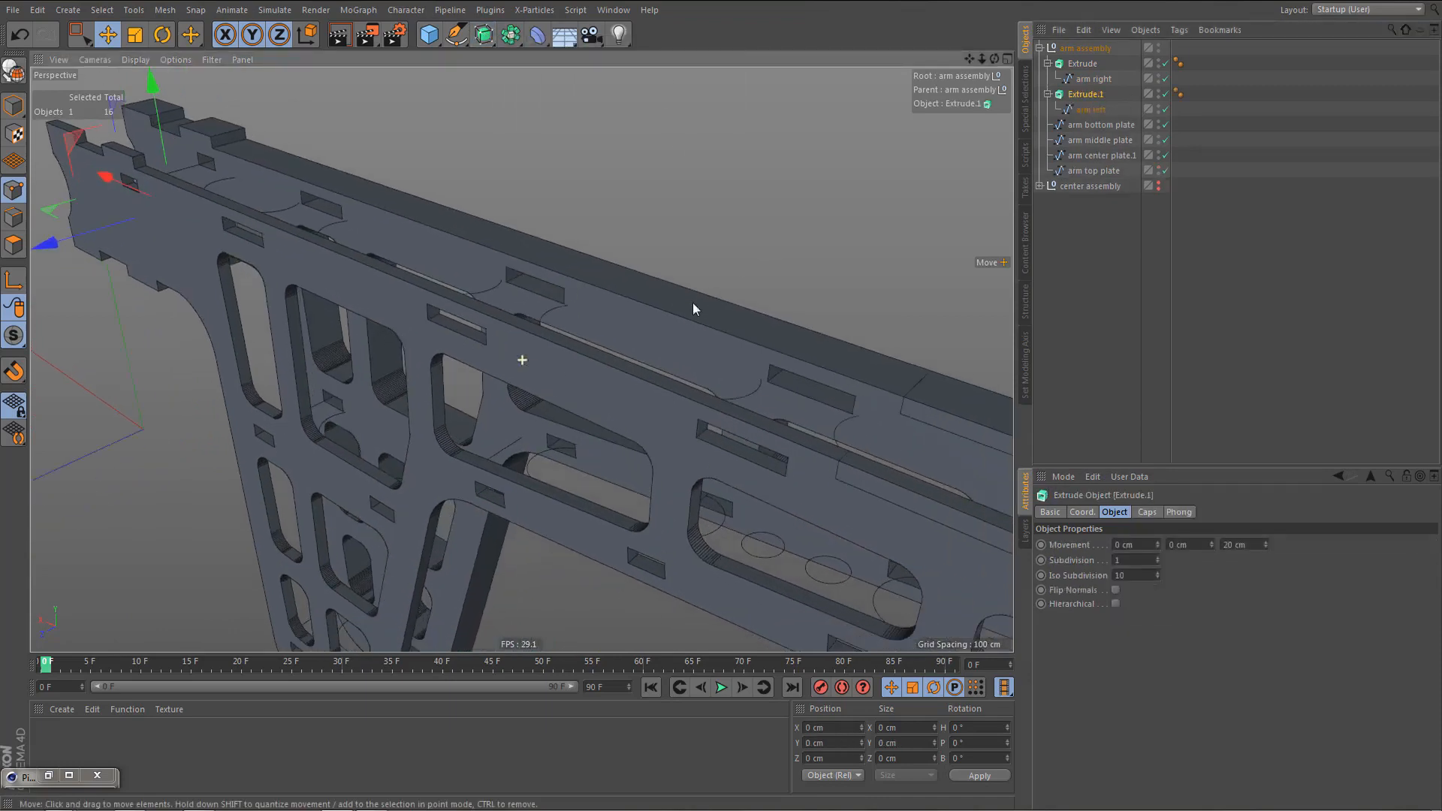
pyautogui.click(1251, 543)
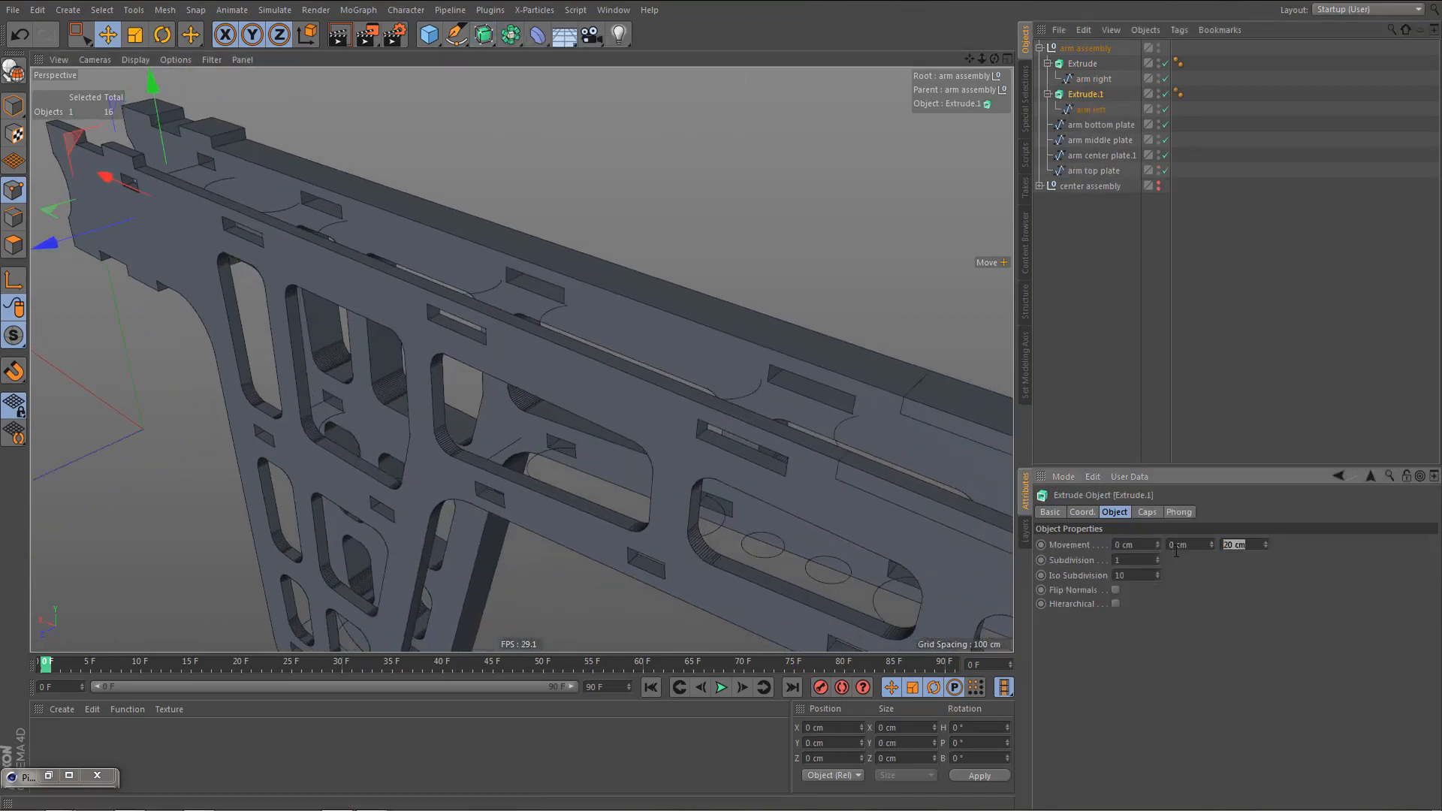
pyautogui.press('BackSpace')
pyautogui.write('-6')
pyautogui.press('Return')
# - Disable the Extrude objects of both arm right and arm left so only their splines display
pyautogui.keyDown('alt'); pyautogui.moveTo(569, 235); pyautogui.dragTo(751, 327); pyautogui.keyUp('alt')
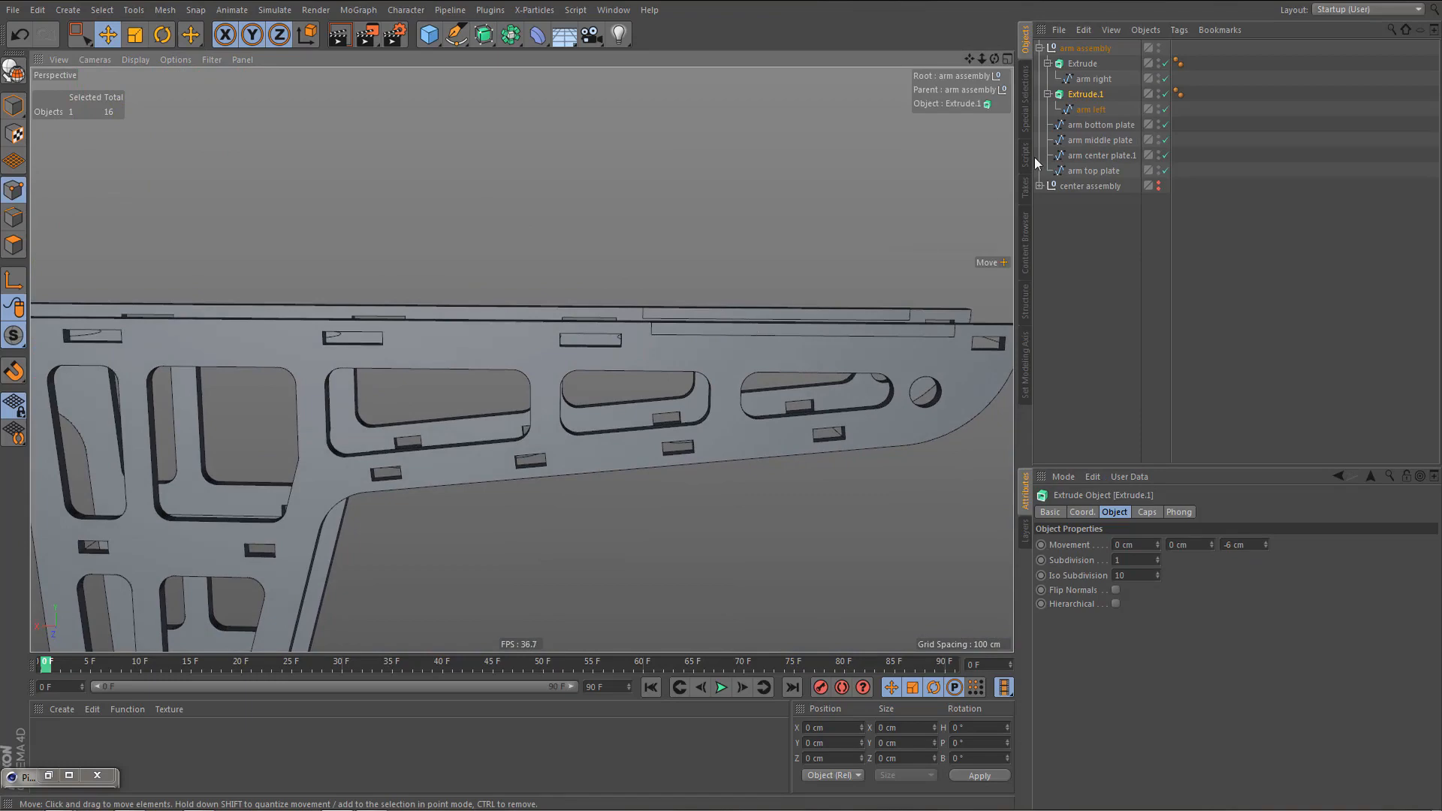
pyautogui.click(1165, 63)
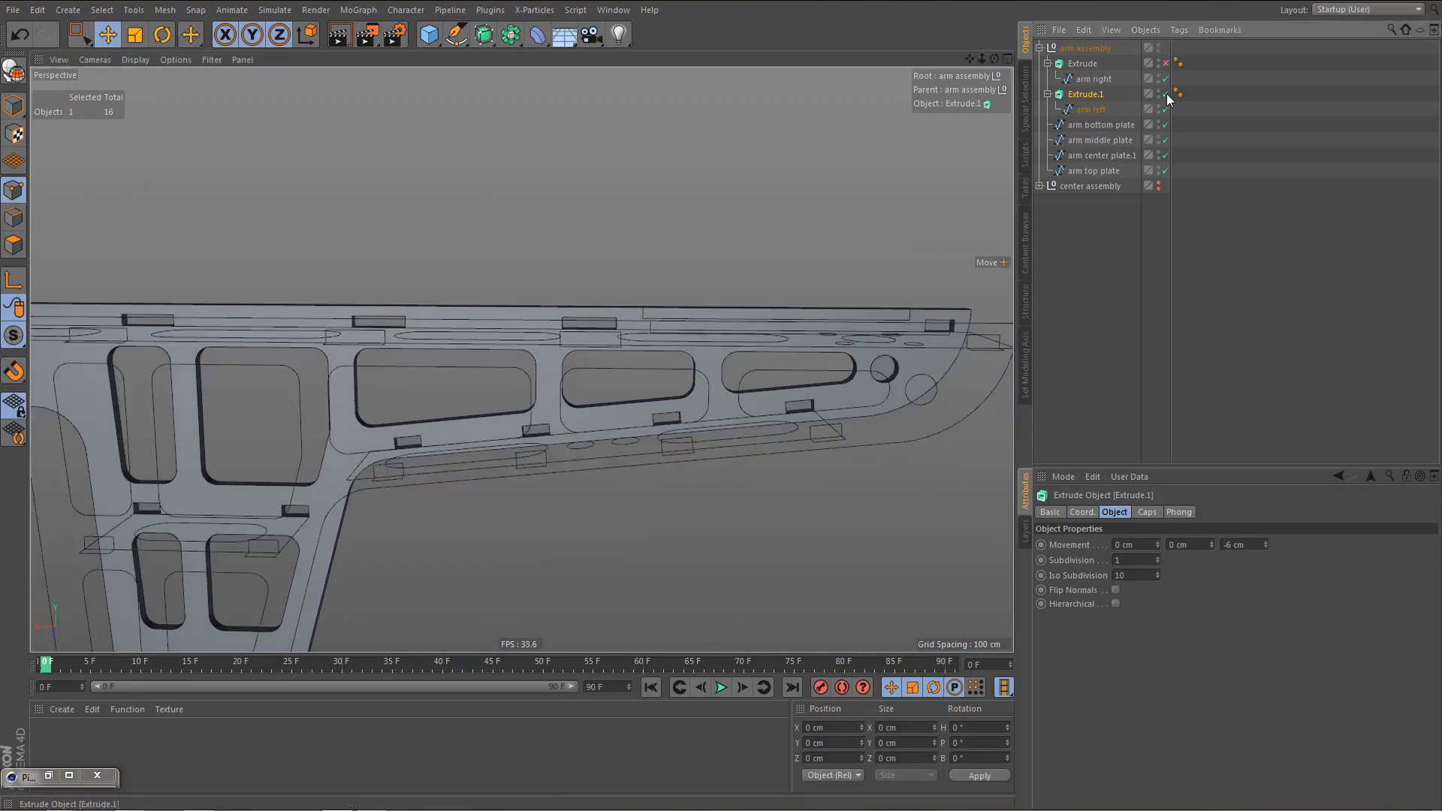
pyautogui.click(1166, 94)
pyautogui.keyDown('alt'); pyautogui.moveTo(824, 299); pyautogui.dragTo(794, 311); pyautogui.keyUp('alt')
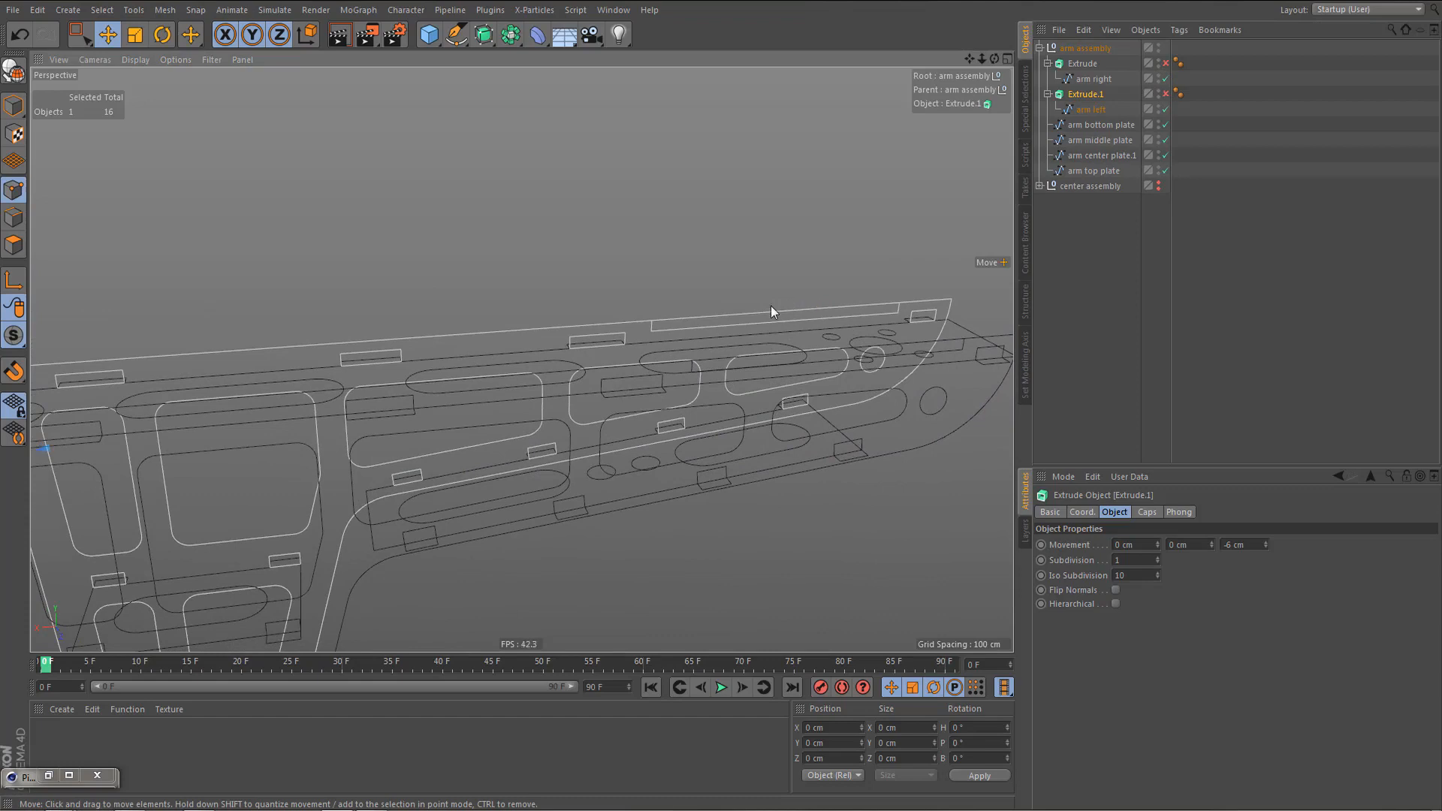
pyautogui.scroll(2, 690, 325)
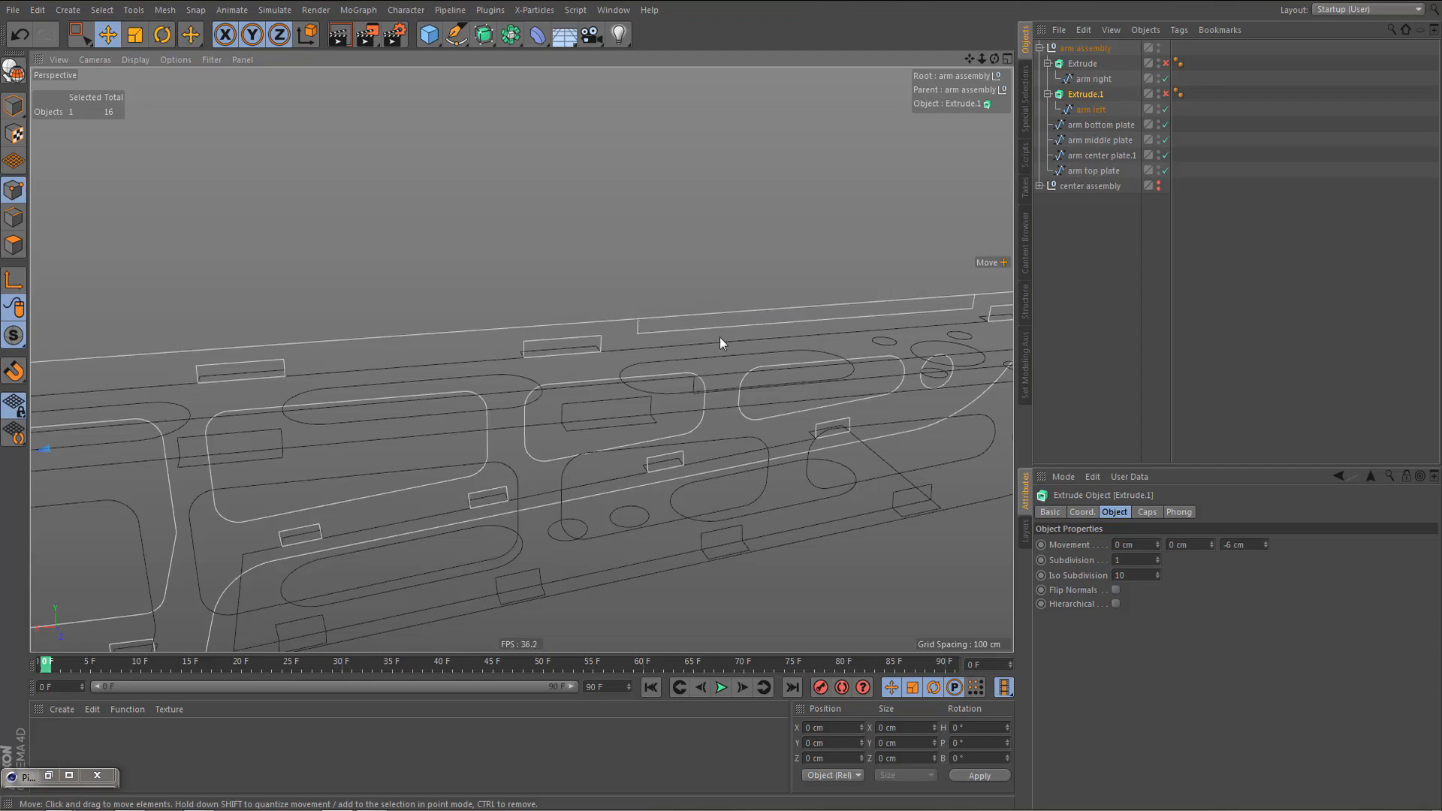
# - Isolate the arm right spline with viewport solo and frame the long recess in its upper edge in the Front view
pyautogui.click(1101, 80)
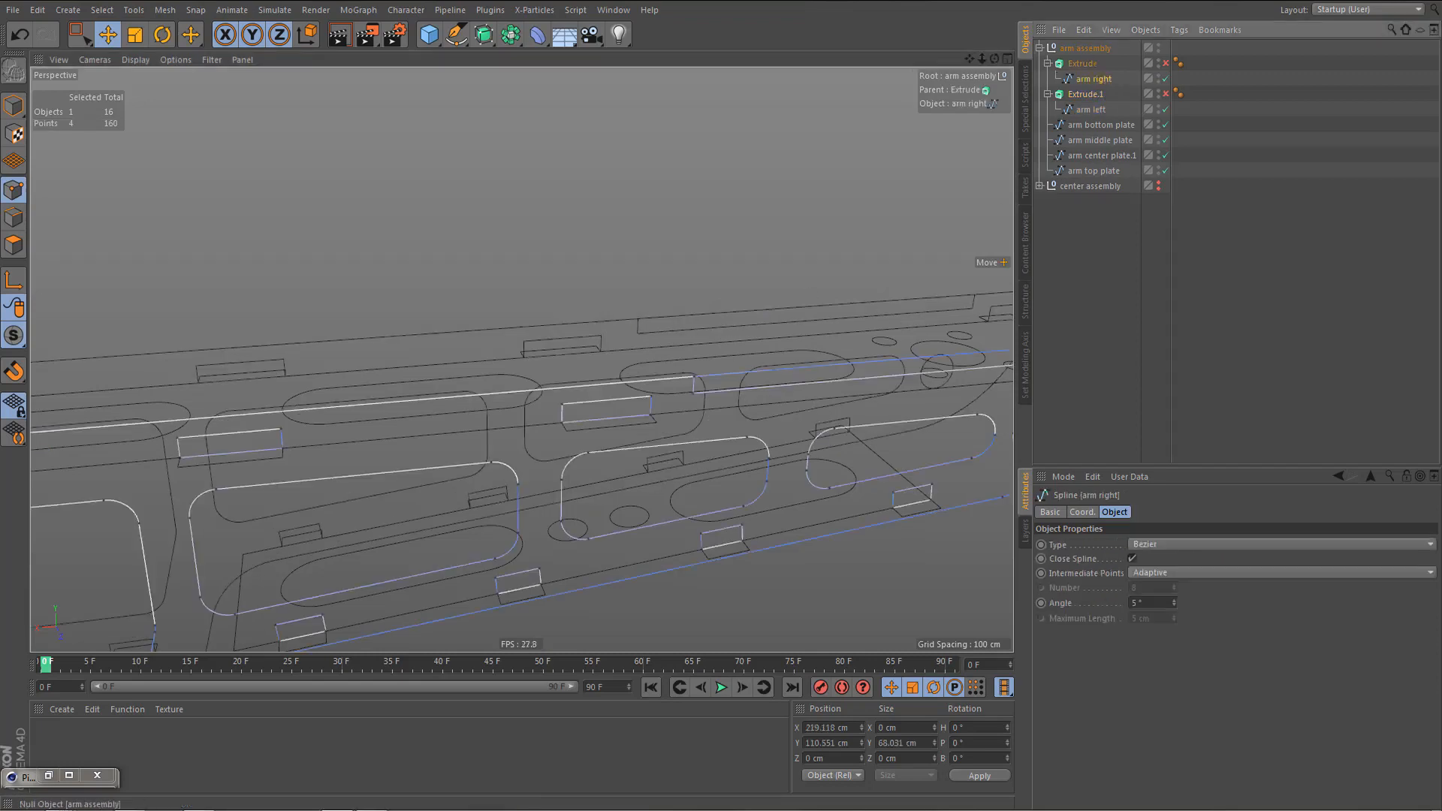
pyautogui.click(20, 345)
pyautogui.click(61, 385)
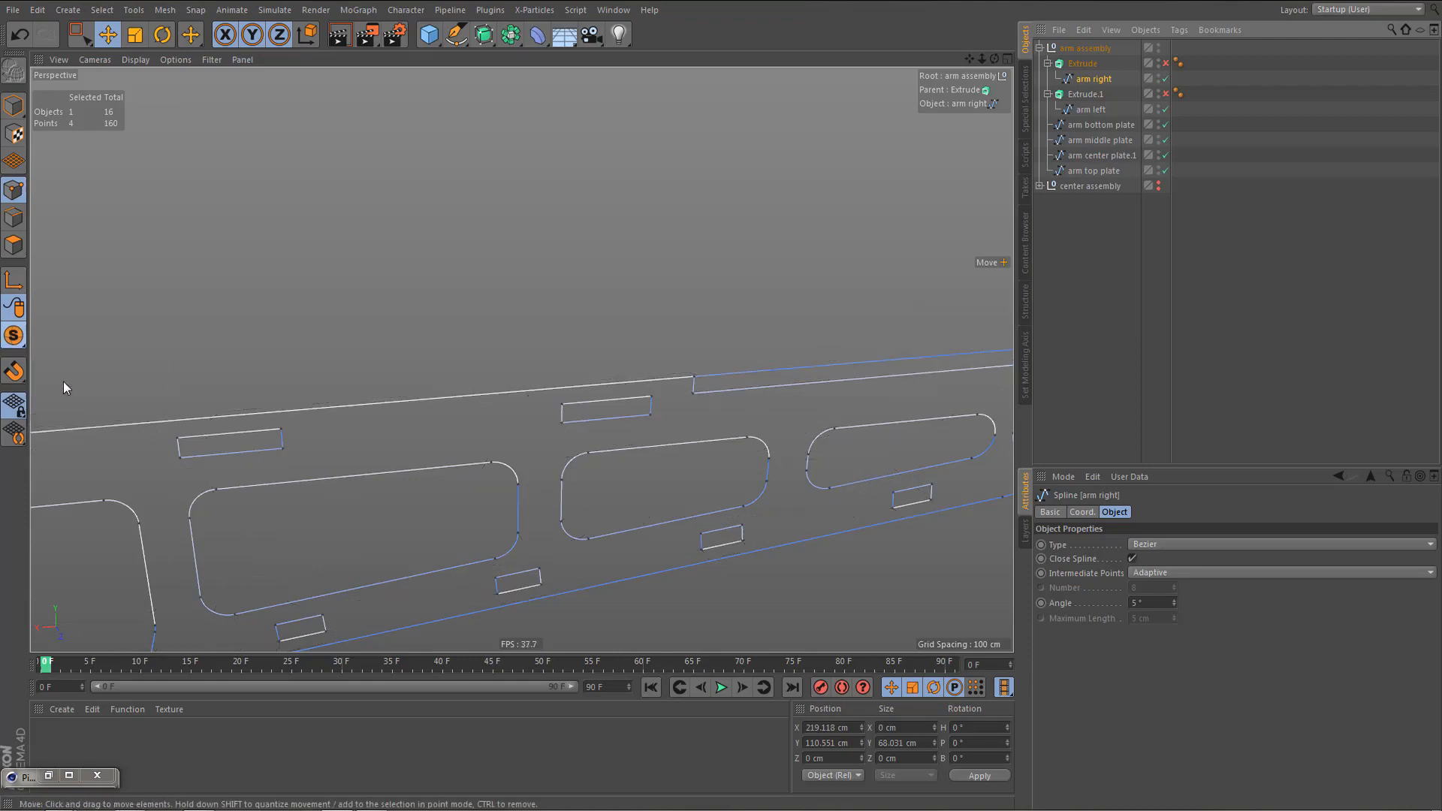
pyautogui.middleClick(474, 455)
pyautogui.middleClick(640, 531)
pyautogui.keyDown('alt'); pyautogui.moveTo(640, 532); pyautogui.dragTo(240, 417, button='right'); pyautogui.keyUp('alt')
pyautogui.keyDown('alt'); pyautogui.moveTo(134, 434); pyautogui.dragTo(595, 422, button='middle'); pyautogui.keyUp('alt')
pyautogui.scroll(6, 410, 357)
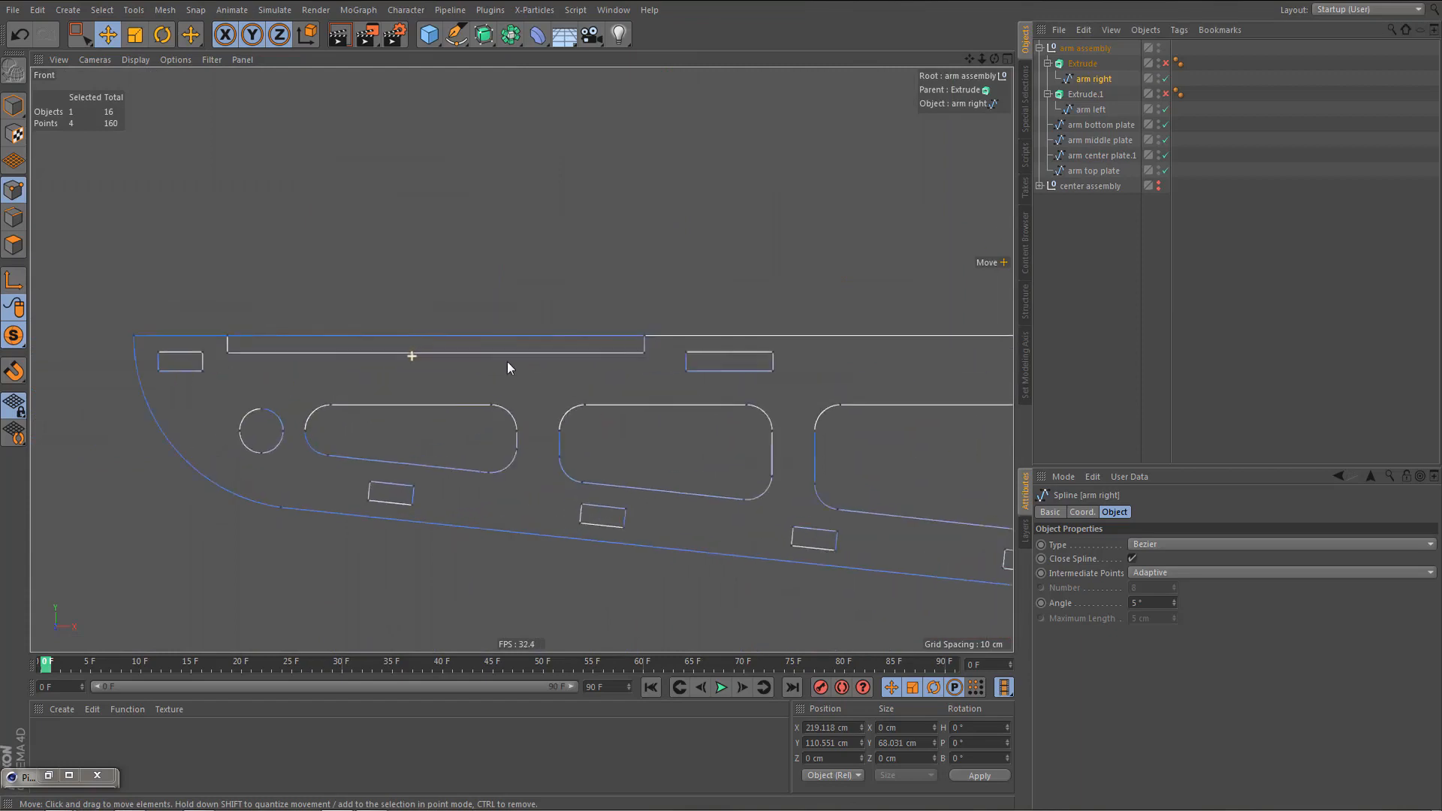
# - Line-cut the upper edge lines of arm right across the middle of the long recess
pyautogui.press('k')
pyautogui.press('k')
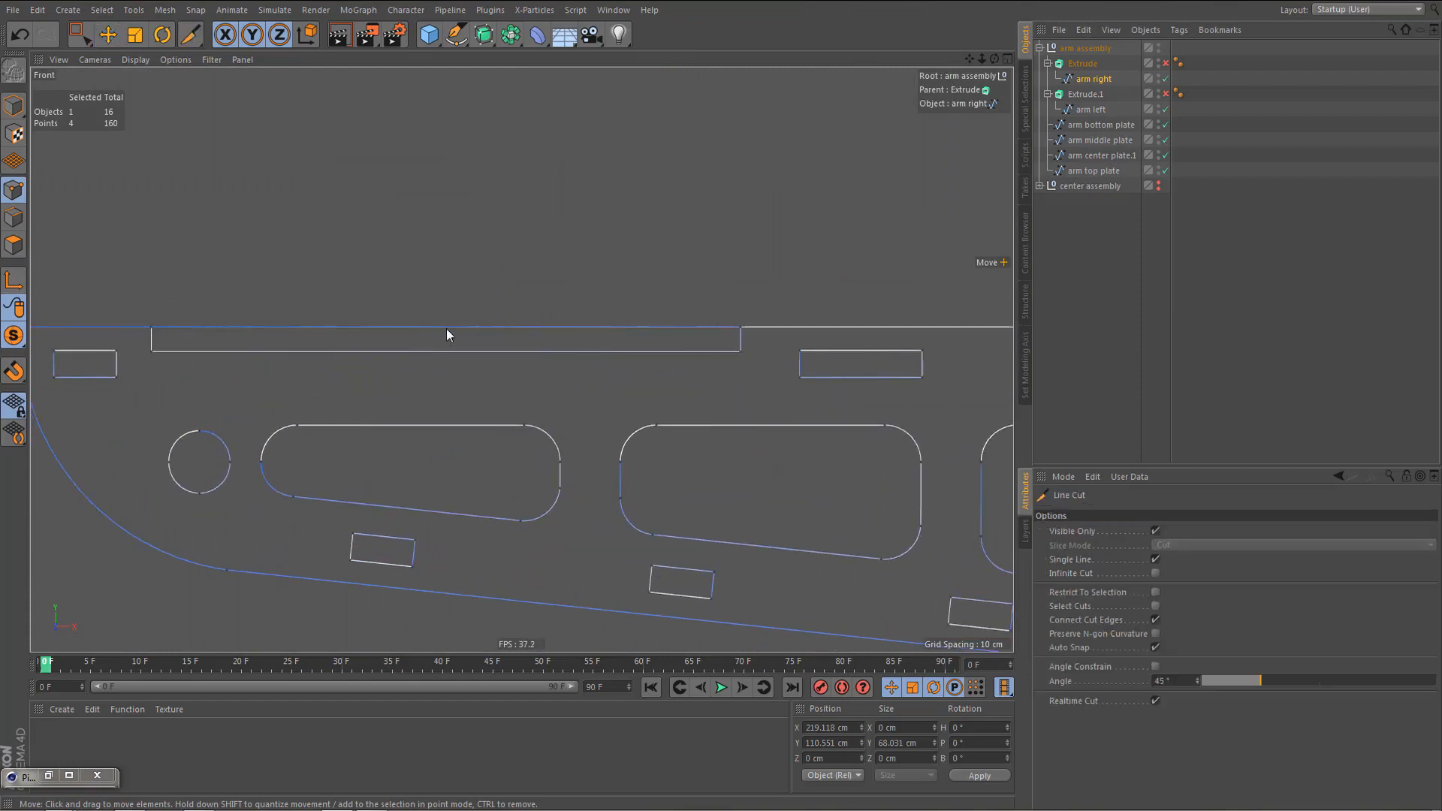
pyautogui.moveTo(468, 305); pyautogui.dragTo(492, 335)
pyautogui.press('space')
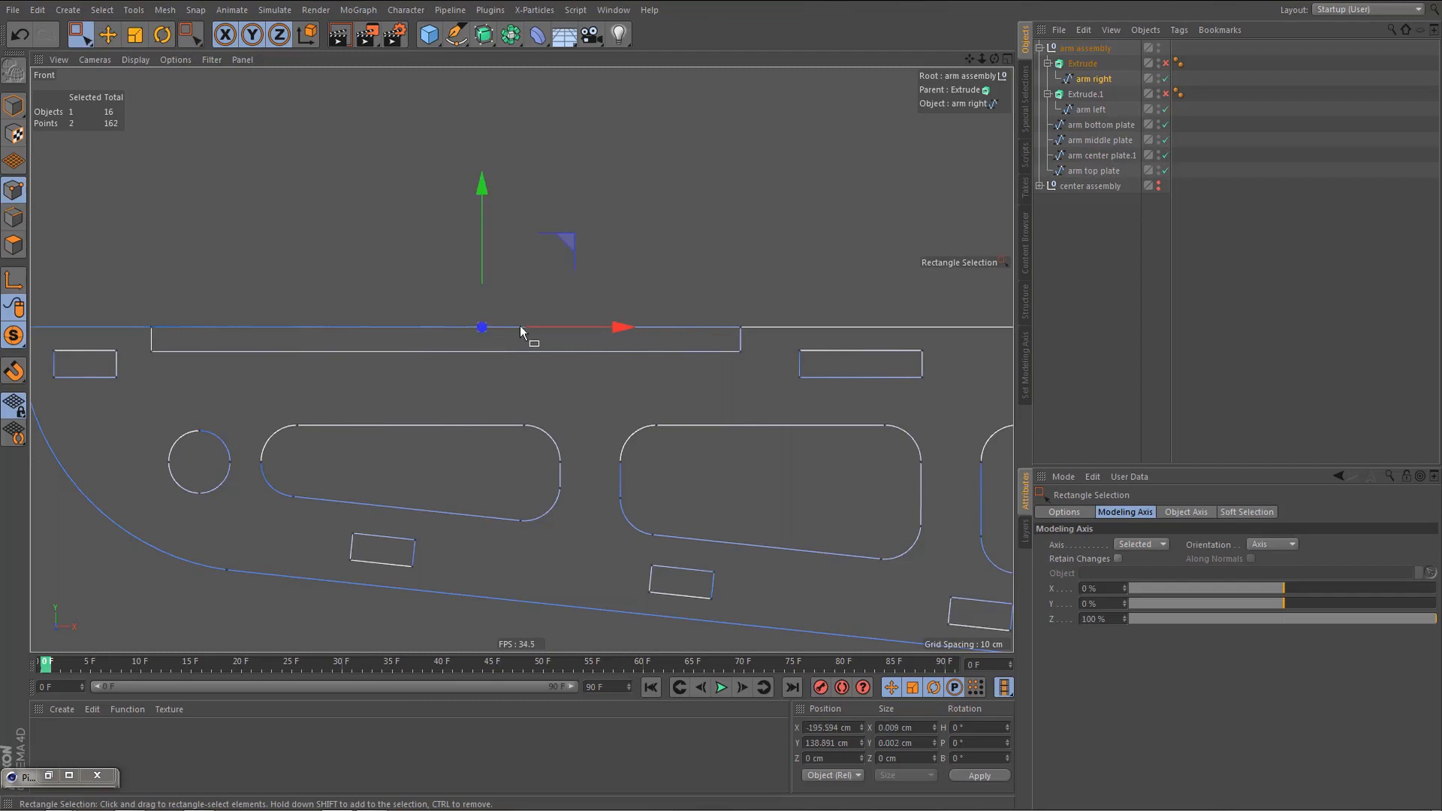
# - Disconnect the new cut points above arm right's recess and delete them to remove the line spanning it
pyautogui.rightClick(609, 255)
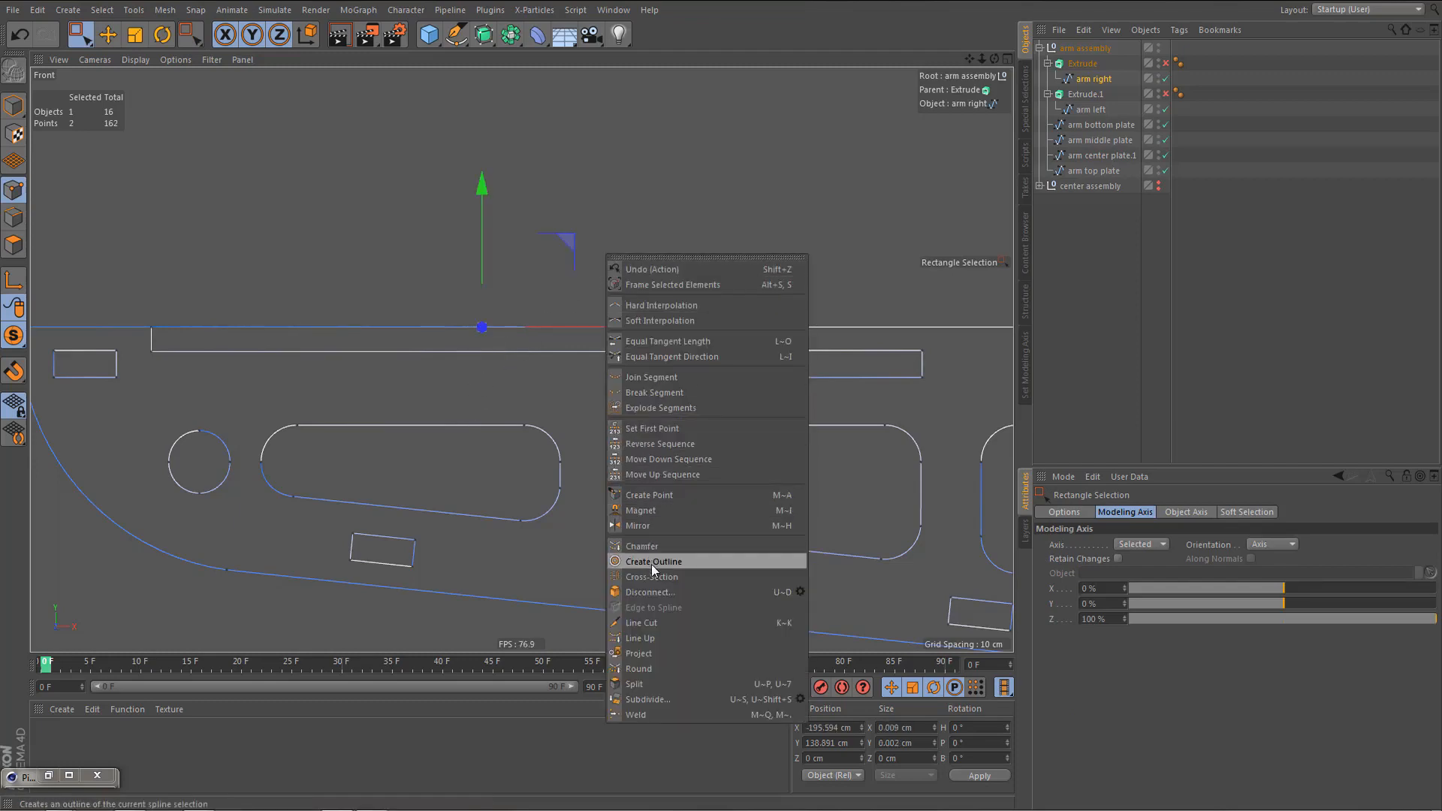
pyautogui.click(659, 594)
pyautogui.moveTo(461, 316); pyautogui.dragTo(507, 337)
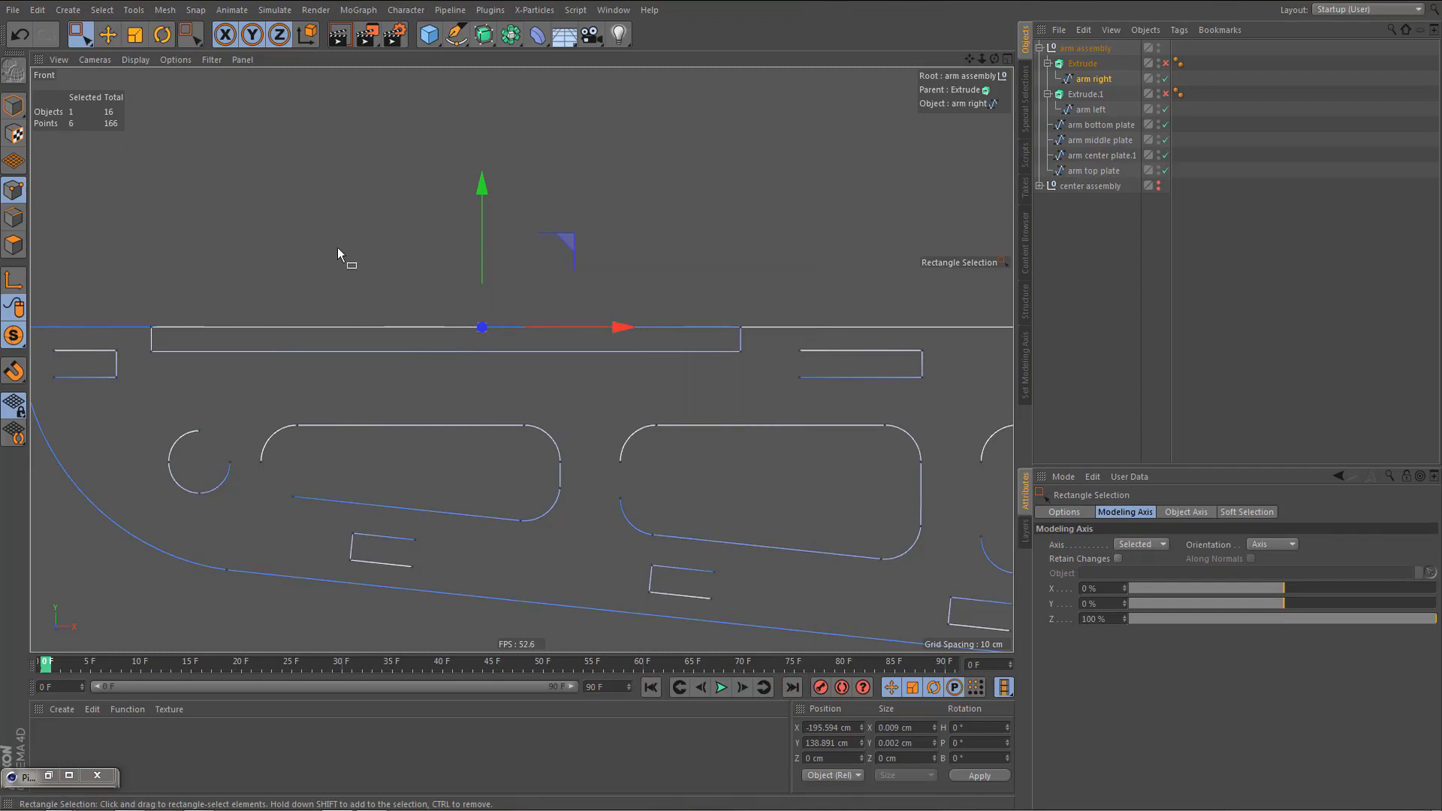
pyautogui.press('Delete')
# - Try closing the arm right spline, and switch Close Spline back off
pyautogui.scroll(-3, 321, 323)
pyautogui.keyDown('alt'); pyautogui.moveTo(486, 366); pyautogui.dragTo(386, 337, button='middle'); pyautogui.keyUp('alt')
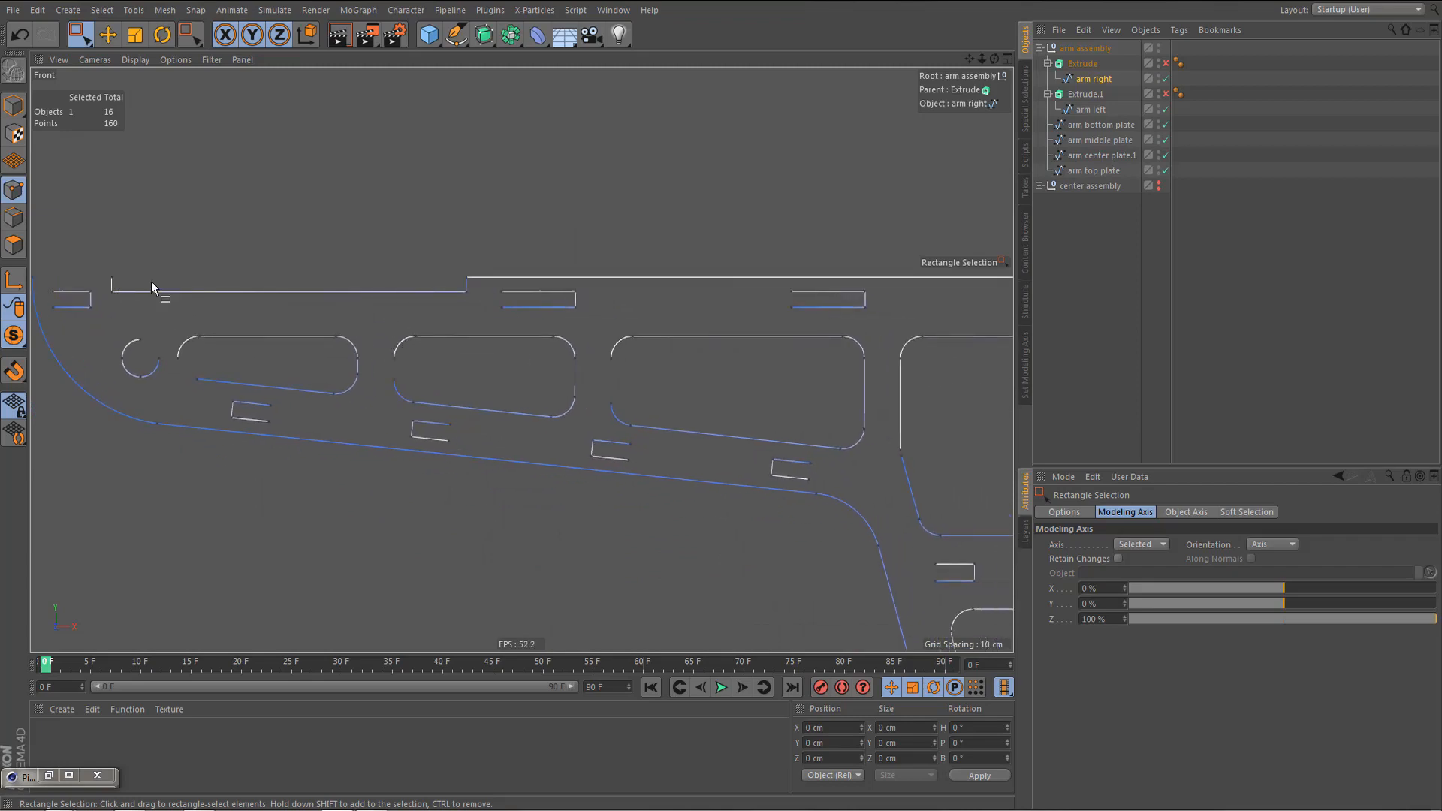
pyautogui.click(1093, 79)
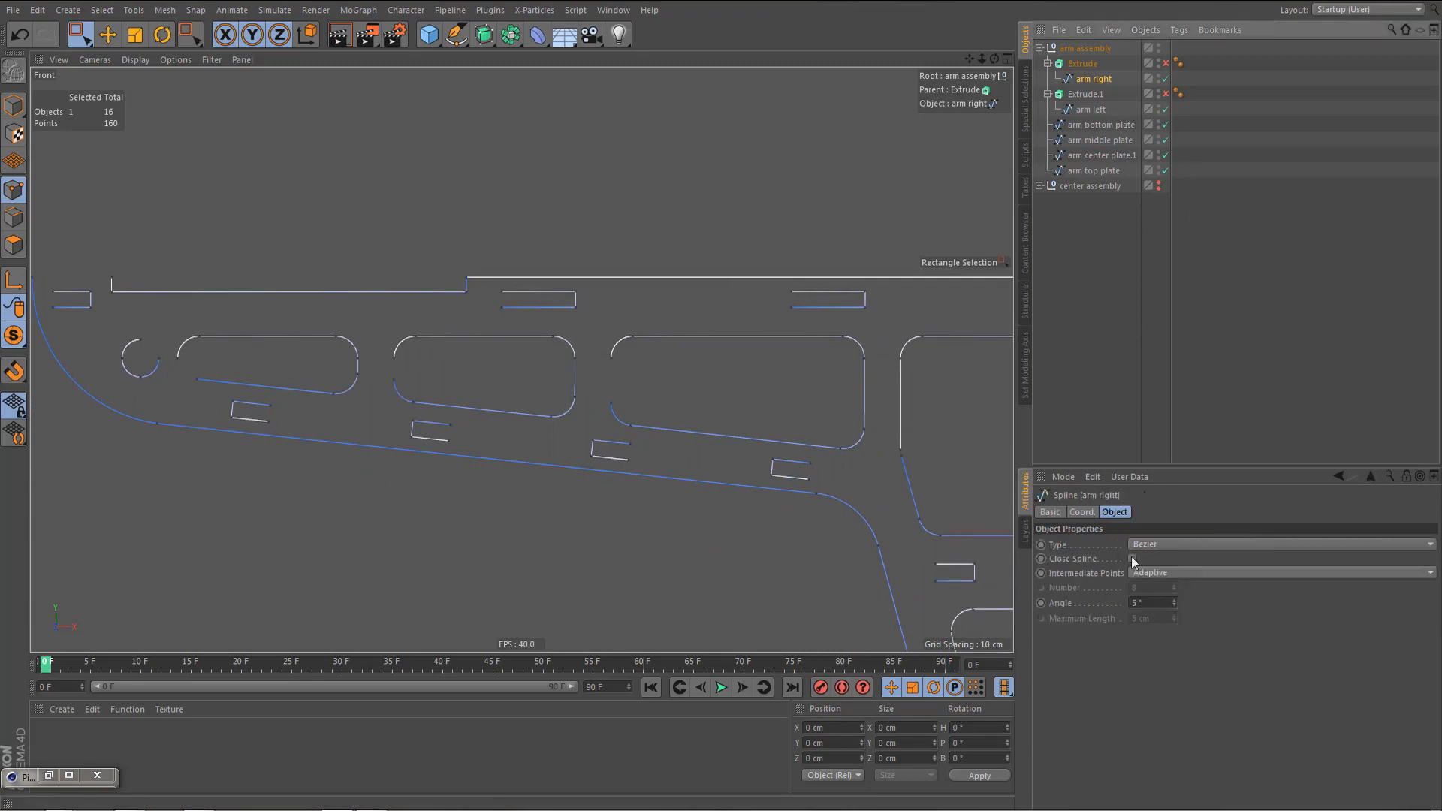
pyautogui.click(1134, 557)
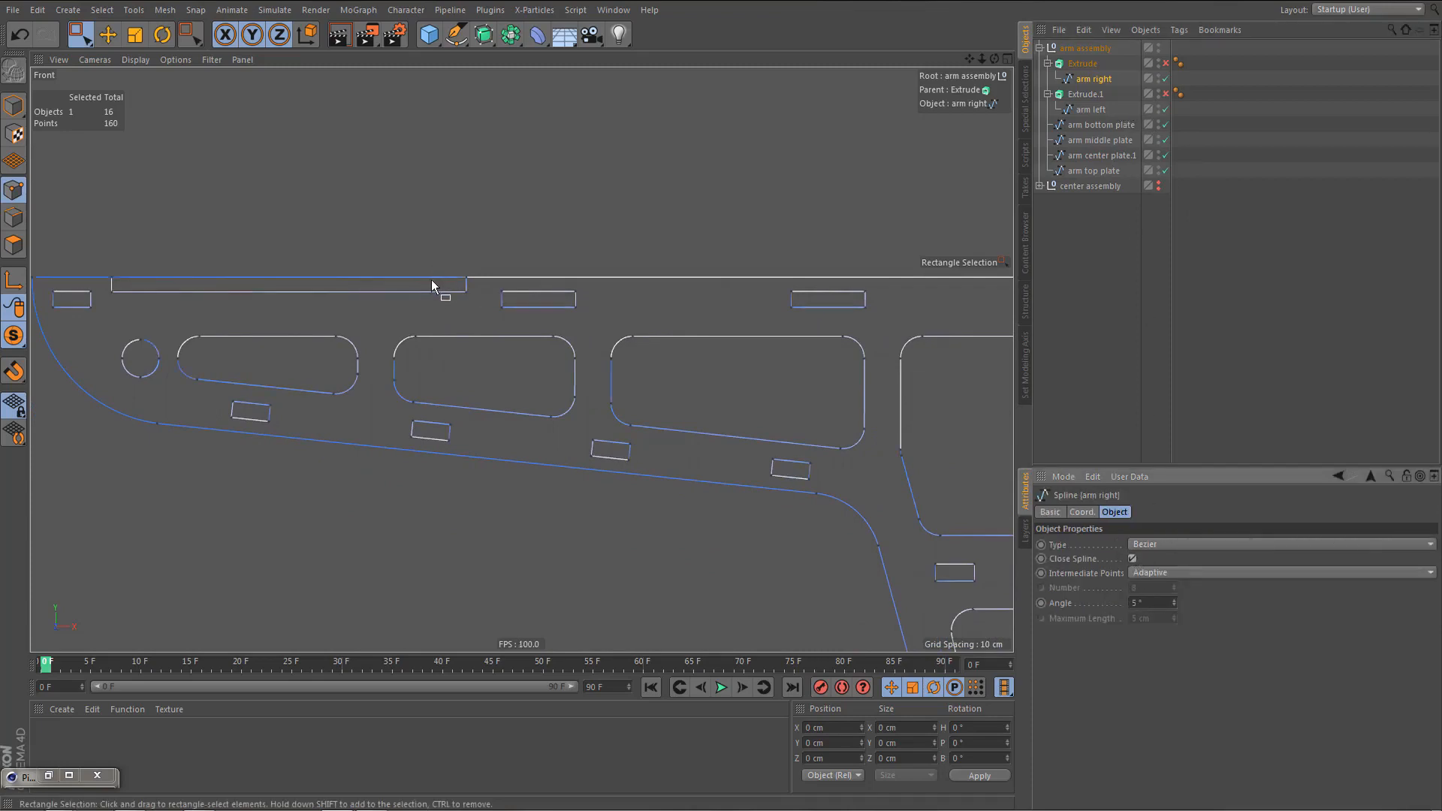
pyautogui.click(1133, 559)
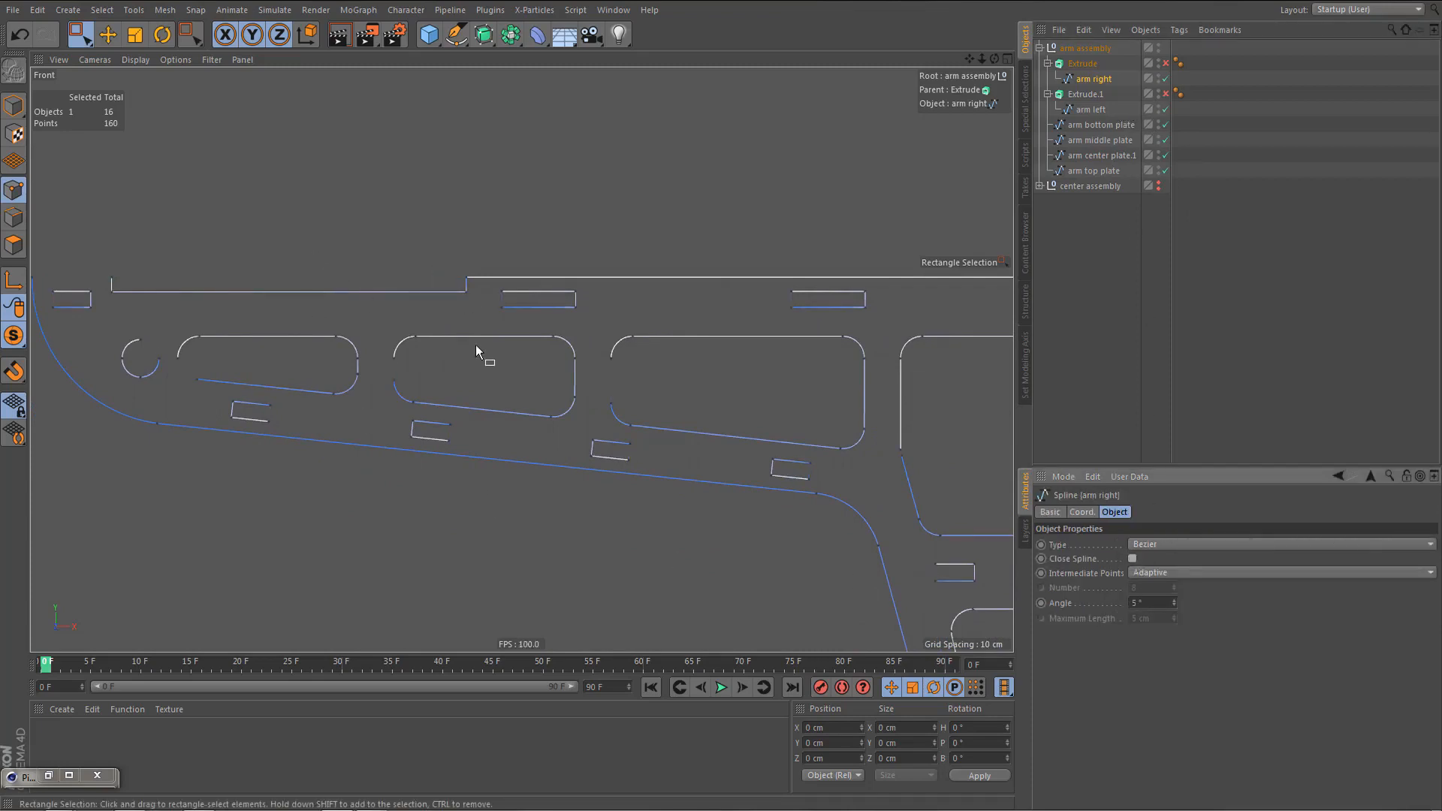
# - Weld the two coincident points at the inner upper corner of arm right's long recess
pyautogui.moveTo(108, 275); pyautogui.dragTo(142, 316)
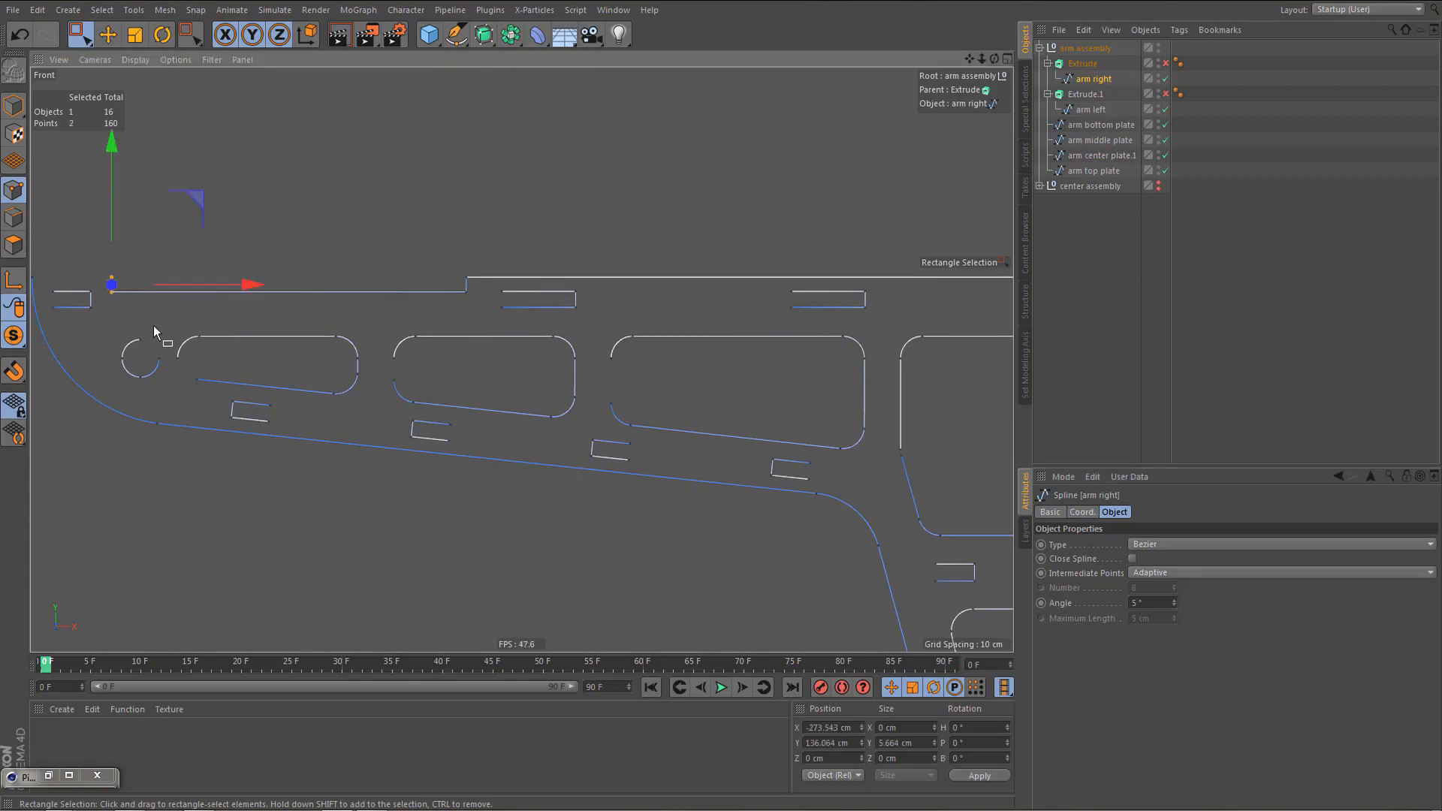
pyautogui.click(238, 293)
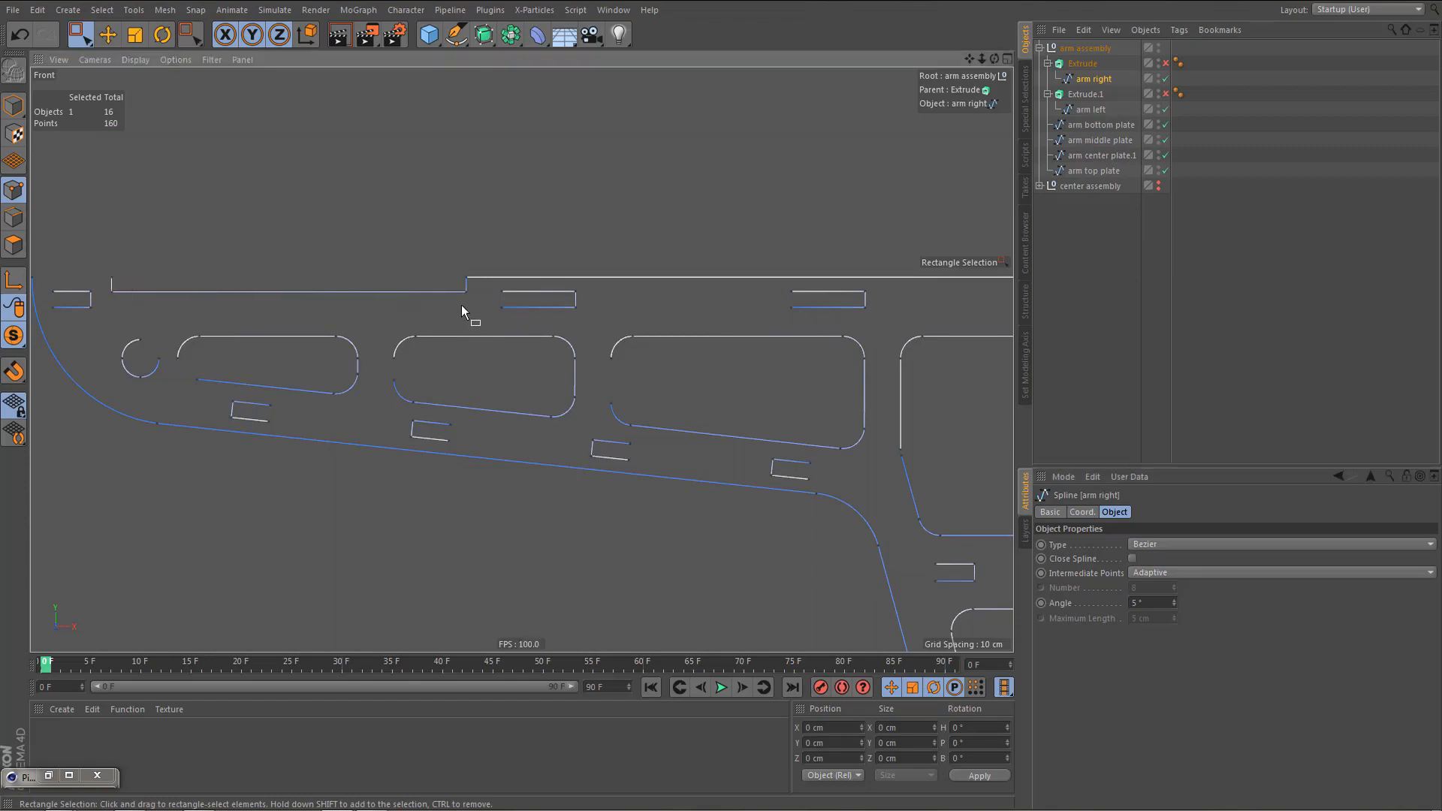
pyautogui.moveTo(458, 284); pyautogui.dragTo(472, 306)
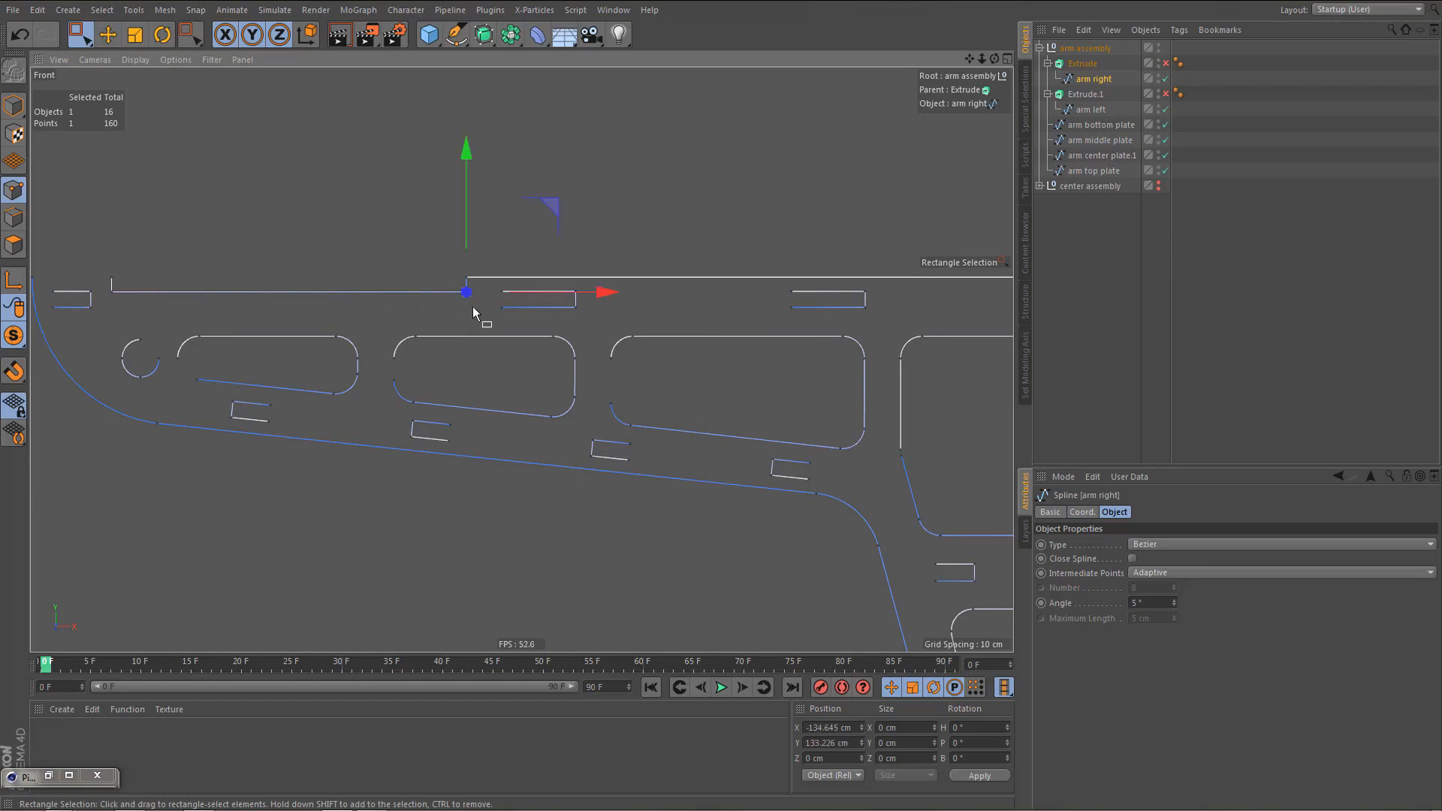
pyautogui.scroll(3, 456, 284)
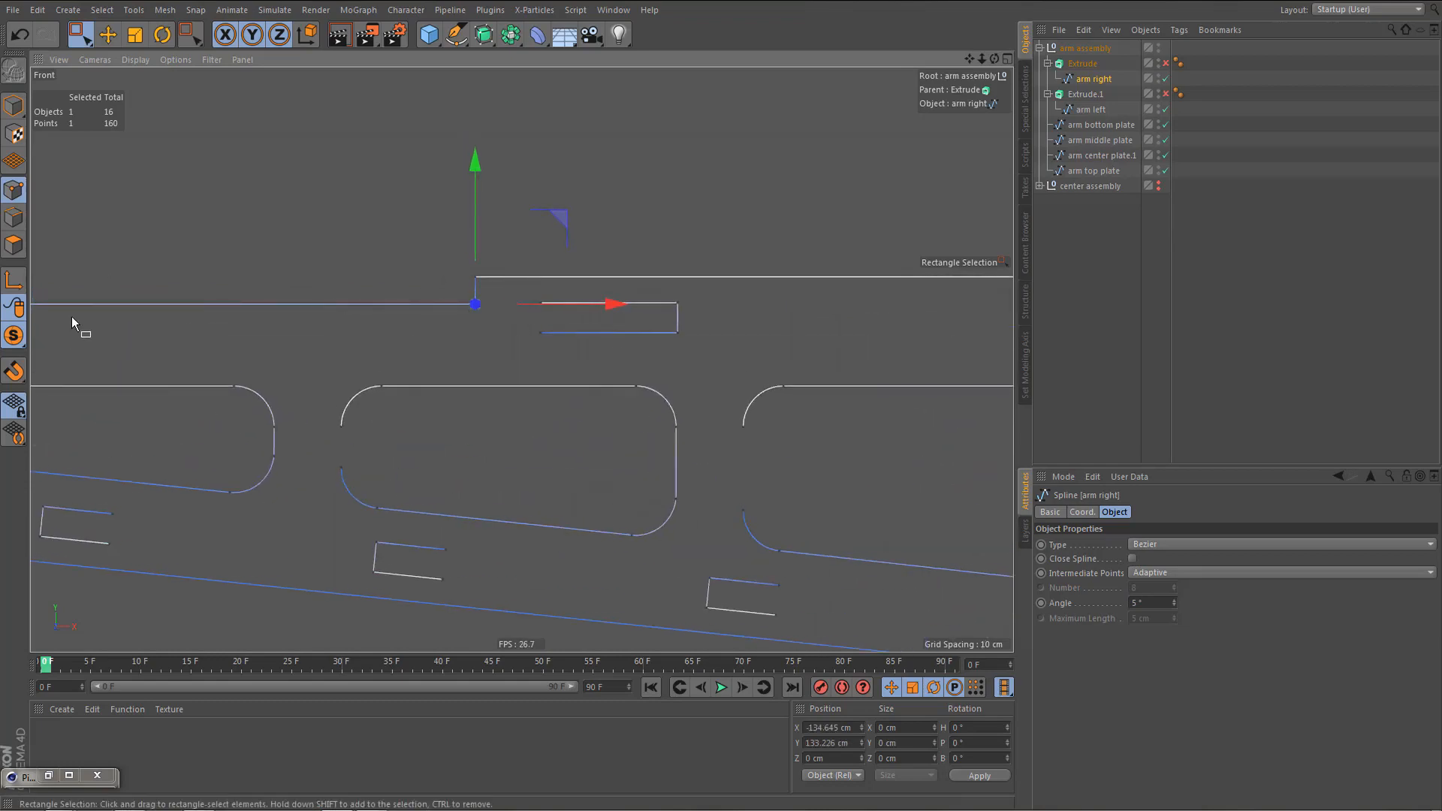
pyautogui.scroll(-2, 190, 295)
pyautogui.moveTo(382, 267); pyautogui.dragTo(434, 308)
pyautogui.rightClick(412, 323)
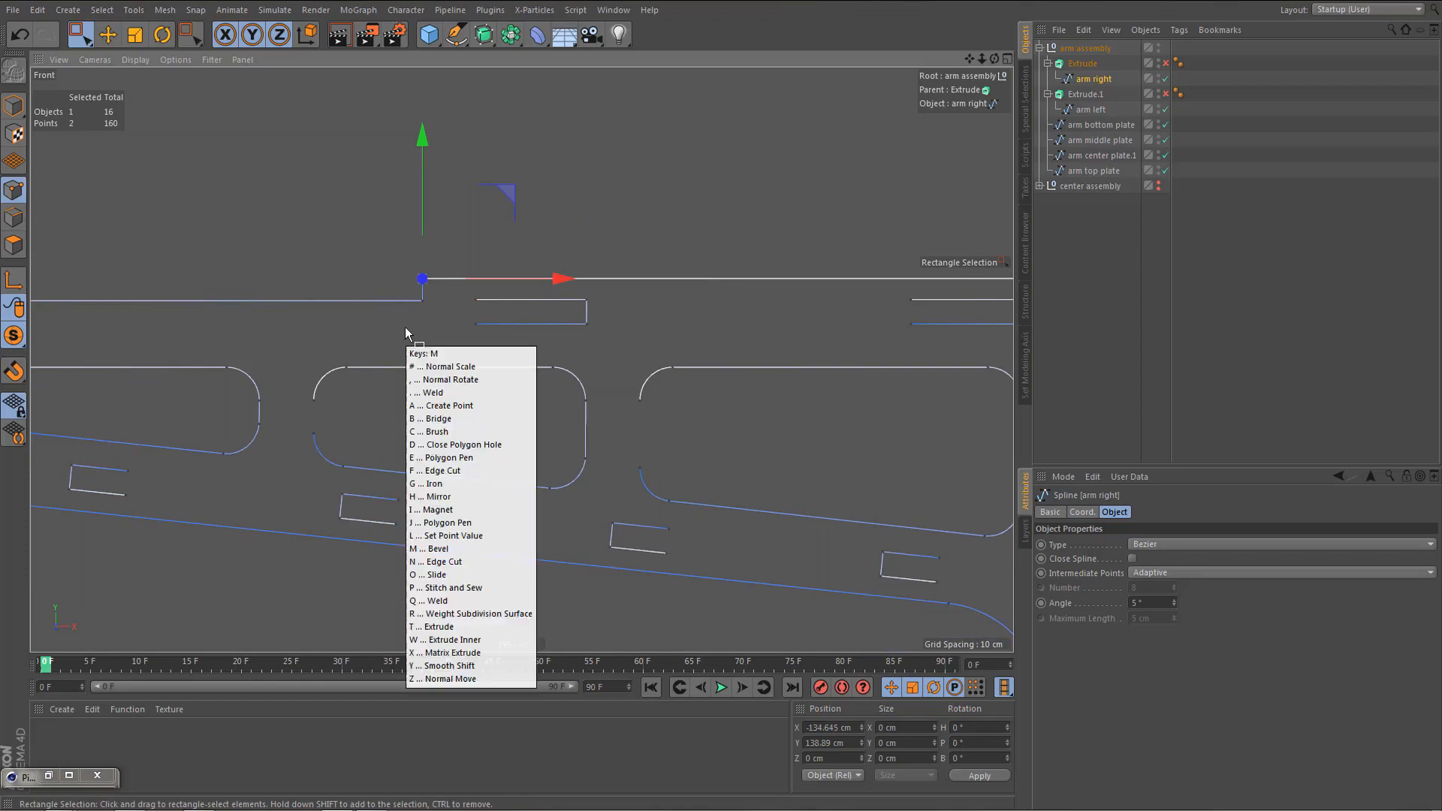
pyautogui.click(428, 481)
pyautogui.click(379, 348)
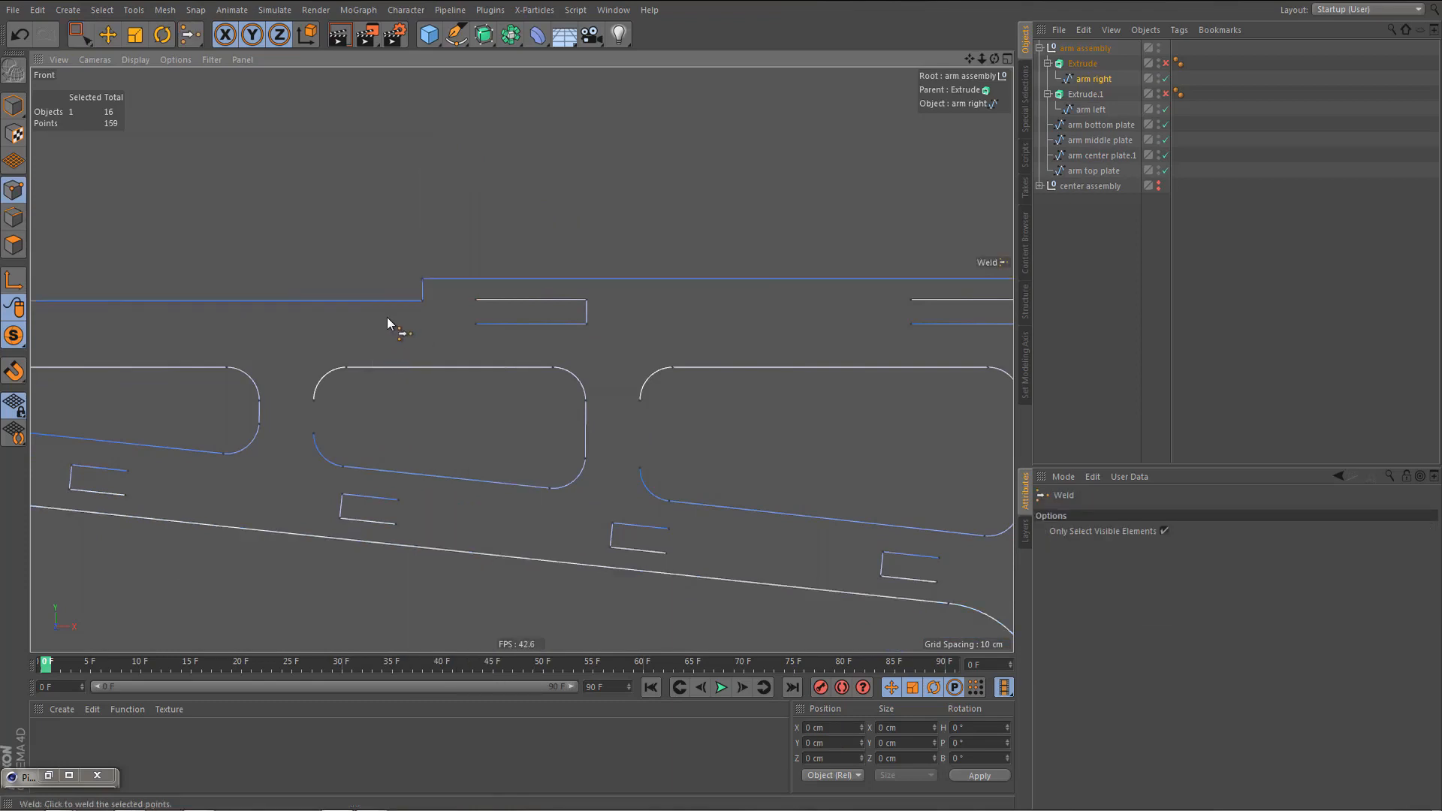
# - Close the arm right spline, re-enable its Extrude object and check the whole arm in the Perspective view
pyautogui.scroll(-3, 393, 322)
pyautogui.keyDown('alt'); pyautogui.moveTo(346, 376); pyautogui.dragTo(337, 358, button='middle'); pyautogui.keyUp('alt')
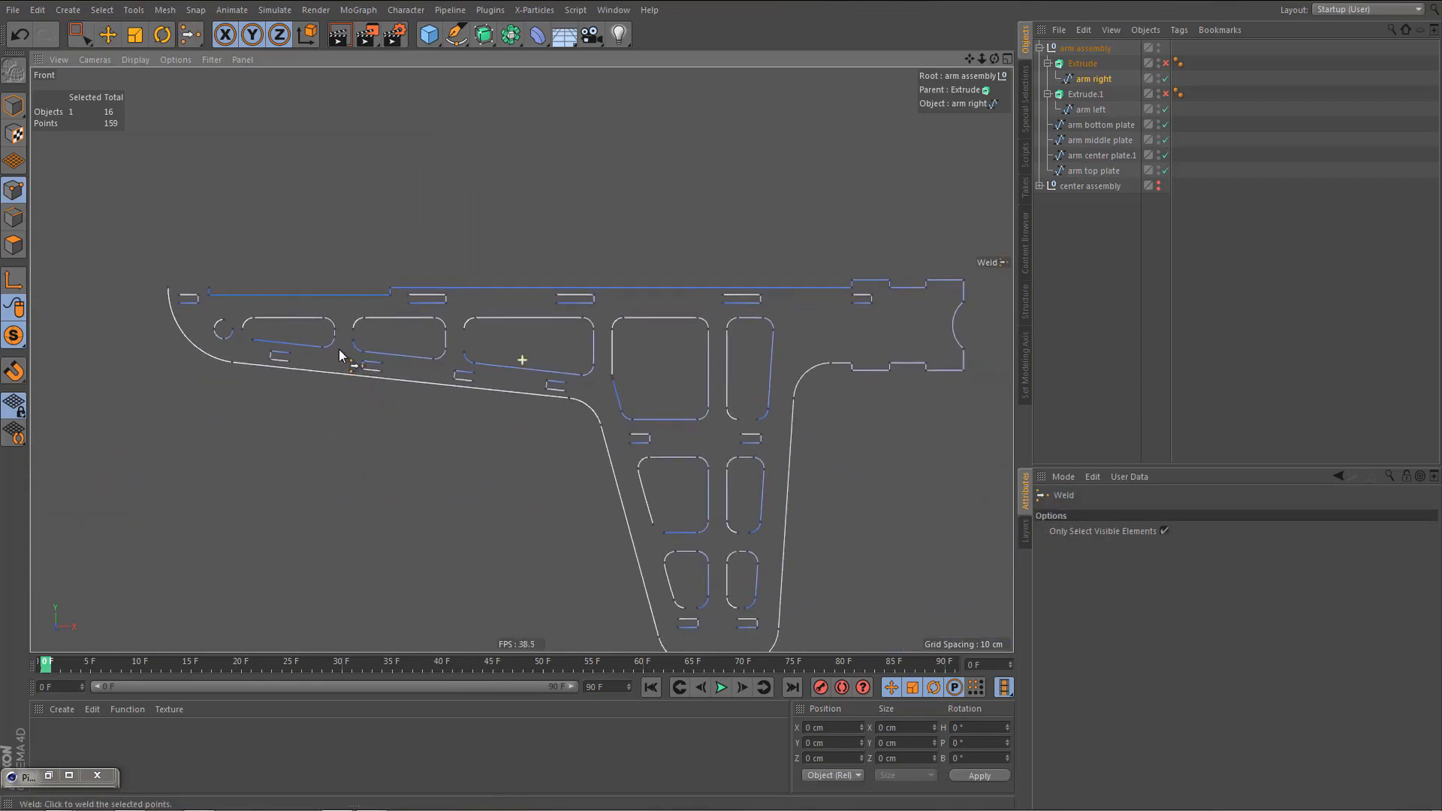
pyautogui.click(1093, 79)
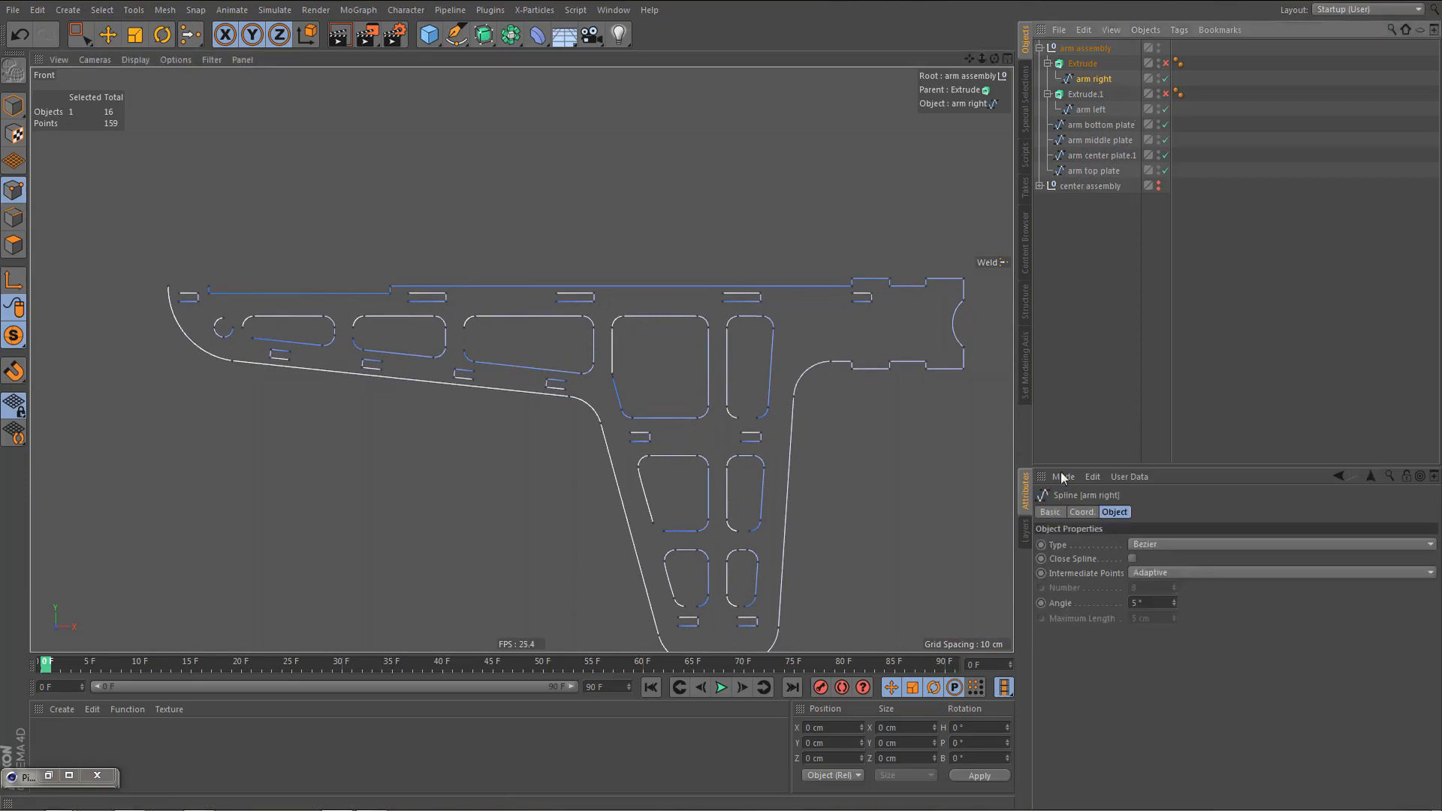
pyautogui.click(1132, 558)
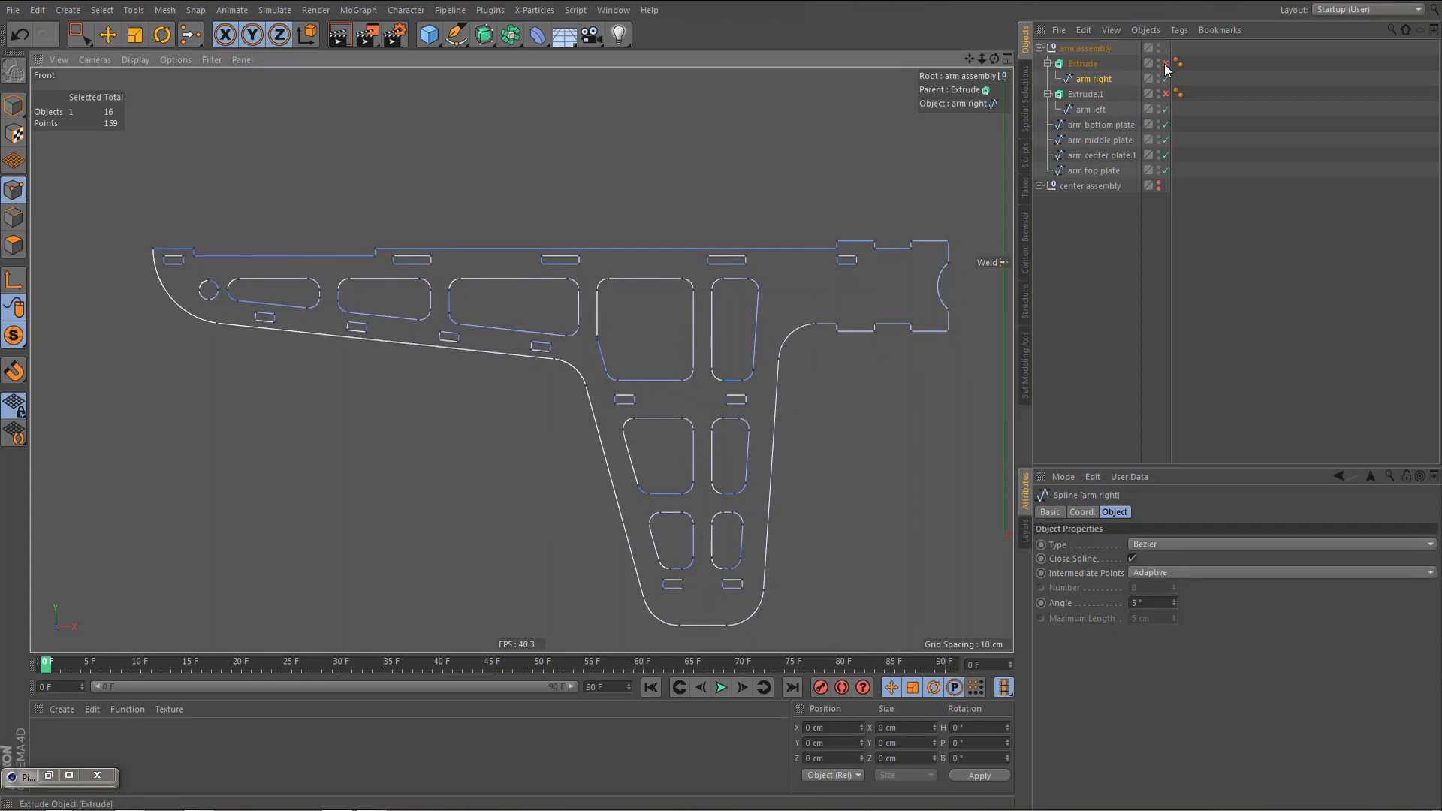
pyautogui.middleClick(356, 264)
pyautogui.middleClick(356, 265)
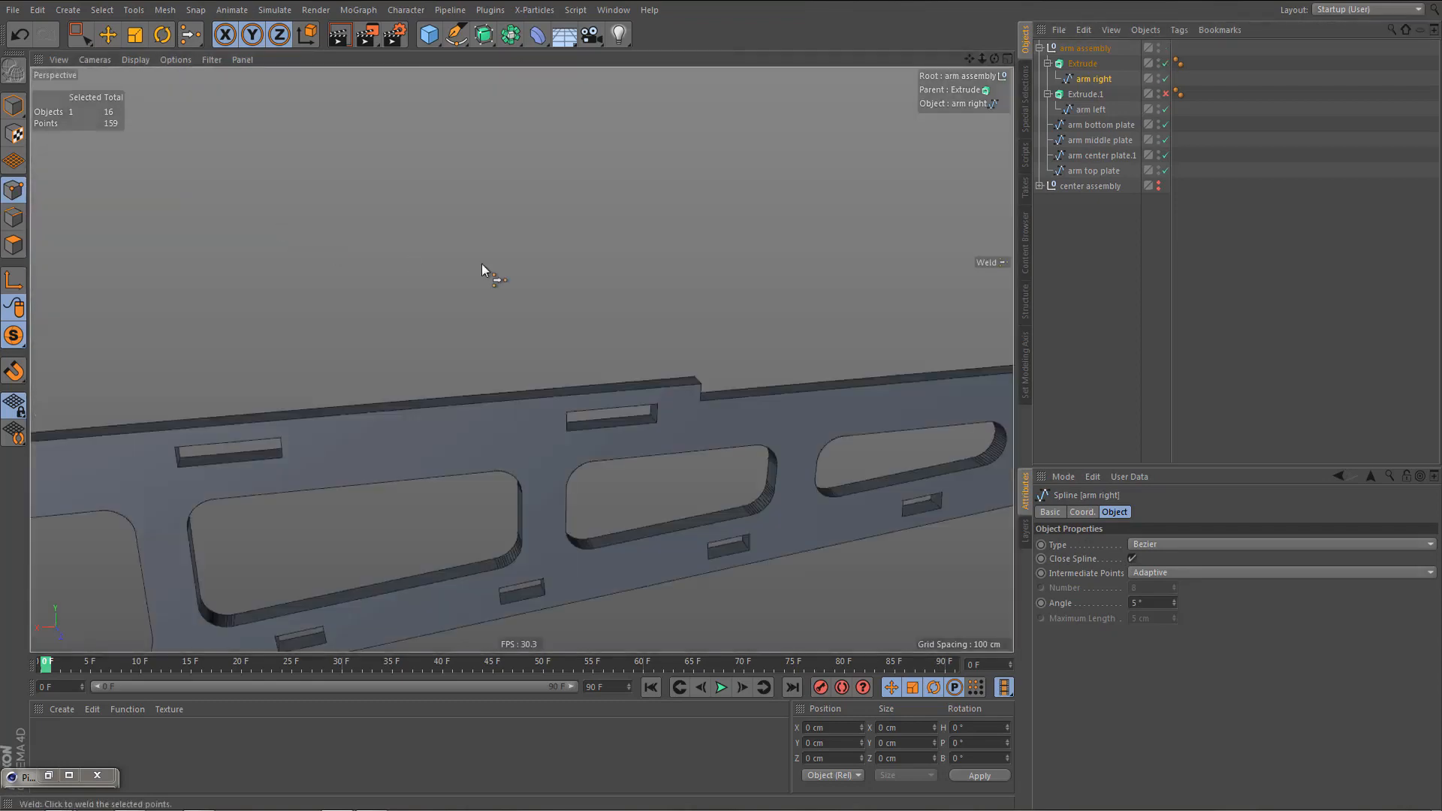
pyautogui.keyDown('alt'); pyautogui.moveTo(481, 264); pyautogui.dragTo(553, 342); pyautogui.keyUp('alt')
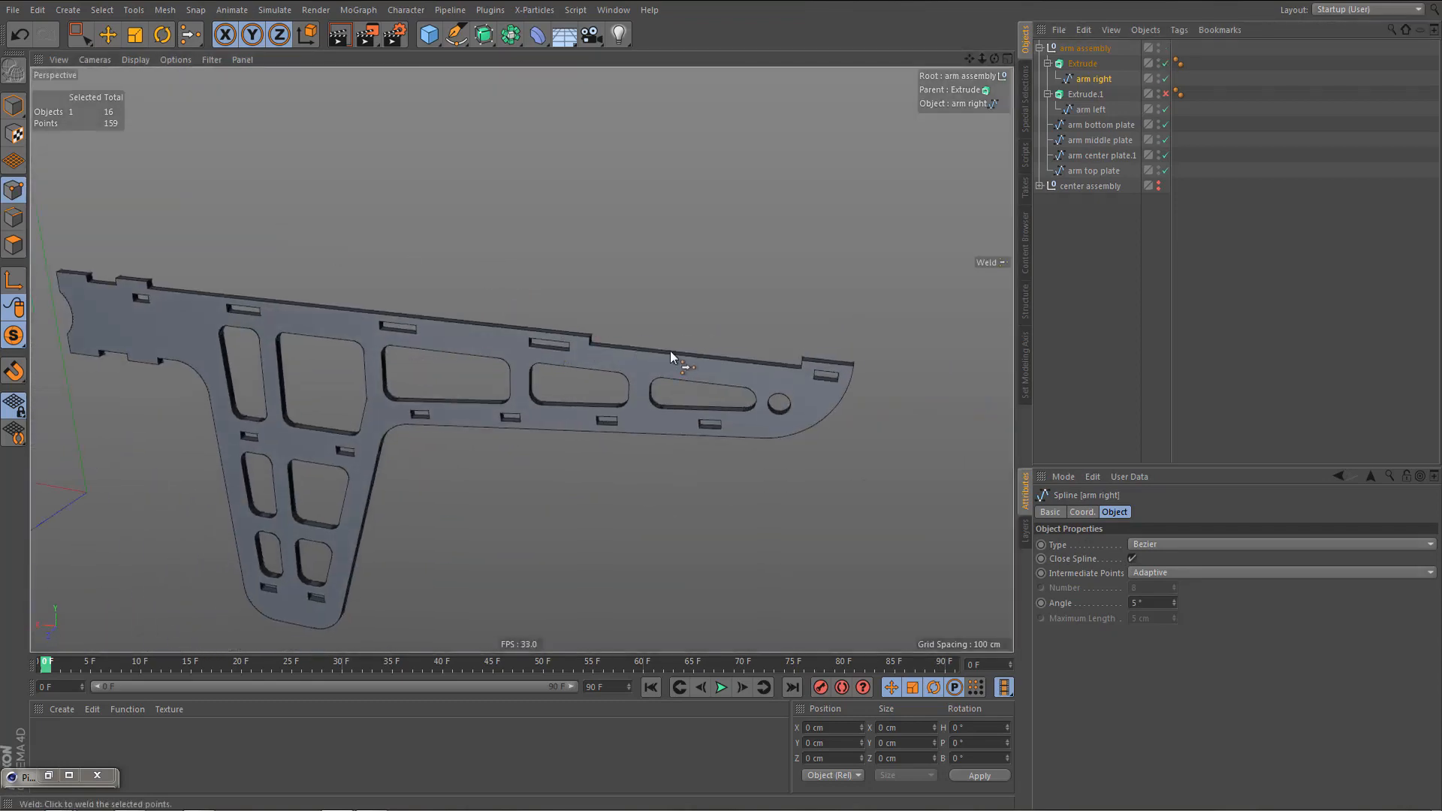
# - Isolate the arm left spline with viewport solo and show it in the Front view
pyautogui.click(1090, 109)
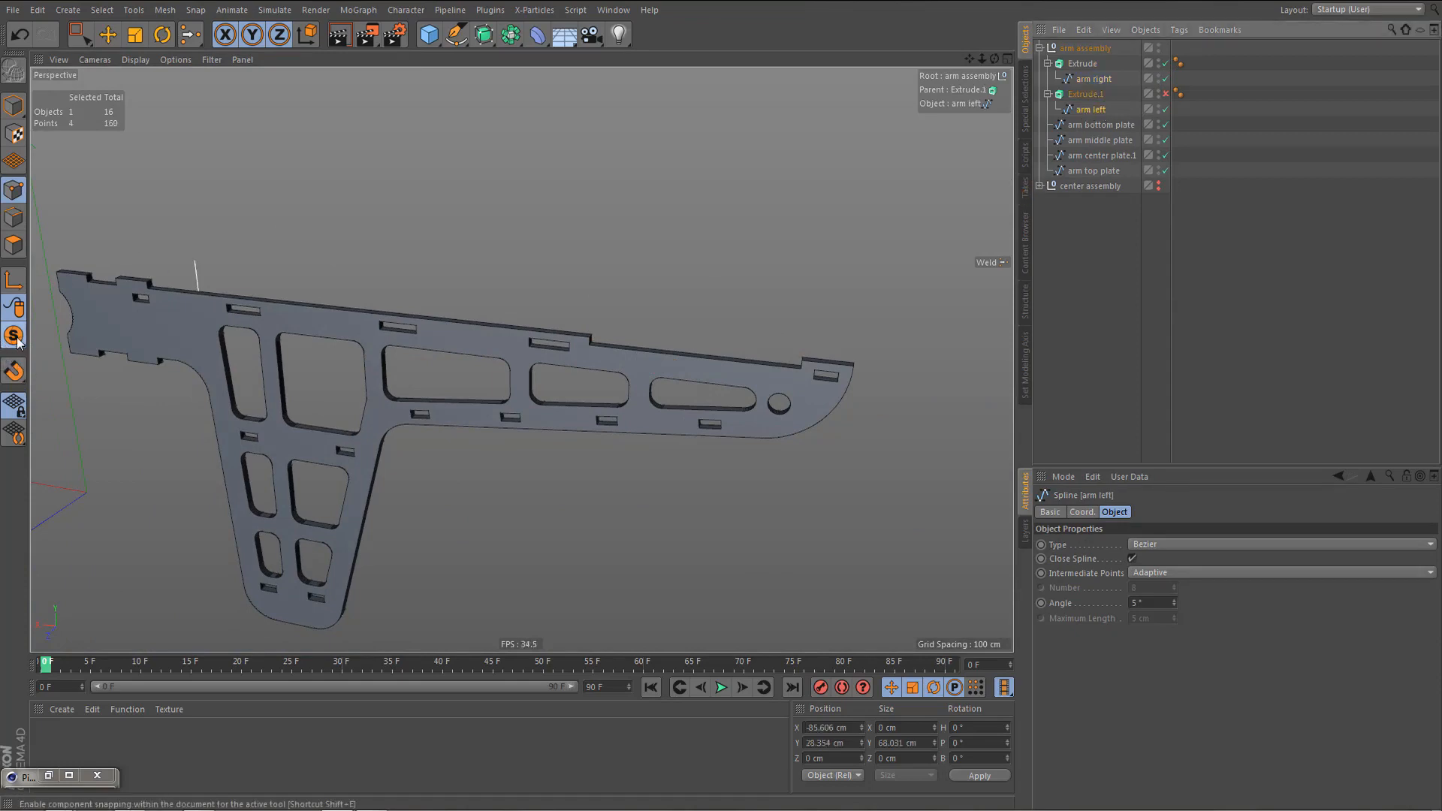
pyautogui.moveTo(14, 371); pyautogui.dragTo(77, 382)
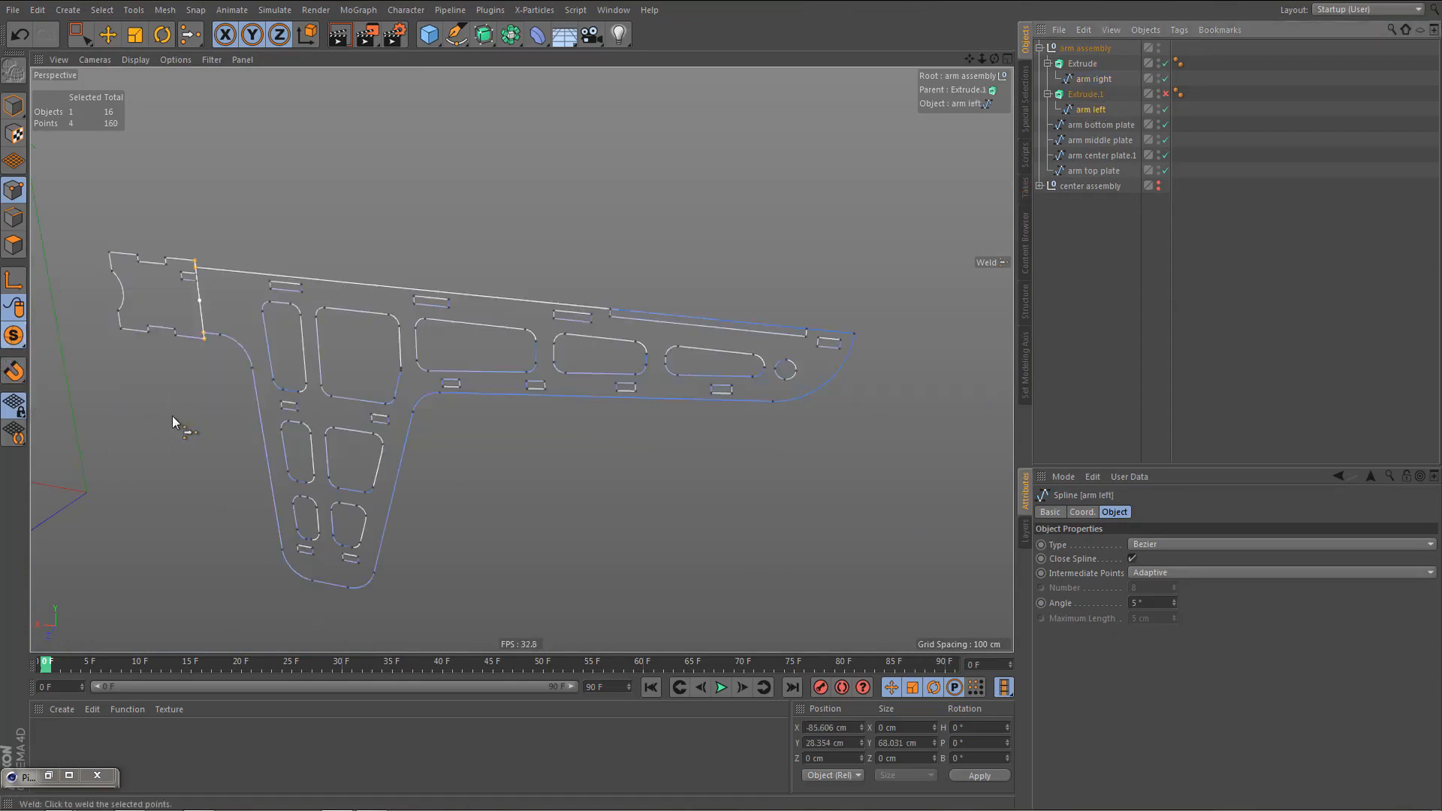
pyautogui.middleClick(532, 413)
pyautogui.middleClick(751, 492)
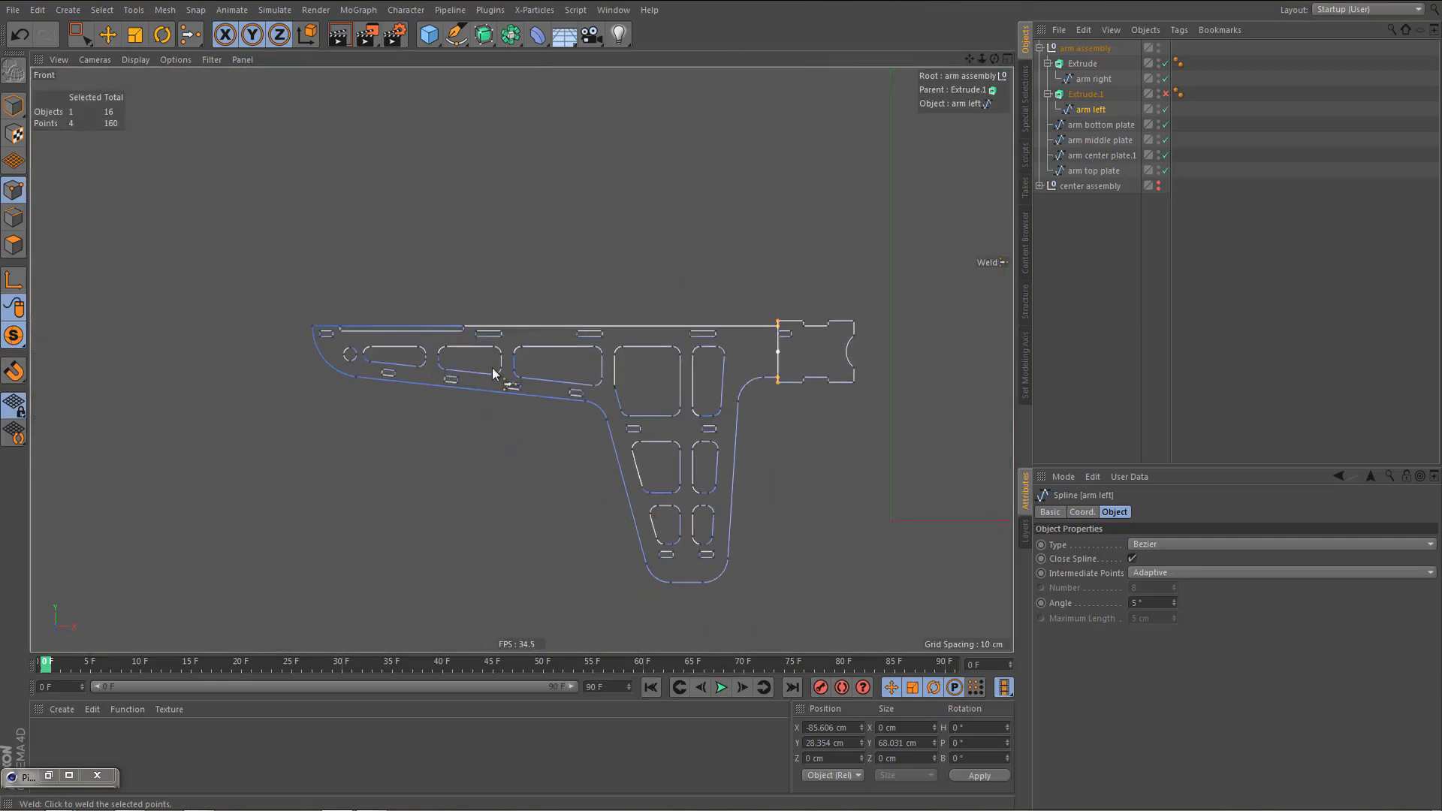
pyautogui.hotkey('ctrl', 'z')
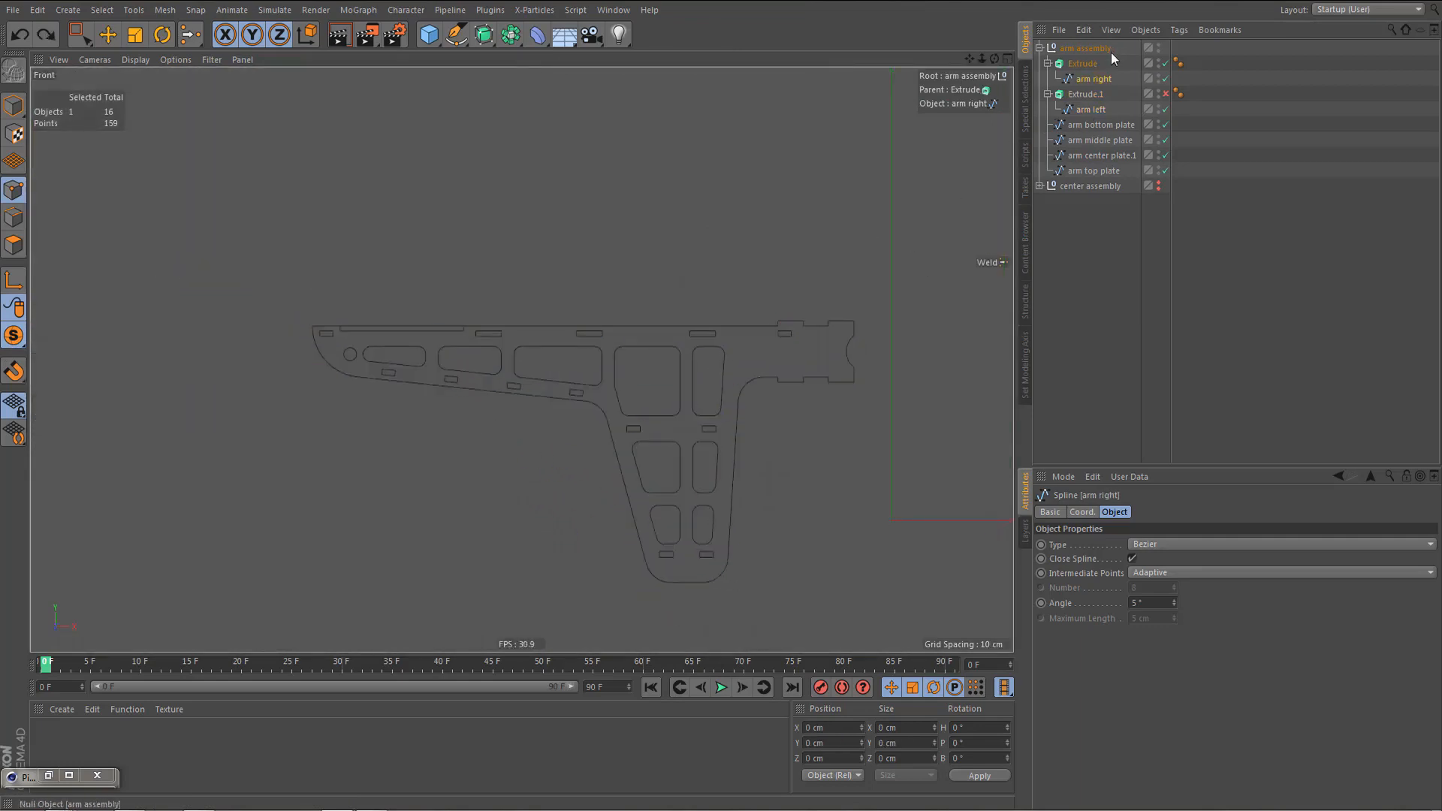
pyautogui.click(1090, 109)
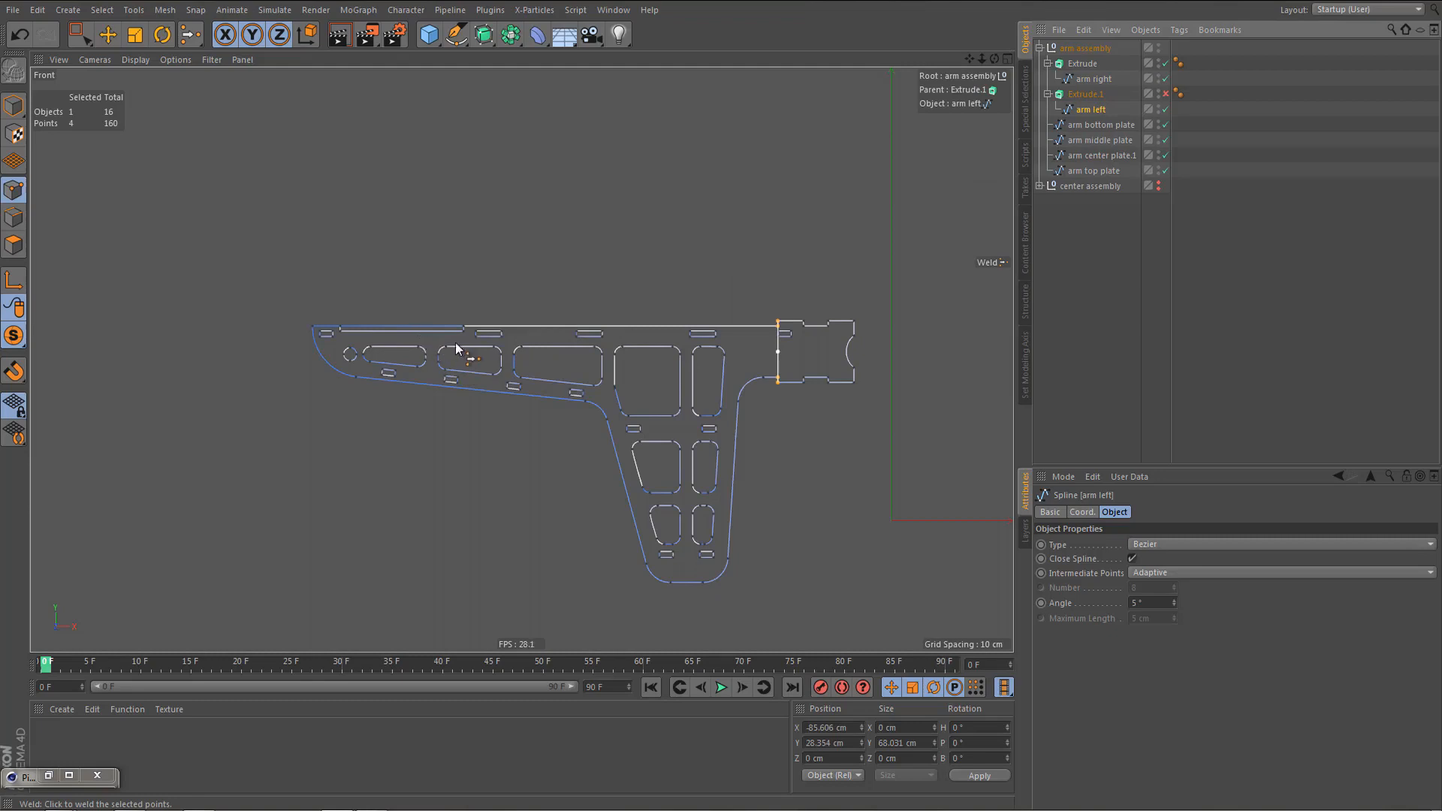
# - Line-cut the upper edge lines of arm left across its long recess
pyautogui.press('e')
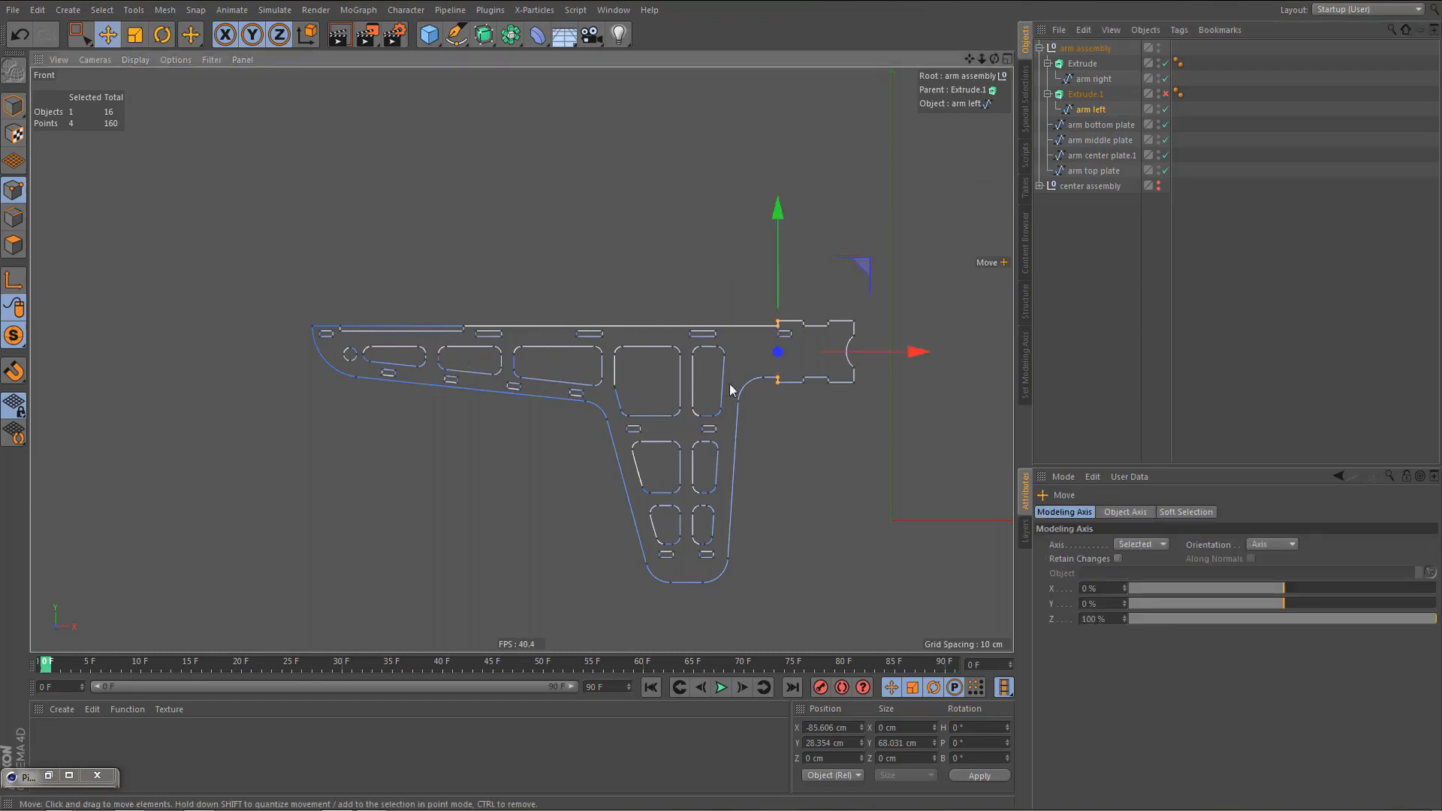
pyautogui.scroll(5, 757, 367)
pyautogui.click(746, 451)
pyautogui.keyDown('alt'); pyautogui.moveTo(605, 477); pyautogui.dragTo(271, 348, button='middle'); pyautogui.keyUp('alt')
pyautogui.scroll(4, 268, 348)
pyautogui.press('k')
pyautogui.press('k')
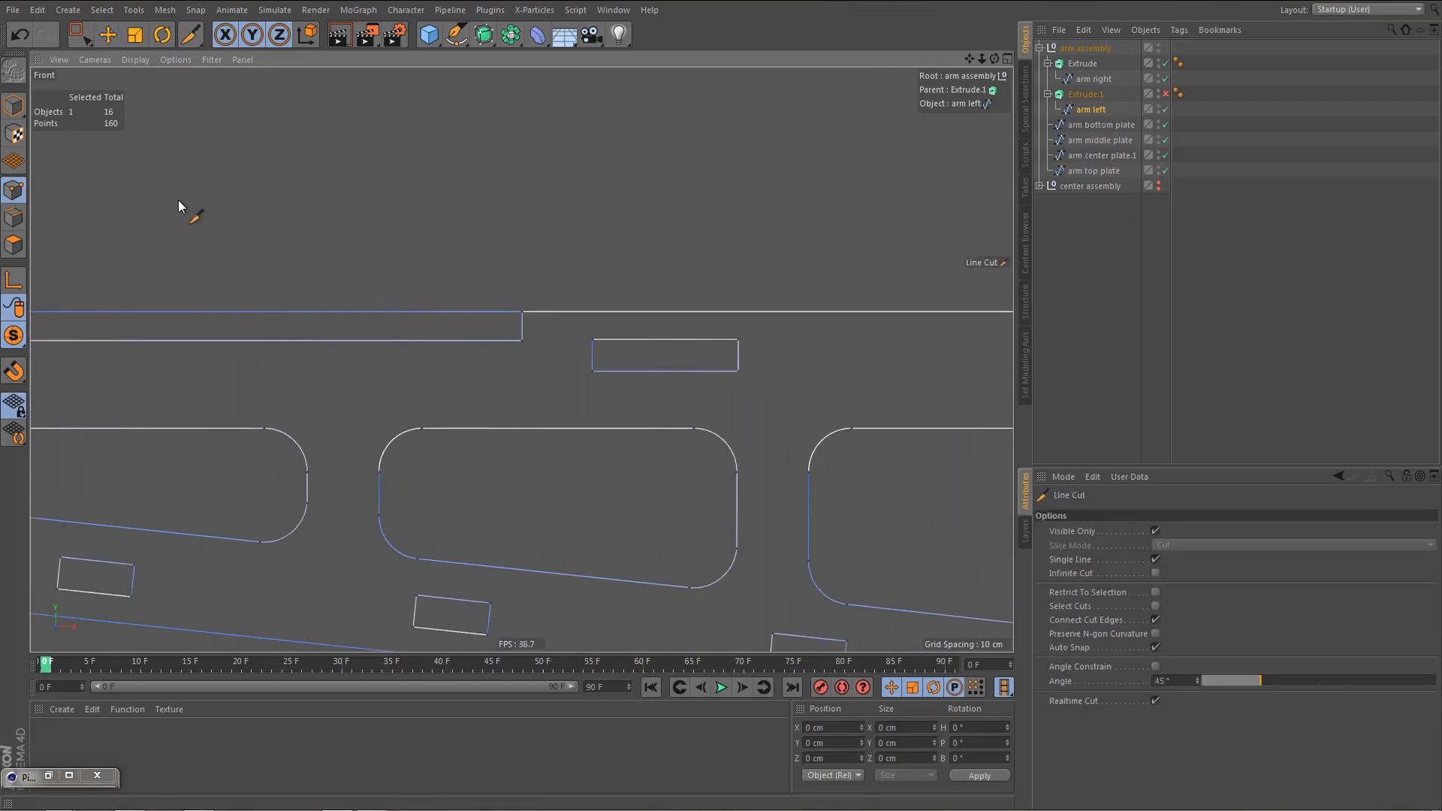
pyautogui.click(280, 295)
# - Disconnect the new cut points above arm left's recess and delete them to remove the line spanning it
pyautogui.press('0')
pyautogui.moveTo(286, 309); pyautogui.dragTo(309, 328)
pyautogui.rightClick(439, 273)
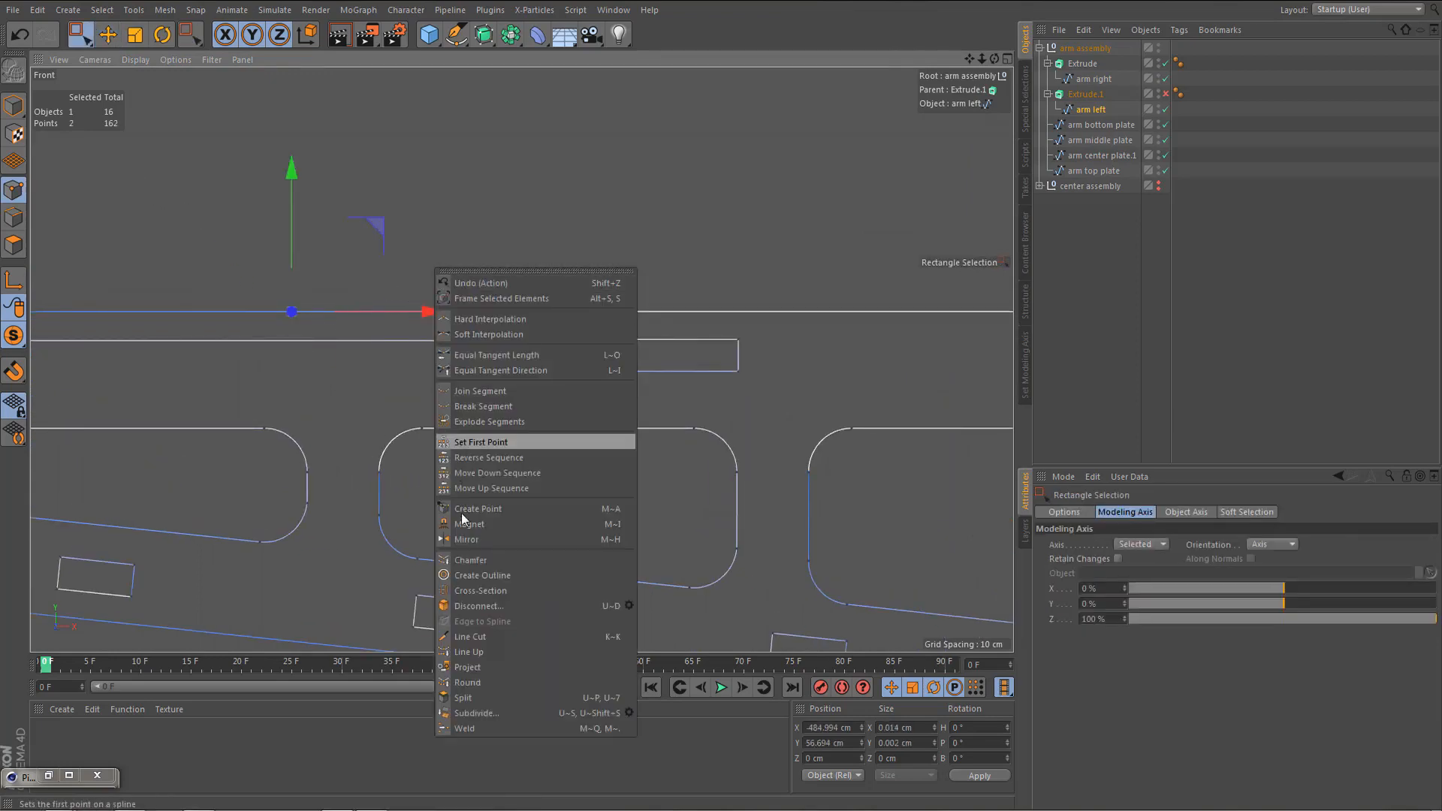
pyautogui.click(478, 606)
pyautogui.moveTo(247, 274); pyautogui.dragTo(326, 324)
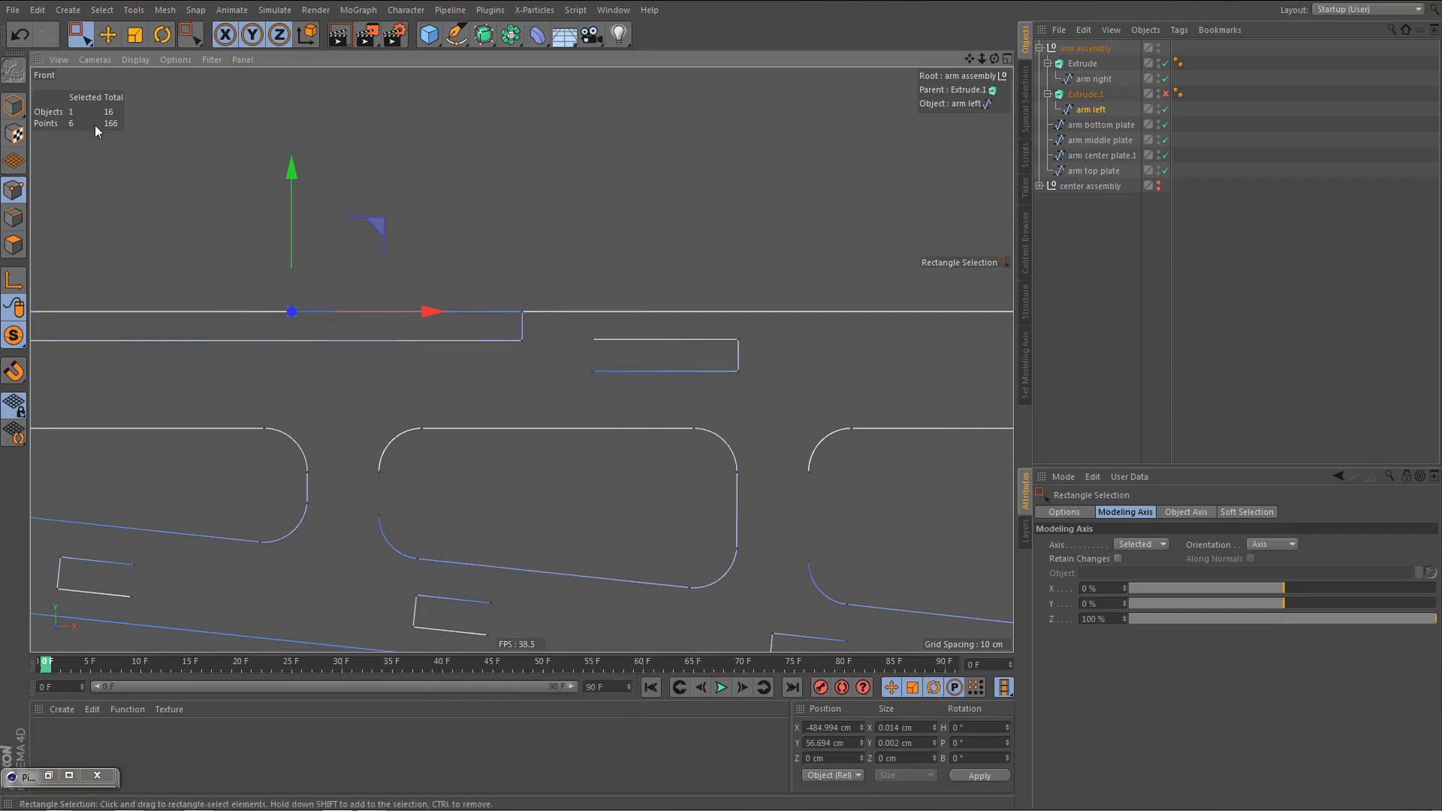
pyautogui.press('Delete')
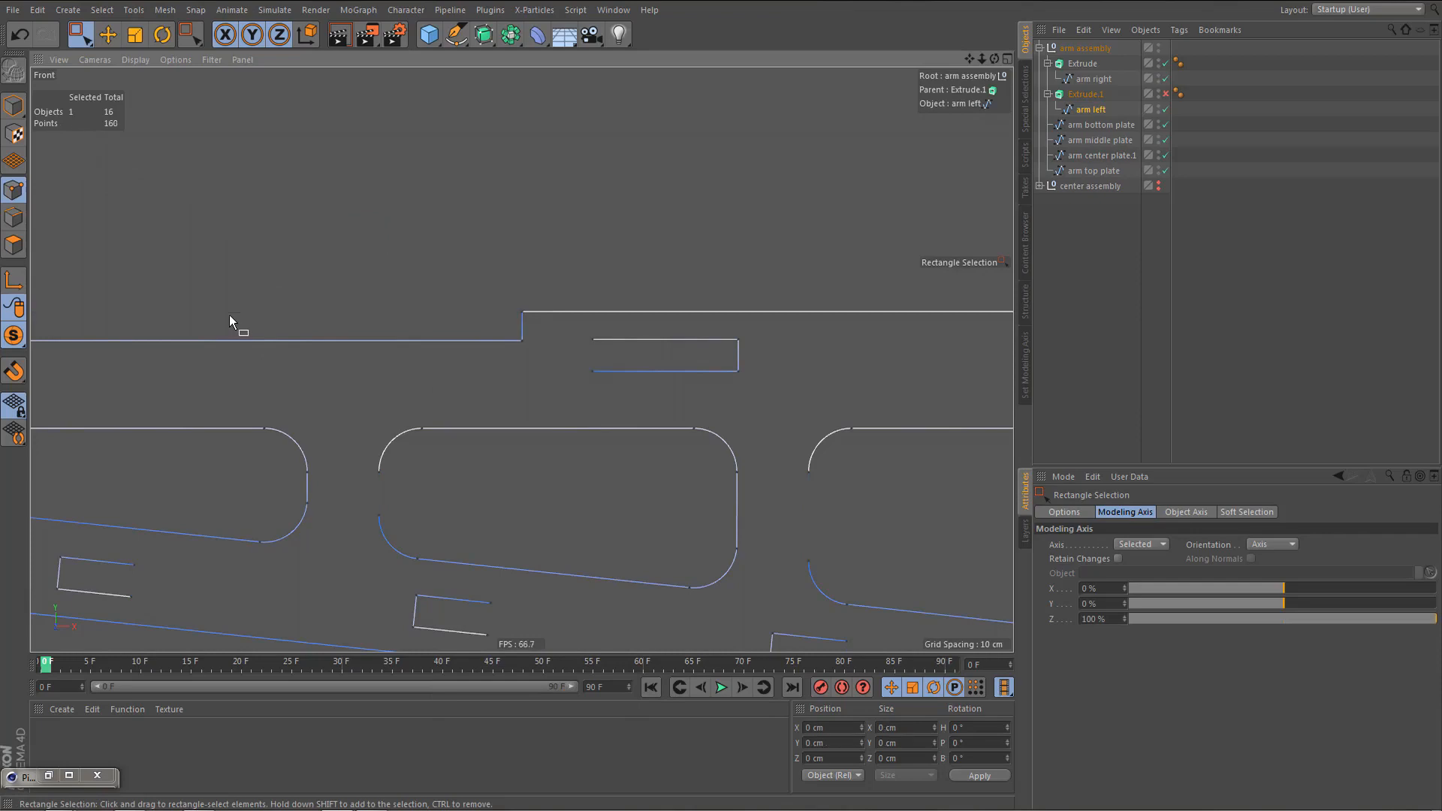
# - Weld the two coincident points at the inner upper corner of arm left's long recess
pyautogui.moveTo(512, 299); pyautogui.dragTo(549, 324)
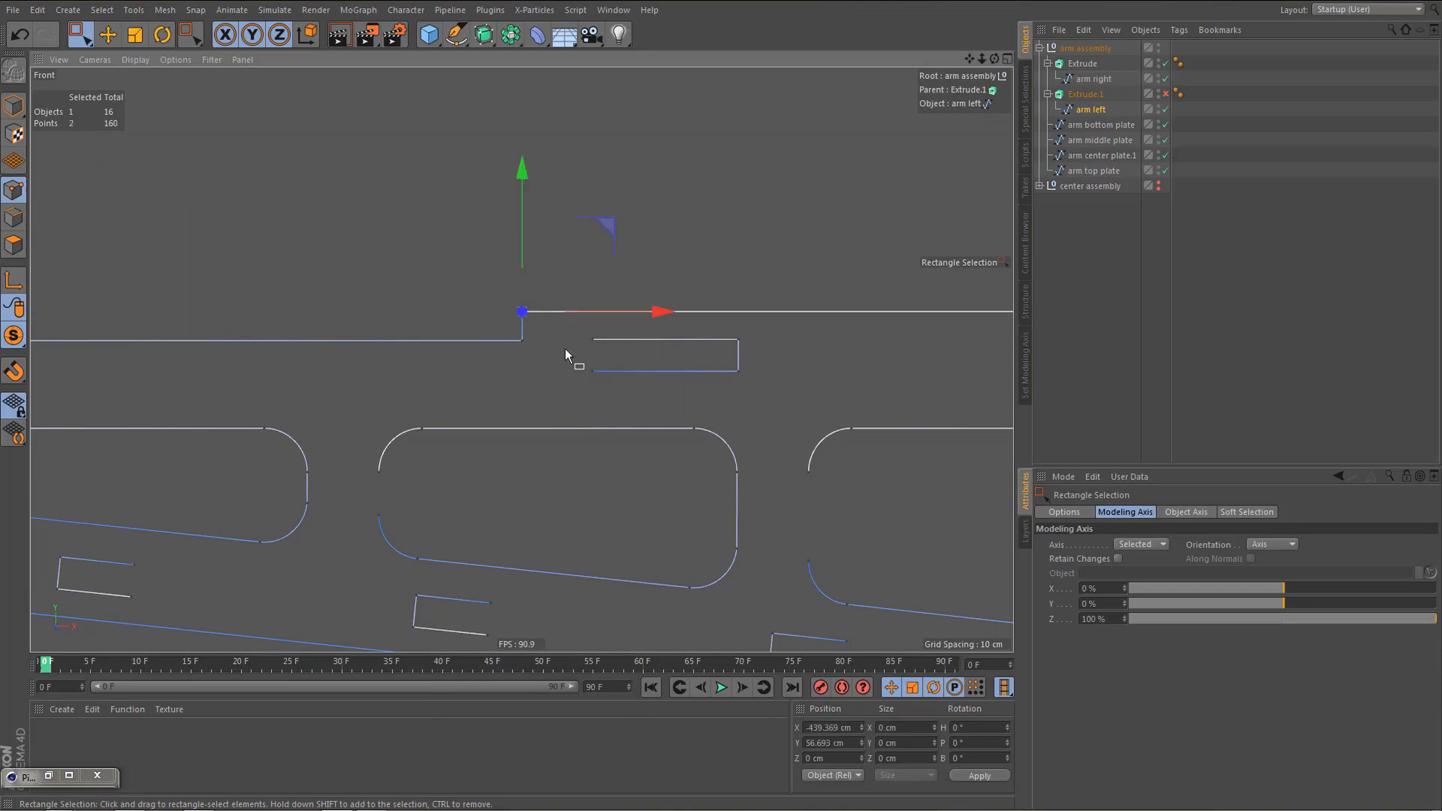
pyautogui.press('m')
pyautogui.press('q')
pyautogui.click(641, 241)
# - Close the arm left spline and re-enable its Extrude object
pyautogui.scroll(-4, 573, 283)
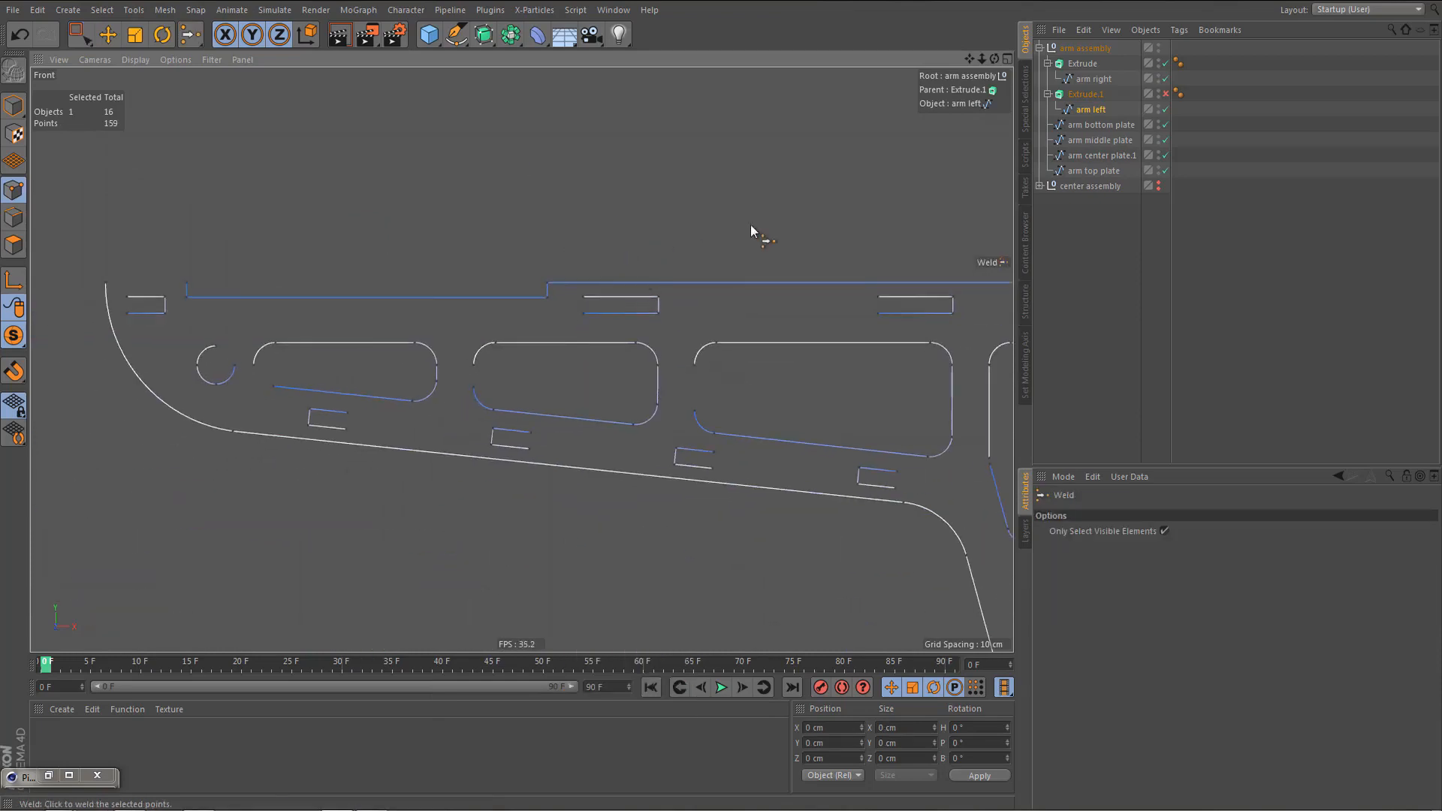
pyautogui.click(1091, 109)
pyautogui.click(1132, 559)
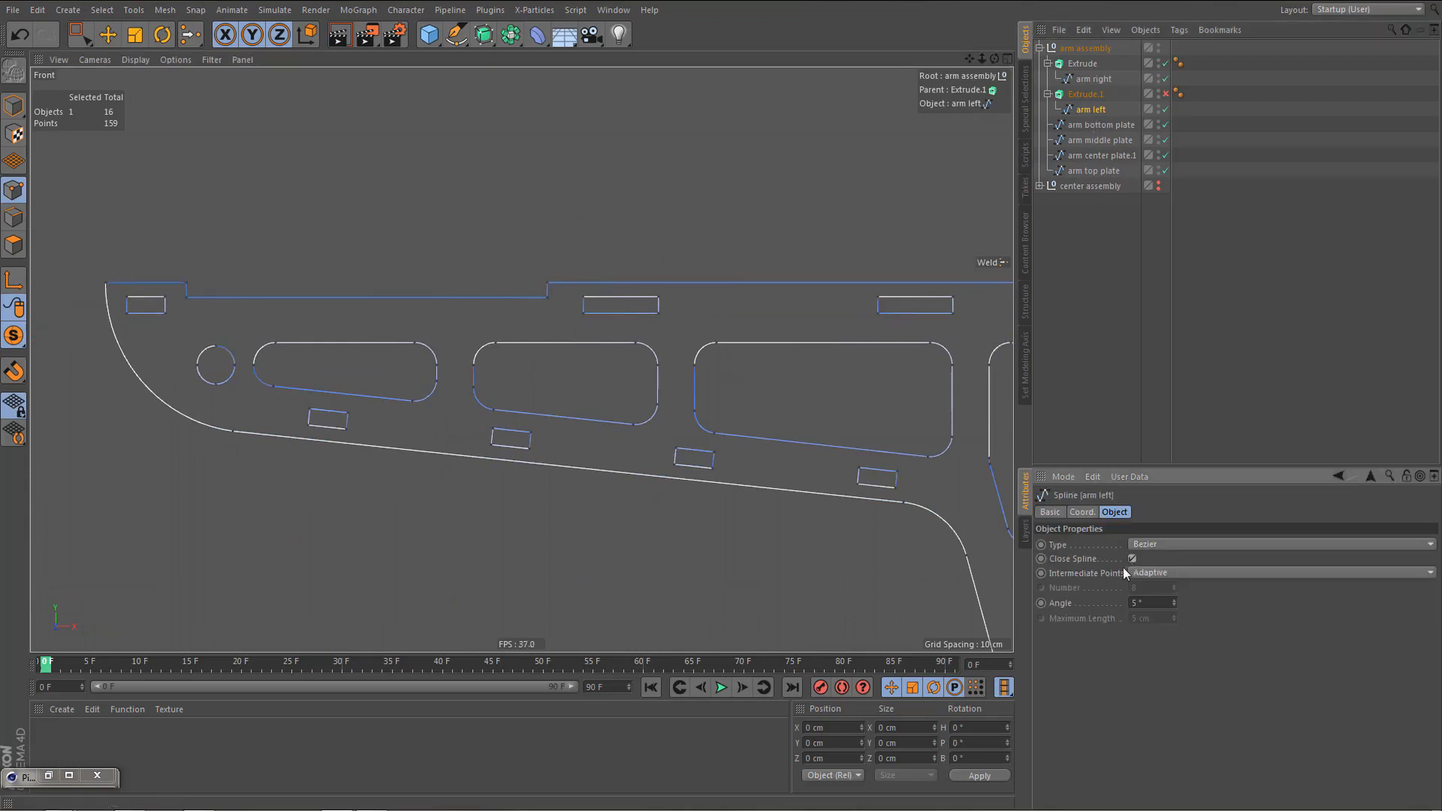
pyautogui.click(1163, 94)
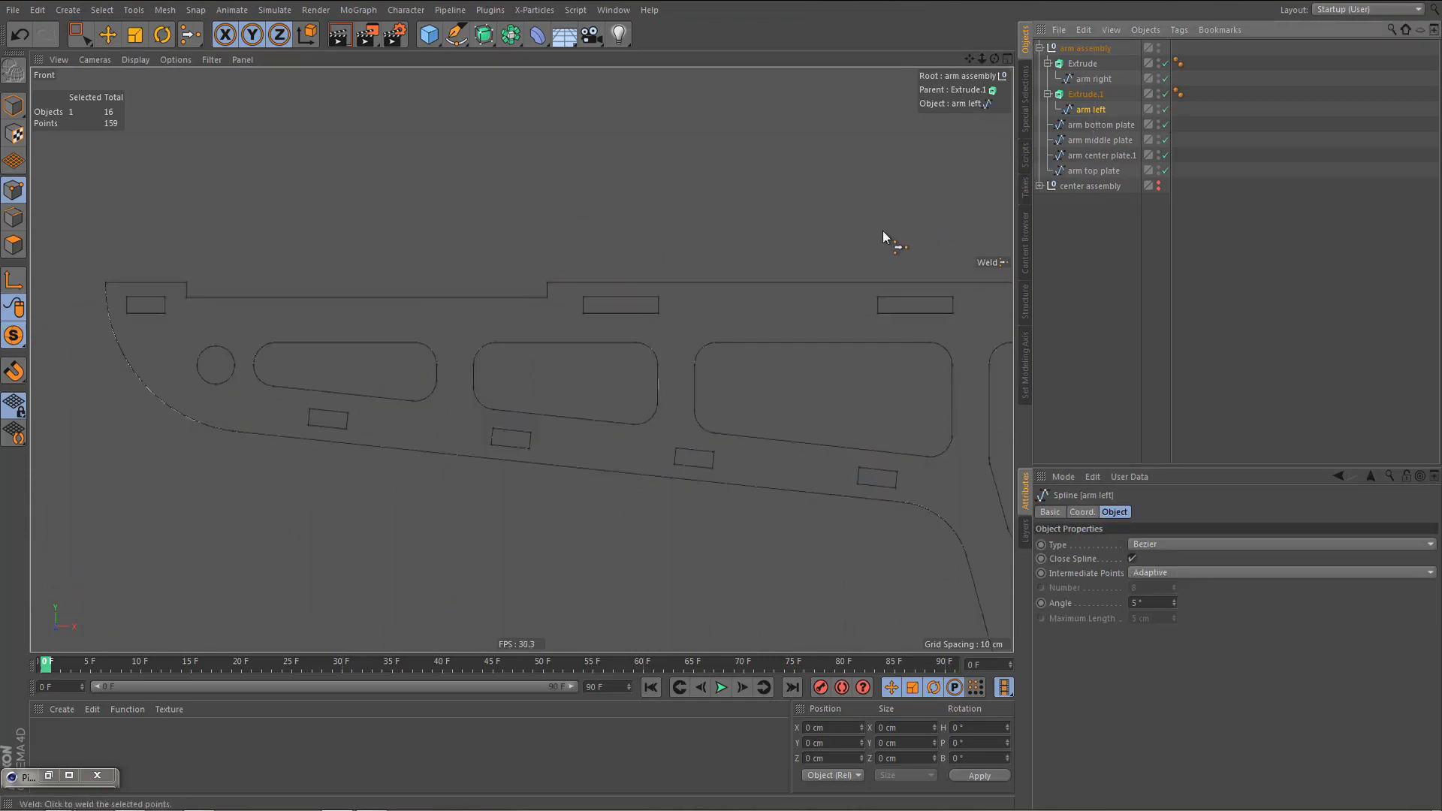
pyautogui.keyDown('alt'); pyautogui.moveTo(886, 235); pyautogui.dragTo(683, 268, button='middle'); pyautogui.keyUp('alt')
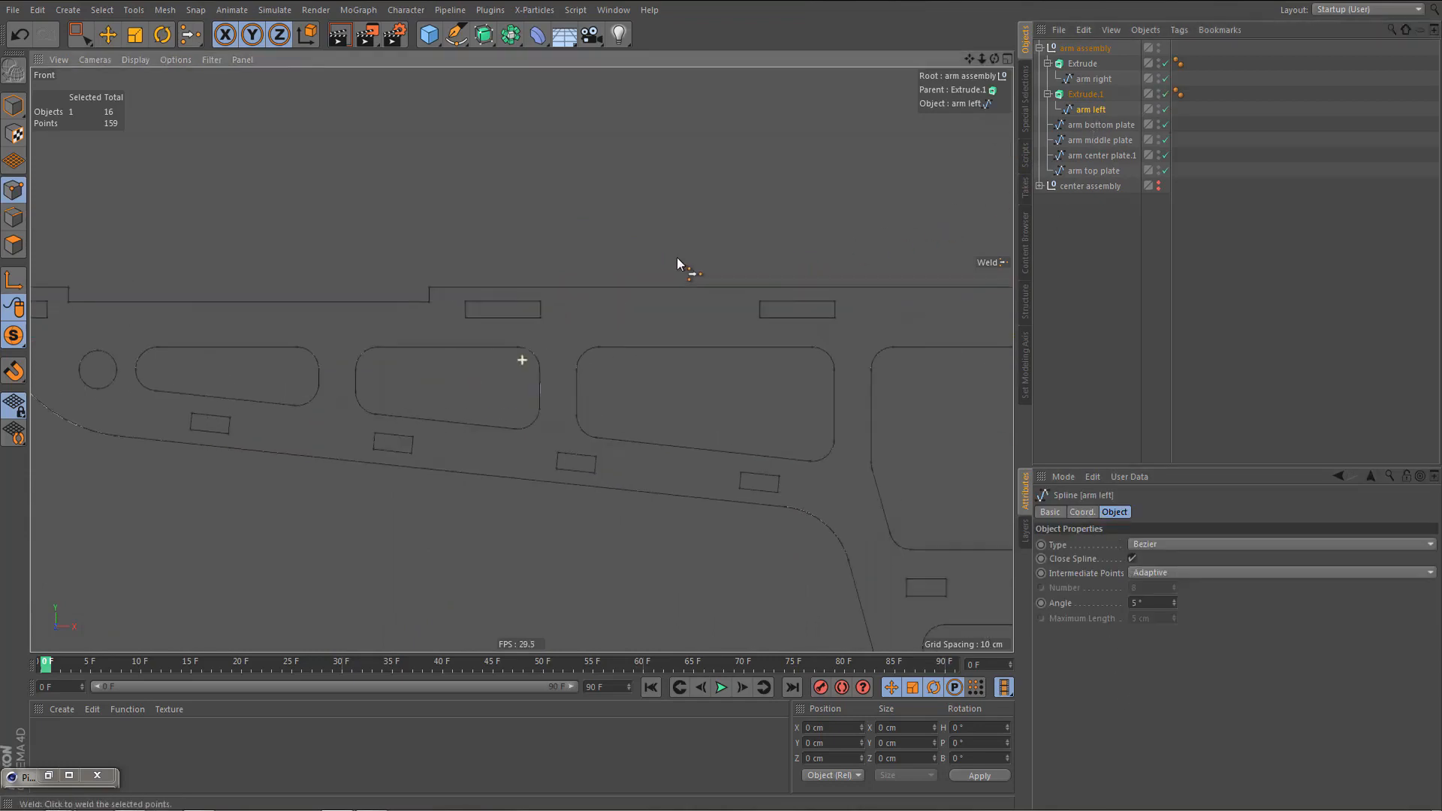
# - Rename the two Extrude objects "arm left" and "arm right" after their child splines, and collapse the arm left hierarchy
pyautogui.doubleClick(1097, 110)
pyautogui.hotkey('ctrl', 'c')
pyautogui.hotkey('shift', 'Tab')
pyautogui.hotkey('ctrl', 'v')
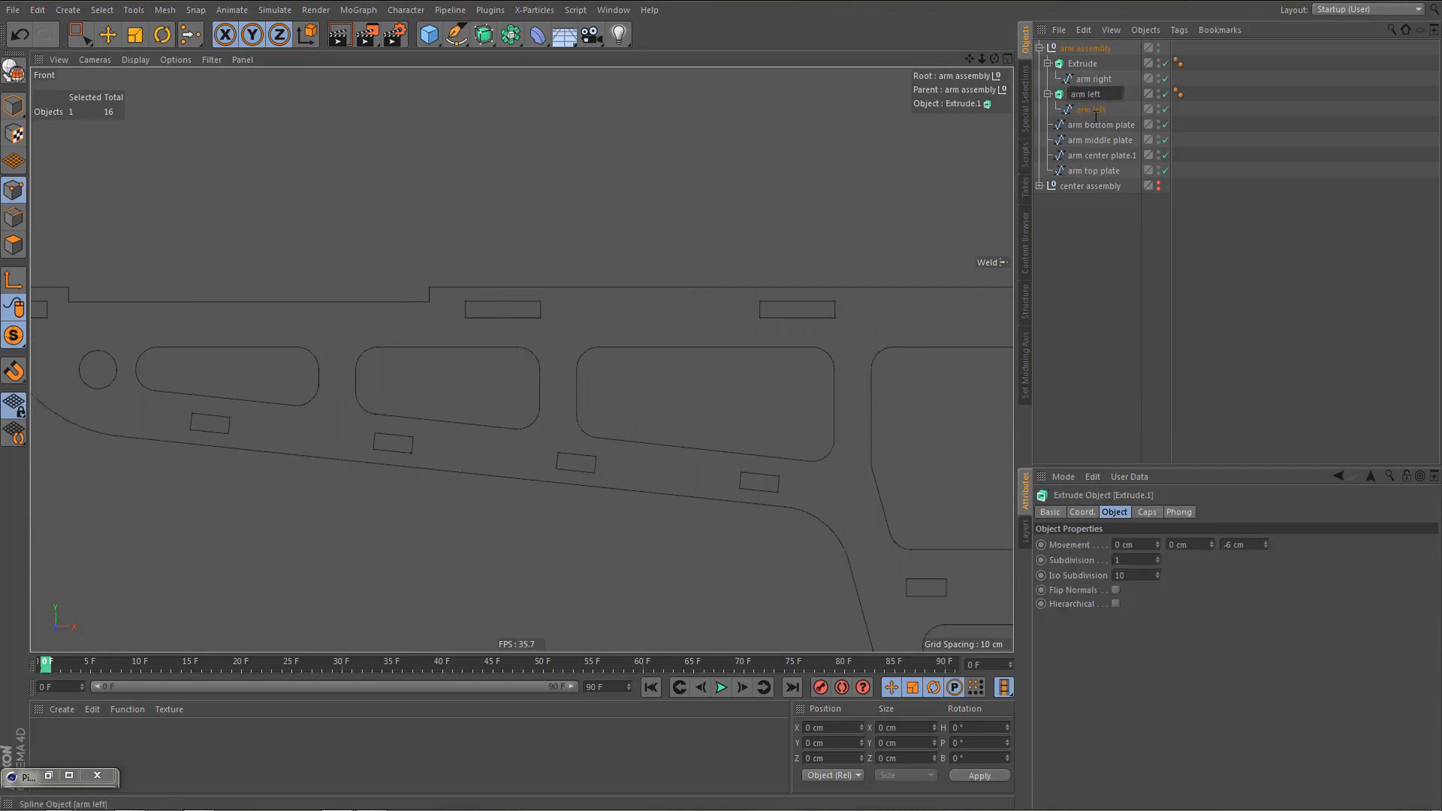
pyautogui.hotkey('shift', 'Tab')
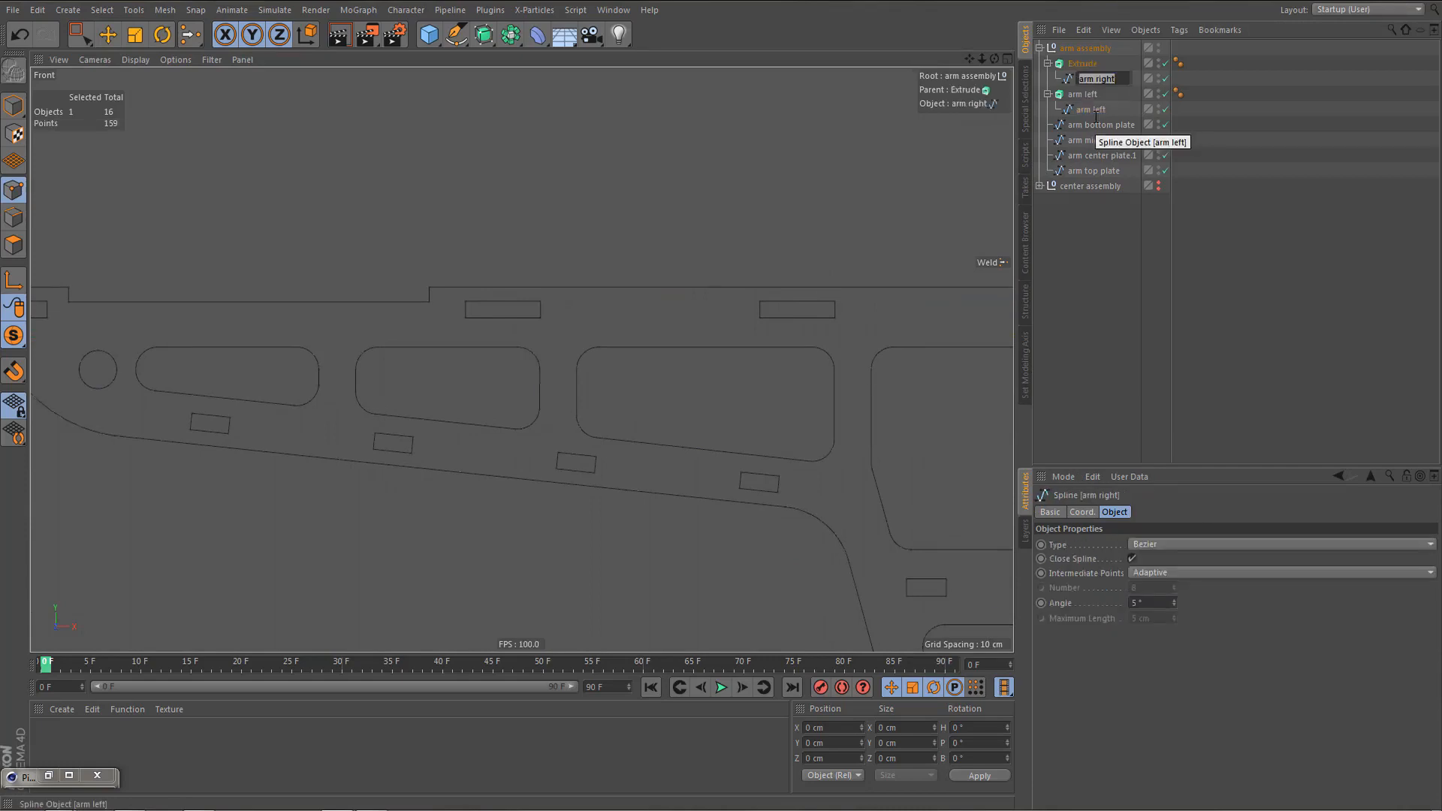
pyautogui.hotkey('shift', 'Tab')
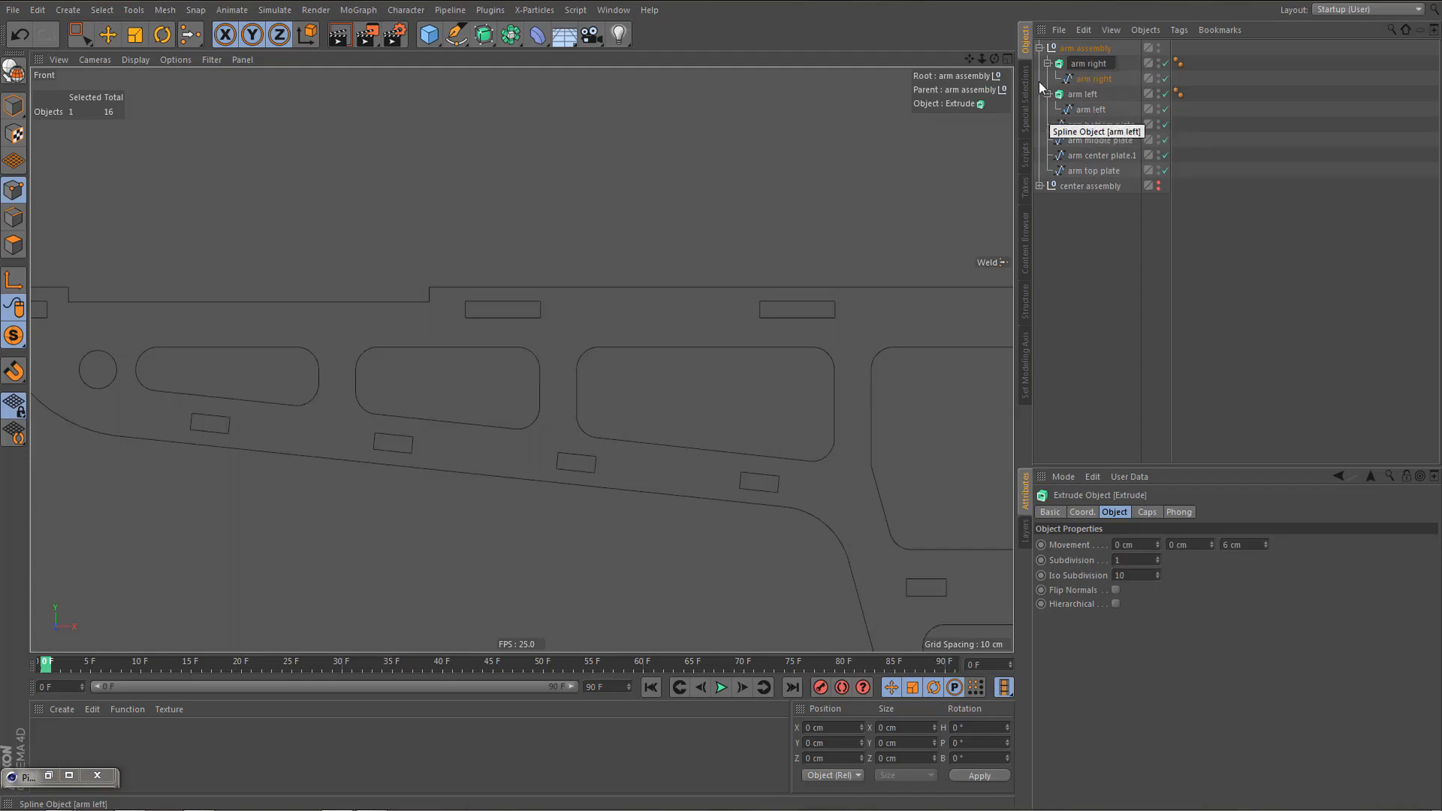
pyautogui.press('Return')
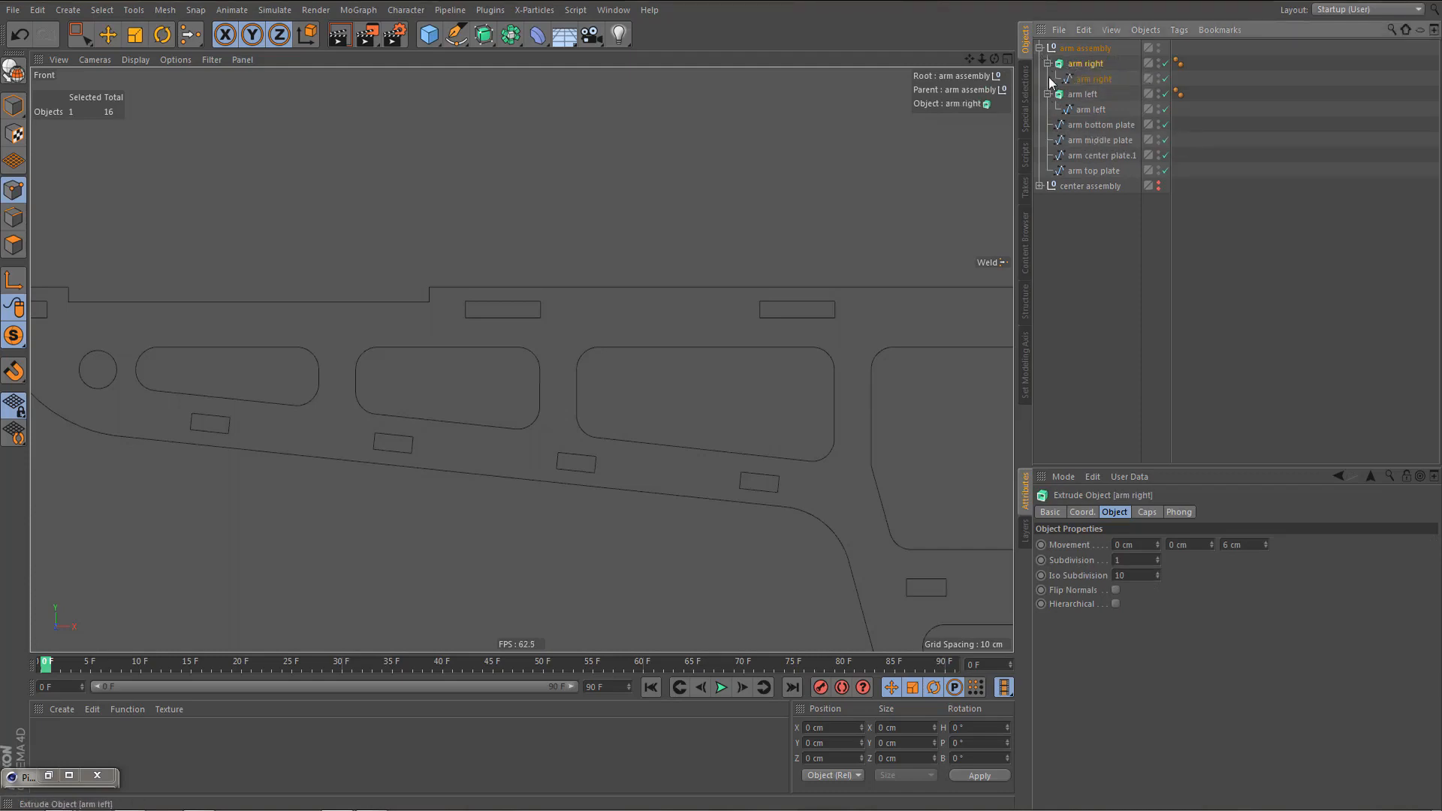
pyautogui.click(1048, 93)
pyautogui.middleClick(713, 188)
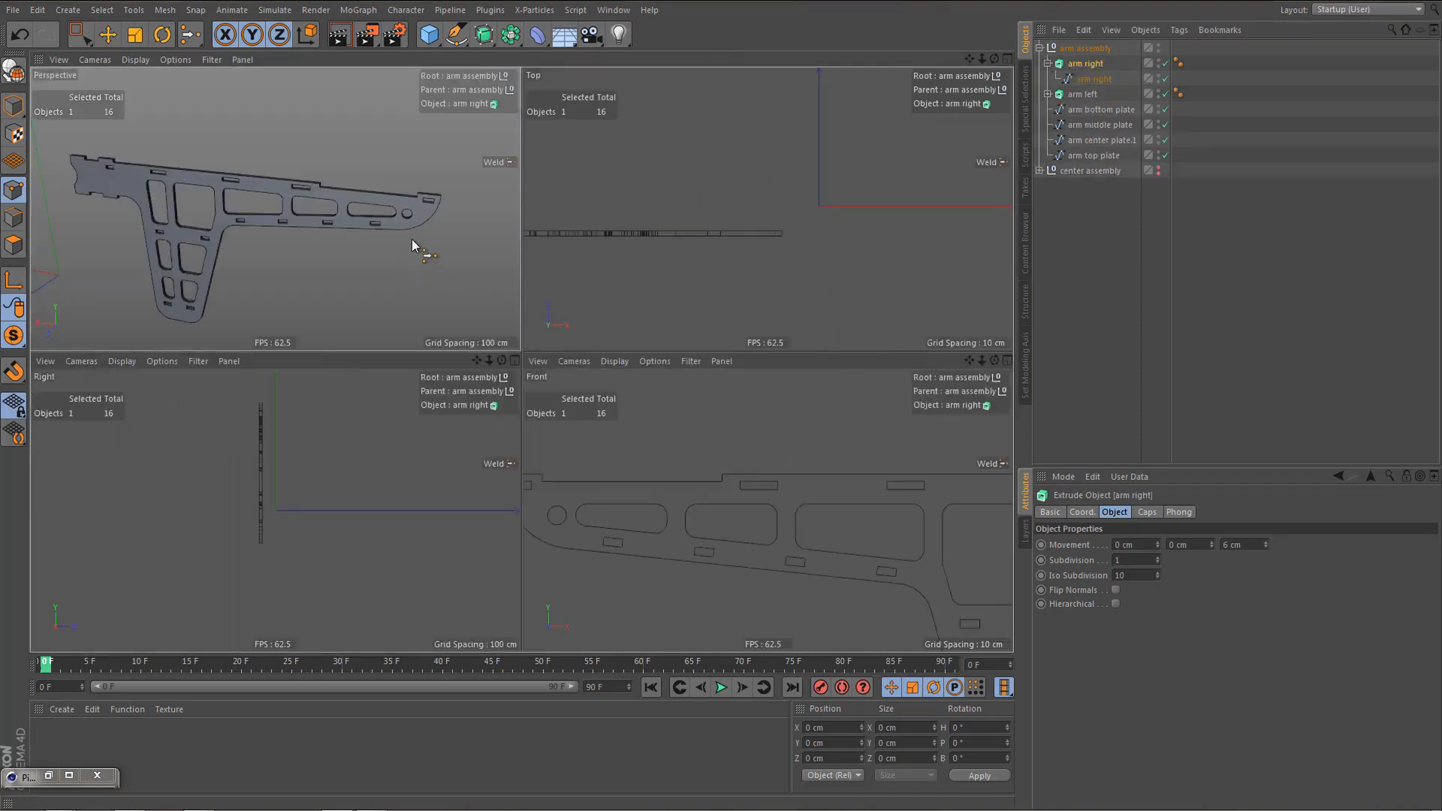
# - Reorder the arm plate splines below arm left as top plate, center plate.1, middle plate and bottom plate
pyautogui.middleClick(411, 238)
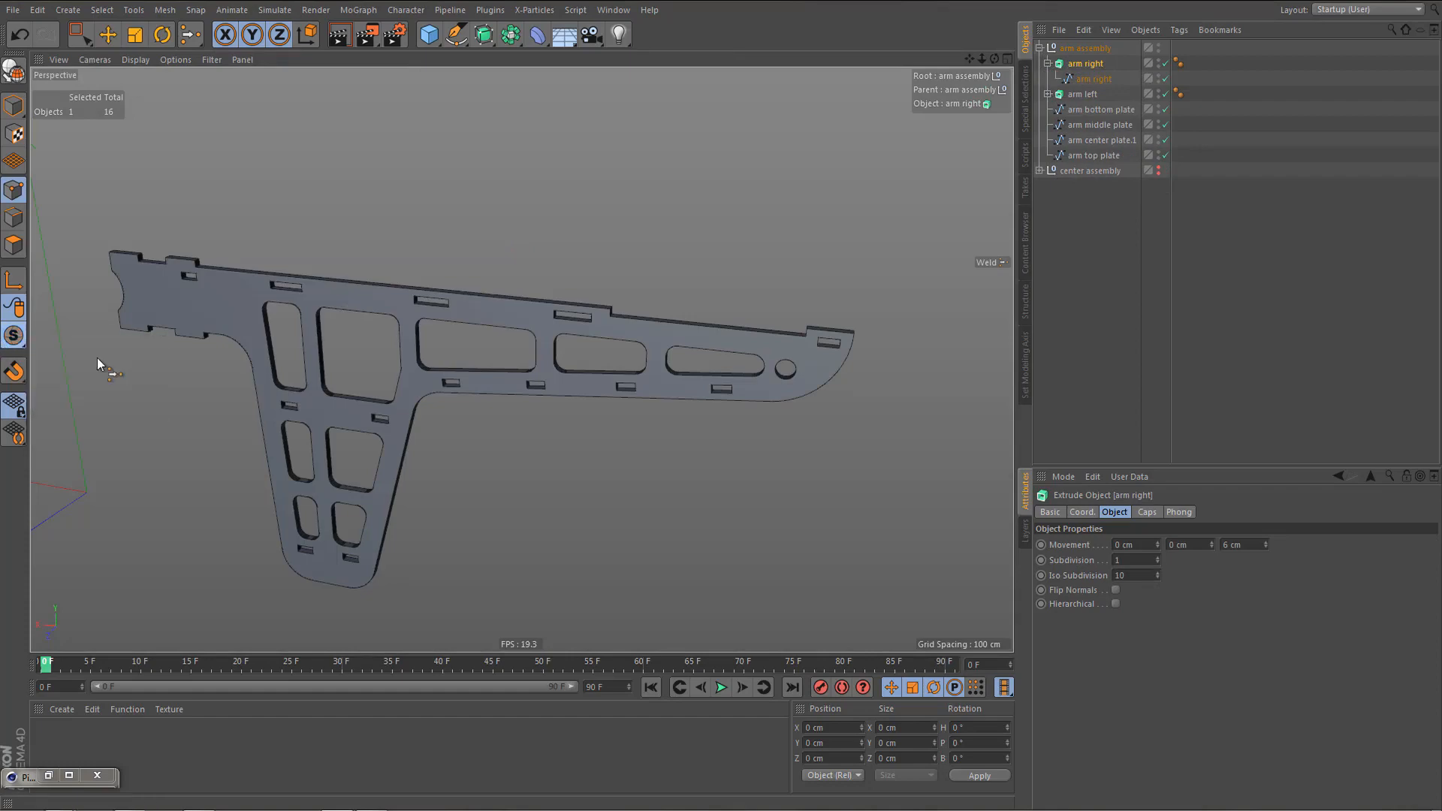
pyautogui.keyDown('alt'); pyautogui.moveTo(97, 358); pyautogui.dragTo(313, 340); pyautogui.keyUp('alt')
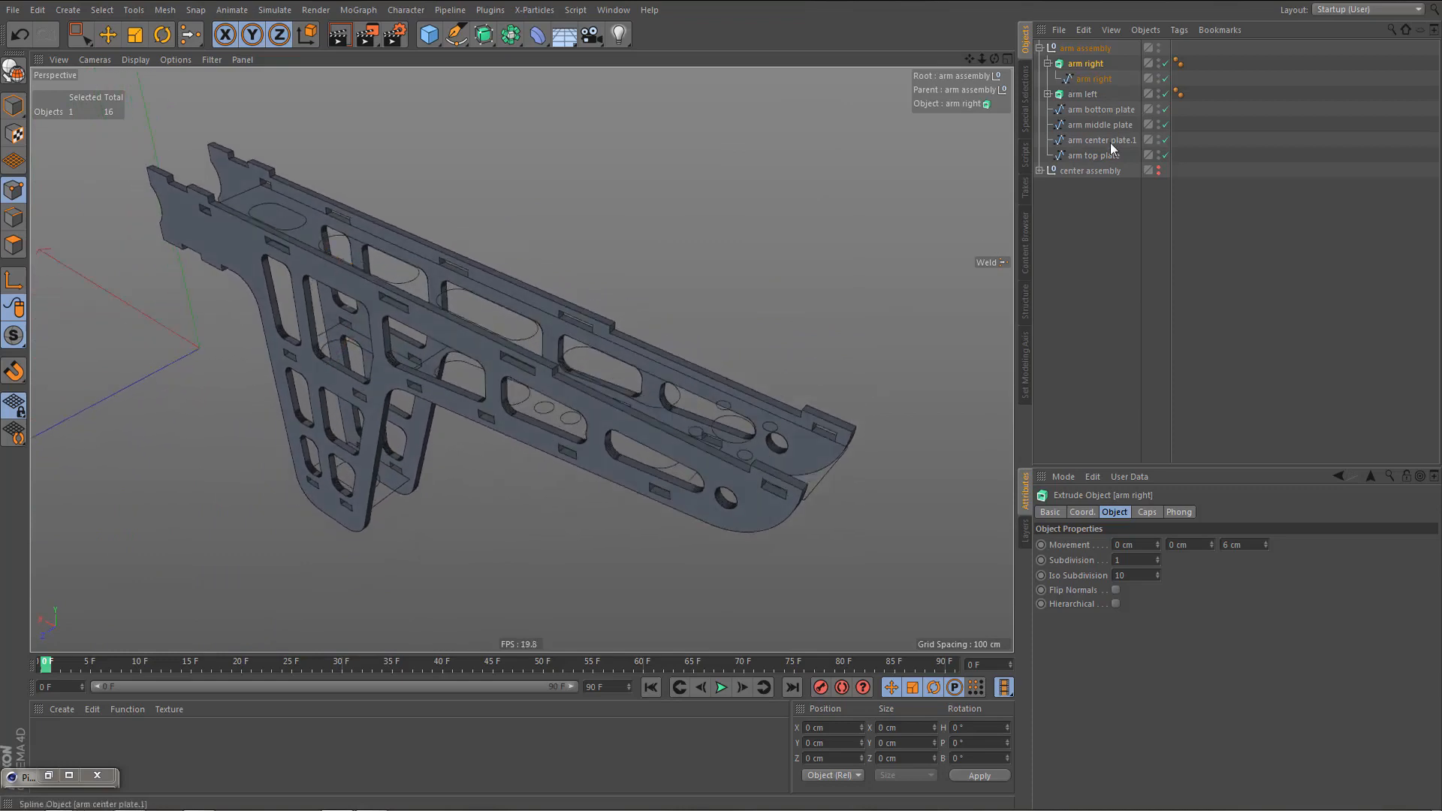
pyautogui.moveTo(1104, 156); pyautogui.dragTo(1091, 105)
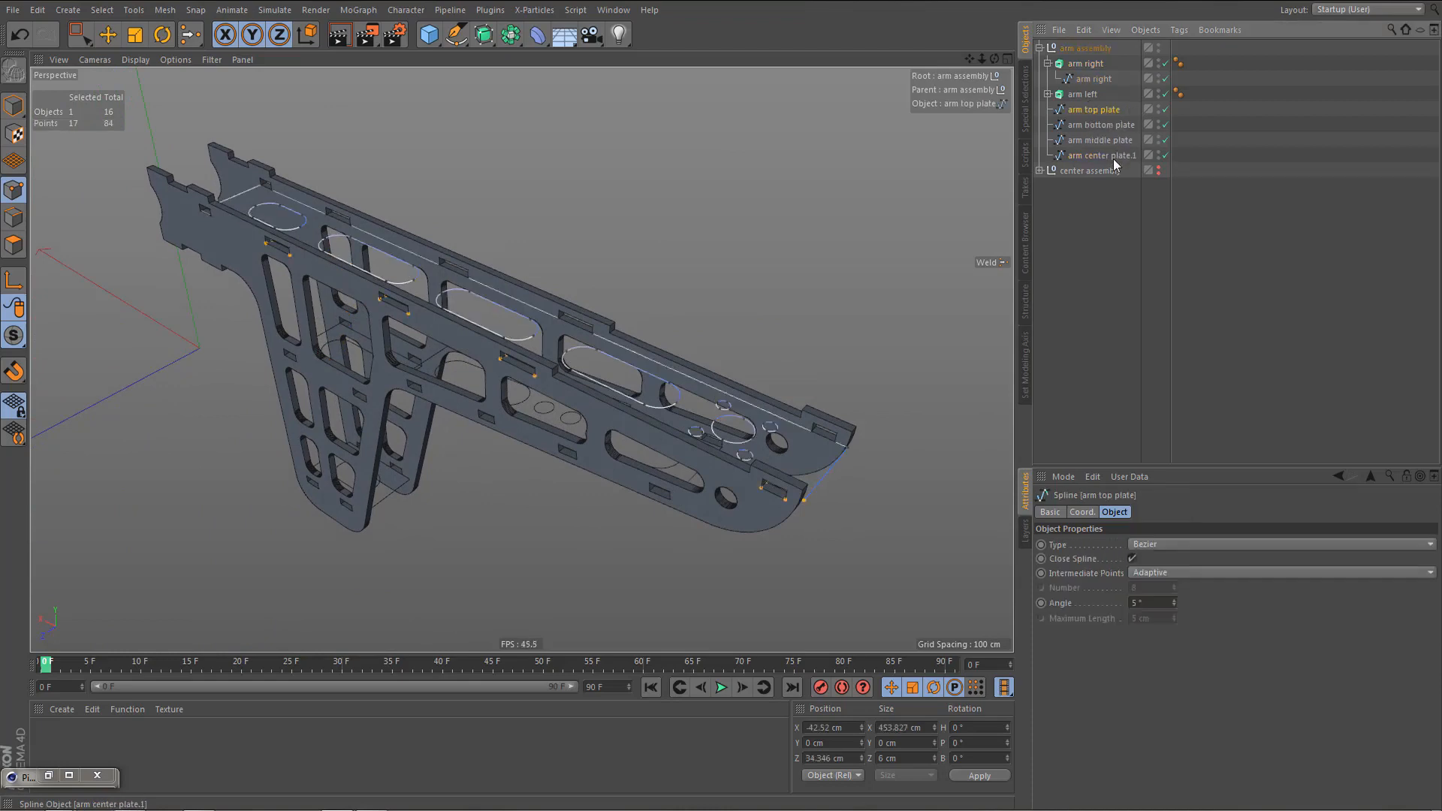
pyautogui.moveTo(1113, 159); pyautogui.dragTo(1108, 120)
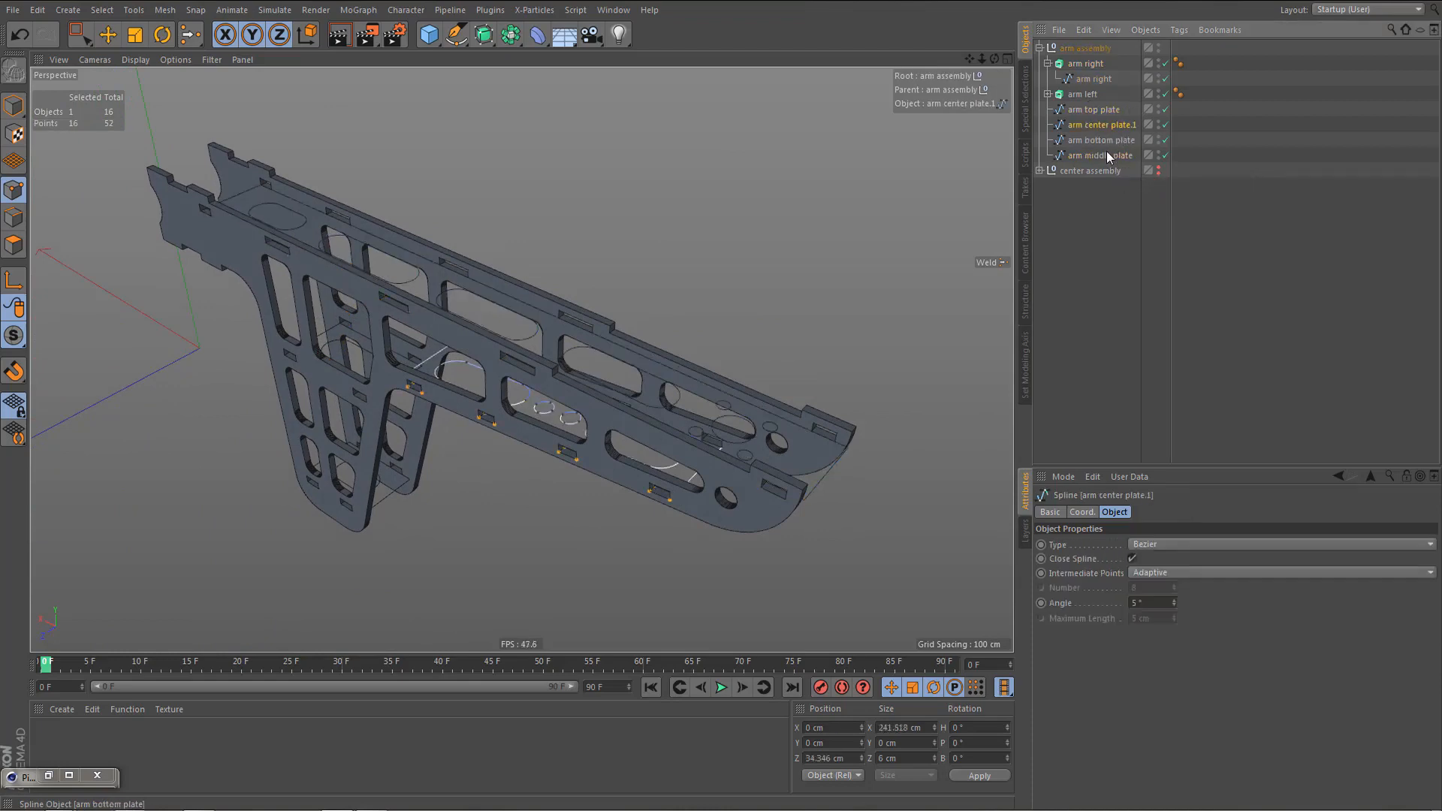
pyautogui.click(1103, 140)
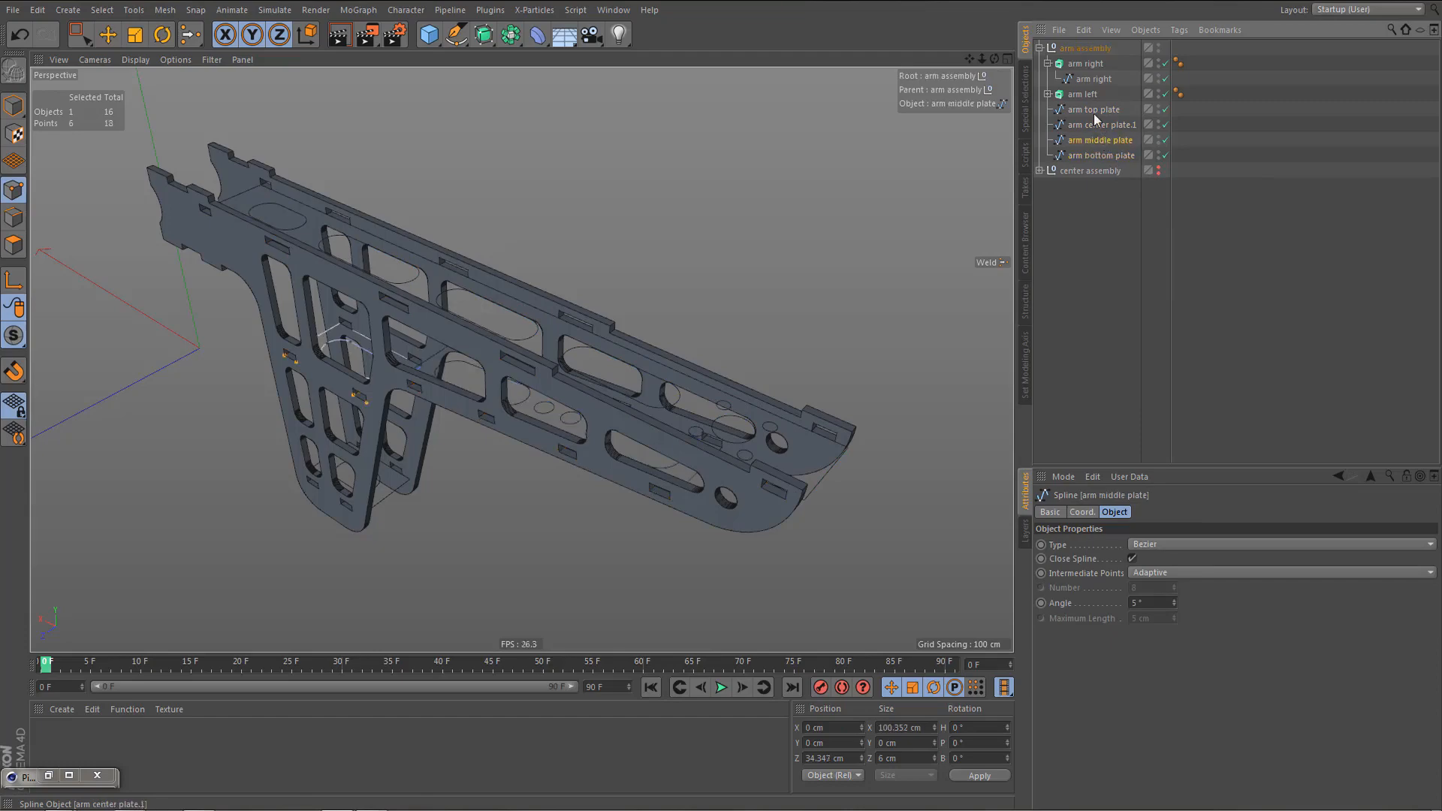
# - Disable the arm right Extrude object to expose the points of its child spline around the upper slots
pyautogui.click(1094, 110)
pyautogui.scroll(10, 546, 394)
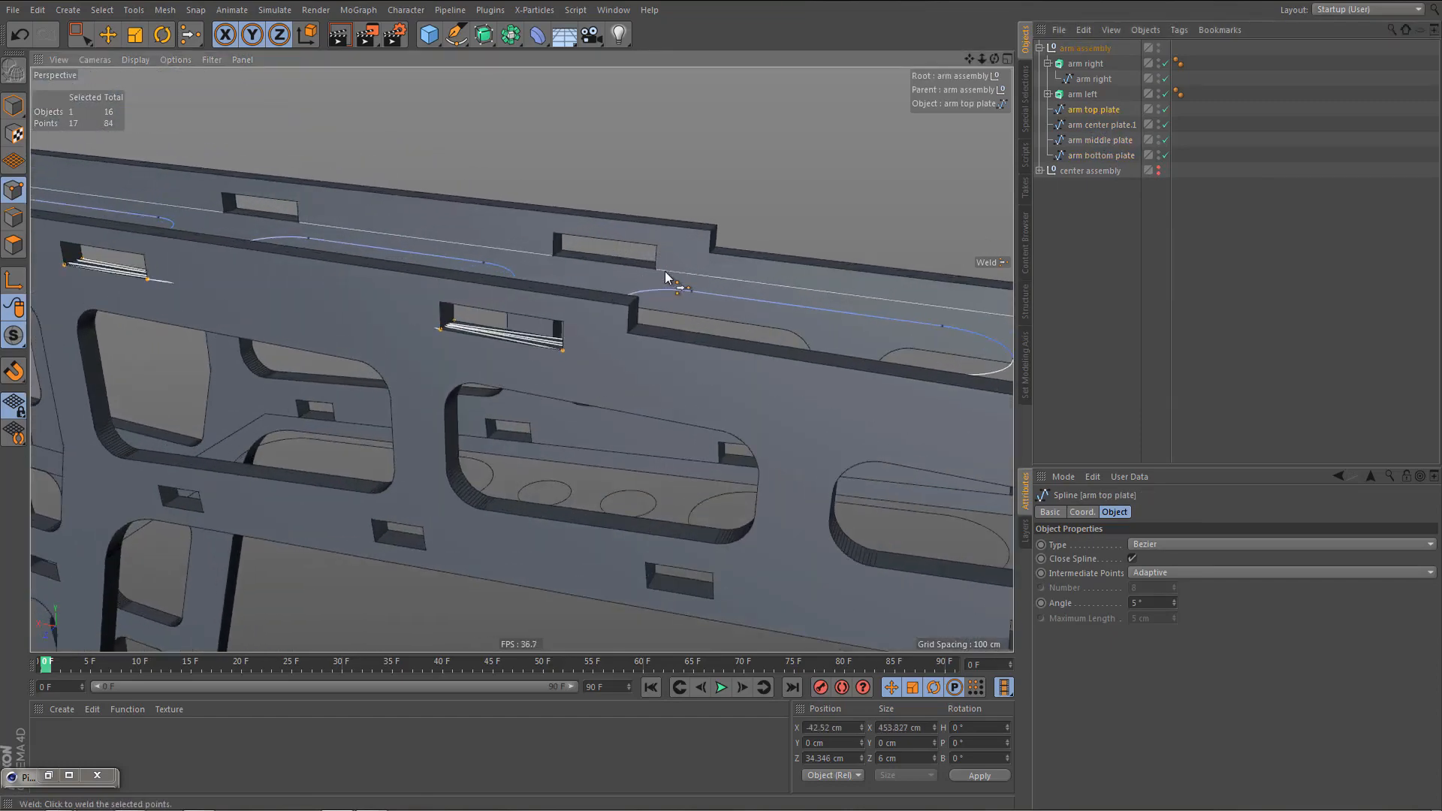
pyautogui.scroll(2, 676, 262)
pyautogui.click(680, 263)
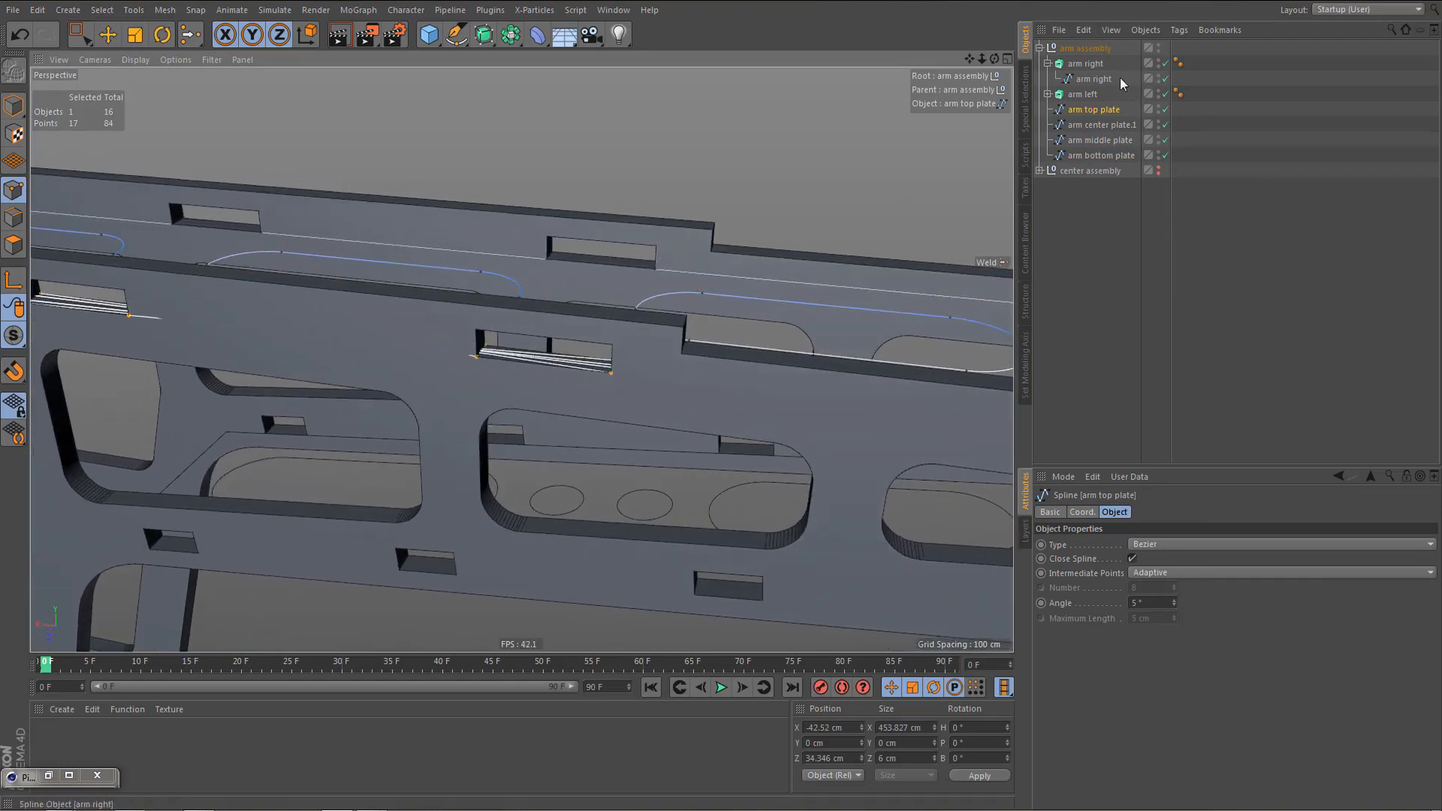
pyautogui.click(1098, 79)
pyautogui.scroll(2, 586, 267)
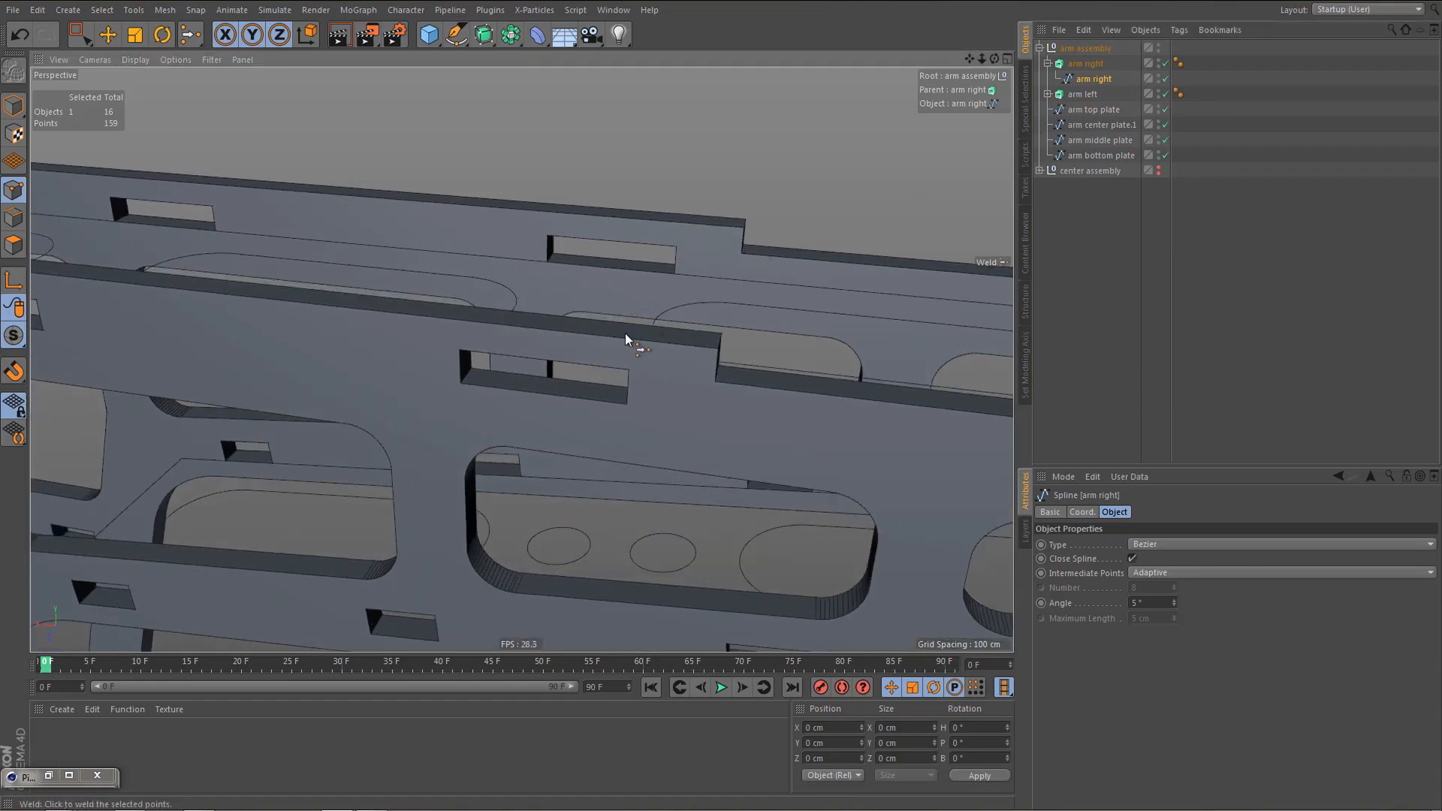
pyautogui.keyDown('alt'); pyautogui.moveTo(525, 405); pyautogui.dragTo(554, 367); pyautogui.keyUp('alt')
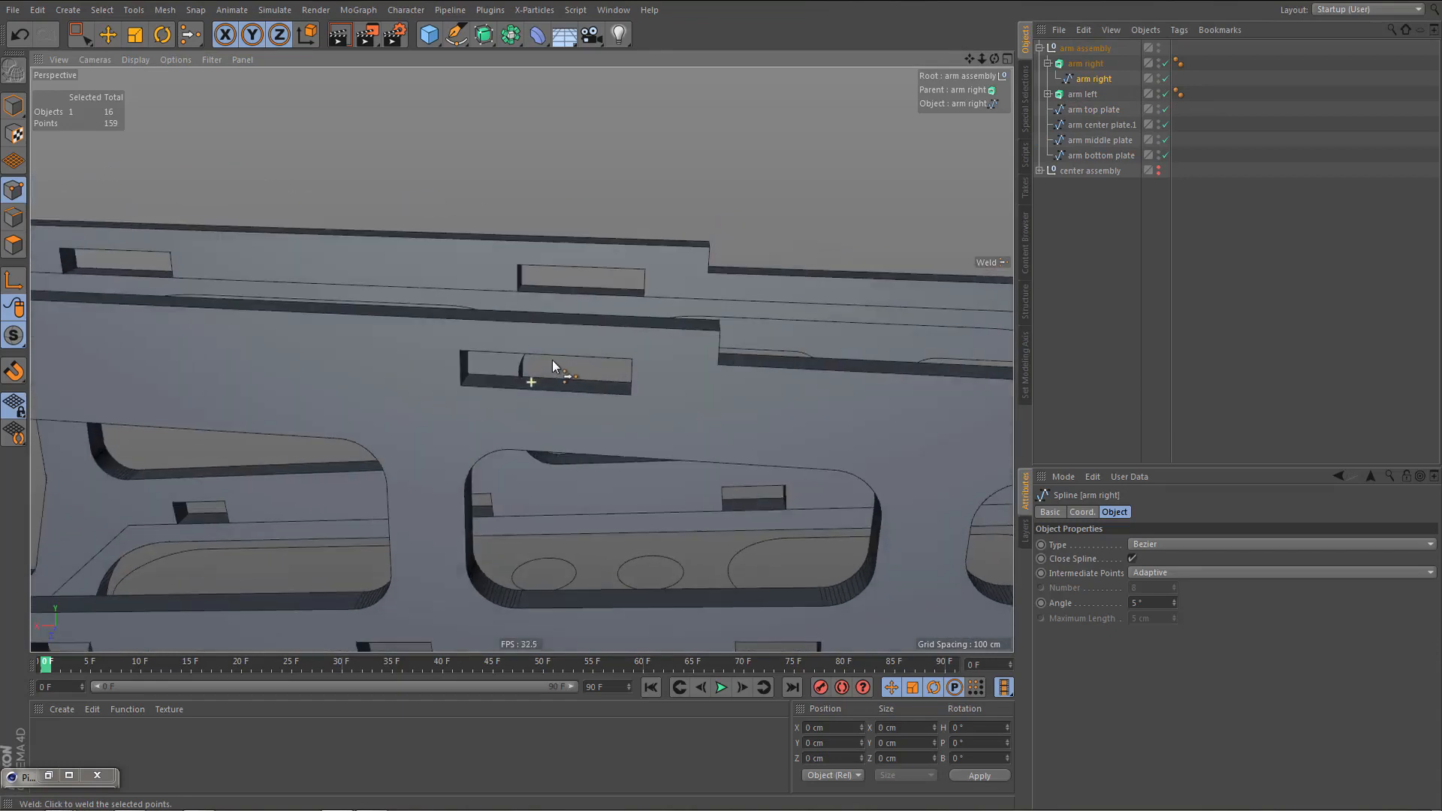
pyautogui.press('0')
pyautogui.moveTo(433, 340); pyautogui.dragTo(689, 364)
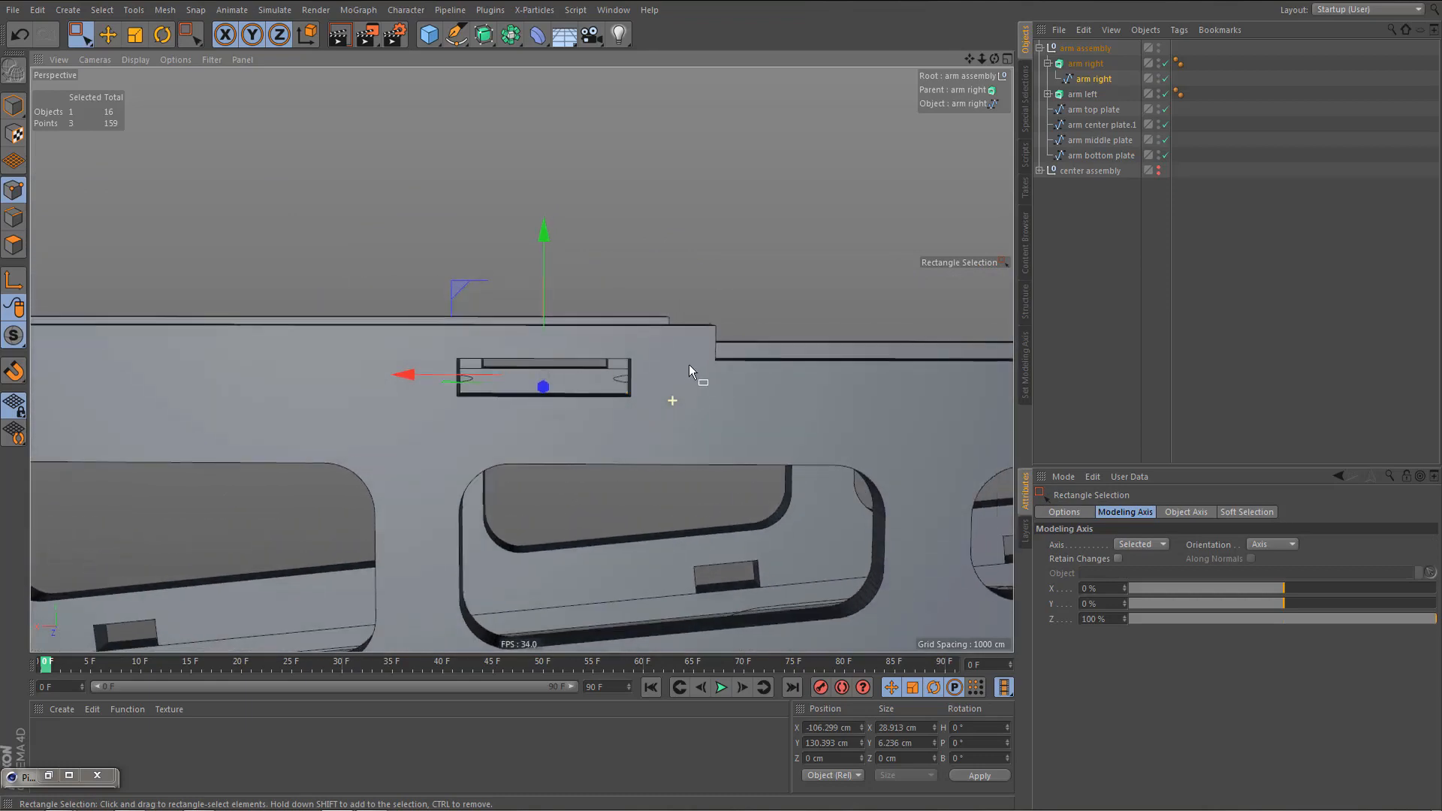
pyautogui.click(1166, 63)
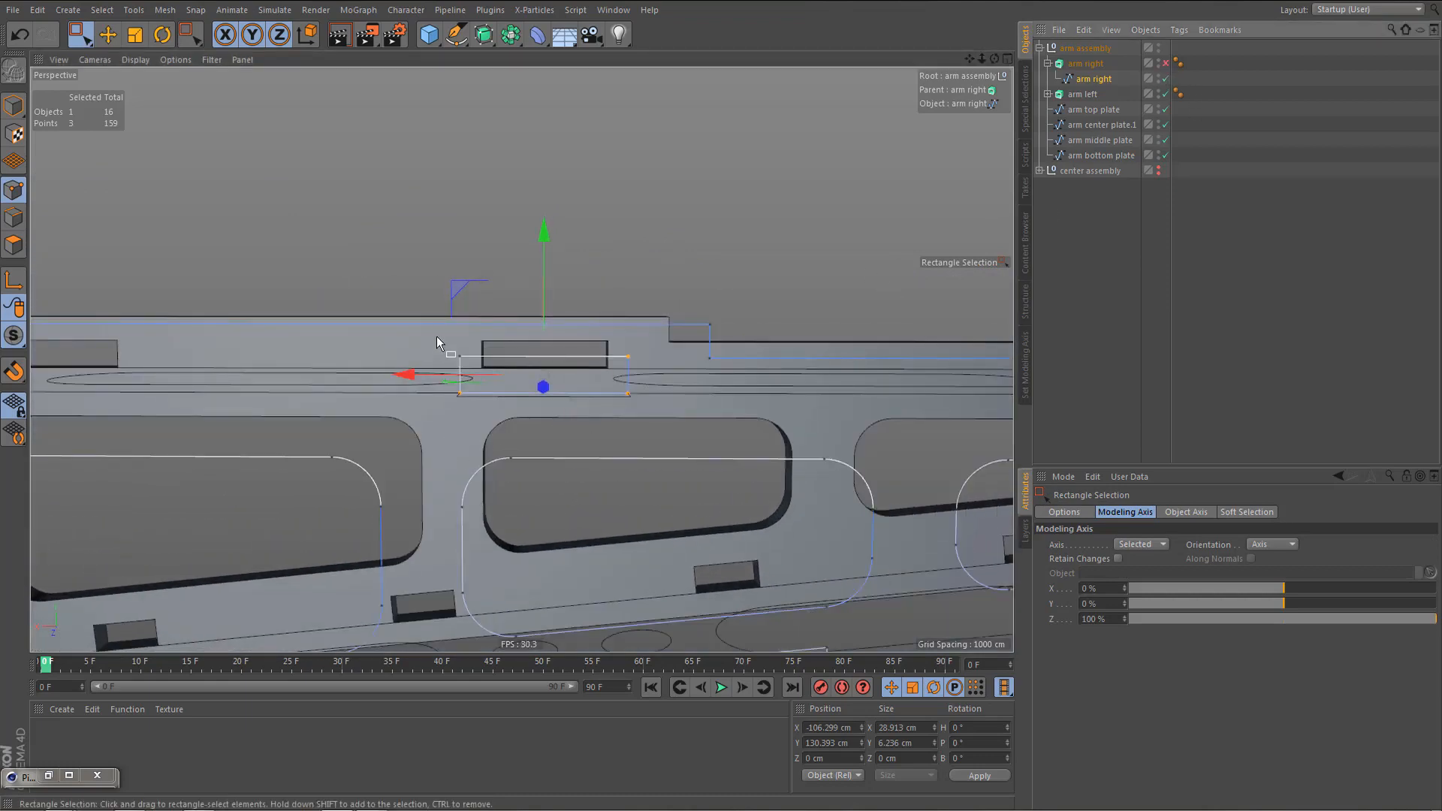
# - Select the four points of arm right's upper slot nearest the step in the top edge and copy their Y size
pyautogui.moveTo(441, 337); pyautogui.dragTo(660, 407)
pyautogui.keyDown('alt'); pyautogui.moveTo(563, 390); pyautogui.dragTo(589, 392); pyautogui.keyUp('alt')
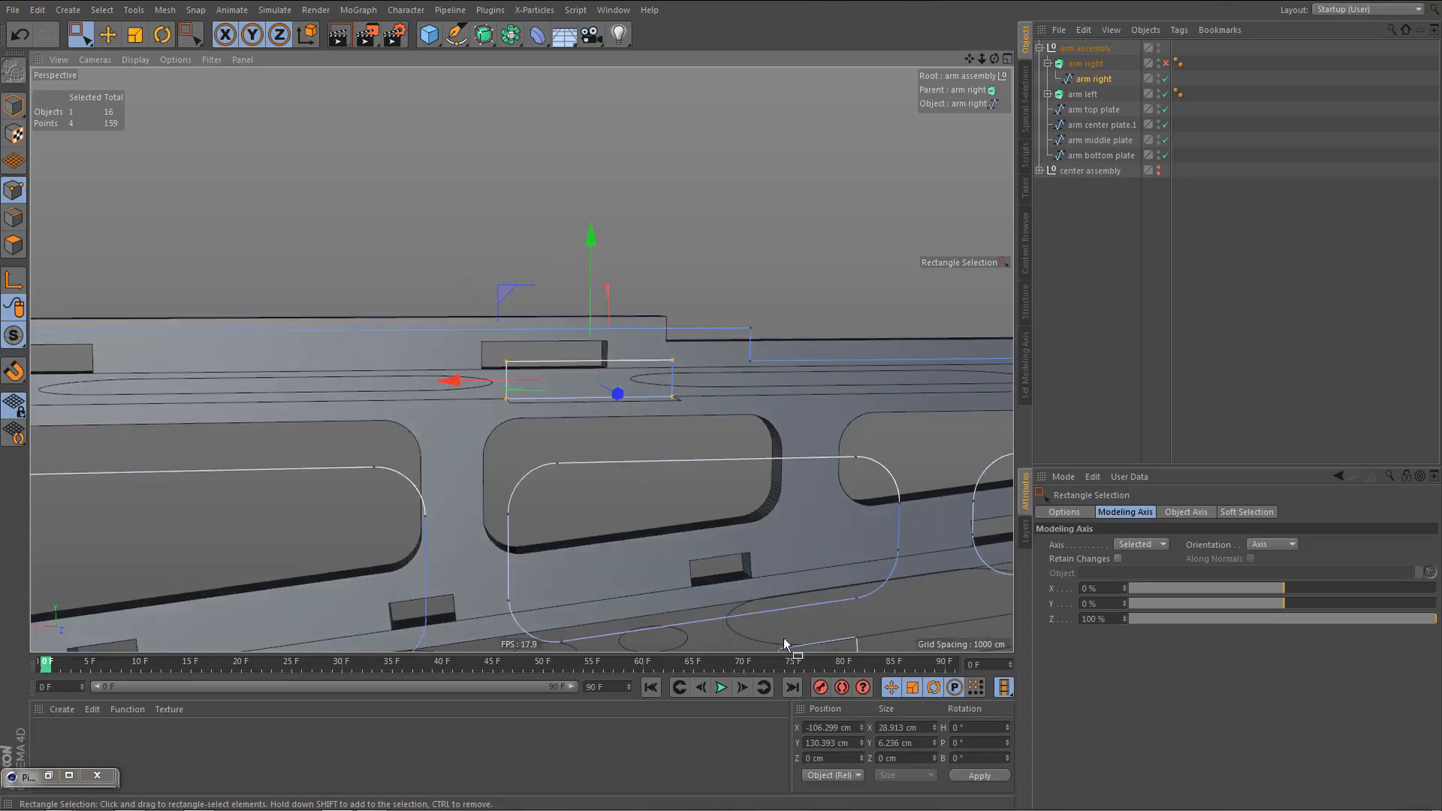
pyautogui.click(921, 743)
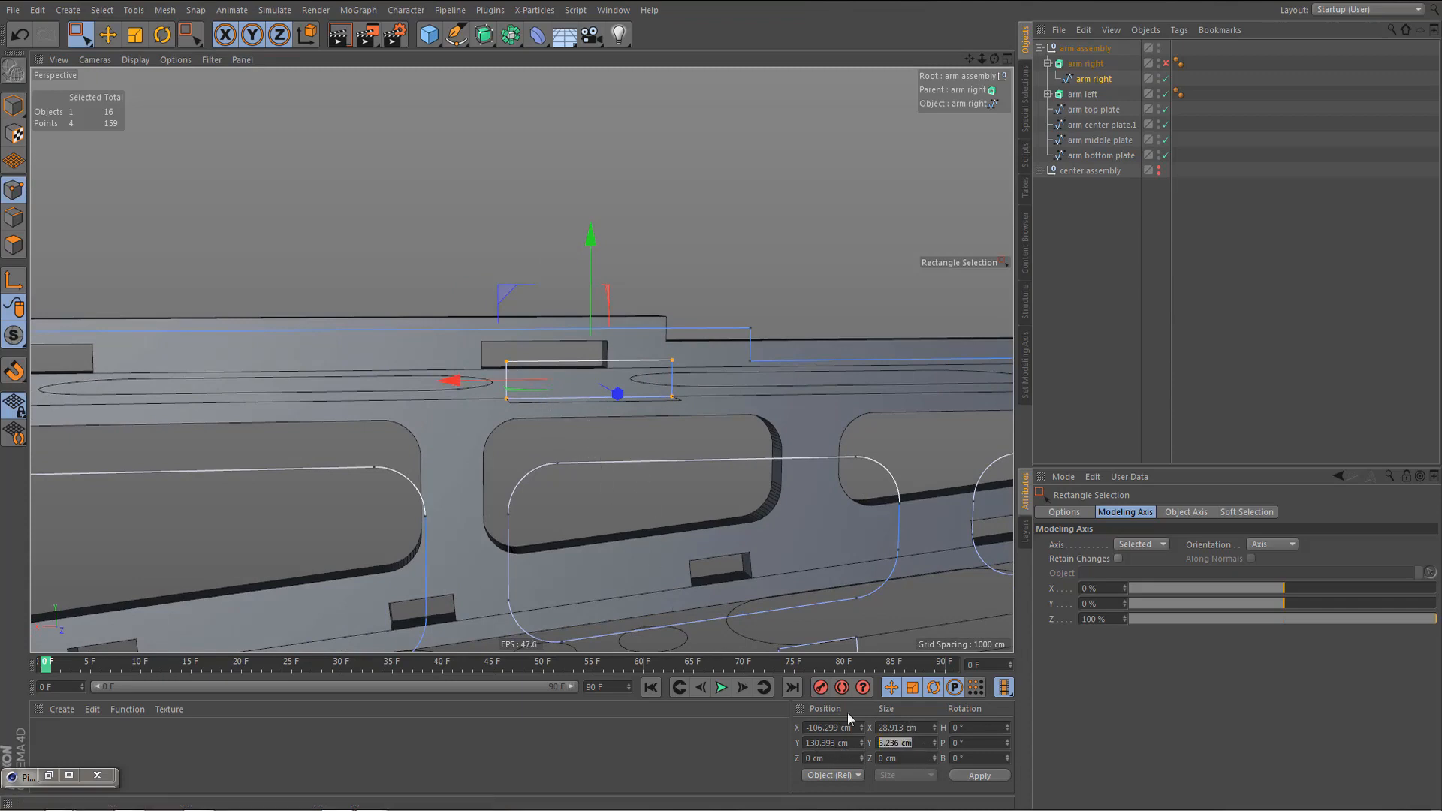
# - Try to extrude arm center plate.1 with a movement of 6.236 cm in Y and 0 cm in Z
pyautogui.click(1100, 128)
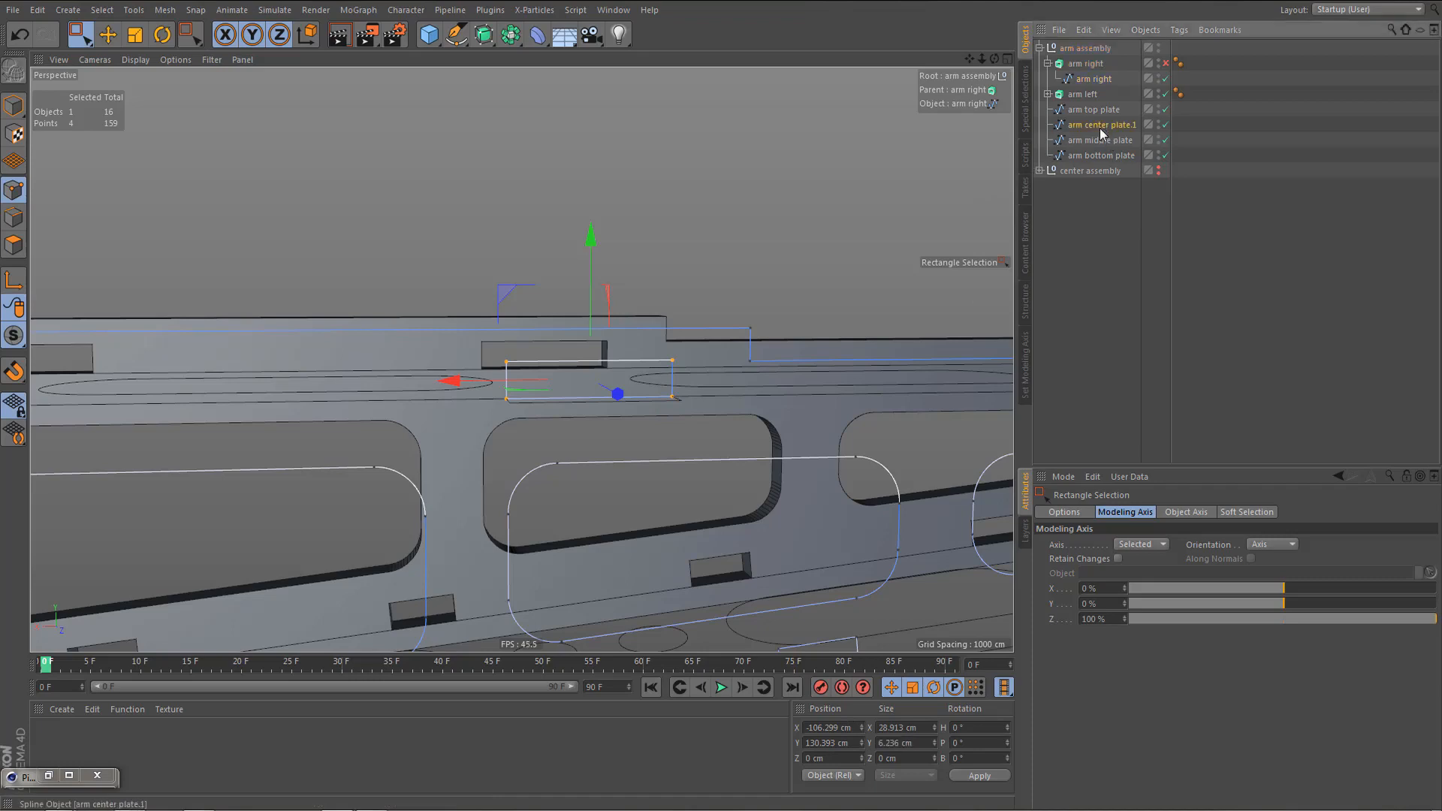
pyautogui.keyDown('alt'); pyautogui.moveTo(485, 34); pyautogui.dragTo(647, 58); pyautogui.keyUp('alt')
pyautogui.click(1200, 544)
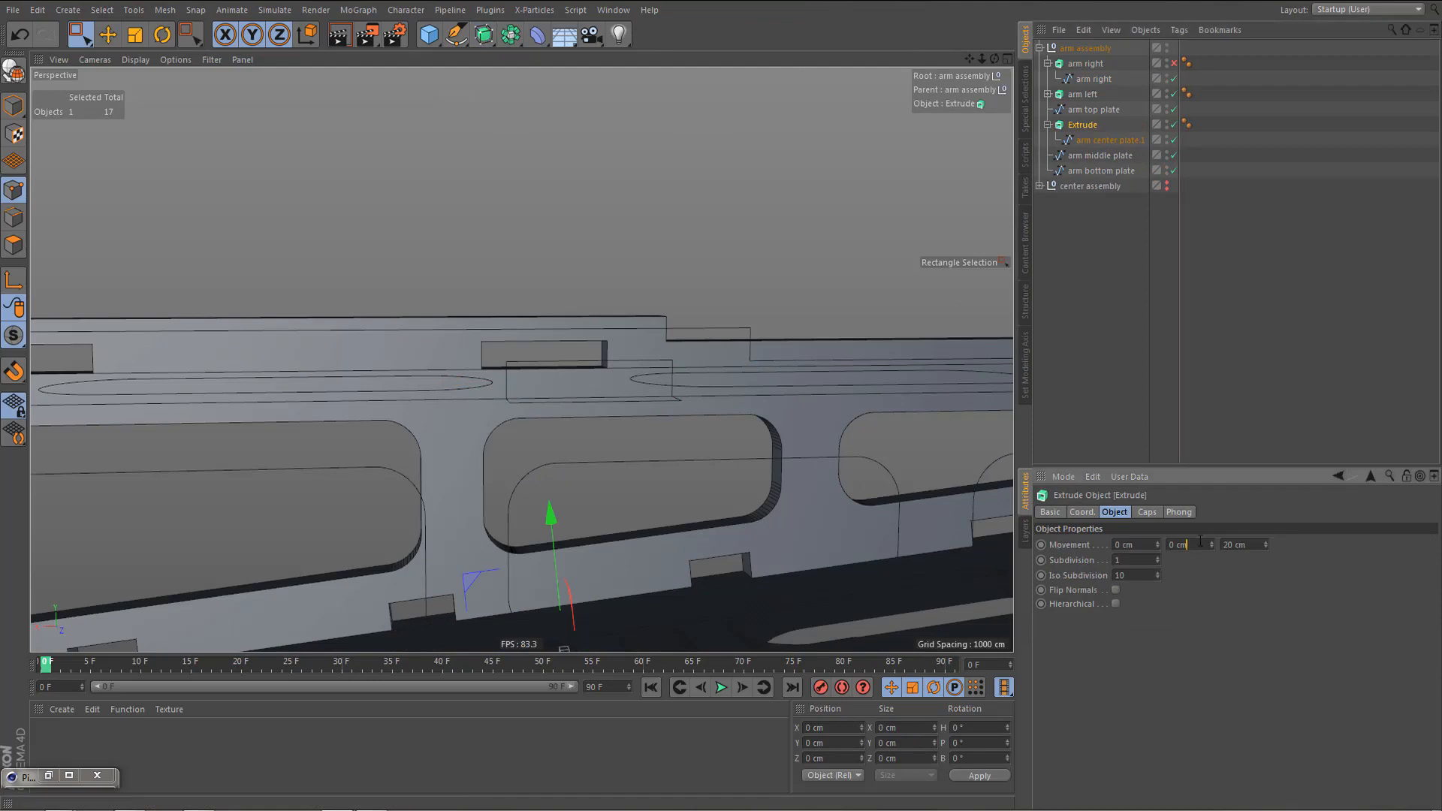
pyautogui.click(1239, 546)
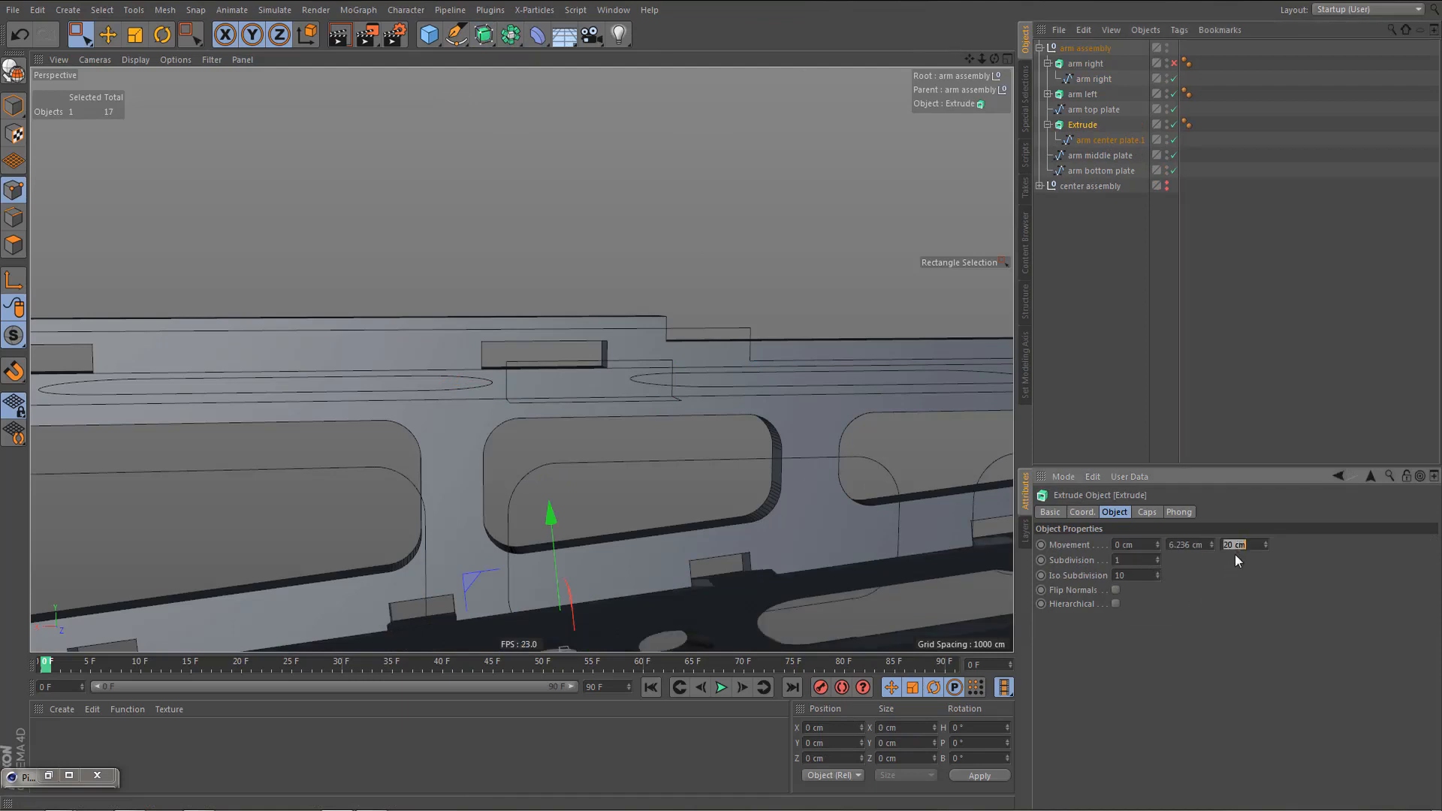
pyautogui.write('0')
pyautogui.press('Return')
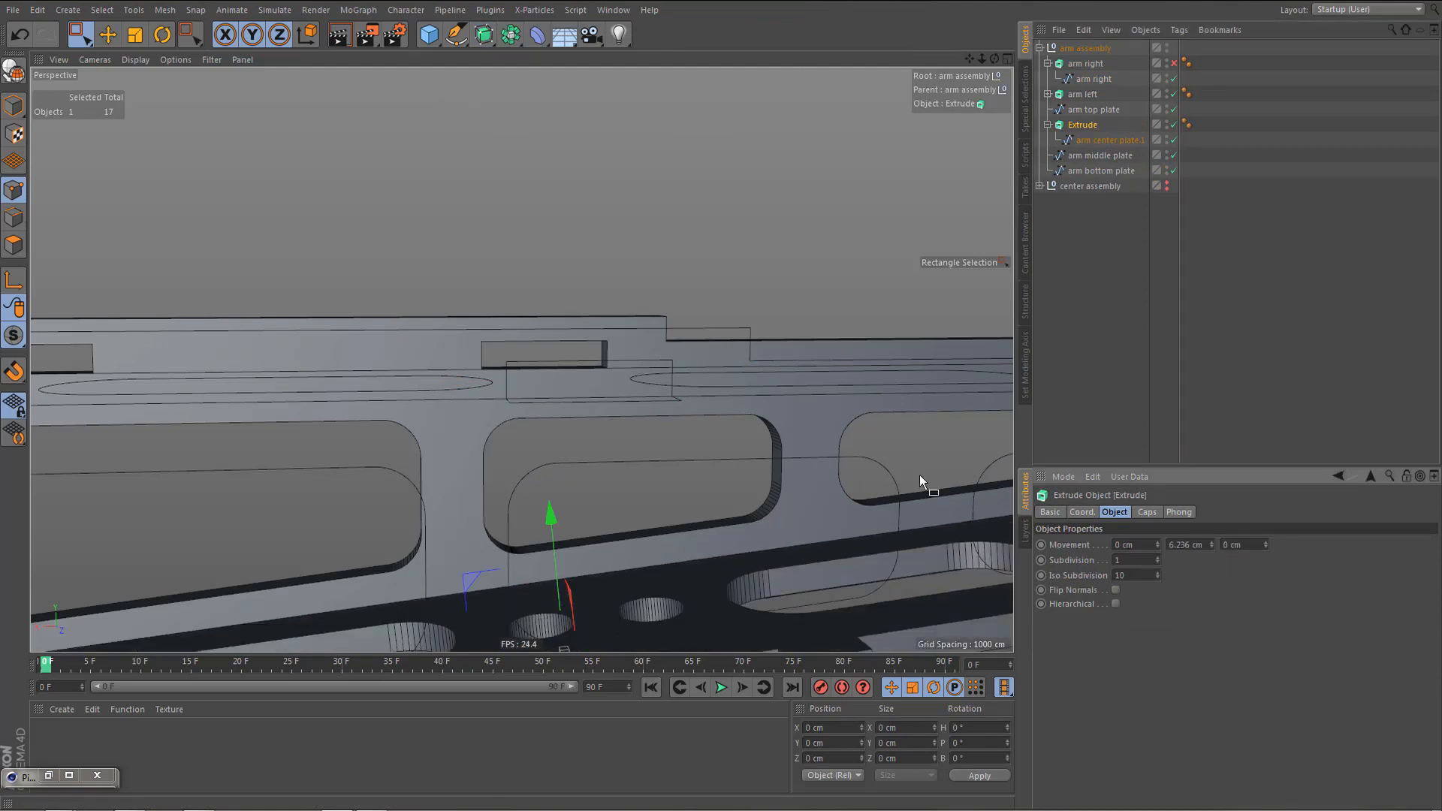
pyautogui.keyDown('alt'); pyautogui.moveTo(919, 475); pyautogui.dragTo(648, 439); pyautogui.keyUp('alt')
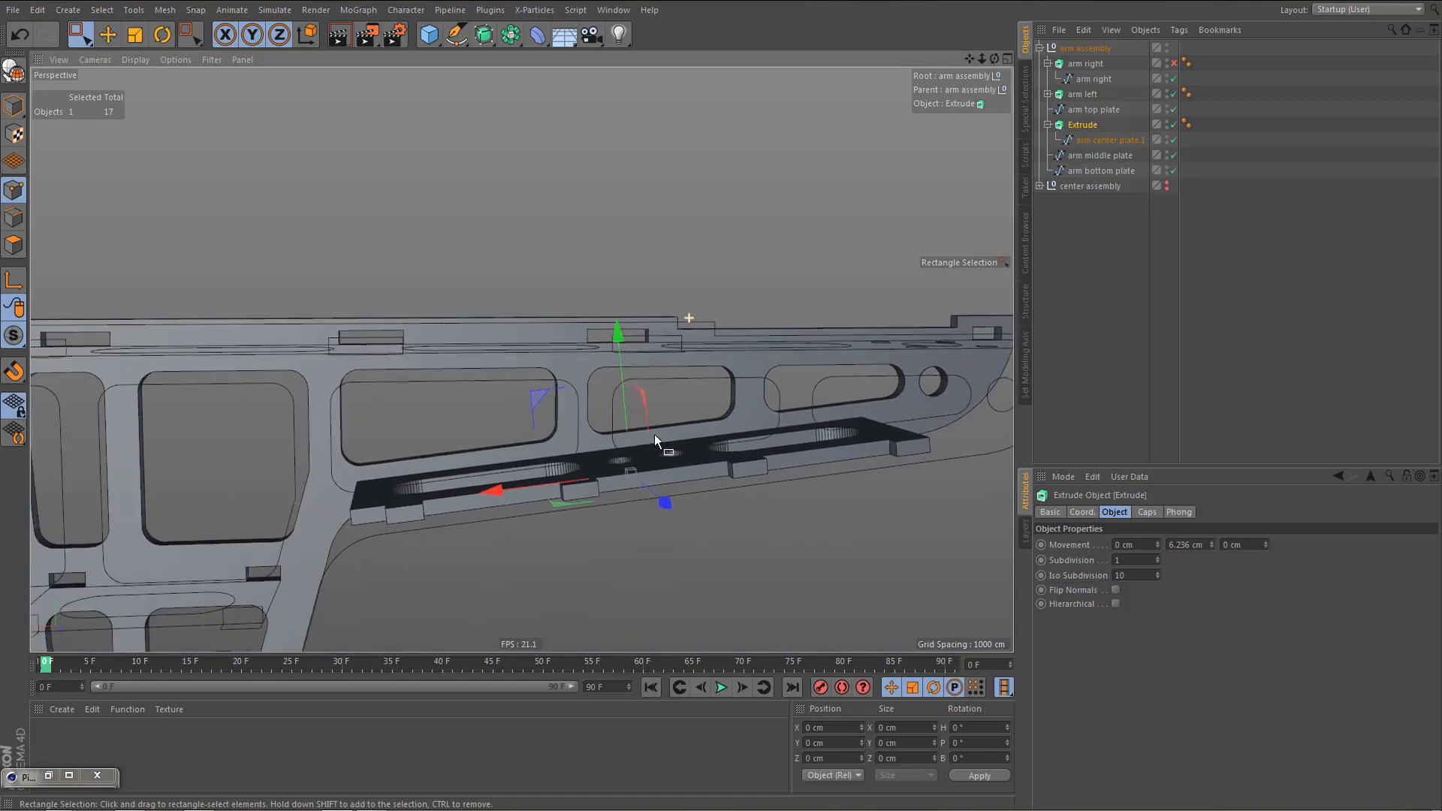
# - Undo the extrusion of arm center plate.1
pyautogui.hotkey('ctrl', 'z')
pyautogui.hotkey('ctrl', 'z')
pyautogui.hotkey('ctrl', 'z')
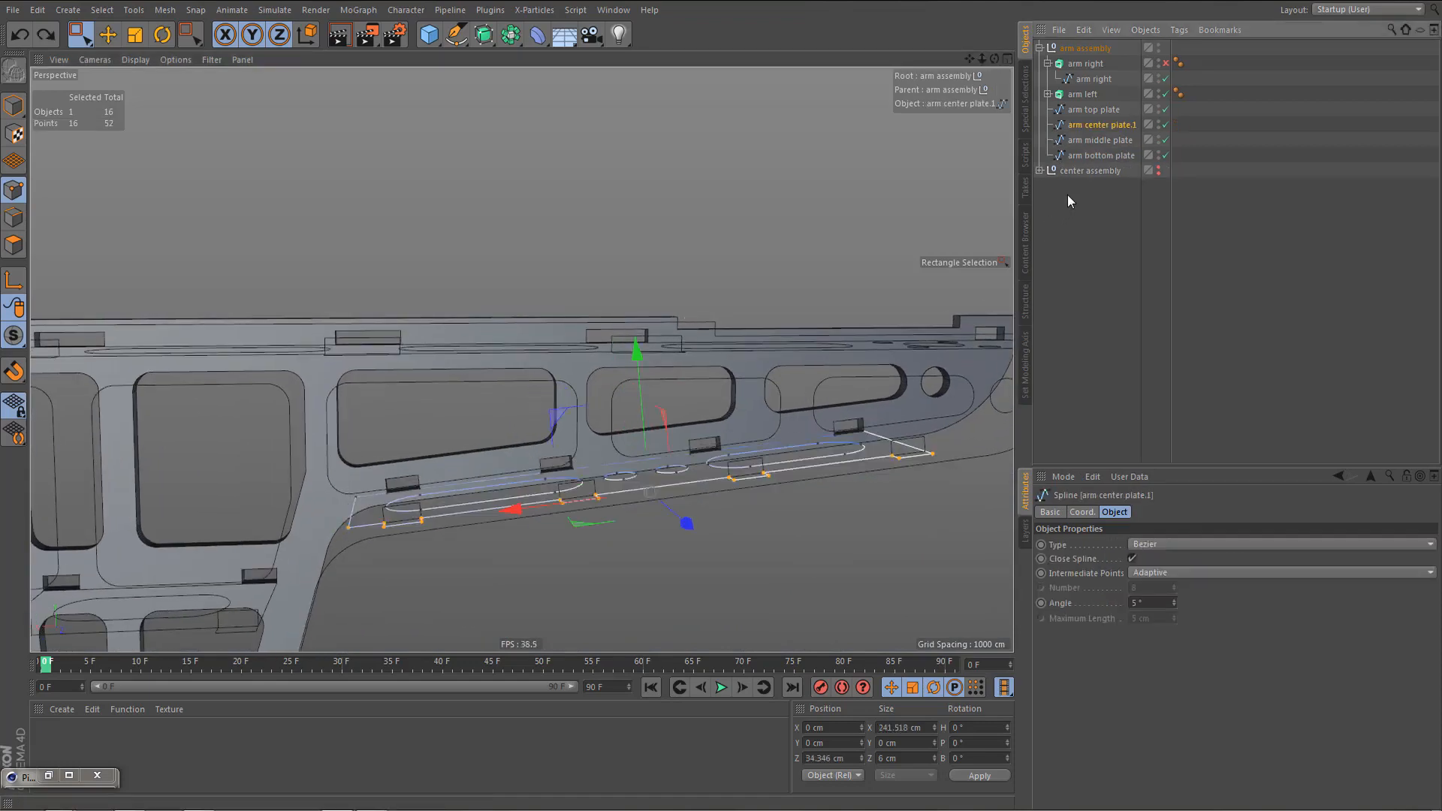
# - Extrude the arm top plate spline with a movement of 6.236 cm in Y and 0 cm in Z
pyautogui.click(1094, 109)
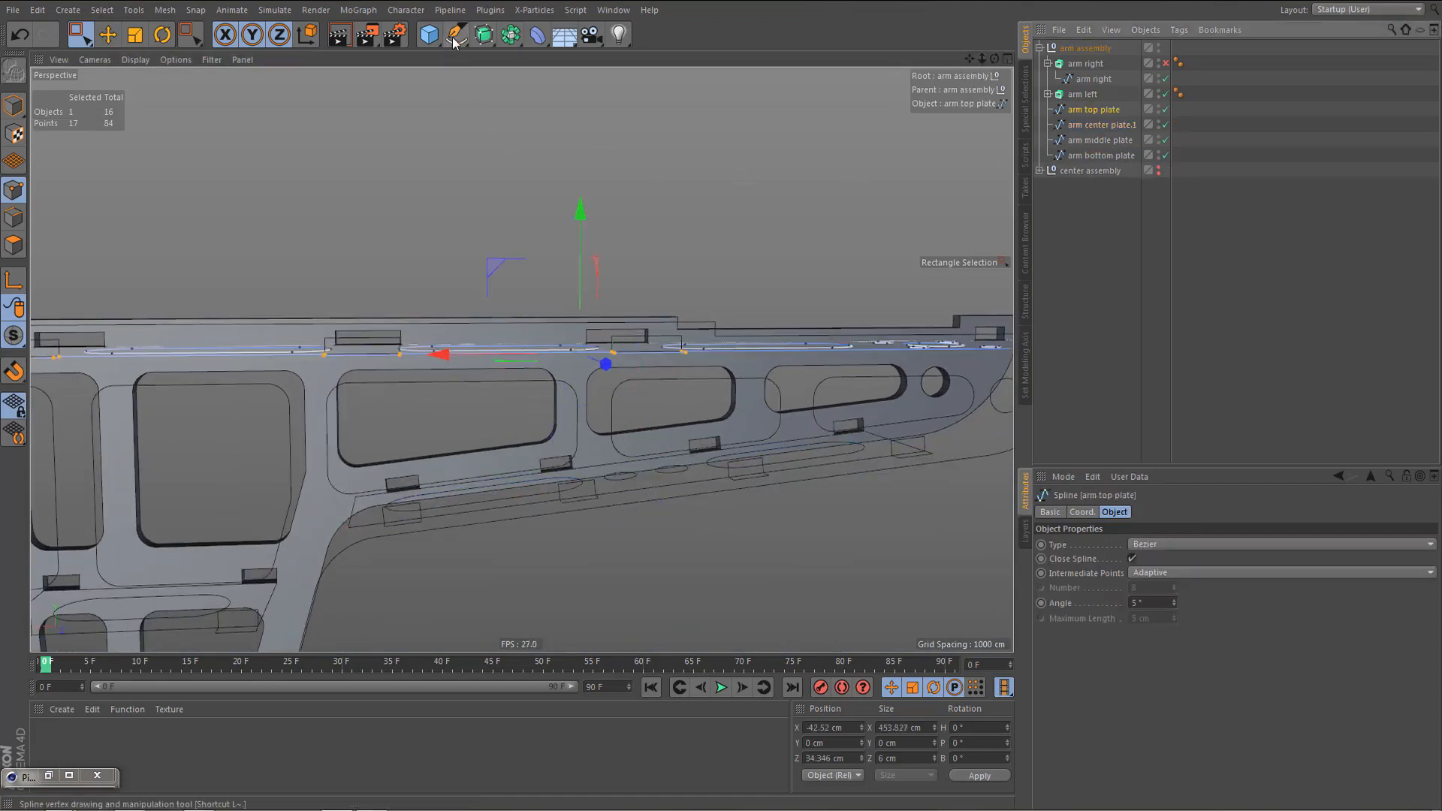
pyautogui.click(484, 34)
pyautogui.keyDown('alt'); pyautogui.click(694, 57); pyautogui.keyUp('alt')
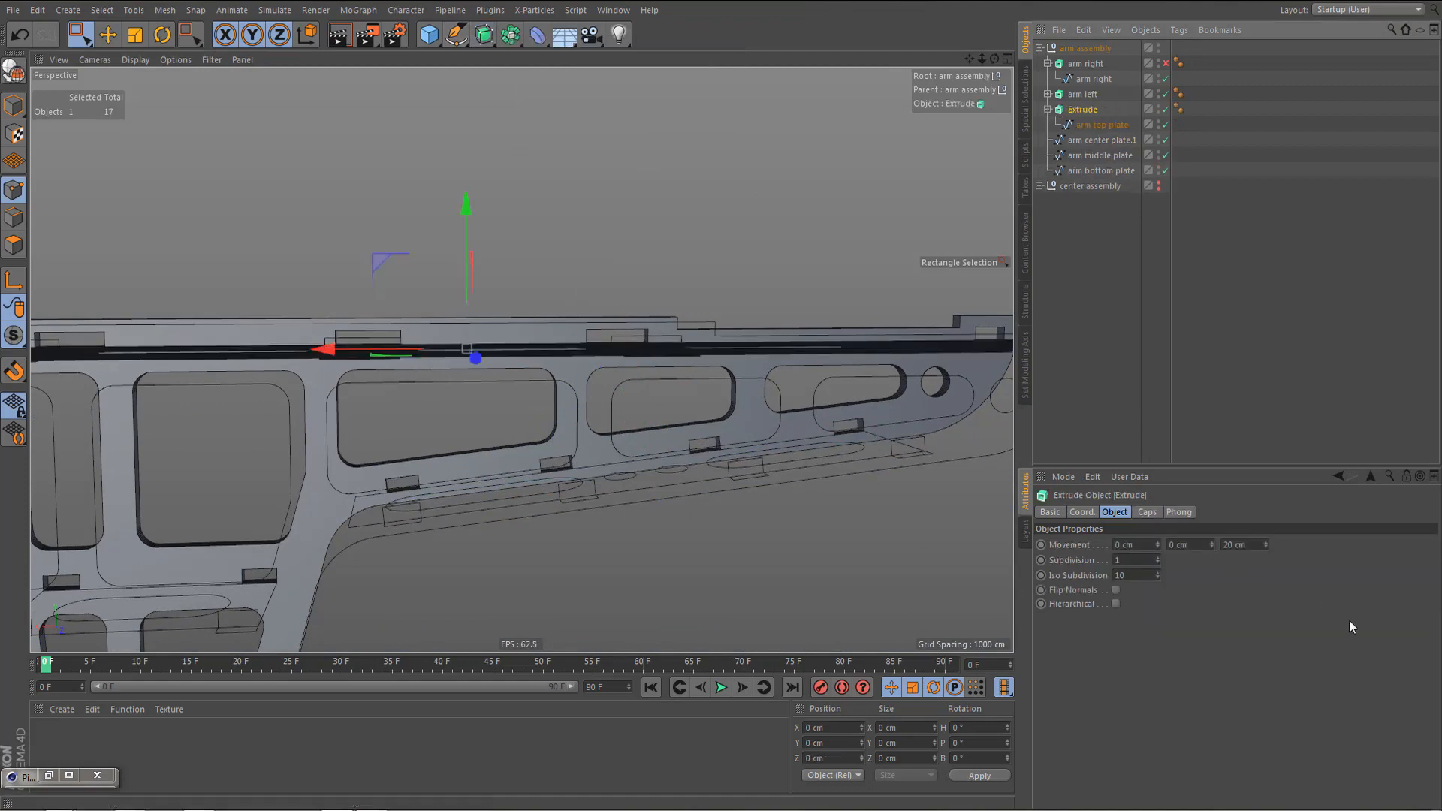
pyautogui.click(1191, 545)
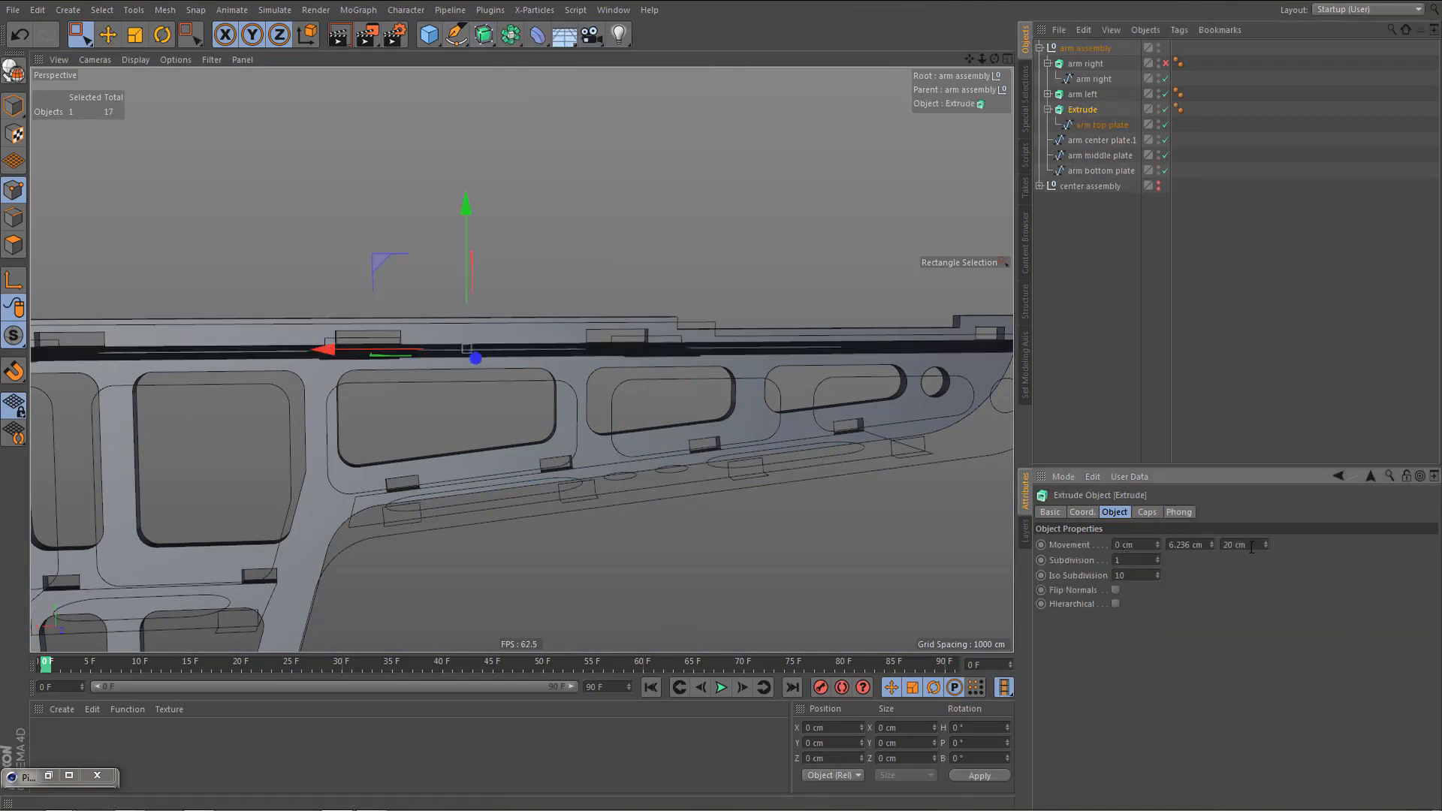
pyautogui.press('Return')
pyautogui.write('0')
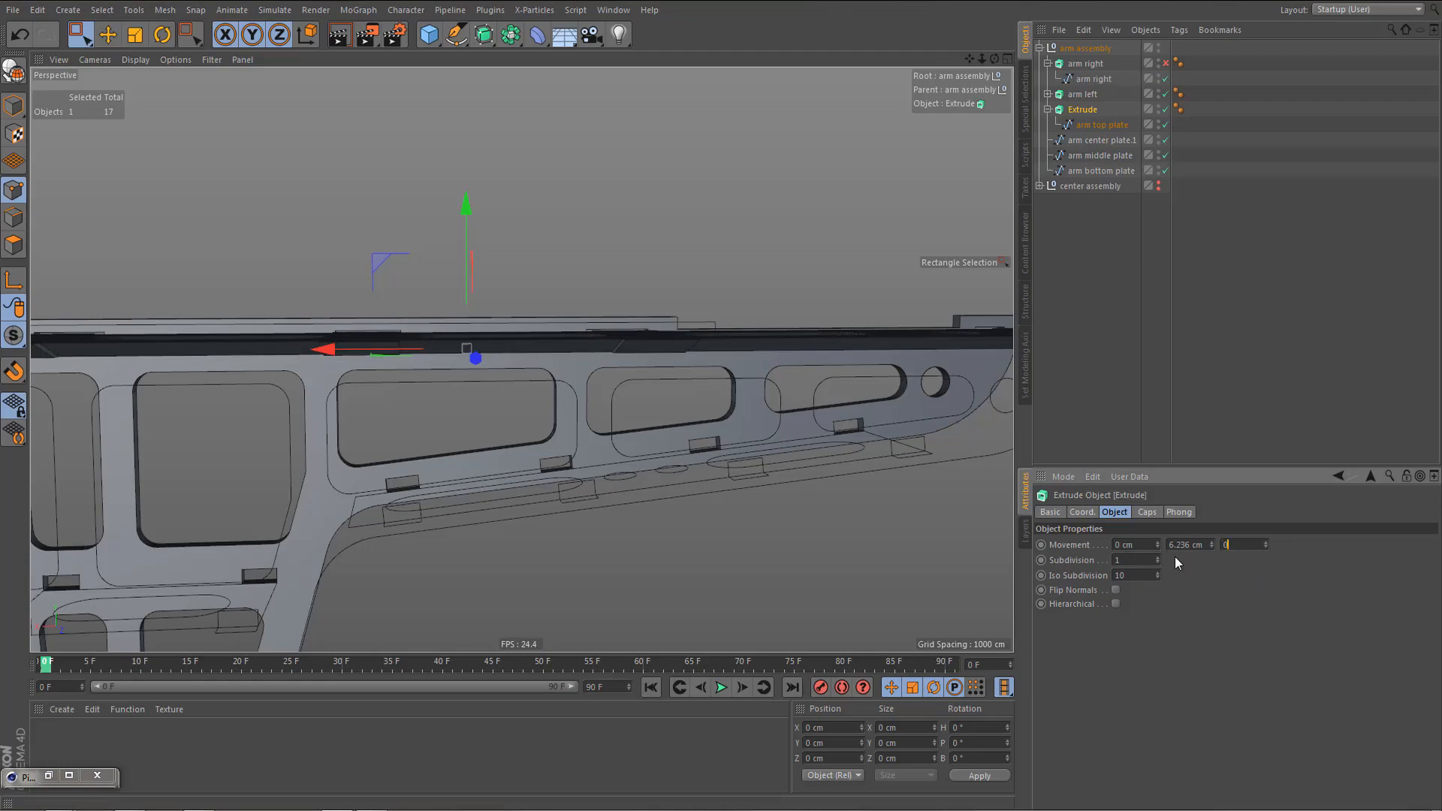
pyautogui.press('Return')
# - Examine from several sides how the extruded top plate's tabs fit the slots of arm left
pyautogui.keyDown('alt'); pyautogui.moveTo(570, 370); pyautogui.dragTo(589, 417); pyautogui.keyUp('alt')
pyautogui.keyDown('alt'); pyautogui.moveTo(531, 299); pyautogui.dragTo(668, 328); pyautogui.keyUp('alt')
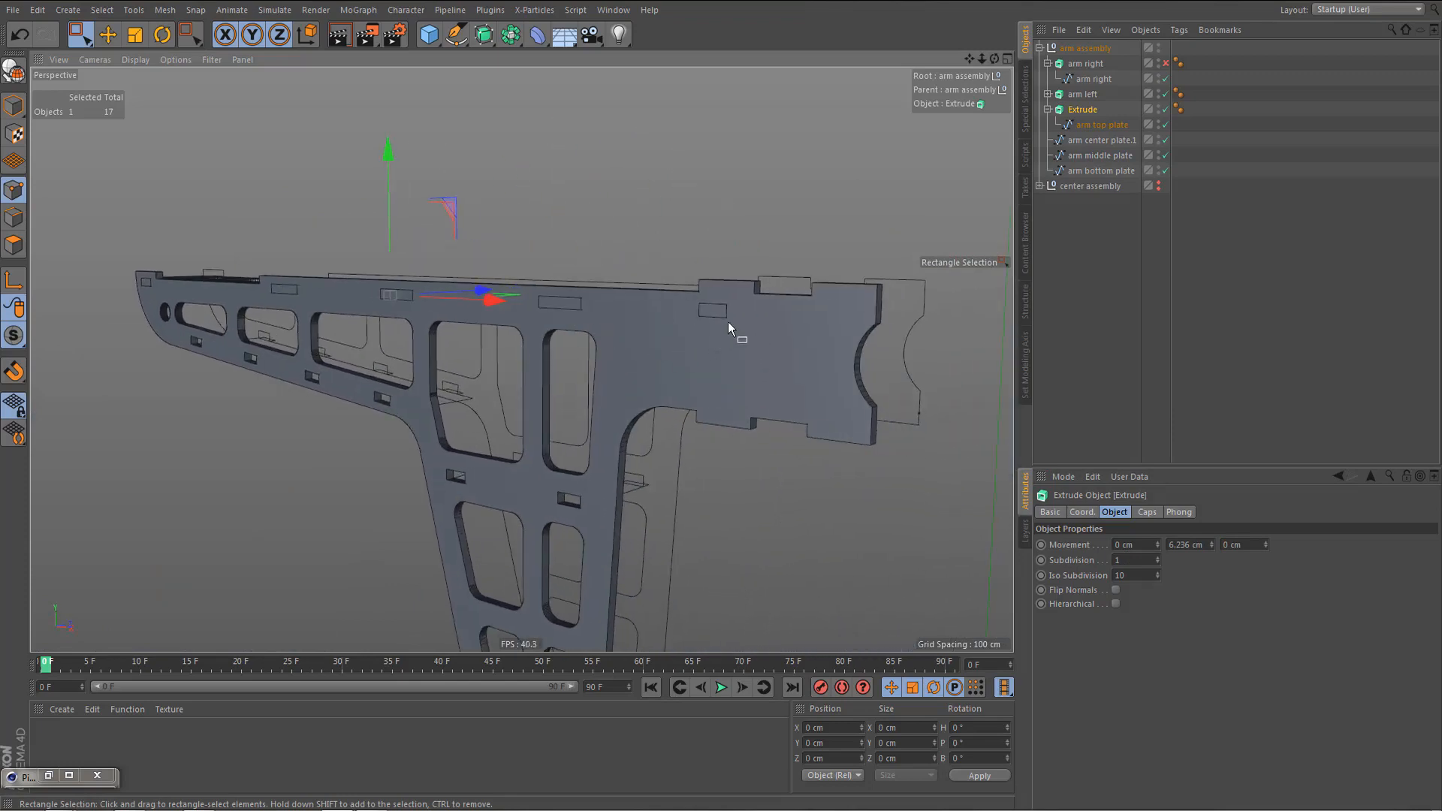
pyautogui.keyDown('alt'); pyautogui.moveTo(724, 317); pyautogui.dragTo(938, 266, button='right'); pyautogui.keyUp('alt')
pyautogui.keyDown('alt'); pyautogui.moveTo(796, 308); pyautogui.dragTo(741, 289); pyautogui.keyUp('alt')
pyautogui.keyDown('alt'); pyautogui.moveTo(665, 283); pyautogui.dragTo(690, 364, button='right'); pyautogui.keyUp('alt')
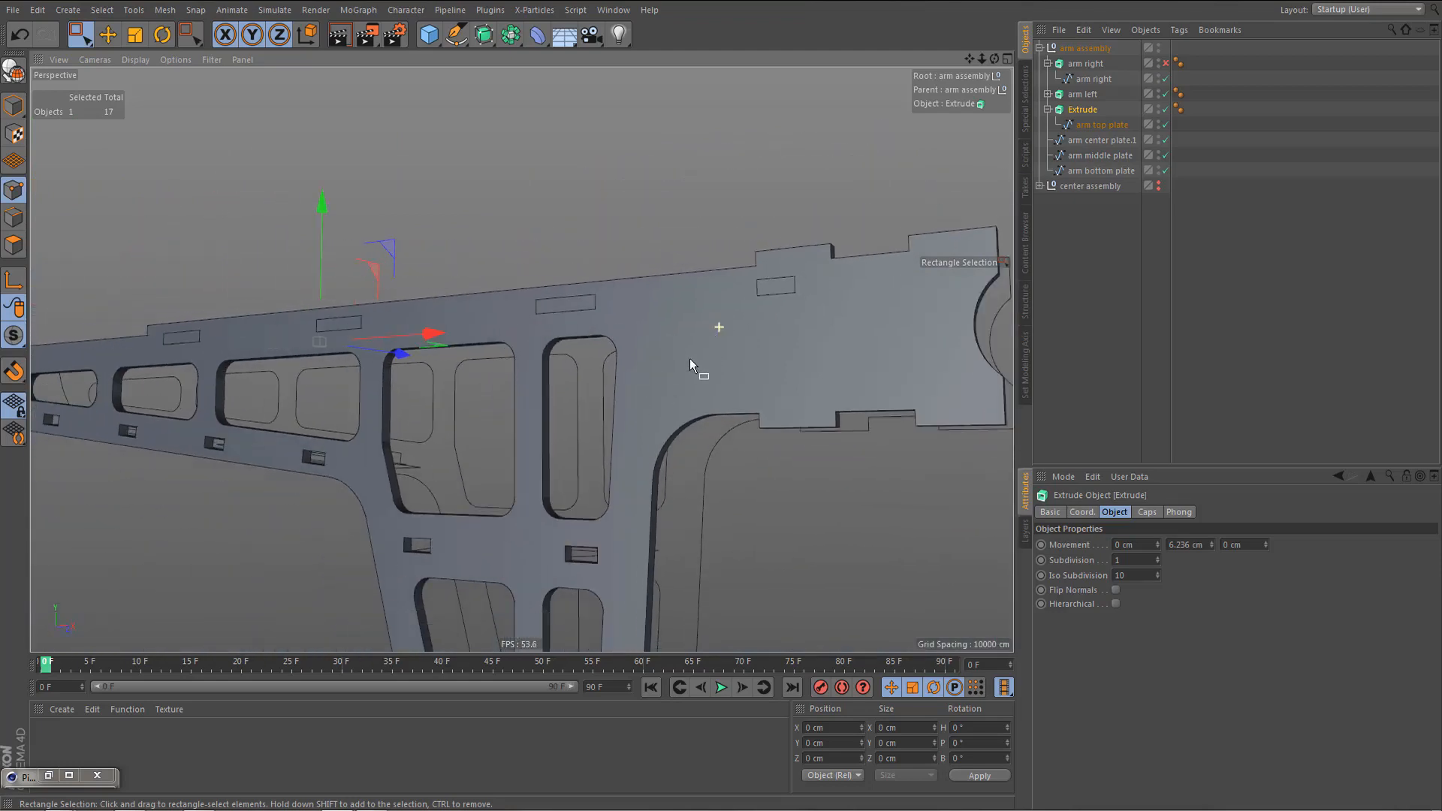
pyautogui.keyDown('alt'); pyautogui.moveTo(661, 347); pyautogui.dragTo(654, 353); pyautogui.keyUp('alt')
pyautogui.keyDown('alt'); pyautogui.moveTo(685, 333); pyautogui.dragTo(643, 337, button='right'); pyautogui.keyUp('alt')
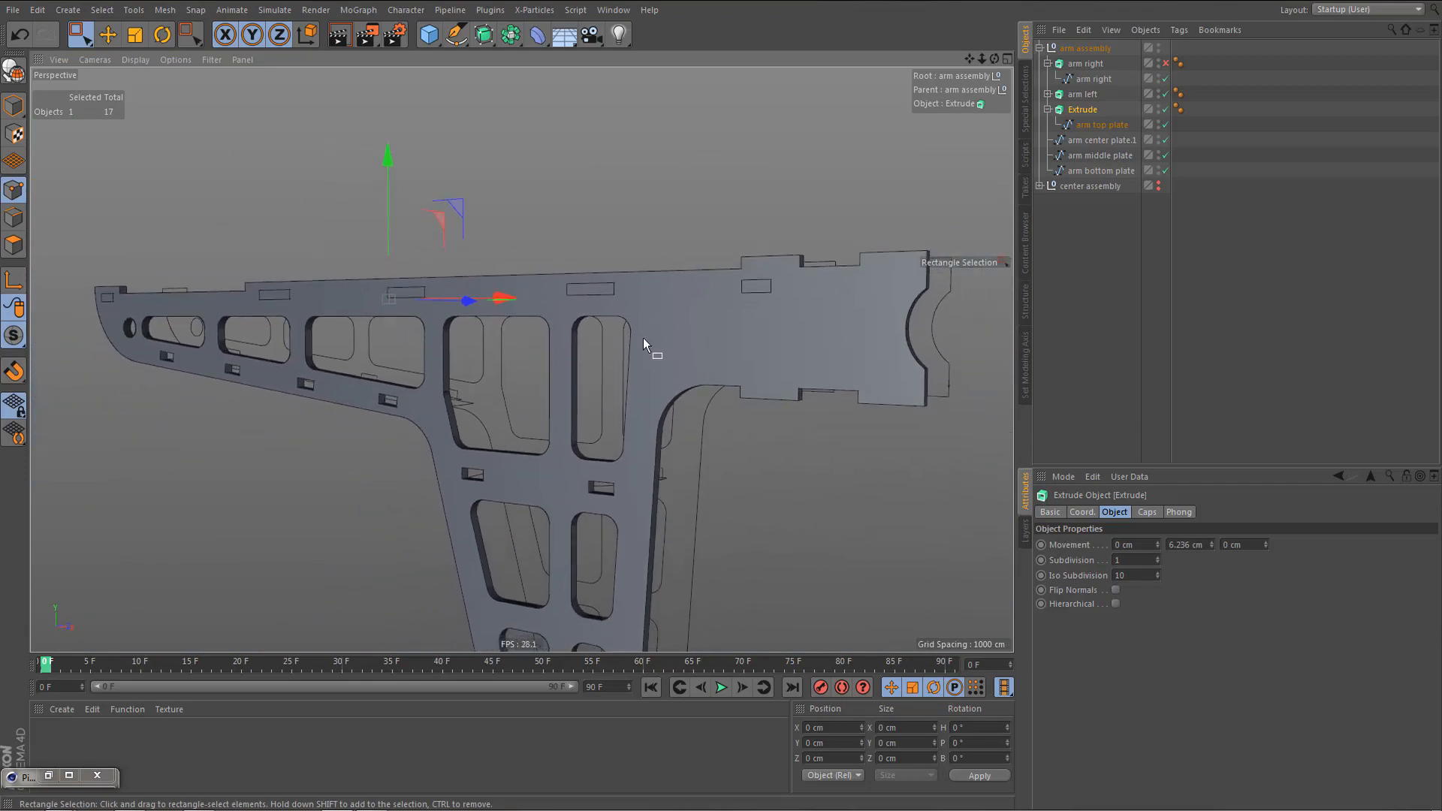
pyautogui.keyDown('alt'); pyautogui.moveTo(644, 298); pyautogui.dragTo(692, 346); pyautogui.keyUp('alt')
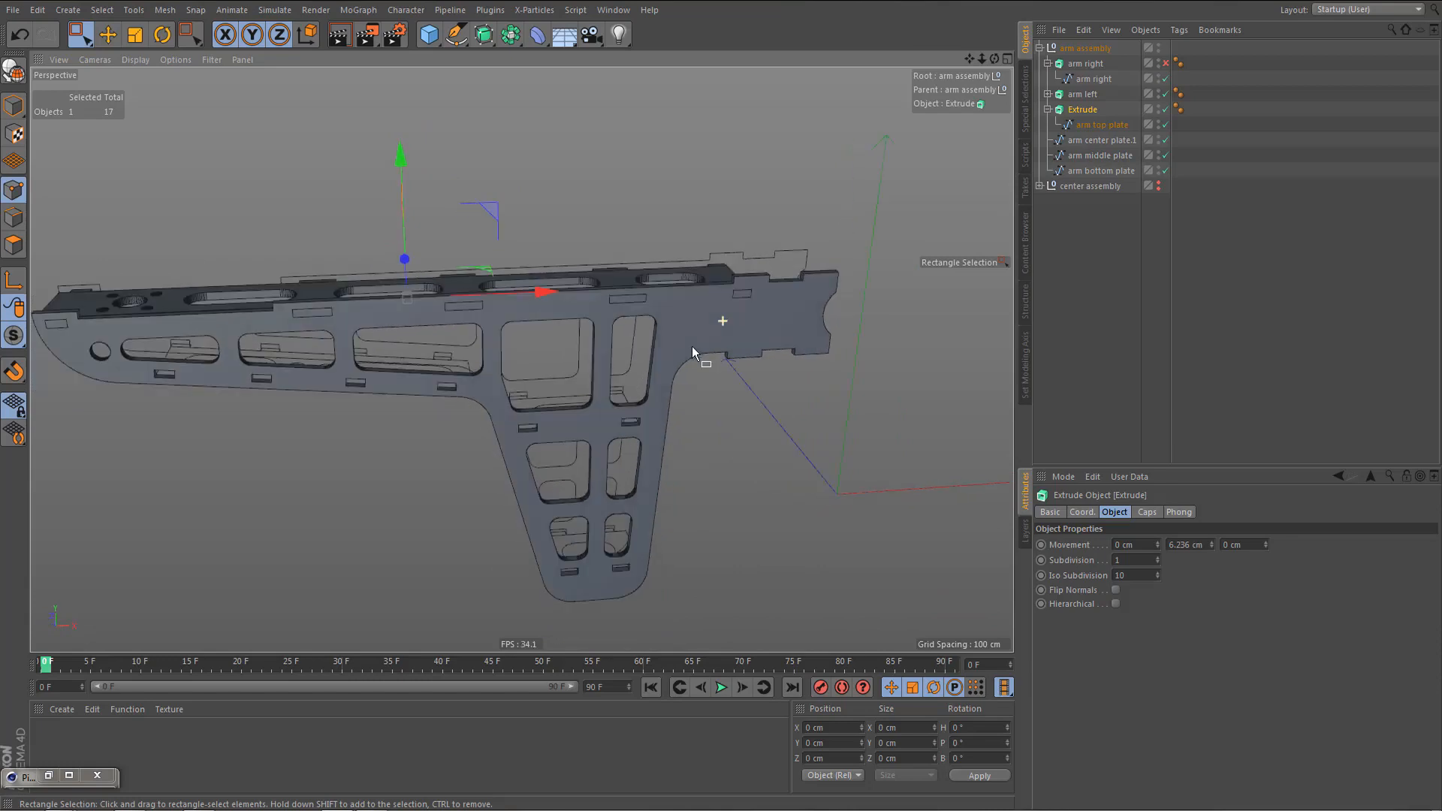
# - Rename the top plate's Extrude object "arm top plate" after its child spline and collapse its hierarchy
pyautogui.doubleClick(1099, 128)
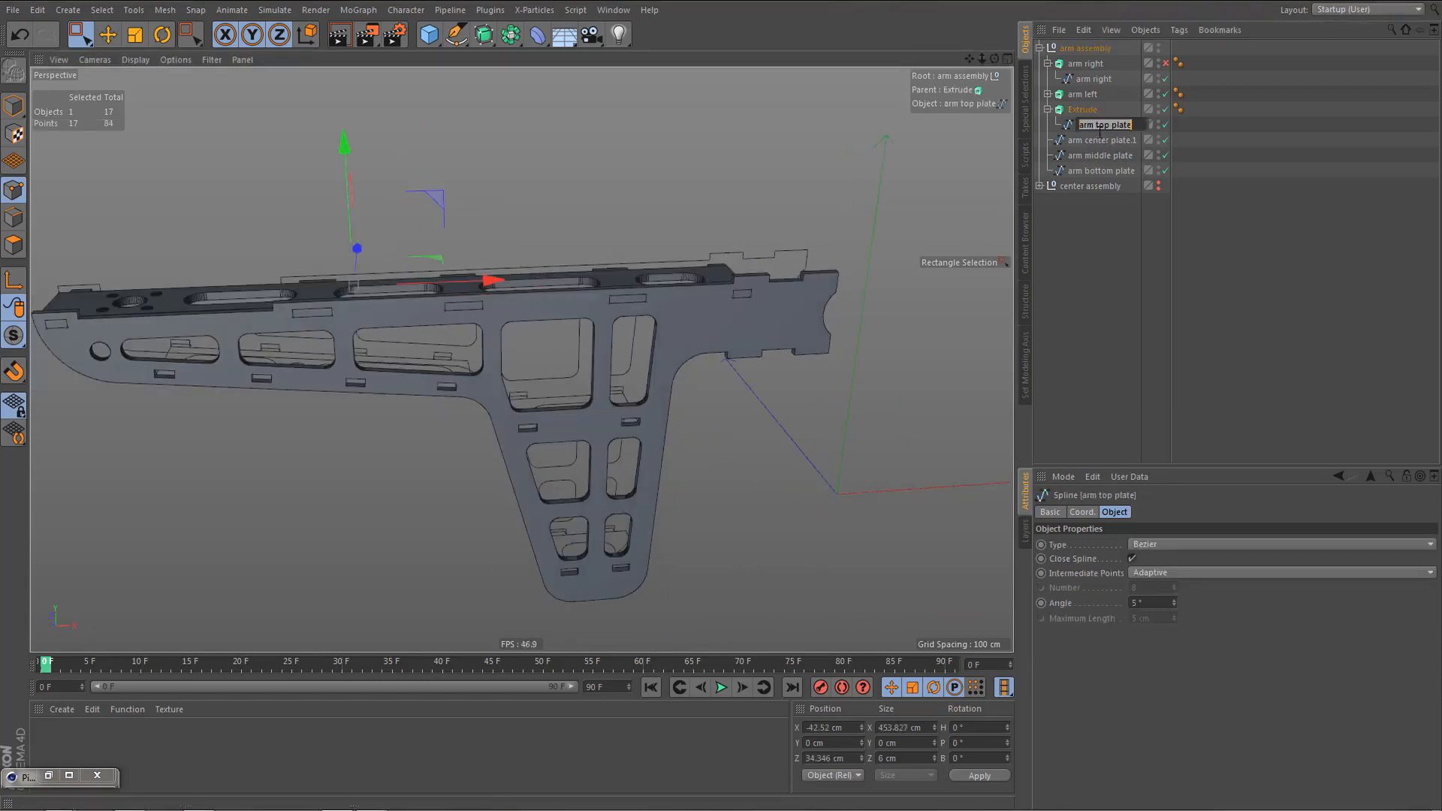
pyautogui.hotkey('ctrl', 'c')
pyautogui.press('Up')
pyautogui.hotkey('ctrl', 'v')
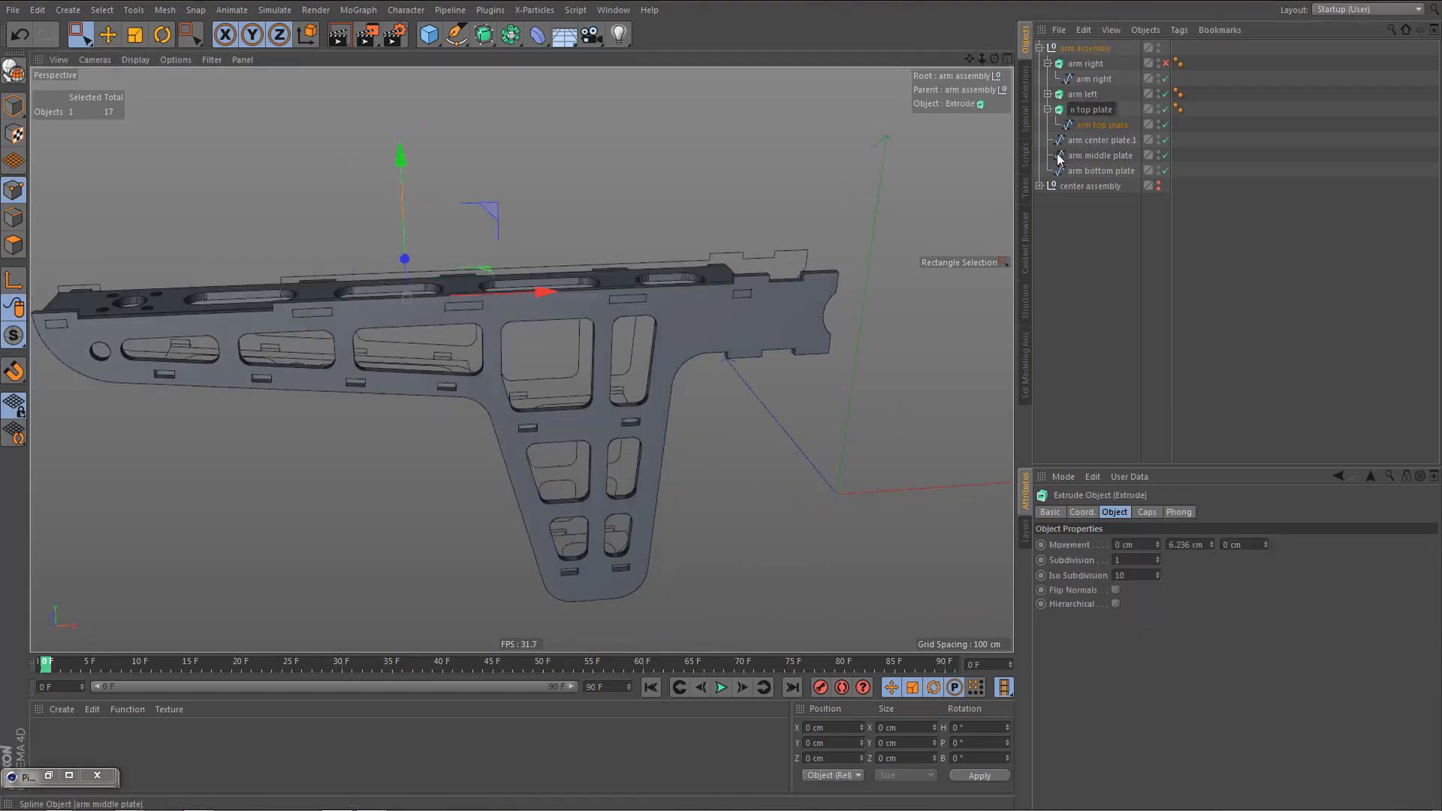
pyautogui.press('Return')
pyautogui.click(1048, 110)
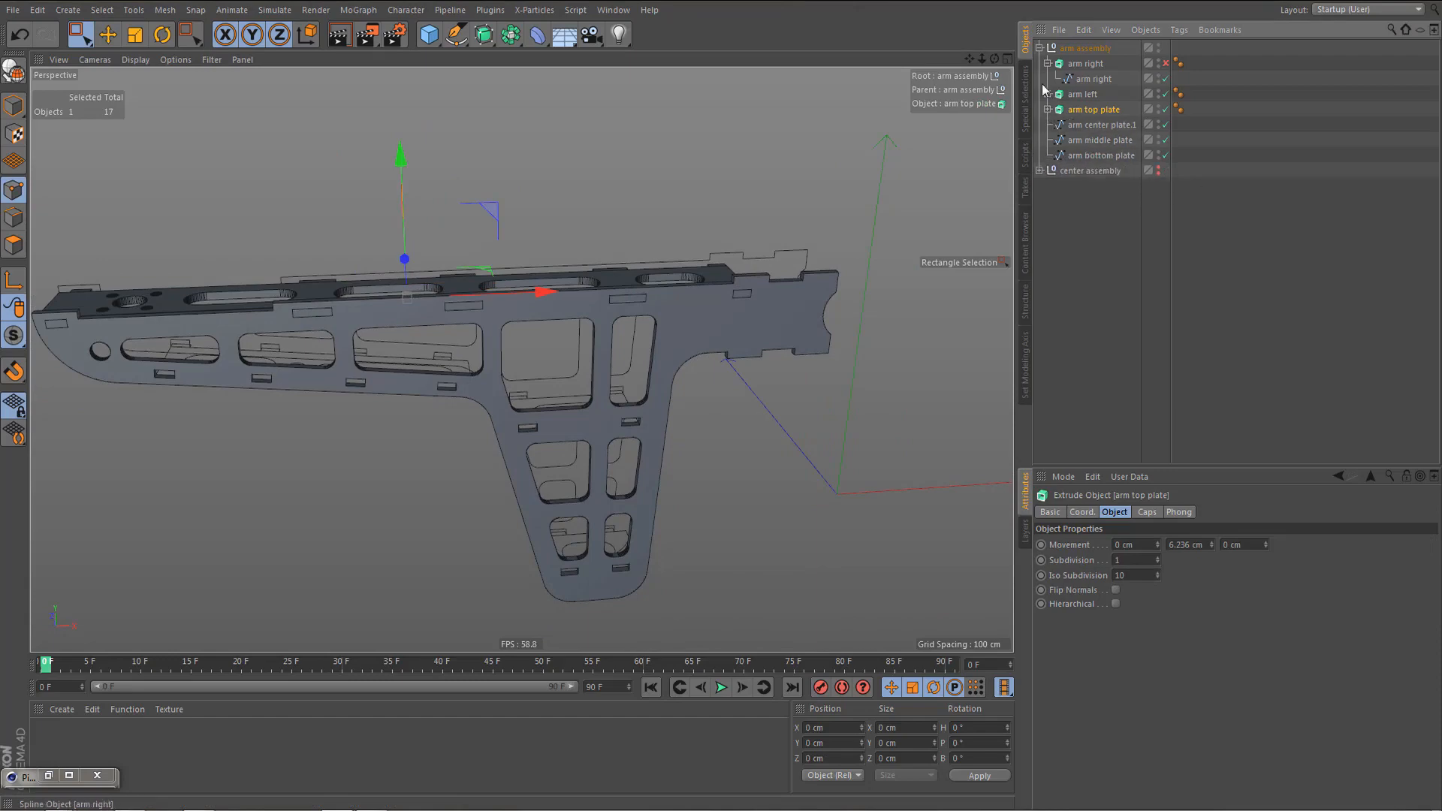
# - Select the two points on one short side of an arm right lower-edge slot and copy their Y size
pyautogui.press('Down')
pyautogui.keyDown('alt'); pyautogui.moveTo(412, 385); pyautogui.dragTo(849, 331); pyautogui.keyUp('alt')
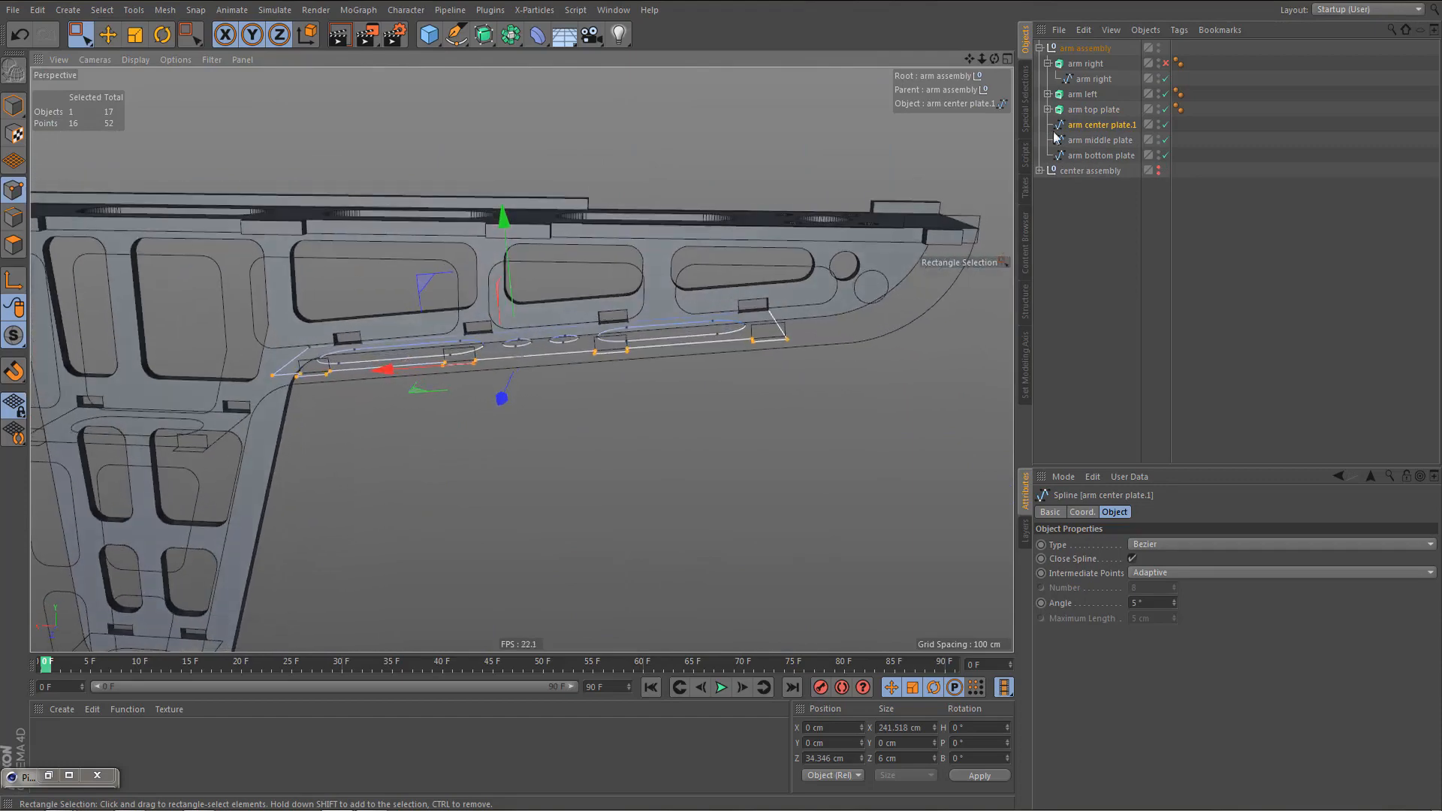
pyautogui.click(1094, 79)
pyautogui.keyDown('alt'); pyautogui.moveTo(597, 335); pyautogui.dragTo(744, 335, button='right'); pyautogui.keyUp('alt')
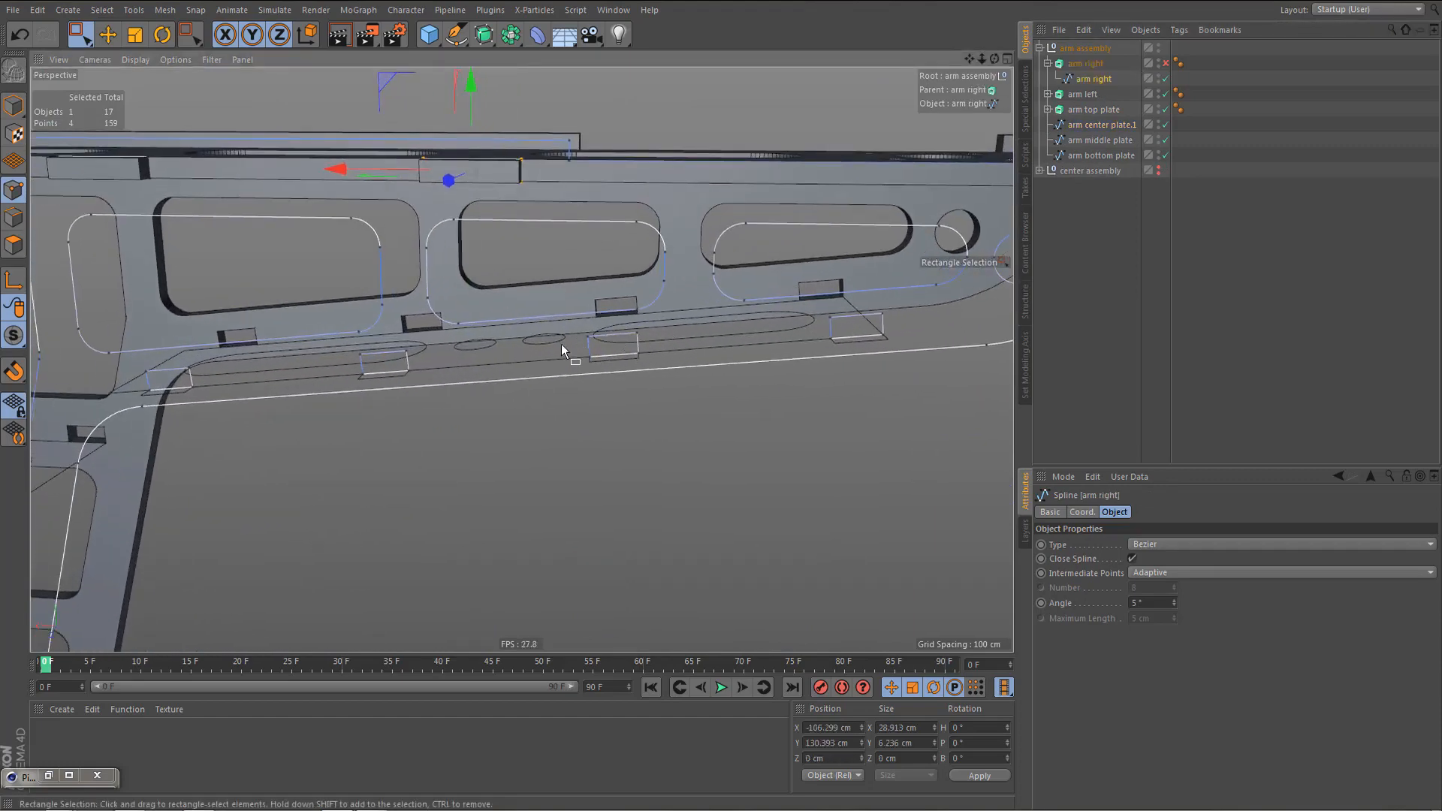
pyautogui.keyDown('alt'); pyautogui.moveTo(561, 345); pyautogui.dragTo(673, 389); pyautogui.keyUp('alt')
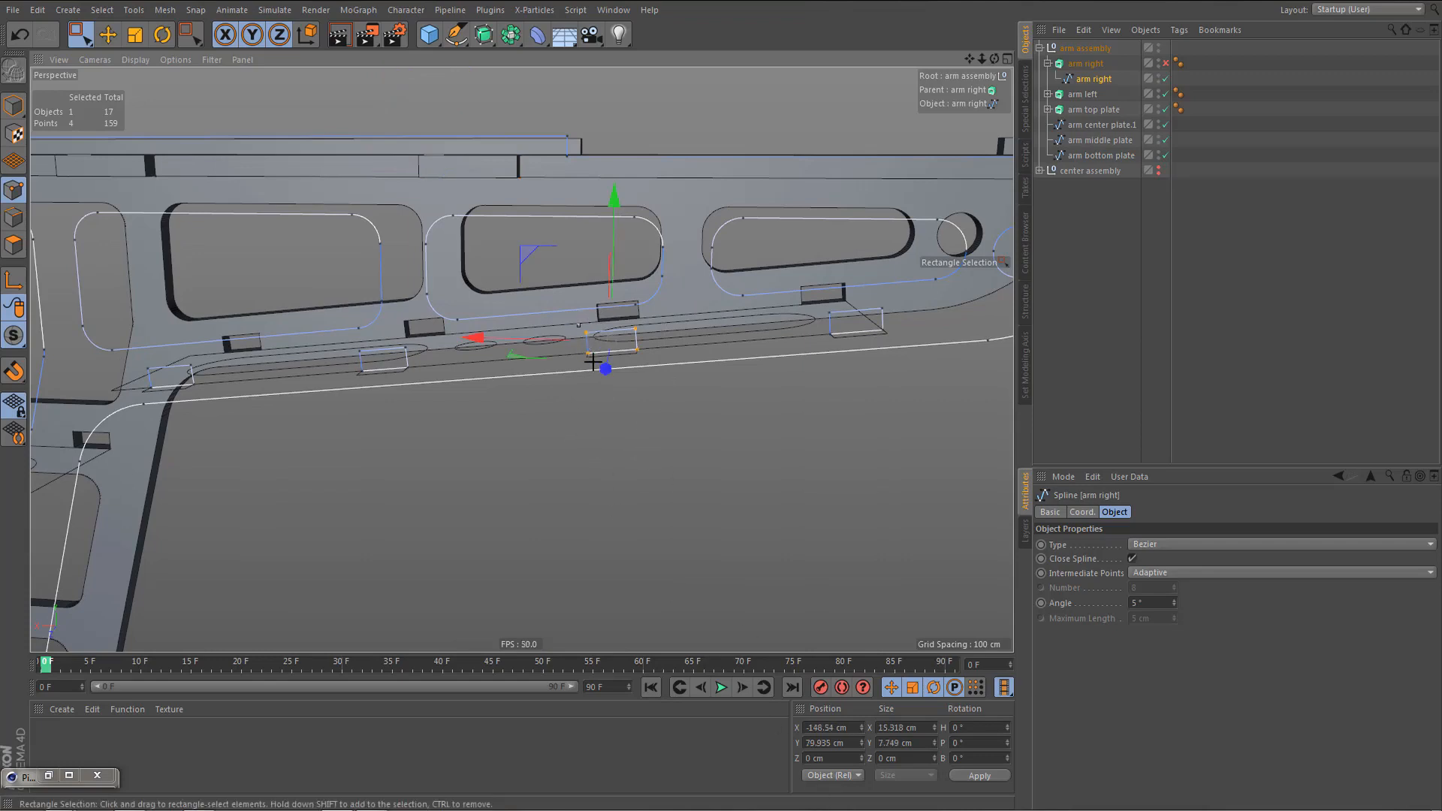
pyautogui.moveTo(592, 362); pyautogui.dragTo(595, 379)
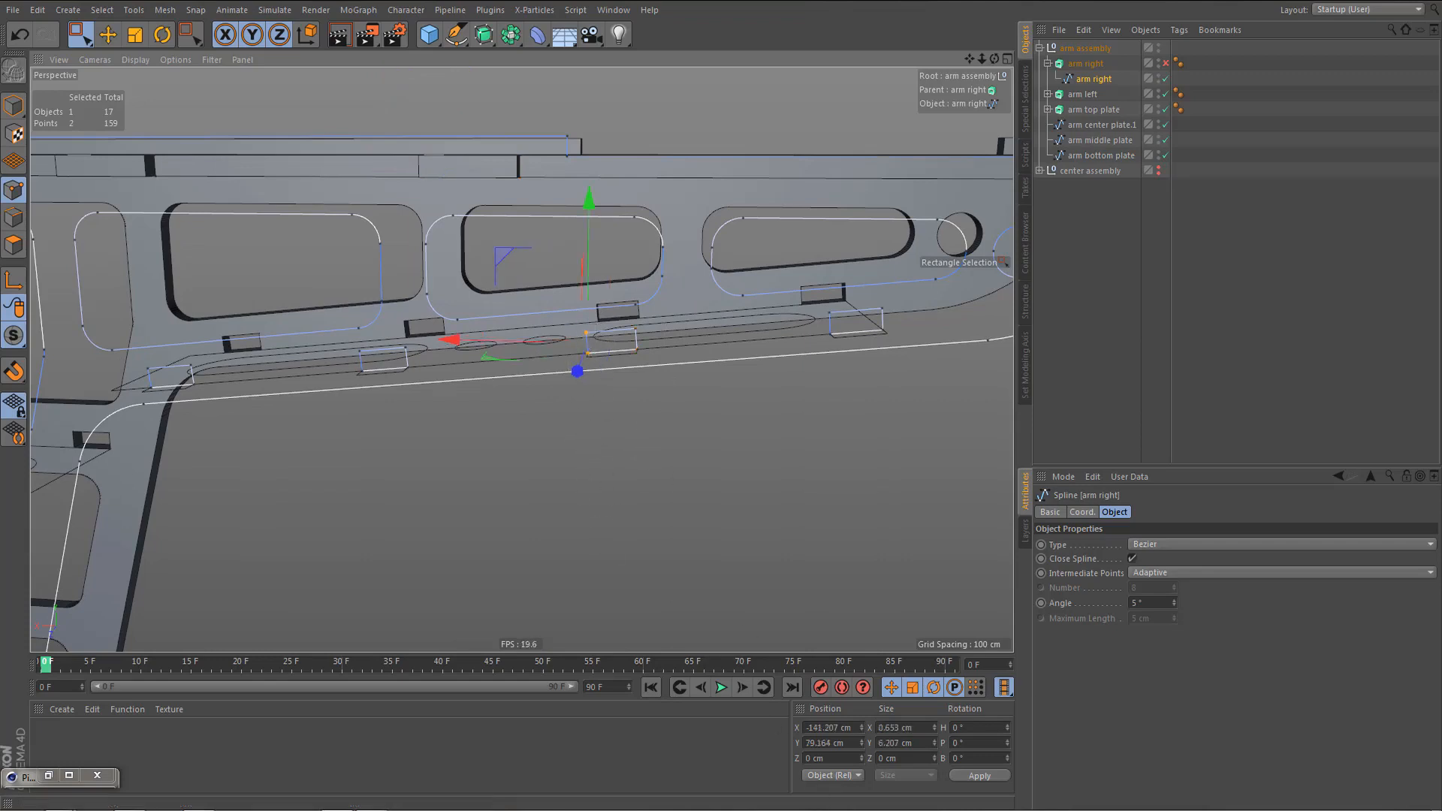
pyautogui.click(924, 743)
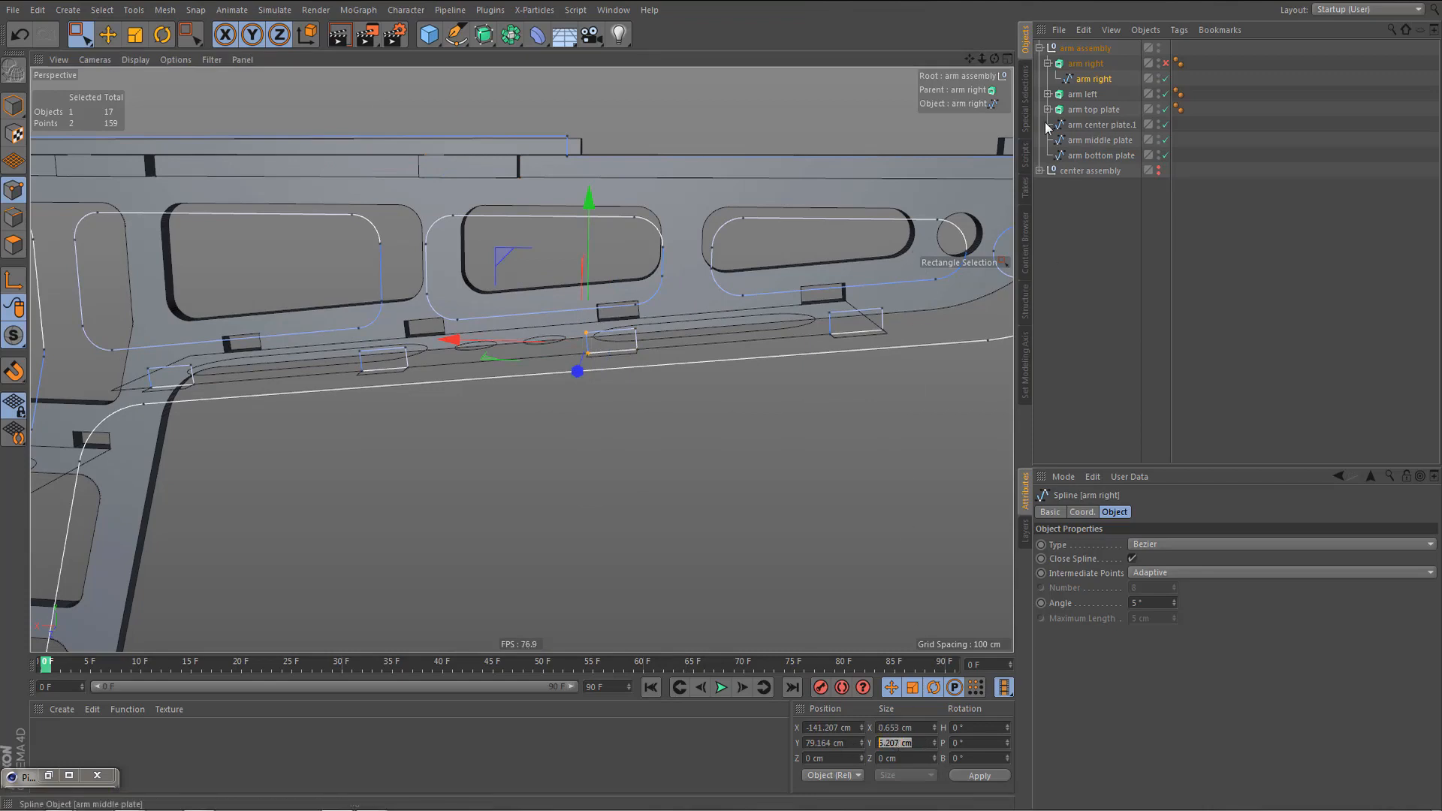
# - Extrude the arm center plate.1 spline with a movement of 6.207 cm in Y and 0 cm in Z
pyautogui.click(1098, 127)
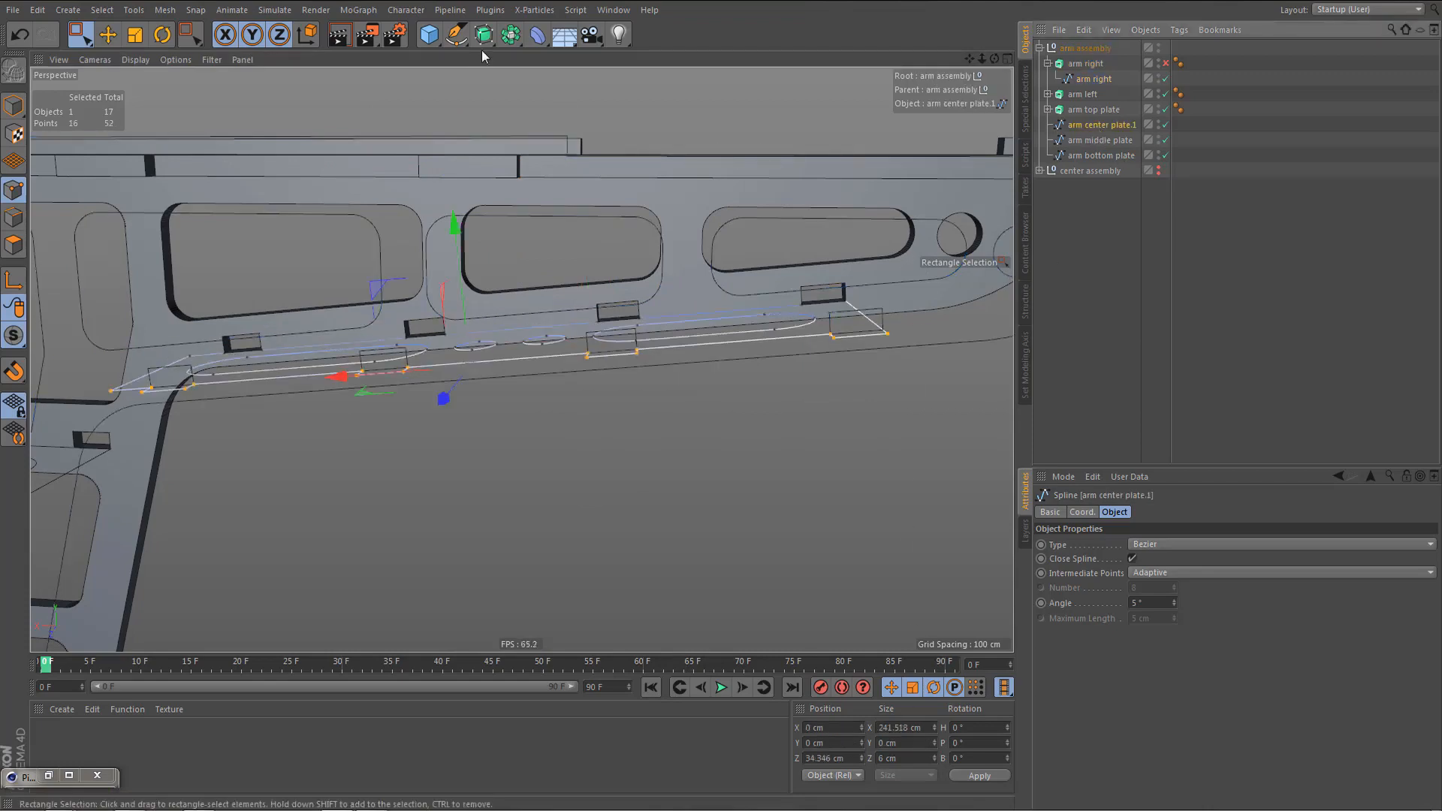
pyautogui.moveTo(484, 34); pyautogui.dragTo(644, 56)
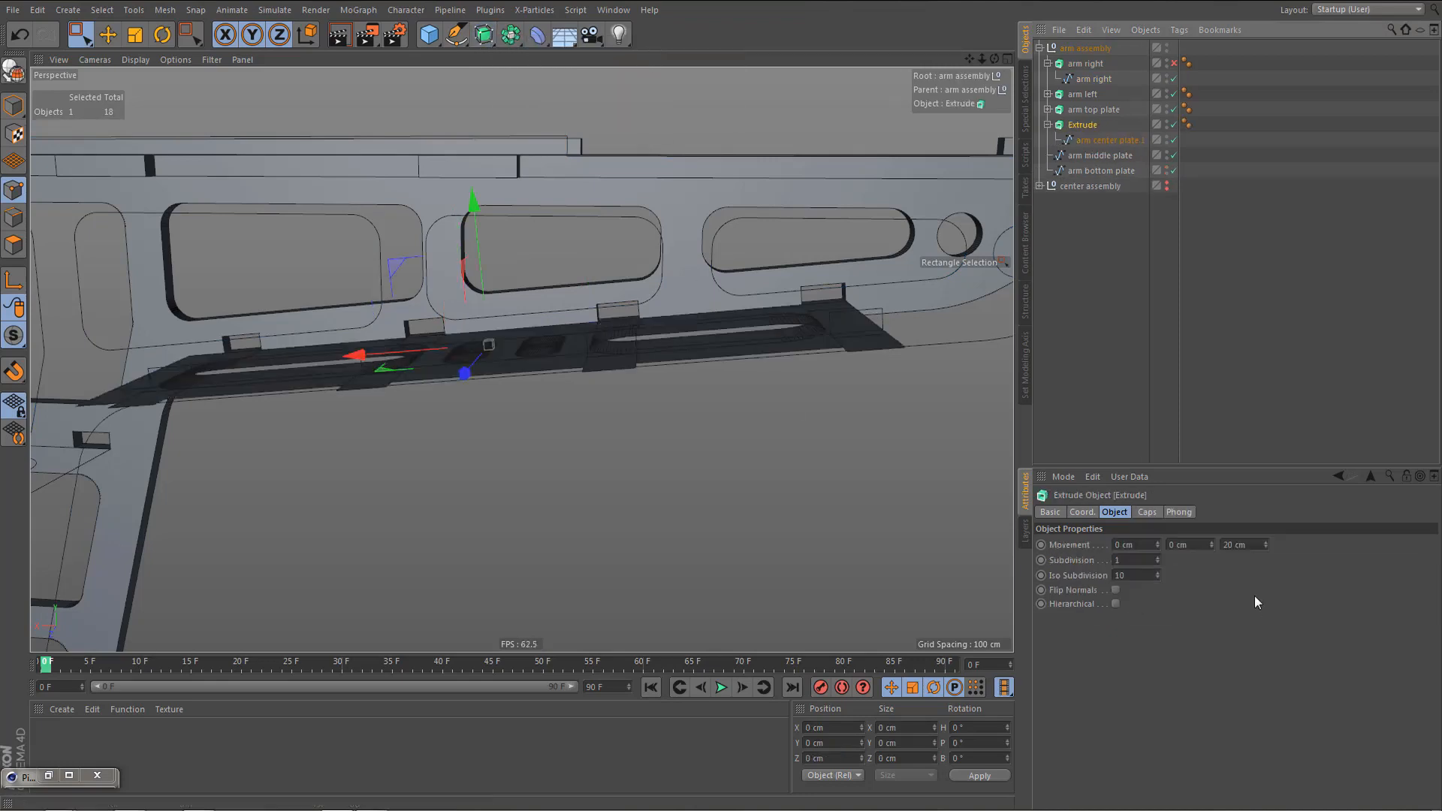
pyautogui.click(1193, 544)
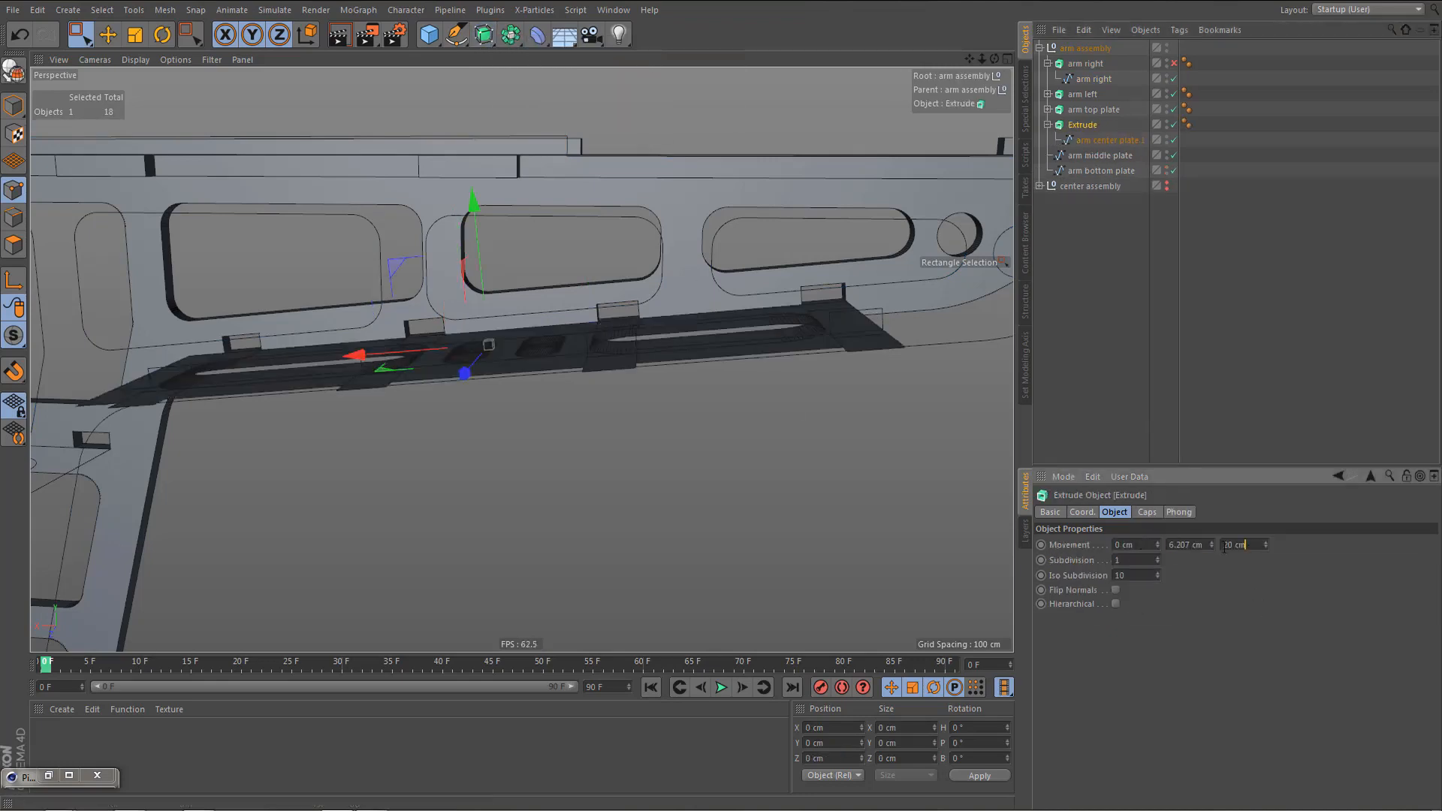
pyautogui.write('0')
pyautogui.press('Return')
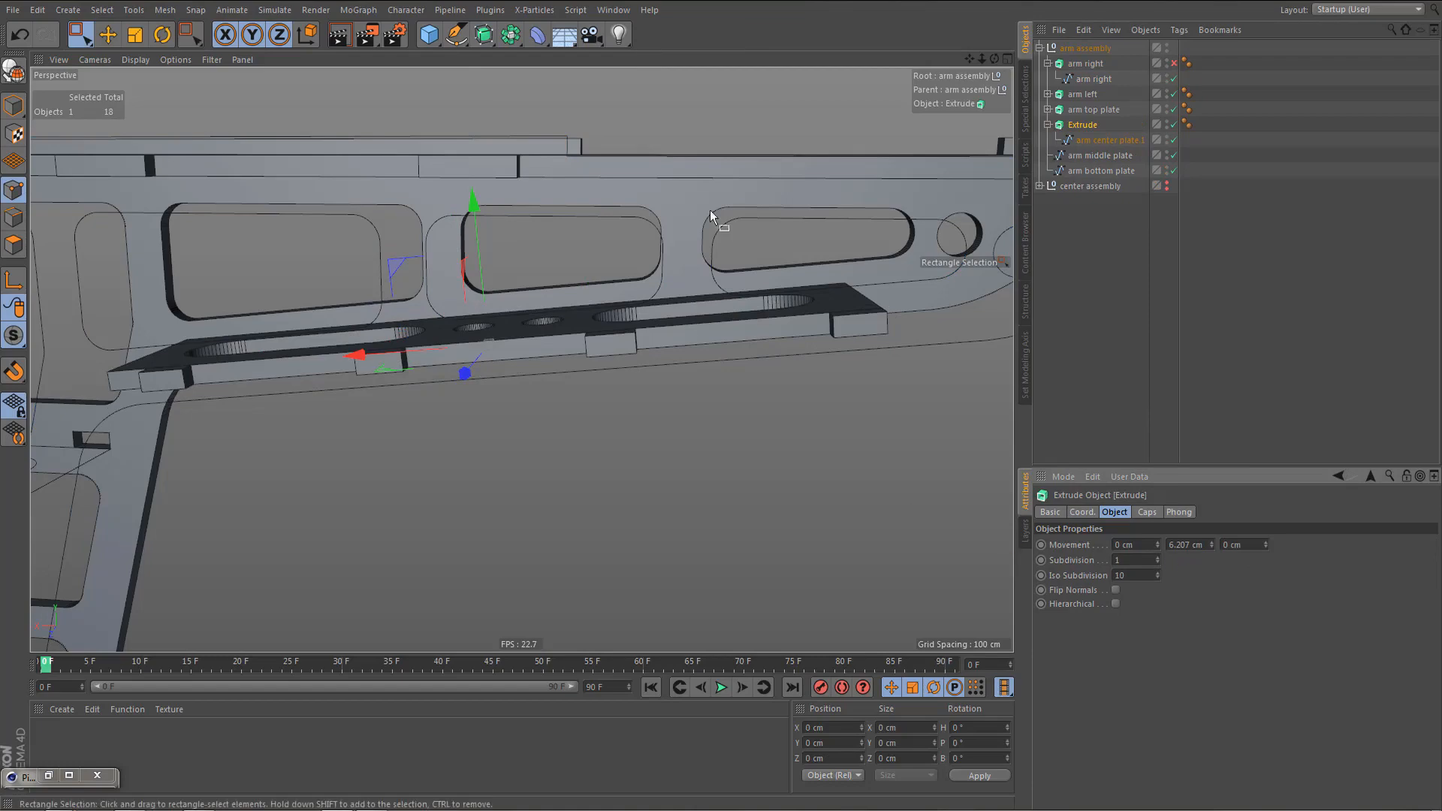
# - Rename the center plate's Extrude object "arm center plate.1" after its child spline
pyautogui.keyDown('alt'); pyautogui.moveTo(624, 317); pyautogui.dragTo(827, 293); pyautogui.keyUp('alt')
pyautogui.doubleClick(1083, 124)
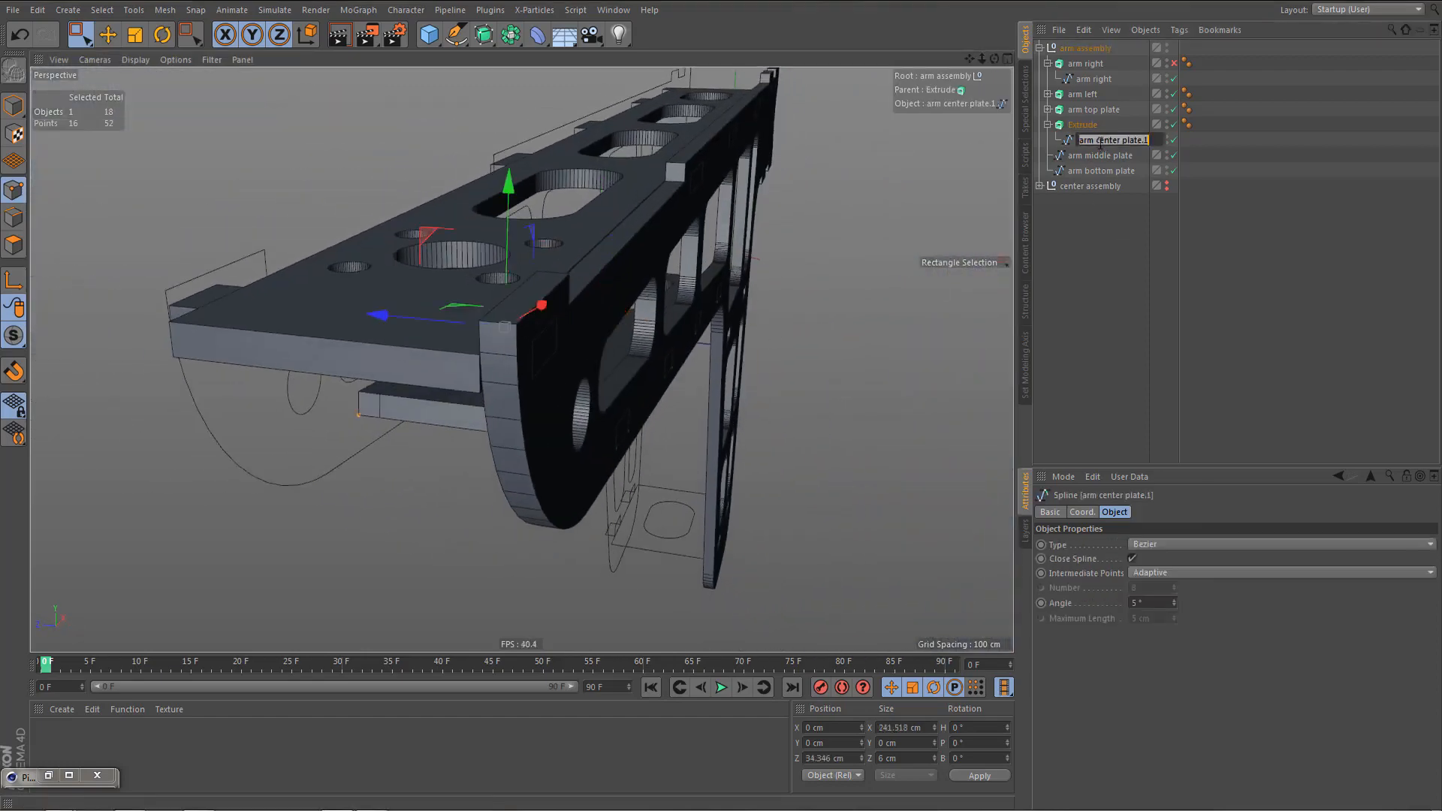
pyautogui.hotkey('ctrl', 'v')
pyautogui.press('Return')
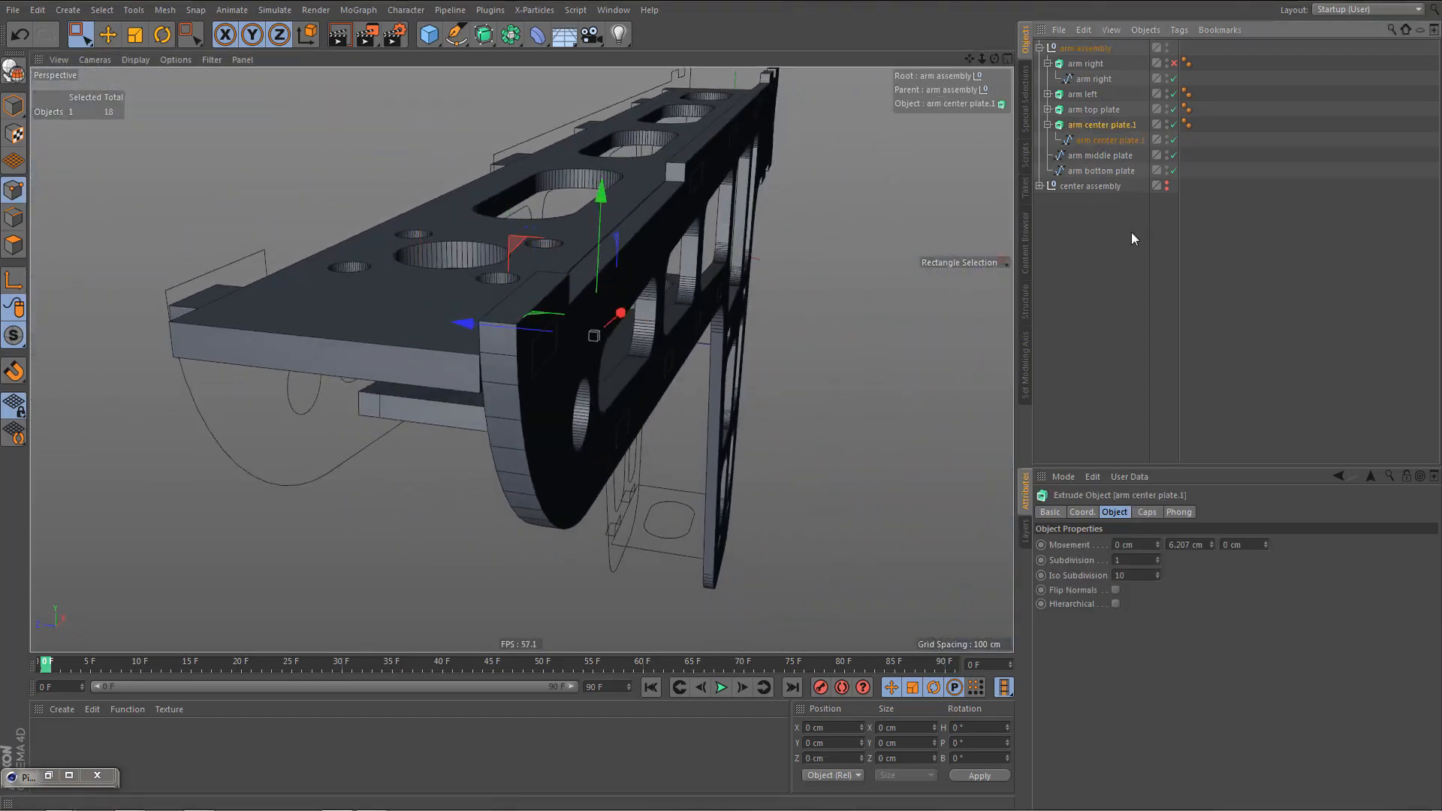
# - Select the four points of the arm right slot beside the arm middle plate and copy their Y size
pyautogui.click(1092, 155)
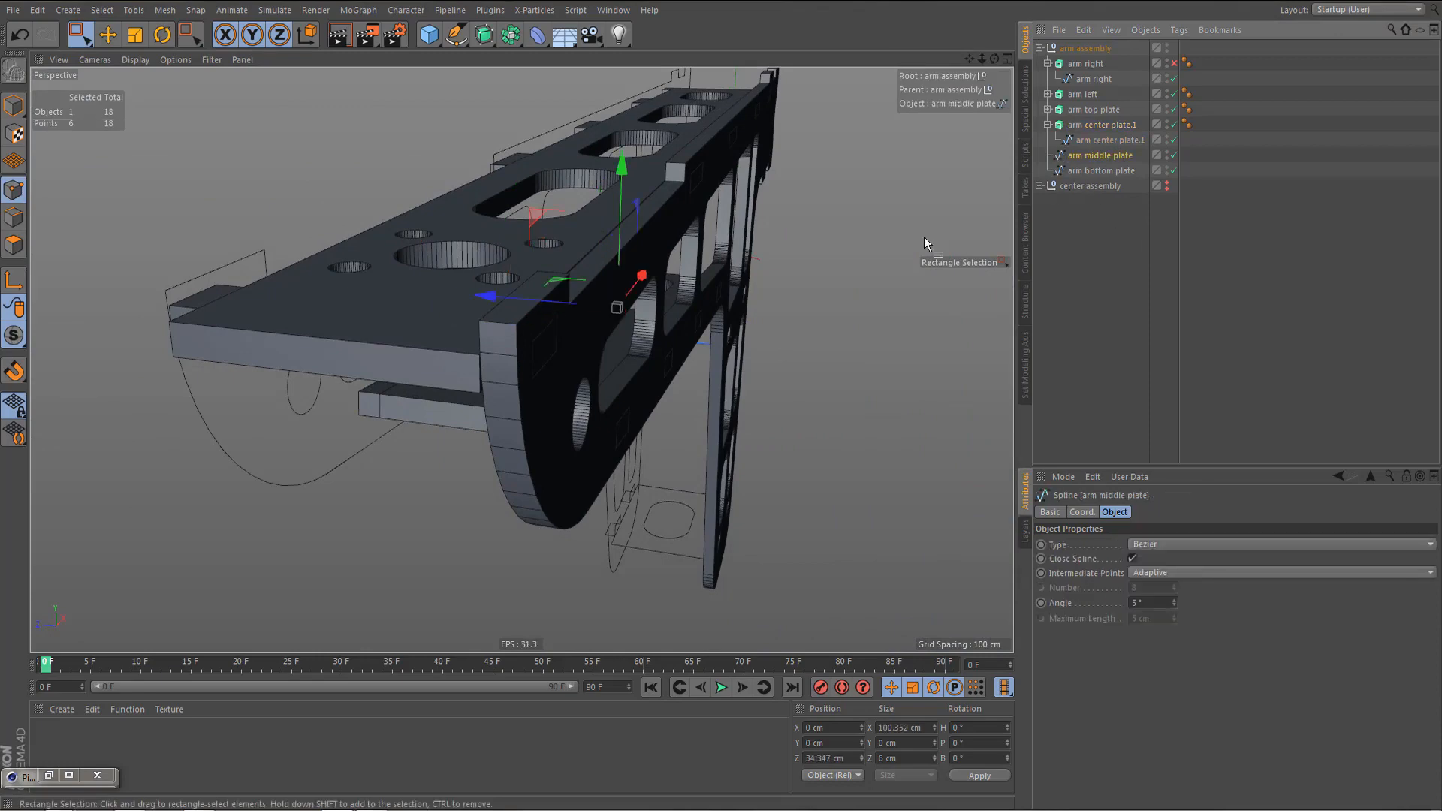
pyautogui.keyDown('alt'); pyautogui.moveTo(750, 218); pyautogui.dragTo(742, 255); pyautogui.keyUp('alt')
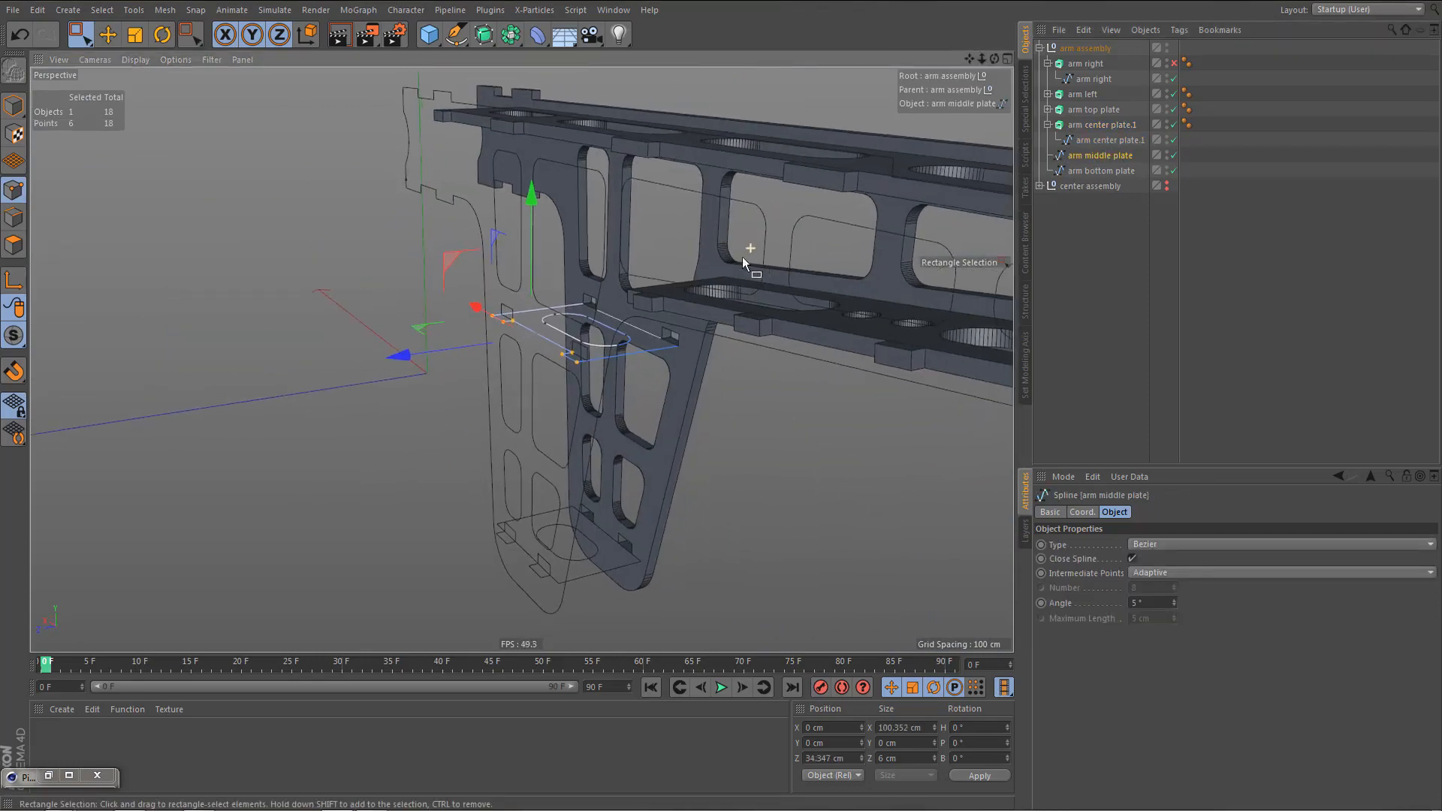
pyautogui.scroll(3, 685, 332)
pyautogui.scroll(6, 685, 332)
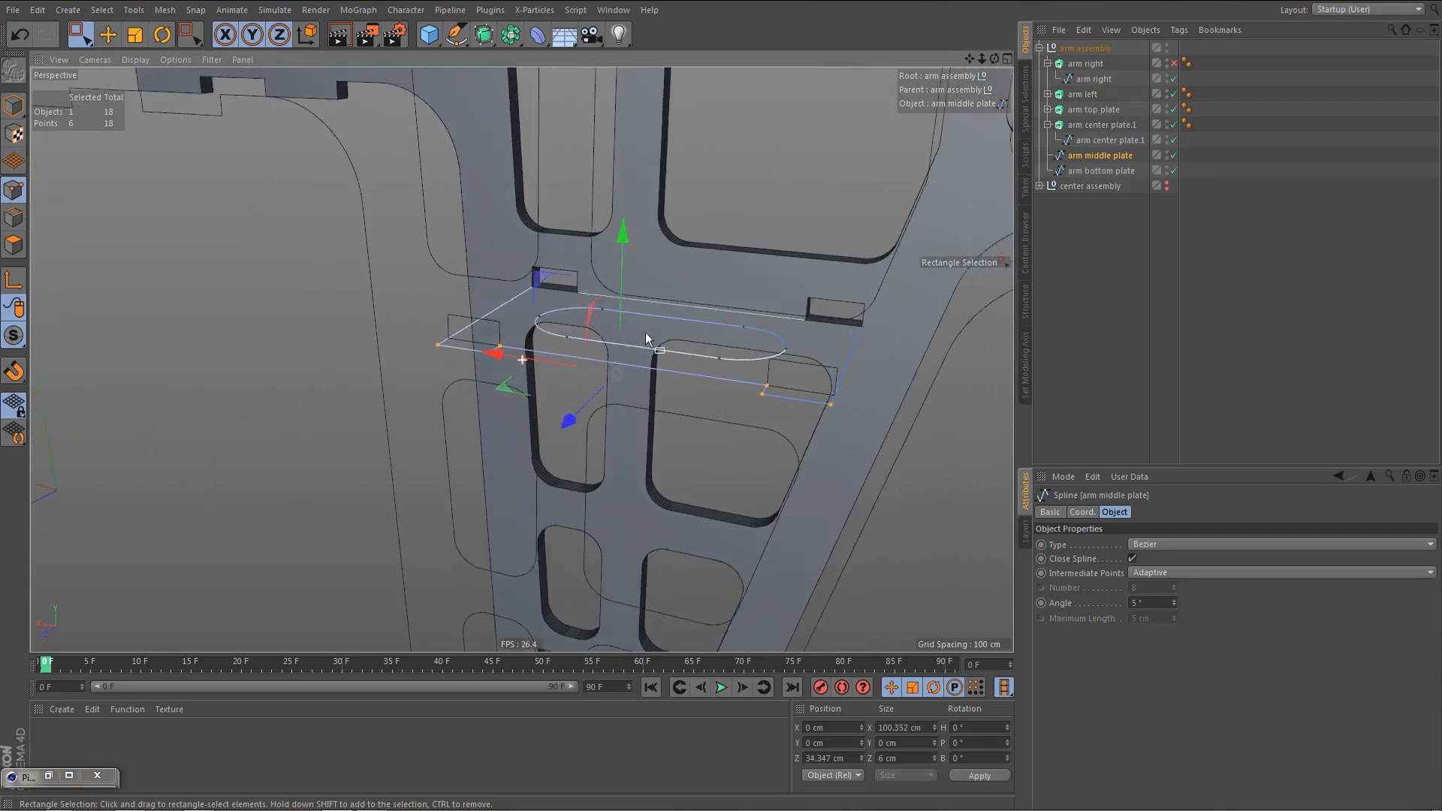
pyautogui.click(1111, 80)
pyautogui.moveTo(769, 349); pyautogui.dragTo(879, 421)
pyautogui.click(907, 744)
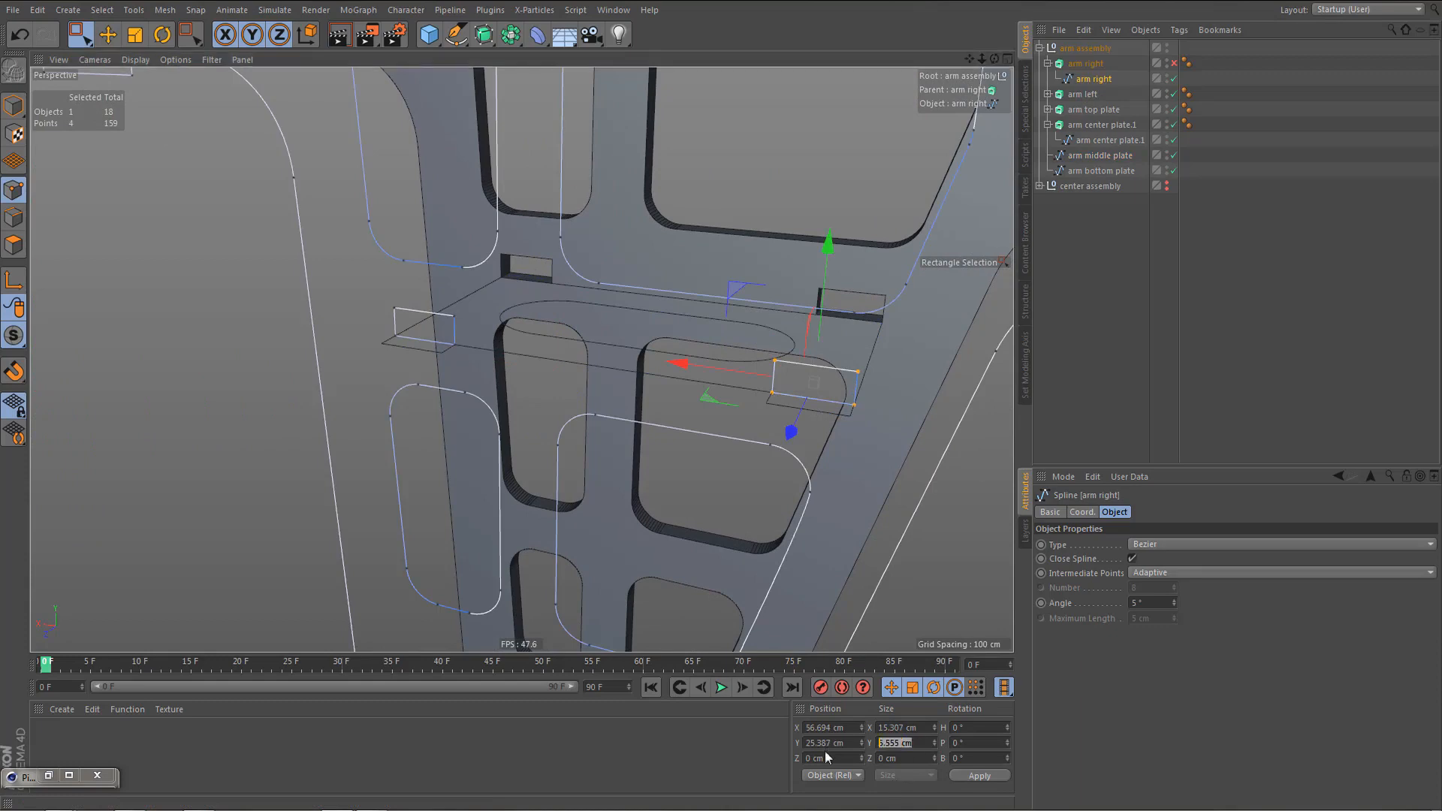
# - Extrude the arm middle plate spline with a movement of 6.555 cm in Y and 0 cm in Z
pyautogui.click(1102, 262)
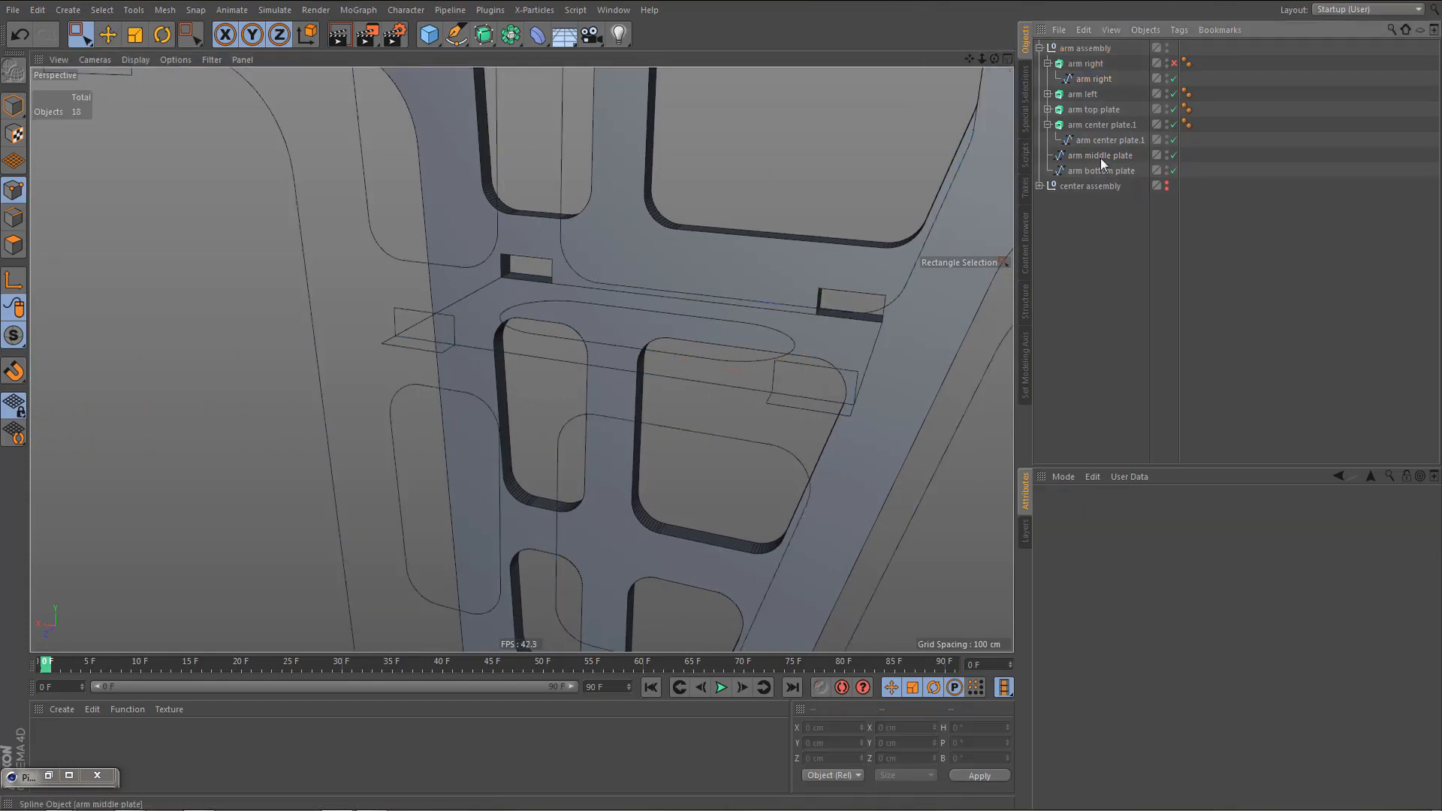
pyautogui.click(1101, 155)
pyautogui.keyDown('alt'); pyautogui.moveTo(482, 39); pyautogui.dragTo(678, 56); pyautogui.keyUp('alt')
pyautogui.click(1182, 545)
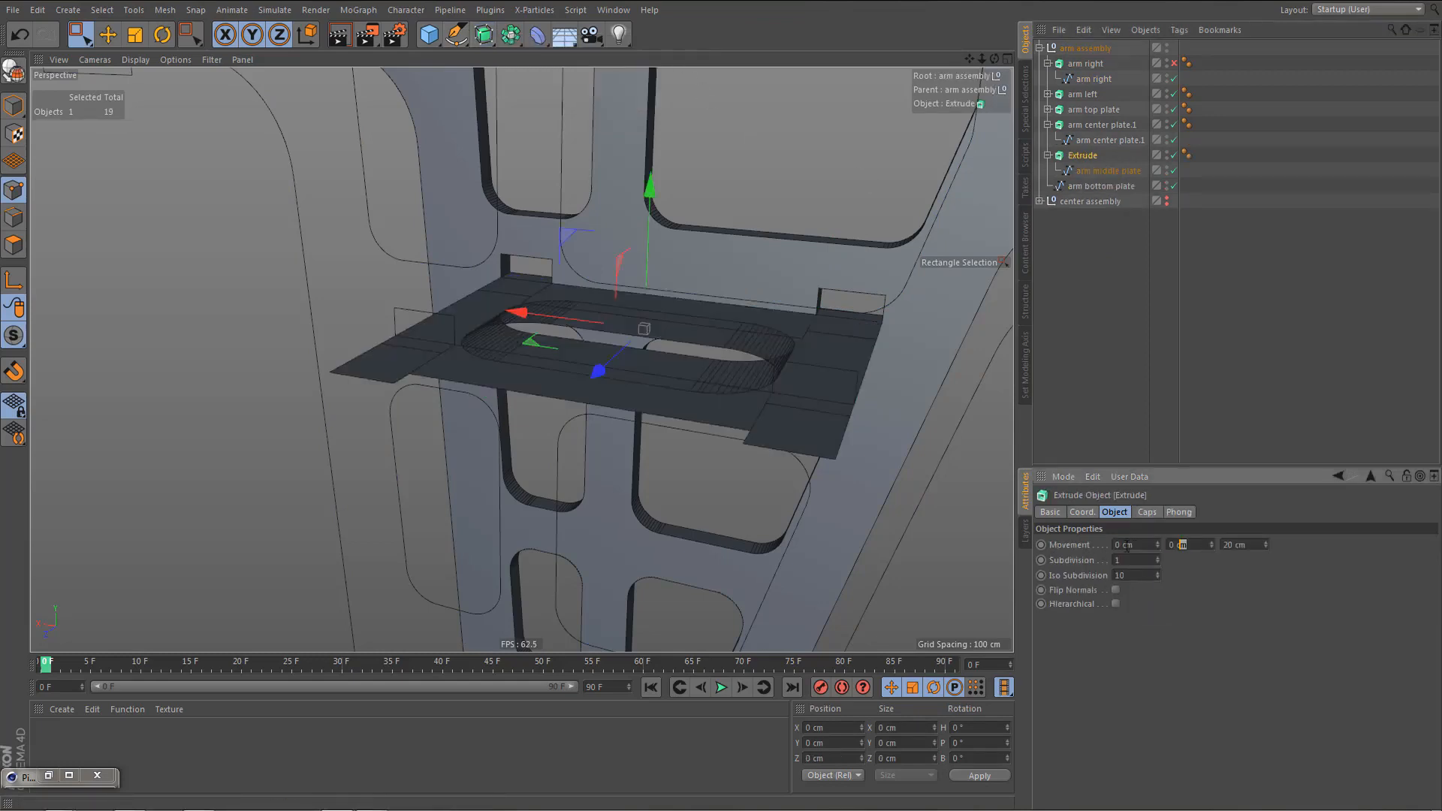
pyautogui.click(1240, 545)
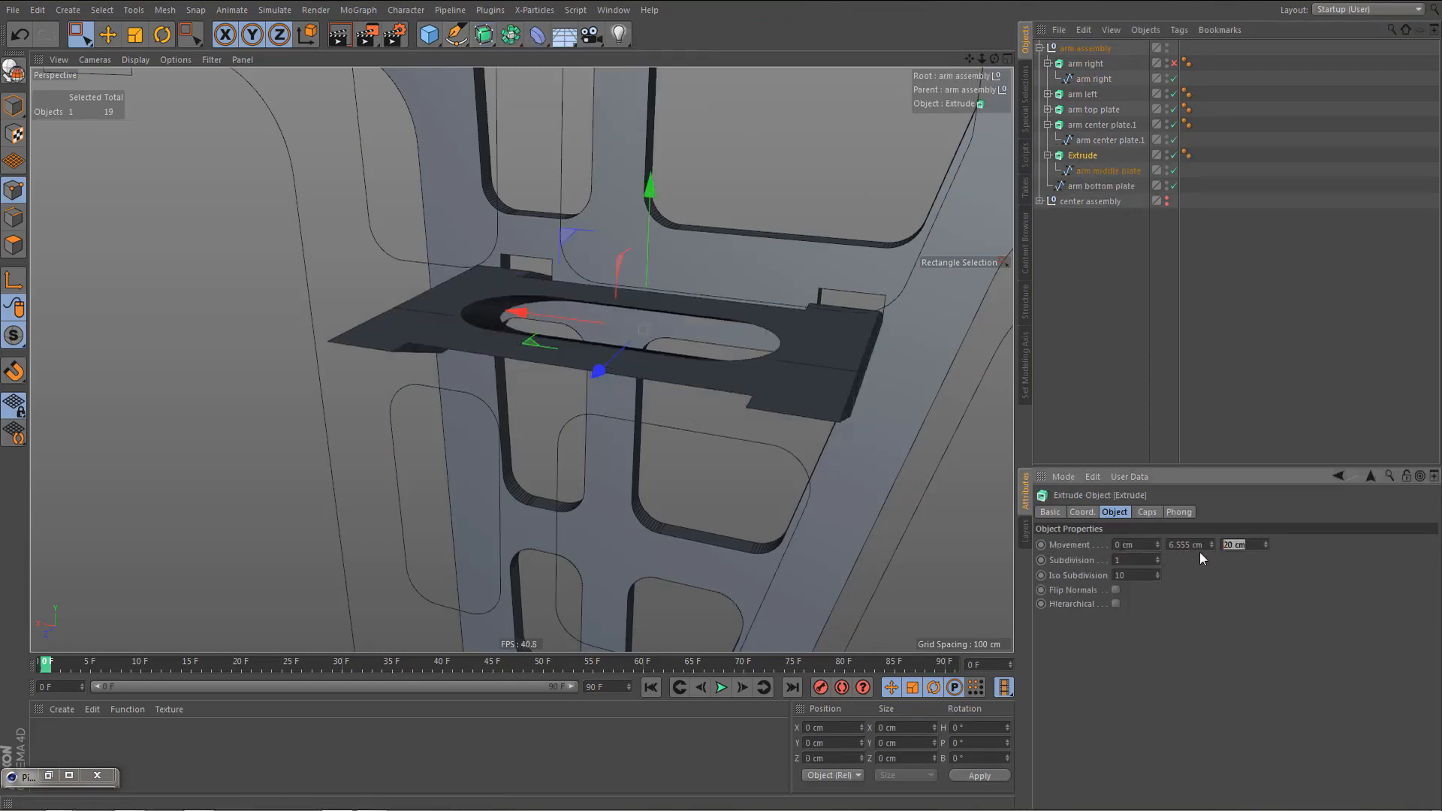
pyautogui.write('0')
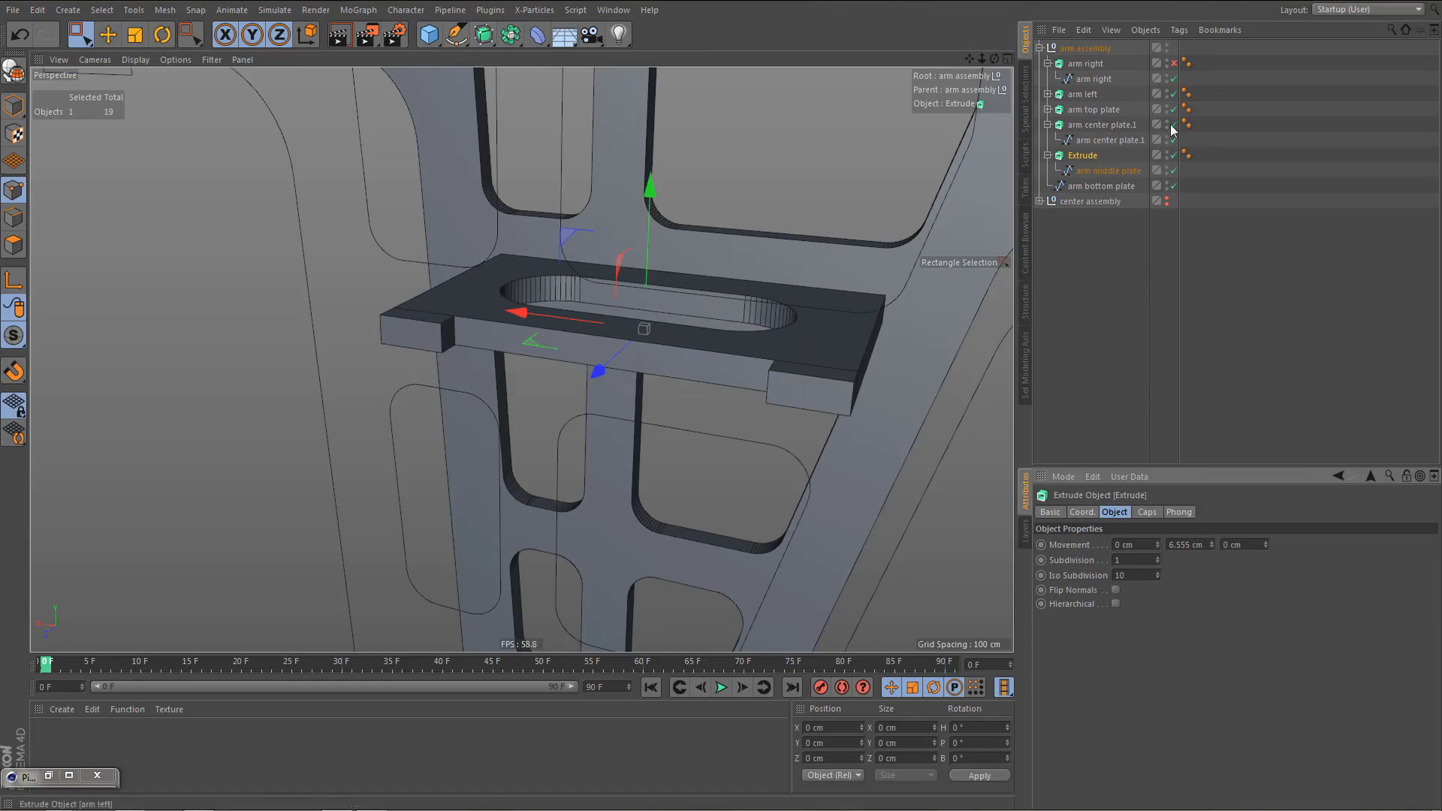
# - Rename the middle plate's Extrude object "arm middle plate" and collapse the center and middle plate hierarchies
pyautogui.keyDown('alt'); pyautogui.moveTo(706, 264); pyautogui.dragTo(556, 323); pyautogui.keyUp('alt')
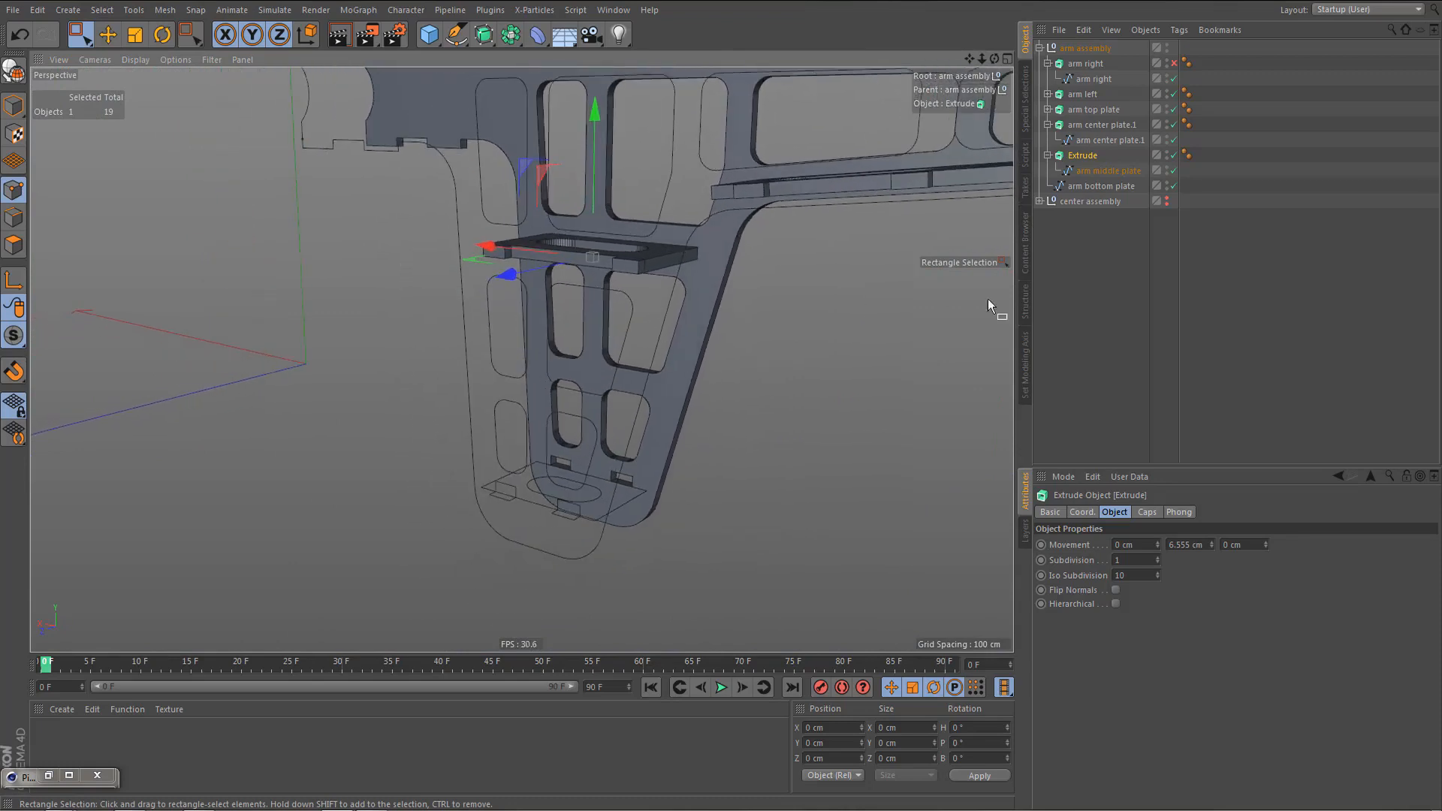
pyautogui.doubleClick(1097, 170)
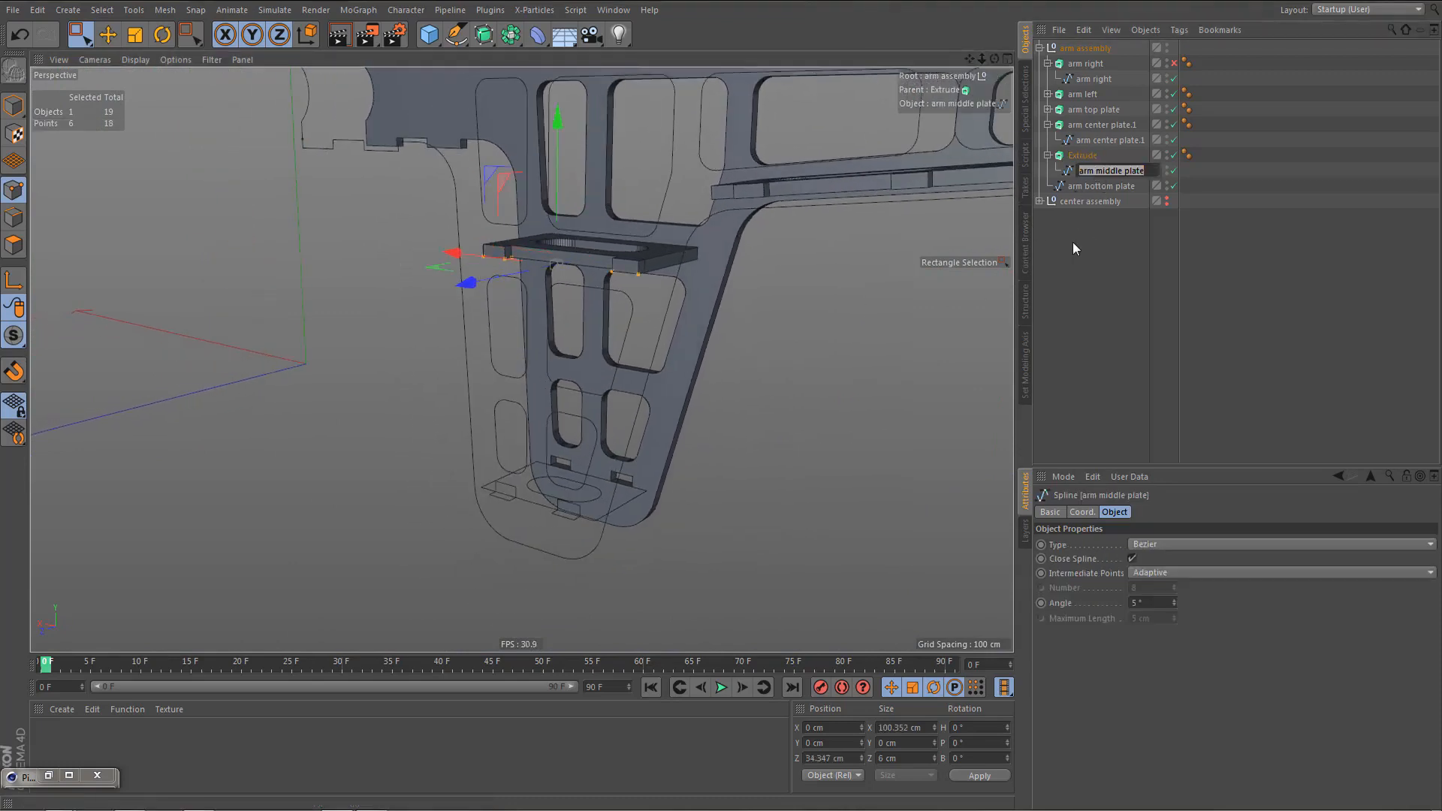
pyautogui.press('Return')
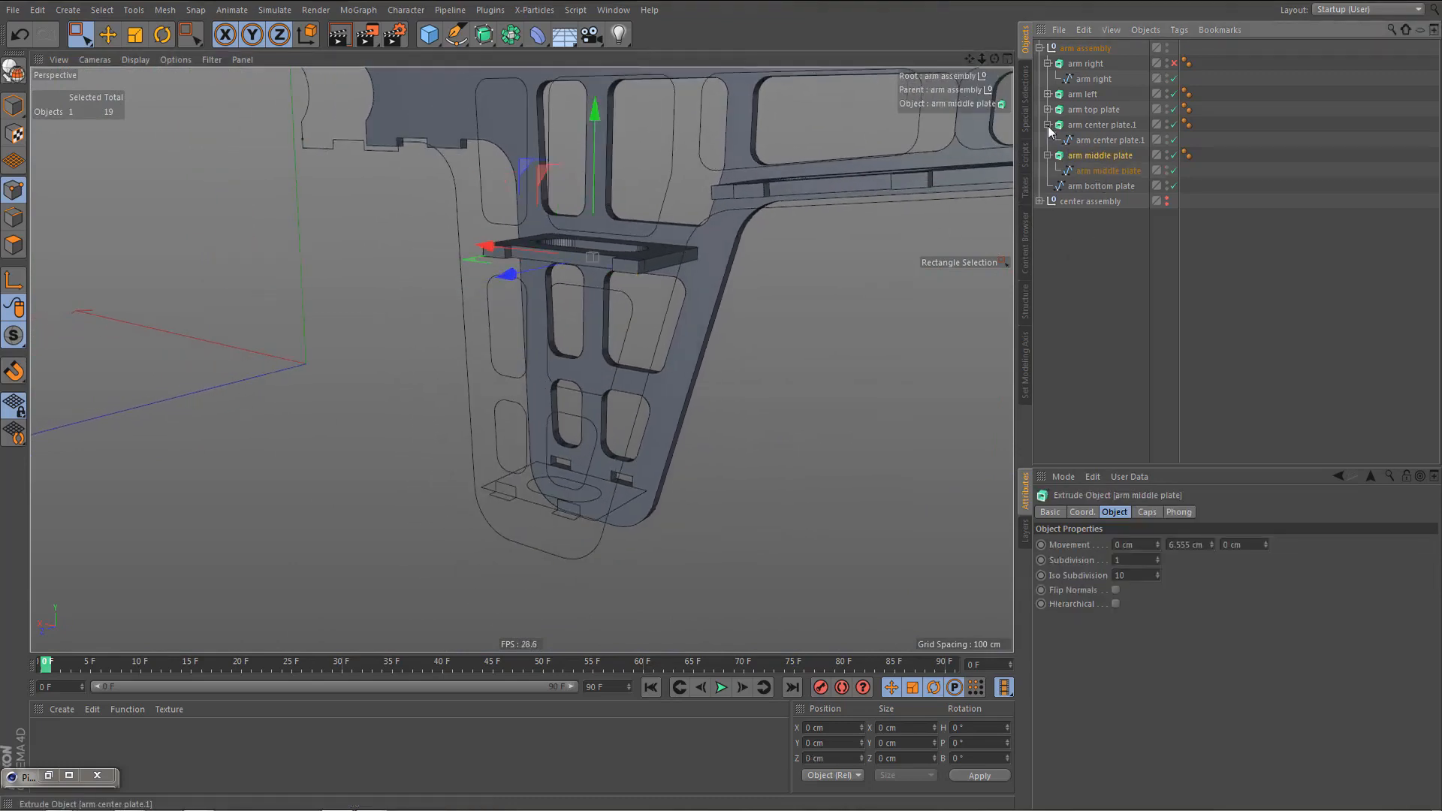
pyautogui.click(1048, 125)
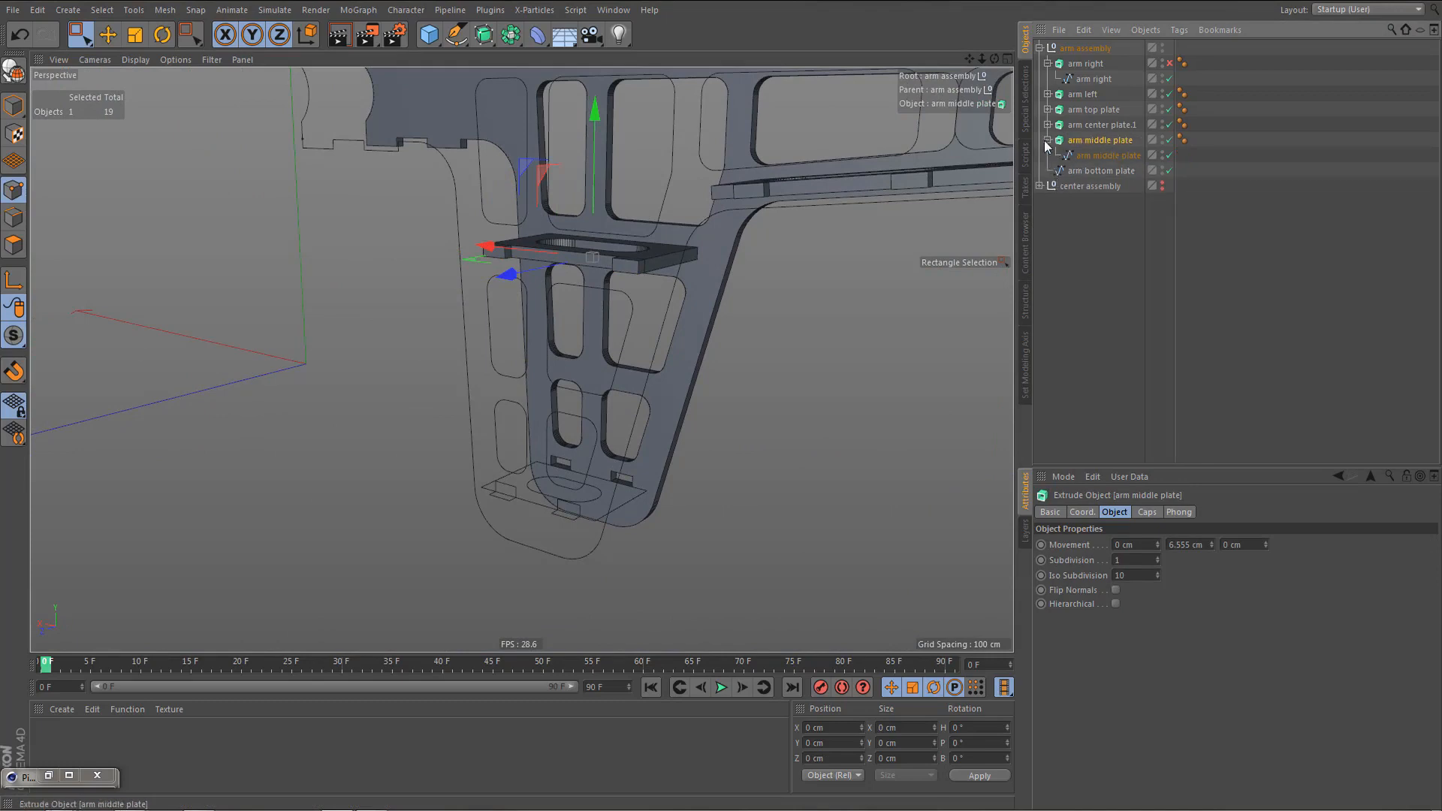
pyautogui.click(1048, 139)
# - Select the four points of one arm right slot beside the arm bottom plate
pyautogui.click(1102, 155)
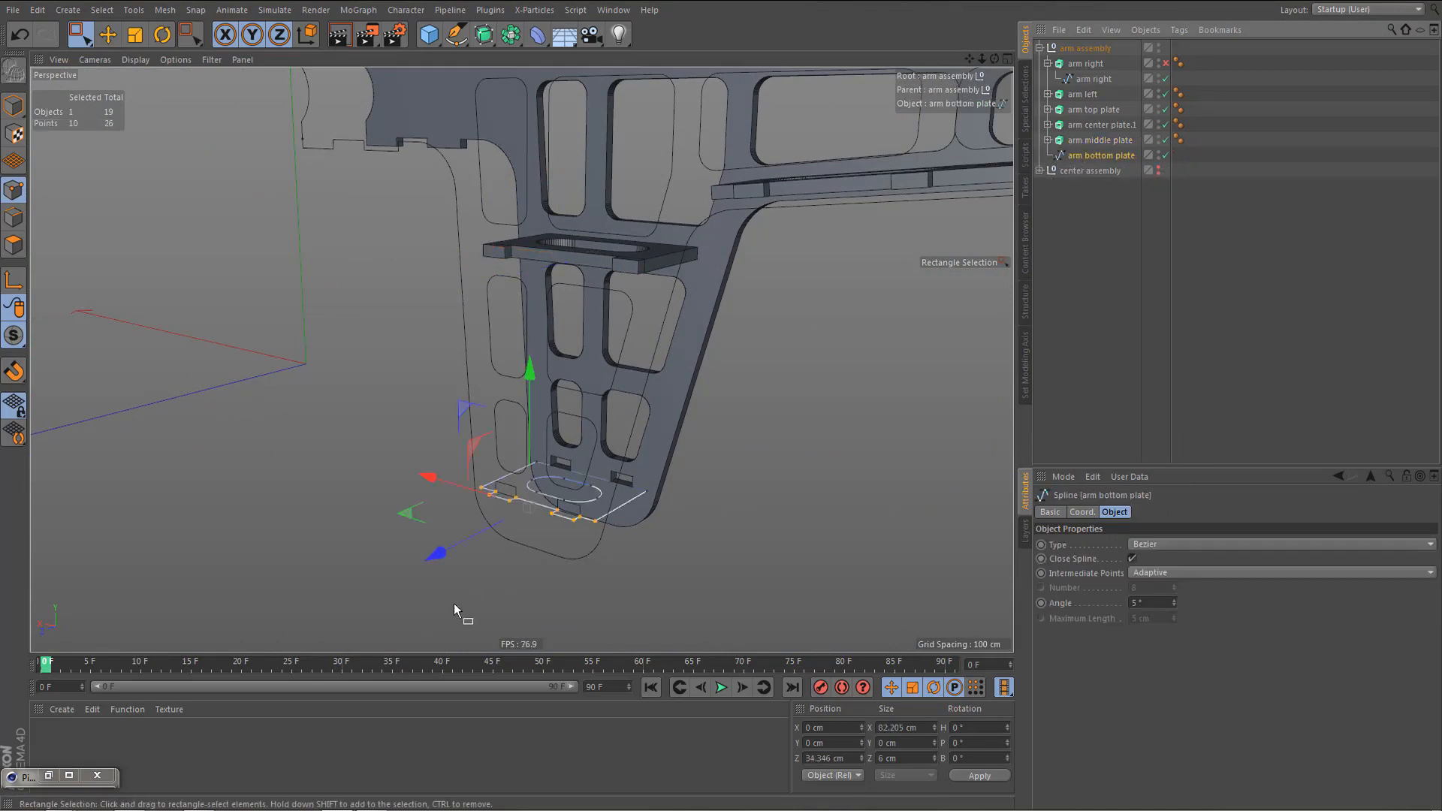
pyautogui.scroll(3, 579, 505)
pyautogui.scroll(2, 678, 506)
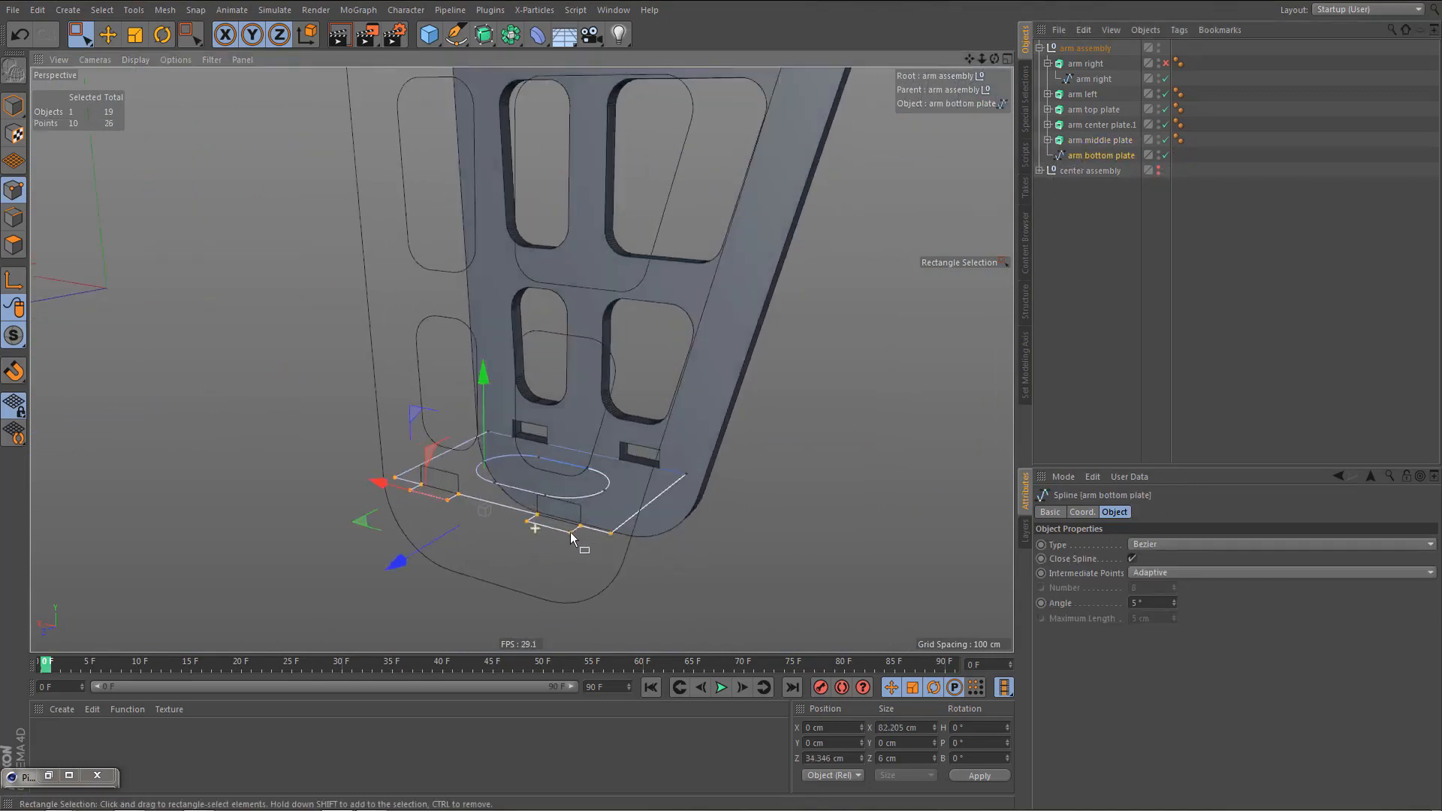
pyautogui.click(1089, 75)
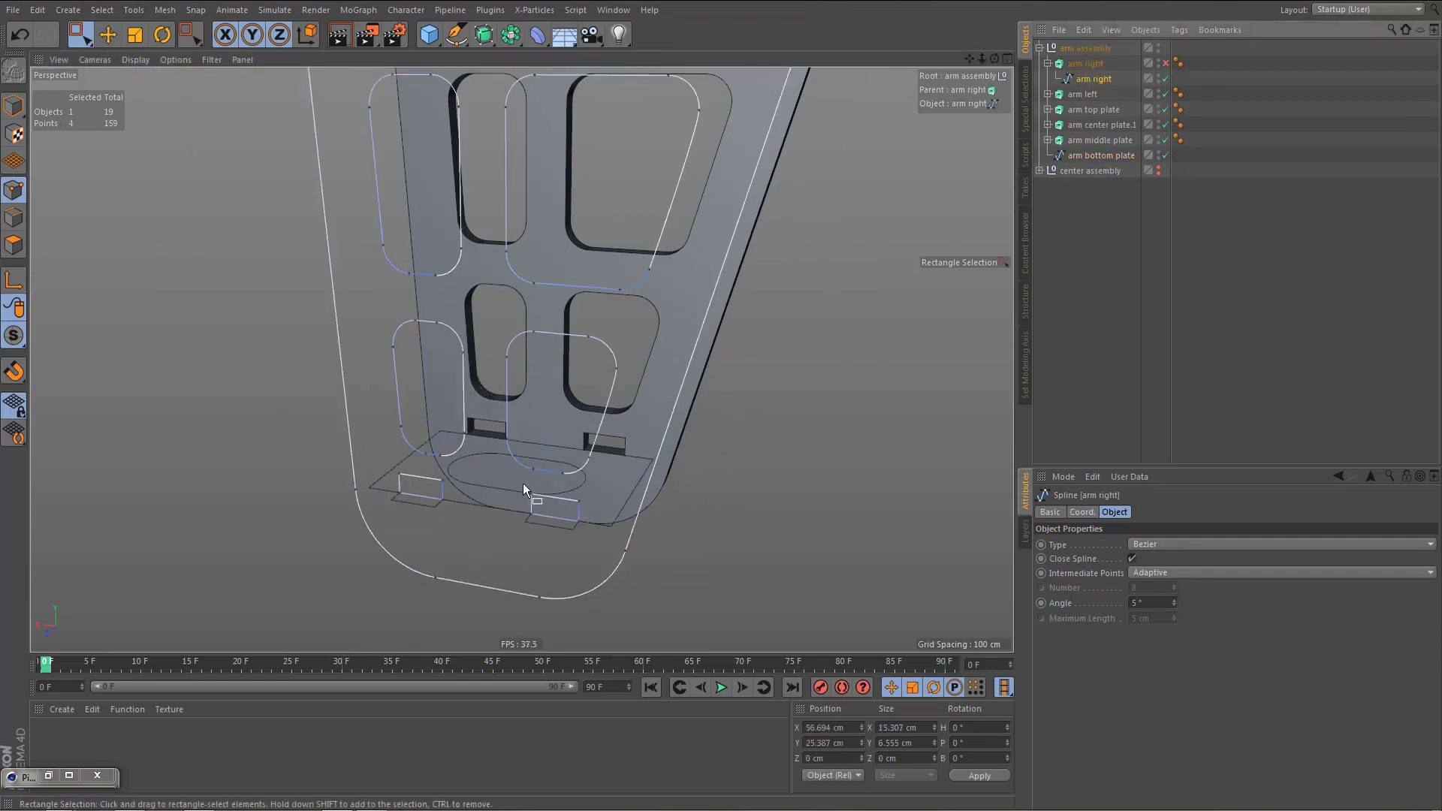
pyautogui.moveTo(522, 488); pyautogui.dragTo(613, 532)
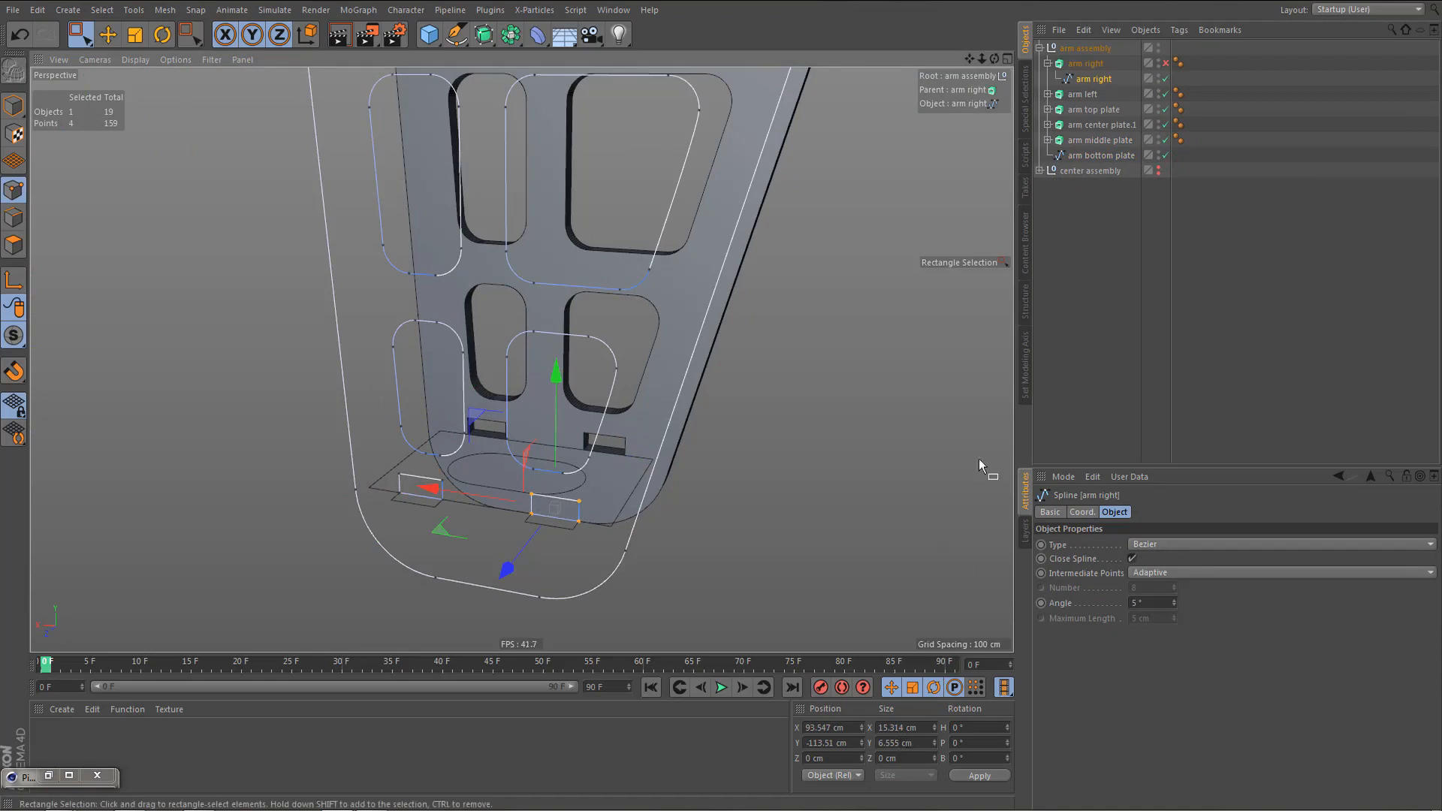
# - Add an Extrude to the arm bottom plate spline and copy the Y size of arm right's selected slot points
pyautogui.click(1110, 154)
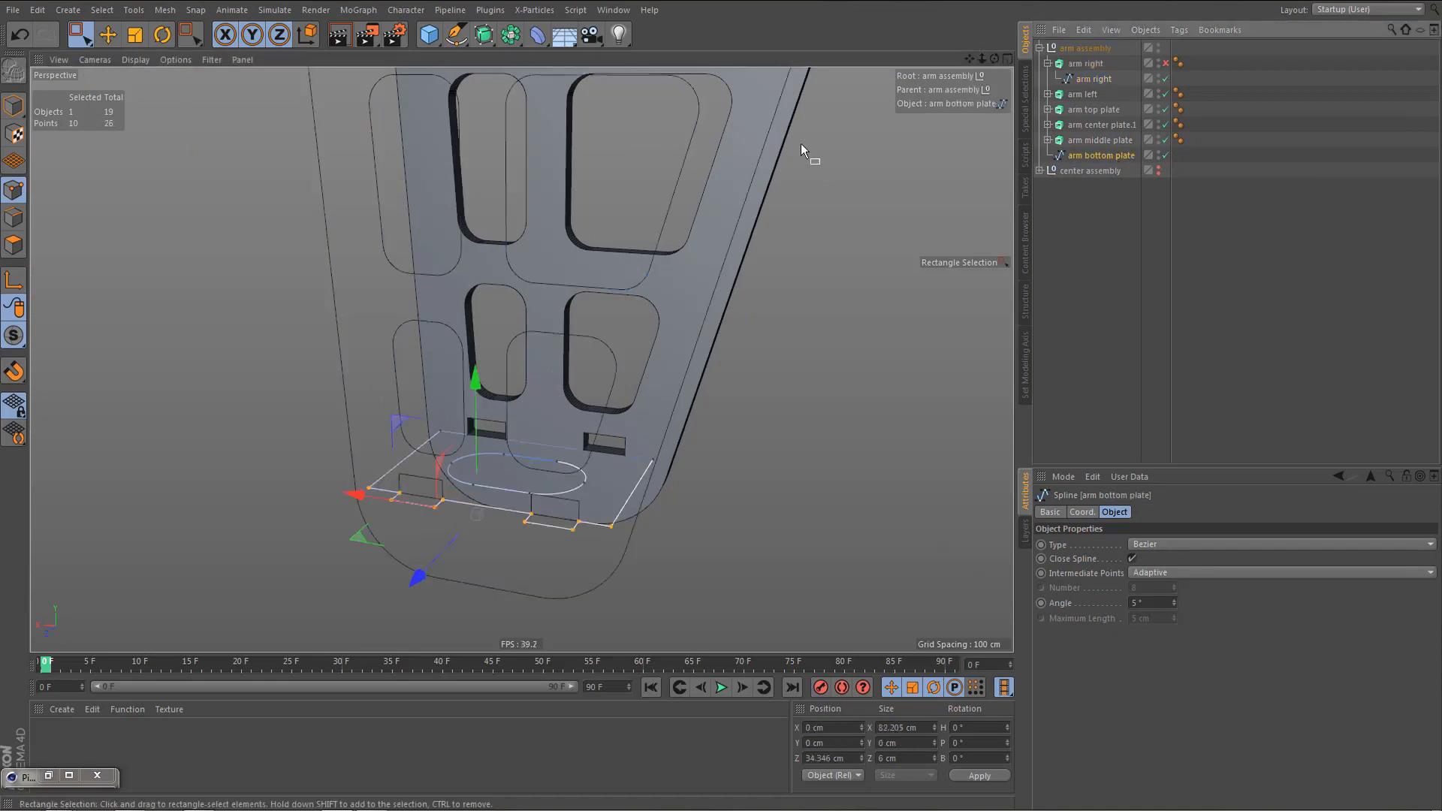
pyautogui.moveTo(484, 34); pyautogui.dragTo(638, 57)
pyautogui.click(1187, 544)
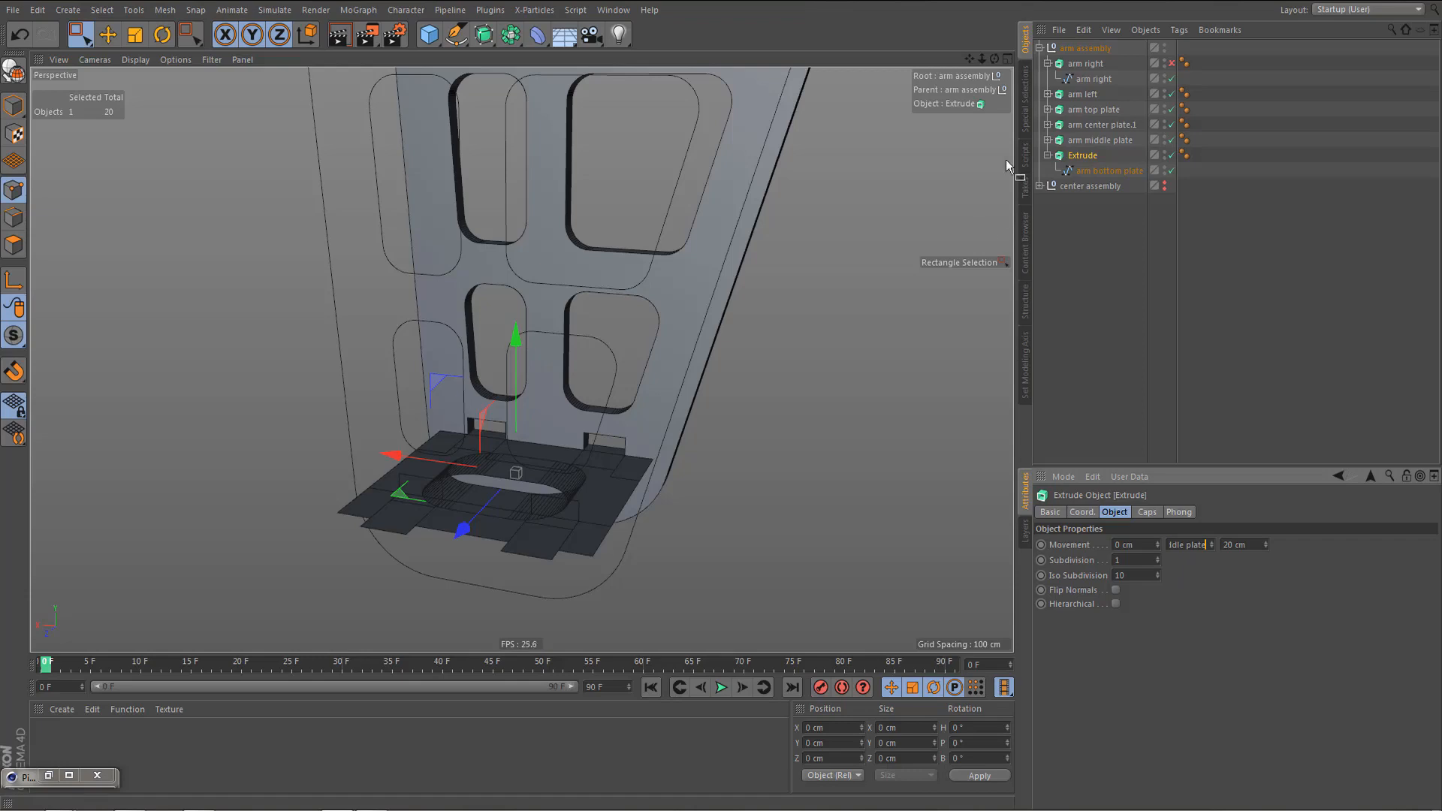
pyautogui.click(1094, 79)
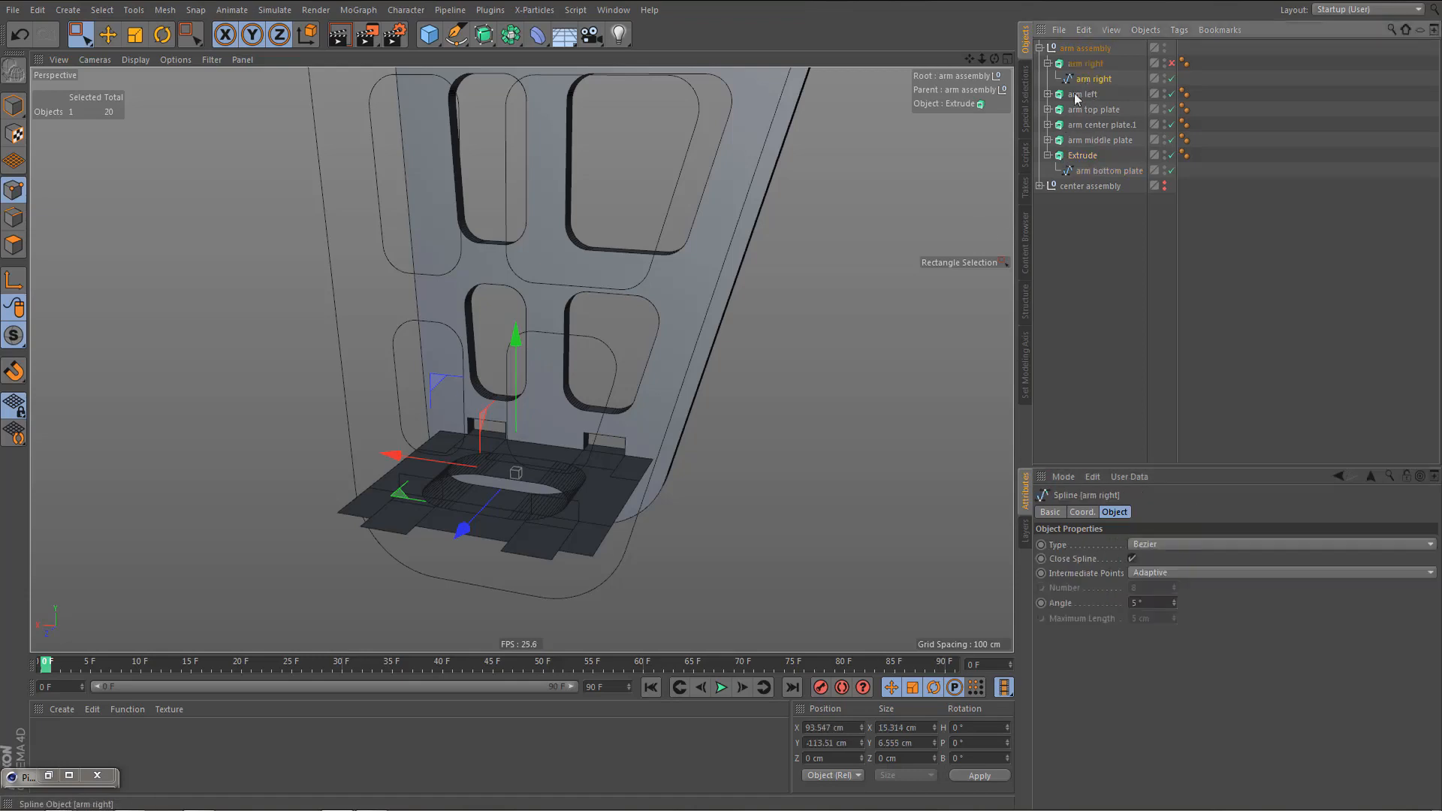
pyautogui.click(920, 745)
pyautogui.hotkey('ctrl', 'c')
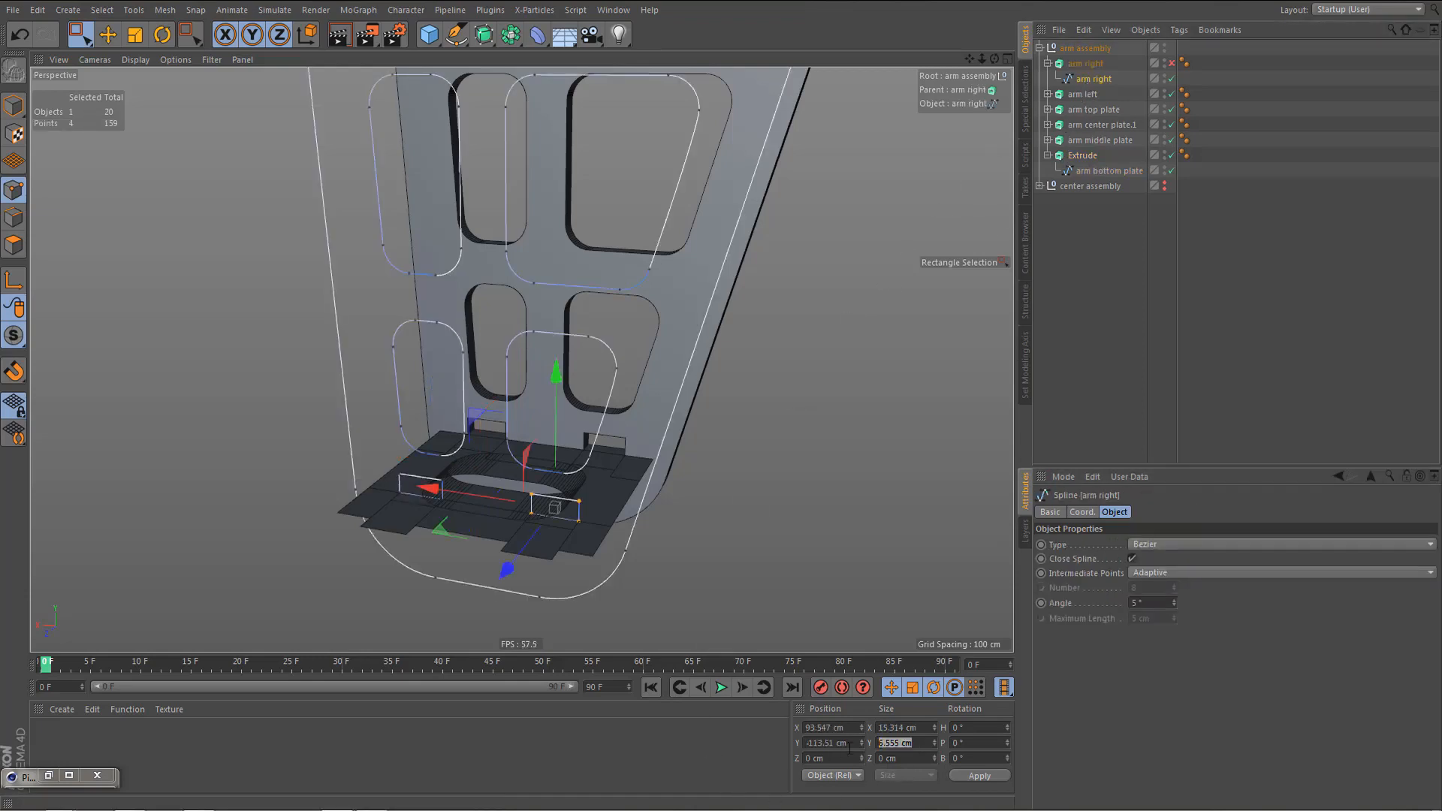
# - Set the bottom plate extrusion's movement to 6.555 cm in Y and 0 cm in Z
pyautogui.click(1083, 156)
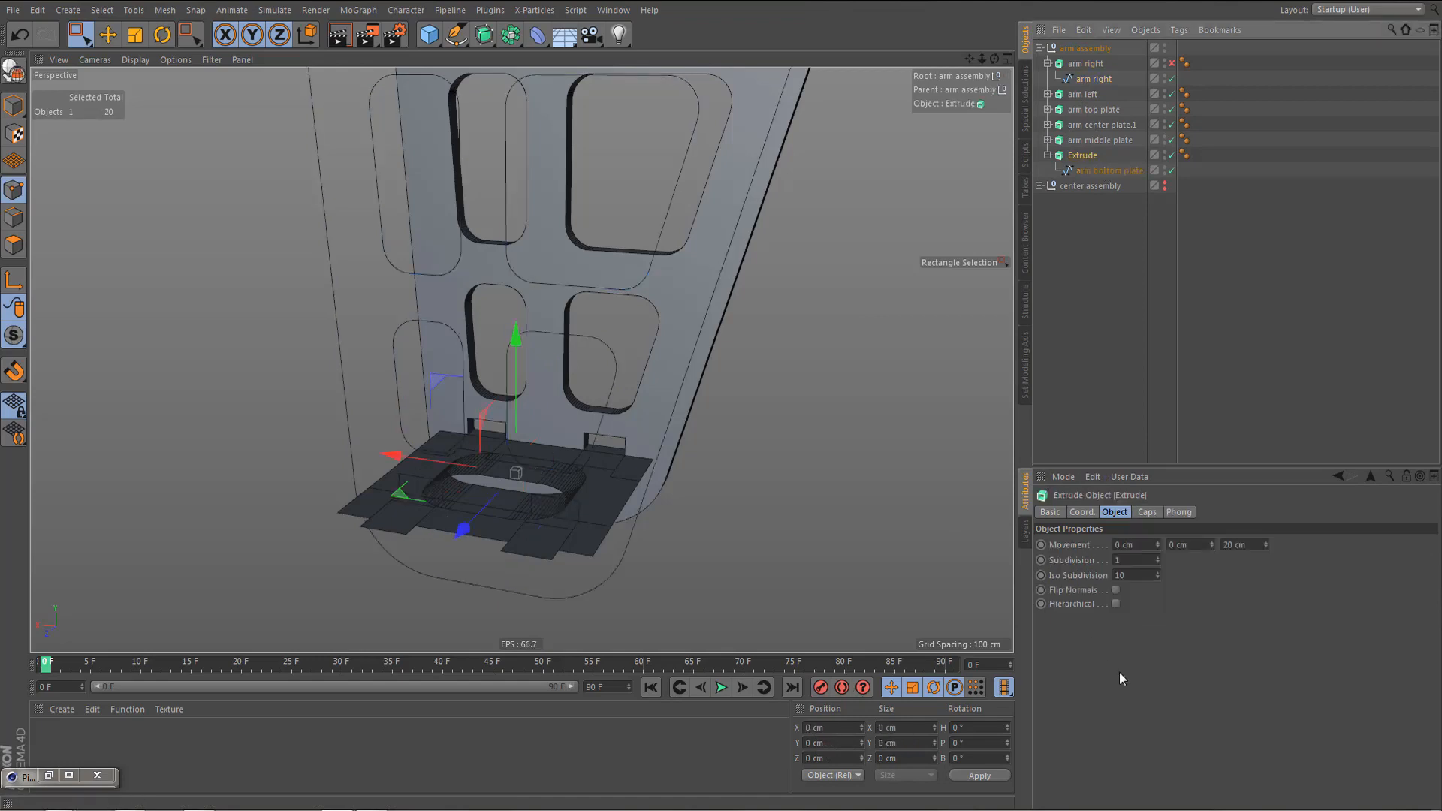
pyautogui.click(1193, 547)
pyautogui.hotkey('ctrl', 'v')
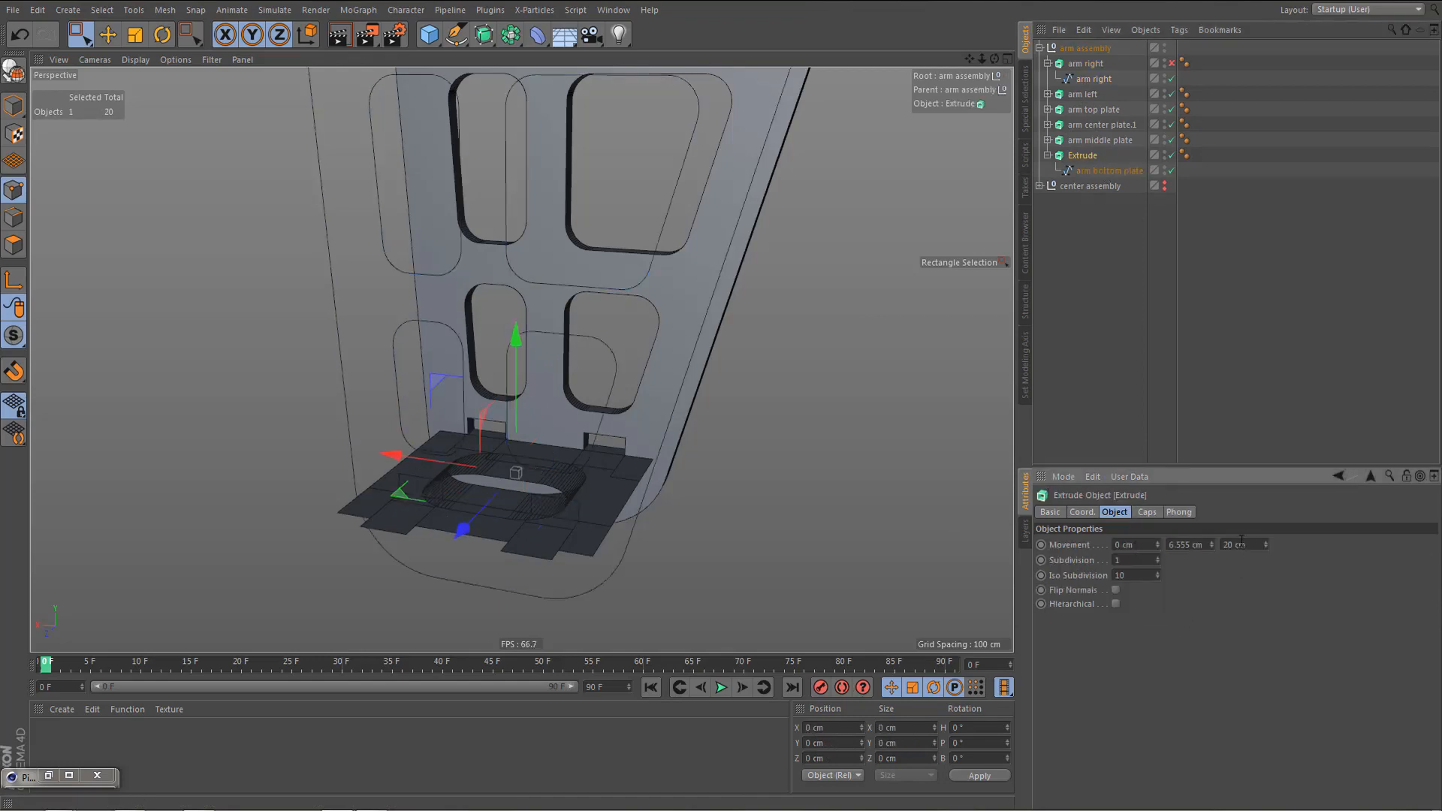
pyautogui.press('Tab')
pyautogui.write('0')
pyautogui.press('Return')
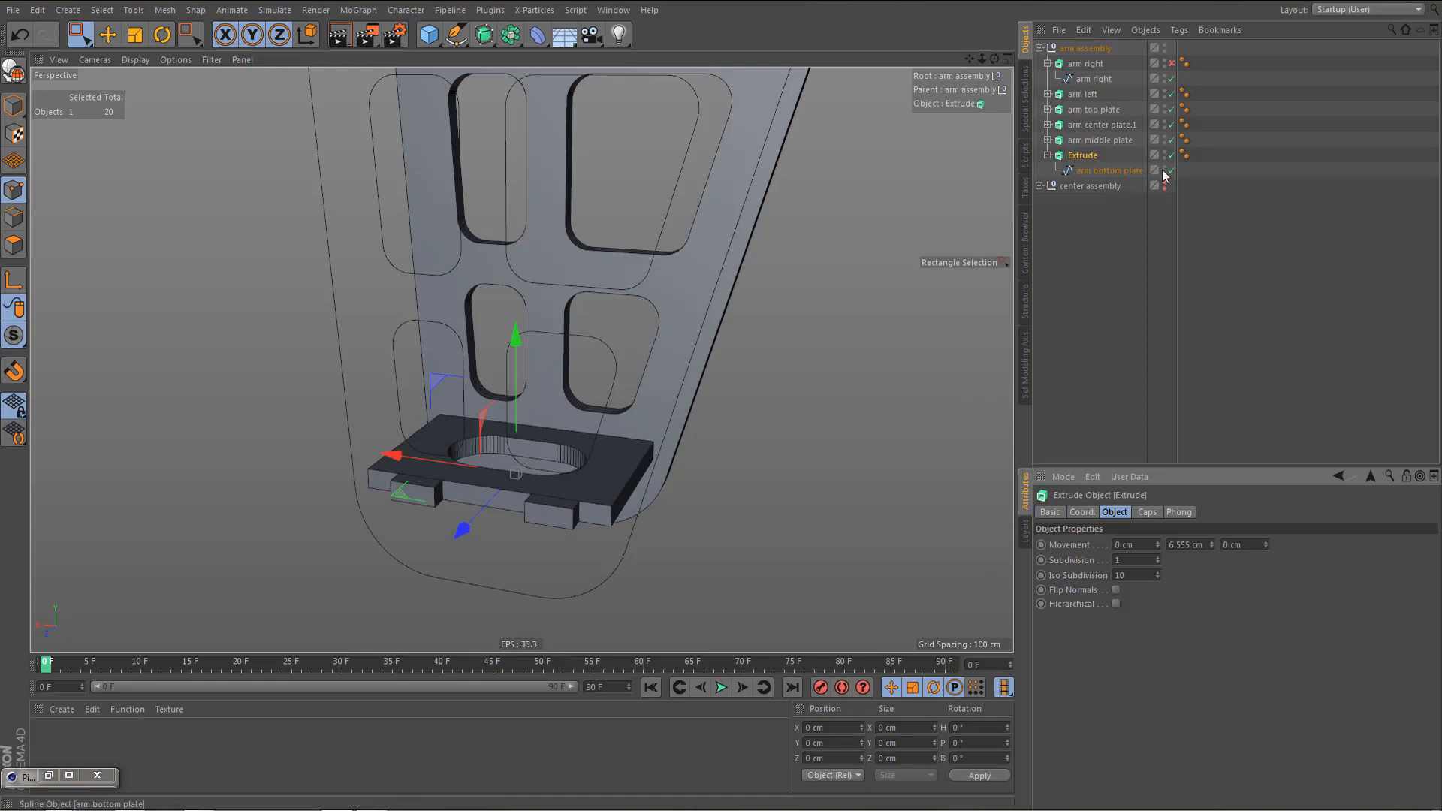
# - Collapse the hierarchies of the bottom plate's Extrude and arm right, and re-enable the arm right extrusion
pyautogui.click(1048, 156)
pyautogui.keyDown('alt'); pyautogui.moveTo(679, 357); pyautogui.dragTo(323, 368); pyautogui.keyUp('alt')
pyautogui.keyDown('alt'); pyautogui.moveTo(632, 470); pyautogui.dragTo(534, 471, button='middle'); pyautogui.keyUp('alt')
pyautogui.keyDown('alt'); pyautogui.moveTo(535, 470); pyautogui.dragTo(624, 450); pyautogui.keyUp('alt')
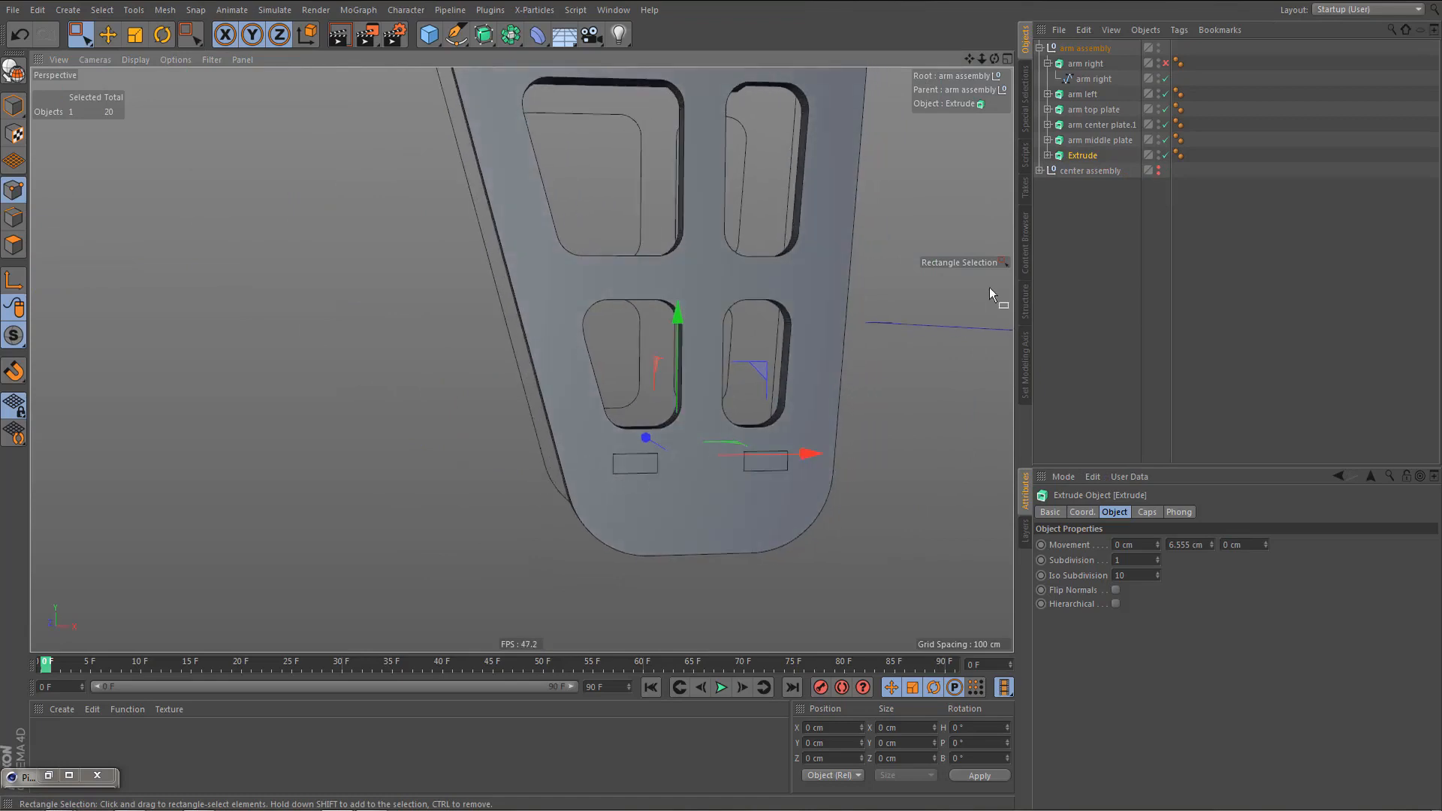
pyautogui.click(1047, 64)
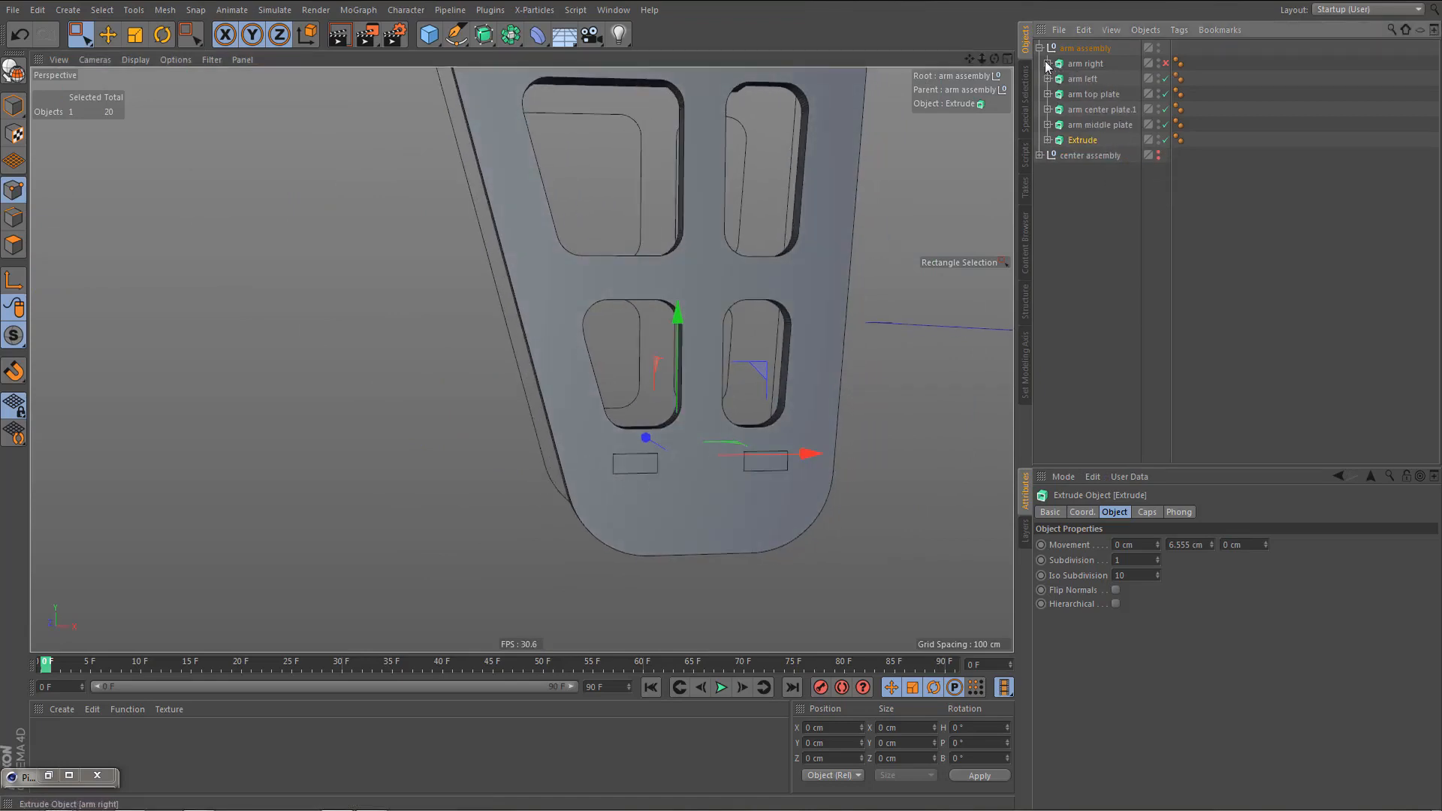
pyautogui.click(1166, 64)
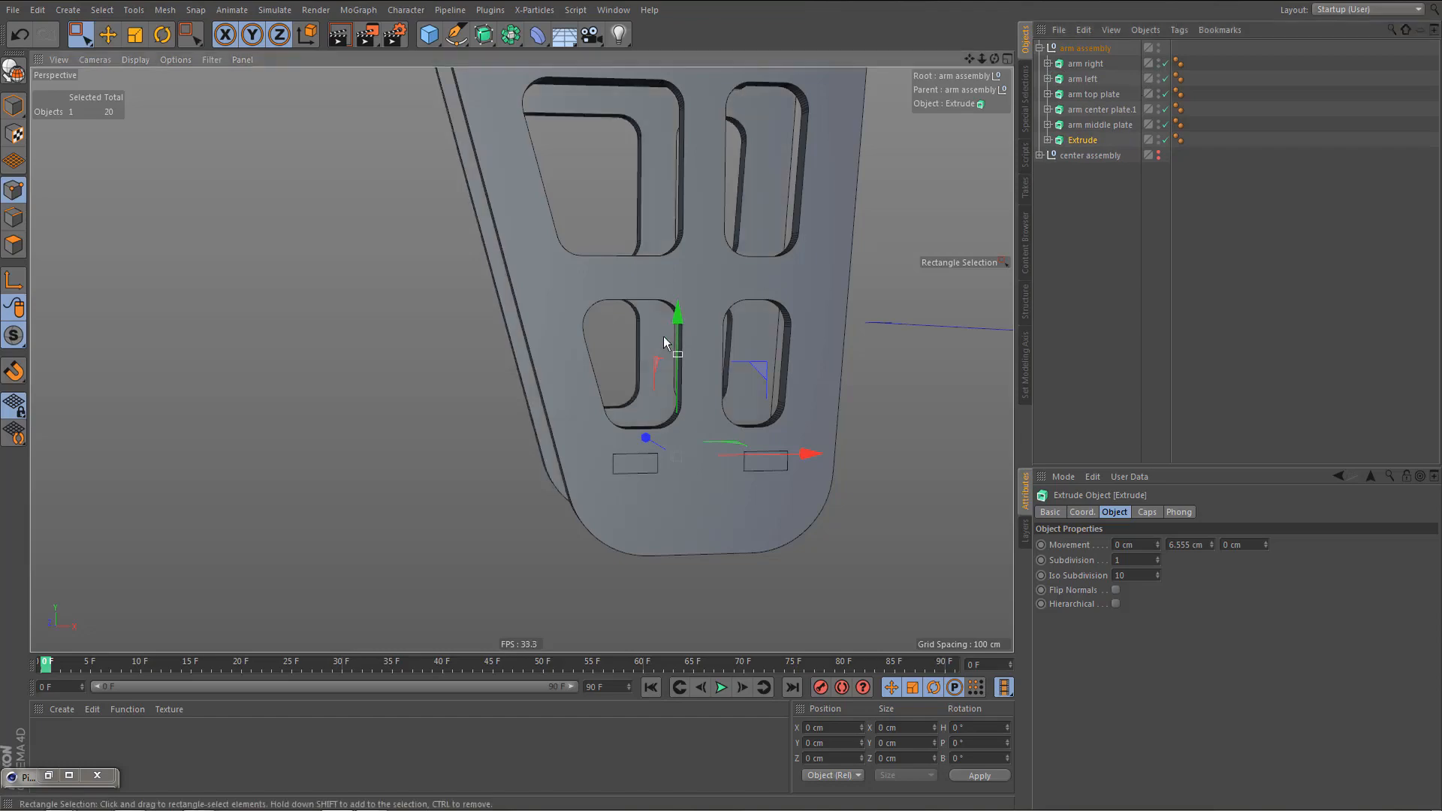
# - Examine the complete arm assembly from several sides, checking how the plates' tabs fit the slots of both arm sides
pyautogui.keyDown('alt'); pyautogui.moveTo(664, 336); pyautogui.dragTo(647, 274, button='right'); pyautogui.keyUp('alt')
pyautogui.keyDown('alt'); pyautogui.moveTo(646, 274); pyautogui.dragTo(708, 239); pyautogui.keyUp('alt')
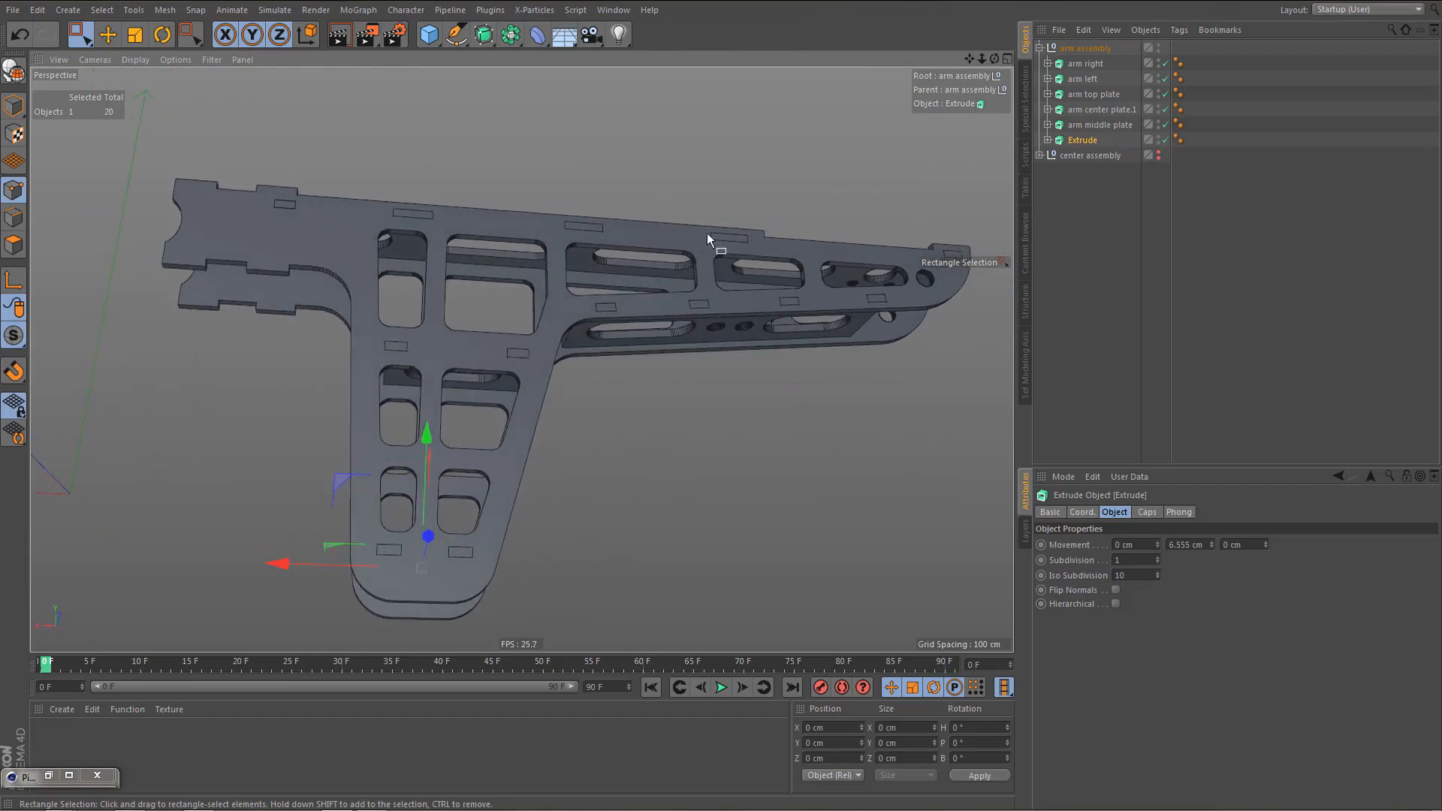
pyautogui.keyDown('alt'); pyautogui.moveTo(689, 232); pyautogui.dragTo(816, 236, button='right'); pyautogui.keyUp('alt')
pyautogui.keyDown('alt'); pyautogui.moveTo(521, 361); pyautogui.dragTo(478, 392); pyautogui.keyUp('alt')
pyautogui.keyDown('alt'); pyautogui.moveTo(466, 338); pyautogui.dragTo(331, 380, button='right'); pyautogui.keyUp('alt')
pyautogui.keyDown('alt'); pyautogui.moveTo(481, 377); pyautogui.dragTo(511, 330); pyautogui.keyUp('alt')
pyautogui.keyDown('alt'); pyautogui.moveTo(706, 286); pyautogui.dragTo(777, 289, button='right'); pyautogui.keyUp('alt')
pyautogui.keyDown('alt'); pyautogui.moveTo(779, 289); pyautogui.dragTo(780, 302); pyautogui.keyUp('alt')
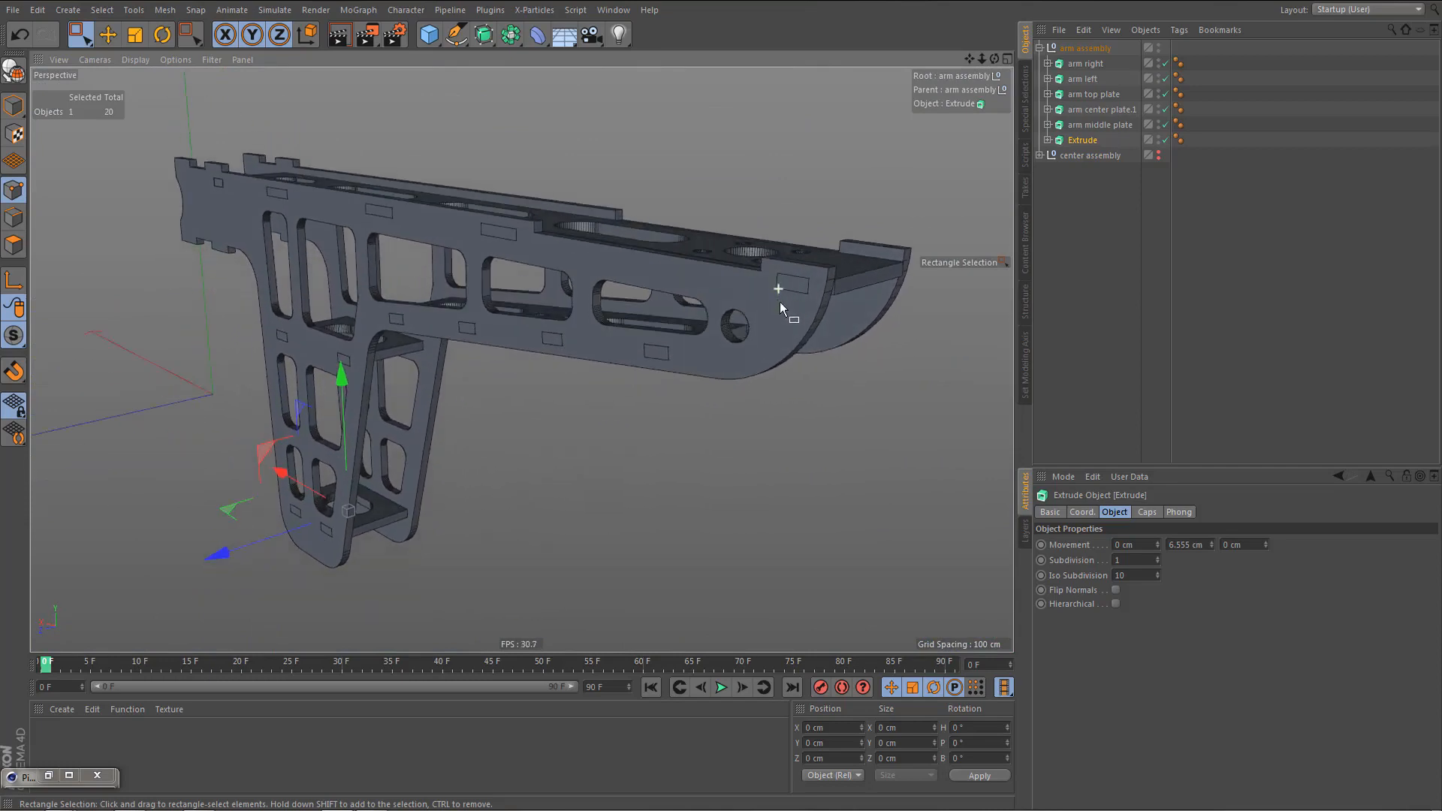
pyautogui.keyDown('alt'); pyautogui.moveTo(779, 302); pyautogui.dragTo(705, 330, button='middle'); pyautogui.keyUp('alt')
pyautogui.keyDown('alt'); pyautogui.moveTo(747, 309); pyautogui.dragTo(797, 292, button='right'); pyautogui.keyUp('alt')
pyautogui.keyDown('alt'); pyautogui.moveTo(797, 292); pyautogui.dragTo(809, 277); pyautogui.keyUp('alt')
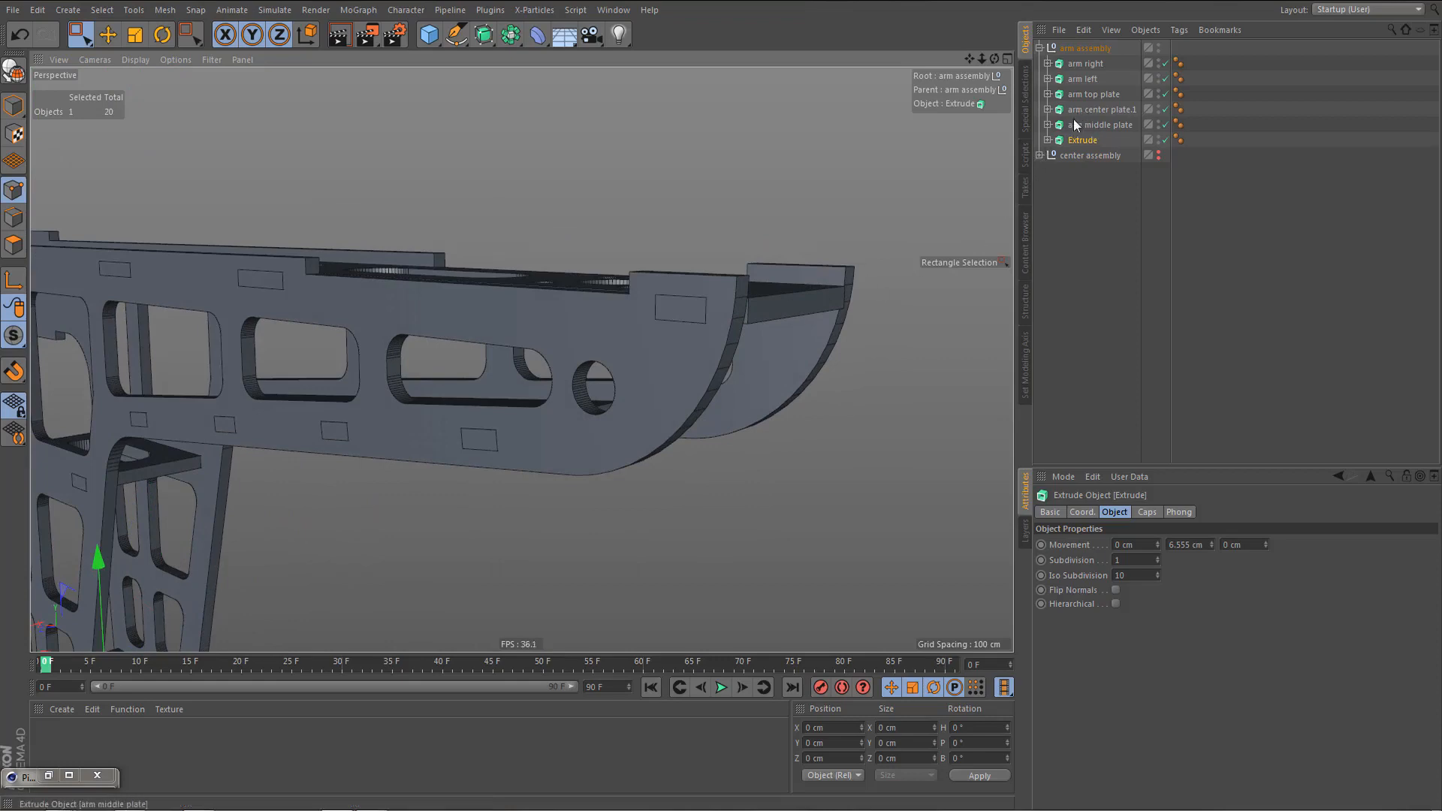
# - Select the two outermost end points of the arm top plate's spline in the top view
pyautogui.click(1048, 94)
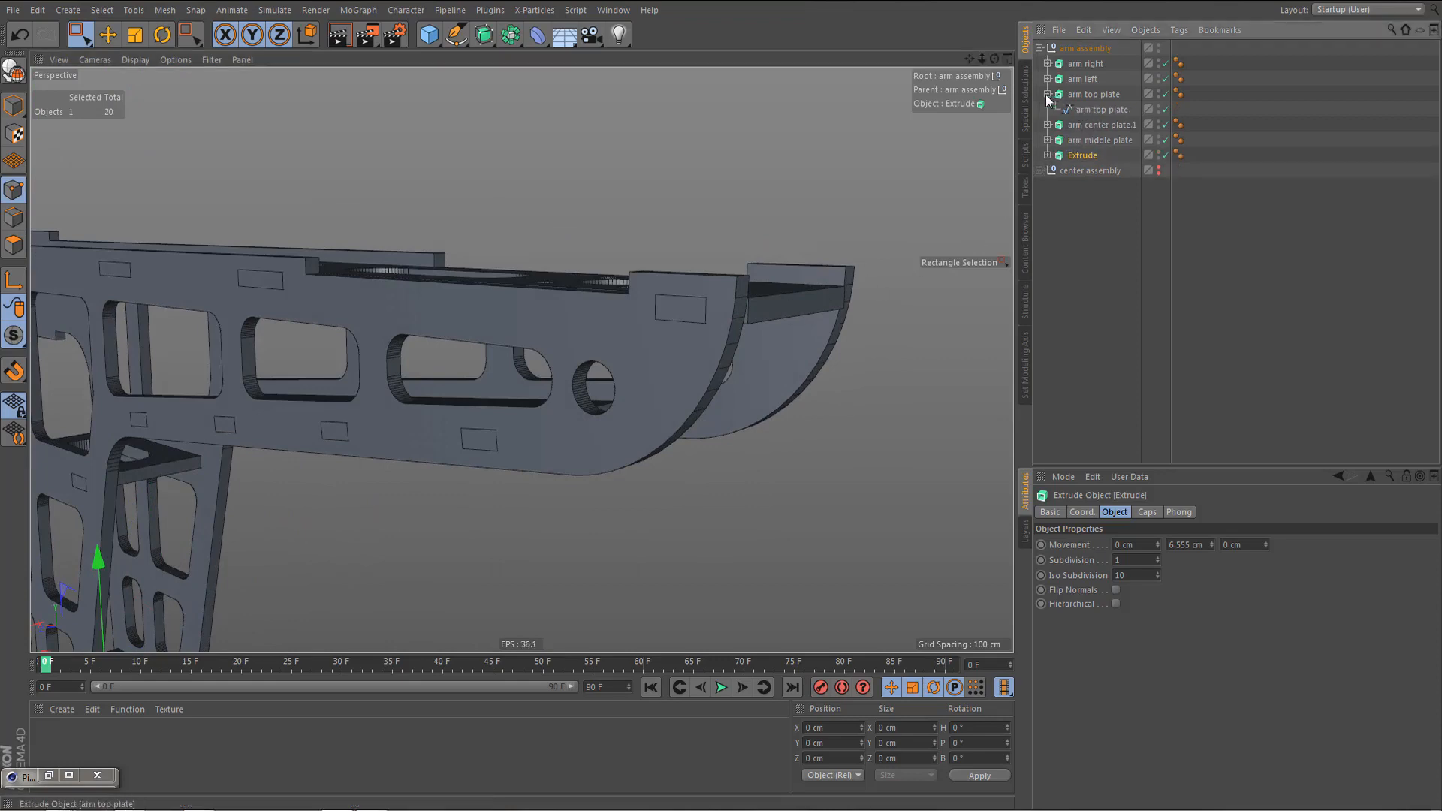
pyautogui.click(1087, 117)
pyautogui.middleClick(817, 264)
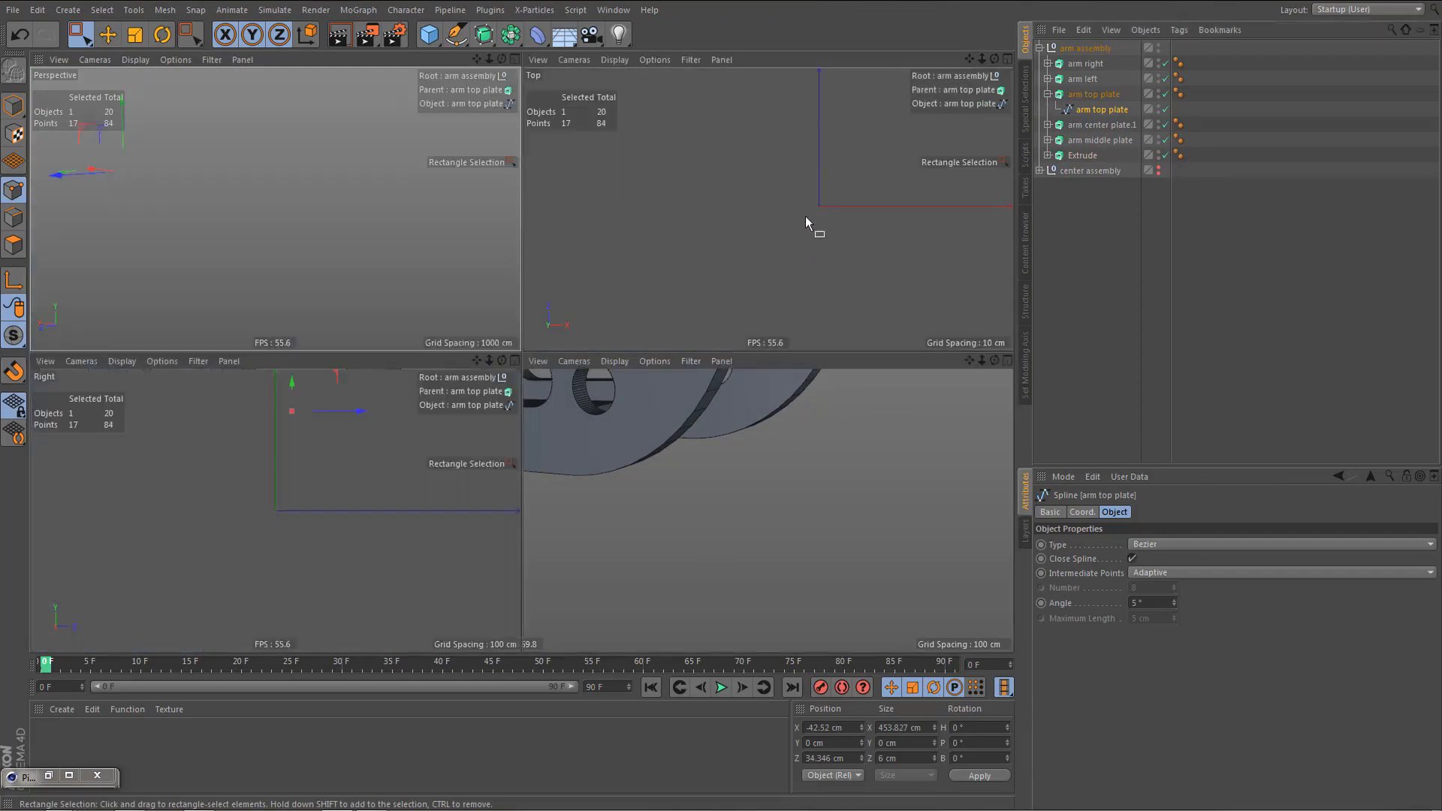
pyautogui.middleClick(805, 219)
pyautogui.keyDown('alt'); pyautogui.moveTo(705, 269); pyautogui.dragTo(646, 316, button='right'); pyautogui.keyUp('alt')
pyautogui.keyDown('alt'); pyautogui.moveTo(521, 361); pyautogui.dragTo(805, 354, button='middle'); pyautogui.keyUp('alt')
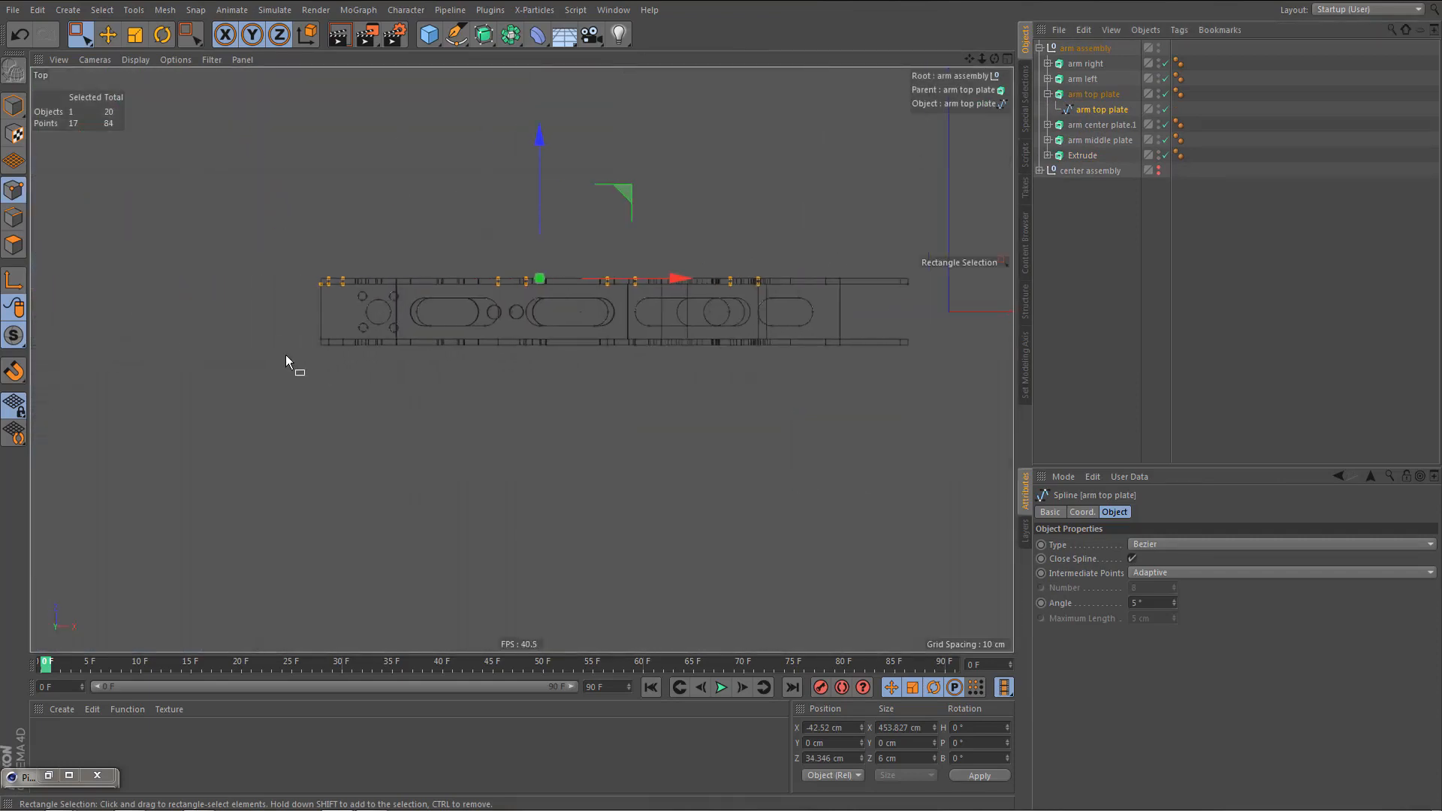
pyautogui.keyDown('alt'); pyautogui.moveTo(314, 308); pyautogui.dragTo(428, 304, button='right'); pyautogui.keyUp('alt')
pyautogui.moveTo(330, 167); pyautogui.dragTo(359, 499)
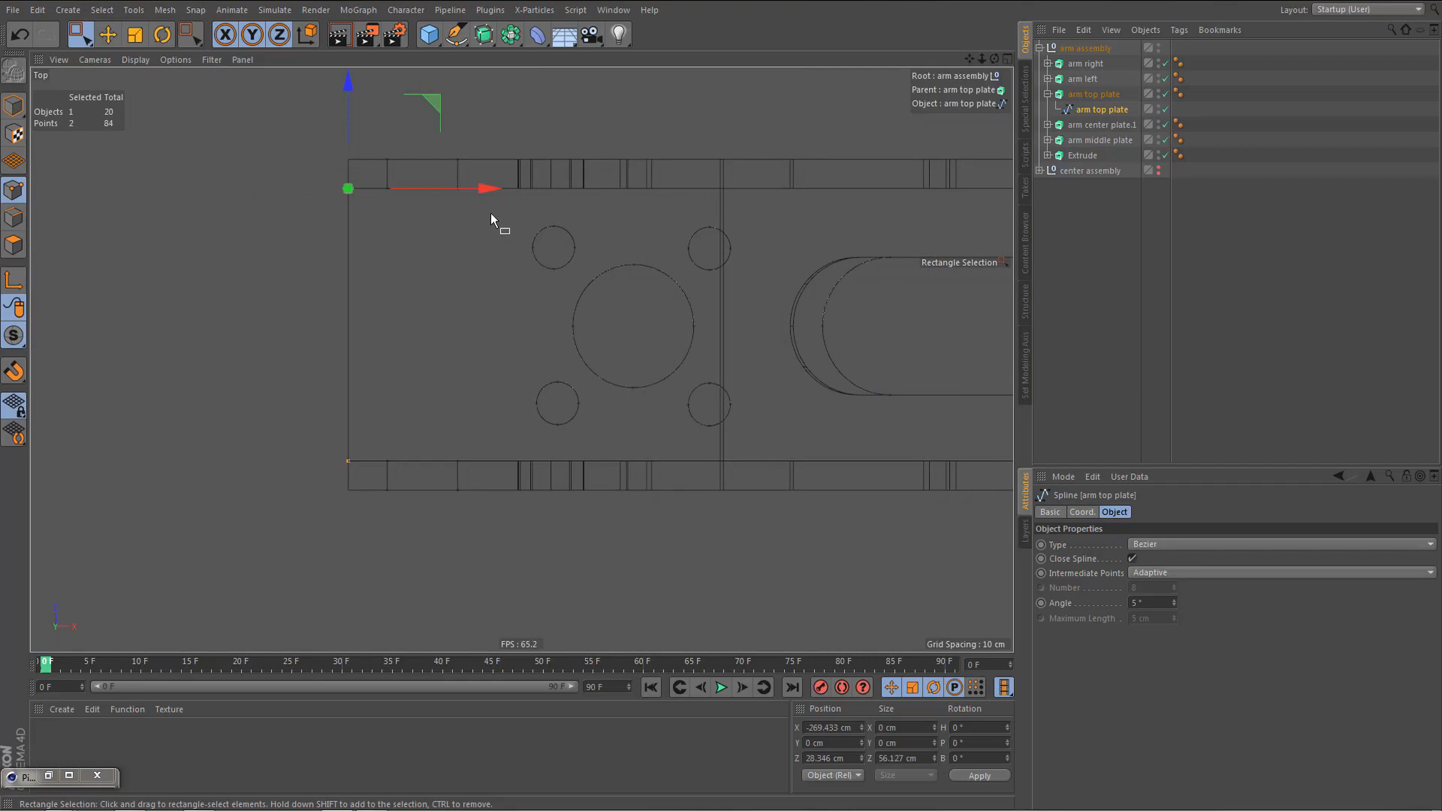
# - Set the modeling axis Z to 0% and move the top plate's selected end points inward along X to about -267.07 cm
pyautogui.press('e')
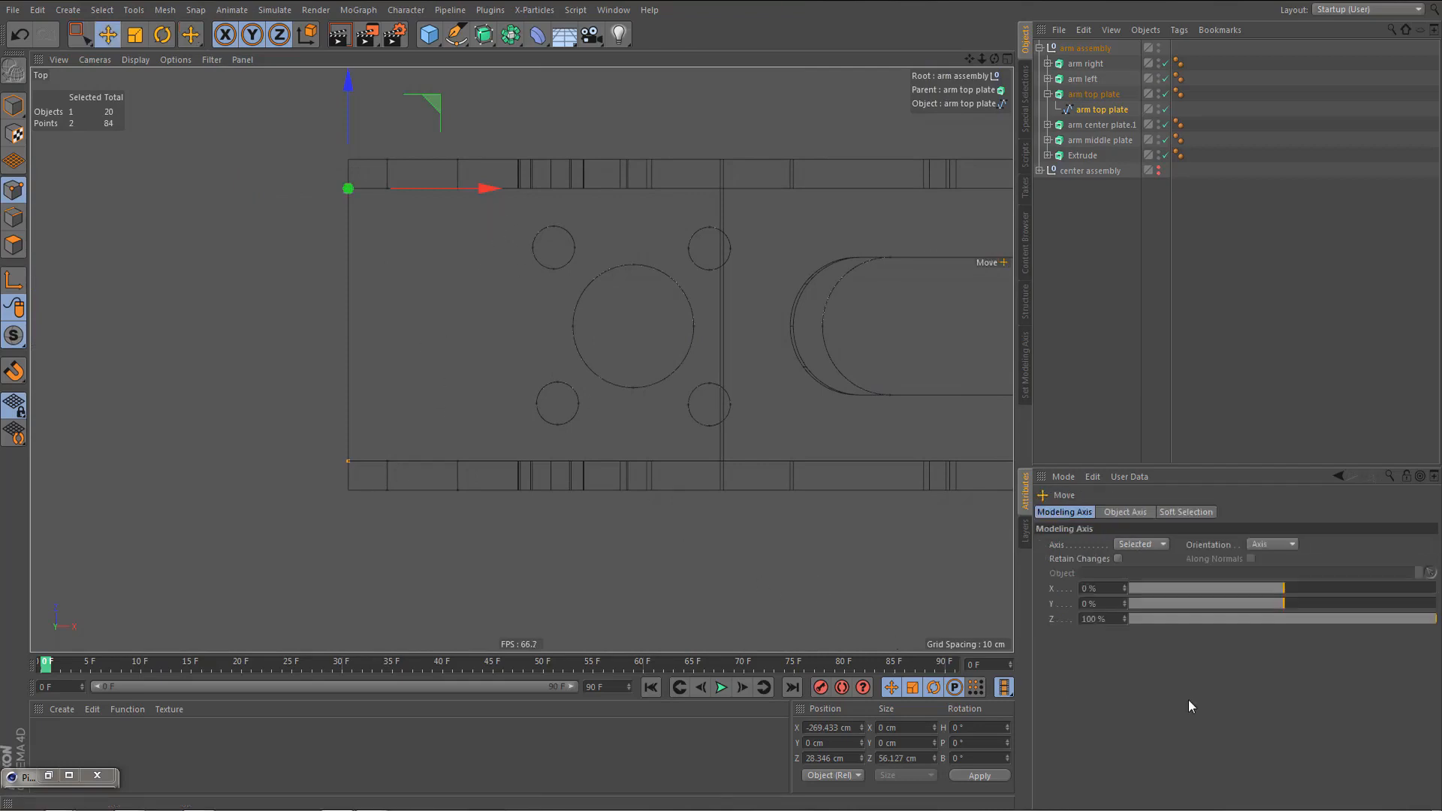
pyautogui.click(1101, 619)
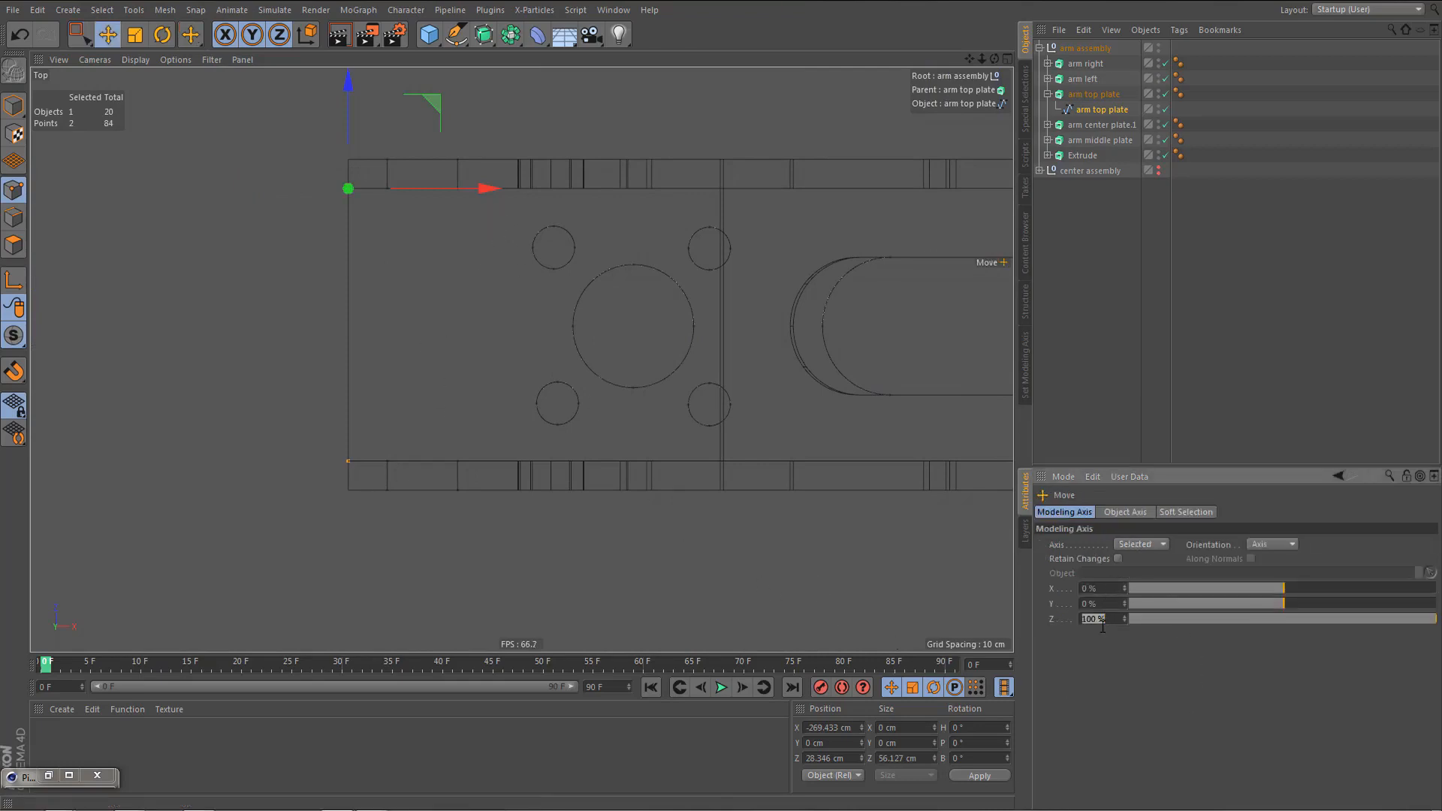
pyautogui.write('0')
pyautogui.press('Return')
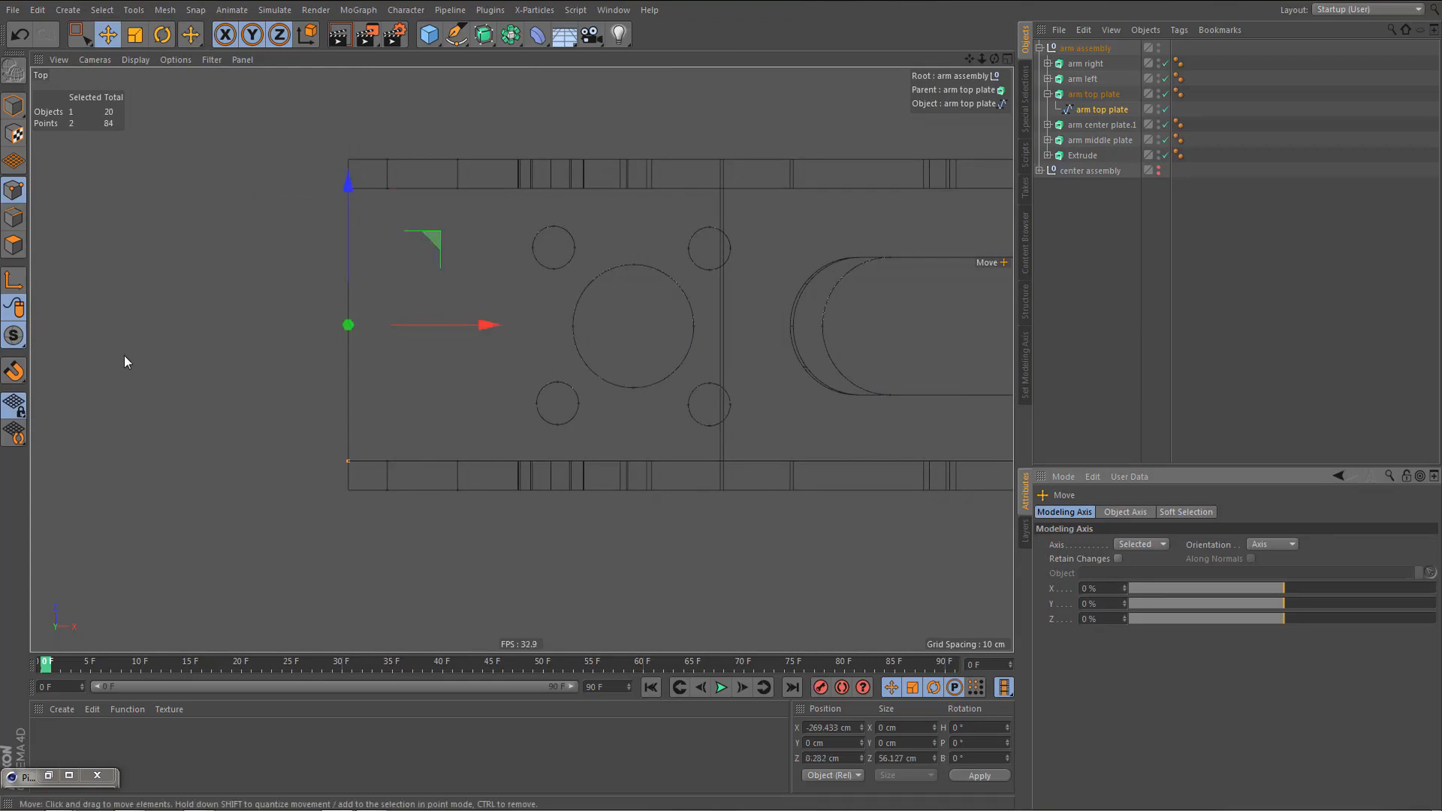
pyautogui.moveTo(485, 326); pyautogui.dragTo(499, 328)
pyautogui.middleClick(466, 316)
pyautogui.middleClick(371, 248)
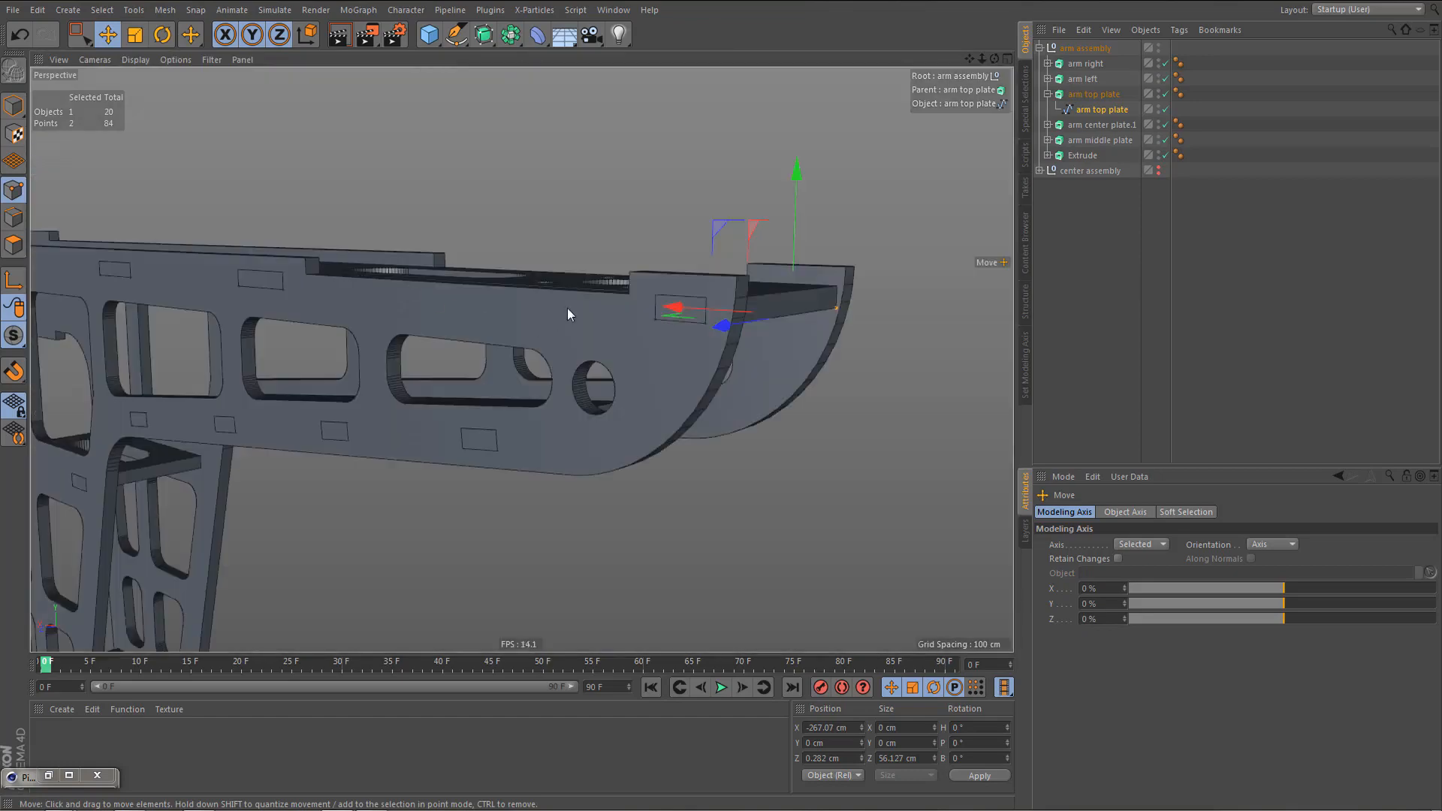
pyautogui.keyDown('alt'); pyautogui.moveTo(636, 314); pyautogui.dragTo(468, 329); pyautogui.keyUp('alt')
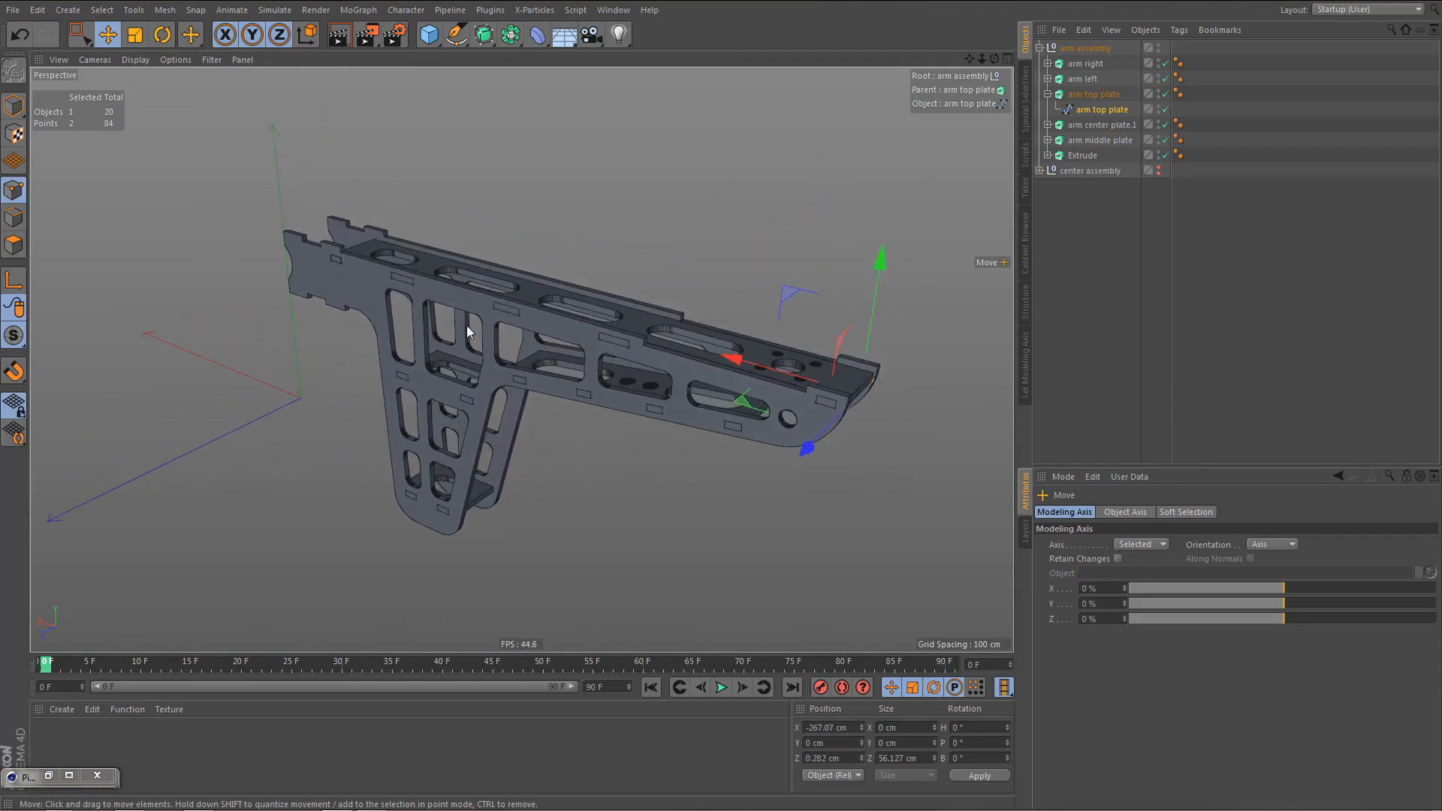
# - Collapse and hide the arm assembly, show the center assembly, and expand its list of plate splines
pyautogui.click(1048, 95)
pyautogui.click(1039, 48)
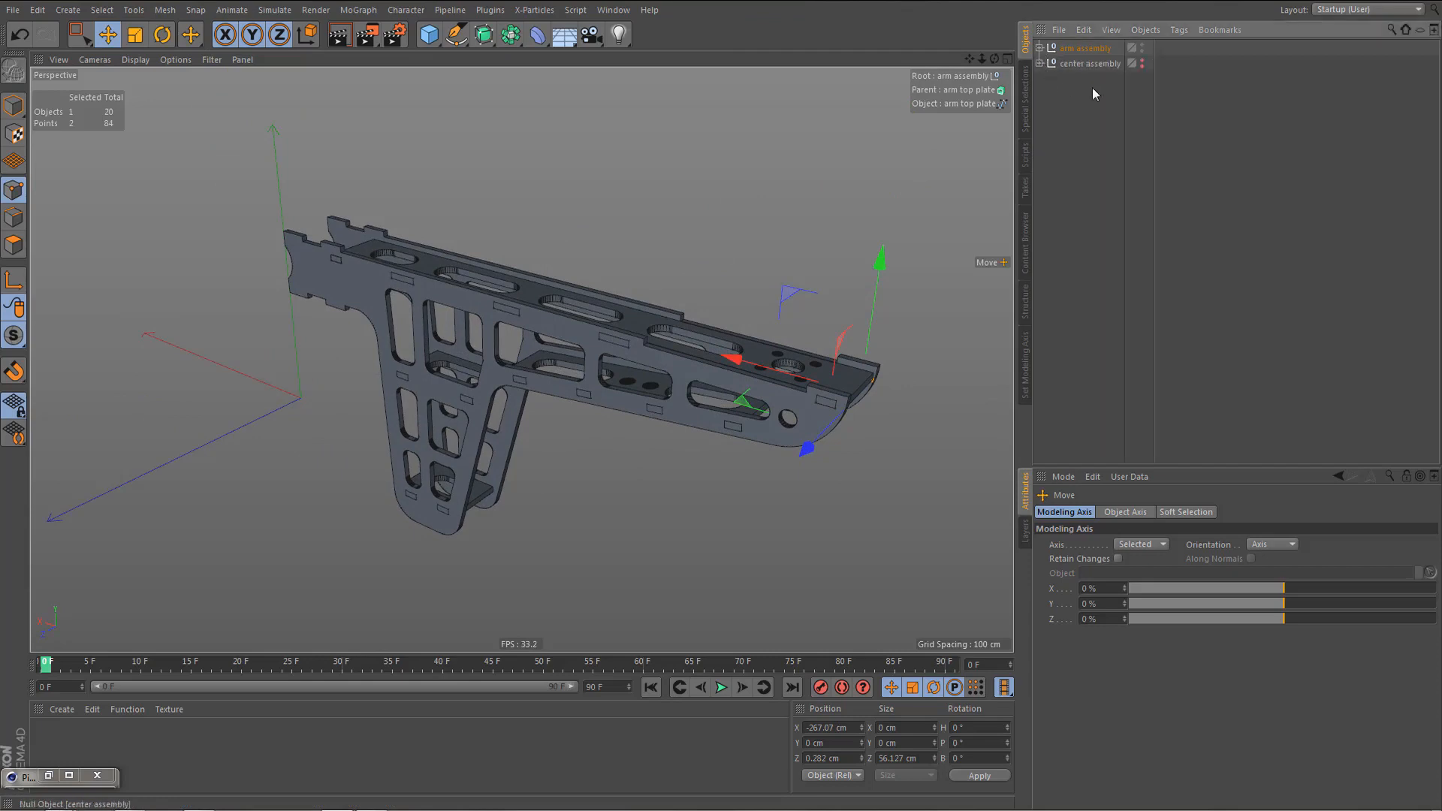
pyautogui.click(1142, 47)
pyautogui.click(1143, 62)
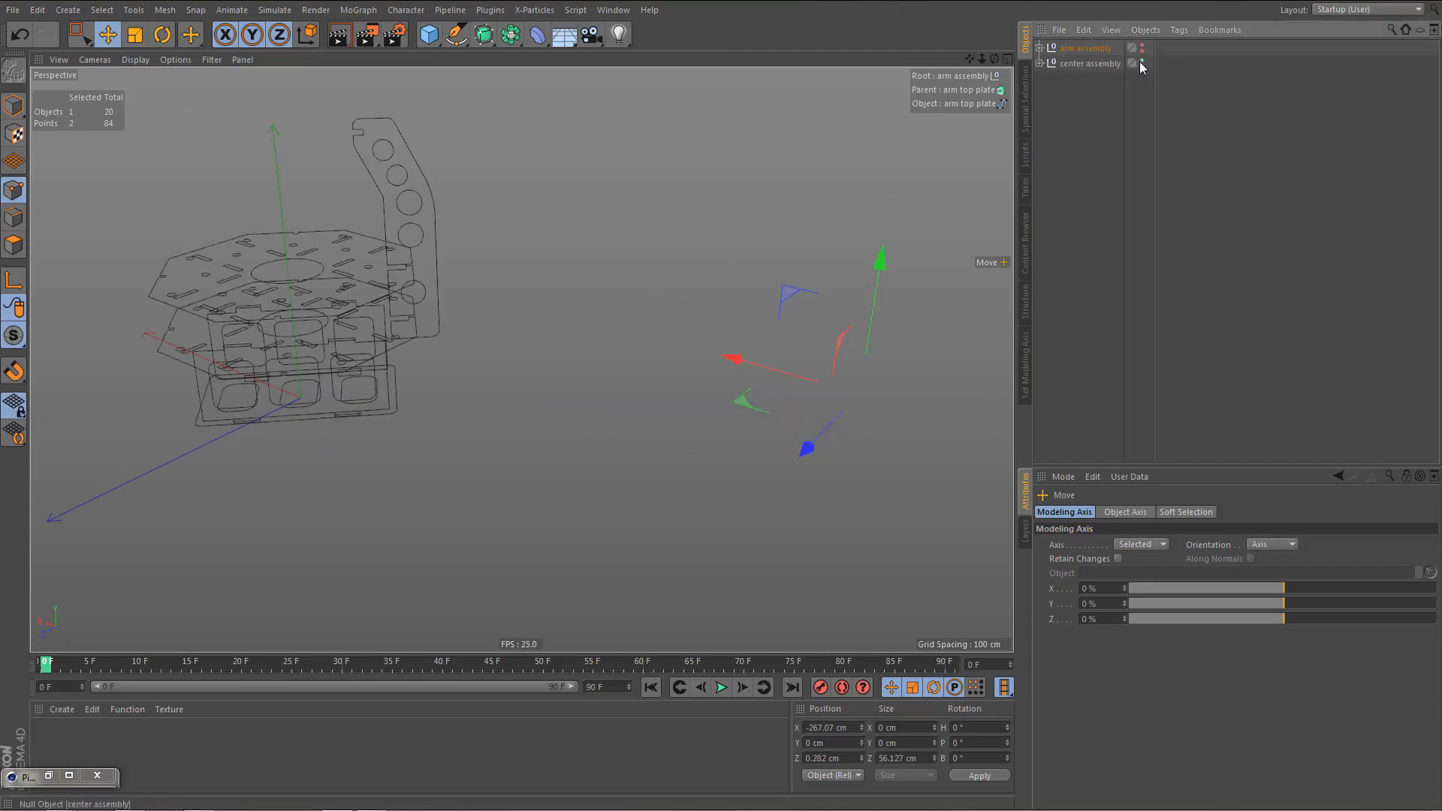
pyautogui.click(1039, 63)
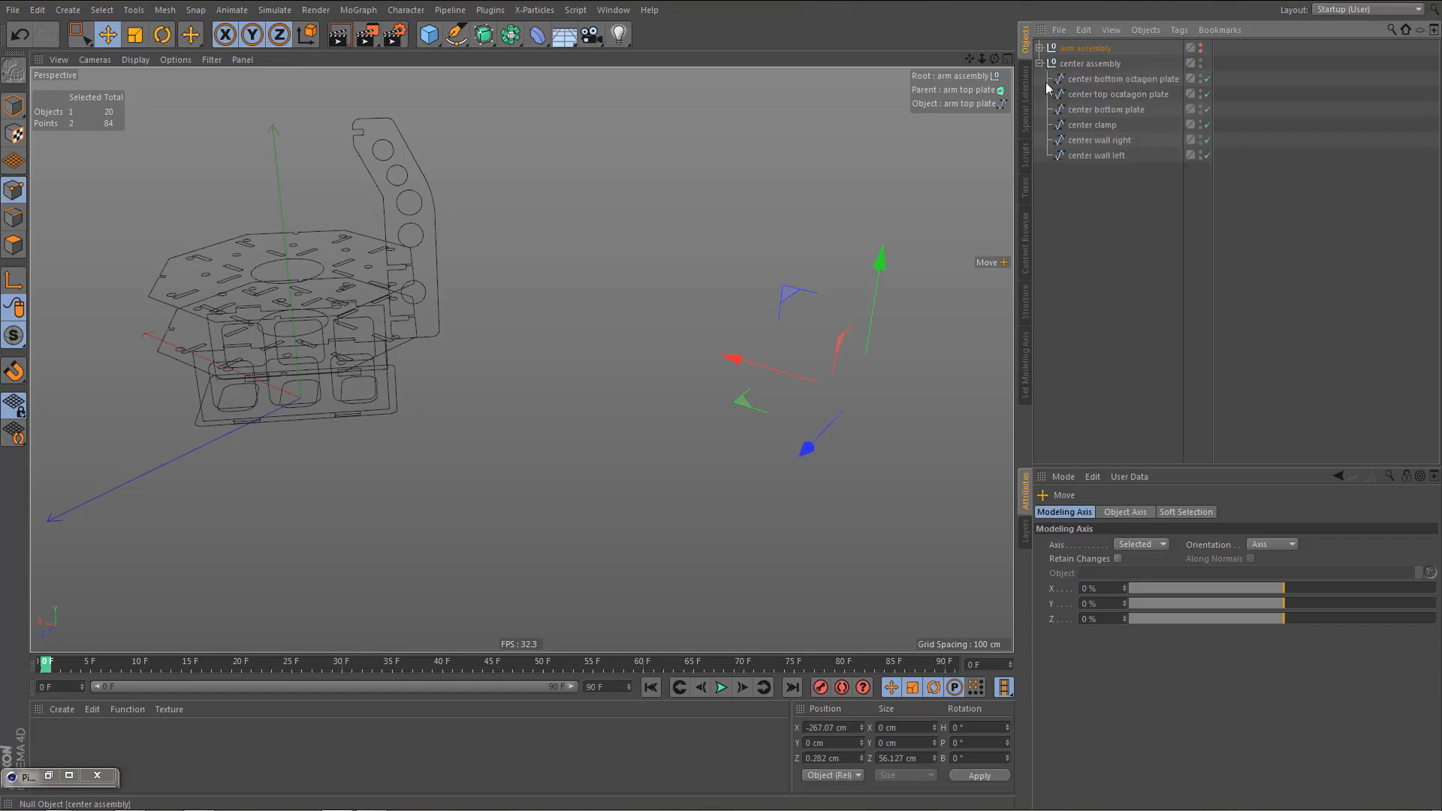
# - Reorder the center assembly's splines, placing the center top ocatagon plate first and the center bottom plate last
pyautogui.keyDown('alt'); pyautogui.moveTo(485, 336); pyautogui.dragTo(629, 323, button='middle'); pyautogui.keyUp('alt')
pyautogui.keyDown('alt'); pyautogui.moveTo(431, 344); pyautogui.dragTo(533, 336, button='right'); pyautogui.keyUp('alt')
pyautogui.keyDown('alt'); pyautogui.moveTo(484, 345); pyautogui.dragTo(400, 298); pyautogui.keyUp('alt')
pyautogui.keyDown('alt'); pyautogui.moveTo(419, 346); pyautogui.dragTo(501, 346, button='right'); pyautogui.keyUp('alt')
pyautogui.moveTo(502, 345)
pyautogui.keyDown('alt'); pyautogui.mouseDown()
pyautogui.moveTo(484, 325)
pyautogui.moveTo(527, 354)
pyautogui.moveTo(484, 363)
pyautogui.mouseUp(); pyautogui.keyUp('alt')
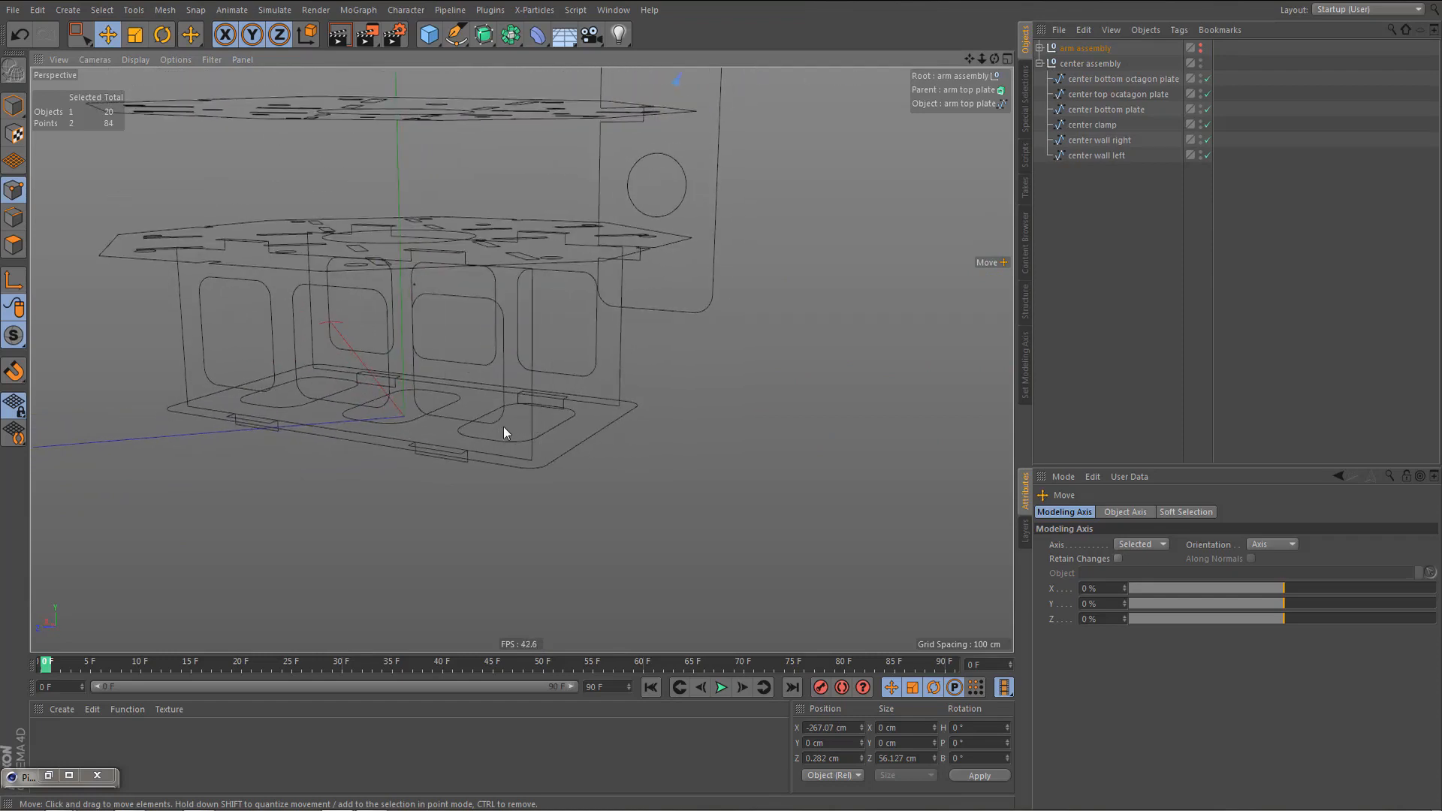
pyautogui.keyDown('alt'); pyautogui.moveTo(504, 433); pyautogui.dragTo(439, 443); pyautogui.keyUp('alt')
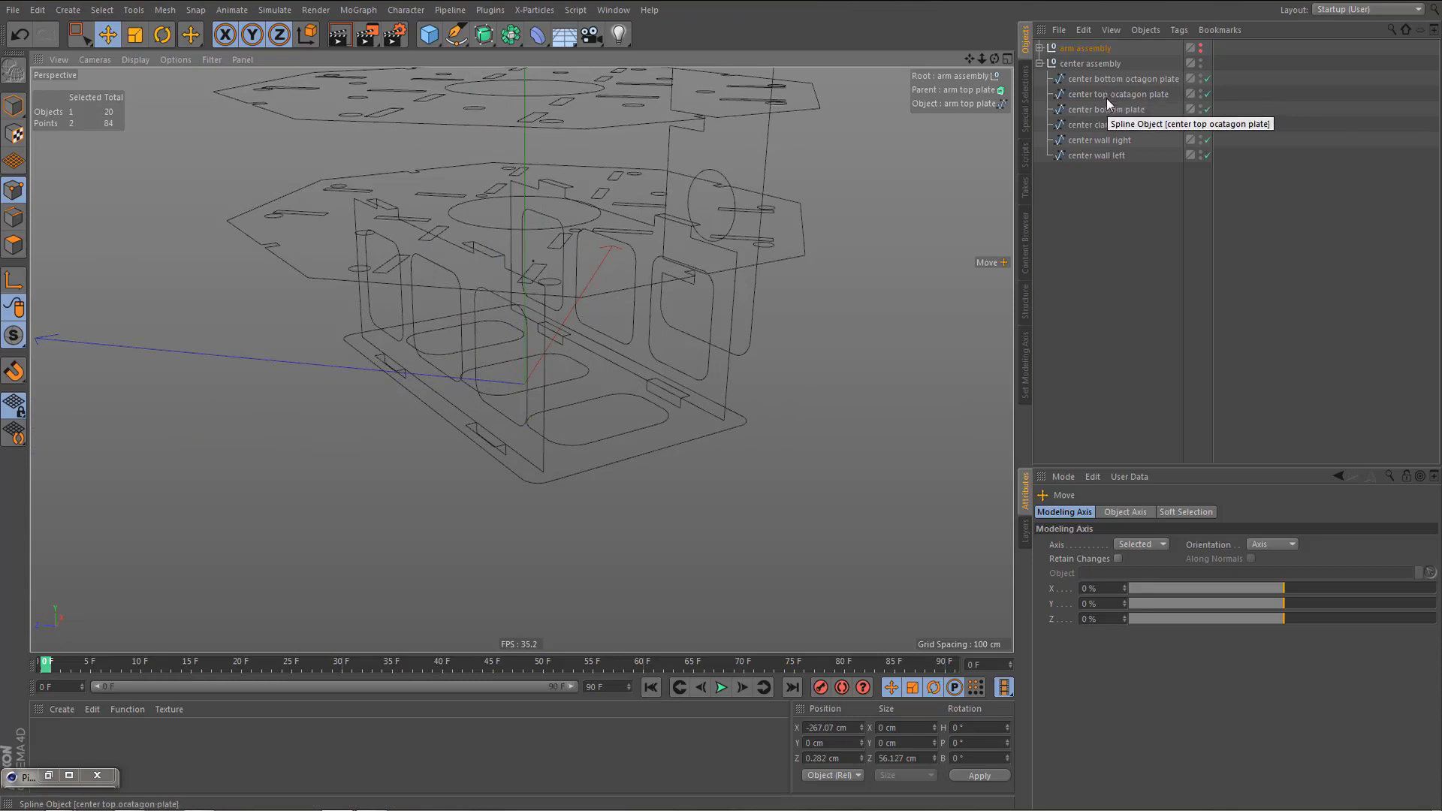
pyautogui.moveTo(1106, 93); pyautogui.dragTo(1102, 74)
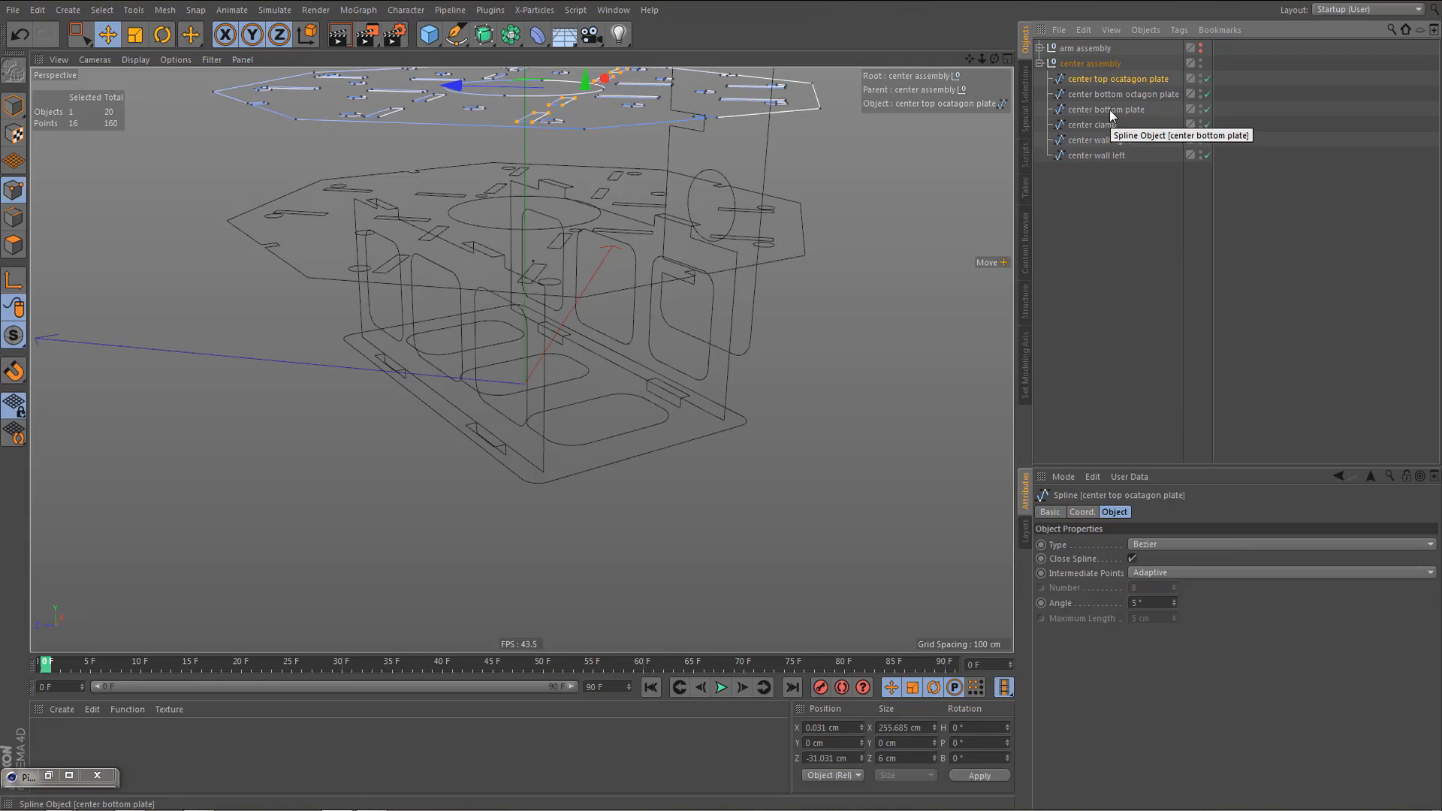
pyautogui.moveTo(1109, 109); pyautogui.dragTo(1093, 160)
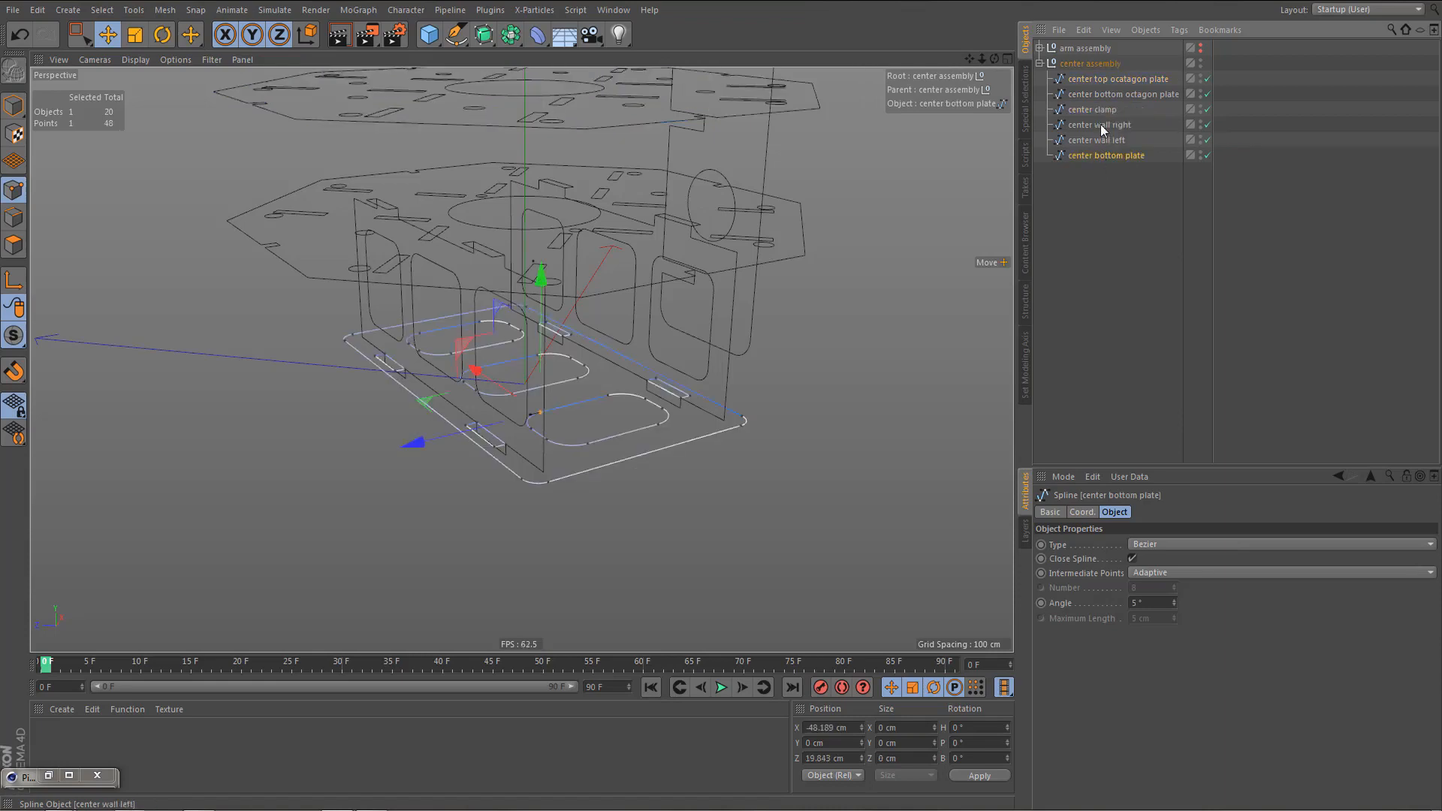
pyautogui.moveTo(1097, 110); pyautogui.dragTo(1101, 106)
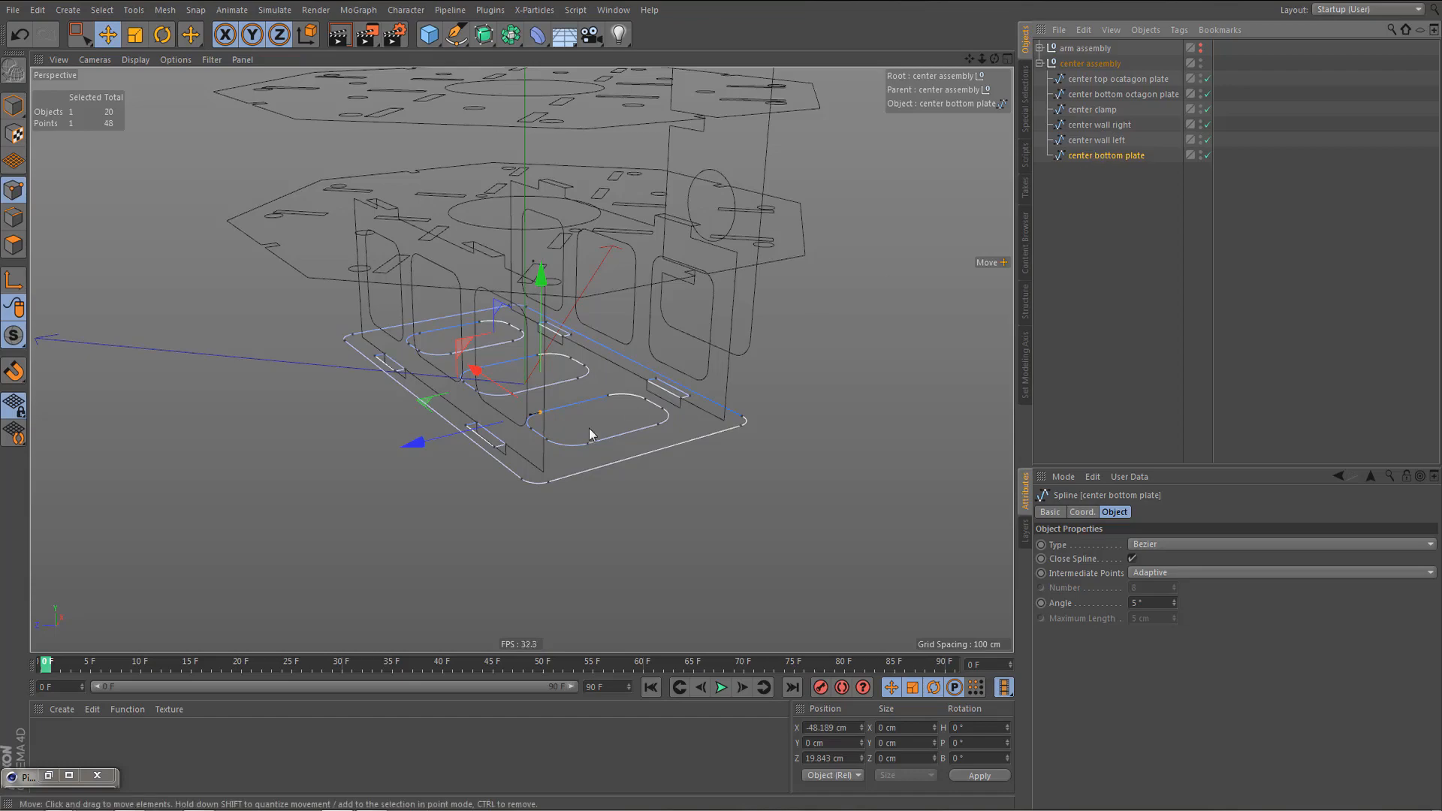
# - Select the two end points of one slot on the center bottom plate and isolate that plate with viewport solo
pyautogui.scroll(4, 570, 425)
pyautogui.scroll(5, 542, 434)
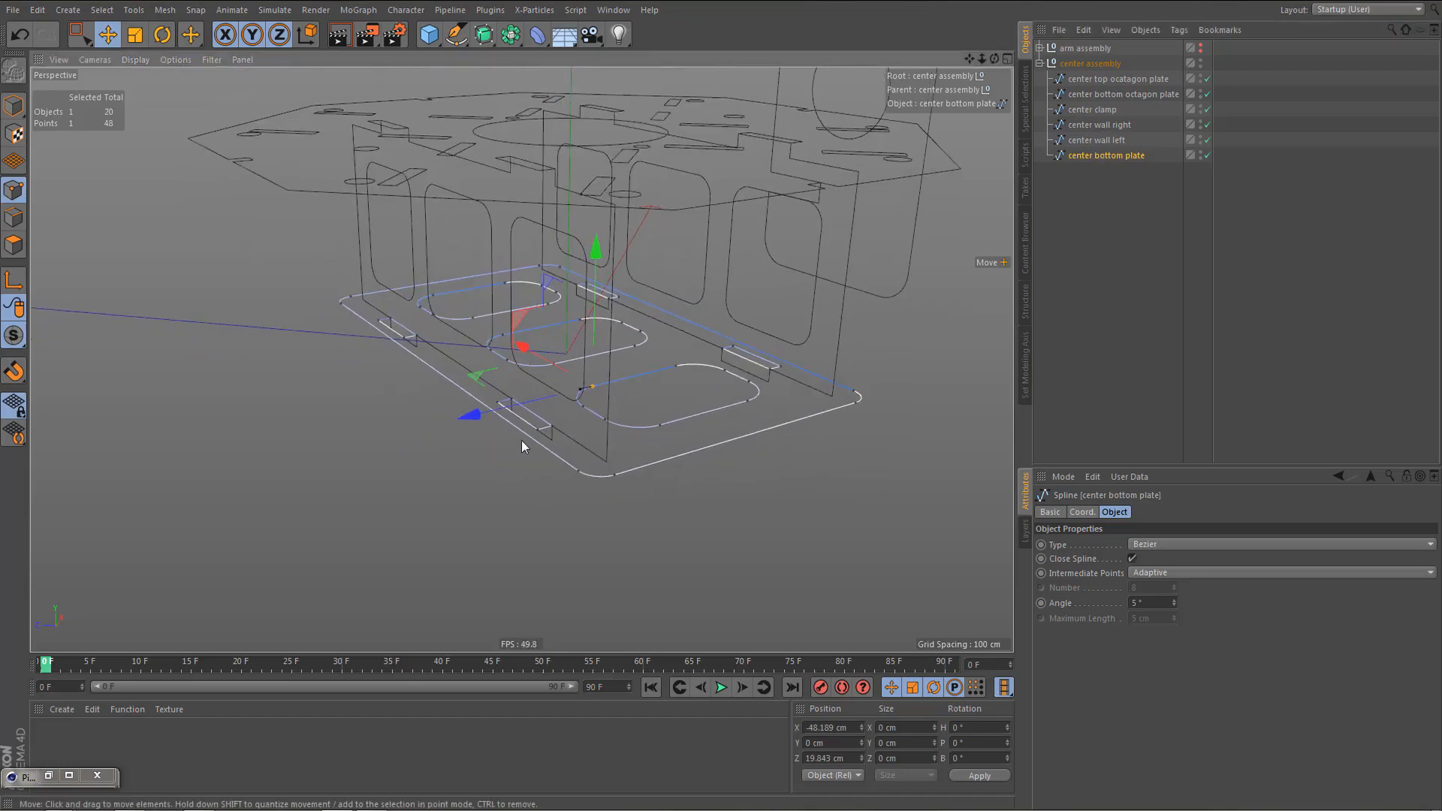
pyautogui.scroll(5, 539, 435)
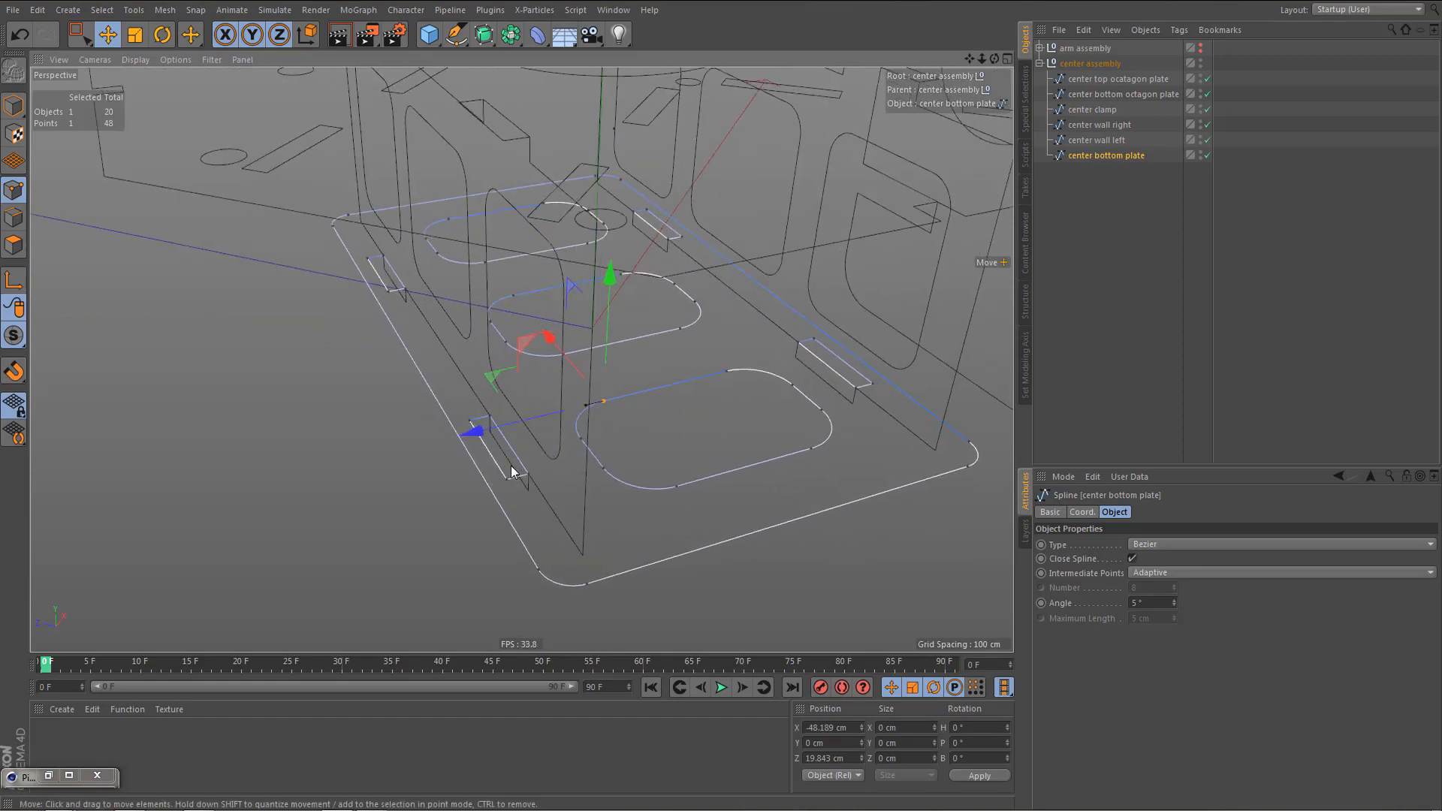
pyautogui.click(506, 479)
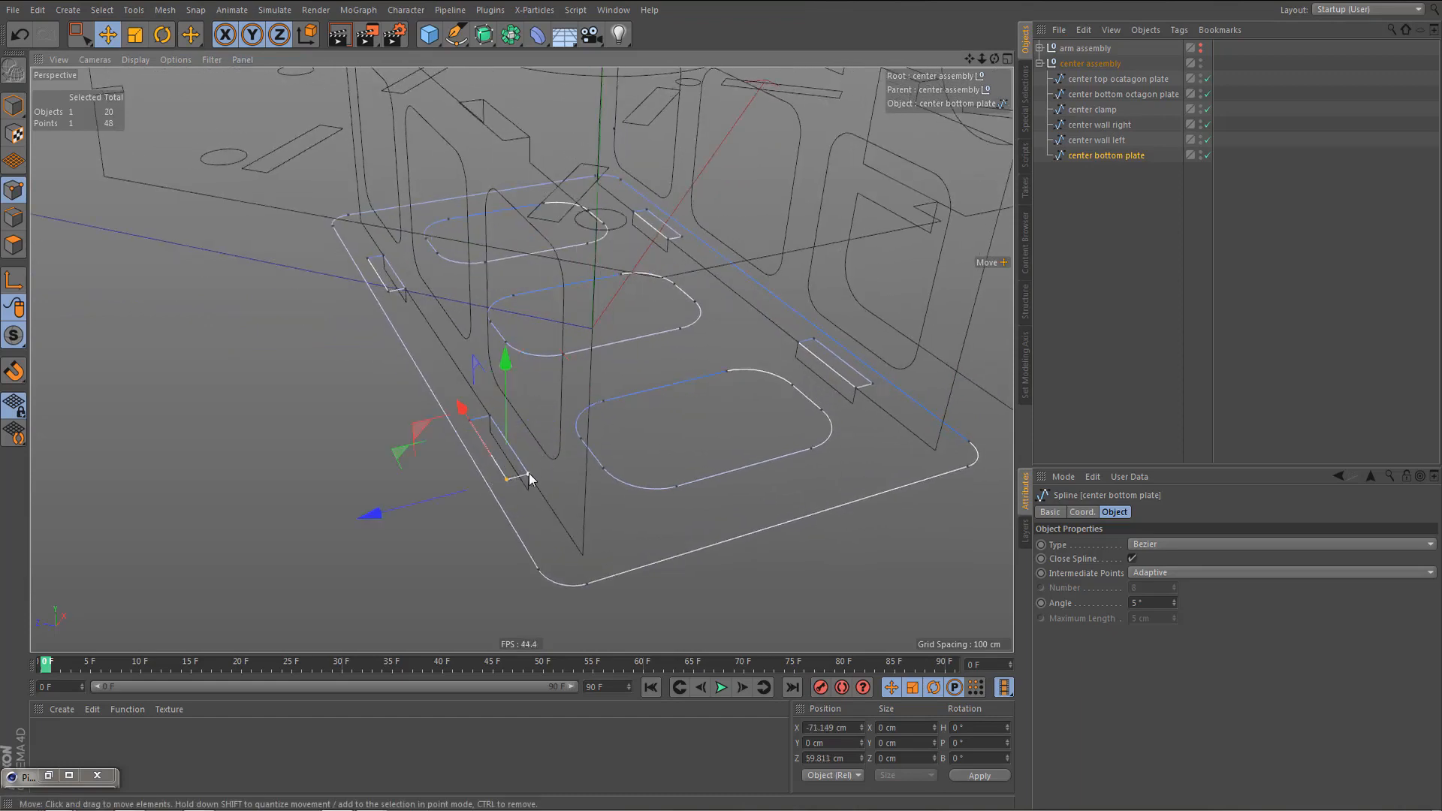
pyautogui.keyDown('shift'); pyautogui.click(529, 473); pyautogui.keyUp('shift')
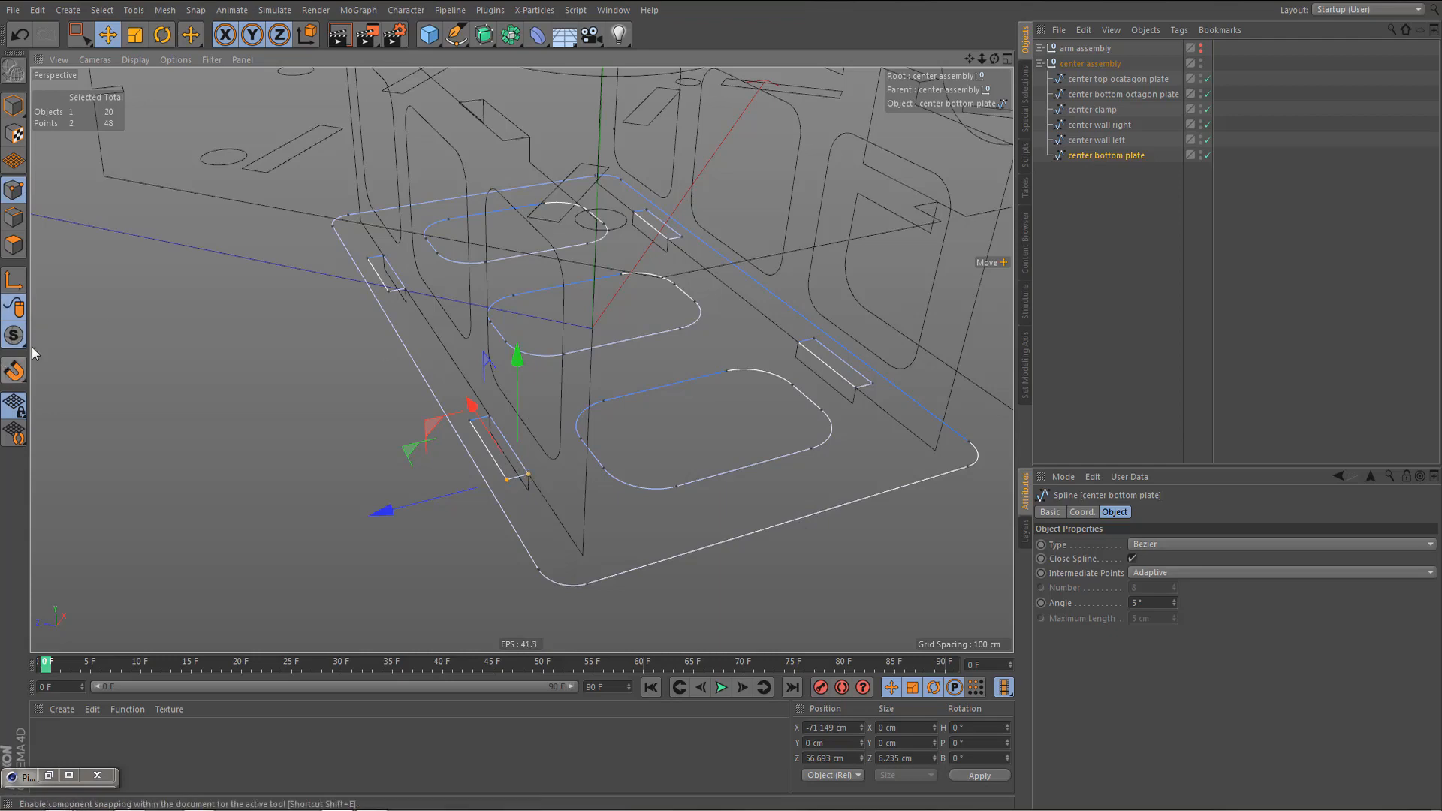
pyautogui.click(14, 335)
pyautogui.click(83, 381)
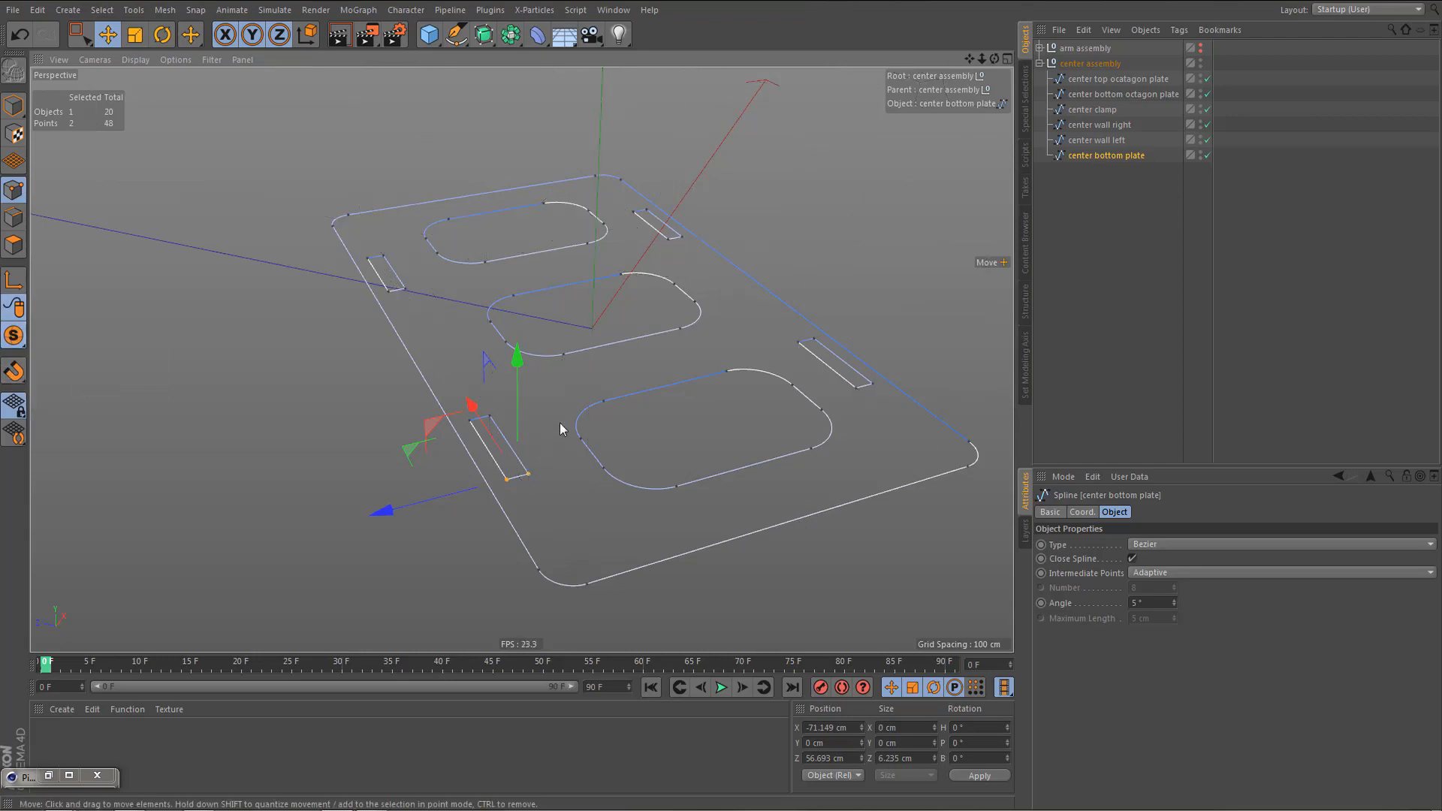
# - Extend the selection in the Top view to all eight corner points of both slots along the same long edge
pyautogui.middleClick(561, 422)
pyautogui.middleClick(693, 279)
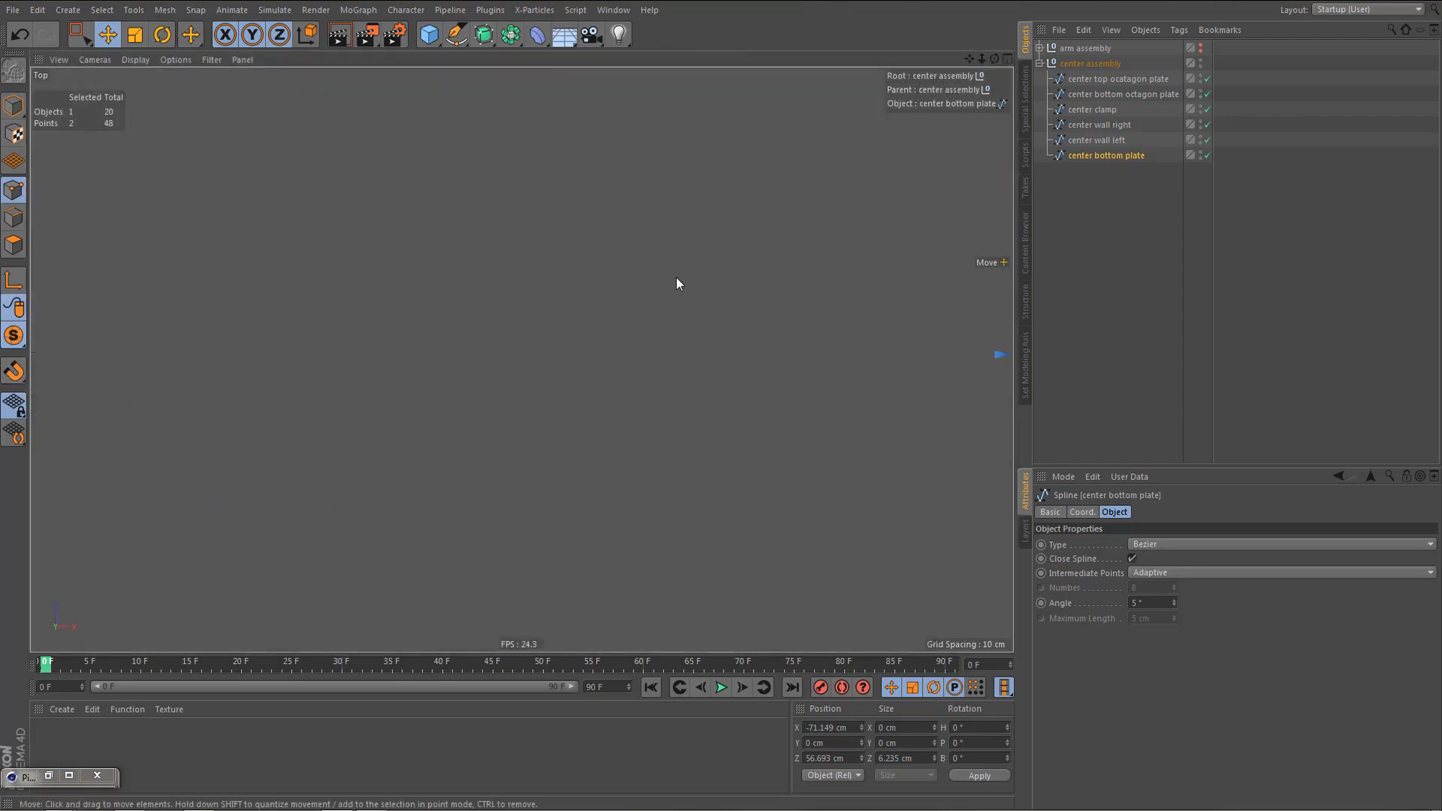
pyautogui.press('s')
pyautogui.scroll(-8, 515, 407)
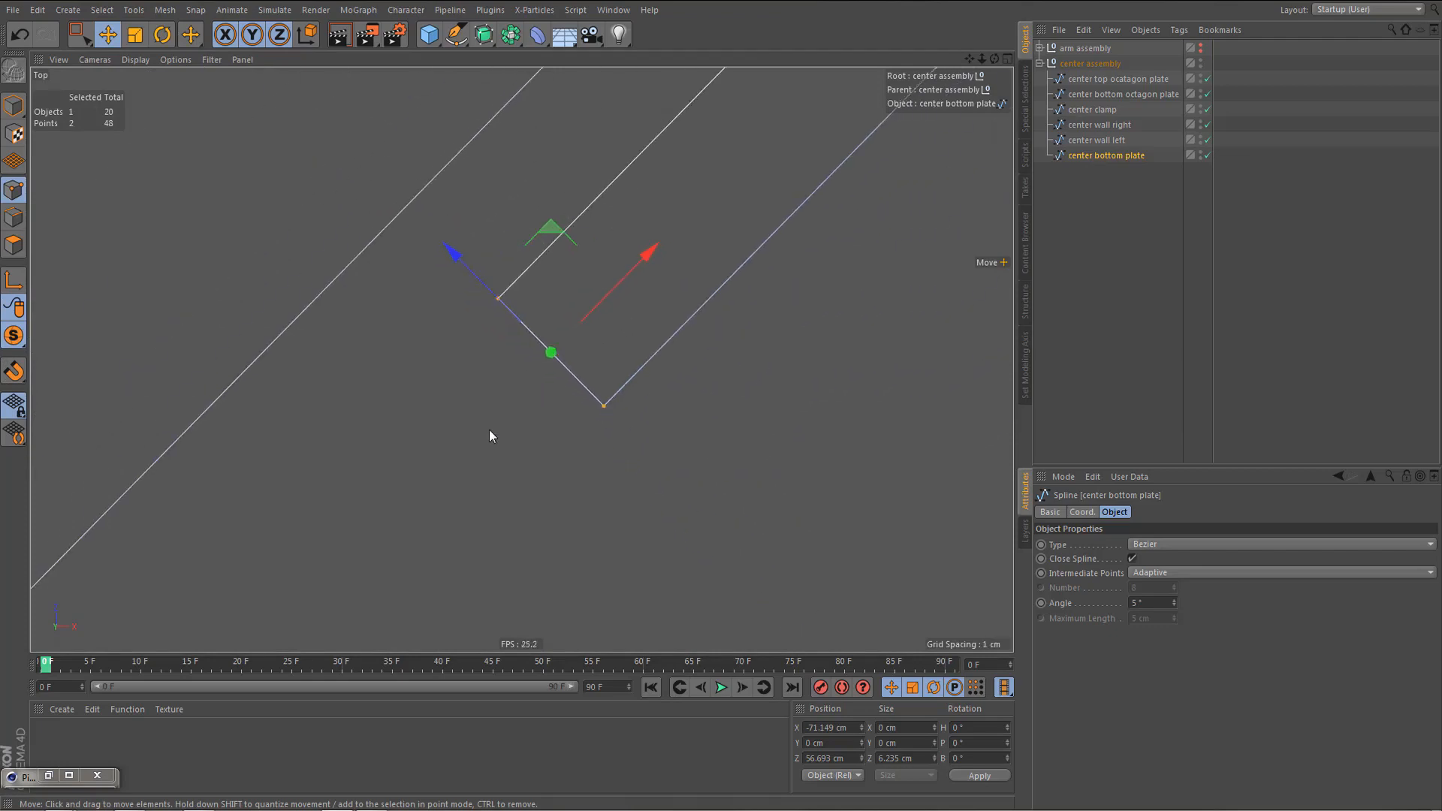
pyautogui.scroll(-5, 499, 419)
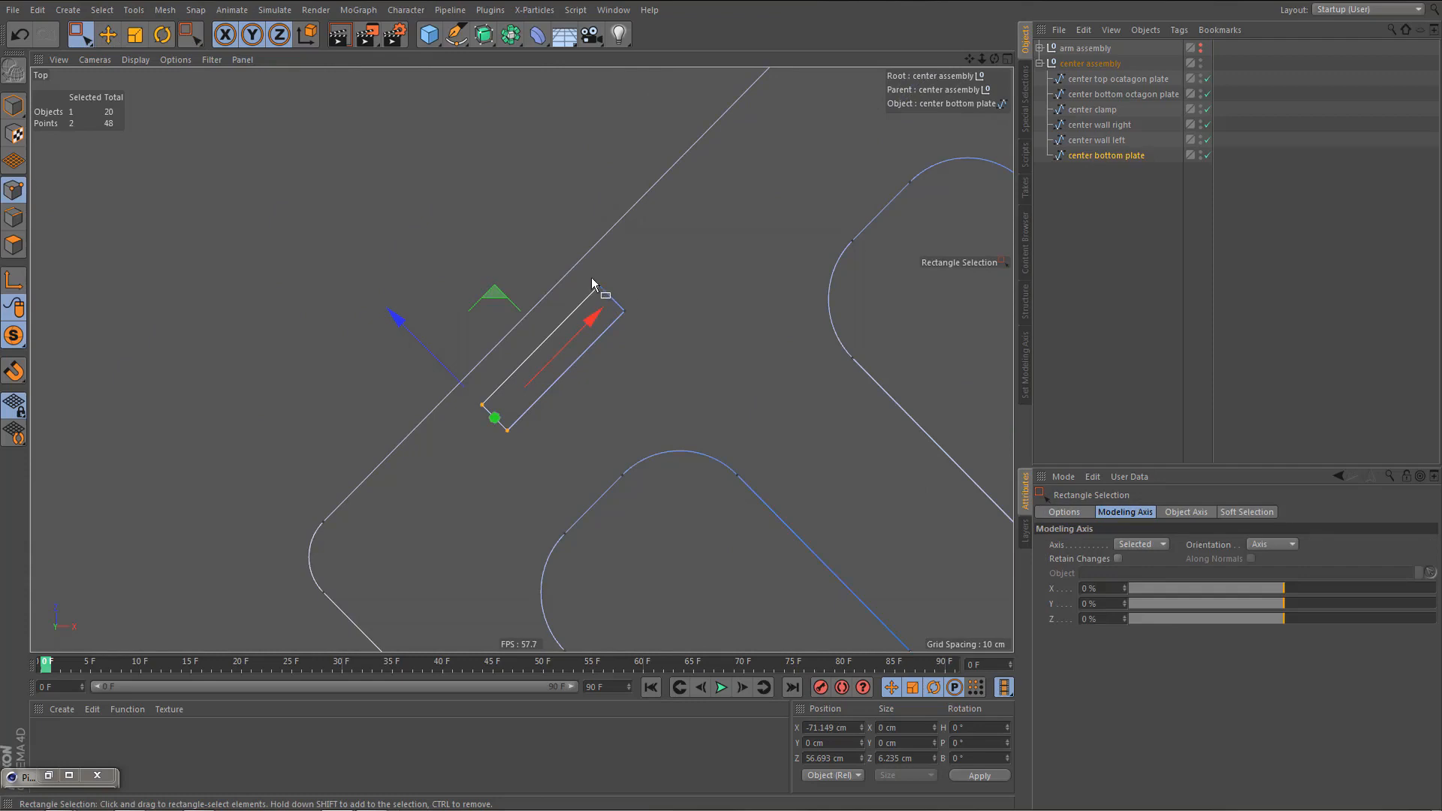
pyautogui.keyDown('shift'); pyautogui.moveTo(592, 277); pyautogui.dragTo(643, 333); pyautogui.keyUp('shift')
pyautogui.scroll(-3, 702, 305)
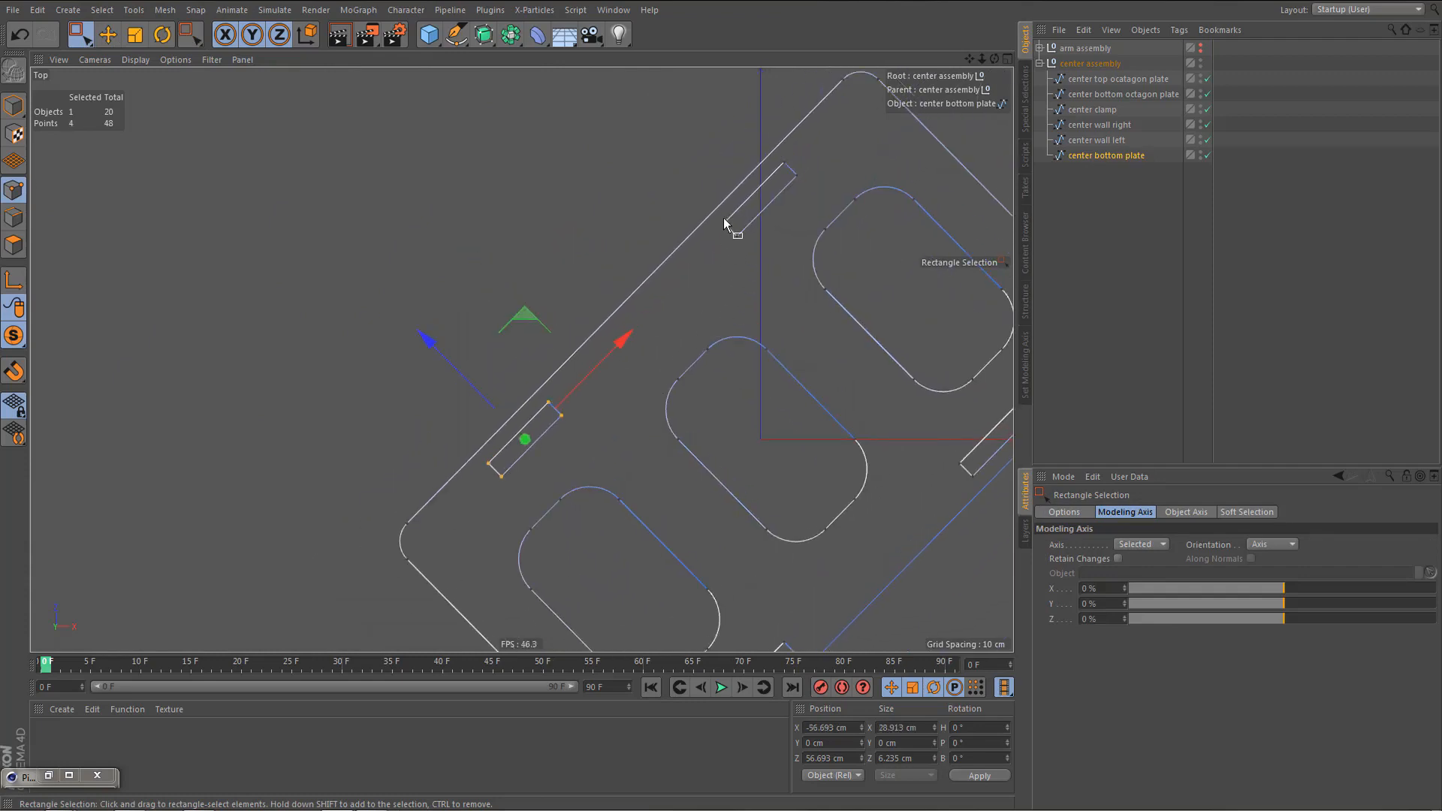
pyautogui.keyDown('shift'); pyautogui.moveTo(723, 217); pyautogui.dragTo(755, 242); pyautogui.keyUp('shift')
pyautogui.keyDown('shift'); pyautogui.moveTo(779, 155); pyautogui.dragTo(808, 201); pyautogui.keyUp('shift')
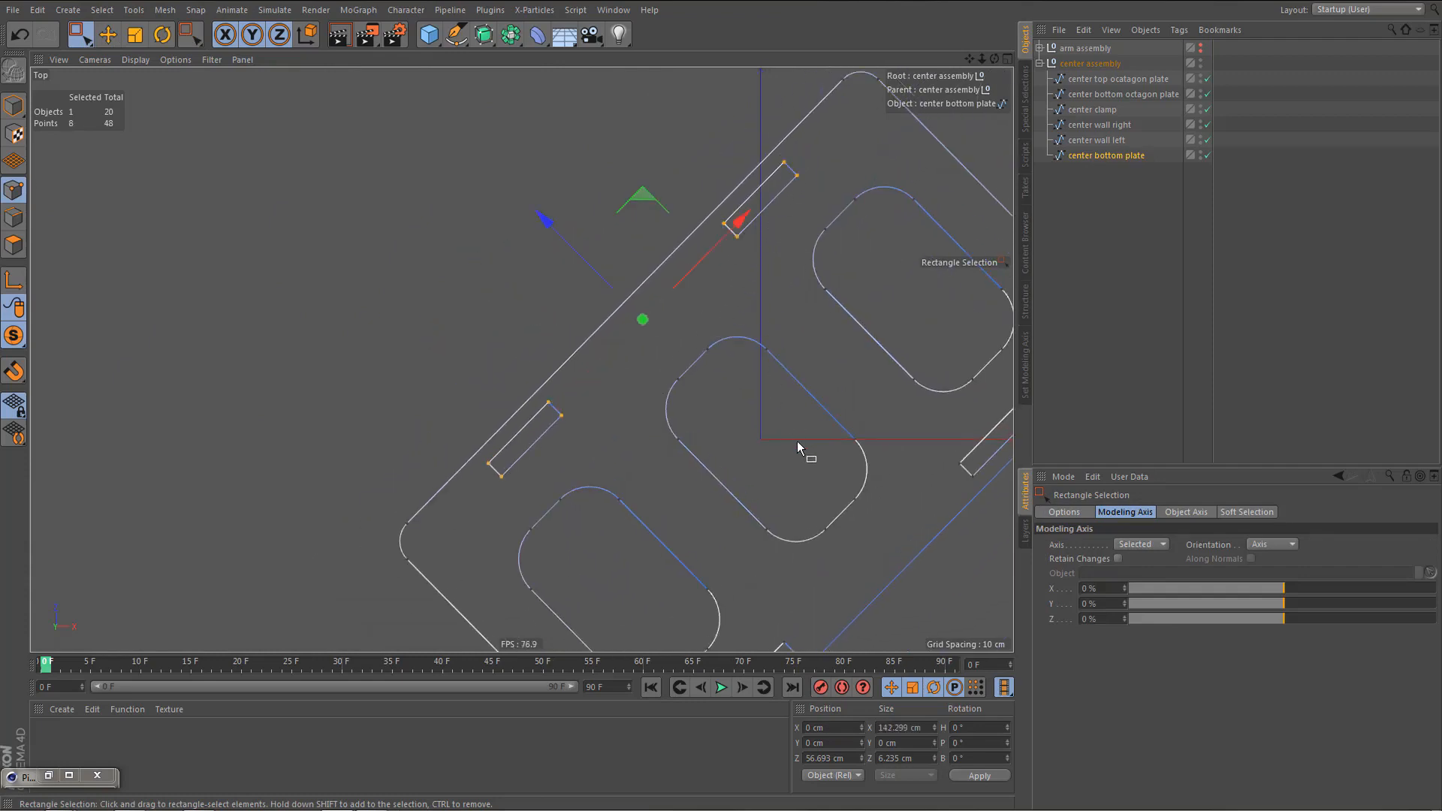
# - Set the modeling axis Z to -100% and resize the selected pair of slots to a Z size of 6 cm
pyautogui.press('e')
pyautogui.moveTo(1204, 617); pyautogui.dragTo(1078, 635)
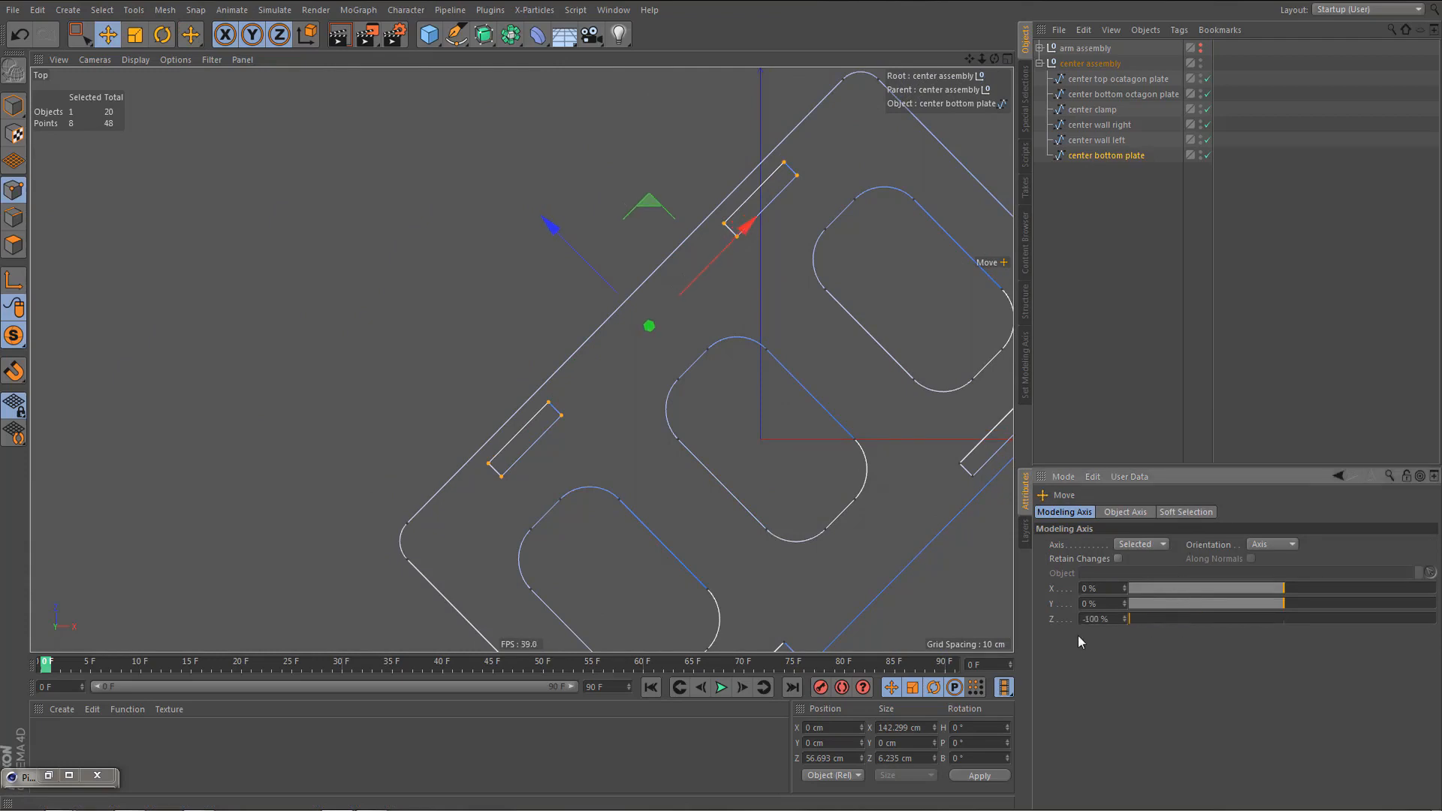
pyautogui.click(906, 759)
pyautogui.write('6')
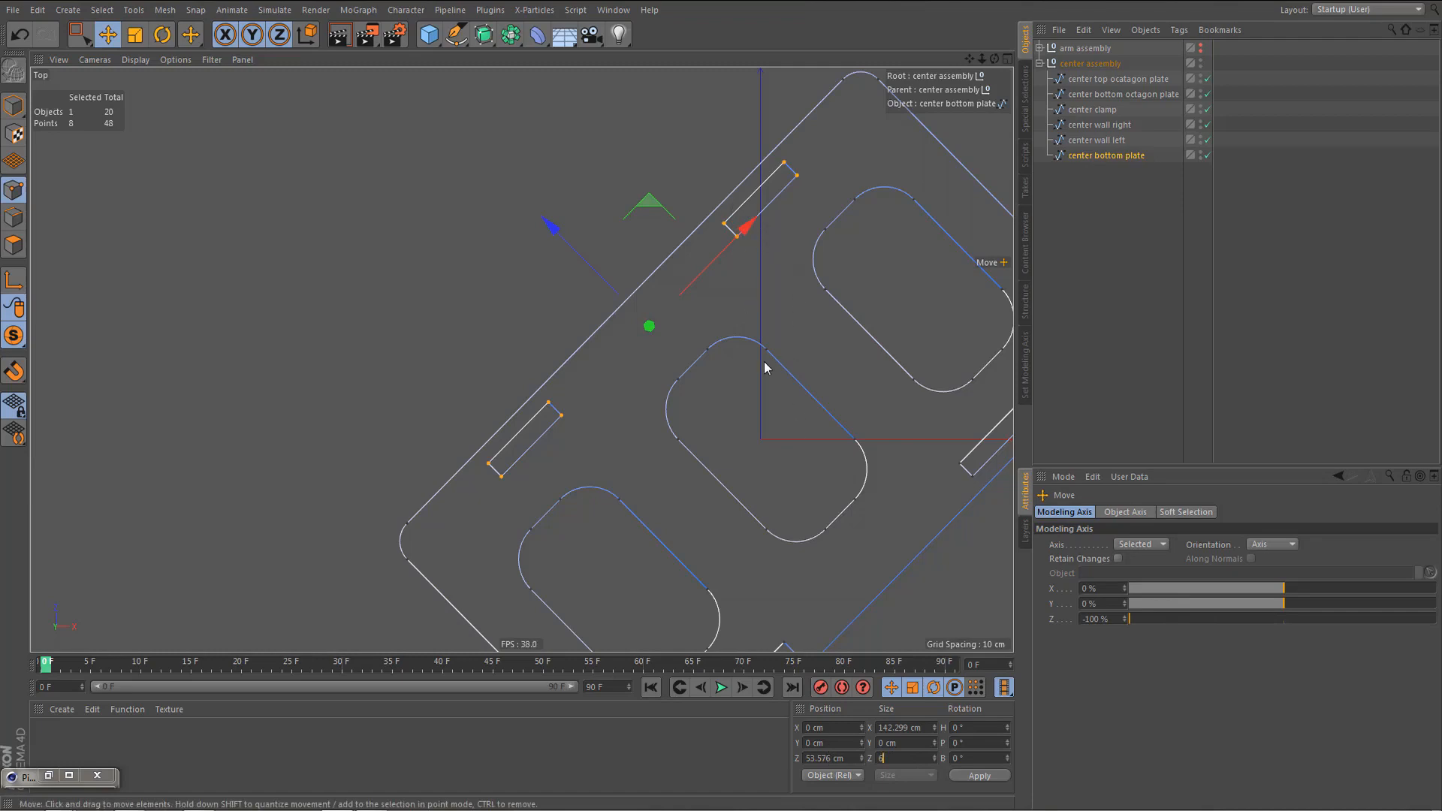
pyautogui.press('Return')
# - Select the eight points of the opposite two slots, set the modeling axis Z to 100%, and set their Z size to 6 cm
pyautogui.keyDown('alt'); pyautogui.moveTo(837, 480); pyautogui.dragTo(727, 305, button='middle'); pyautogui.keyUp('alt')
pyautogui.click(675, 470)
pyautogui.press('0')
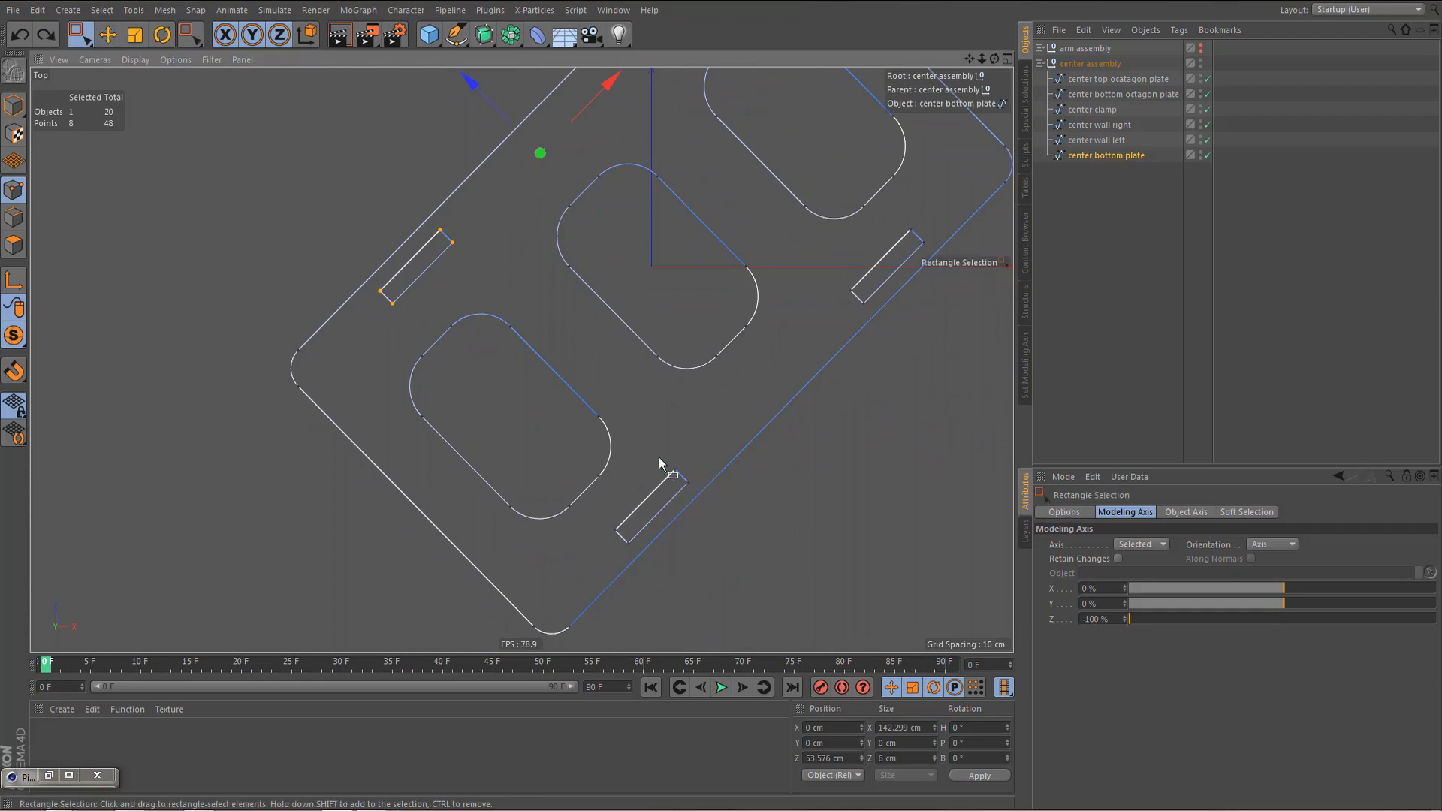
pyautogui.hotkey('ctrl', 'z')
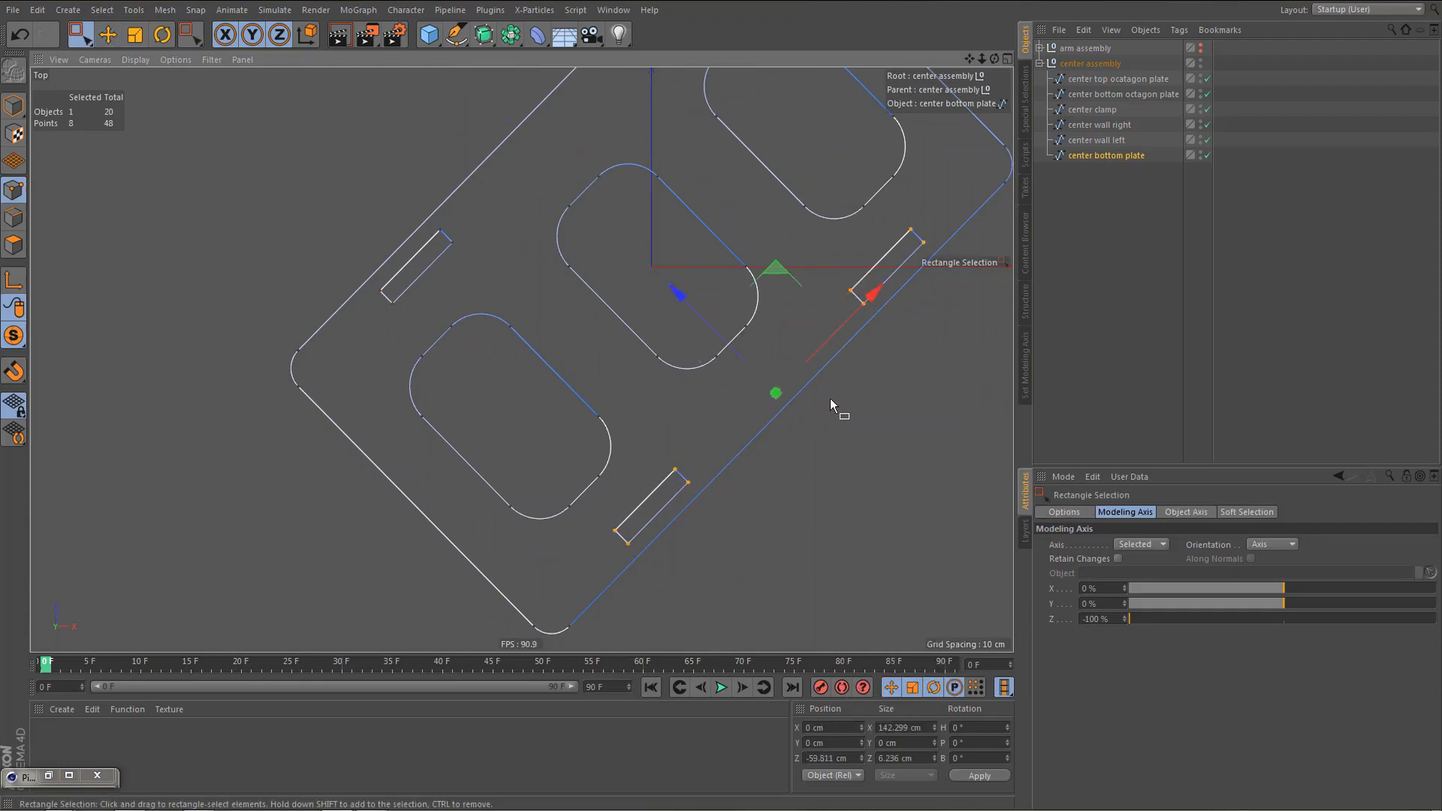
pyautogui.moveTo(1174, 620); pyautogui.dragTo(1437, 619)
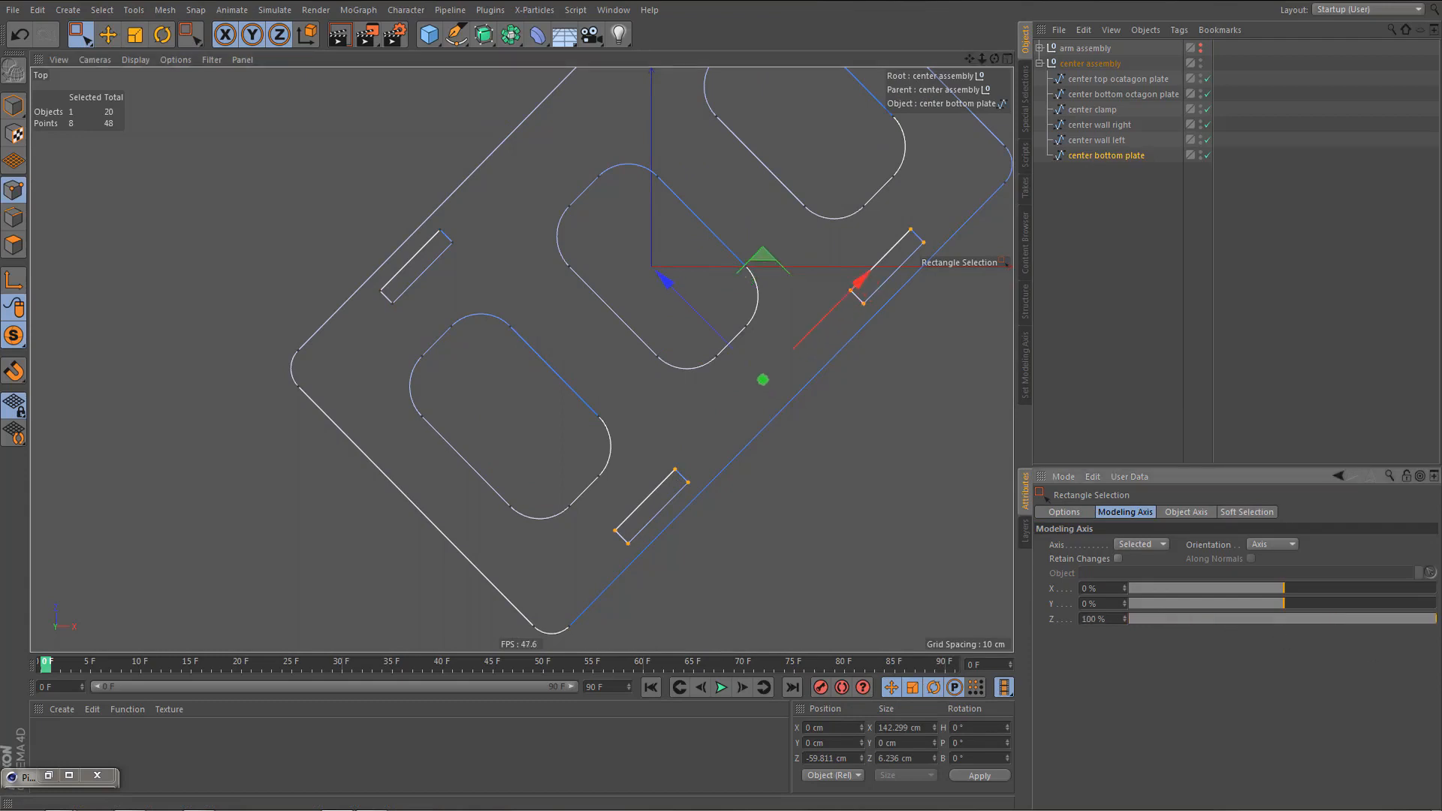
pyautogui.click(924, 758)
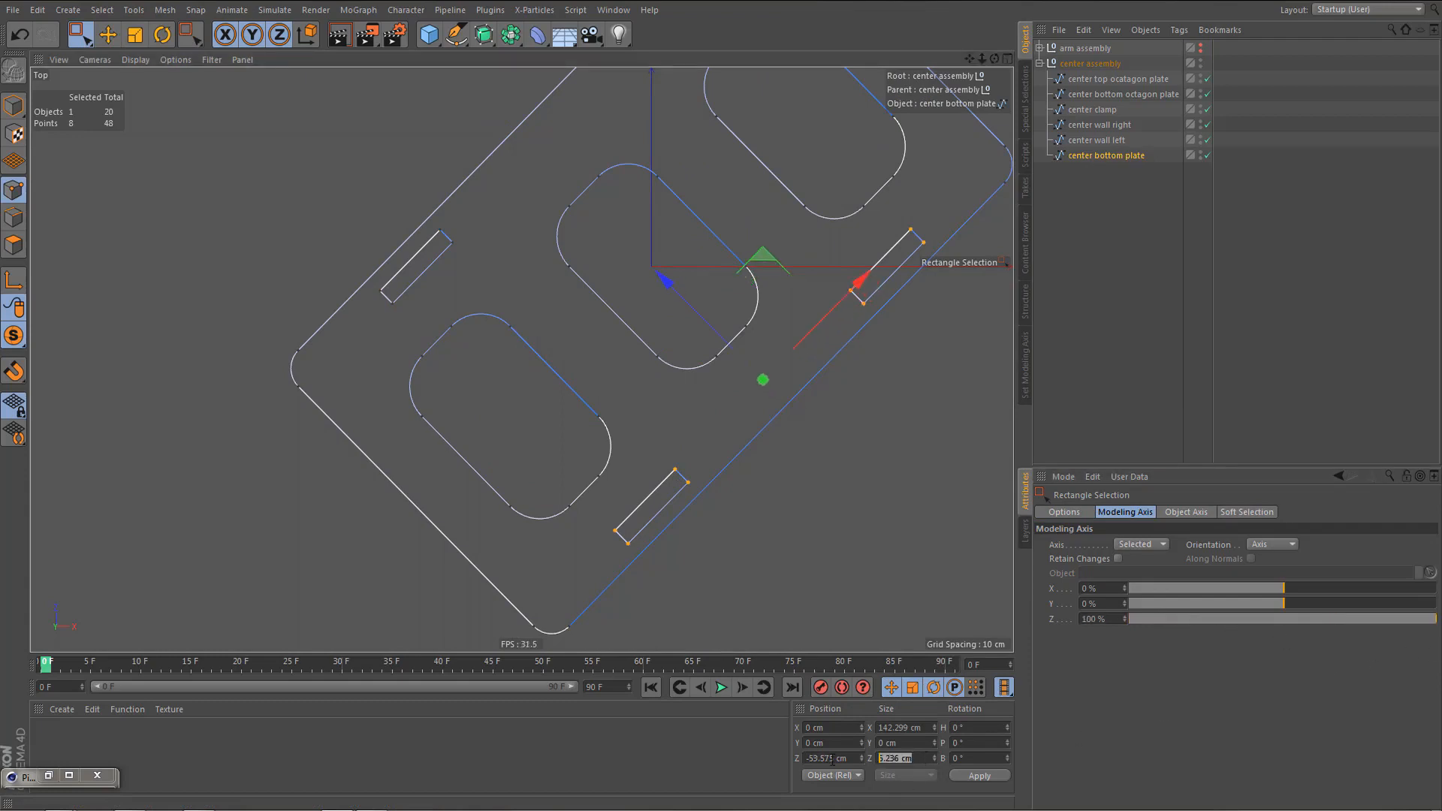
pyautogui.write('6')
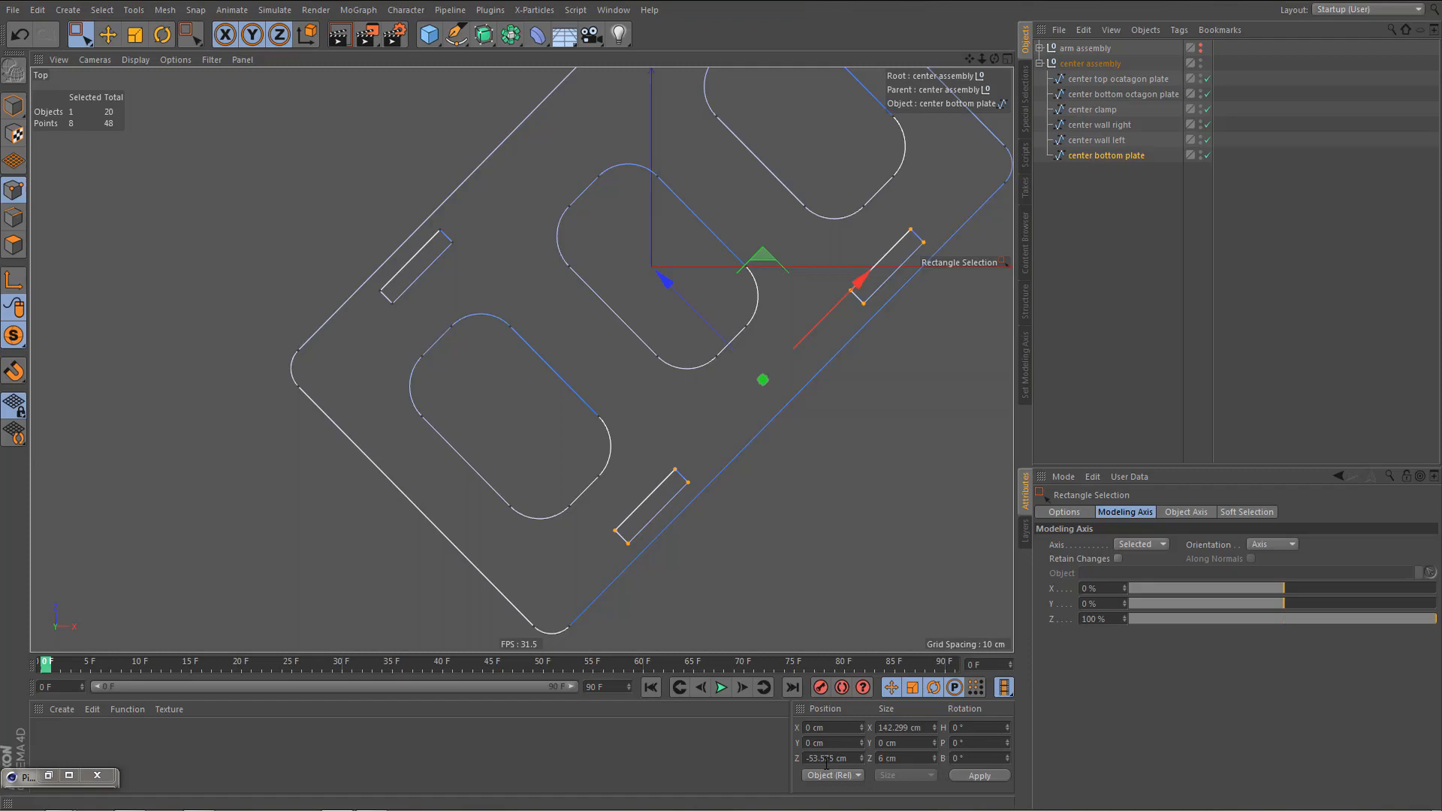
# - Return to the Perspective view and isolate the center wall left spline with viewport solo
pyautogui.middleClick(659, 492)
pyautogui.middleClick(466, 305)
pyautogui.scroll(5, 535, 350)
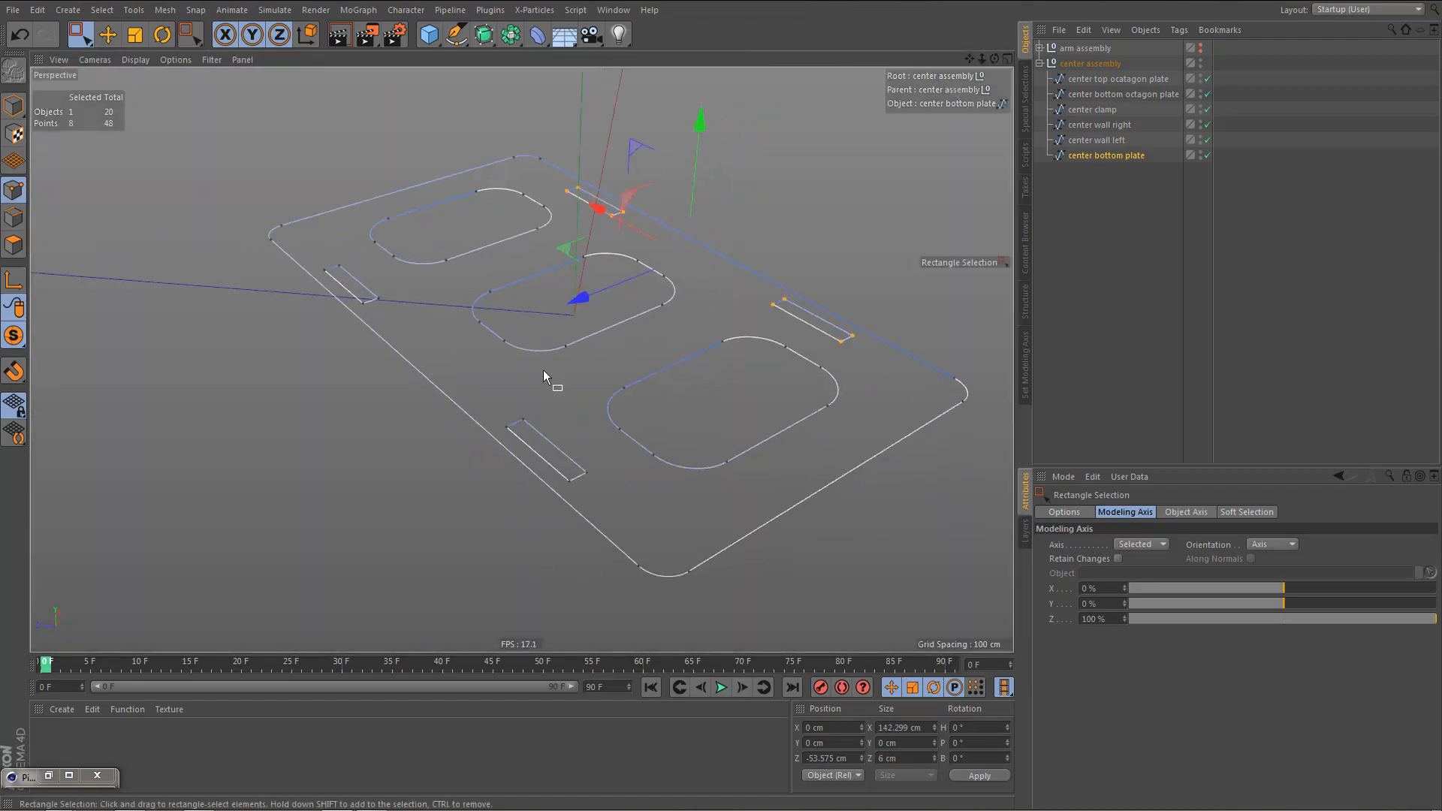
pyautogui.click(1102, 140)
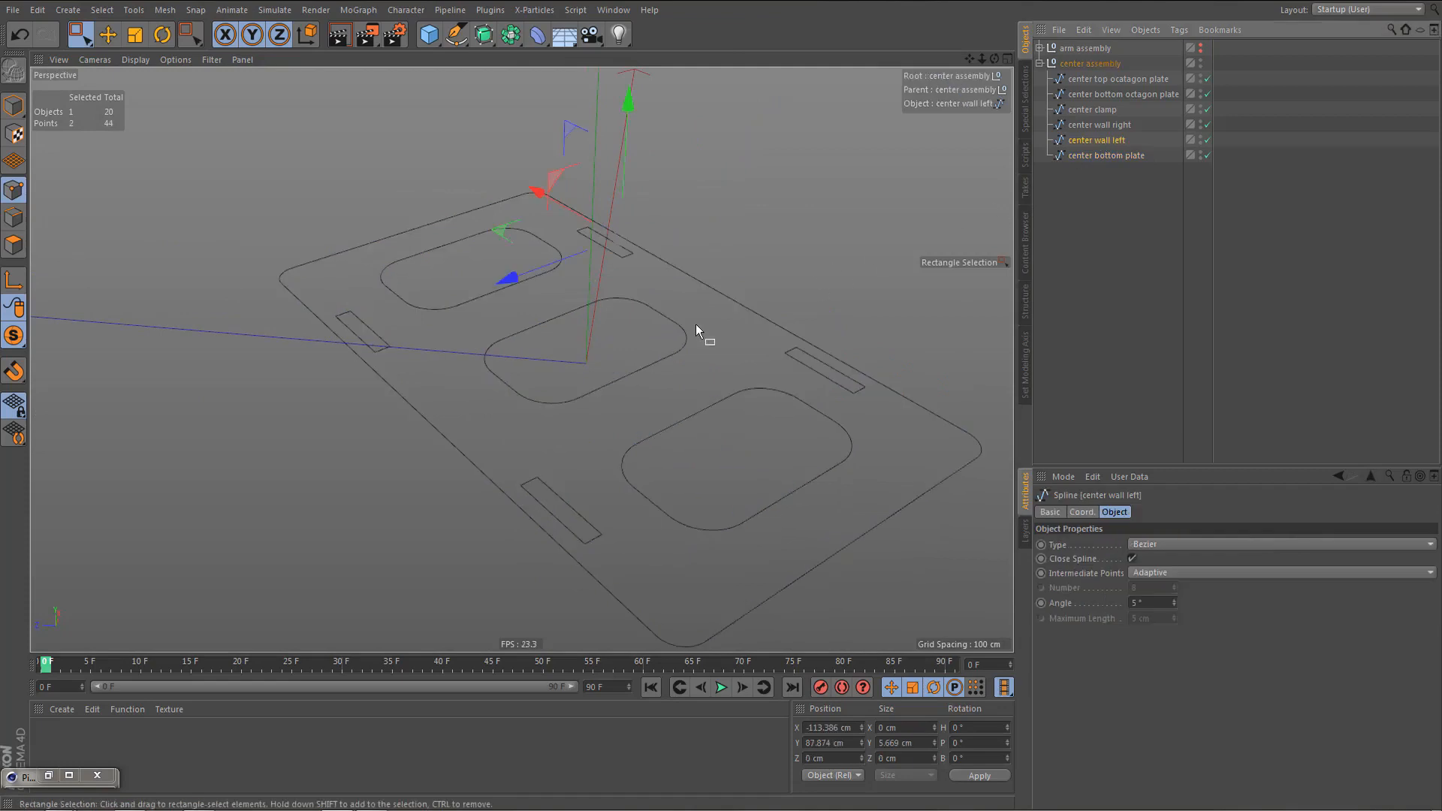
pyautogui.moveTo(13, 336); pyautogui.dragTo(87, 386)
pyautogui.keyDown('alt'); pyautogui.moveTo(574, 385); pyautogui.dragTo(505, 323); pyautogui.keyUp('alt')
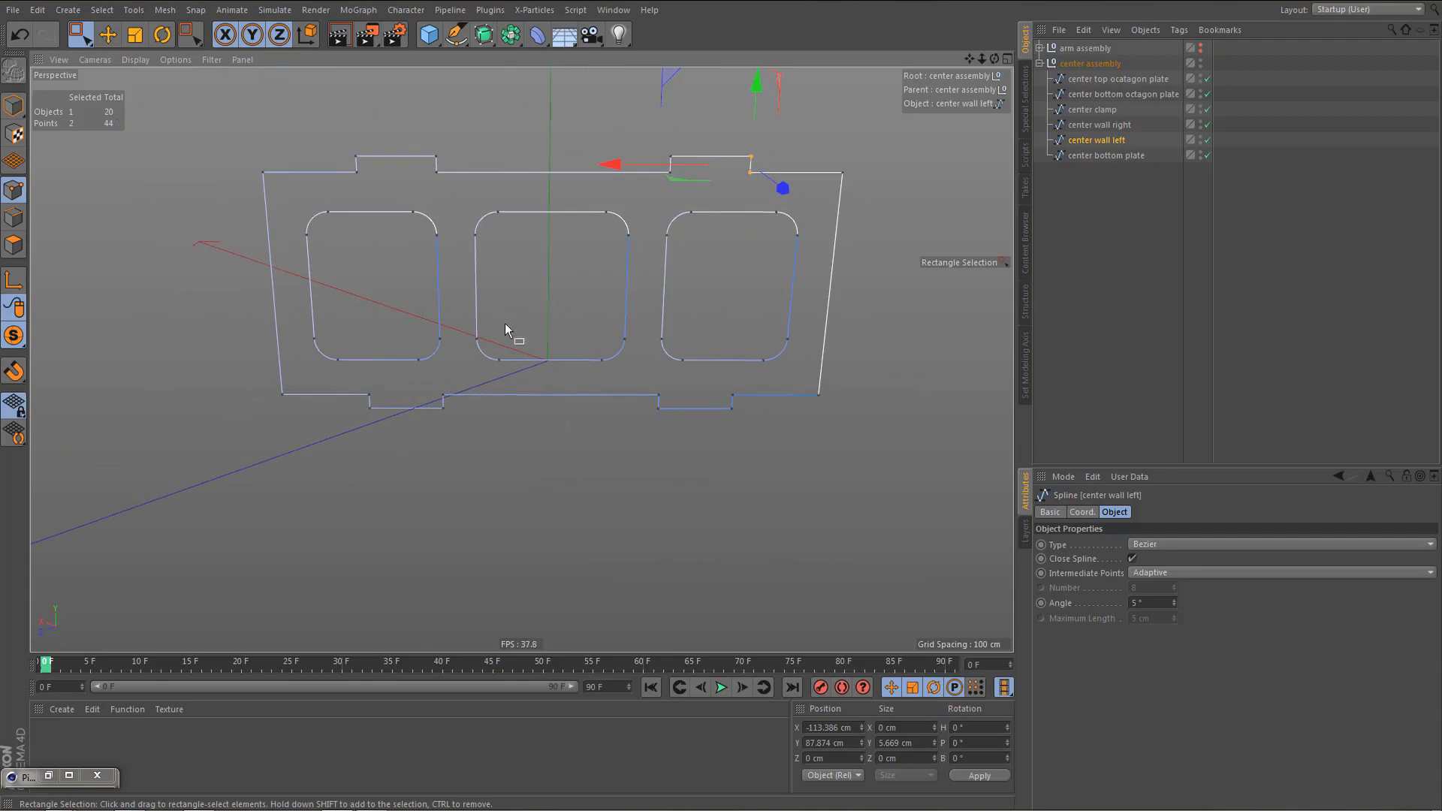
pyautogui.middleClick(452, 364)
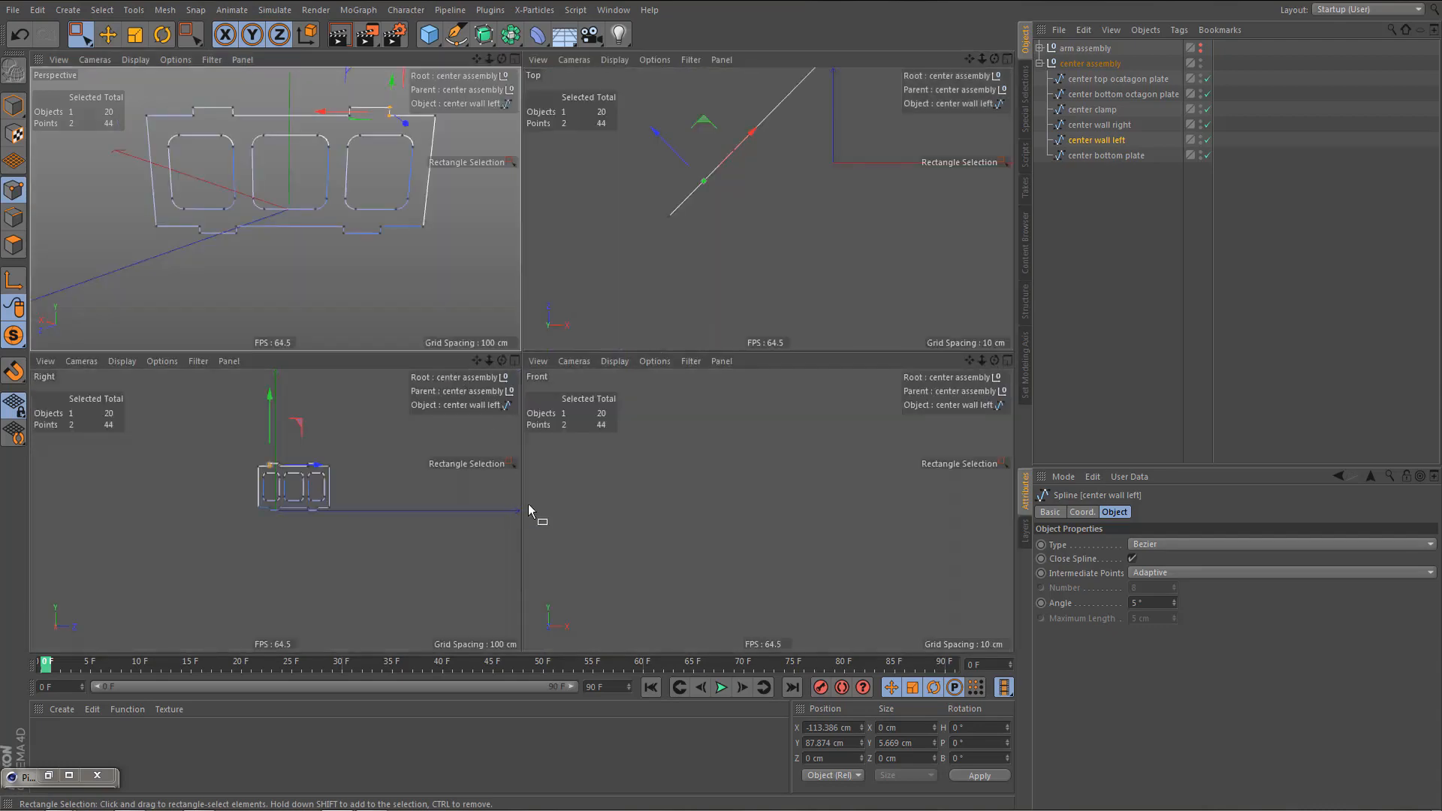
pyautogui.middleClick(400, 299)
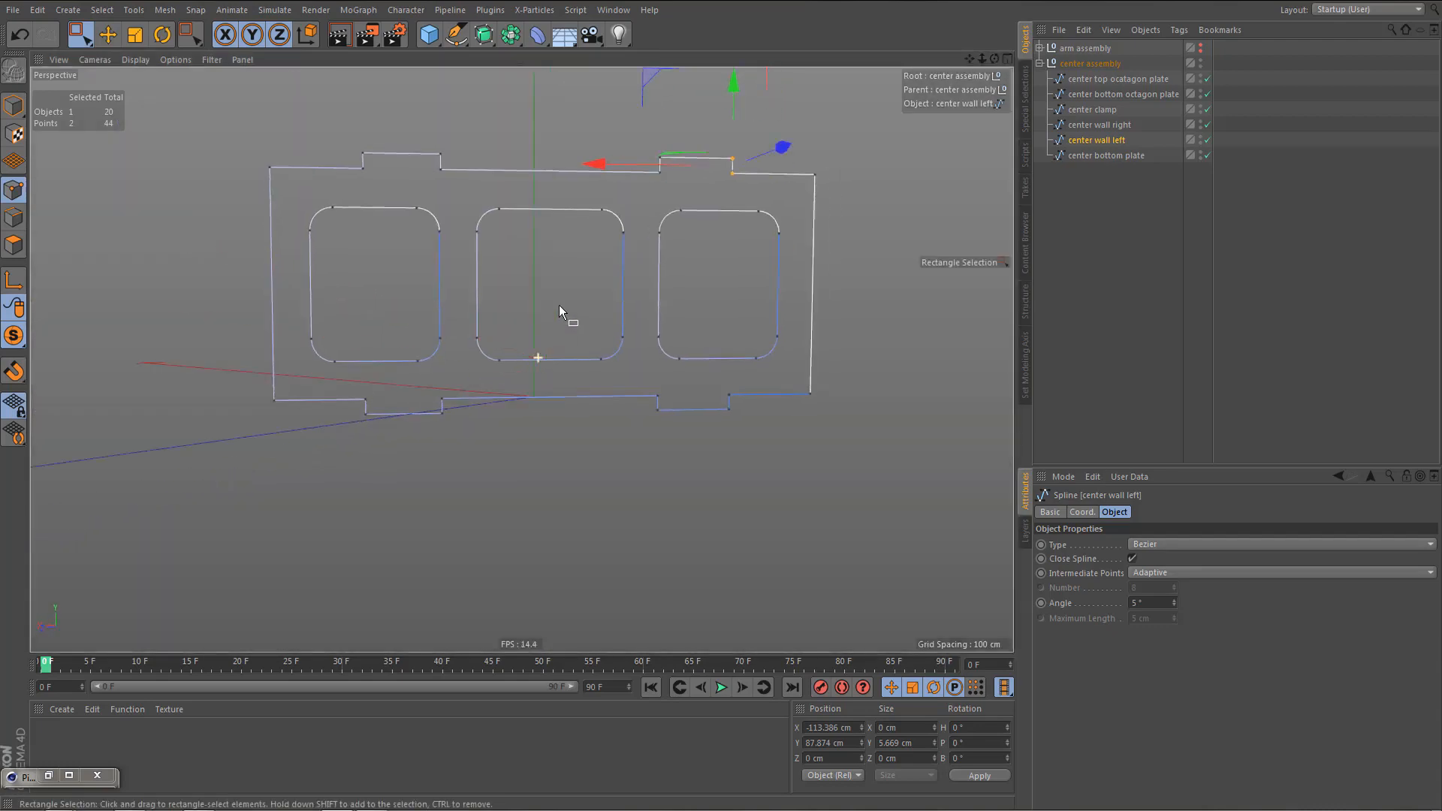
# - Select the center wall left's ten lower-edge points, set modeling axis Z to 0% and Y to 100%, and give them a Y size of 6 cm
pyautogui.moveTo(260, 390); pyautogui.dragTo(863, 524)
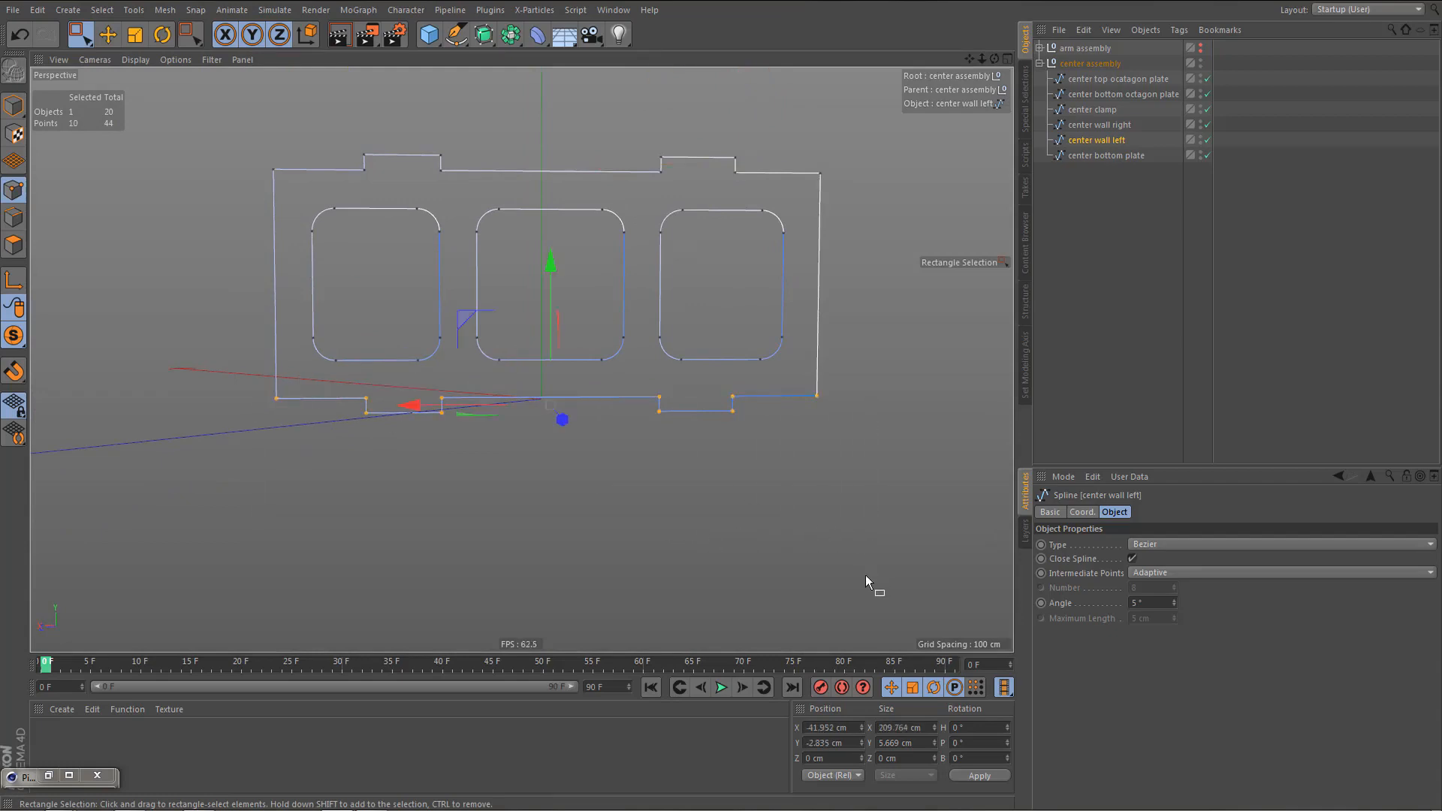
pyautogui.press('e')
pyautogui.doubleClick(1099, 617)
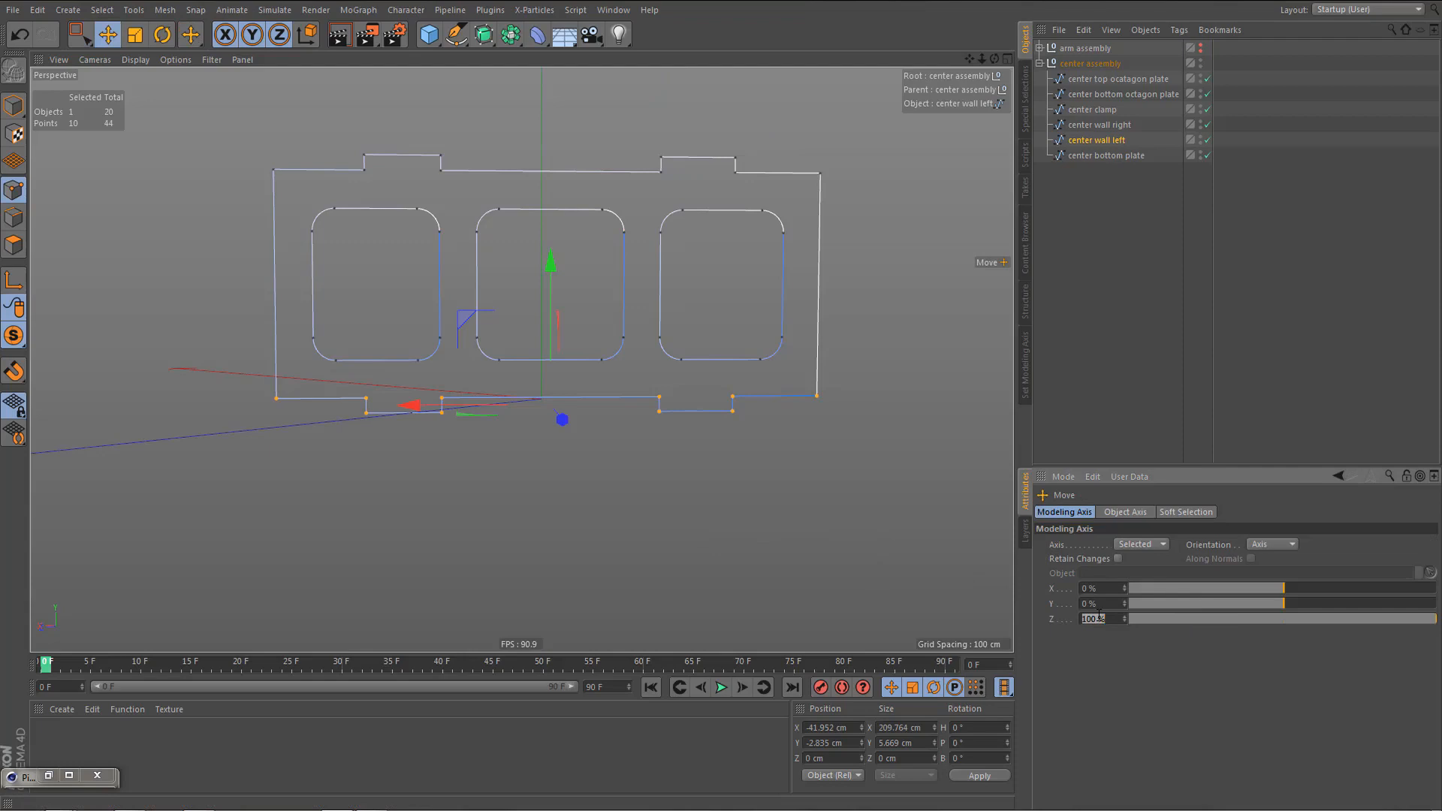
pyautogui.write('0')
pyautogui.press('Return')
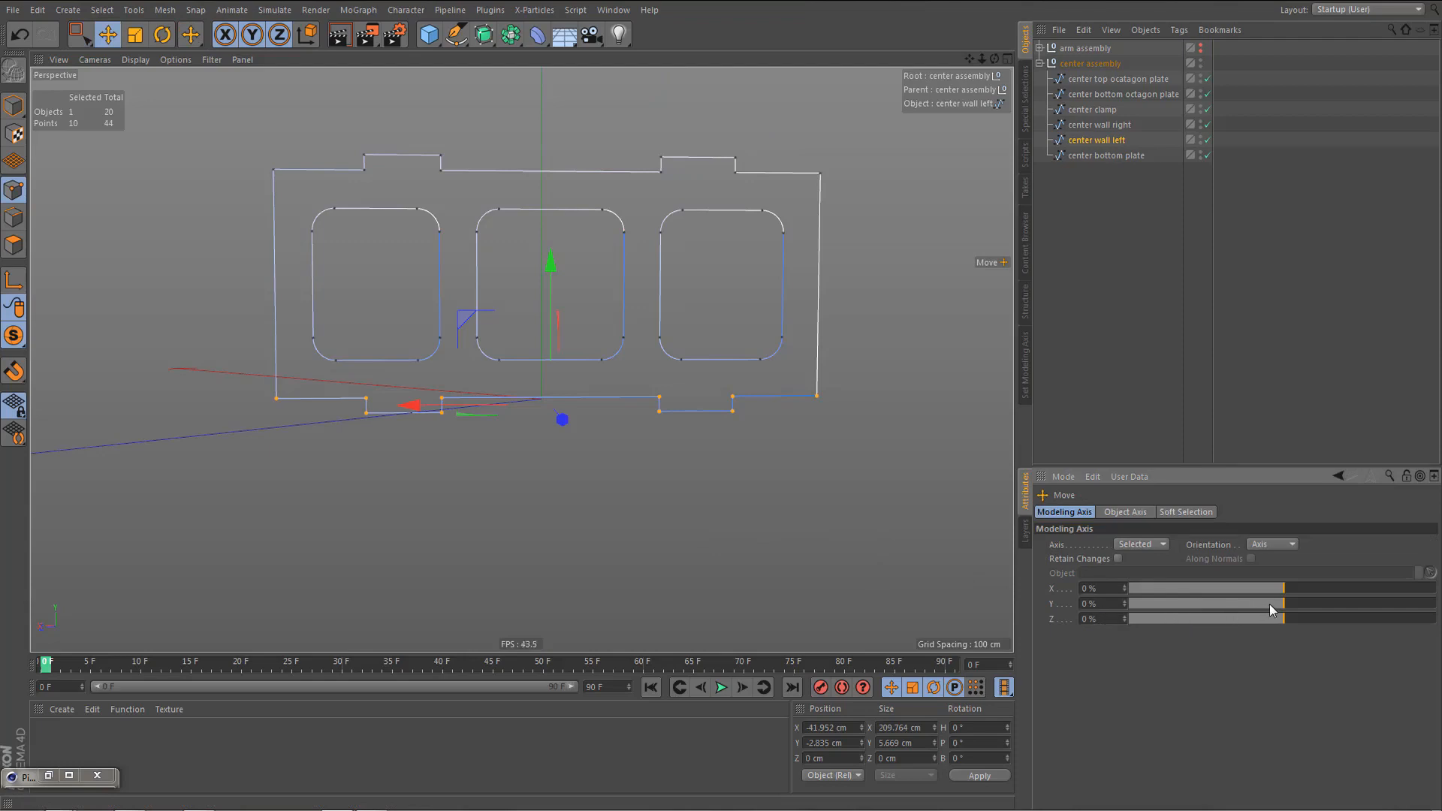
pyautogui.moveTo(1272, 610); pyautogui.dragTo(1431, 605)
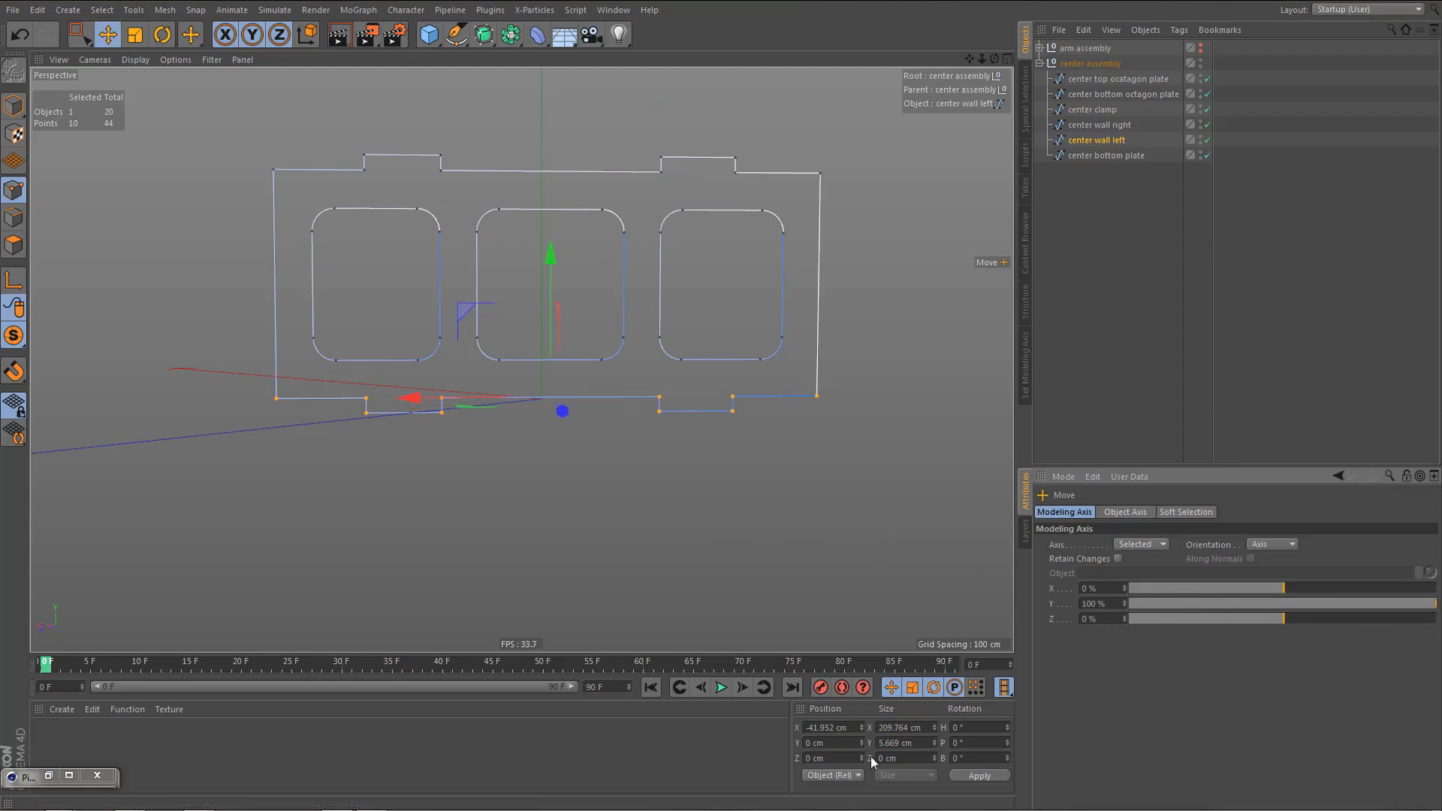
pyautogui.click(927, 746)
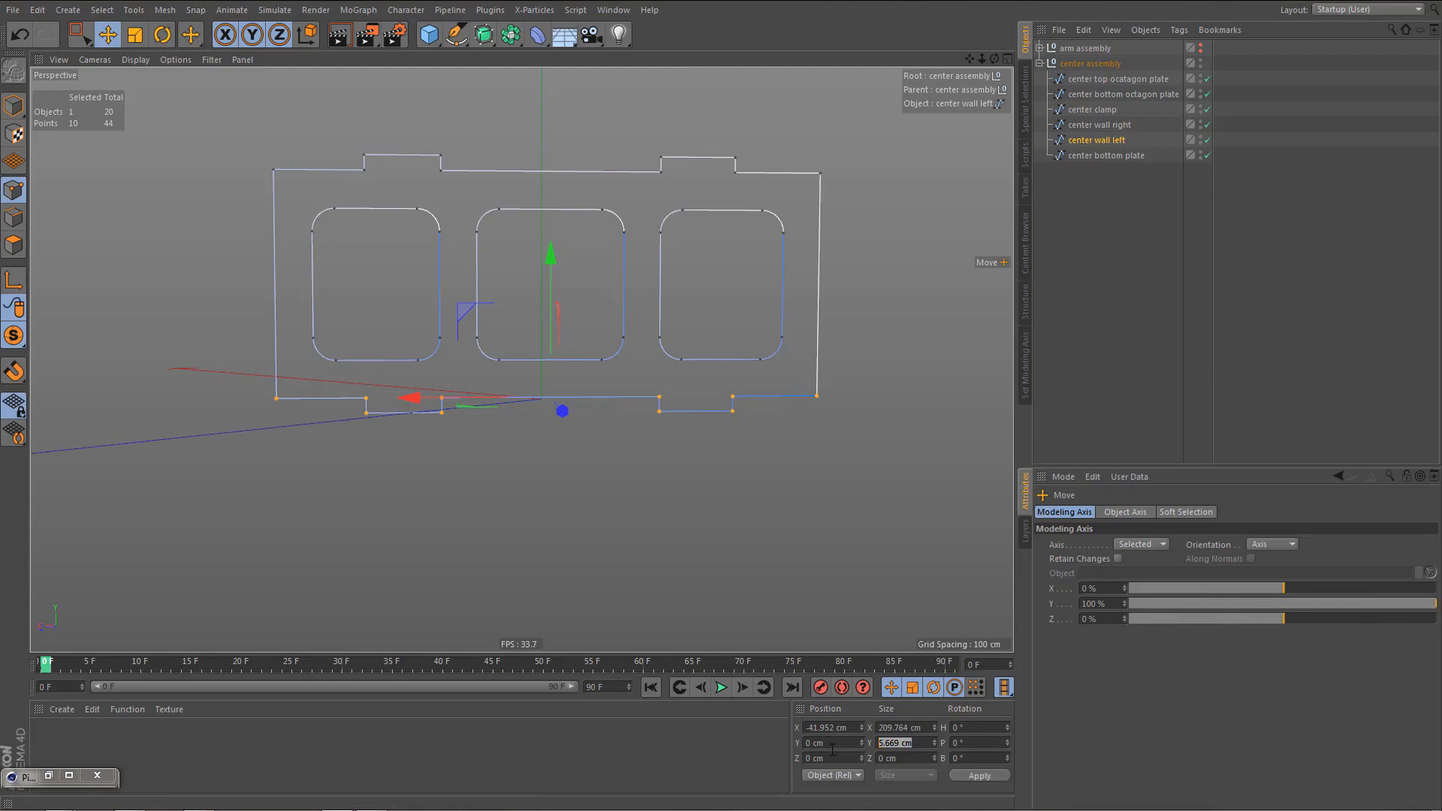
pyautogui.write('6')
pyautogui.write('0')
# - Select the ten upper-edge points of the center wall left, including both tabs, and set their Y size to 6 cm
pyautogui.click(257, 131)
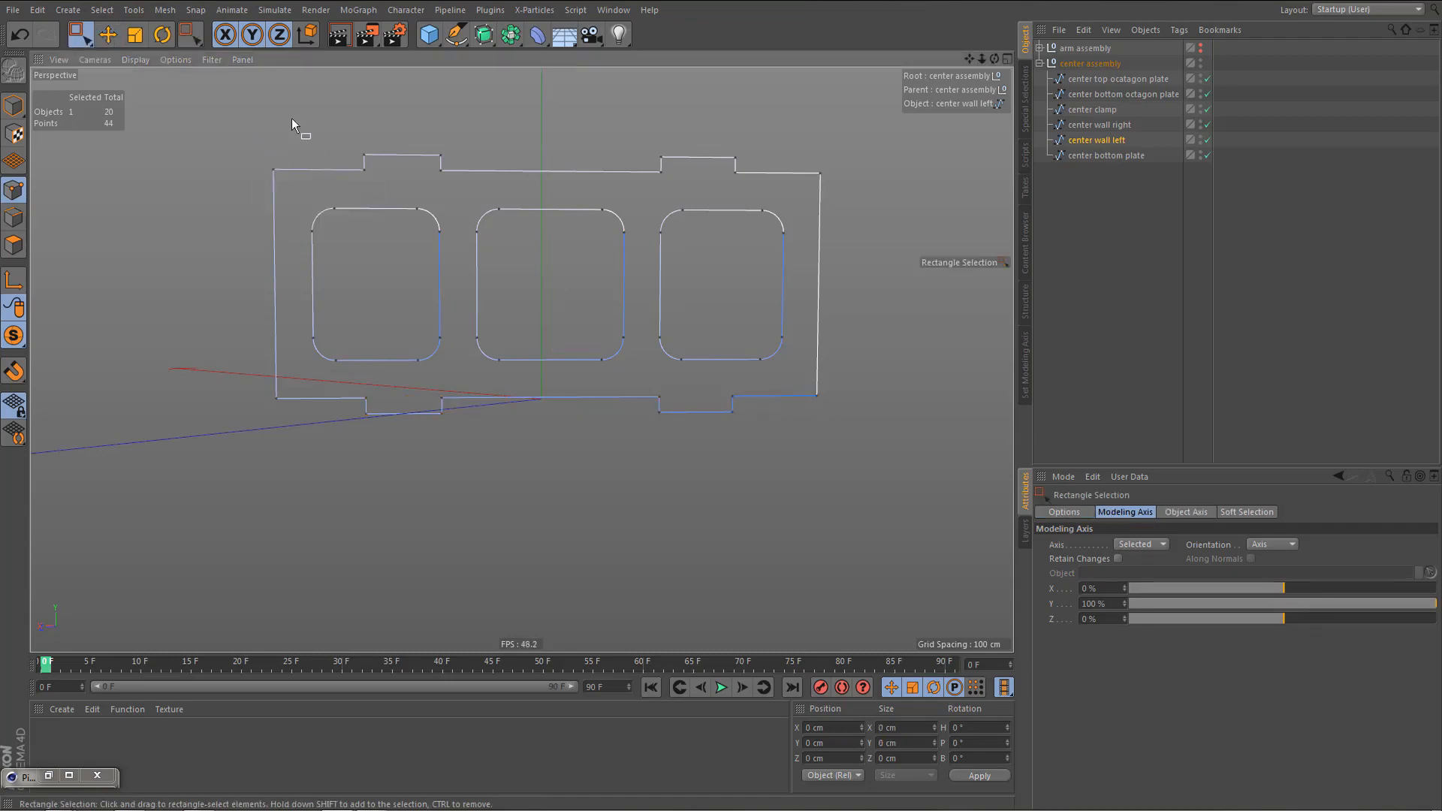
pyautogui.moveTo(248, 119); pyautogui.dragTo(876, 182)
pyautogui.keyDown('alt'); pyautogui.moveTo(542, 176); pyautogui.dragTo(570, 200); pyautogui.keyUp('alt')
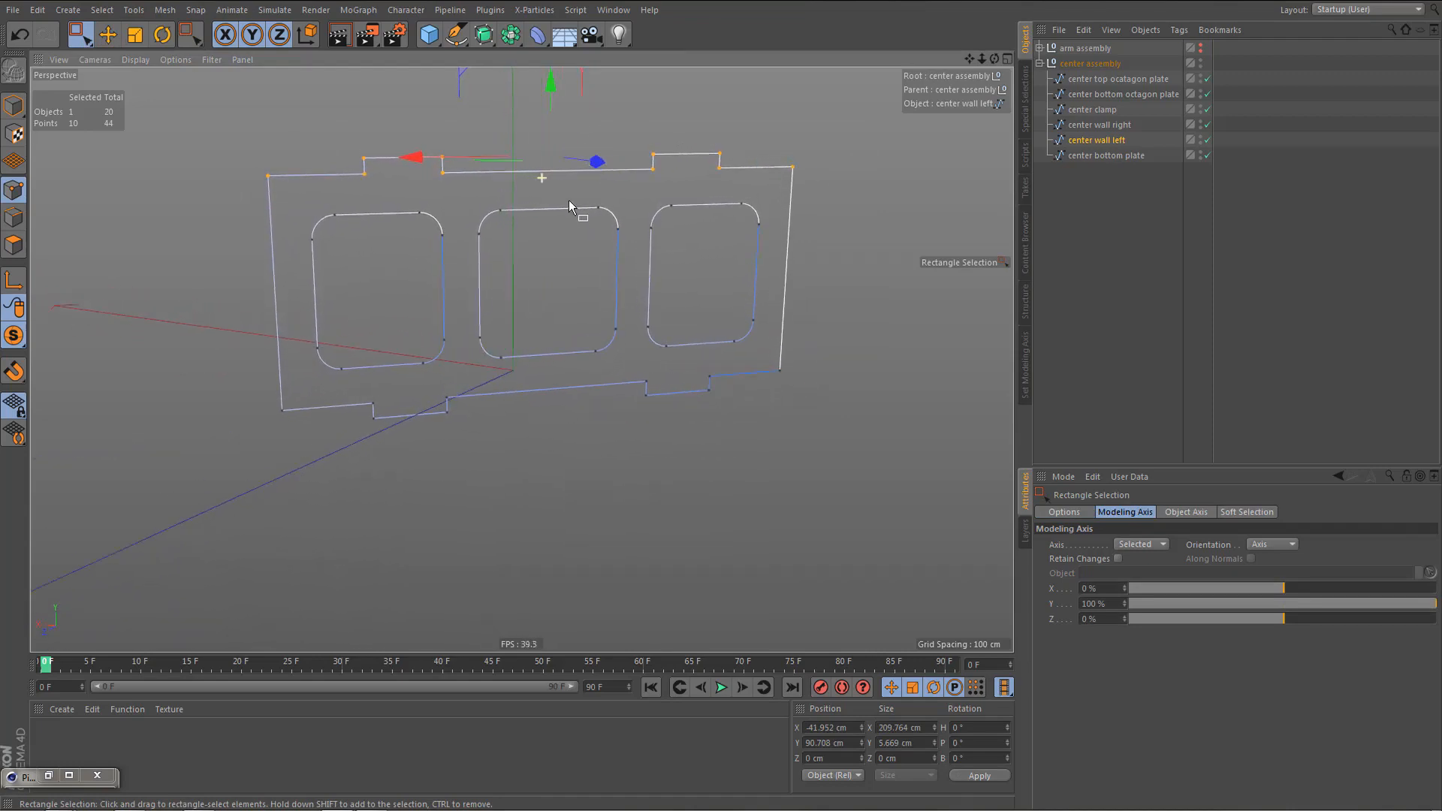
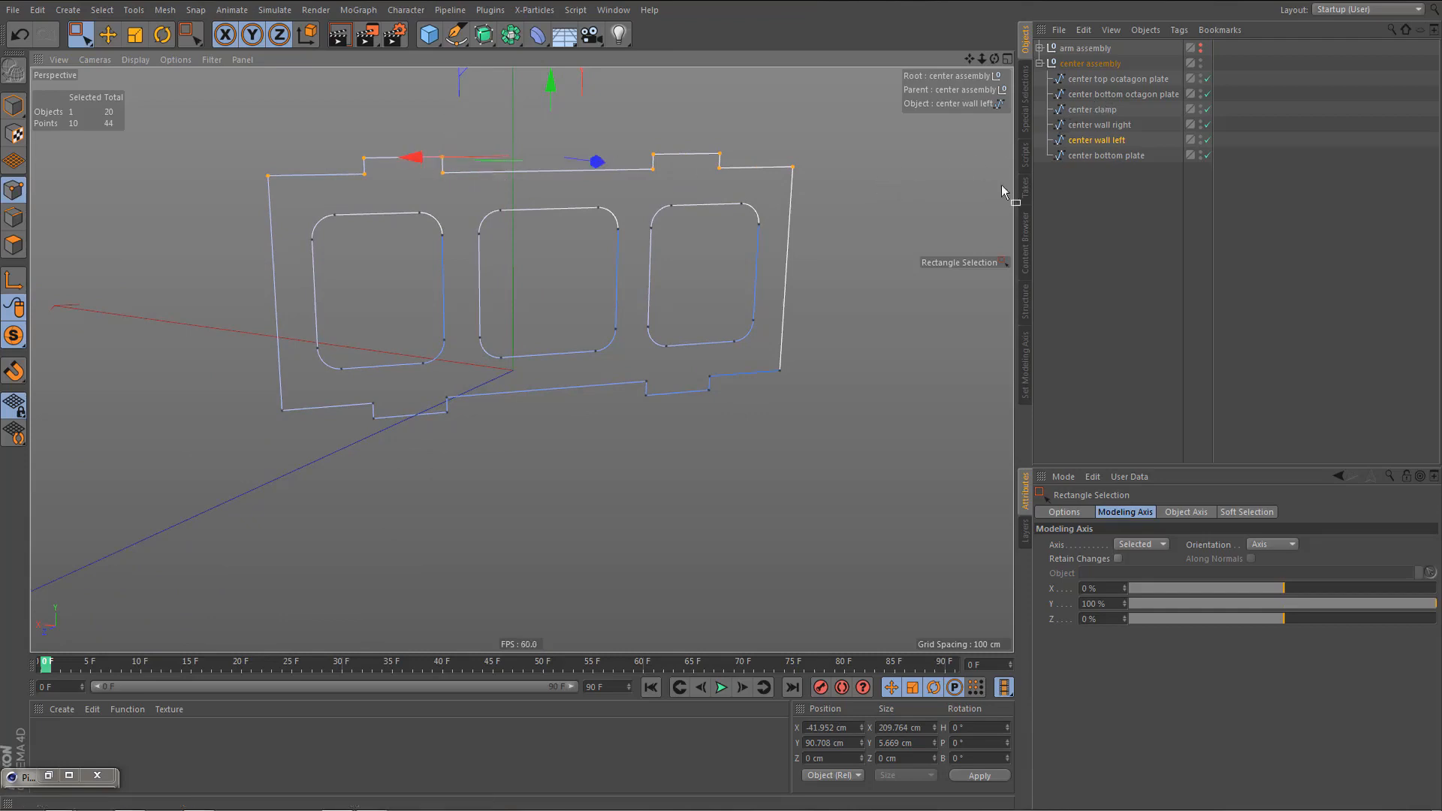
pyautogui.click(922, 741)
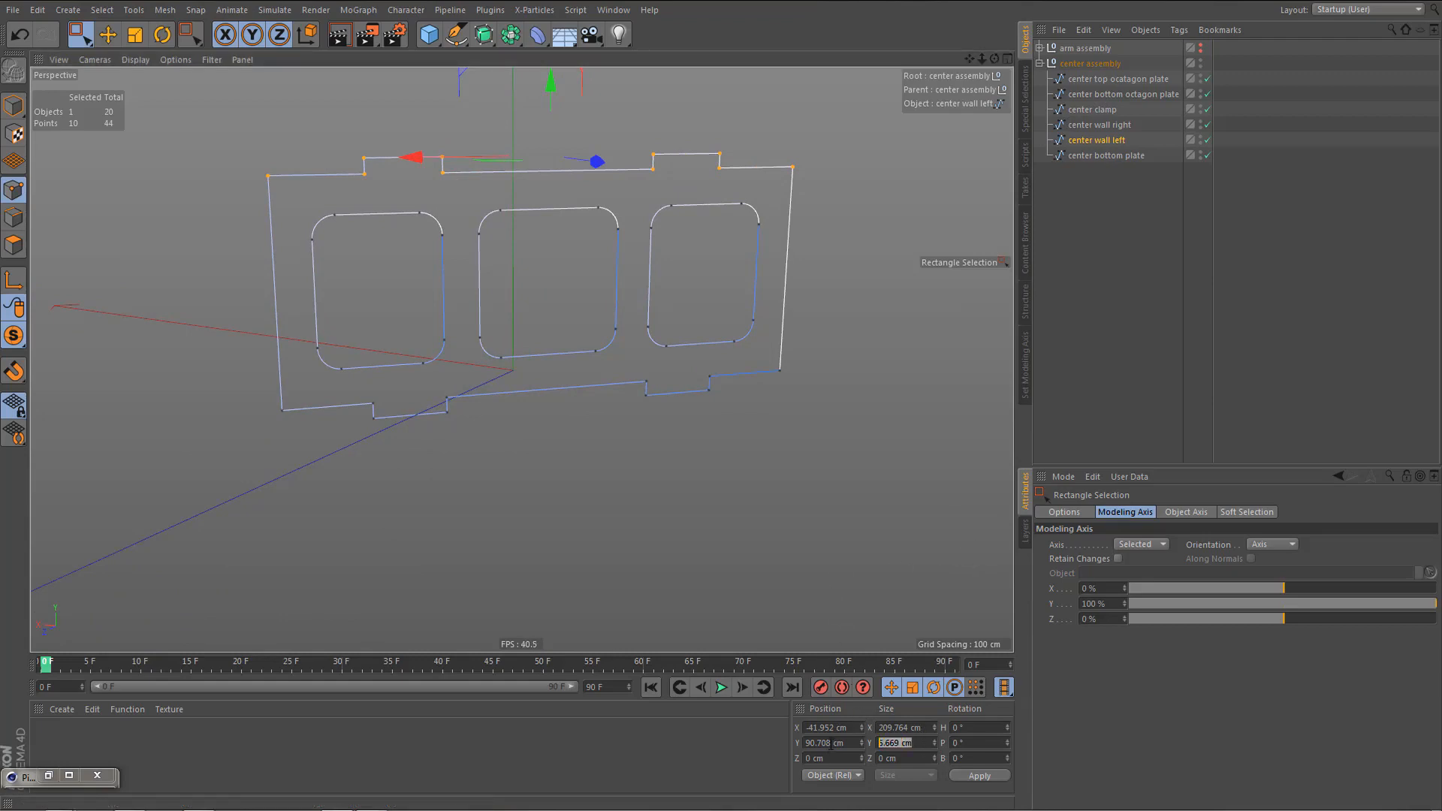
pyautogui.write('6')
pyautogui.press('Return')
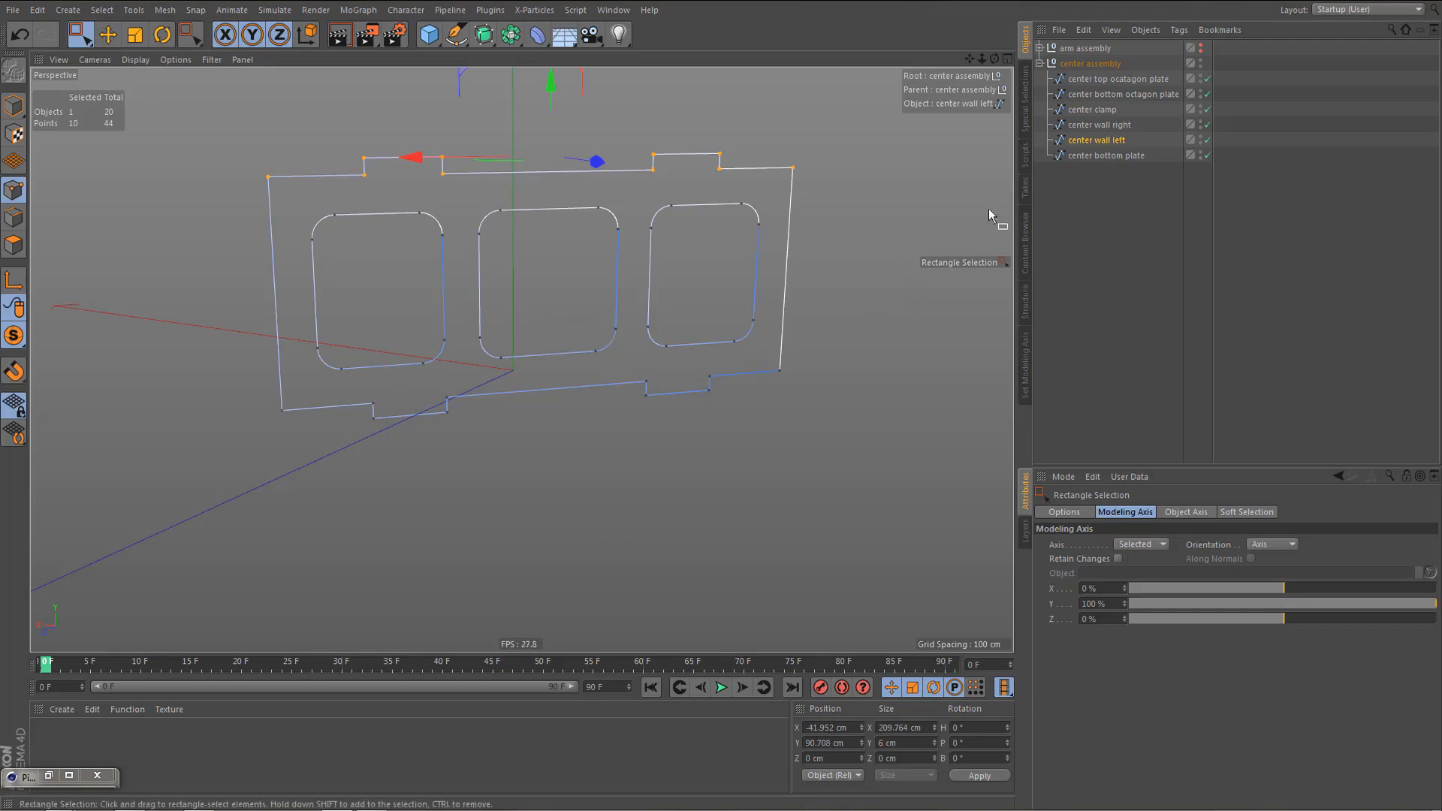
# - Isolate the center wall right spline with viewport solo
pyautogui.click(1104, 127)
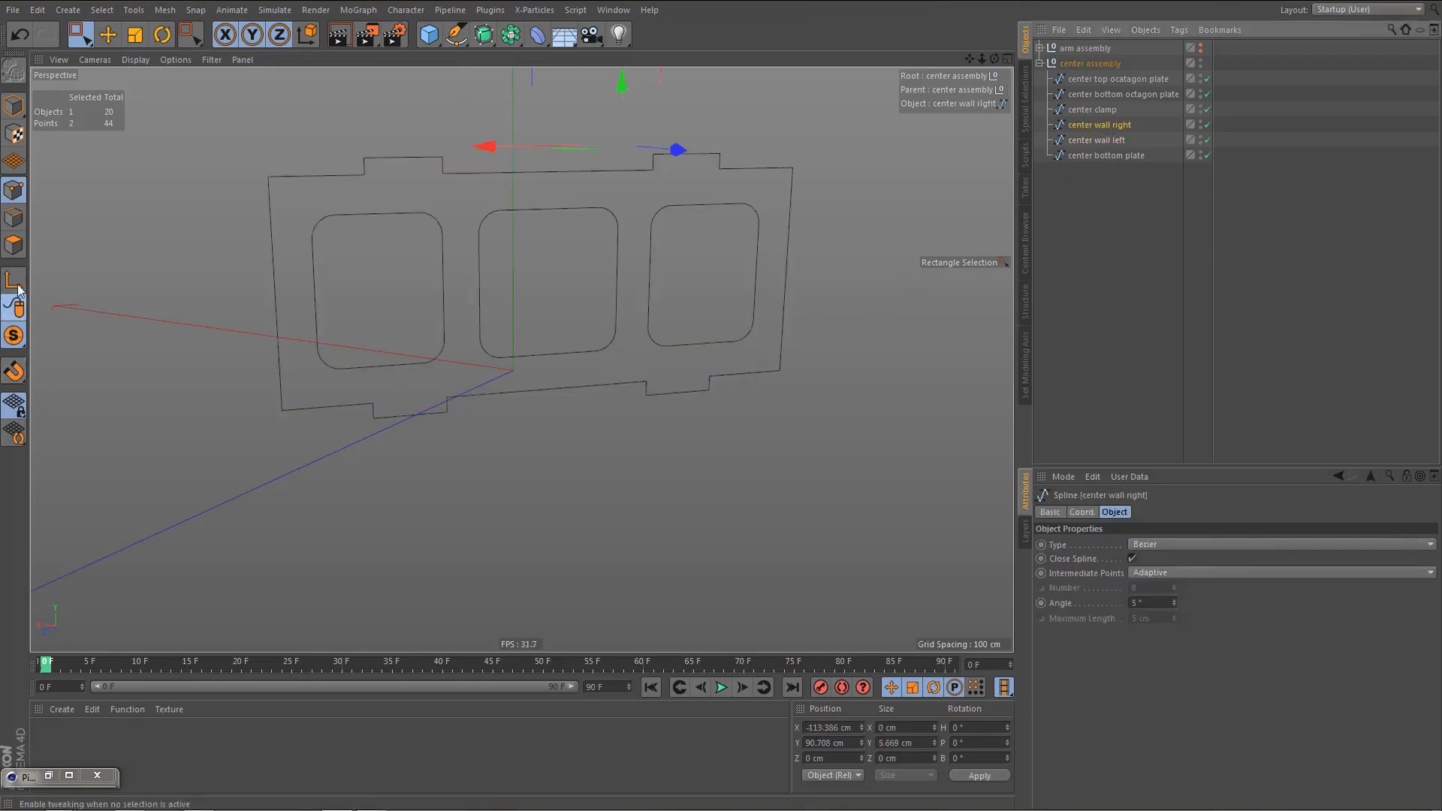
pyautogui.moveTo(14, 341); pyautogui.dragTo(93, 394)
pyautogui.keyDown('alt'); pyautogui.moveTo(484, 308); pyautogui.dragTo(444, 281); pyautogui.keyUp('alt')
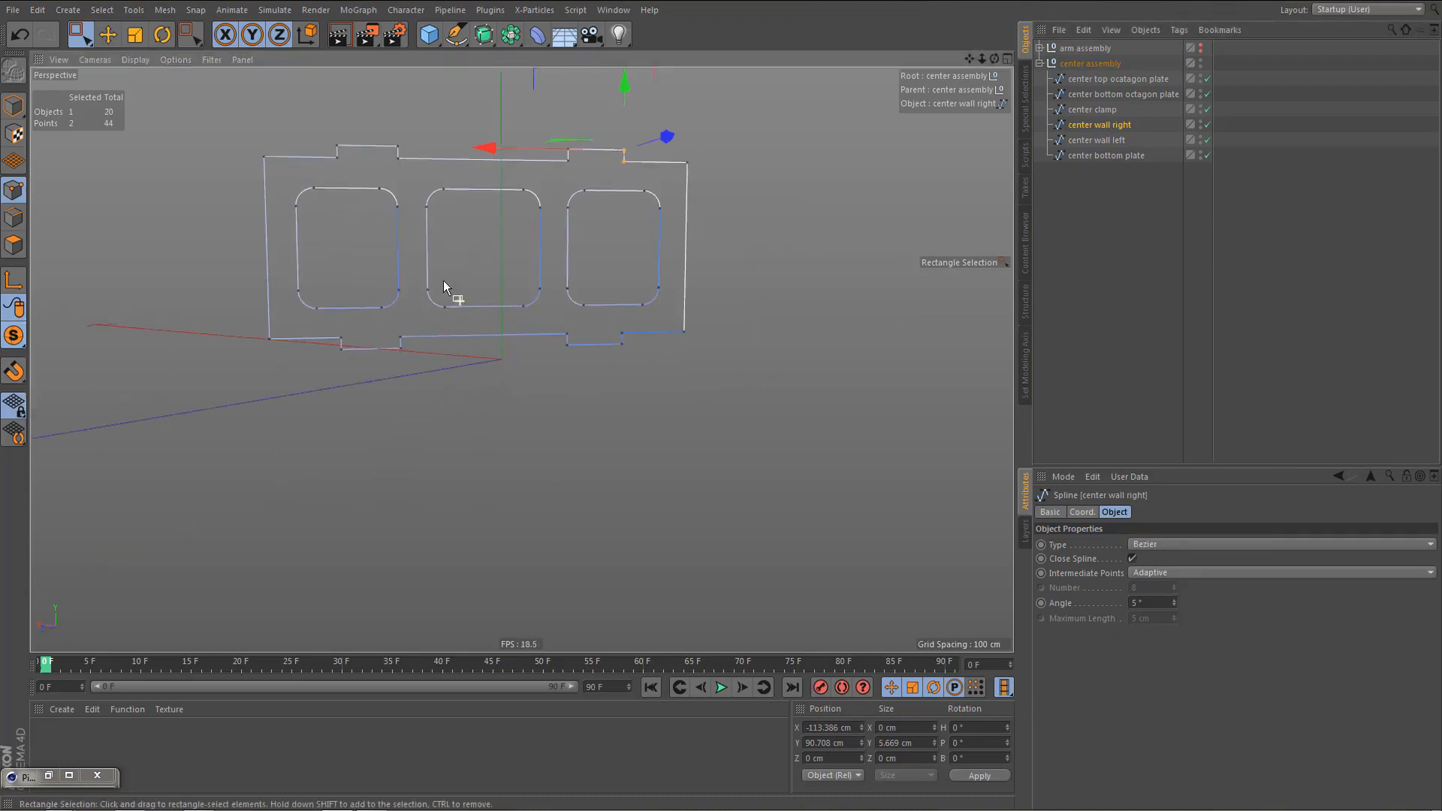
pyautogui.keyDown('alt'); pyautogui.moveTo(433, 347); pyautogui.dragTo(405, 443, button='middle'); pyautogui.keyUp('alt')
# - Select the ten upper-edge points of the center wall right, including both tabs, and set their Y size to 6 cm
pyautogui.moveTo(207, 193); pyautogui.dragTo(755, 266)
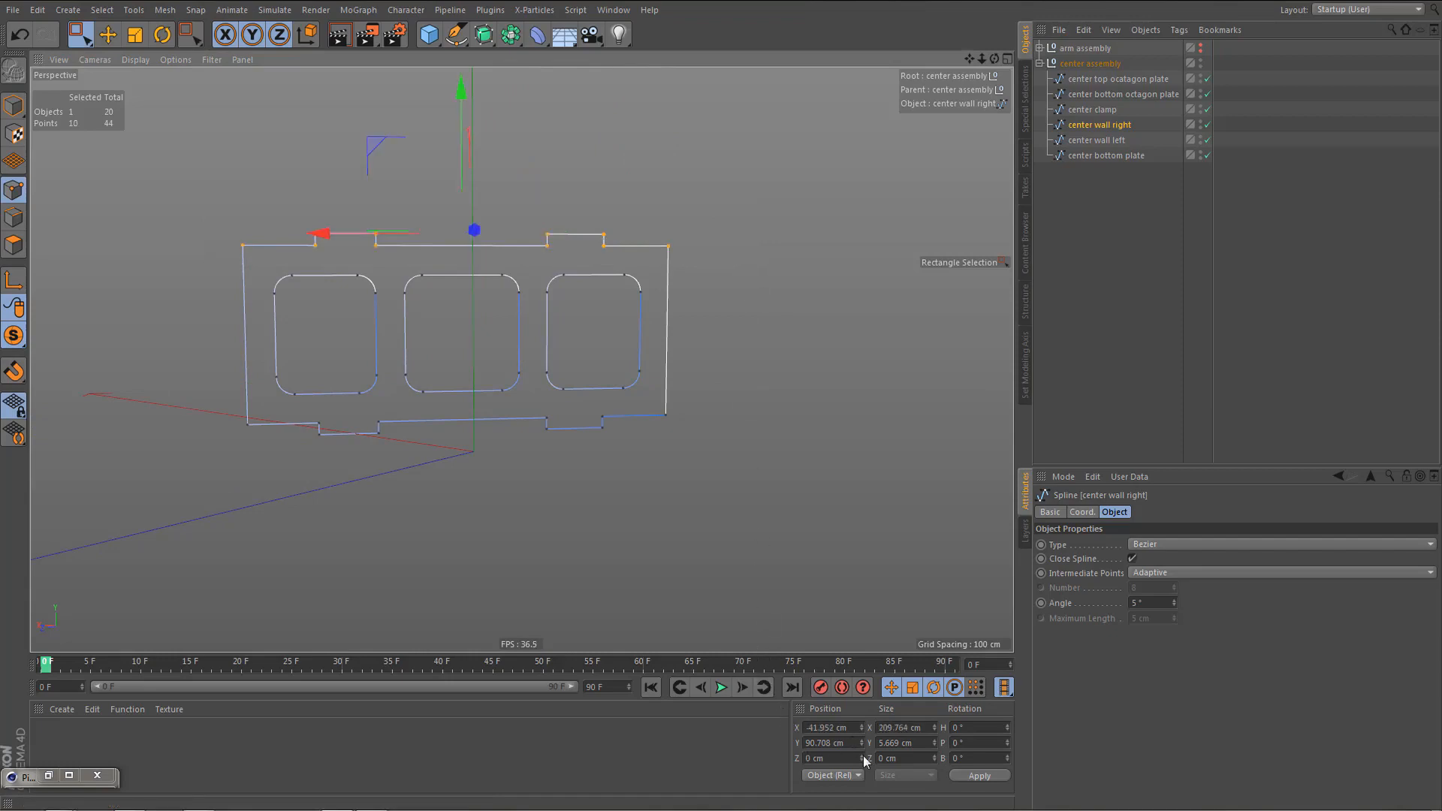
pyautogui.doubleClick(915, 748)
pyautogui.write('6')
pyautogui.press('Return')
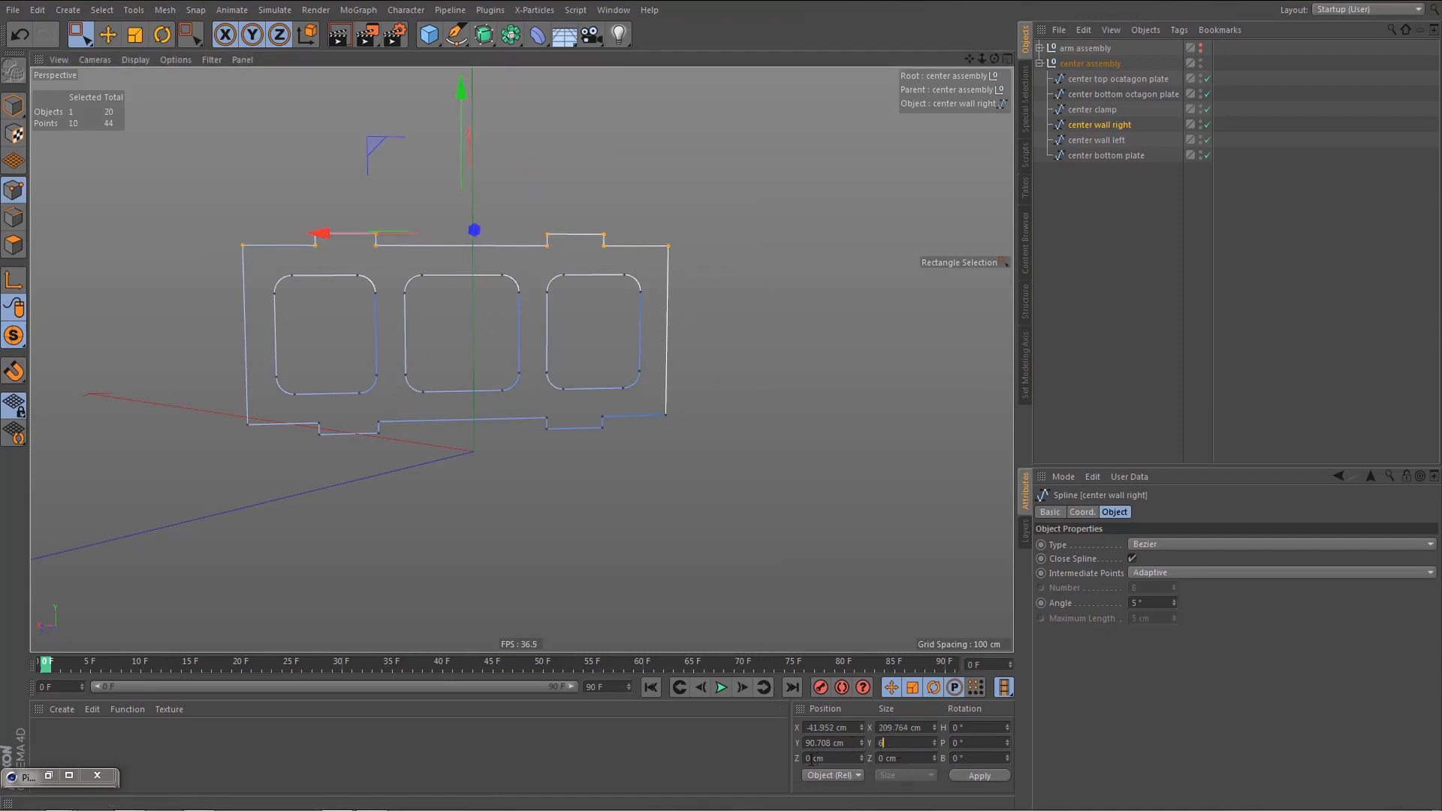
# - Select the ten lower-edge points of the center wall right, including both tabs, and set their Y size to 6 cm
pyautogui.moveTo(229, 421); pyautogui.dragTo(623, 456)
pyautogui.keyDown('shift'); pyautogui.moveTo(539, 408); pyautogui.dragTo(802, 461); pyautogui.keyUp('shift')
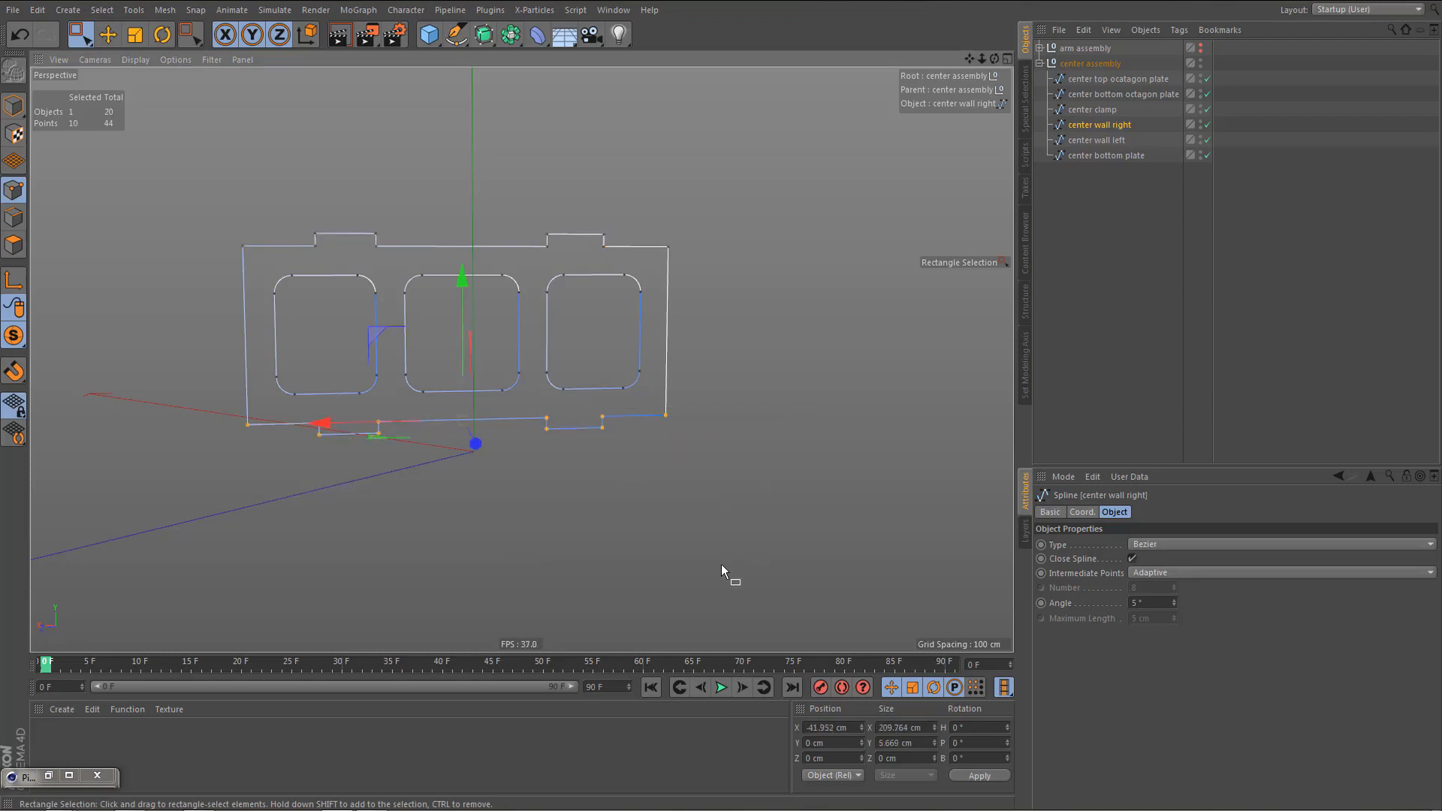
pyautogui.doubleClick(921, 744)
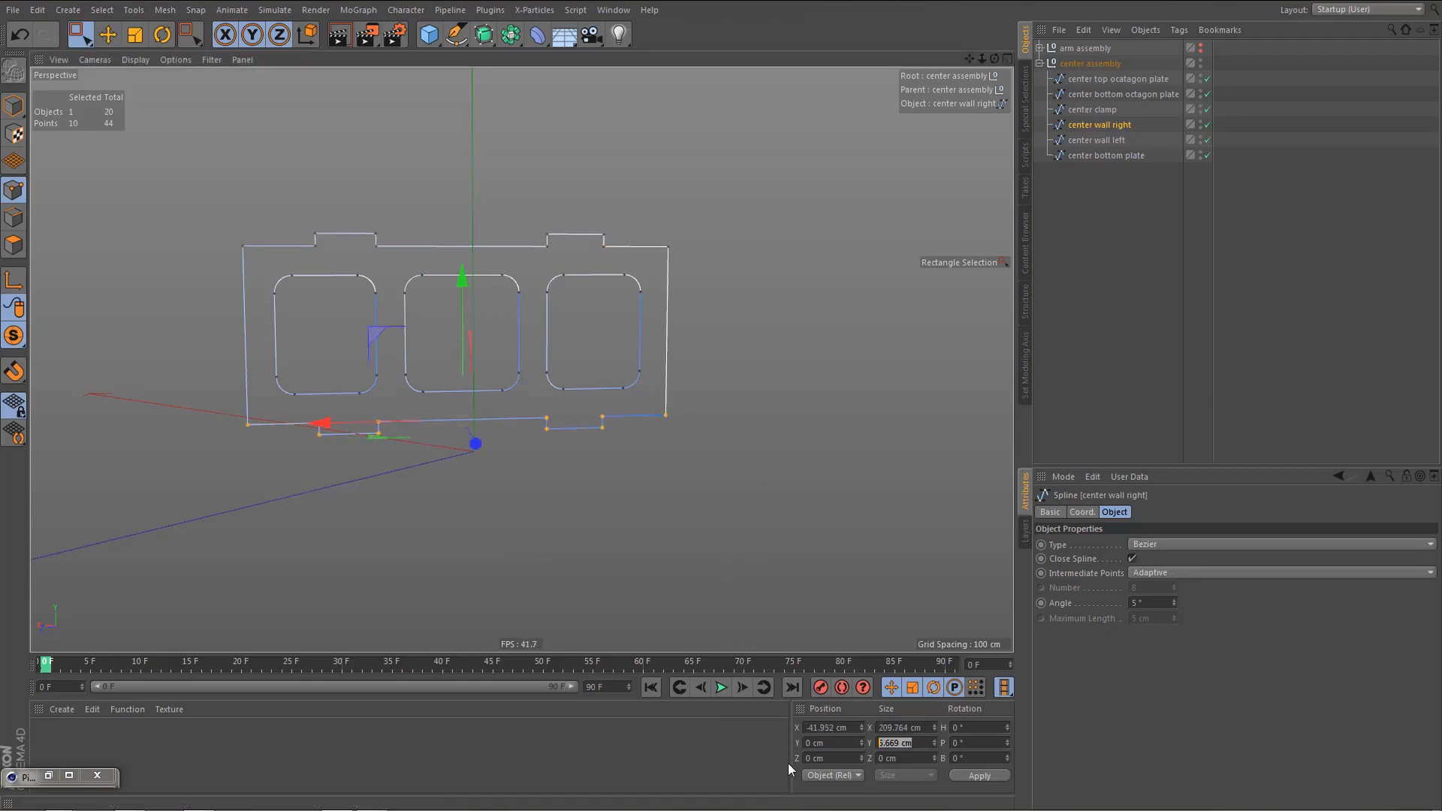
pyautogui.write('6')
pyautogui.press('Return')
# - Isolate the center bottom octagon plate spline with viewport solo and show it in the Top view
pyautogui.keyDown('alt'); pyautogui.moveTo(494, 312); pyautogui.dragTo(538, 399); pyautogui.keyUp('alt')
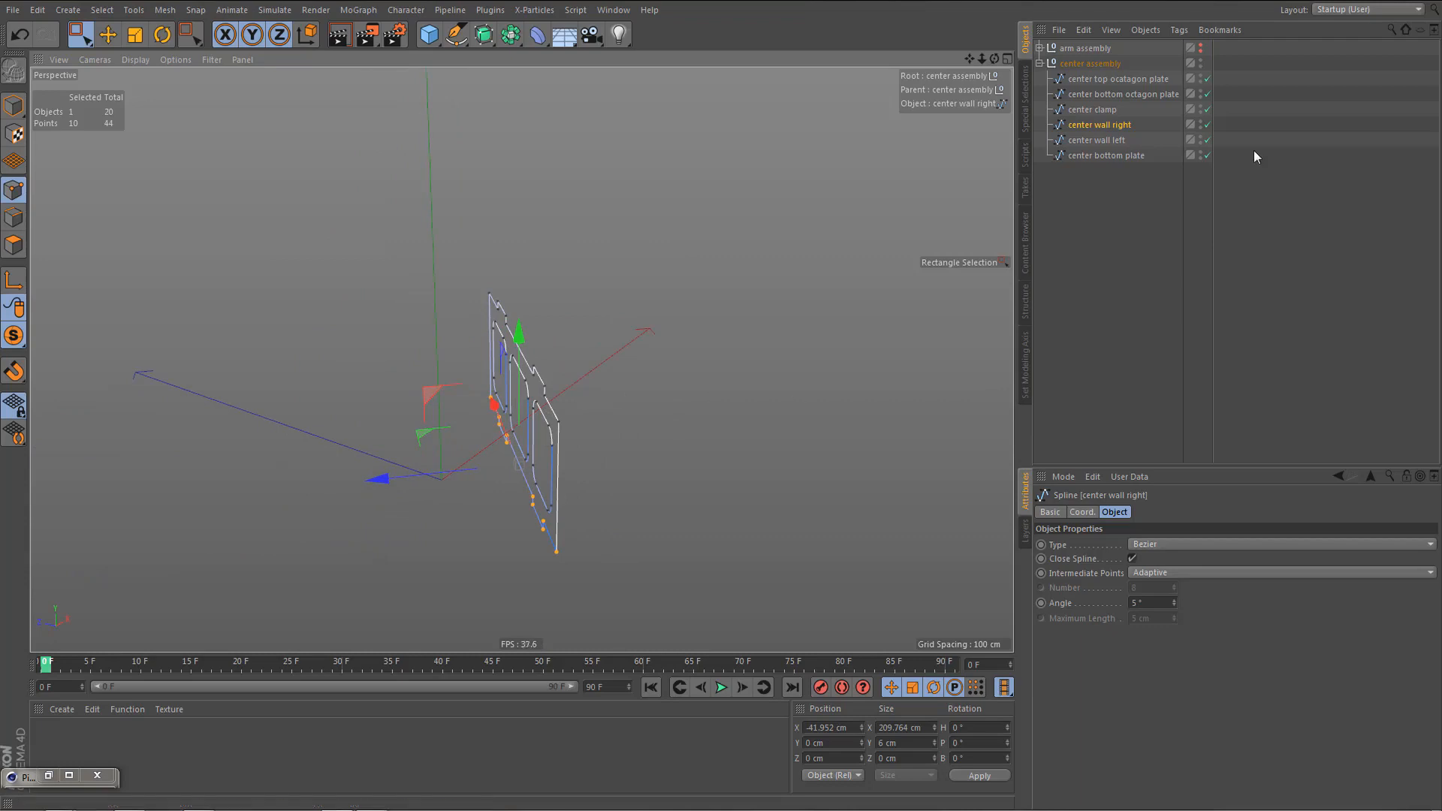
pyautogui.click(1142, 95)
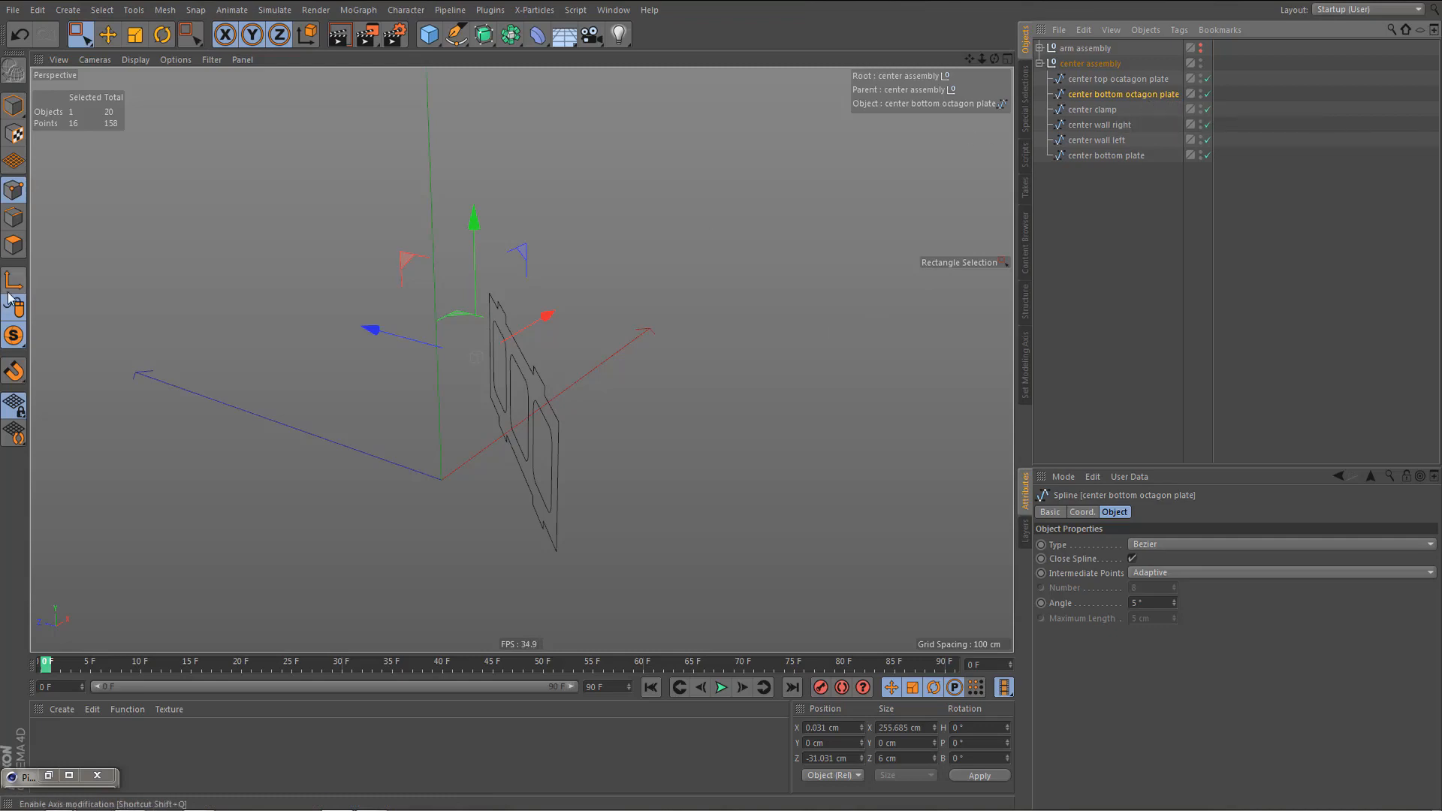
pyautogui.moveTo(13, 336); pyautogui.dragTo(115, 383)
pyautogui.keyDown('alt'); pyautogui.moveTo(503, 405); pyautogui.dragTo(546, 413, button='middle'); pyautogui.keyUp('alt')
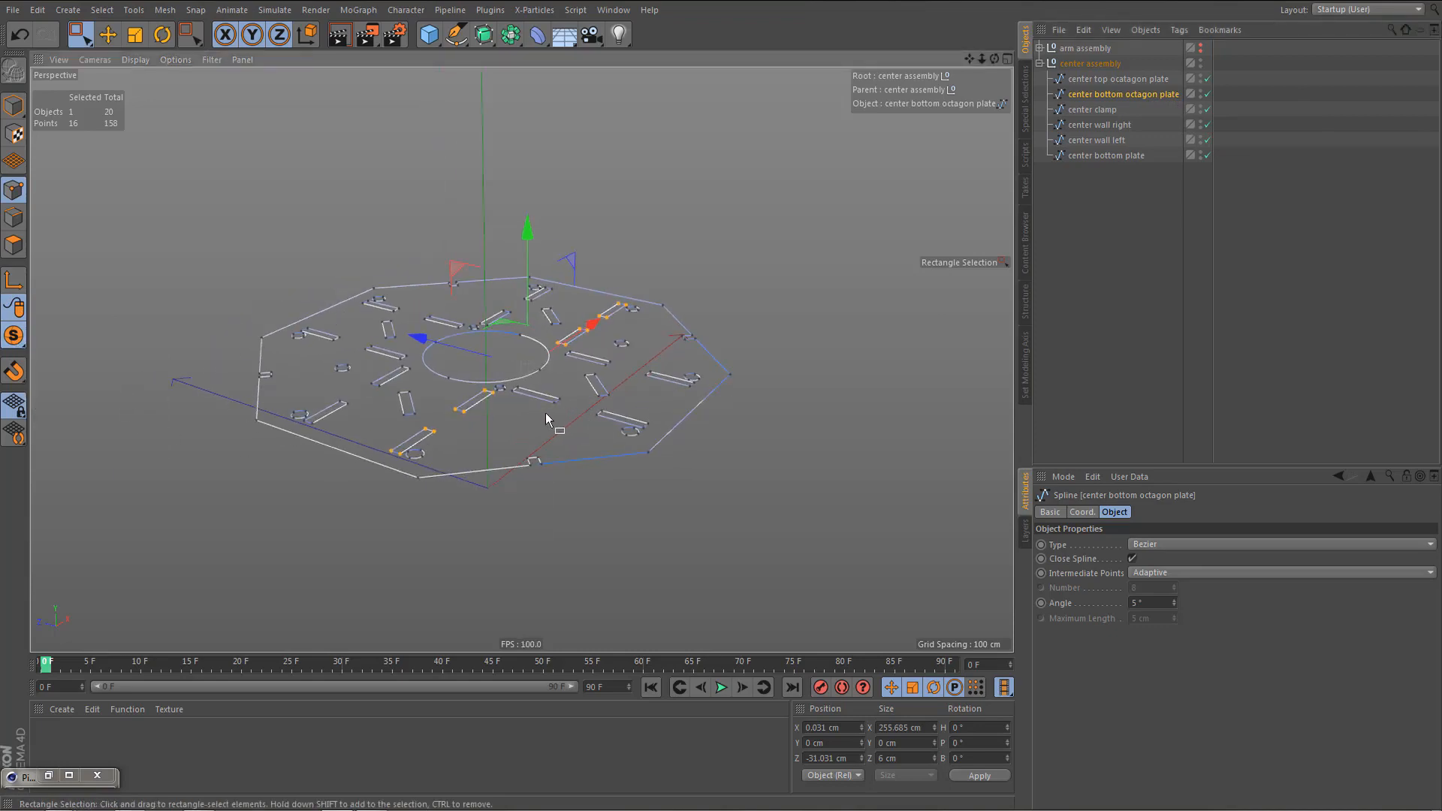
pyautogui.middleClick(533, 412)
pyautogui.middleClick(683, 296)
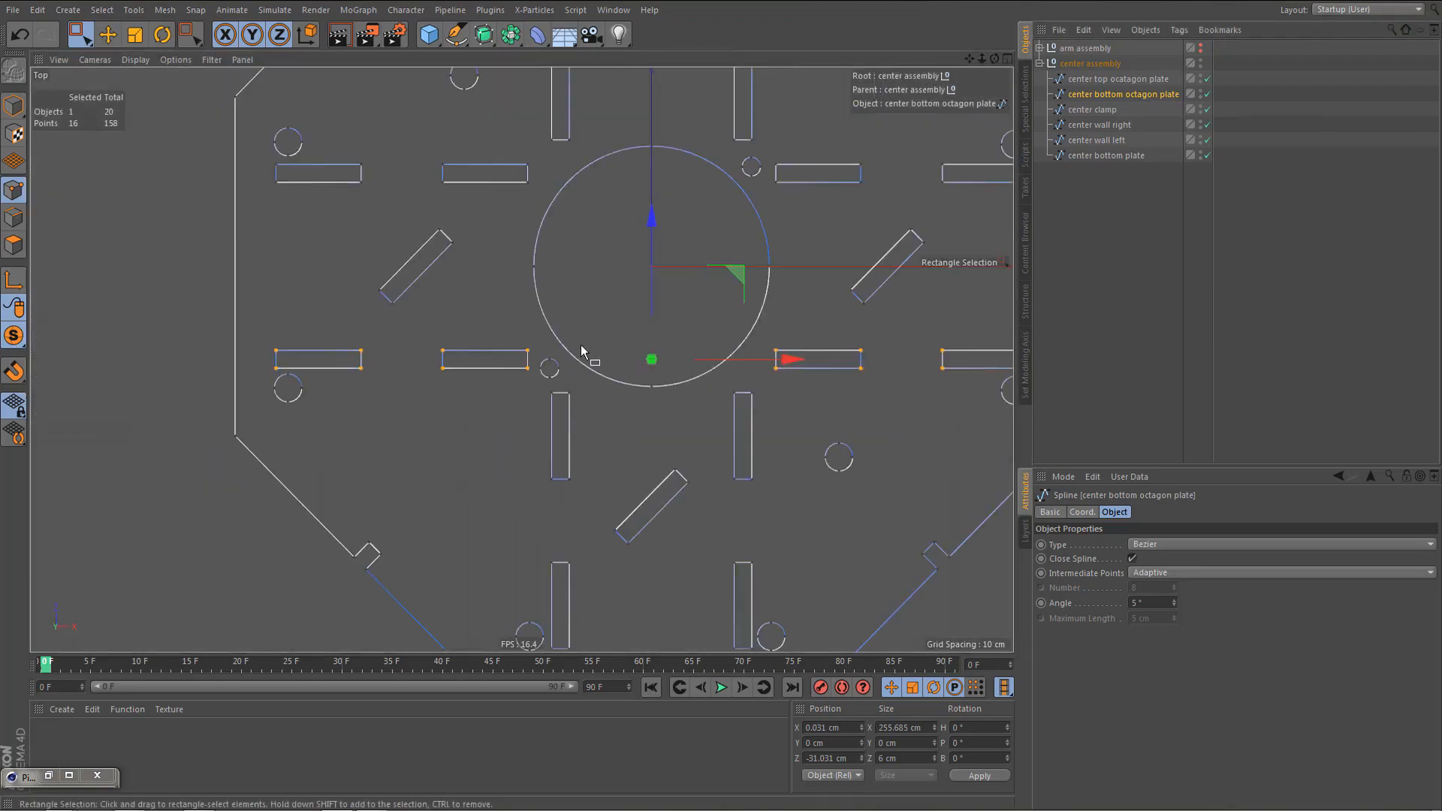
pyautogui.keyDown('alt'); pyautogui.moveTo(591, 380); pyautogui.dragTo(544, 396, button='middle'); pyautogui.keyUp('alt')
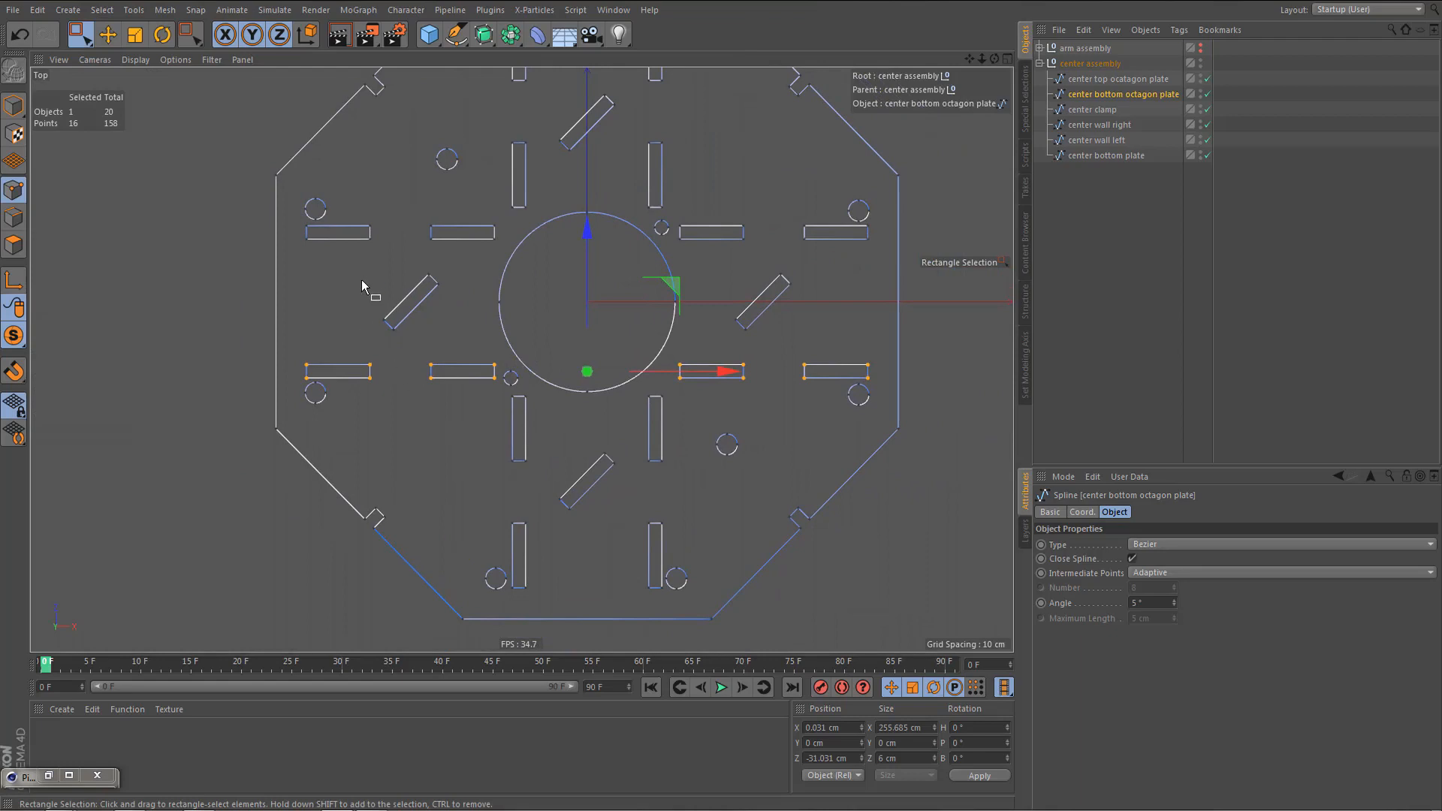
pyautogui.moveTo(362, 279); pyautogui.dragTo(412, 326)
pyautogui.keyDown('shift'); pyautogui.moveTo(412, 265); pyautogui.dragTo(460, 324); pyautogui.keyUp('shift')
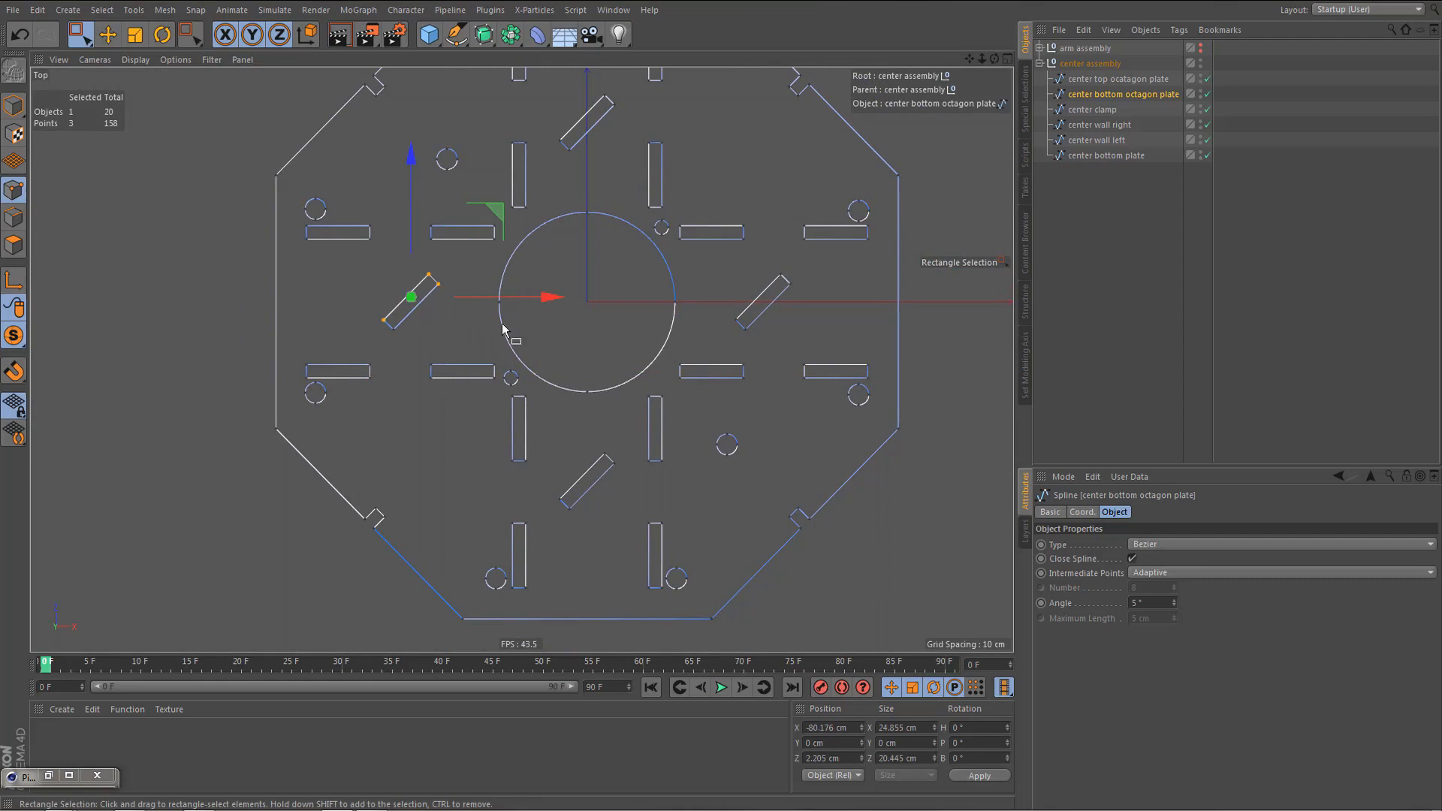
pyautogui.scroll(-2, 503, 331)
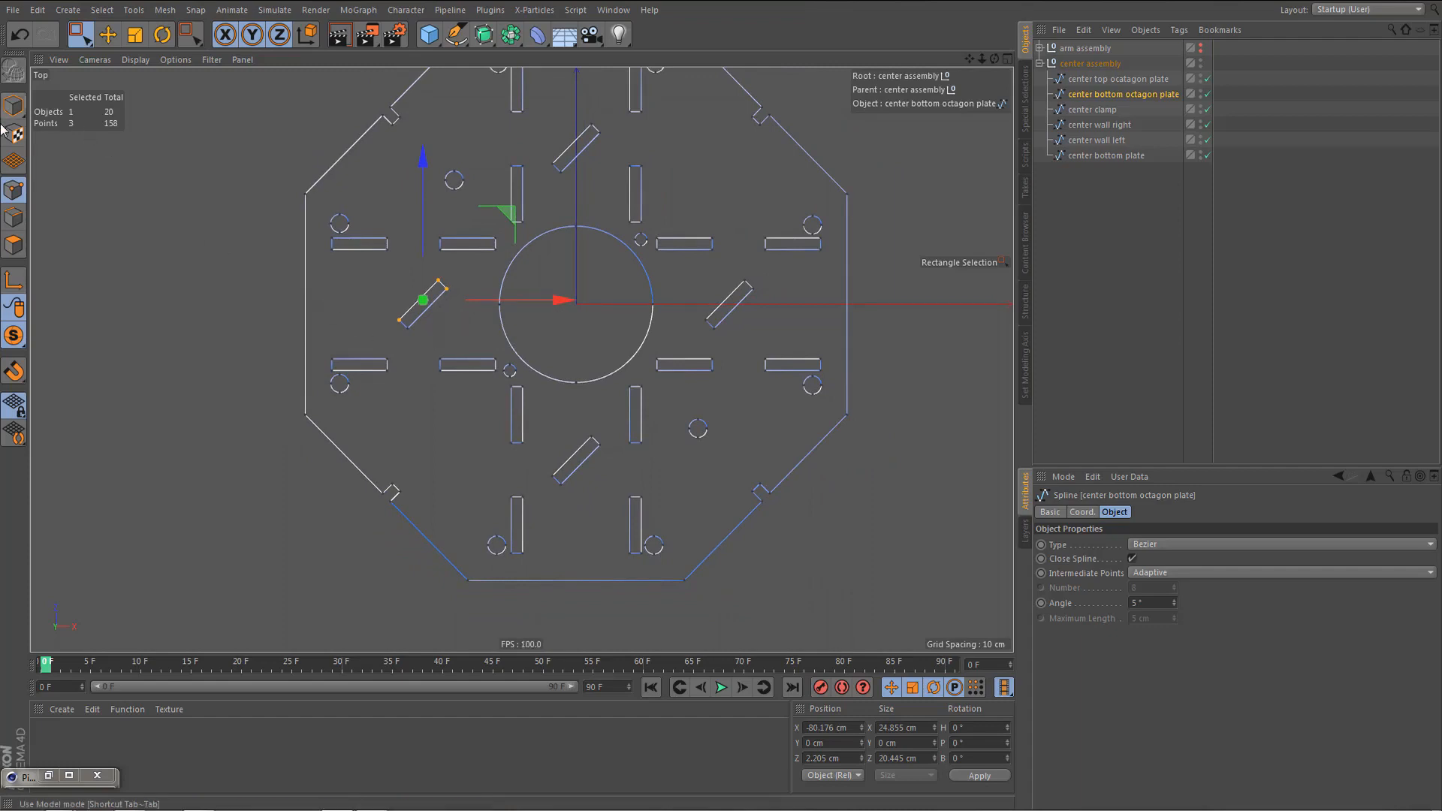
# - Rotate the whole center bottom octagon plate in model mode to a heading of 45° so its diagonal slots align with the axes
pyautogui.click(13, 105)
pyautogui.press('r')
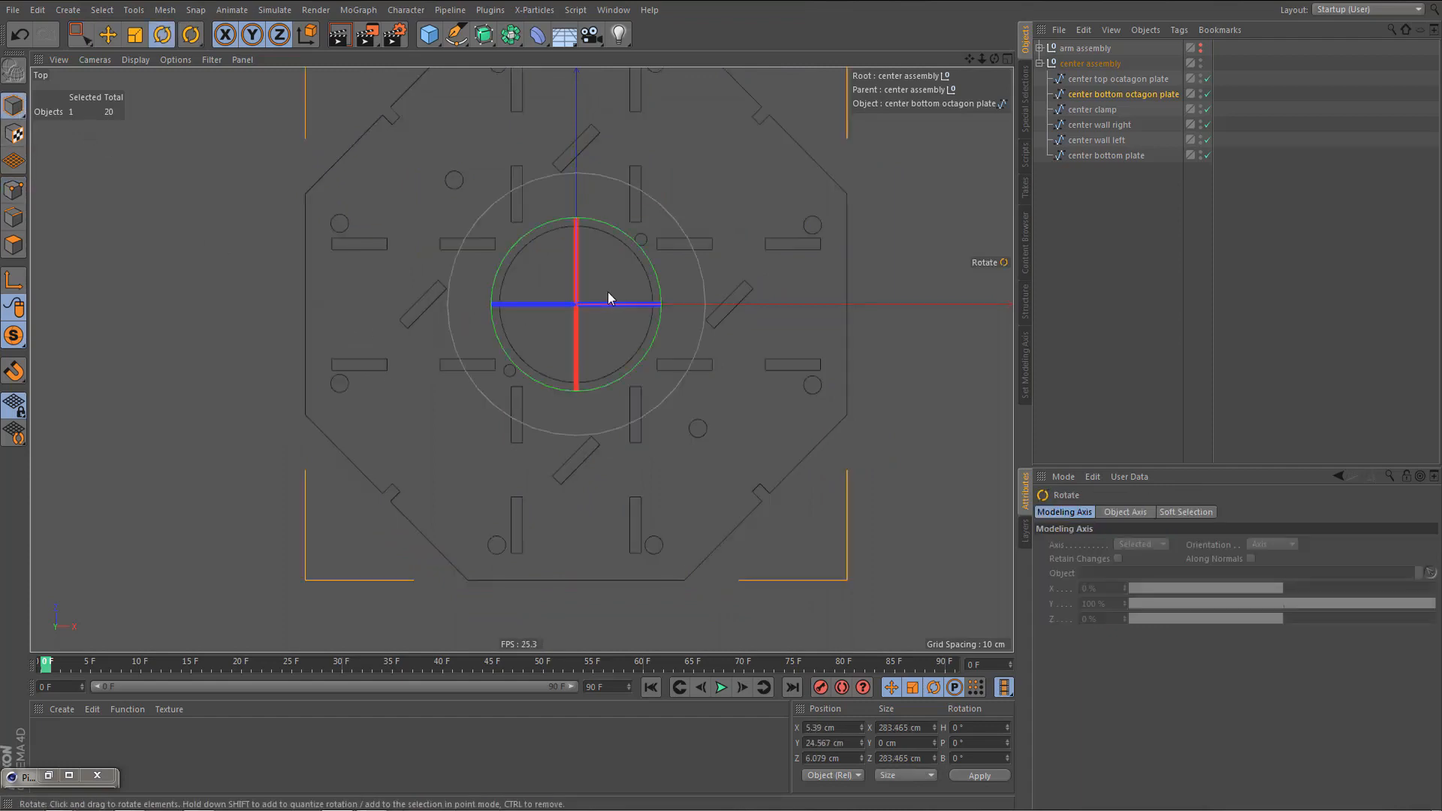
pyautogui.moveTo(651, 270); pyautogui.dragTo(624, 248)
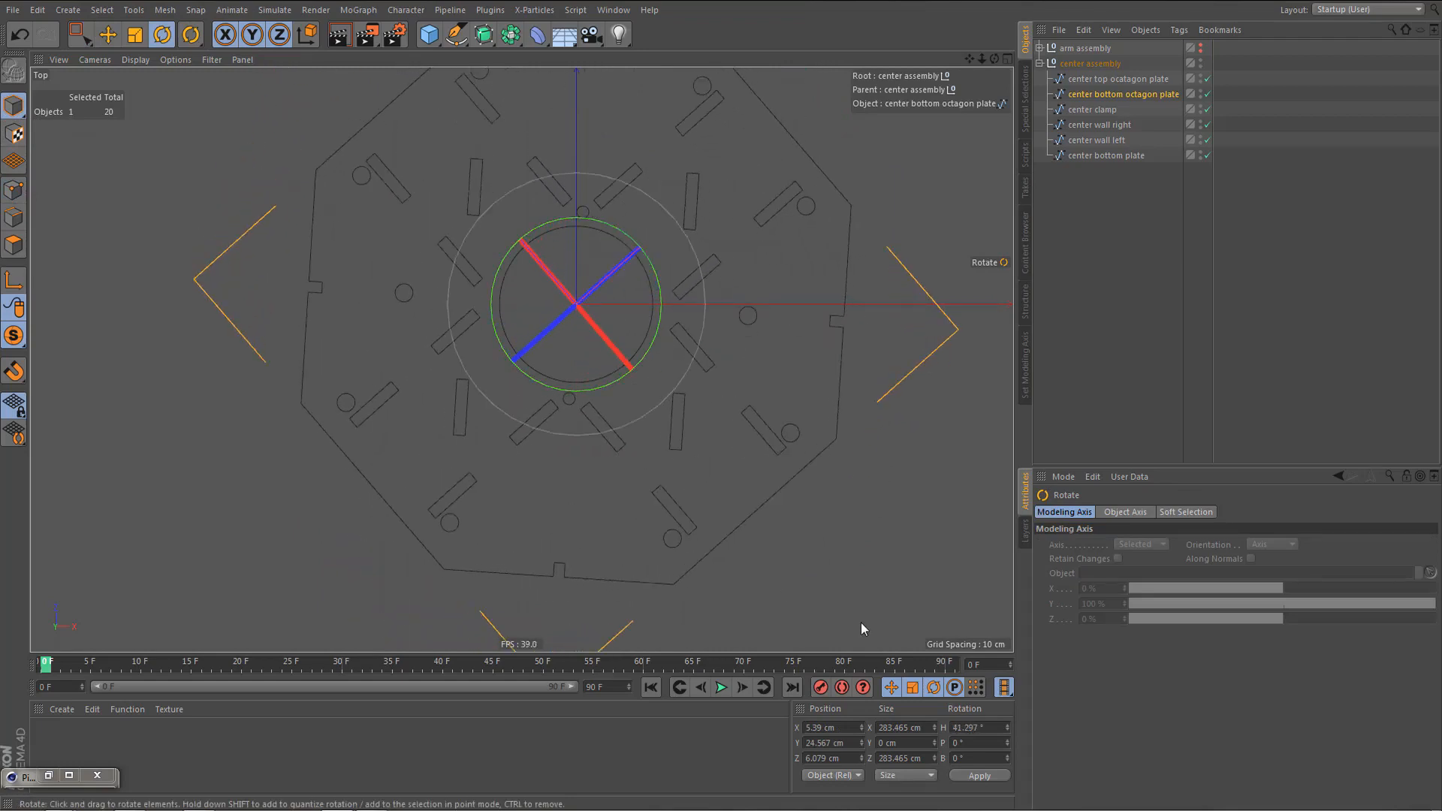
pyautogui.moveTo(957, 728); pyautogui.dragTo(989, 731)
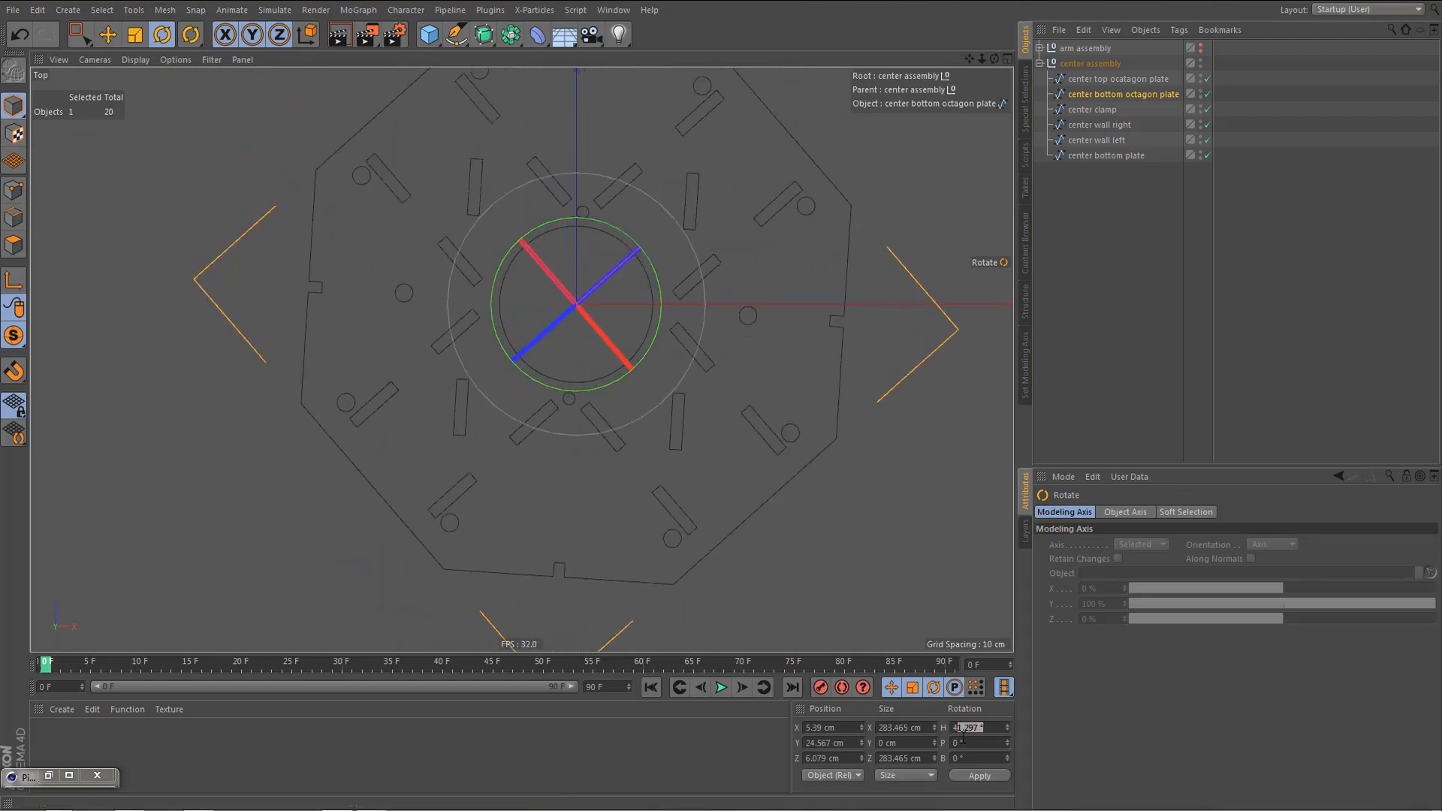
pyautogui.write('5')
pyautogui.press('Return')
# - Reset only the plate's object axis to a heading of 0° with axis modification, and return to point editing
pyautogui.click(17, 277)
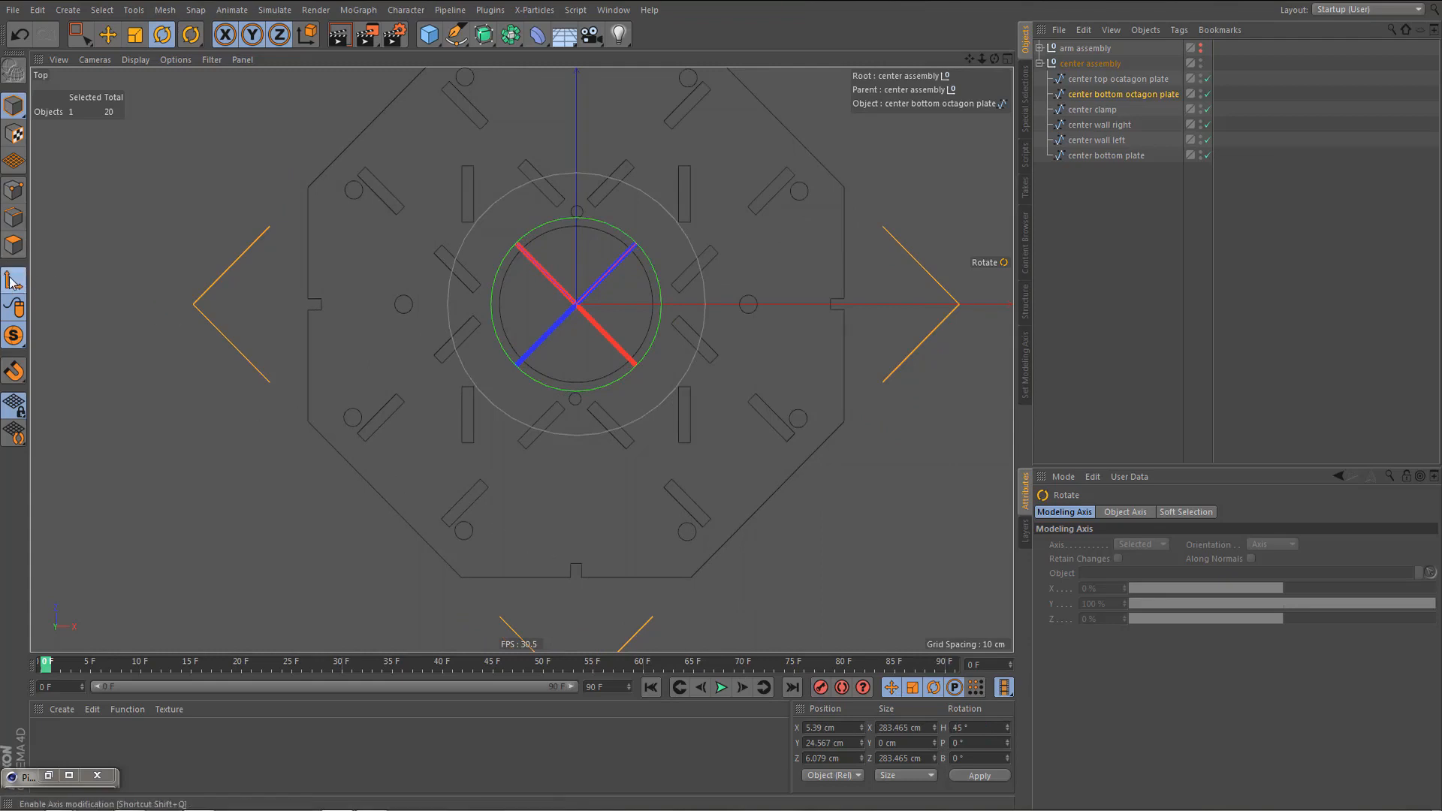
pyautogui.moveTo(980, 728); pyautogui.dragTo(914, 738)
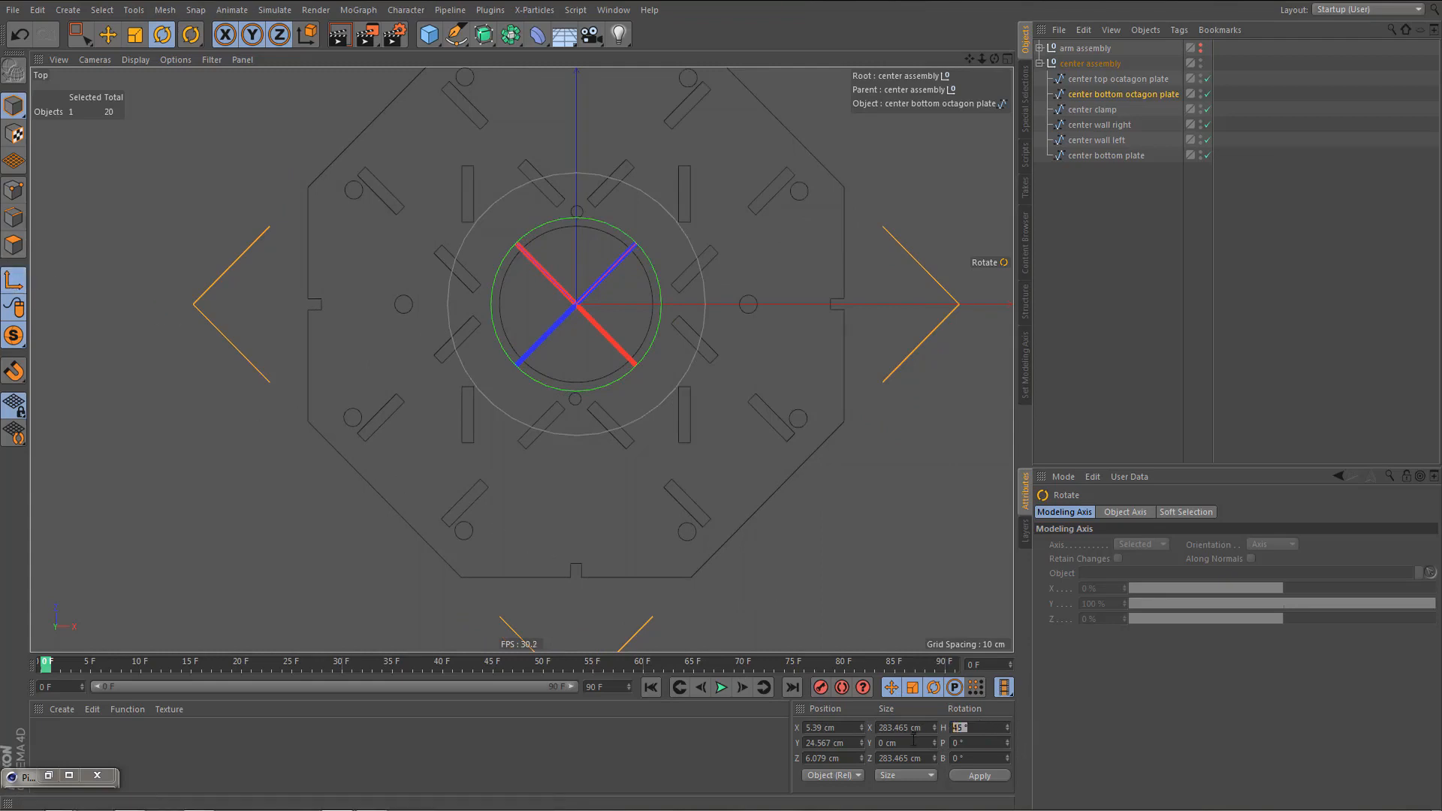
pyautogui.write('0')
pyautogui.press('Return')
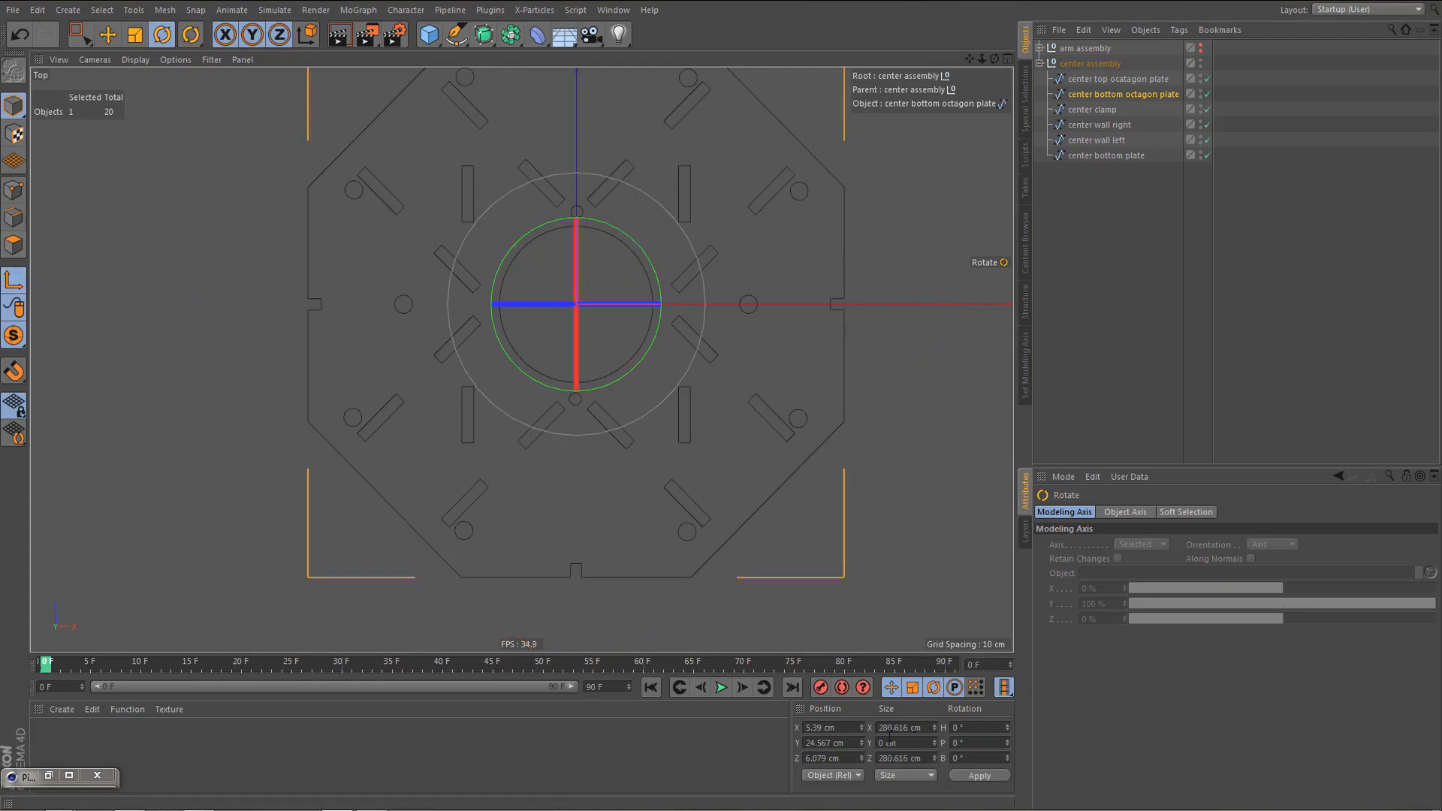
pyautogui.click(14, 280)
pyautogui.click(14, 190)
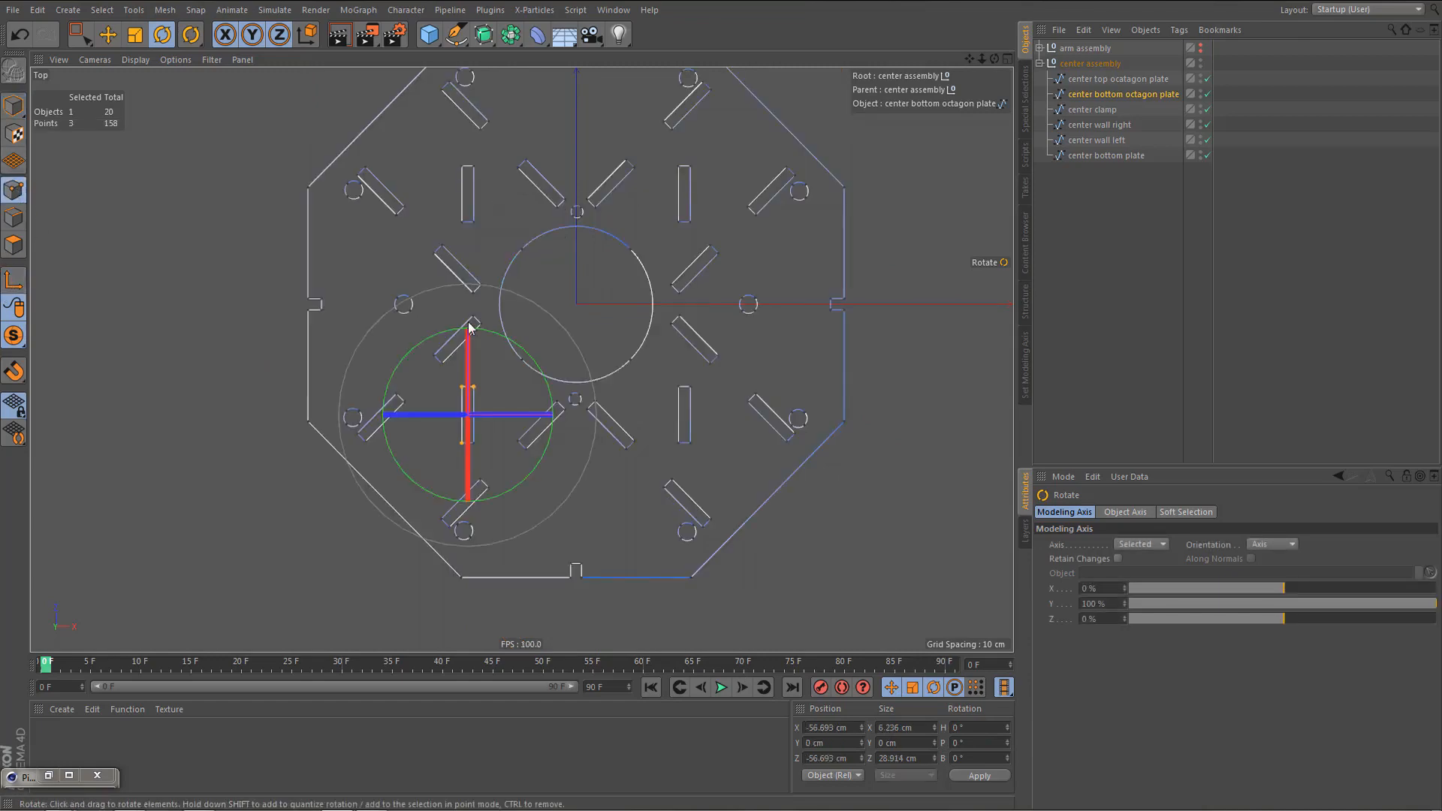
# - Select all eight corner points of the two vertical slots on the plate's negative X side, growing the selection to connected points
pyautogui.press('0')
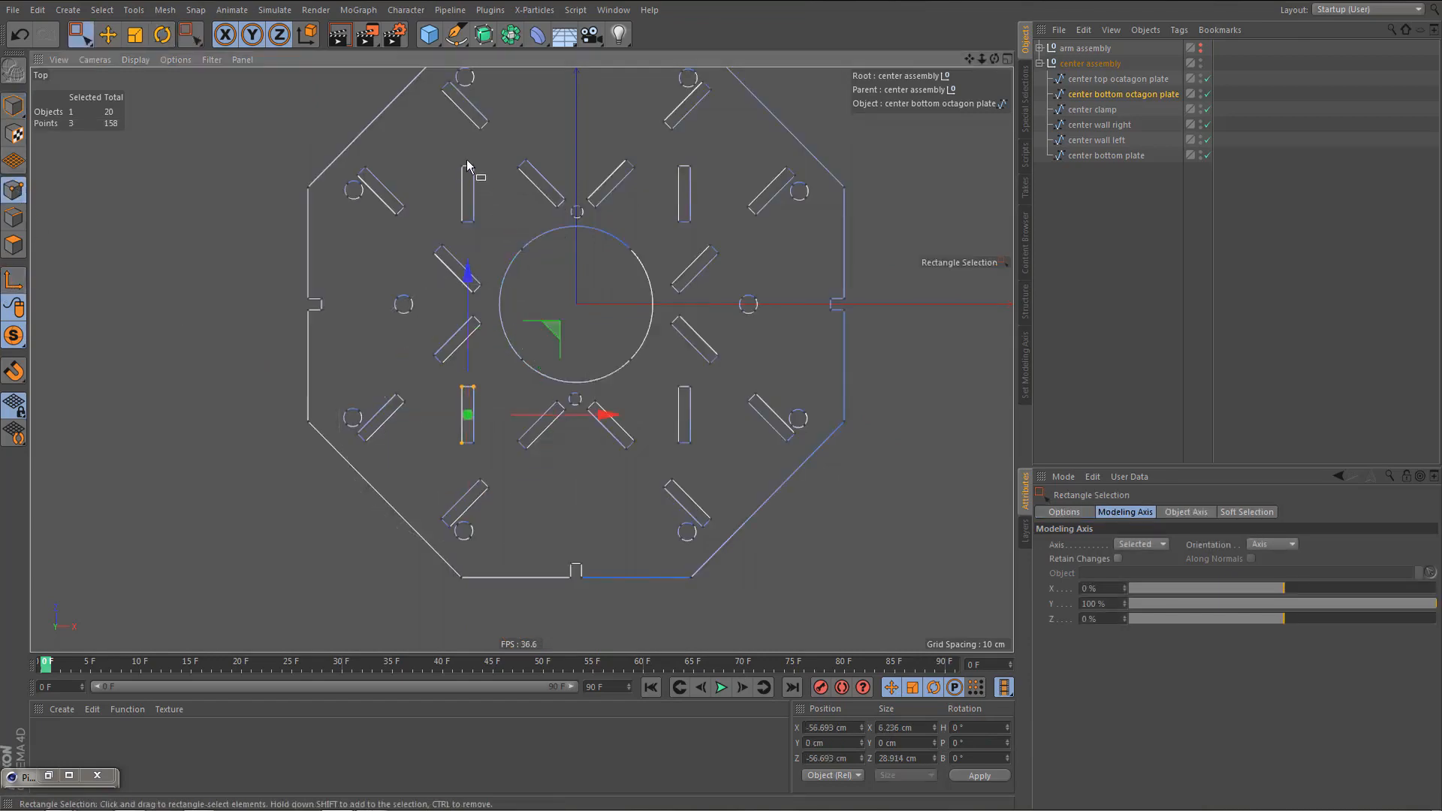
pyautogui.moveTo(455, 153); pyautogui.dragTo(490, 194)
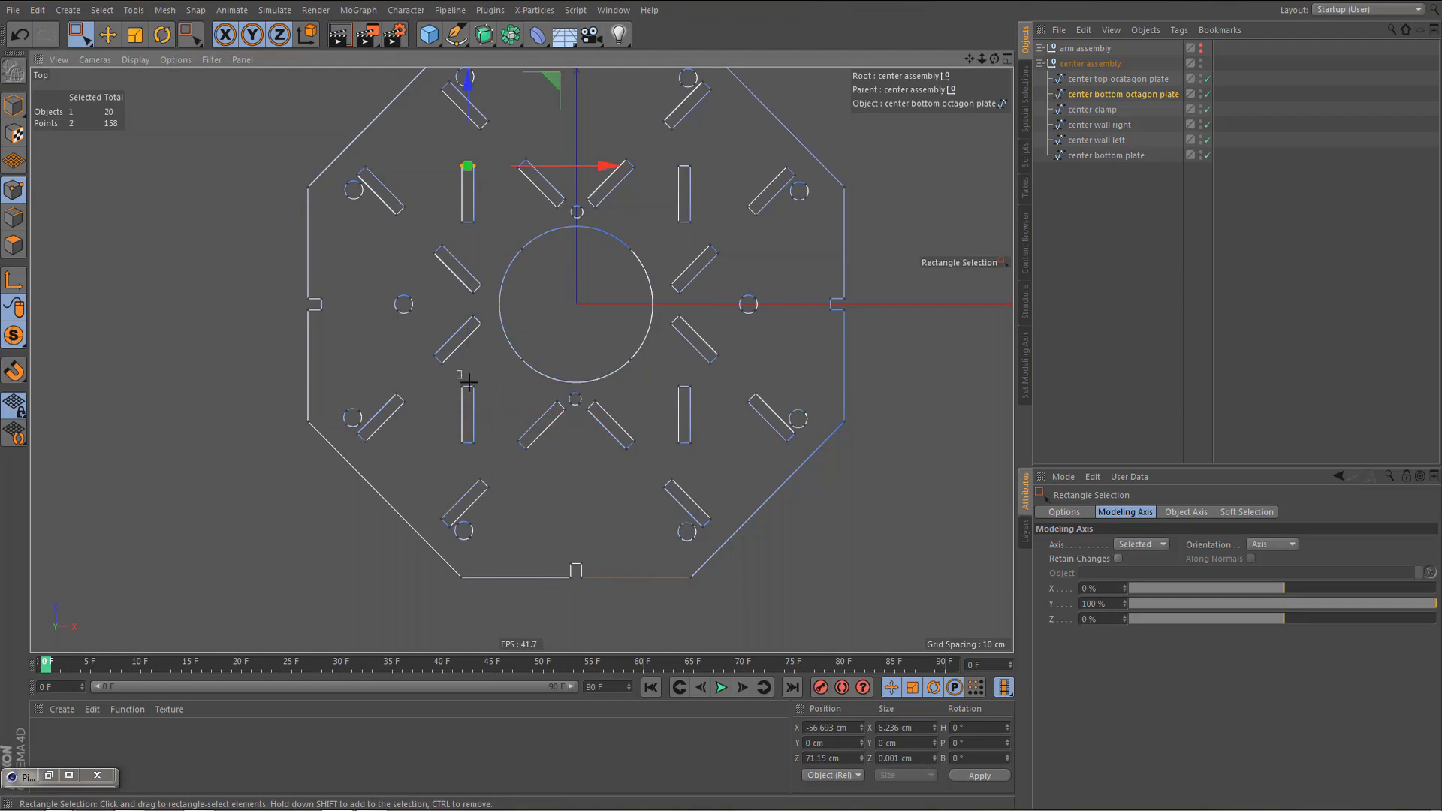
pyautogui.keyDown('shift'); pyautogui.moveTo(455, 373); pyautogui.dragTo(489, 404); pyautogui.keyUp('shift')
pyautogui.press('u')
pyautogui.press('w')
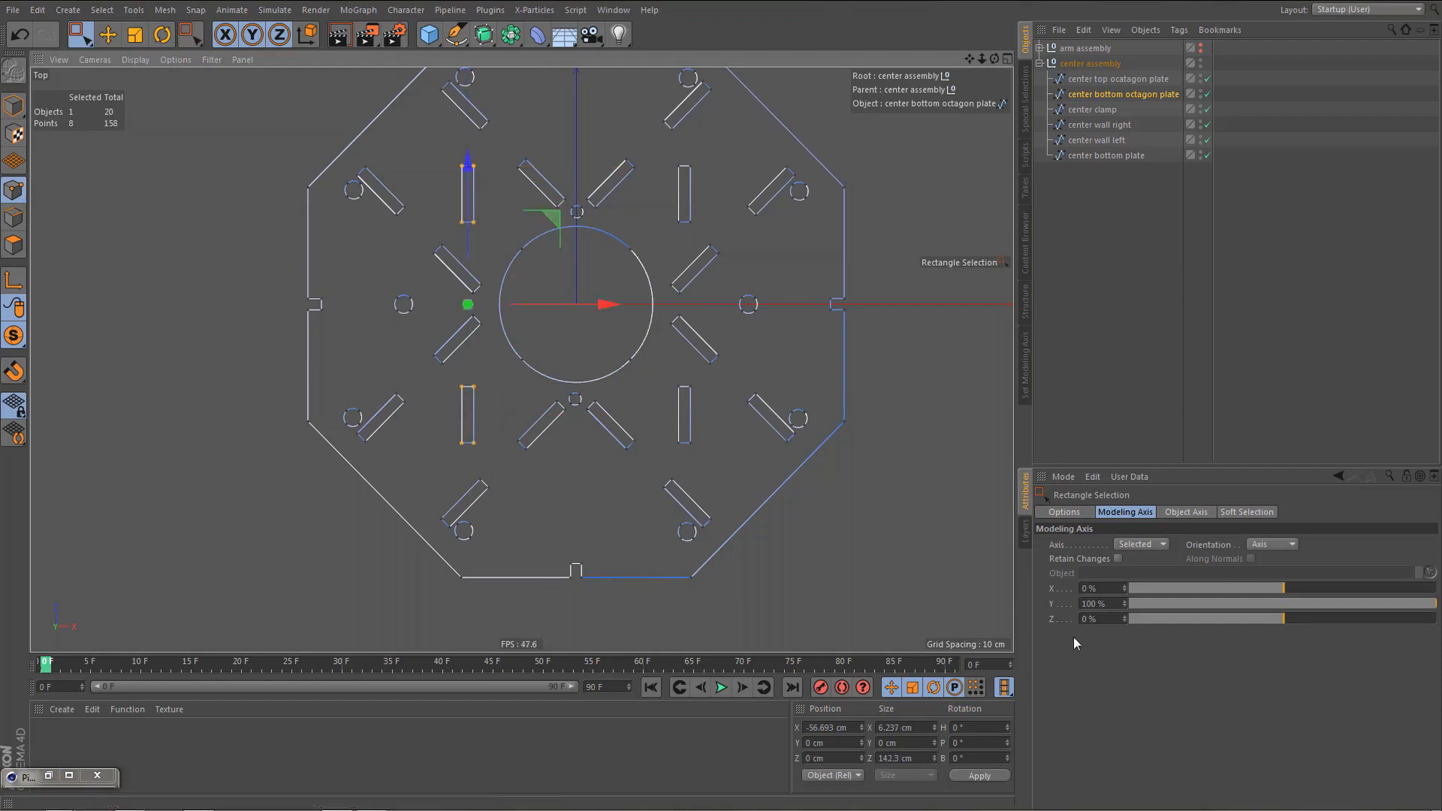
# - Set the modeling axis to X 100 % and Y 0 %, and resize the selected slots to 6 cm along X
pyautogui.click(1103, 604)
pyautogui.write('0')
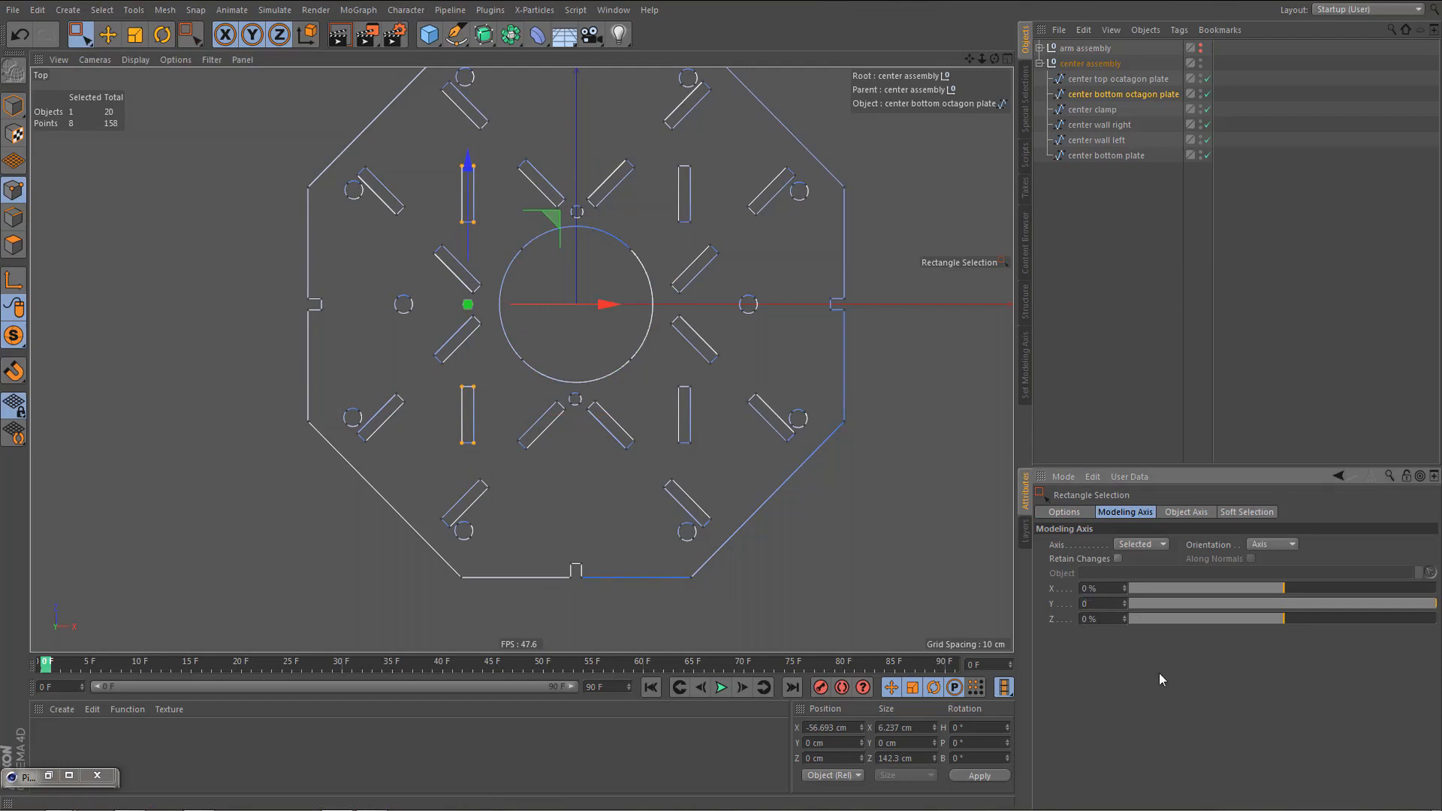
pyautogui.press('Return')
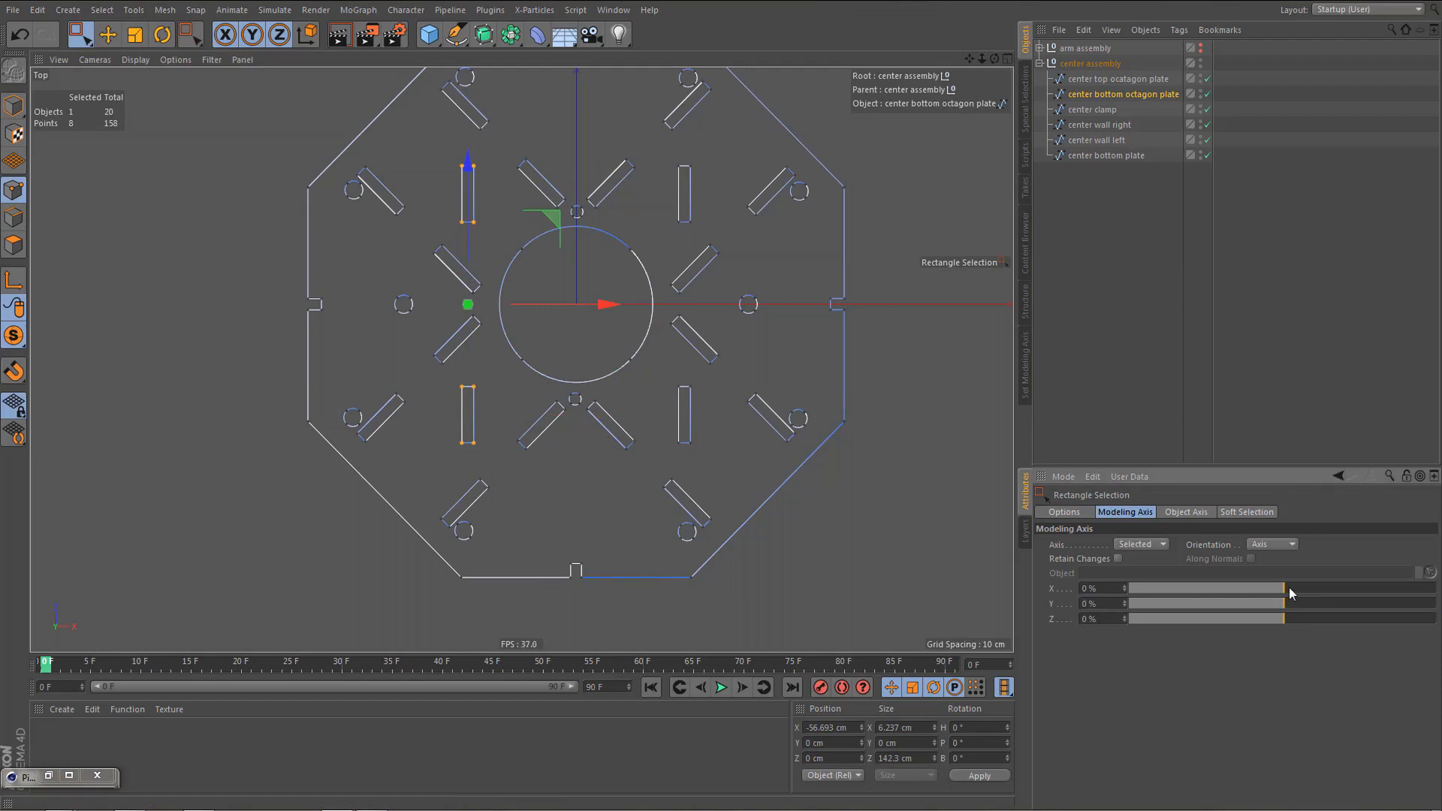
pyautogui.moveTo(1286, 589); pyautogui.dragTo(1436, 589)
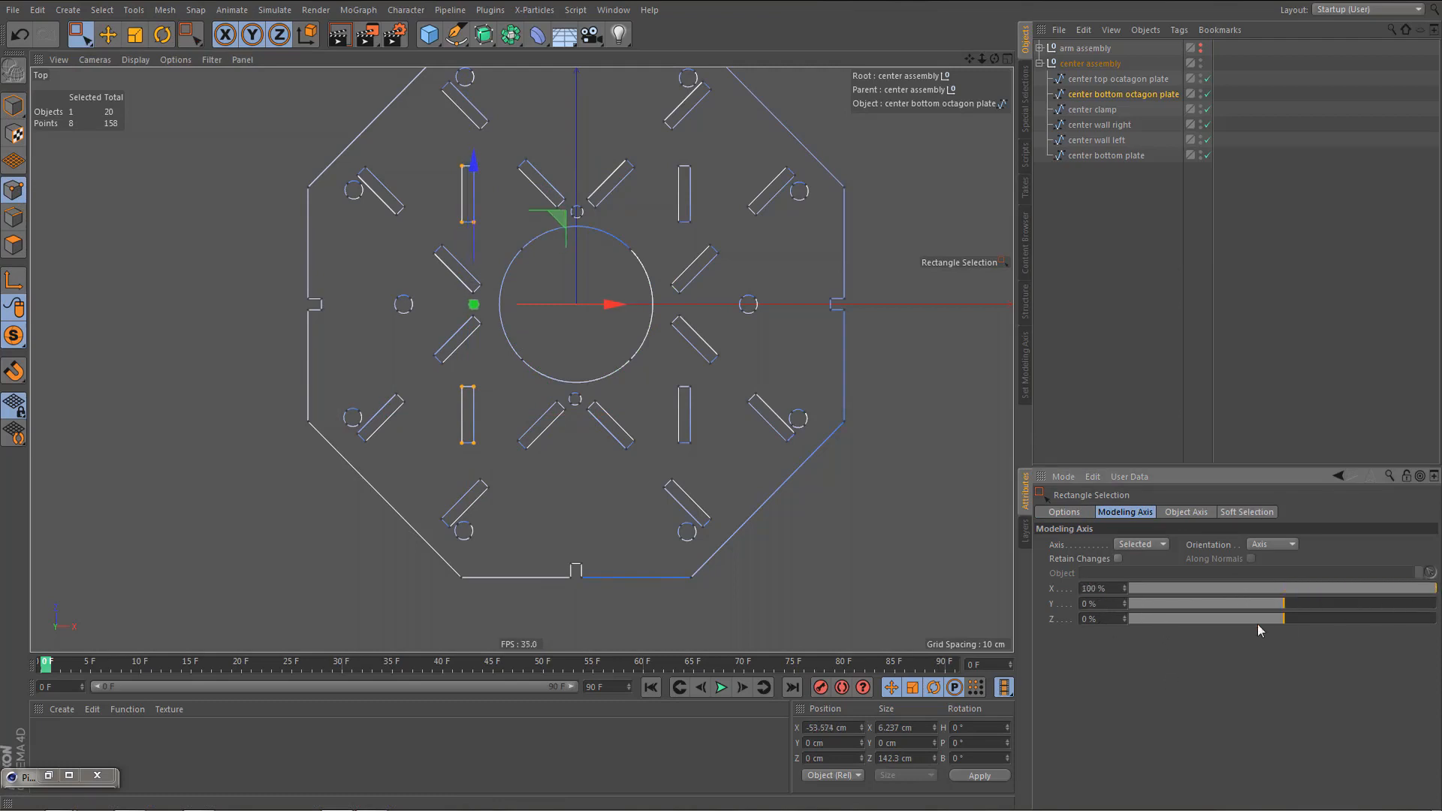
pyautogui.scroll(2, 499, 365)
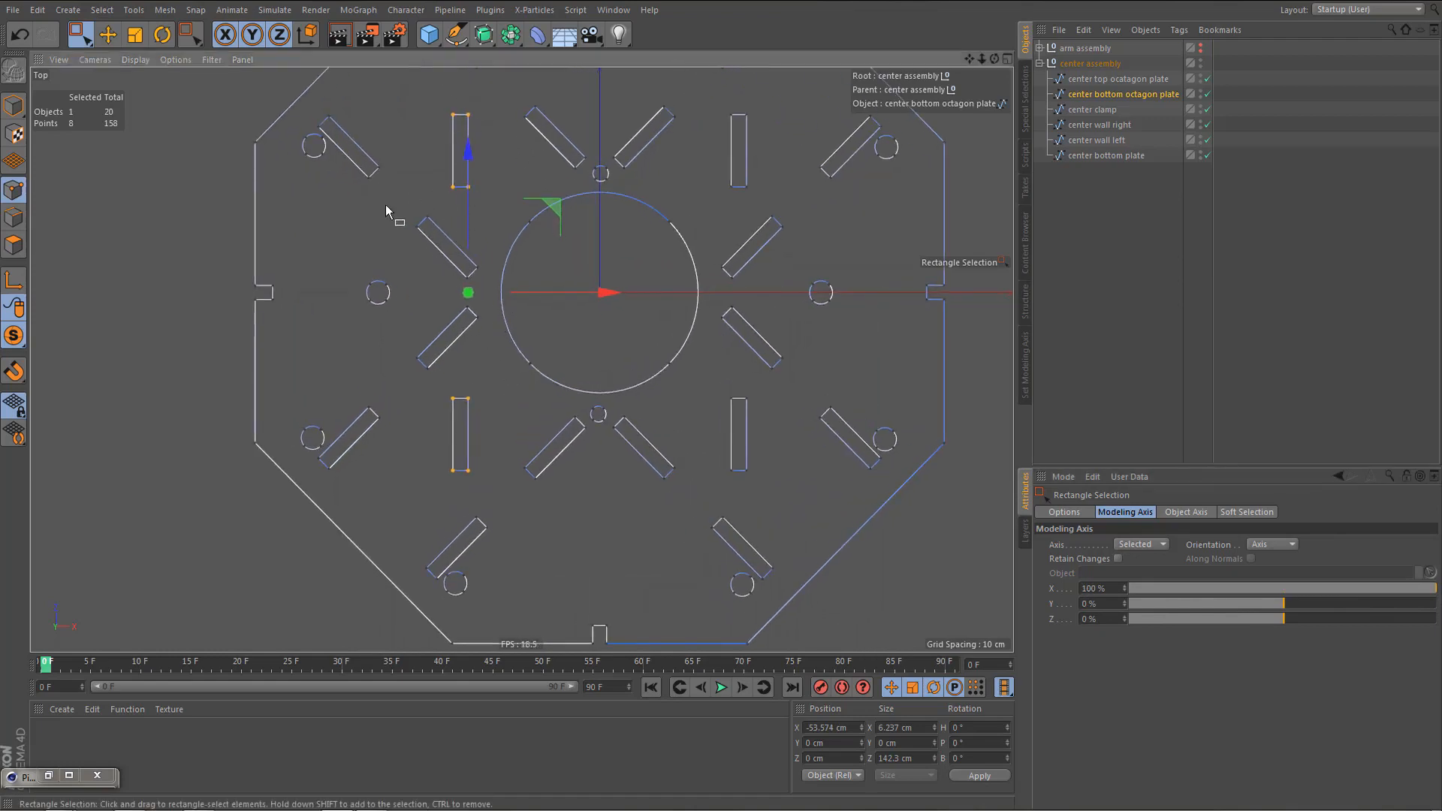
pyautogui.click(923, 727)
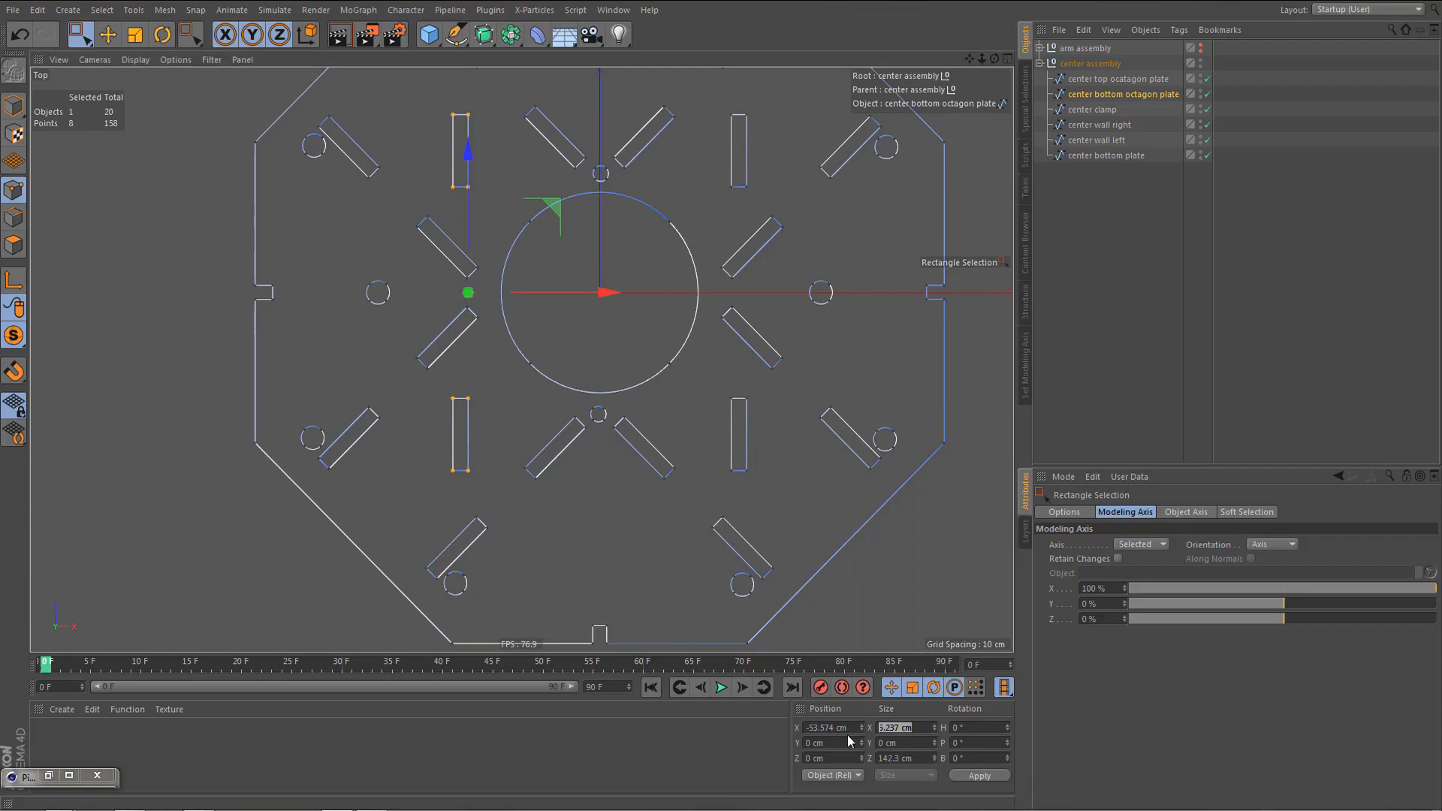
pyautogui.write('6')
pyautogui.press('Return')
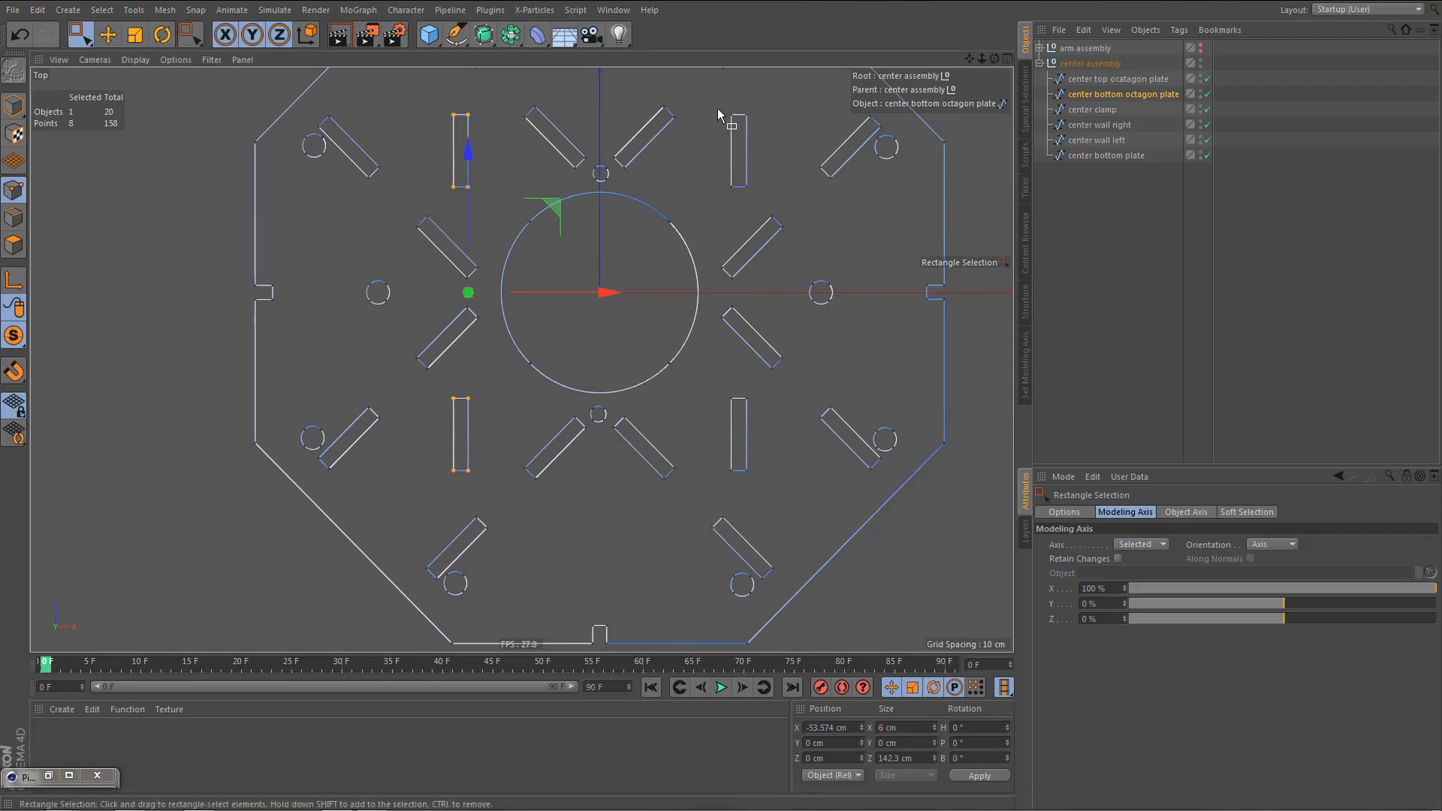
# - Select both vertical slots on the plate's positive X side and set their X size to 6 cm with the modeling axis at X -100 %
pyautogui.moveTo(719, 105); pyautogui.dragTo(769, 139)
pyautogui.keyDown('shift'); pyautogui.moveTo(716, 387); pyautogui.dragTo(759, 442); pyautogui.keyUp('shift')
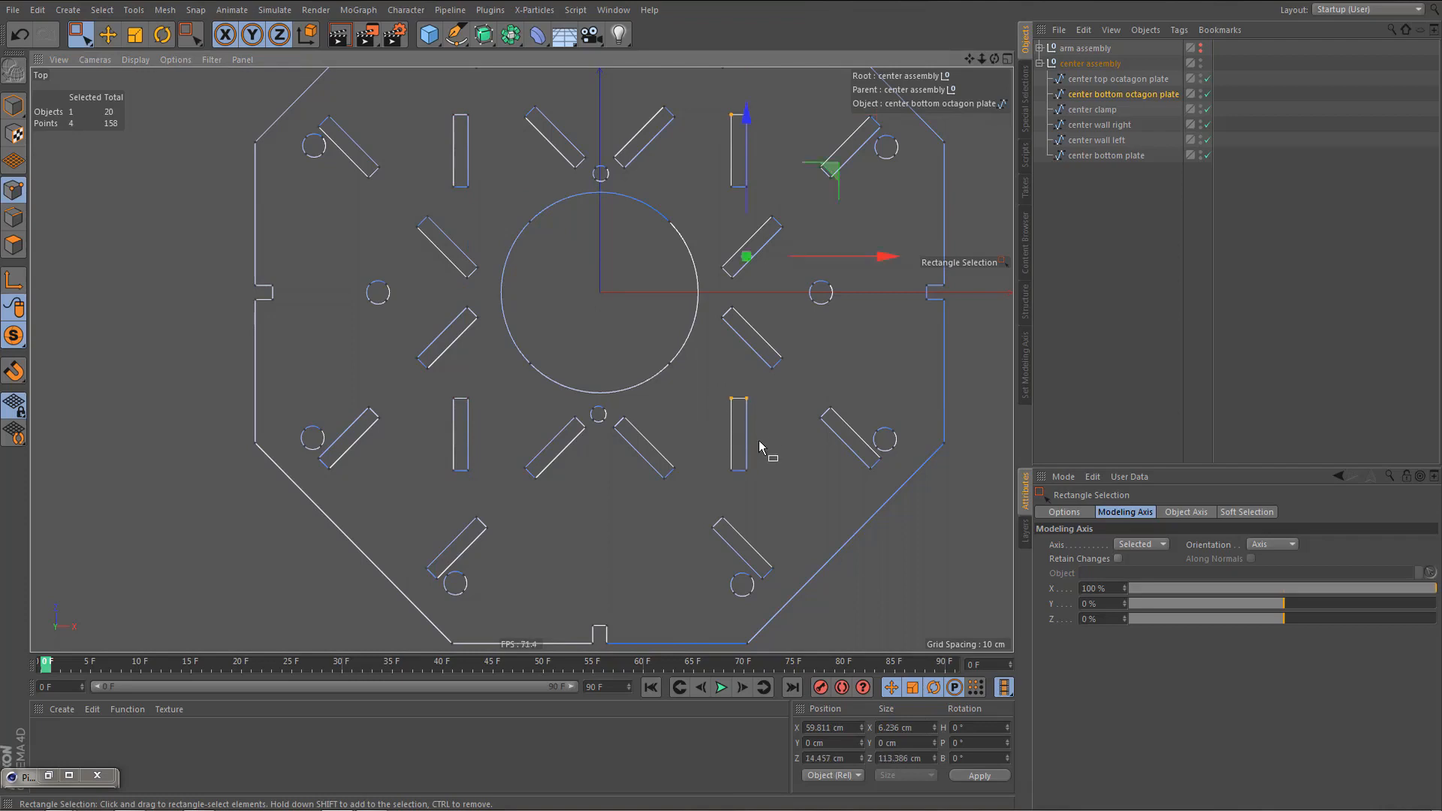
pyautogui.press('u')
pyautogui.press('w')
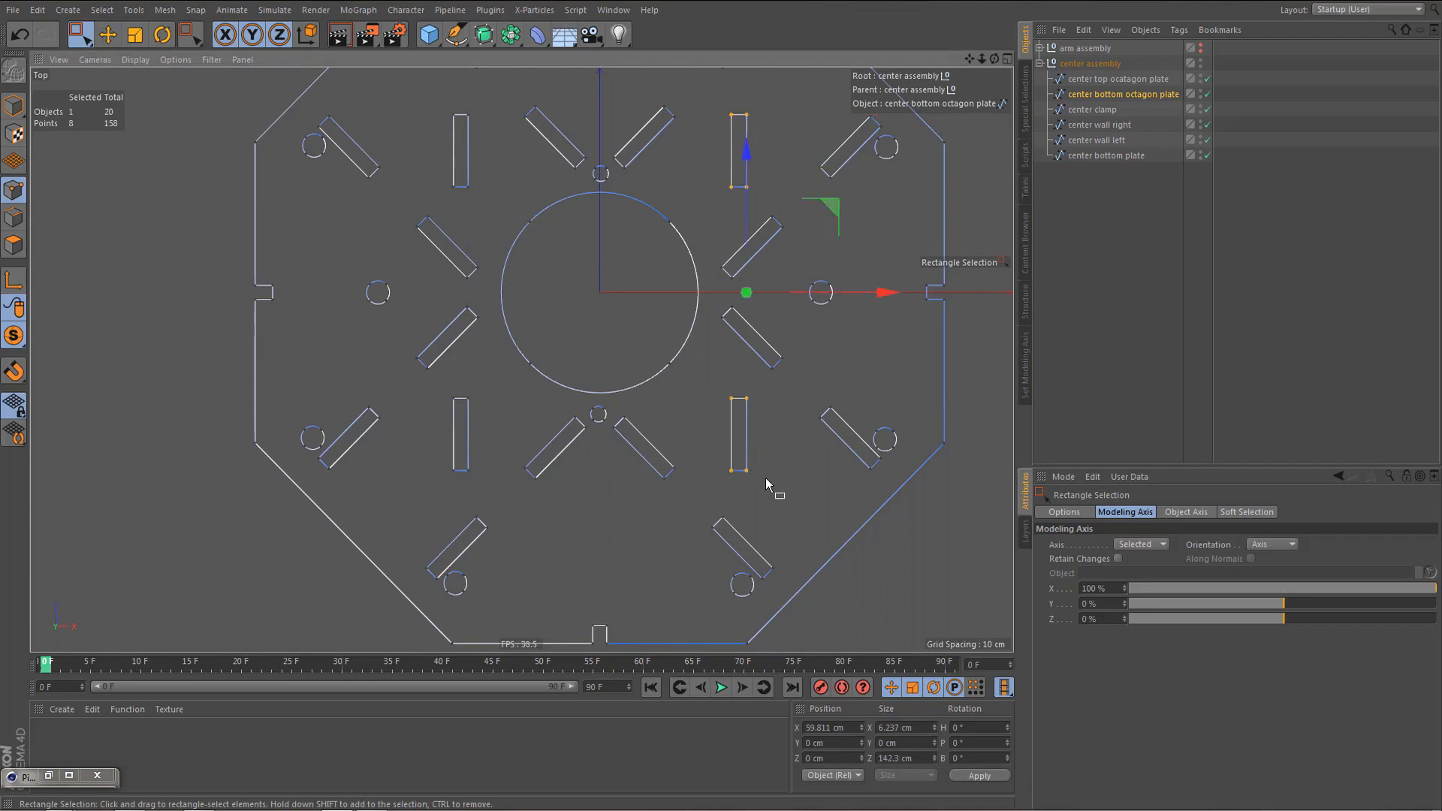
pyautogui.moveTo(1218, 589); pyautogui.dragTo(1093, 601)
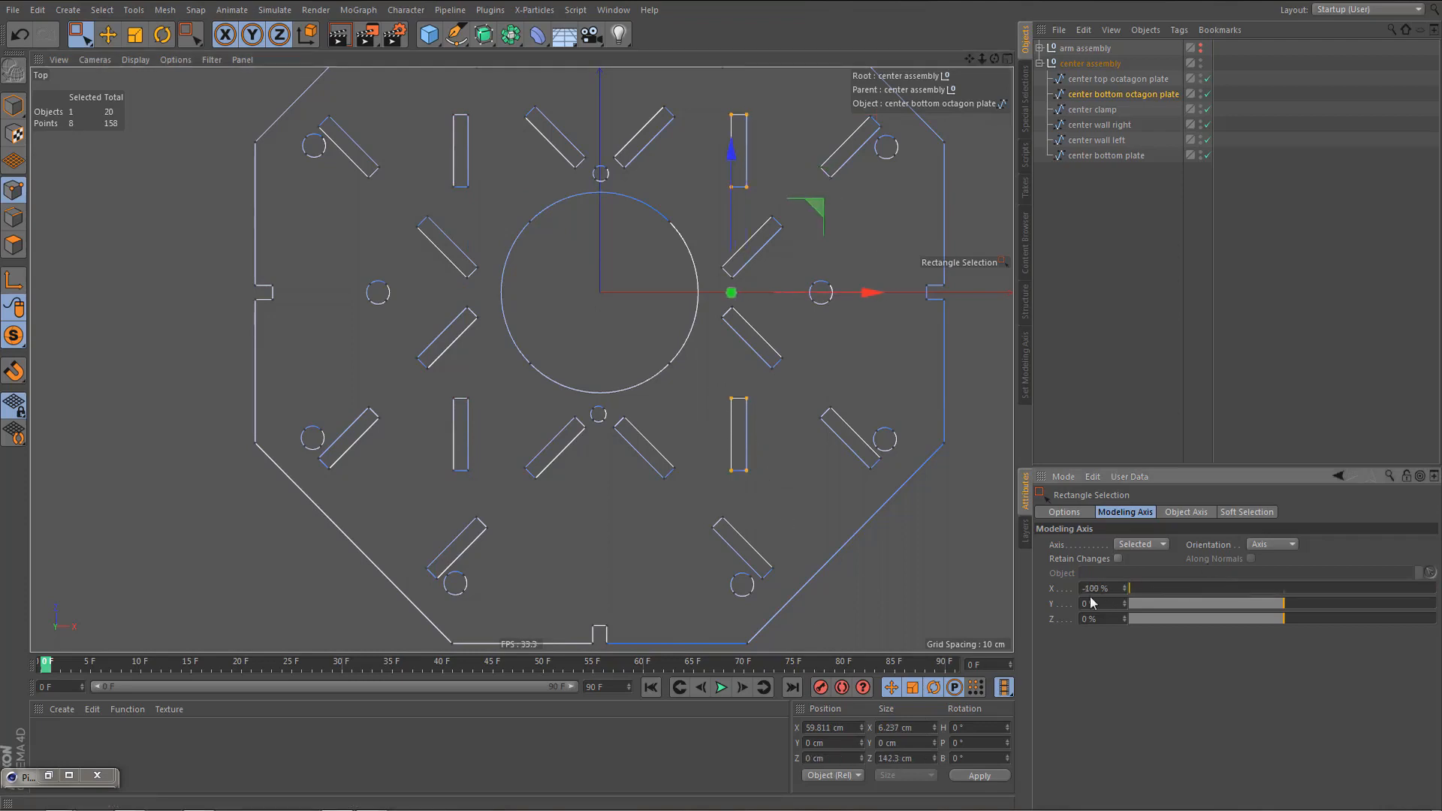
pyautogui.moveTo(918, 734); pyautogui.dragTo(877, 730)
pyautogui.write('6')
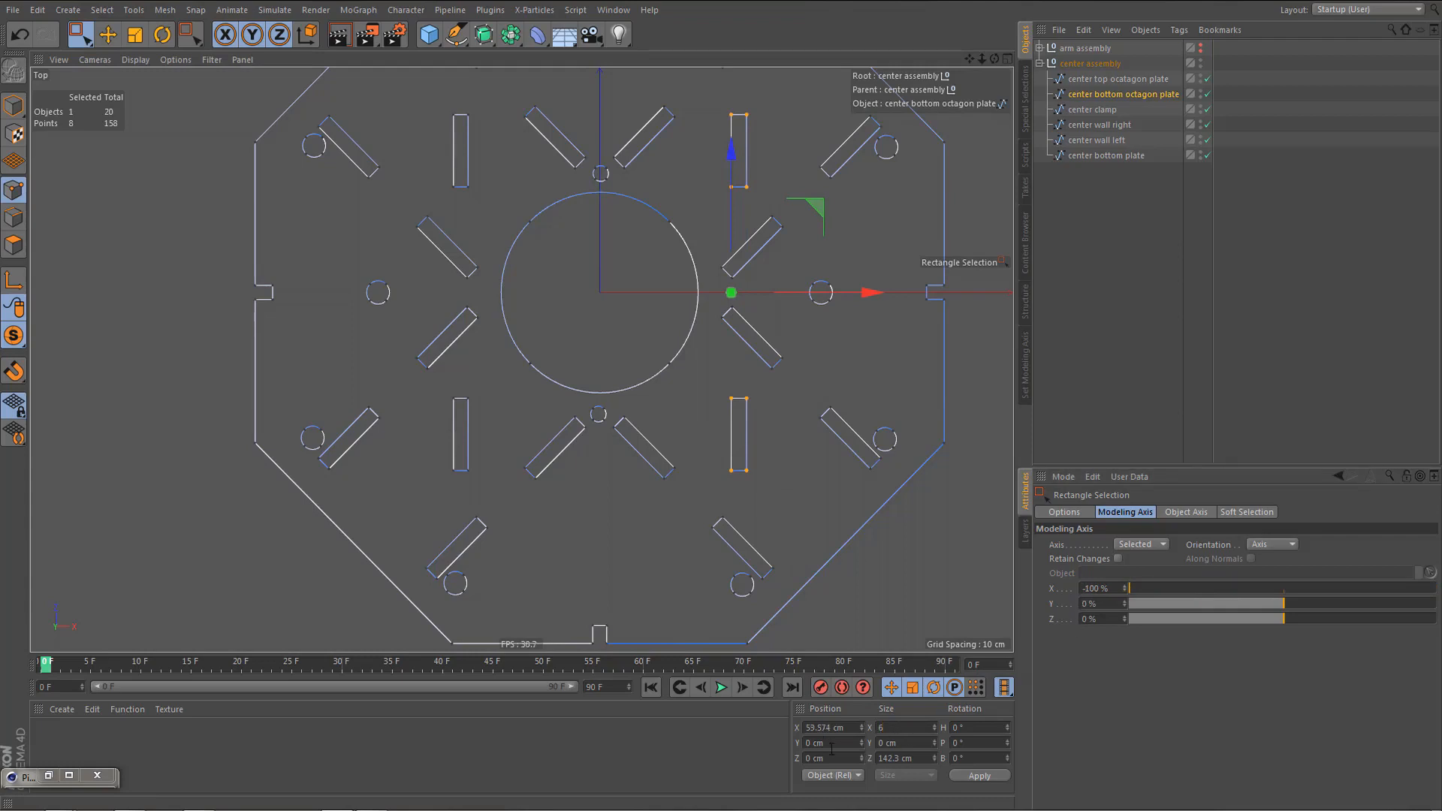
pyautogui.press('Return')
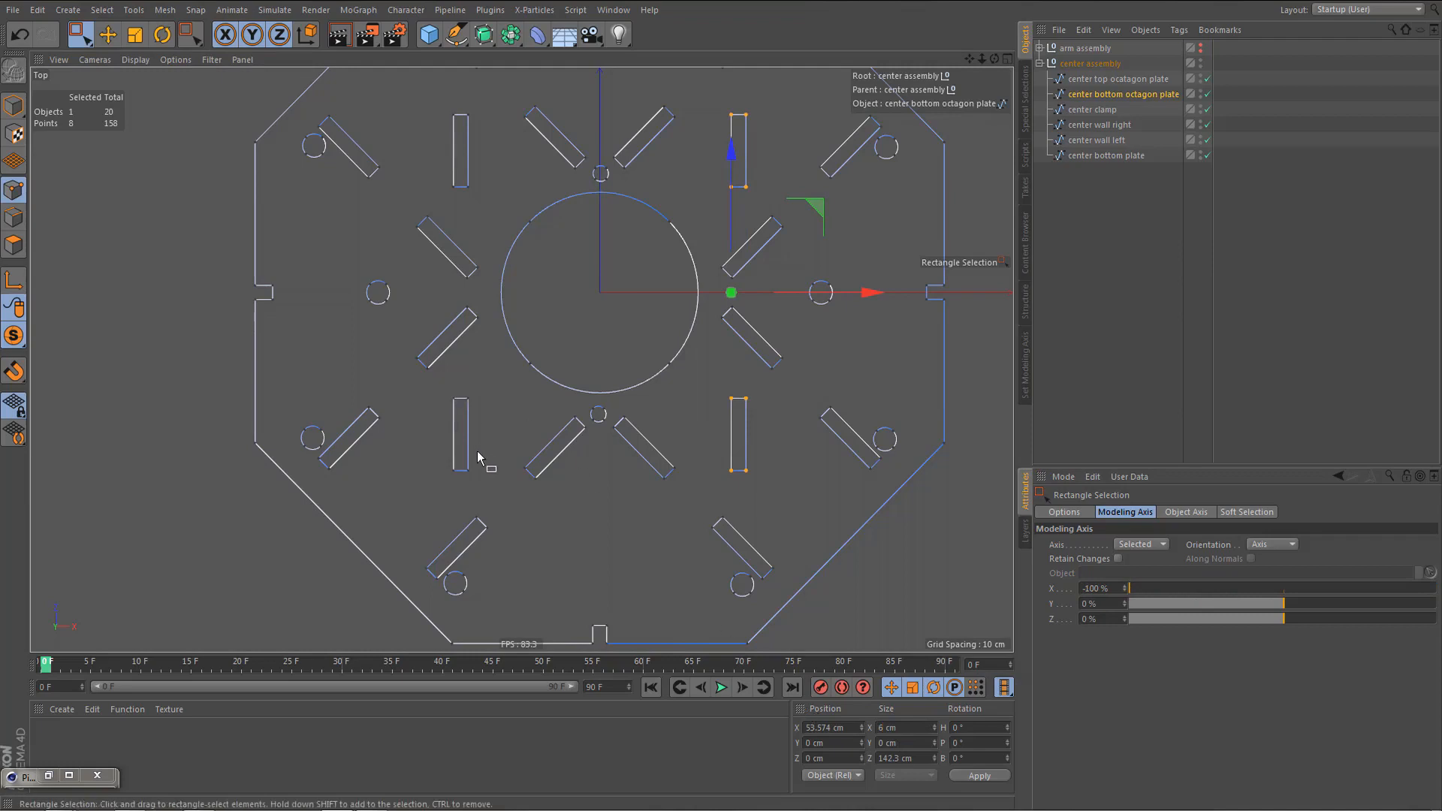
# - Rotate the whole center bottom octagon plate in model mode to a heading of -45°
pyautogui.scroll(-3, 481, 451)
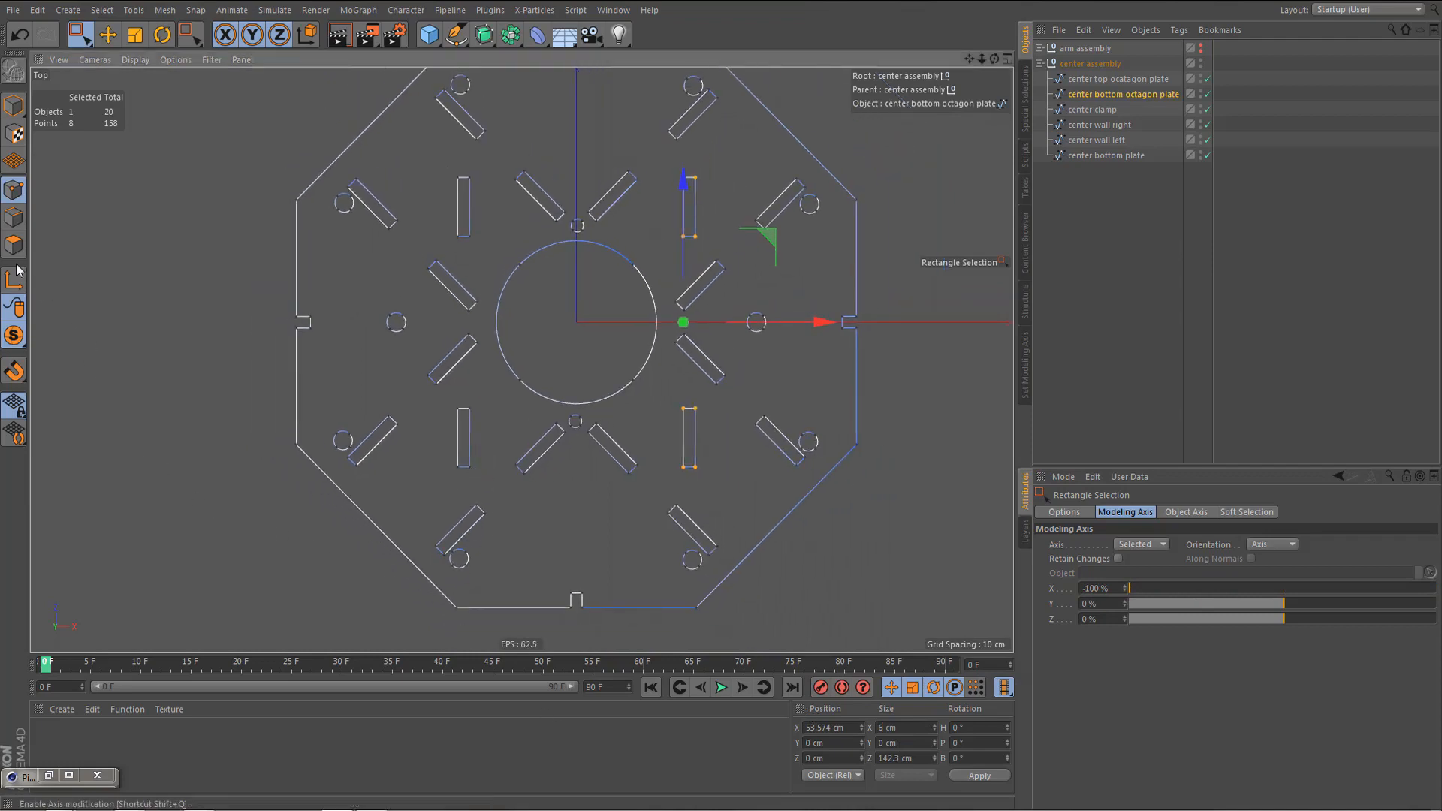
pyautogui.click(13, 105)
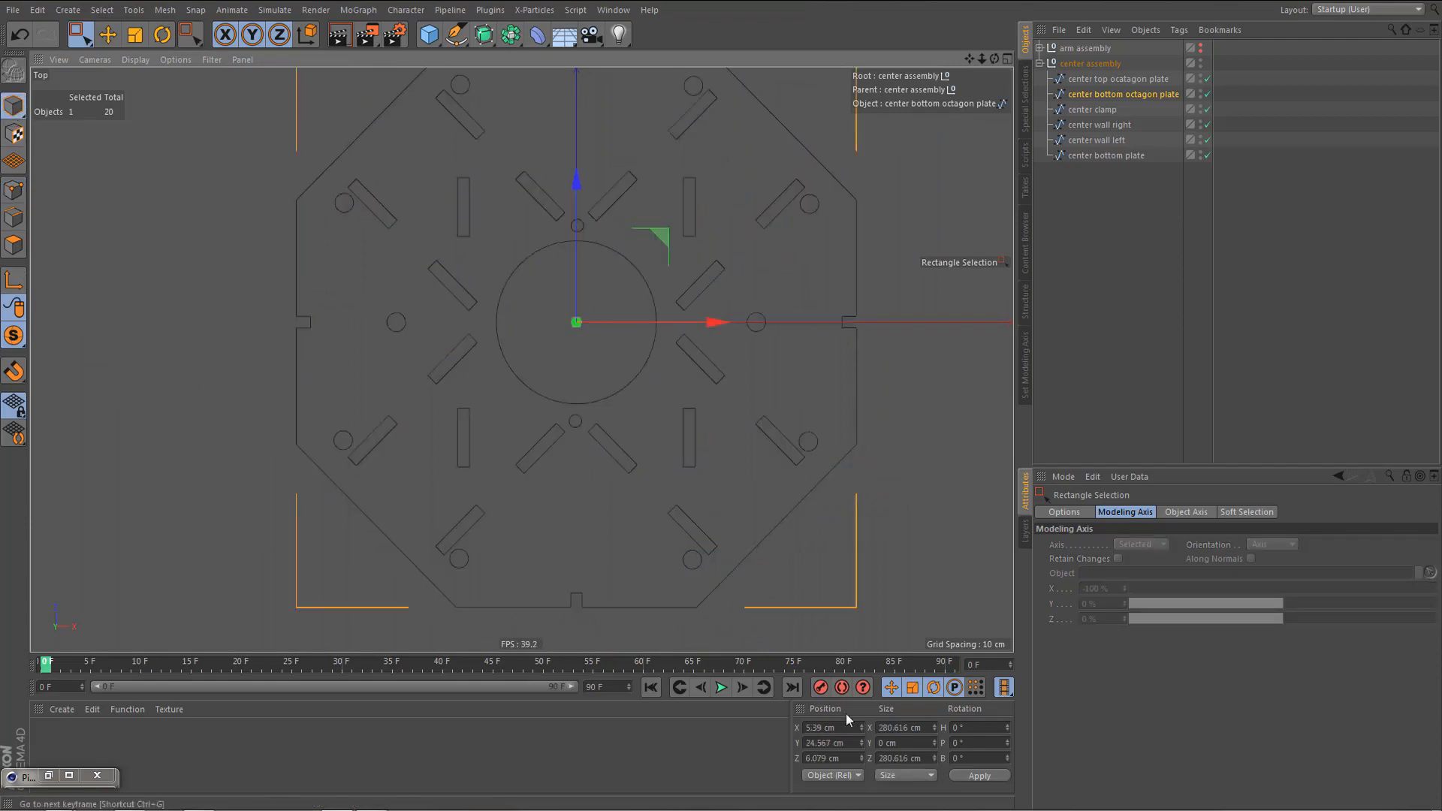
pyautogui.press('r')
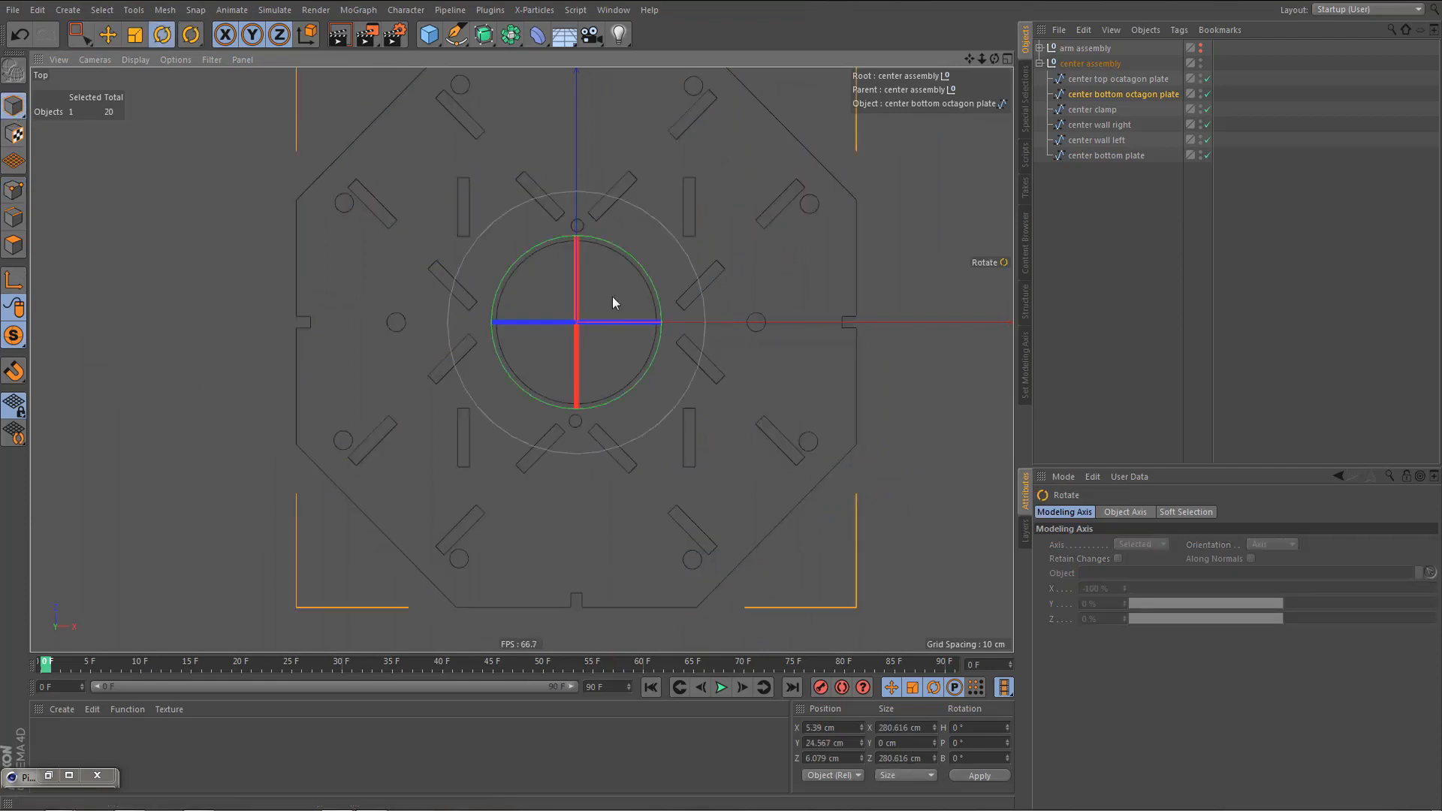
pyautogui.moveTo(639, 269); pyautogui.dragTo(662, 296)
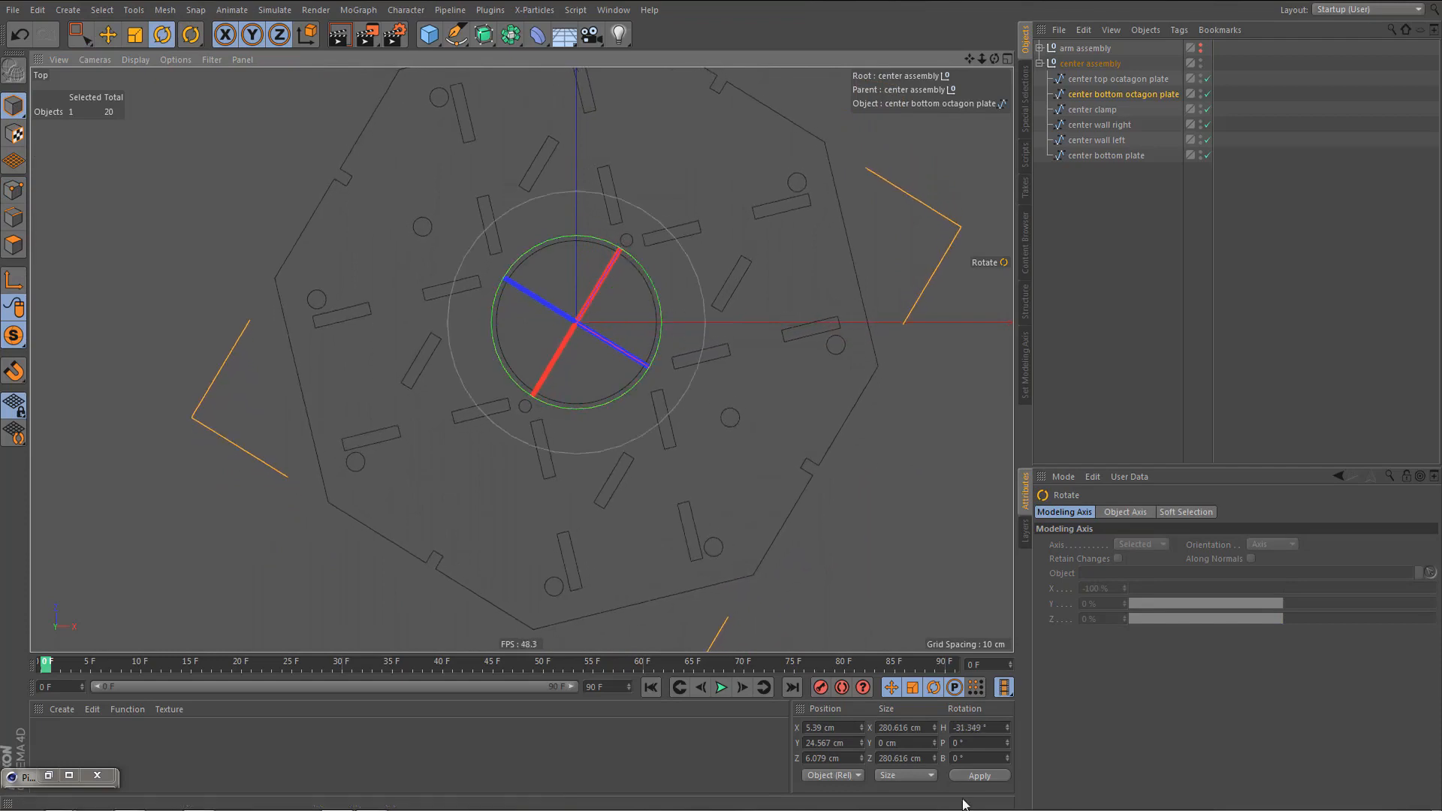
pyautogui.click(962, 726)
pyautogui.write('-45')
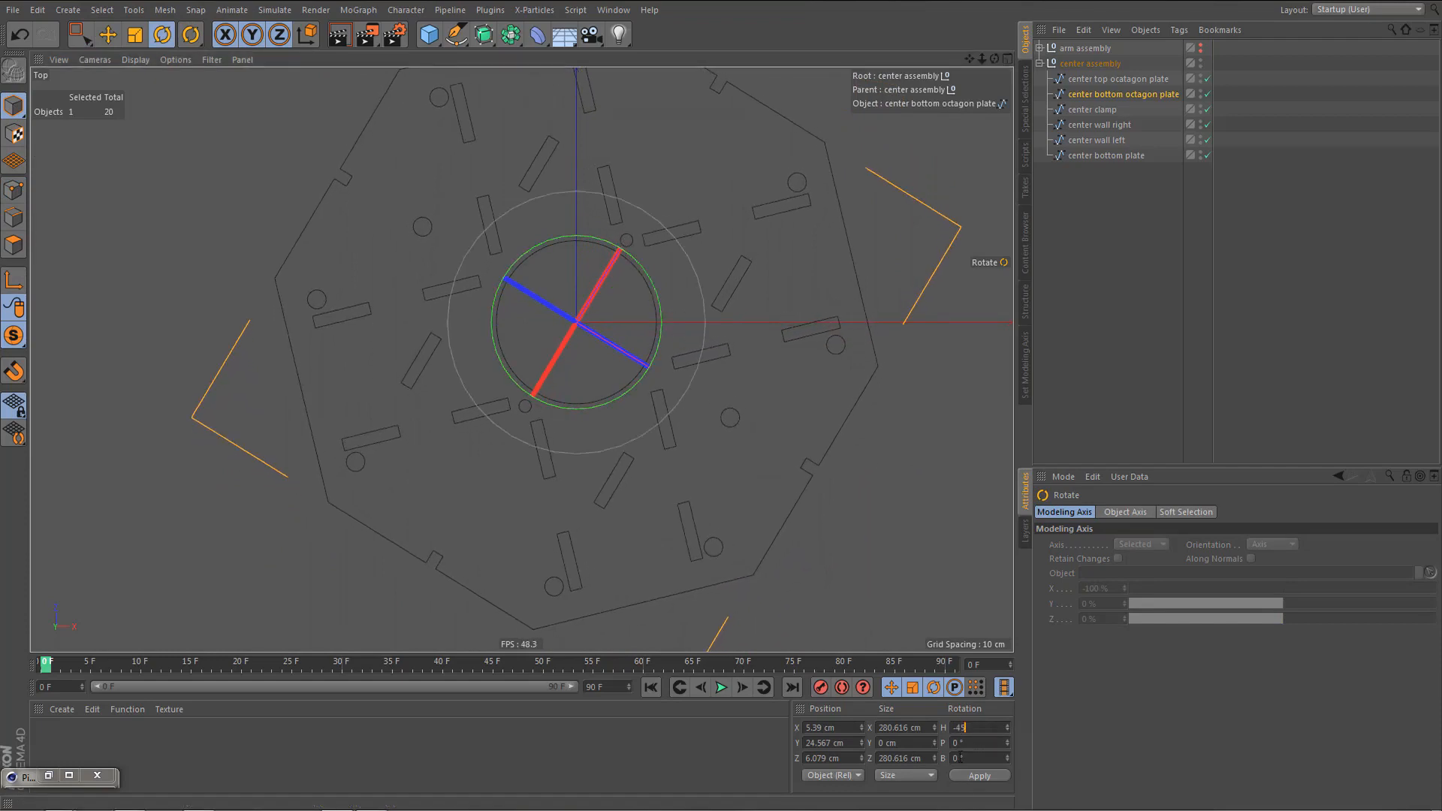
pyautogui.press('Return')
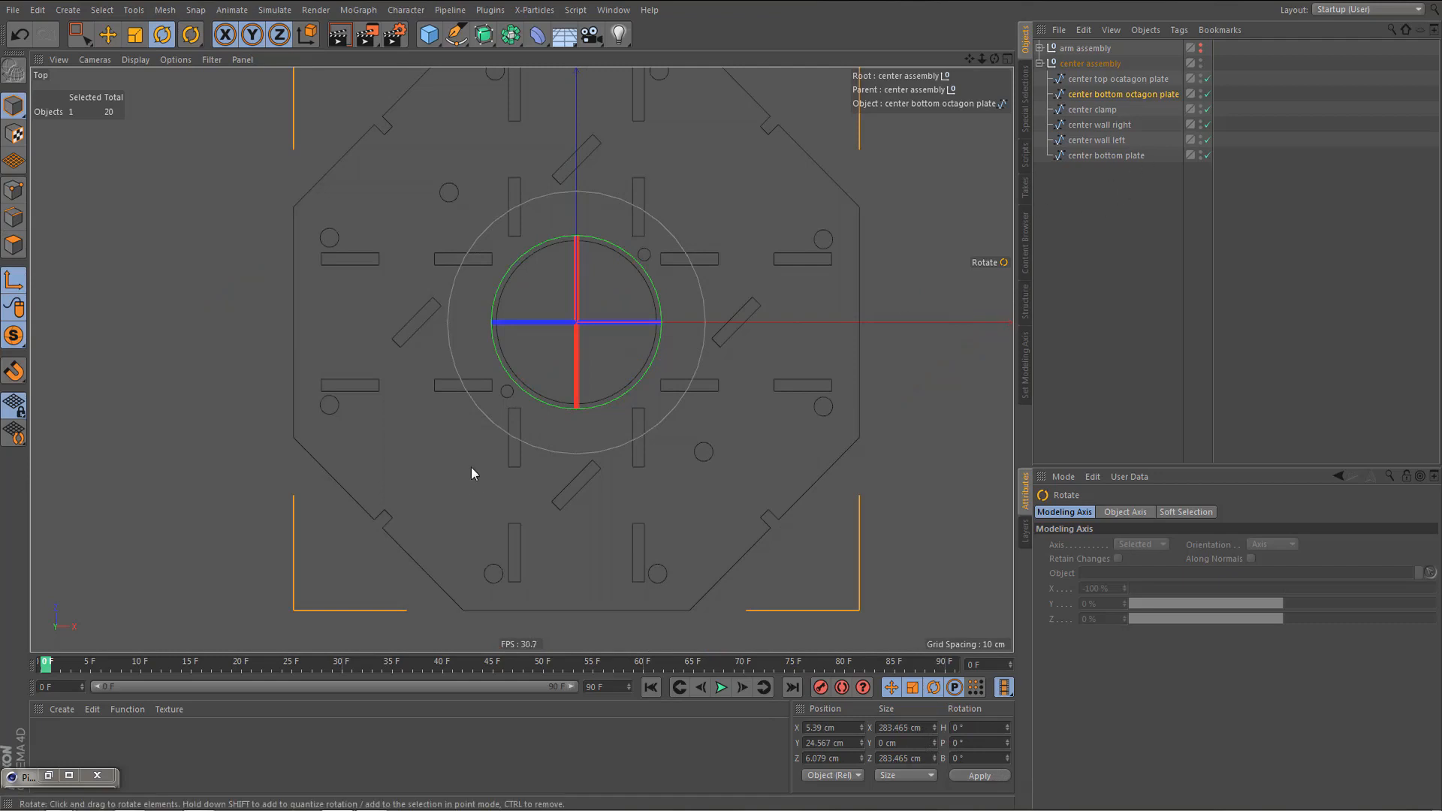
# - Return to the Perspective view and turn viewport solo off to show the whole center assembly from a low angle
pyautogui.middleClick(507, 433)
pyautogui.middleClick(412, 320)
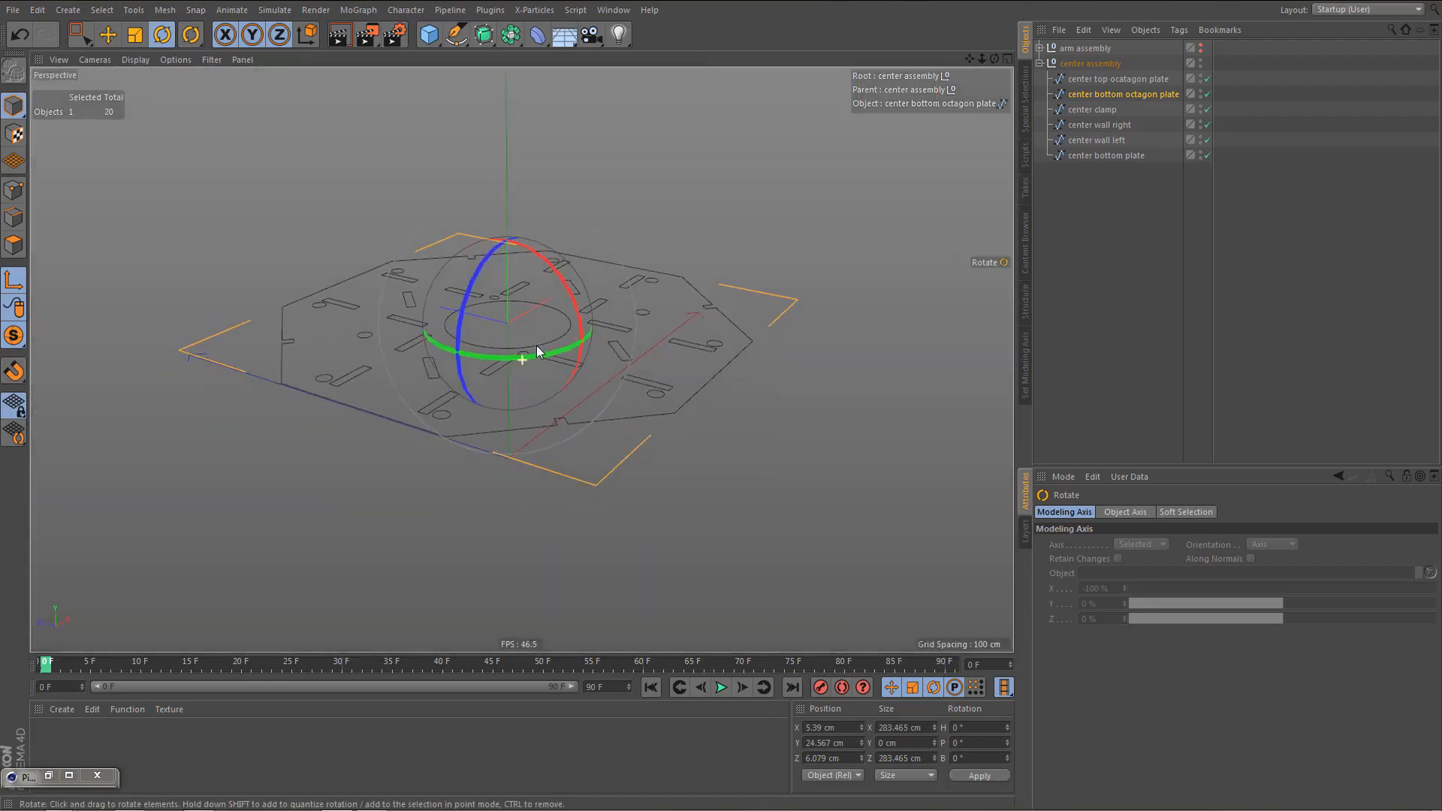
pyautogui.keyDown('alt'); pyautogui.moveTo(531, 406); pyautogui.dragTo(526, 365); pyautogui.keyUp('alt')
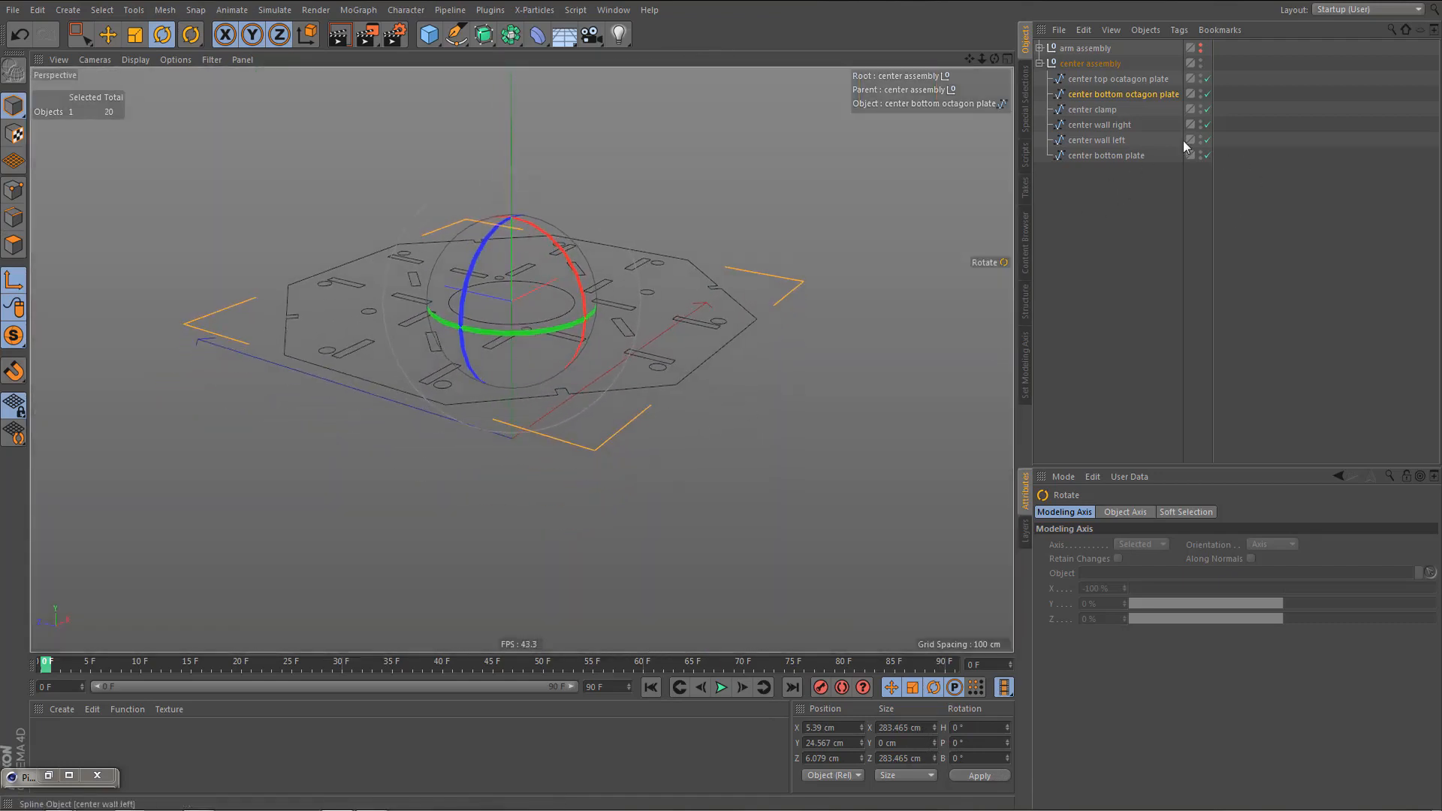
pyautogui.click(13, 336)
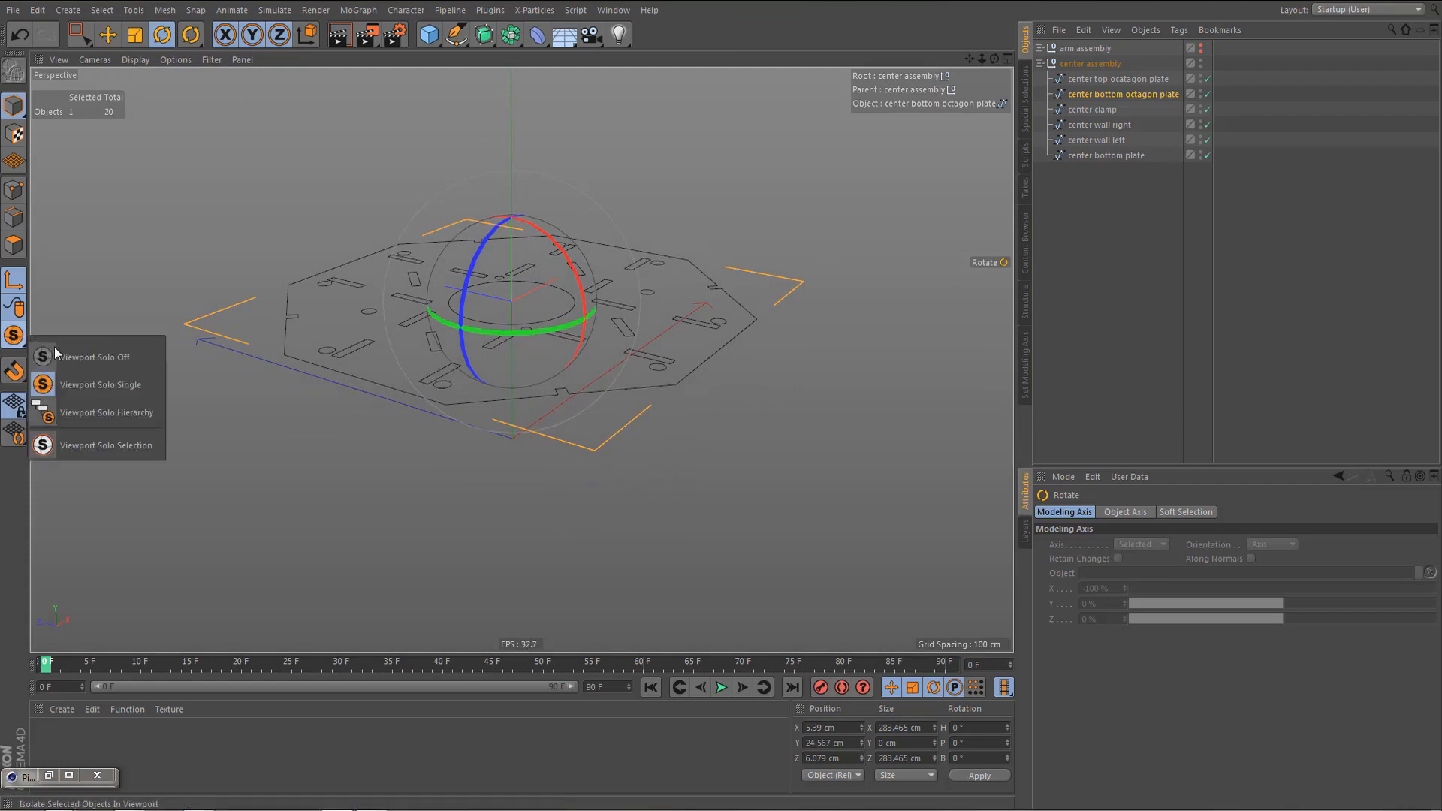
pyautogui.click(90, 357)
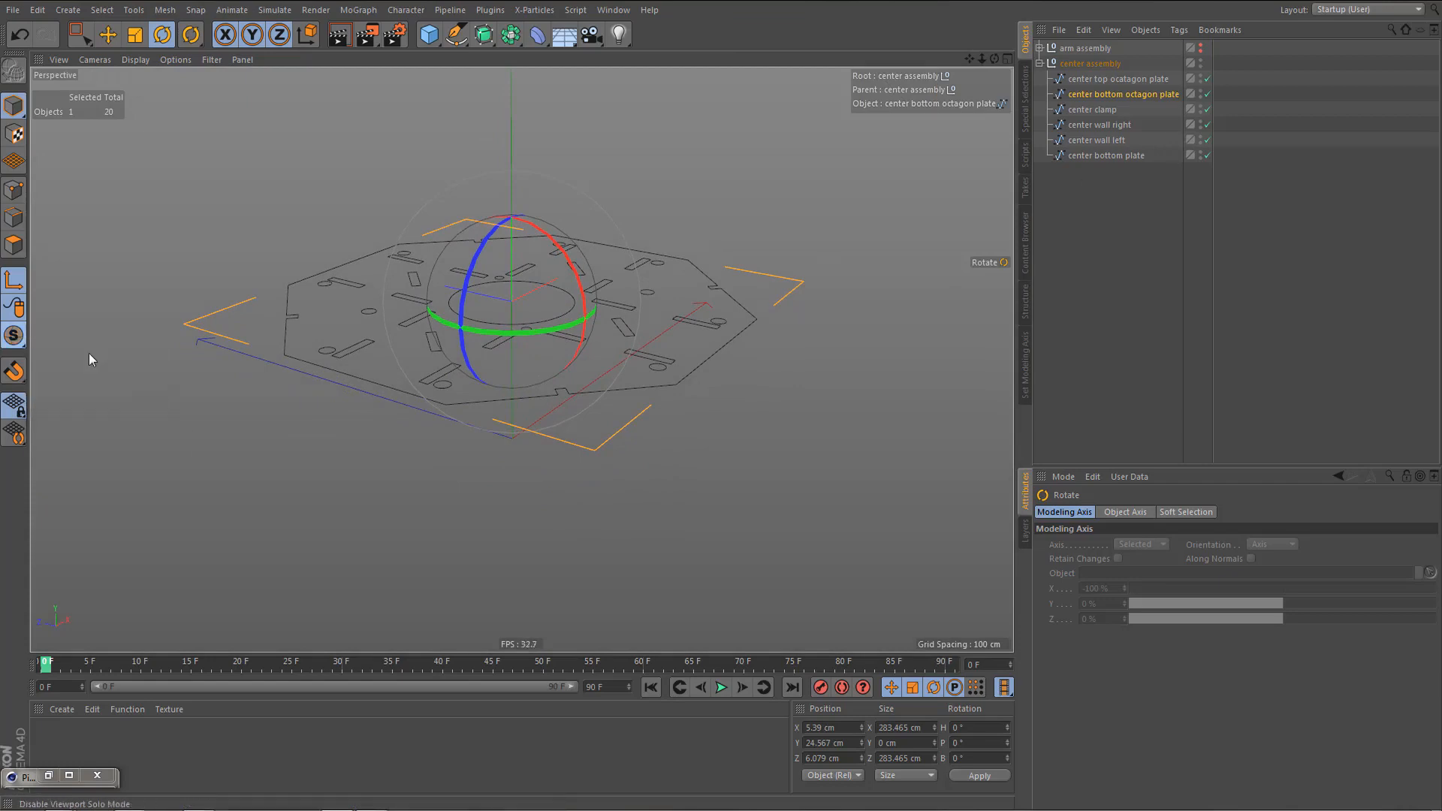
pyautogui.keyDown('alt'); pyautogui.moveTo(561, 386); pyautogui.dragTo(706, 430); pyautogui.keyUp('alt')
# - Add an Extrude as parent of the center bottom plate spline, with movement set to -6 cm in Y and 0 cm in Z
pyautogui.click(1124, 151)
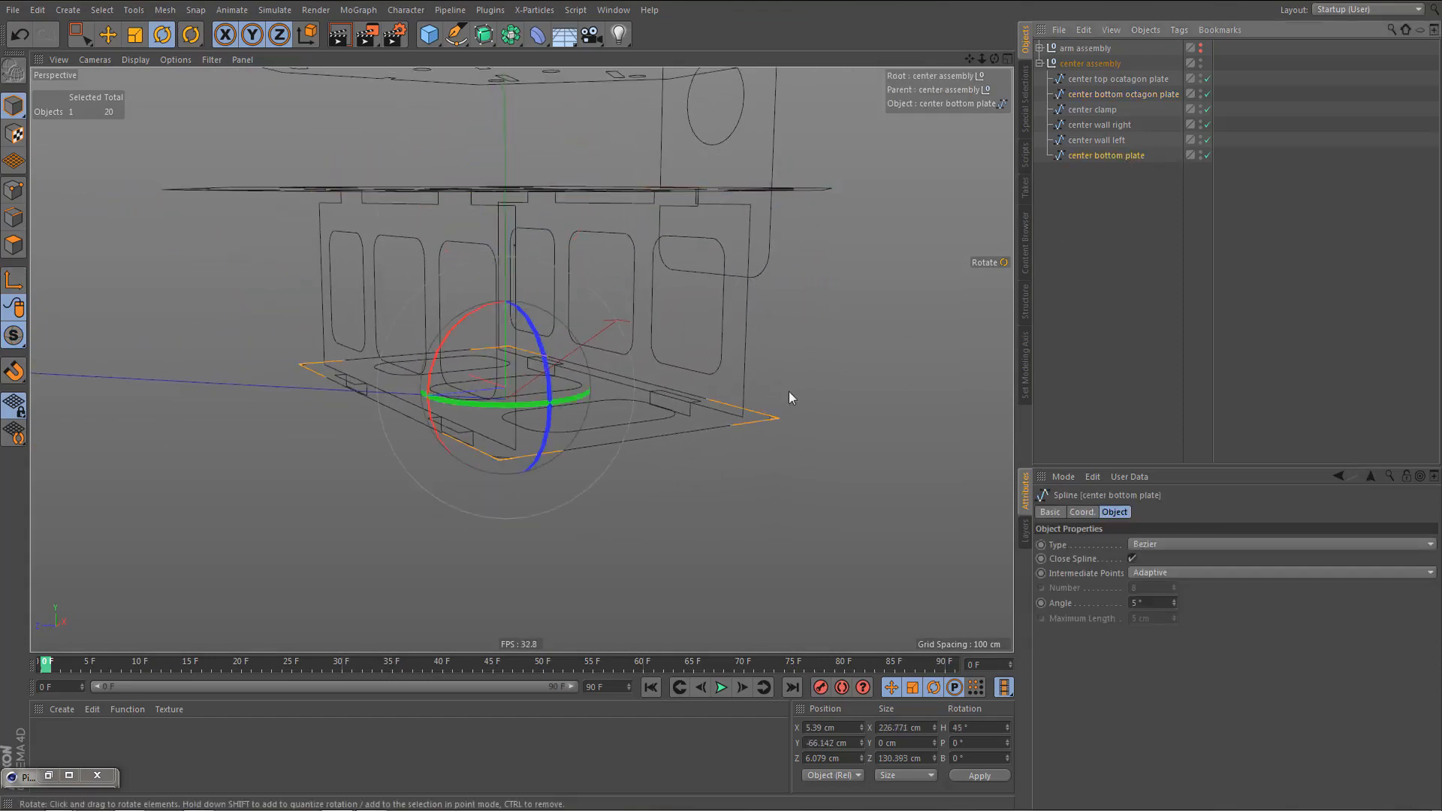
pyautogui.click(484, 34)
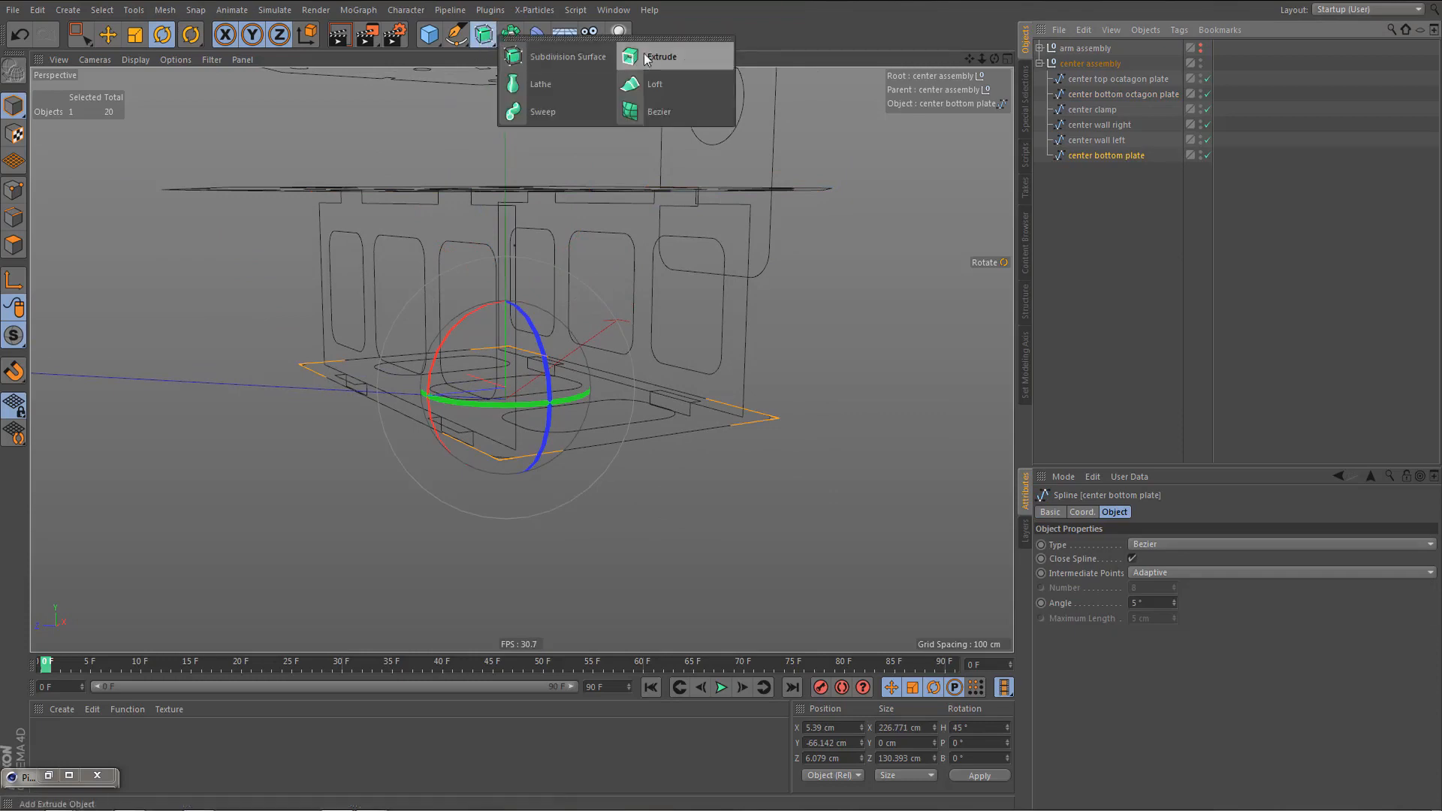
pyautogui.keyDown('alt'); pyautogui.click(652, 59); pyautogui.keyUp('alt')
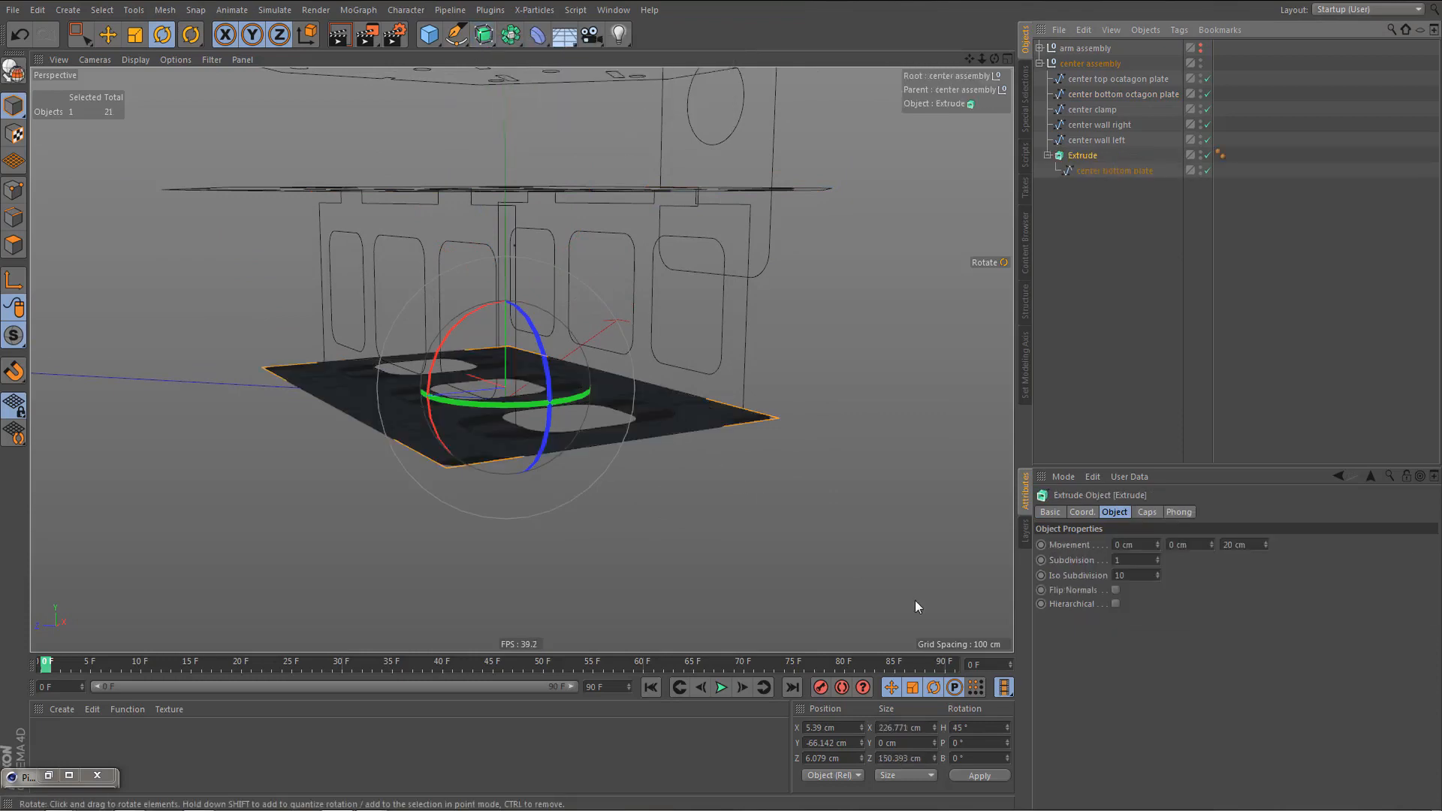
pyautogui.click(1252, 543)
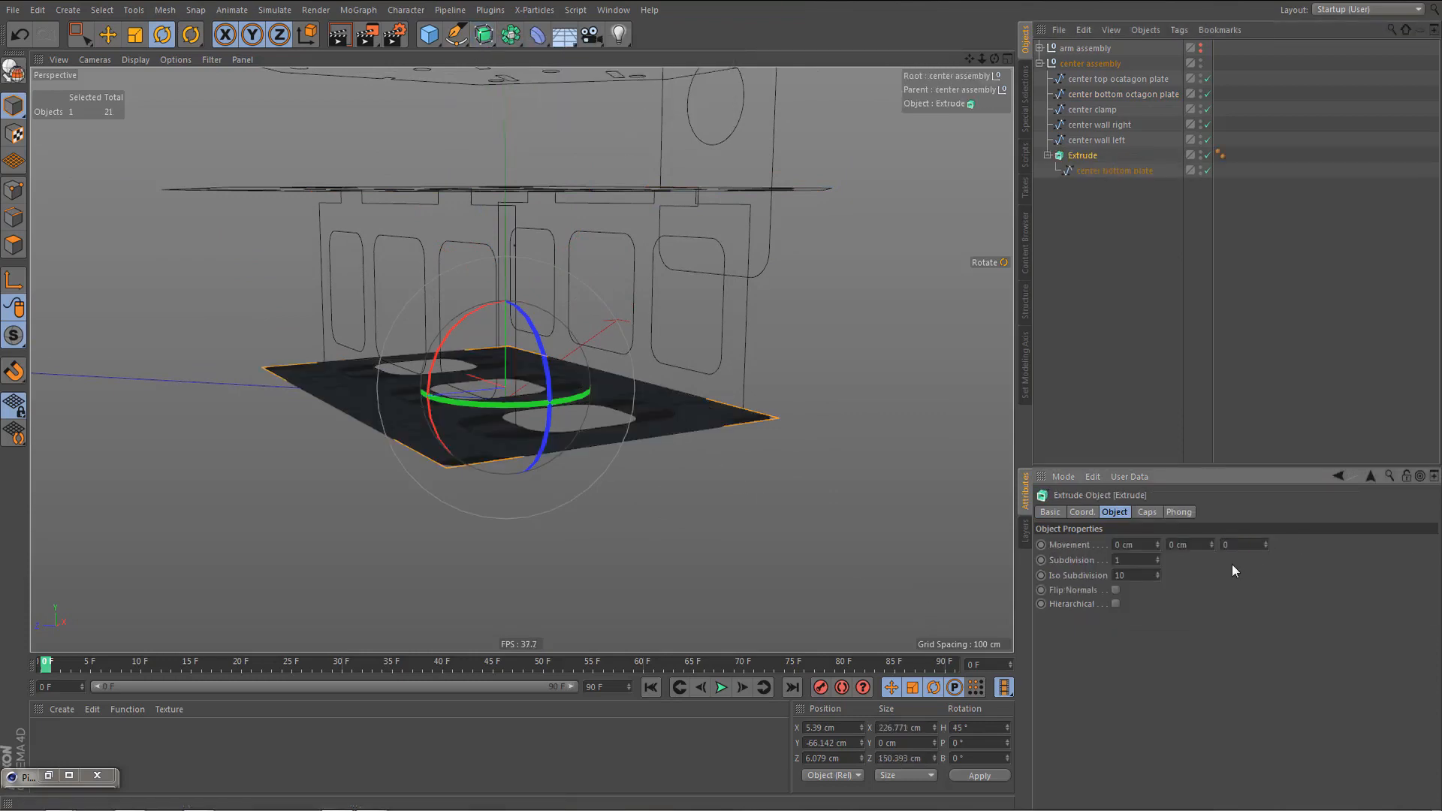
pyautogui.press('Return')
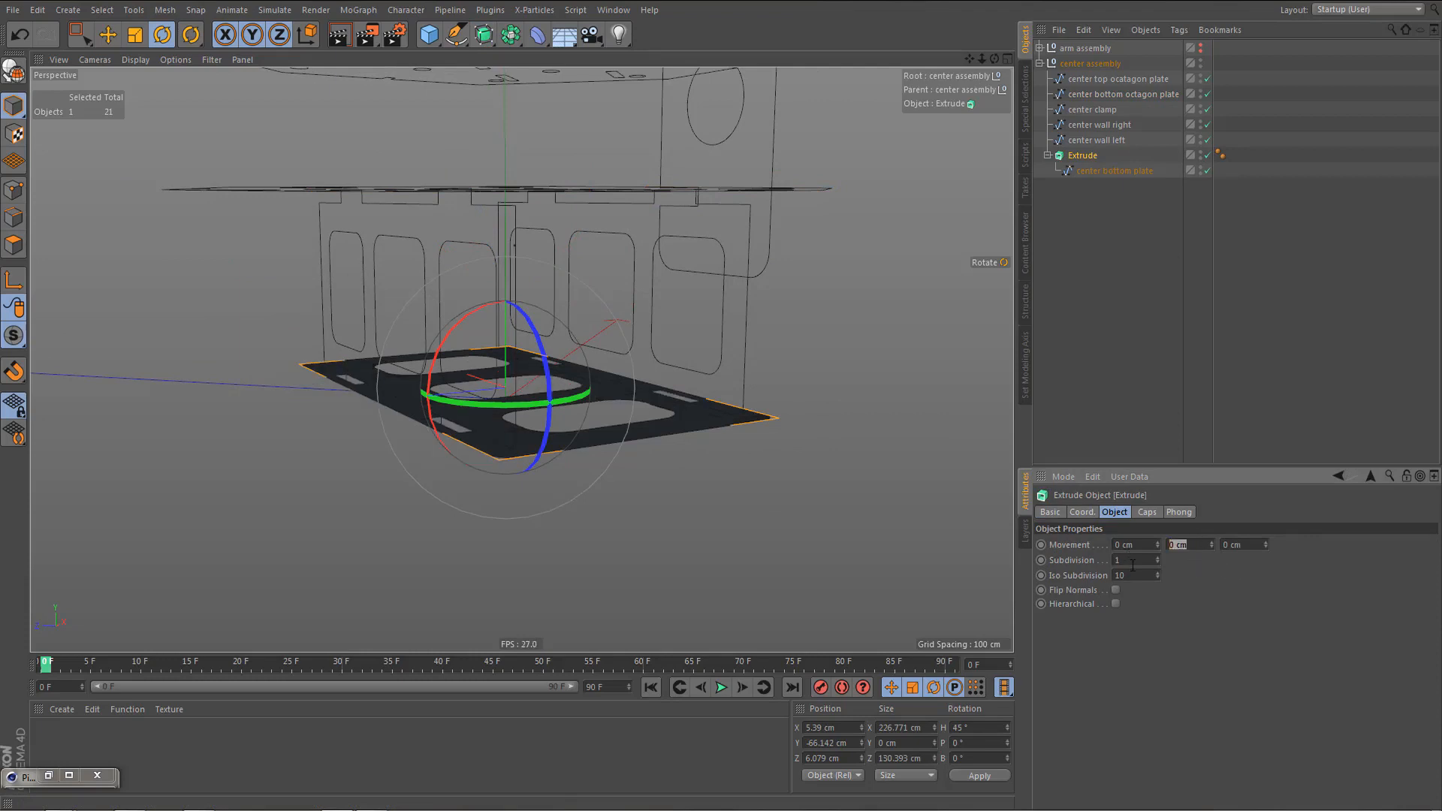
pyautogui.press('BackSpace')
pyautogui.write('-6')
pyautogui.press('Return')
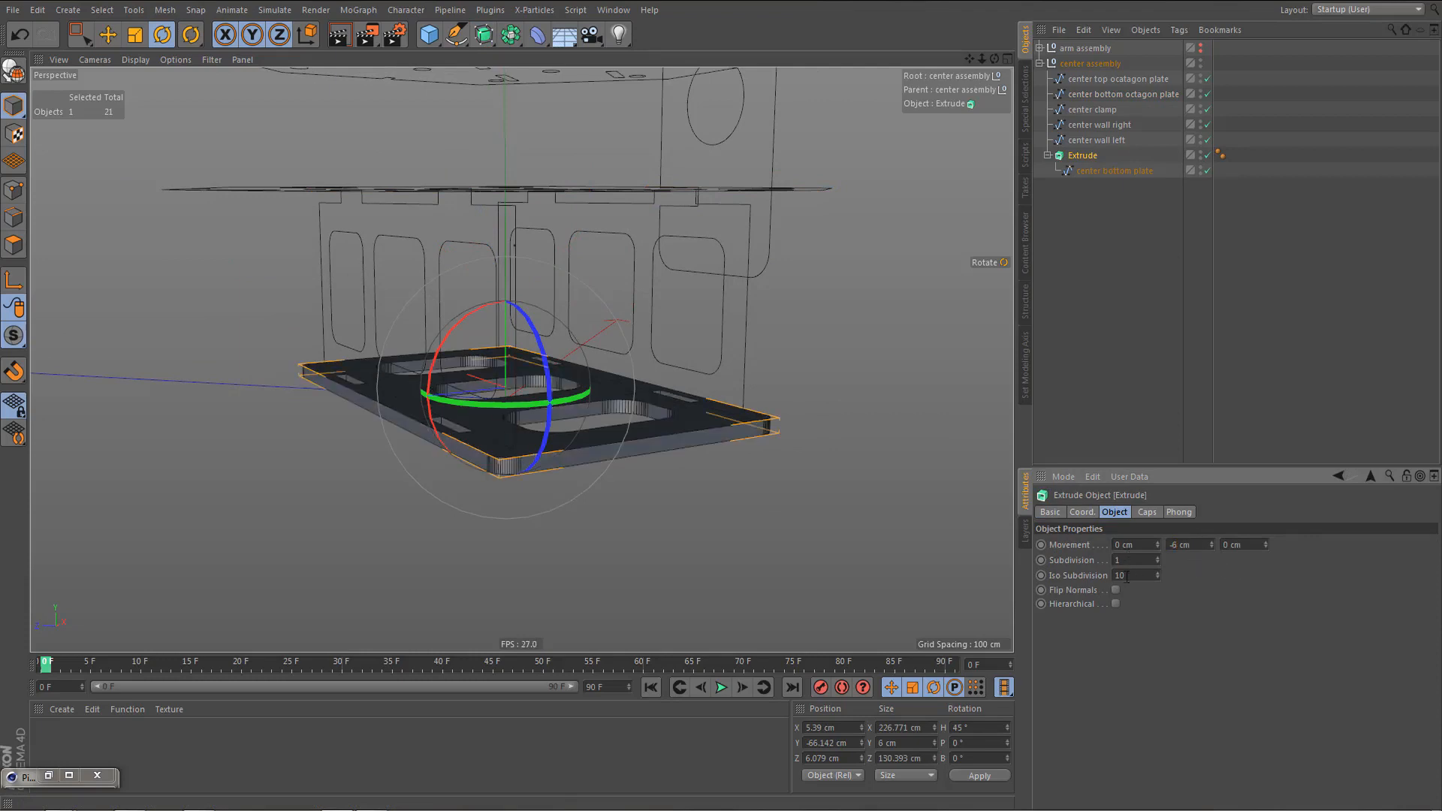
# - Rename the bottom plate's Extrude object "center bottom plate", copying the name from its child spline
pyautogui.keyDown('alt'); pyautogui.moveTo(579, 446); pyautogui.dragTo(594, 464); pyautogui.keyUp('alt')
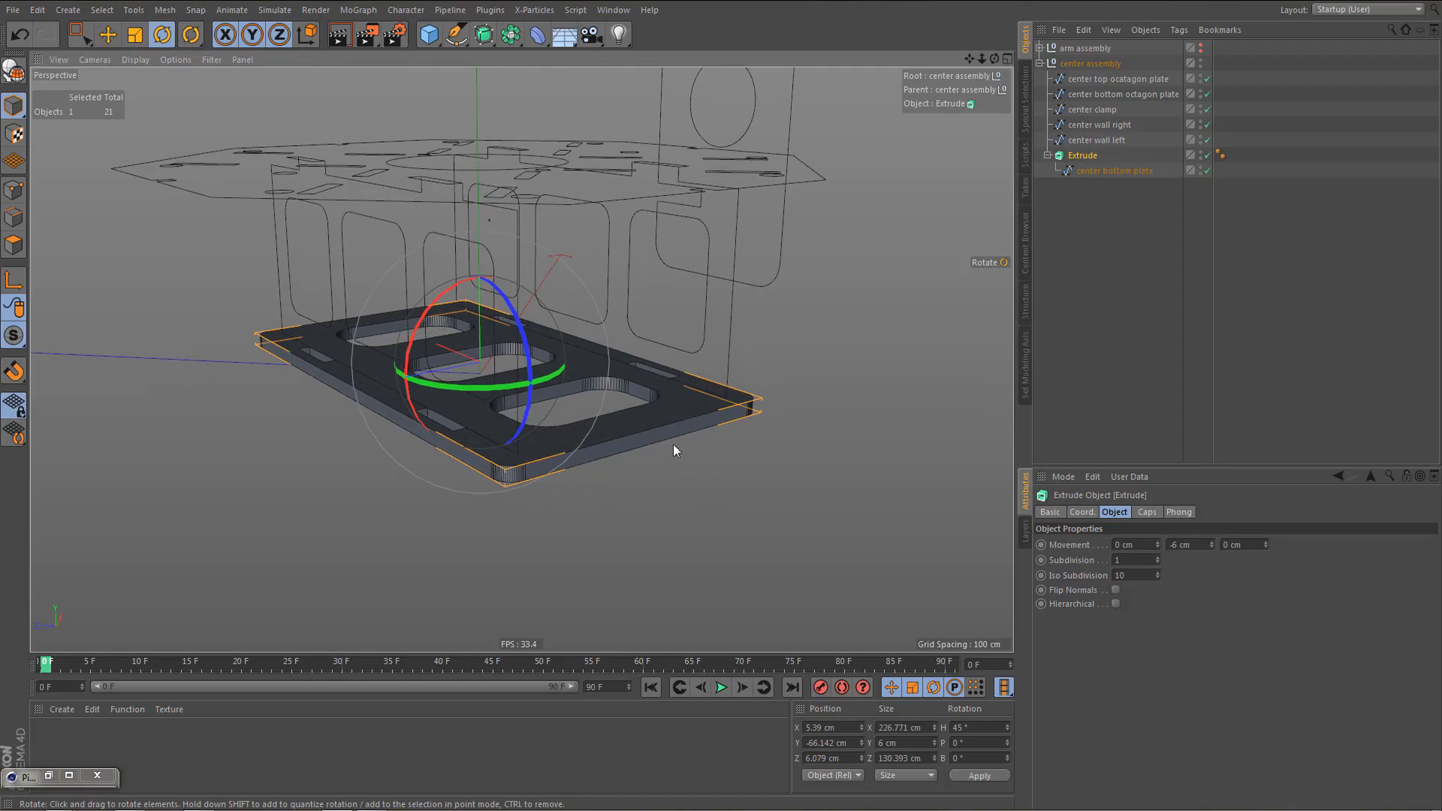
pyautogui.keyDown('alt'); pyautogui.moveTo(673, 444); pyautogui.dragTo(562, 434); pyautogui.keyUp('alt')
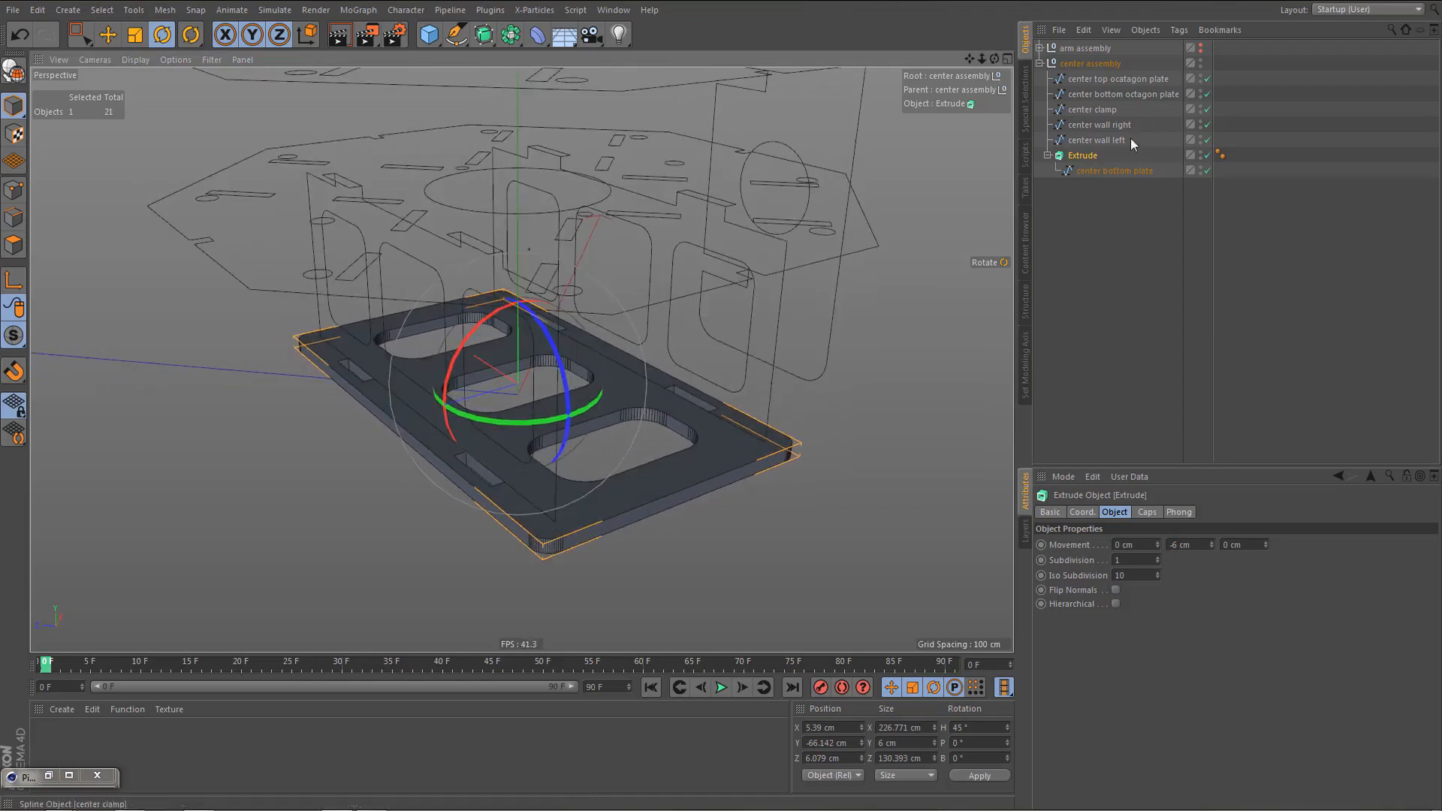
pyautogui.click(1107, 170)
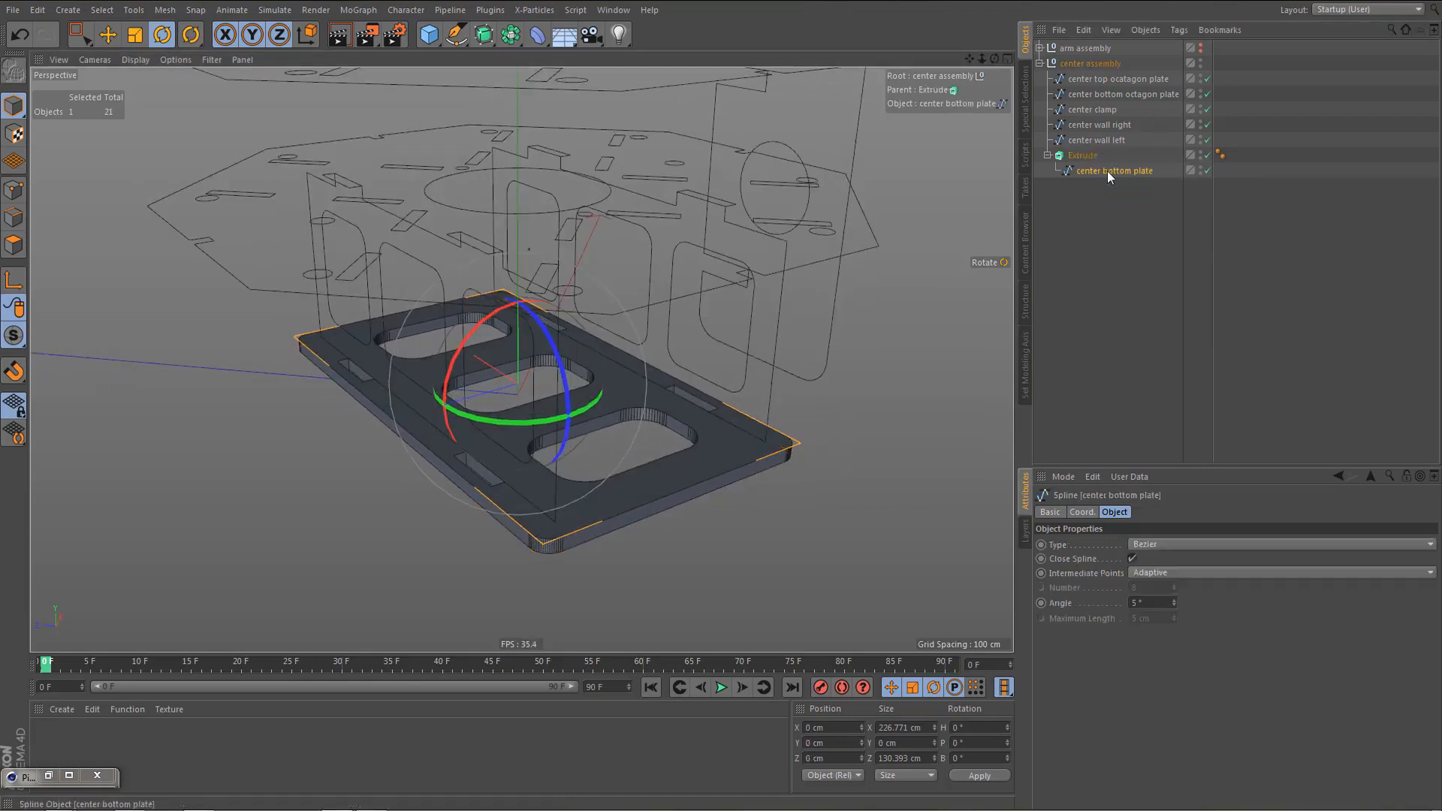
pyautogui.doubleClick(1107, 169)
pyautogui.hotkey('ctrl', 'c')
pyautogui.press('Up')
pyautogui.hotkey('ctrl', 'v')
pyautogui.press('Return')
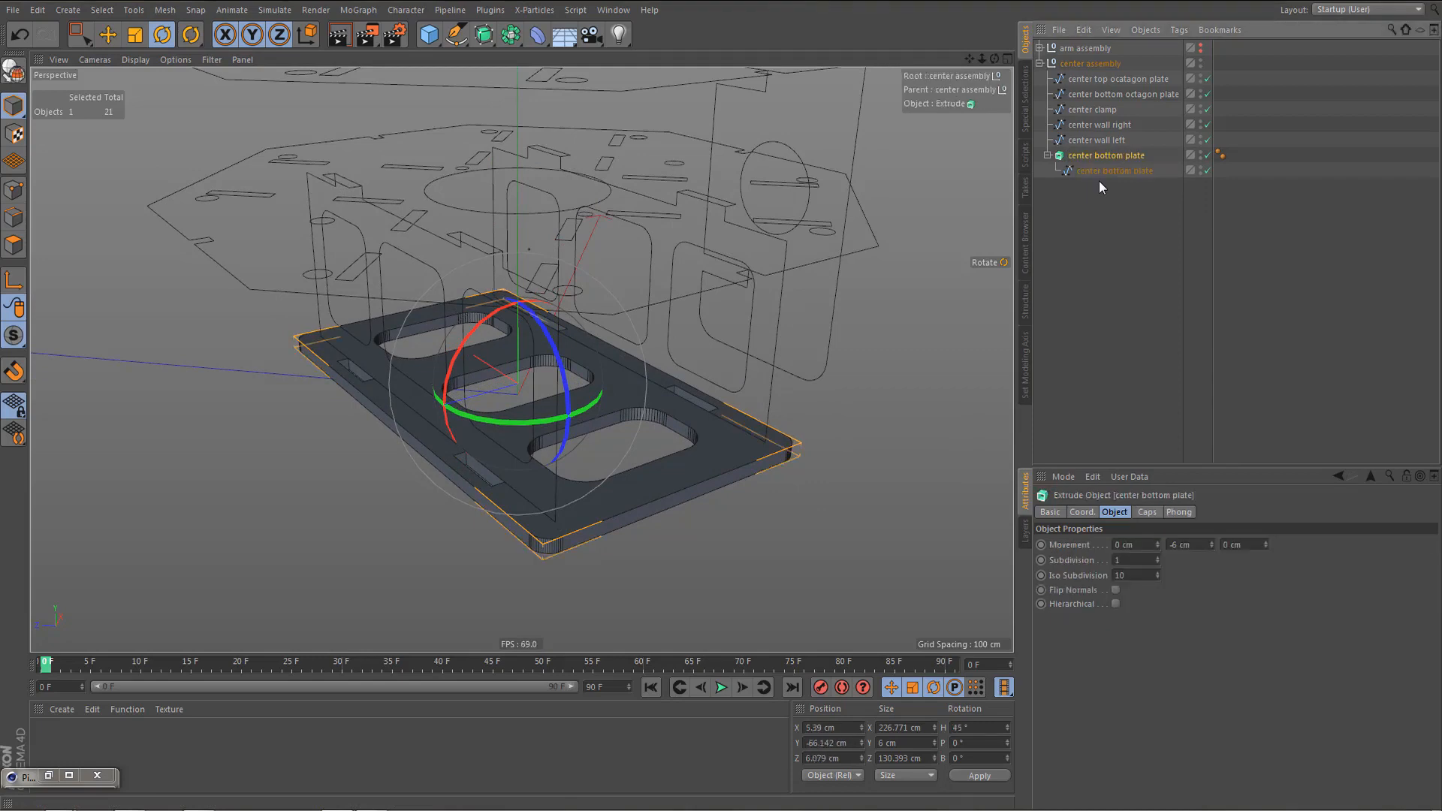
# - Add an Extrude as parent of the center wall left spline, with movement set to 6 cm in Z
pyautogui.press('Up')
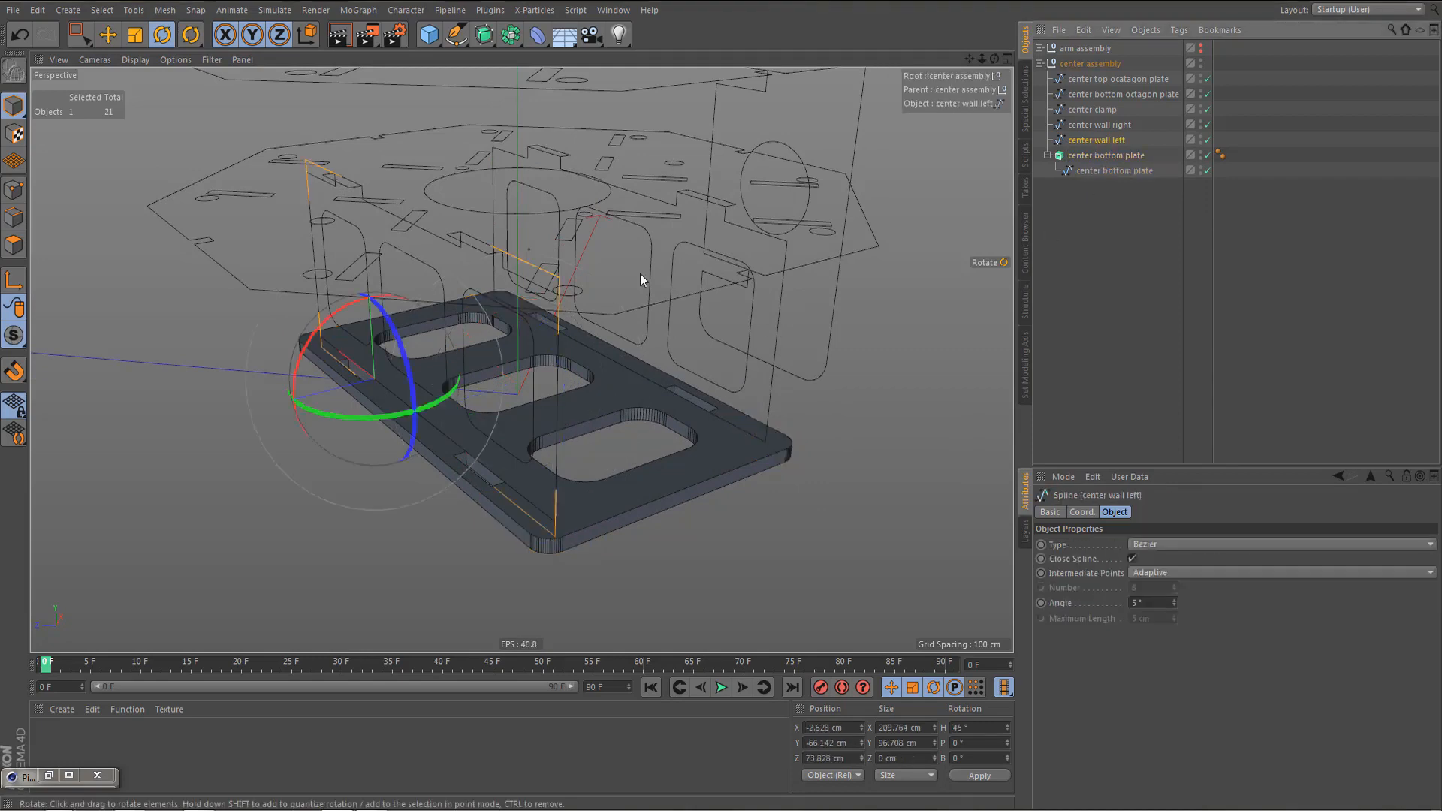
pyautogui.moveTo(482, 35); pyautogui.dragTo(647, 67)
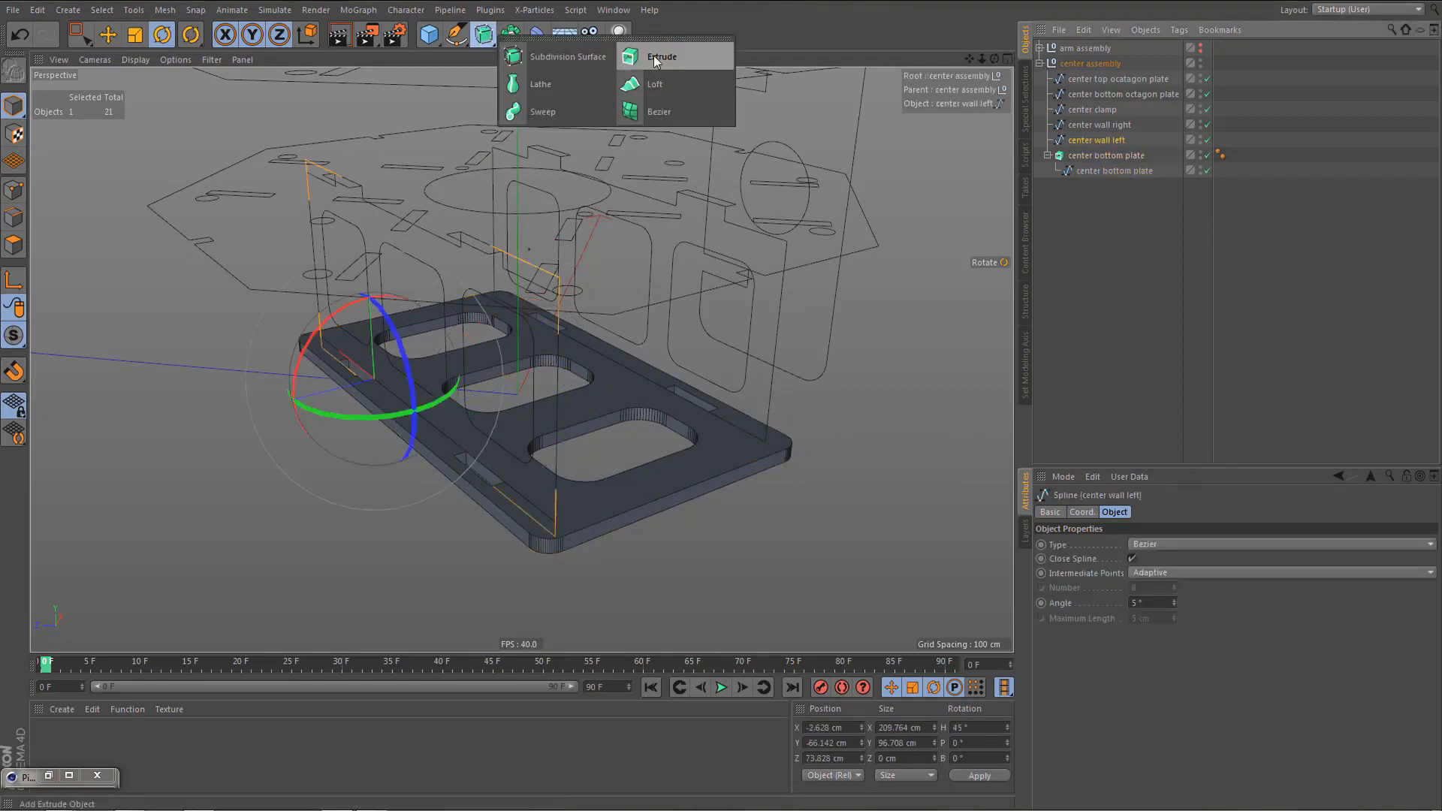
pyautogui.keyDown('alt'); pyautogui.click(653, 56); pyautogui.keyUp('alt')
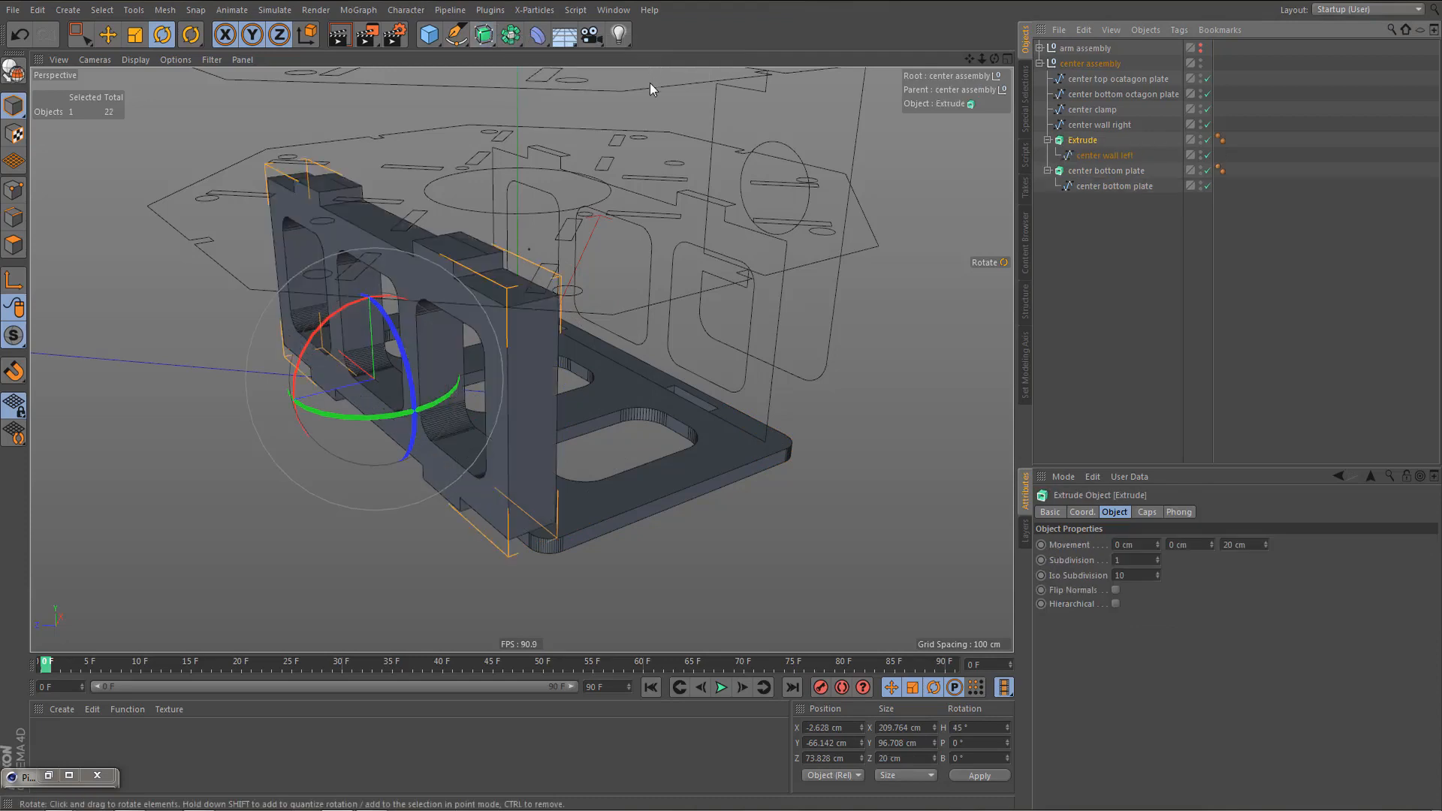
pyautogui.click(1260, 543)
pyautogui.write('6')
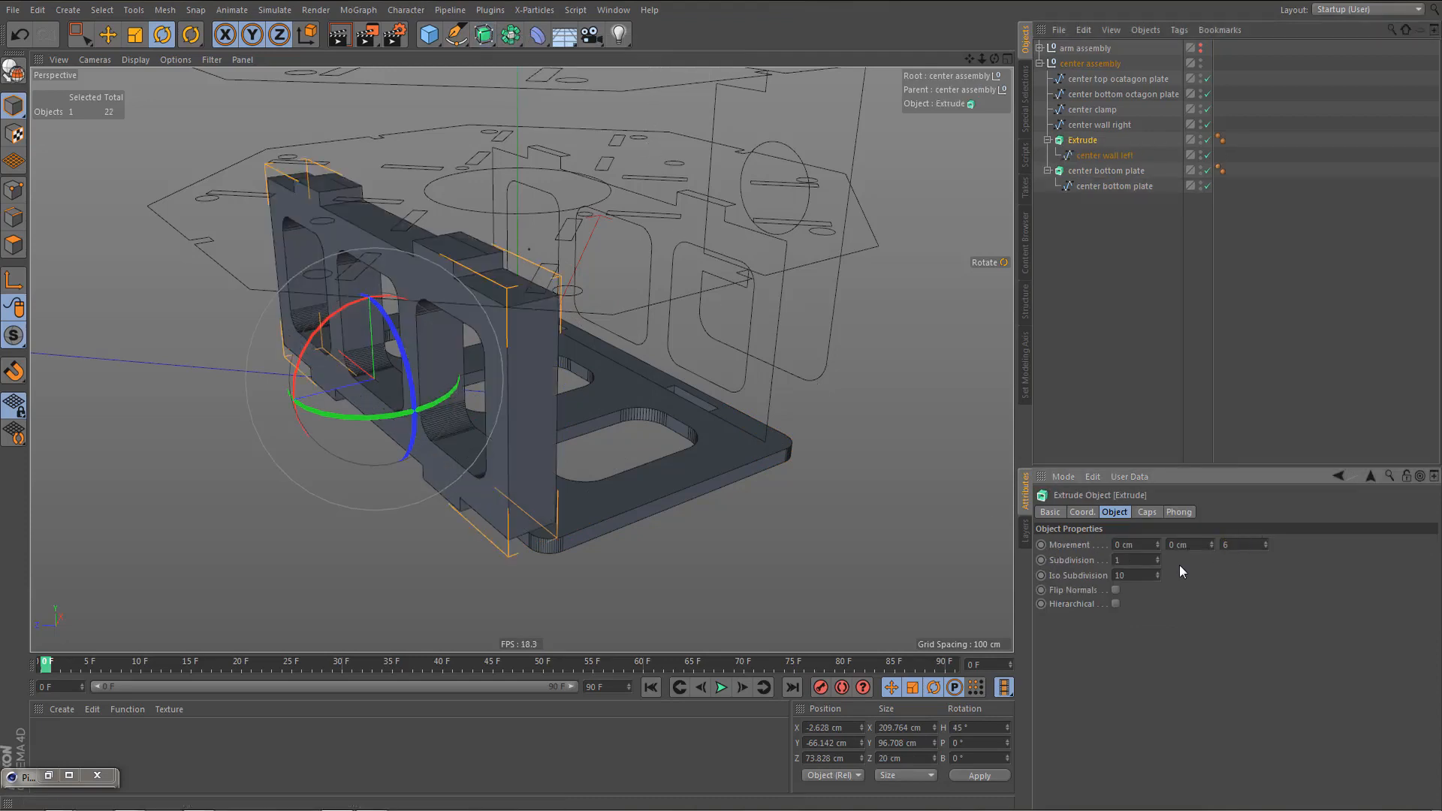
pyautogui.press('Return')
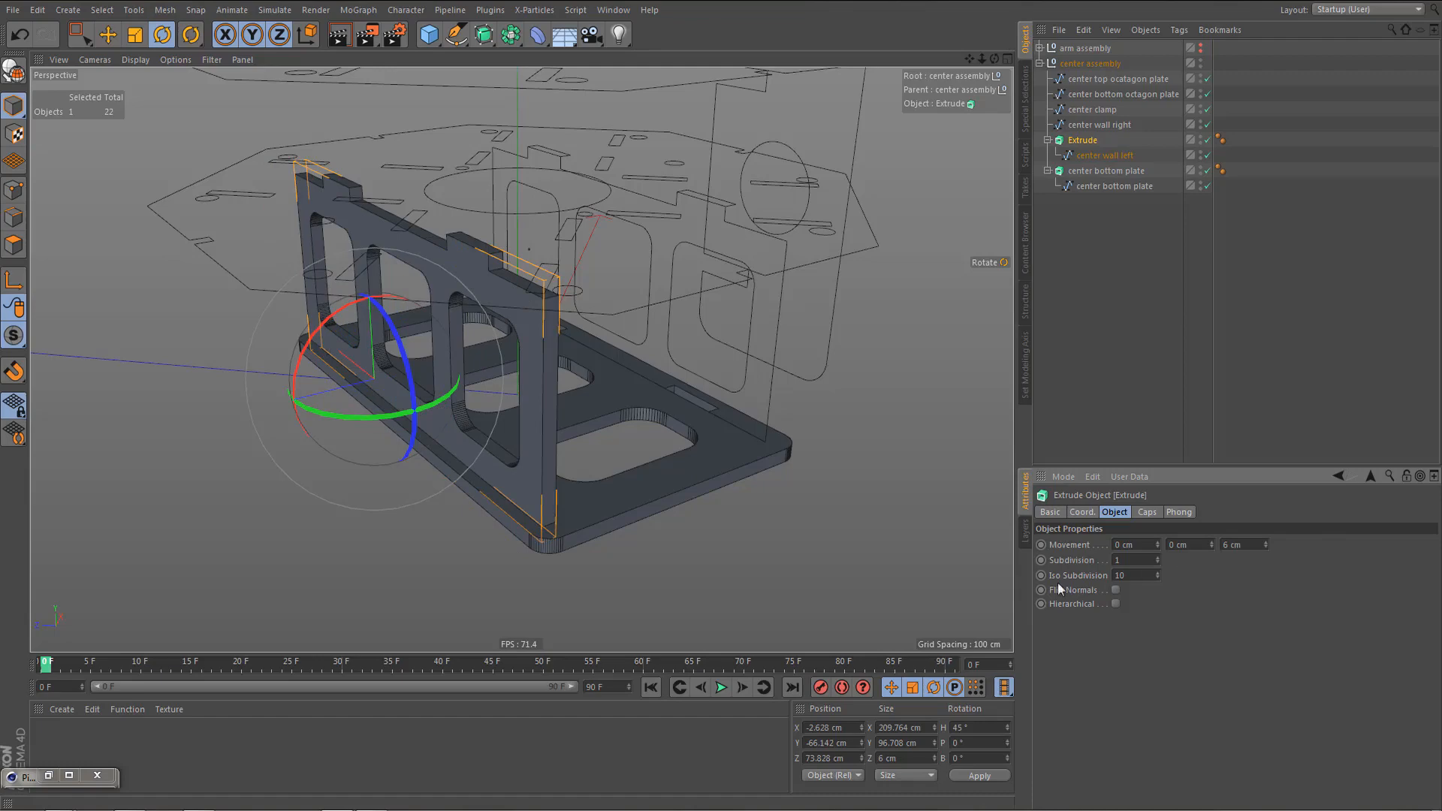
pyautogui.keyDown('alt'); pyautogui.moveTo(592, 521); pyautogui.dragTo(622, 565); pyautogui.keyUp('alt')
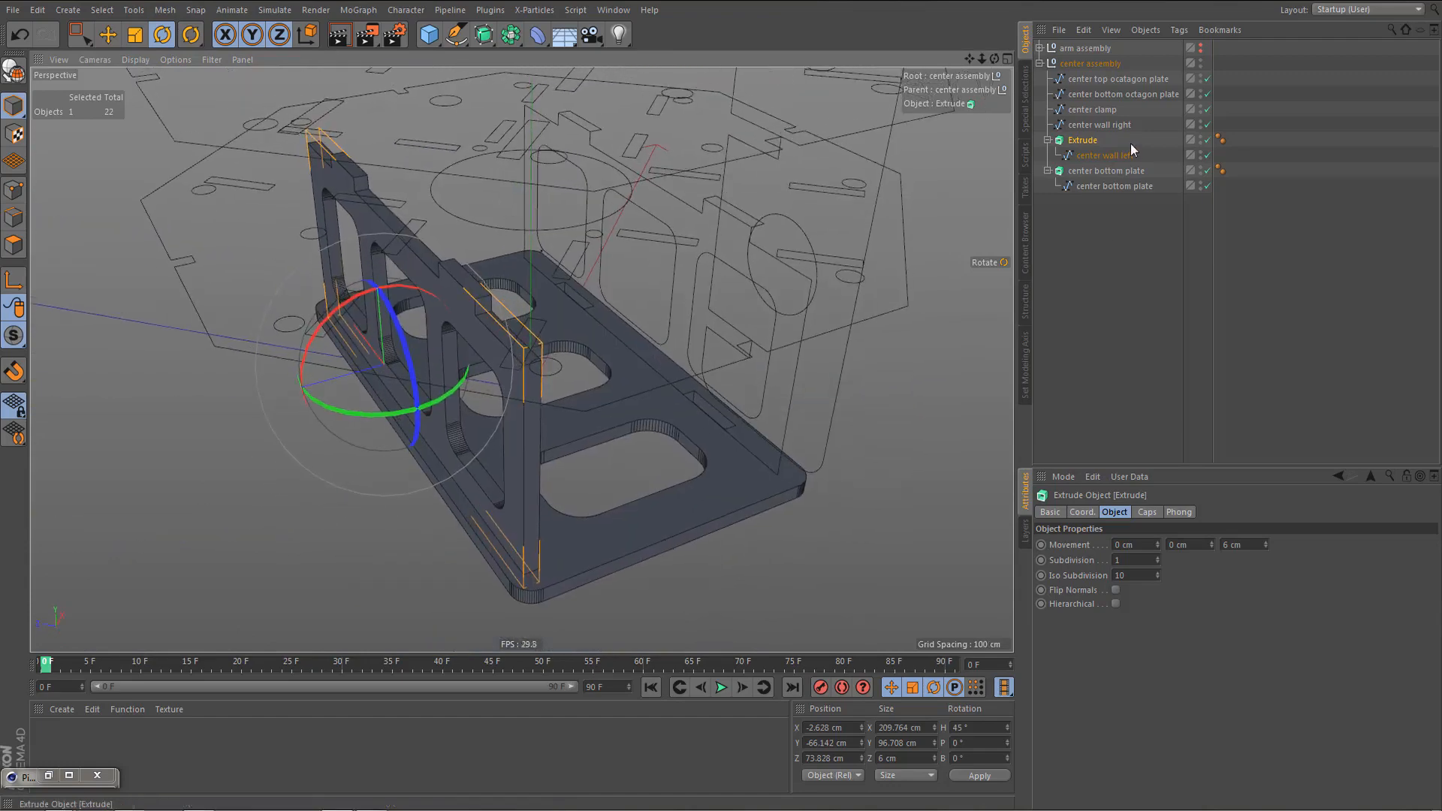
# - Rename the left wall's Extrude object "center wall left", copying its child spline's name, and collapse its hierarchy
pyautogui.doubleClick(1091, 155)
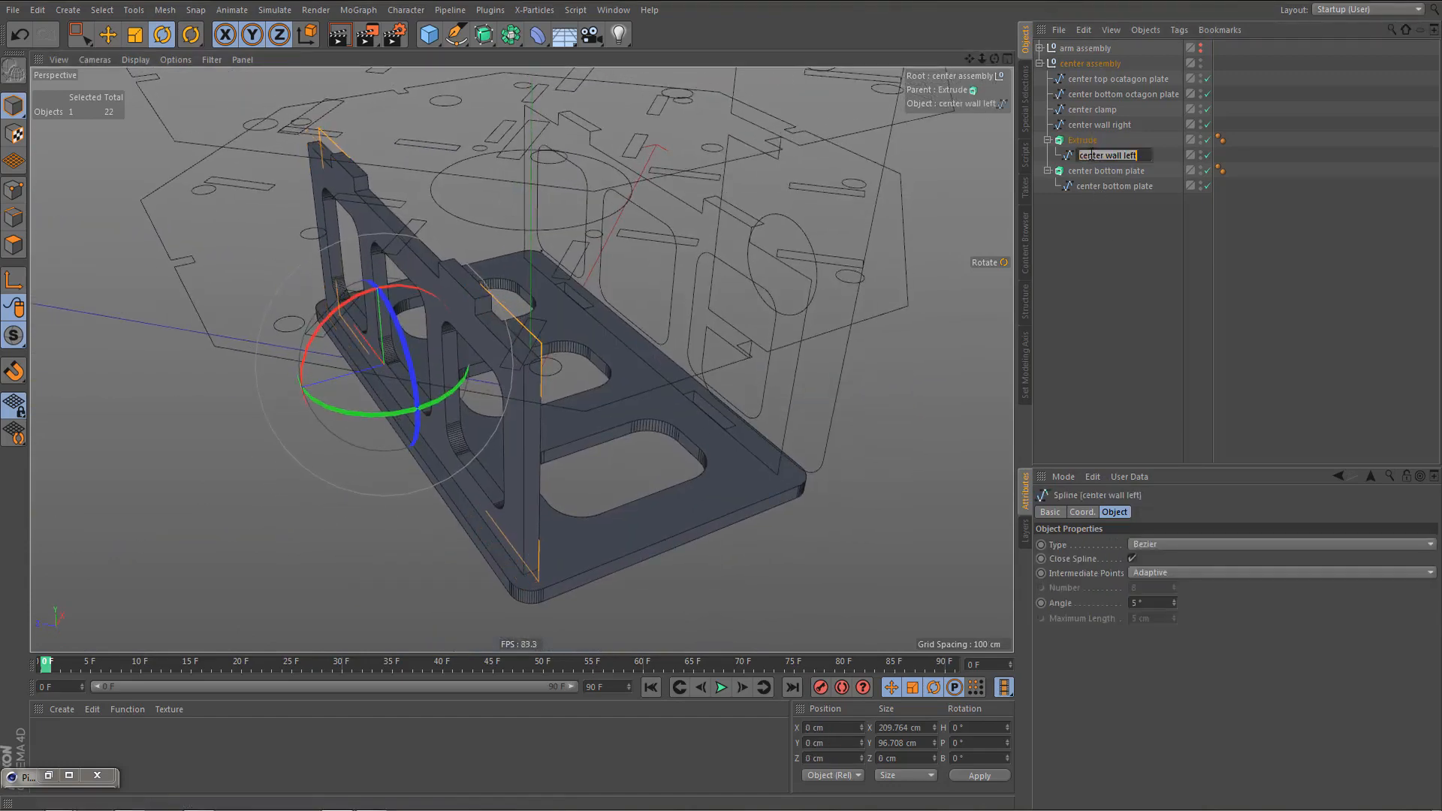
pyautogui.press('Up')
pyautogui.hotkey('ctrl', 'v')
pyautogui.press('Return')
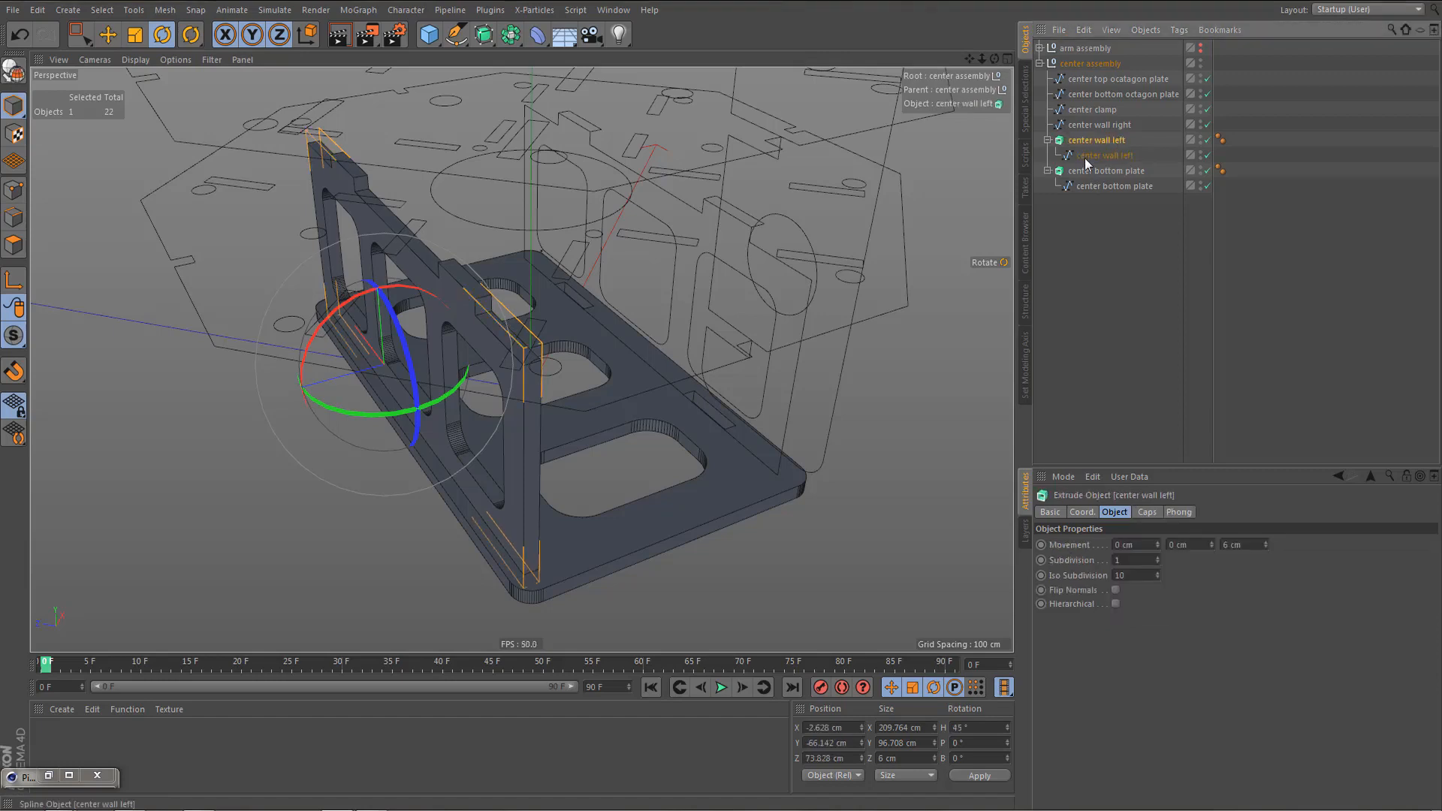
pyautogui.click(1048, 140)
# - Add an Extrude as parent of the center wall right spline, with movement set to -6 cm in Z
pyautogui.click(1080, 126)
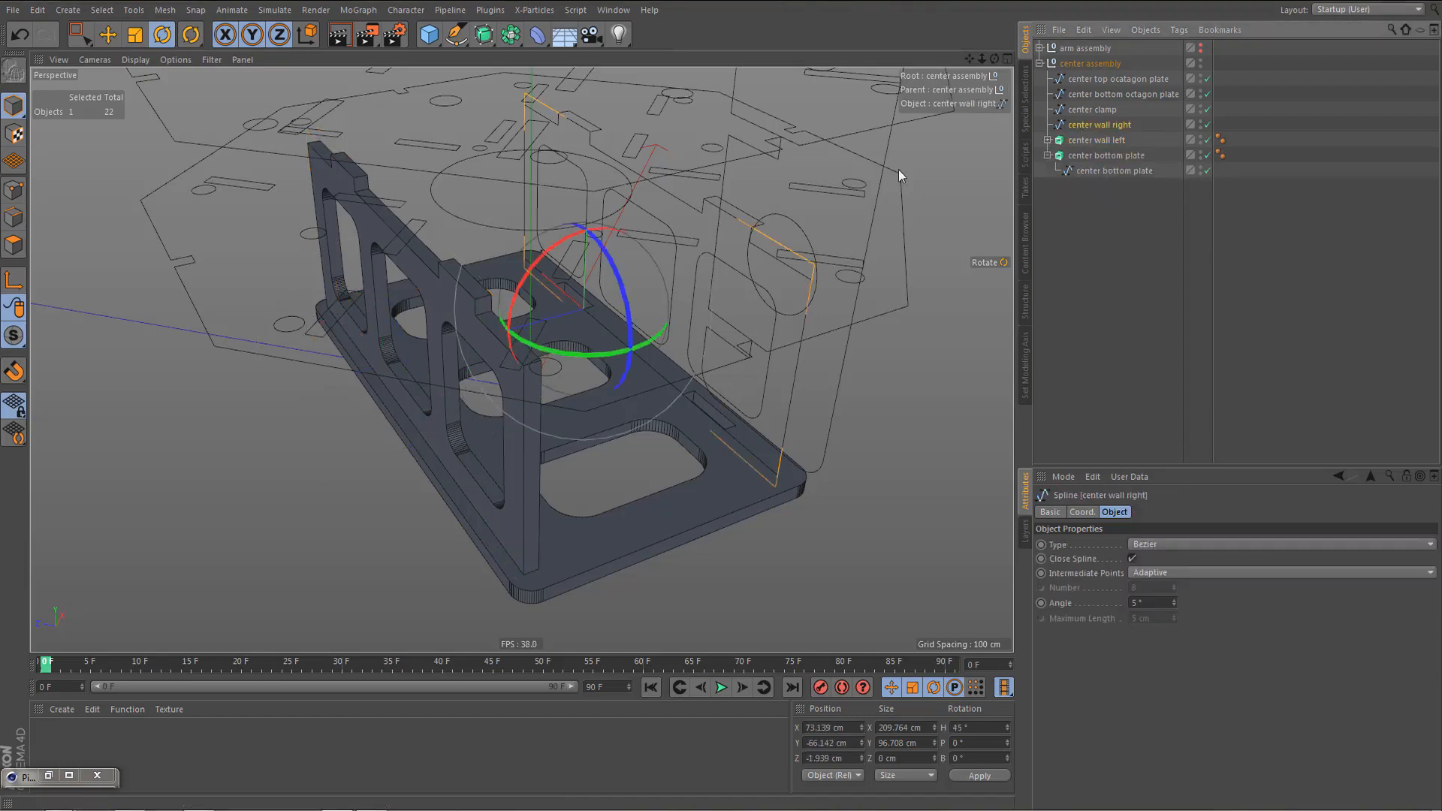
pyautogui.click(484, 34)
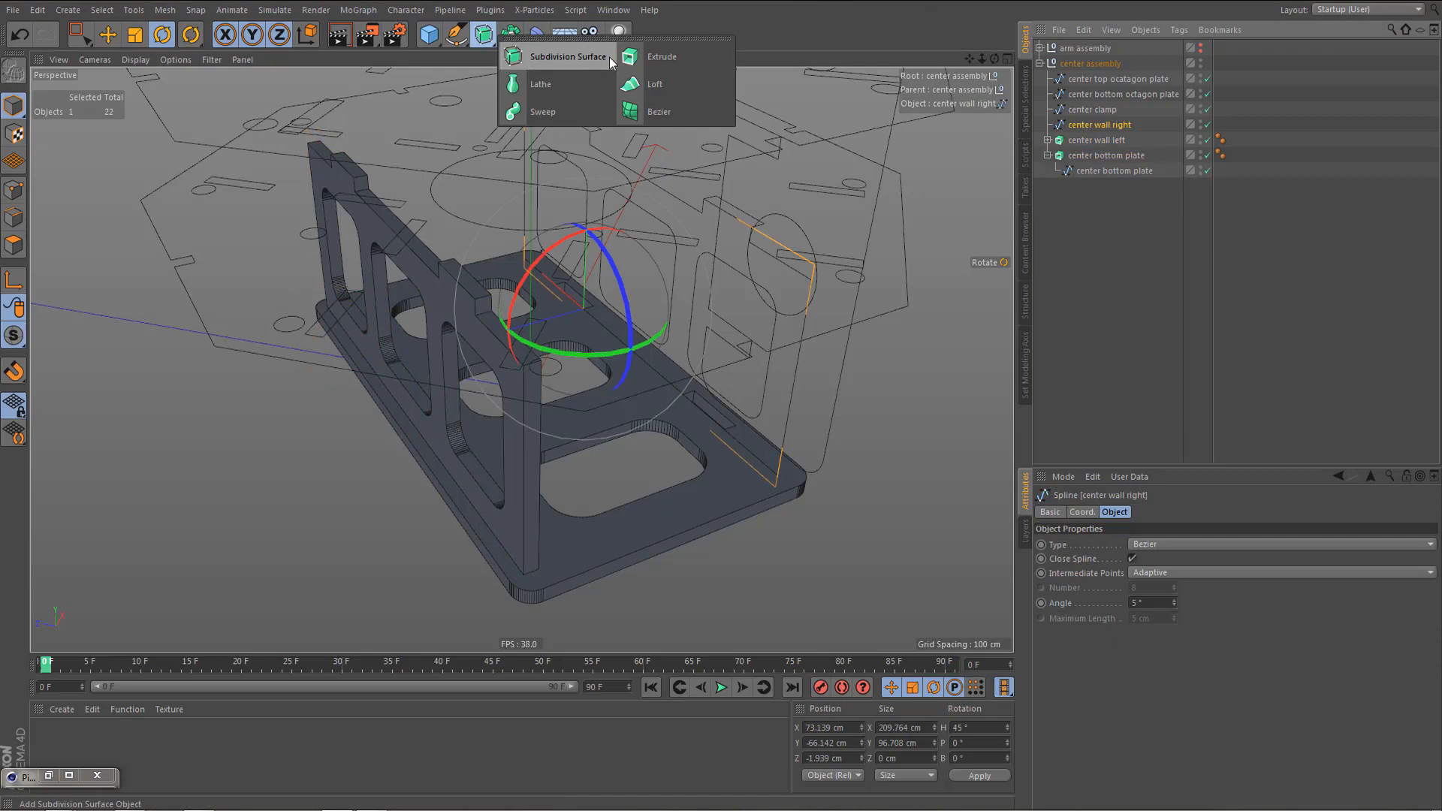
pyautogui.keyDown('alt'); pyautogui.click(665, 64); pyautogui.keyUp('alt')
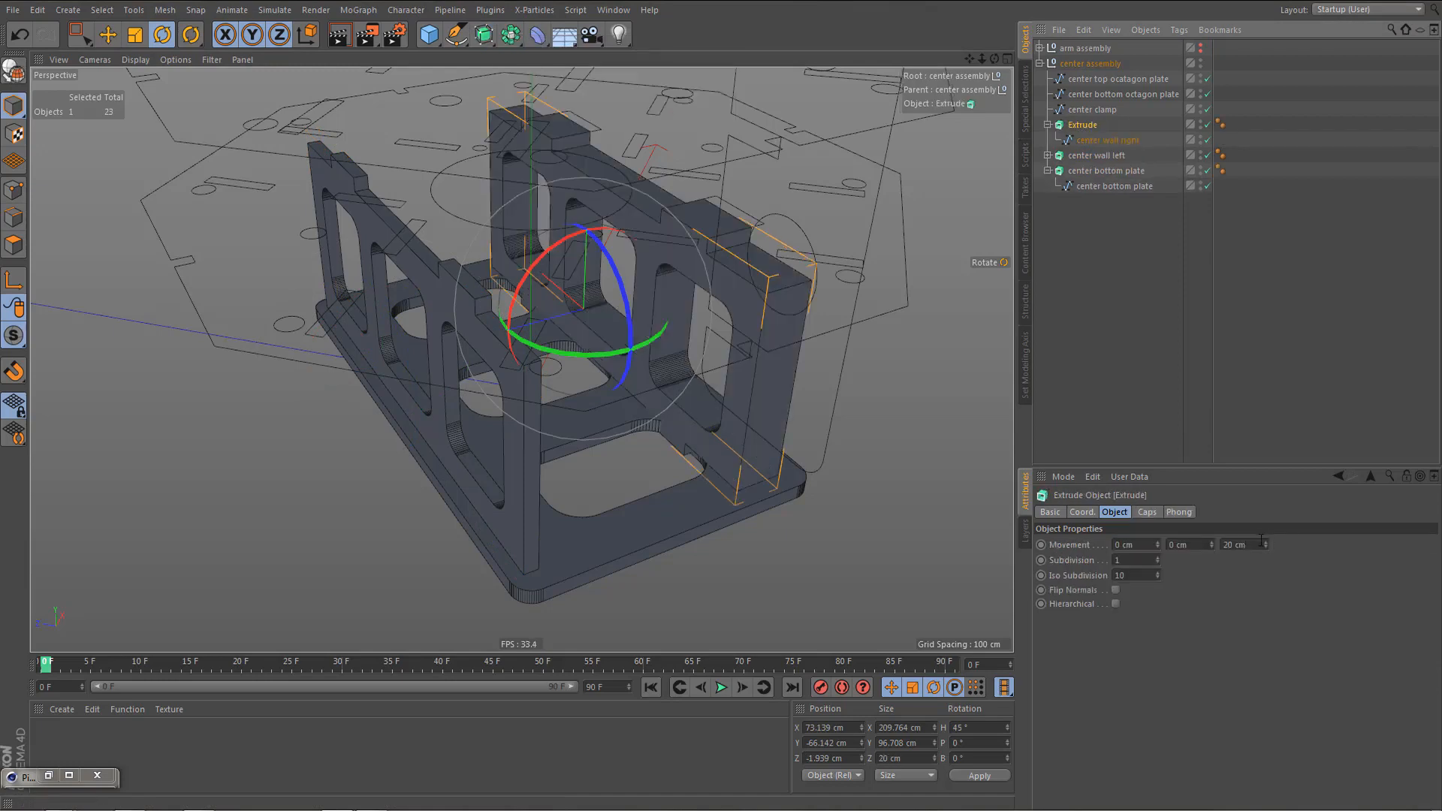
pyautogui.click(1262, 541)
pyautogui.write('-')
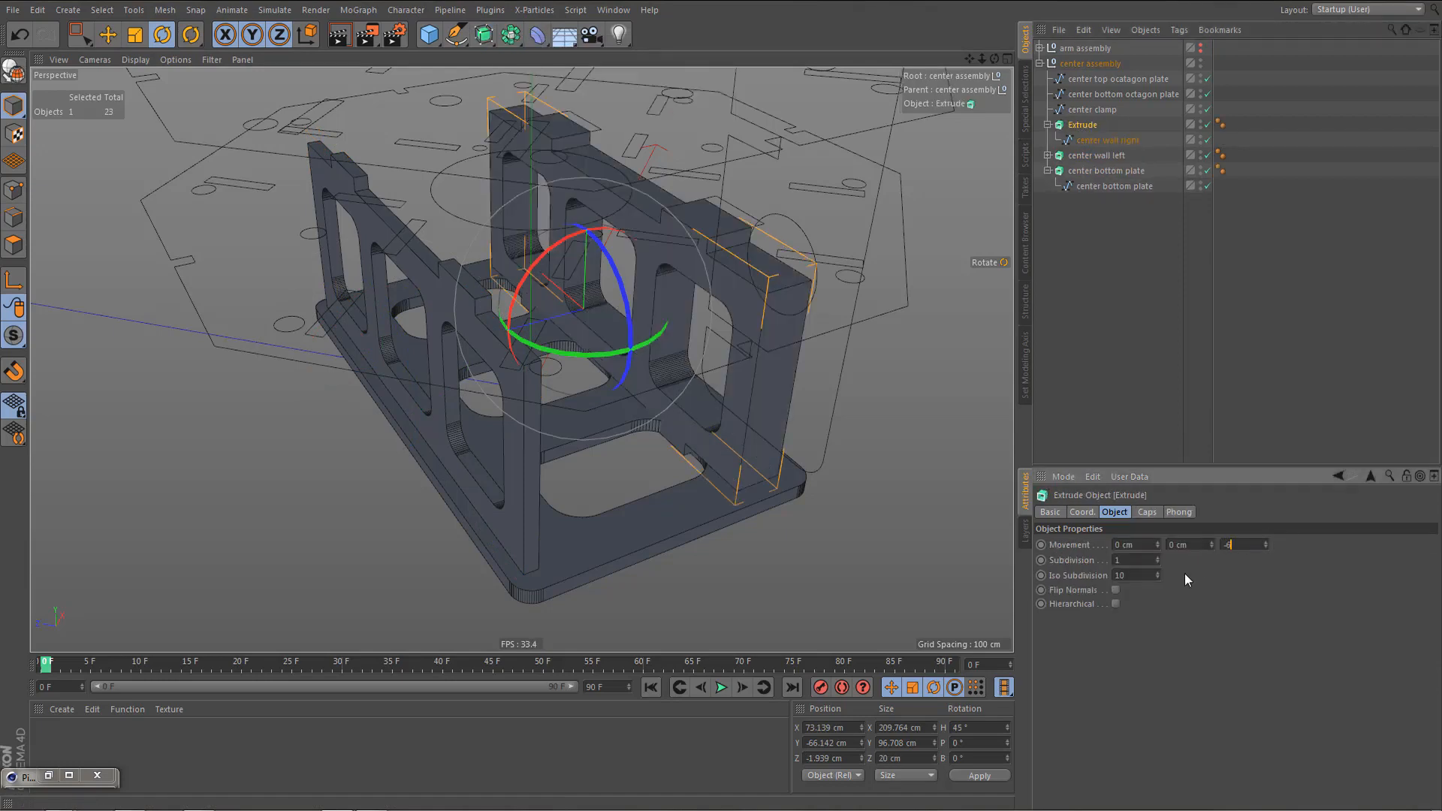
pyautogui.write('6')
pyautogui.press('Return')
pyautogui.keyDown('alt'); pyautogui.moveTo(782, 465); pyautogui.dragTo(804, 515); pyautogui.keyUp('alt')
pyautogui.keyDown('alt'); pyautogui.moveTo(782, 508); pyautogui.dragTo(682, 589, button='right'); pyautogui.keyUp('alt')
pyautogui.keyDown('alt'); pyautogui.moveTo(682, 590); pyautogui.dragTo(679, 650, button='middle'); pyautogui.keyUp('alt')
pyautogui.keyDown('alt'); pyautogui.moveTo(632, 453); pyautogui.dragTo(640, 538); pyautogui.keyUp('alt')
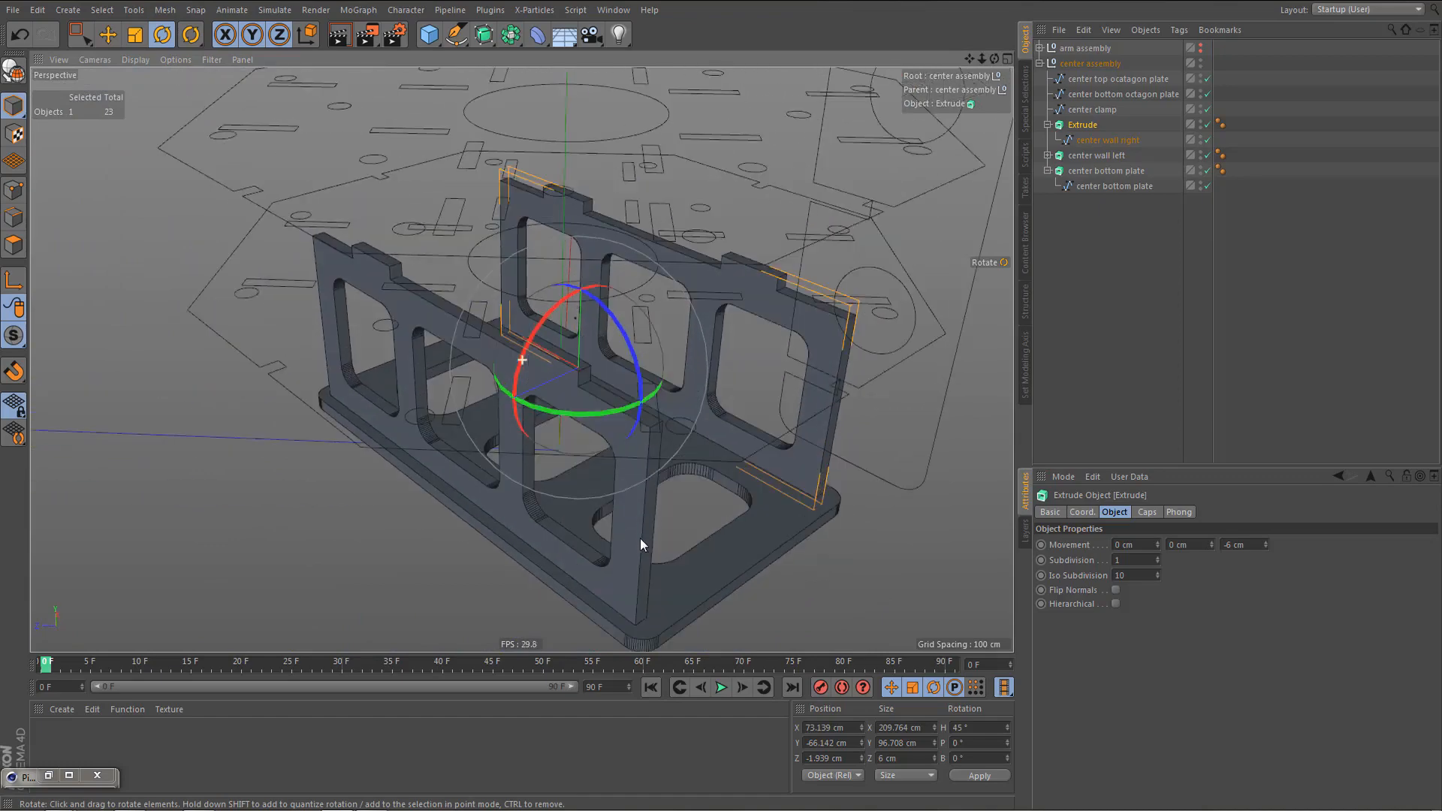
# - Rename the right wall's Extrude object "center wall right" and collapse the bottom plate and right wall hierarchies
pyautogui.click(1088, 142)
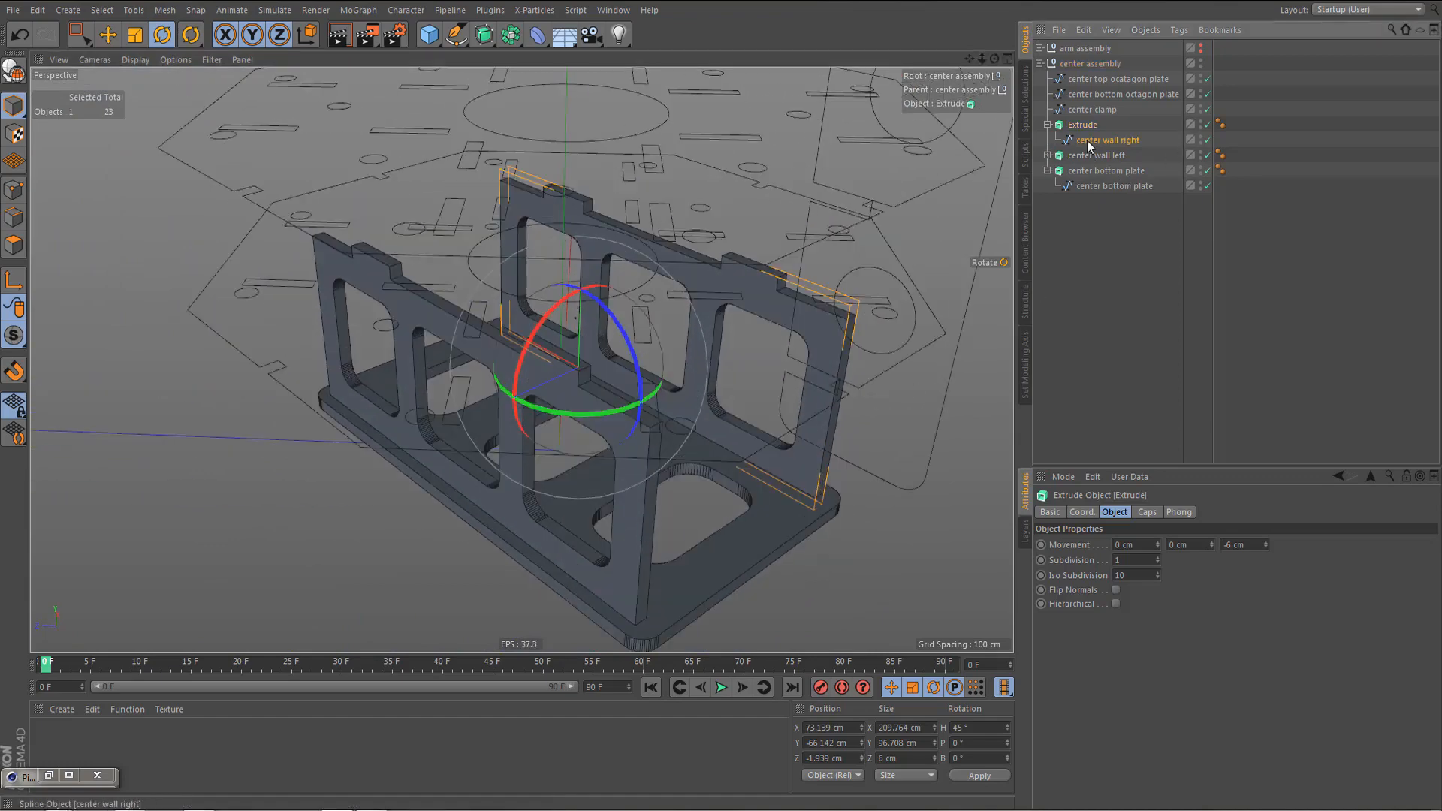
pyautogui.doubleClick(1083, 125)
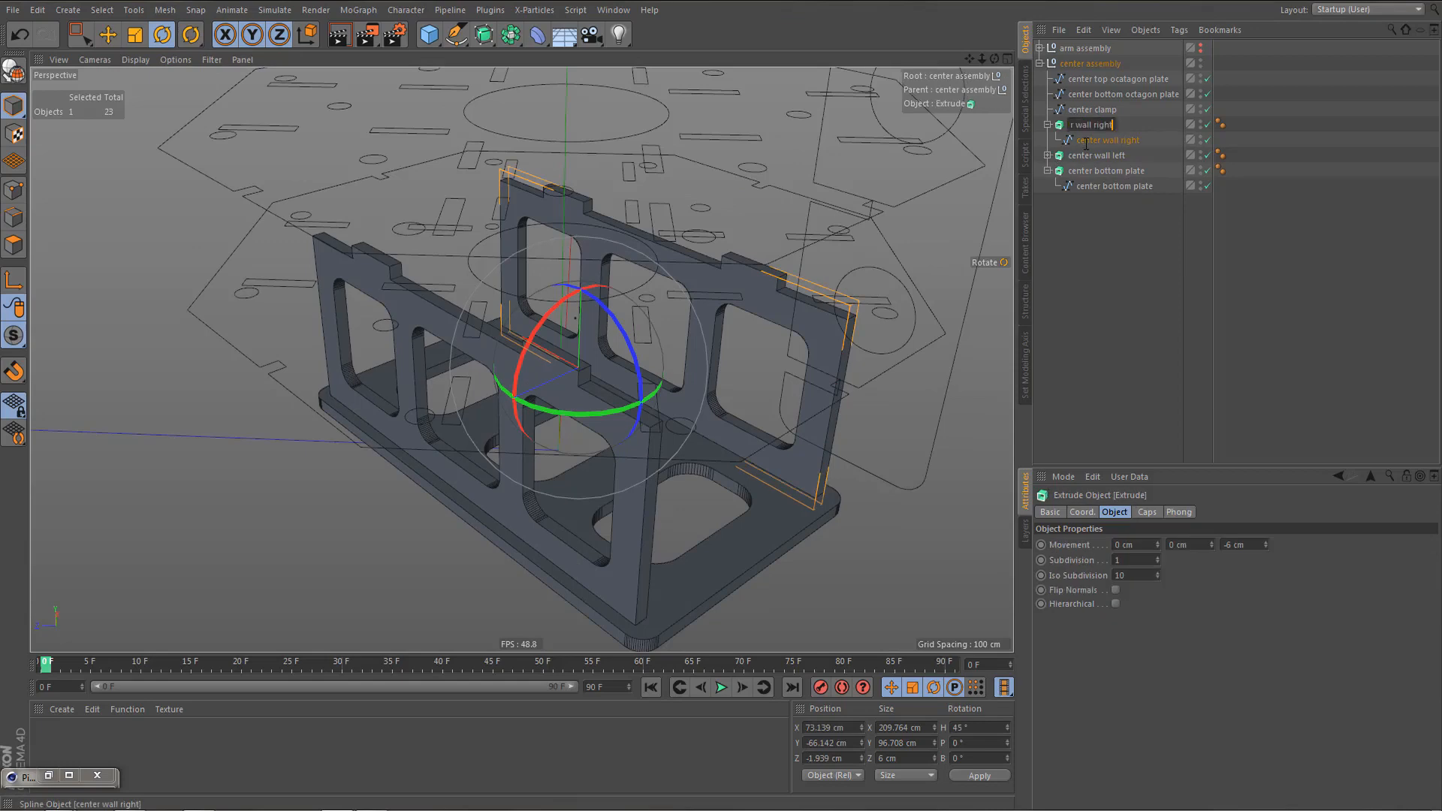
pyautogui.write('center wall right')
pyautogui.press('Return')
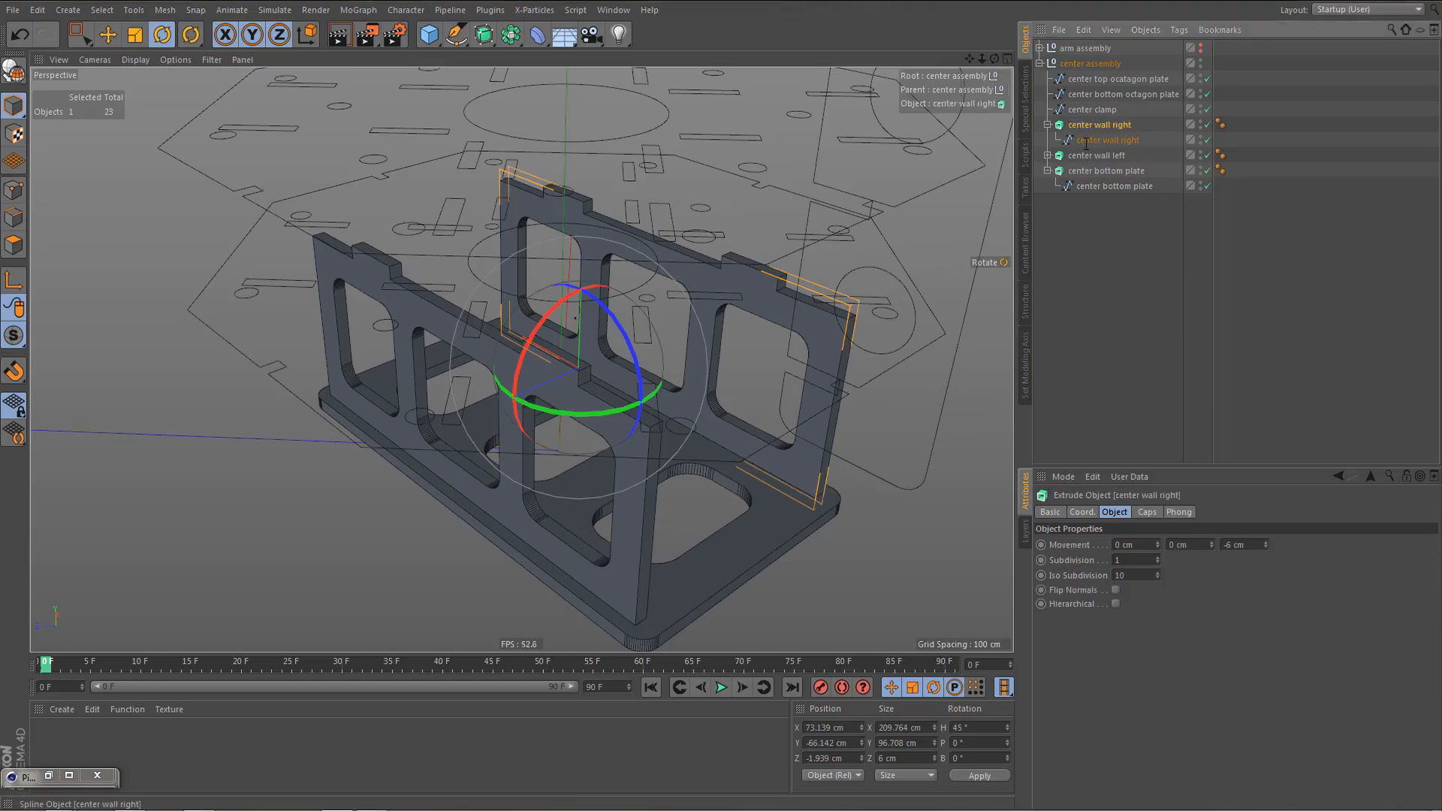
pyautogui.click(1047, 170)
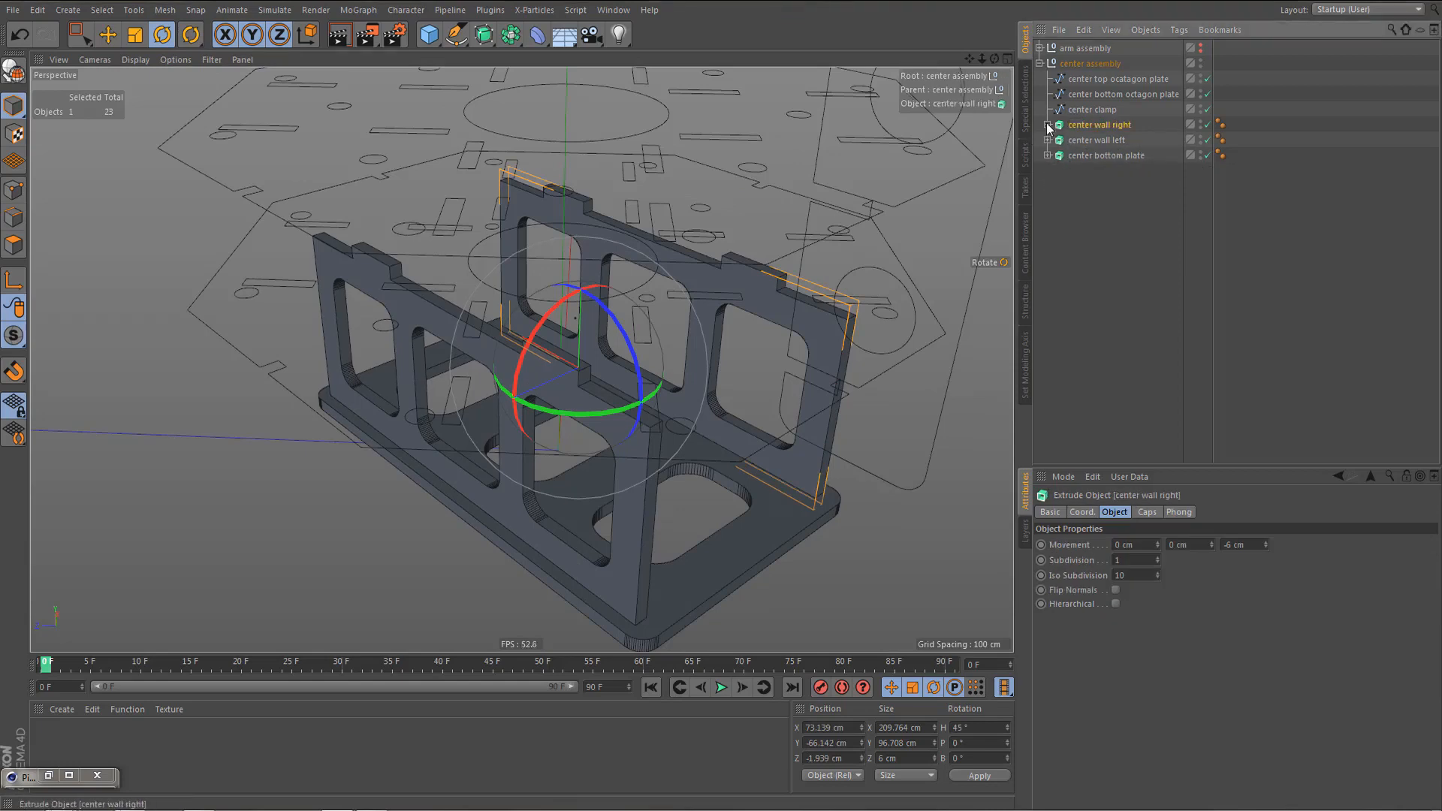
pyautogui.click(1048, 125)
# - Move the center clamp spline above both octagon plates in the center assembly and select the center bottom octagon plate spline
pyautogui.click(1106, 93)
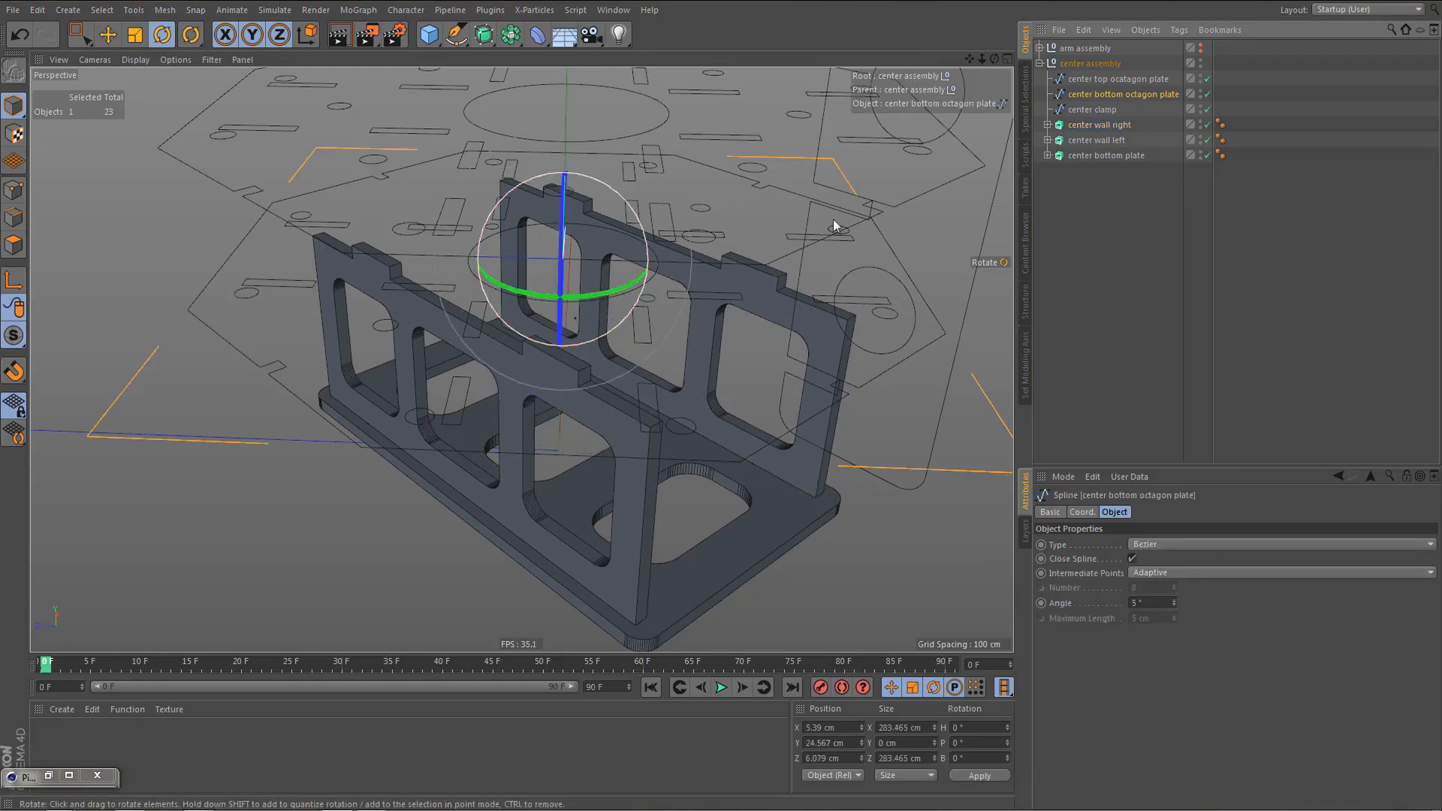
pyautogui.moveTo(1085, 112); pyautogui.dragTo(1101, 75)
pyautogui.click(1087, 109)
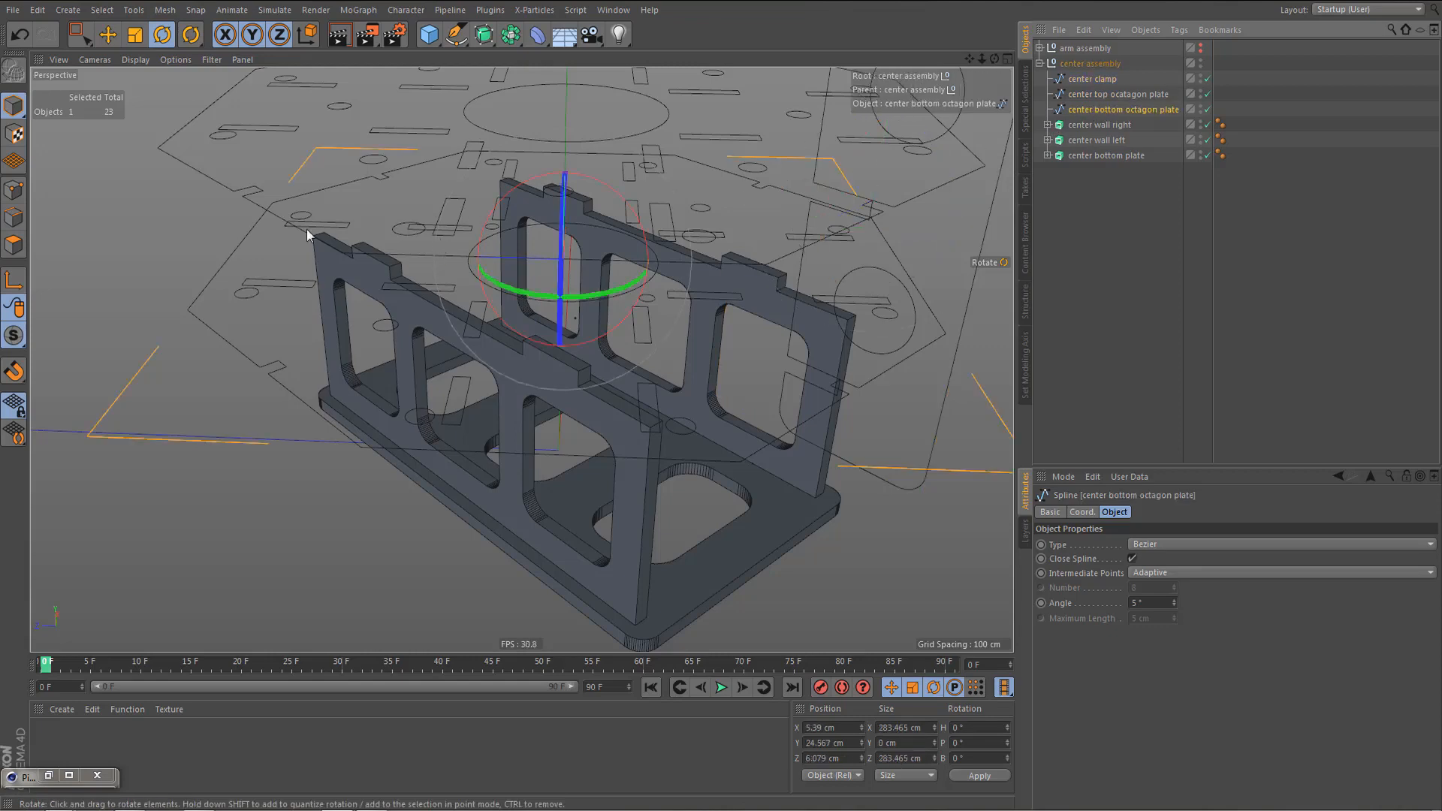
# - Try to add an Extrude as parent of the center bottom octagon plate spline
pyautogui.click(486, 33)
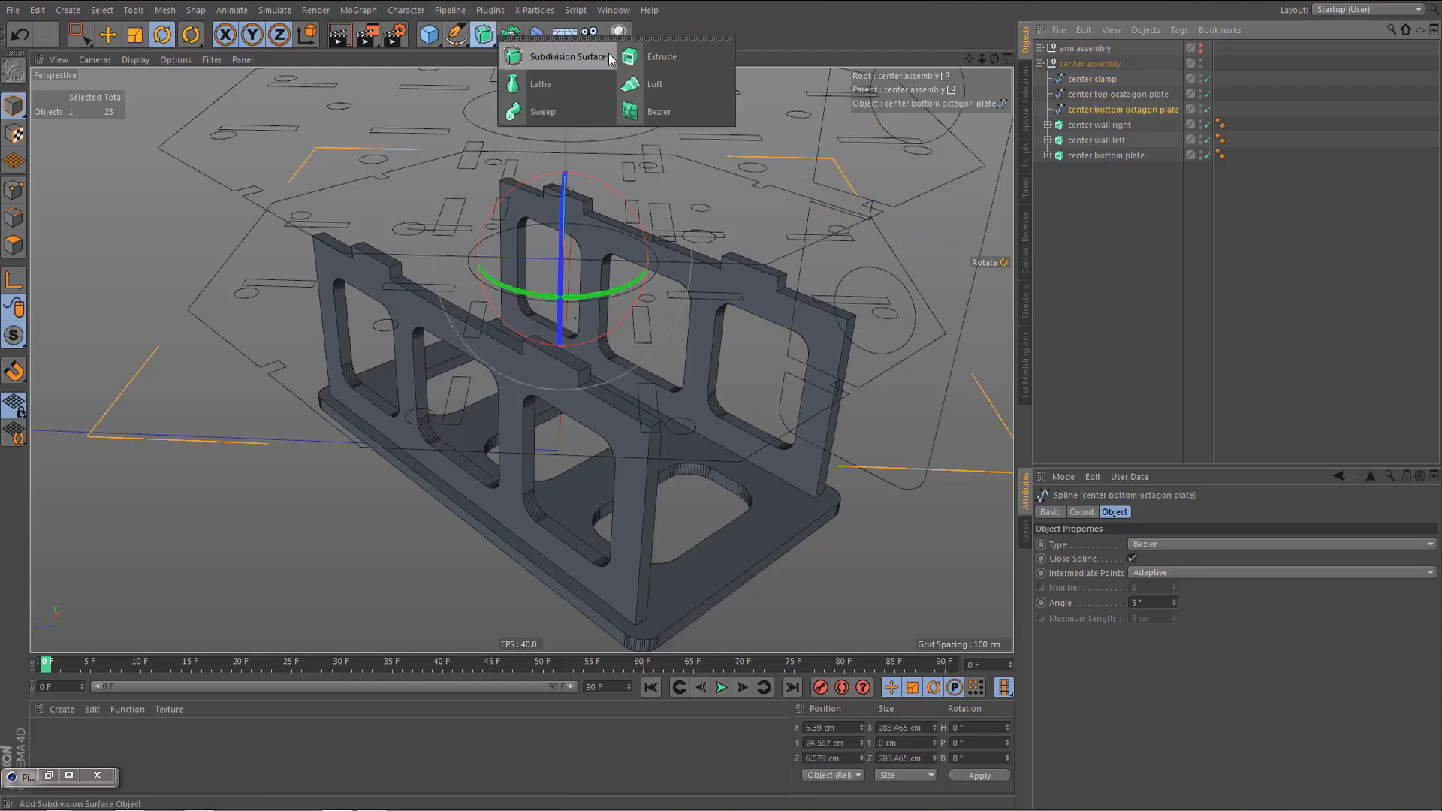
pyautogui.keyDown('alt'); pyautogui.click(656, 57); pyautogui.keyUp('alt')
pyautogui.keyDown('alt'); pyautogui.moveTo(630, 263); pyautogui.dragTo(645, 339); pyautogui.keyUp('alt')
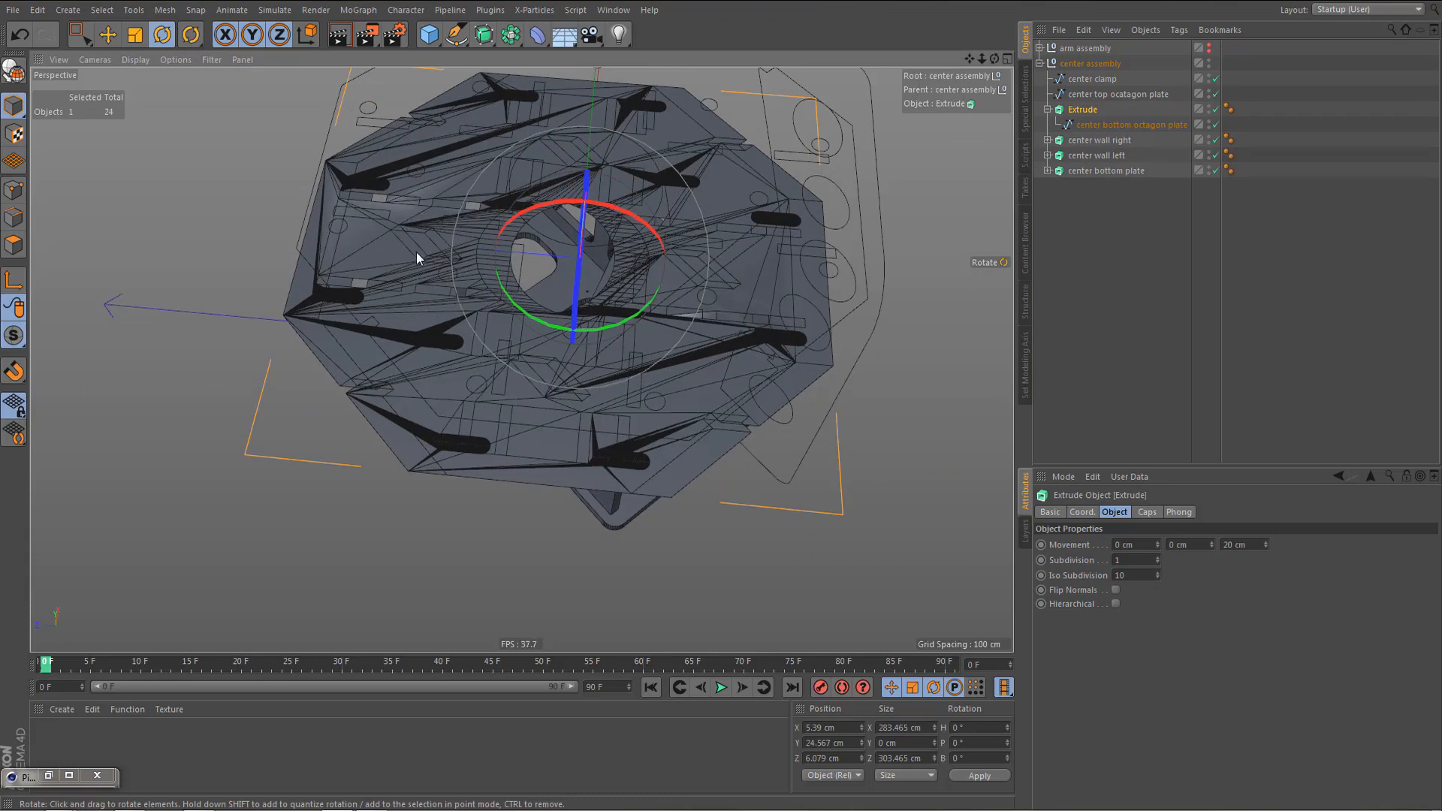
pyautogui.hotkey('ctrl', 'z')
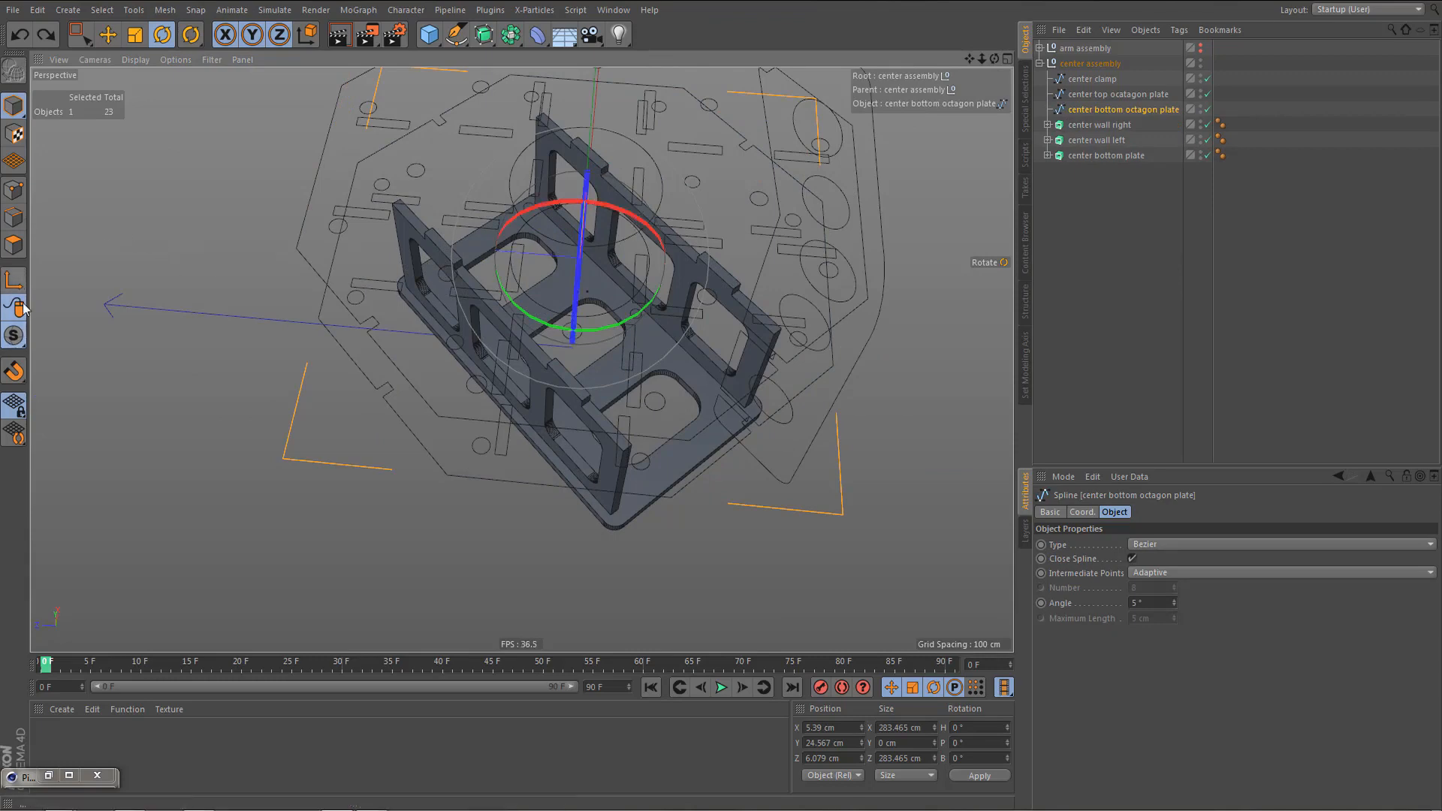
# - Isolate the center bottom octagon plate with Viewport Solo Single and show its points in the Top view
pyautogui.moveTo(14, 335); pyautogui.dragTo(95, 384)
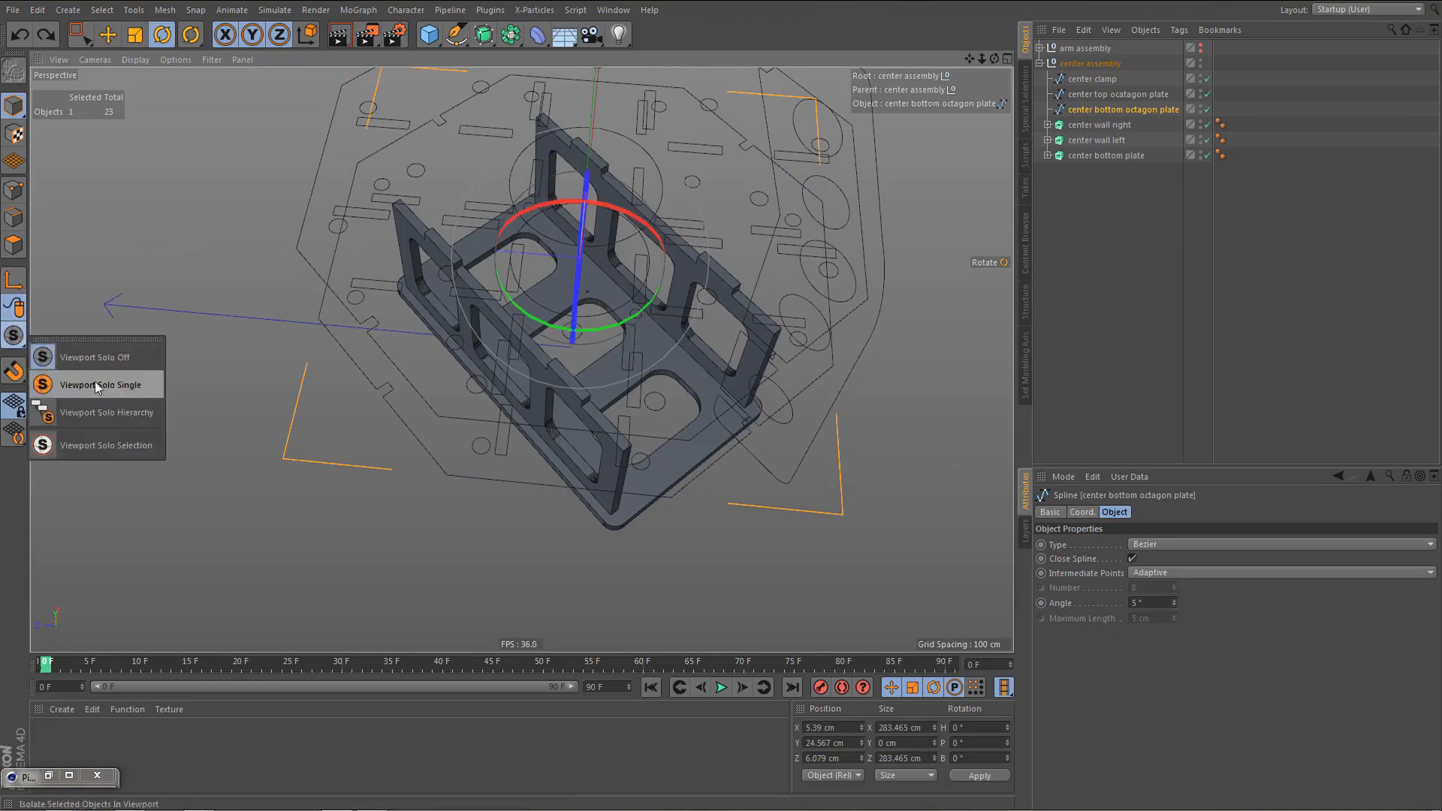
pyautogui.click(96, 383)
pyautogui.middleClick(573, 323)
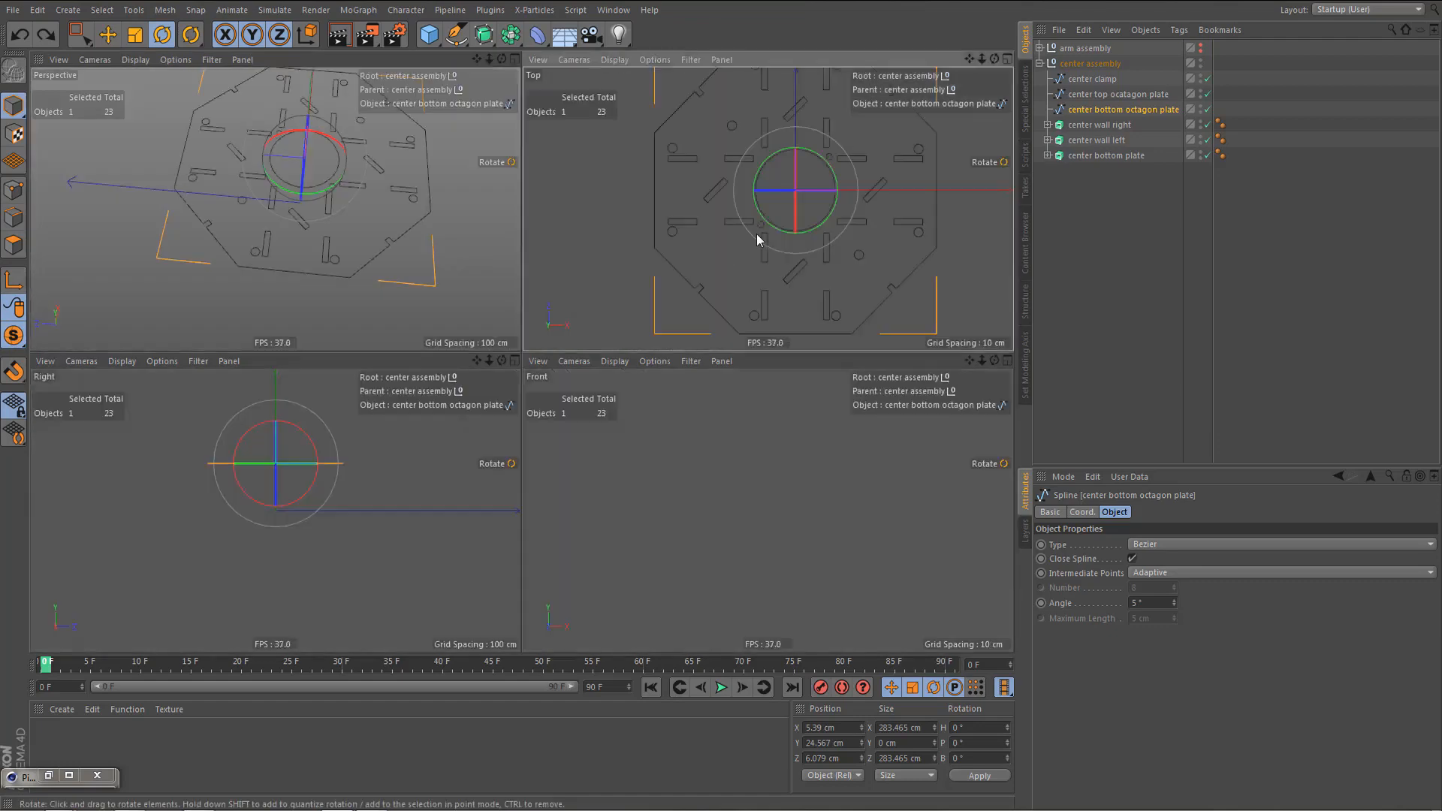
pyautogui.middleClick(755, 234)
pyautogui.press('v')
pyautogui.press('p')
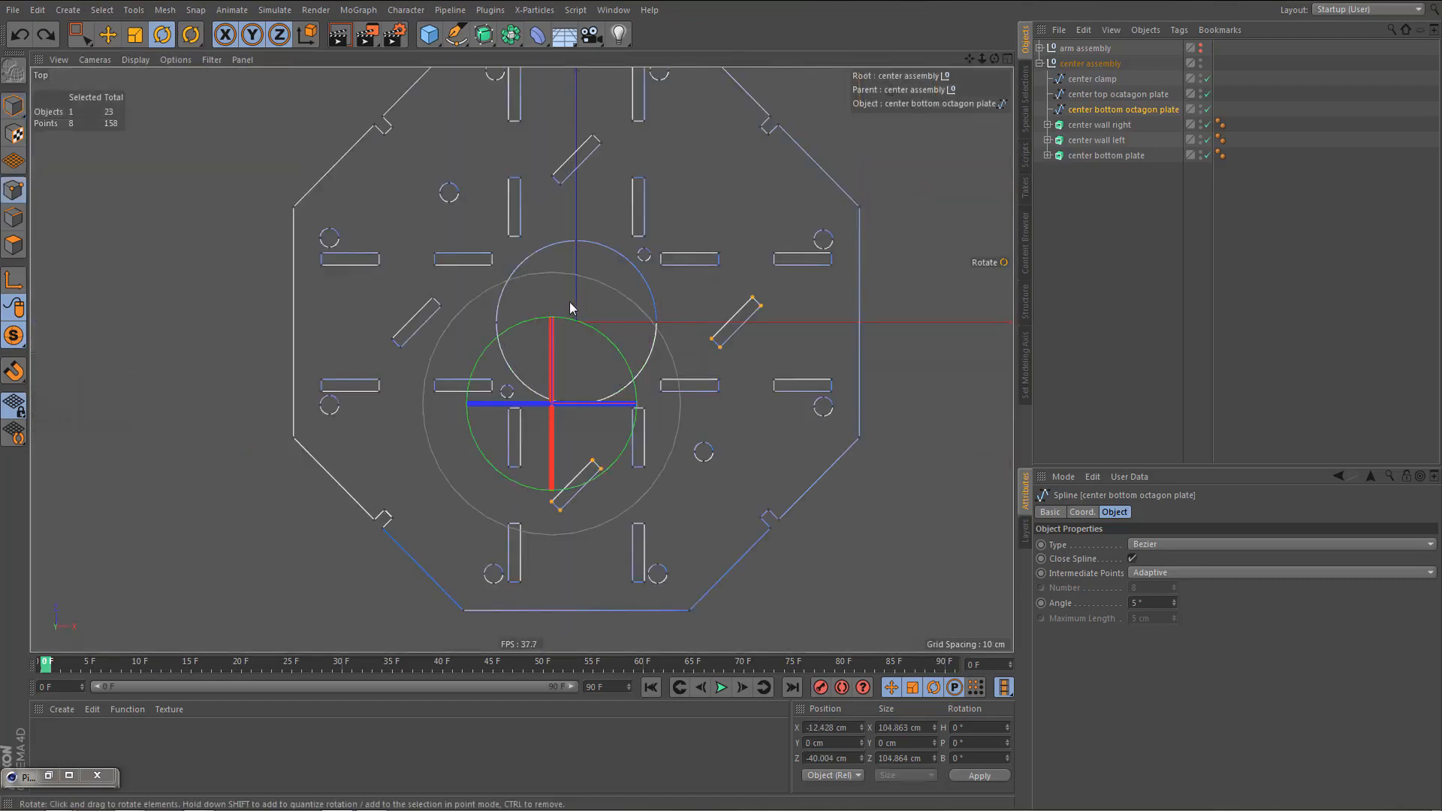
pyautogui.scroll(-3, 571, 308)
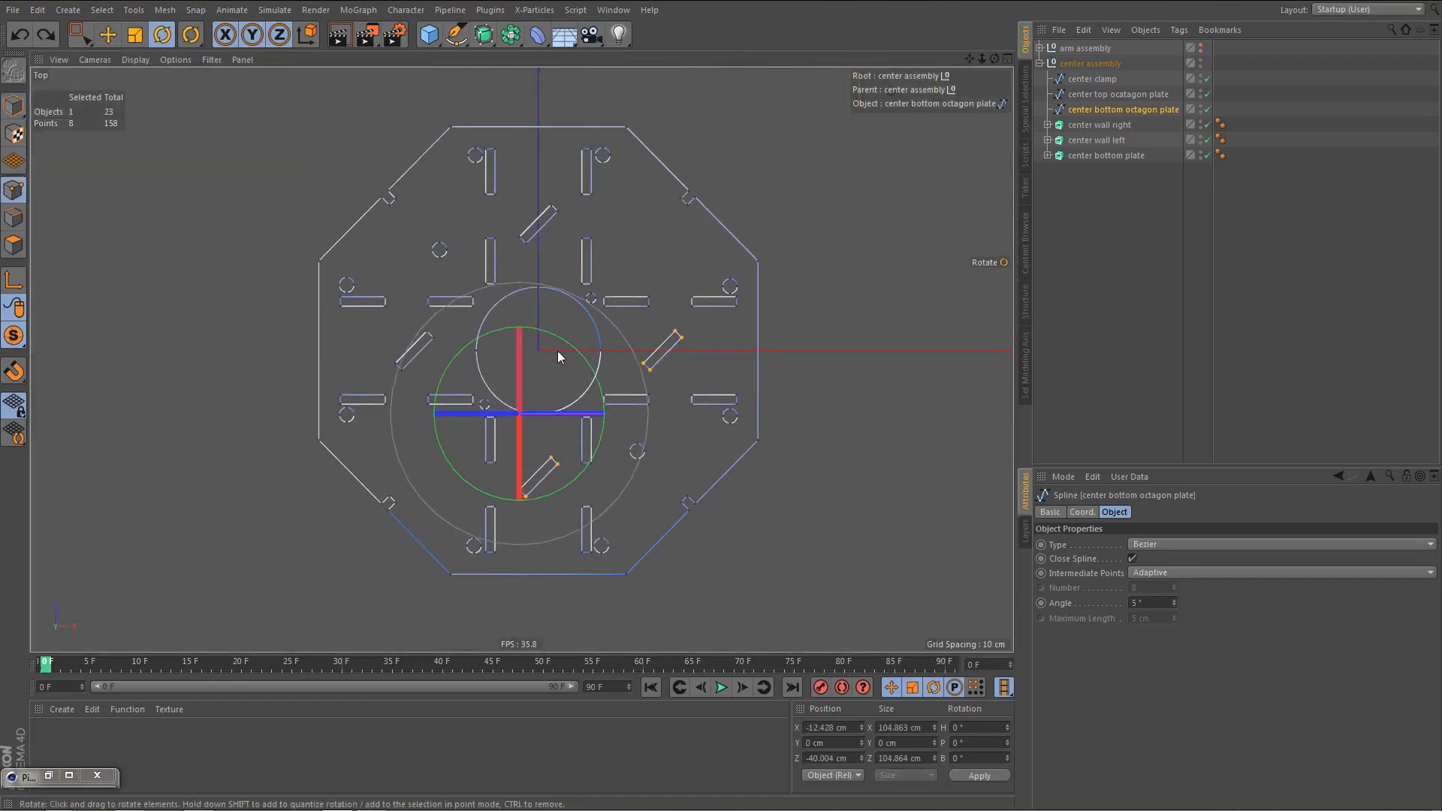
# - Check the octagon outline's corners and notches for duplicate points, from the upper-right corner down to the lower-right notch, using Rectangle Selection
pyautogui.press('0')
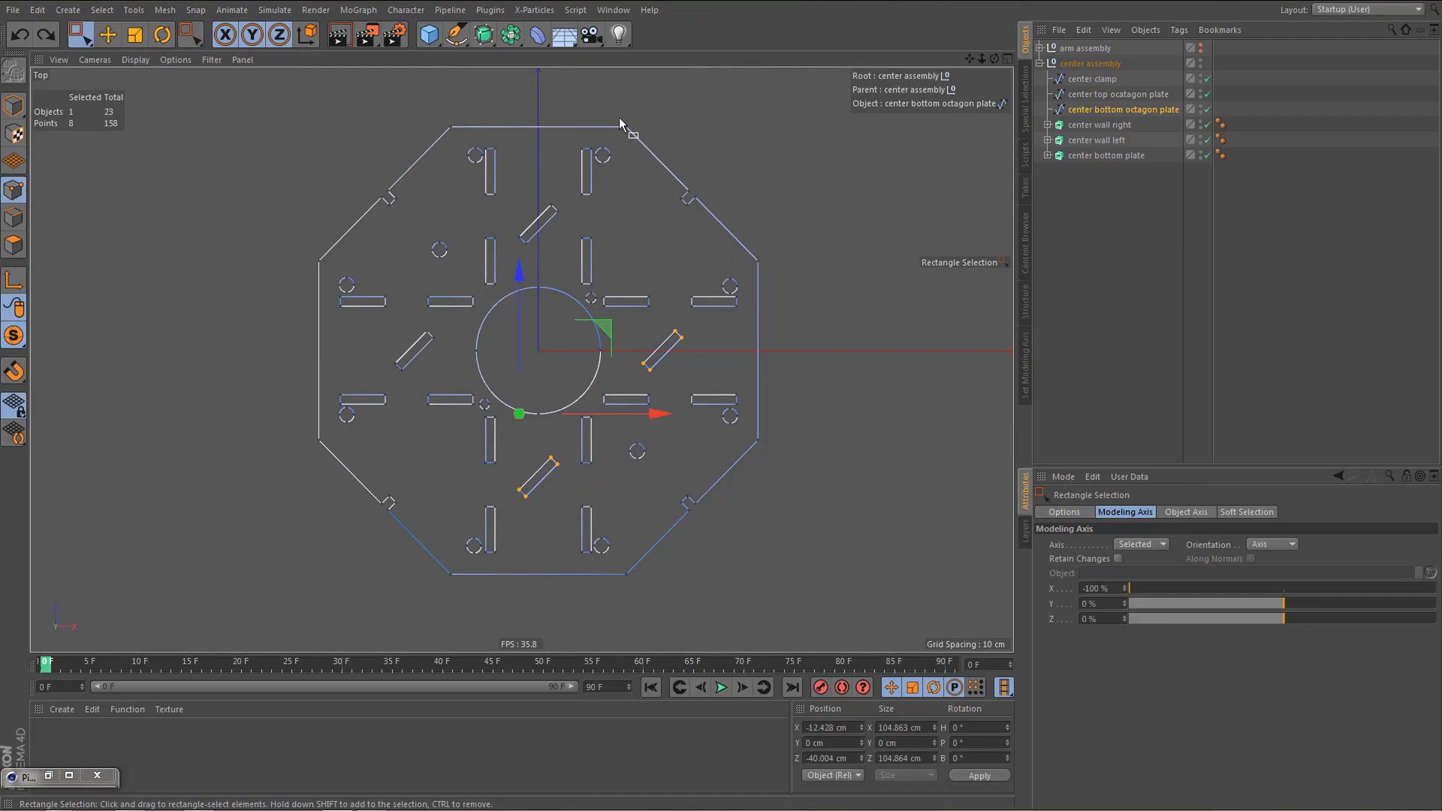
pyautogui.scroll(2, 628, 143)
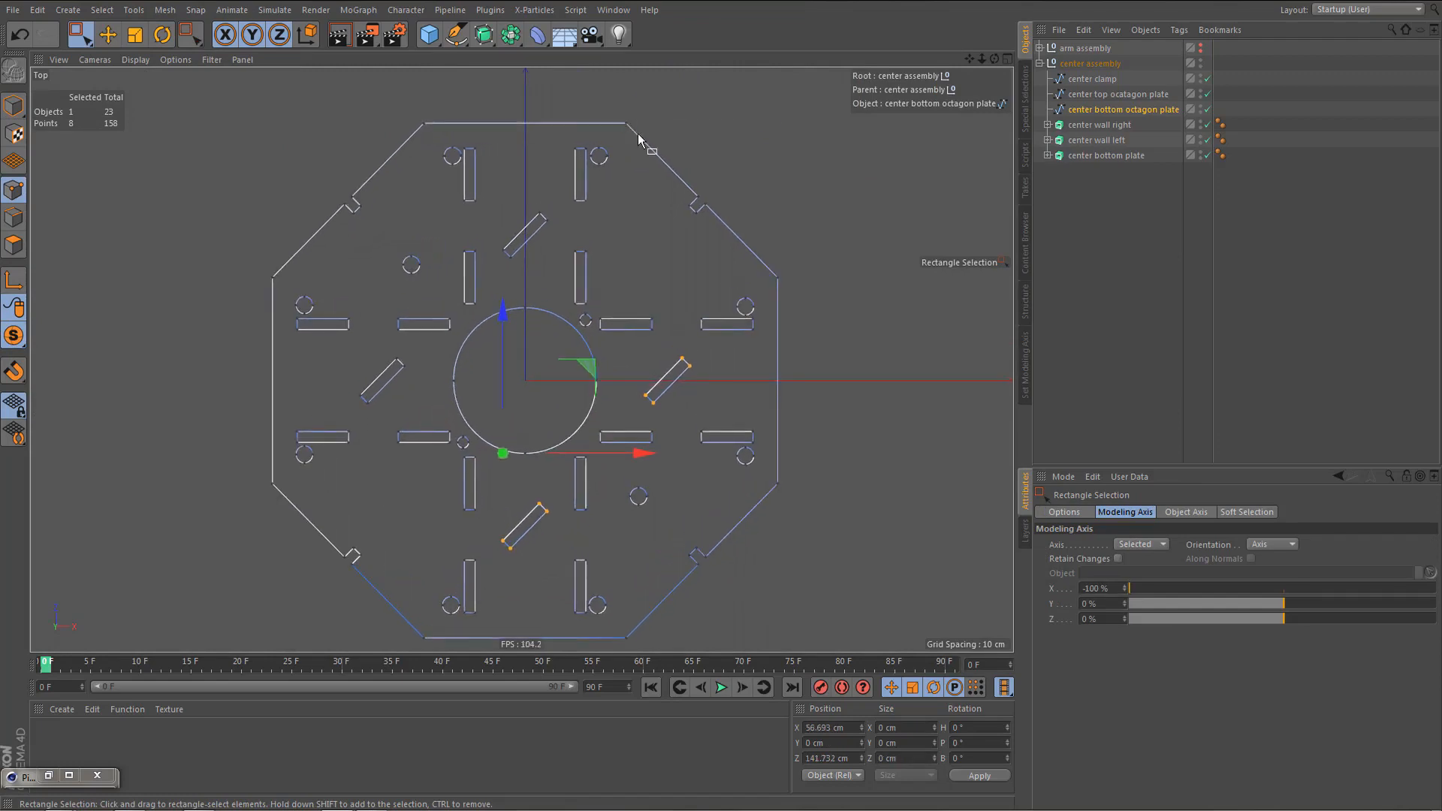
pyautogui.click(638, 134)
pyautogui.moveTo(682, 188); pyautogui.dragTo(717, 228)
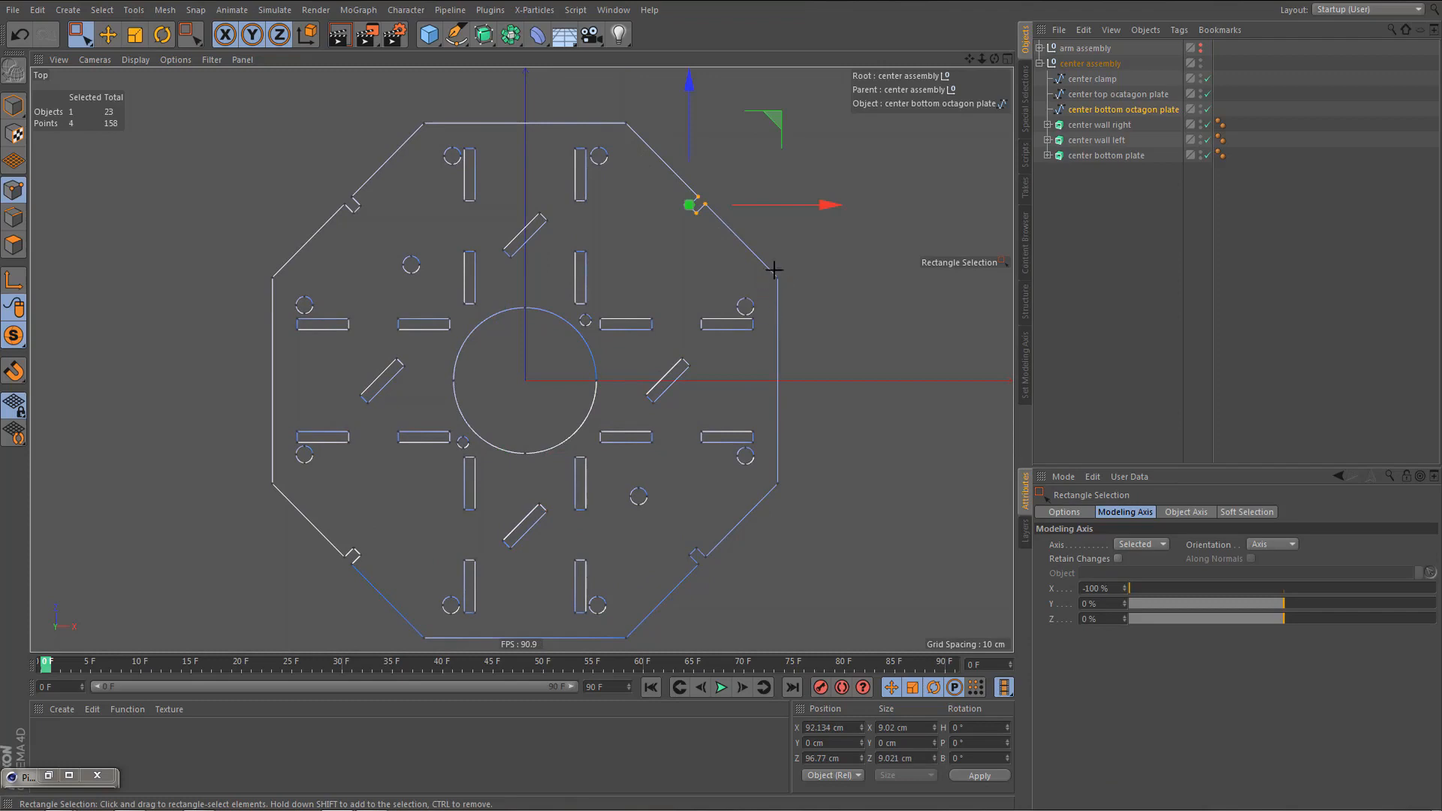
pyautogui.moveTo(774, 270); pyautogui.dragTo(785, 287)
pyautogui.moveTo(768, 476); pyautogui.dragTo(793, 497)
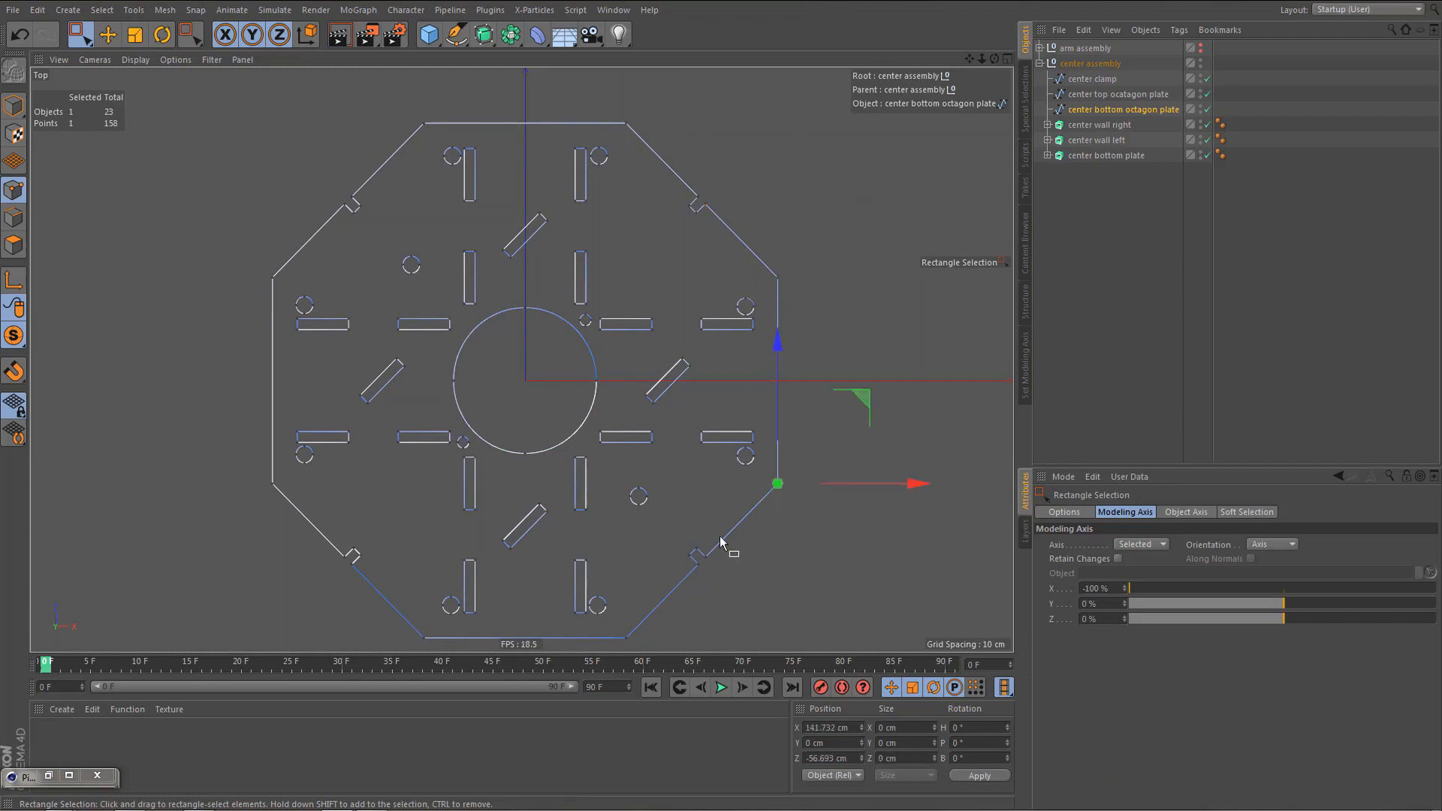
pyautogui.keyDown('alt'); pyautogui.moveTo(711, 572); pyautogui.dragTo(722, 469, button='middle'); pyautogui.keyUp('alt')
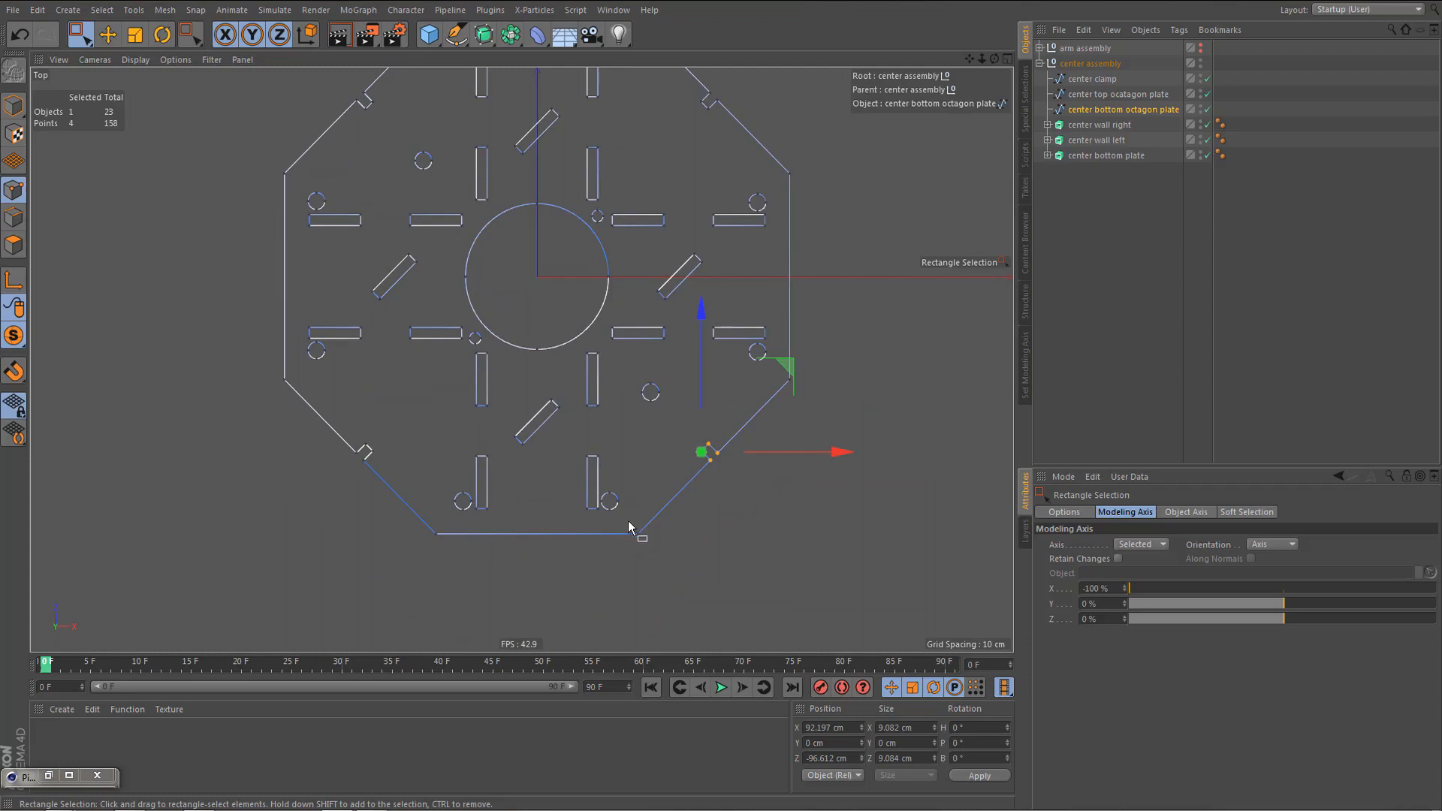
# - Select the overlapping points at the lower-right end of the octagon outline's bottom edge and delete the duplicate
pyautogui.moveTo(649, 526); pyautogui.dragTo(628, 544)
pyautogui.scroll(3, 610, 552)
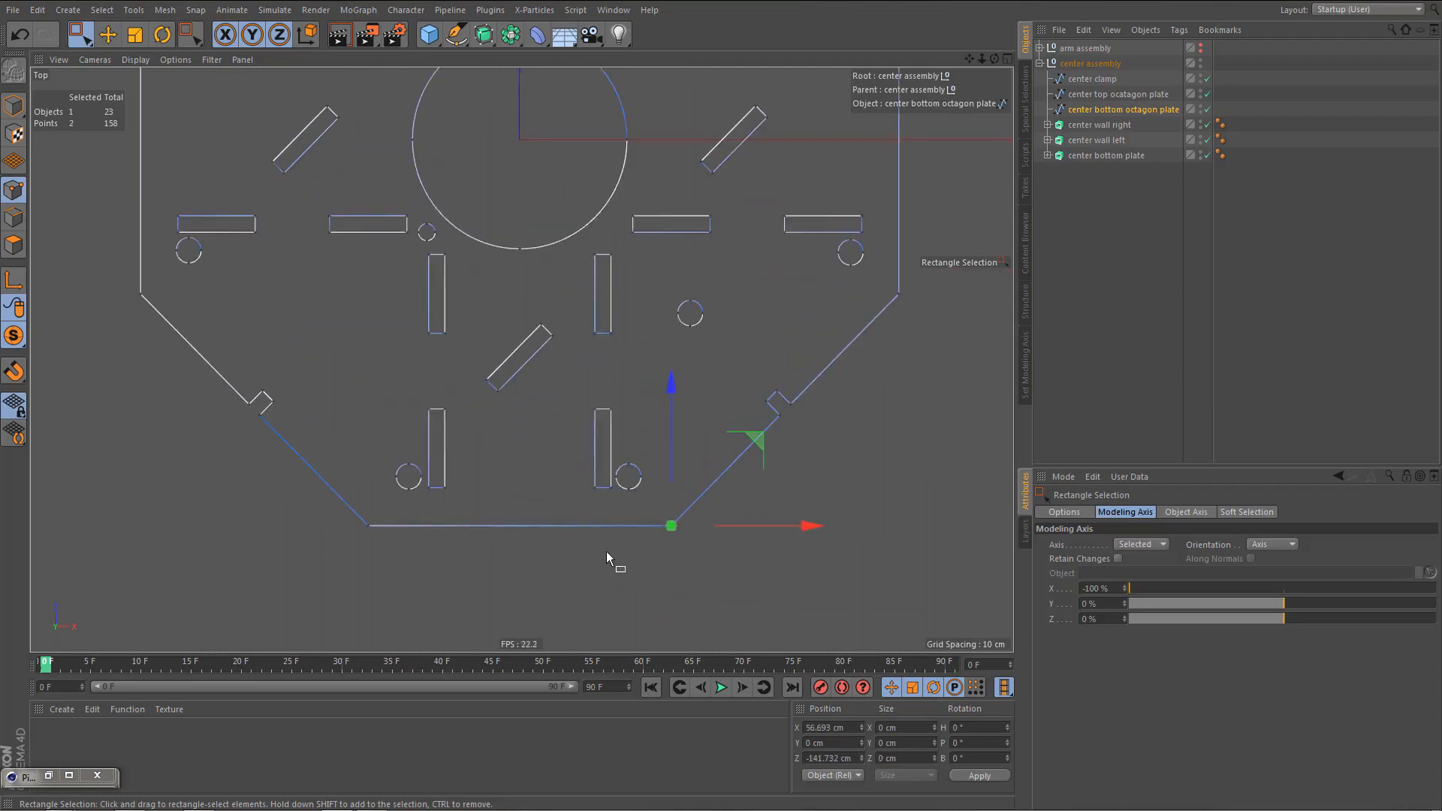
pyautogui.press('m')
pyautogui.press('q')
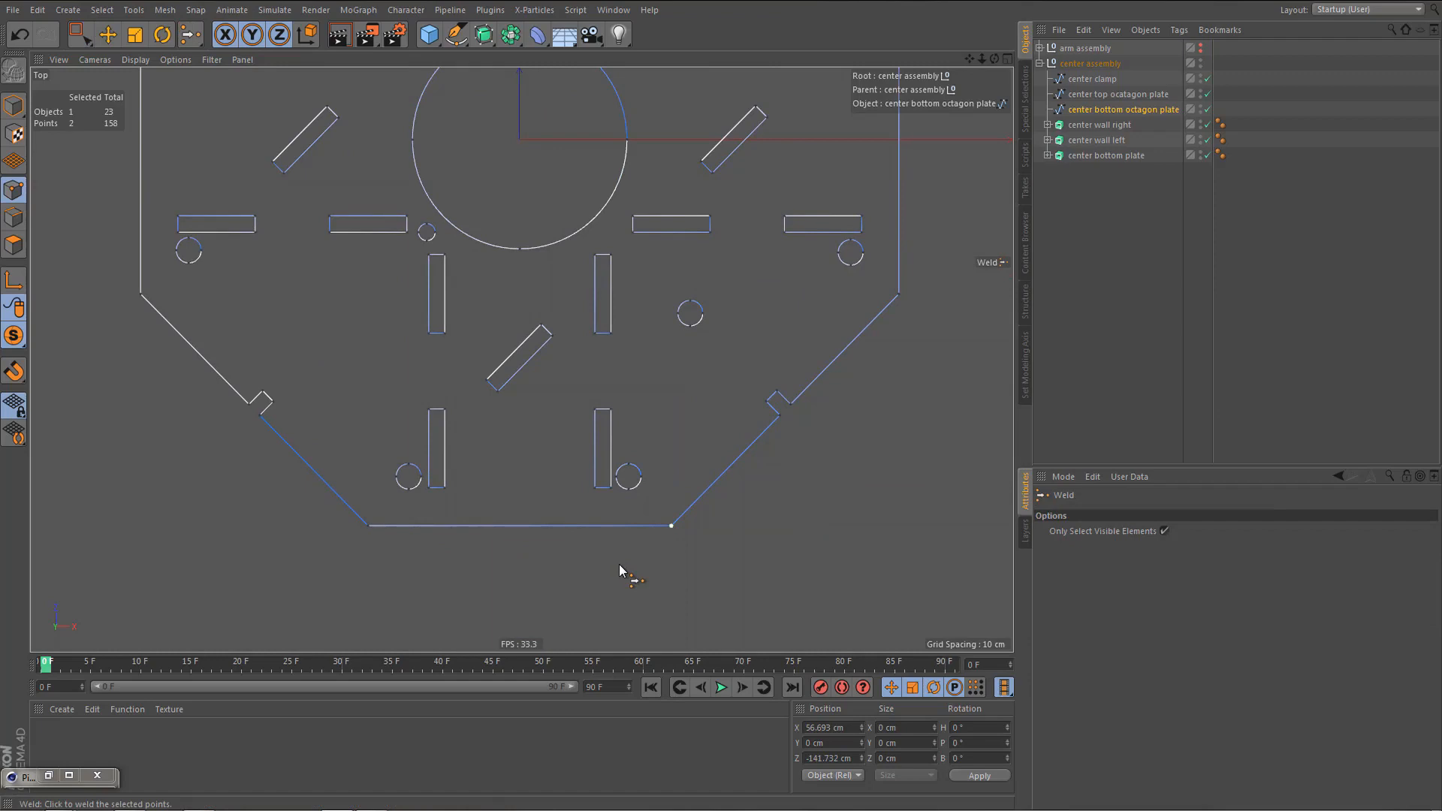
pyautogui.rightClick(620, 573)
pyautogui.click(638, 590)
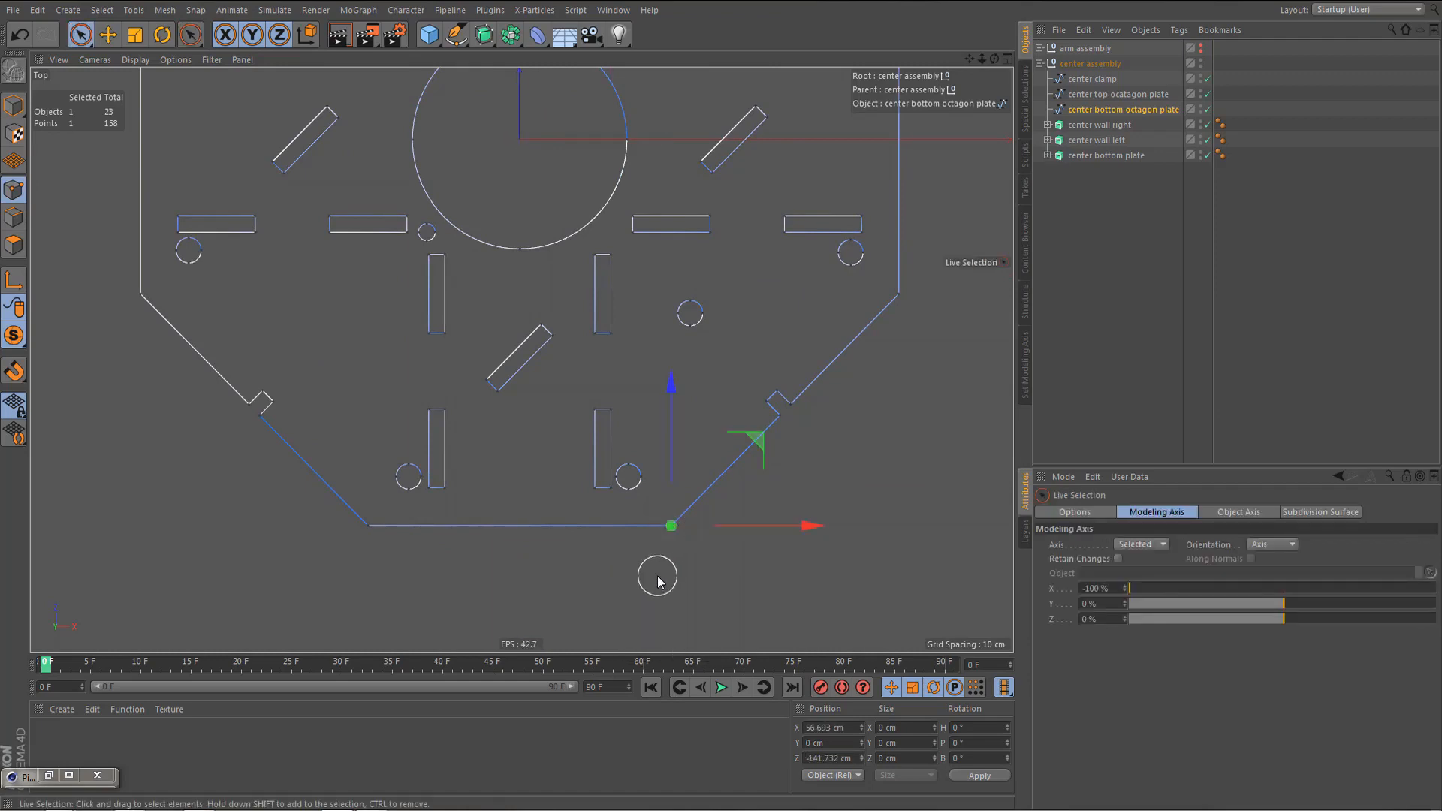
pyautogui.press('Delete')
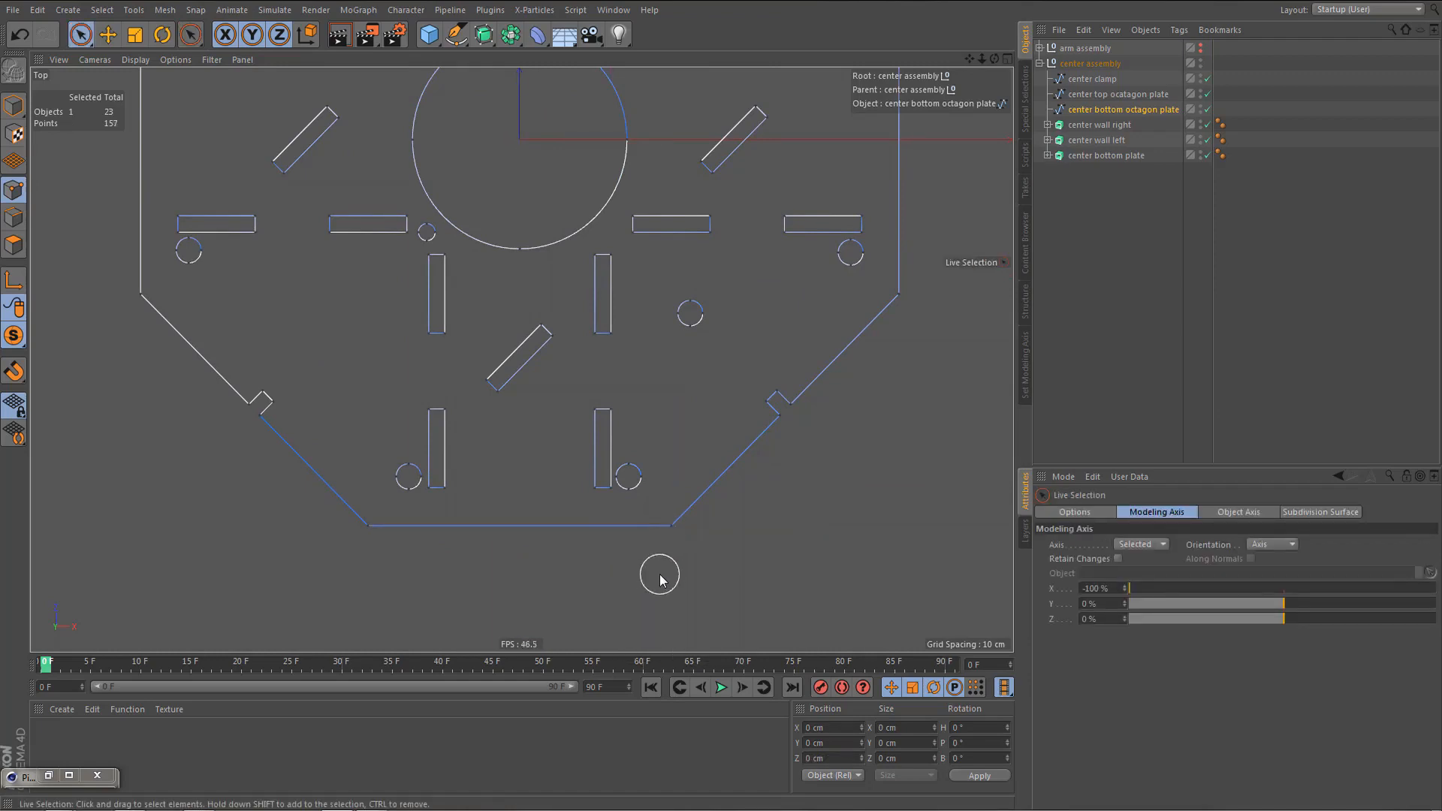
# - Weld the two overlapping points at the lower-left end of the octagon outline's bottom edge, using Rectangle Selection to verify the corners
pyautogui.rightClick(572, 553)
pyautogui.click(616, 620)
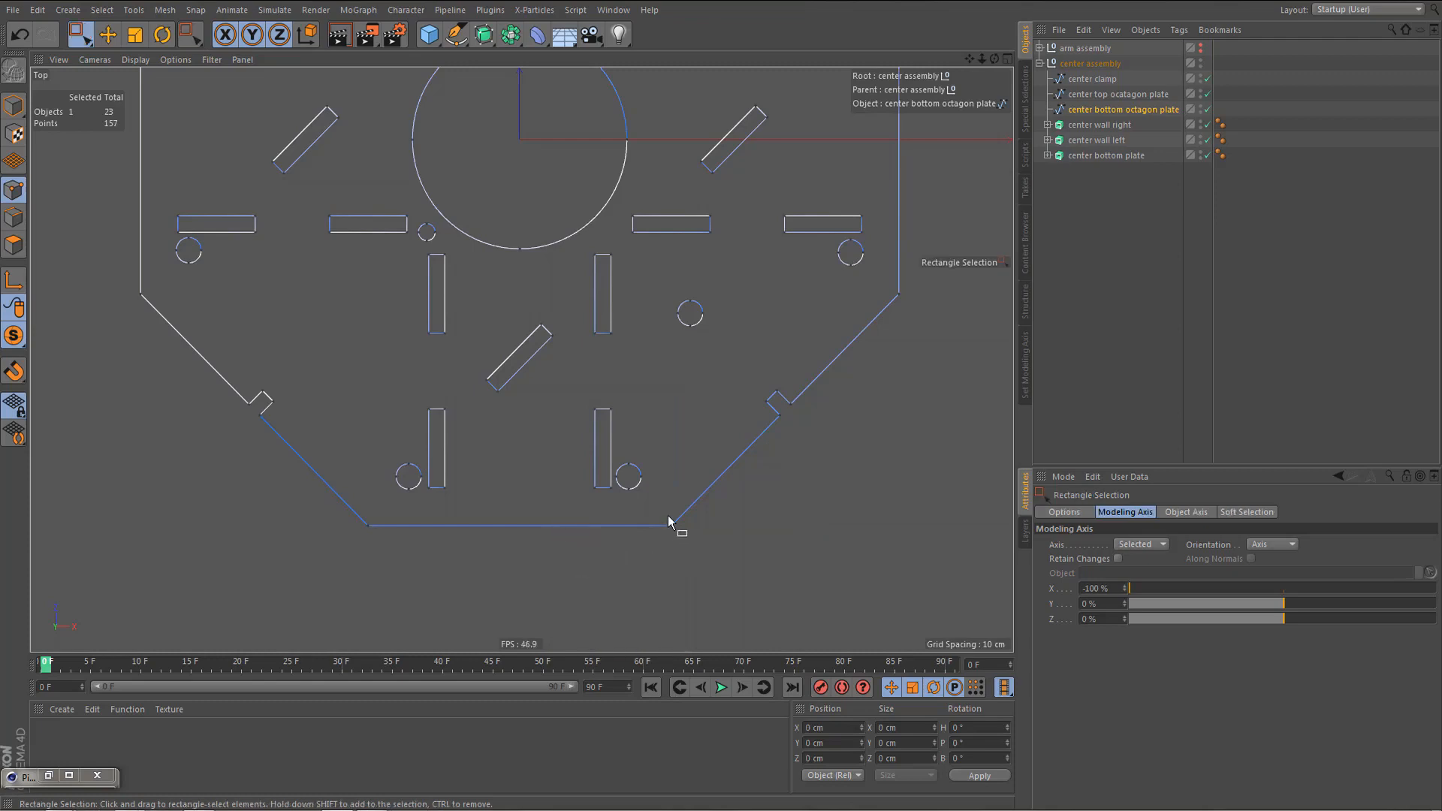
pyautogui.moveTo(668, 517); pyautogui.dragTo(672, 557)
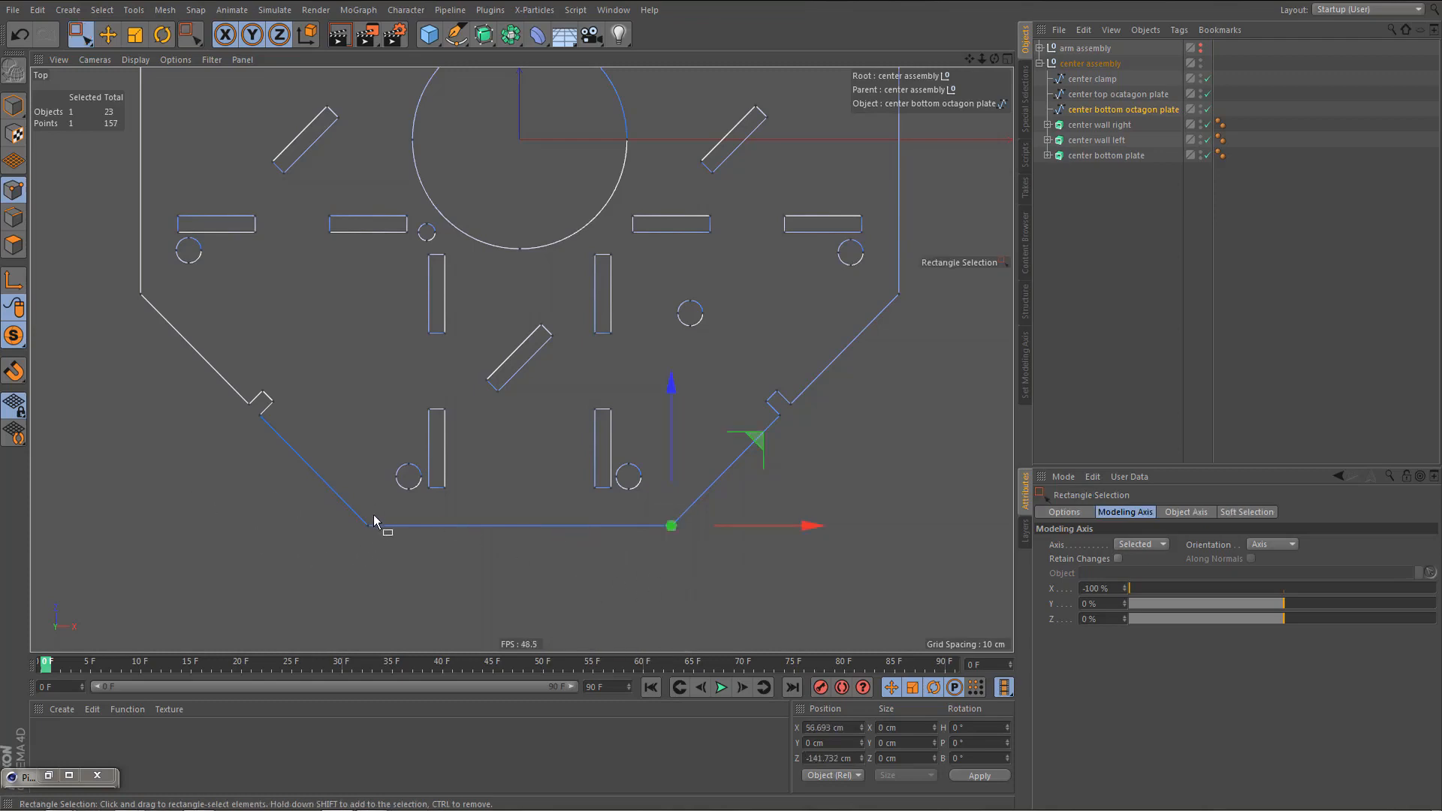
pyautogui.keyDown('shift'); pyautogui.moveTo(357, 514); pyautogui.dragTo(389, 557); pyautogui.keyUp('shift')
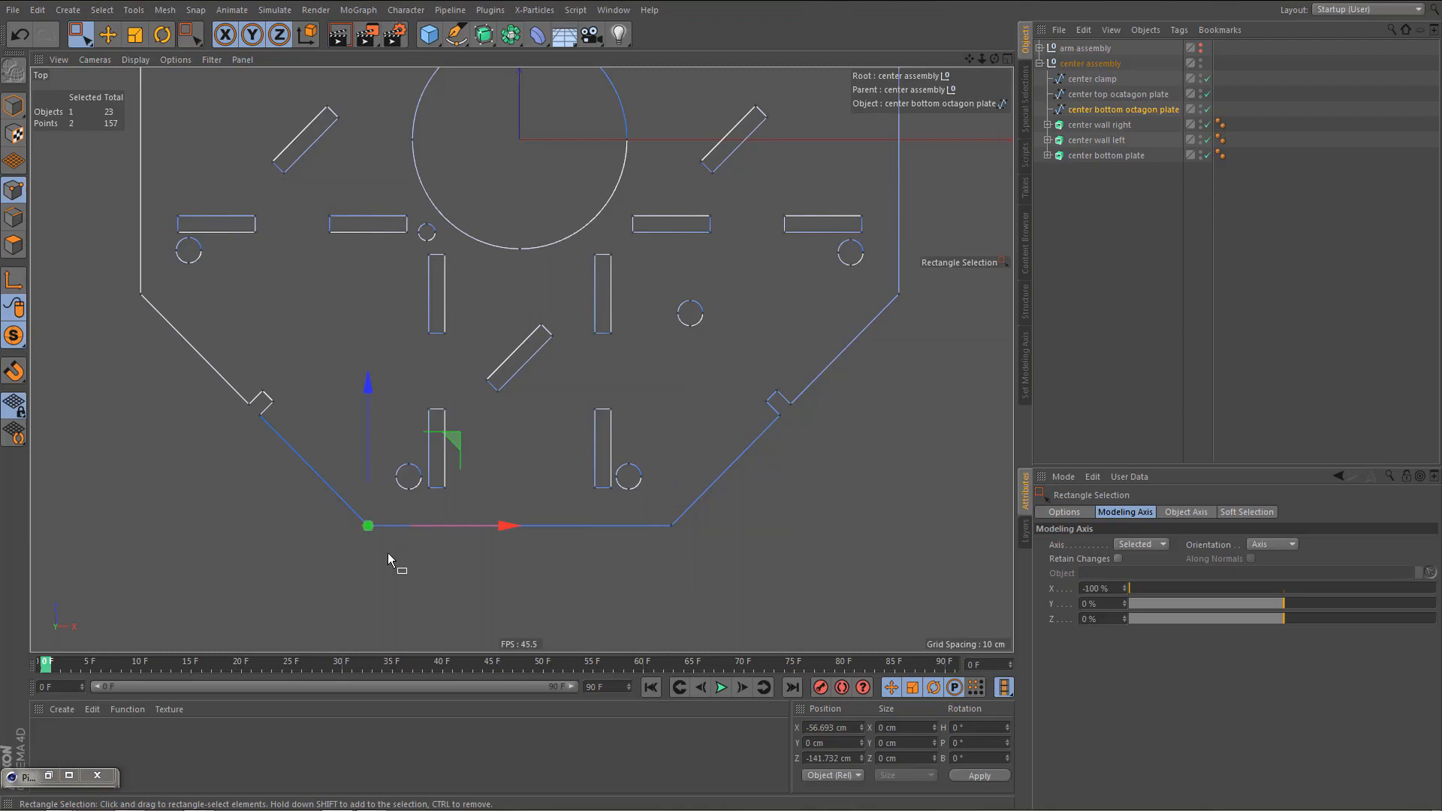
pyautogui.press('m')
pyautogui.press('q')
pyautogui.click(383, 552)
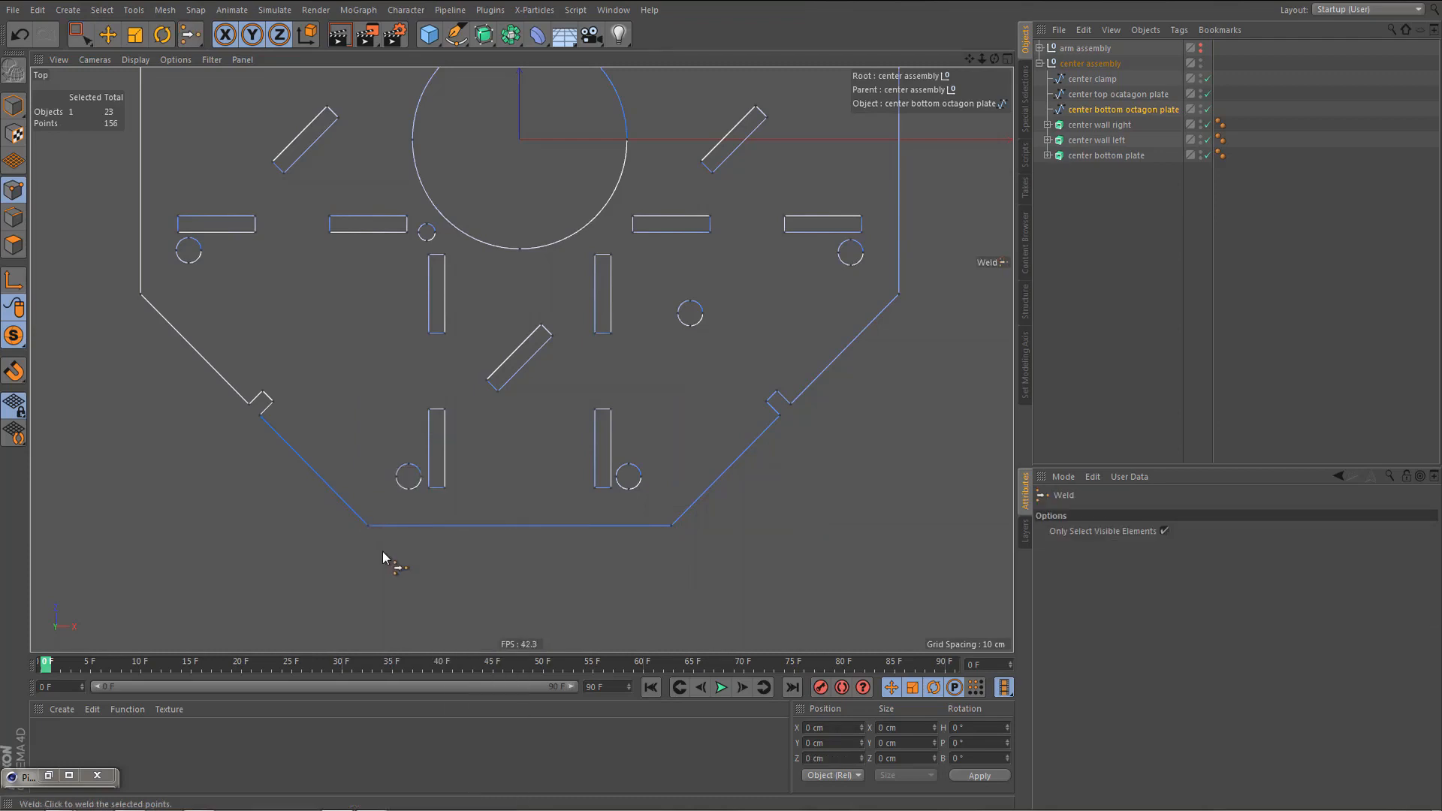
pyautogui.press('space')
pyautogui.moveTo(352, 511); pyautogui.dragTo(379, 560)
# - Check the corners and notches along the octagon outline's left side for duplicate points, up to the upper-left end of the top edge
pyautogui.keyDown('alt'); pyautogui.moveTo(230, 406); pyautogui.dragTo(309, 490, button='middle'); pyautogui.keyUp('alt')
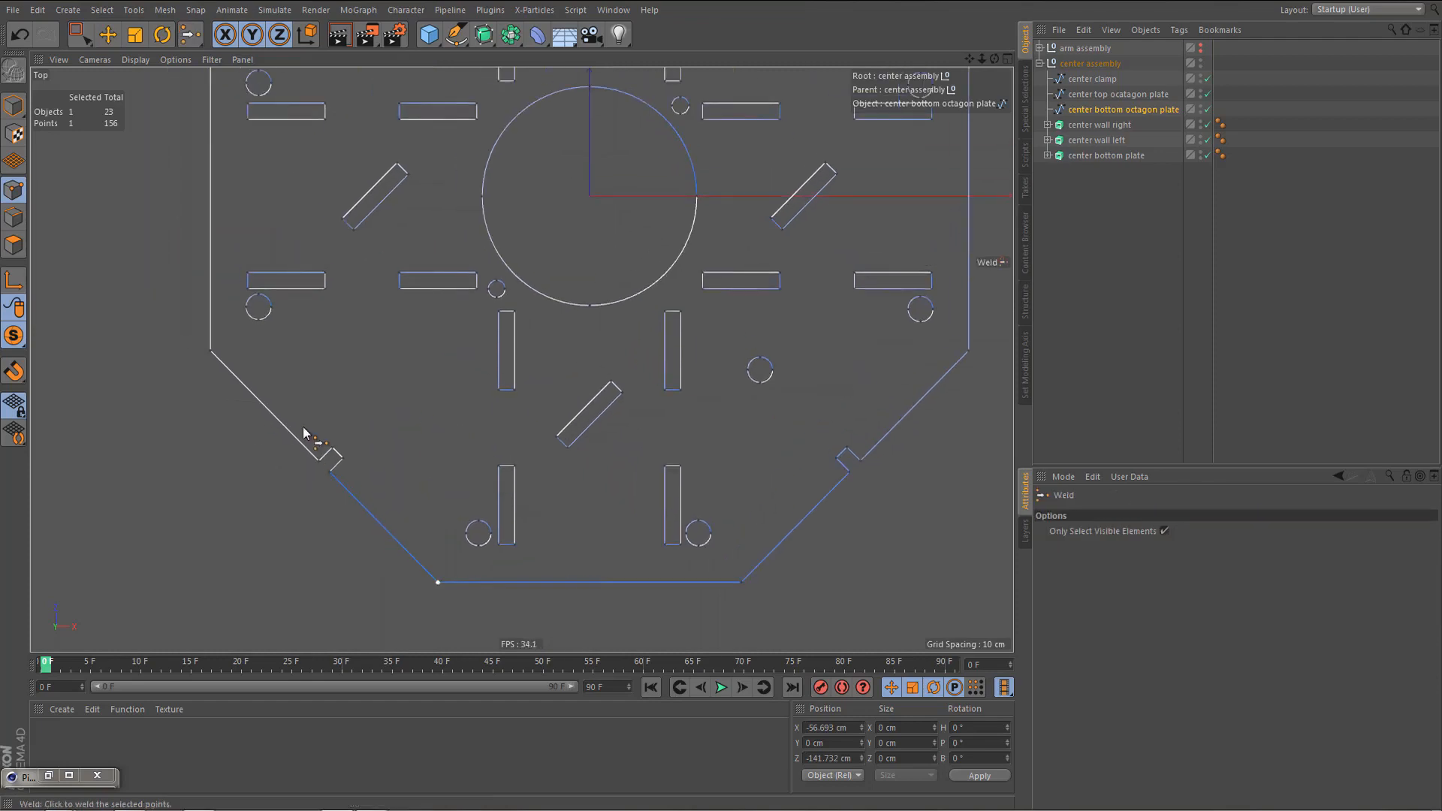
pyautogui.moveTo(344, 483); pyautogui.dragTo(302, 441)
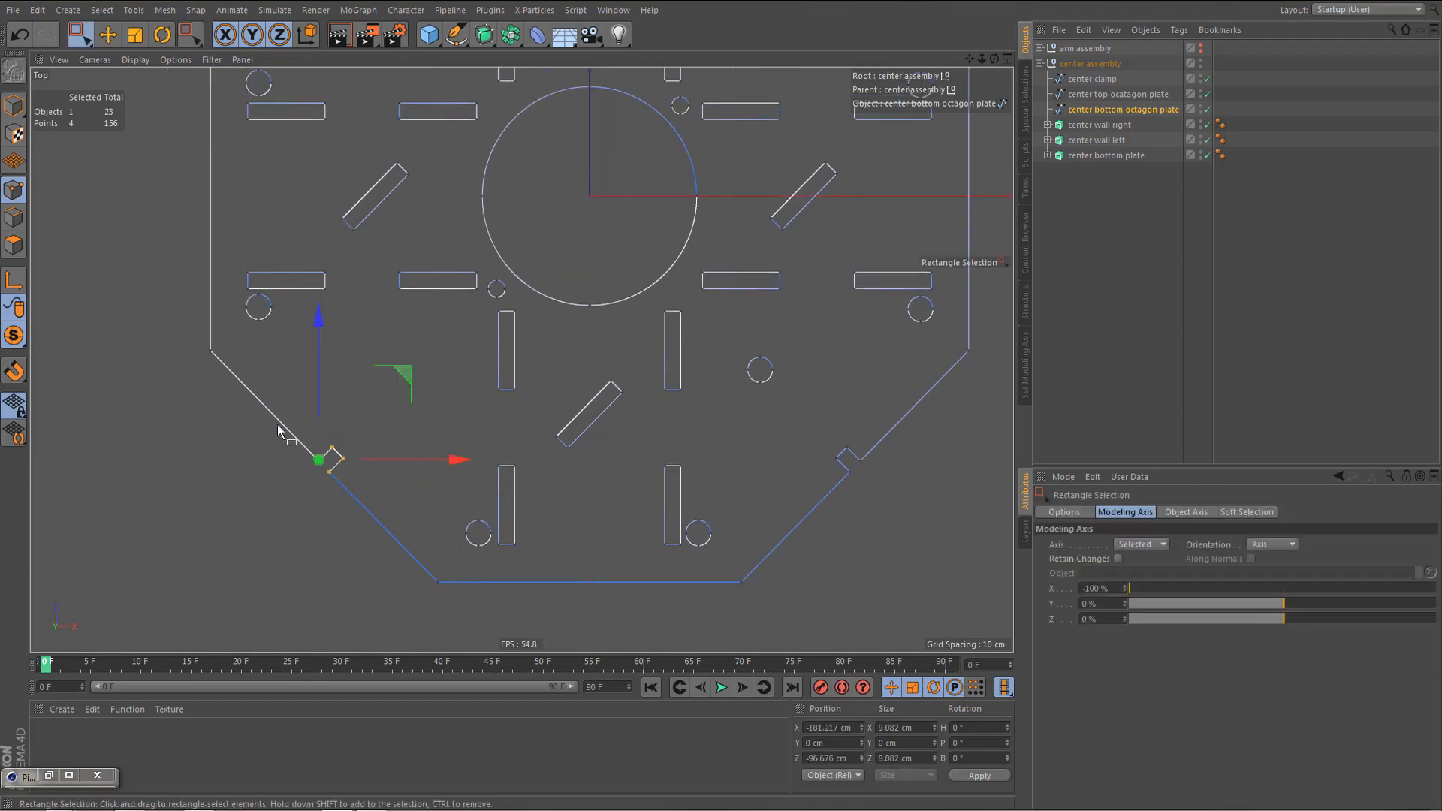
pyautogui.moveTo(232, 383); pyautogui.dragTo(235, 384)
pyautogui.keyDown('alt'); pyautogui.moveTo(234, 215); pyautogui.dragTo(235, 440, button='middle'); pyautogui.keyUp('alt')
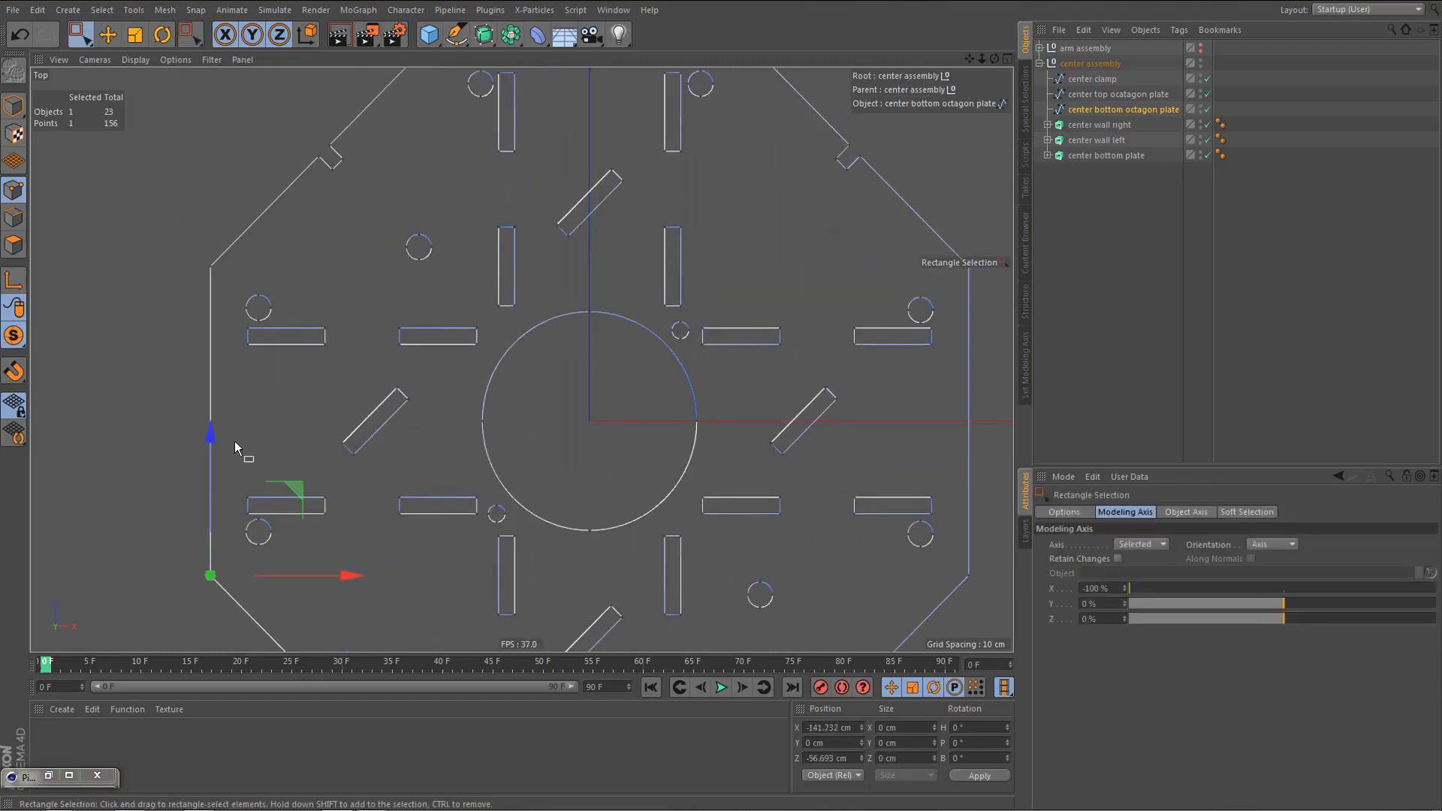
pyautogui.moveTo(196, 260); pyautogui.dragTo(221, 276)
pyautogui.moveTo(289, 137); pyautogui.dragTo(379, 187)
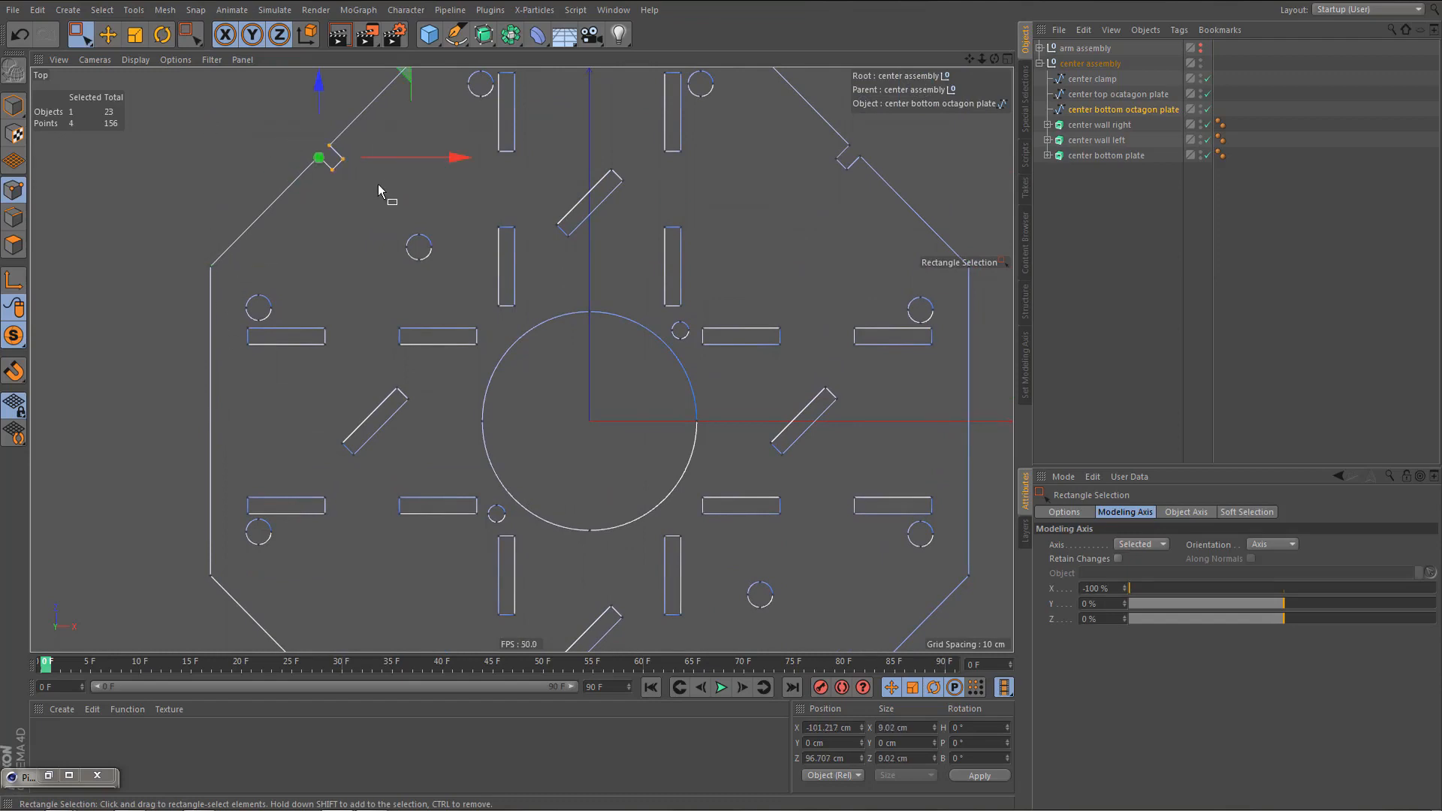
pyautogui.keyDown('alt'); pyautogui.moveTo(381, 189); pyautogui.dragTo(308, 413, button='middle'); pyautogui.keyUp('alt')
pyautogui.moveTo(349, 231); pyautogui.dragTo(382, 287)
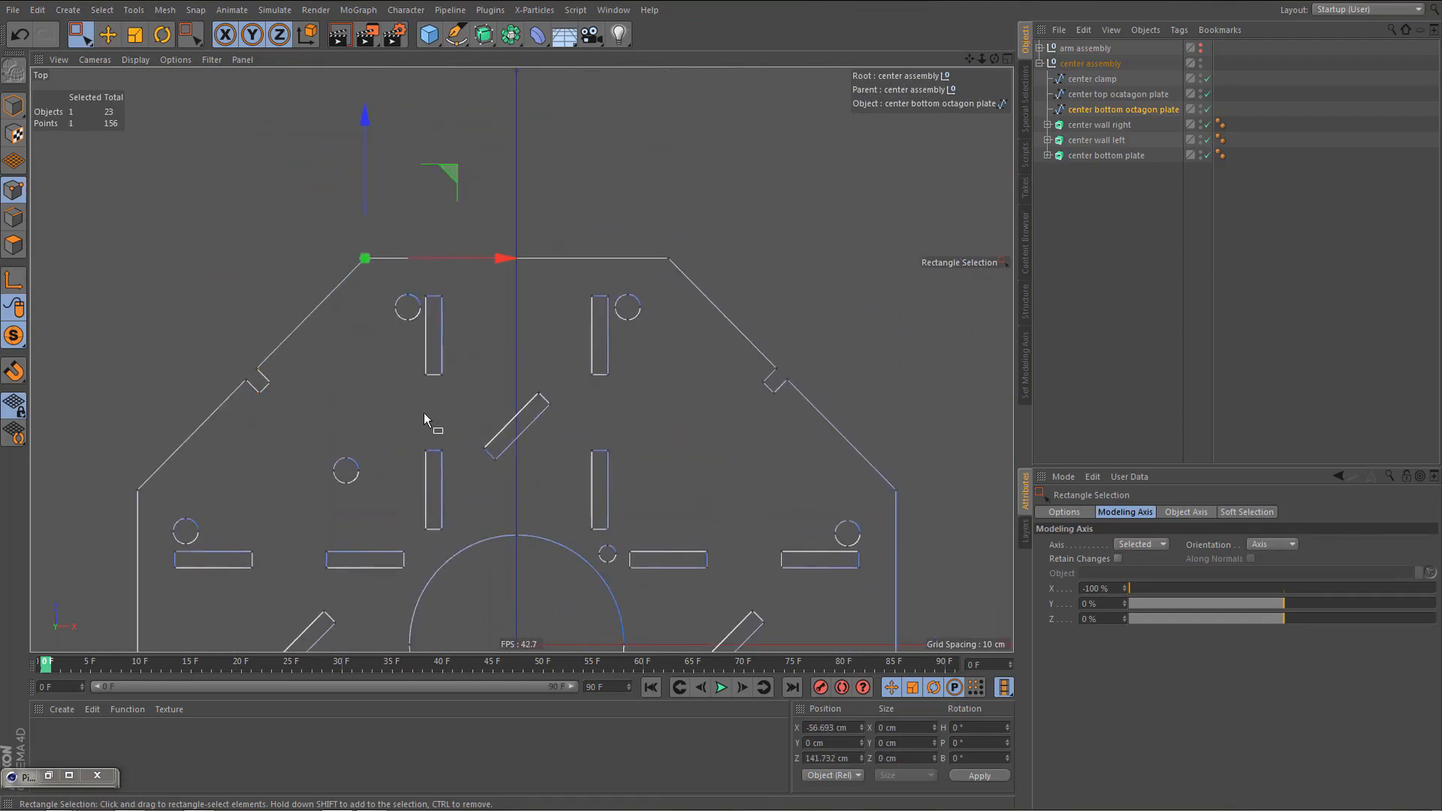
# - Check the four points of the large central circle for duplicates
pyautogui.keyDown('alt'); pyautogui.moveTo(424, 398); pyautogui.dragTo(426, 151, button='middle'); pyautogui.keyUp('alt')
pyautogui.keyDown('alt'); pyautogui.moveTo(540, 387); pyautogui.dragTo(505, 326, button='middle'); pyautogui.keyUp('alt')
pyautogui.scroll(2, 513, 368)
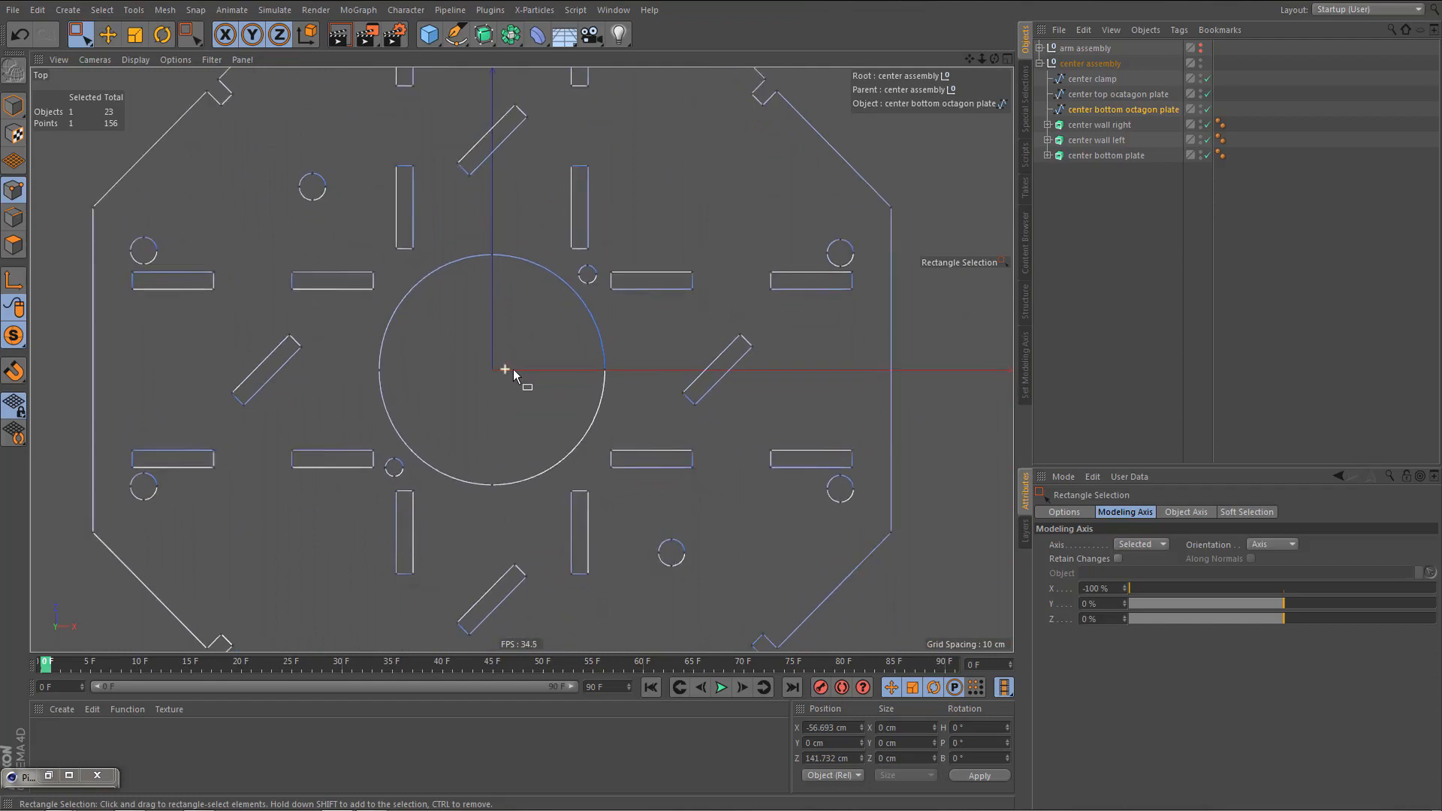
pyautogui.moveTo(518, 280); pyautogui.dragTo(519, 280)
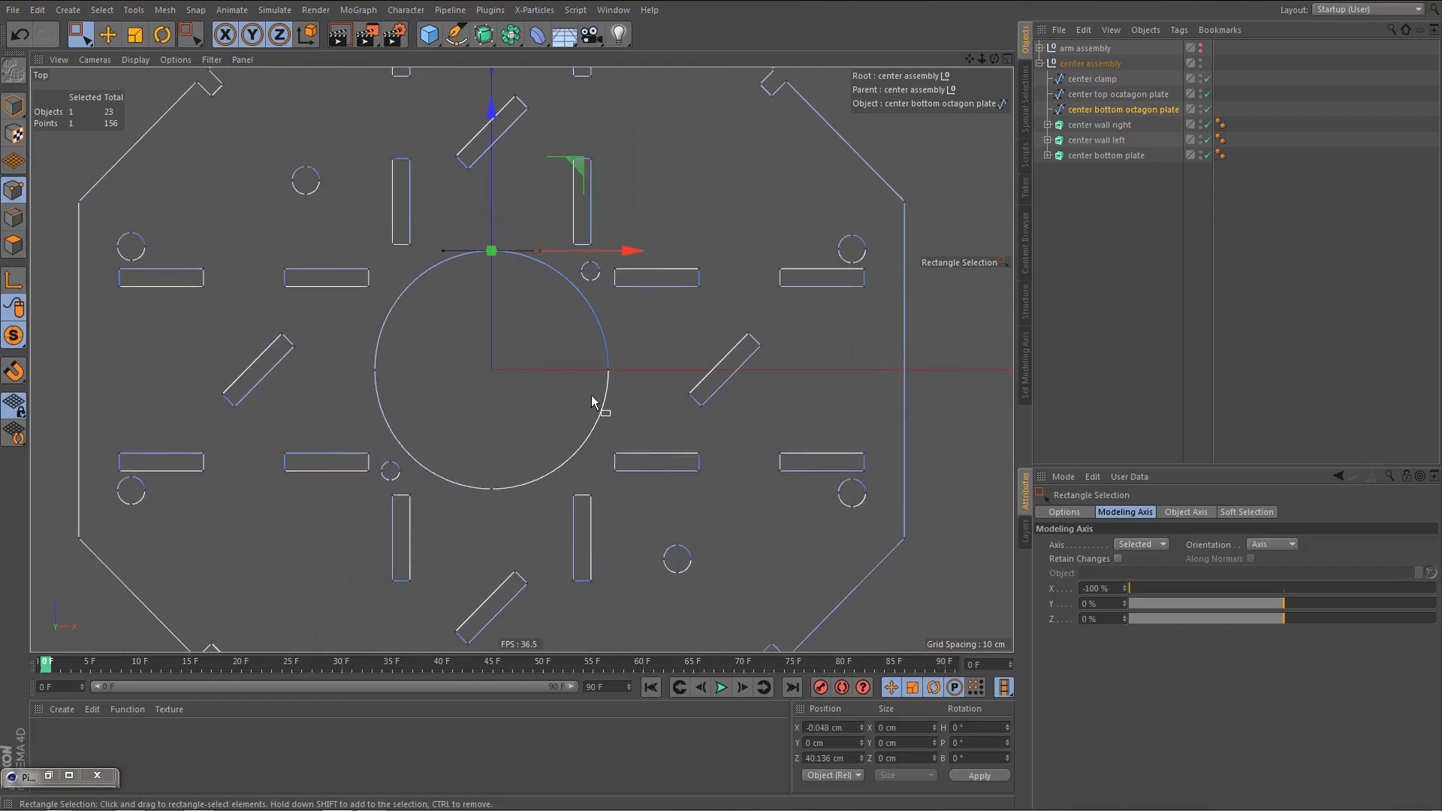
pyautogui.moveTo(591, 363); pyautogui.dragTo(619, 409)
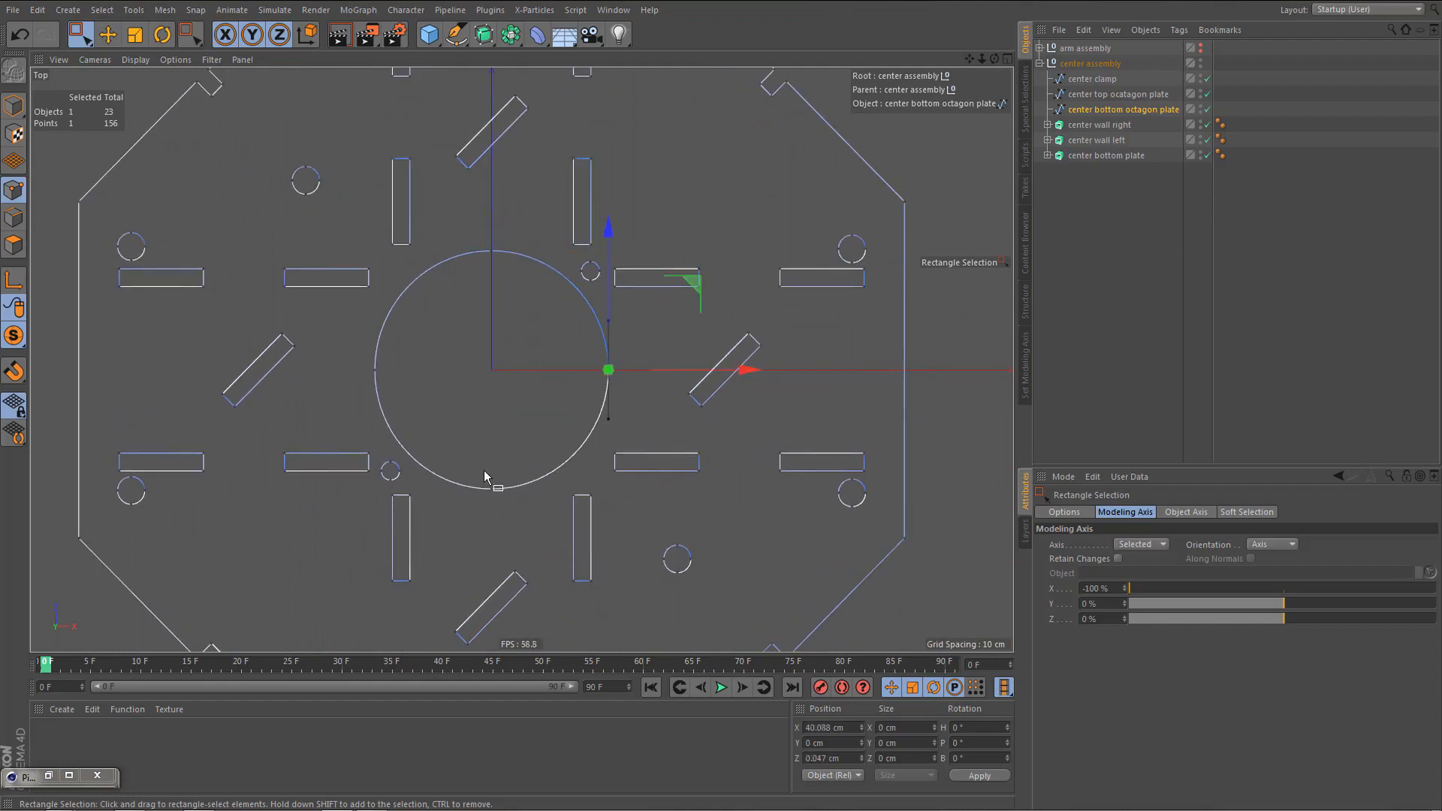
pyautogui.moveTo(486, 476); pyautogui.dragTo(484, 501)
pyautogui.moveTo(363, 358); pyautogui.dragTo(398, 383)
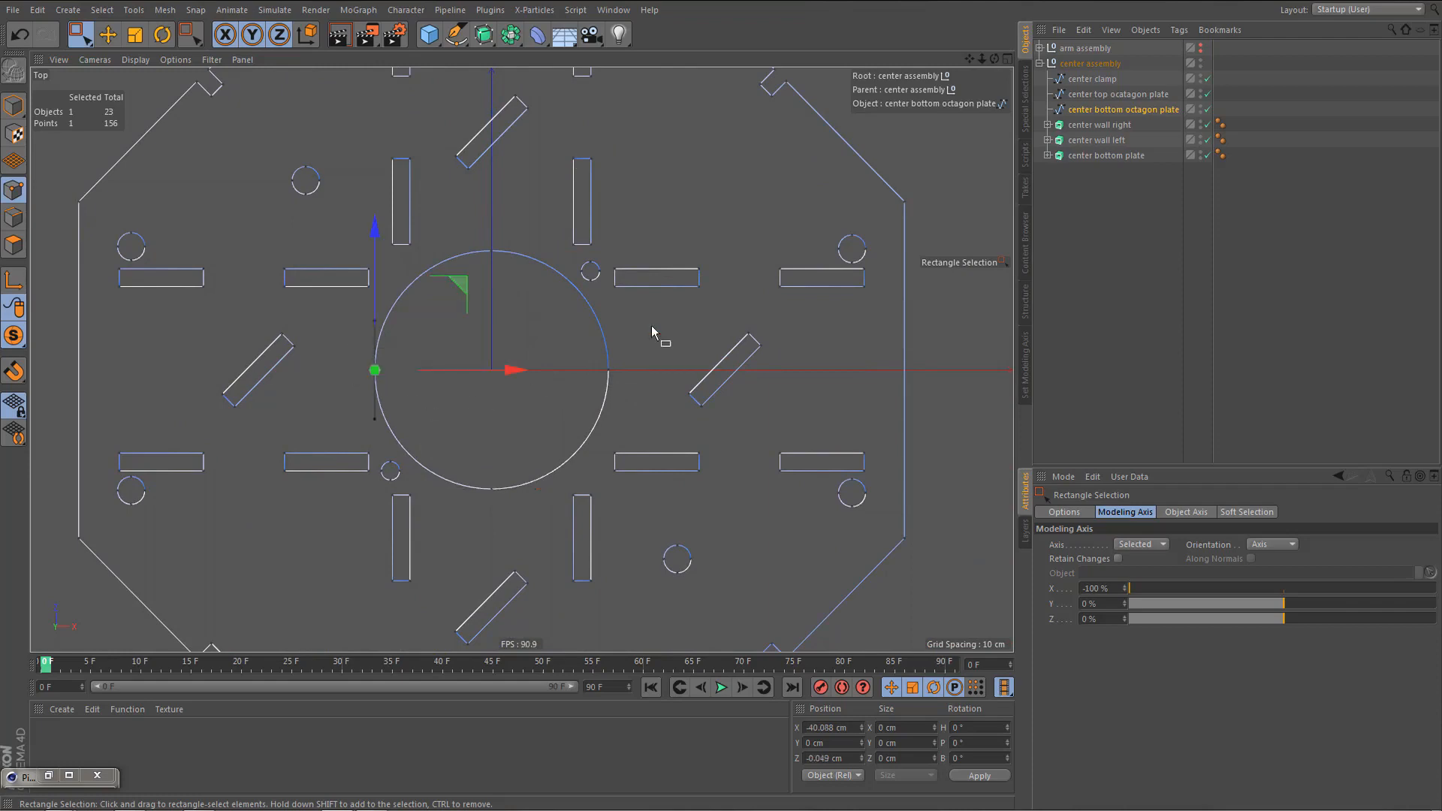
# - Add an Extrude as parent of the center bottom octagon plate spline in the Perspective view, with Movement 0, -6 and 0 cm
pyautogui.middleClick(518, 317)
pyautogui.middleClick(312, 199)
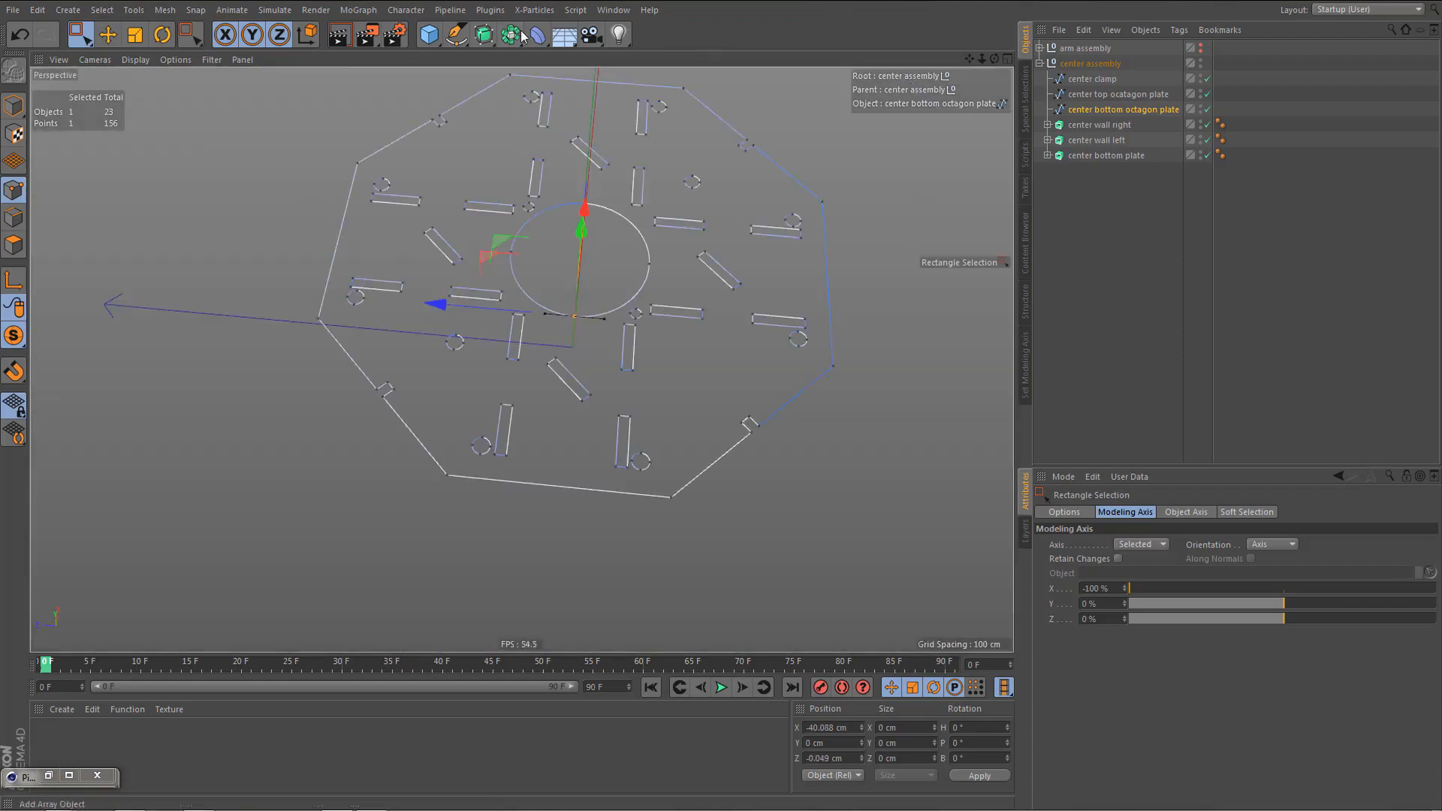
pyautogui.click(478, 39)
pyautogui.keyDown('alt'); pyautogui.click(637, 62); pyautogui.keyUp('alt')
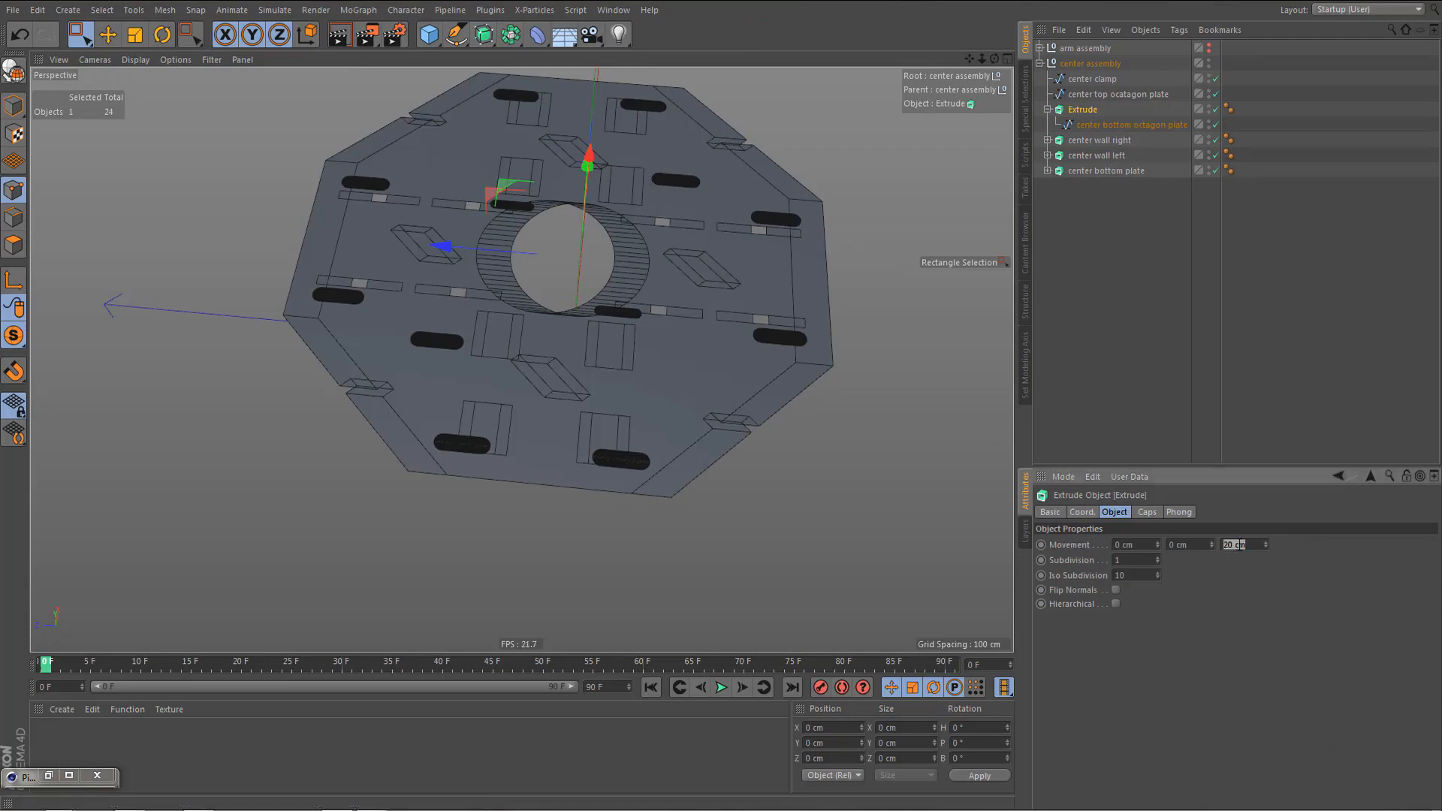
pyautogui.write('0')
pyautogui.press('Return')
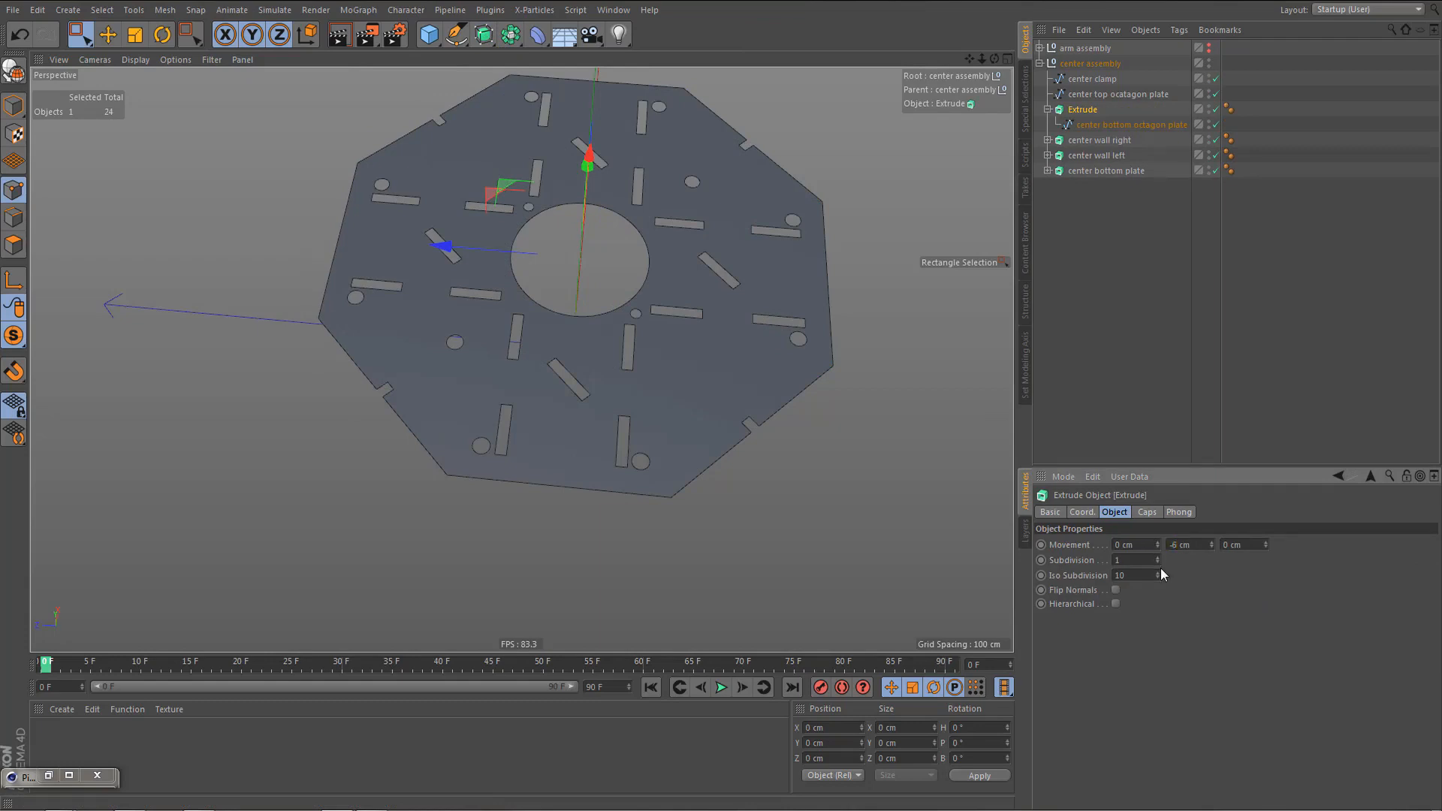
# - Turn Viewport Solo off and examine how the extruded octagon plate sits on the walls from several angles
pyautogui.click(19, 338)
pyautogui.click(87, 359)
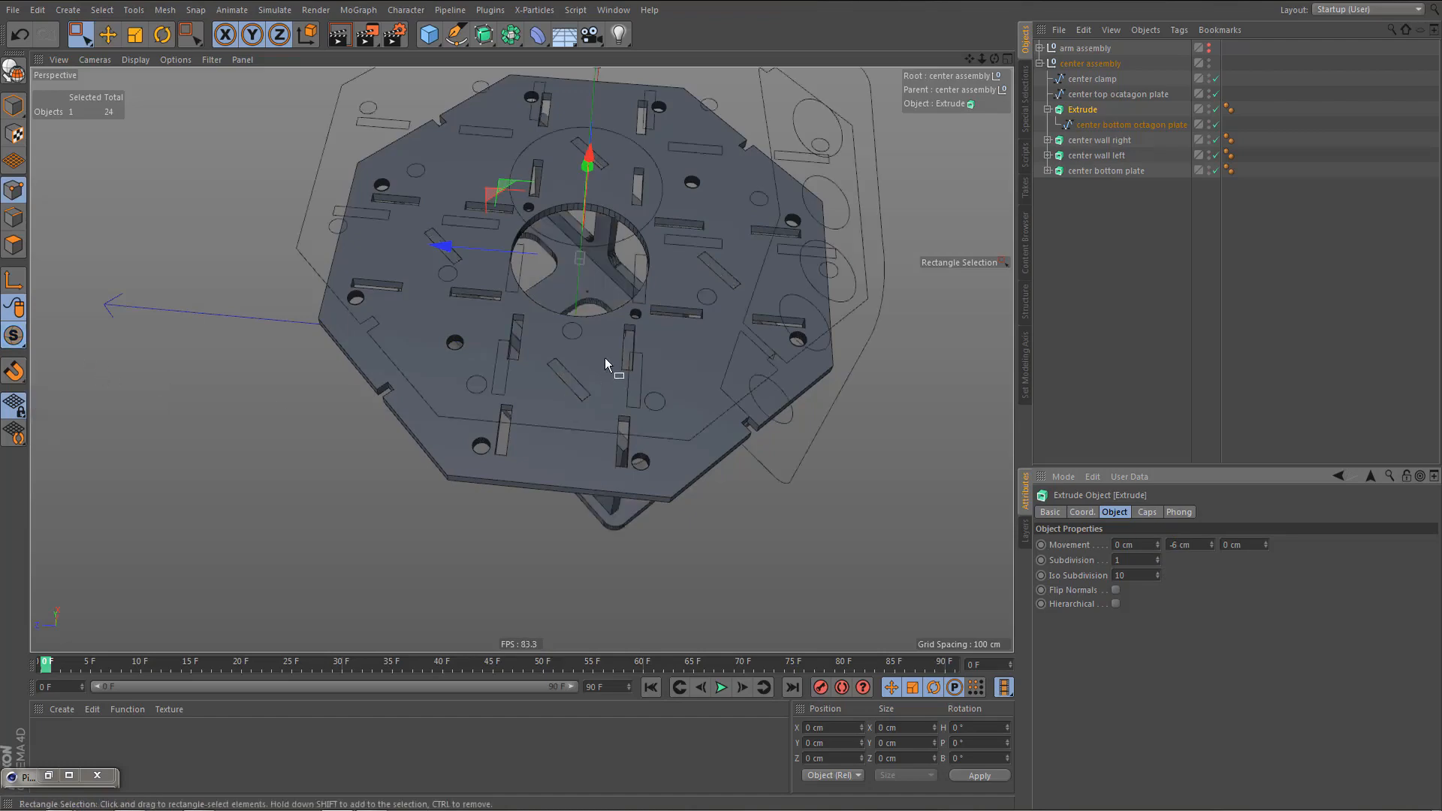
pyautogui.keyDown('alt'); pyautogui.moveTo(605, 357); pyautogui.dragTo(607, 273); pyautogui.keyUp('alt')
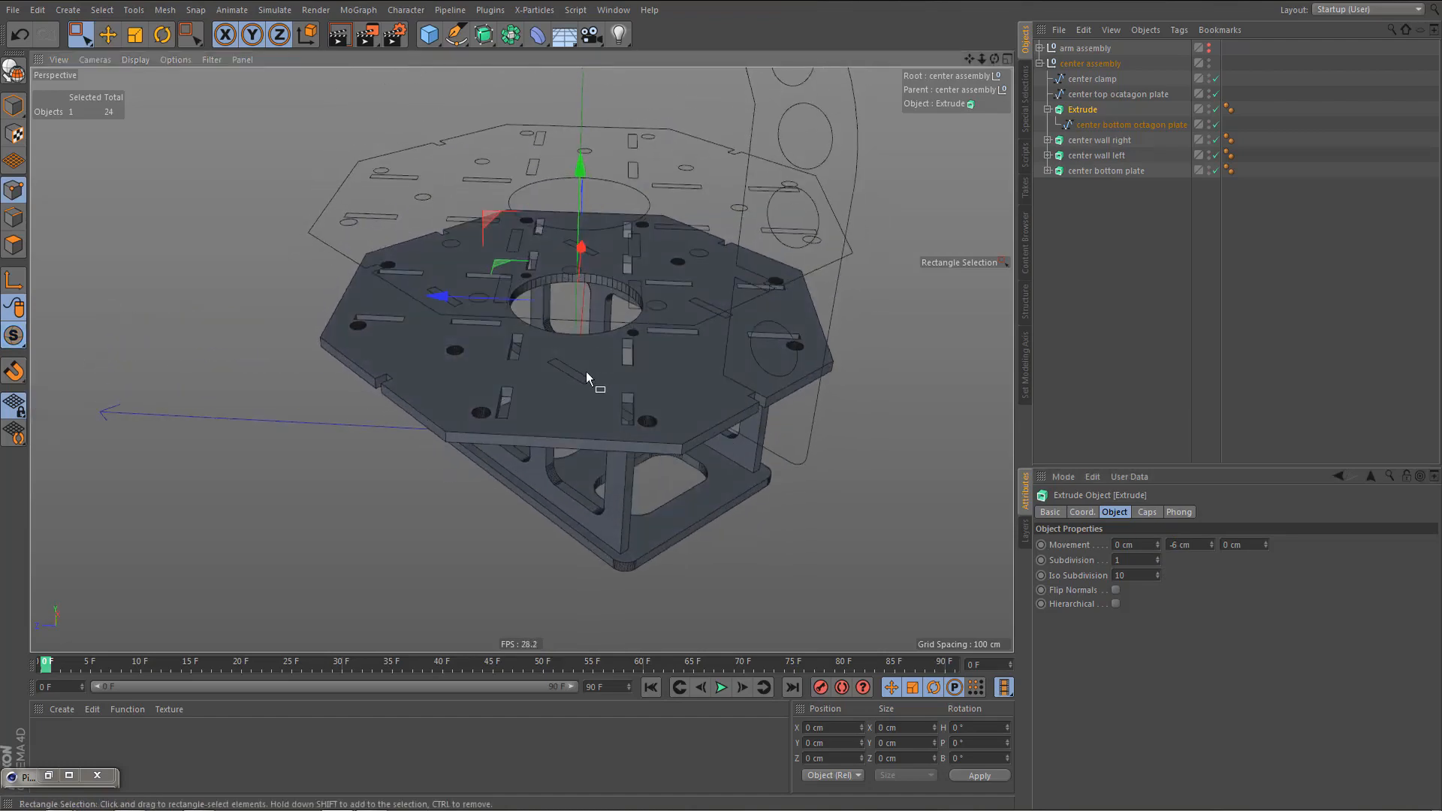
pyautogui.scroll(10, 586, 371)
pyautogui.keyDown('alt'); pyautogui.moveTo(692, 384); pyautogui.dragTo(531, 376, button='right'); pyautogui.keyUp('alt')
pyautogui.keyDown('alt'); pyautogui.moveTo(530, 376); pyautogui.dragTo(571, 541); pyautogui.keyUp('alt')
pyautogui.keyDown('alt'); pyautogui.moveTo(580, 350); pyautogui.dragTo(539, 535); pyautogui.keyUp('alt')
pyautogui.keyDown('alt'); pyautogui.moveTo(652, 409); pyautogui.dragTo(634, 327); pyautogui.keyUp('alt')
pyautogui.keyDown('alt'); pyautogui.moveTo(628, 388); pyautogui.dragTo(720, 341); pyautogui.keyUp('alt')
# - Rename the new Extrude as center bottom octagon plate by copying its spline's name, and collapse its hierarchy
pyautogui.click(1104, 125)
pyautogui.doubleClick(1103, 123)
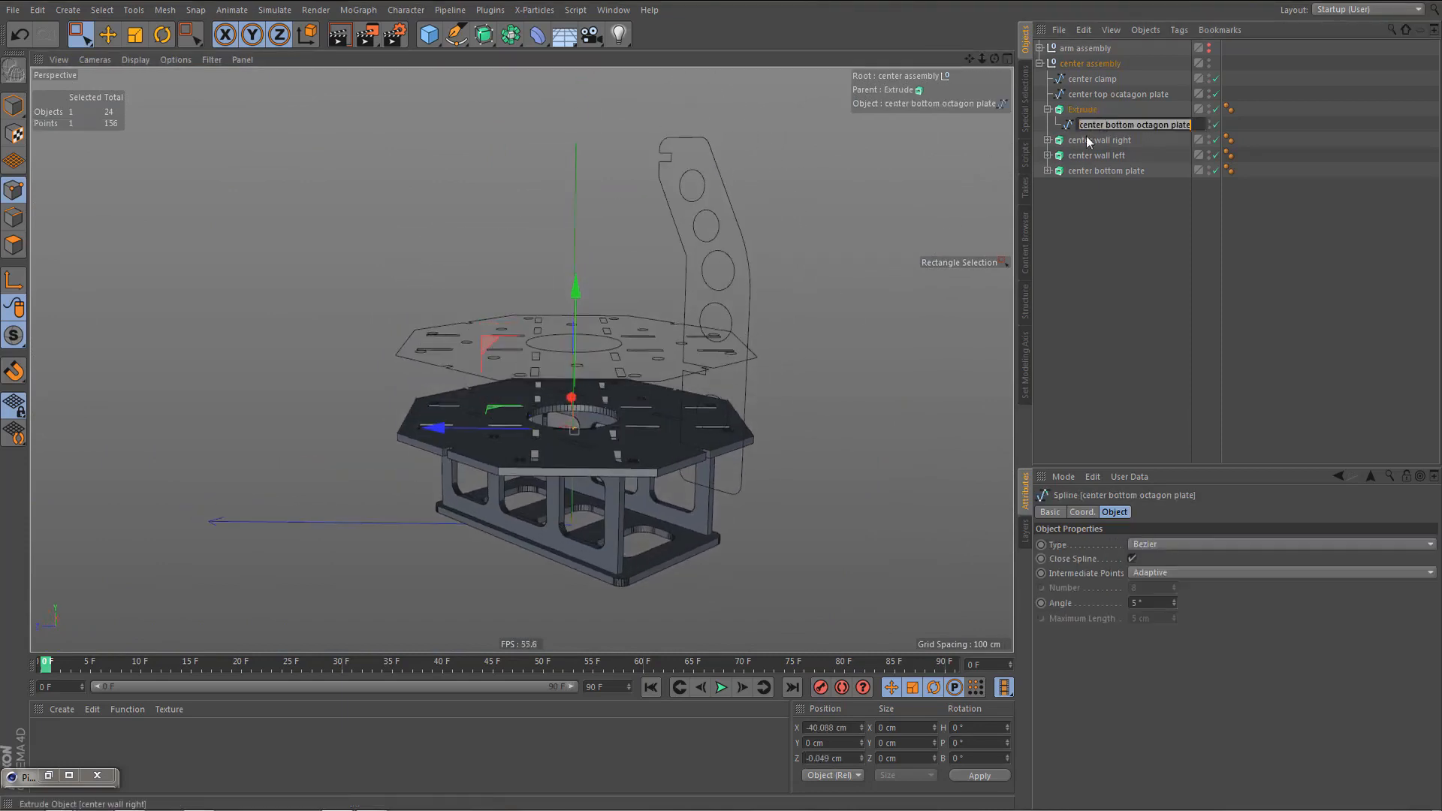
pyautogui.hotkey('ctrl', 'c')
pyautogui.press('Escape')
pyautogui.doubleClick(1083, 109)
pyautogui.hotkey('ctrl', 'v')
pyautogui.press('Return')
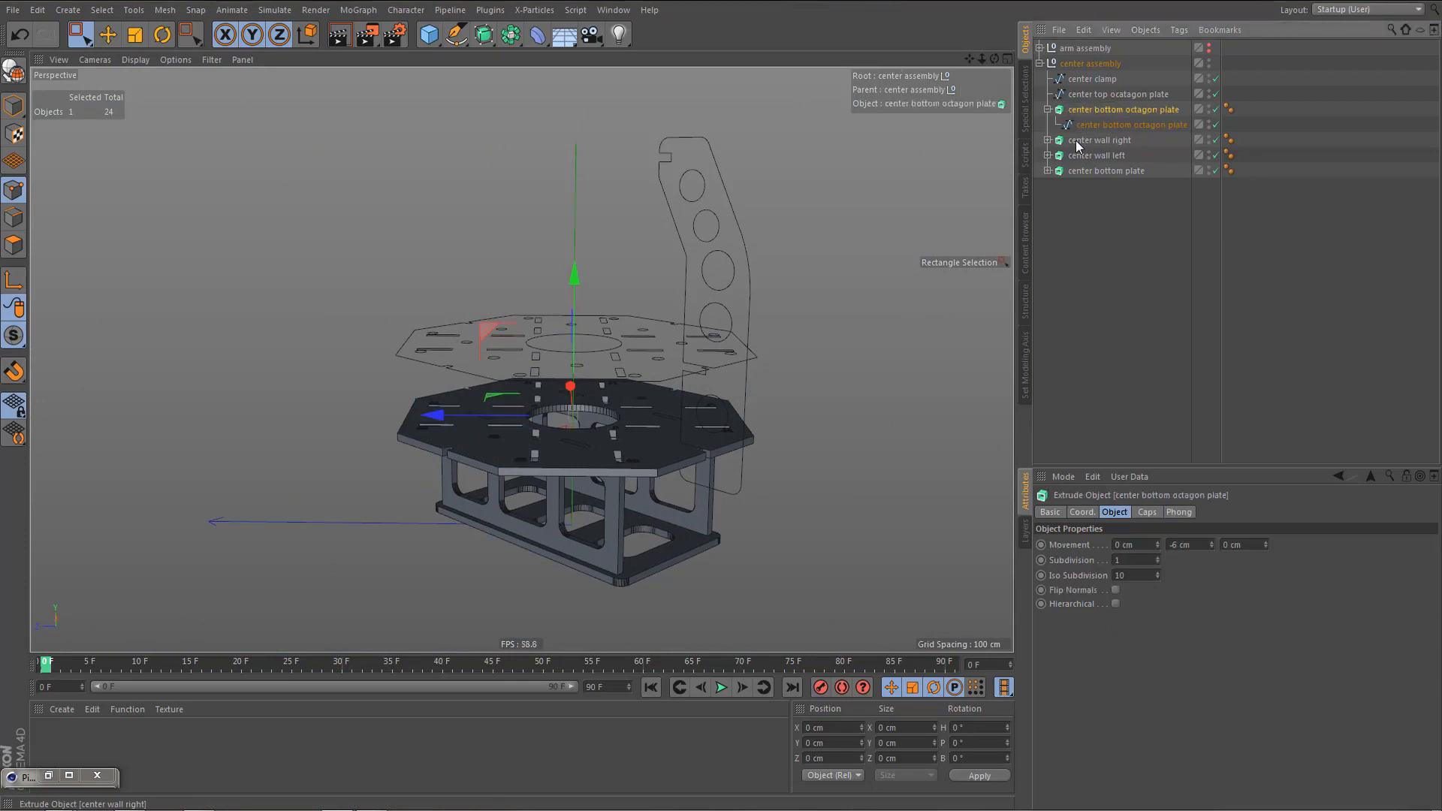
pyautogui.click(1048, 109)
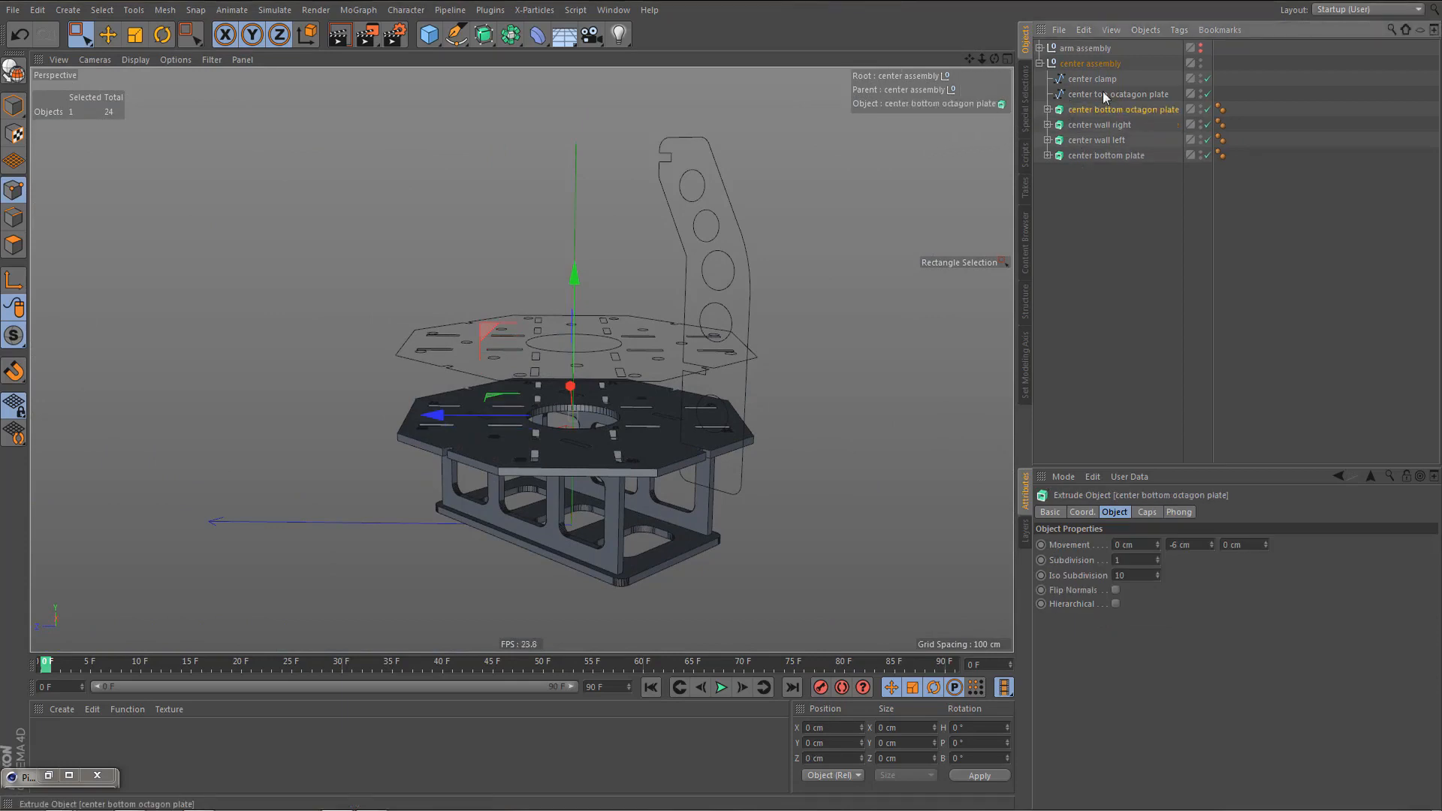
# - Try to add an Extrude as parent of the center top ocatagon plate spline
pyautogui.click(1095, 94)
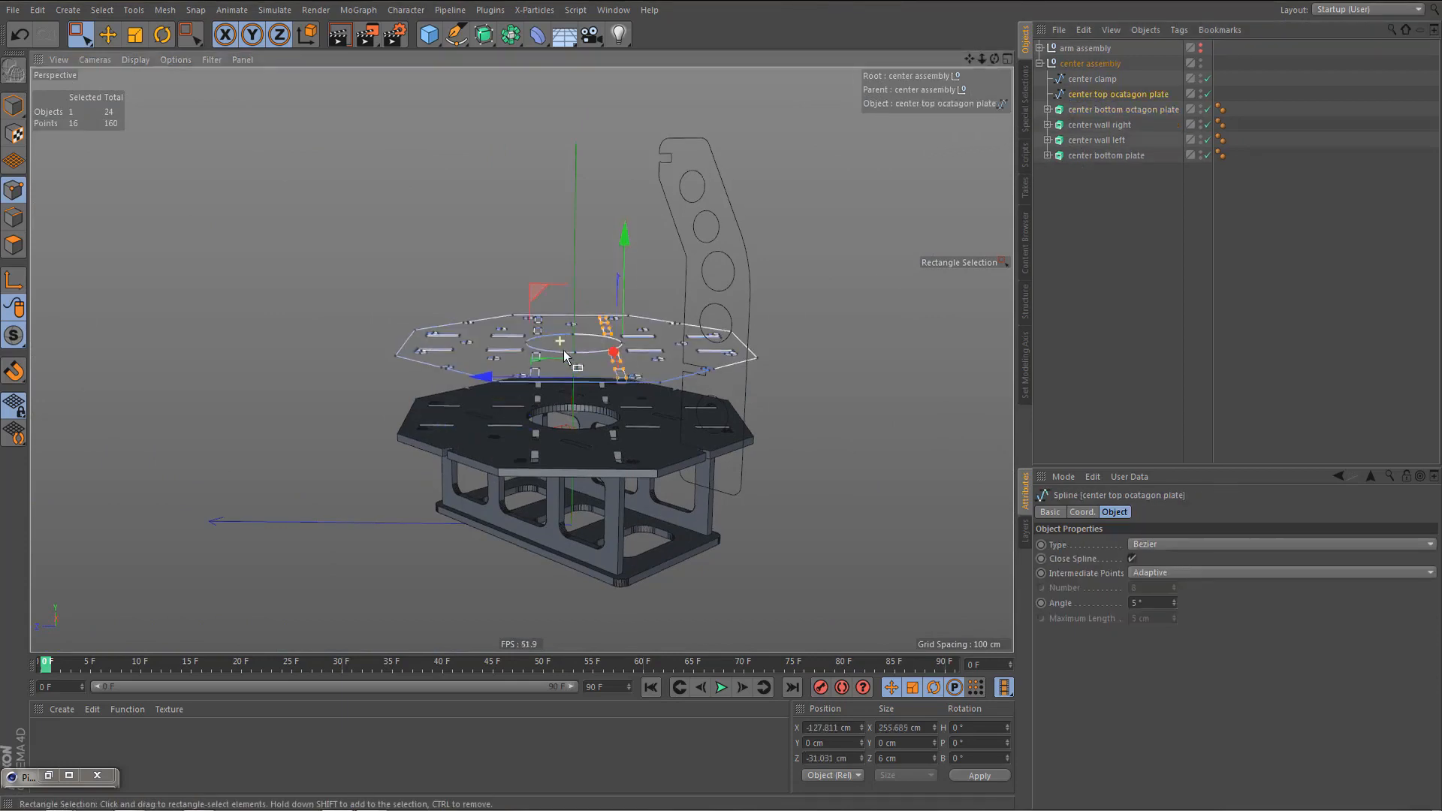
pyautogui.keyDown('alt'); pyautogui.moveTo(525, 376); pyautogui.dragTo(542, 361); pyautogui.keyUp('alt')
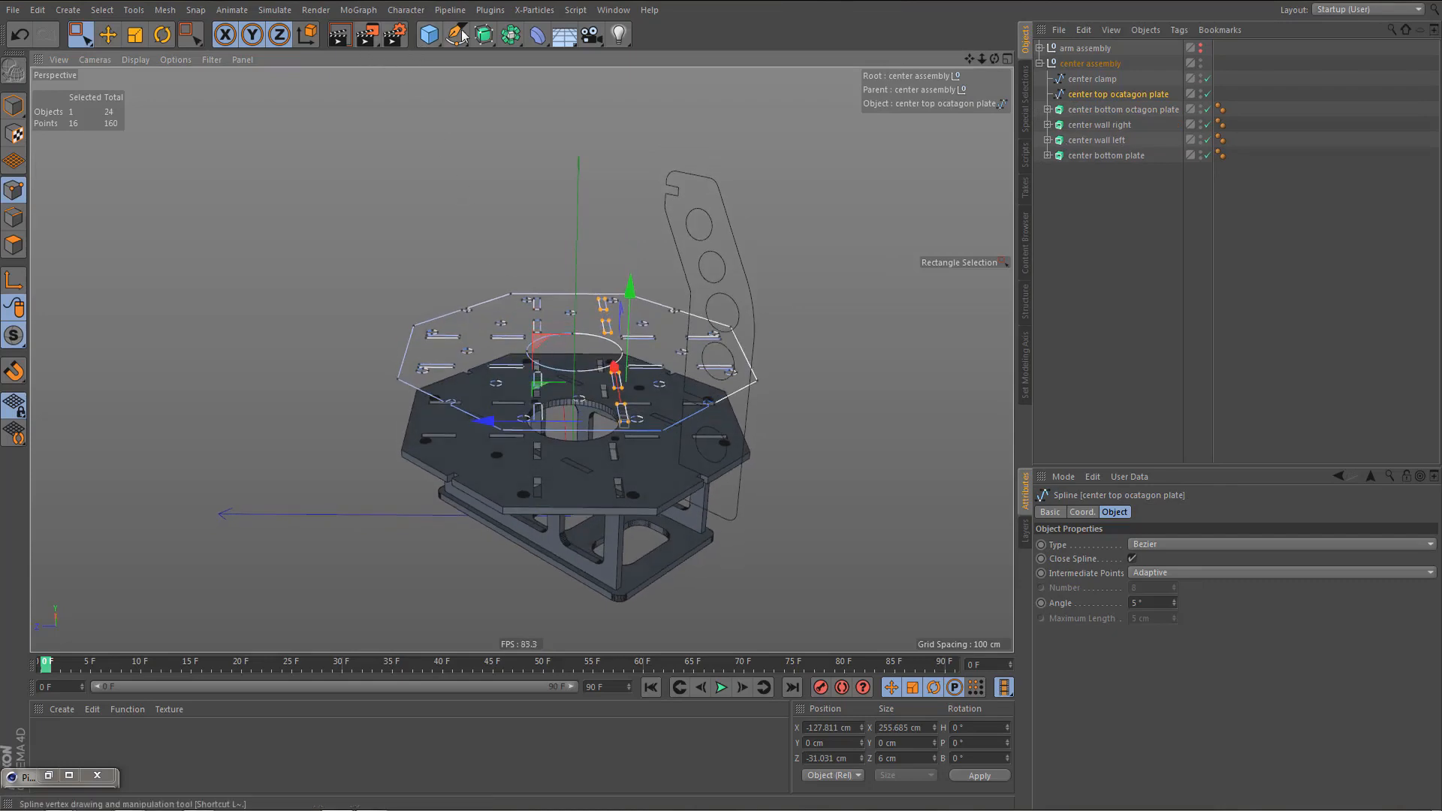
pyautogui.moveTo(491, 33); pyautogui.dragTo(641, 59)
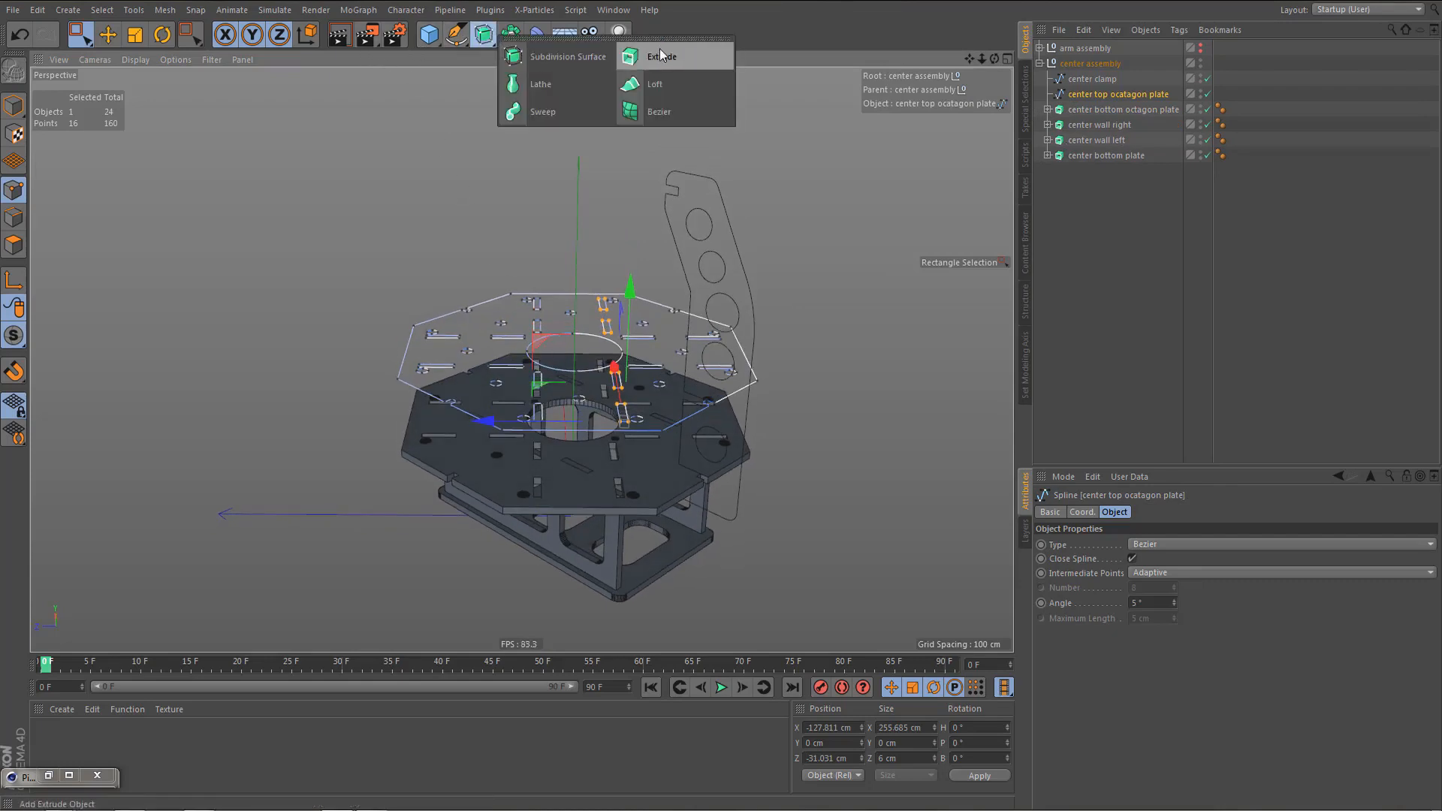
pyautogui.click(661, 57)
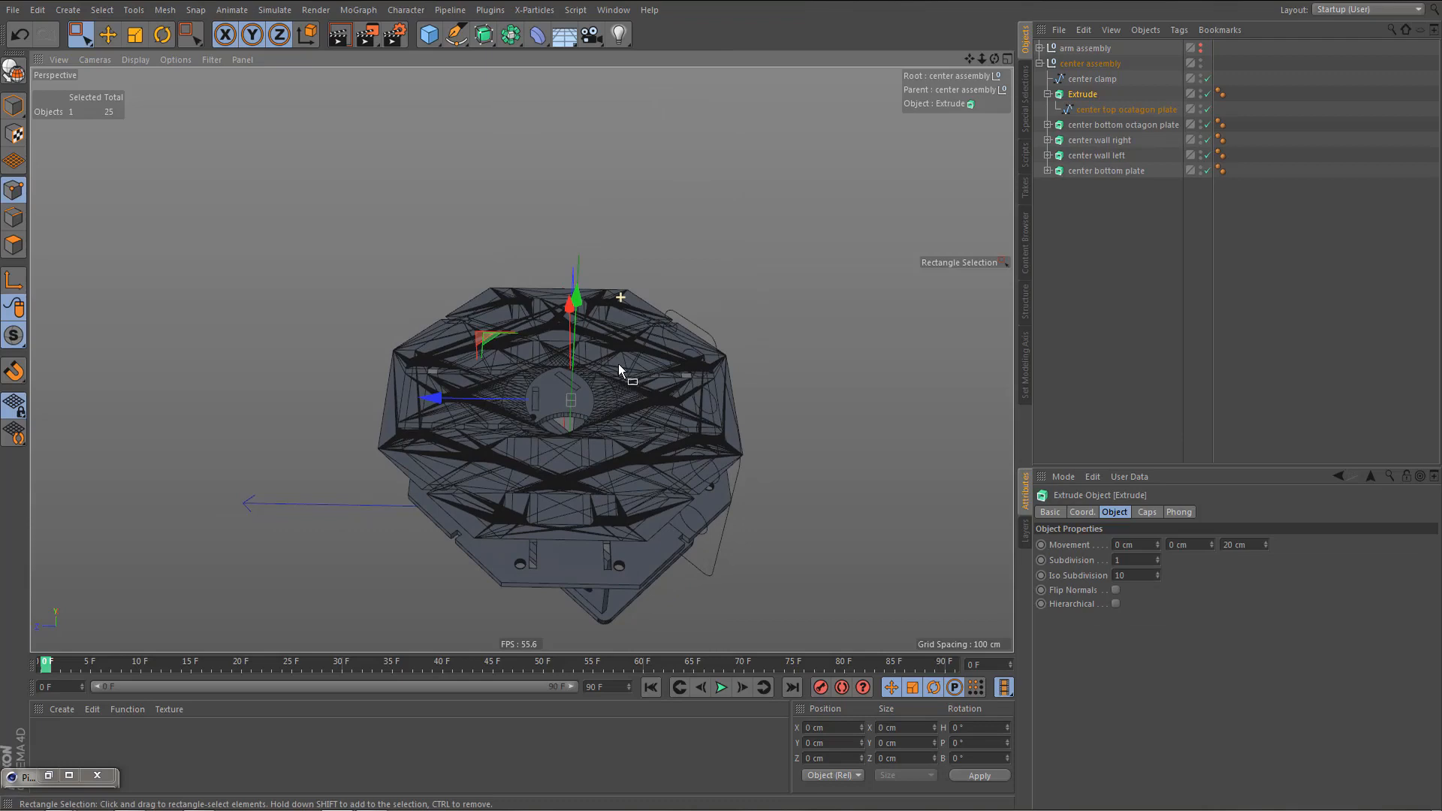
pyautogui.keyDown('alt'); pyautogui.moveTo(619, 364); pyautogui.dragTo(615, 364); pyautogui.keyUp('alt')
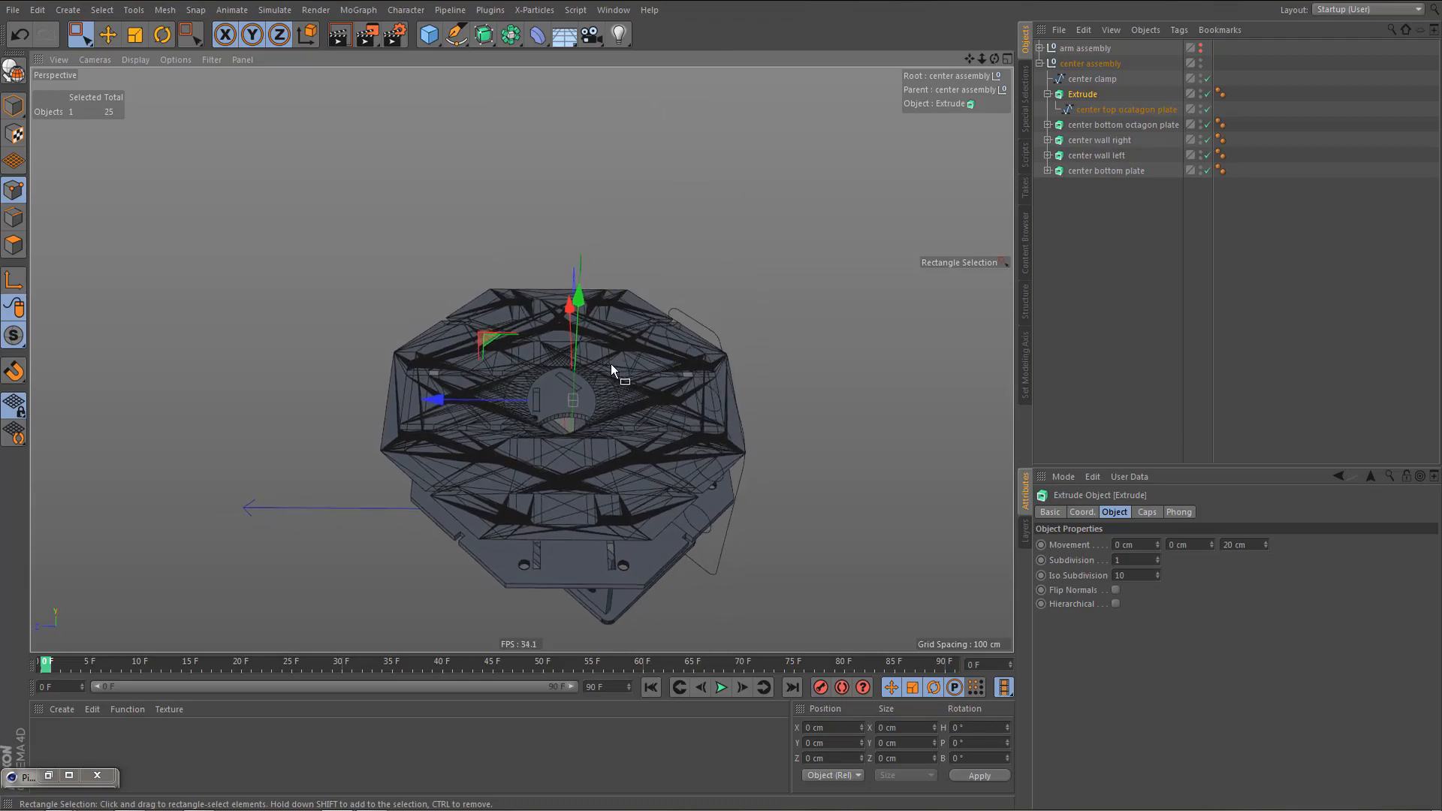
pyautogui.hotkey('ctrl', 'z')
# - Isolate the center top ocatagon plate with Viewport Solo Single and show its whole outline in the Top view
pyautogui.moveTo(14, 336); pyautogui.dragTo(66, 386)
pyautogui.middleClick(512, 242)
pyautogui.middleClick(511, 242)
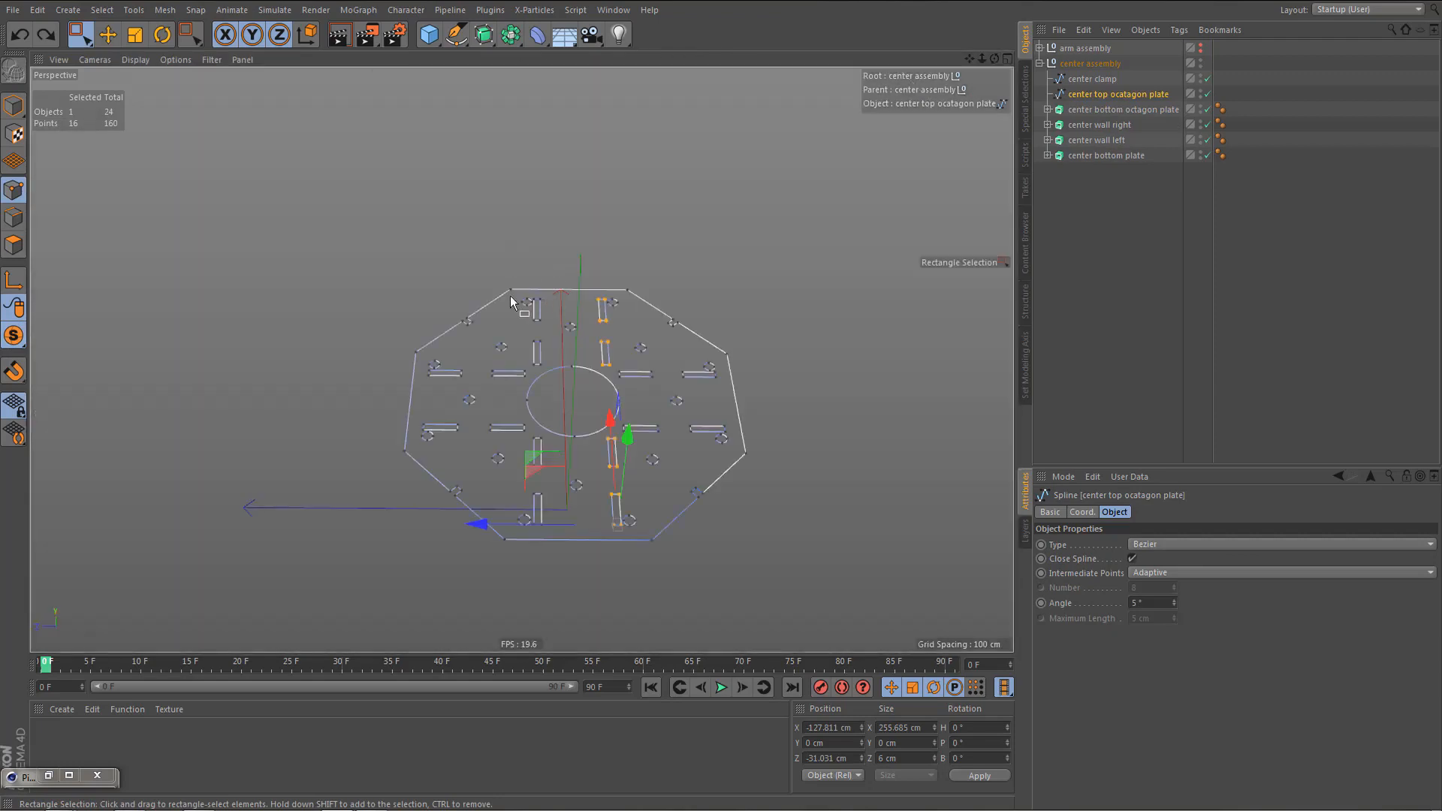
pyautogui.middleClick(511, 295)
pyautogui.middleClick(578, 290)
pyautogui.scroll(-2, 541, 323)
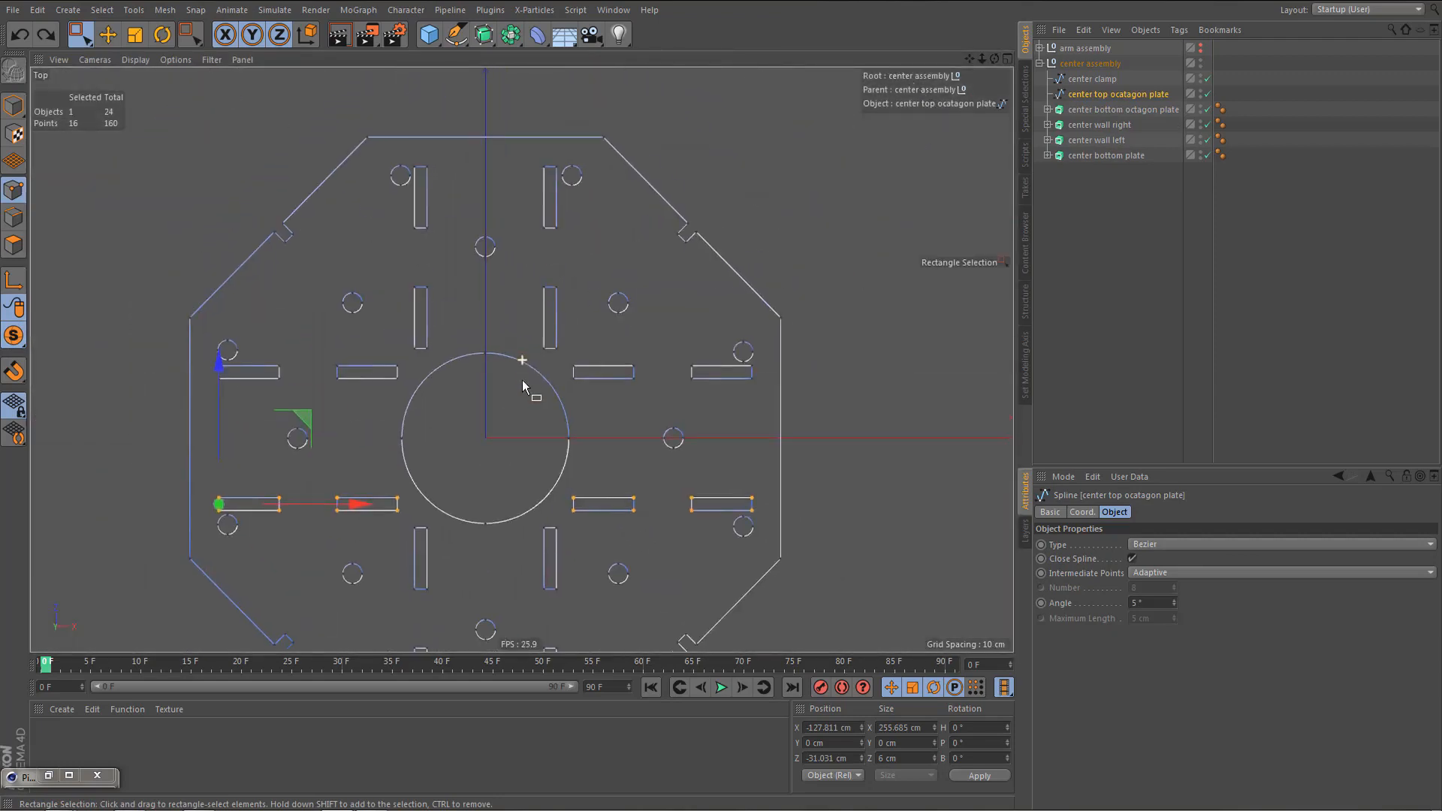
pyautogui.scroll(-3, 523, 387)
pyautogui.scroll(2, 525, 361)
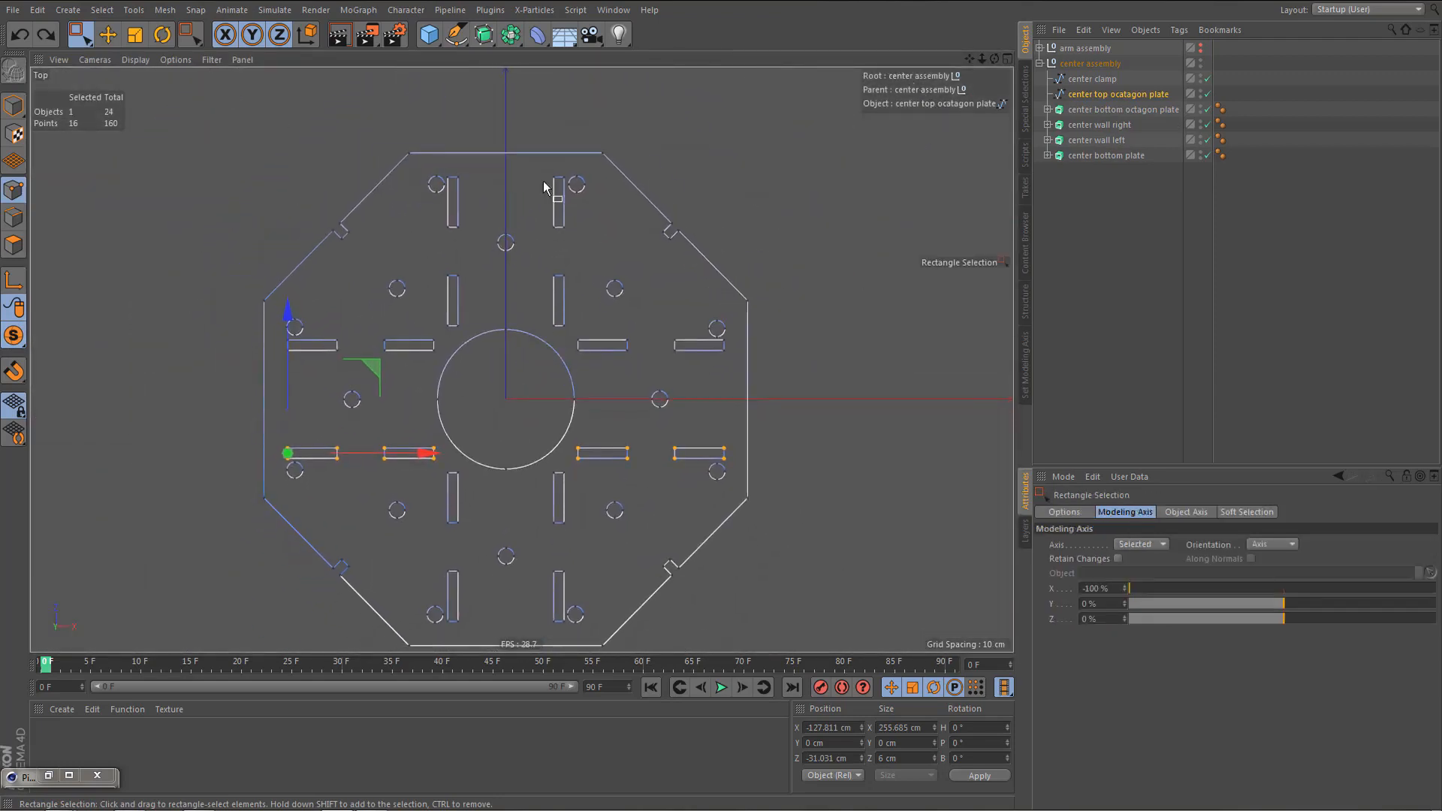
# - Check the octagon outline's outer corners for duplicate points and remove the extra point at the lower-left corner
pyautogui.click(600, 151)
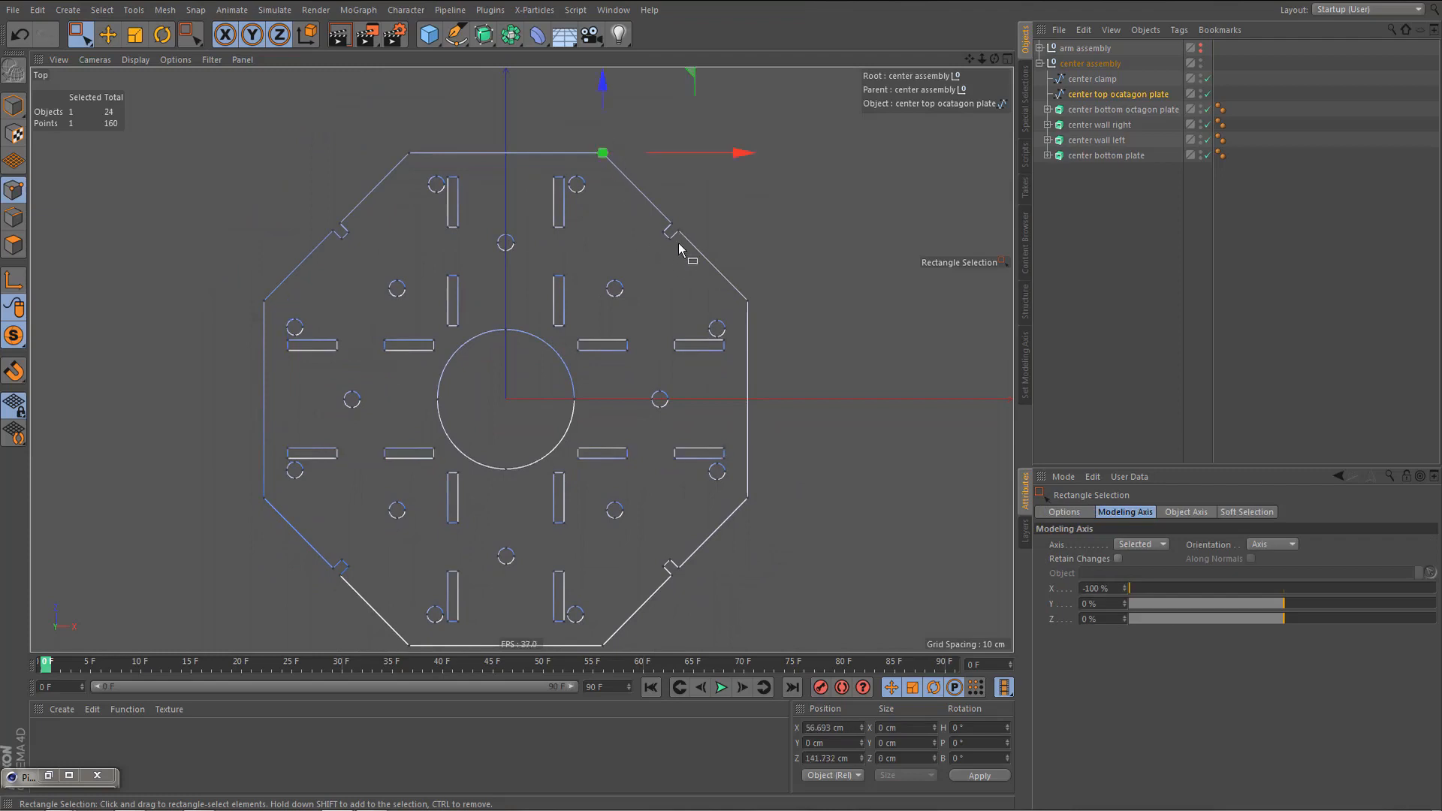
pyautogui.moveTo(655, 212); pyautogui.dragTo(778, 319)
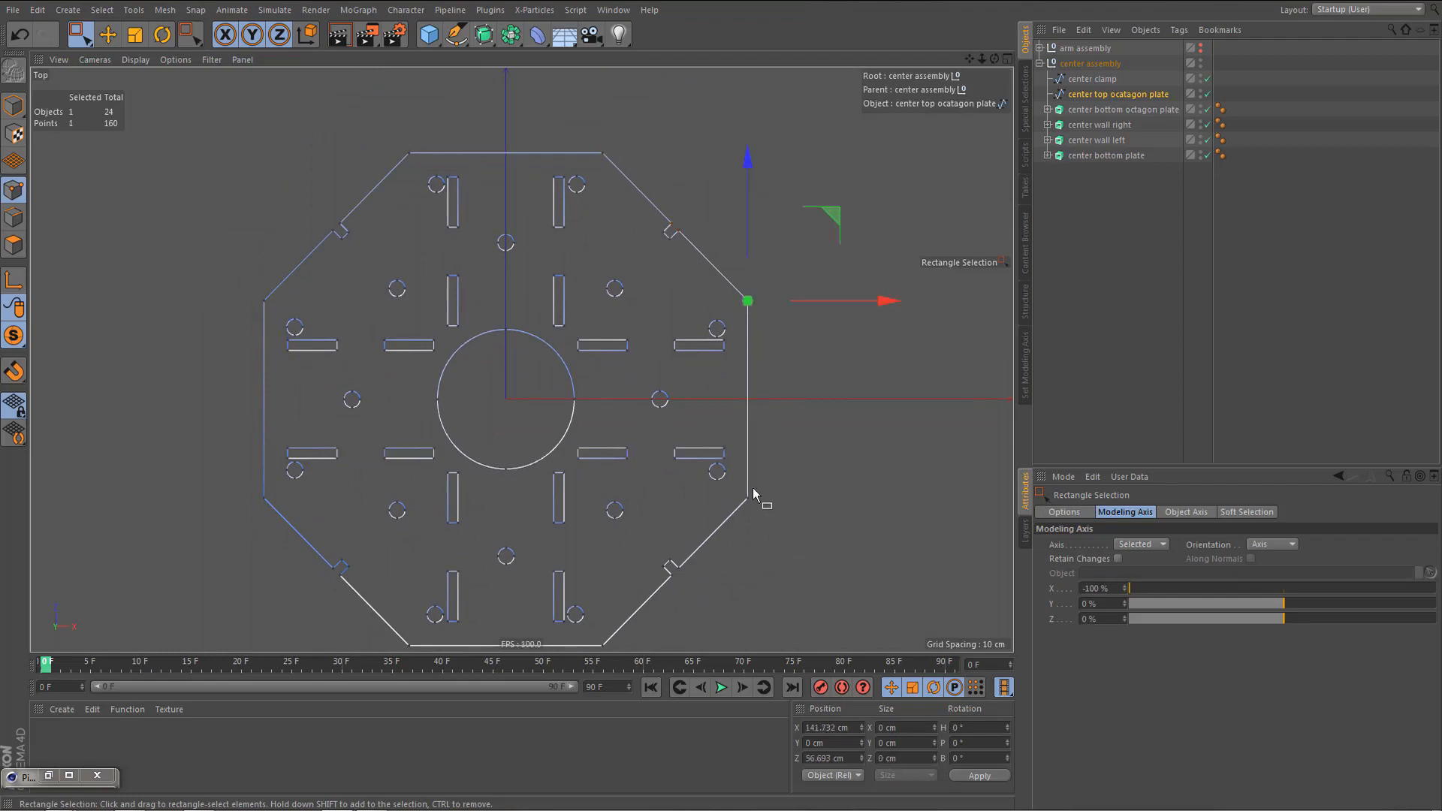
pyautogui.moveTo(761, 504); pyautogui.dragTo(714, 492)
pyautogui.keyDown('alt'); pyautogui.moveTo(714, 493); pyautogui.dragTo(720, 451, button='middle'); pyautogui.keyUp('alt')
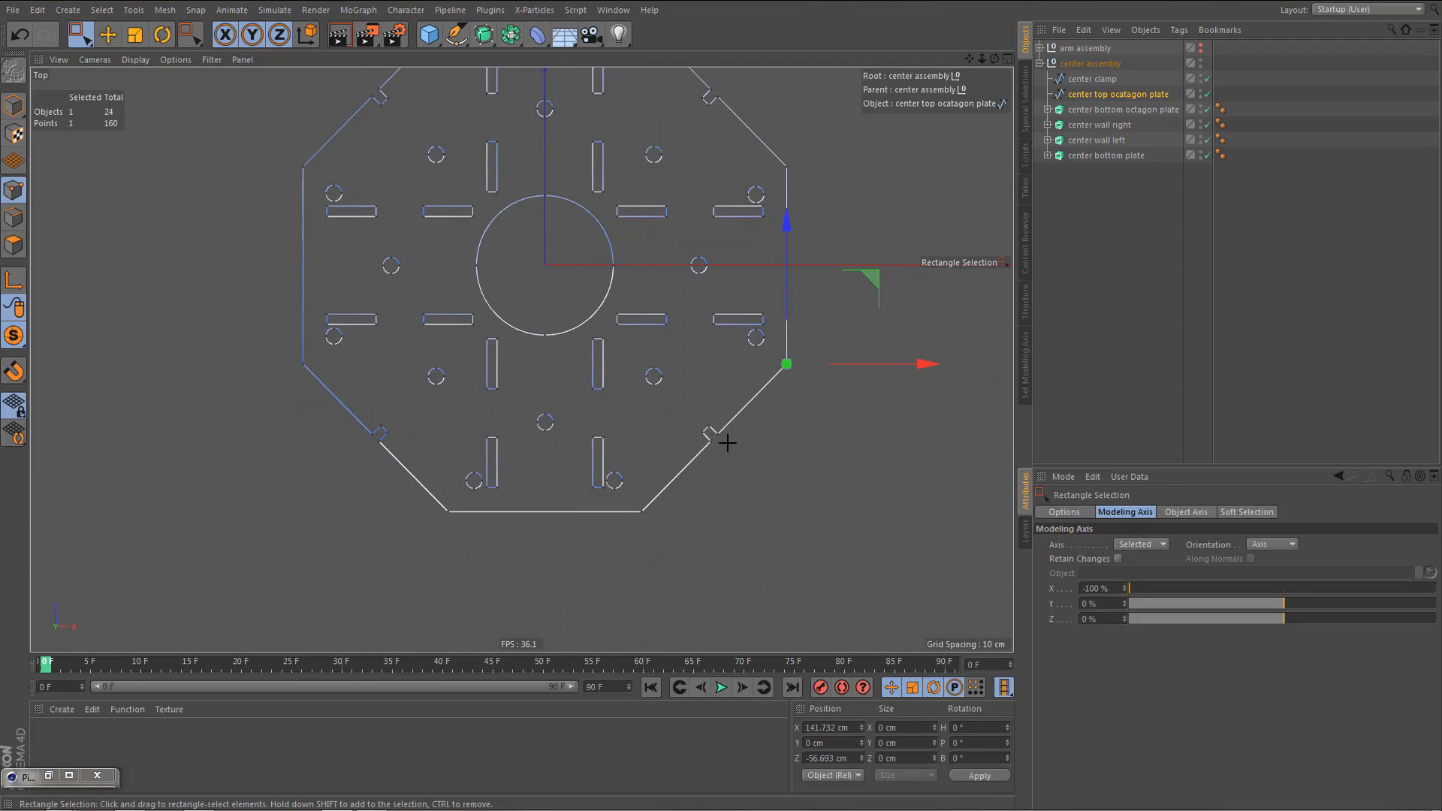
pyautogui.moveTo(647, 499); pyautogui.dragTo(580, 544)
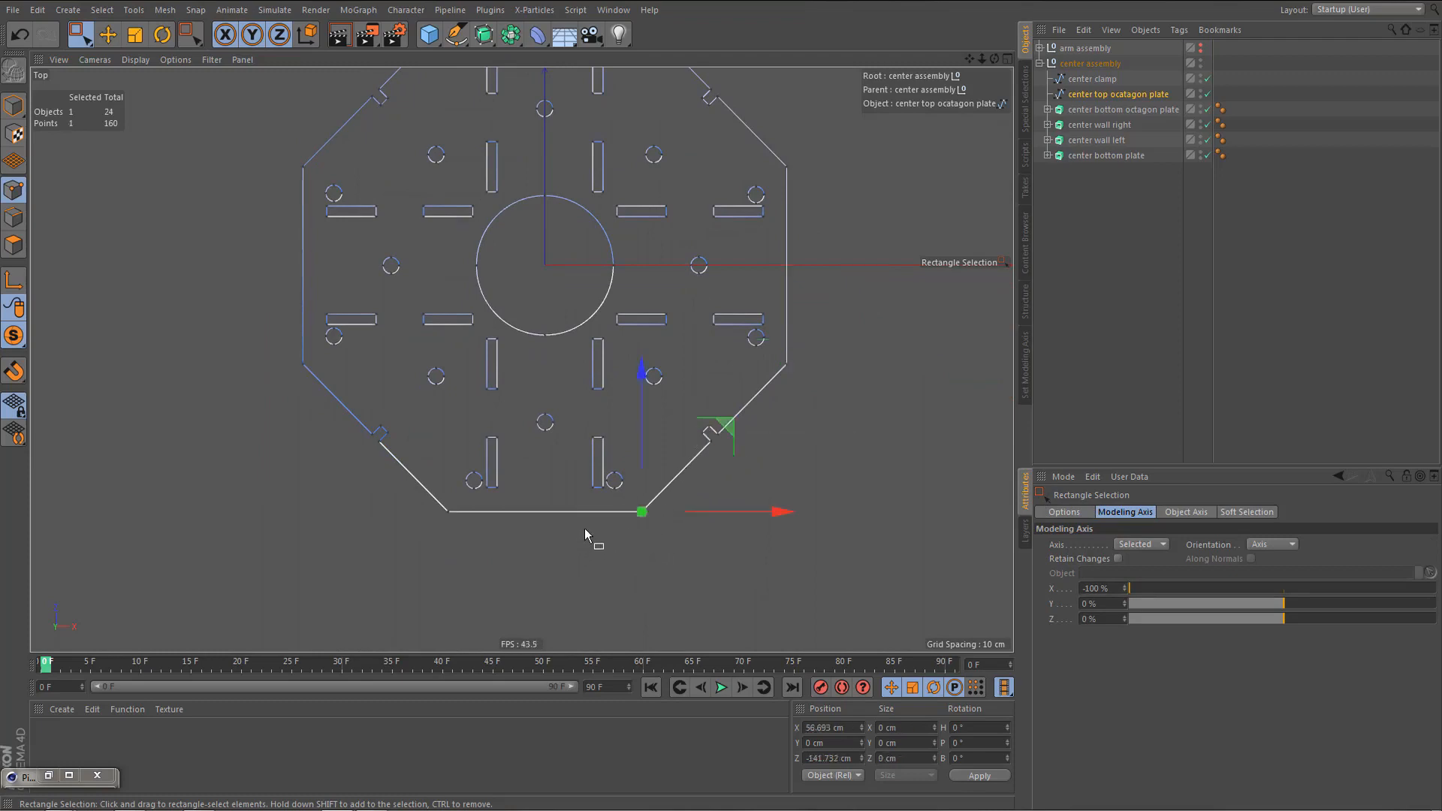
pyautogui.moveTo(424, 503); pyautogui.dragTo(460, 523)
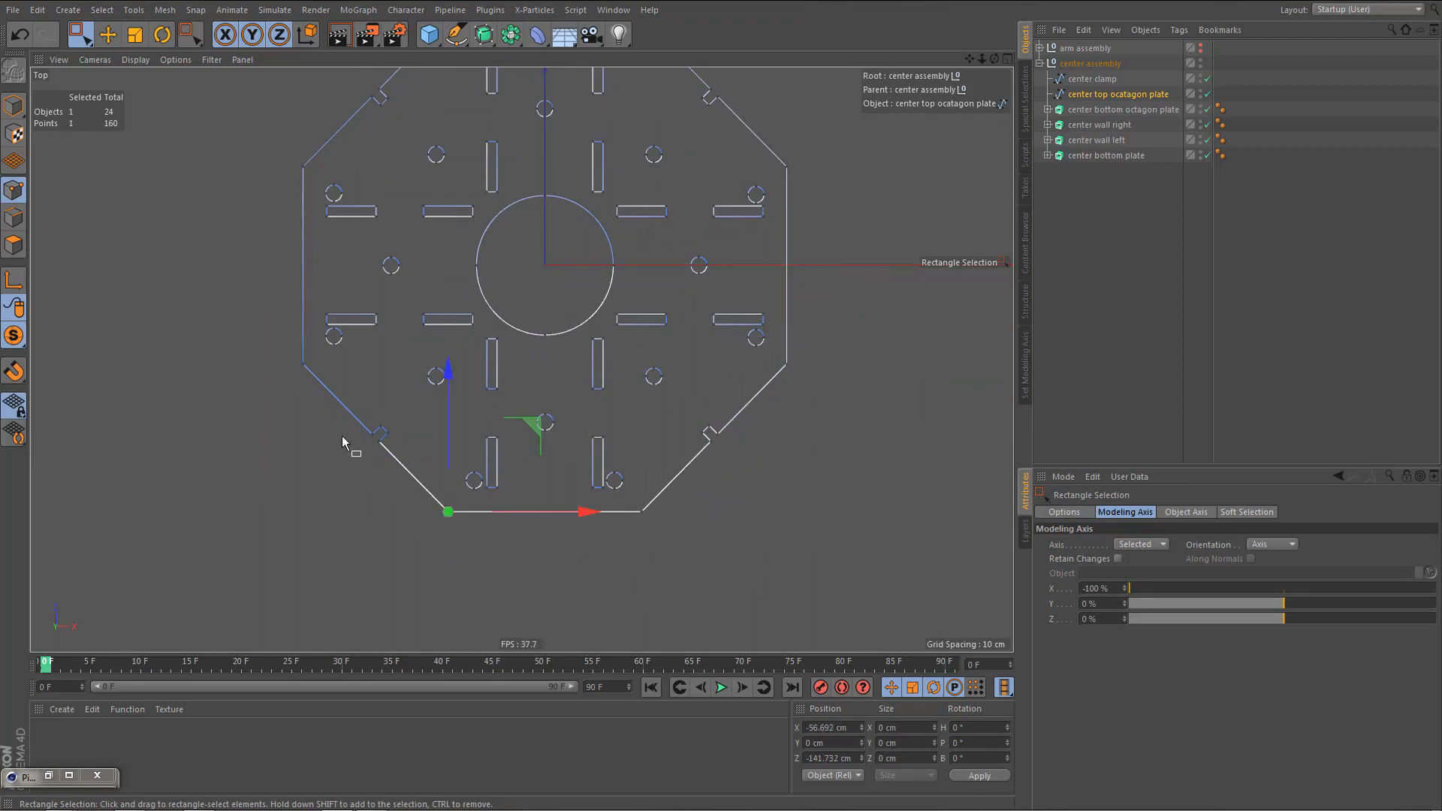
pyautogui.moveTo(290, 350); pyautogui.dragTo(327, 406)
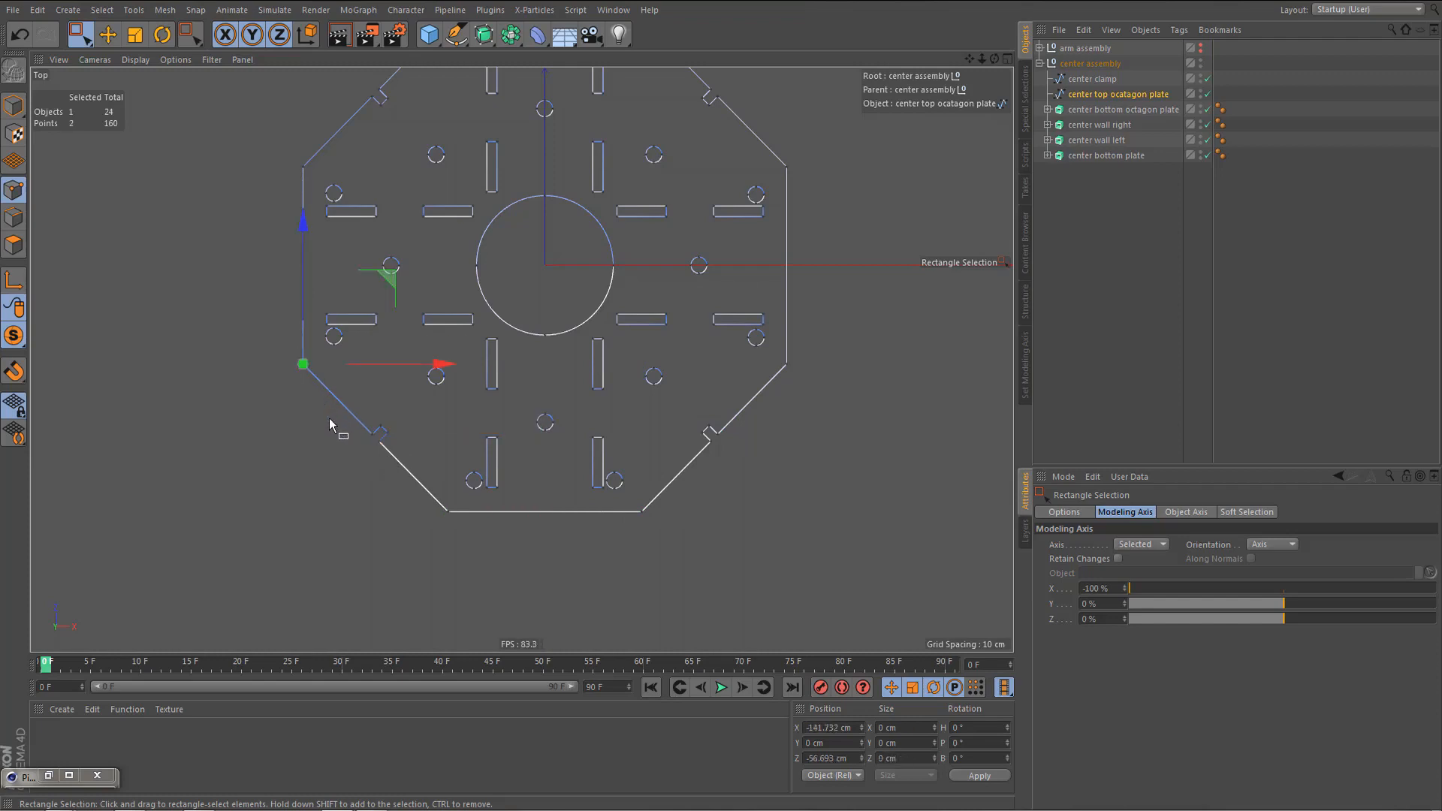
pyautogui.press('m')
pyautogui.press('q')
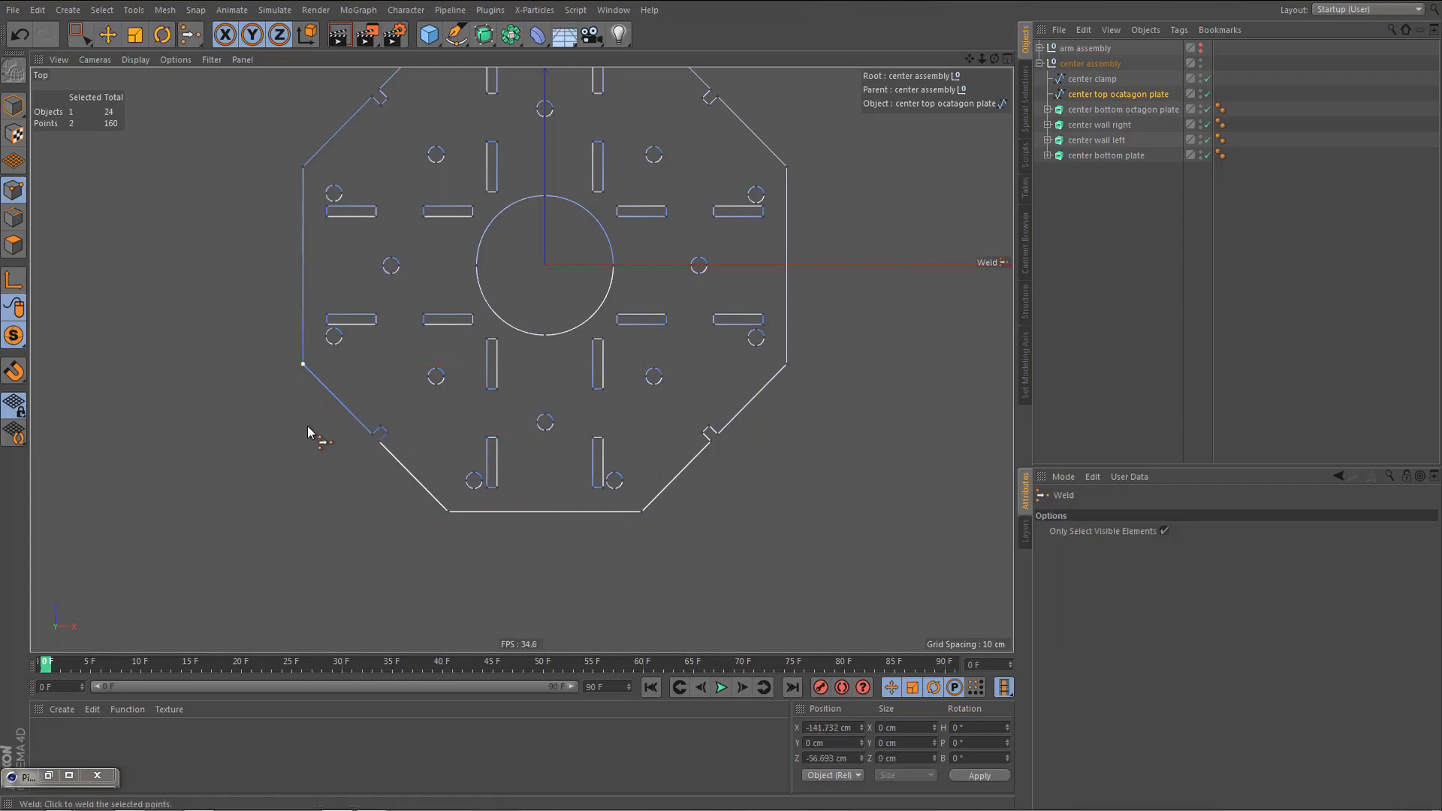
pyautogui.click(308, 432)
pyautogui.press('space')
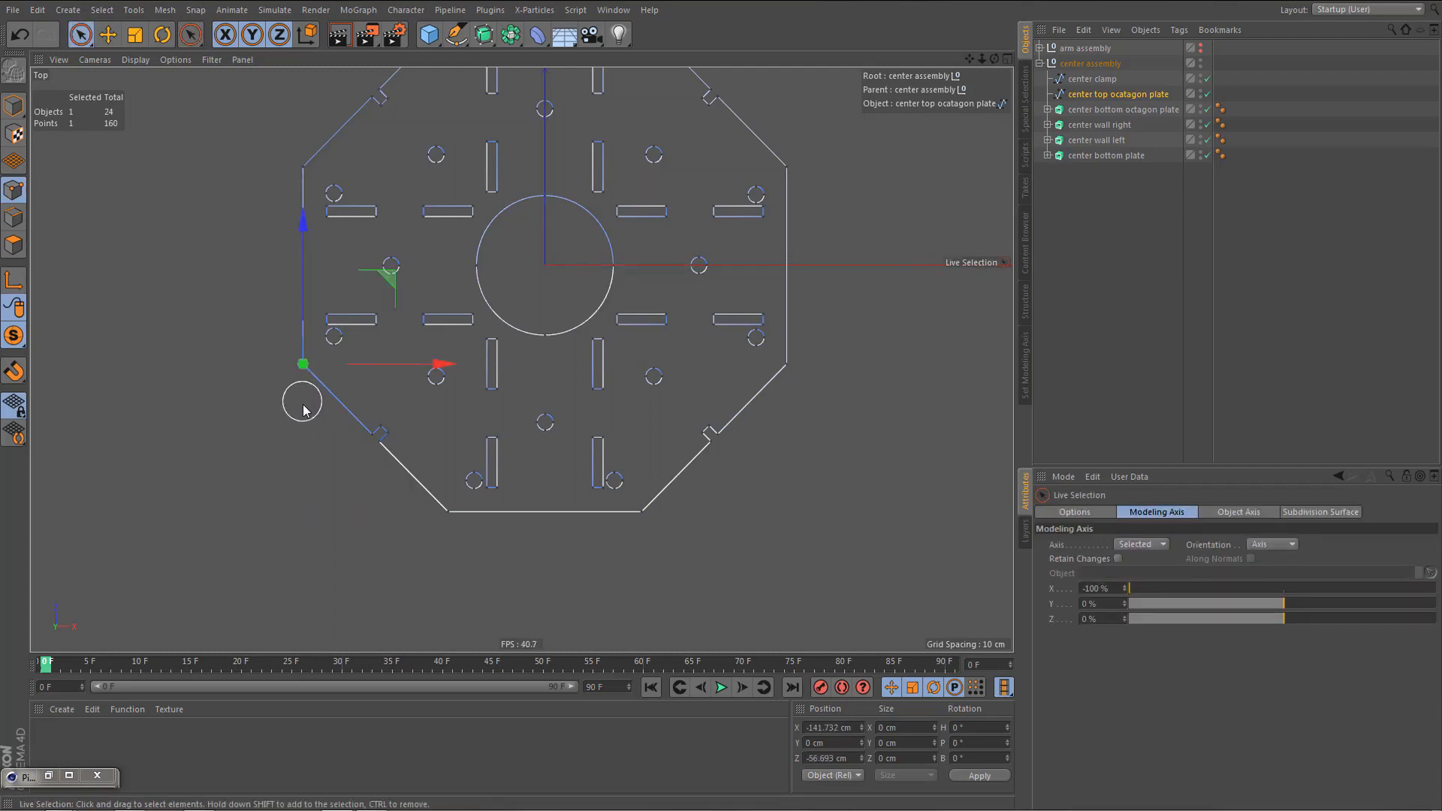
pyautogui.press('Delete')
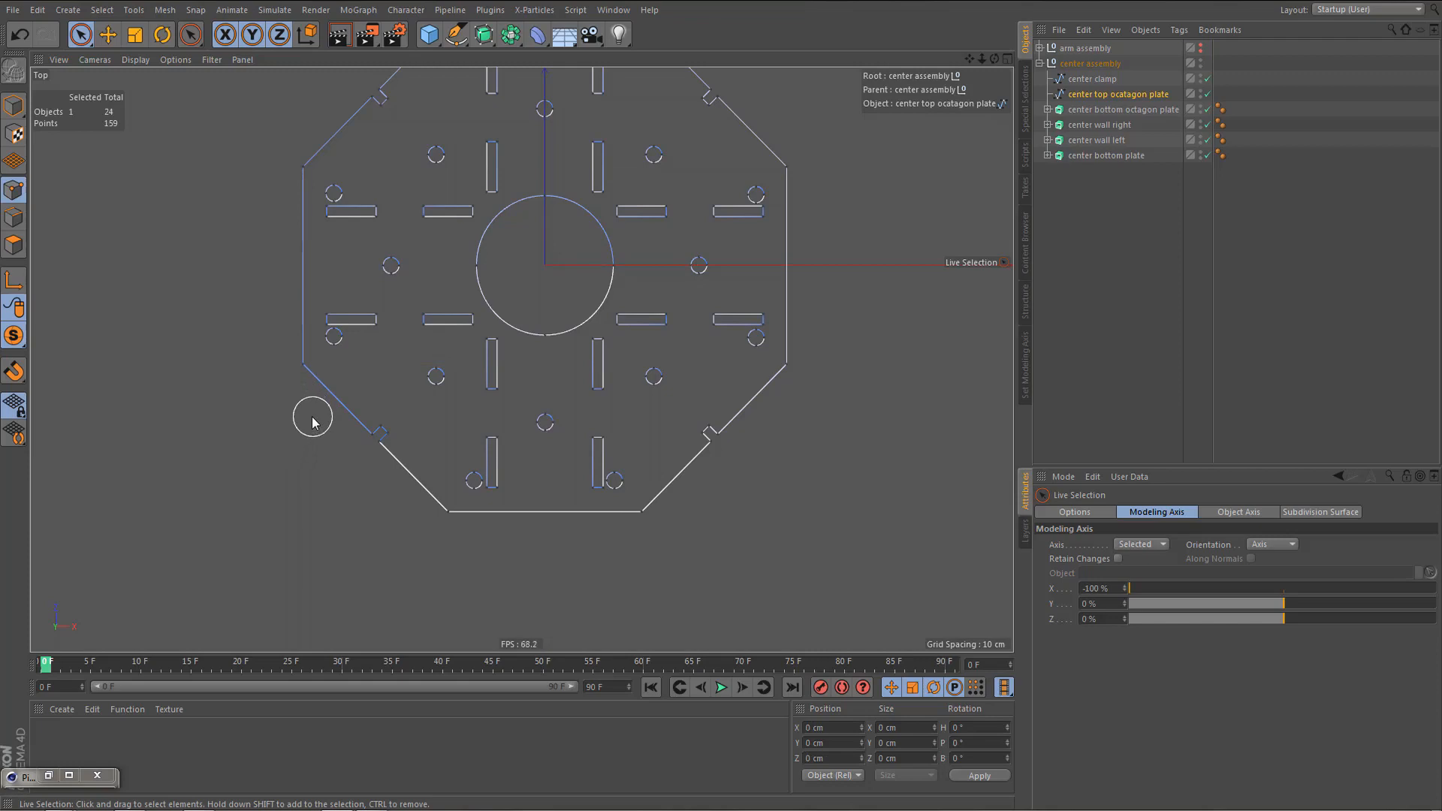
# - Recheck the lower-left corner and try to weld the two overlapping points at the octagon's upper-left corner
pyautogui.press('0')
pyautogui.moveTo(319, 381); pyautogui.dragTo(295, 356)
pyautogui.scroll(4, 319, 311)
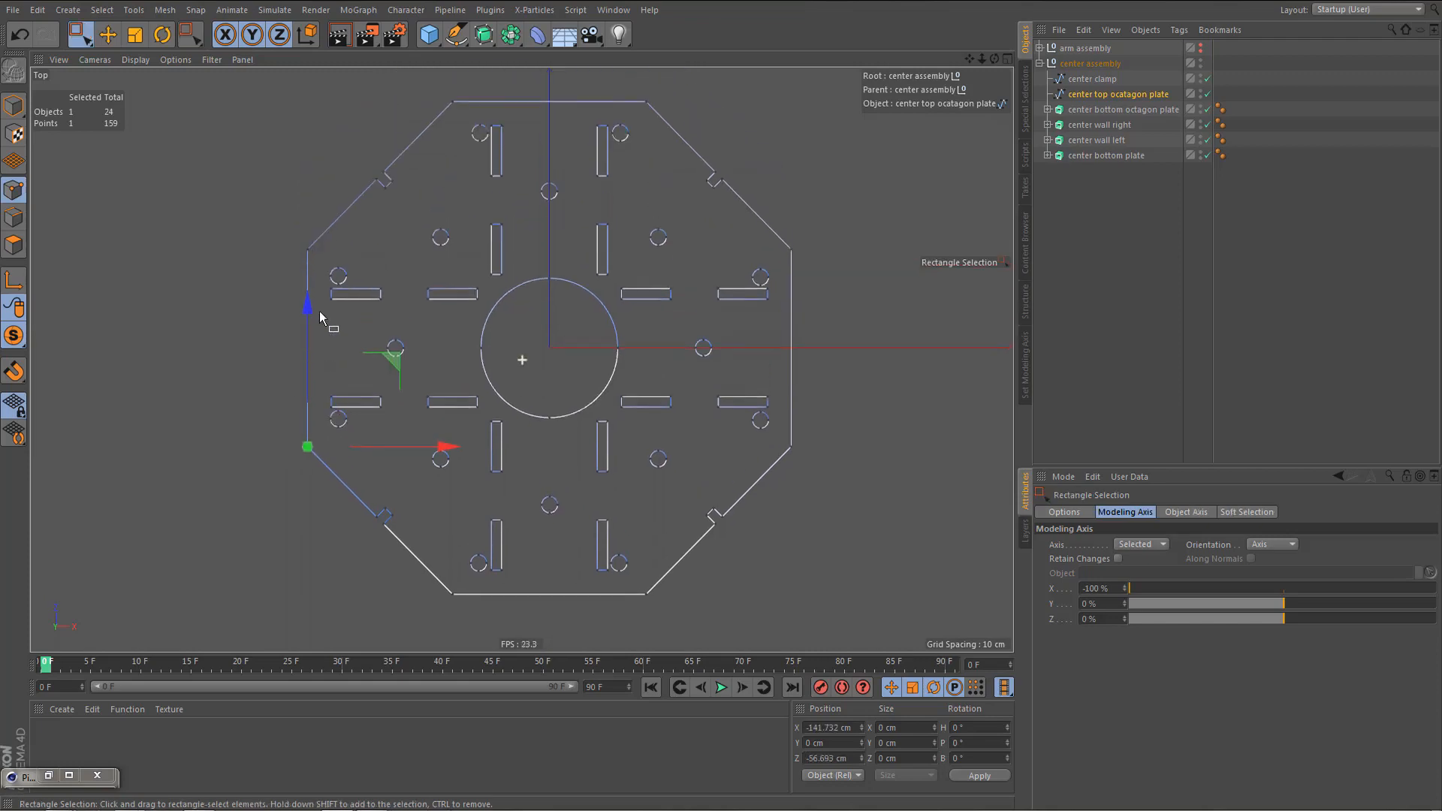
pyautogui.keyDown('shift'); pyautogui.moveTo(290, 246); pyautogui.dragTo(314, 263); pyautogui.keyUp('shift')
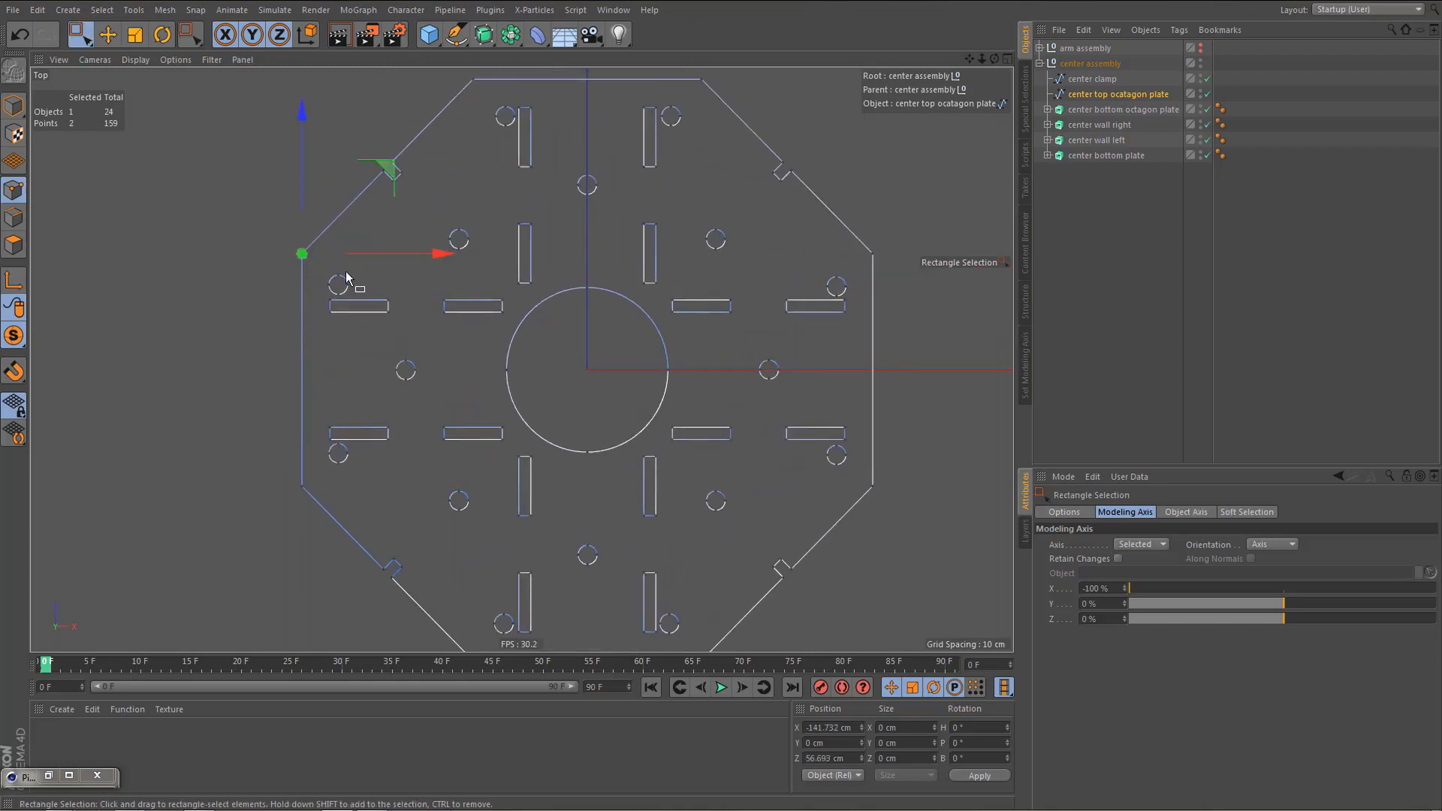
pyautogui.press('m')
pyautogui.press('q')
pyautogui.click(243, 330)
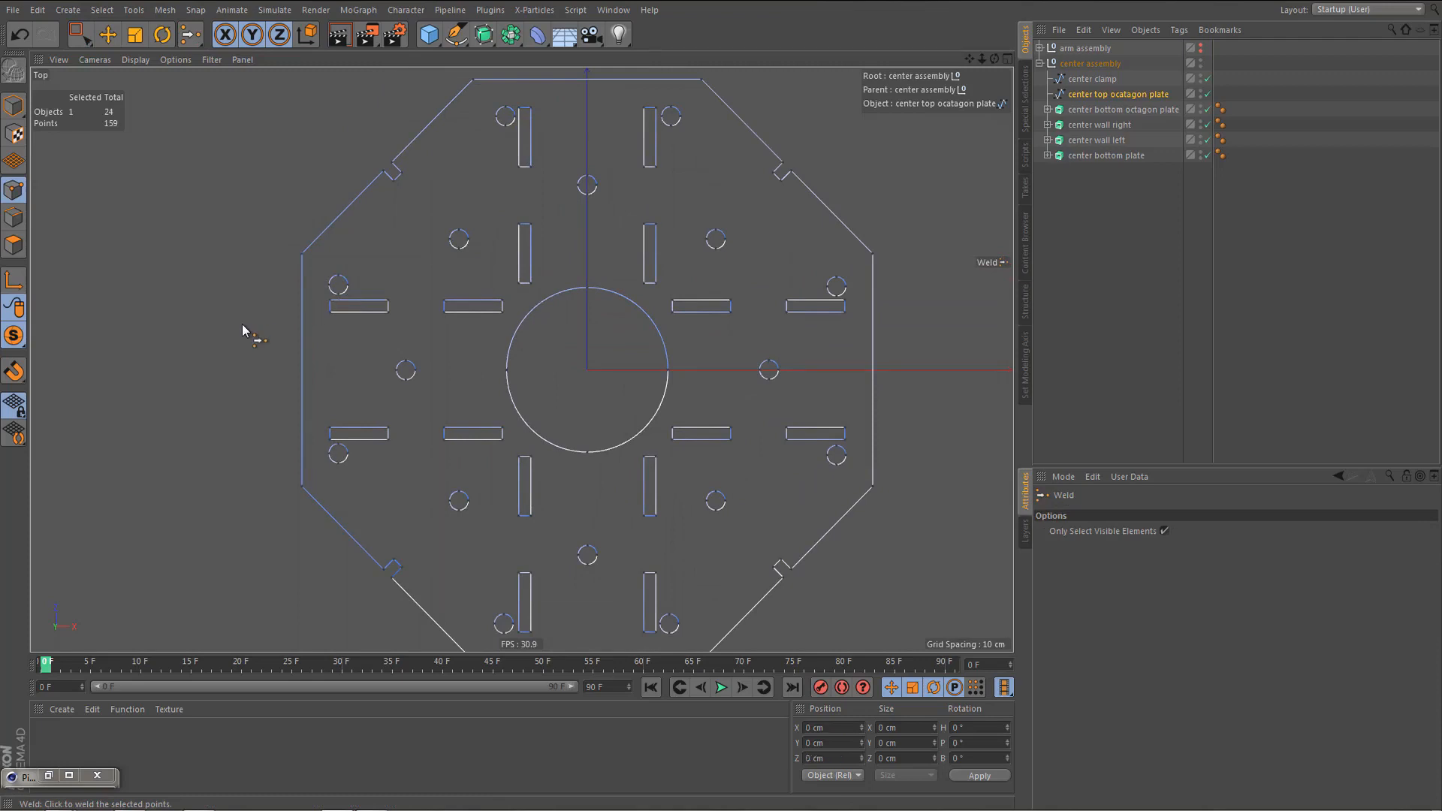
# - Weld the two overlapping points on the right side of the large center hole and apply Equal Tangent Length
pyautogui.press('0')
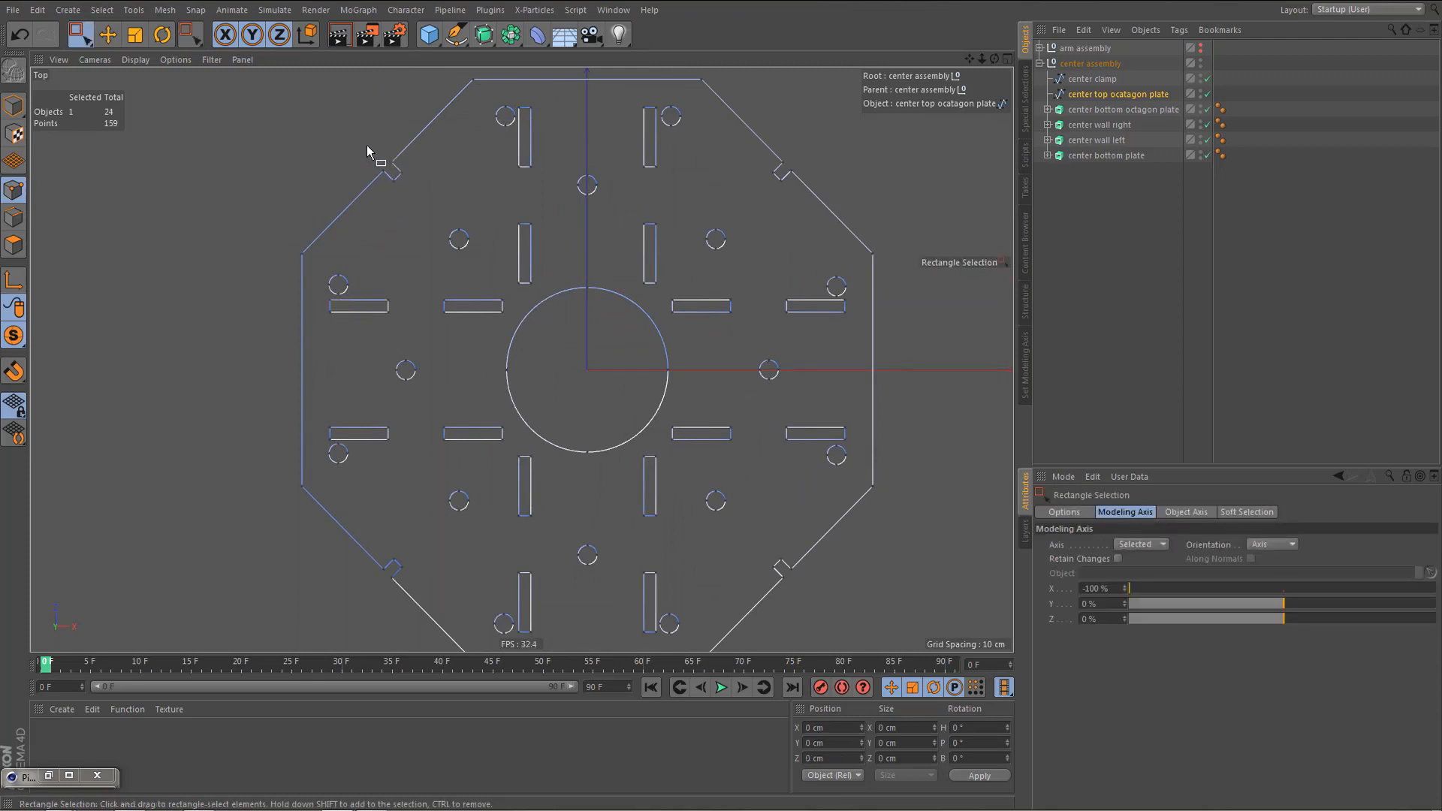
pyautogui.moveTo(367, 146); pyautogui.dragTo(416, 248)
pyautogui.moveTo(442, 115); pyautogui.dragTo(498, 167)
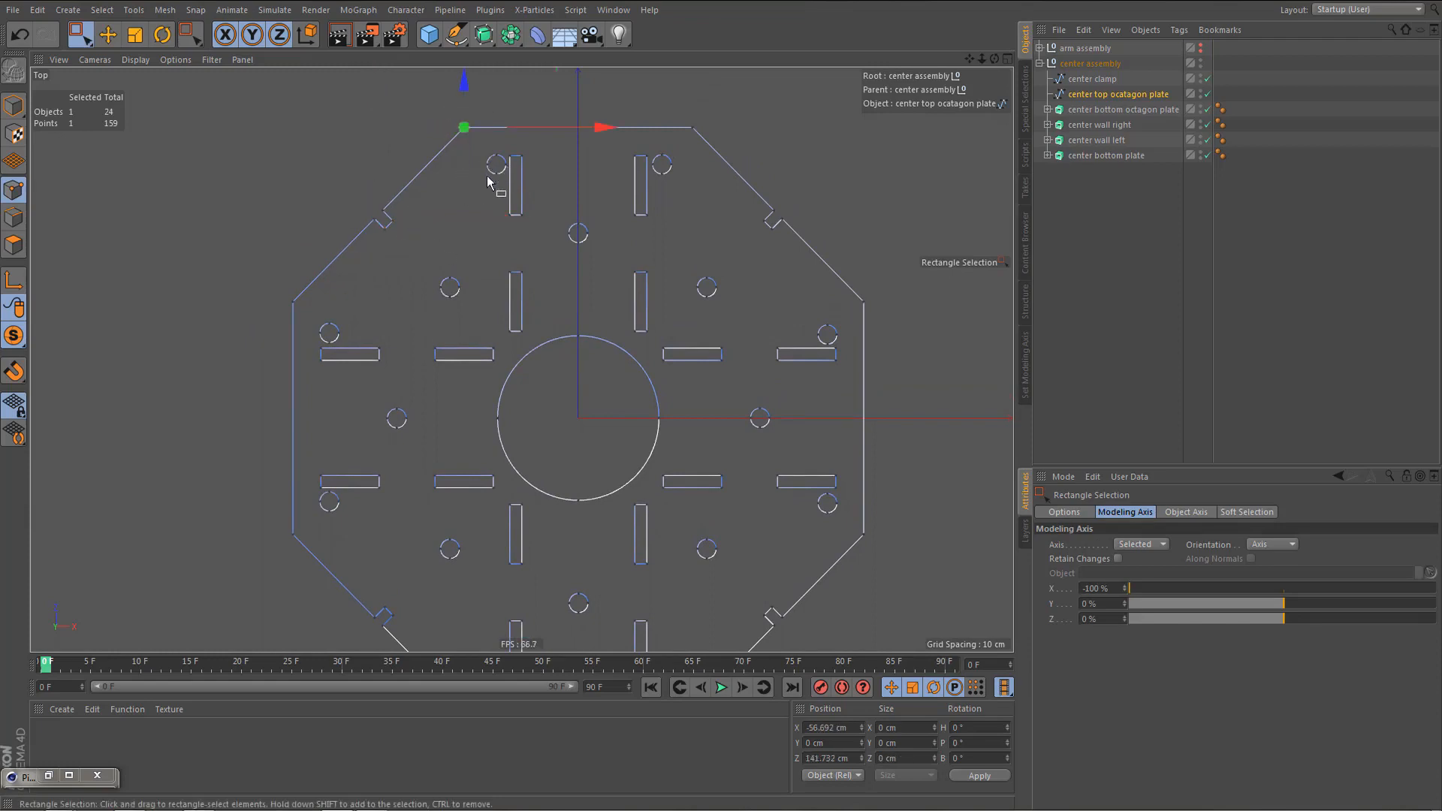
pyautogui.keyDown('alt'); pyautogui.moveTo(489, 180); pyautogui.dragTo(546, 301, button='middle'); pyautogui.keyUp('alt')
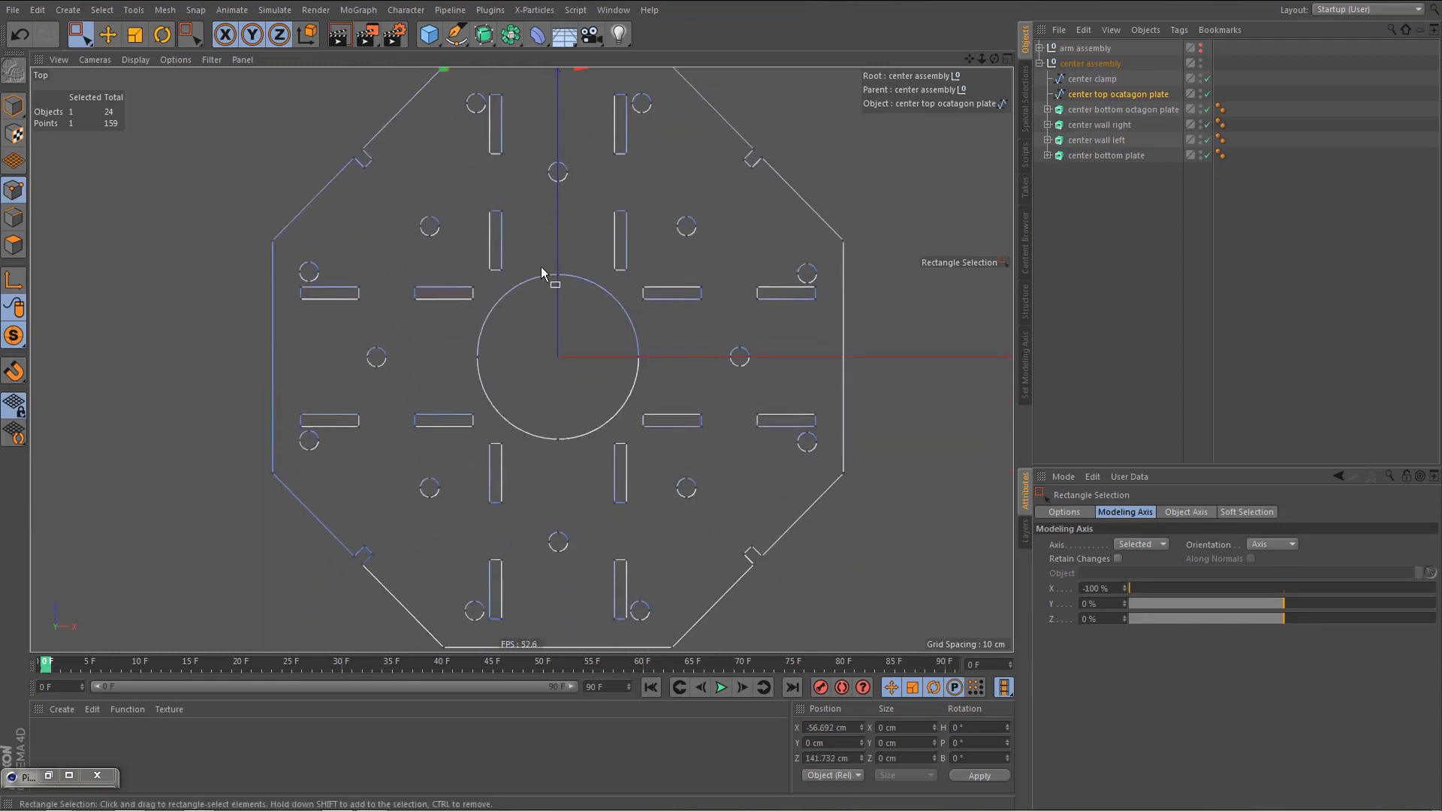
pyautogui.moveTo(542, 272); pyautogui.dragTo(663, 392)
pyautogui.scroll(2, 593, 331)
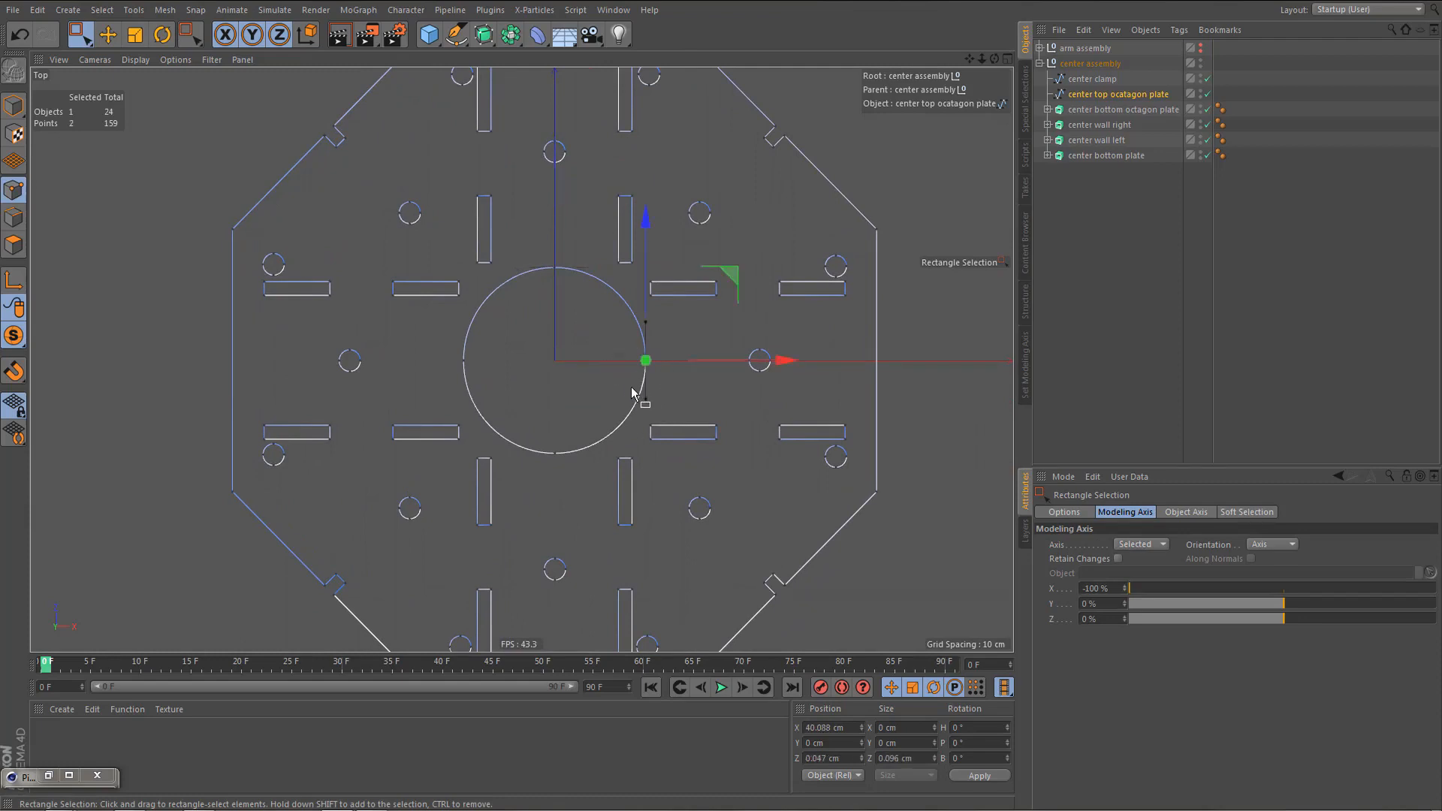
pyautogui.press('m')
pyautogui.press('q')
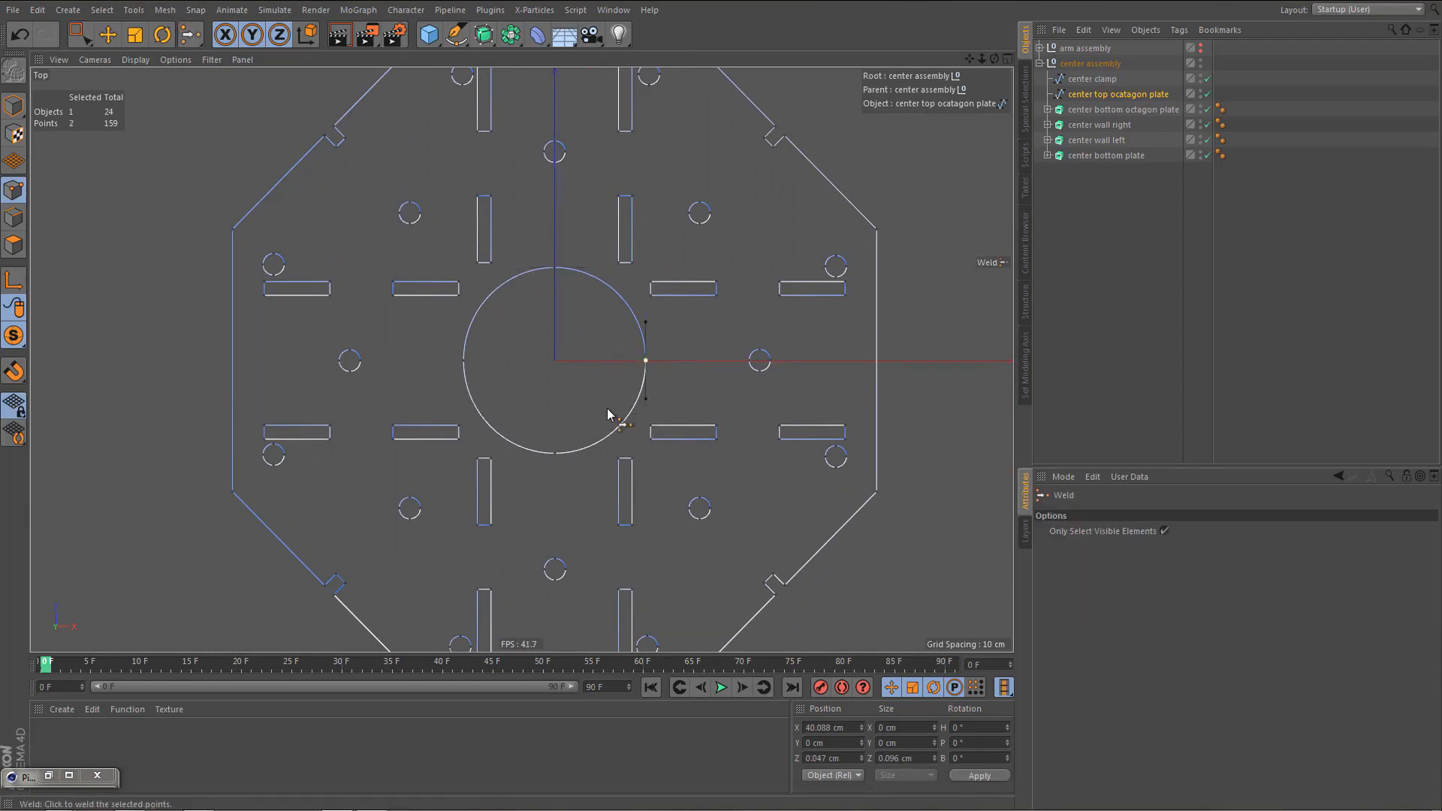
pyautogui.click(596, 391)
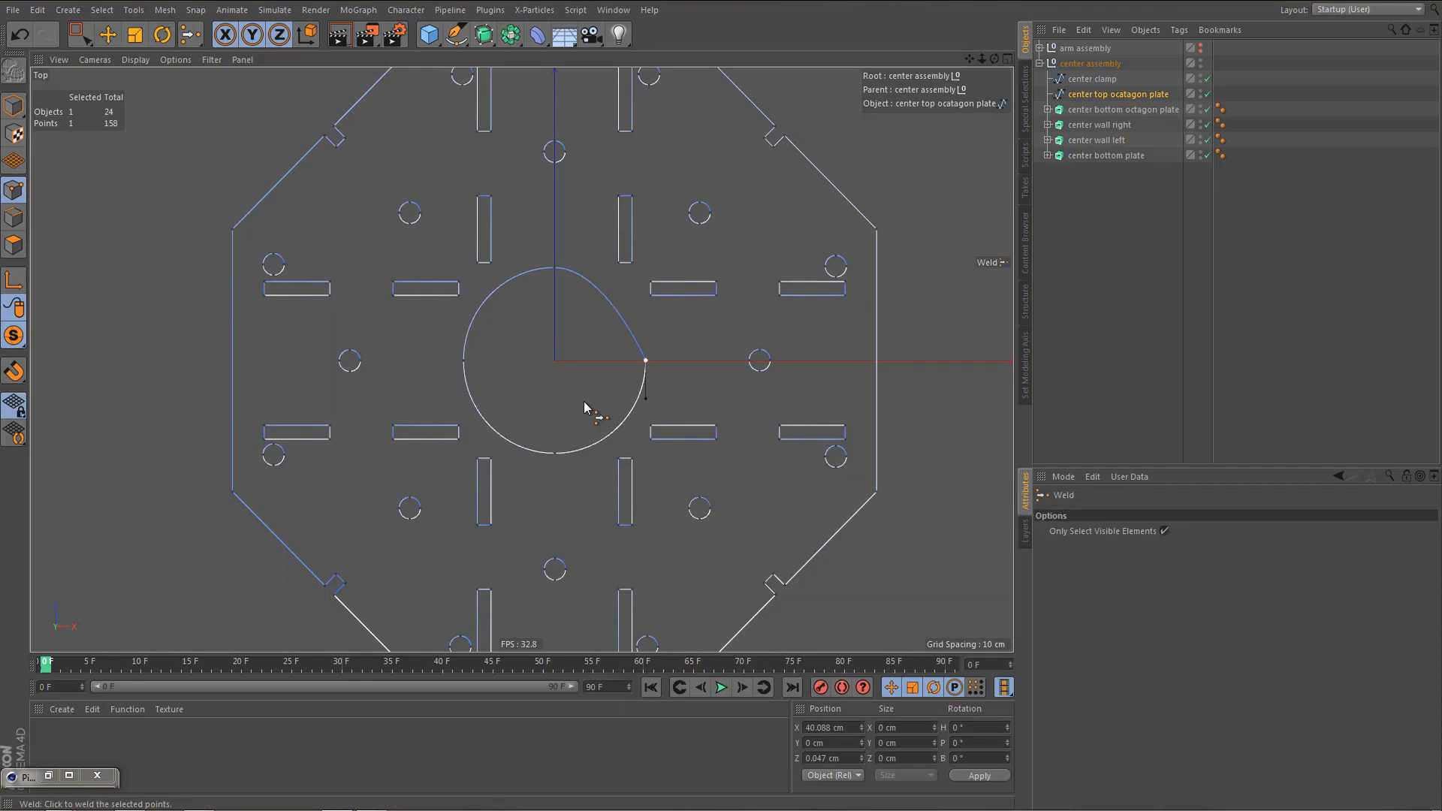
pyautogui.rightClick(705, 409)
pyautogui.click(756, 433)
# - Weld the overlapping points on the left side of the large center hole and restore its curve with Equal Tangent Length
pyautogui.press('0')
pyautogui.moveTo(542, 444); pyautogui.dragTo(567, 481)
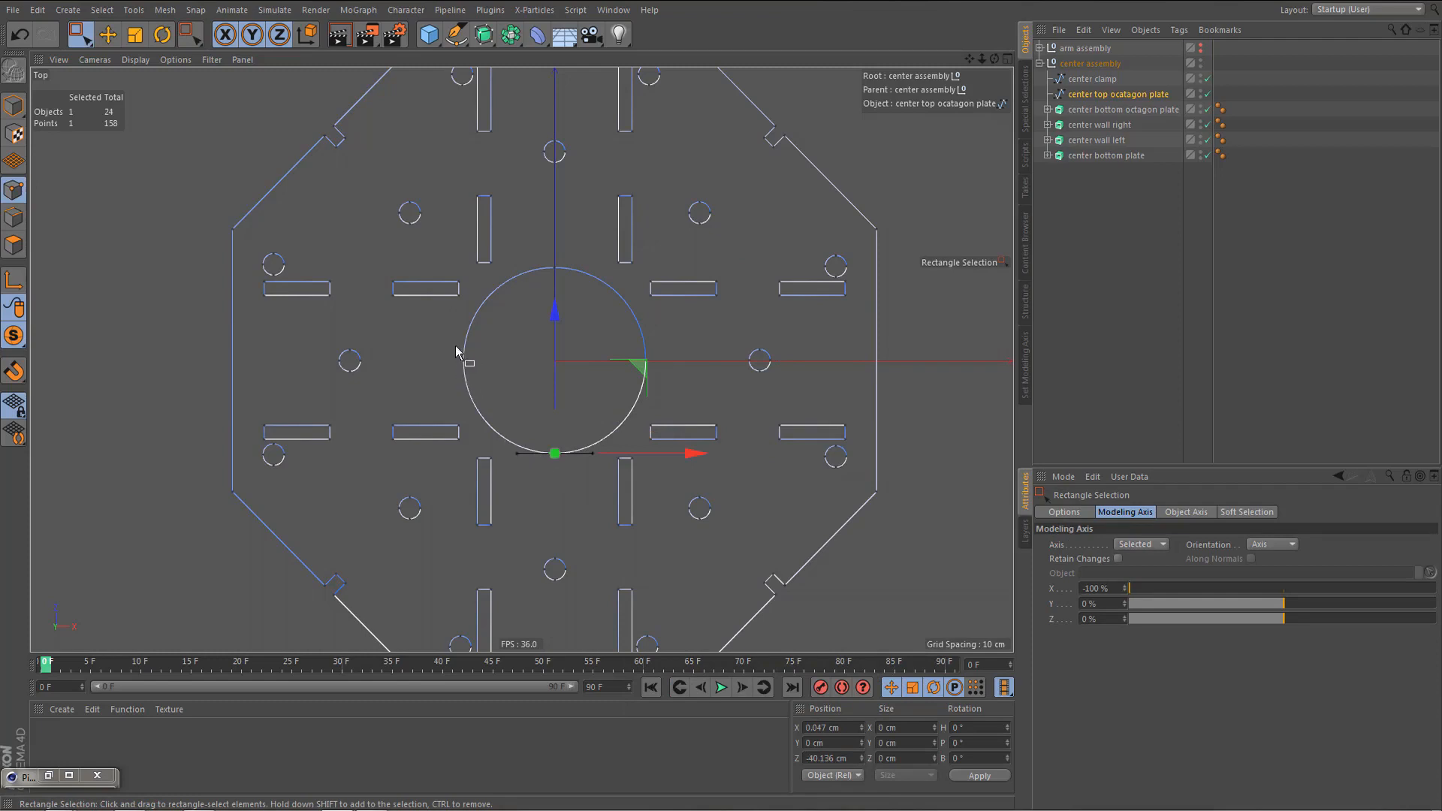
pyautogui.moveTo(461, 354); pyautogui.dragTo(485, 398)
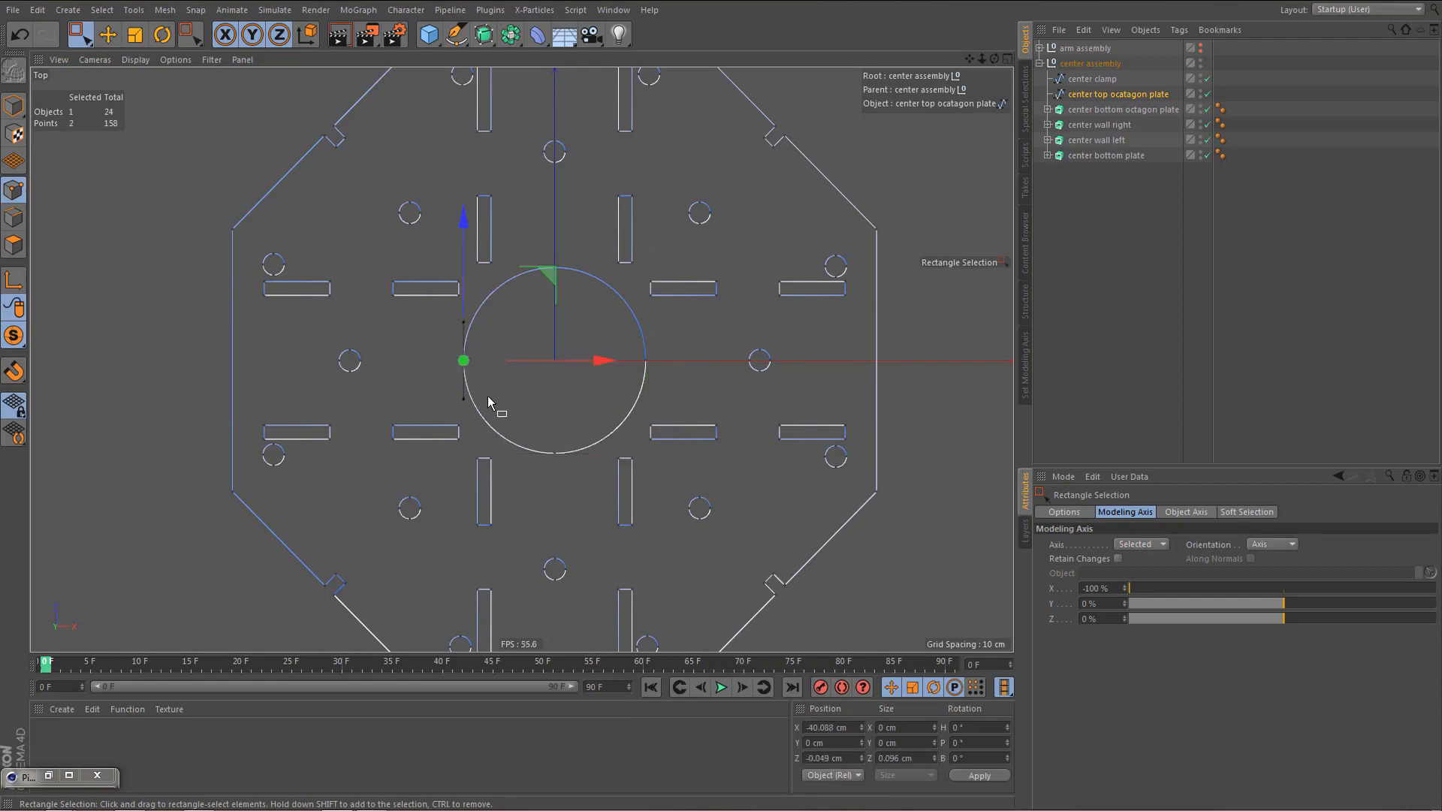
pyautogui.press('m')
pyautogui.press('q')
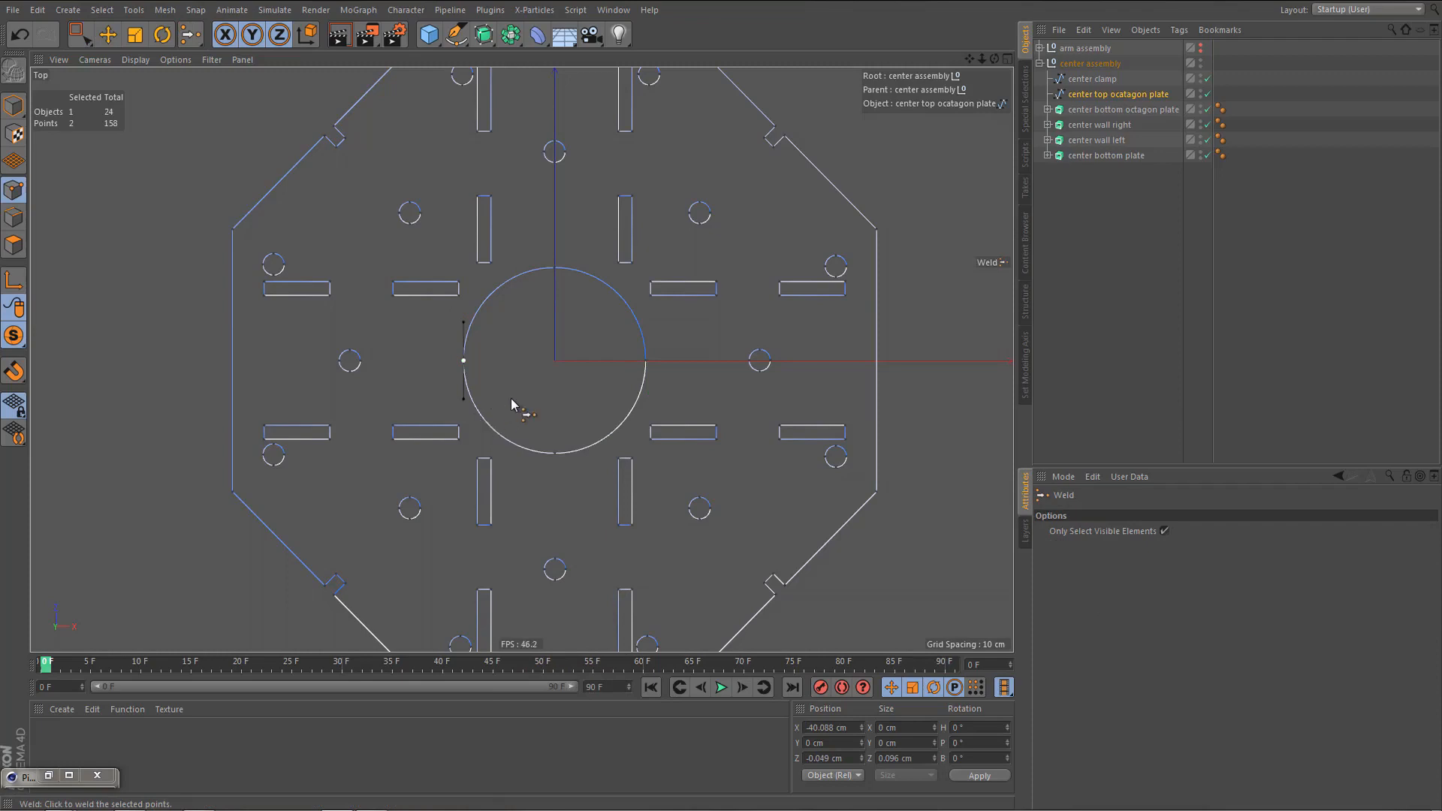
pyautogui.click(513, 403)
pyautogui.rightClick(519, 413)
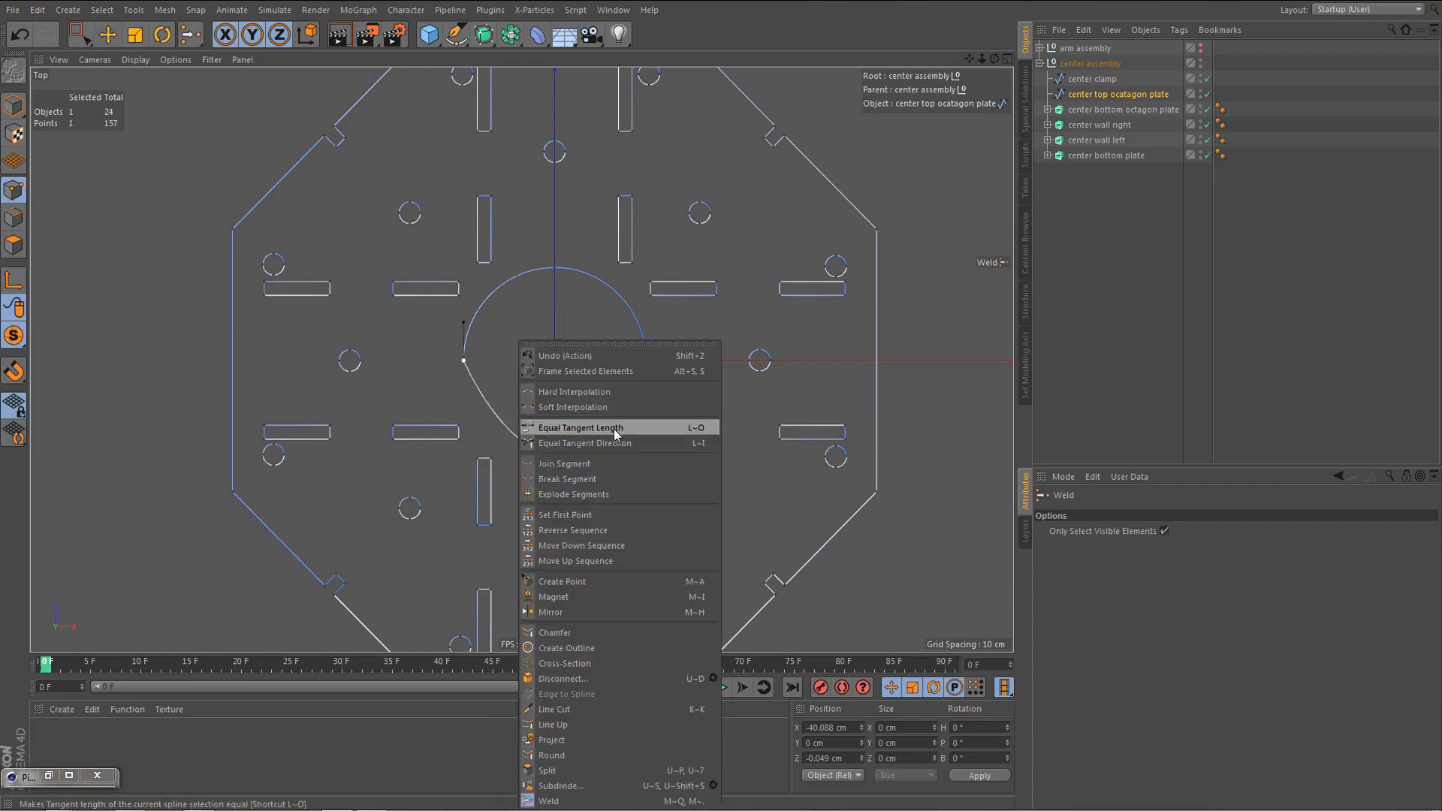
pyautogui.click(616, 429)
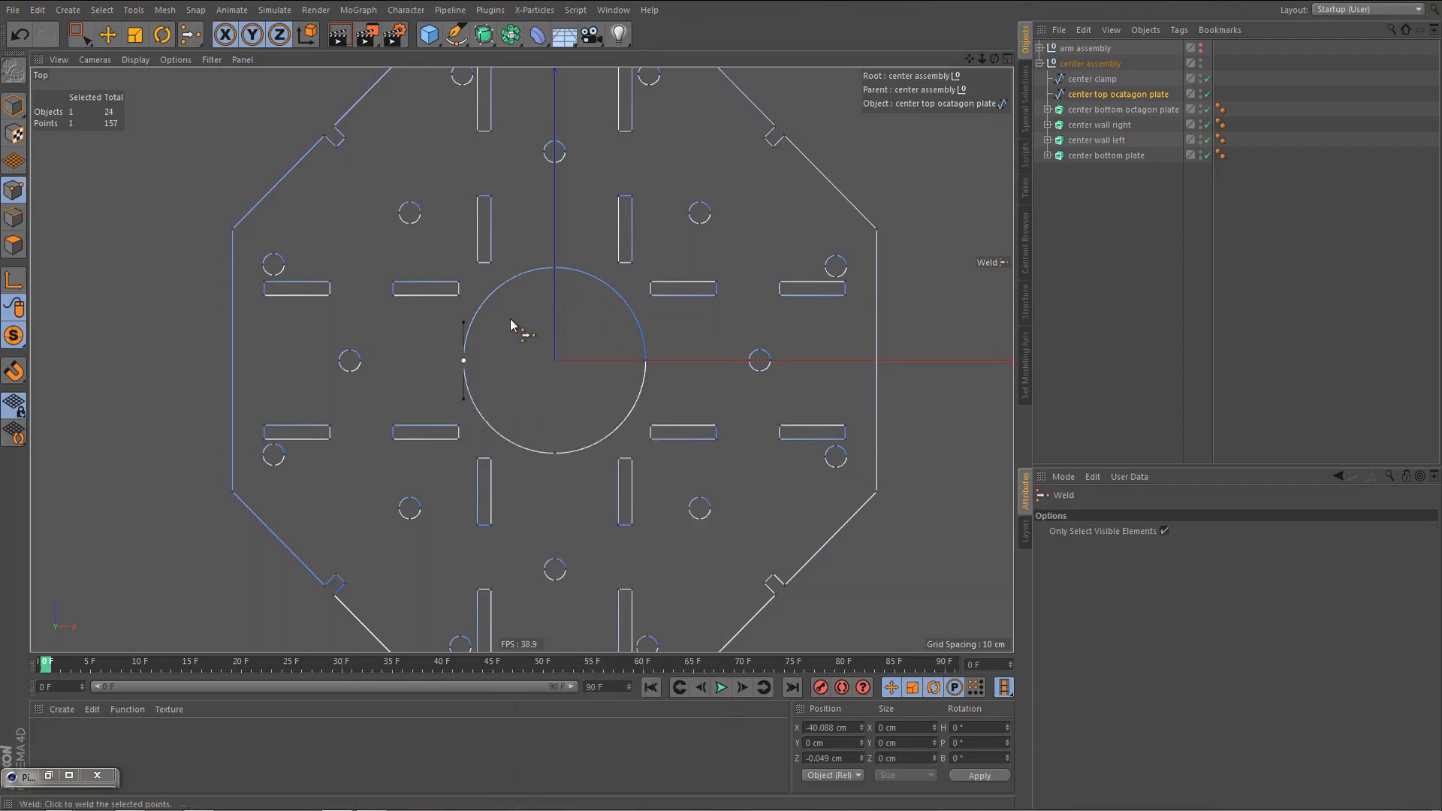
# - Add an Extrude as parent of the center top ocatagon plate spline and set its Z movement to 0 cm
pyautogui.scroll(-2, 590, 383)
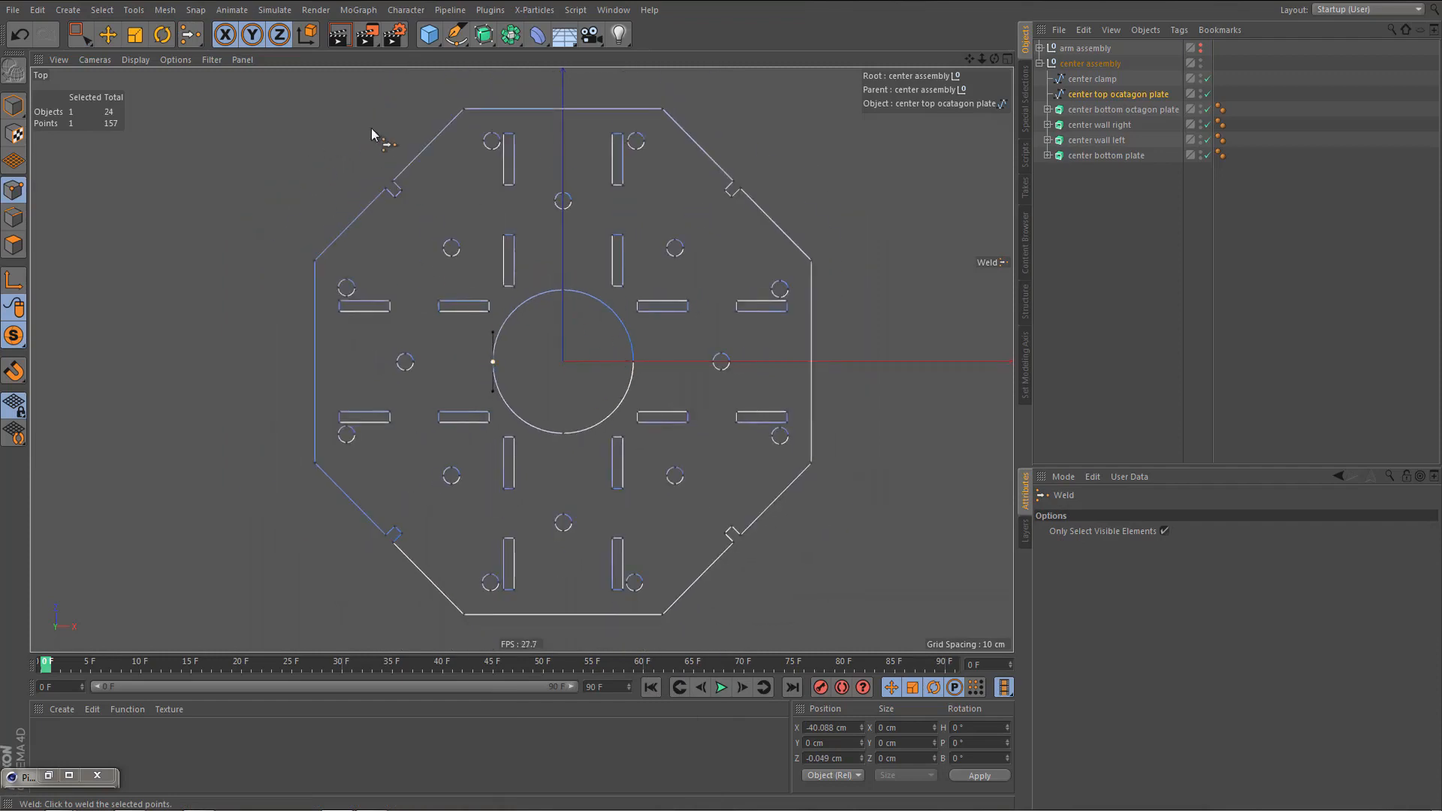
pyautogui.click(484, 34)
pyautogui.keyDown('alt'); pyautogui.click(655, 57); pyautogui.keyUp('alt')
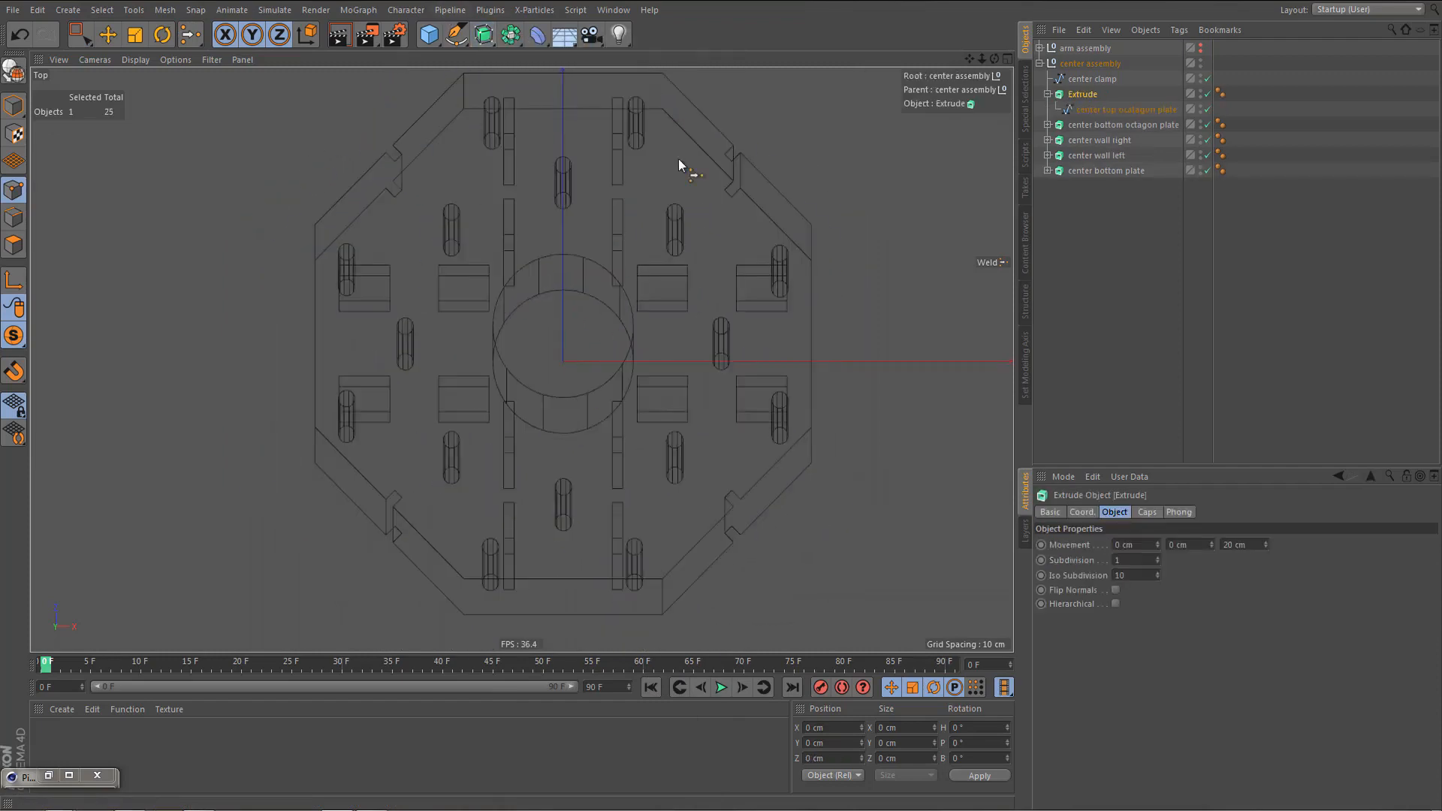
pyautogui.click(1239, 545)
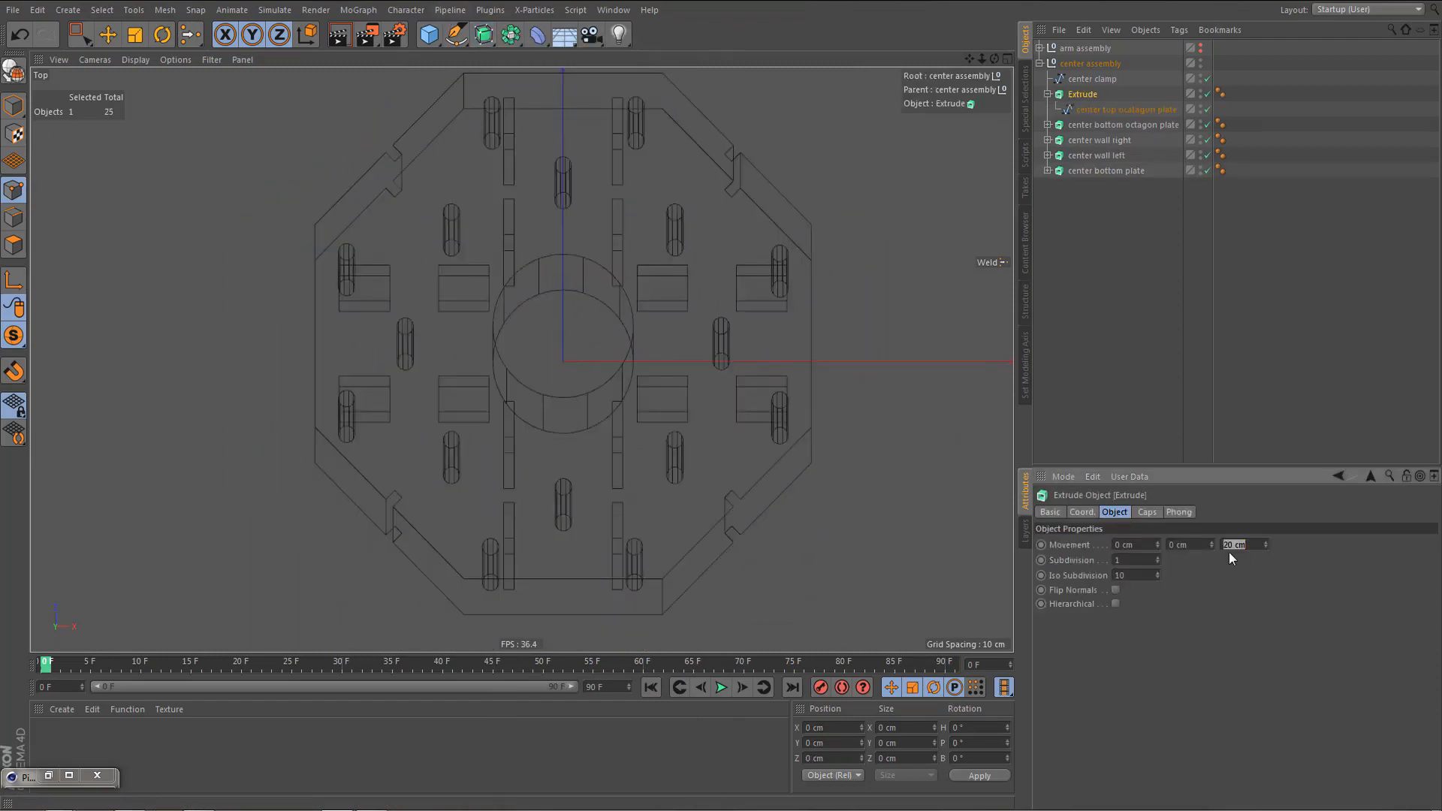
pyautogui.write('0')
pyautogui.press('Return')
# - Set the new Extrude's Y movement to -6 cm, working in the Perspective view
pyautogui.middleClick(834, 357)
pyautogui.middleClick(476, 305)
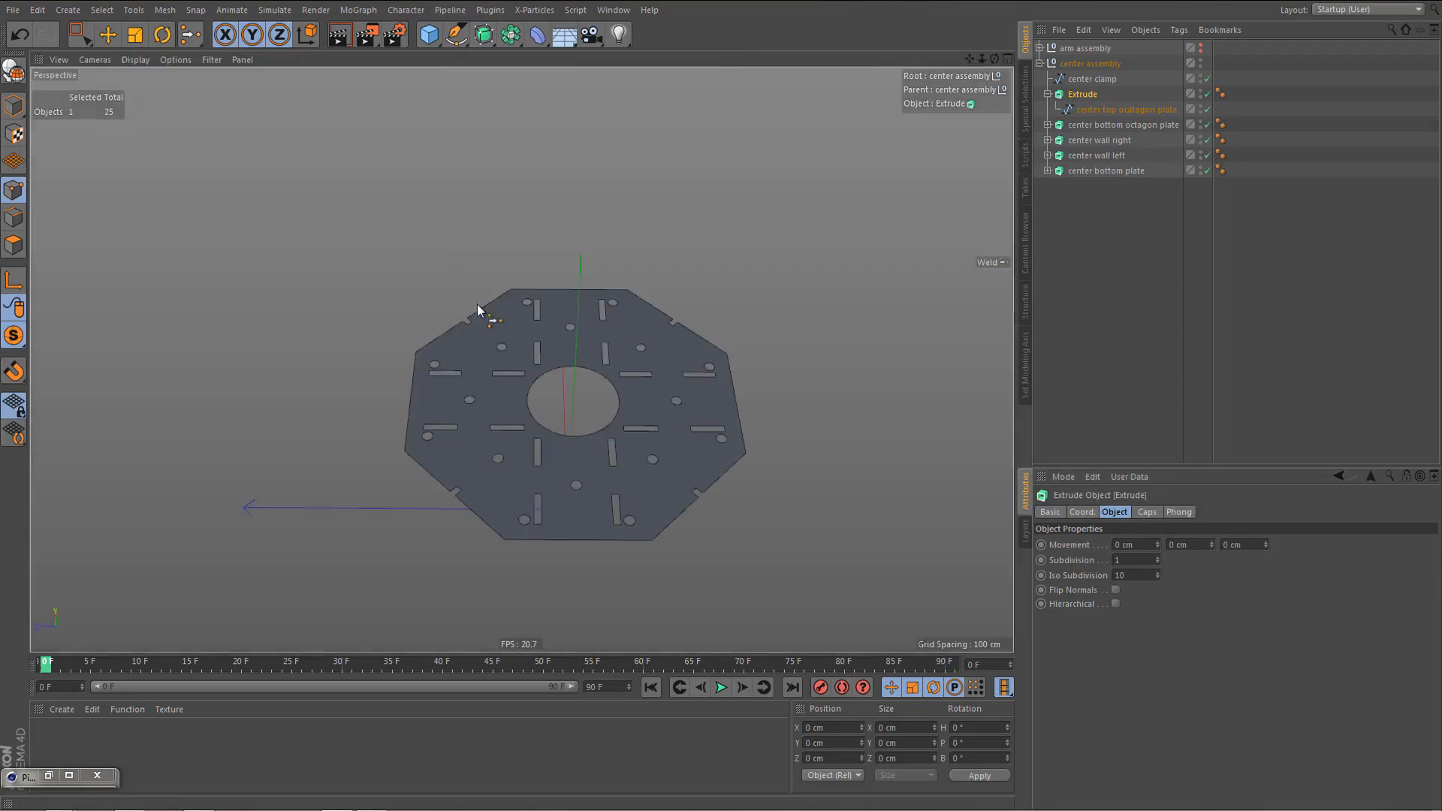
pyautogui.moveTo(597, 392)
pyautogui.keyDown('alt'); pyautogui.mouseDown()
pyautogui.moveTo(603, 407)
pyautogui.moveTo(595, 395)
pyautogui.mouseUp(); pyautogui.keyUp('alt')
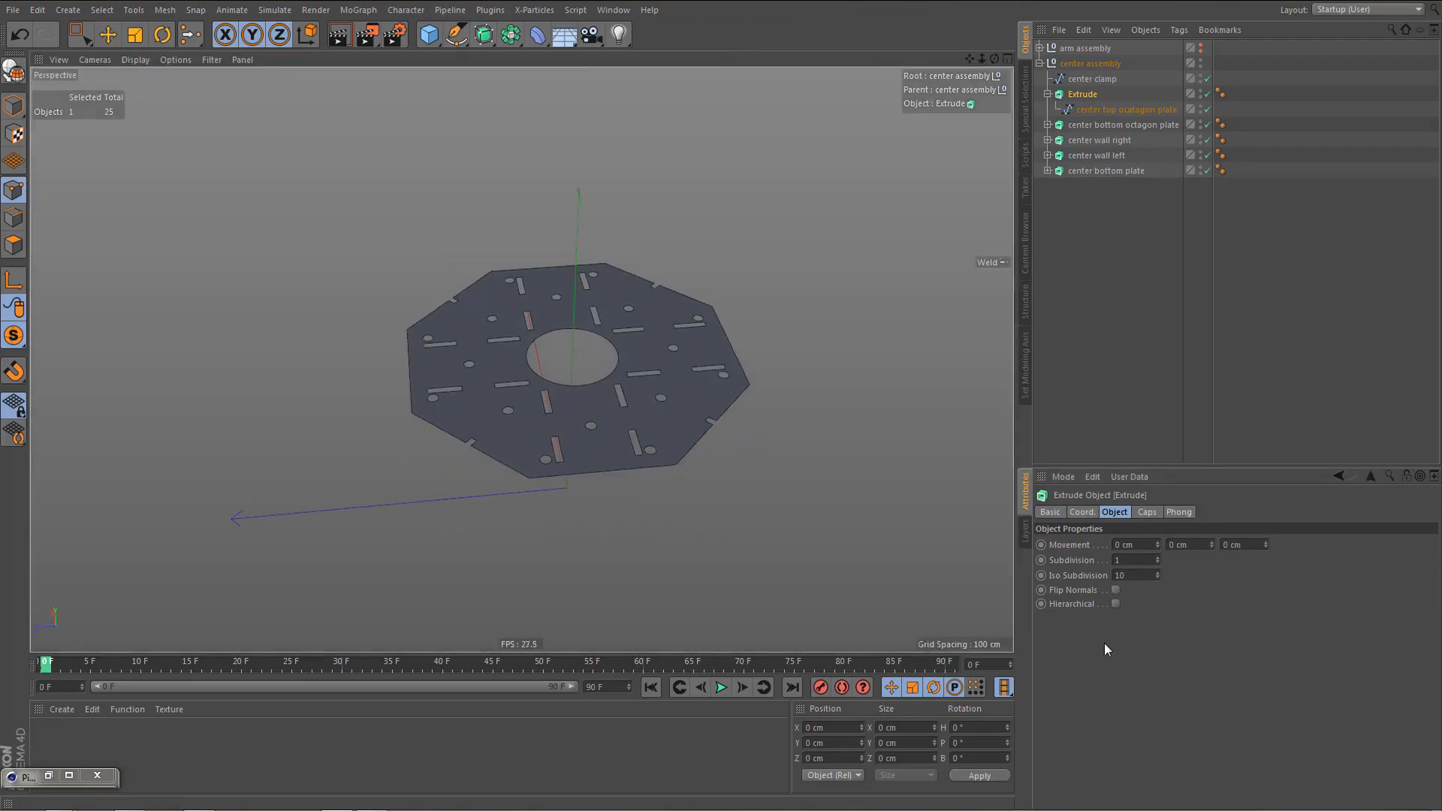
pyautogui.doubleClick(1179, 544)
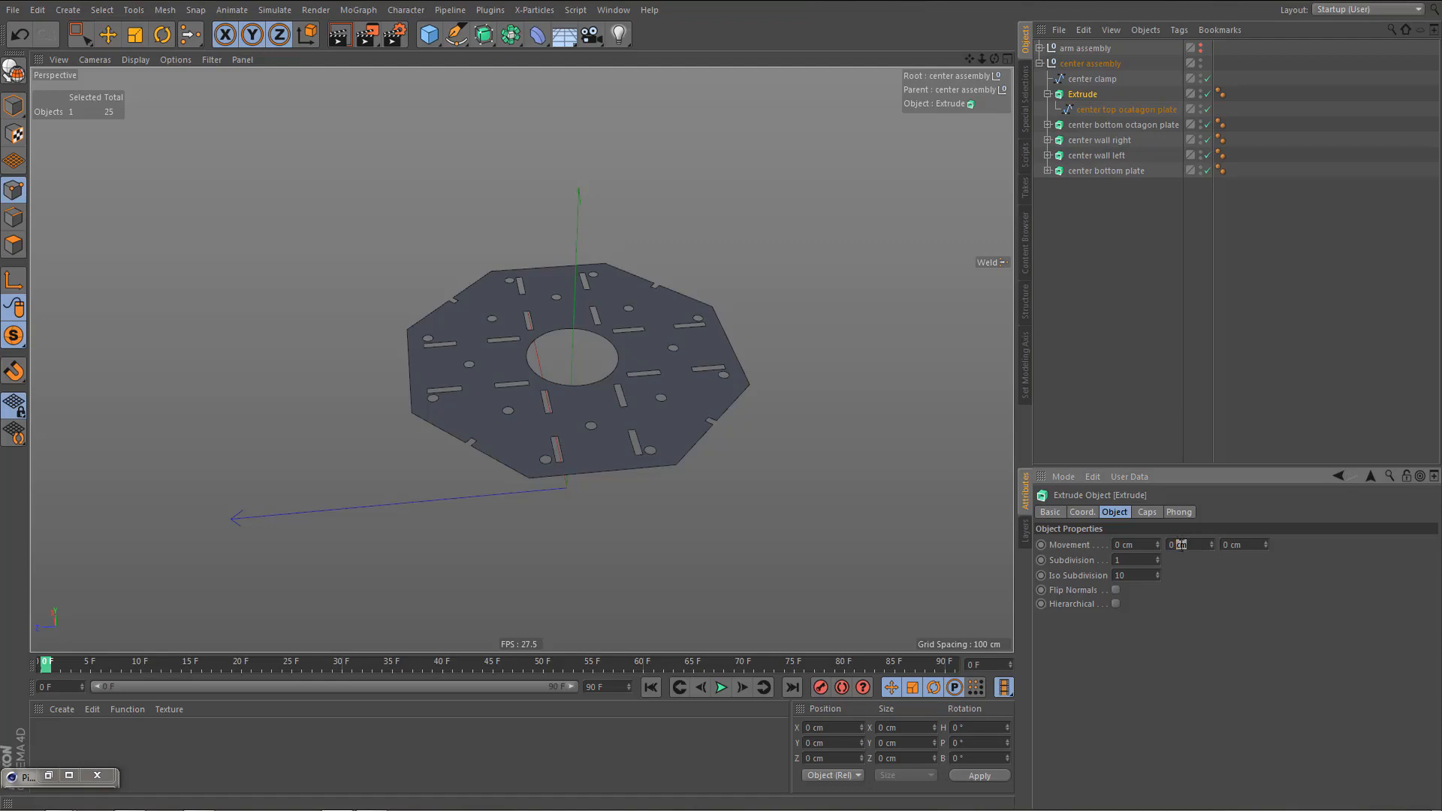
pyautogui.press('BackSpace')
pyautogui.press('Return')
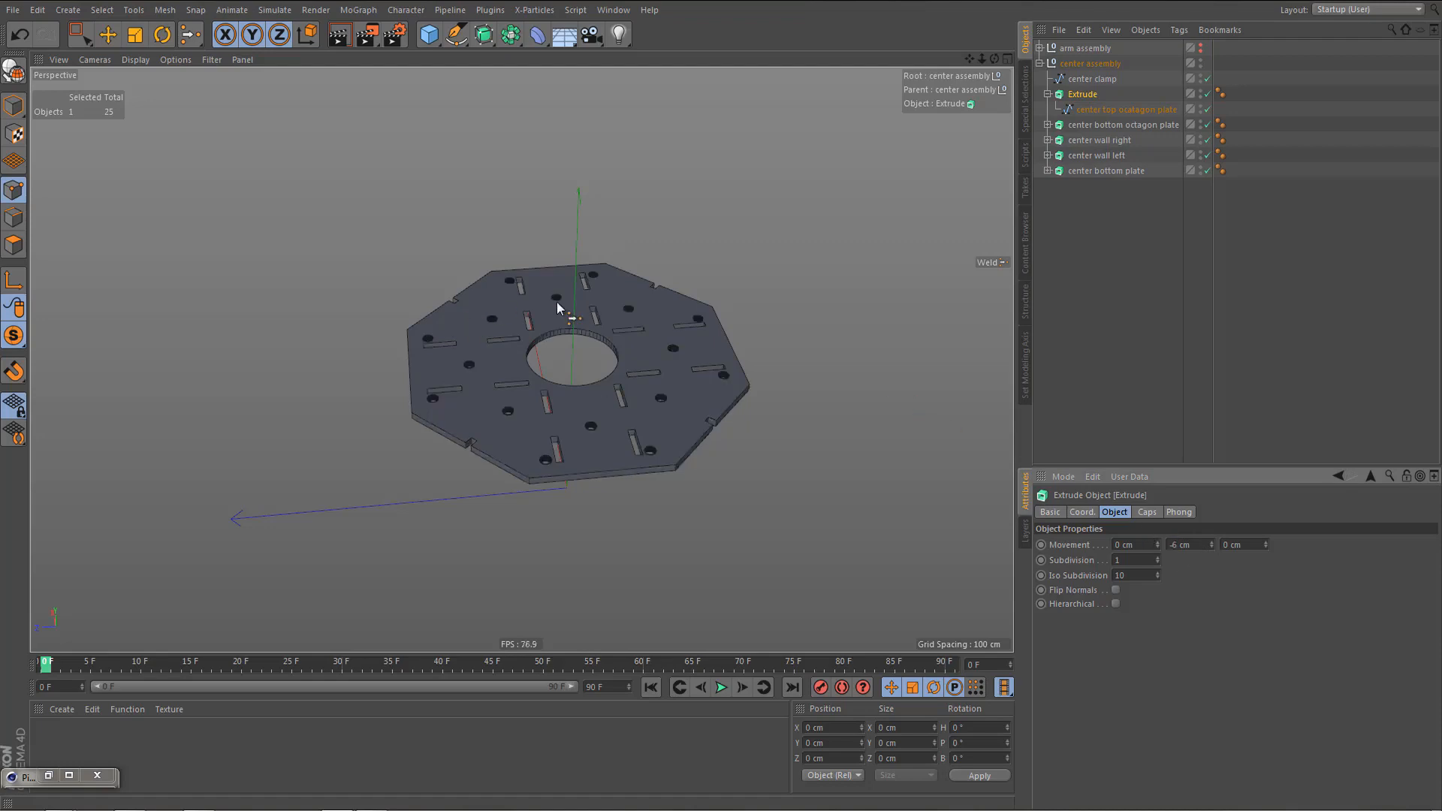
# - Turn Viewport Solo off, render a preview of the assembly and examine both octagon plates from several angles
pyautogui.click(13, 336)
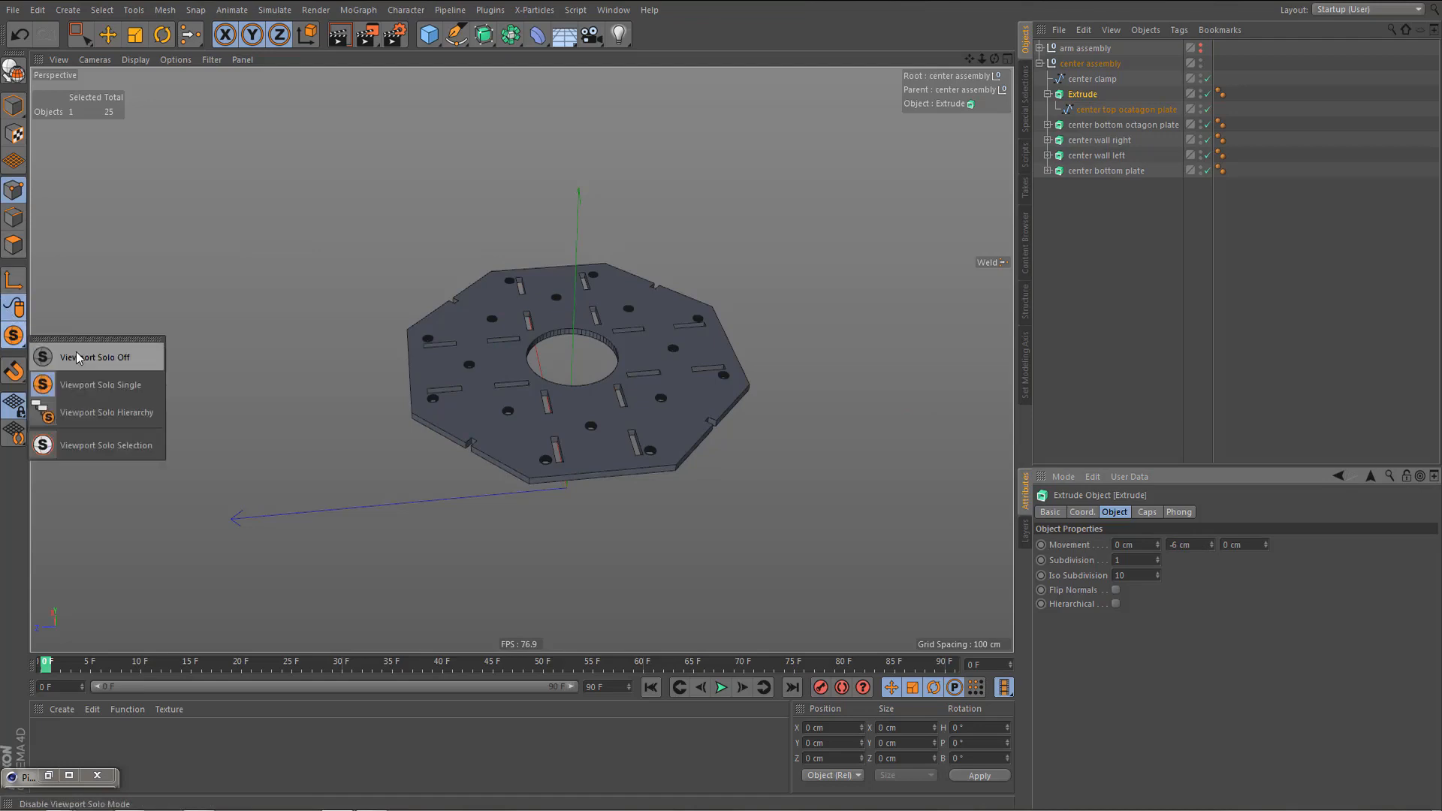
pyautogui.click(79, 356)
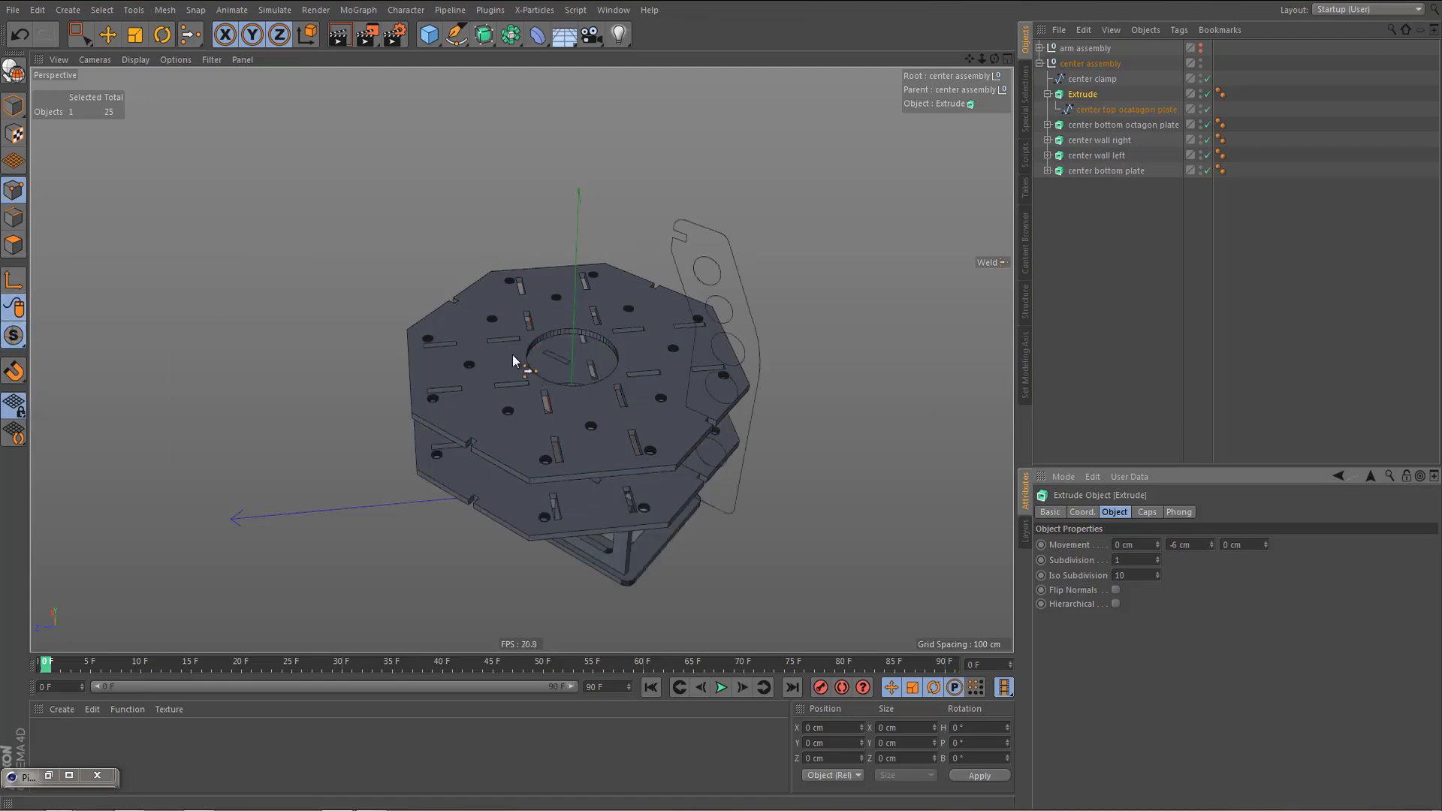
pyautogui.moveTo(512, 355)
pyautogui.keyDown('alt'); pyautogui.mouseDown()
pyautogui.moveTo(480, 284)
pyautogui.moveTo(476, 311)
pyautogui.mouseUp(); pyautogui.keyUp('alt')
pyautogui.hotkey('ctrl', 'r')
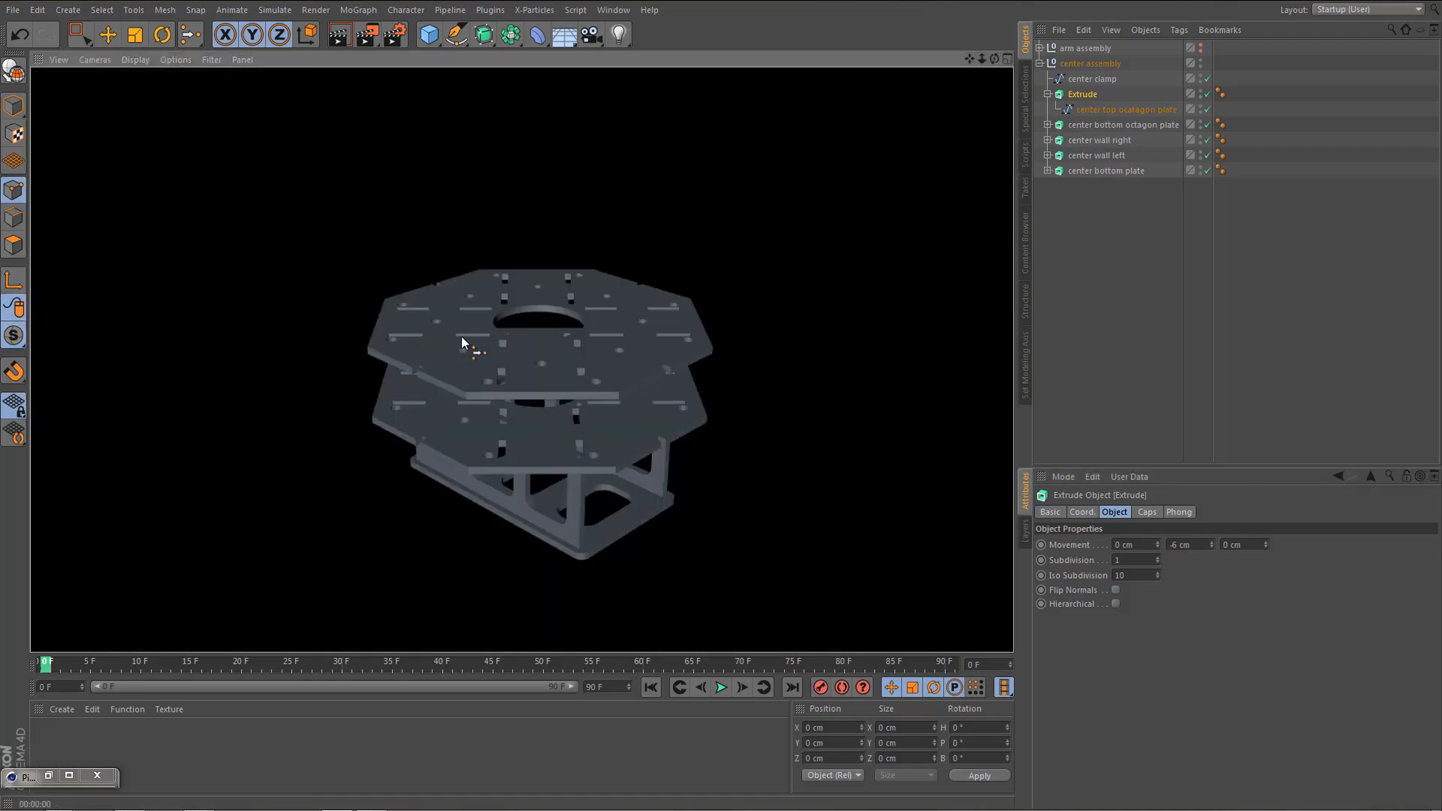
pyautogui.keyDown('alt'); pyautogui.moveTo(623, 348); pyautogui.dragTo(637, 349, button='right'); pyautogui.keyUp('alt')
pyautogui.keyDown('alt'); pyautogui.moveTo(637, 349); pyautogui.dragTo(628, 402); pyautogui.keyUp('alt')
pyautogui.keyDown('alt'); pyautogui.moveTo(628, 403); pyautogui.dragTo(491, 345, button='middle'); pyautogui.keyUp('alt')
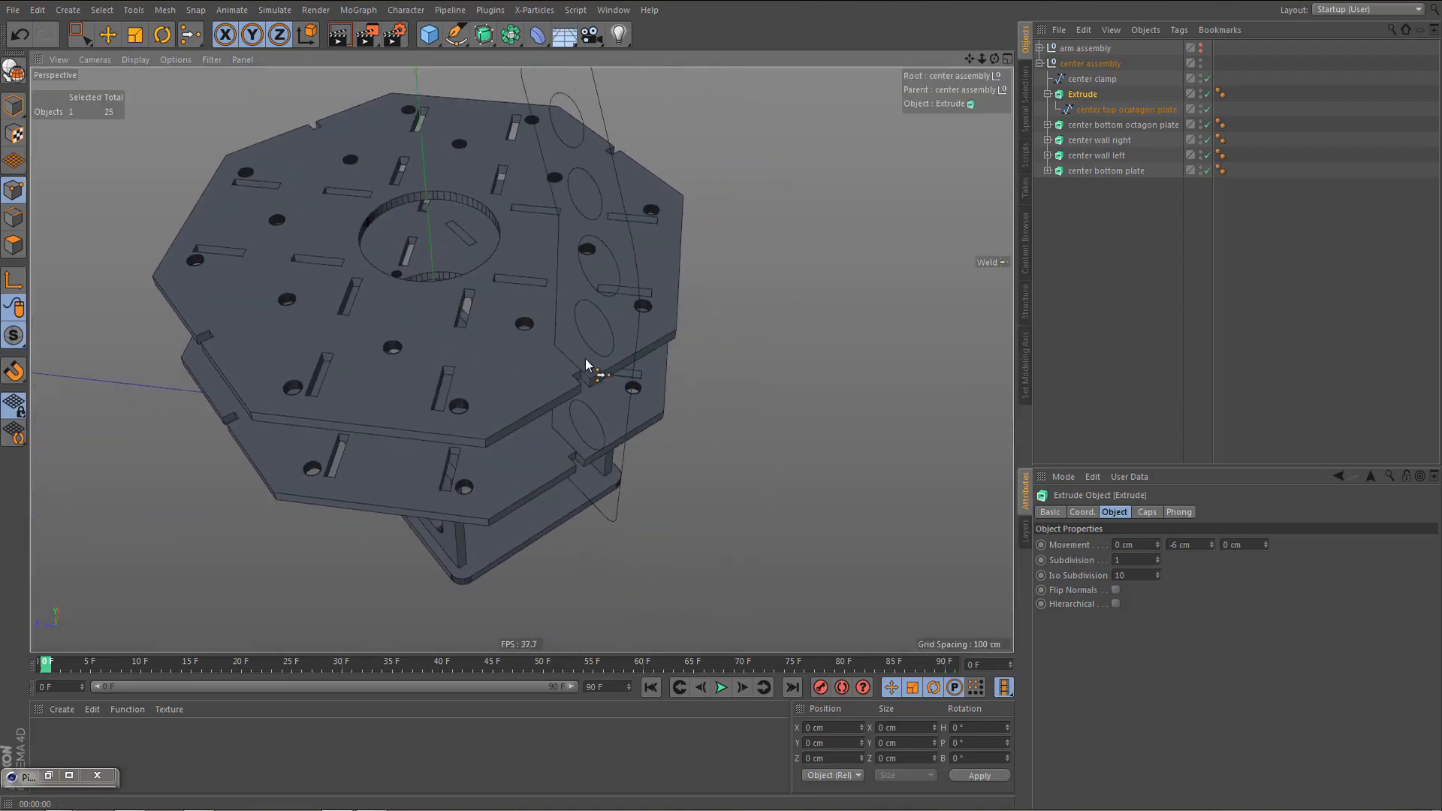
pyautogui.keyDown('alt'); pyautogui.moveTo(586, 366); pyautogui.dragTo(648, 335, button='right'); pyautogui.keyUp('alt')
pyautogui.keyDown('alt'); pyautogui.moveTo(601, 367); pyautogui.dragTo(609, 331); pyautogui.keyUp('alt')
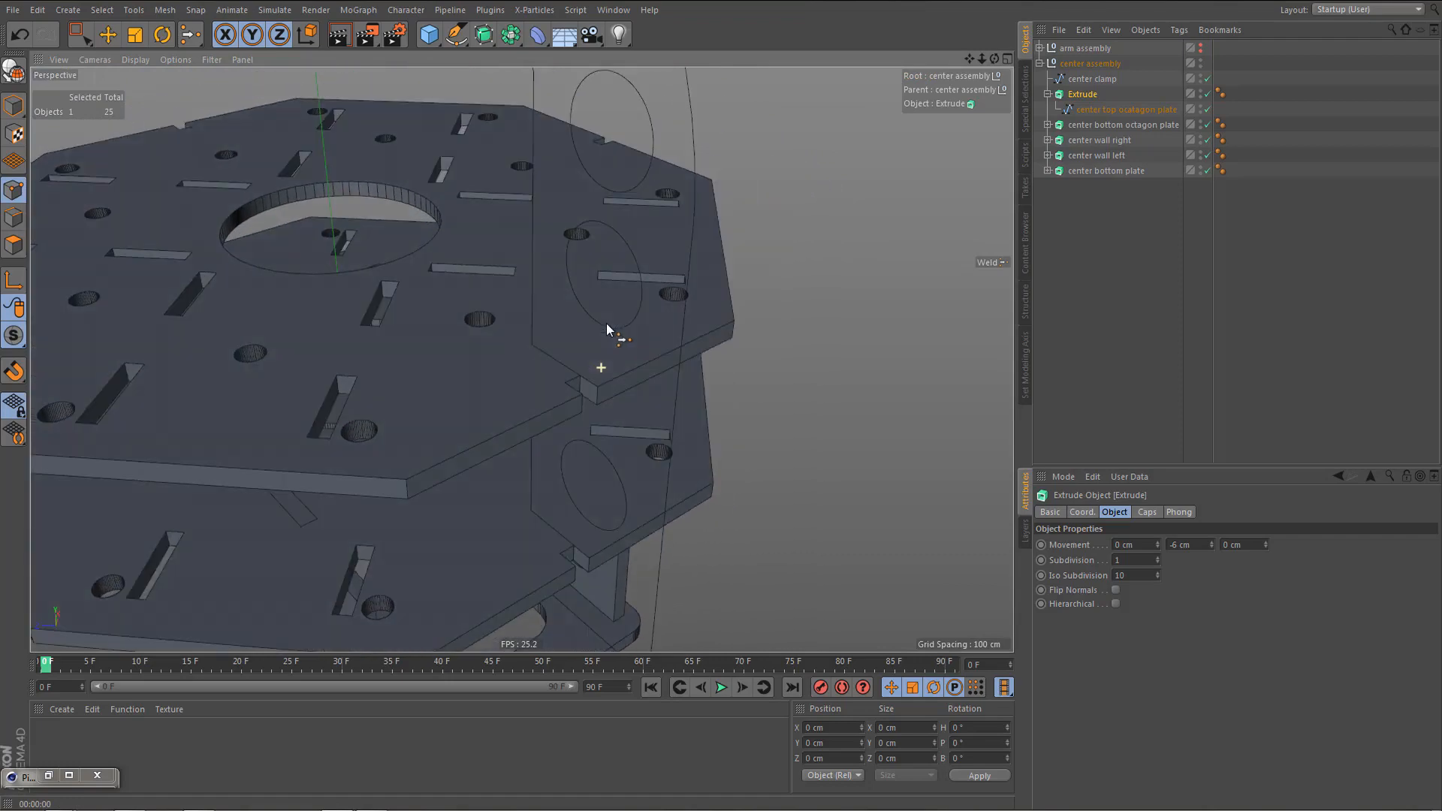
# - Rename the top octagon plate's Extrude to "center top ocatagon plate" and collapse its hierarchy
pyautogui.keyDown('alt'); pyautogui.moveTo(602, 322); pyautogui.dragTo(543, 392, button='right'); pyautogui.keyUp('alt')
pyautogui.keyDown('alt'); pyautogui.moveTo(591, 336); pyautogui.dragTo(632, 261); pyautogui.keyUp('alt')
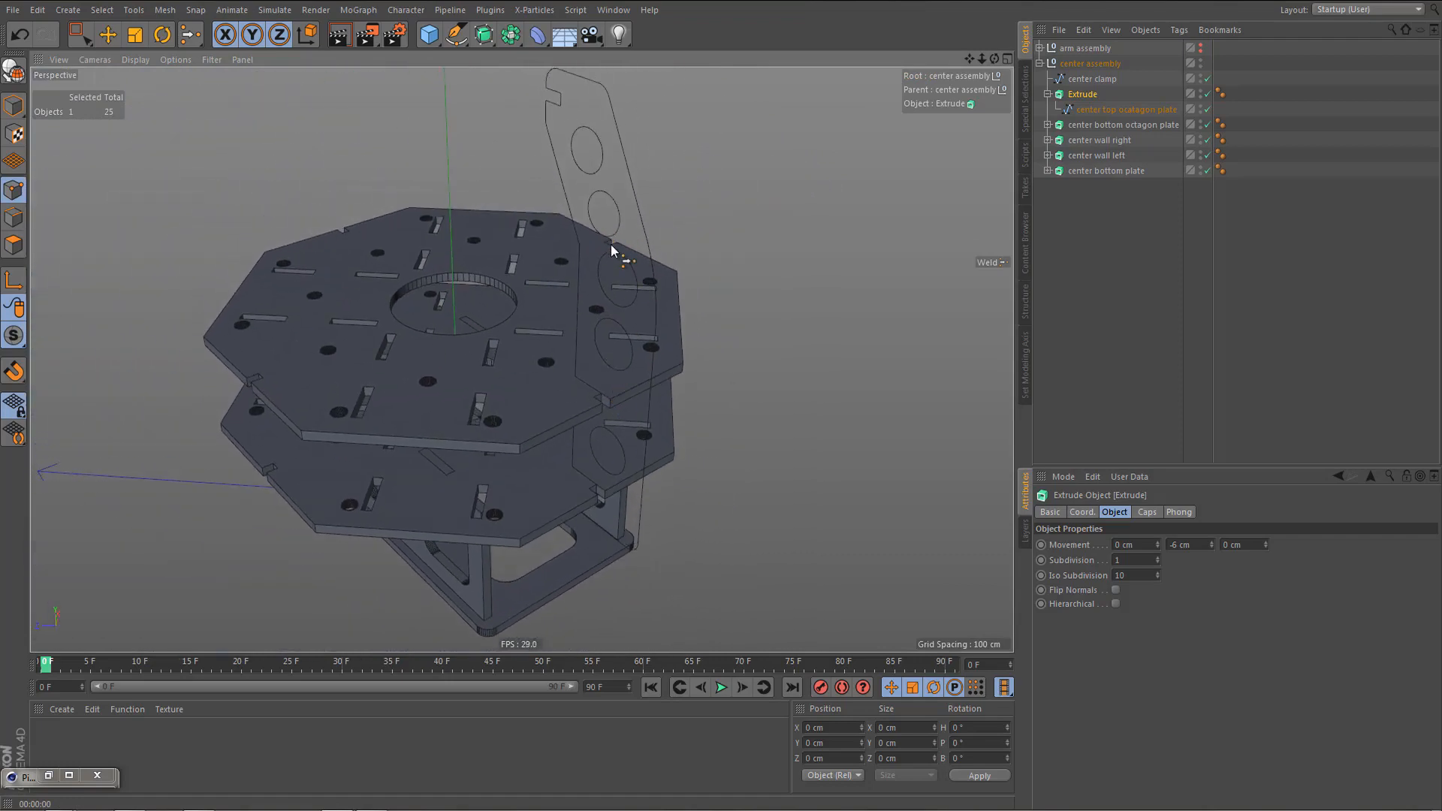
pyautogui.doubleClick(1098, 109)
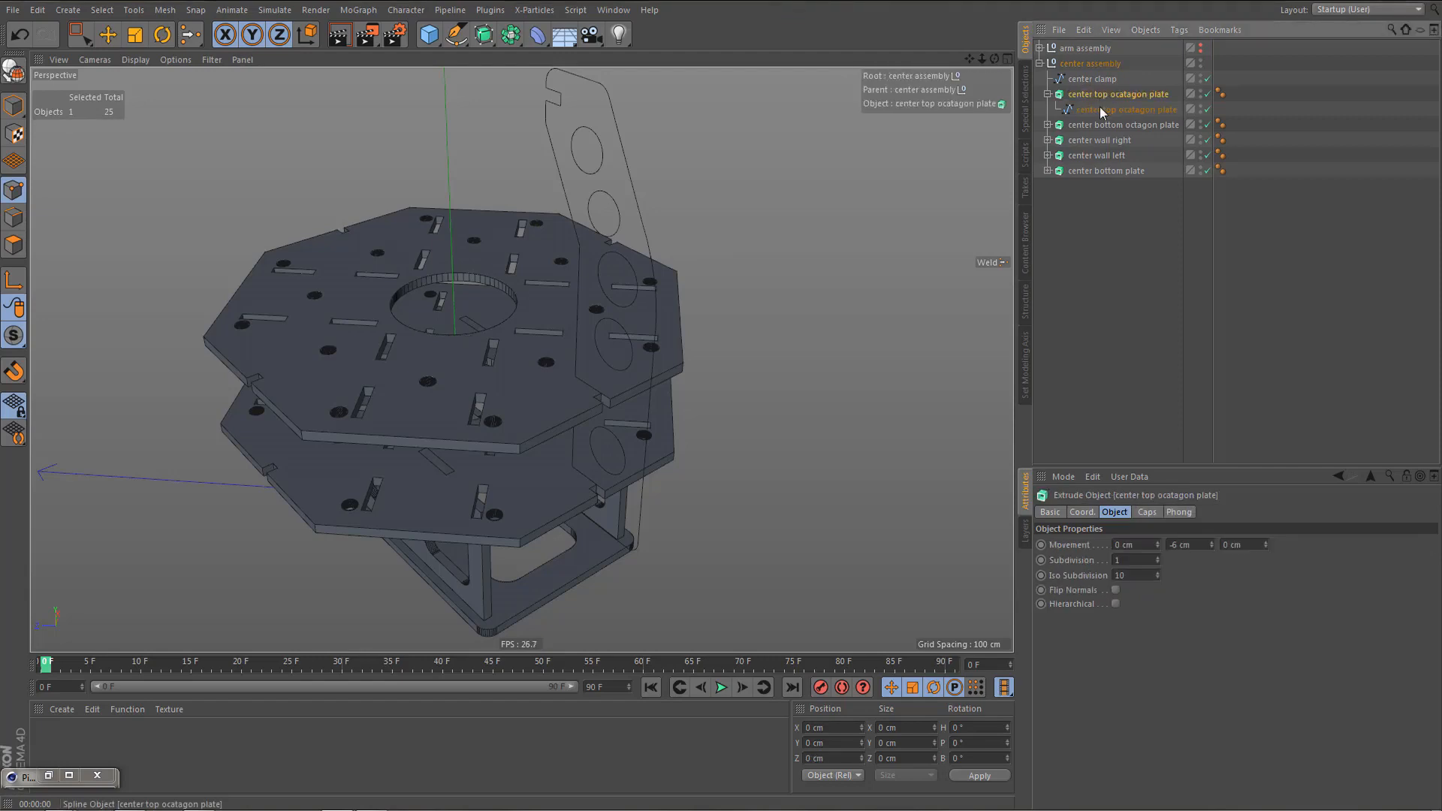
pyautogui.click(1047, 94)
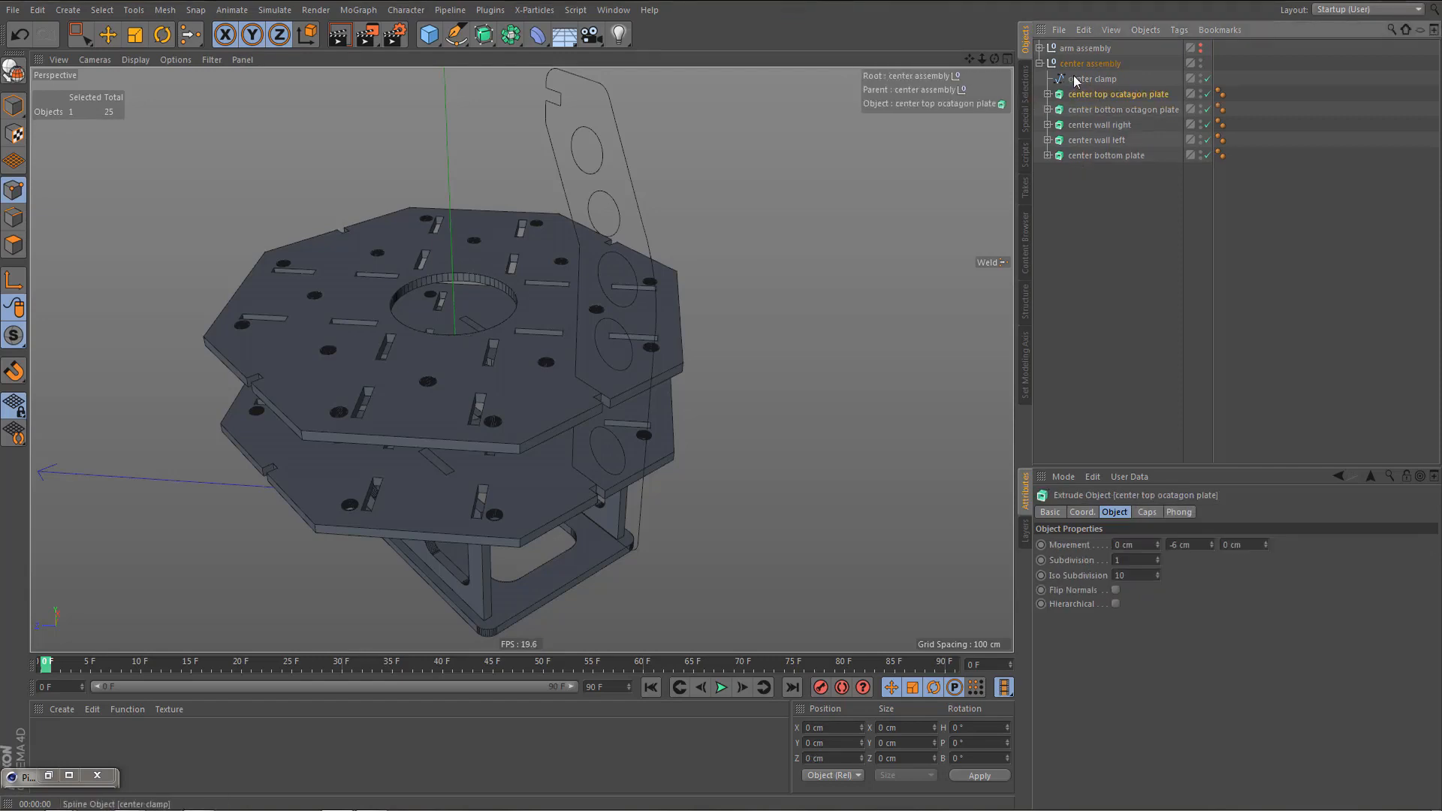
# - Disable the center top ocatagon plate Extrude, select the two inner points of its spline's corner notch and copy their X size
pyautogui.click(1075, 78)
pyautogui.scroll(8, 634, 428)
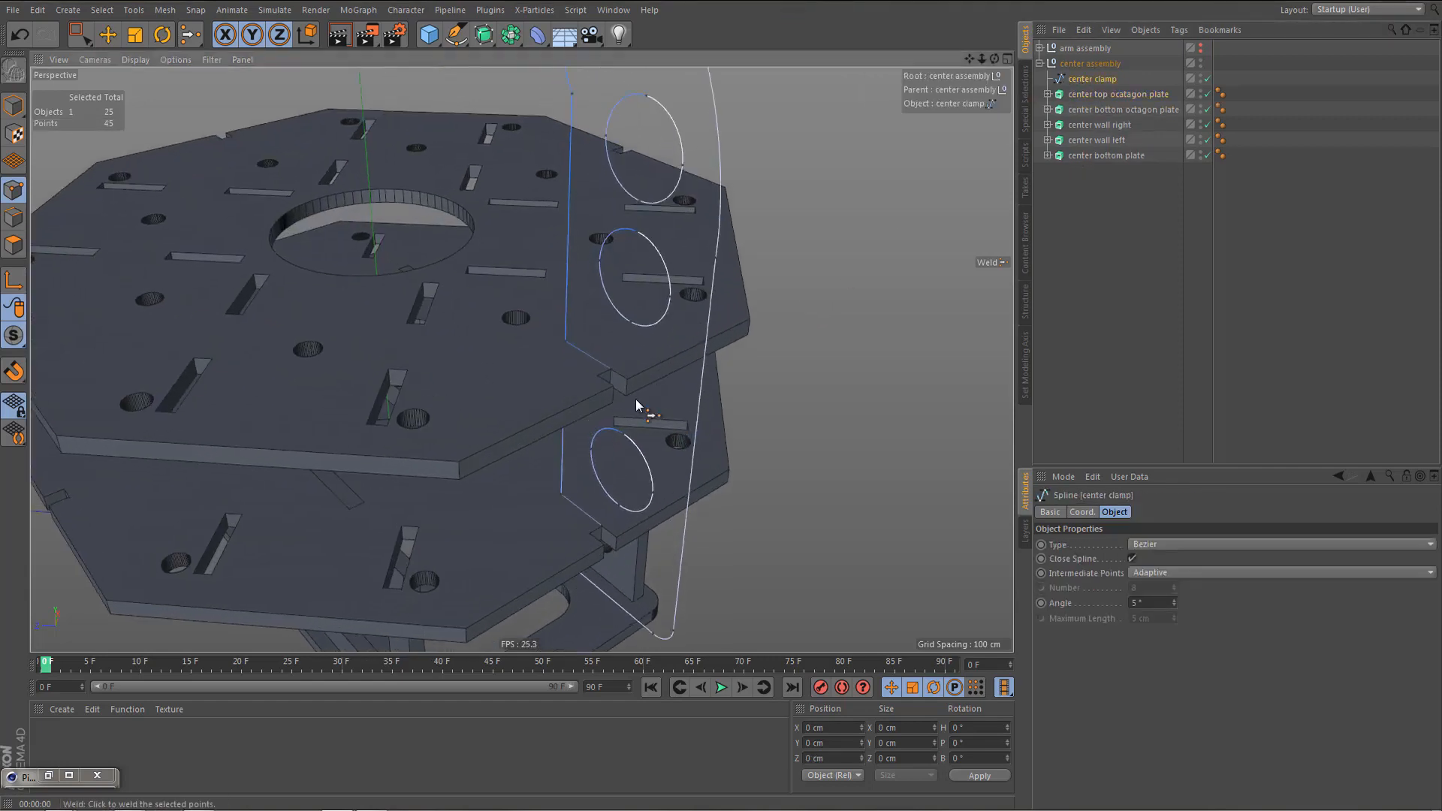
pyautogui.click(1048, 94)
pyautogui.click(1095, 108)
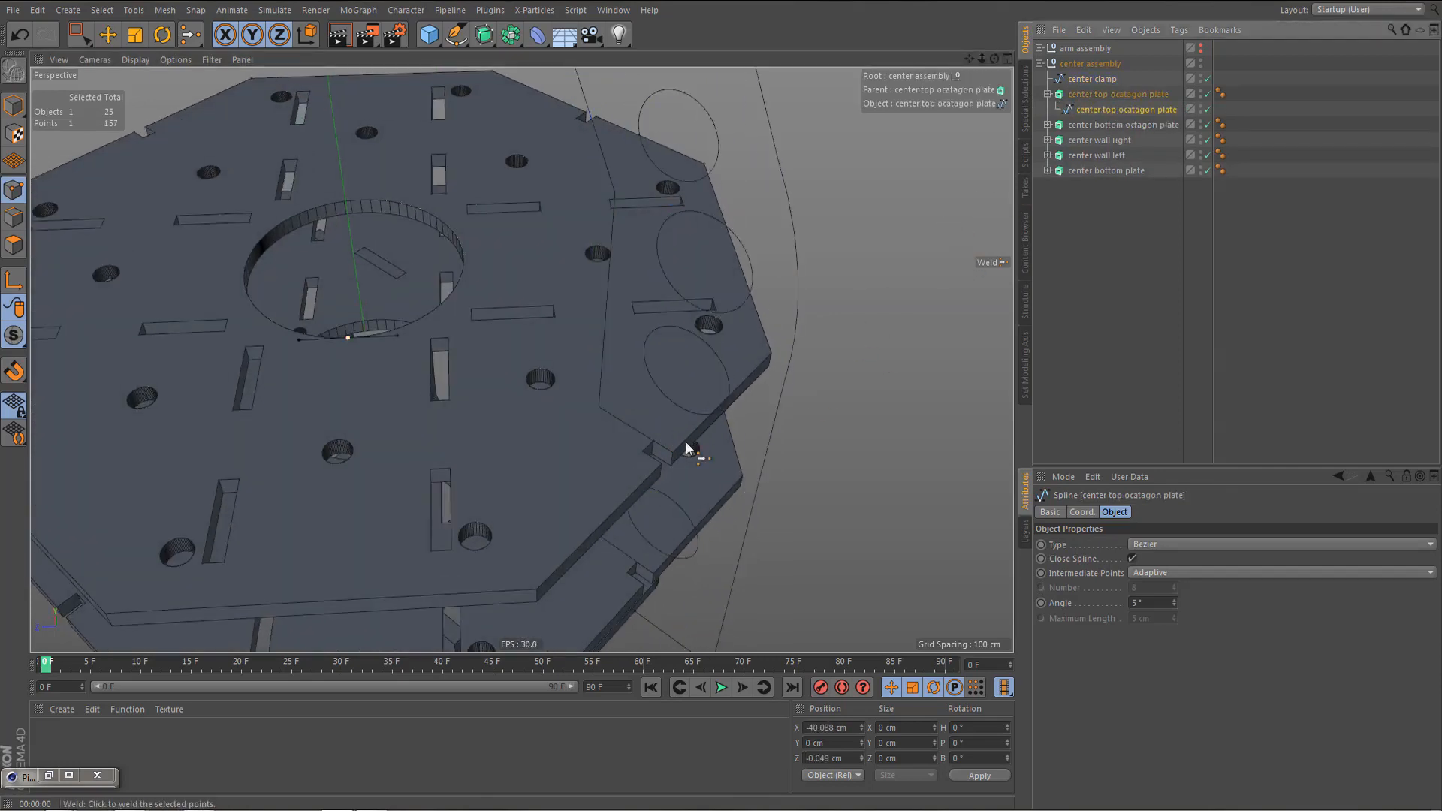
pyautogui.scroll(3, 714, 443)
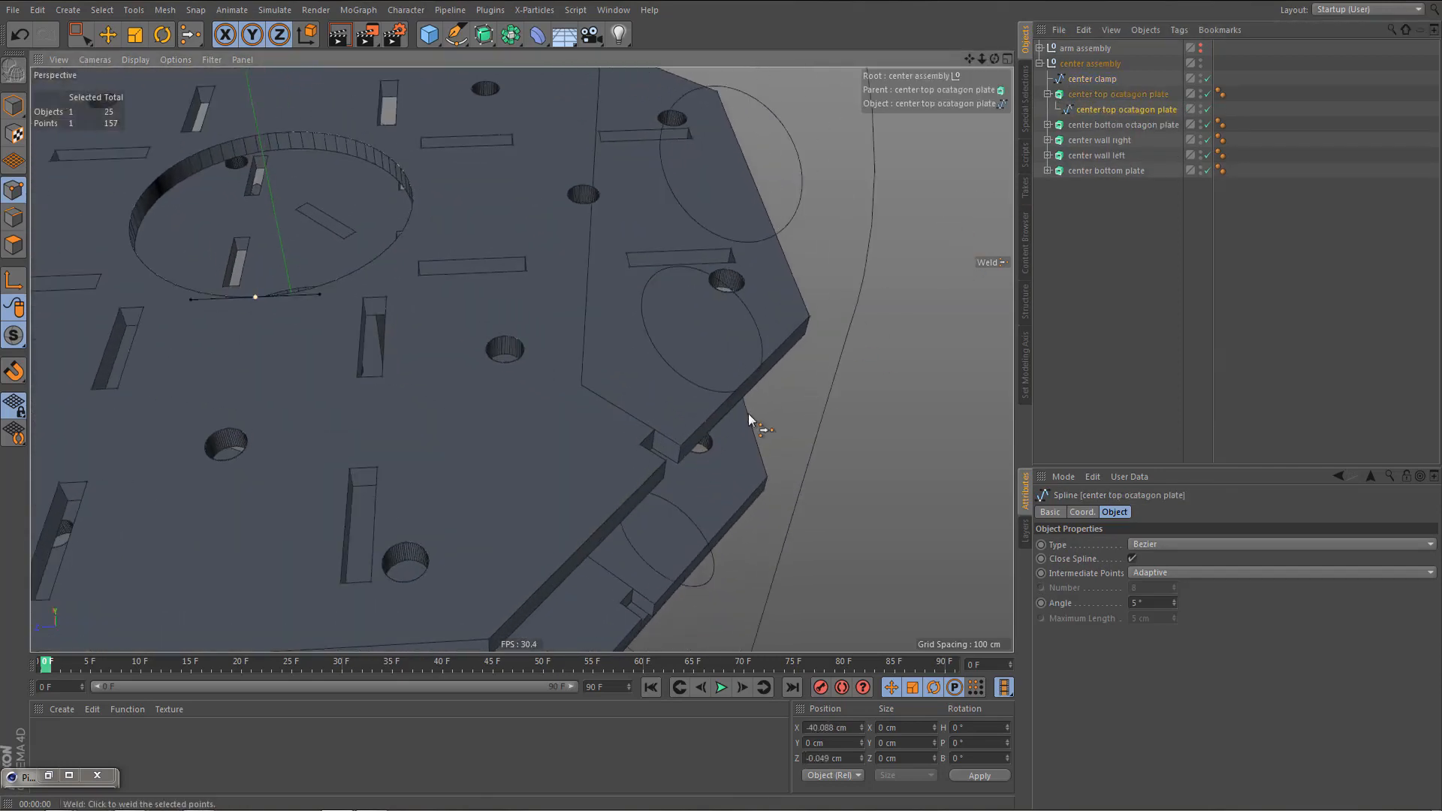
pyautogui.click(1207, 94)
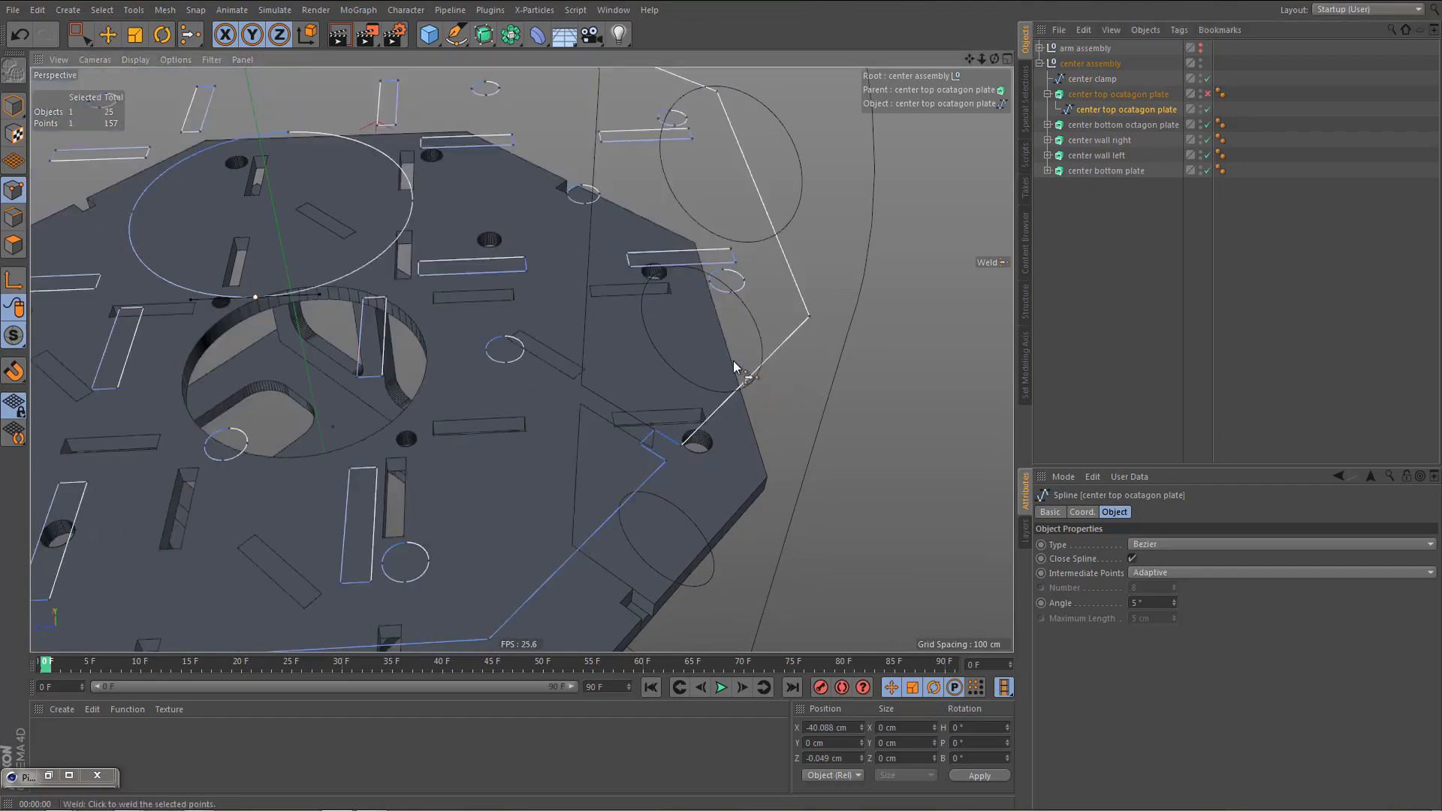
pyautogui.scroll(2, 741, 376)
pyautogui.press('space')
pyautogui.scroll(3, 648, 408)
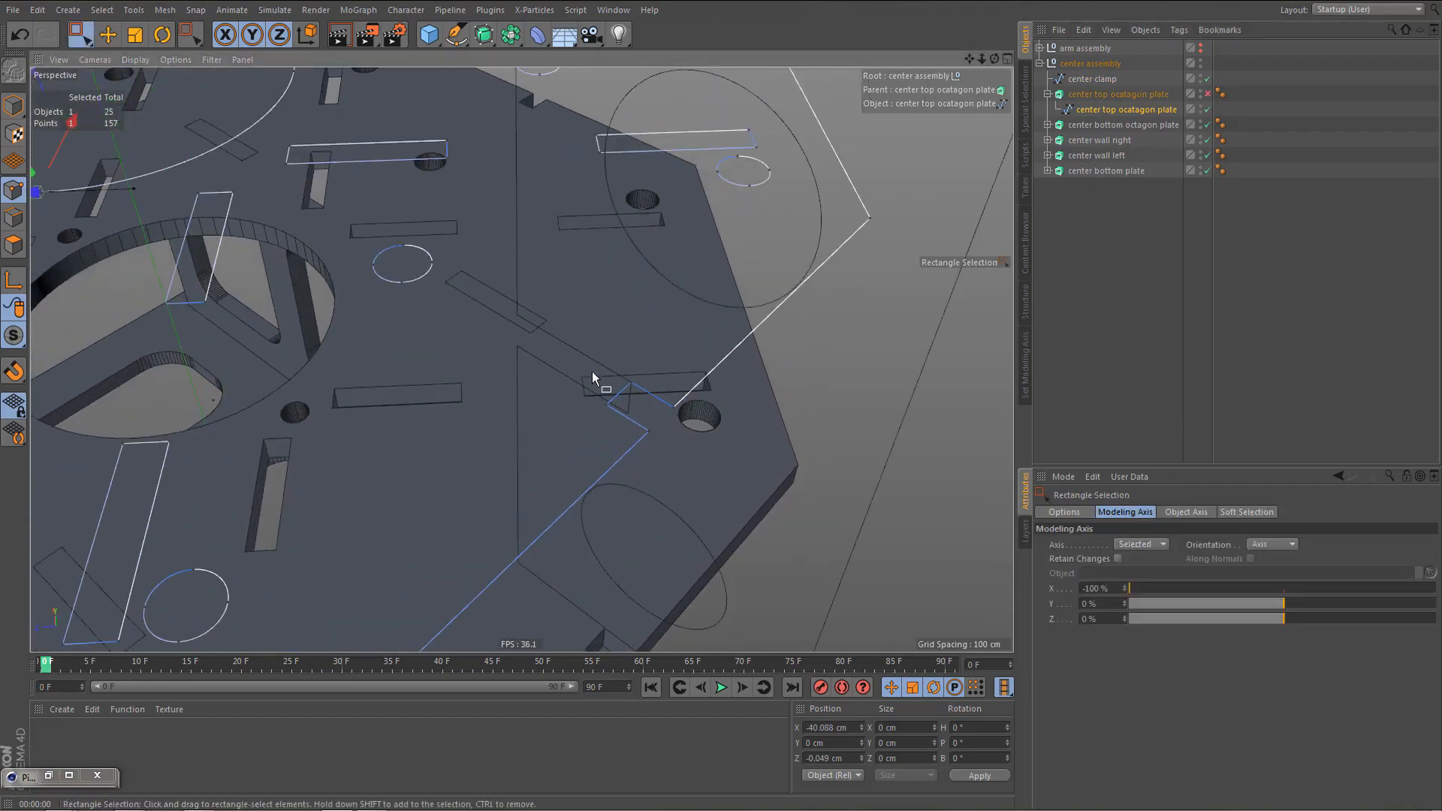
pyautogui.moveTo(587, 365); pyautogui.dragTo(648, 438)
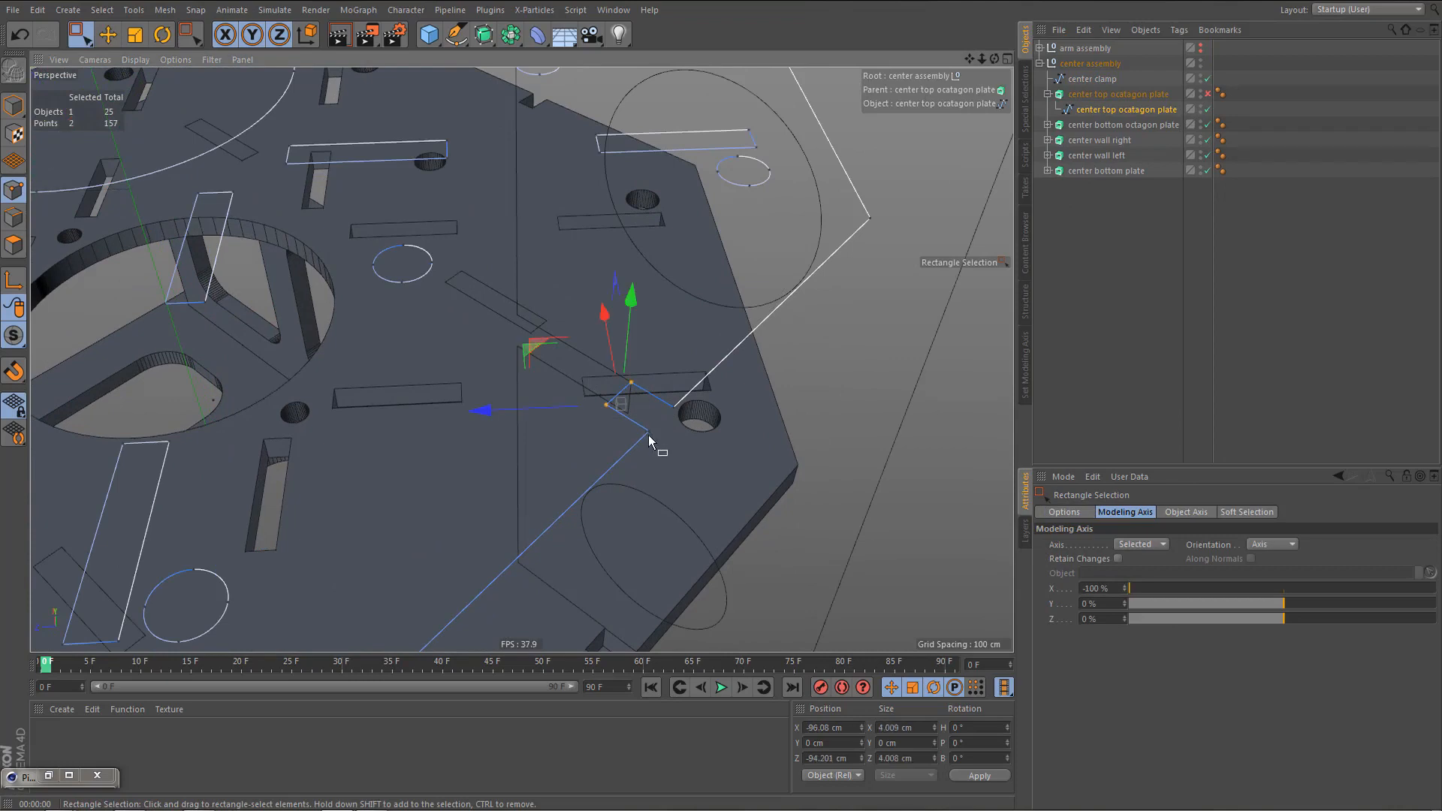
pyautogui.moveTo(914, 728); pyautogui.dragTo(844, 750)
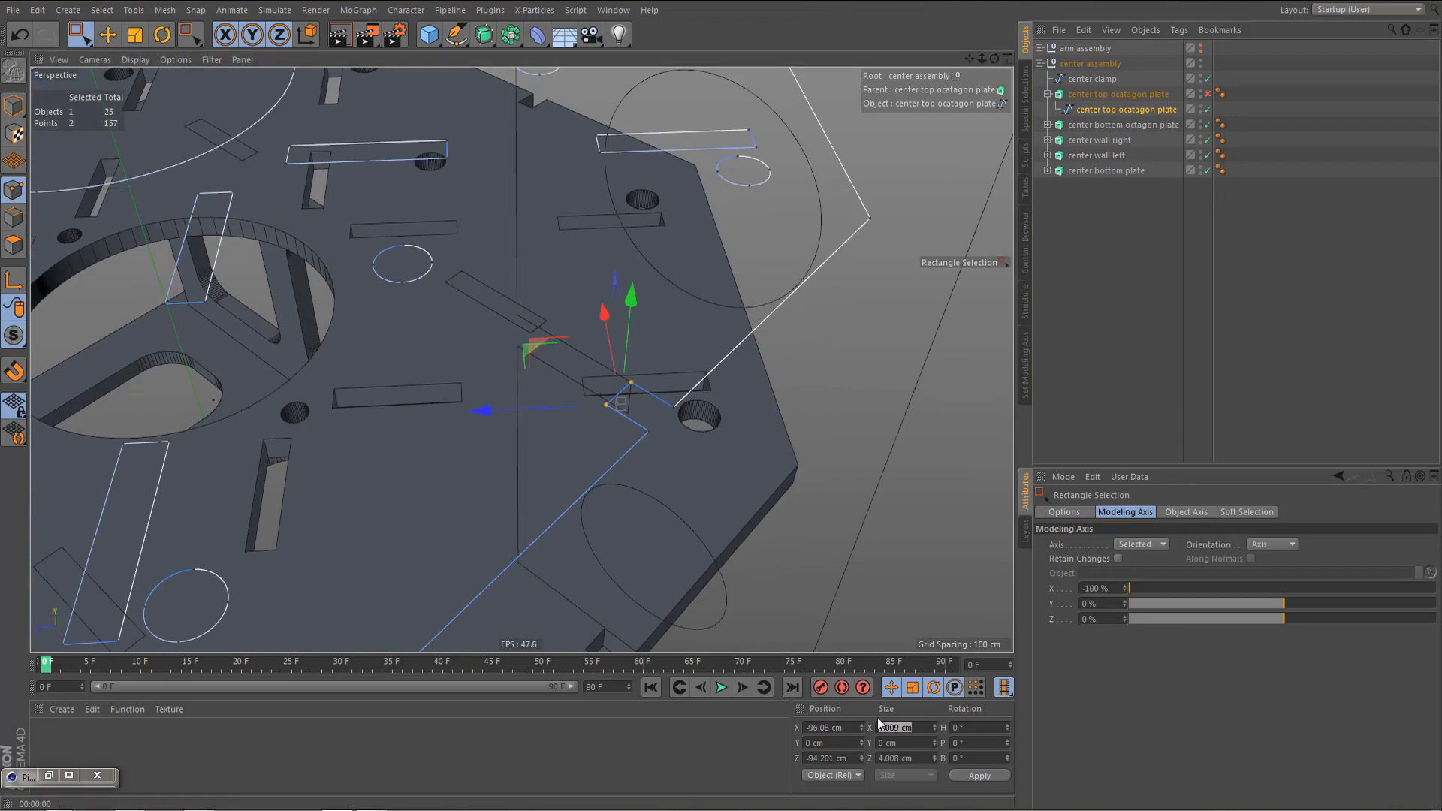
pyautogui.click(1142, 696)
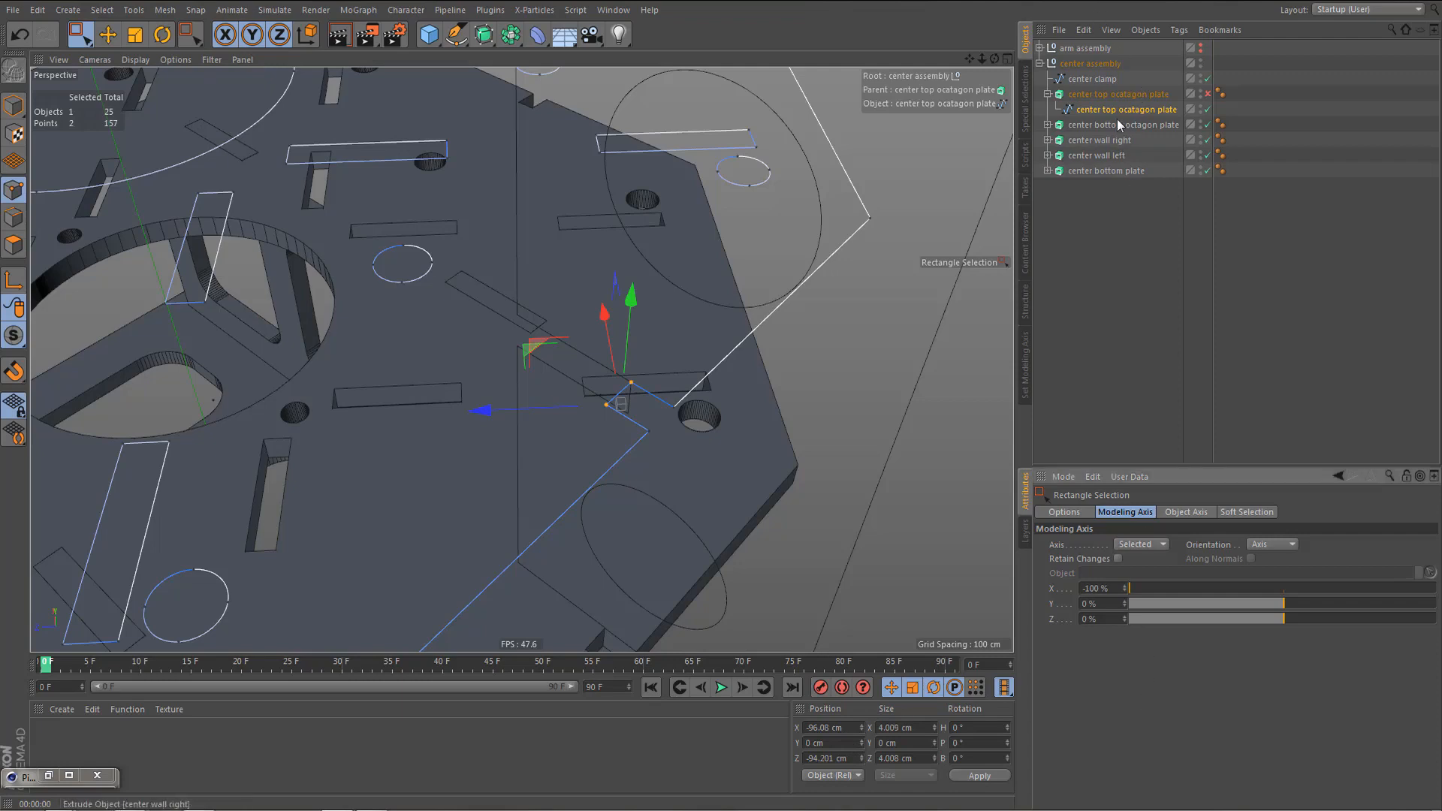
# - Try adding an Extrude as parent of the center clamp spline with a Z movement of 4.009 cm
pyautogui.click(1088, 78)
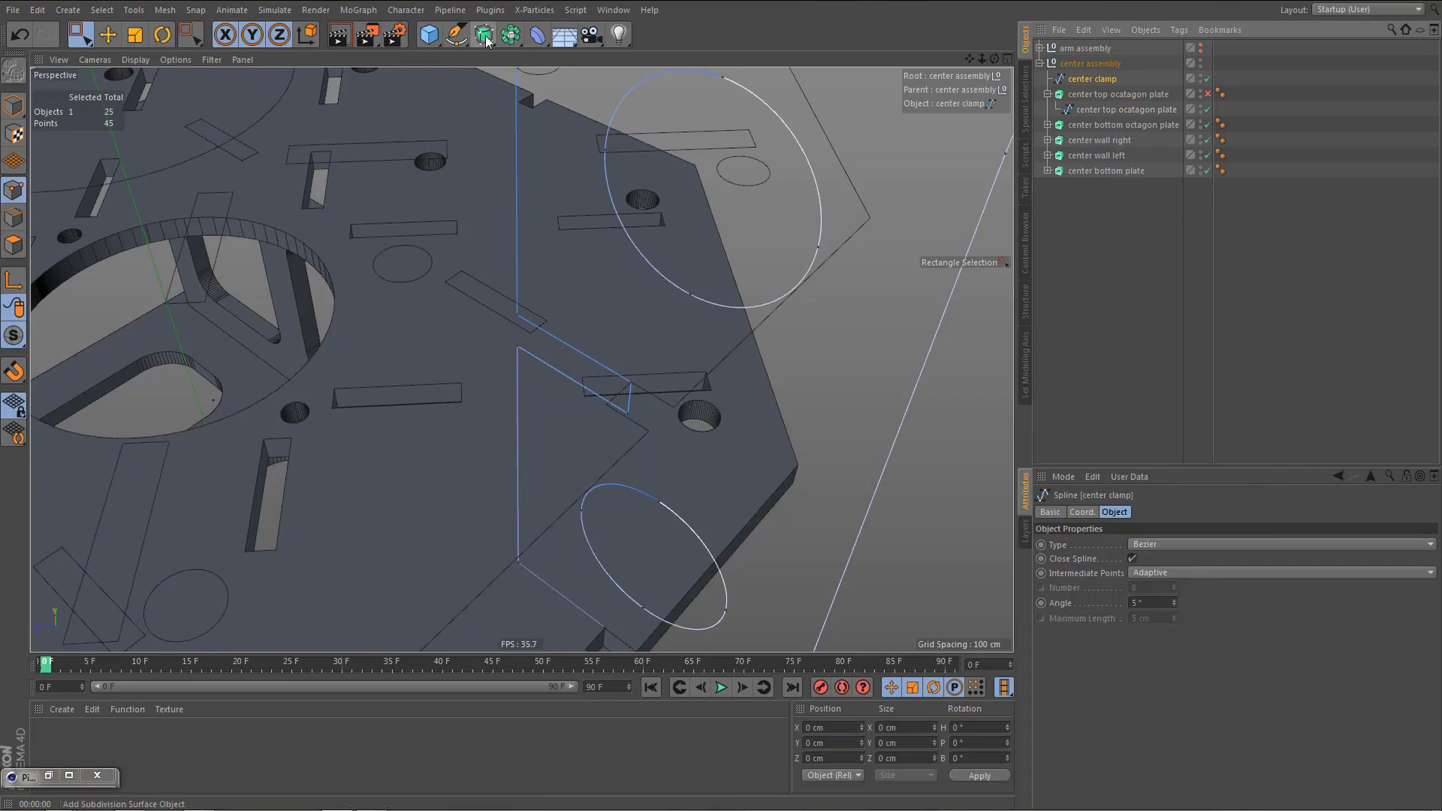
pyautogui.keyDown('alt'); pyautogui.moveTo(486, 41); pyautogui.dragTo(678, 48); pyautogui.keyUp('alt')
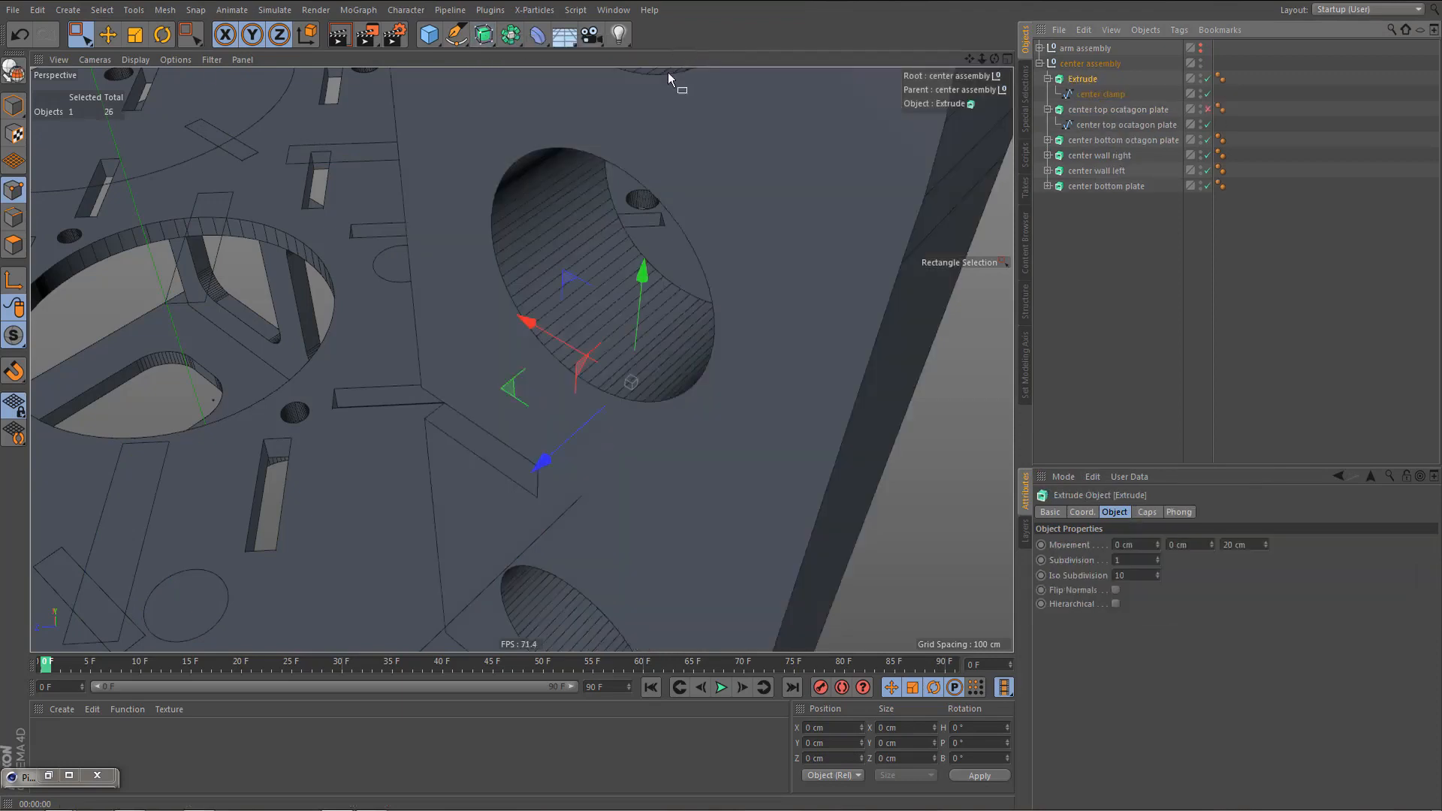
pyautogui.click(1253, 545)
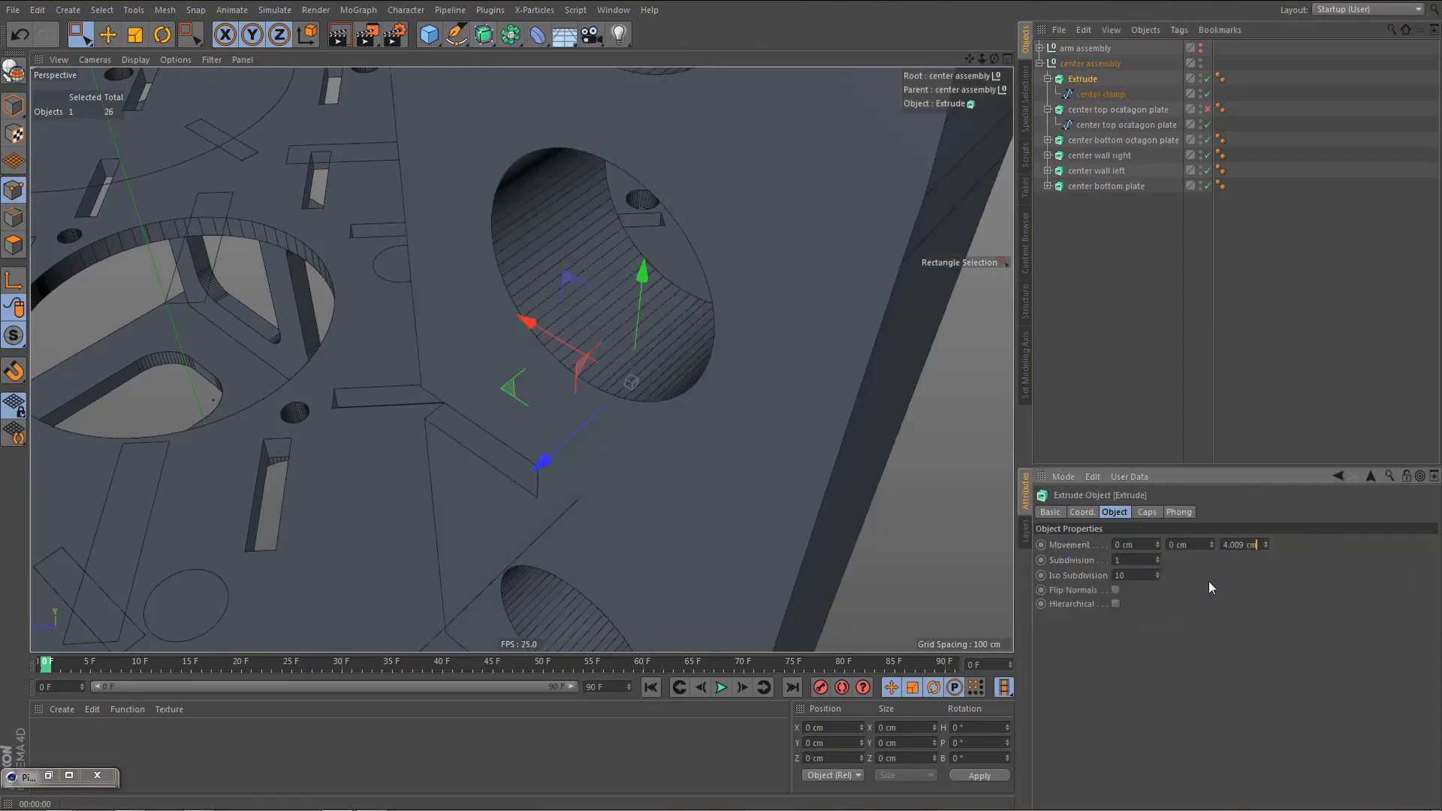
pyautogui.press('Return')
# - Examine the extruded clamp at the plate notch and undo the Extrude around the center clamp spline
pyautogui.keyDown('alt'); pyautogui.moveTo(720, 416); pyautogui.dragTo(675, 390); pyautogui.keyUp('alt')
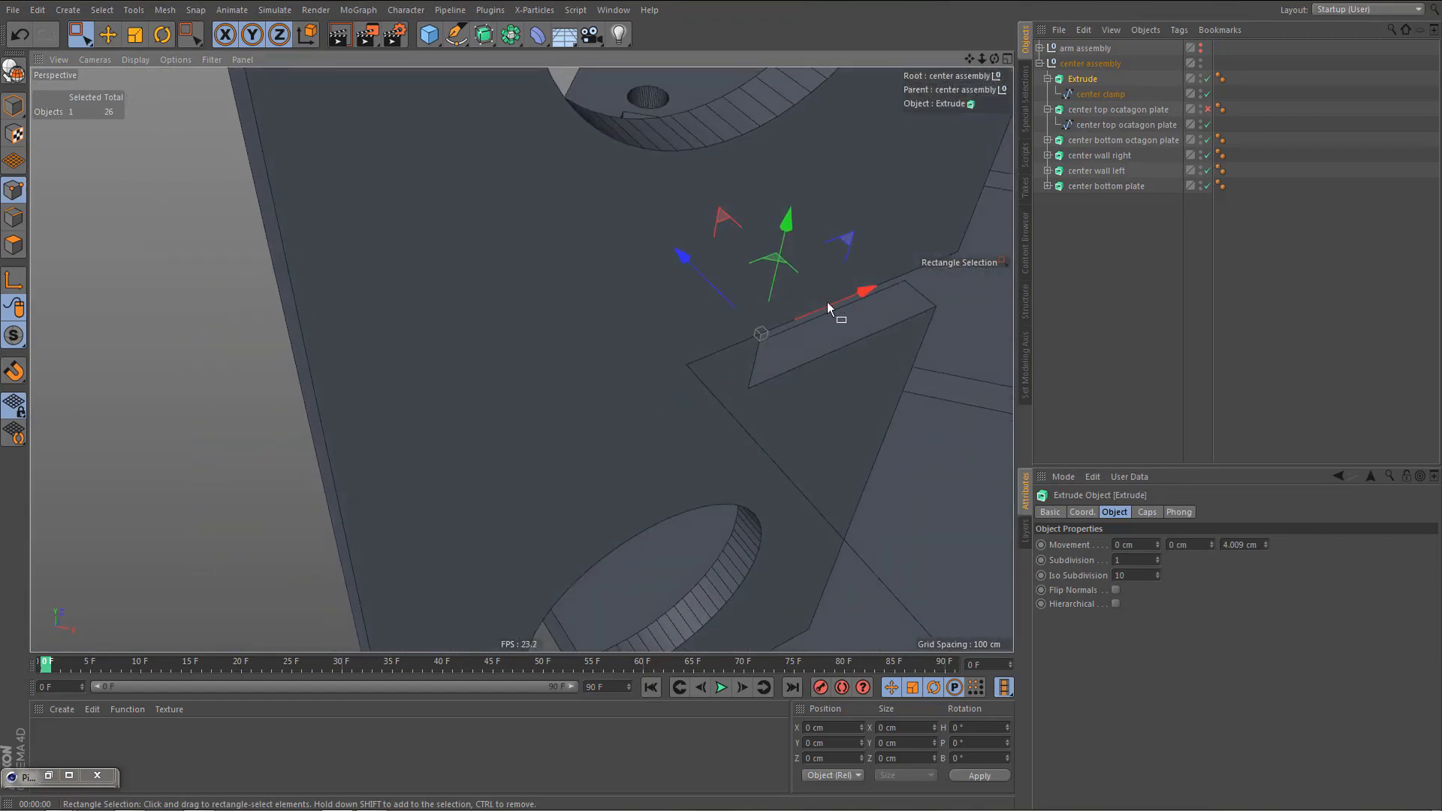
pyautogui.keyDown('alt'); pyautogui.moveTo(817, 301); pyautogui.dragTo(896, 284, button='right'); pyautogui.keyUp('alt')
pyautogui.moveTo(686, 374)
pyautogui.keyDown('alt'); pyautogui.mouseDown()
pyautogui.moveTo(705, 335)
pyautogui.moveTo(630, 295)
pyautogui.moveTo(658, 242)
pyautogui.moveTo(770, 272)
pyautogui.moveTo(877, 269)
pyautogui.moveTo(733, 326)
pyautogui.mouseUp(); pyautogui.keyUp('alt')
pyautogui.hotkey('ctrl', 'z')
pyautogui.hotkey('ctrl', 'z')
# - Select the four points of the center clamp spline's upper slot and set the modeling axis to X 0 % and Y 100 %
pyautogui.keyDown('alt'); pyautogui.moveTo(618, 353); pyautogui.dragTo(526, 349); pyautogui.keyUp('alt')
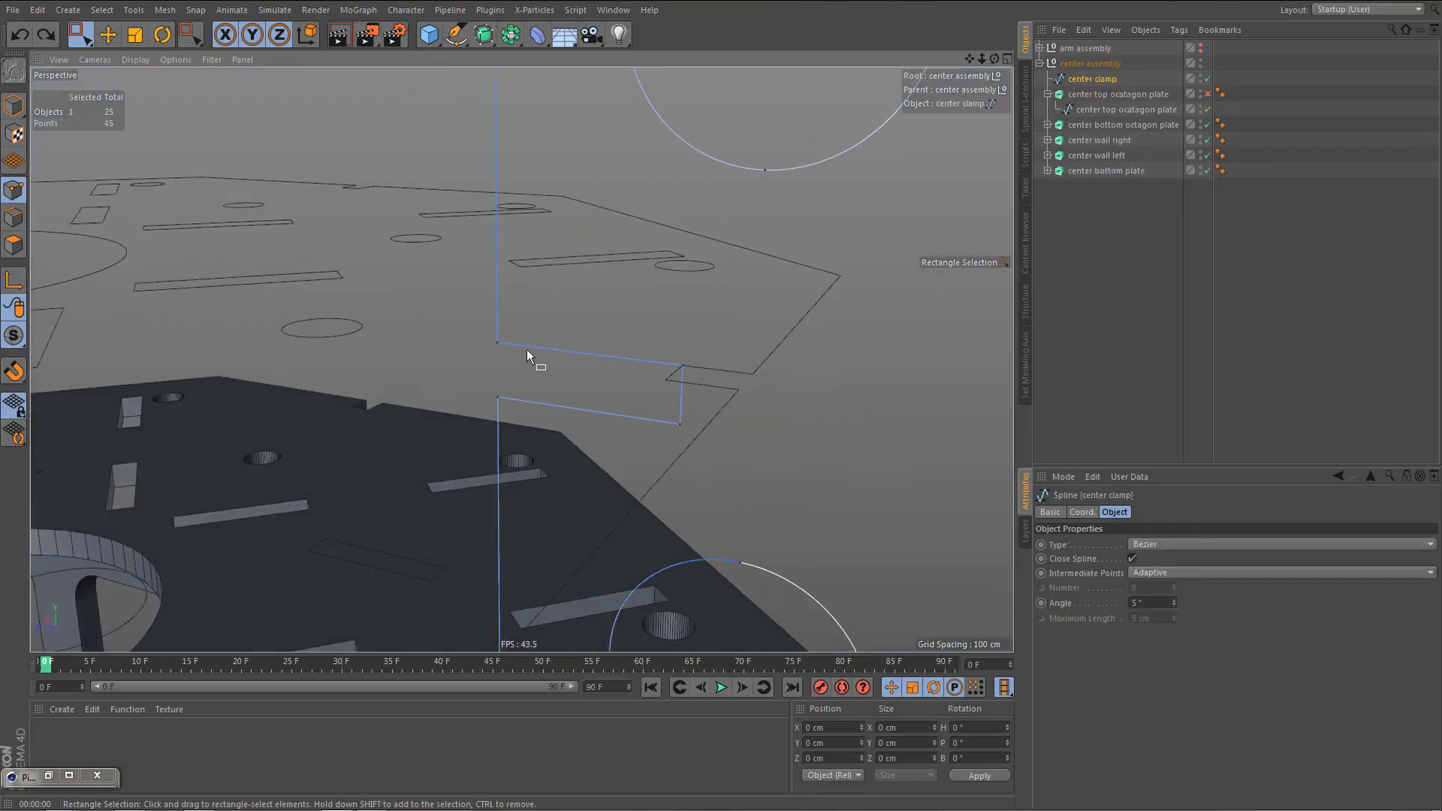
pyautogui.moveTo(464, 314); pyautogui.dragTo(706, 472)
pyautogui.keyDown('alt'); pyautogui.moveTo(505, 344); pyautogui.dragTo(552, 351); pyautogui.keyUp('alt')
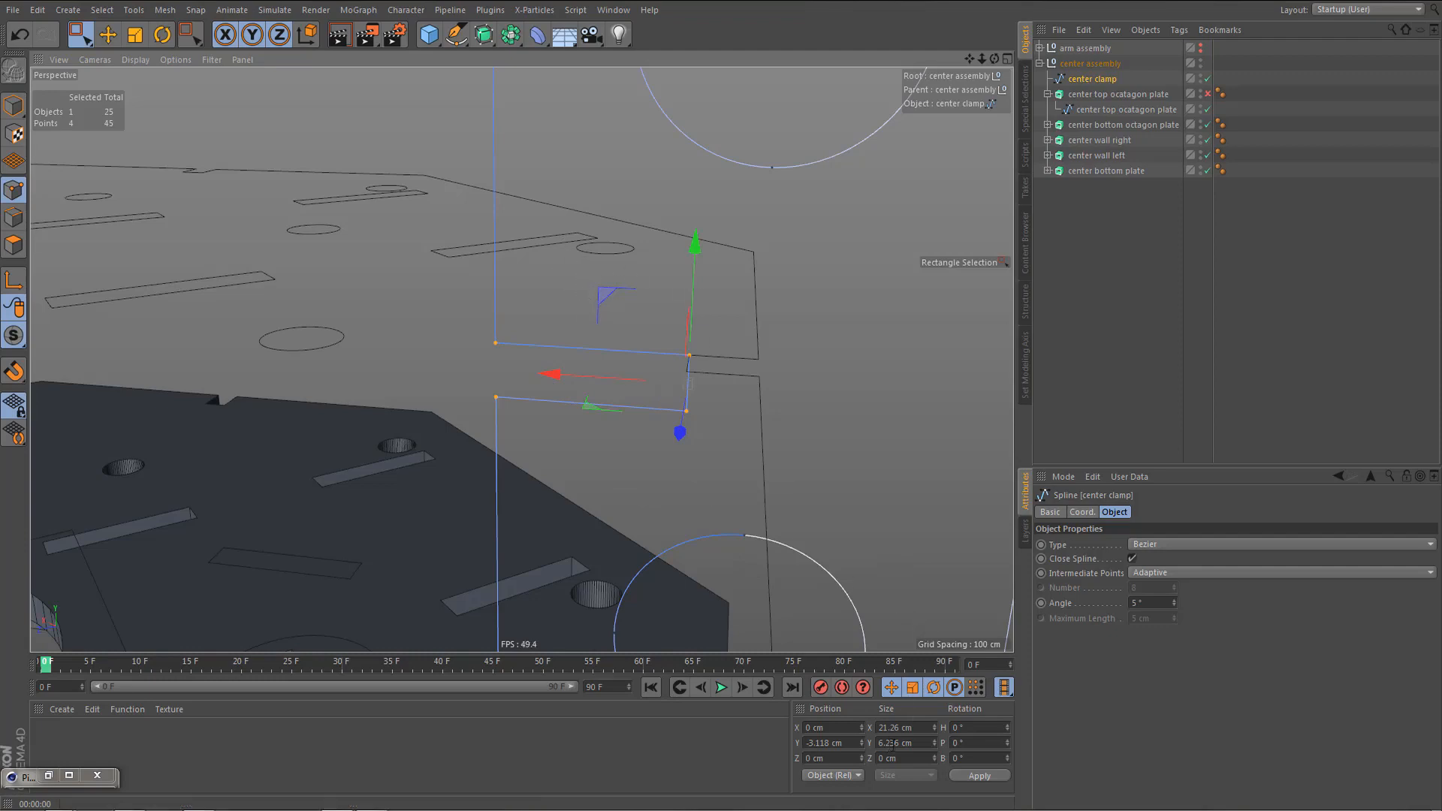
pyautogui.keyDown('alt'); pyautogui.moveTo(670, 409); pyautogui.dragTo(822, 453, button='right'); pyautogui.keyUp('alt')
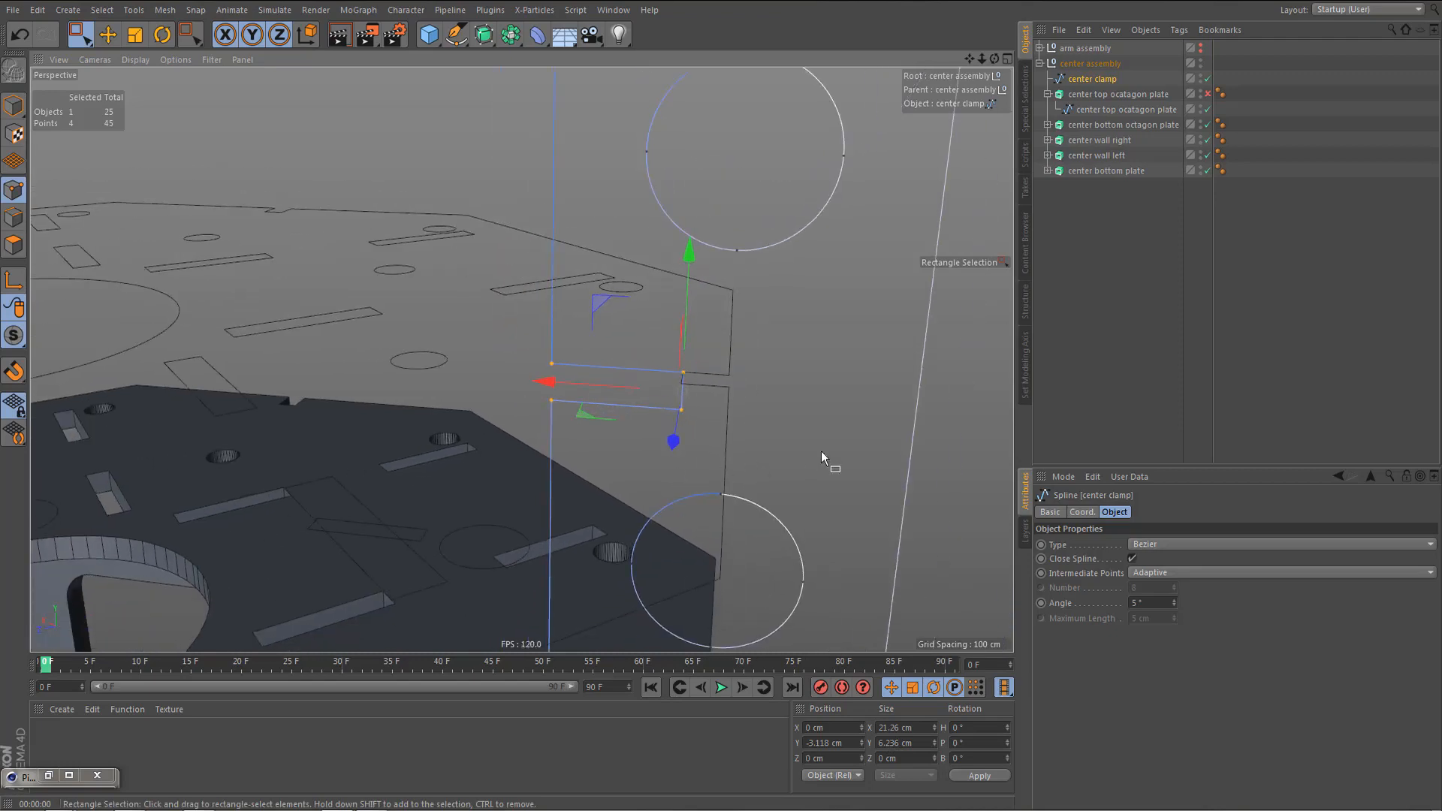
pyautogui.press('e')
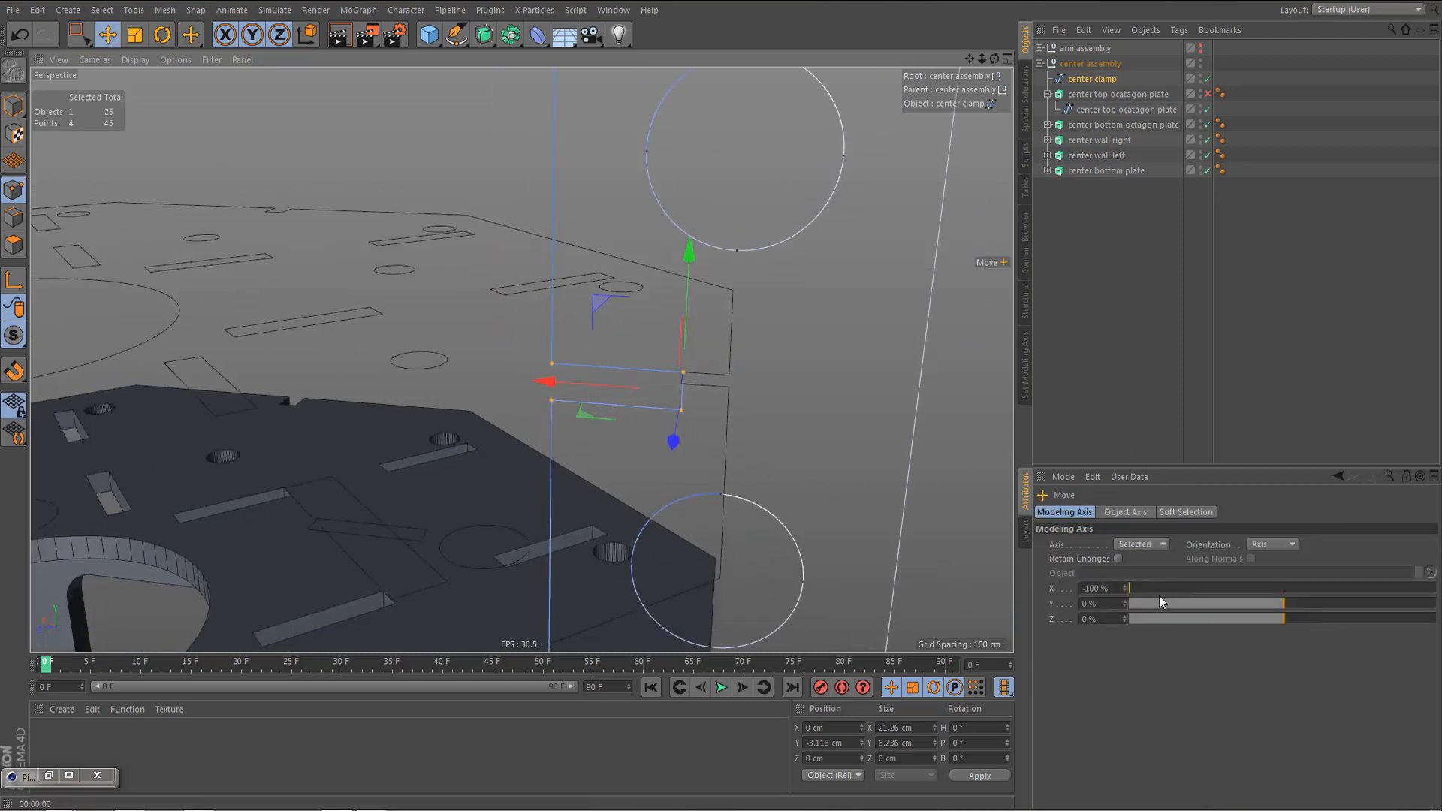
pyautogui.click(1101, 588)
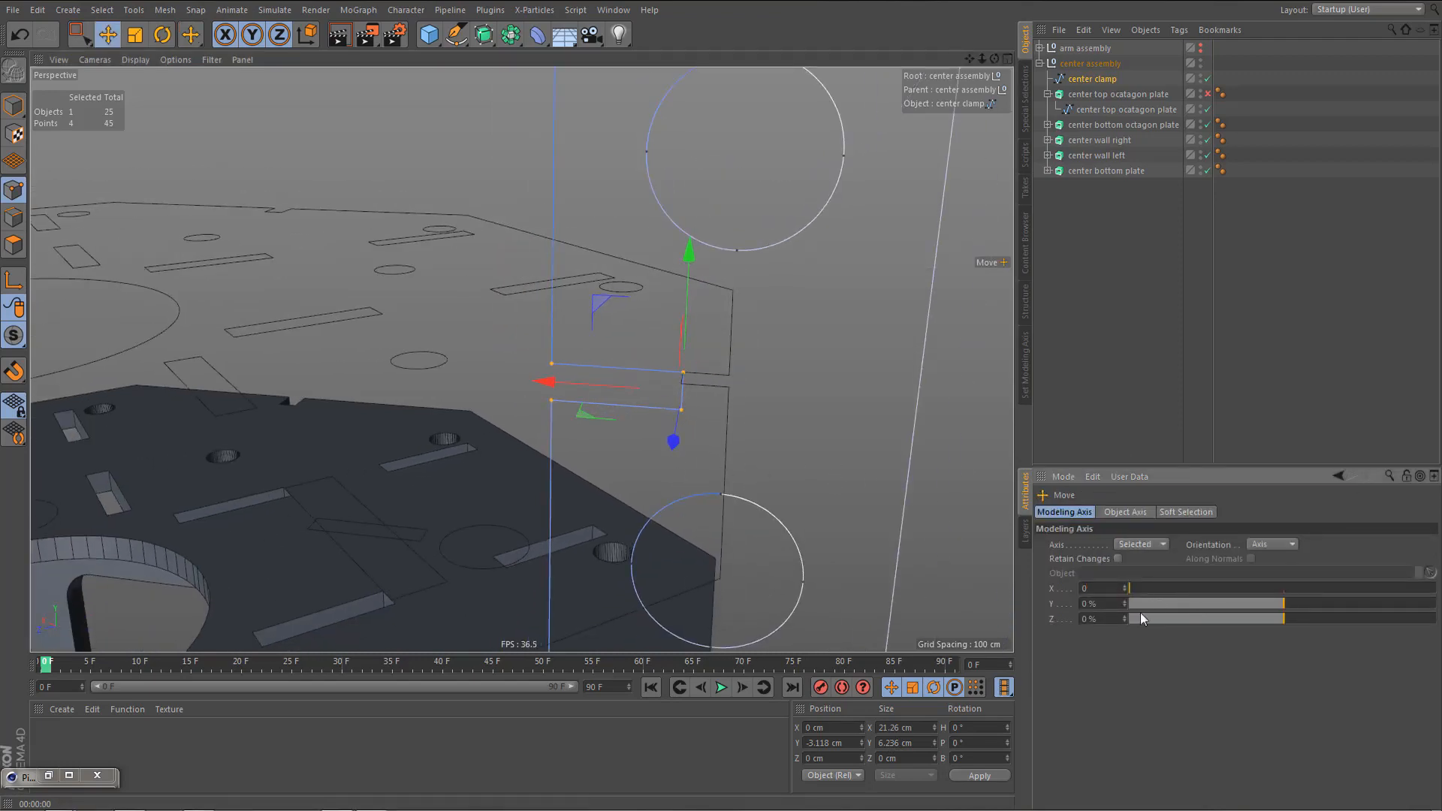
pyautogui.write('0')
pyautogui.press('Return')
pyautogui.moveTo(1270, 603); pyautogui.dragTo(1435, 603)
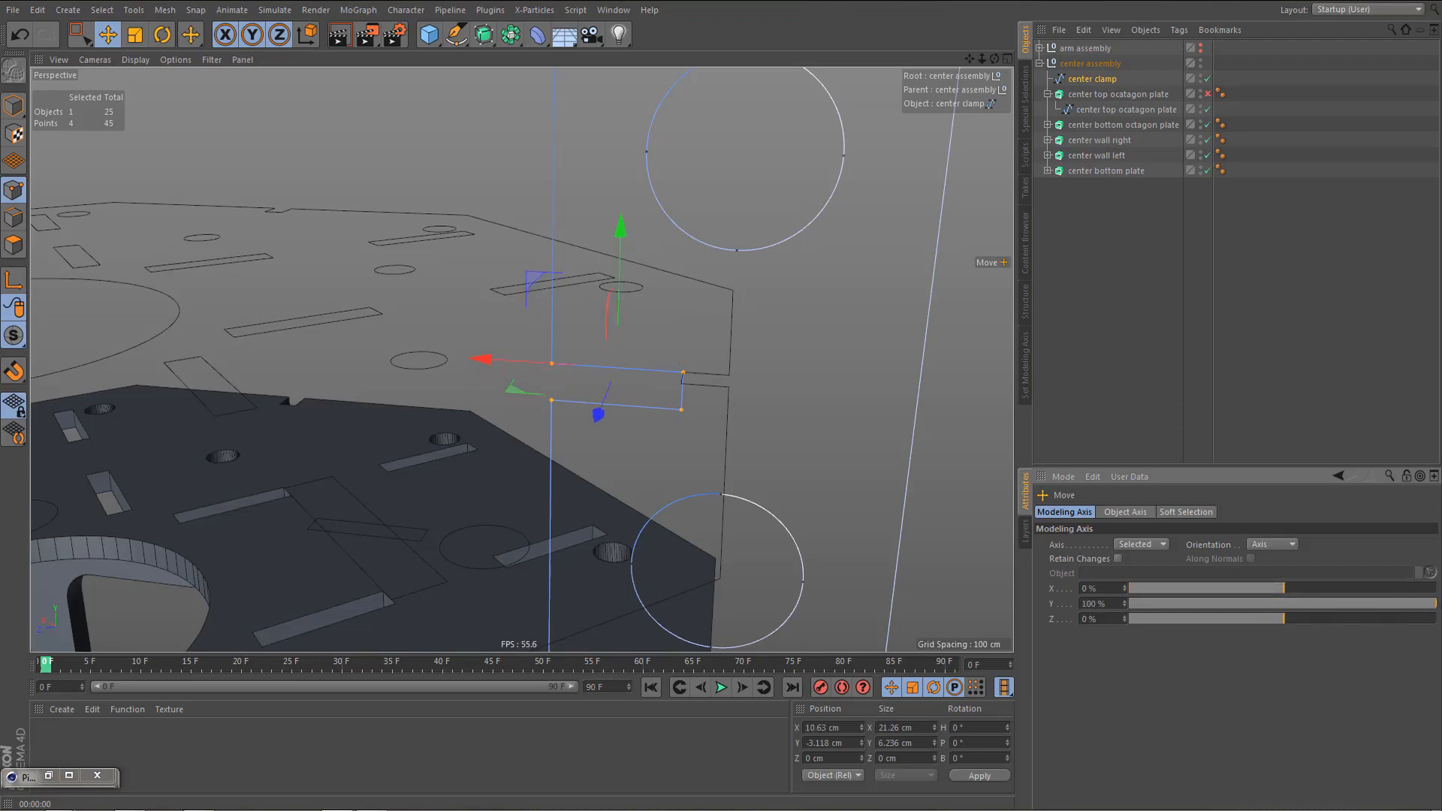
# - Set the Y size of the center clamp's upper slot points to 6 cm
pyautogui.click(920, 743)
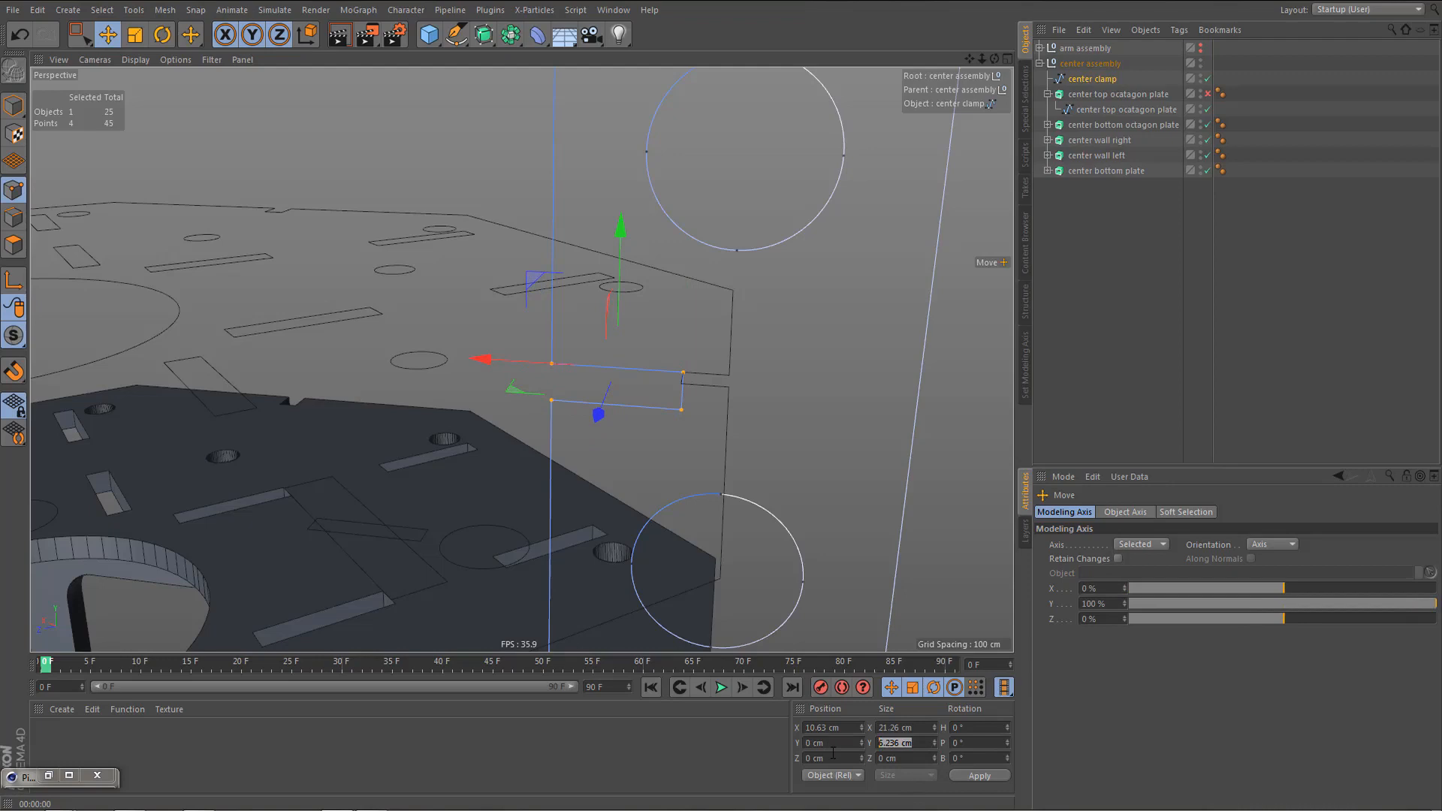
pyautogui.write('6')
pyautogui.click(979, 776)
# - Solo the center clamp spline, select the four points of its lower slot and set their Y size to 6 cm
pyautogui.keyDown('alt'); pyautogui.moveTo(804, 554); pyautogui.dragTo(734, 217); pyautogui.keyUp('alt')
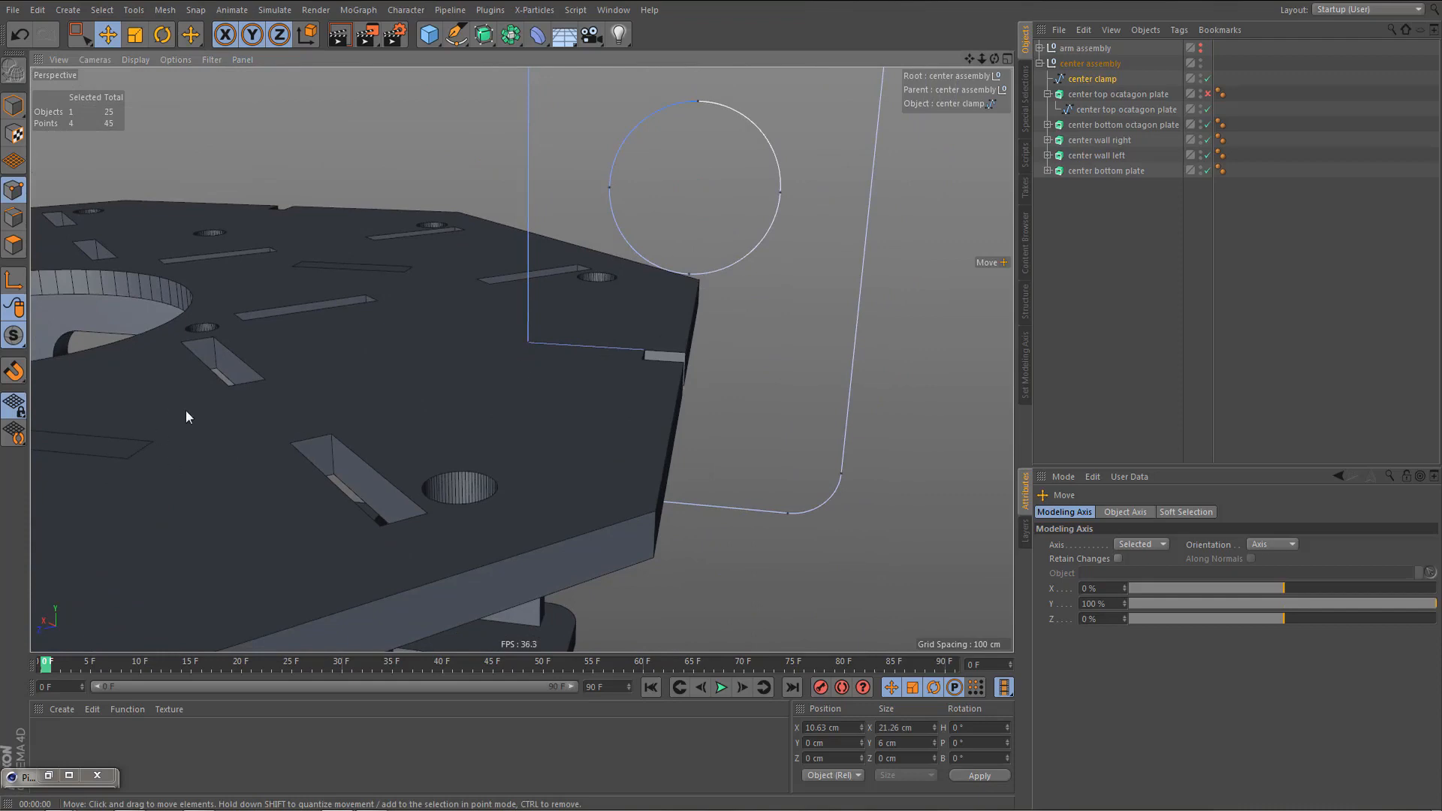
pyautogui.click(13, 336)
pyautogui.click(77, 383)
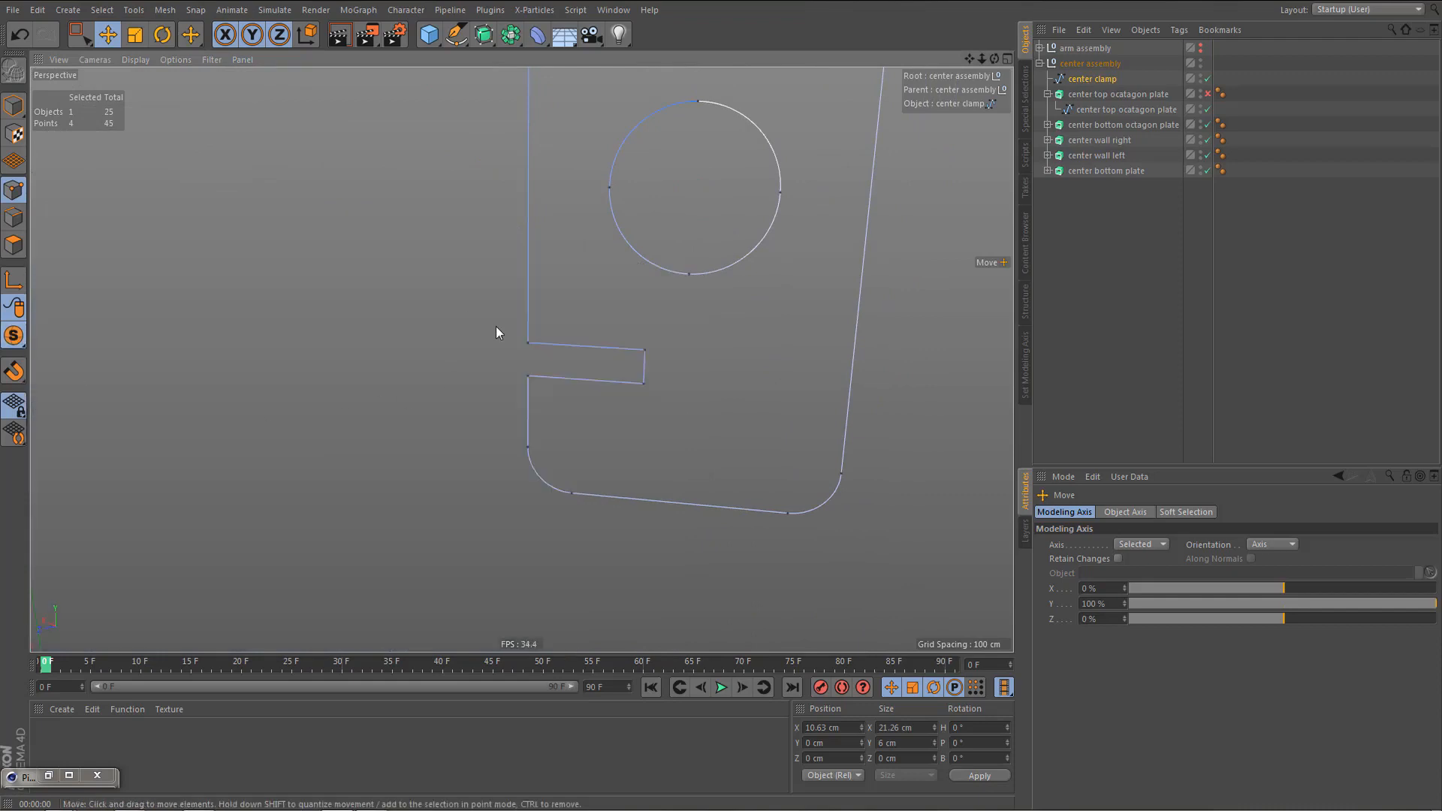
pyautogui.press('0')
pyautogui.moveTo(498, 315); pyautogui.dragTo(683, 406)
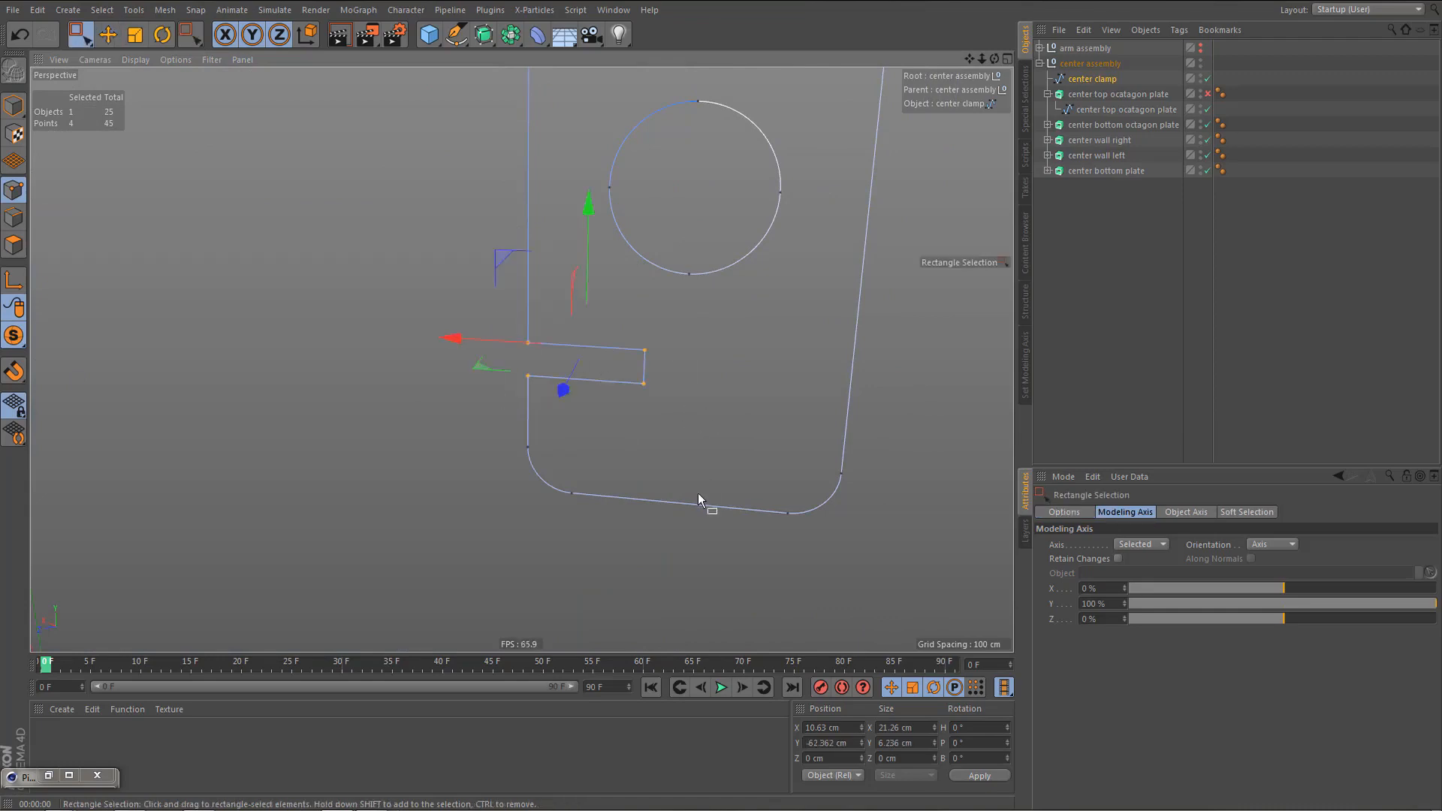
pyautogui.moveTo(924, 742); pyautogui.dragTo(847, 744)
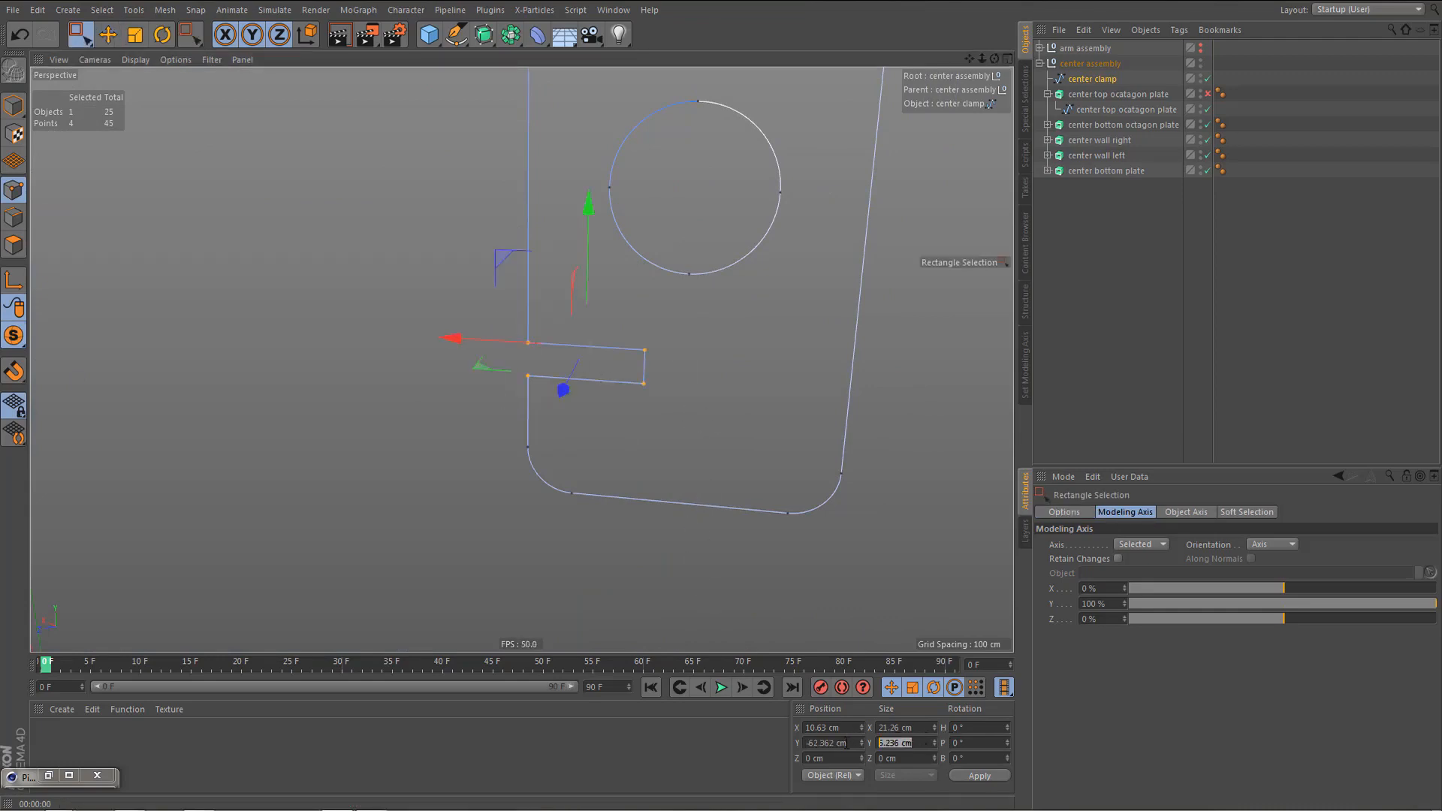
pyautogui.write('6')
pyautogui.press('Return')
# - Re-enable the center top ocatagon plate Extrude and turn Viewport Solo off, framing the plate's corner notch
pyautogui.scroll(-5, 601, 562)
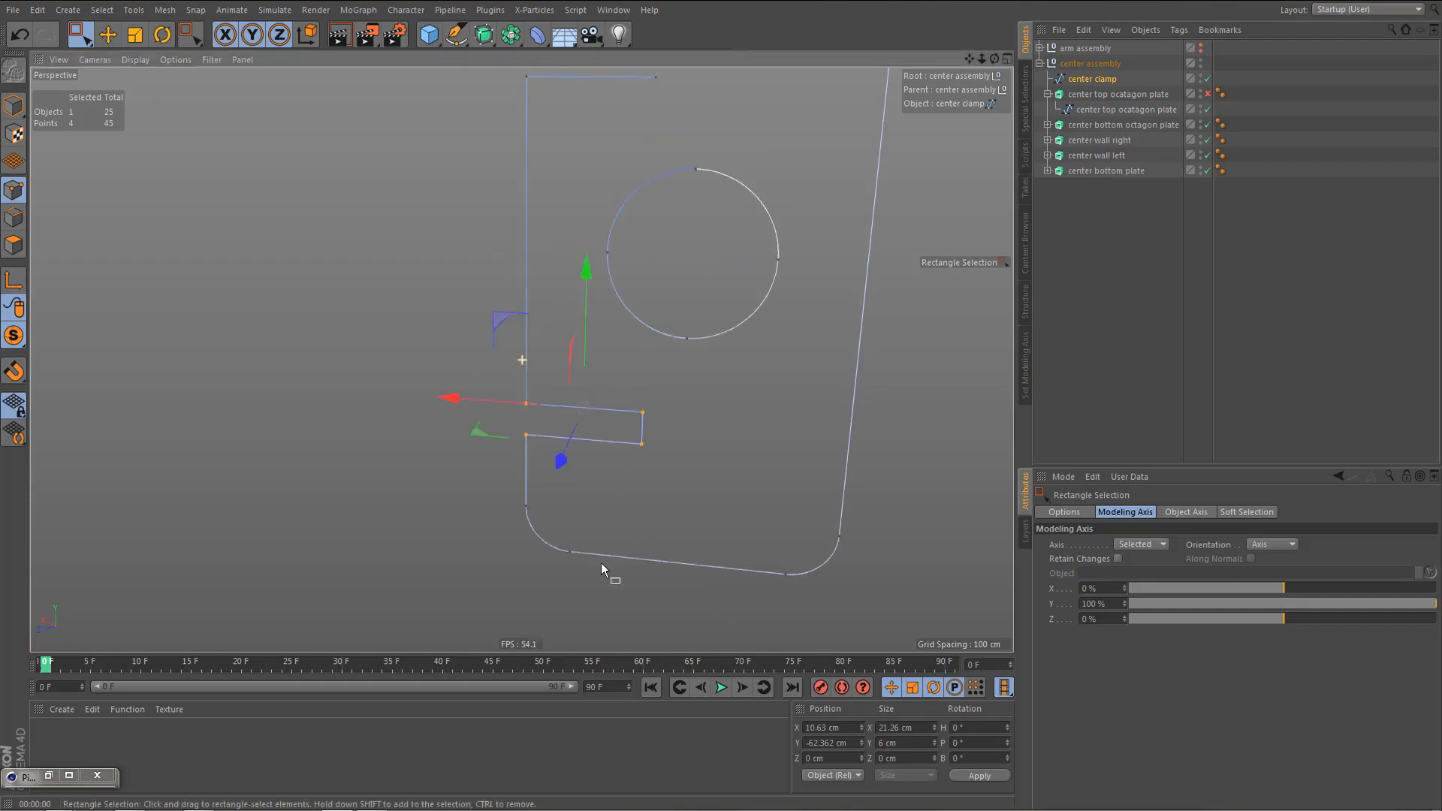
pyautogui.moveTo(601, 573); pyautogui.dragTo(612, 503, button='middle')
pyautogui.moveTo(691, 301); pyautogui.dragTo(663, 431, button='middle')
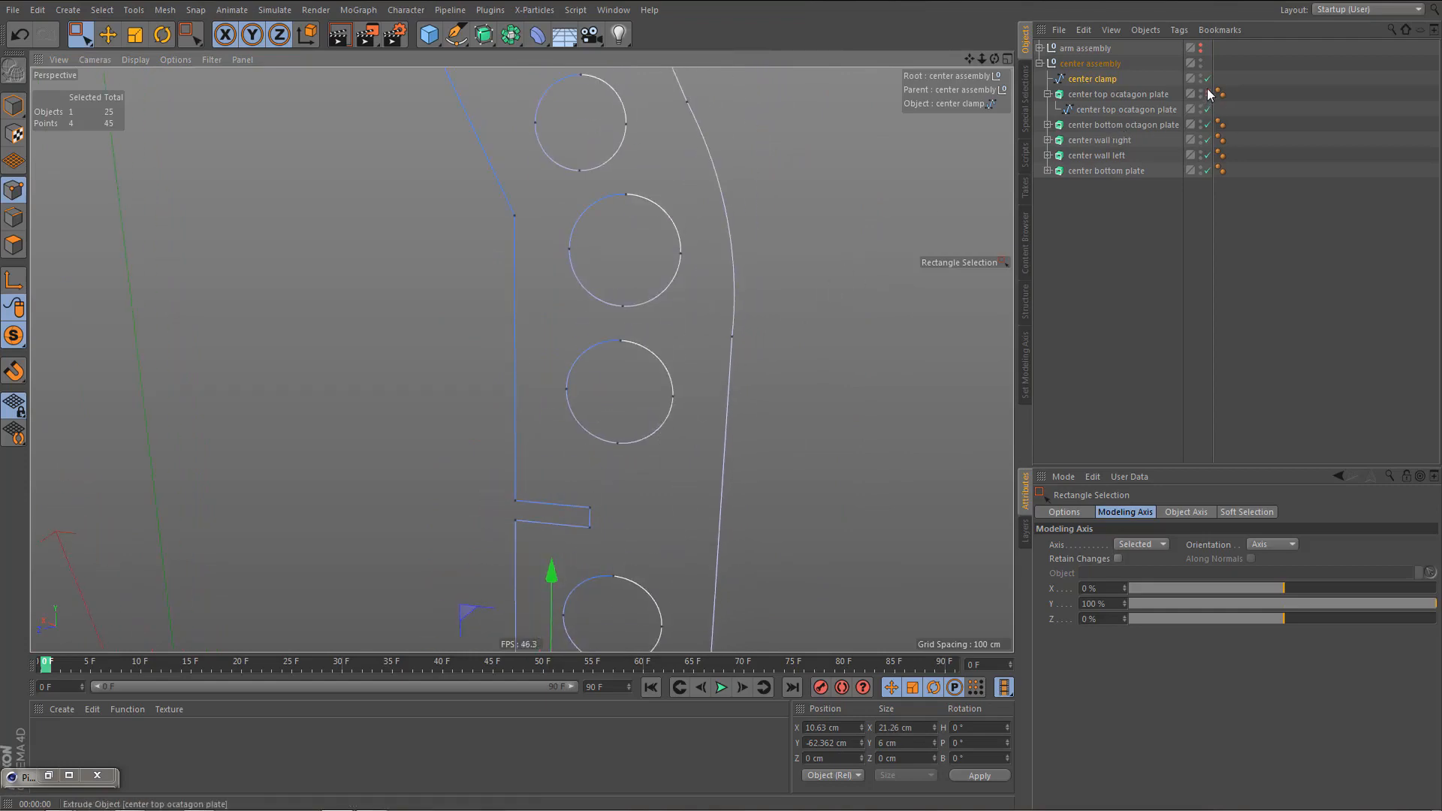
pyautogui.click(1207, 94)
pyautogui.moveTo(14, 336); pyautogui.dragTo(92, 367)
pyautogui.keyDown('alt'); pyautogui.moveTo(669, 332); pyautogui.dragTo(509, 234); pyautogui.keyUp('alt')
pyautogui.keyDown('alt'); pyautogui.moveTo(480, 365); pyautogui.dragTo(601, 319, button='right'); pyautogui.keyUp('alt')
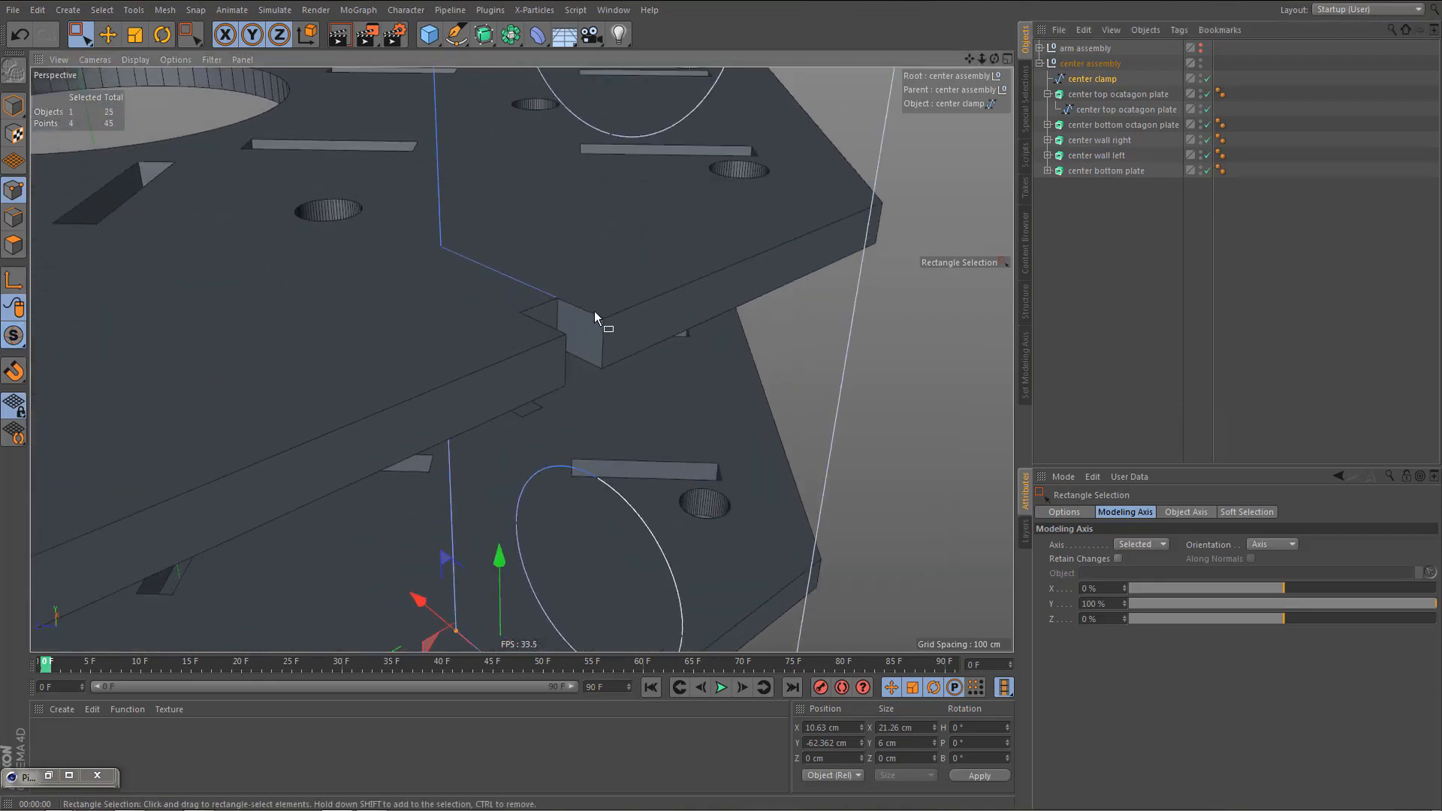
# - Add an Extrude as parent of the center clamp spline and set its Z movement to 4.009 cm
pyautogui.keyDown('alt'); pyautogui.moveTo(484, 34); pyautogui.dragTo(686, 73); pyautogui.keyUp('alt')
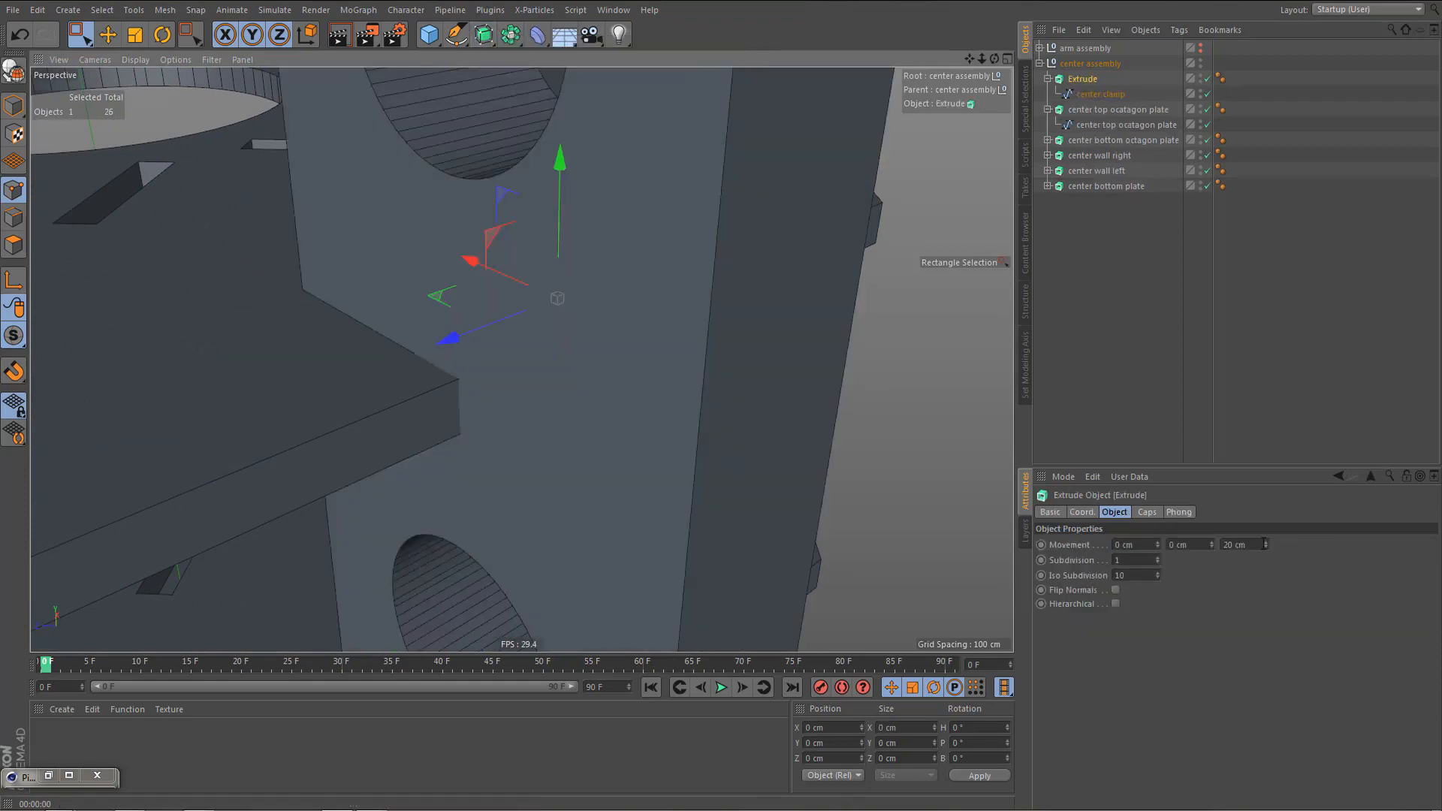
pyautogui.moveTo(1265, 543); pyautogui.dragTo(1227, 587)
pyautogui.write('4.009 cm')
pyautogui.click(1232, 599)
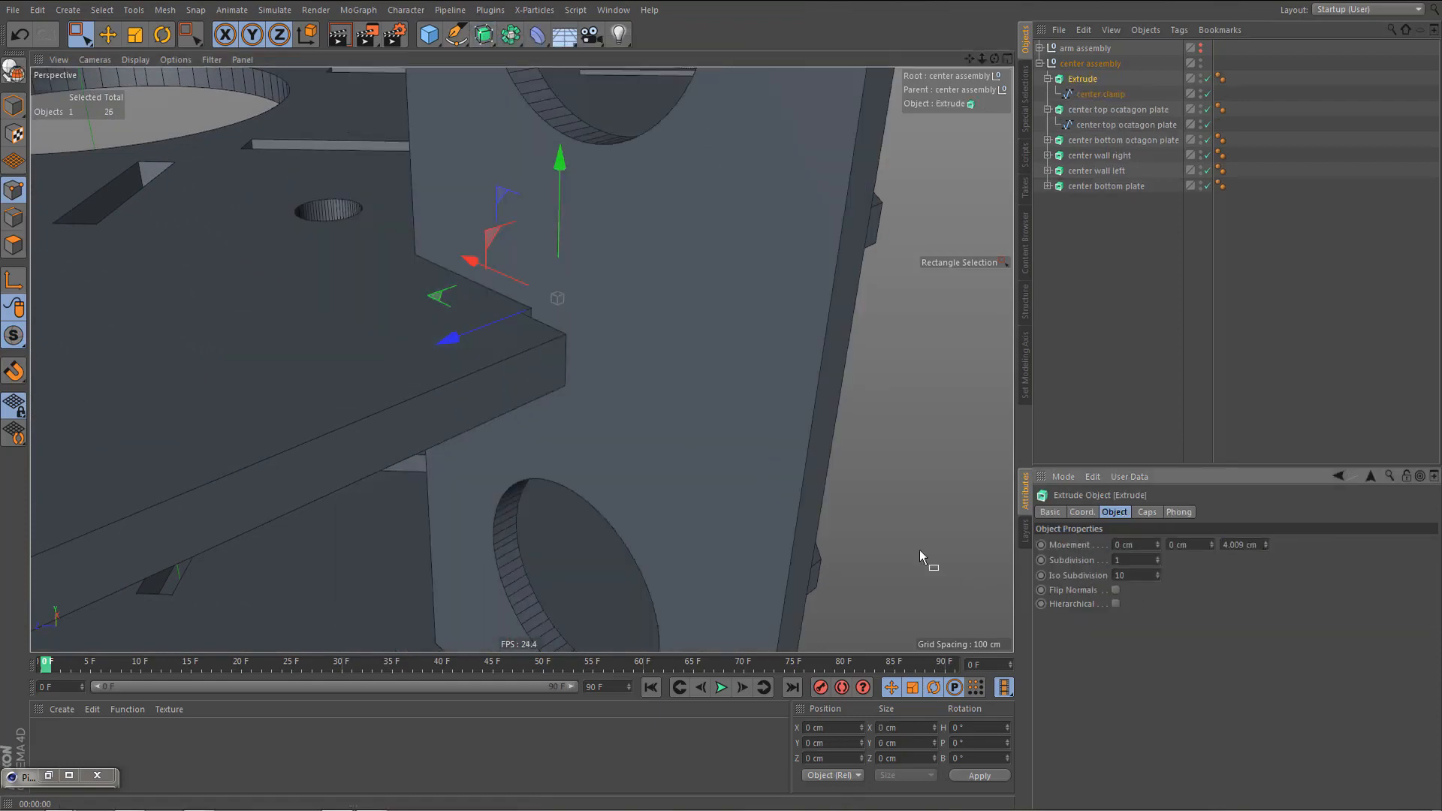
# - Adjust the clamp Extrude's Z movement to 5.609 cm, checking its fit at the top octagon plate's corner notch
pyautogui.keyDown('alt'); pyautogui.moveTo(477, 306); pyautogui.dragTo(452, 354); pyautogui.keyUp('alt')
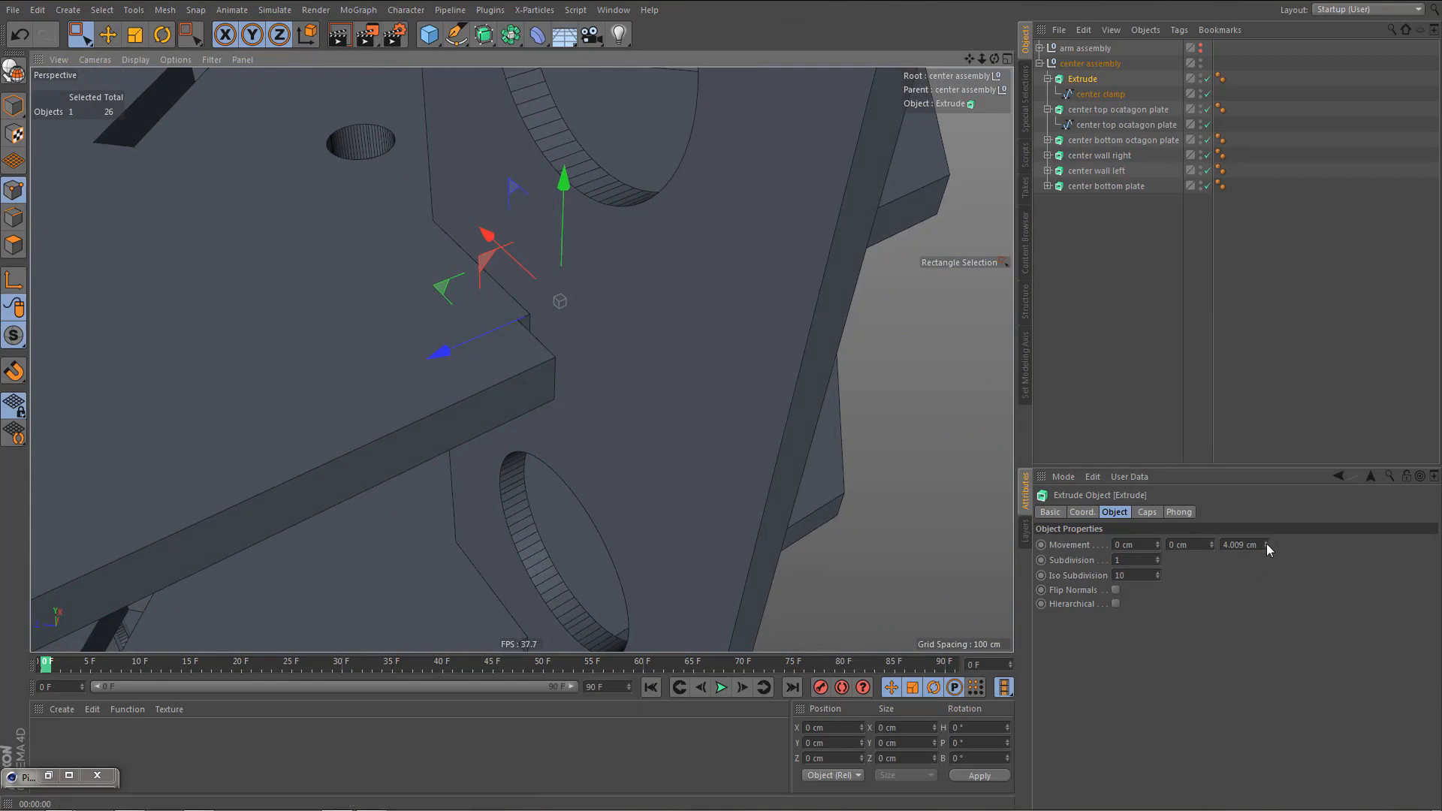
pyautogui.moveTo(1266, 544); pyautogui.dragTo(1266, 519)
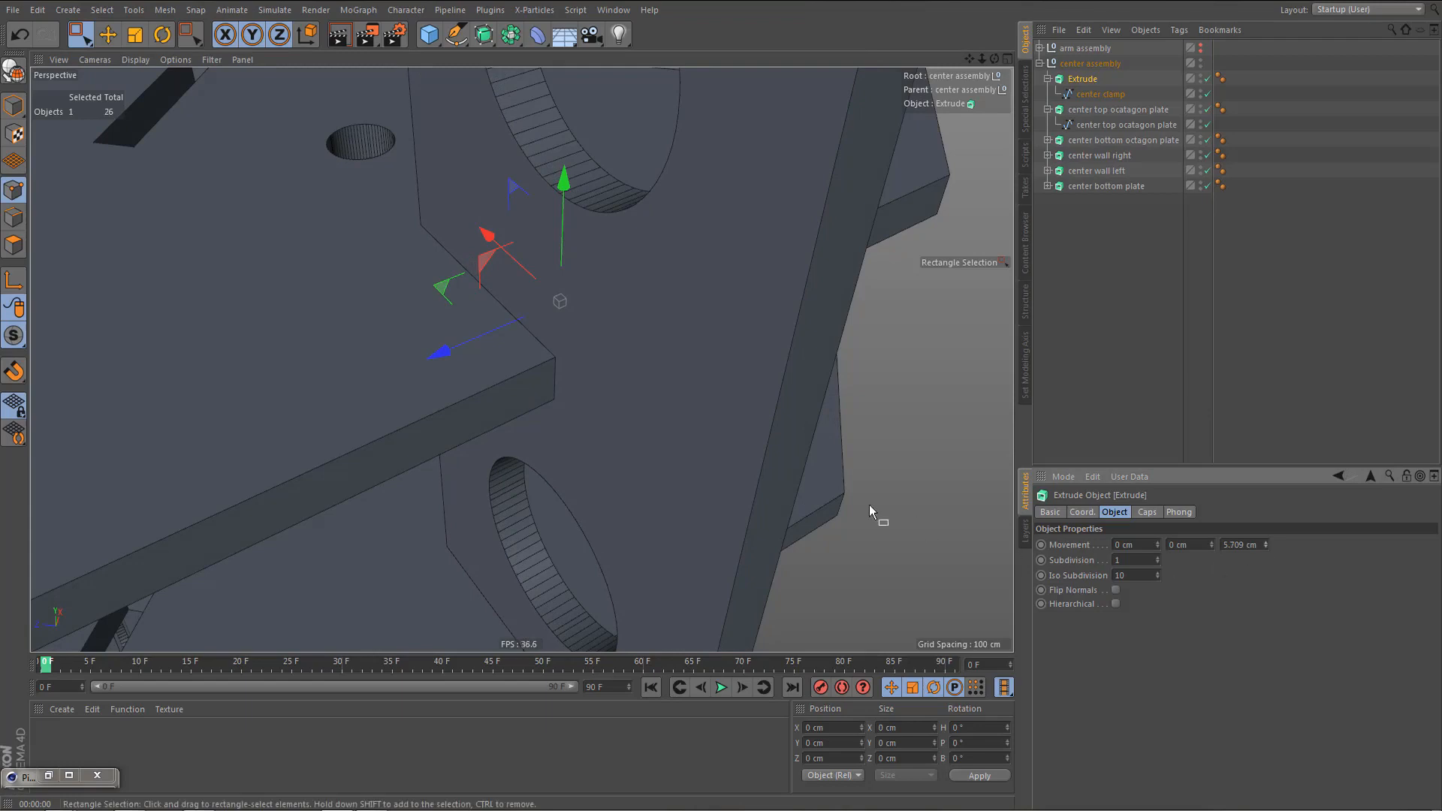
pyautogui.scroll(5, 528, 344)
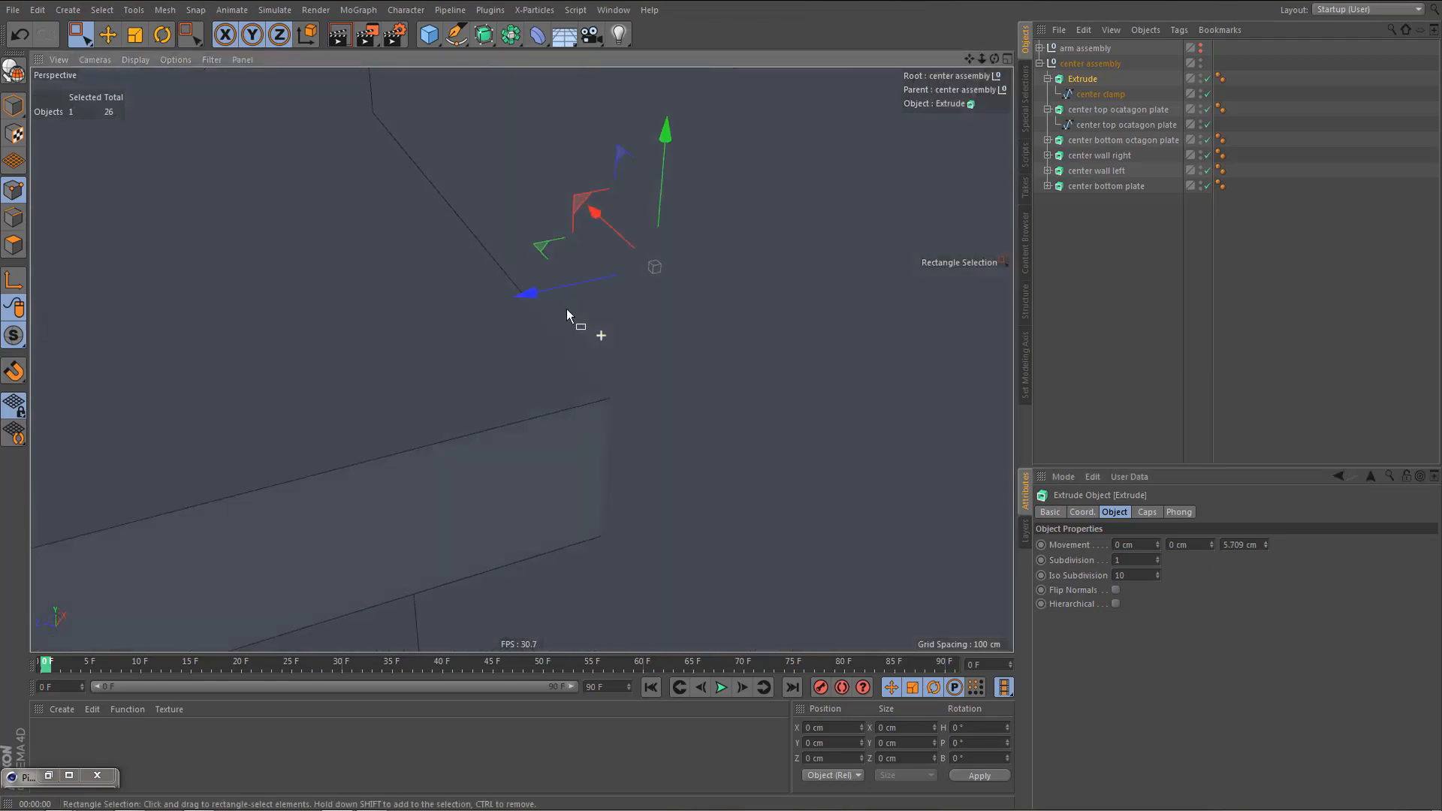
pyautogui.click(1267, 547)
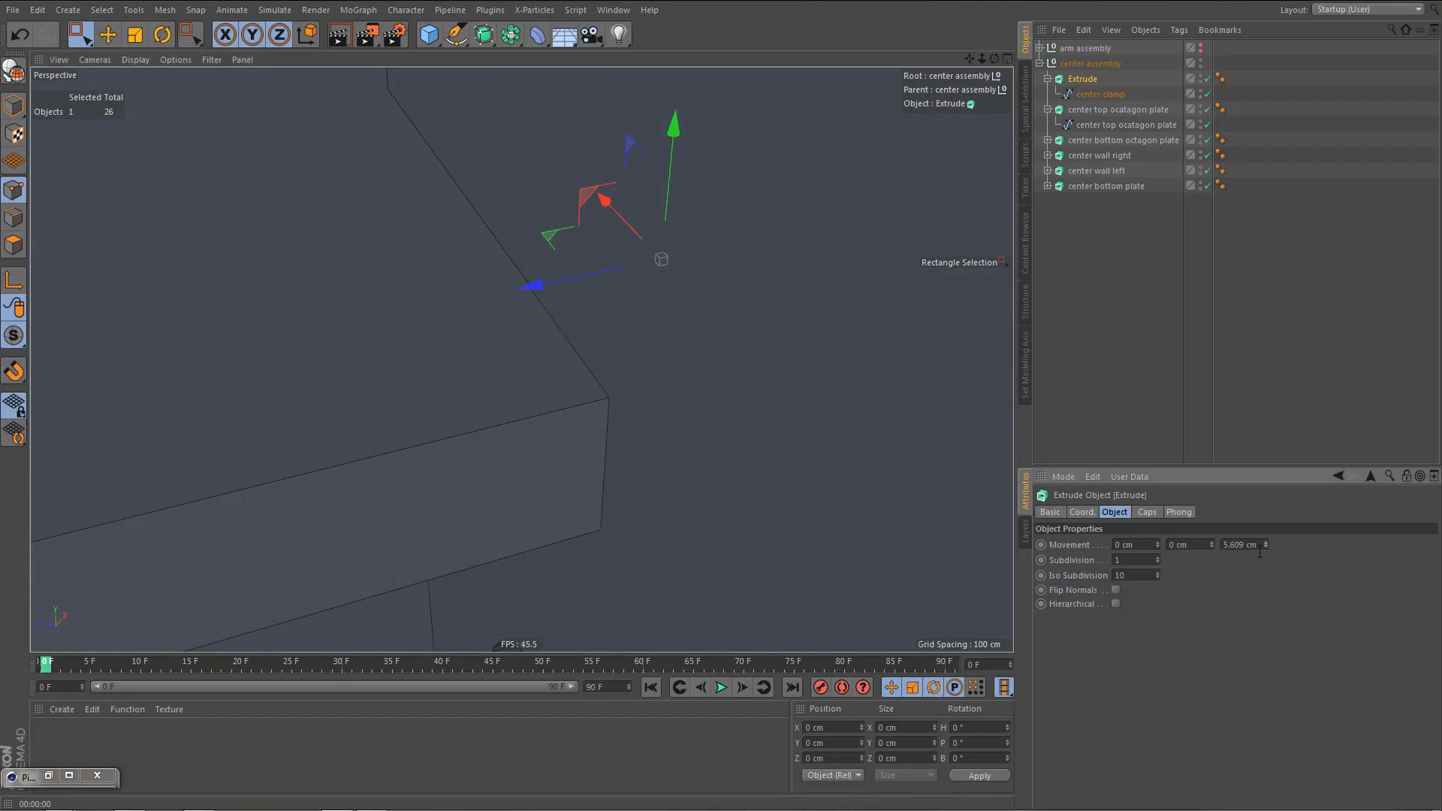
# - Rename the clamp's Extrude as center clamp, and collapse it and the center top ocatagon plate in the object hierarchy
pyautogui.keyDown('alt'); pyautogui.moveTo(846, 427); pyautogui.dragTo(775, 373); pyautogui.keyUp('alt')
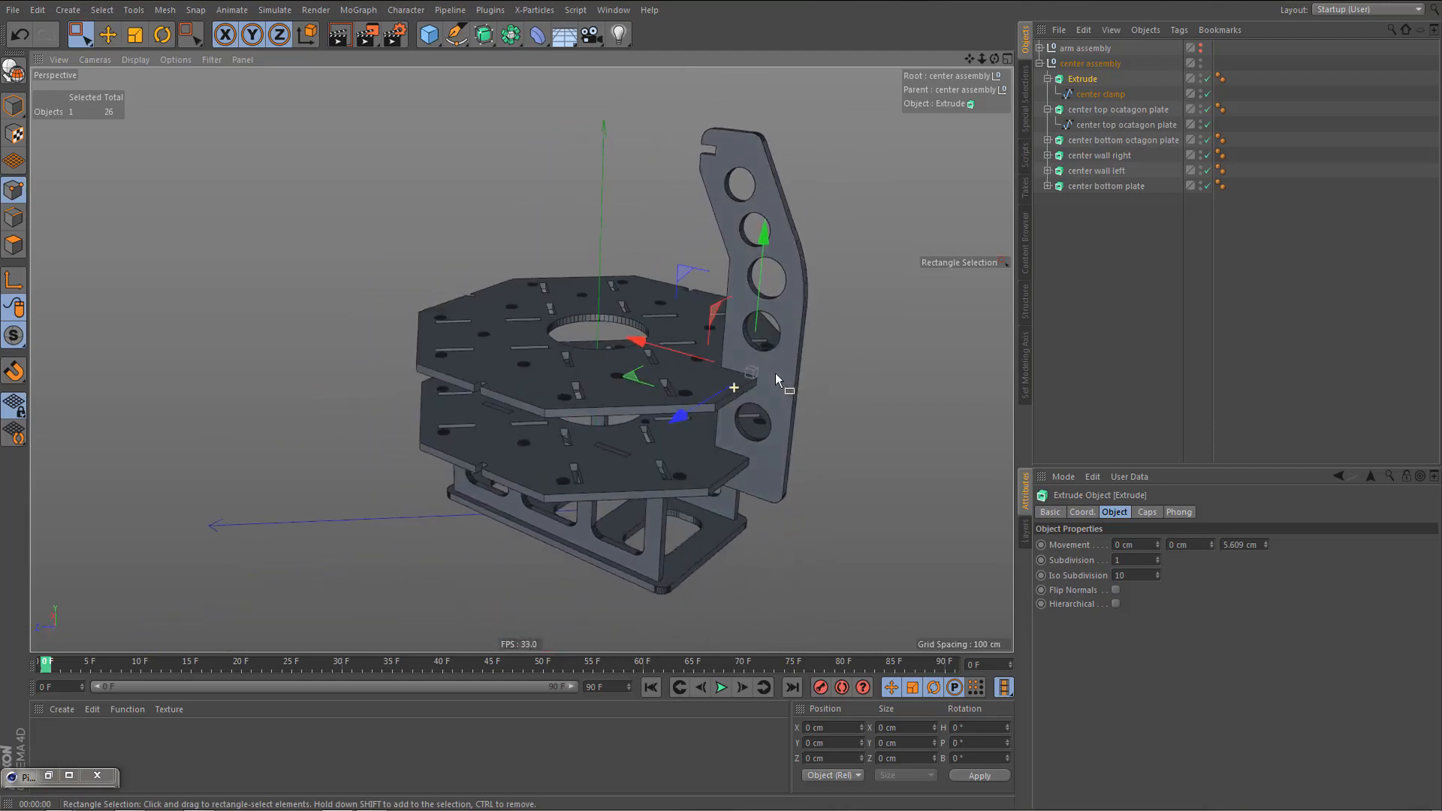
pyautogui.scroll(3, 787, 343)
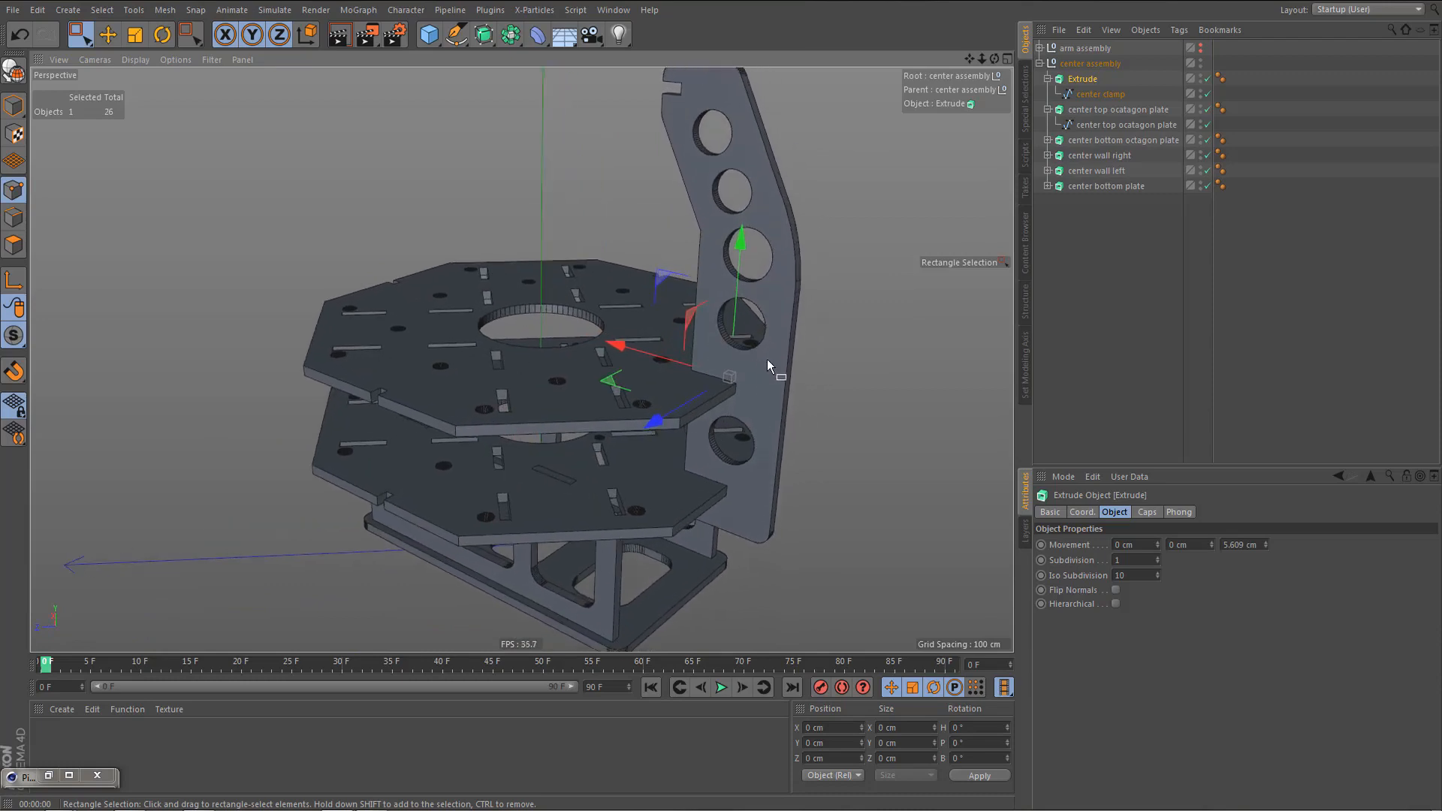
pyautogui.click(1107, 94)
pyautogui.doubleClick(1083, 95)
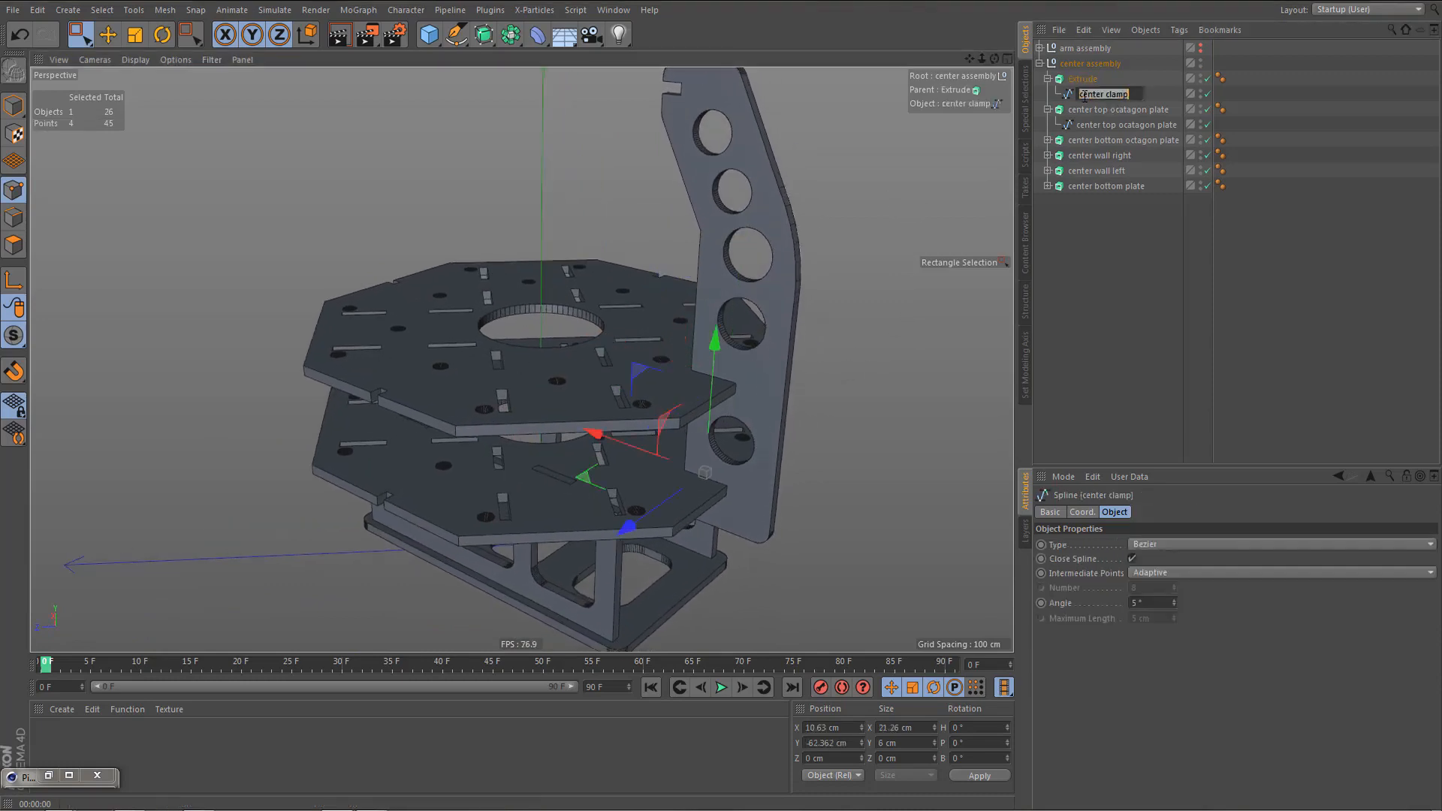
pyautogui.hotkey('ctrl', 'c')
pyautogui.click(1086, 79)
pyautogui.doubleClick(1086, 79)
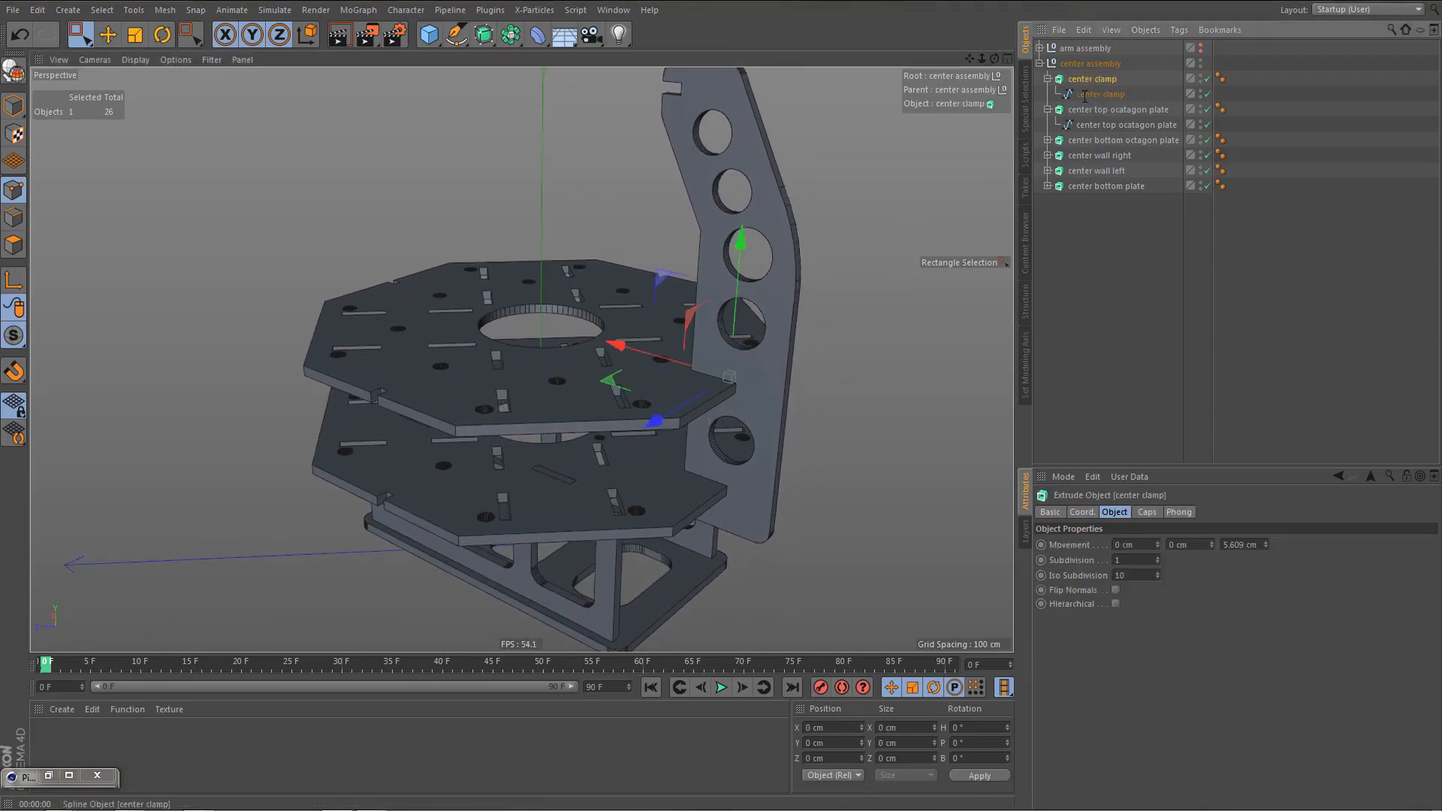
pyautogui.hotkey('ctrl', 'v')
pyautogui.press('Return')
pyautogui.click(1048, 79)
pyautogui.click(1048, 94)
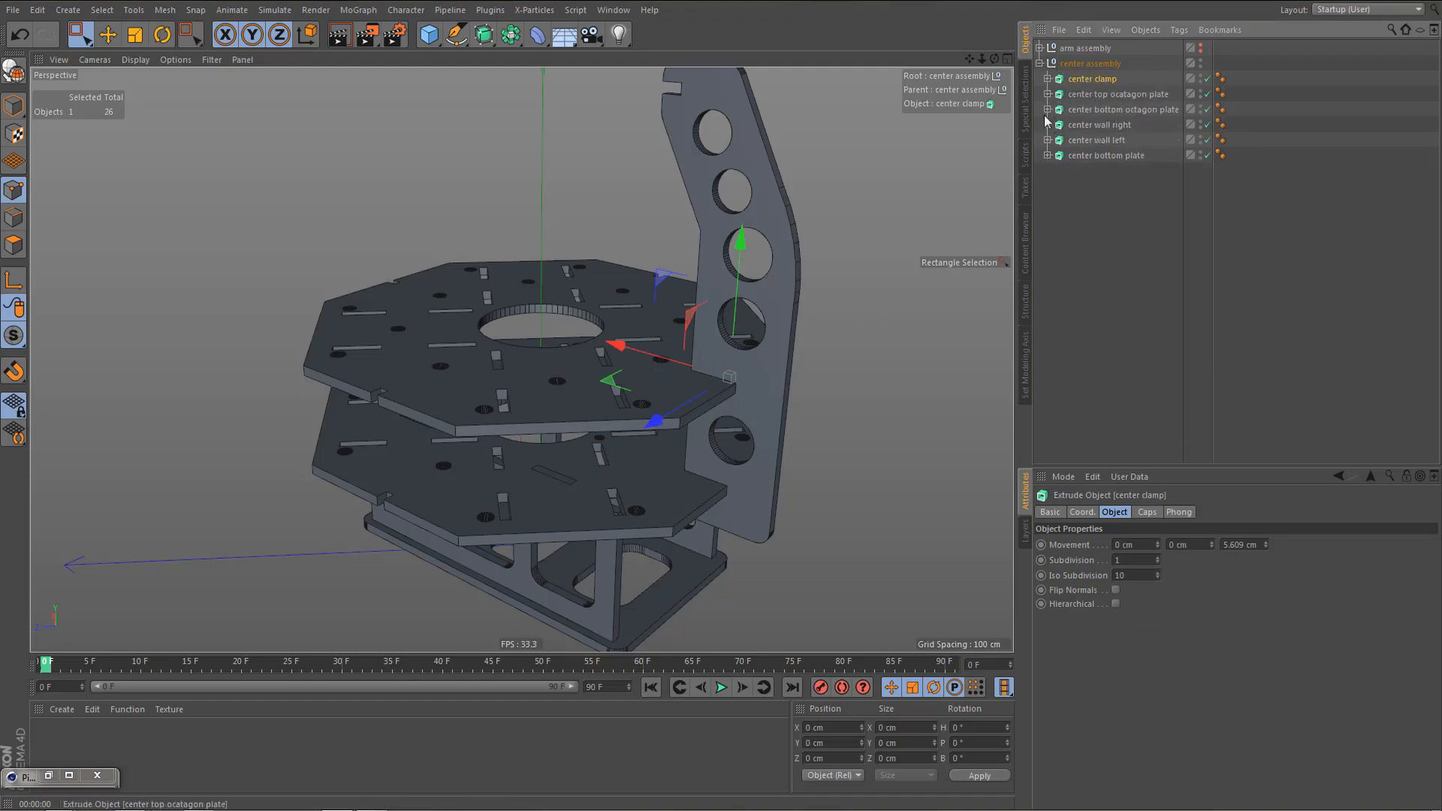
# - Select all six Extrudes of the center assembly and add the Ambient Occlusion effect to the render settings
pyautogui.keyDown('alt'); pyautogui.moveTo(724, 379); pyautogui.dragTo(724, 358, button='middle'); pyautogui.keyUp('alt')
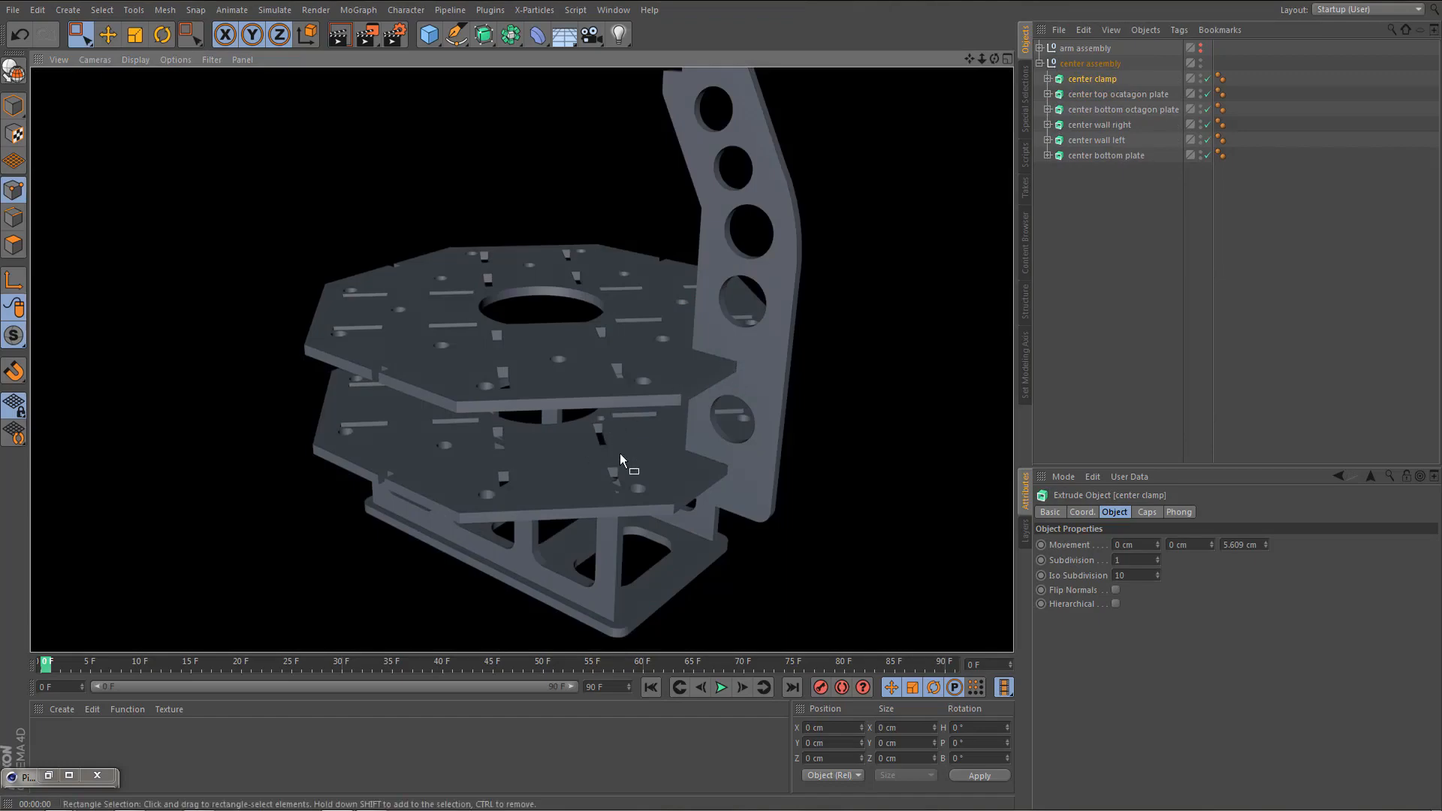
pyautogui.moveTo(642, 480)
pyautogui.keyDown('alt'); pyautogui.mouseDown()
pyautogui.moveTo(629, 310)
pyautogui.moveTo(625, 464)
pyautogui.mouseUp(); pyautogui.keyUp('alt')
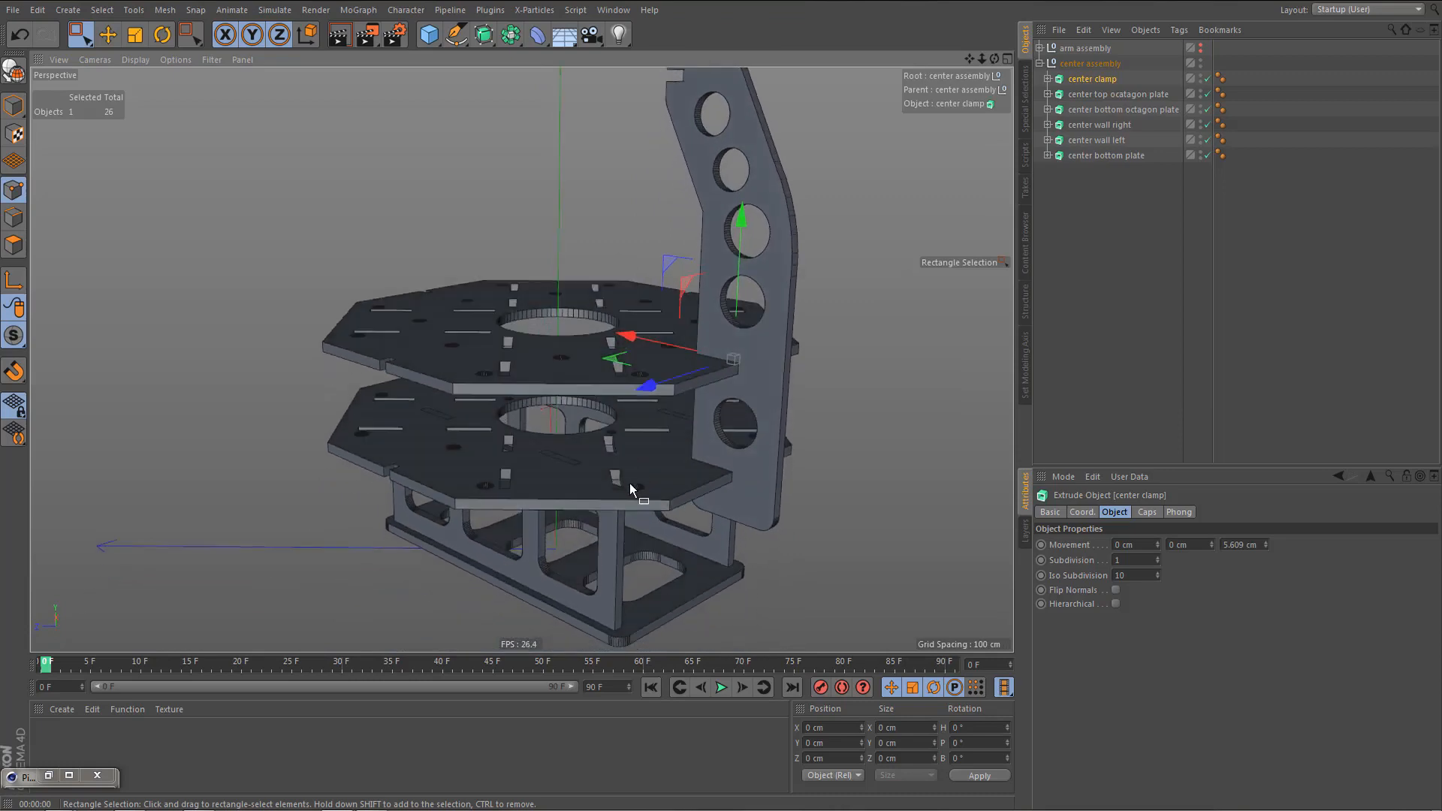
pyautogui.keyDown('shift'); pyautogui.click(1085, 159); pyautogui.keyUp('shift')
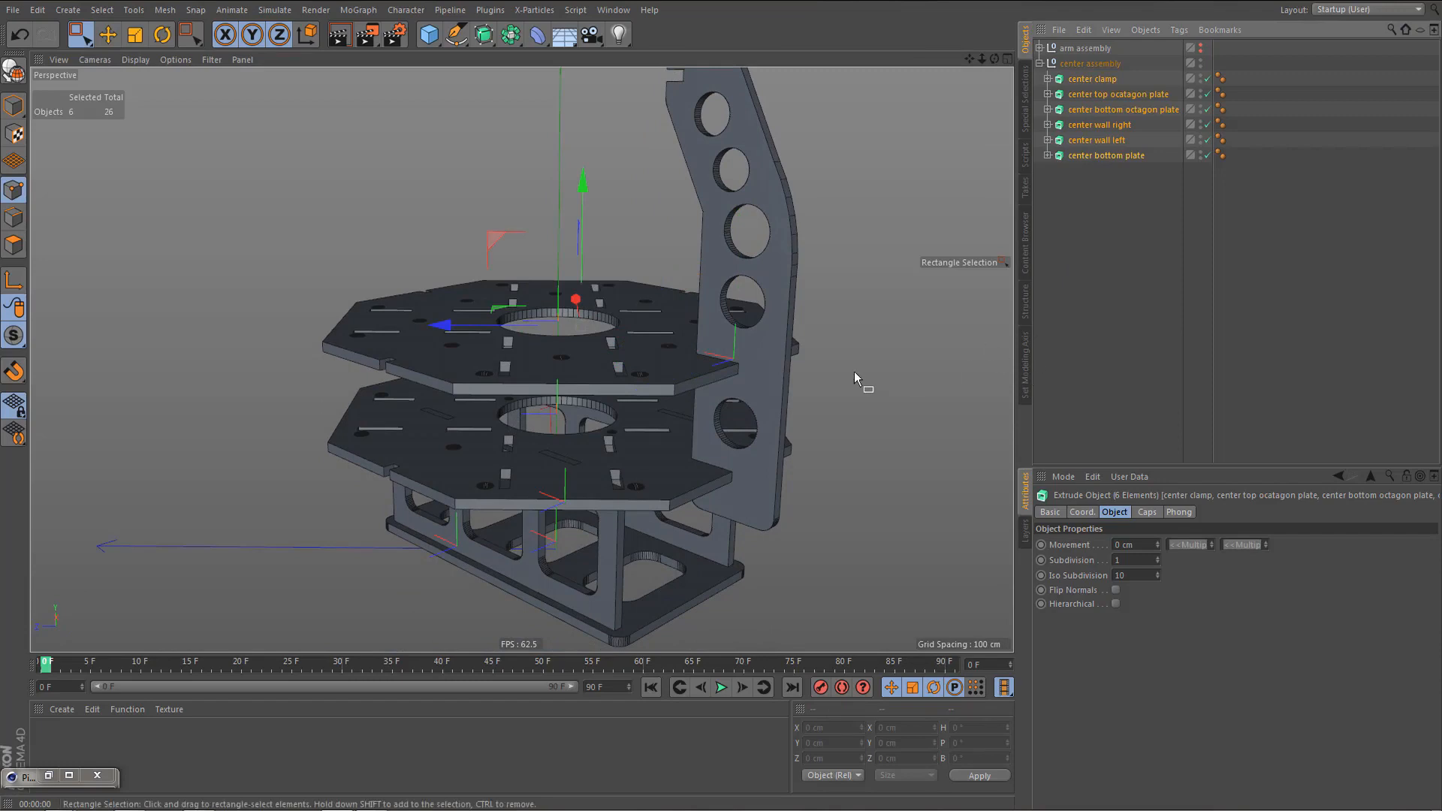
pyautogui.hotkey('ctrl', 'b')
pyautogui.rightClick(145, 181)
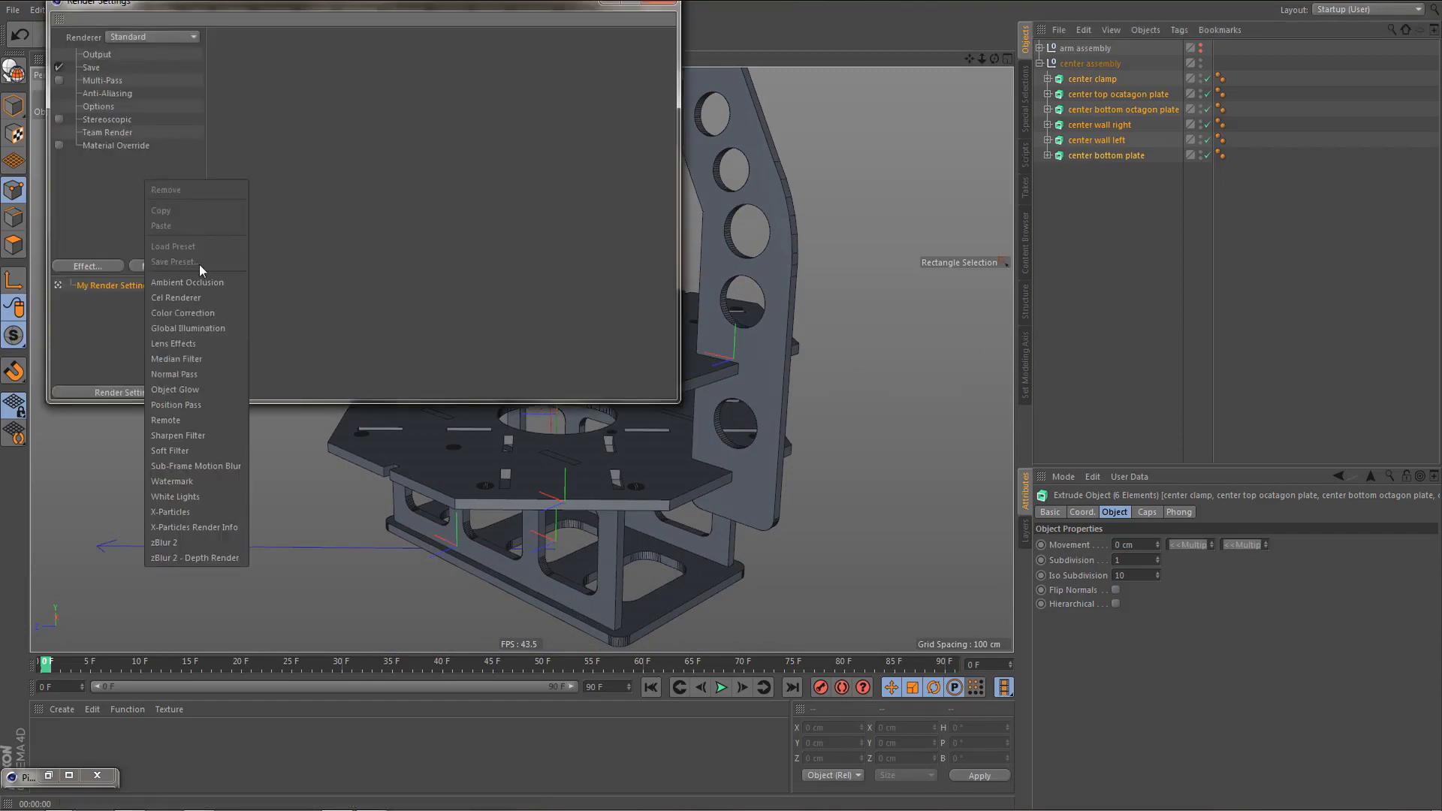
pyautogui.click(200, 282)
pyautogui.click(663, 6)
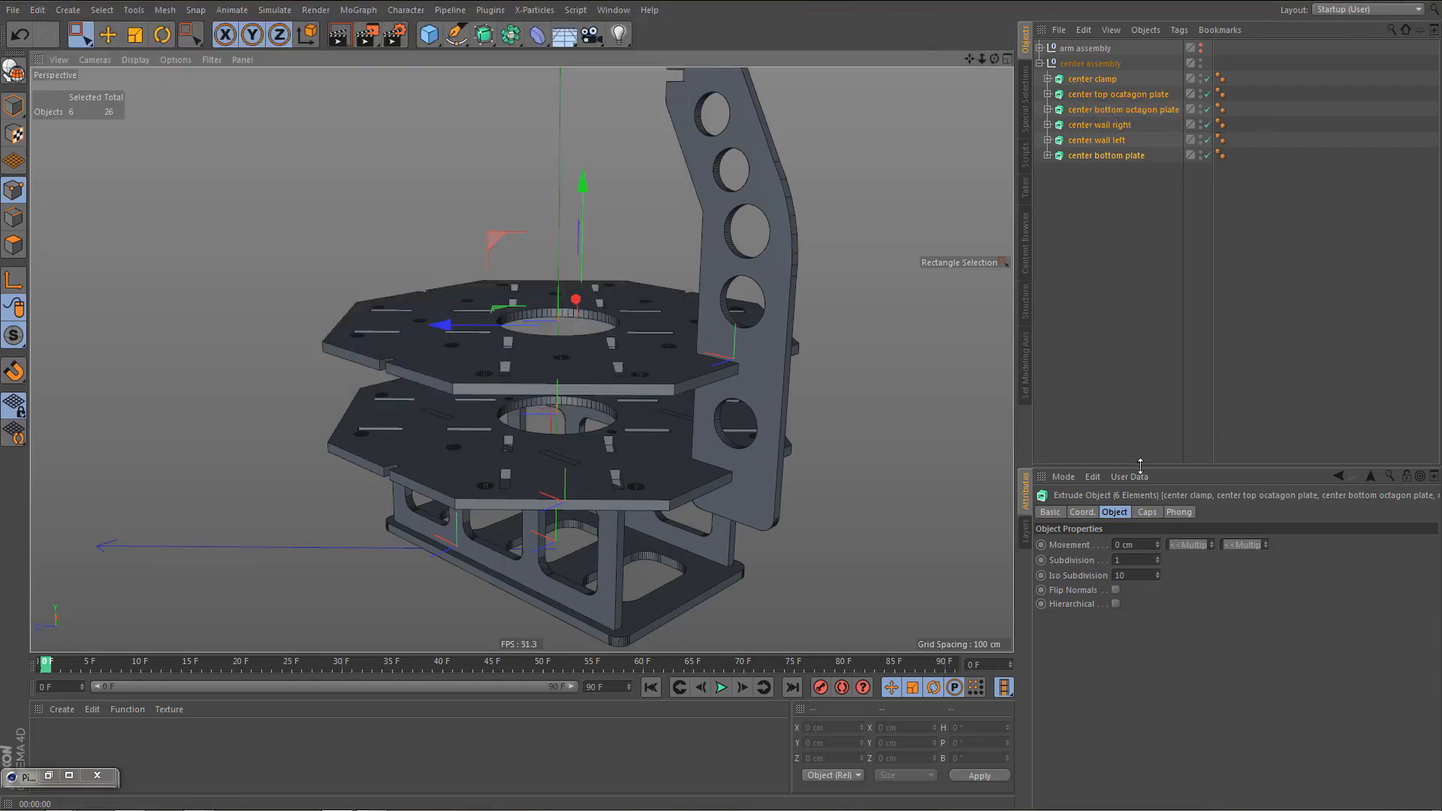
# - Set the start and end caps of the selected Extrudes to Fillet Cap, with a 1 cm radius on both
pyautogui.click(1149, 513)
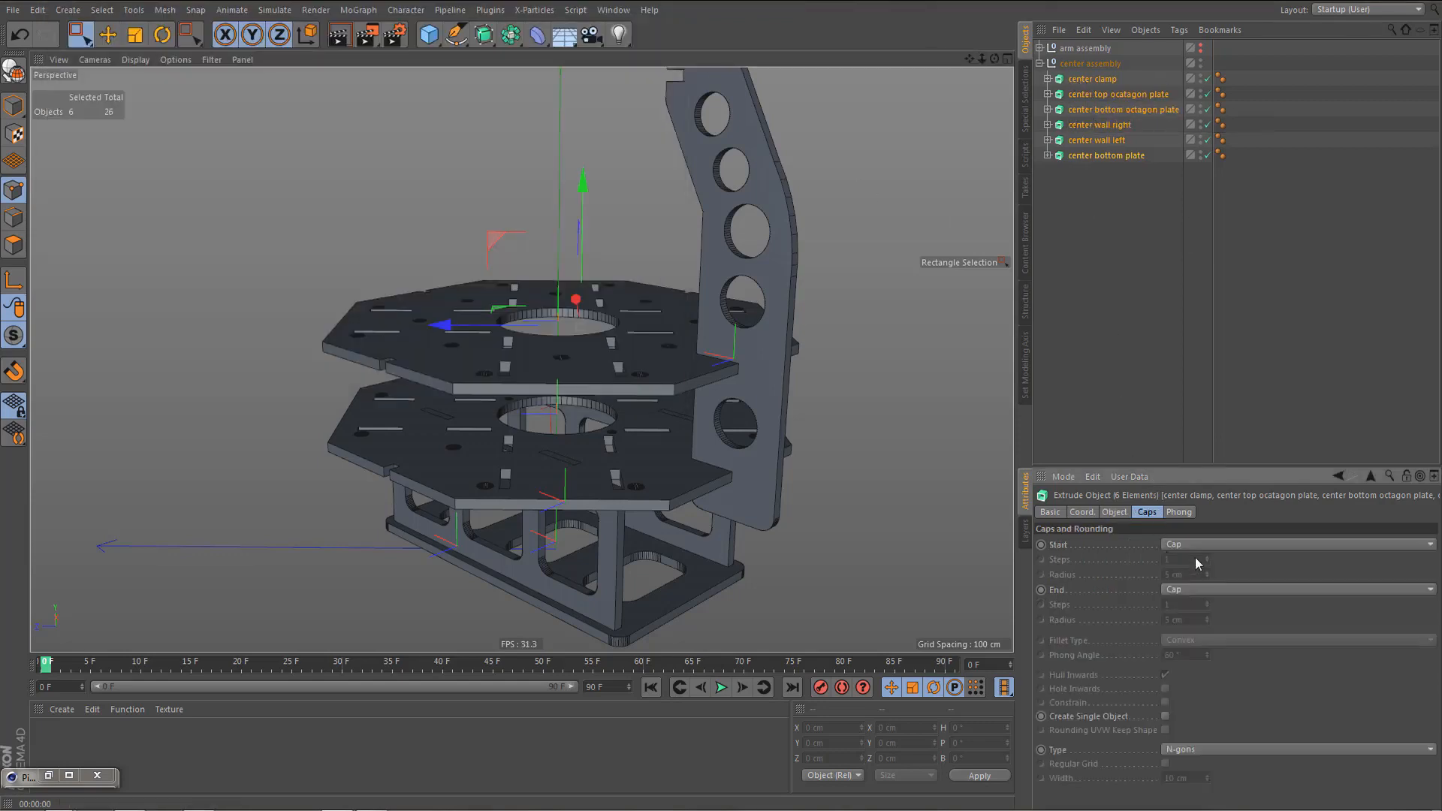
pyautogui.click(1194, 544)
pyautogui.click(1198, 606)
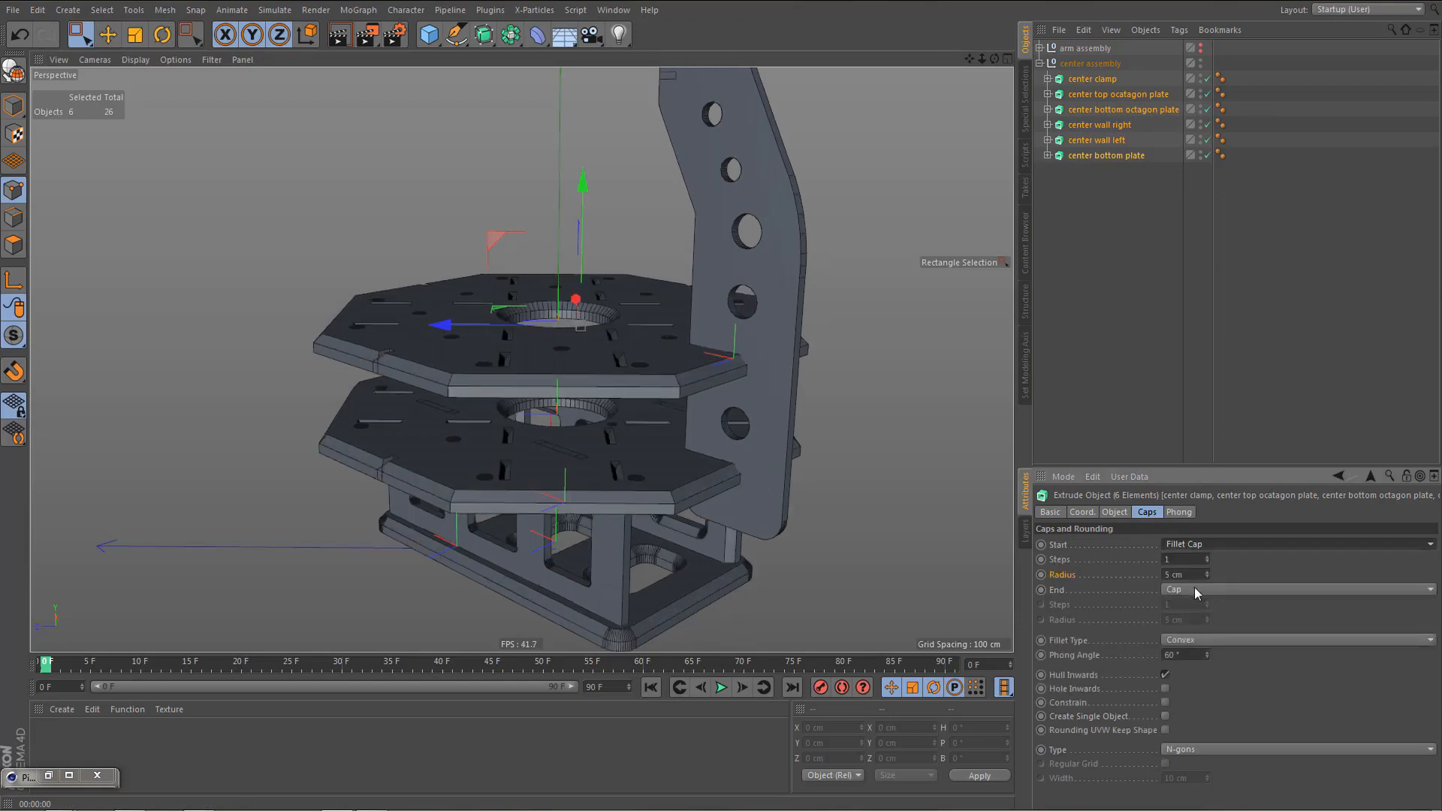
pyautogui.click(1194, 589)
pyautogui.click(1197, 646)
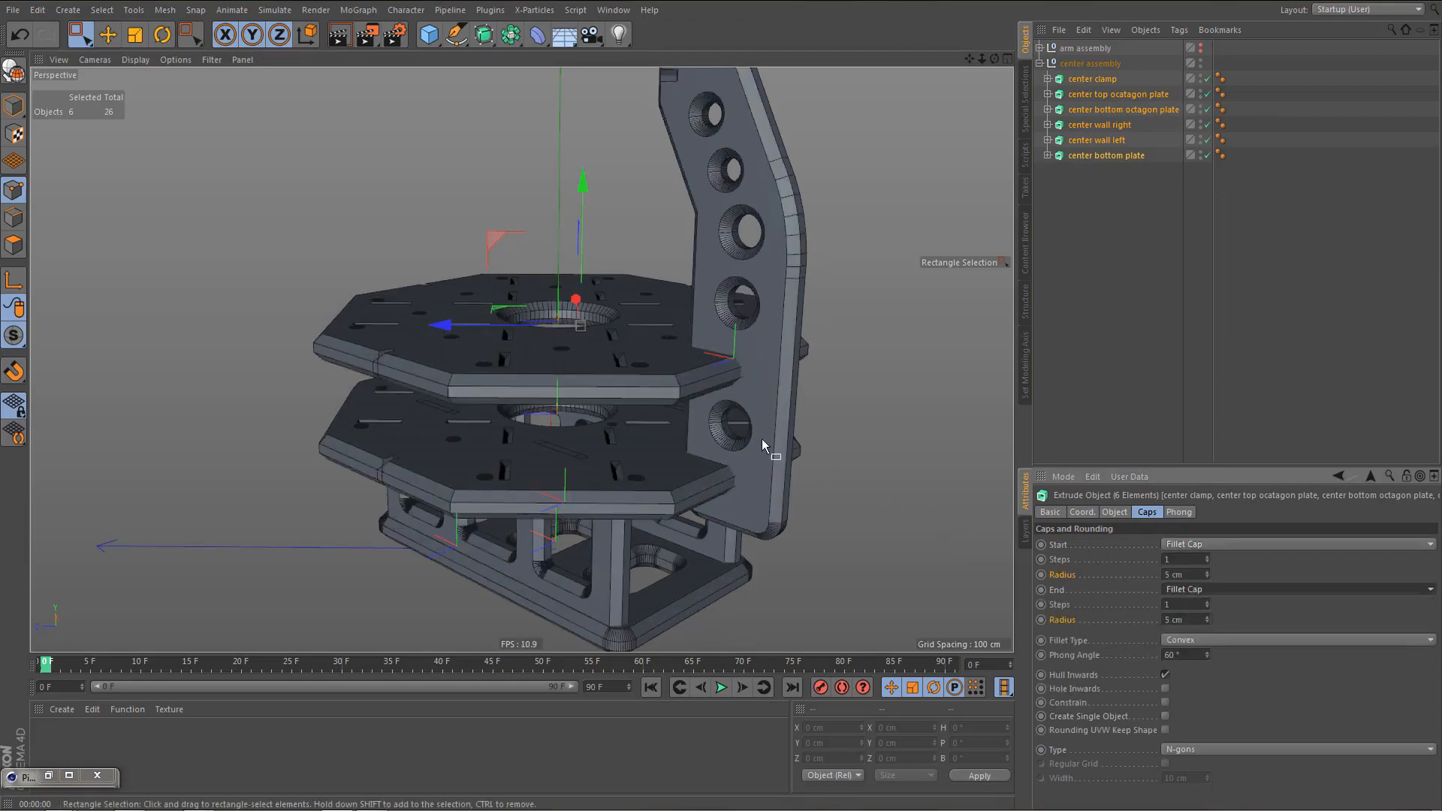
pyautogui.scroll(5, 746, 368)
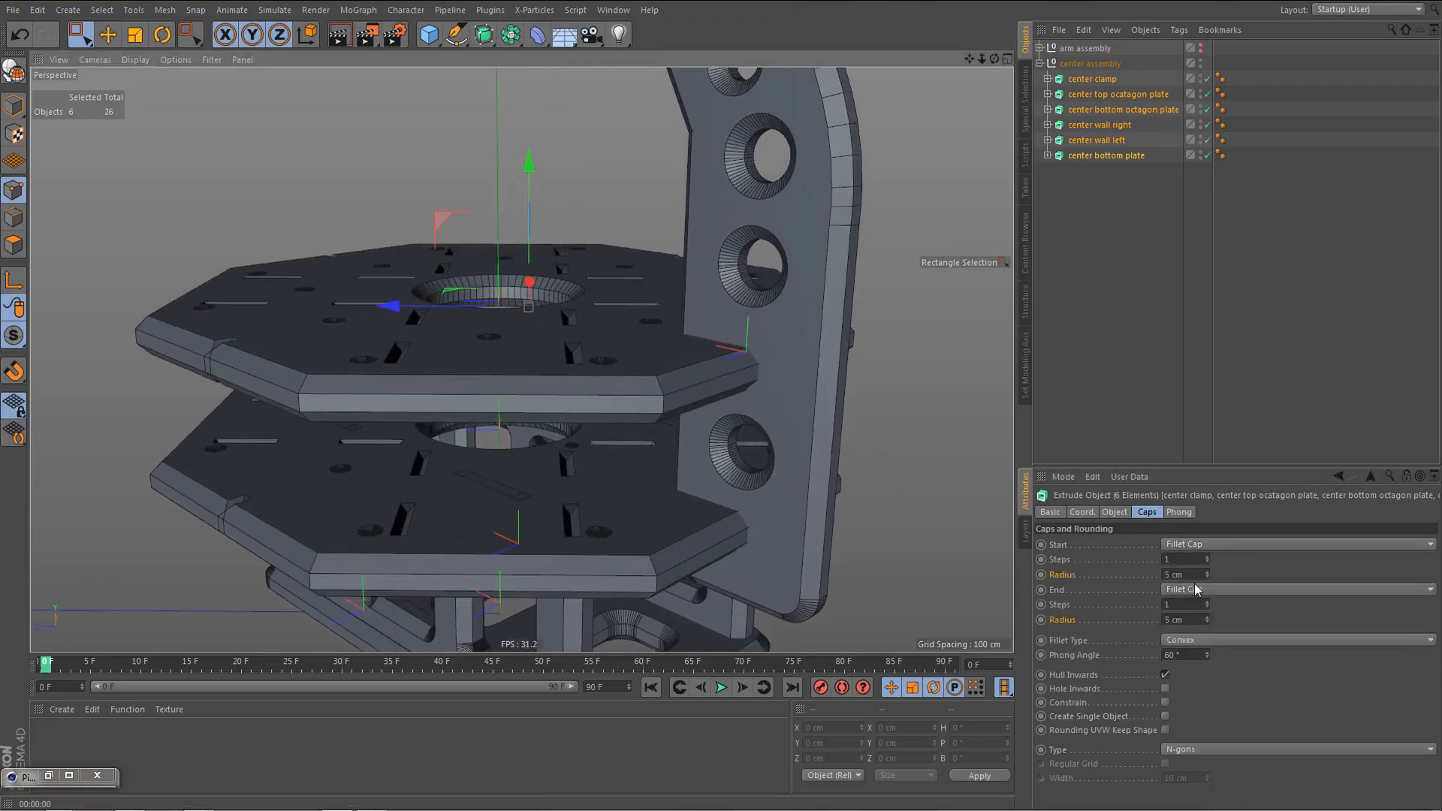
pyautogui.moveTo(1199, 575); pyautogui.dragTo(1138, 574)
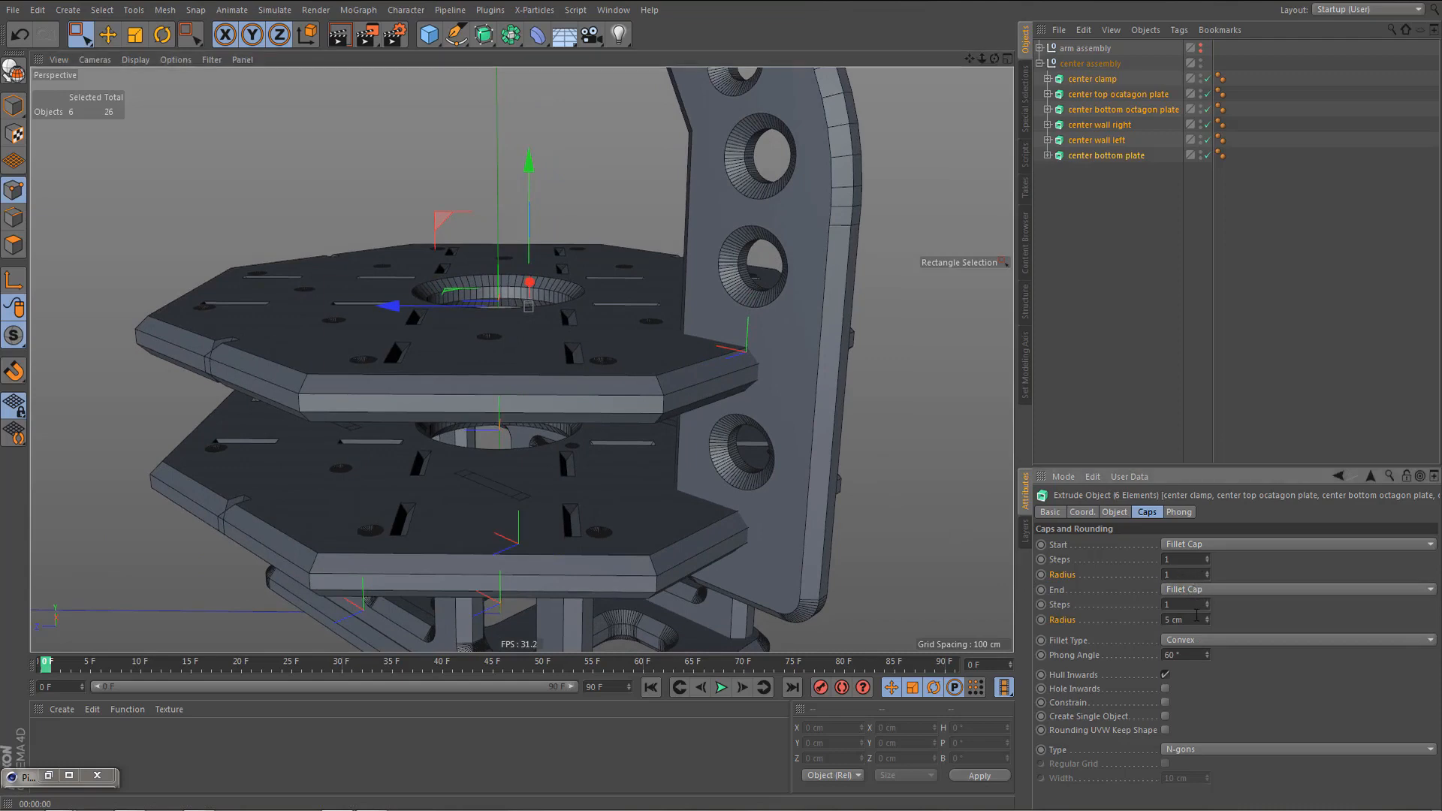
pyautogui.write('1')
pyautogui.press('Return')
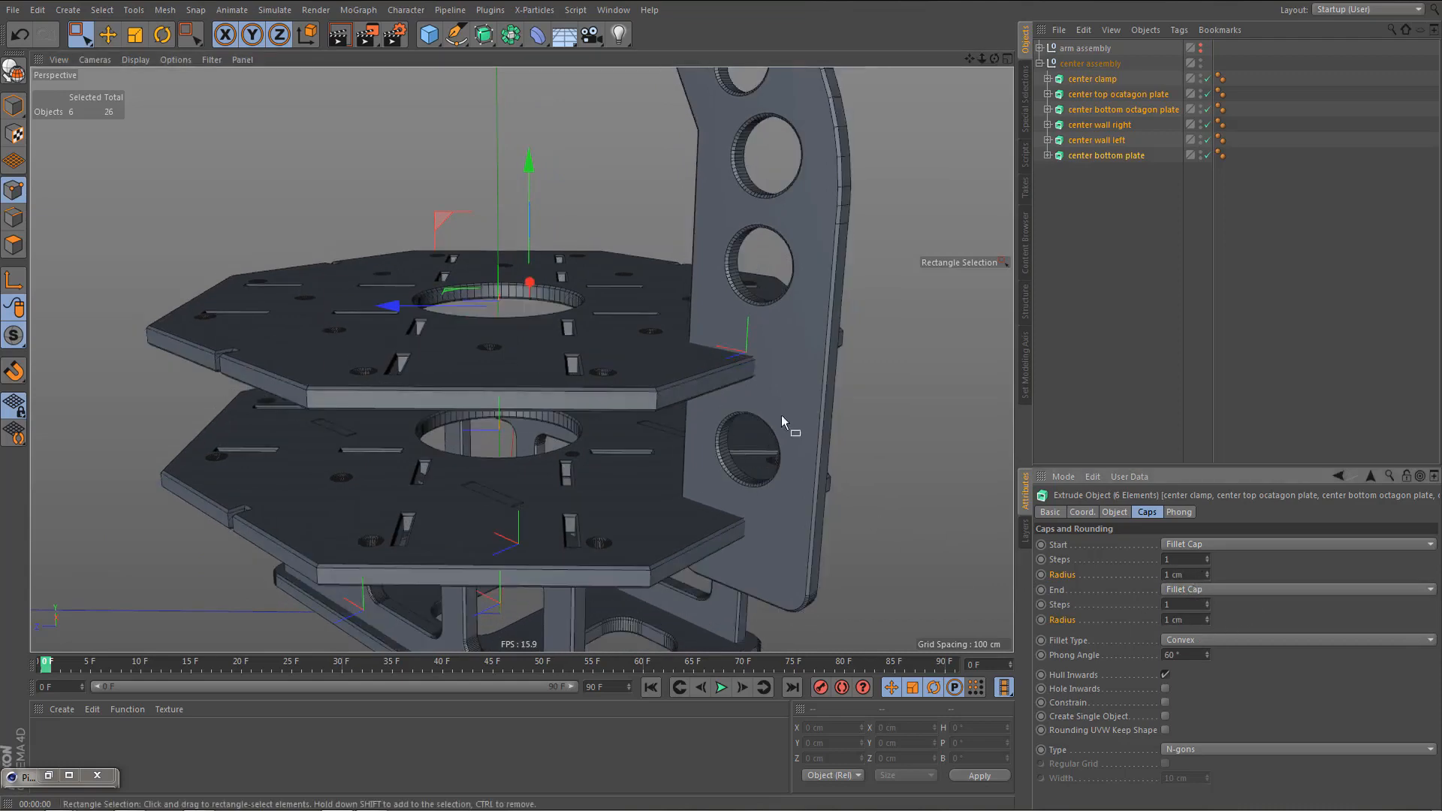
# - Enable Constrain on the selected Extrudes' caps and reduce both the start and end fillet radius to 0.5 cm
pyautogui.scroll(-5, 773, 371)
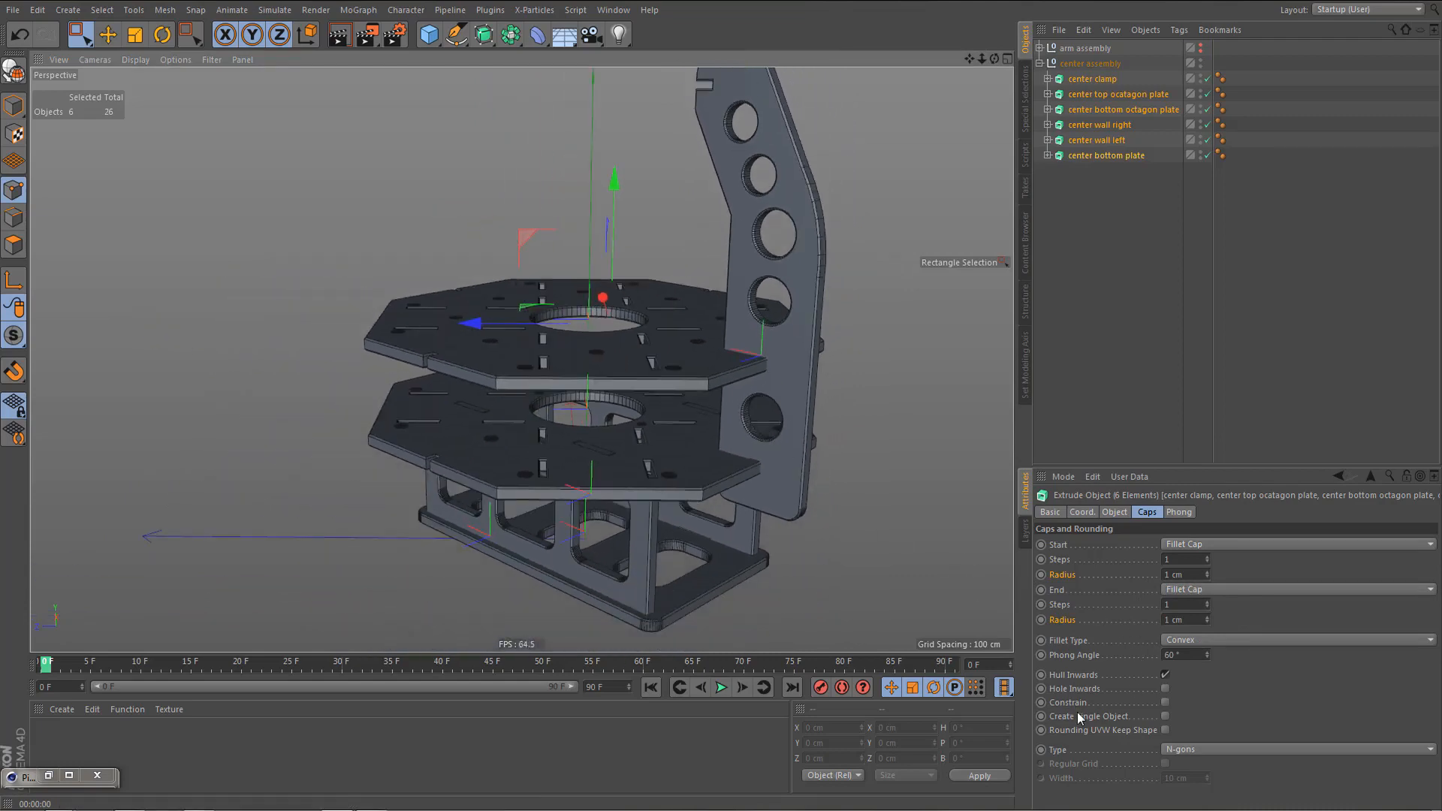
pyautogui.click(1166, 703)
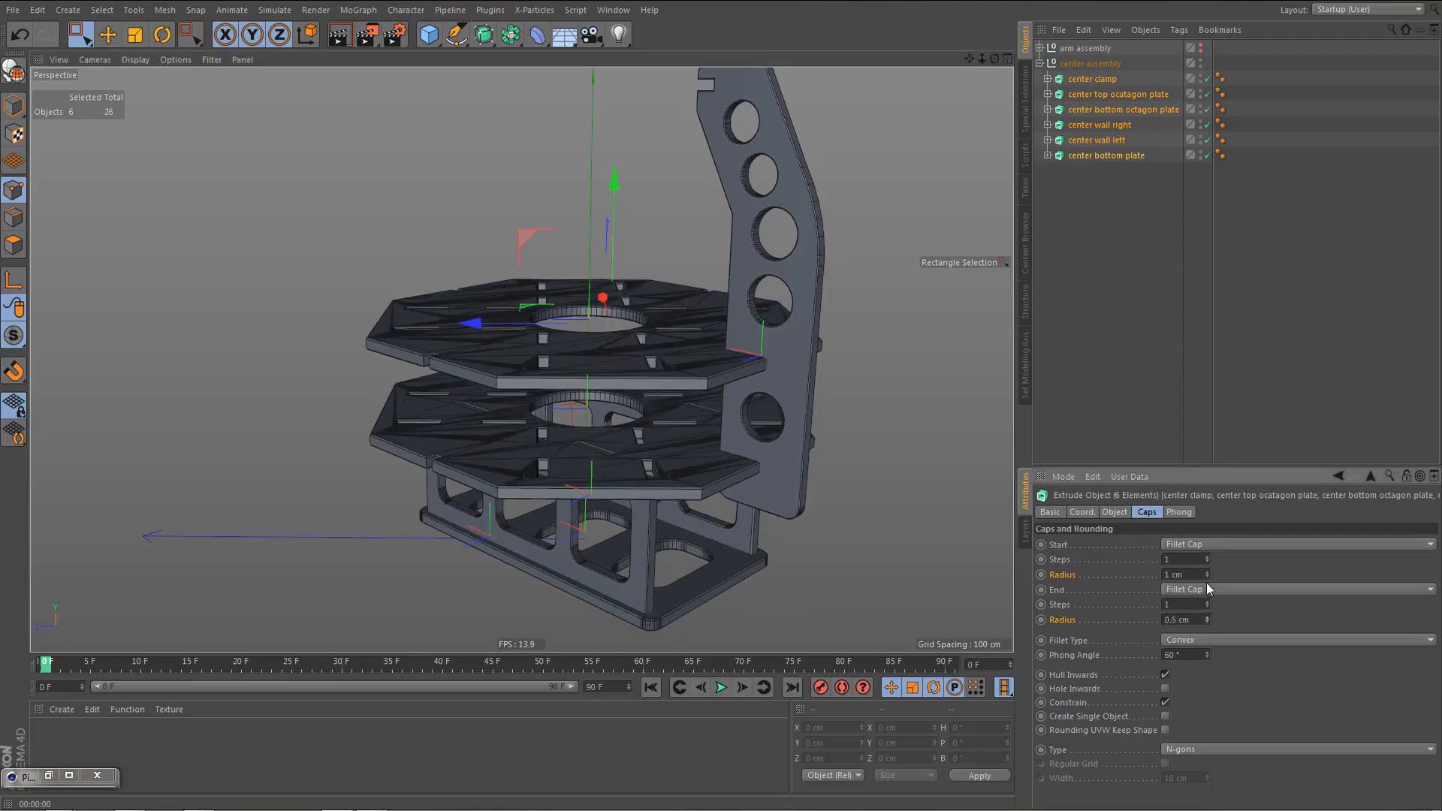
pyautogui.moveTo(1207, 576); pyautogui.dragTo(1209, 579)
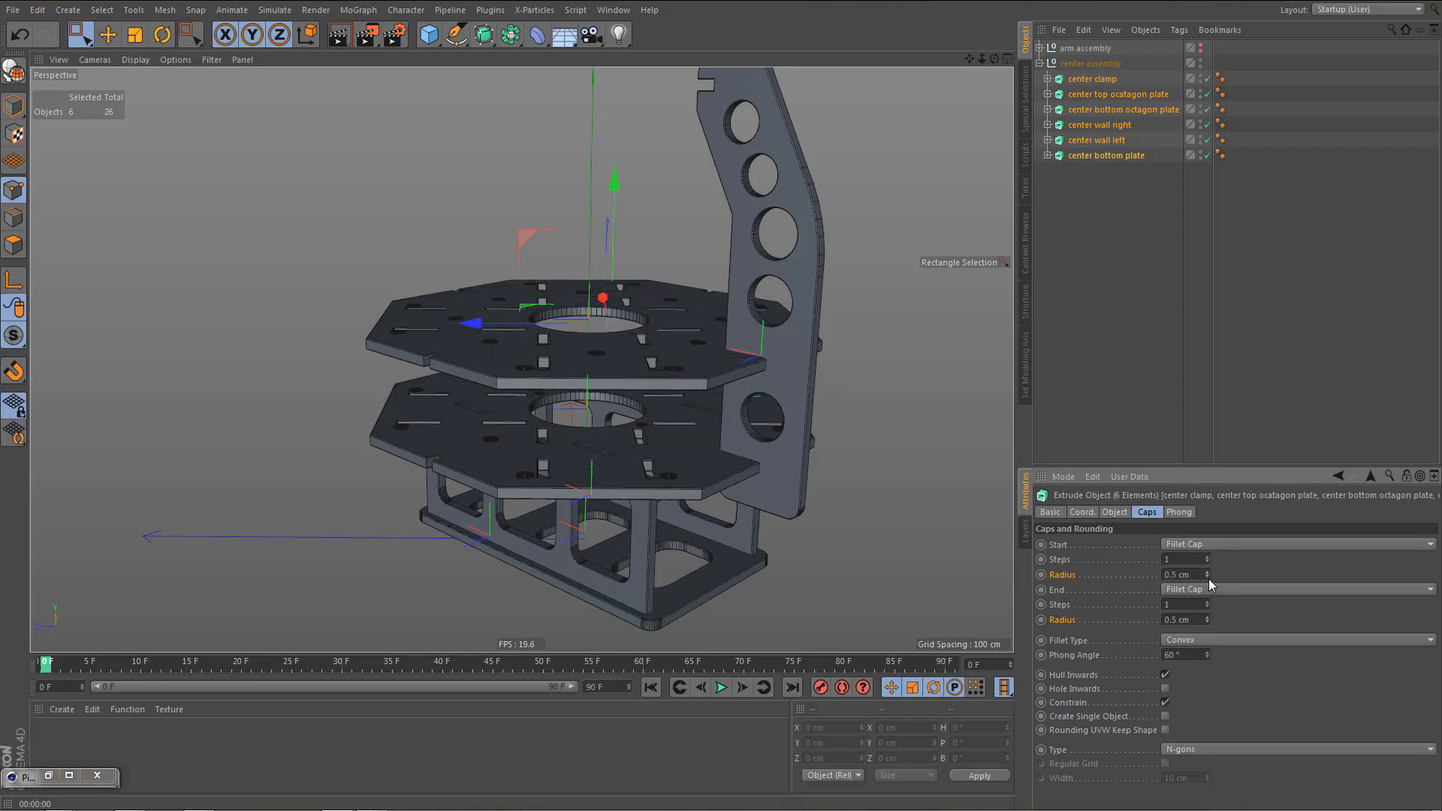
# - Raise the fillet steps of the selected Extrudes' start and end caps to 3
pyautogui.keyDown('alt'); pyautogui.moveTo(700, 371); pyautogui.dragTo(712, 409); pyautogui.keyUp('alt')
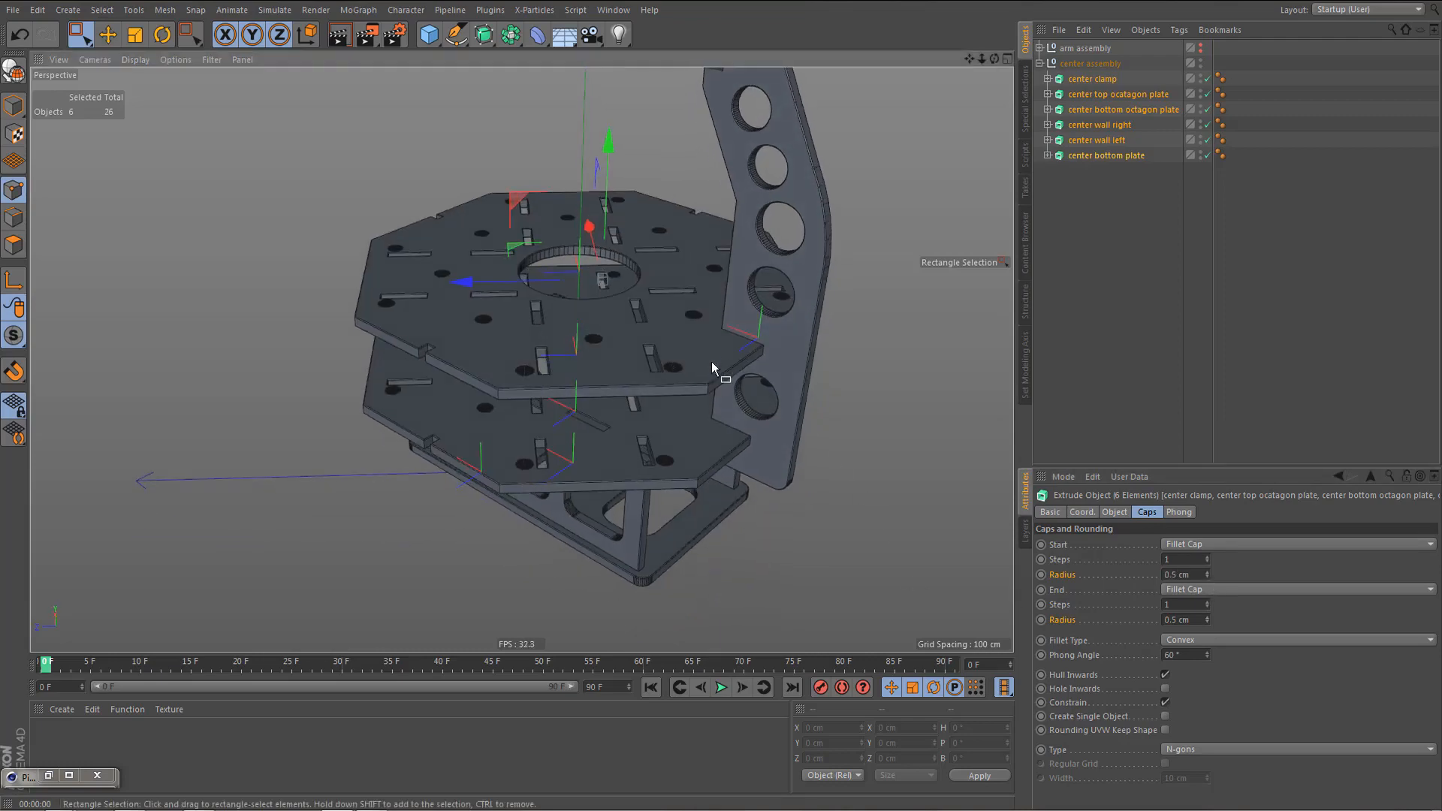
pyautogui.moveTo(708, 336)
pyautogui.keyDown('alt'); pyautogui.mouseDown(button='right')
pyautogui.moveTo(850, 317)
pyautogui.moveTo(844, 329)
pyautogui.mouseUp(button='right'); pyautogui.keyUp('alt')
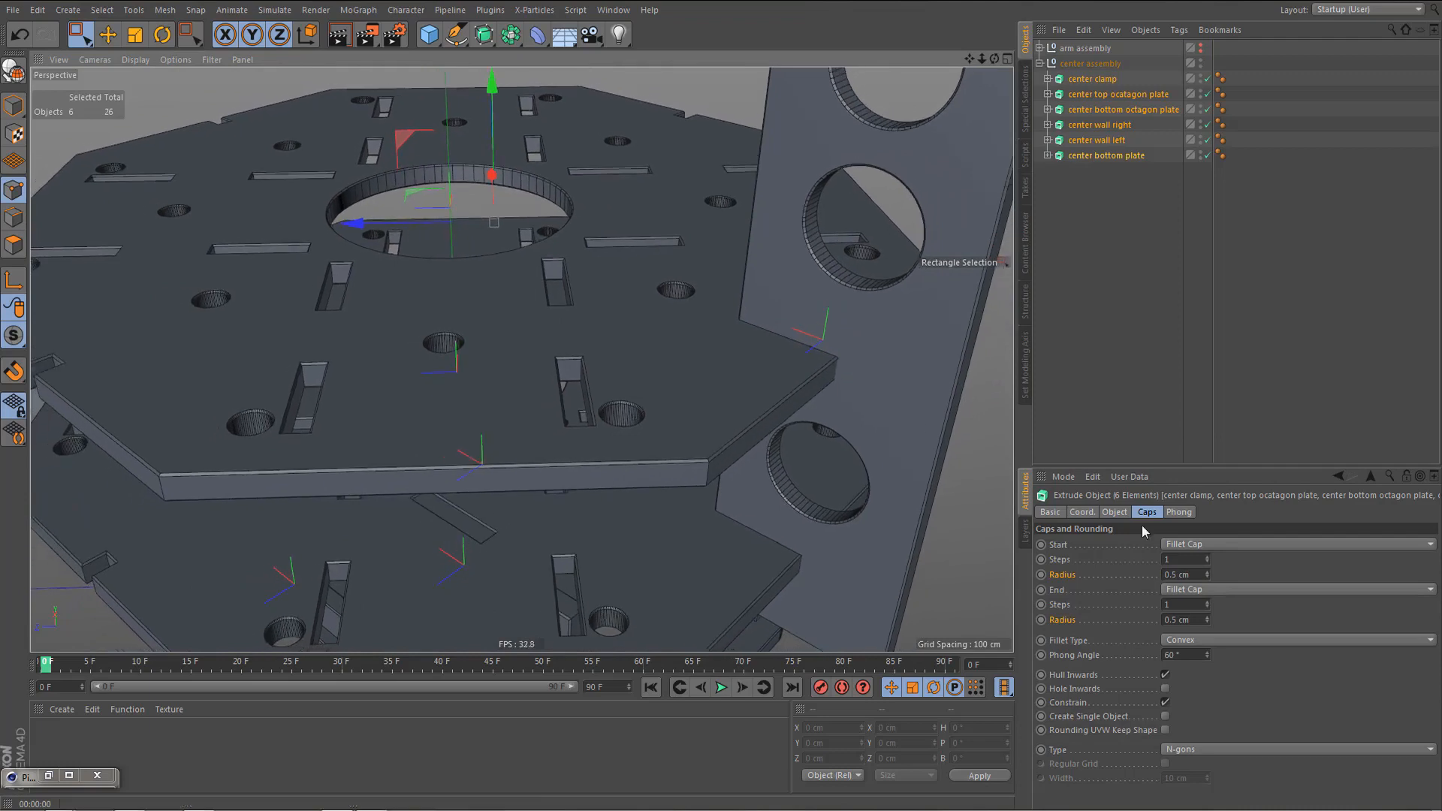
pyautogui.click(1208, 558)
pyautogui.click(1207, 557)
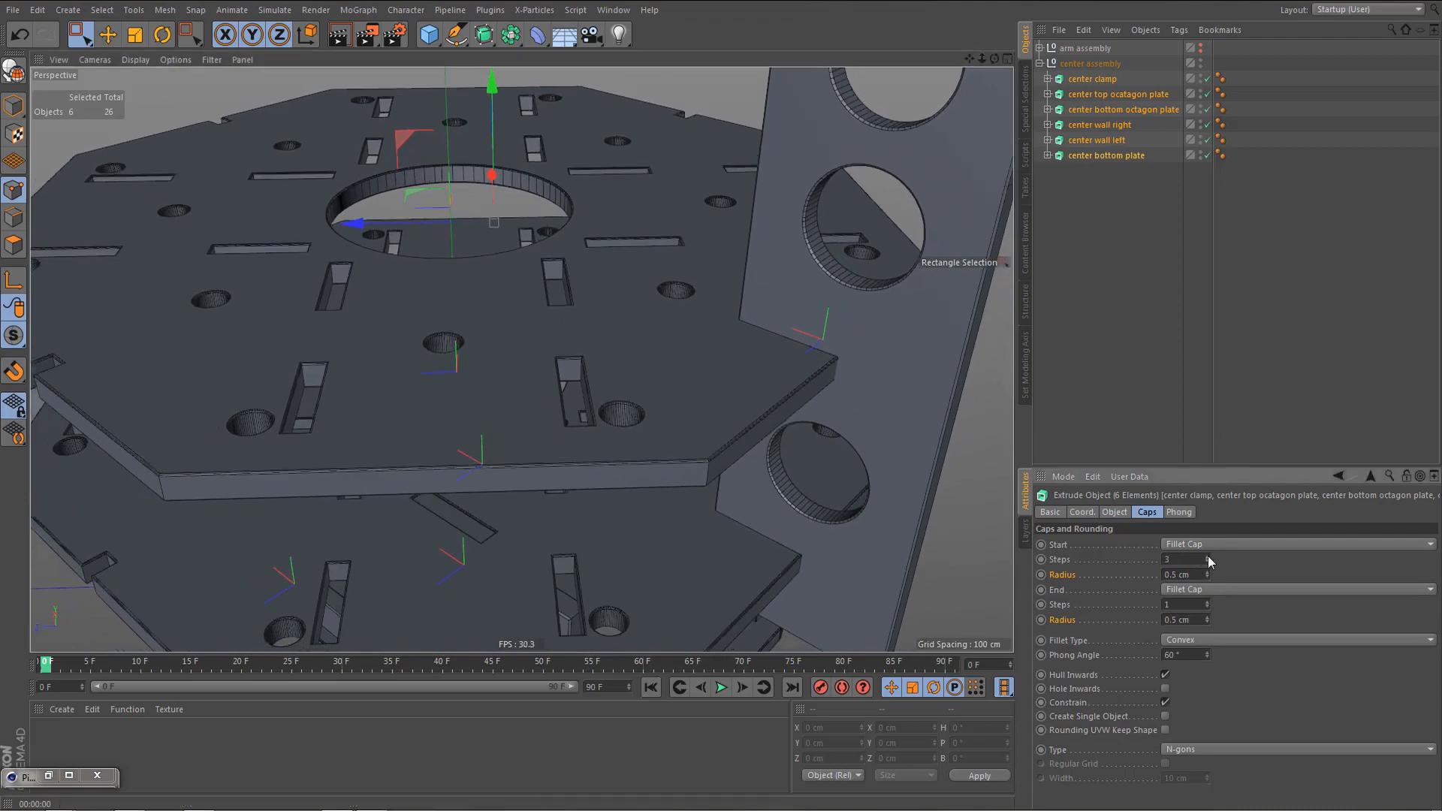
pyautogui.click(1207, 602)
pyautogui.click(1207, 602)
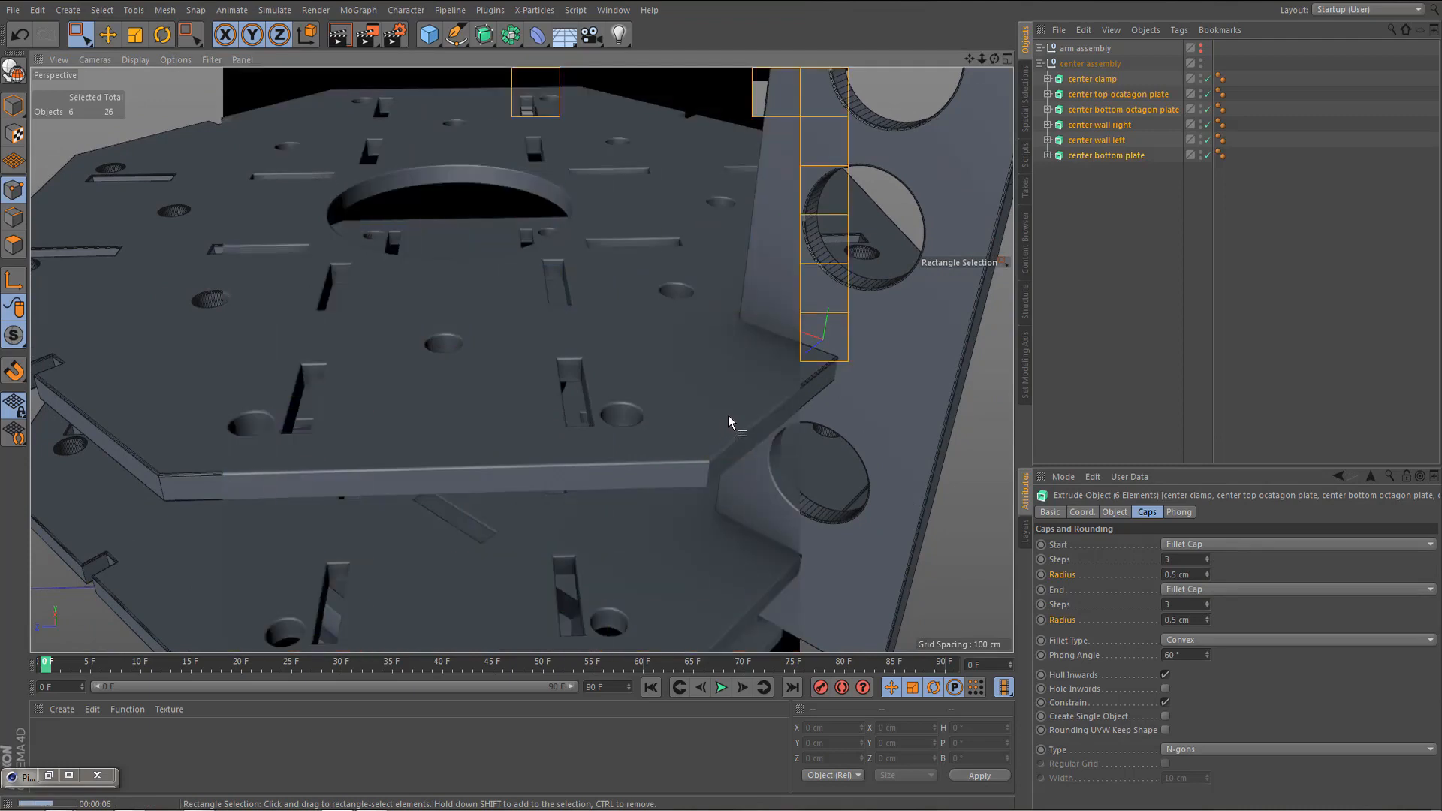
# - Examine the filleted edges of the center assembly in render previews from above and below
pyautogui.click(816, 357)
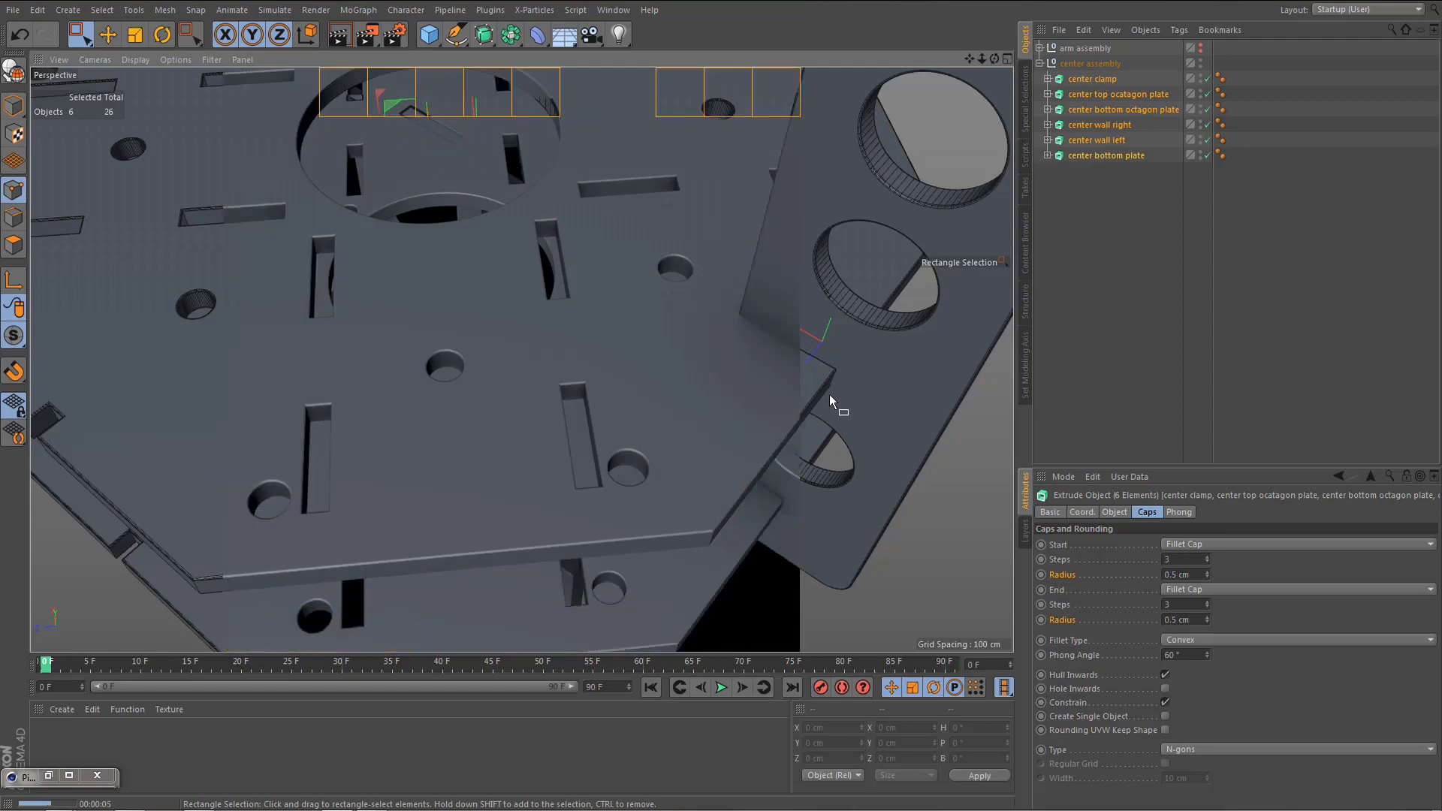
pyautogui.keyDown('alt'); pyautogui.moveTo(799, 396); pyautogui.dragTo(652, 359); pyautogui.keyUp('alt')
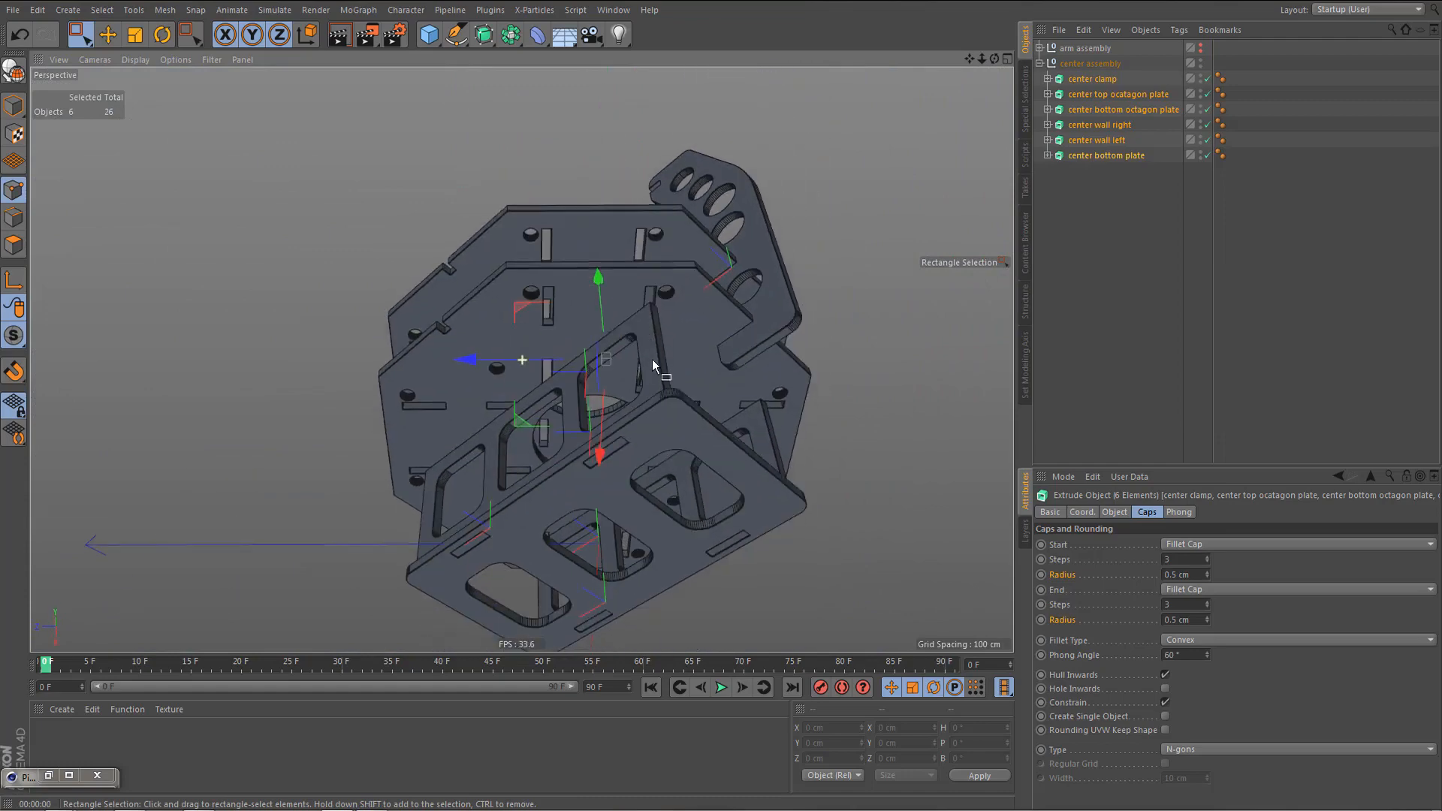
pyautogui.keyDown('alt'); pyautogui.moveTo(655, 430); pyautogui.dragTo(692, 417, button='right'); pyautogui.keyUp('alt')
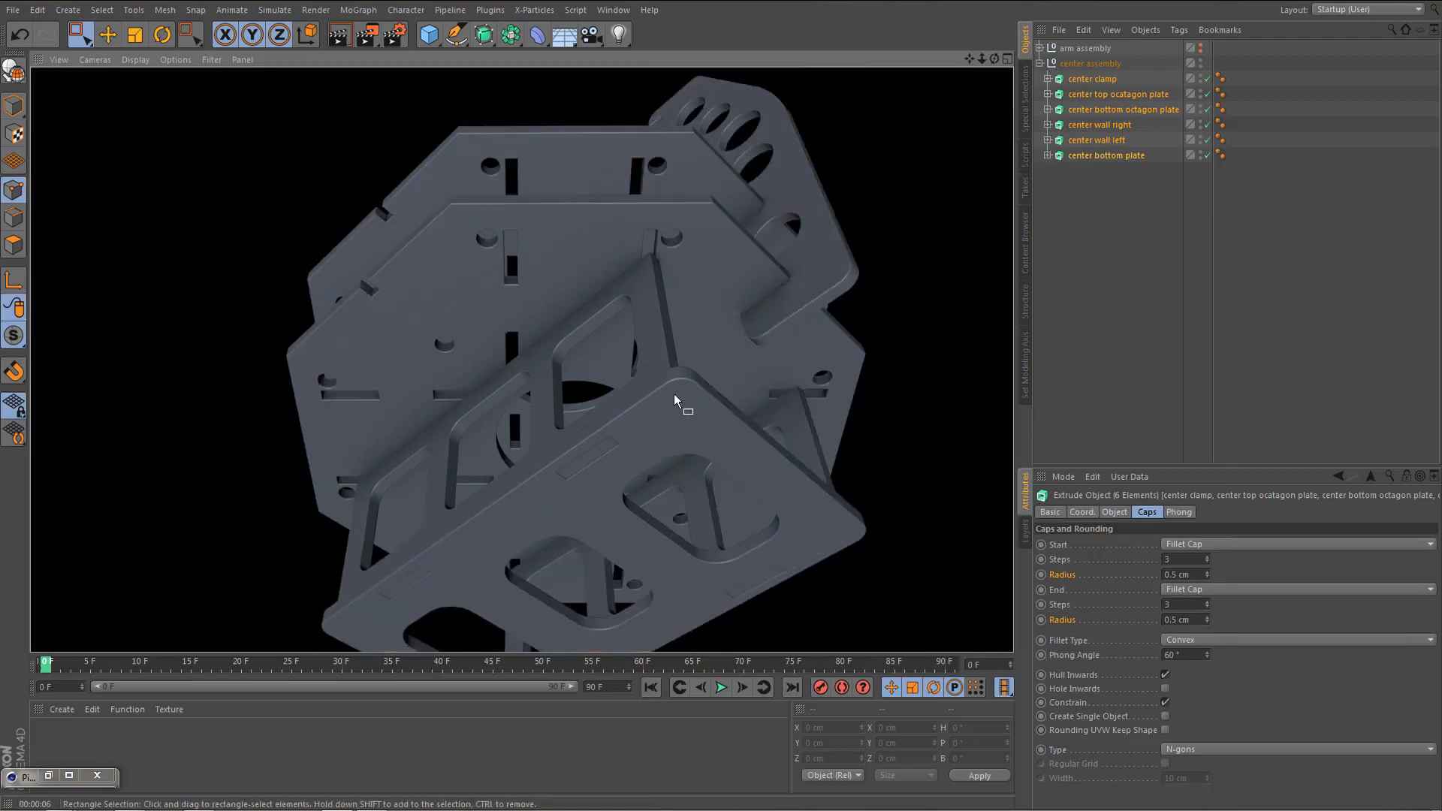
pyautogui.scroll(-2, 673, 395)
pyautogui.keyDown('alt'); pyautogui.moveTo(637, 336); pyautogui.dragTo(607, 351); pyautogui.keyUp('alt')
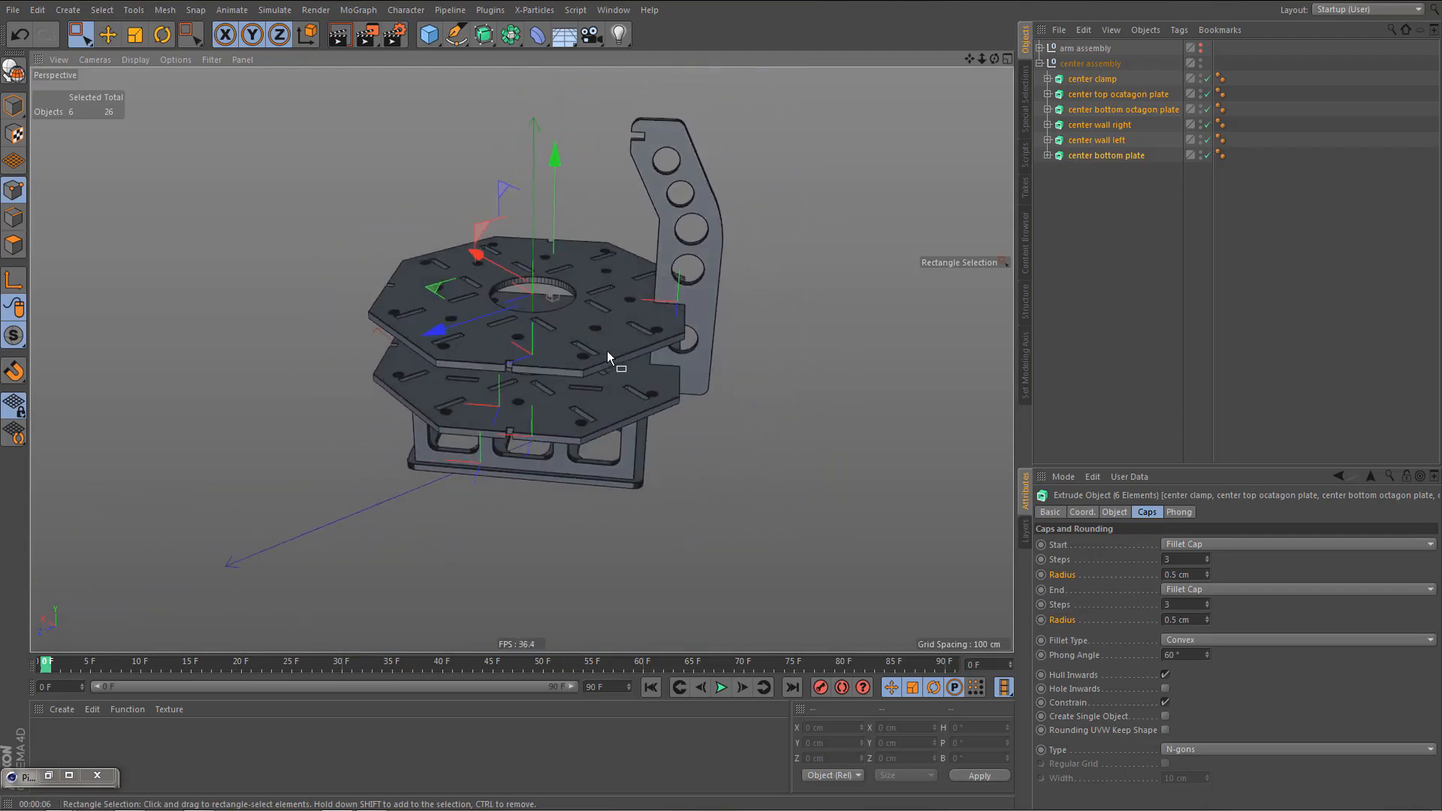
# - Create a Null, move the center clamp Extrude into it, and name the Null center clamp
pyautogui.click(1107, 203)
pyautogui.click(1098, 79)
pyautogui.keyDown('alt'); pyautogui.moveTo(712, 275); pyautogui.dragTo(687, 376); pyautogui.keyUp('alt')
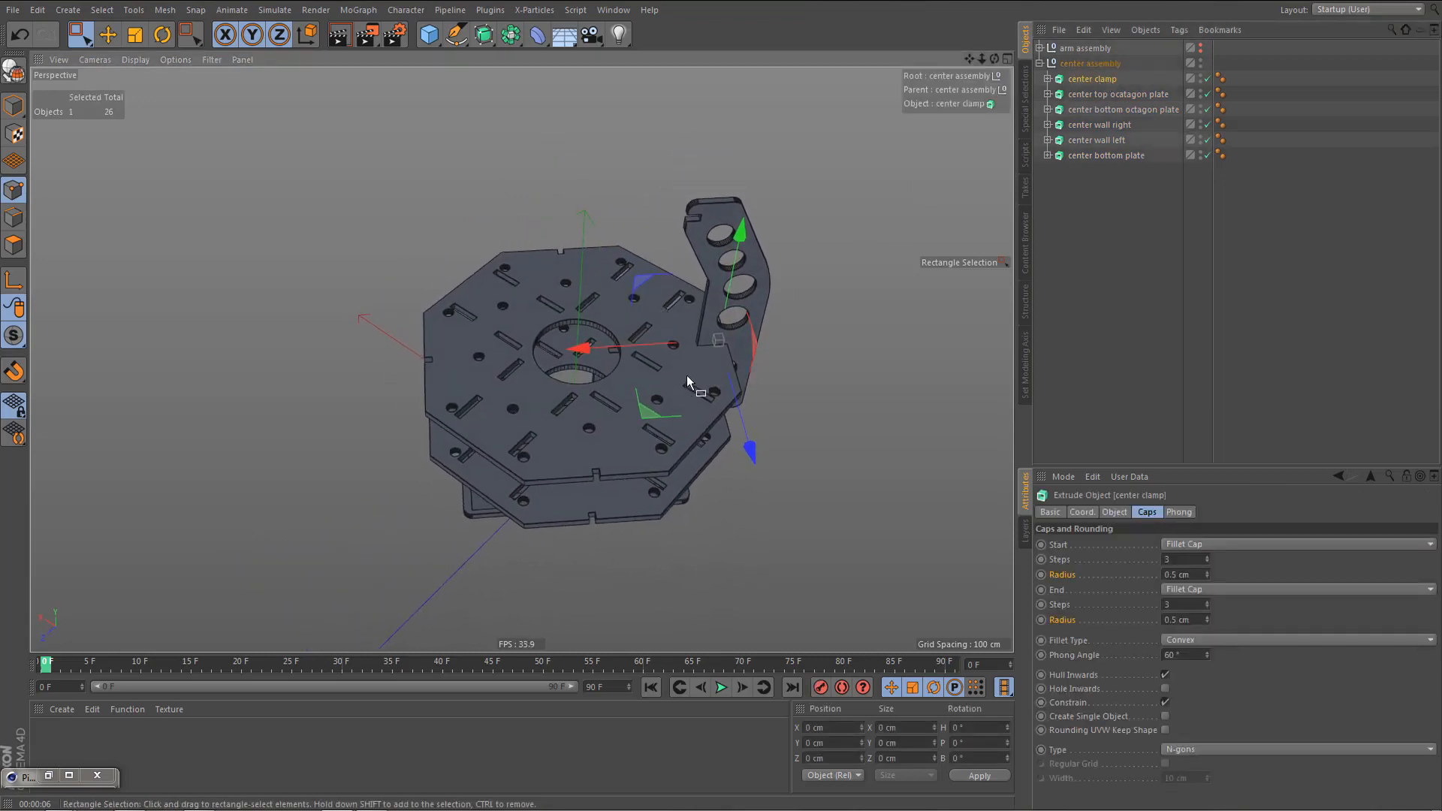
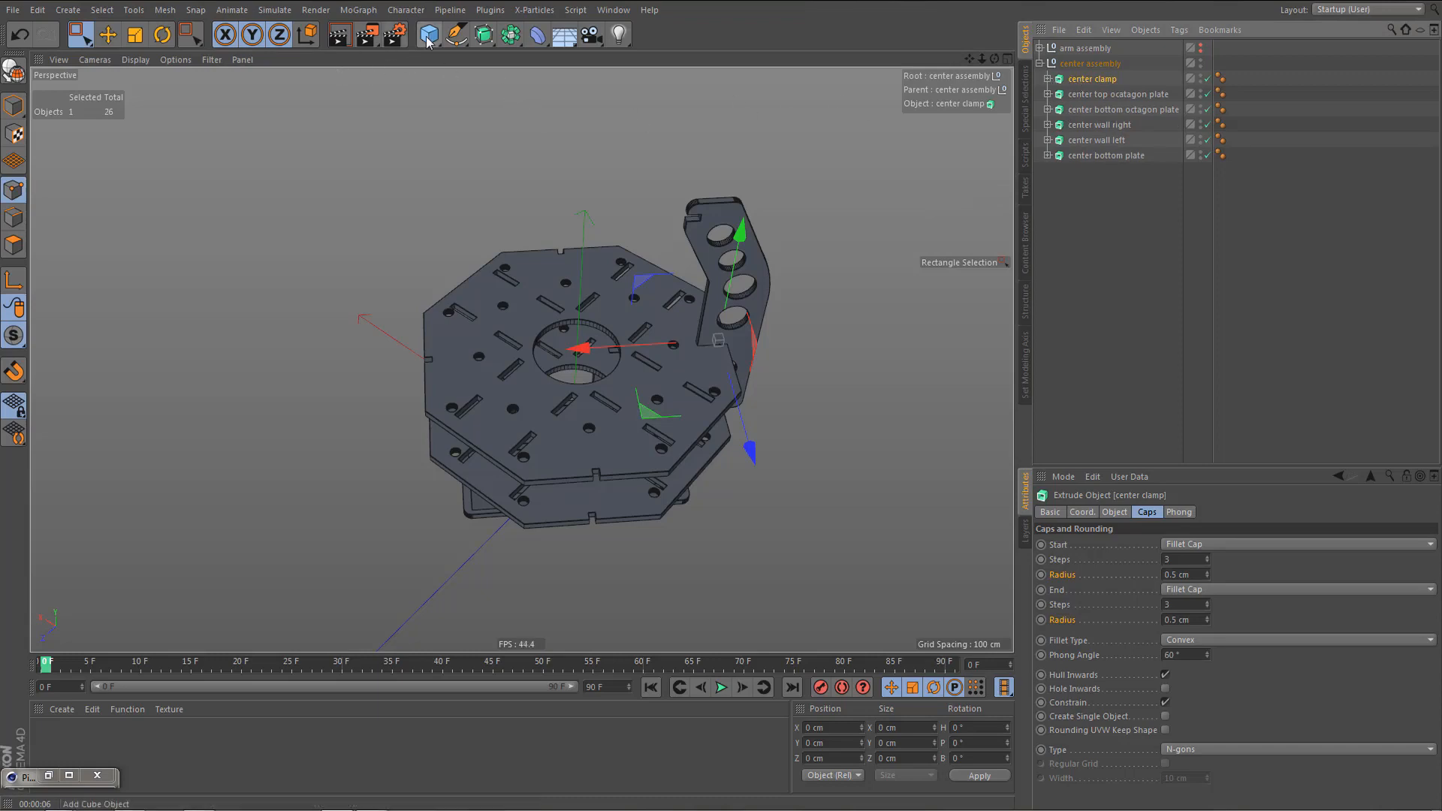
pyautogui.moveTo(427, 41); pyautogui.dragTo(471, 54)
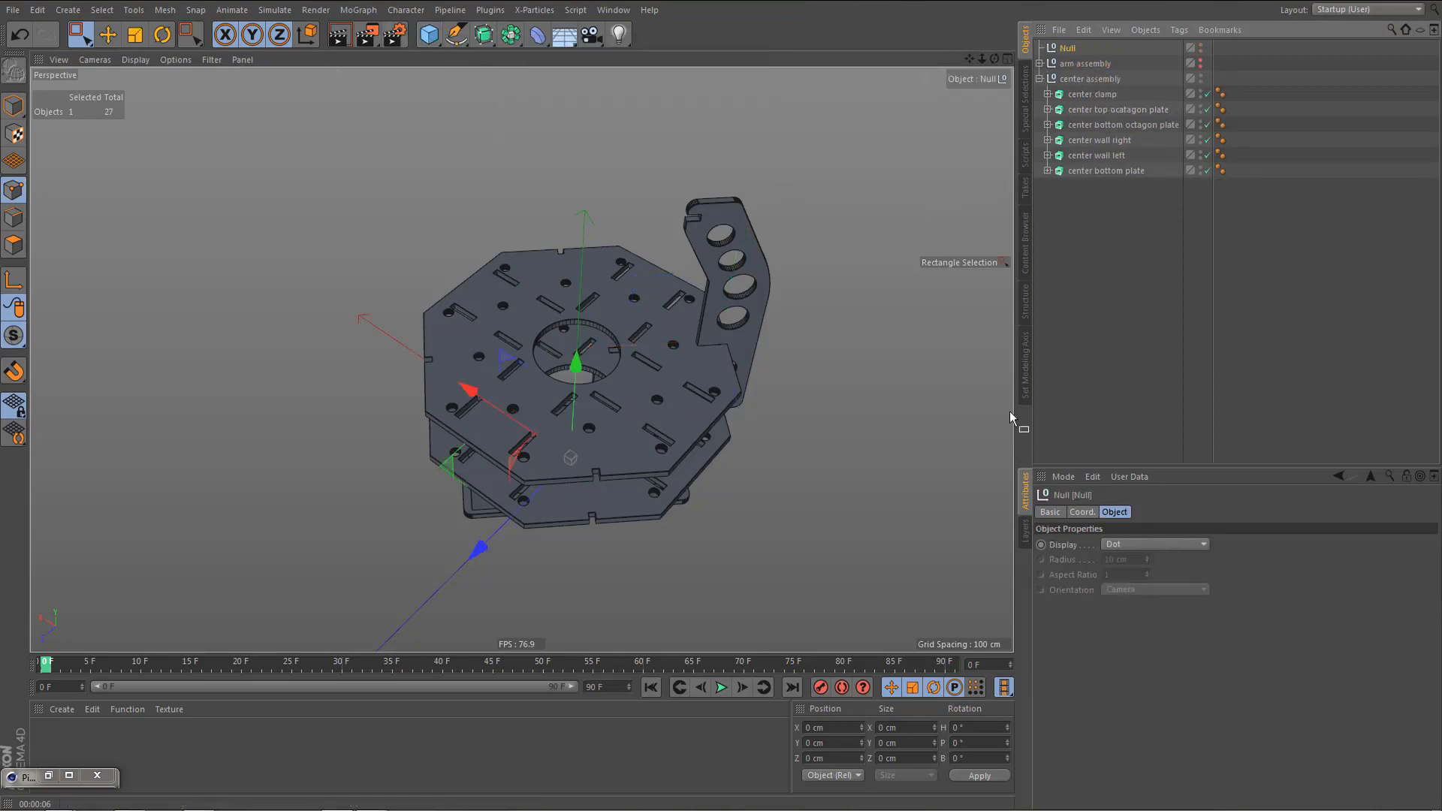
pyautogui.moveTo(1091, 93); pyautogui.dragTo(1072, 50)
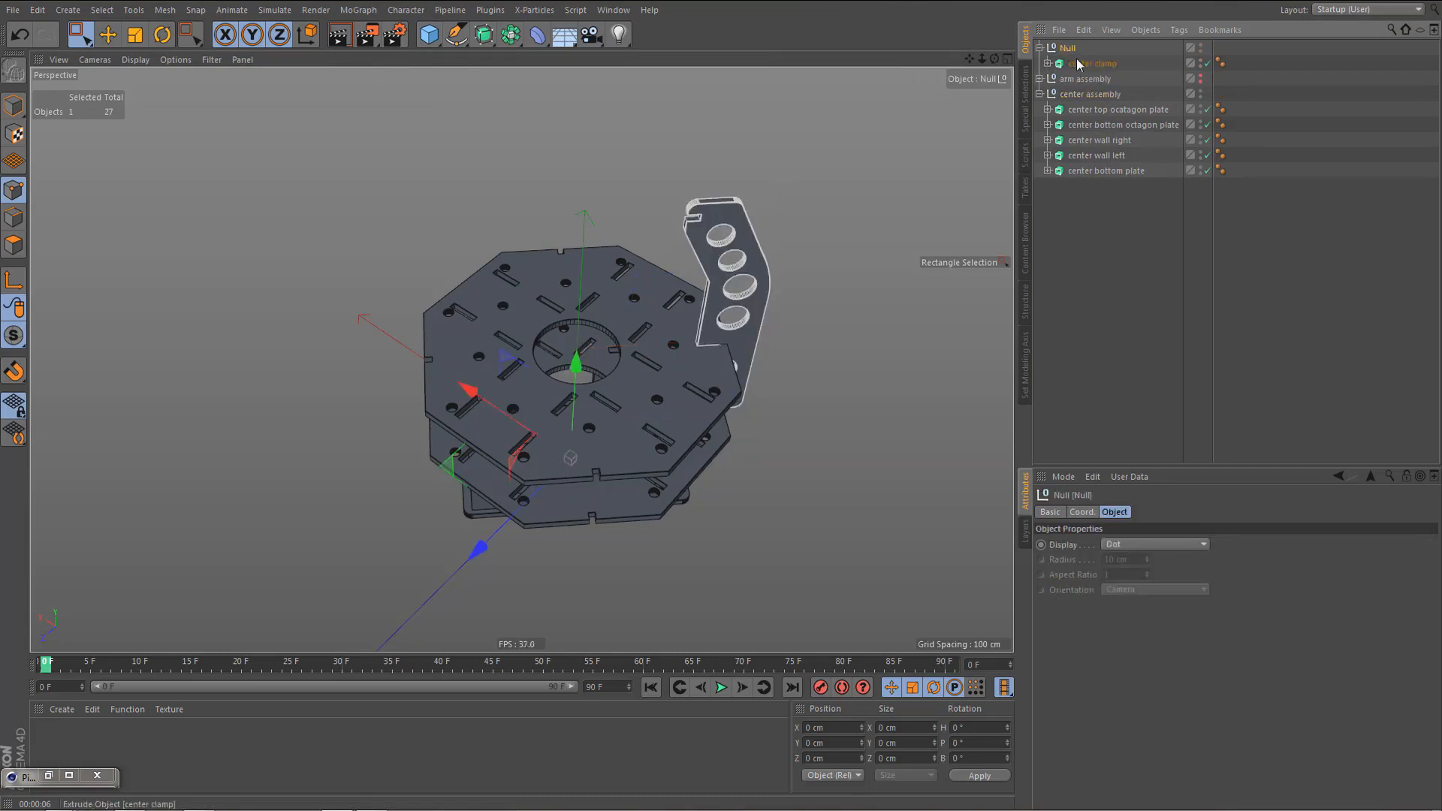
pyautogui.doubleClick(1076, 64)
pyautogui.hotkey('ctrl', 'c')
pyautogui.press('Up')
pyautogui.hotkey('ctrl', 'v')
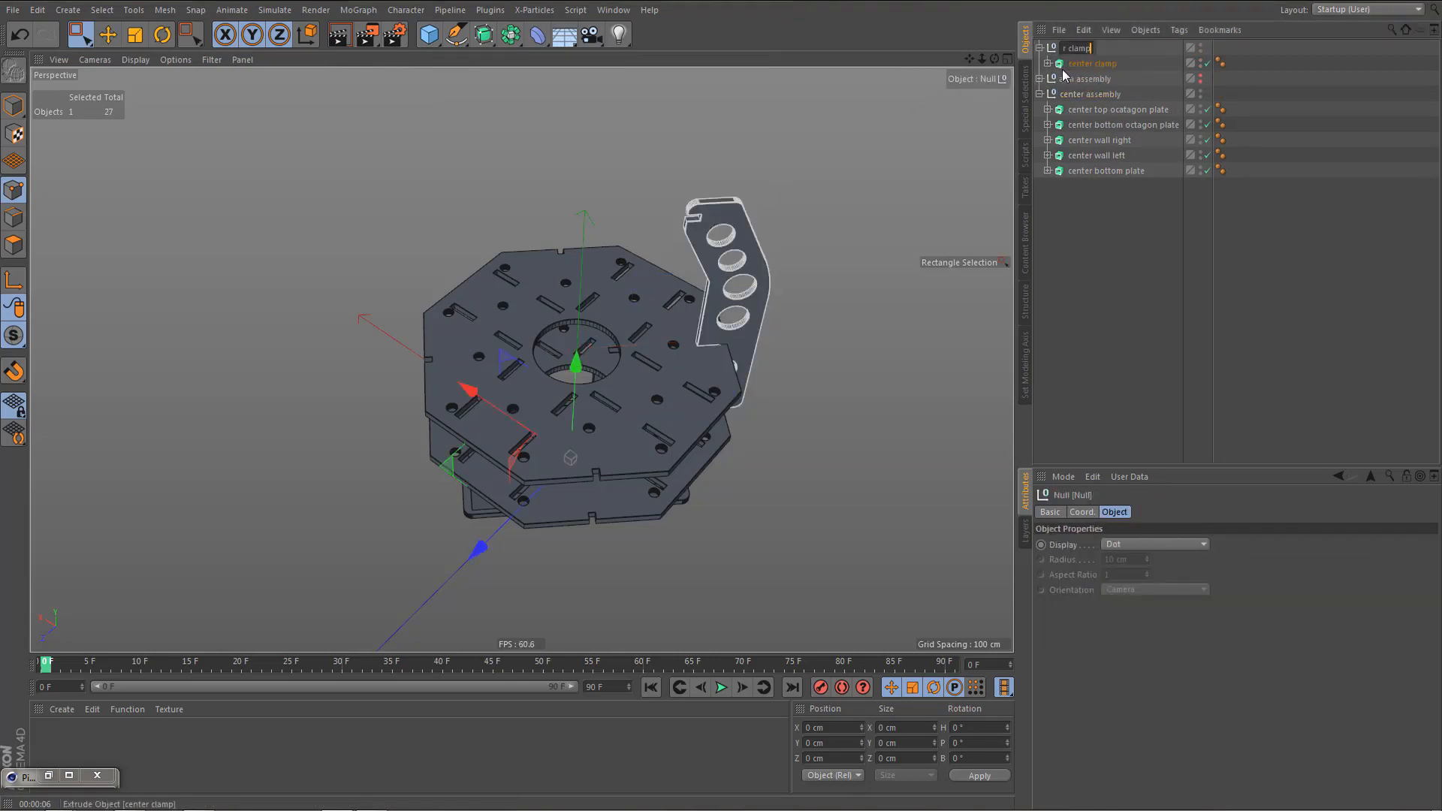
pyautogui.press('Return')
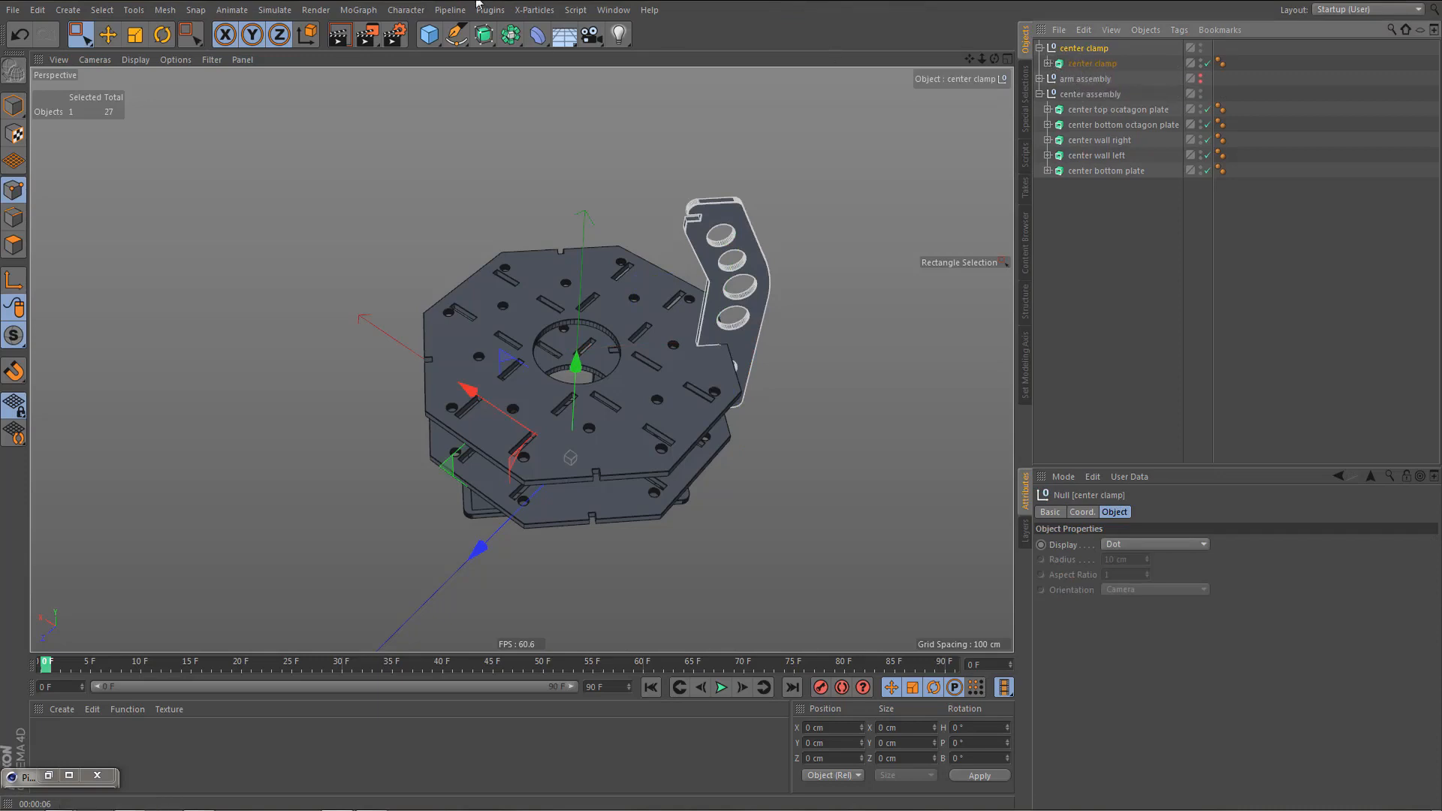
# - Clone the center clamp Null with a MoGraph Cloner in Radial mode on the XZ plane
pyautogui.click(358, 10)
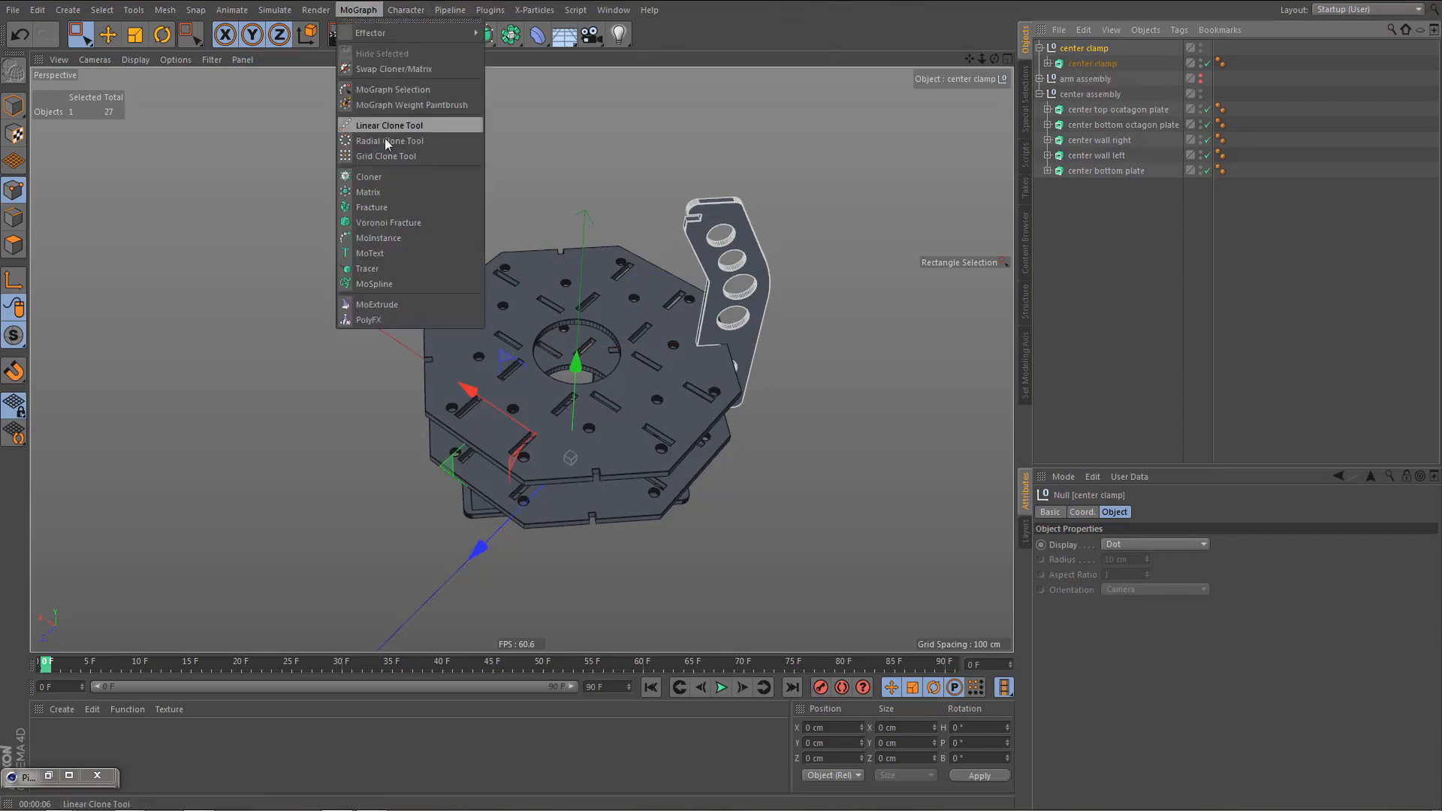
pyautogui.click(388, 177)
pyautogui.click(1127, 547)
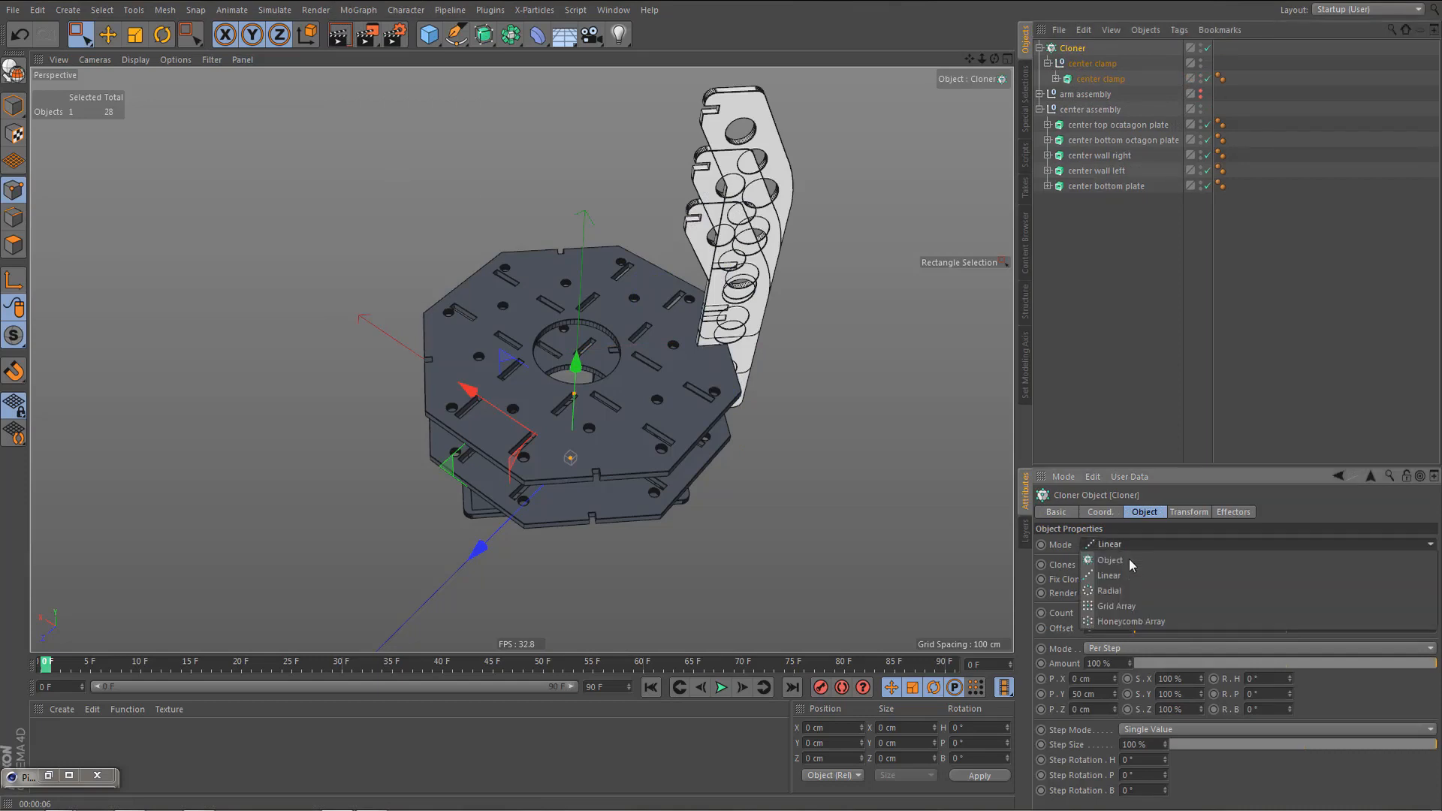
pyautogui.click(1132, 592)
pyautogui.click(1089, 644)
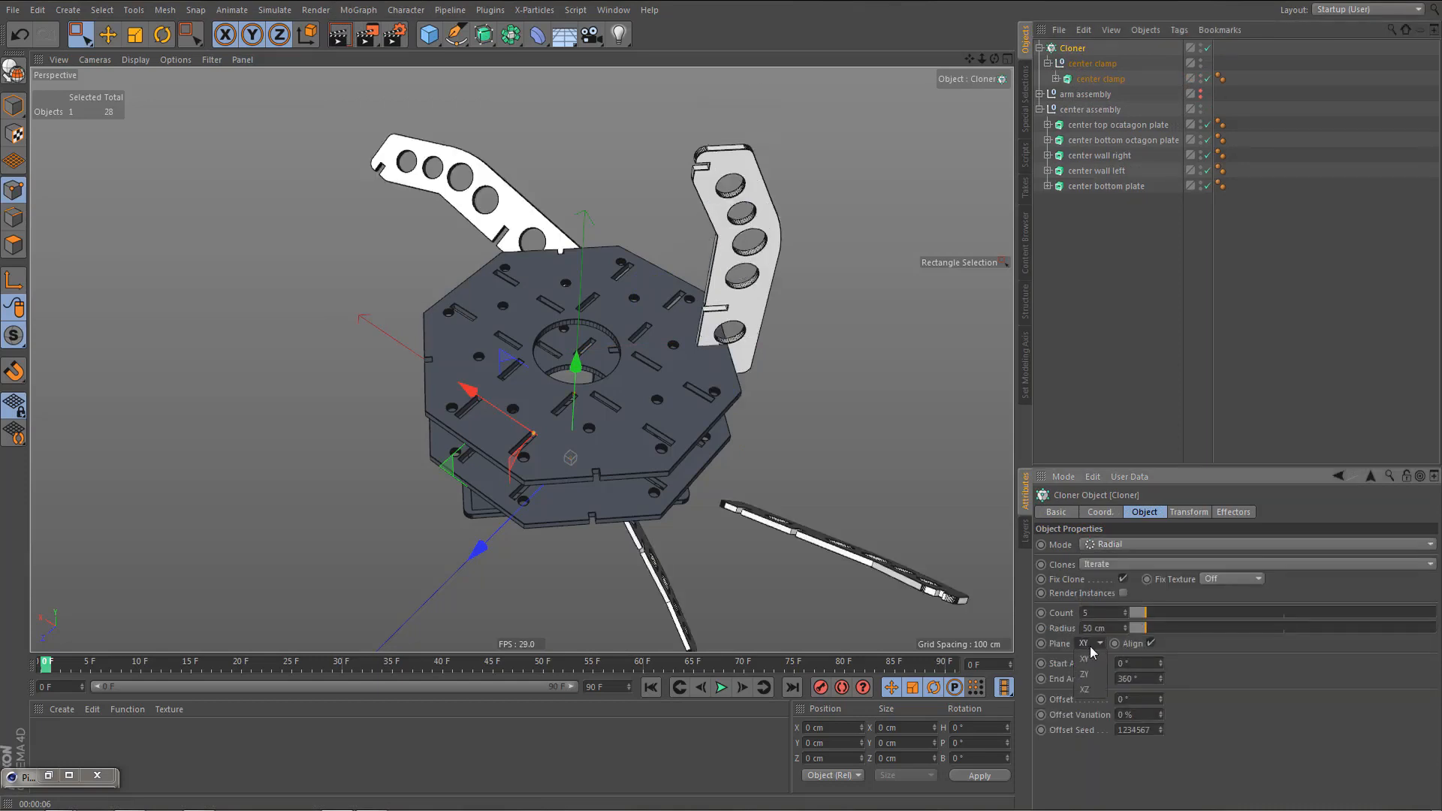
pyautogui.click(1092, 690)
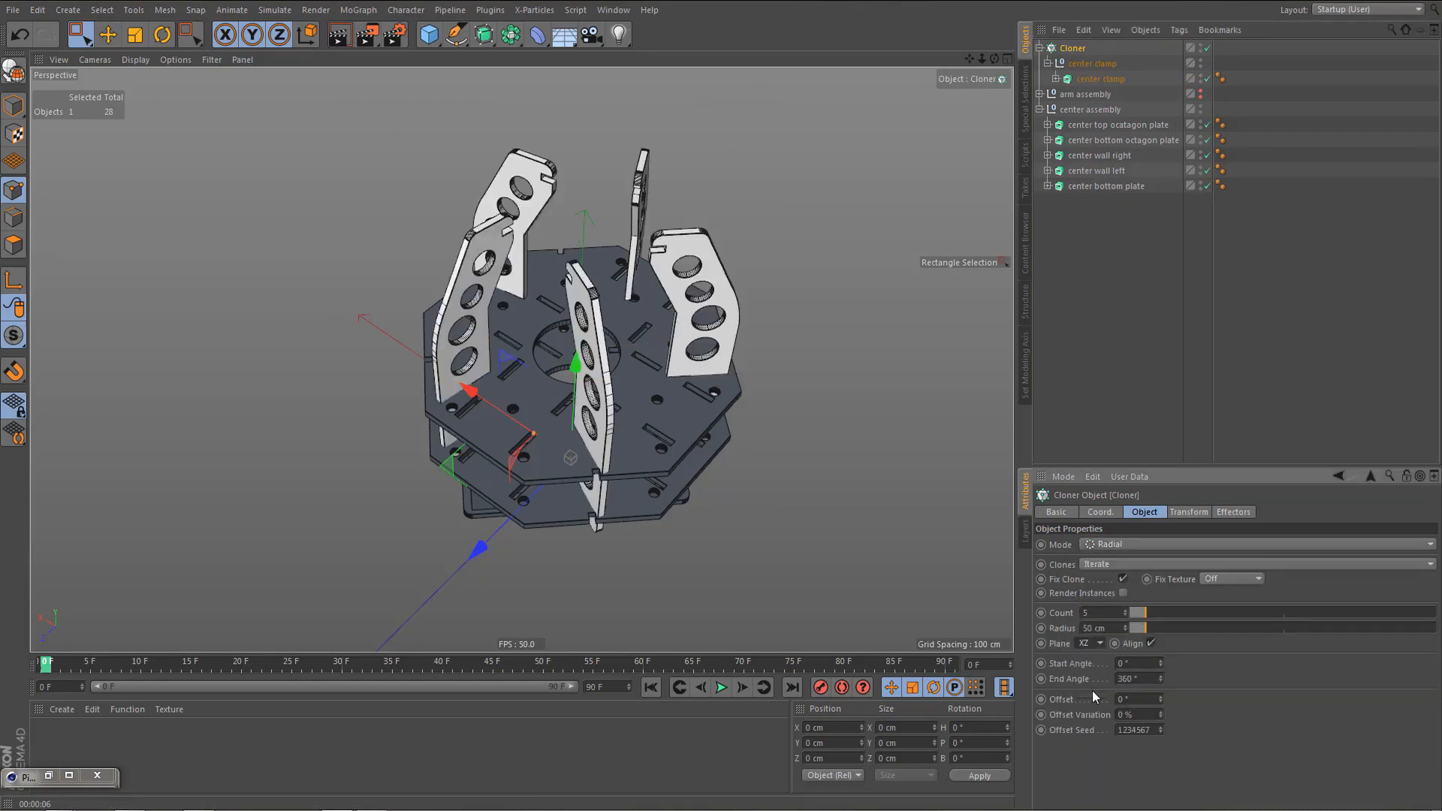
# - Set the Cloner's radius to 0 cm and its count to 4 clamps
pyautogui.moveTo(1113, 630); pyautogui.dragTo(1048, 644)
pyautogui.press('Return')
pyautogui.click(1126, 616)
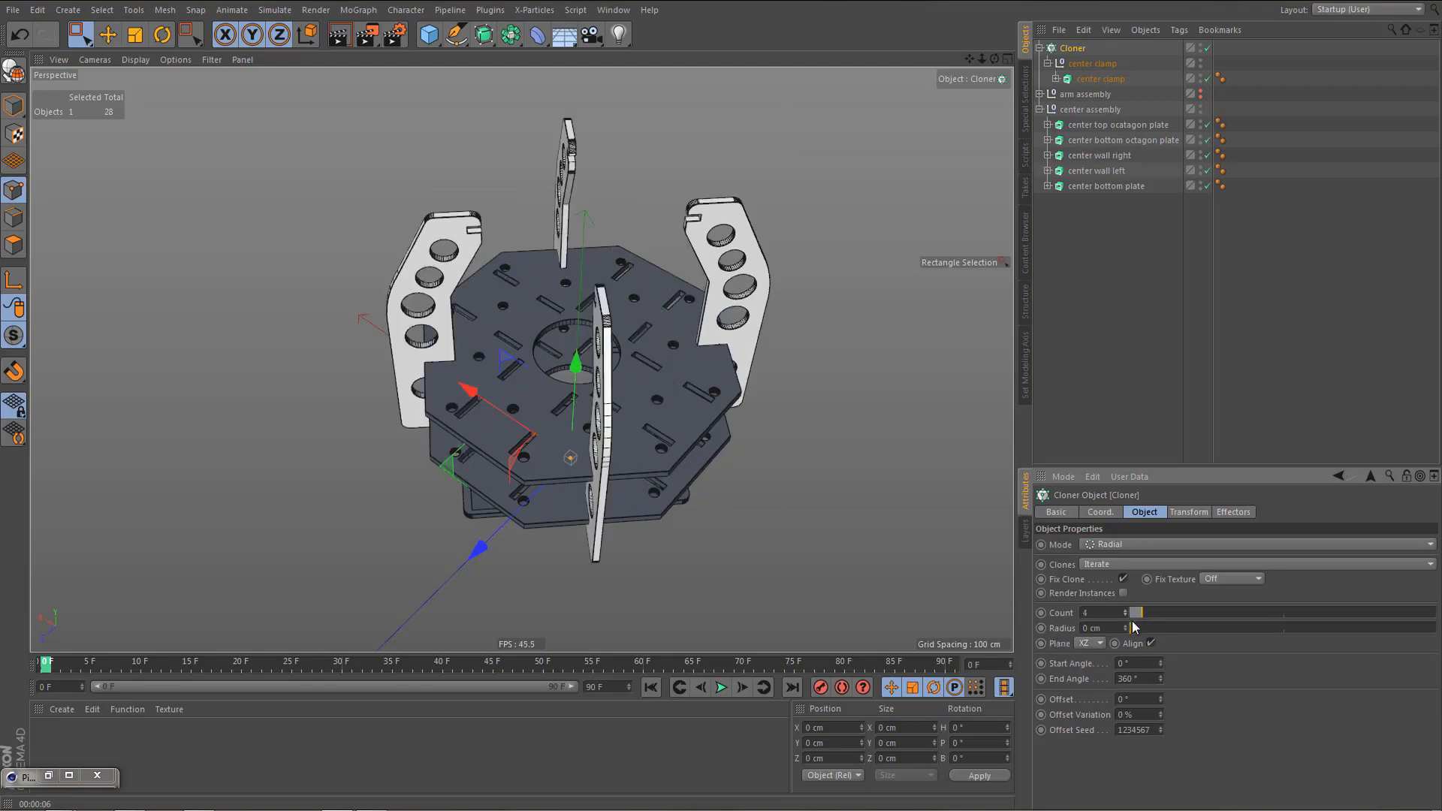
pyautogui.keyDown('alt'); pyautogui.moveTo(679, 375); pyautogui.dragTo(725, 355); pyautogui.keyUp('alt')
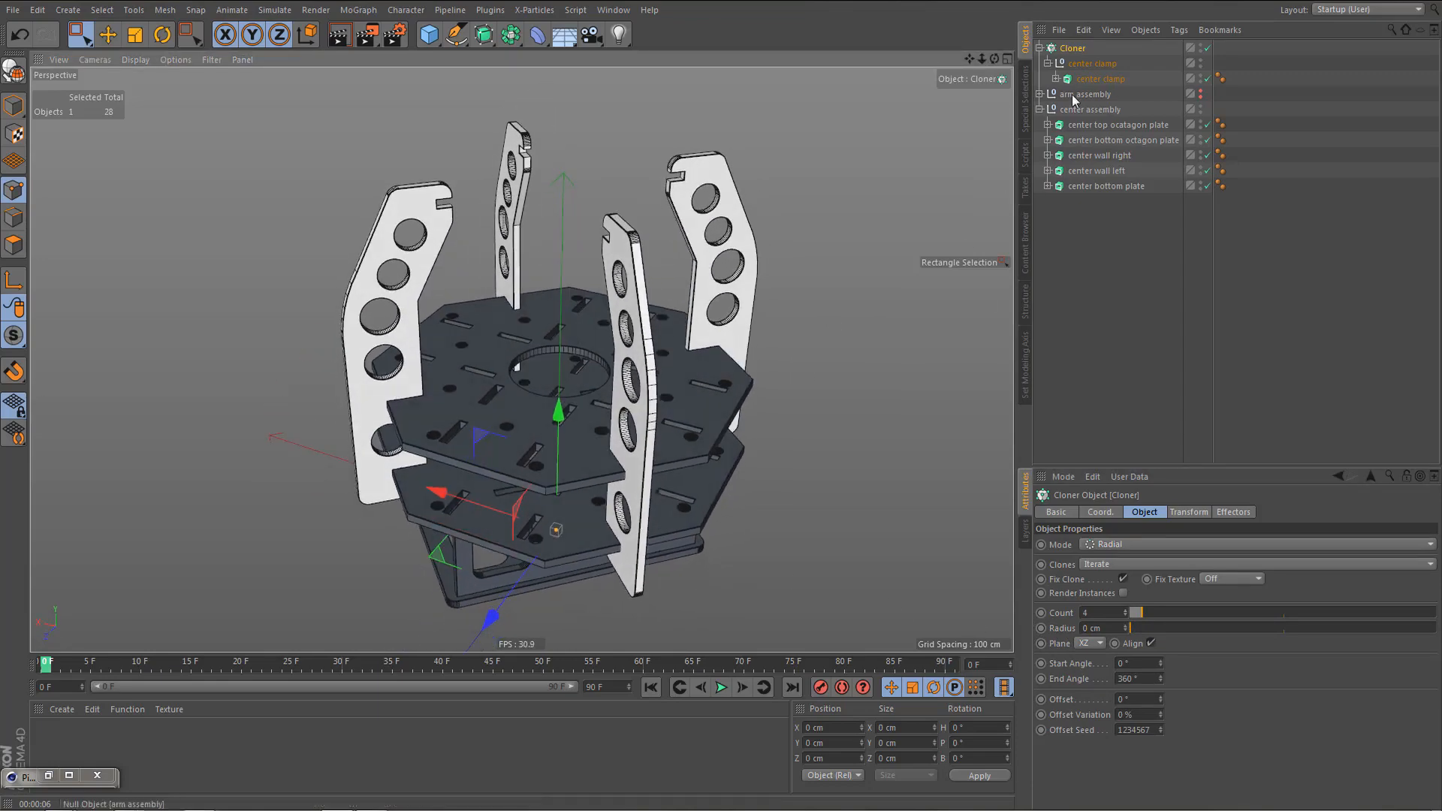
# - Shade the viewport with Constant Shading (Lines) and match the Cloner's transform color to the octagon plates by sampling it from them
pyautogui.click(136, 59)
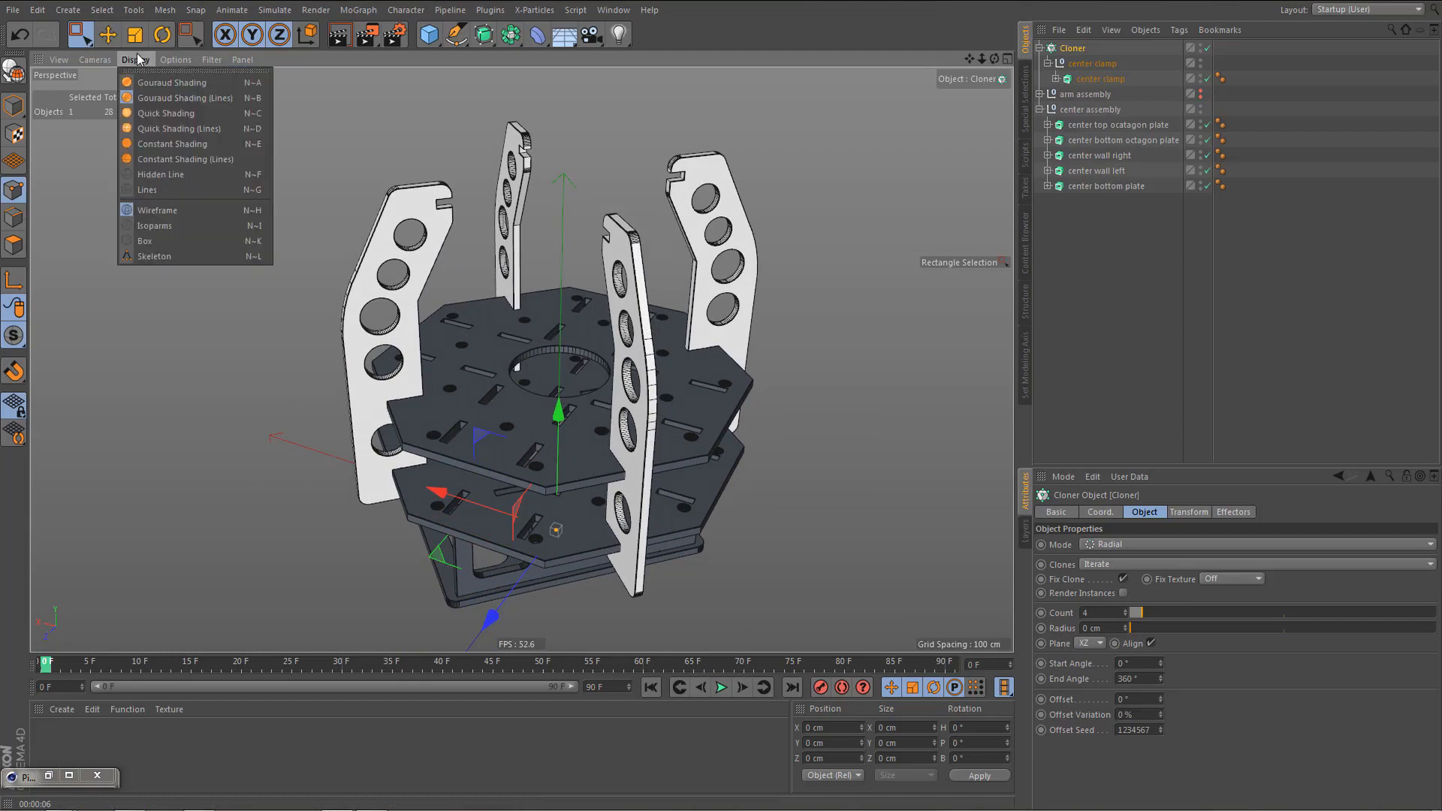
pyautogui.click(201, 164)
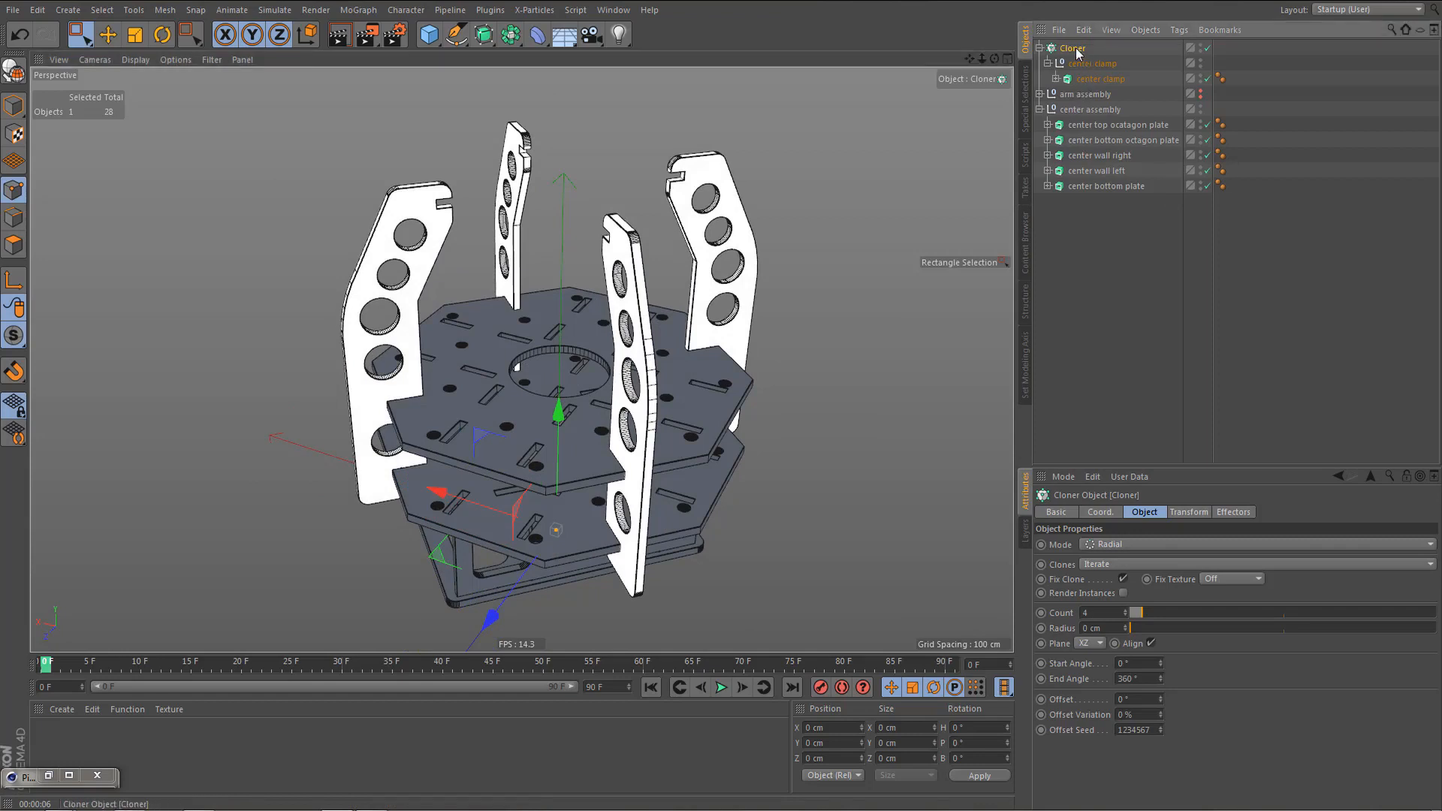
pyautogui.click(1190, 513)
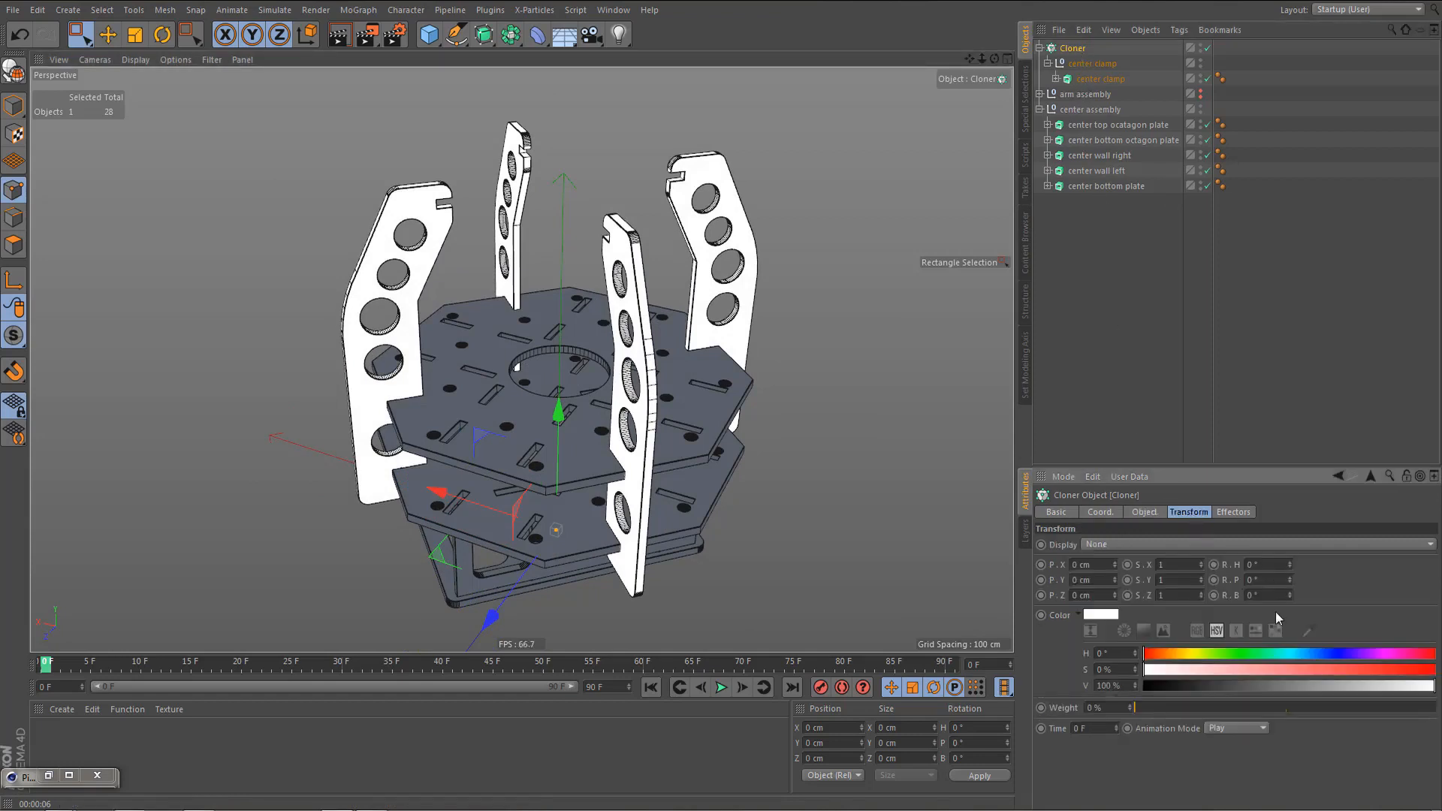
pyautogui.click(1311, 637)
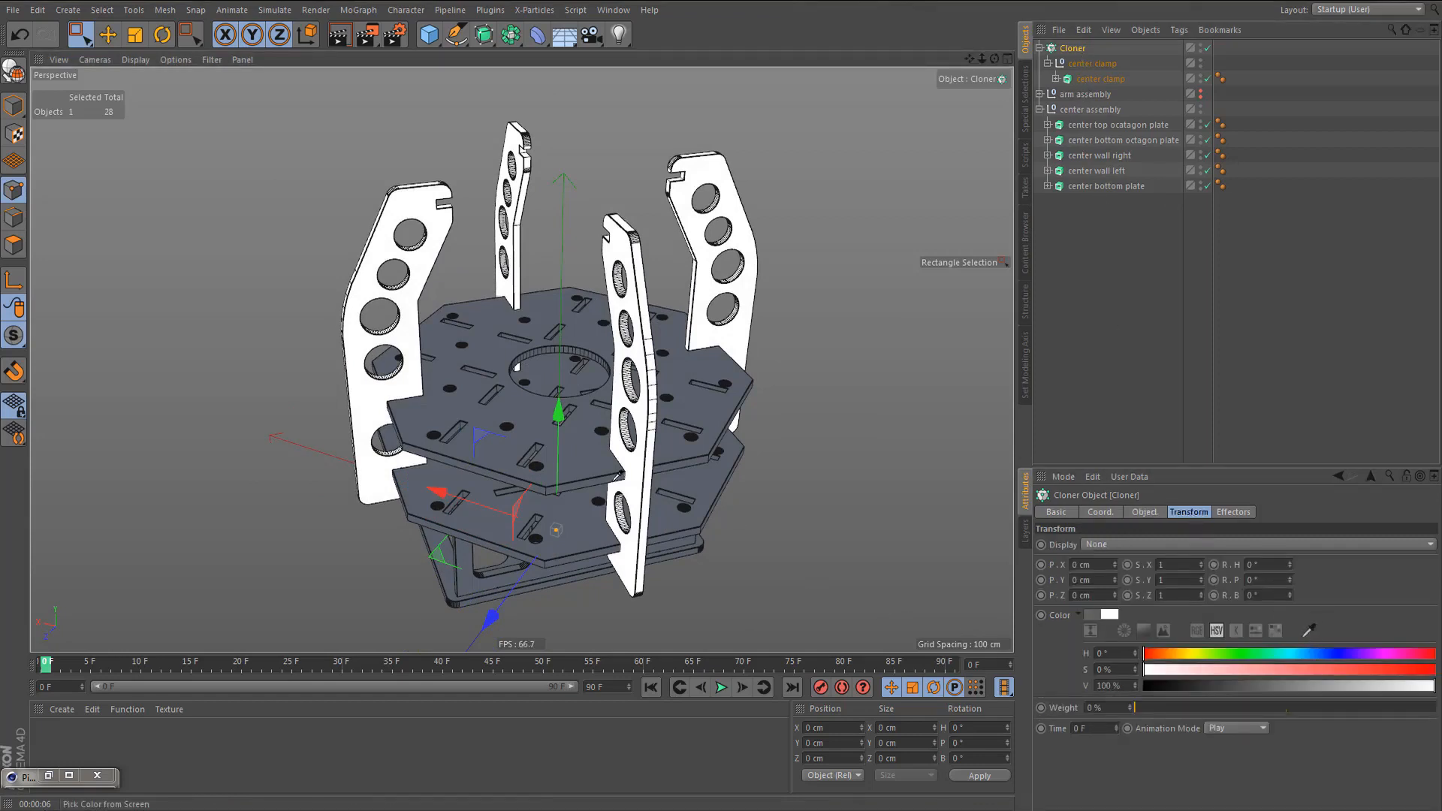
pyautogui.click(585, 447)
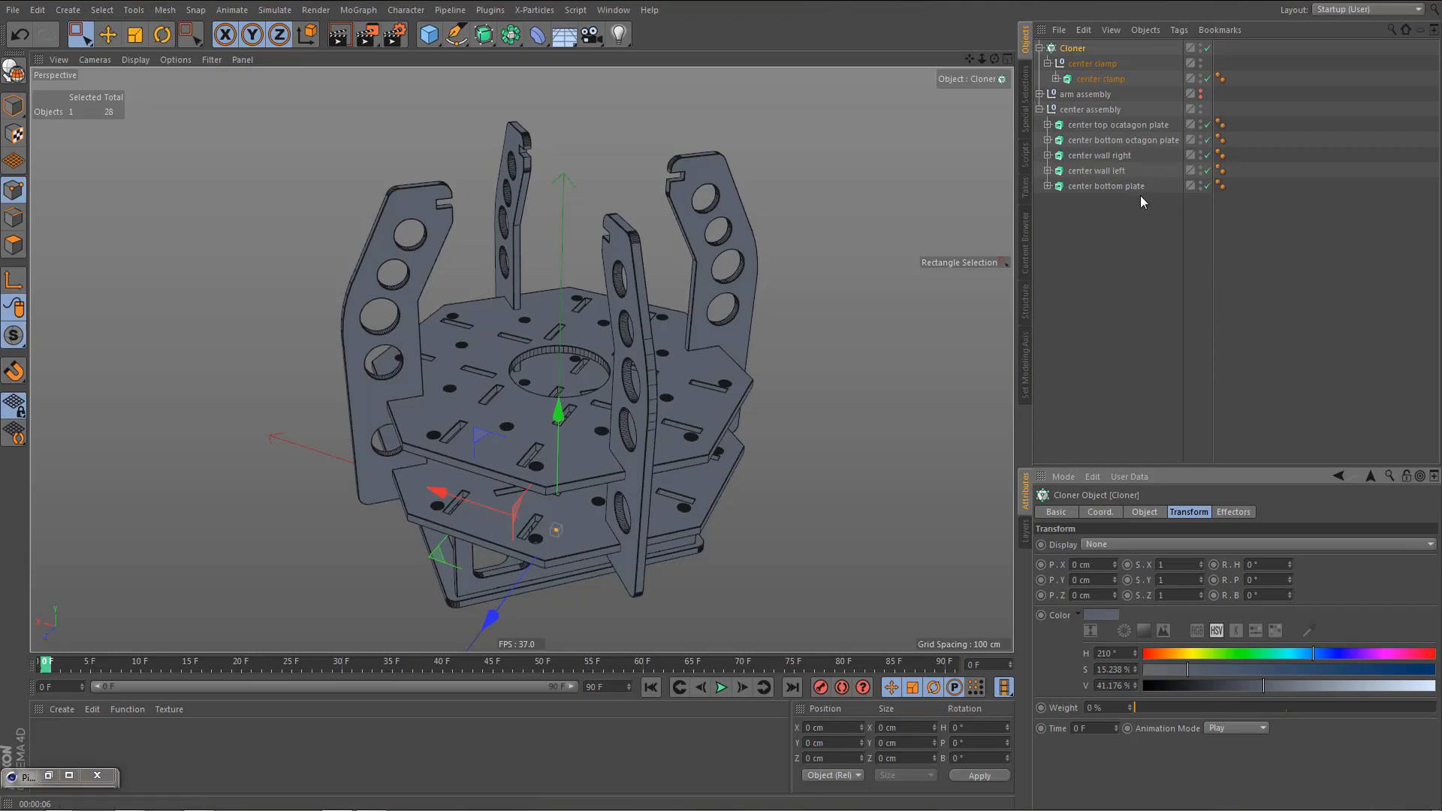
# - Rename the Cloner as center clamp, reusing the name of its child Null
pyautogui.doubleClick(1083, 64)
pyautogui.hotkey('ctrl', 'c')
pyautogui.press('Up')
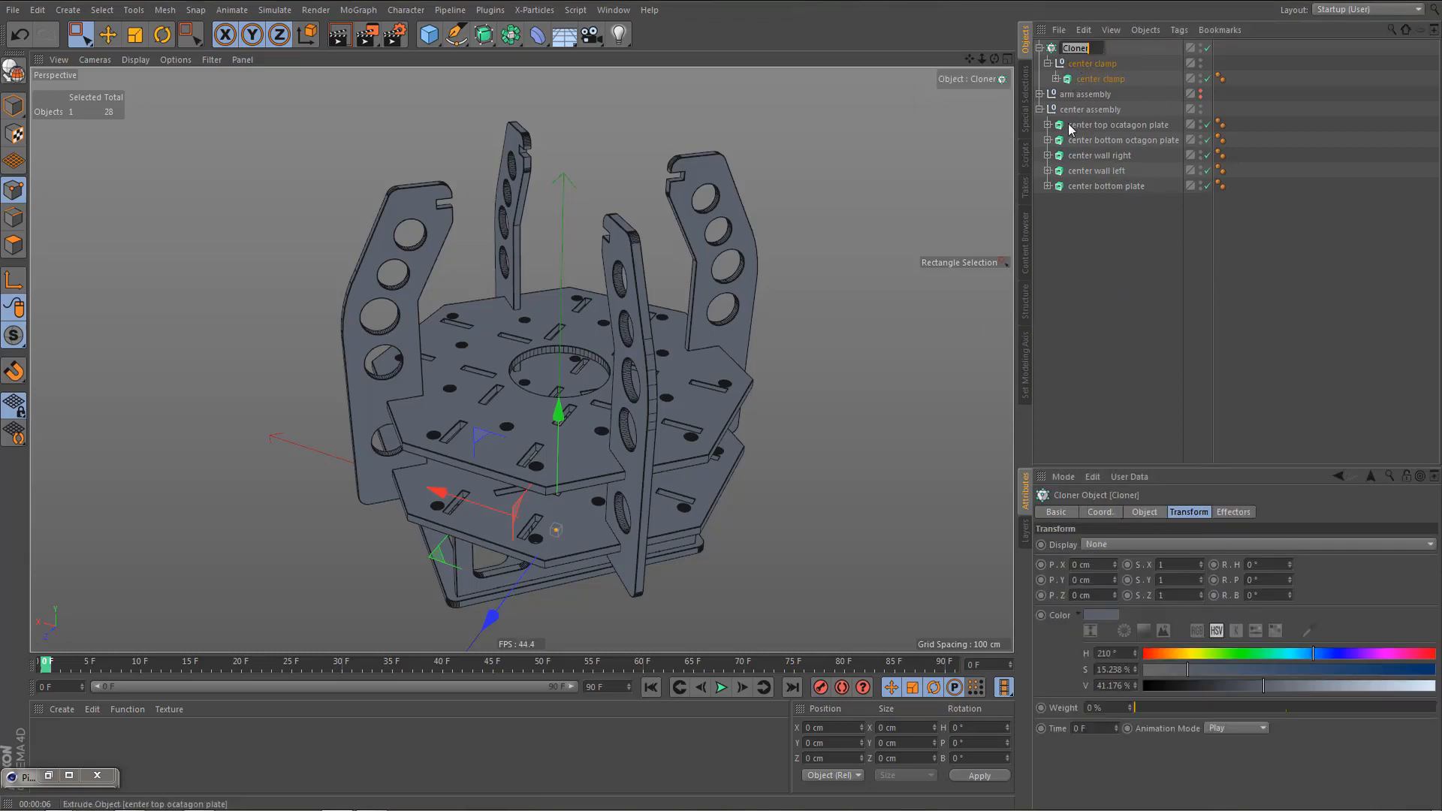
pyautogui.hotkey('ctrl', 'v')
pyautogui.press('Return')
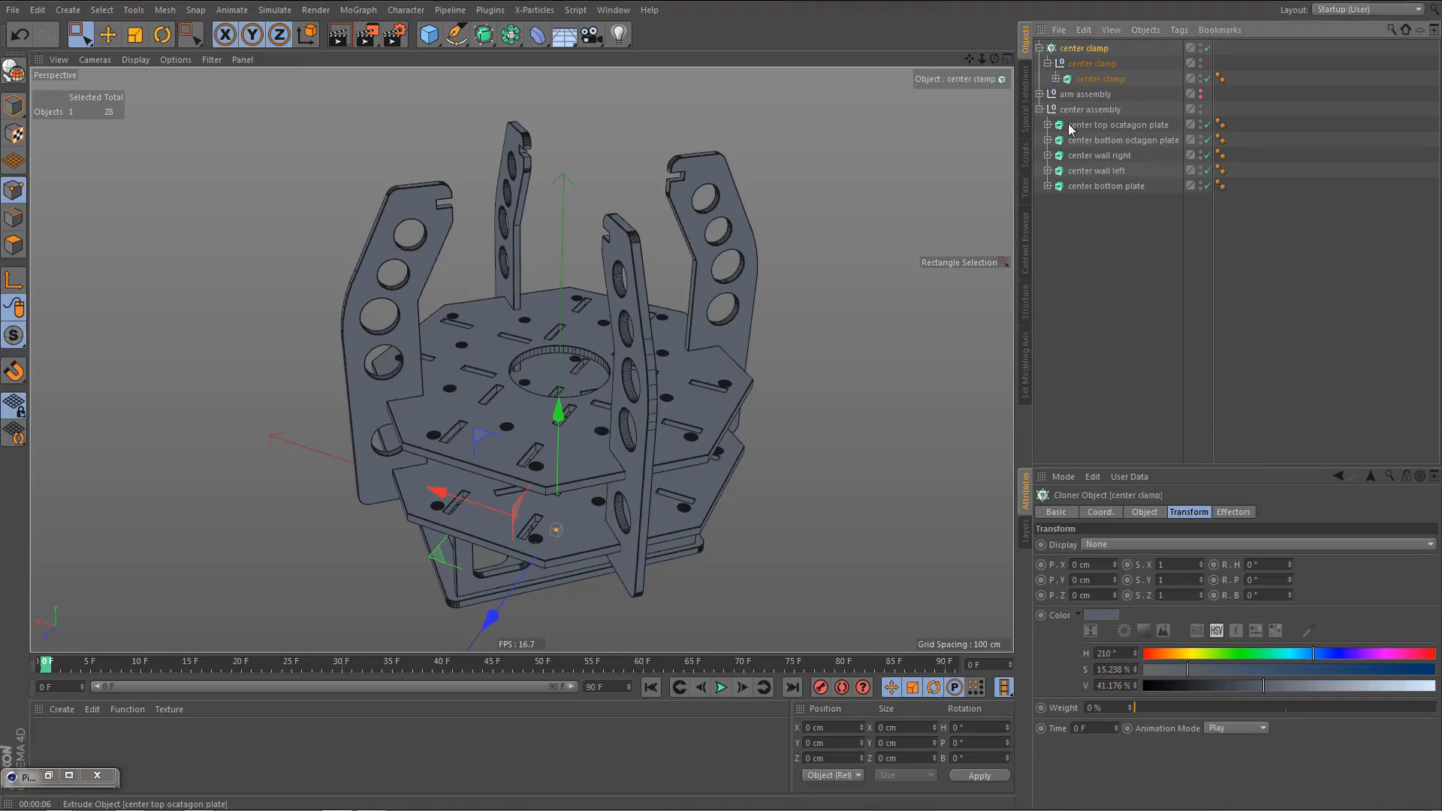
# - Move the center clamp Cloner into the center assembly Null and collapse the hierarchy
pyautogui.click(1041, 49)
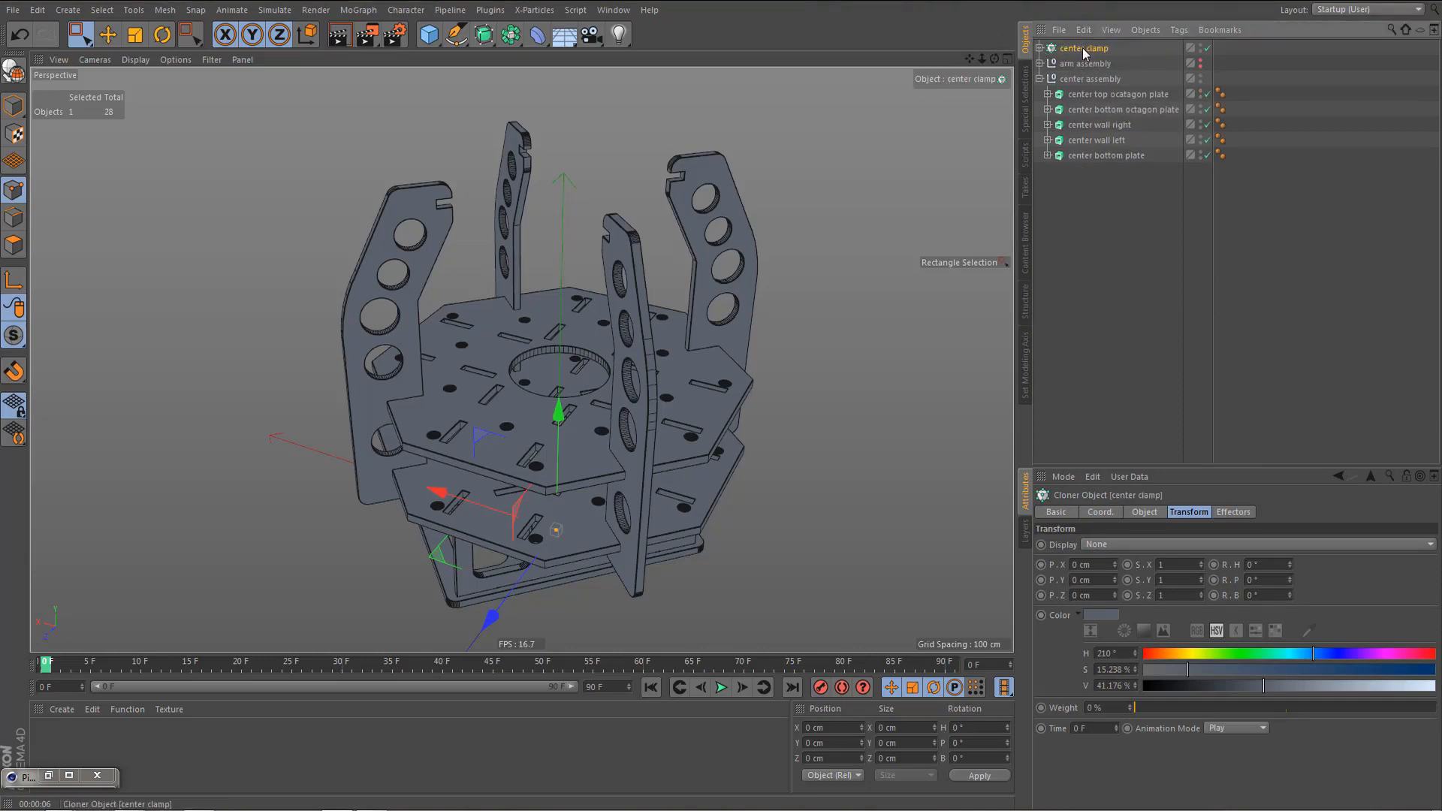
pyautogui.moveTo(1084, 52); pyautogui.dragTo(1038, 71)
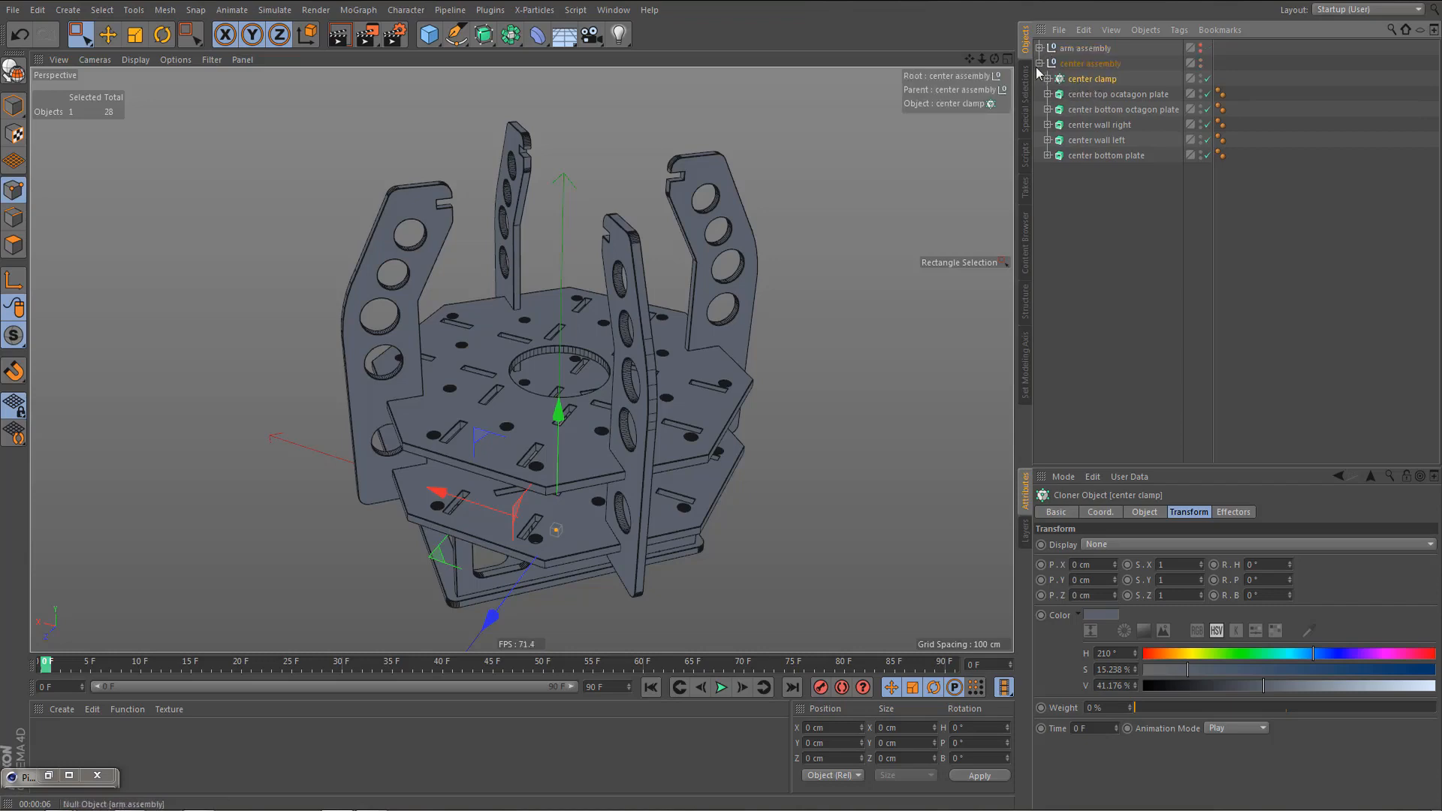
pyautogui.click(1040, 63)
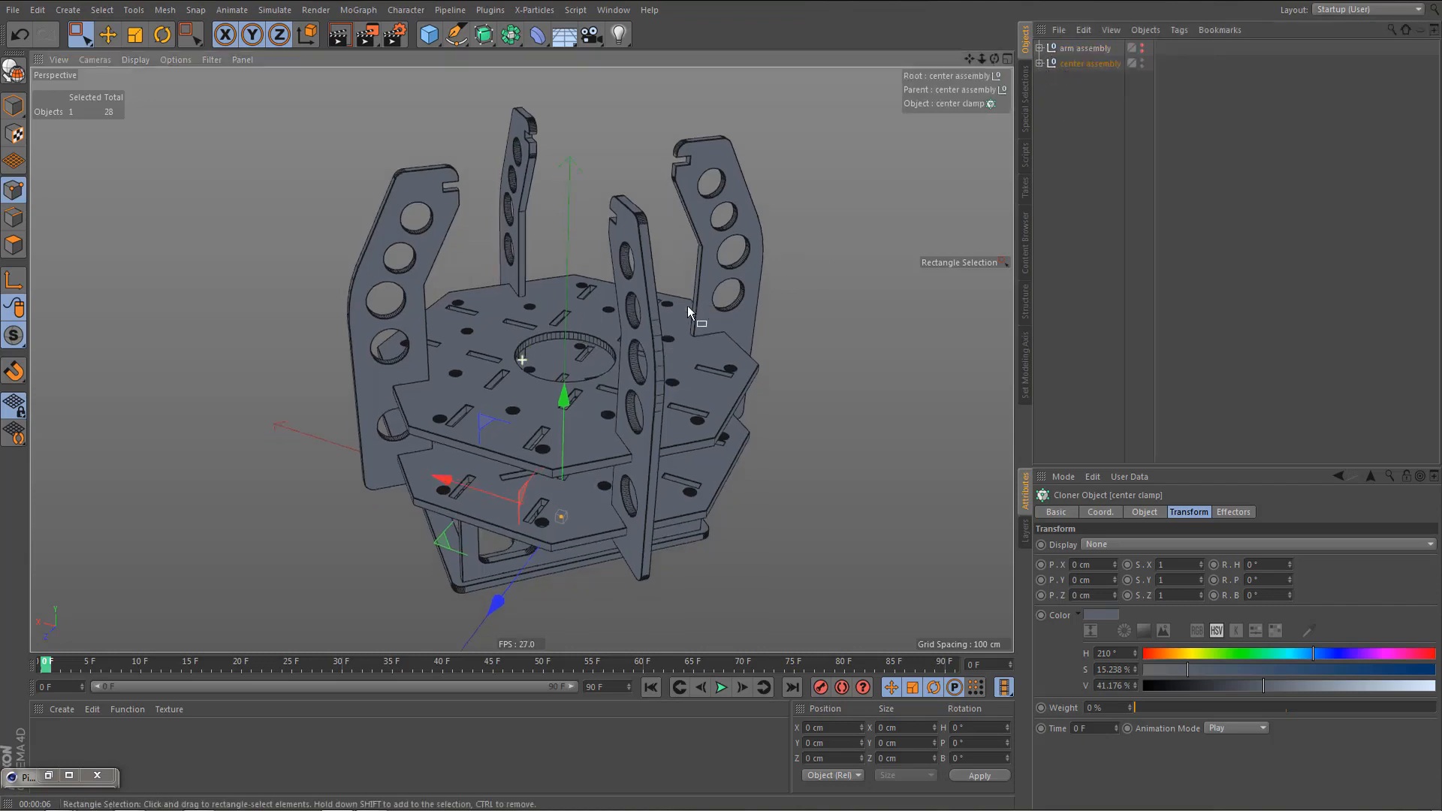
# - Make the arm assembly visible again beside the center assembly
pyautogui.keyDown('alt'); pyautogui.moveTo(688, 305); pyautogui.dragTo(683, 366); pyautogui.keyUp('alt')
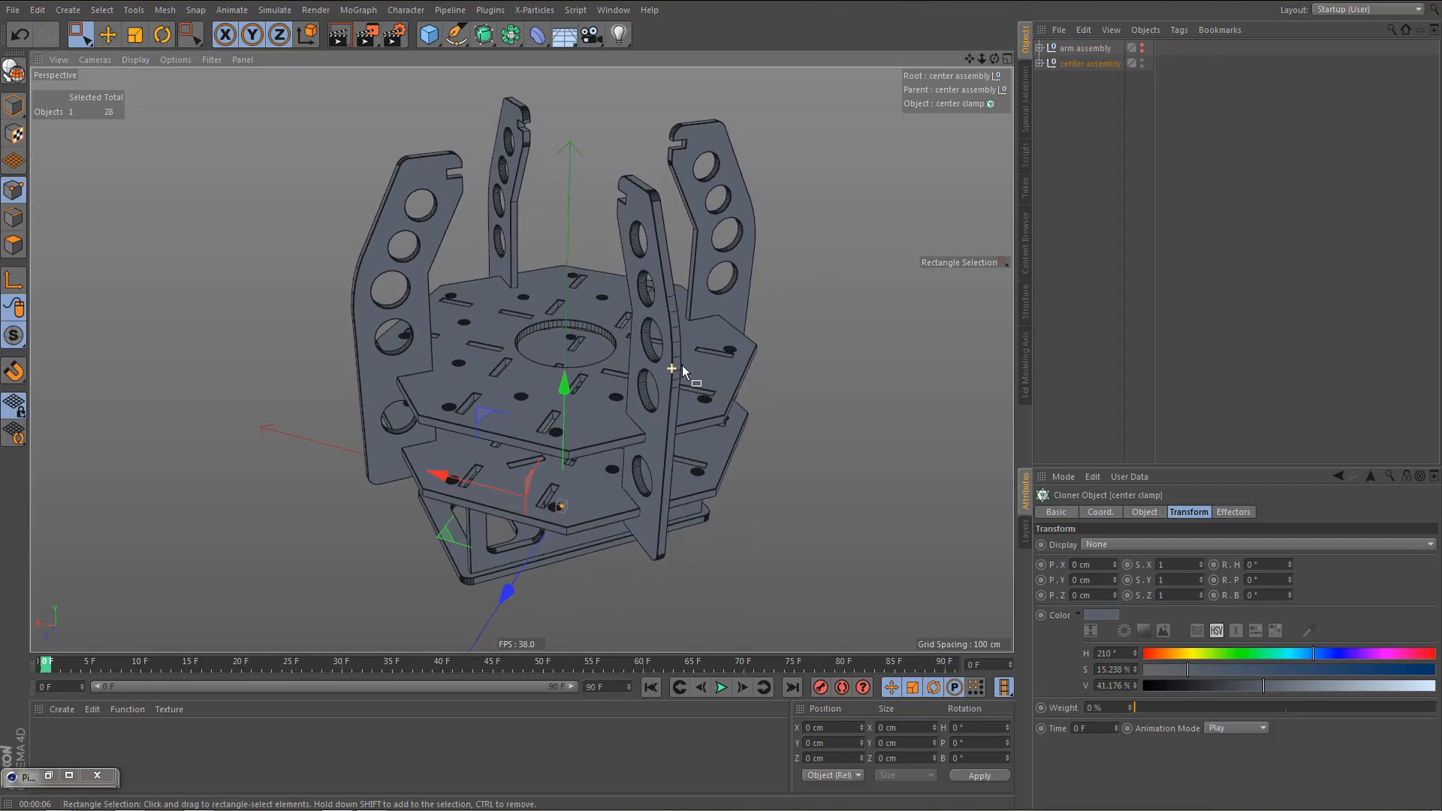
pyautogui.click(1143, 47)
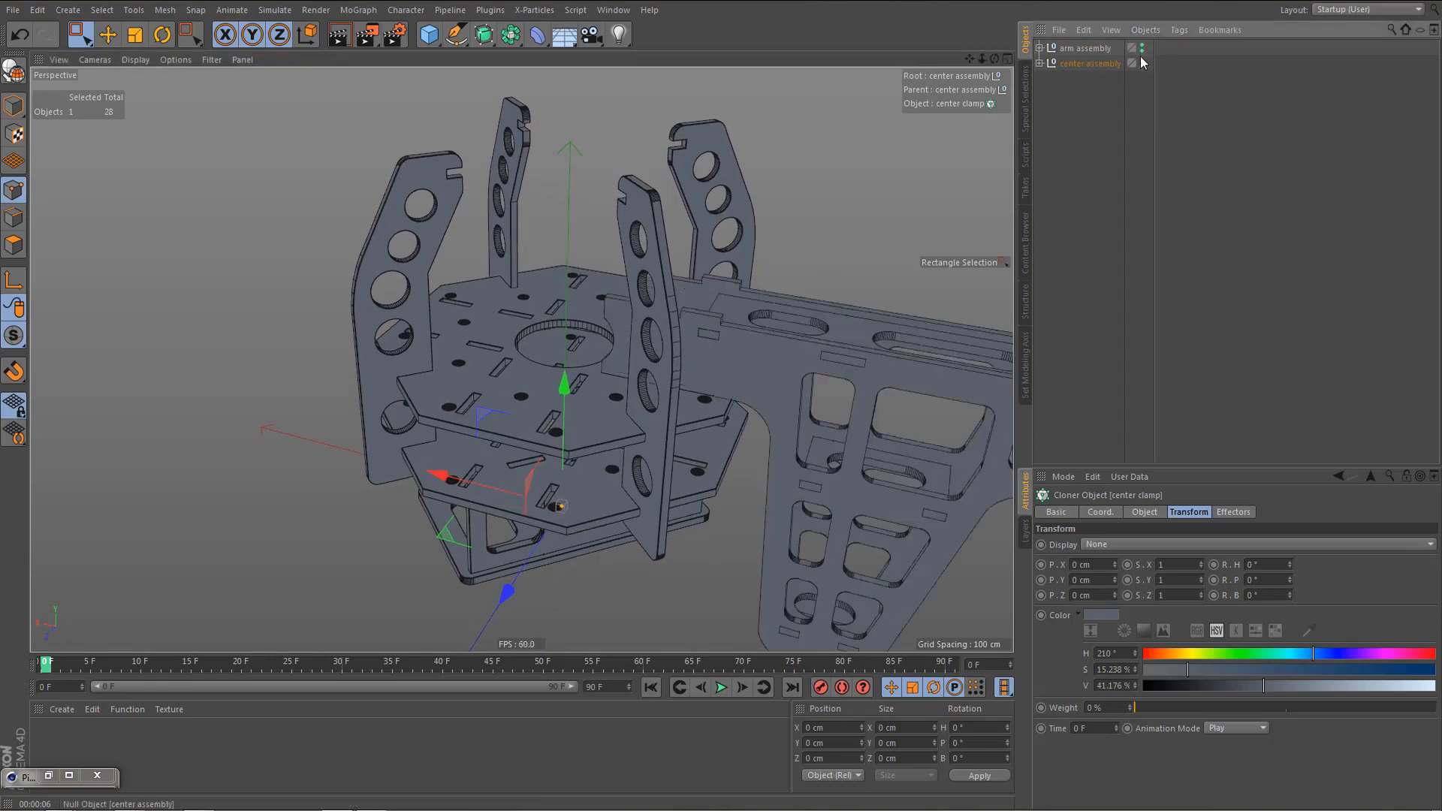
pyautogui.keyDown('alt'); pyautogui.moveTo(688, 317); pyautogui.dragTo(575, 274, button='middle'); pyautogui.keyUp('alt')
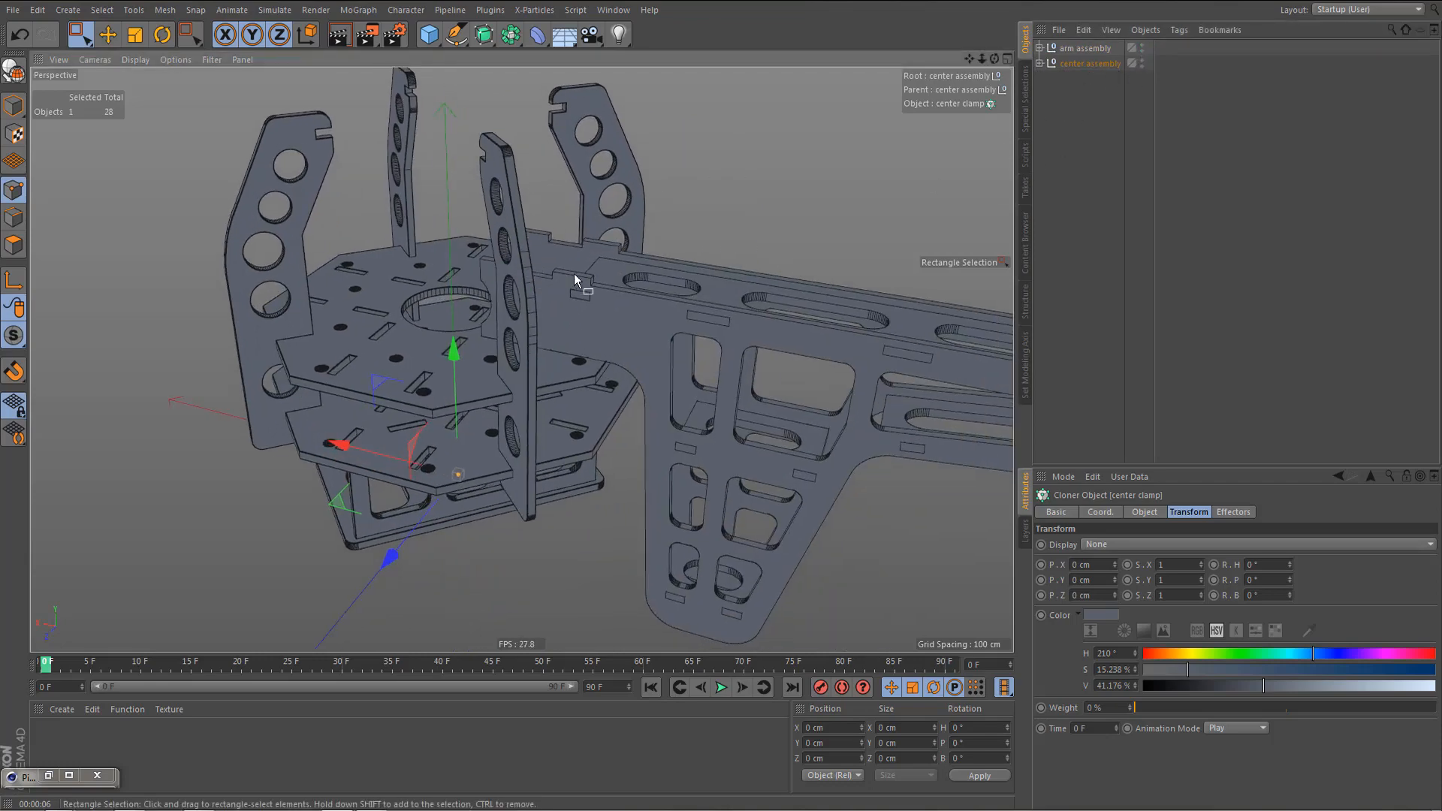
pyautogui.moveTo(574, 273)
pyautogui.keyDown('alt'); pyautogui.mouseDown()
pyautogui.moveTo(527, 215)
pyautogui.moveTo(518, 160)
pyautogui.moveTo(559, 251)
pyautogui.mouseUp(); pyautogui.keyUp('alt')
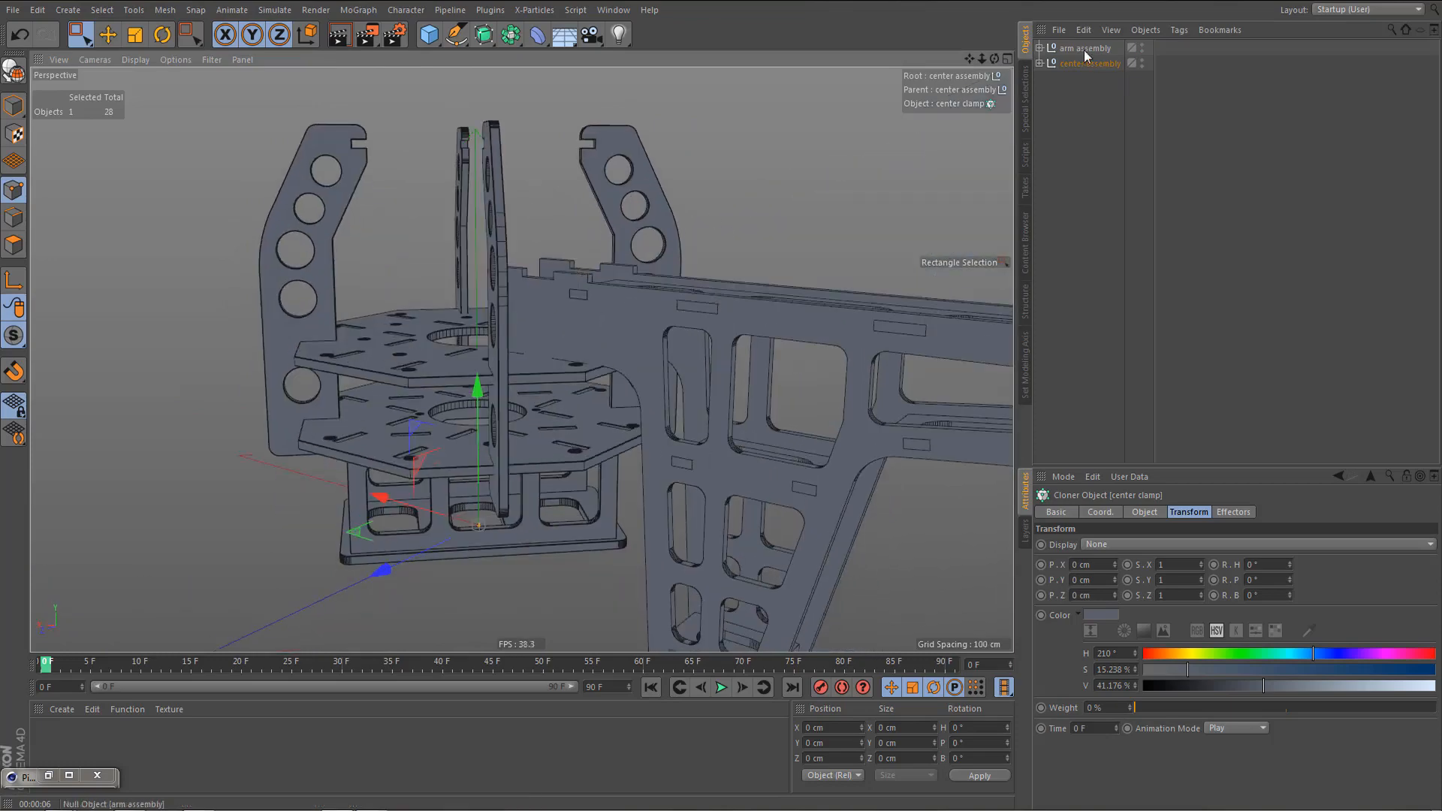
# - Rename the unnamed Extrude in the arm assembly as arm bottom plate, after its child spline
pyautogui.click(1040, 48)
pyautogui.click(1085, 63)
pyautogui.keyDown('shift'); pyautogui.click(1082, 140); pyautogui.keyUp('shift')
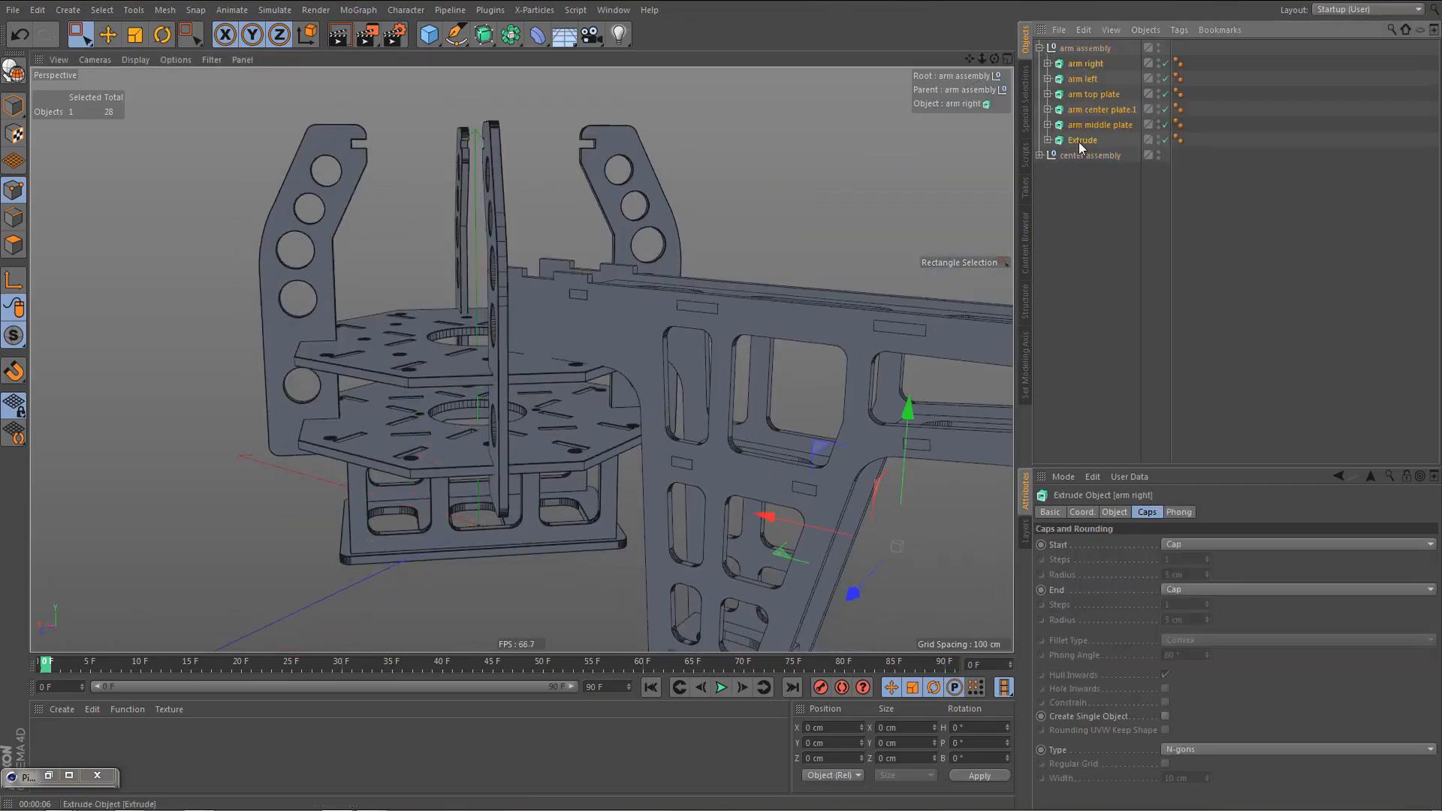
pyautogui.click(1048, 140)
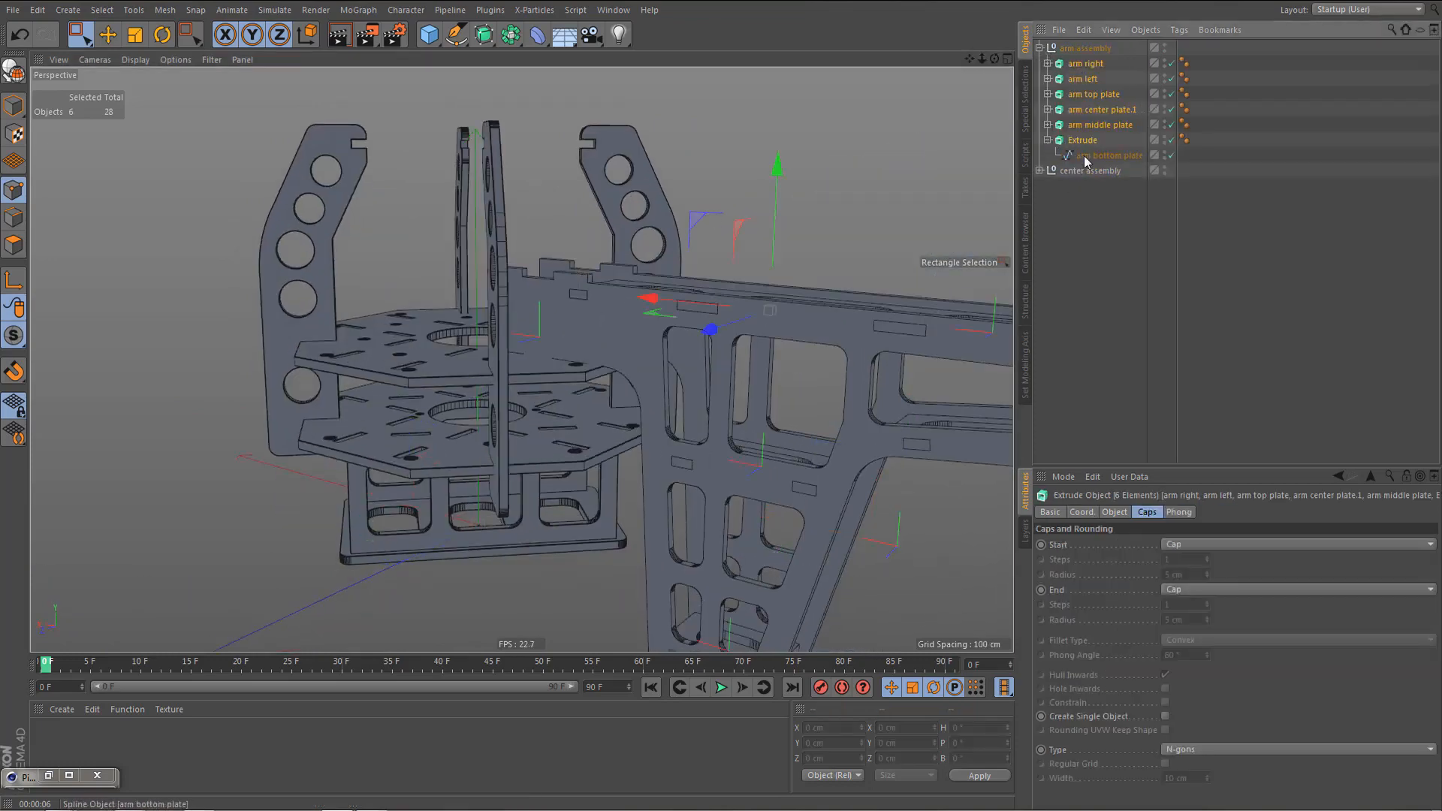
pyautogui.doubleClick(1087, 155)
pyautogui.press('Return')
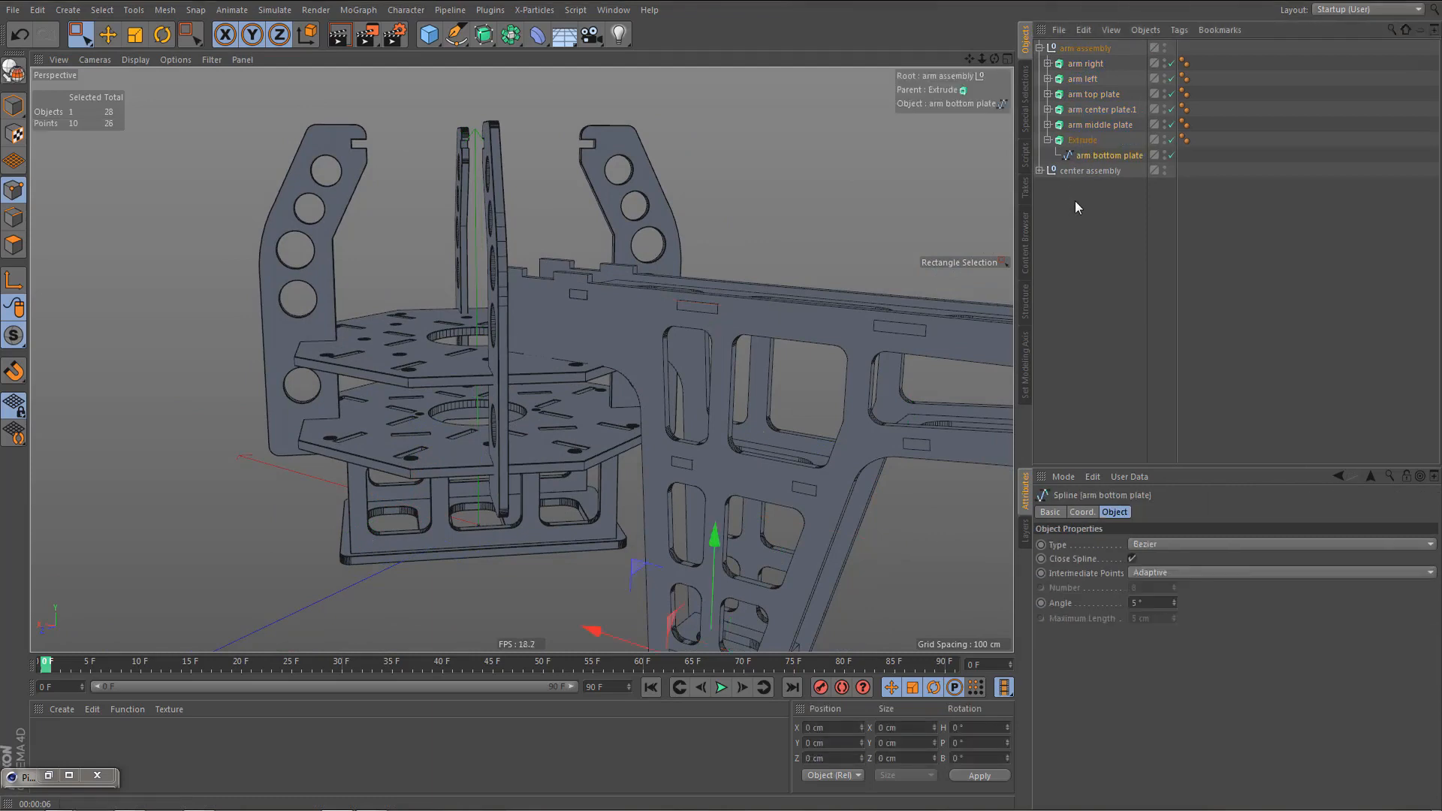
pyautogui.press('Up')
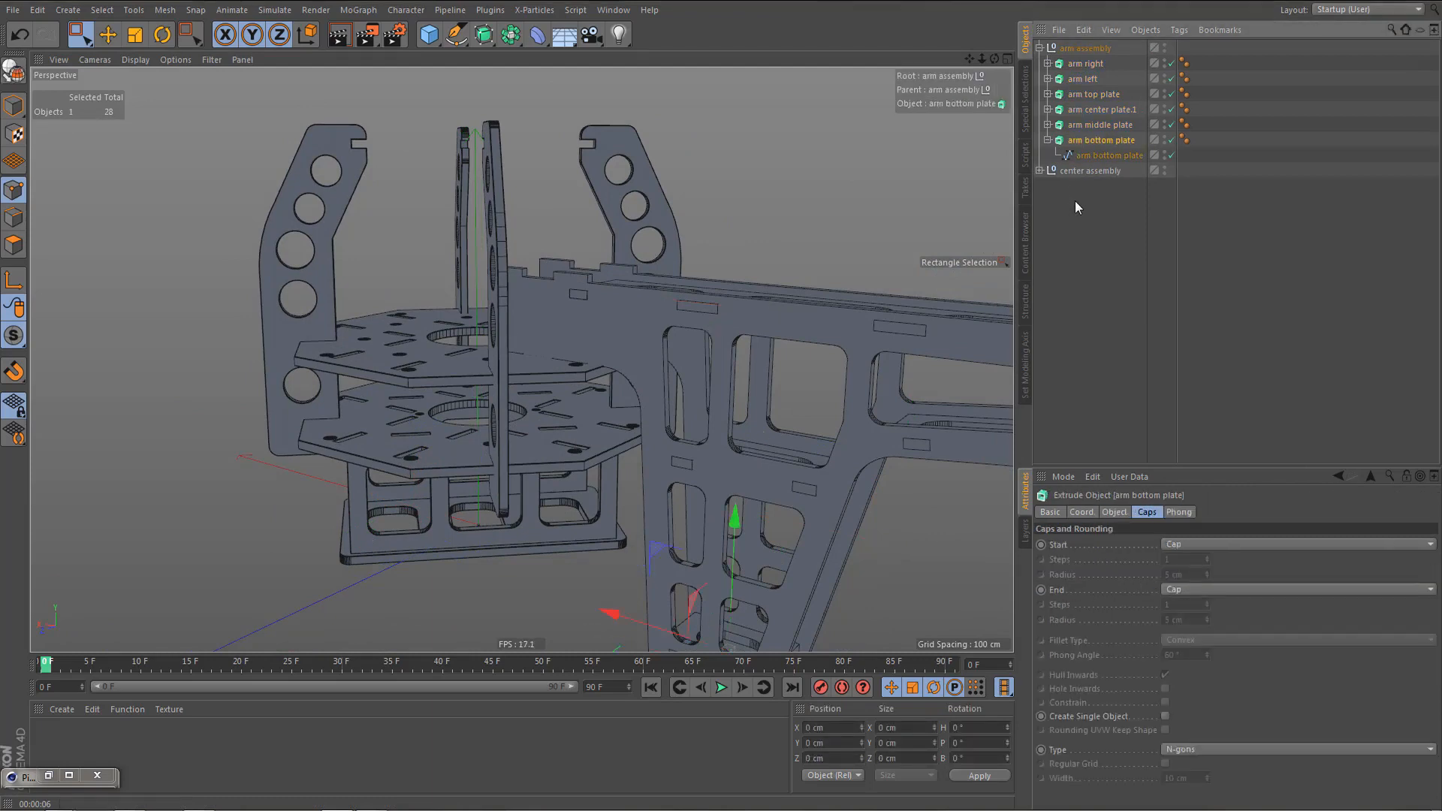
# - Set the start and end caps of all six arm assembly Extrudes to Fillet Cap
pyautogui.keyDown('shift'); pyautogui.click(1087, 65); pyautogui.keyUp('shift')
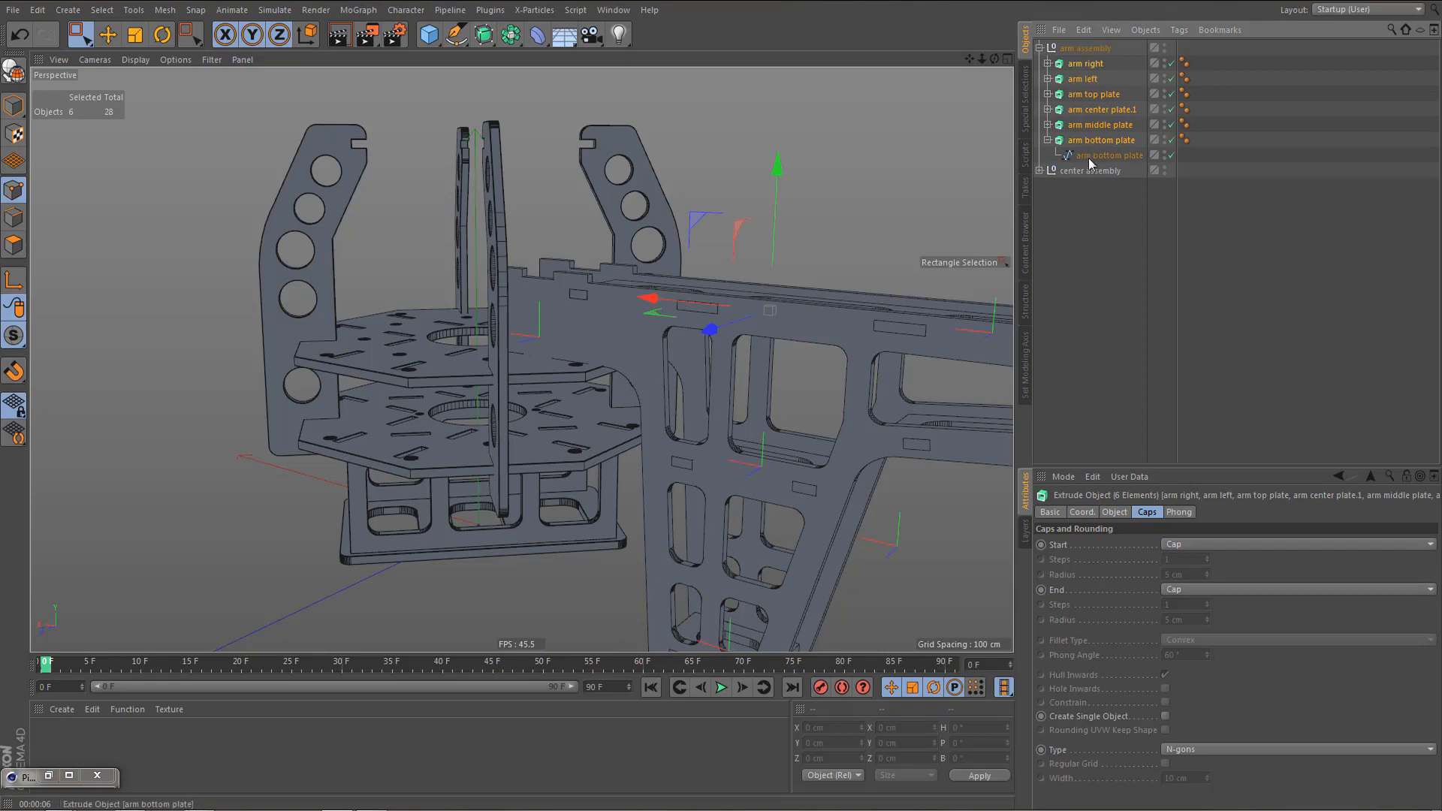
pyautogui.click(1046, 140)
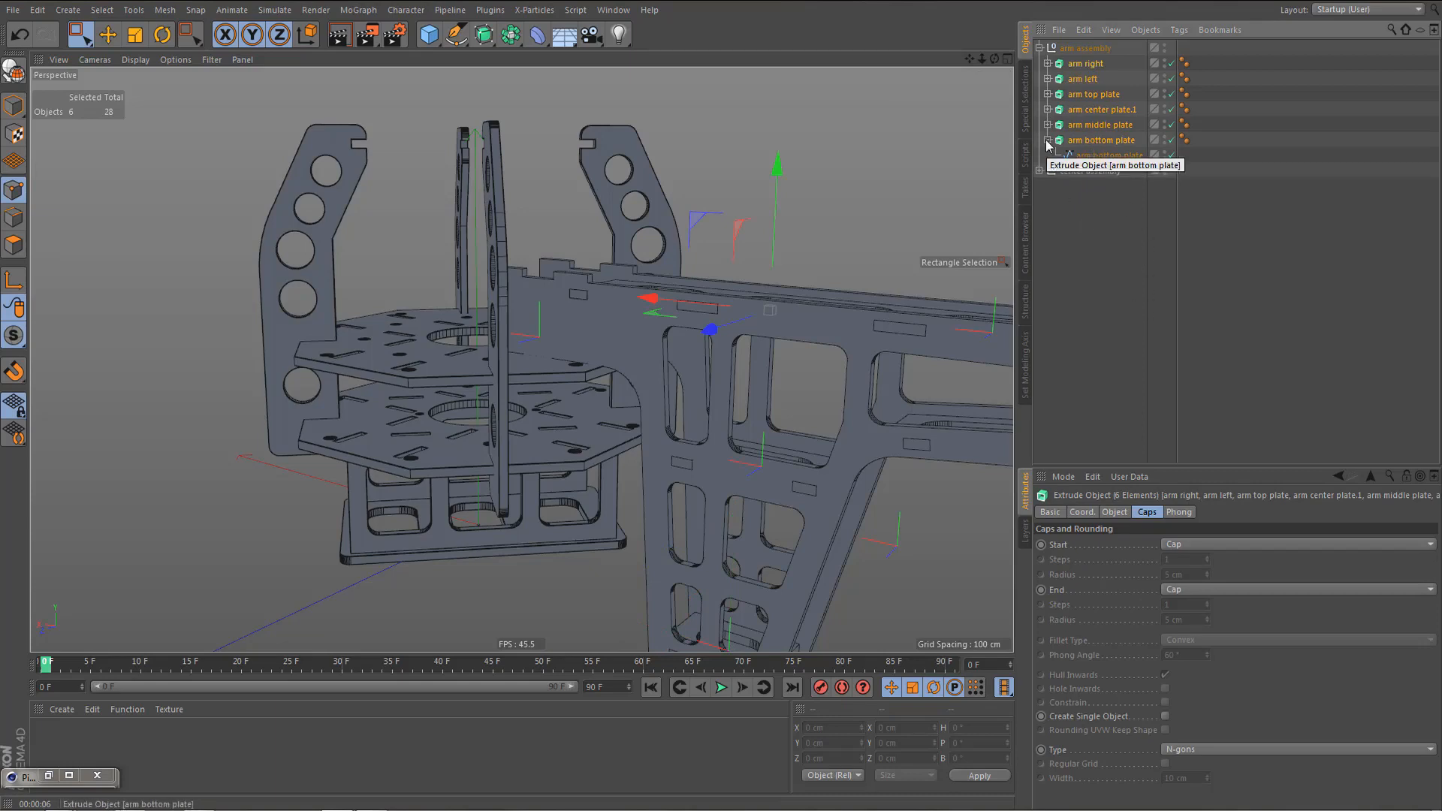
pyautogui.click(1184, 545)
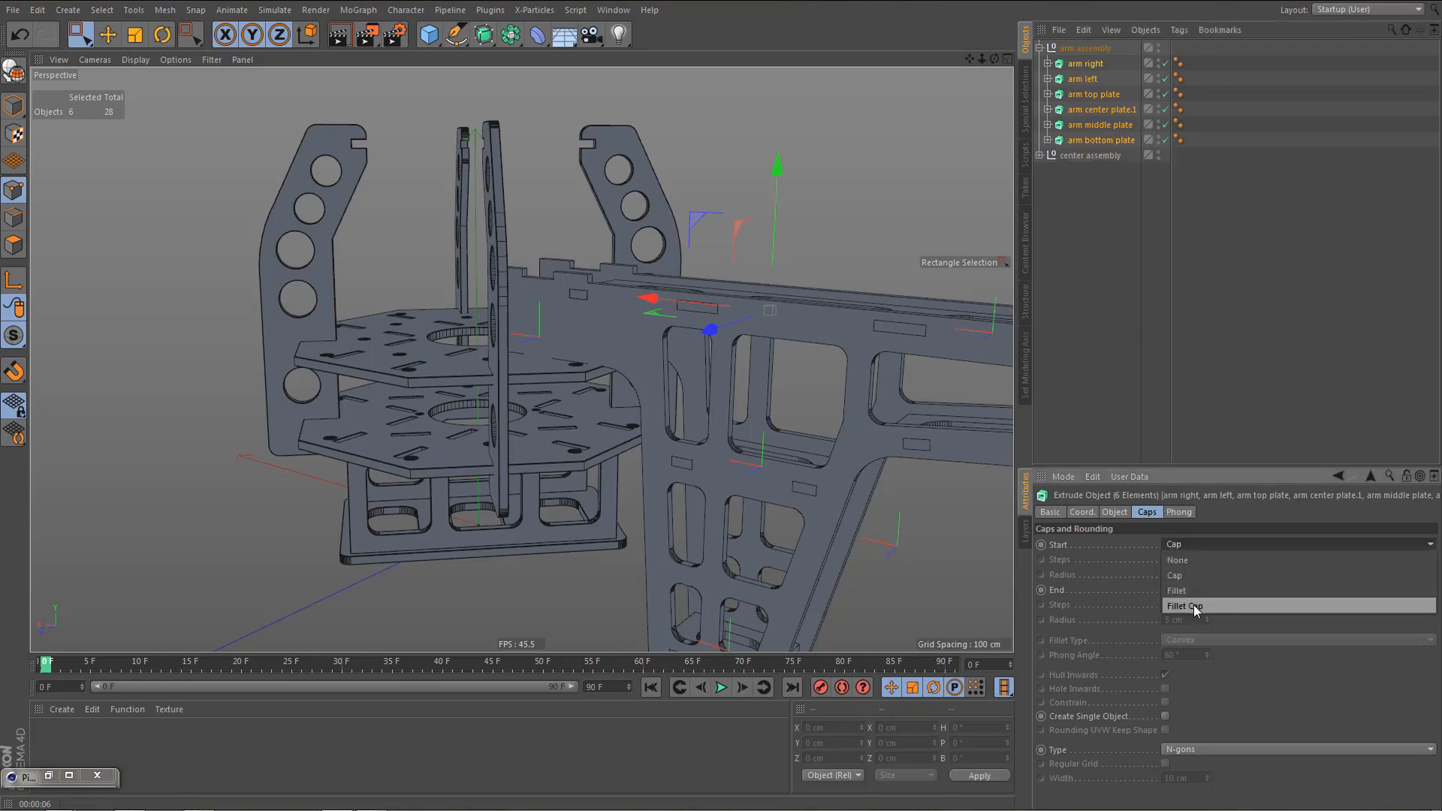
pyautogui.click(1194, 605)
pyautogui.click(1197, 589)
pyautogui.click(1201, 652)
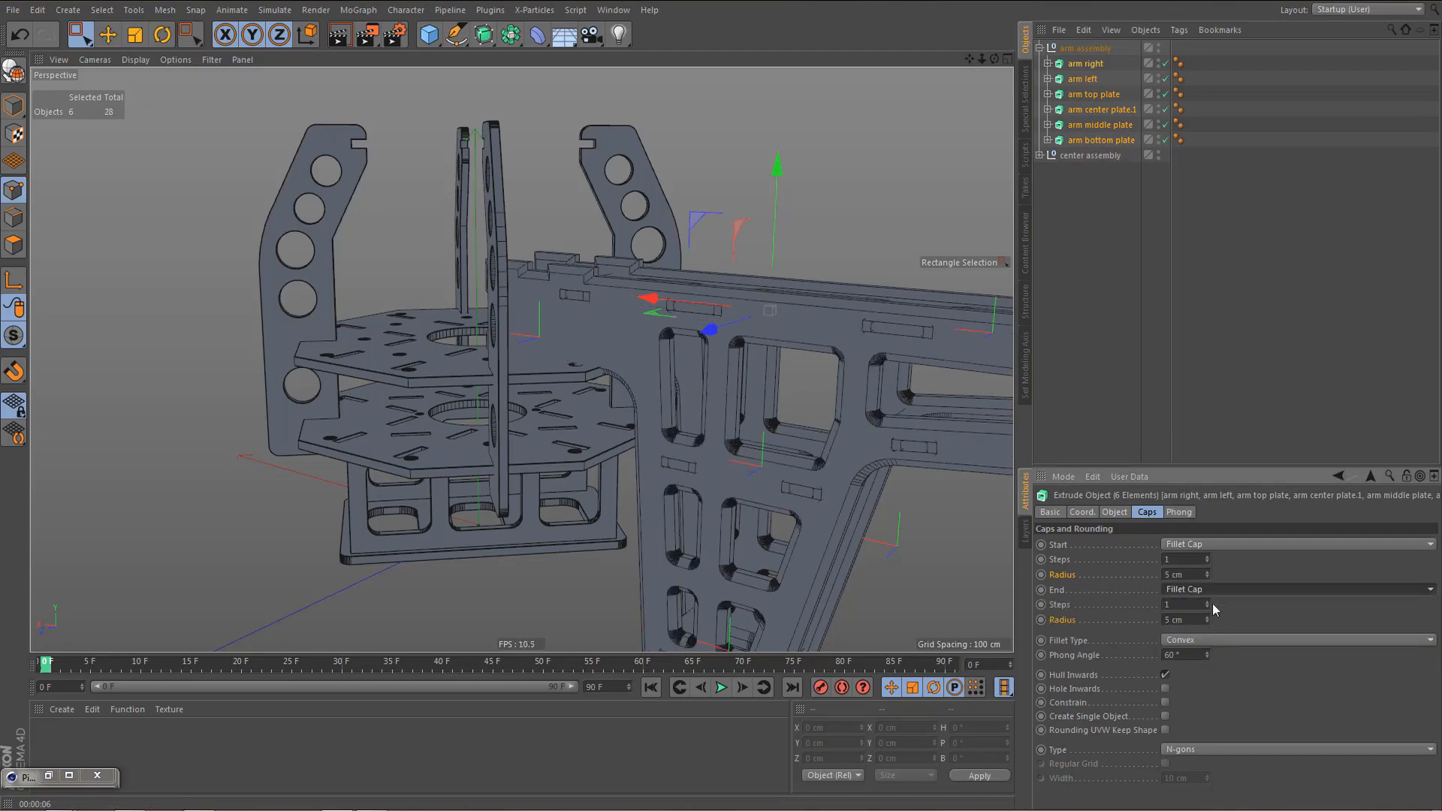
# - Set the start and end fillet radius of the selected arm Extrudes to 0.5 cm
pyautogui.click(1178, 575)
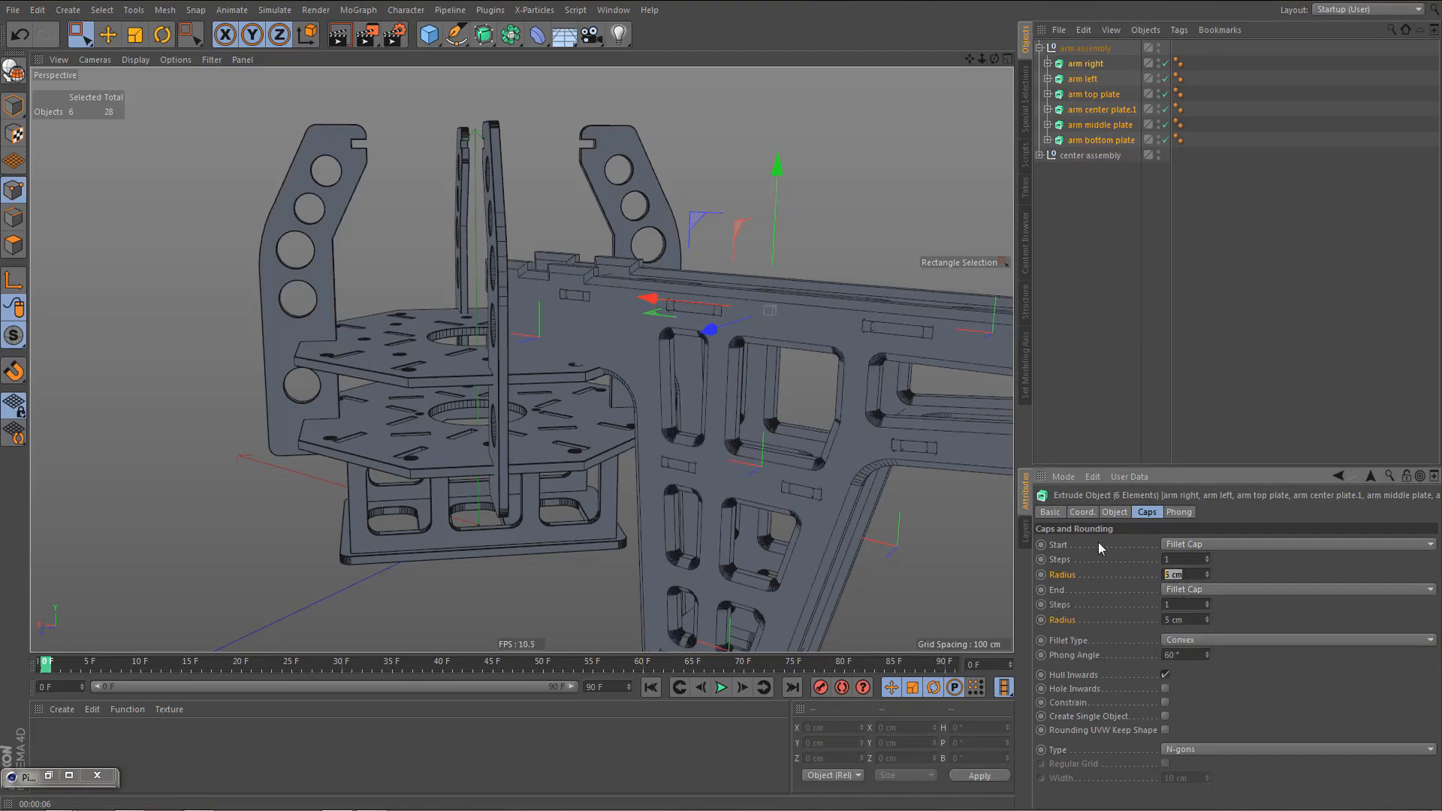
pyautogui.write('0.5')
pyautogui.press('Return')
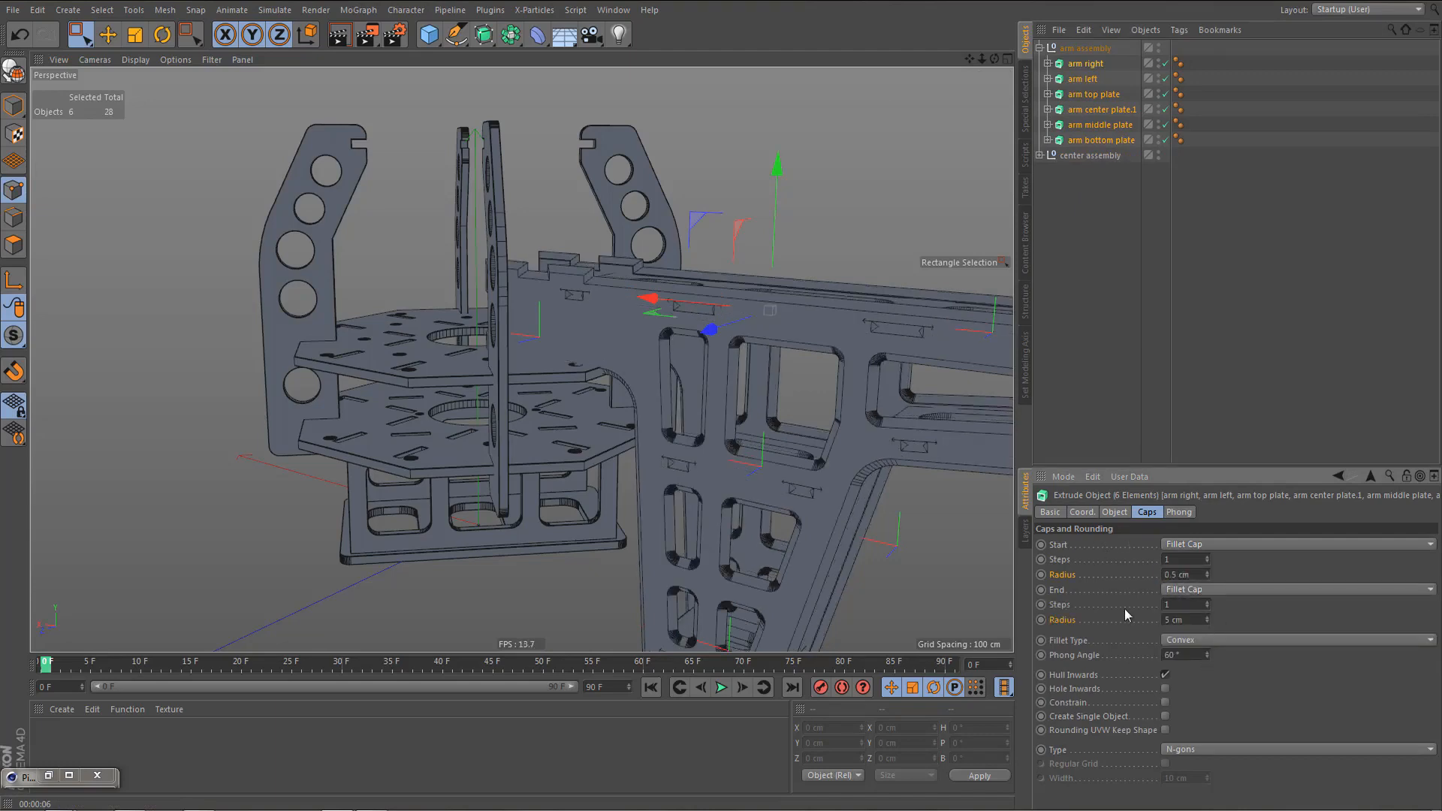
pyautogui.click(1200, 620)
pyautogui.write('0.5')
pyautogui.press('Return')
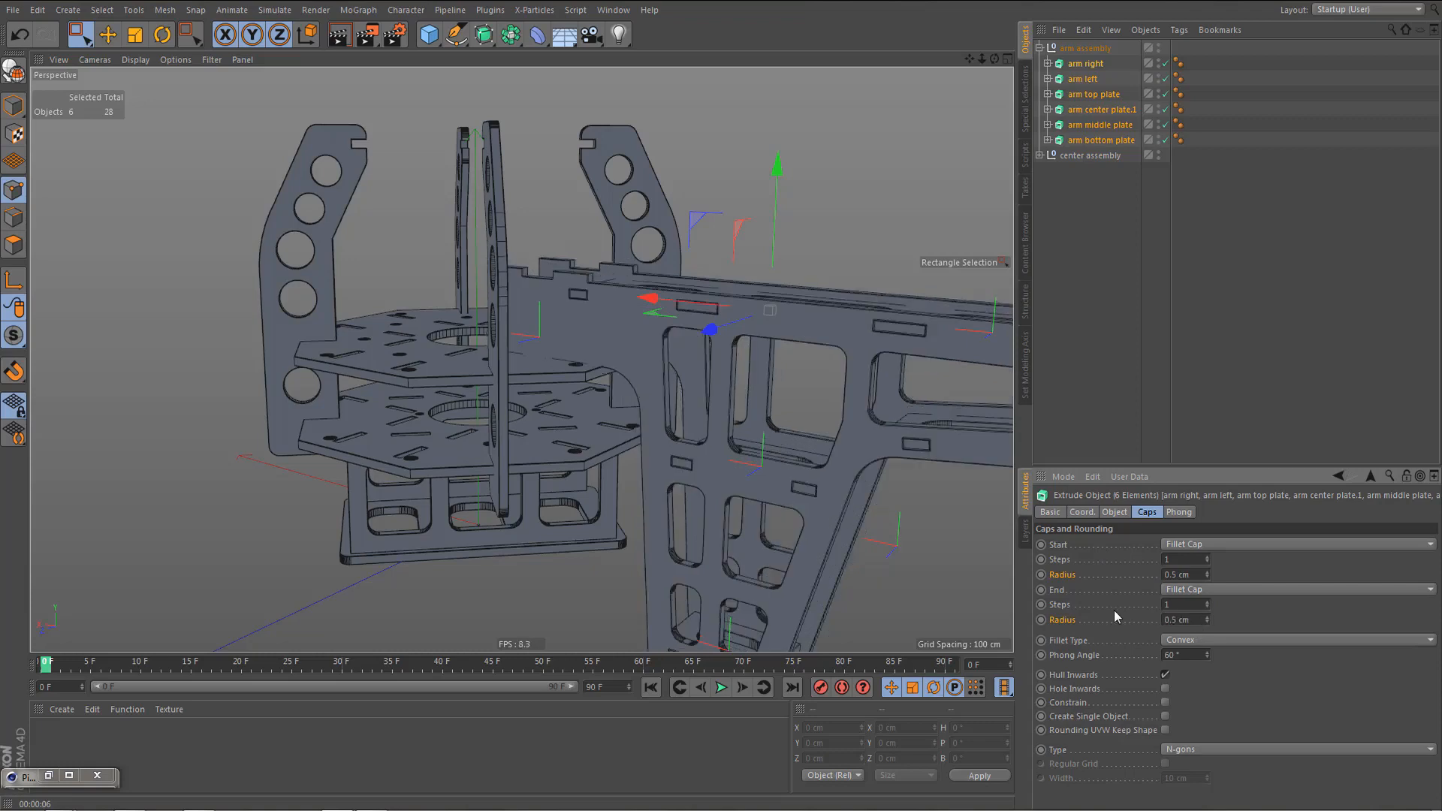
# - Raise the end and start fillet steps of the selected arm Extrudes to 3
pyautogui.click(1208, 602)
pyautogui.click(1208, 602)
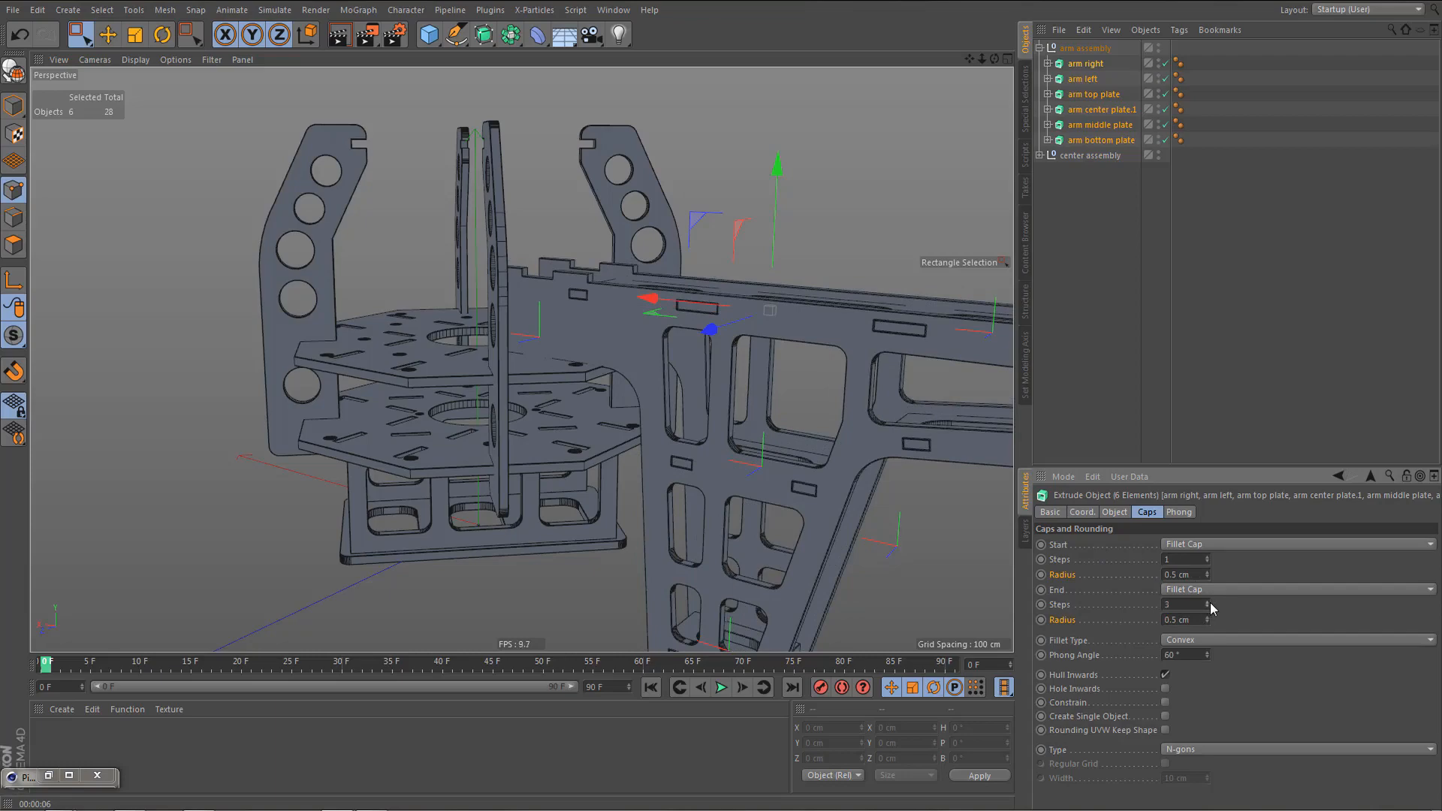
pyautogui.click(1208, 557)
pyautogui.click(1208, 557)
# - Examine the filleted arm and center assembly in render previews from the side and from below
pyautogui.scroll(-3, 858, 389)
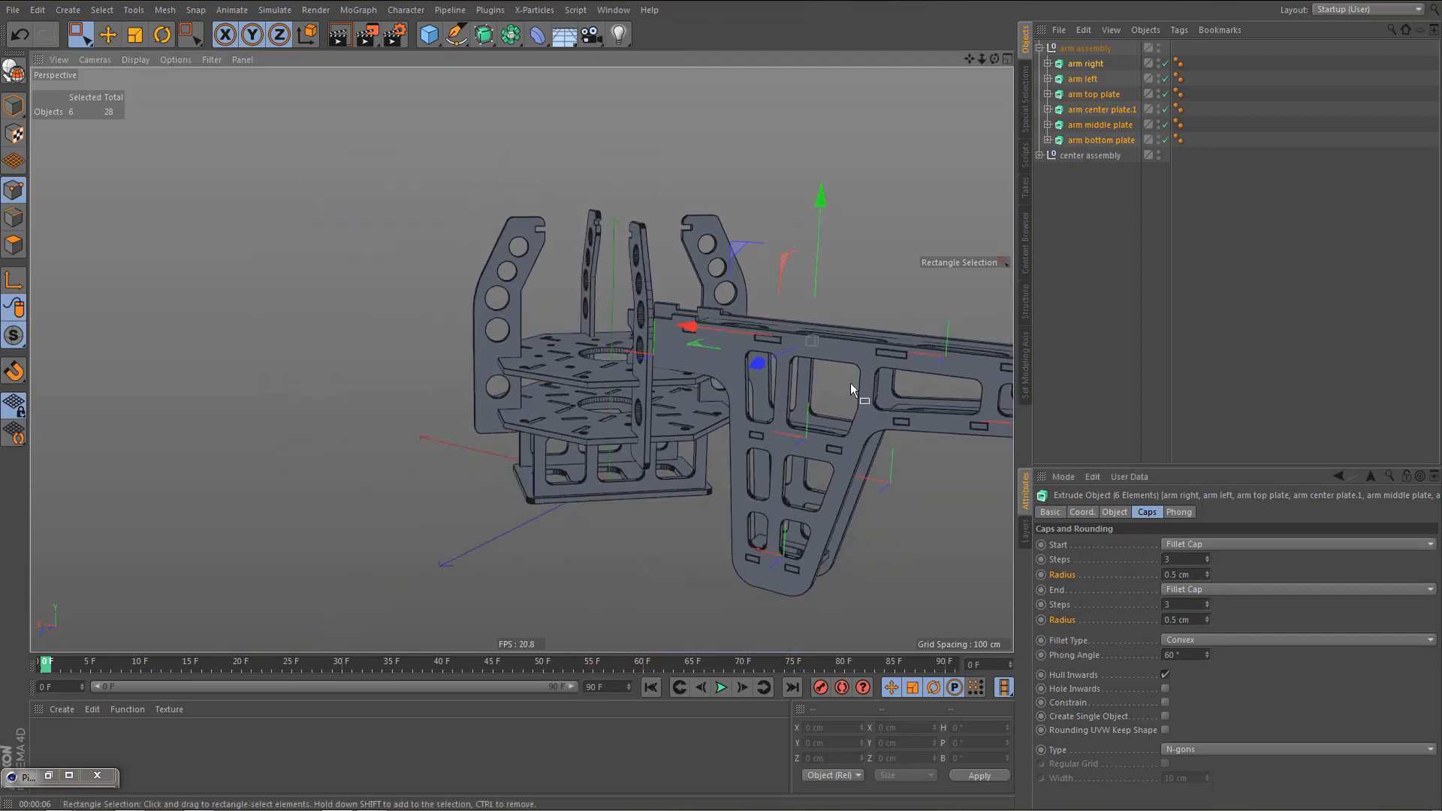
pyautogui.keyDown('alt'); pyautogui.moveTo(850, 383); pyautogui.dragTo(751, 327, button='middle'); pyautogui.keyUp('alt')
pyautogui.hotkey('ctrl', 'r')
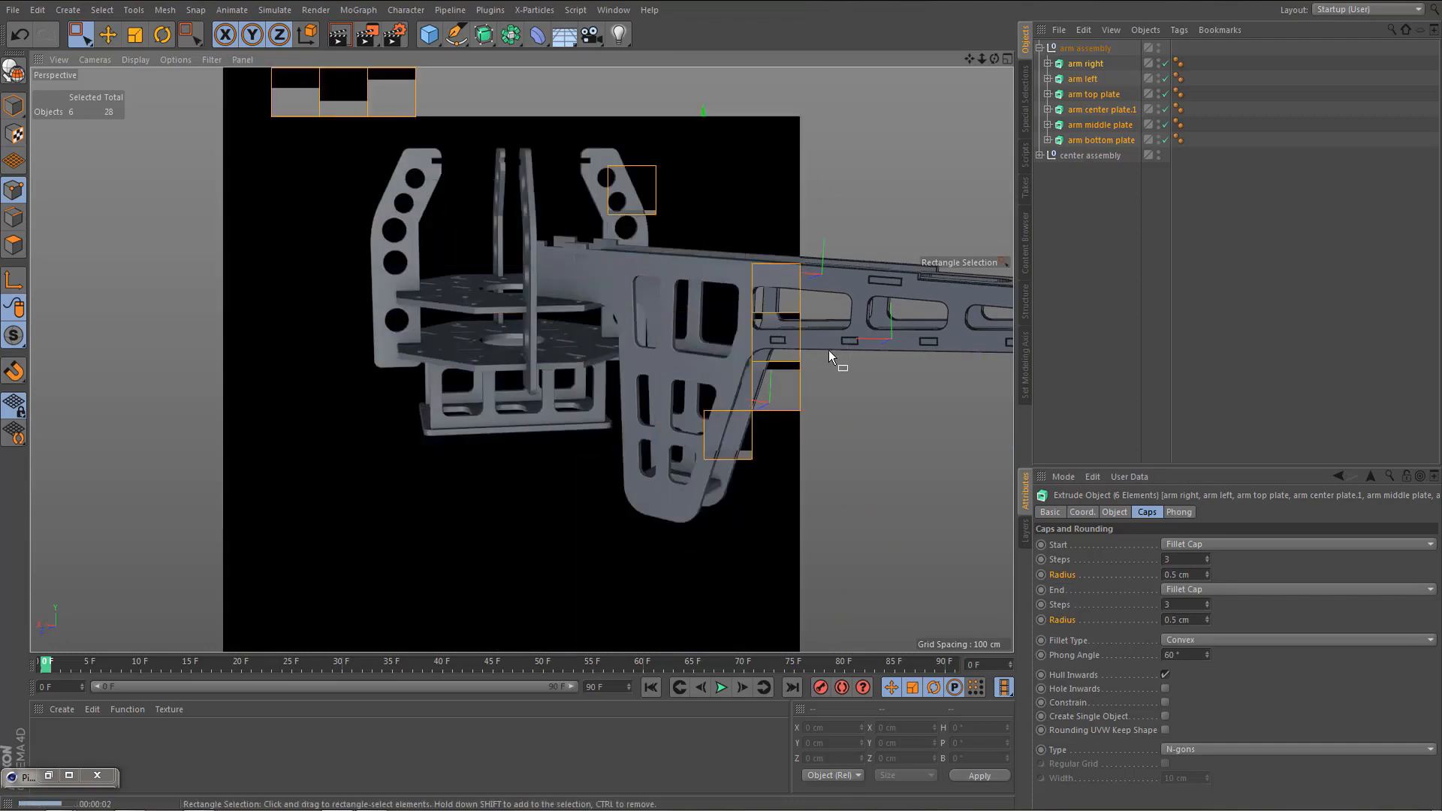
pyautogui.keyDown('alt'); pyautogui.moveTo(776, 364); pyautogui.dragTo(795, 314); pyautogui.keyUp('alt')
pyautogui.hotkey('ctrl', 'r')
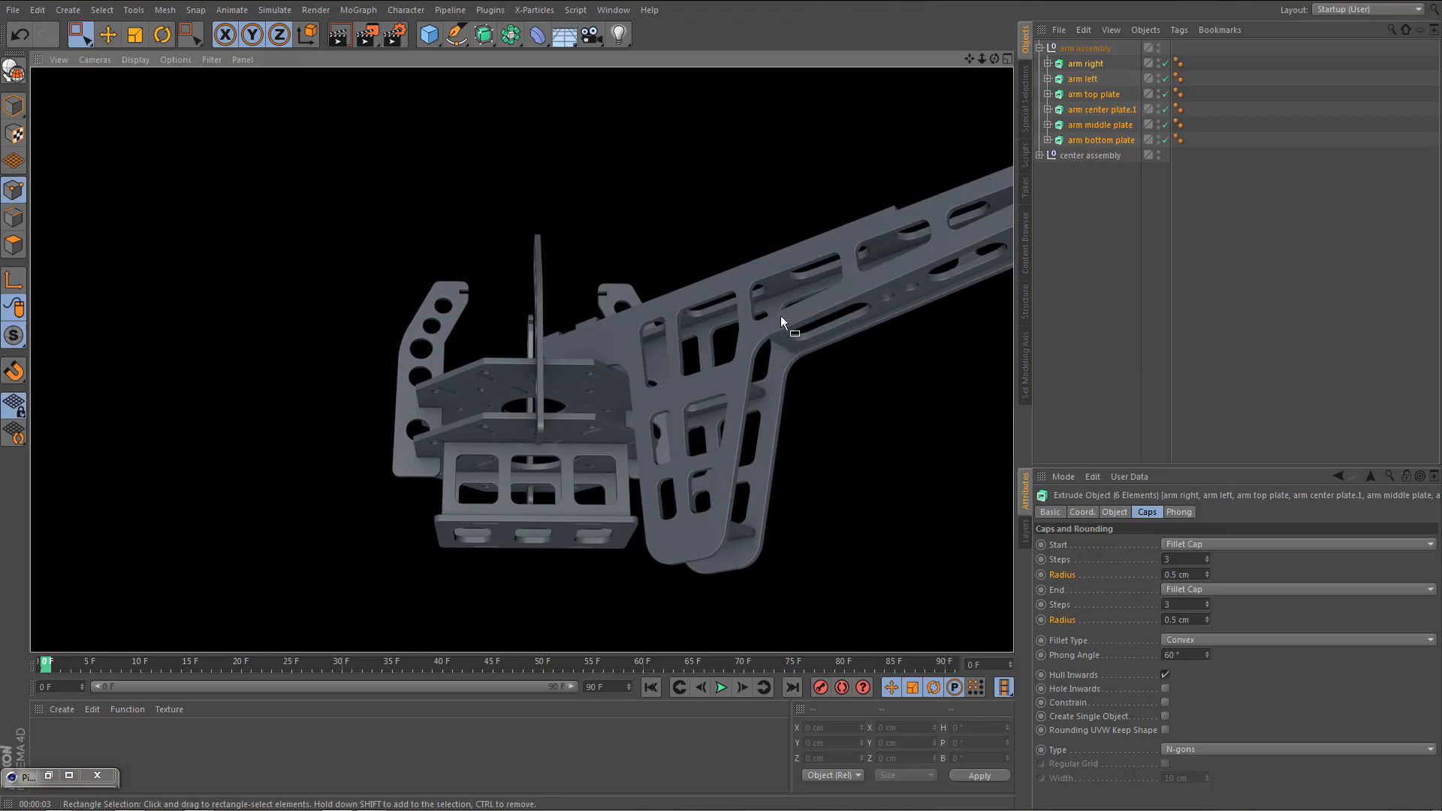
# - Examine the filleted arm plates in close-up render previews from the side and from below
pyautogui.keyDown('alt'); pyautogui.moveTo(764, 315); pyautogui.dragTo(977, 280, button='right'); pyautogui.keyUp('alt')
pyautogui.keyDown('alt'); pyautogui.moveTo(883, 315); pyautogui.dragTo(757, 373, button='right'); pyautogui.keyUp('alt')
pyautogui.keyDown('alt'); pyautogui.moveTo(757, 373); pyautogui.dragTo(773, 486); pyautogui.keyUp('alt')
pyautogui.hotkey('ctrl', 'r')
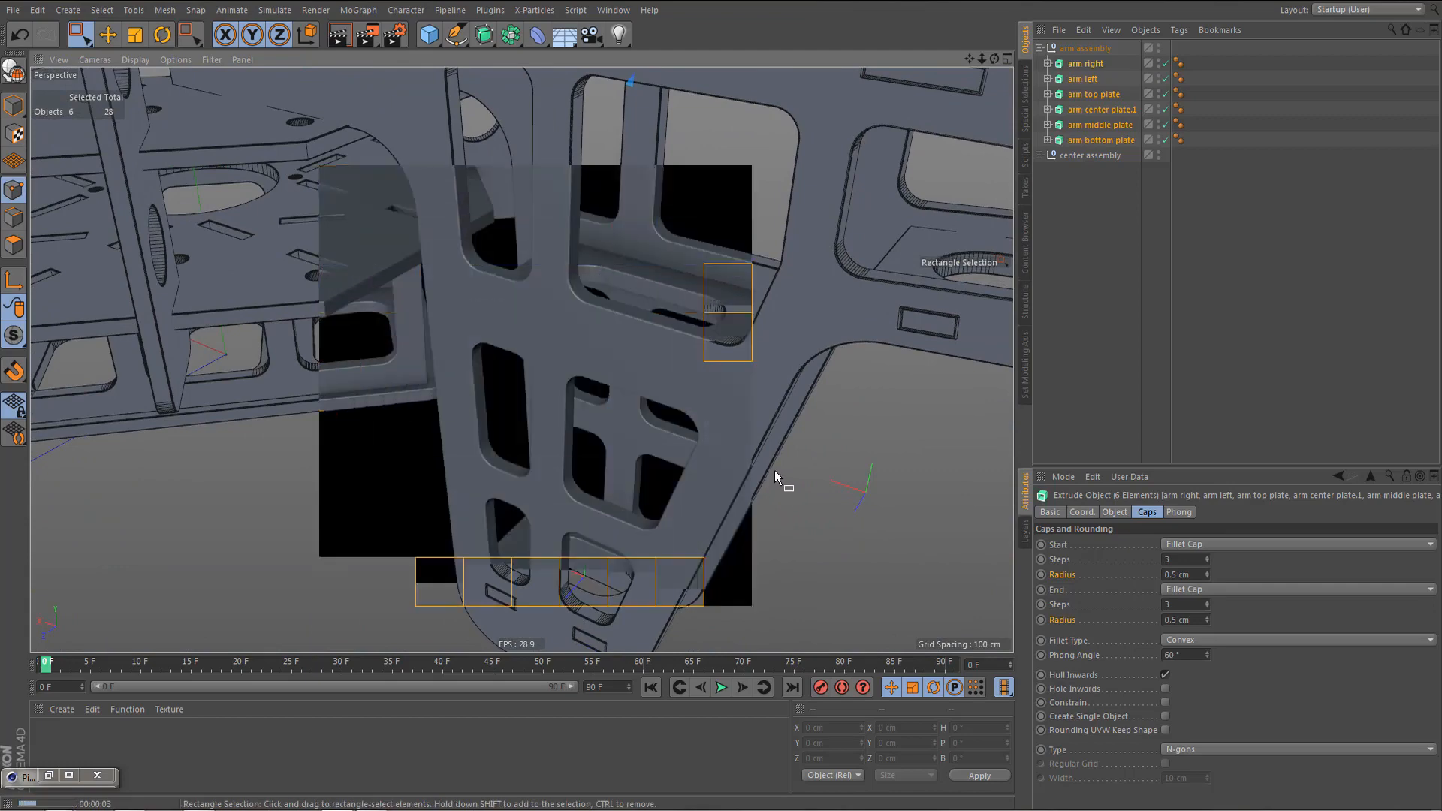
pyautogui.keyDown('alt'); pyautogui.moveTo(610, 375); pyautogui.dragTo(610, 411); pyautogui.keyUp('alt')
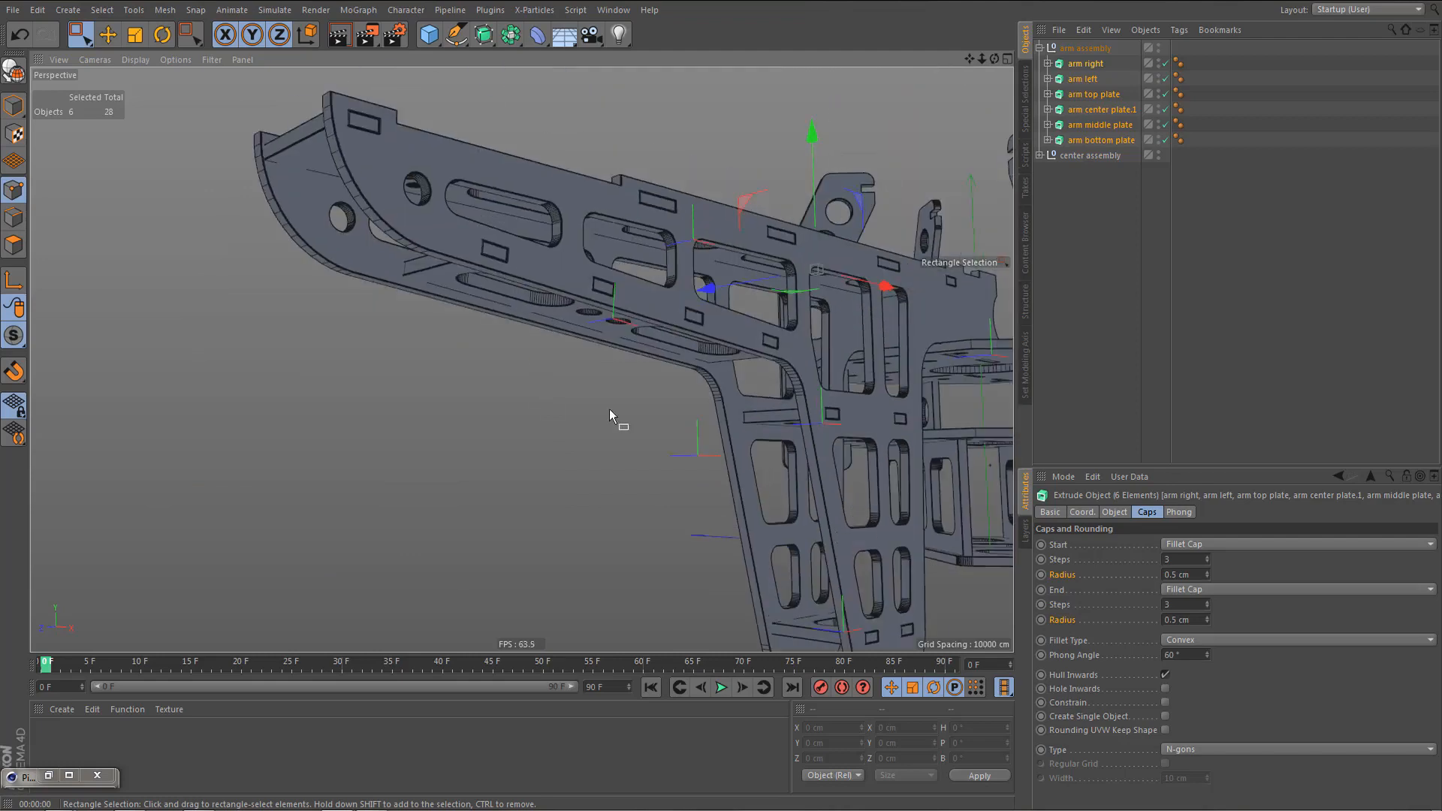
pyautogui.keyDown('alt'); pyautogui.moveTo(643, 365); pyautogui.dragTo(658, 390); pyautogui.keyUp('alt')
pyautogui.hotkey('ctrl', 'r')
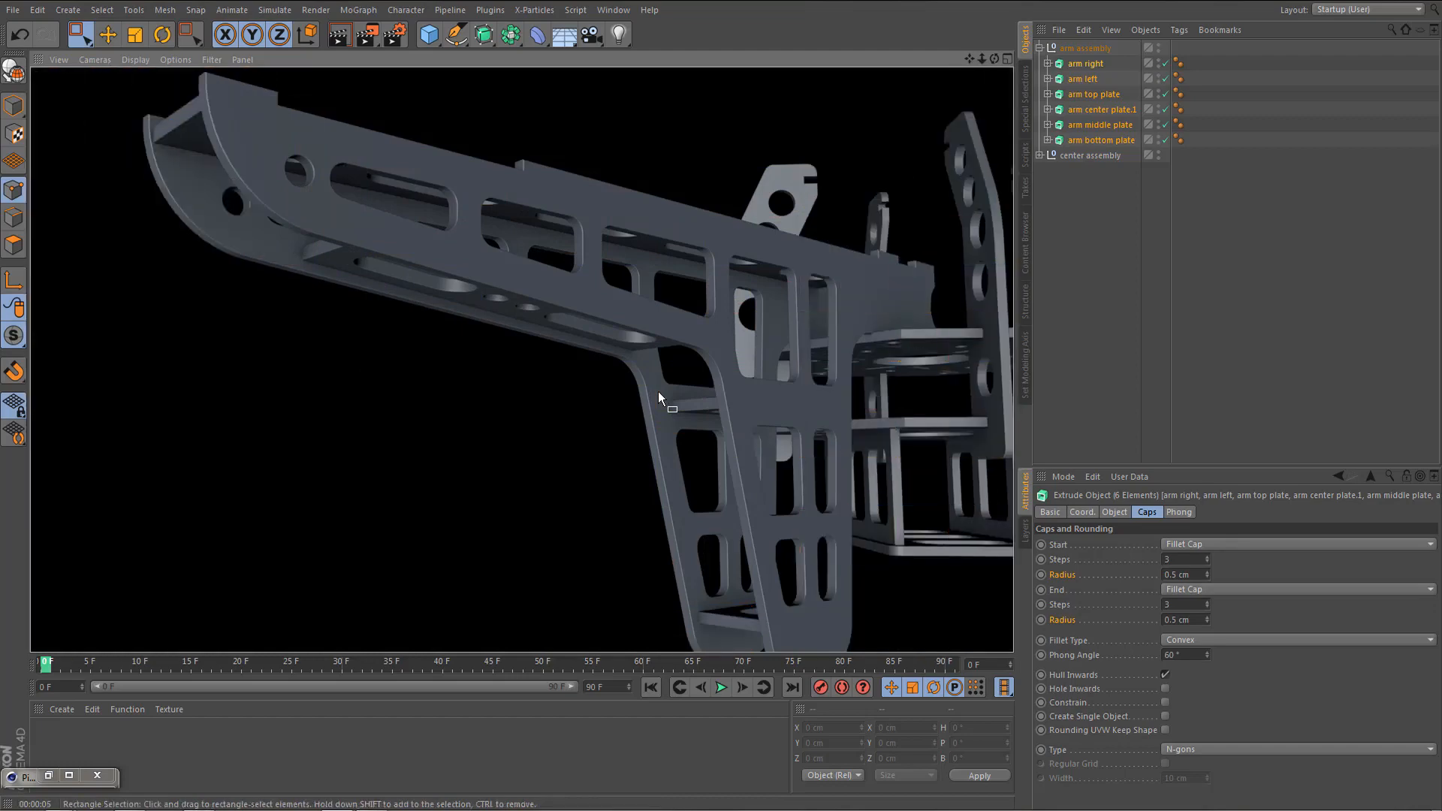
pyautogui.scroll(-2, 658, 391)
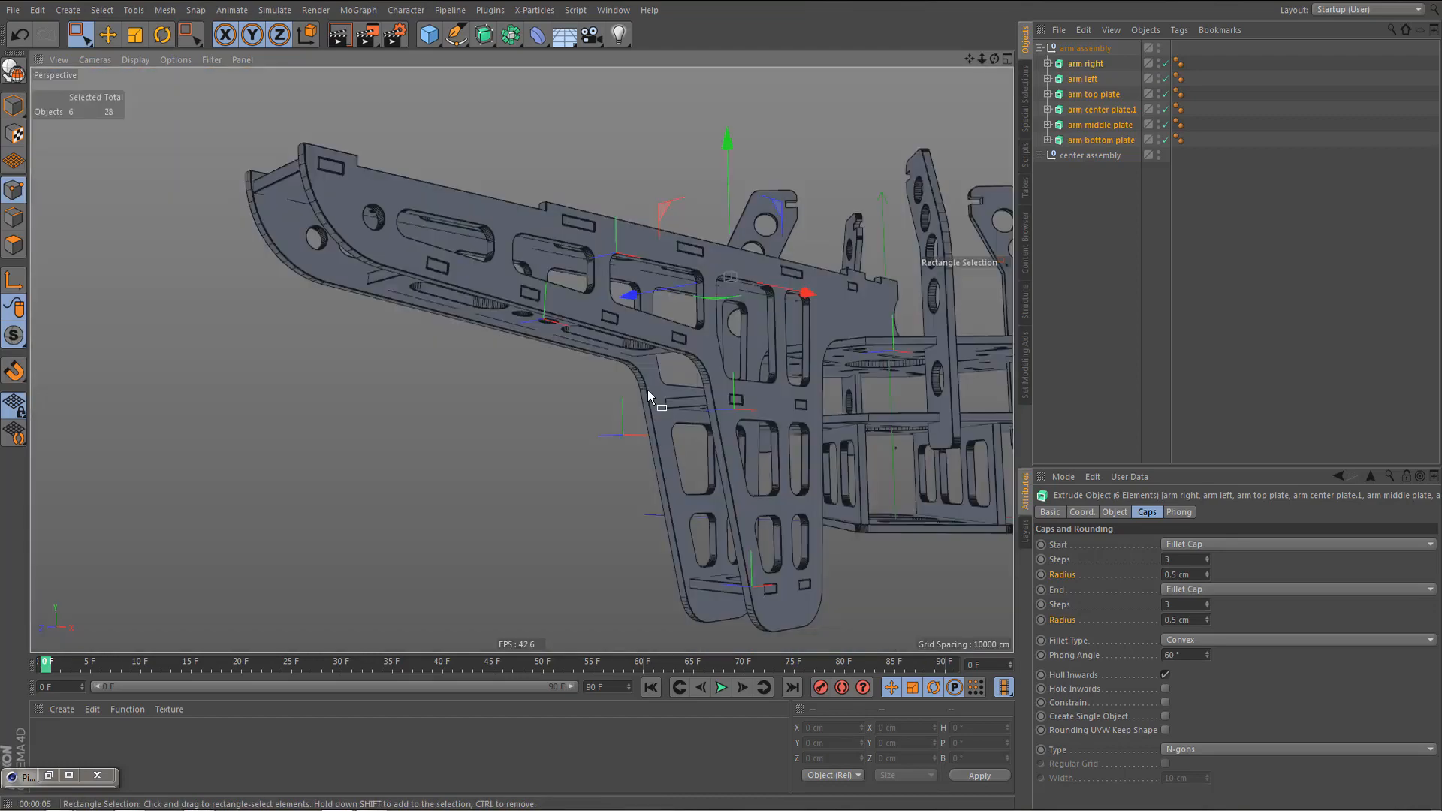
# - Enable Constrain in the caps of all six arm assembly Extrudes and check the fillets in a render preview
pyautogui.hotkey('ctrl', 'd')
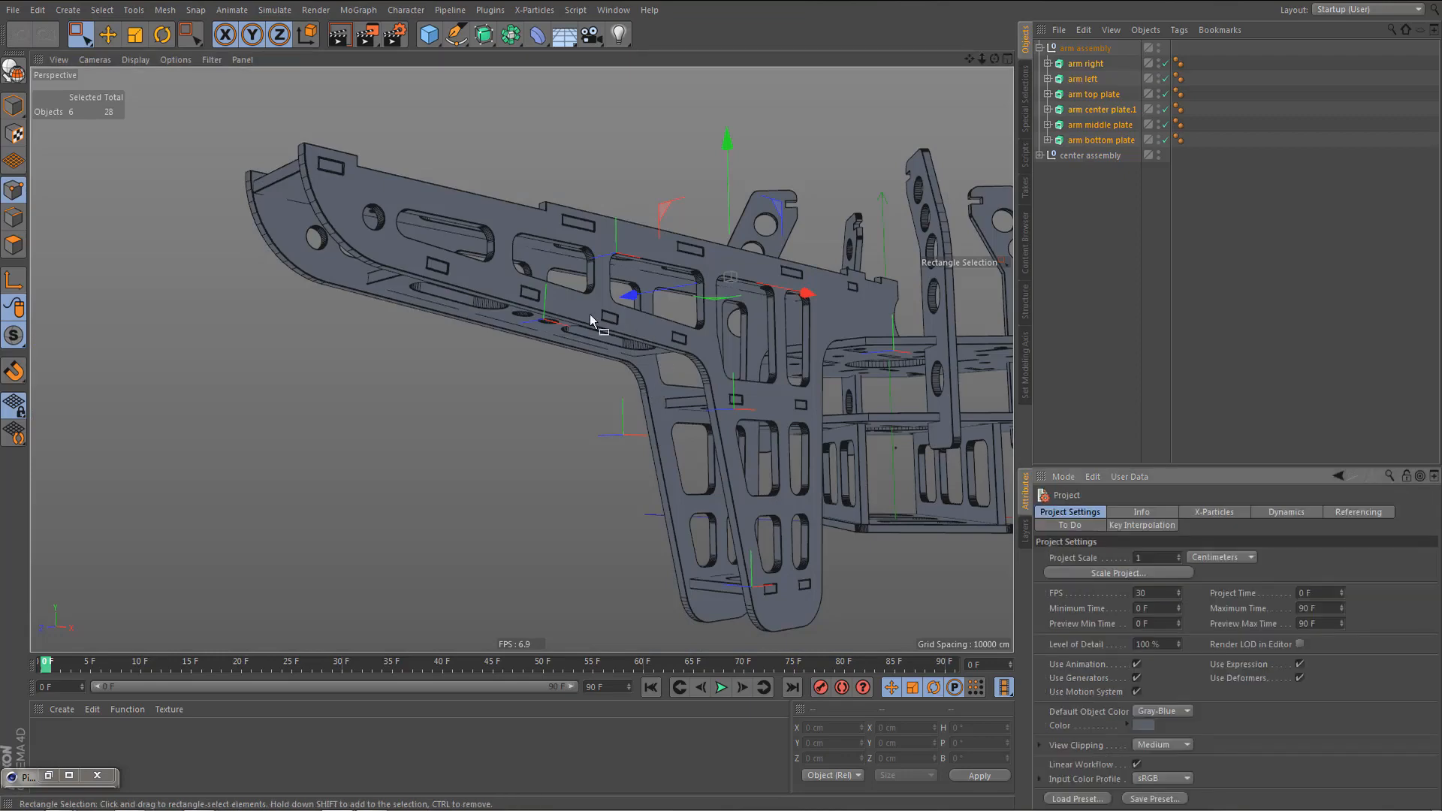
pyautogui.scroll(3, 589, 314)
pyautogui.keyDown('alt'); pyautogui.moveTo(592, 259); pyautogui.dragTo(584, 261, button='middle'); pyautogui.keyUp('alt')
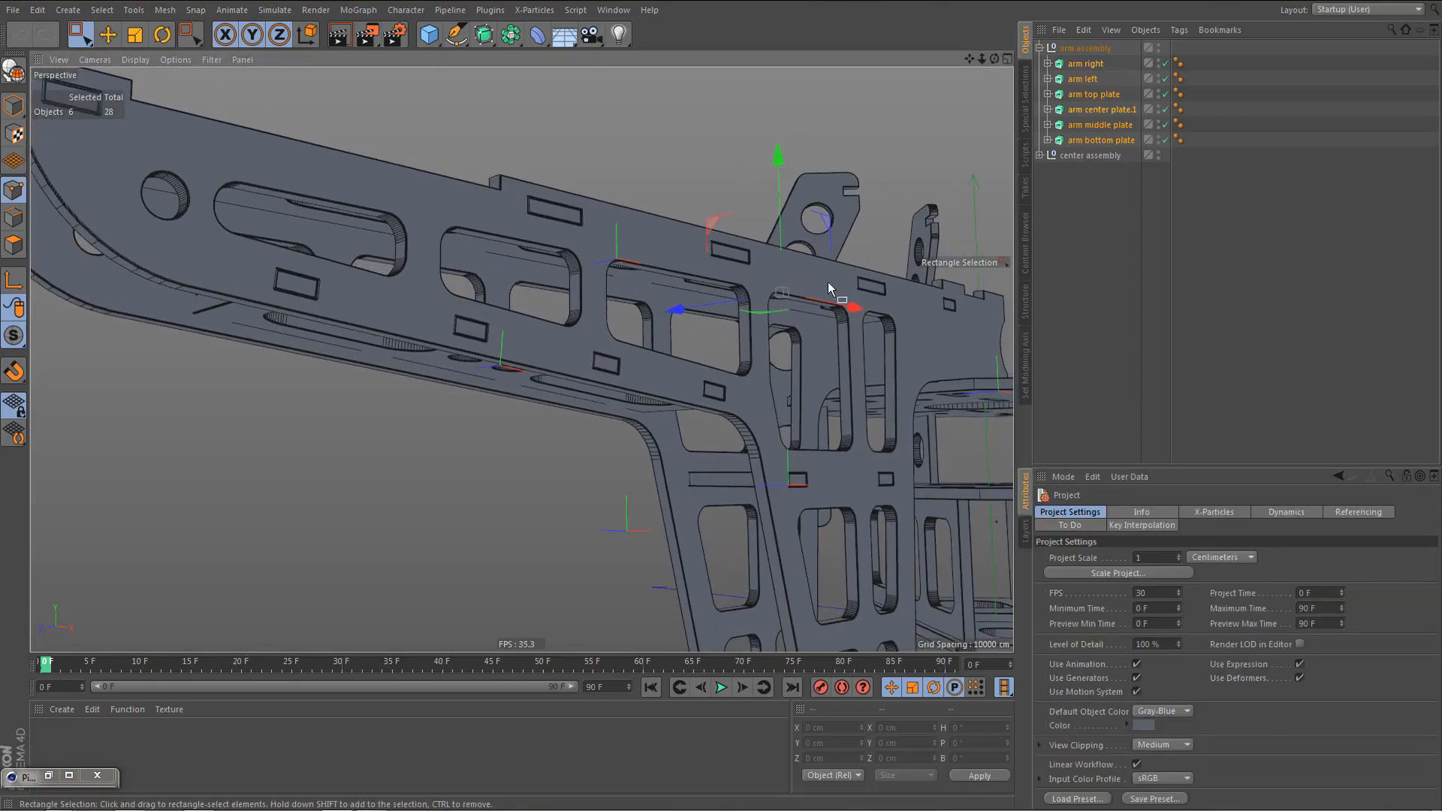
pyautogui.click(1086, 64)
pyautogui.keyDown('shift'); pyautogui.click(1092, 140); pyautogui.keyUp('shift')
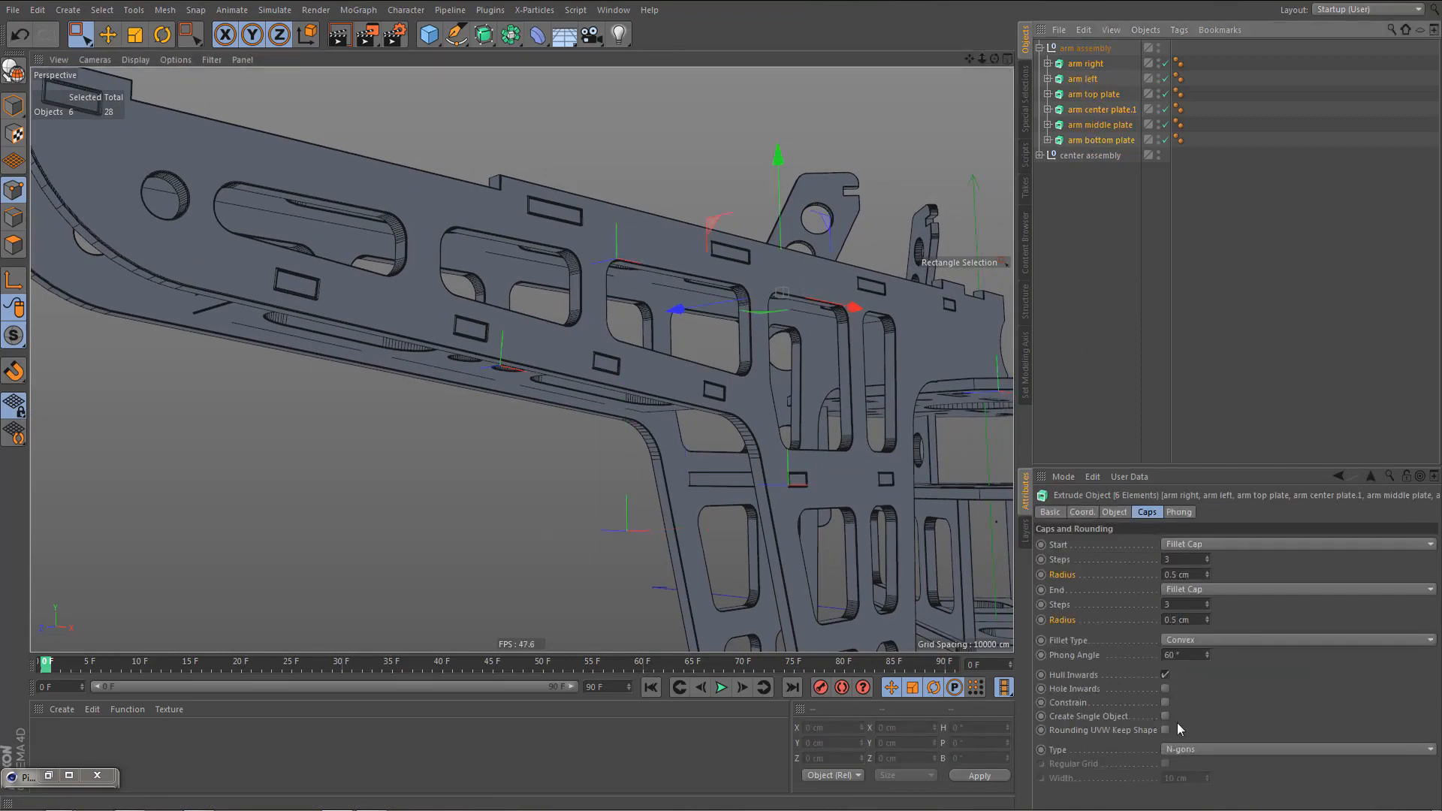
pyautogui.click(1167, 703)
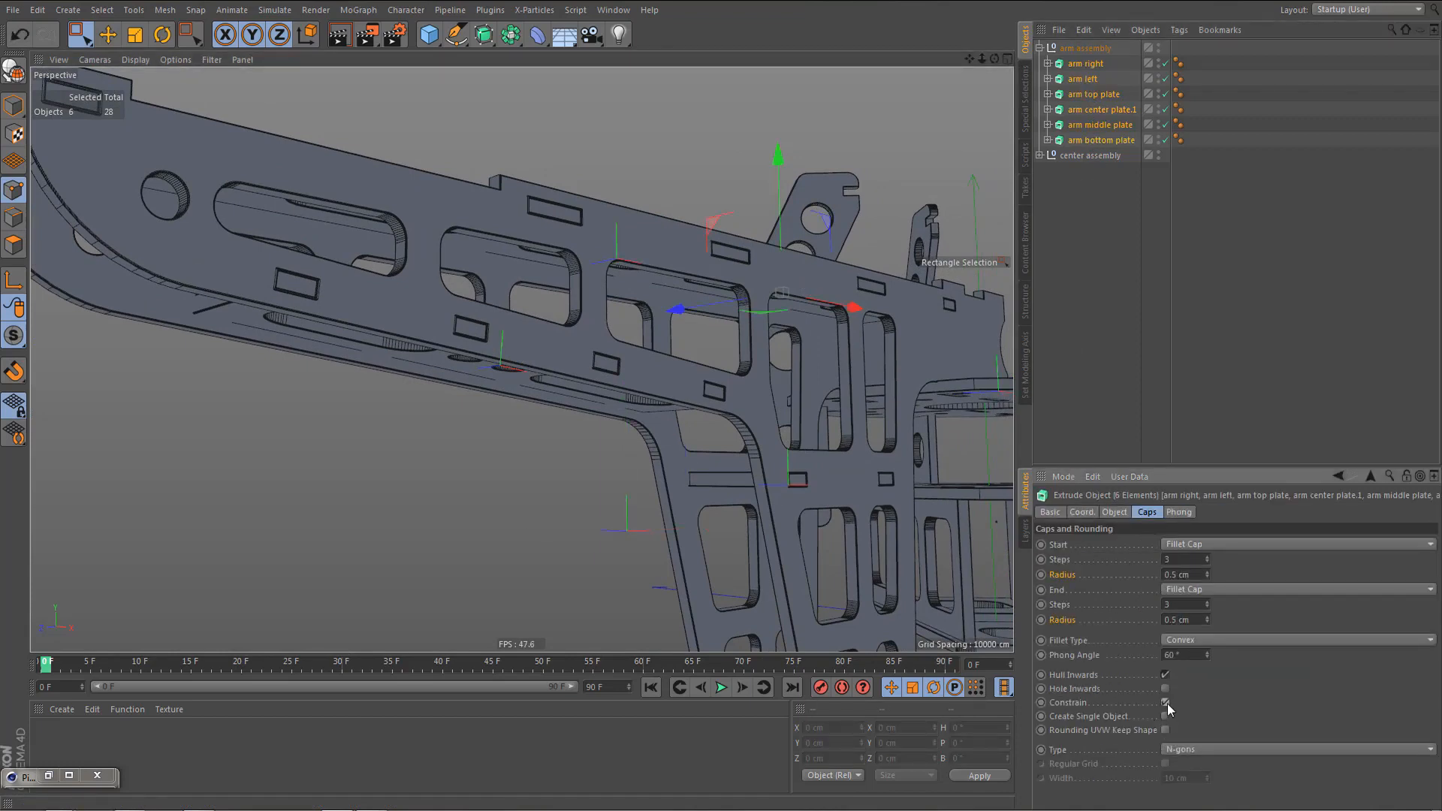
pyautogui.keyDown('alt'); pyautogui.moveTo(320, 370); pyautogui.dragTo(398, 321); pyautogui.keyUp('alt')
pyautogui.hotkey('ctrl', 'r')
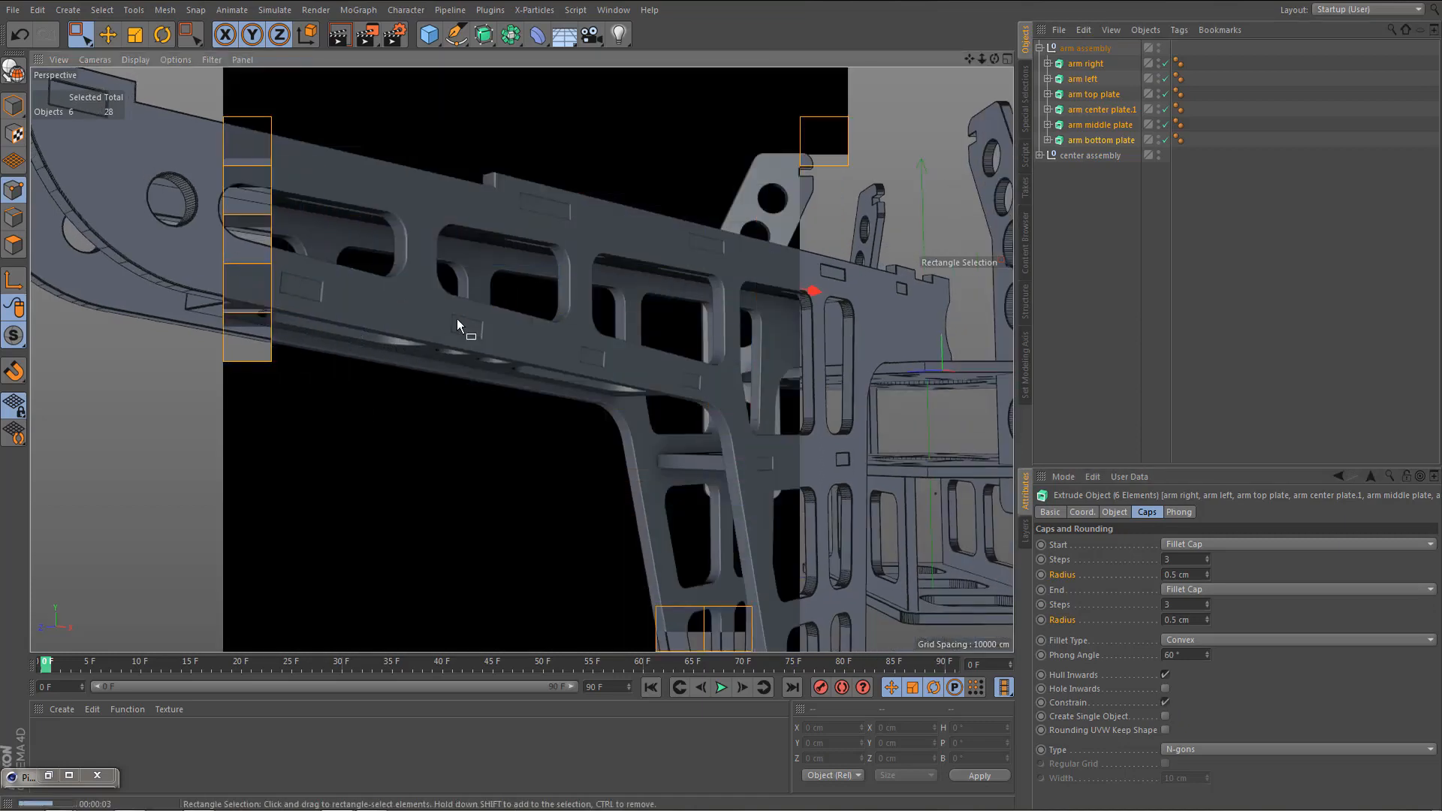
pyautogui.scroll(-7, 467, 304)
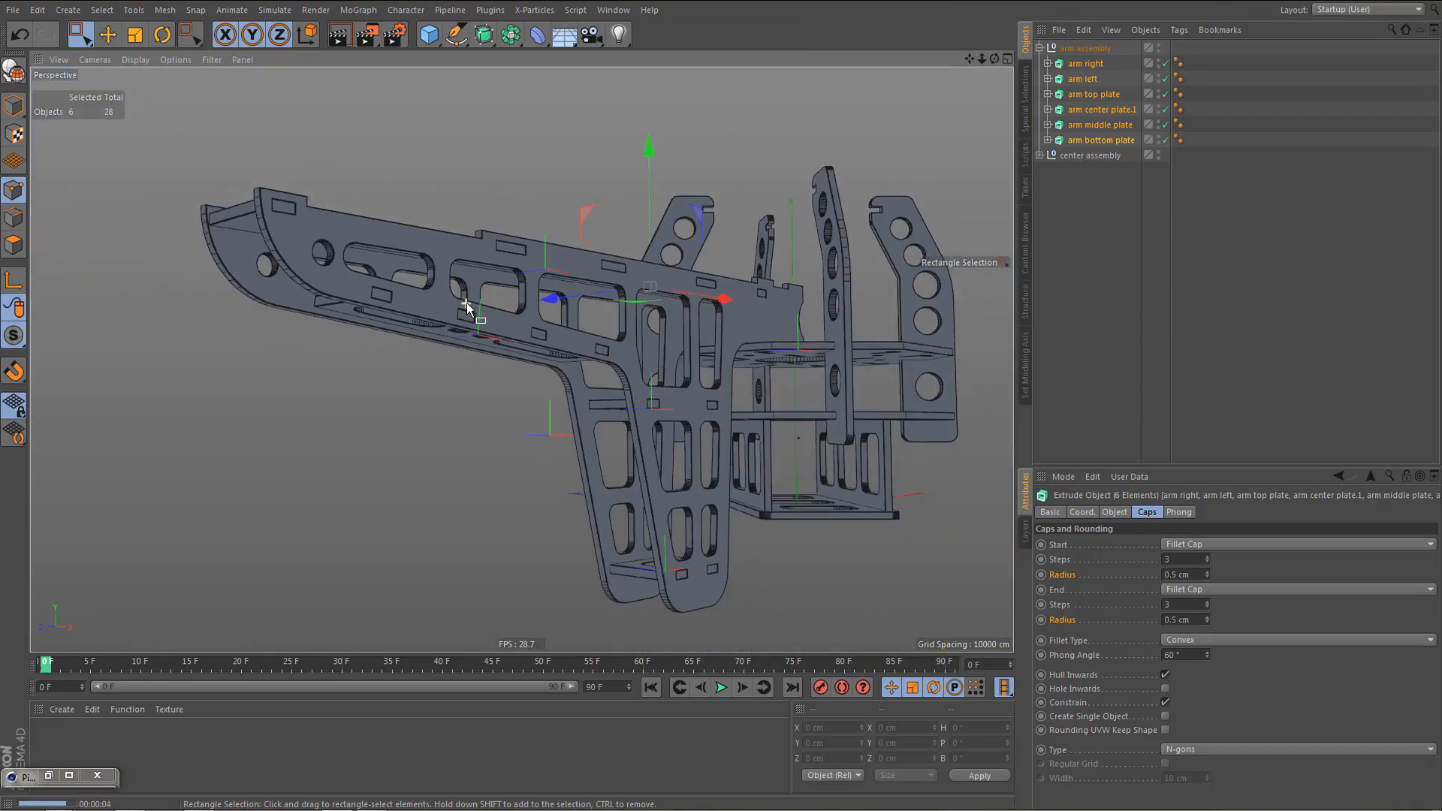
pyautogui.keyDown('alt'); pyautogui.moveTo(468, 299); pyautogui.dragTo(409, 266); pyautogui.keyUp('alt')
pyautogui.keyDown('alt'); pyautogui.moveTo(409, 266); pyautogui.dragTo(521, 298, button='middle'); pyautogui.keyUp('alt')
pyautogui.keyDown('alt'); pyautogui.moveTo(521, 297); pyautogui.dragTo(682, 322, button='right'); pyautogui.keyUp('alt')
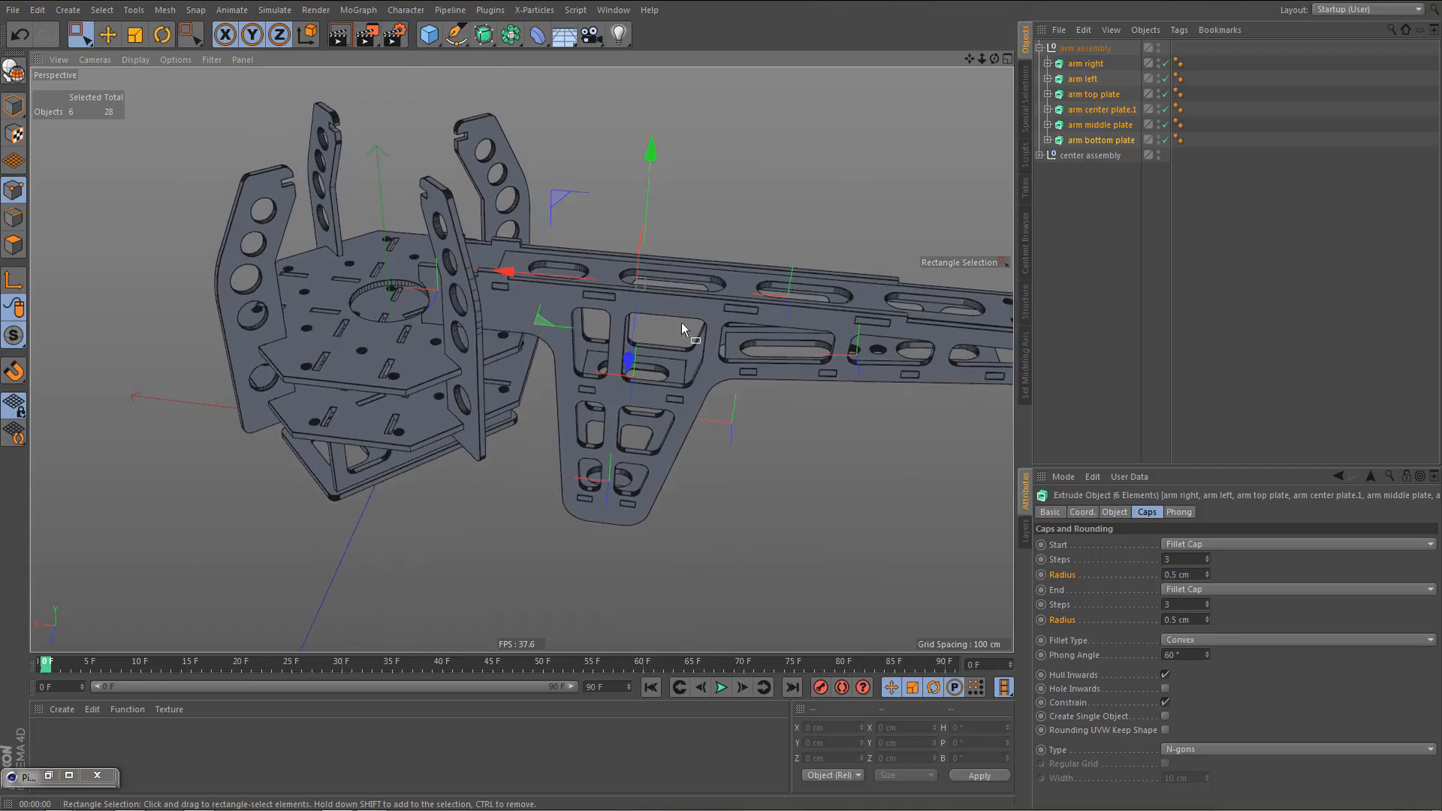
# - Move only the axis of the arm assembly null to 0 cm in X, Y and Z, leaving the plates in place
pyautogui.click(1081, 47)
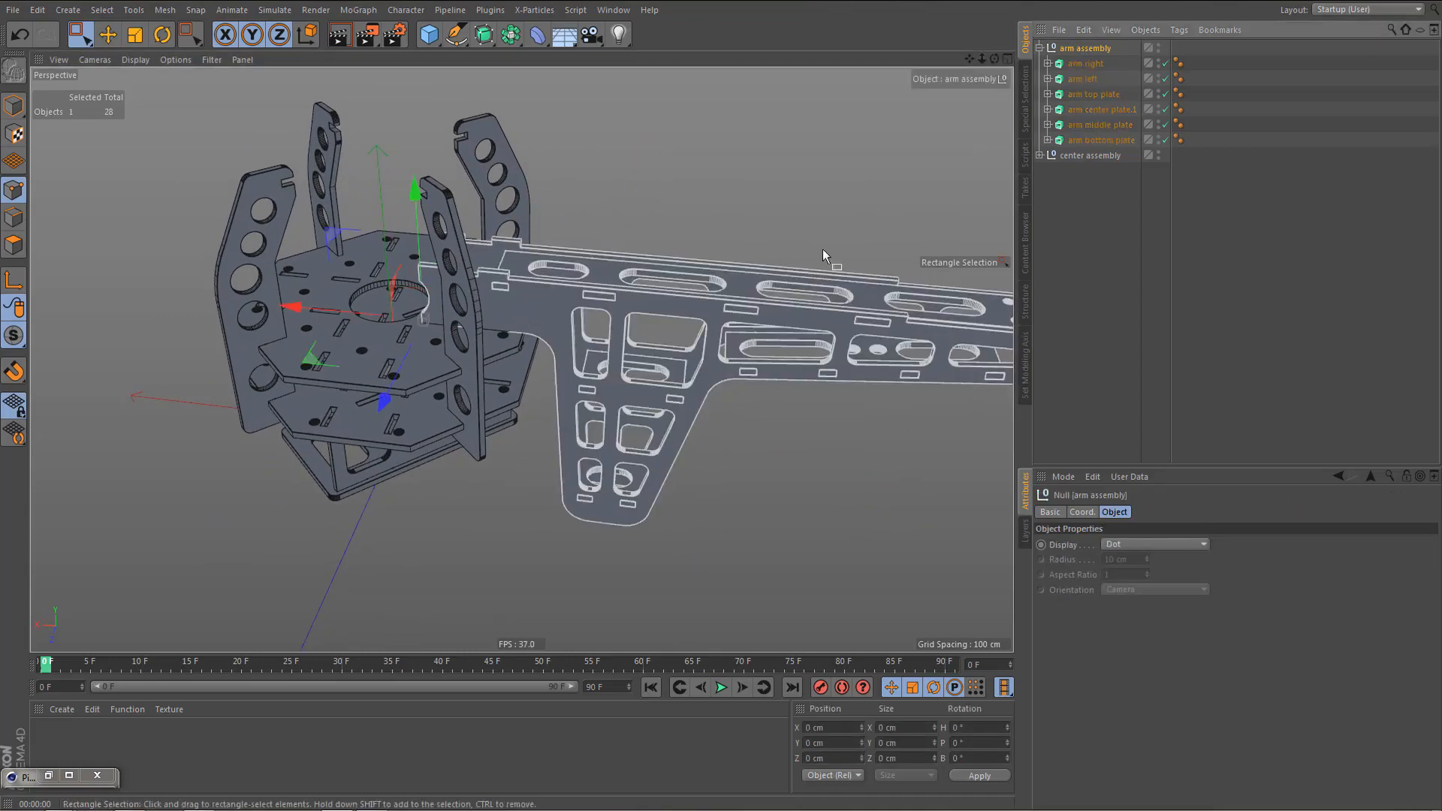
pyautogui.keyDown('alt'); pyautogui.moveTo(679, 322); pyautogui.dragTo(674, 329); pyautogui.keyUp('alt')
pyautogui.middleClick(674, 329)
pyautogui.middleClick(753, 191)
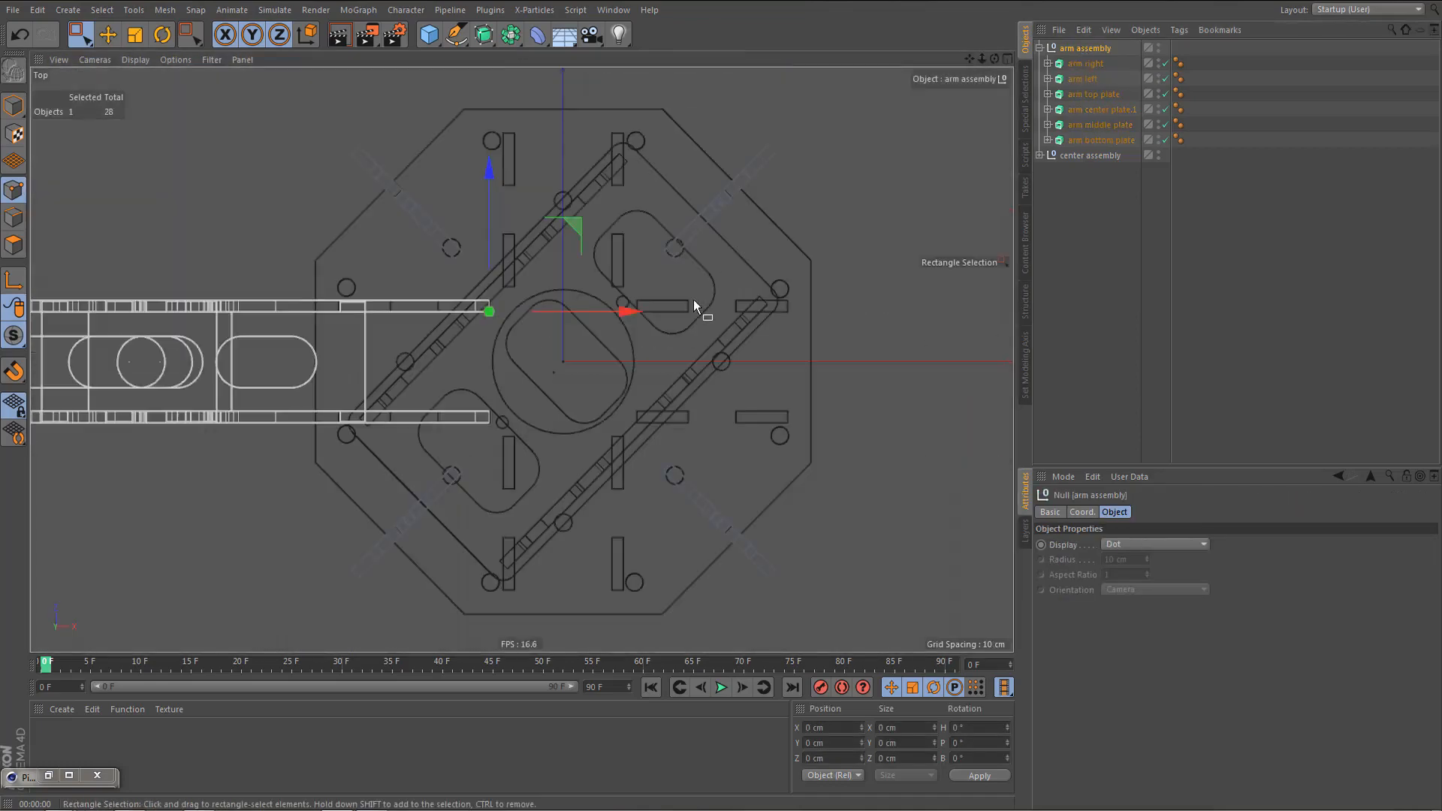
pyautogui.scroll(-4, 693, 299)
pyautogui.scroll(2, 656, 364)
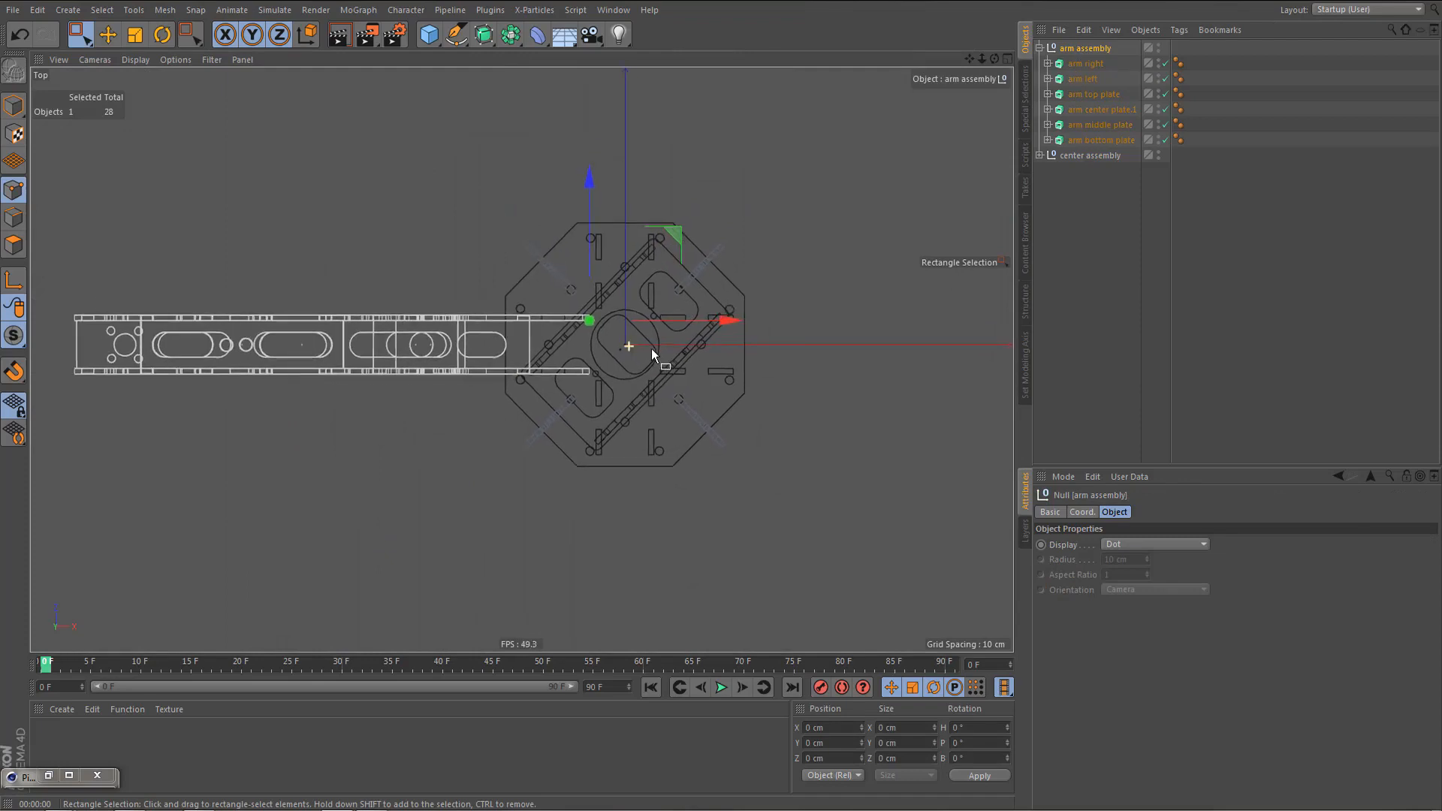
pyautogui.scroll(2, 651, 349)
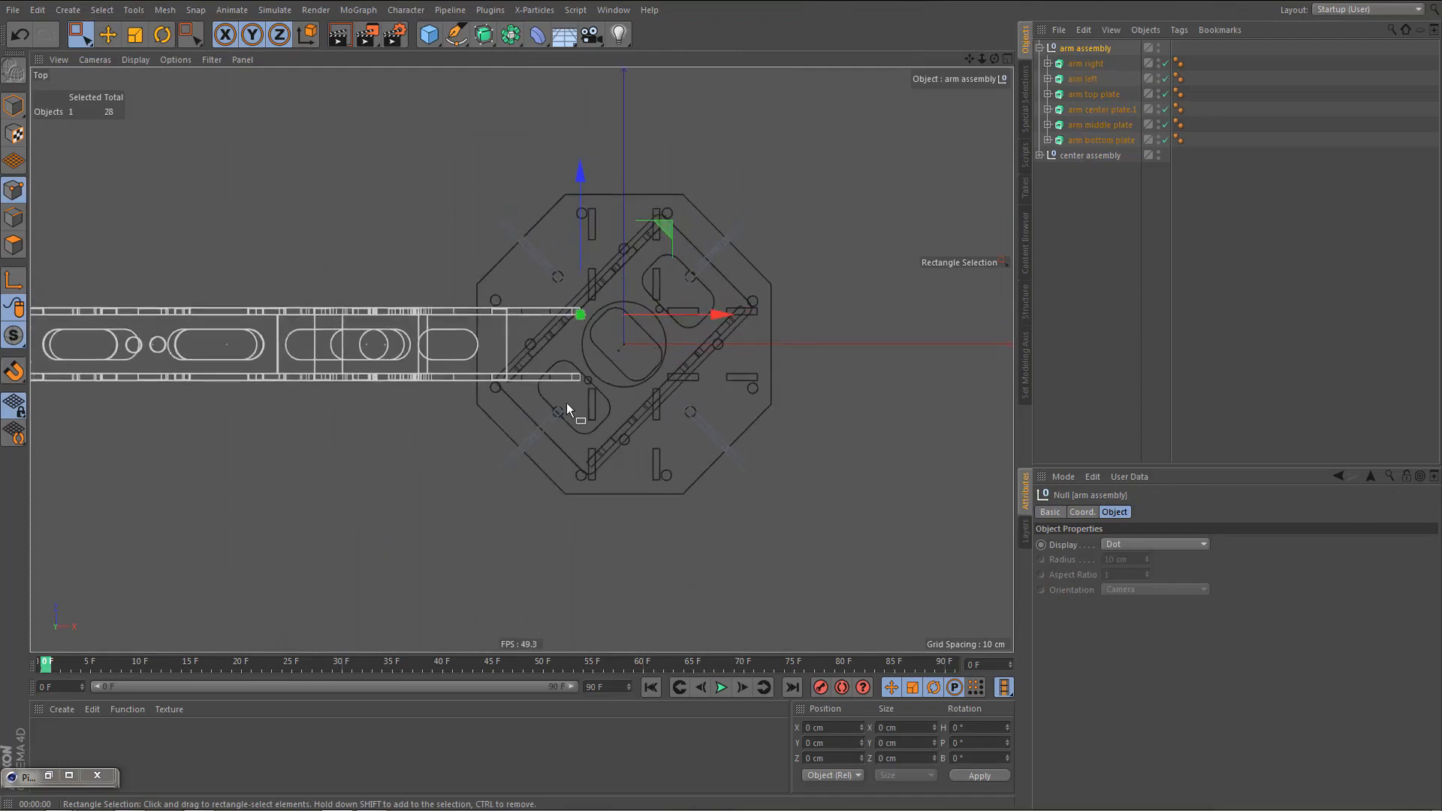
pyautogui.click(14, 105)
pyautogui.click(15, 279)
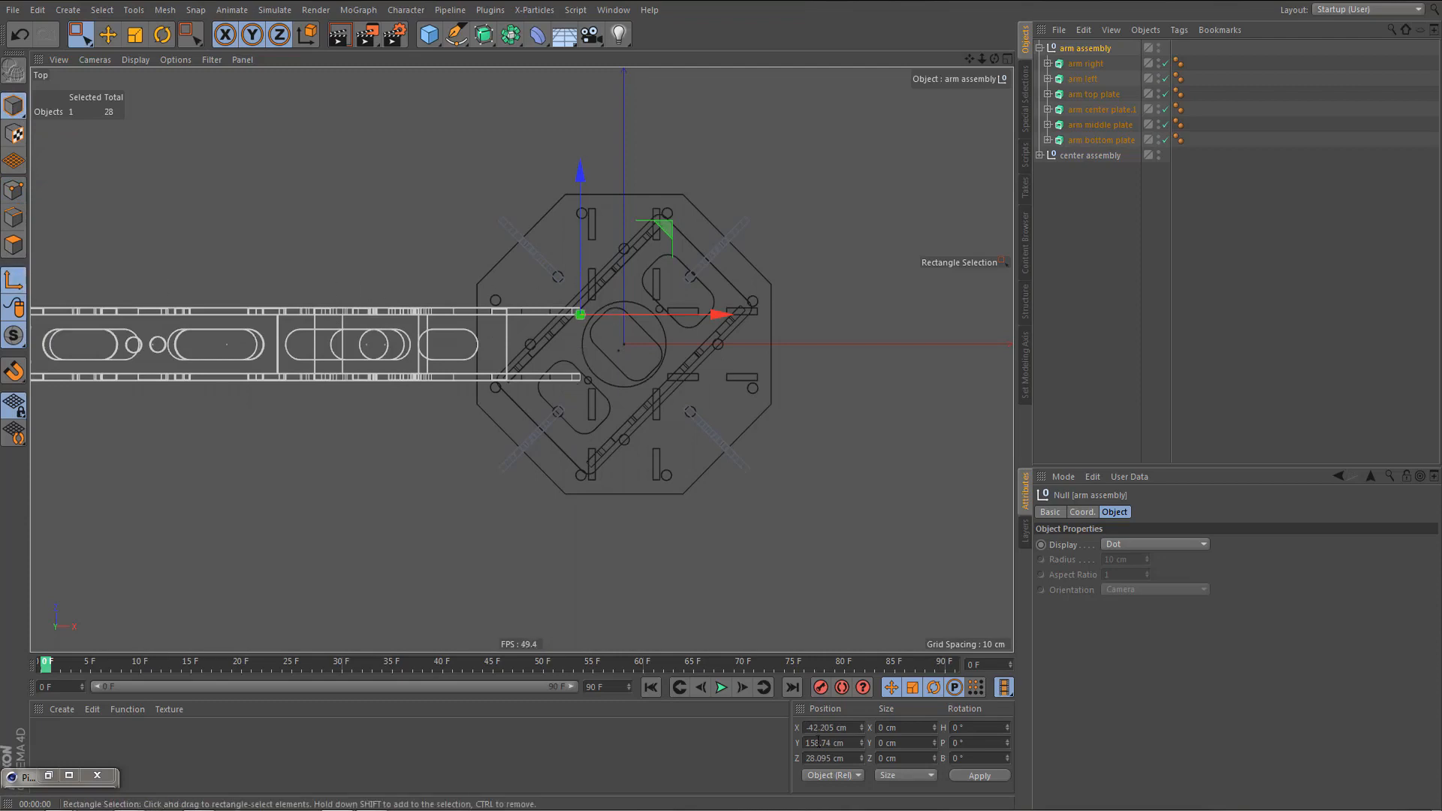
pyautogui.moveTo(854, 727); pyautogui.dragTo(764, 735)
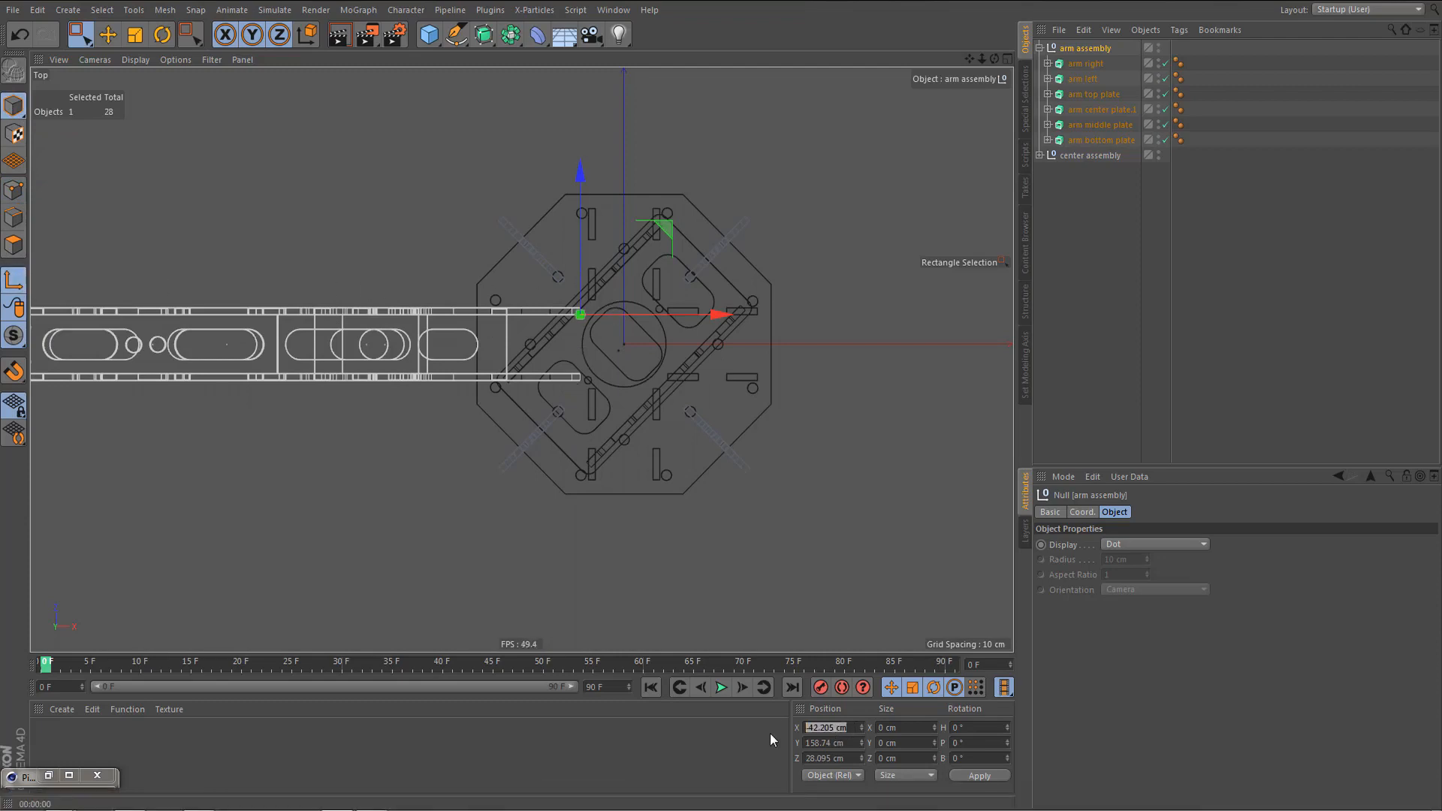
pyautogui.write('0')
pyautogui.moveTo(839, 743); pyautogui.dragTo(764, 759)
pyautogui.write('00')
pyautogui.click(977, 781)
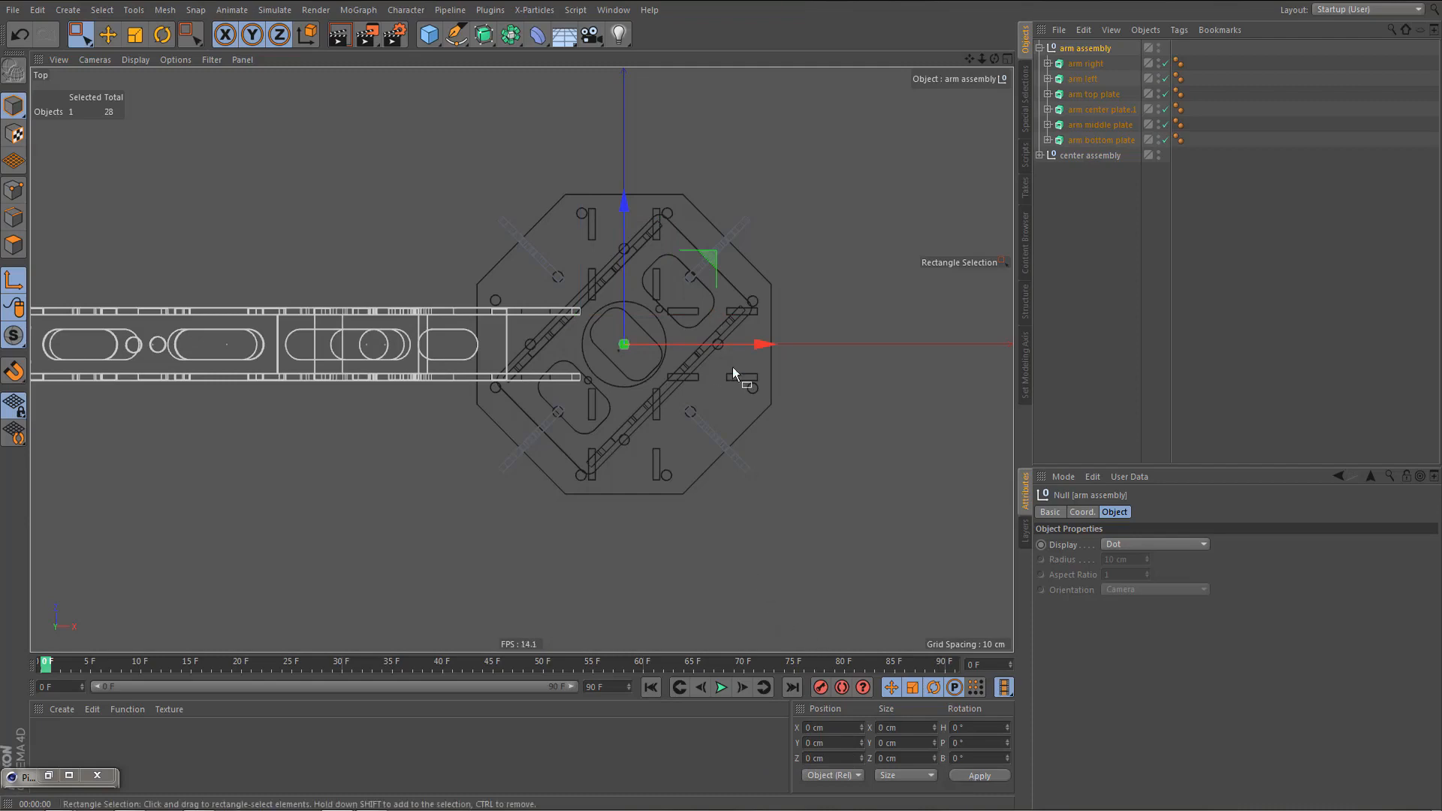
# - Check the arm assembly's axis position against the center assembly in the front and perspective views
pyautogui.middleClick(754, 392)
pyautogui.middleClick(765, 480)
pyautogui.scroll(-10, 646, 430)
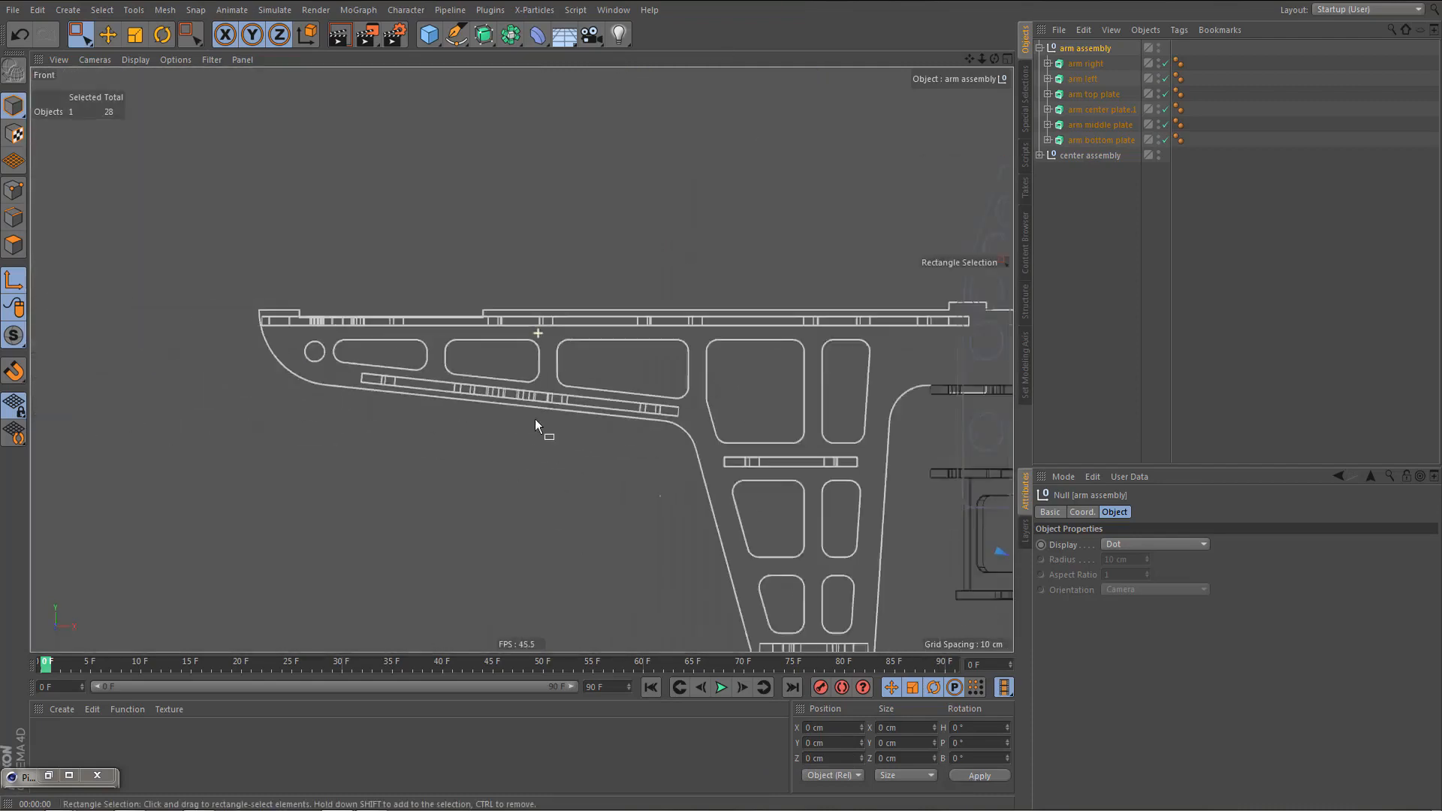
pyautogui.scroll(2, 634, 509)
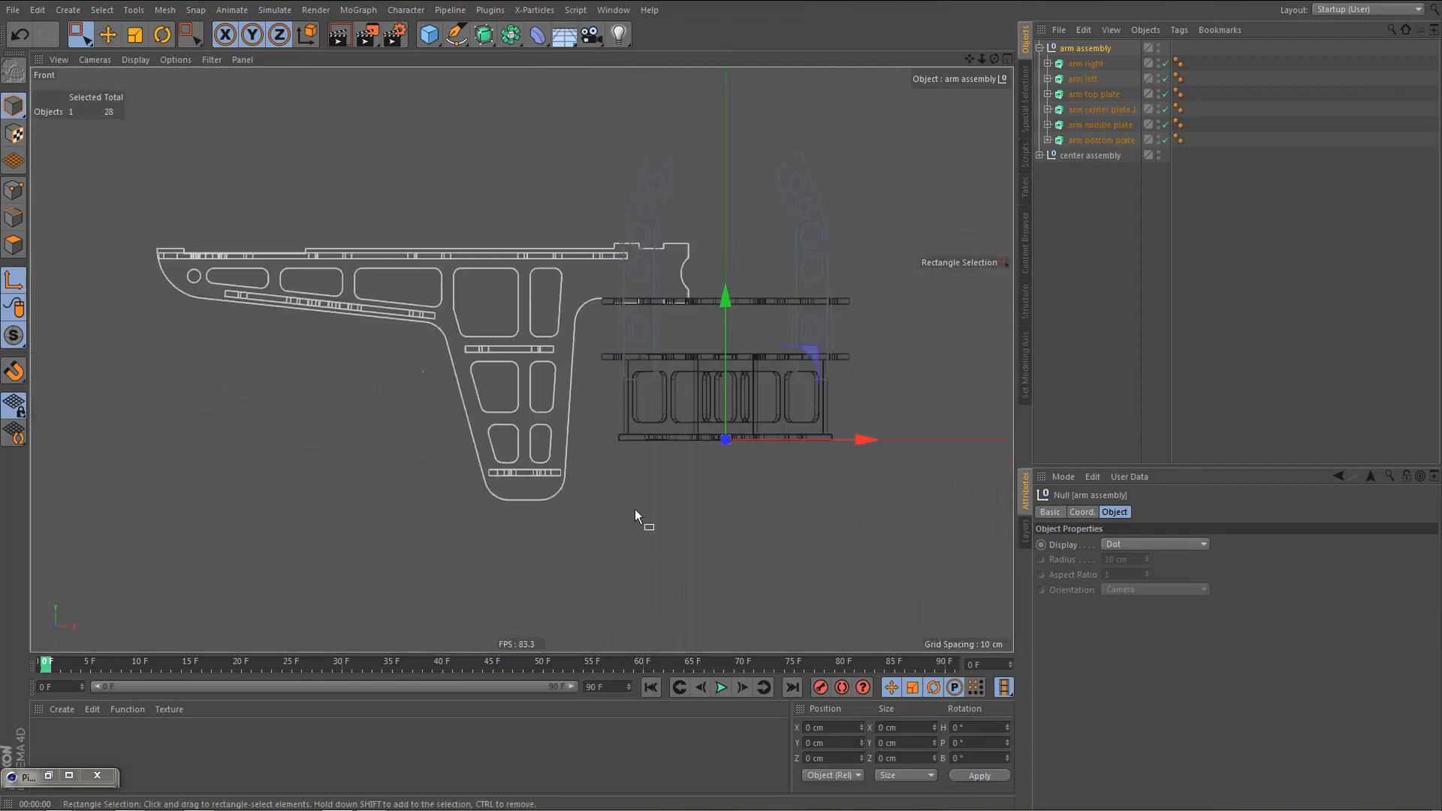
pyautogui.middleClick(664, 485)
pyautogui.middleClick(505, 316)
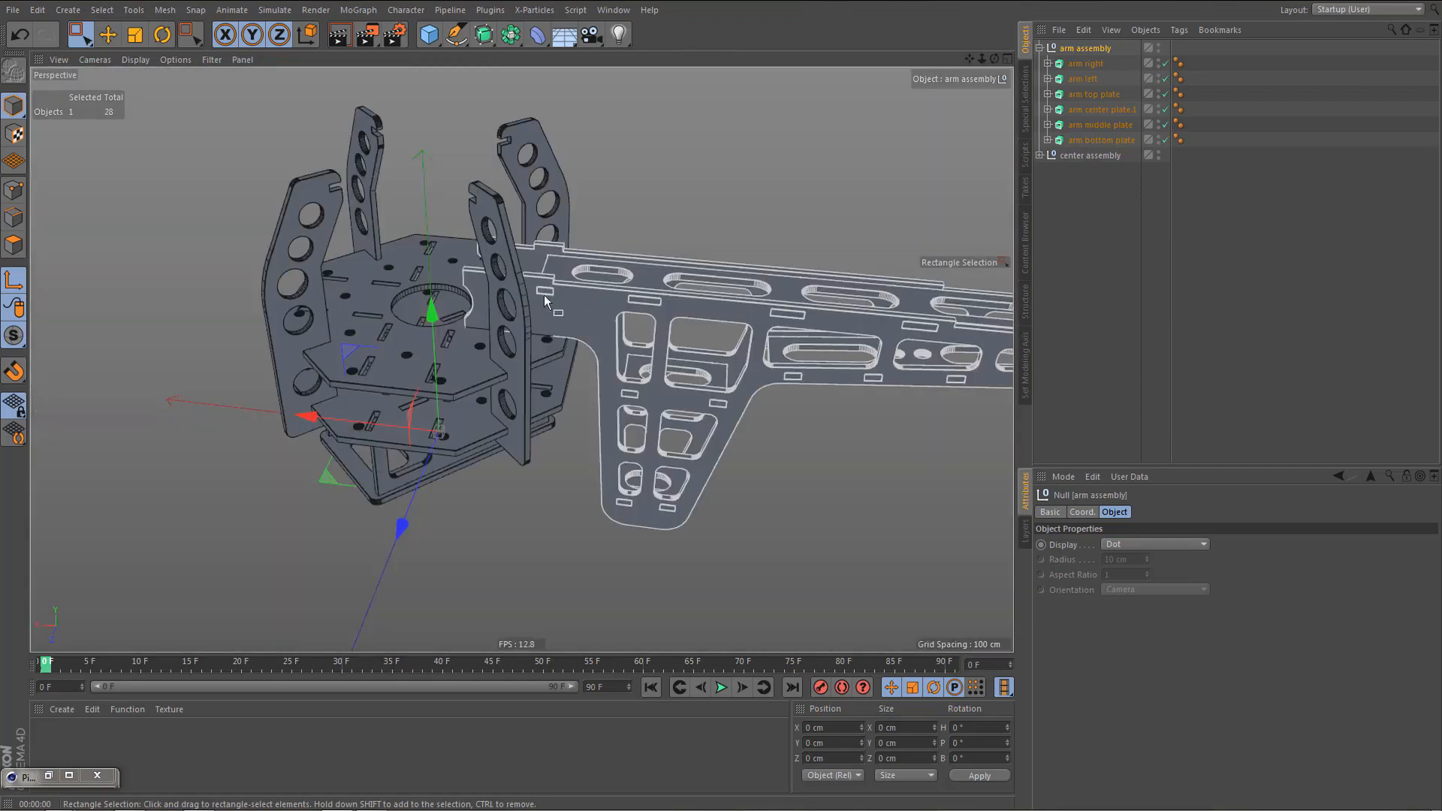
pyautogui.keyDown('alt'); pyautogui.moveTo(535, 341); pyautogui.dragTo(532, 344, button='right'); pyautogui.keyUp('alt')
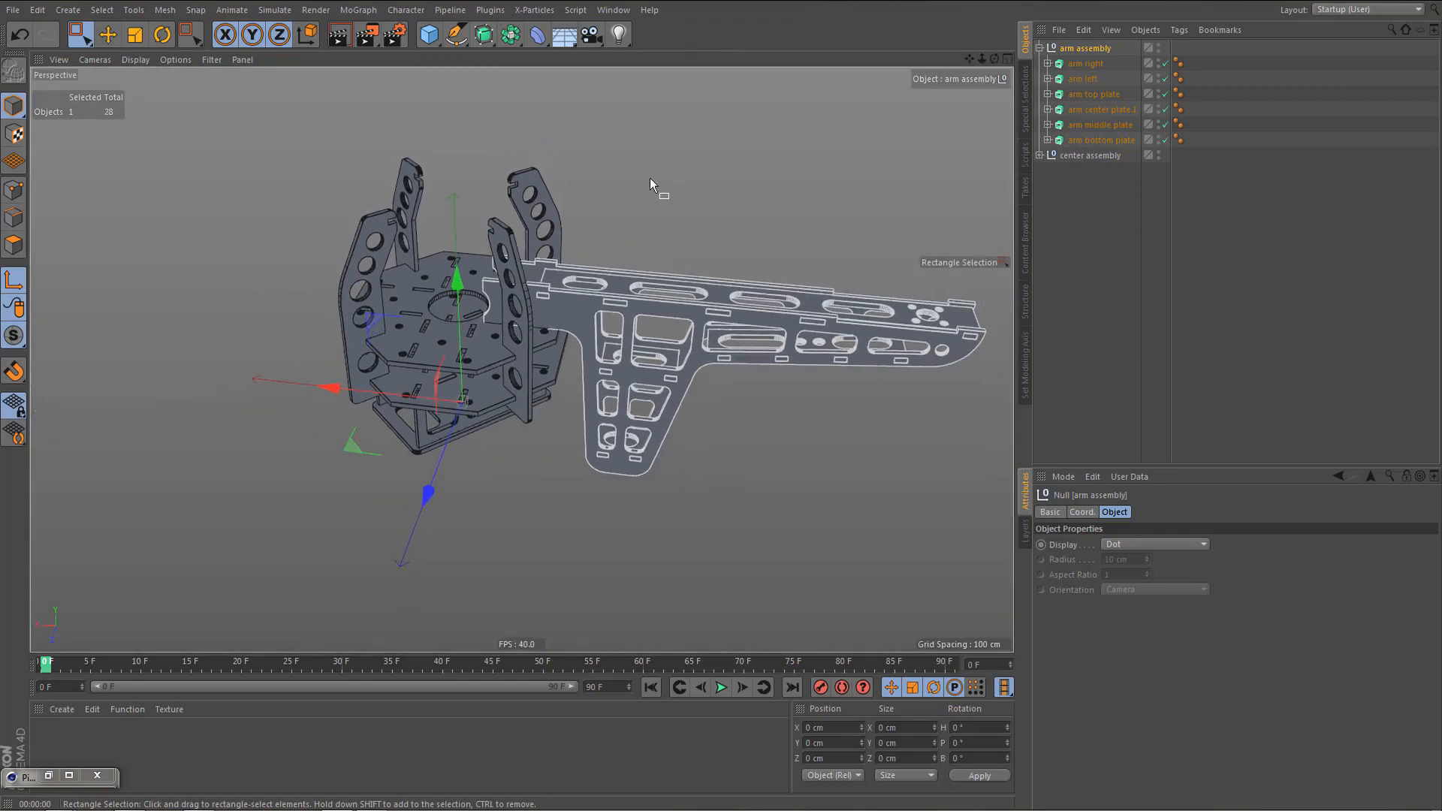
# - Add a MoGraph Cloner as parent of the arm assembly and set its mode to Radial
pyautogui.click(1040, 47)
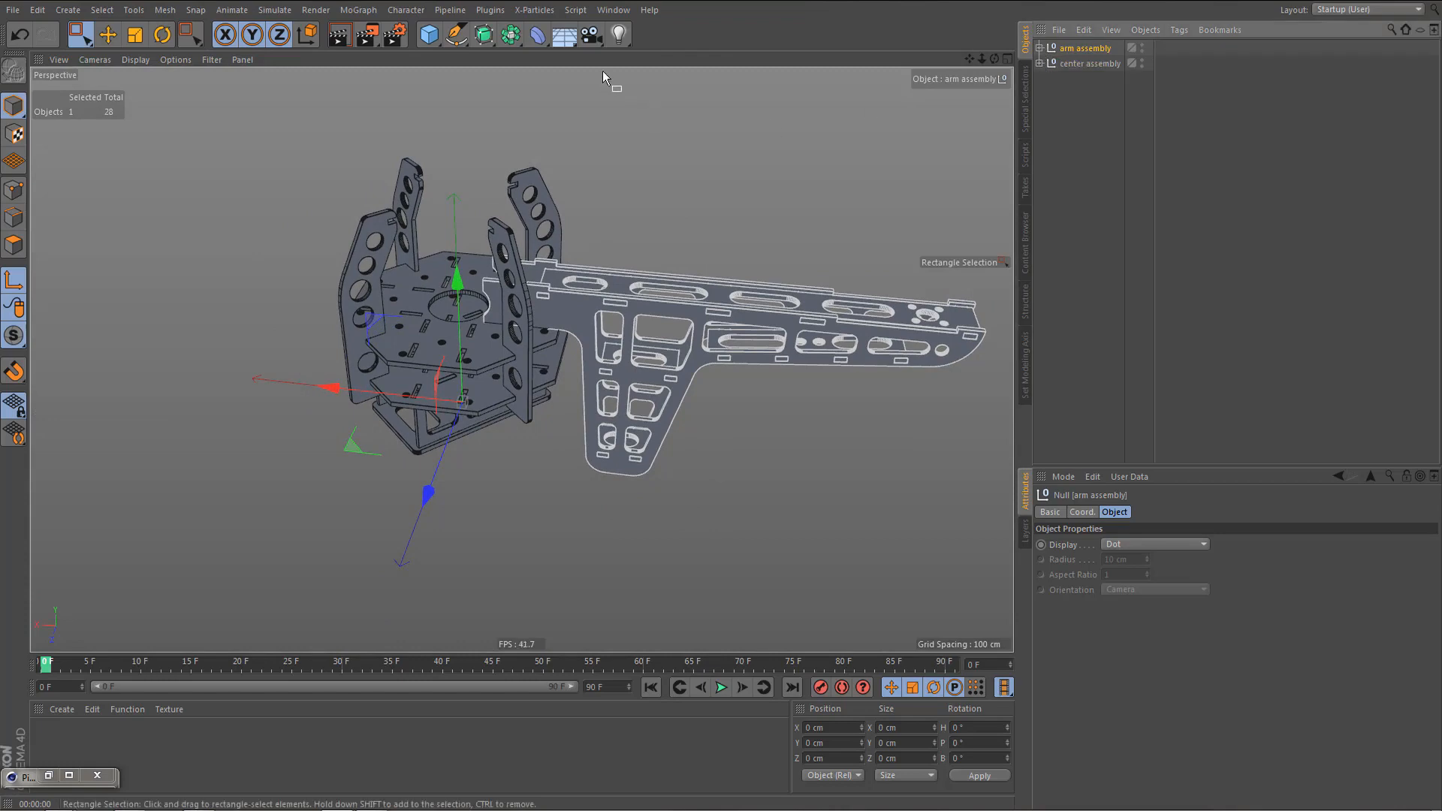
pyautogui.click(359, 9)
pyautogui.keyDown('alt'); pyautogui.click(398, 177); pyautogui.keyUp('alt')
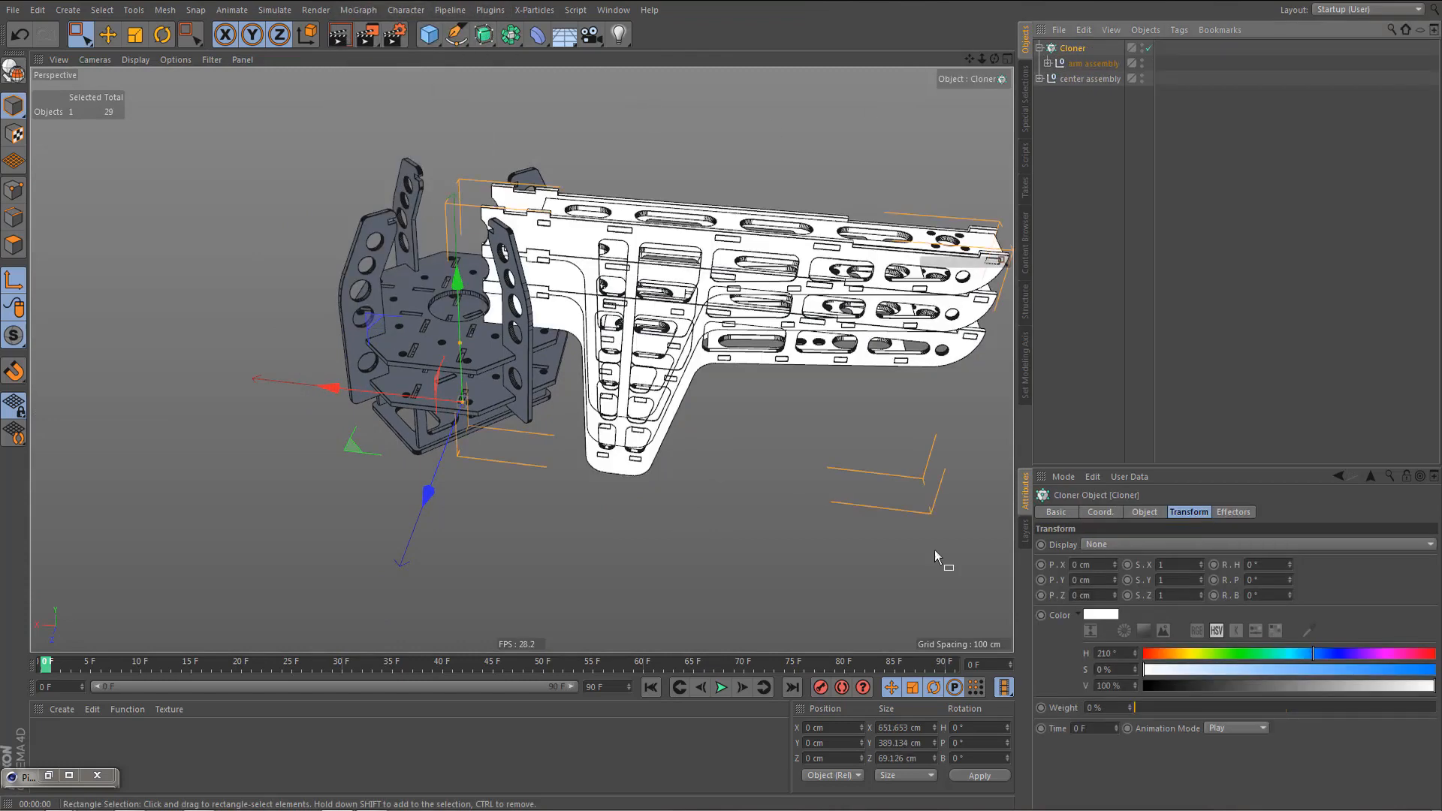
pyautogui.click(1138, 543)
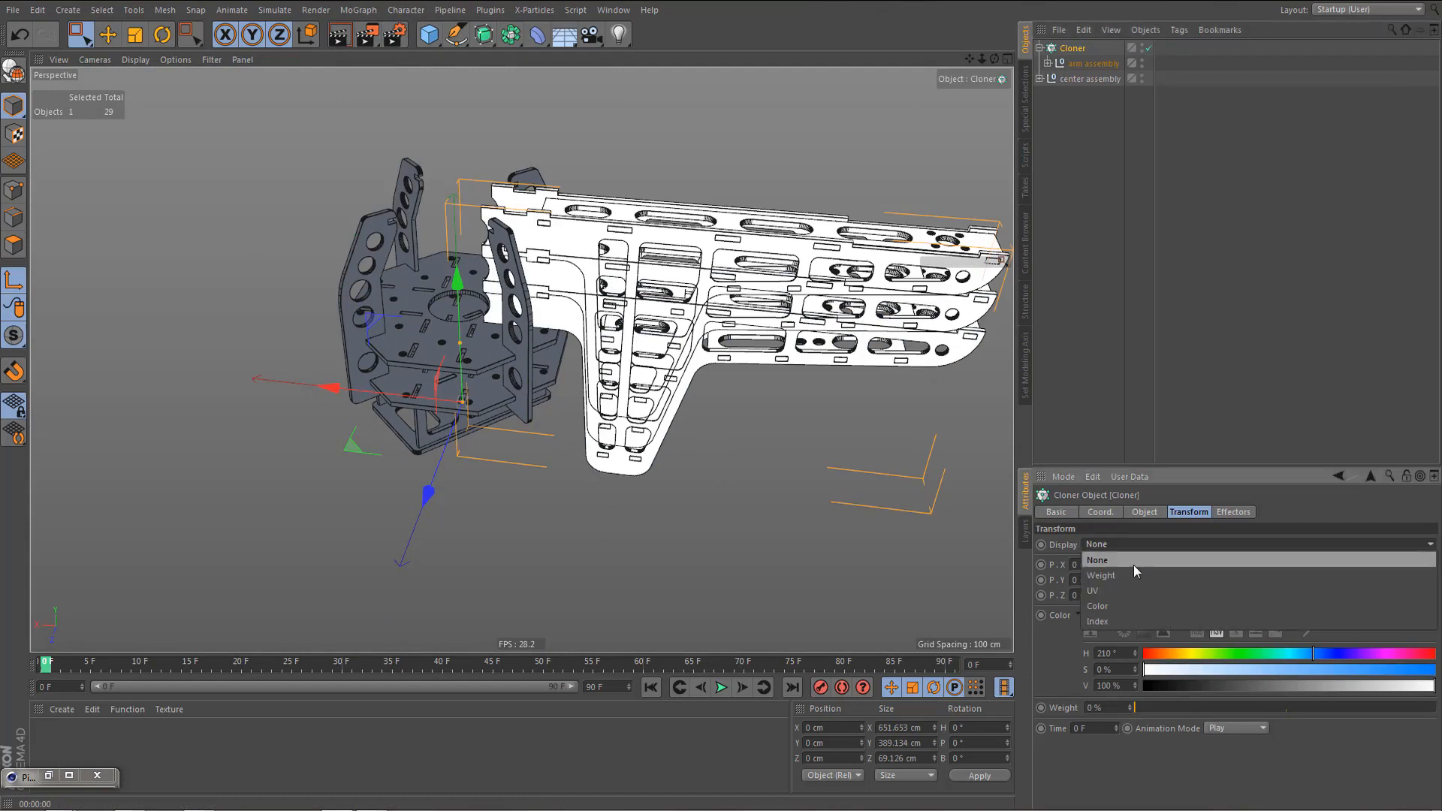
pyautogui.click(1138, 542)
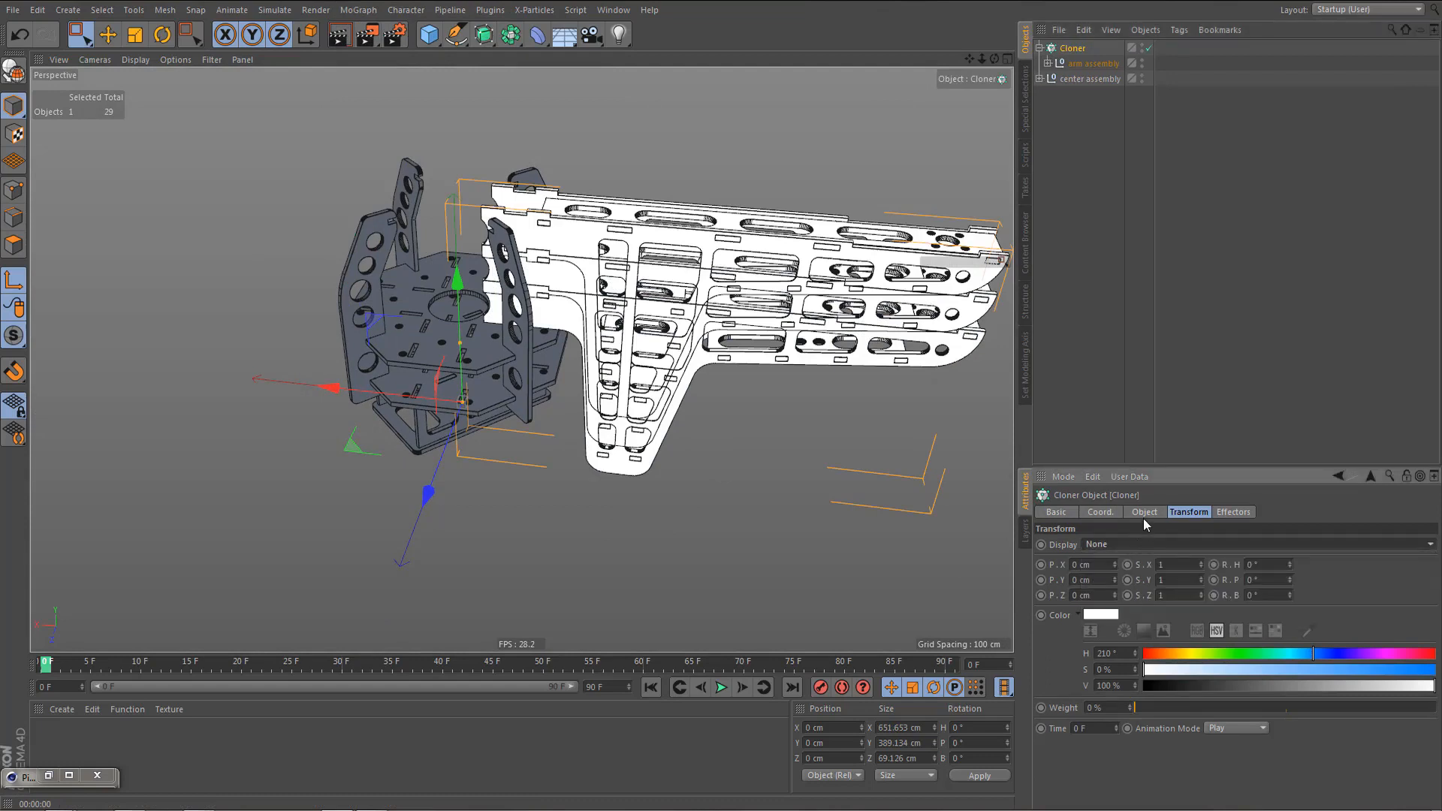
pyautogui.click(1144, 512)
pyautogui.click(1135, 547)
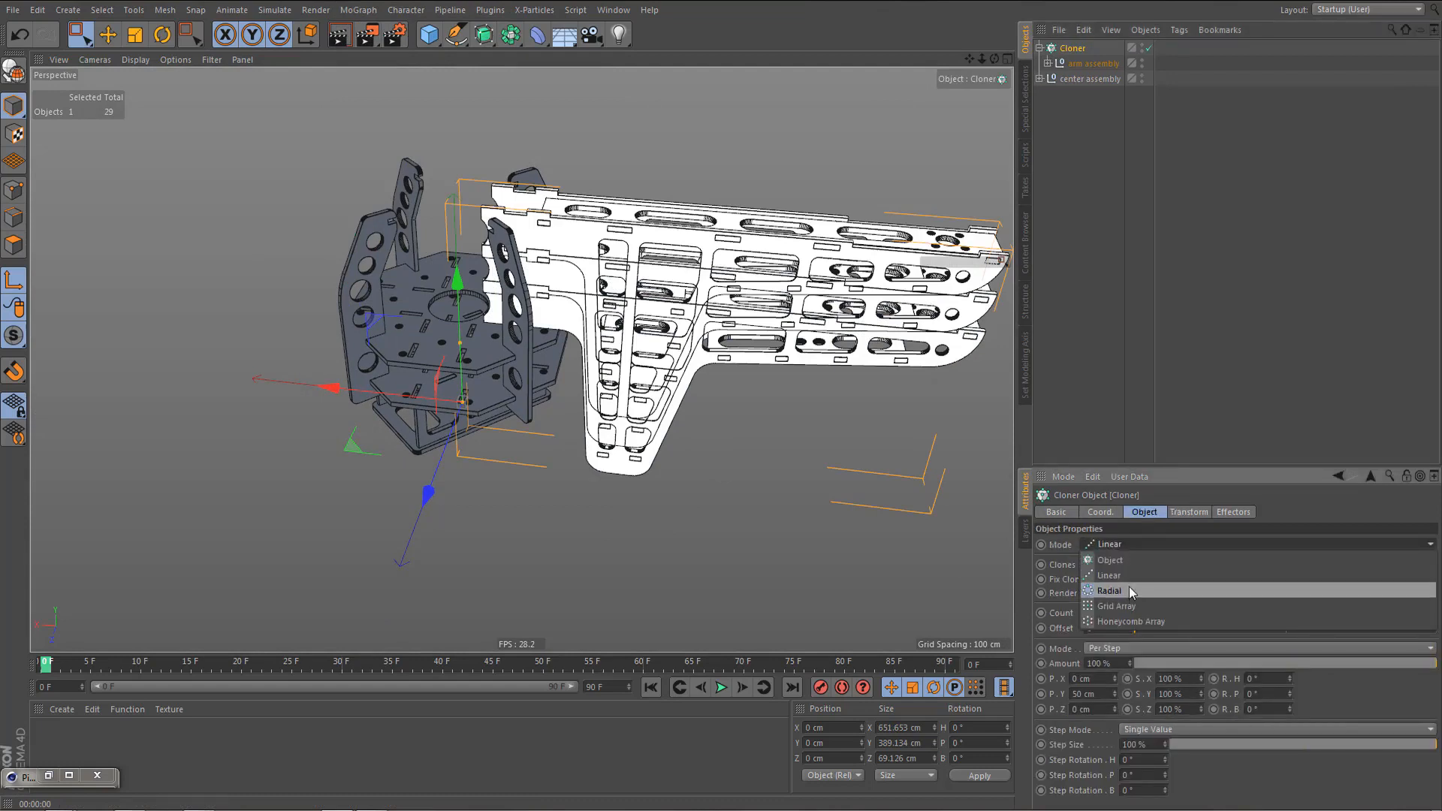
pyautogui.click(1129, 587)
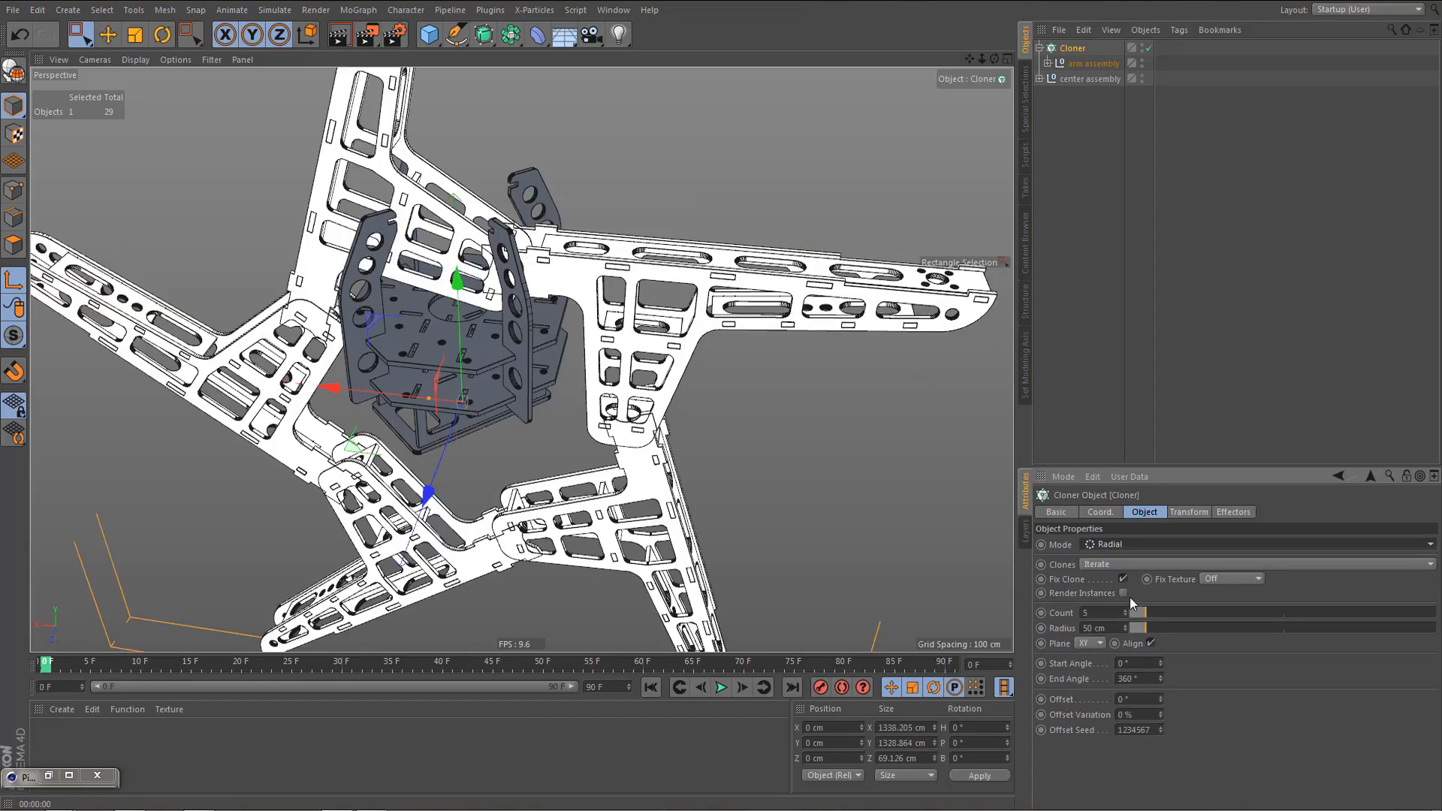
# - Set the arm Cloner's plane to XZ, its count to 4 and its radius to 0 cm
pyautogui.click(1090, 644)
pyautogui.click(1093, 690)
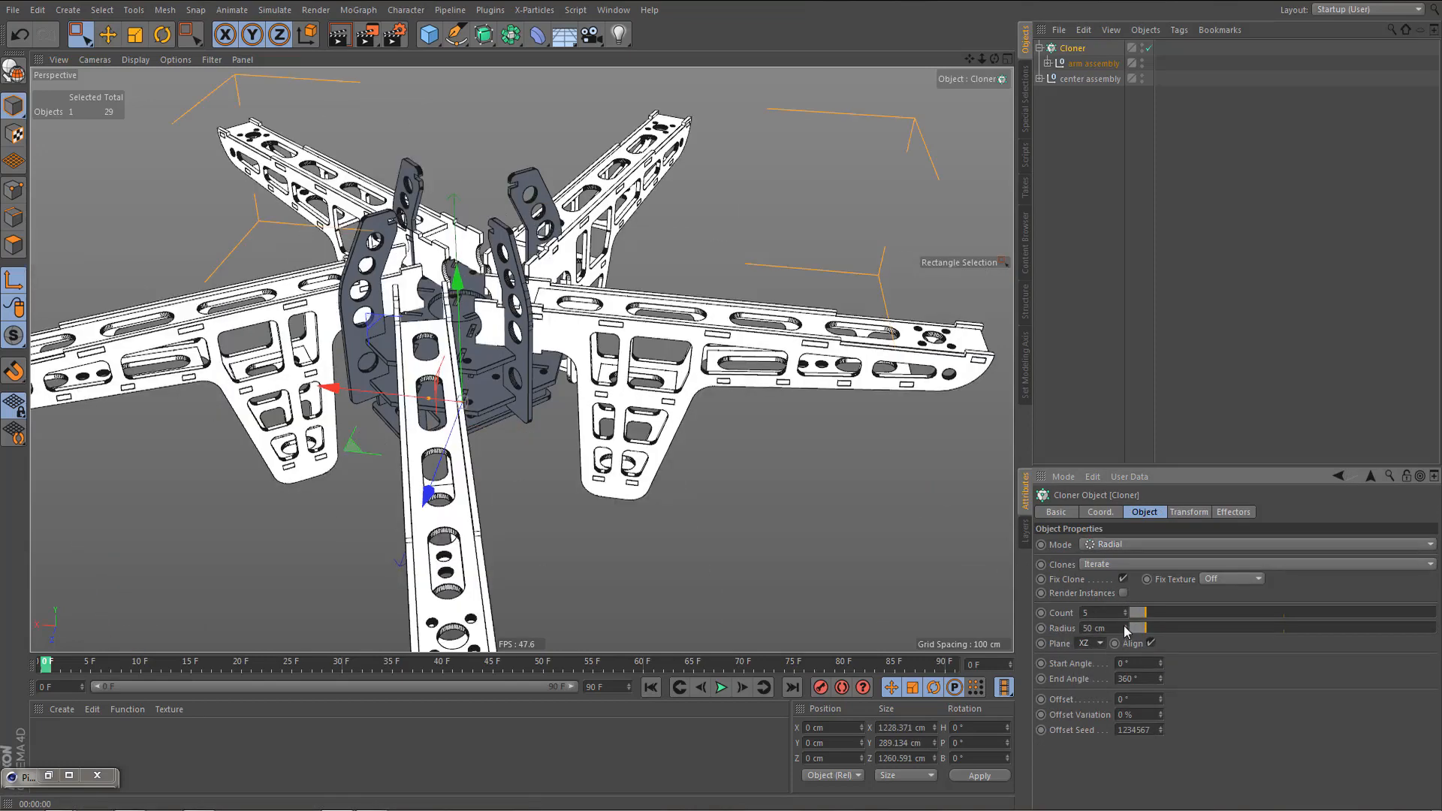
pyautogui.click(1125, 616)
pyautogui.press('Tab')
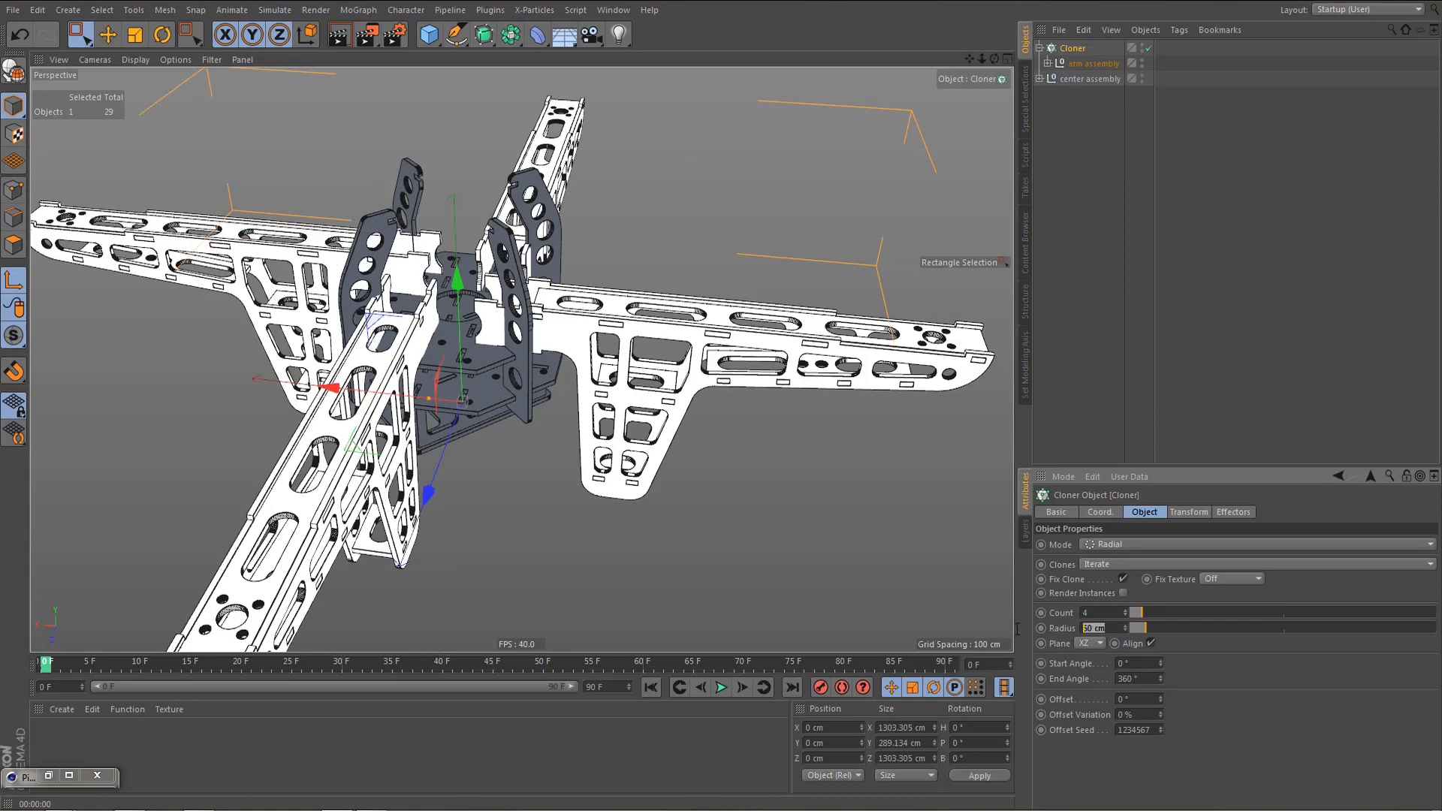
pyautogui.write('0')
pyautogui.press('Return')
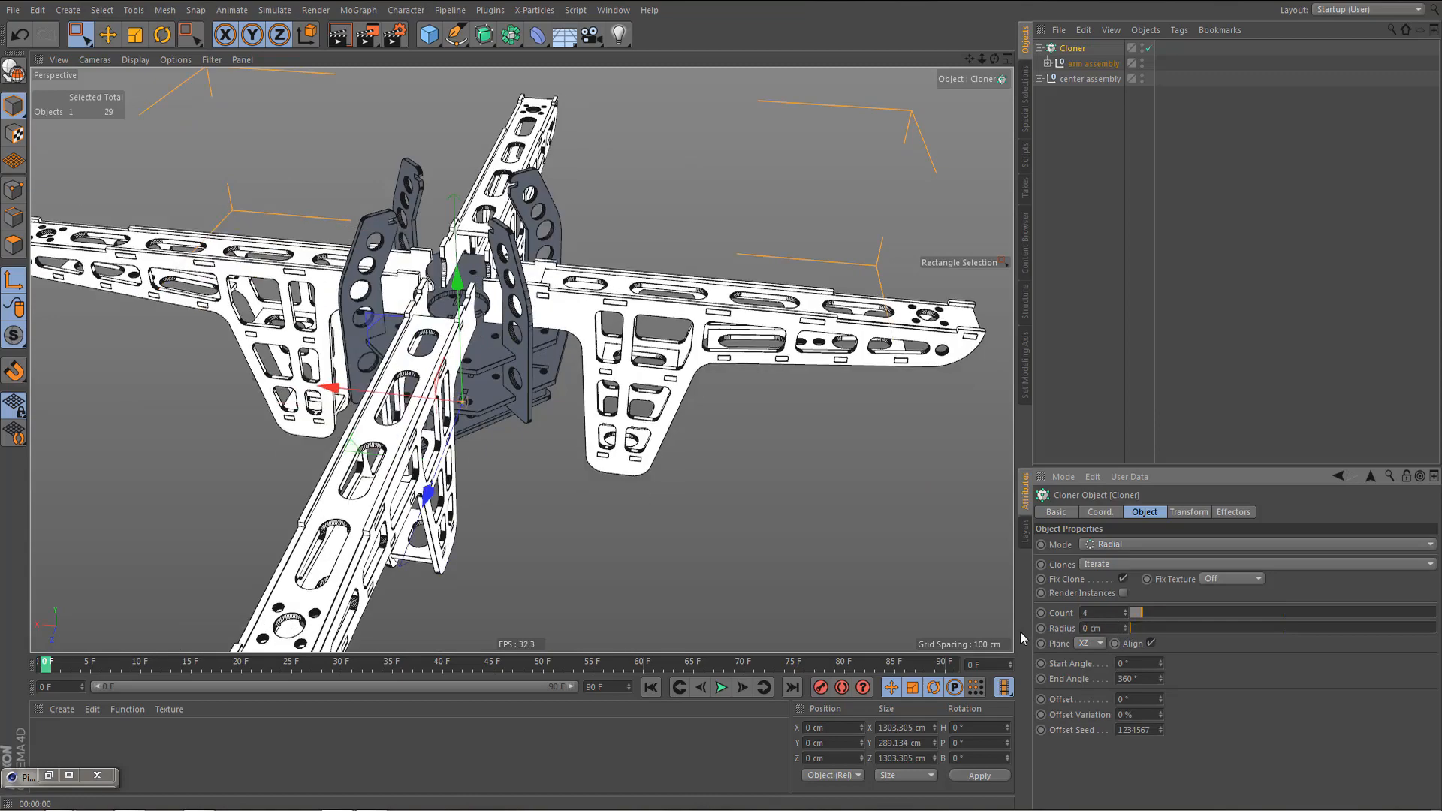
# - Change the arm Cloner's transform color to the gray-blue sampled from the center plates, and view the four arms
pyautogui.keyDown('alt'); pyautogui.moveTo(377, 182); pyautogui.dragTo(308, 191); pyautogui.keyUp('alt')
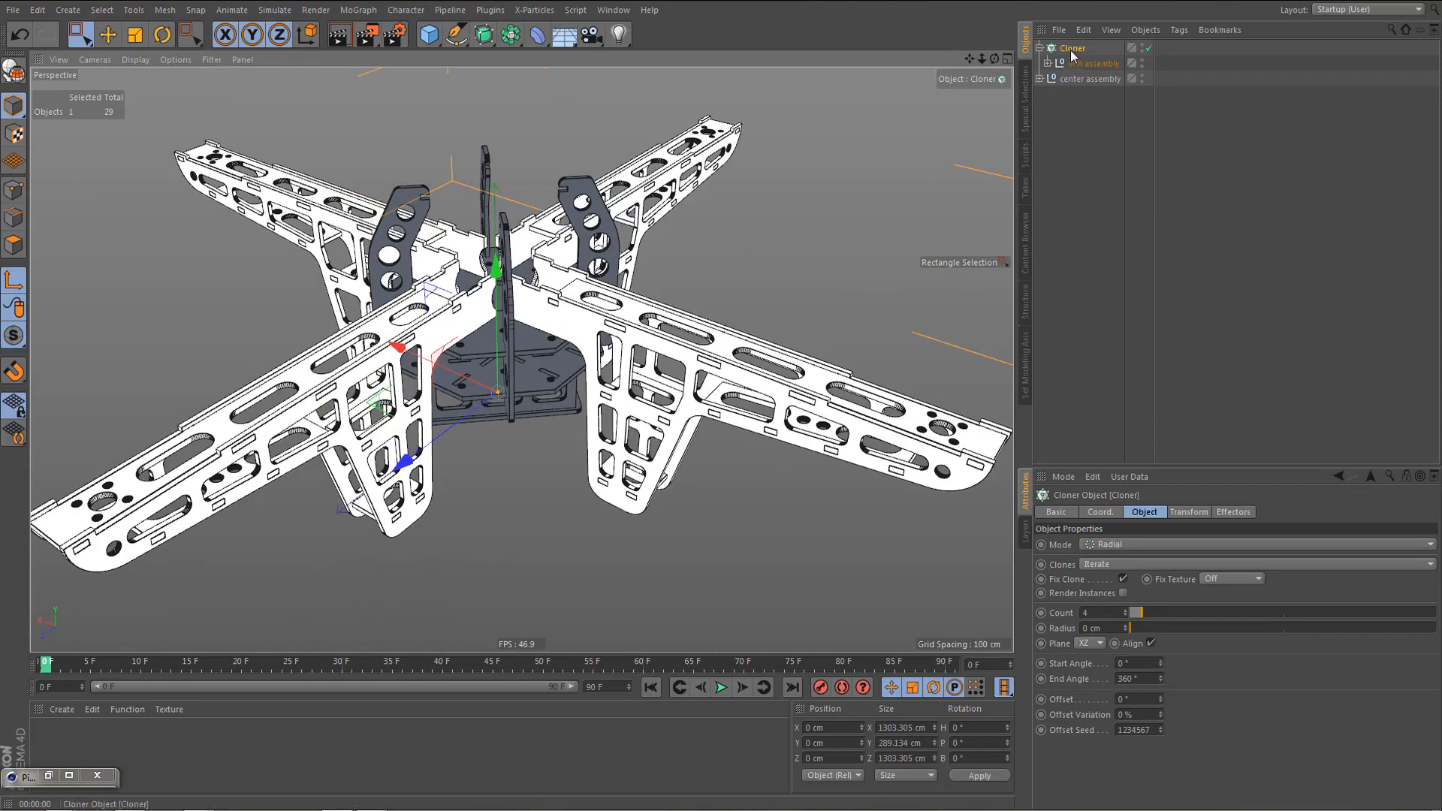
pyautogui.click(1190, 512)
pyautogui.click(1310, 633)
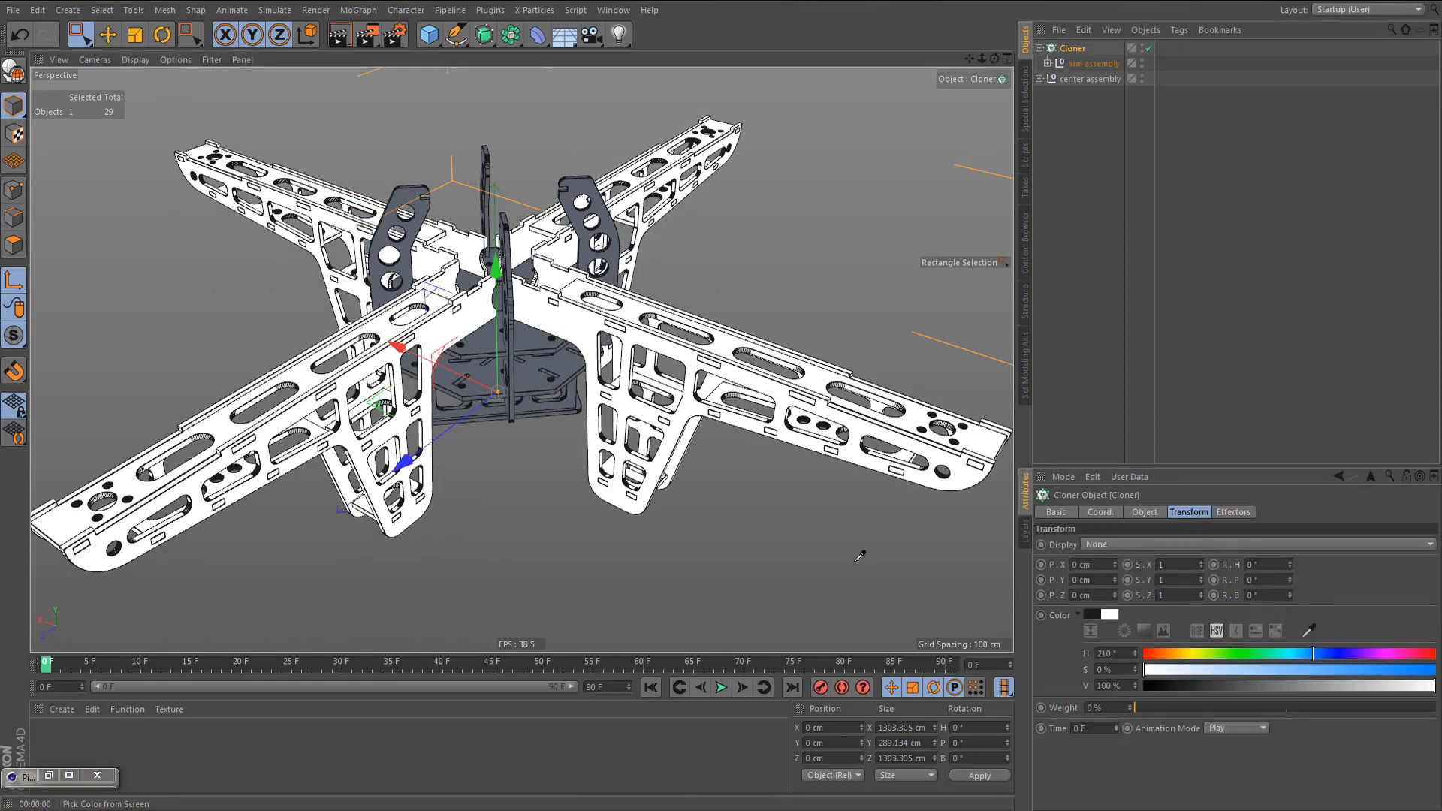
pyautogui.click(533, 375)
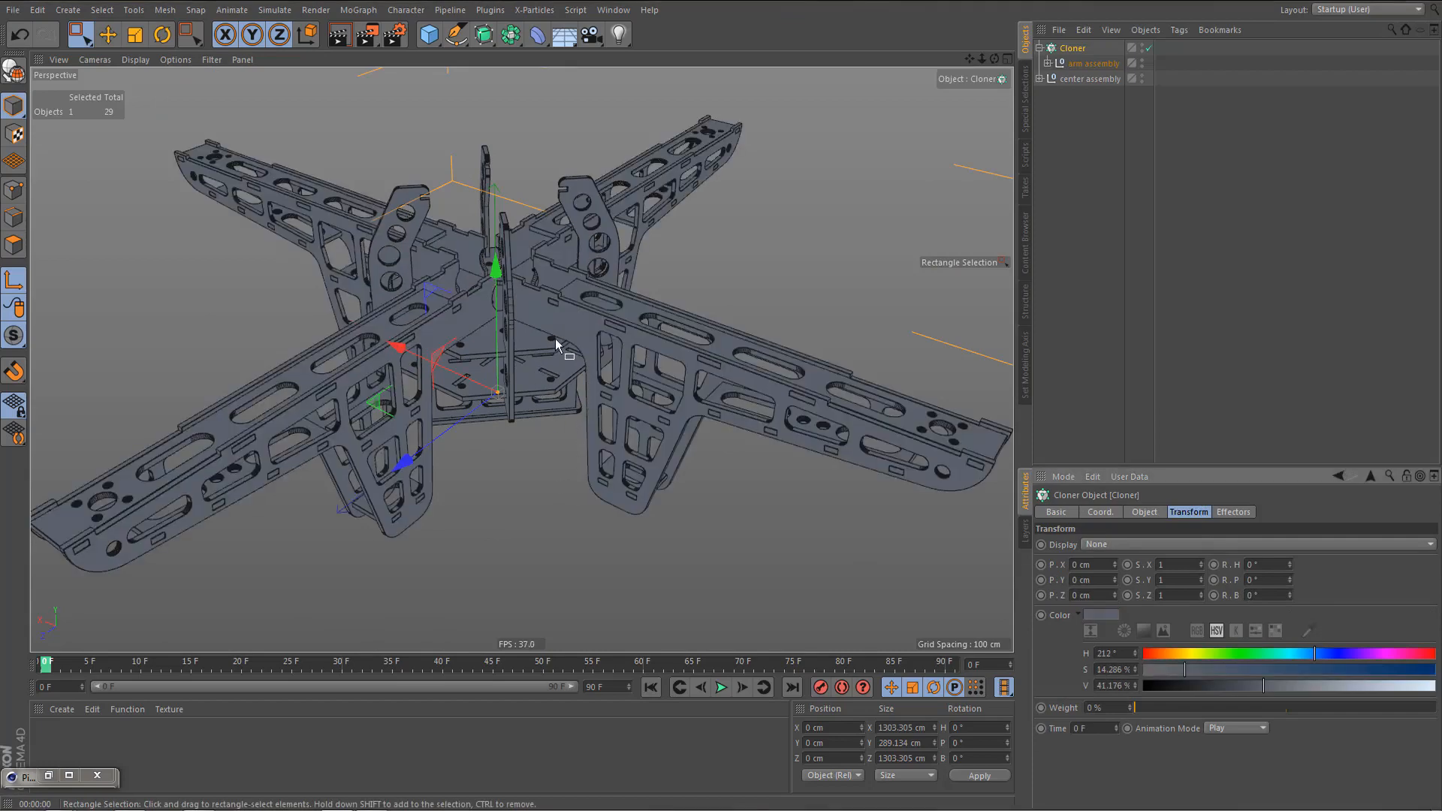
pyautogui.keyDown('alt'); pyautogui.moveTo(556, 344); pyautogui.dragTo(683, 340); pyautogui.keyUp('alt')
pyautogui.keyDown('alt'); pyautogui.moveTo(683, 339); pyautogui.dragTo(615, 372, button='right'); pyautogui.keyUp('alt')
pyautogui.keyDown('alt'); pyautogui.moveTo(614, 373); pyautogui.dragTo(602, 344, button='middle'); pyautogui.keyUp('alt')
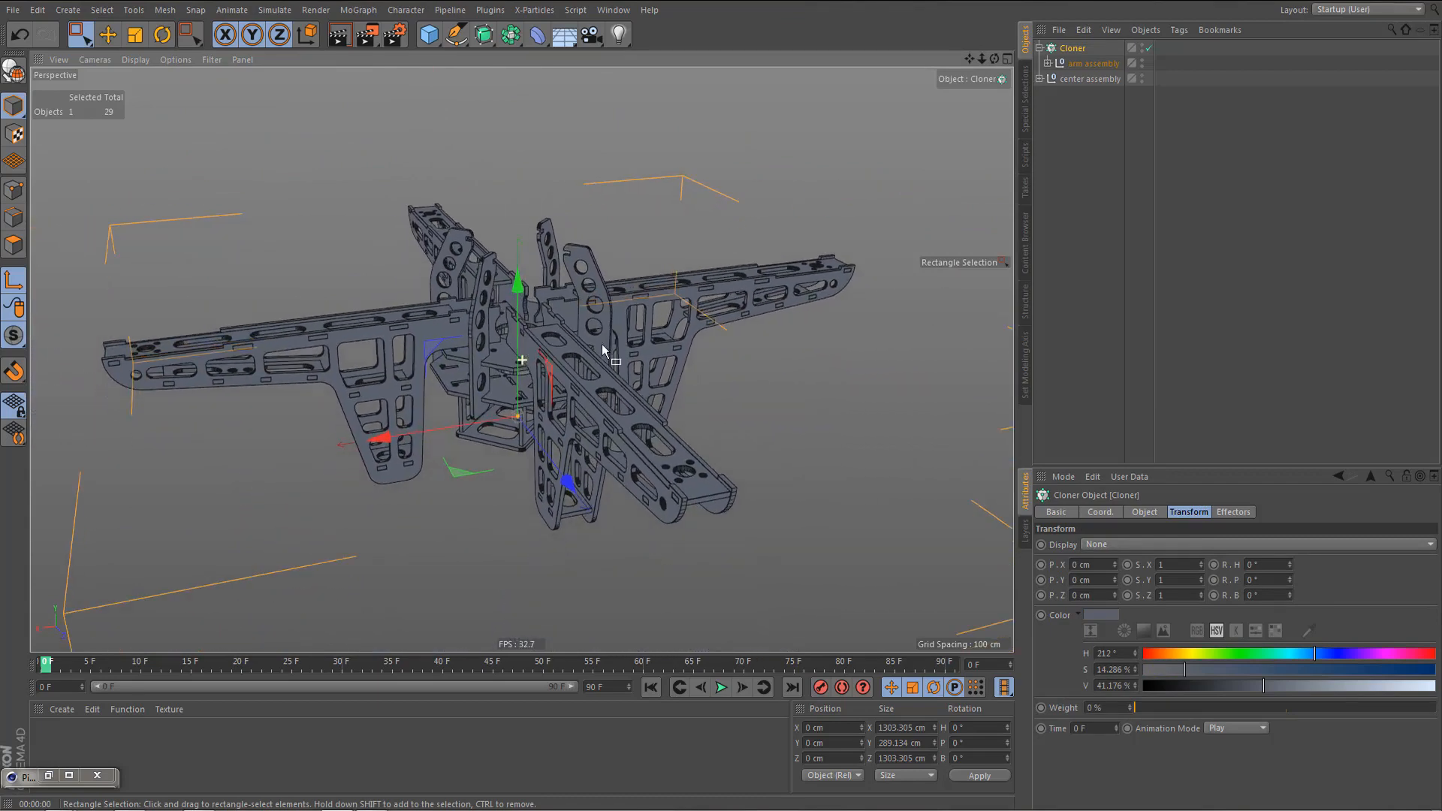
# - Rename the Cloner as "arm assembly", reusing the name of the null inside it, and clear the selection
pyautogui.doubleClick(1091, 63)
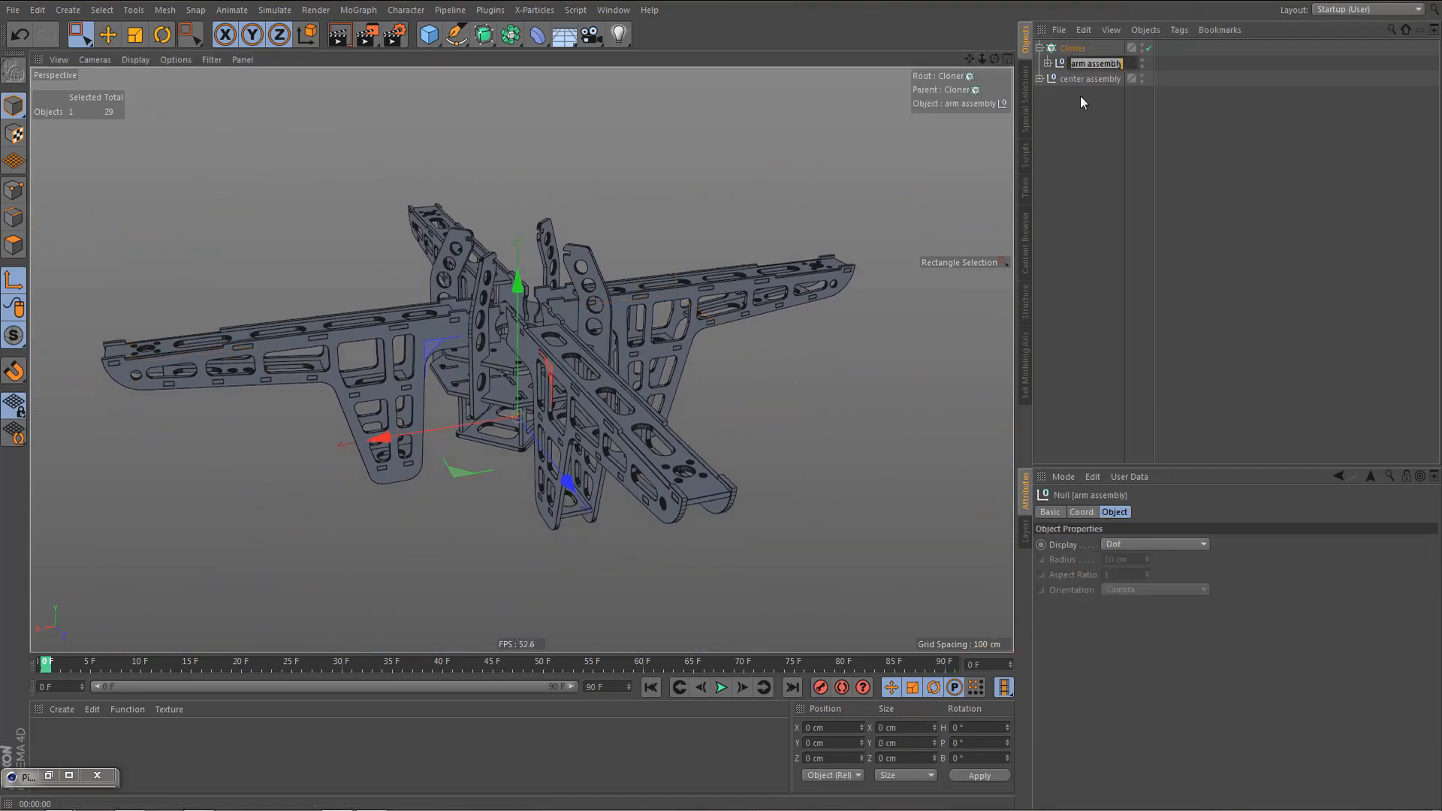
pyautogui.press('Return')
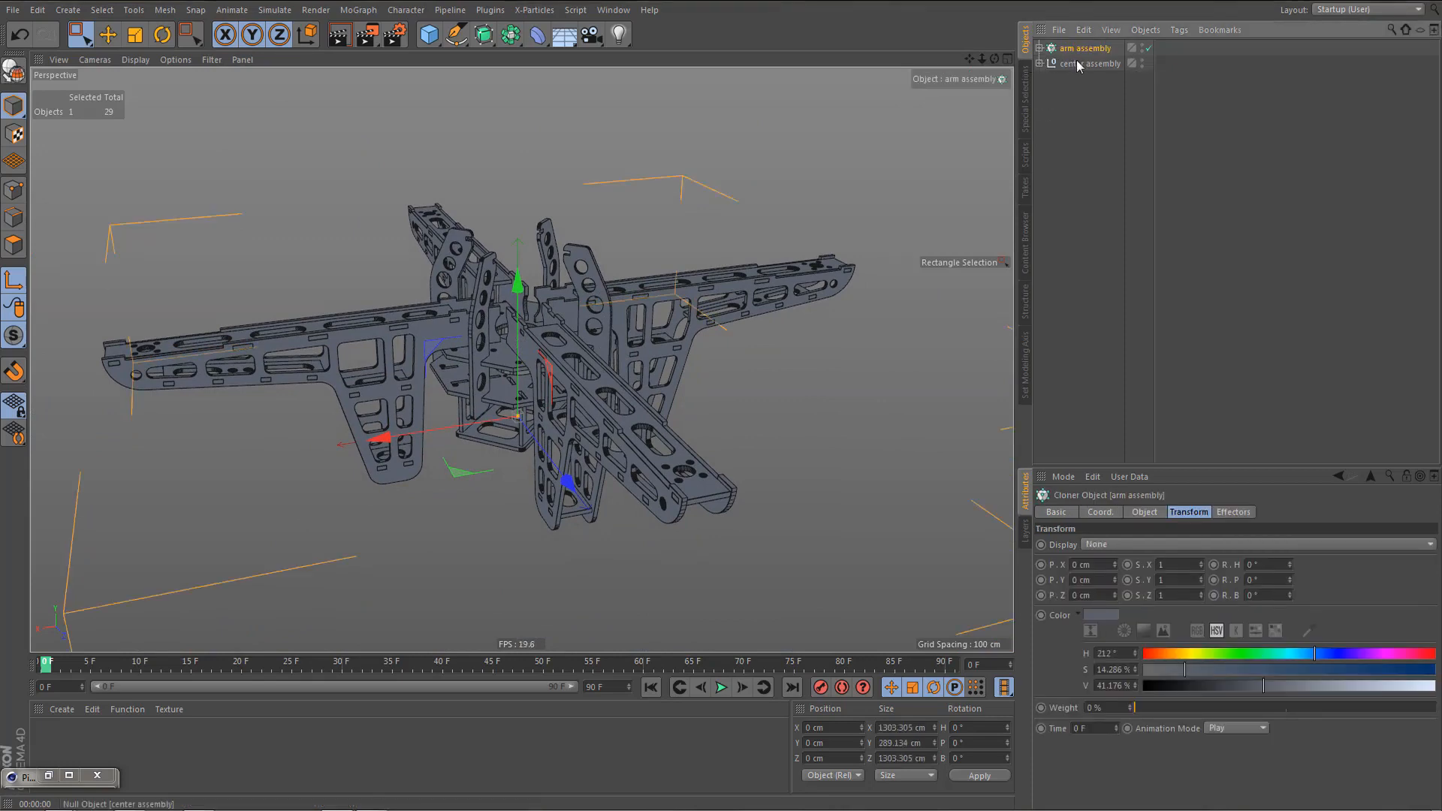
pyautogui.click(1040, 63)
pyautogui.click(1039, 63)
pyautogui.click(1063, 120)
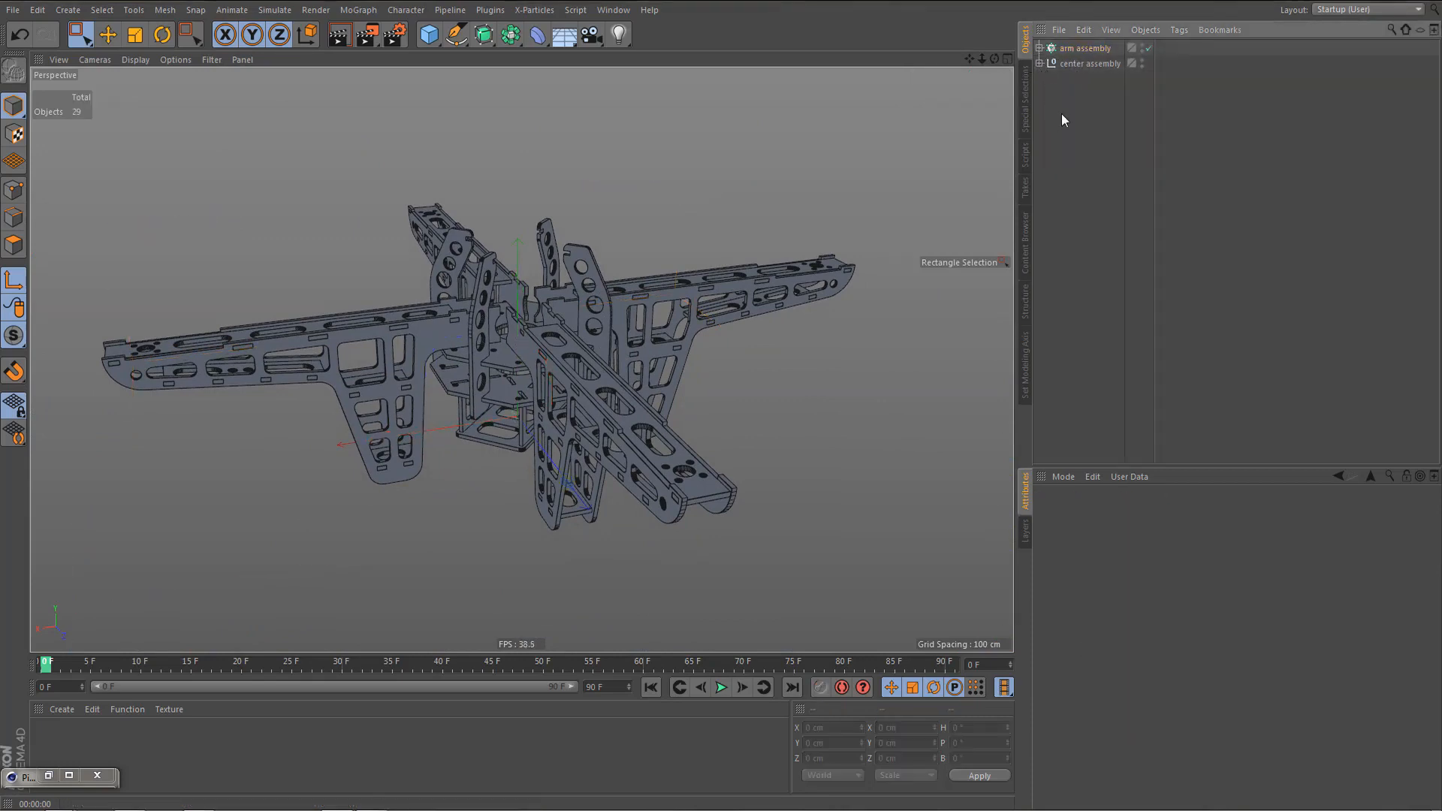
# - Add a Null and move it in the front view just below one arm's leg, about X -230 cm and Y -78 cm
pyautogui.click(435, 37)
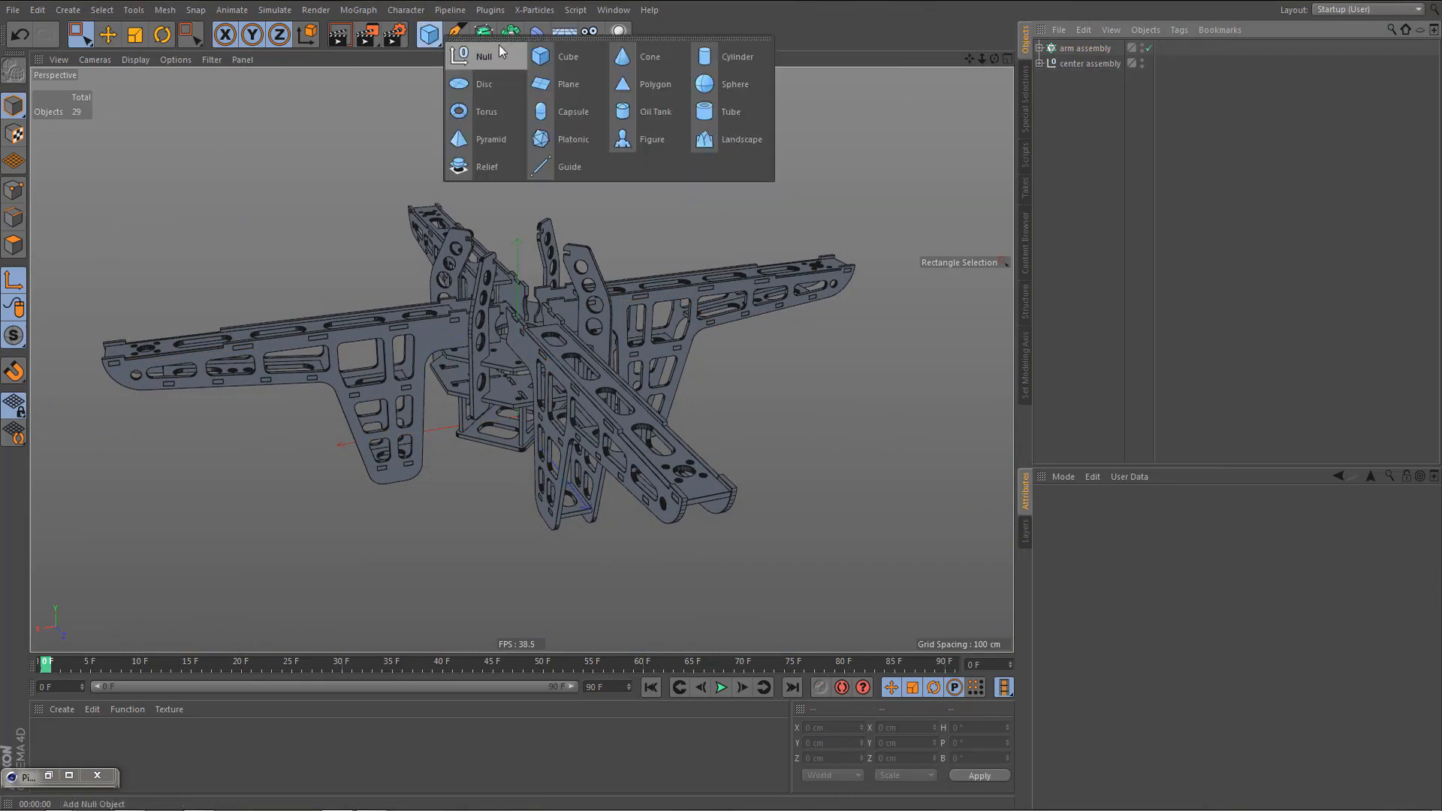
pyautogui.click(512, 54)
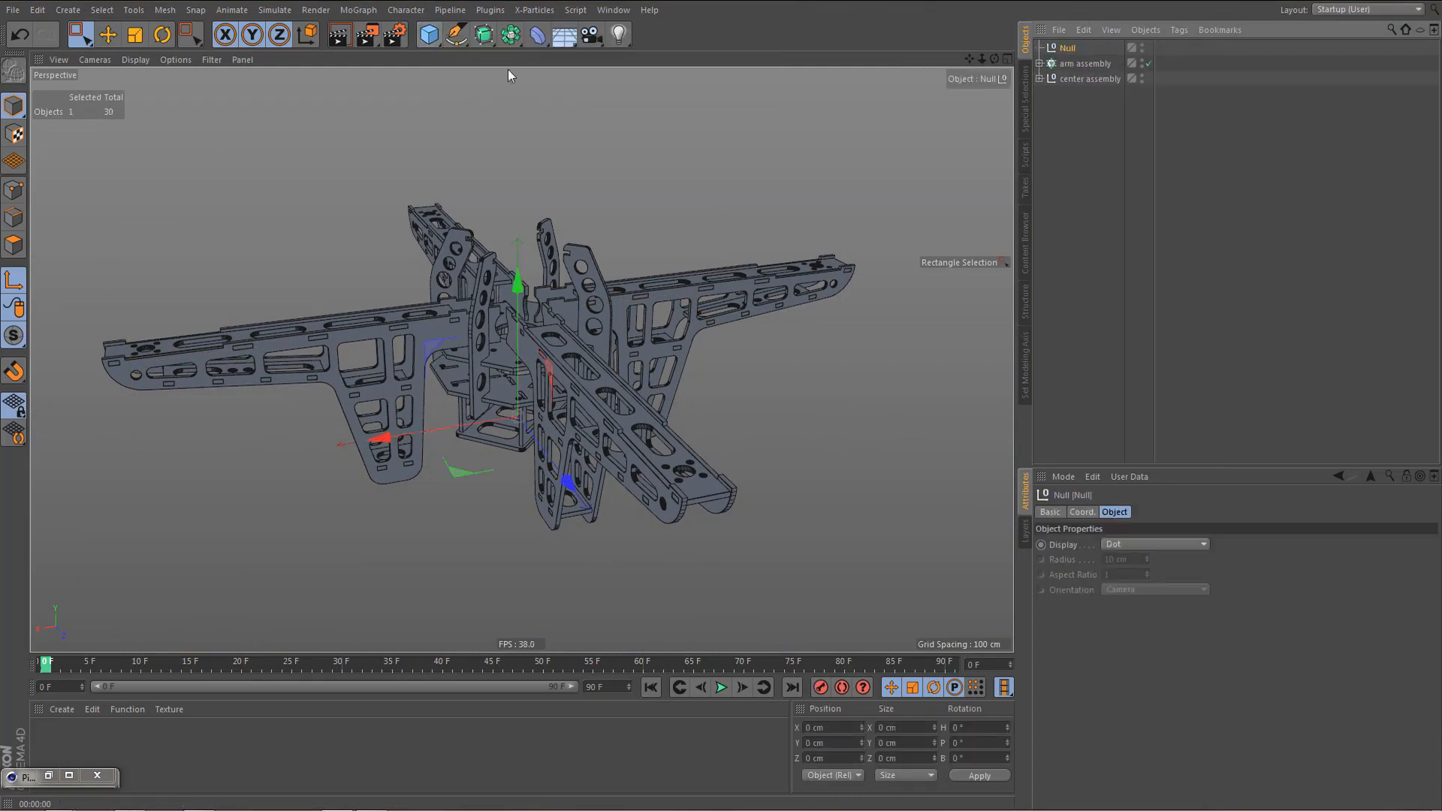
pyautogui.middleClick(568, 391)
pyautogui.middleClick(664, 490)
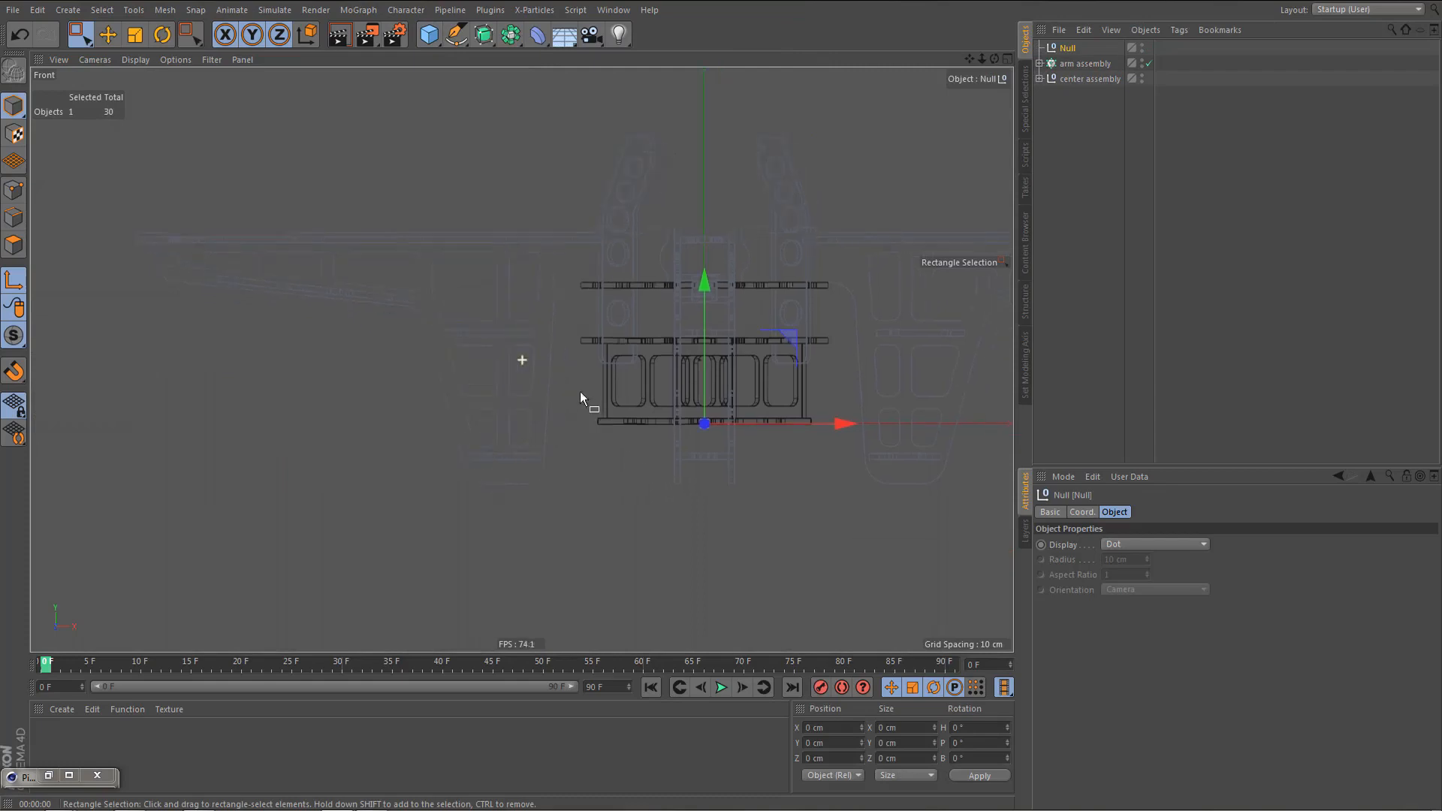
pyautogui.scroll(6, 631, 421)
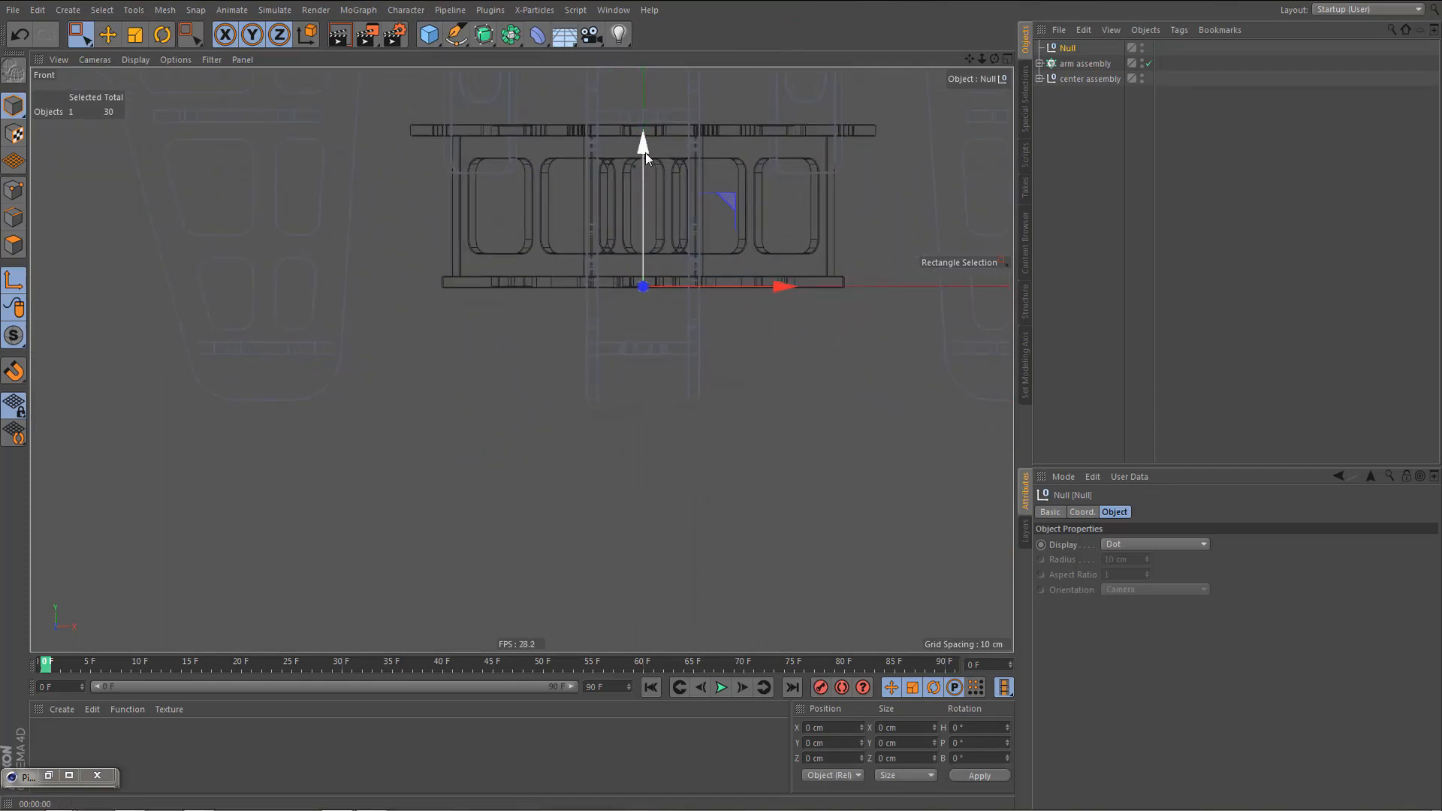
pyautogui.moveTo(646, 151); pyautogui.dragTo(636, 284)
pyautogui.moveTo(776, 420); pyautogui.dragTo(396, 418)
# - Raise the Null to the bottom edge of the arm's leg, at about Y -68 cm
pyautogui.scroll(4, 340, 408)
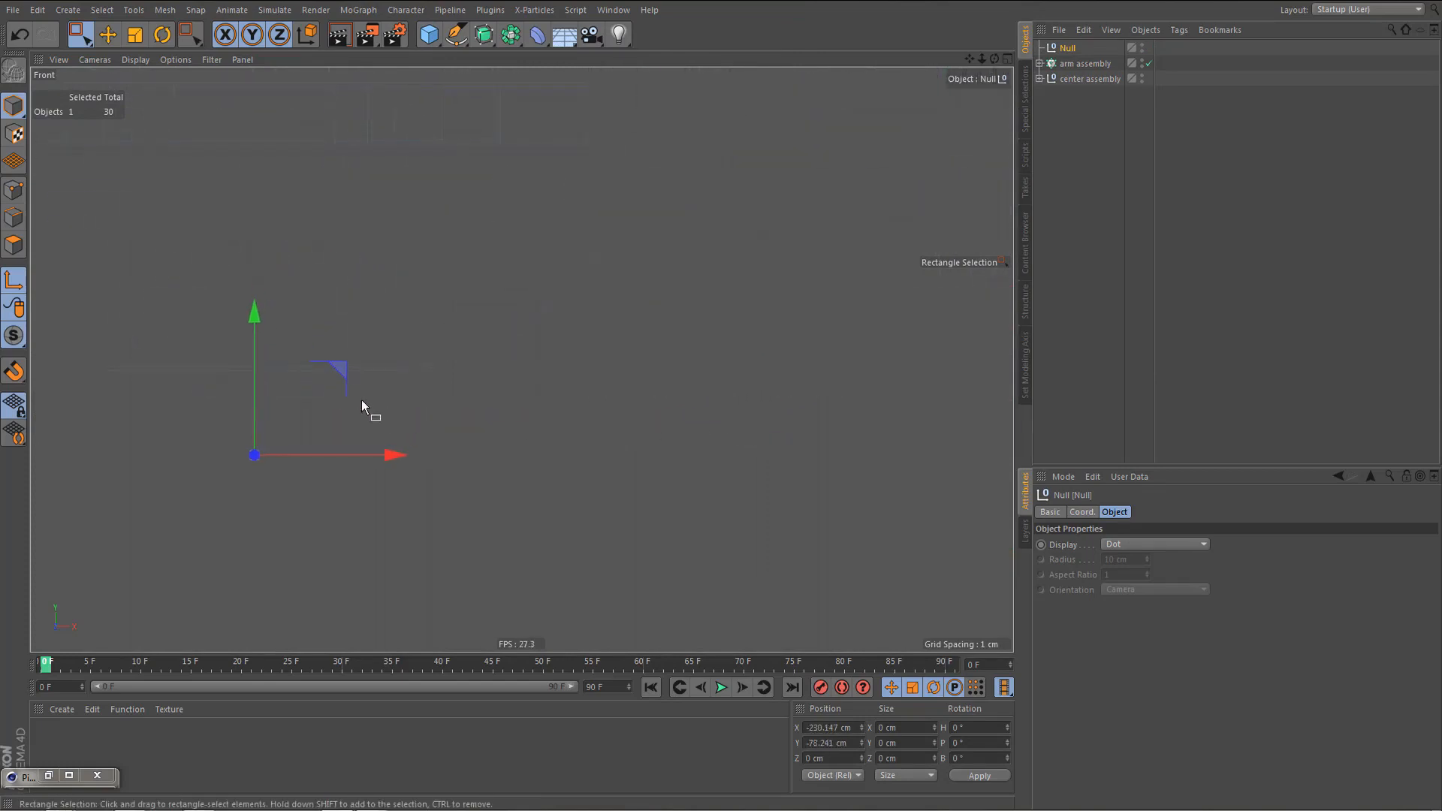
pyautogui.moveTo(259, 335); pyautogui.dragTo(473, 345, button='middle')
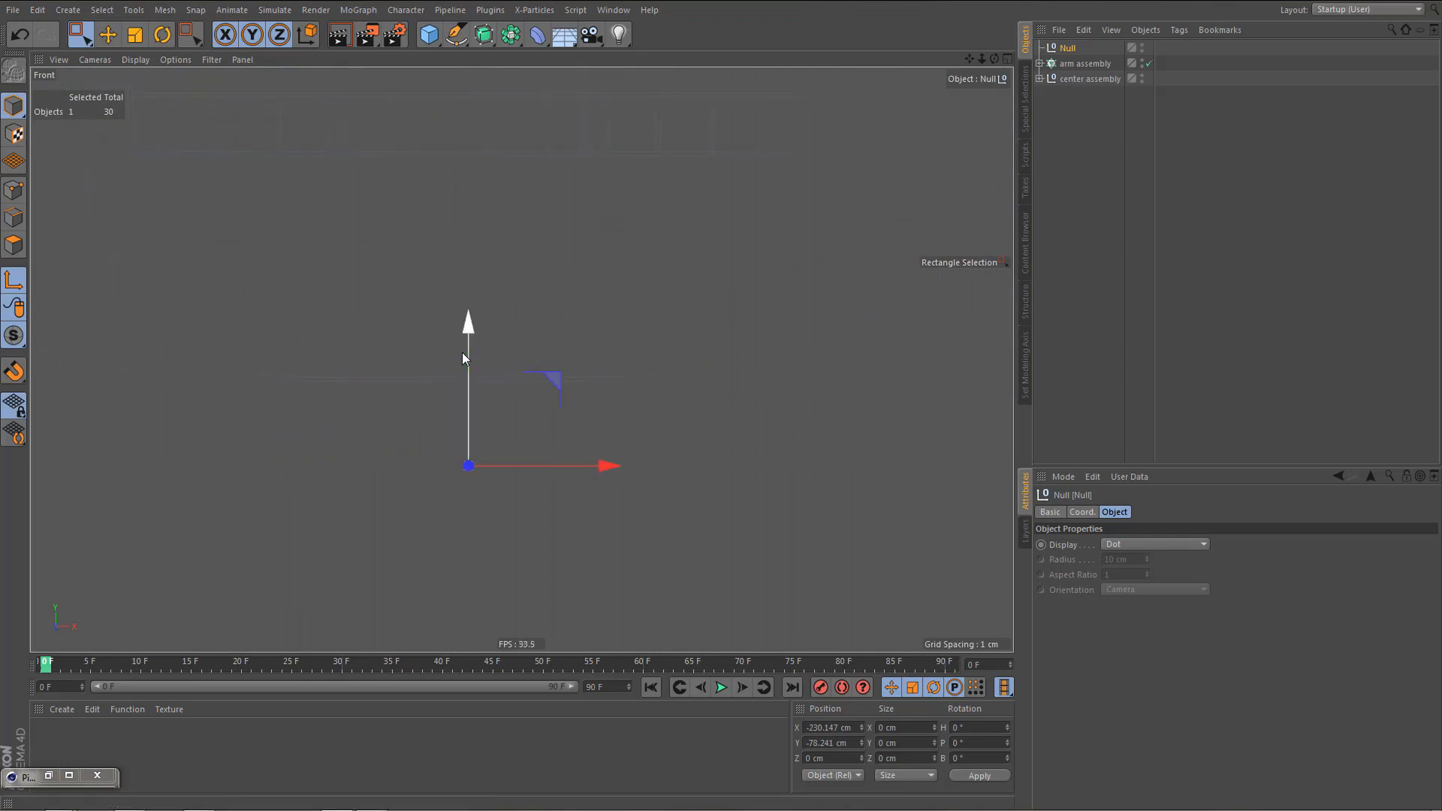
pyautogui.moveTo(464, 332); pyautogui.dragTo(467, 251)
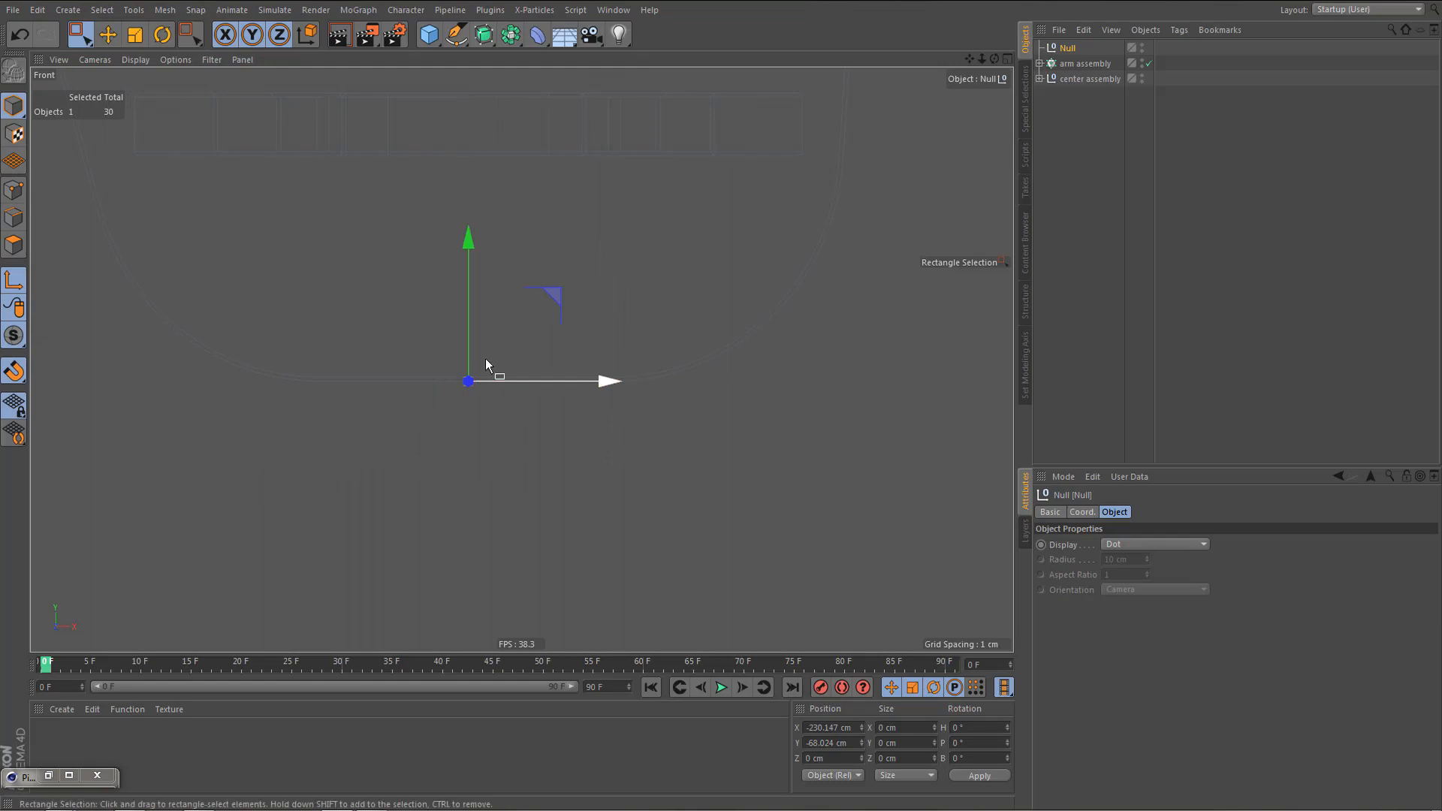
pyautogui.scroll(-4, 447, 417)
pyautogui.scroll(-5, 458, 408)
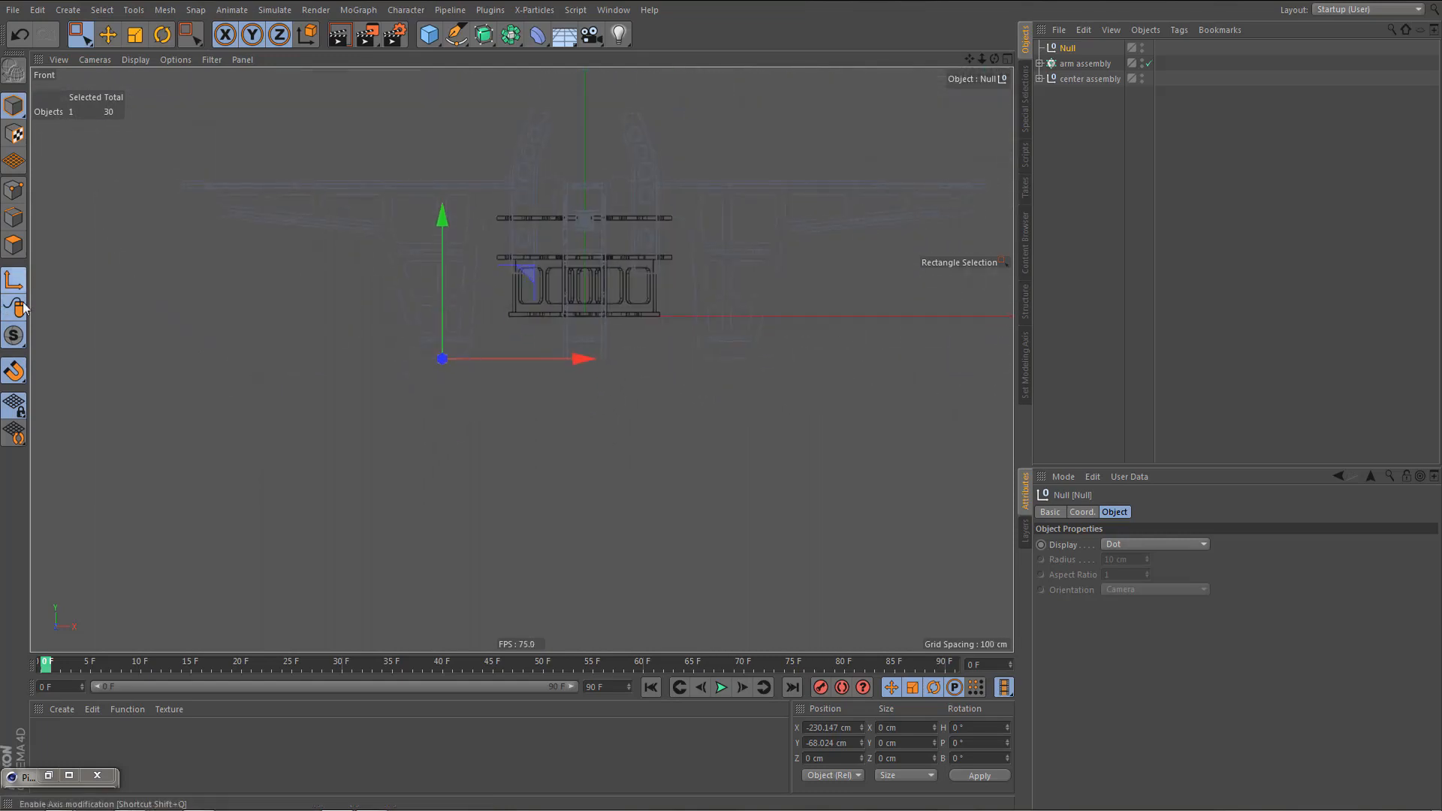
# - Set the Null's X position to 0 cm and check its placement in the perspective view
pyautogui.click(843, 728)
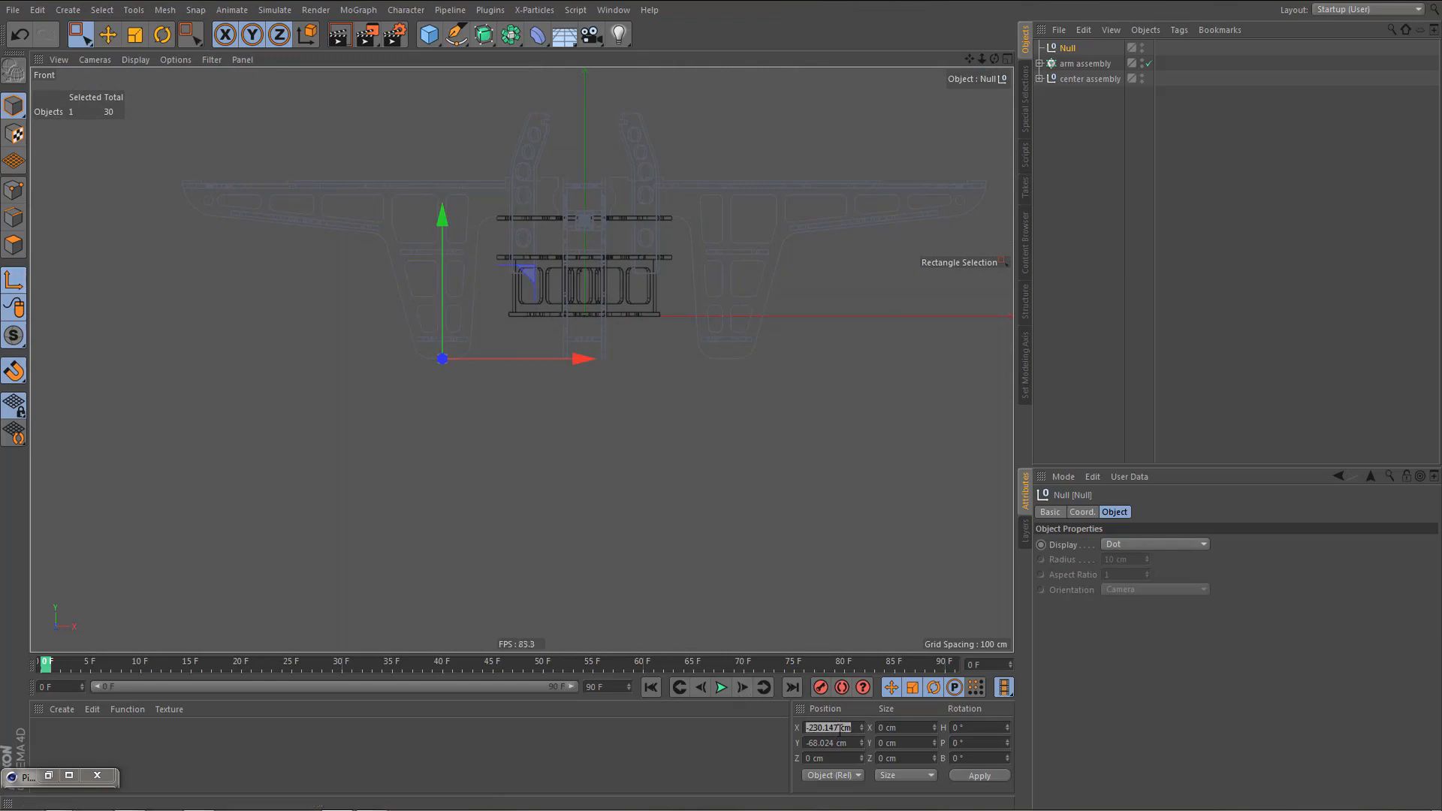
pyautogui.write('0')
pyautogui.press('Return')
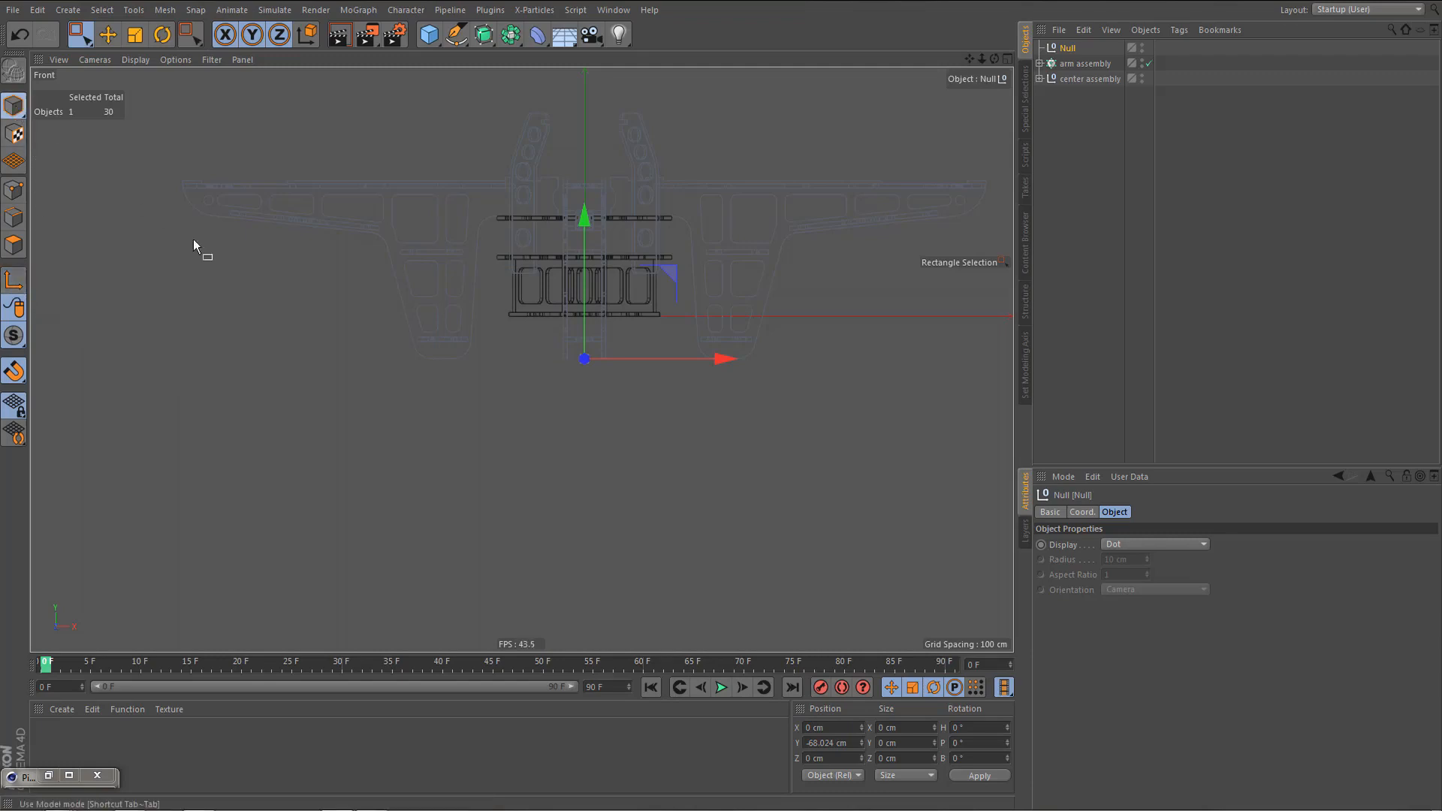
pyautogui.middleClick(308, 144)
pyautogui.middleClick(308, 144)
pyautogui.scroll(-2, 443, 290)
pyautogui.keyDown('alt'); pyautogui.moveTo(458, 332); pyautogui.dragTo(518, 365); pyautogui.keyUp('alt')
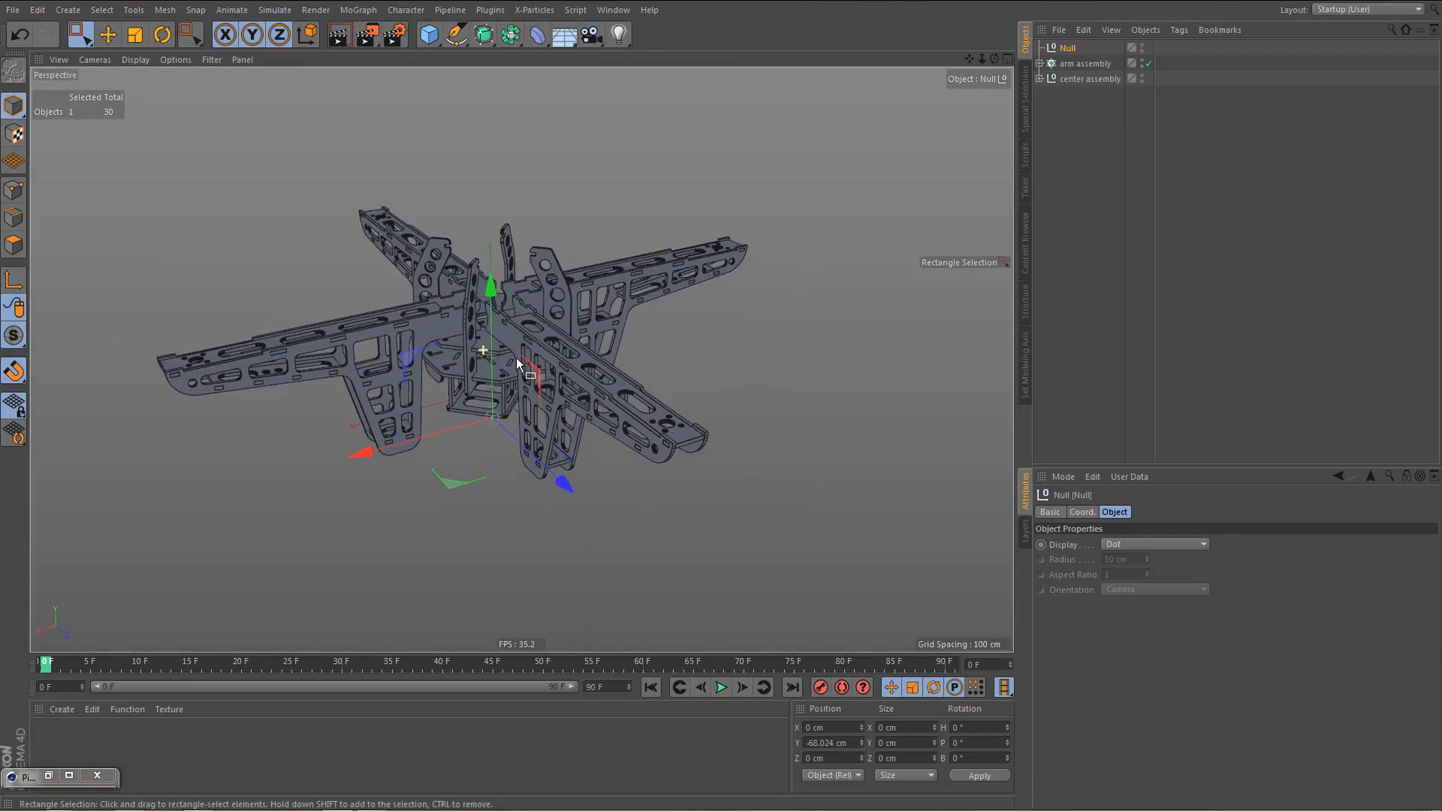
pyautogui.doubleClick(850, 744)
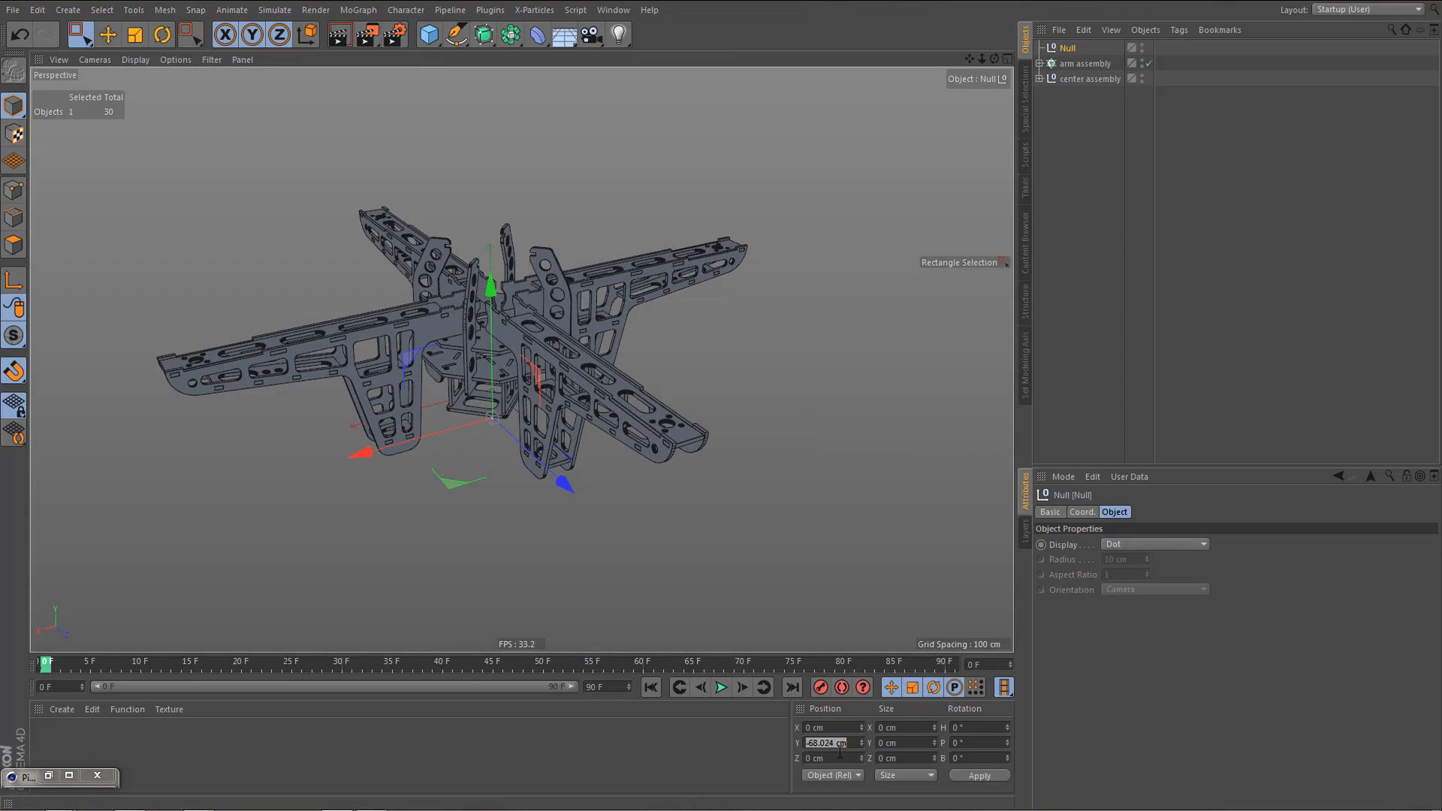
pyautogui.write('0')
pyautogui.press('Return')
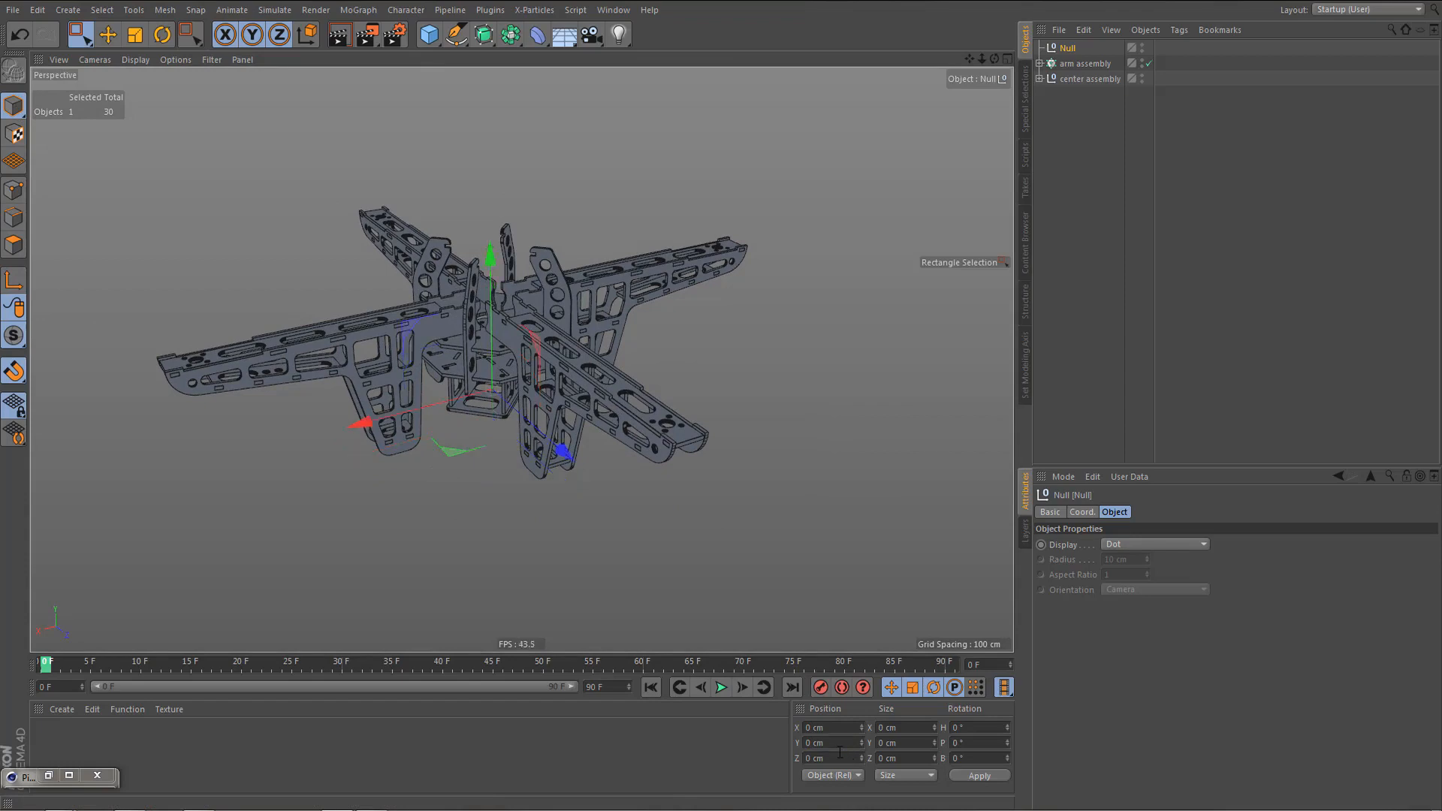
pyautogui.hotkey('ctrl', 'z')
# - Parent the arm assembly and the center assembly to the Null
pyautogui.click(1084, 65)
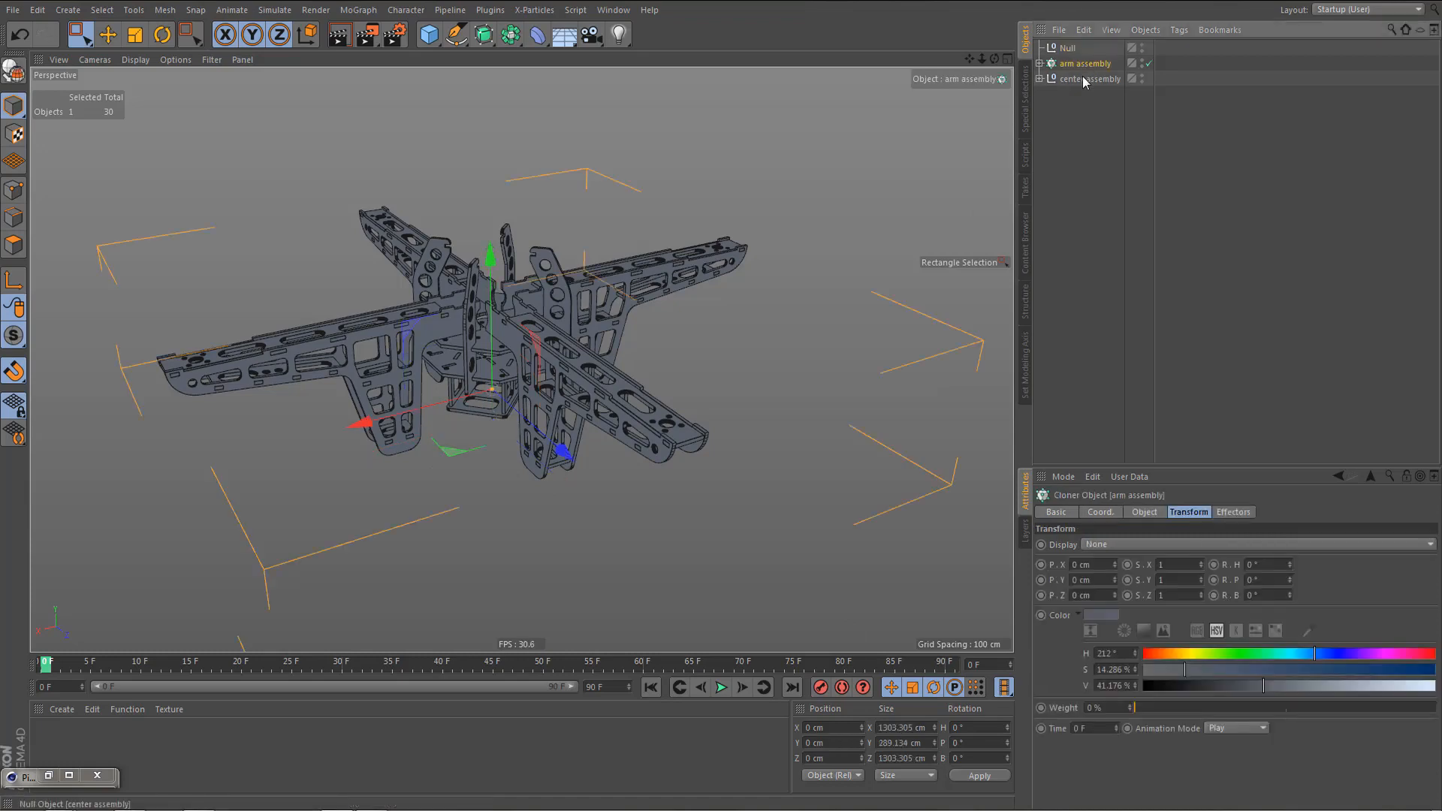
pyautogui.keyDown('shift'); pyautogui.click(1083, 77); pyautogui.keyUp('shift')
pyautogui.moveTo(1077, 66); pyautogui.dragTo(1076, 49)
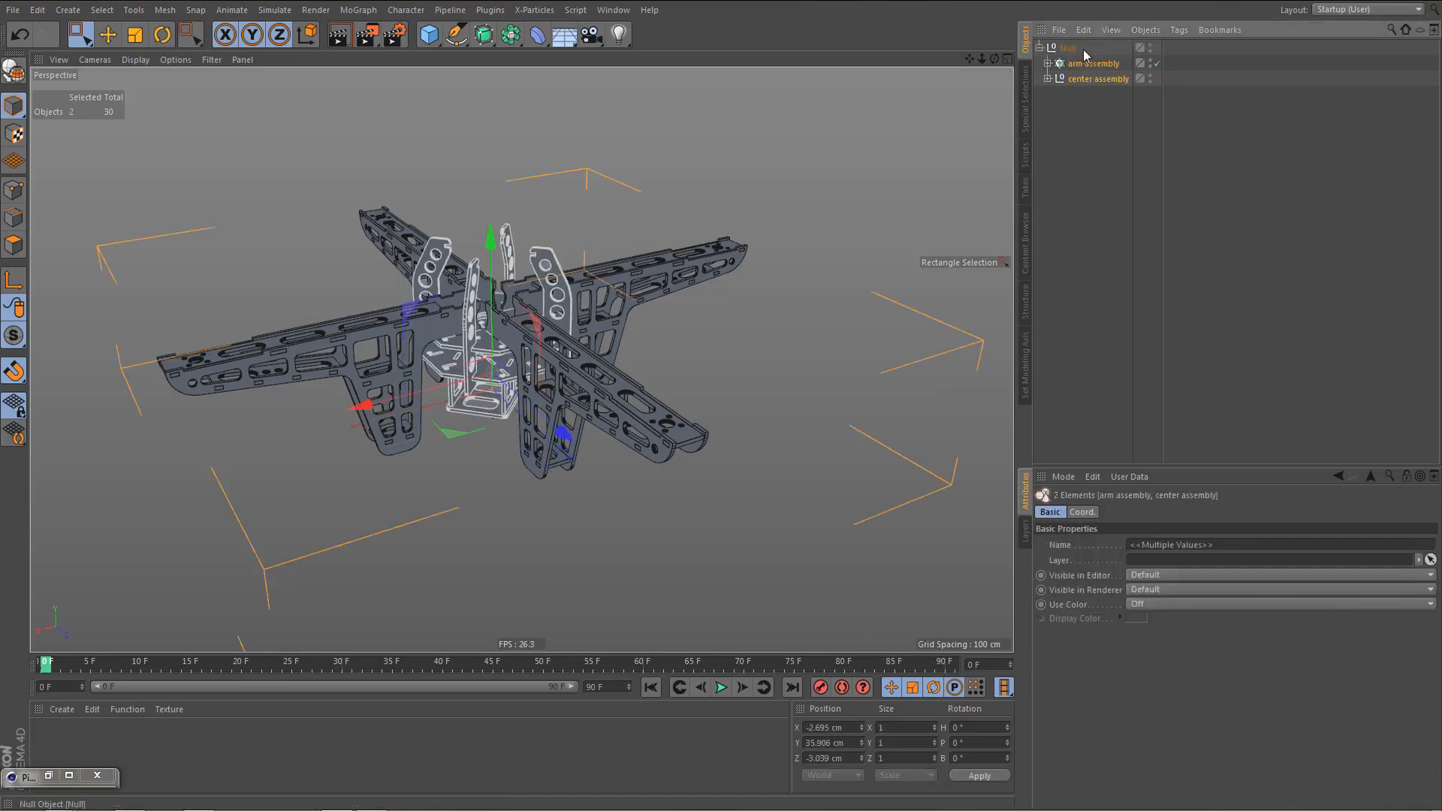
# - Set the parent Null's Y position to 0 cm so the whole frame stands on the ground plane
pyautogui.click(838, 739)
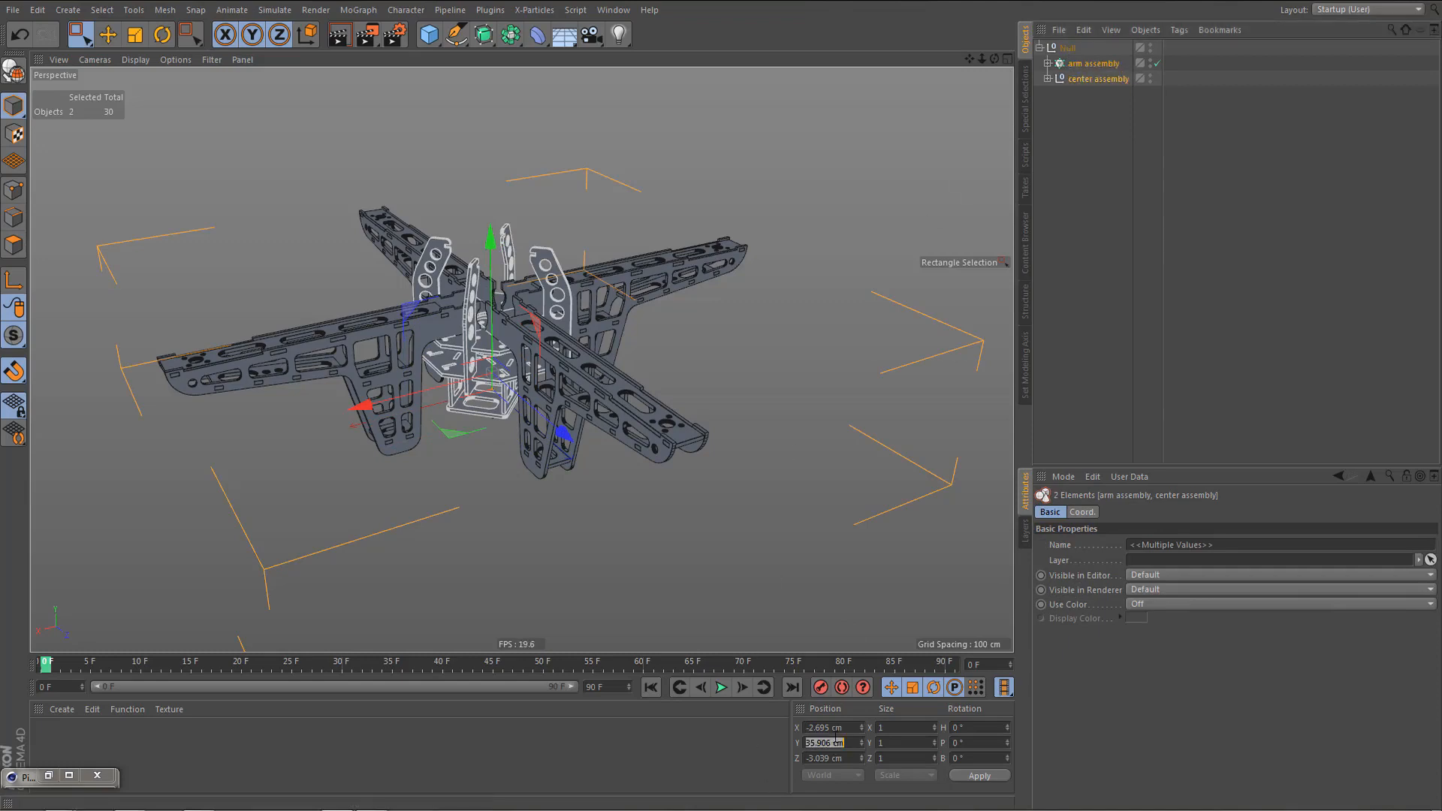
pyautogui.click(1068, 49)
pyautogui.click(822, 744)
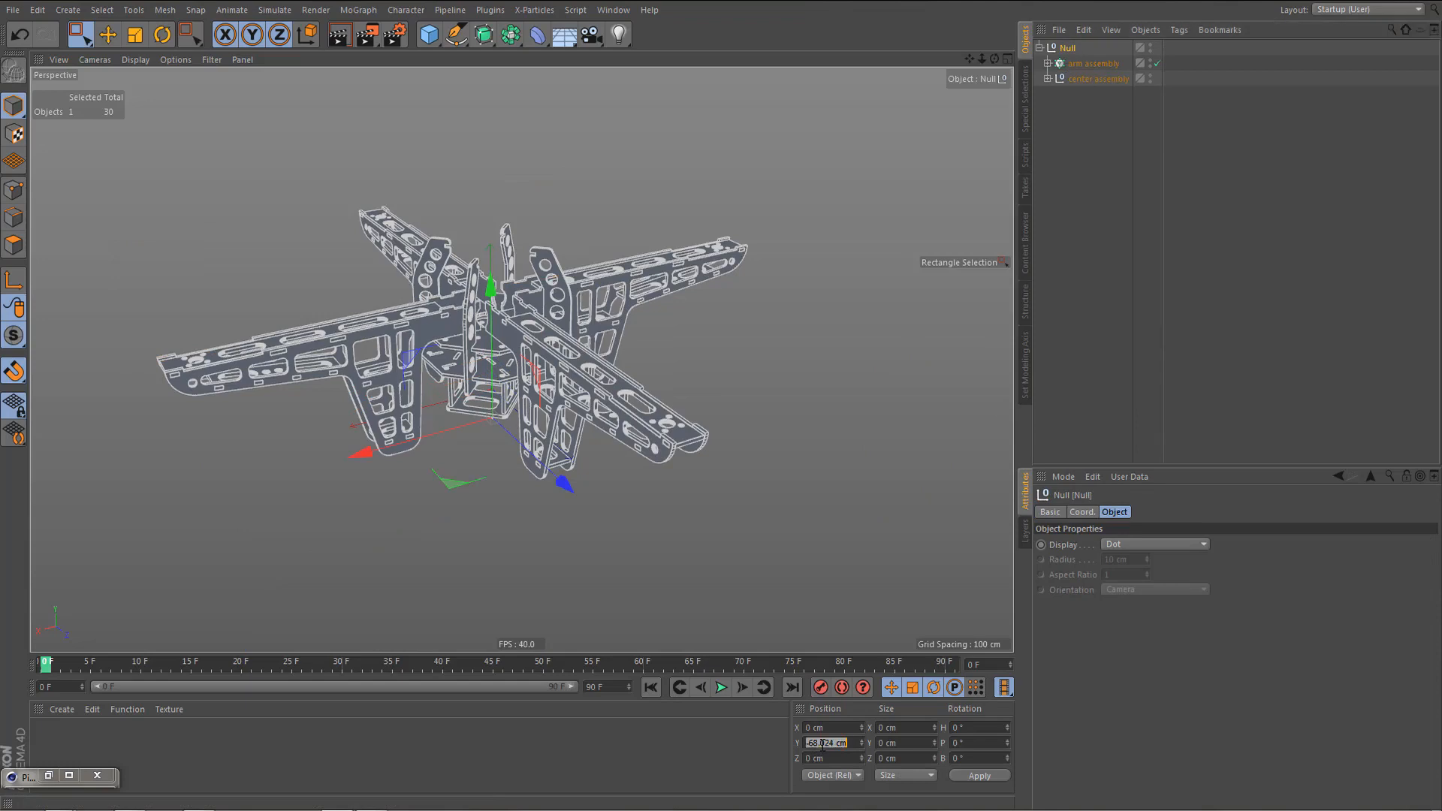
pyautogui.write('0')
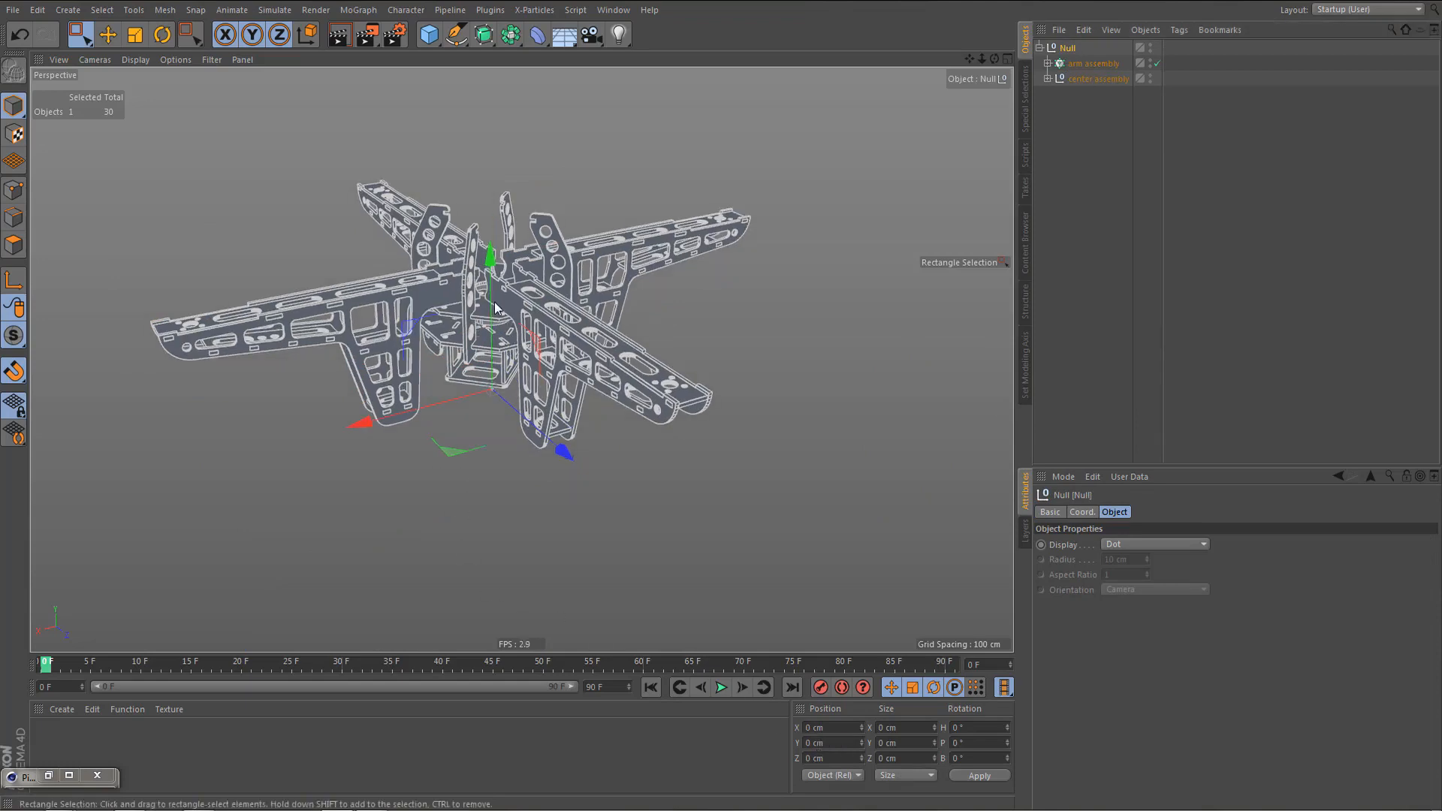
# - Rename the parent Null as "frame structure"
pyautogui.keyDown('alt'); pyautogui.moveTo(503, 307); pyautogui.dragTo(555, 311, button='middle'); pyautogui.keyUp('alt')
pyautogui.keyDown('alt'); pyautogui.moveTo(555, 311); pyautogui.dragTo(559, 328); pyautogui.keyUp('alt')
pyautogui.keyDown('alt'); pyautogui.moveTo(559, 328); pyautogui.dragTo(596, 329, button='right'); pyautogui.keyUp('alt')
pyautogui.keyDown('alt'); pyautogui.moveTo(596, 331); pyautogui.dragTo(720, 340); pyautogui.keyUp('alt')
pyautogui.doubleClick(1068, 48)
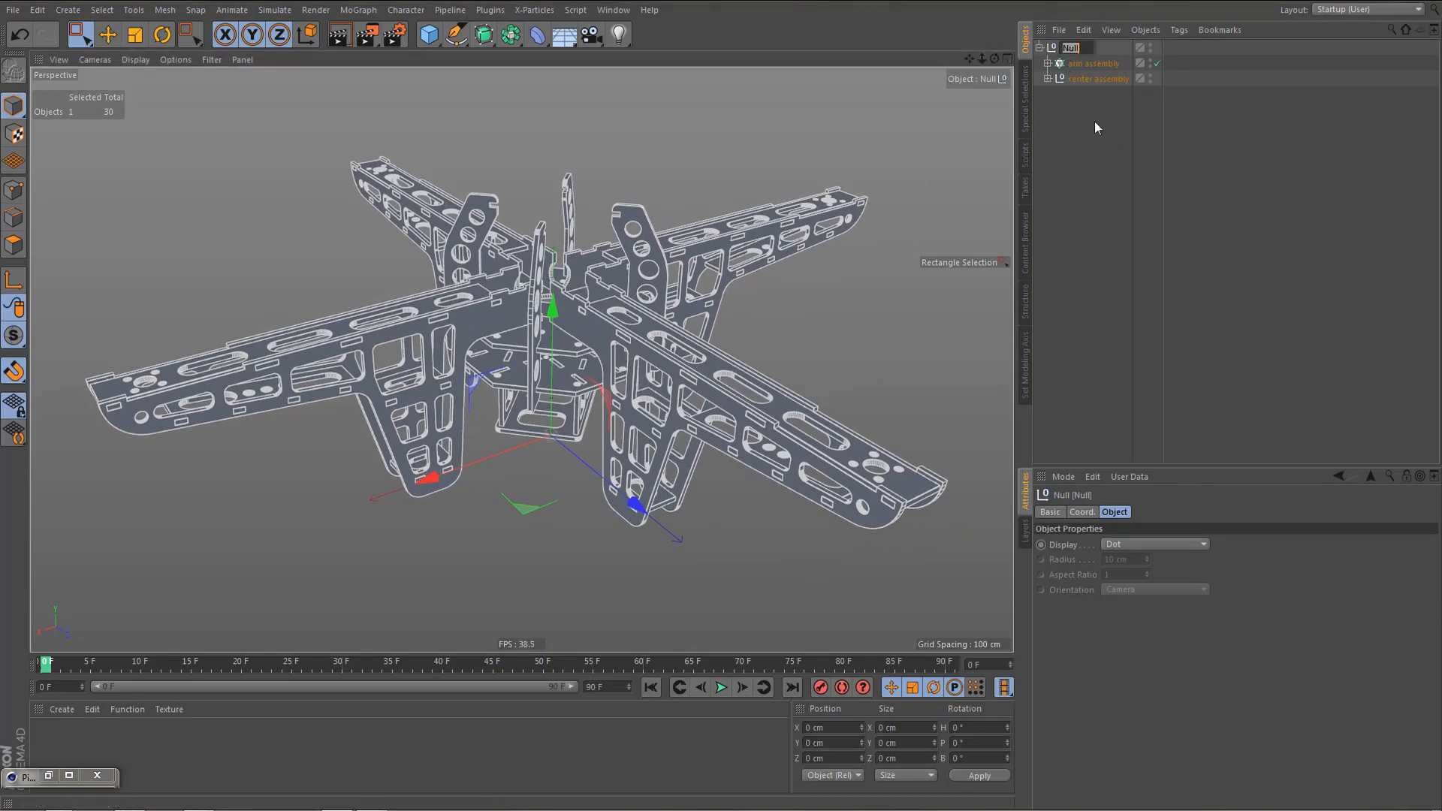
pyautogui.write('Frame structure')
pyautogui.press('Return')
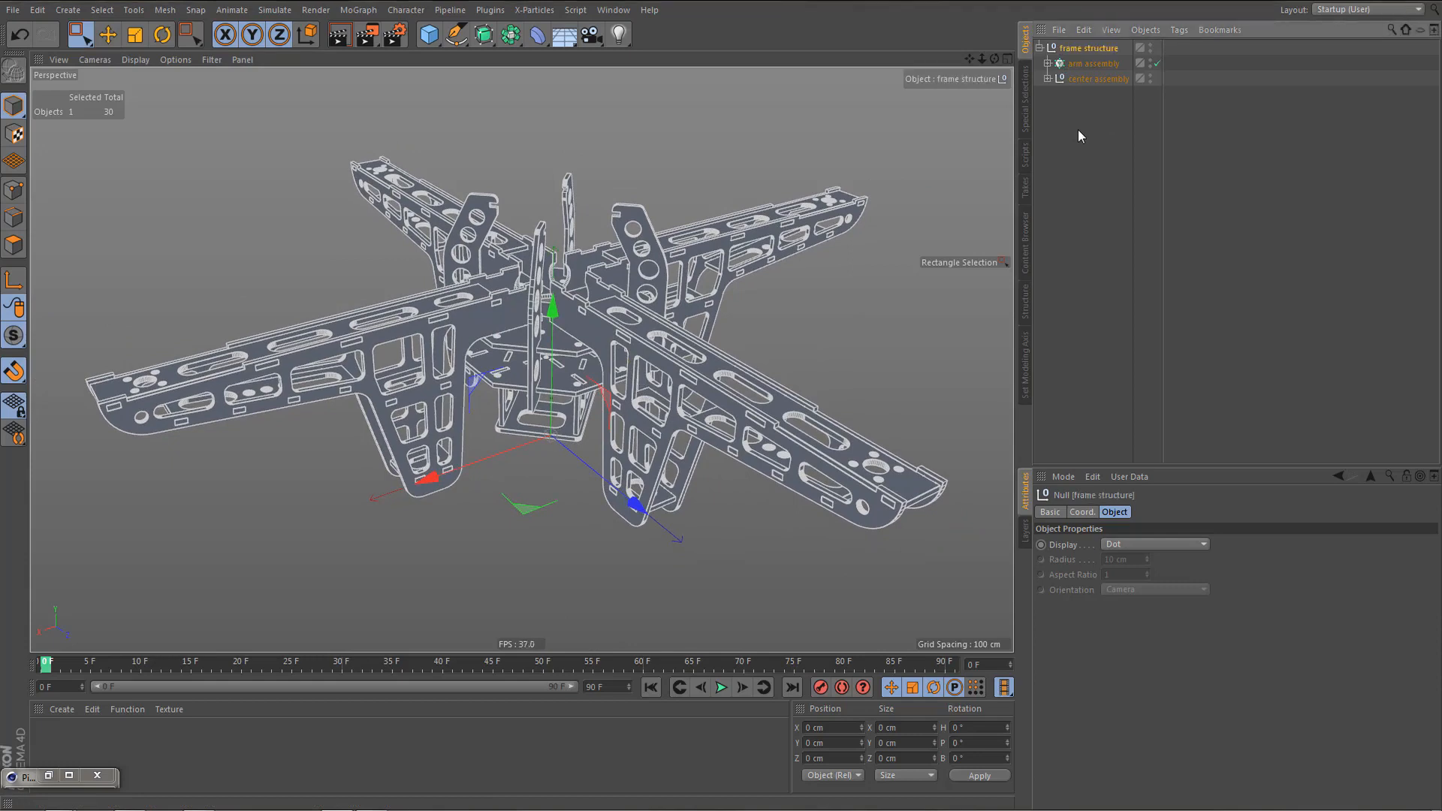
# - Render the frame in the viewport from above and from below, and return to a raised perspective view
pyautogui.hotkey('ctrl', 'r')
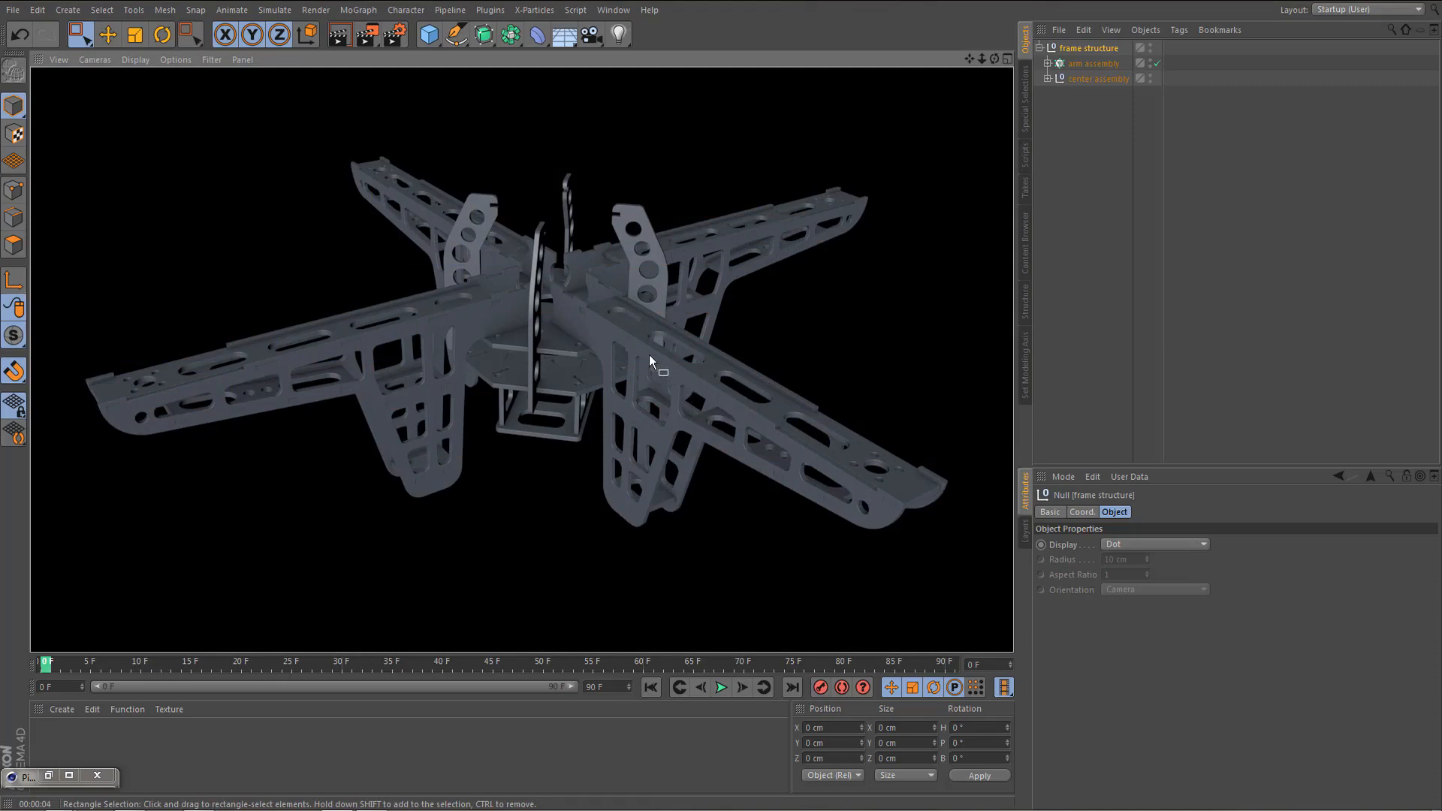
pyautogui.moveTo(649, 355)
pyautogui.keyDown('alt'); pyautogui.mouseDown()
pyautogui.moveTo(642, 237)
pyautogui.moveTo(669, 336)
pyautogui.moveTo(666, 324)
pyautogui.mouseUp(); pyautogui.keyUp('alt')
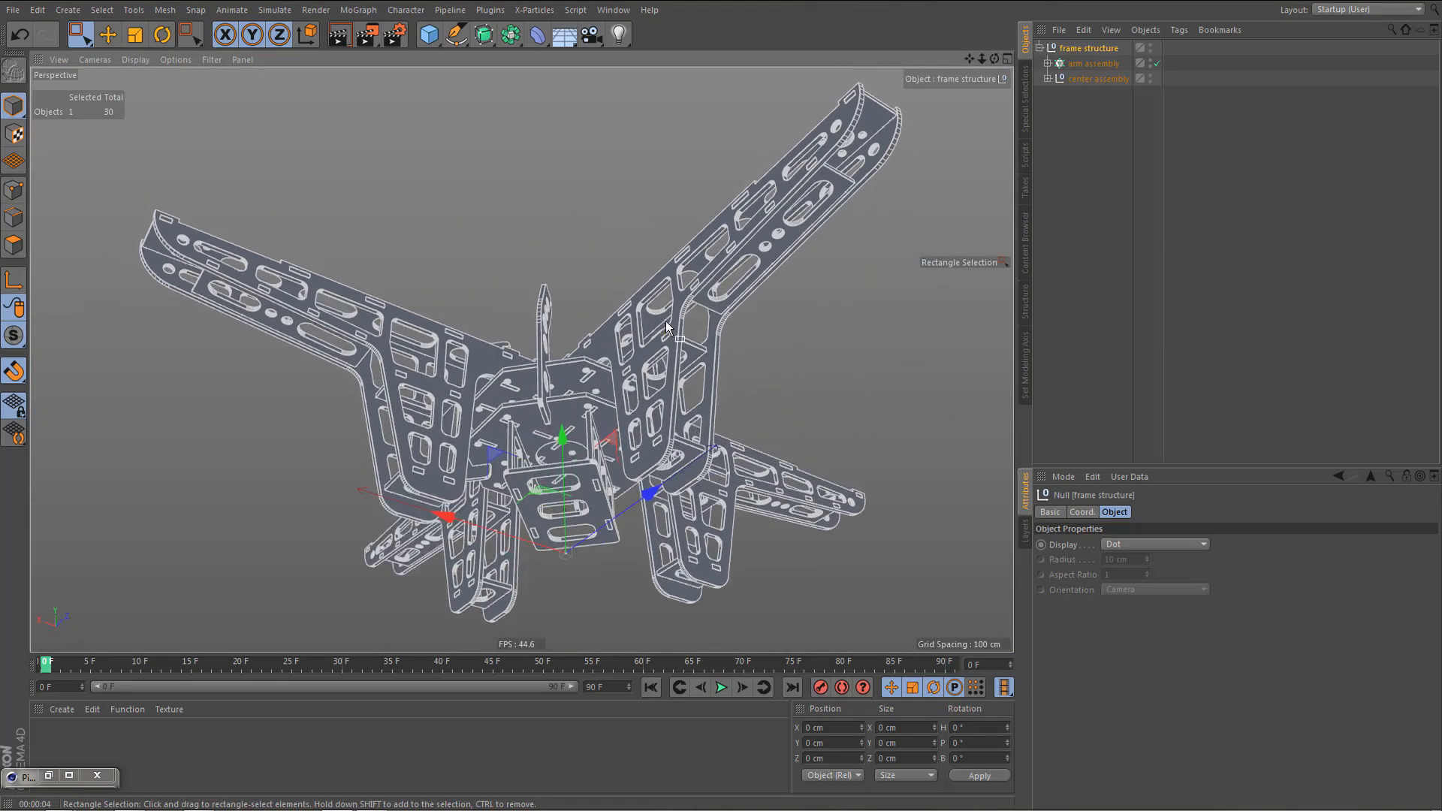
pyautogui.hotkey('ctrl', 'r')
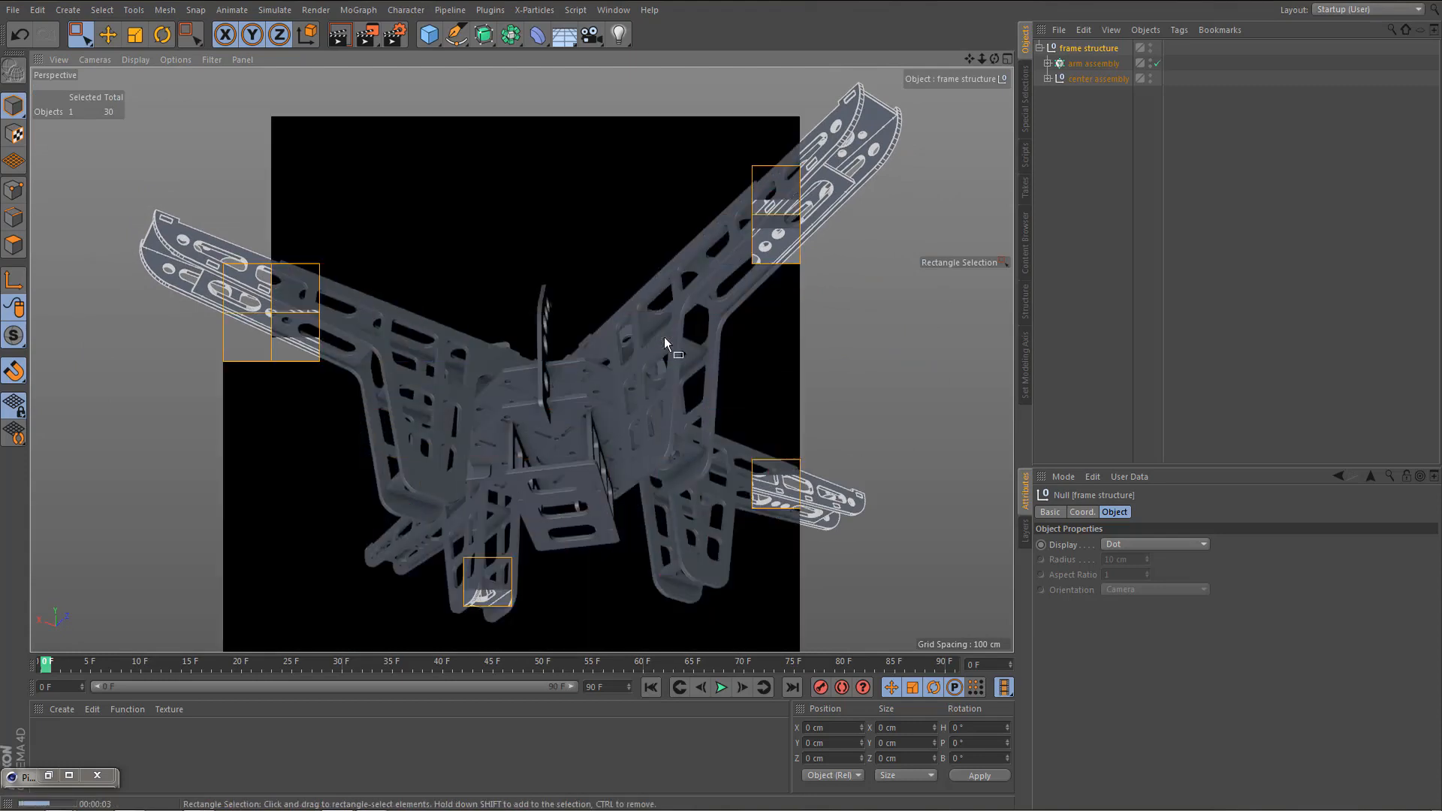
pyautogui.keyDown('alt'); pyautogui.moveTo(642, 333); pyautogui.dragTo(640, 470); pyautogui.keyUp('alt')
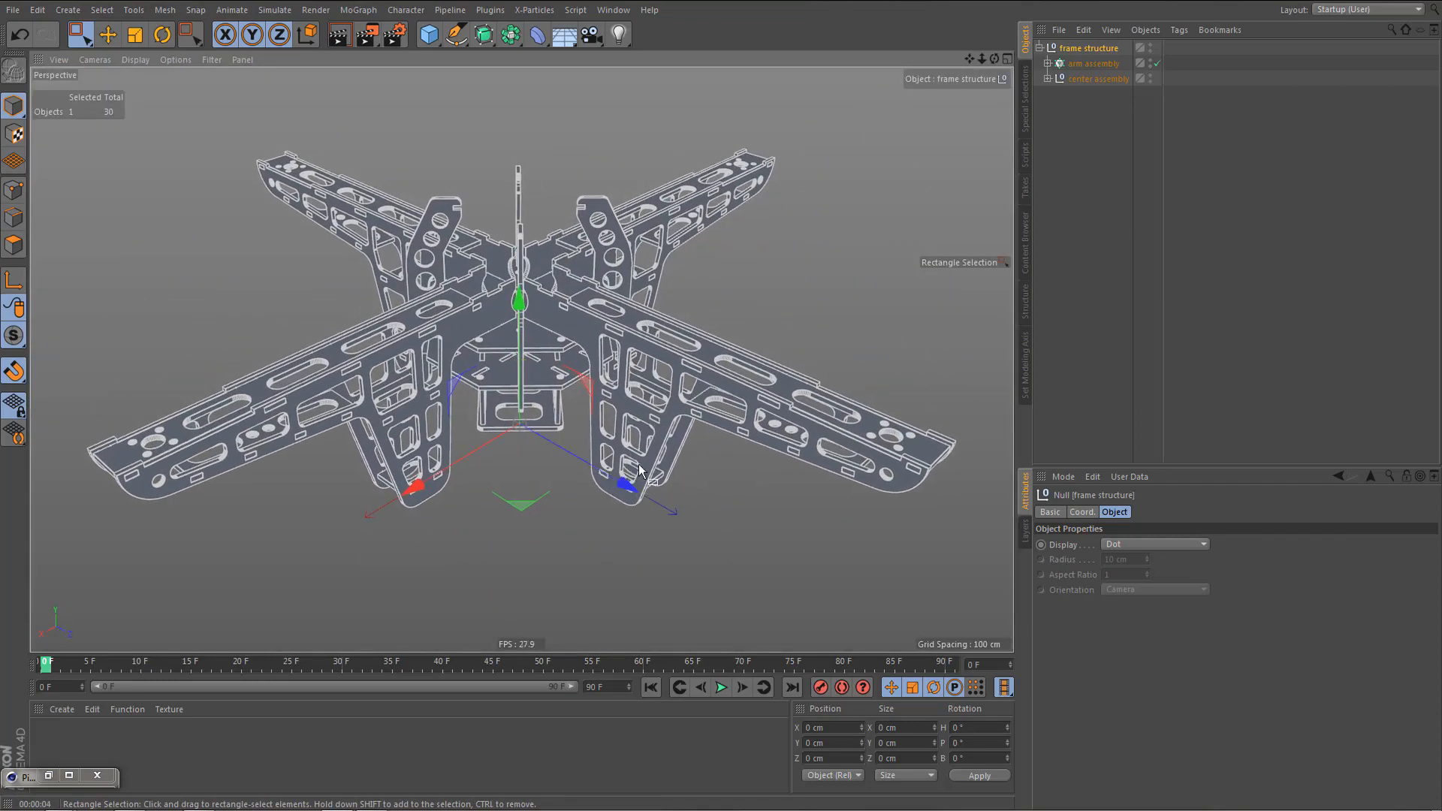